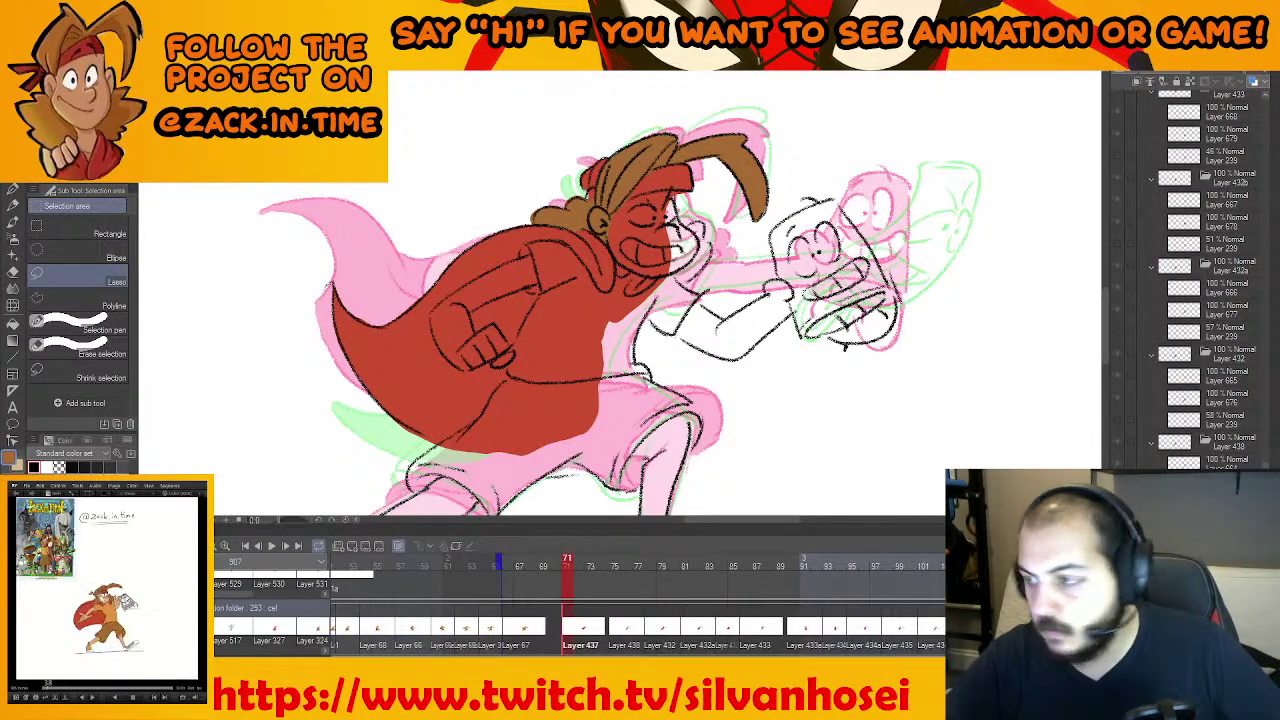
Sample the cape's red and fill the small gap at the back of the character's headband
left_click_drag(714, 155, 728, 314)
scroll(735, 210, "up", 1)
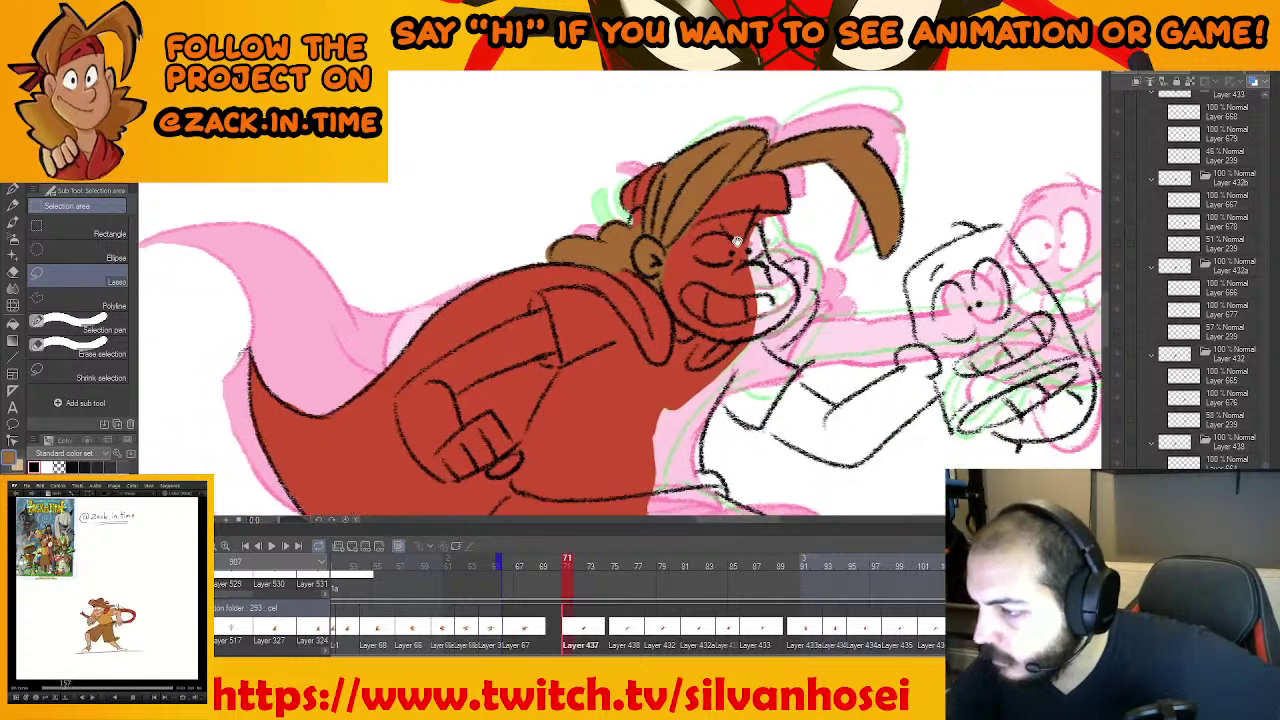
left_click(641, 250, "alt")
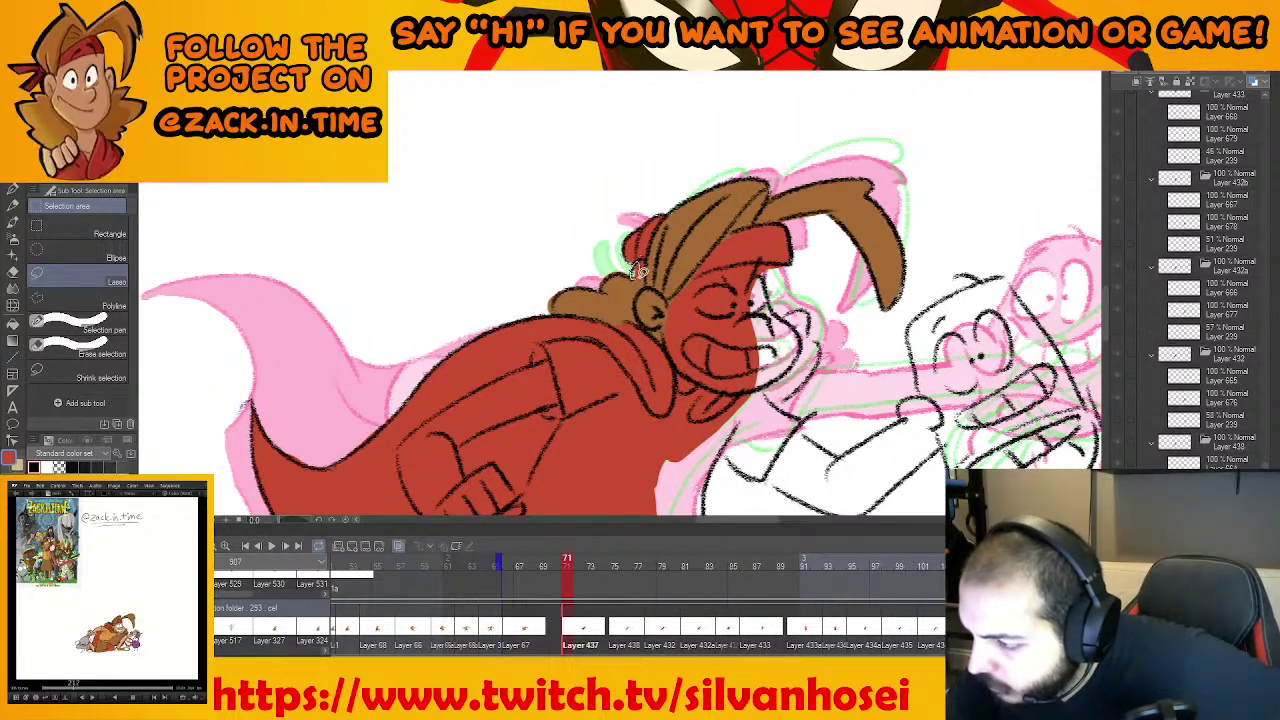
left_click_drag(636, 271, 635, 266)
key("ctrl+d")
Sample the hair's brown, outline the character's shorts with a freehand selection and fill them with it
left_click(708, 236, "alt")
left_click_drag(692, 335, 701, 190)
left_click_drag(665, 358, 611, 332)
scroll(610, 333, "down", 5)
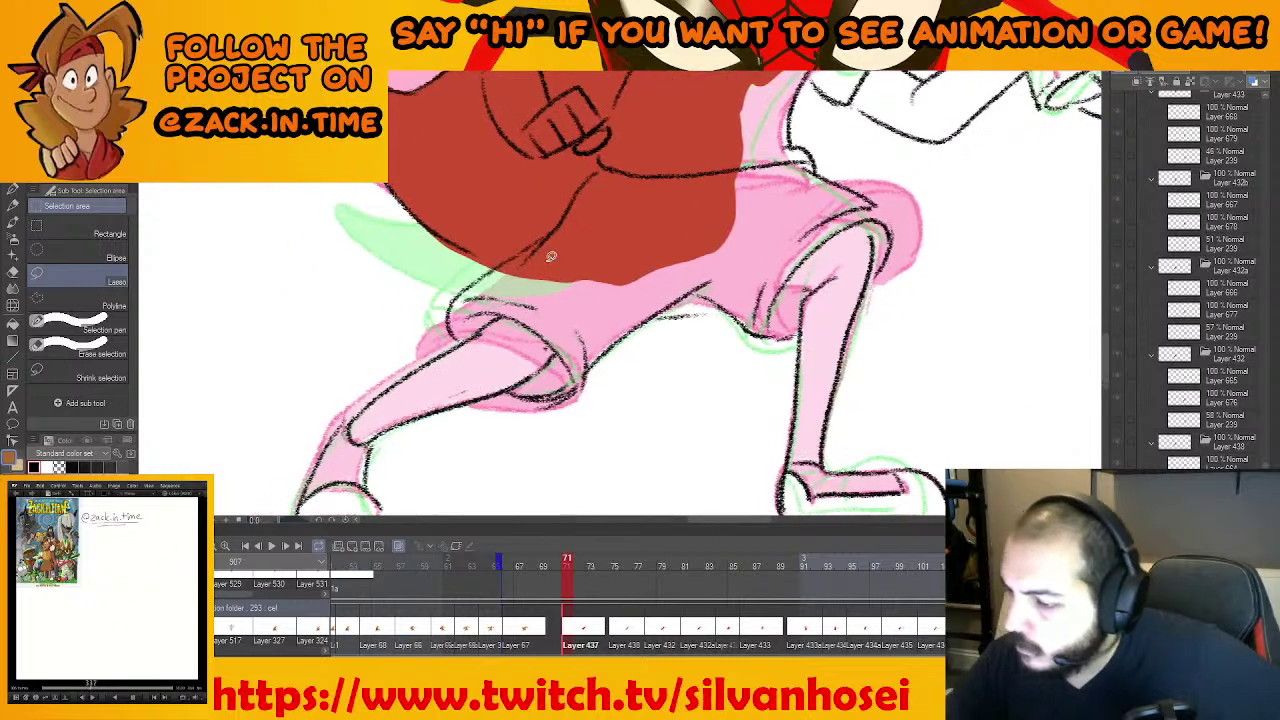
mouse_move(466, 338)
left_mouse_down()
mouse_move(496, 265)
mouse_move(559, 222)
mouse_move(592, 172)
mouse_move(694, 148)
mouse_move(812, 157)
mouse_move(887, 212)
mouse_move(895, 236)
mouse_move(870, 288)
mouse_move(778, 333)
left_mouse_up()
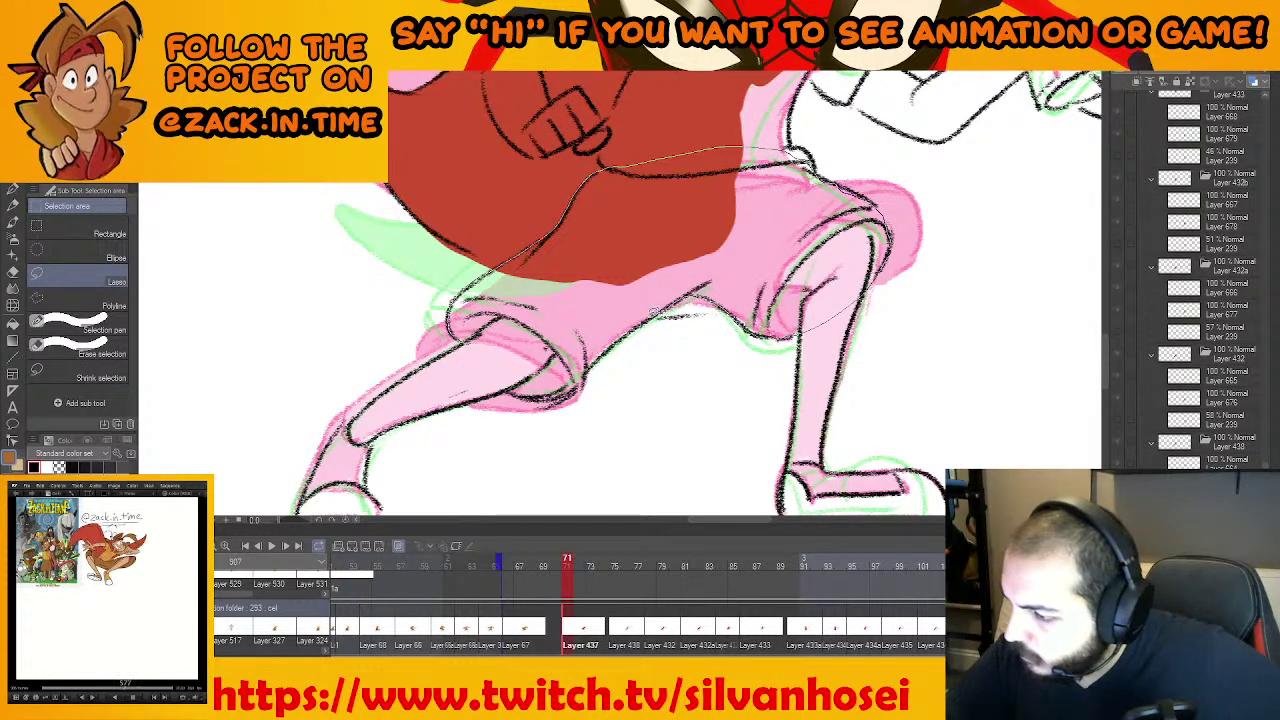
left_click_drag(655, 313, 597, 356)
left_click_drag(562, 396, 450, 360)
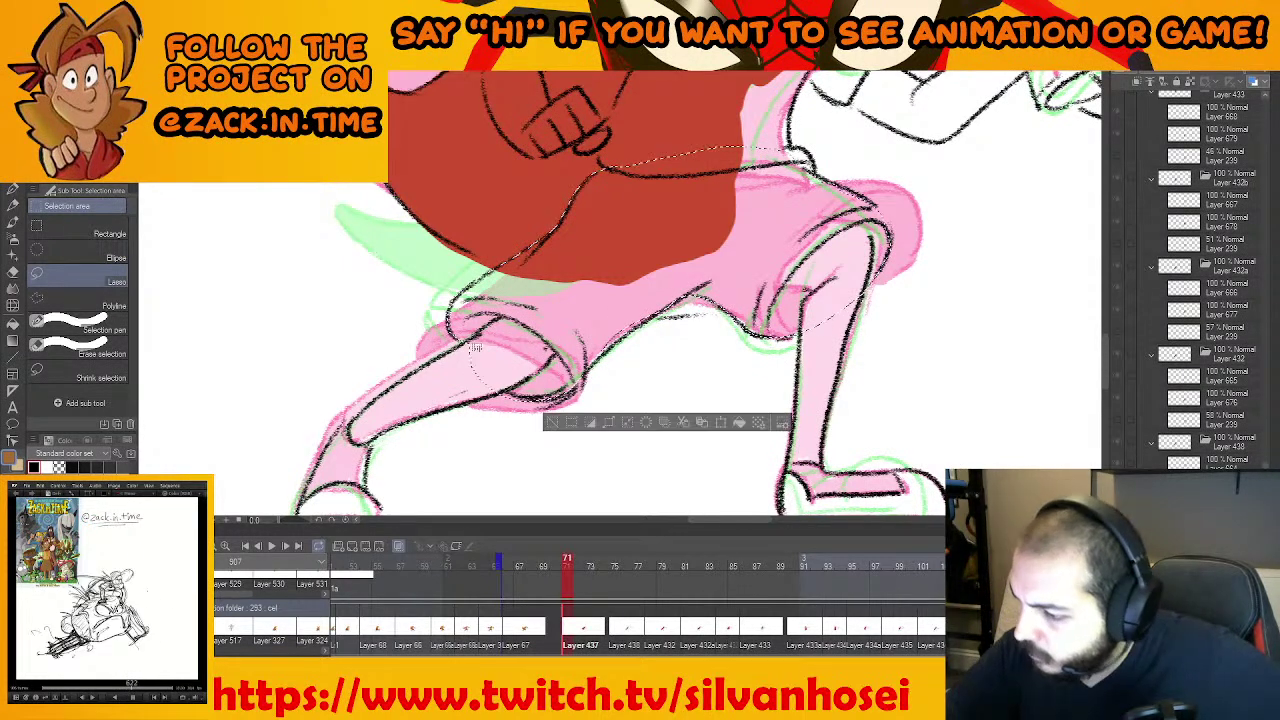
left_click(710, 424)
left_click(706, 425)
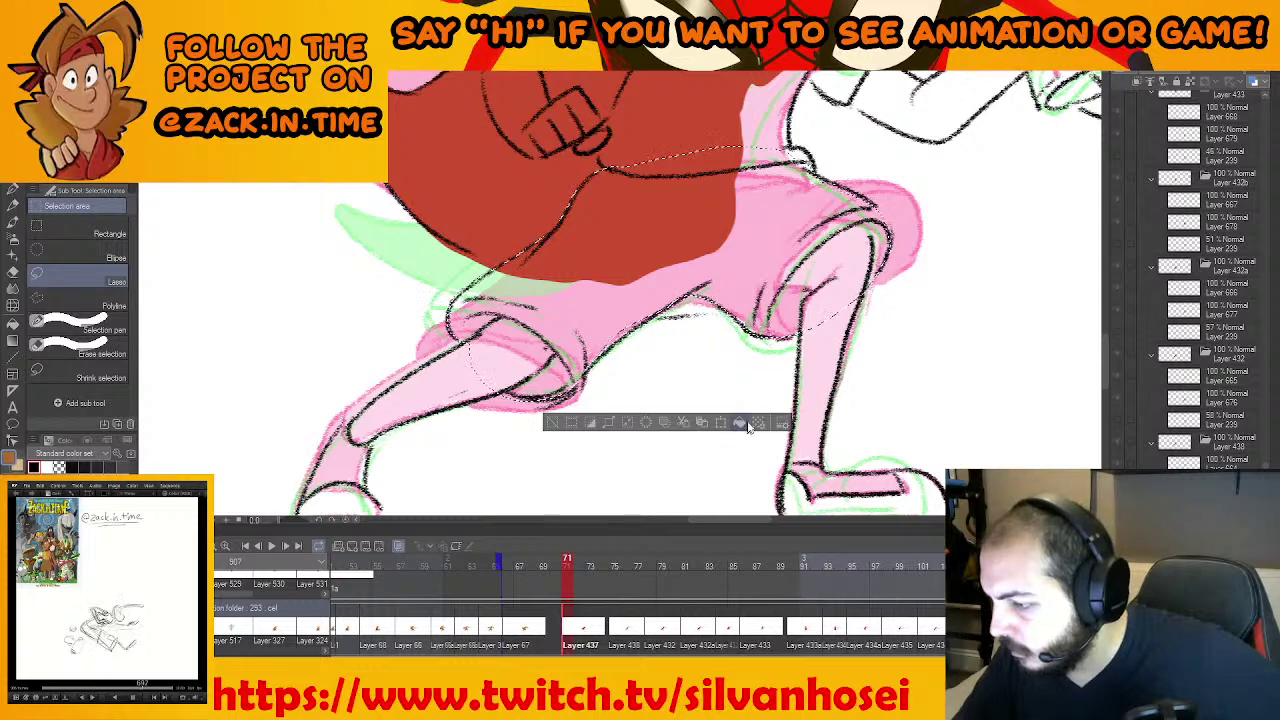
left_click(748, 424)
key("ctrl+d")
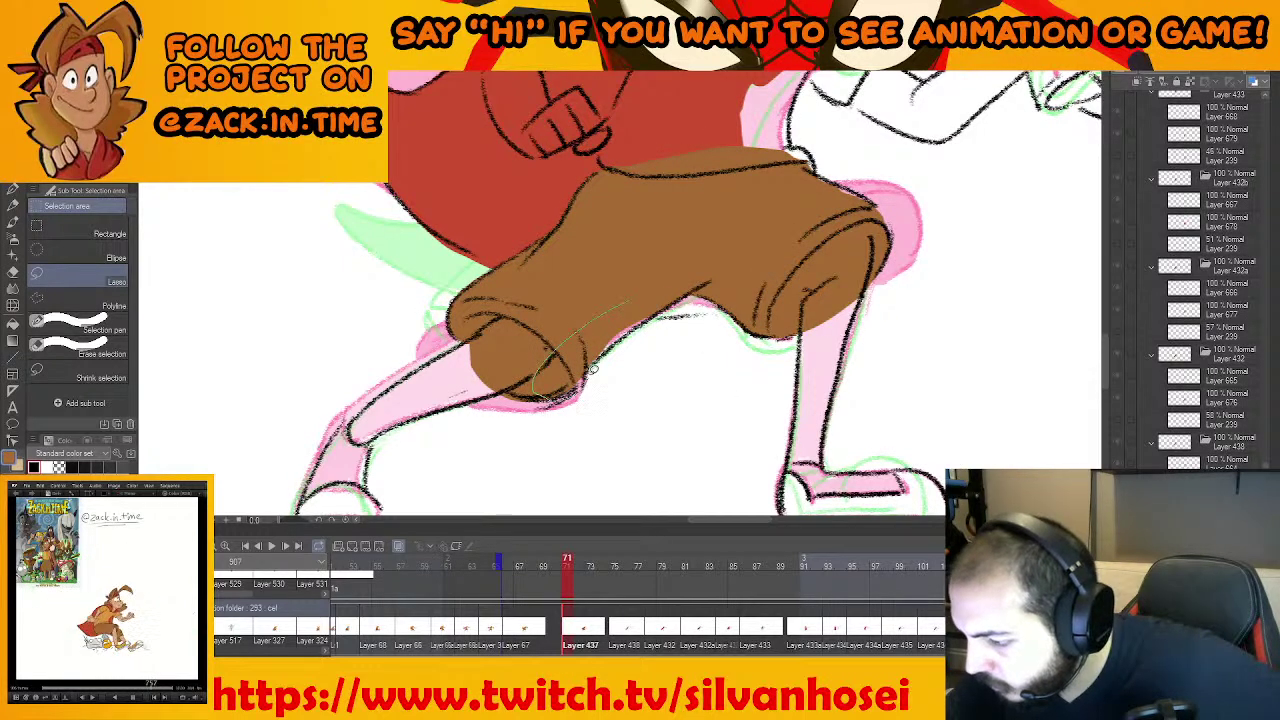
Fill the unpainted sliver along the rear leg's cuff and inner edge of the shorts with brown
left_click_drag(593, 368, 650, 308)
left_click(675, 422)
key("ctrl+d")
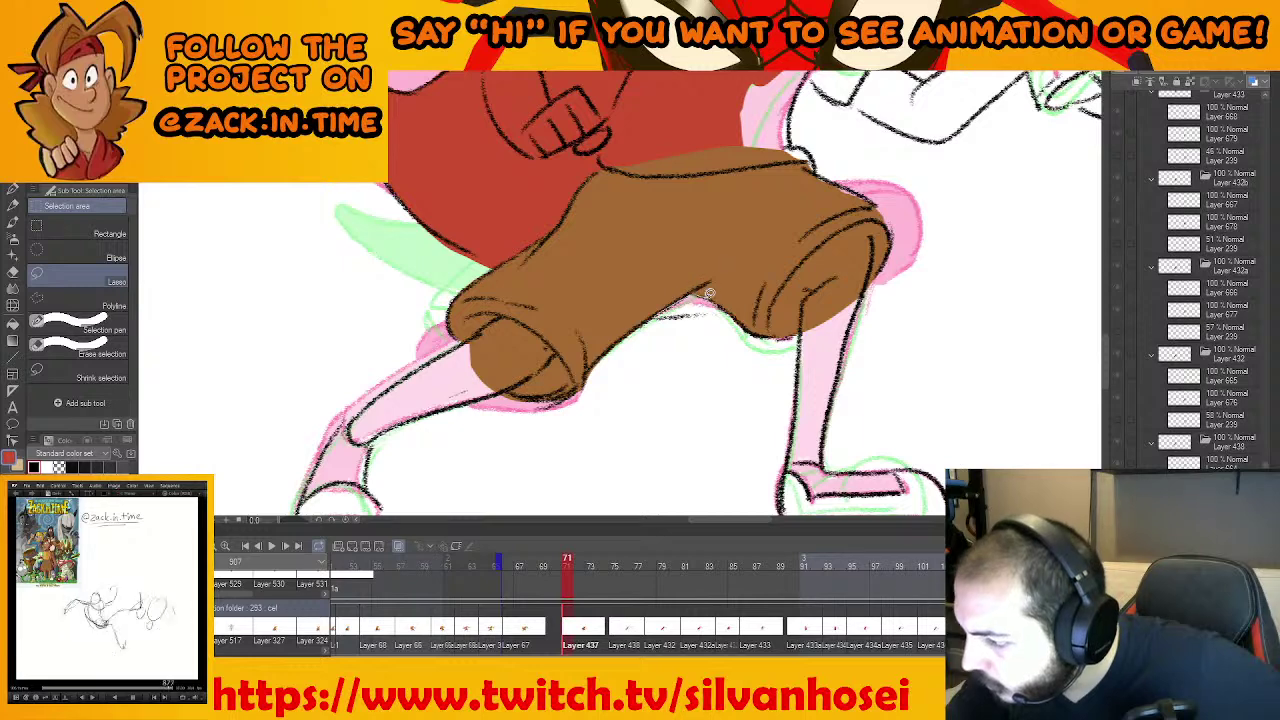
Fill the small area of cape visible between the legs, just below the crotch, with red
mouse_move(728, 307)
left_mouse_down()
mouse_move(676, 312)
mouse_move(718, 318)
left_mouse_up()
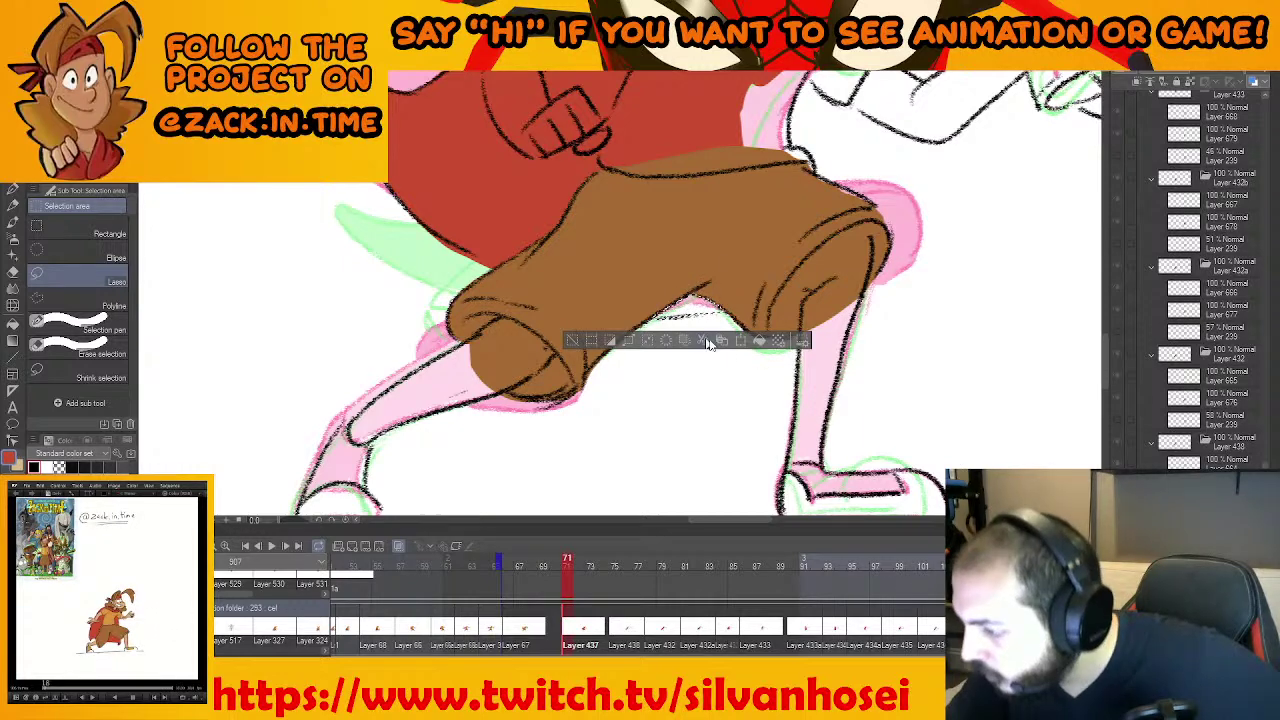
left_click(759, 342)
key("ctrl+d")
scroll(754, 286, "down", 1)
Sample brown again and fill the patch of hair showing beyond the character's chin
left_click(744, 271, "alt")
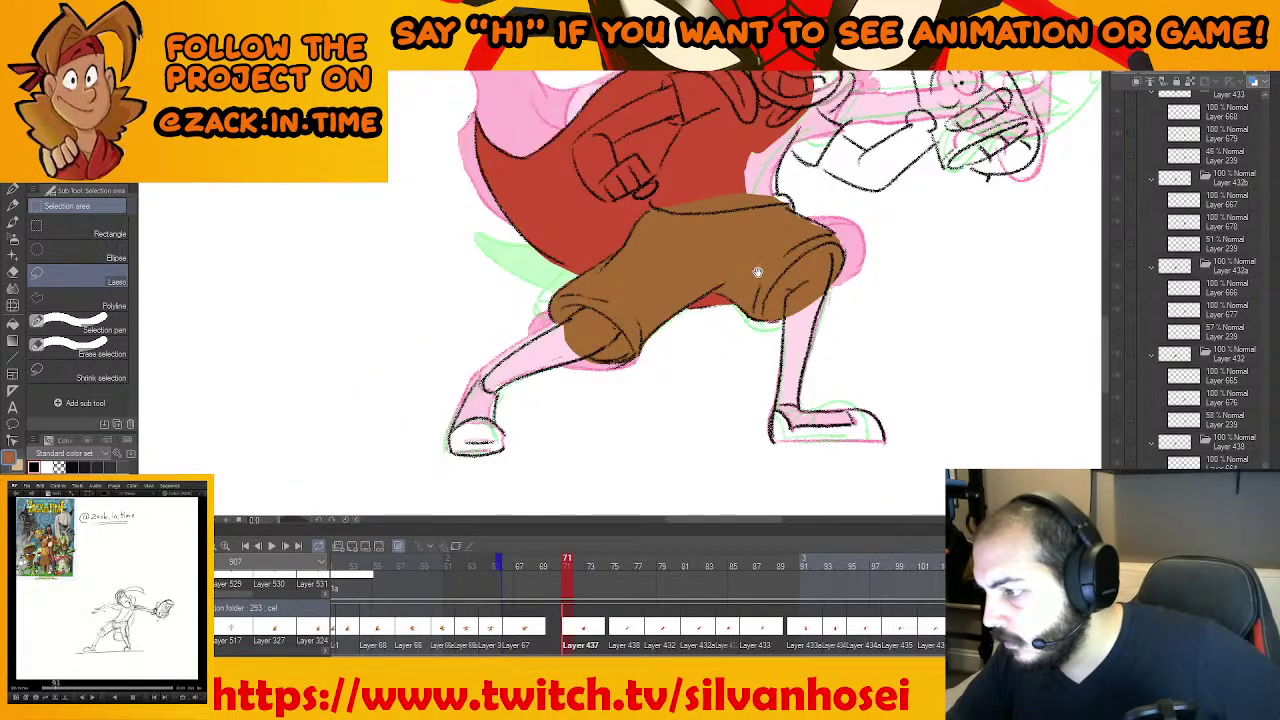
left_click_drag(758, 272, 719, 436)
key(".")
key("ctrl+Left")
scroll(657, 388, "up", 3)
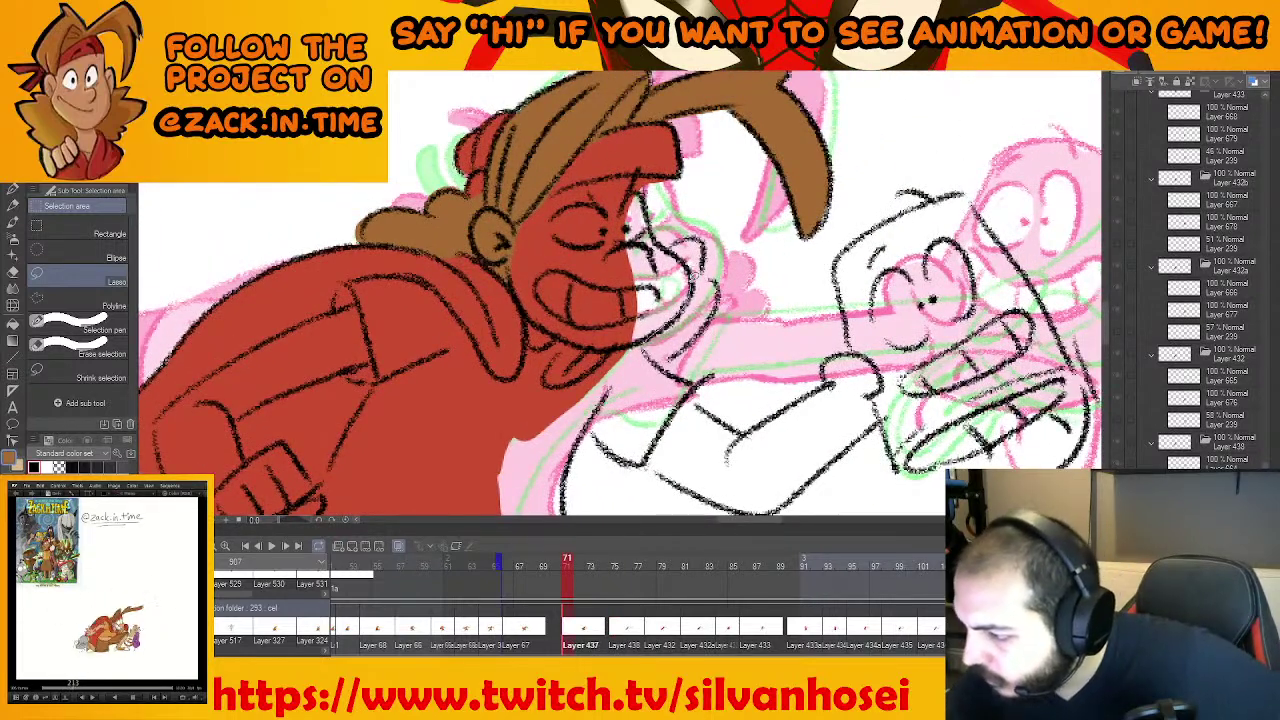
mouse_move(716, 314)
left_mouse_down()
mouse_move(658, 362)
mouse_move(688, 282)
mouse_move(729, 362)
left_mouse_up()
left_click(748, 390)
key("ctrl+d")
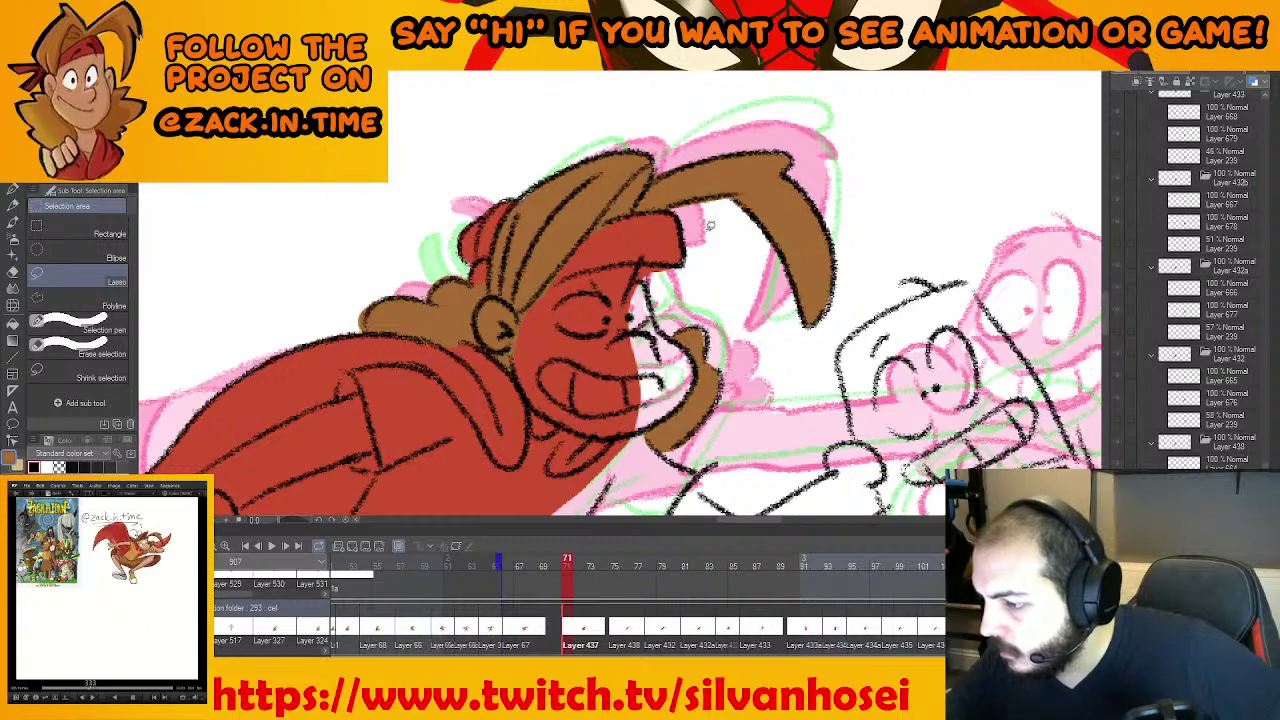
Go to the Layer 438 drawing and fill the main mass of hair above the ear with brown
key("ctrl+Right")
key("ctrl+Right")
key("ctrl+Right")
key("ctrl+Right")
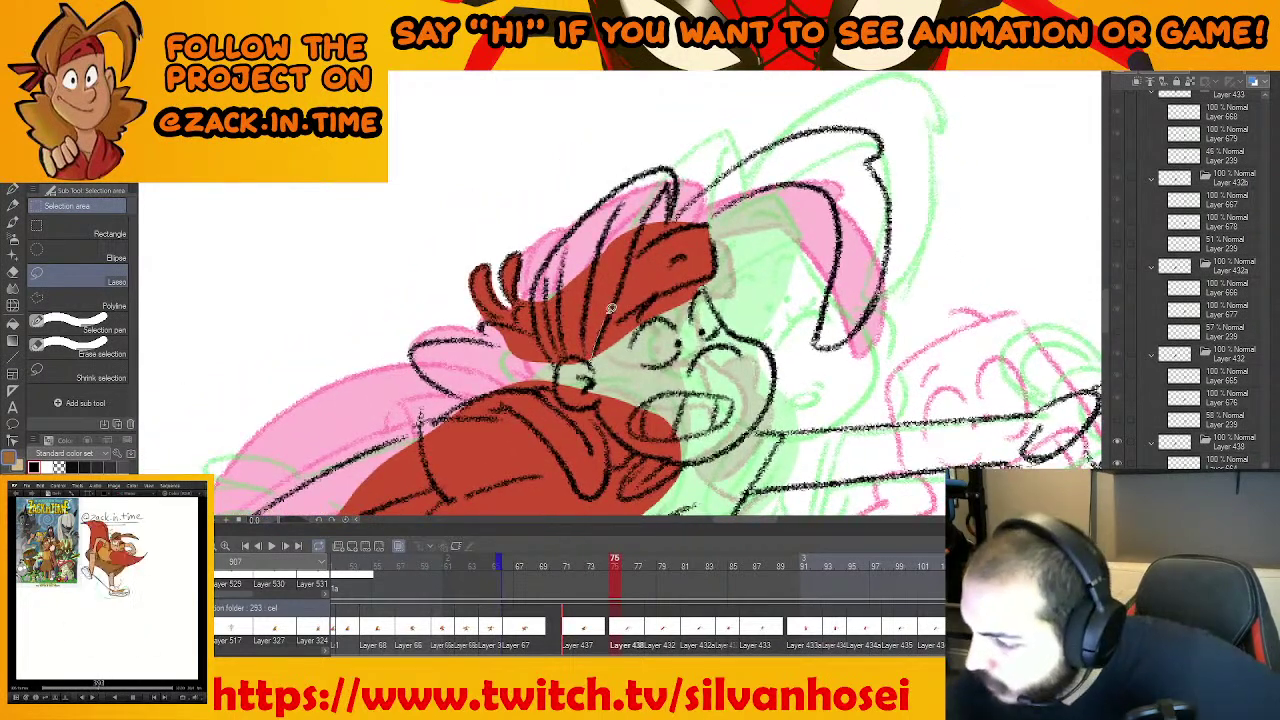
mouse_move(612, 308)
left_mouse_down()
mouse_move(677, 182)
mouse_move(642, 170)
left_mouse_up()
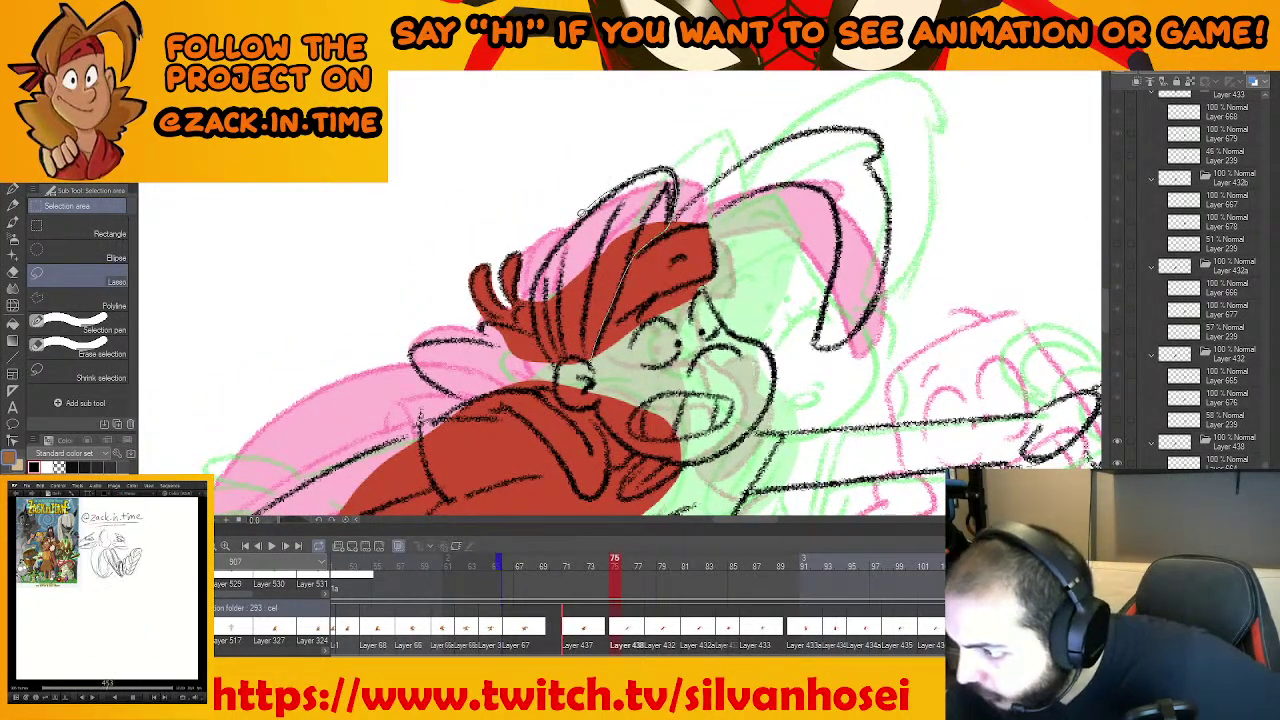
mouse_move(538, 268)
left_mouse_down()
mouse_move(532, 307)
mouse_move(553, 355)
mouse_move(592, 357)
left_mouse_up()
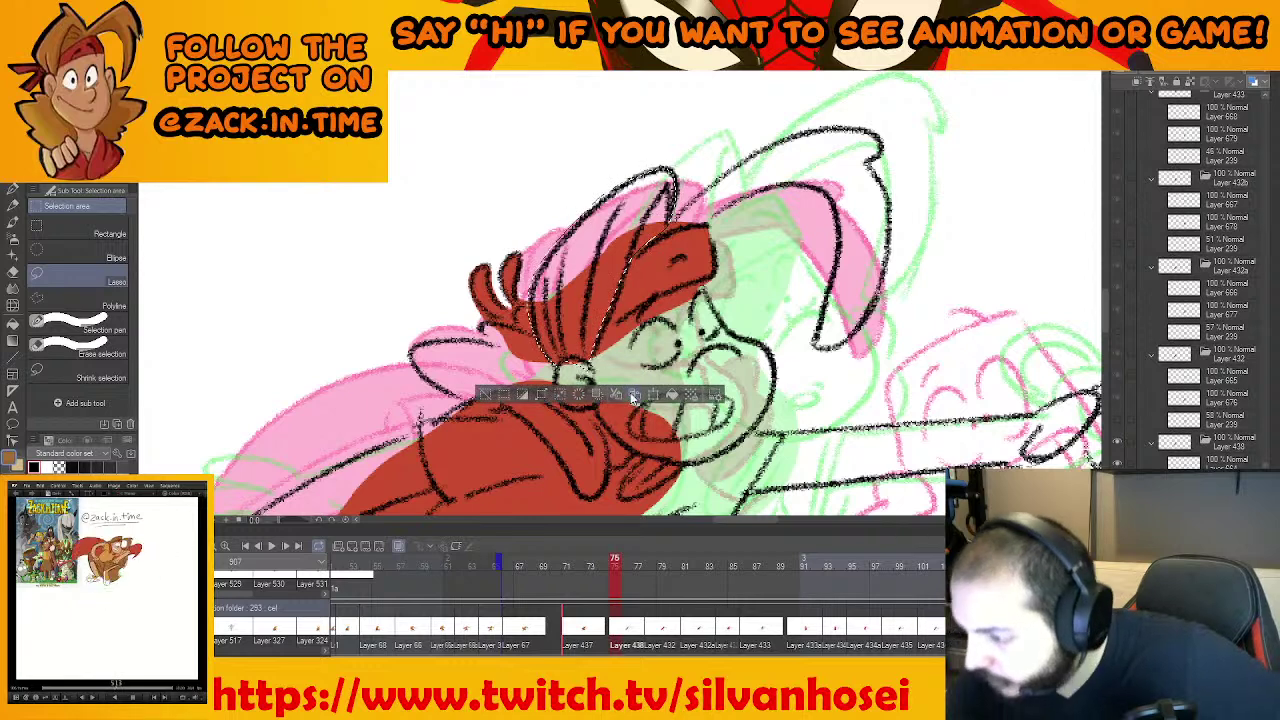
left_click(672, 399)
key("ctrl+d")
Fill the remaining gap beside the main hair and the tuft behind the head with brown
left_click_drag(647, 304, 667, 290)
mouse_move(617, 284)
left_mouse_down()
mouse_move(604, 322)
mouse_move(625, 316)
mouse_move(645, 228)
left_mouse_up()
left_click(695, 372)
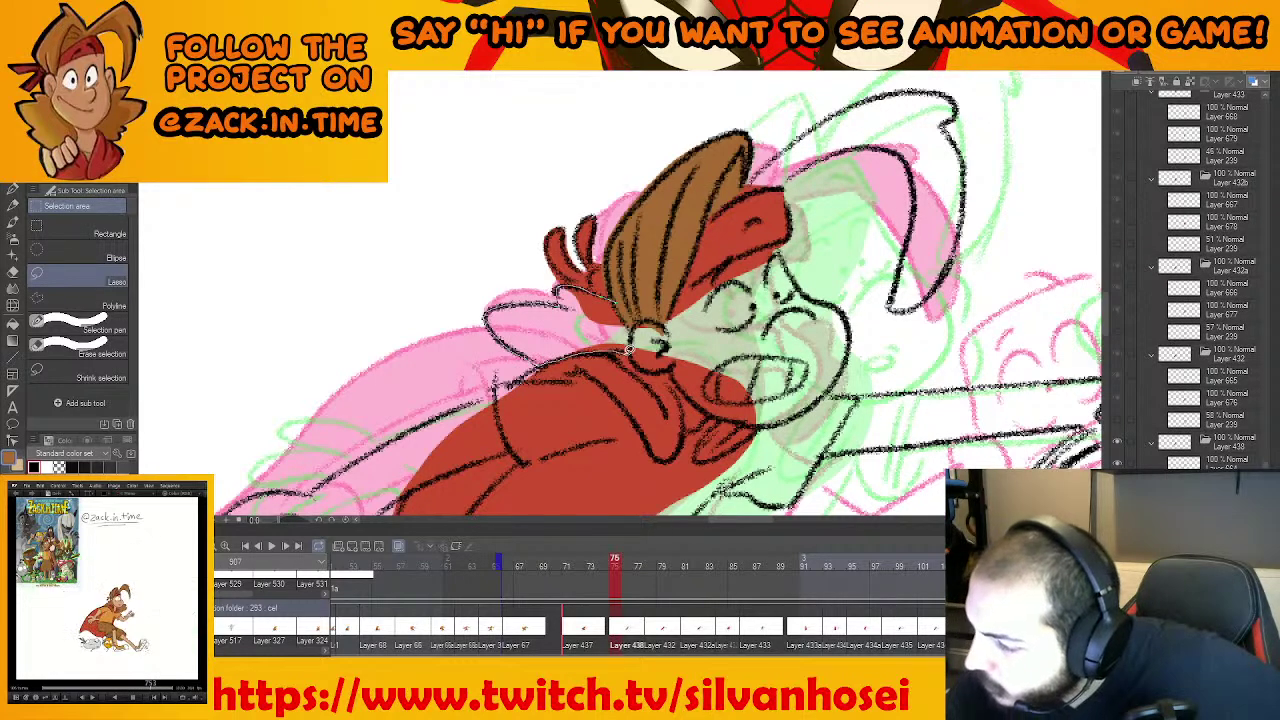
left_click_drag(651, 328, 659, 302)
left_click(642, 386)
Fill the long forelock with brown, first its upper section and its drooping tip after it
mouse_move(801, 152)
left_mouse_down()
mouse_move(710, 229)
mouse_move(604, 271)
left_mouse_up()
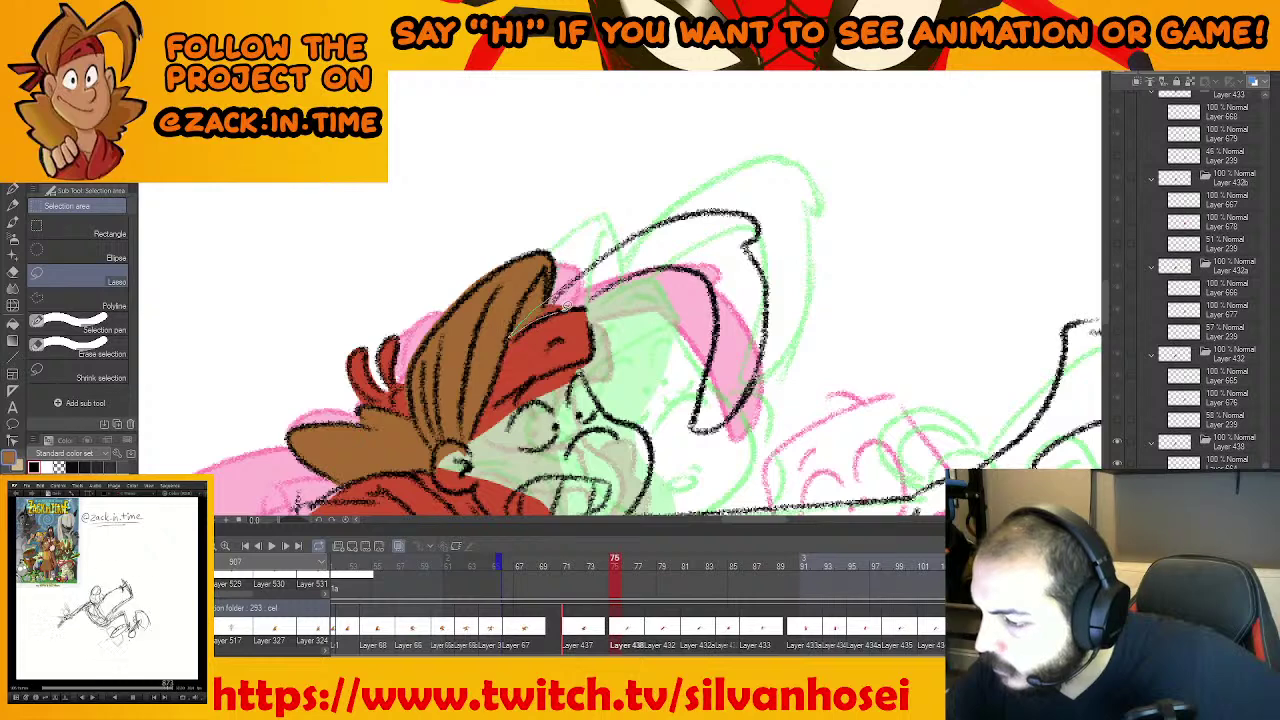
left_click_drag(714, 252, 760, 226)
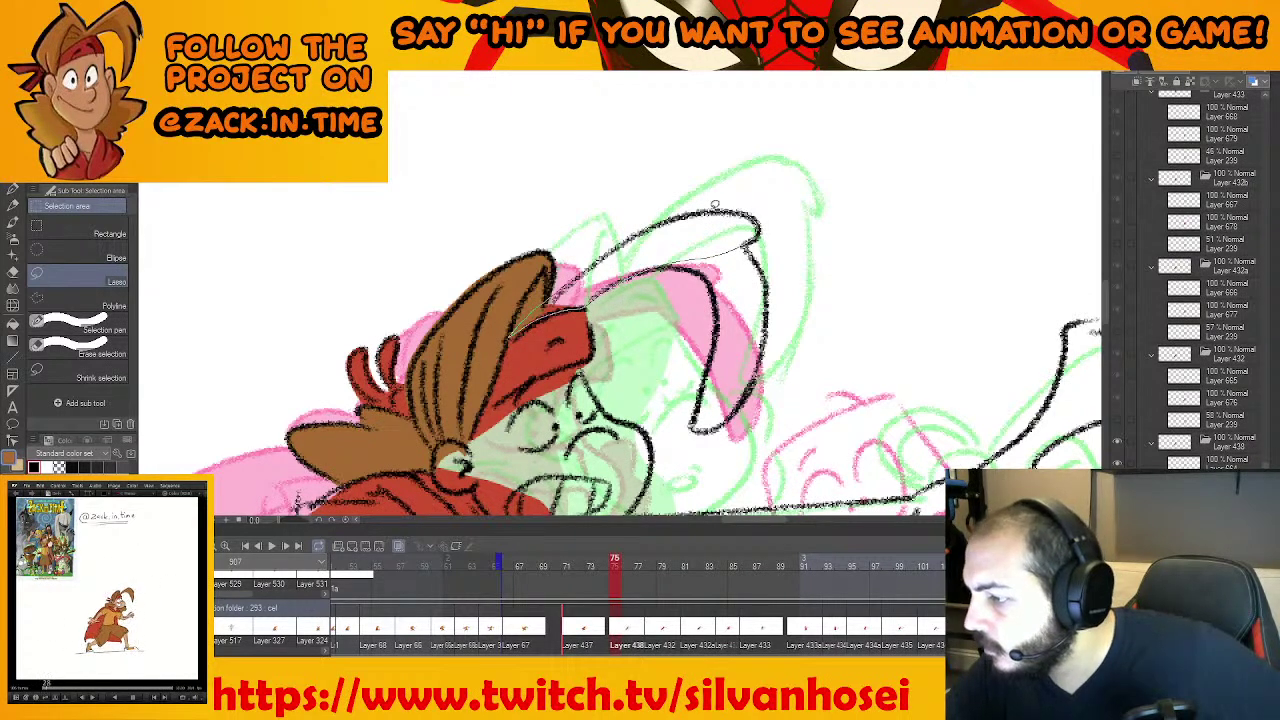
mouse_move(588, 306)
left_mouse_down()
mouse_move(690, 264)
mouse_move(655, 226)
left_mouse_up()
left_click(709, 361)
key("ctrl+d")
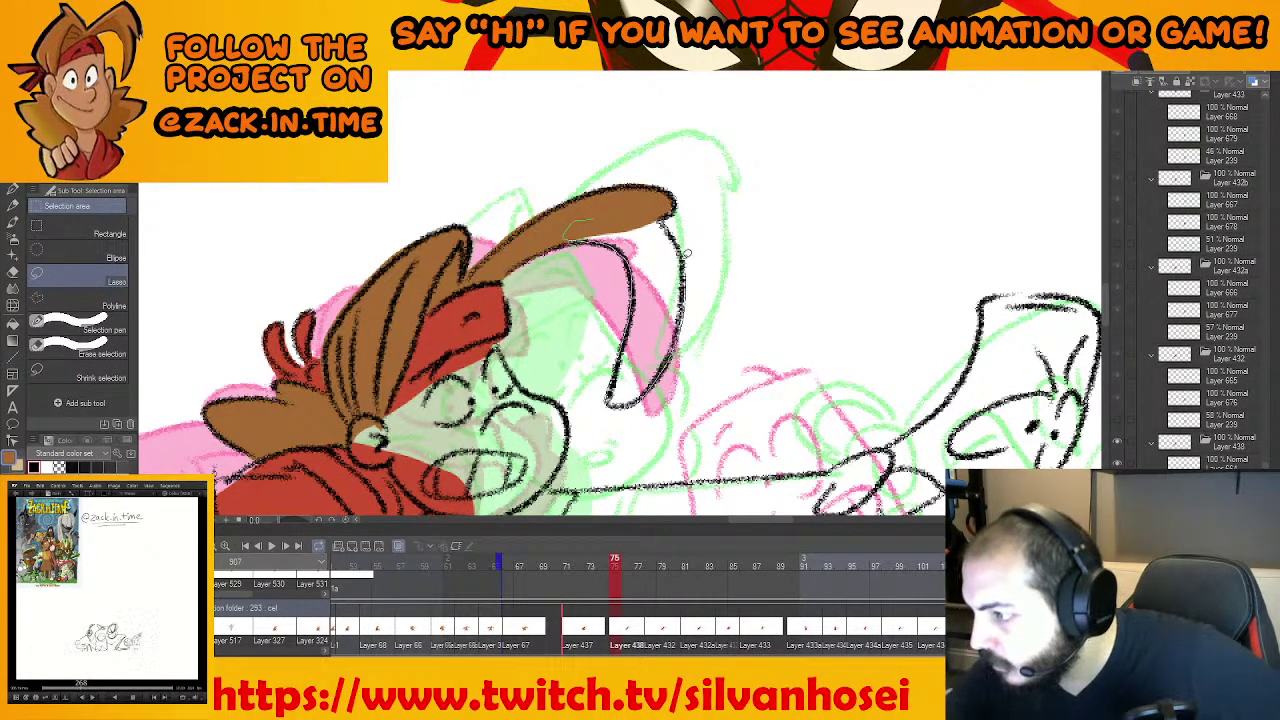
left_click_drag(687, 253, 668, 221)
left_click(701, 429)
key("ctrl+d")
Compare with the neighbouring frame and fill a curly patch of brown hair beyond the character's cheek and chin
mouse_move(686, 349)
left_mouse_down()
mouse_move(727, 188)
mouse_move(747, 151)
left_mouse_up()
key("Left")
key("Right")
left_click_drag(685, 320, 731, 250)
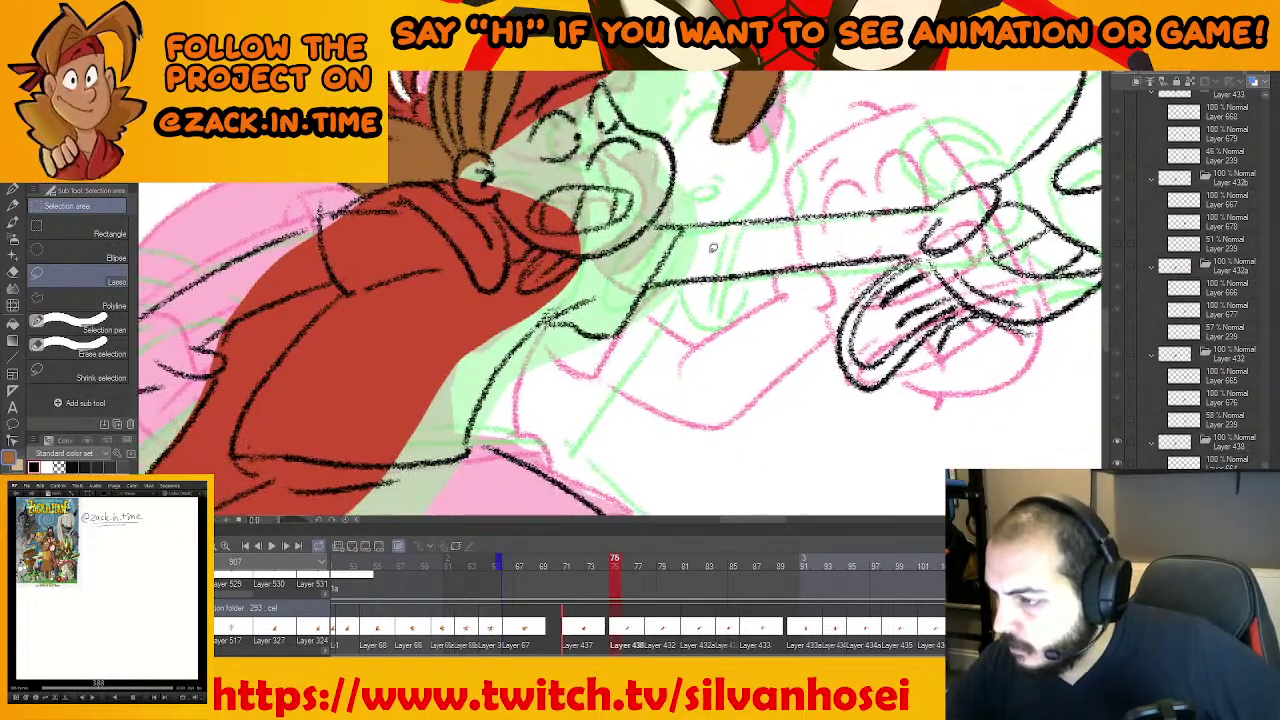
key("Right")
left_click_drag(749, 198, 706, 328)
key("Left")
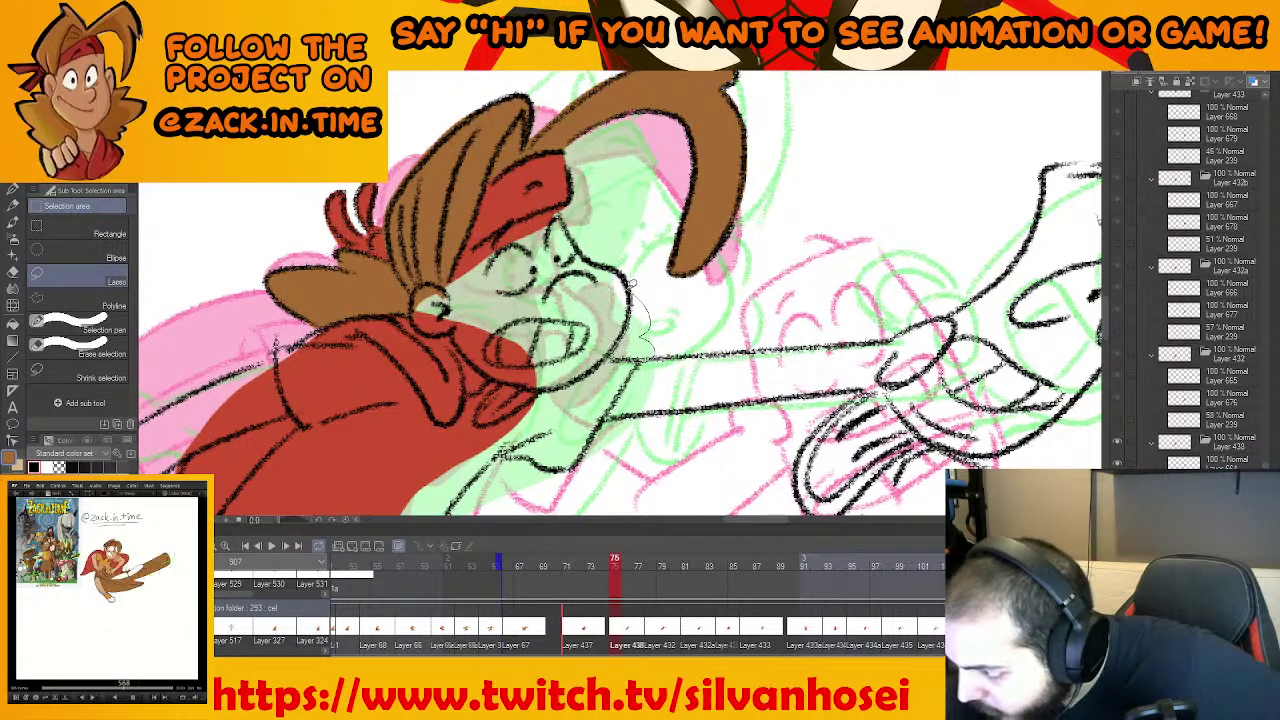
left_click_drag(628, 288, 614, 356)
left_click(699, 385)
left_click(515, 384)
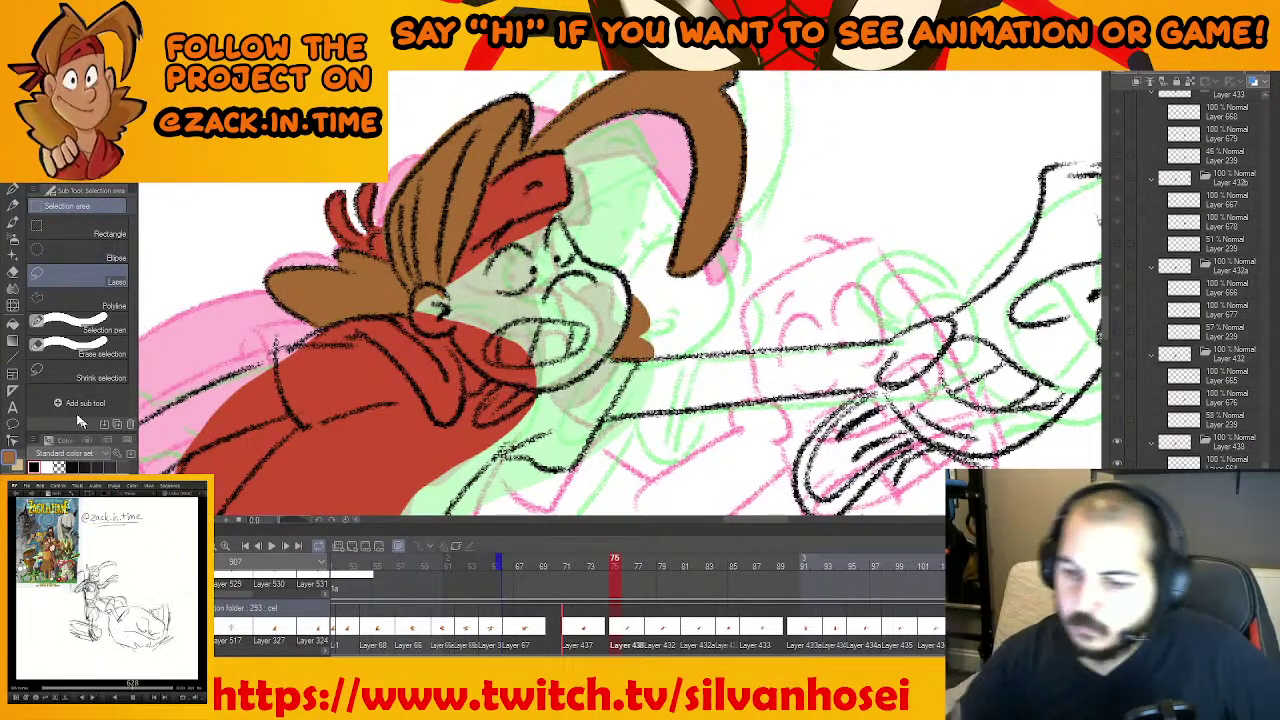
Draw a black pencil outline around the new hair patch beside the cheek on the line layer, and return to the colour layer
key("p")
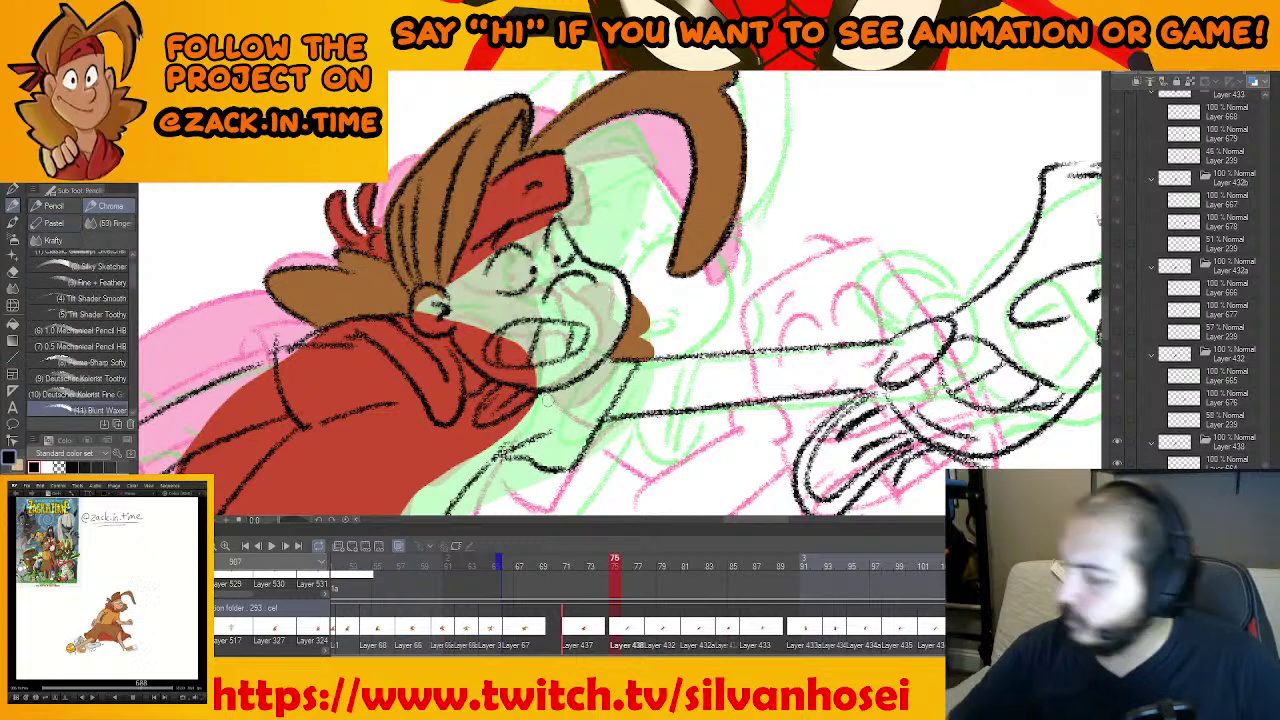
left_click(1214, 463)
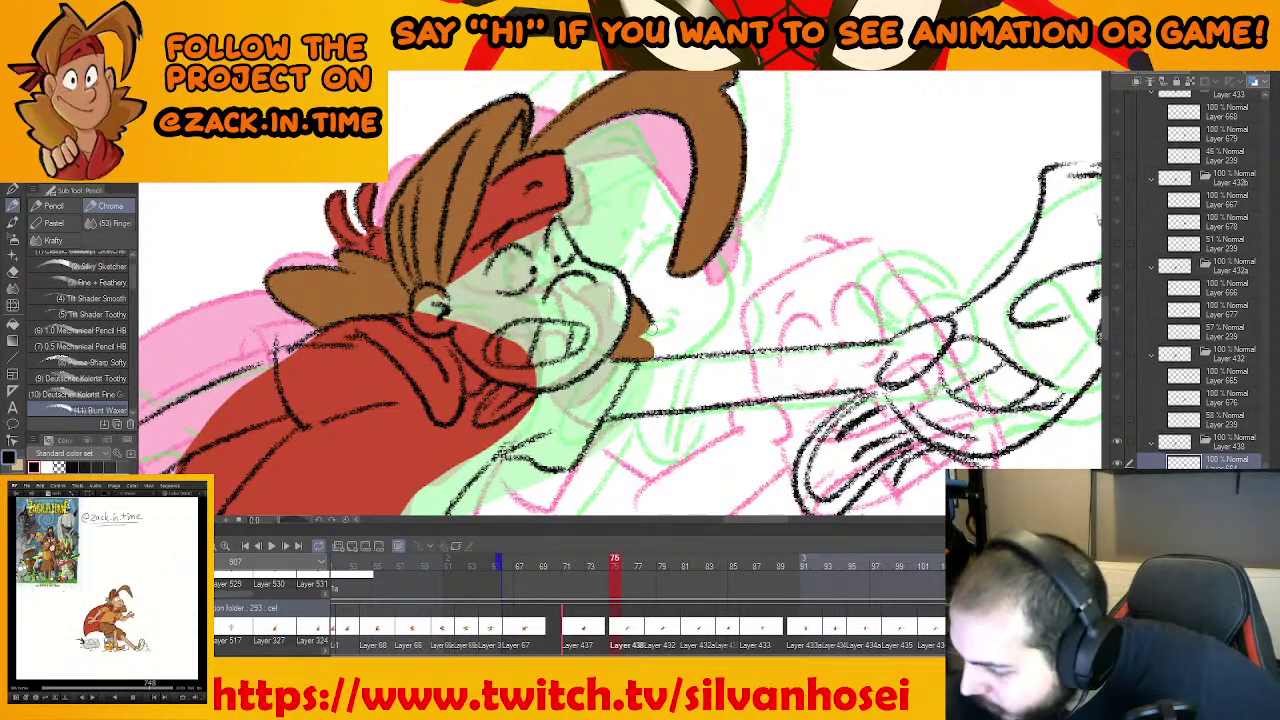
left_click_drag(654, 327, 656, 343)
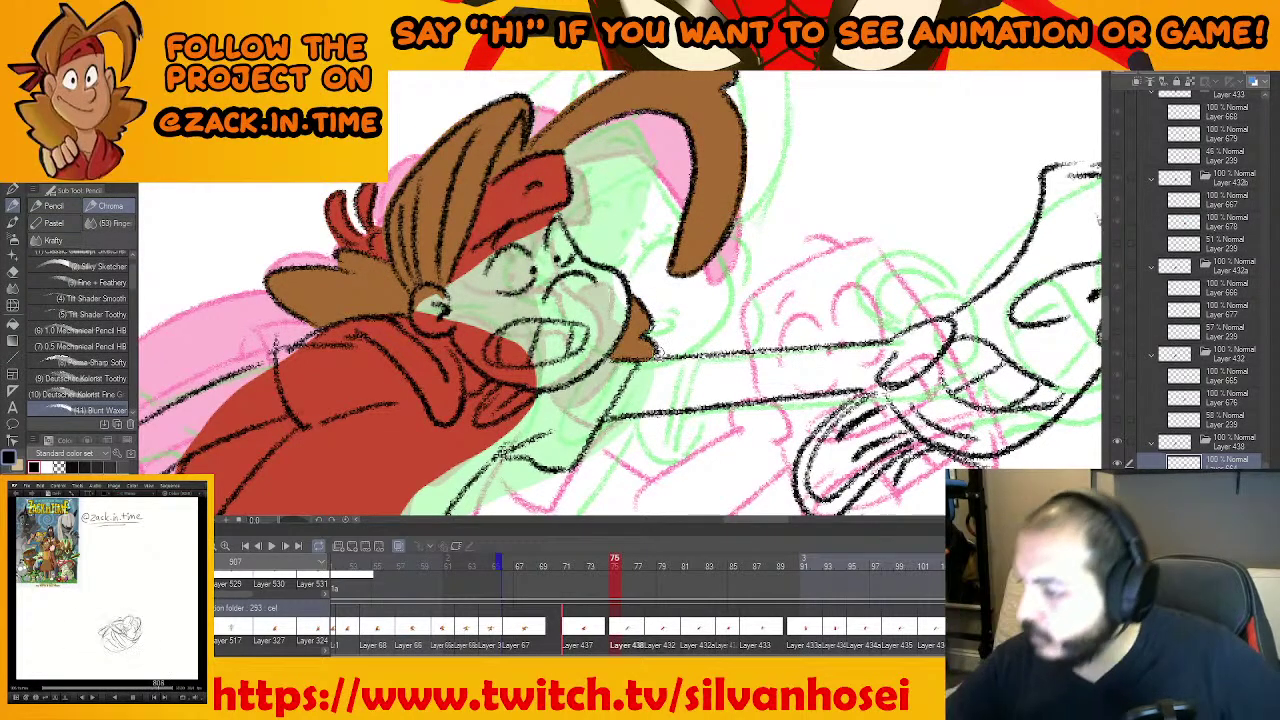
left_click(1214, 485)
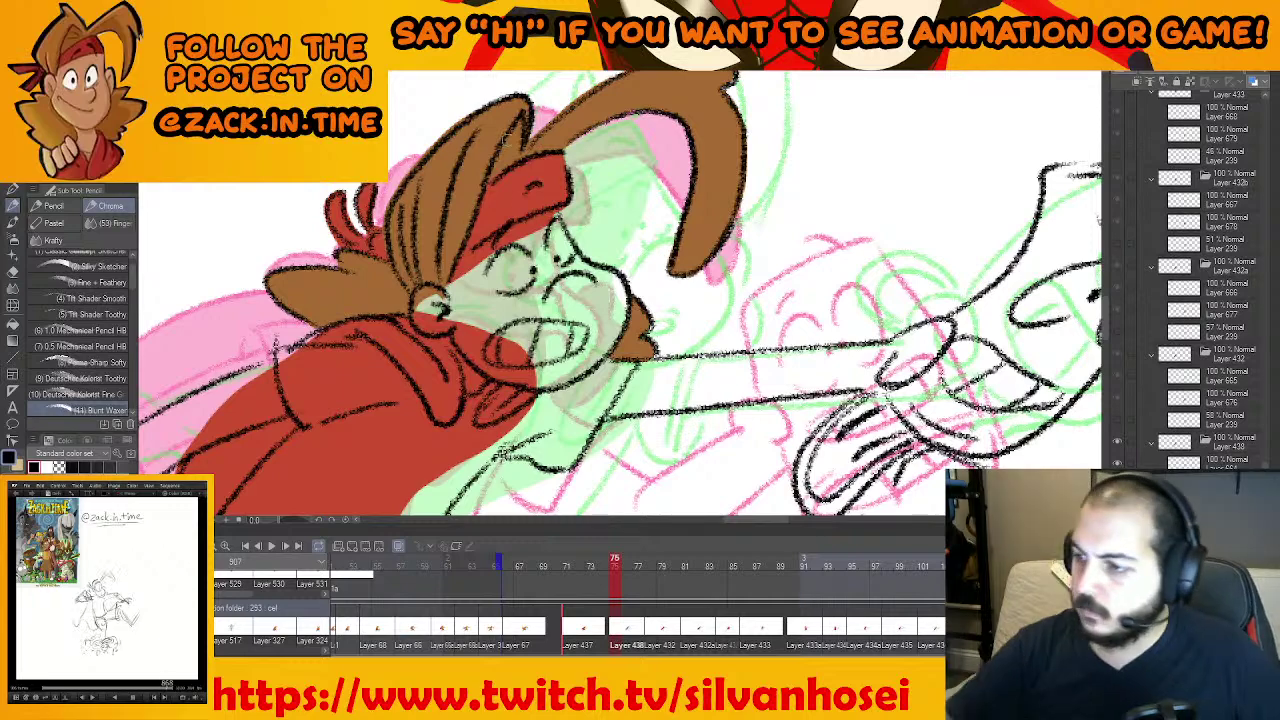
Sample the hair's brown, outline the shorts with a freehand selection and fill them on this drawing
left_click(633, 343, "alt")
left_click_drag(602, 340, 645, 280)
scroll(645, 280, "down", 1)
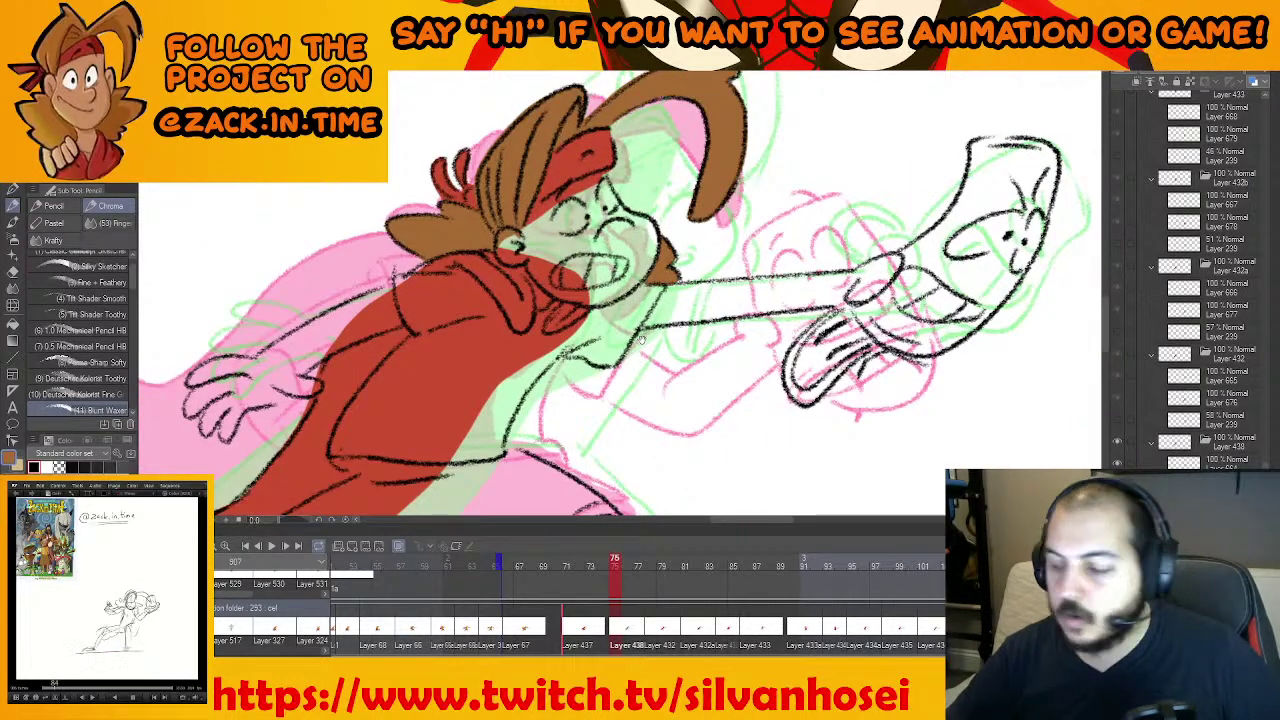
mouse_move(642, 340)
left_mouse_down()
mouse_move(710, 275)
mouse_move(822, 203)
left_mouse_up()
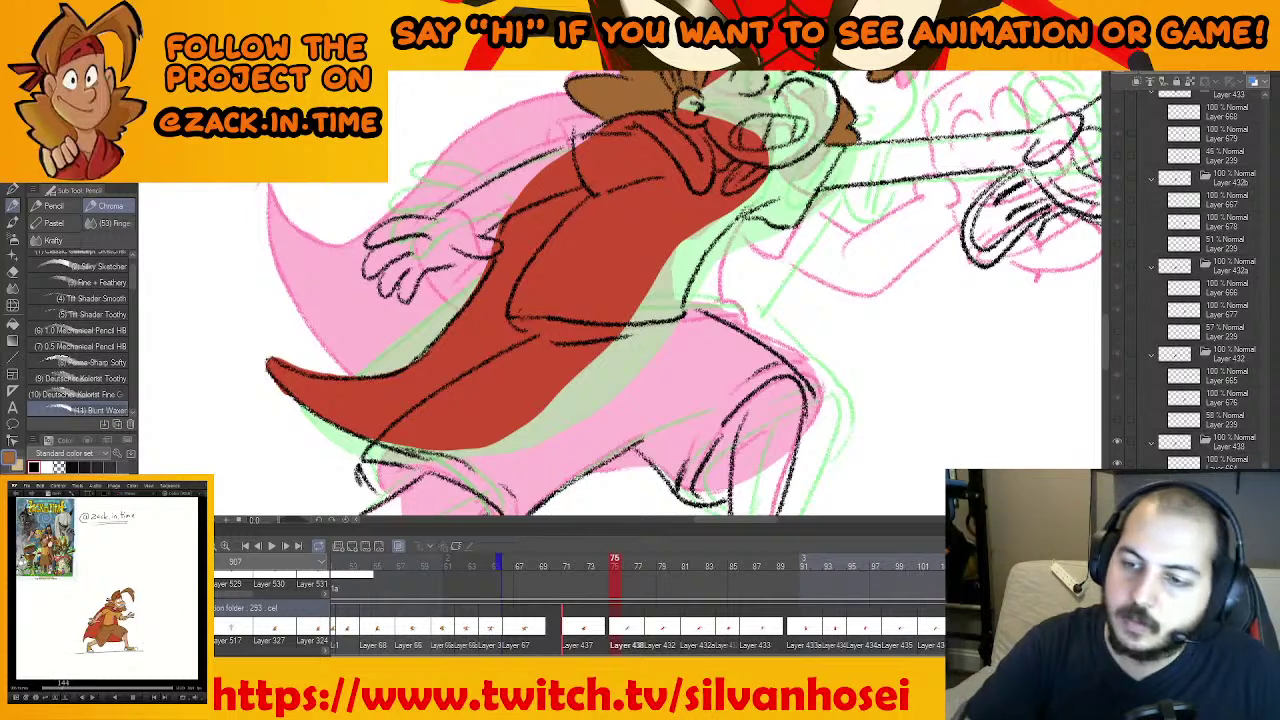
key("m")
left_click_drag(499, 400, 484, 289)
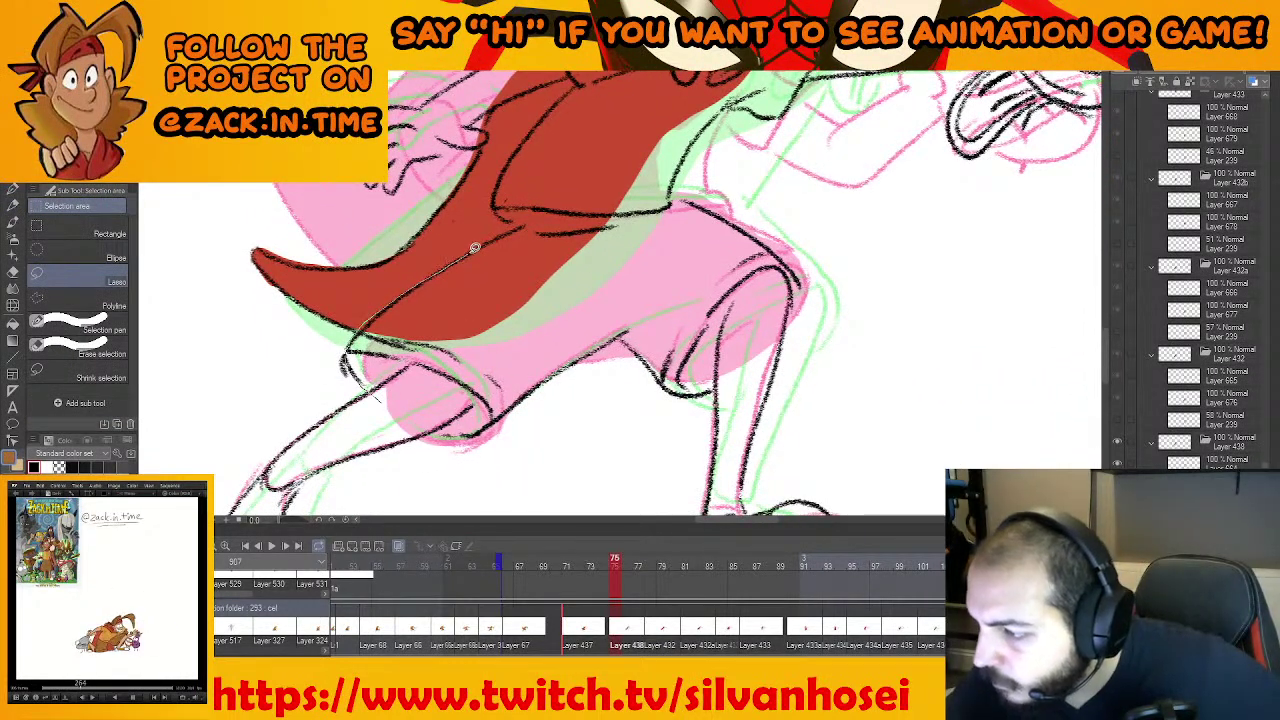
left_click_drag(580, 213, 658, 201)
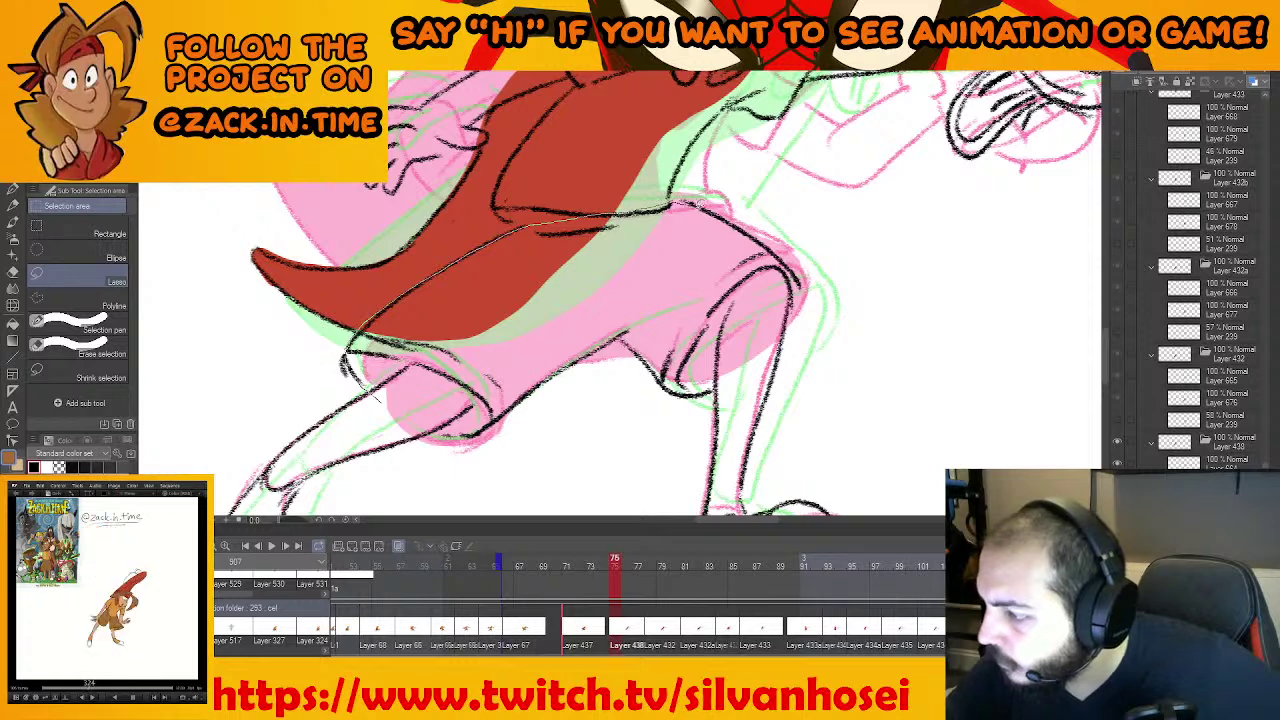
mouse_move(780, 247)
left_mouse_down()
mouse_move(800, 278)
mouse_move(778, 322)
mouse_move(740, 370)
mouse_move(704, 389)
mouse_move(676, 384)
left_mouse_up()
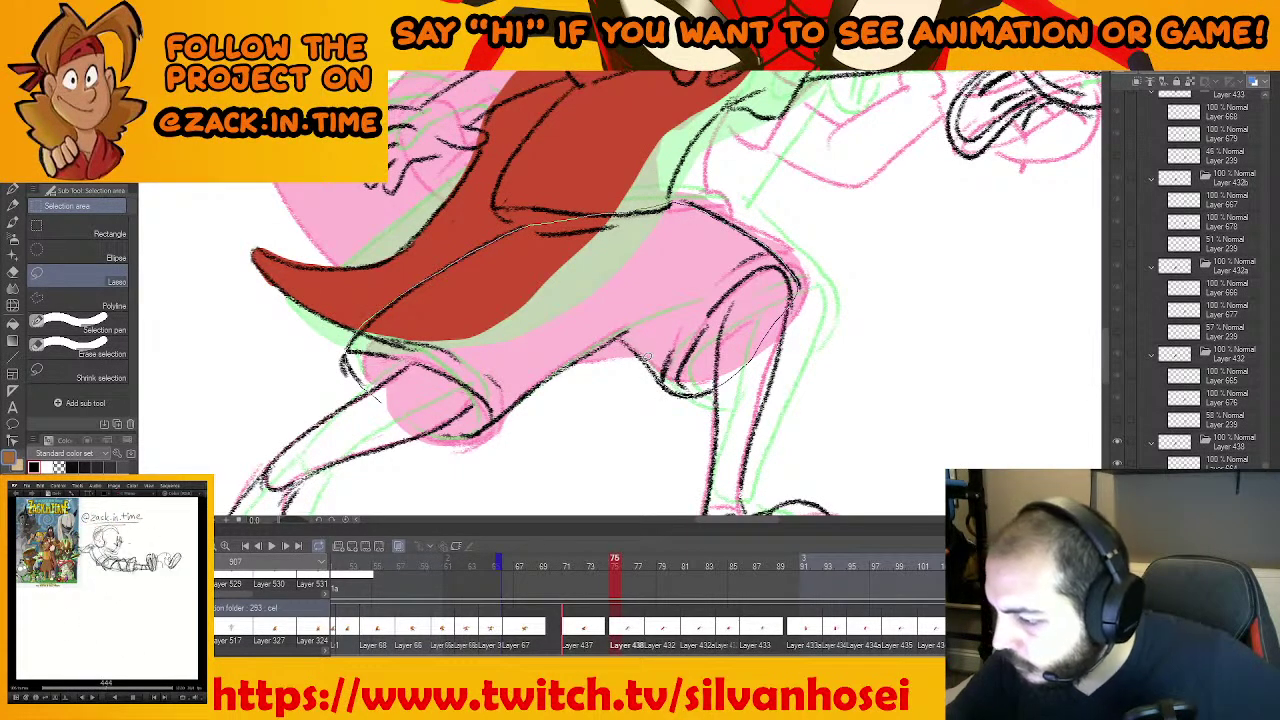
left_click_drag(620, 340, 520, 395)
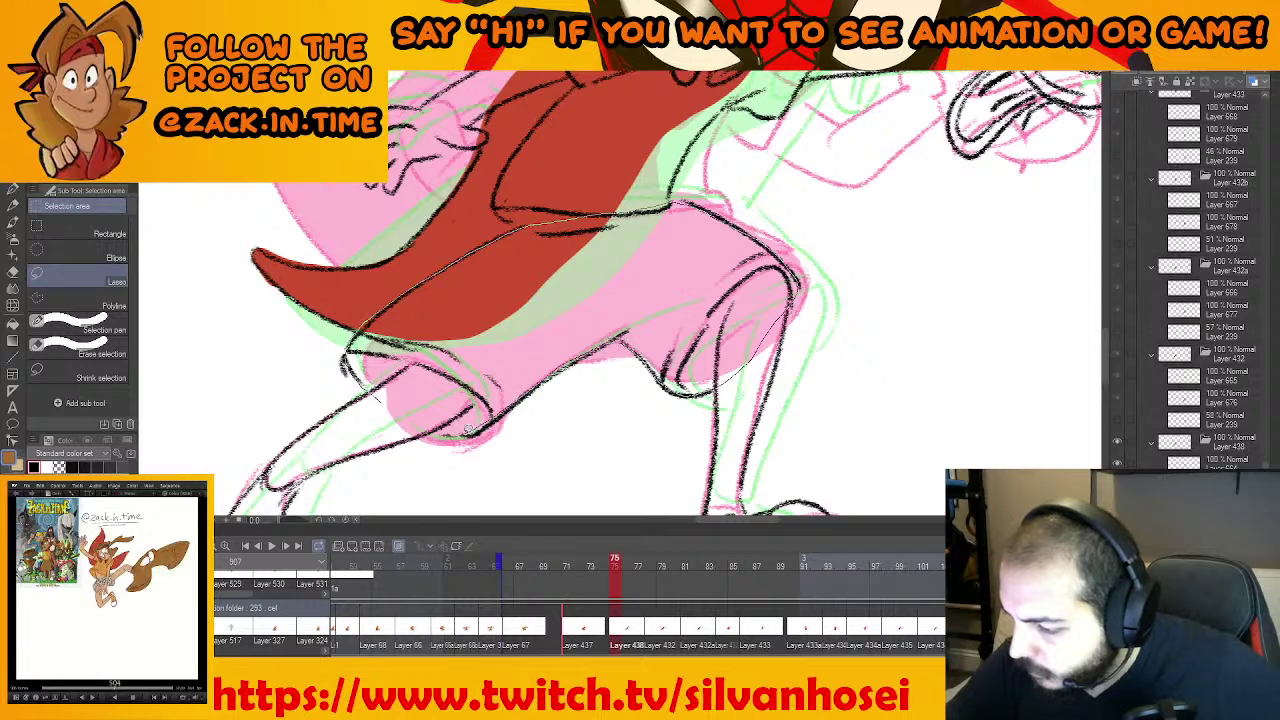
left_click_drag(467, 431, 402, 428)
left_click(645, 458)
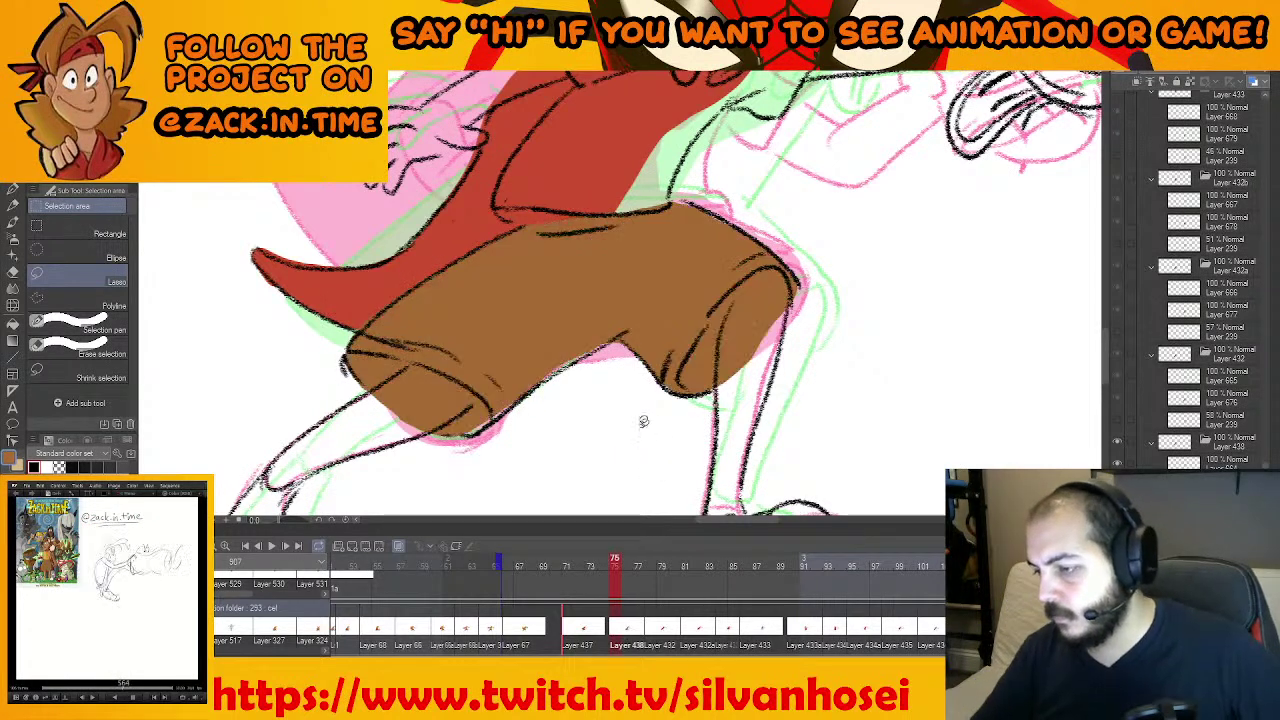
Fill the leftover sliver along the inner edge of the shorts, from the rear cuff to the crotch, with brown
mouse_move(555, 340)
left_mouse_down()
mouse_move(486, 368)
mouse_move(467, 430)
left_mouse_up()
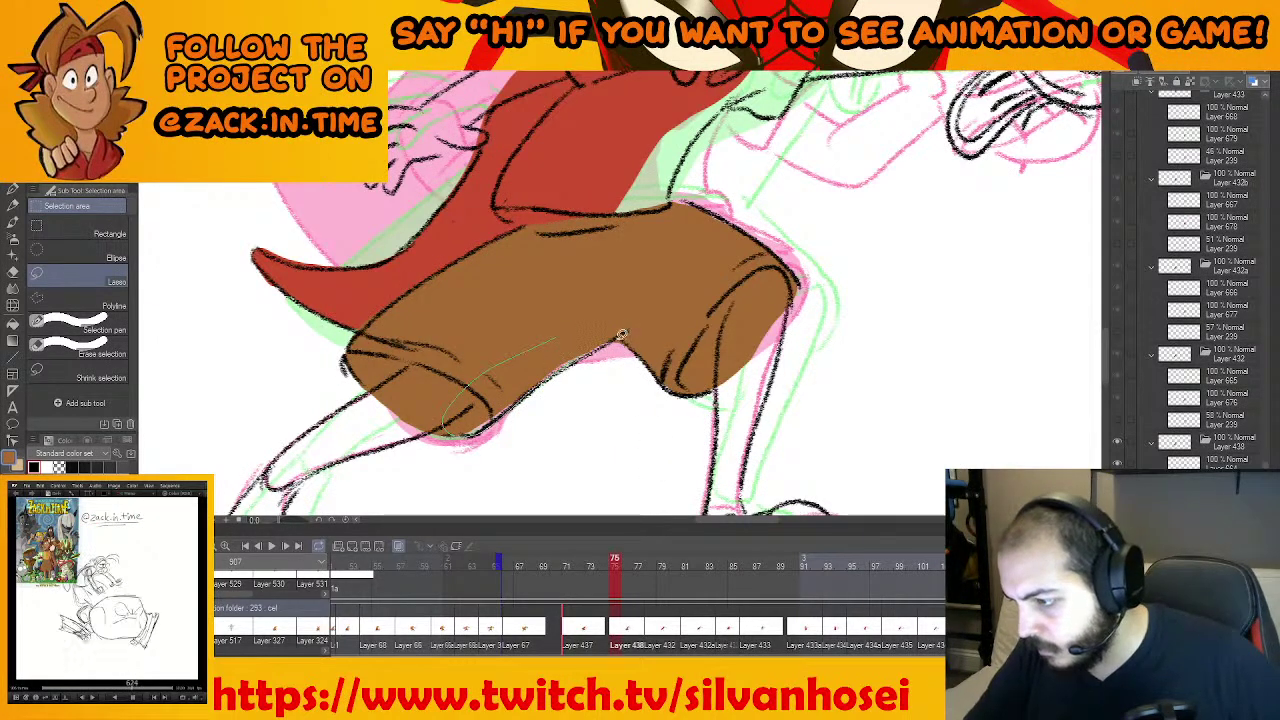
left_click_drag(621, 334, 634, 323)
left_click(632, 457)
scroll(685, 343, "down", 5)
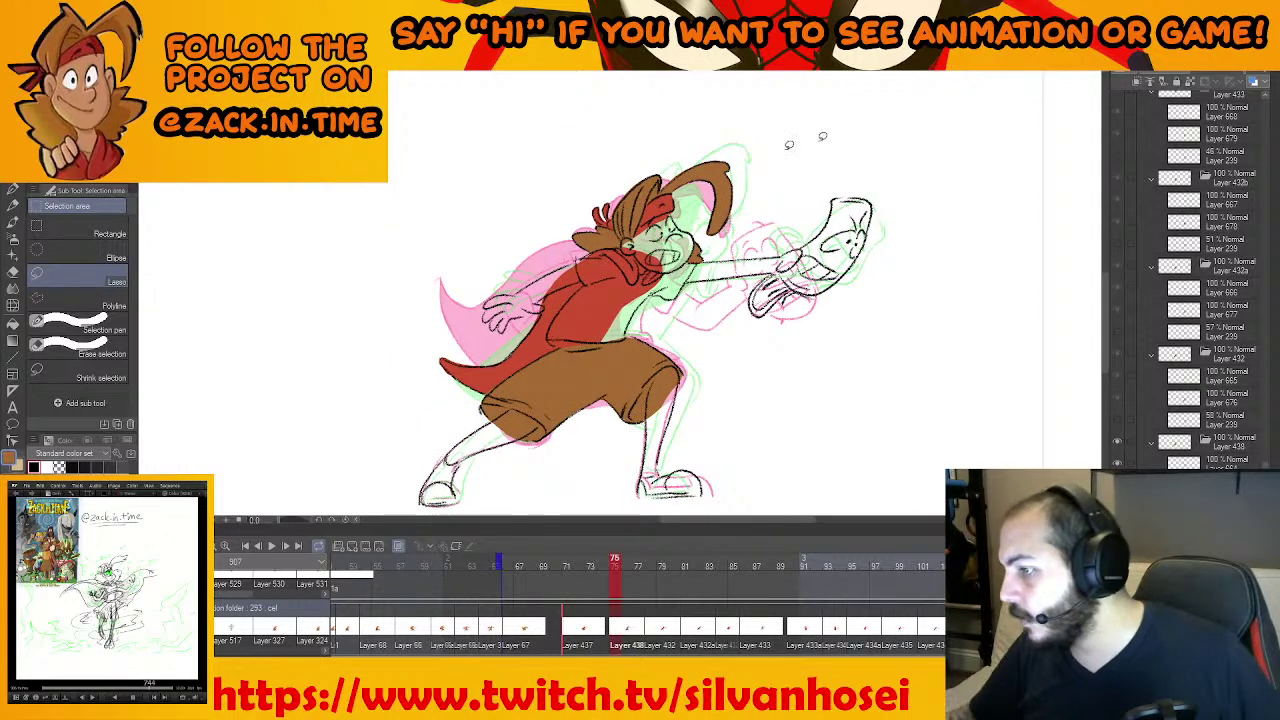
Switch to Discord and open the Twitch clip "Current state of game" shared in the newest direct message
left_click(1205, 25)
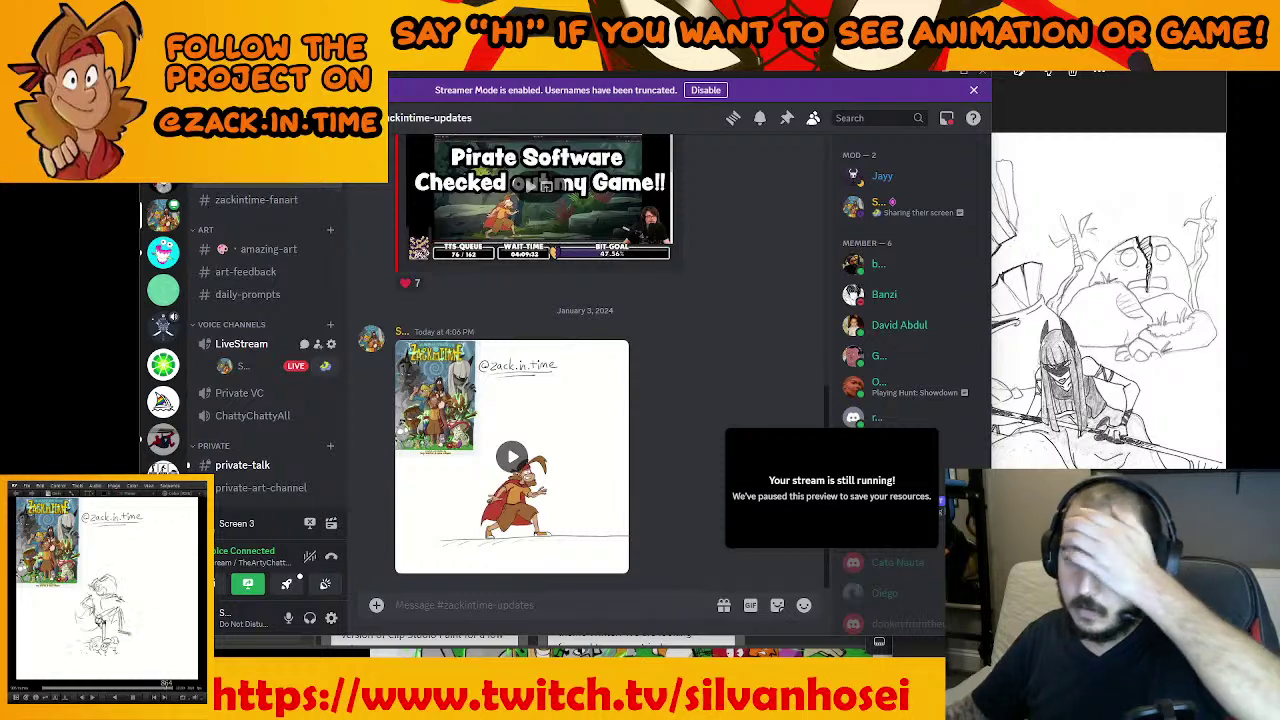
left_click(163, 136)
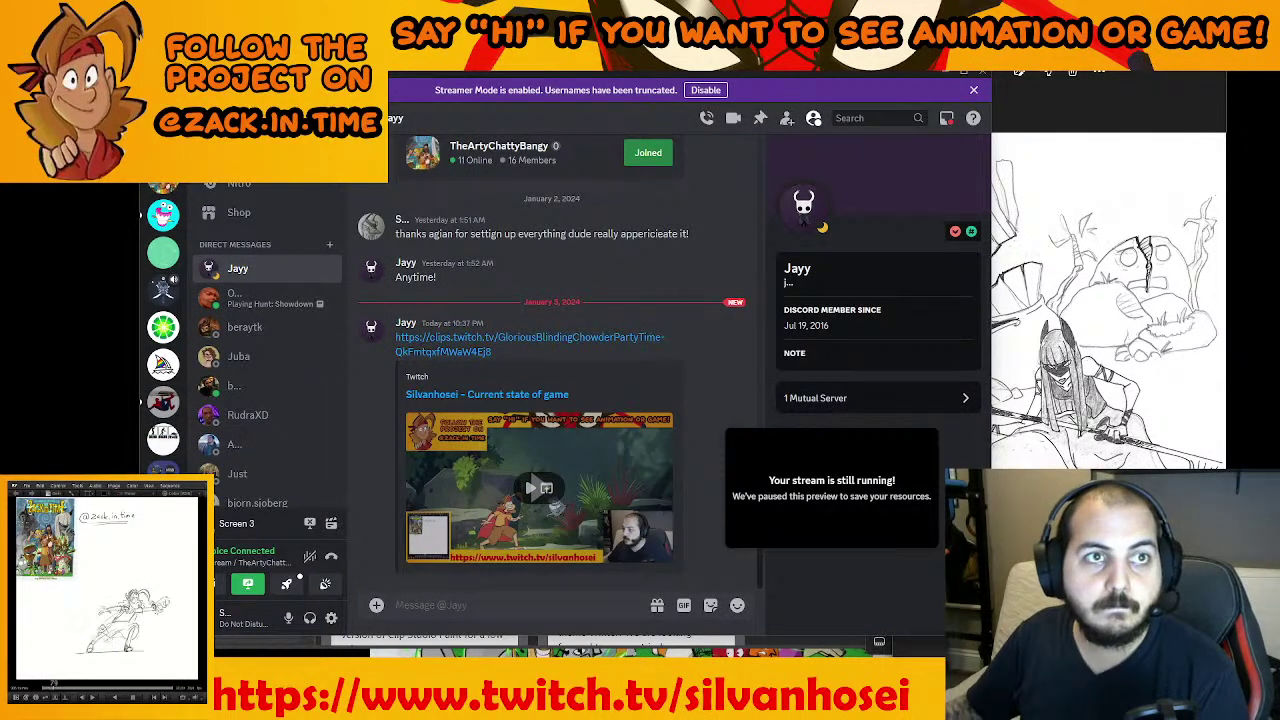
left_click_drag(0, 111, 588, 81)
double_click(786, 86)
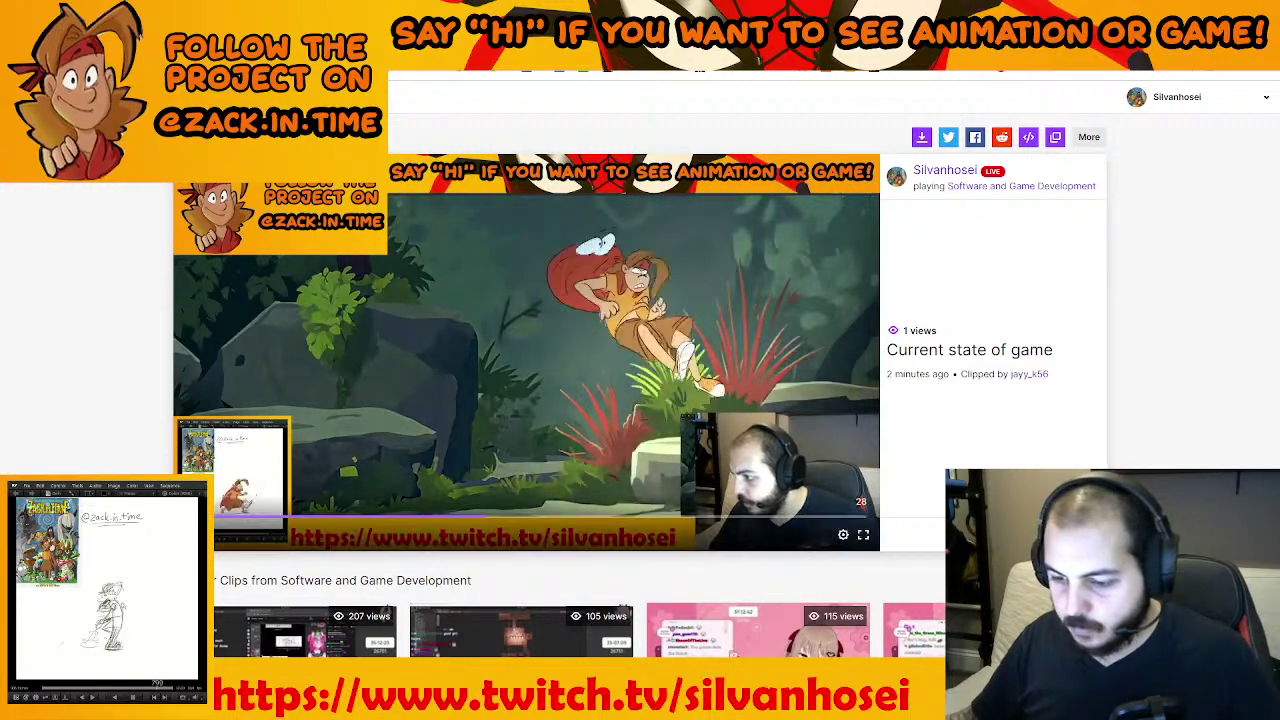
Pause the clip's playback and look over the rest of the clip page
key("space")
scroll(640, 386, "down", 5)
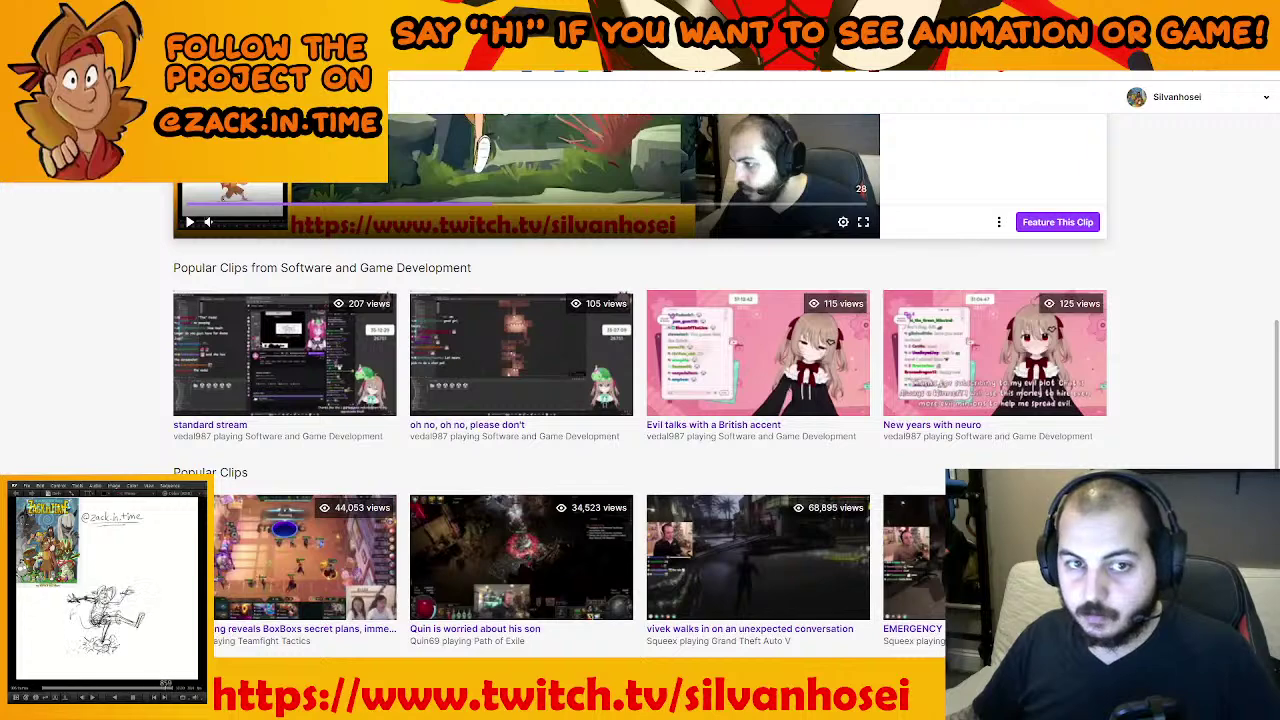
scroll(640, 386, "up", 5)
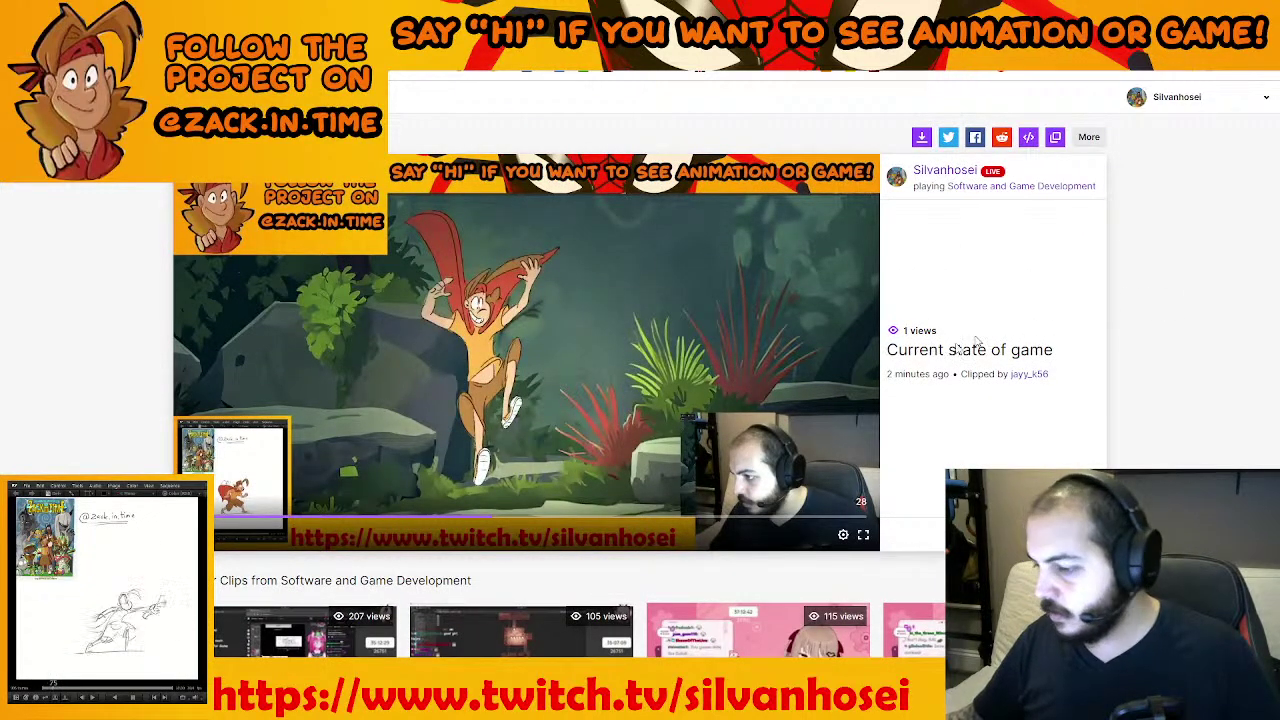
scroll(287, 485, "down", 3)
scroll(97, 319, "up", 3)
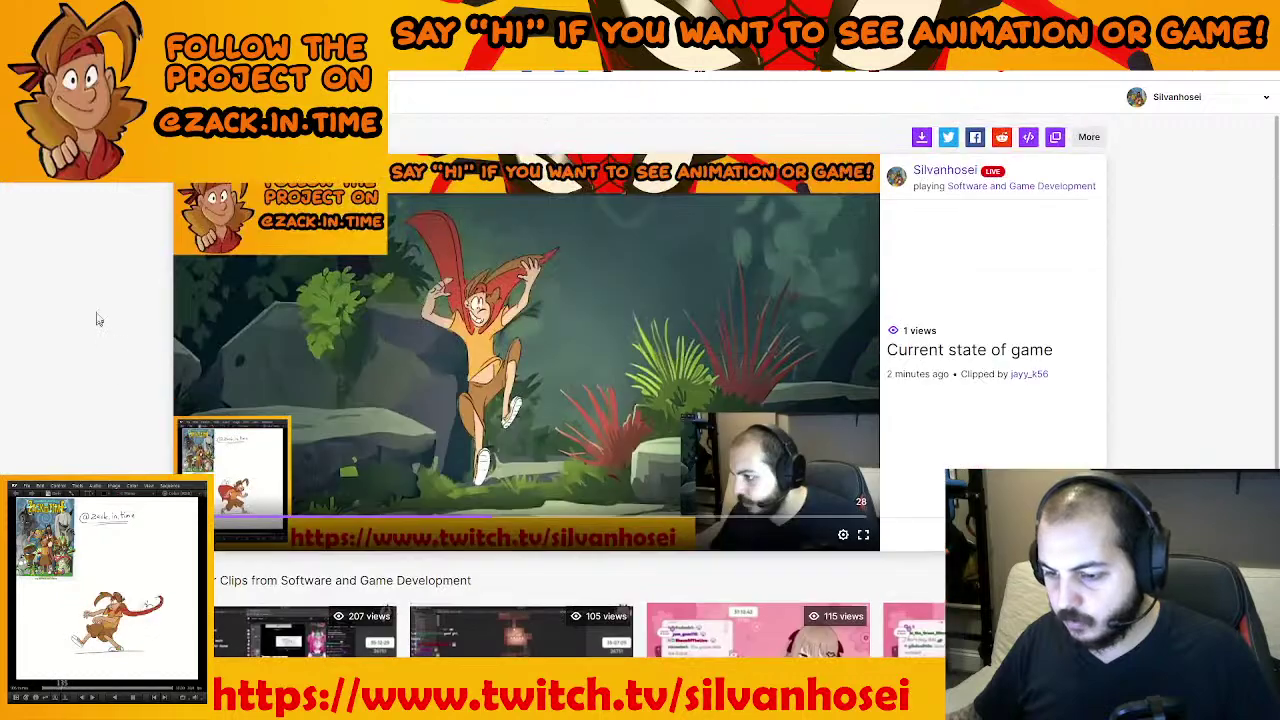
Browse the Twitch home page and go to the streamer's own channel page
left_click(36, 97)
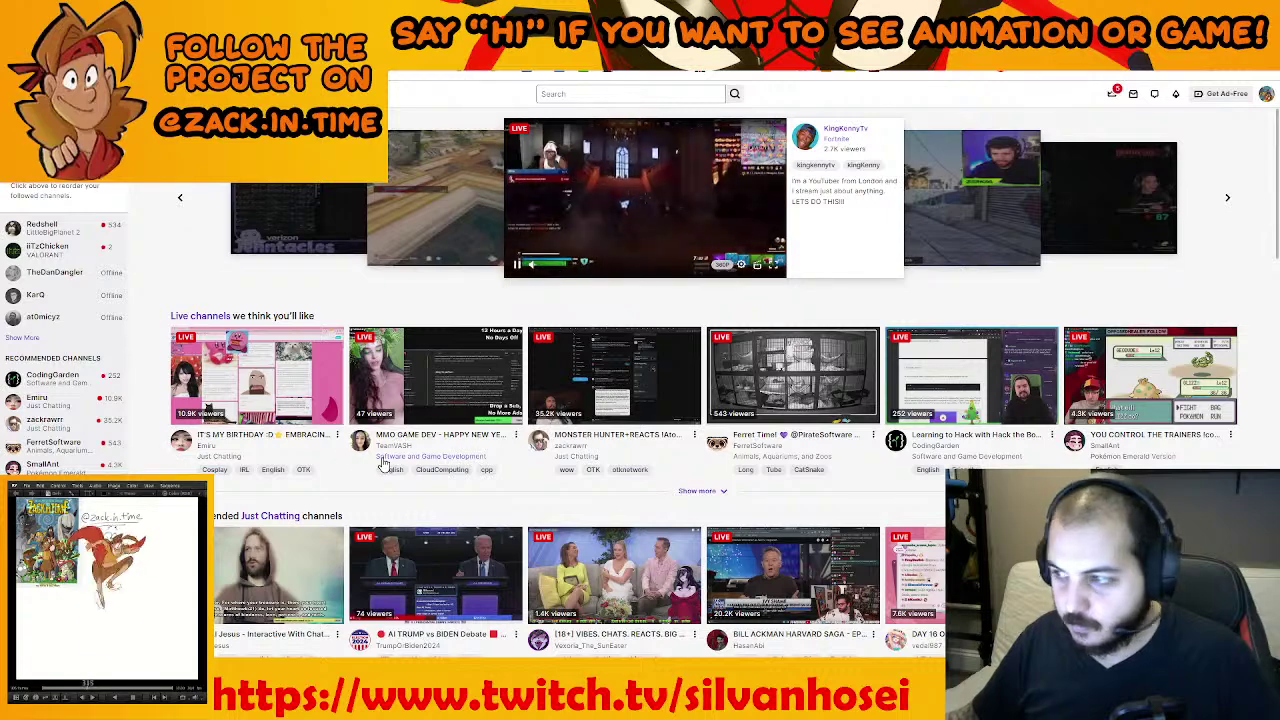
scroll(360, 463, "down", 1)
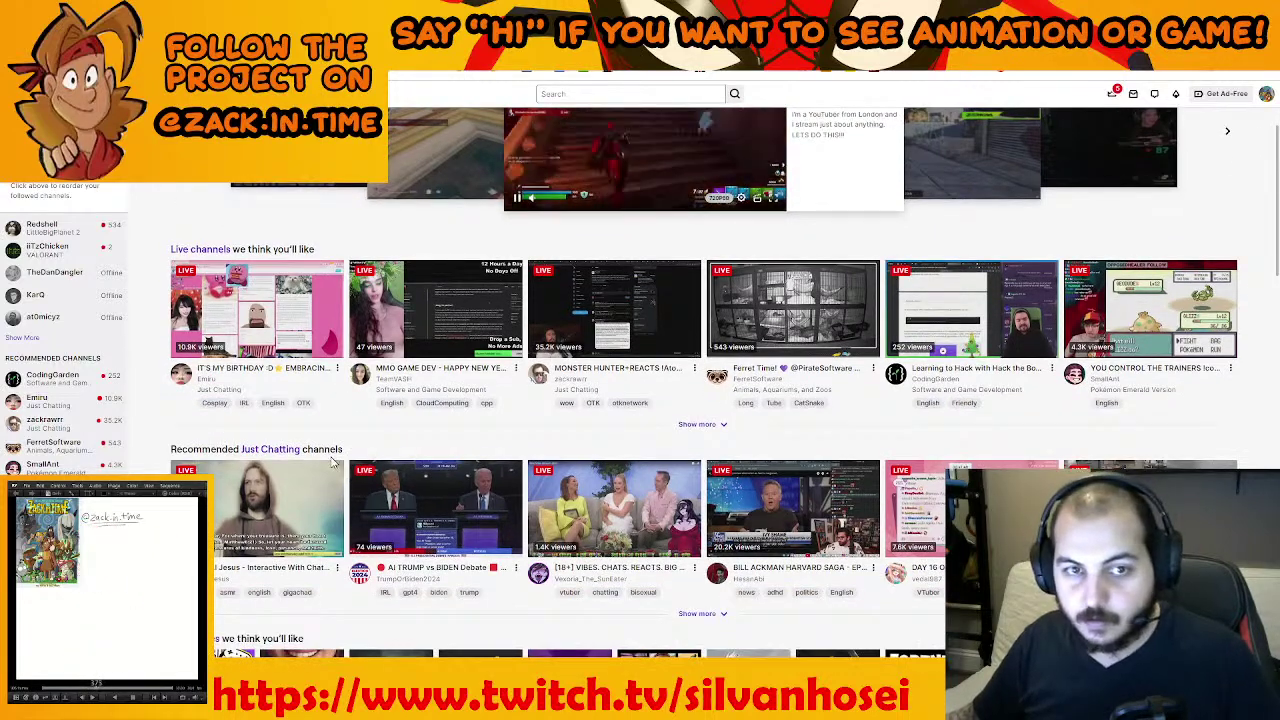
scroll(335, 463, "up", 1)
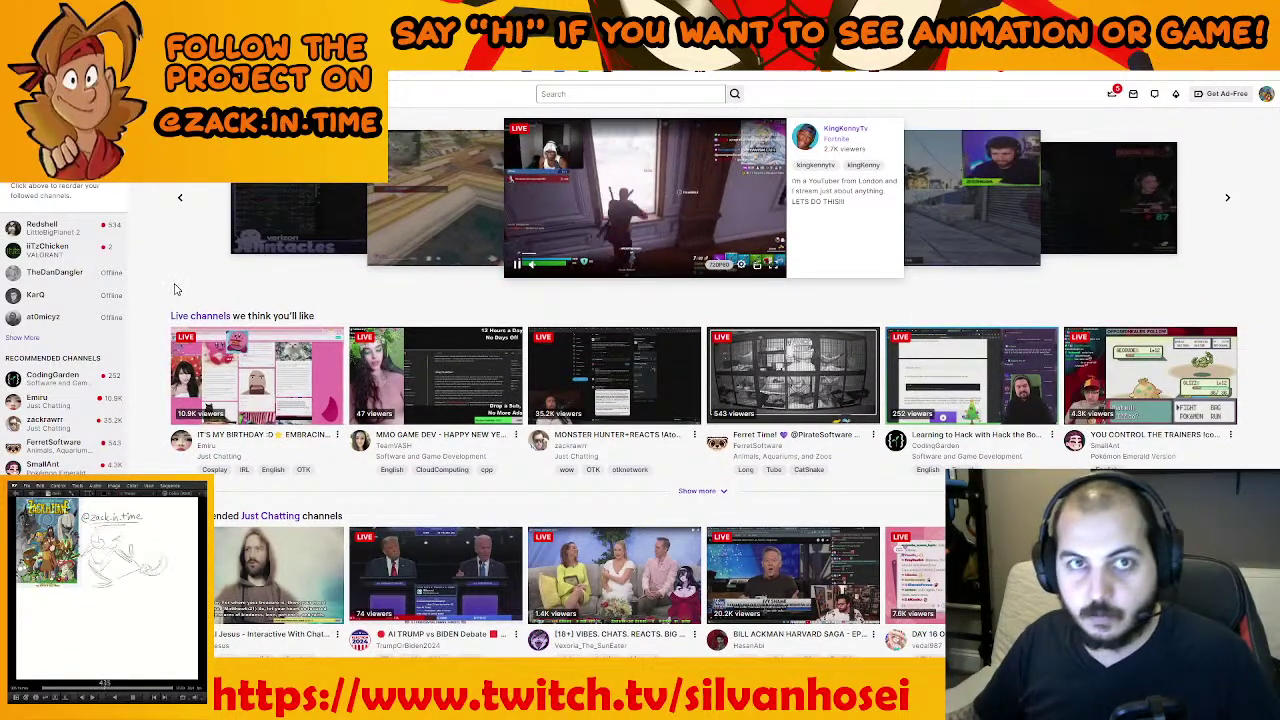
scroll(174, 289, "down", 4)
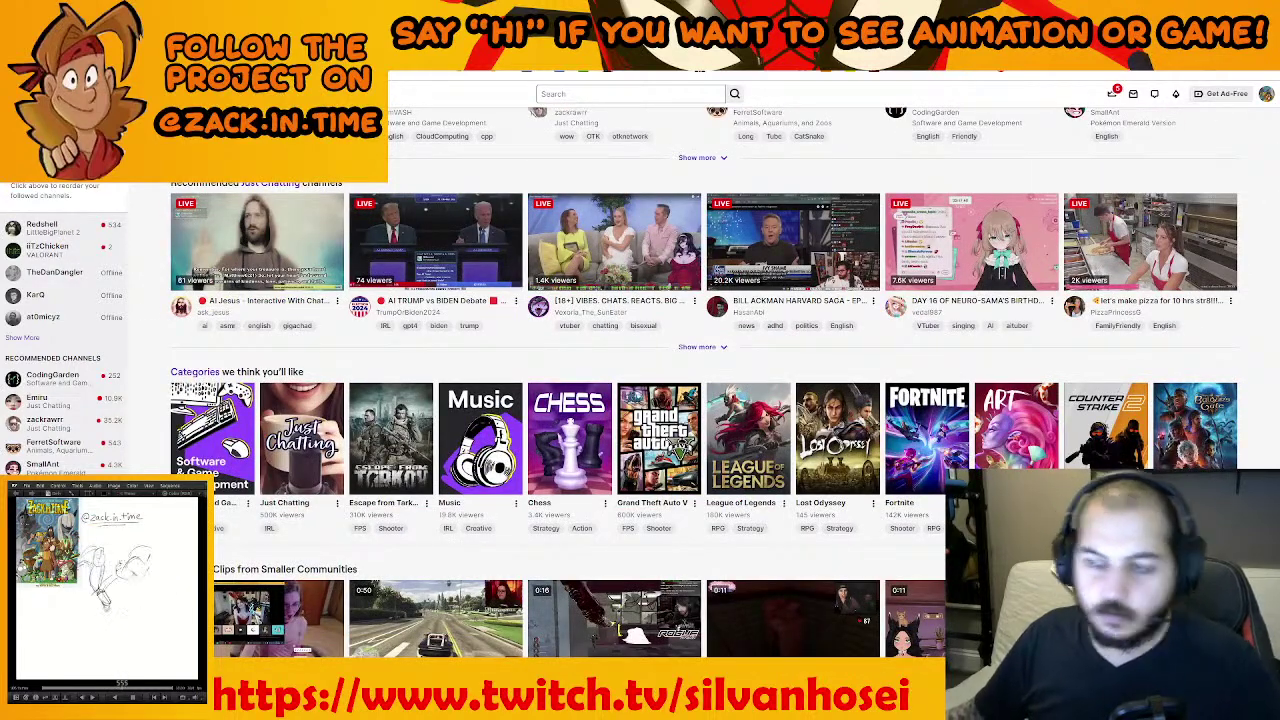
key("ctrl+l")
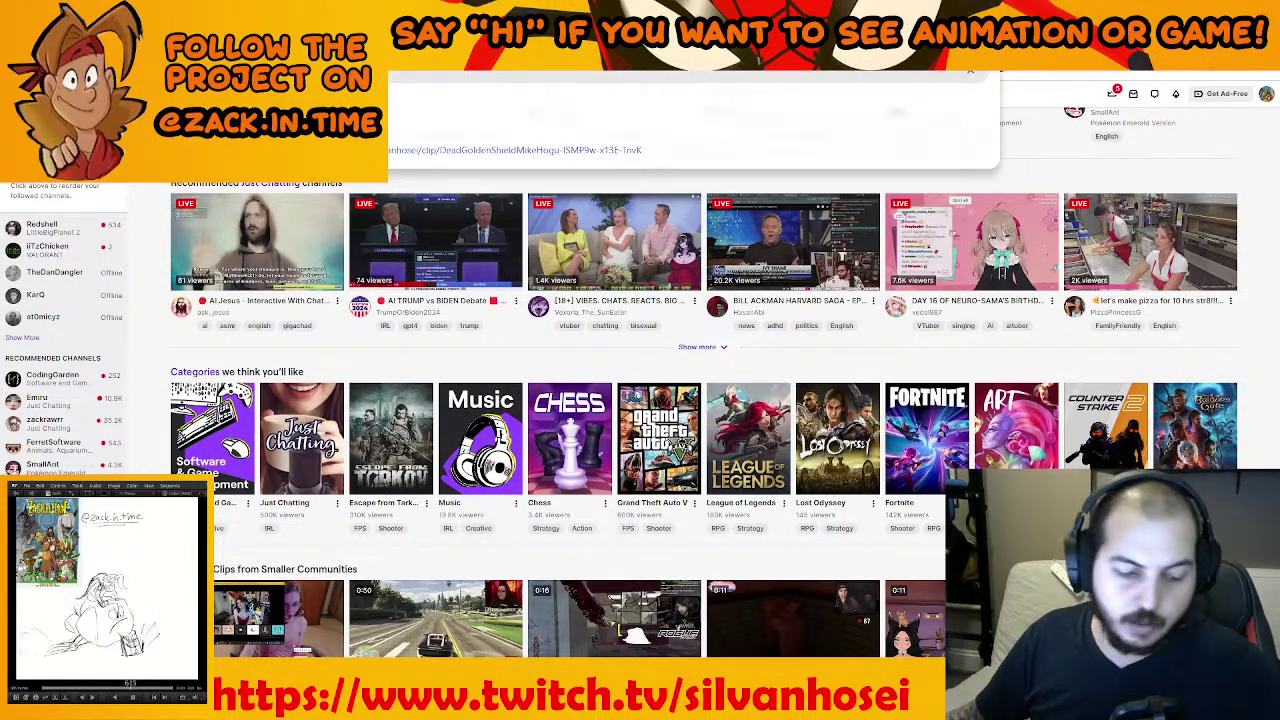
key("Return")
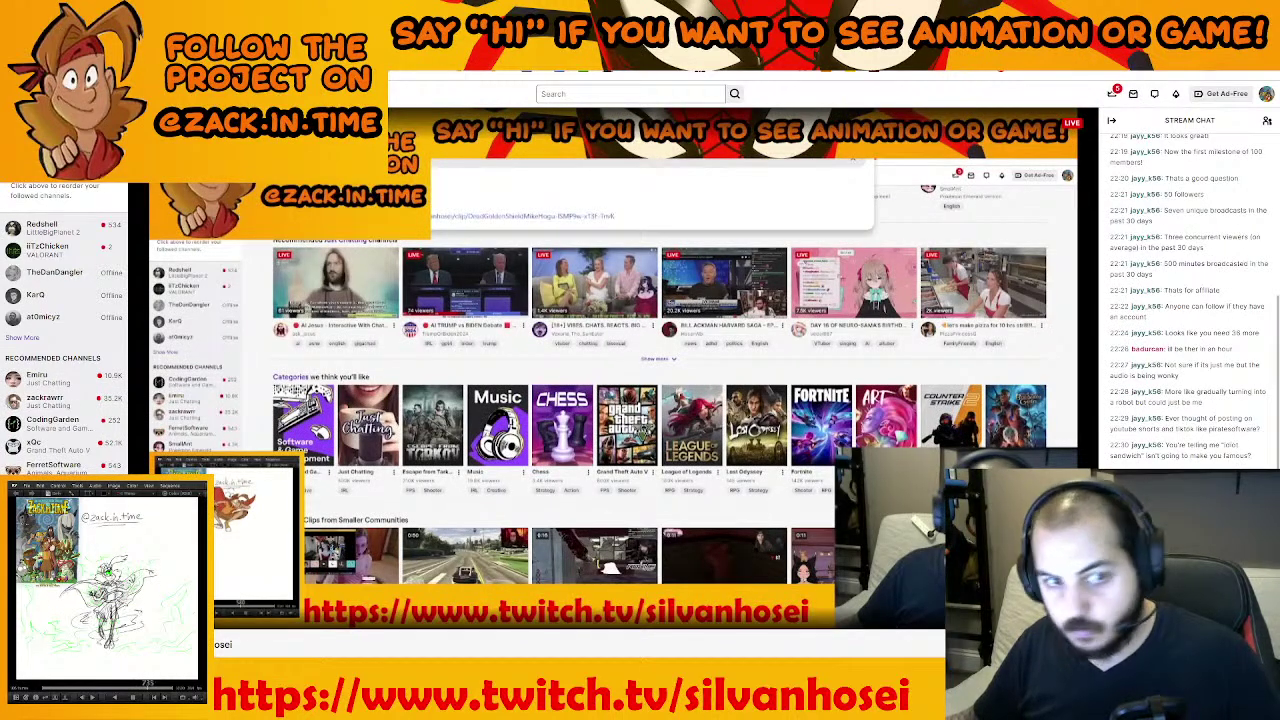
Look over the live channel page and show the channel's list of videos and featured clips
scroll(355, 610, "down", 5)
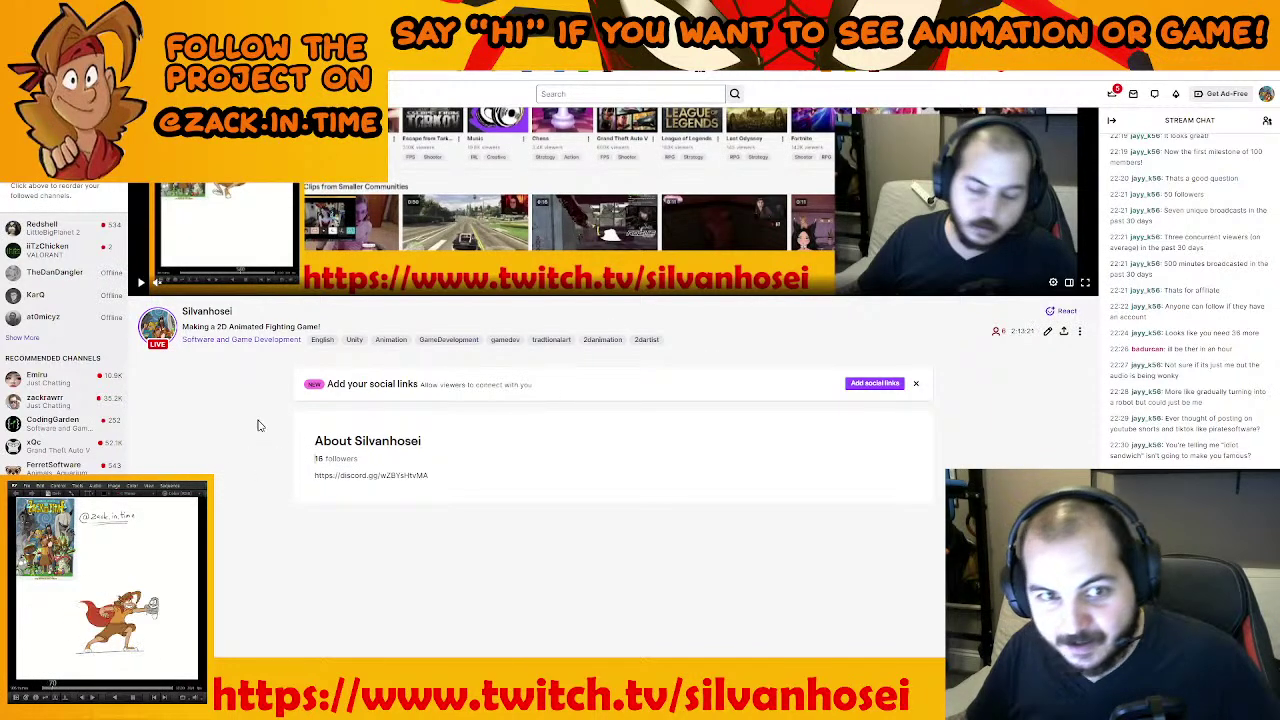
scroll(258, 426, "down", 1)
scroll(200, 330, "up", 3)
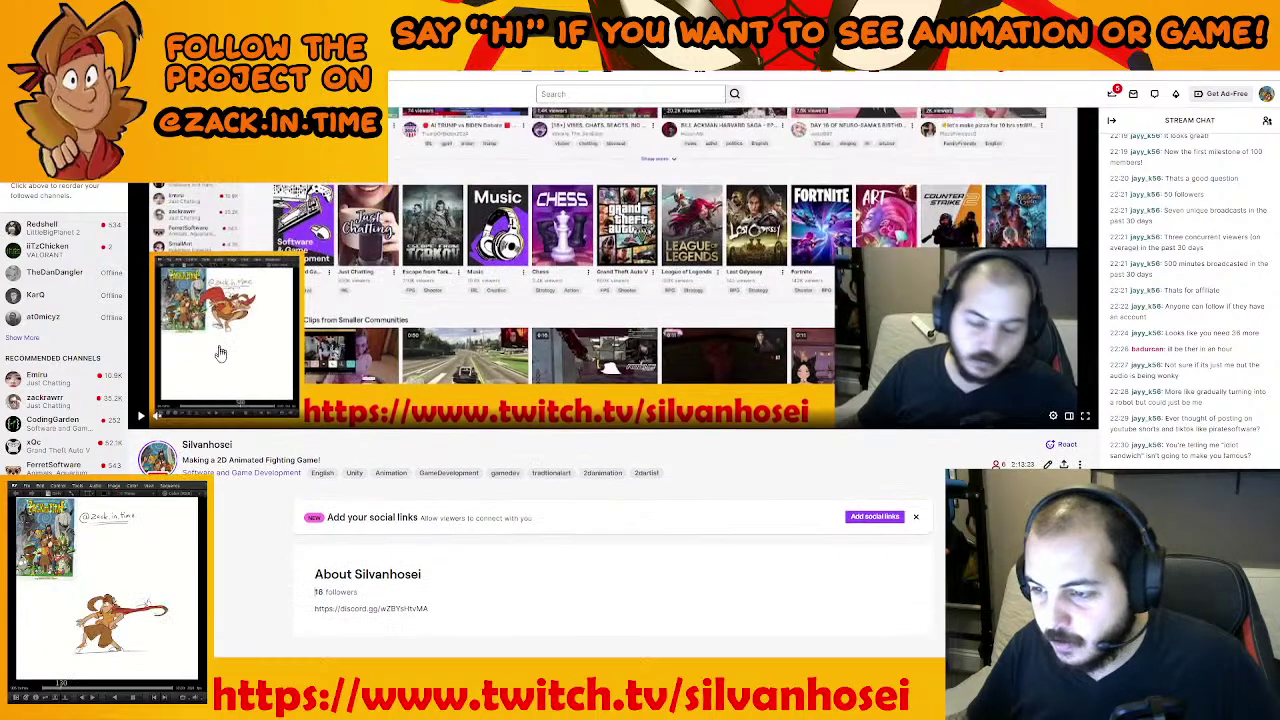
left_click(197, 451)
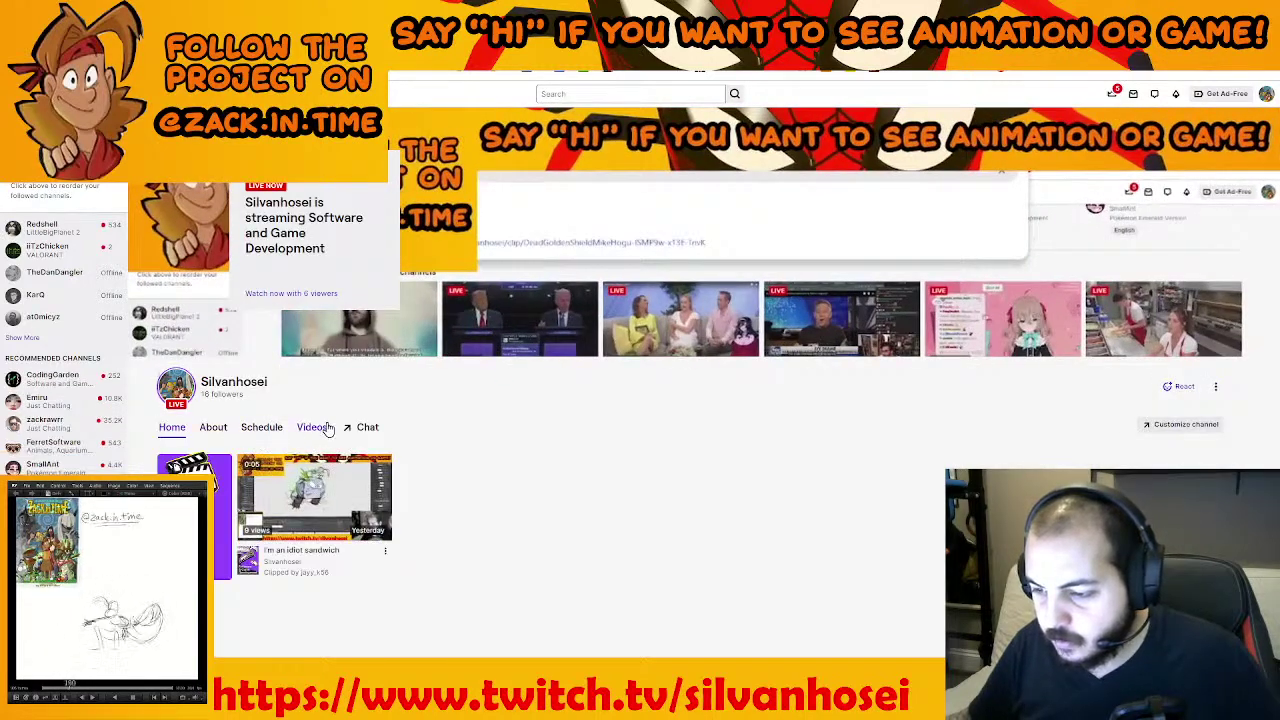
left_click(315, 429)
scroll(456, 438, "down", 2)
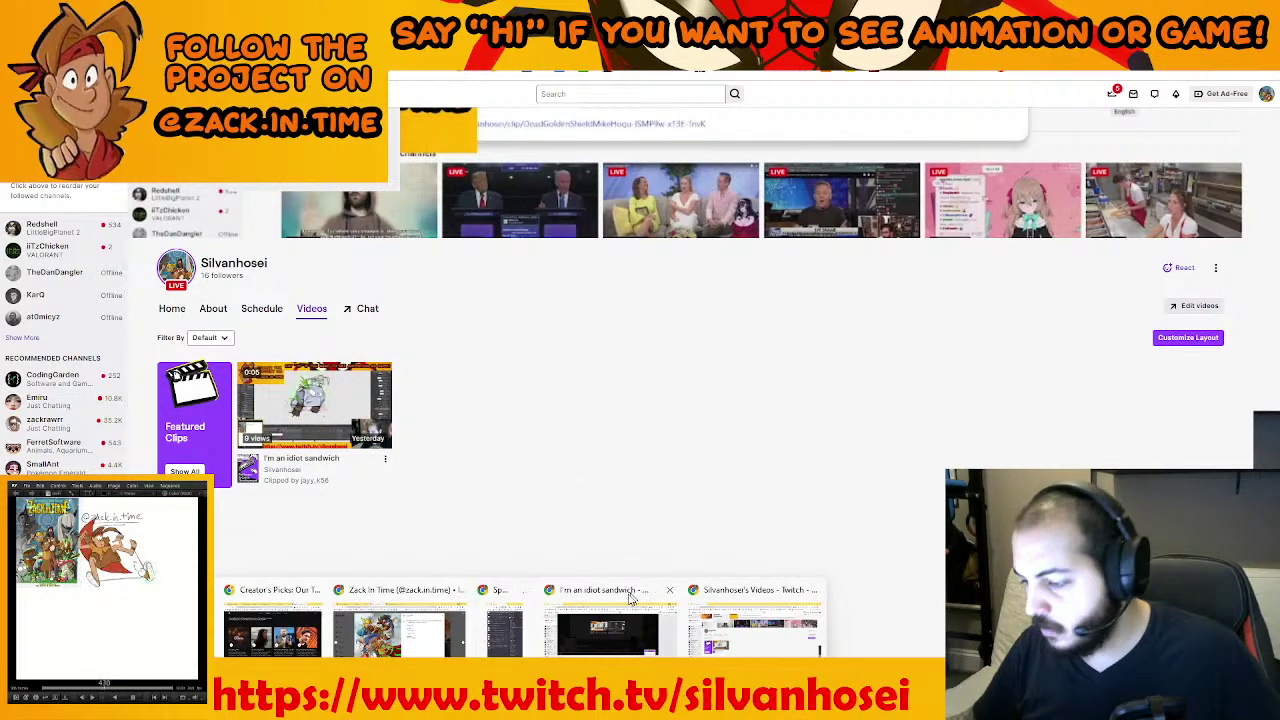
Switch back to Discord, reopen the shared "Current state of game" clip, pause it and download it
left_click(532, 704)
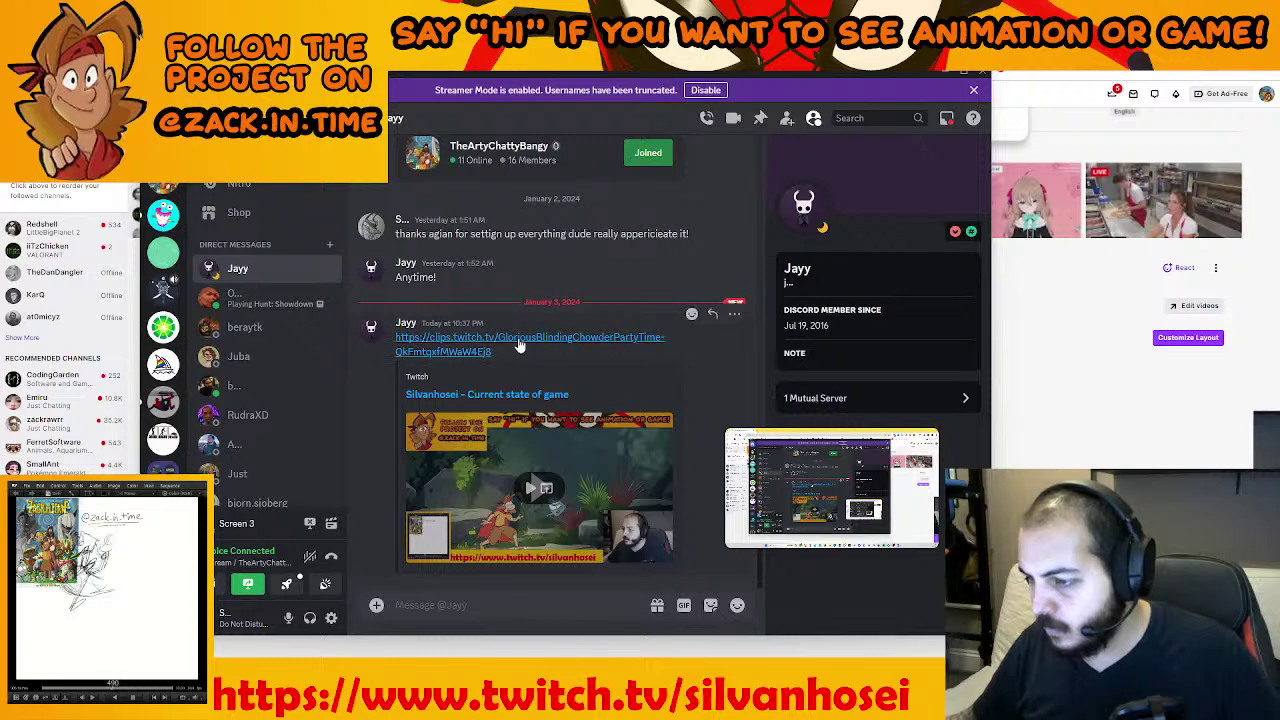
left_click(519, 344)
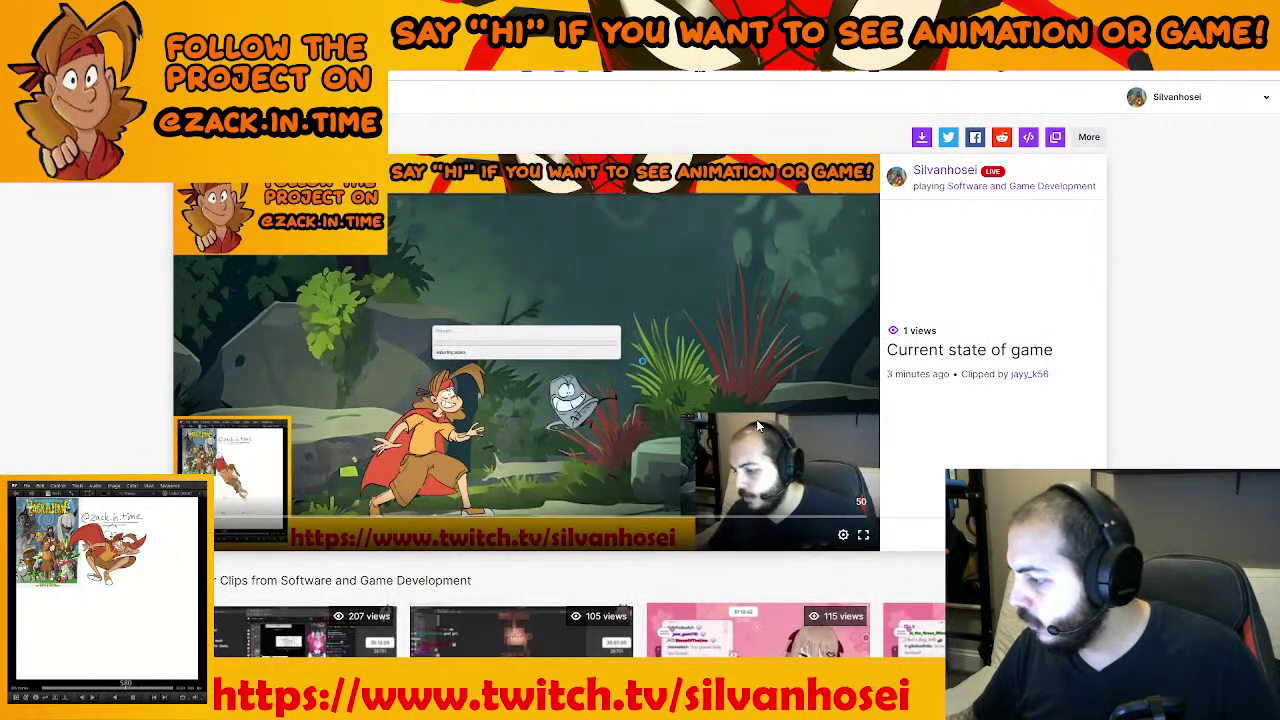
left_click(756, 419)
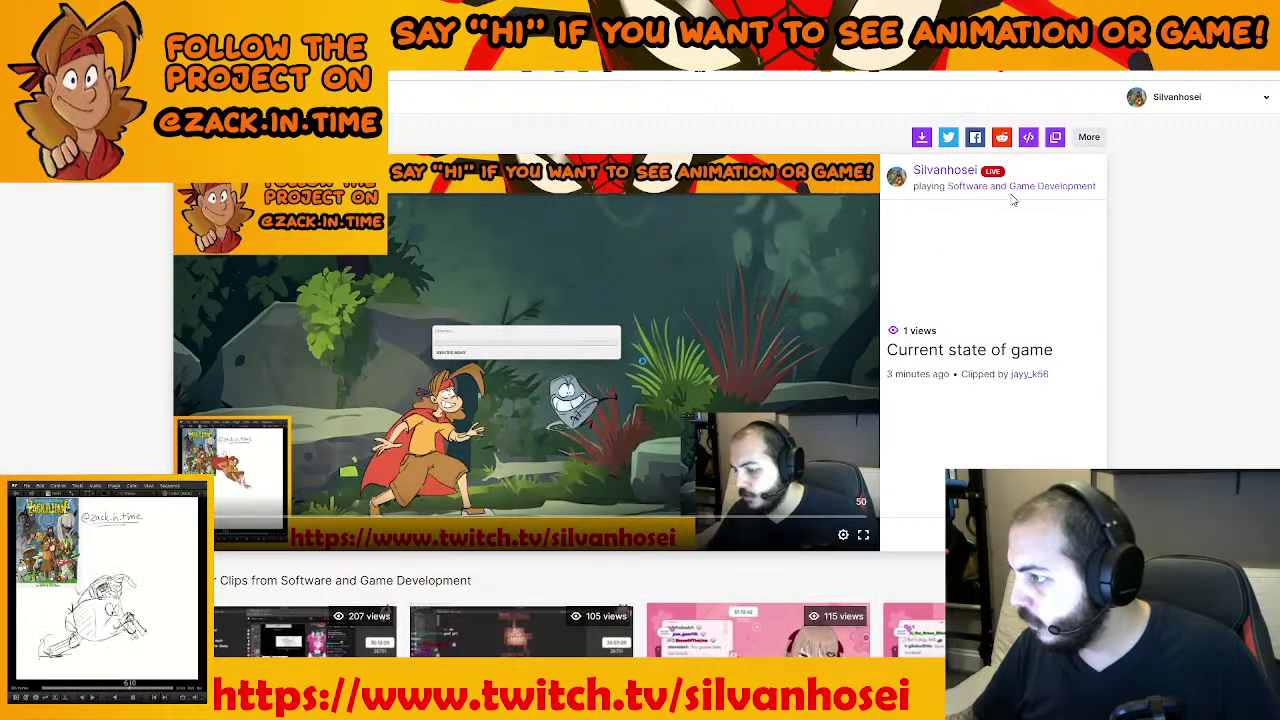
left_click(1087, 146)
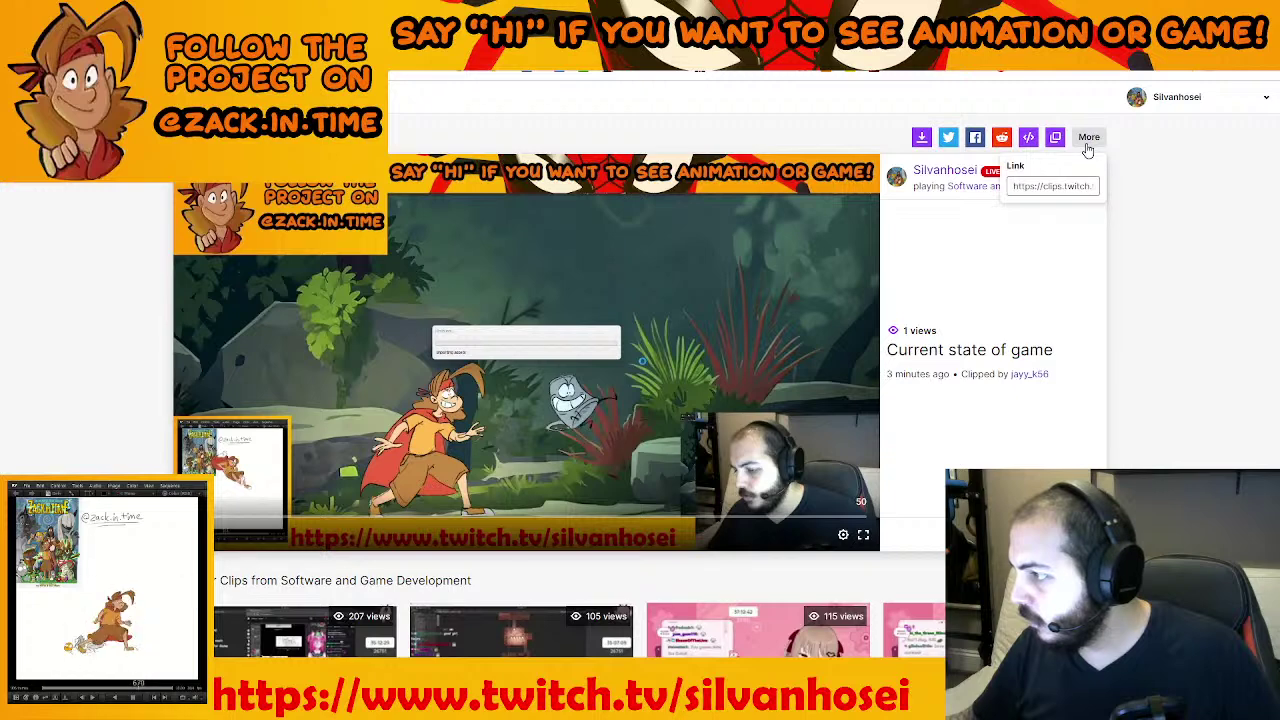
left_click(926, 139)
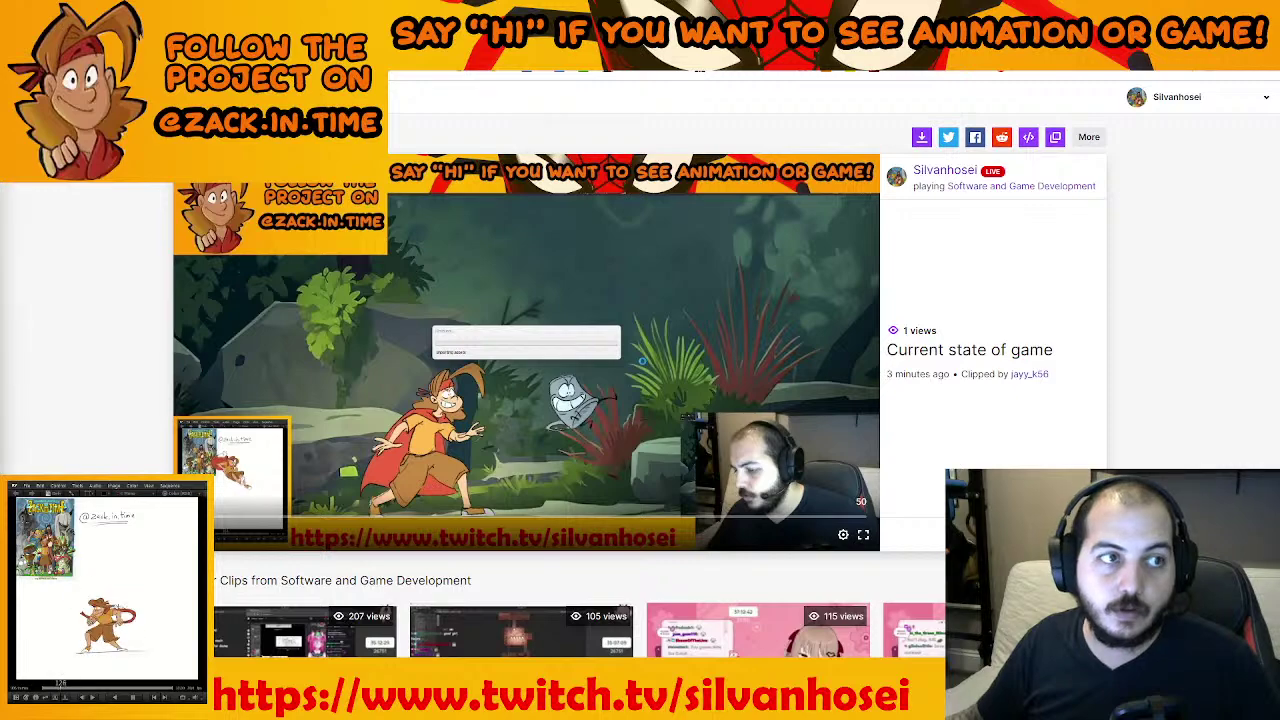
Switch to After Effects, import the downloaded stream clip MP4 from its folder and create a new composition from it
left_click_drag(0, 240, 690, 176)
double_click(690, 170)
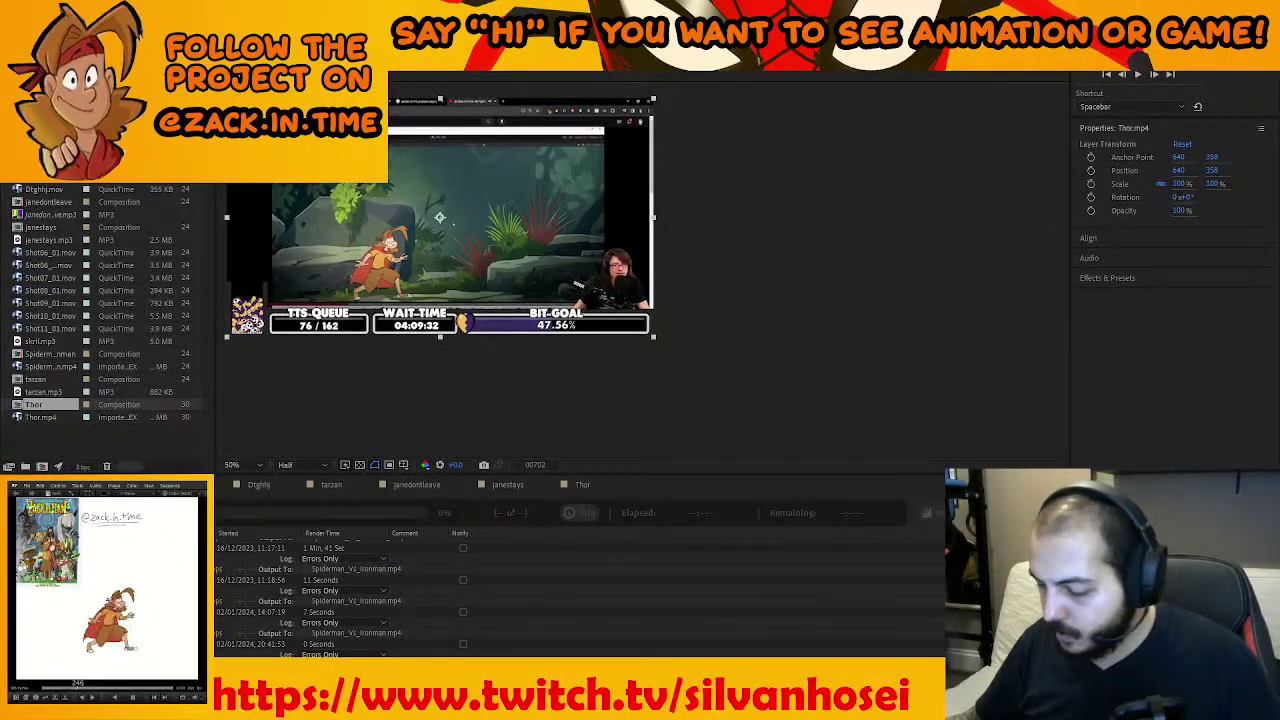
key("alt+Tab")
left_click(354, 230)
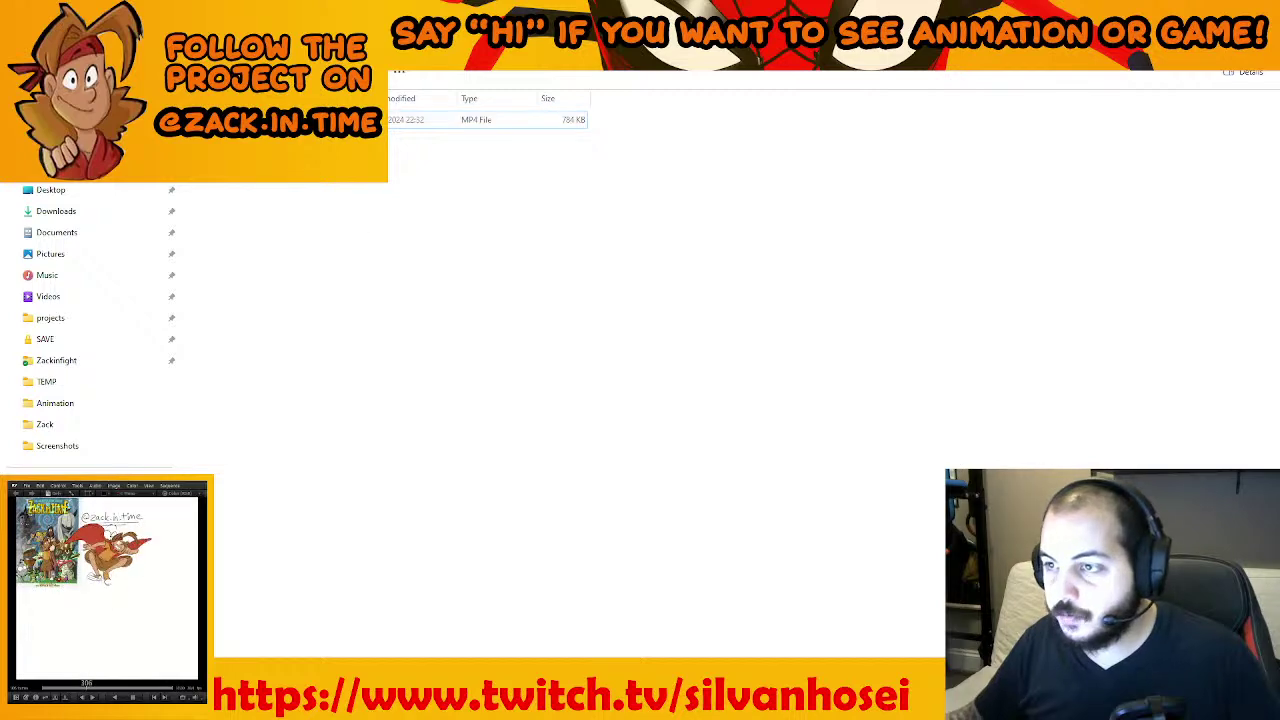
left_click_drag(515, 14, 687, 188)
left_click_drag(620, 291, 130, 442)
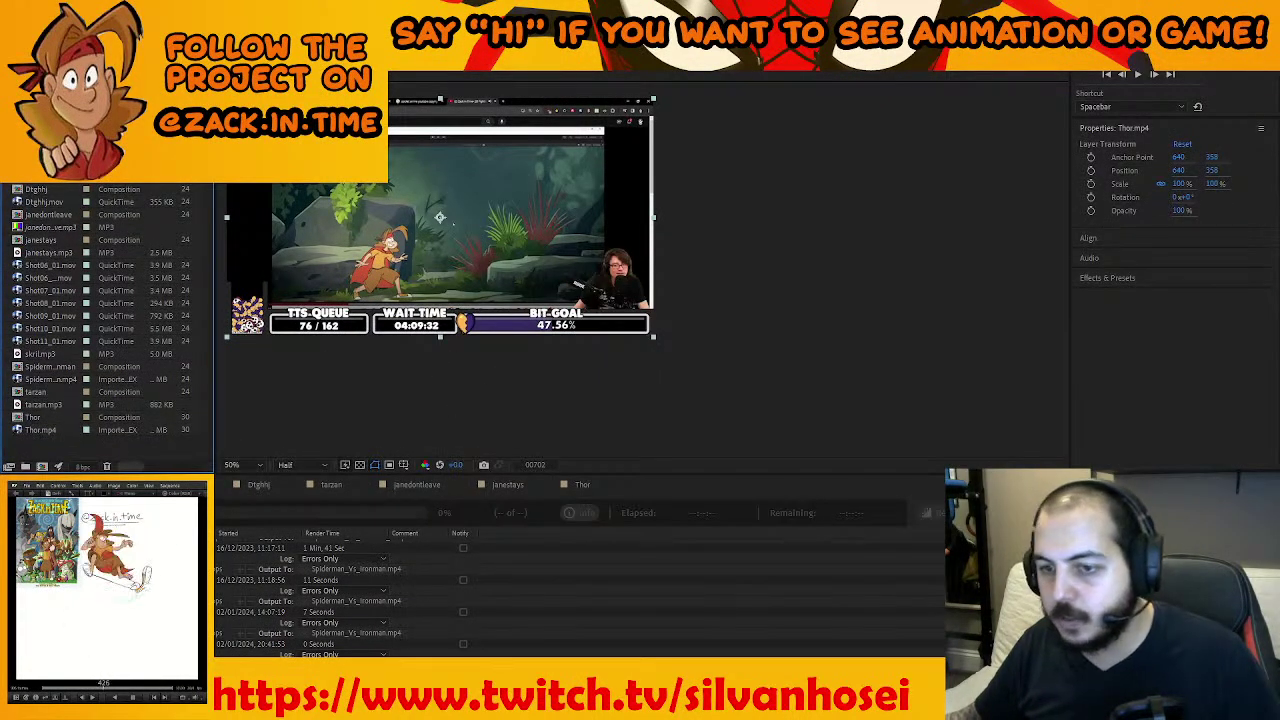
right_click(43, 177)
left_click(150, 212)
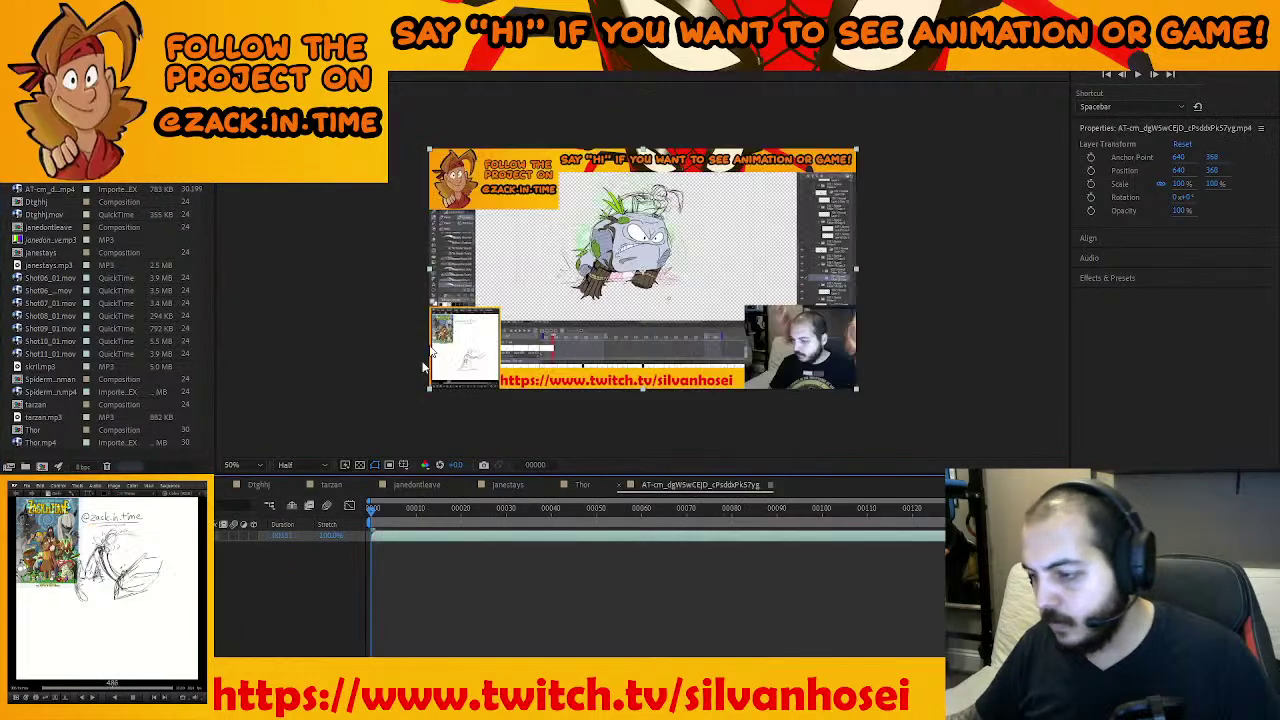
Unlock the composition's aspect ratio and set its size to 720 px wide by 1280 px high
right_click(262, 618)
left_click(329, 476)
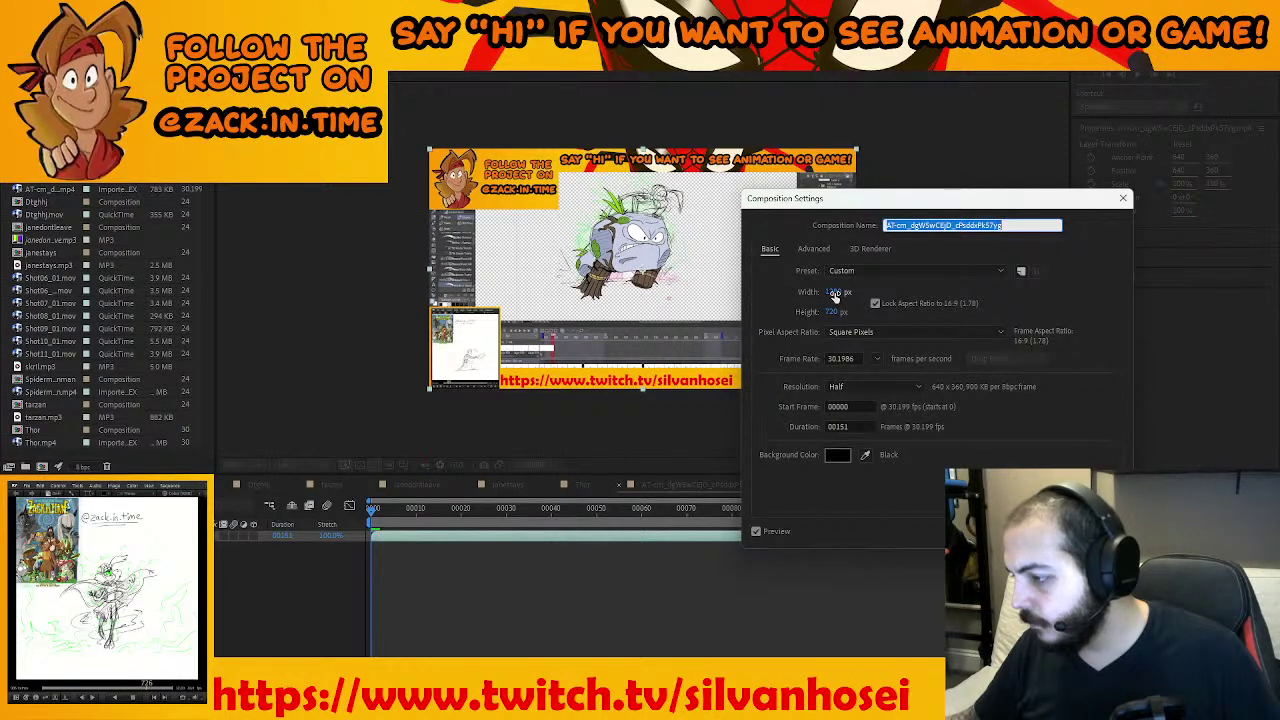
left_click(835, 292)
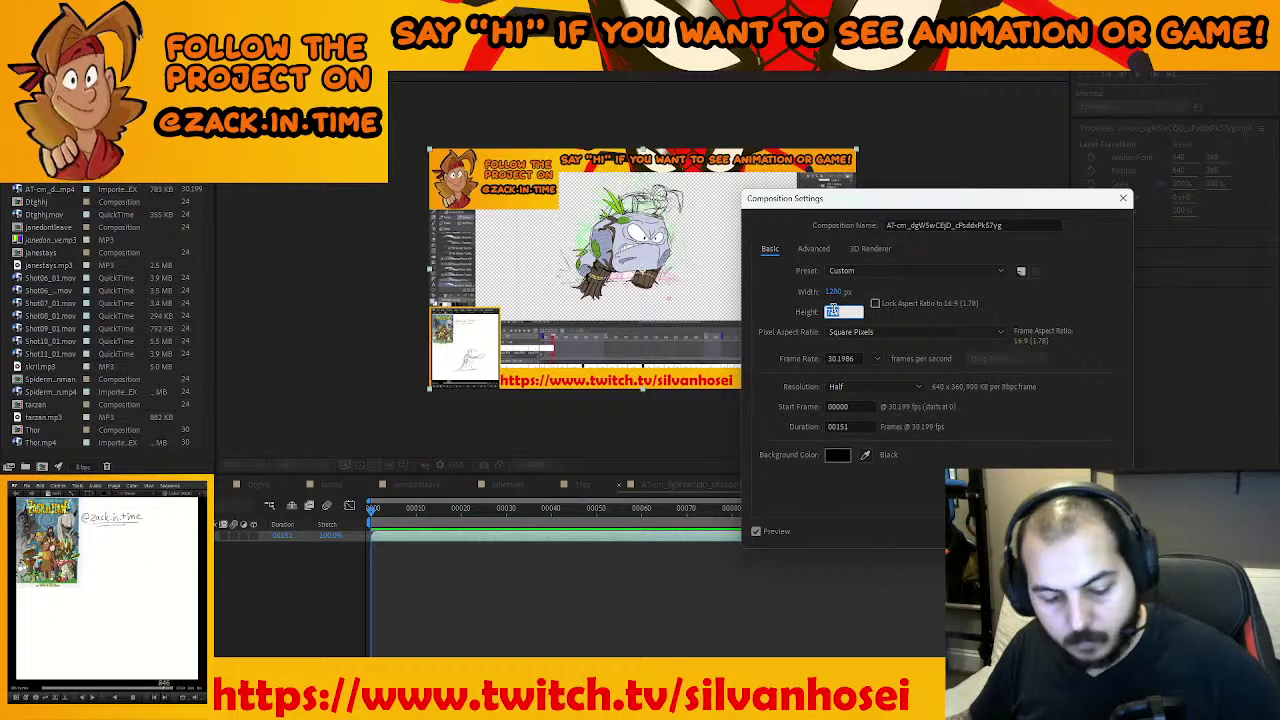
type("4")
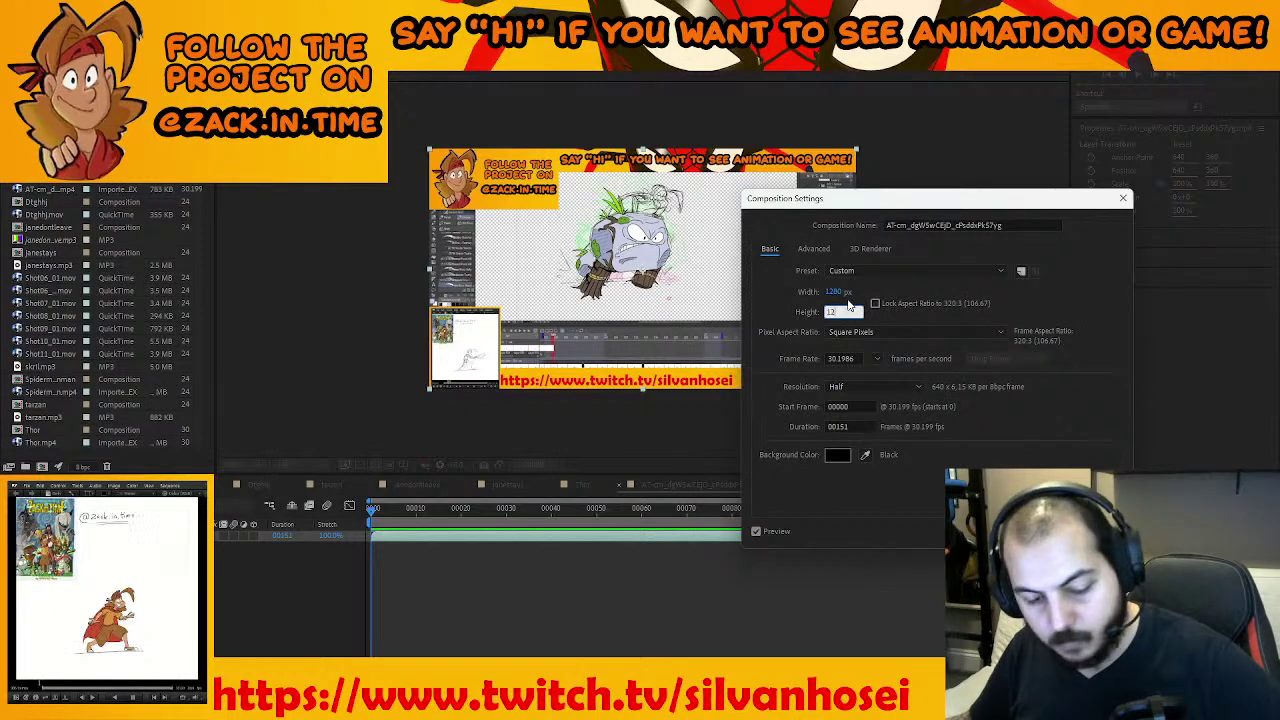
left_click(842, 292)
type("7")
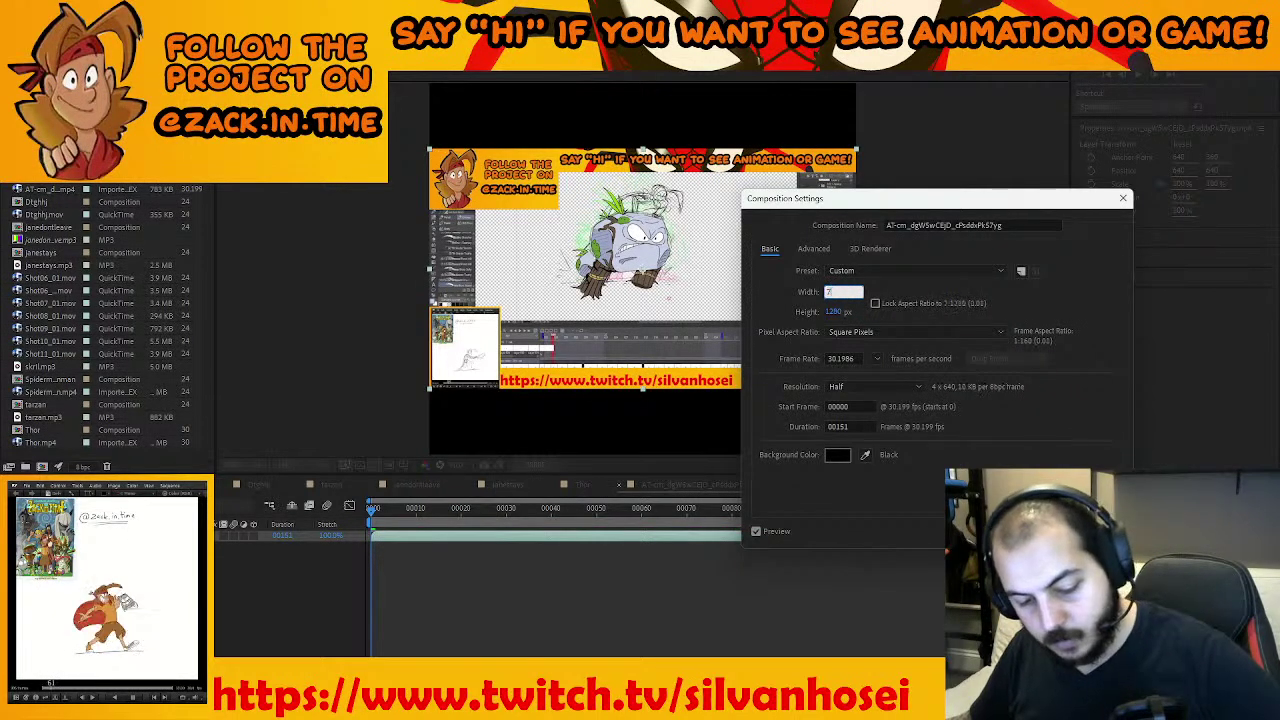
type("20")
key("Return")
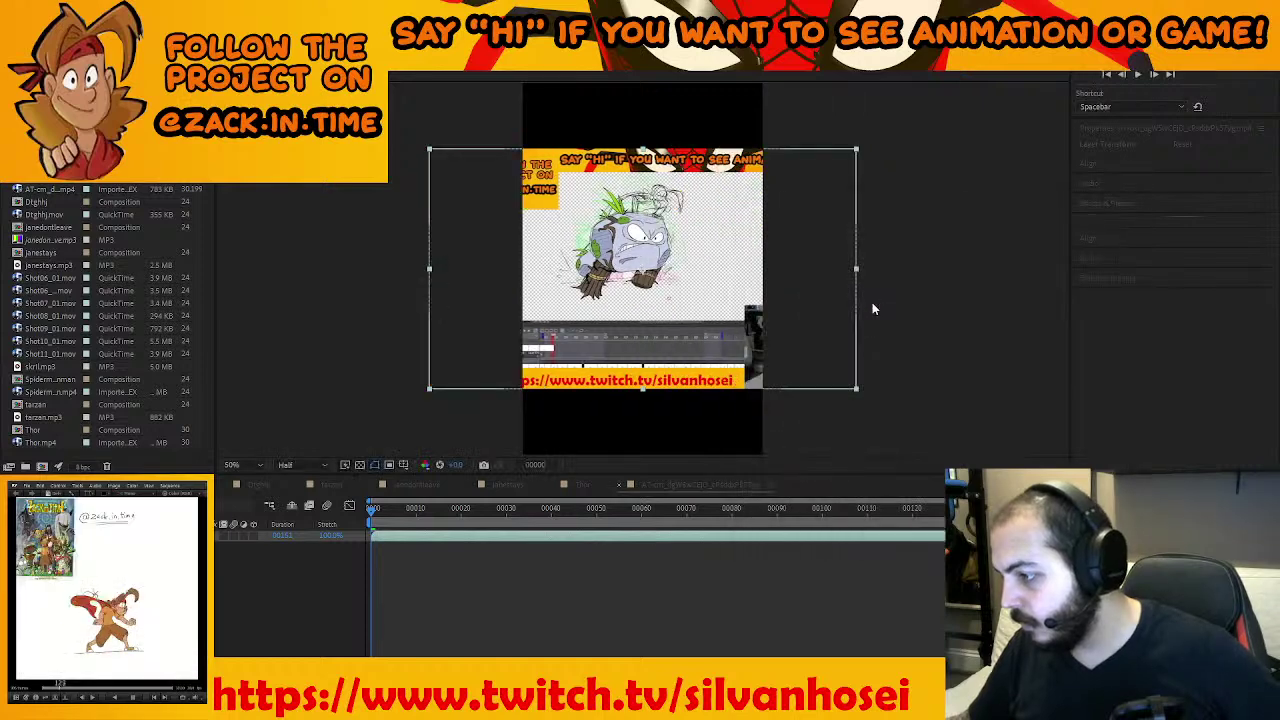
Scale the clip layer down to about 56.1% to fit the composition's width, and deselect it
left_click_drag(862, 393, 766, 338)
left_click_drag(680, 337, 677, 336)
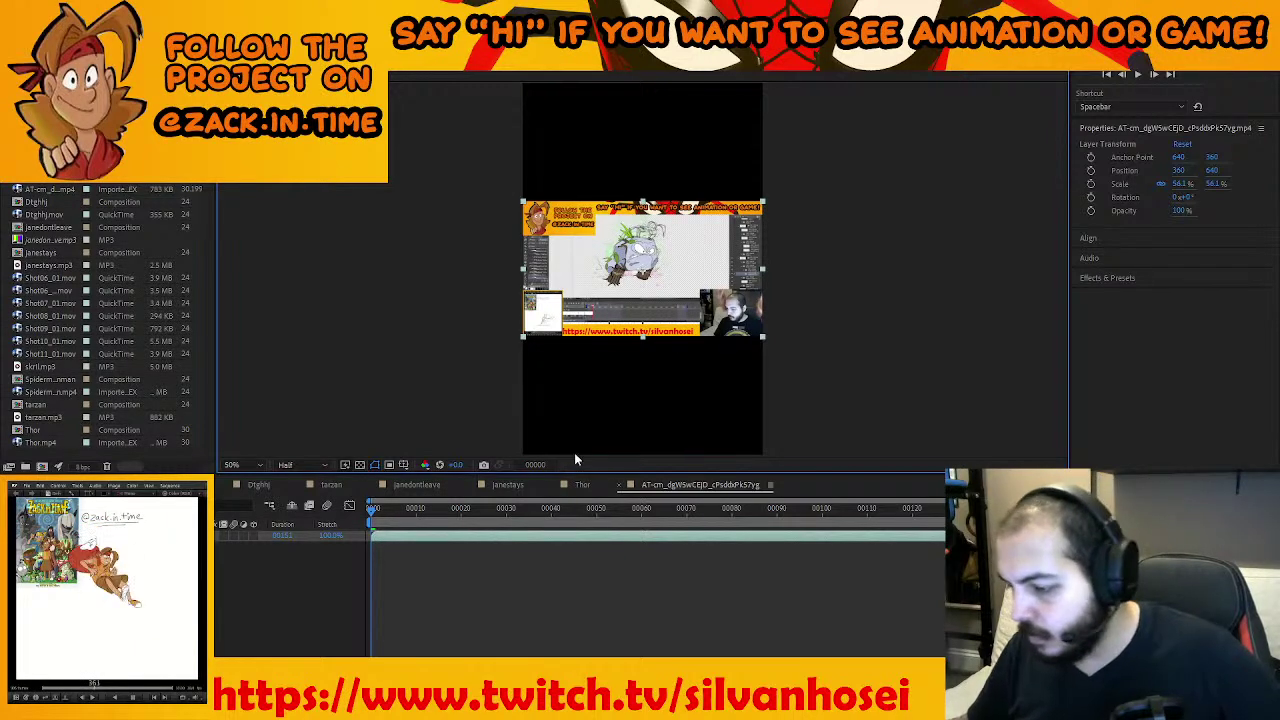
left_click(237, 648)
Add a white three-line text layer reading "FOLLOW ME ON" followed by the twitch.tv channel address
right_click(219, 579)
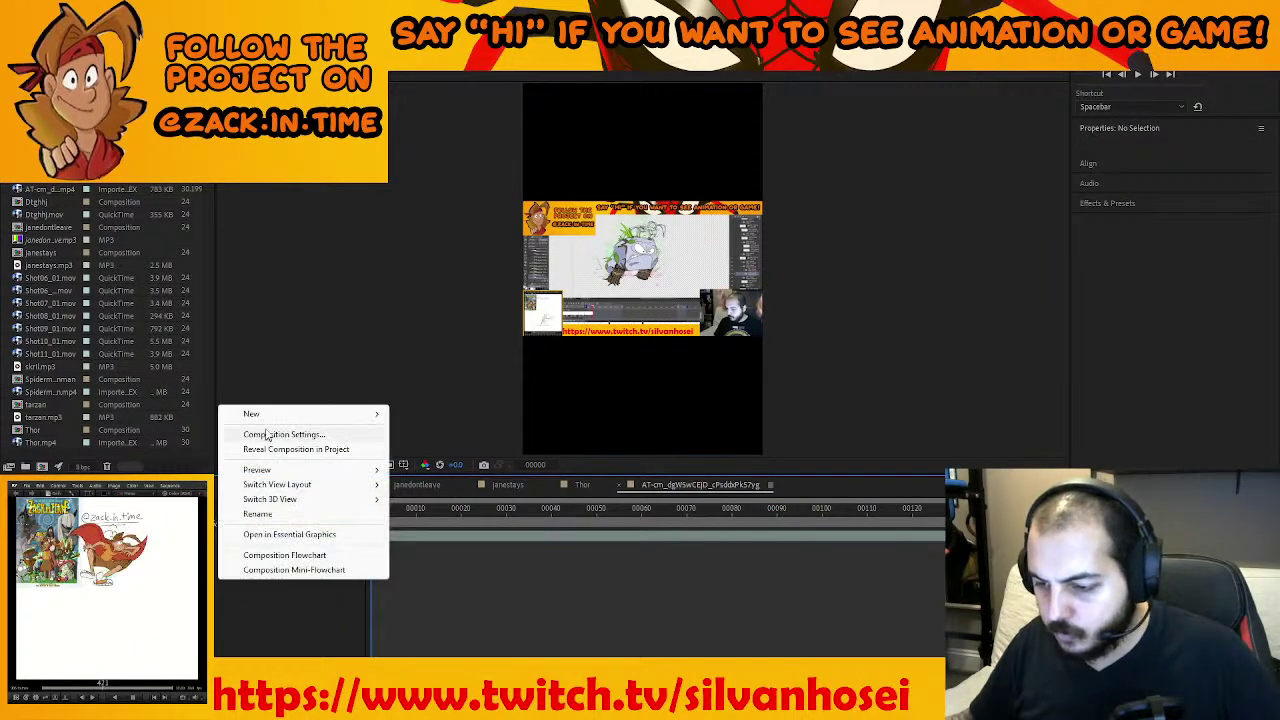
mouse_move(330, 414)
left_click(418, 434)
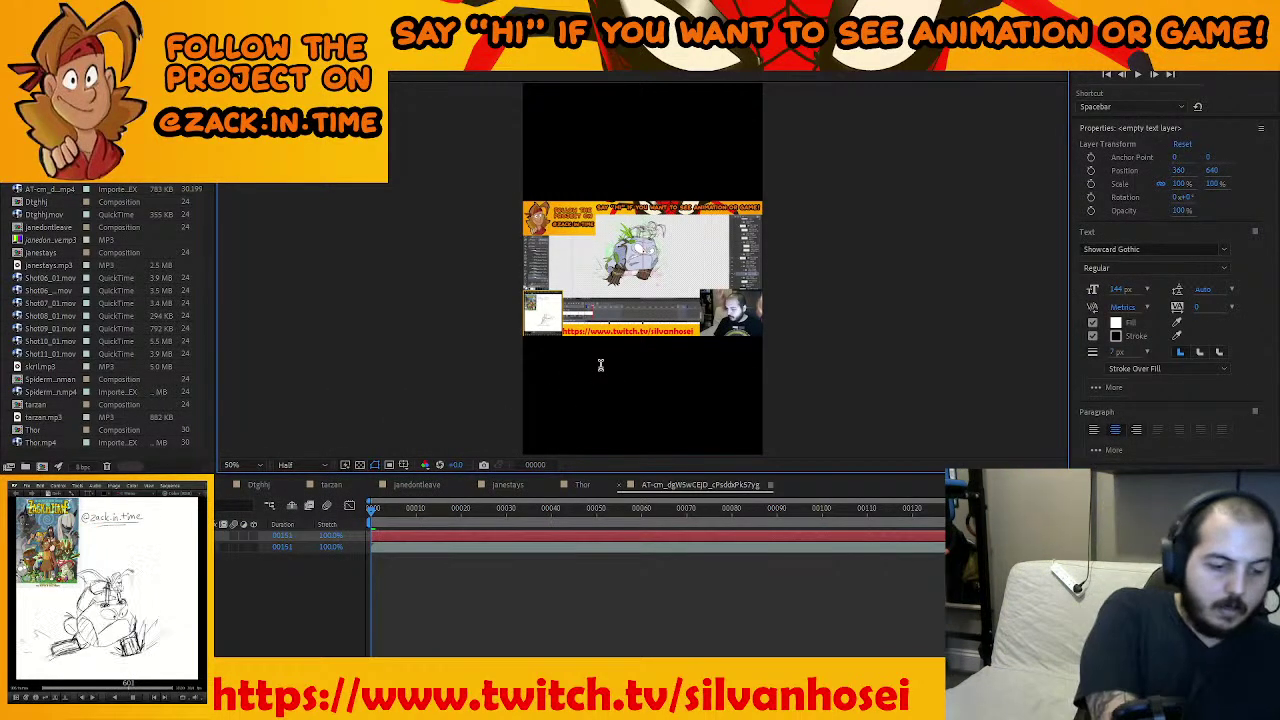
type("FOLLOW ME")
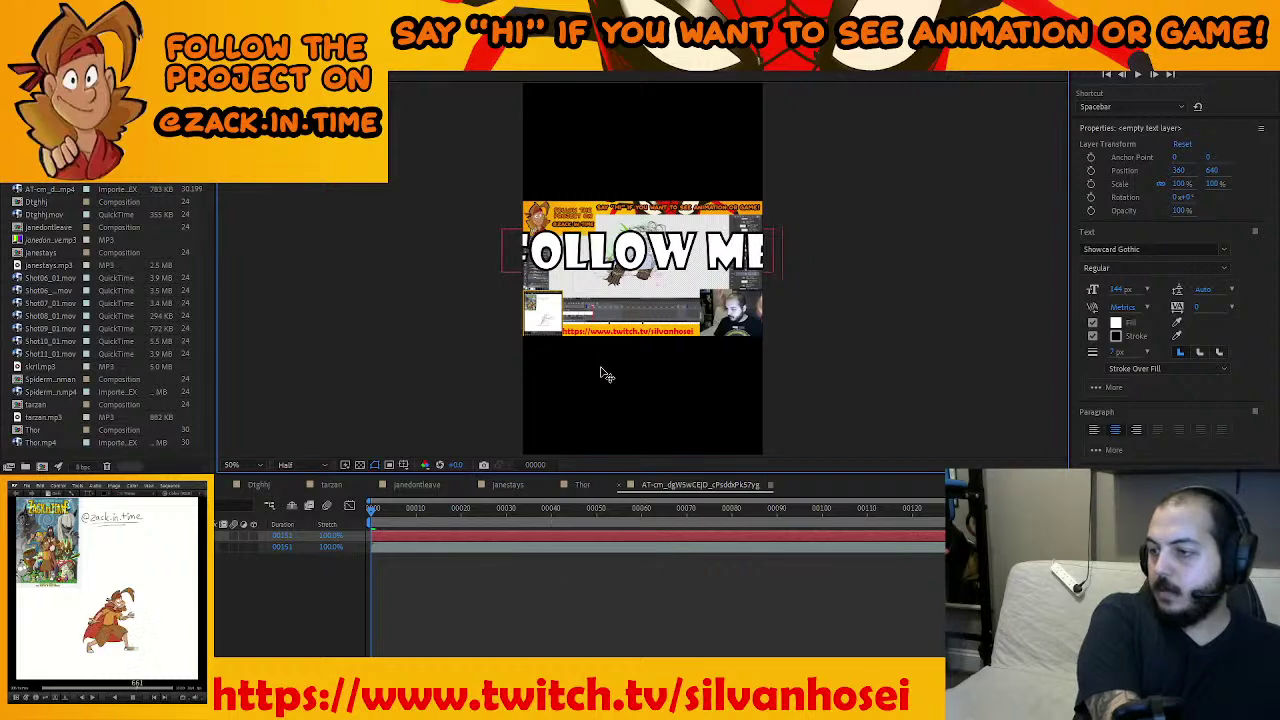
key("Return")
type("ON")
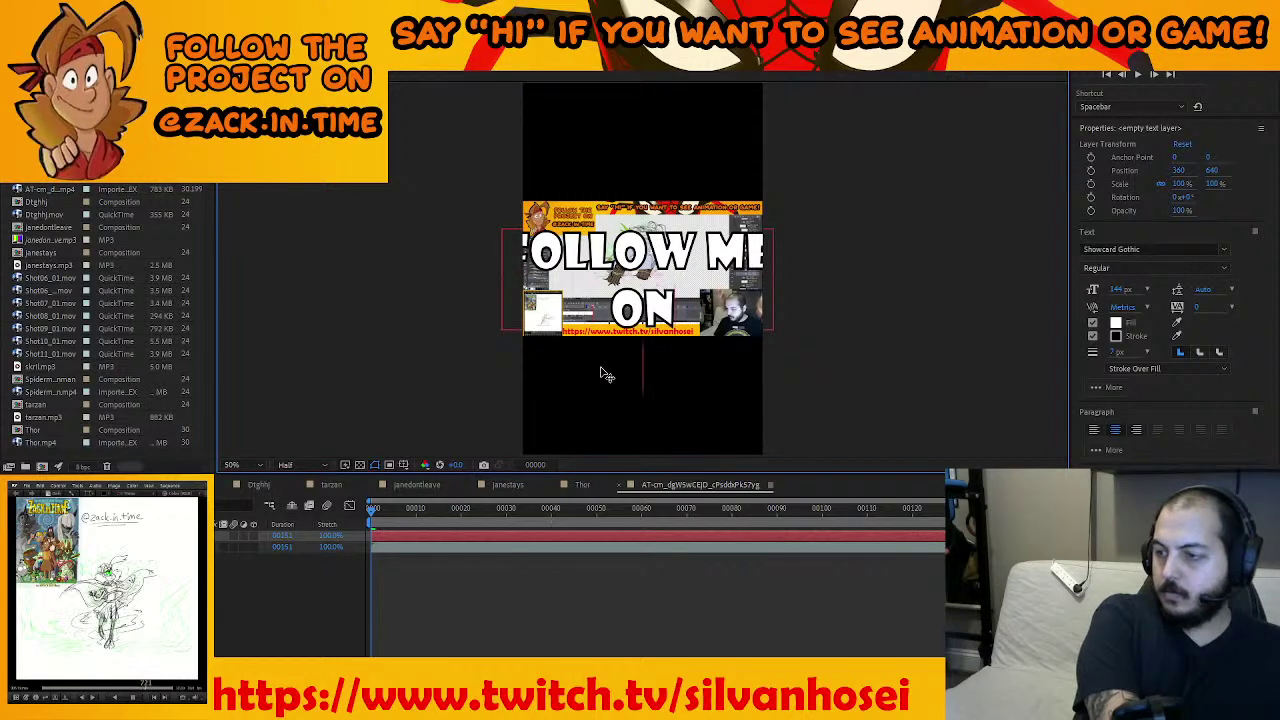
type("TWITCH")
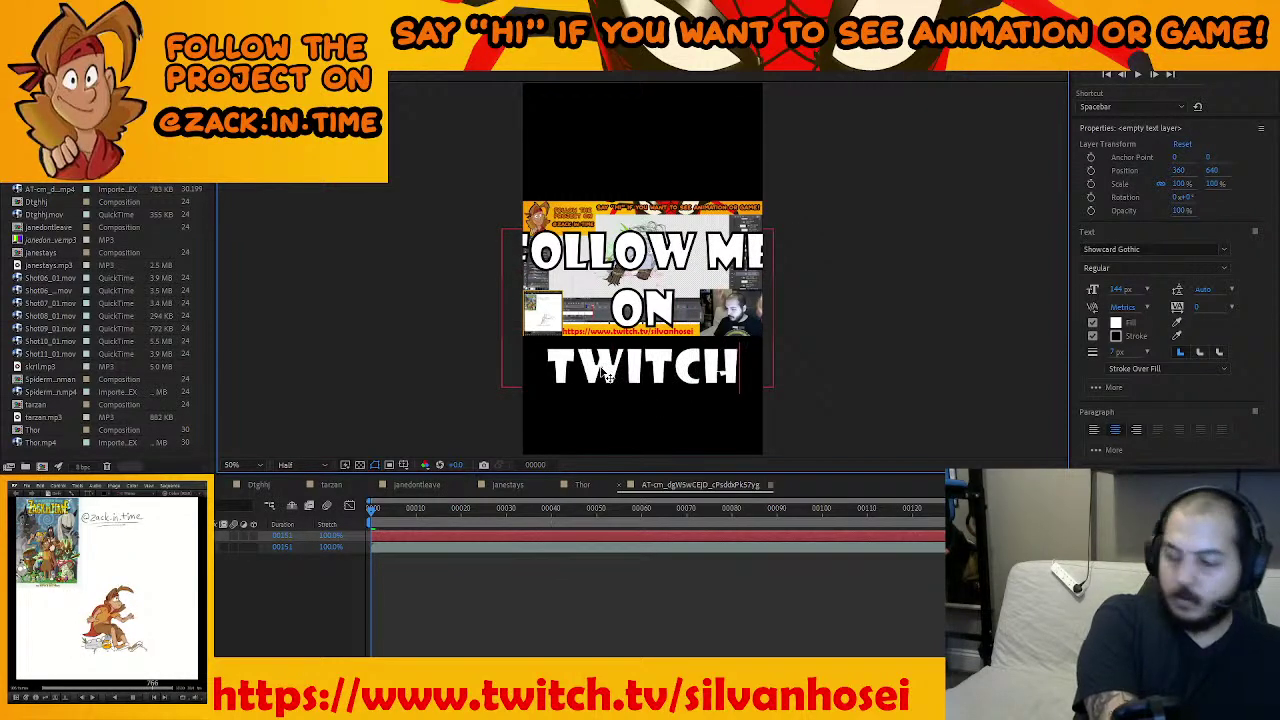
type(".TV")
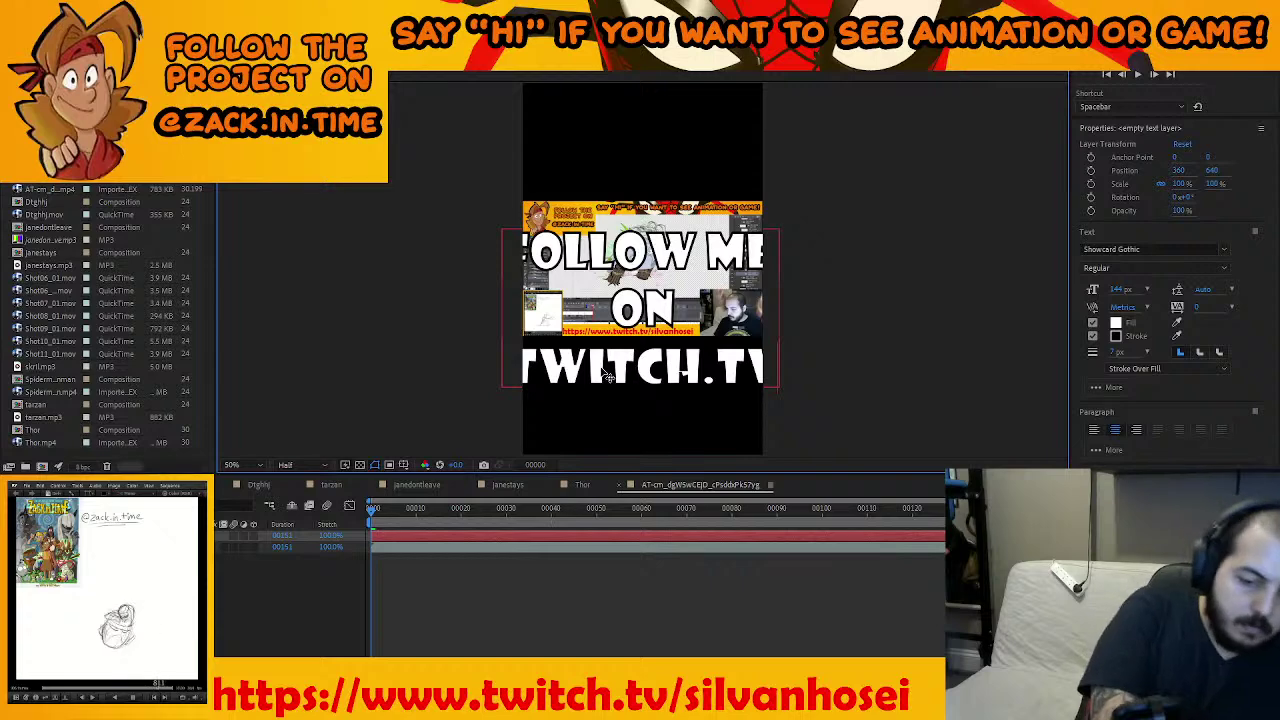
type("/SILVA")
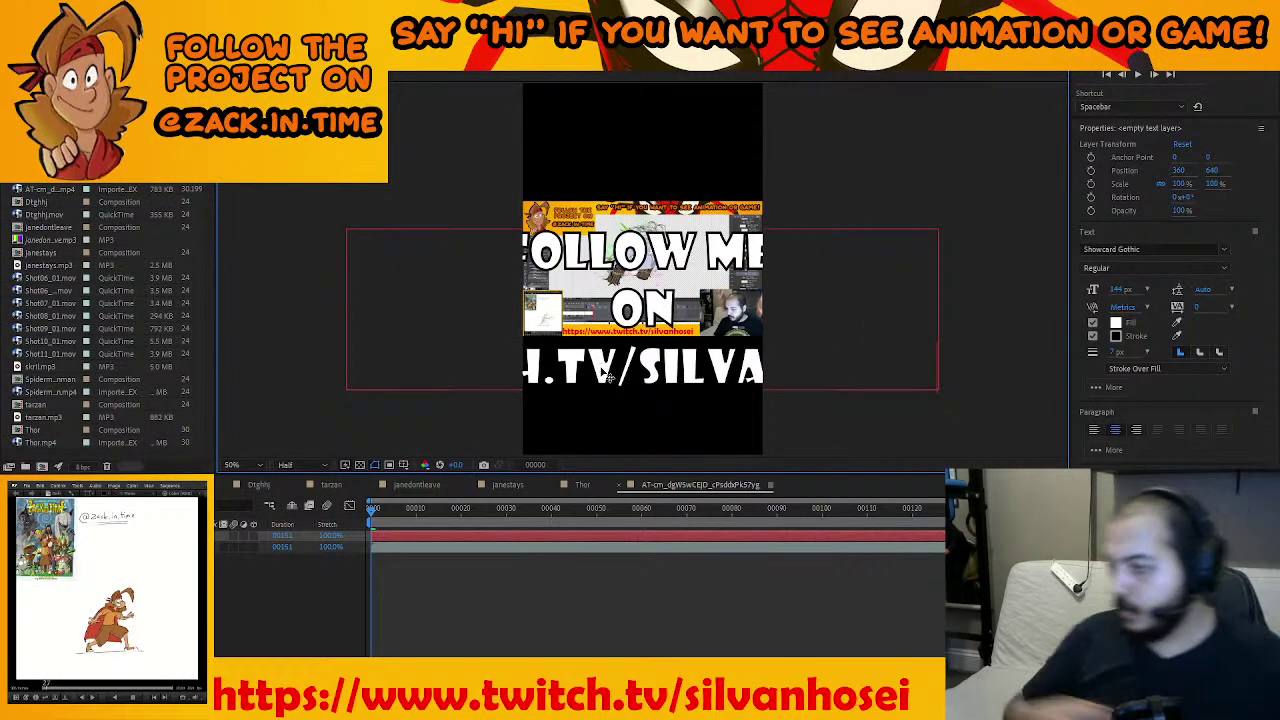
key("ctrl+a")
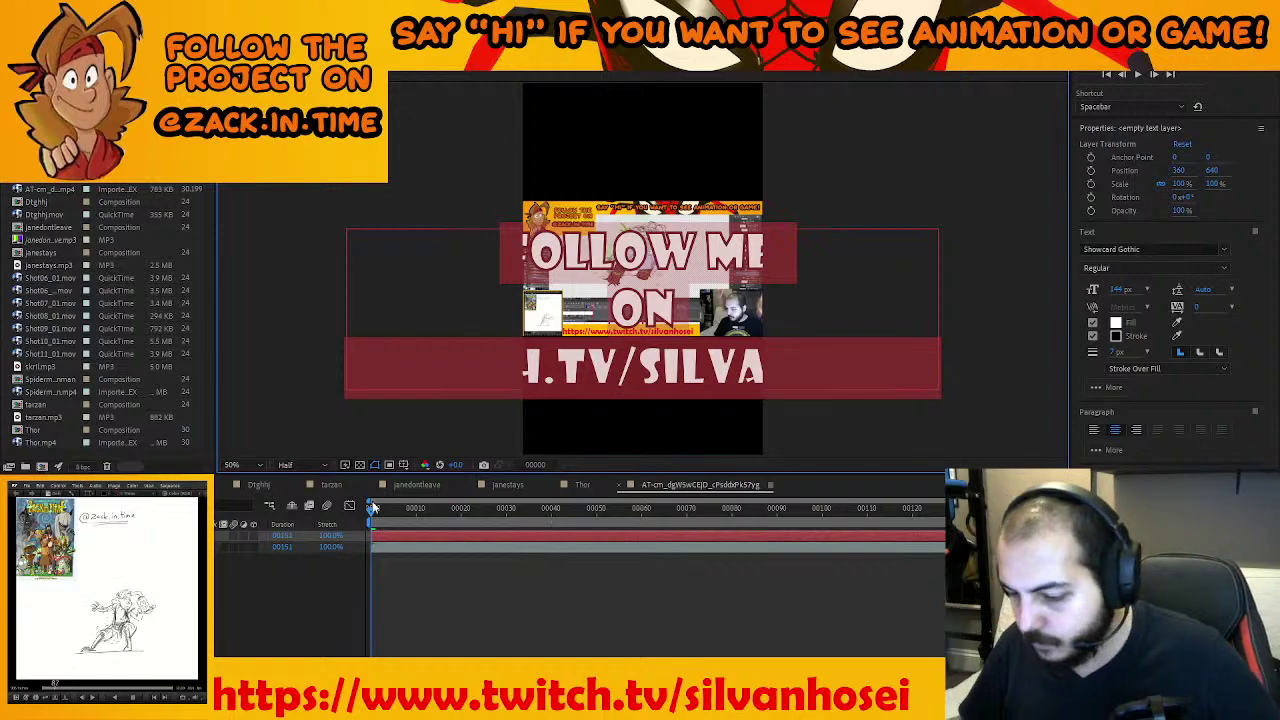
key("Escape")
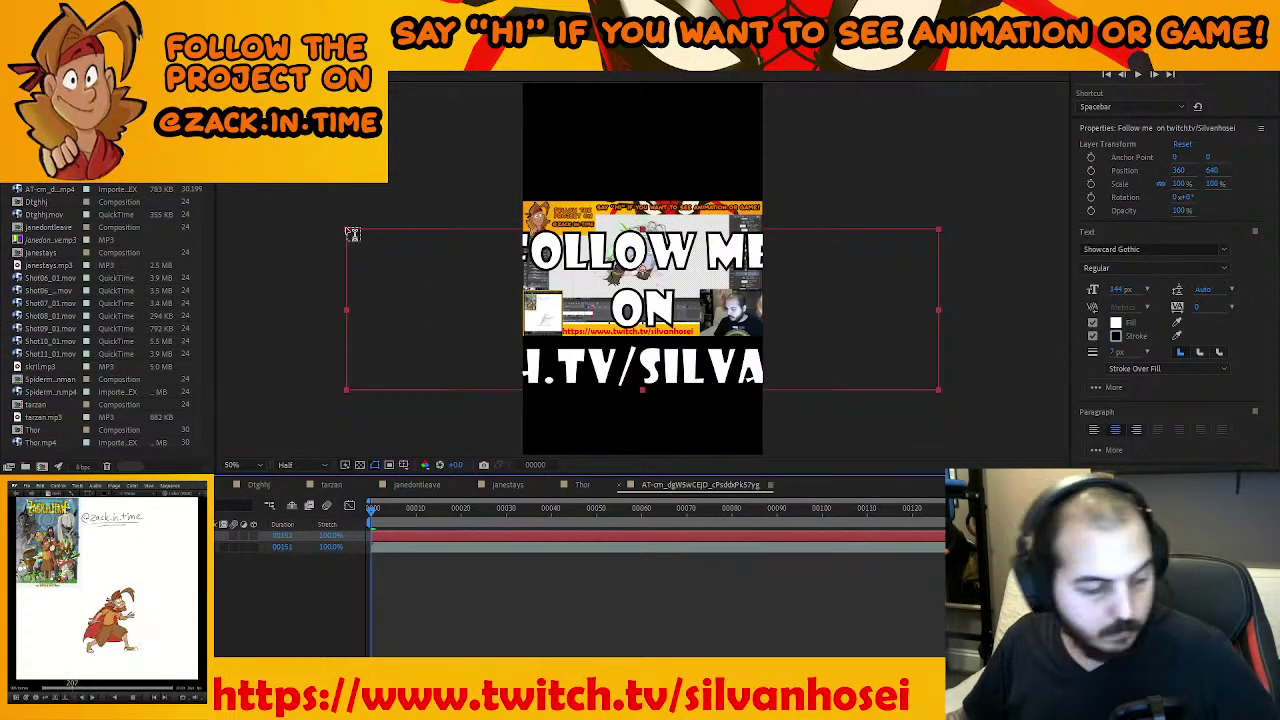
Scale the follow text down to about 32.5% and move it below the stream clip to about Y 918, leaving it deselected
left_click_drag(348, 231, 545, 282)
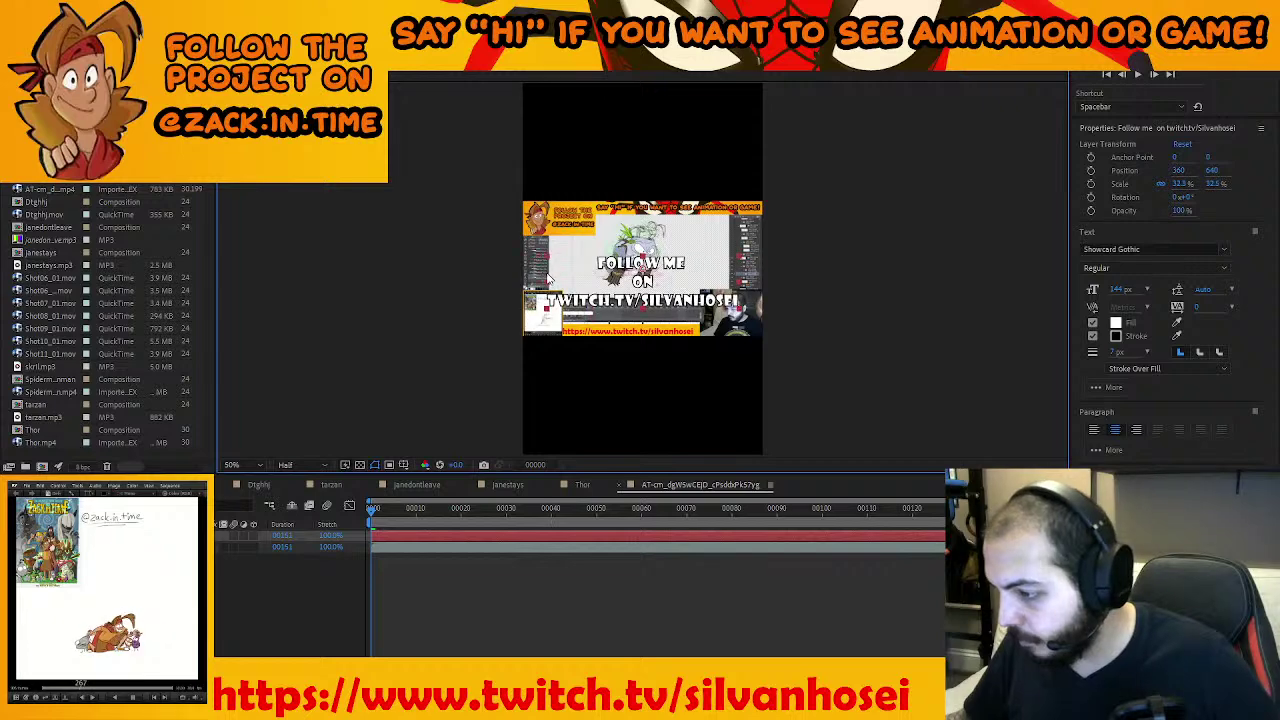
left_click_drag(645, 283, 645, 376)
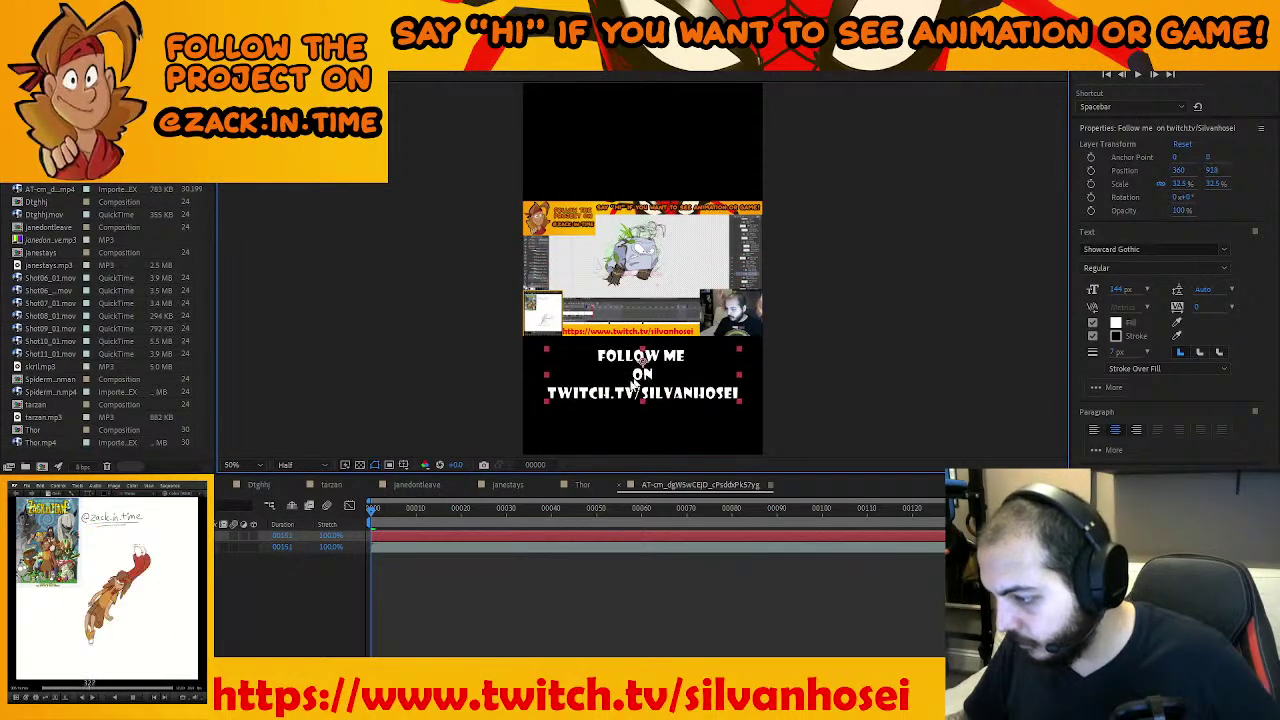
left_click(280, 600)
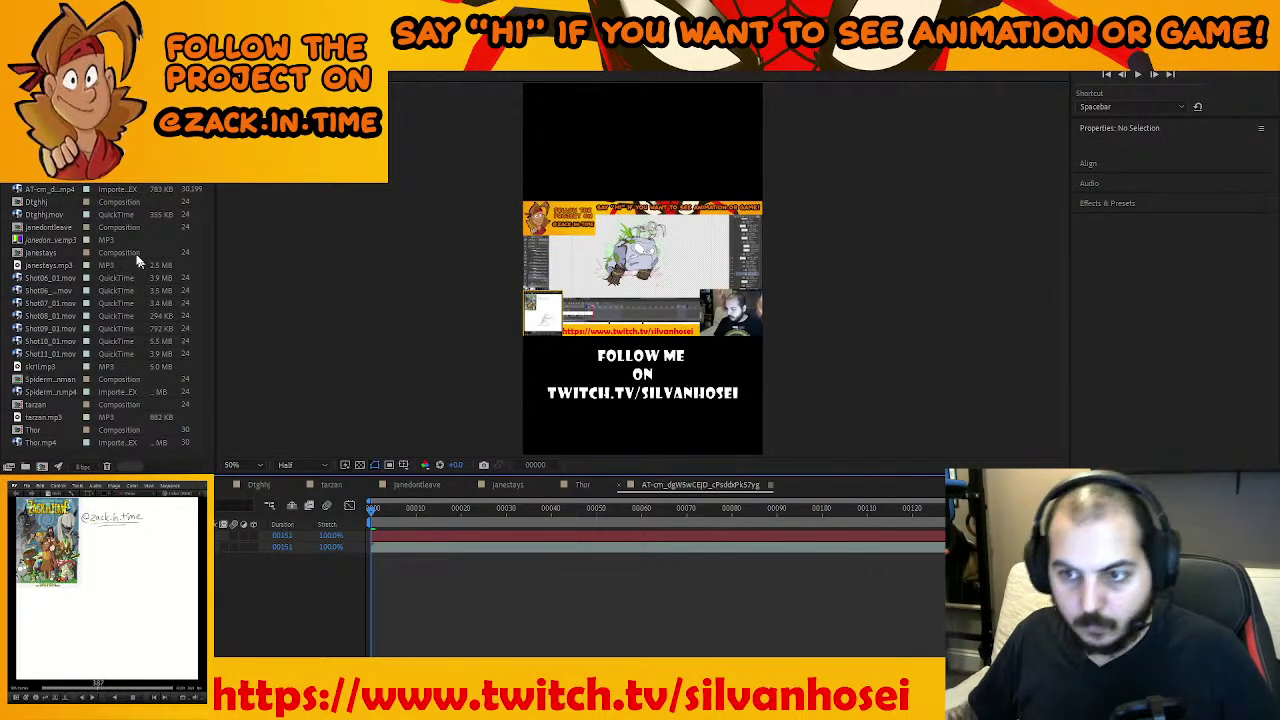
Bring ZackinTime.jpg from the AnimatedAdventuresofZack folder into the composition and move its layer beneath all others
left_click(603, 152)
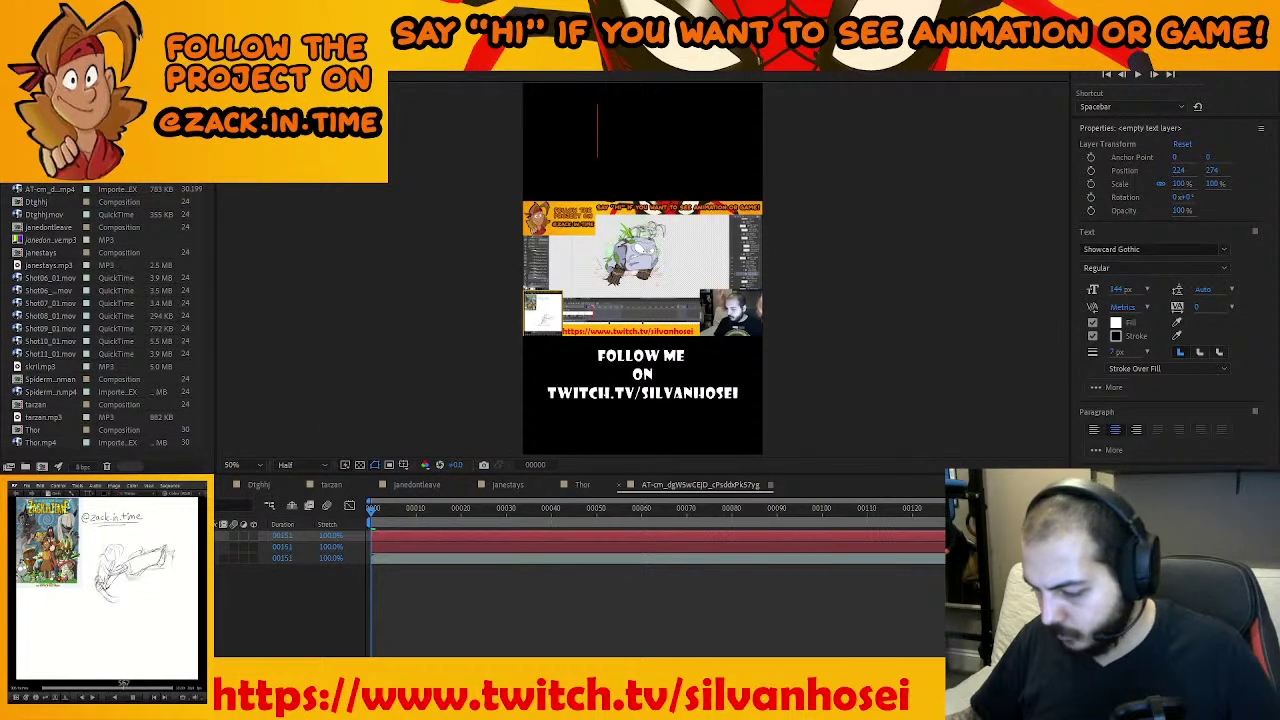
key("alt+Tab")
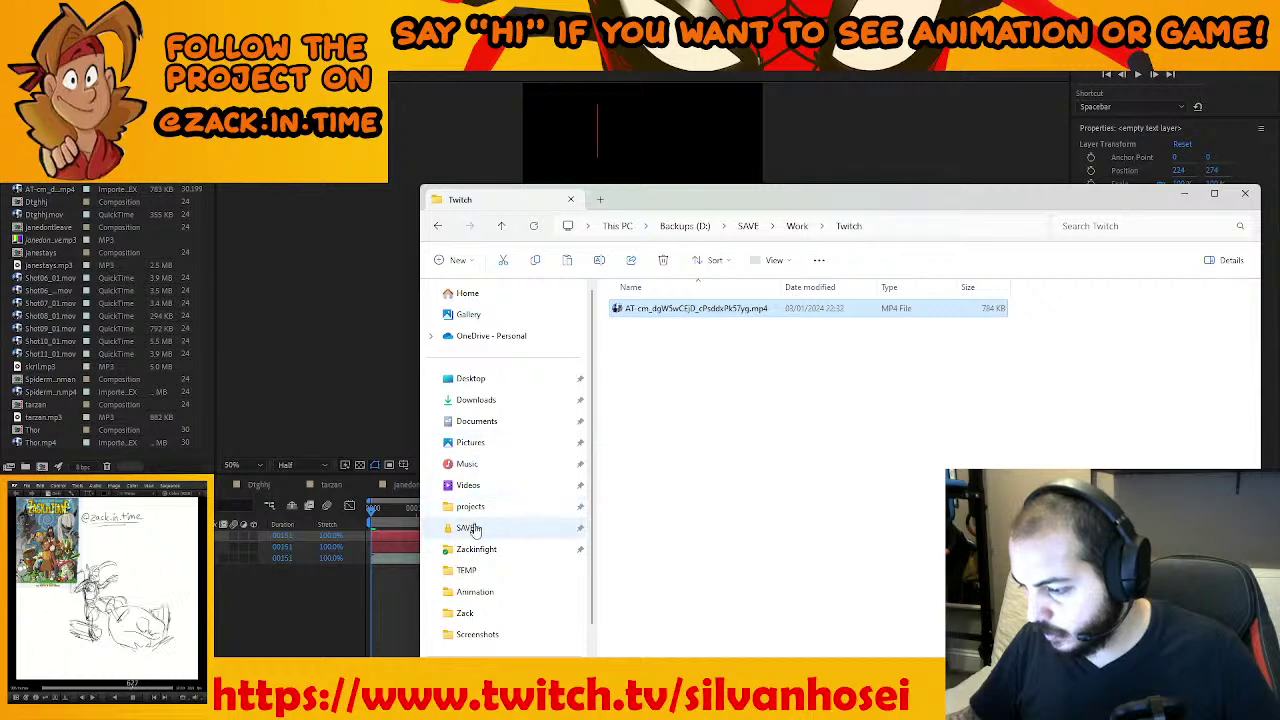
left_click(471, 528)
double_click(650, 431)
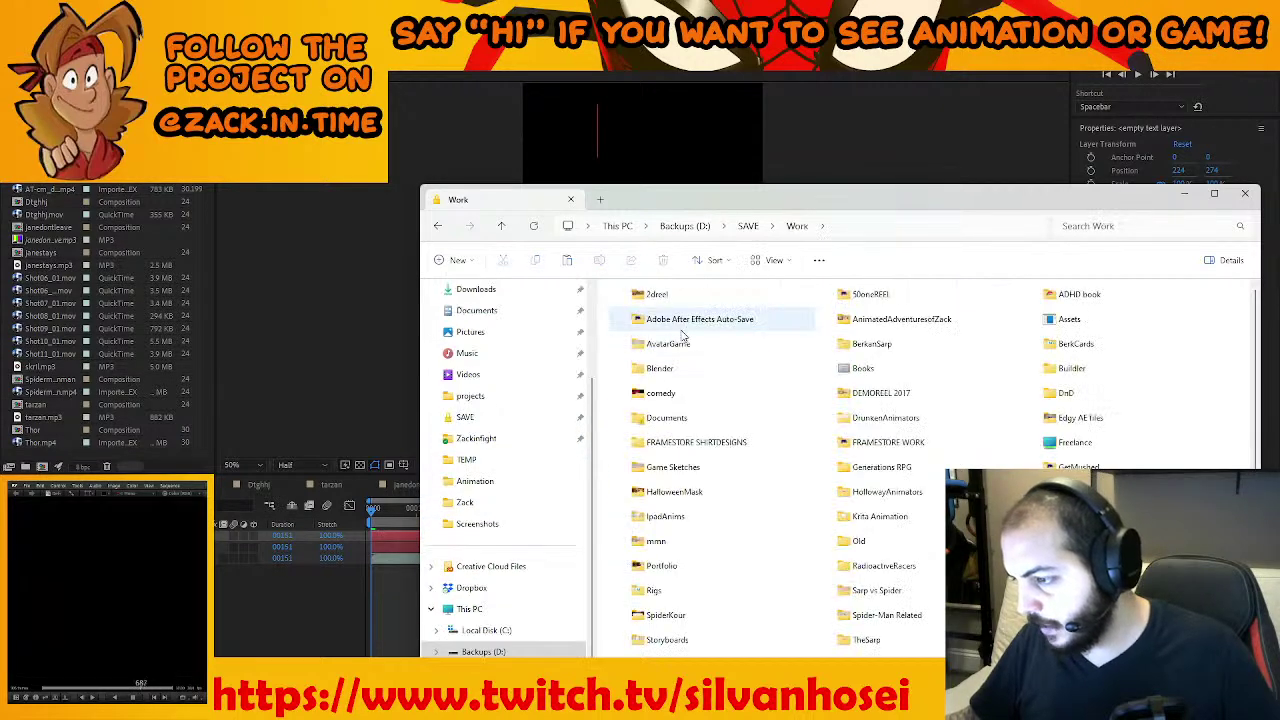
left_click_drag(734, 200, 559, 90)
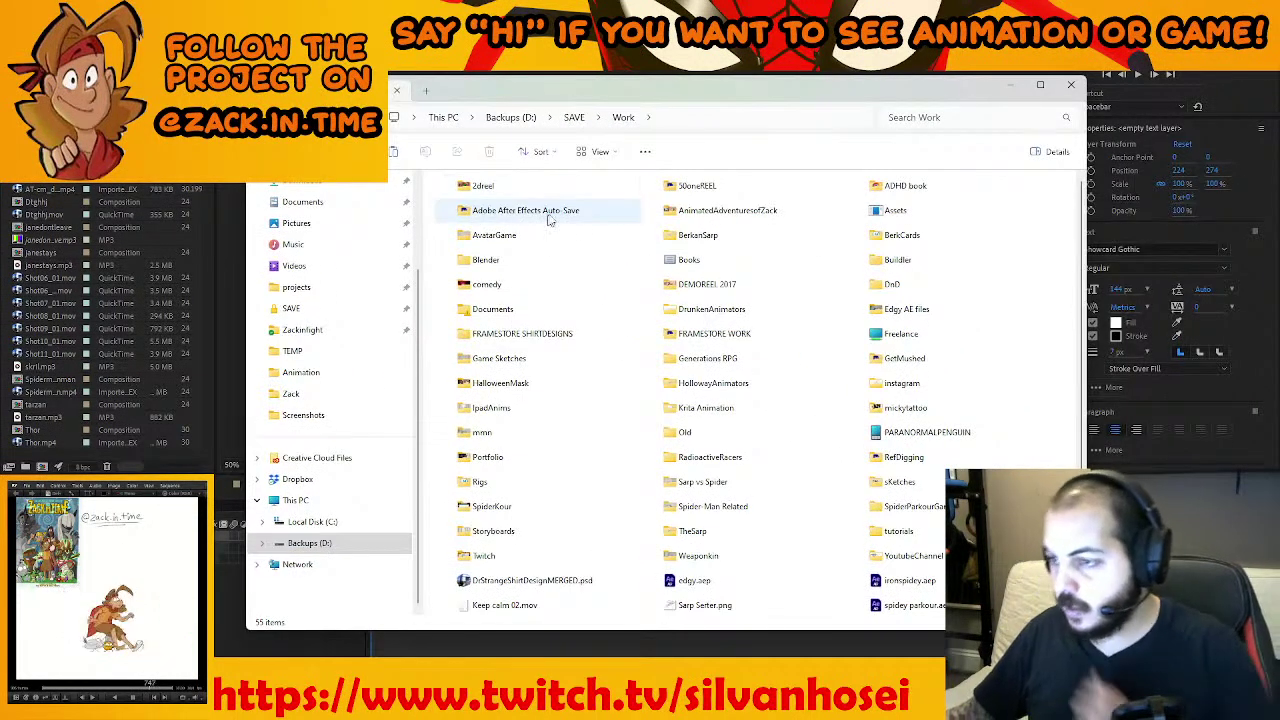
double_click(786, 214)
left_click_drag(570, 415, 180, 612)
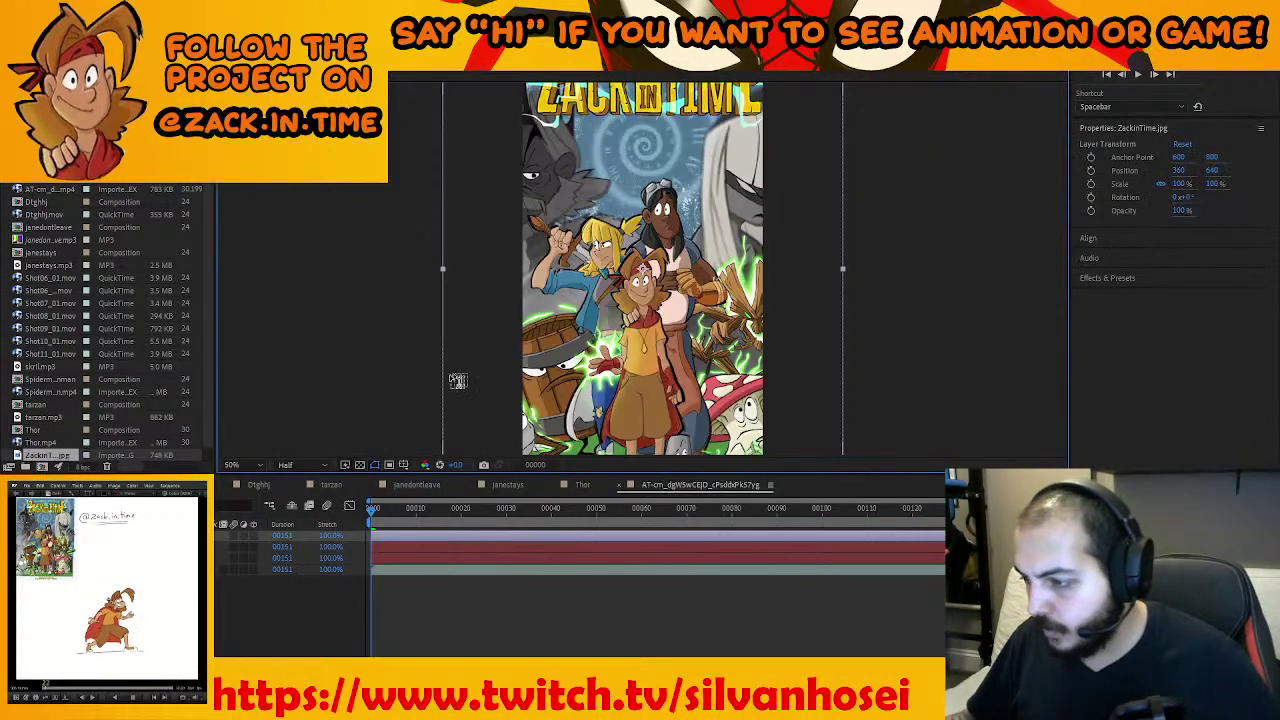
left_click_drag(150, 536, 150, 577)
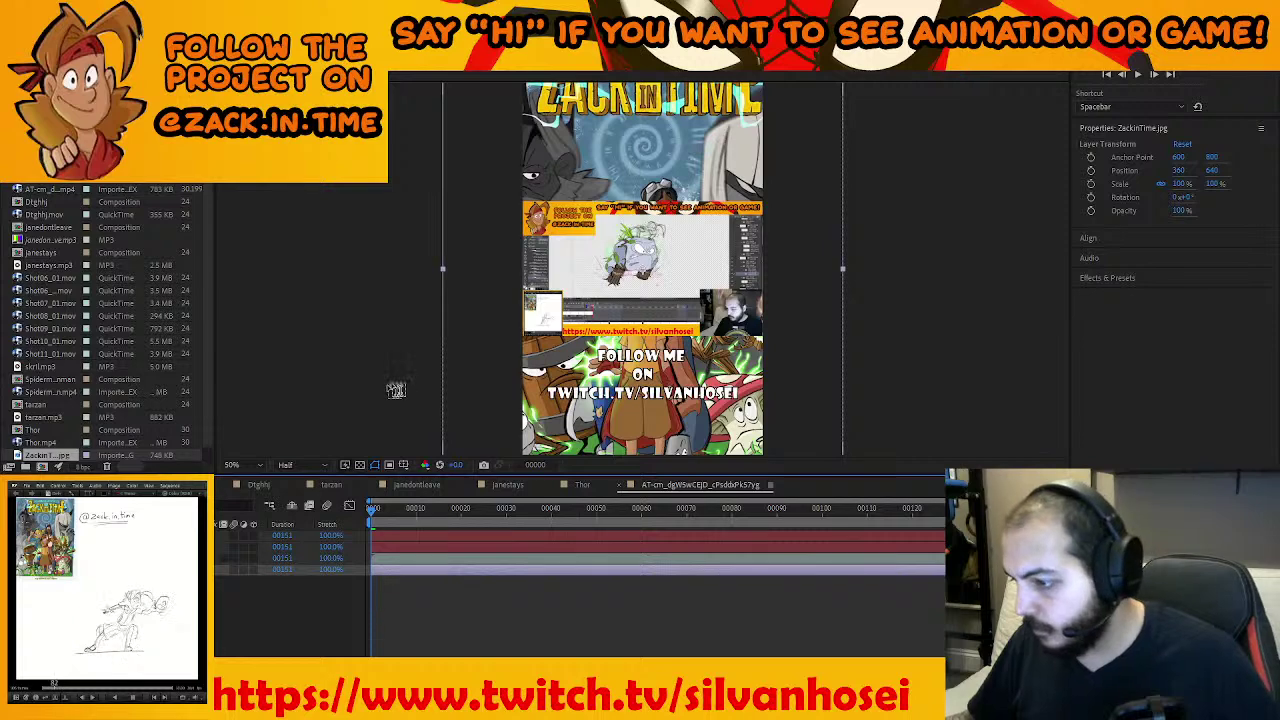
Scale the poster image down to 60% to fit the composition's width and shift it down to about Y 696
scroll(496, 279, "down", 3)
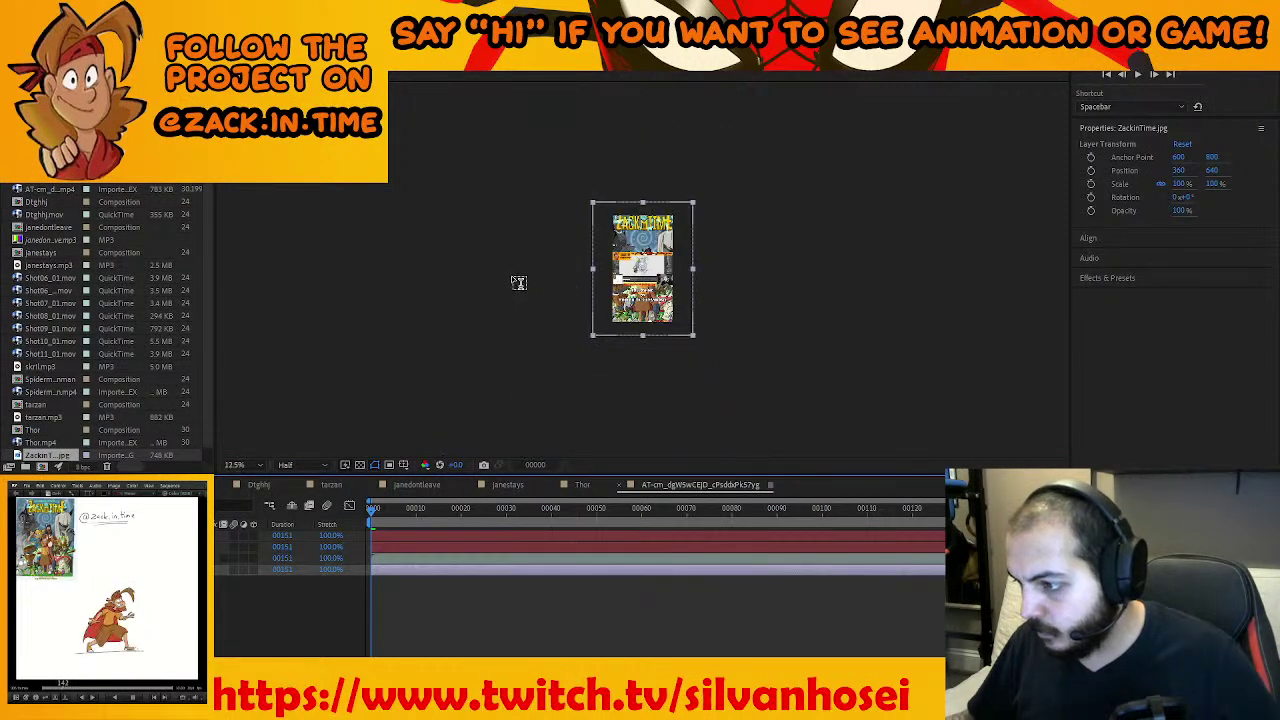
left_click_drag(593, 204, 613, 230)
scroll(669, 250, "up", 5)
scroll(669, 250, "down", 5)
scroll(669, 246, "up", 2)
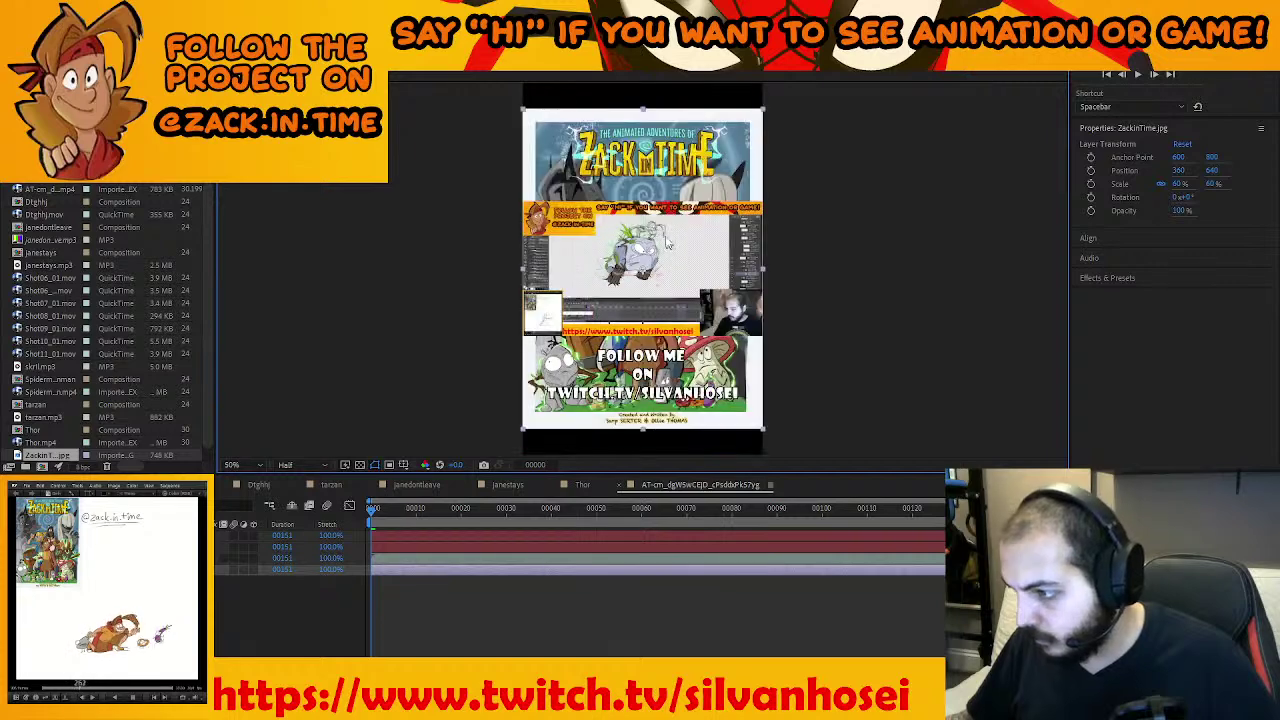
mouse_move(662, 172)
left_mouse_down()
mouse_move(661, 150)
mouse_move(659, 193)
left_mouse_up()
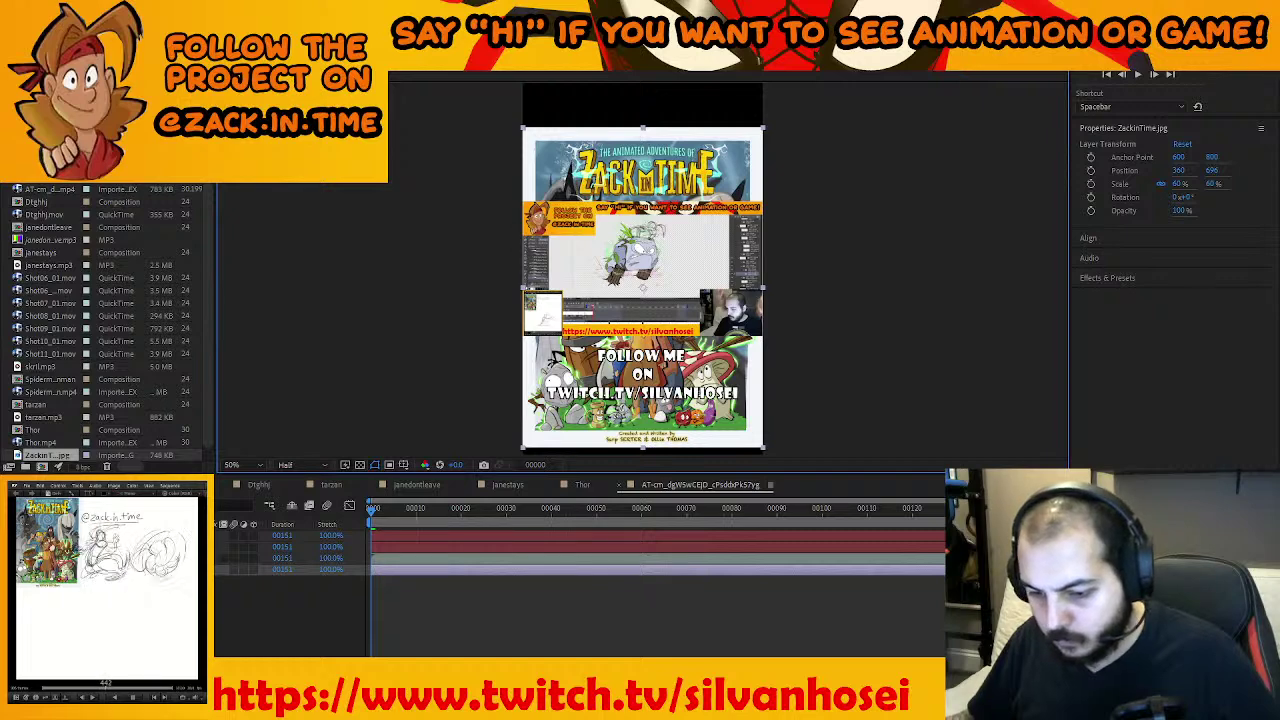
Create a black solid layer at the composition's size, 720 by 1280 px
right_click(106, 622)
mouse_move(190, 458)
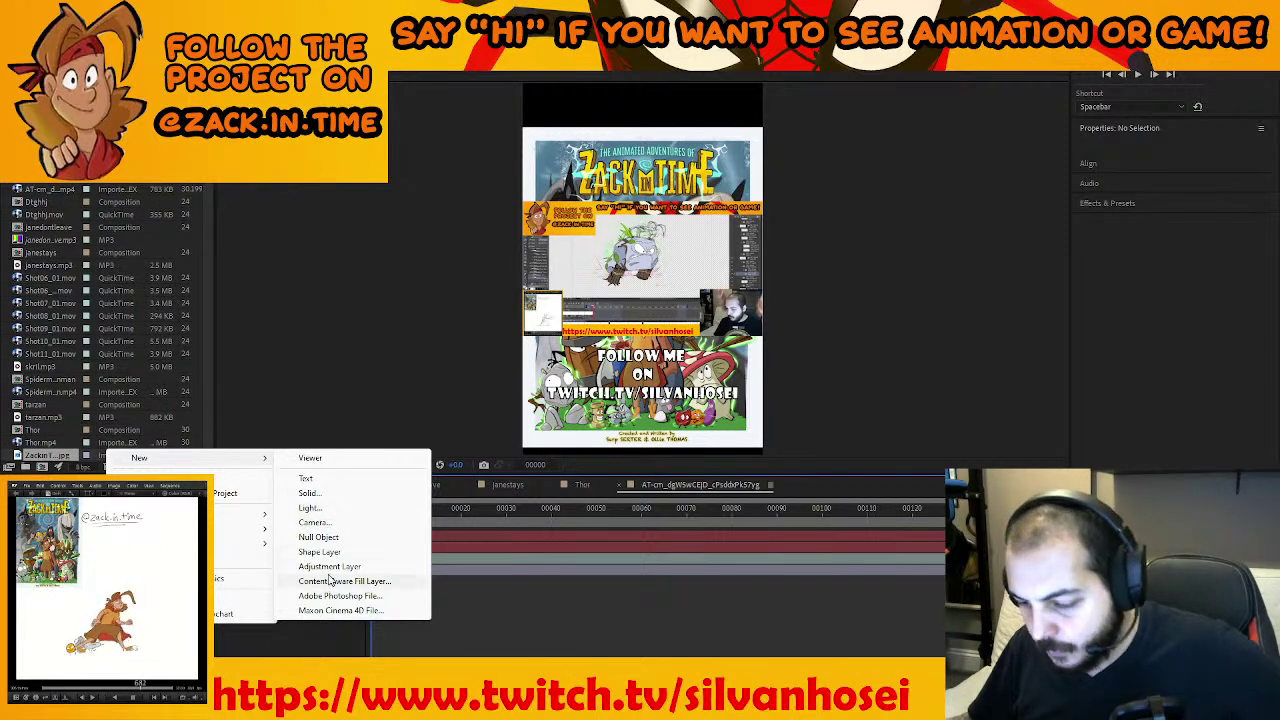
left_click(310, 493)
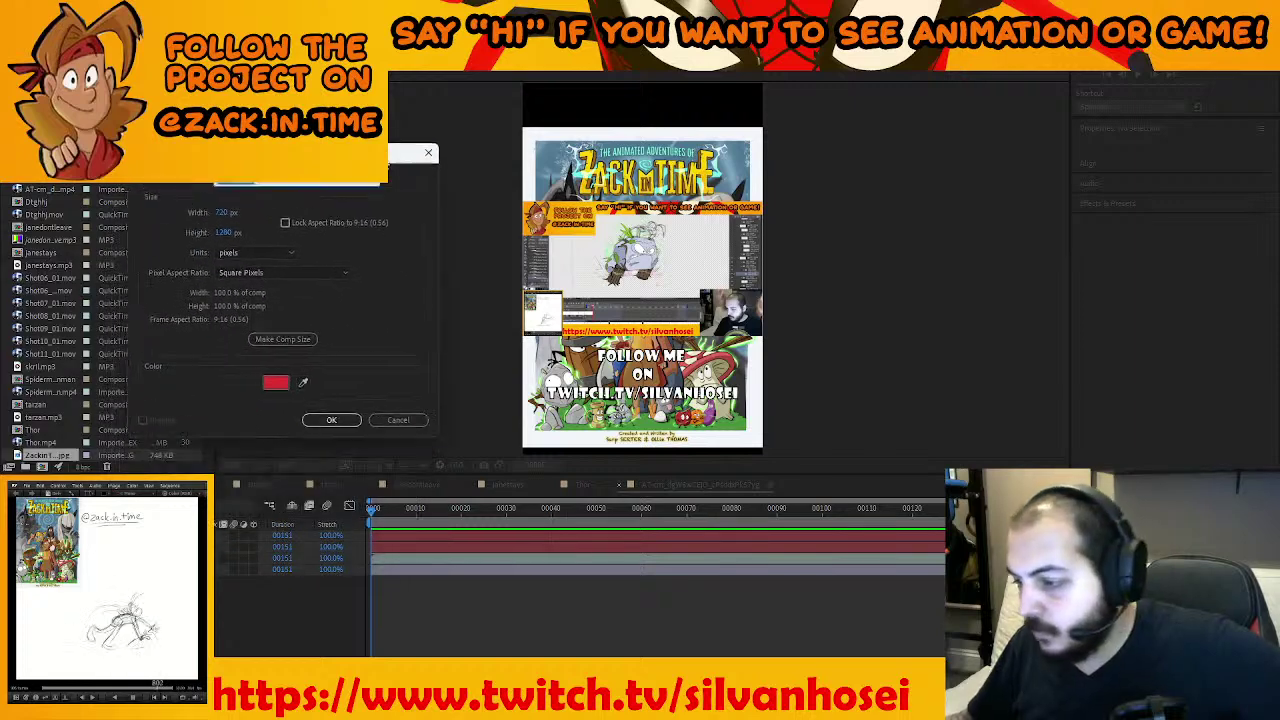
left_click(272, 376)
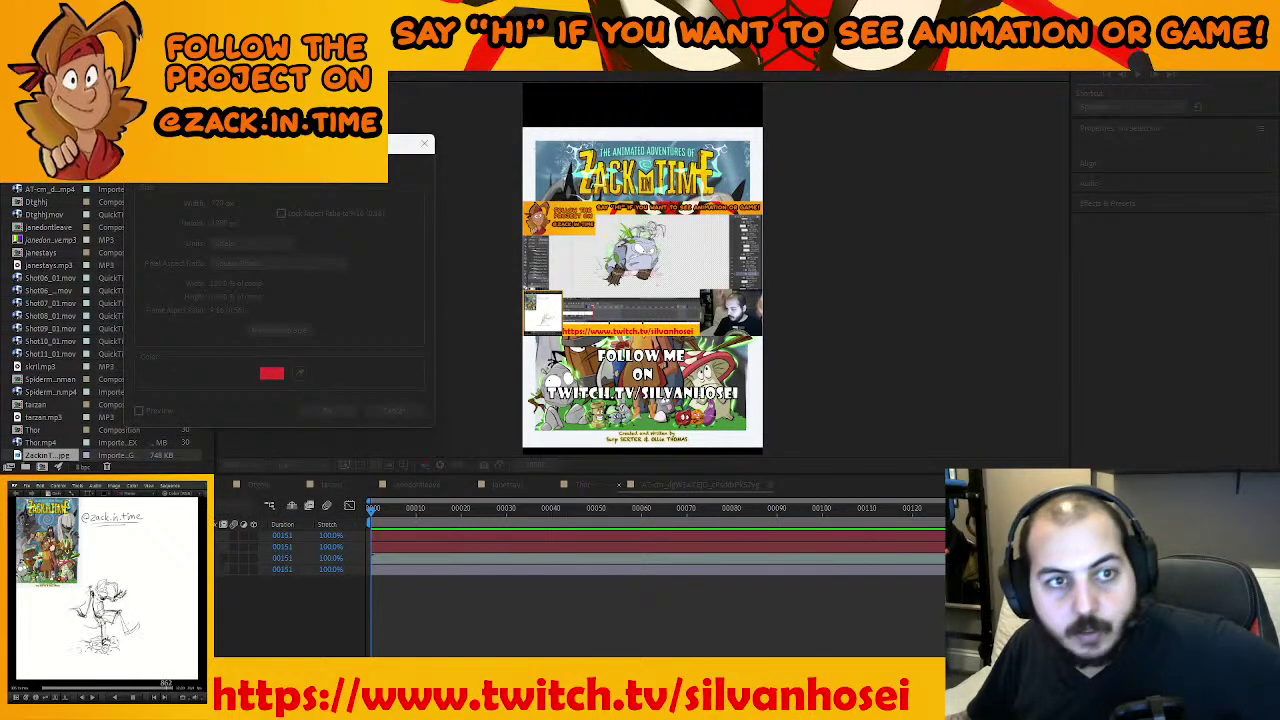
key("Return")
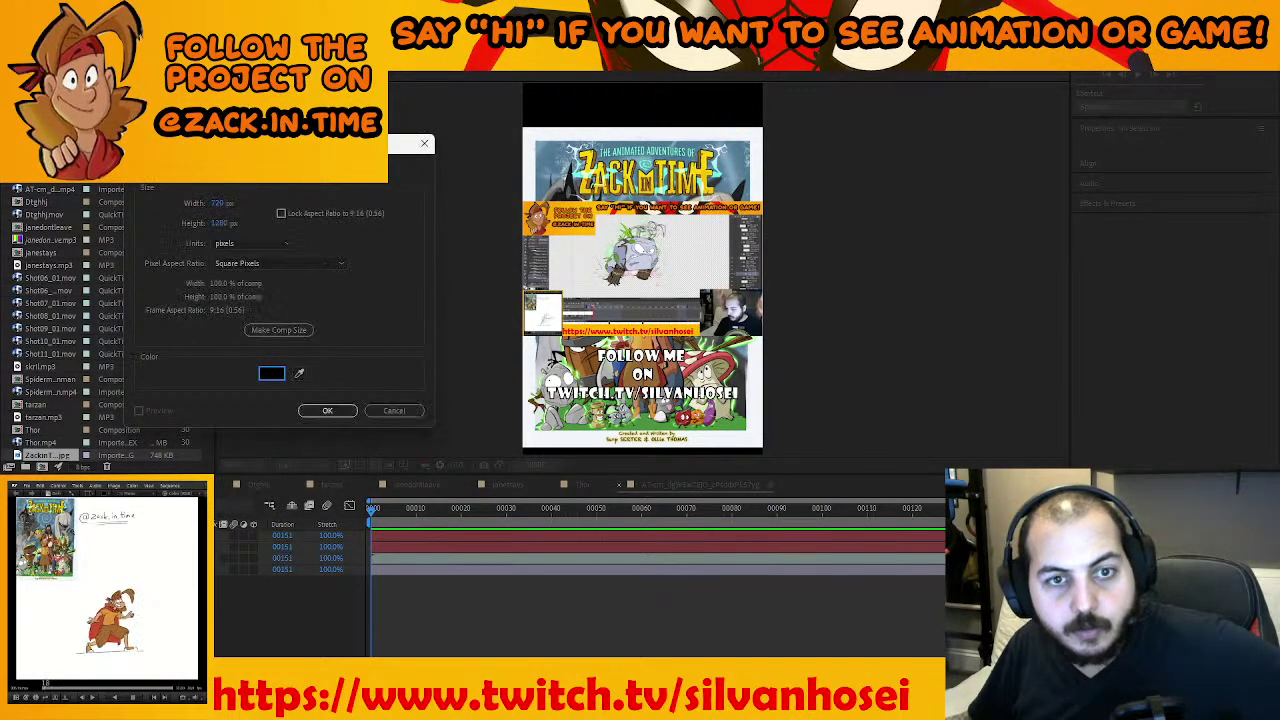
left_click(327, 411)
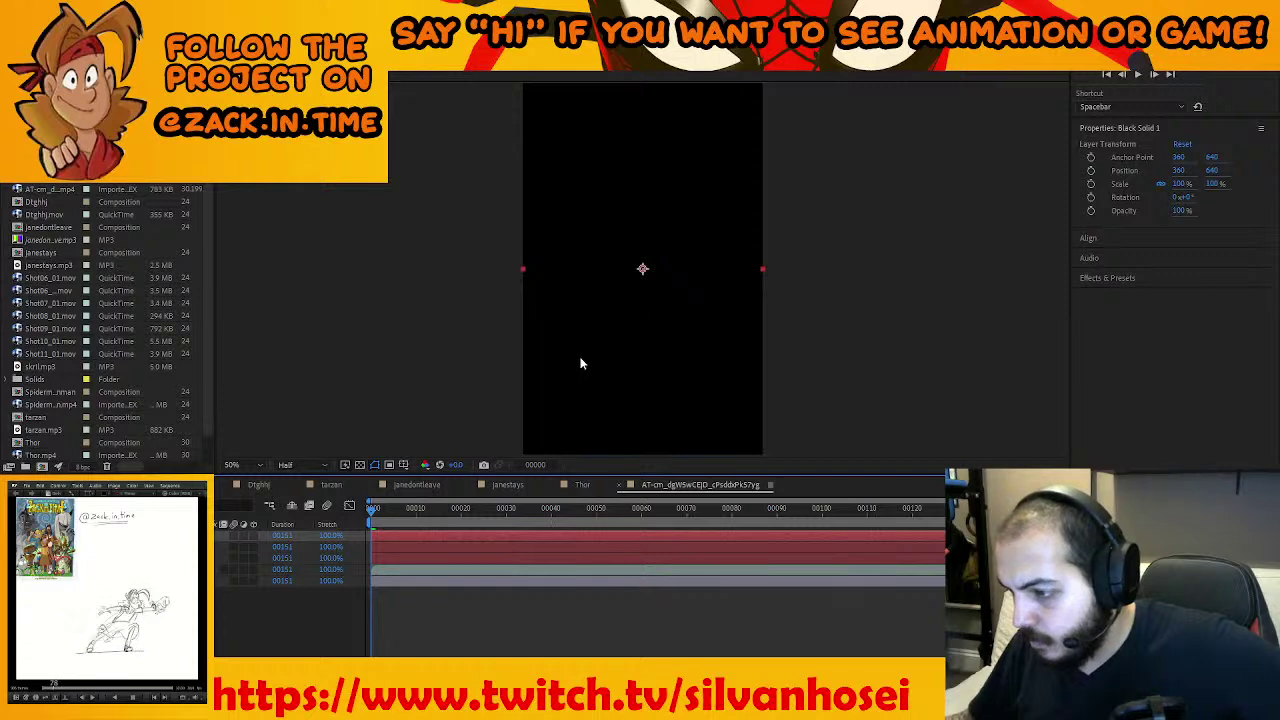
Resize the black solid to about 130% by 47.5%, place it over the composition's lower part and order it beneath the stream clip layer
key("comma")
left_click_drag(640, 164, 648, 226)
left_click_drag(652, 249, 654, 320)
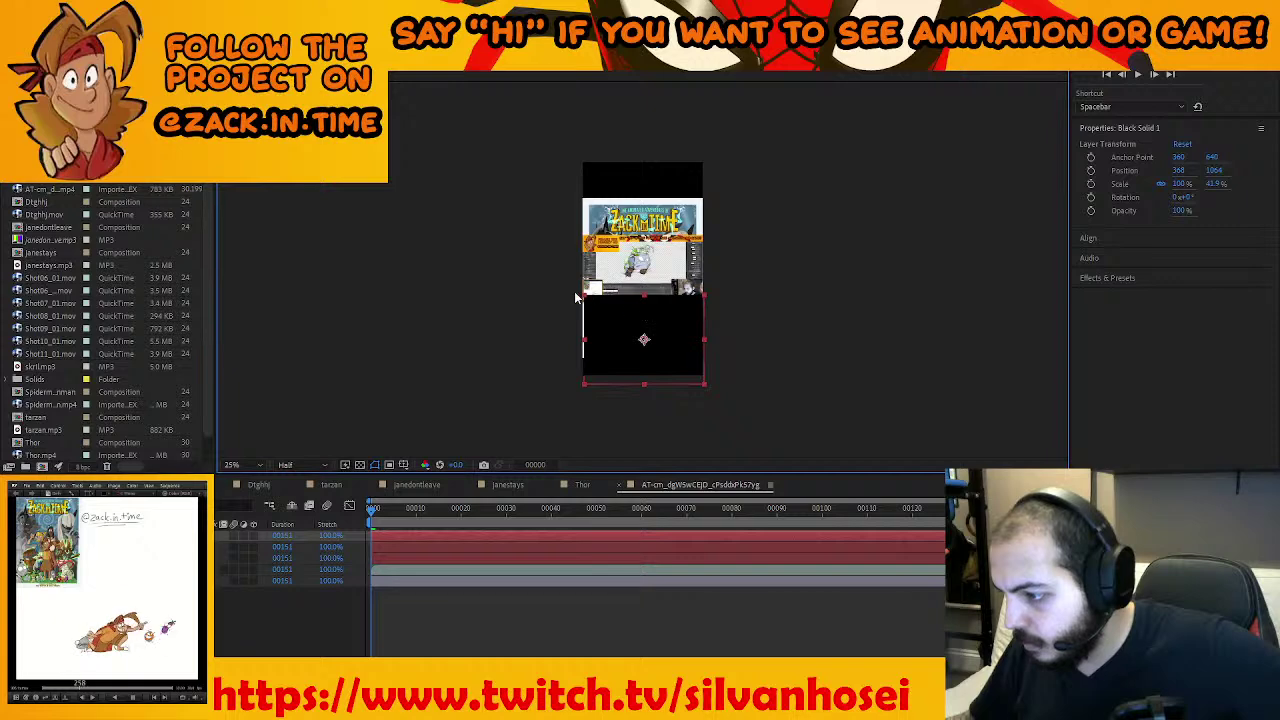
left_click_drag(576, 297, 566, 288)
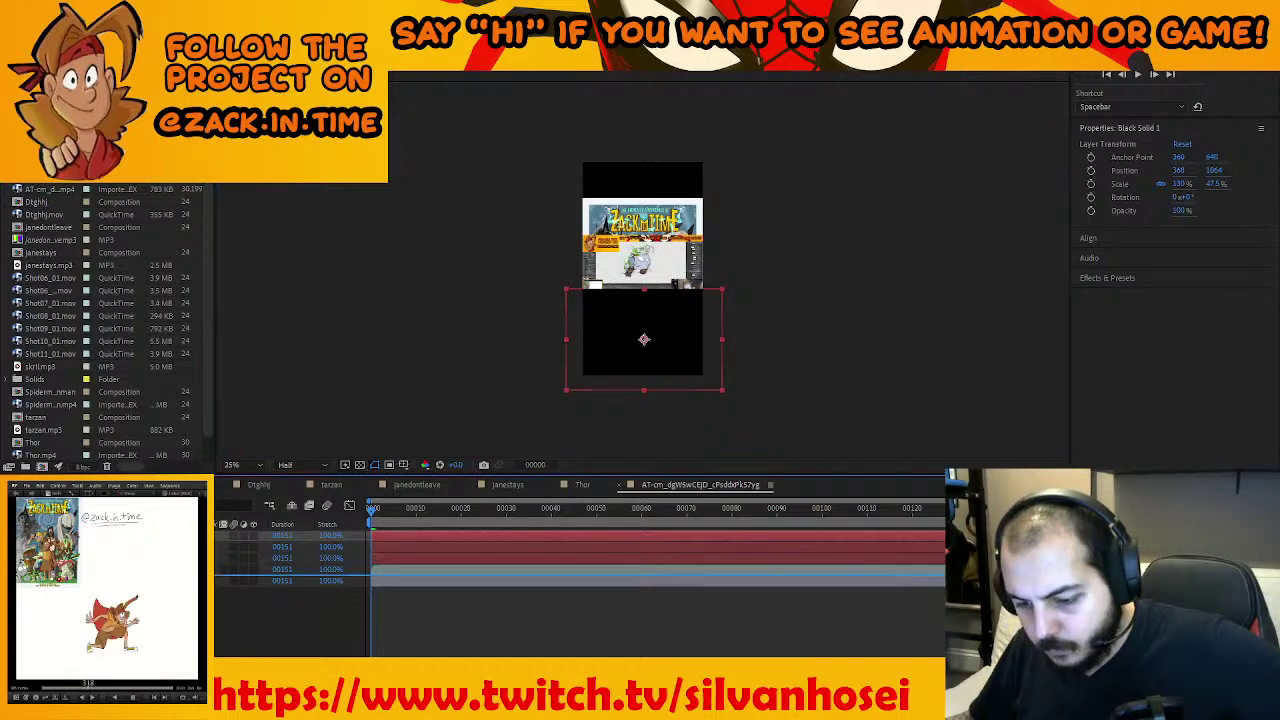
key("ctrl+[")
scroll(449, 343, "up", 3)
scroll(466, 320, "down", 1)
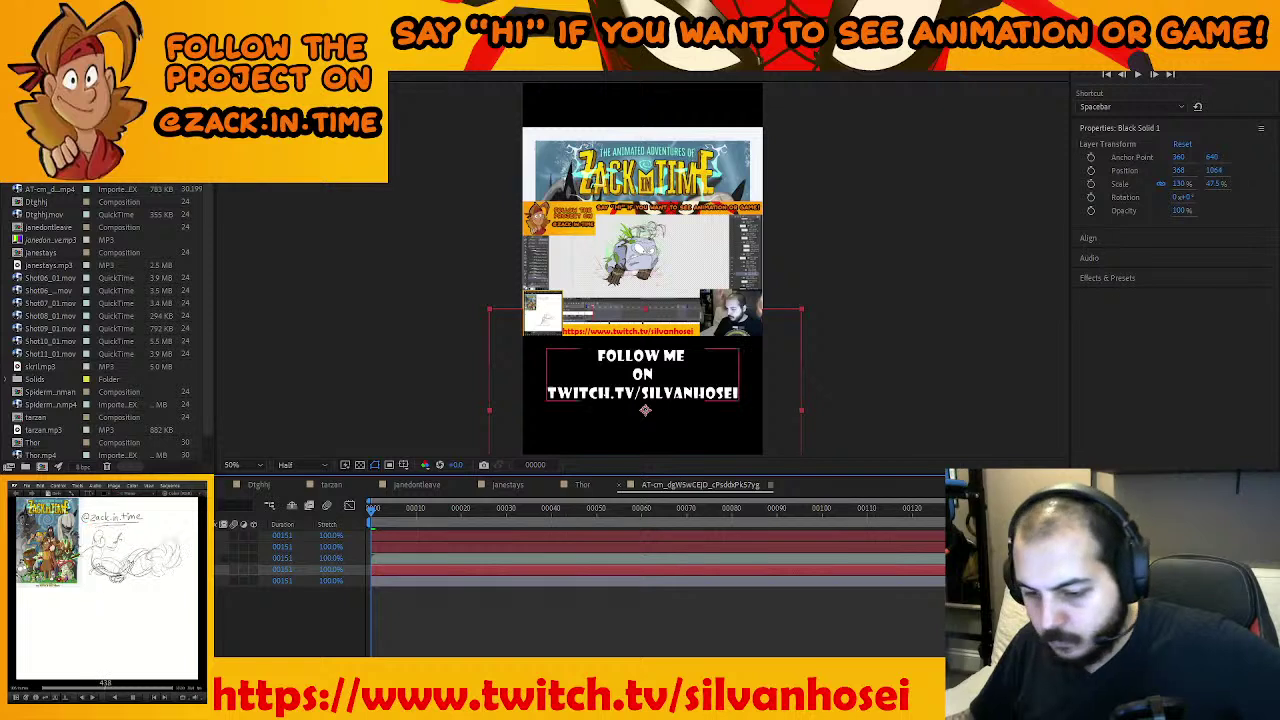
left_click(645, 408)
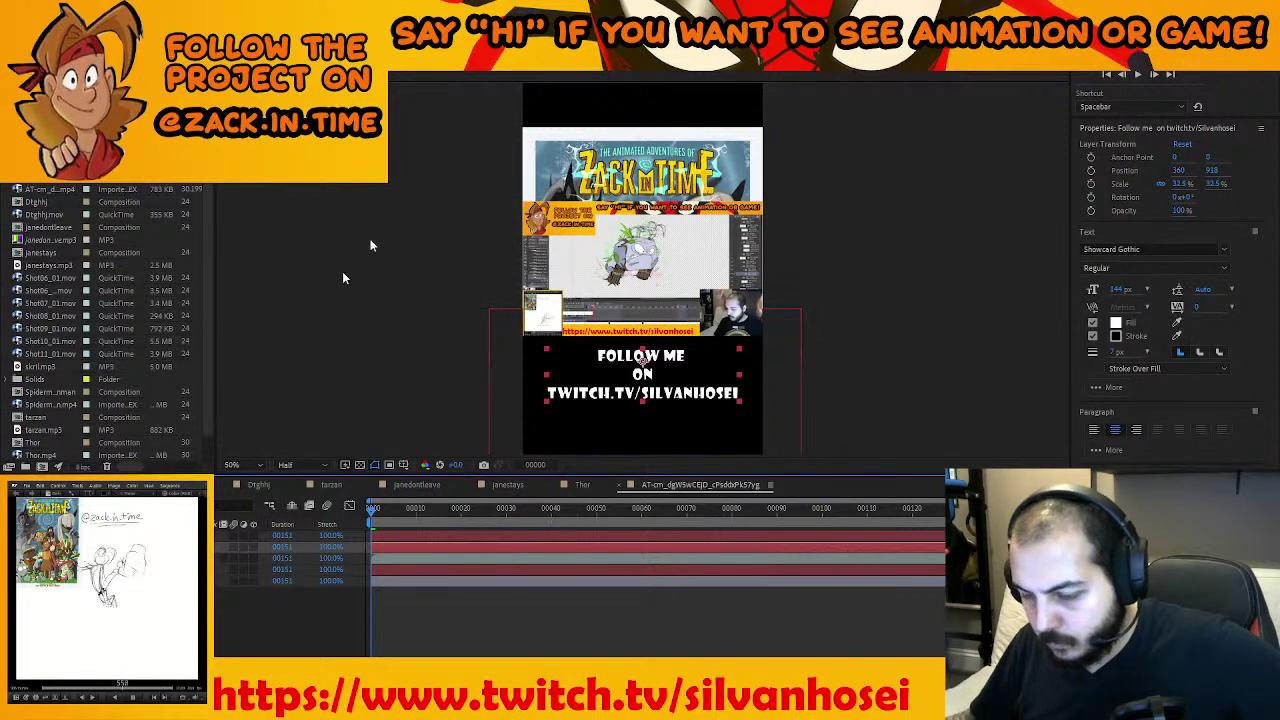
left_click(399, 204)
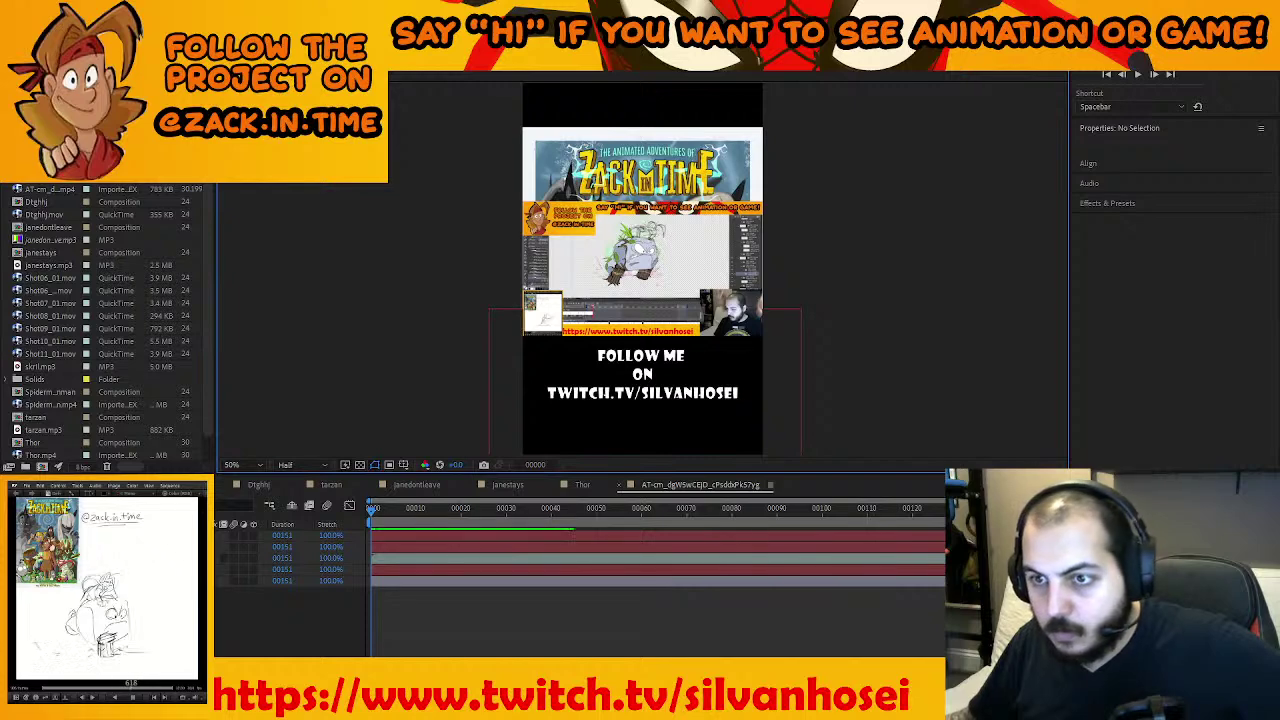
left_click(566, 135)
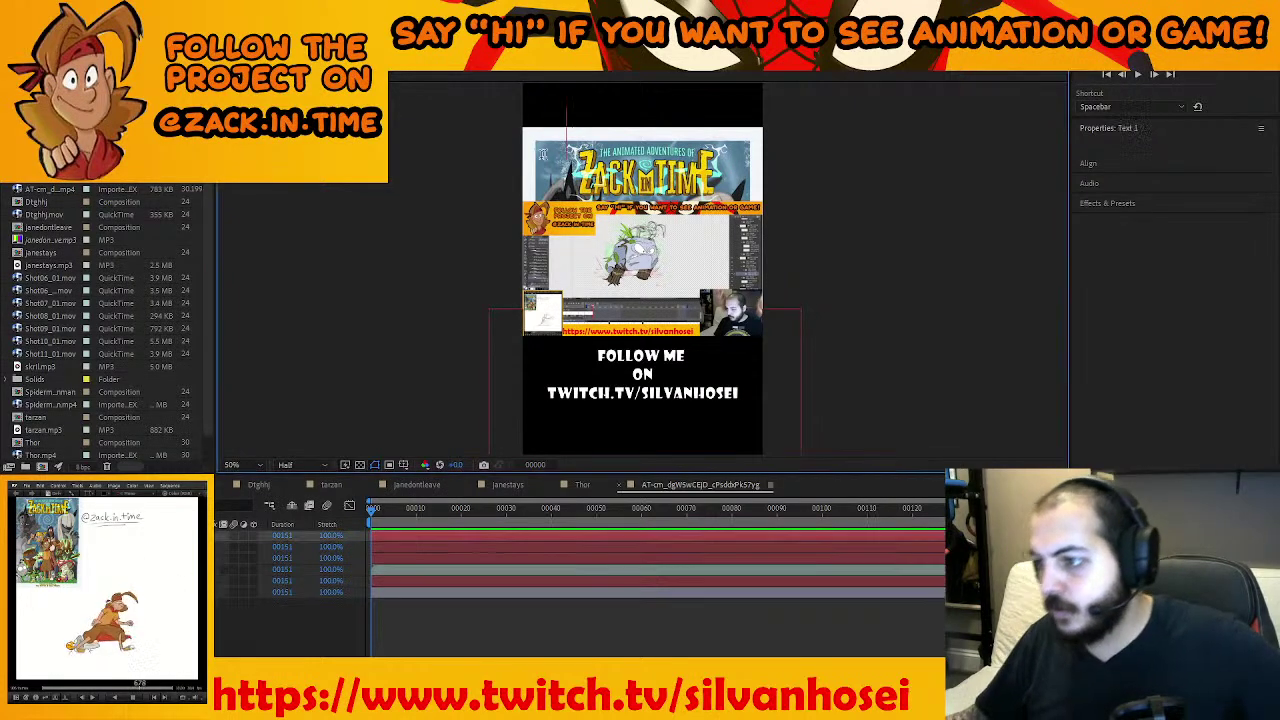
type("FO")
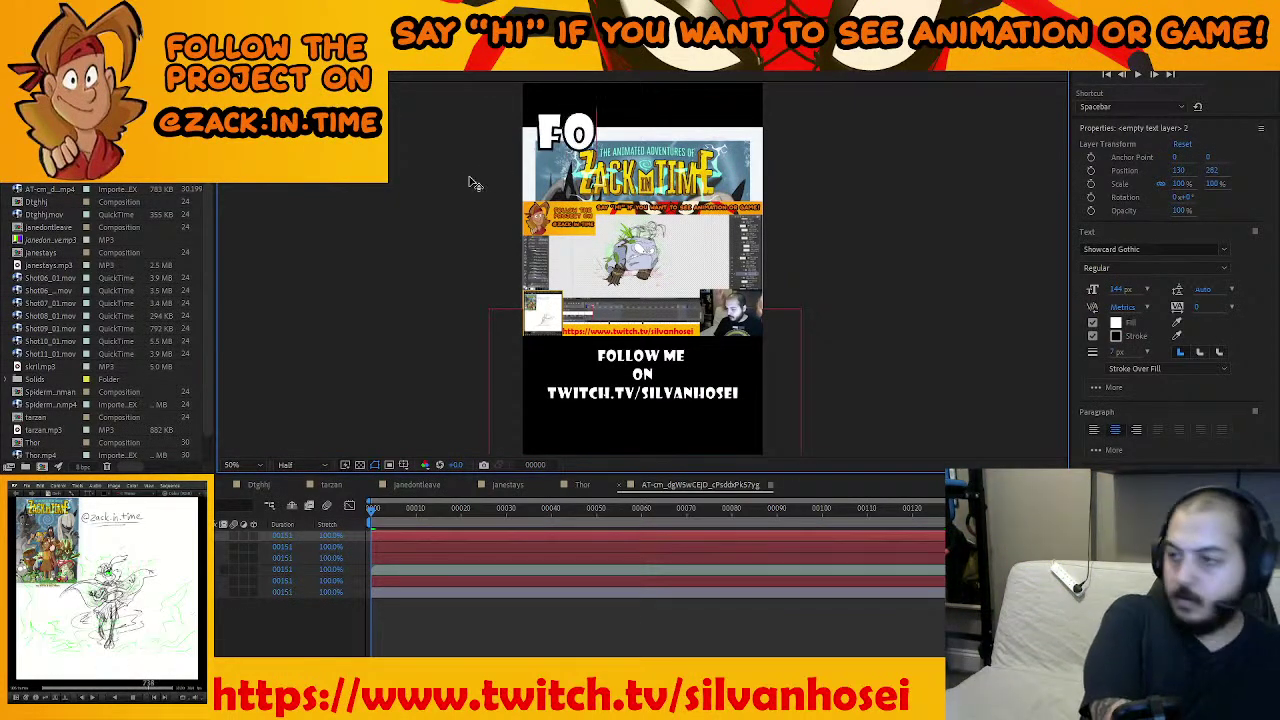
type("LLOW ZACK I")
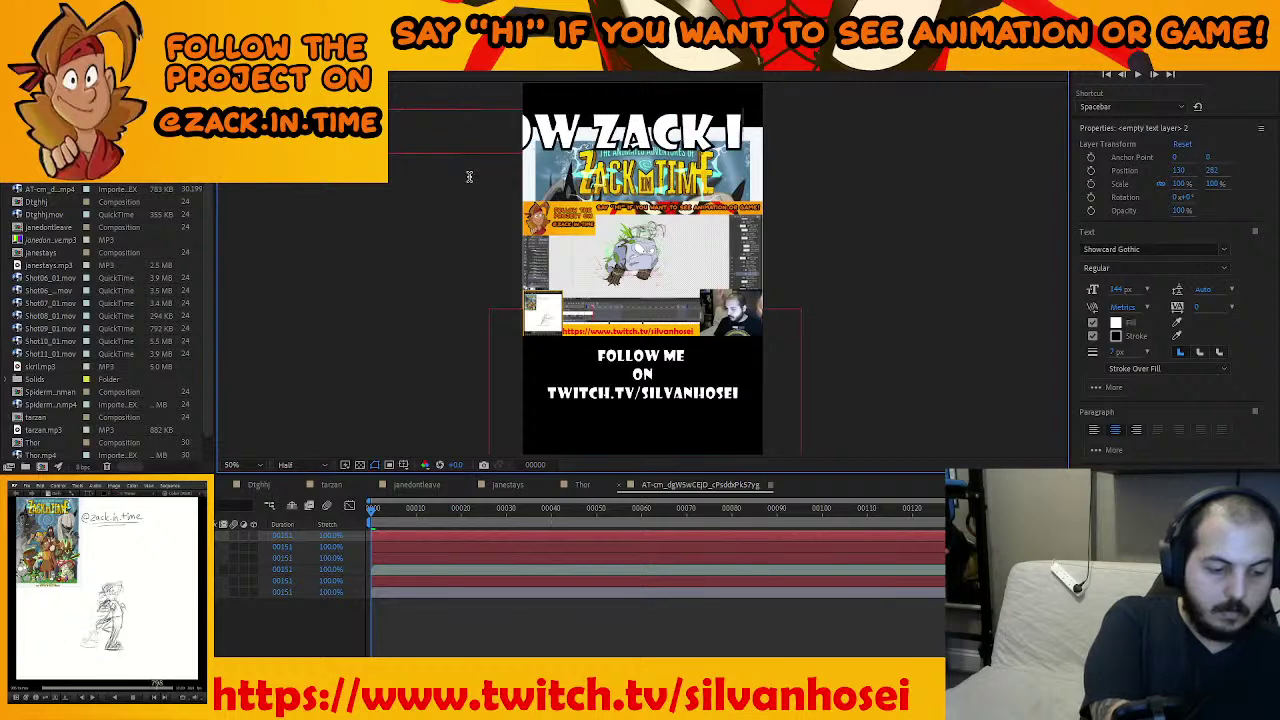
type("N TIME ON INSTAGRAM")
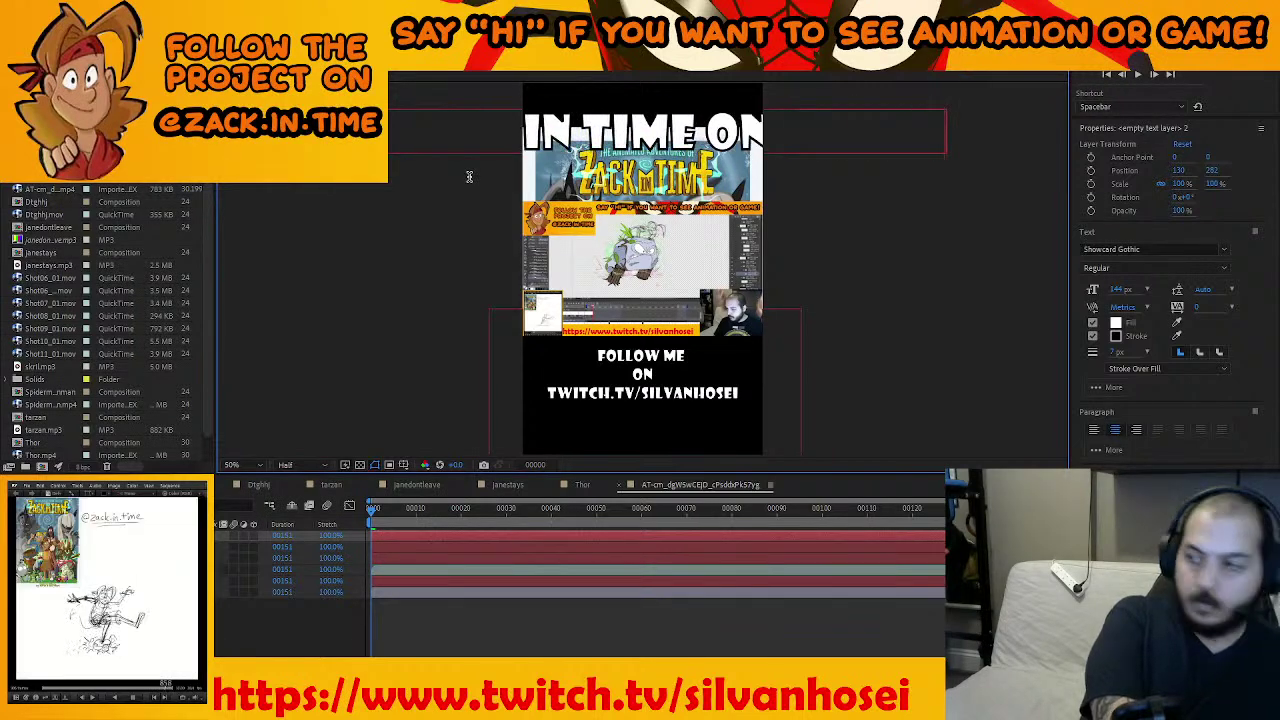
key("Return")
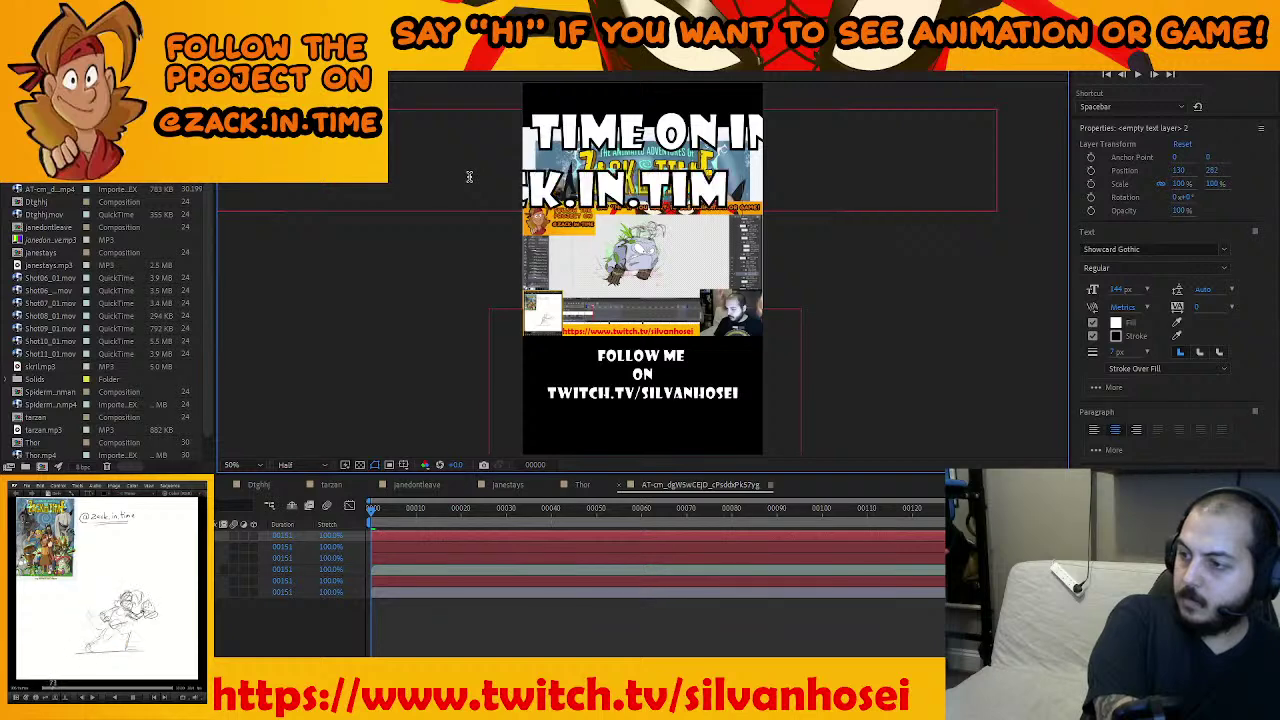
key("ctrl+a")
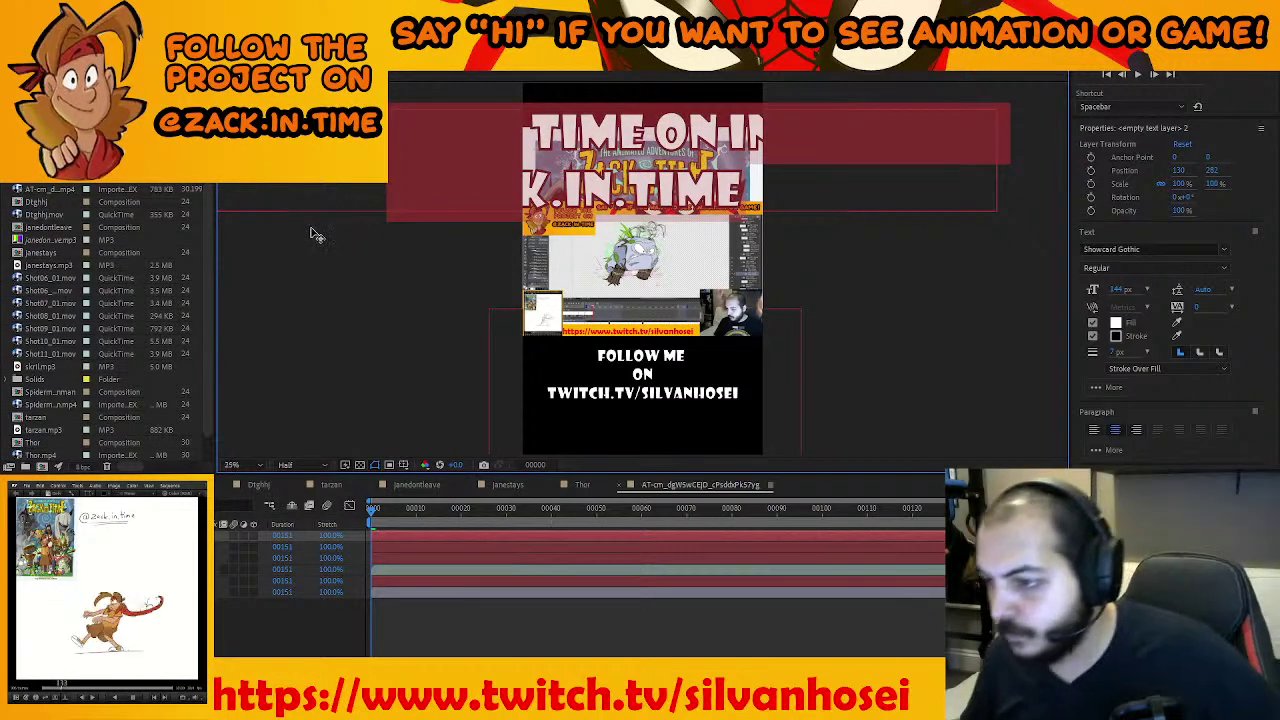
scroll(314, 235, "down", 2)
key("Escape")
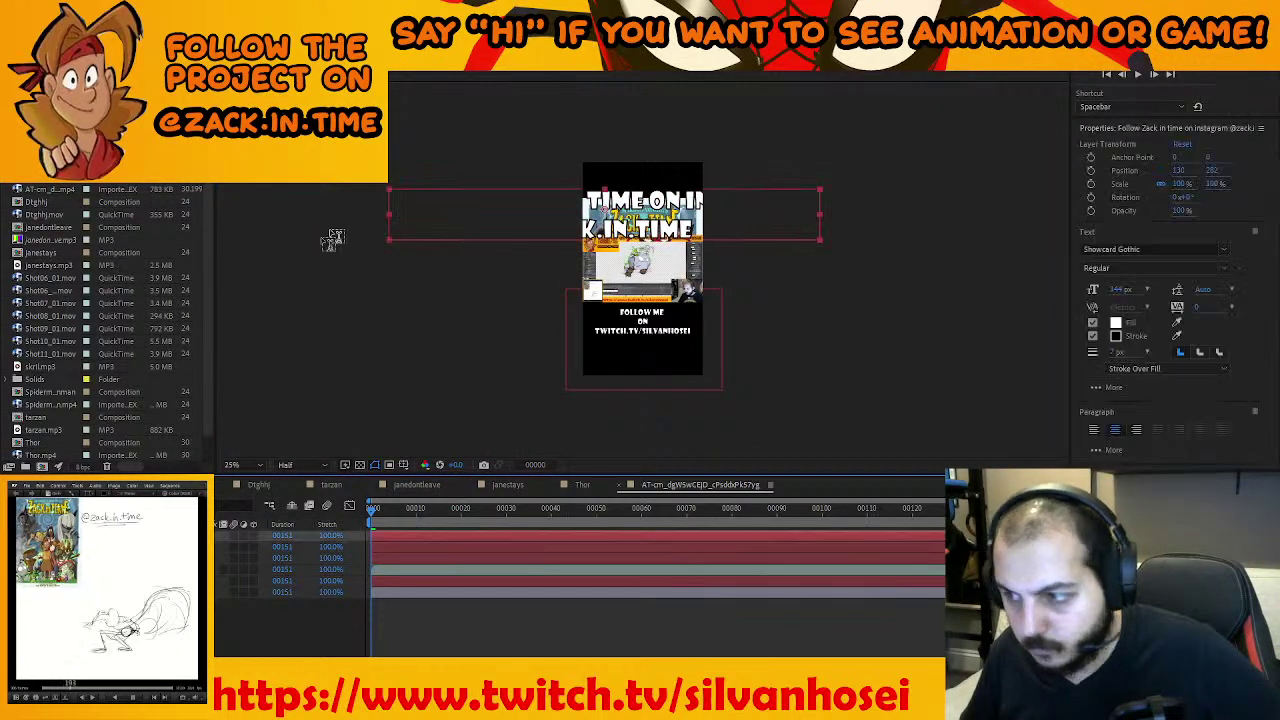
left_click_drag(391, 196, 672, 192)
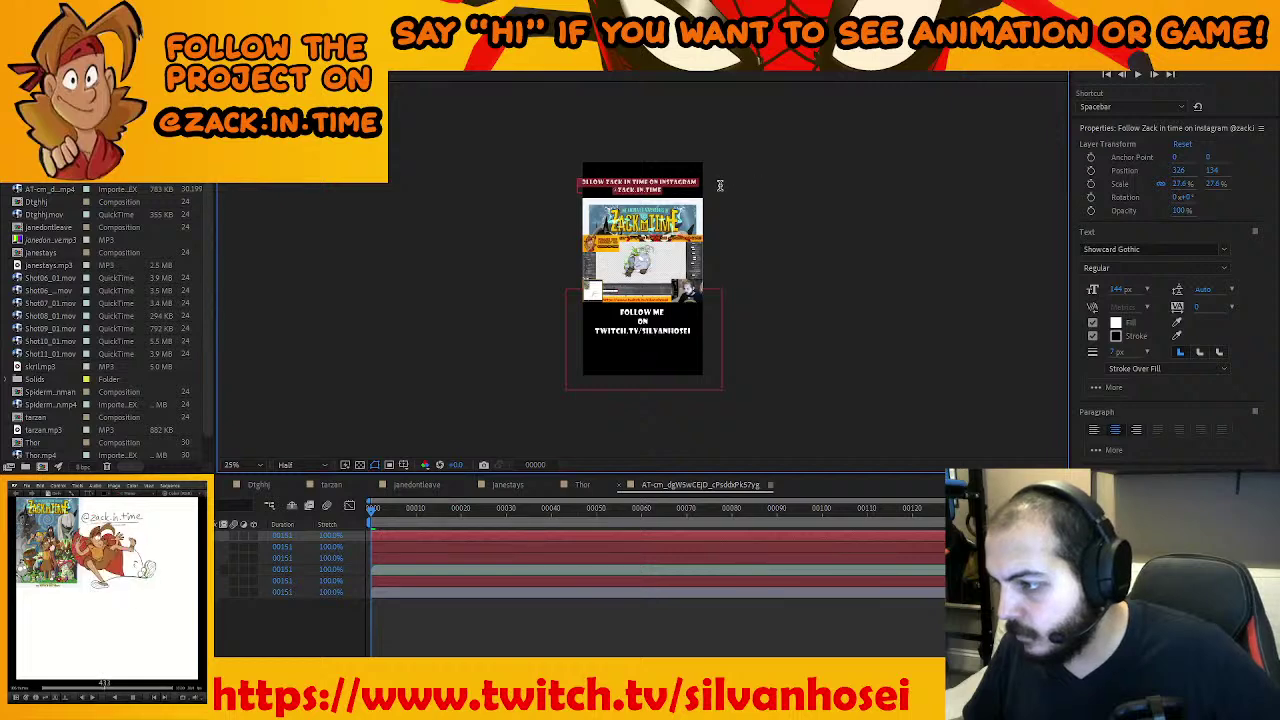
scroll(720, 190, "up", 2)
scroll(722, 192, "down", 1)
key("BackSpace")
left_click_drag(788, 178, 745, 247)
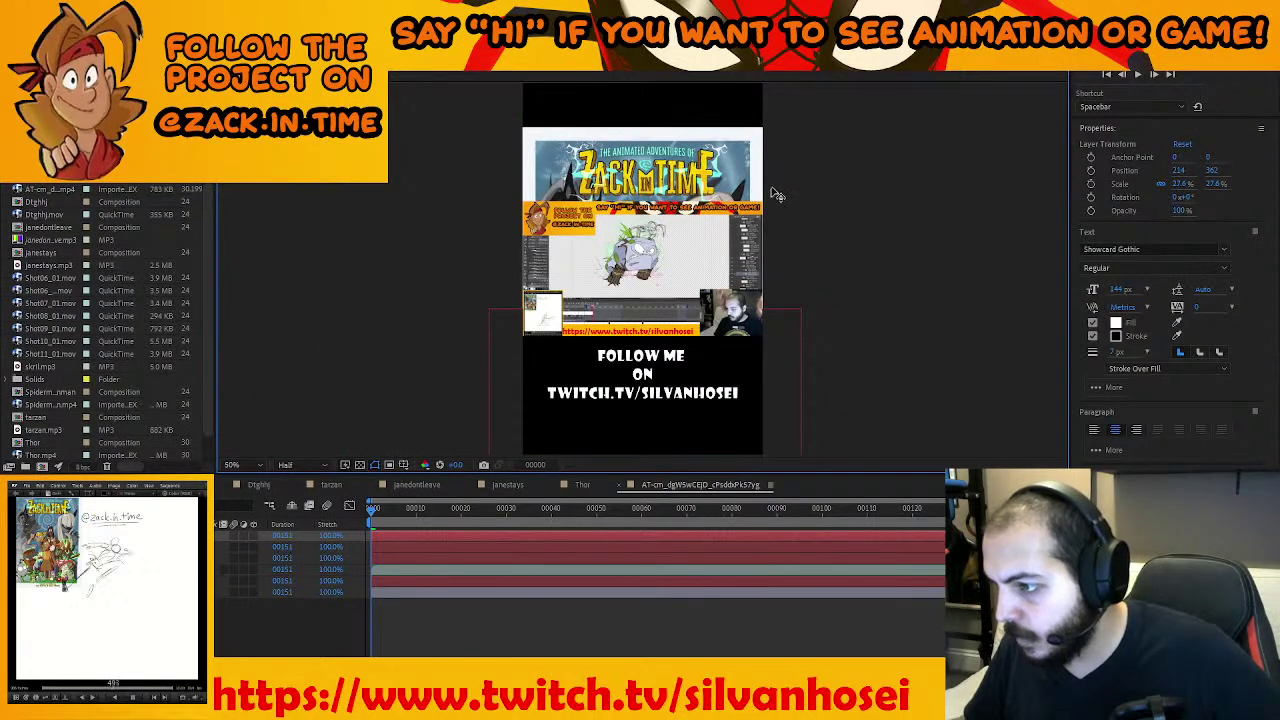
key("ctrl+t")
left_click(858, 120)
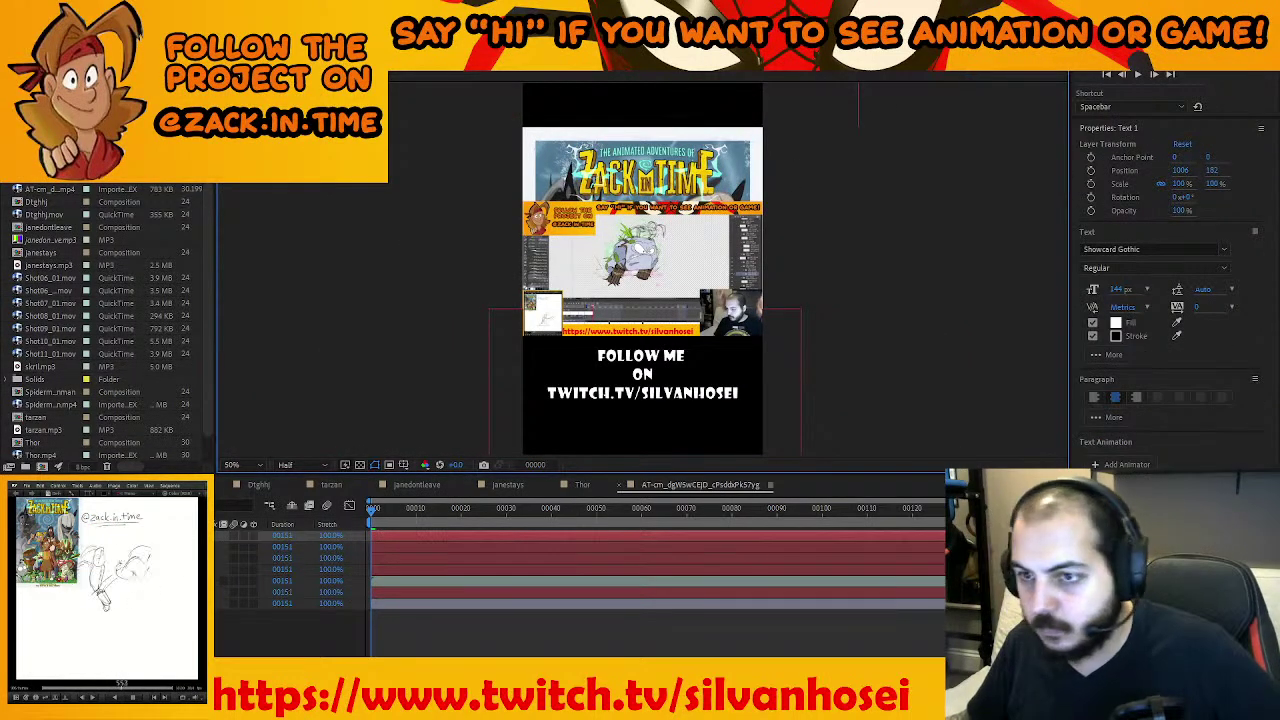
left_click(244, 628)
key("ctrl+z")
key("ctrl+z")
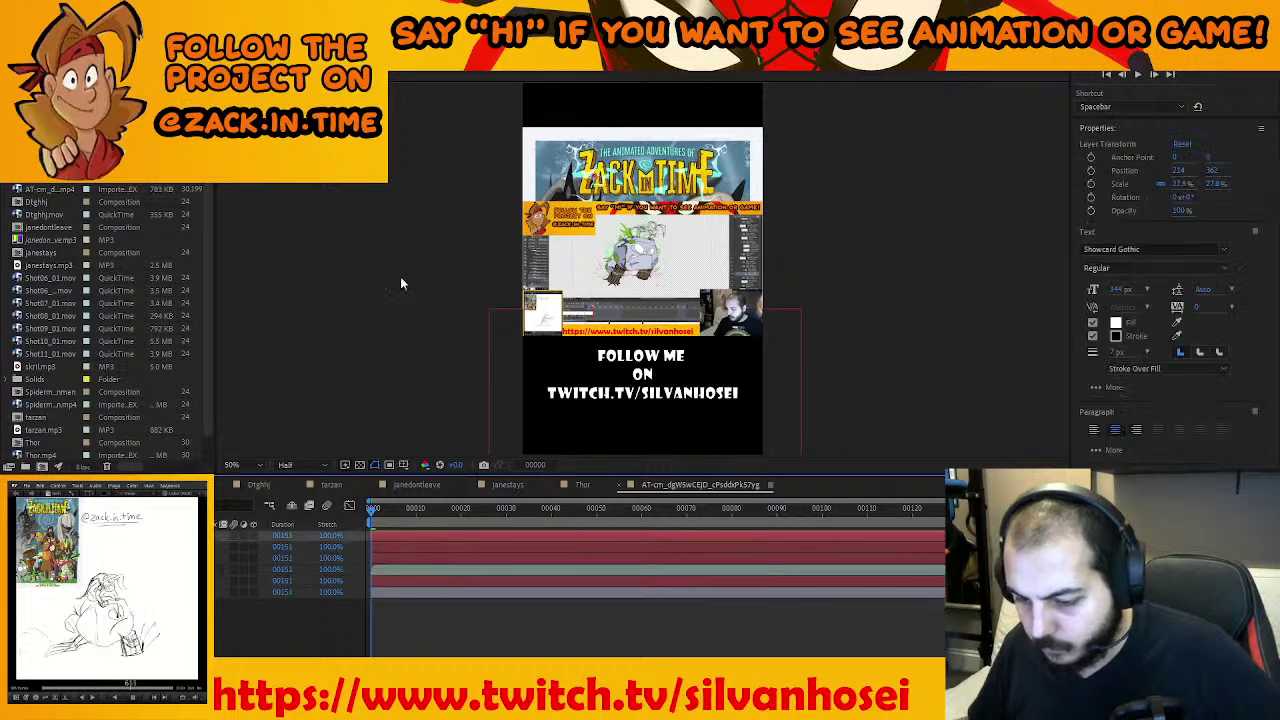
left_click_drag(469, 220, 394, 352)
key("ctrl+z")
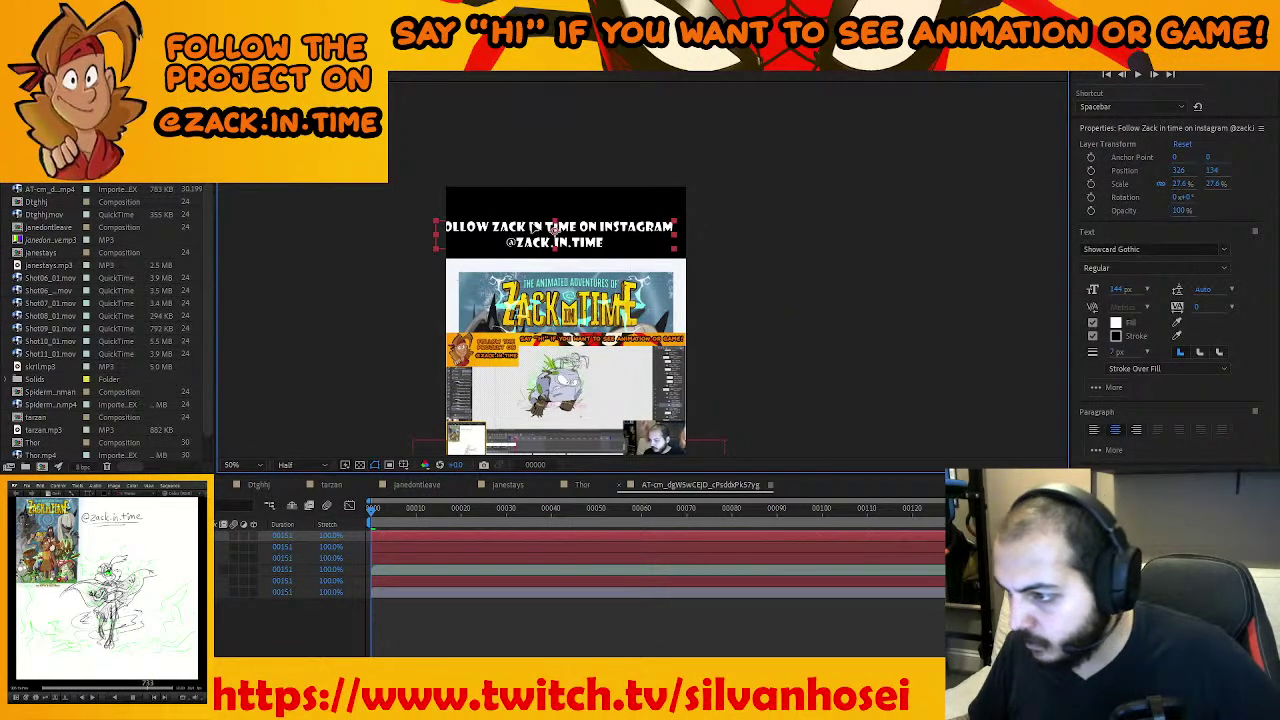
Scale the Instagram follow text to about 23.3% and centre it just above the poster at about X 362, Y 162
left_click_drag(553, 228, 565, 222)
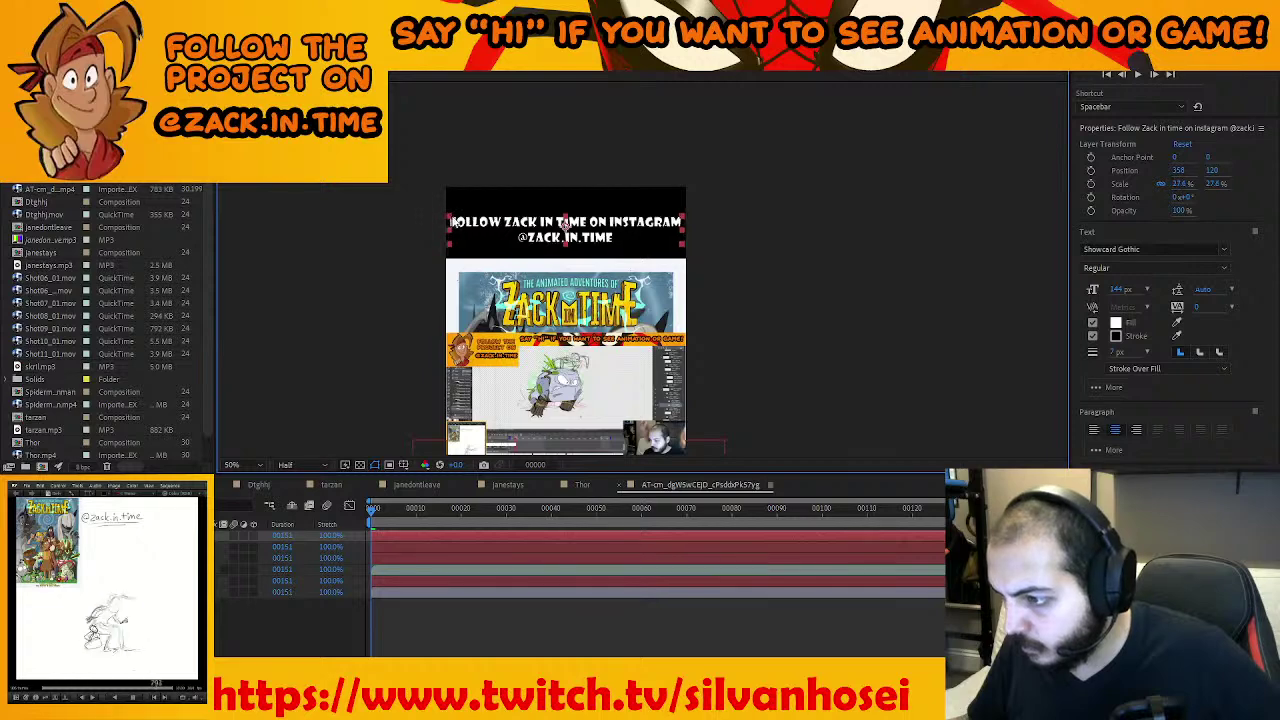
left_click_drag(453, 221, 470, 223)
left_click_drag(556, 238, 556, 252)
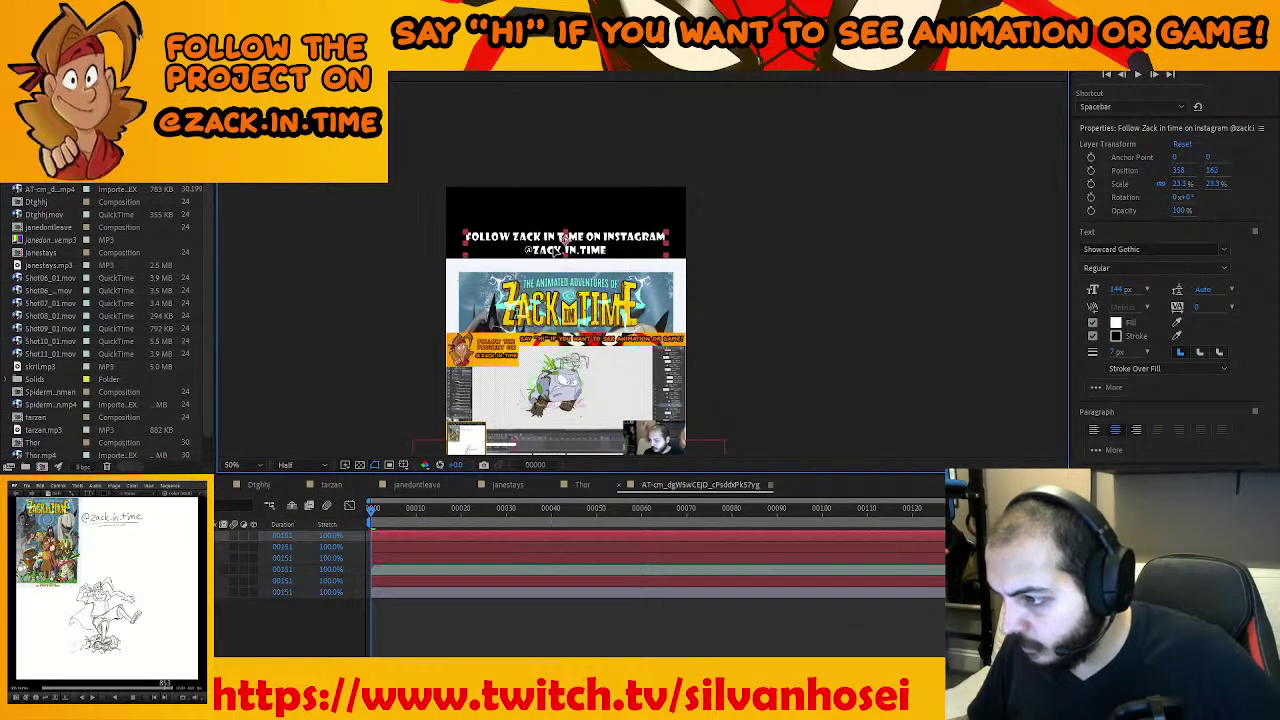
key("Right")
key("Right")
left_click(394, 240)
scroll(381, 280, "down", 3)
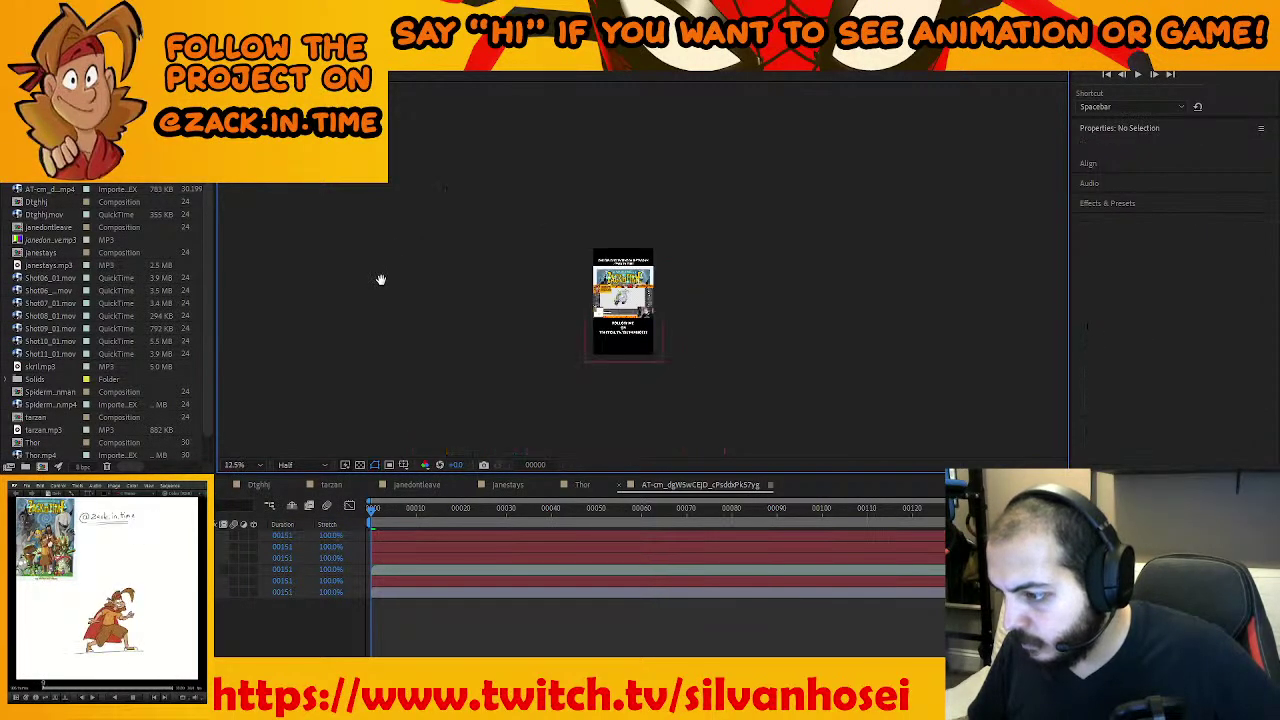
scroll(391, 297, "up", 3)
scroll(392, 298, "down", 2)
left_click_drag(403, 290, 390, 237)
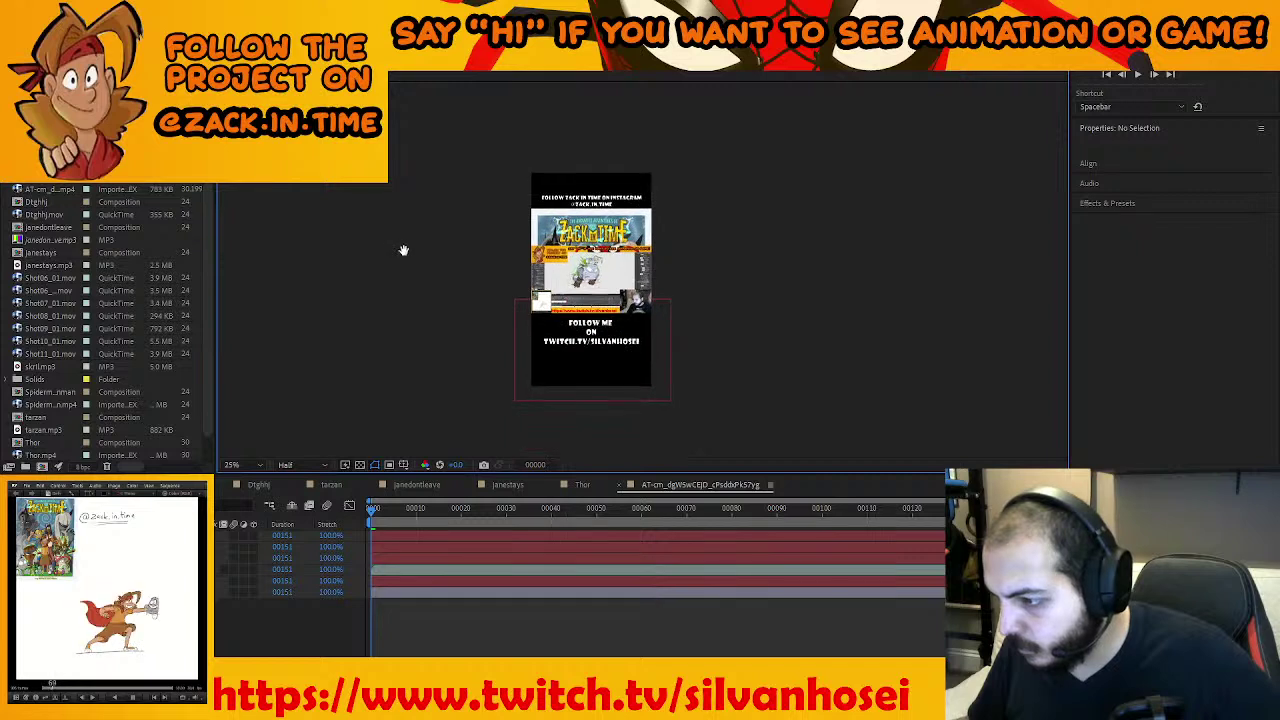
Move the Twitch follow text down close to the composition's lower edge
left_click(591, 337)
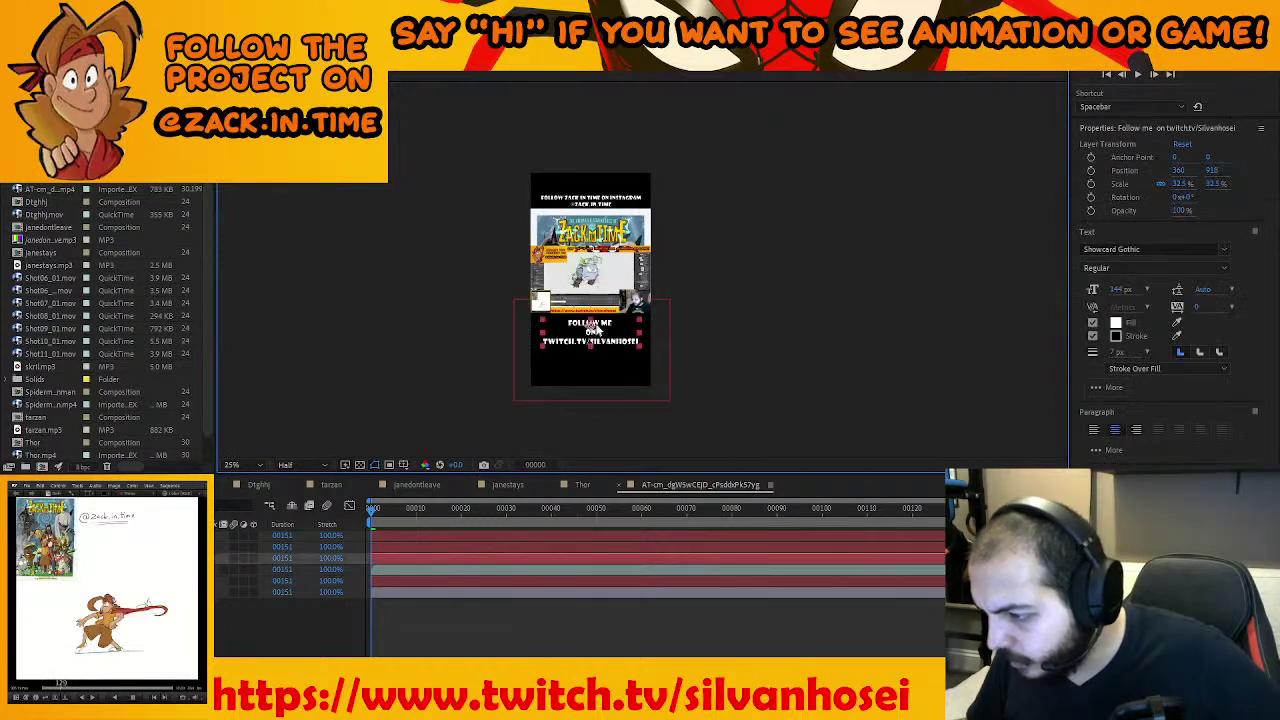
left_click_drag(598, 330, 609, 355)
Shift the stream clip down to sit above the Twitch text and raise the poster image to about Y 480
left_click(612, 266)
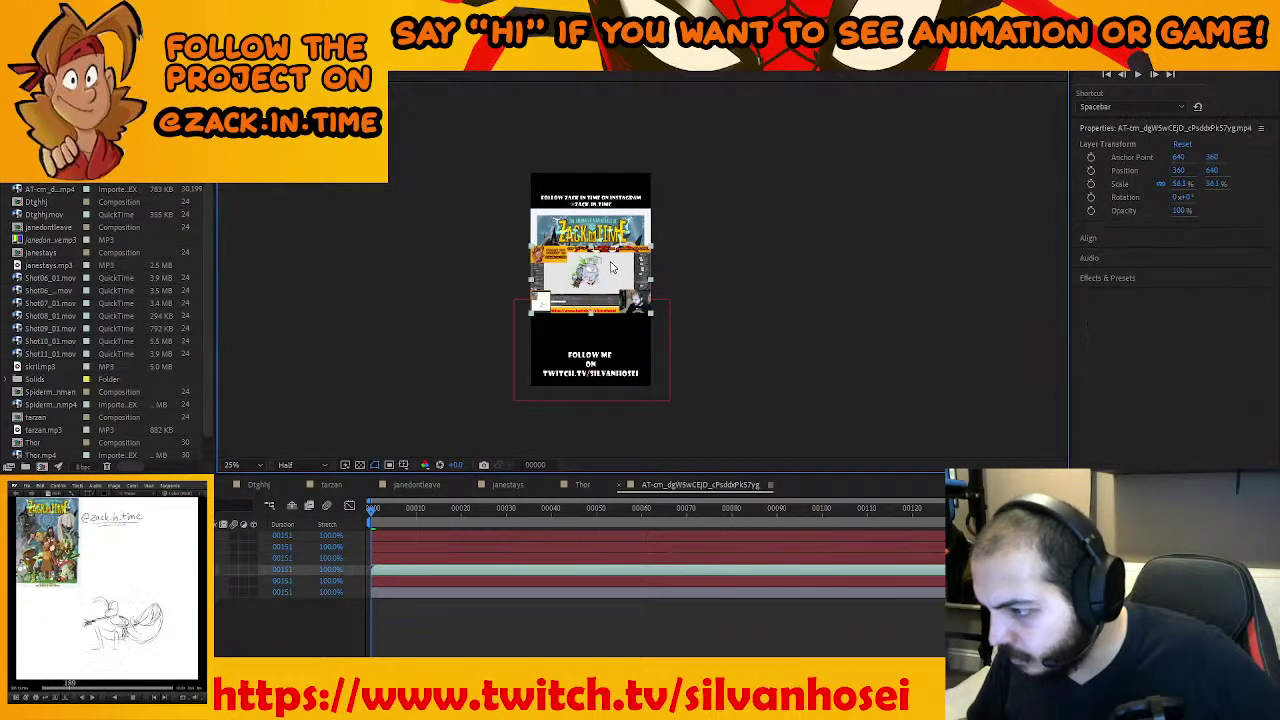
left_click_drag(614, 275, 621, 211)
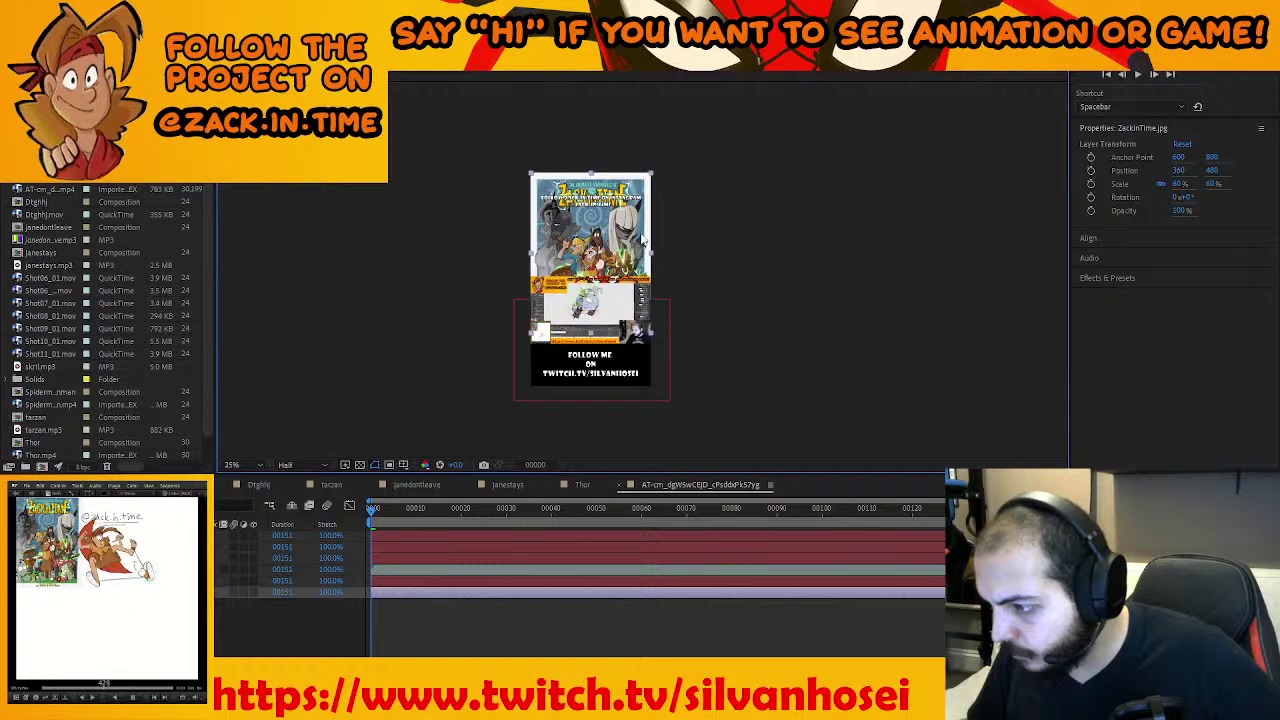
left_click(675, 202)
Move the Instagram follow text down over the middle of the poster, at about Y 326
left_click(592, 204)
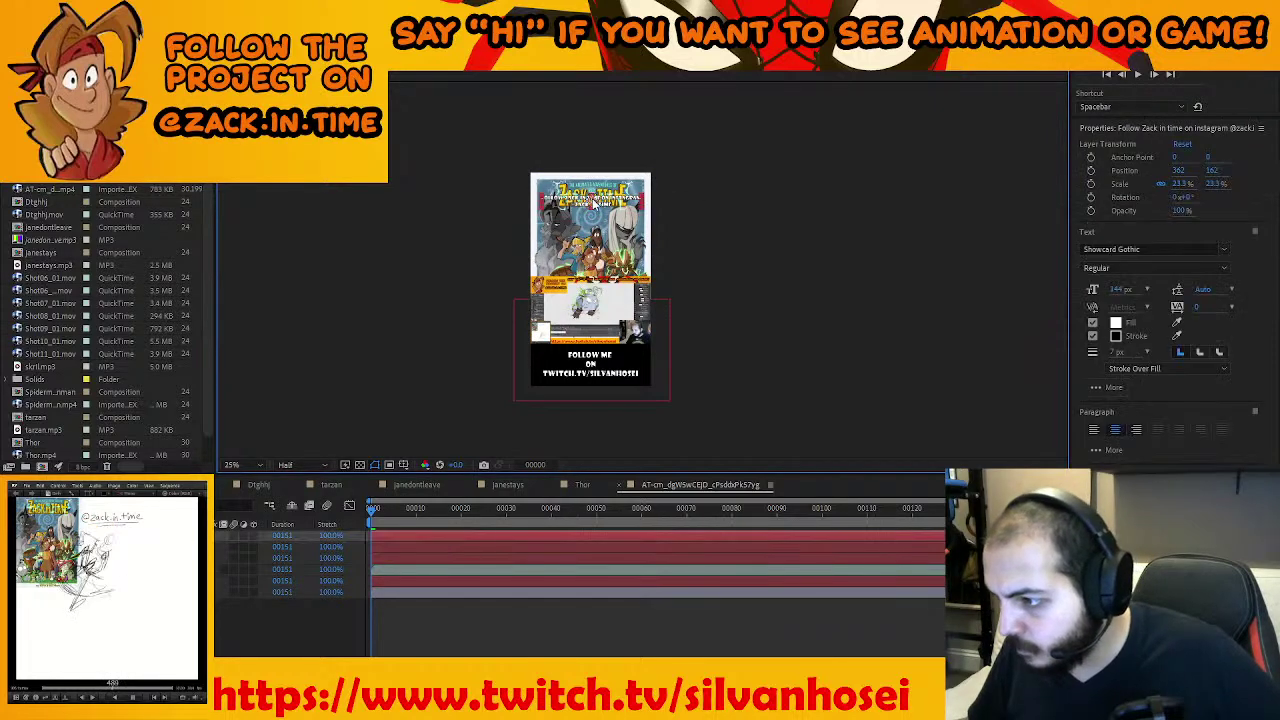
left_click_drag(592, 204, 592, 231)
left_click(683, 207)
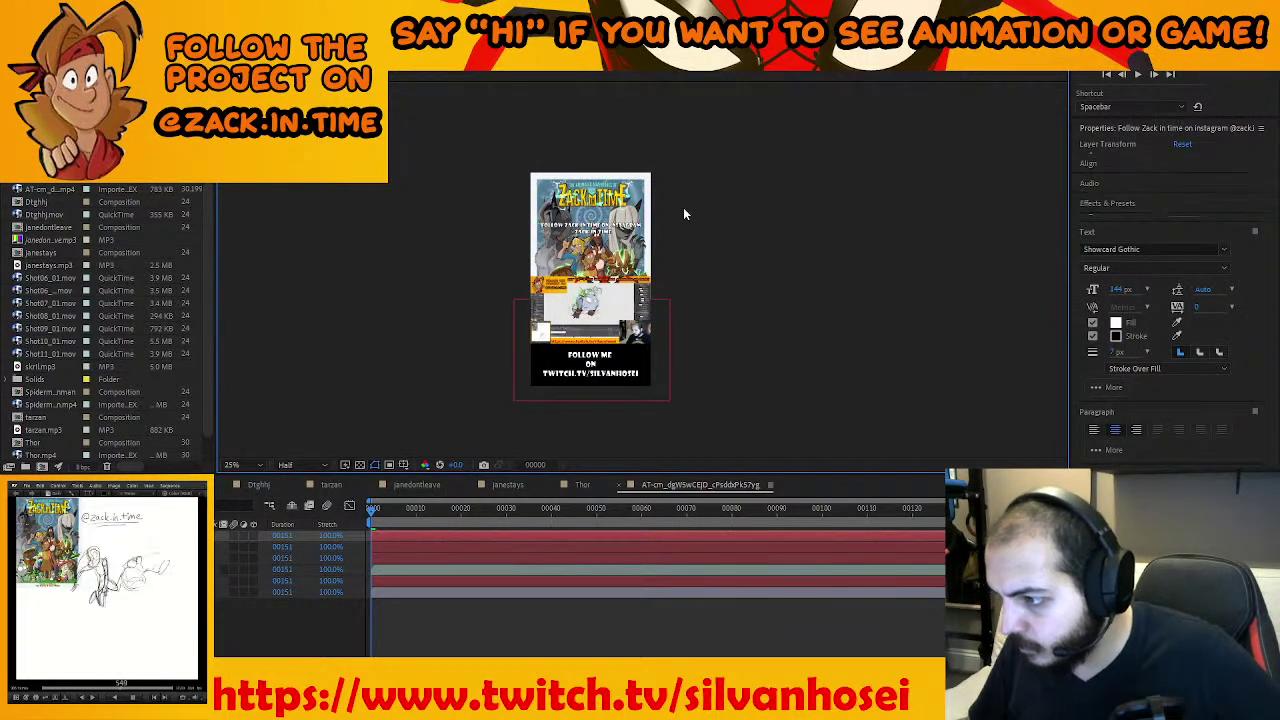
Give the Instagram follow text a red FF0000 stroke and set the stroke width to 12 px
scroll(683, 222, "up", 2)
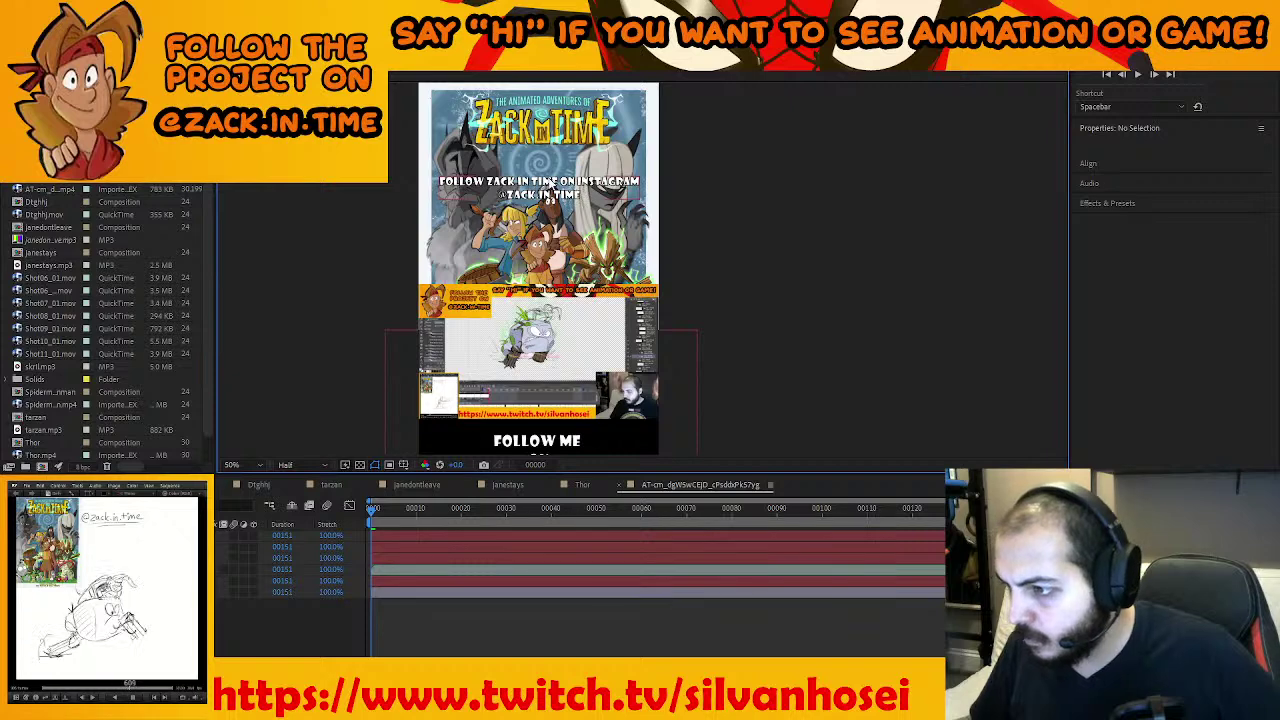
left_click(549, 181)
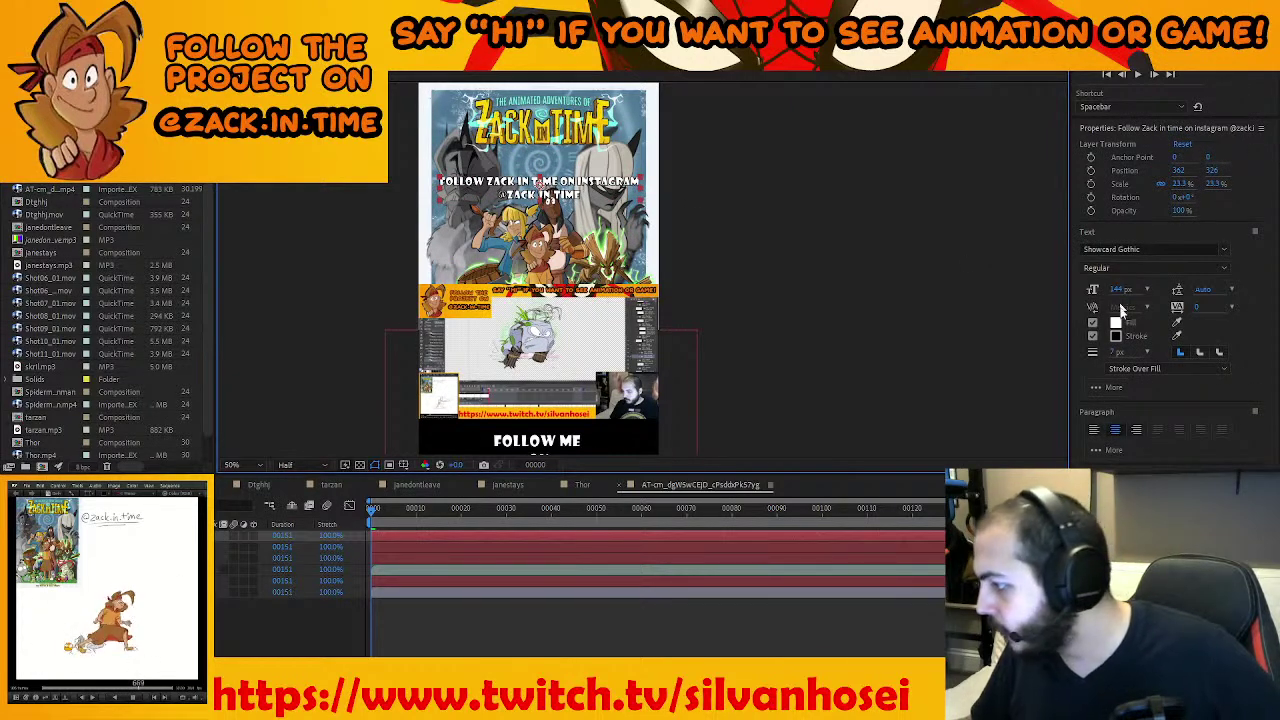
left_click(1117, 340)
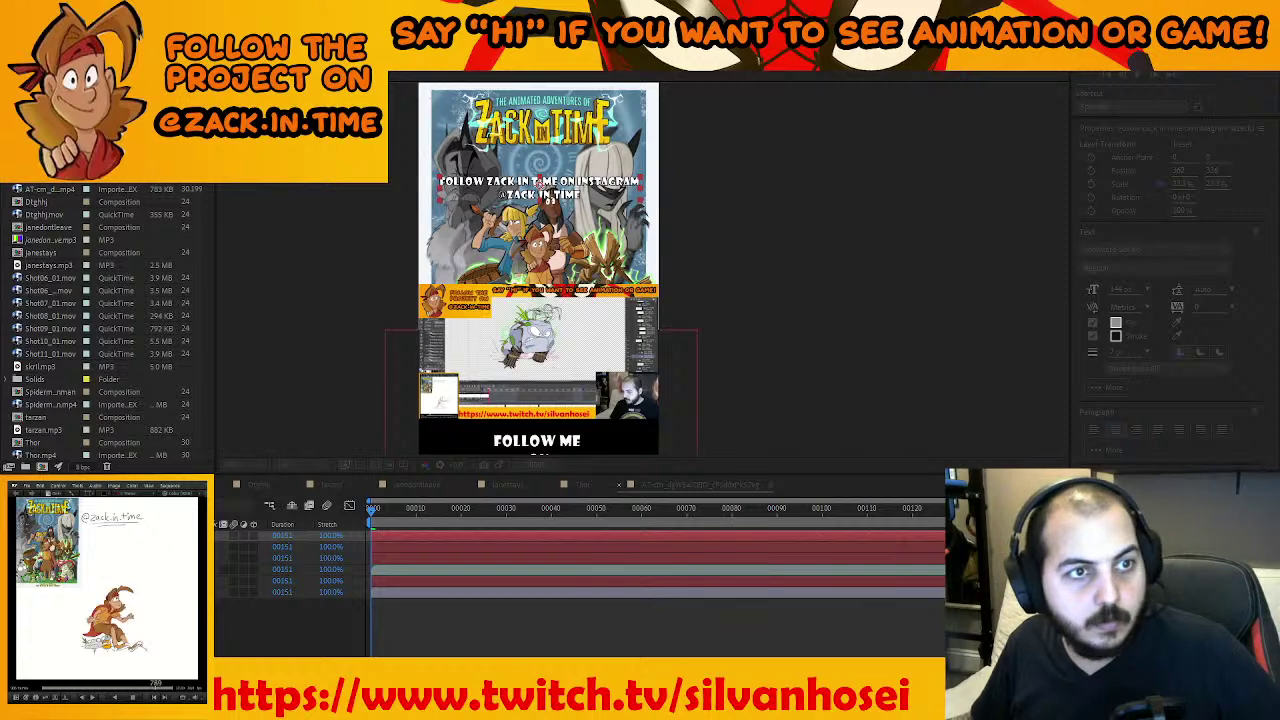
mouse_move(366, 314)
left_mouse_down()
mouse_move(886, 223)
mouse_move(965, 188)
left_mouse_up()
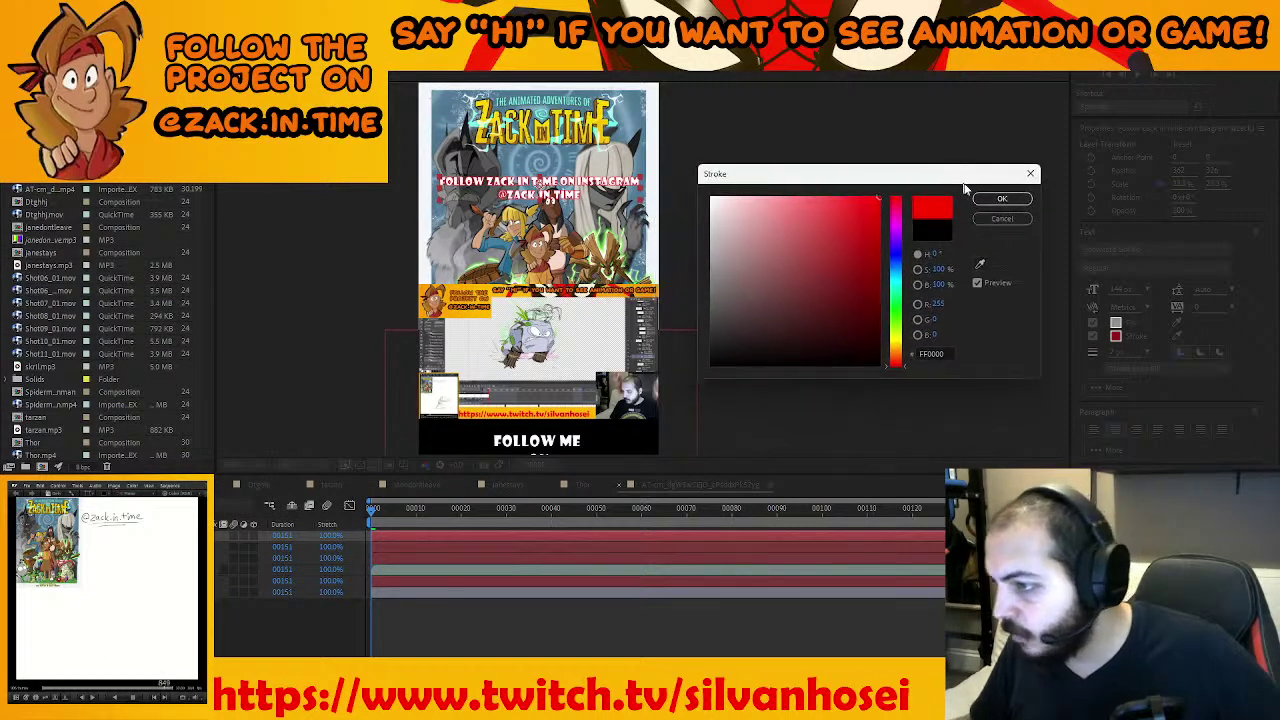
left_click(1001, 200)
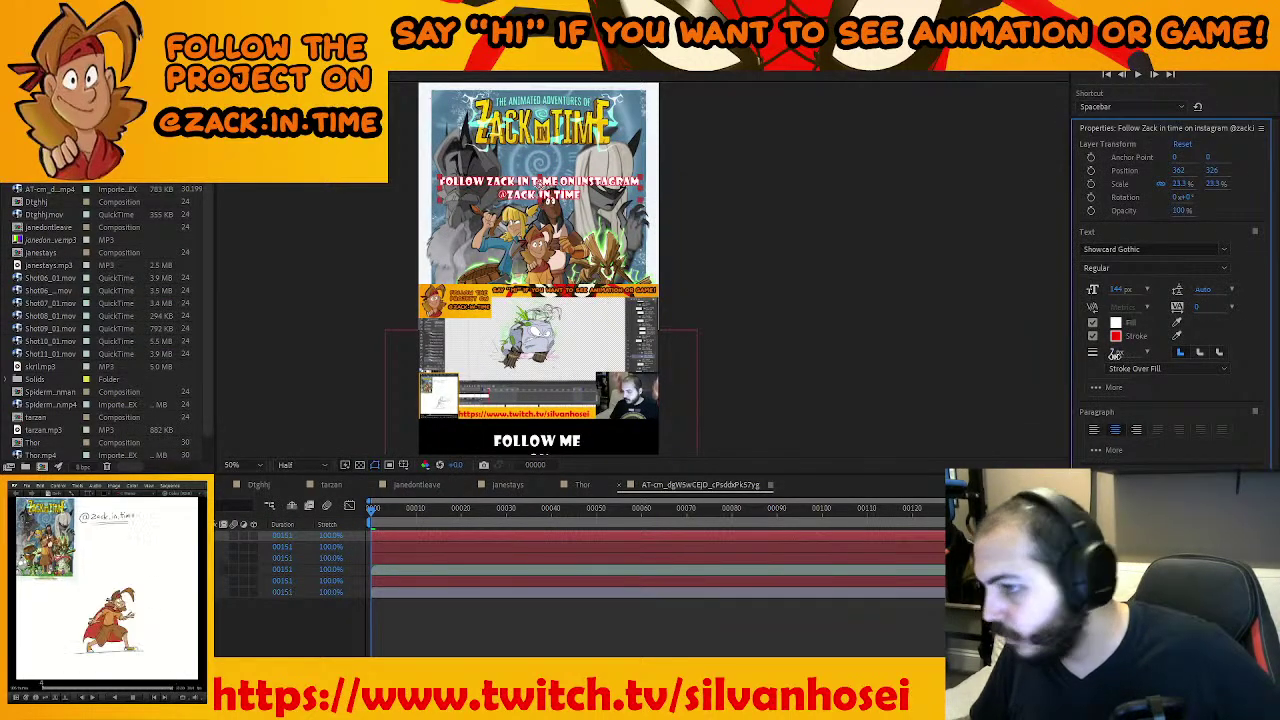
left_click_drag(1120, 355, 1127, 356)
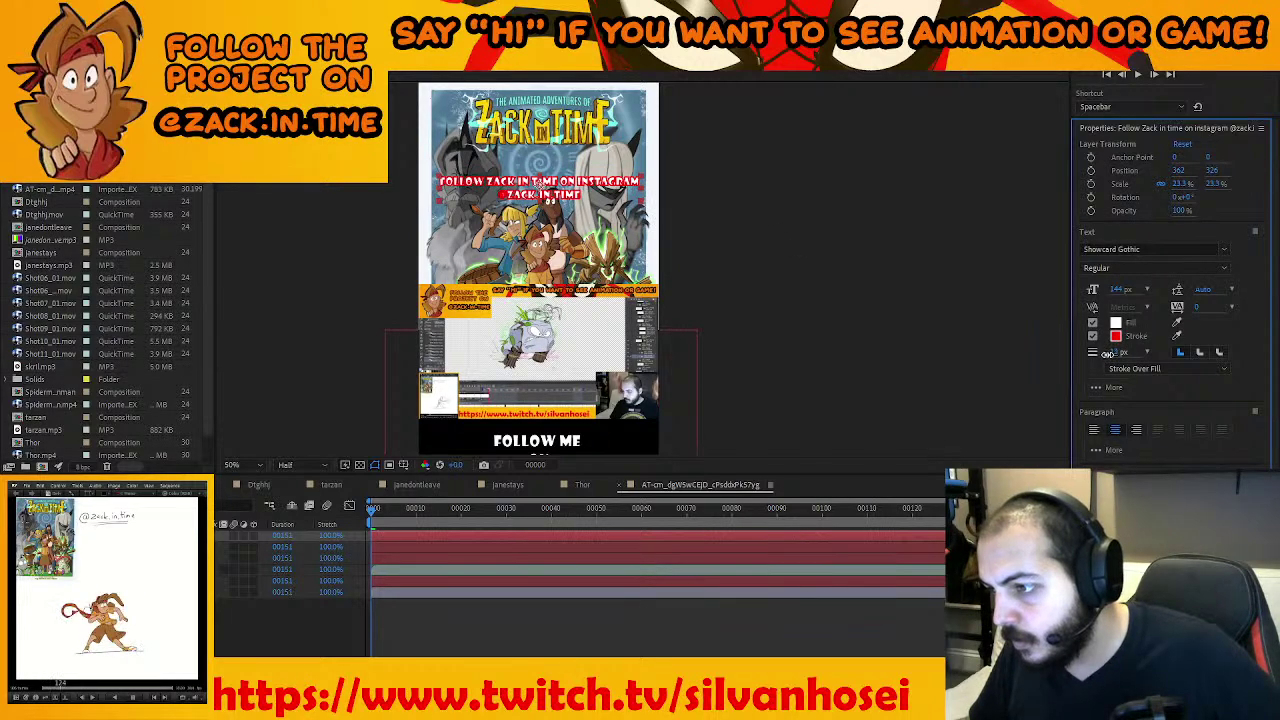
Raise the Instagram follow text to about Y 253, just beneath the poster's title, and nudge the stream clip slightly upwards
left_click_drag(537, 184, 538, 158)
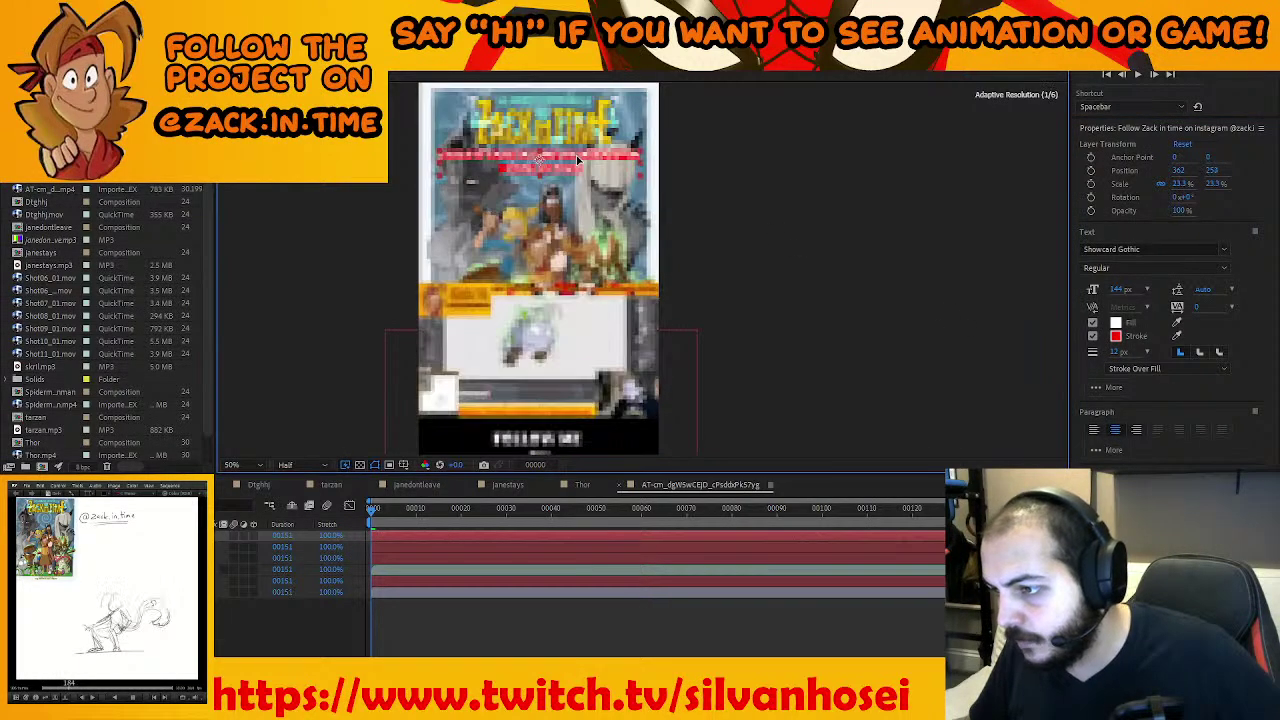
left_click(620, 339)
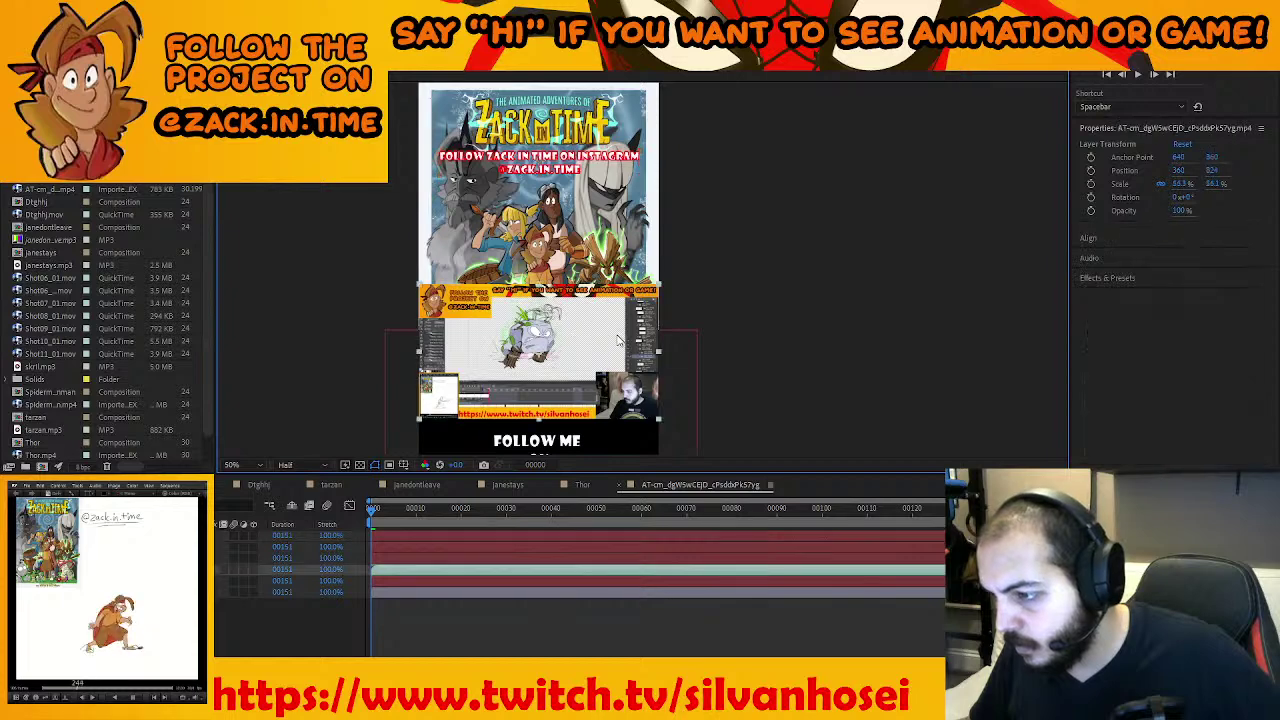
left_click_drag(584, 338, 584, 325)
left_click(743, 275)
key("comma")
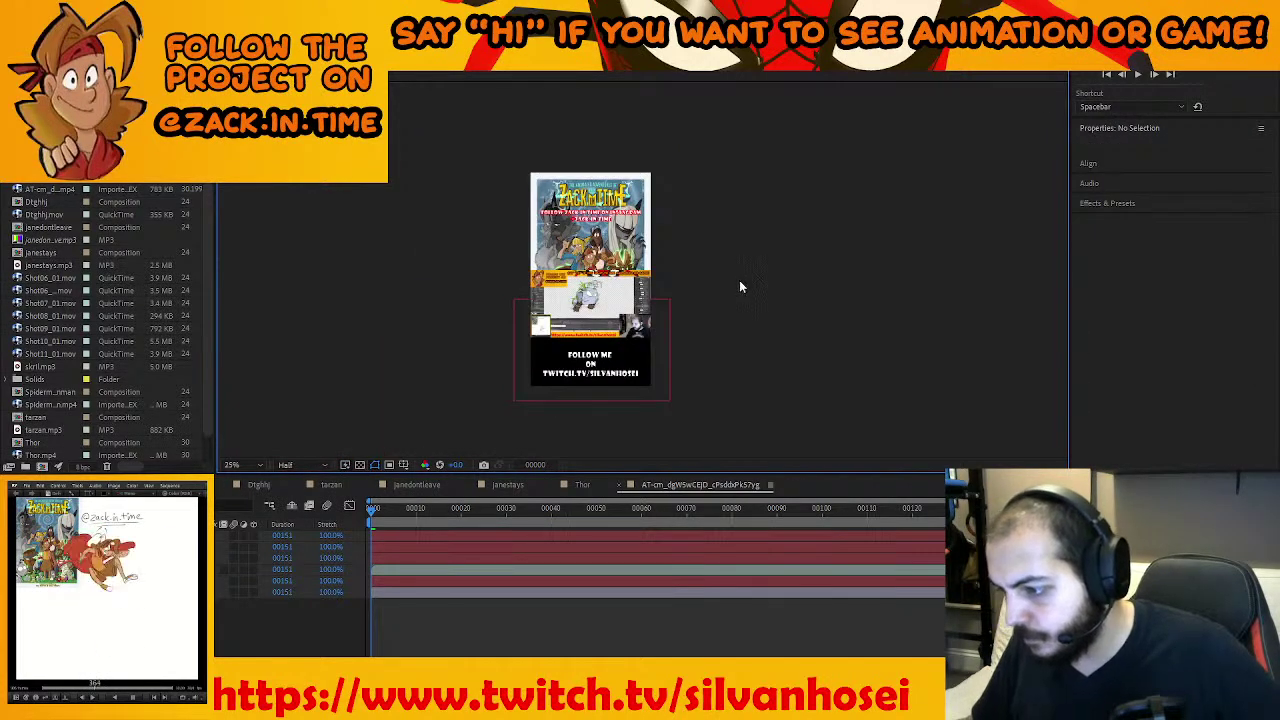
key("period")
key("comma")
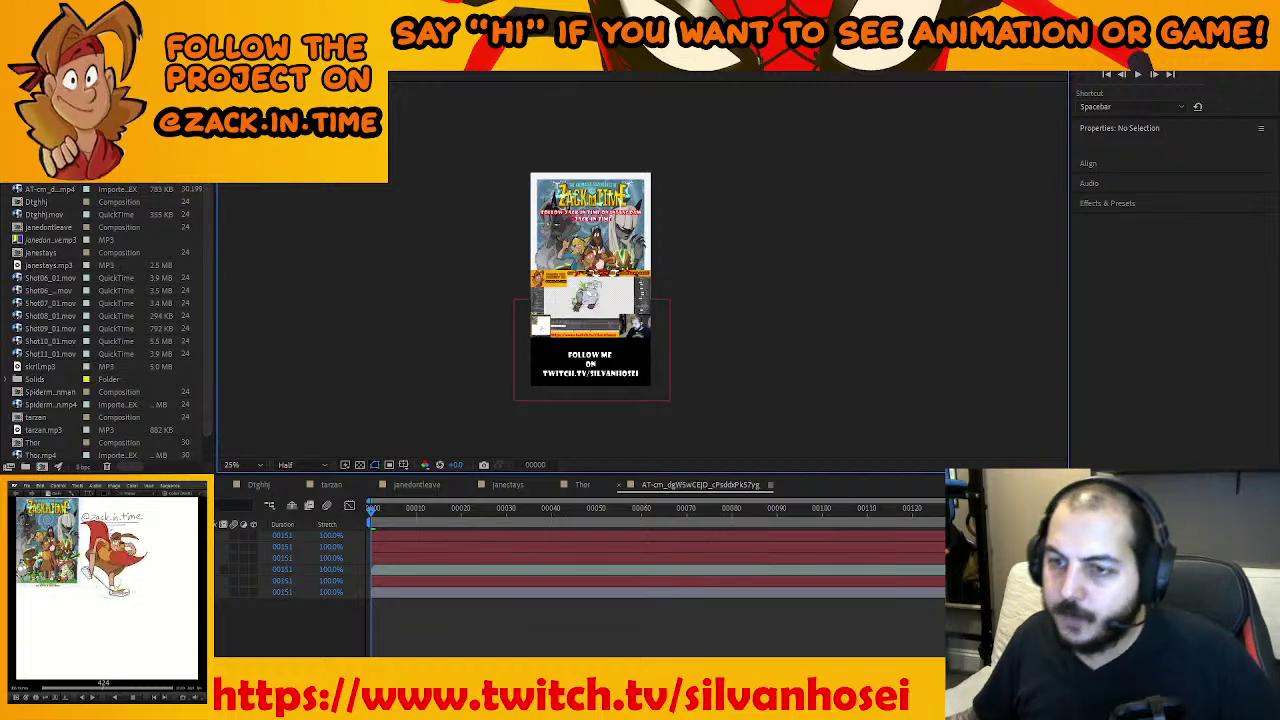
Add the vertical promo composition to the render queue and open its output file destination
left_click(68, 20)
left_click(110, 122)
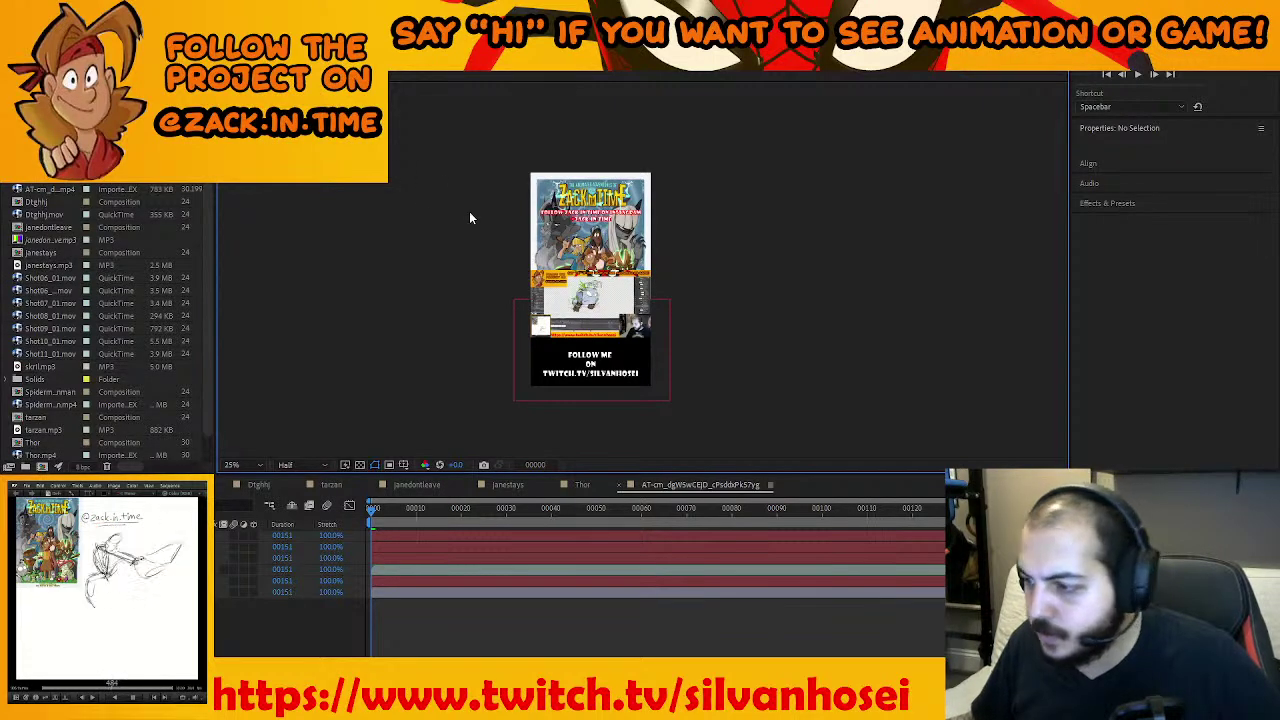
scroll(525, 598, "down", 3)
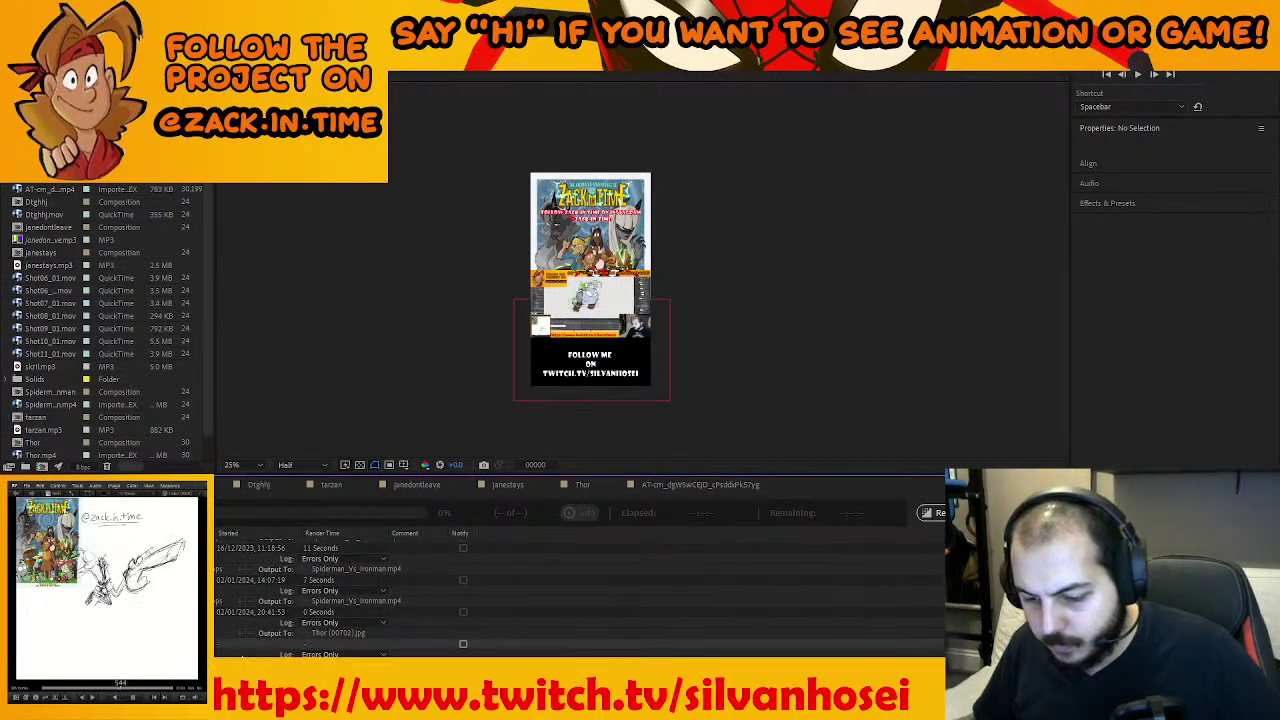
left_click(345, 665)
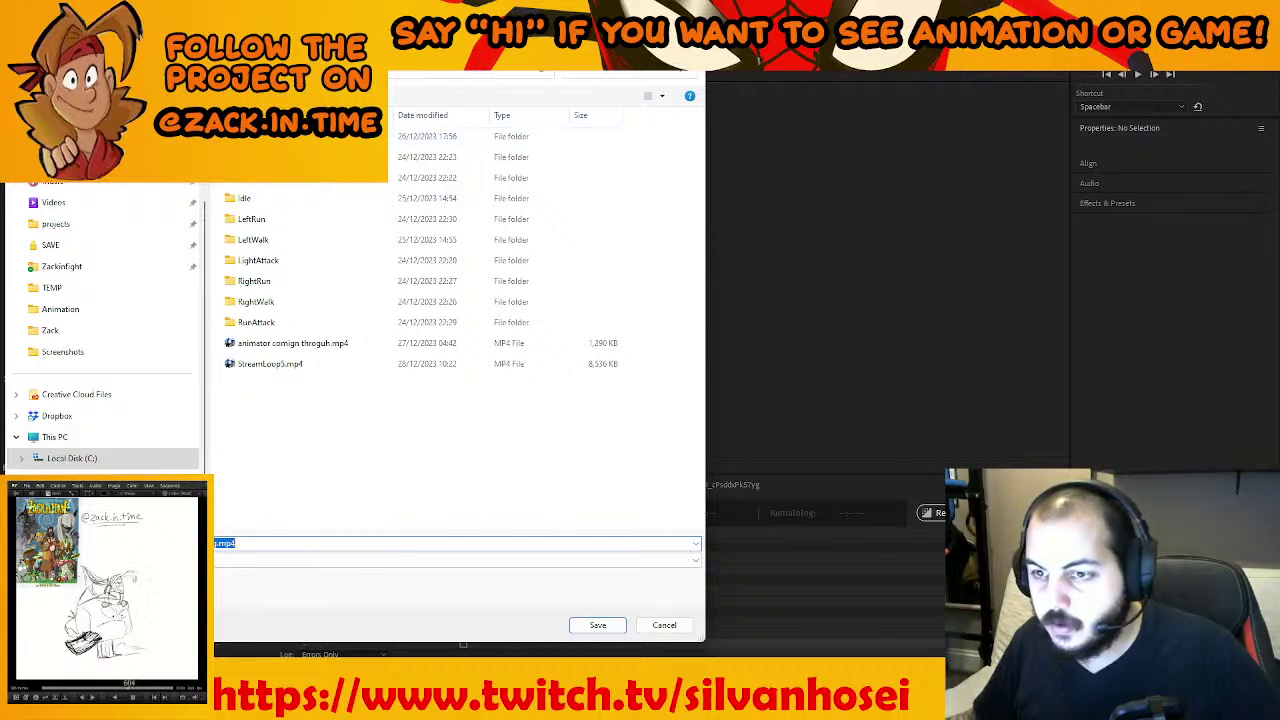
Save the render output as thng.mp4 in the Zack folder inside the Desktop's TEMP folder and render it
scroll(95, 198, "up", 2)
left_click(88, 205)
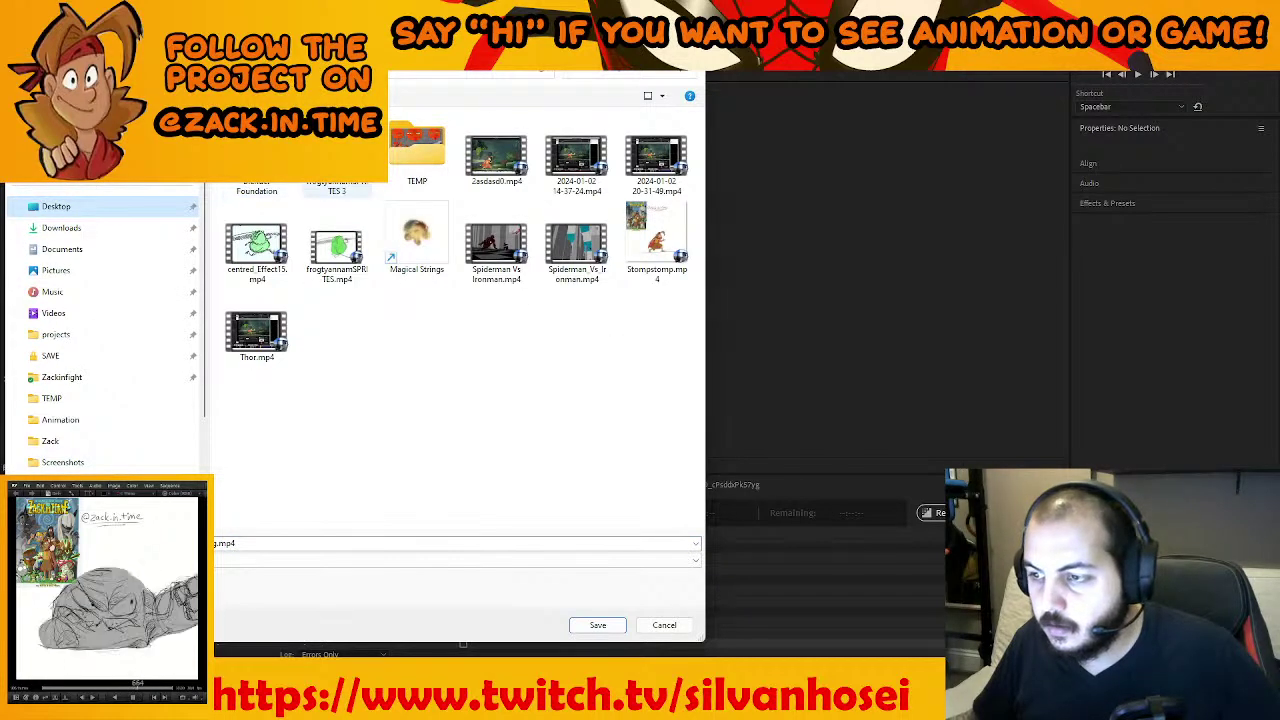
left_click(413, 152)
double_click(413, 152)
double_click(337, 152)
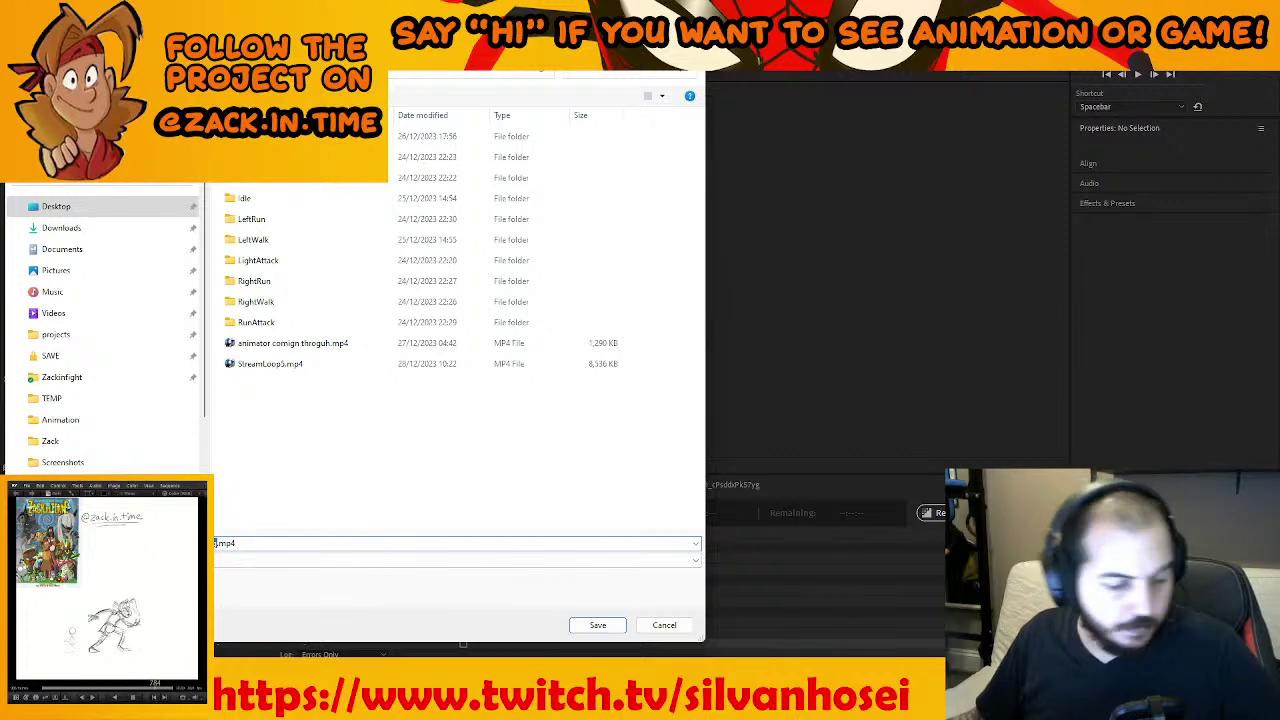
left_click(604, 630)
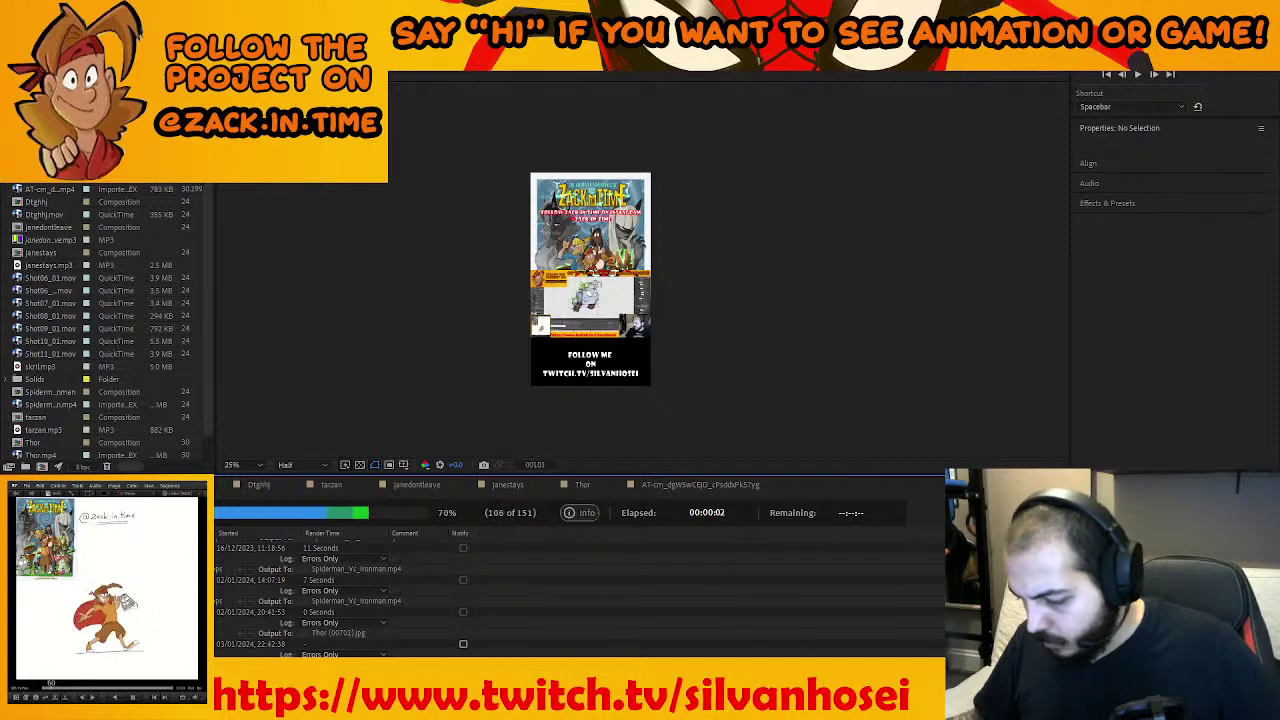
Bring up File Explorer and HandBrake and arrange their windows so that both the folder contents and the drop area are accessible
mouse_move(521, 706)
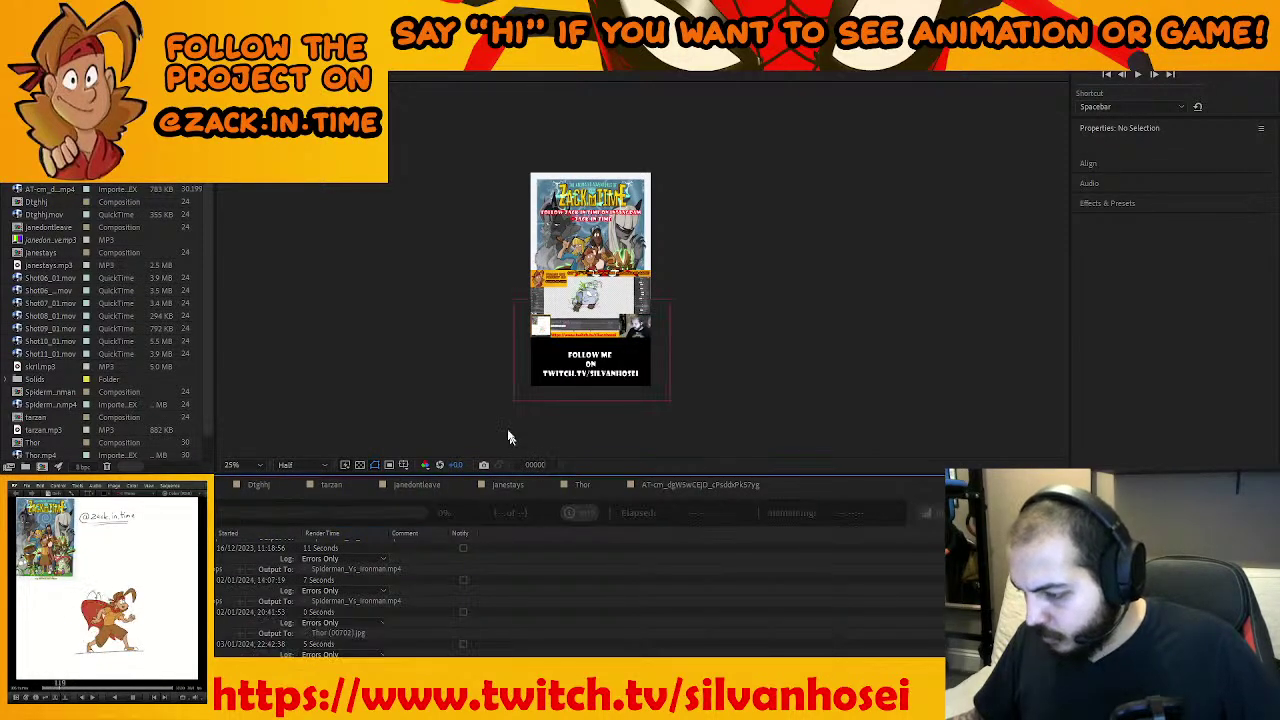
left_click(360, 706)
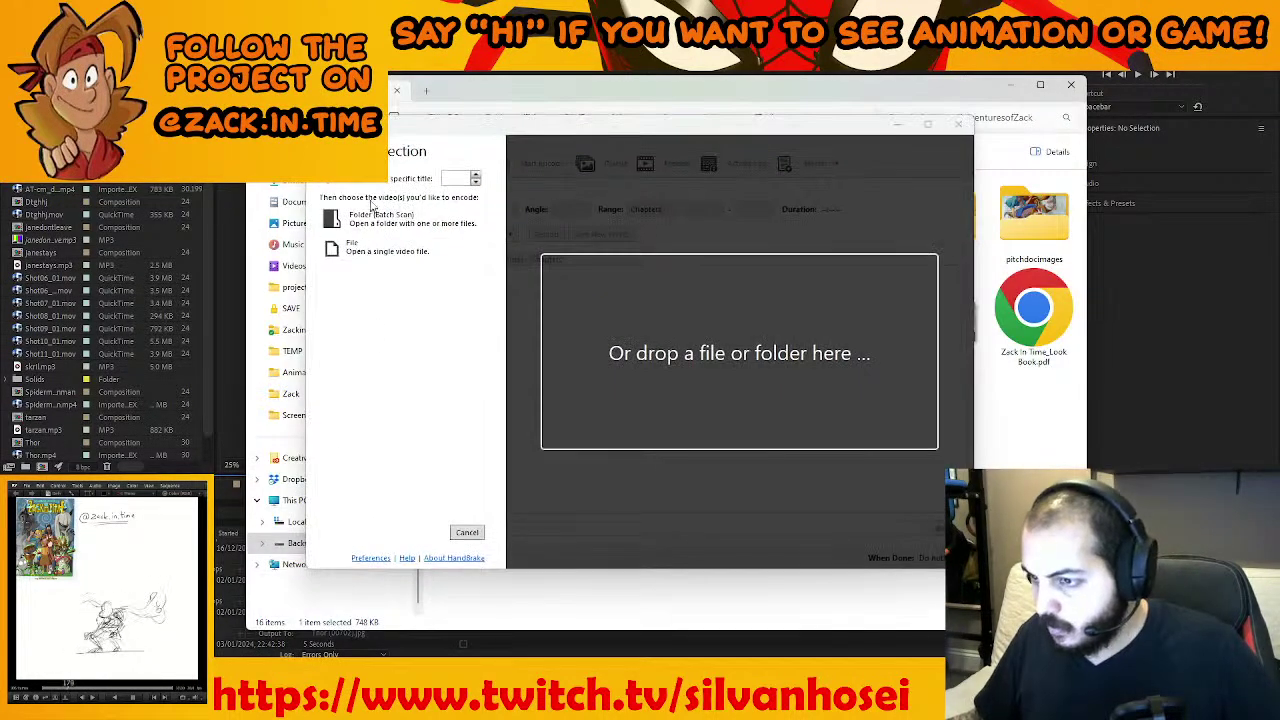
left_click_drag(479, 82, 313, 78)
left_click(290, 222)
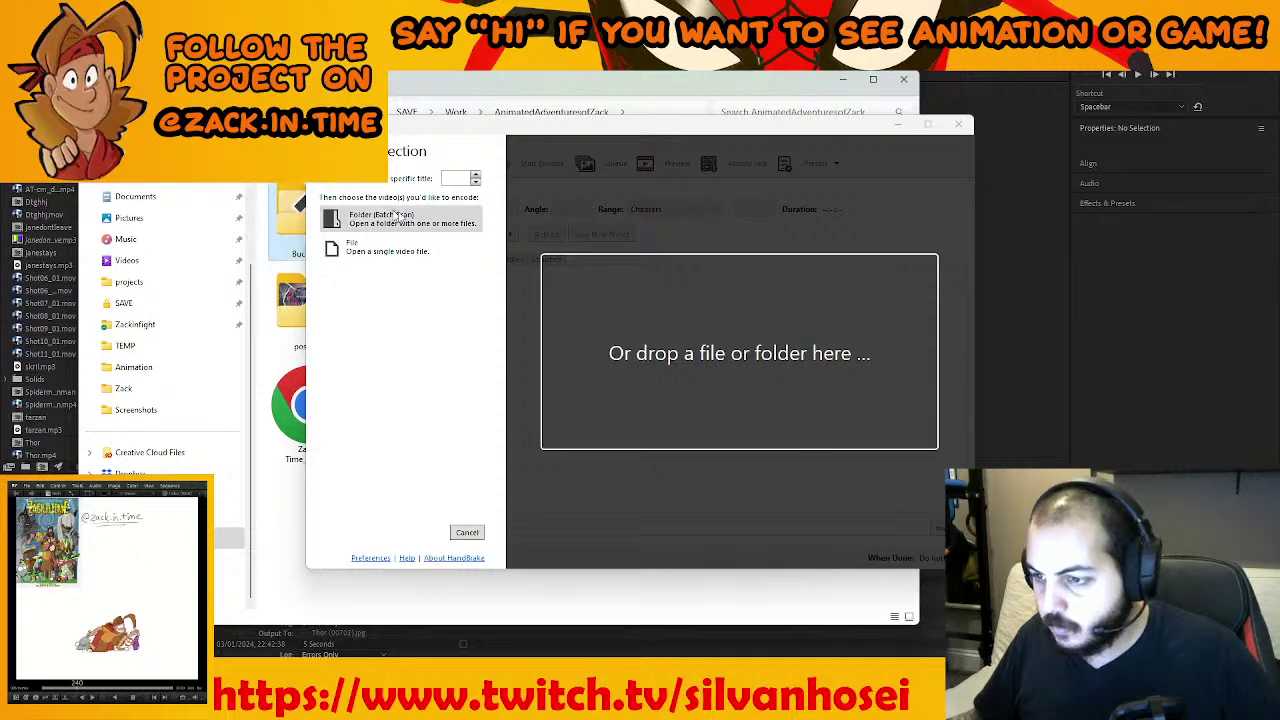
left_click_drag(480, 82, 436, 70)
left_click_drag(402, 129, 641, 151)
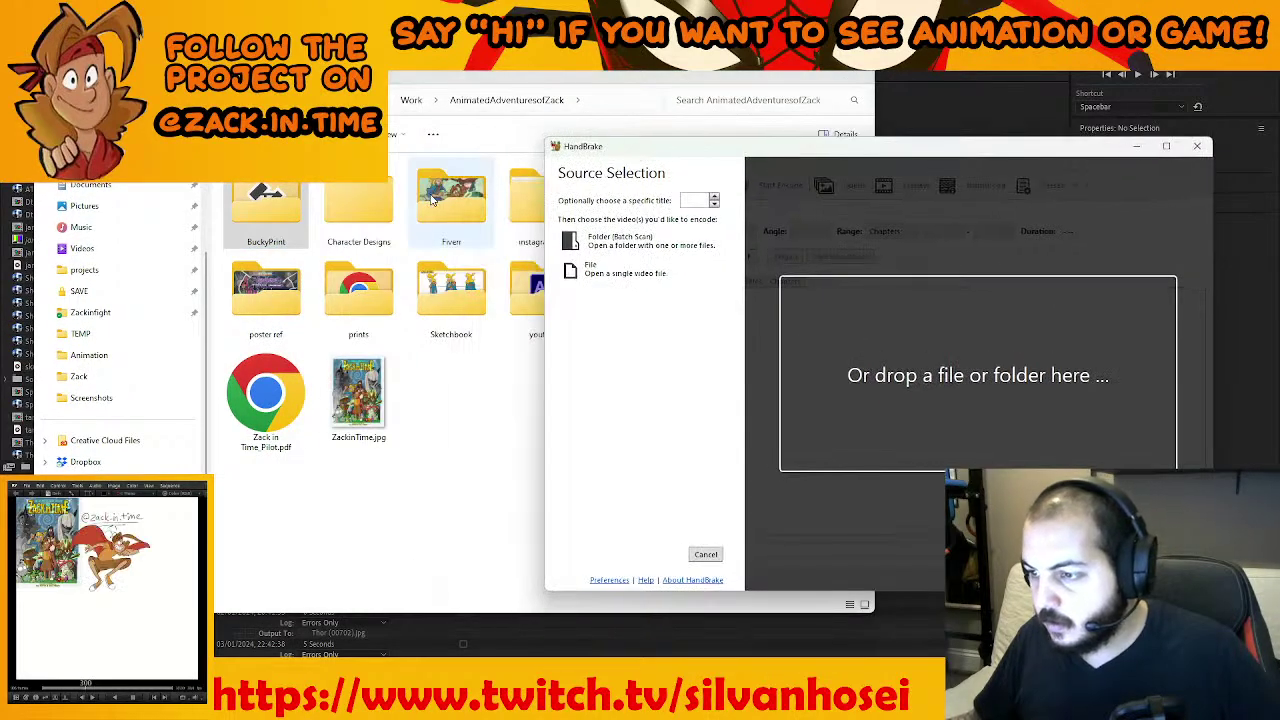
Load thng.mp4 from the Desktop's TEMP/Zack folder into HandBrake, encode it to the Desktop as Thng.mp4 and minimise HandBrake
left_click(456, 202)
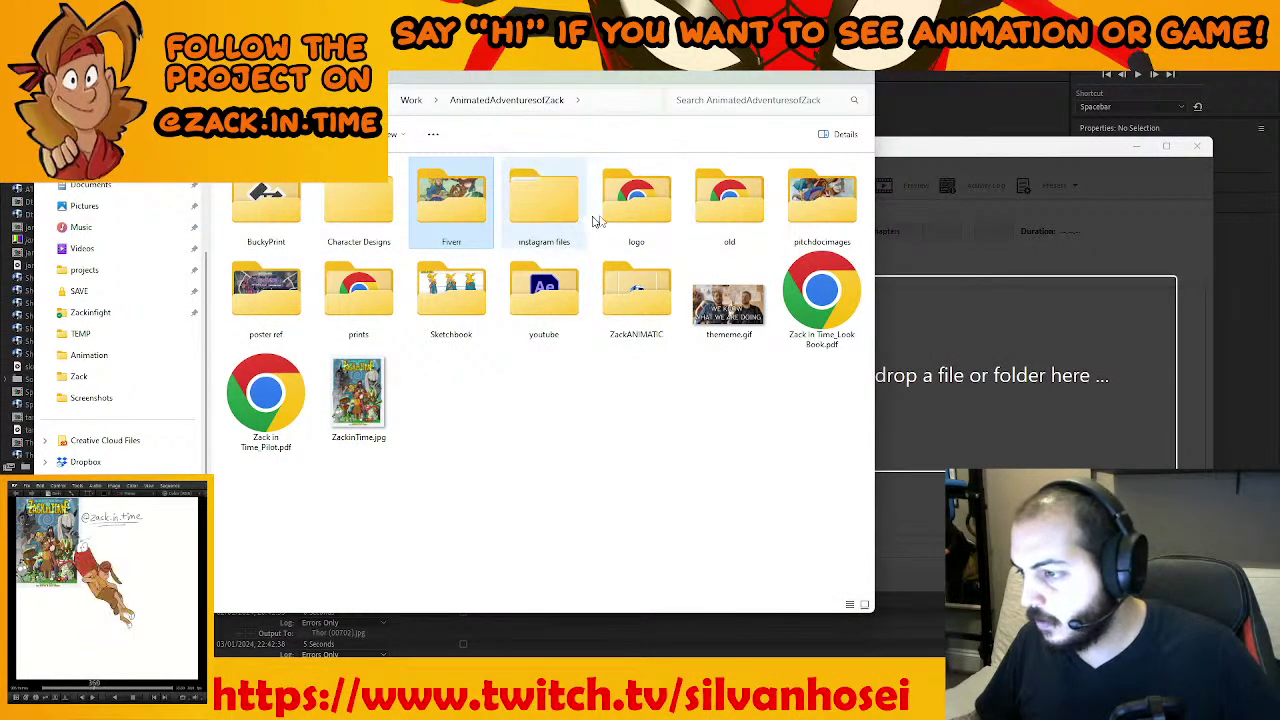
scroll(100, 250, "up", 2)
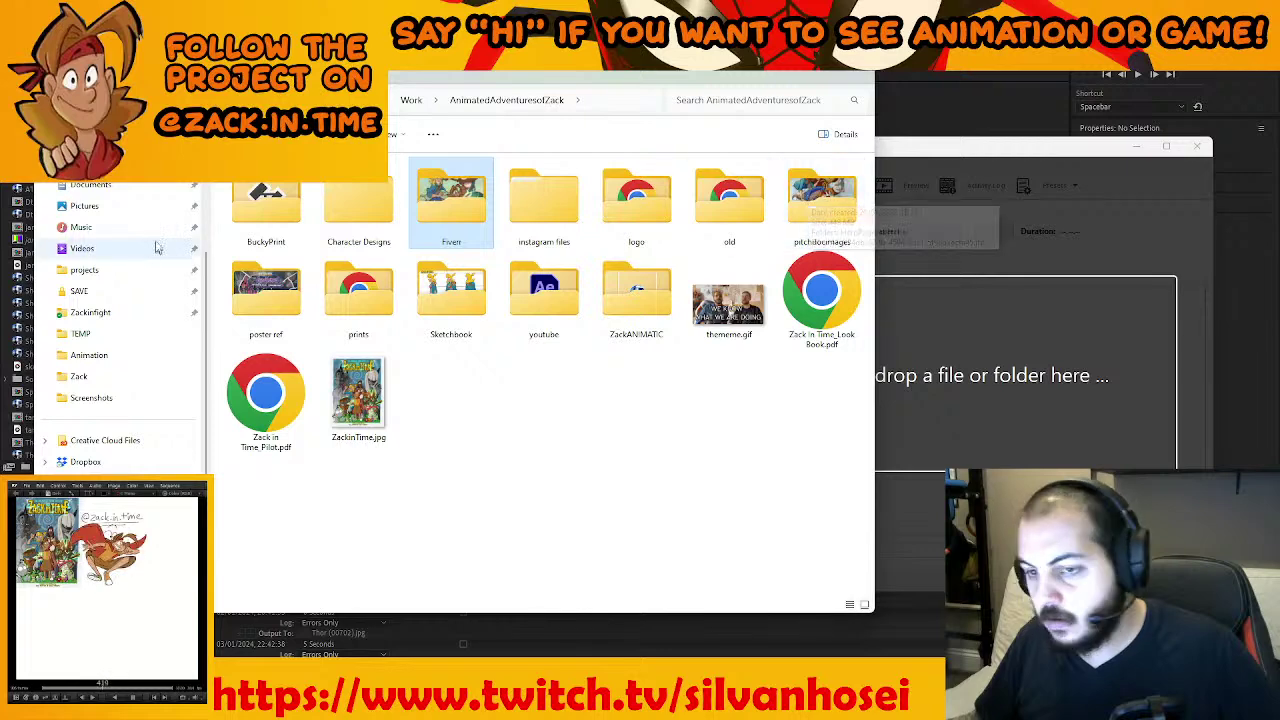
left_click(84, 252)
double_click(246, 209)
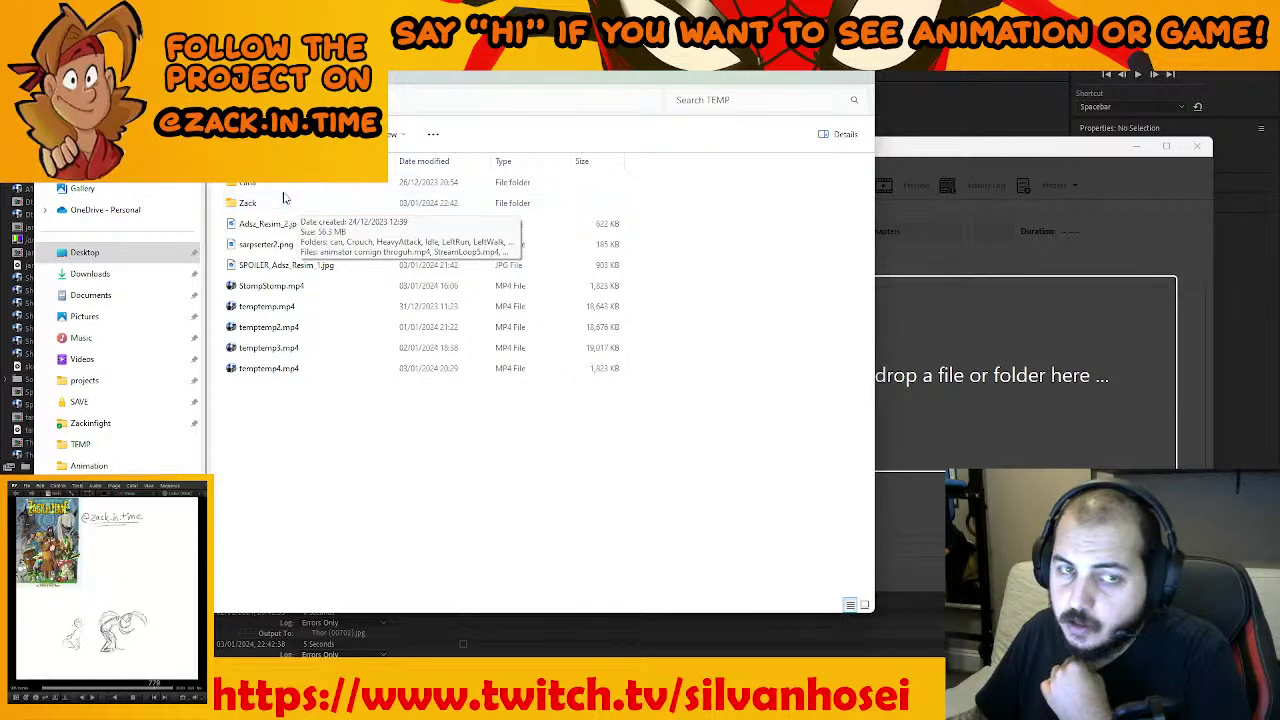
double_click(248, 203)
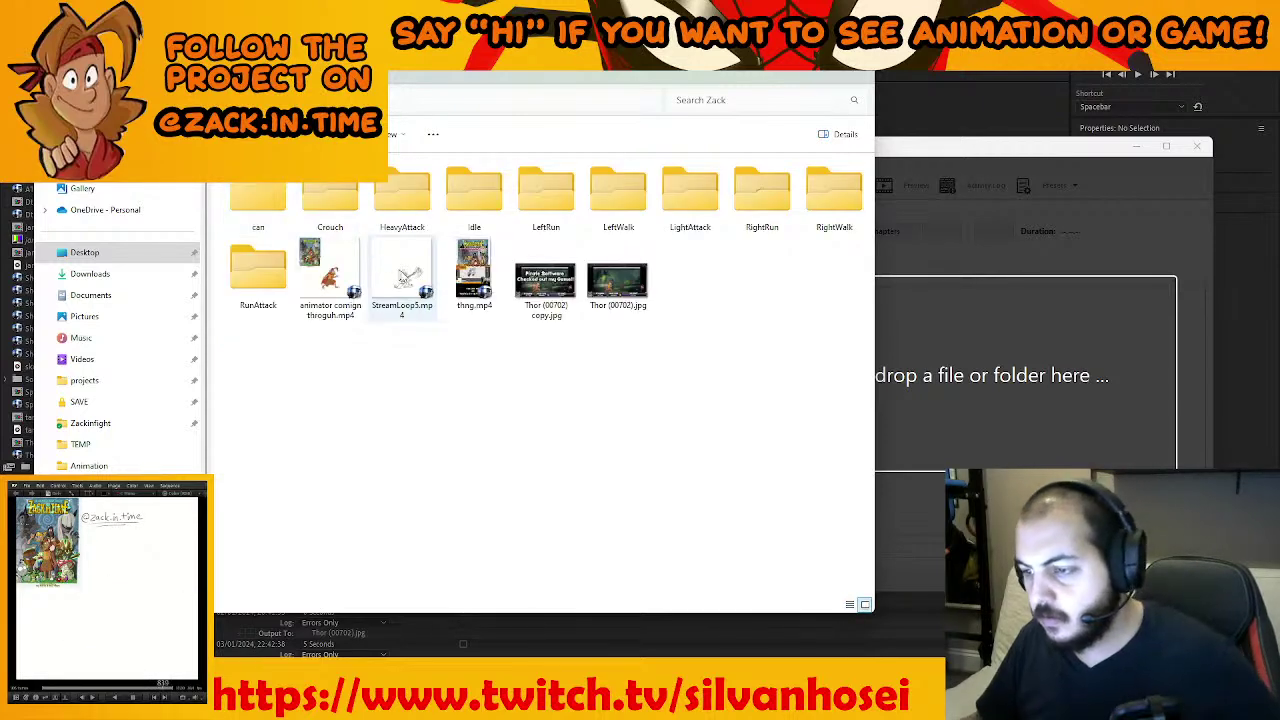
double_click(284, 203)
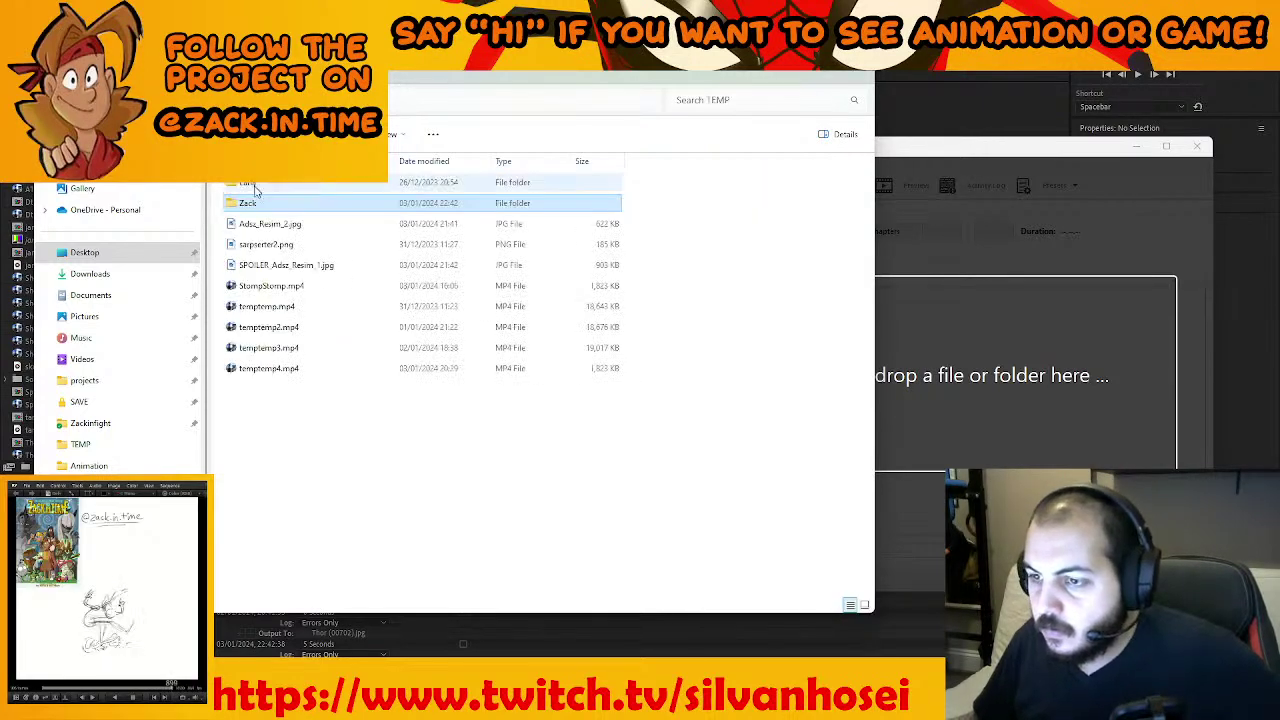
double_click(266, 206)
left_click_drag(485, 295, 1000, 368)
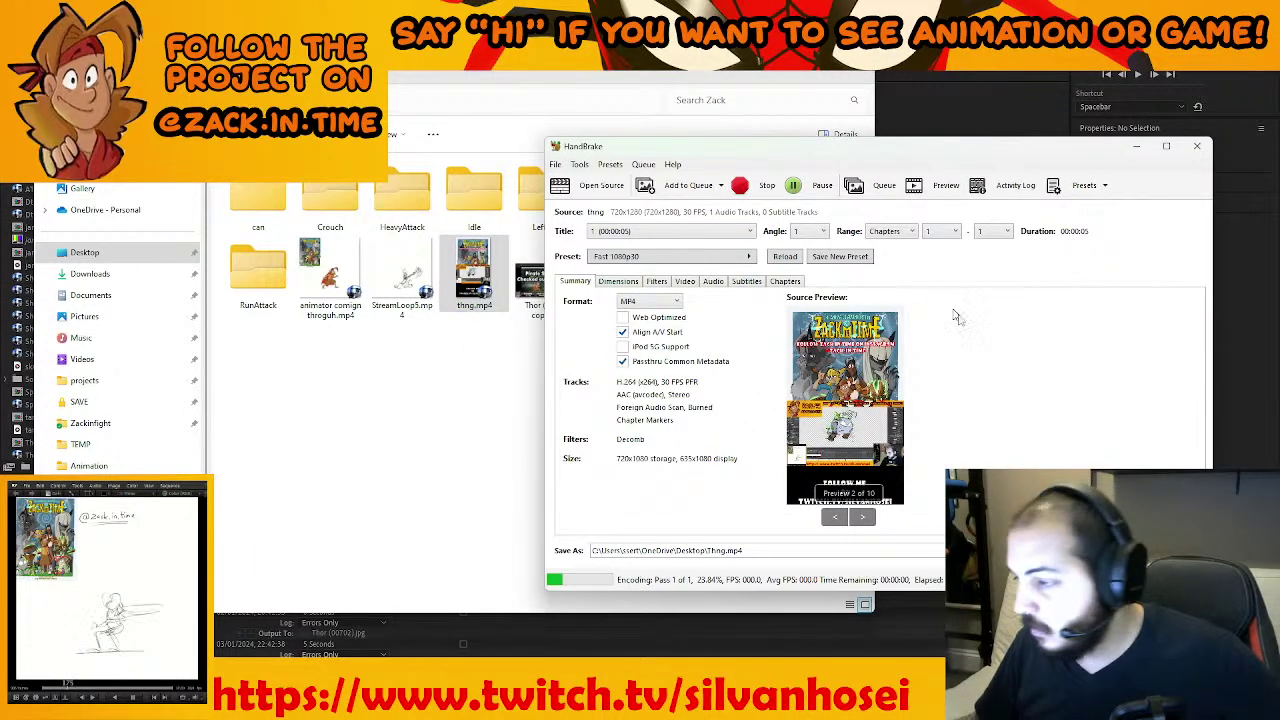
left_click(1137, 148)
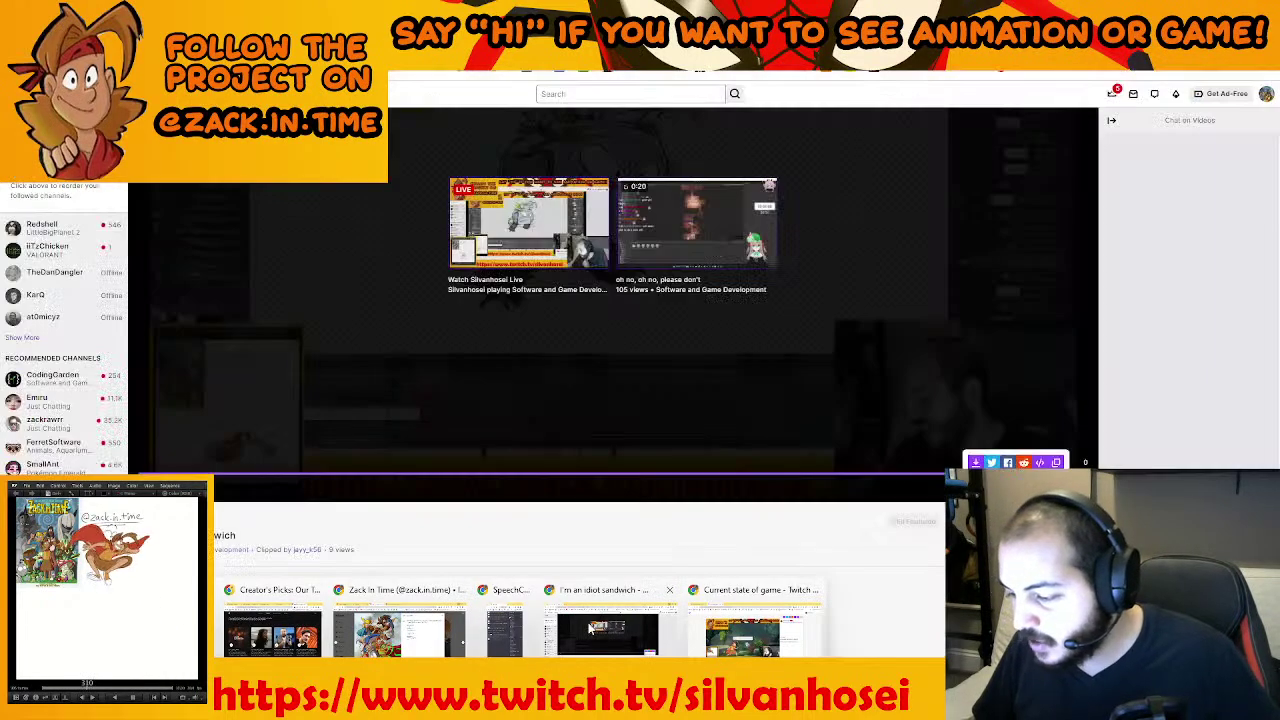
Switch to the browser, close the "I'm an idiot sandwich" Twitch clip page and move the browser window out of the way
left_click(516, 617)
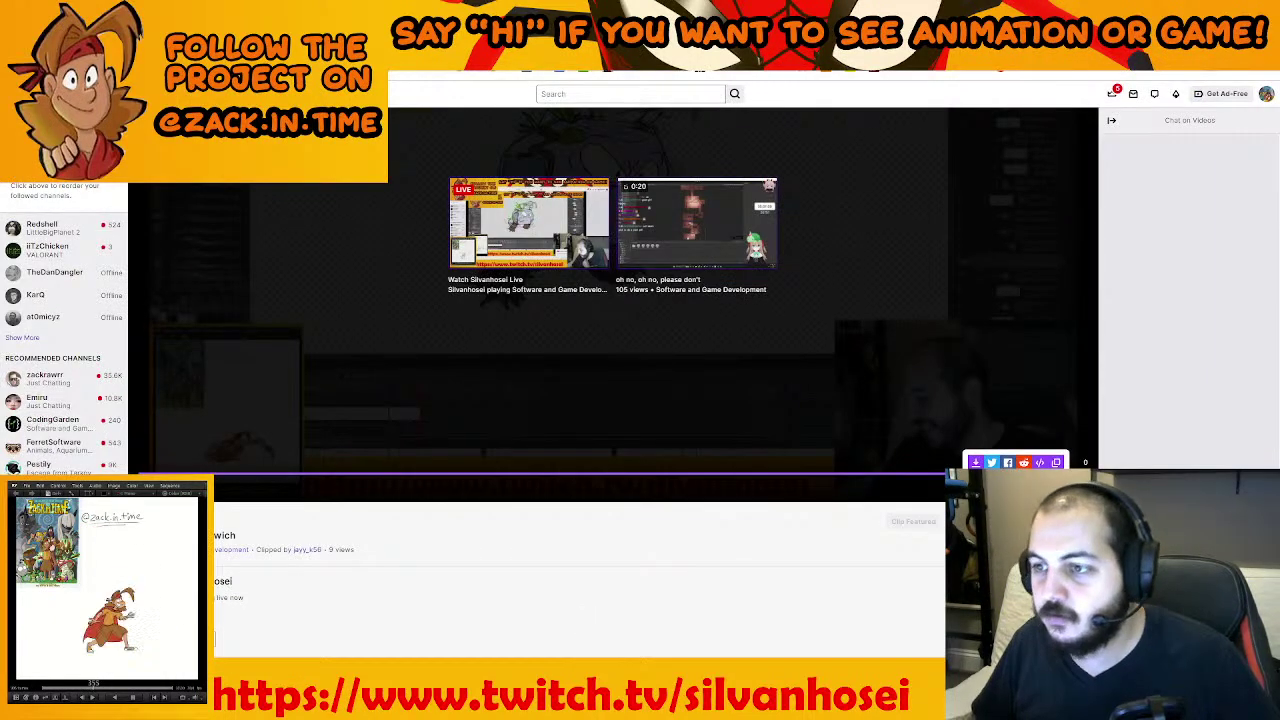
key("ctrl+w")
left_click_drag(790, 10, 0, 28)
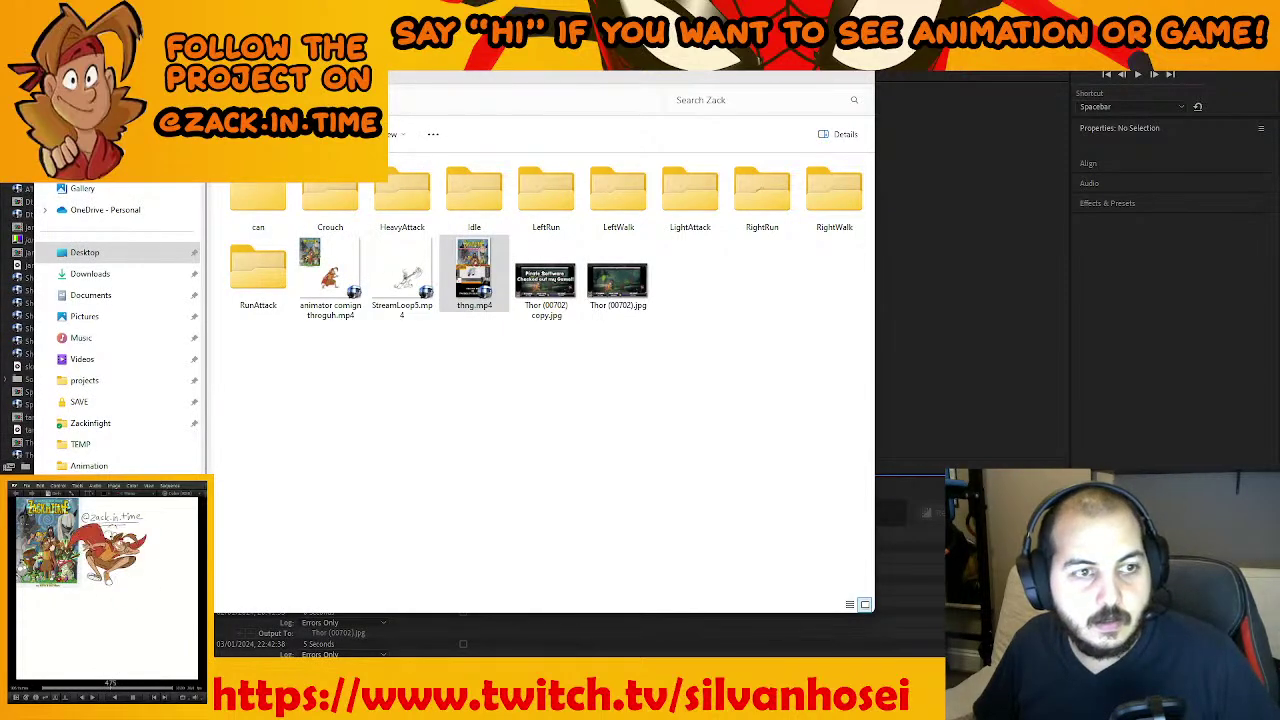
Look up the encoded Thng.mp4 in the Desktop folder and bring up the "Current state of game" Twitch clip page
key("alt+Tab")
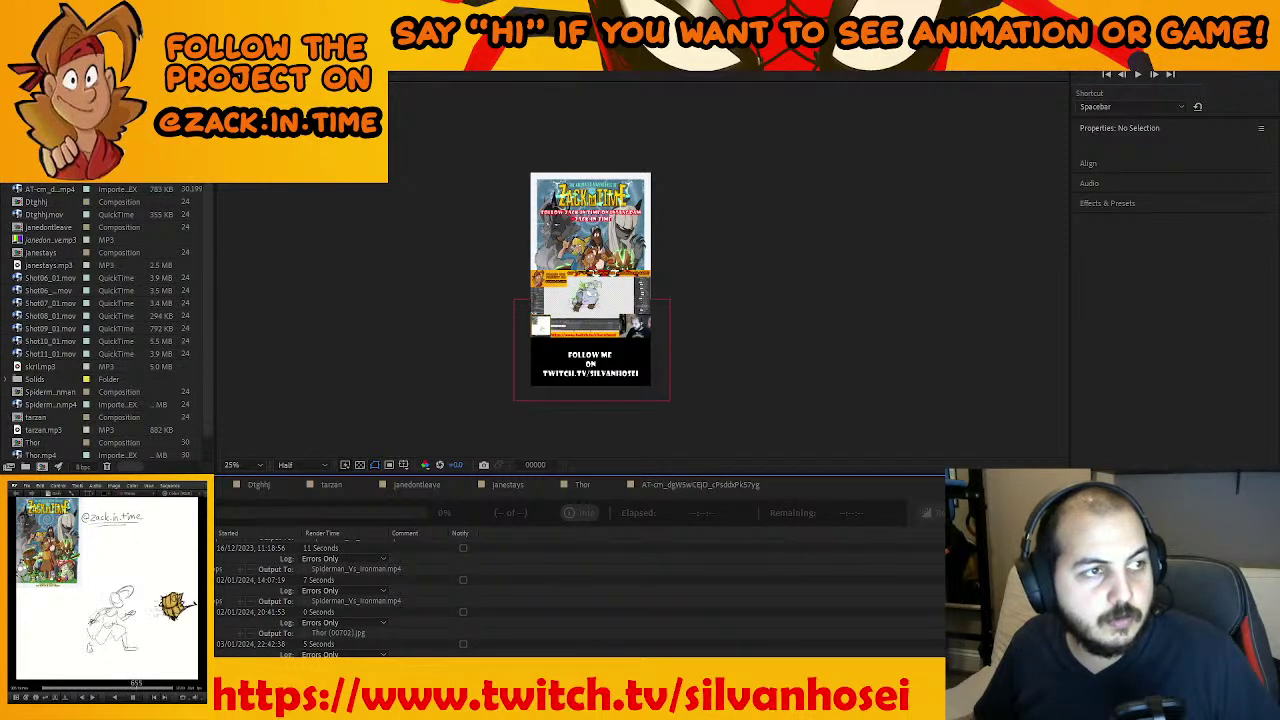
key("super+e")
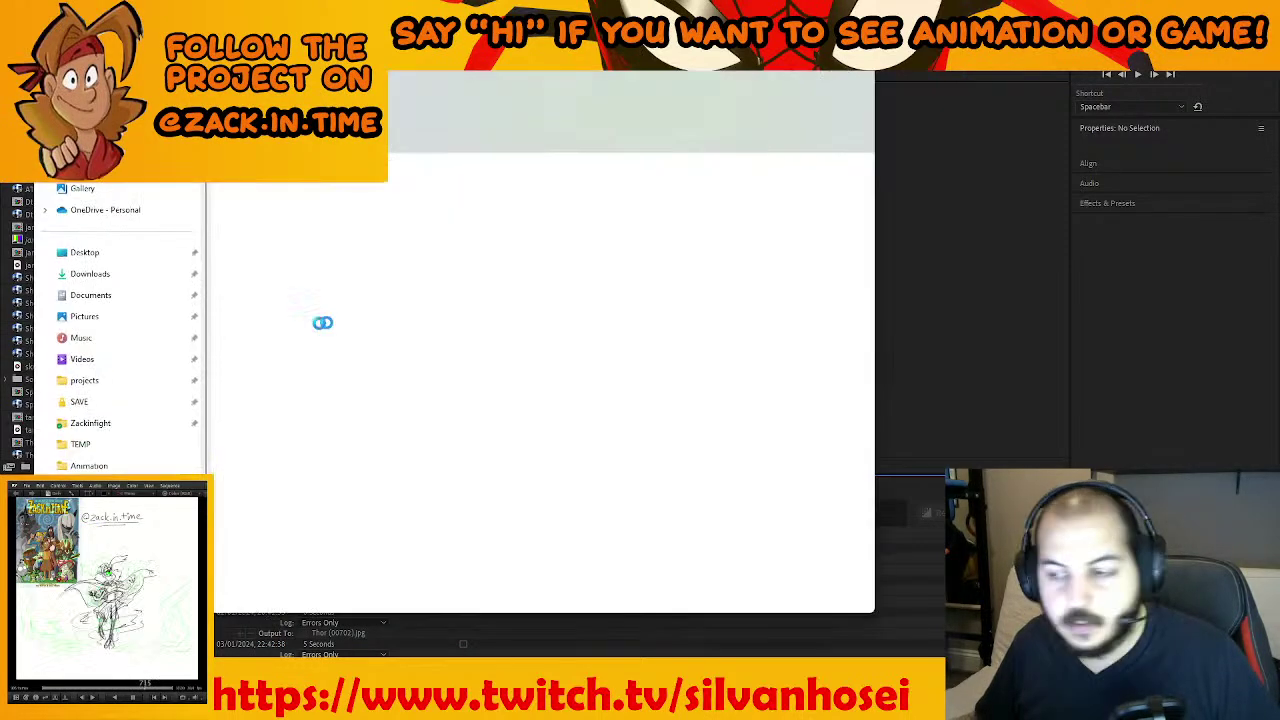
left_click(84, 252)
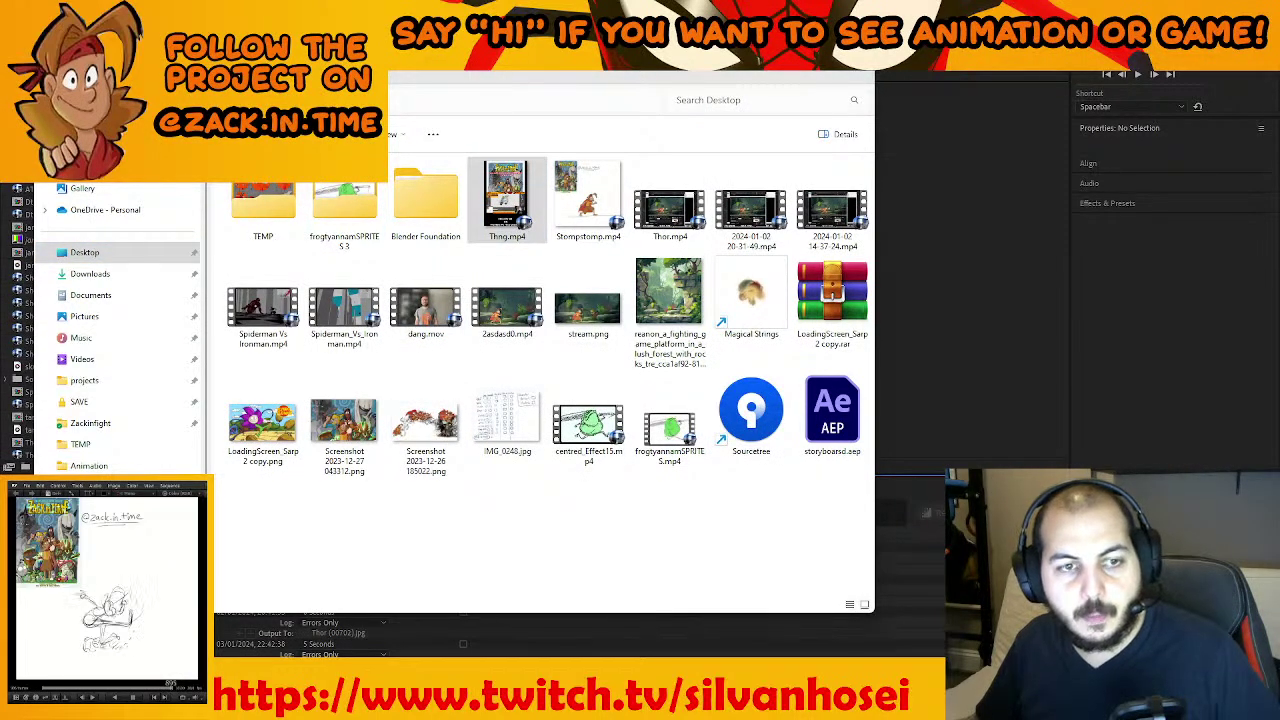
left_click(796, 74)
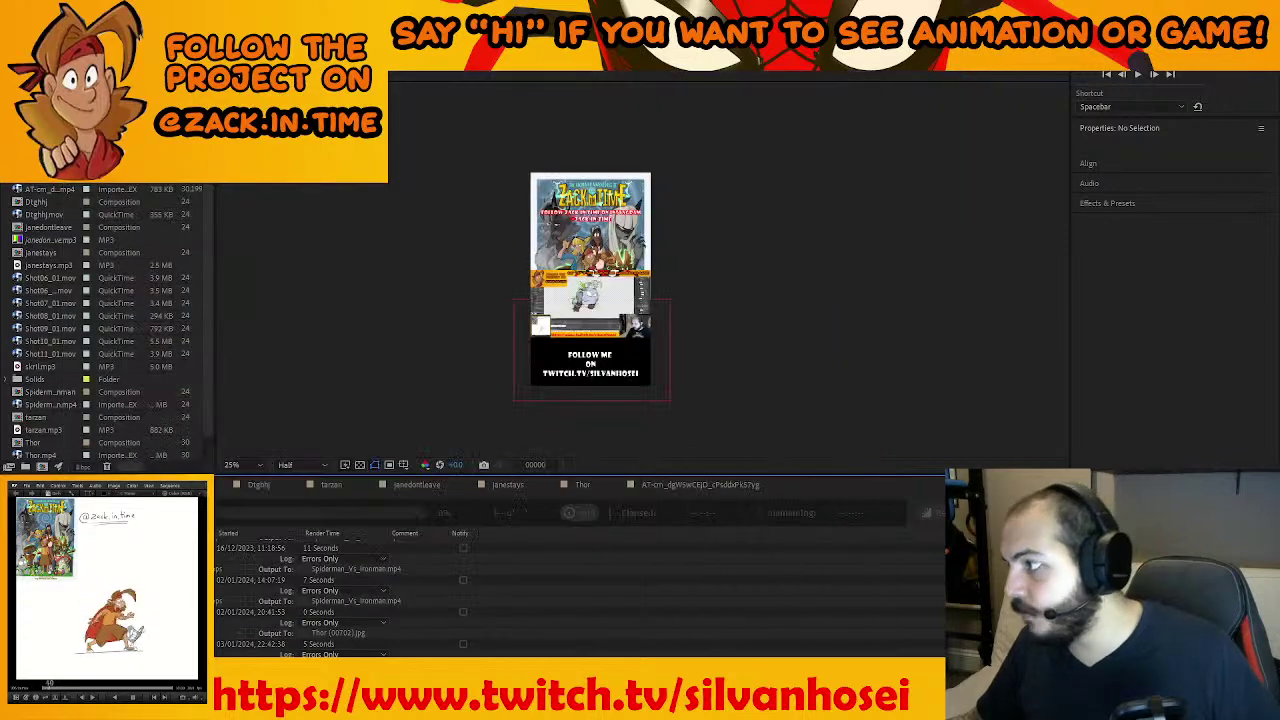
key("alt+Tab")
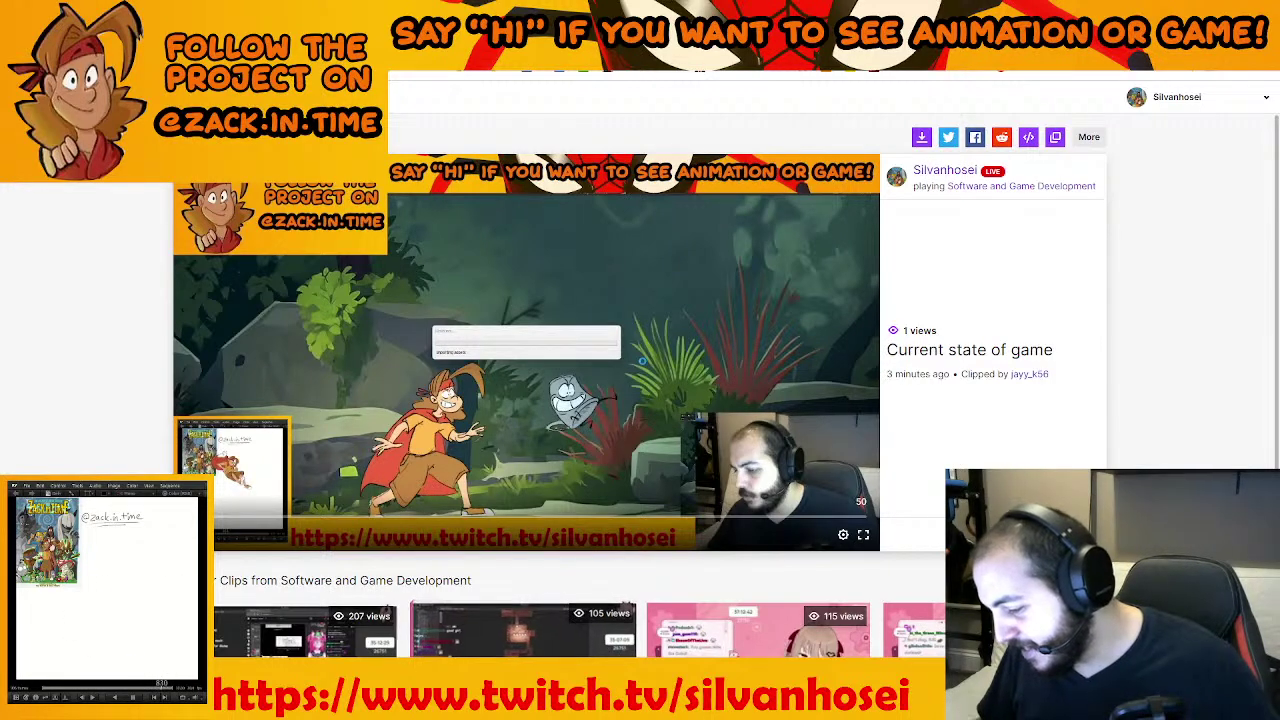
Return to the After Effects promo composition, import the new game clip from Downloads and place it above the old stream clip's layer
left_click(686, 705)
scroll(552, 342, "up", 2)
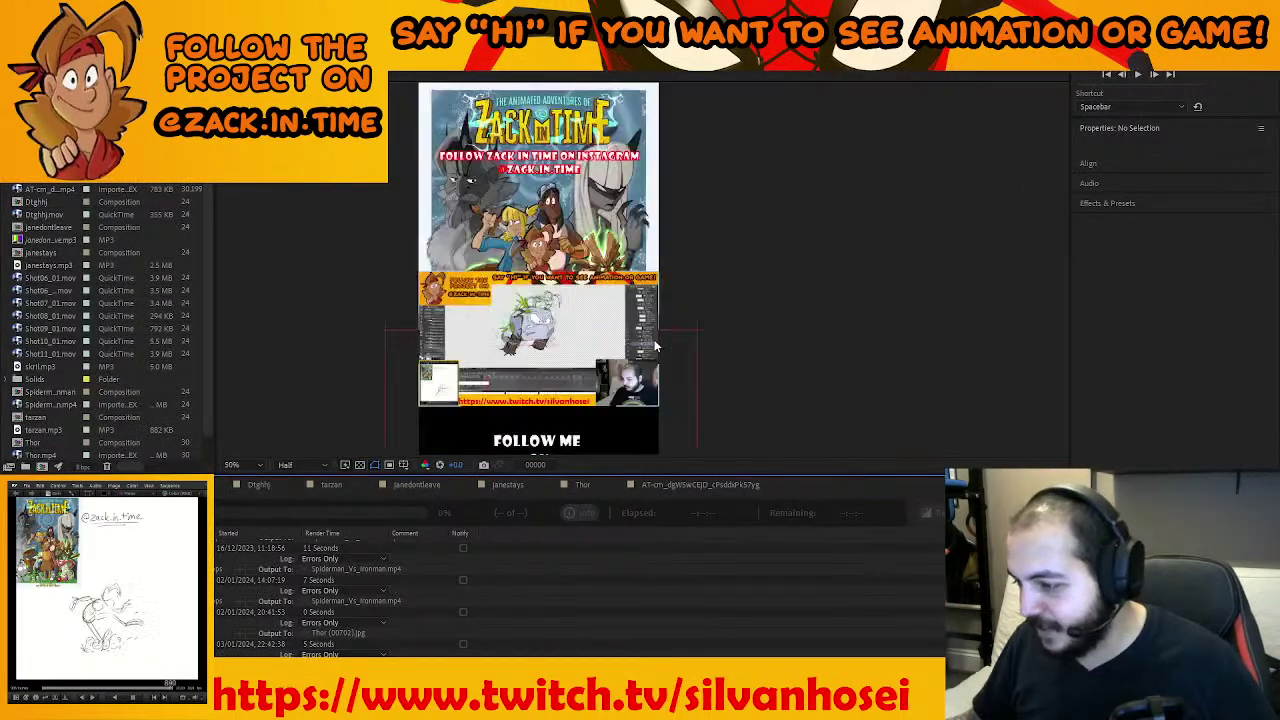
scroll(600, 342, "down", 1)
left_click_drag(745, 298, 766, 278)
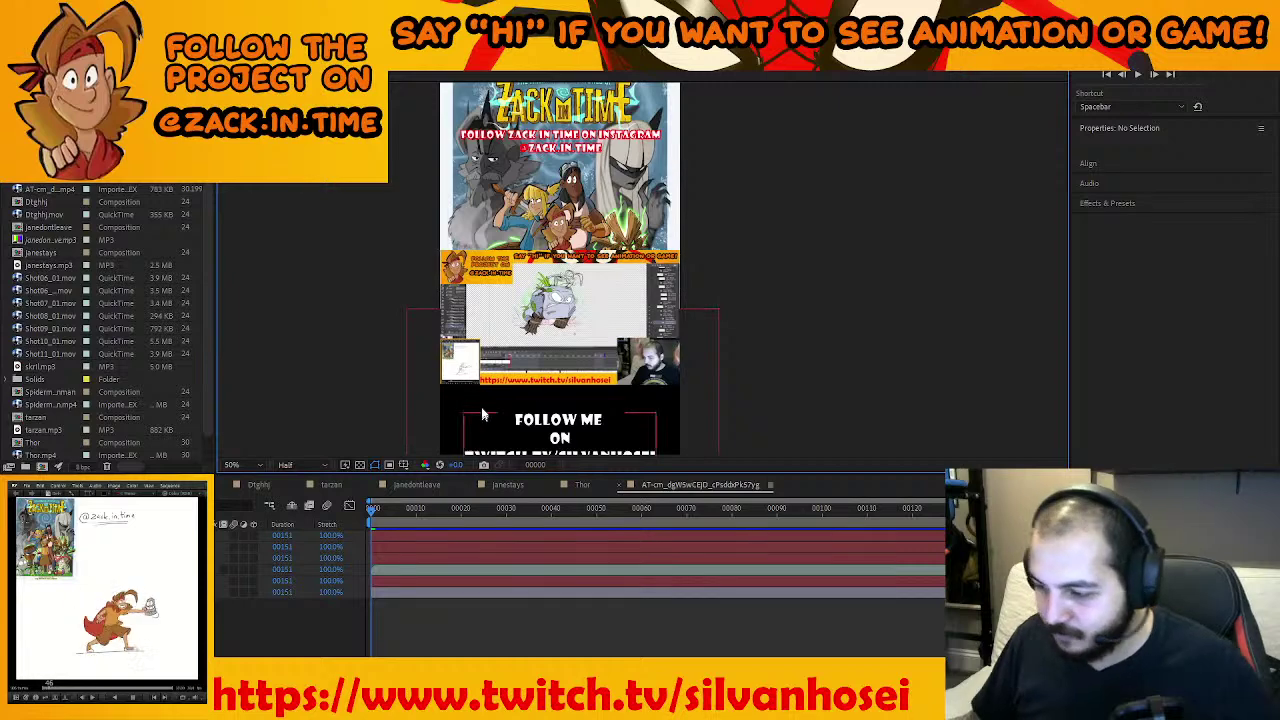
left_click(470, 704)
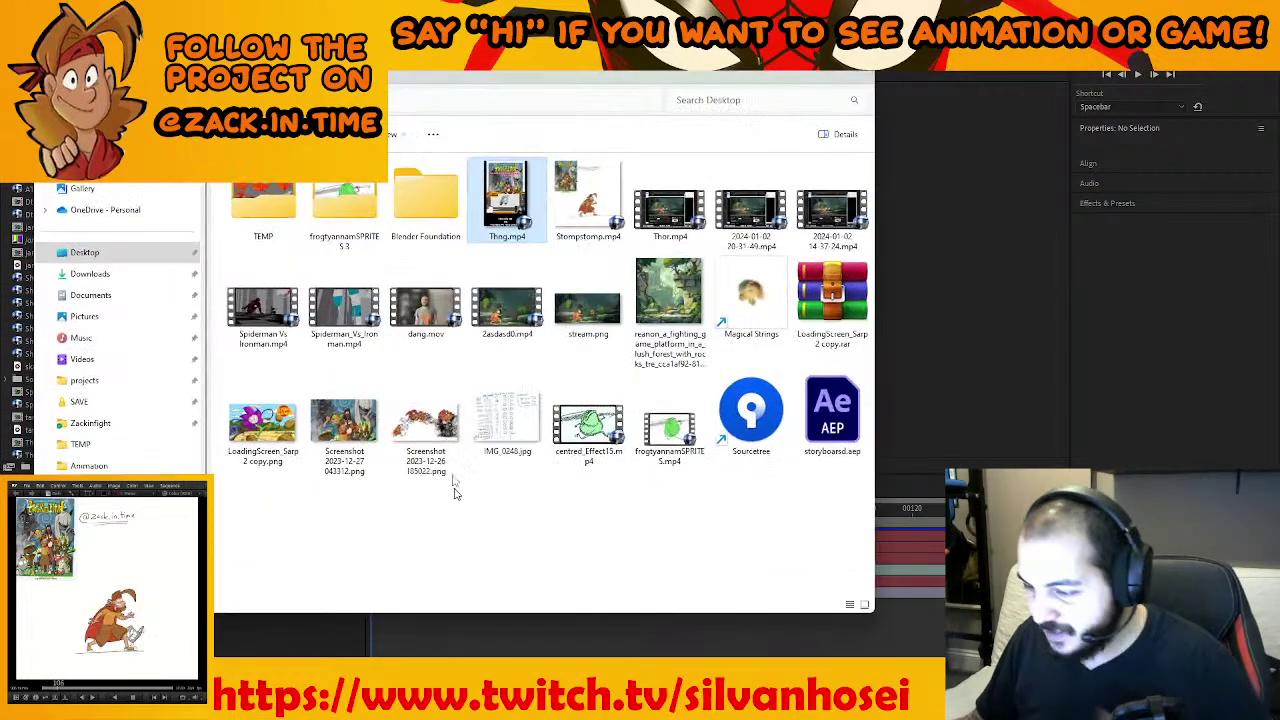
left_click(98, 277)
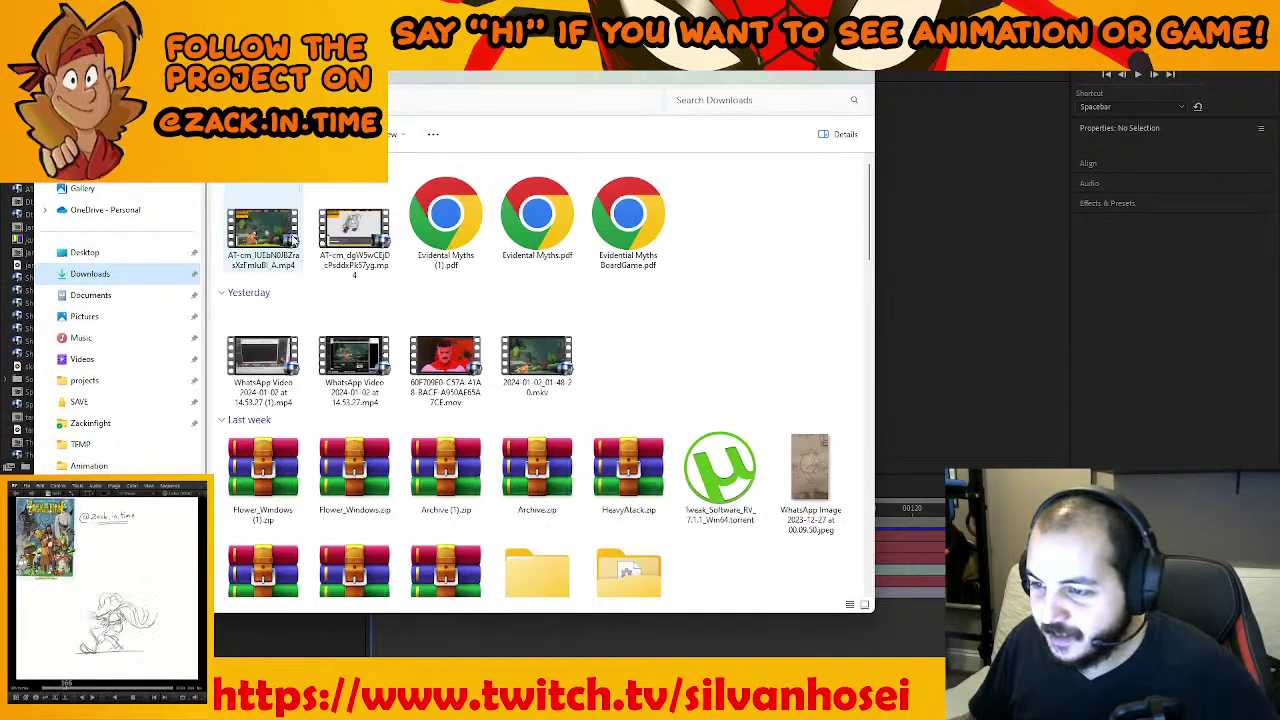
left_click(260, 243)
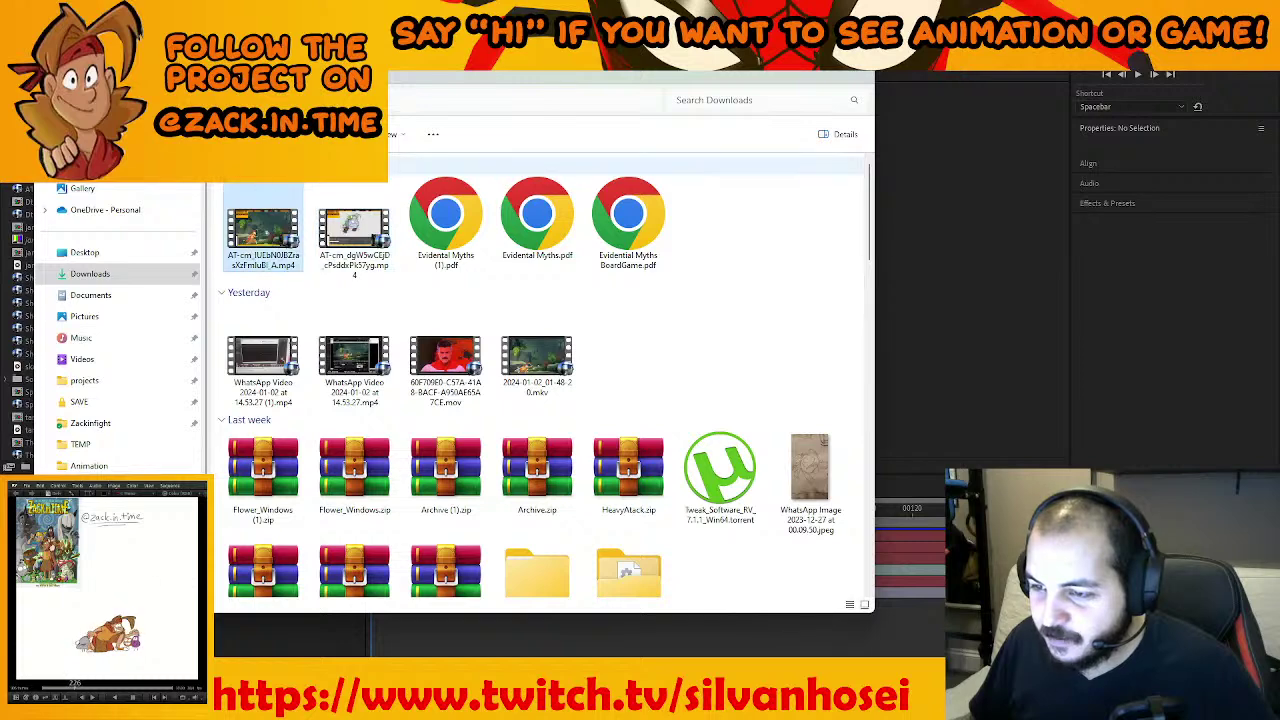
left_click_drag(358, 73, 648, 87)
left_click_drag(537, 208, 56, 300)
left_click_drag(75, 201, 200, 566)
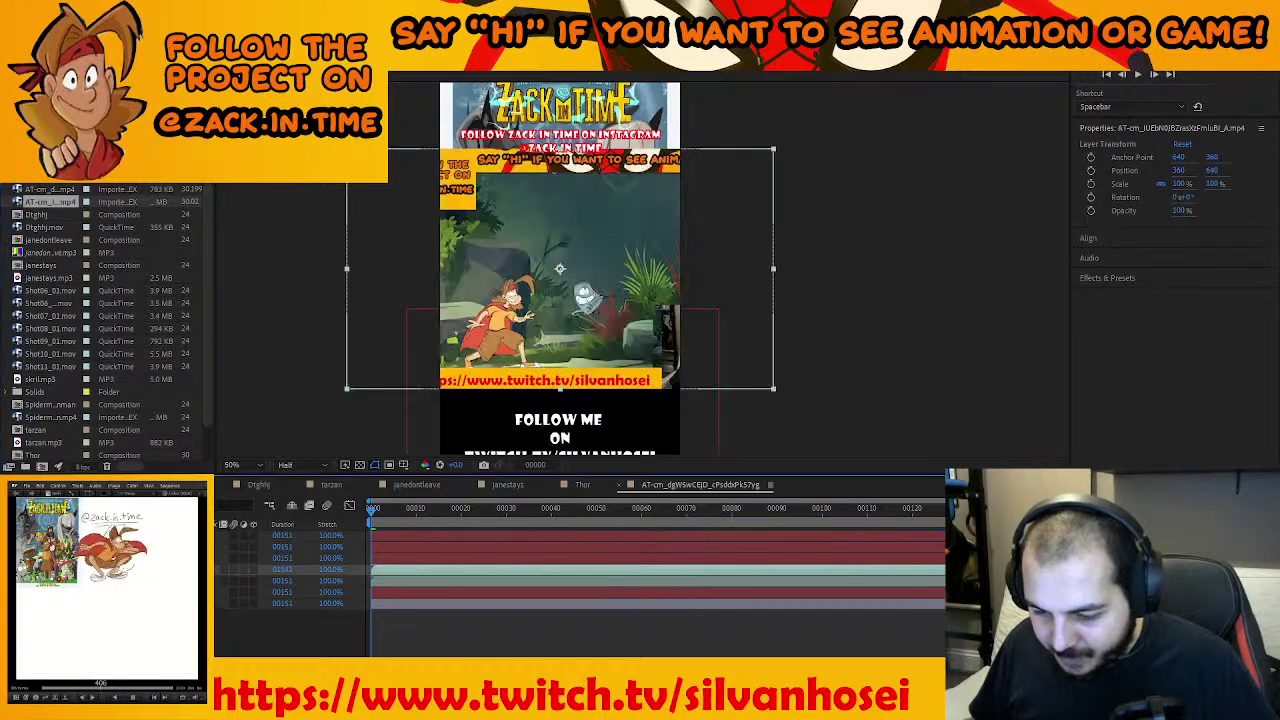
Scale the new game clip to about 56.7% and move it to about Y 790, covering the old stream clip
left_click(200, 581)
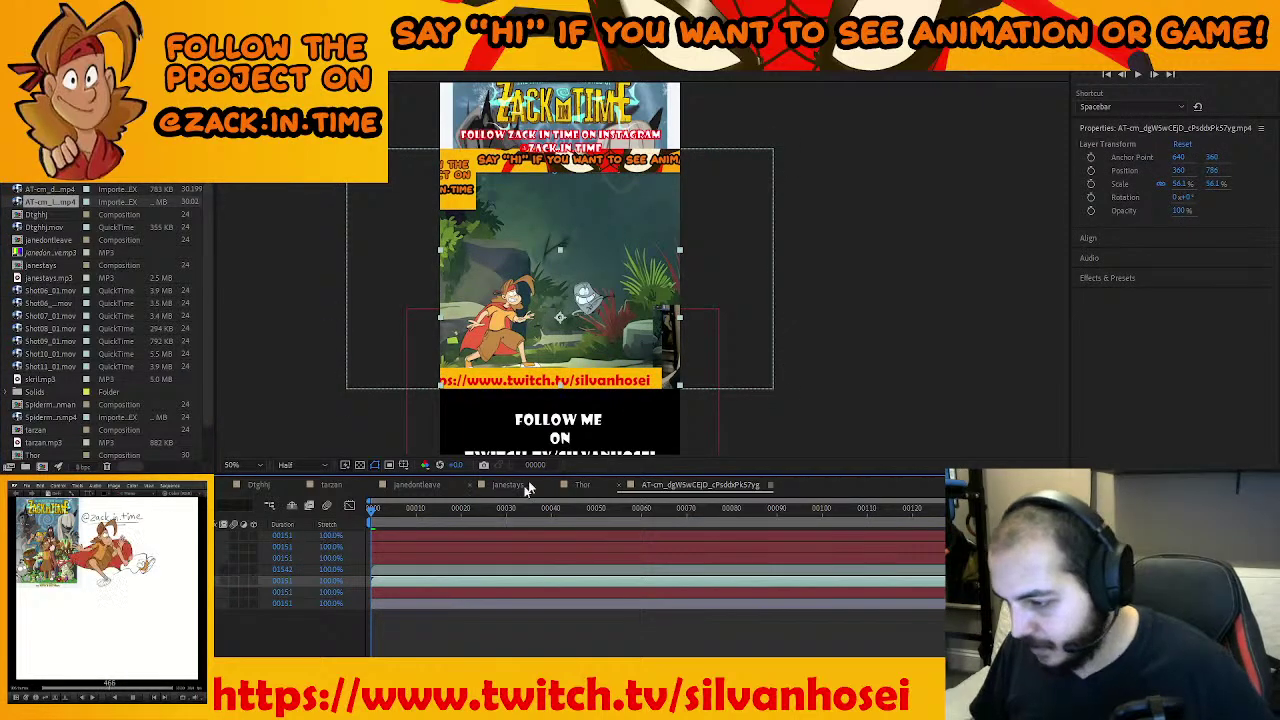
left_click(363, 333)
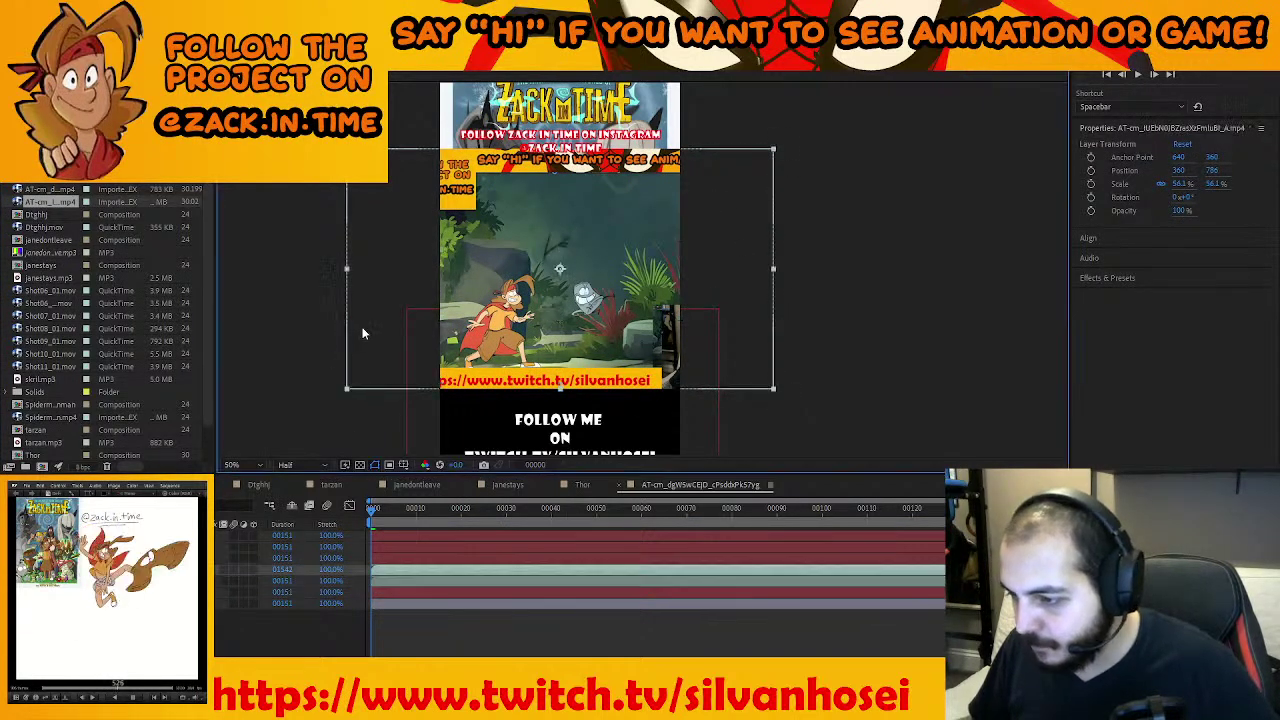
left_click_drag(350, 152, 531, 333)
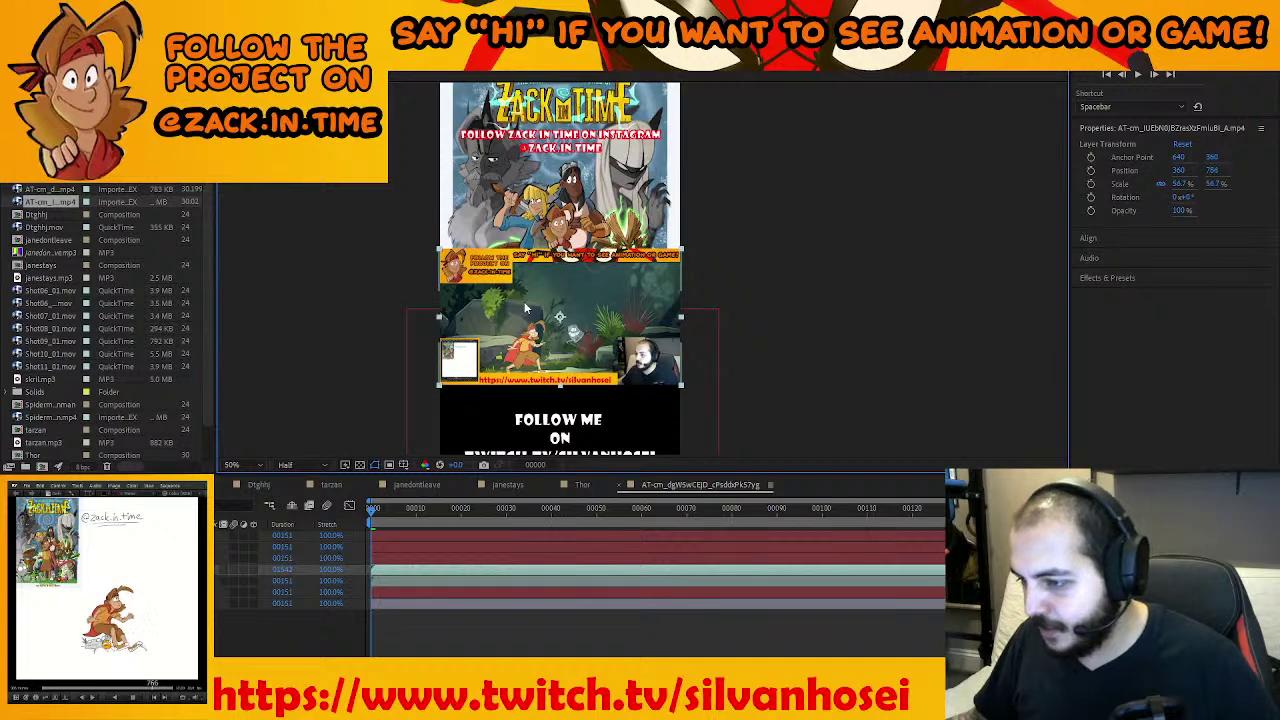
Set the promo composition's duration to 1200 frames in the composition settings
right_click(317, 605)
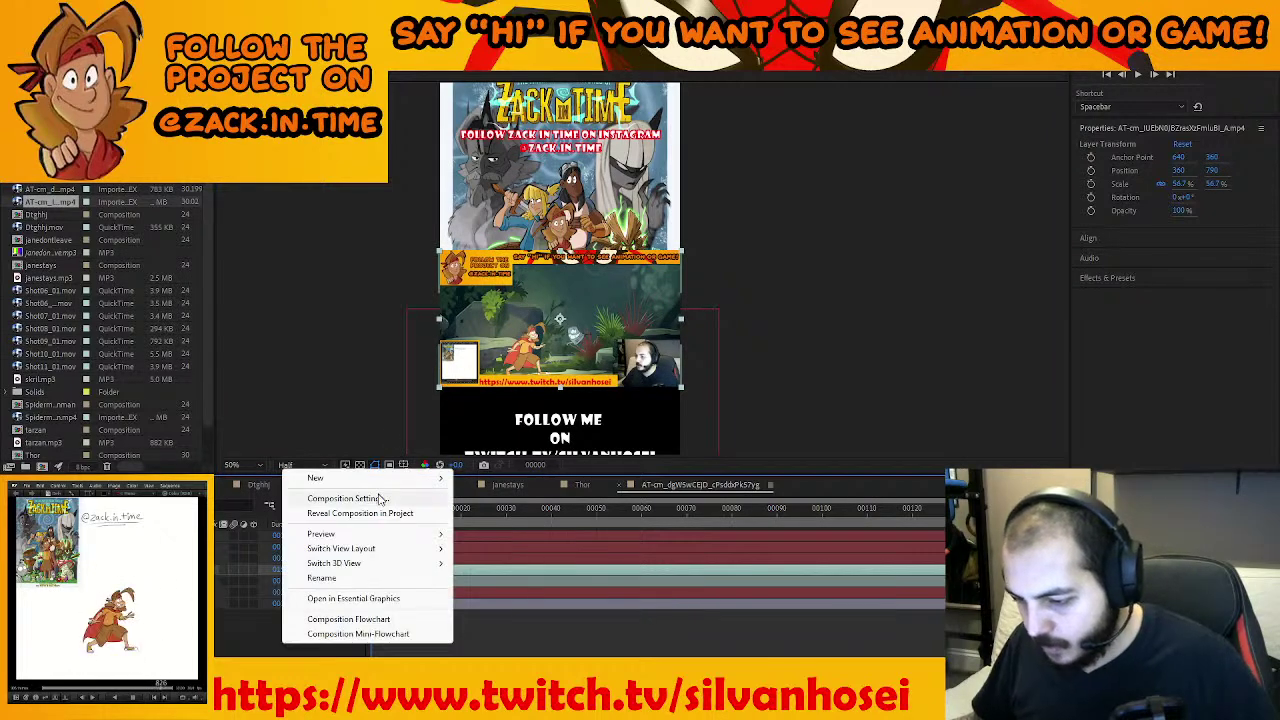
left_click(343, 498)
left_click(848, 426)
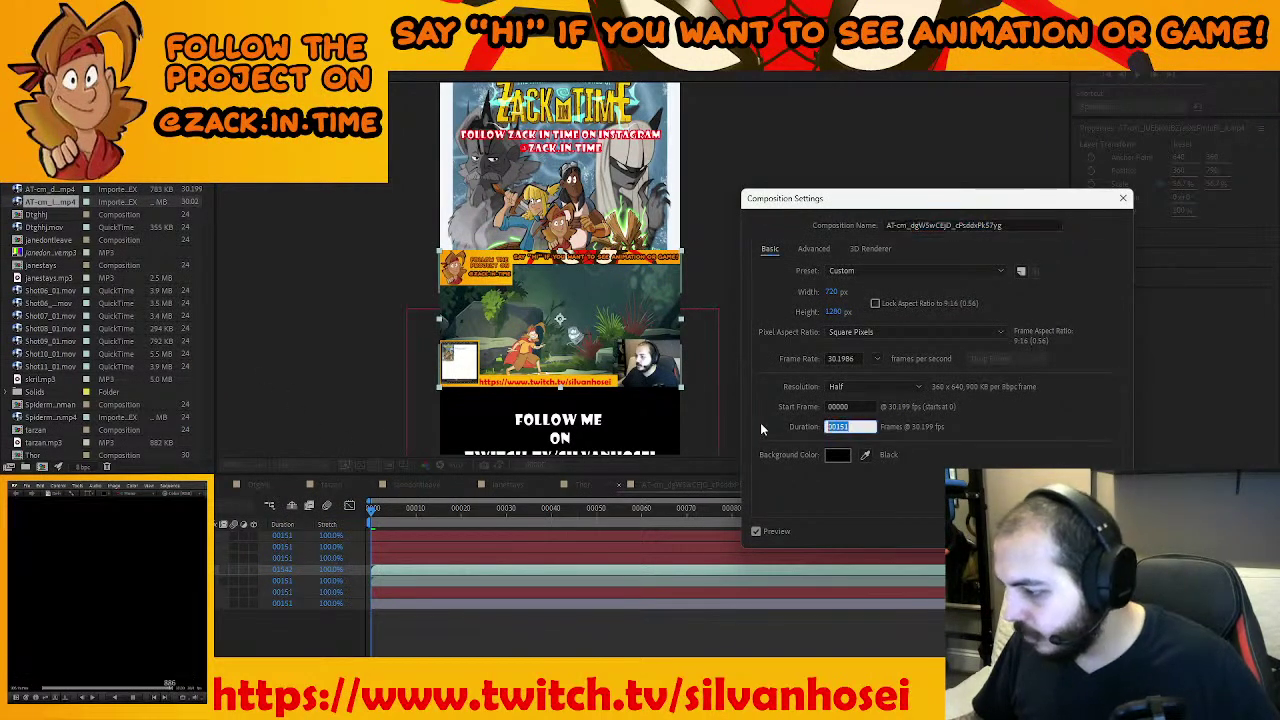
type("1200")
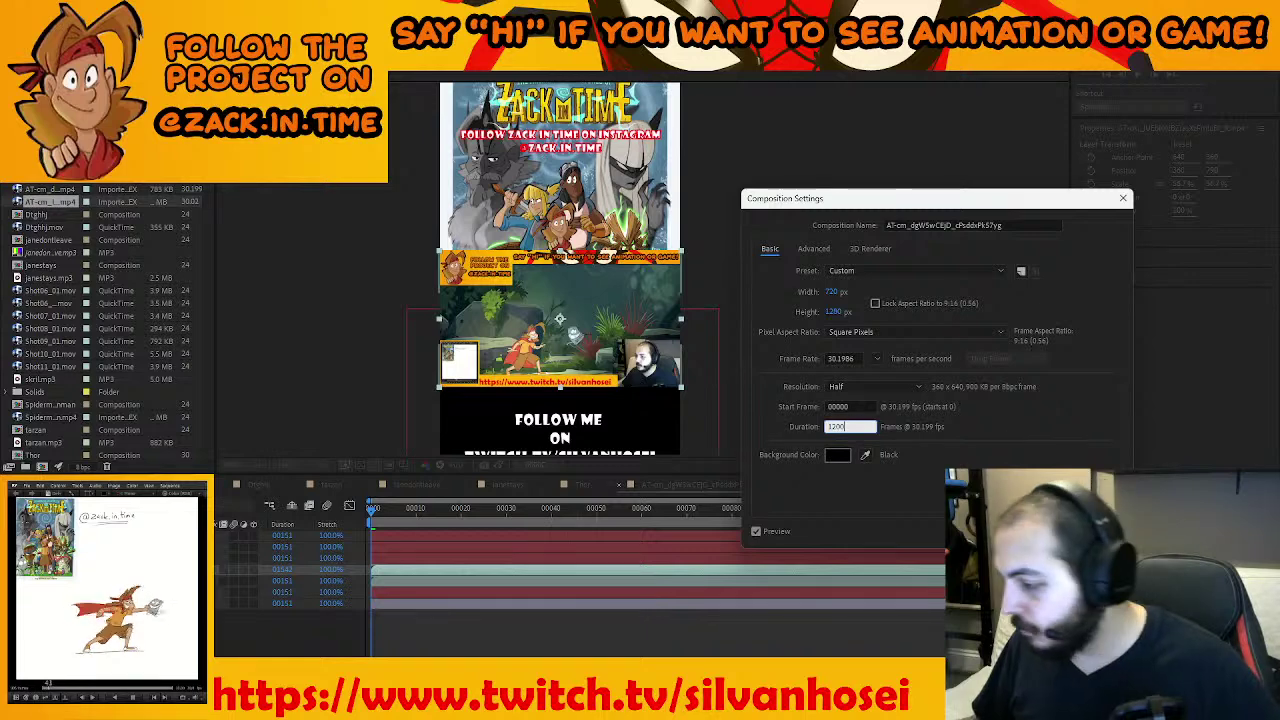
key("Return")
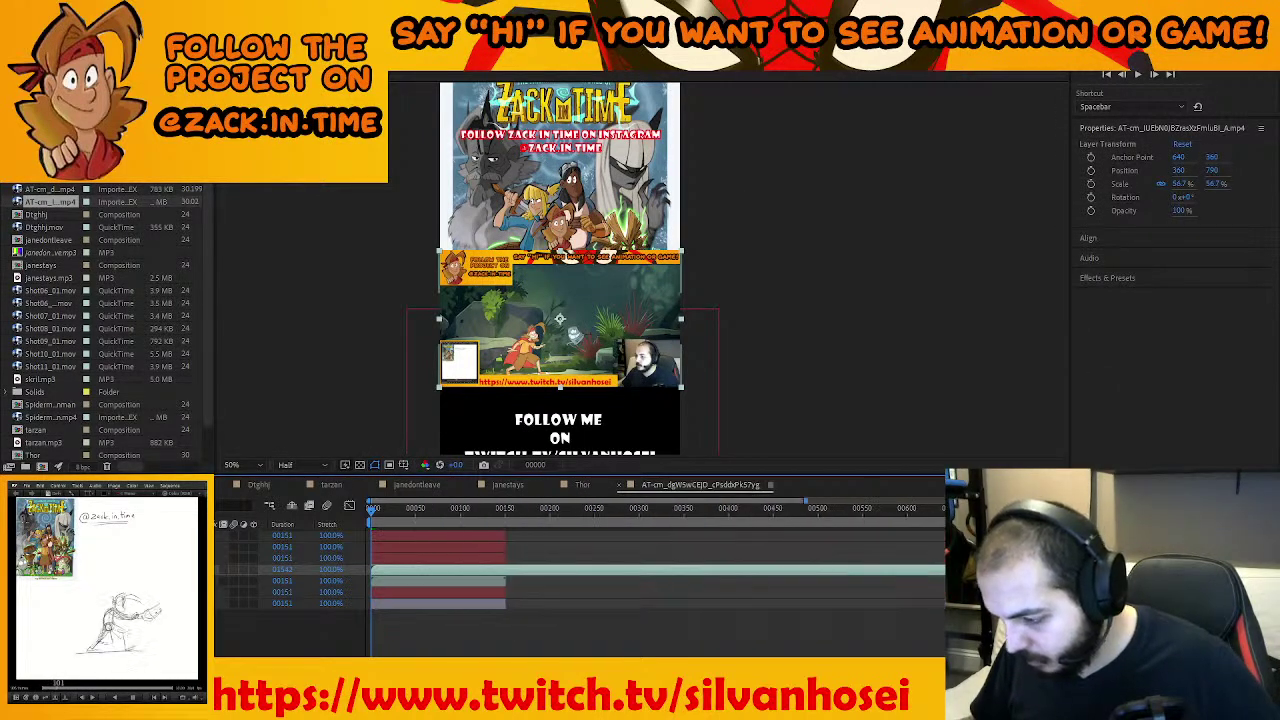
Set the promo composition's duration to 3000 frames in the composition settings
right_click(365, 635)
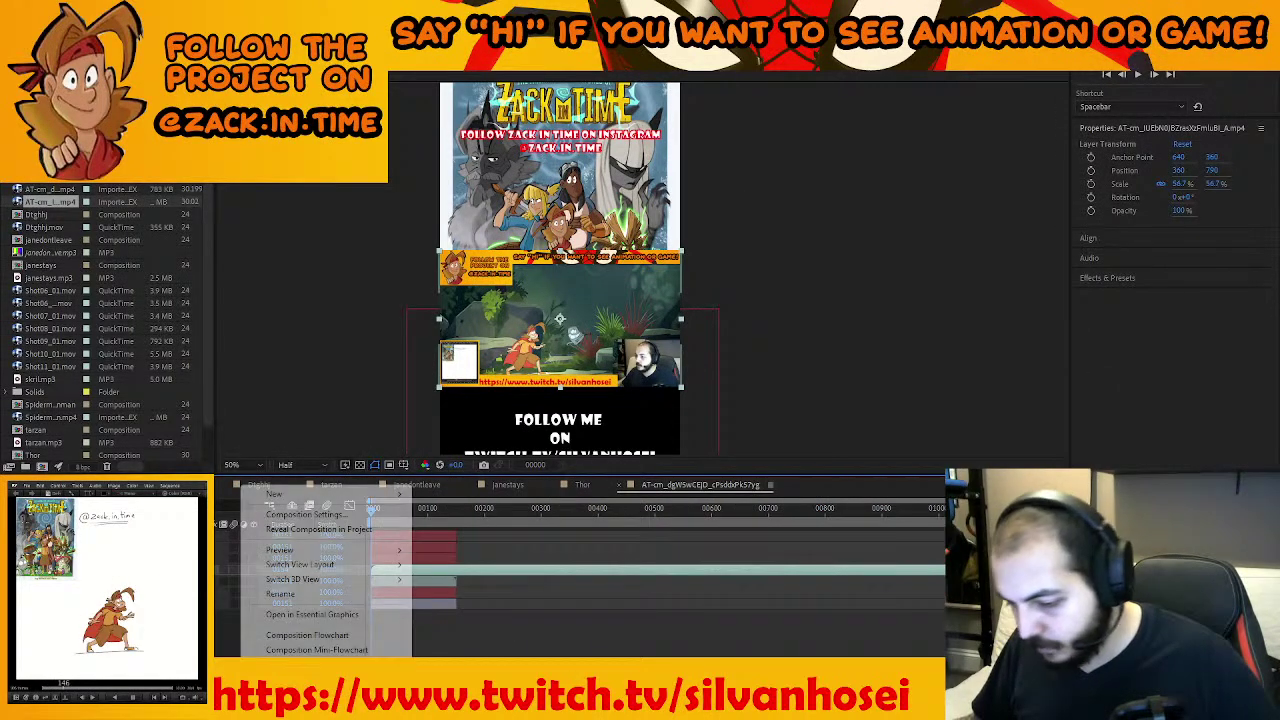
left_click(300, 514)
left_click(867, 426)
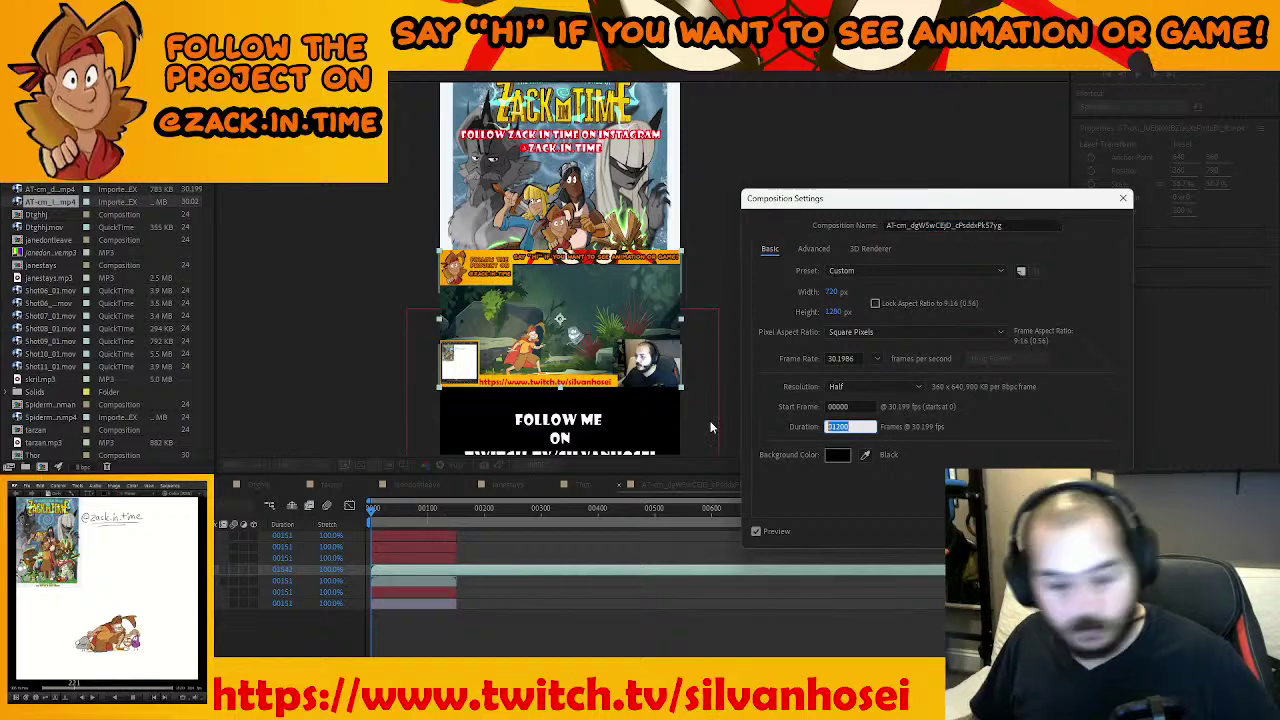
type("5")
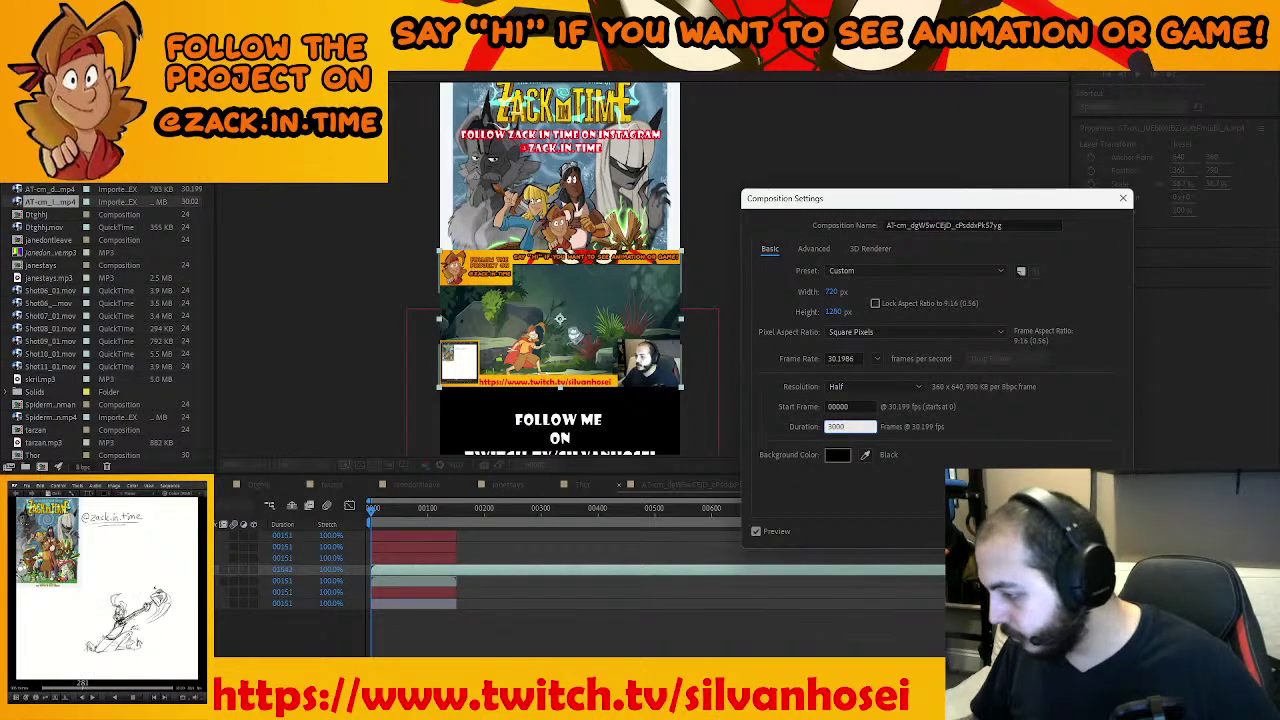
type("000")
key("Return")
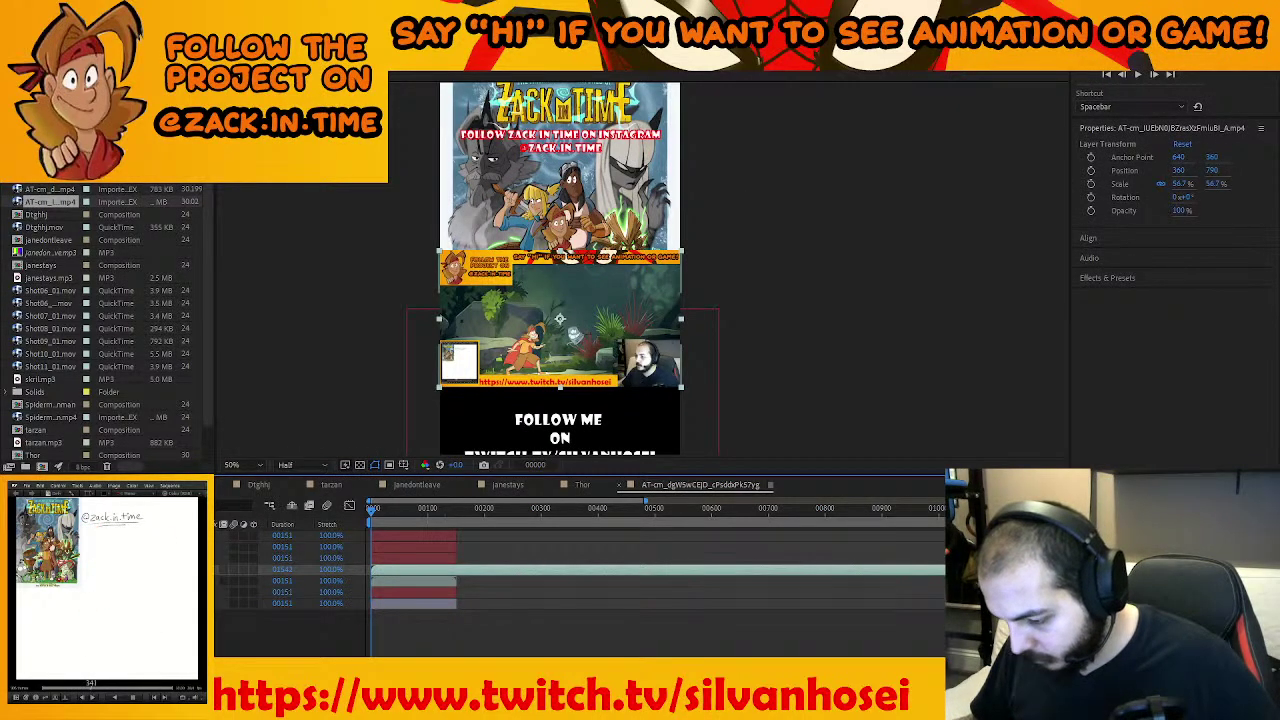
Move the old stream clip's layer along the timeline so it starts right where the new game clip ends
key("minus")
key("minus")
left_click_drag(400, 588, 755, 583)
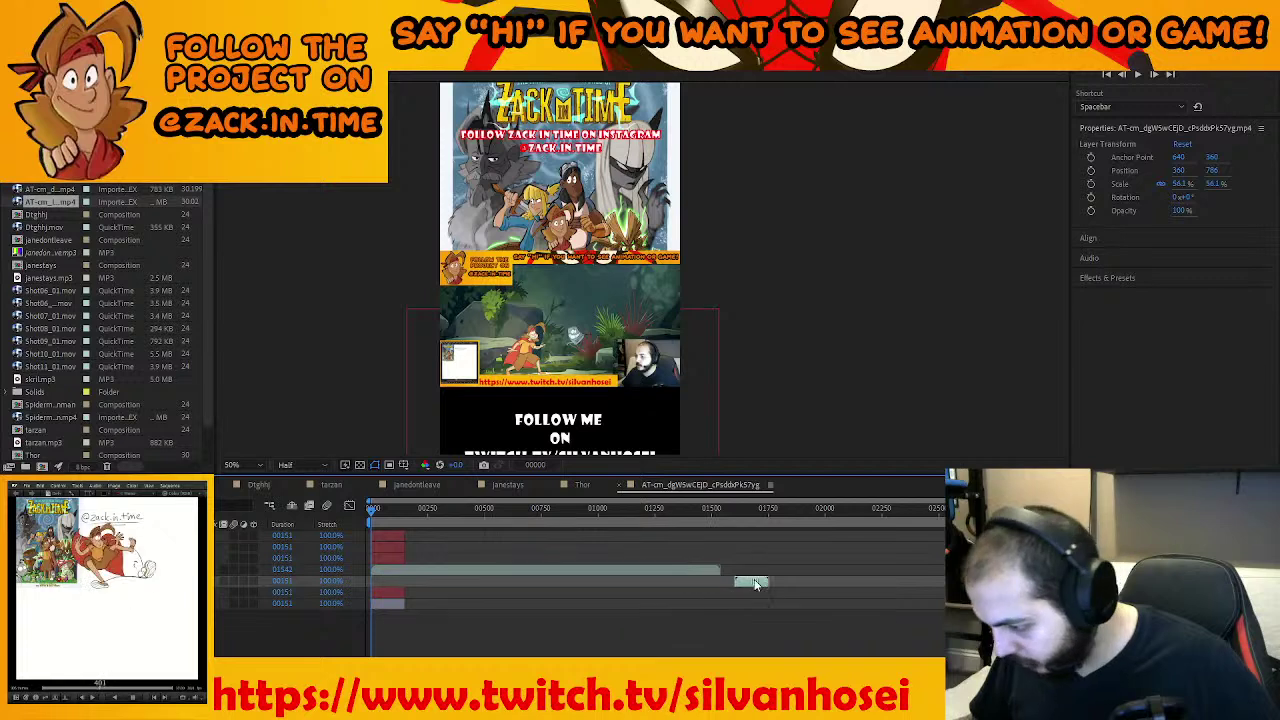
Extend the three text layers, the black solid and the poster layer to the end of the old stream clip
left_click(392, 536)
left_click(392, 560, "shift")
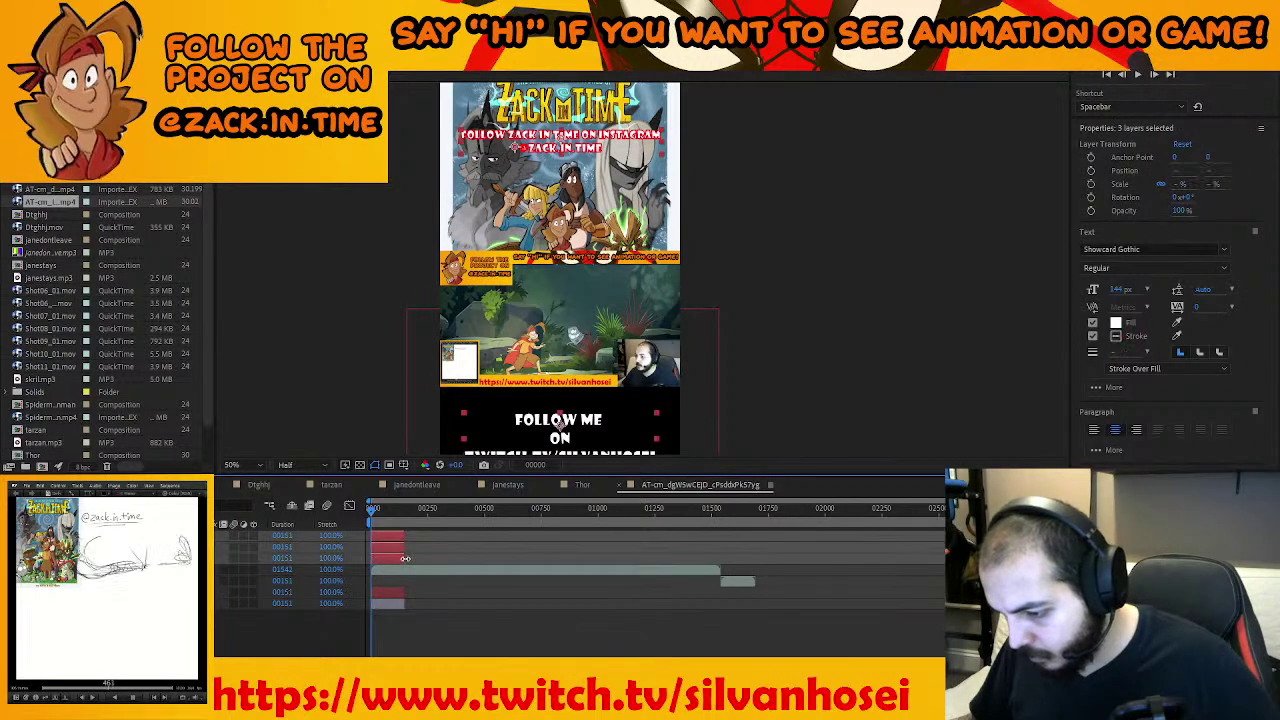
left_click_drag(405, 559, 766, 586)
left_click(397, 594)
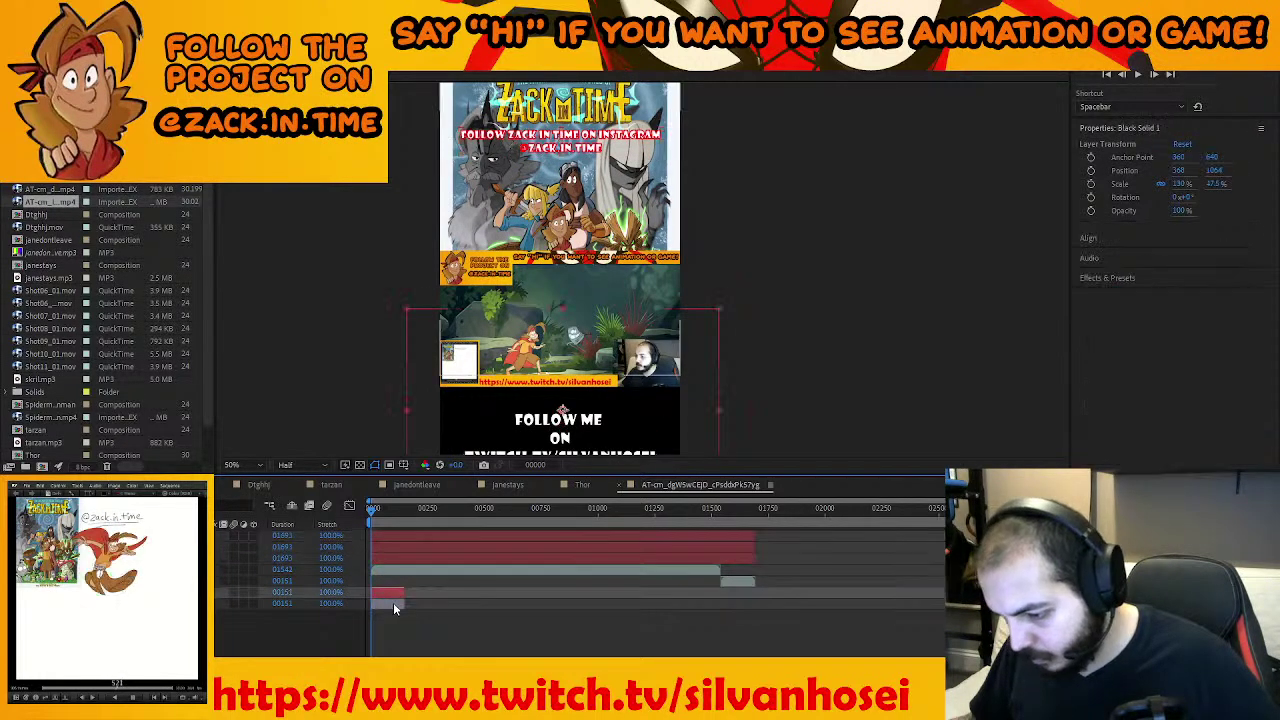
left_click(397, 605, "shift")
left_click_drag(402, 592, 748, 607)
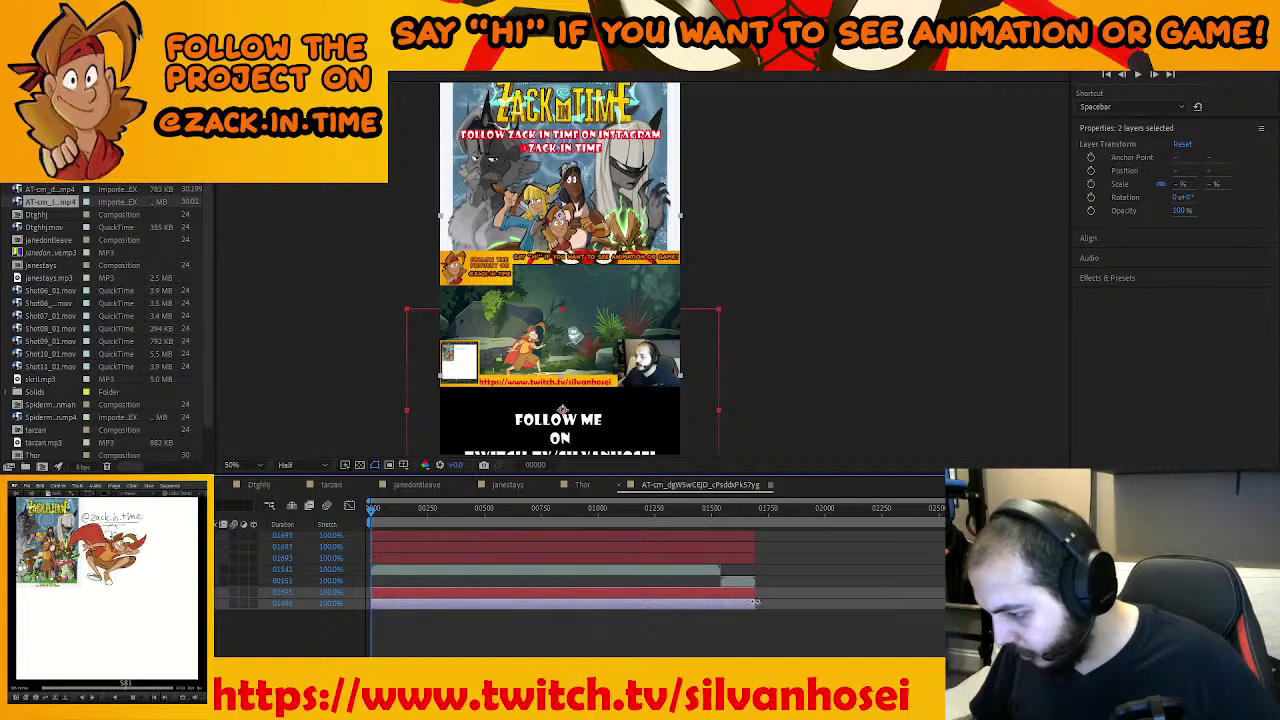
End the work area where the old stream clip ends and add the composition to the render queue
left_click(755, 510)
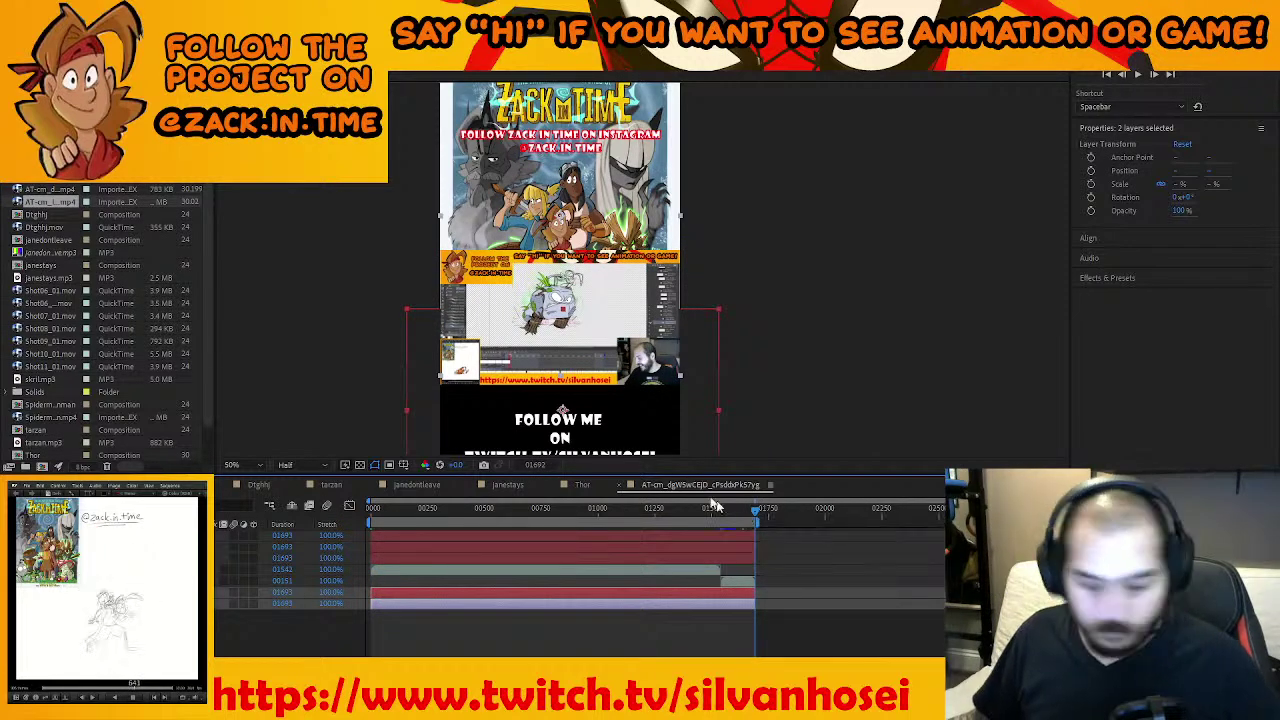
left_click(68, 20)
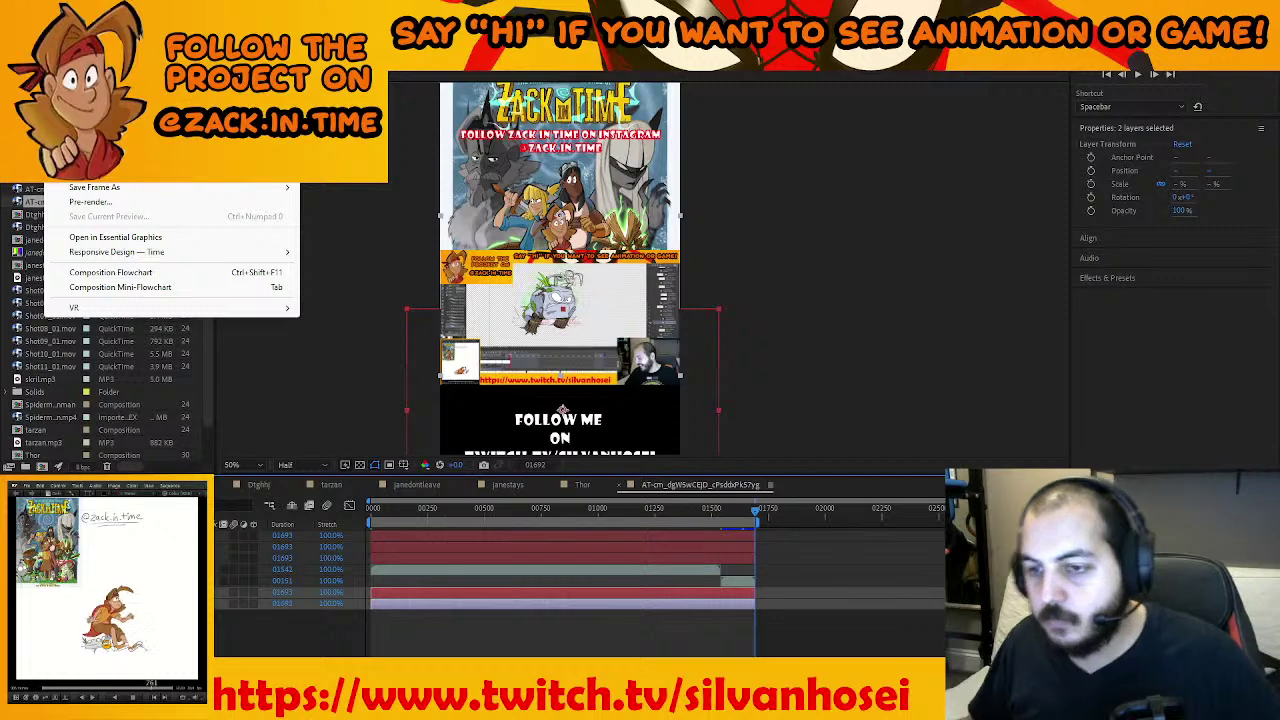
left_click(120, 137)
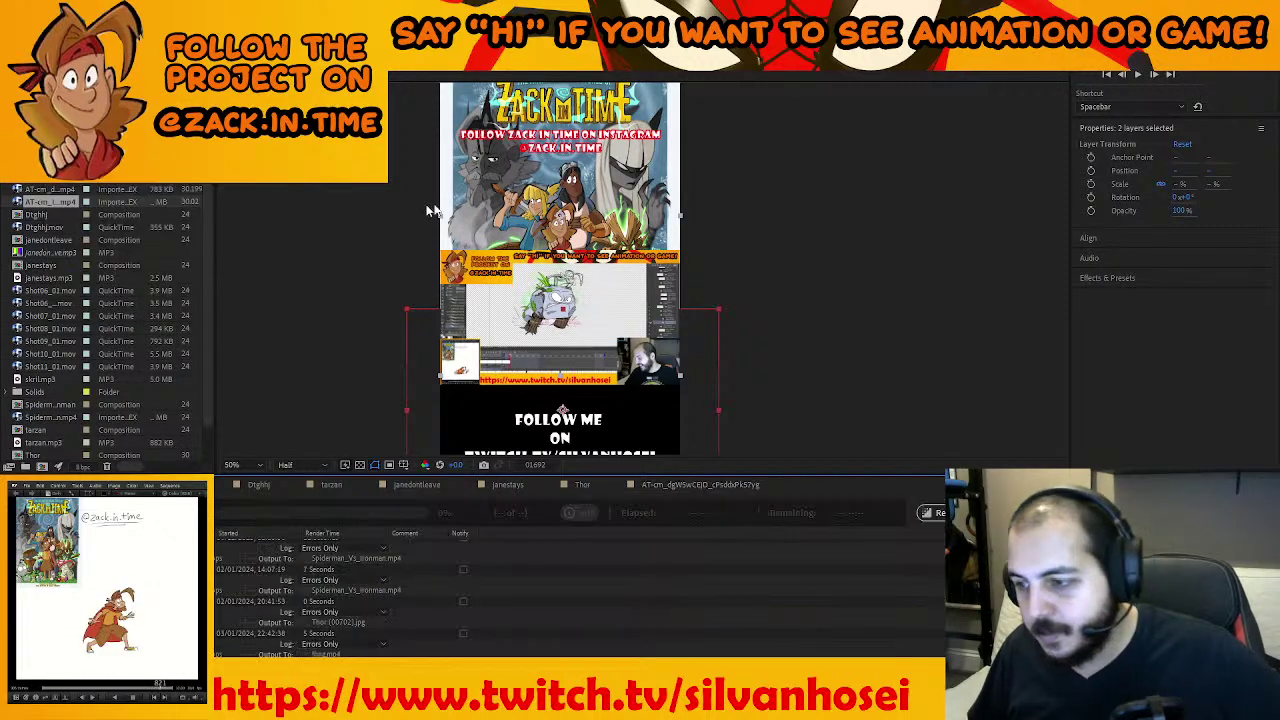
Name the queued item's output file content in the Zack folder and start the render
scroll(646, 620, "down", 1)
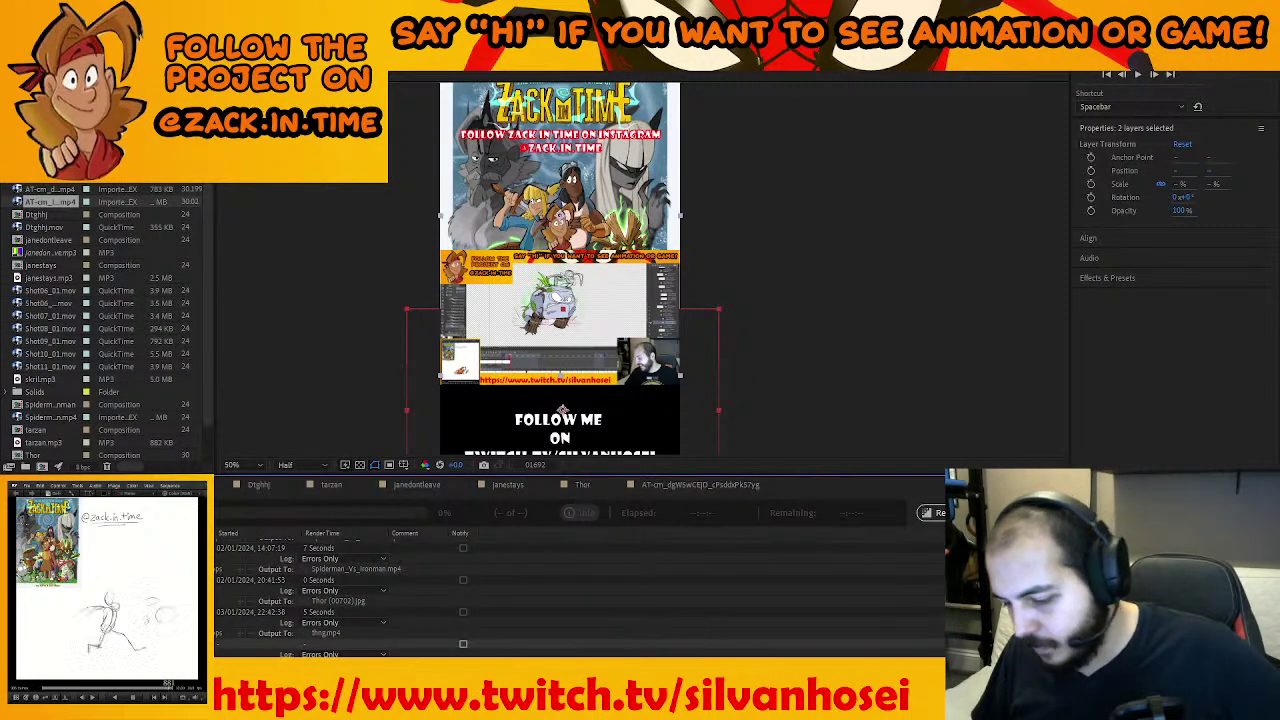
left_click(328, 665)
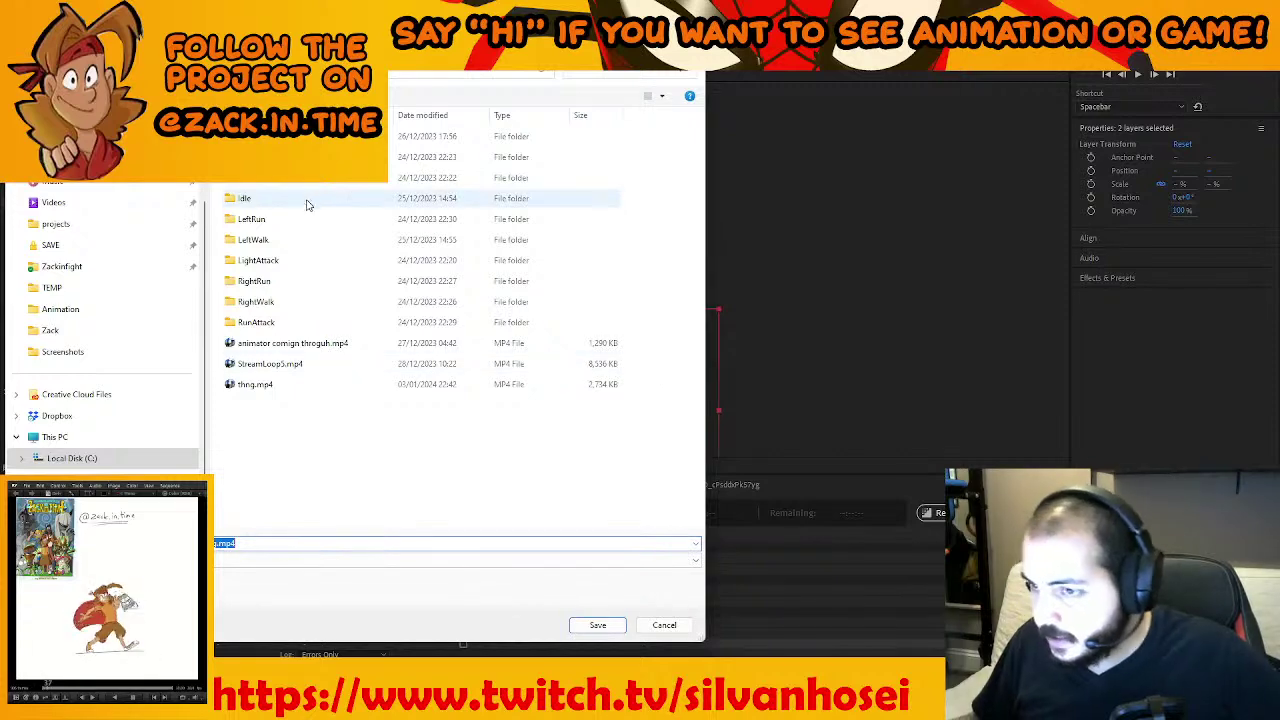
key("BackSpace")
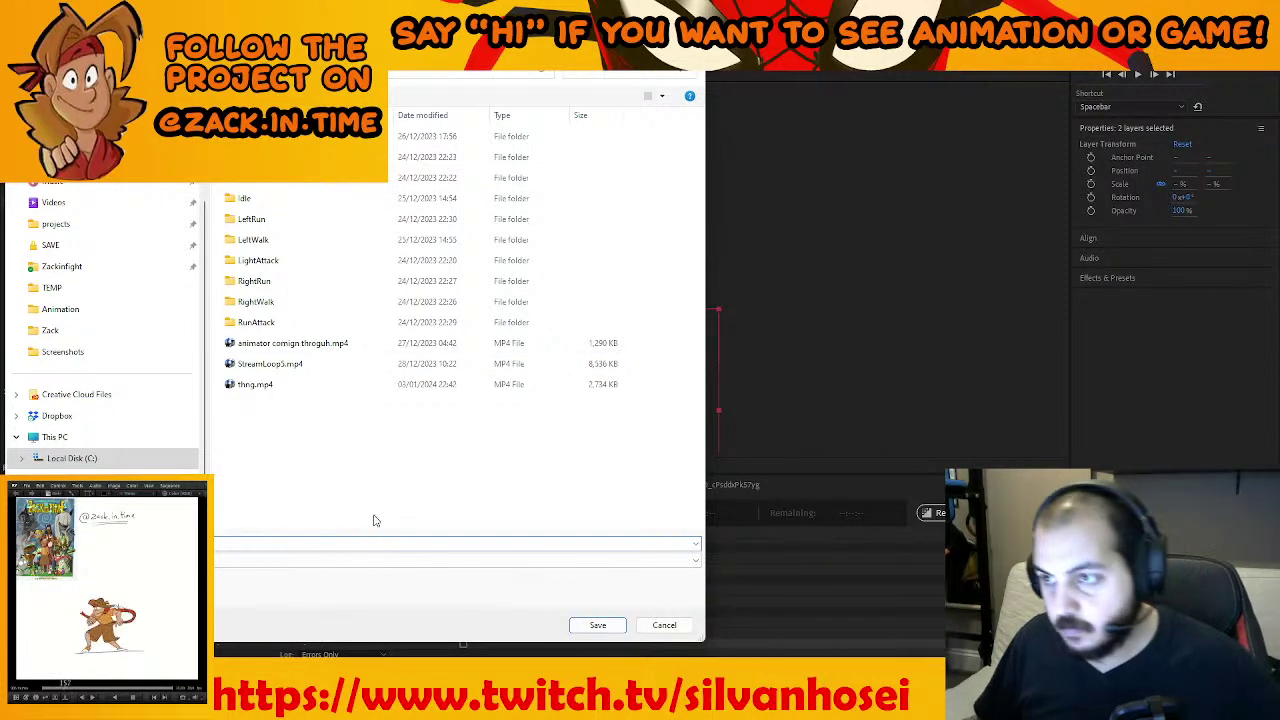
left_click(598, 624)
left_click(928, 513)
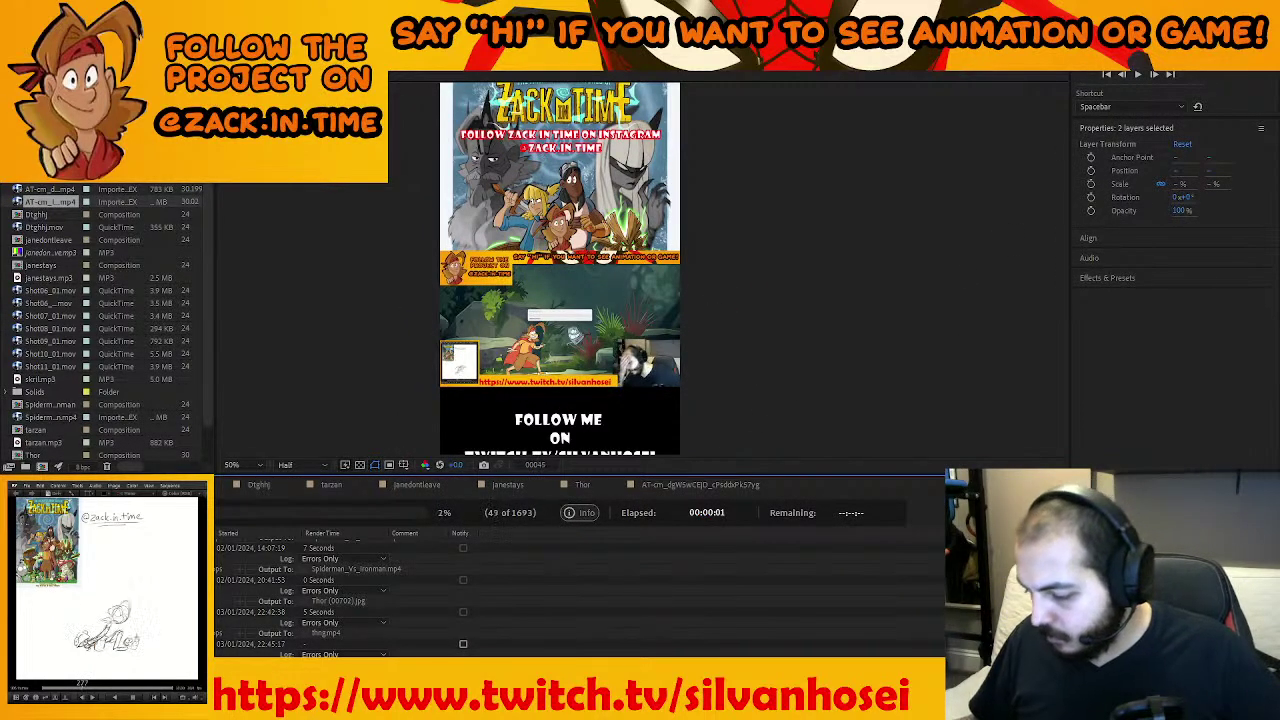
Switch to File Explorer and open the Zack folder inside TEMP
key("alt+Tab")
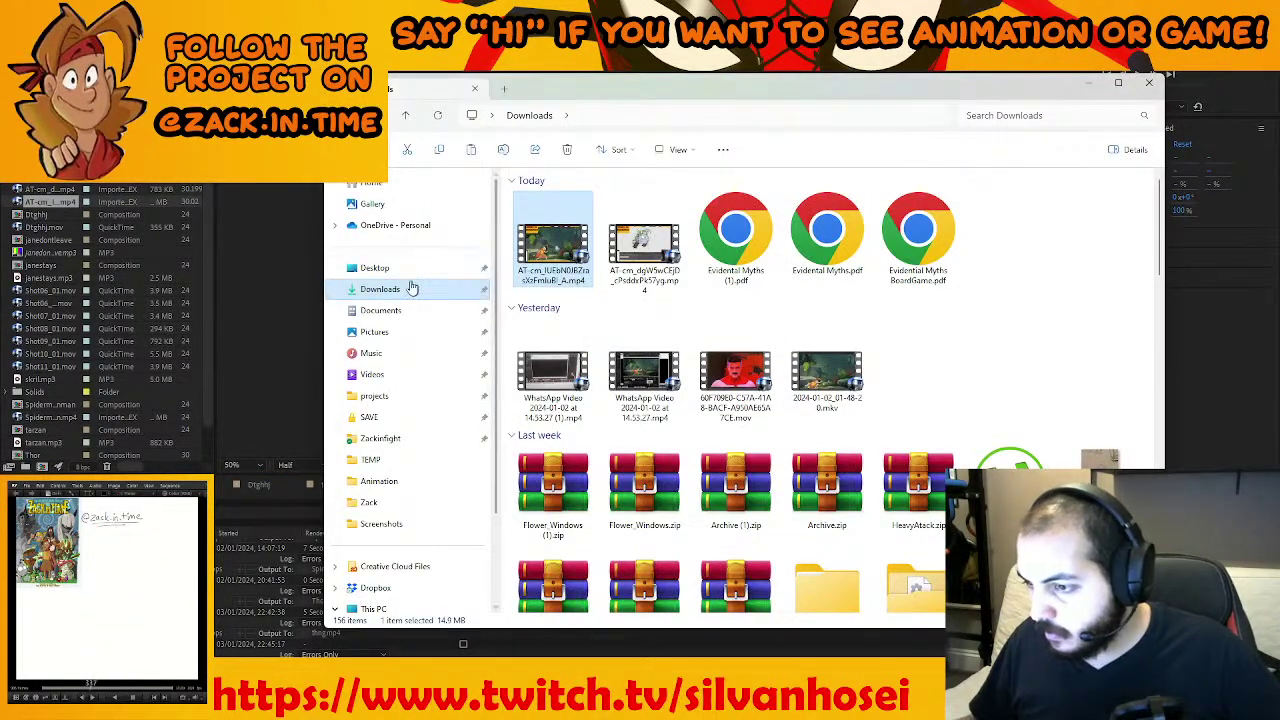
left_click(413, 459)
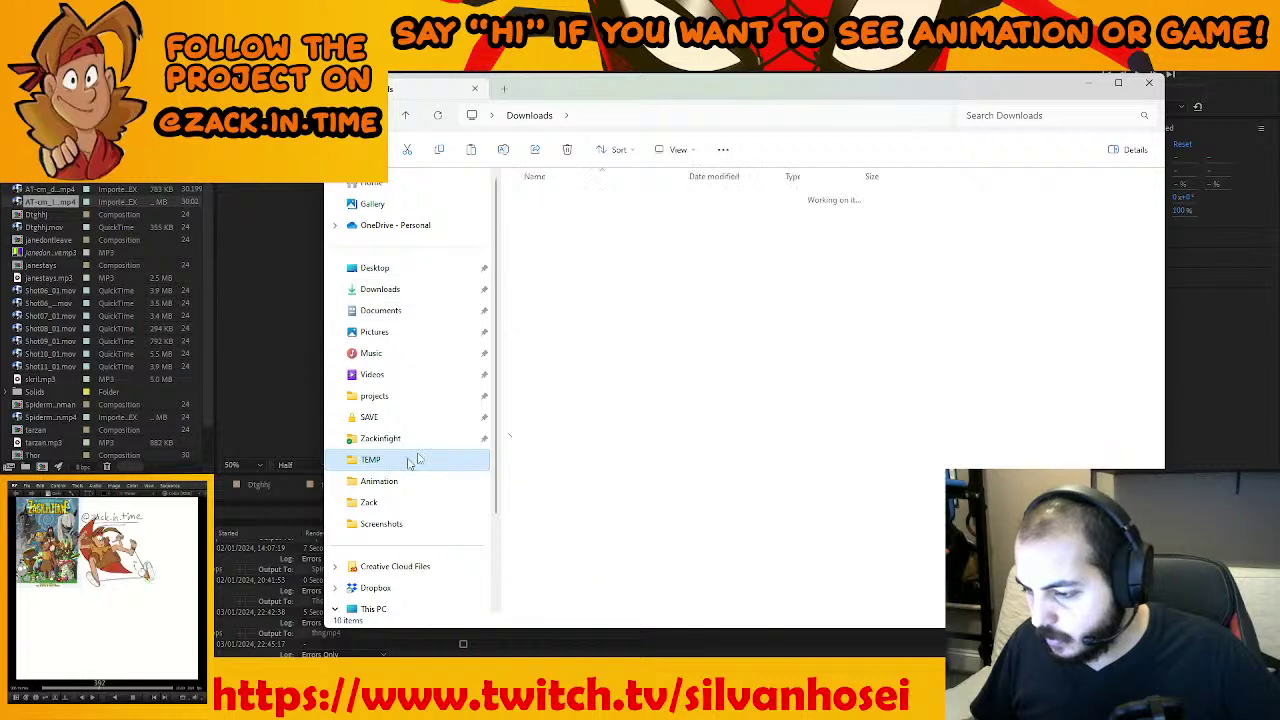
double_click(563, 217)
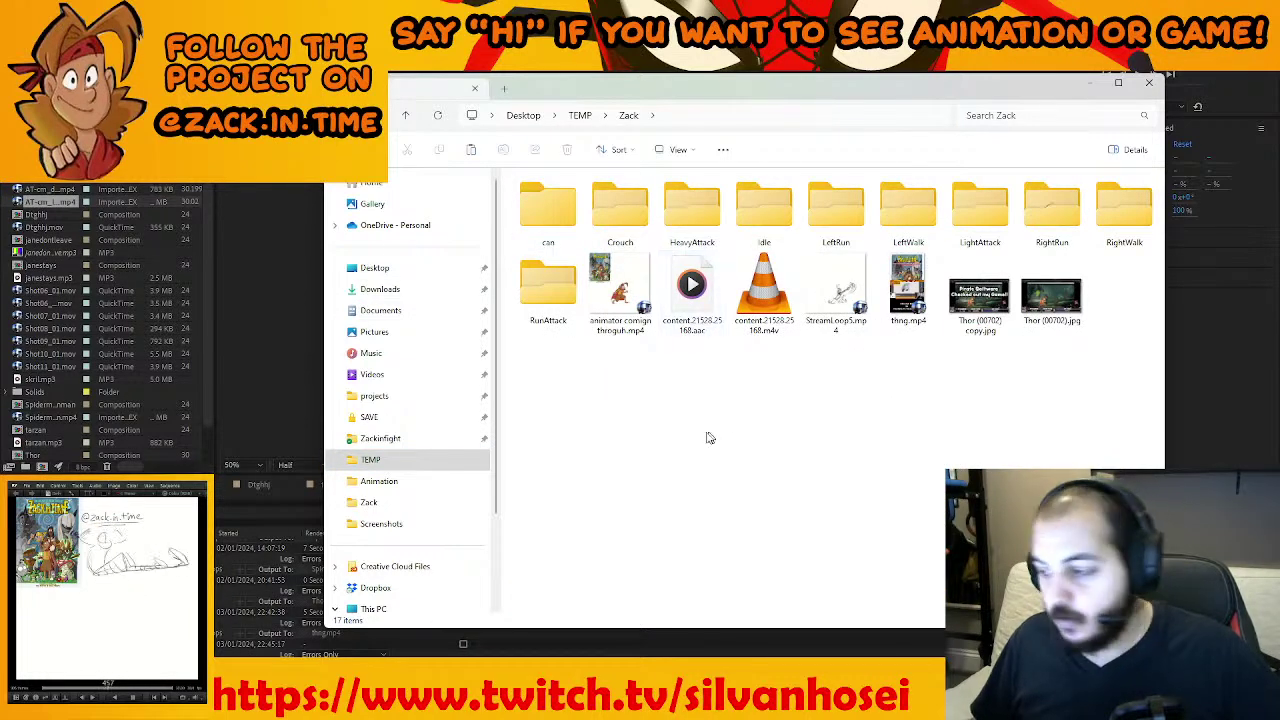
left_click_drag(826, 89, 850, 75)
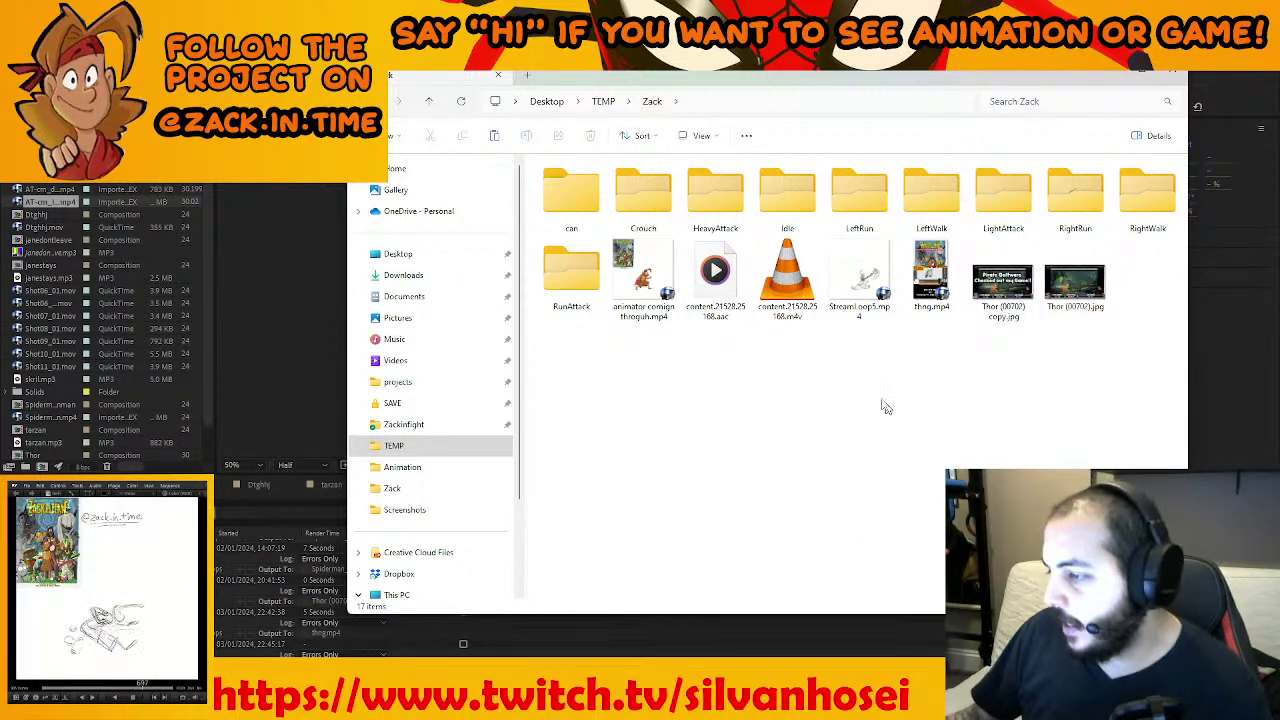
left_click_drag(800, 76, 766, 99)
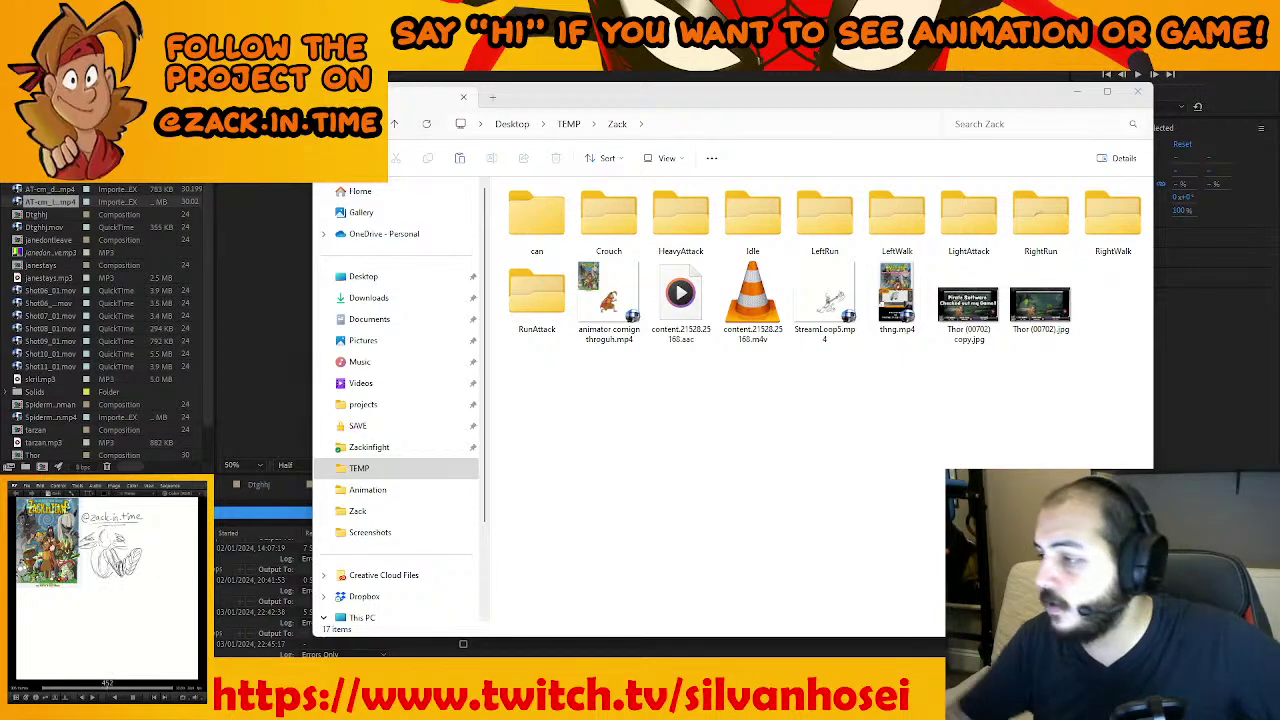
left_click_drag(1027, 95, 877, 125)
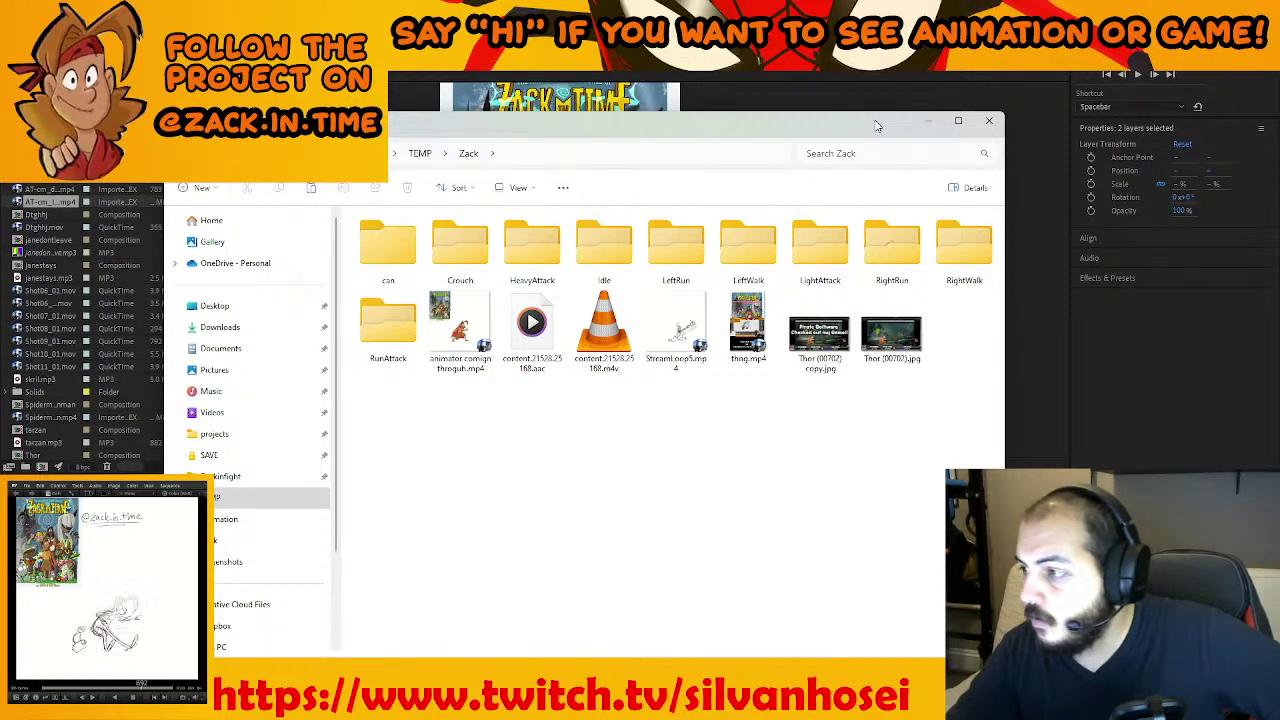
mouse_move(876, 125)
left_mouse_down()
mouse_move(915, 100)
mouse_move(876, 137)
left_mouse_up()
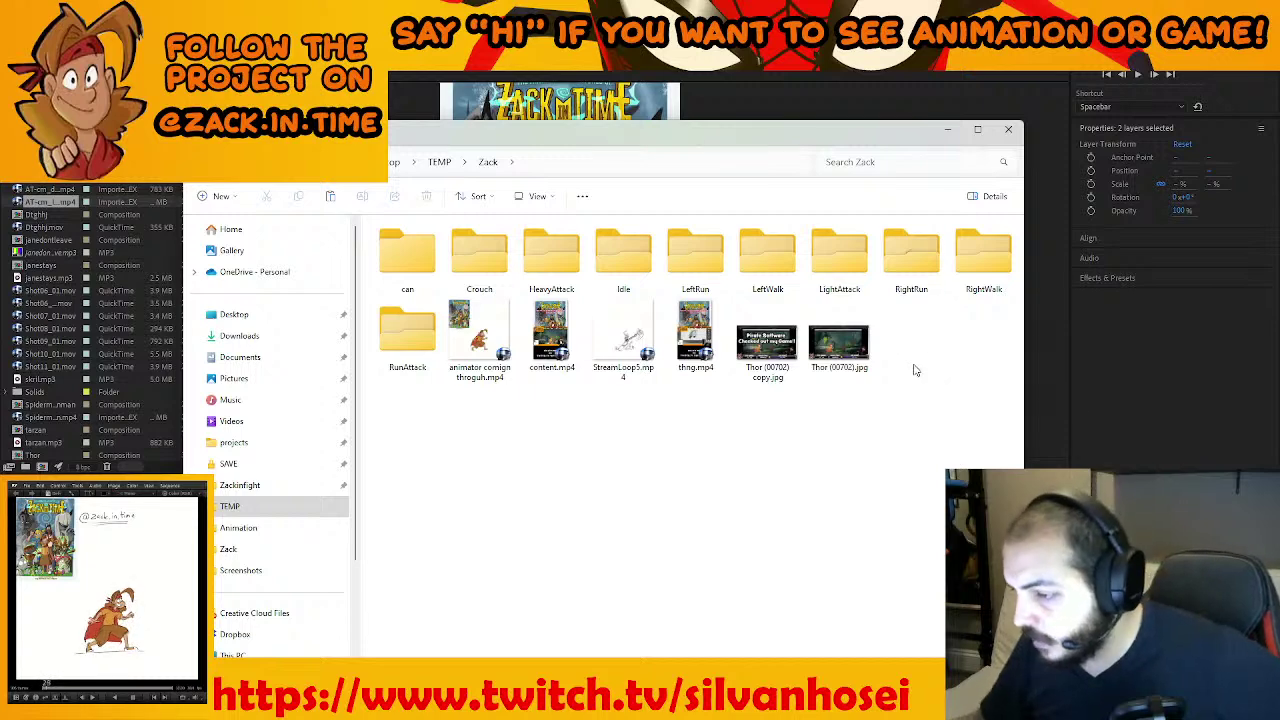
Load the rendered content.mp4 into HandBrake as the source and start encoding it
left_click(577, 365)
left_click_drag(577, 365, 770, 345)
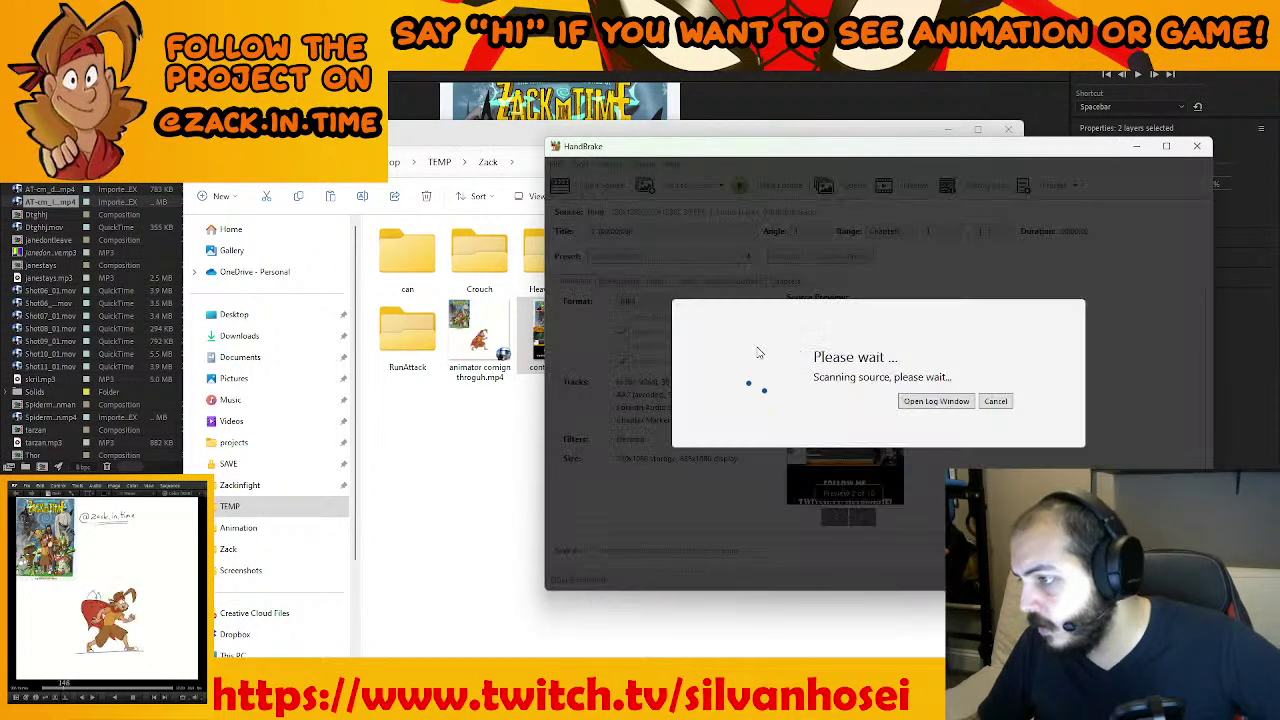
left_click(789, 186)
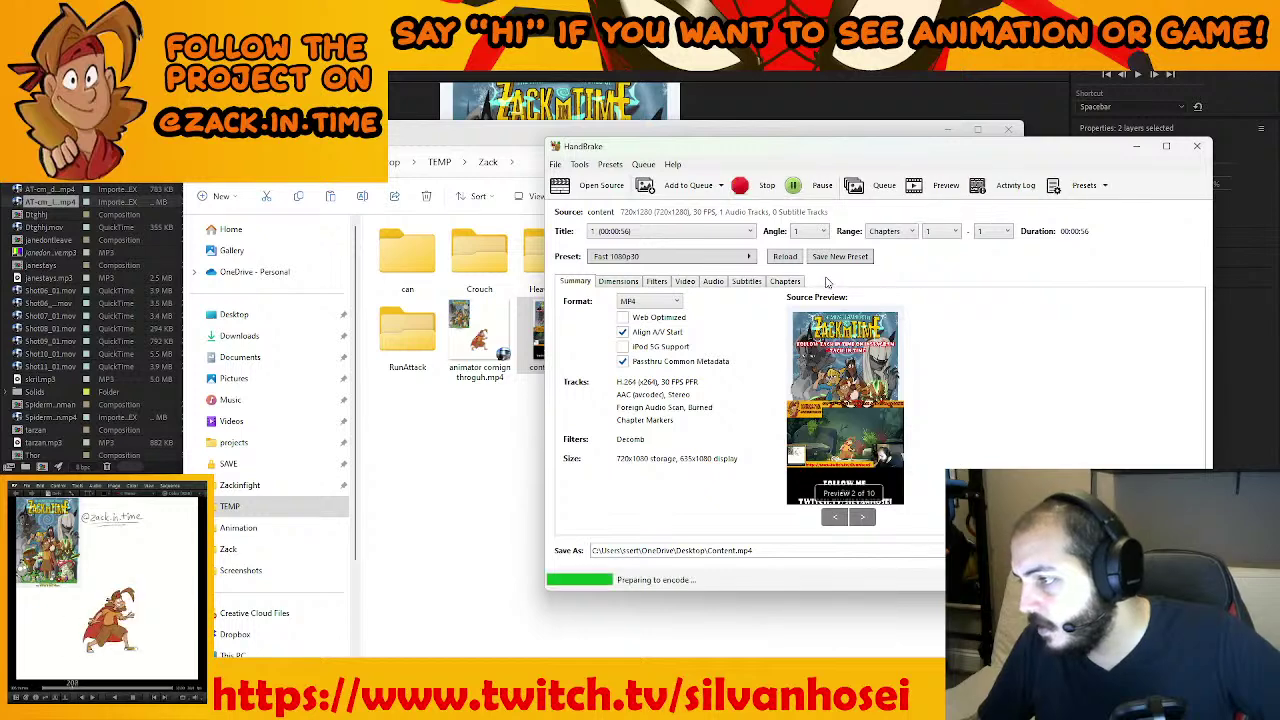
Check the HandBrake encode's progress, play the encoded Content.mp4 from the Desktop folder and close the player
left_click(443, 523)
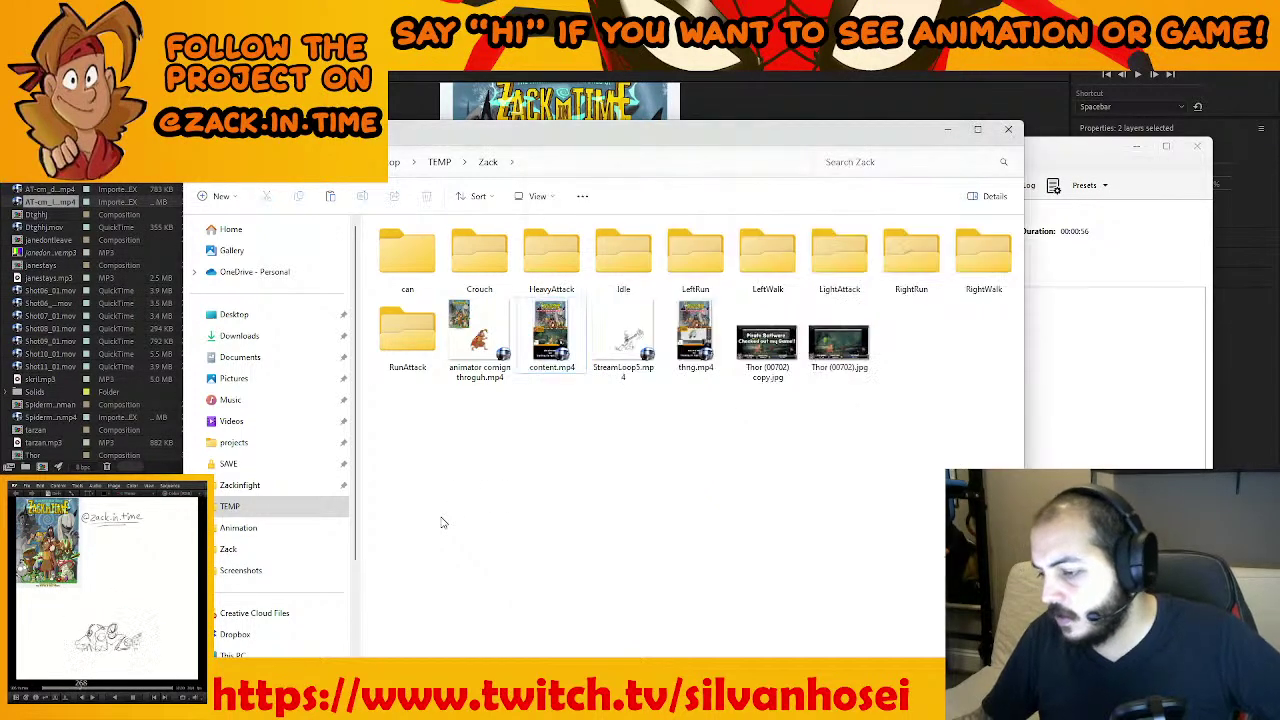
left_click(280, 318)
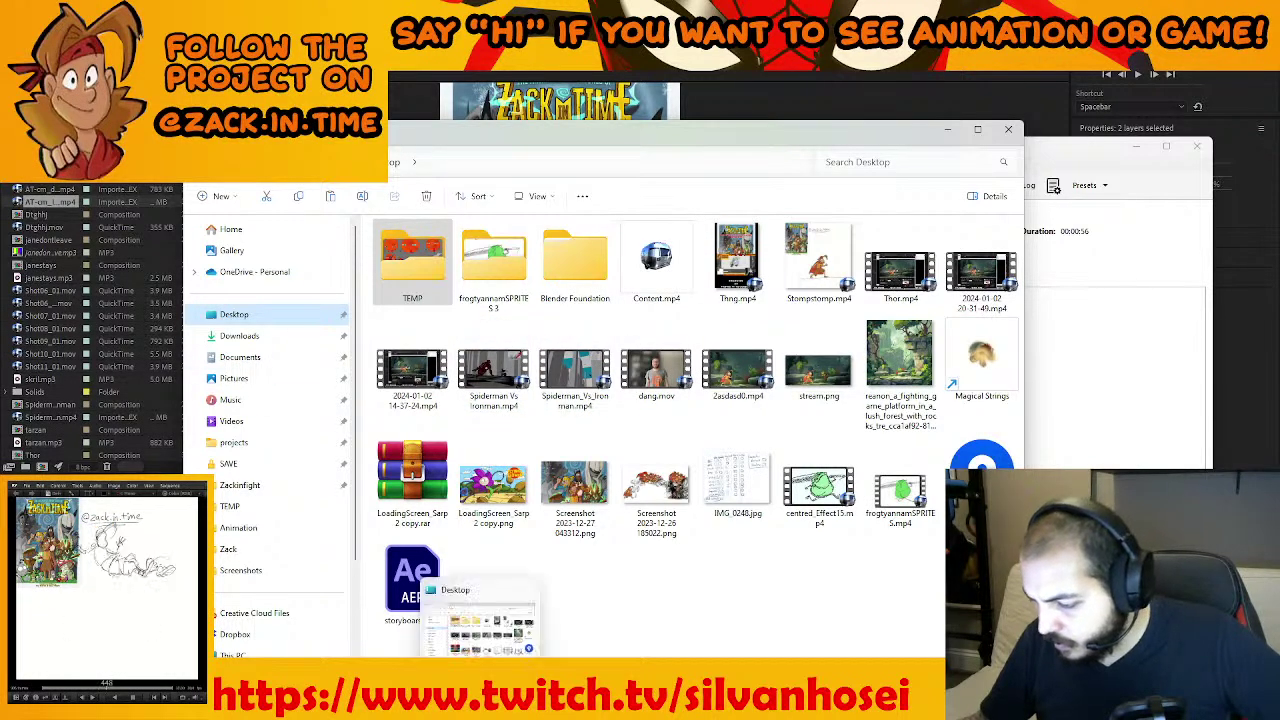
left_click(1080, 480)
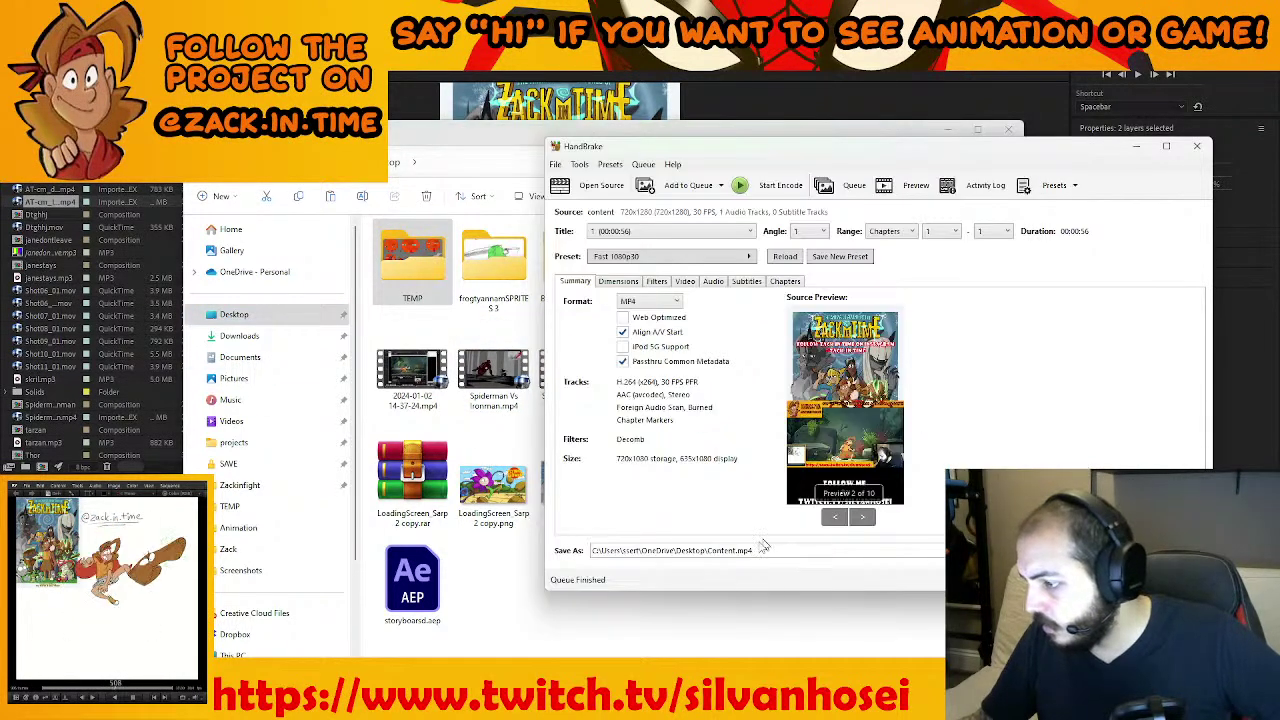
left_click(702, 620)
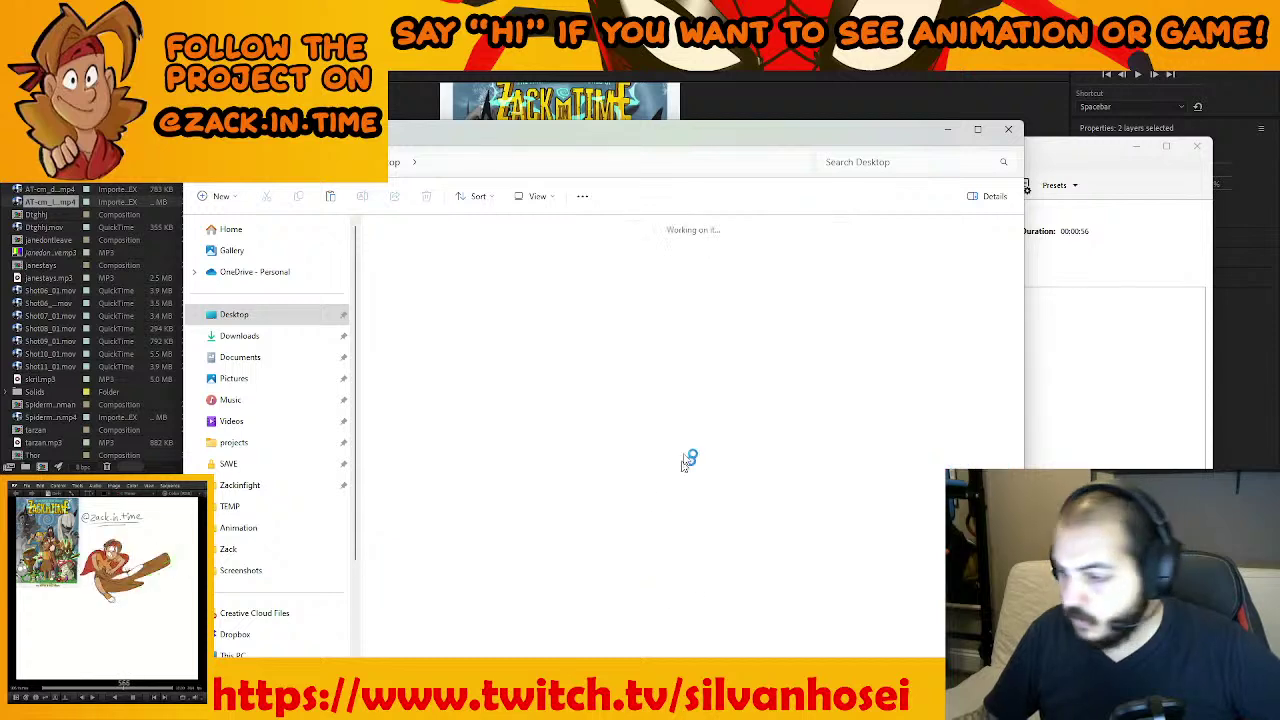
left_click(670, 270)
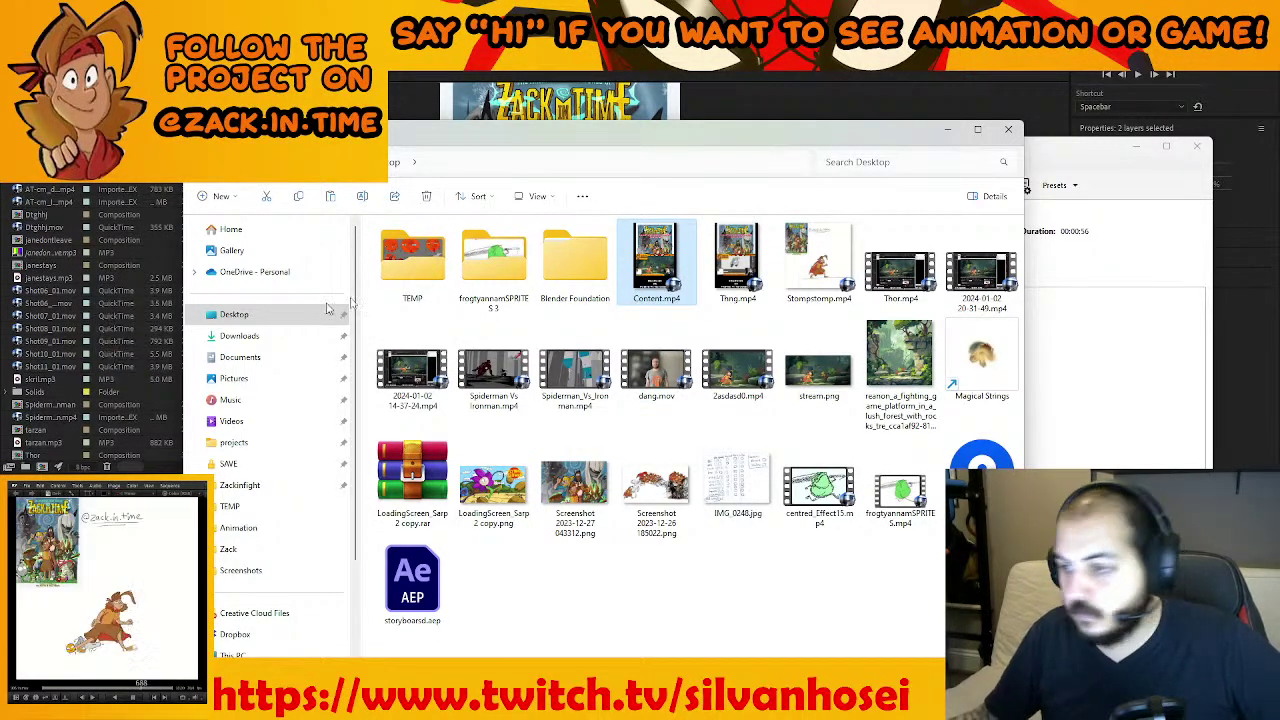
double_click(632, 248)
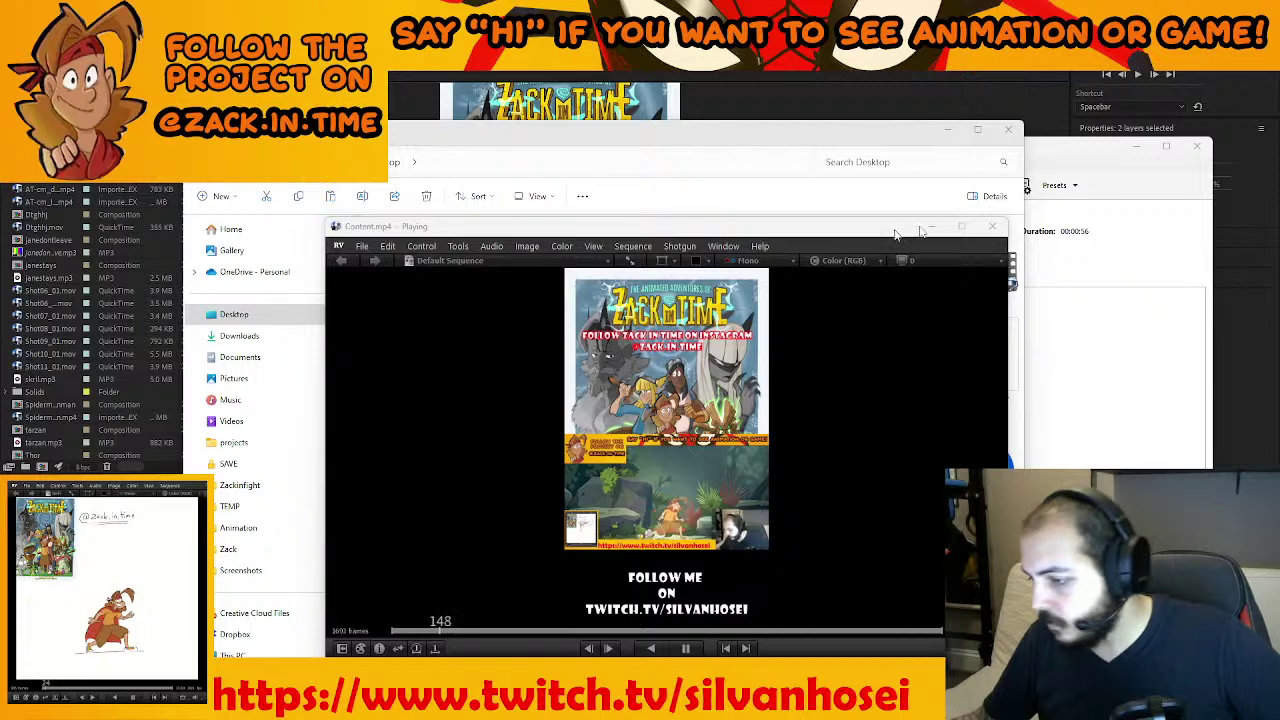
left_click(993, 228)
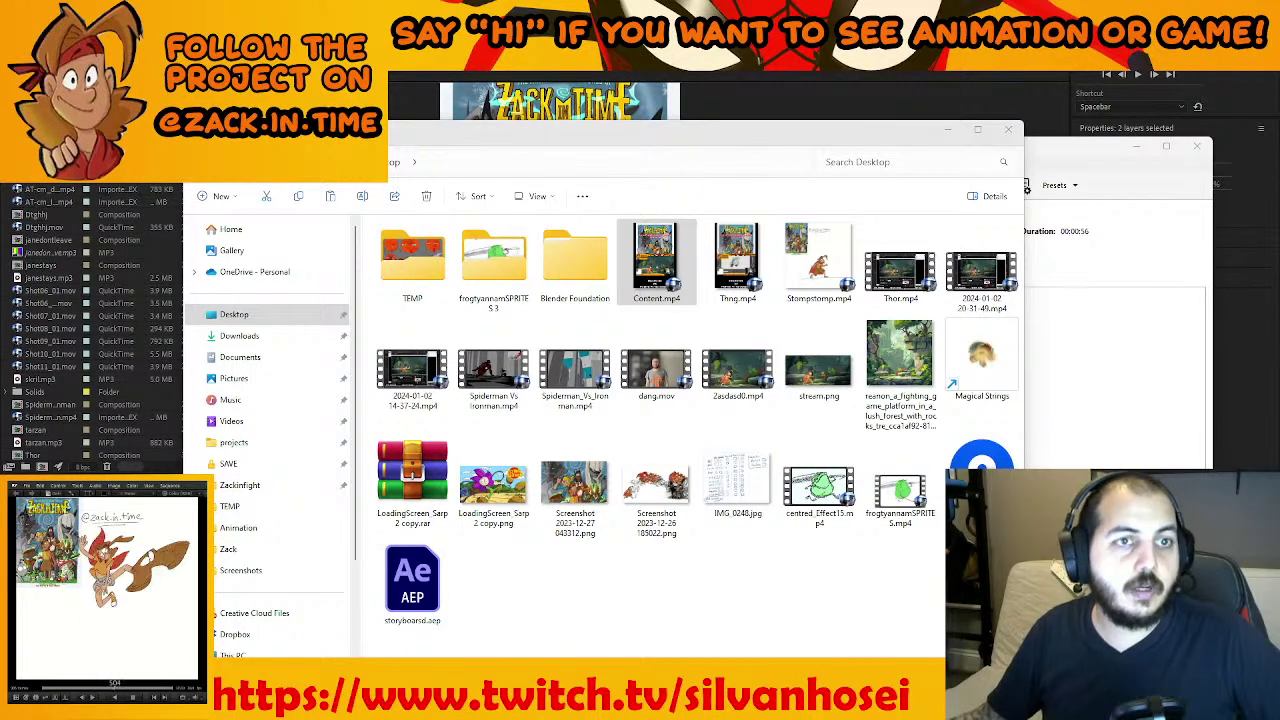
Clear the After Effects, Twitch clip and File Explorer windows off the screen
left_click(467, 78)
left_click(1203, 10)
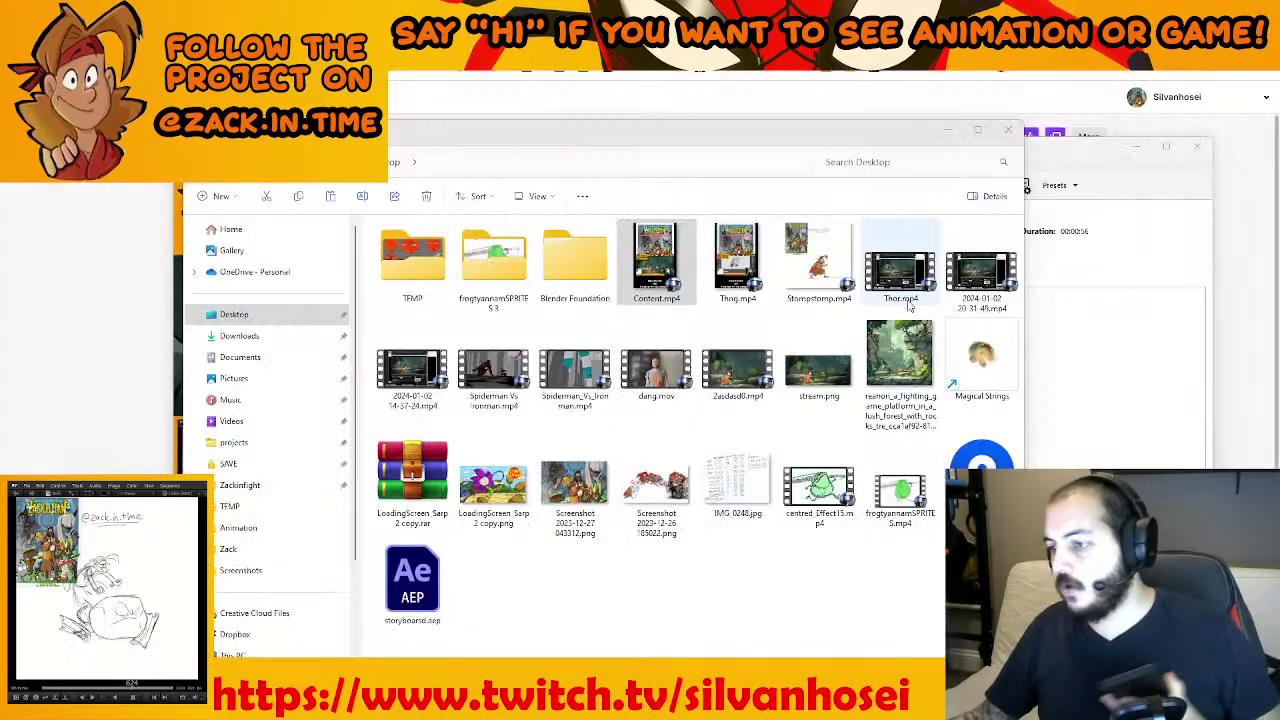
left_click(871, 82)
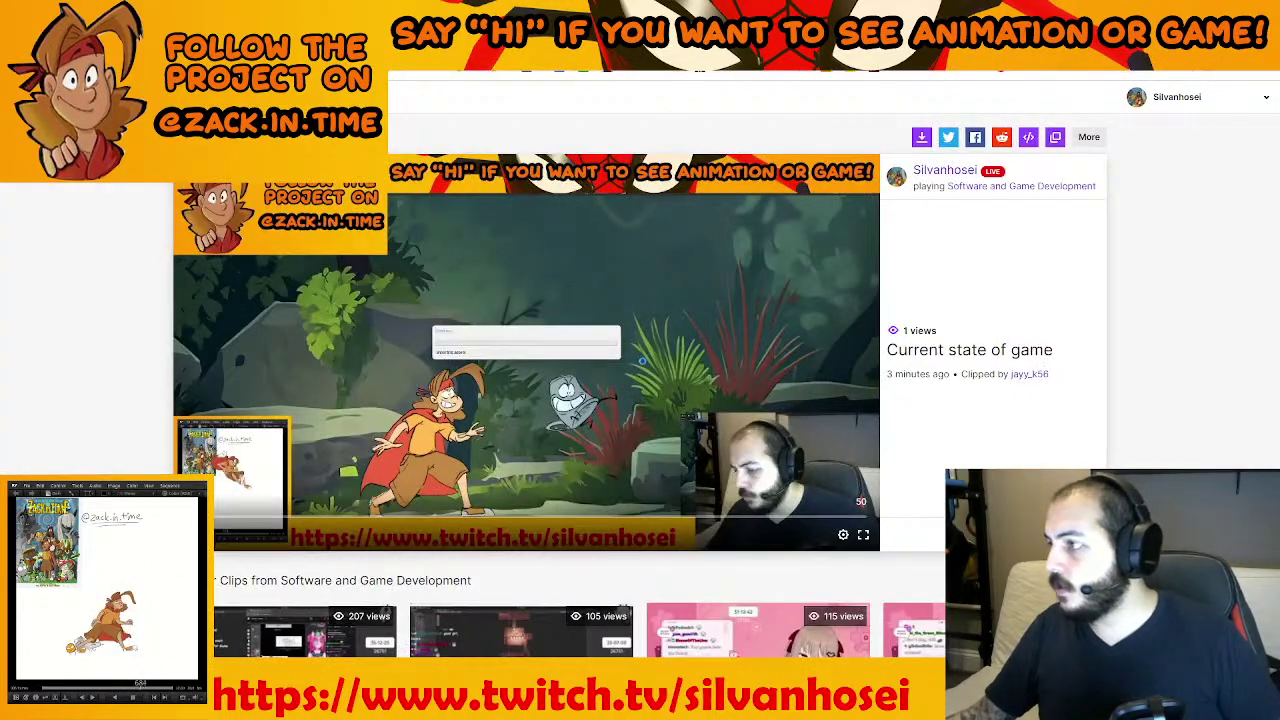
left_click(1203, 10)
left_click(1007, 132)
left_click(986, 78)
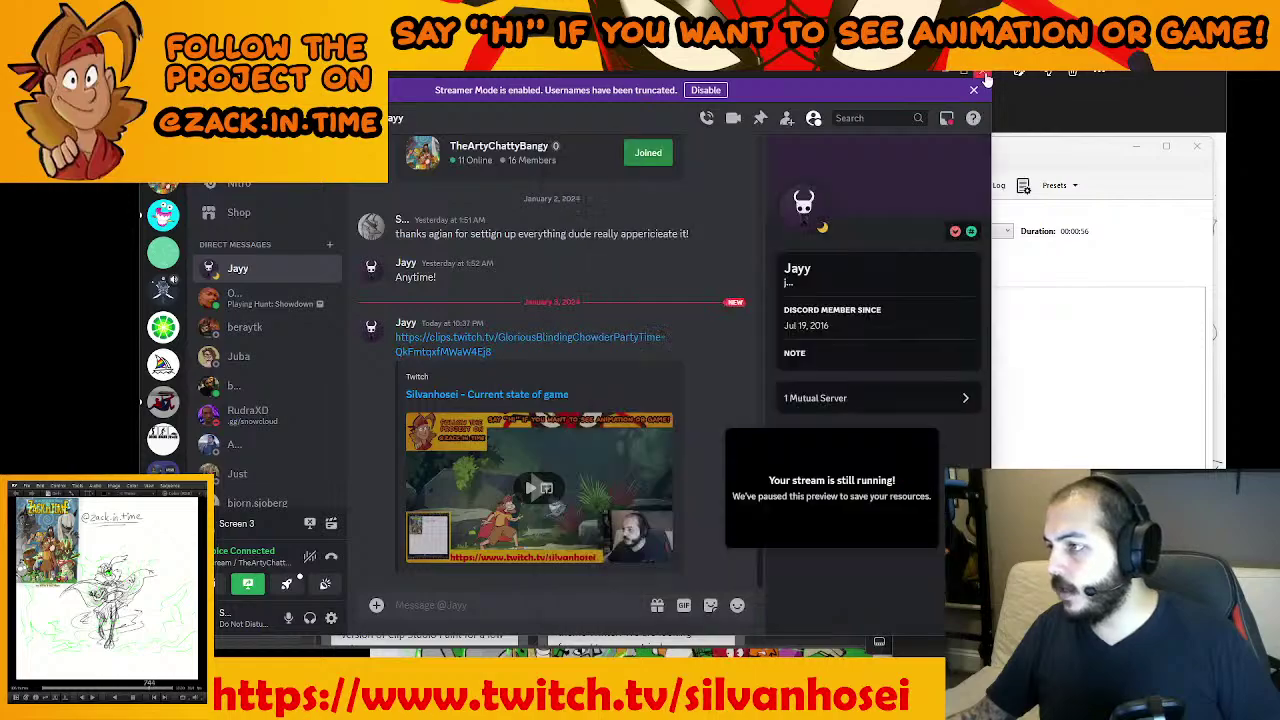
Clear the remaining Discord, HandBrake and commit history windows and switch back to Clip Studio Paint
left_click(985, 78)
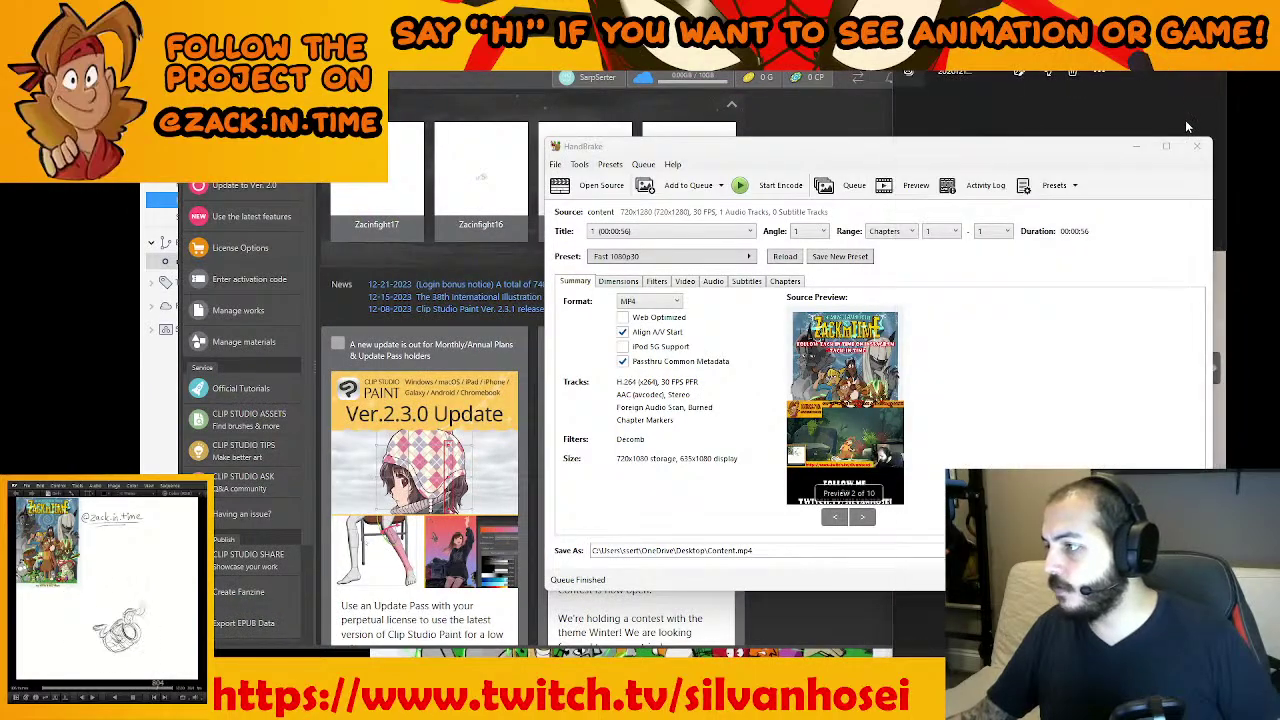
left_click(1196, 146)
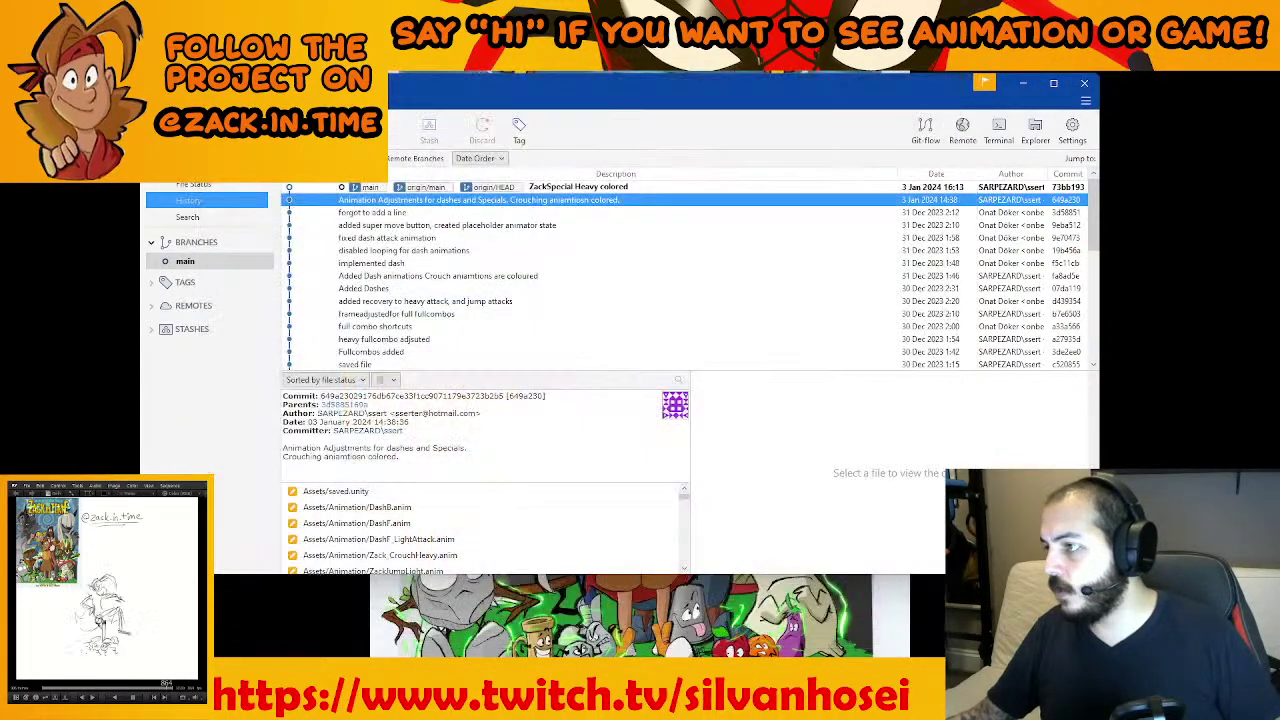
left_click(1023, 84)
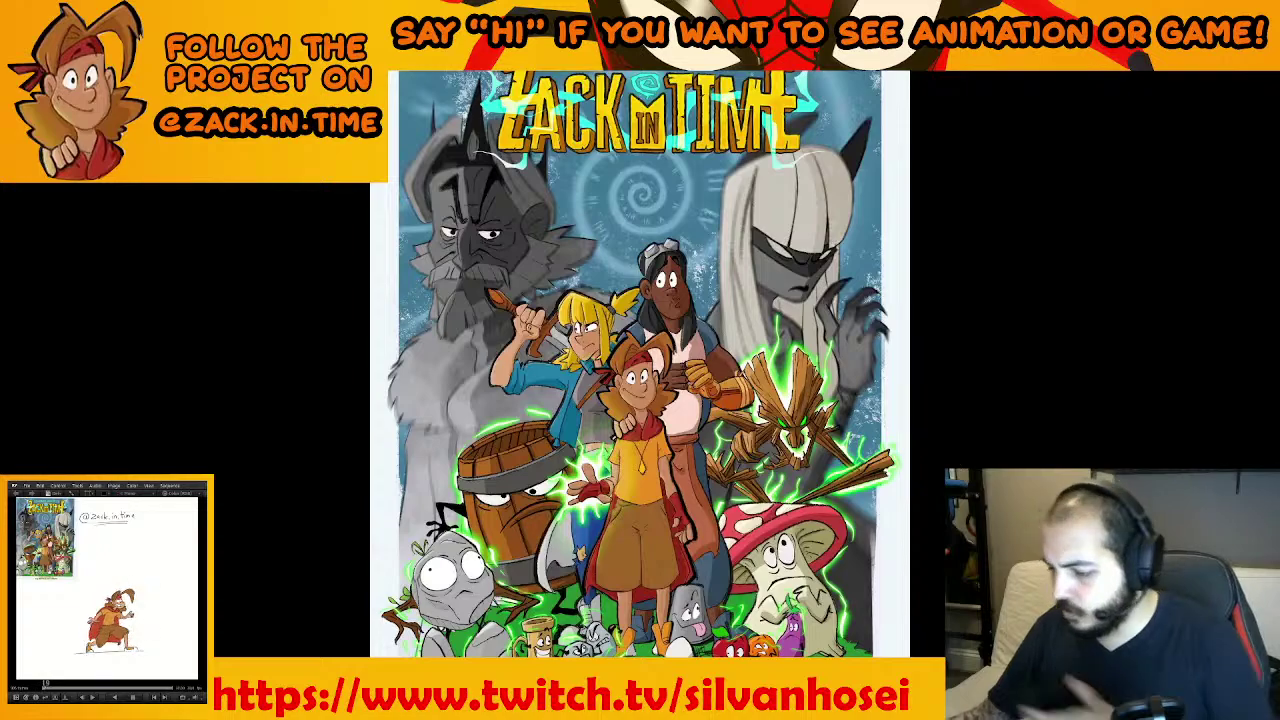
mouse_move(523, 704)
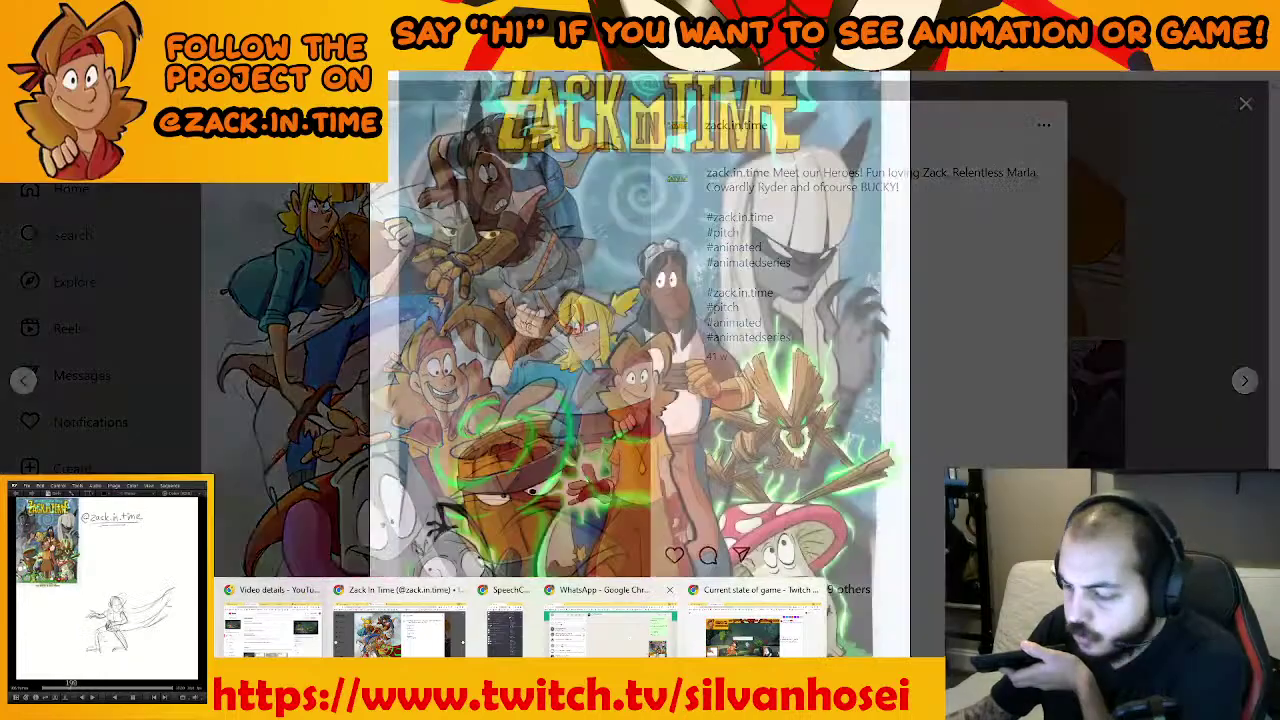
key("alt+Tab")
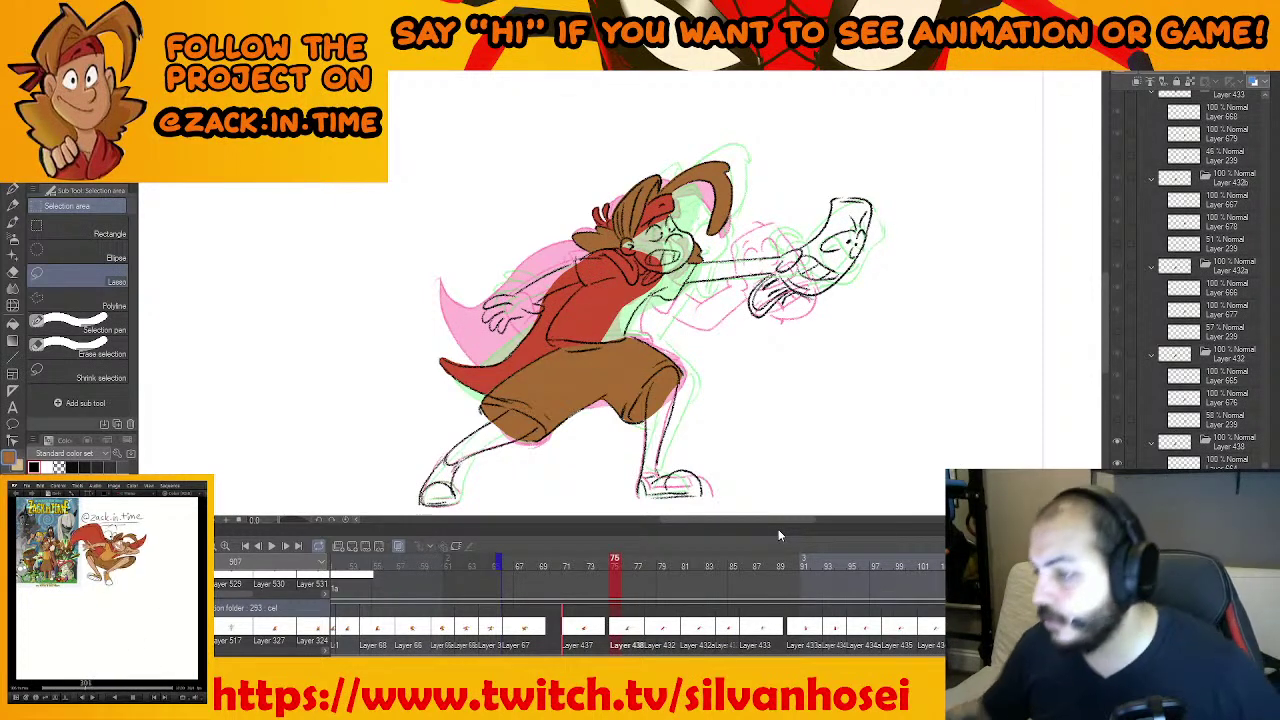
Go to frame 78 and fill the pointed hair tuft at the back of the character's head brown
left_click(651, 563)
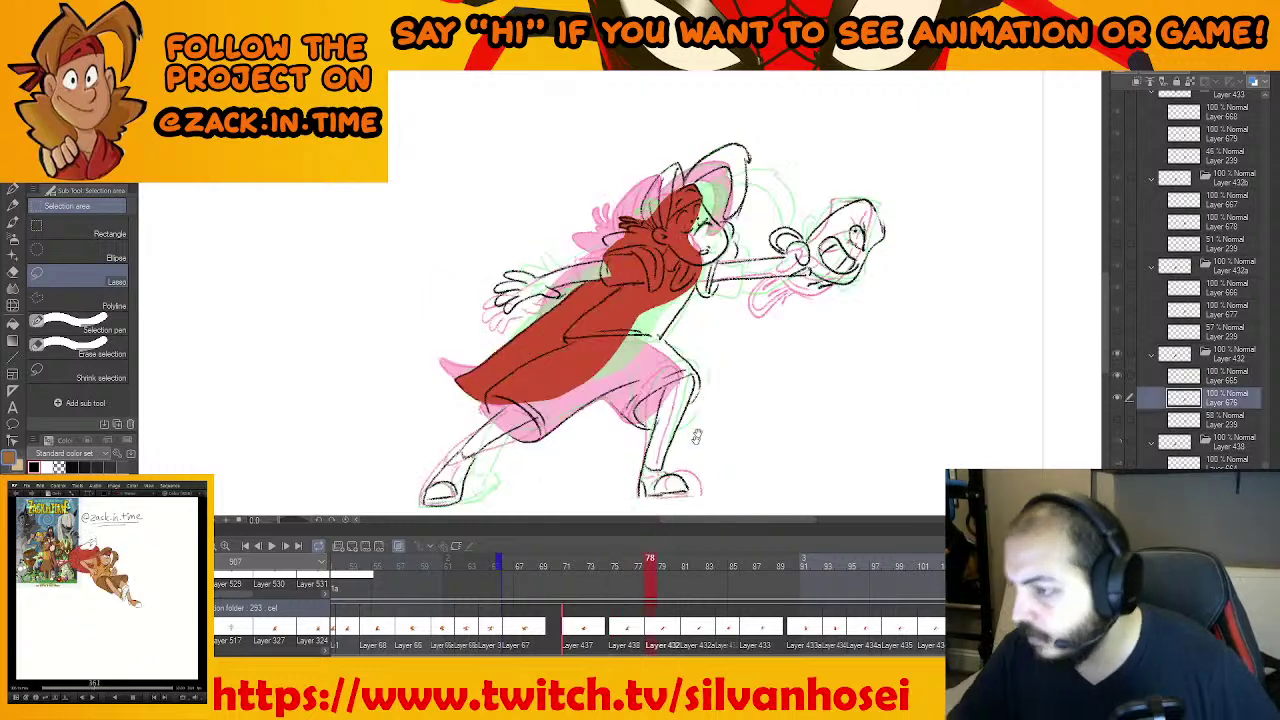
scroll(706, 319, "up", 5)
left_click_drag(706, 319, 779, 426)
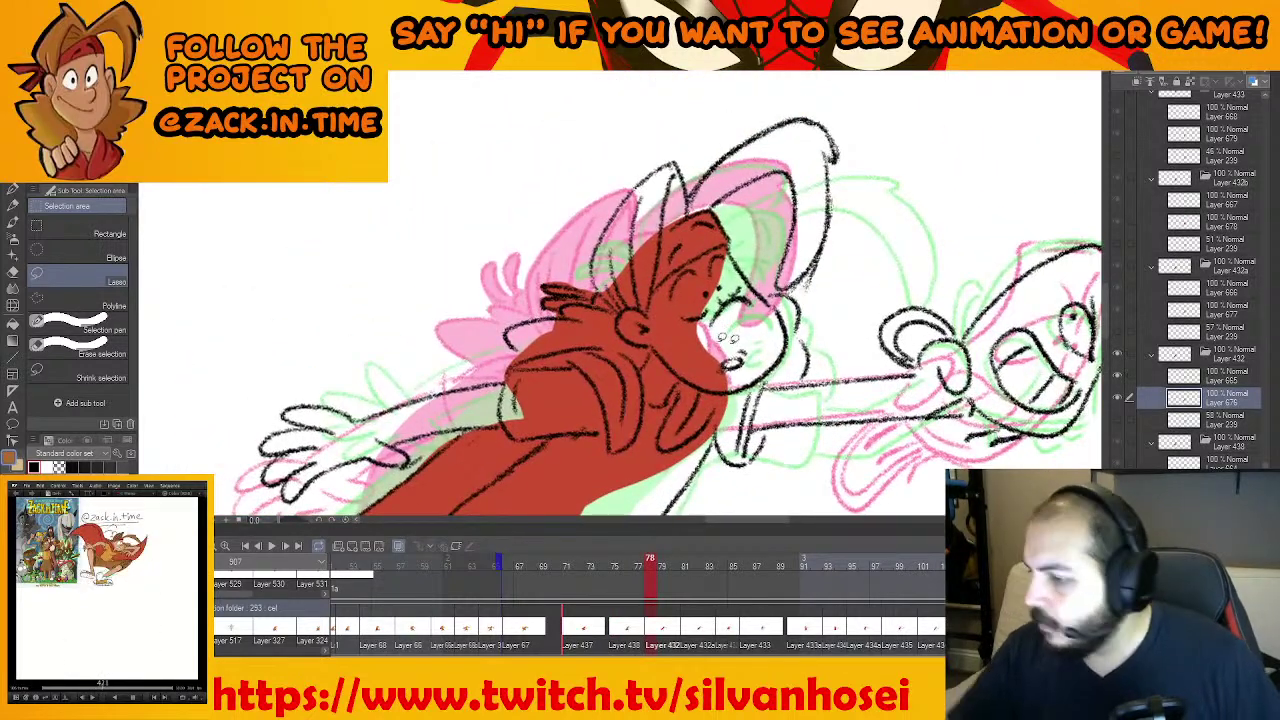
mouse_move(622, 314)
left_mouse_down()
mouse_move(597, 262)
mouse_move(616, 208)
mouse_move(660, 162)
mouse_move(688, 200)
mouse_move(650, 305)
mouse_move(622, 313)
left_mouse_up()
left_click(718, 339)
left_click_drag(721, 163, 641, 230)
key("ctrl+d")
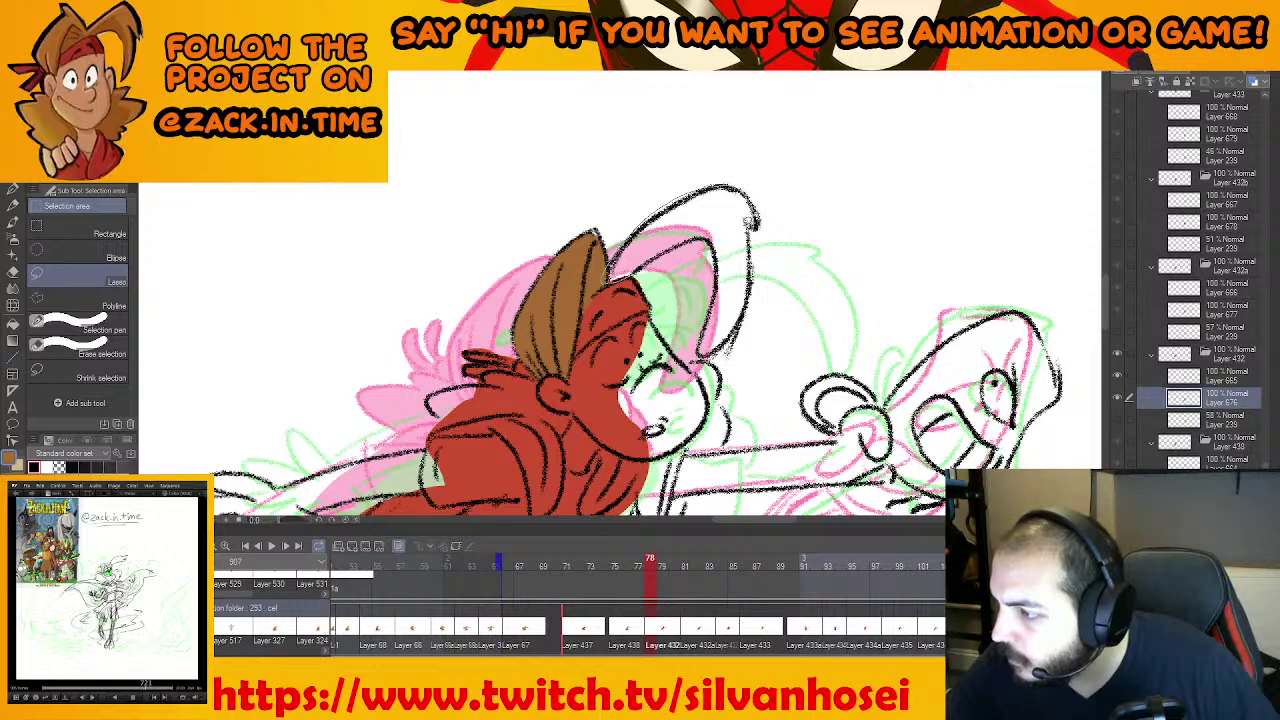
Fill the long curved forelock brown in two parts, from its base over the arch to its tip
left_click_drag(634, 268, 612, 281)
left_click(748, 304)
key("ctrl+d")
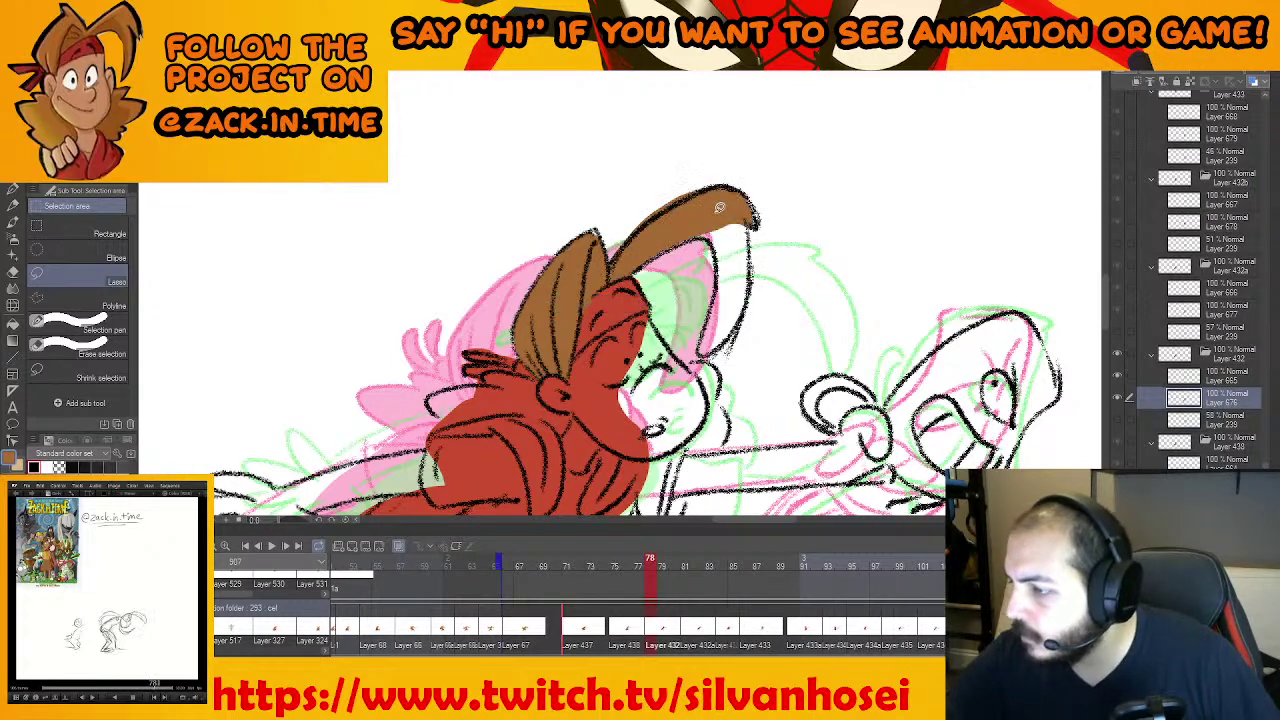
mouse_move(716, 212)
left_mouse_down()
mouse_move(692, 236)
mouse_move(718, 285)
left_mouse_up()
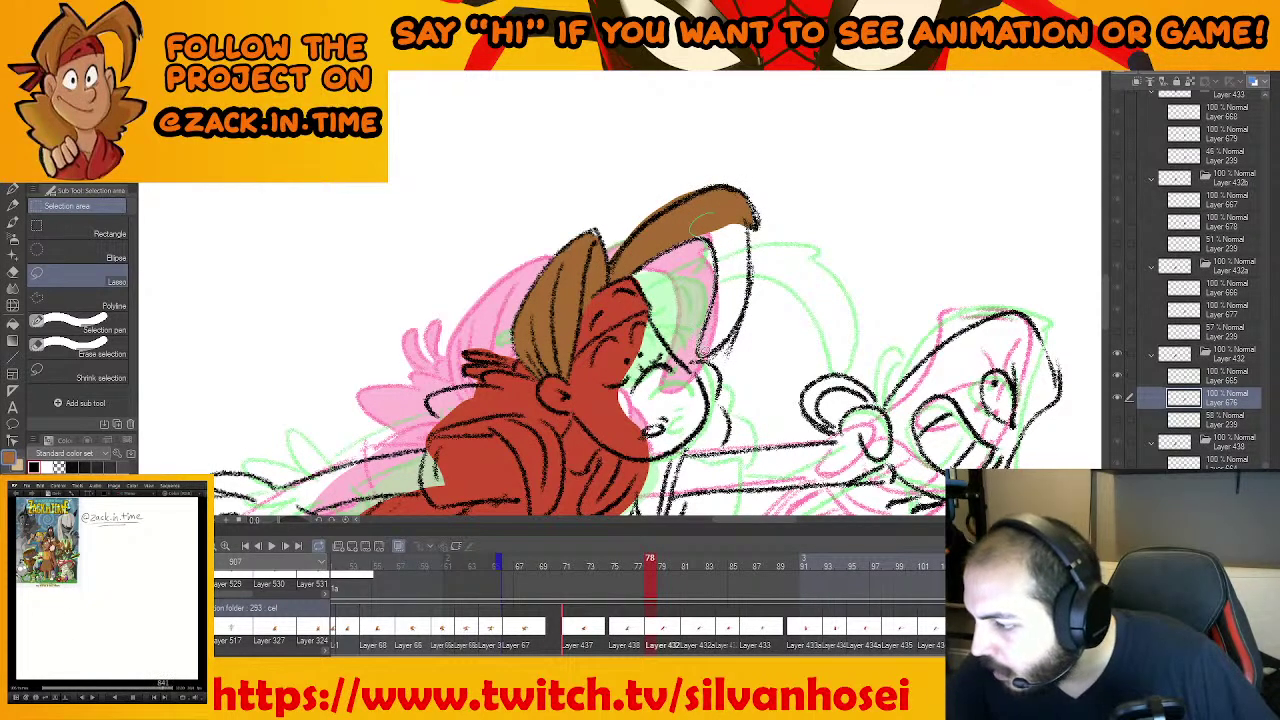
mouse_move(738, 328)
left_mouse_down()
mouse_move(756, 257)
mouse_move(717, 212)
left_mouse_up()
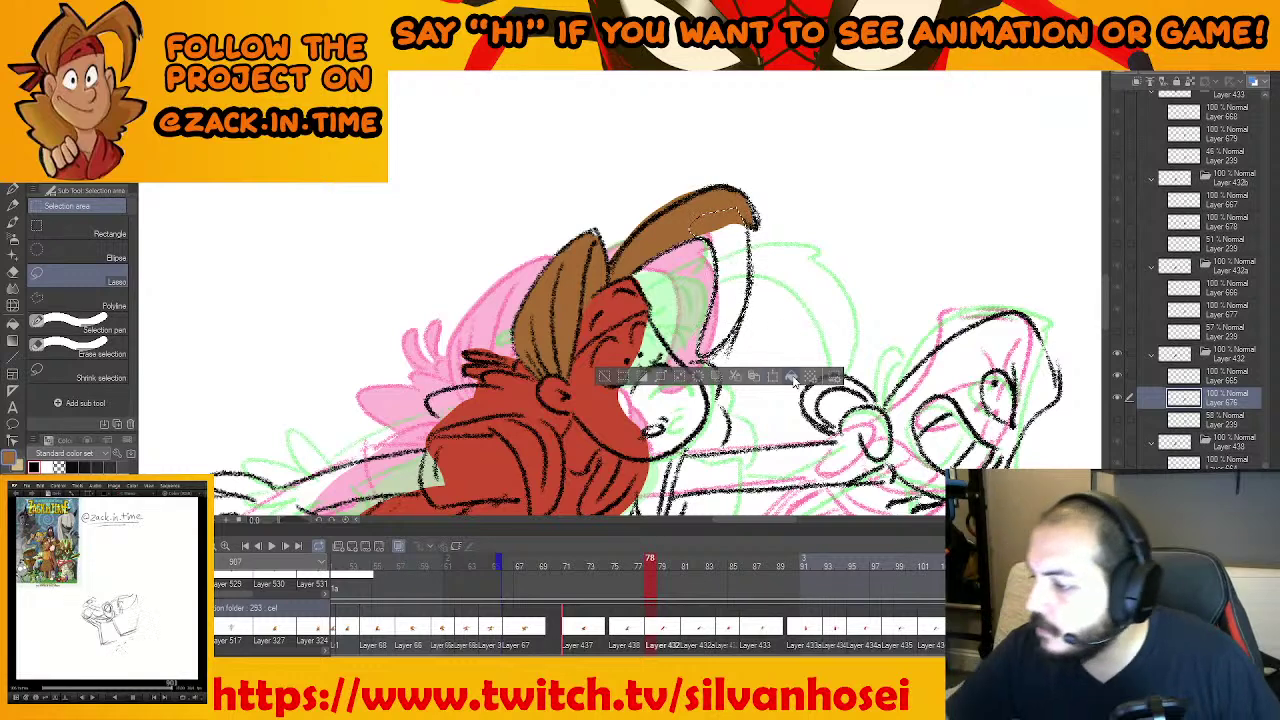
left_click(791, 376)
left_click_drag(807, 256, 798, 208)
key("ctrl+d")
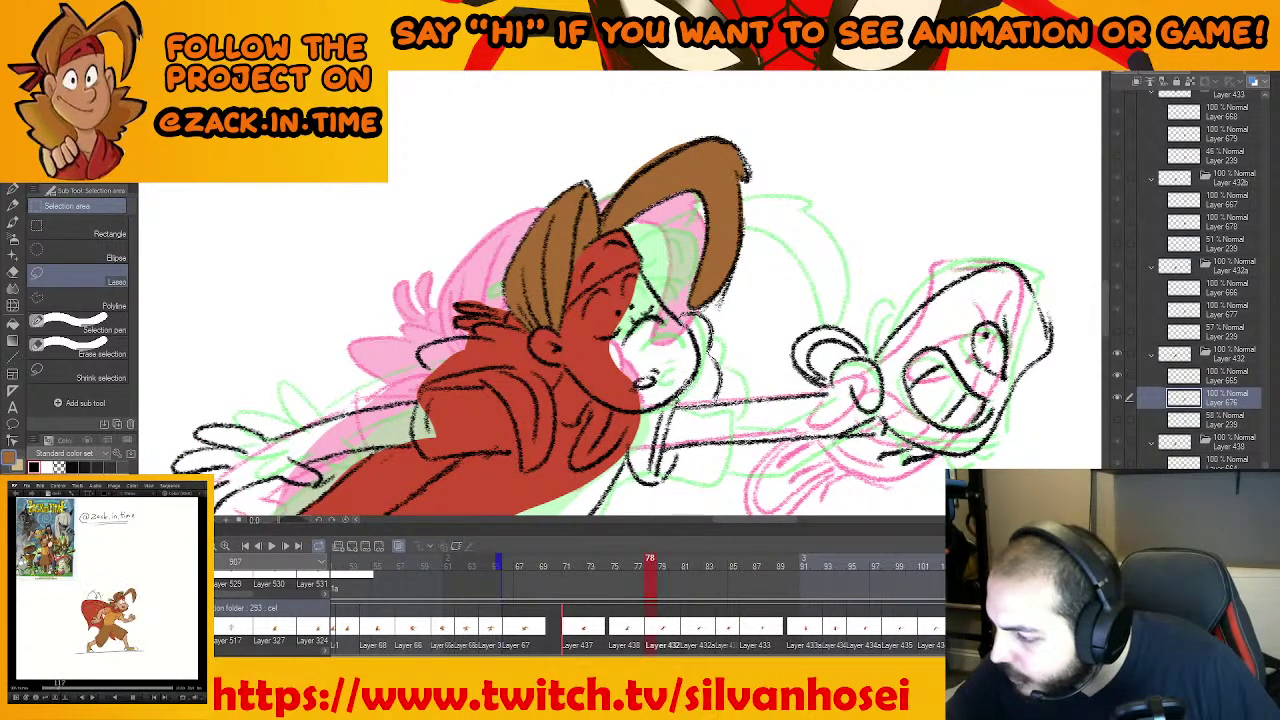
Fill the hair beside the far cheek and the hair behind the ear brown
mouse_move(703, 341)
left_mouse_down()
mouse_move(692, 318)
mouse_move(803, 263)
left_mouse_up()
left_click(767, 430)
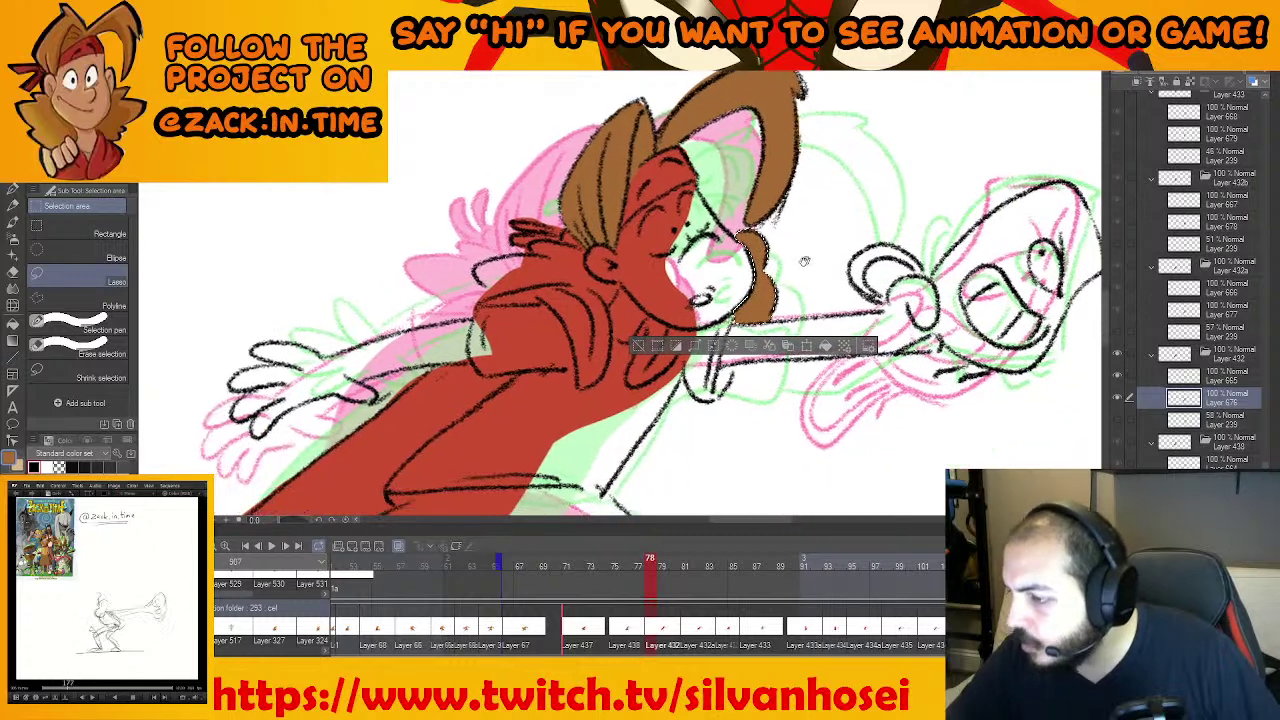
key("ctrl+d")
left_click_drag(587, 308, 634, 332)
left_click_drag(541, 316, 531, 304)
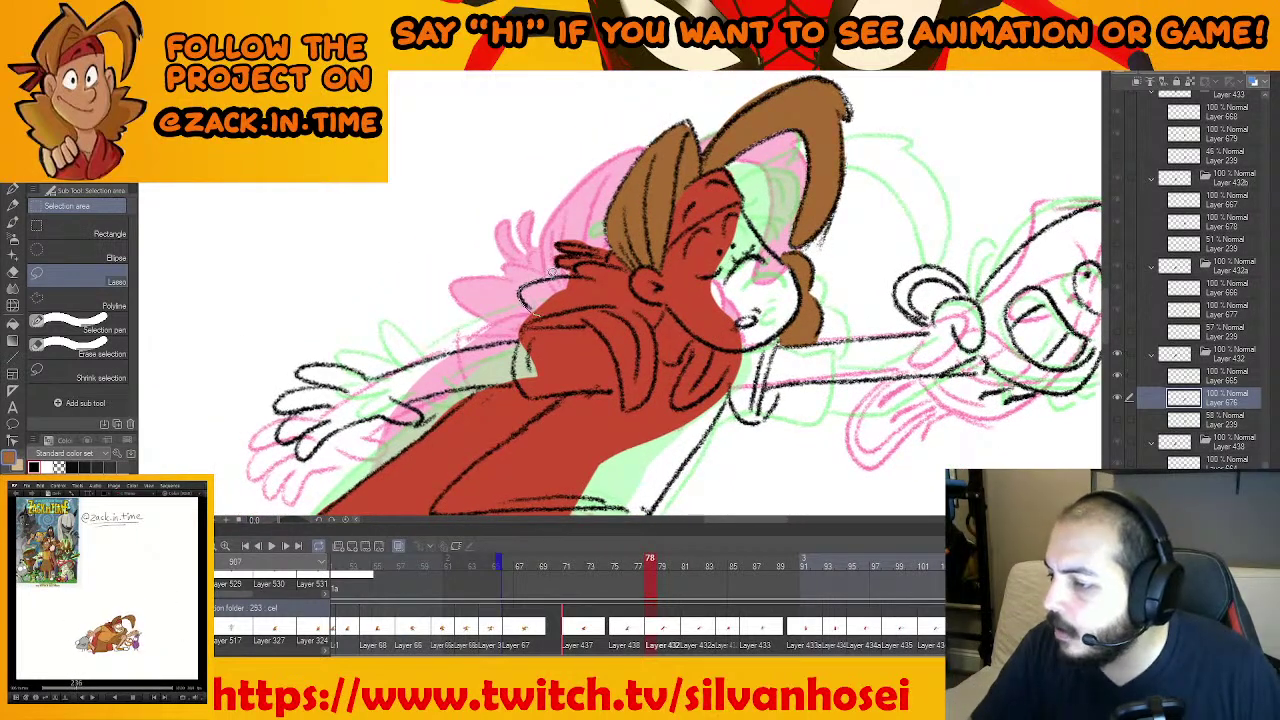
mouse_move(581, 268)
left_mouse_down()
mouse_move(626, 266)
mouse_move(668, 307)
mouse_move(650, 320)
mouse_move(610, 303)
mouse_move(565, 306)
mouse_move(521, 327)
left_mouse_up()
left_click(661, 352)
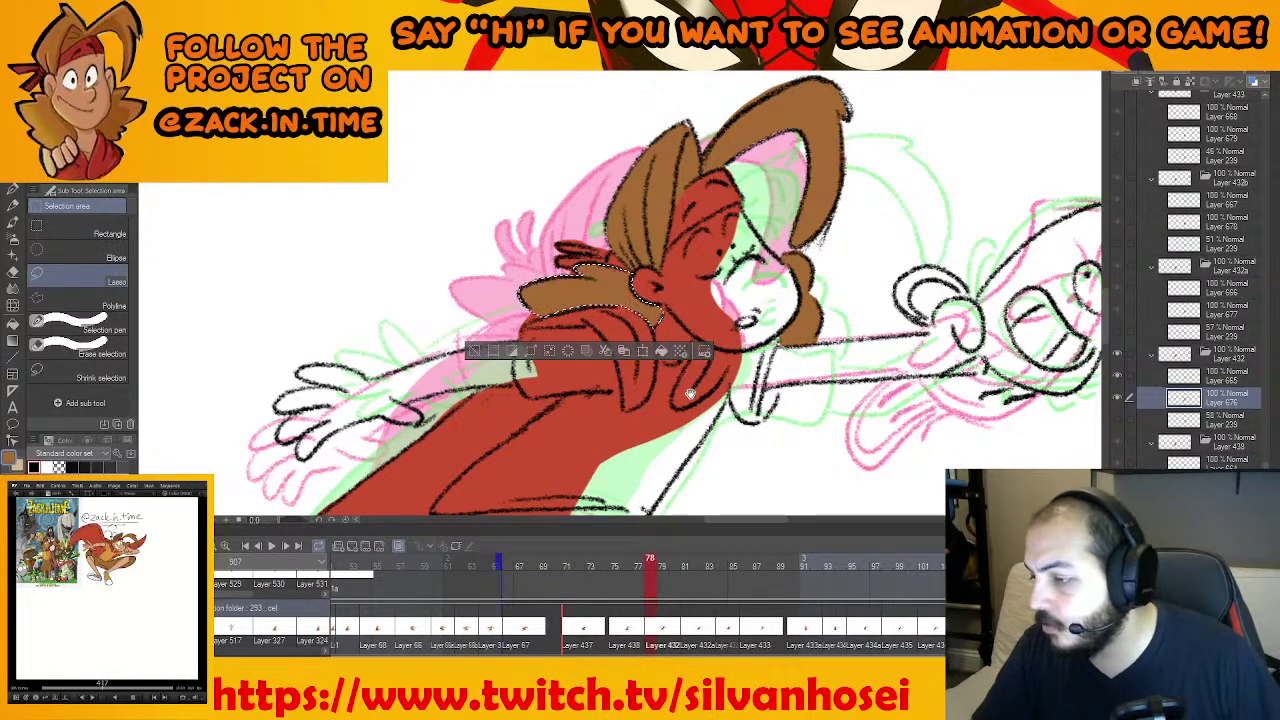
key("ctrl+d")
Fill the rear leg of the character's shorts brown, including the area along its underside
mouse_move(645, 448)
left_mouse_down()
mouse_move(788, 228)
mouse_move(778, 178)
left_mouse_up()
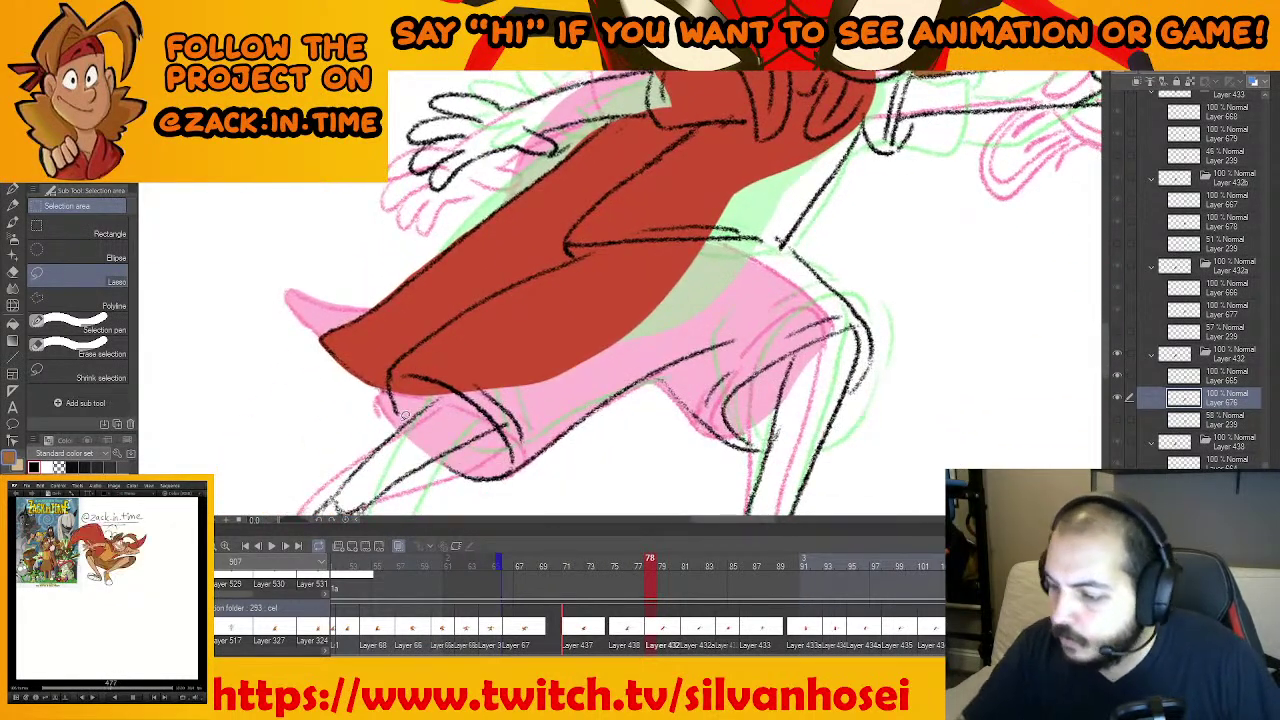
mouse_move(401, 414)
left_mouse_down()
mouse_move(391, 374)
mouse_move(411, 348)
mouse_move(594, 246)
mouse_move(777, 237)
mouse_move(796, 262)
mouse_move(748, 326)
left_mouse_up()
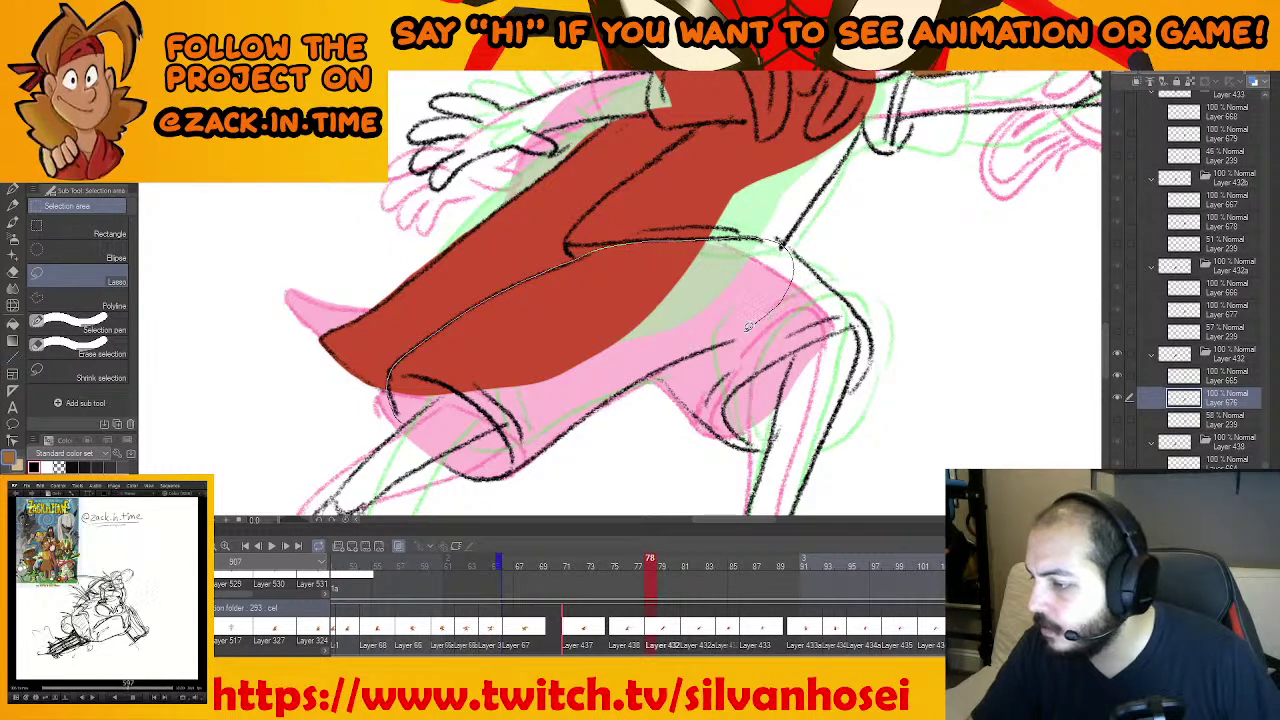
mouse_move(548, 440)
left_mouse_down()
mouse_move(515, 468)
mouse_move(477, 474)
mouse_move(430, 436)
left_mouse_up()
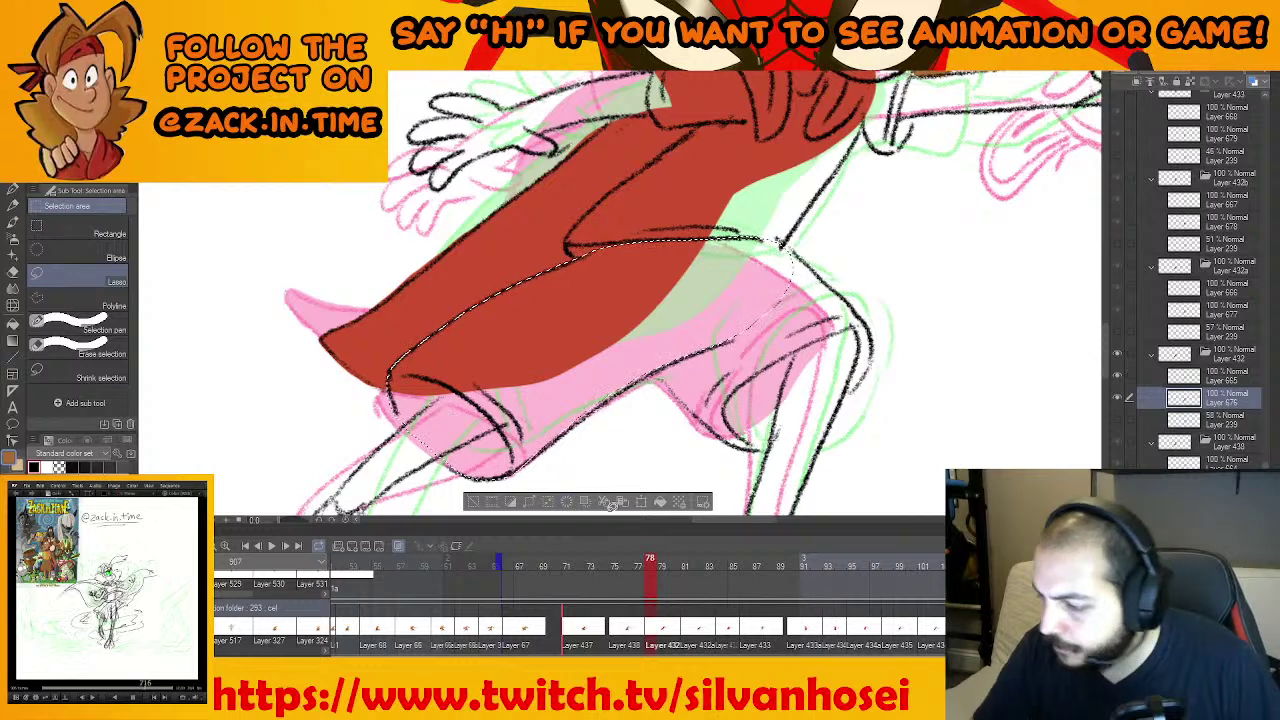
left_click(660, 502)
mouse_move(680, 327)
left_mouse_down()
mouse_move(609, 315)
mouse_move(452, 443)
left_mouse_up()
key("ctrl+d")
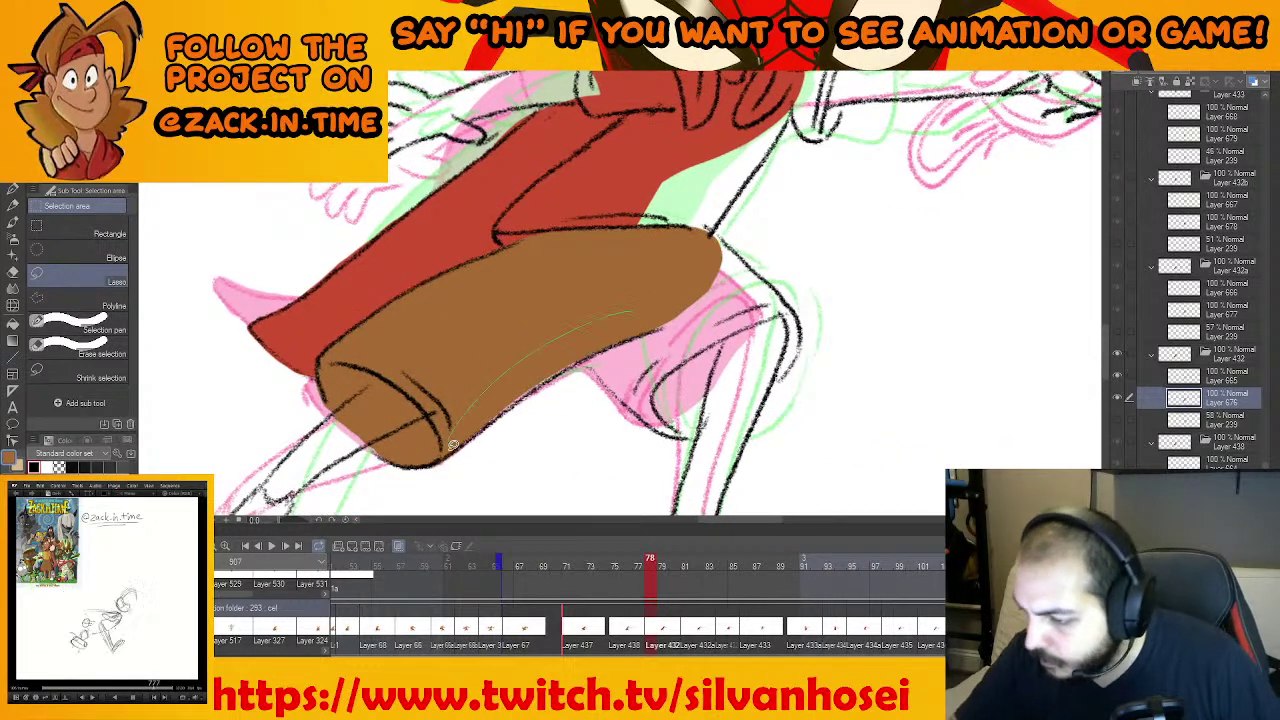
left_click_drag(557, 373, 642, 328)
left_click(634, 471)
left_click_drag(635, 243, 570, 245)
key("ctrl+d")
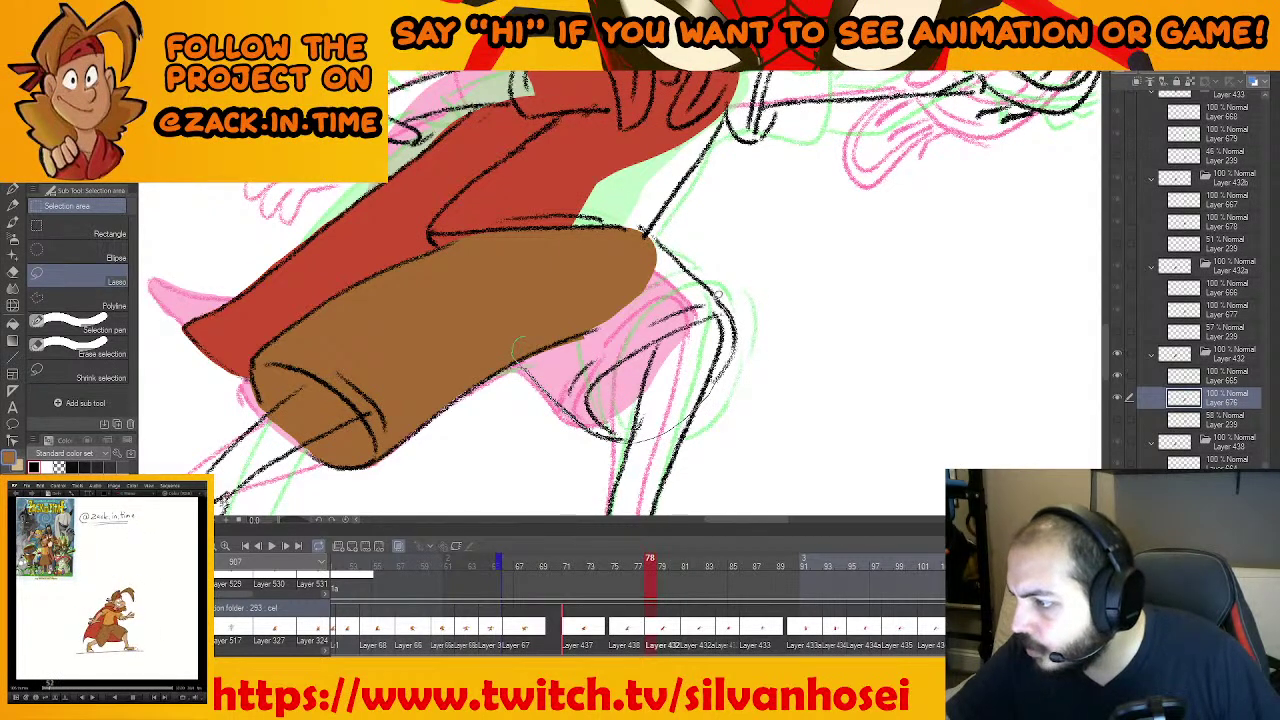
Fill the front leg of the character's shorts brown from the waist to the knee cuff
left_click_drag(645, 230, 514, 350)
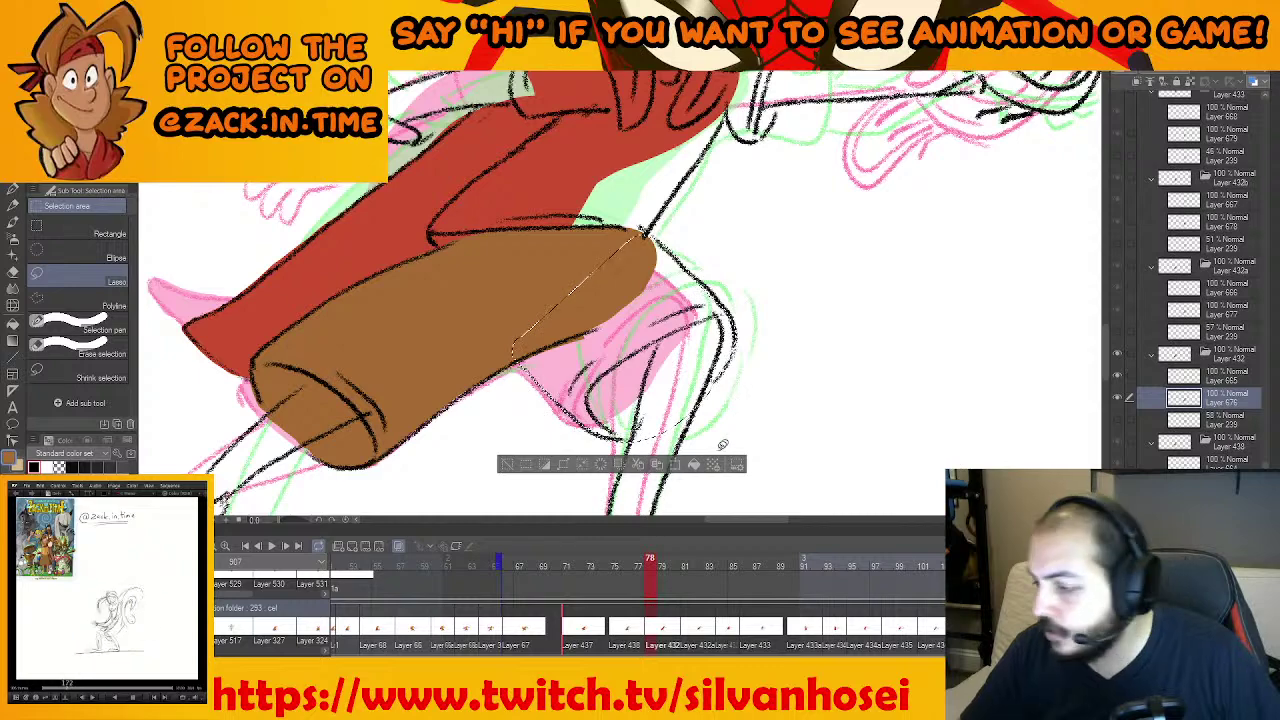
left_click(695, 465)
key("ctrl+d")
scroll(731, 331, "down", 4)
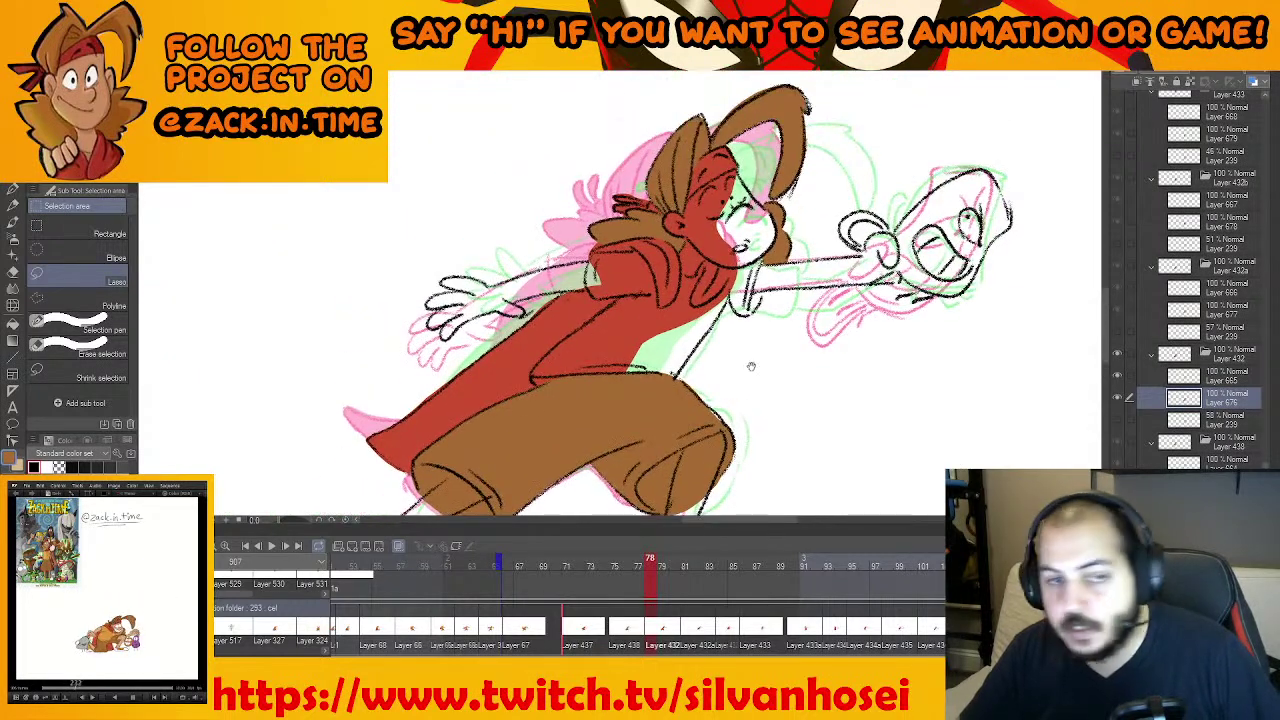
Fill the small remaining gap along the front knee of the shorts brown
mouse_move(724, 503)
left_mouse_down()
mouse_move(743, 351)
mouse_move(768, 368)
mouse_move(758, 397)
left_mouse_up()
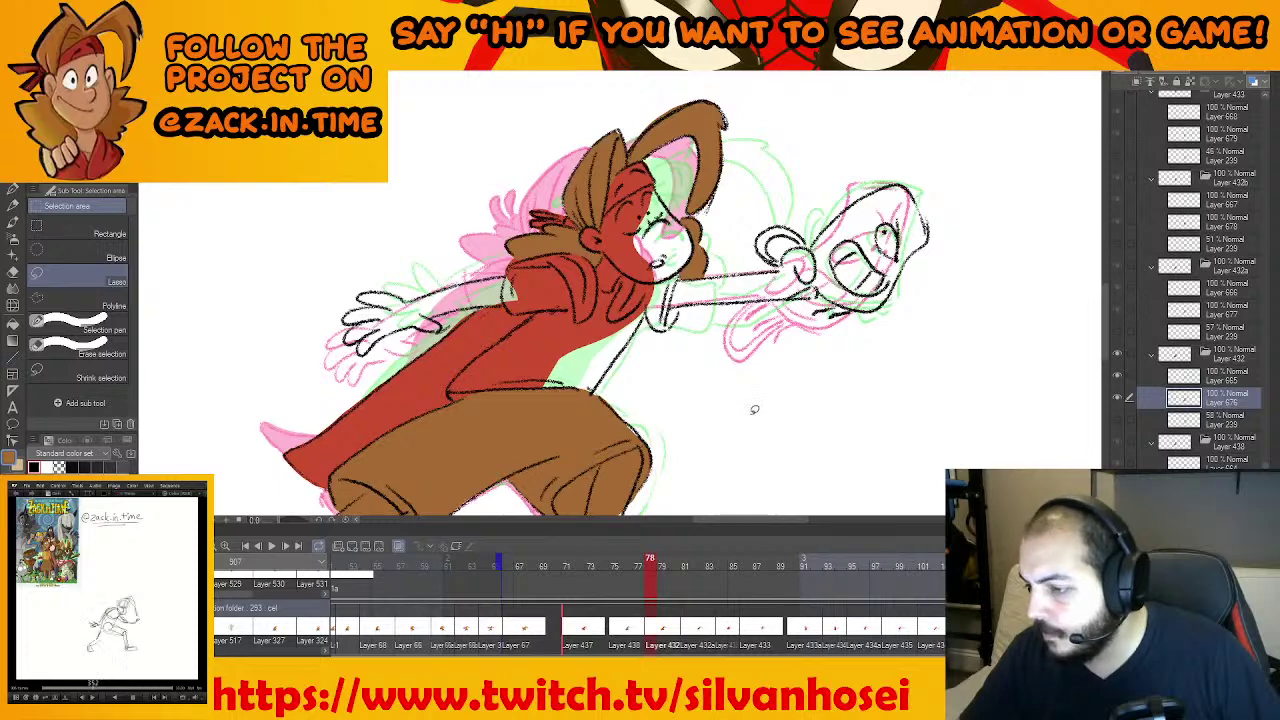
scroll(624, 425, "up", 1)
mouse_move(618, 438)
left_mouse_down()
mouse_move(652, 461)
mouse_move(608, 422)
left_mouse_up()
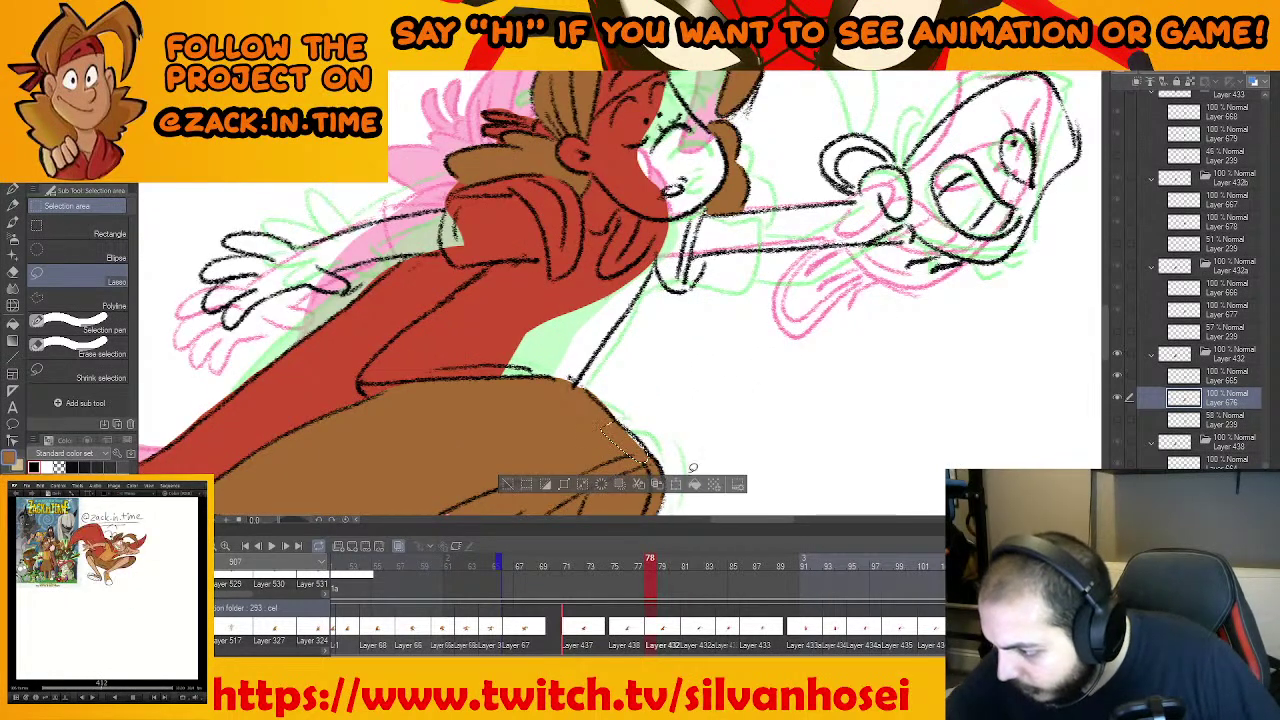
left_click(695, 484)
key("ctrl+d")
scroll(703, 411, "down", 1)
scroll(720, 406, "down", 1)
left_click_drag(744, 388, 742, 298)
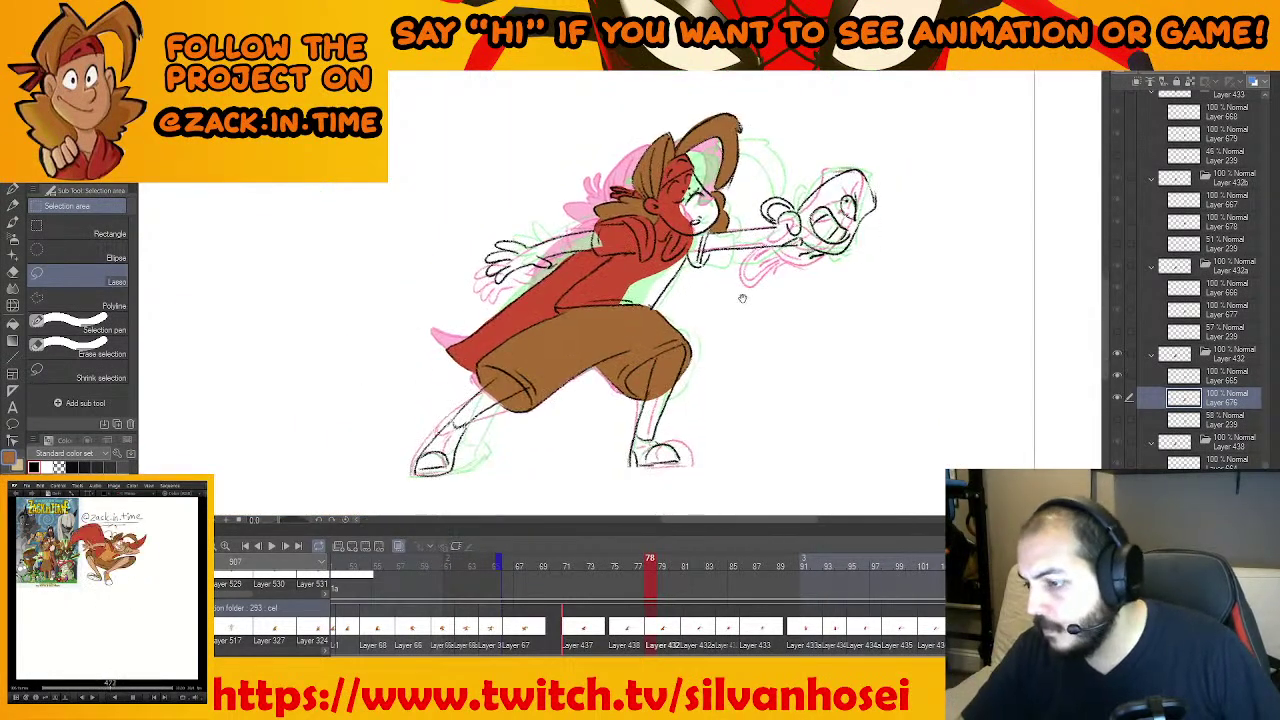
left_click_drag(734, 356, 749, 430)
Check frame 78 against the previous drawing, go to frame 81 and fill the hair behind the ear brown
key("comma")
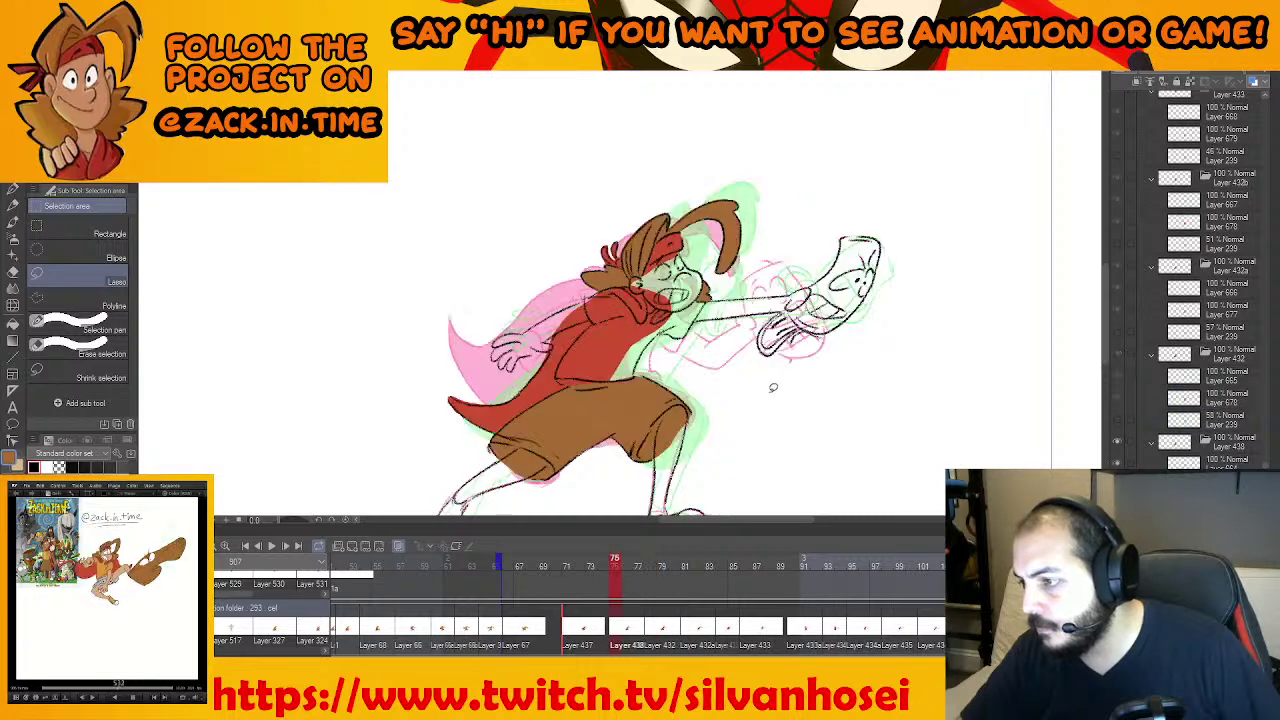
key("Right")
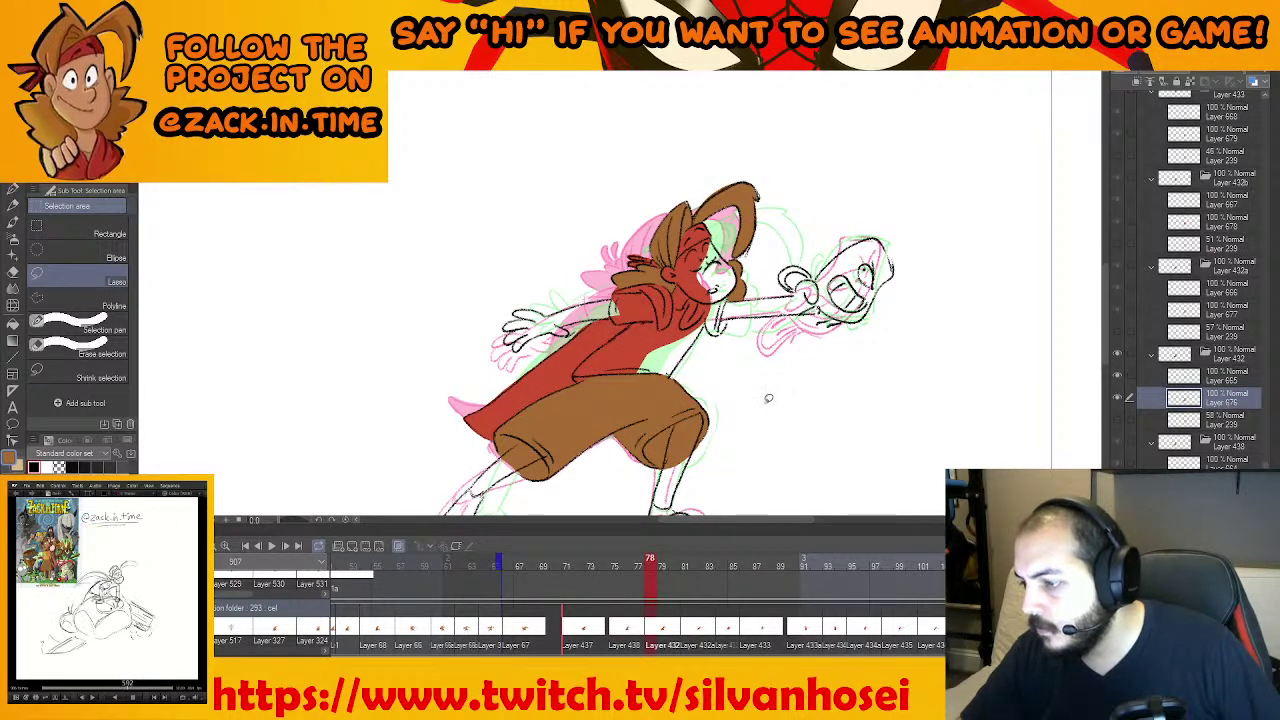
key("Right")
key("Right")
key("Right")
key("Right")
scroll(754, 331, "up", 3)
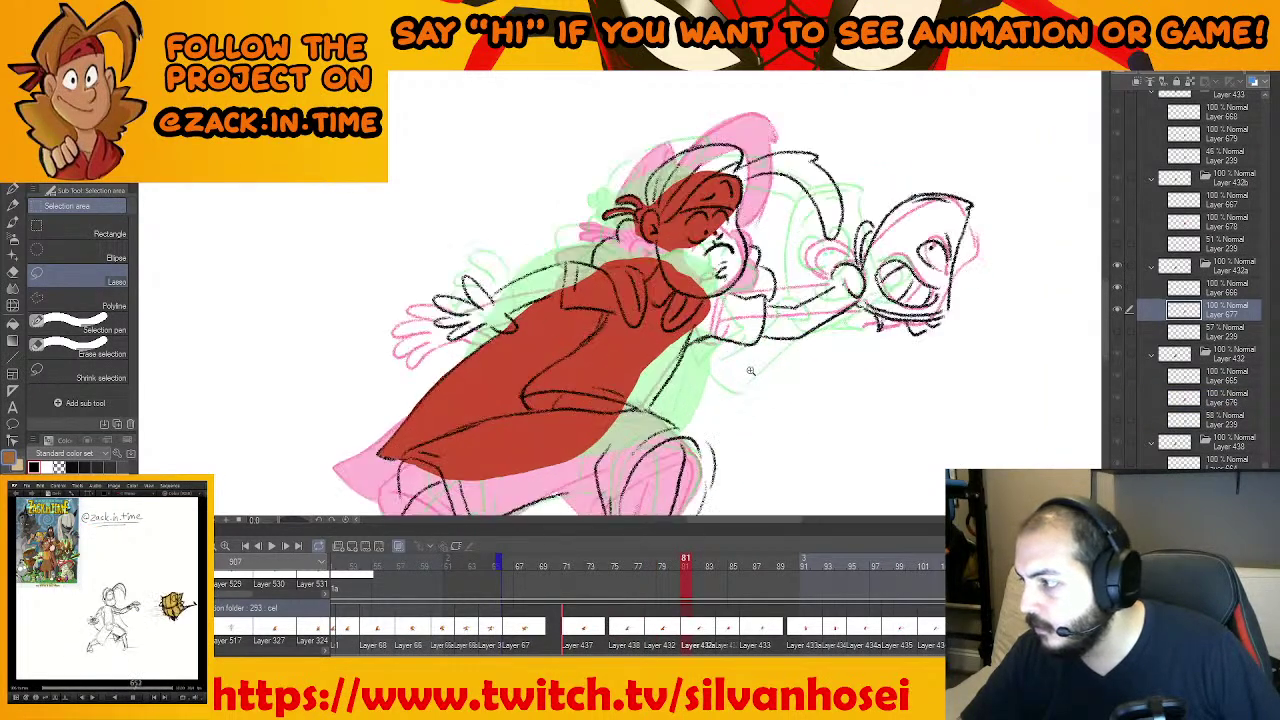
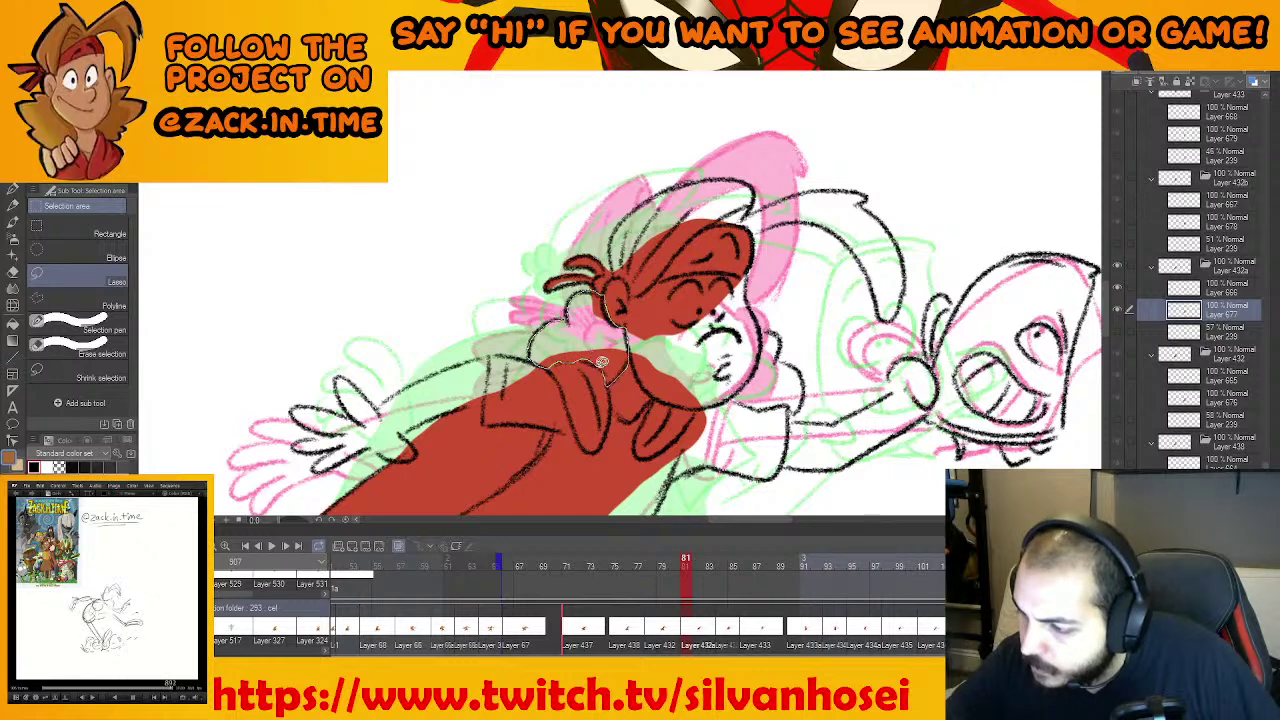
scroll(619, 357, "down", 1)
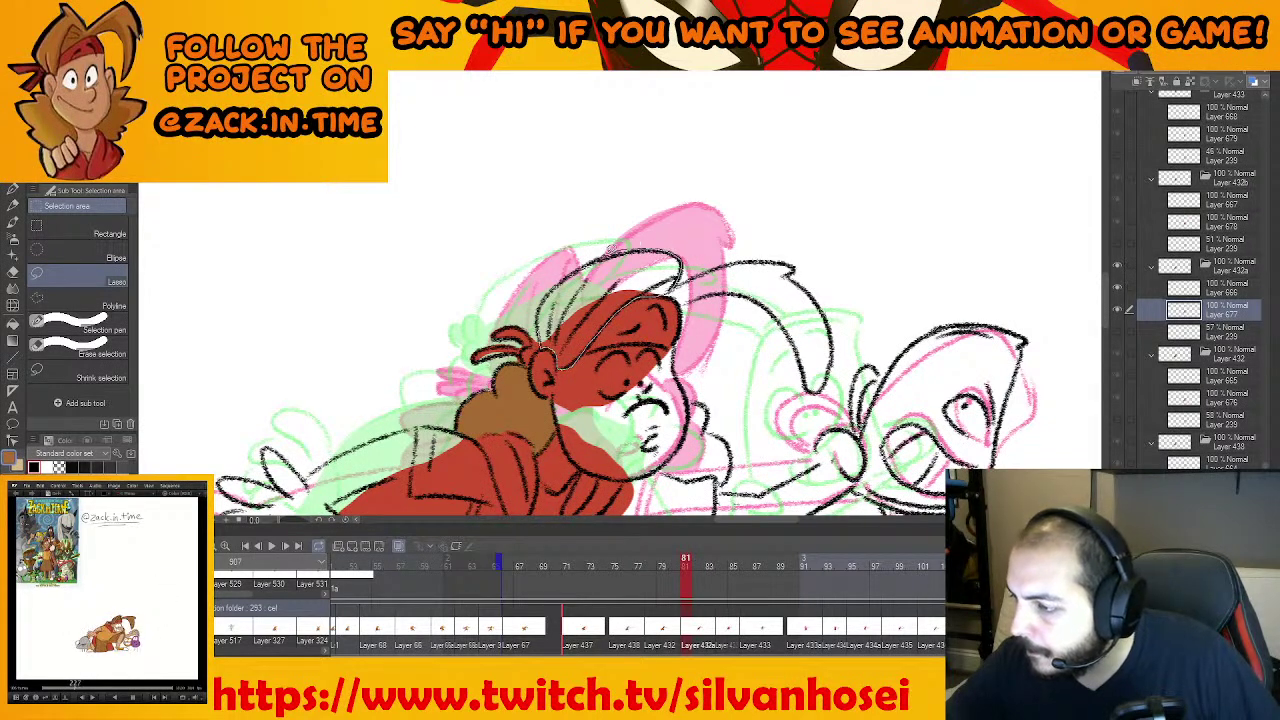
Fill the hair on top of the head above the headband brown on frame 81
left_click_drag(541, 334, 549, 354)
key("alt+Delete")
key("ctrl+d")
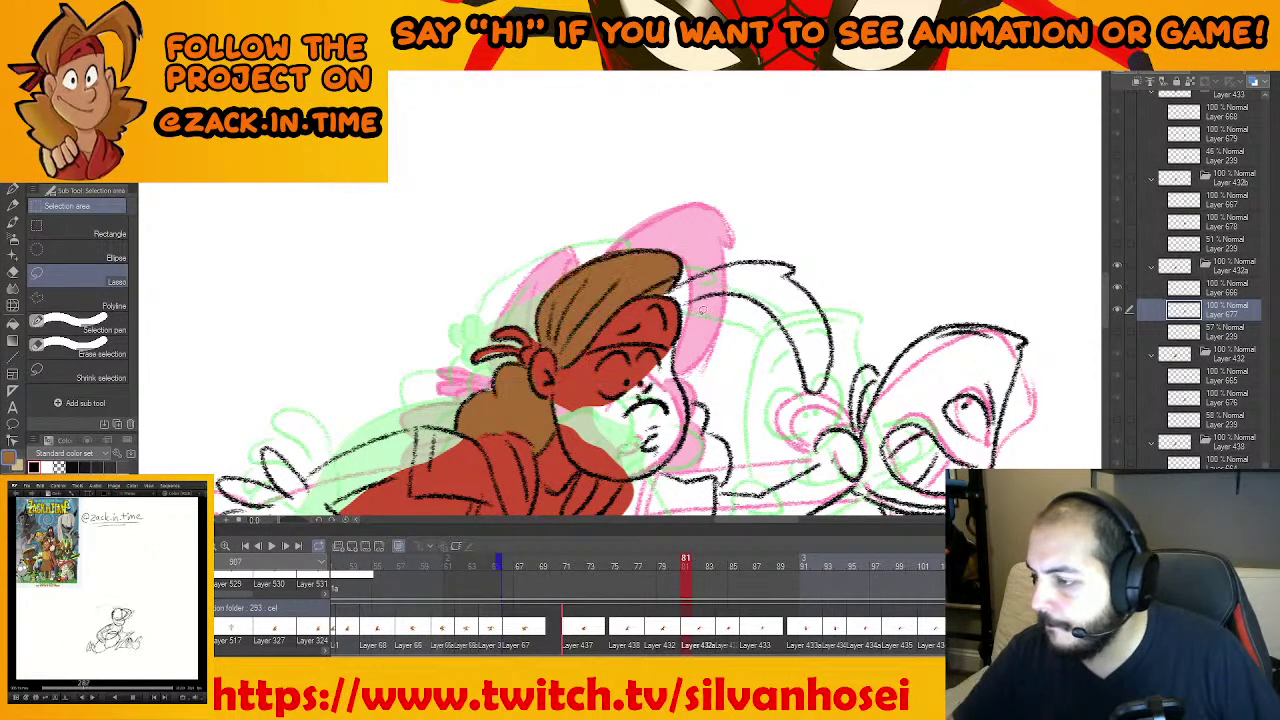
left_click_drag(694, 277, 654, 297)
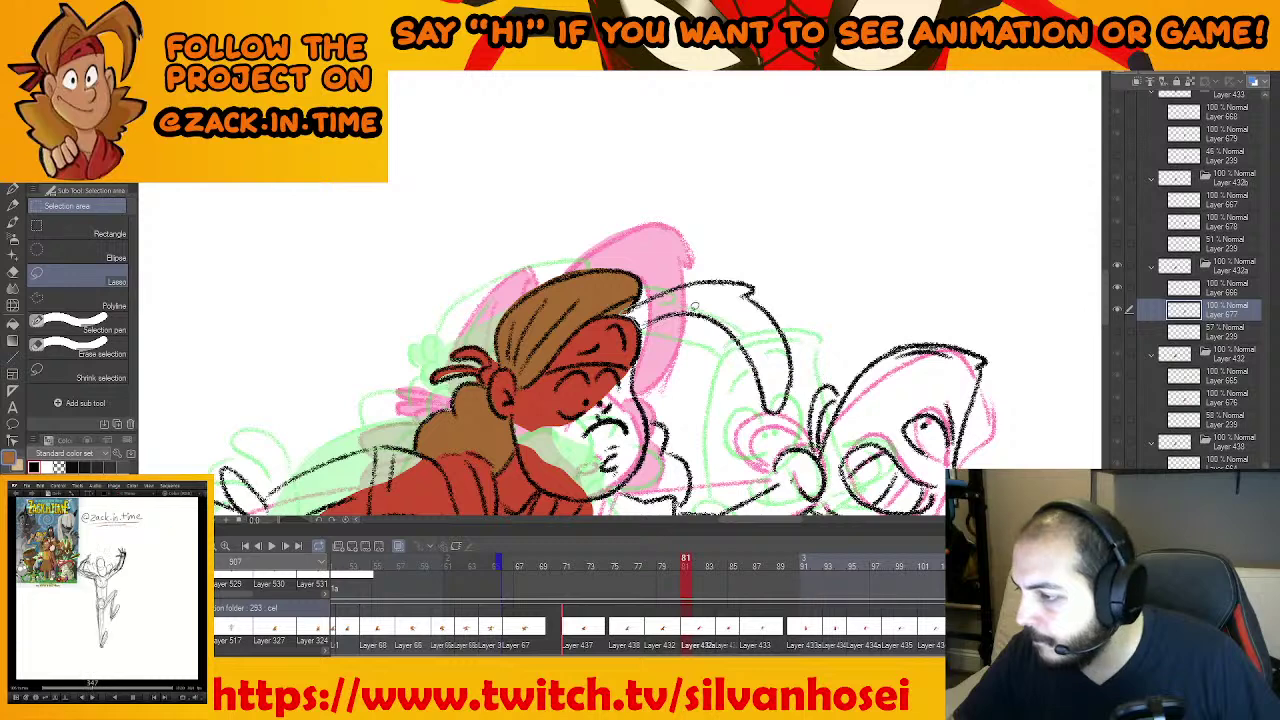
Fill the long forelock strand in front of the headband brown on frame 81, from its root to the drooping tip
mouse_move(748, 292)
left_mouse_down()
mouse_move(718, 281)
mouse_move(640, 304)
left_mouse_up()
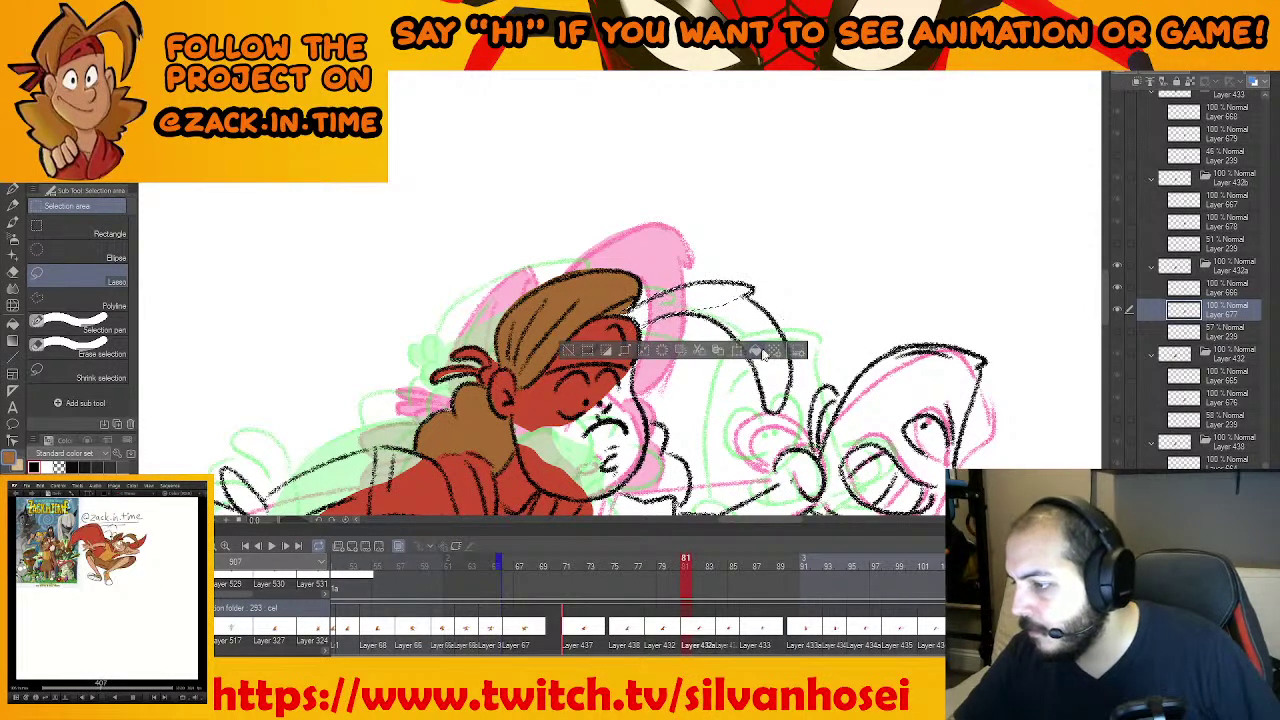
left_click(756, 350)
left_click_drag(785, 270, 704, 231)
key("ctrl+d")
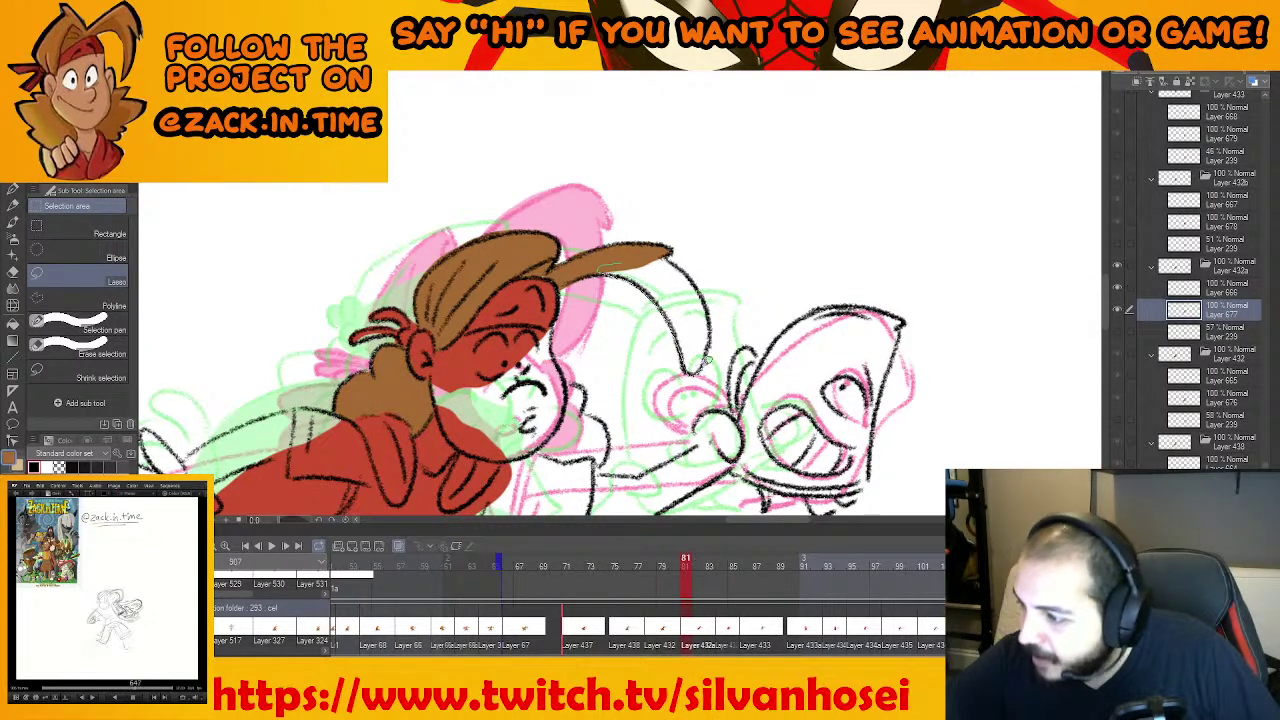
mouse_move(663, 250)
left_mouse_down()
mouse_move(710, 306)
mouse_move(728, 291)
mouse_move(726, 227)
left_mouse_up()
left_click(746, 391)
key("ctrl+d")
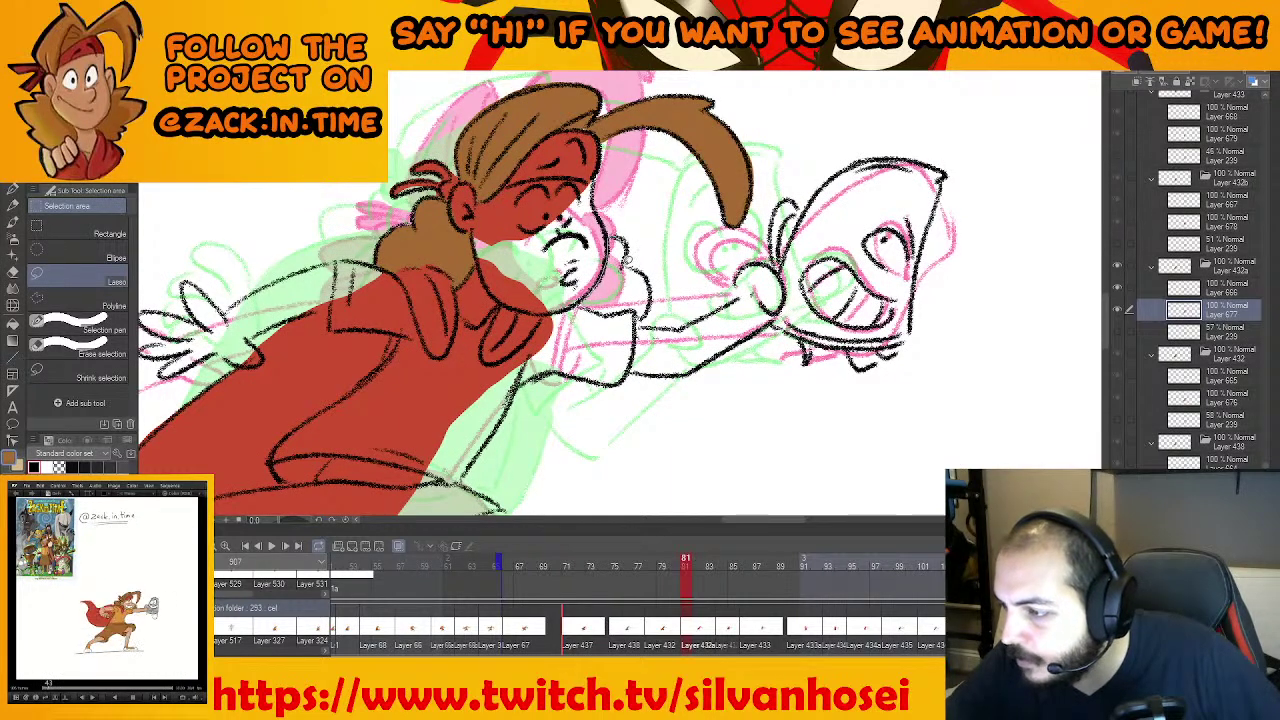
Fill the hair tuft on the far side of the face, beside the cheek, brown on frame 81
mouse_move(616, 313)
left_mouse_down()
mouse_move(614, 240)
mouse_move(650, 270)
mouse_move(617, 236)
left_mouse_up()
left_click(682, 342)
key("ctrl+d")
left_click(711, 327)
key("ctrl+d")
left_click(694, 292)
key("ctrl+d")
Fill the rear leg of the shorts brown on frame 81, from the tunic hem to the knee cuff
left_click_drag(667, 322, 693, 274)
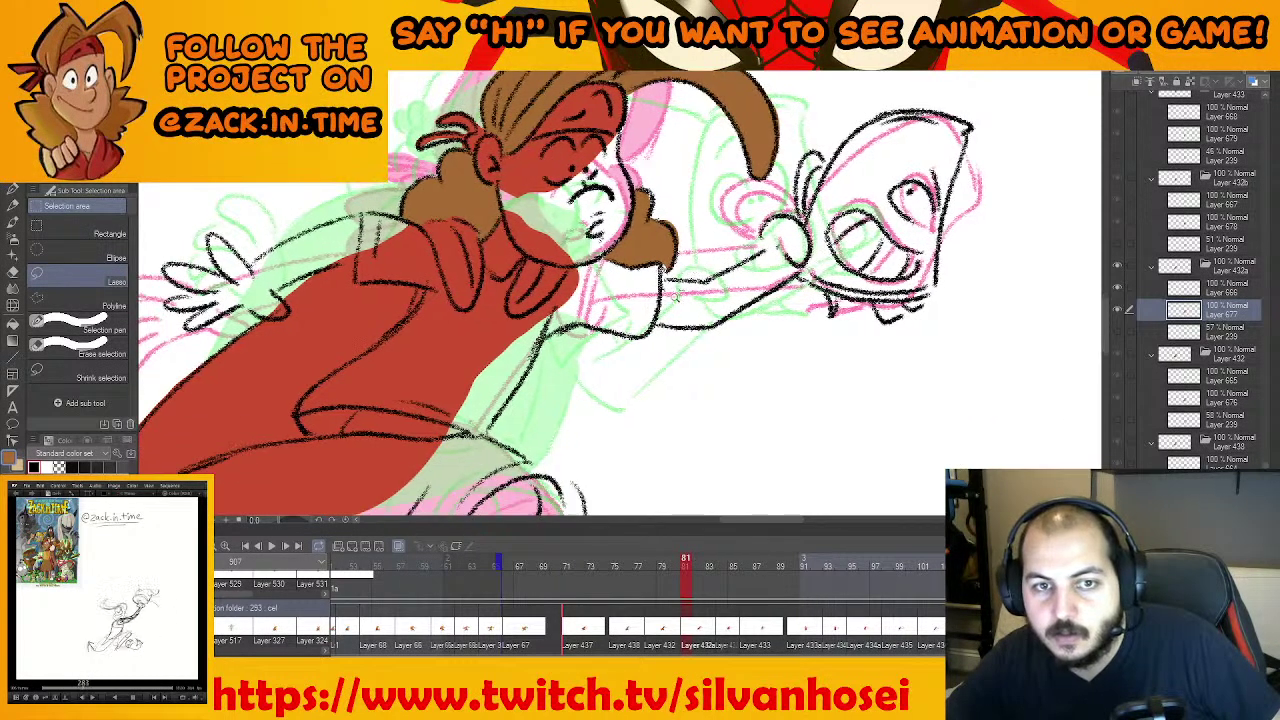
left_click(676, 296, "alt")
left_click_drag(645, 333, 686, 258)
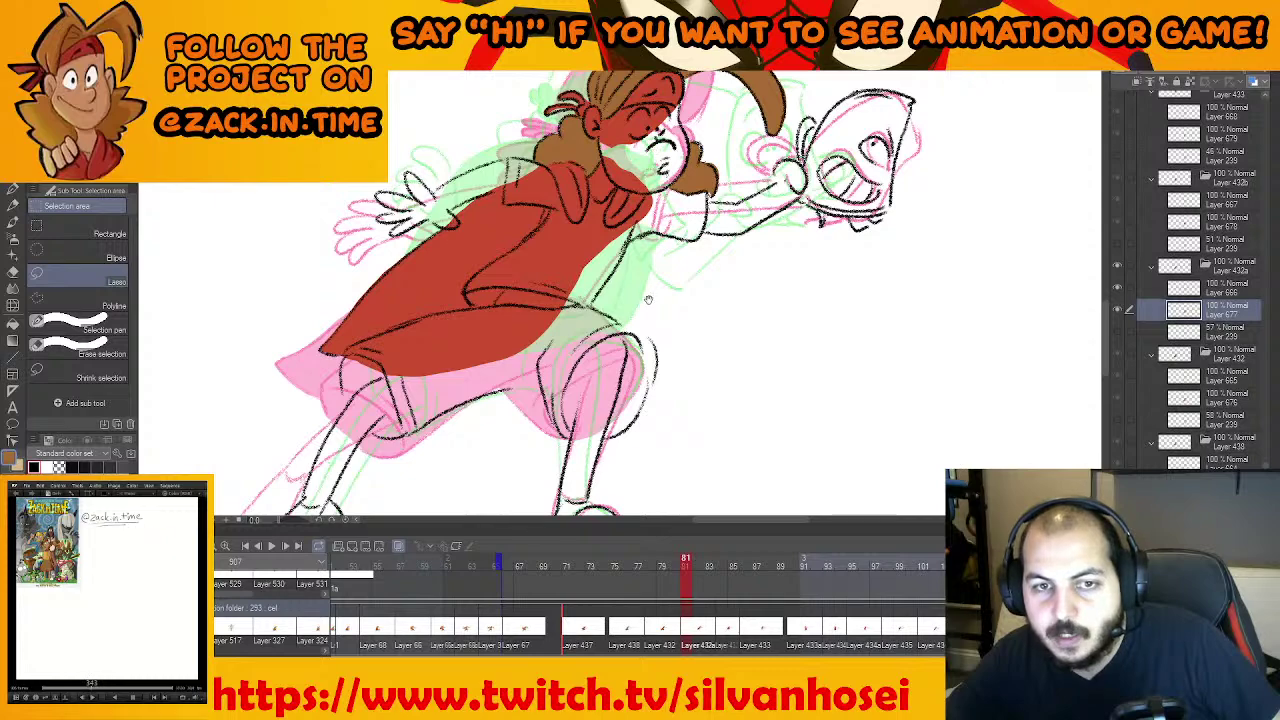
mouse_move(651, 308)
left_mouse_down()
mouse_move(671, 340)
mouse_move(714, 260)
mouse_move(772, 240)
left_mouse_up()
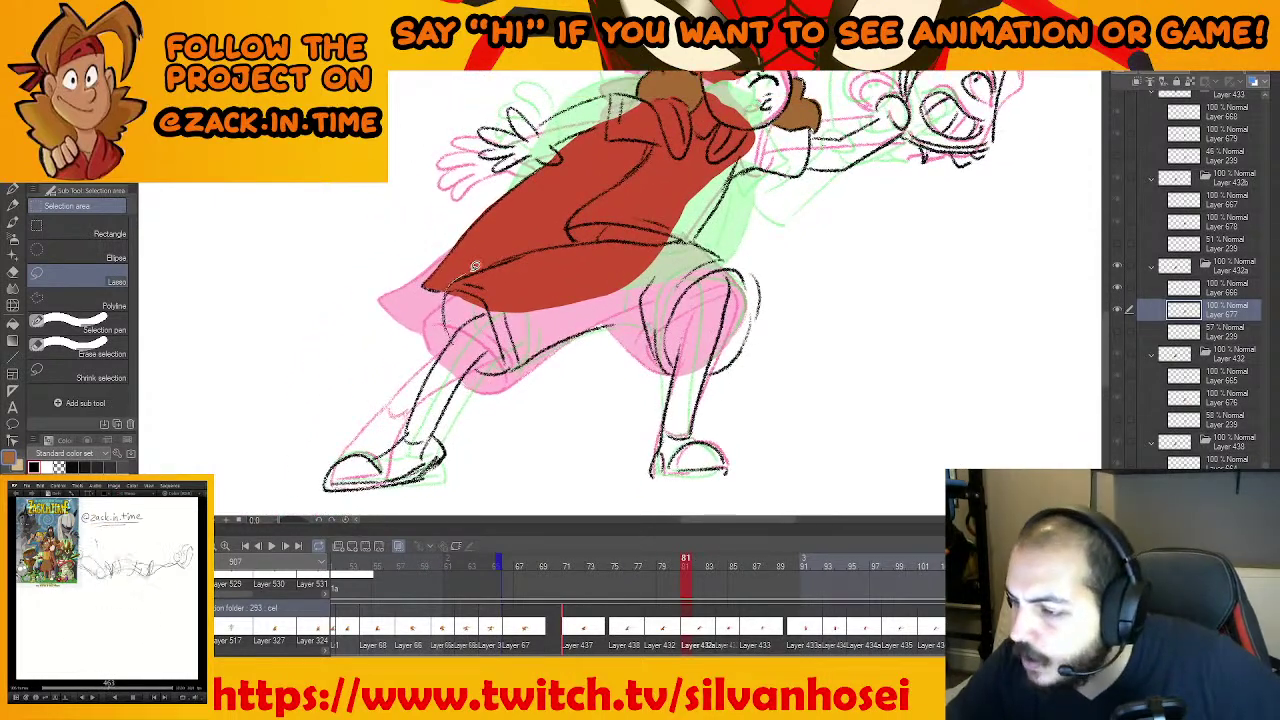
mouse_move(475, 266)
left_mouse_down()
mouse_move(593, 238)
mouse_move(616, 261)
mouse_move(594, 310)
mouse_move(508, 370)
mouse_move(470, 360)
left_mouse_up()
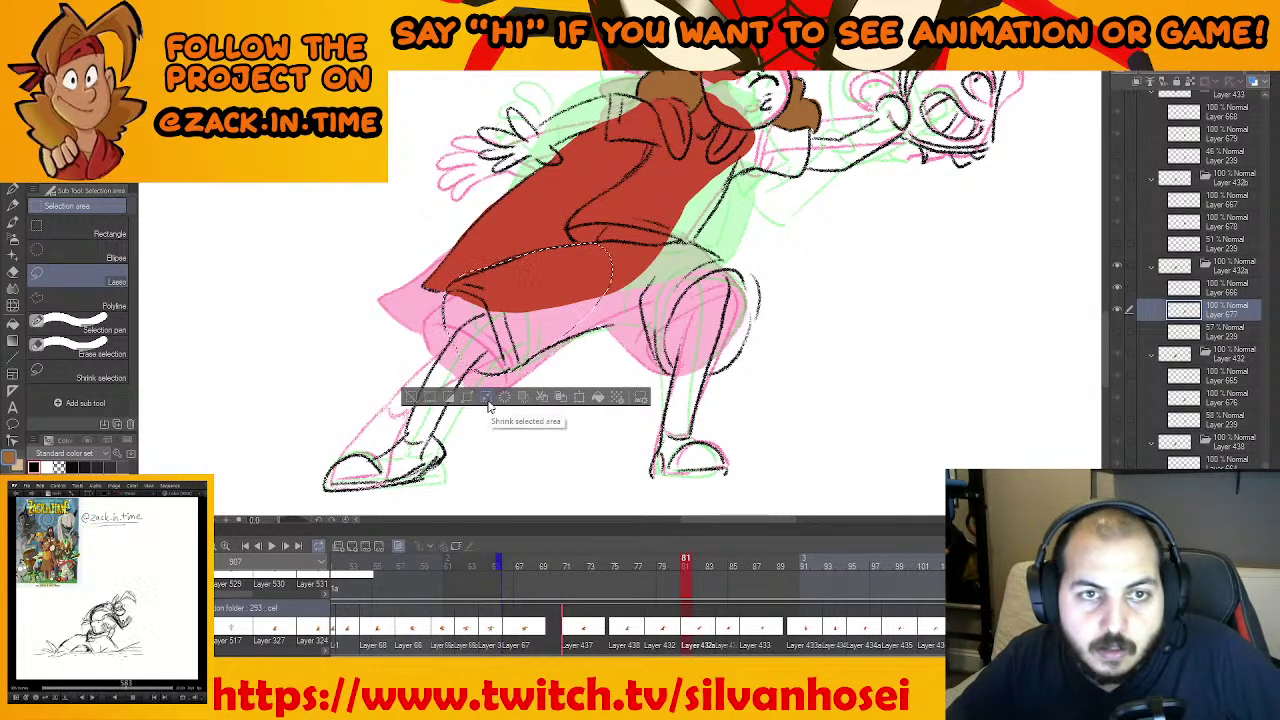
left_click(598, 397)
key("ctrl+d")
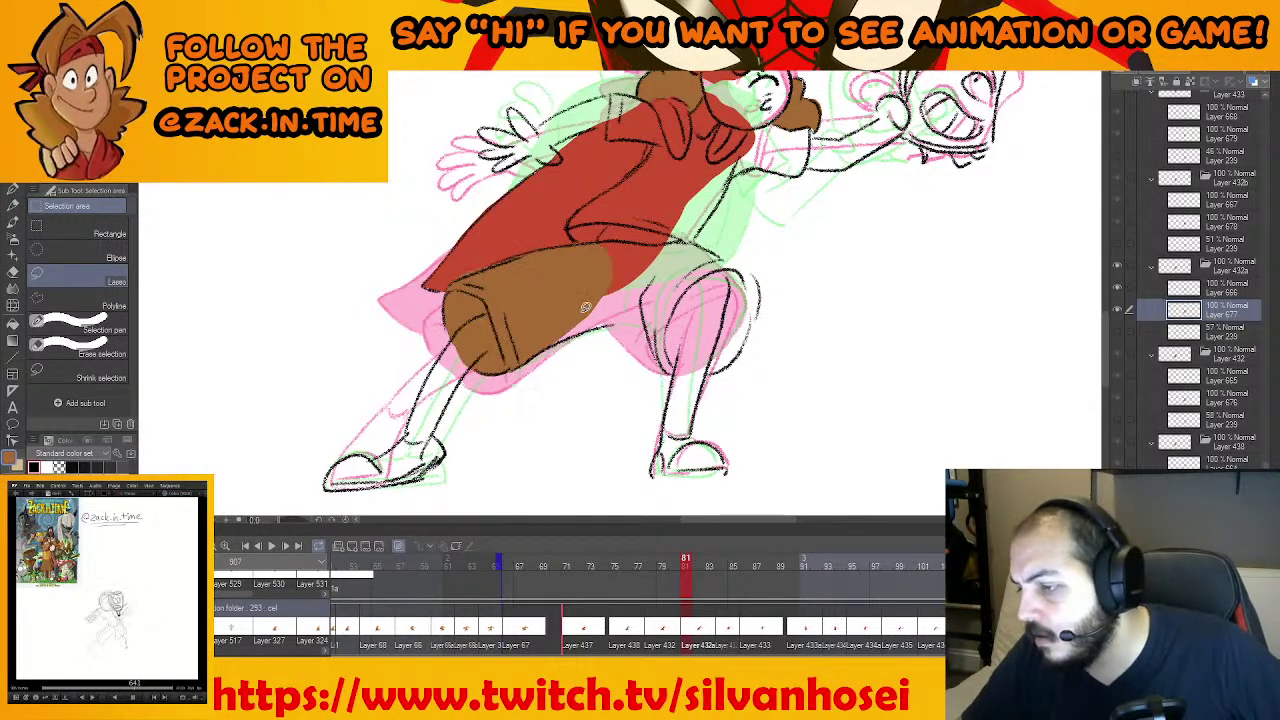
Fill the middle of the shorts between the two legs brown on frame 81
left_click_drag(557, 309, 547, 345)
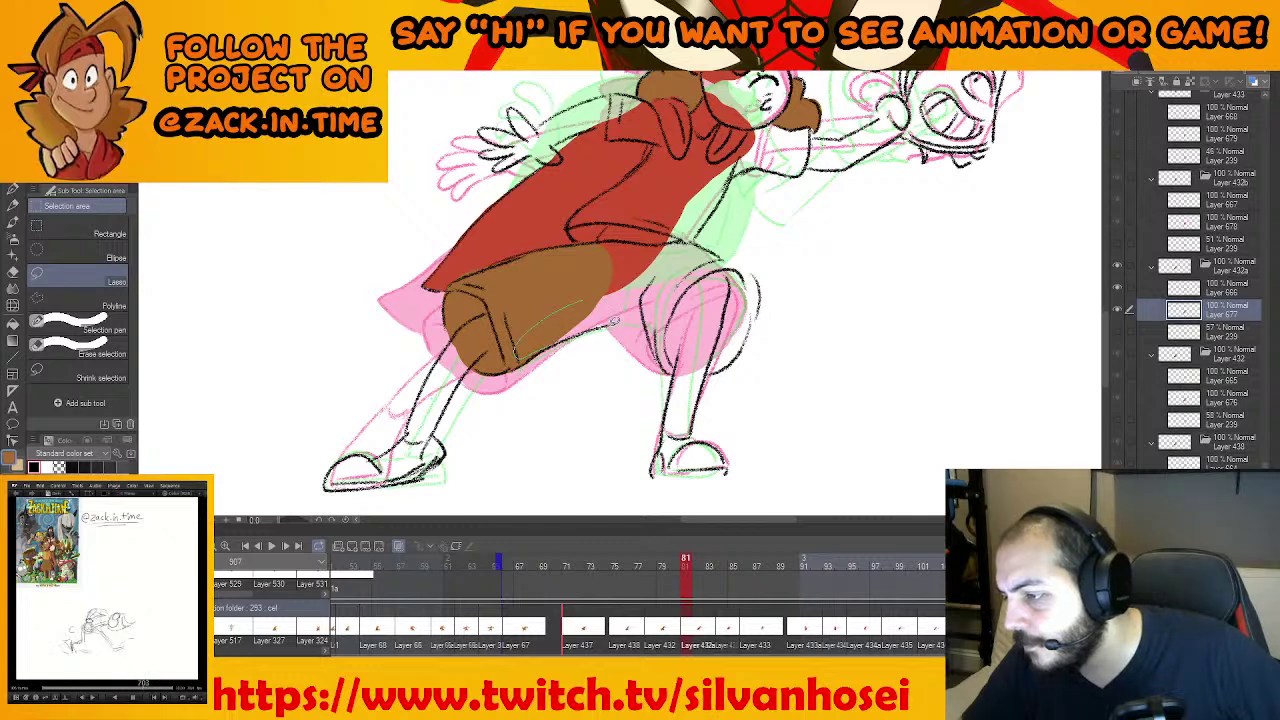
mouse_move(614, 320)
left_mouse_down()
mouse_move(698, 268)
mouse_move(701, 245)
mouse_move(578, 243)
left_mouse_up()
left_click(675, 382)
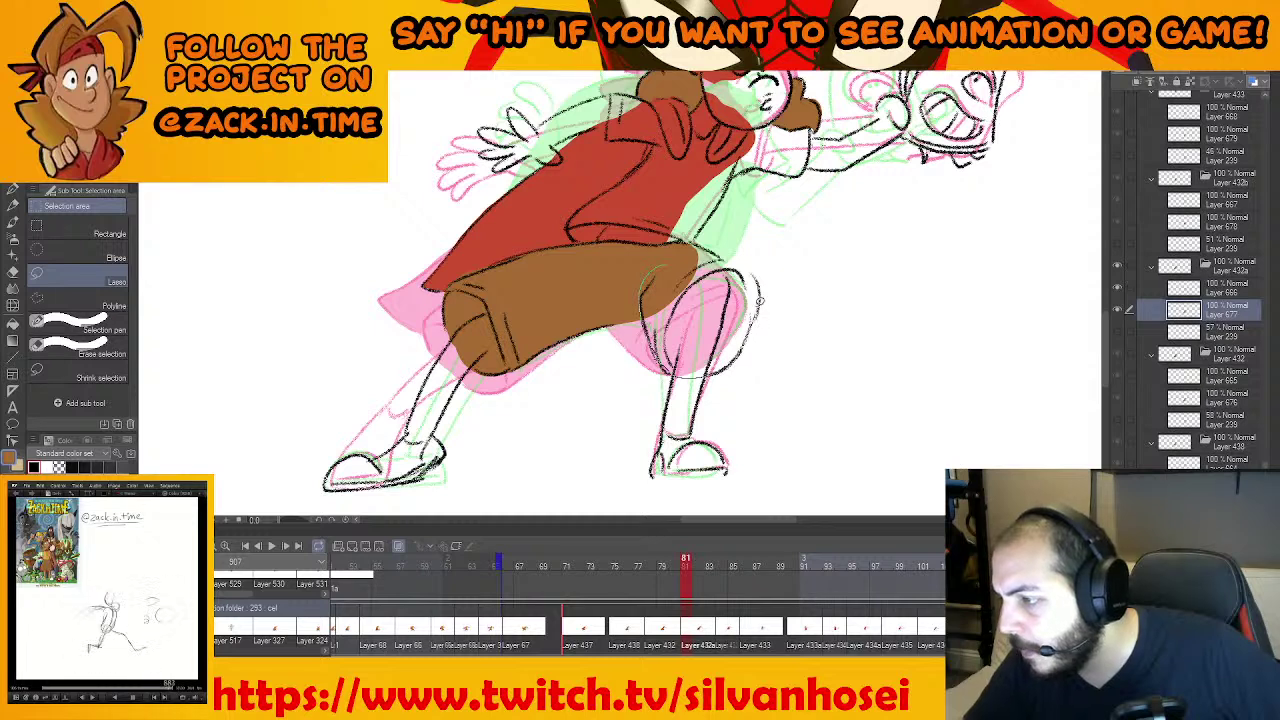
Fill the front knee of the shorts brown on frame 81, including the small gap at the cuff
mouse_move(728, 255)
left_mouse_down()
mouse_move(650, 250)
mouse_move(665, 375)
left_mouse_up()
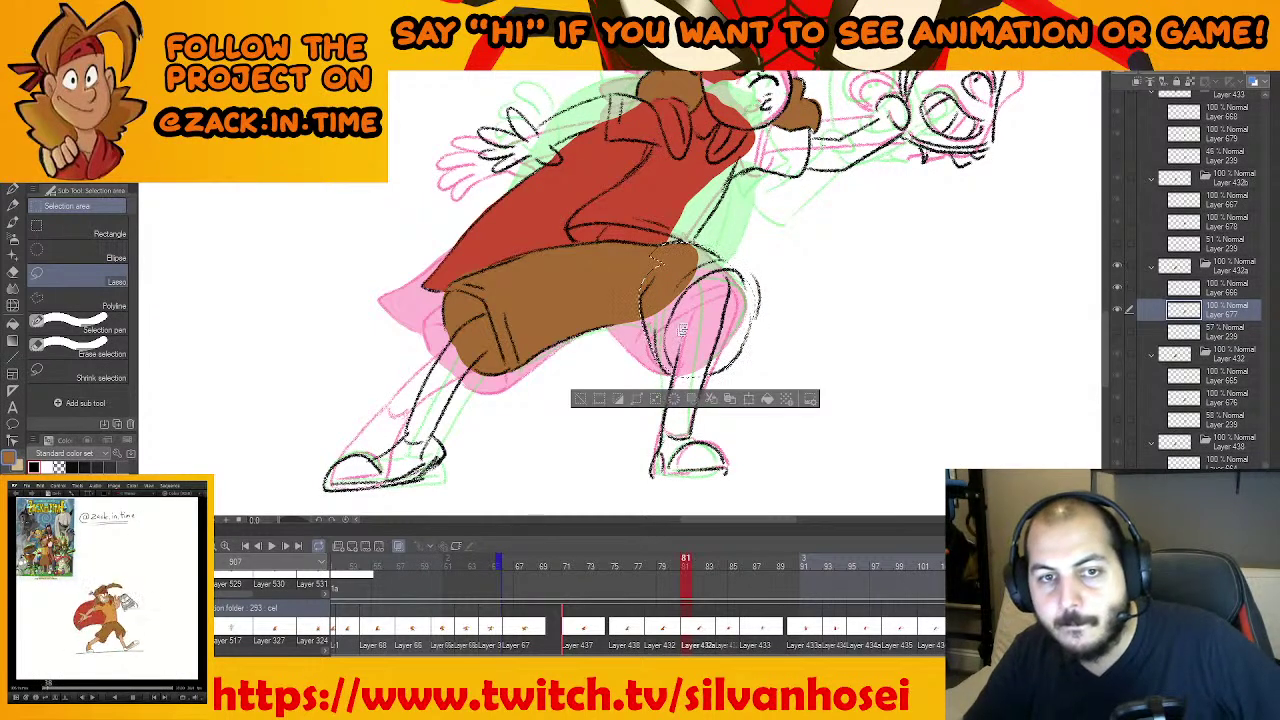
left_click(768, 398)
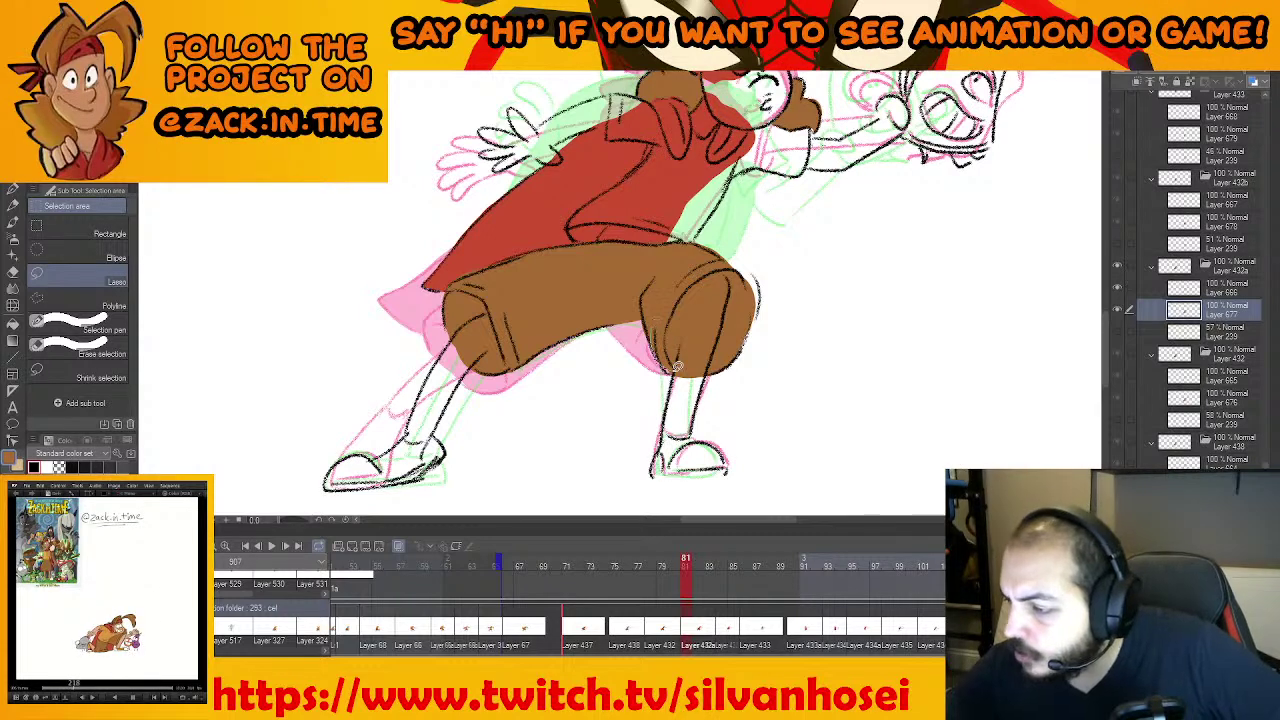
left_click_drag(678, 366, 690, 352)
left_click(742, 390)
key("ctrl+d")
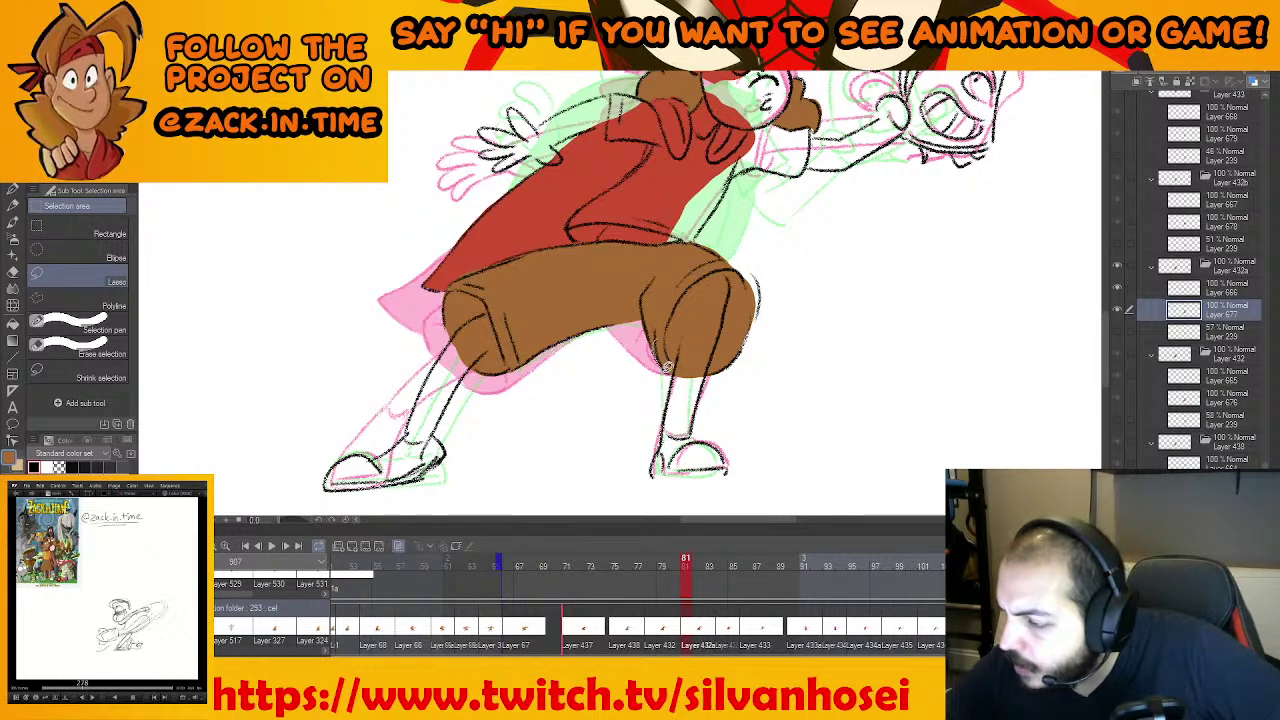
Compare the coloured drawing on frame 81 with frame 80 and go to frame 84
scroll(712, 368, "up", 5)
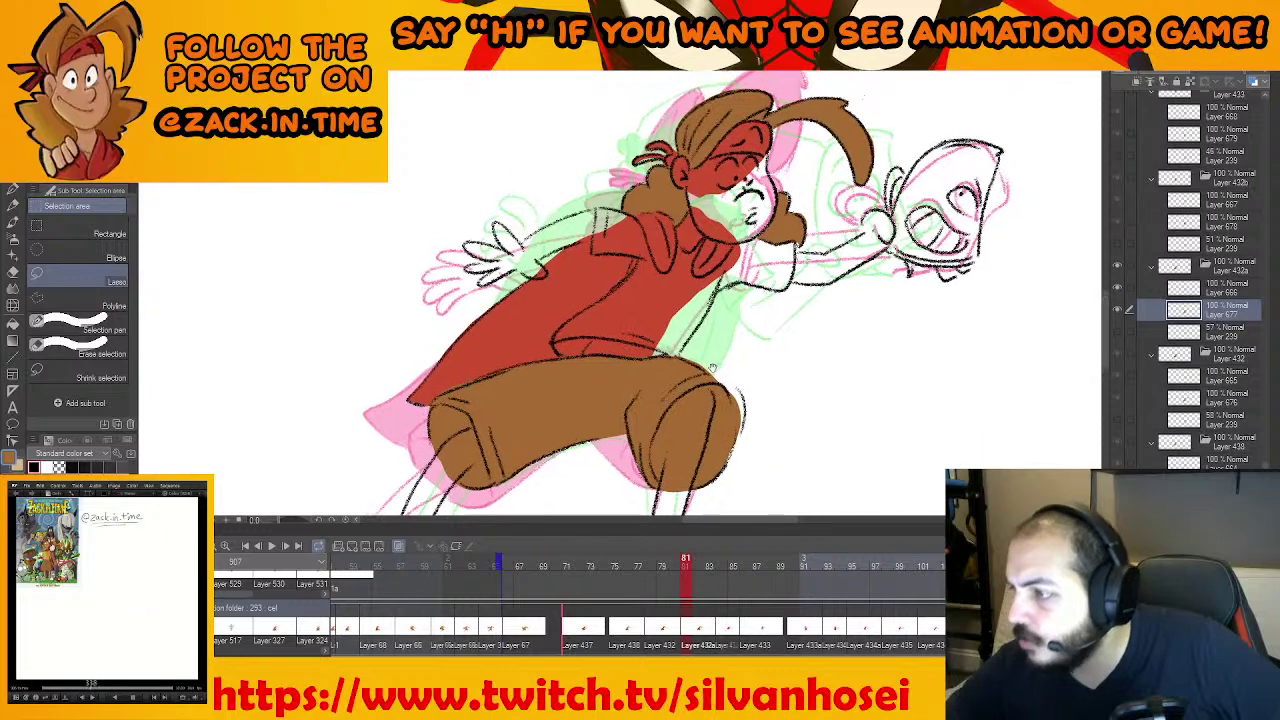
left_click_drag(747, 431, 785, 419)
left_click_drag(758, 357, 773, 413)
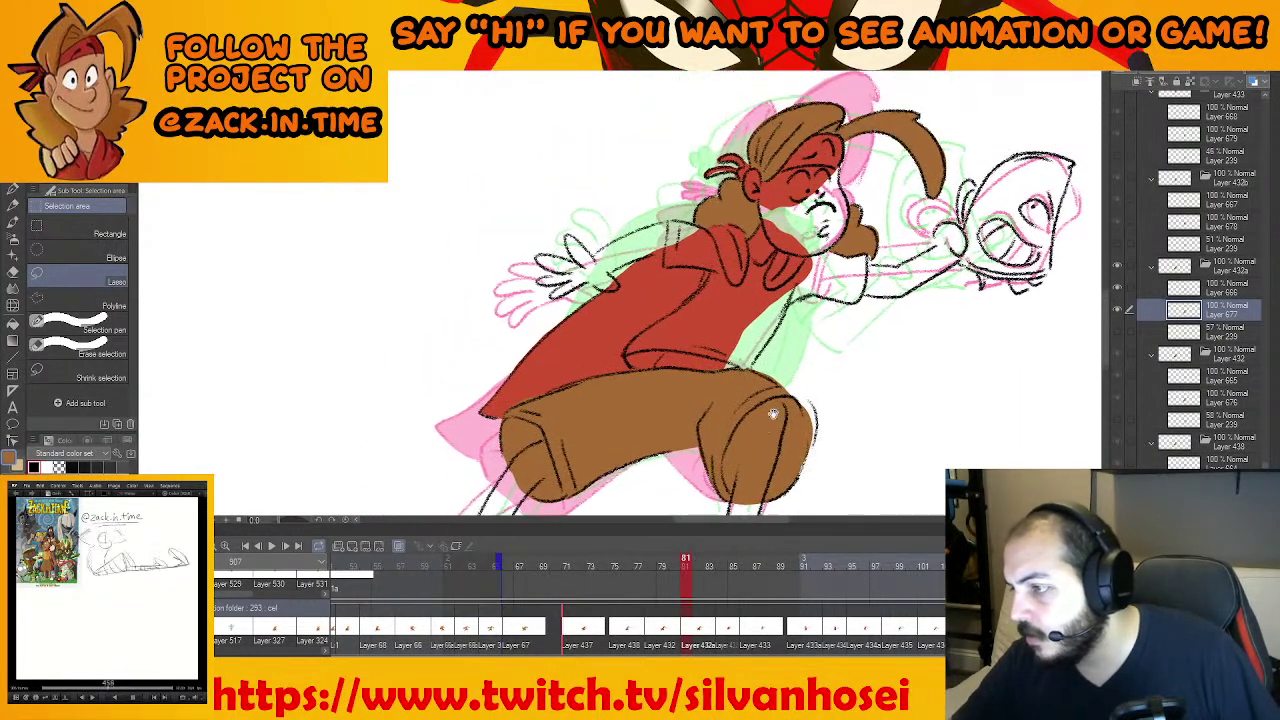
scroll(773, 413, "down", 3)
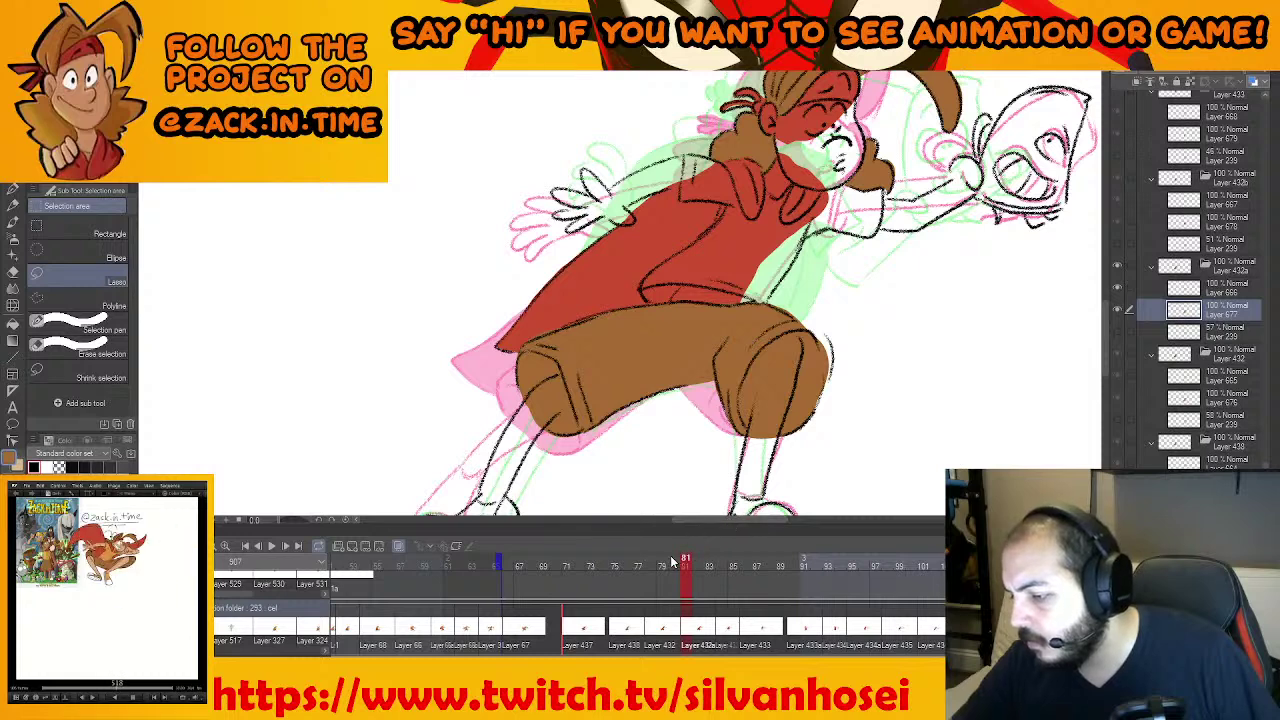
left_click(673, 563)
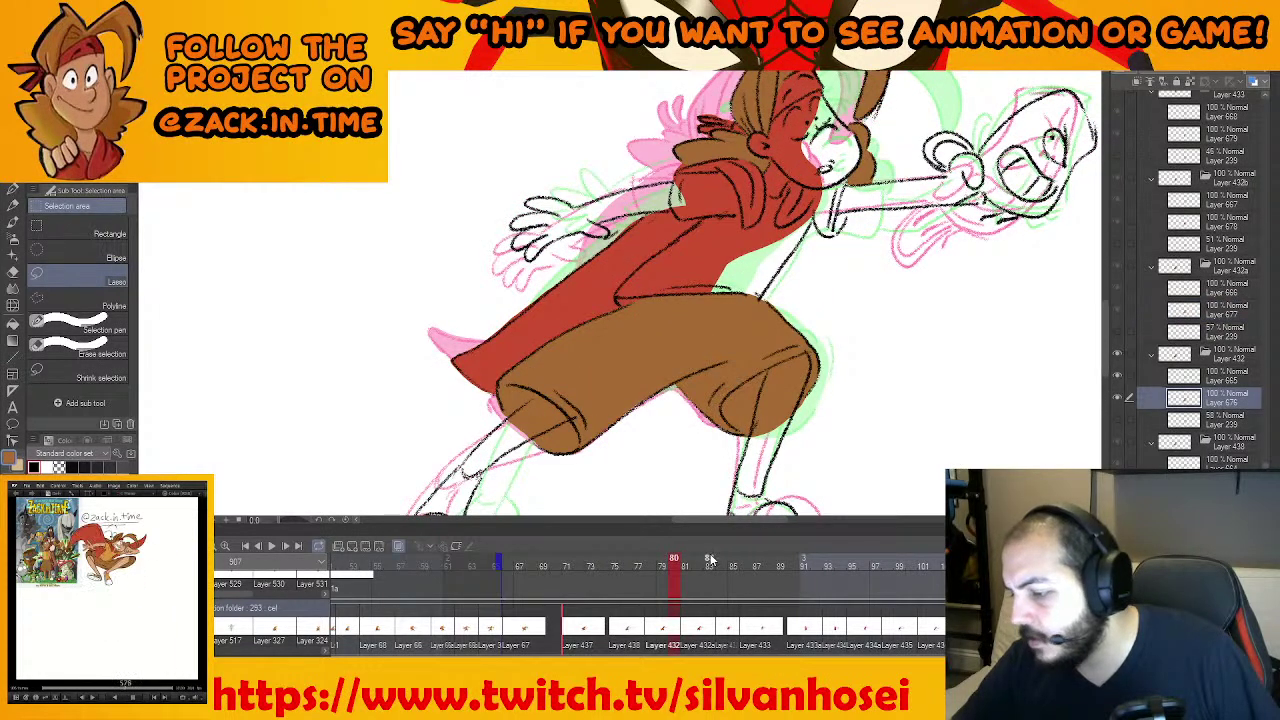
key("Right")
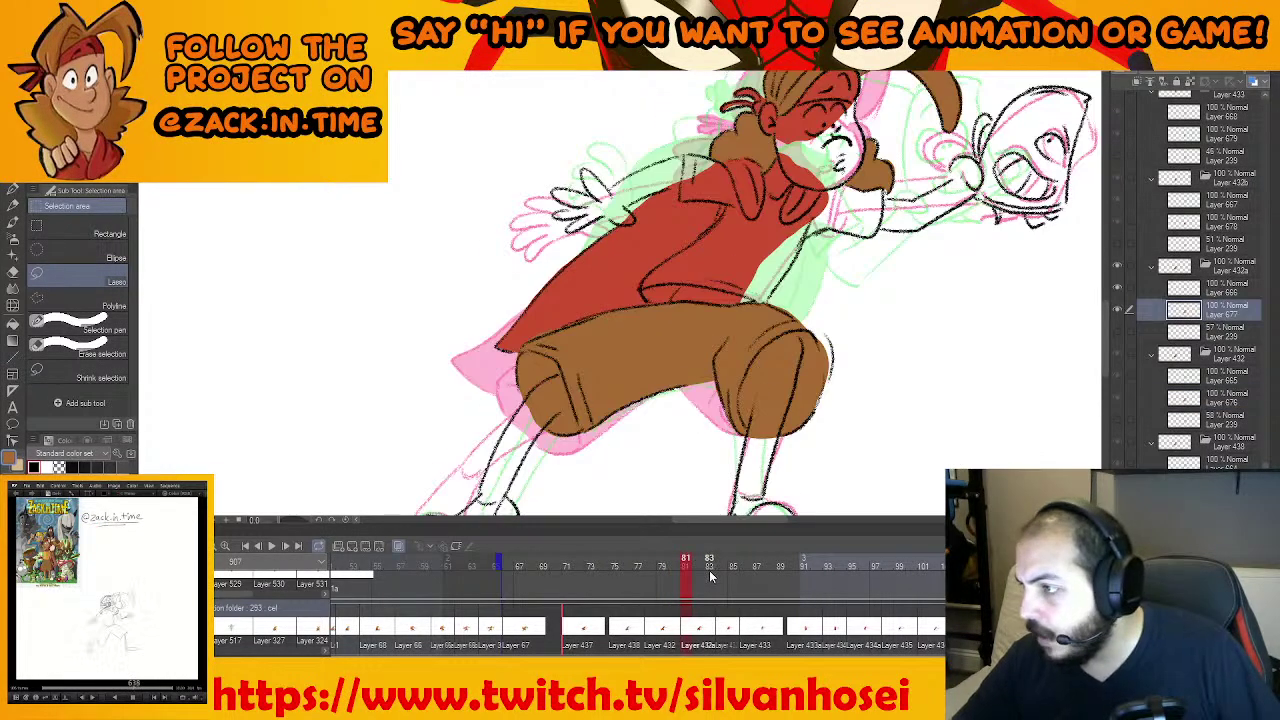
key("Right")
key("Right")
key("Right")
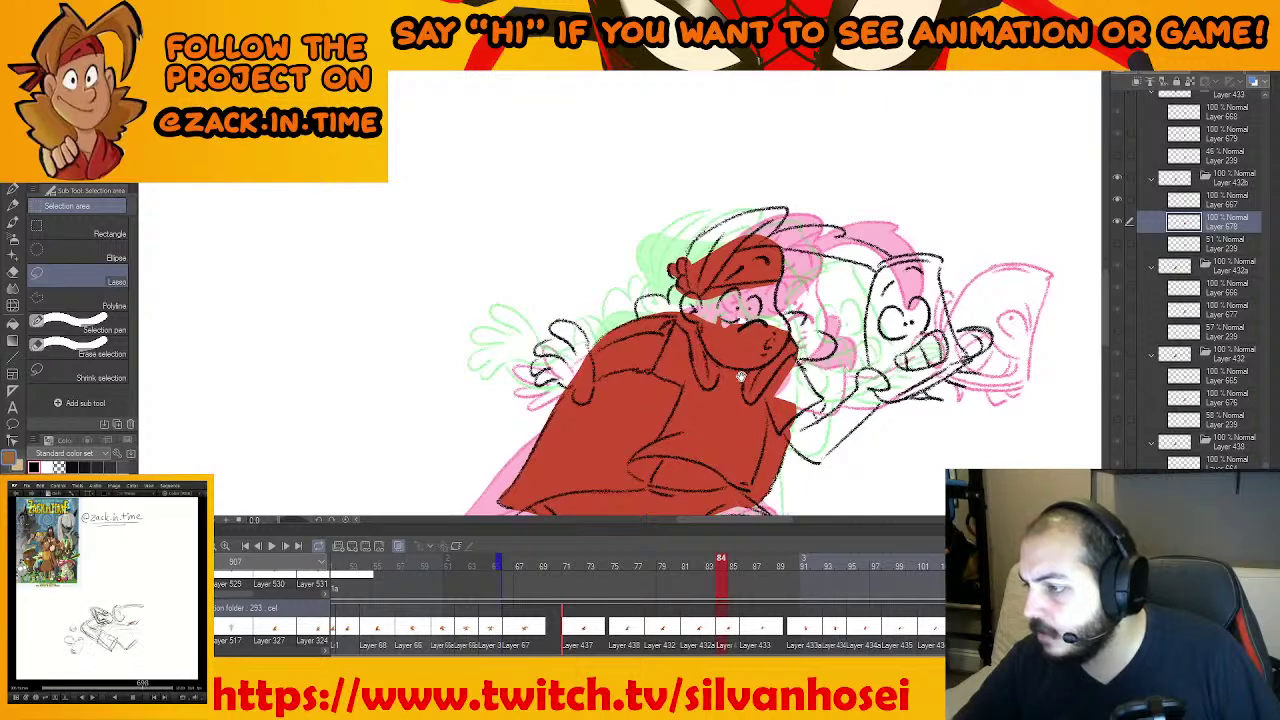
Fill the hair behind the ear, above the shoulder, brown on frame 84
left_click_drag(741, 376, 741, 447)
scroll(746, 409, "up", 1)
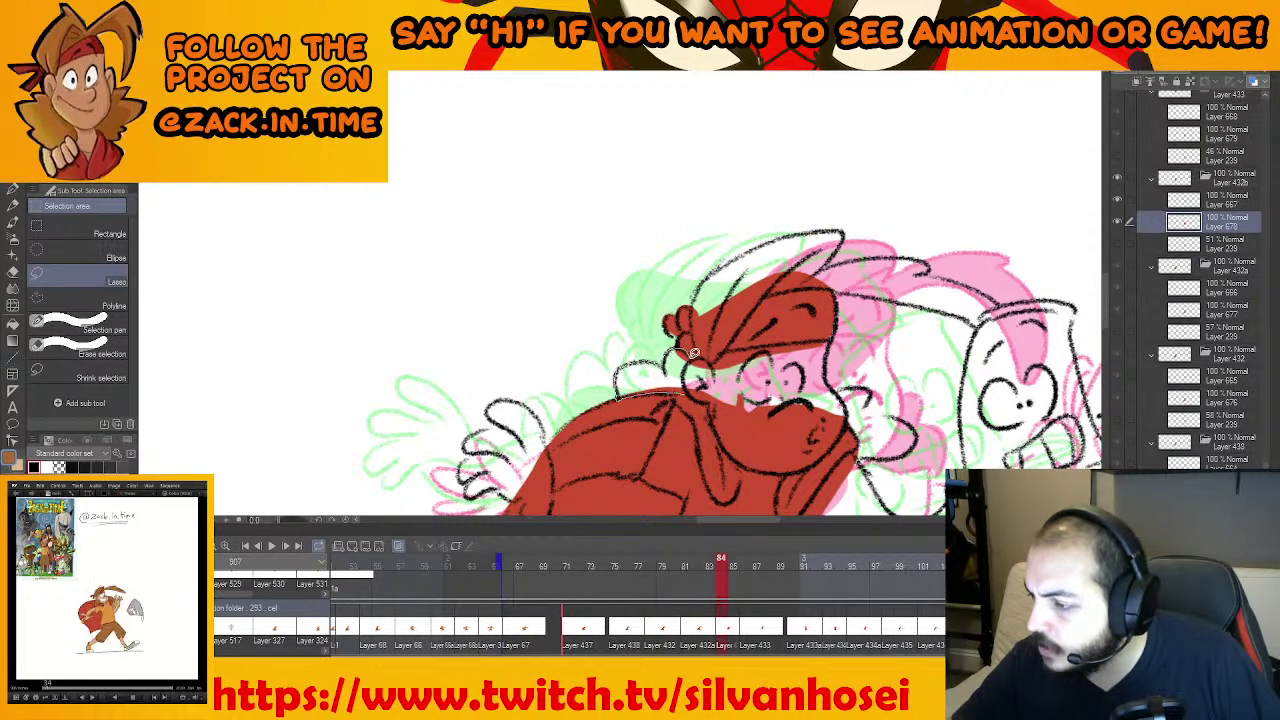
left_click_drag(688, 379, 685, 393)
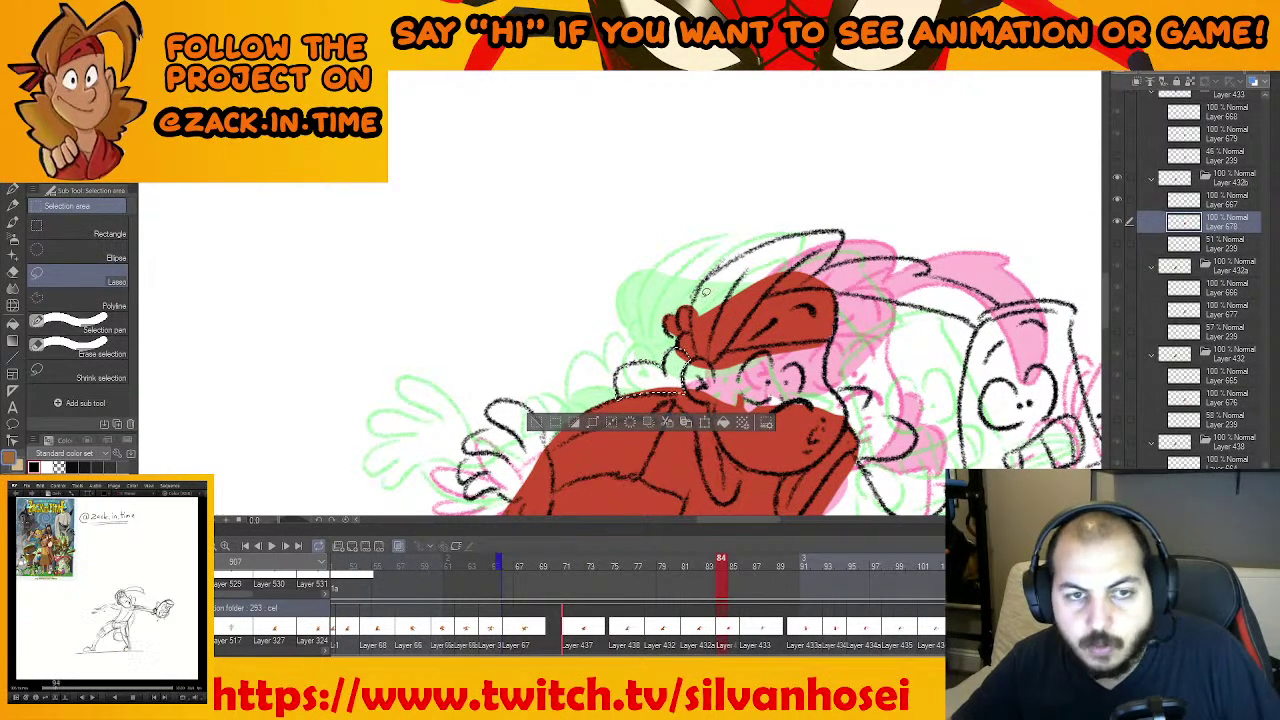
left_click(723, 423)
key("ctrl+d")
Fill the hair on top of the head above the headband brown on frame 84
mouse_move(775, 357)
left_mouse_down()
mouse_move(693, 396)
mouse_move(613, 369)
mouse_move(635, 396)
left_mouse_up()
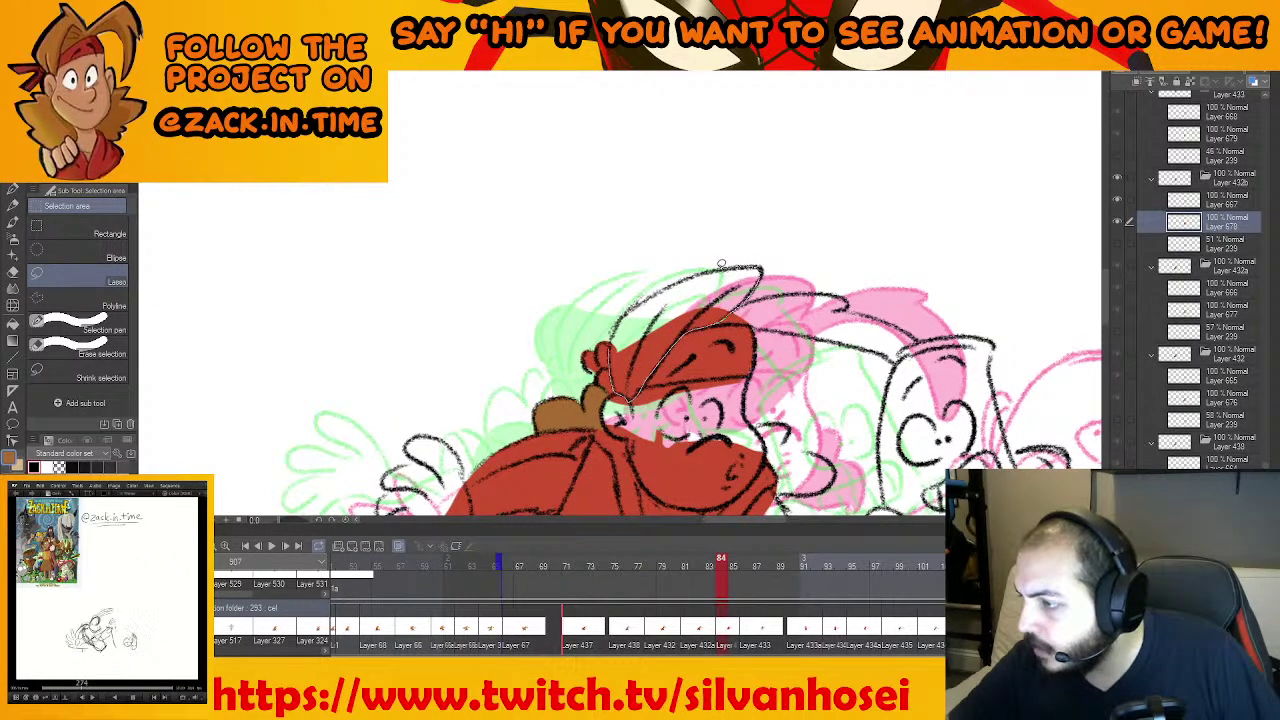
left_click_drag(656, 289, 610, 347)
left_click(755, 425)
key("ctrl+d")
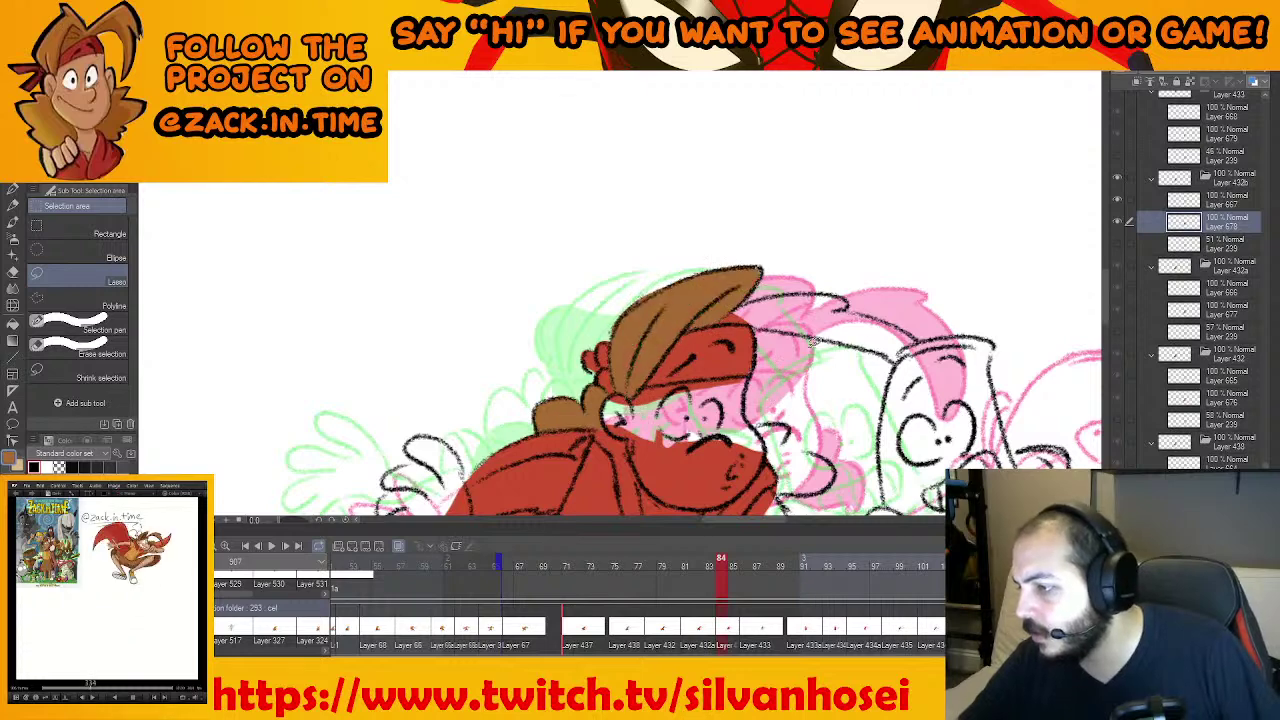
Fill the long forelock strand reaching toward the held mask brown on frame 84
left_click_drag(886, 277, 798, 284)
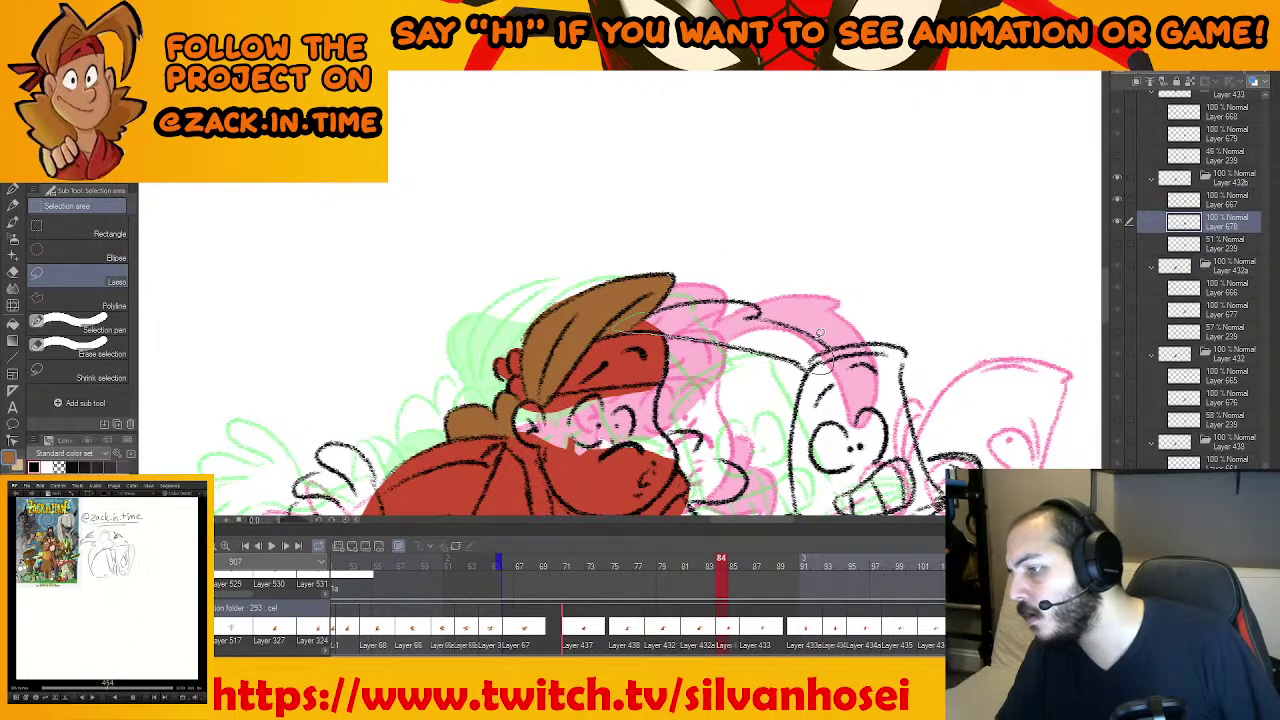
mouse_move(819, 333)
left_mouse_down()
mouse_move(723, 299)
mouse_move(652, 306)
mouse_move(627, 377)
left_mouse_up()
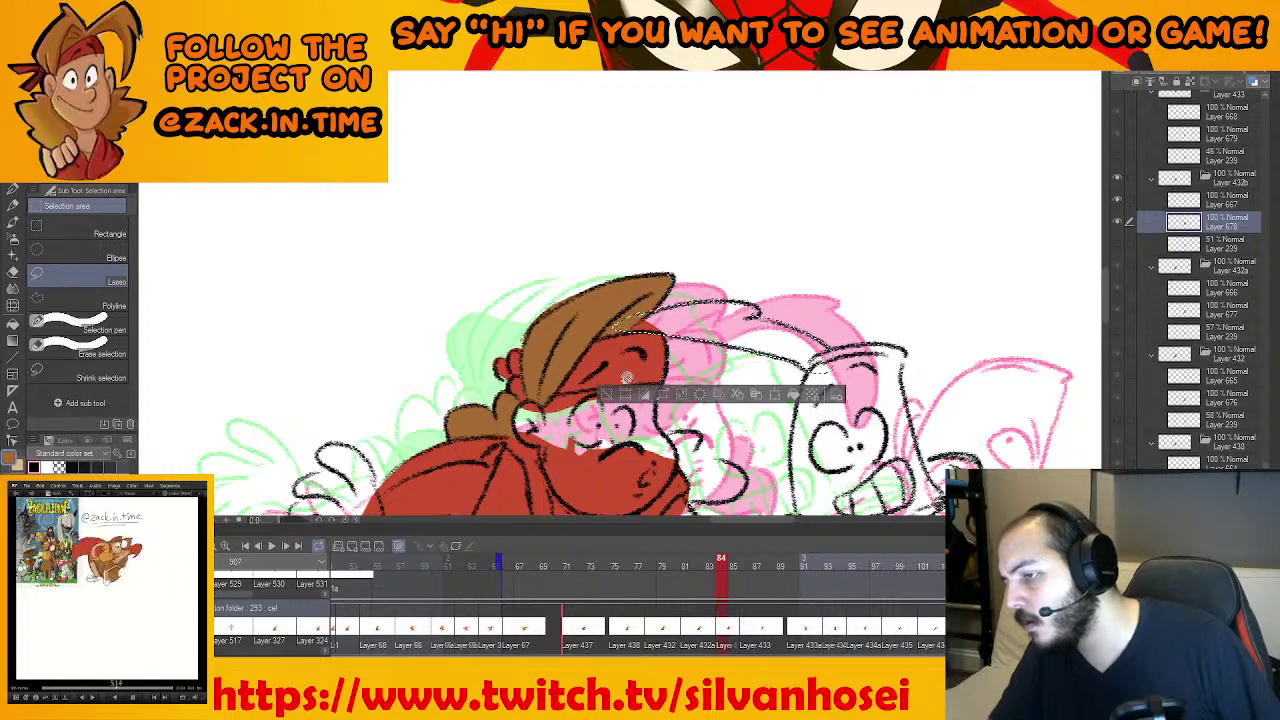
key("alt+Delete")
key("ctrl+d")
Fill the hair tuft beside the cheek brown on frame 84, including the small gaps at its edges
left_click_drag(695, 443, 684, 193)
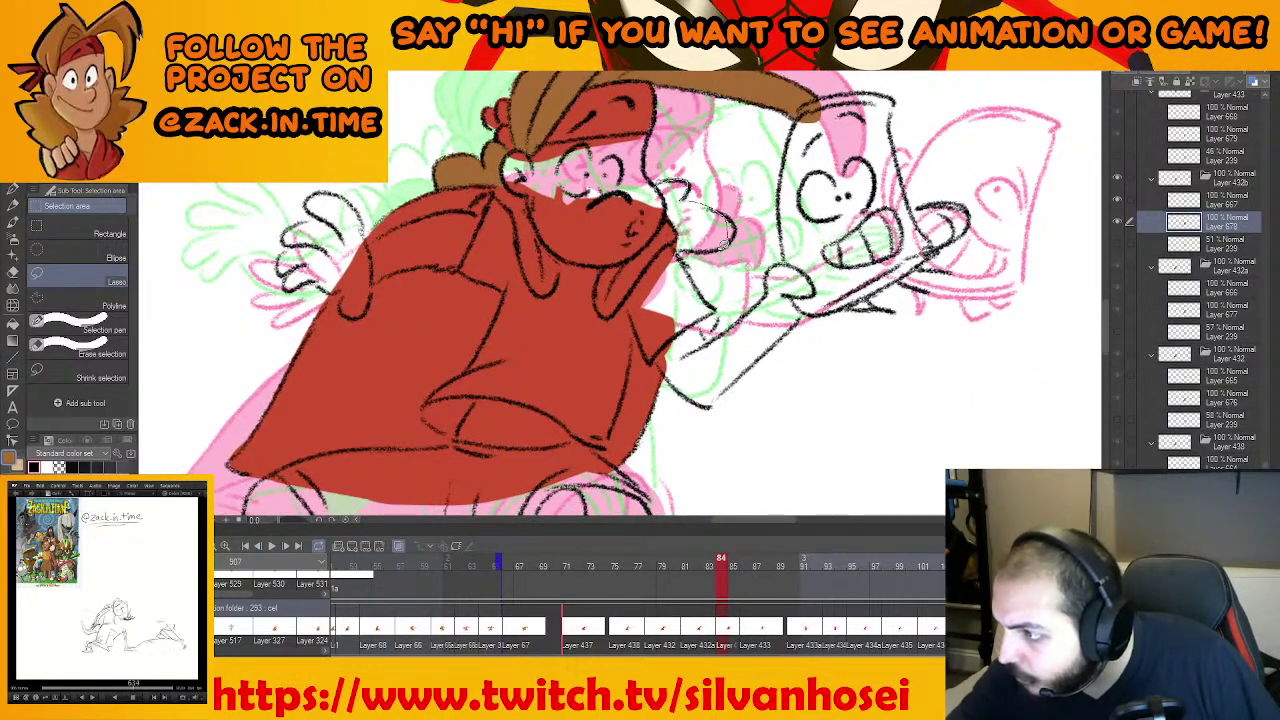
left_click_drag(660, 189, 682, 181)
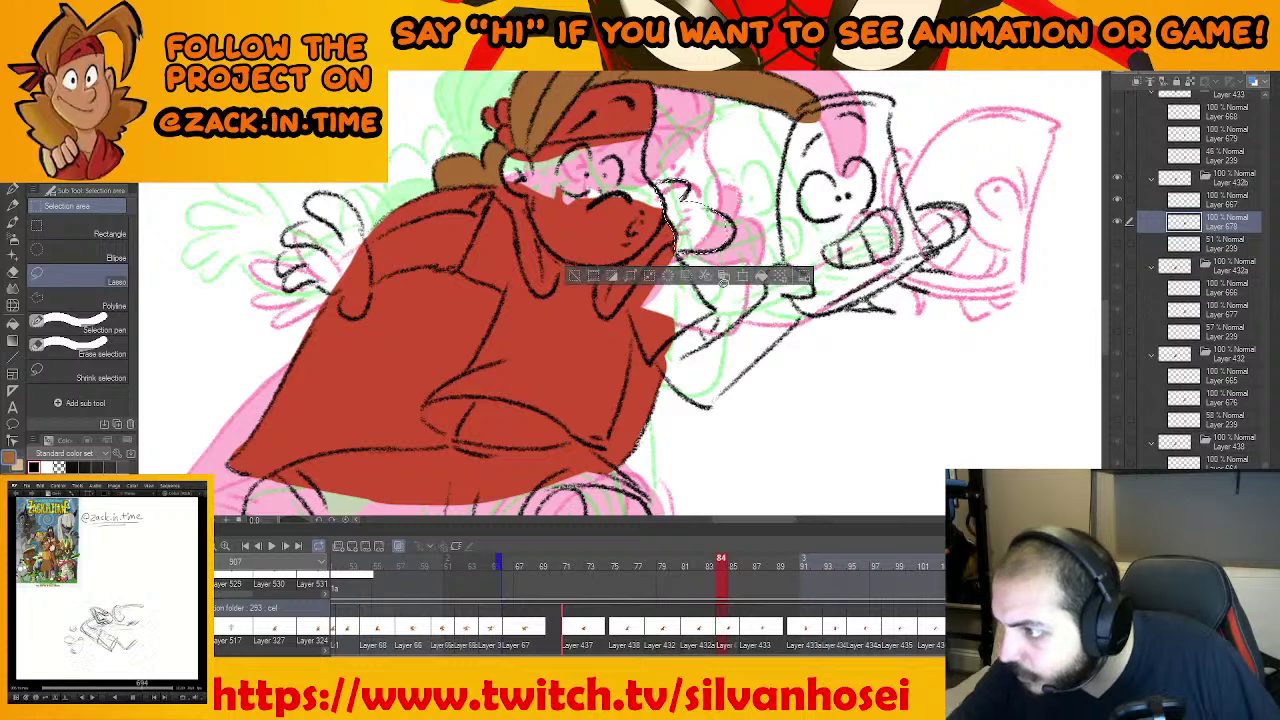
key("alt+Delete")
key("ctrl+d")
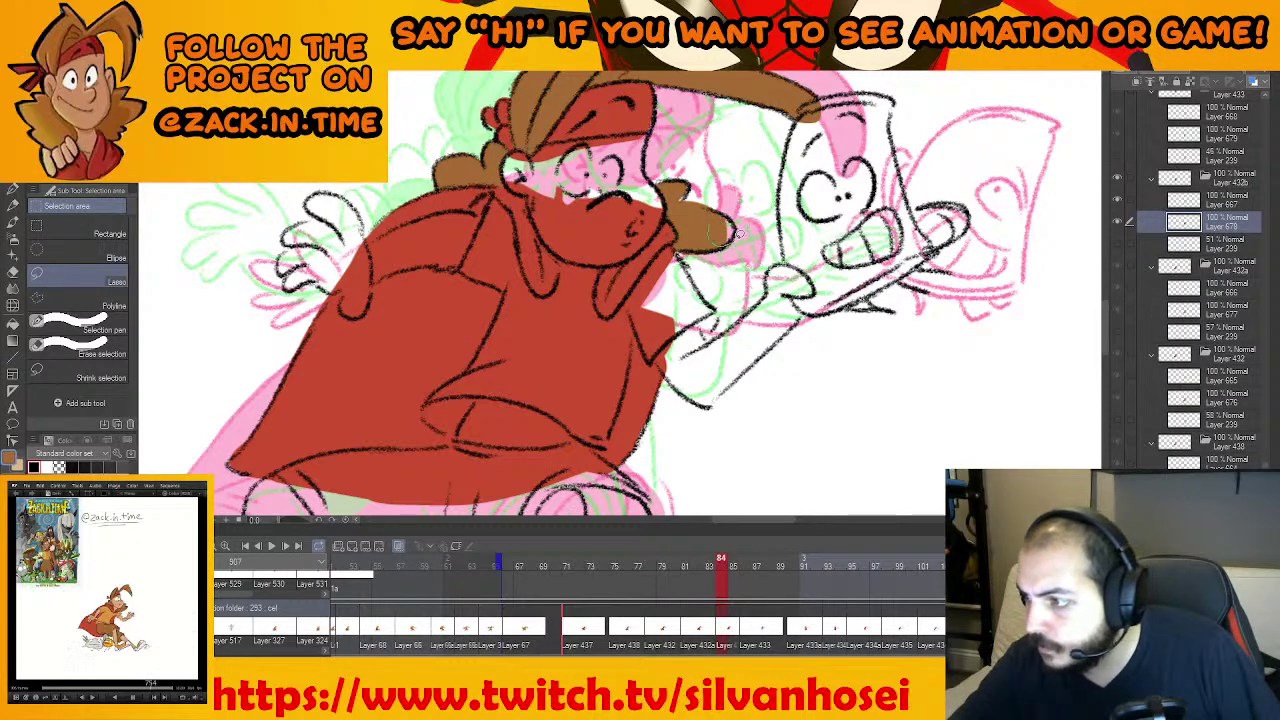
left_click_drag(740, 232, 735, 240)
key("alt+Delete")
key("ctrl+d")
mouse_move(688, 187)
left_mouse_down()
mouse_move(674, 199)
mouse_move(688, 190)
left_mouse_up()
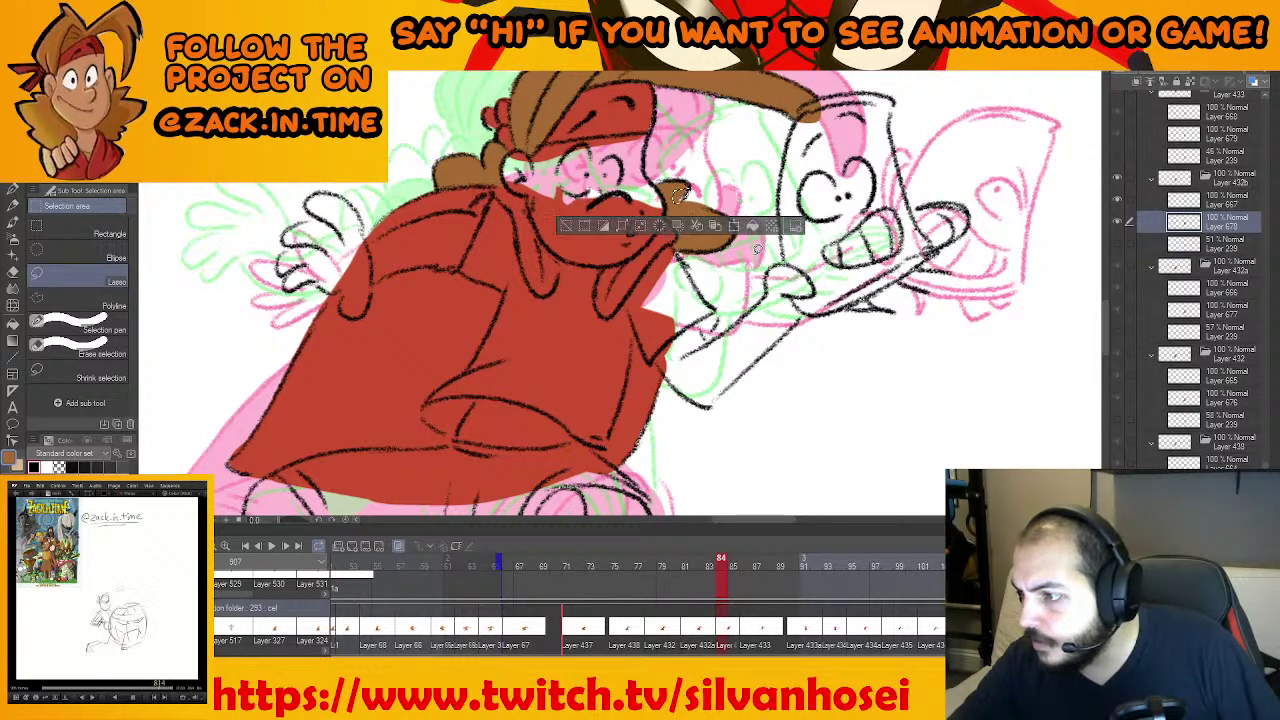
left_click(756, 231)
key("ctrl+d")
left_click_drag(725, 353, 735, 315)
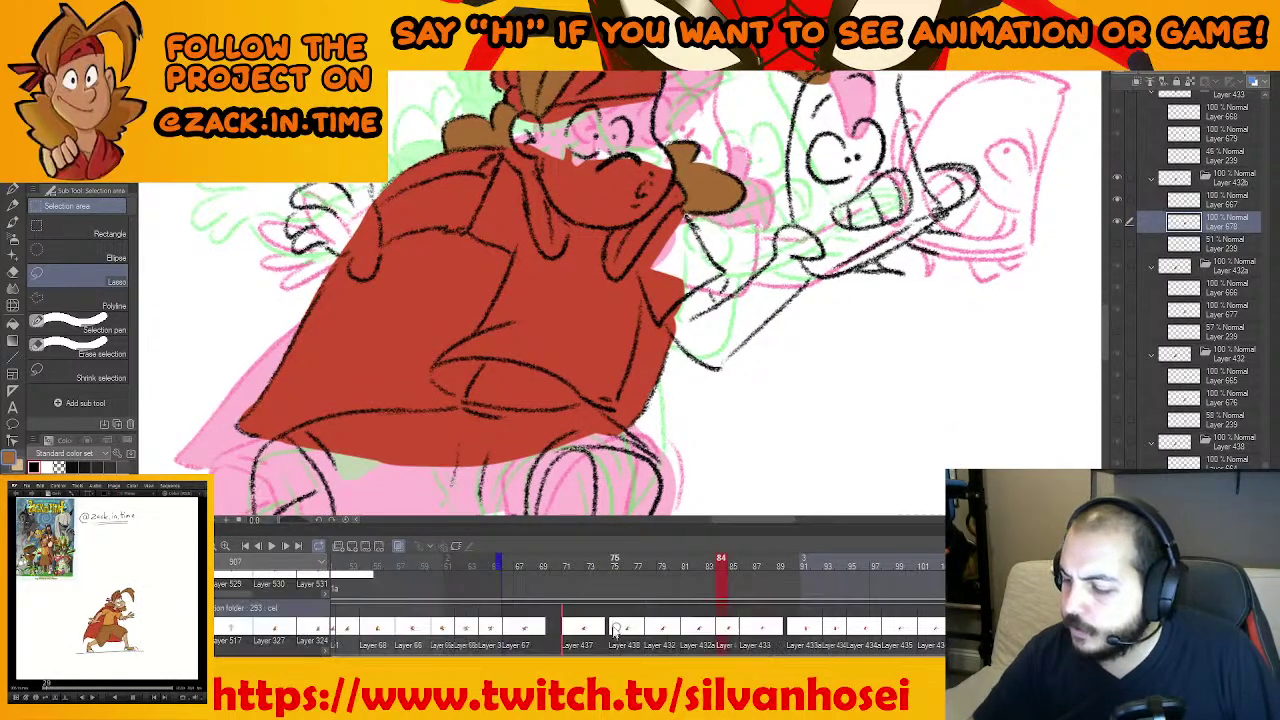
Switch to the browser, search Google for "undertale river person", and return to the shorts of the frame 84 drawing
mouse_move(0, 360)
left_mouse_down()
mouse_move(260, 306)
mouse_move(678, 151)
left_mouse_up()
left_click(678, 168)
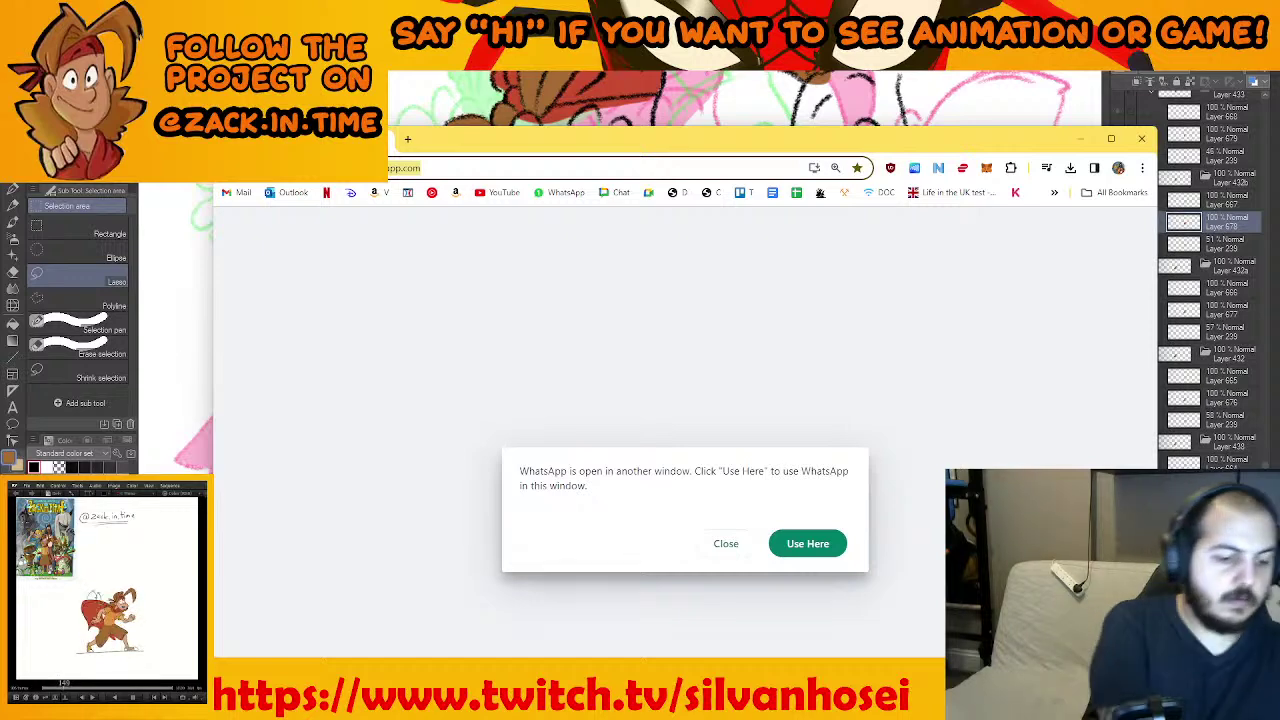
type("undertale river person")
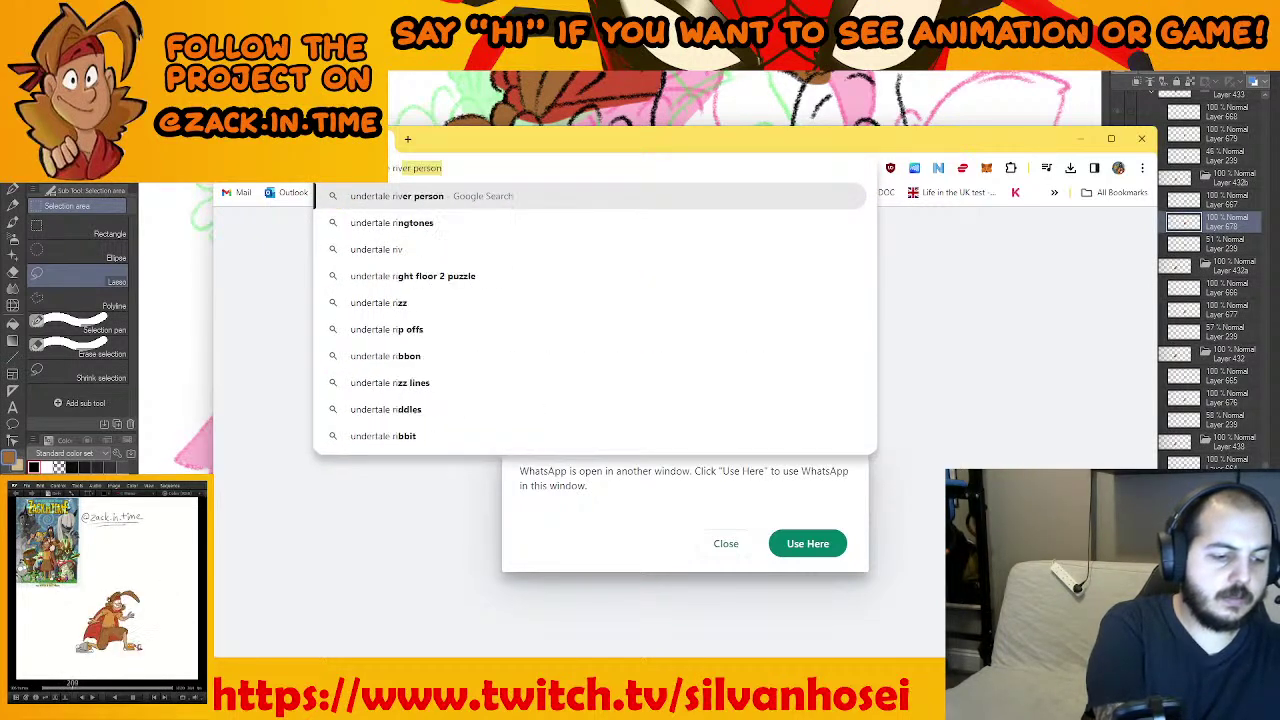
key("Return")
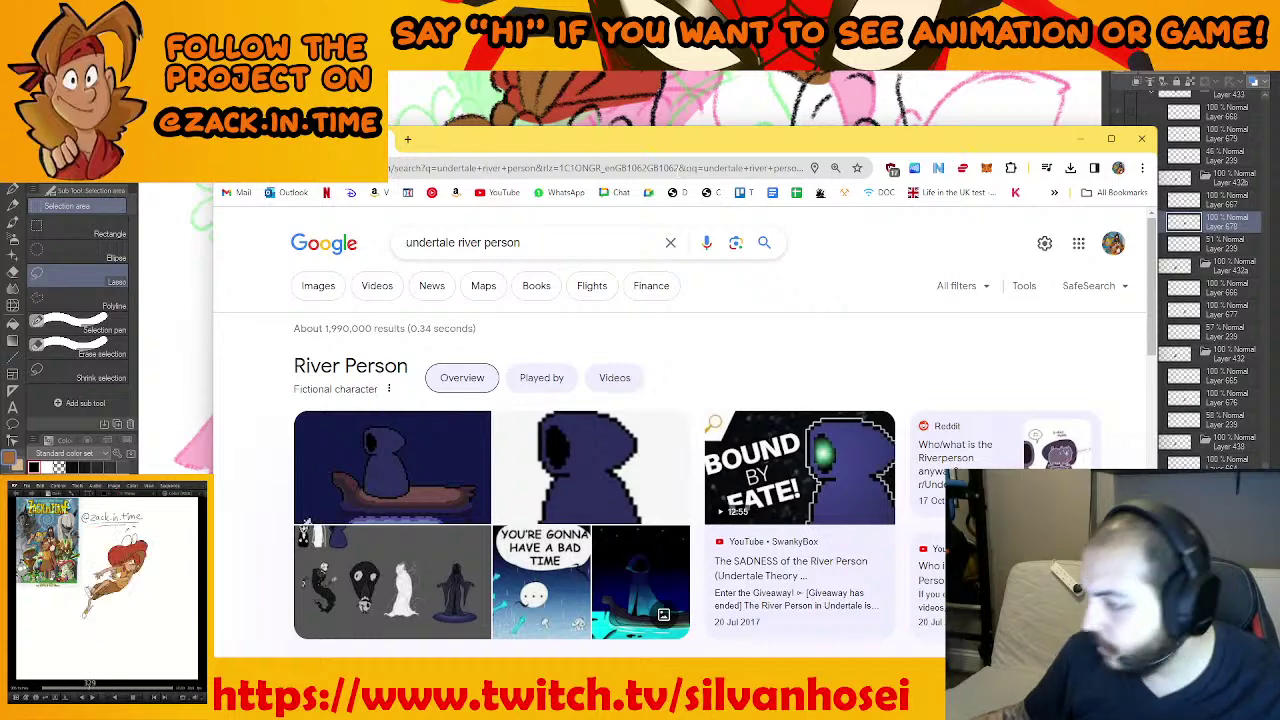
left_click(1080, 139)
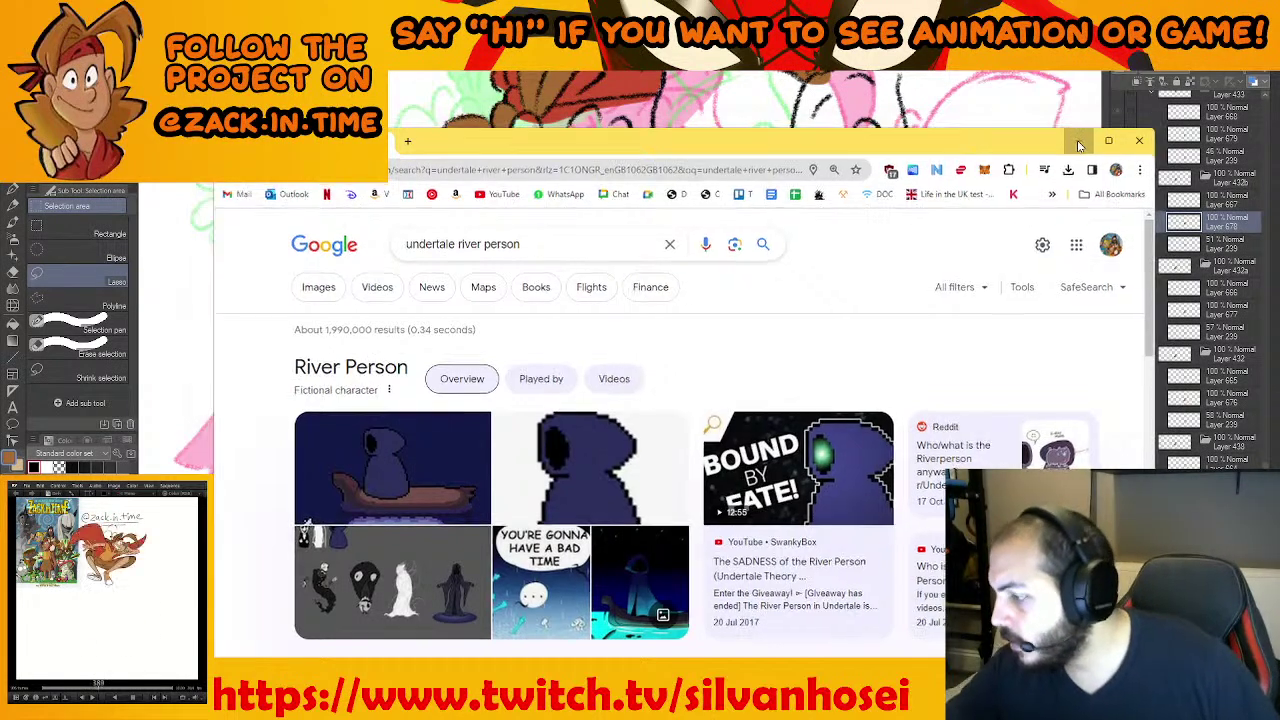
mouse_move(814, 363)
left_mouse_down()
mouse_move(859, 270)
mouse_move(919, 200)
left_mouse_up()
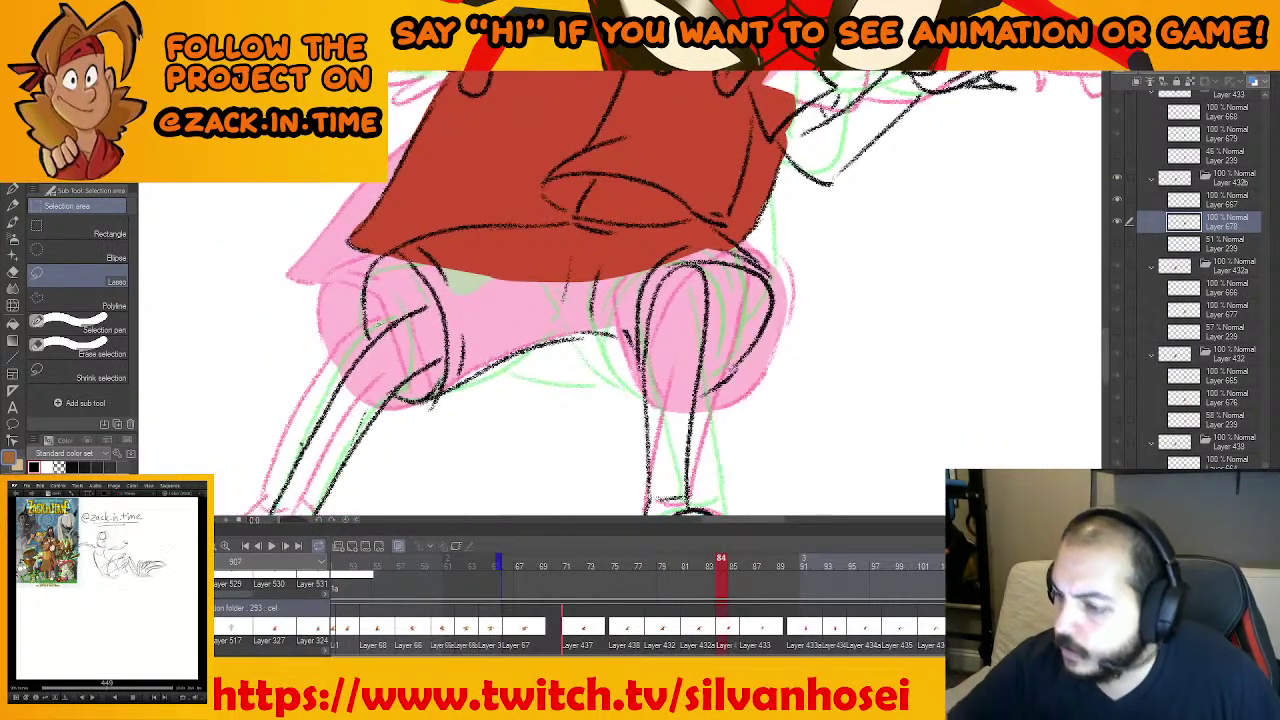
Fill the left leg of the shorts brown on frame 84
mouse_move(376, 338)
left_mouse_down()
mouse_move(401, 242)
mouse_move(459, 250)
mouse_move(480, 334)
mouse_move(432, 397)
mouse_move(399, 389)
mouse_move(375, 347)
left_mouse_up()
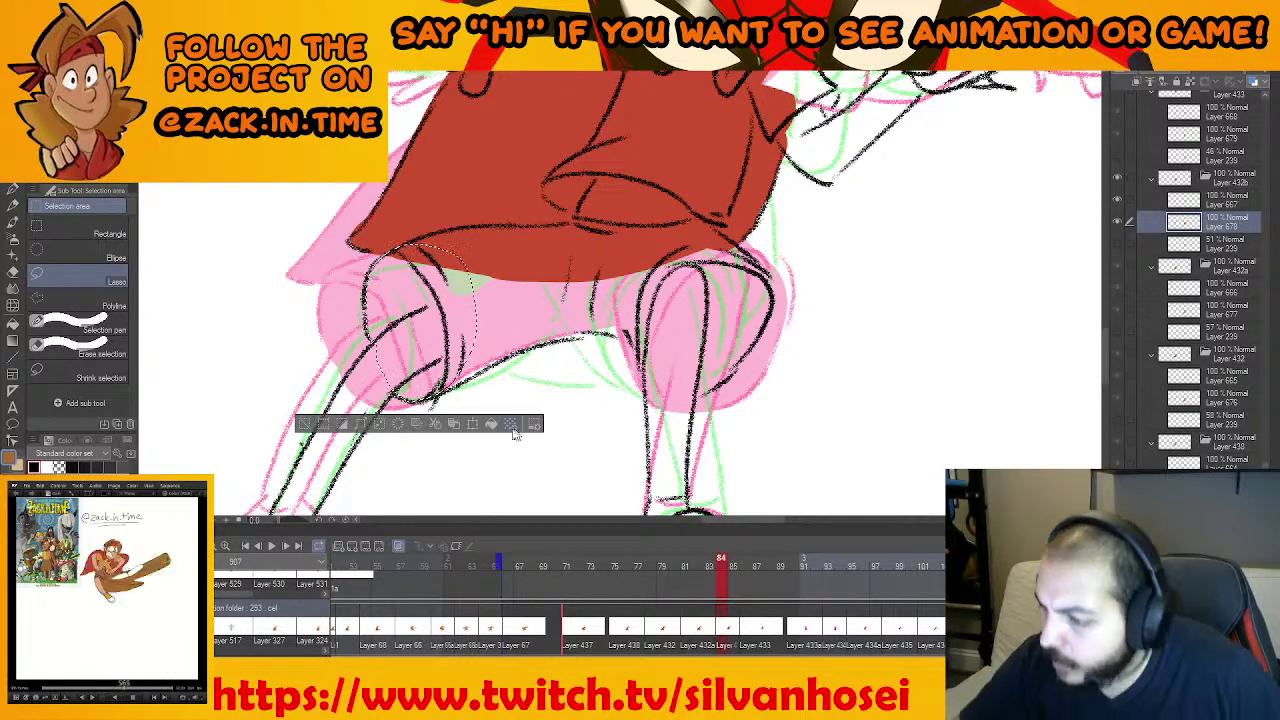
left_click(495, 424)
key("ctrl+d")
left_click_drag(576, 330, 561, 384)
left_click_drag(420, 397, 387, 433)
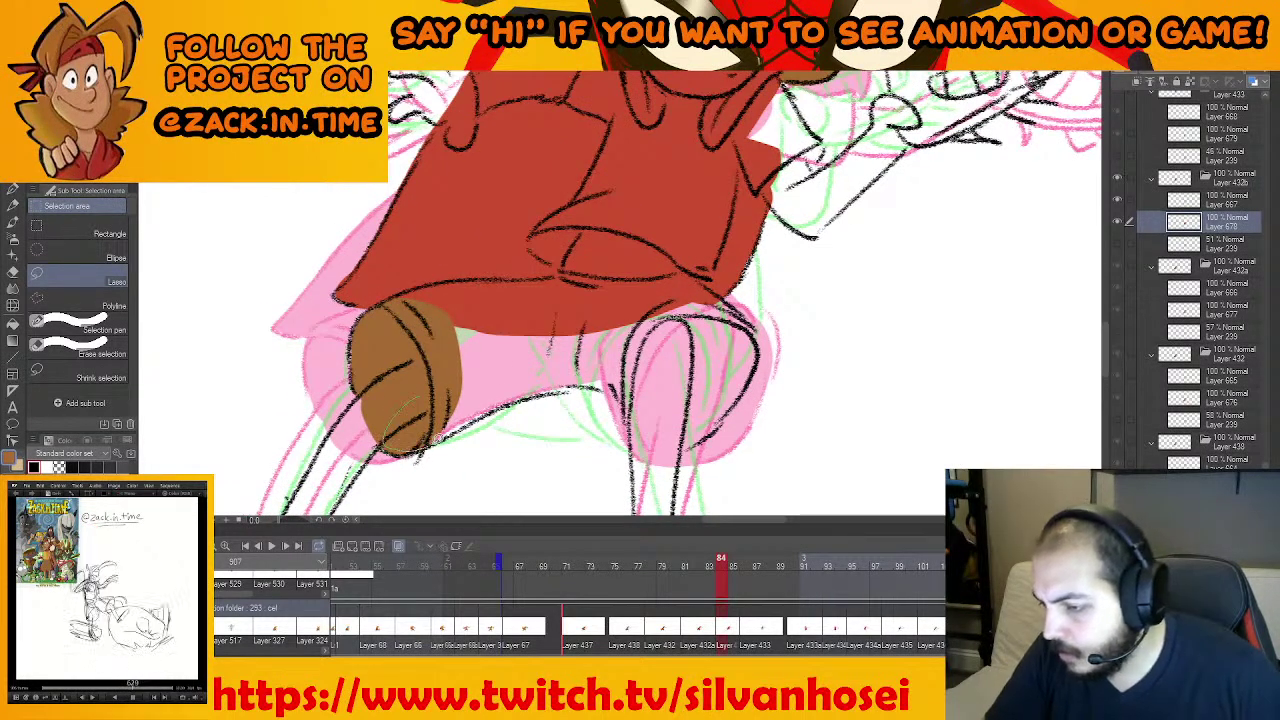
Fill the middle section of the shorts between the two legs brown on frame 84
mouse_move(591, 365)
left_mouse_down()
mouse_move(613, 325)
mouse_move(607, 290)
left_mouse_up()
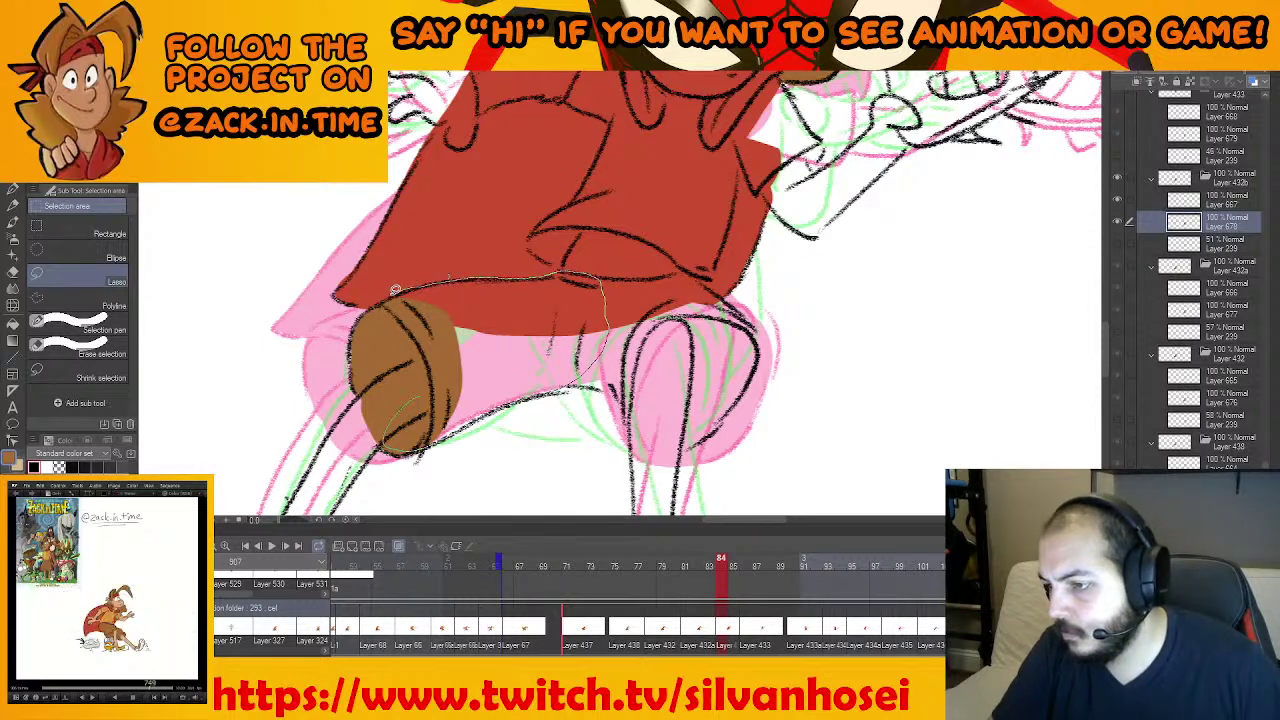
left_click_drag(395, 290, 382, 314)
left_click(565, 470)
left_click_drag(640, 396, 568, 385)
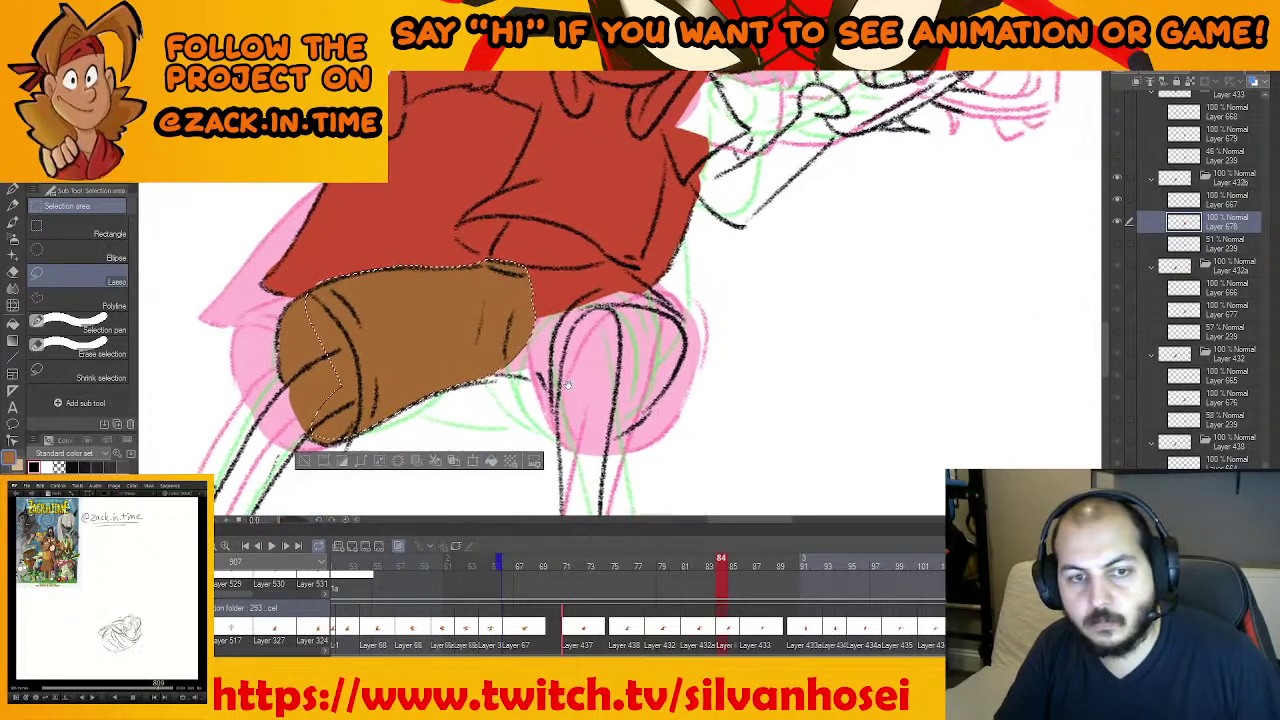
key("ctrl+d")
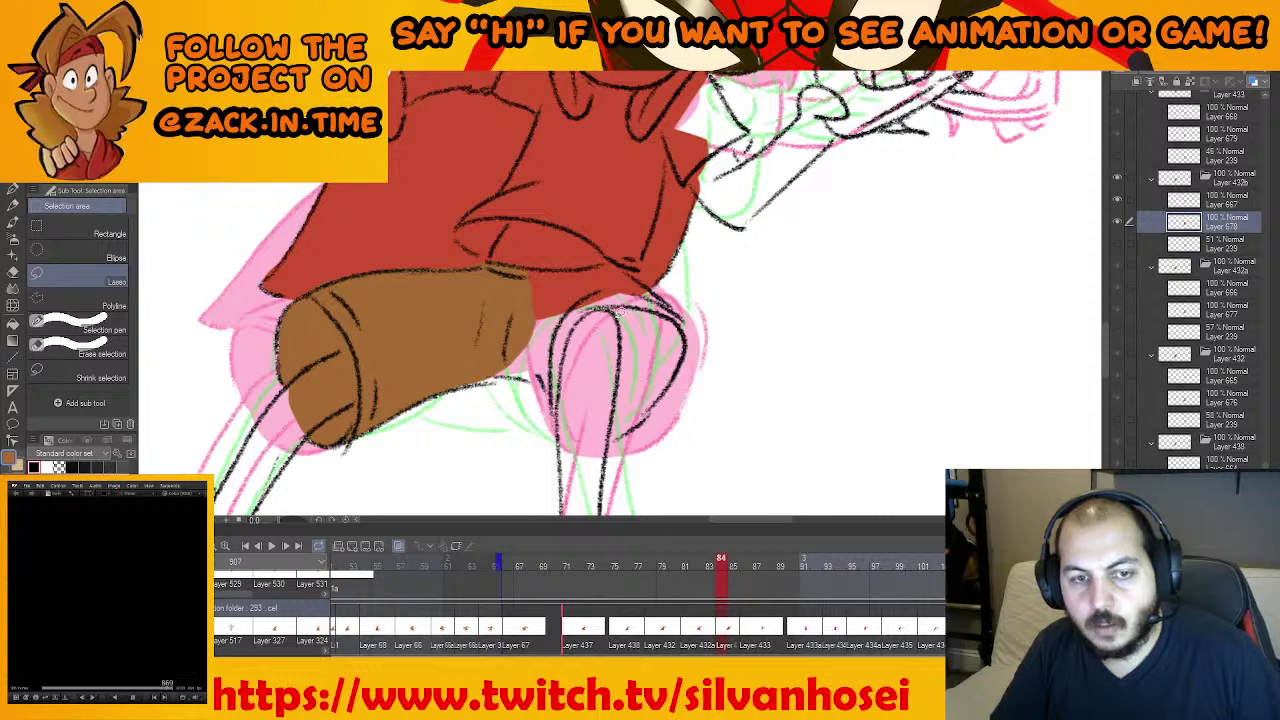
Fill the right leg of the shorts brown on frame 84, up to the waistline and overlapping the filled middle section
left_click_drag(480, 328, 466, 374)
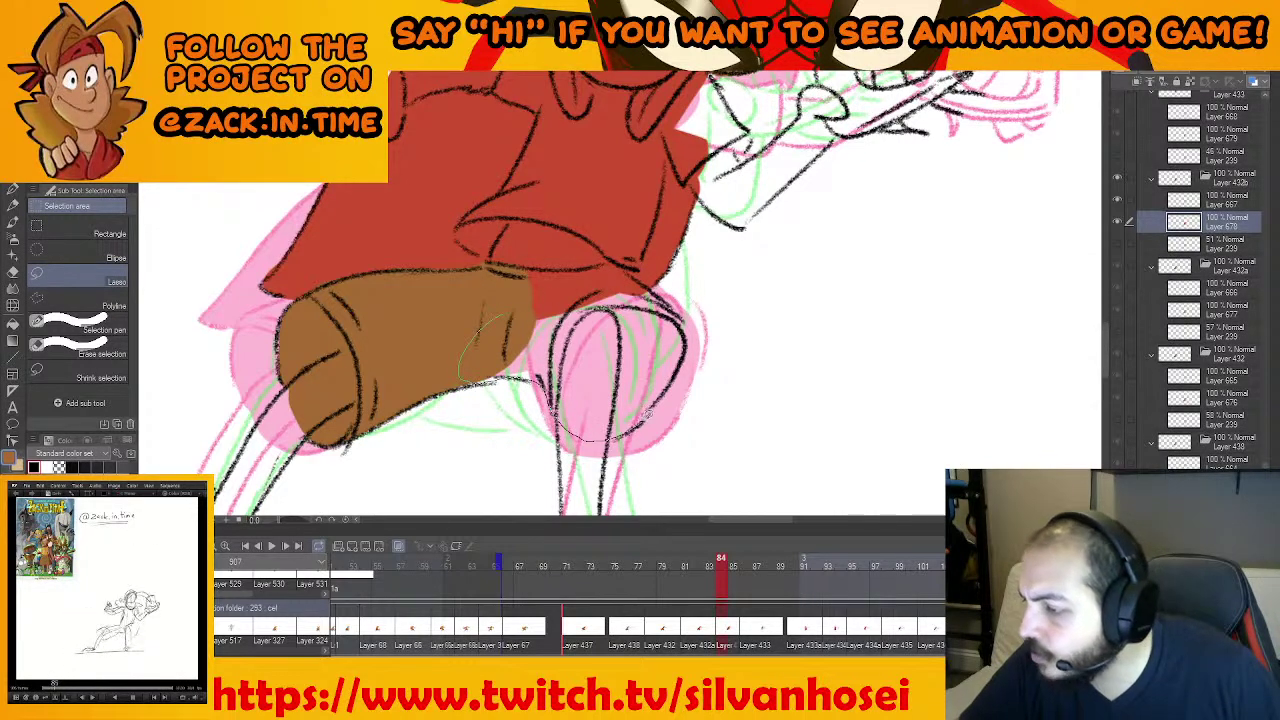
mouse_move(687, 342)
left_mouse_down()
mouse_move(678, 313)
mouse_move(612, 258)
left_mouse_up()
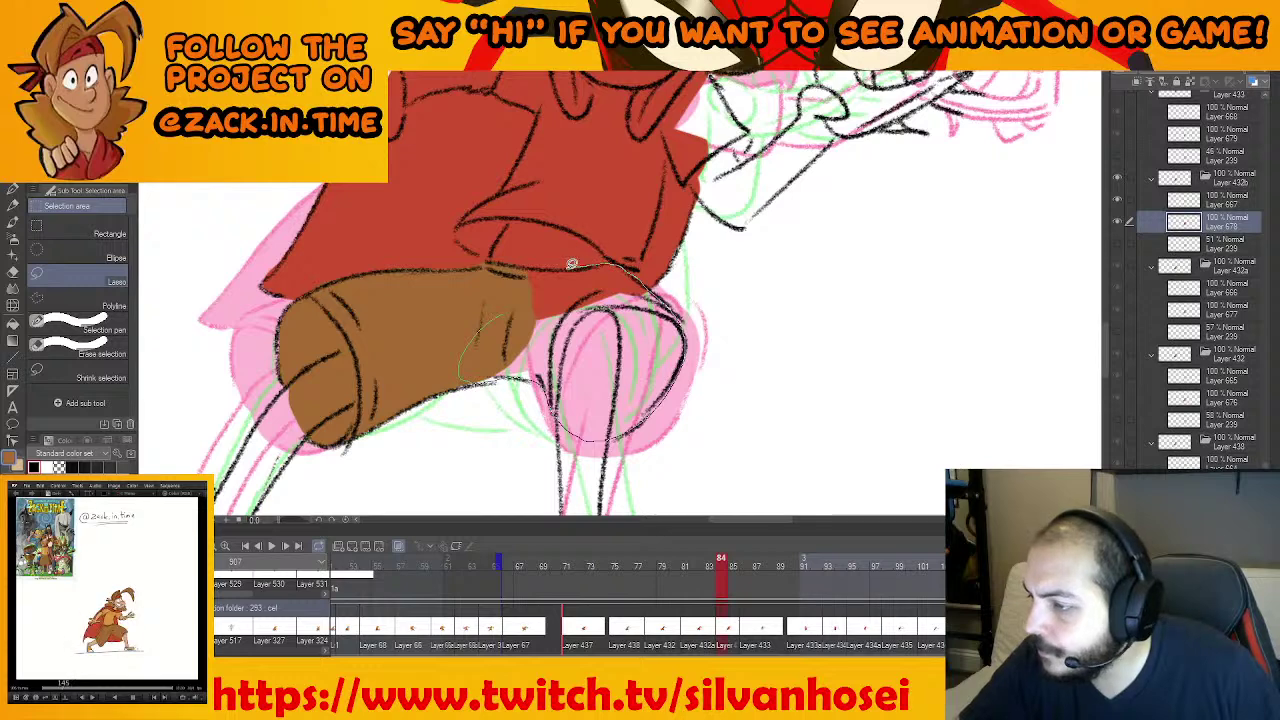
left_click_drag(531, 265, 504, 332)
left_click(642, 467)
key("ctrl+d")
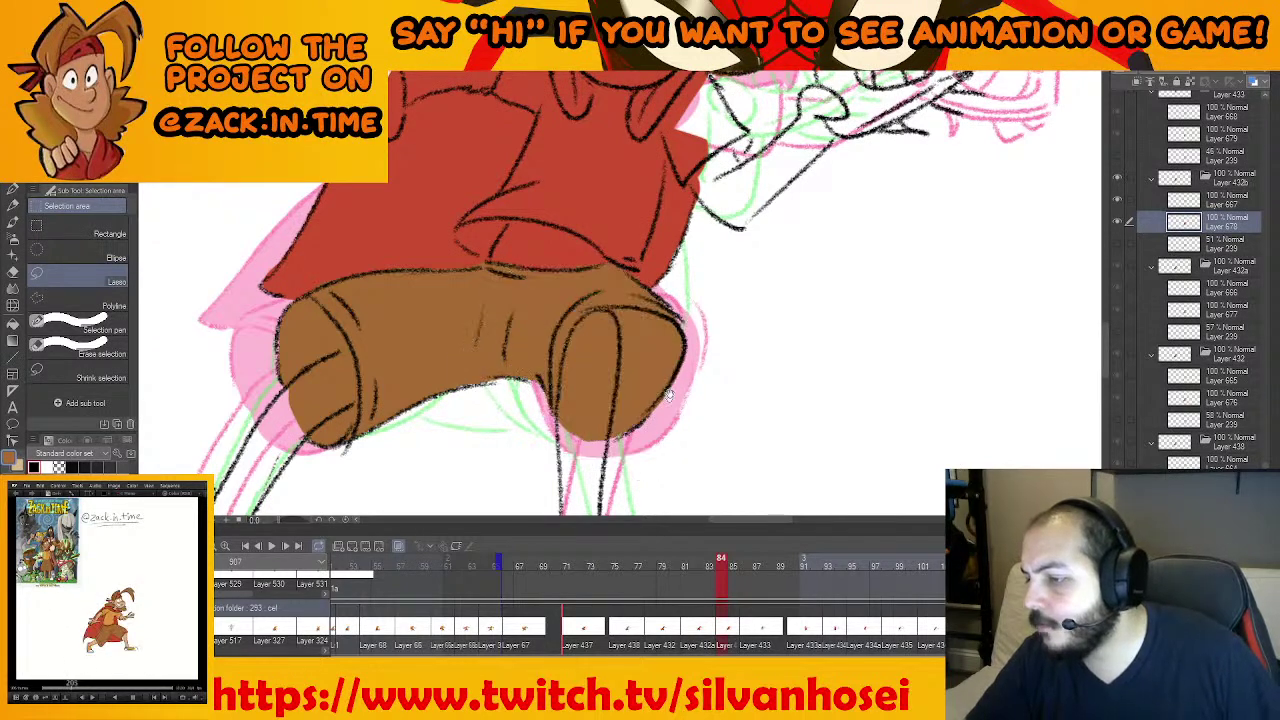
scroll(693, 347, "down", 4)
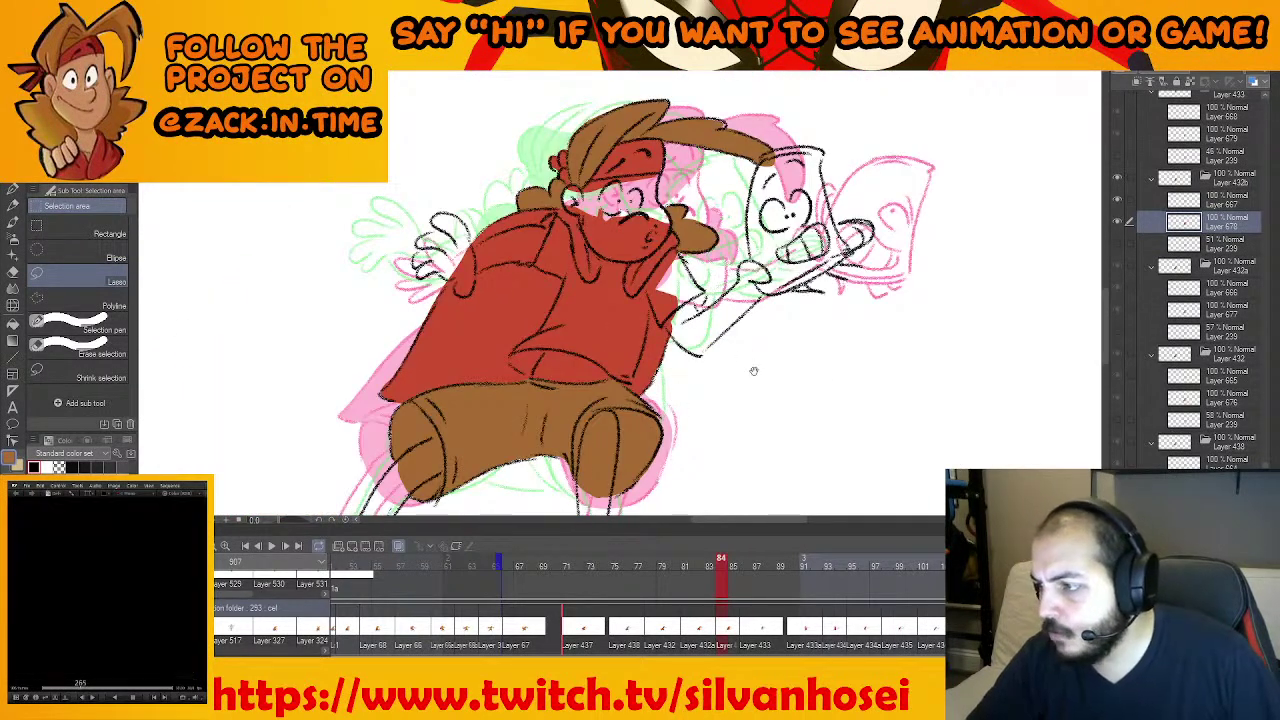
scroll(816, 391, "up", 2)
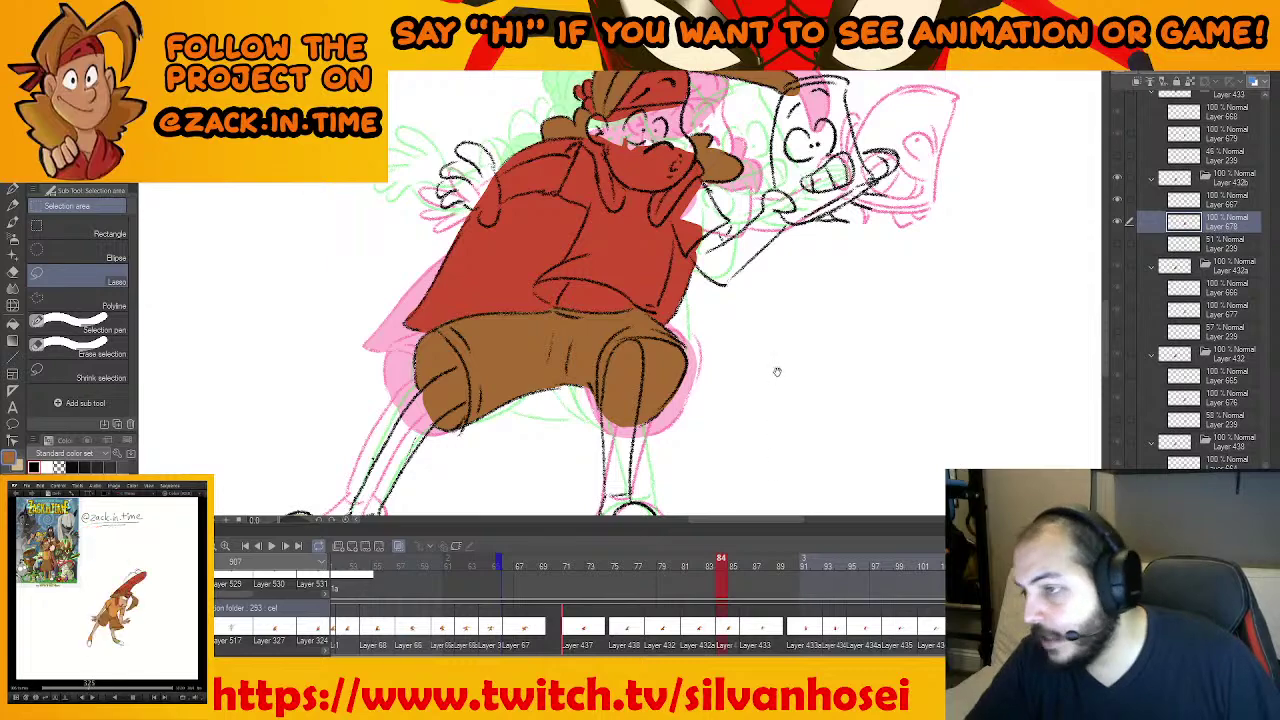
left_click_drag(776, 372, 782, 433)
left_click_drag(800, 387, 790, 417)
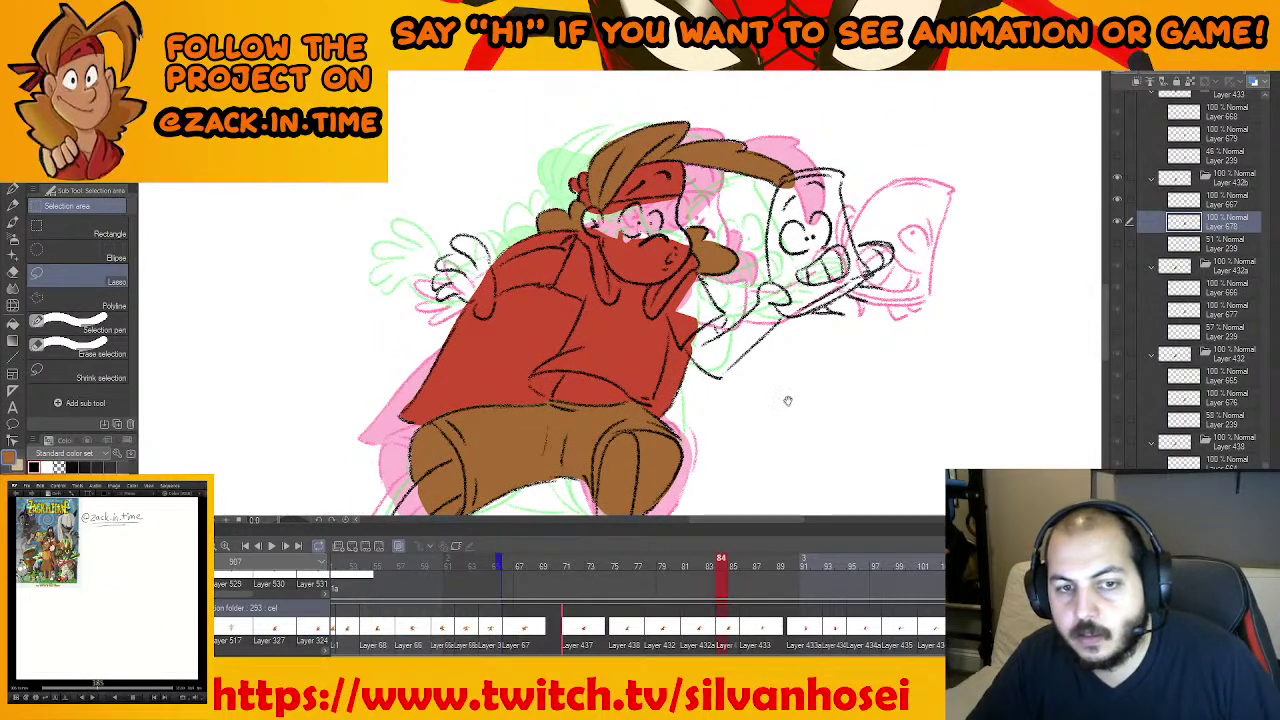
Go to the frame 86 drawing and fill the left leg of the shorts brown
key("period")
key("comma")
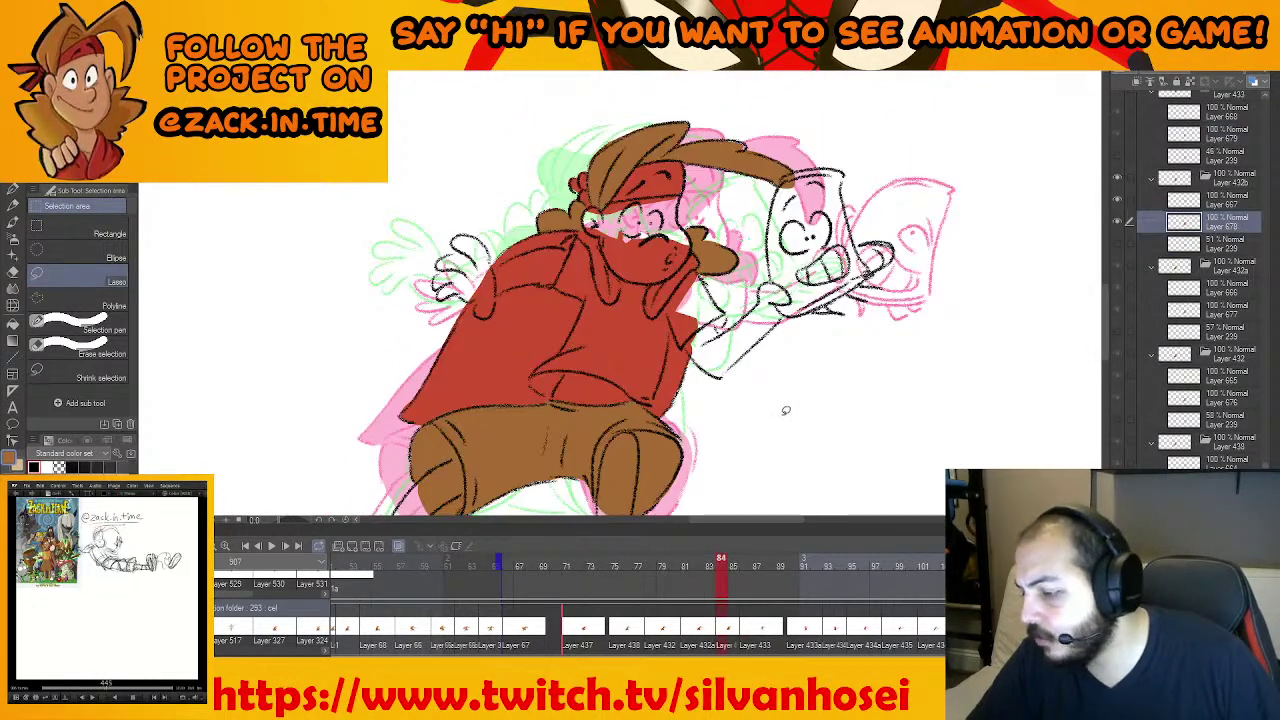
key("period")
left_click_drag(755, 392, 863, 315)
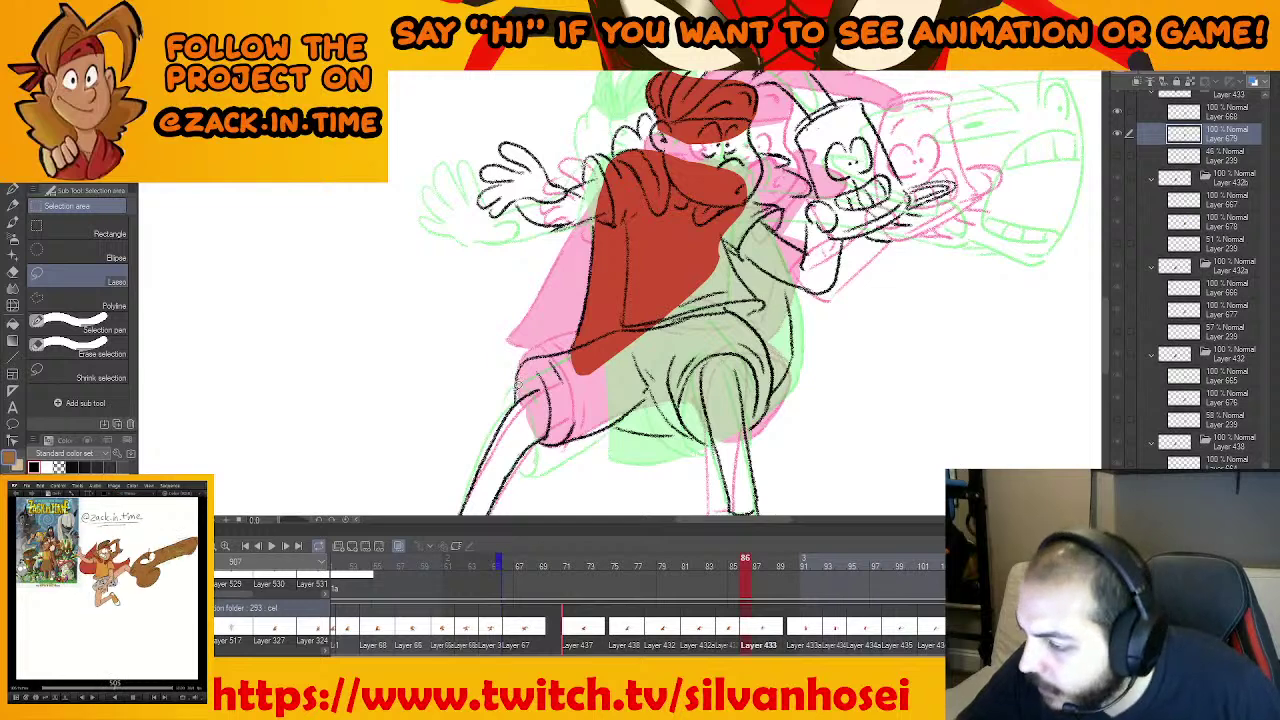
mouse_move(518, 385)
left_mouse_down()
mouse_move(555, 347)
mouse_move(618, 323)
left_mouse_up()
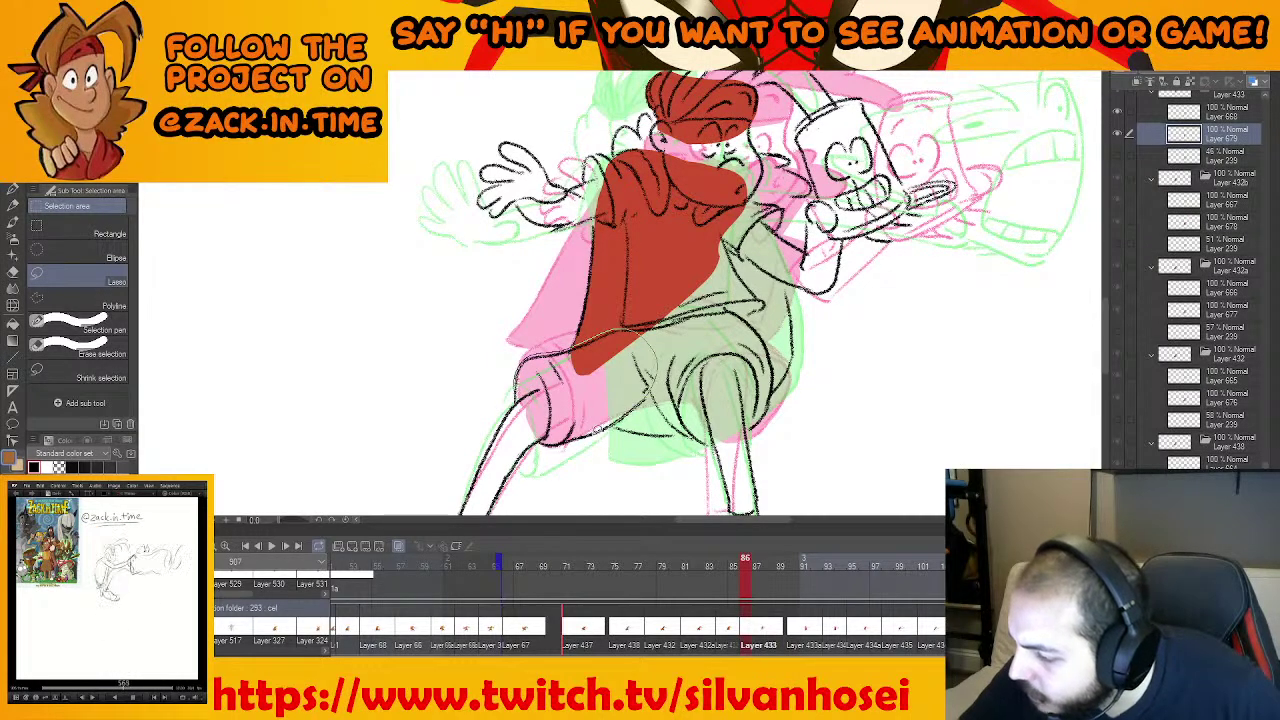
left_click_drag(598, 432, 533, 437)
left_click(661, 469)
left_click_drag(710, 392, 660, 403)
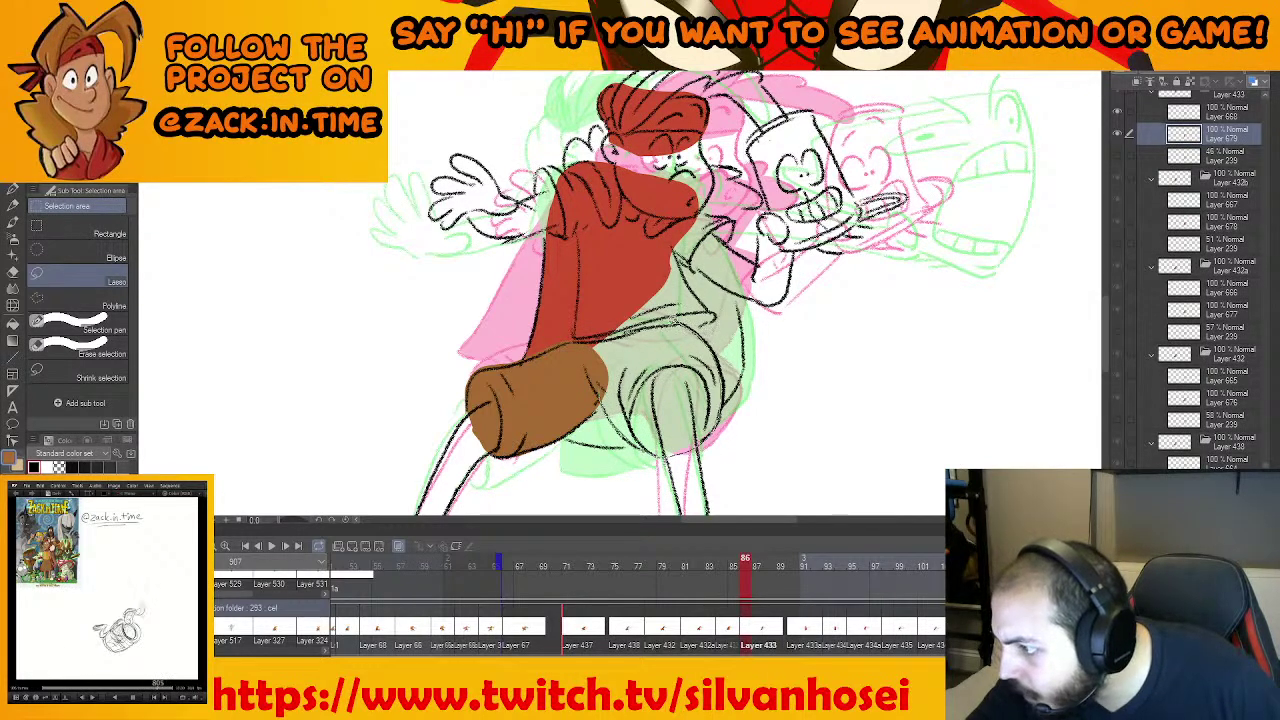
Fill the remaining right leg and outer edge of the shorts brown on frame 86
left_click_drag(591, 338, 583, 349)
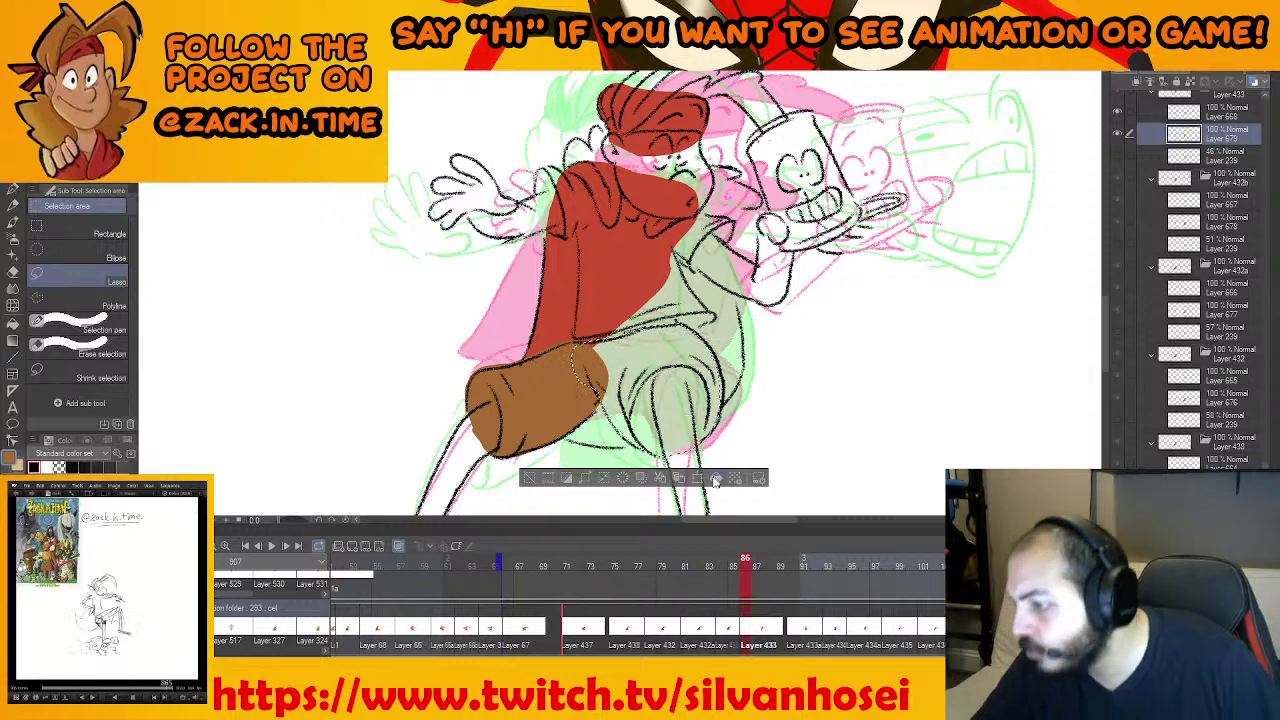
left_click(717, 476)
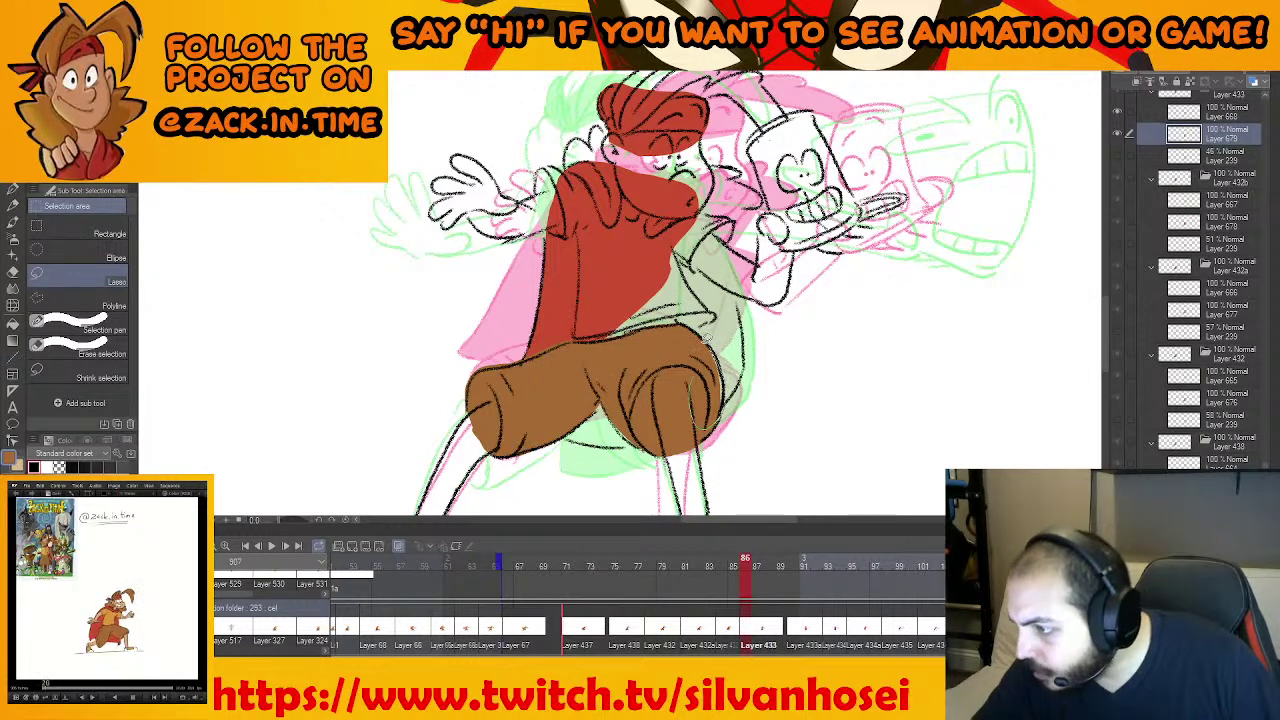
left_click_drag(707, 338, 704, 343)
mouse_move(700, 405)
left_mouse_down()
mouse_move(632, 396)
mouse_move(612, 418)
mouse_move(676, 432)
left_mouse_up()
left_click(707, 471)
key("ctrl+d")
left_click_drag(702, 377, 712, 432)
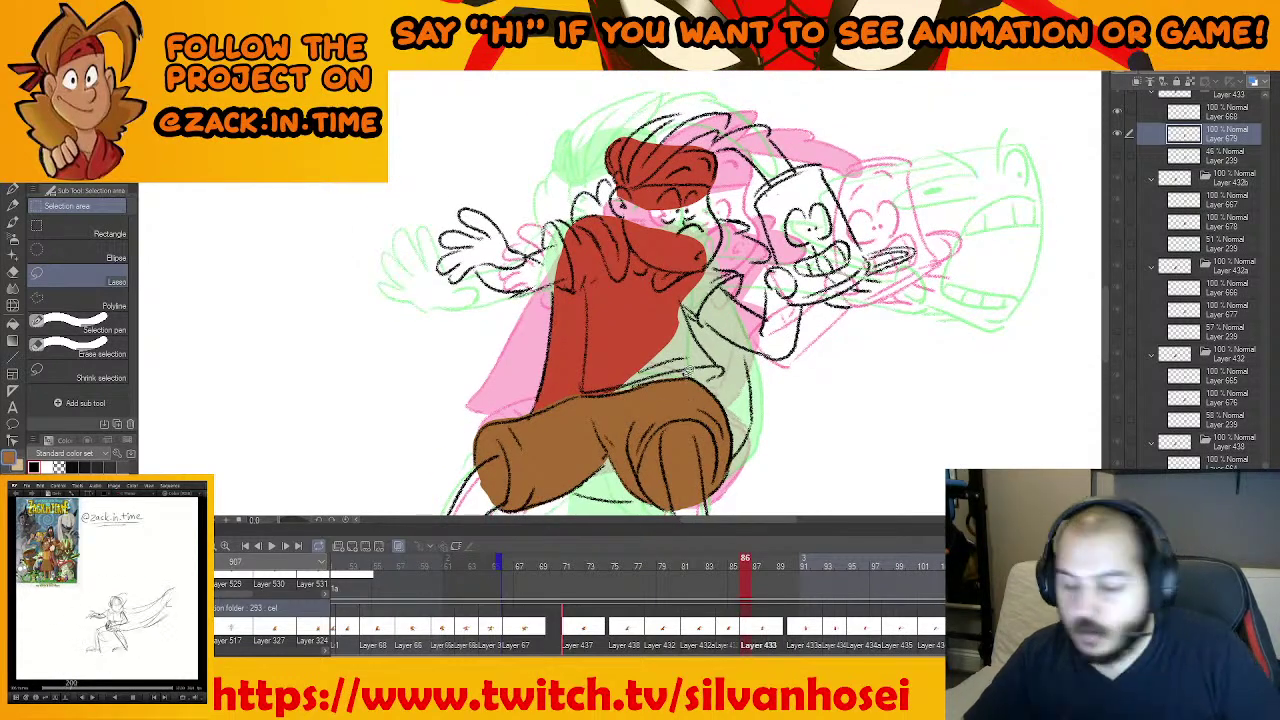
Fill the hair on top of the head above the headband brown on frame 86
scroll(705, 422, "up", 2)
left_click_drag(703, 416, 702, 426)
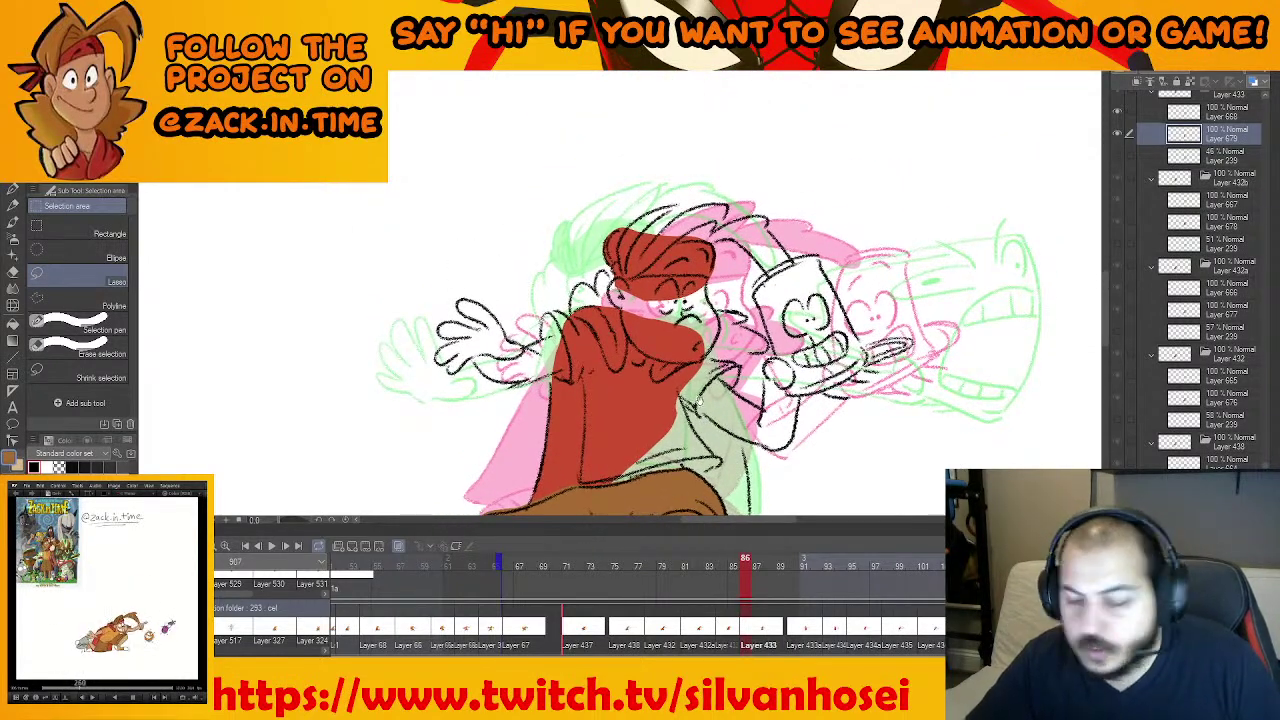
mouse_move(702, 325)
left_mouse_down()
mouse_move(703, 268)
mouse_move(703, 365)
left_mouse_up()
scroll(653, 245, "up", 2)
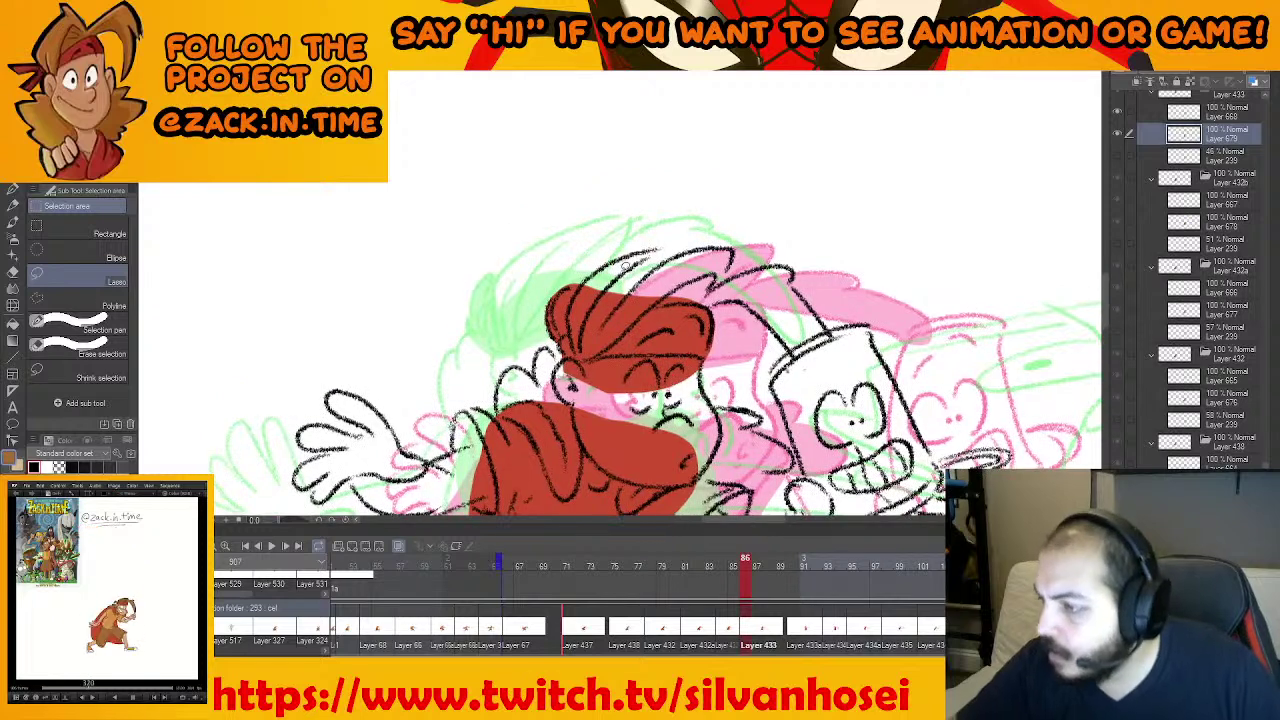
mouse_move(653, 245)
left_mouse_down()
mouse_move(592, 268)
mouse_move(569, 343)
mouse_move(590, 355)
mouse_move(705, 292)
mouse_move(732, 247)
left_mouse_up()
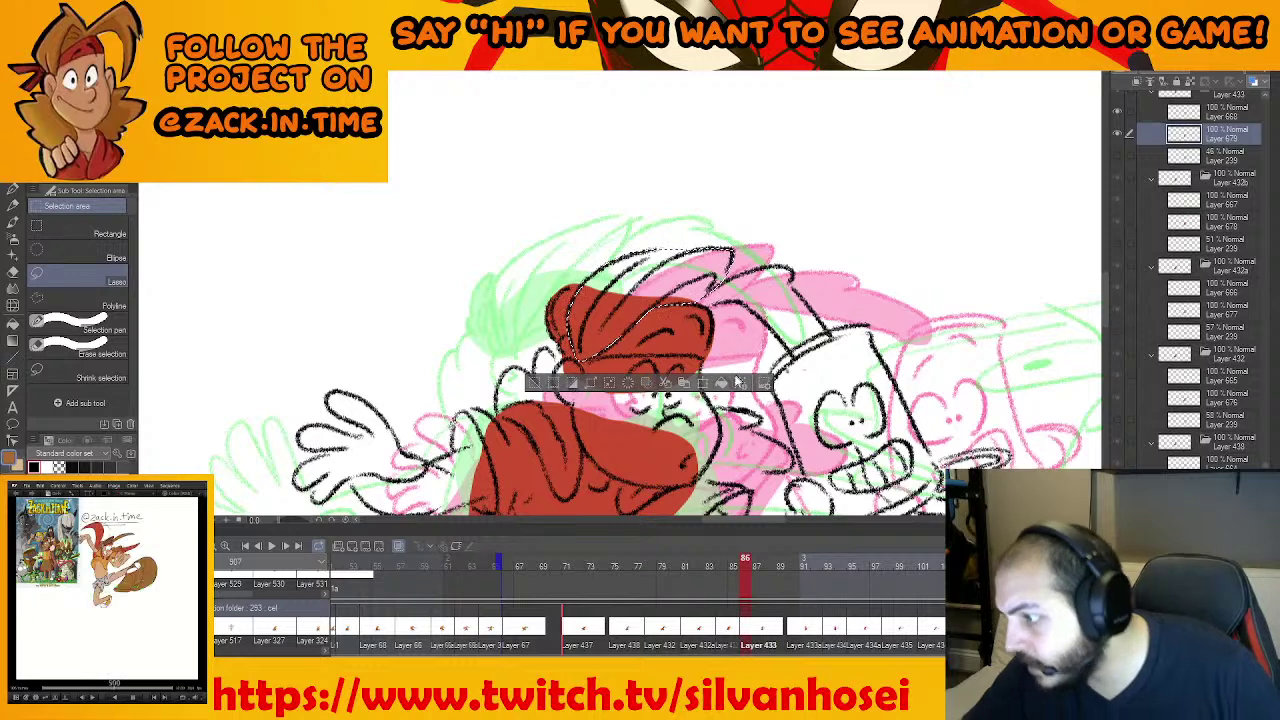
key("alt+Delete")
key("ctrl+d")
Fill the forelock strand that reaches down to the mask brown on frame 86
left_click_drag(810, 259, 728, 258)
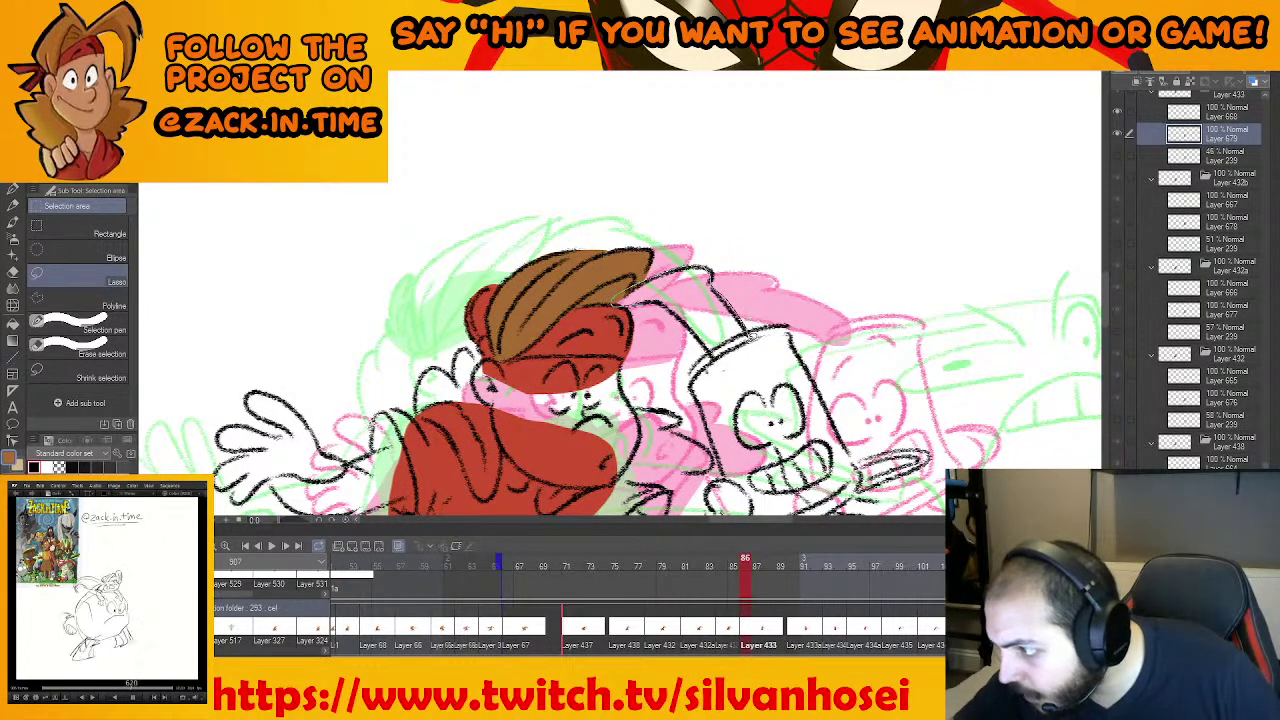
left_click_drag(657, 296, 660, 291)
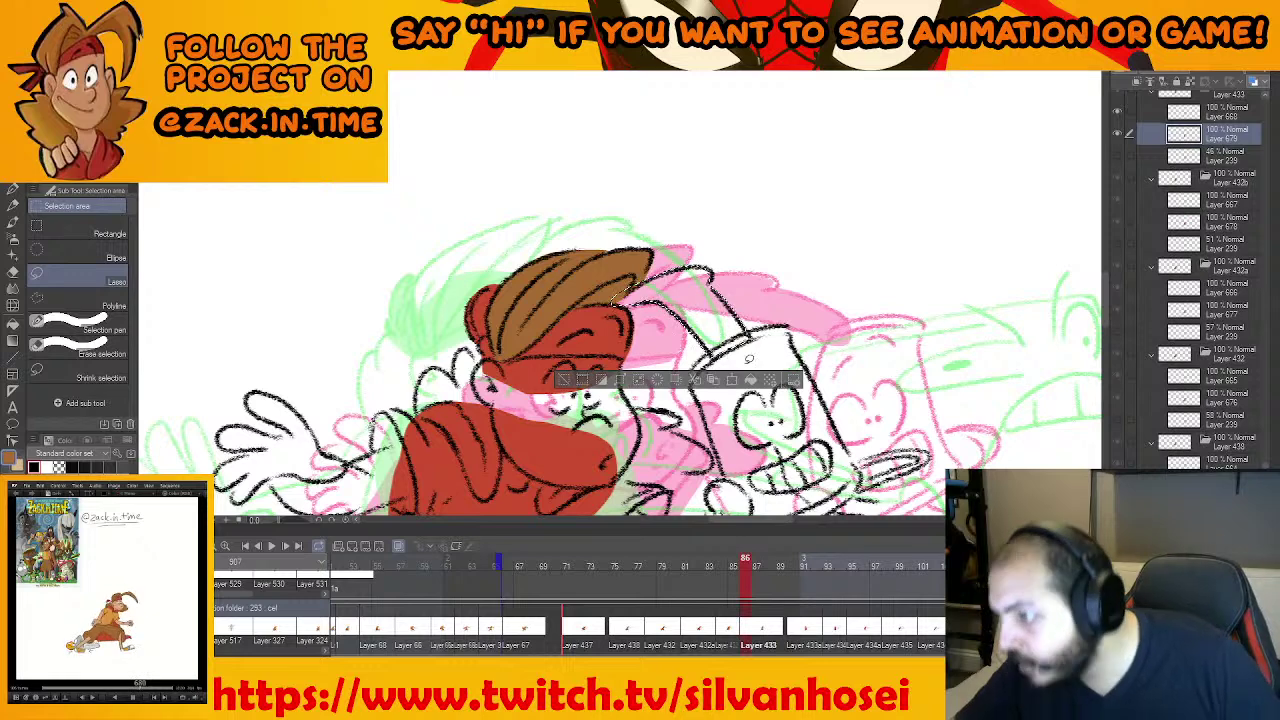
key("alt+BackSpace")
key("ctrl+d")
scroll(576, 273, "left", 2)
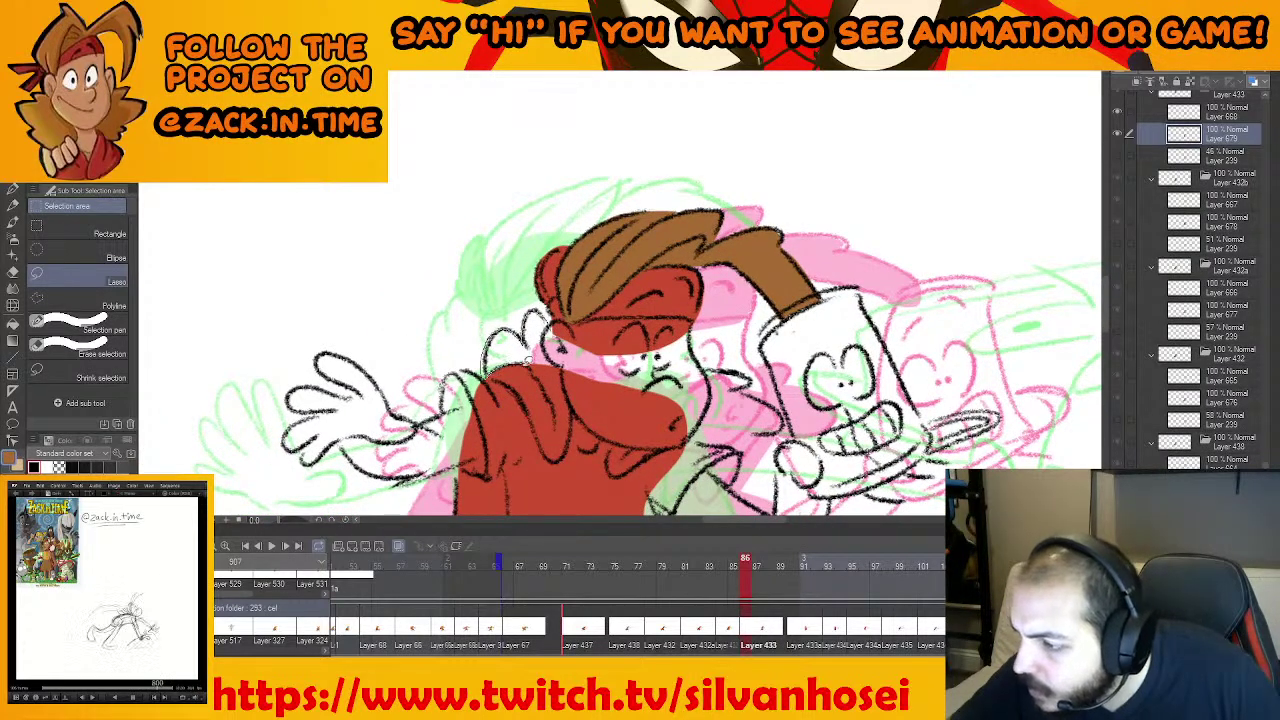
Fill the hair behind the ear brown on frame 86, down to the cape's collar
left_click_drag(546, 342, 488, 366)
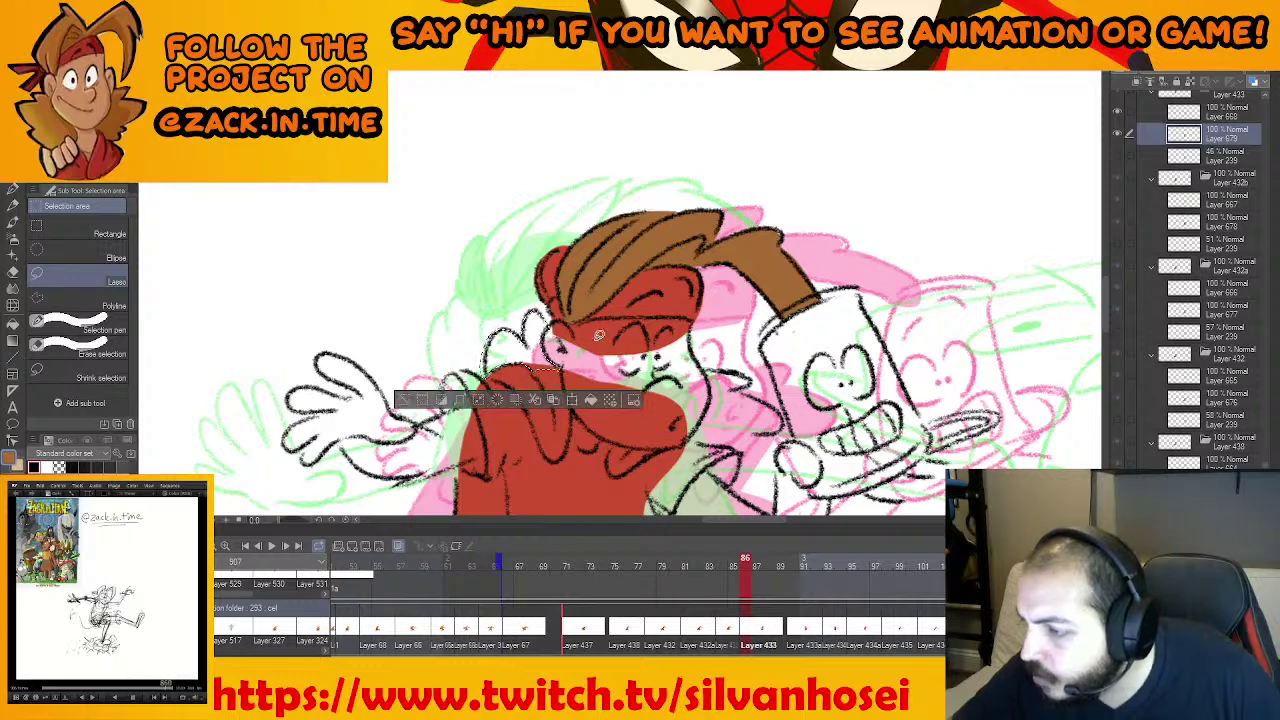
left_click(590, 401)
key("ctrl+d")
left_click_drag(711, 365, 707, 330)
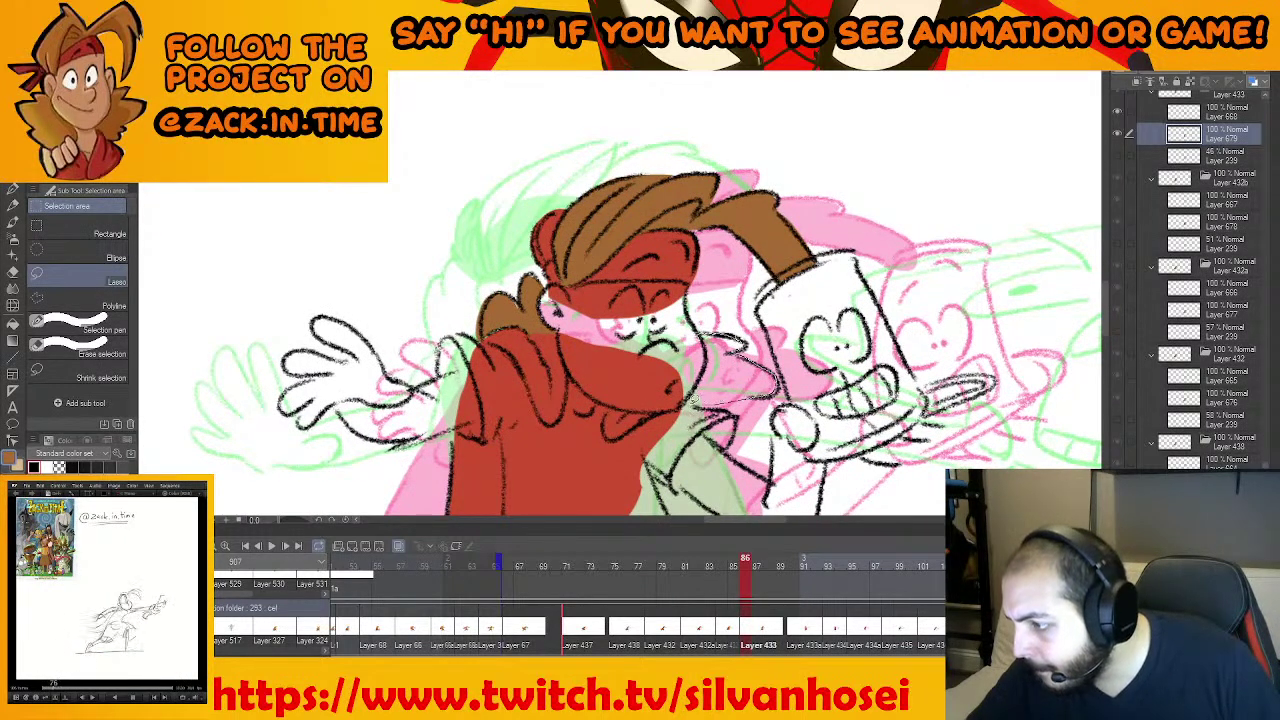
Fill the hair tuft between the cheek and the mask brown on frame 86
left_click_drag(704, 365, 750, 332)
key("alt+BackSpace")
key("ctrl+d")
scroll(737, 404, "down", 1)
left_click_drag(752, 390, 752, 346)
scroll(752, 346, "down", 2)
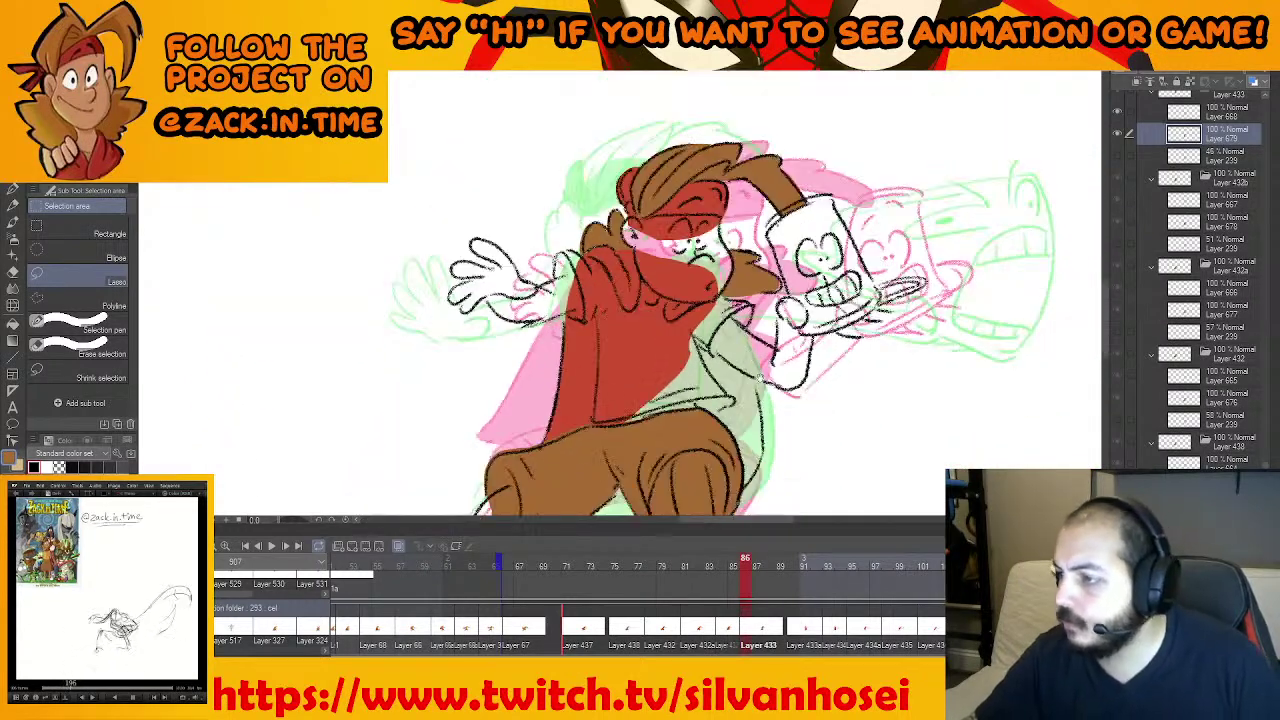
left_click_drag(799, 400, 751, 342)
Go to the frame 90 drawing and fill the hair behind the ear brown
key("period")
left_click_drag(746, 386, 757, 466)
scroll(737, 429, "up", 2)
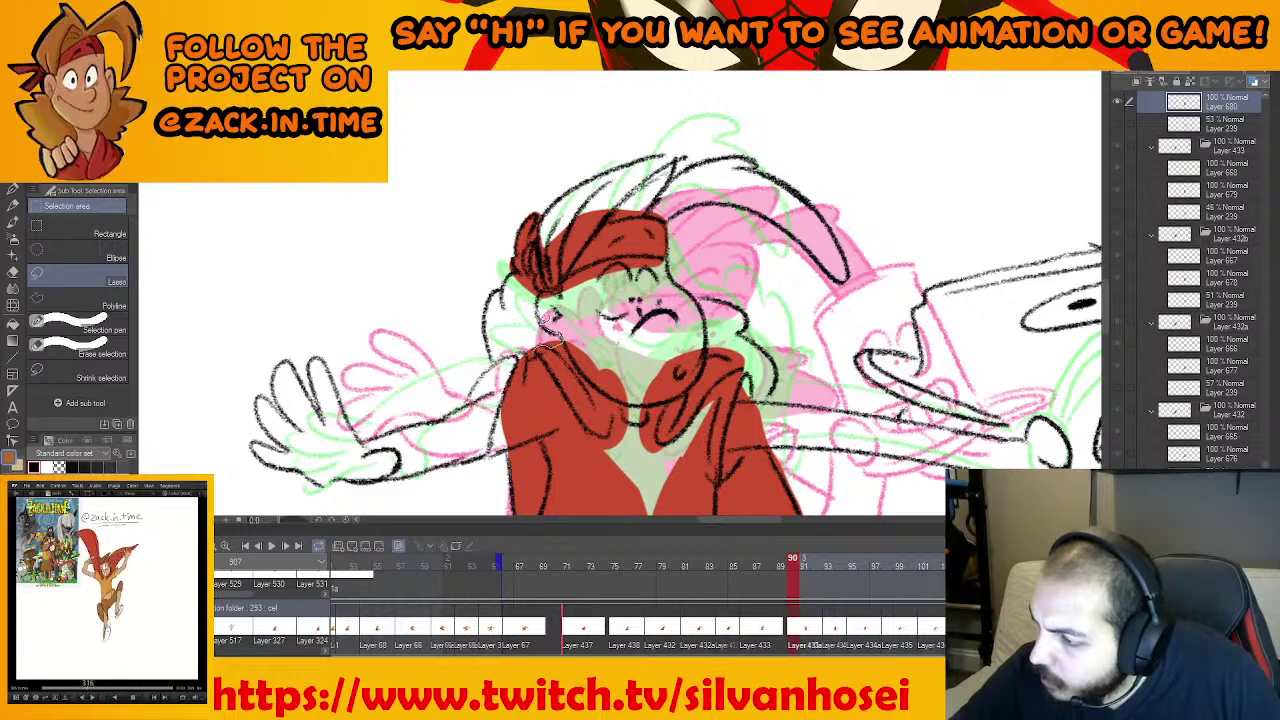
mouse_move(507, 278)
left_mouse_down()
mouse_move(485, 309)
mouse_move(490, 357)
mouse_move(534, 352)
left_mouse_up()
left_click(593, 384)
key("ctrl+d")
Fill the swept-up hair above the headband brown on frame 90
mouse_move(638, 259)
left_mouse_down()
mouse_move(639, 290)
mouse_move(588, 356)
mouse_move(509, 348)
left_mouse_up()
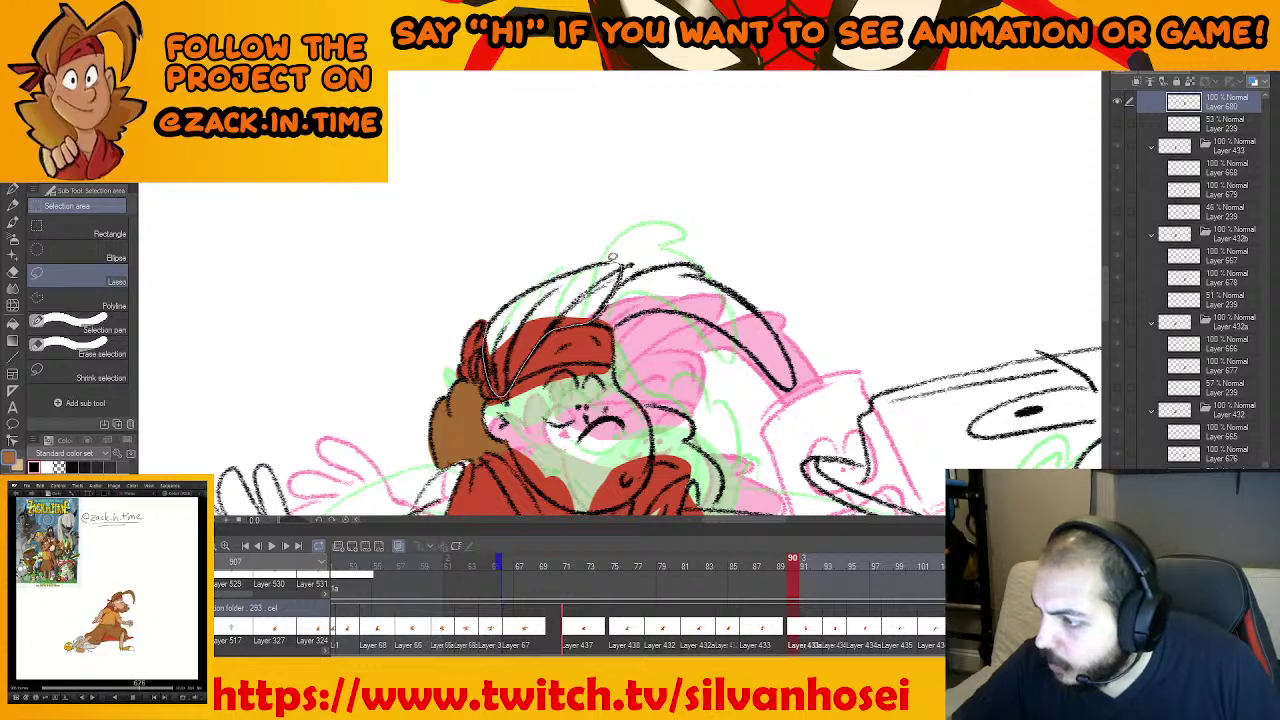
left_click_drag(541, 279, 487, 332)
left_click(624, 420)
key("ctrl+d")
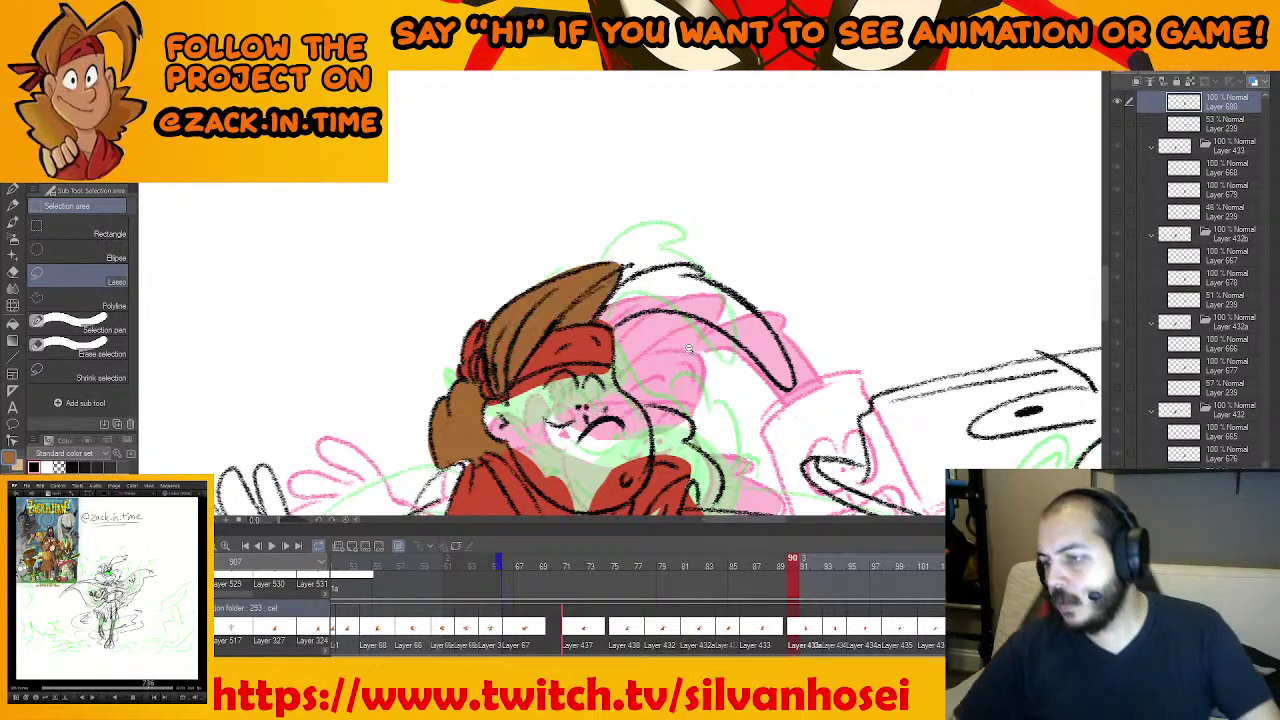
Fill the long curved forelock brown on frame 90, from its base at the headband out to the tip
left_click_drag(699, 302, 661, 326)
mouse_move(574, 311)
left_mouse_down()
mouse_move(548, 335)
mouse_move(574, 350)
mouse_move(666, 296)
mouse_move(585, 303)
left_mouse_up()
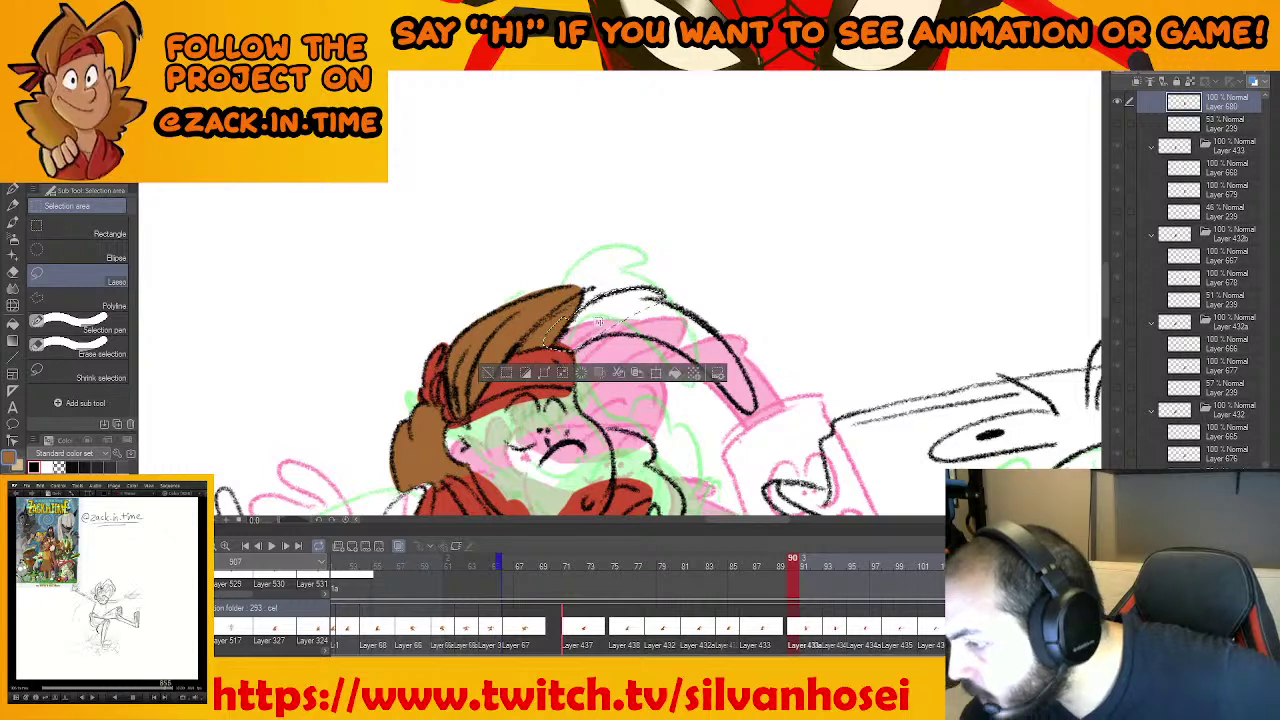
left_click(682, 375)
key("ctrl+d")
mouse_move(797, 323)
left_mouse_down()
mouse_move(816, 246)
mouse_move(646, 300)
left_mouse_up()
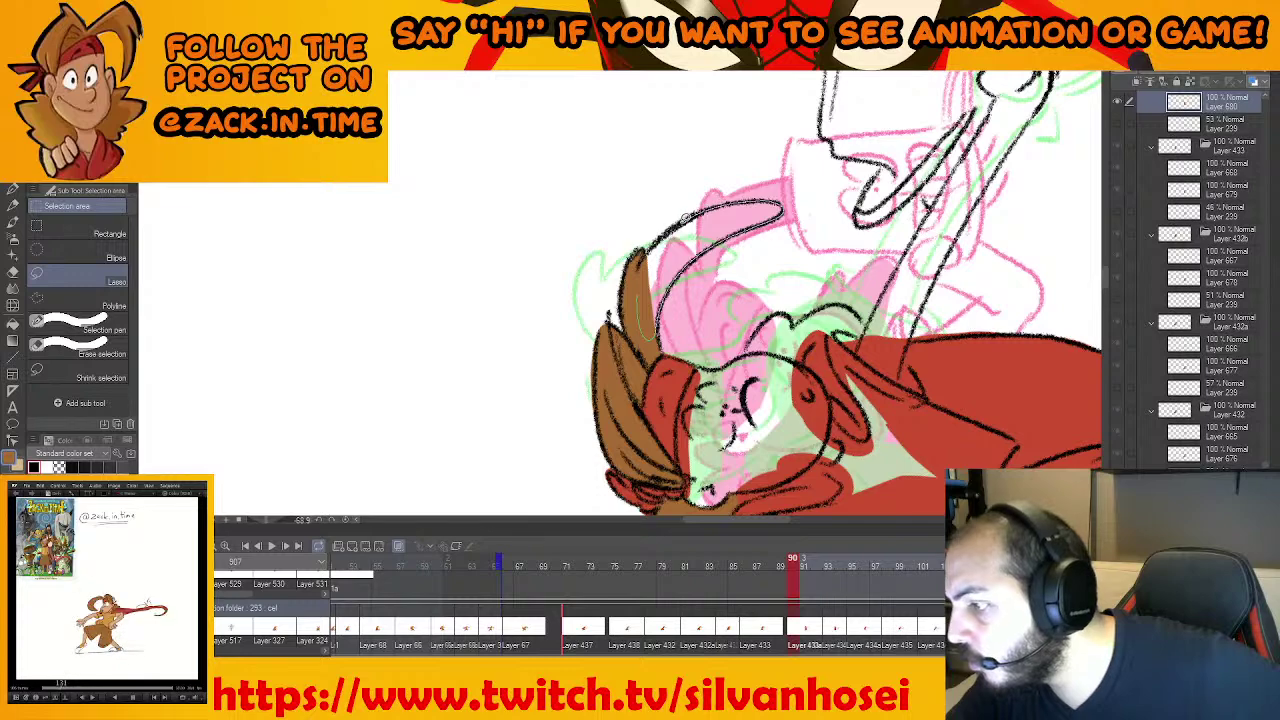
mouse_move(685, 218)
left_mouse_down()
mouse_move(641, 257)
mouse_move(637, 293)
left_mouse_up()
left_click(771, 390)
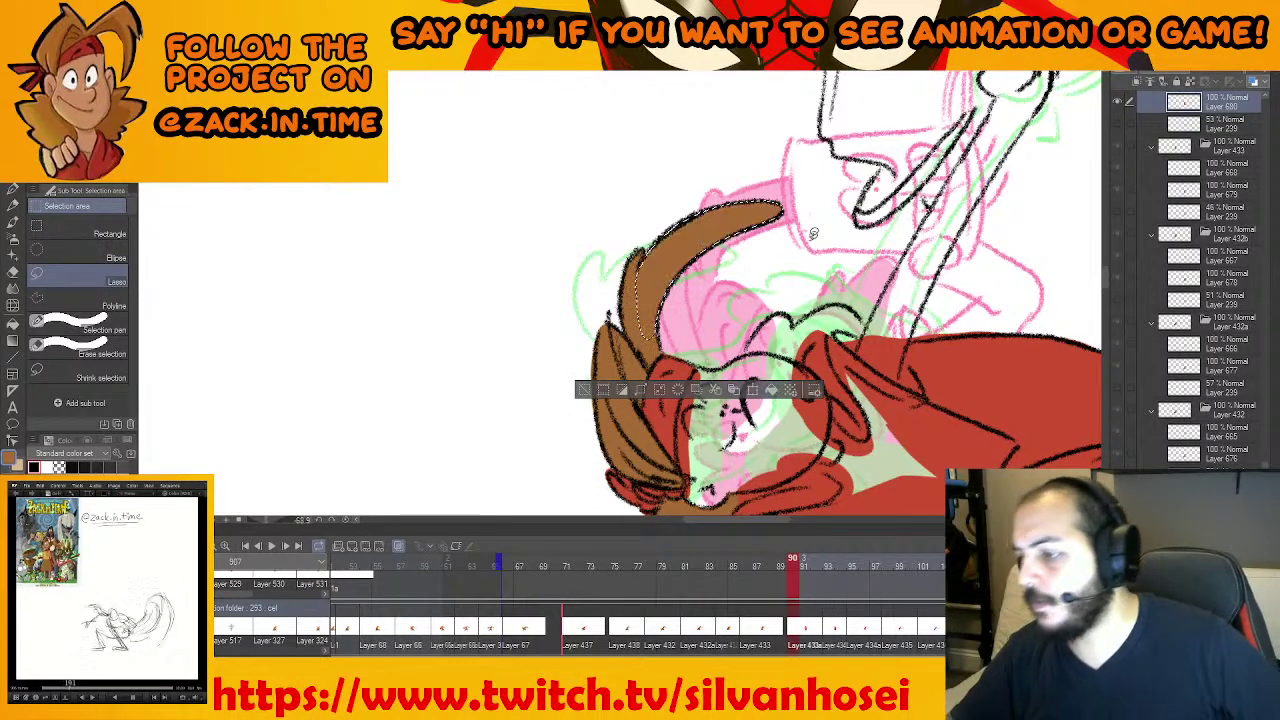
key("r")
mouse_move(832, 236)
left_mouse_down()
mouse_move(854, 250)
mouse_move(836, 361)
mouse_move(752, 470)
mouse_move(720, 341)
mouse_move(628, 330)
left_mouse_up()
key("ctrl+d")
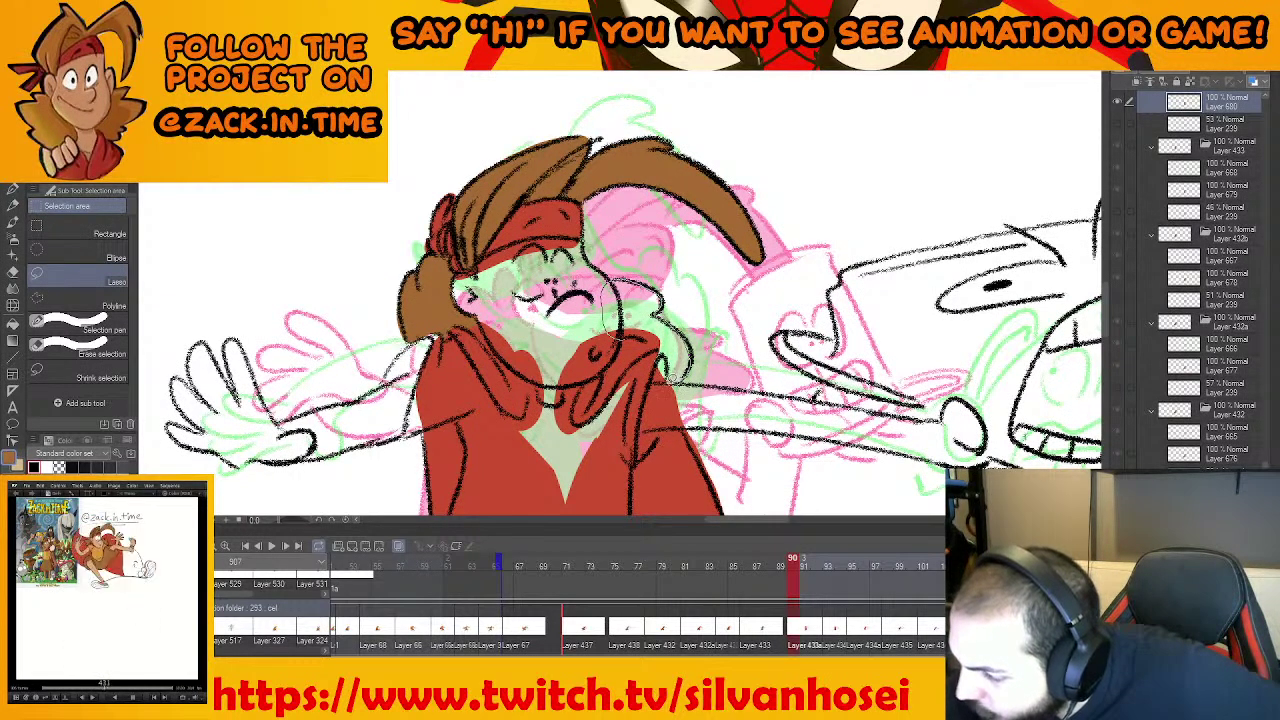
Fill the hair beside the cheek above the outstretched arm brown on frame 90
mouse_move(632, 335)
left_mouse_down()
mouse_move(686, 352)
mouse_move(687, 274)
mouse_move(704, 308)
mouse_move(690, 280)
left_mouse_up()
key("alt+Delete")
key("ctrl+d")
key("alt+Delete")
key("ctrl+d")
left_click_drag(682, 340, 697, 234)
scroll(694, 318, "down", 2)
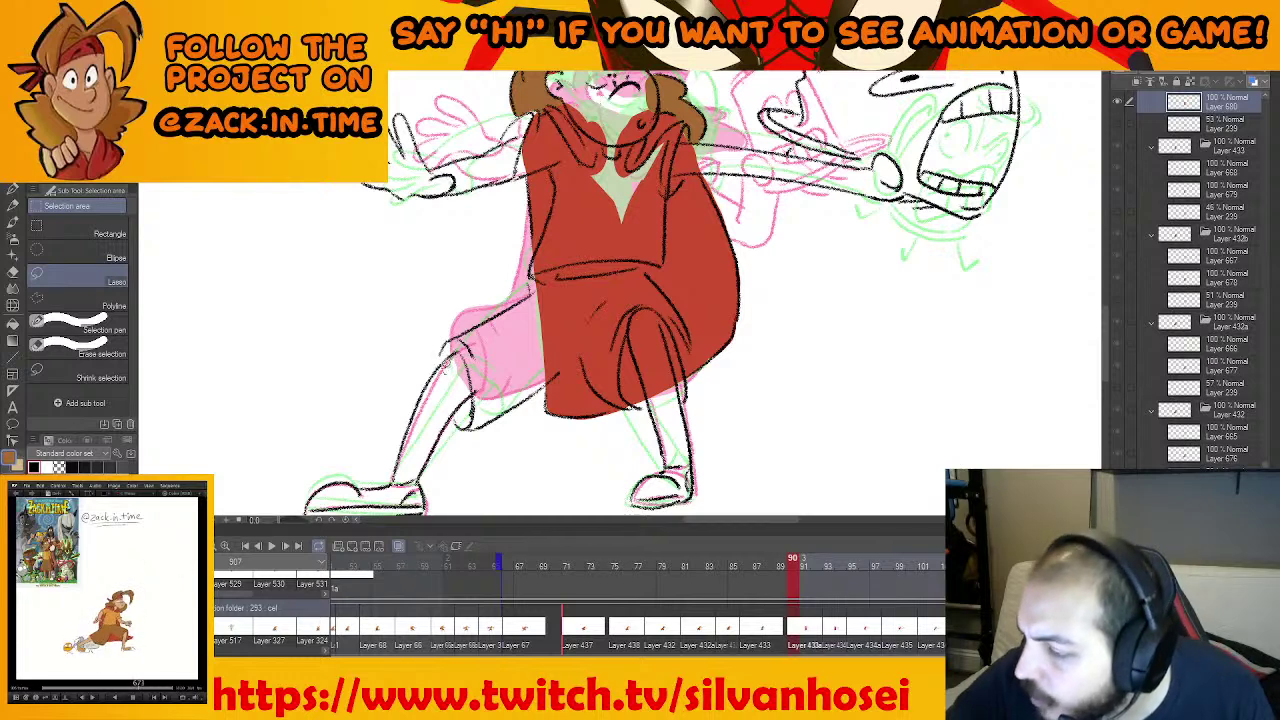
Fill the shorts brown on frame 90, from the waistband down both legs, including the remaining gap at the knee cuff
left_click_drag(553, 276, 605, 268)
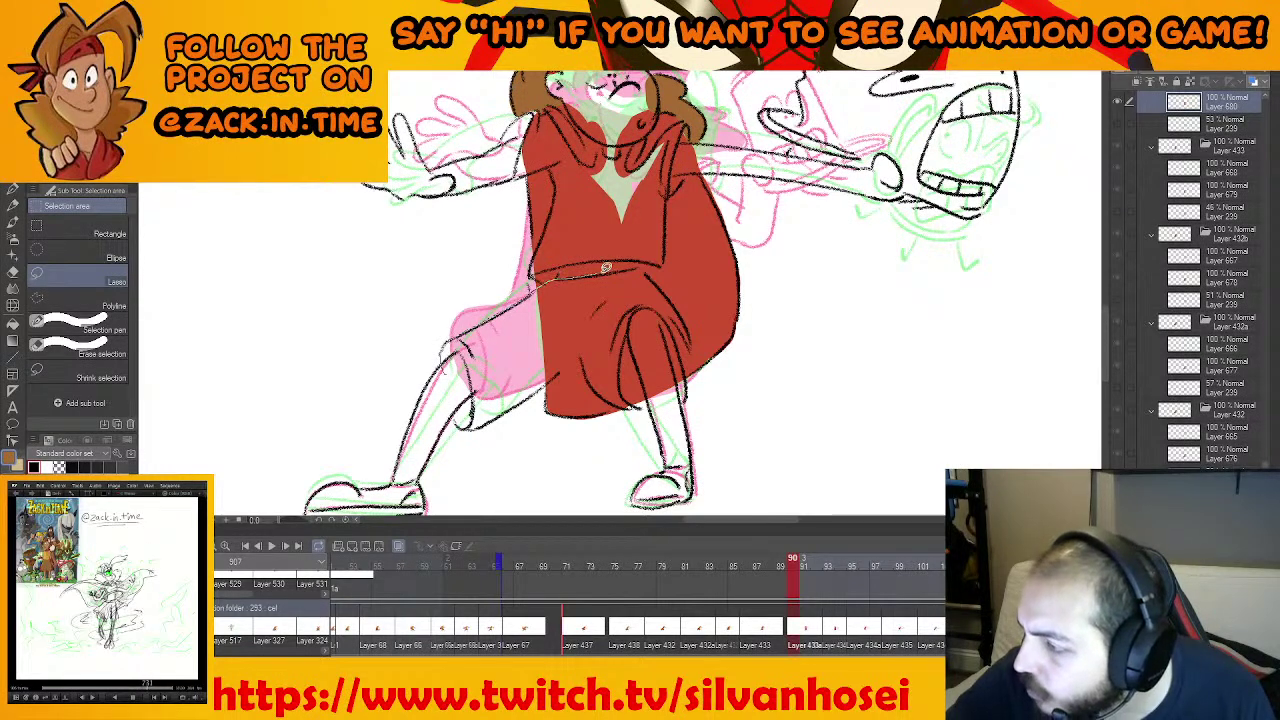
mouse_move(690, 337)
left_mouse_down()
mouse_move(693, 398)
mouse_move(629, 406)
mouse_move(603, 389)
left_mouse_up()
mouse_move(514, 408)
left_mouse_down()
mouse_move(462, 425)
mouse_move(445, 345)
left_mouse_up()
left_click(640, 451)
left_click_drag(640, 451, 630, 407)
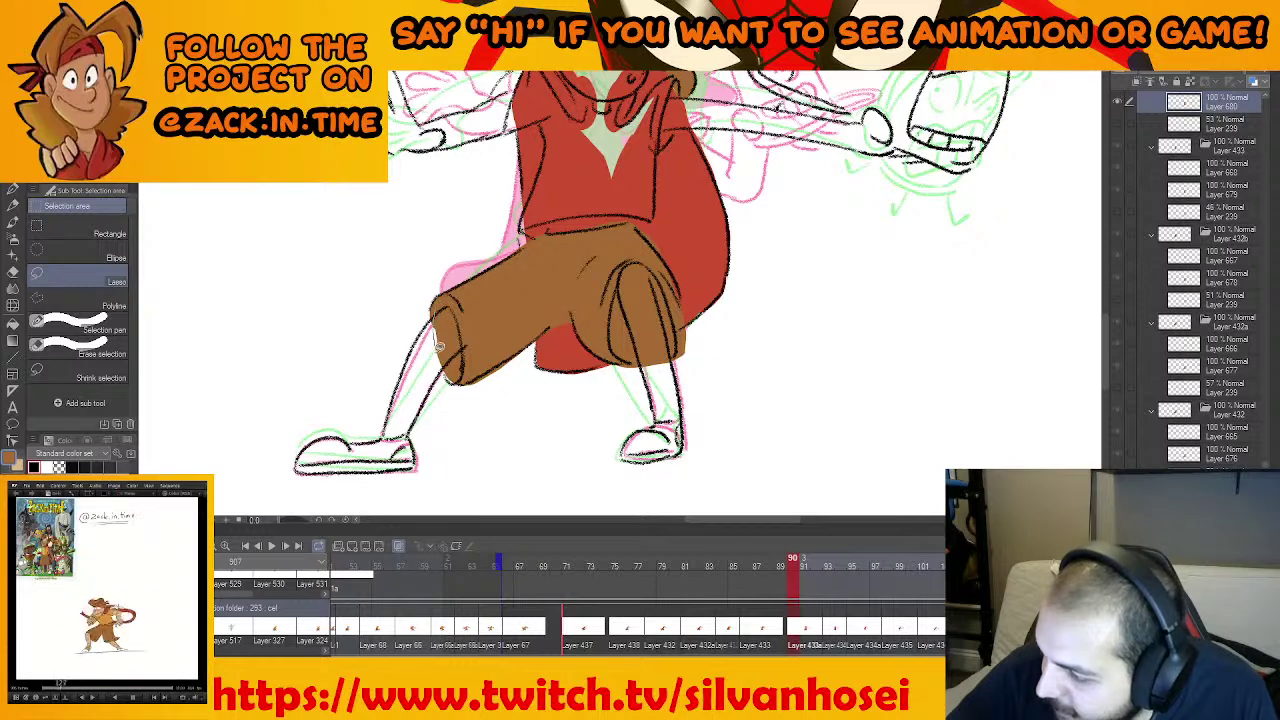
left_click_drag(456, 380, 490, 338)
left_click(540, 407)
key("ctrl+d")
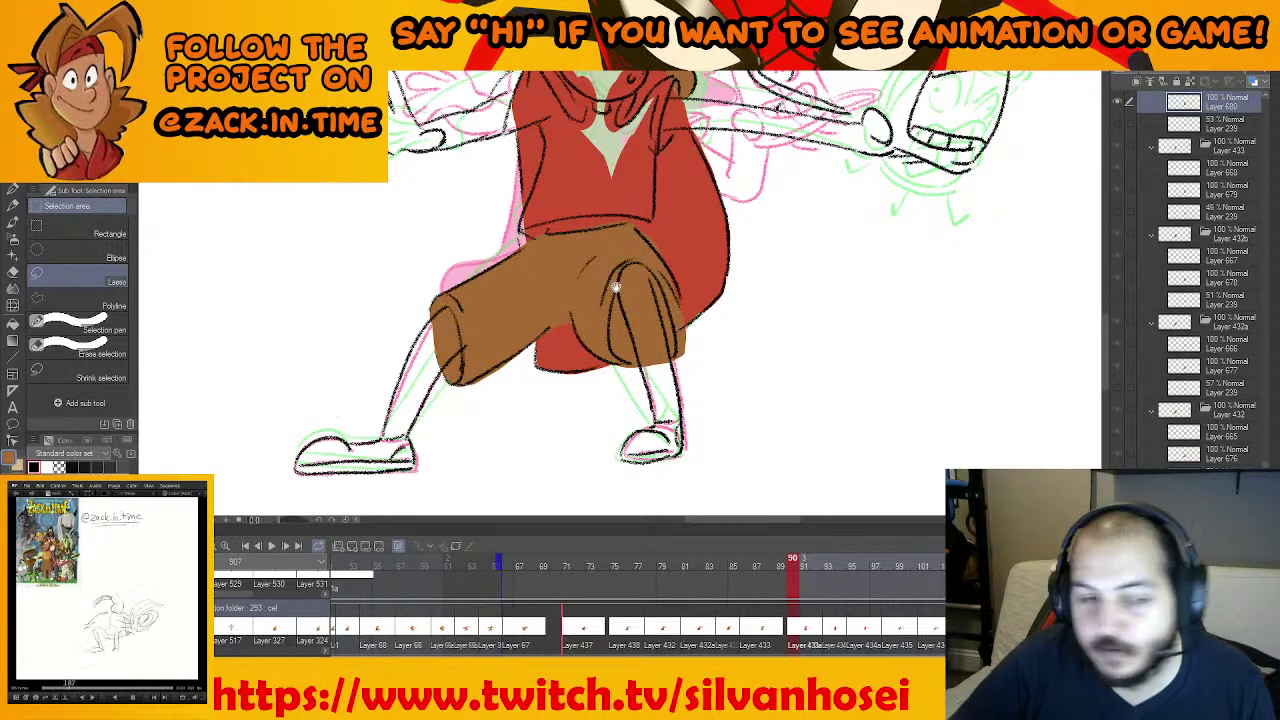
left_click_drag(657, 260, 588, 325)
scroll(605, 333, "up", 2)
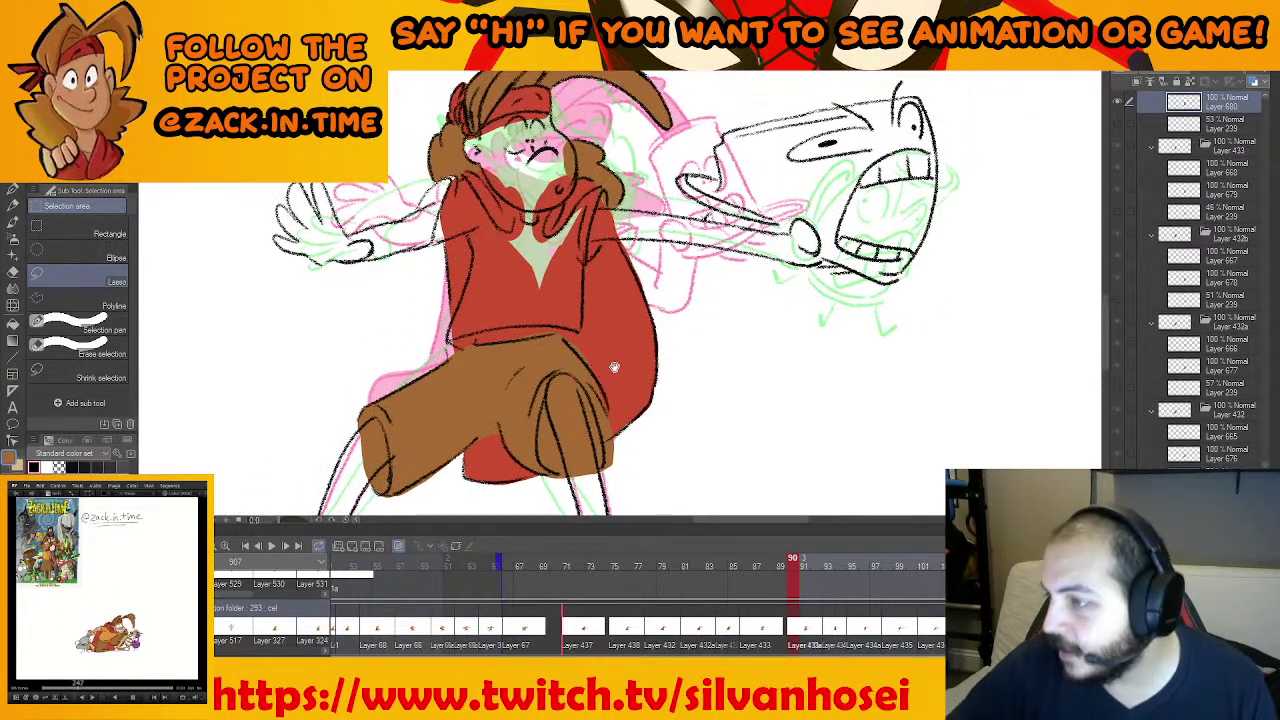
Go to the frame 93 drawing and fill the hair above the headband and the tuft behind the ear brown
left_click_drag(779, 317, 801, 460)
key("Right")
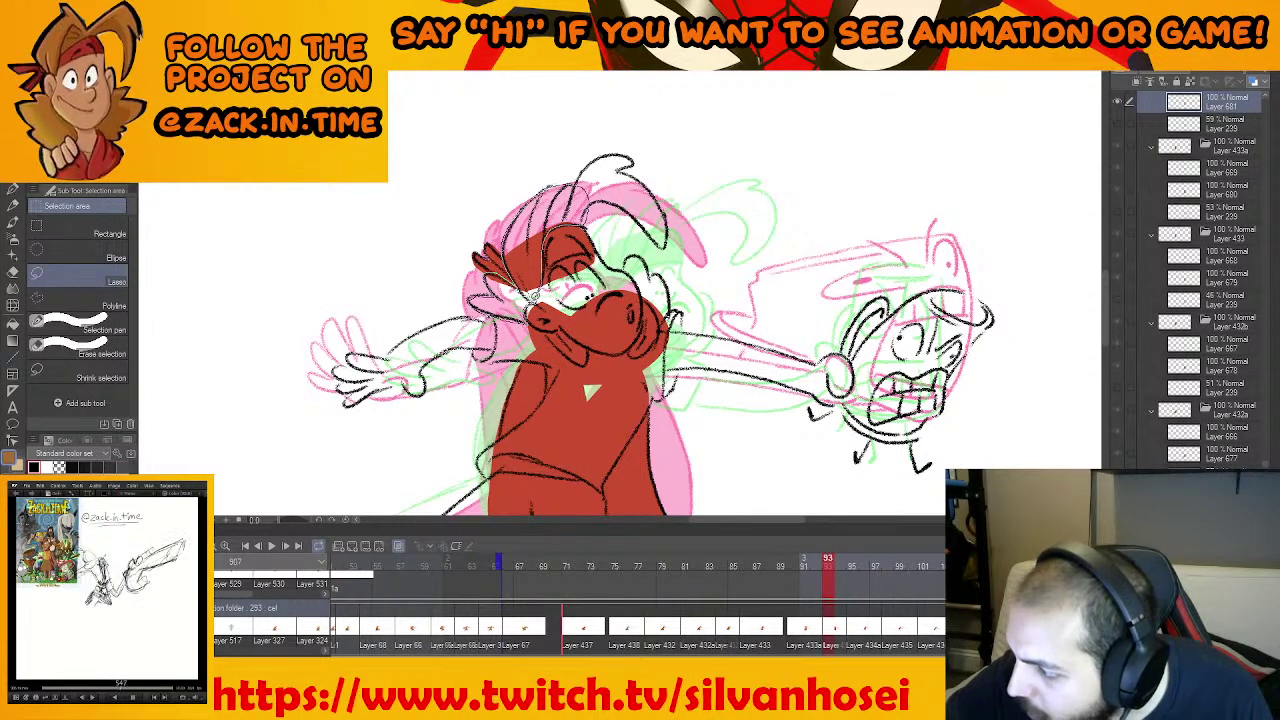
mouse_move(533, 296)
left_mouse_down()
mouse_move(552, 284)
mouse_move(550, 304)
left_mouse_up()
left_click(599, 348)
key("ctrl+d")
left_click(543, 312, "ctrl")
left_click(594, 340)
key("ctrl+d")
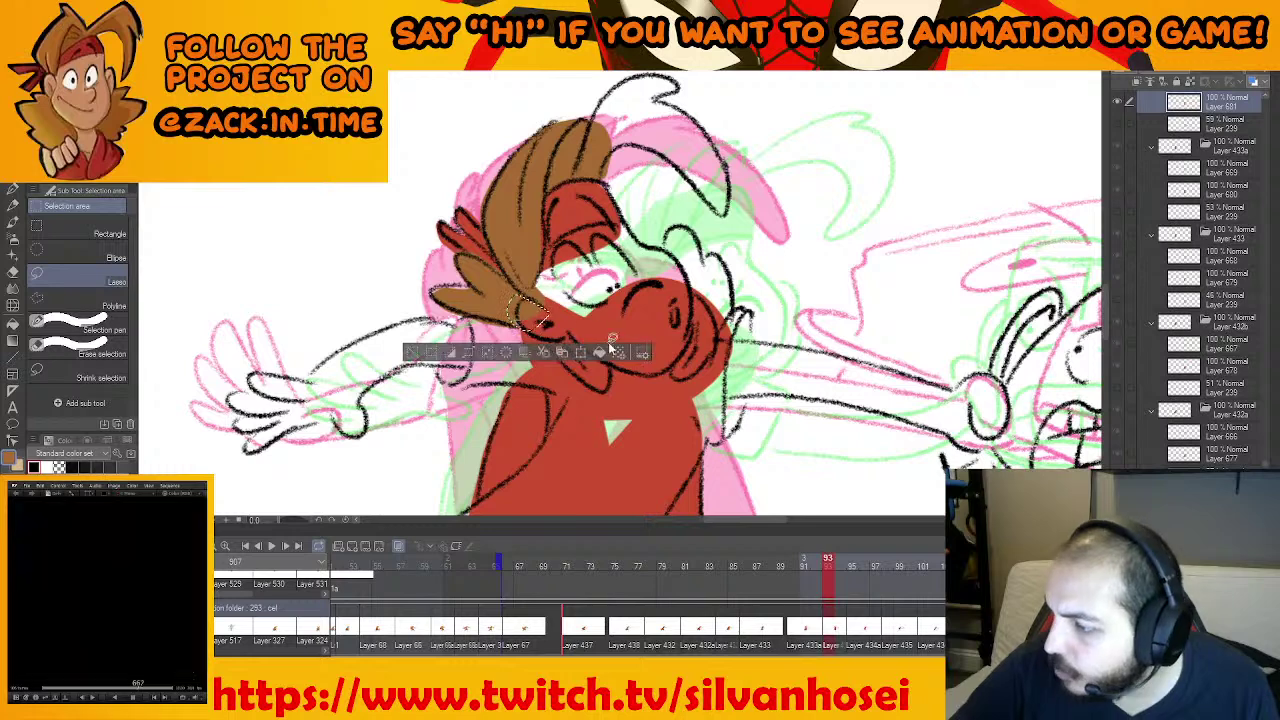
Fill the remaining gaps around the ear and in the tuft behind it brown on frame 93
left_click(601, 347)
key("ctrl+d")
left_click_drag(432, 284, 470, 302)
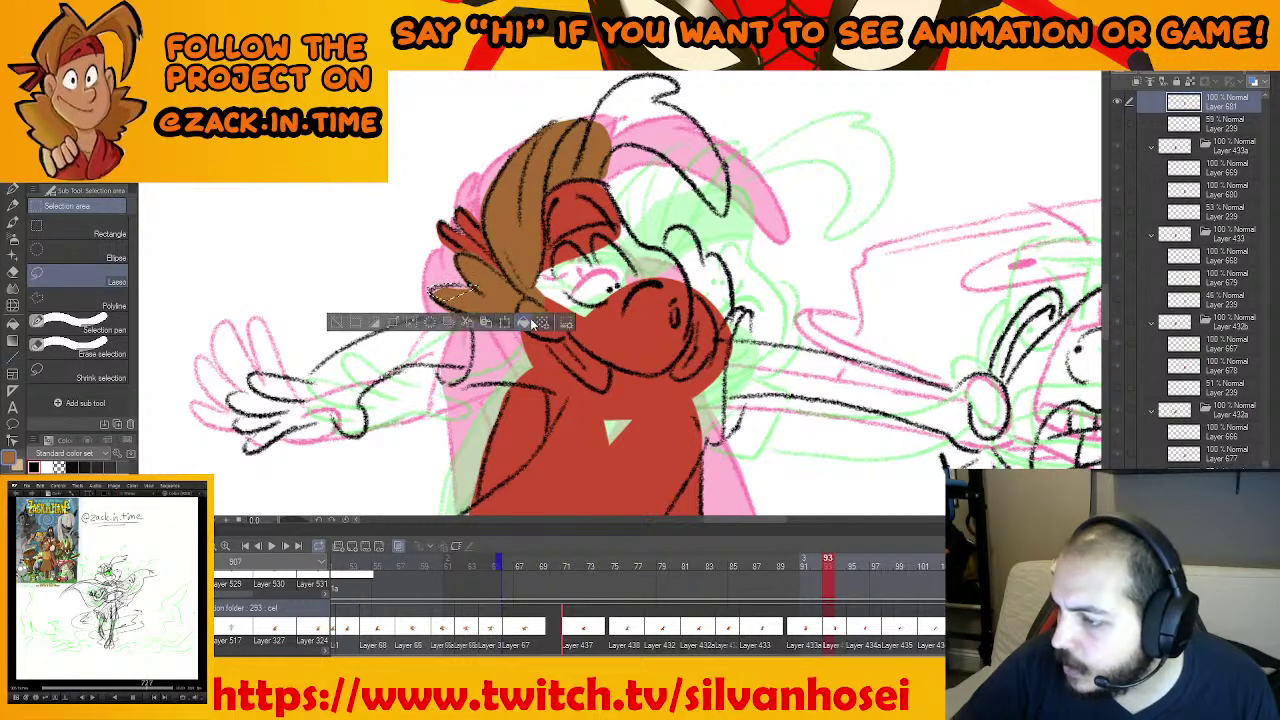
key("ctrl+u")
key("ctrl+d")
Fill the hair beside the far cheek above the outstretched arm brown on frame 93
left_click_drag(663, 183, 533, 203)
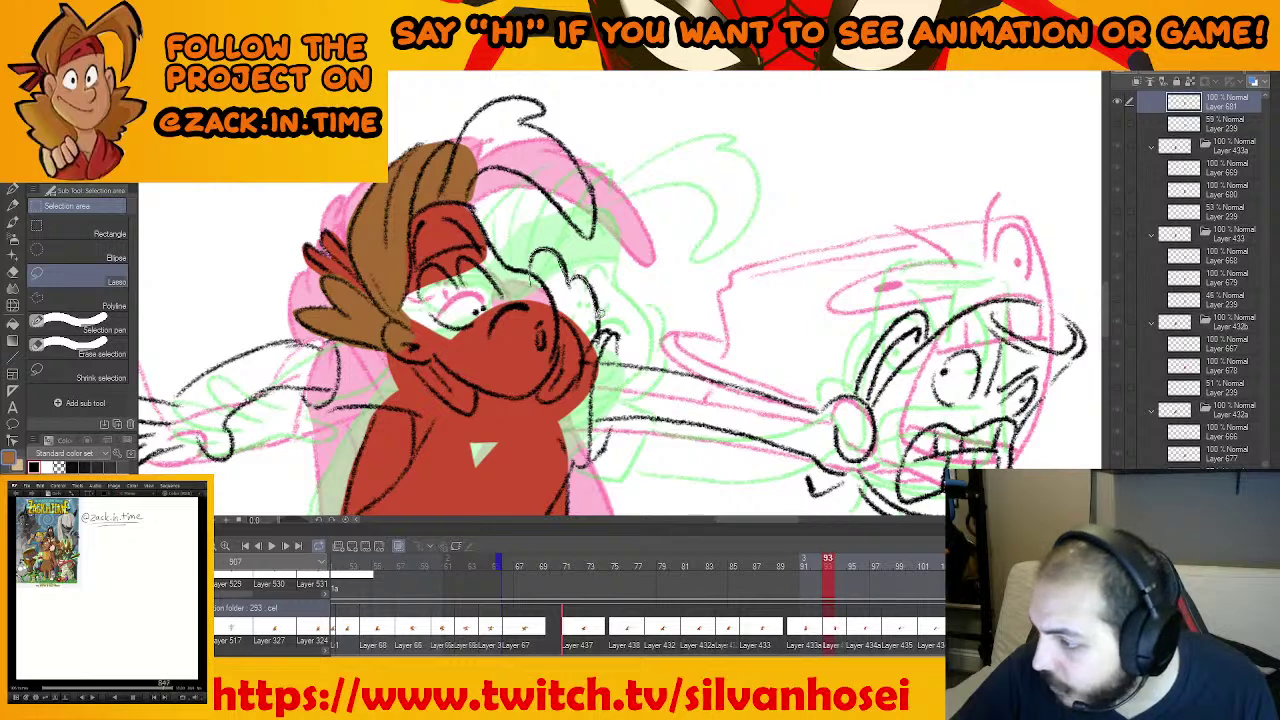
mouse_move(575, 352)
left_mouse_down()
mouse_move(570, 335)
mouse_move(588, 342)
left_mouse_up()
key("alt+Delete")
key("ctrl+d")
left_click_drag(538, 304, 532, 270)
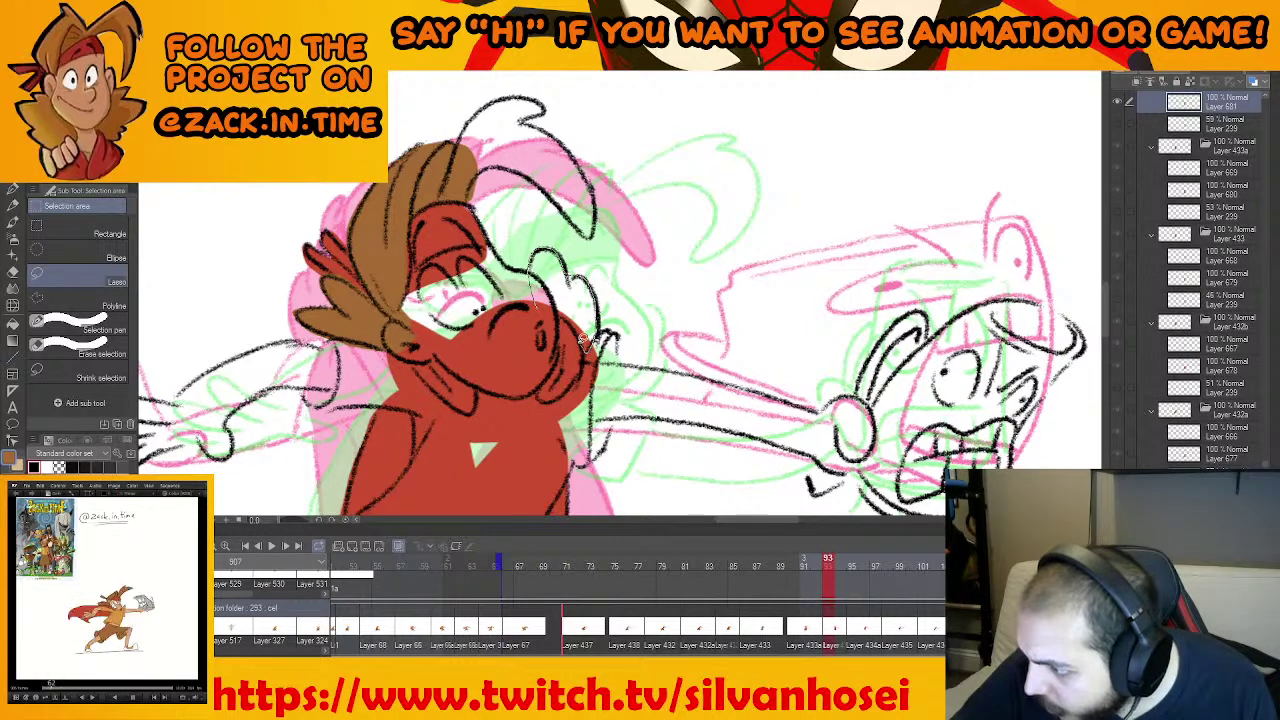
left_click_drag(559, 313, 545, 304)
key("alt+Delete")
key("ctrl+d")
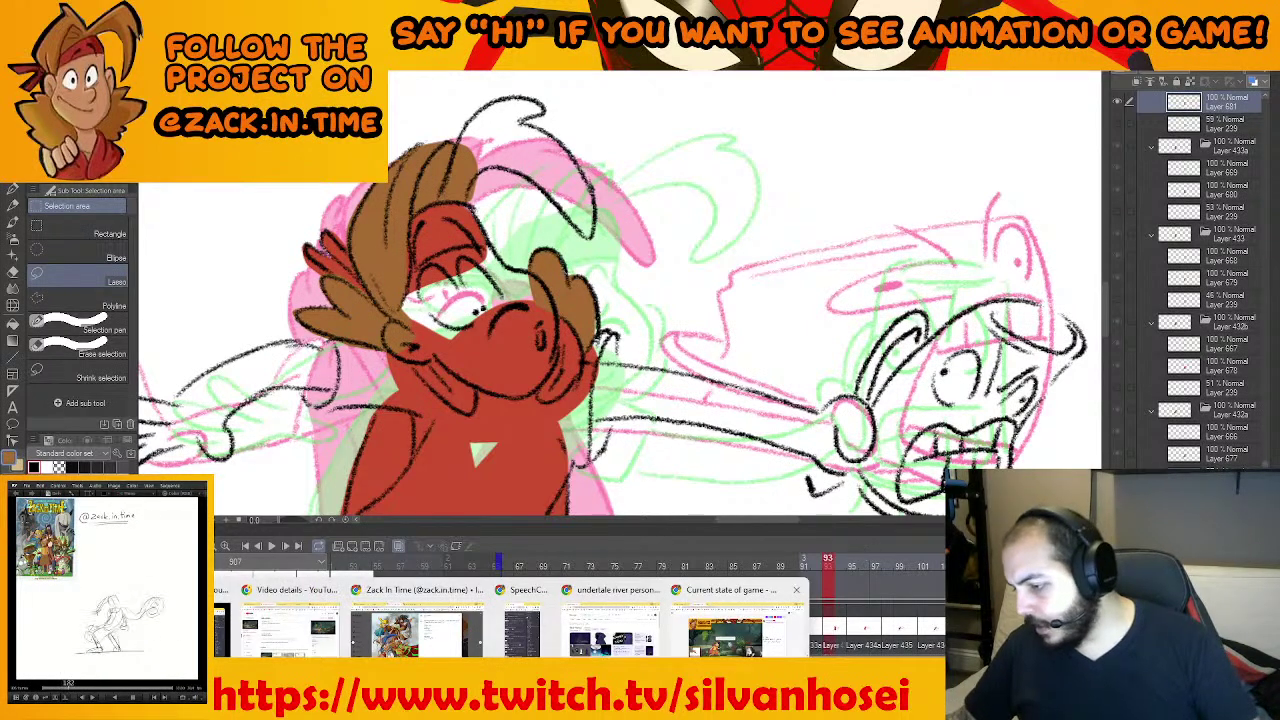
Switch to the browser window "Current state of game" to show the game footage
left_click(738, 638)
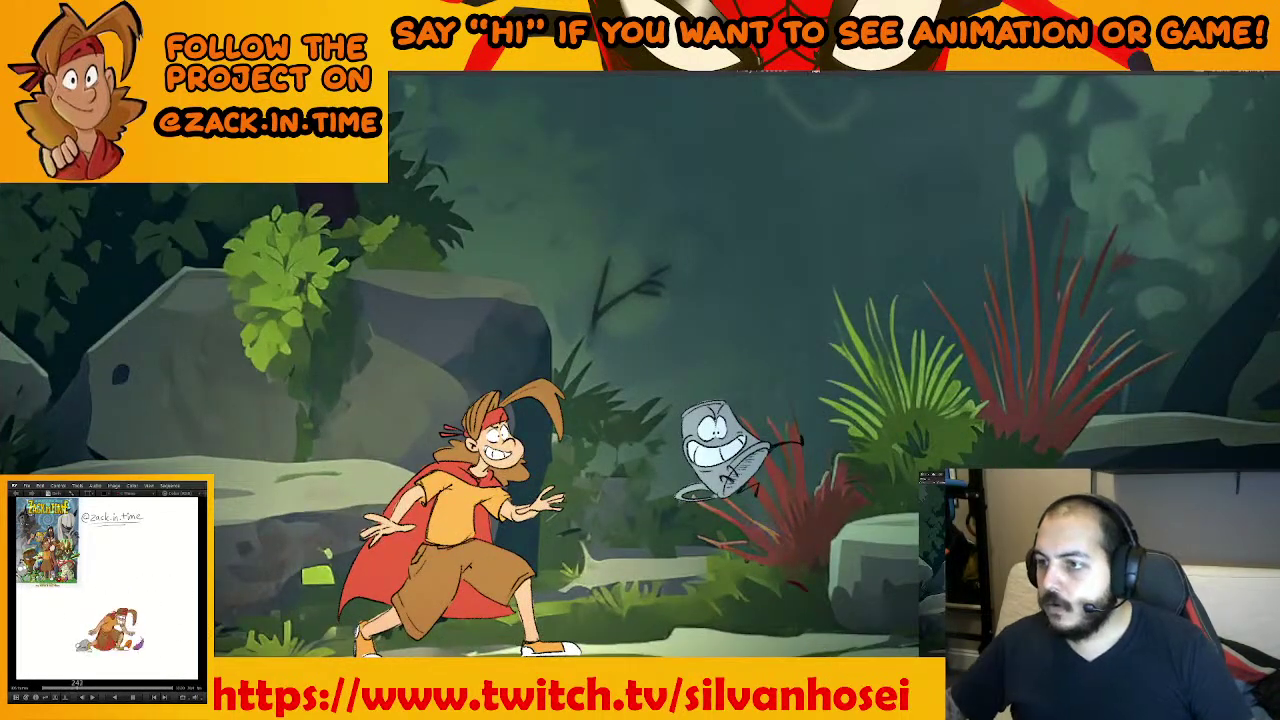
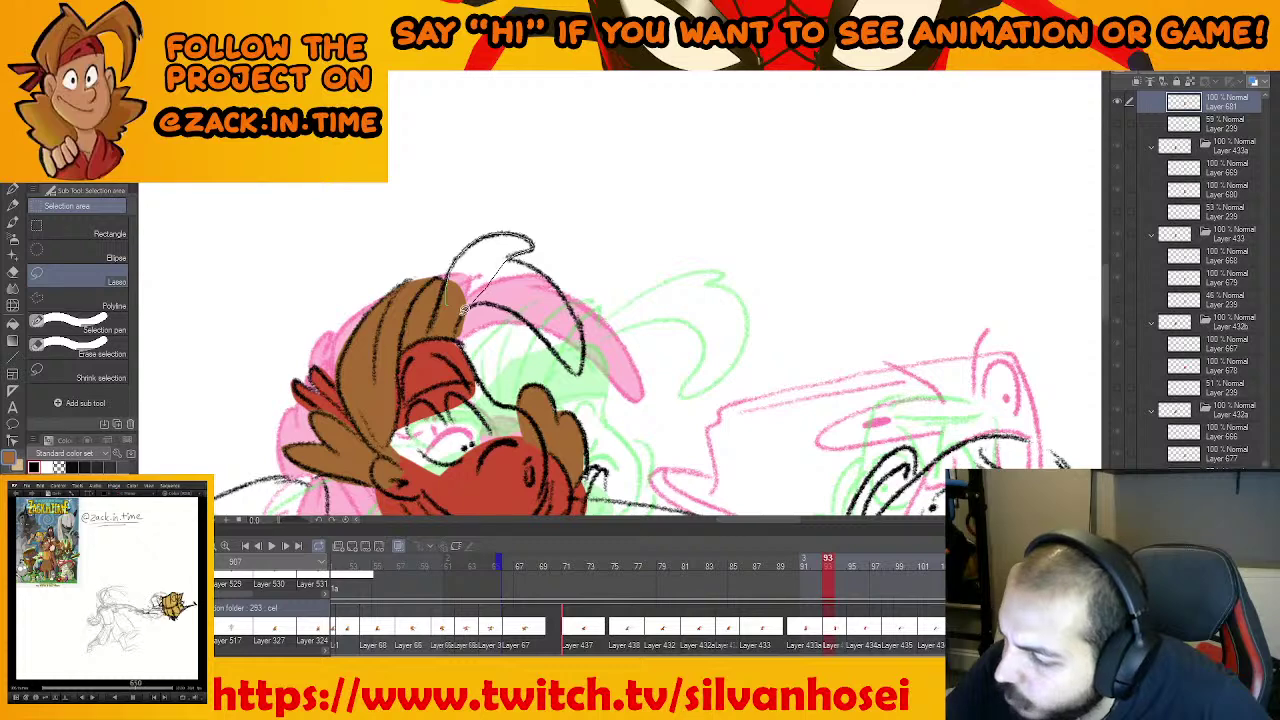
Fill the rising base and upper tip of the forelock brown on frame 93
mouse_move(464, 310)
left_mouse_down()
mouse_move(451, 312)
mouse_move(508, 316)
left_mouse_up()
left_click(554, 344)
key("ctrl+d")
key("e")
key("ctrl+d")
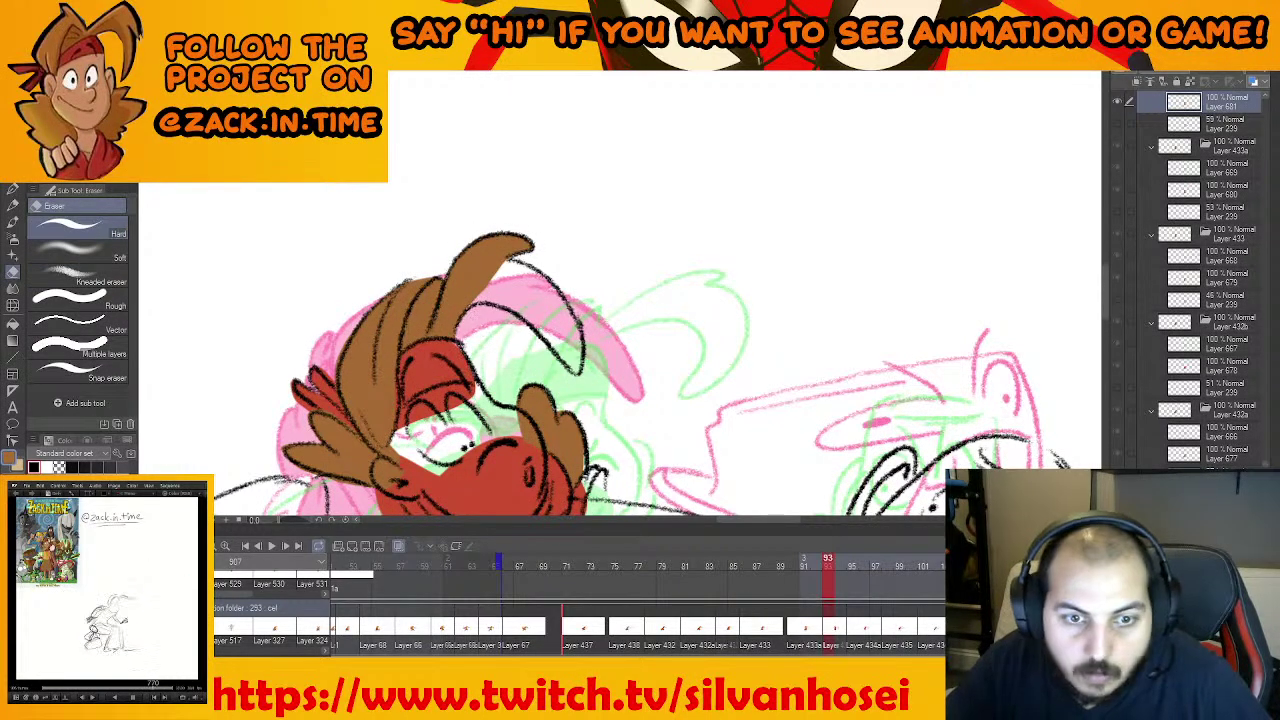
Fill the gap along the headband's upper edge, at the base of the forelock, red on frame 93
left_click_drag(493, 386, 481, 350)
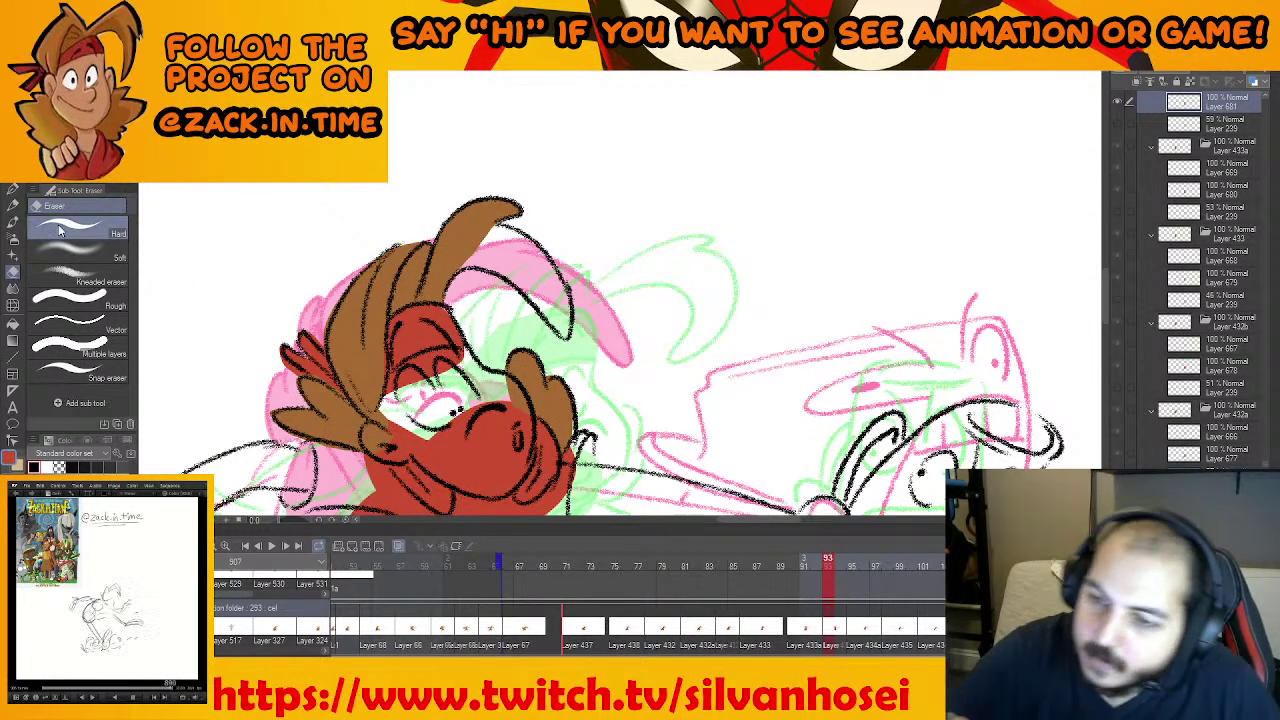
key("m")
scroll(427, 321, "up", 1)
mouse_move(434, 296)
left_mouse_down()
mouse_move(459, 316)
mouse_move(456, 292)
left_mouse_up()
left_click(516, 341)
key("ctrl+d")
Sample the hair's brown and fill the forelock's curved outer part out to its point on frame 93
right_click(466, 212)
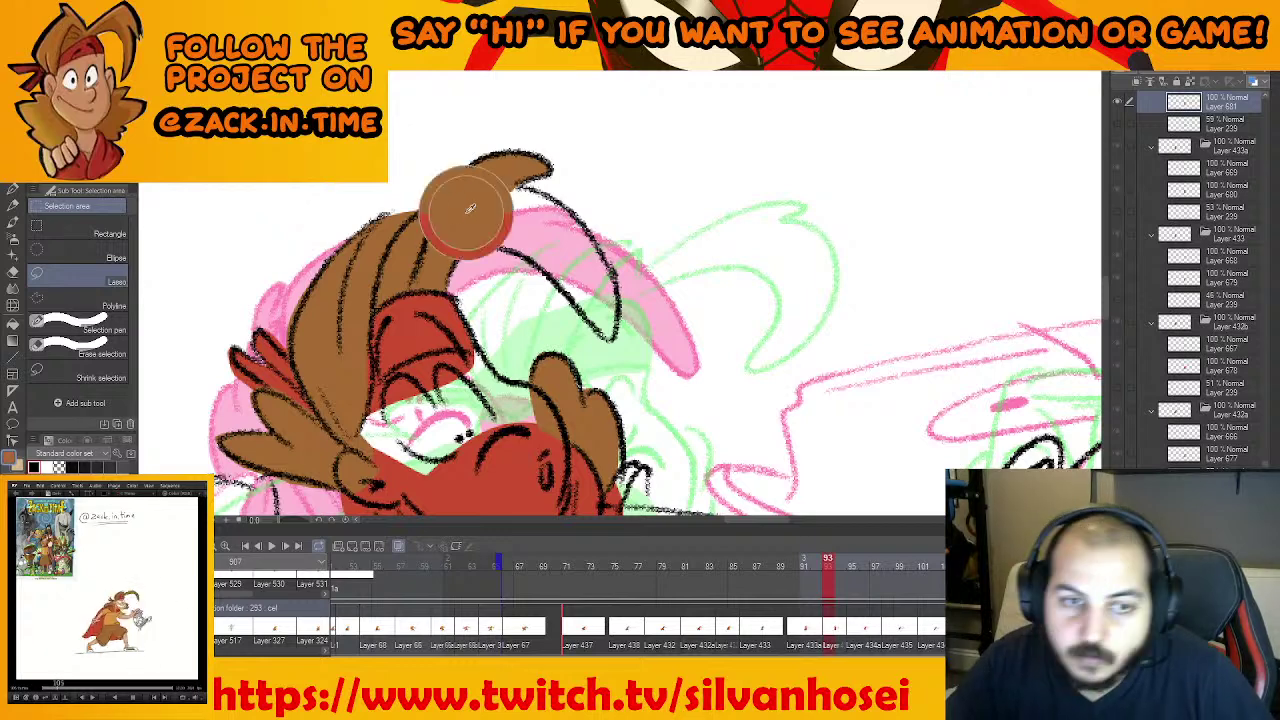
left_click_drag(640, 193, 505, 192)
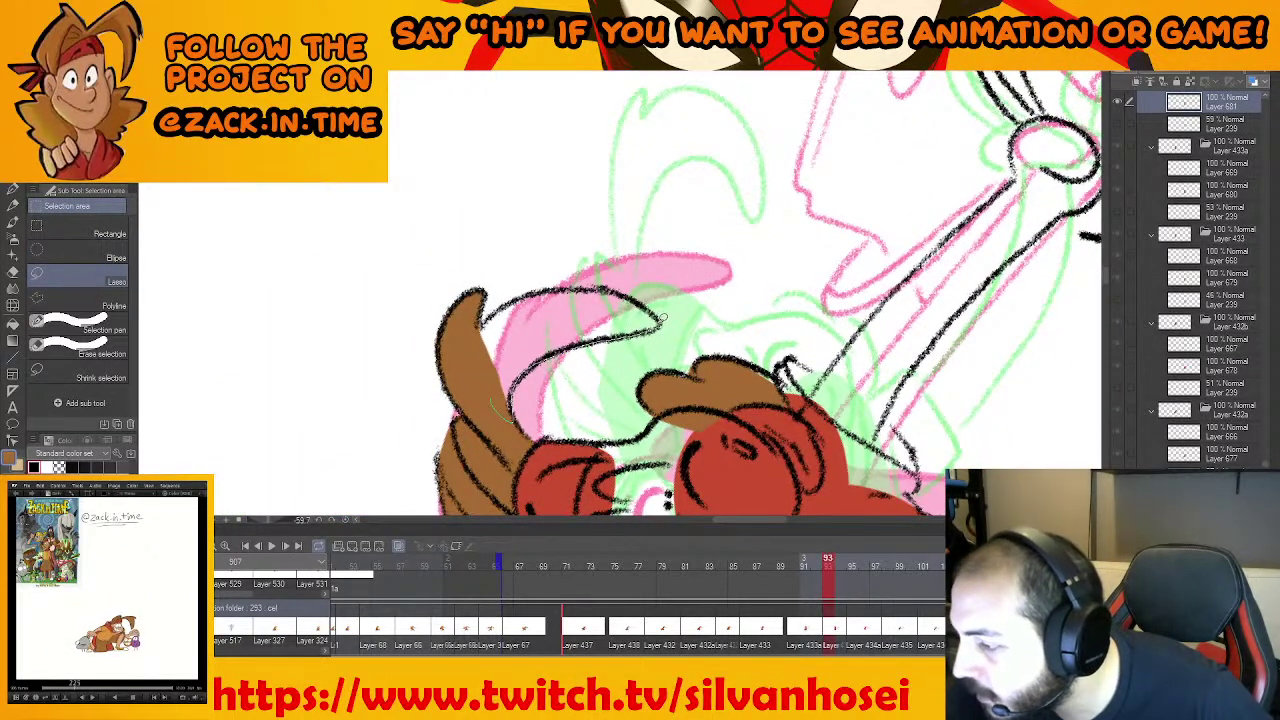
left_click_drag(525, 292, 479, 332)
left_click(625, 484)
key("ctrl+d")
Reset the canvas rotation and fill the shorts brown on frame 93, from the waistband to both cuffs
key("r")
left_click_drag(757, 216, 812, 372)
key("ctrl+at")
mouse_move(744, 300)
left_mouse_down()
mouse_move(760, 257)
mouse_move(870, 134)
left_mouse_up()
left_click_drag(774, 284, 805, 124)
left_click_drag(711, 289, 765, 166)
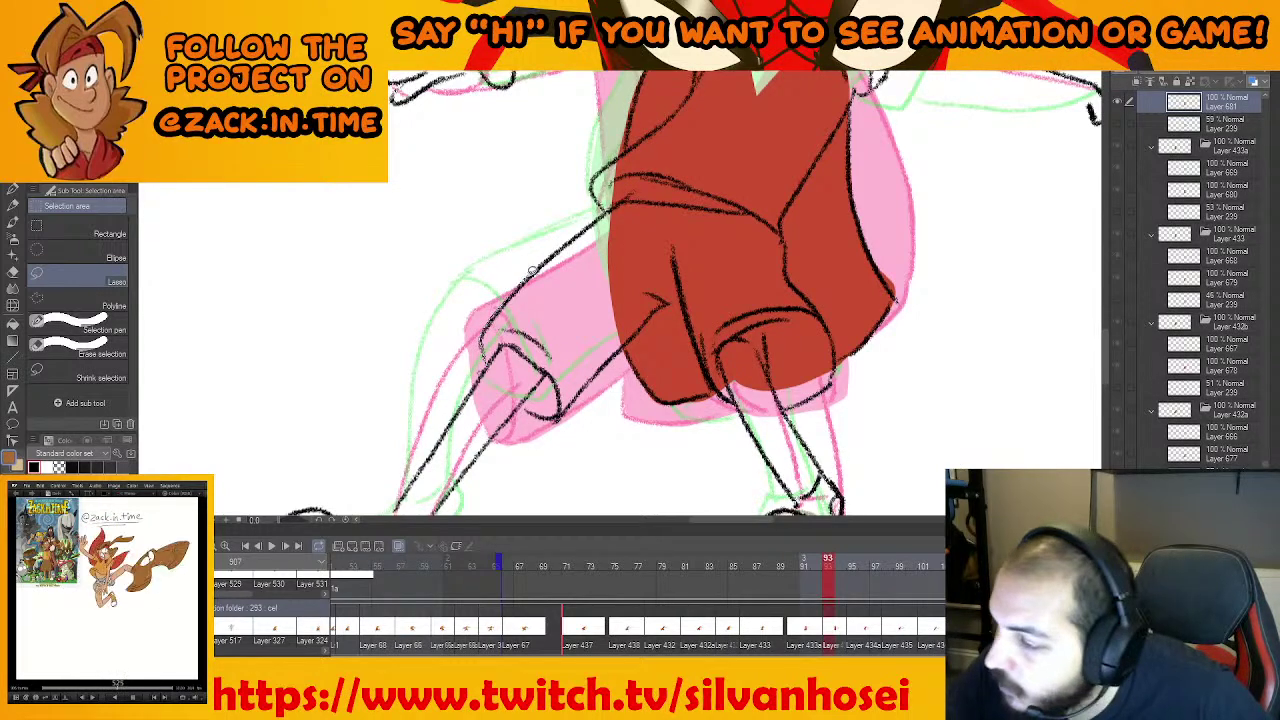
left_click_drag(606, 206, 755, 207)
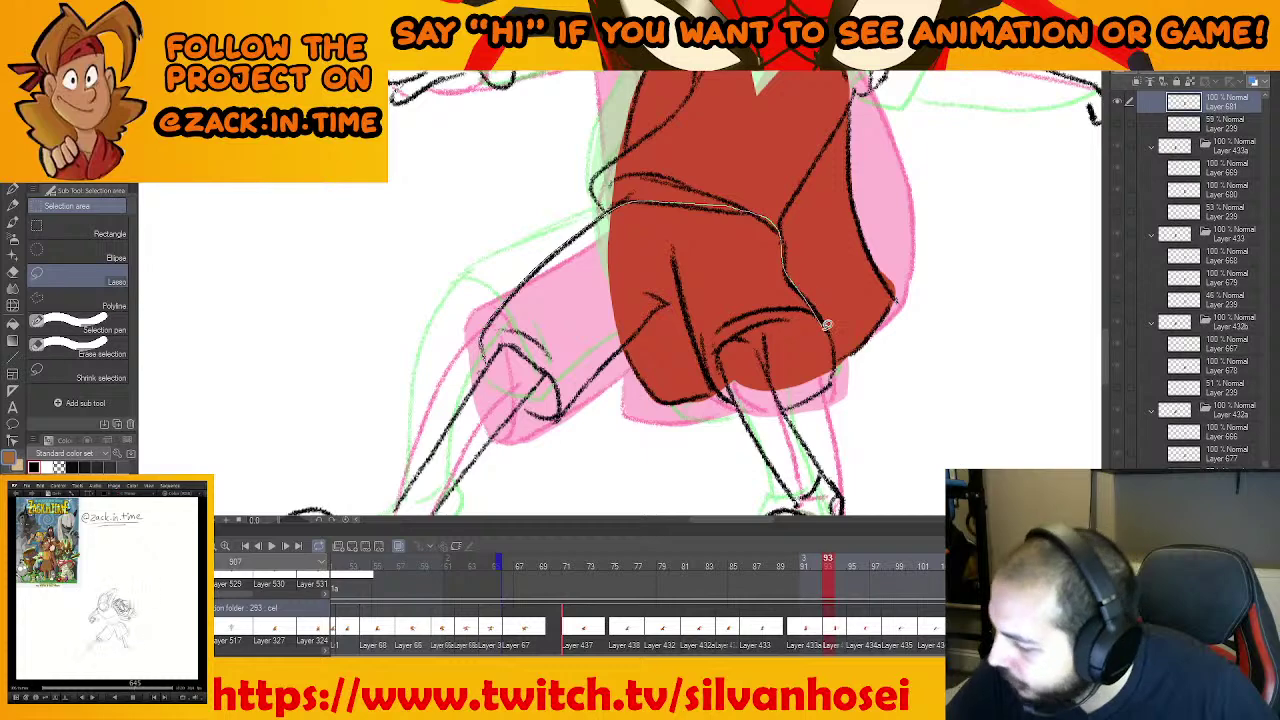
left_click_drag(833, 368, 789, 404)
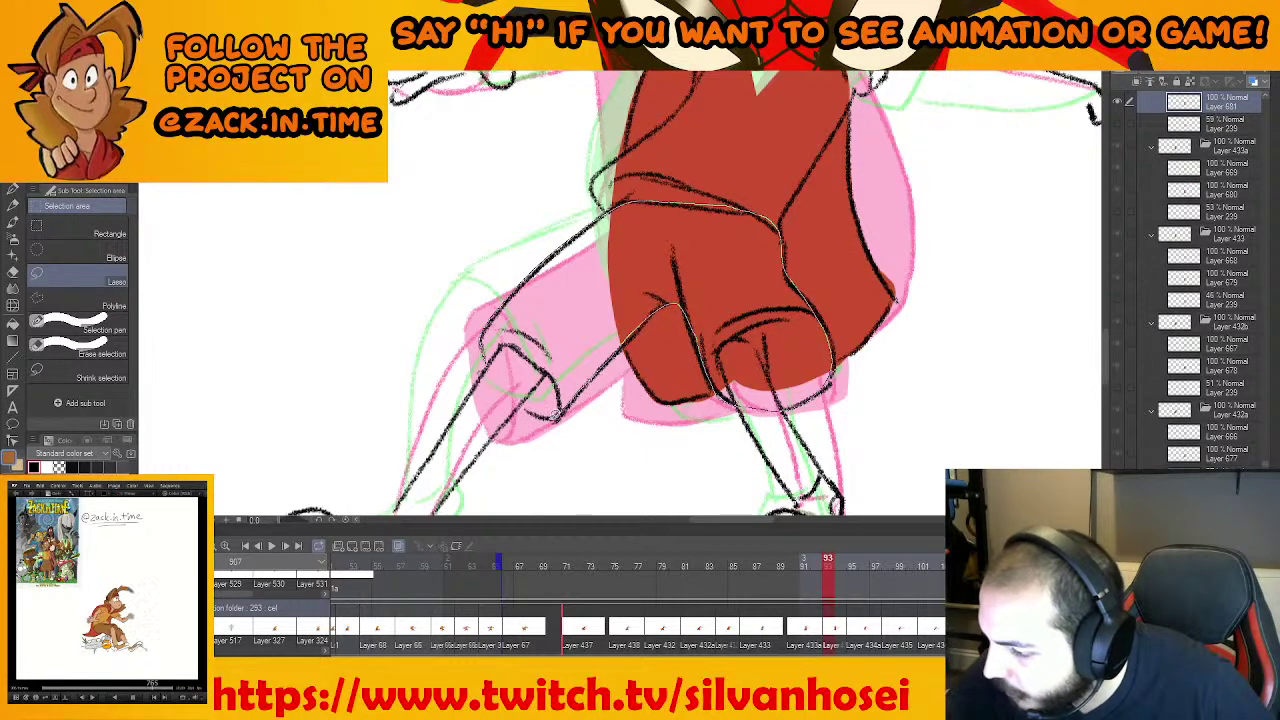
left_click_drag(500, 368, 606, 206)
left_click(724, 441)
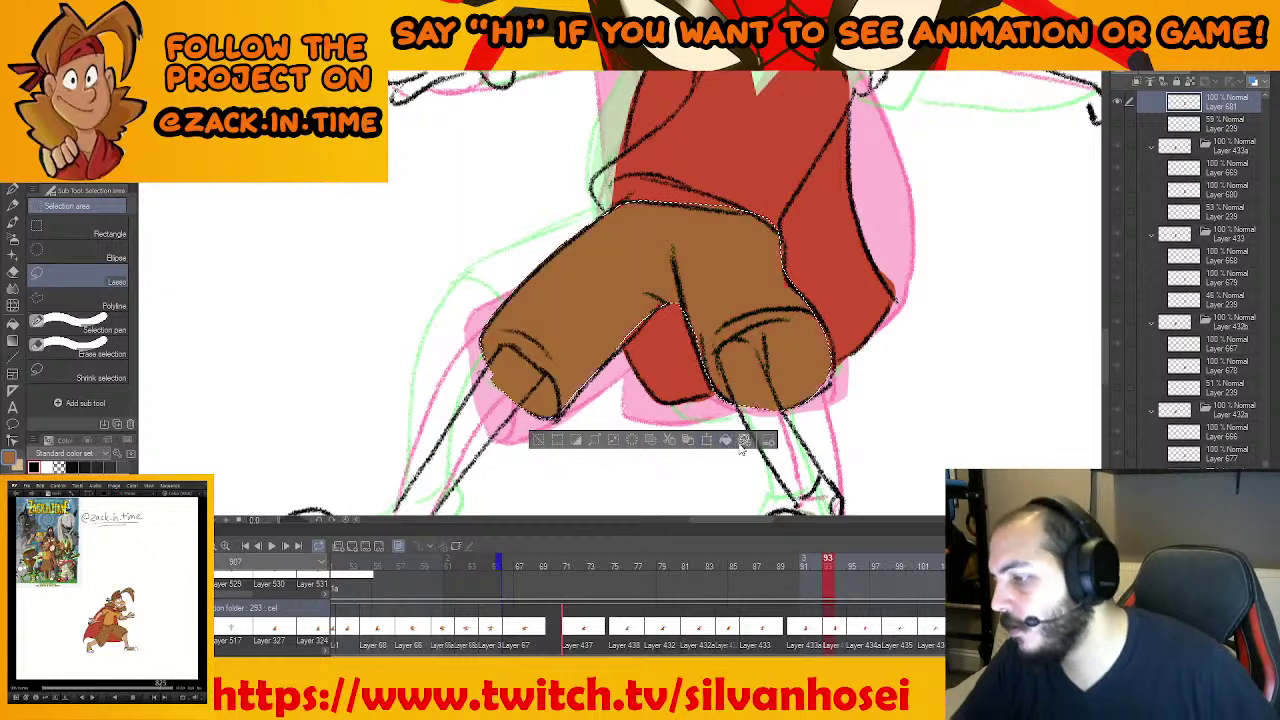
key("ctrl+d")
Go to the frame 95 drawing and fill the hair tuft behind the ear brown
scroll(767, 424, "down", 3)
mouse_move(802, 404)
left_mouse_down()
mouse_move(732, 424)
mouse_move(743, 443)
left_mouse_up()
key("Left")
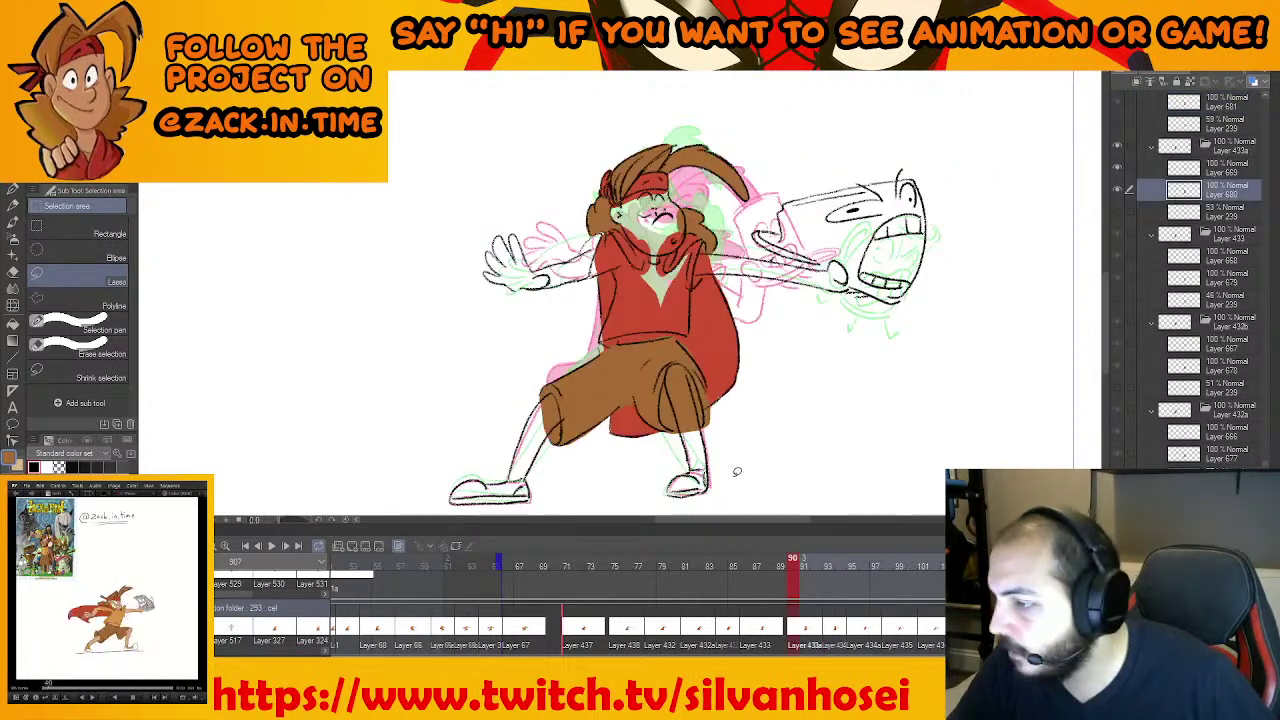
key("Right")
key("Right")
key("Right")
key("Right")
key("Right")
scroll(651, 399, "up", 3)
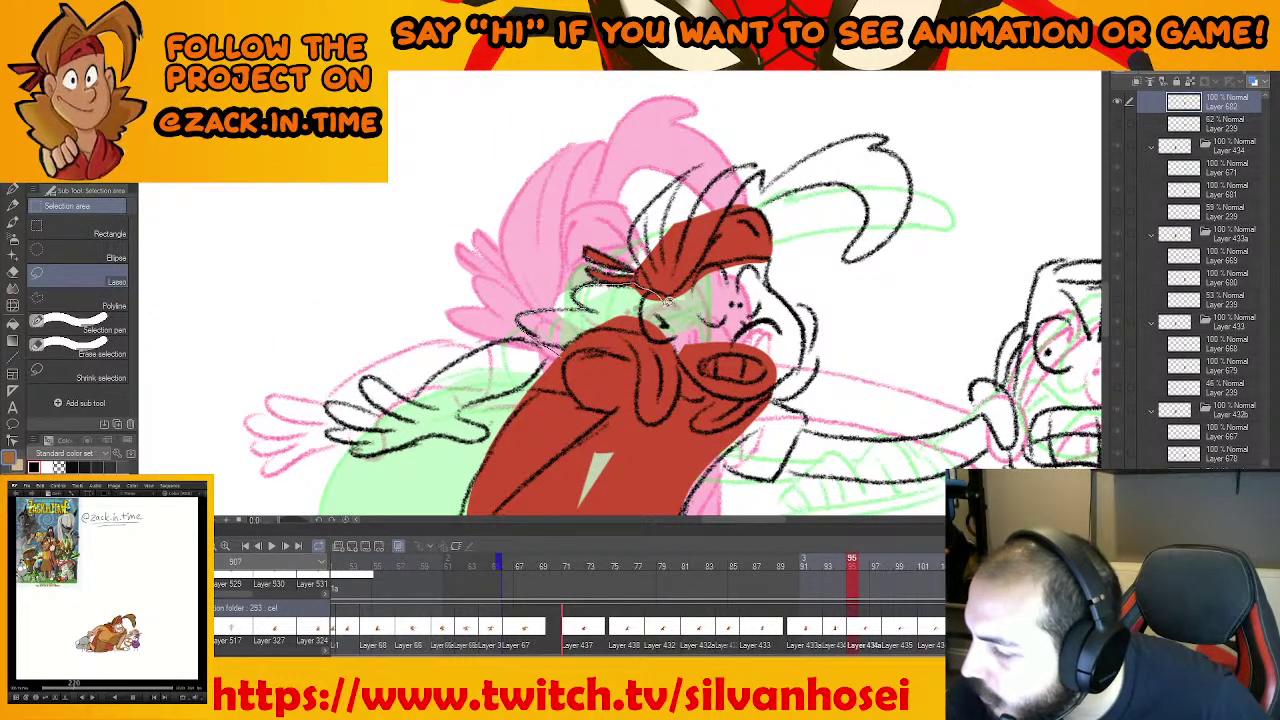
left_click_drag(668, 300, 645, 340)
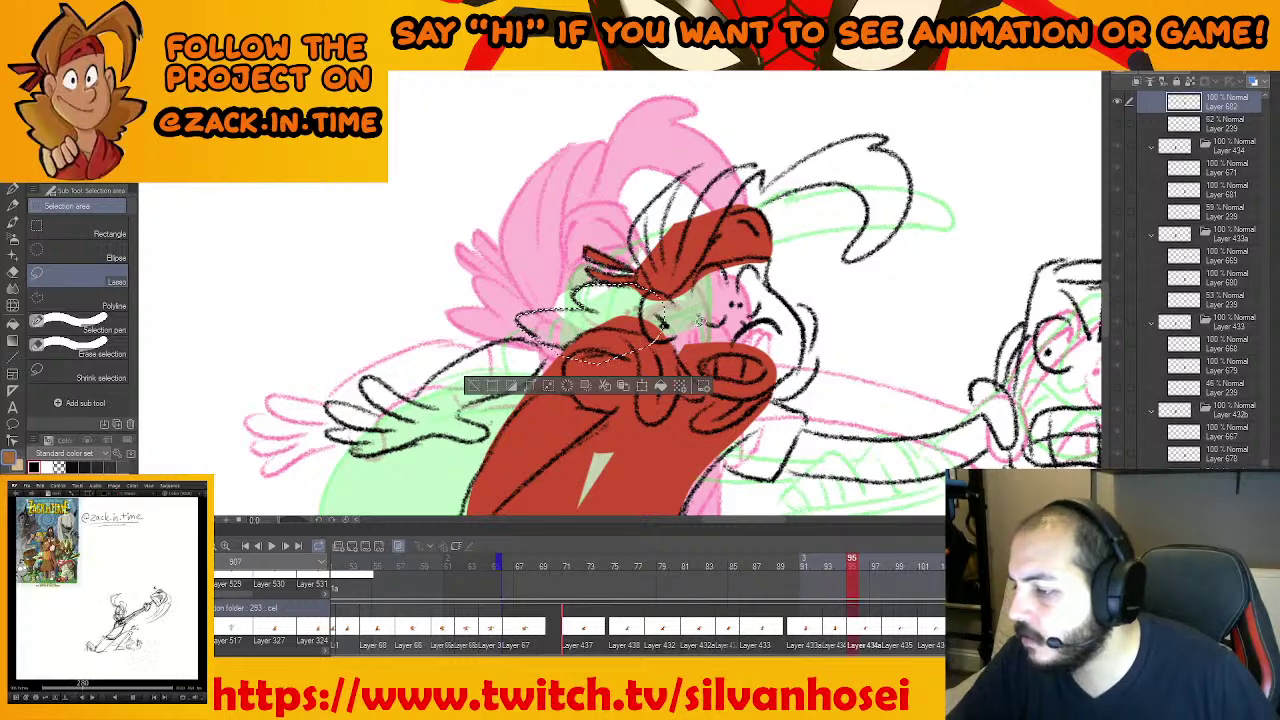
key("ctrl+d")
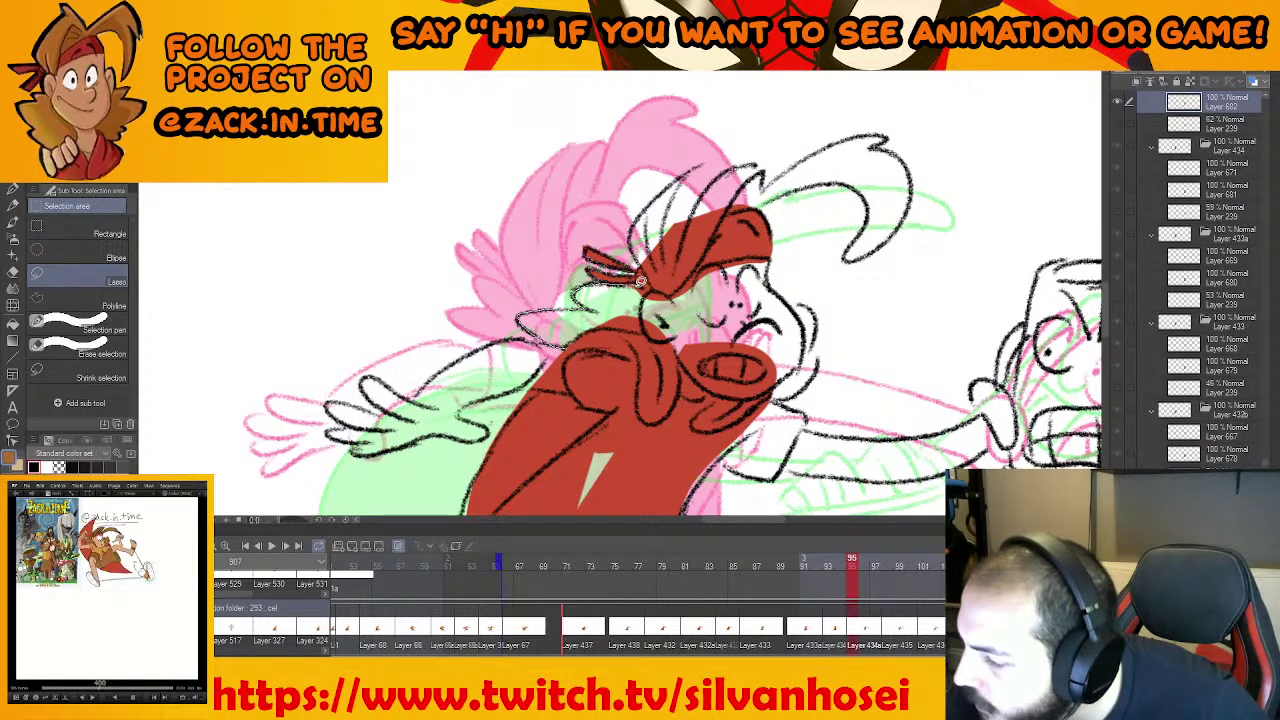
left_click_drag(626, 327, 565, 342)
key("ctrl+d")
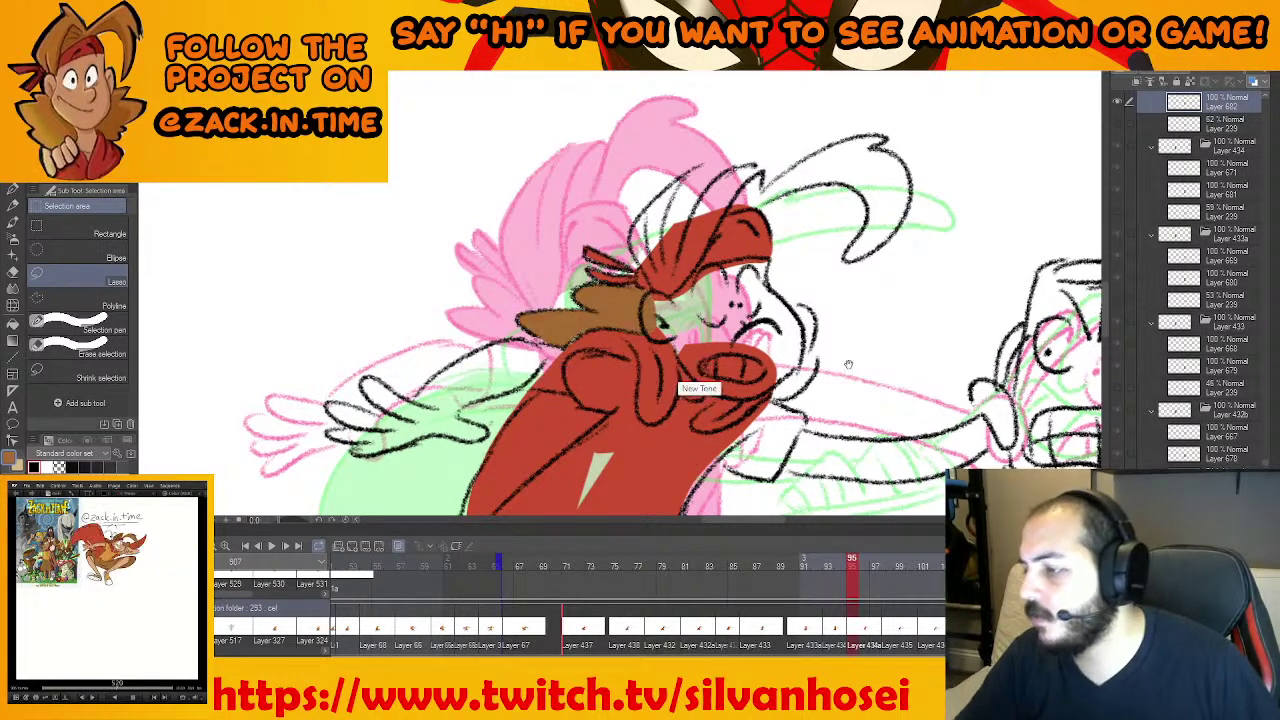
Fill the hair beside the far cheek brown on frame 95
left_click_drag(846, 363, 780, 363)
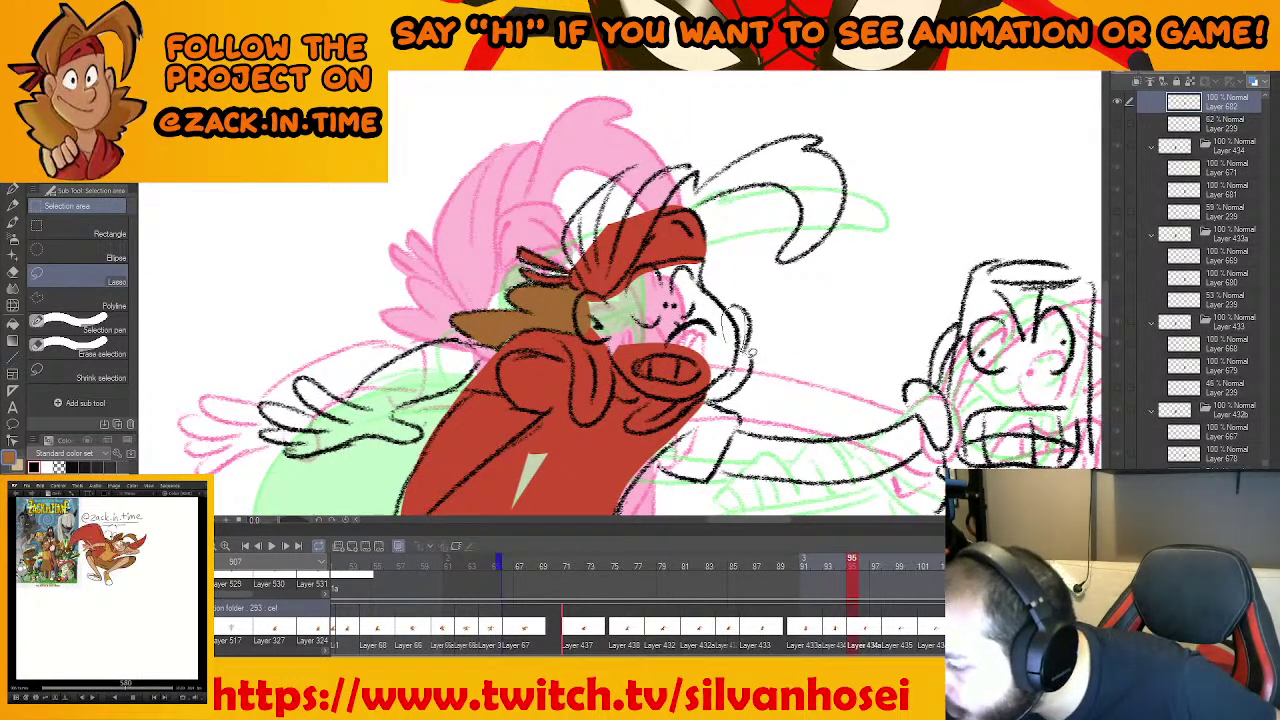
mouse_move(708, 393)
left_mouse_down()
mouse_move(747, 362)
mouse_move(738, 356)
mouse_move(765, 316)
left_mouse_up()
left_click(791, 428)
key("ctrl+d")
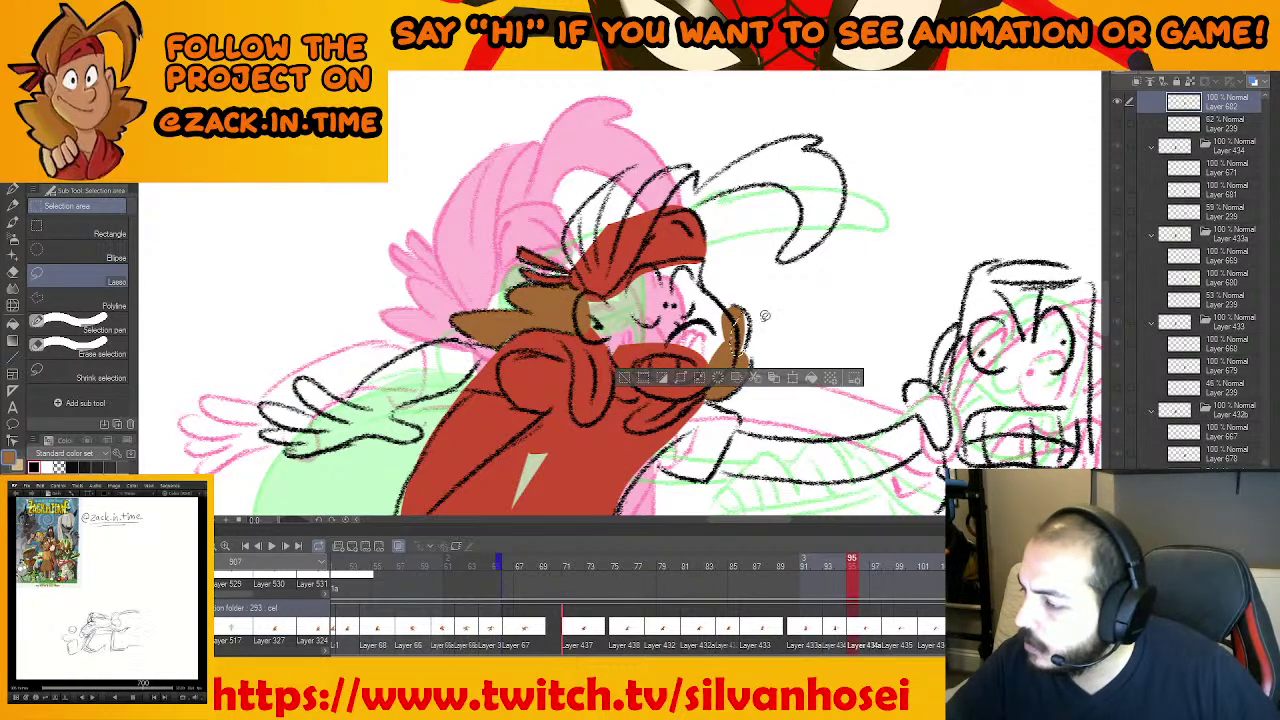
left_click(812, 379)
key("ctrl+d")
Fill the remaining lower and outer parts of the cheek-side hair brown on frame 95
mouse_move(729, 389)
left_mouse_down()
mouse_move(753, 344)
mouse_move(775, 384)
left_mouse_up()
left_click(807, 420)
key("ctrl+d")
left_click(814, 408)
key("ctrl+d")
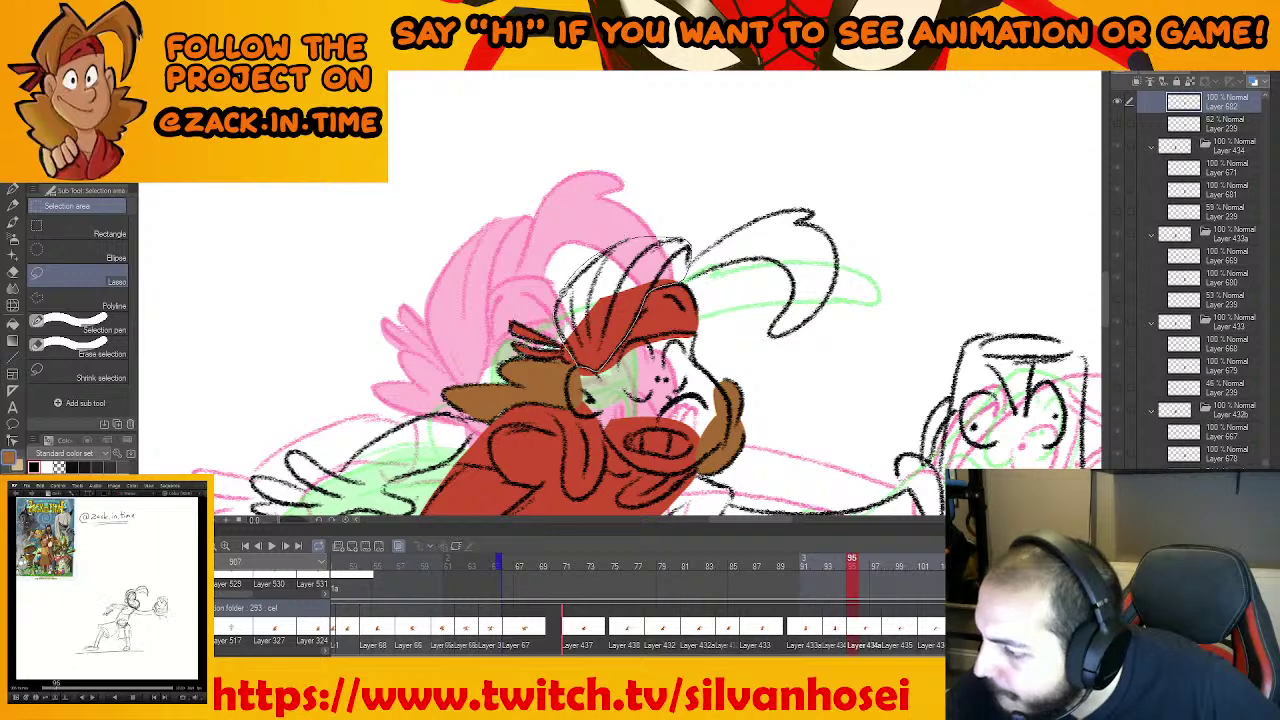
Fill the swept-up hair above the headband brown on frame 95
left_click_drag(628, 322, 614, 322)
left_click(694, 393)
key("ctrl+d")
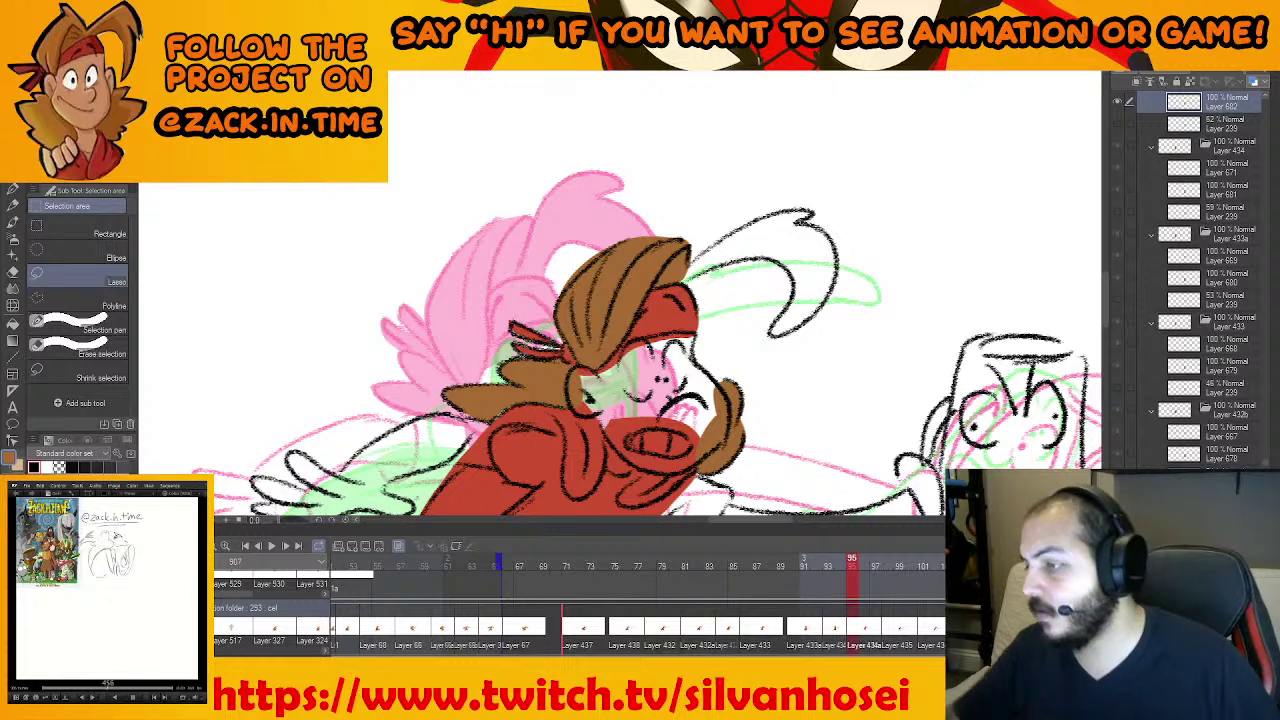
Fill the long curved forelock brown on frame 95, from its base at the headband out to the tip
mouse_move(740, 299)
left_mouse_down()
mouse_move(698, 321)
mouse_move(645, 302)
mouse_move(655, 277)
left_mouse_up()
mouse_move(767, 237)
left_mouse_down()
mouse_move(645, 304)
mouse_move(663, 293)
left_mouse_up()
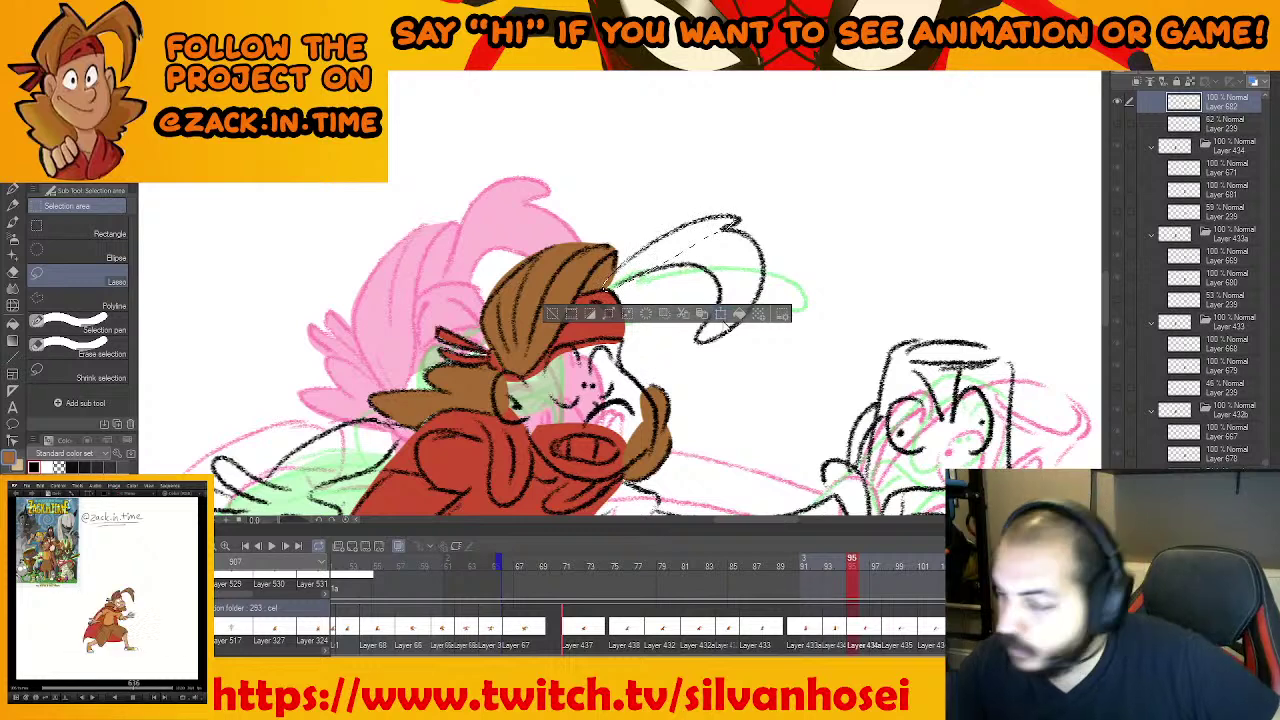
left_click(753, 313)
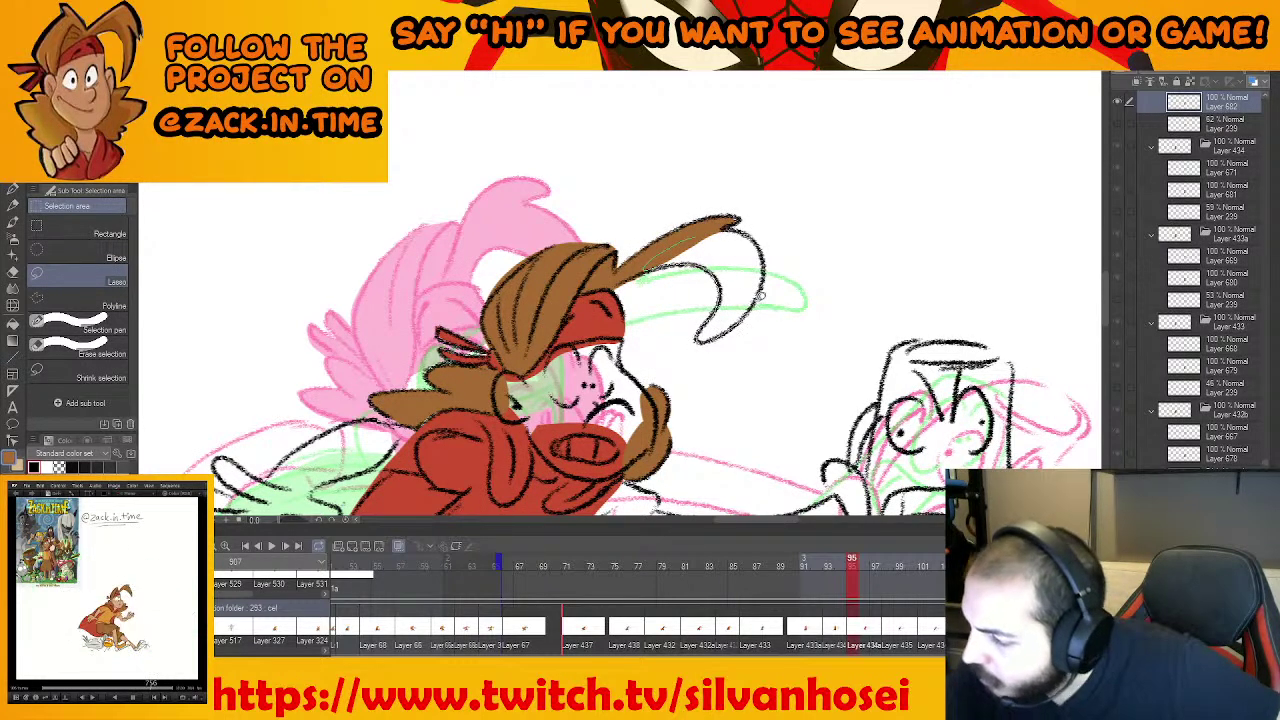
mouse_move(760, 296)
left_mouse_down()
mouse_move(764, 244)
mouse_move(692, 240)
left_mouse_up()
left_click(776, 366)
left_click_drag(721, 361, 705, 360)
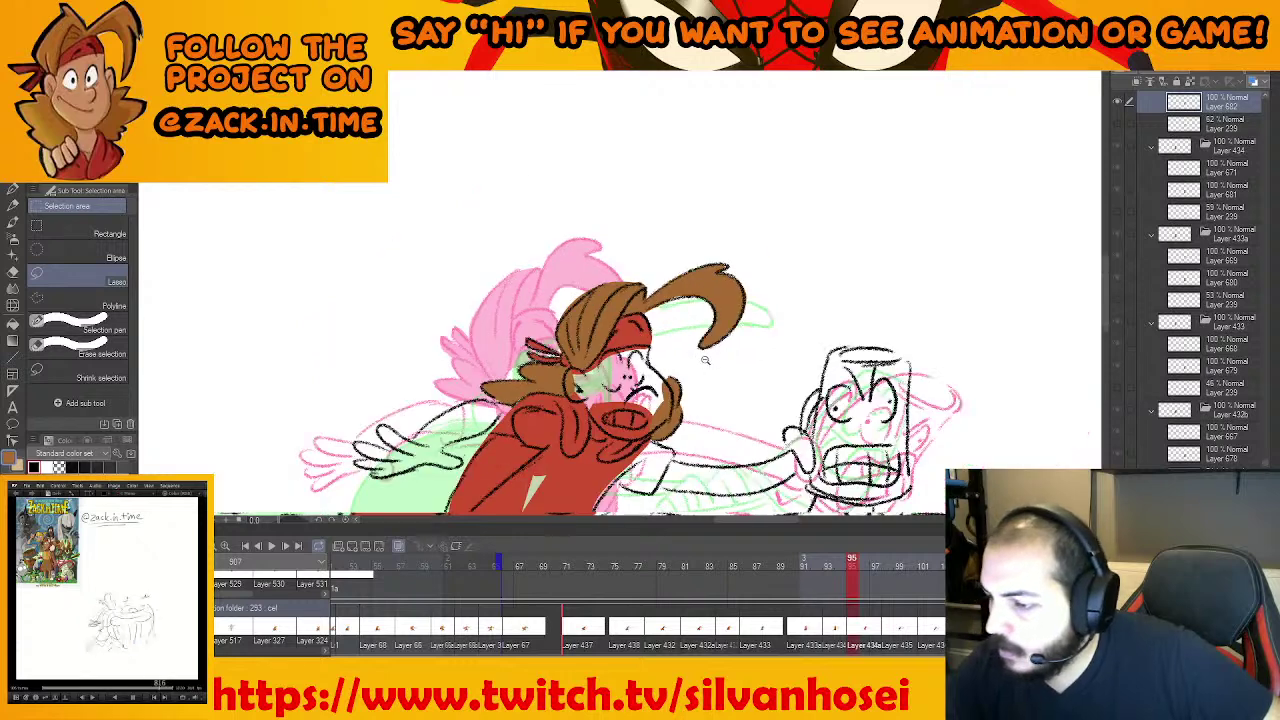
Fill both legs of the shorts brown on frame 95, from the waistband down to the cuffs
left_click_drag(590, 505, 748, 234)
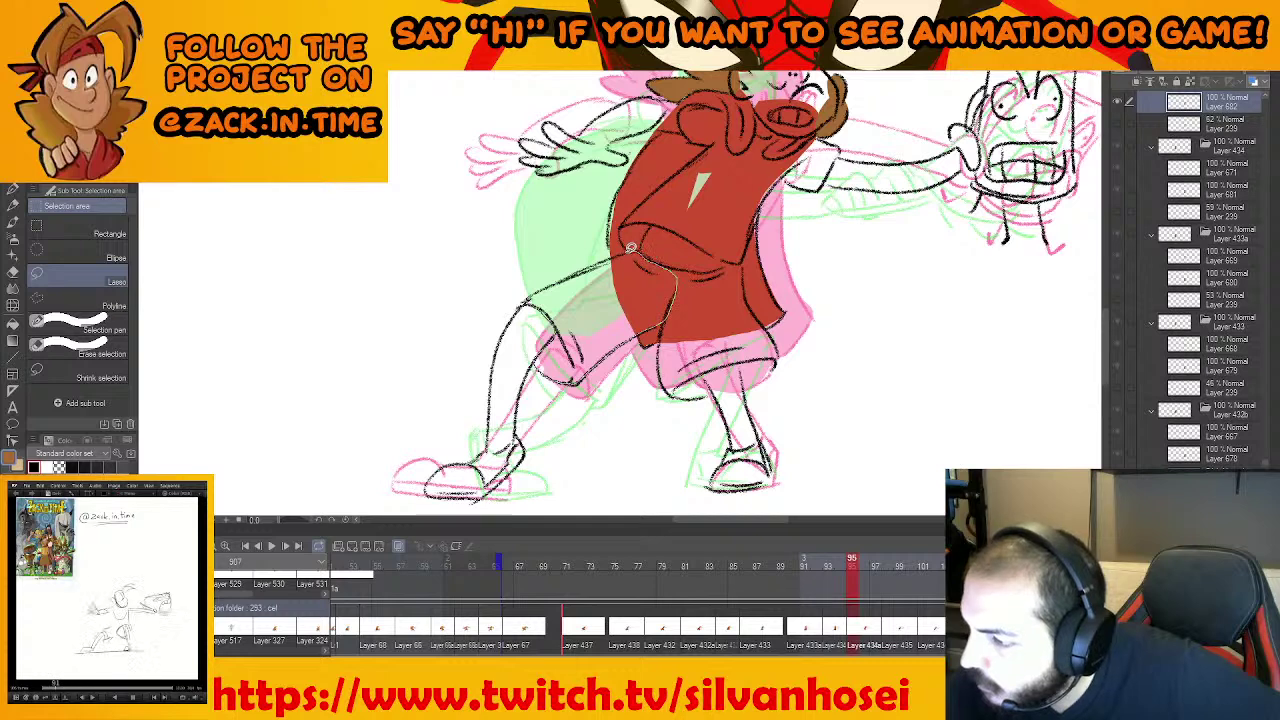
left_click_drag(578, 268, 526, 303)
key("alt+Delete")
key("ctrl+d")
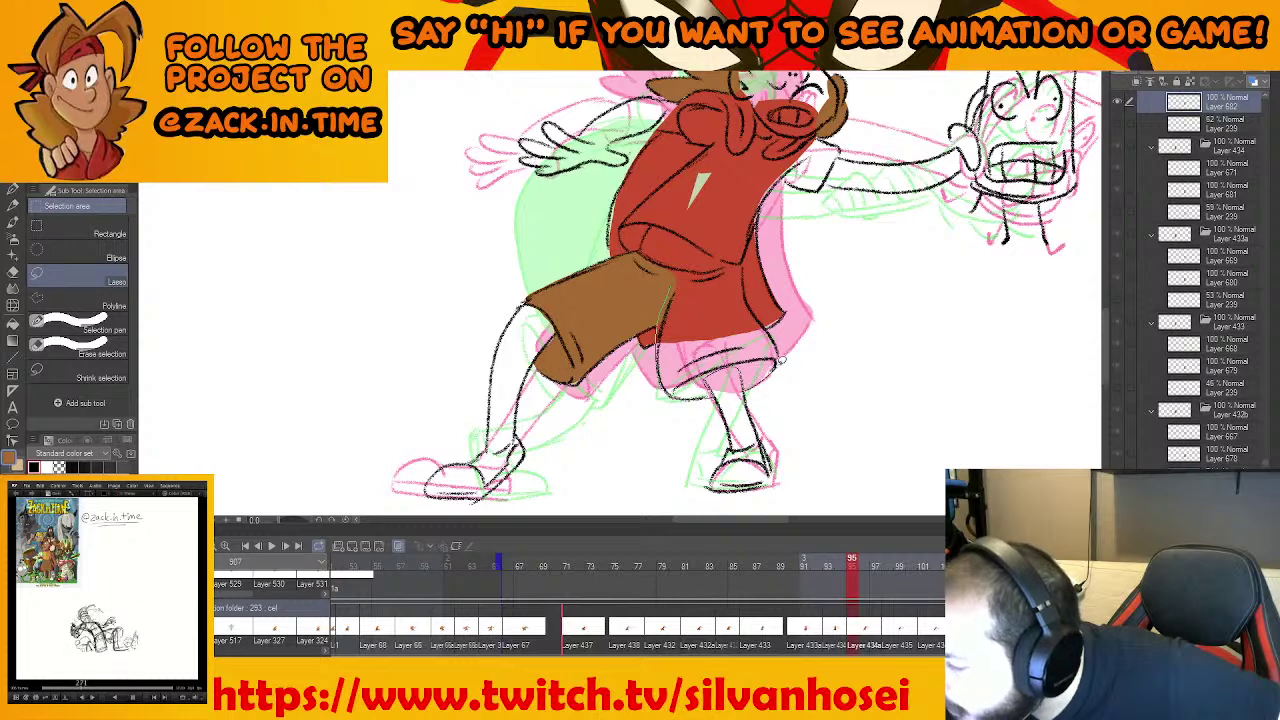
mouse_move(766, 324)
left_mouse_down()
mouse_move(741, 260)
mouse_move(670, 268)
left_mouse_up()
left_click(783, 424)
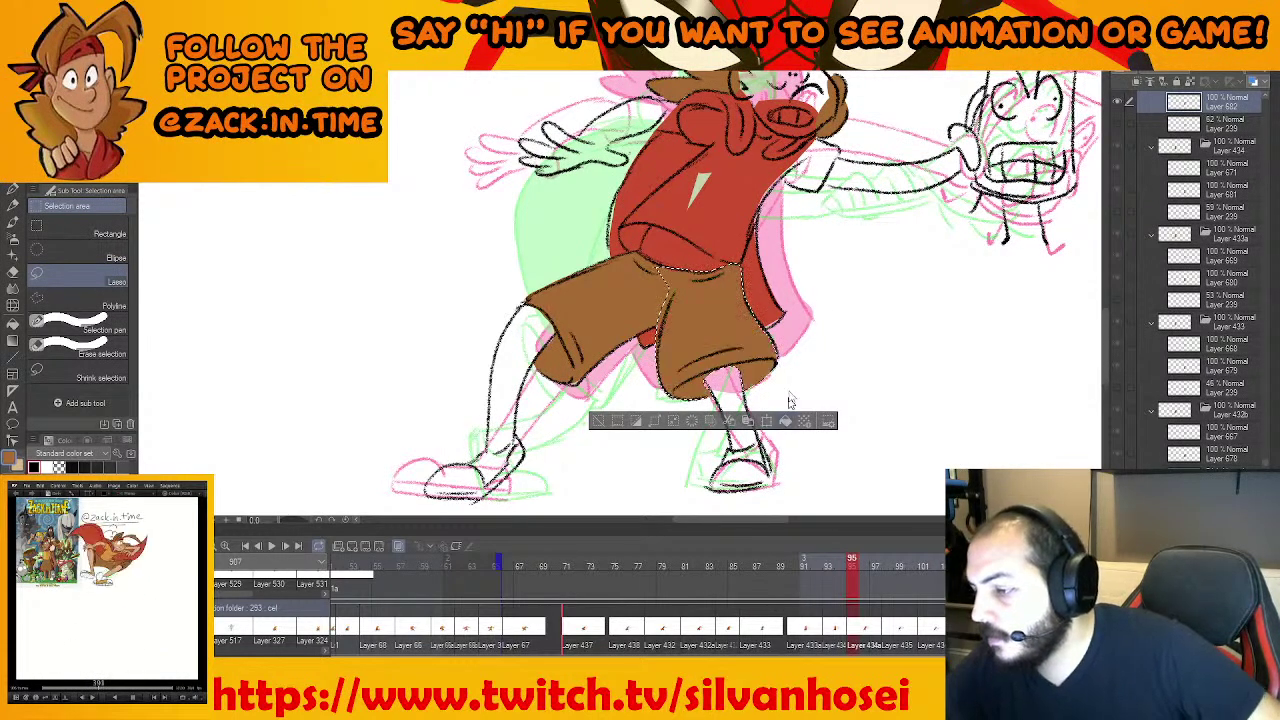
Fill the uncoloured gap at the cuff of the shorts' front leg brown on frame 95
key("ctrl+d")
left_click_drag(864, 265, 843, 383)
left_click_drag(819, 316, 826, 246)
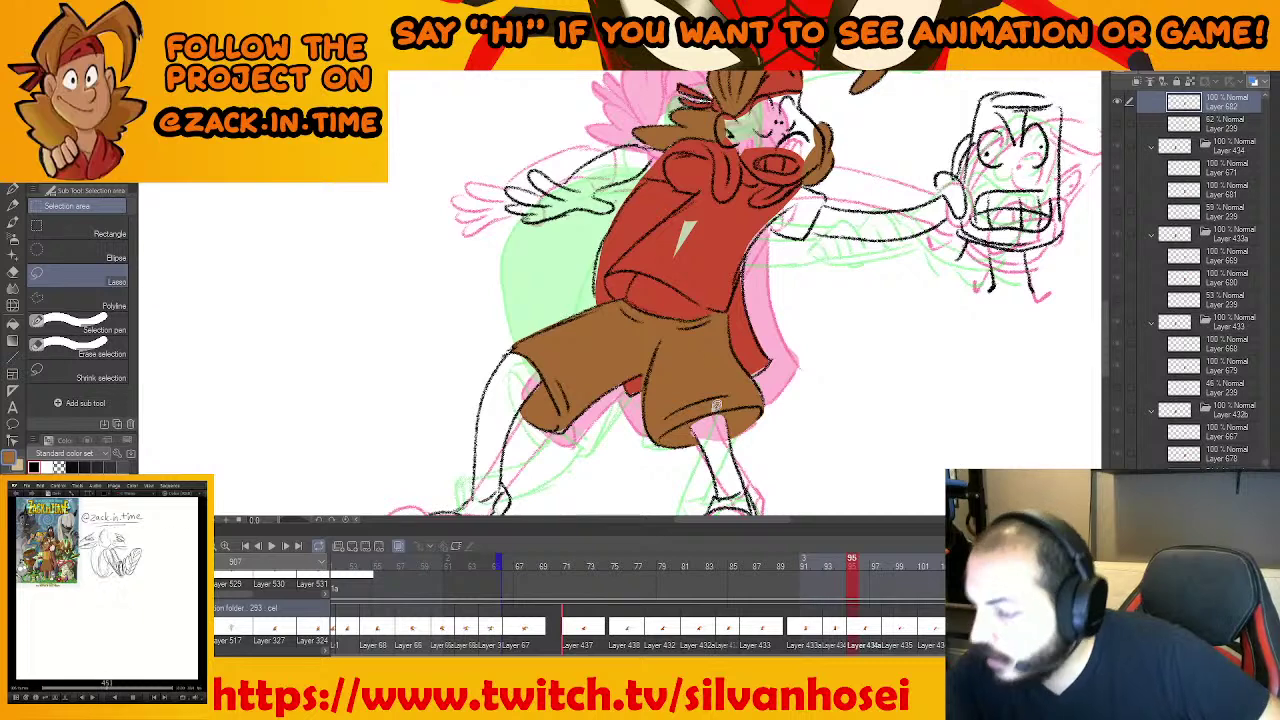
left_click_drag(693, 440, 730, 438)
left_click(781, 470)
key("ctrl+d")
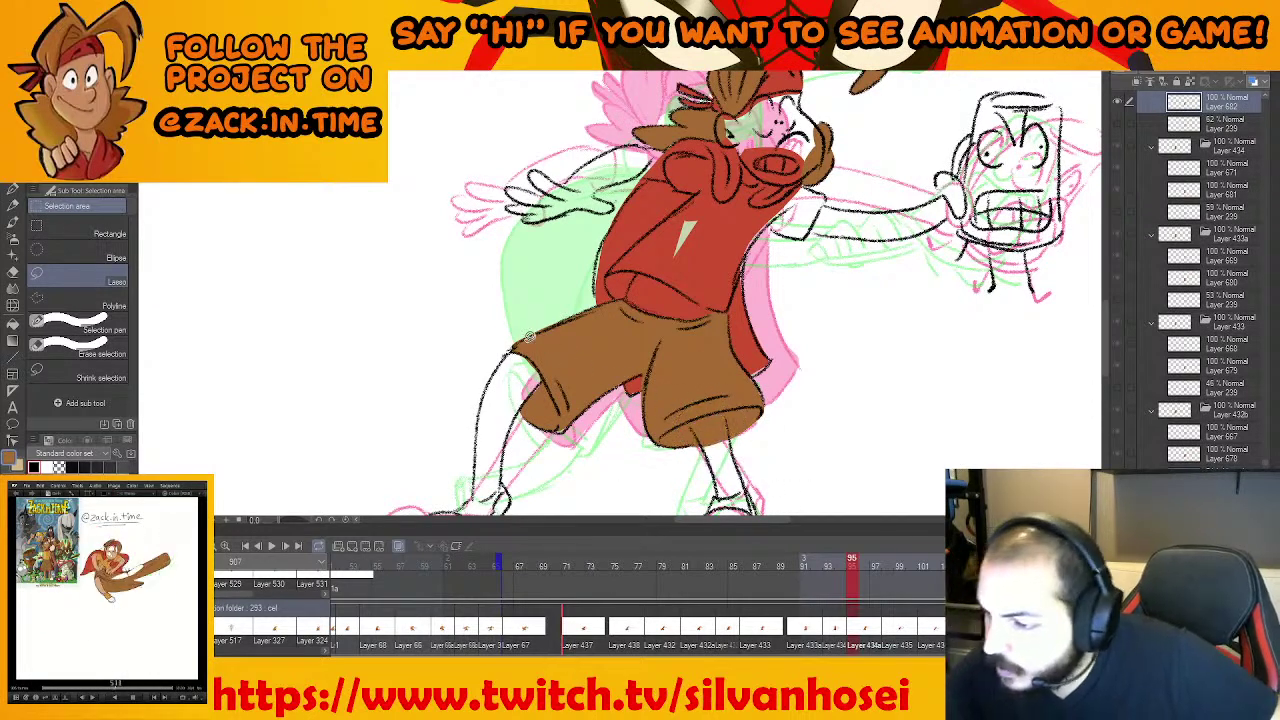
Fill the remaining outer knee edge of the shorts' other leg brown on frame 95
mouse_move(520, 342)
left_mouse_down()
mouse_move(520, 394)
mouse_move(551, 410)
mouse_move(516, 383)
mouse_move(541, 414)
left_mouse_up()
key("alt+Delete")
key("ctrl+d")
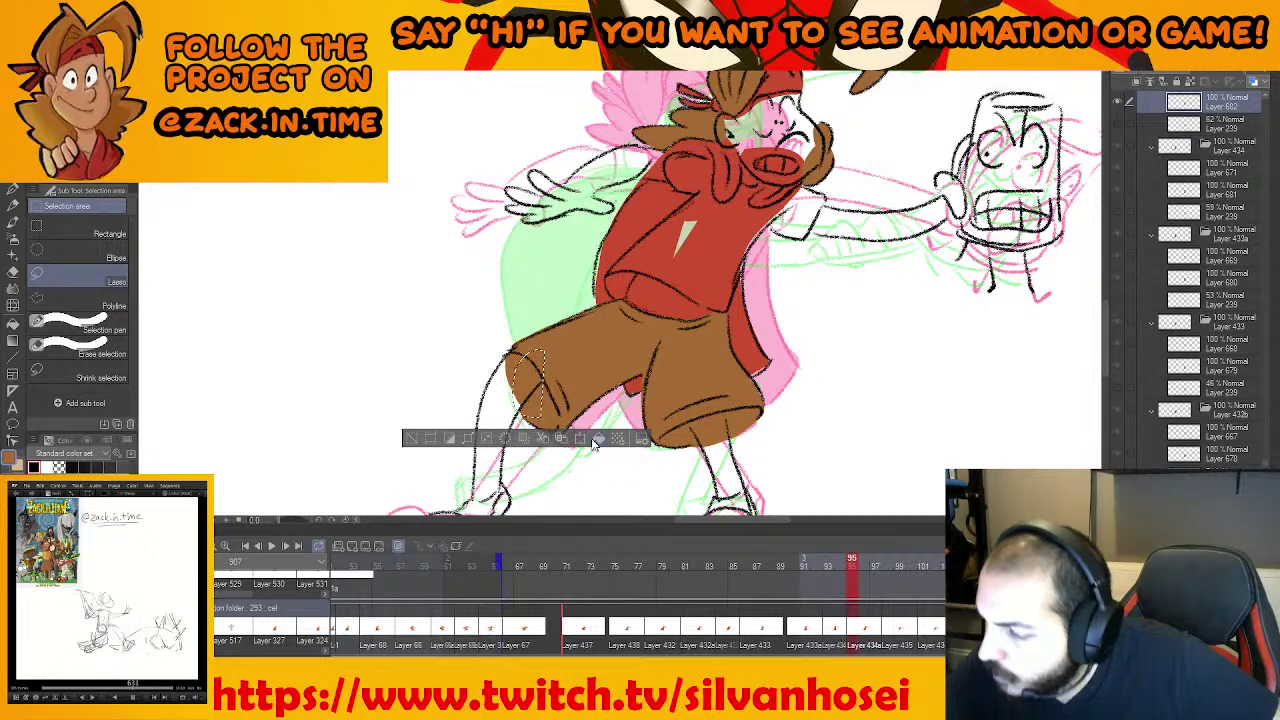
left_click(596, 444)
key("ctrl+d")
Pick up the shirt's red and fill the uncoloured strip along its back edge on frame 95
left_click_drag(728, 227, 696, 312)
left_click(603, 312, "alt")
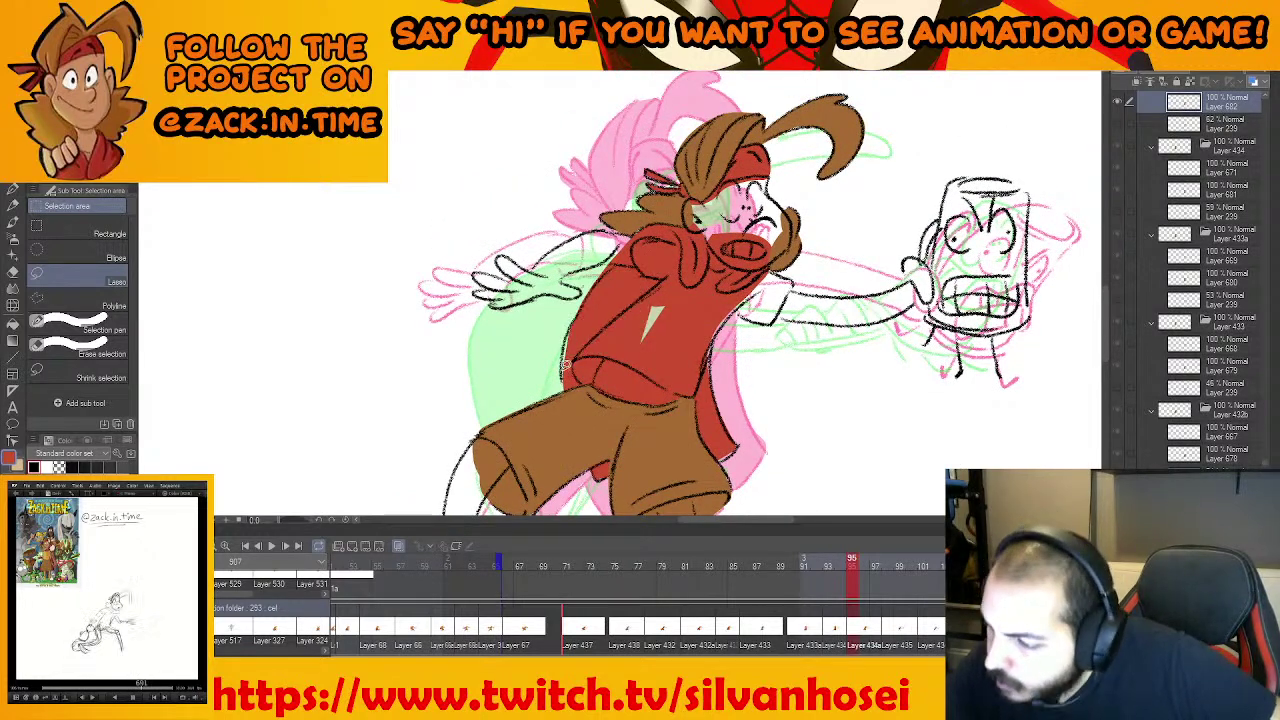
left_click_drag(576, 318, 588, 404)
left_click(637, 405)
key("ctrl+d")
left_click_drag(696, 262, 660, 314)
left_click_drag(818, 269, 825, 229)
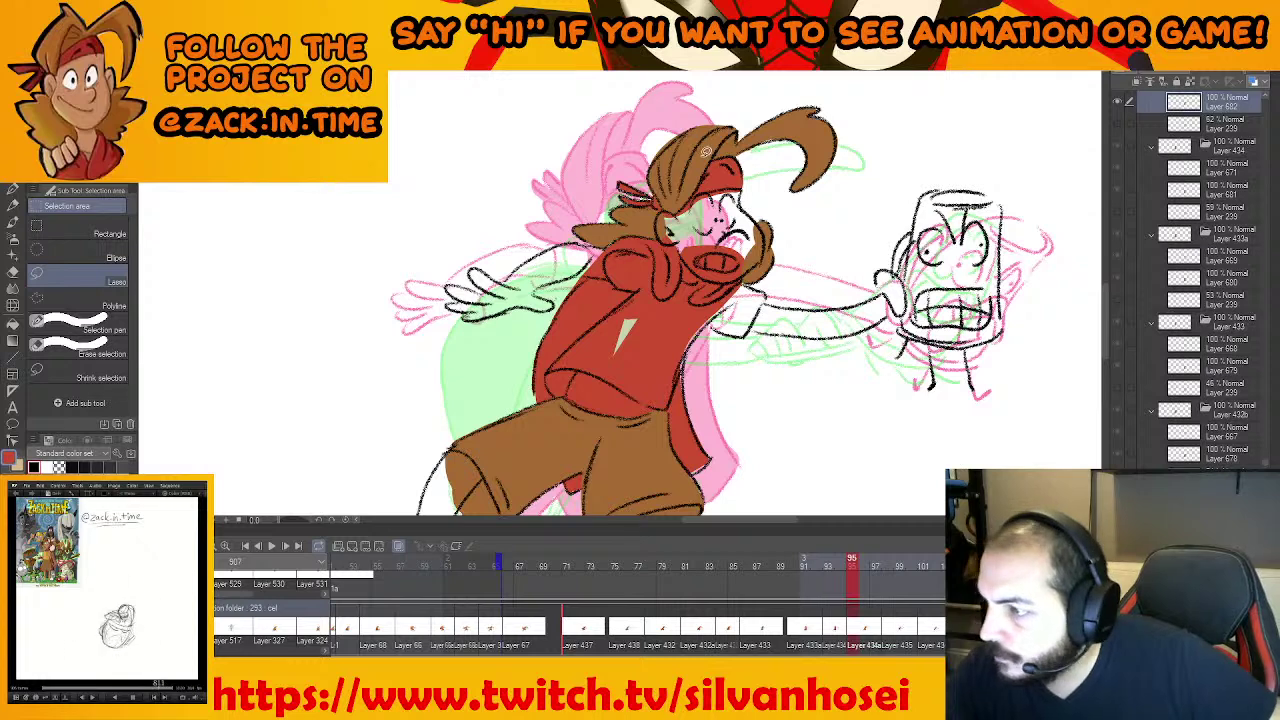
Pick up the hair's brown and fill the hair tufts behind the ear on frame 98
left_click(736, 160, "alt")
key("Right")
left_click_drag(643, 226, 618, 286)
scroll(617, 286, "up", 2)
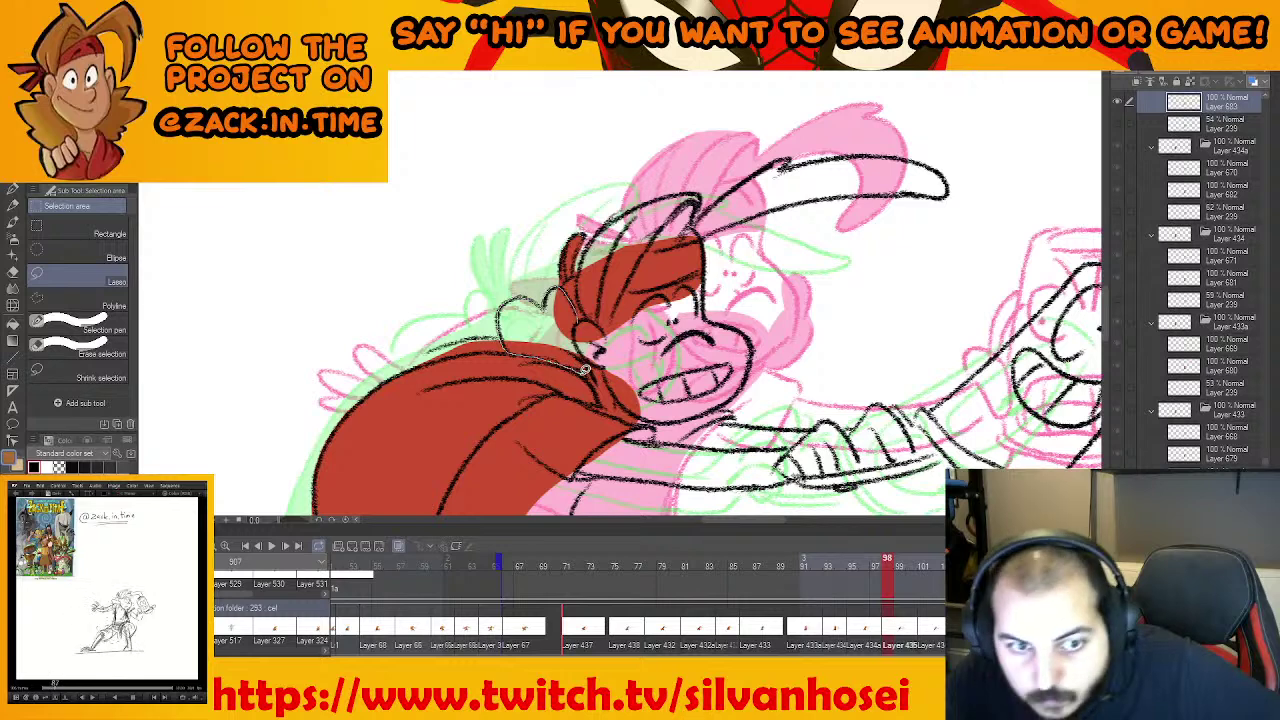
left_click_drag(581, 347, 579, 322)
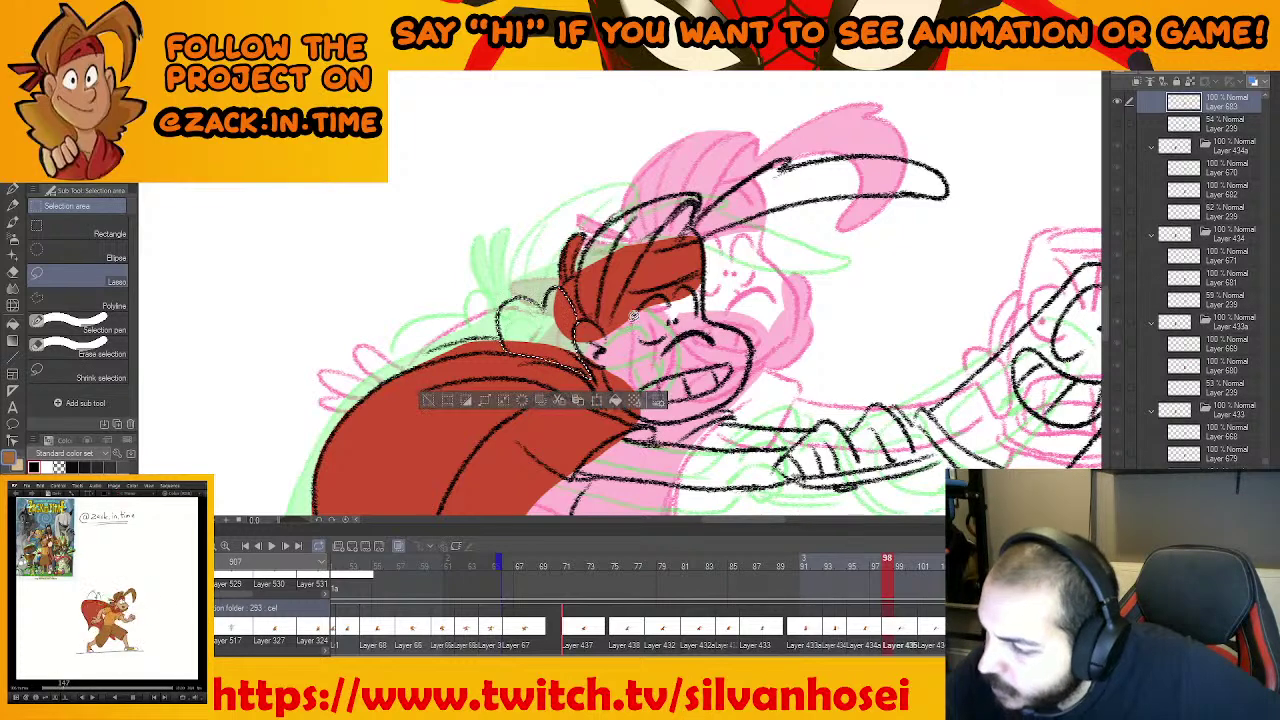
left_click(634, 402)
key("ctrl+d")
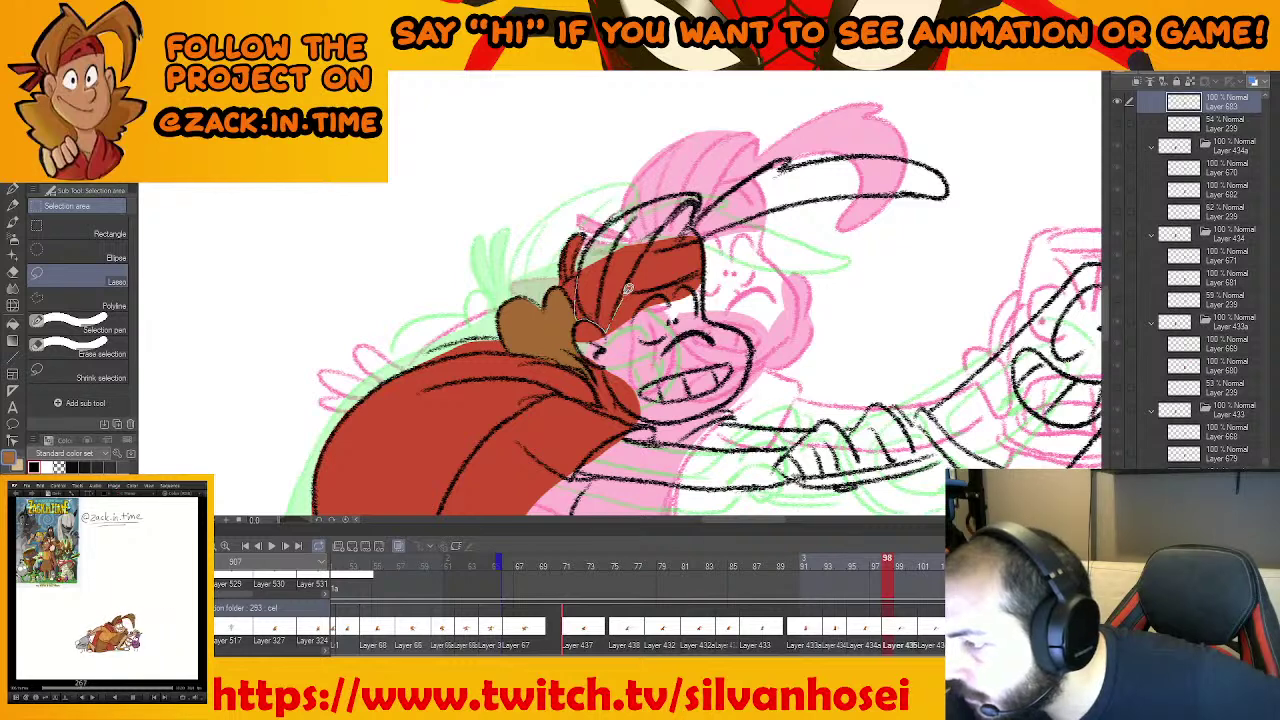
Fill the swept-back hair above the headband brown on frame 98
mouse_move(669, 245)
left_mouse_down()
mouse_move(695, 222)
mouse_move(685, 190)
mouse_move(630, 207)
mouse_move(590, 240)
mouse_move(579, 318)
left_mouse_up()
left_click_drag(680, 270, 582, 321)
left_click(616, 403)
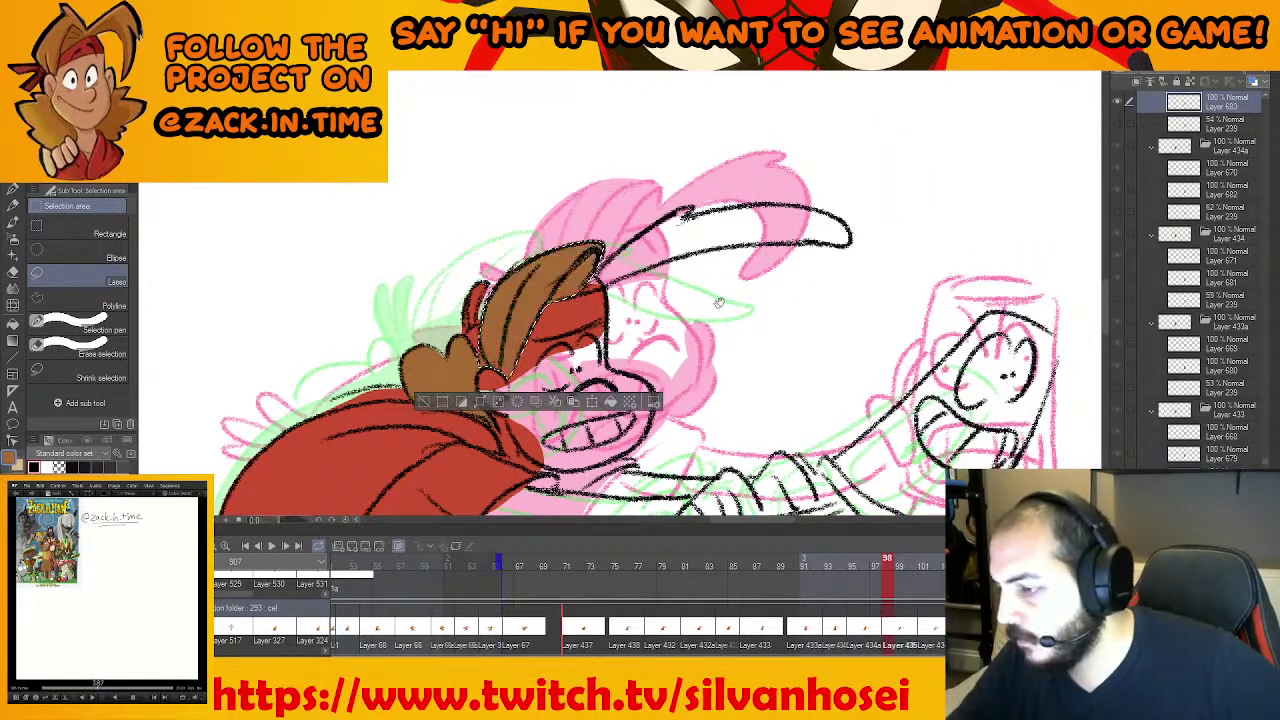
key("ctrl+d")
Fill the long forelock brown on frame 98, from its base at the headband to the tip, including its upper edge
mouse_move(643, 252)
left_mouse_down()
mouse_move(513, 351)
mouse_move(678, 303)
mouse_move(785, 300)
mouse_move(784, 276)
mouse_move(716, 262)
mouse_move(588, 284)
left_mouse_up()
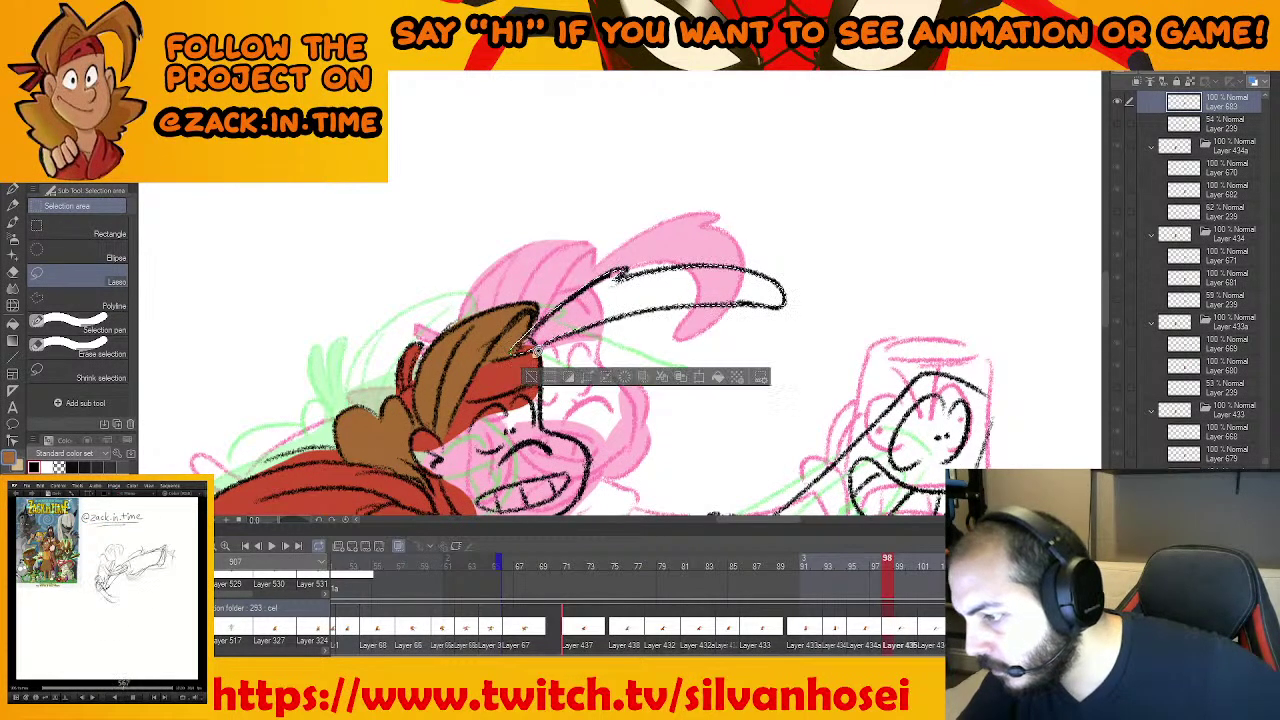
left_click(718, 380)
key("ctrl+d")
left_click_drag(616, 446, 689, 334)
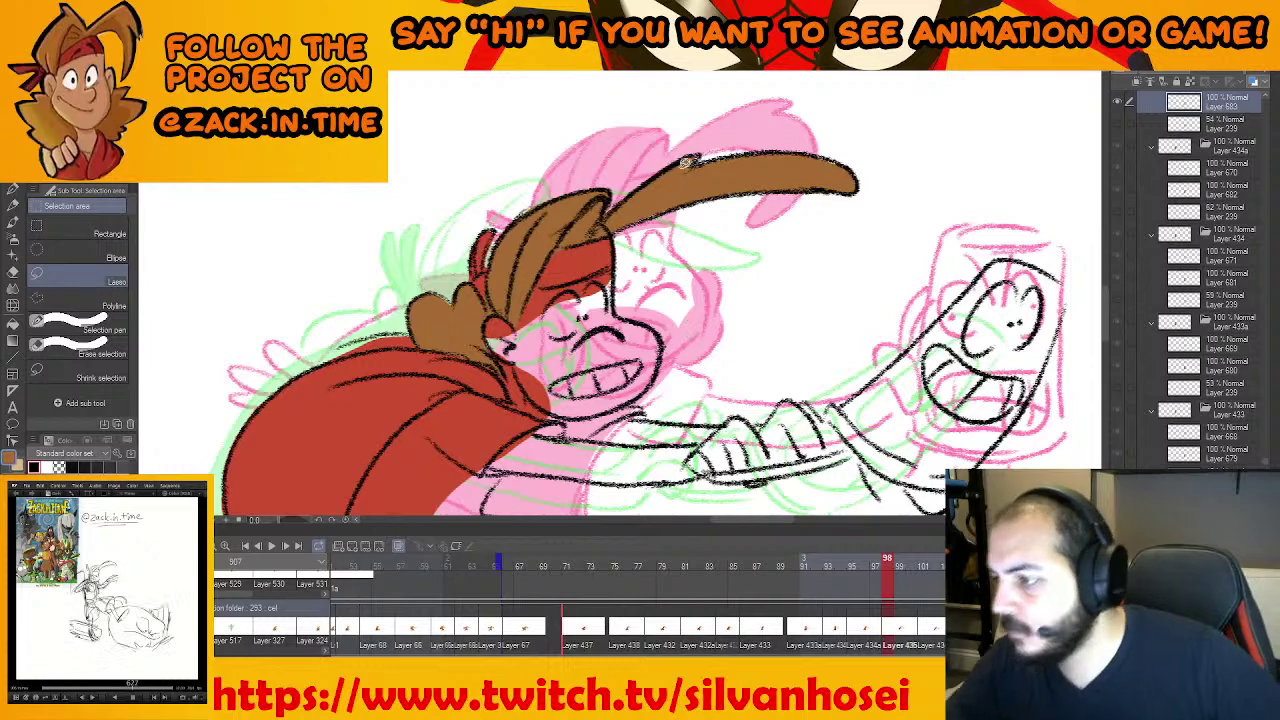
left_click_drag(668, 179, 703, 156)
key("ctrl+d")
Fill the rear leg of the shorts brown on frame 98, from the waistband down to the cuff
mouse_move(712, 371)
left_mouse_down()
mouse_move(697, 356)
mouse_move(692, 271)
left_mouse_up()
left_click_drag(620, 392, 674, 270)
key("ctrl+minus")
left_click_drag(614, 339, 640, 267)
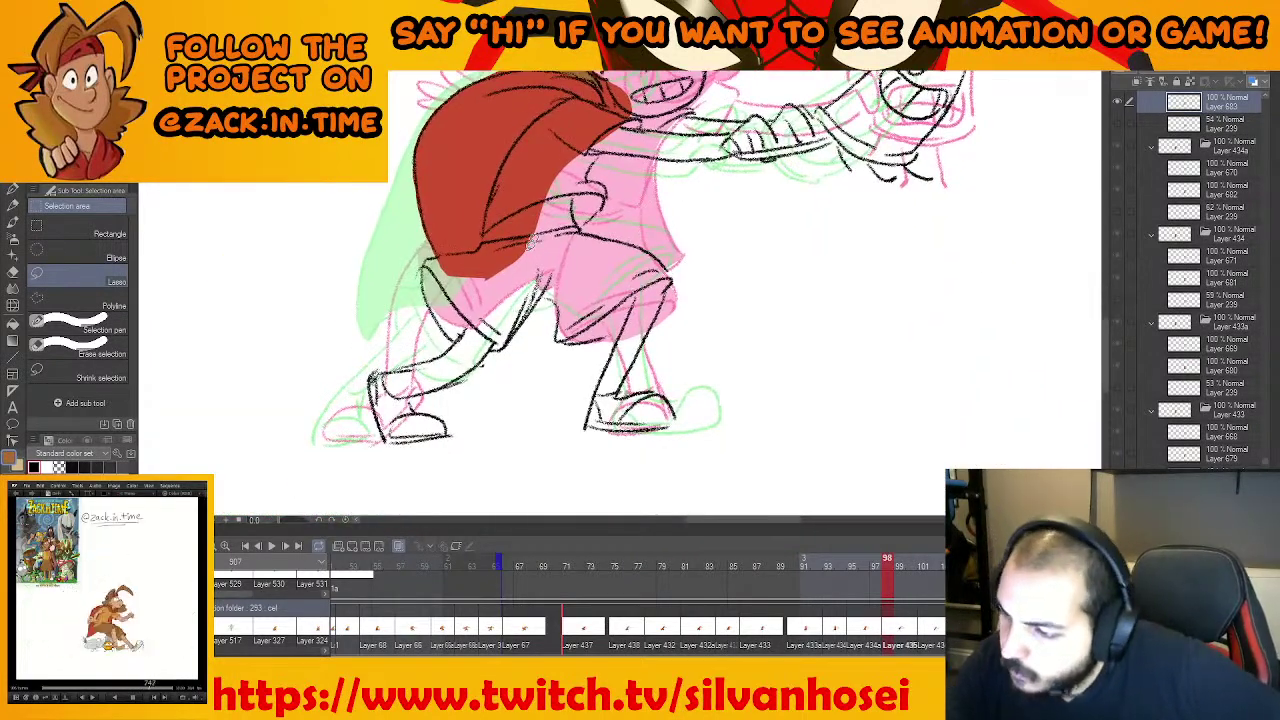
left_click_drag(476, 372, 477, 371)
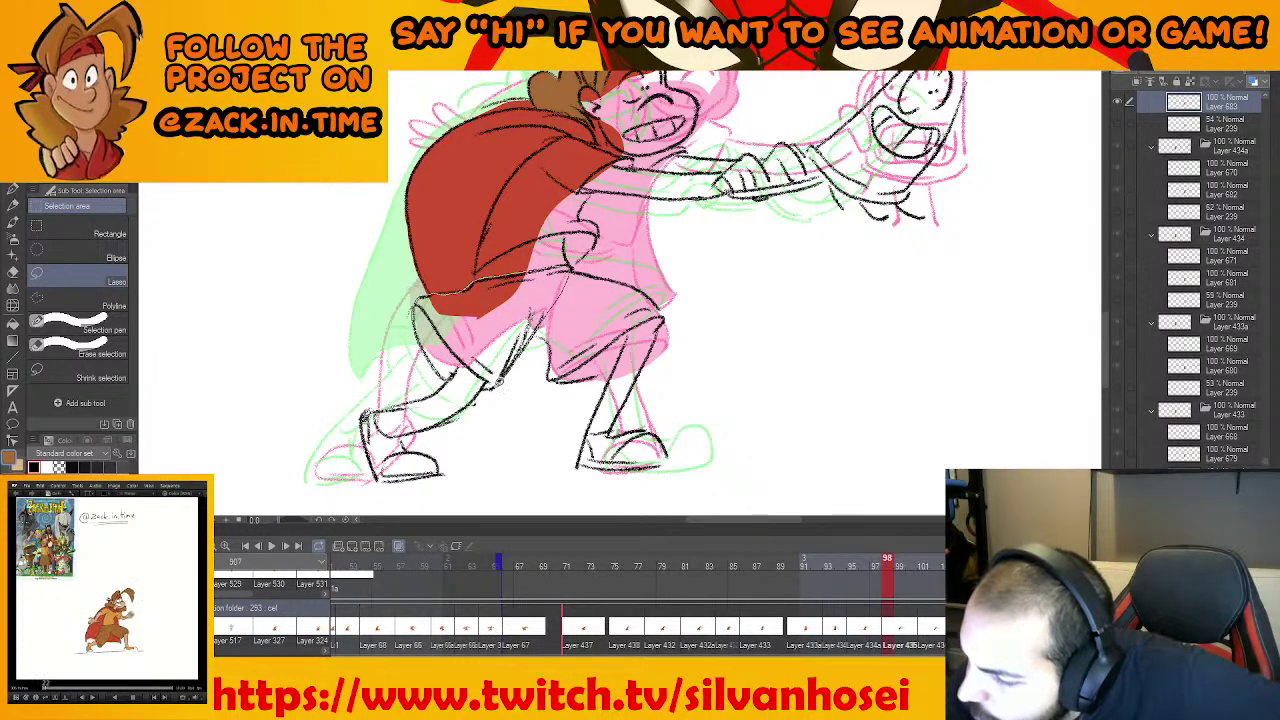
key("Right")
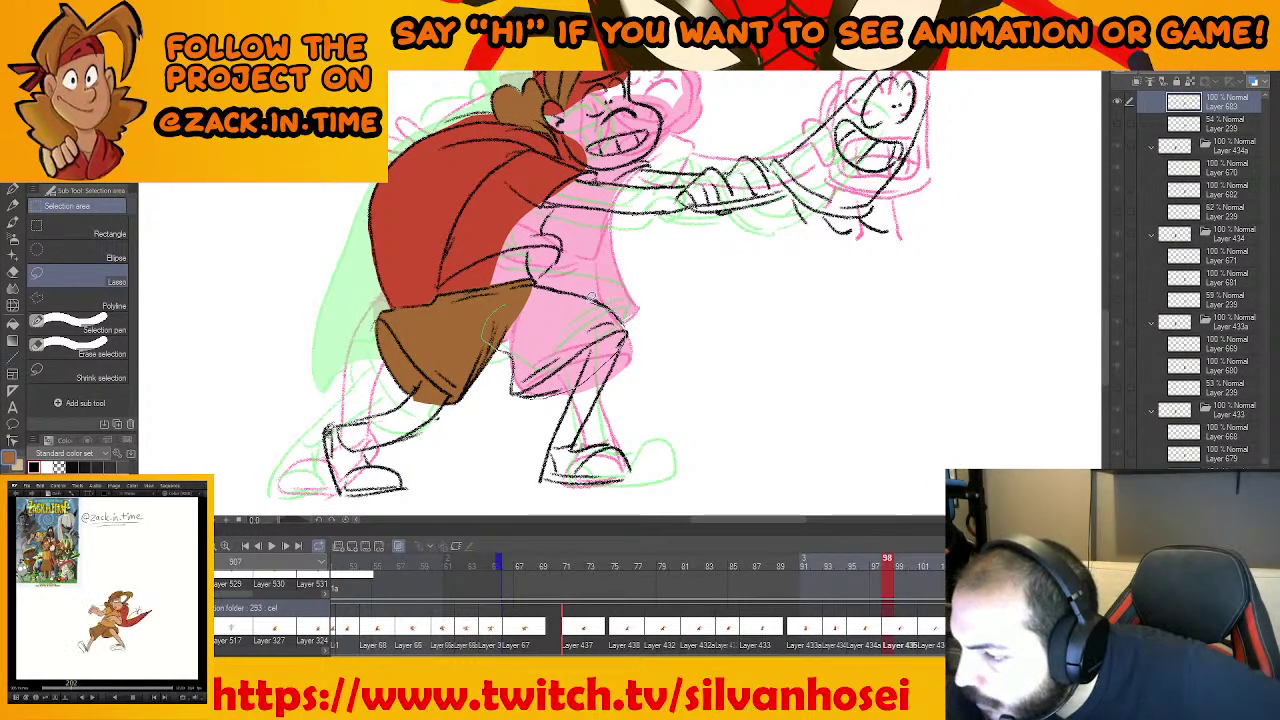
key("Right")
Fill the front leg of the shorts brown on frame 98, from the waist over the knee to the cuff
mouse_move(549, 370)
left_mouse_down()
mouse_move(572, 362)
mouse_move(557, 352)
left_mouse_up()
left_click(619, 398)
key("ctrl+d")
left_click(623, 395)
key("ctrl+d")
key("Left")
key("Left")
key("Left")
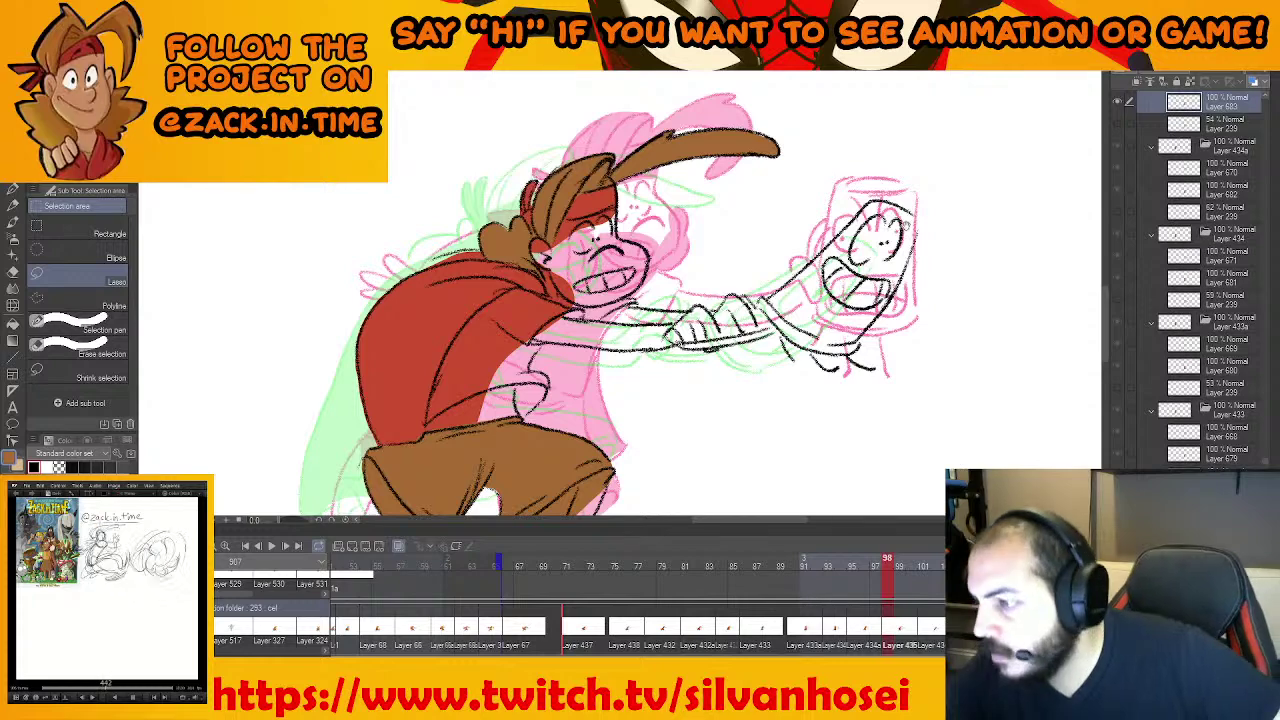
key("Right")
key("Right")
key("Right")
key("Right")
key("Right")
key("Right")
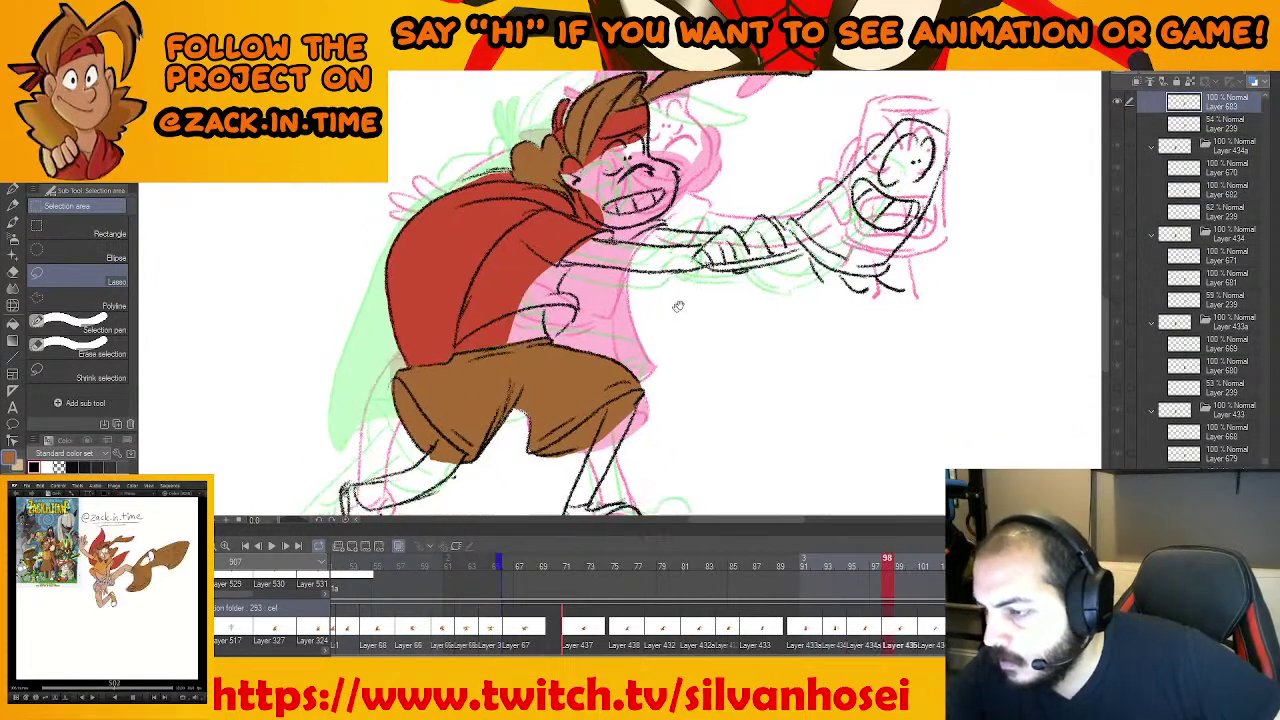
Fill both legs of the character's shorts with brown on the drawing at frame 101
left_click_drag(678, 301, 709, 331)
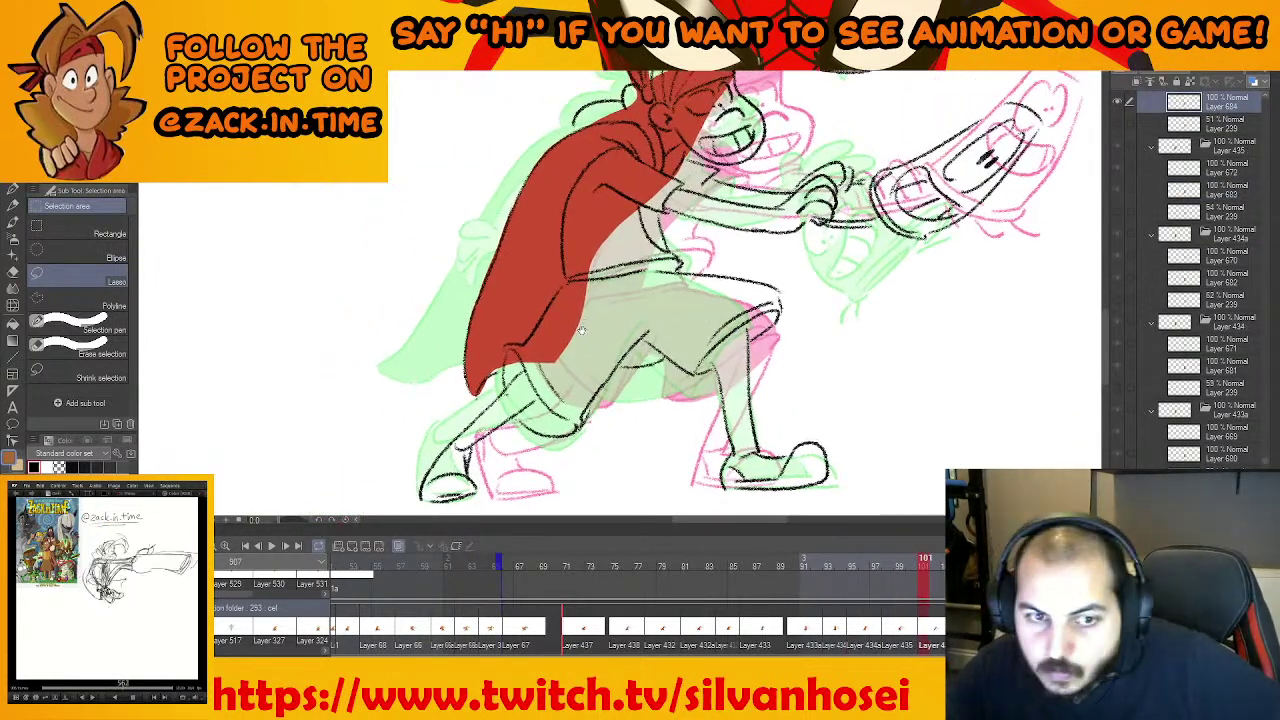
mouse_move(592, 333)
left_mouse_down()
mouse_move(570, 332)
mouse_move(556, 292)
mouse_move(606, 278)
left_mouse_up()
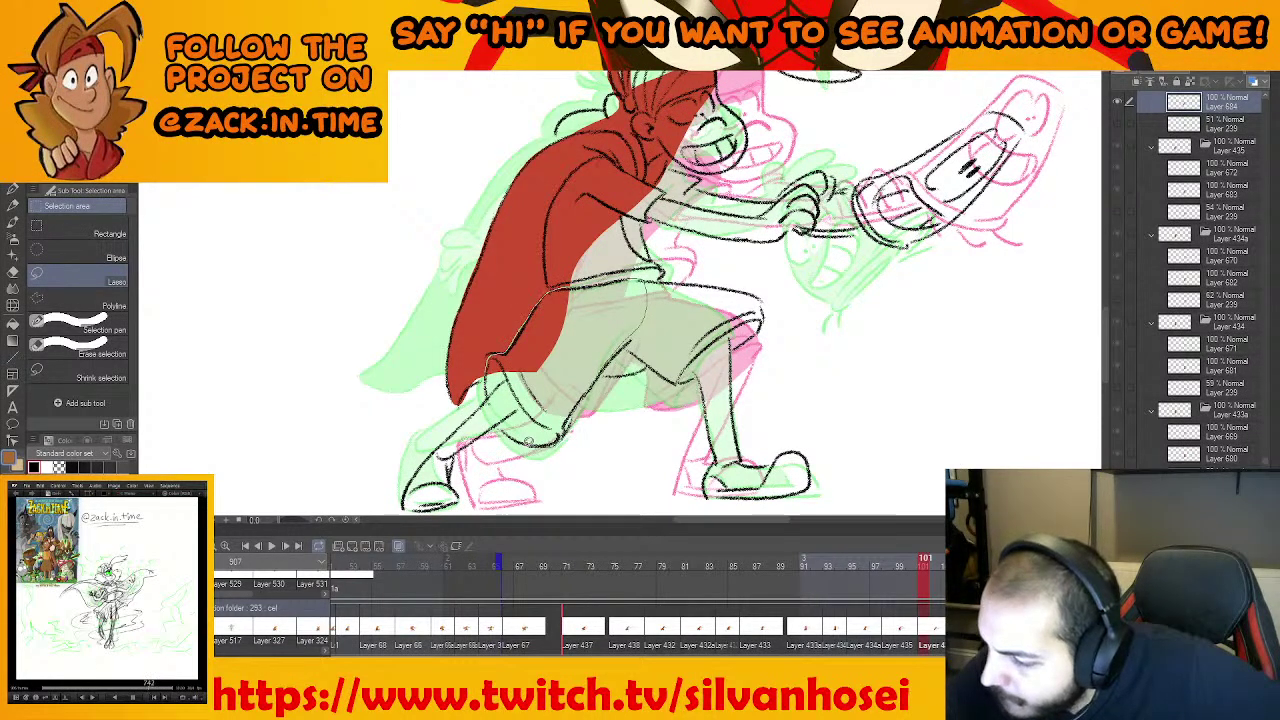
left_click_drag(529, 441, 492, 404)
left_click(639, 468)
key("ctrl+d")
mouse_move(624, 311)
left_mouse_down()
mouse_move(580, 339)
mouse_move(533, 432)
left_mouse_up()
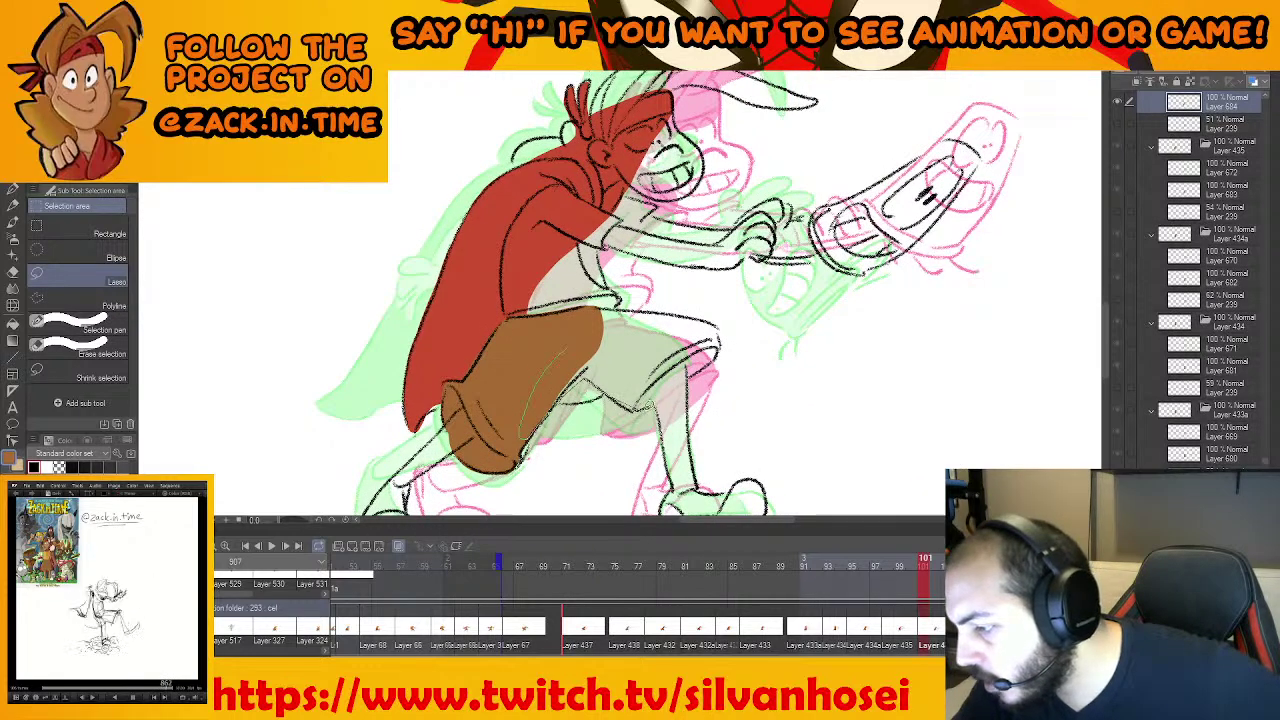
left_click_drag(652, 404, 709, 367)
mouse_move(717, 322)
left_mouse_down()
mouse_move(672, 308)
mouse_move(572, 320)
left_mouse_up()
left_click(690, 462)
key("ctrl+d")
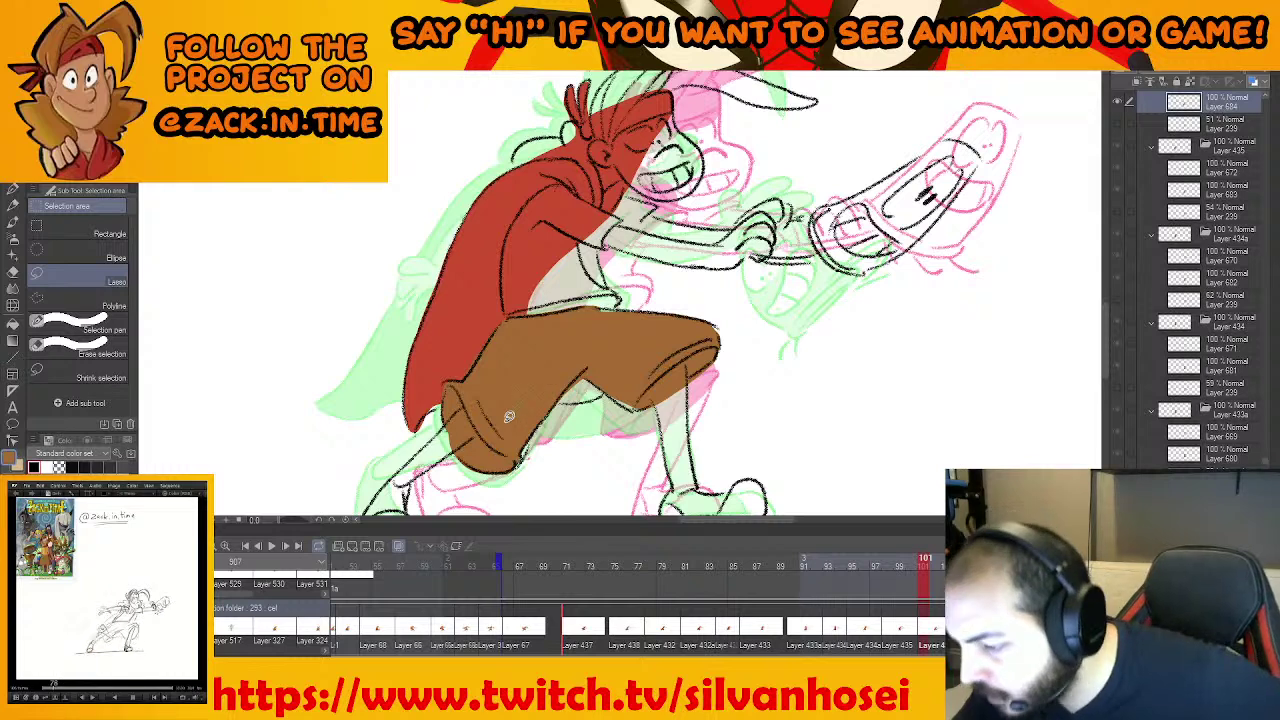
Fill the remaining uncoloured gaps of the shorts between the legs and along the waistband with brown
mouse_move(565, 397)
left_mouse_down()
mouse_move(596, 380)
mouse_move(659, 396)
mouse_move(705, 440)
mouse_move(590, 387)
mouse_move(632, 386)
left_mouse_up()
left_click(638, 449)
key("ctrl+d")
left_click(702, 436)
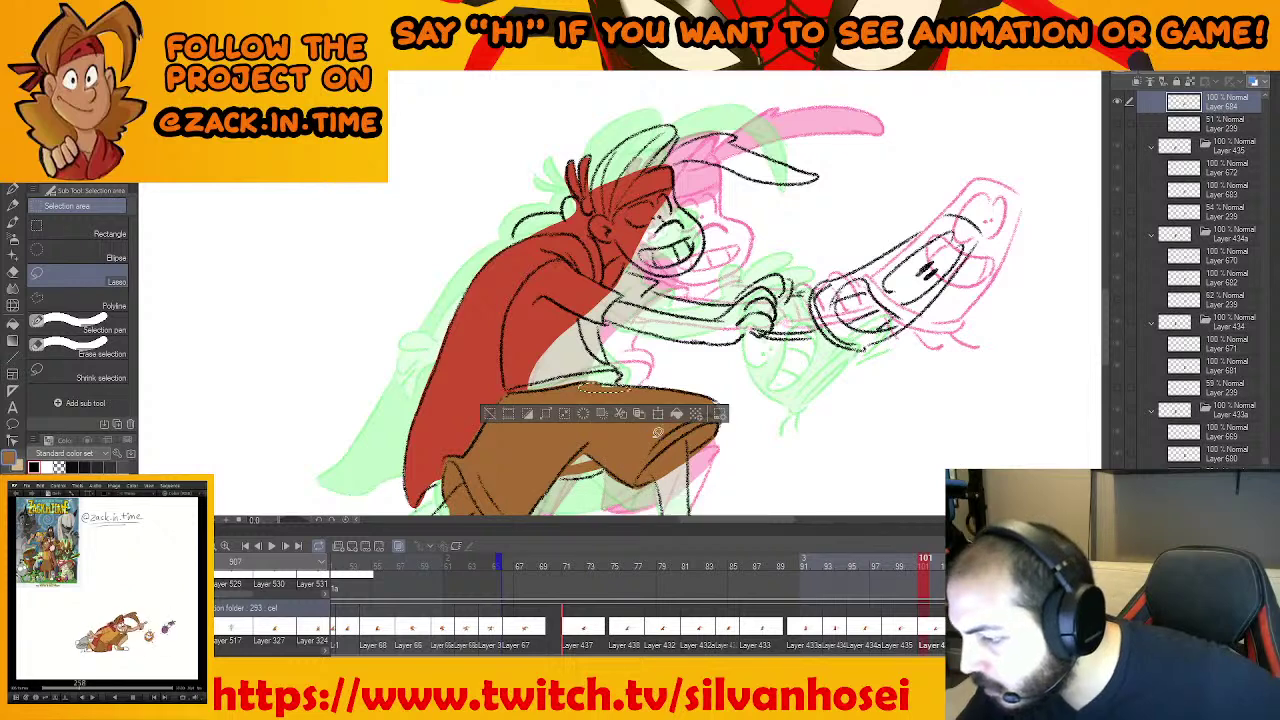
left_click(675, 413)
key("ctrl+d")
Fill the hair above the headband and the curls behind the neck with brown
left_click_drag(813, 337, 782, 403)
left_click_drag(593, 212, 647, 356)
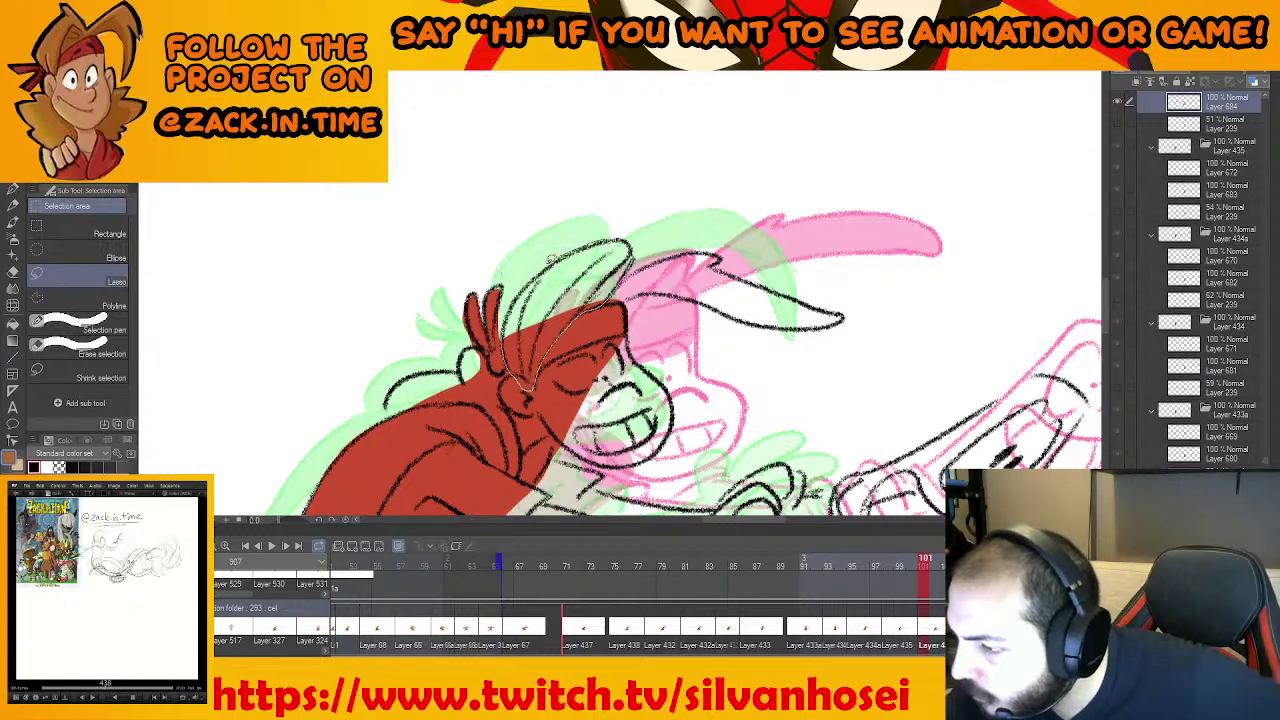
mouse_move(551, 259)
left_mouse_down()
mouse_move(510, 305)
mouse_move(602, 261)
left_mouse_up()
left_click(635, 412)
key("ctrl+d")
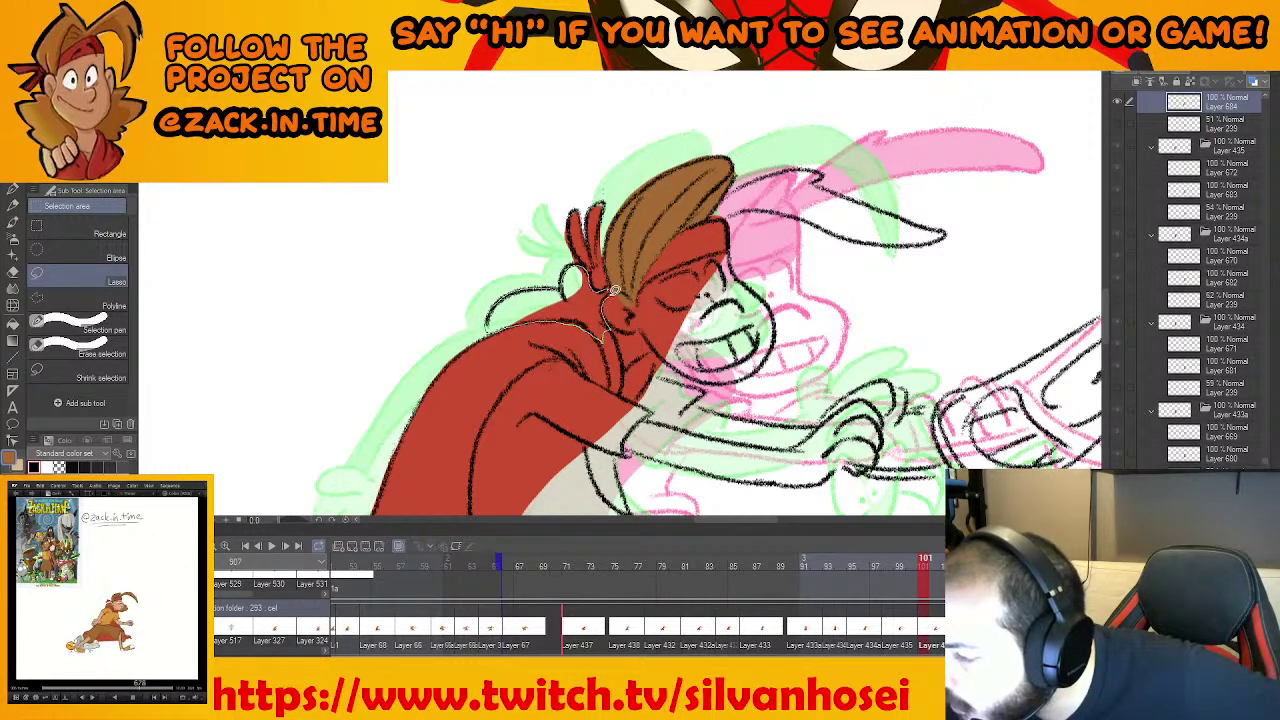
left_click_drag(615, 290, 618, 289)
left_click(625, 365)
key("ctrl+d")
Fill the long forelock in front of the headband with brown, from its base to its tip
left_click_drag(758, 197, 643, 258)
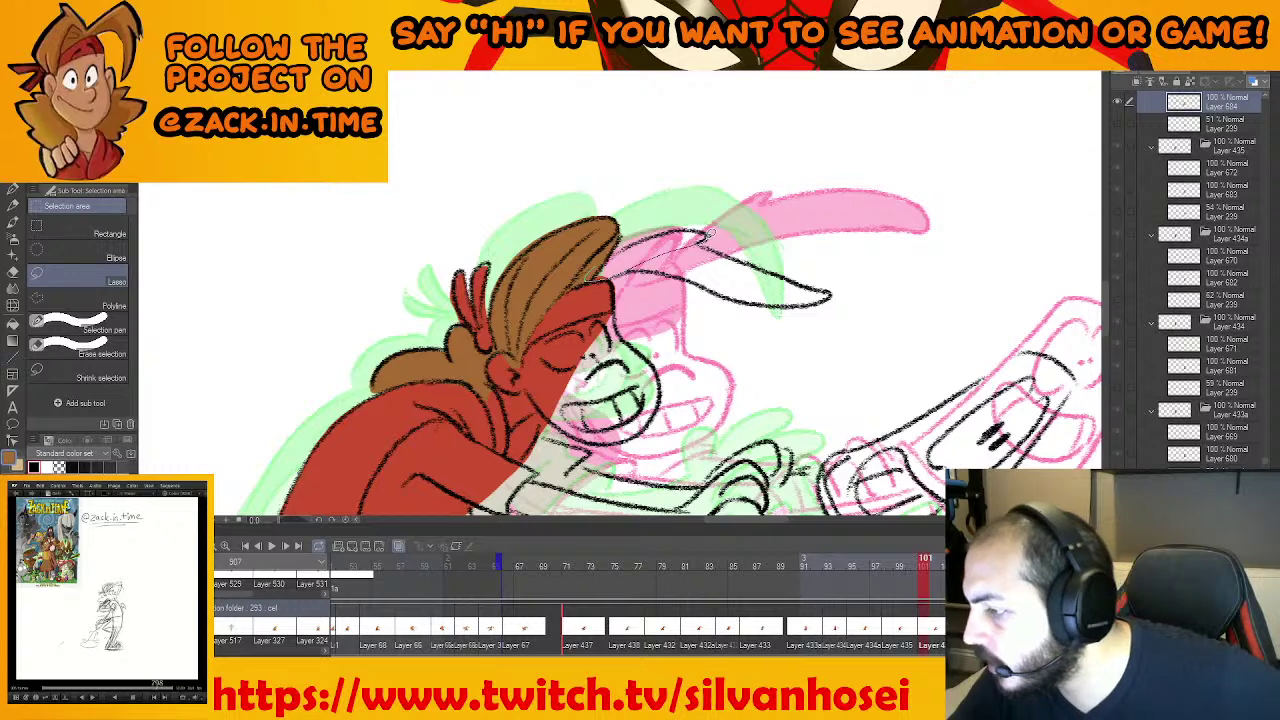
left_click_drag(634, 240, 599, 270)
left_click(716, 303)
key("ctrl+d")
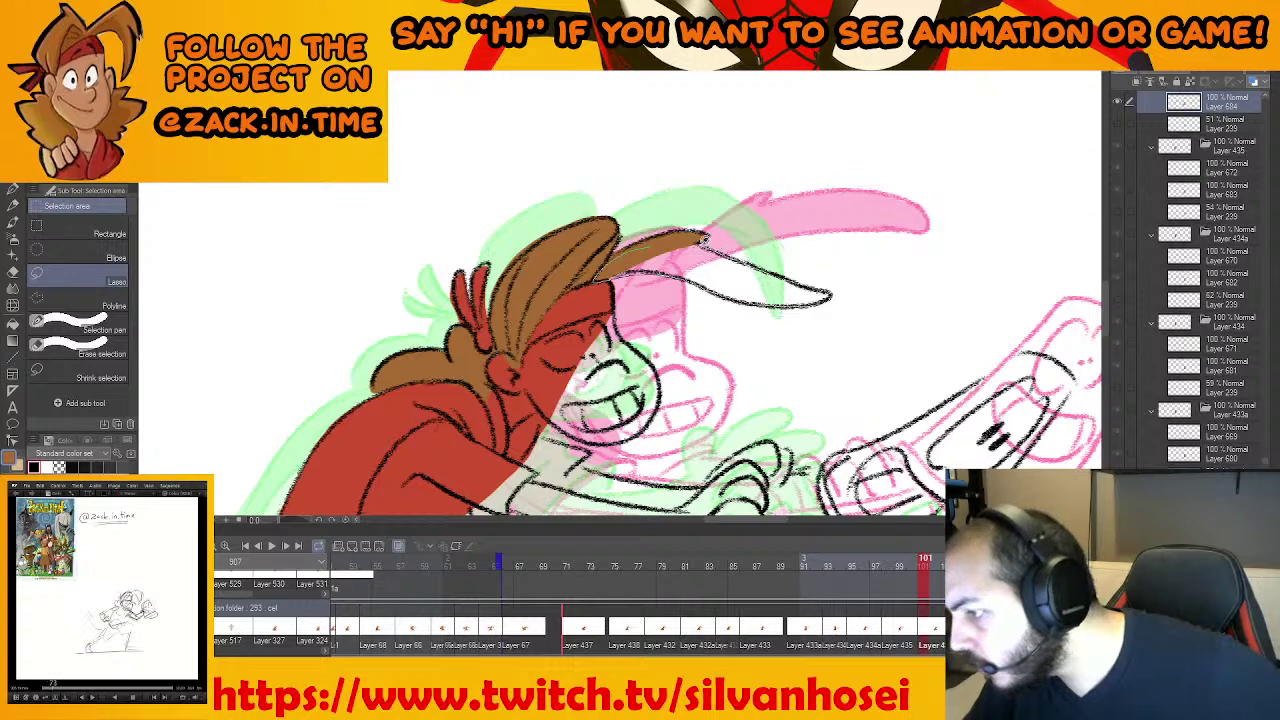
left_click_drag(704, 240, 708, 241)
left_click(783, 329)
key("ctrl+d")
Sample the orange shirt colour from the finished character drawing at frame 66
left_click_drag(688, 476, 733, 330)
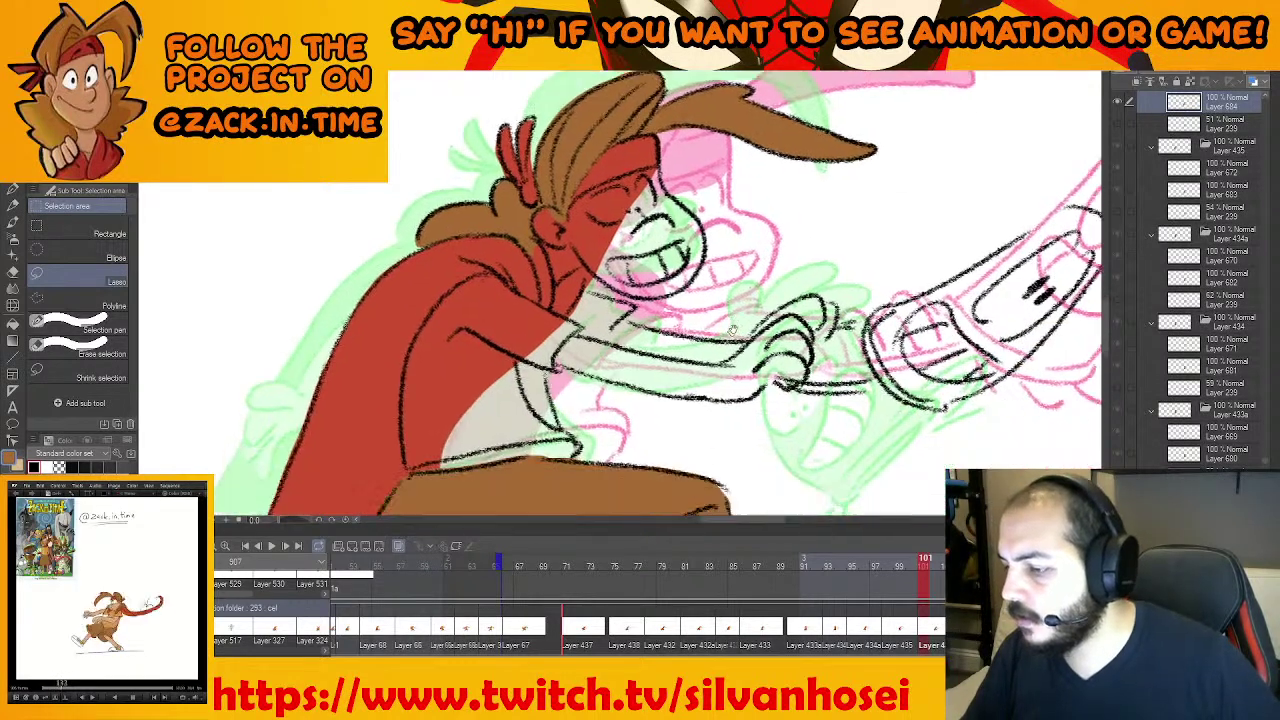
scroll(733, 330, "down", 4)
left_click_drag(726, 383, 732, 312)
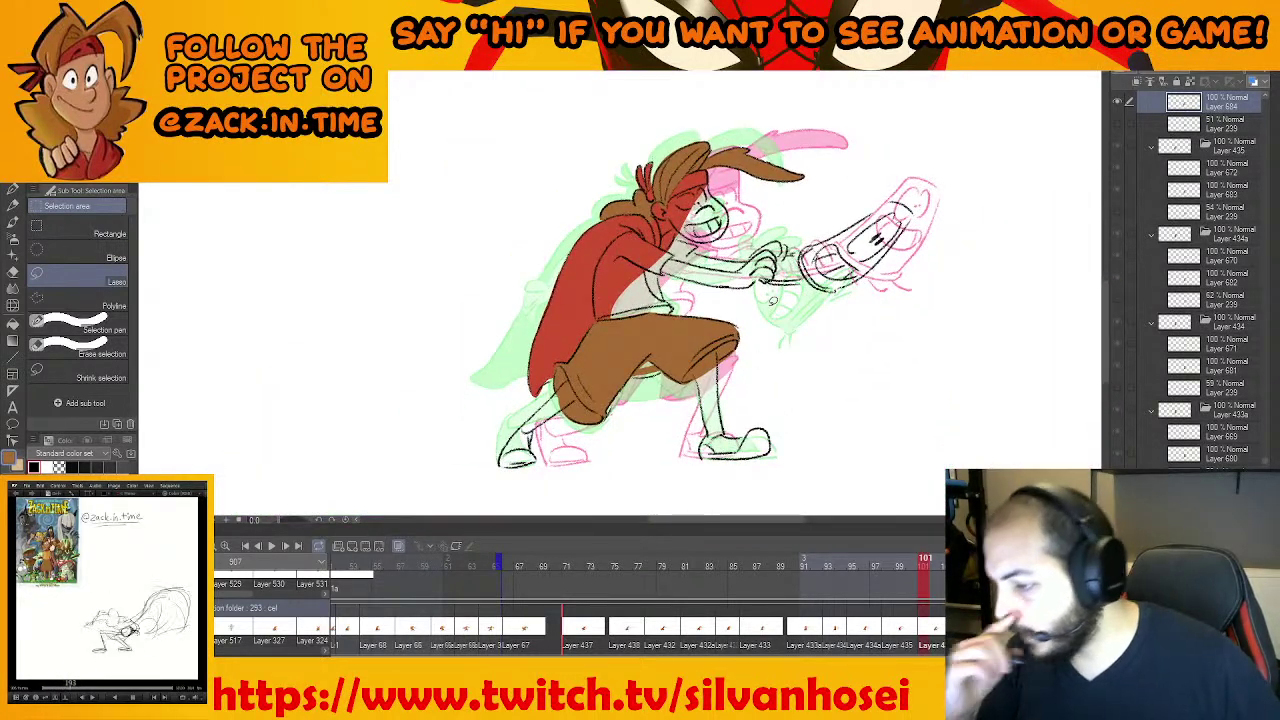
key("Home")
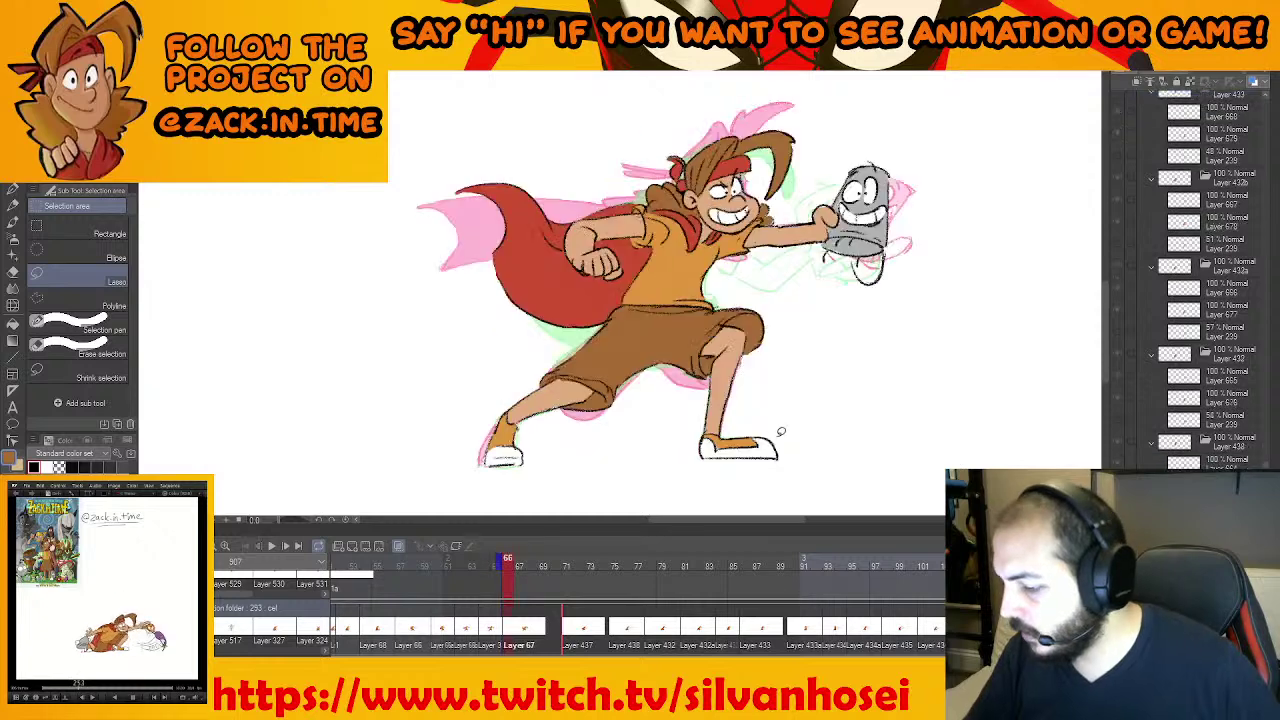
key(".")
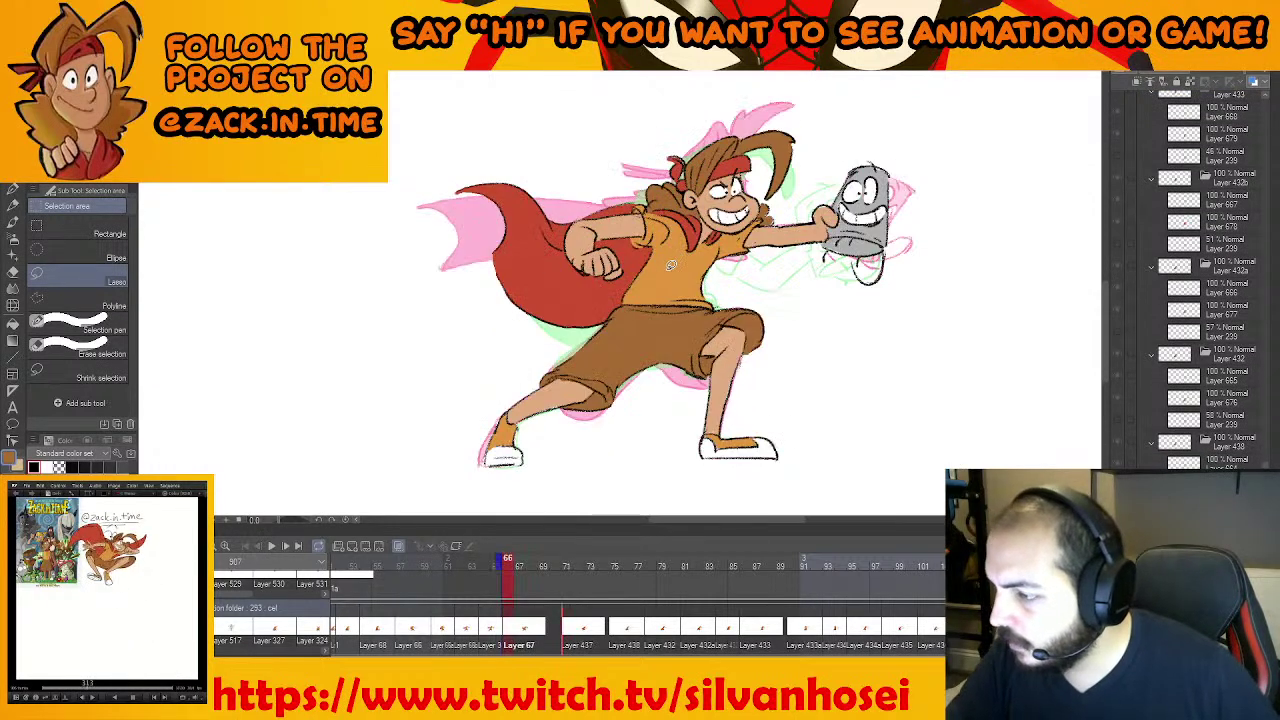
left_click(674, 264, "alt")
Fill the character's shirt and sleeves with the sampled orange on the drawing at frame 71
key("Right")
key("Right")
key("Right")
key("Right")
key("Right")
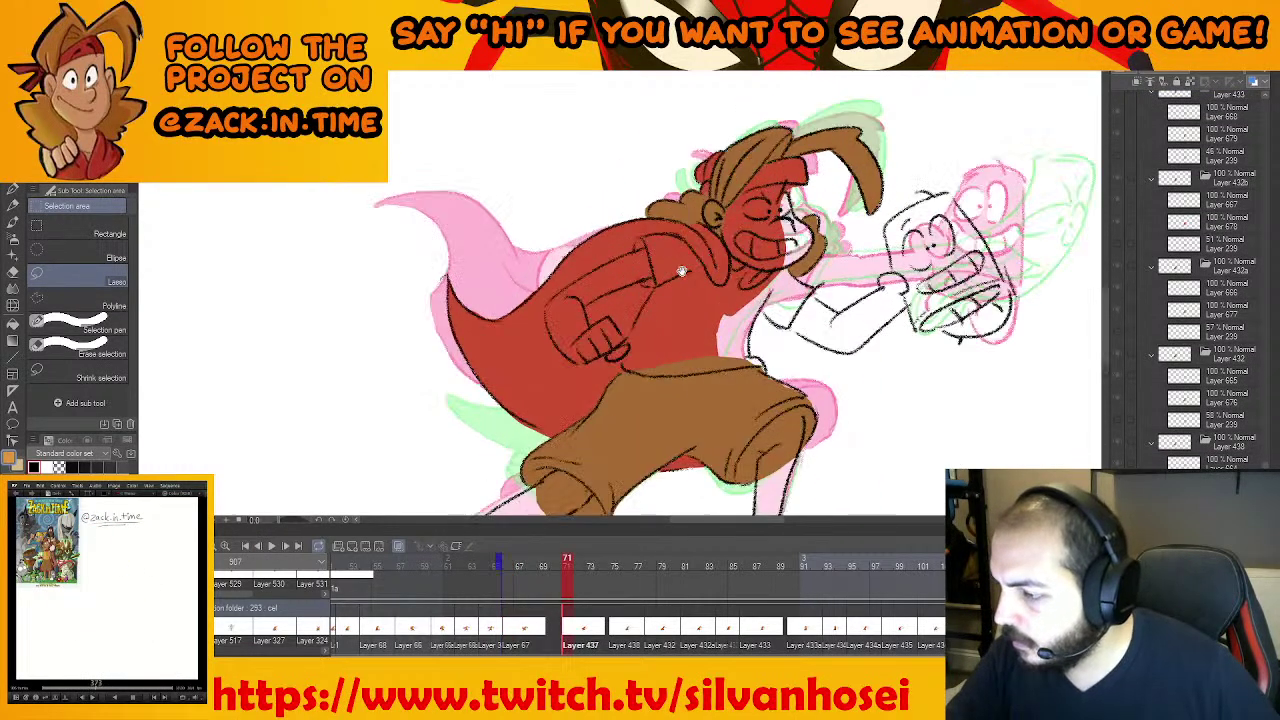
mouse_move(576, 284)
left_mouse_down()
mouse_move(564, 240)
mouse_move(602, 232)
mouse_move(650, 282)
mouse_move(683, 262)
mouse_move(678, 289)
mouse_move(712, 270)
mouse_move(738, 300)
left_mouse_up()
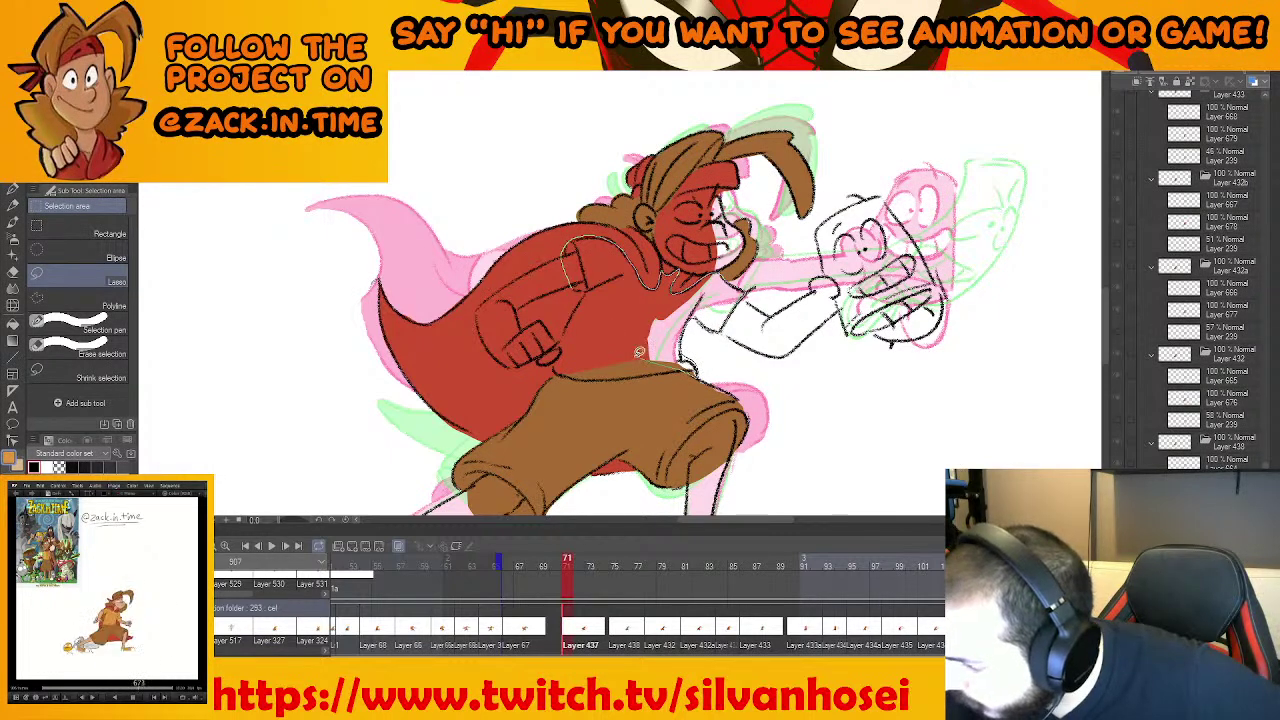
mouse_move(639, 352)
left_mouse_down()
mouse_move(590, 295)
mouse_move(631, 216)
mouse_move(561, 370)
left_mouse_up()
left_click(729, 400)
key("ctrl+d")
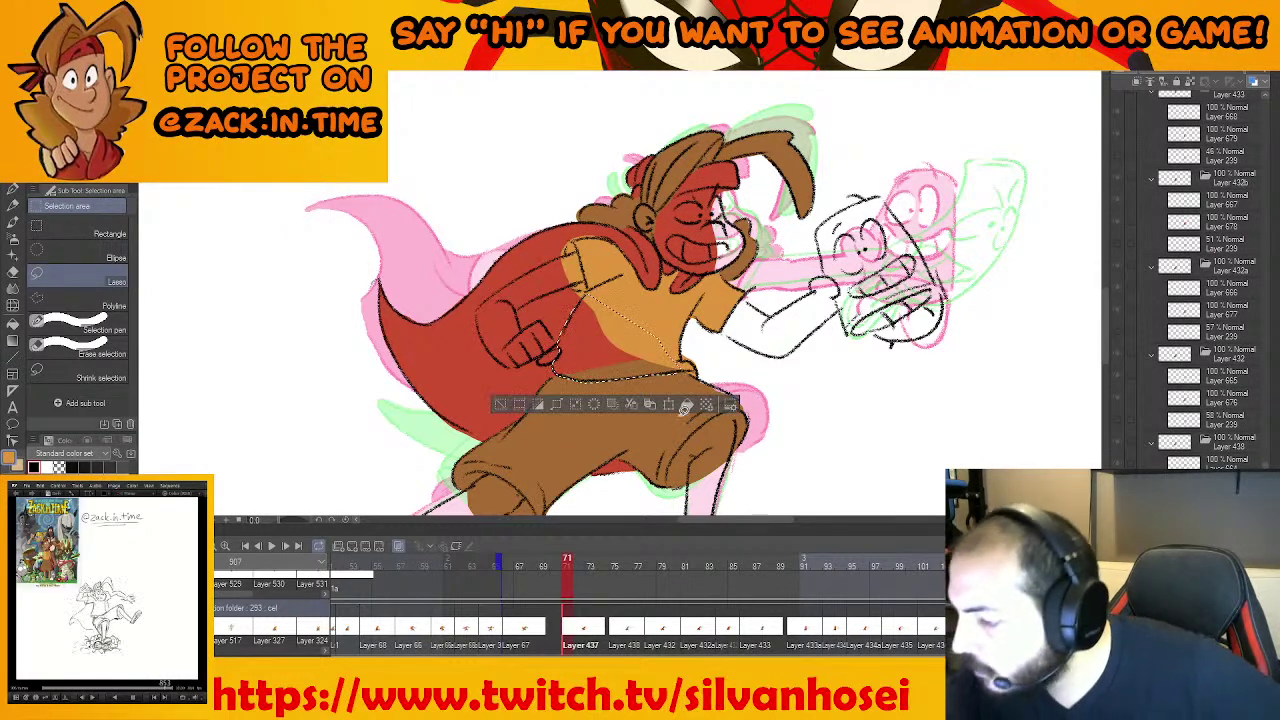
key("alt+BackSpace")
Sample the cape's red and patch the small spots along the edges of the rear sleeve
left_click(569, 294, "alt")
left_click_drag(575, 290, 576, 298)
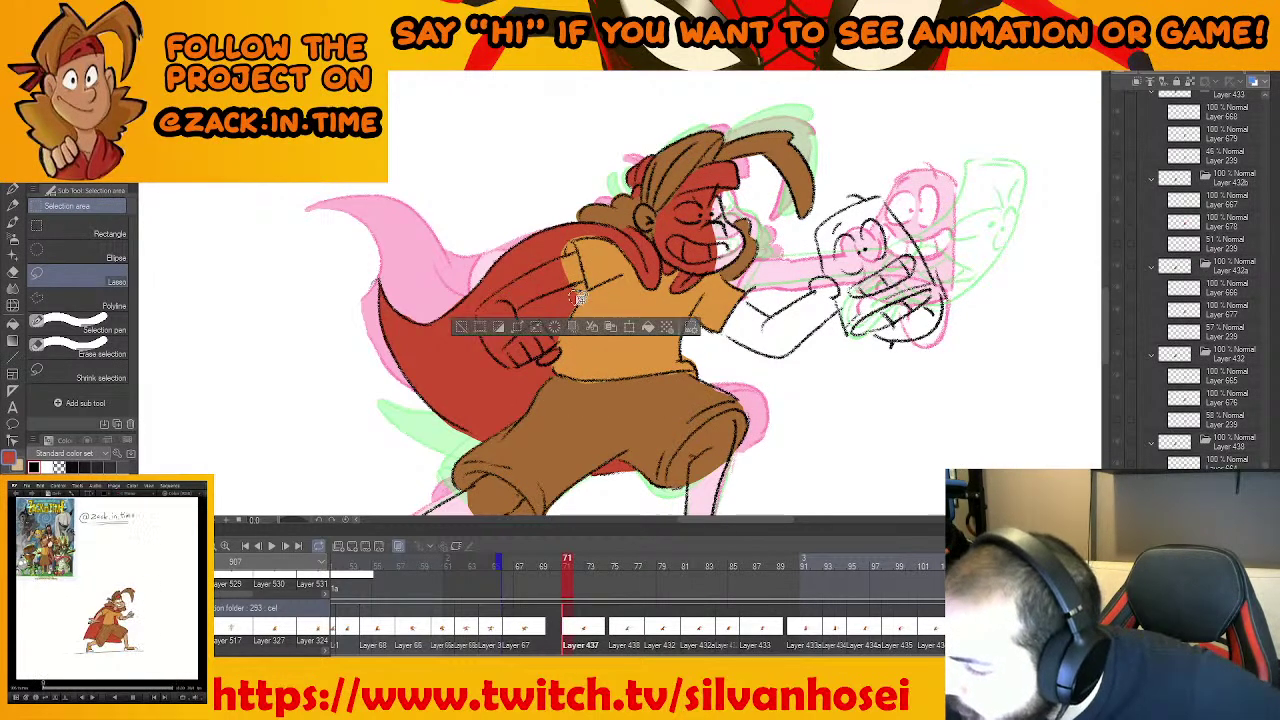
left_click(648, 327)
key("ctrl+d")
mouse_move(565, 243)
left_mouse_down()
mouse_move(556, 258)
mouse_move(566, 248)
left_mouse_up()
left_click(631, 281)
key("ctrl+d")
Sample the shirt's orange again and fill the coloured parts of both shoes on frame 71
left_click(621, 311, "alt")
left_click_drag(642, 354, 686, 329)
left_click_drag(756, 368, 772, 314)
left_click_drag(687, 411, 777, 286)
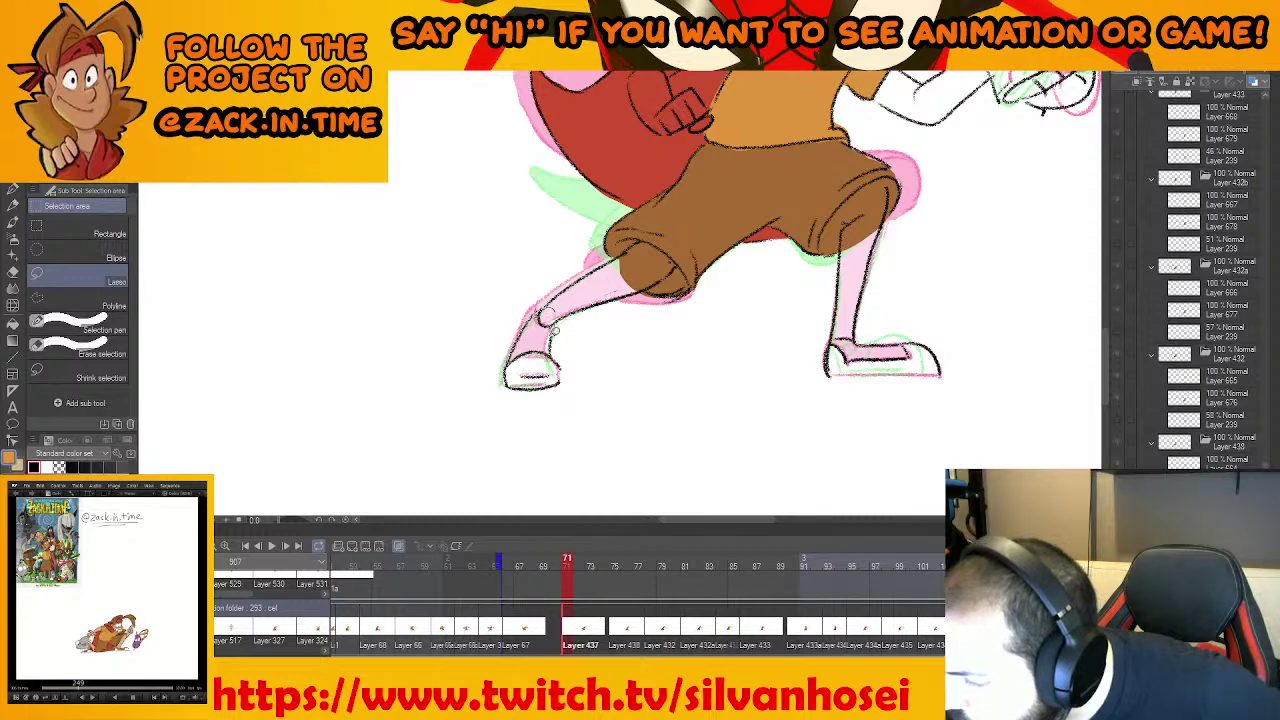
left_click_drag(547, 318, 540, 346)
left_click(601, 396)
key("ctrl+d")
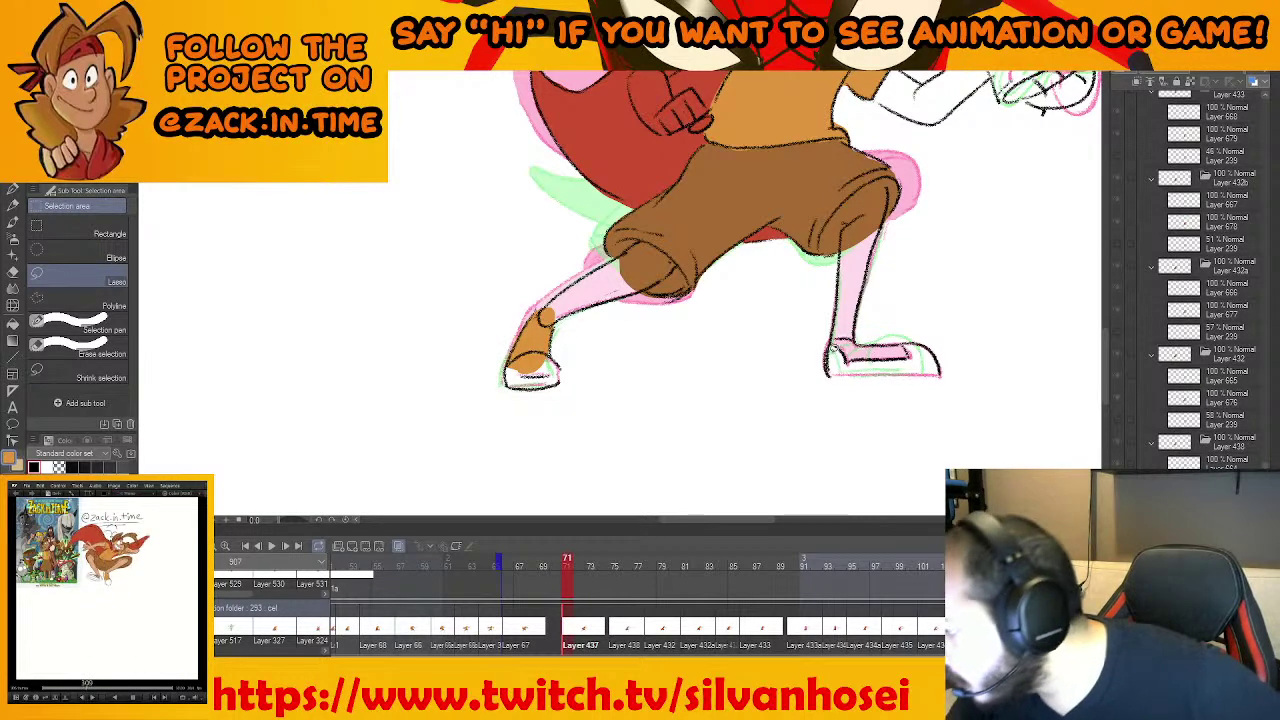
left_click_drag(923, 358, 920, 362)
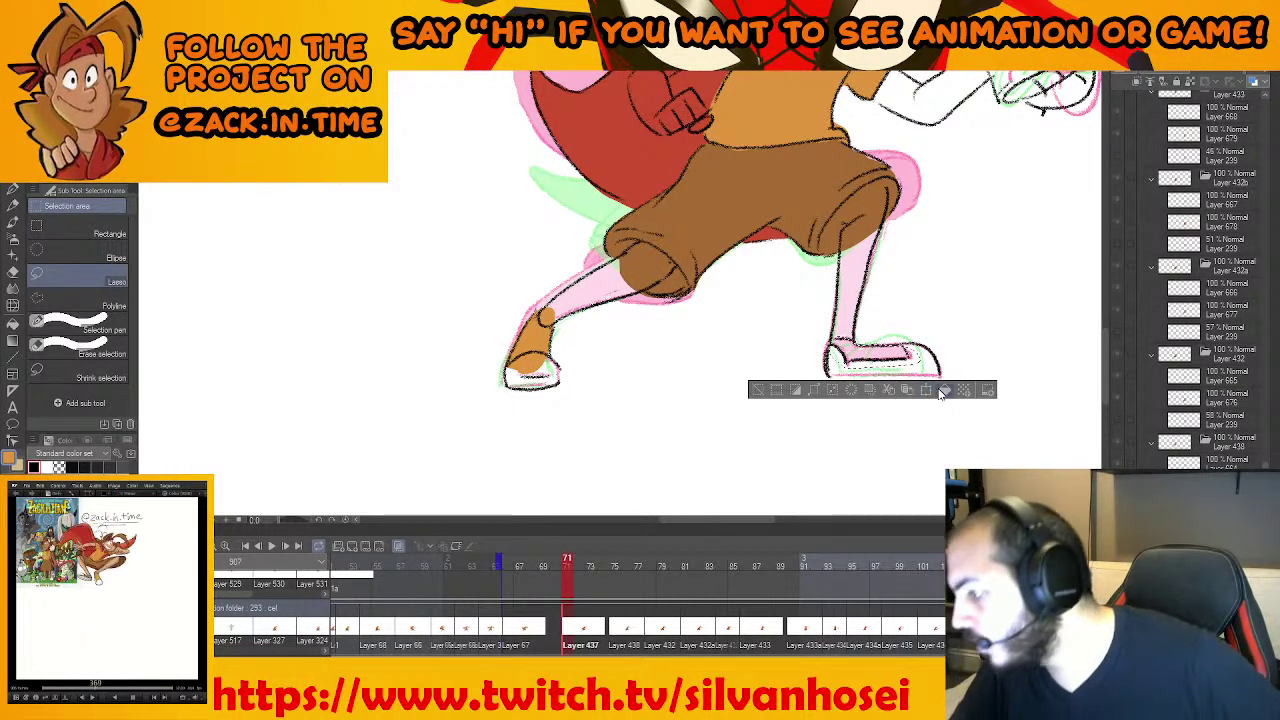
left_click(932, 393)
key("ctrl+d")
Fill the coloured parts of both shoes with orange on the drawing at frame 76
key(".")
mouse_move(832, 367)
left_mouse_down()
mouse_move(832, 347)
mouse_move(872, 337)
mouse_move(840, 370)
left_mouse_up()
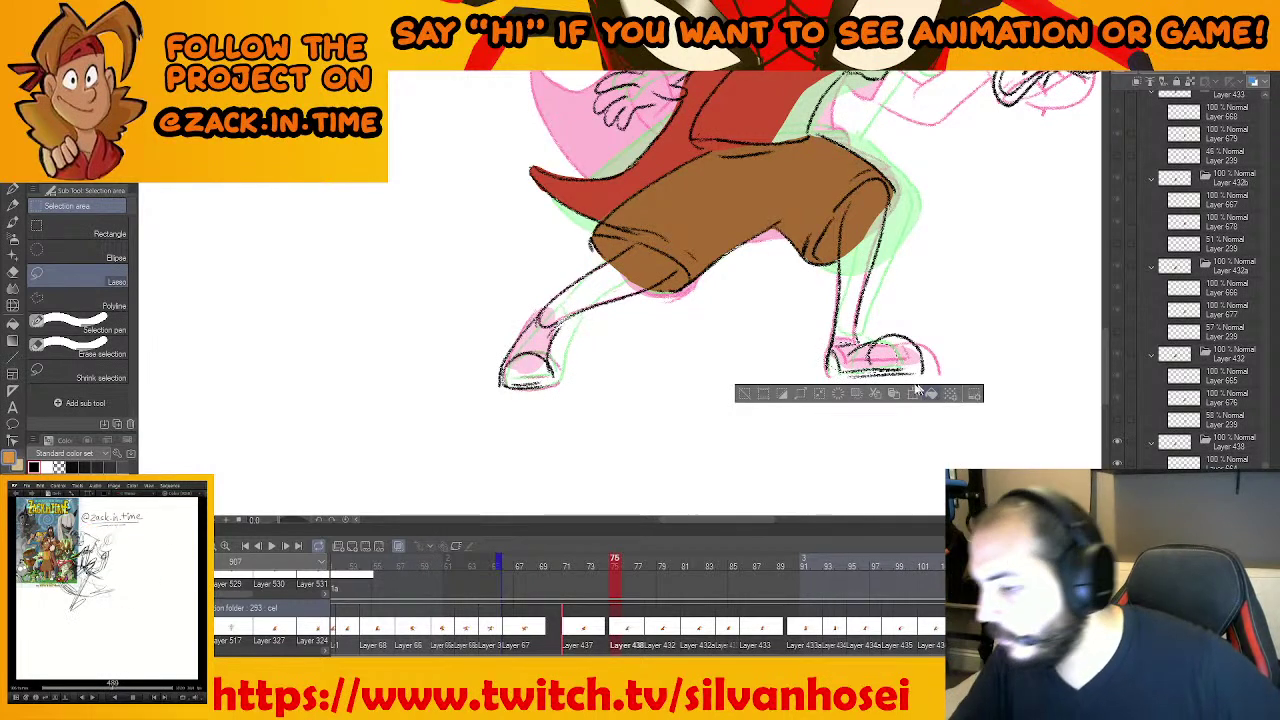
left_click(928, 394)
key("ctrl+d")
mouse_move(556, 314)
left_mouse_down()
mouse_move(512, 366)
mouse_move(549, 304)
mouse_move(562, 308)
left_mouse_up()
key("ctrl+d")
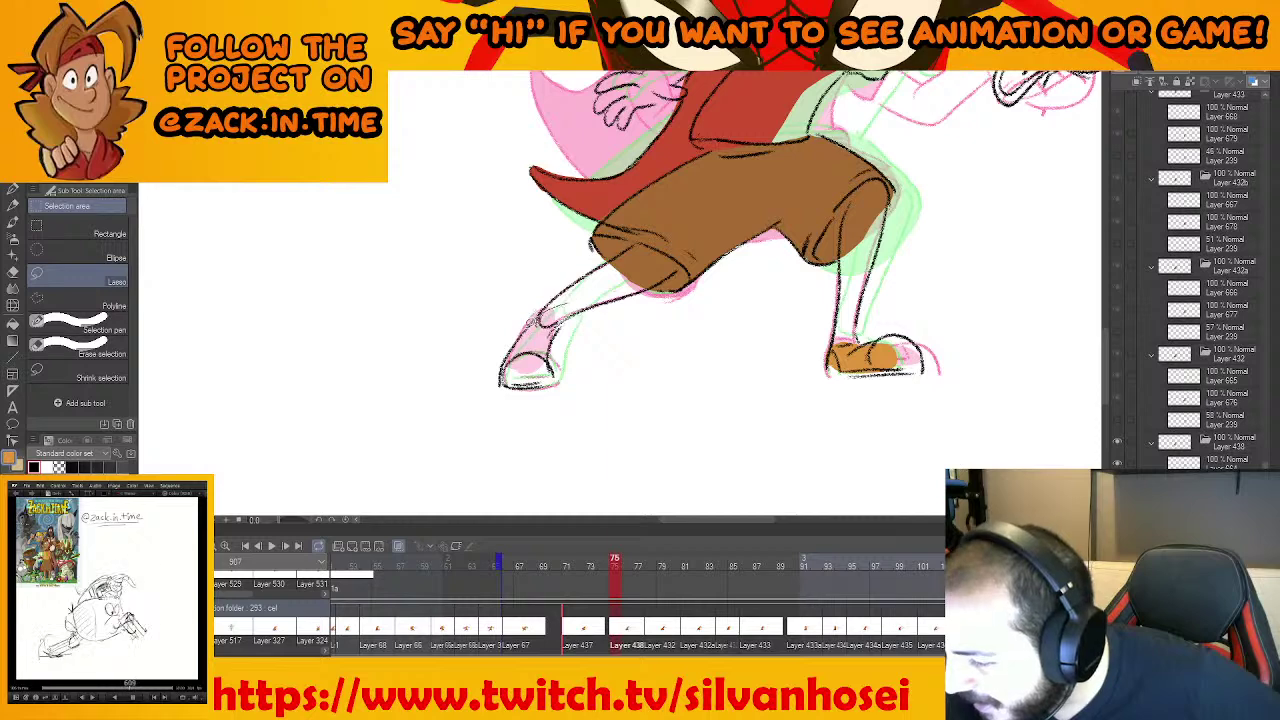
left_click_drag(559, 326, 575, 305)
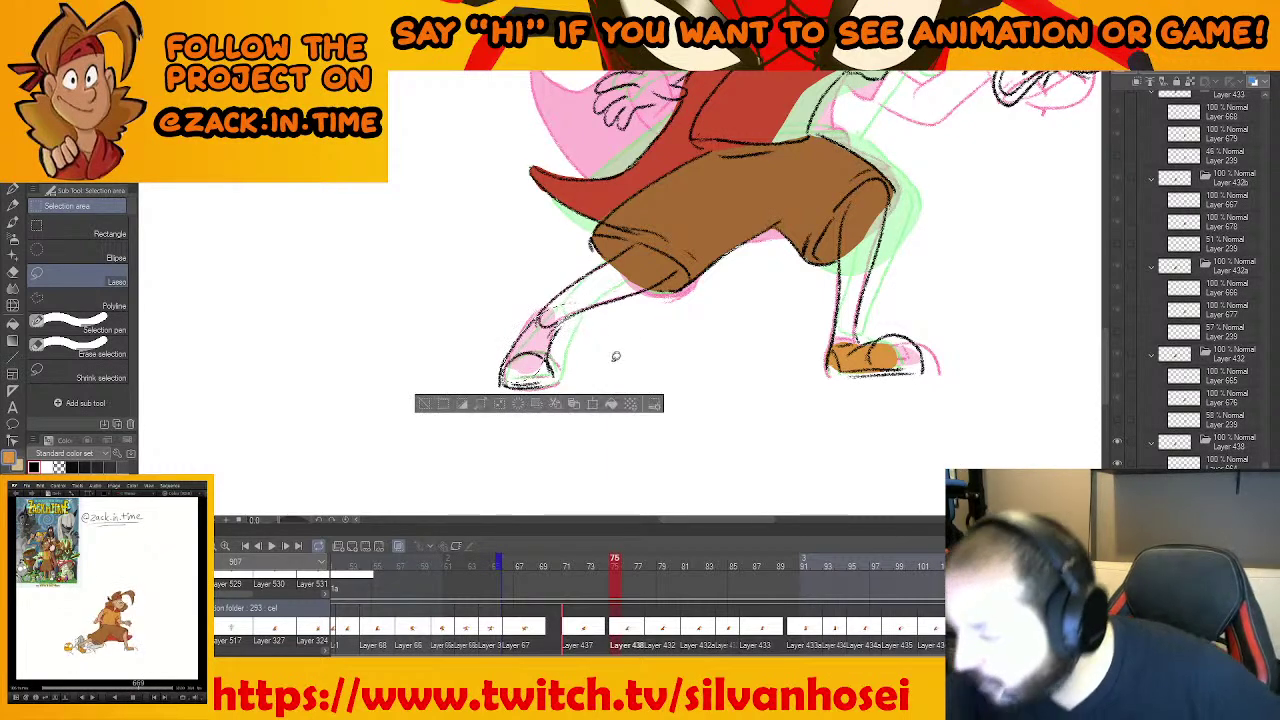
left_click(604, 403)
key("ctrl+d")
Fill the character's shirt and sleeves with orange on frame 76
mouse_move(946, 312)
left_mouse_down()
mouse_move(838, 400)
mouse_move(770, 503)
left_mouse_up()
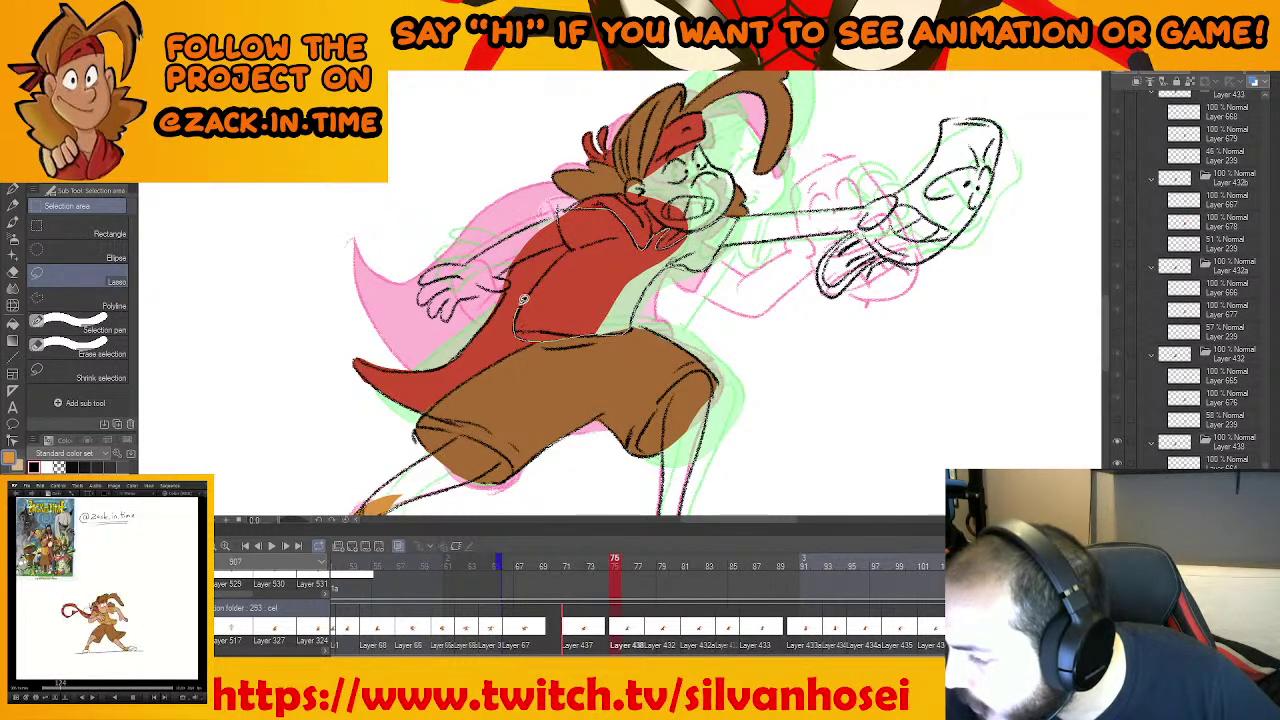
mouse_move(571, 237)
left_mouse_down()
mouse_move(564, 212)
mouse_move(562, 236)
mouse_move(588, 238)
mouse_move(580, 248)
mouse_move(560, 214)
mouse_move(590, 246)
left_mouse_up()
key("alt+Delete")
key("ctrl+d")
key("alt+Delete")
key("ctrl+d")
left_click(649, 283)
key("ctrl+d")
Fill the character's shirt and sleeves with orange on the drawing at frame 78
mouse_move(812, 340)
left_mouse_down()
mouse_move(766, 381)
mouse_move(832, 326)
left_mouse_up()
key(".")
left_click_drag(686, 302, 660, 320)
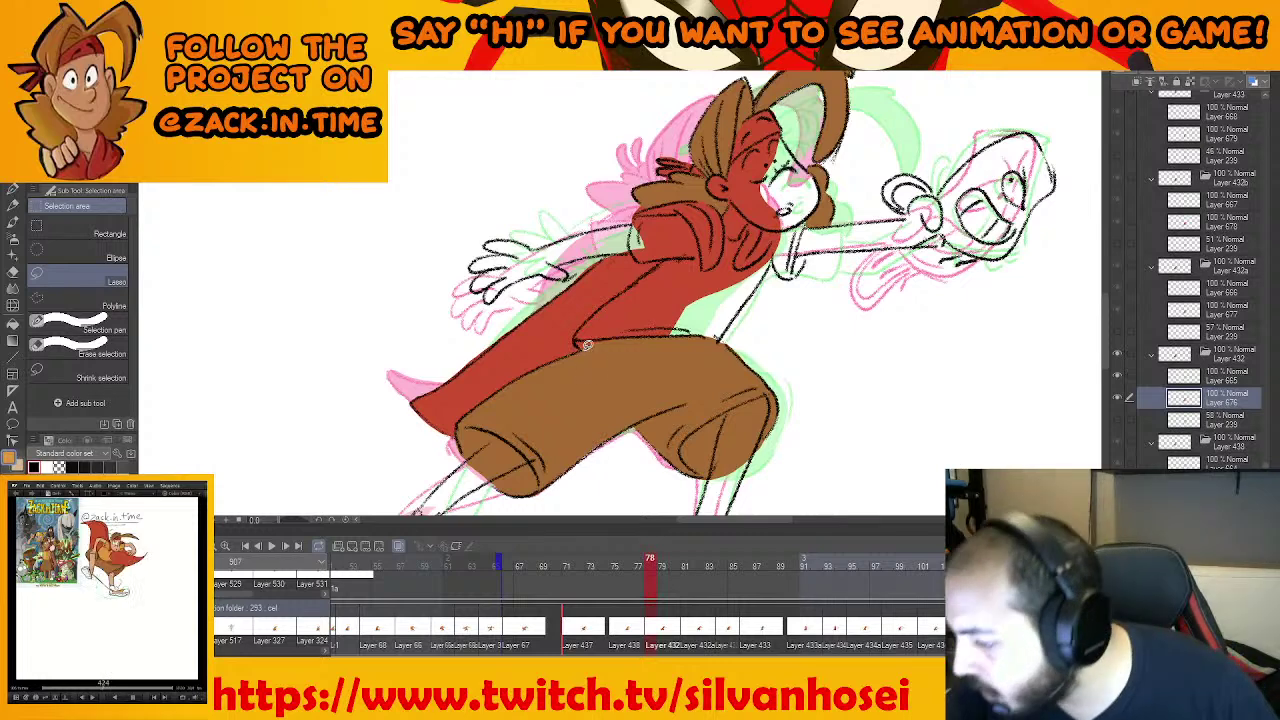
mouse_move(585, 346)
left_mouse_down()
mouse_move(659, 263)
mouse_move(705, 268)
mouse_move(683, 329)
mouse_move(579, 344)
left_mouse_up()
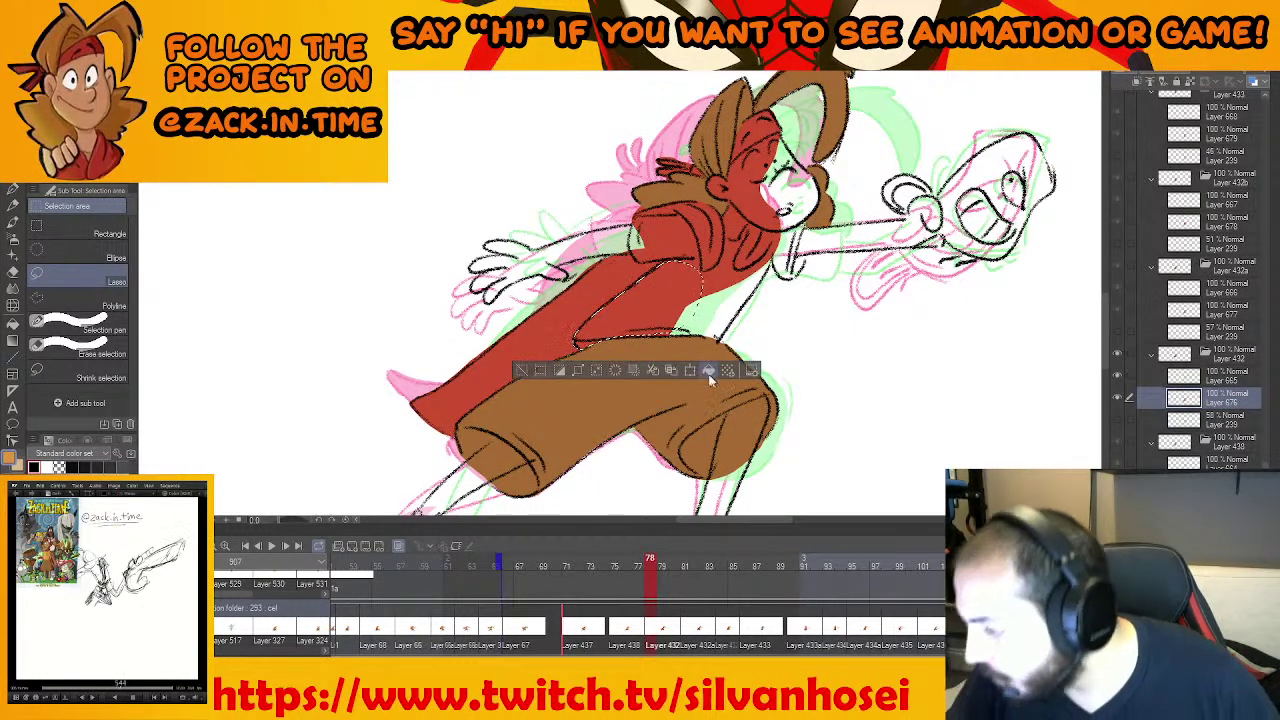
left_click(710, 371)
left_click_drag(754, 323, 709, 382)
key("ctrl+d")
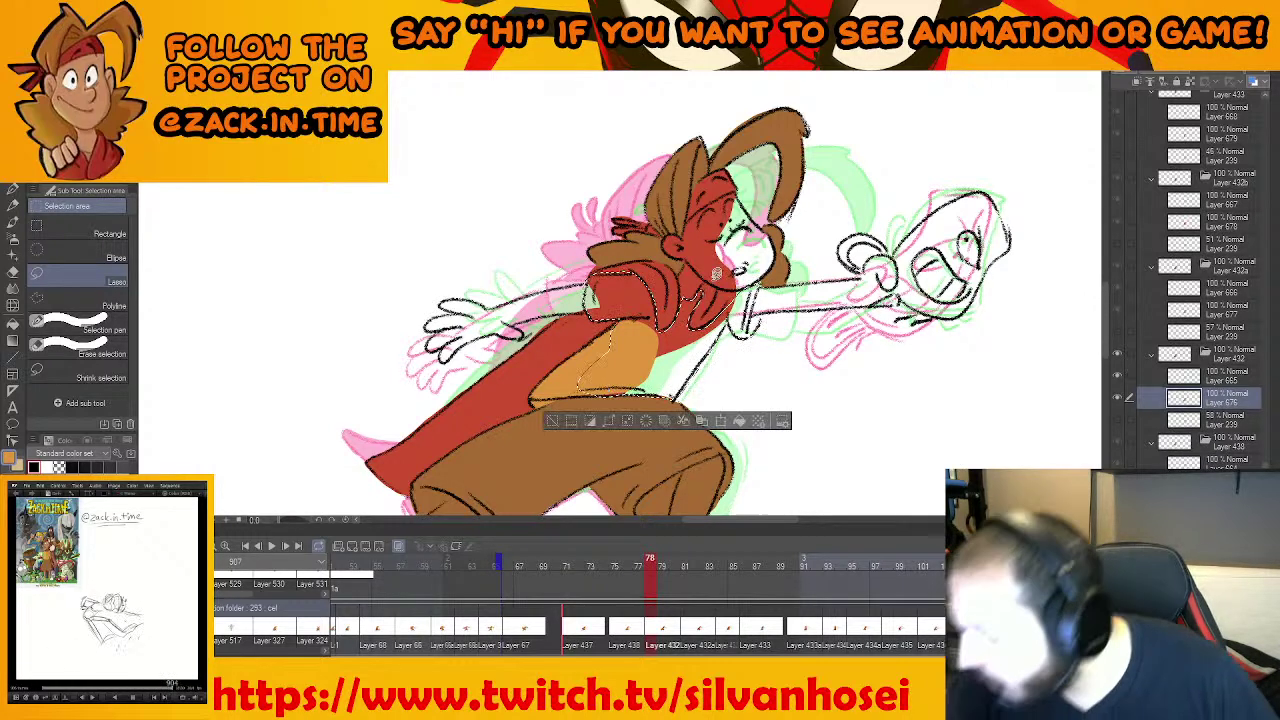
Fill the coloured parts of the rear and front shoes with orange on frame 78
left_click_drag(740, 437, 827, 252)
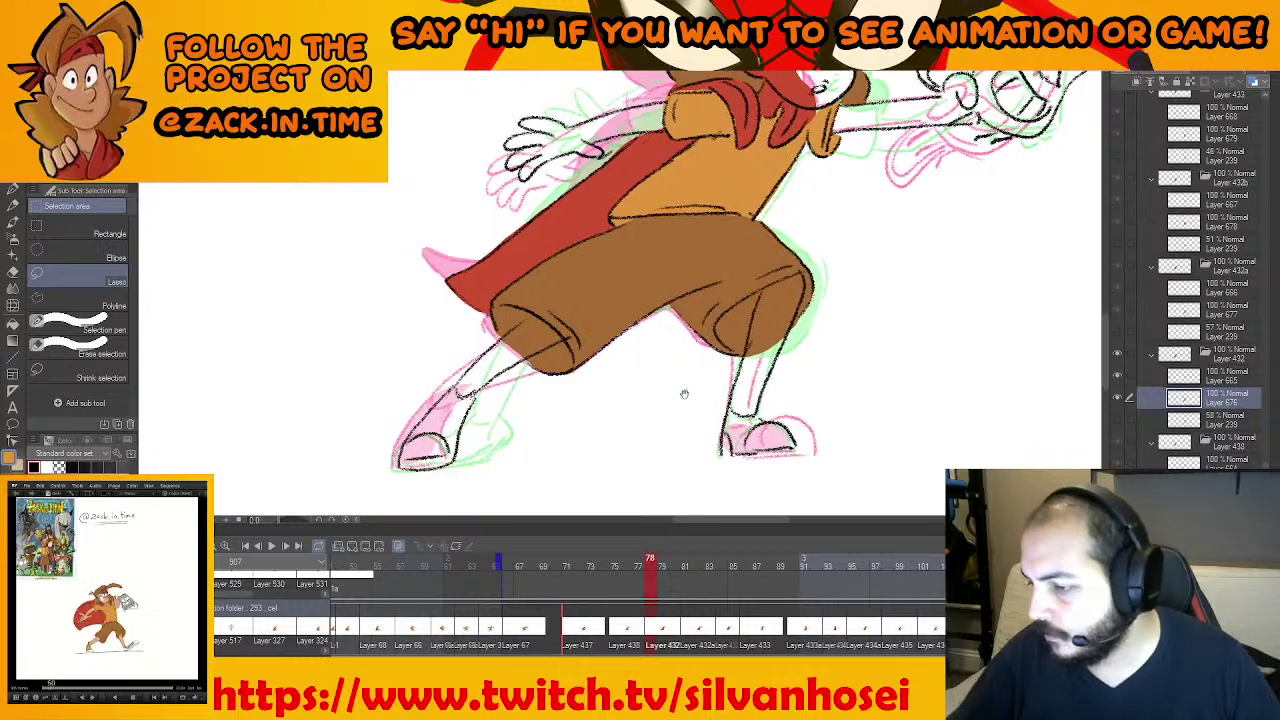
left_click_drag(683, 394, 683, 414)
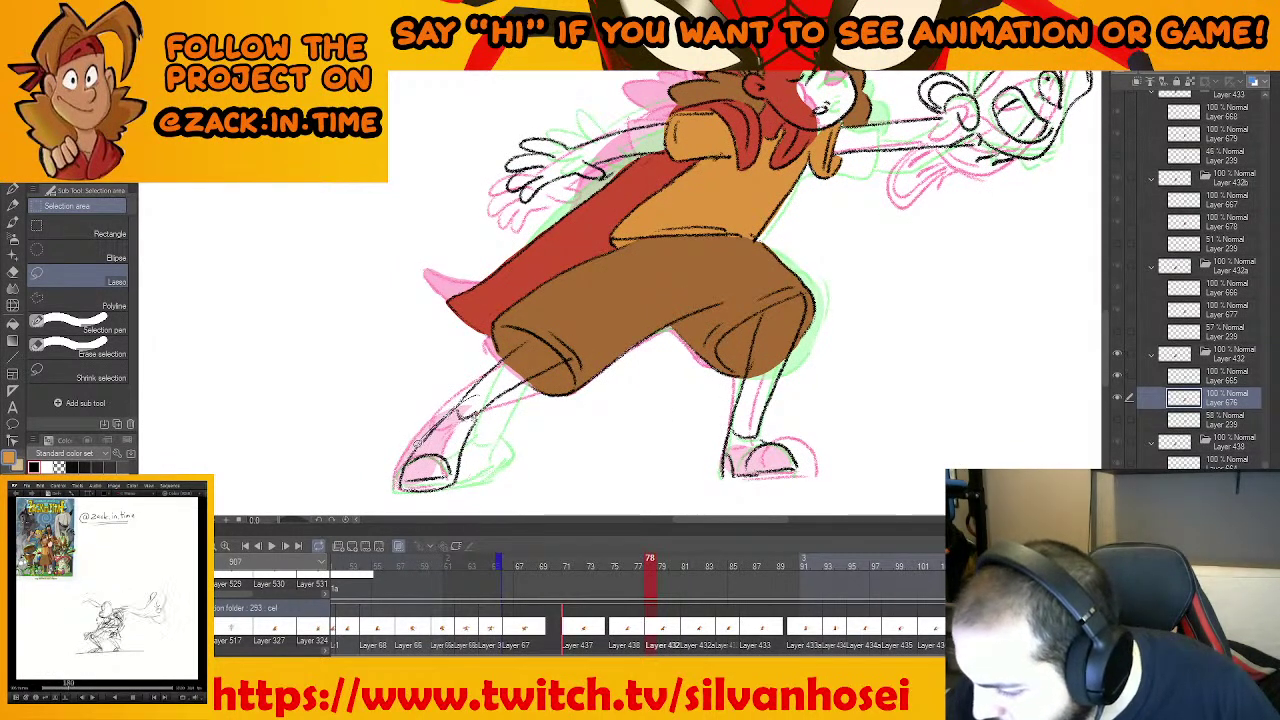
left_click_drag(475, 423, 494, 391)
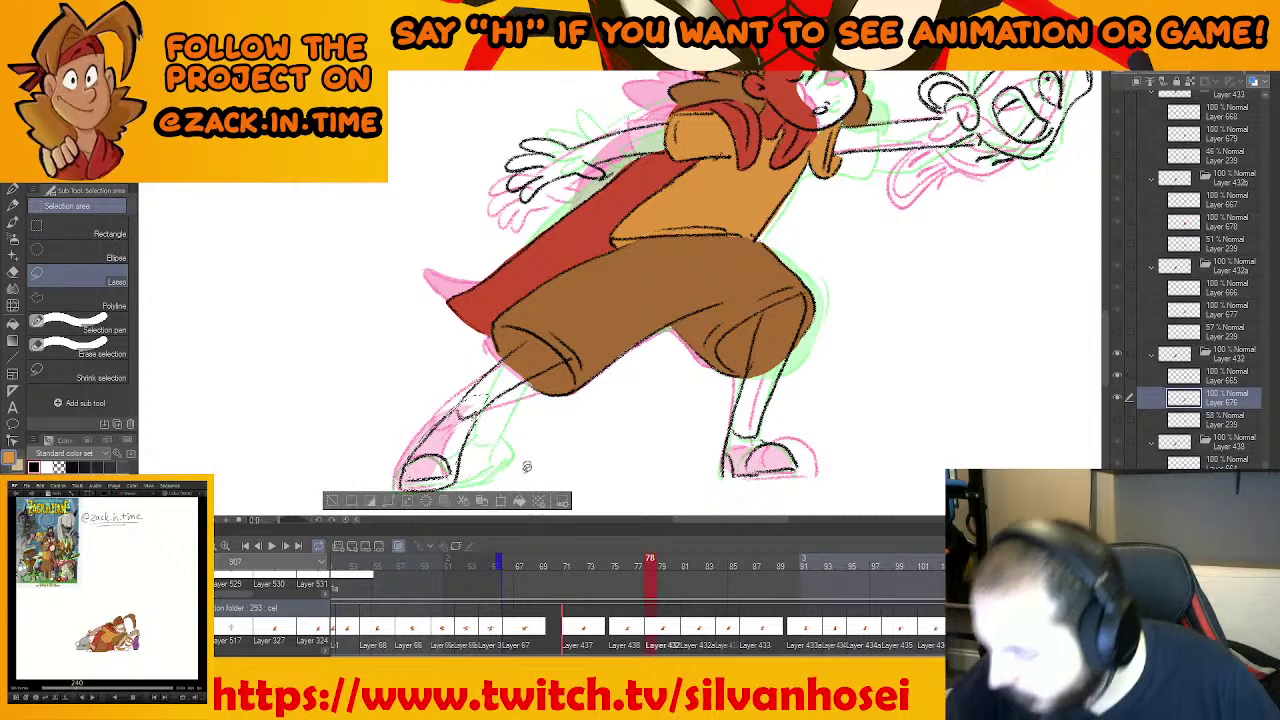
left_click(522, 498)
mouse_move(674, 402)
left_mouse_down()
mouse_move(590, 338)
mouse_move(572, 293)
mouse_move(658, 386)
mouse_move(633, 371)
mouse_move(634, 338)
left_mouse_up()
key("ctrl+d")
left_click(708, 418)
key("ctrl+d")
Fill the character's shirt and rear sleeve with orange on the drawing at frame 81
scroll(700, 245, "down", 1)
mouse_move(697, 238)
left_mouse_down()
mouse_move(654, 402)
mouse_move(705, 345)
left_mouse_up()
key("Right")
scroll(660, 306, "up", 1)
left_click_drag(658, 306, 655, 347)
mouse_move(561, 367)
left_mouse_down()
mouse_move(538, 364)
mouse_move(549, 333)
left_mouse_up()
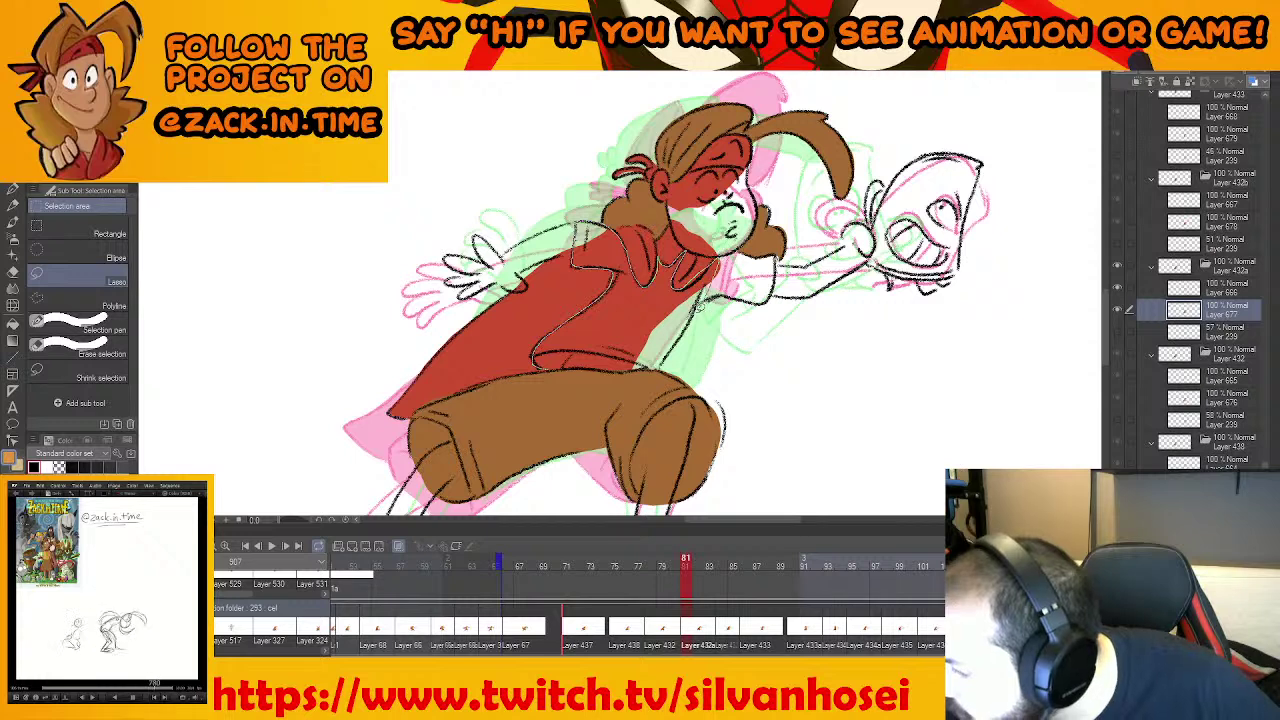
left_click_drag(592, 366, 578, 364)
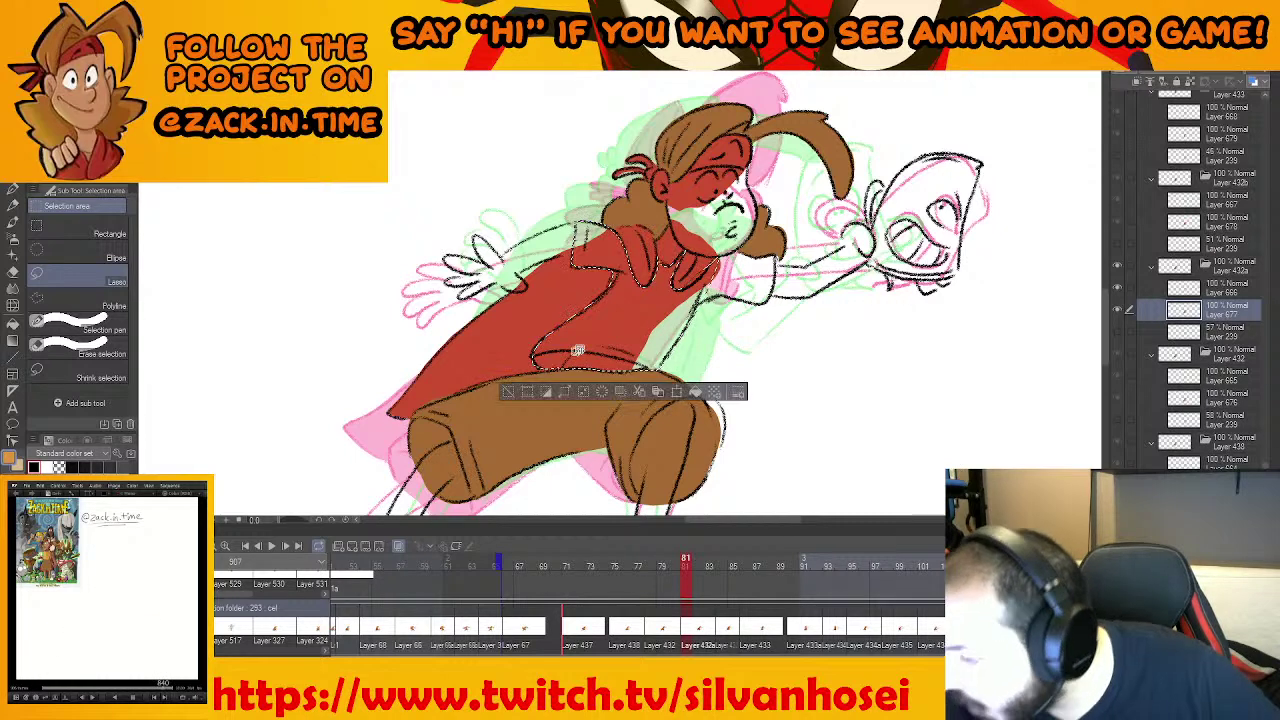
key("ctrl+t")
left_click(665, 397)
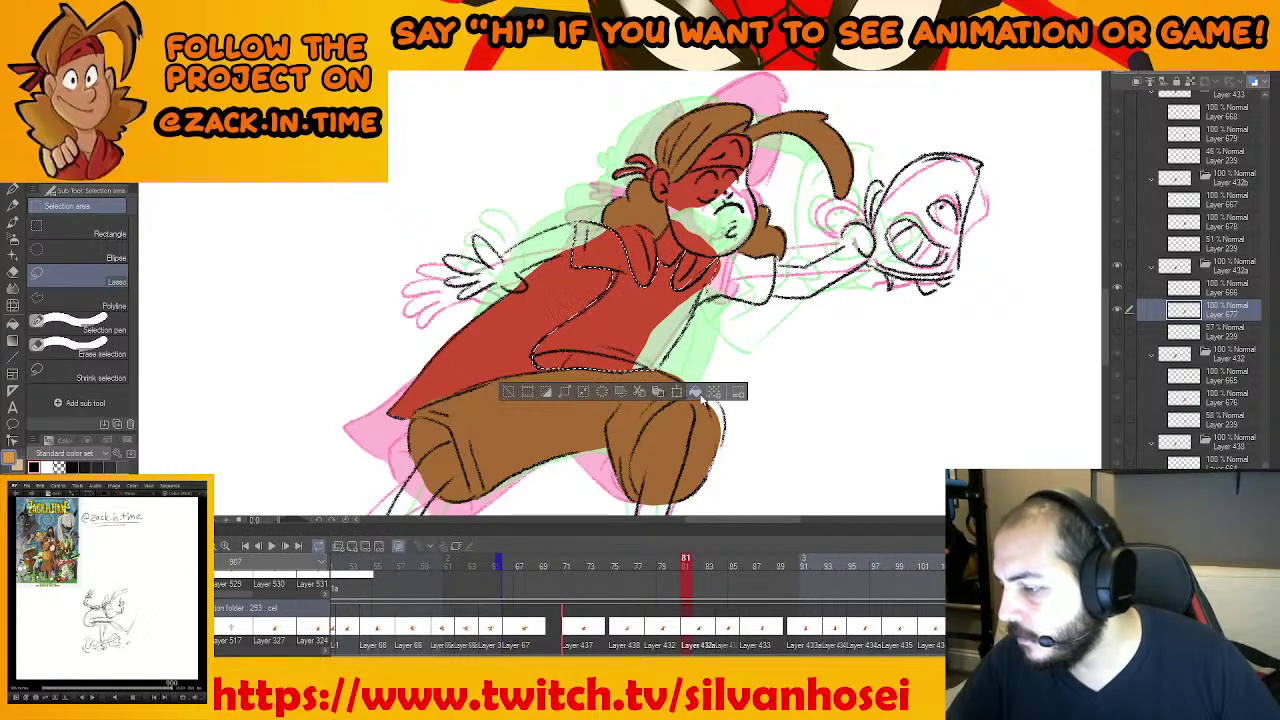
left_click(696, 392)
key("ctrl+d")
Sample the scarf's red to patch small areas at its front end, and reselect the shirt's orange on frame 81
mouse_move(750, 338)
left_mouse_down()
mouse_move(646, 420)
mouse_move(655, 447)
left_mouse_up()
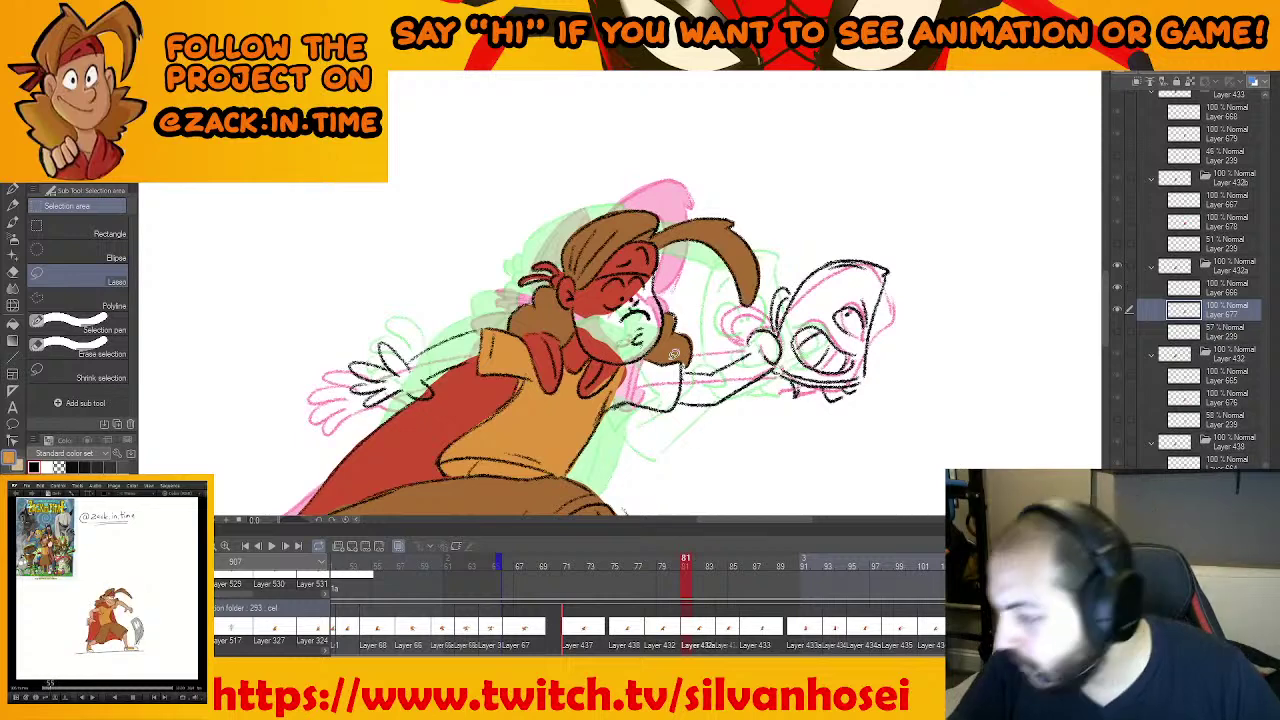
left_click(606, 369, "alt")
mouse_move(597, 376)
left_mouse_down()
mouse_move(586, 394)
mouse_move(612, 370)
left_mouse_up()
key("alt+Delete")
key("ctrl+d")
left_click(668, 421)
key("ctrl+d")
left_click(569, 423, "alt")
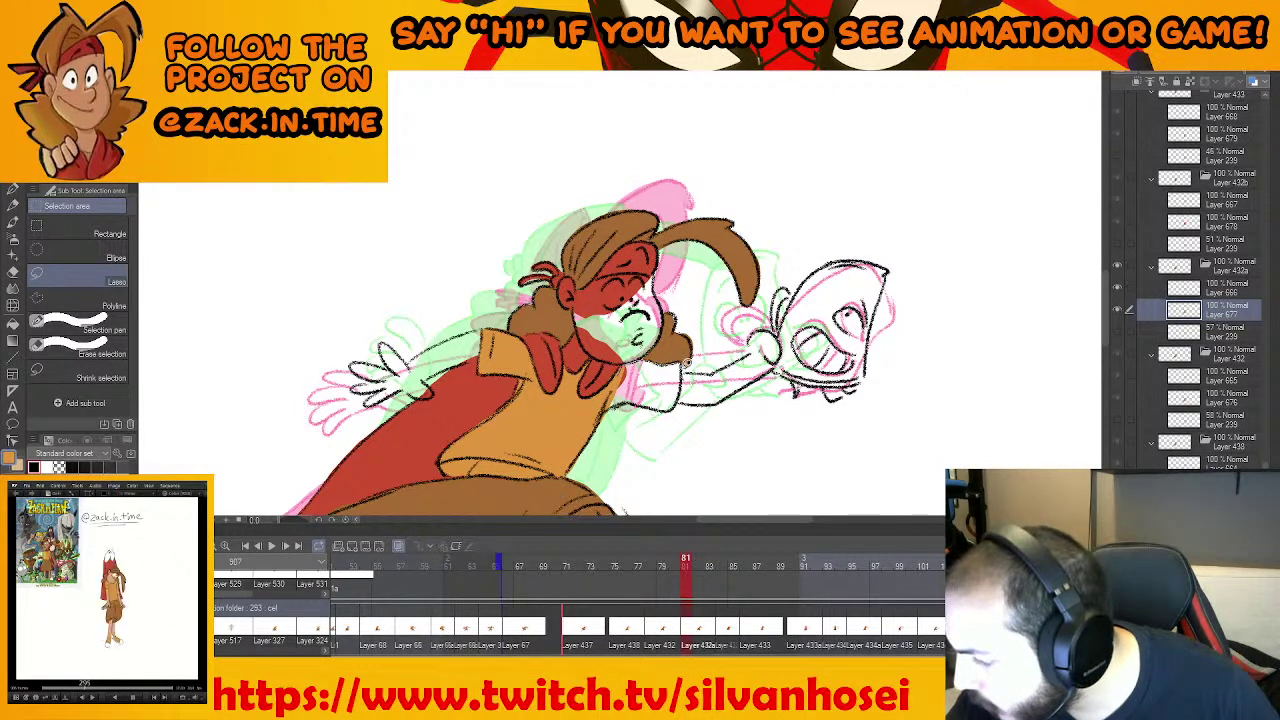
Fill the character's front sleeve with orange on the drawing at frame 81
mouse_move(686, 362)
left_mouse_down()
mouse_move(685, 390)
mouse_move(615, 402)
mouse_move(646, 418)
mouse_move(672, 291)
mouse_move(725, 229)
left_mouse_up()
left_click(705, 440)
key("ctrl+d")
Fill the coloured parts of the rear and front shoes with orange on frame 81
left_click_drag(640, 324, 681, 208)
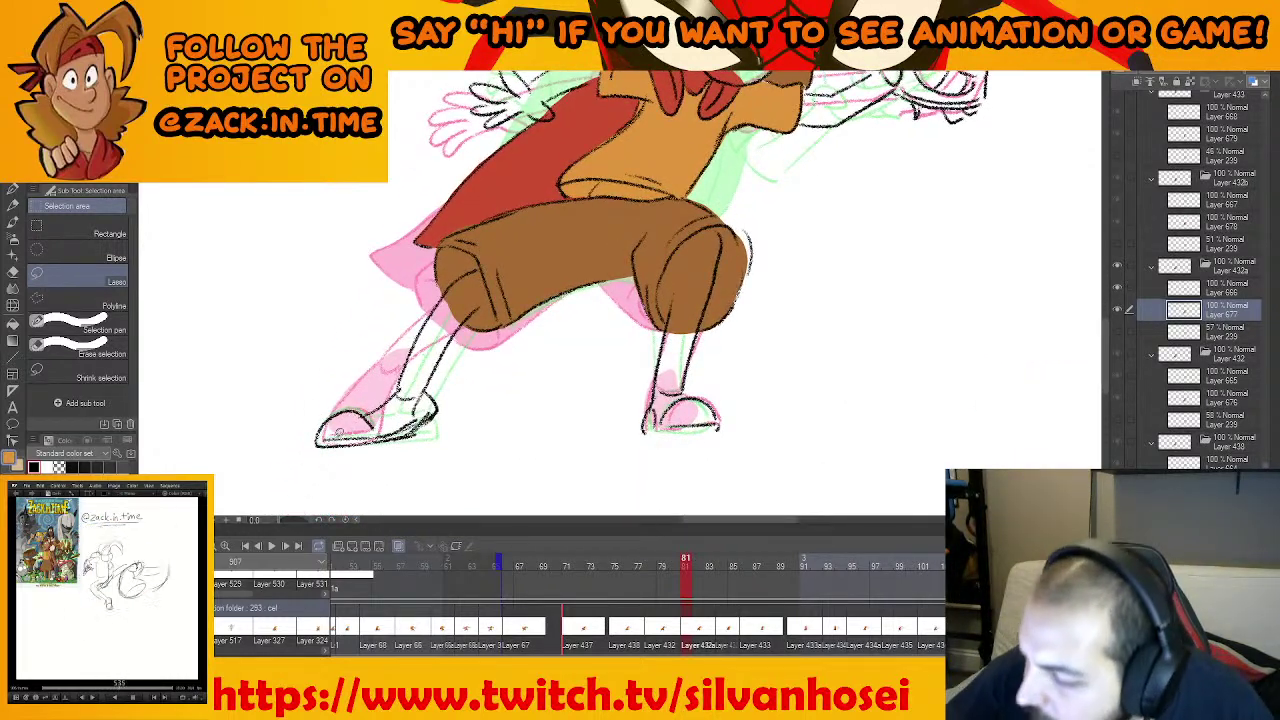
mouse_move(399, 388)
left_mouse_down()
mouse_move(426, 412)
mouse_move(403, 431)
mouse_move(352, 436)
left_mouse_up()
left_click(448, 461)
key("ctrl+d")
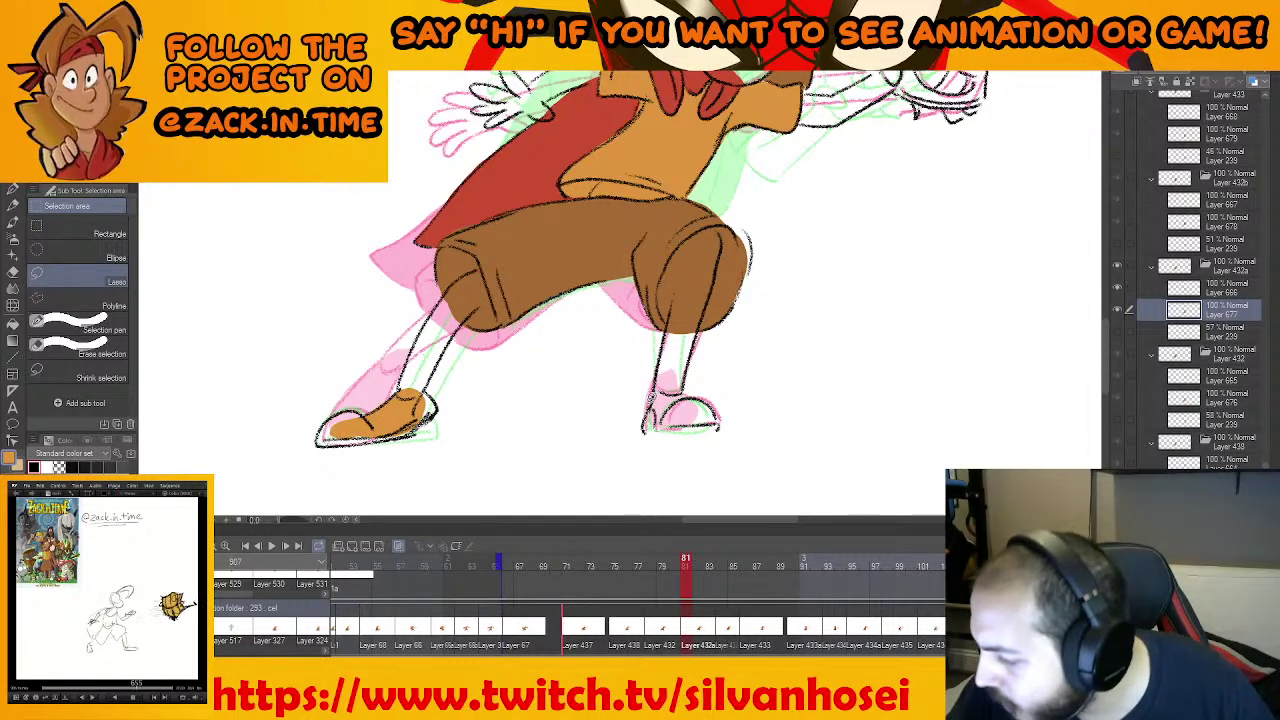
mouse_move(664, 374)
left_mouse_down()
mouse_move(693, 405)
mouse_move(648, 426)
left_mouse_up()
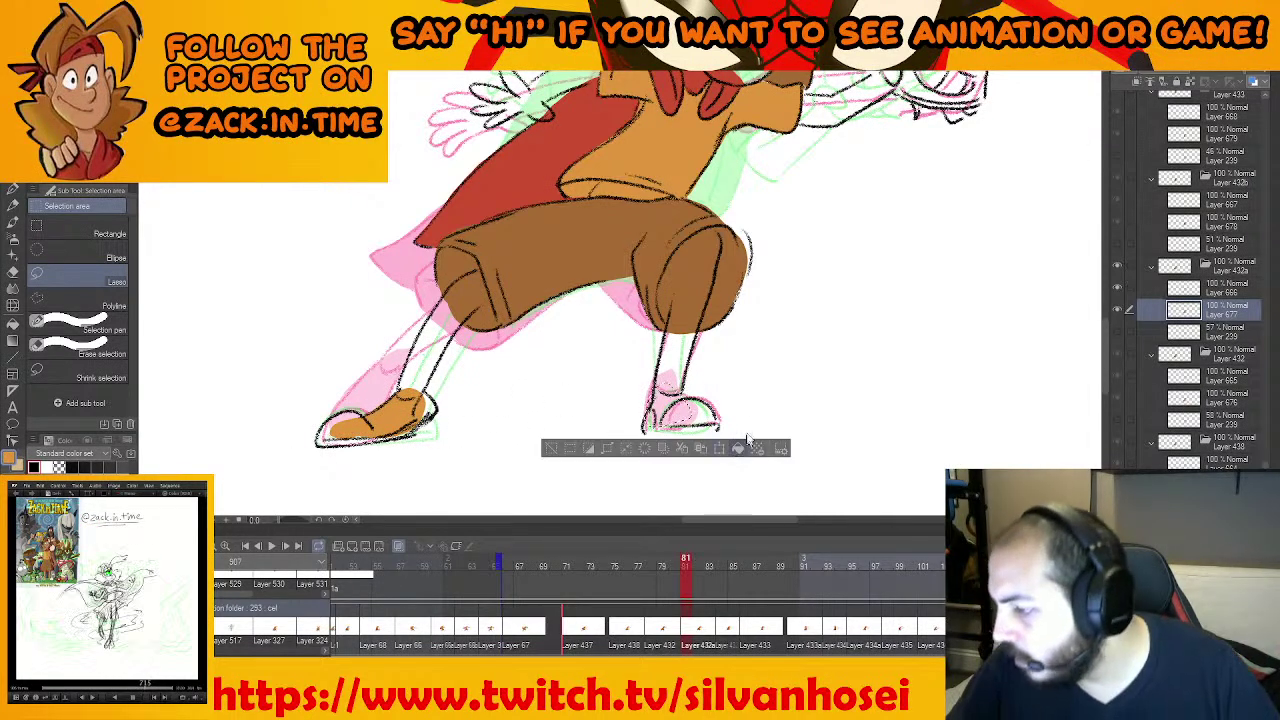
left_click(740, 447)
key("ctrl+d")
Go to the drawing at frame 84 and fill the character's shirt and sleeves with orange
left_click_drag(751, 364, 669, 383)
scroll(716, 421, "down", 2)
key("ctrl+period")
scroll(669, 383, "up", 2)
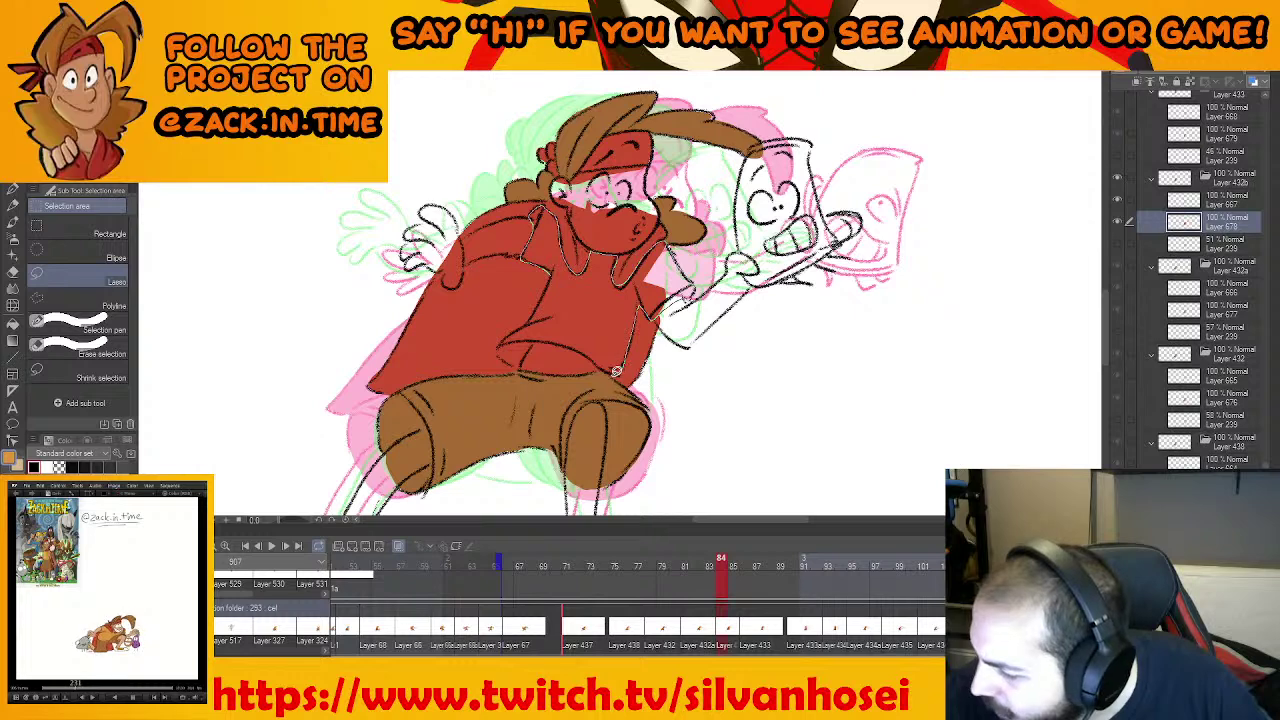
mouse_move(523, 368)
left_mouse_down()
mouse_move(510, 337)
mouse_move(535, 309)
mouse_move(609, 363)
left_mouse_up()
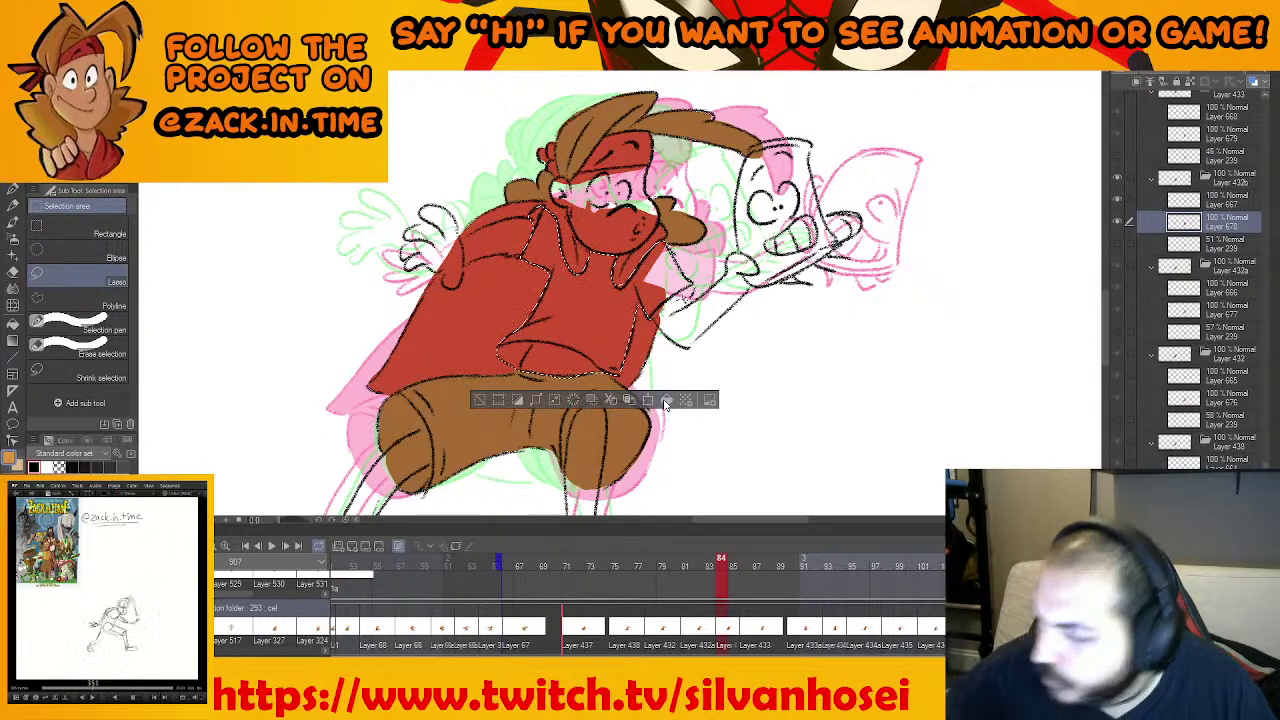
left_click(667, 400)
left_click(677, 348)
Fill the coloured parts of the rear and front shoes with orange on frame 84
scroll(676, 348, "down", 5)
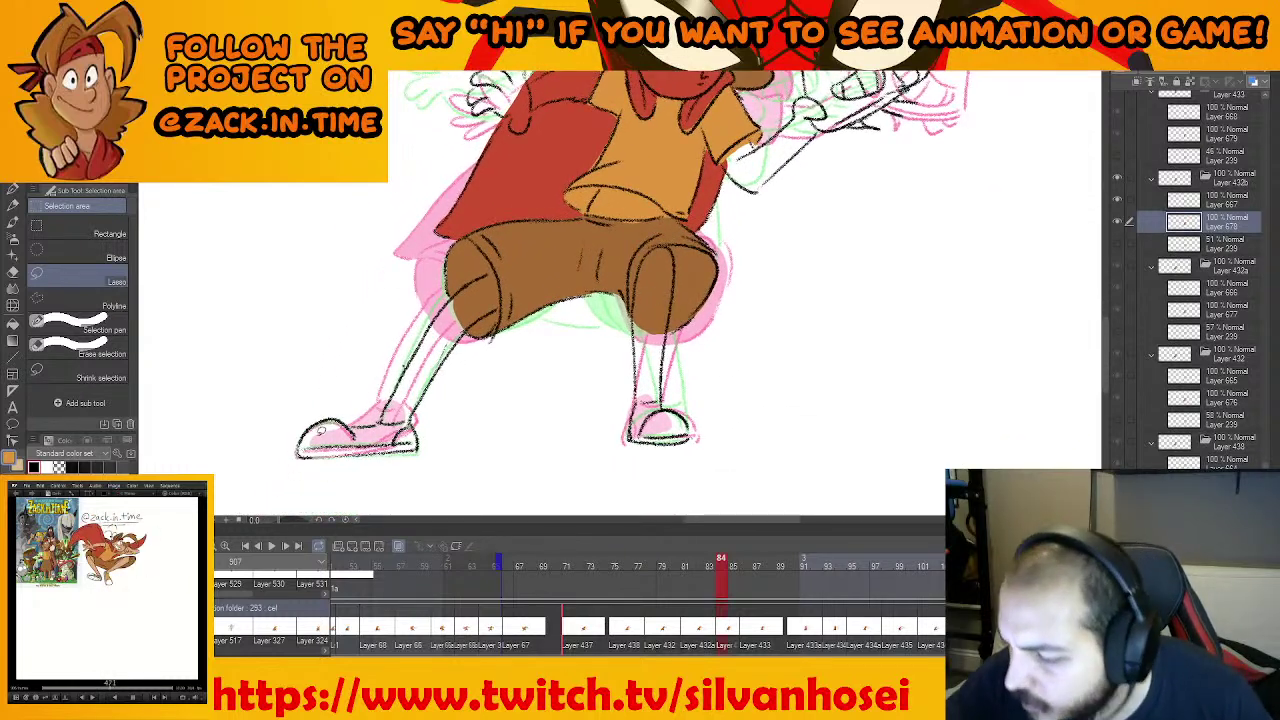
mouse_move(408, 422)
left_mouse_down()
mouse_move(390, 452)
mouse_move(406, 426)
left_mouse_up()
left_click(431, 471)
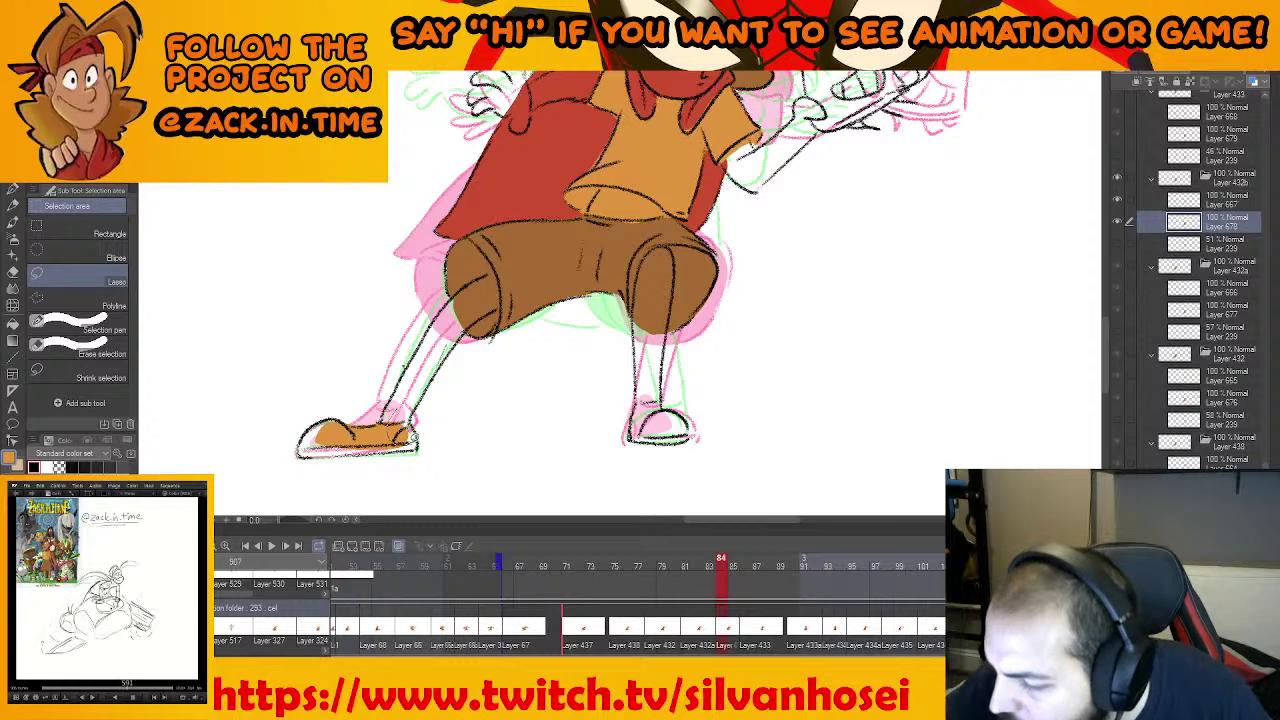
key("ctrl+d")
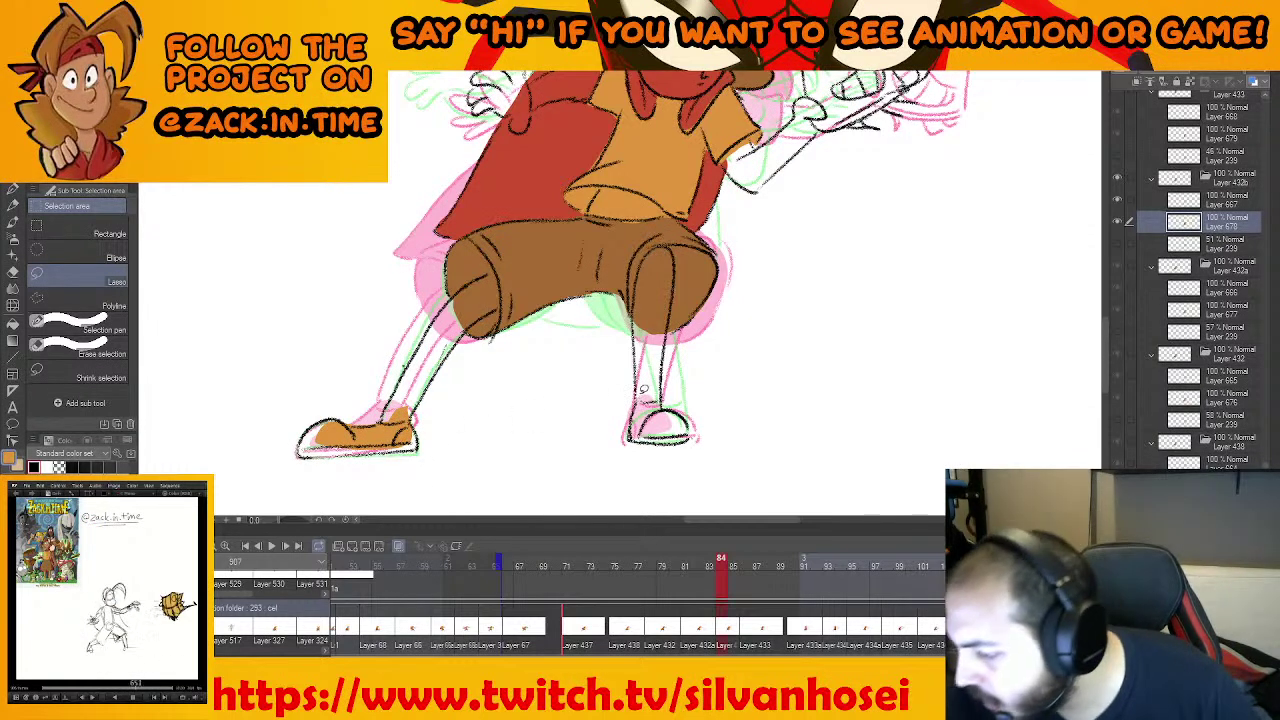
left_click_drag(649, 388, 660, 402)
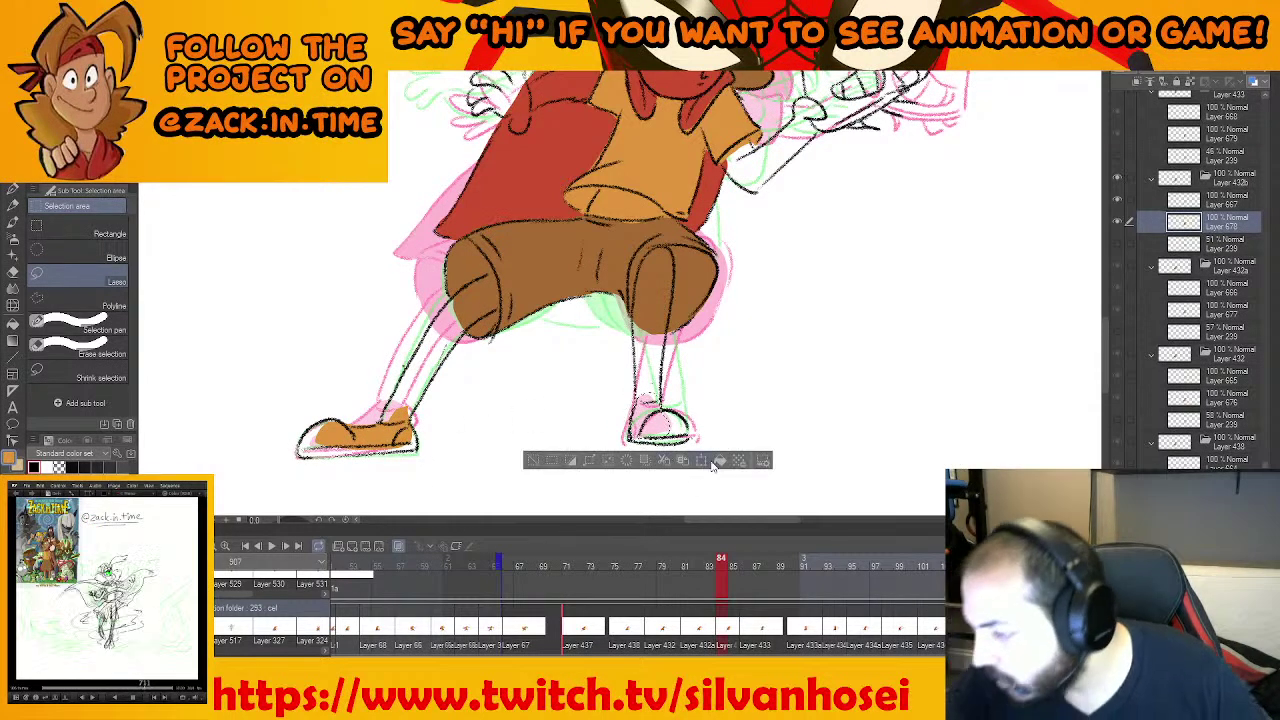
left_click(717, 462)
key("ctrl+d")
scroll(715, 402, "down", 1)
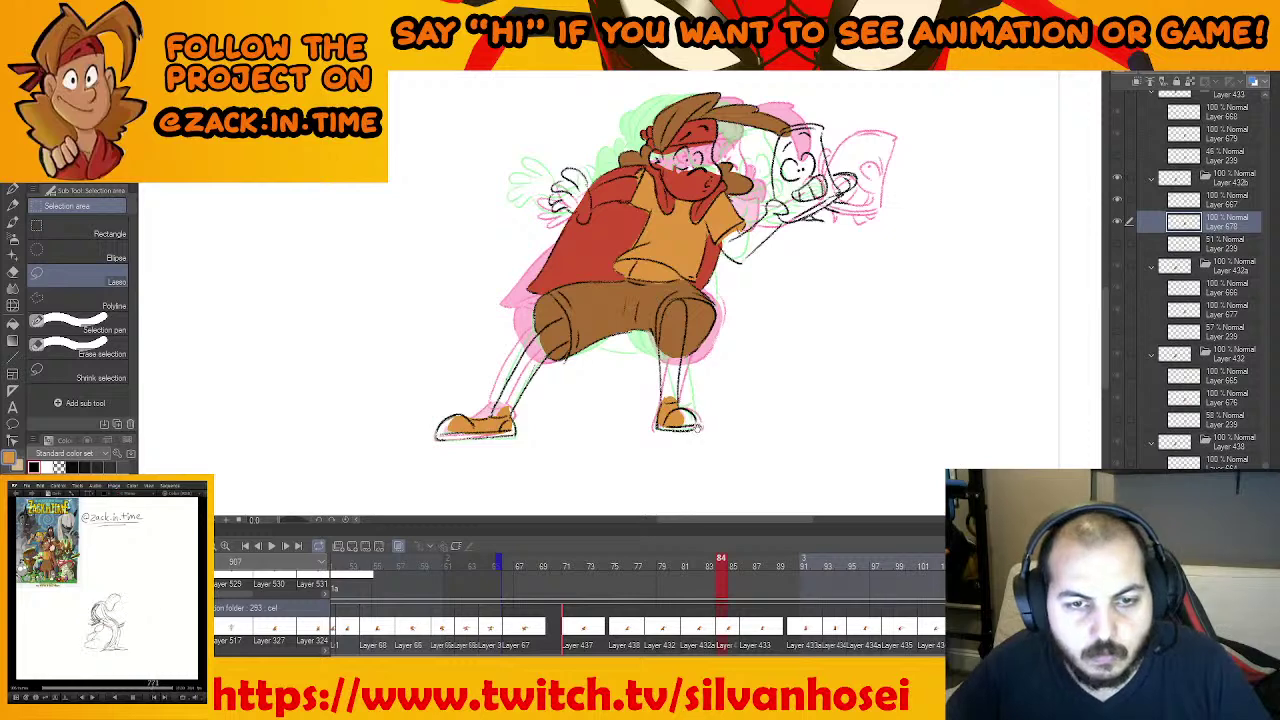
left_click_drag(757, 355, 725, 391)
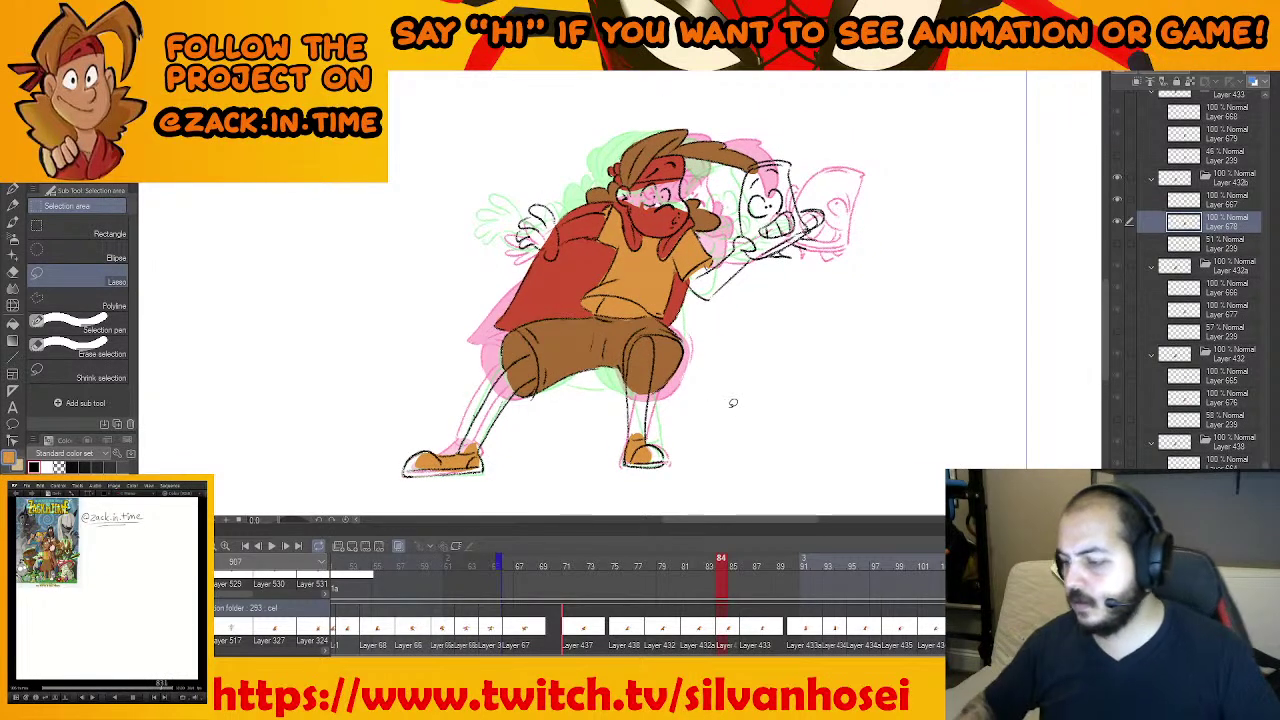
Switch to the browser to view the "Current state of game" clip page and open the Twitch Creator Dashboard
mouse_move(430, 705)
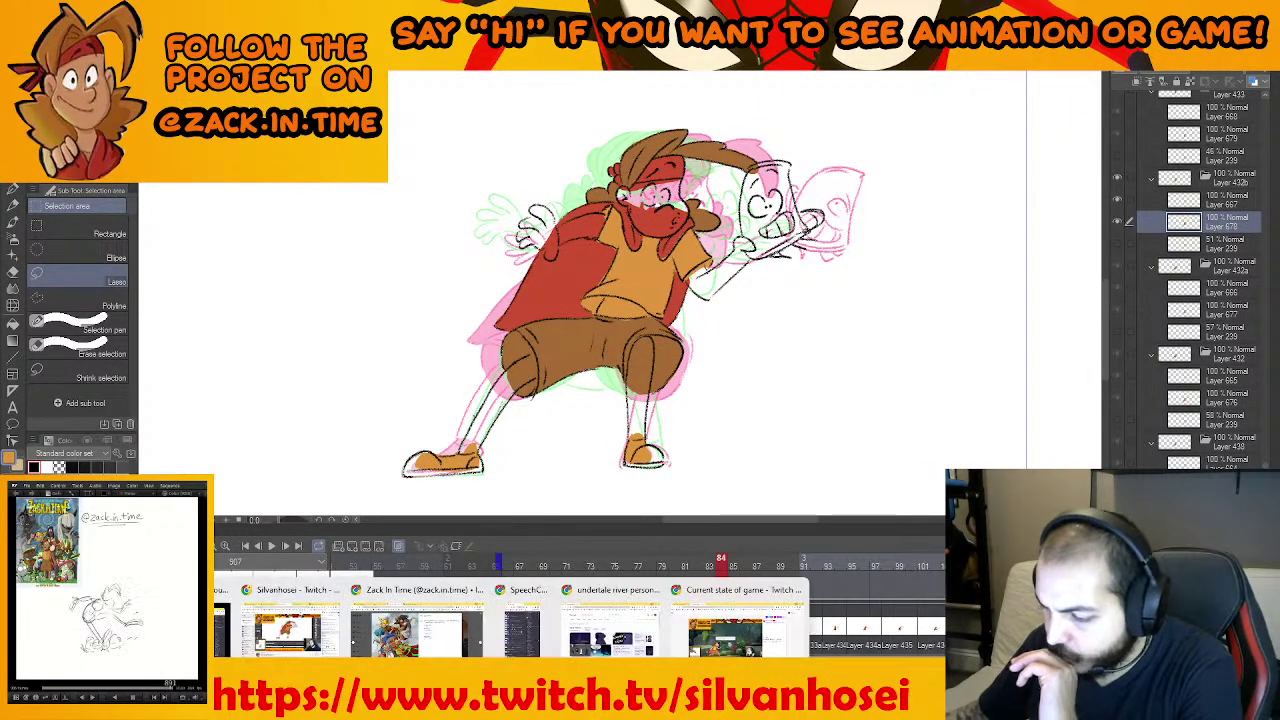
left_click(712, 628)
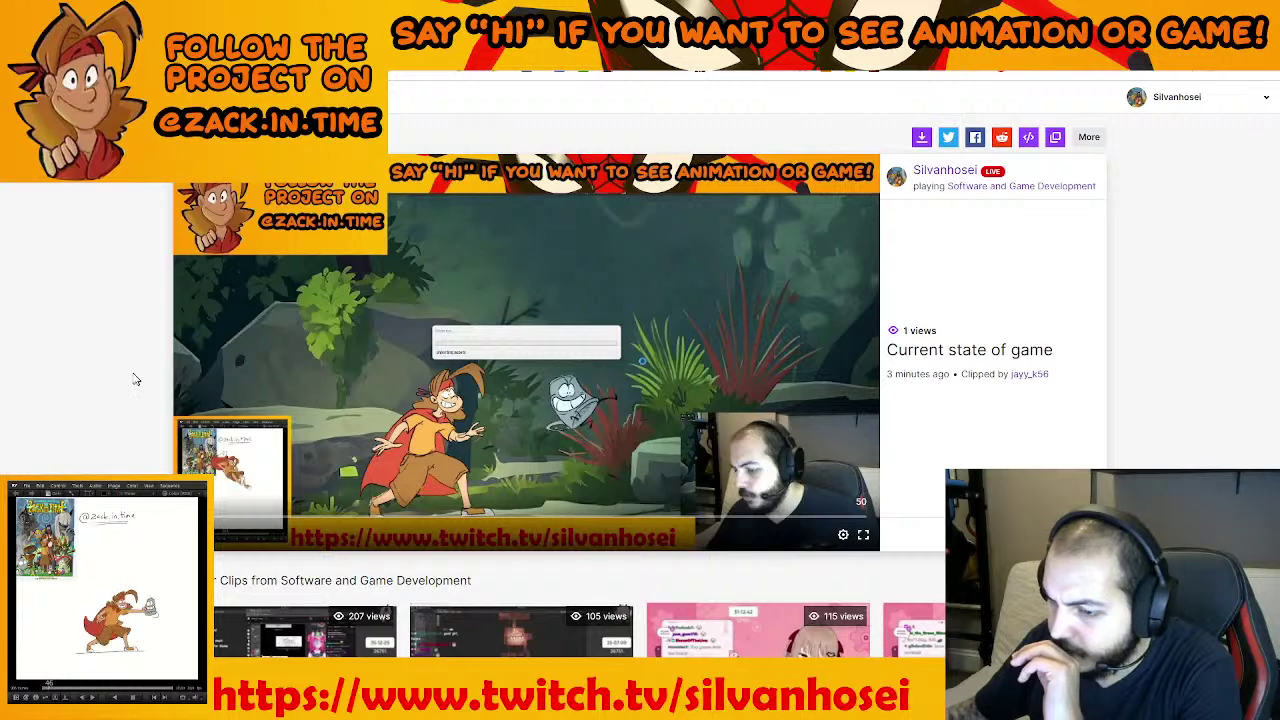
key("ctrl+Tab")
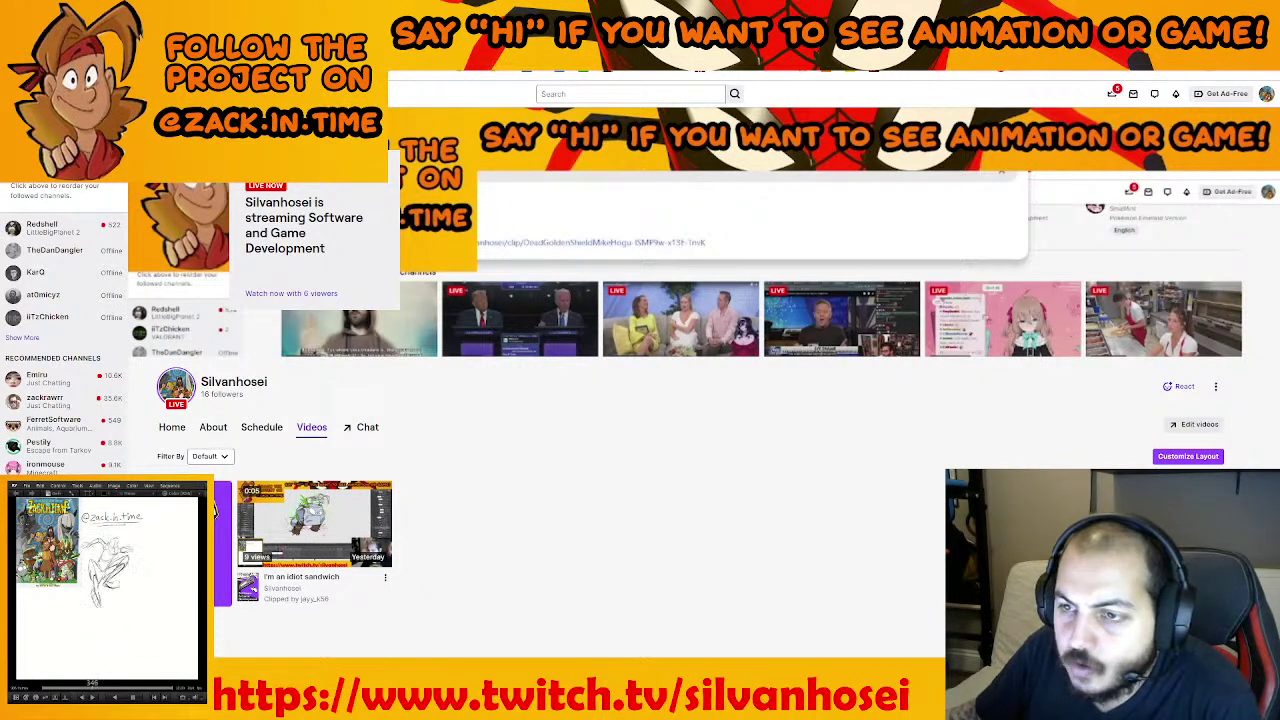
left_click(1266, 93)
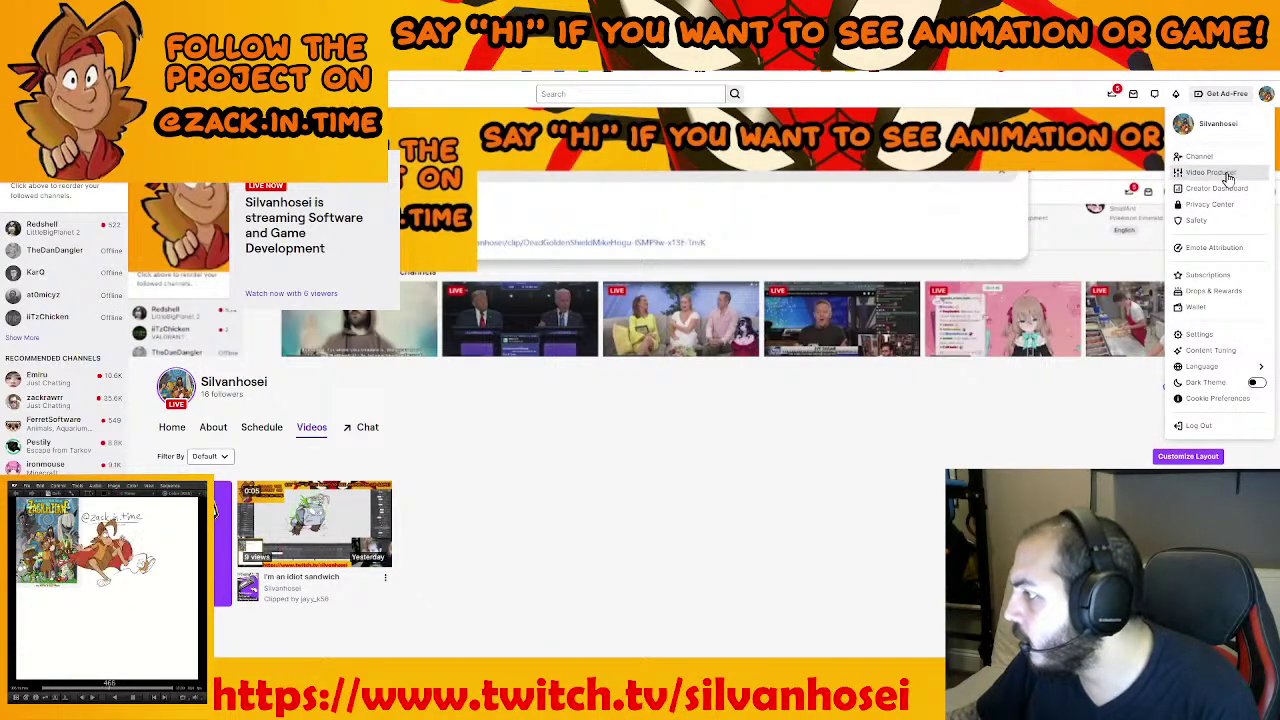
left_click(1216, 188)
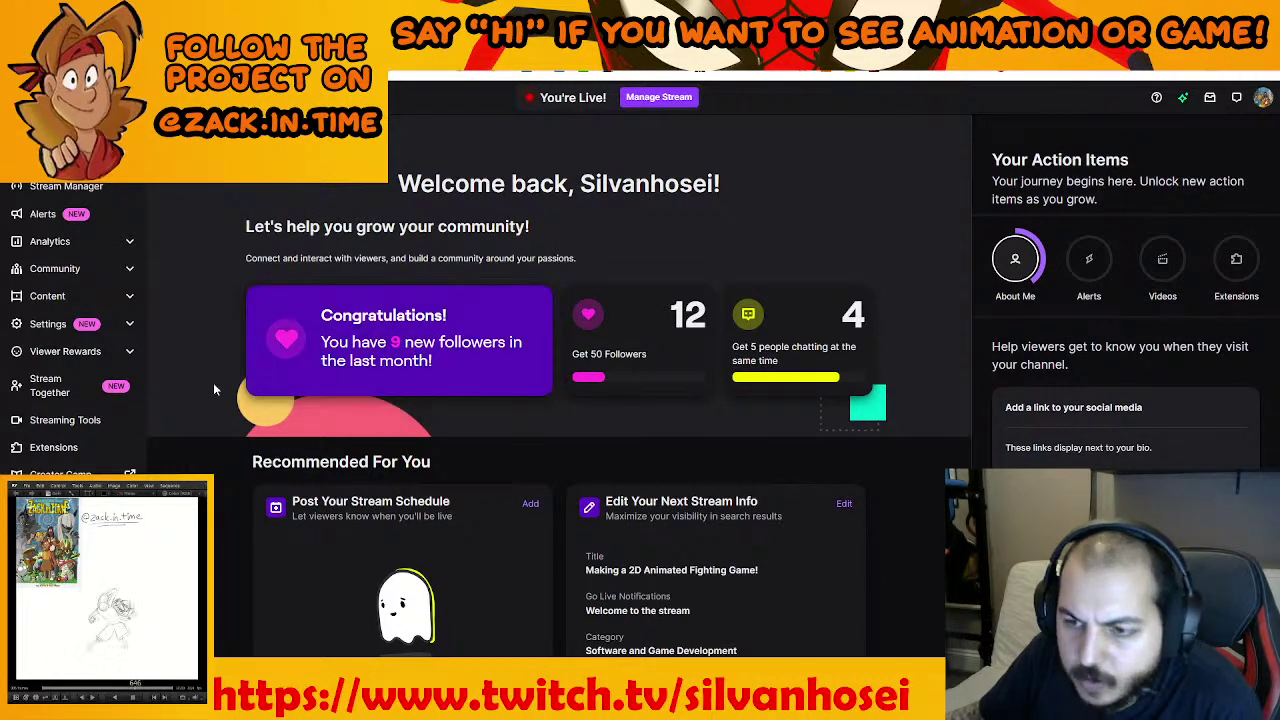
View the Stream Manager and look through the Stream and Channel settings
left_click(93, 190)
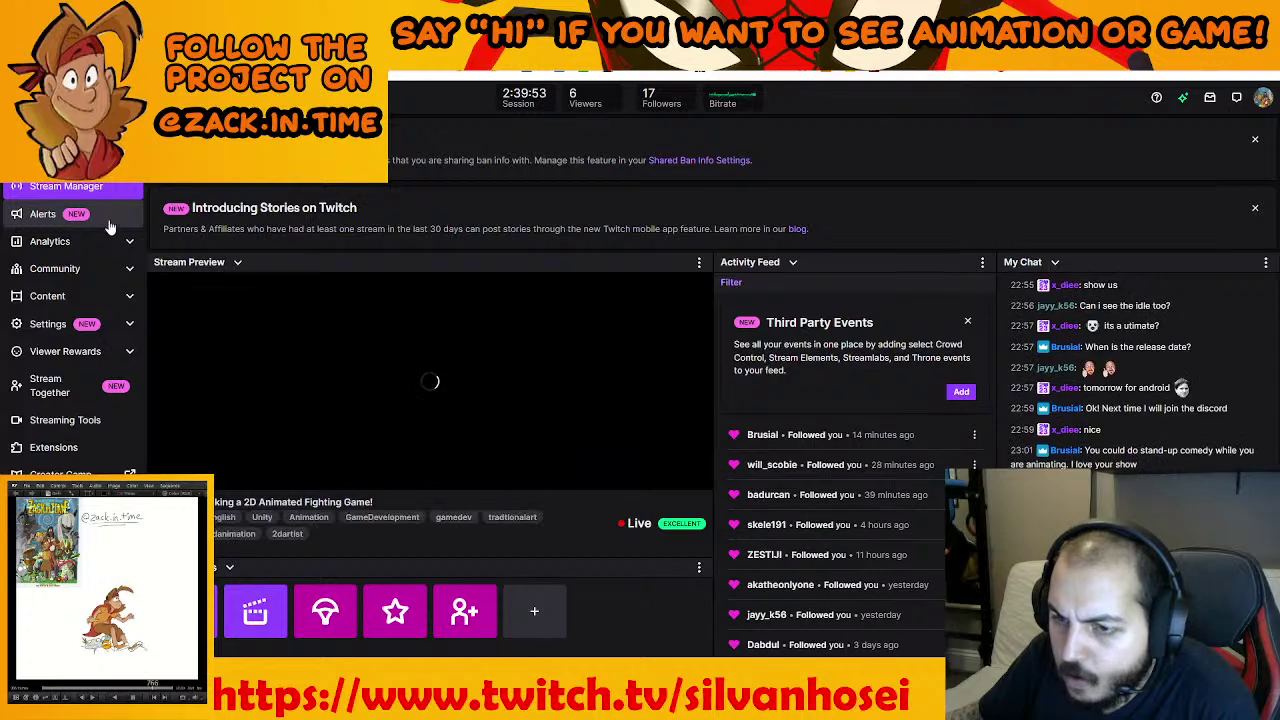
left_click(85, 323)
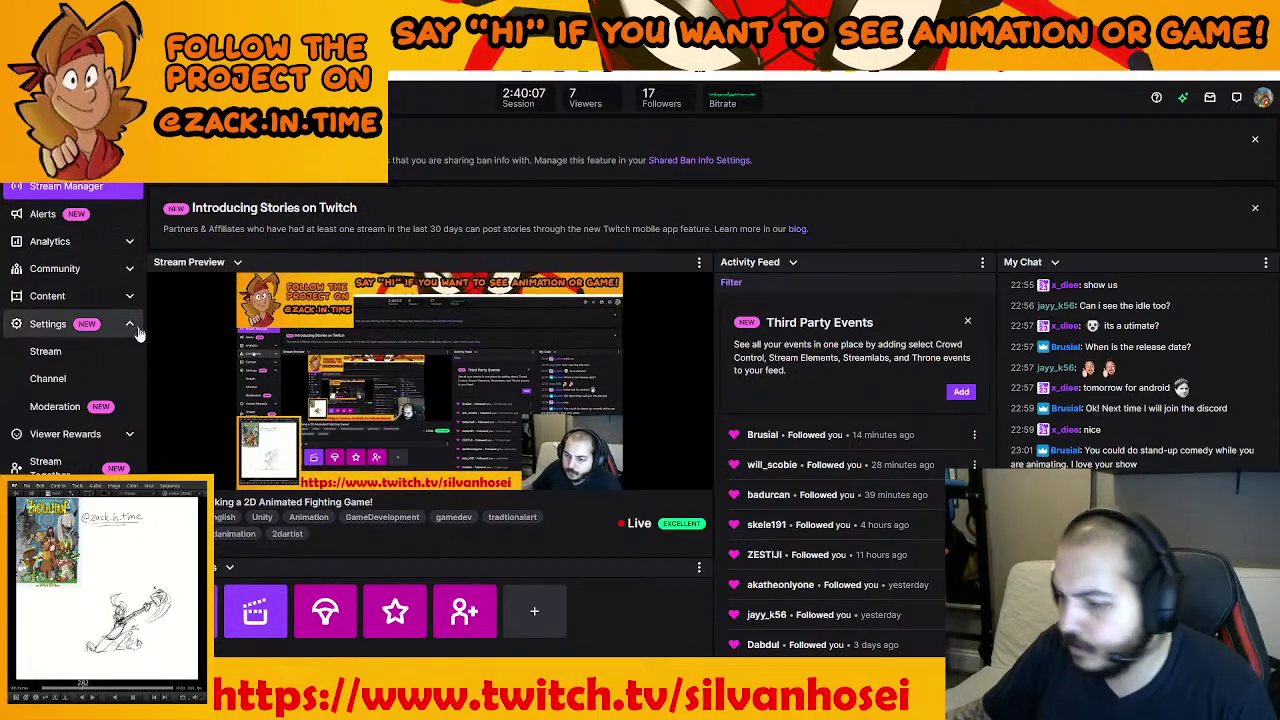
left_click(50, 351)
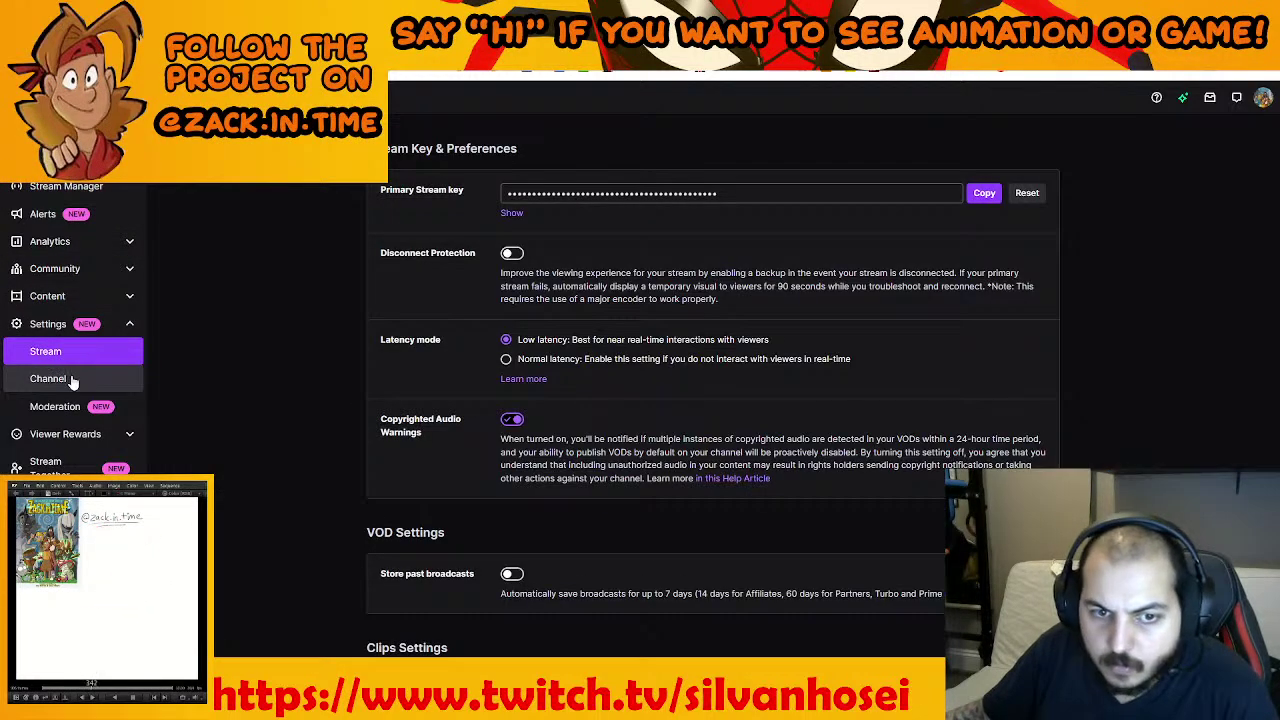
left_click(78, 386)
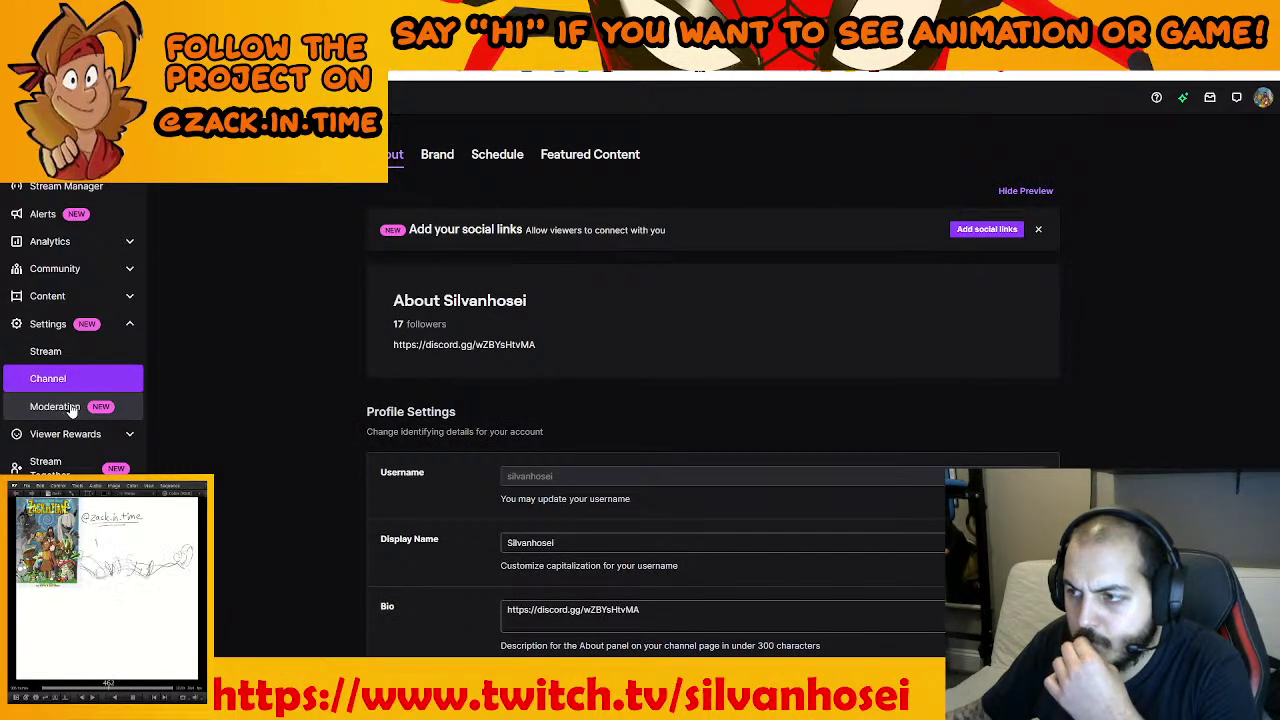
Look through the channel's Video Producer, Collections, Clips and copyright claims pages, dismissing the Featured Clips introduction
left_click(50, 242)
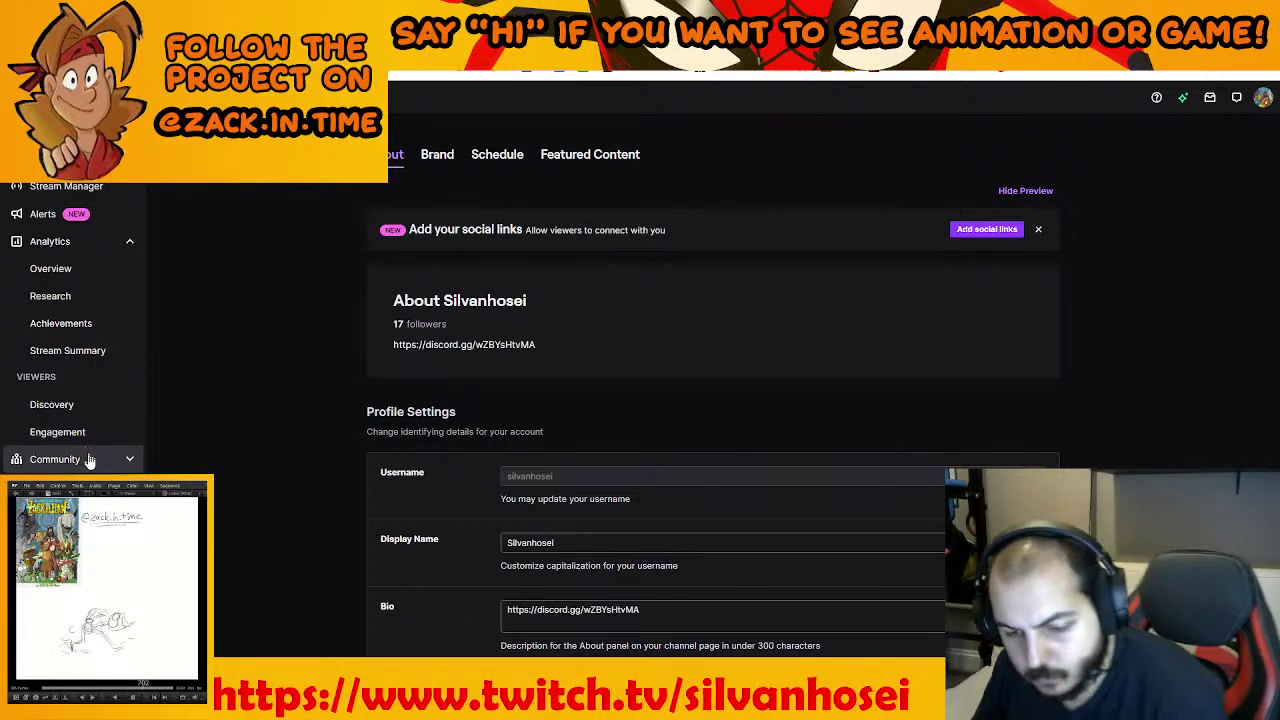
scroll(110, 440, "down", 1)
left_click(73, 421)
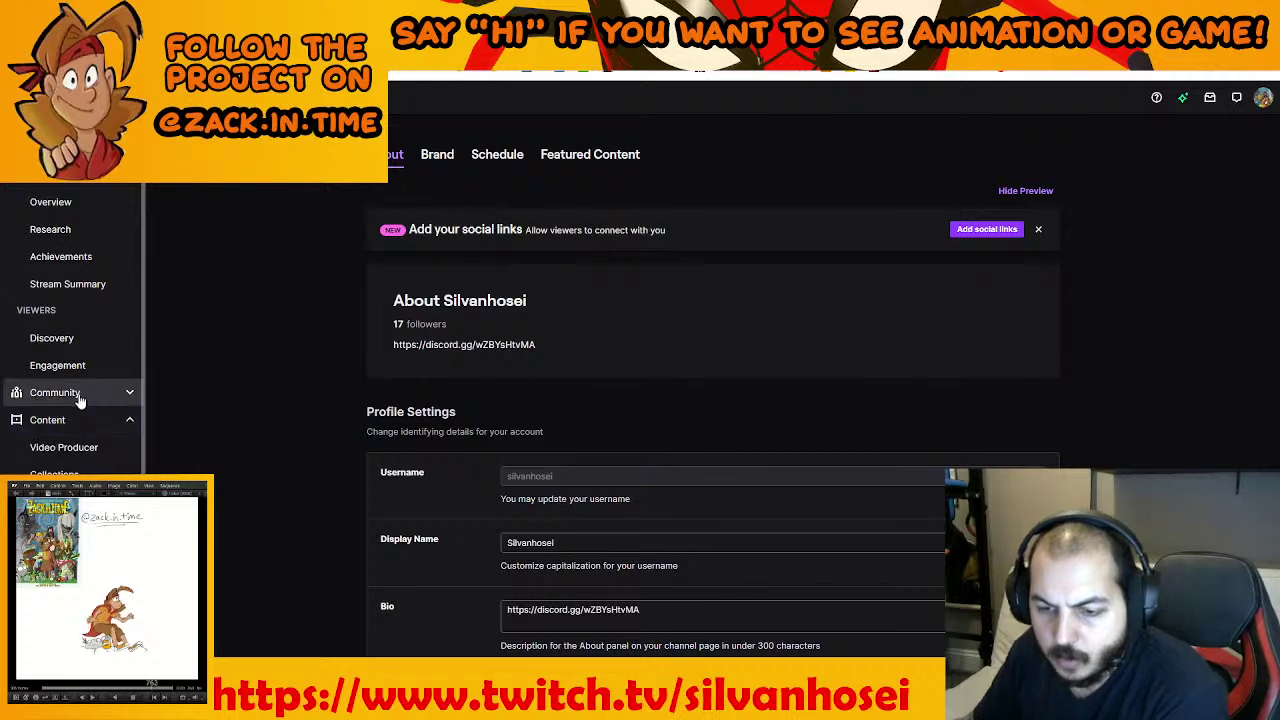
left_click(89, 448)
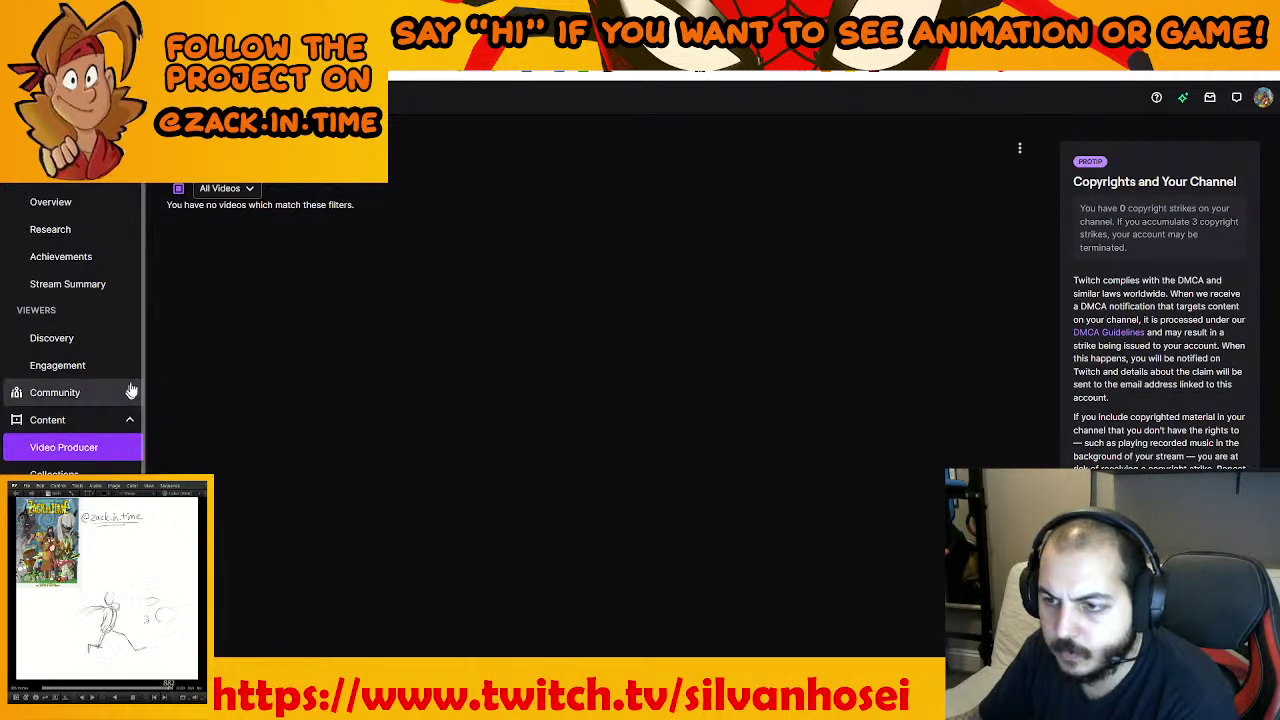
left_click(55, 471)
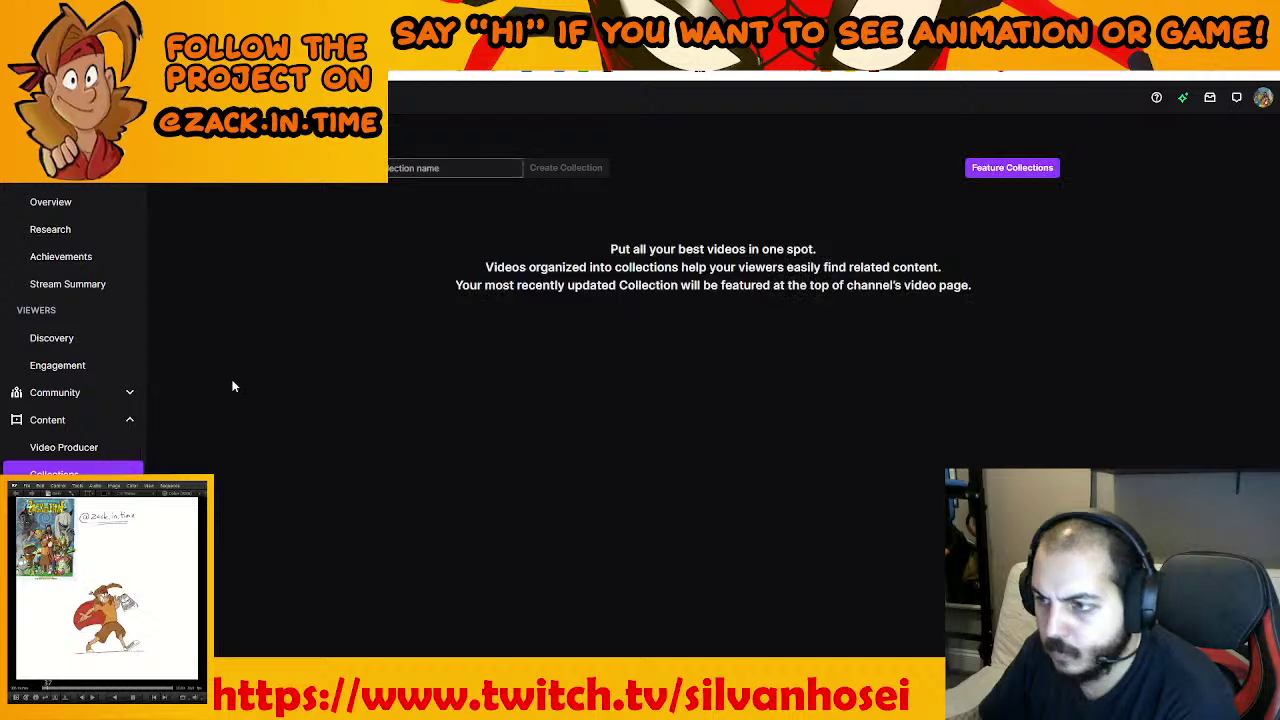
left_click(50, 501)
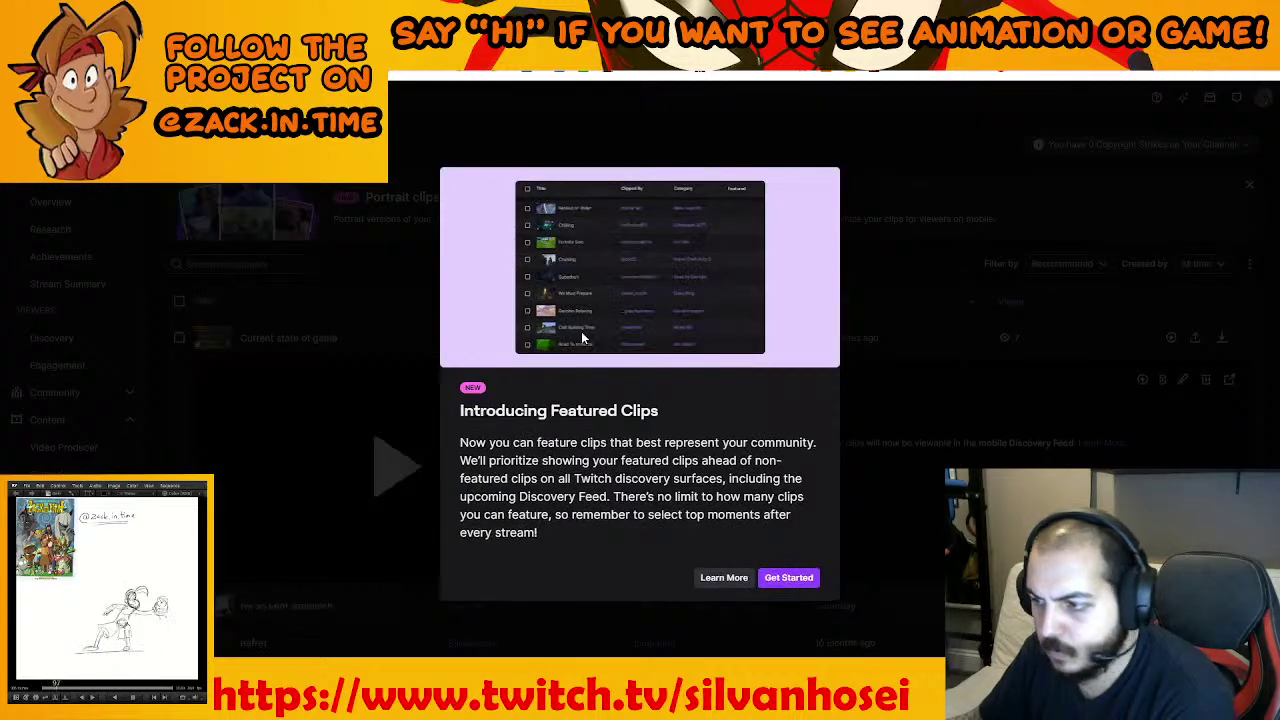
left_click(789, 580)
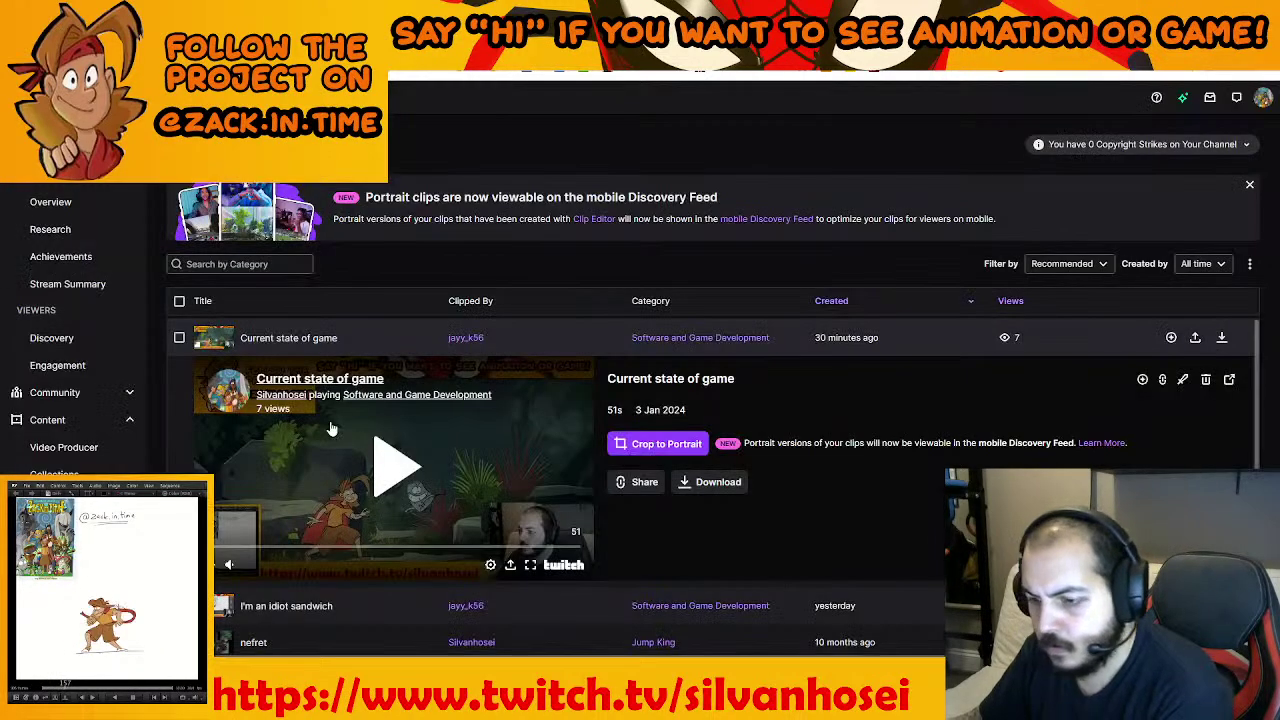
left_click(75, 529)
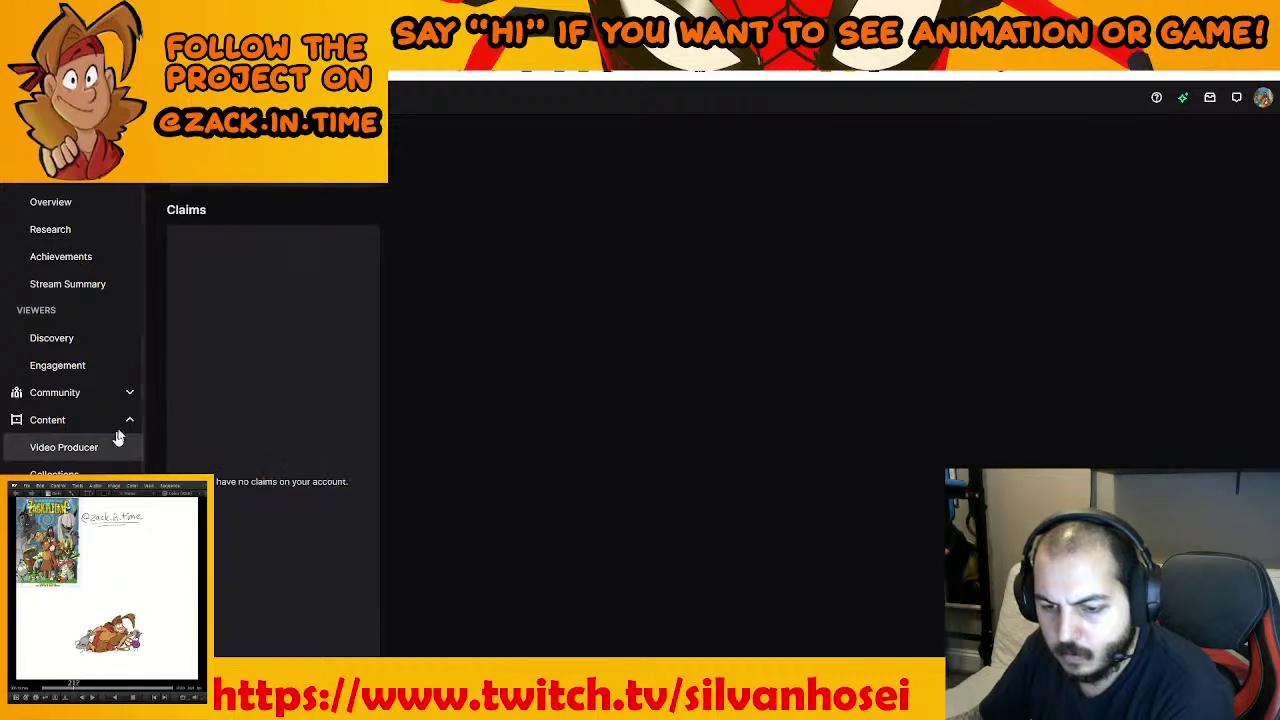
Review the channel's community activity log and its 30-day analytics overview
left_click(85, 396)
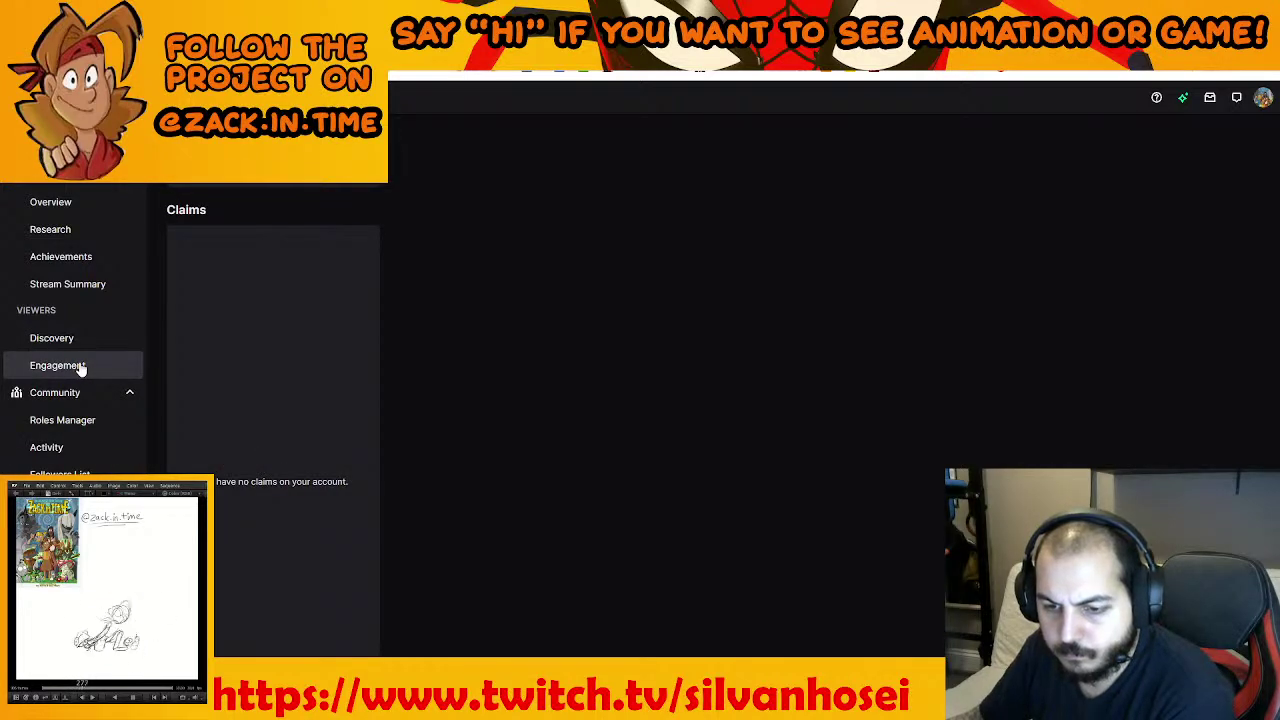
left_click(84, 449)
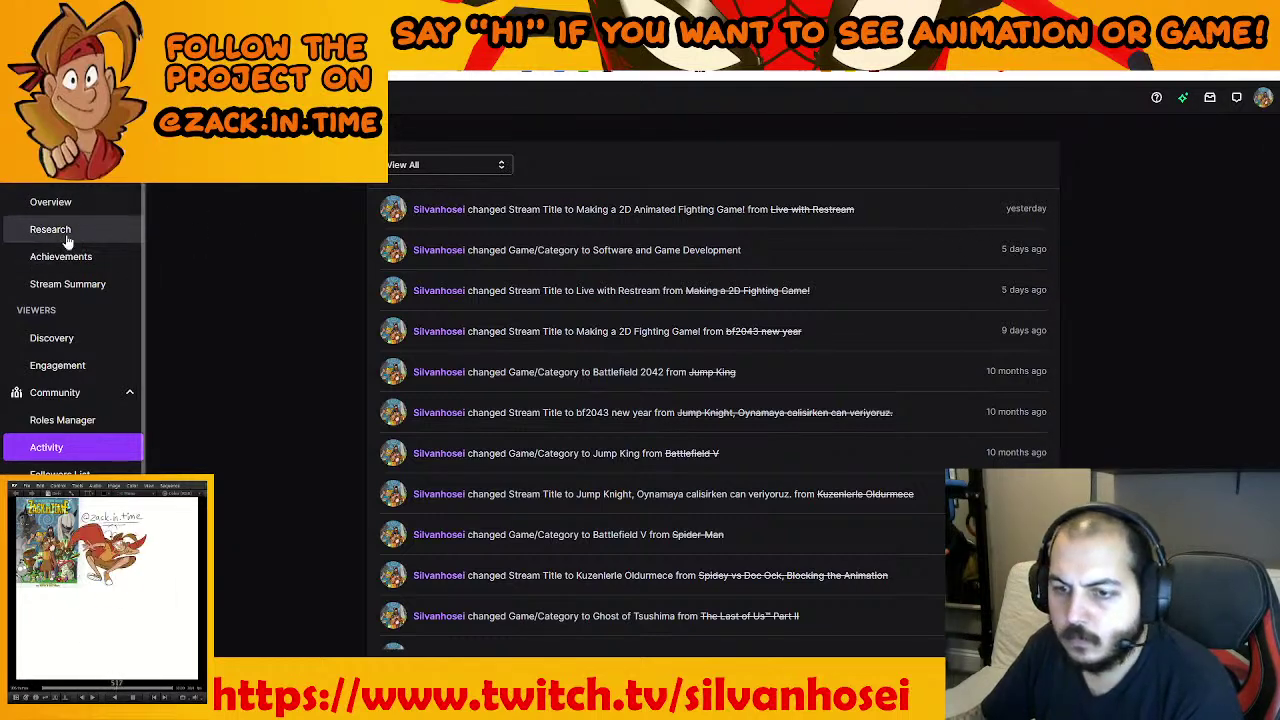
left_click(62, 204)
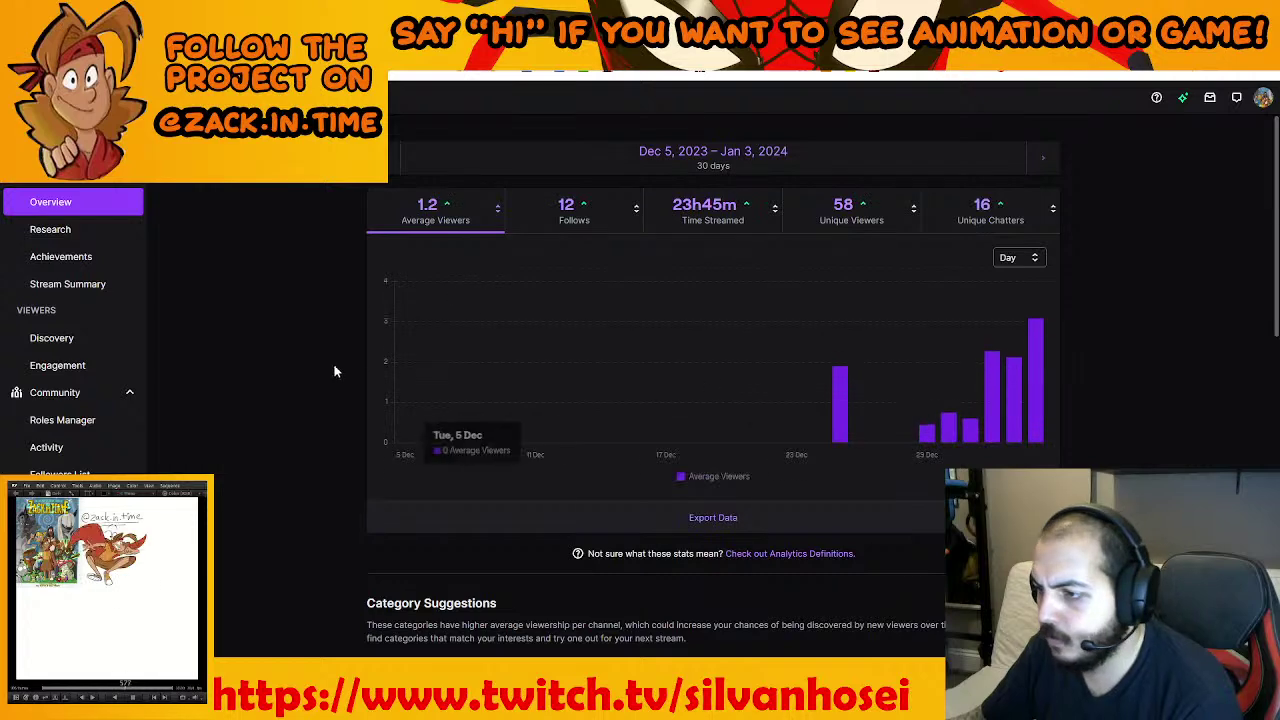
scroll(319, 378, "down", 1)
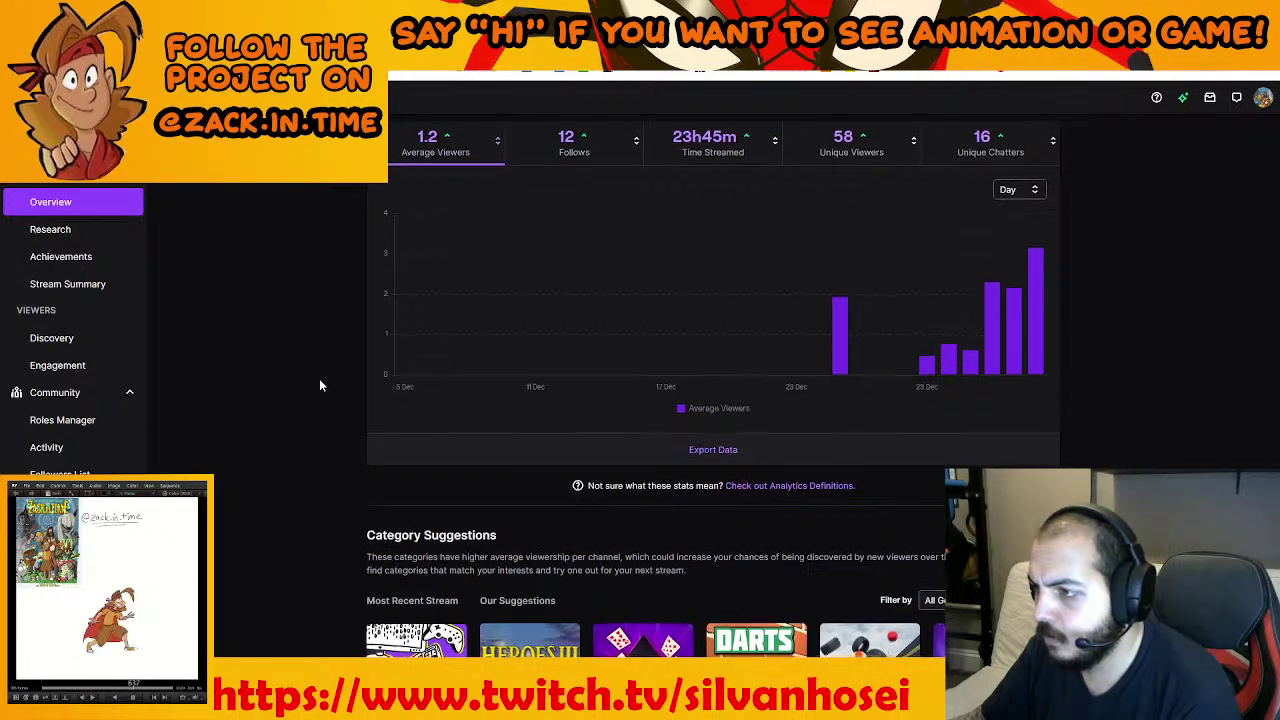
scroll(319, 378, "down", 10)
scroll(320, 385, "down", 1)
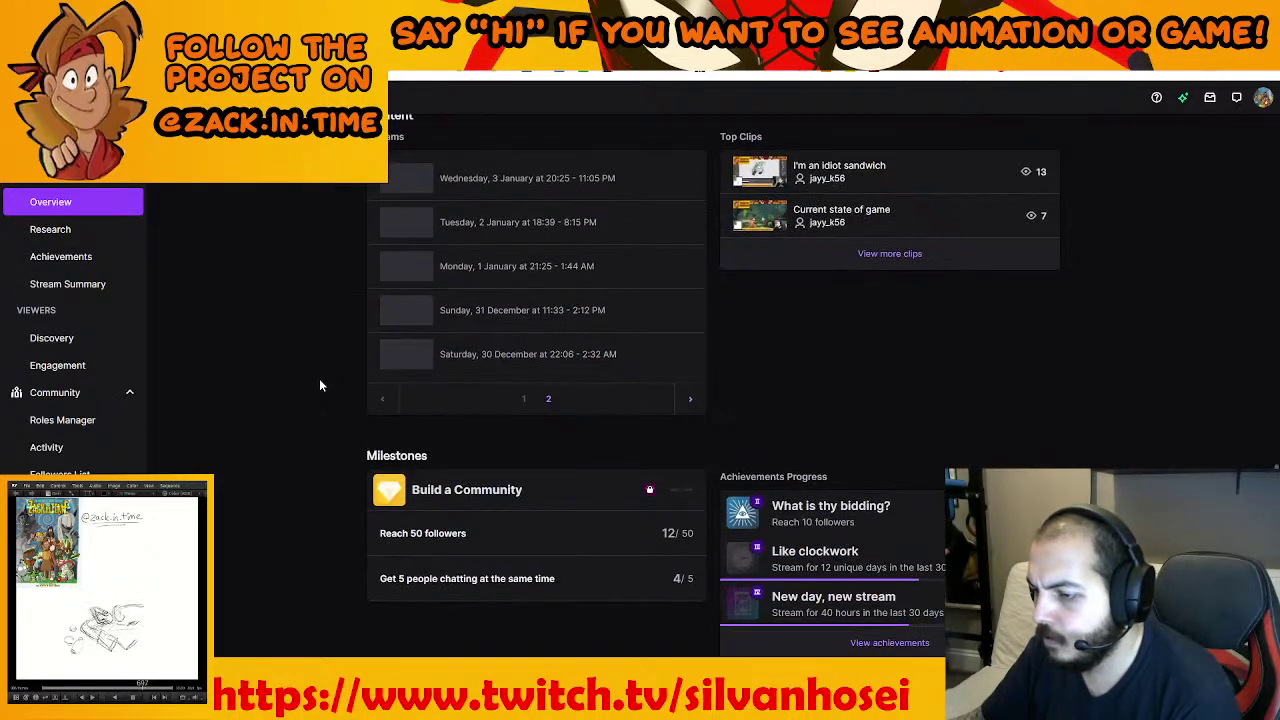
scroll(320, 385, "up", 8)
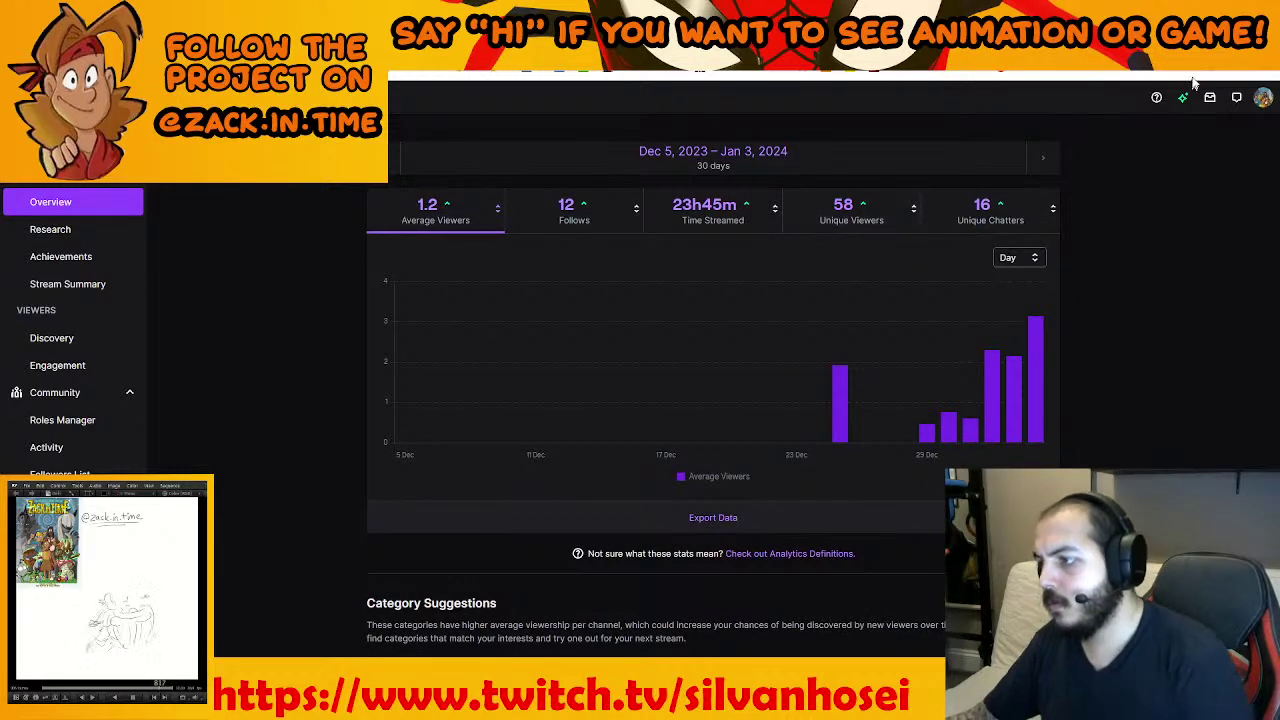
Switch back to Clip Studio Paint and return to the drawing at frame 84
key("alt+Tab")
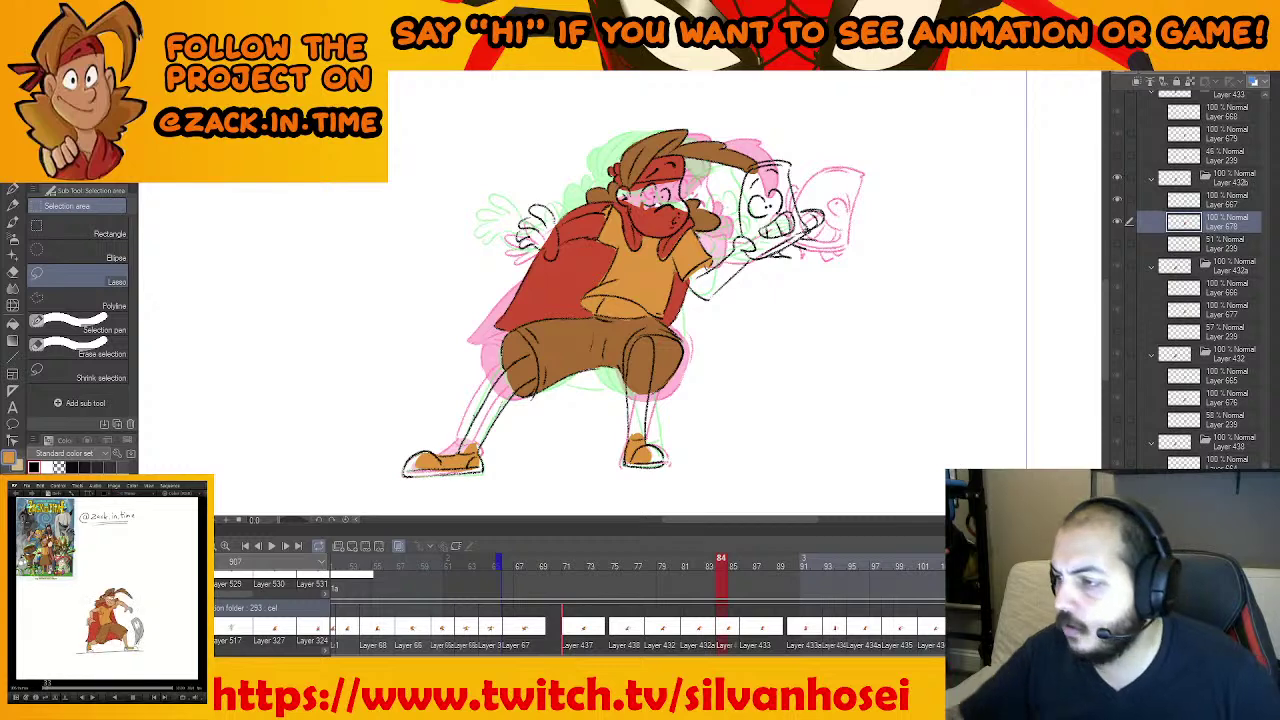
left_click_drag(704, 267, 694, 302)
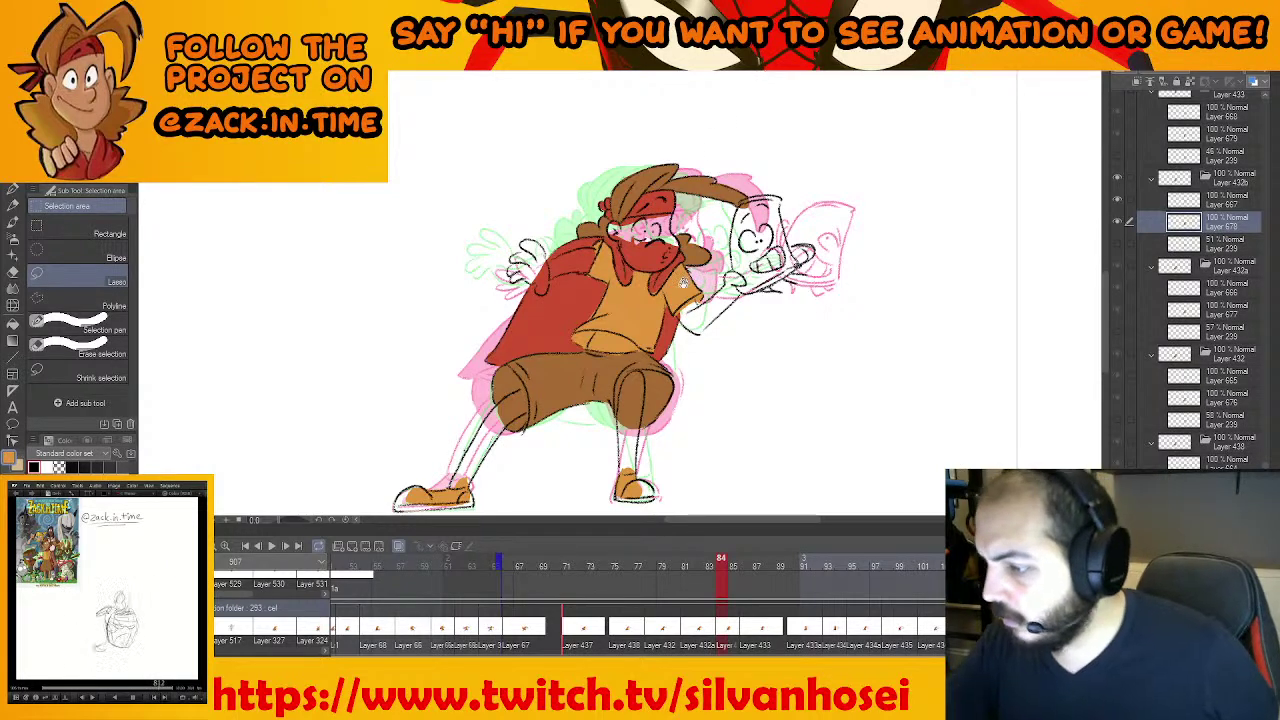
Go to frame 86 and fill both of the character's shoes with the flat orange
mouse_move(677, 363)
left_mouse_down()
mouse_move(720, 256)
mouse_move(728, 308)
left_mouse_up()
scroll(759, 384, "up", 2)
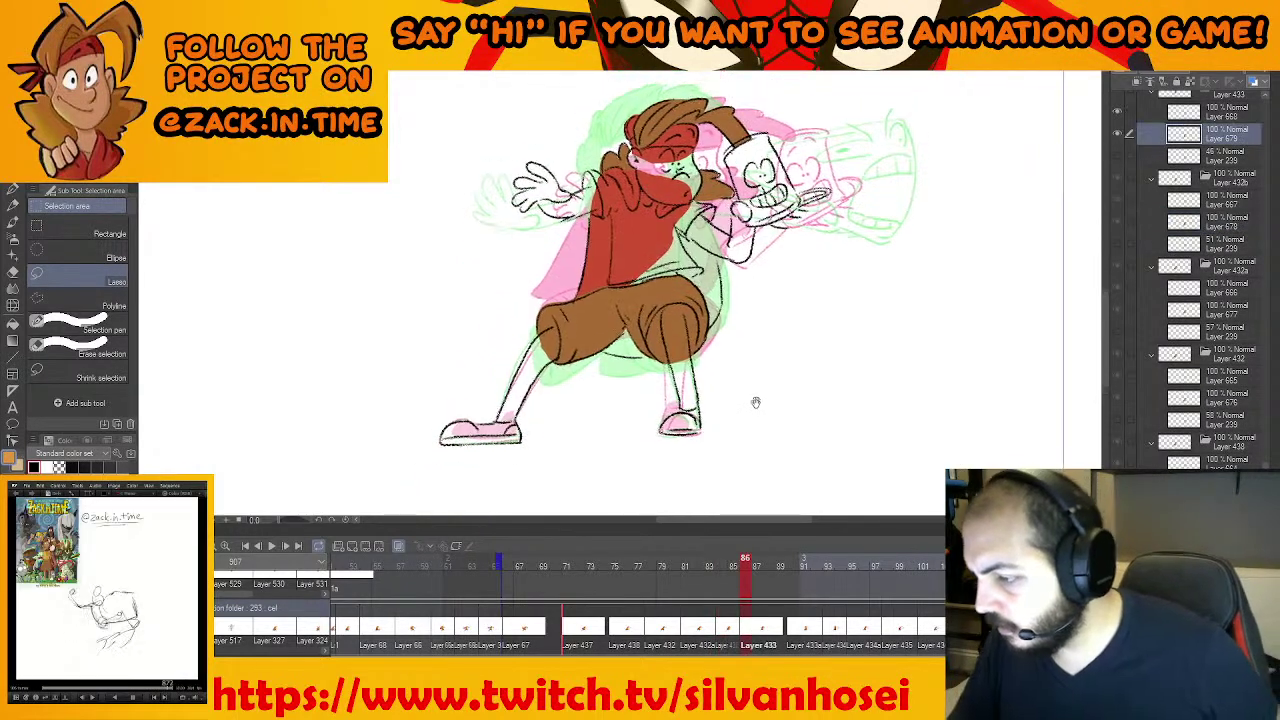
scroll(769, 402, "up", 5)
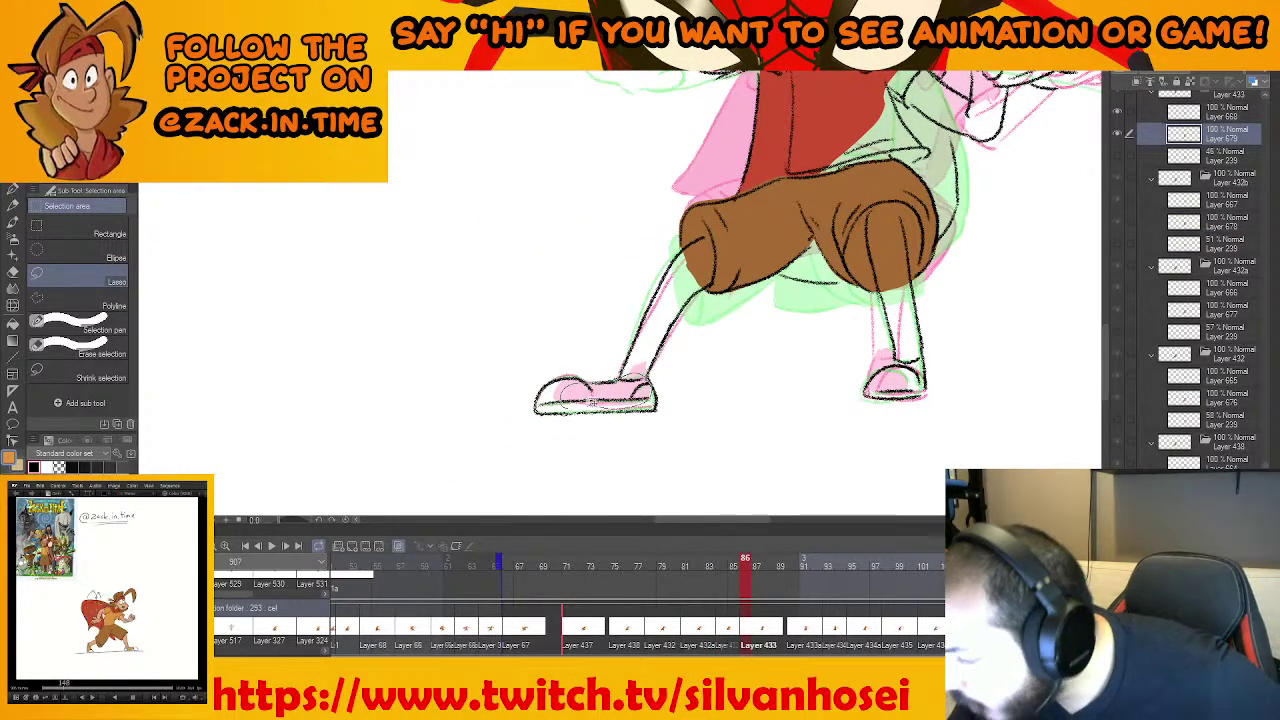
left_click_drag(592, 401, 602, 405)
left_click(681, 432)
key("ctrl+d")
mouse_move(929, 375)
left_mouse_down()
mouse_move(813, 373)
mouse_move(801, 345)
mouse_move(775, 369)
mouse_move(785, 348)
mouse_move(801, 344)
mouse_move(797, 381)
left_mouse_up()
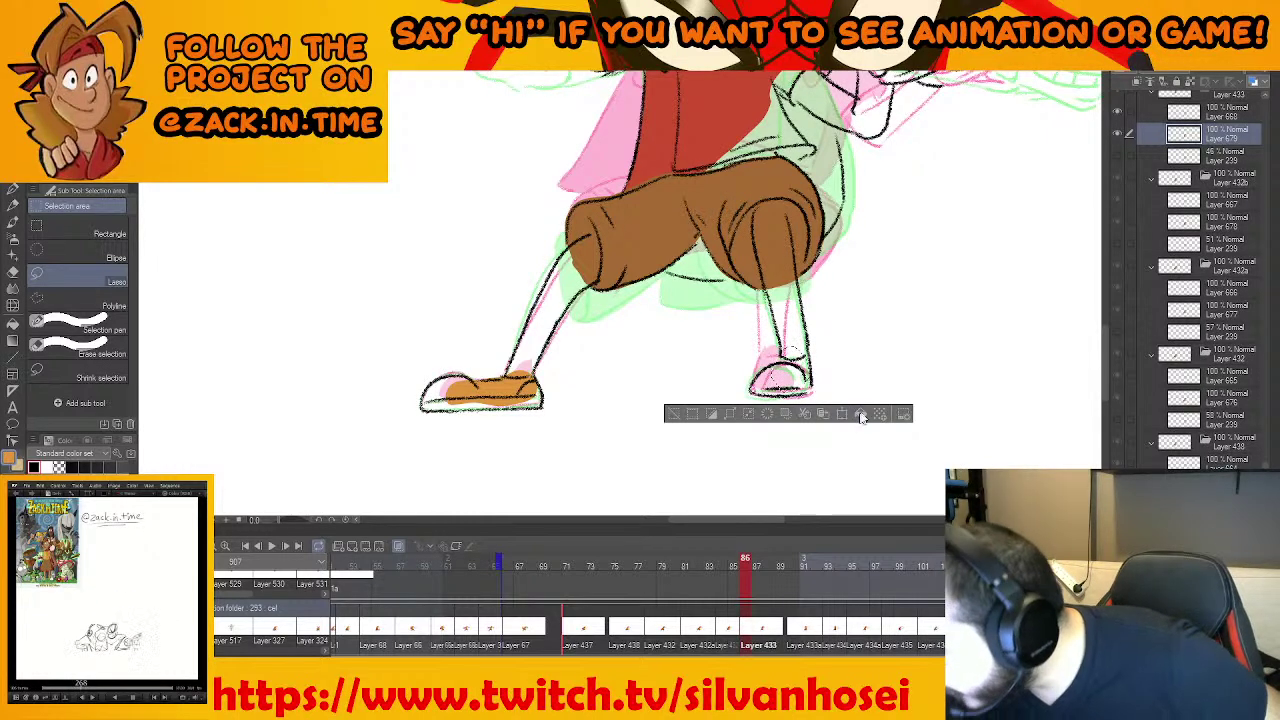
left_click(862, 414)
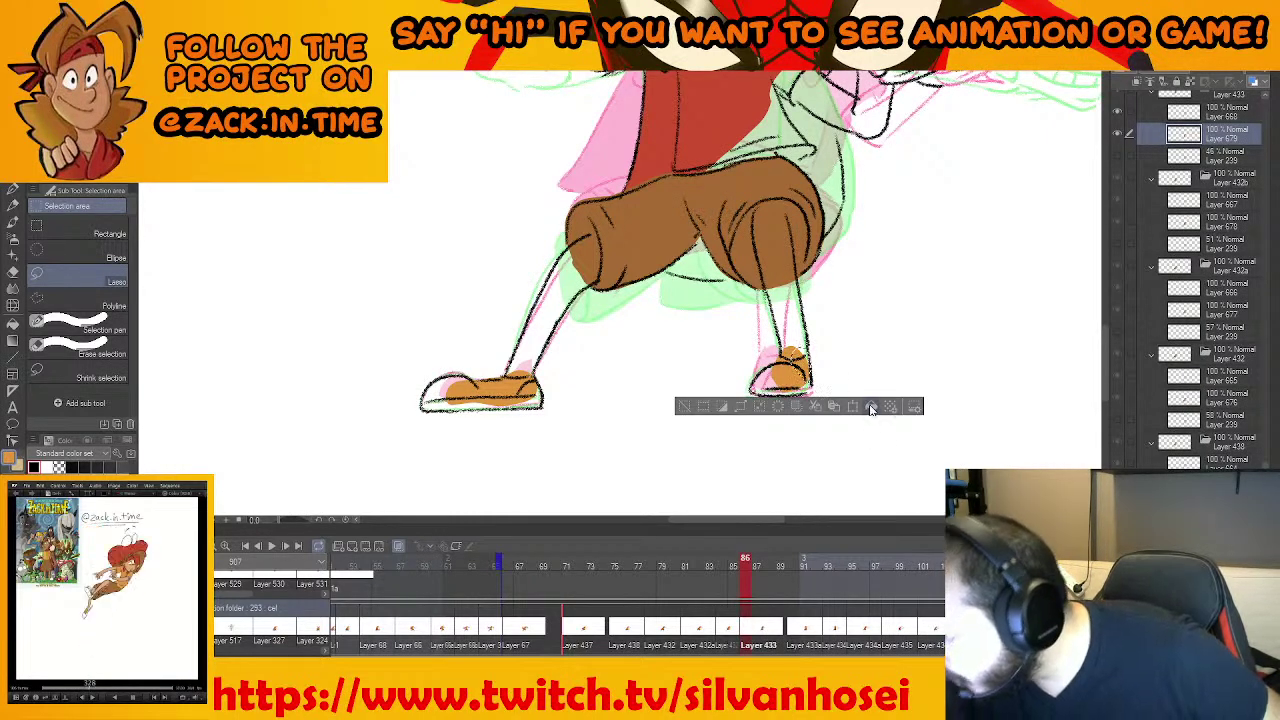
left_click(871, 408)
Select the character's shirt and sleeves on frame 86 and fill them with the flat orange
scroll(817, 337, "up", 5)
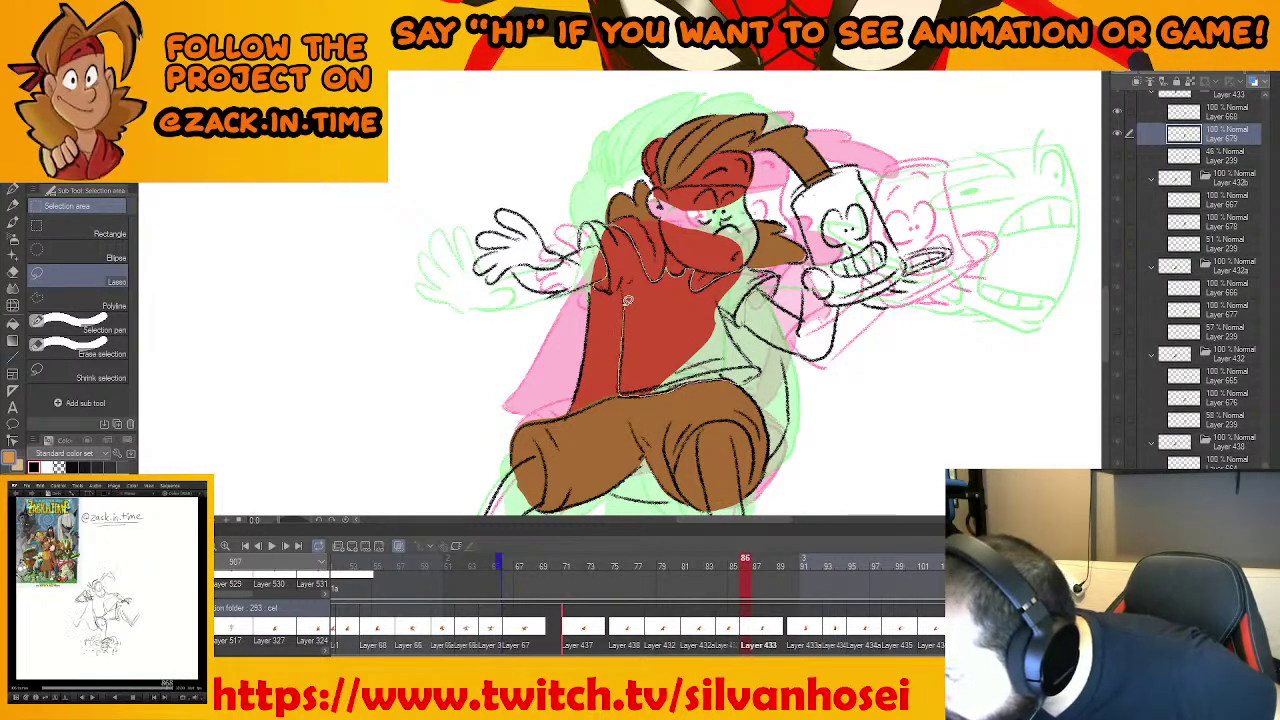
left_click_drag(605, 288, 588, 248)
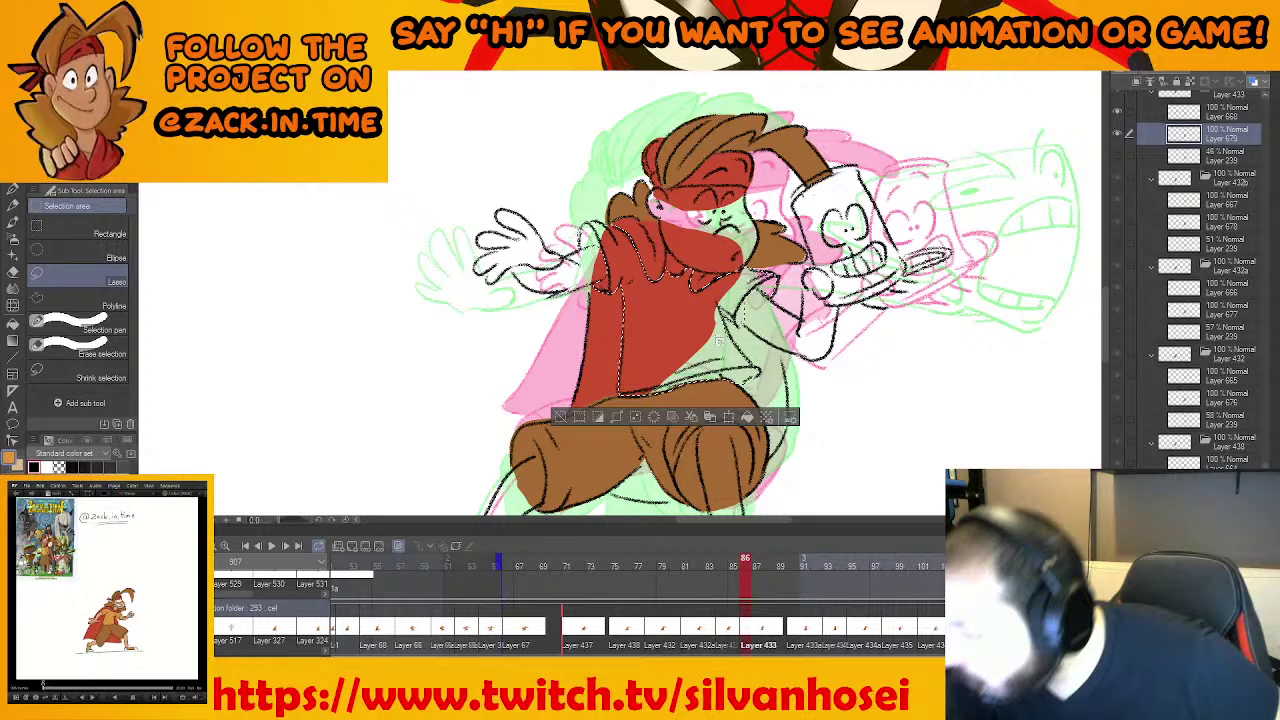
left_click(748, 417)
key("ctrl+d")
Sample the cape's red and fill the uncoloured part of the cape on the side of the outstretched skull hand
right_click(593, 360)
left_click_drag(748, 372, 696, 372)
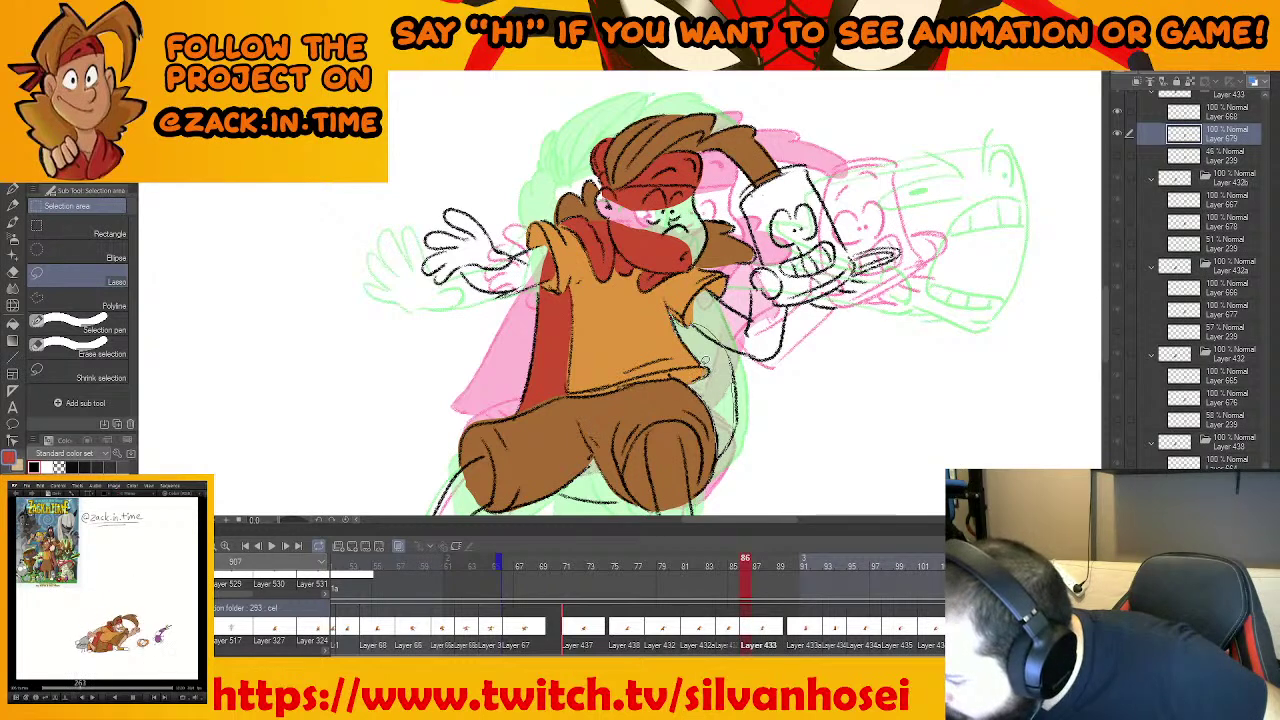
left_click_drag(717, 452, 741, 354)
key("alt+Delete")
key("ctrl+d")
Sample the shirt's orange and fill the remaining gap at the sleeve beside the skull-side arm
left_click_drag(762, 432, 758, 372)
left_click(659, 282, "alt")
mouse_move(667, 256)
left_mouse_down()
mouse_move(706, 302)
mouse_move(697, 316)
mouse_move(722, 307)
mouse_move(728, 375)
mouse_move(726, 308)
left_mouse_up()
left_click(753, 344)
key("ctrl+d")
Fill the remaining cape gaps along its outer edge and below the shorts between the legs with the cape's red
left_click(712, 321, "alt")
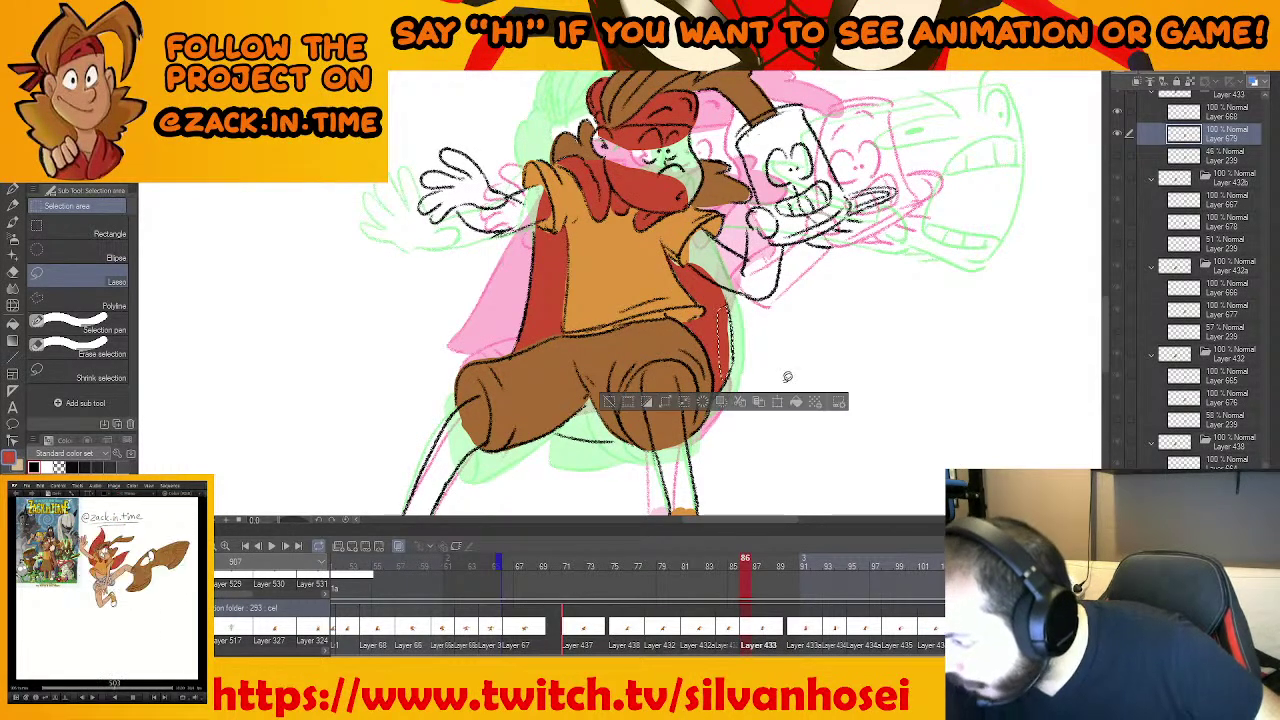
left_click(796, 401)
key("ctrl+d")
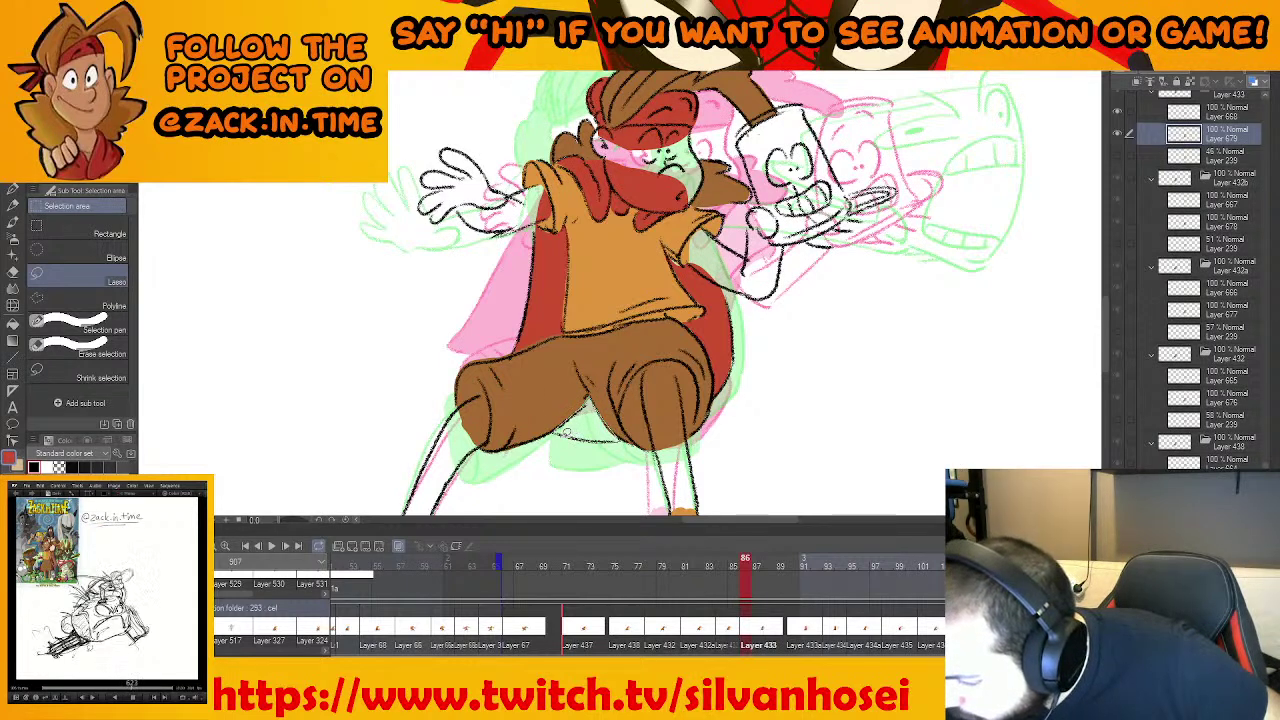
left_click_drag(750, 291, 765, 343)
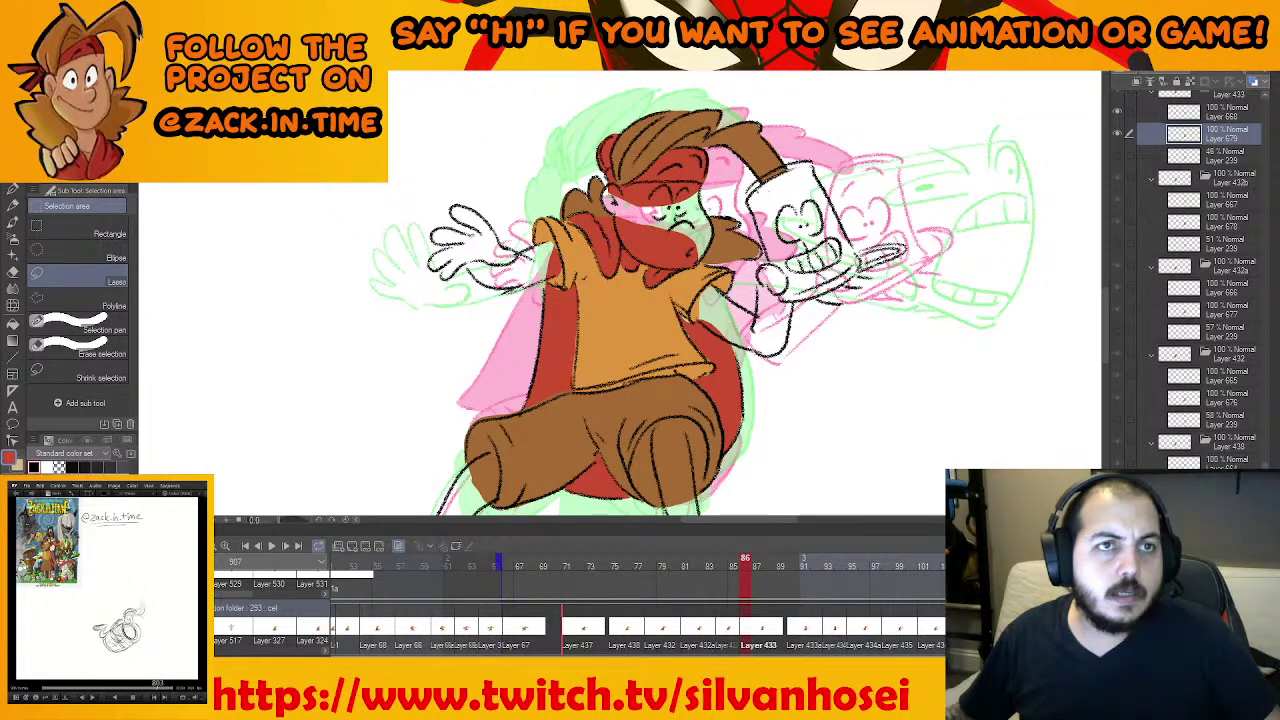
Switch to the Epidemic Sound website and review the account's subscription plan and payment history
mouse_move(0, 336)
left_mouse_down()
mouse_move(662, 314)
mouse_move(829, 204)
left_mouse_up()
double_click(812, 204)
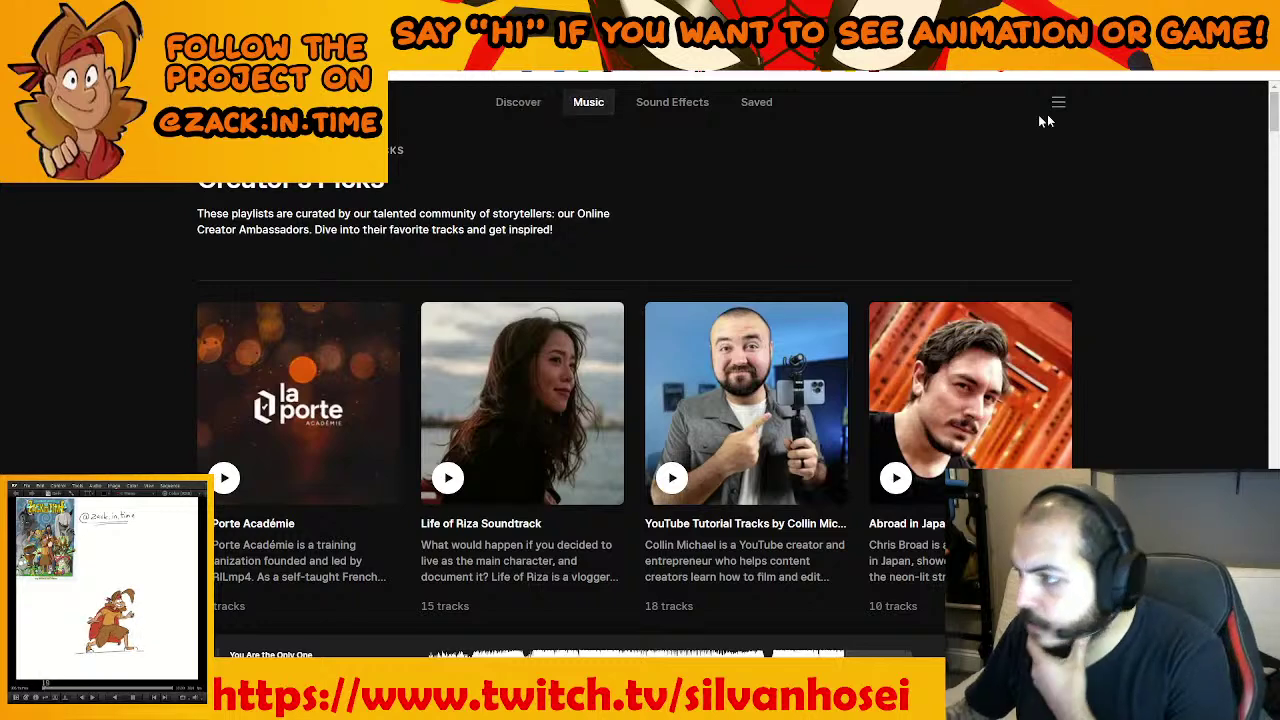
left_click(1058, 102)
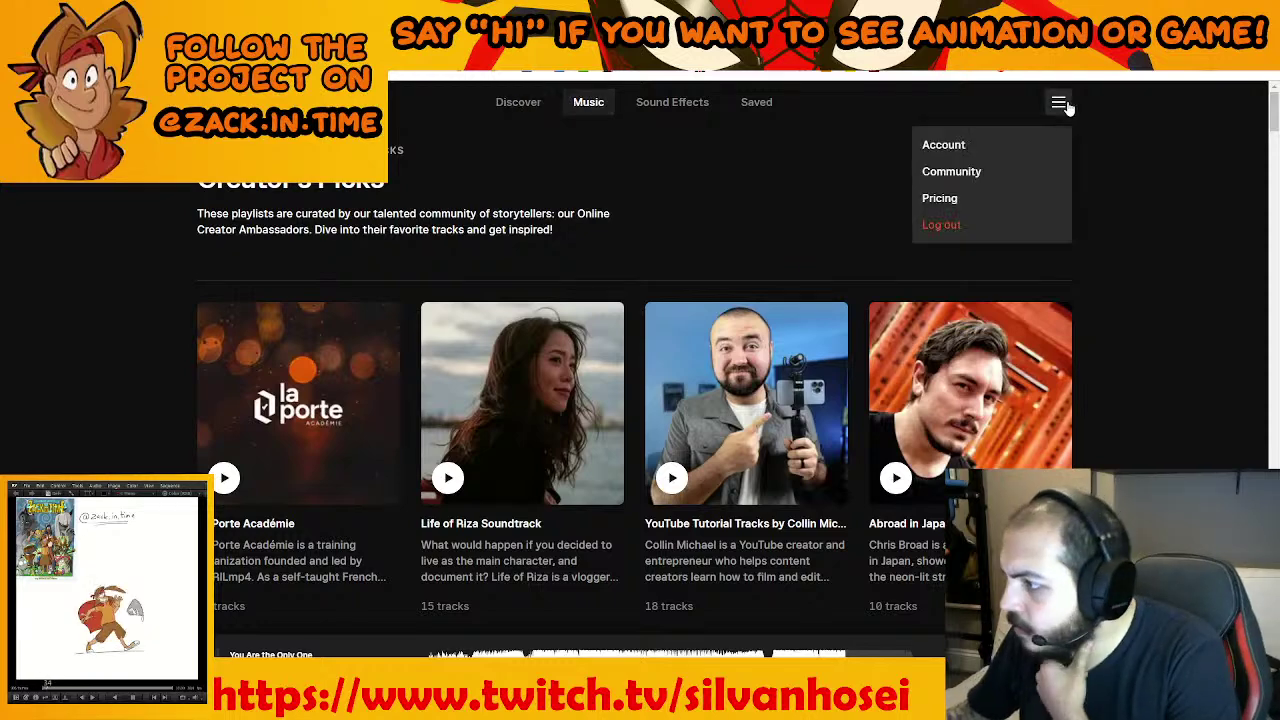
left_click(963, 150)
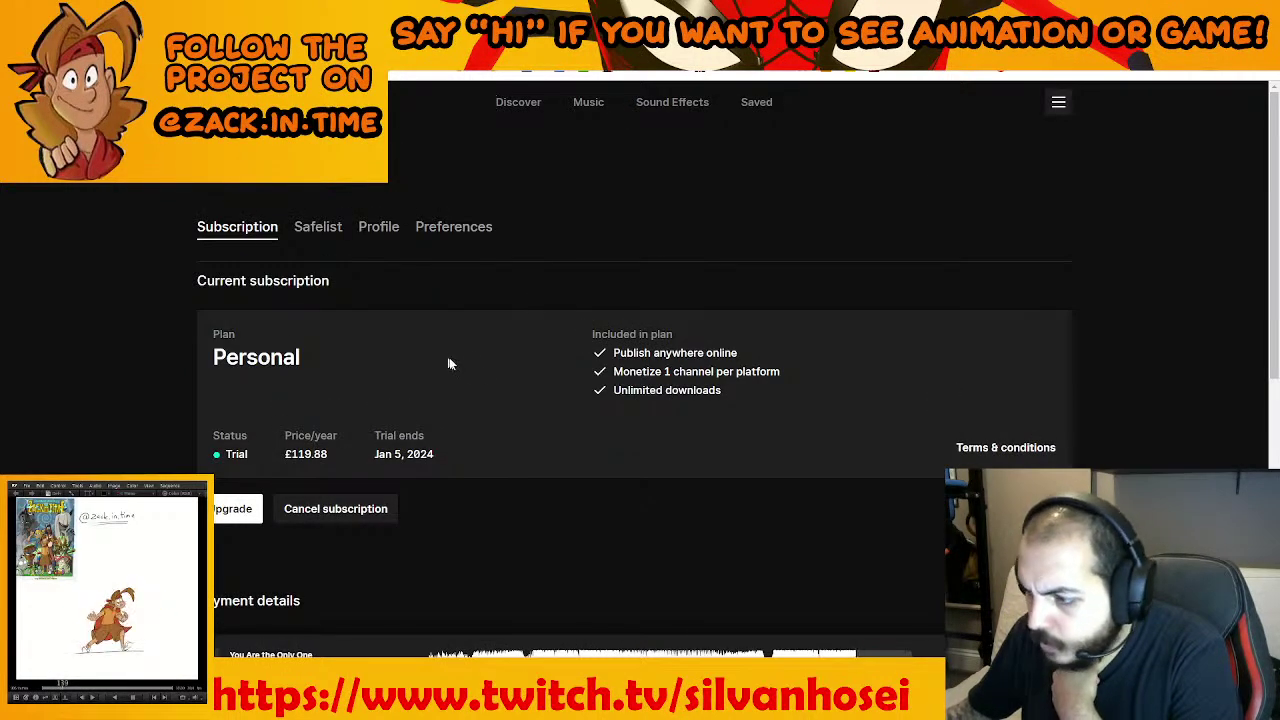
scroll(448, 364, "down", 3)
scroll(149, 413, "down", 3)
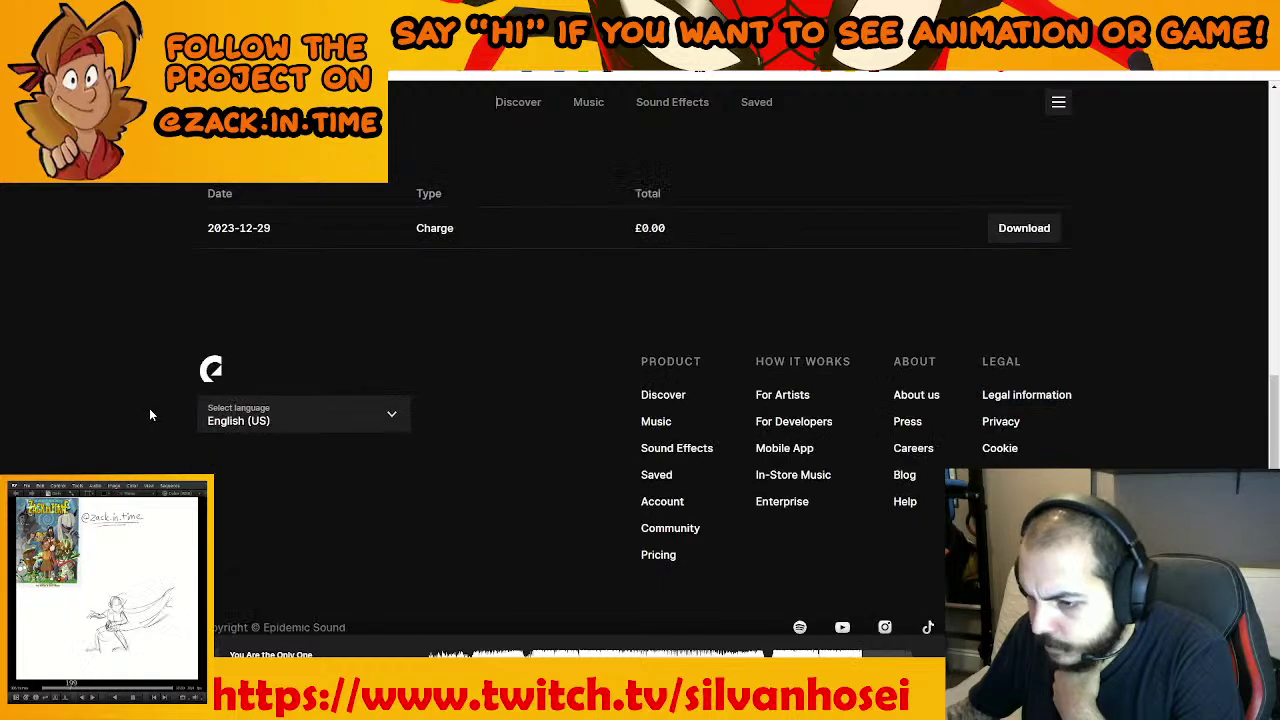
scroll(150, 418, "up", 6)
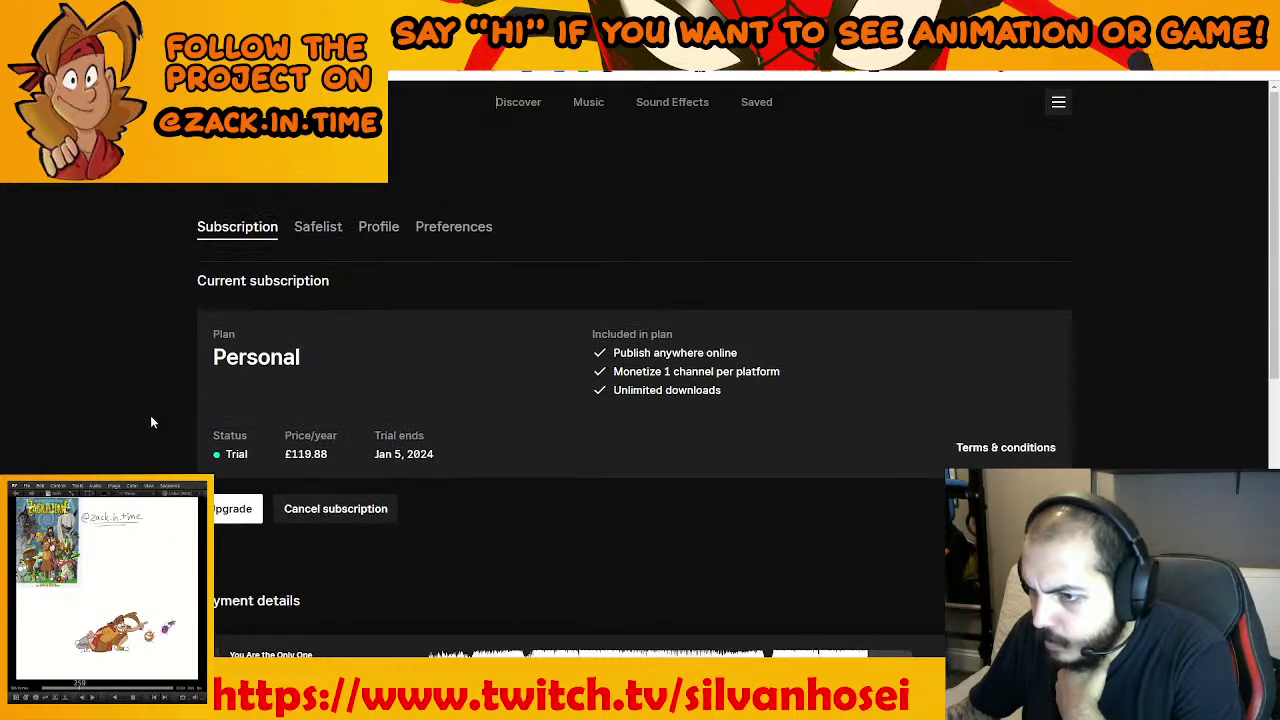
Add the Twitch channel to the account's safelist, authorizing EpidemicSound to access the Twitch account
left_click(327, 227)
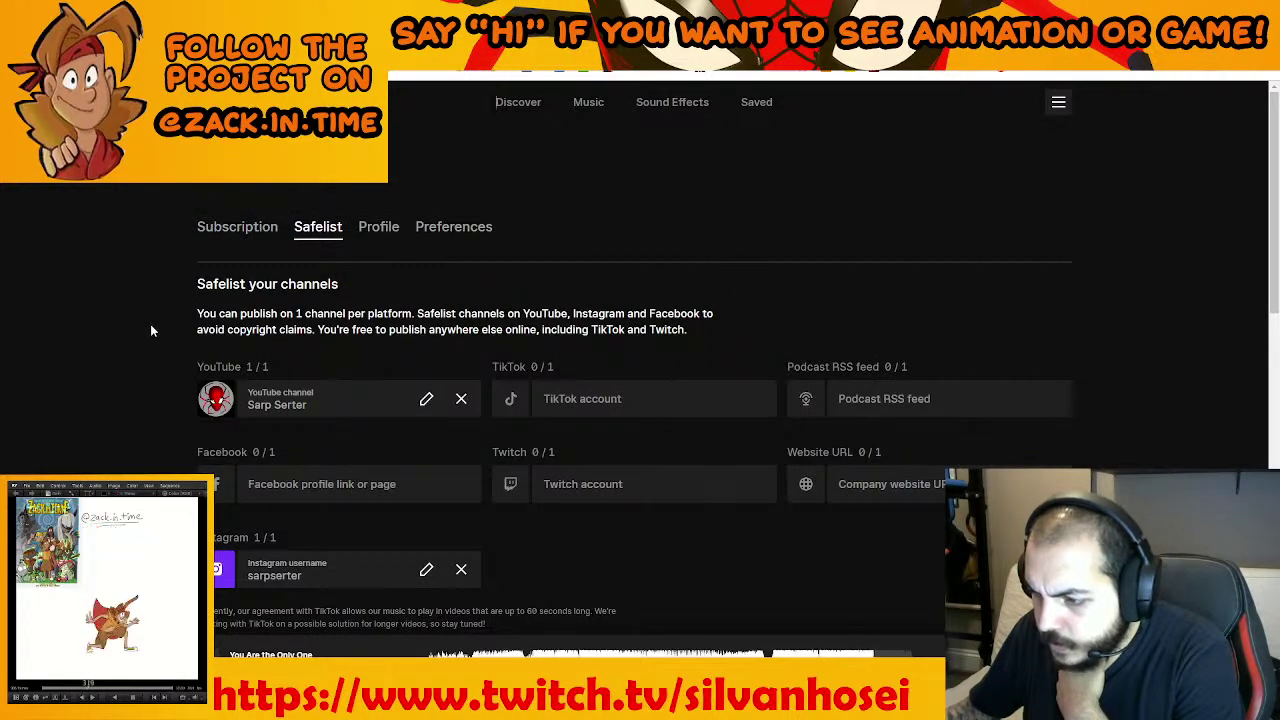
scroll(150, 324, "down", 1)
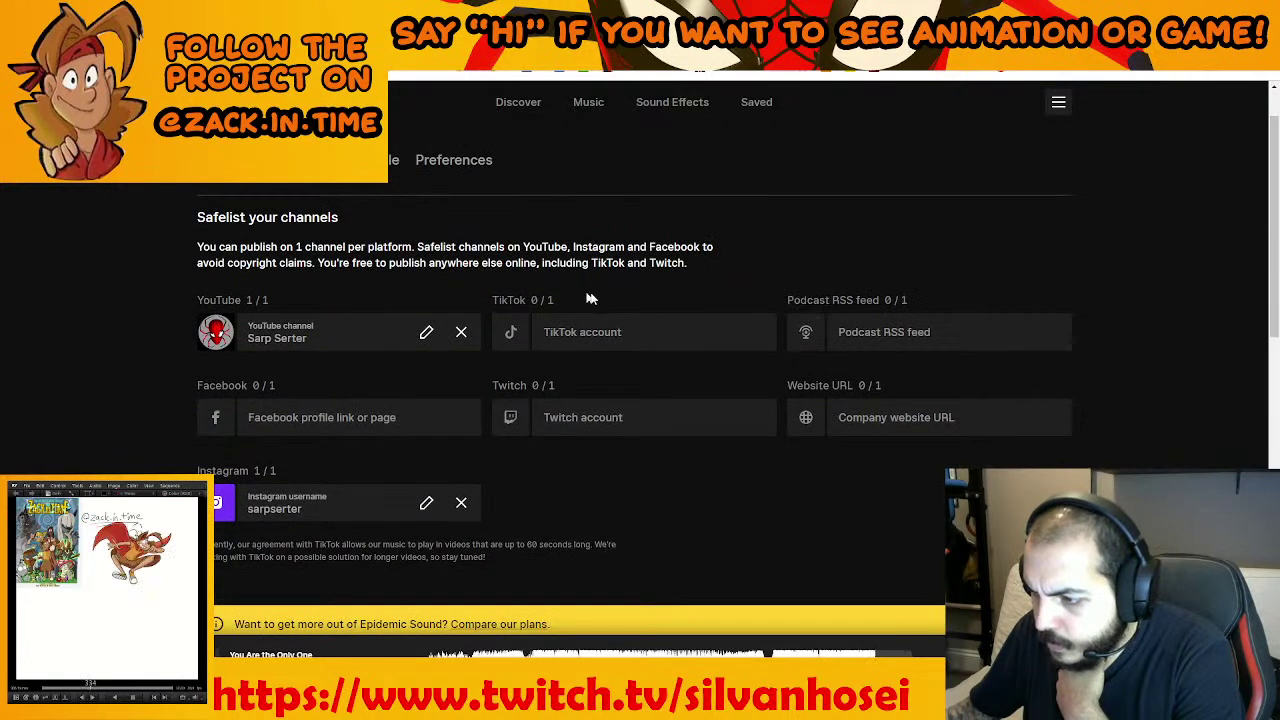
left_click(557, 428)
left_click(541, 381)
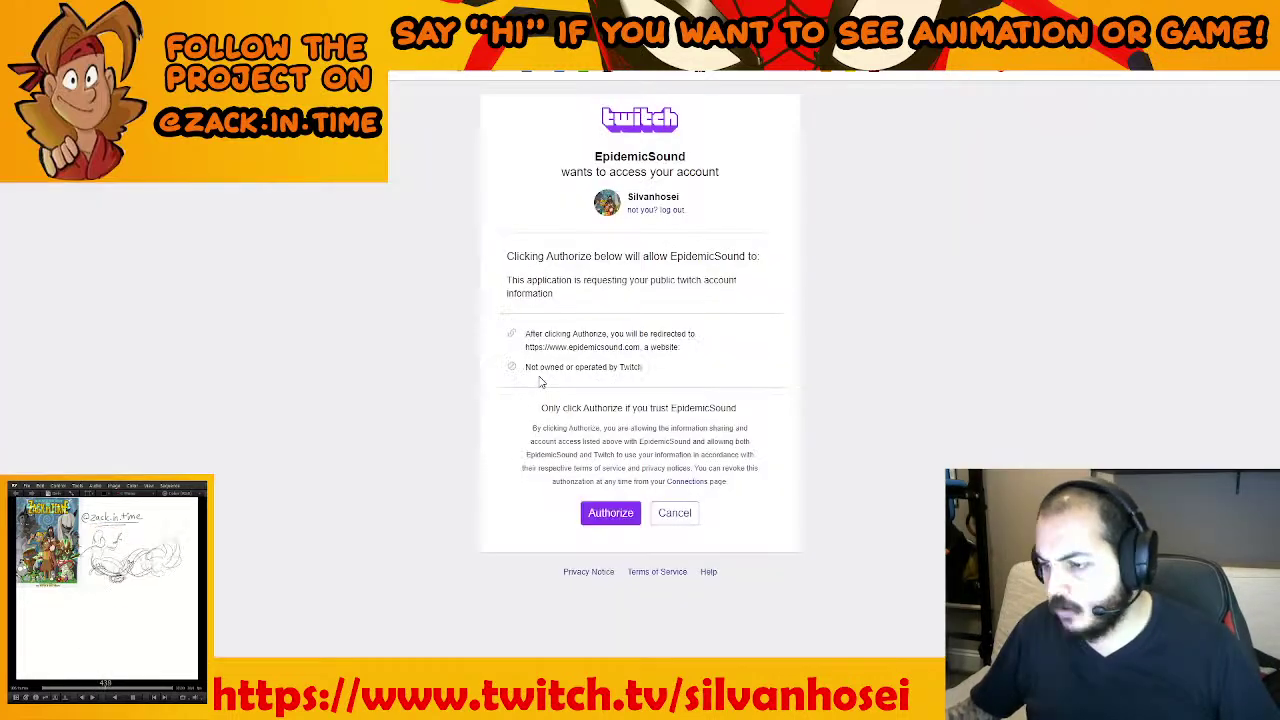
left_click(630, 514)
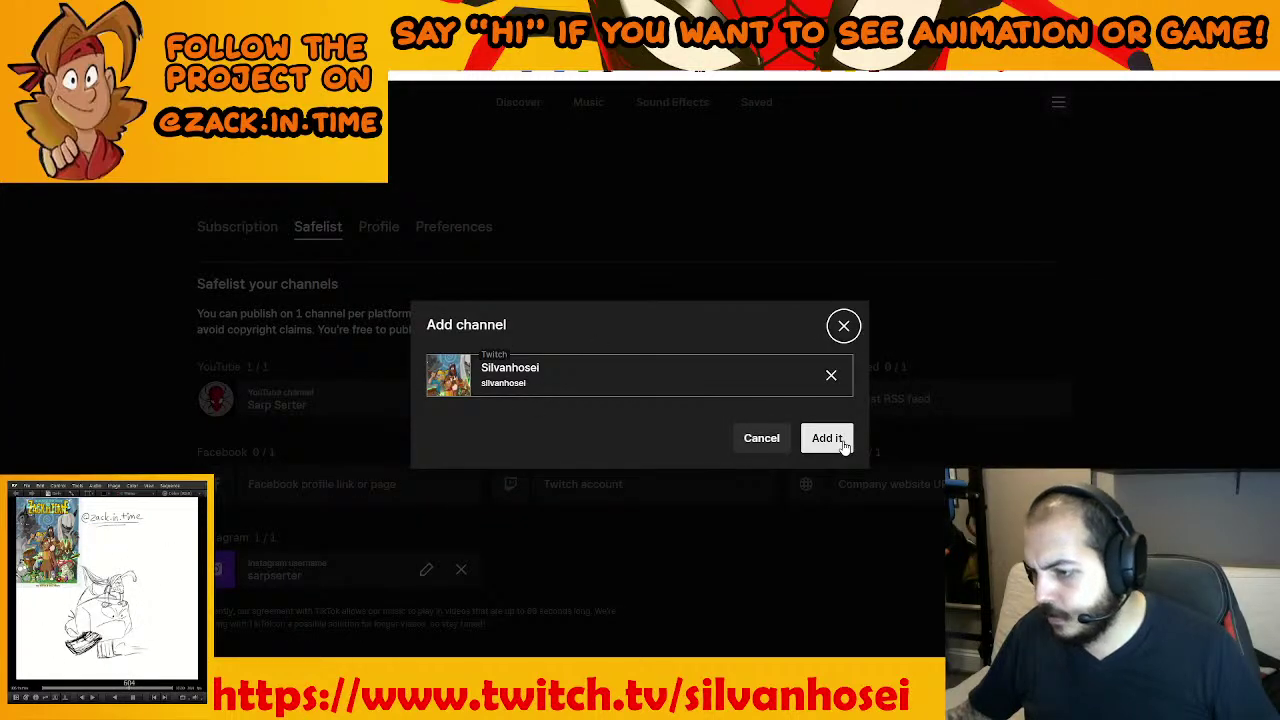
left_click(841, 442)
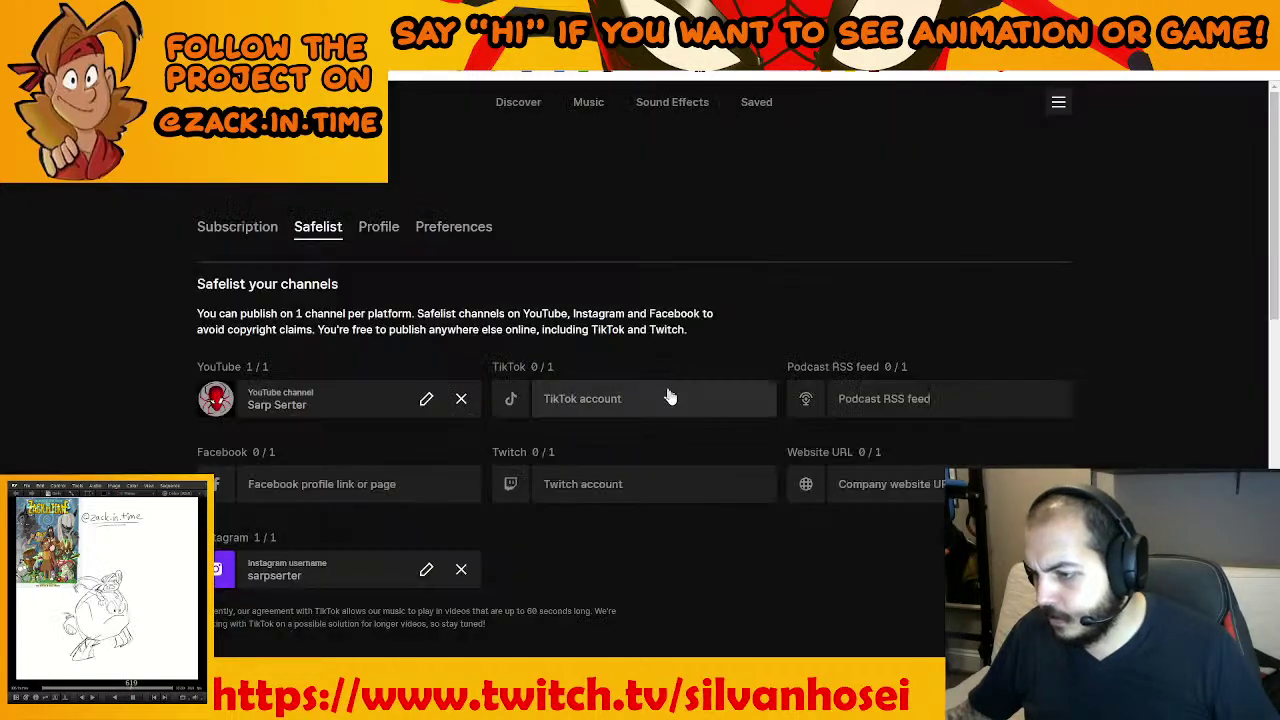
Browse the Electronic genre tracks and the Empowerment playlist, returning to the Discover page
left_click(586, 103)
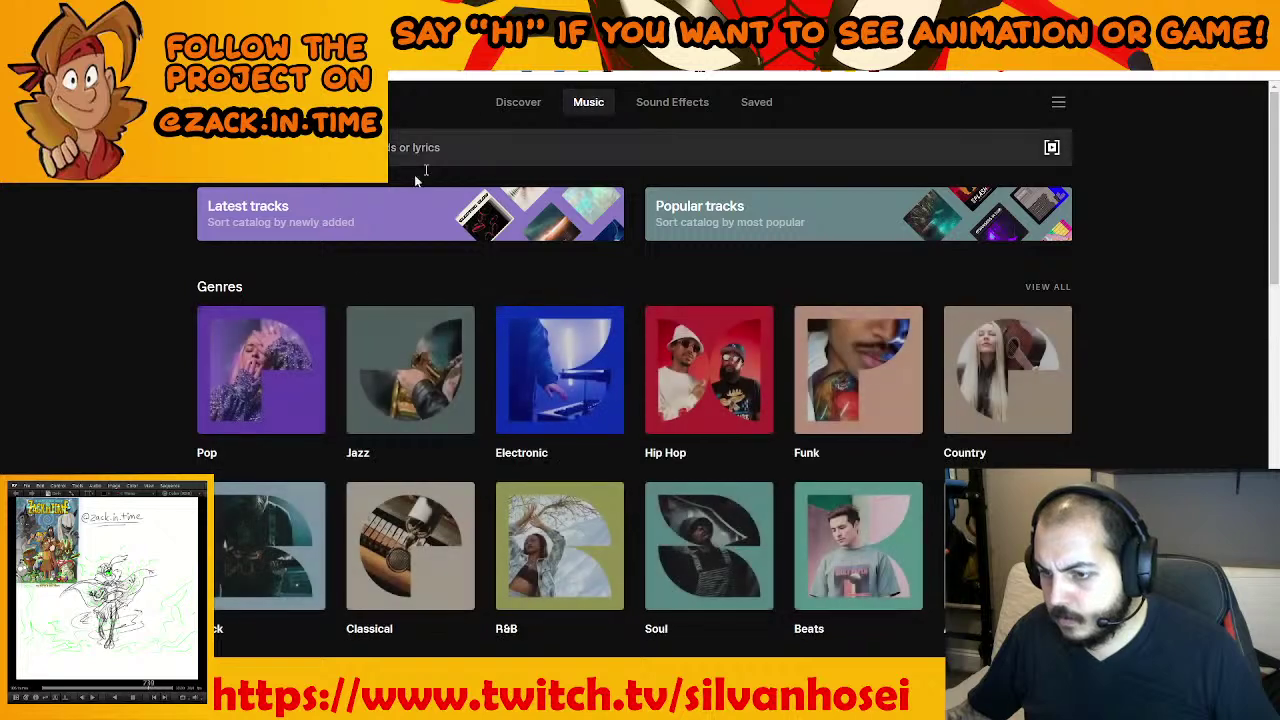
left_click(548, 400)
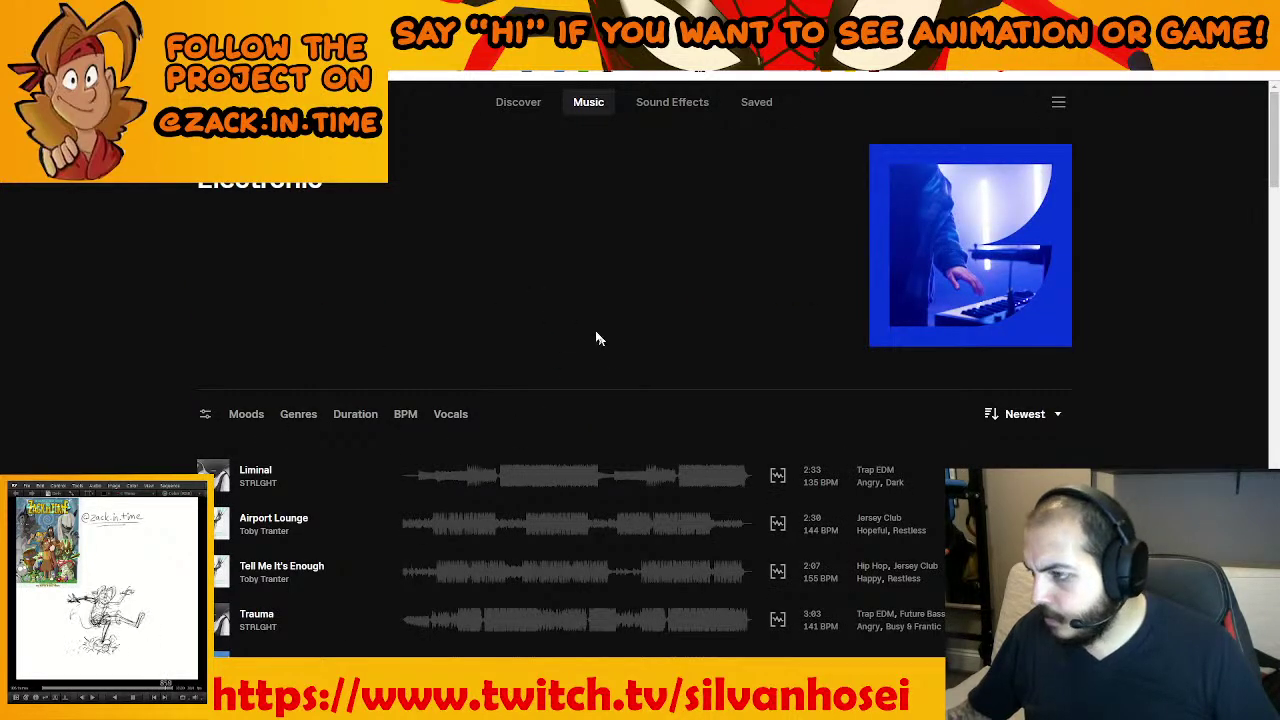
left_click(505, 108)
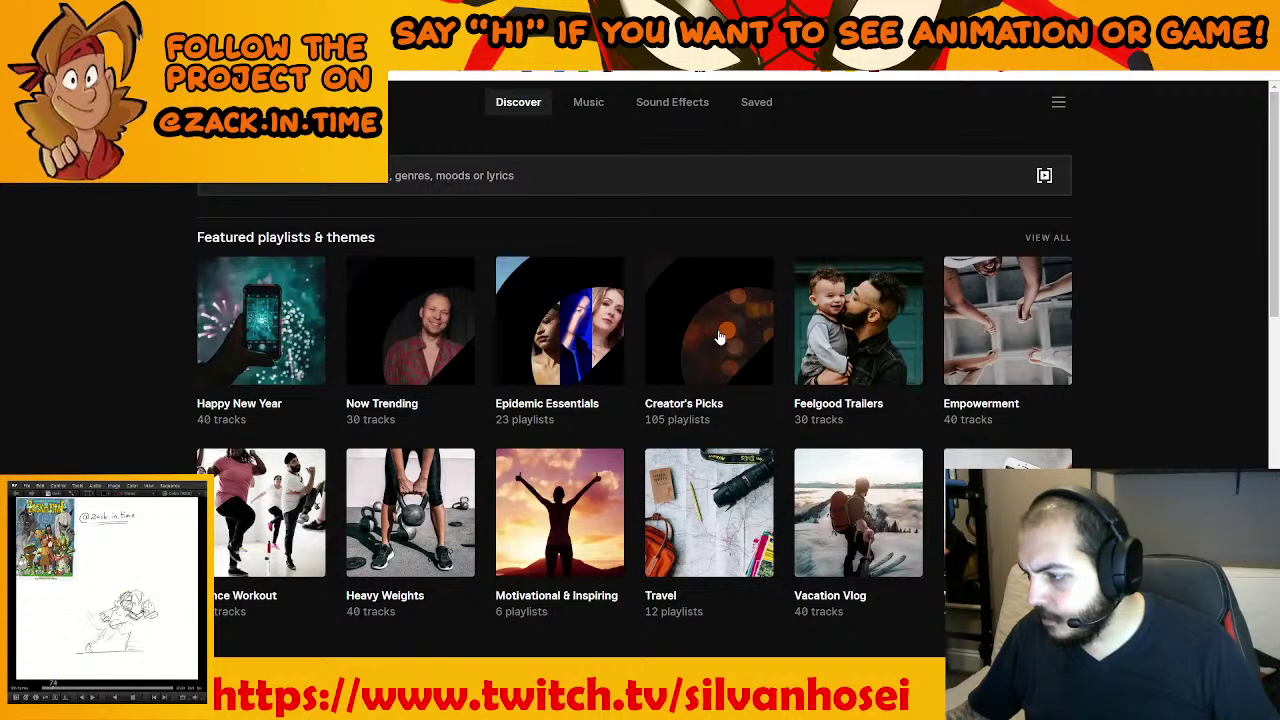
left_click(1005, 328)
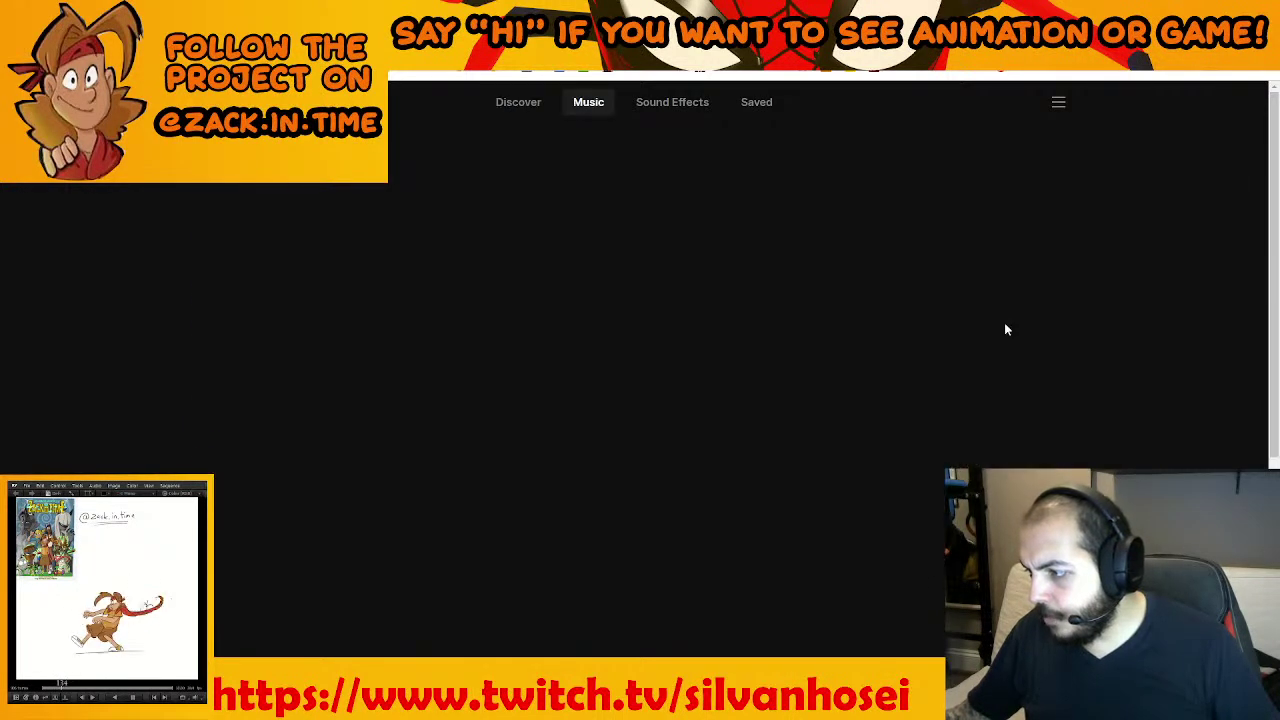
key("alt+Left")
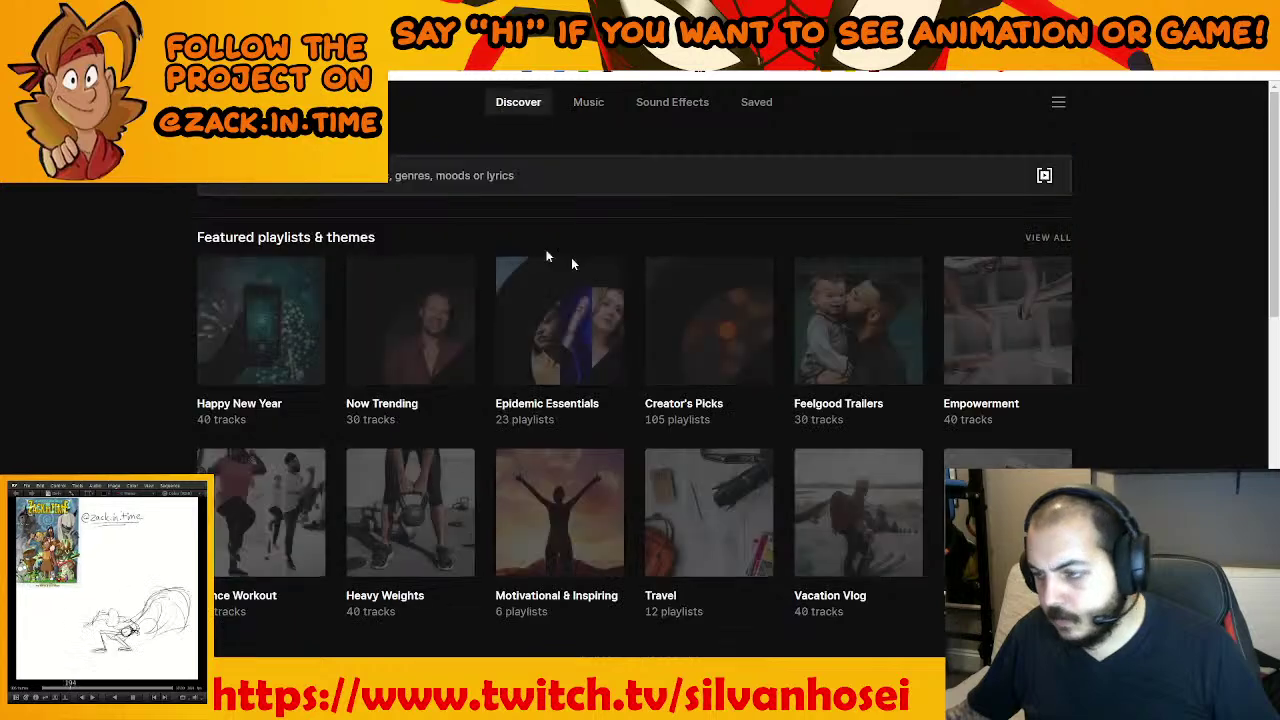
Sample the Empowerment and Heavy Weights playlists and leave the Dance Workout playlist playing
left_click(970, 358)
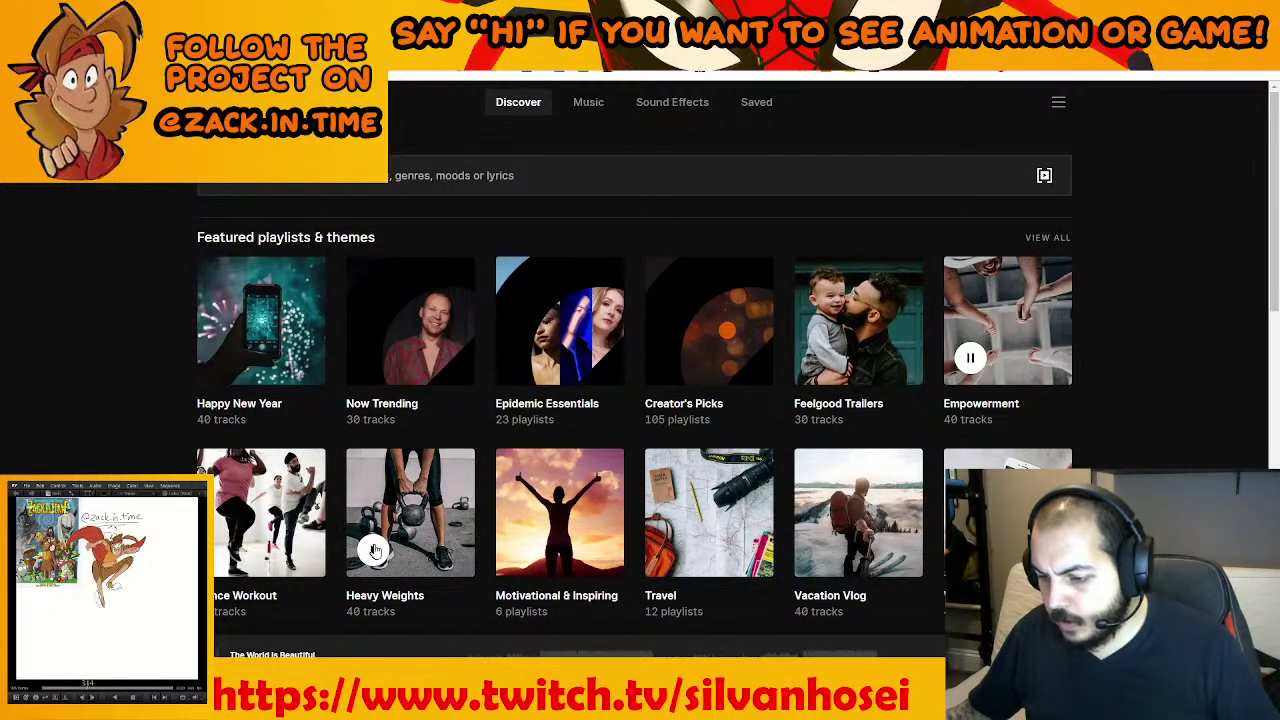
left_click(370, 548)
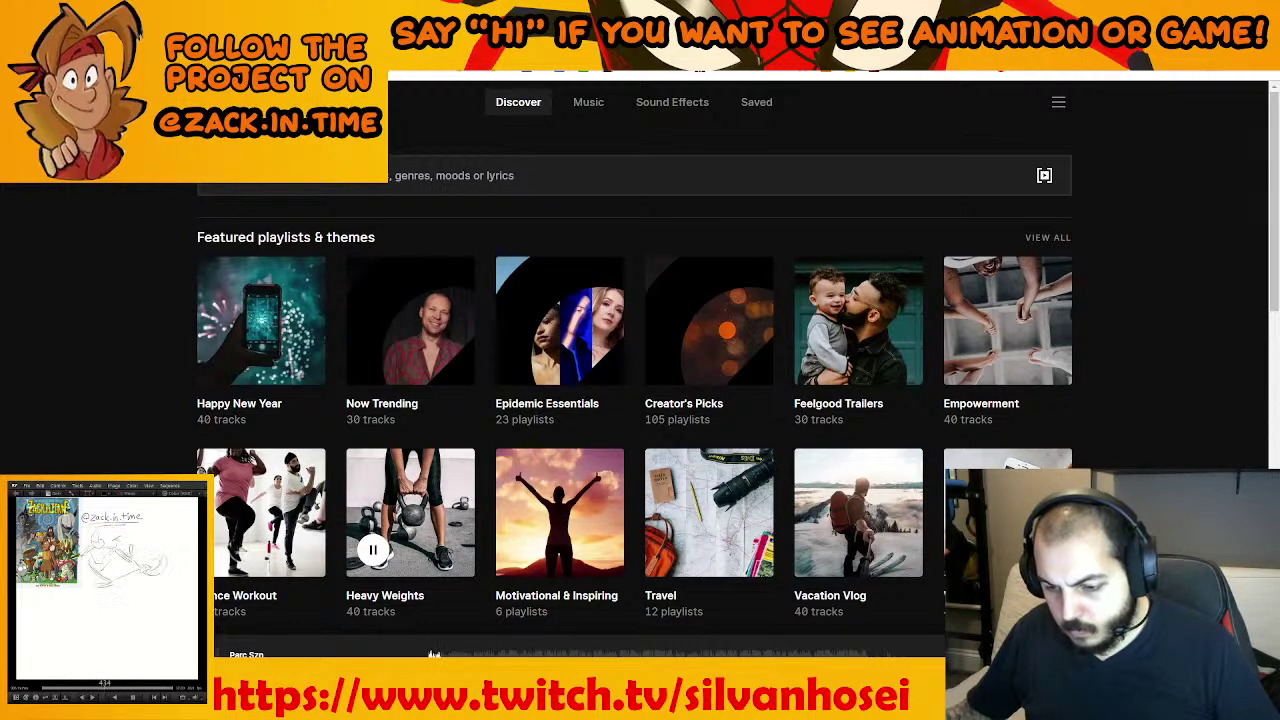
left_click(224, 549)
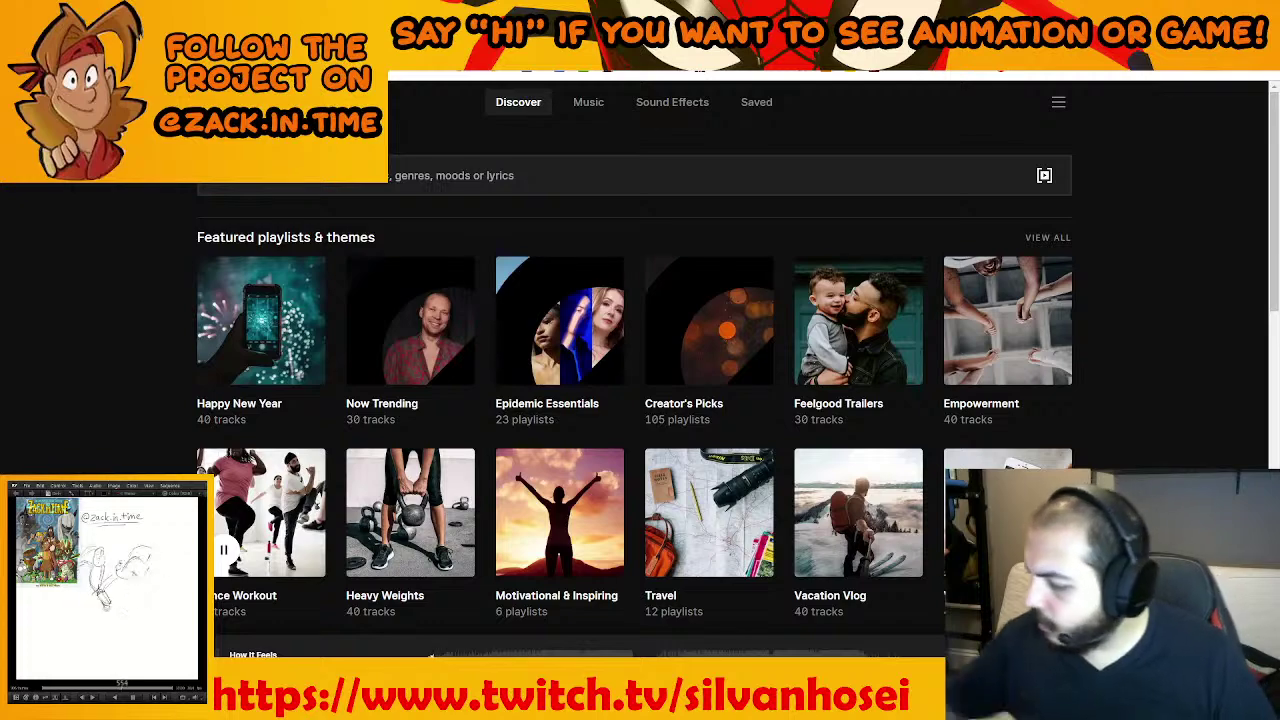
Switch back to Clip Studio Paint, check the colouring of frame 86 and advance to the drawing at frame 90
left_click(1203, 10)
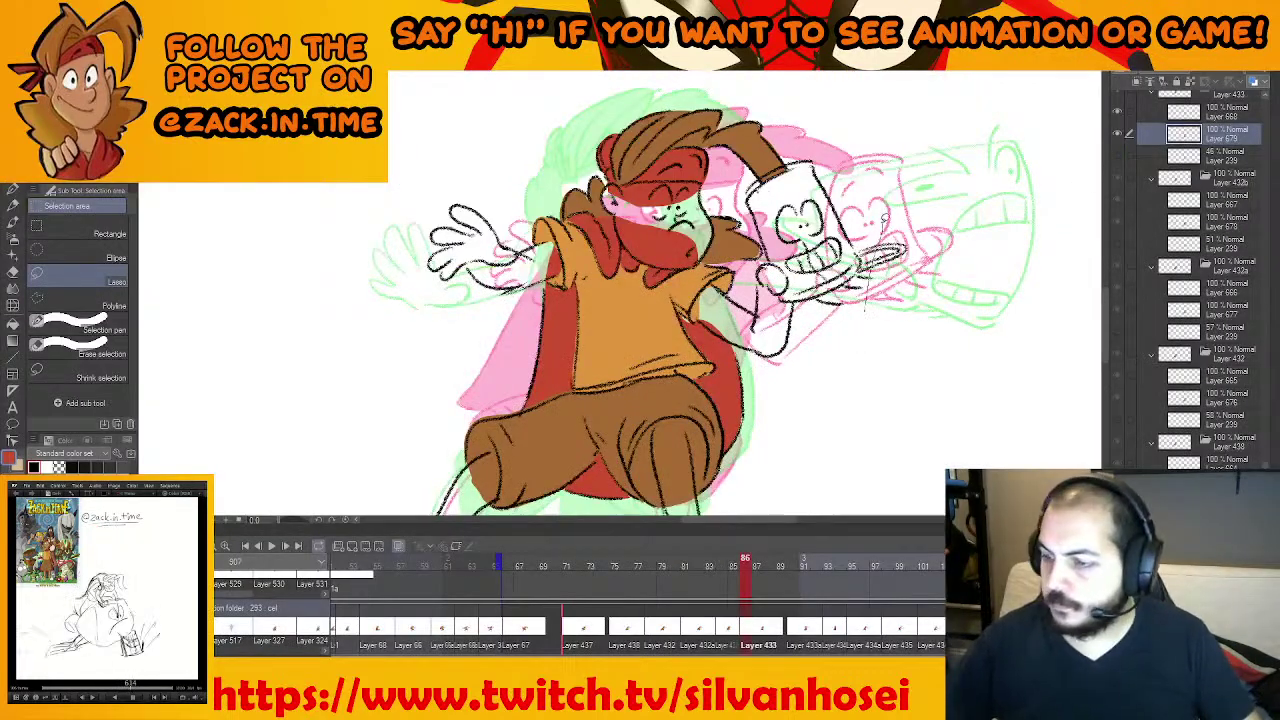
scroll(884, 219, "down", 6)
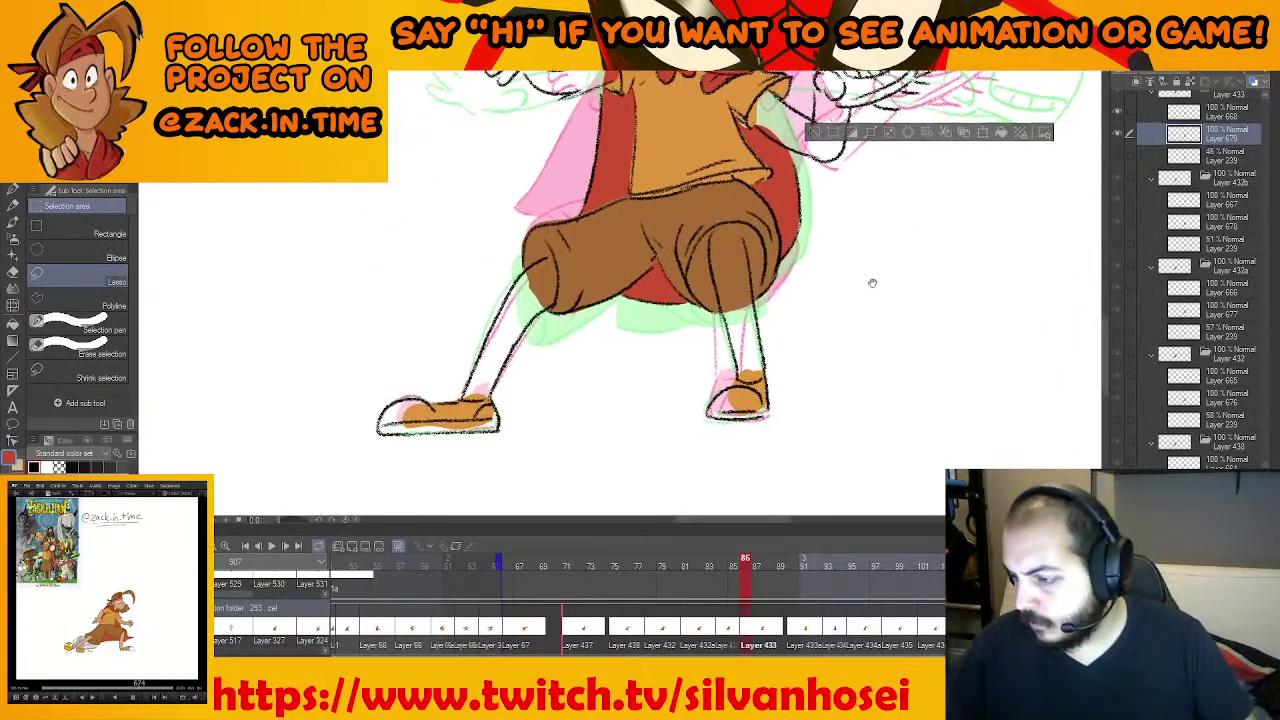
scroll(872, 283, "up", 4)
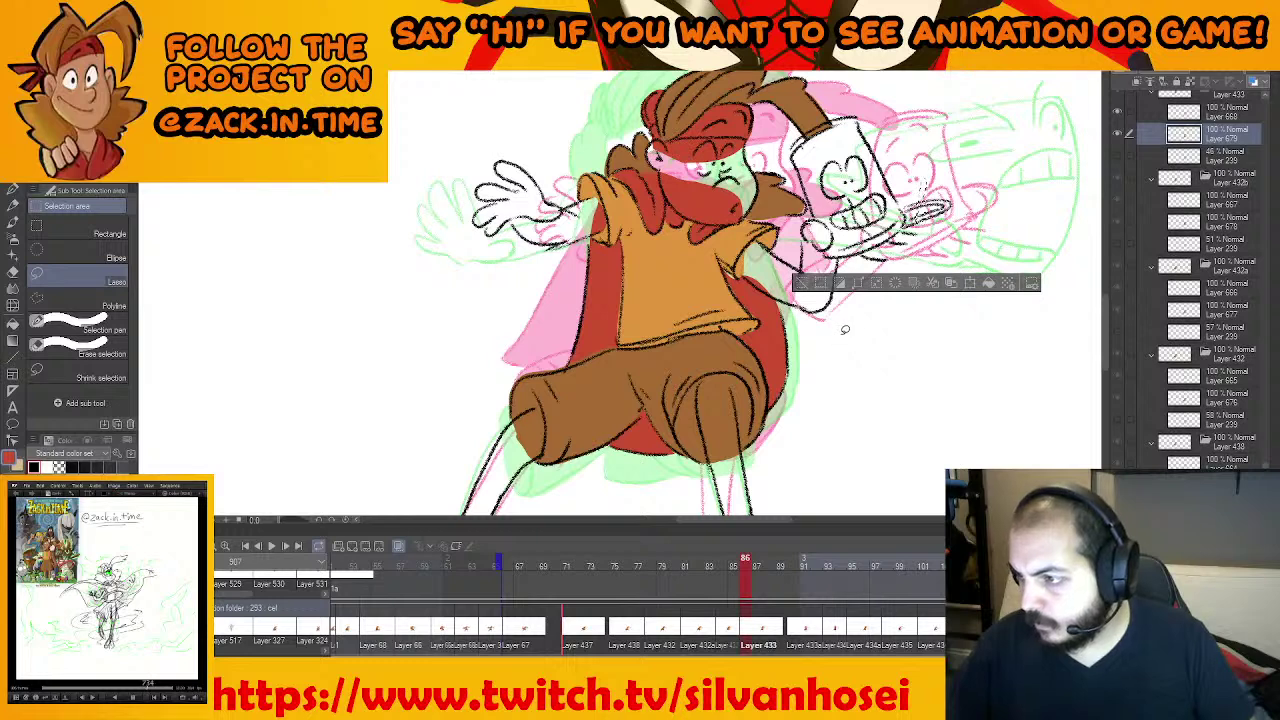
key("Right")
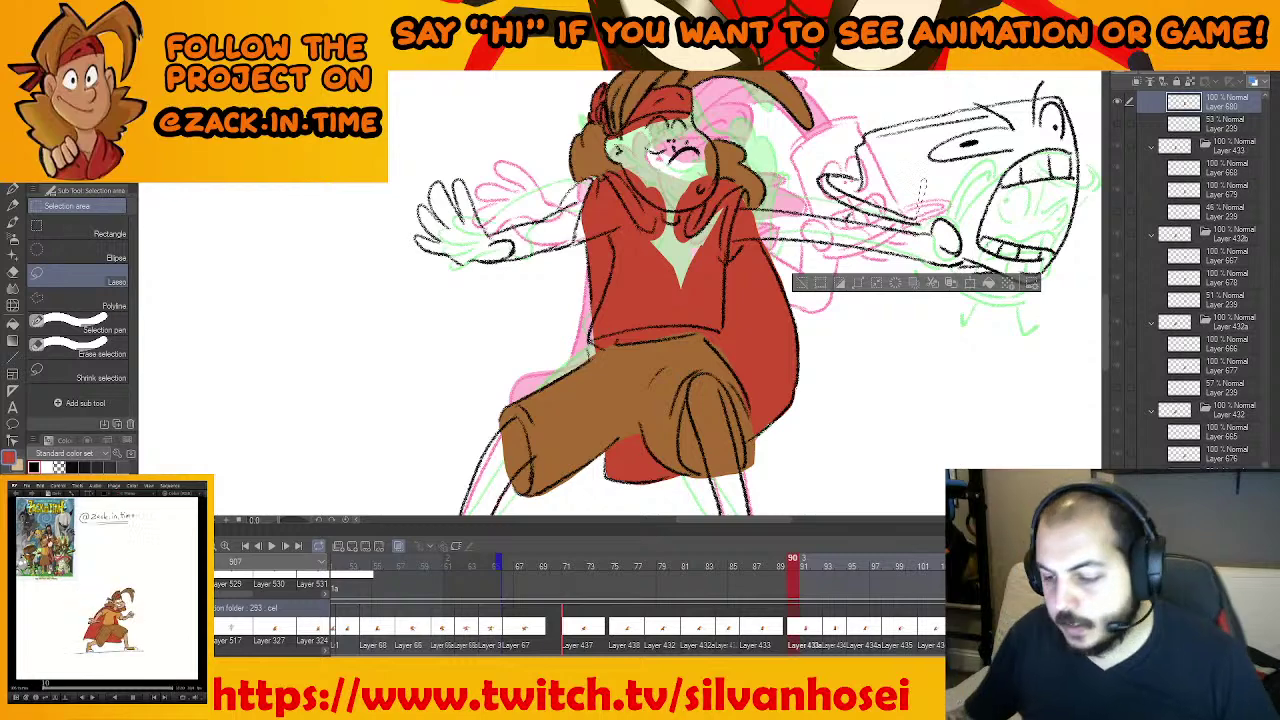
Switch to the Chrome window with the "undertale river person" search, maximize it and open YouTube
mouse_move(500, 704)
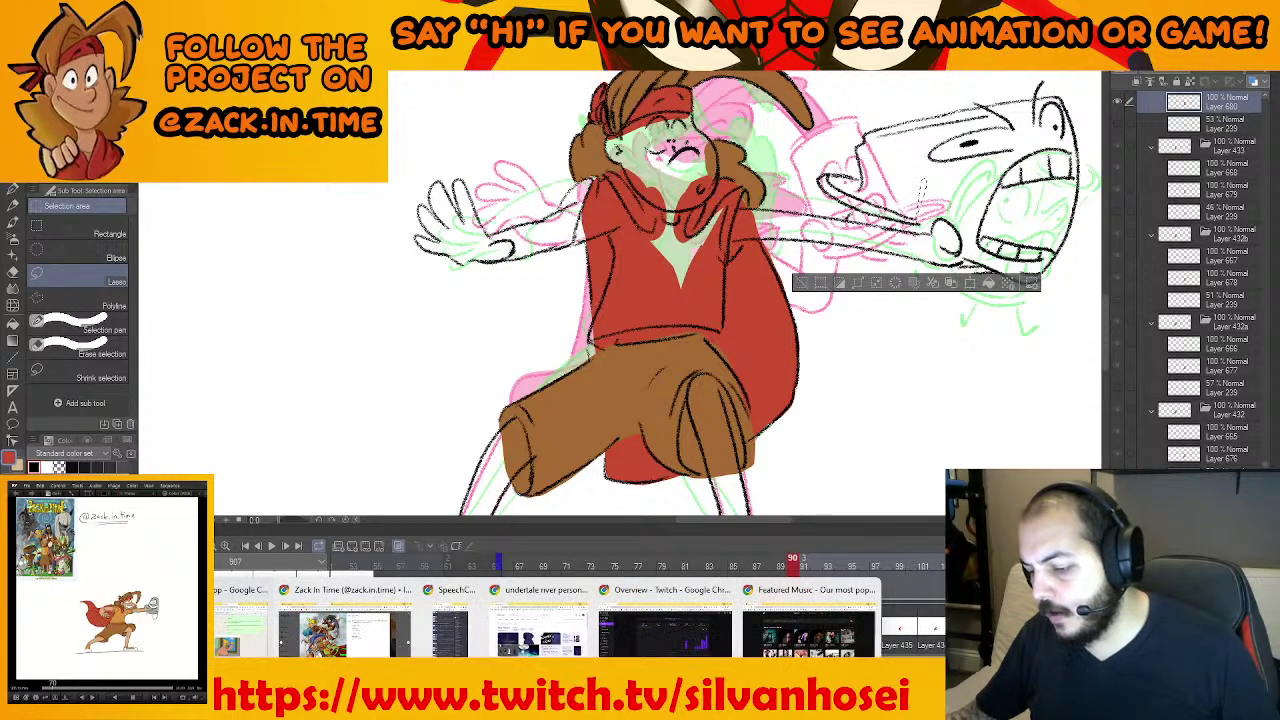
left_click(517, 617)
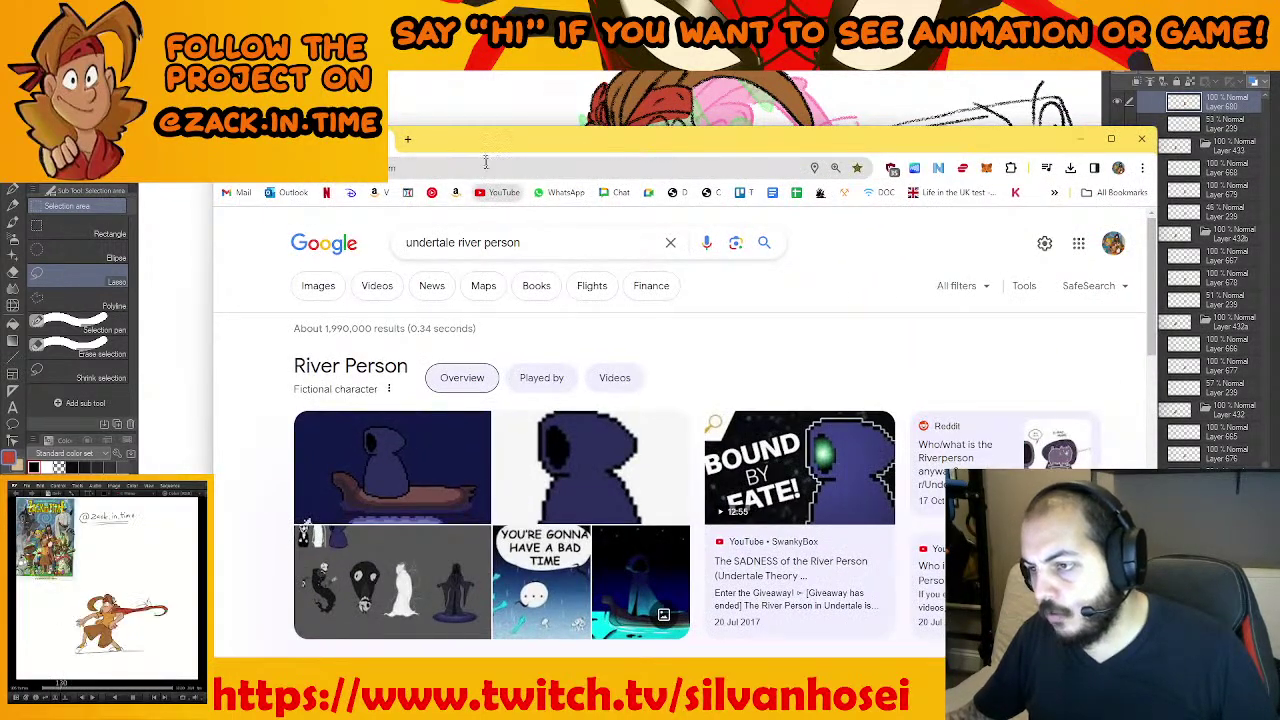
double_click(481, 147)
left_click(443, 102)
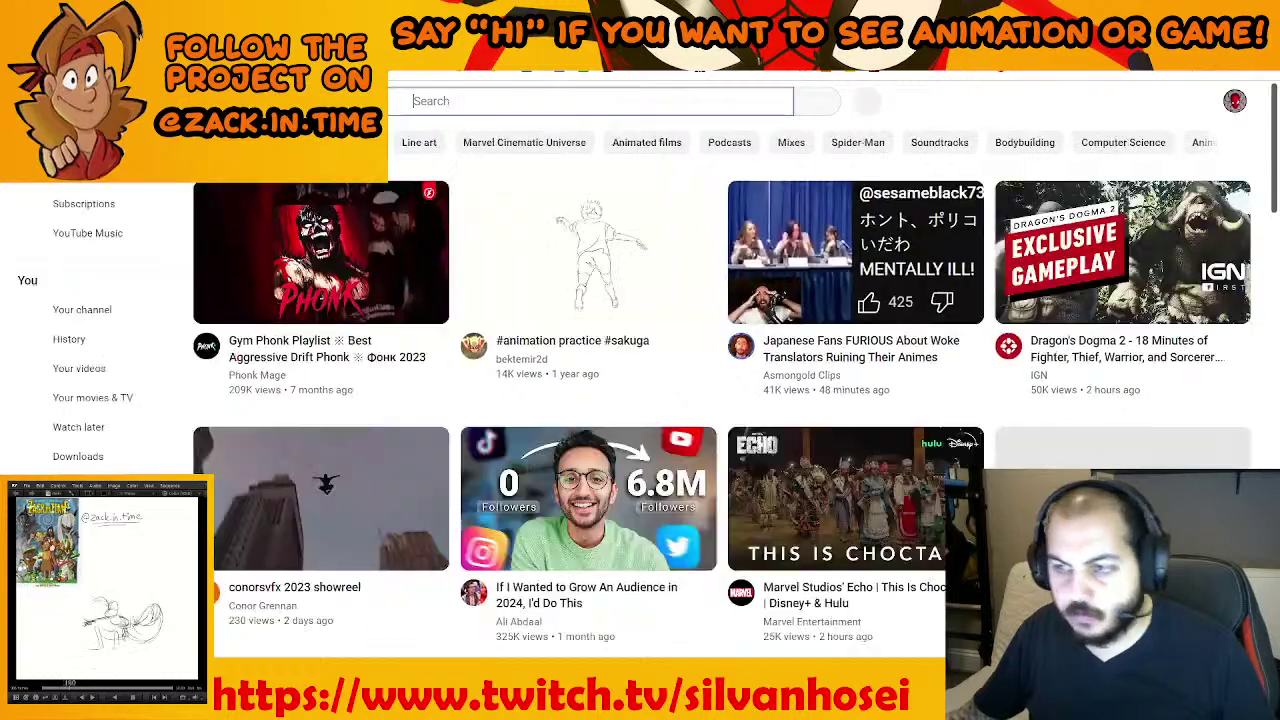
Search YouTube for "bare heavy", look over the results and return to Clip Studio Paint
type("bare heavy")
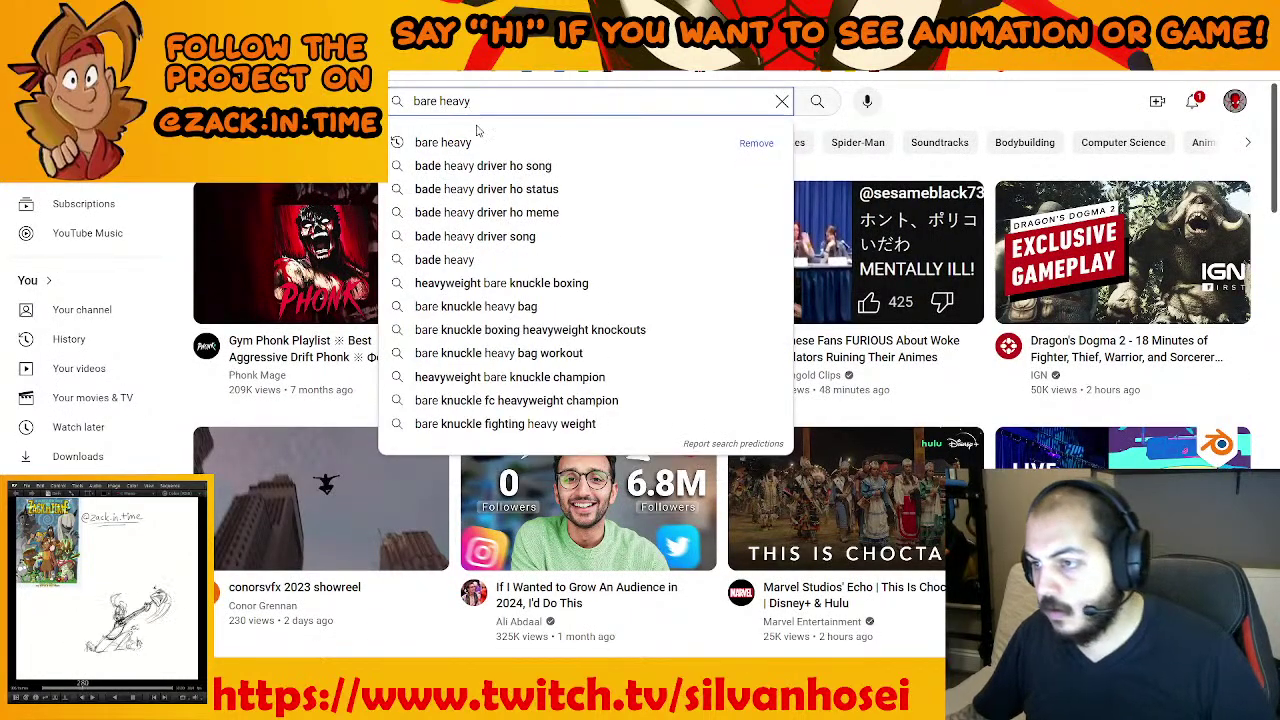
key("Return")
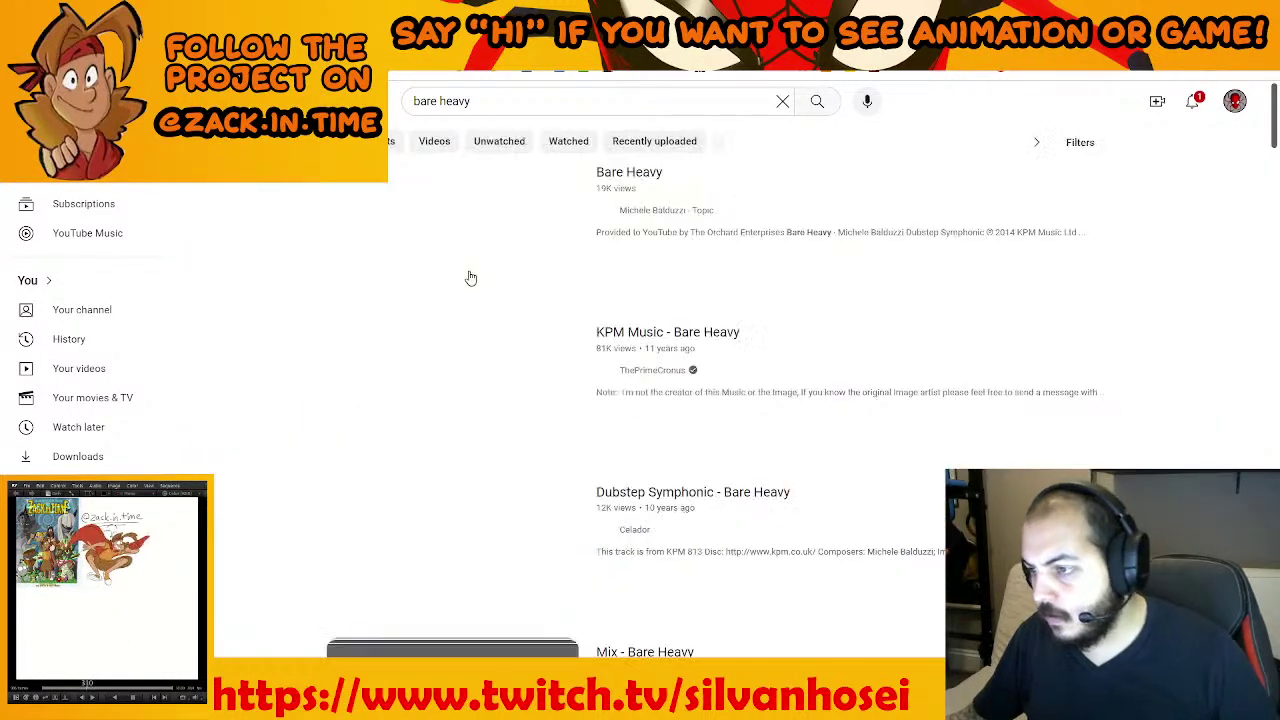
mouse_move(420, 237)
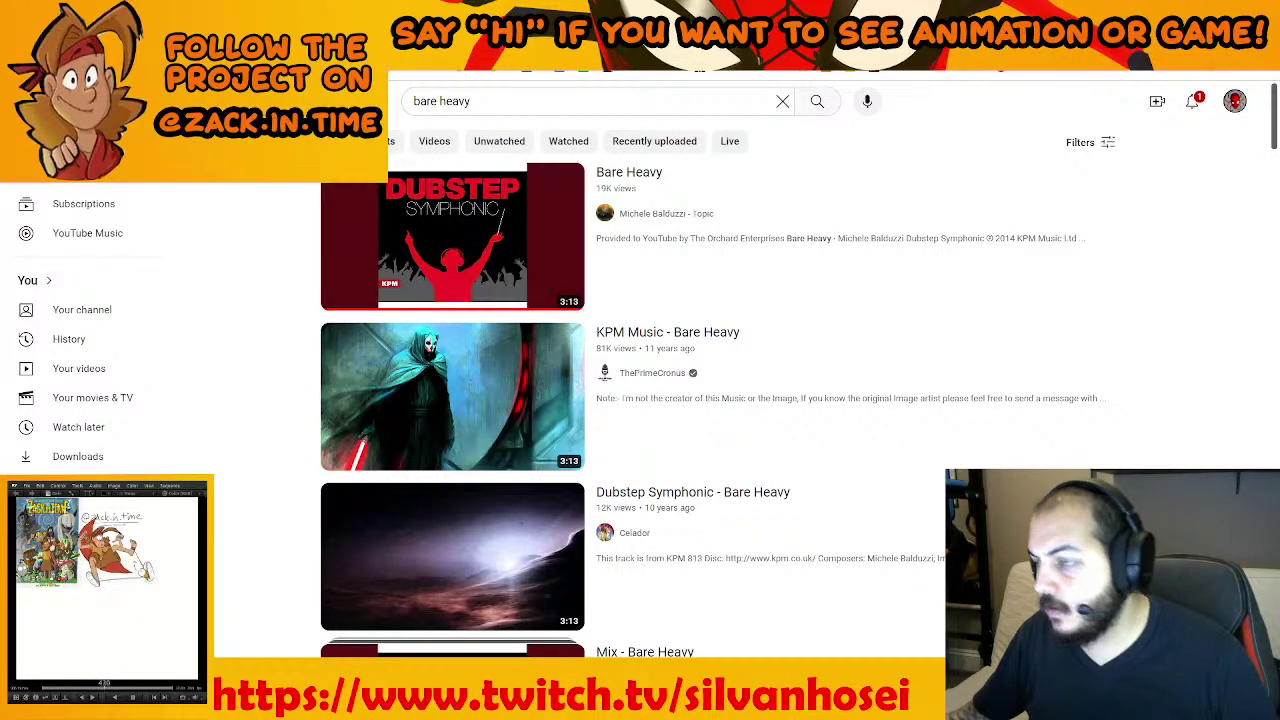
left_click(1262, 10)
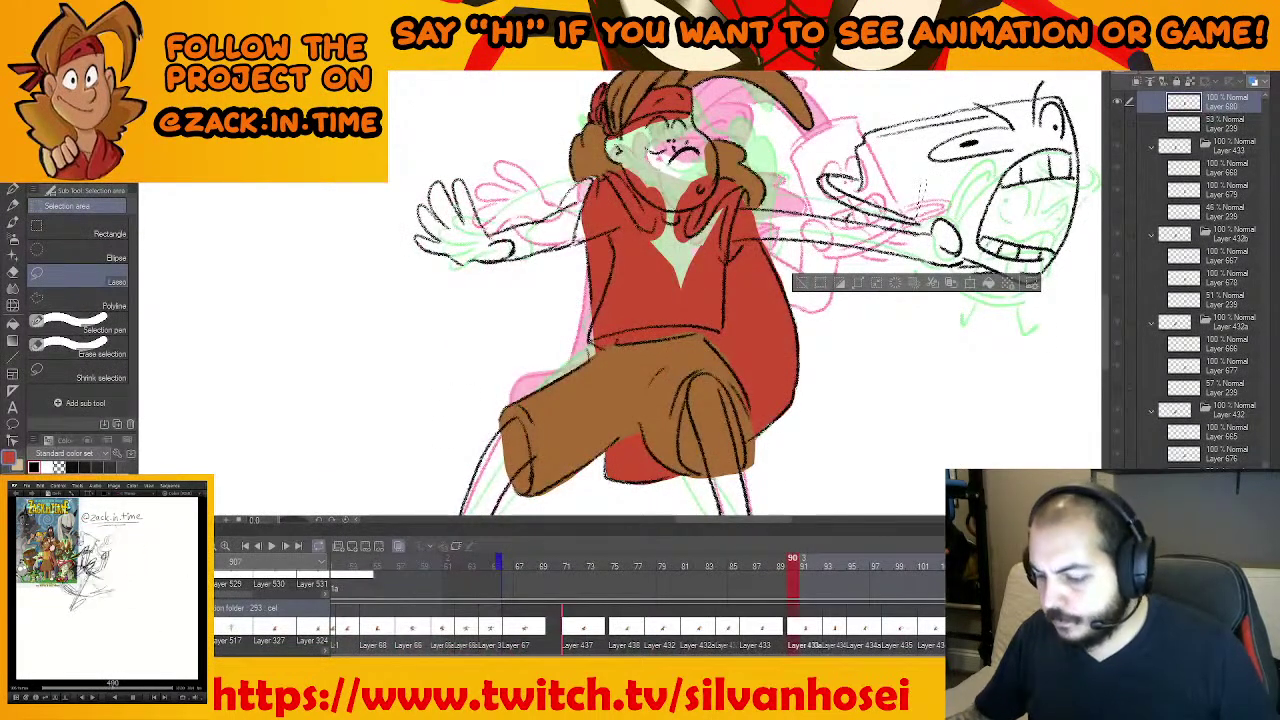
Check the Alerts page on the Twitch creator dashboard and return to Clip Studio Paint
mouse_move(521, 706)
left_click(604, 630)
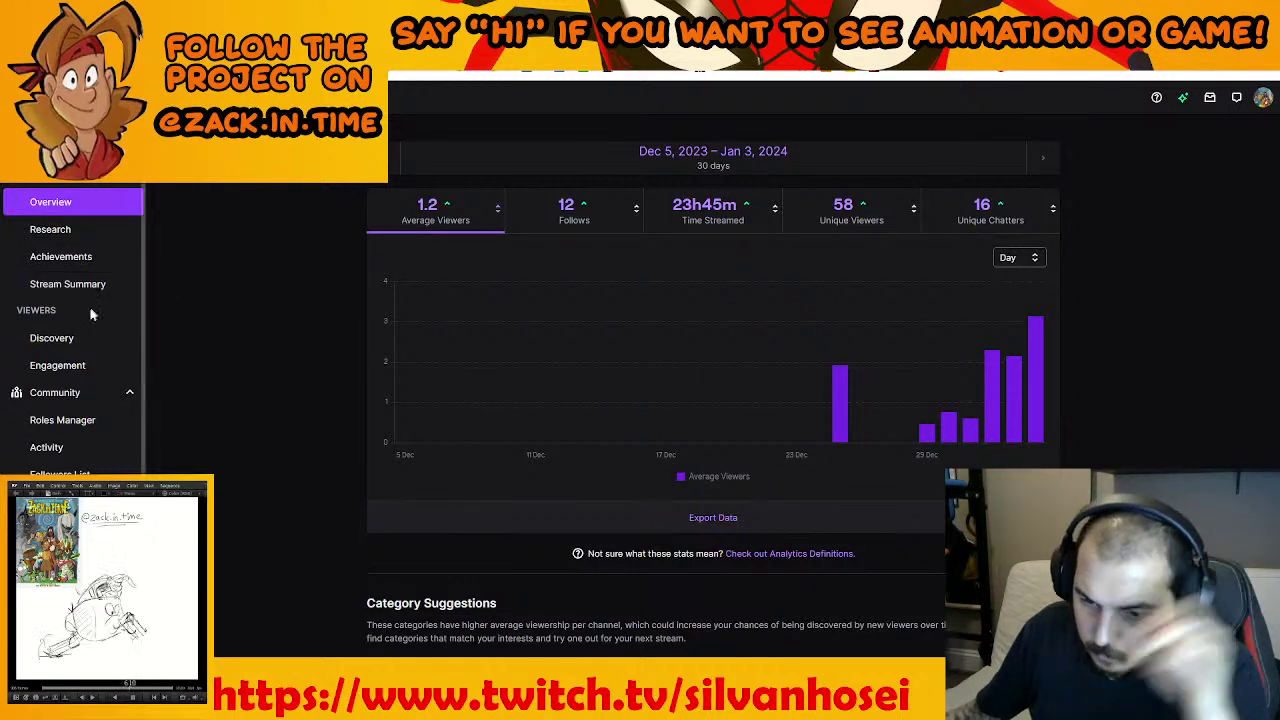
scroll(88, 310, "up", 1)
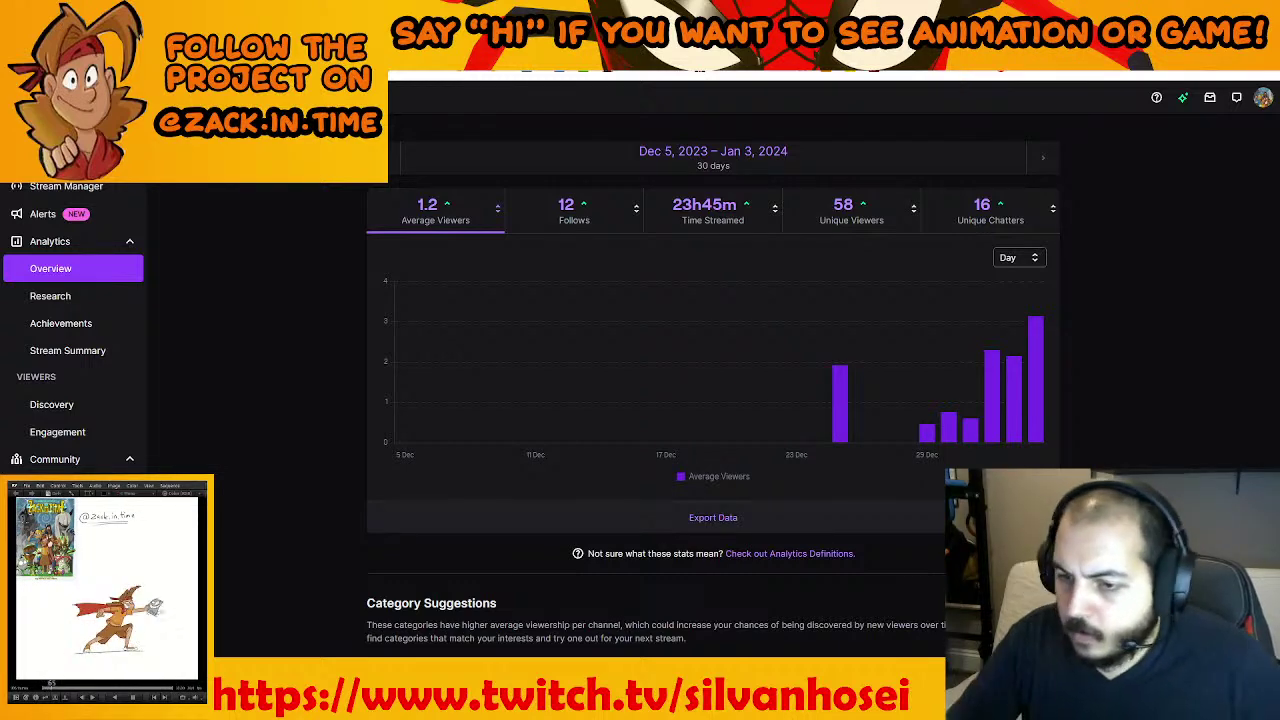
left_click(98, 213)
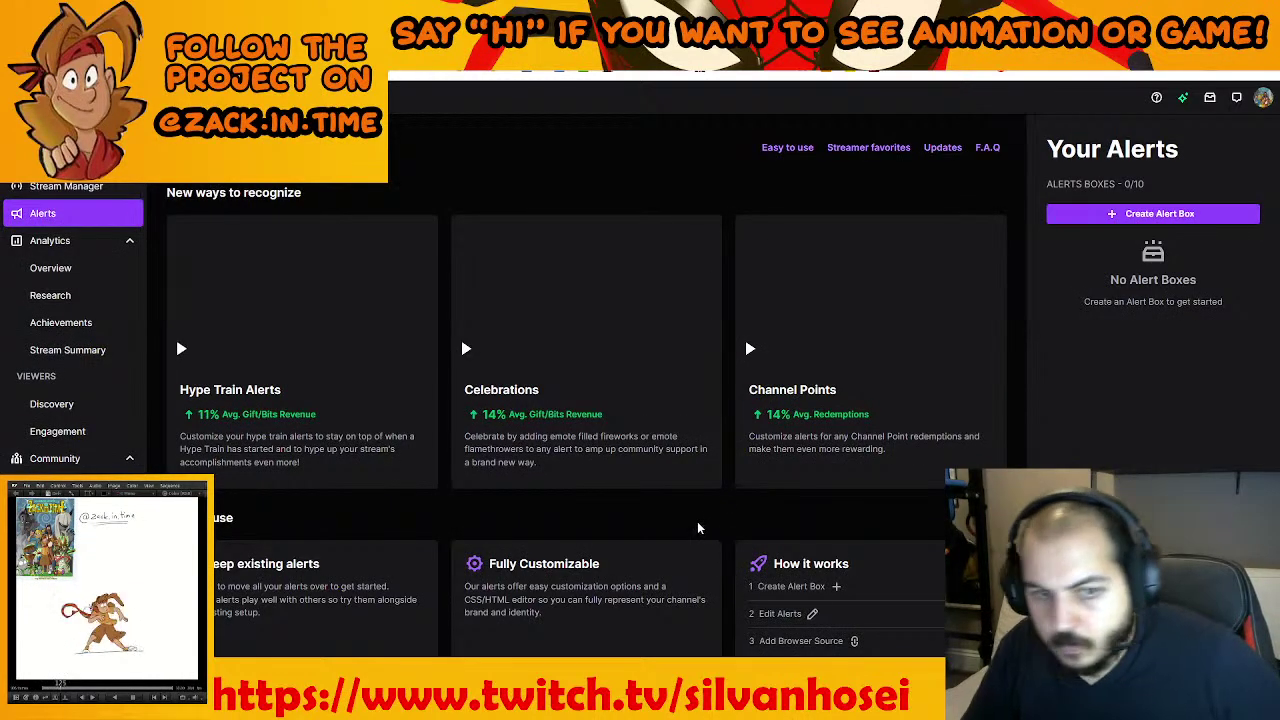
left_click(1203, 9)
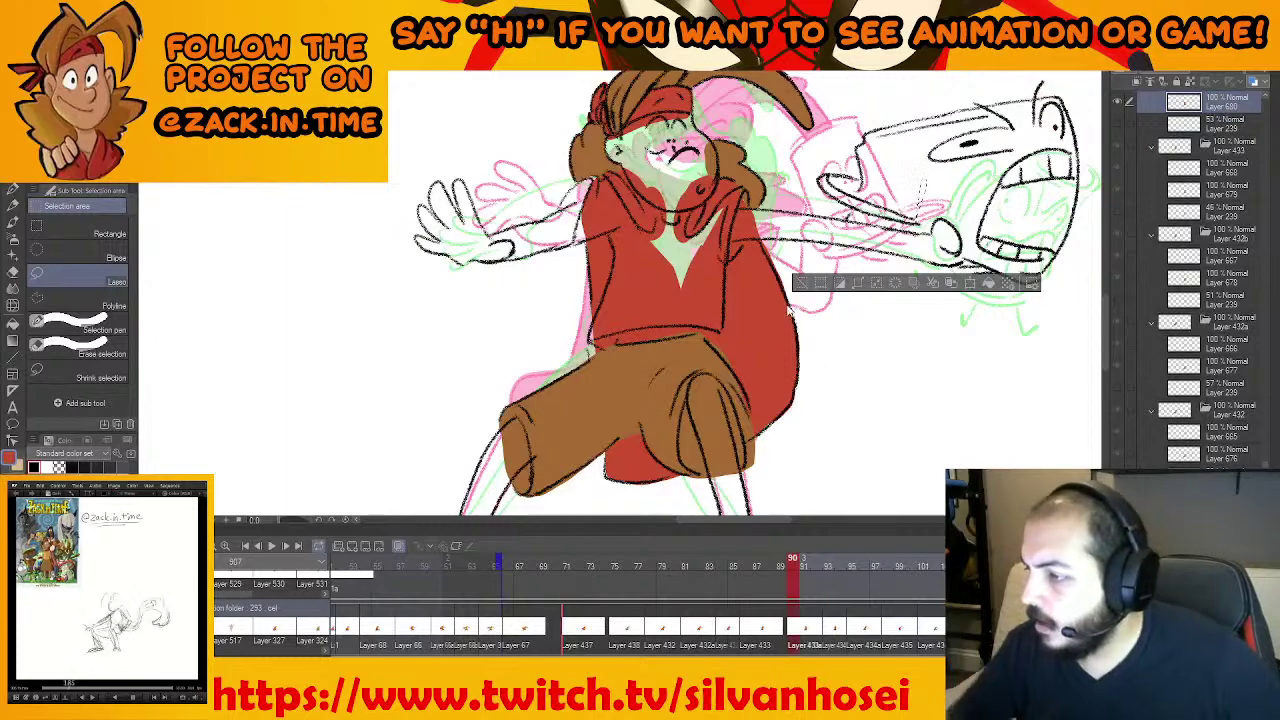
Compare the drawing at frame 90 with the neighbouring drawings at frames 93 and 86, ending on frame 90
left_click_drag(710, 275, 706, 271)
key("ctrl+d")
mouse_move(855, 320)
left_mouse_down()
mouse_move(860, 248)
mouse_move(823, 418)
left_mouse_up()
key("Right")
left_click_drag(789, 346, 735, 192)
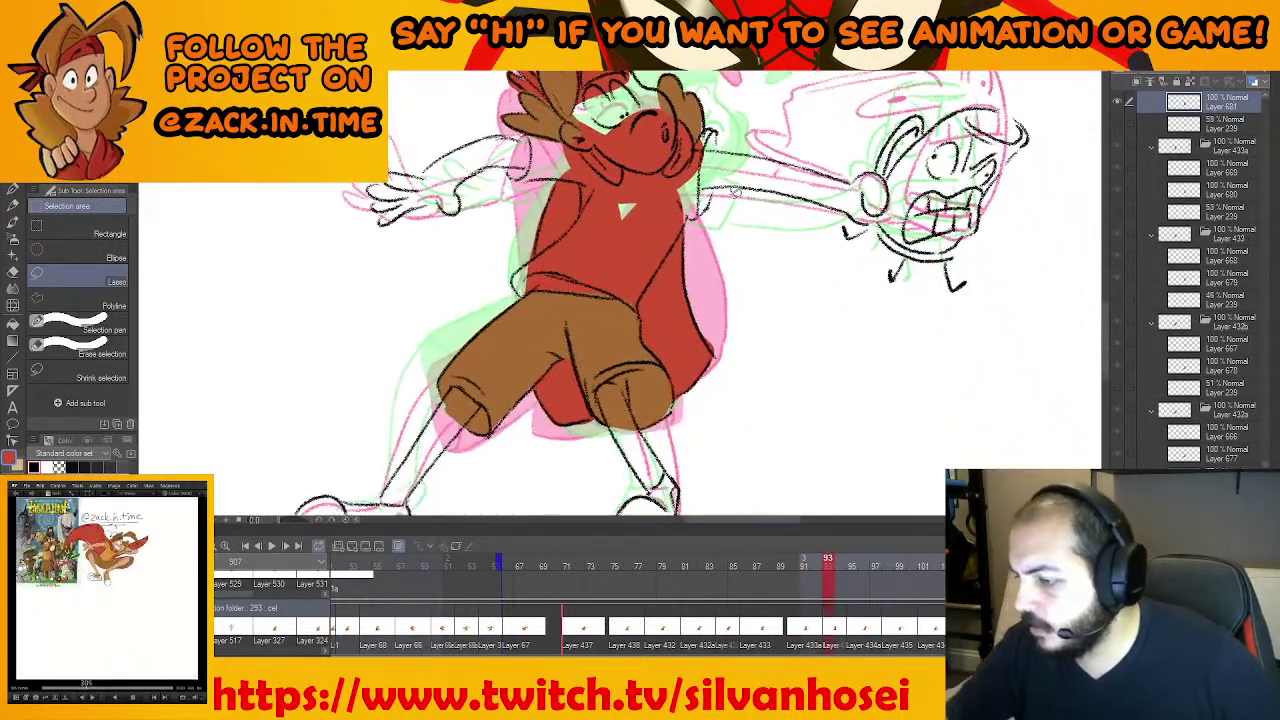
key("Left")
key("Left")
key("Right")
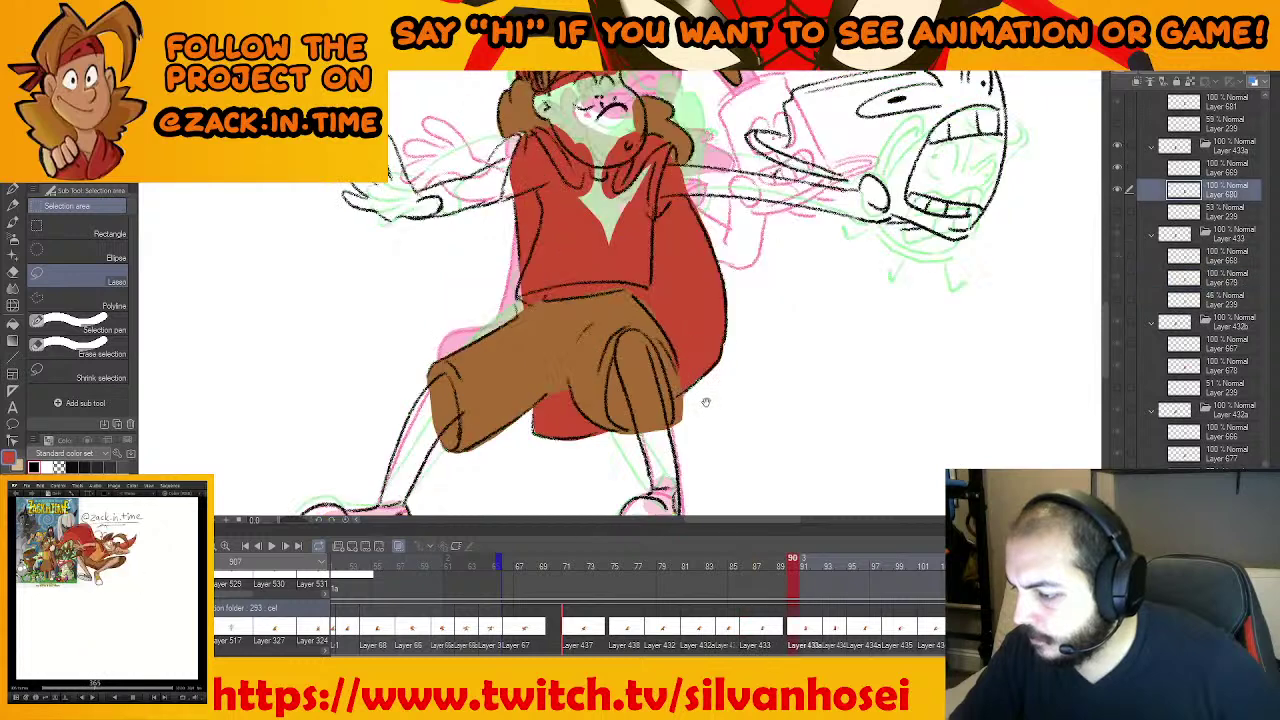
Outline the character's front shoe upper on frame 90 and fill it with the orange sampled from the shoe on frame 86
mouse_move(686, 468)
left_mouse_down()
mouse_move(705, 335)
mouse_move(720, 386)
left_mouse_up()
left_click(767, 404)
key("ctrl+d")
key("ctrl+z")
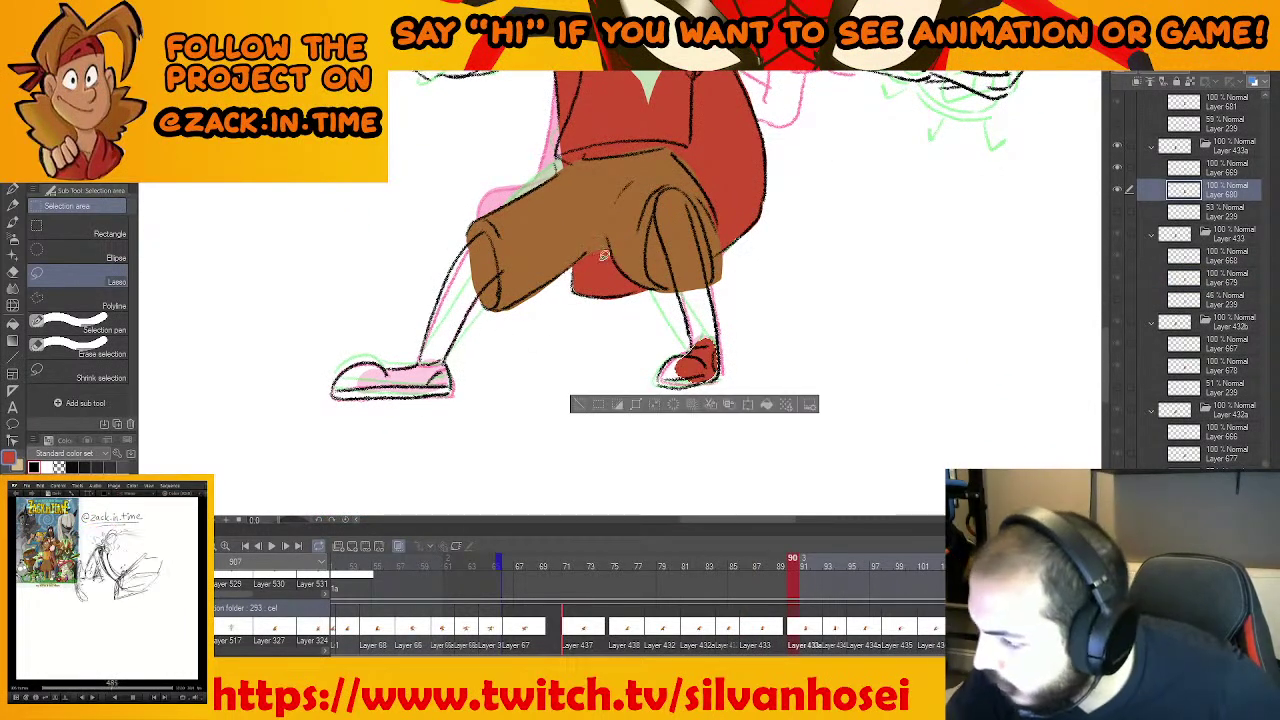
key("ctrl+z")
key("Left")
left_click(699, 361, "alt")
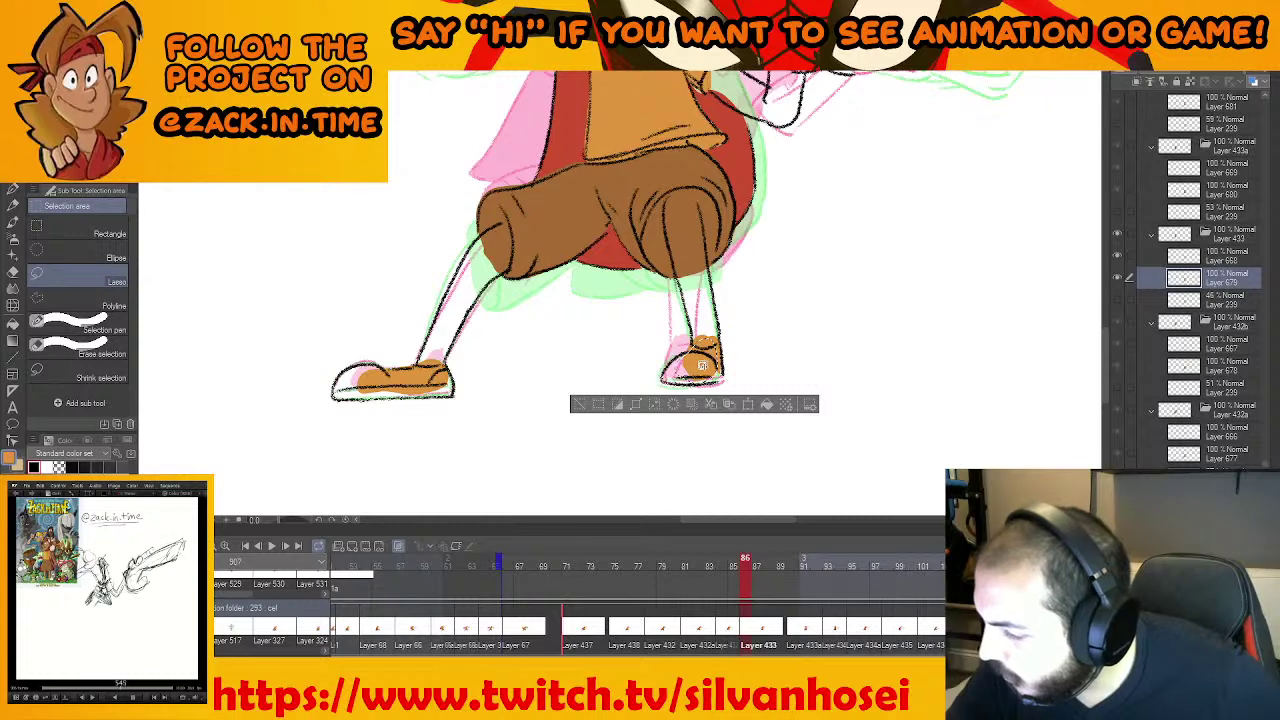
key("Right")
left_click(767, 404)
left_click_drag(381, 380, 462, 368)
key("ctrl+d")
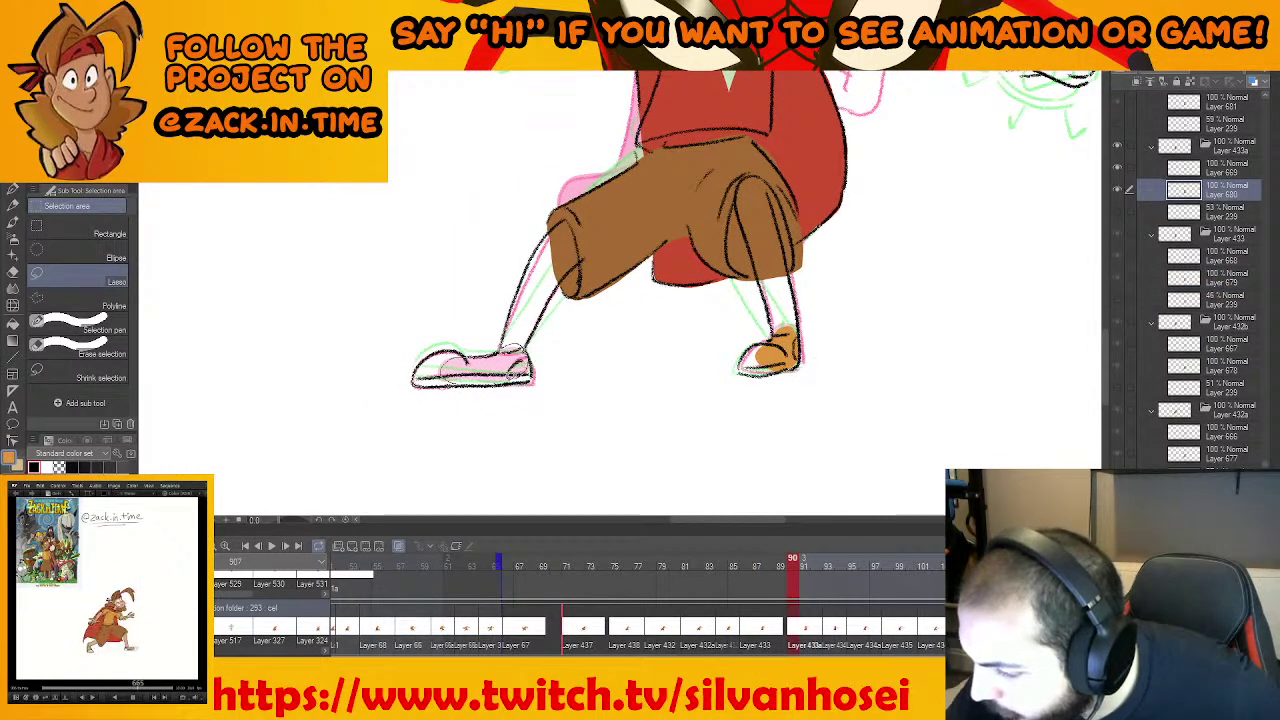
Fill the upper of the other shoe, on the outstretched leg of frame 90, with the same orange
left_click_drag(512, 376, 524, 350)
left_click(554, 404)
left_click_drag(631, 343, 552, 440)
key("ctrl+d")
Lasso the character's shirt with its sleeves on frame 90 and fill it with orange
left_click_drag(665, 247, 594, 345)
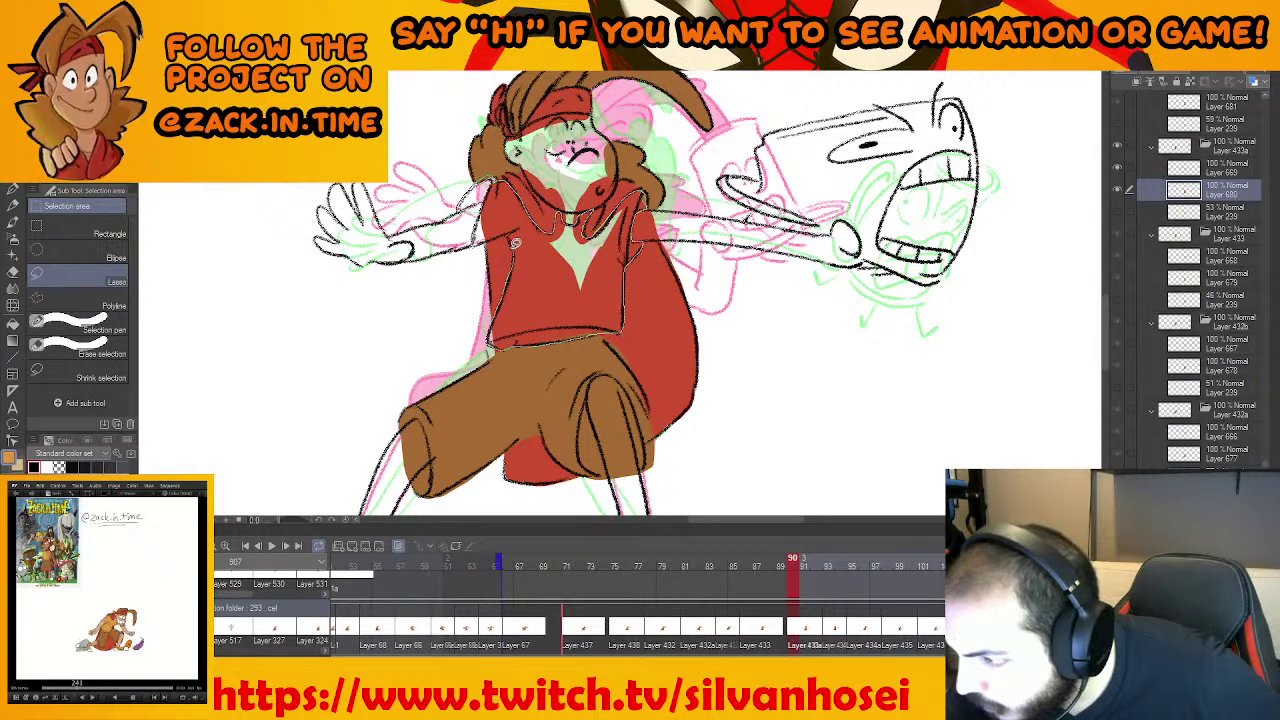
left_click_drag(500, 233, 474, 244)
left_click(624, 370)
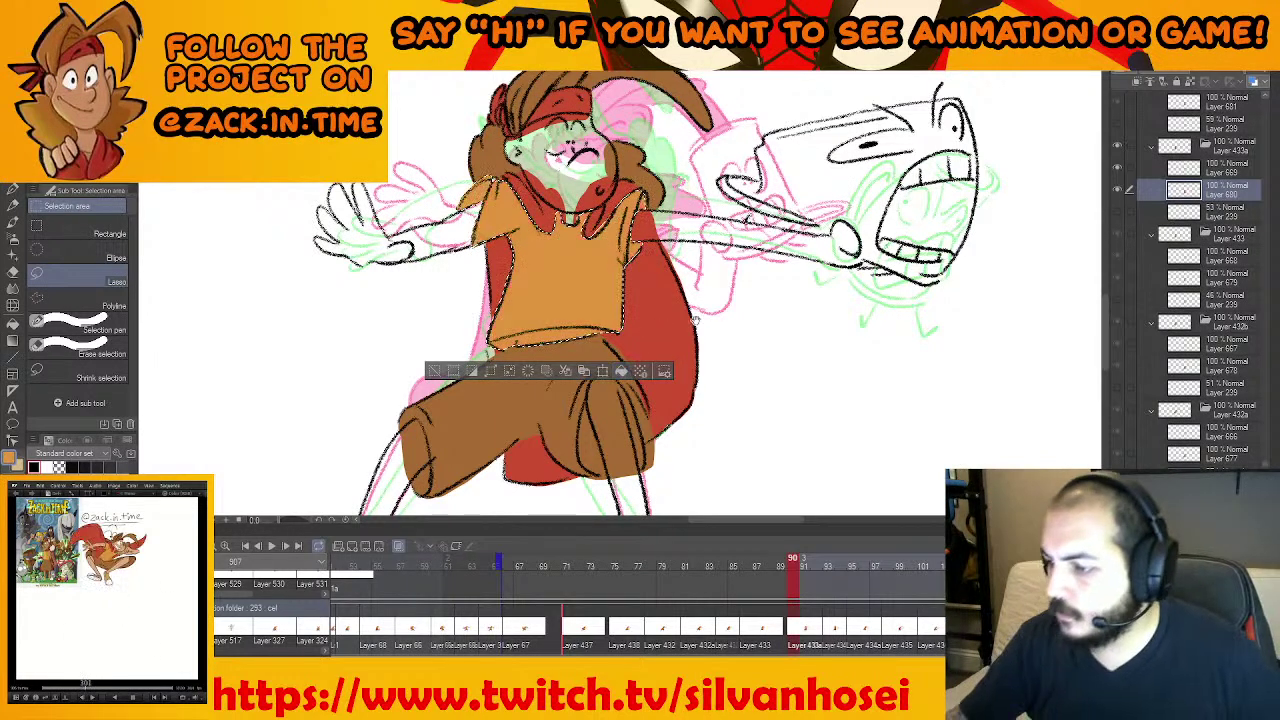
key("ctrl+d")
left_click_drag(708, 331, 677, 257)
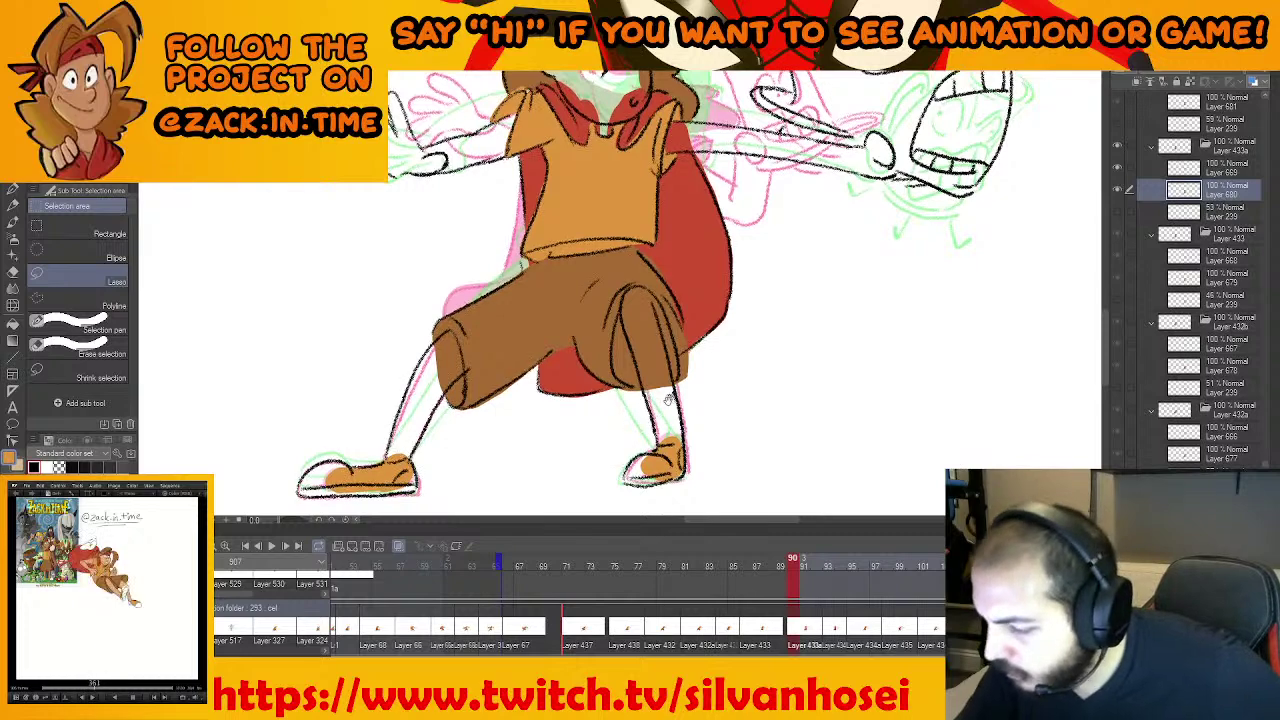
left_click_drag(612, 172, 637, 393)
key("ctrl+plus")
mouse_move(563, 375)
left_mouse_down()
mouse_move(603, 383)
mouse_move(566, 384)
left_mouse_up()
key("ctrl+d")
scroll(640, 290, "down", 5)
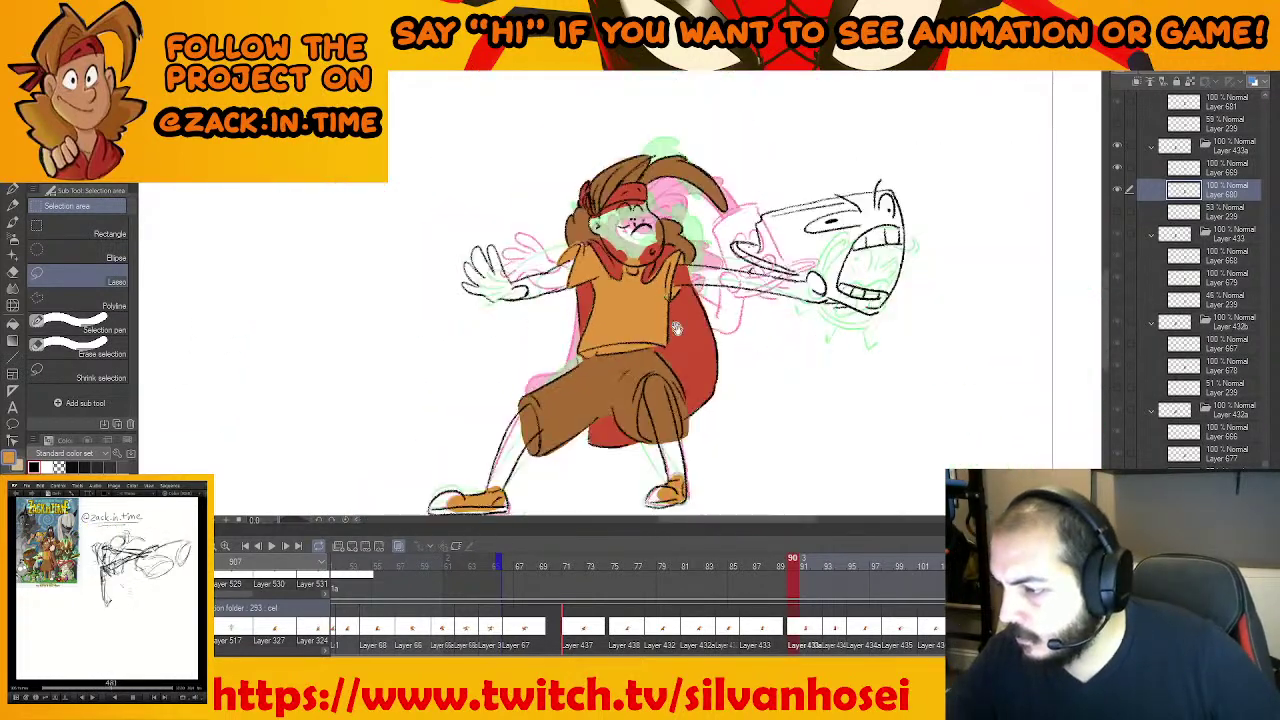
Advance to the drawing at frame 93 and fill the uppers of both shoes with orange
key("period")
left_click_drag(666, 300, 778, 252)
left_click(700, 298, "ctrl")
scroll(699, 297, "up", 2)
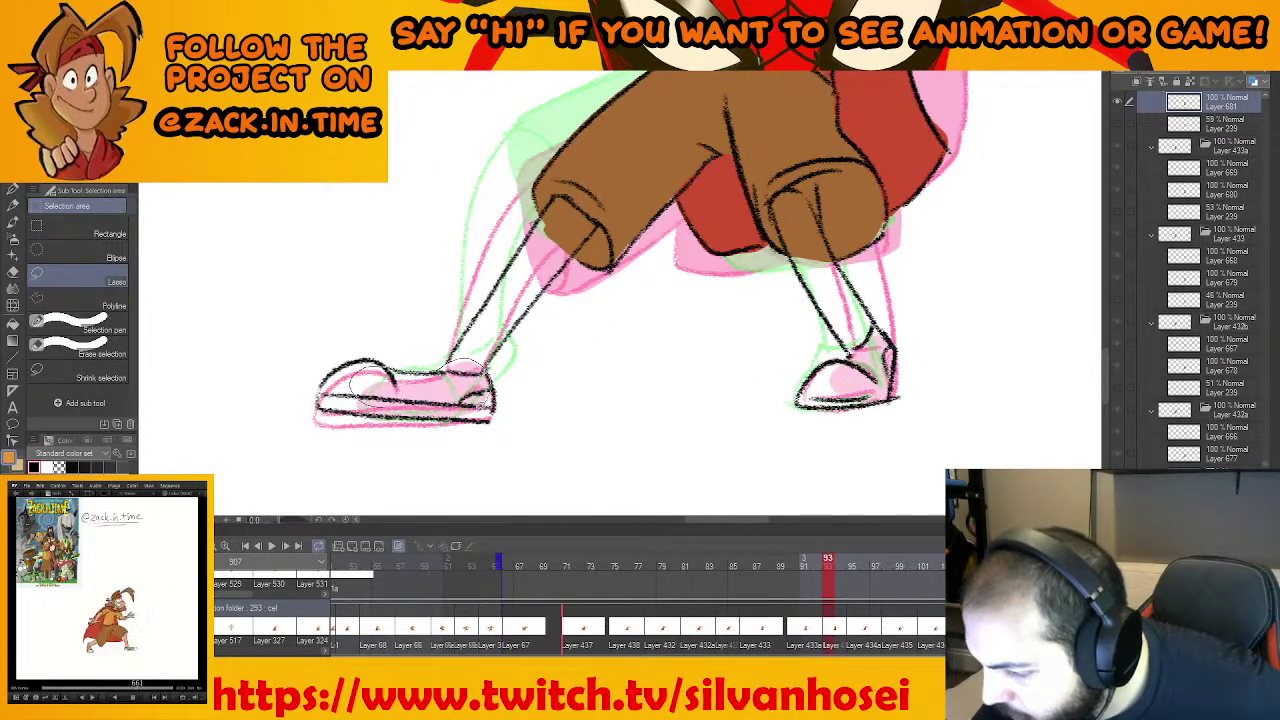
left_click_drag(483, 407, 384, 407)
left_click(490, 437)
key("ctrl+d")
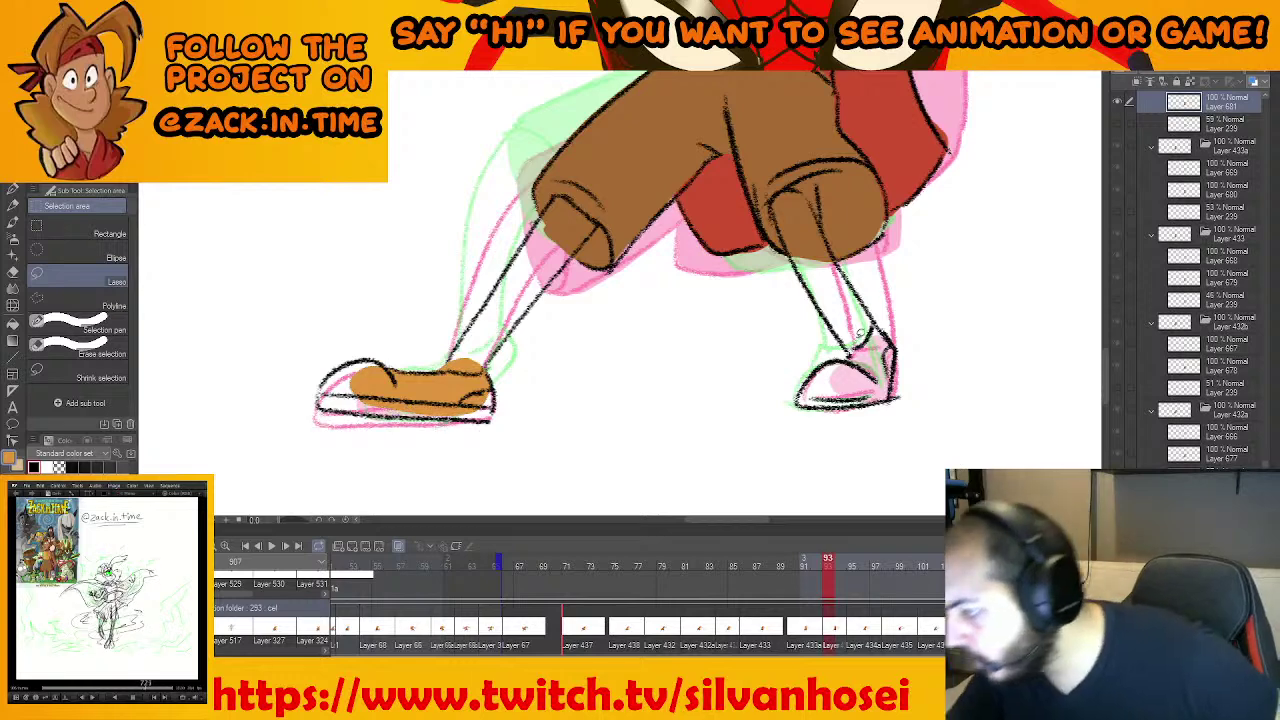
left_click_drag(850, 343, 865, 335)
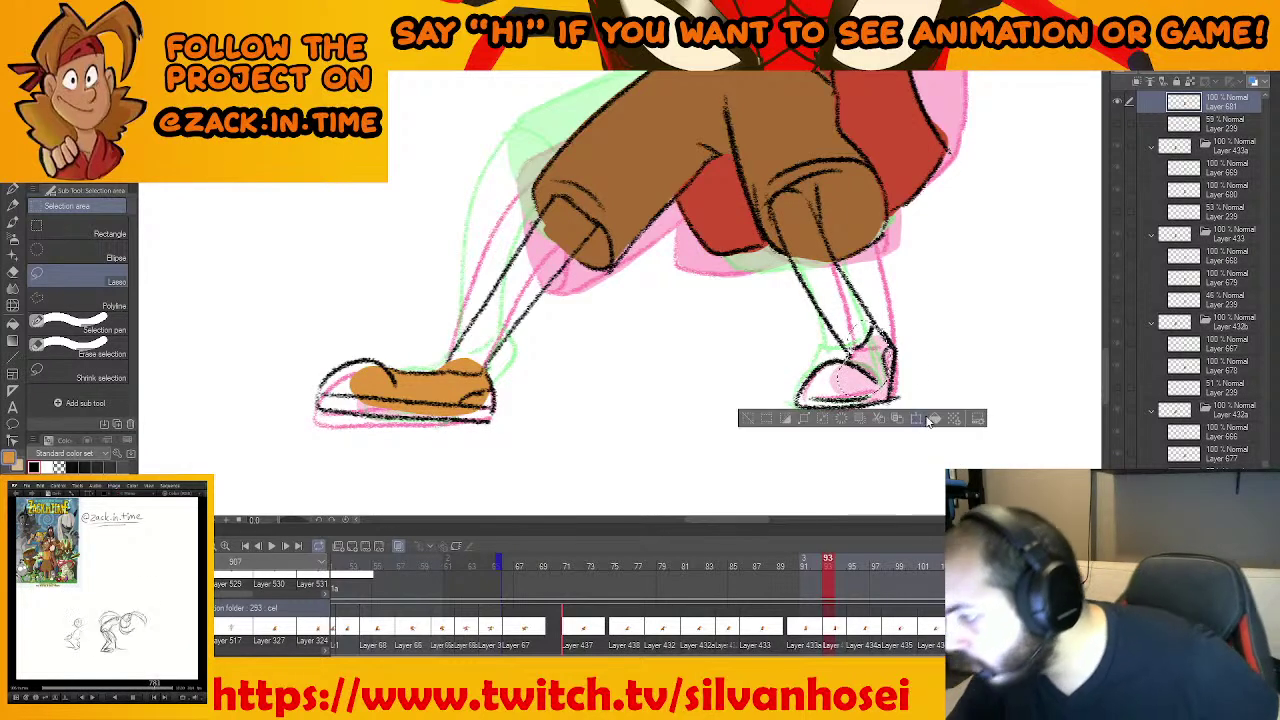
left_click(933, 419)
key("ctrl+d")
Outline the shirt's lower part and side up to the underarm on frame 93 and fill it with orange
left_click_drag(953, 317, 905, 405)
left_click_drag(877, 220, 782, 485)
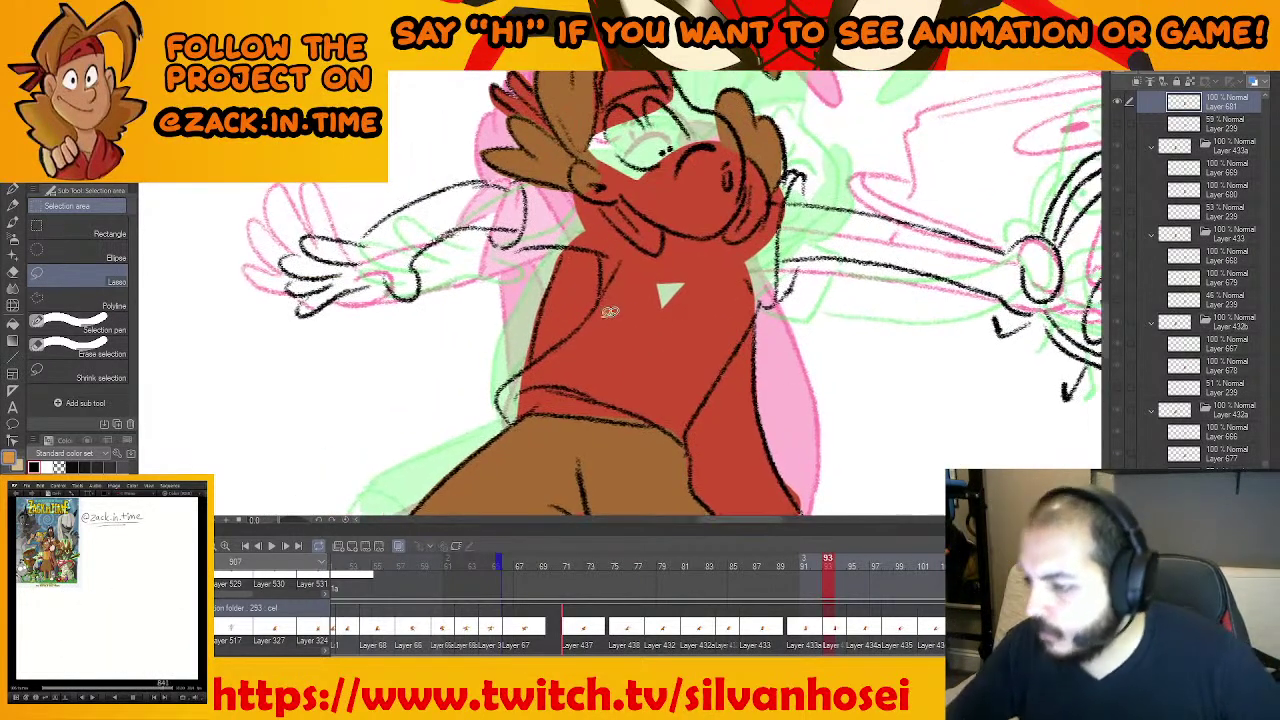
mouse_move(530, 412)
left_mouse_down()
mouse_move(505, 413)
mouse_move(509, 379)
mouse_move(558, 342)
left_mouse_up()
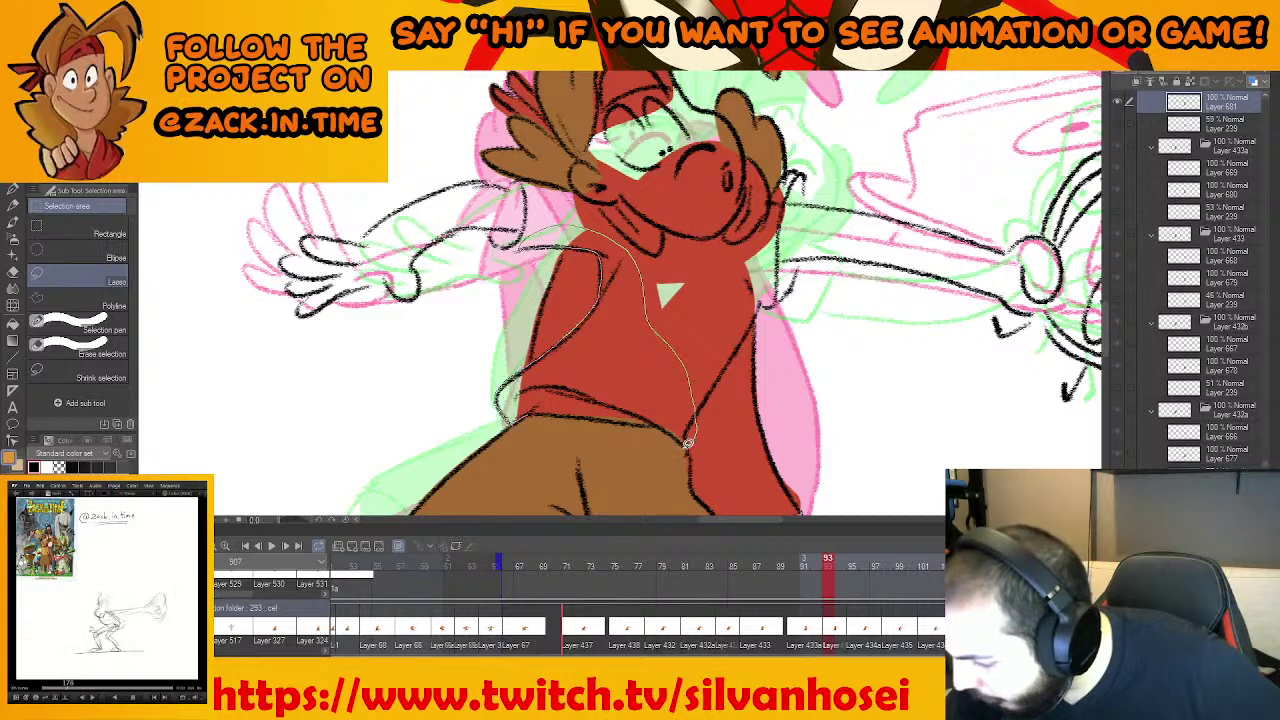
left_click_drag(688, 443, 658, 423)
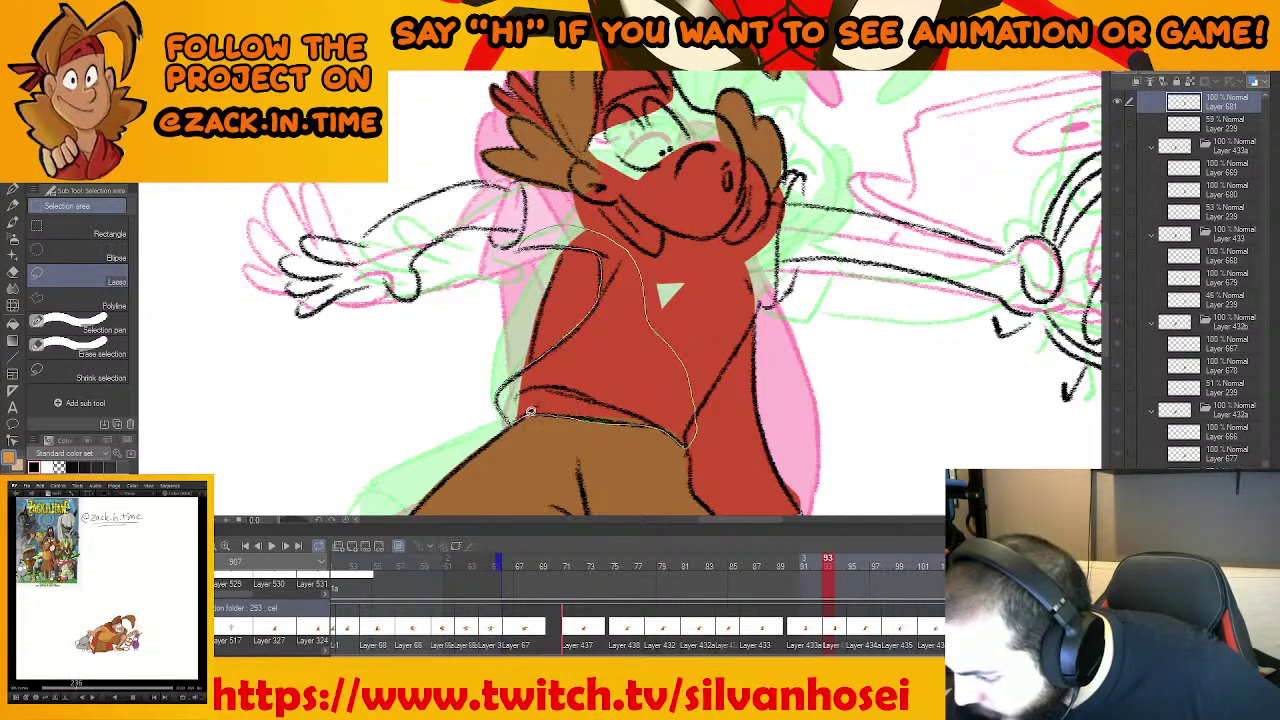
left_click_drag(531, 411, 530, 412)
left_click(668, 470)
Sample the cape's red and refill the strip of cape beside the shirt hem where the orange spilled over
right_click(726, 421)
key("ctrl+d")
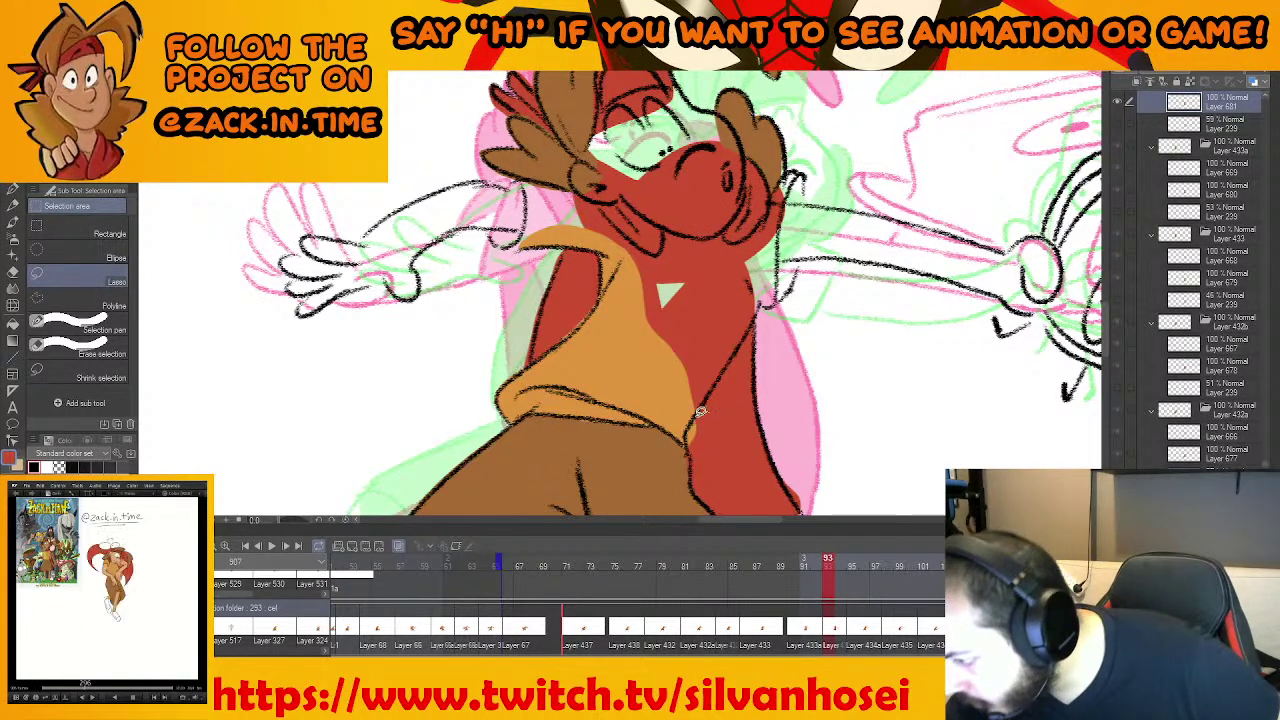
mouse_move(700, 411)
left_mouse_down()
mouse_move(689, 450)
mouse_move(704, 430)
mouse_move(667, 430)
left_mouse_up()
left_click(766, 482)
key("ctrl+d")
Fill the rest of the shirt and both sleeves on frame 93 with orange, and repaint the cape beneath the arm red
right_click(562, 289)
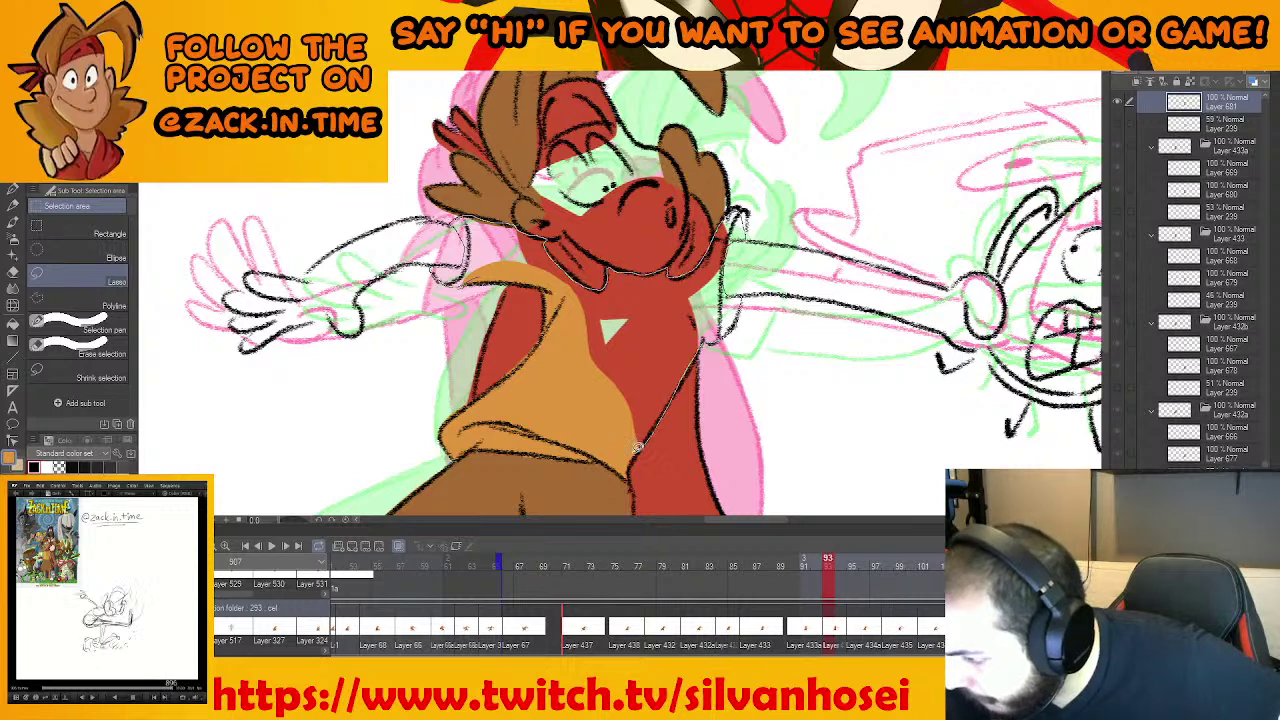
left_click_drag(637, 448, 628, 452)
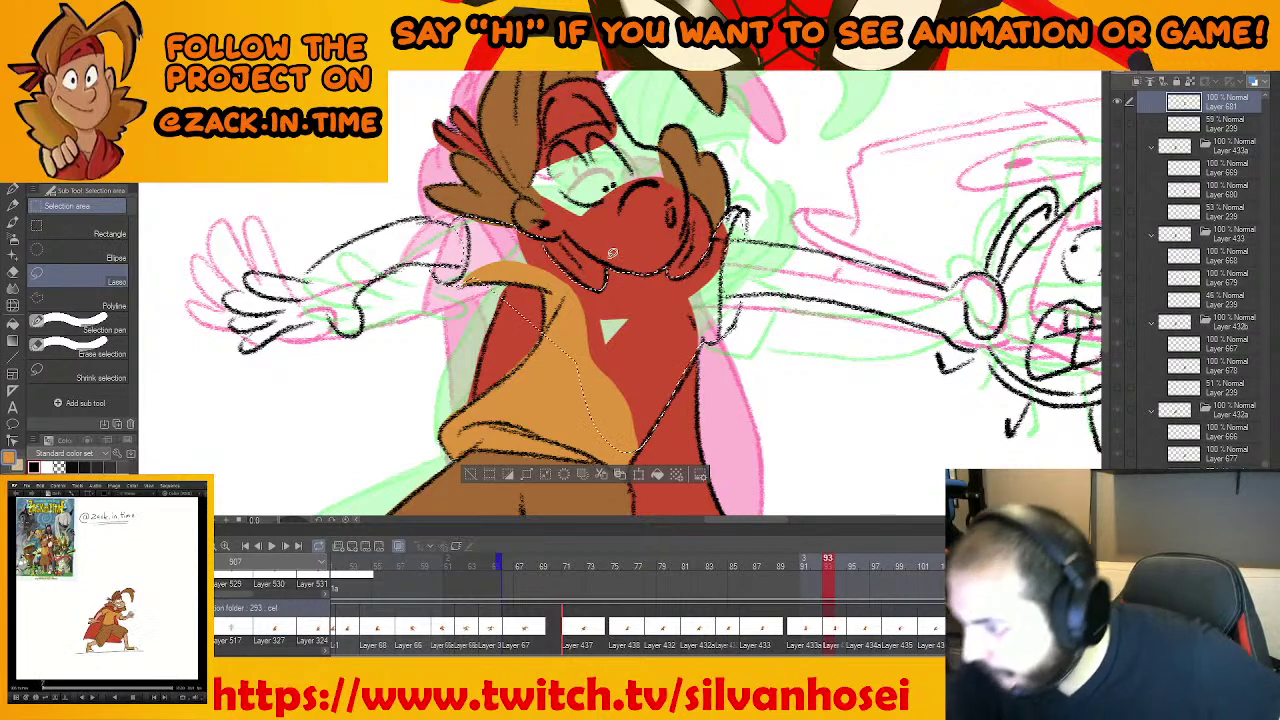
left_click(657, 476)
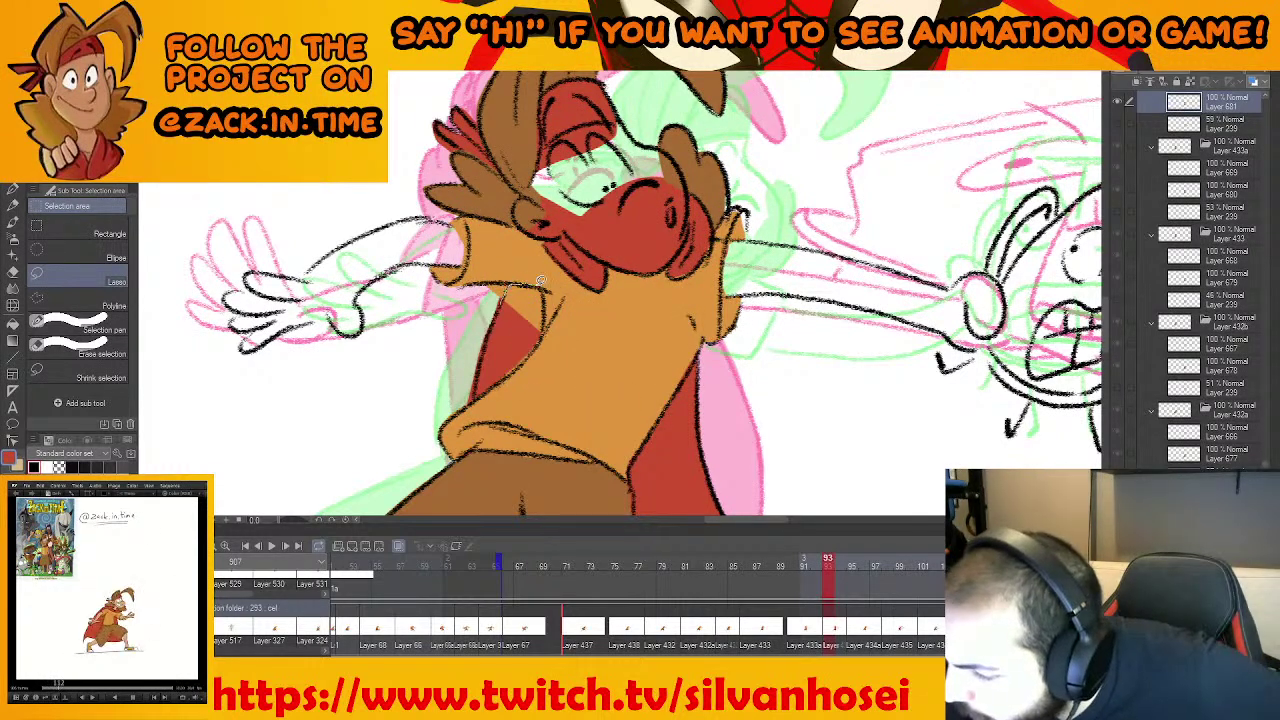
left_click_drag(550, 315, 535, 342)
left_click(594, 383)
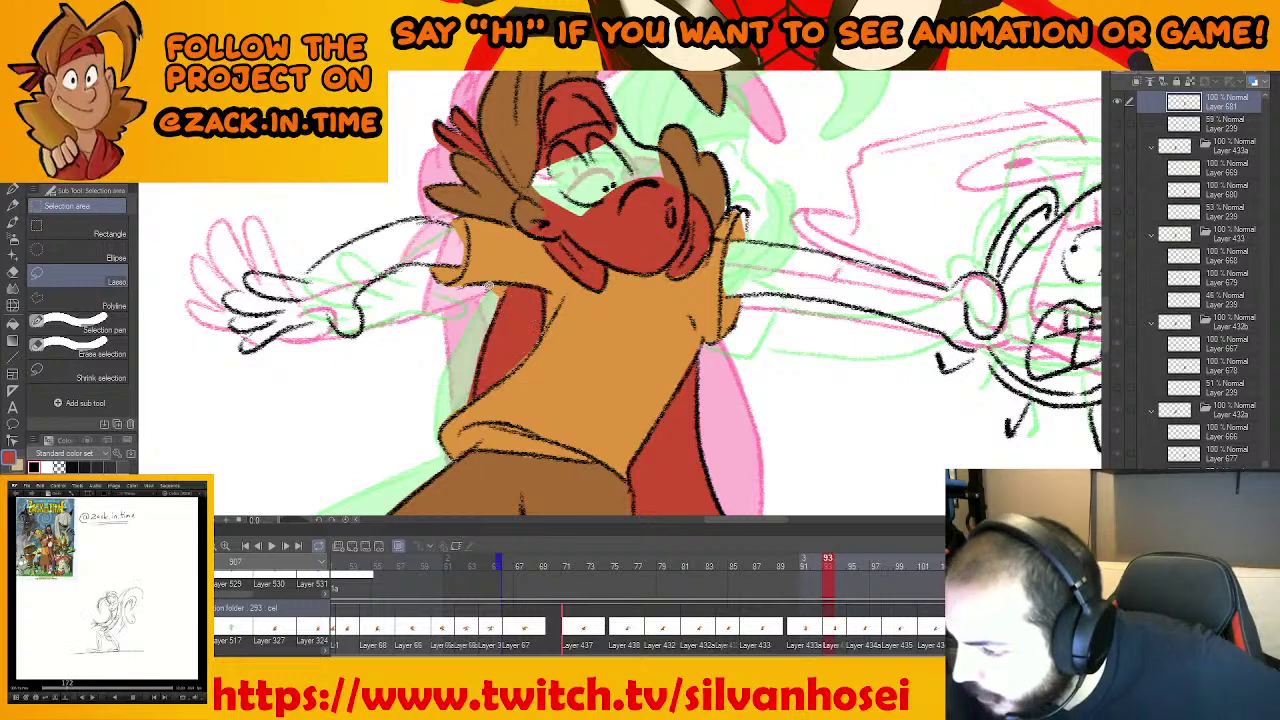
key("e")
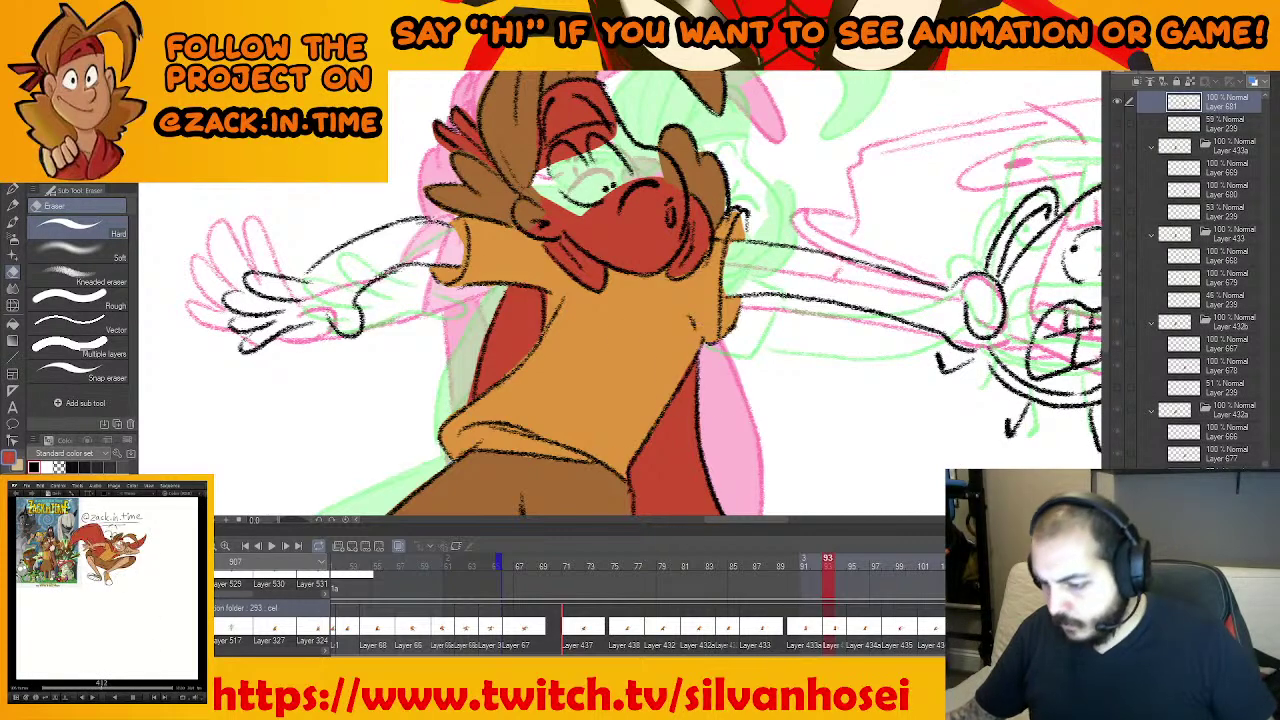
Switch to the Twitch creator dashboard, open the Stream Manager and reload it to read the latest chat messages
mouse_move(524, 704)
left_click(600, 622)
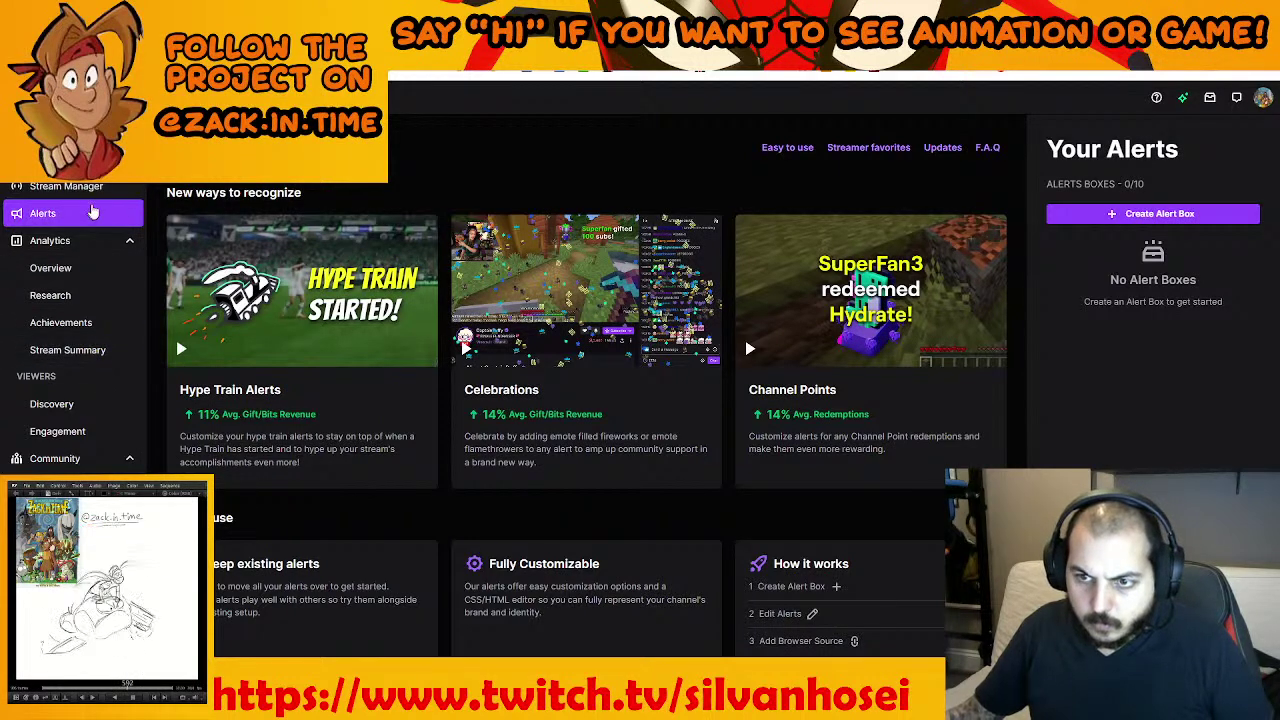
left_click(59, 192)
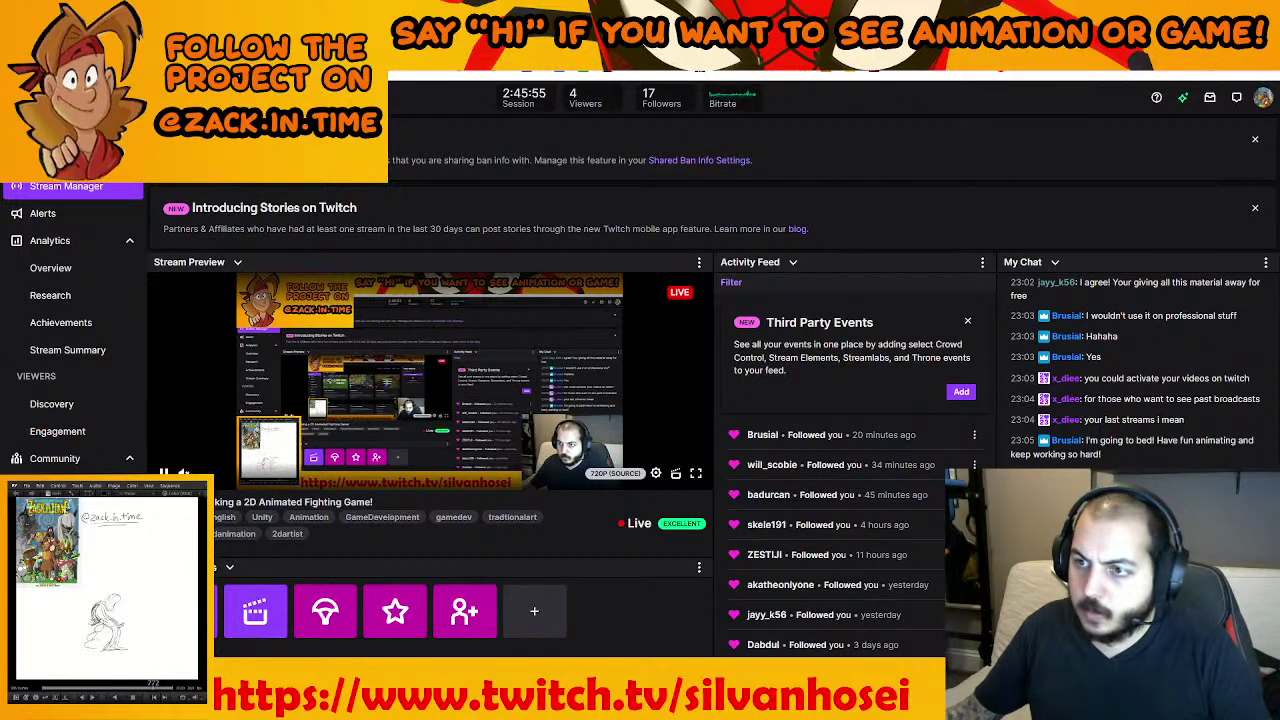
key("Return")
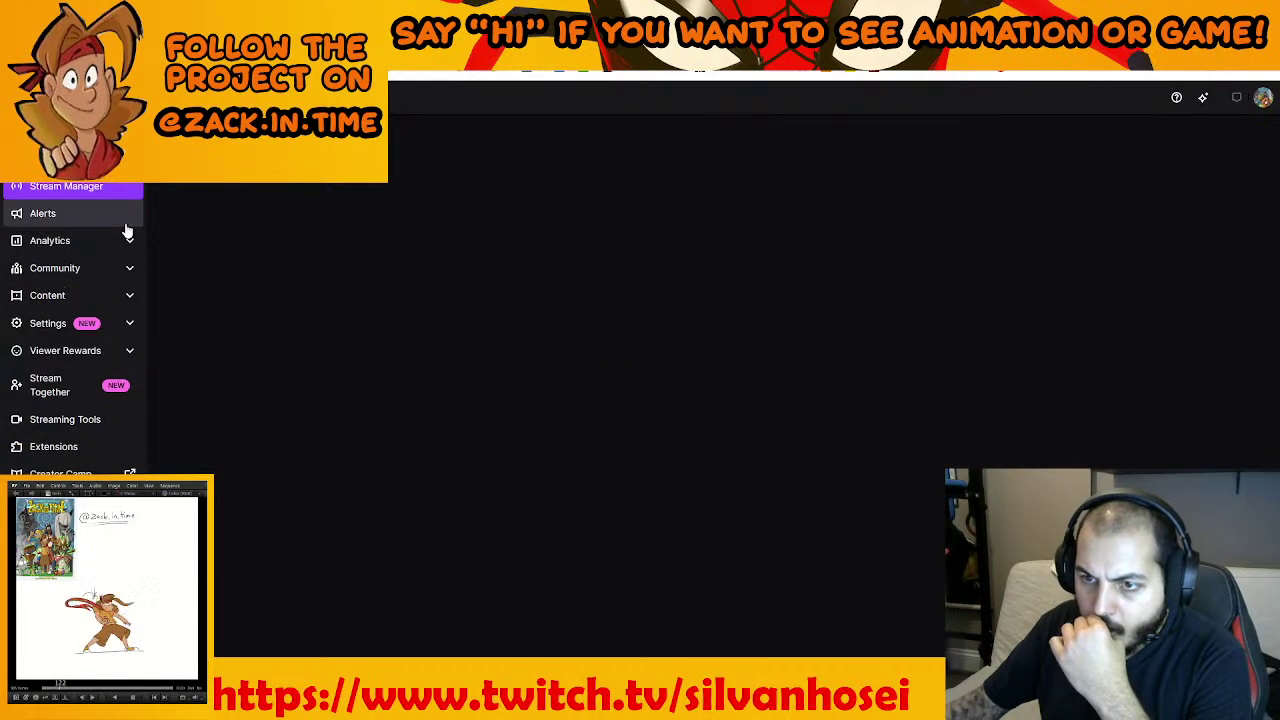
left_click(108, 189)
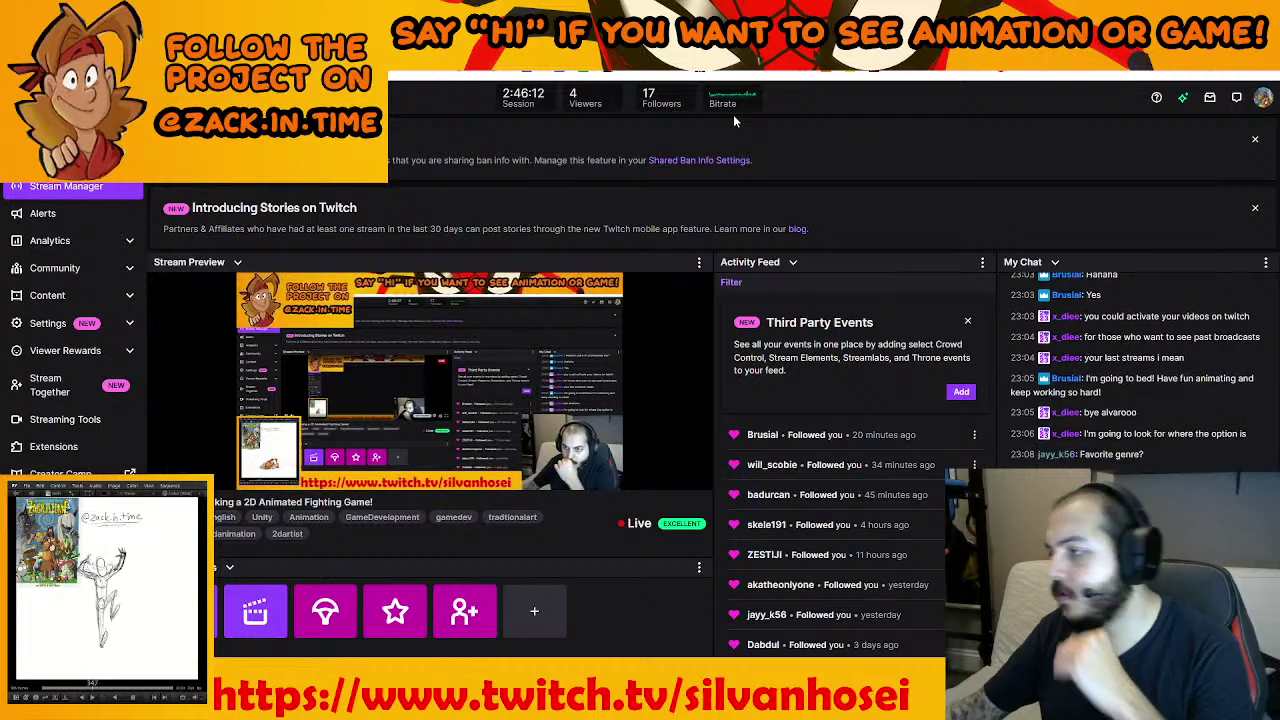
Open the Twitch channel's account settings
left_click(1263, 97)
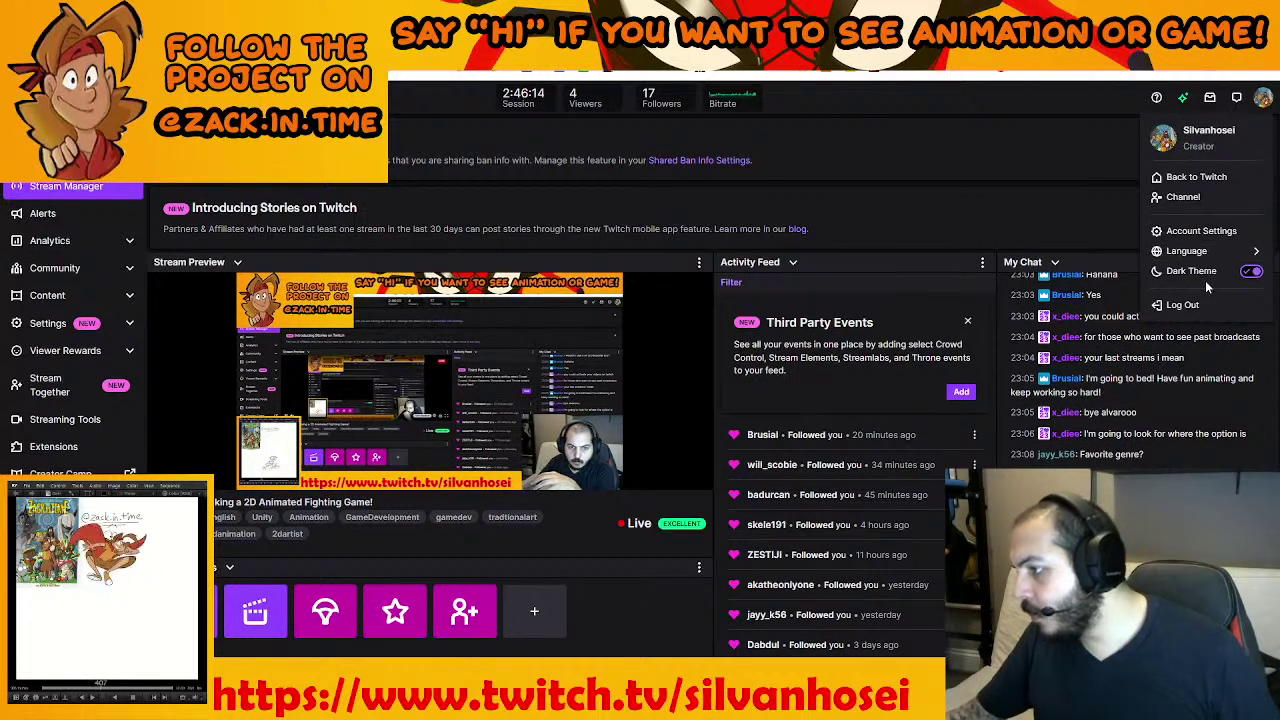
left_click(1203, 231)
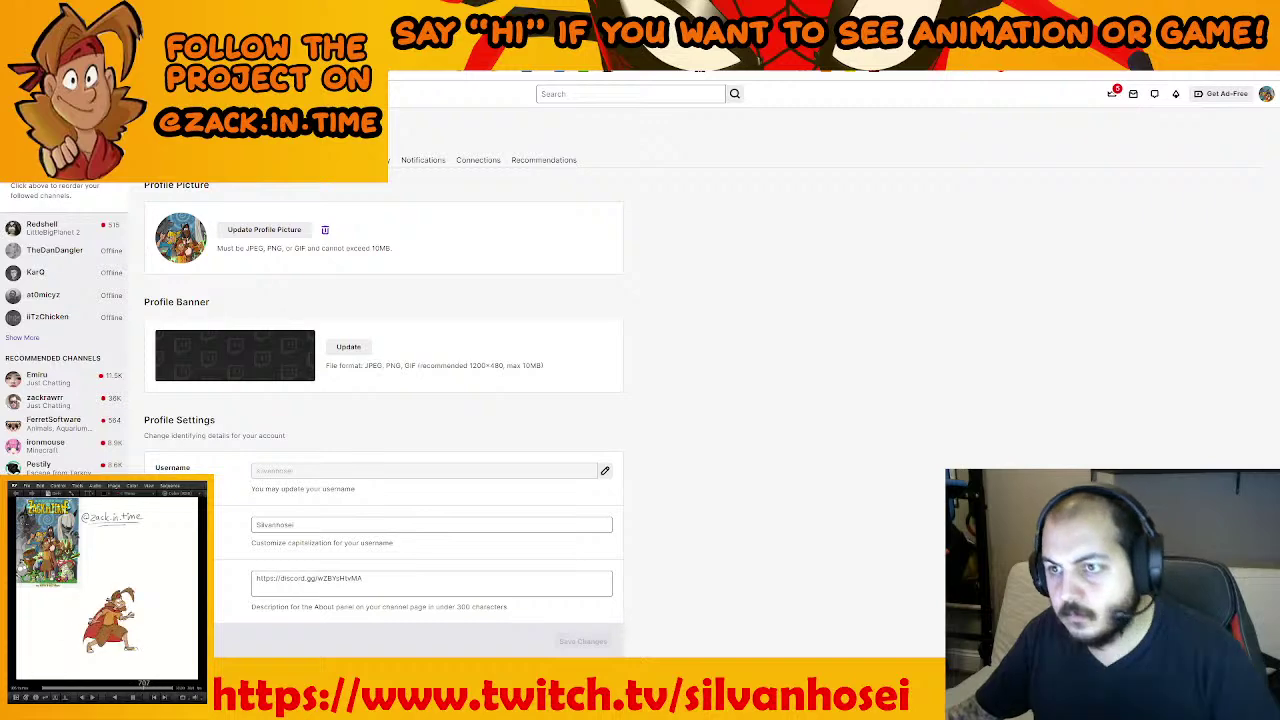
Turn on Store past broadcasts in the Stream settings of the channel's creator dashboard
key("ctrl+l")
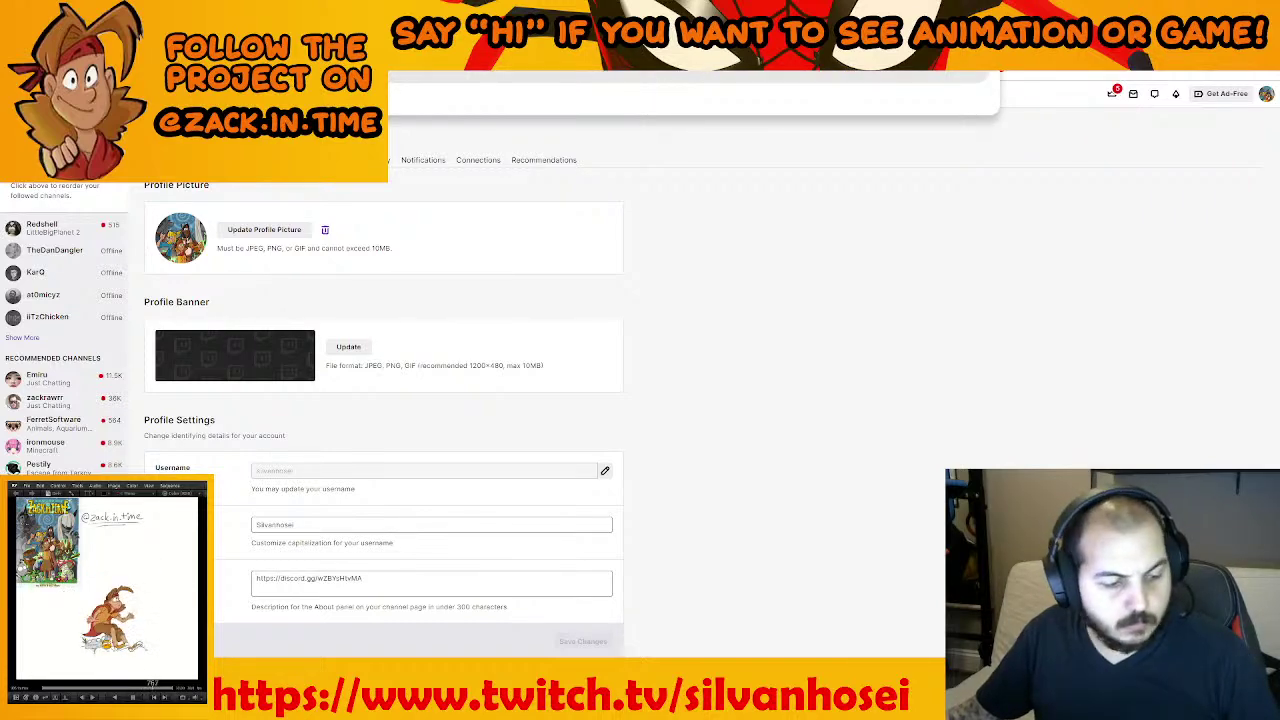
key("Return")
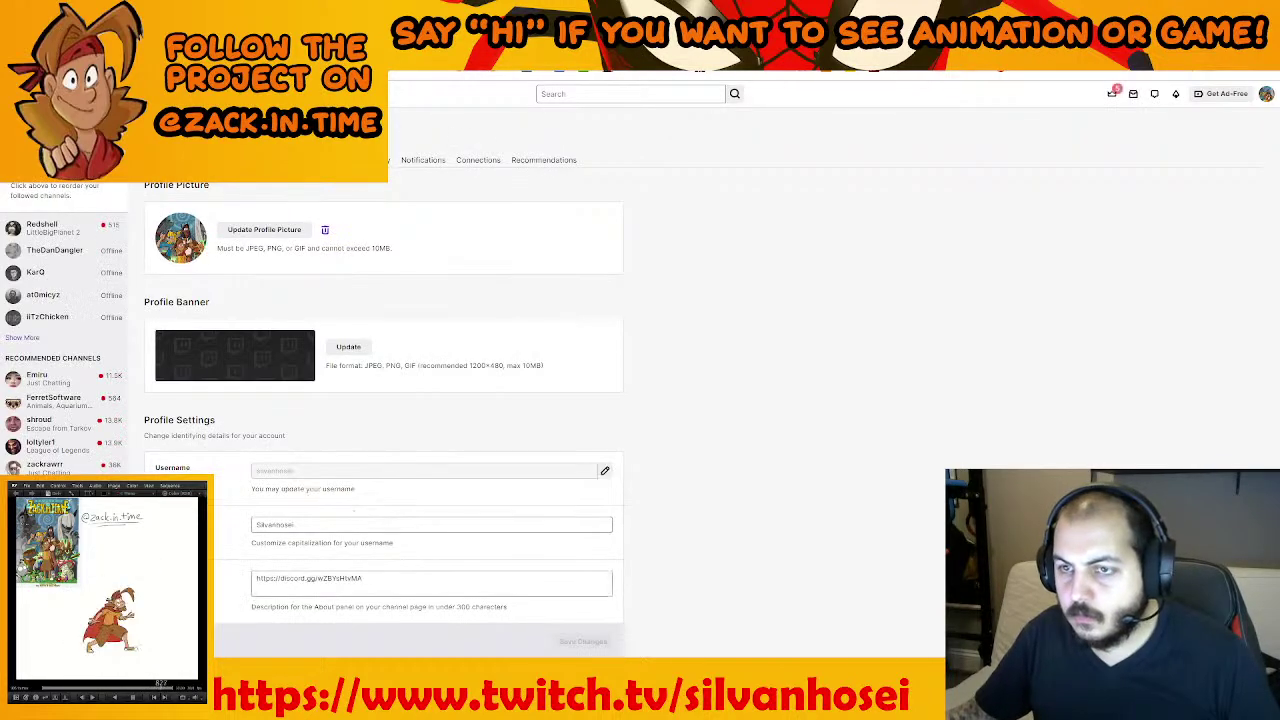
left_click(258, 160)
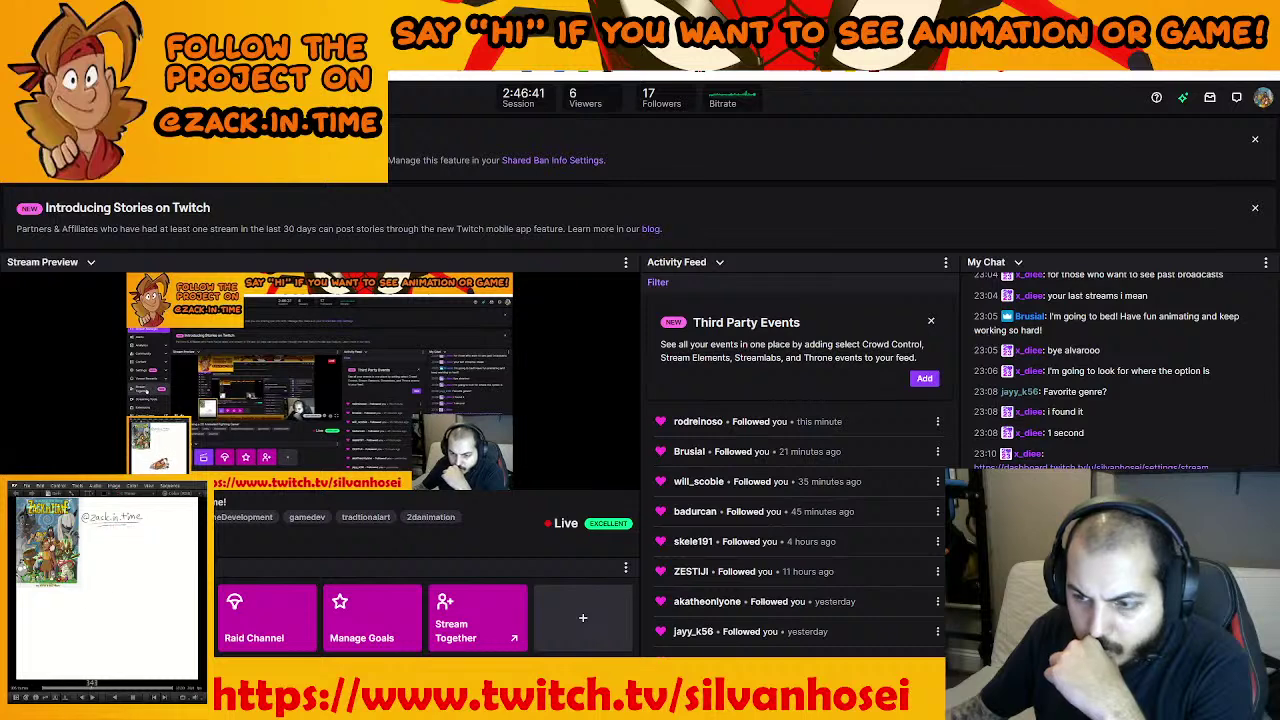
left_click(100, 323)
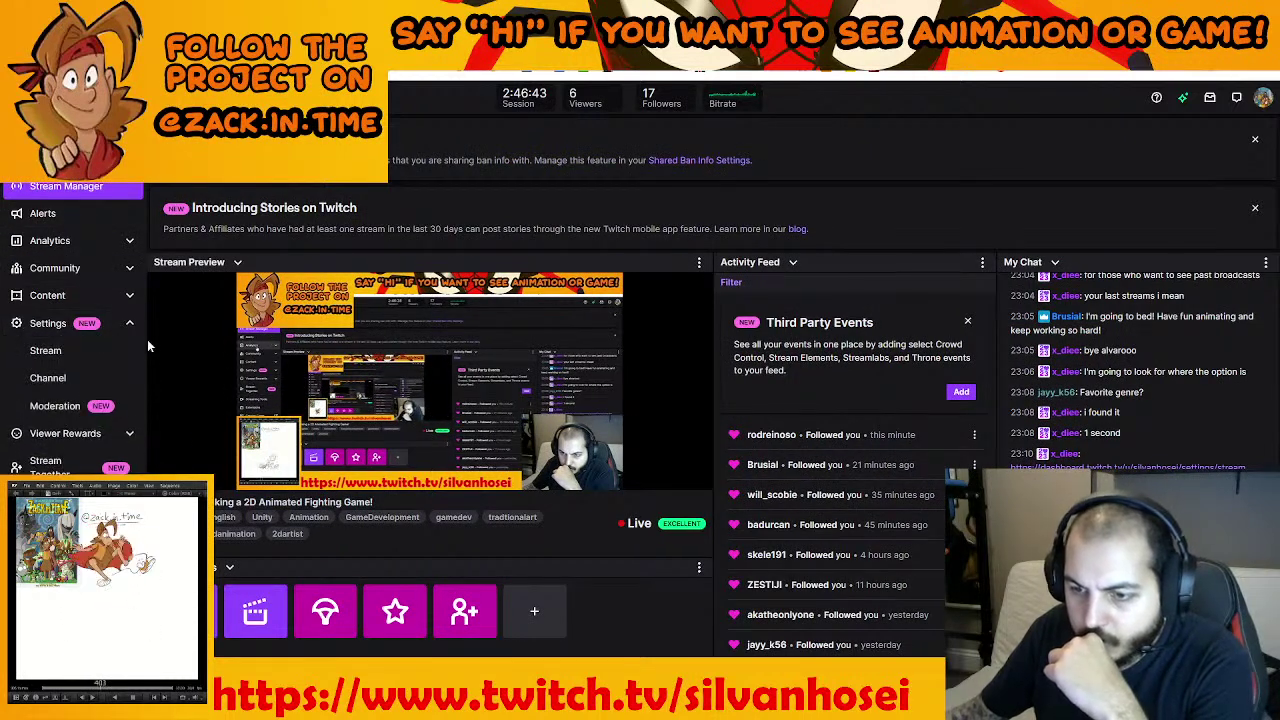
left_click(101, 352)
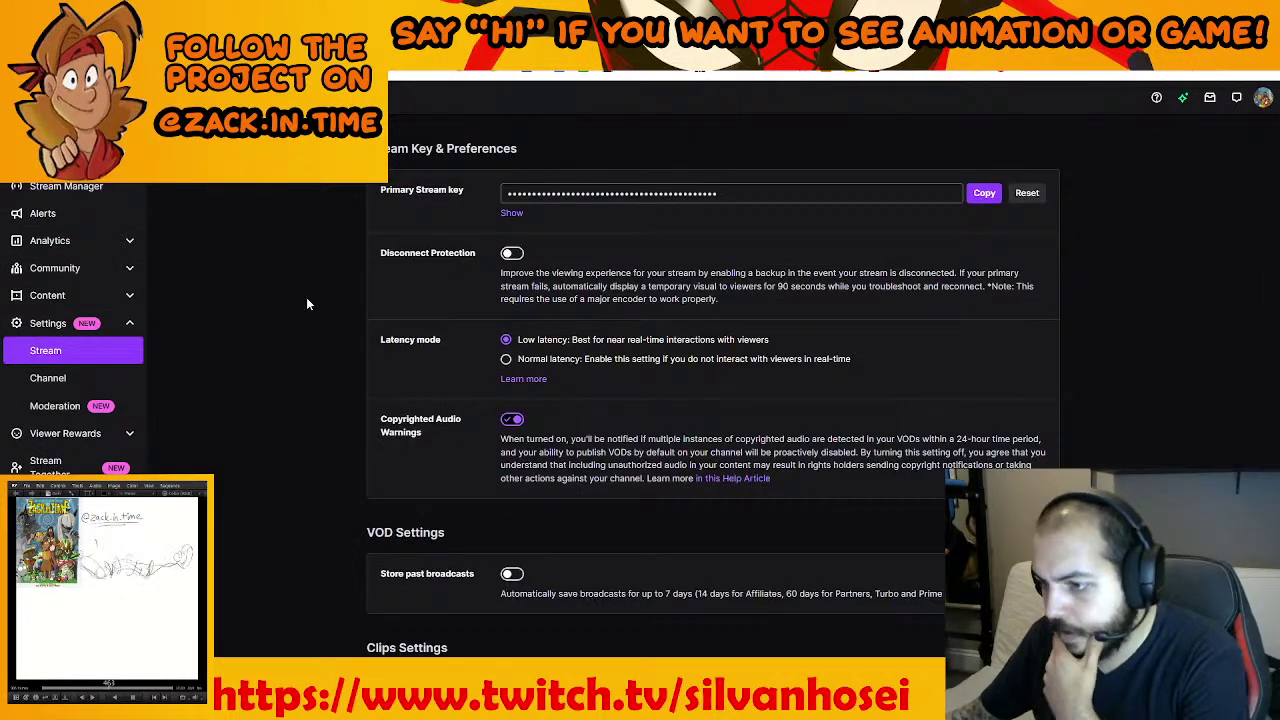
scroll(378, 337, "down", 2)
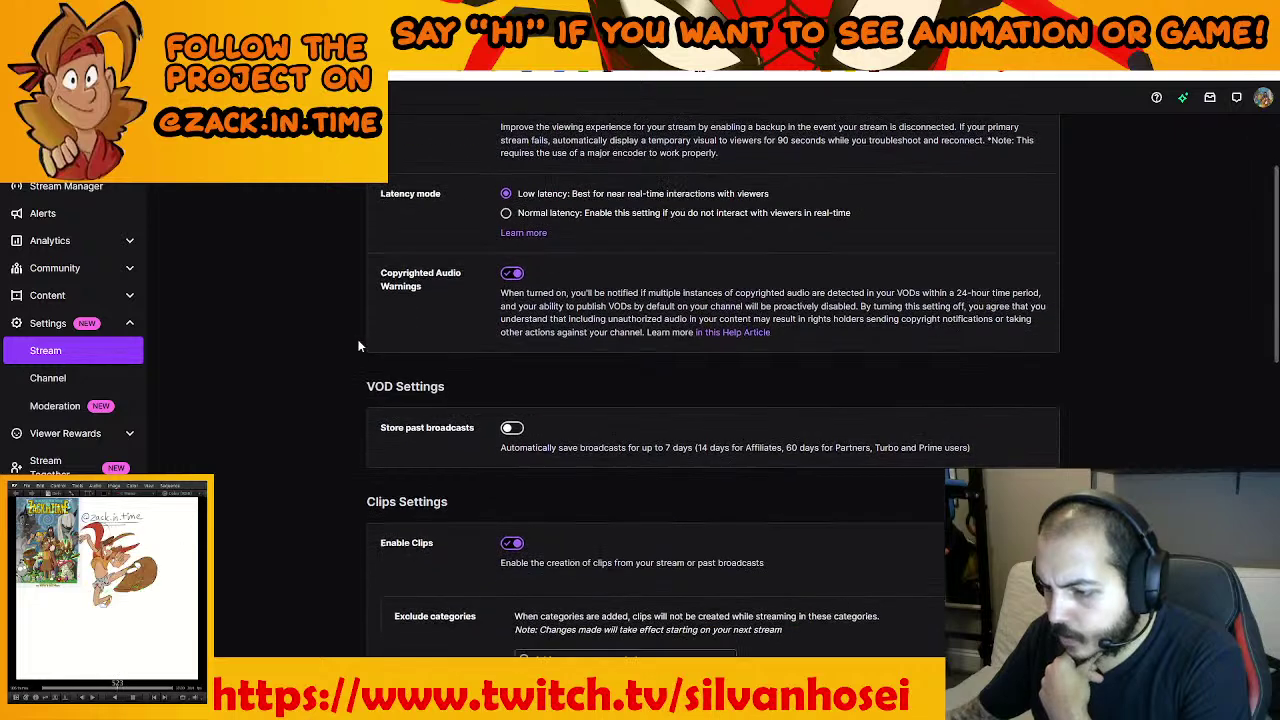
left_click(445, 311)
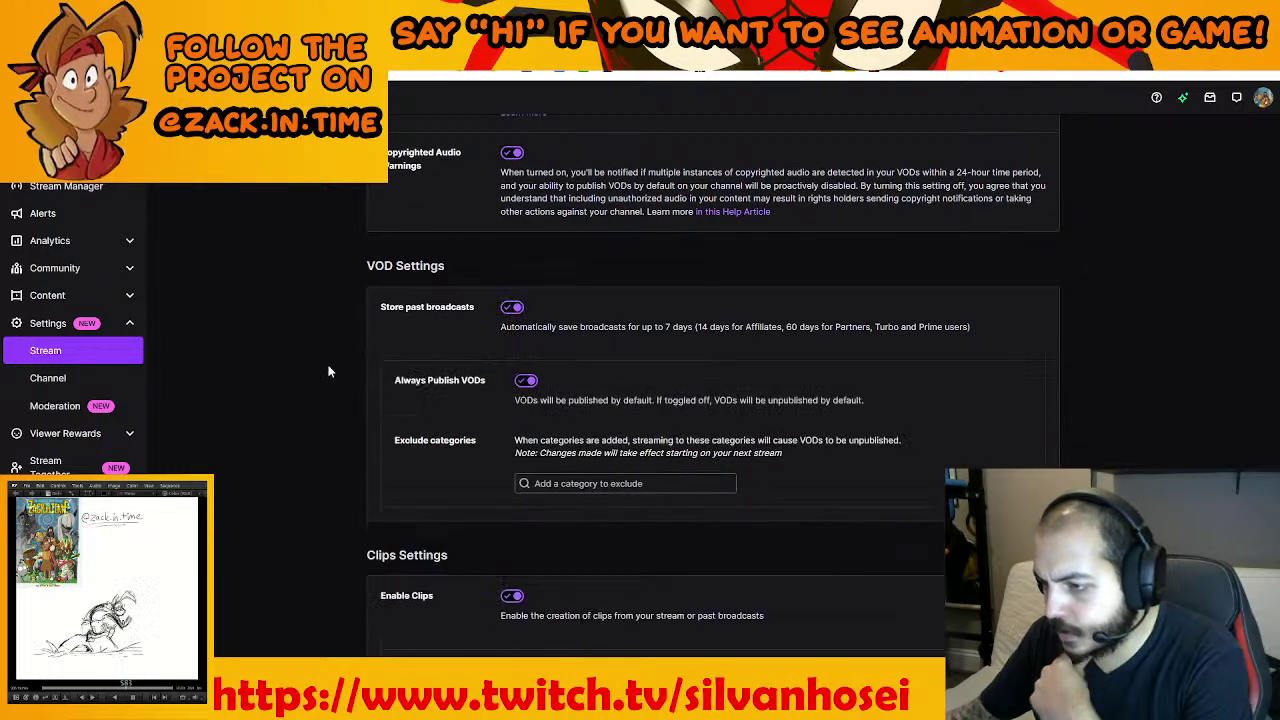
Review the remaining Stream settings, covering VOD publishing, clips, permissions and raids
scroll(321, 362, "down", 1)
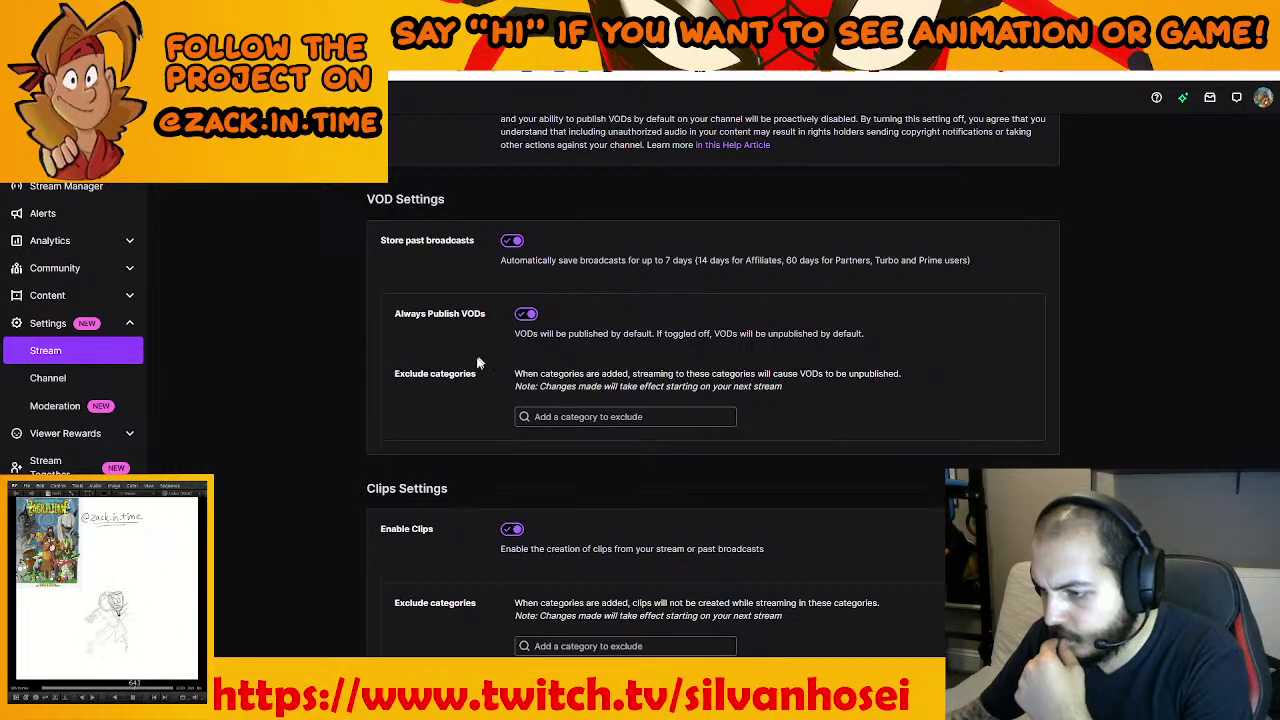
scroll(354, 397, "down", 3)
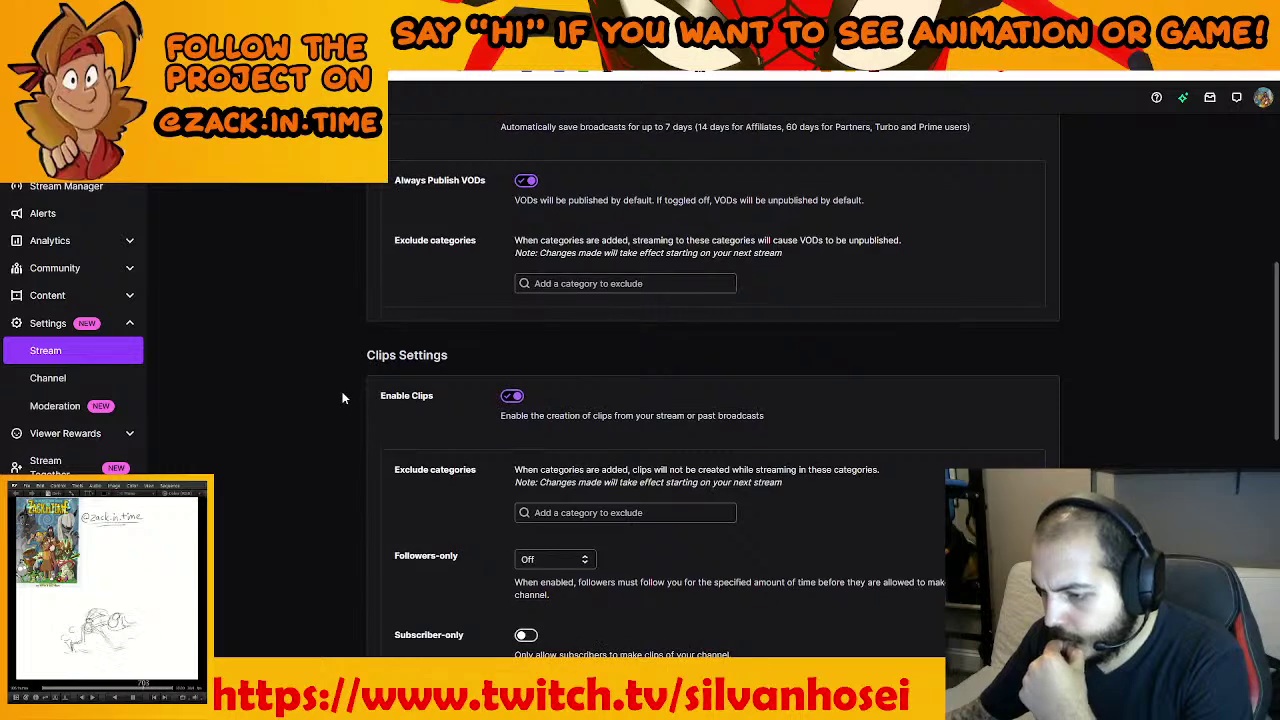
scroll(342, 397, "down", 1)
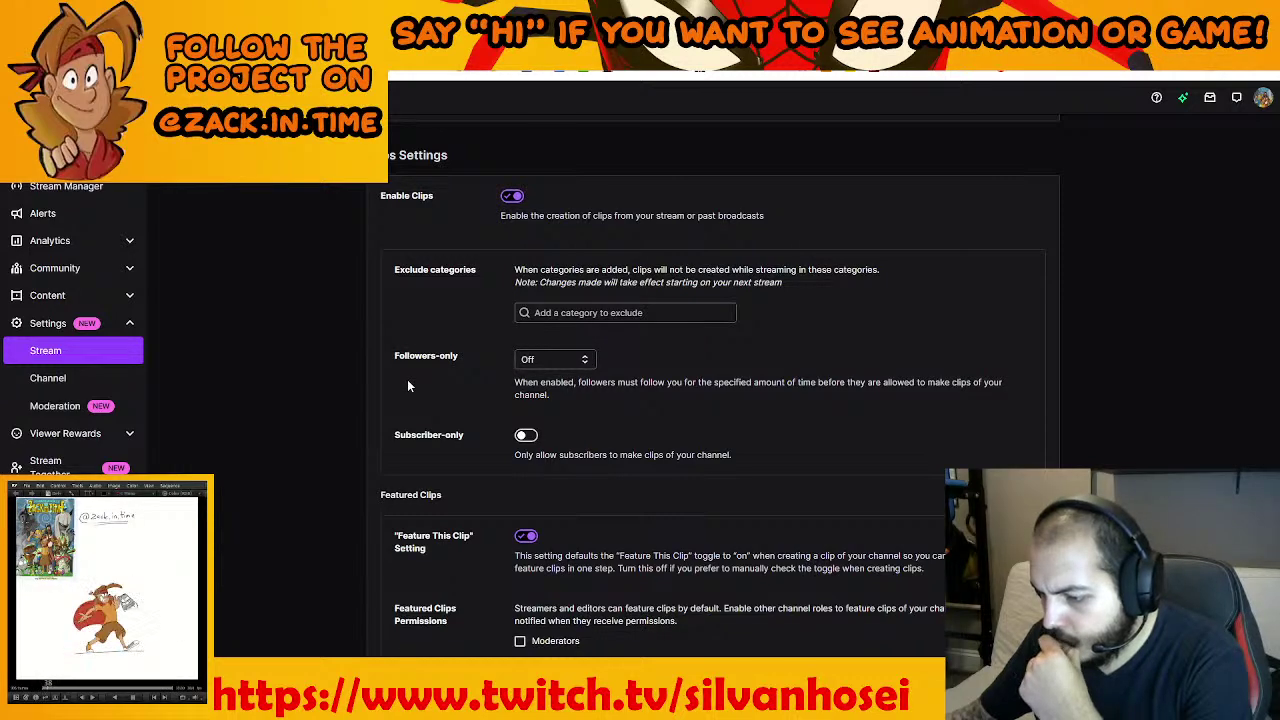
scroll(400, 387, "down", 2)
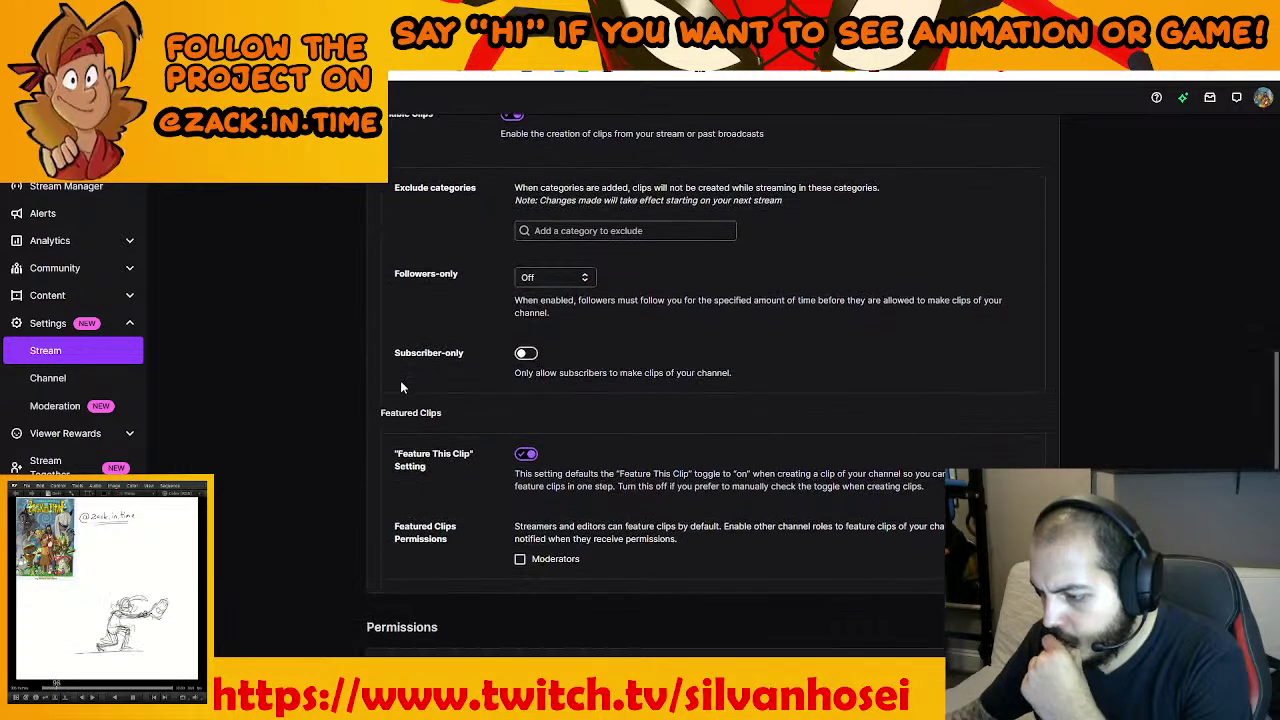
scroll(354, 393, "up", 1)
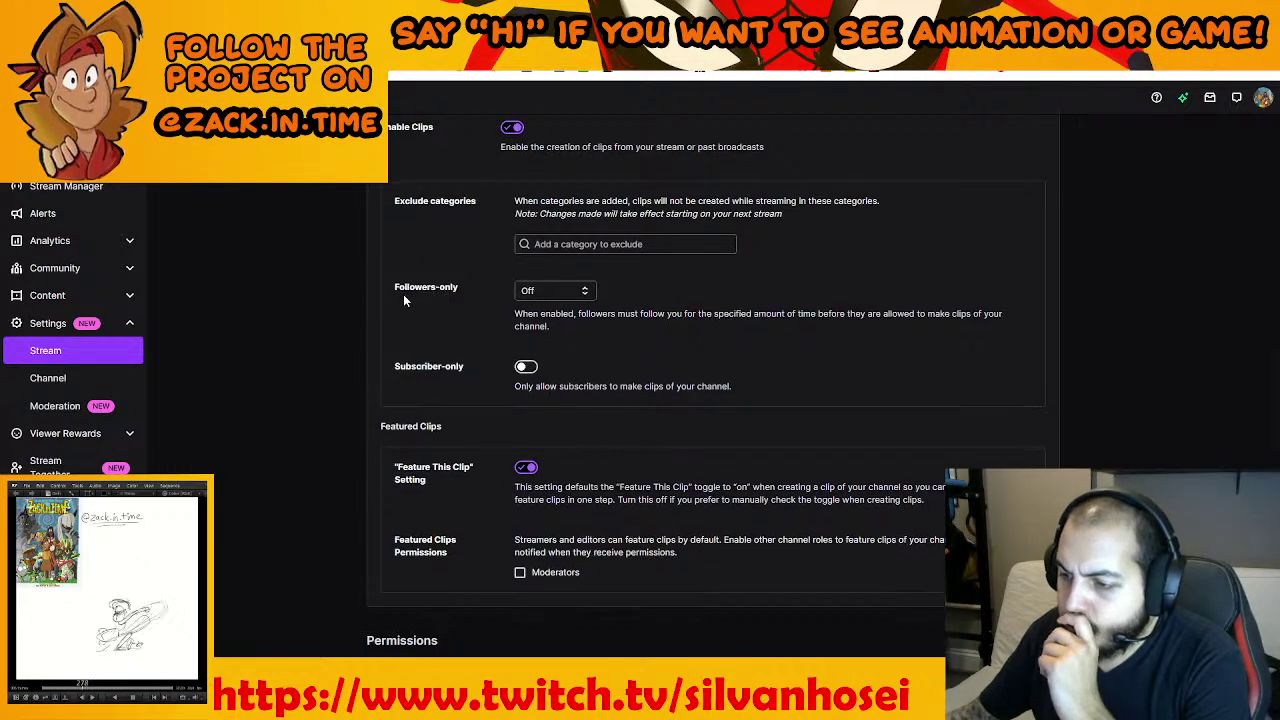
scroll(351, 329, "down", 5)
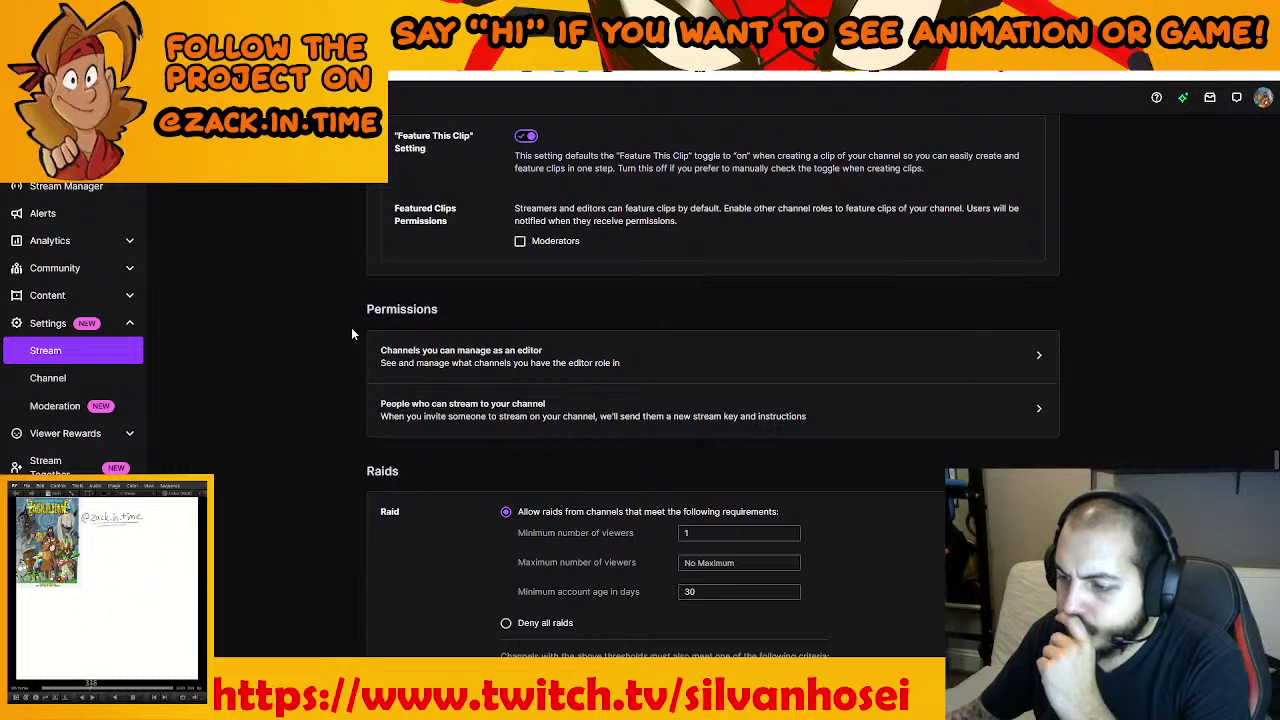
scroll(351, 332, "down", 3)
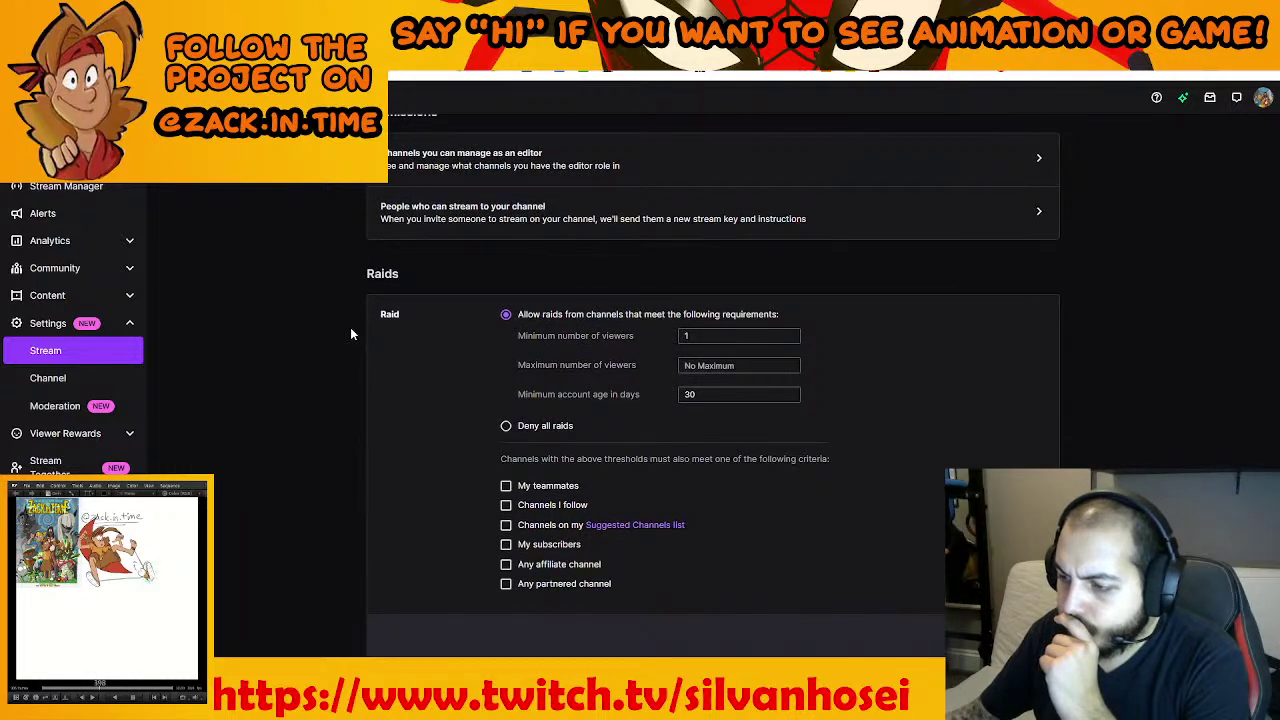
scroll(352, 333, "up", 15)
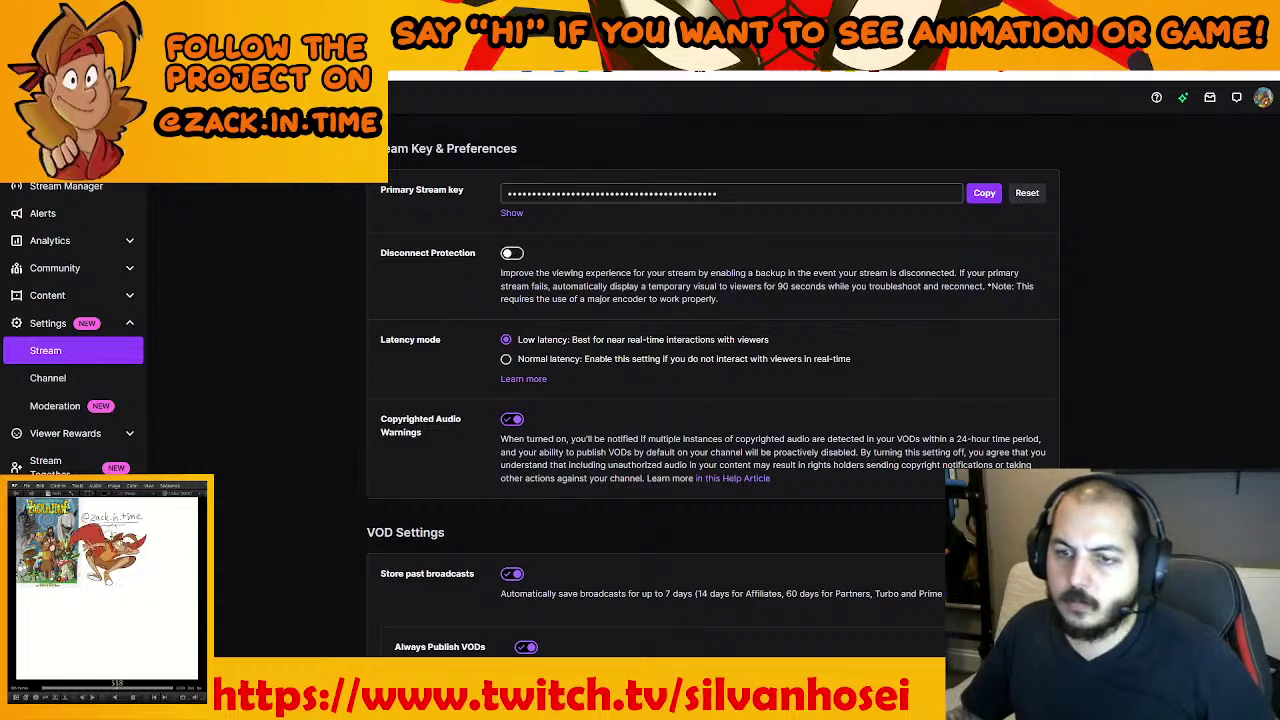
Put the Twitch browser window away and switch back to the frame 93 drawing in Clip Studio Paint
left_click(1234, 12)
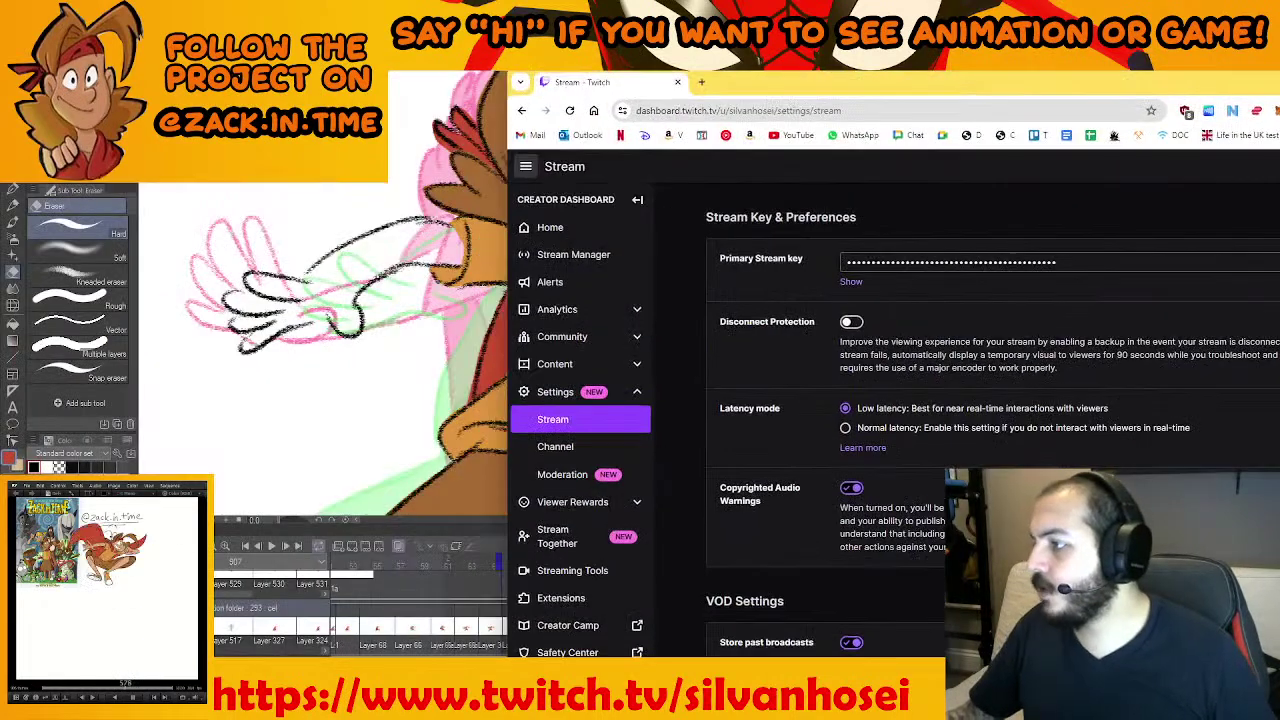
left_click(1205, 76)
left_click(1203, 12)
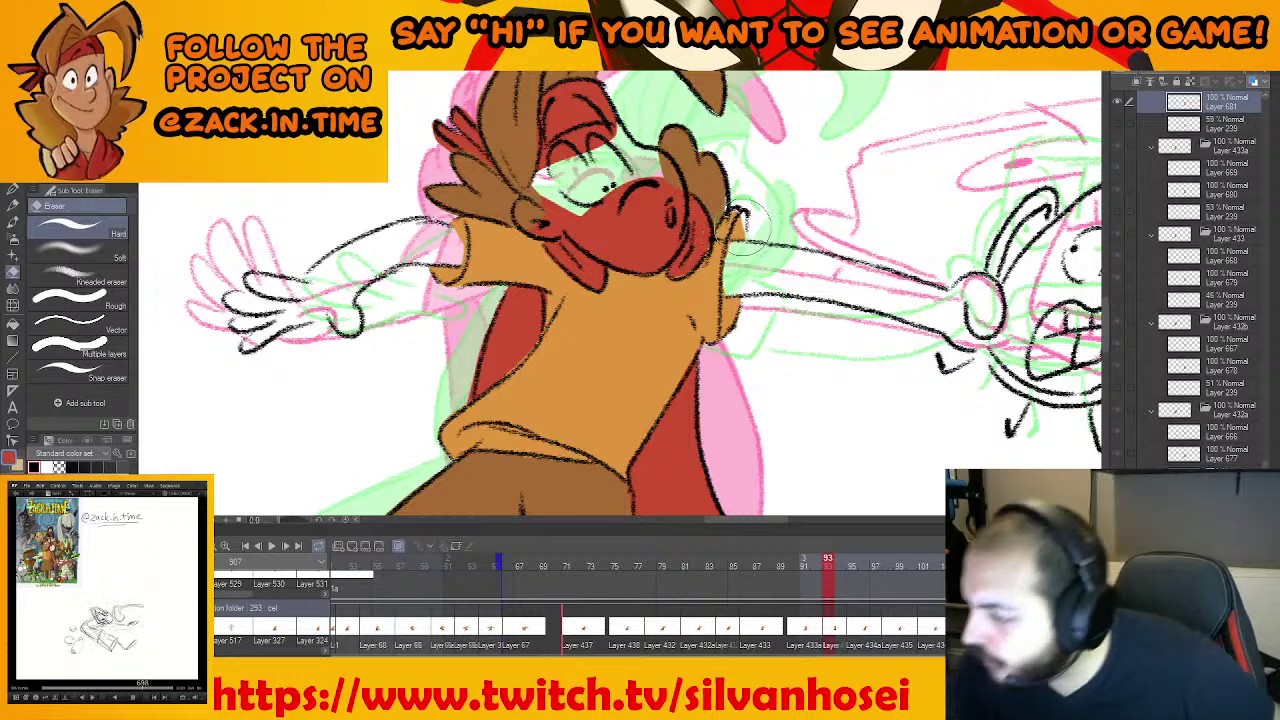
Try filling the small patch above the far sleeve on frame 93 with red, and undo the fill
key("m")
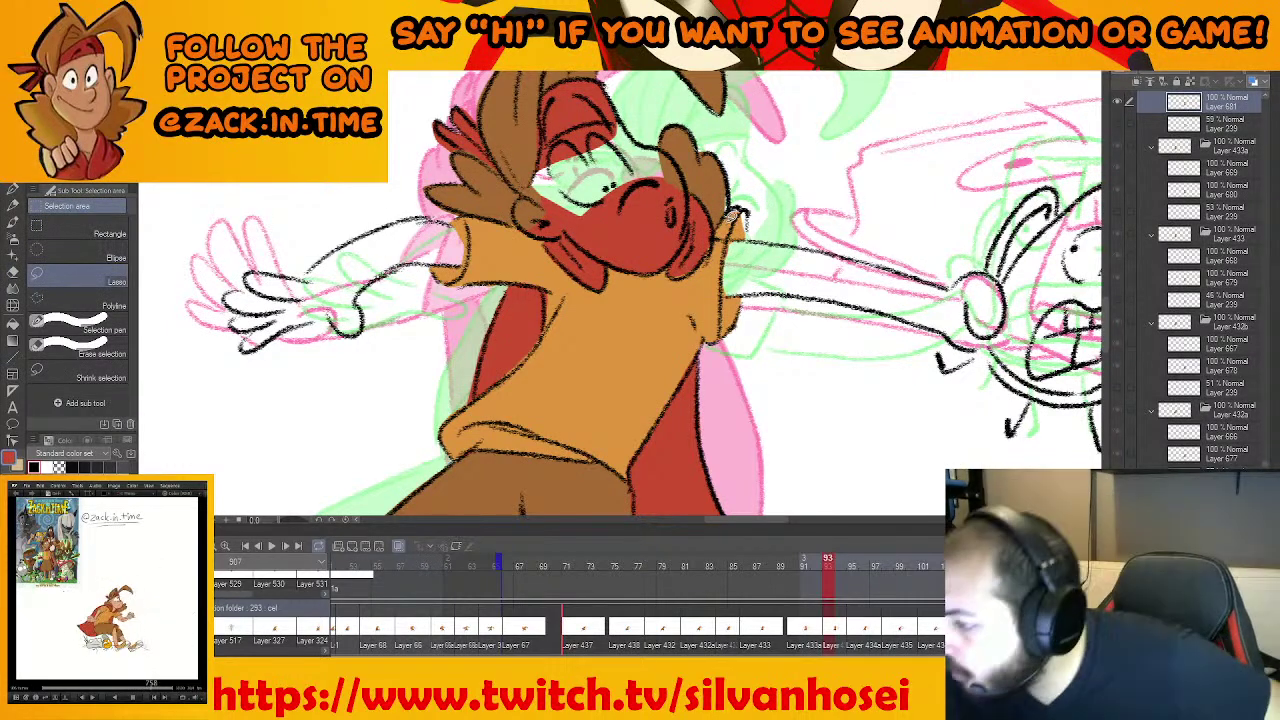
left_click_drag(749, 231, 745, 237)
left_click(807, 262)
key("ctrl+d")
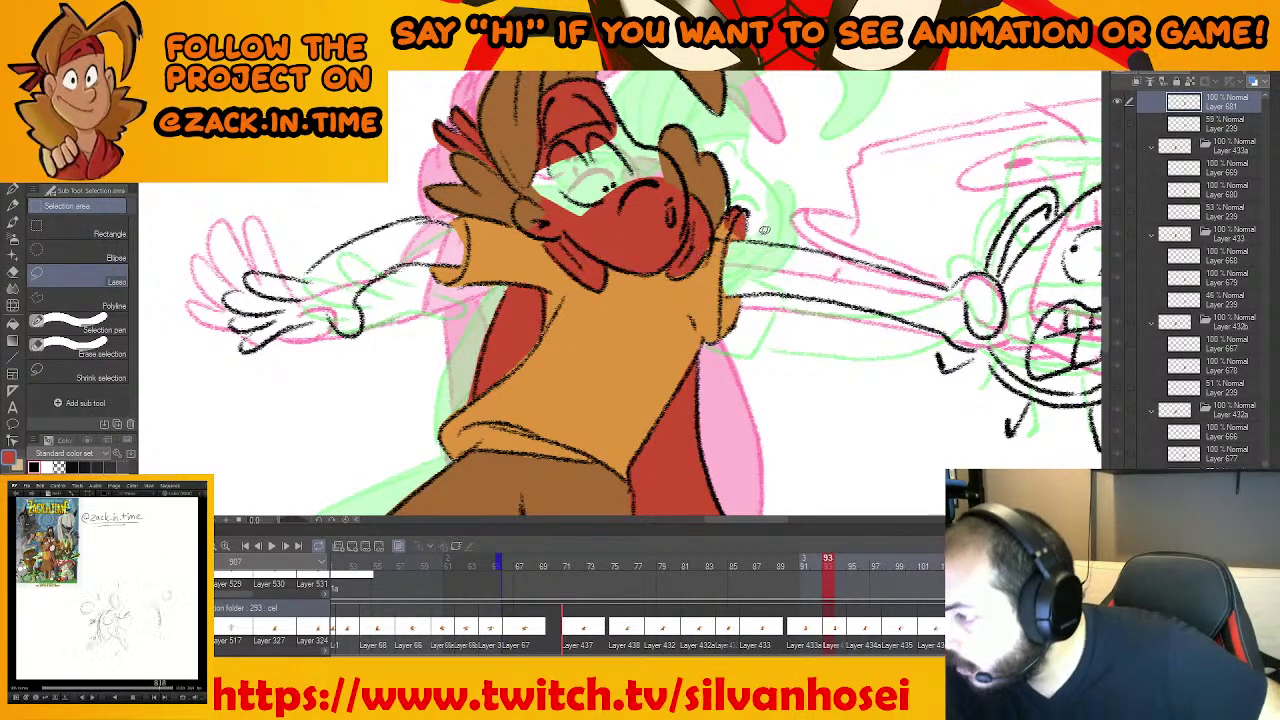
key("ctrl+z")
key("ctrl+z")
Sample a brown from the figure and fill the small gap at the hair's edge beside the far shoulder on frame 93
left_click(701, 290, "alt")
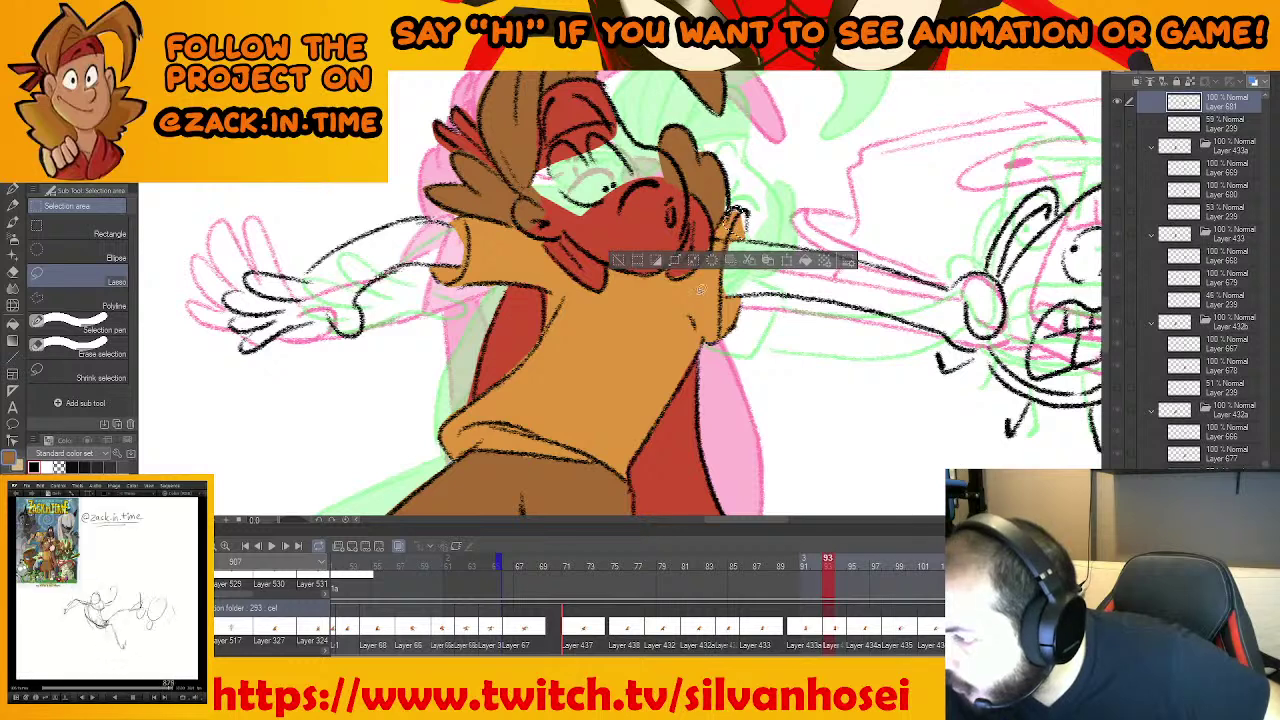
left_click(722, 193)
left_click_drag(728, 175, 724, 212)
left_click(781, 246)
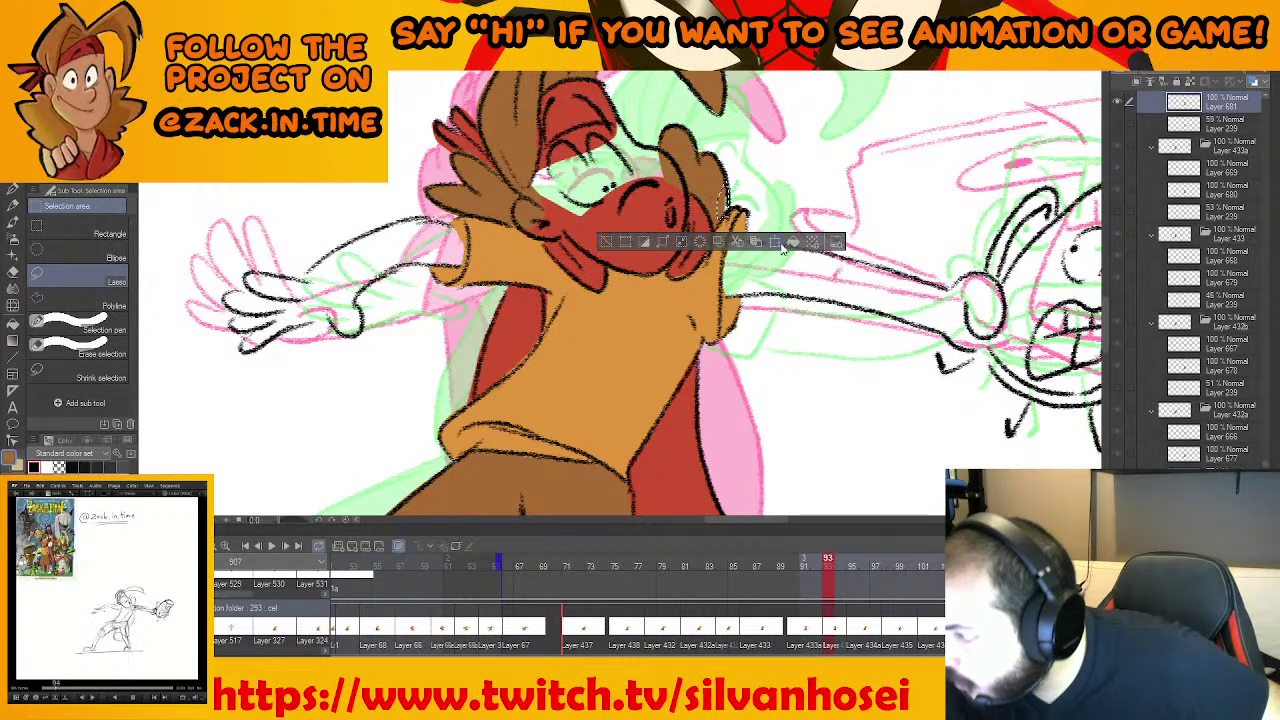
key("ctrl+d")
Advance from frame 93 to frame 95 and make the shirt's orange the drawing colour
scroll(759, 321, "down", 1)
left_click_drag(760, 324, 778, 200)
scroll(778, 200, "down", 5)
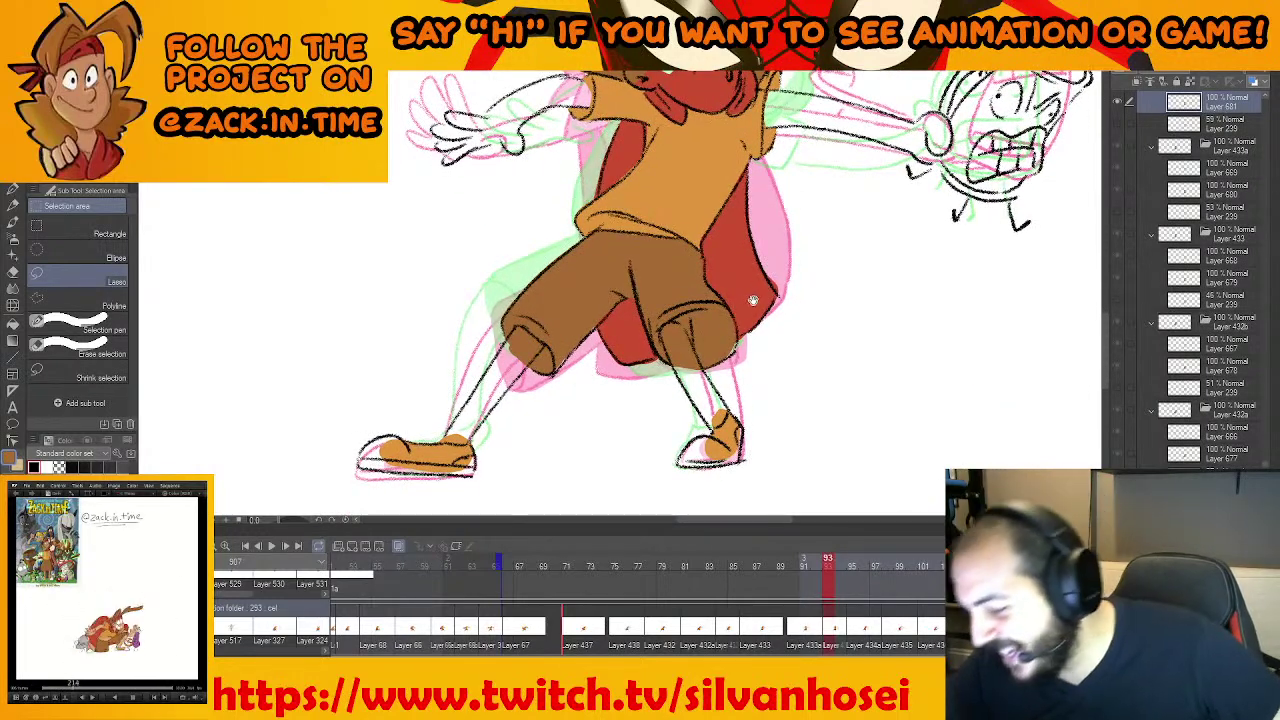
scroll(741, 269, "up", 4)
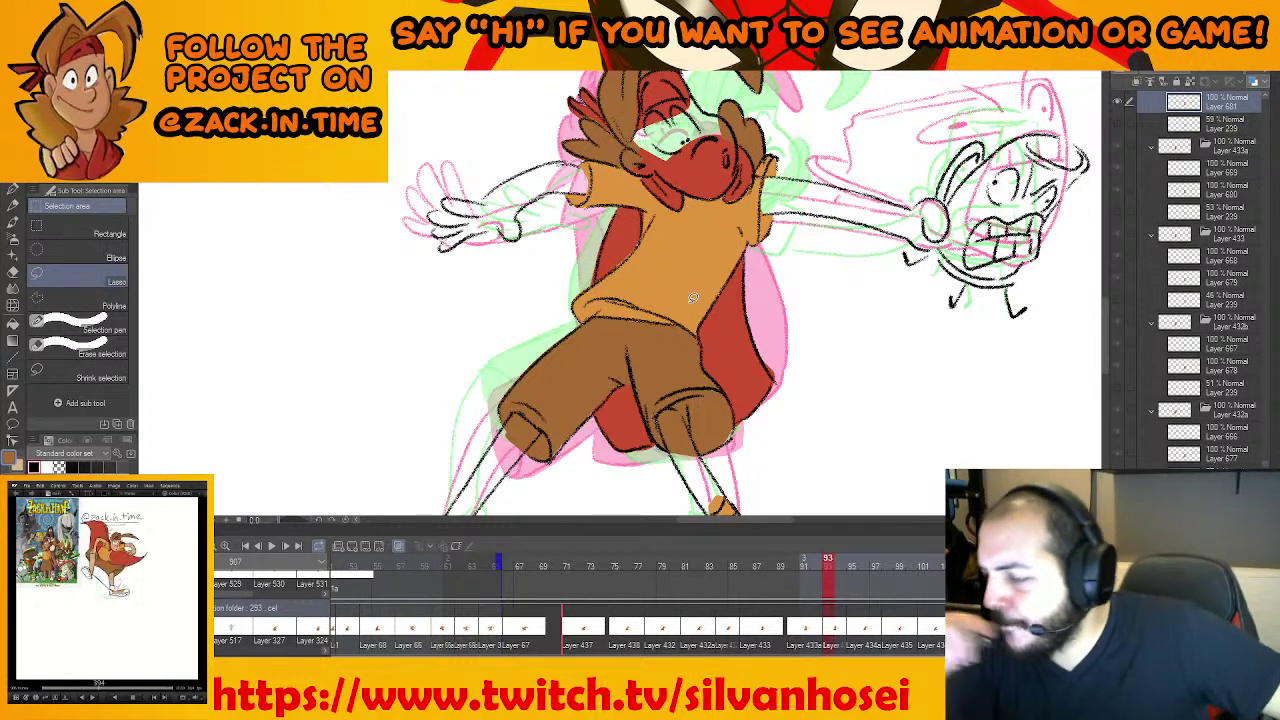
scroll(650, 370, "up", 1)
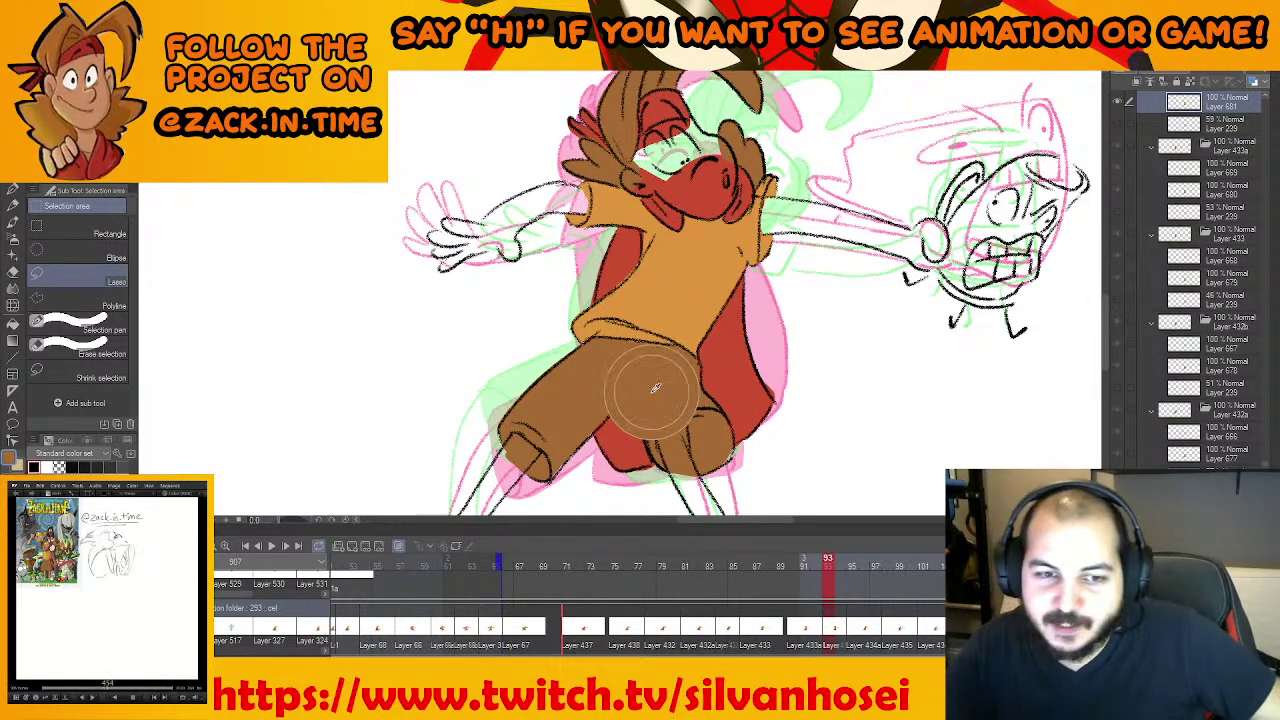
key(".")
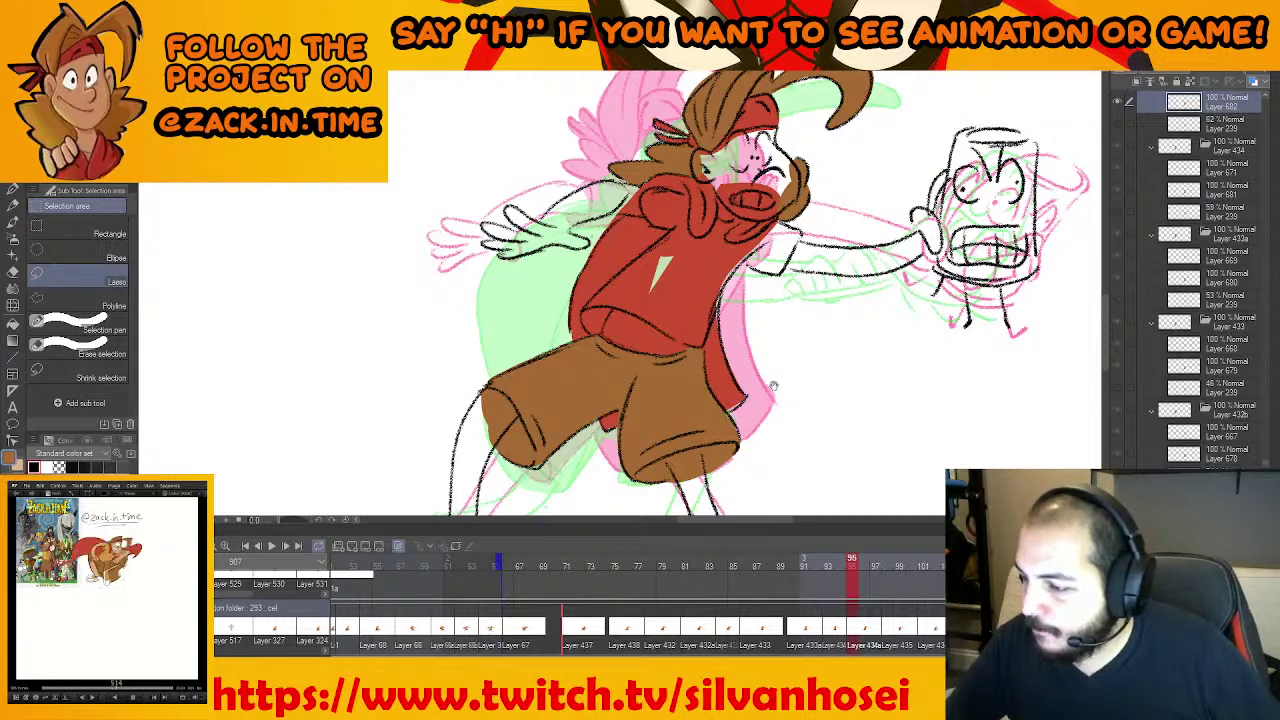
left_click_drag(725, 314, 750, 264)
key("Right")
scroll(700, 245, "up", 2)
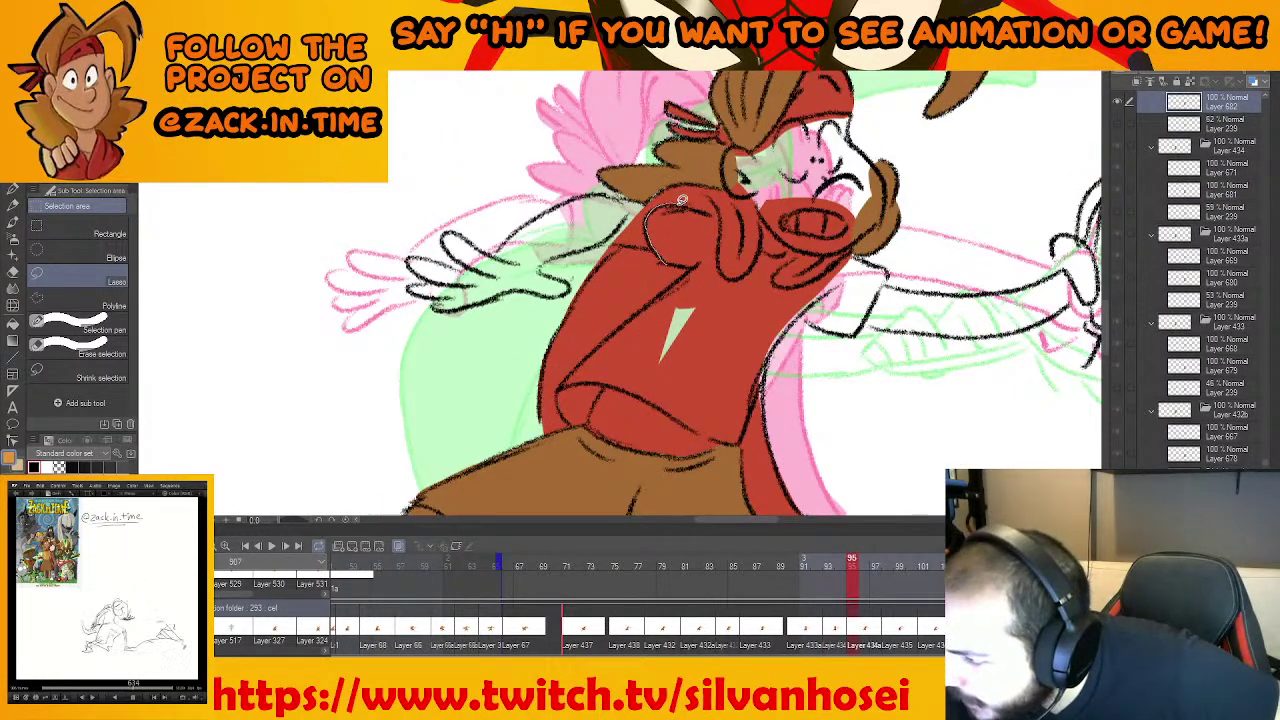
Fill the near sleeve and the adjoining side of the shirt on frame 95 with orange
left_click_drag(727, 286, 675, 375)
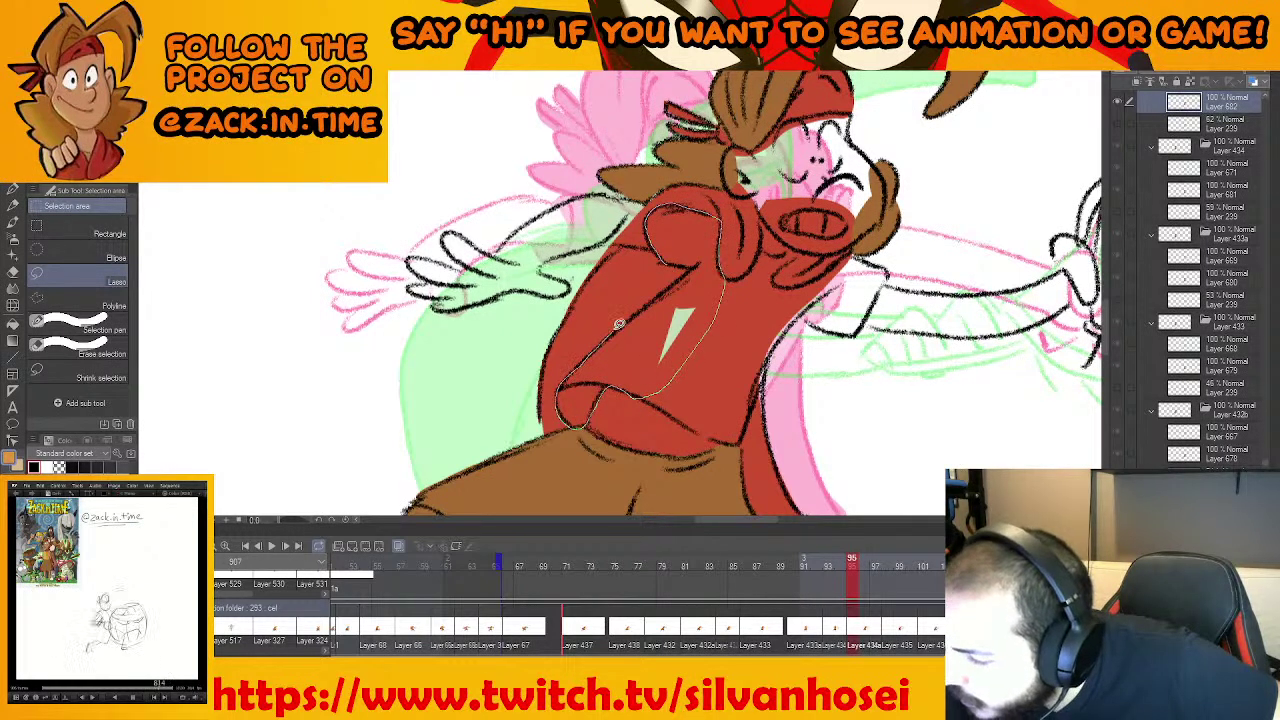
left_click_drag(671, 256, 674, 252)
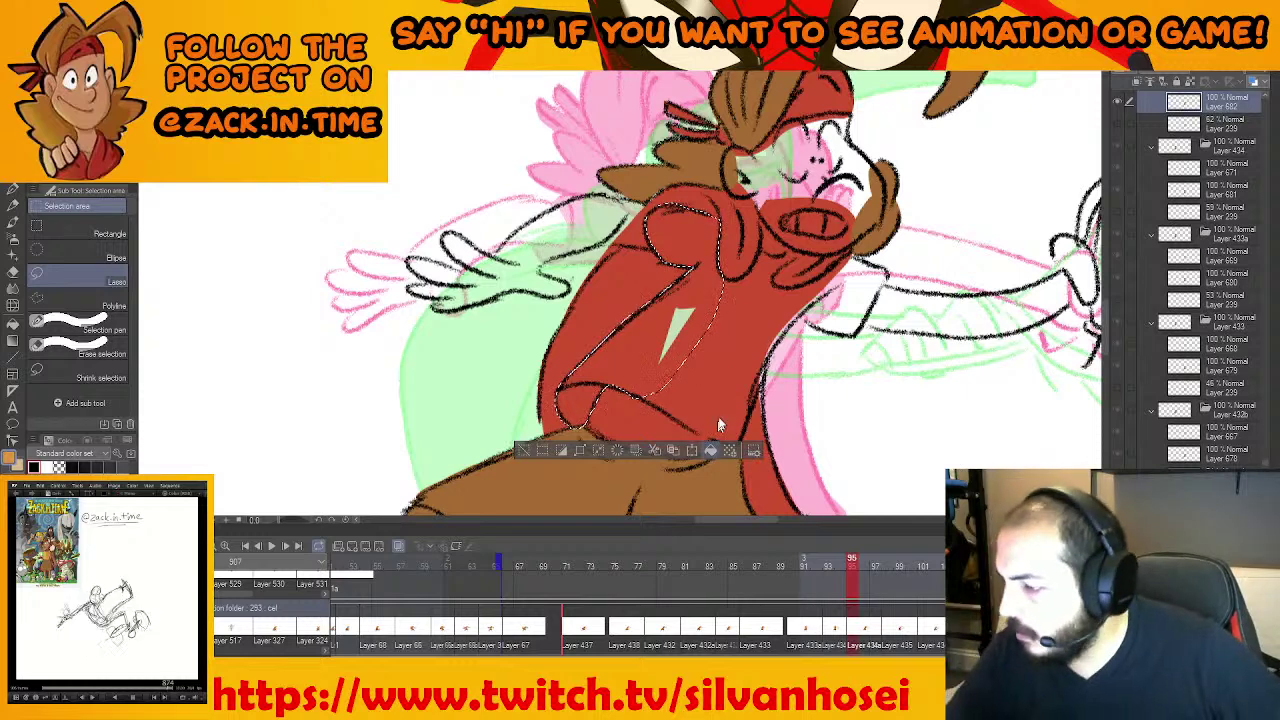
left_click(709, 451)
key("ctrl+d")
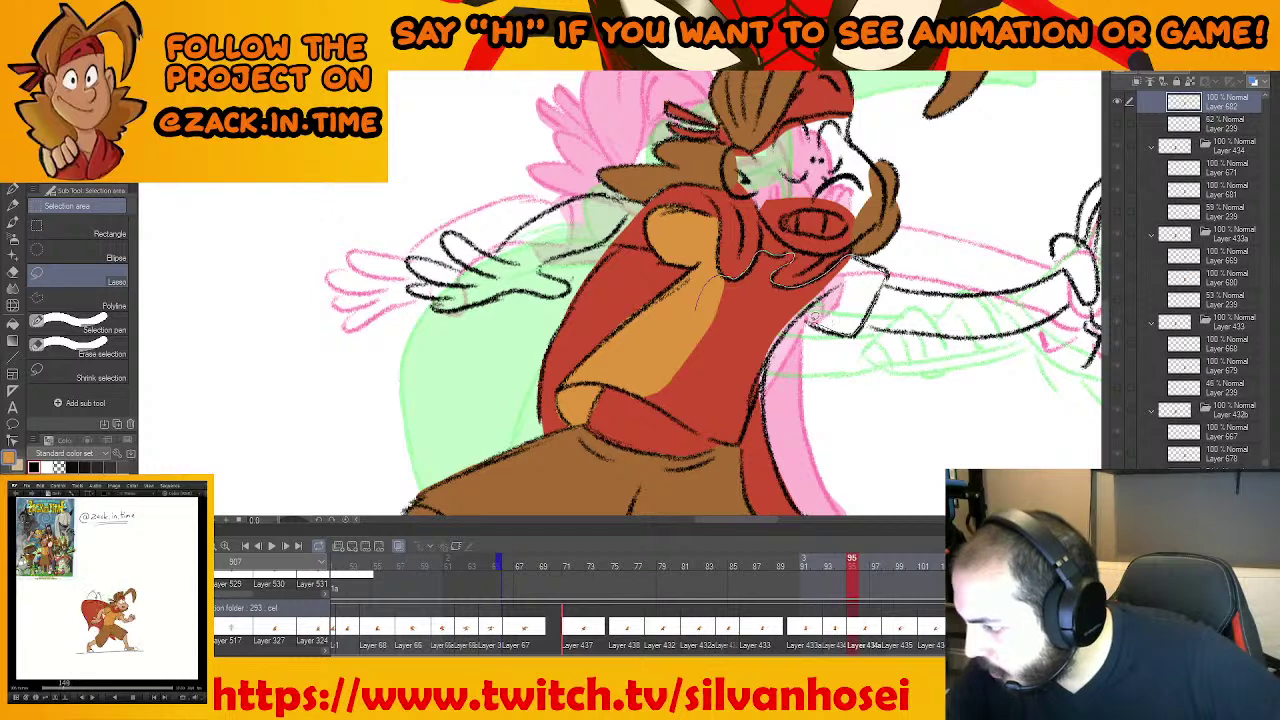
Fill the rest of the shirt and the far sleeve on frame 95 with orange, leaving the scarf red
left_click_drag(798, 318, 748, 421)
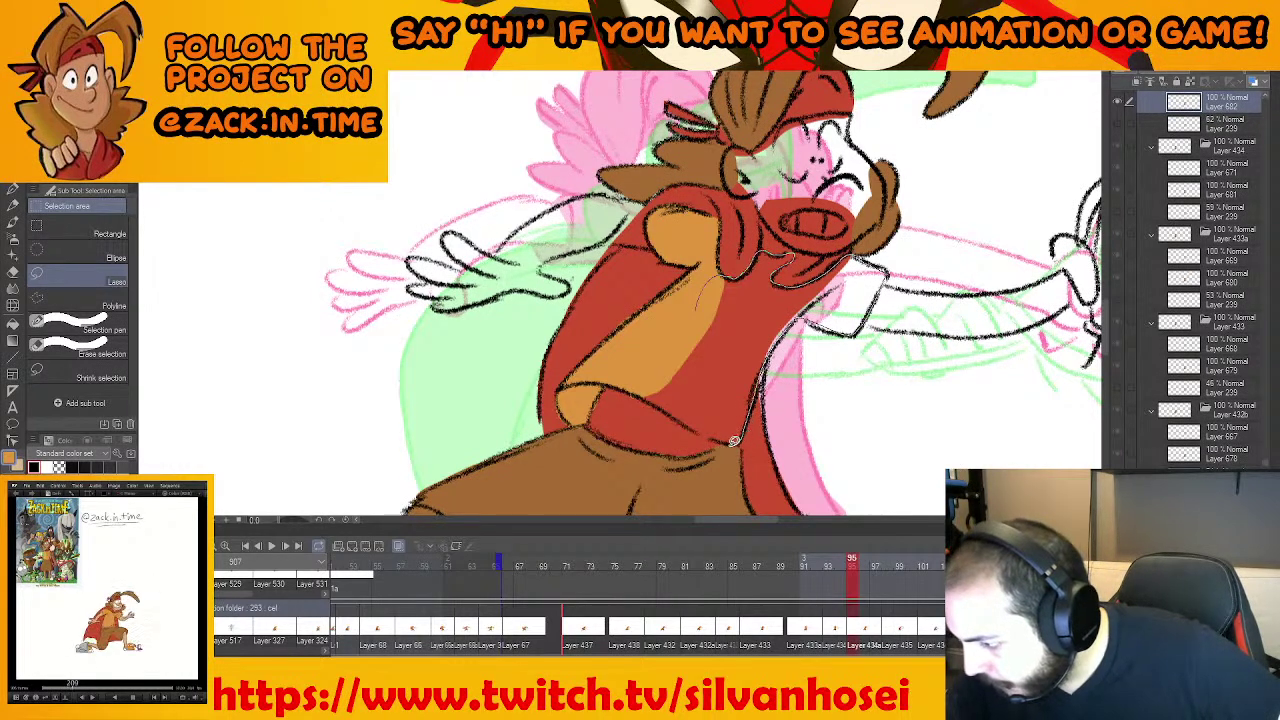
left_click_drag(628, 390, 735, 297)
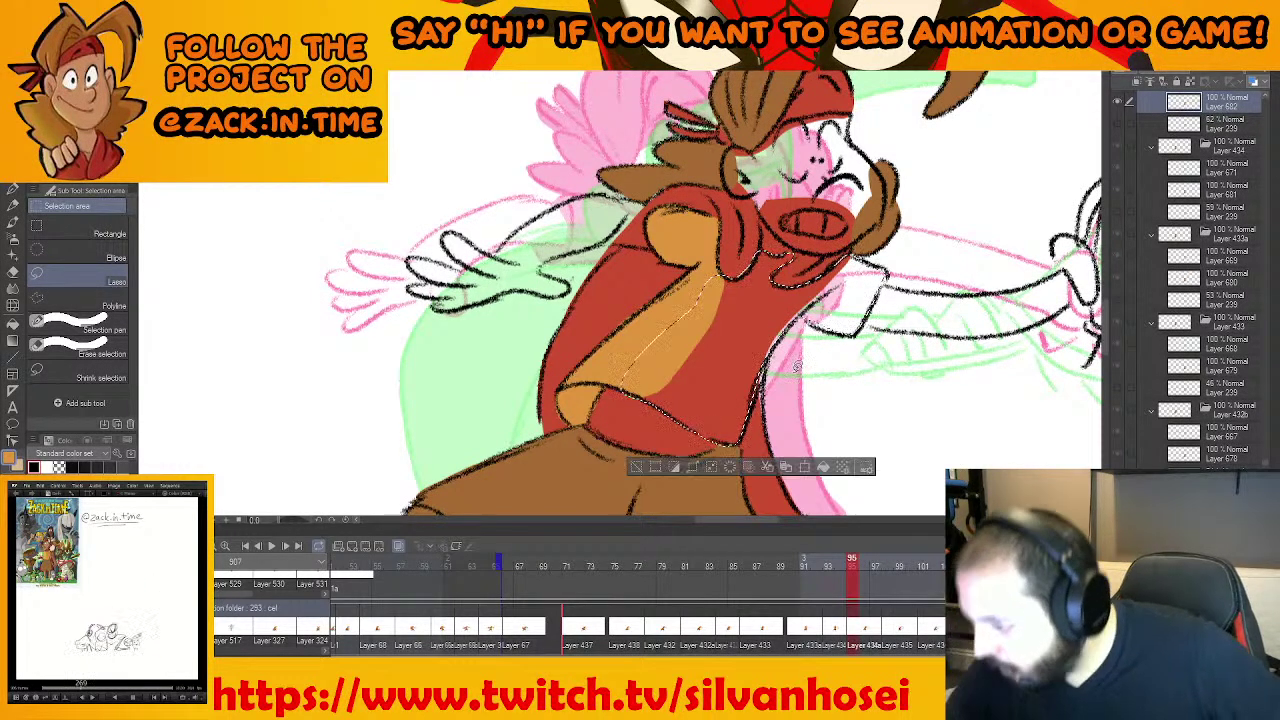
key("ctrl+d")
left_click_drag(832, 387, 832, 374)
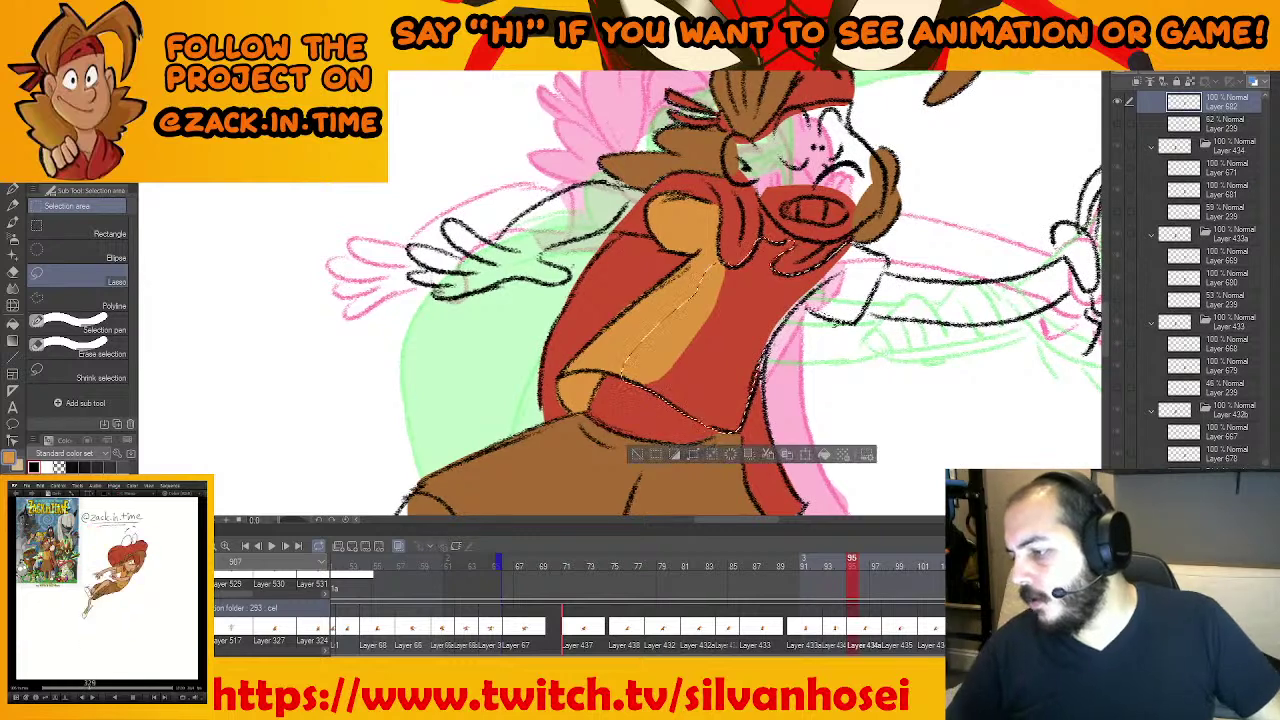
left_click(826, 458)
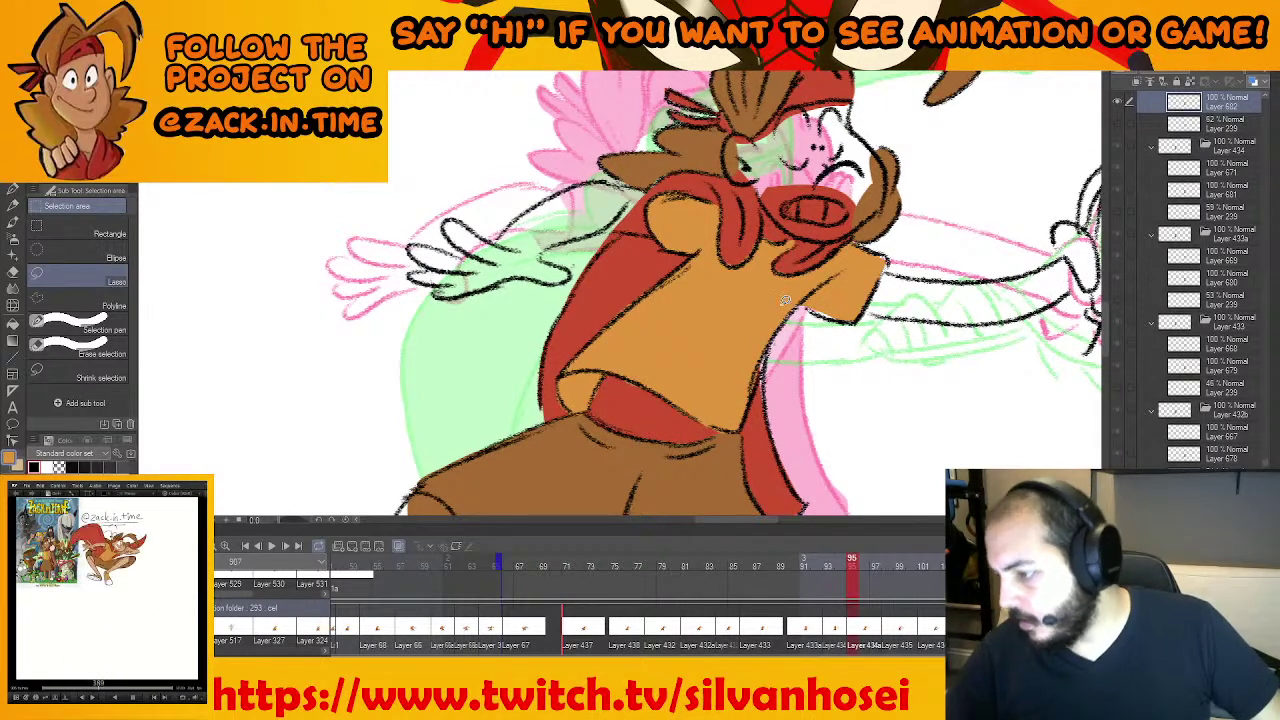
left_click_drag(806, 288, 852, 312)
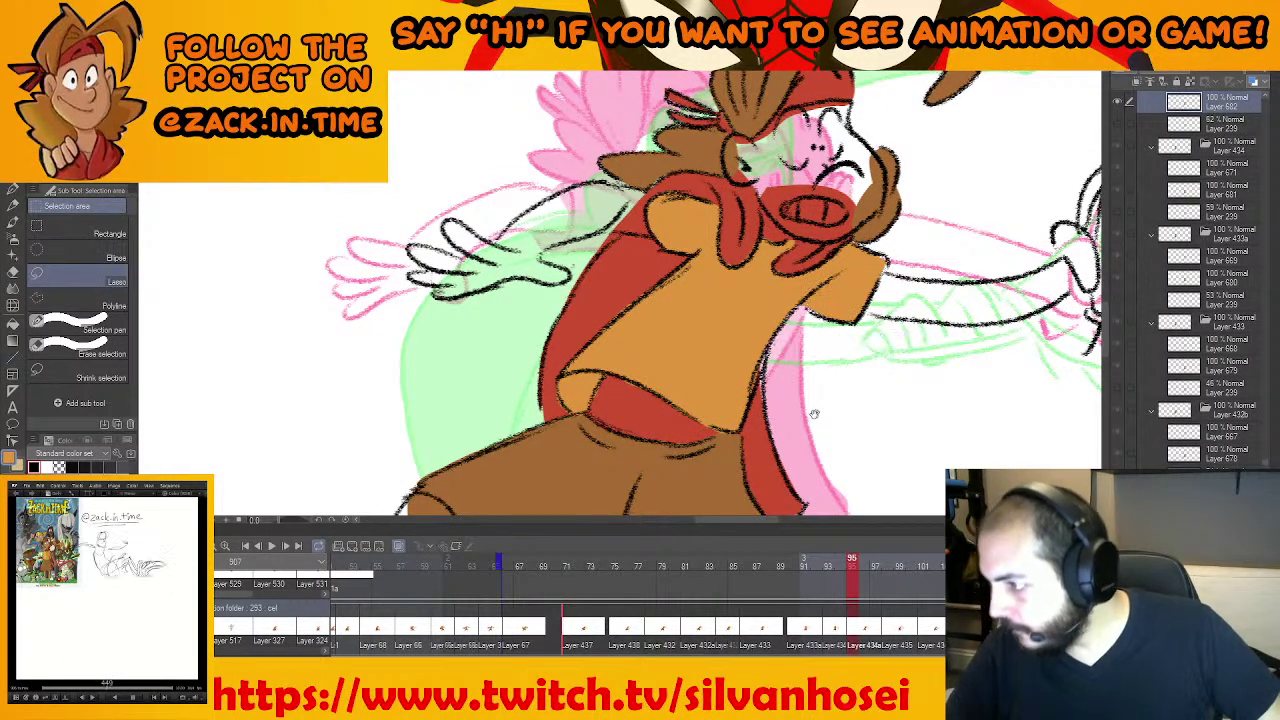
left_click_drag(814, 414, 758, 170)
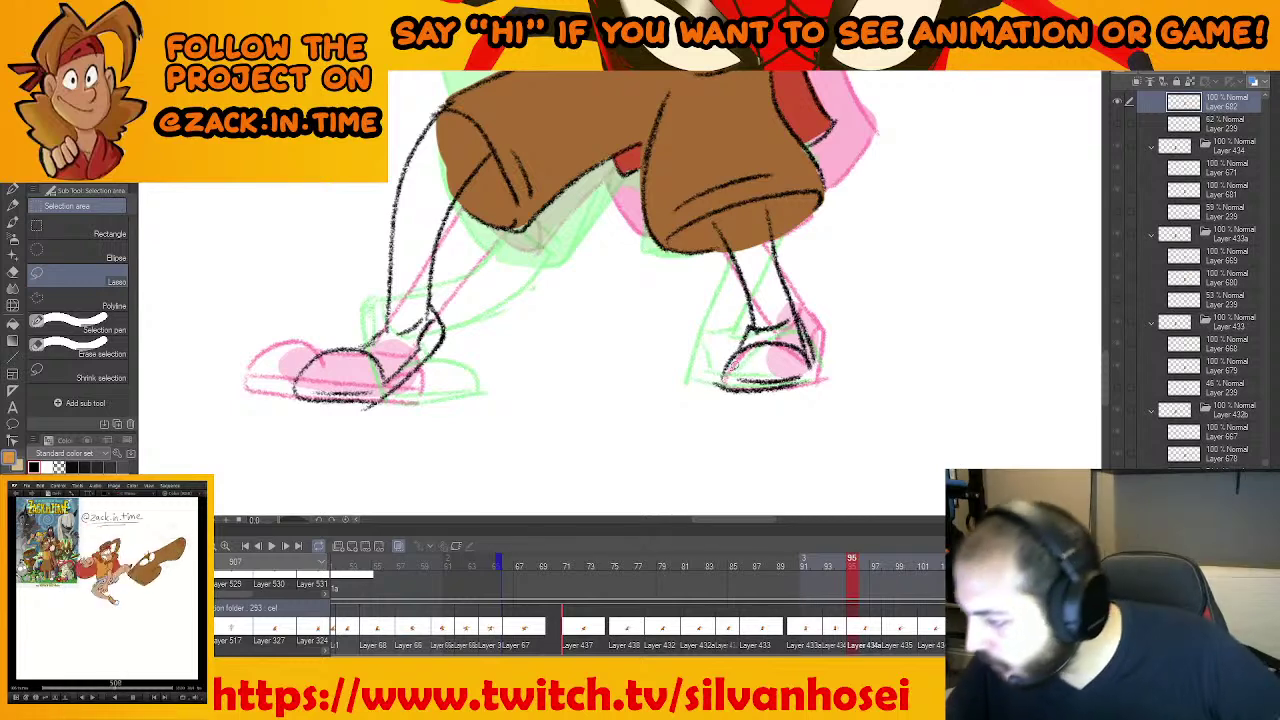
Fill the uppers of both shoes on frame 95 with orange, including the small gap at the ankle
left_click_drag(765, 371, 750, 325)
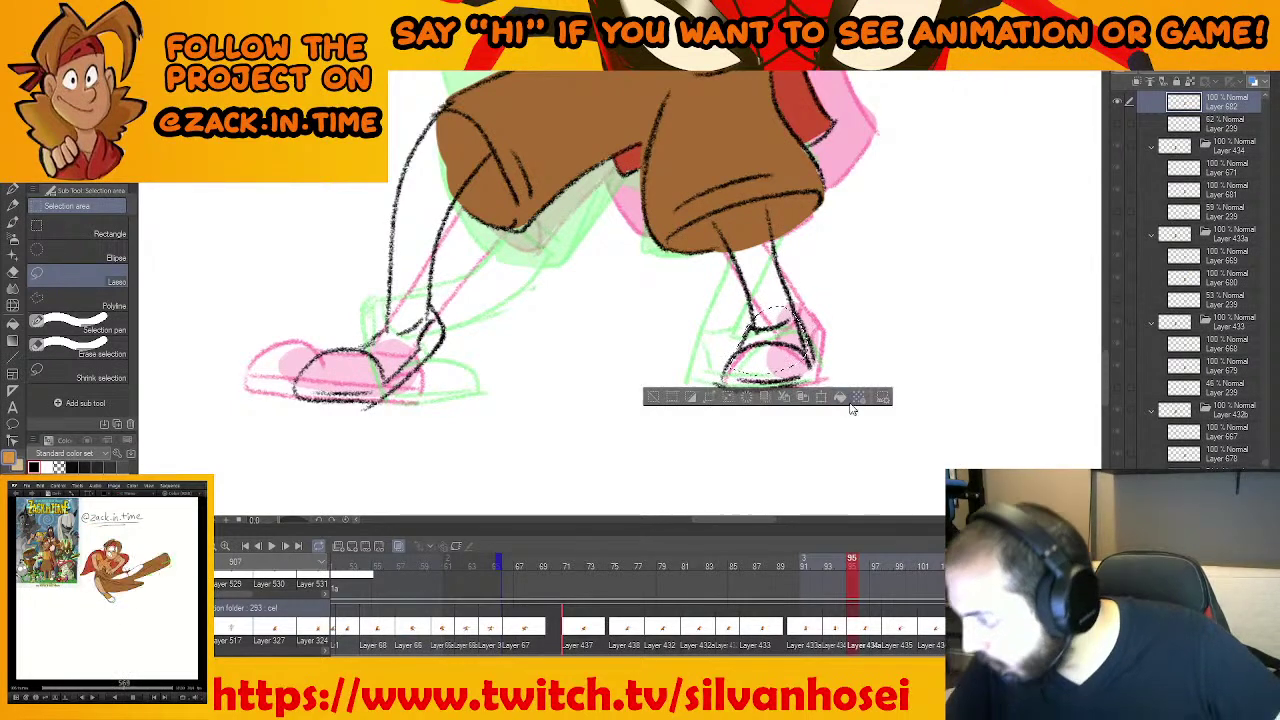
left_click(841, 397)
key("ctrl+d")
mouse_move(349, 380)
left_mouse_down()
mouse_move(412, 301)
mouse_move(432, 305)
mouse_move(441, 370)
left_mouse_up()
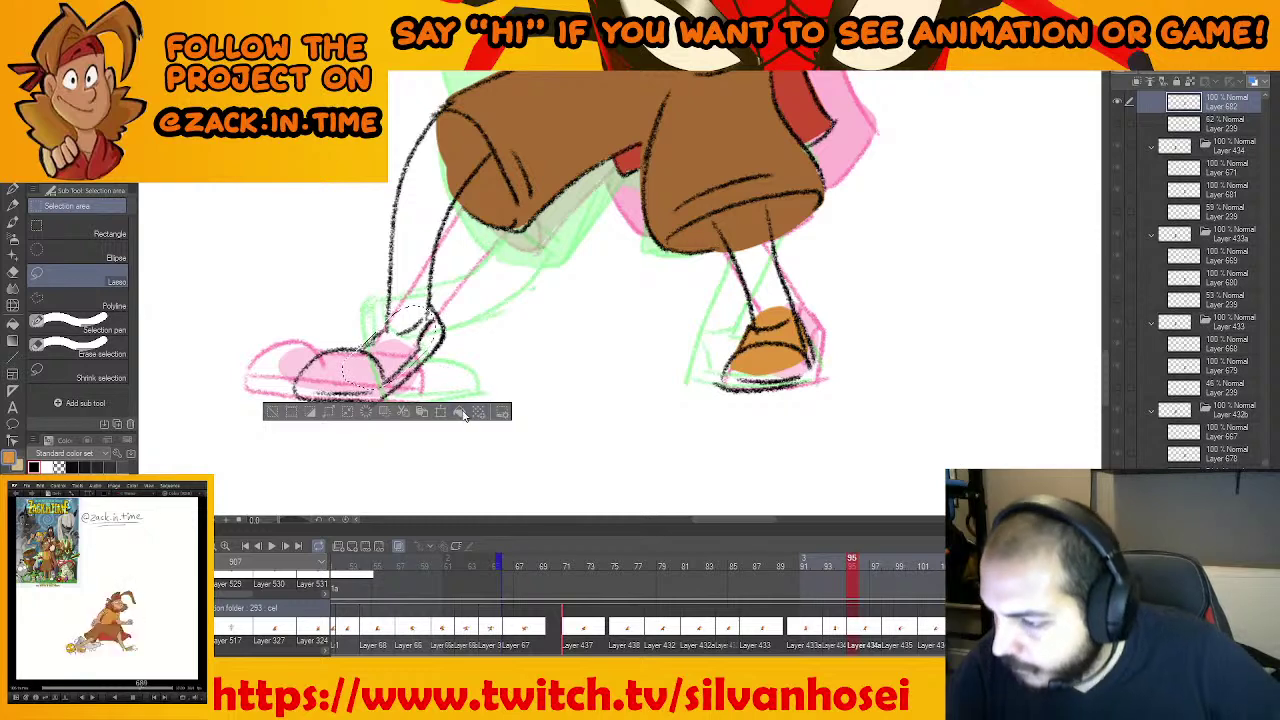
left_click(463, 414)
key("ctrl+d")
left_click_drag(438, 312, 426, 311)
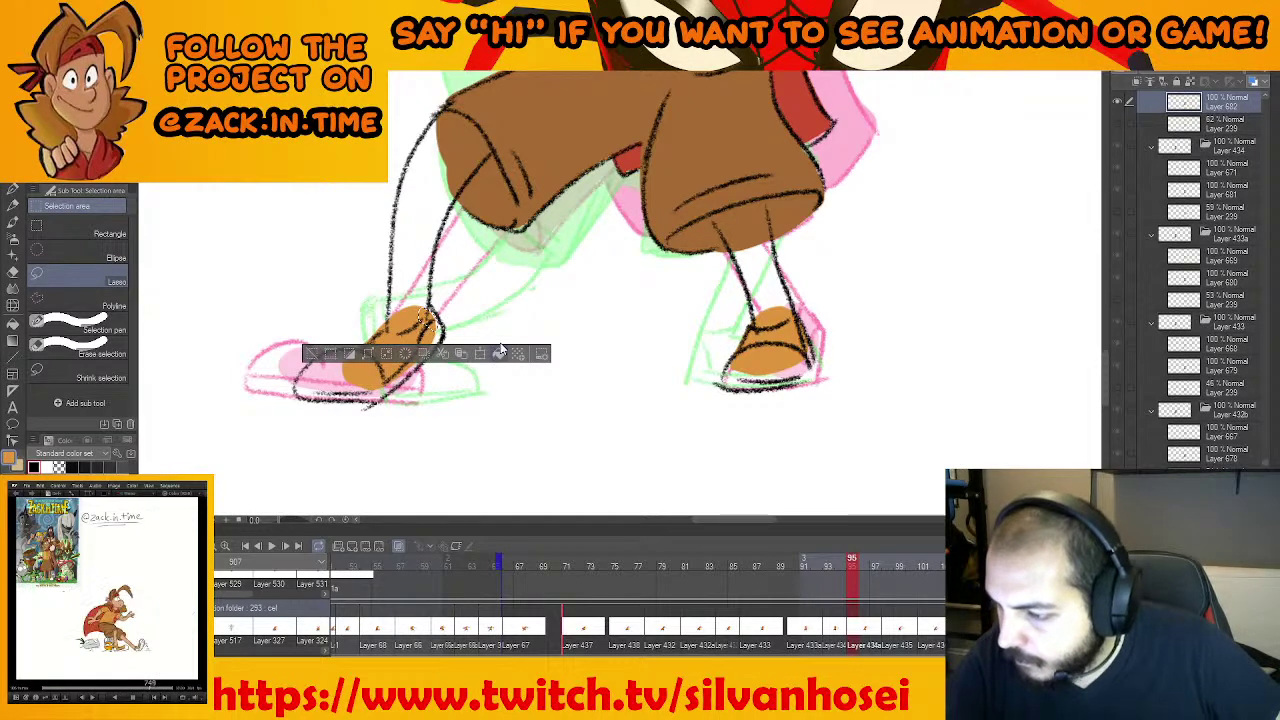
left_click(500, 351)
key("ctrl+d")
Advance to frame 98 and fill the shirt and near sleeve with orange, leaving the cape behind them red
scroll(563, 371, "down", 2)
left_click_drag(659, 329, 588, 463)
left_click_drag(768, 331, 740, 419)
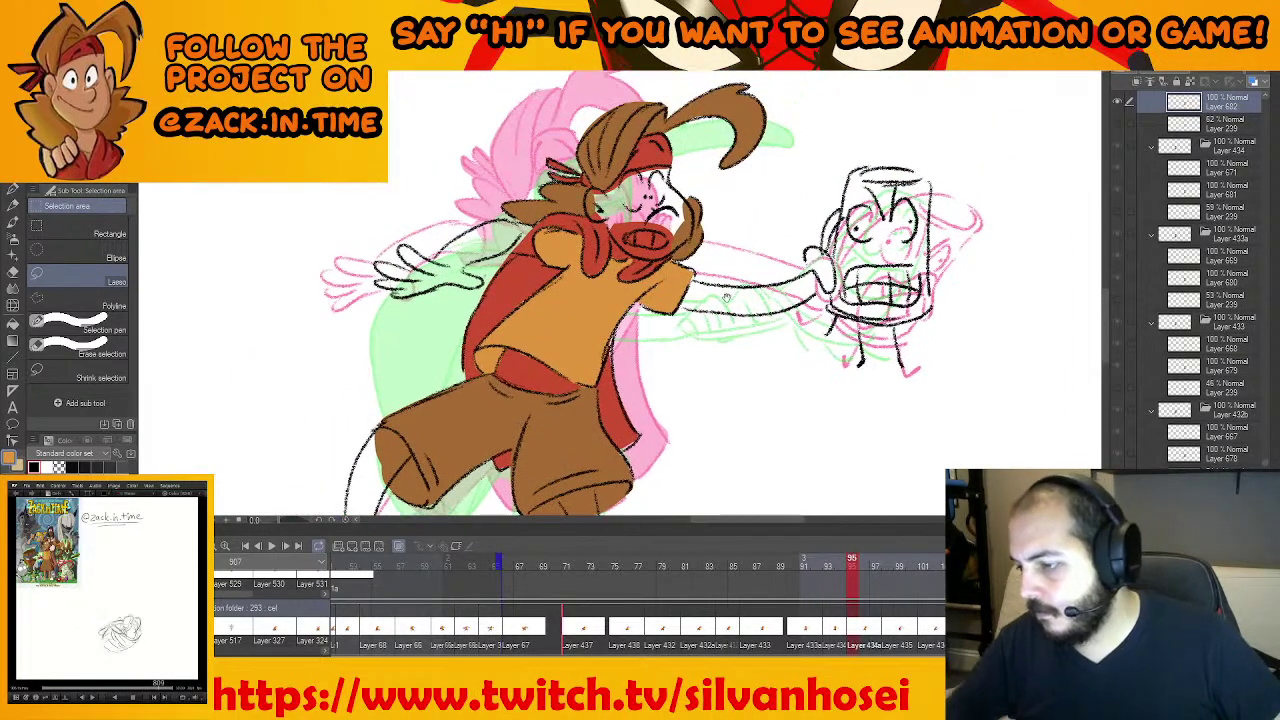
key("Right")
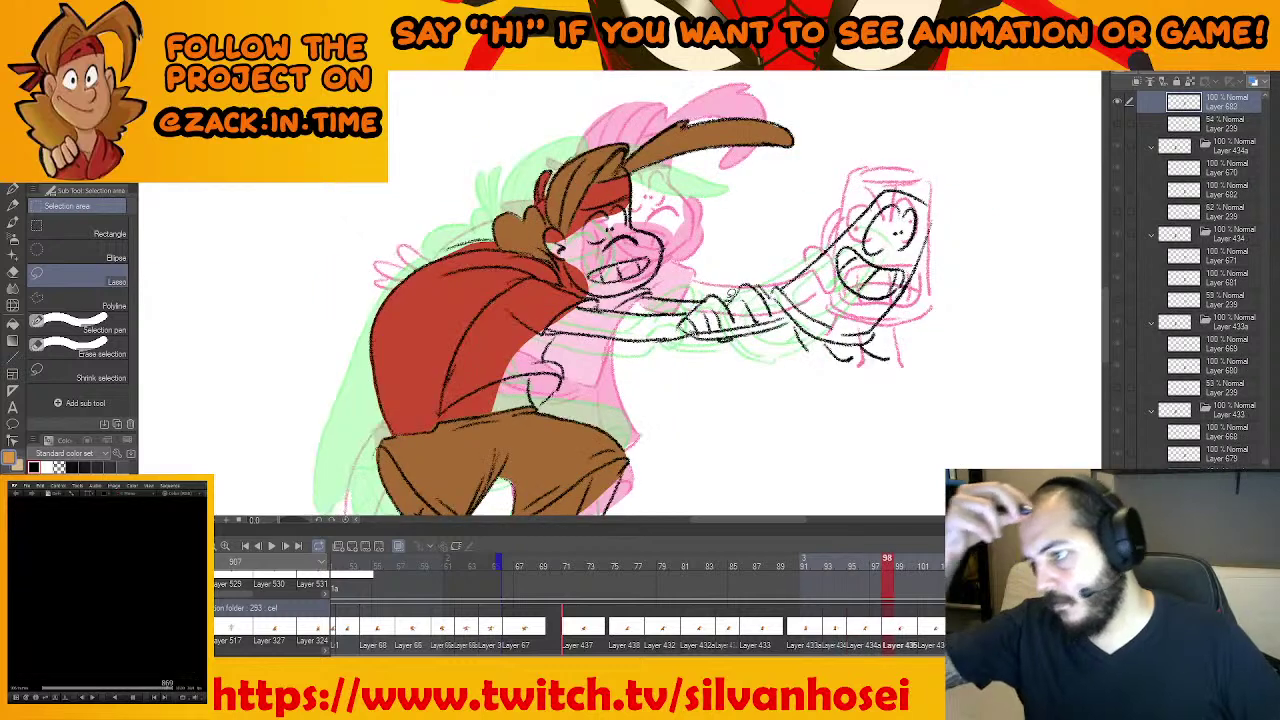
scroll(608, 312, "up", 2)
left_click_drag(606, 318, 657, 273)
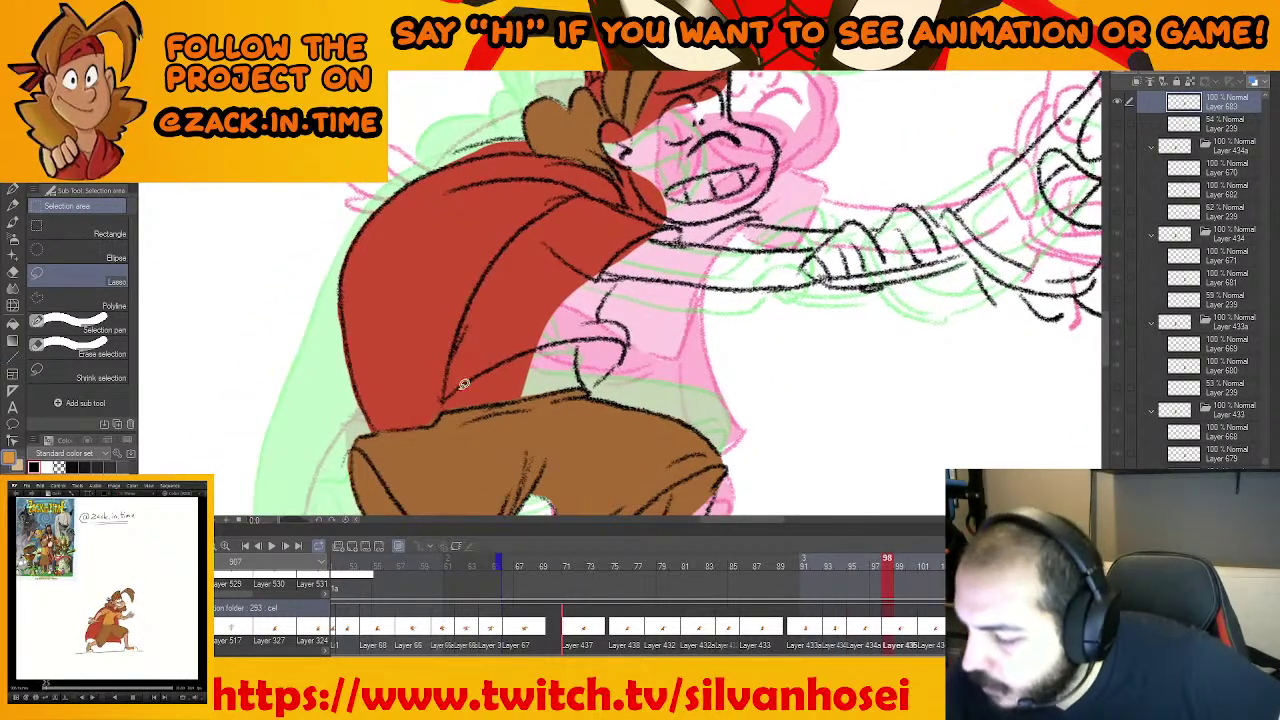
left_click_drag(463, 387, 454, 409)
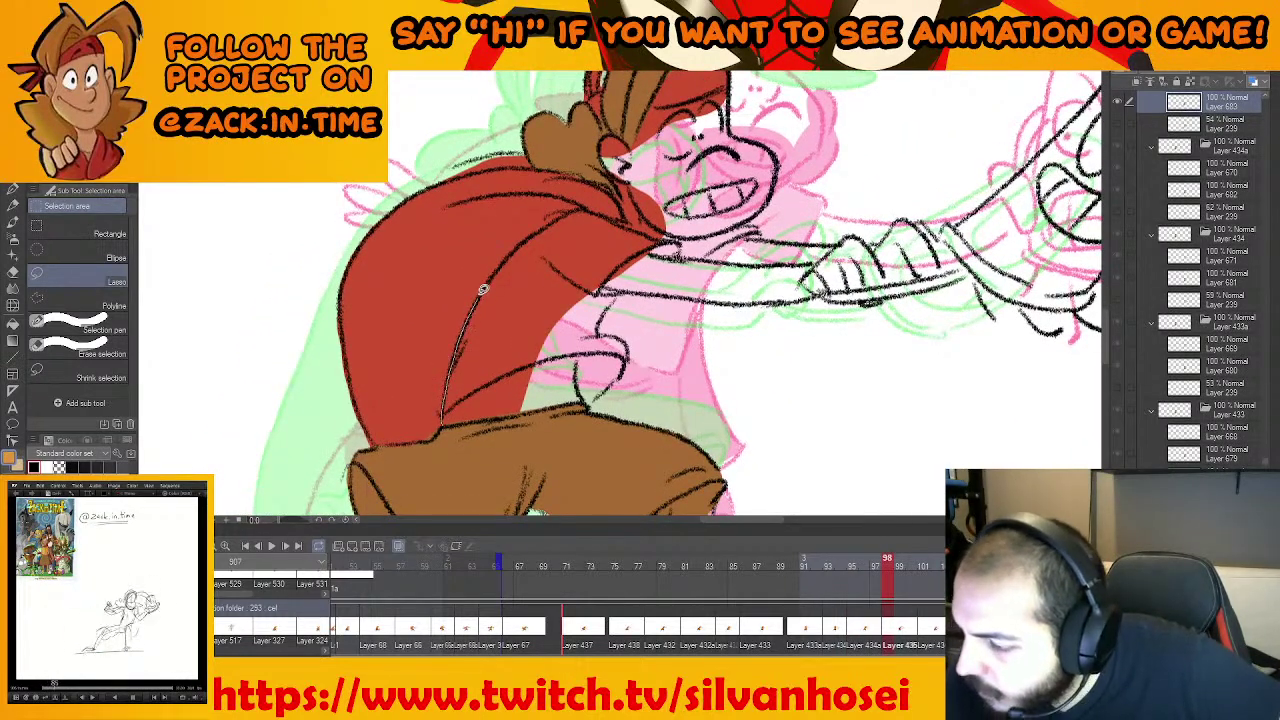
mouse_move(525, 240)
left_mouse_down()
mouse_move(572, 210)
mouse_move(612, 213)
mouse_move(661, 250)
left_mouse_up()
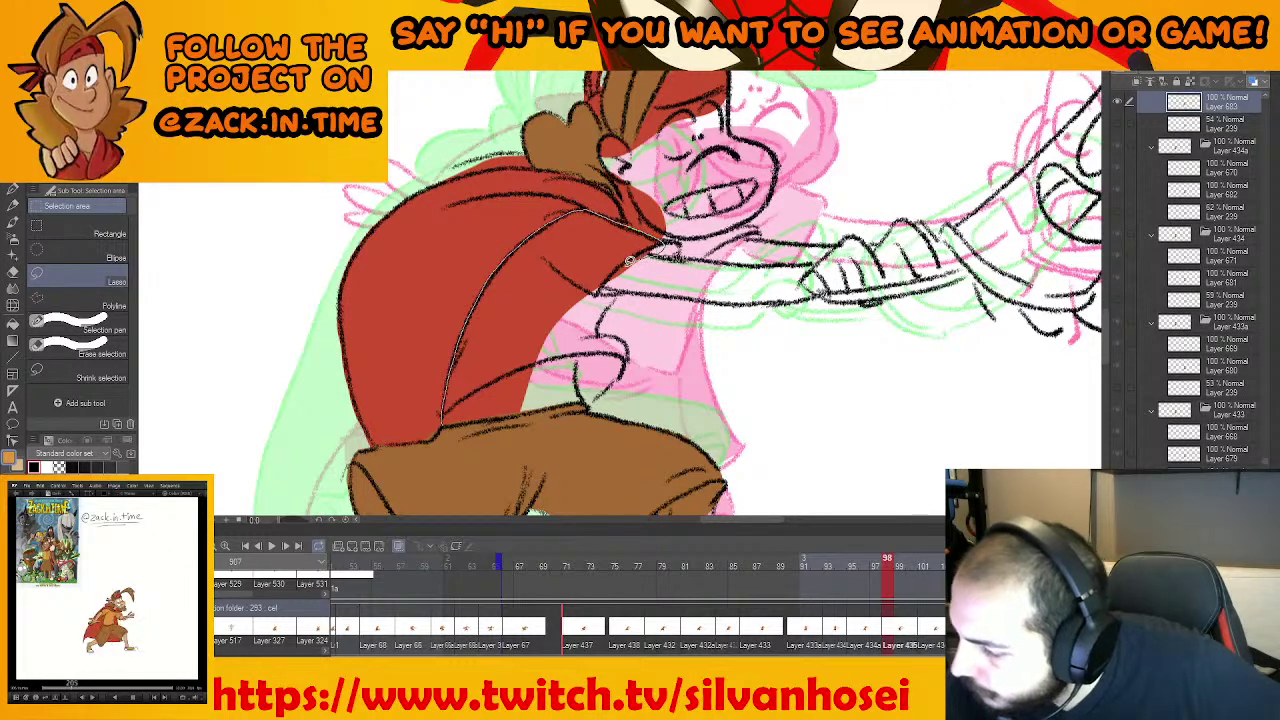
mouse_move(606, 331)
left_mouse_down()
mouse_move(621, 346)
mouse_move(612, 384)
mouse_move(527, 410)
left_mouse_up()
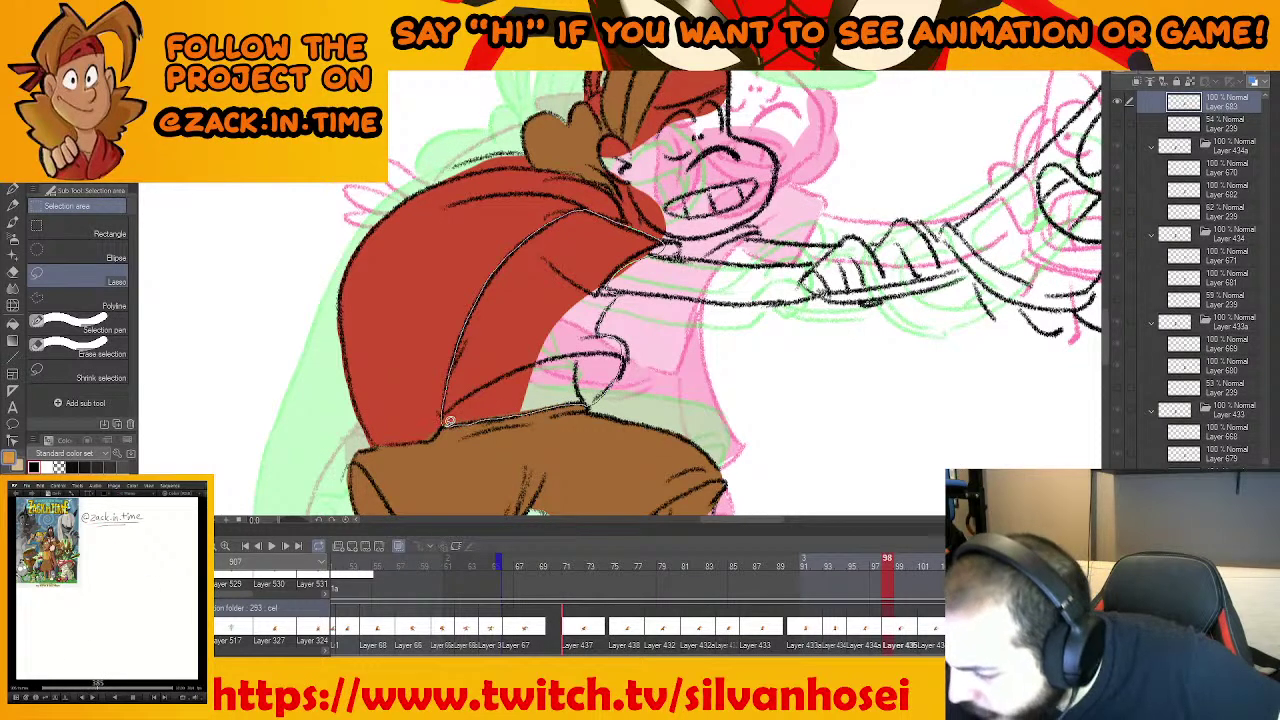
left_click_drag(450, 422, 446, 424)
left_click(623, 447)
key("ctrl+d")
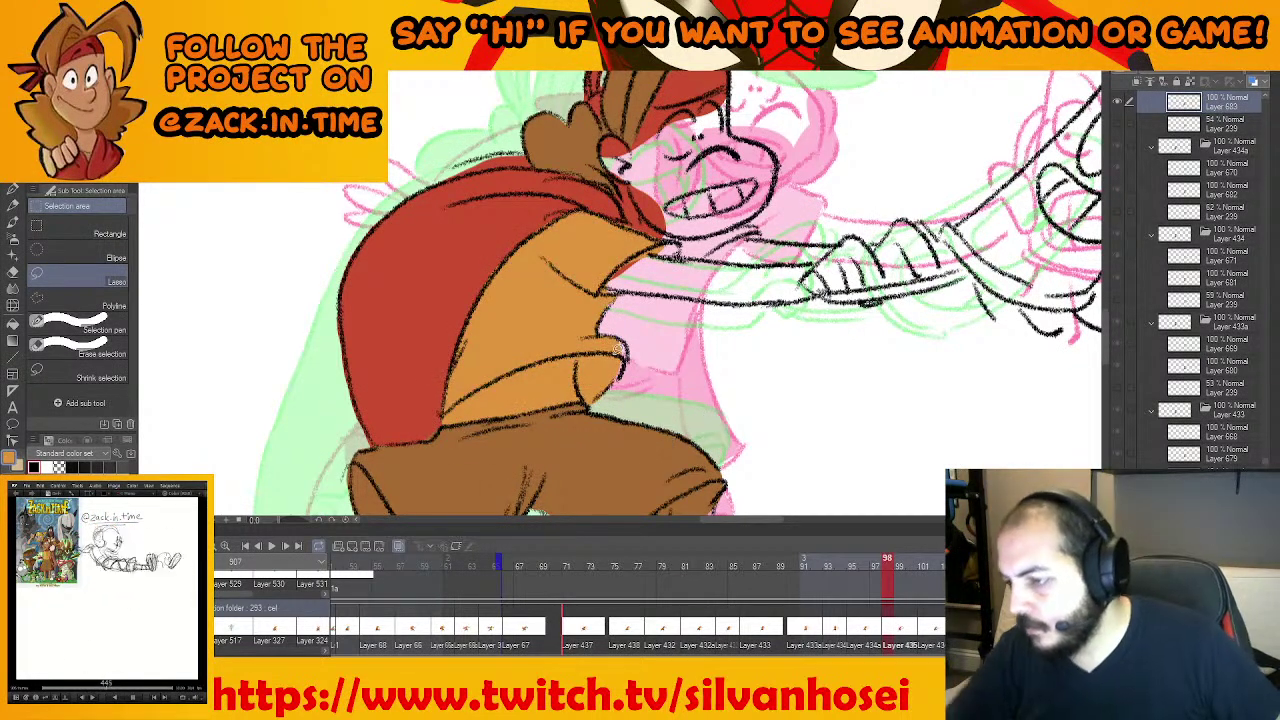
Fill the small gaps at the shirt's front hem and at the shoulder beside the scarf on frame 98 with orange
left_click_drag(628, 340, 606, 390)
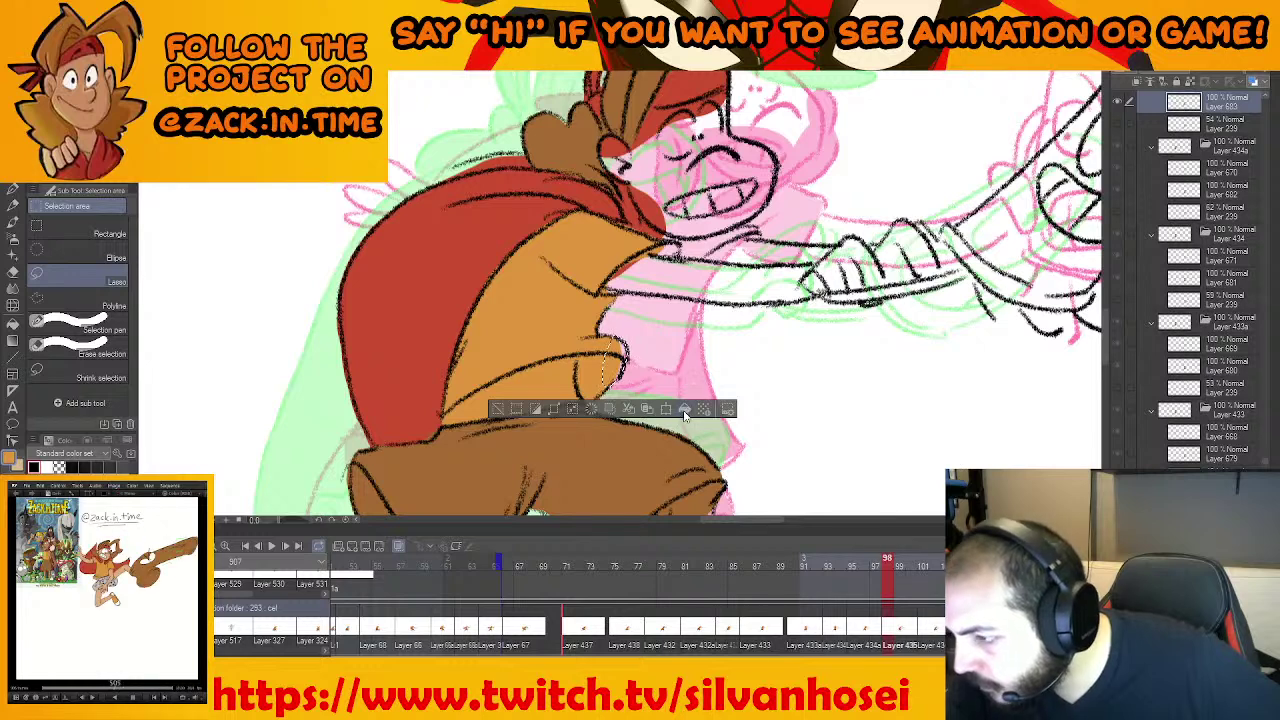
left_click(685, 411)
key("ctrl+d")
left_click_drag(722, 260, 676, 331)
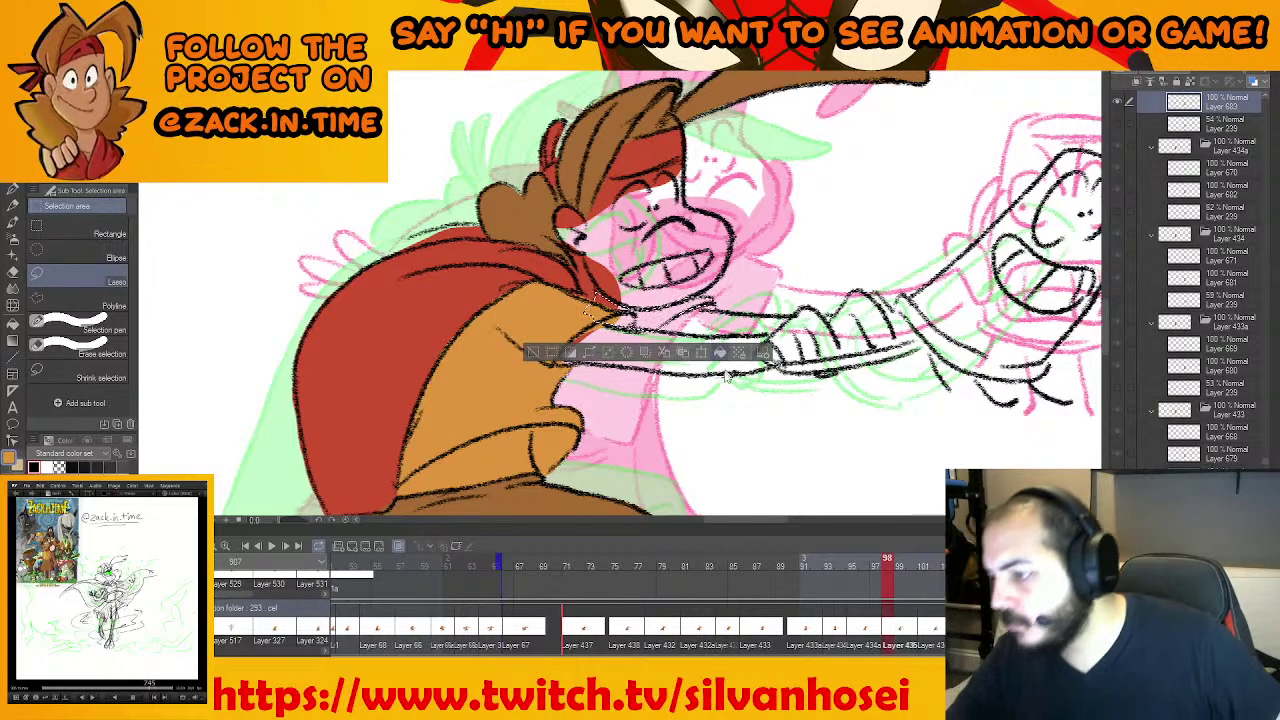
Fill the upper of the rear shoe on frame 98 with orange, leaving the toe cap and sole uncoloured
scroll(714, 416, "down", 5)
left_click_drag(714, 416, 747, 241)
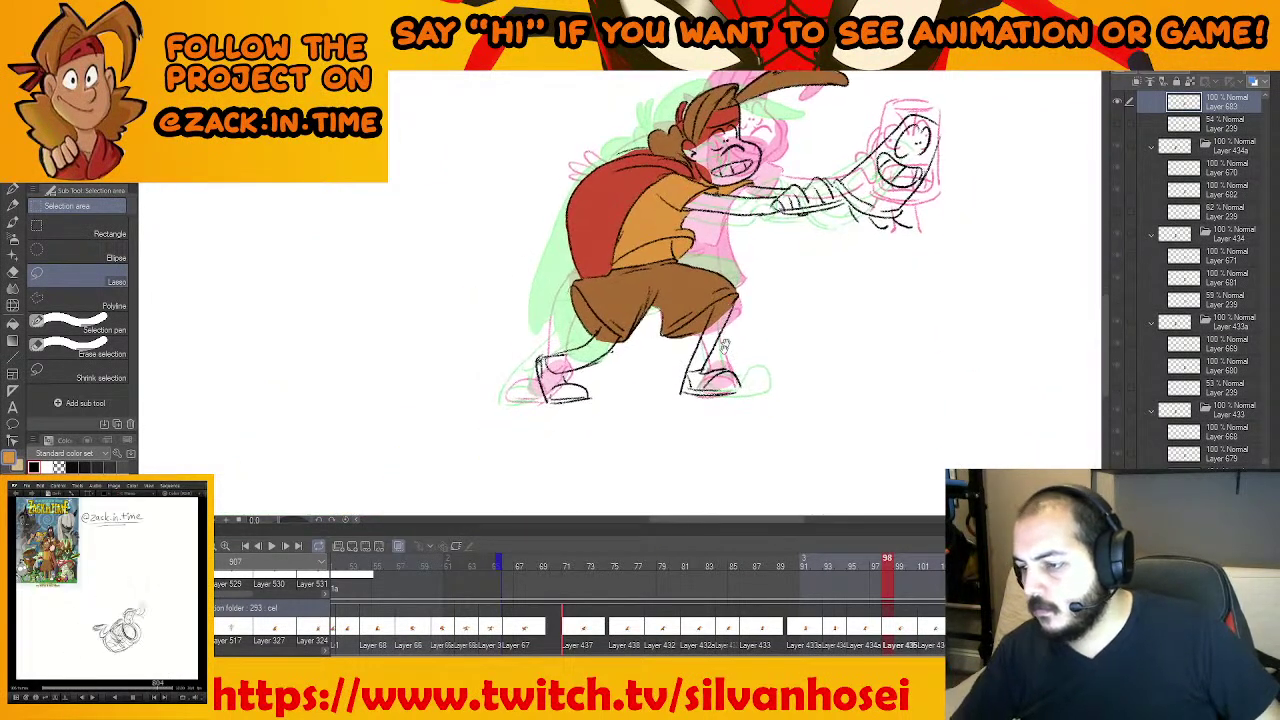
scroll(562, 368, "up", 5)
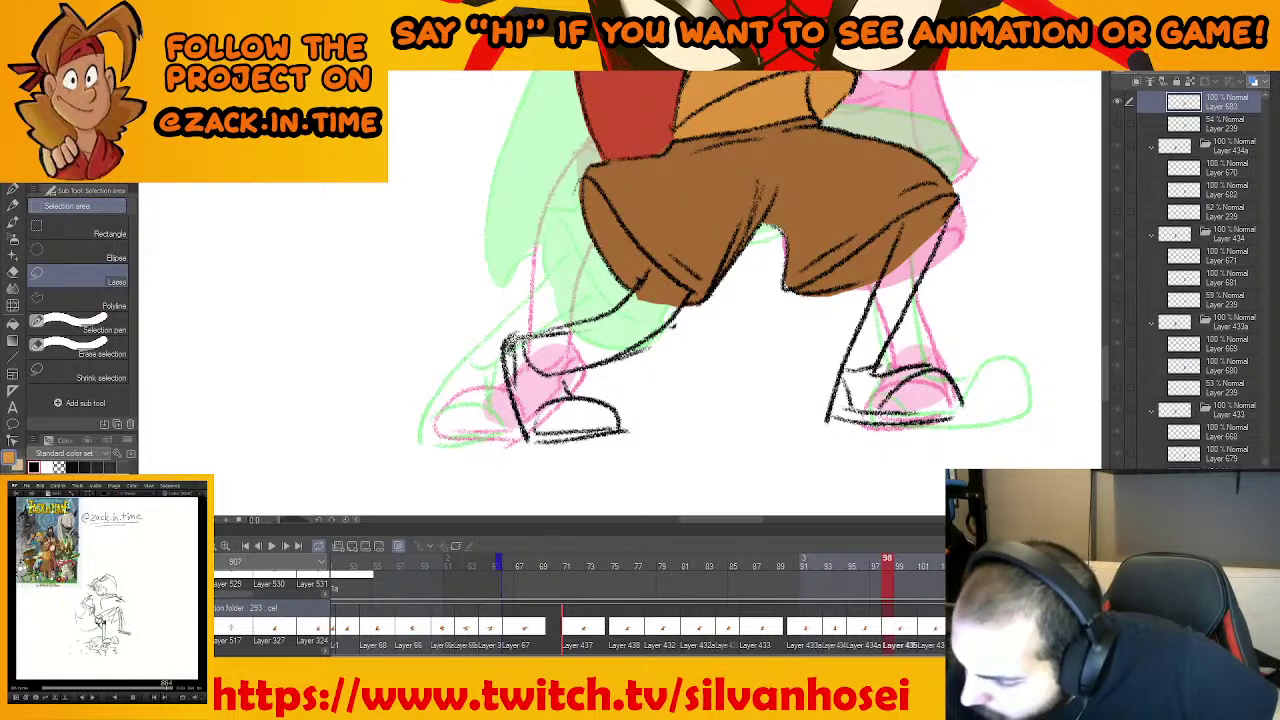
mouse_move(562, 370)
left_mouse_down()
mouse_move(572, 428)
mouse_move(526, 422)
mouse_move(511, 343)
left_mouse_up()
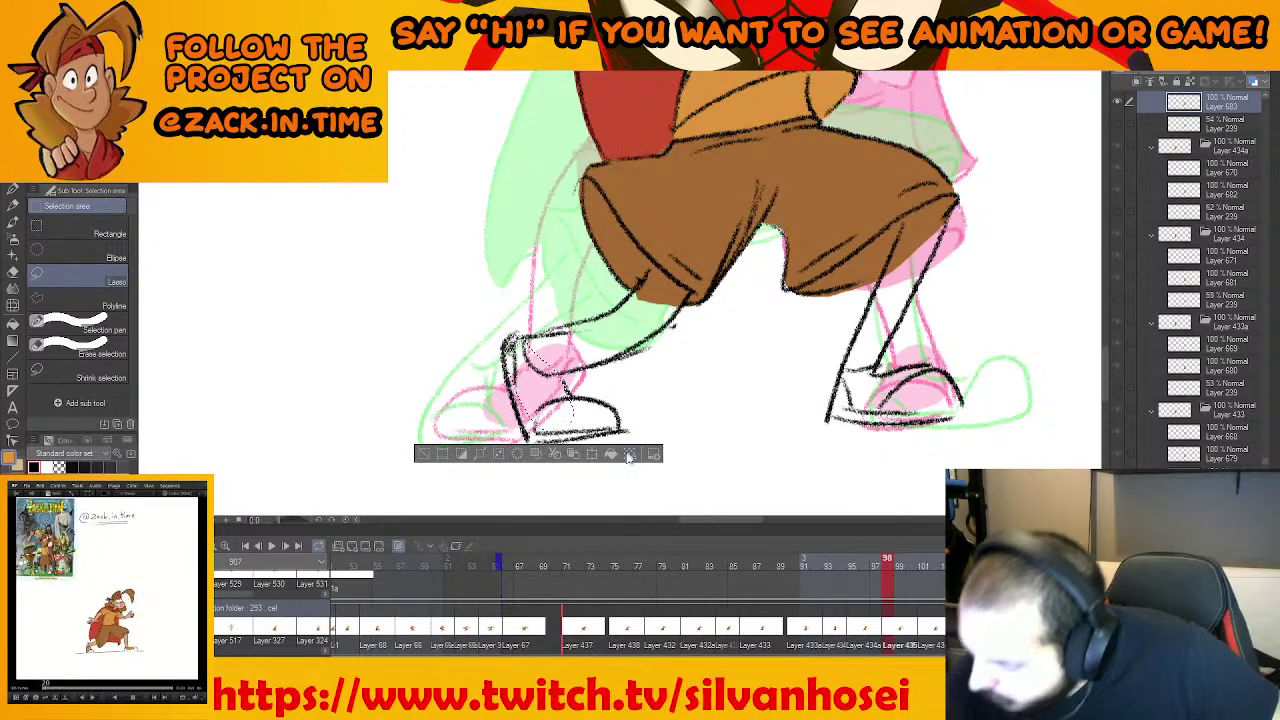
left_click(622, 456)
key("ctrl+d")
Fill the upper of the front shoe on frame 98 with orange, including the gap at the ankle opening
left_click_drag(816, 365, 755, 371)
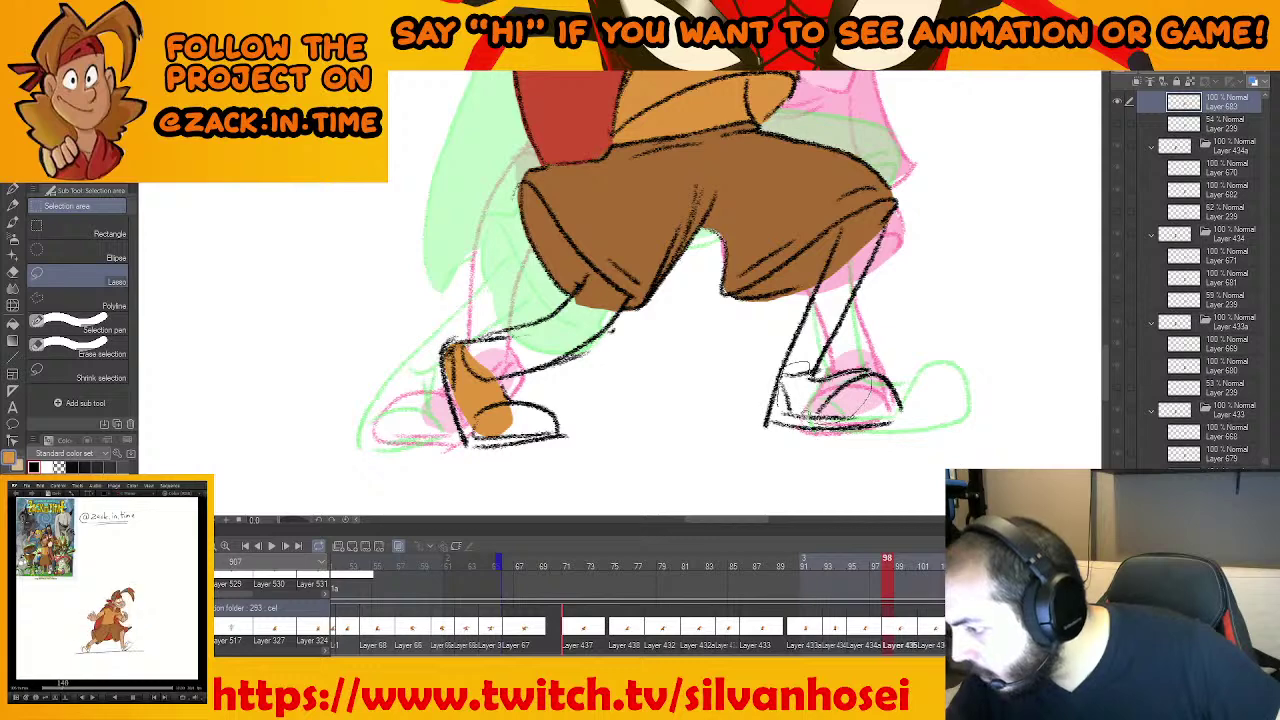
left_click_drag(808, 370, 812, 376)
left_click(900, 443)
key("ctrl+d")
left_click_drag(899, 387, 858, 372)
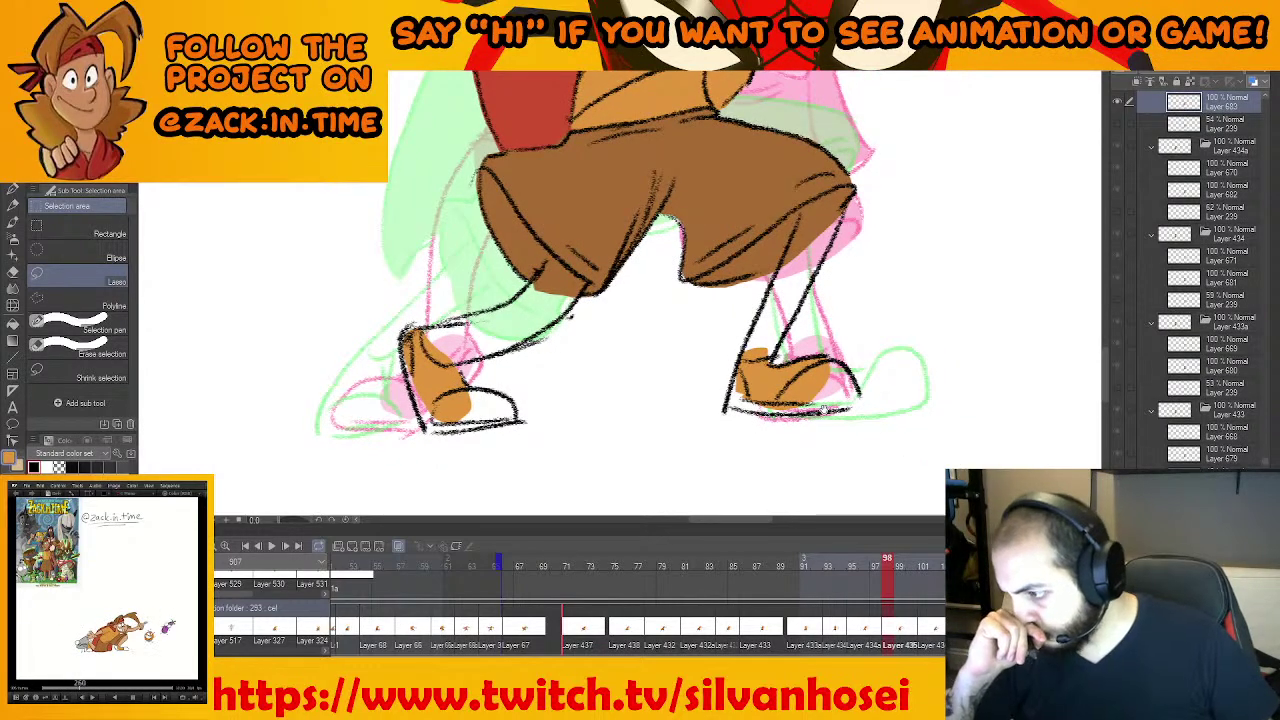
mouse_move(828, 404)
left_mouse_down()
mouse_move(765, 358)
mouse_move(835, 395)
left_mouse_up()
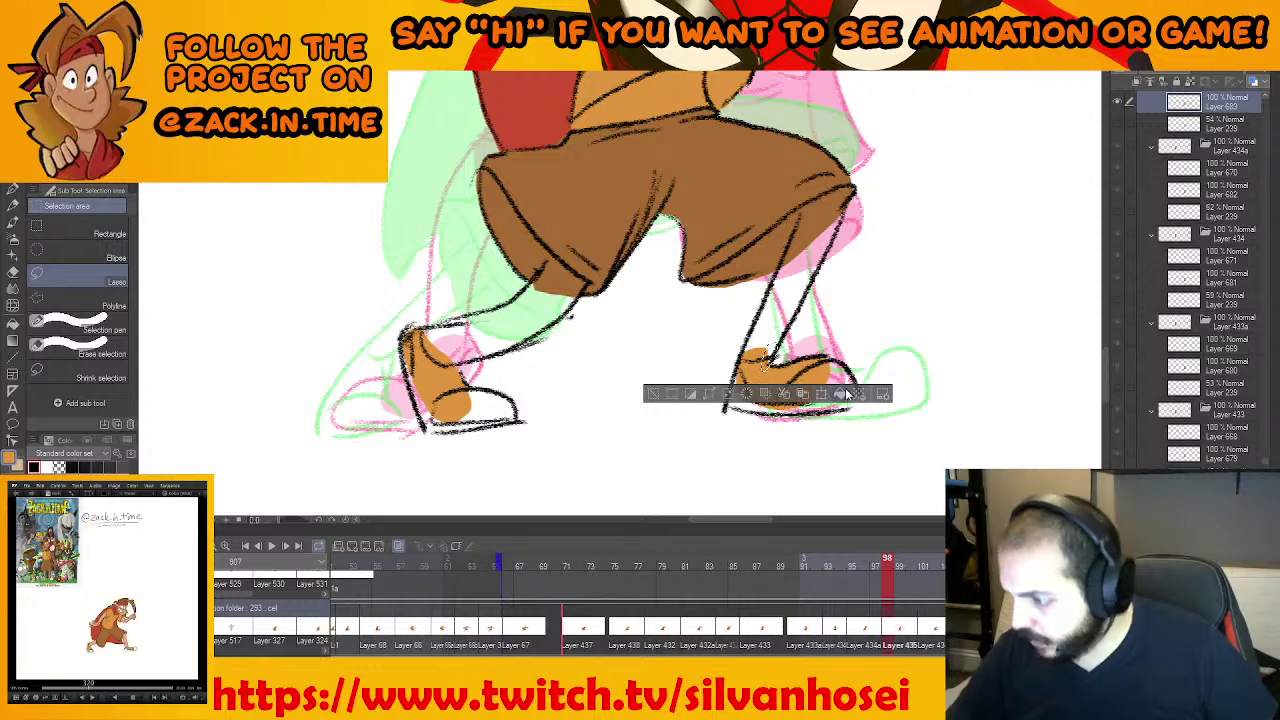
key("o")
key("ctrl+d")
Advance to frame 101 and fill the shirt and both sleeves with orange
left_click_drag(829, 332, 818, 374)
scroll(818, 374, "down", 5)
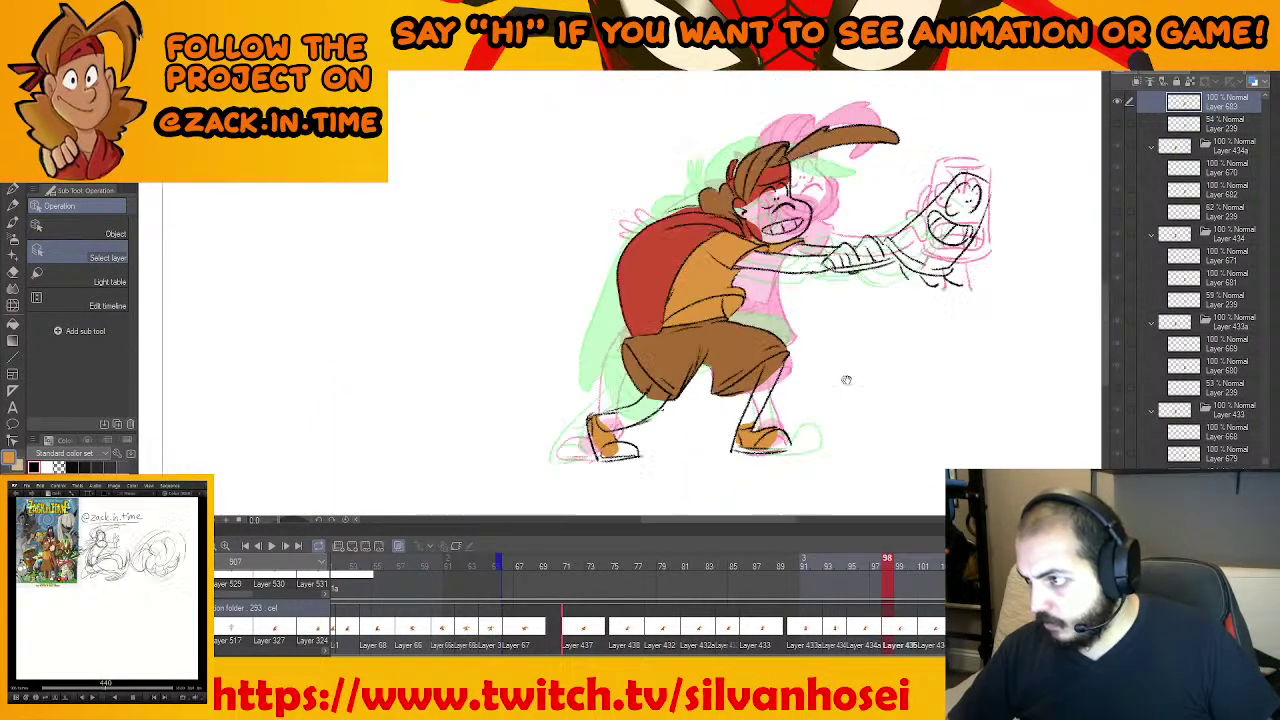
key("Right")
key("Right")
key("Right")
scroll(780, 390, "up", 4)
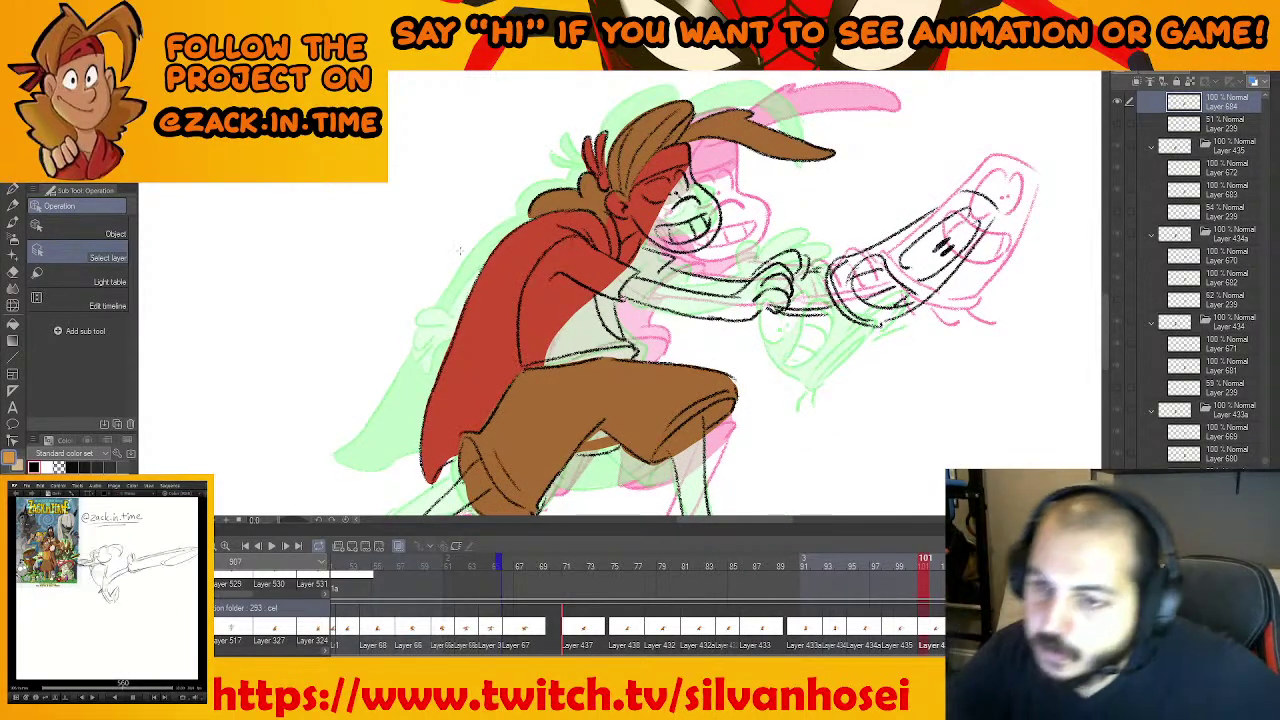
key("m")
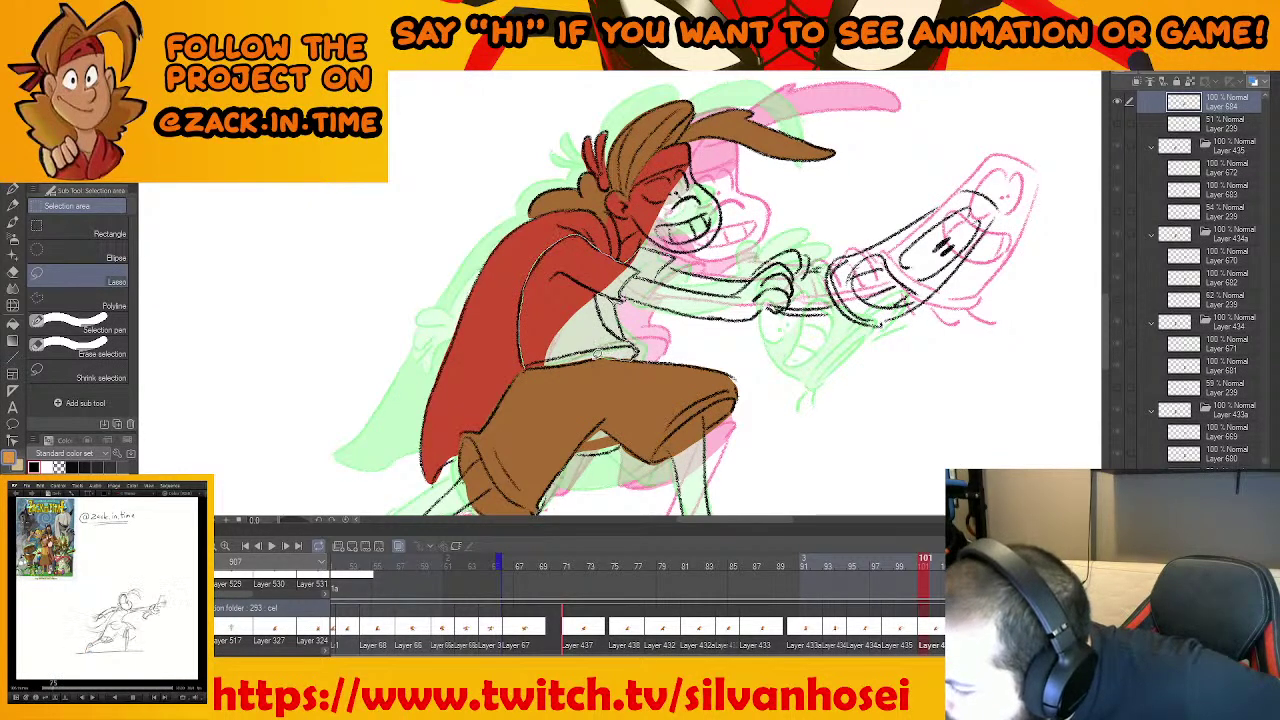
left_click_drag(543, 365, 535, 366)
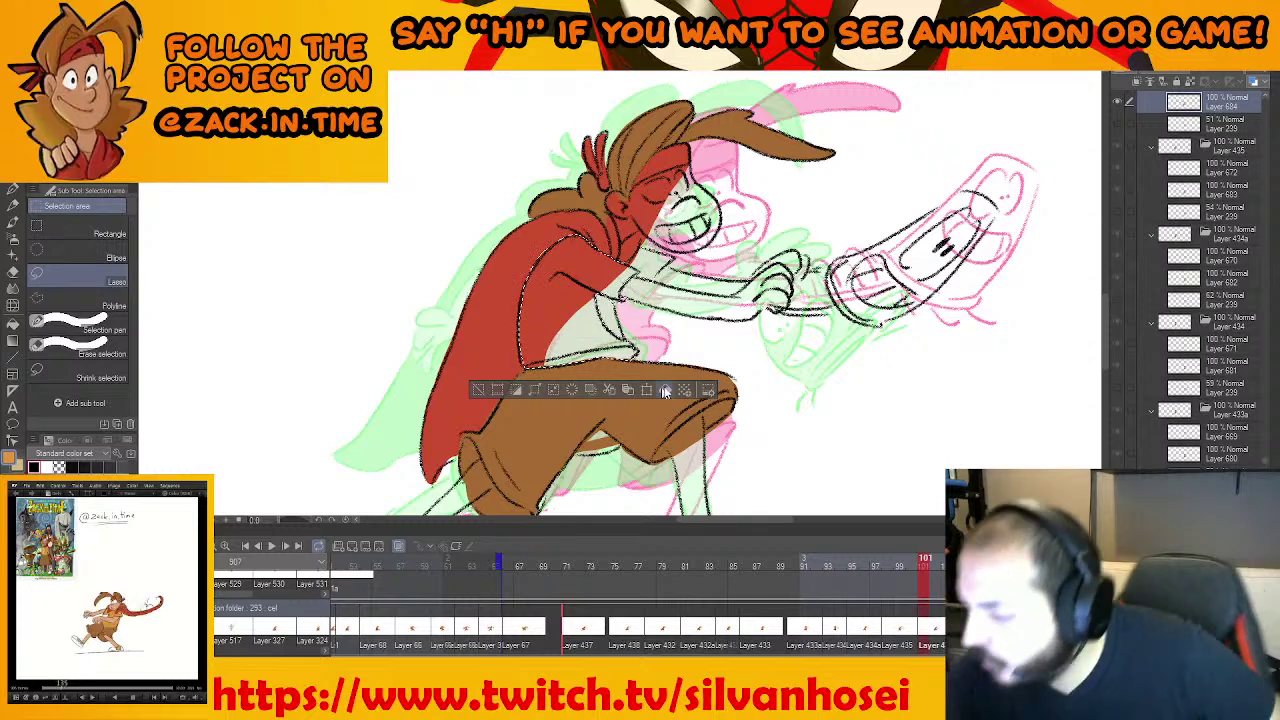
key("alt+Delete")
key("ctrl+d")
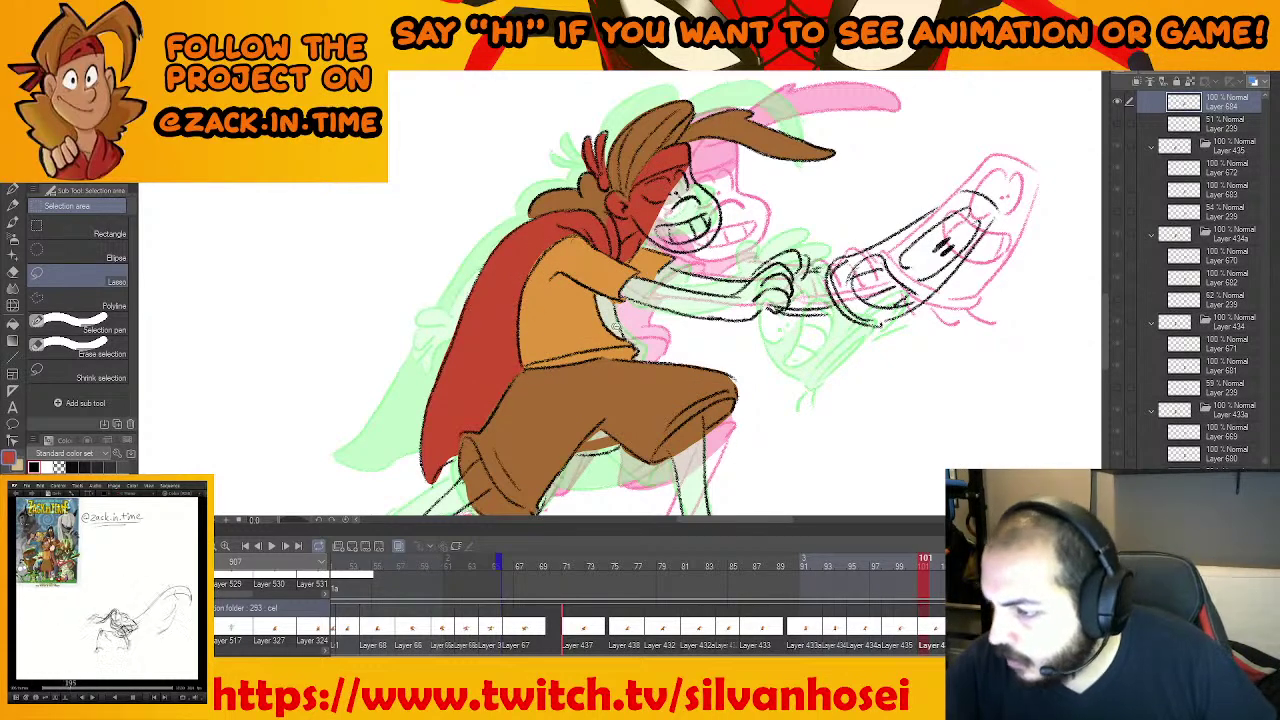
Fill the cape areas showing in front of the shirt and between the legs on frame 101 with the cape's red
scroll(589, 285, "up", 2)
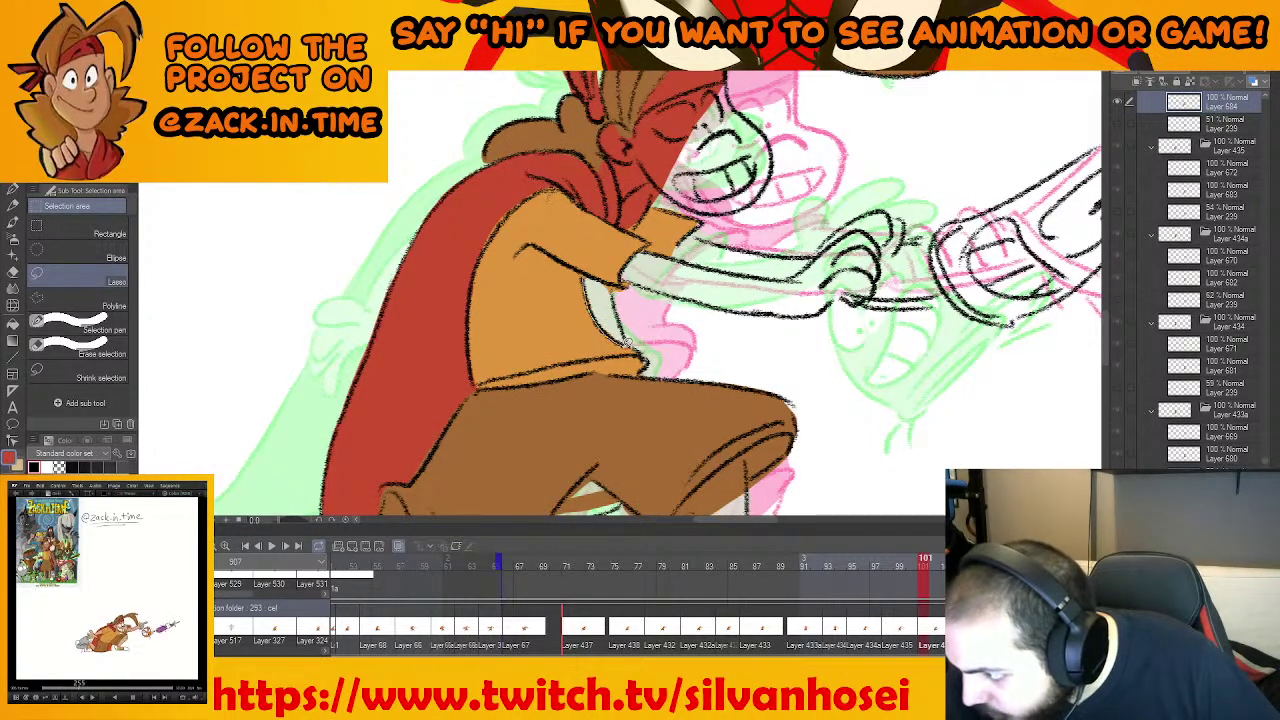
left_click_drag(613, 282, 584, 278)
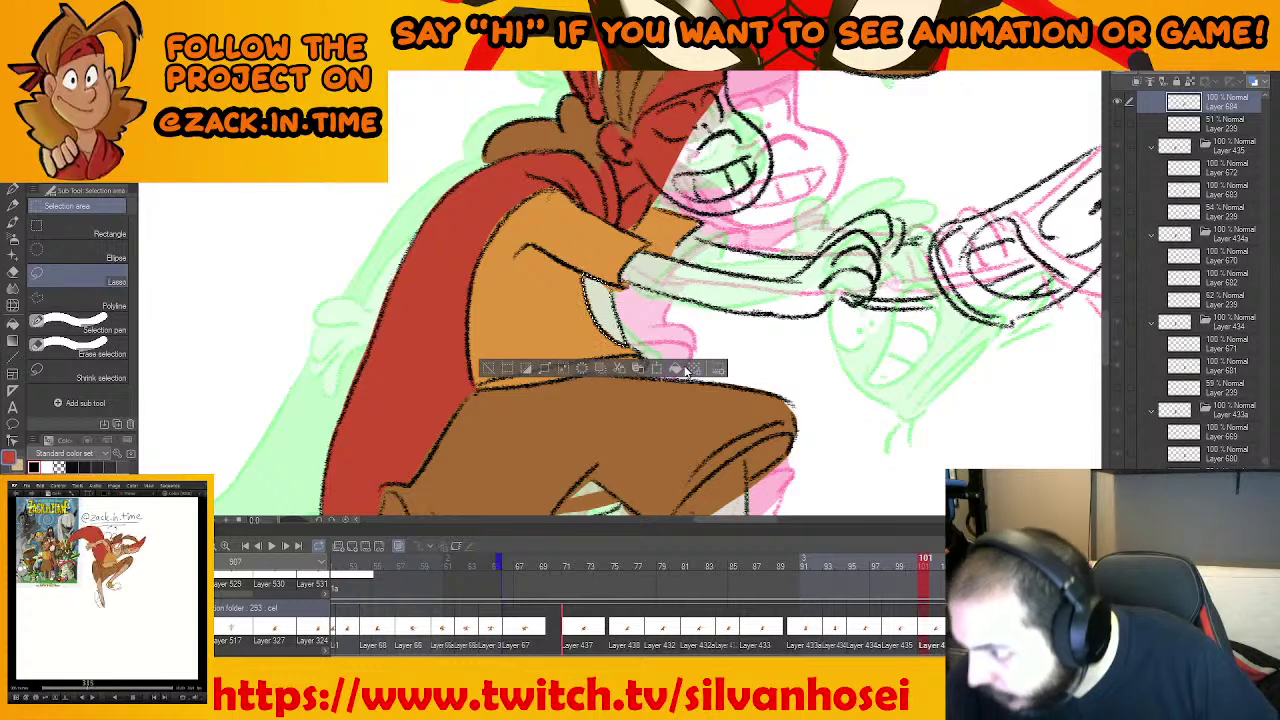
key("alt+Delete")
key("ctrl+d")
scroll(631, 341, "down", 3)
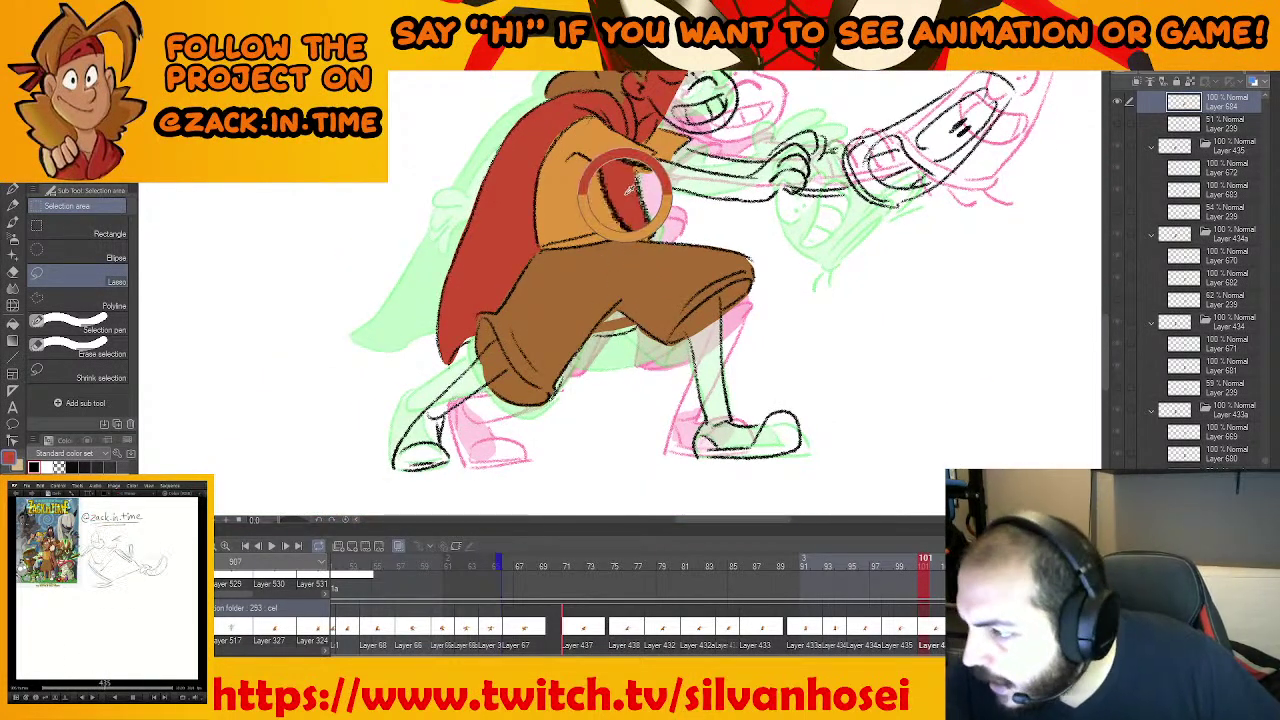
scroll(605, 300, "up", 2)
mouse_move(595, 320)
left_mouse_down()
mouse_move(622, 306)
mouse_move(648, 326)
mouse_move(634, 342)
mouse_move(586, 340)
left_mouse_up()
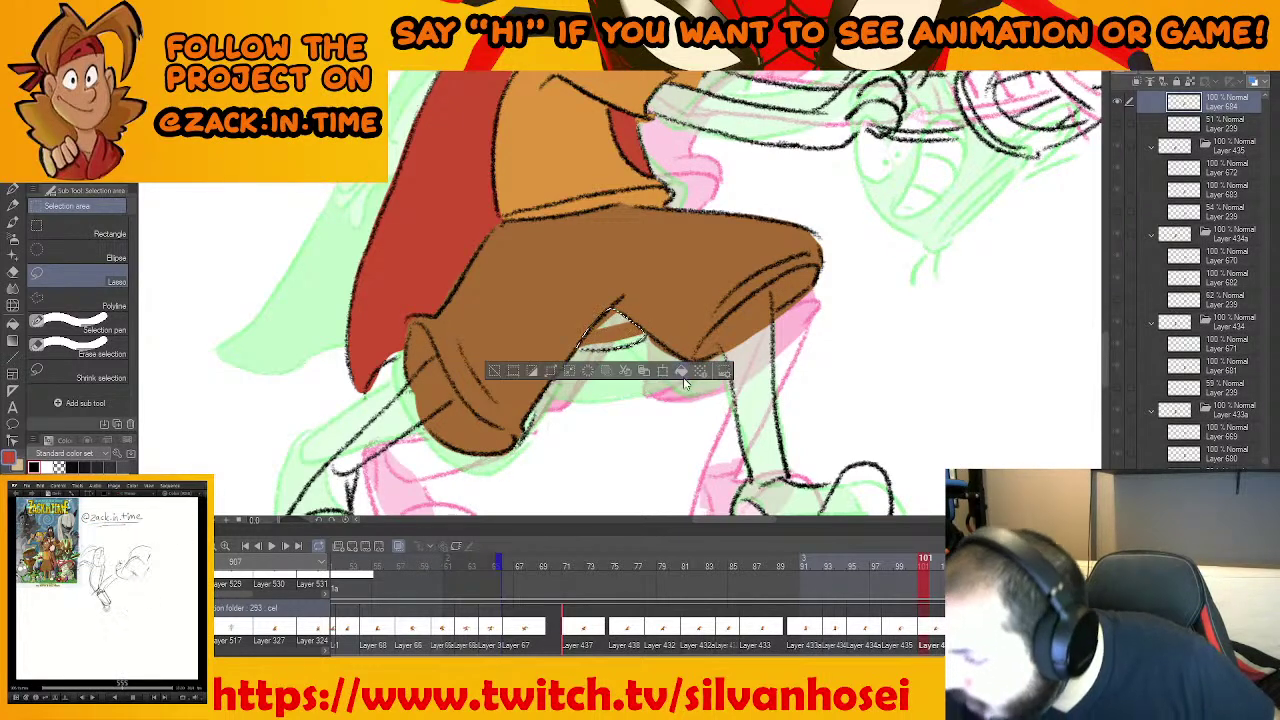
left_click(682, 373)
key("ctrl+d")
Sample the shirt's orange and fill the uppers of both shoes on frame 101, up to the ankles
scroll(732, 267, "down", 3)
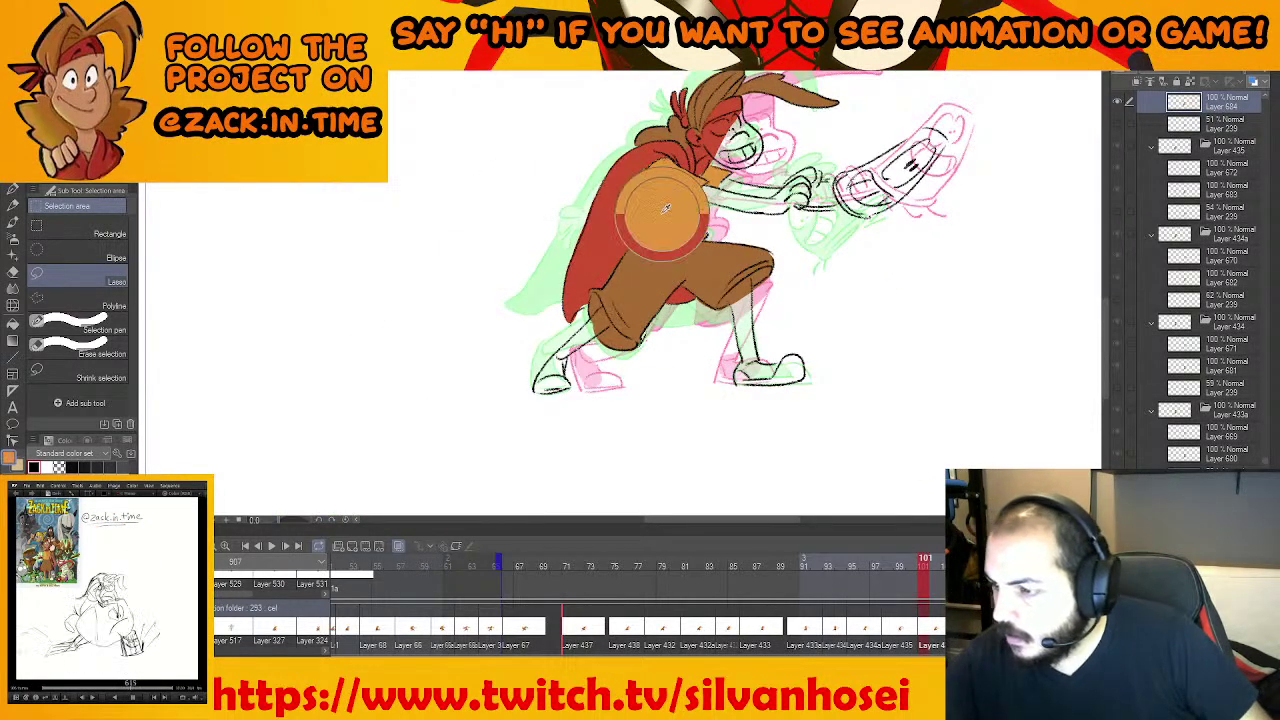
scroll(660, 262, "up", 3)
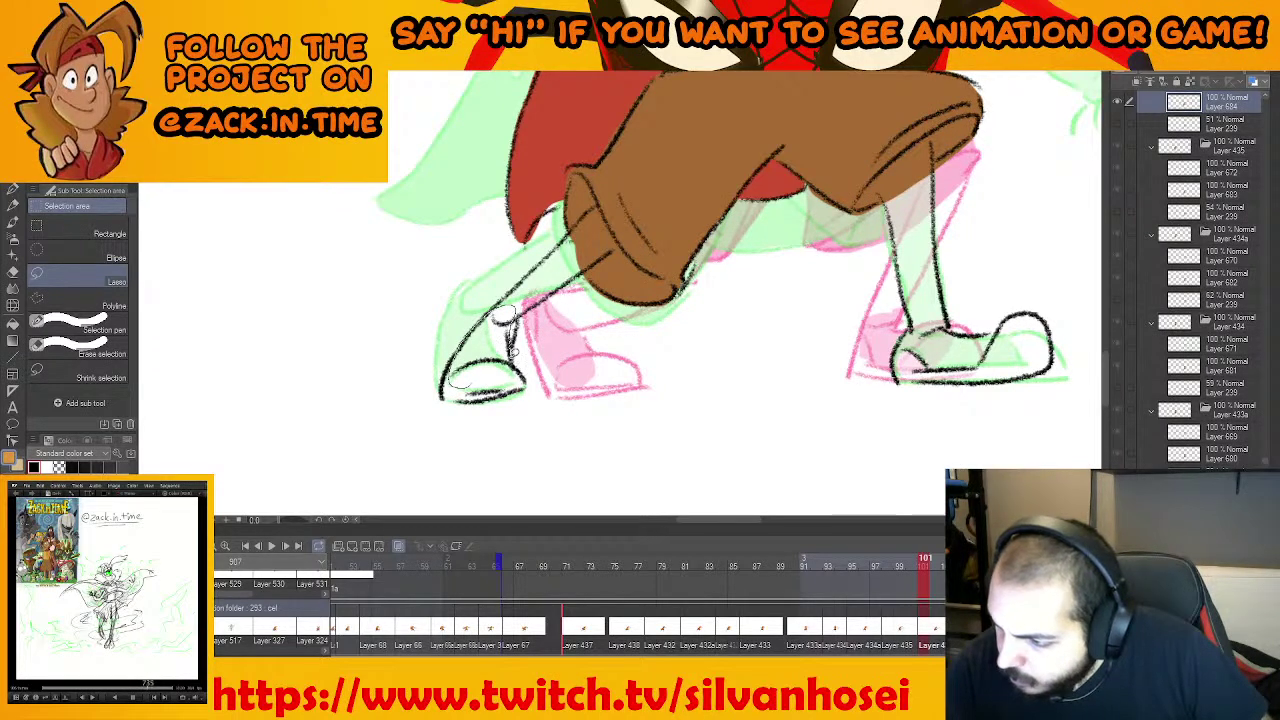
left_click_drag(513, 352, 482, 384)
left_click(555, 409)
key("ctrl+d")
mouse_move(880, 330)
left_mouse_down()
mouse_move(773, 348)
mouse_move(838, 345)
left_mouse_up()
key("alt+Delete")
key("ctrl+d")
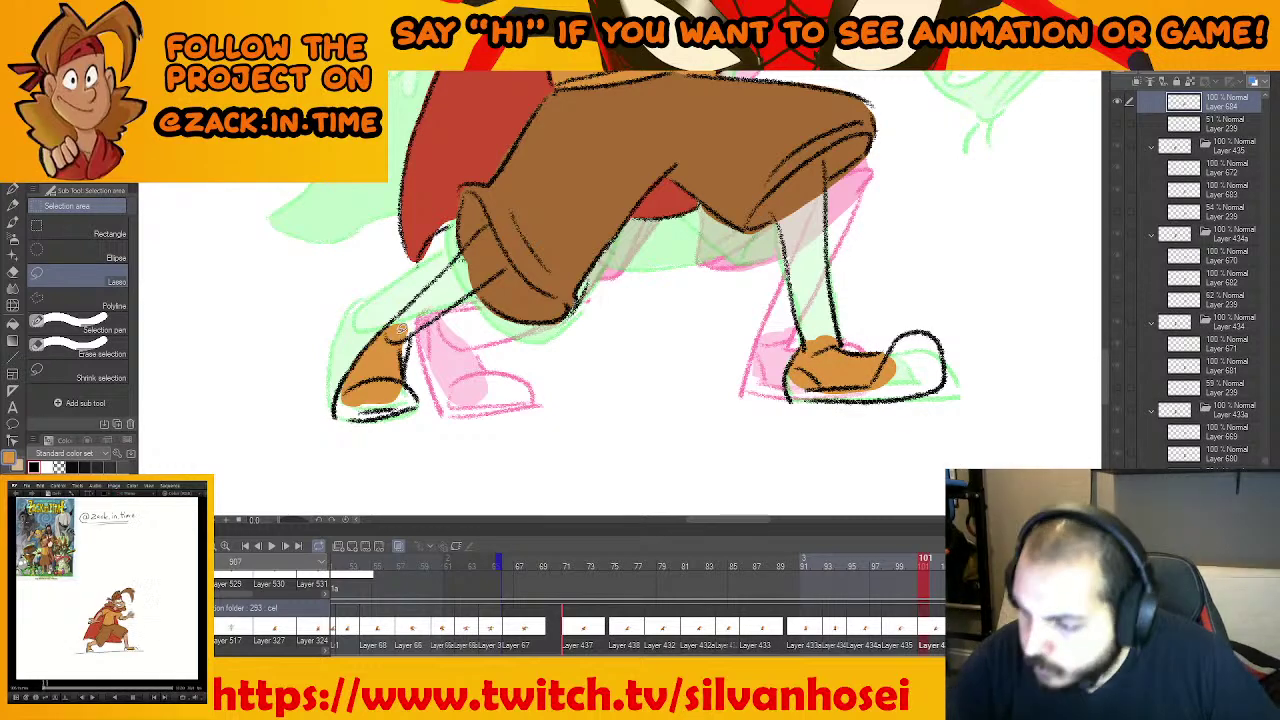
left_click_drag(410, 336, 408, 340)
key("ctrl+d")
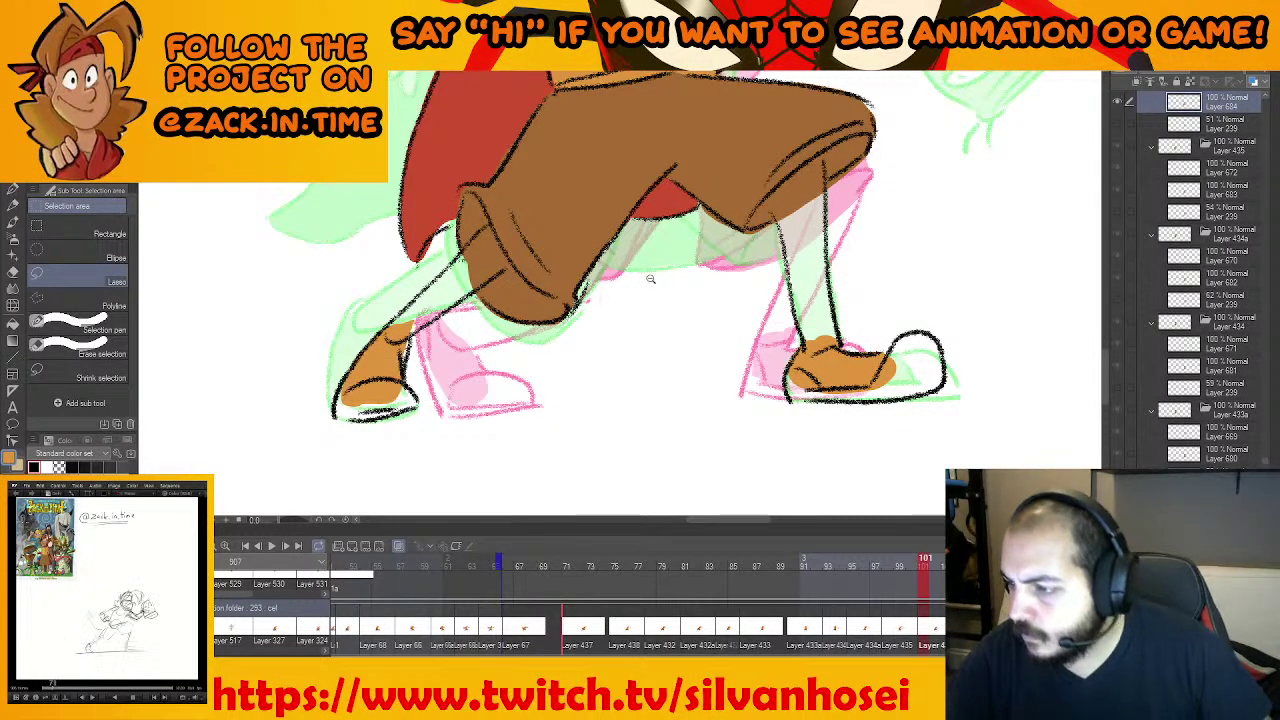
Play back the animation and step through the frames around the loop point to check the new colours
scroll(651, 277, "down", 3)
left_click_drag(606, 246, 596, 383)
key("Right")
left_click_drag(668, 270, 747, 252)
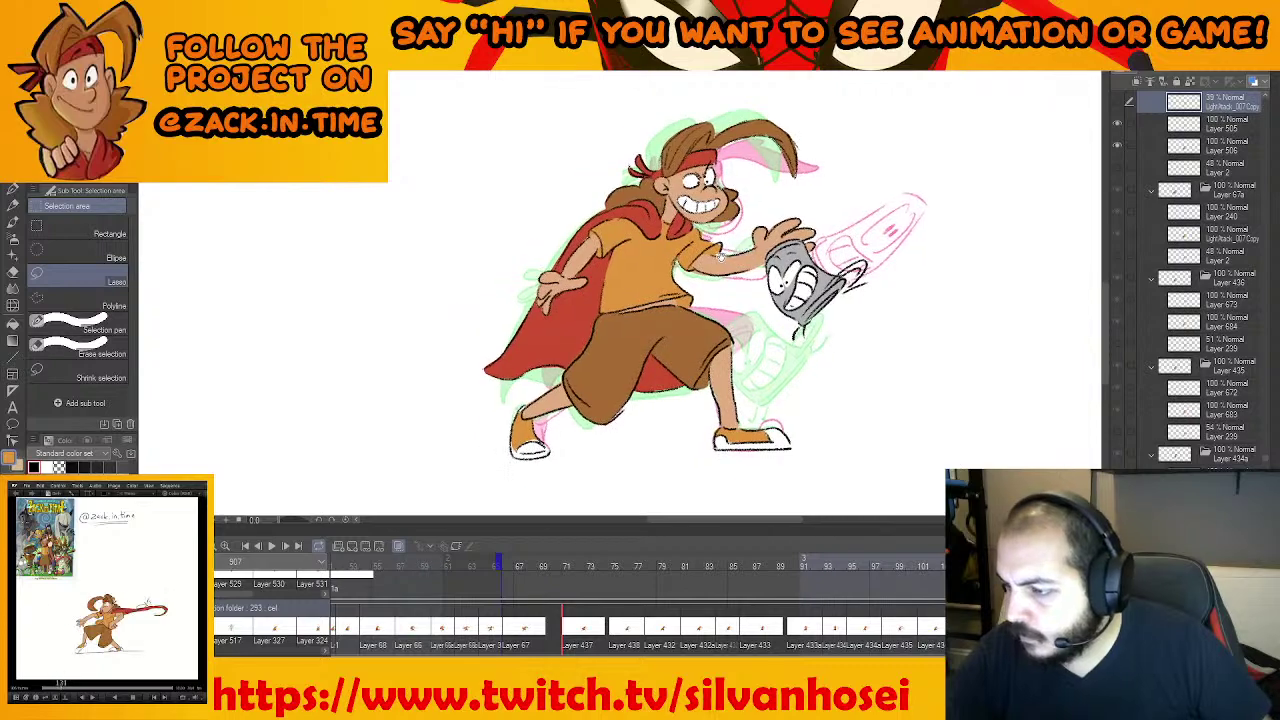
key("space")
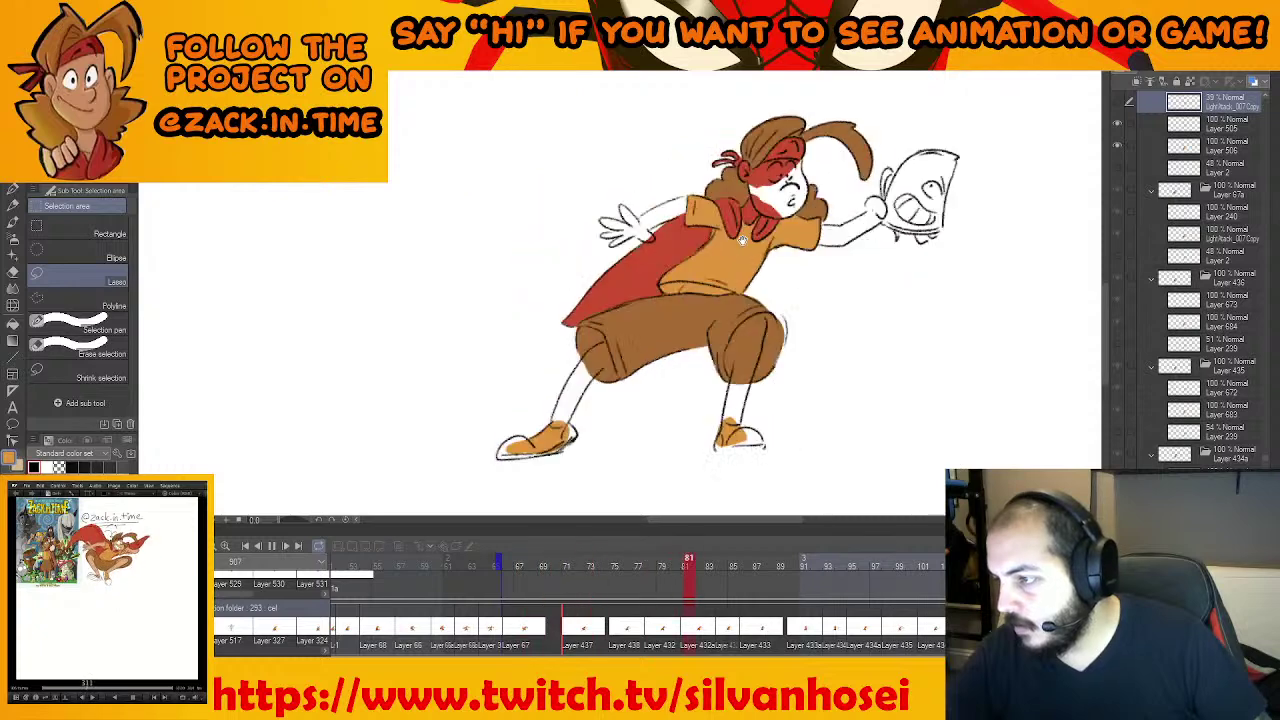
key("space")
key("Right")
key("Right")
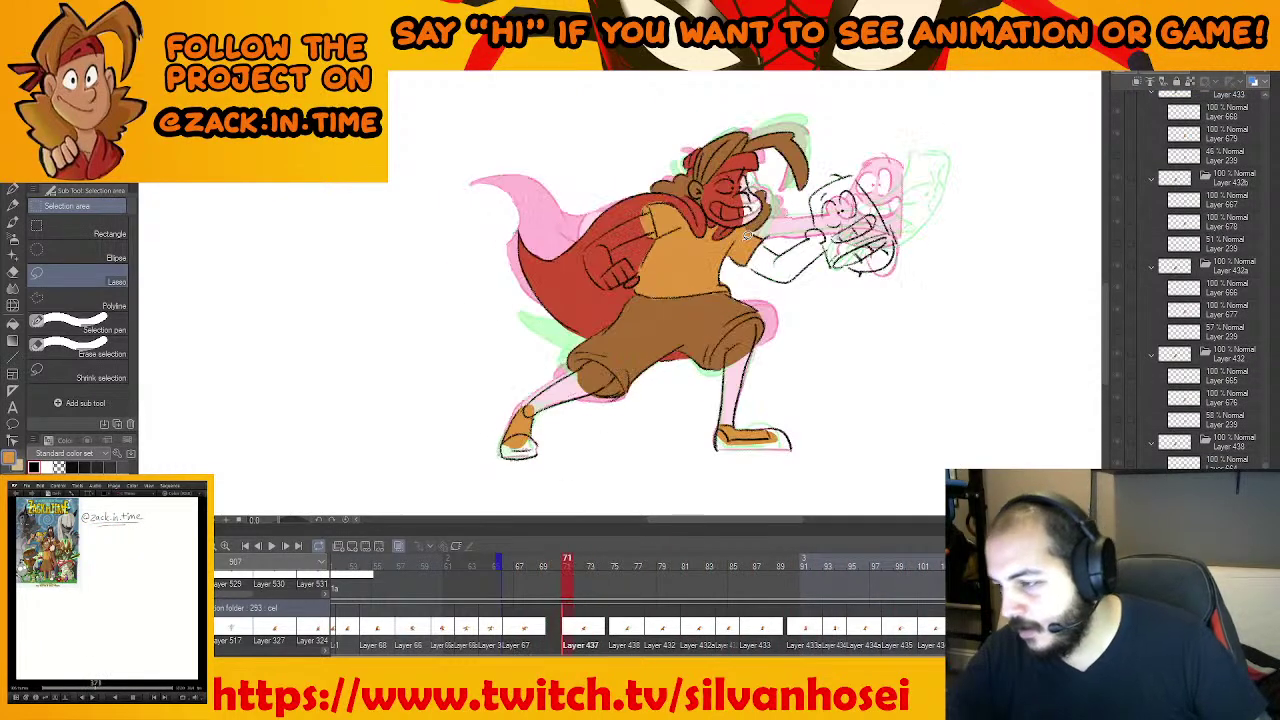
key("Left")
key("Left")
key("Left")
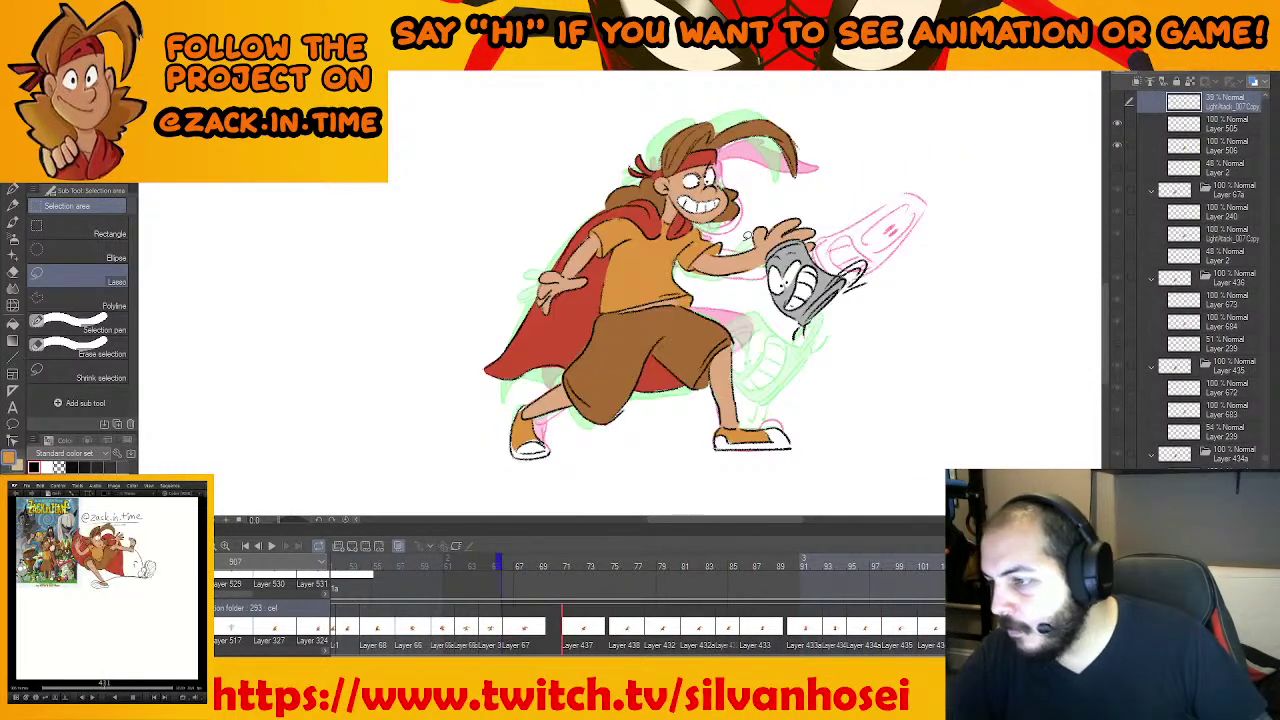
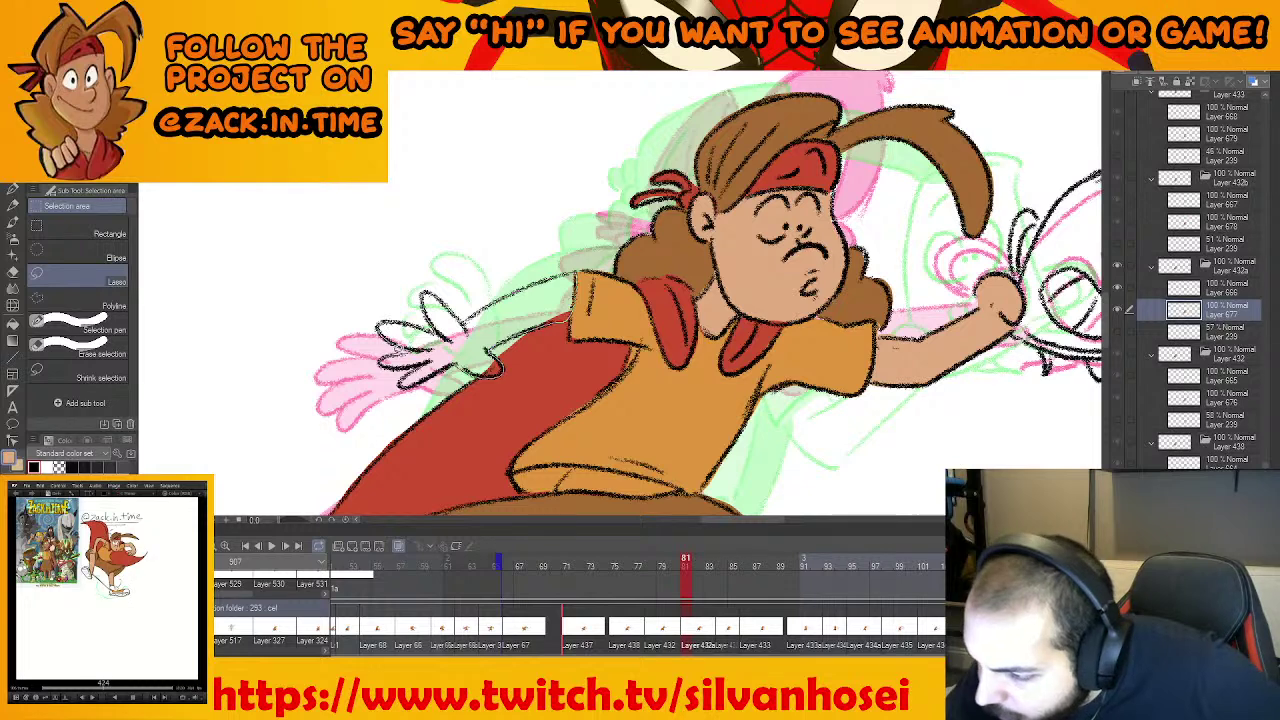
Fill the outstretched back arm and open hand on frame 81 with the skin tone
left_click_drag(453, 360, 503, 376)
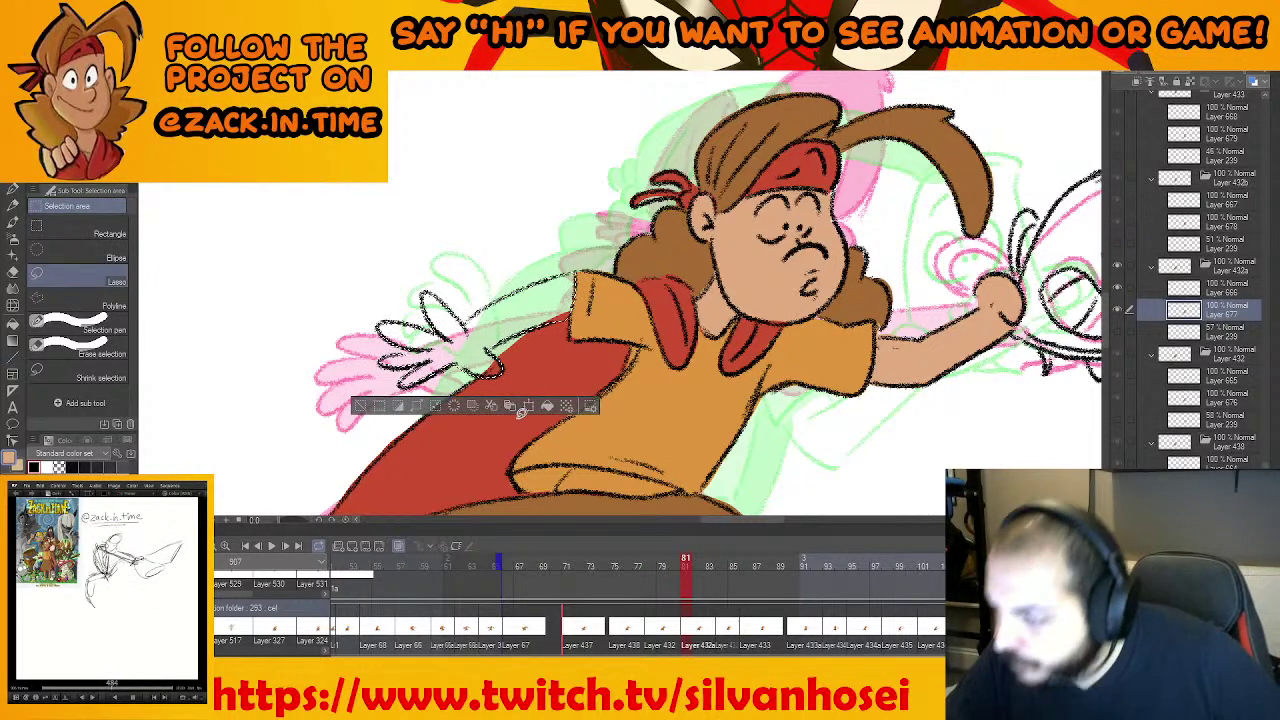
left_click(546, 403)
key("ctrl+d")
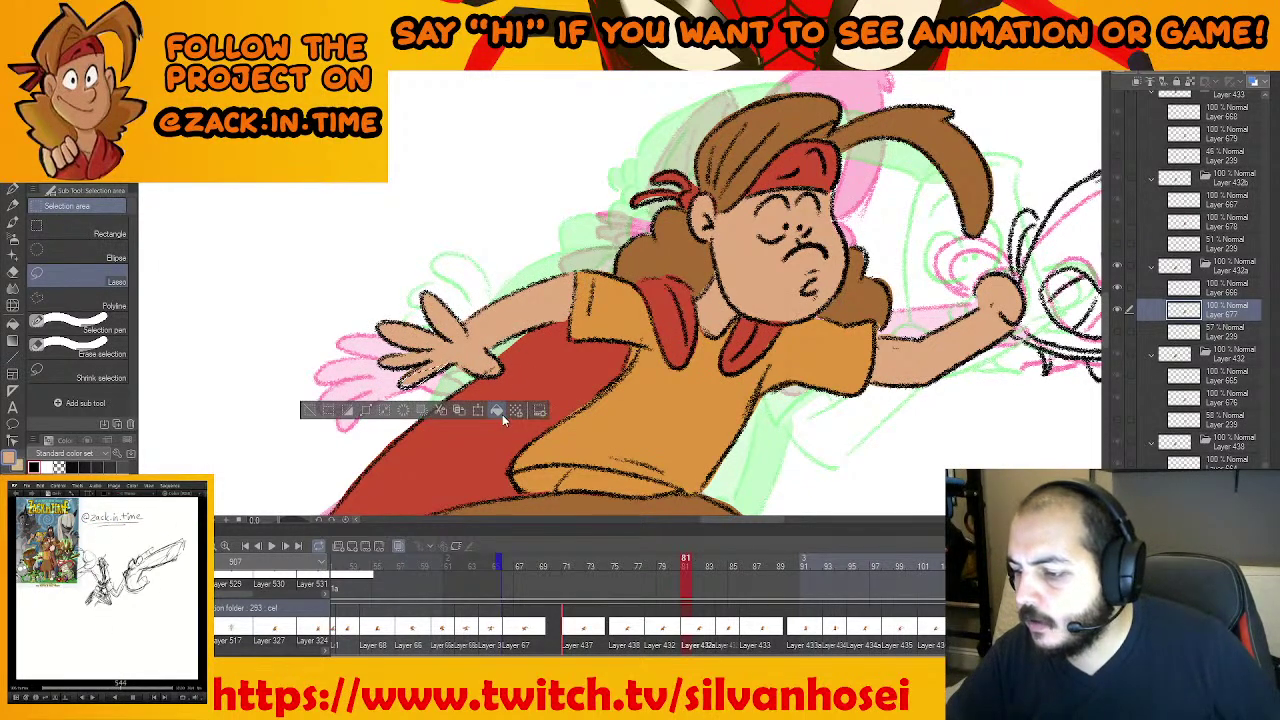
Outline both legs on frame 81 from the knees down to the shoes and fill them with the skin tone
scroll(515, 405, "down", 2)
left_click_drag(676, 316, 766, 149)
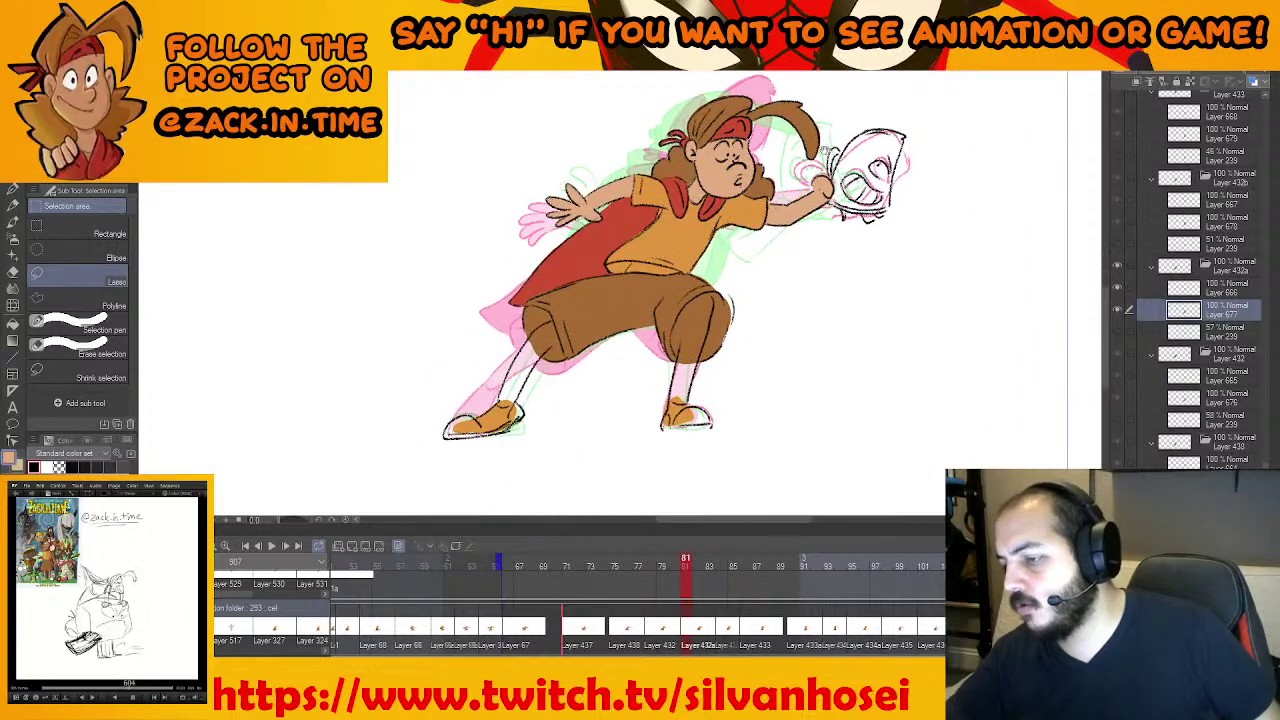
scroll(455, 380, "up", 1)
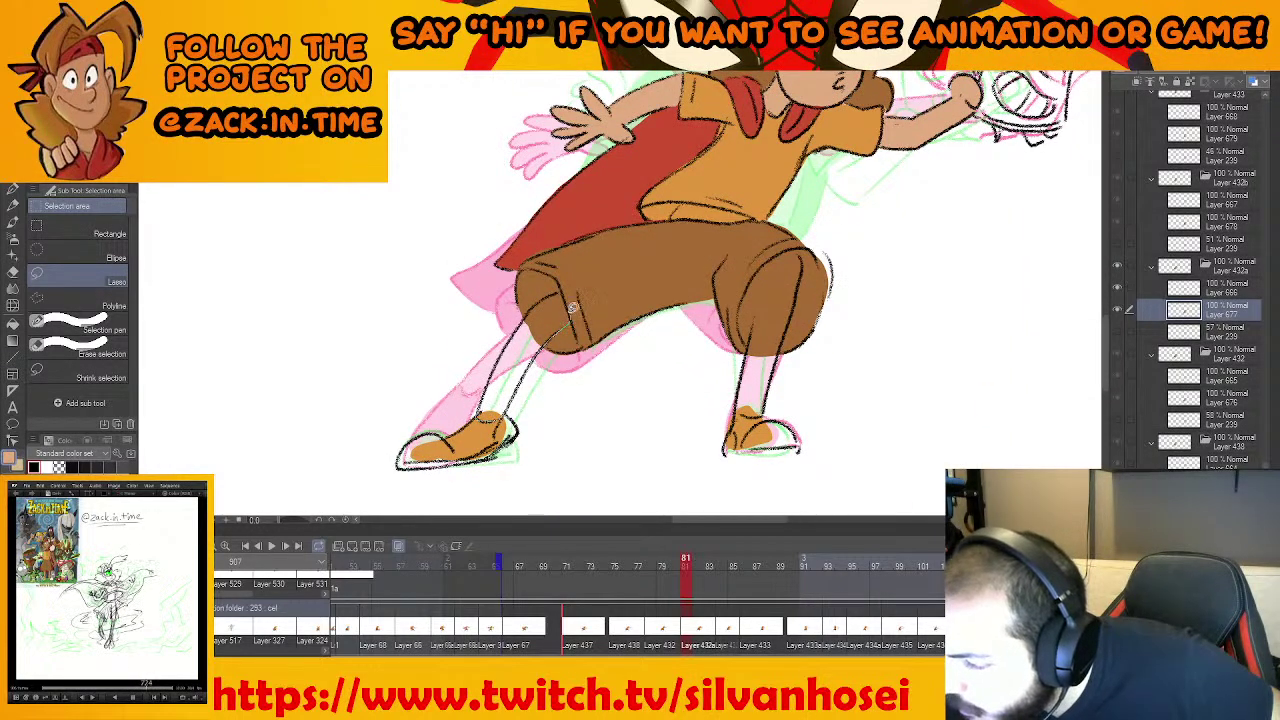
left_click_drag(526, 313, 488, 412)
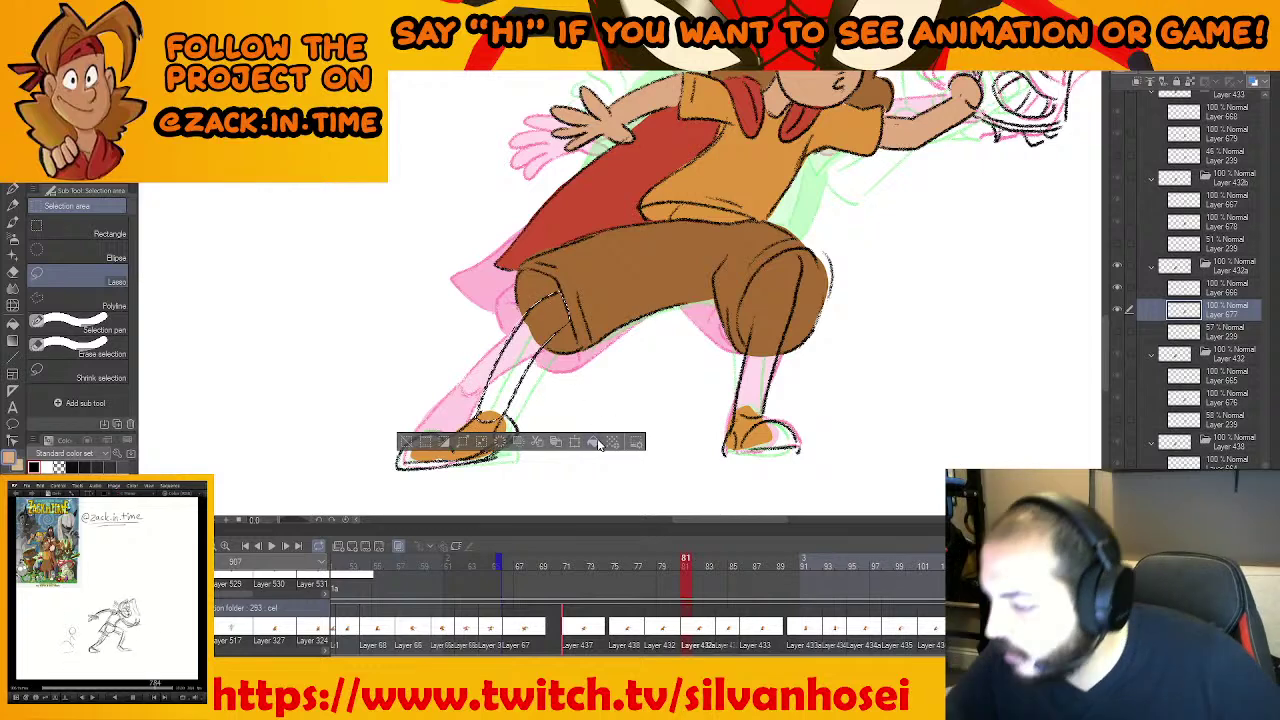
left_click(597, 444)
key("ctrl+d")
left_click_drag(757, 273, 745, 410)
mouse_move(784, 348)
left_mouse_down()
mouse_move(803, 250)
mouse_move(757, 270)
left_mouse_up()
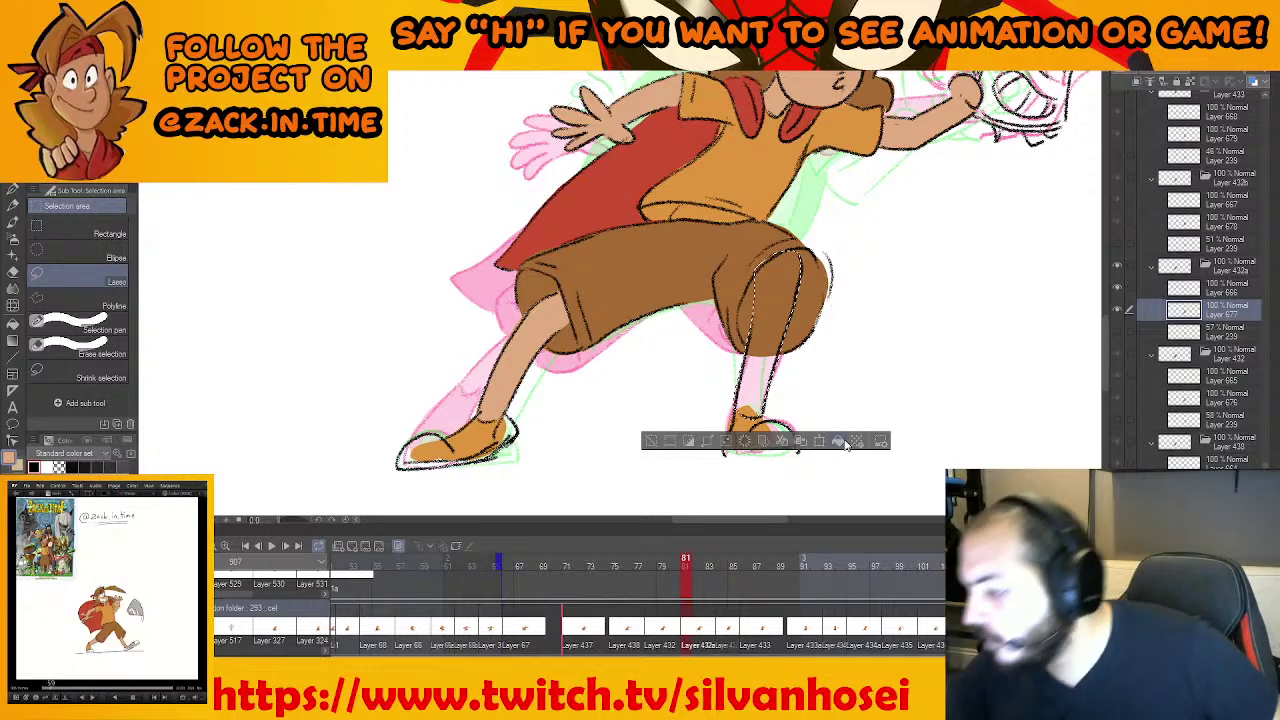
left_click(840, 443)
key("ctrl+d")
Sample the shorts' brown and fill the gaps along the shorts' hem around the front knee on frame 81
left_click(788, 273, "ctrl")
left_click_drag(784, 311, 755, 362)
left_click(713, 264, "alt")
mouse_move(719, 292)
left_mouse_down()
mouse_move(700, 328)
mouse_move(759, 280)
left_mouse_up()
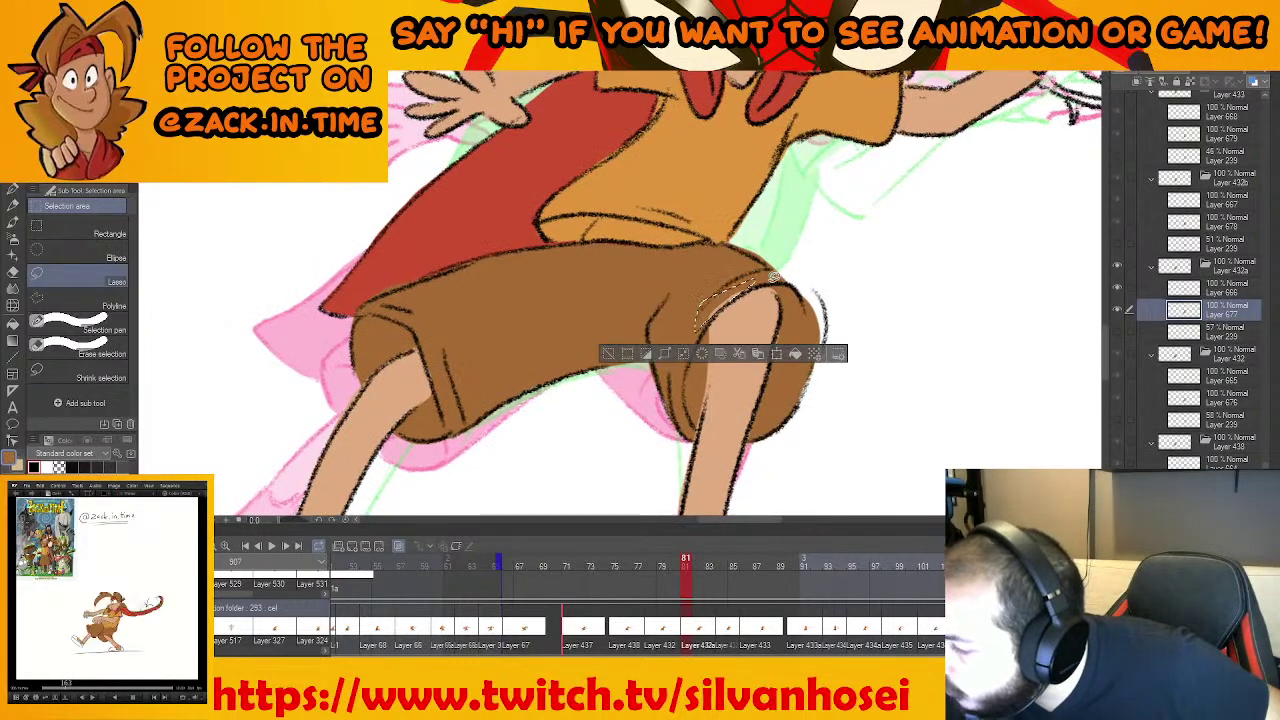
left_click(796, 354)
key("ctrl+d")
mouse_move(698, 394)
left_mouse_down()
mouse_move(695, 436)
mouse_move(706, 396)
left_mouse_up()
left_click(767, 462)
key("ctrl+d")
left_click(752, 412, "alt")
left_click(753, 395, "alt")
left_click_drag(816, 292, 778, 224)
scroll(767, 342, "up", 4)
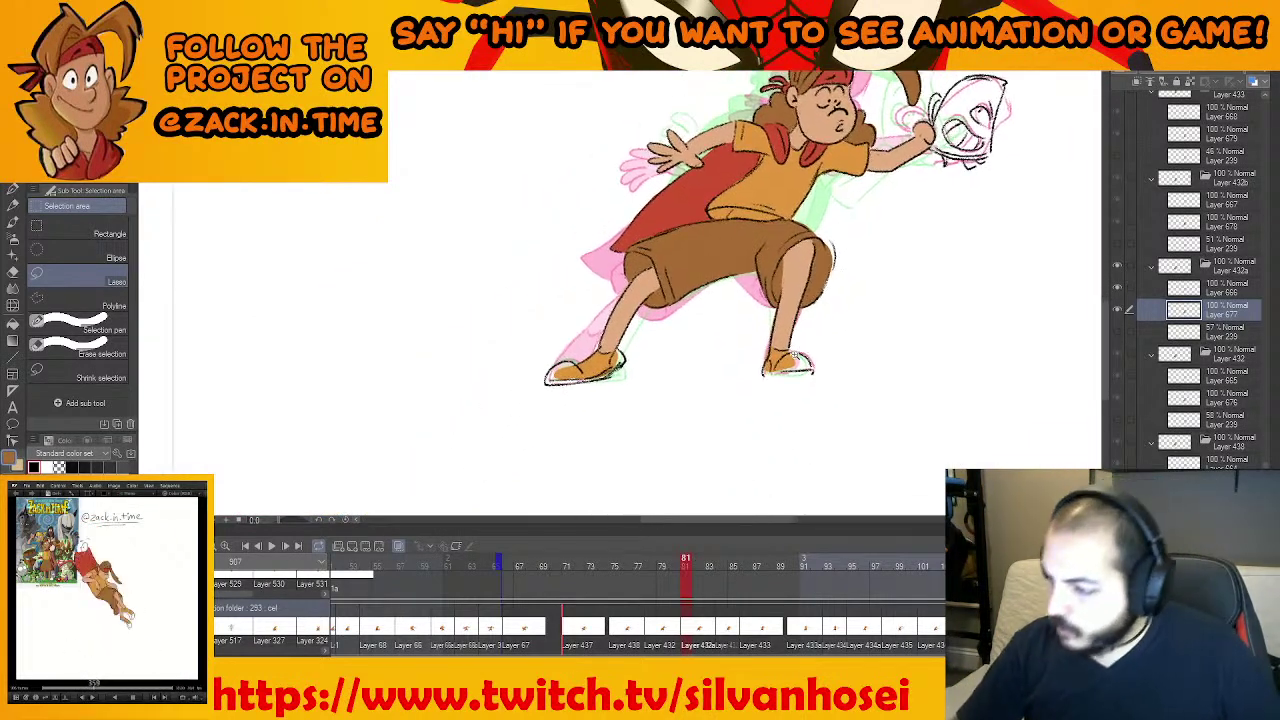
scroll(795, 405, "down", 2)
left_click_drag(876, 284, 792, 433)
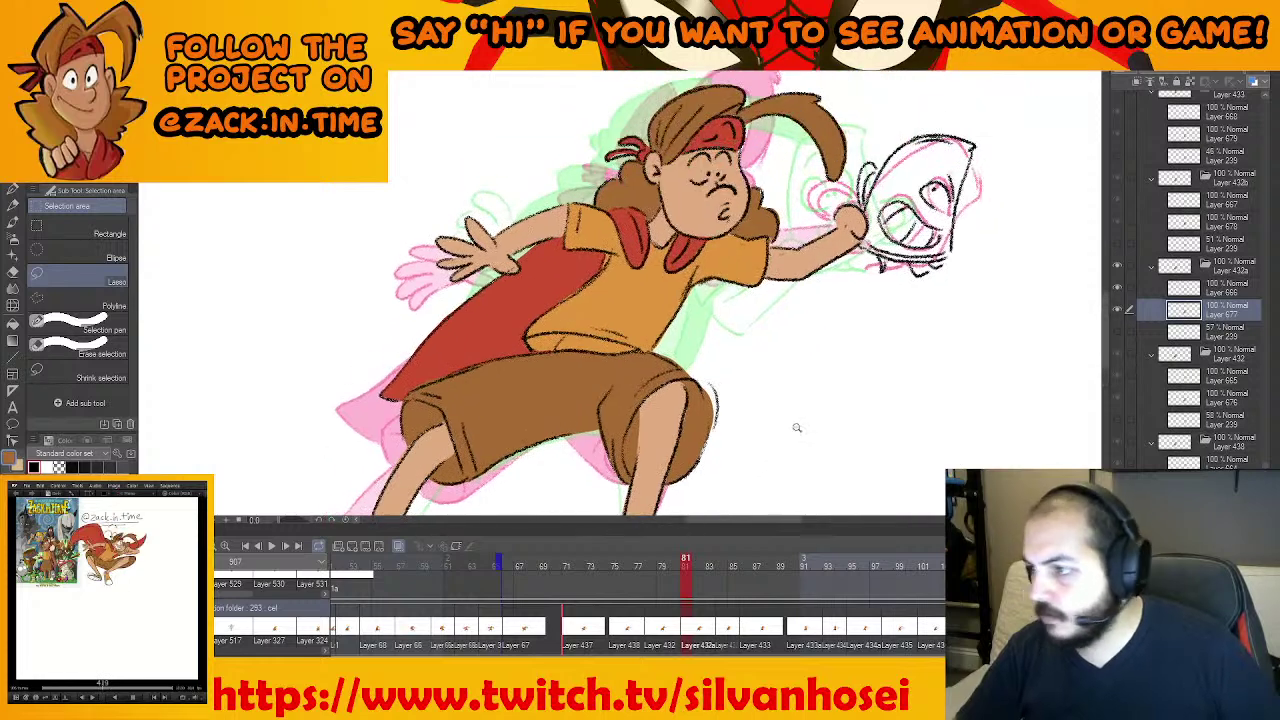
scroll(808, 408, "down", 2)
scroll(803, 406, "up", 2)
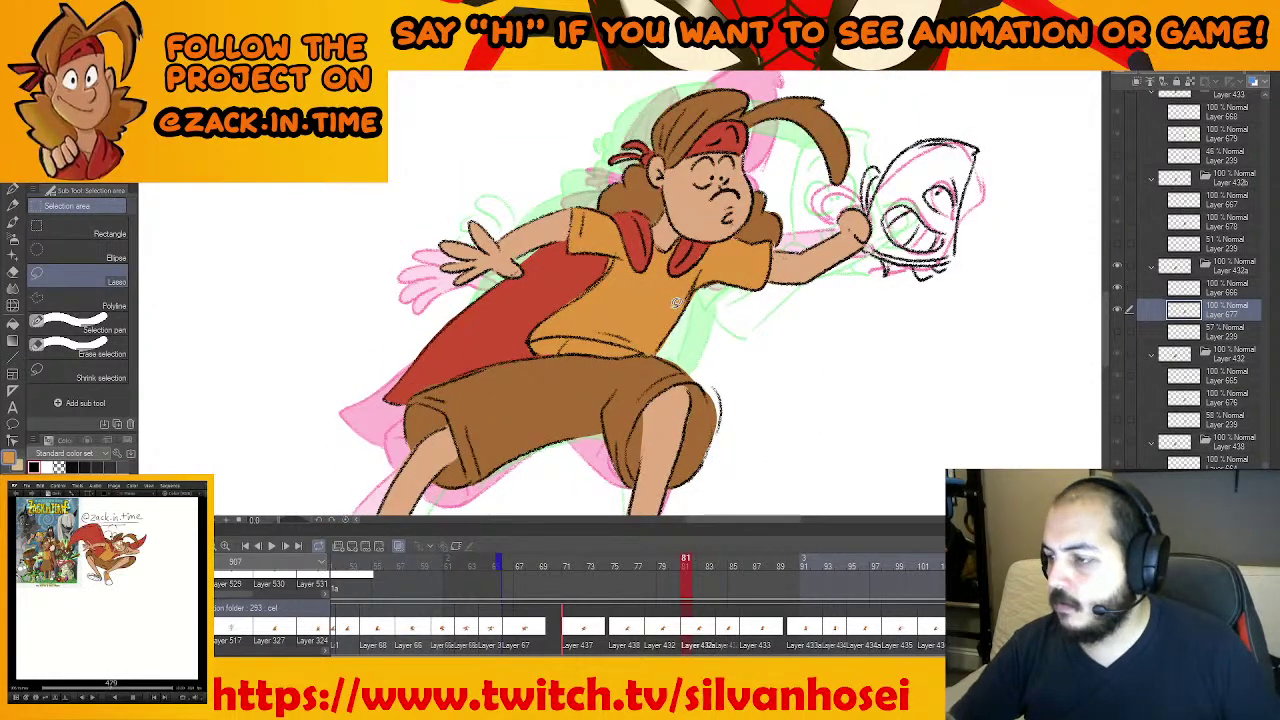
scroll(803, 470, "down", 1)
scroll(803, 475, "down", 2)
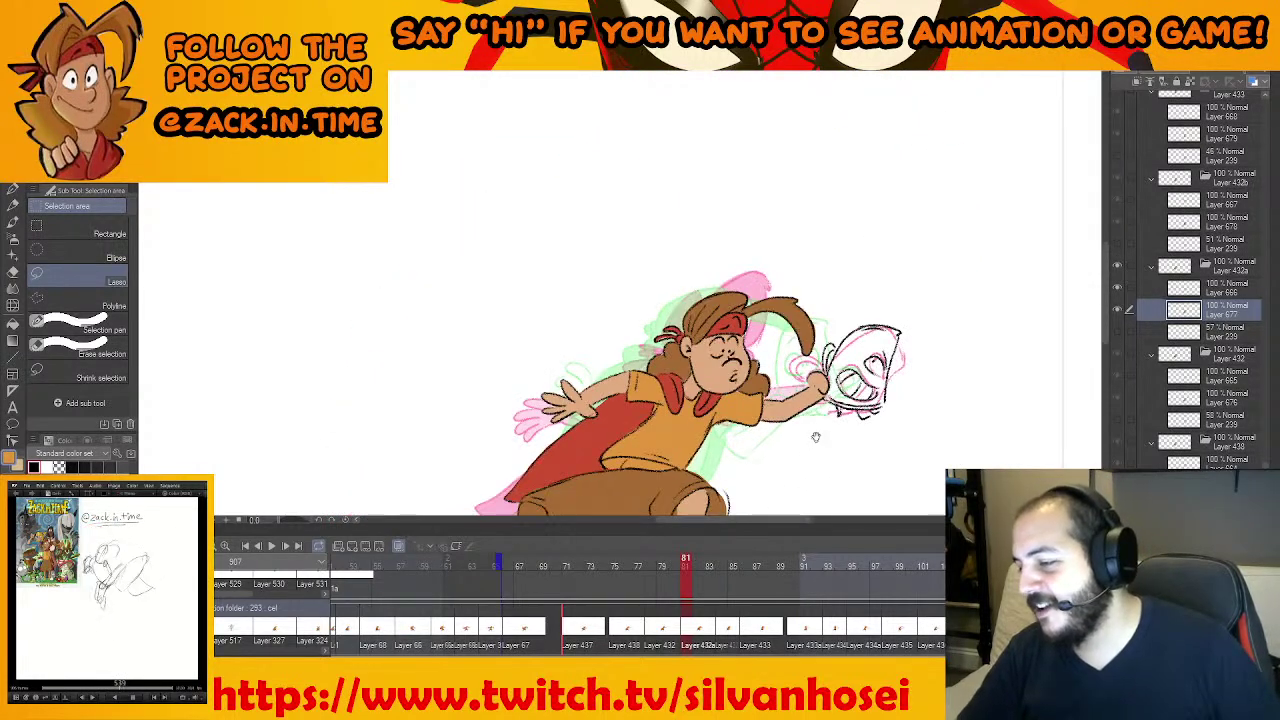
Handwrite "Çekoslavakyalılaştıramadıklarımızdanmısınız" in black pencil across the empty canvas above the character and underline it
key("p")
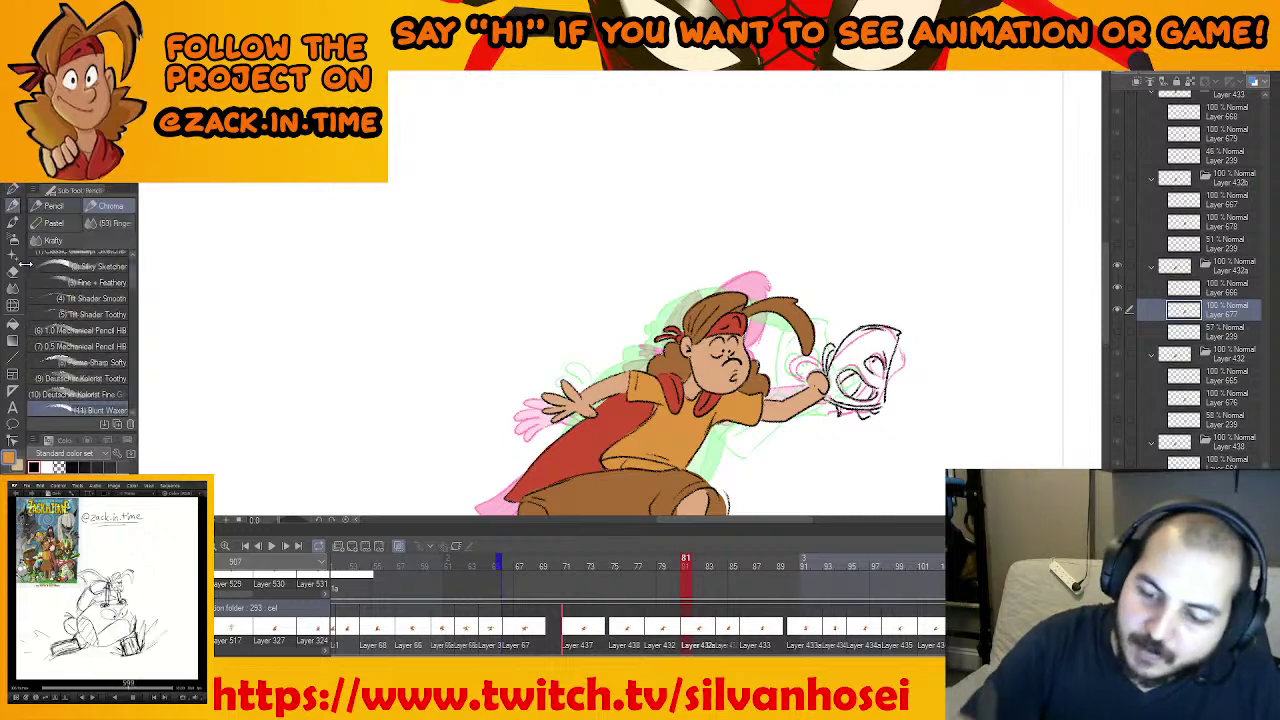
left_click_drag(349, 400, 692, 376)
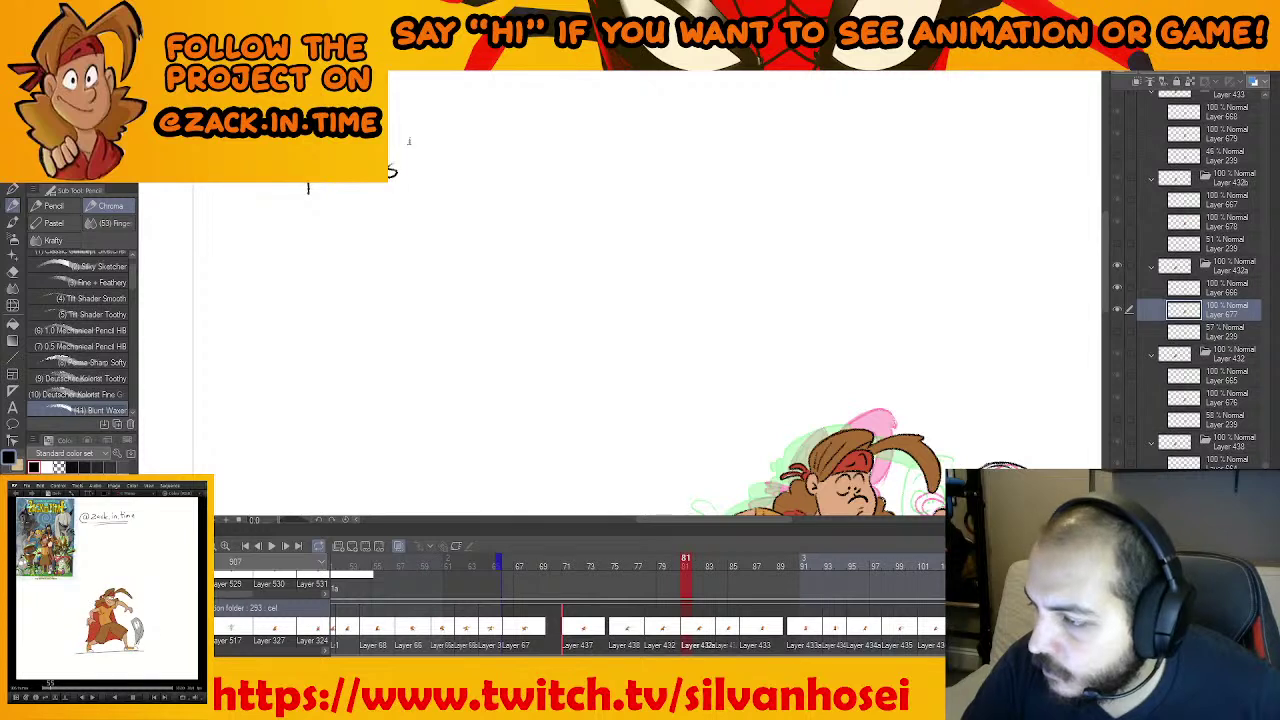
left_click_drag(461, 159, 464, 173)
mouse_move(472, 142)
left_mouse_down()
mouse_move(472, 171)
mouse_move(509, 170)
left_mouse_up()
left_click_drag(511, 159, 499, 193)
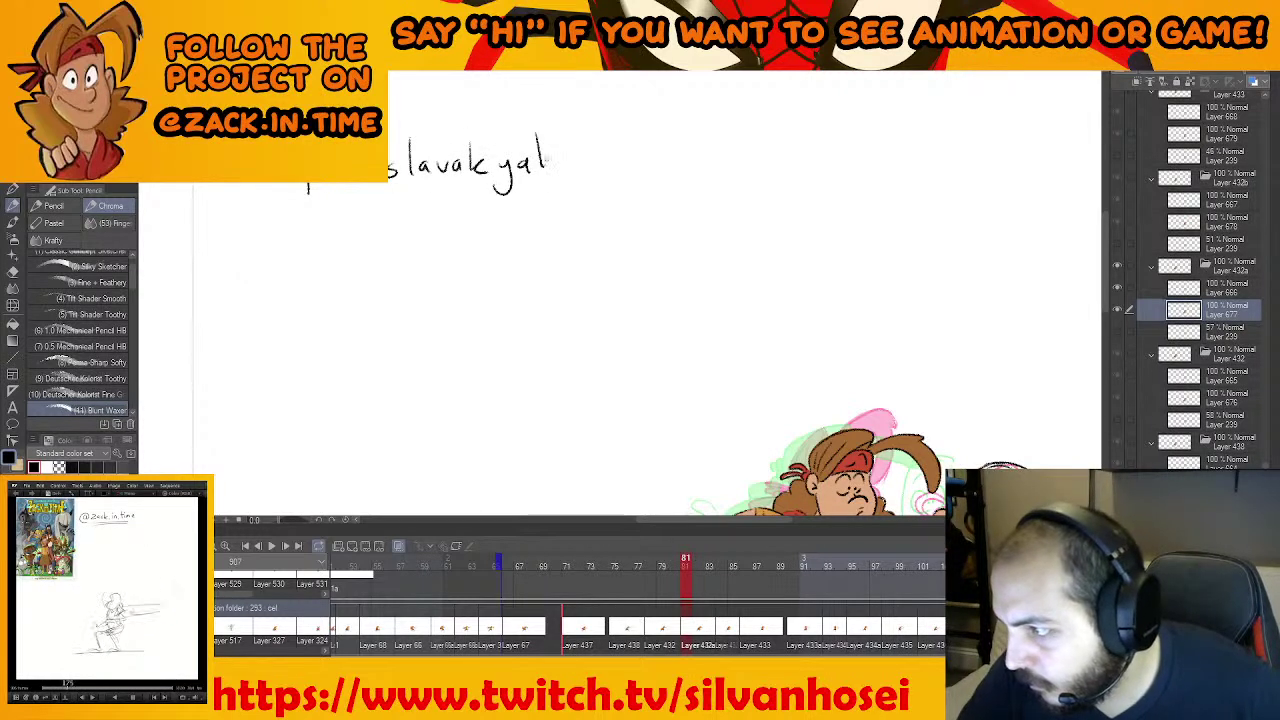
left_click_drag(552, 154, 553, 168)
left_click_drag(565, 130, 564, 168)
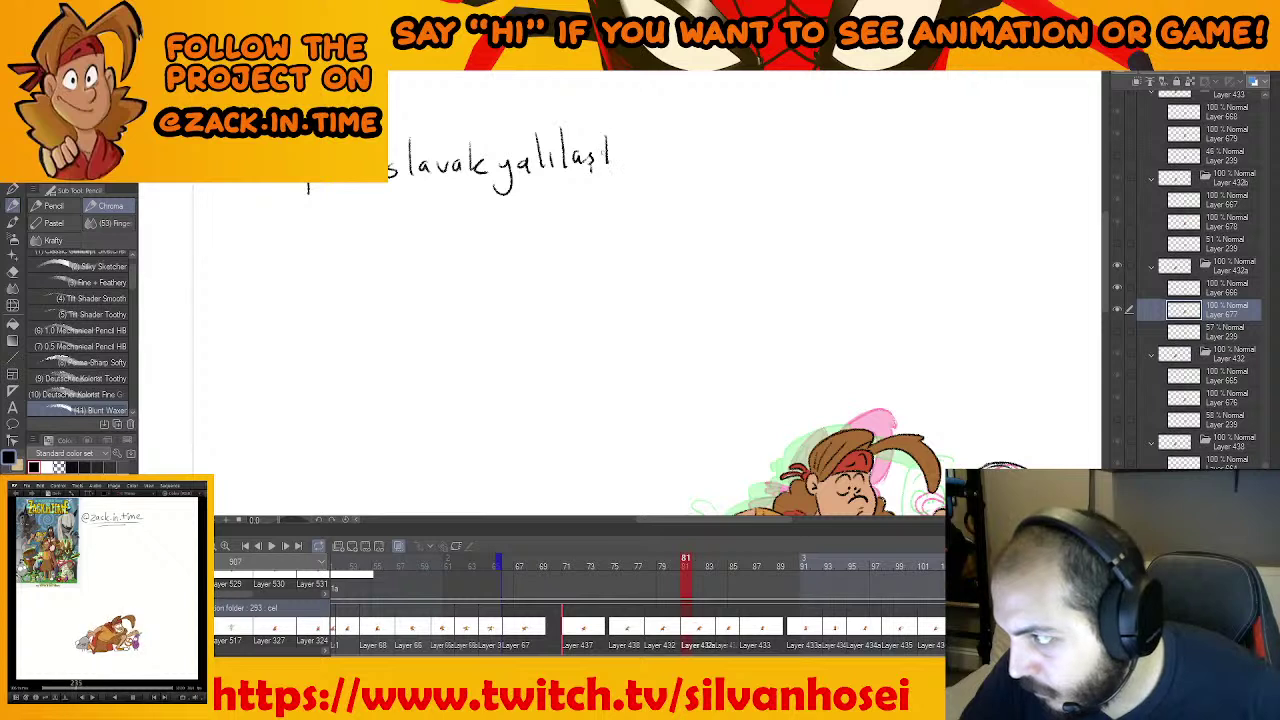
mouse_move(662, 152)
left_mouse_down()
mouse_move(711, 140)
mouse_move(747, 160)
left_mouse_up()
mouse_move(760, 150)
left_mouse_down()
mouse_move(844, 156)
mouse_move(872, 132)
mouse_move(886, 160)
mouse_move(914, 146)
mouse_move(1008, 152)
left_mouse_up()
mouse_move(276, 201)
left_mouse_down()
mouse_move(688, 175)
mouse_move(1030, 174)
left_mouse_up()
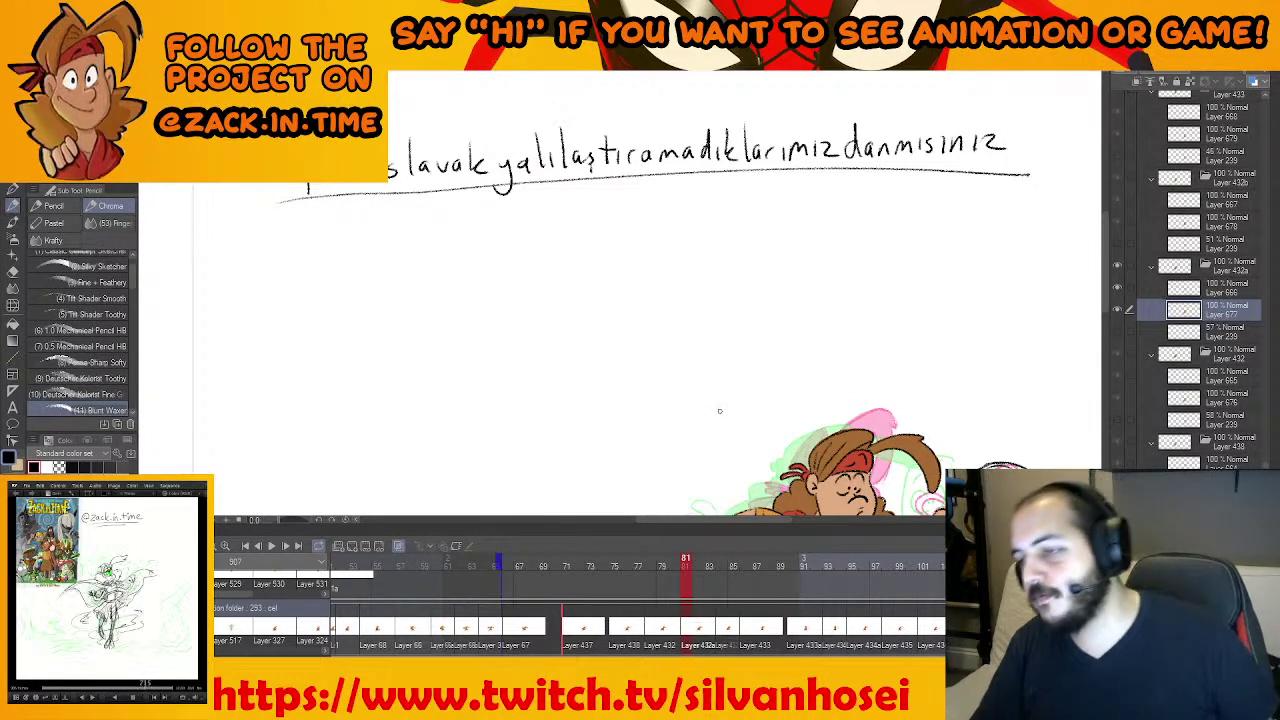
Handwrite the shorter word "Çekoslavakyalım" above the long word and add a few marks after its ending
mouse_move(726, 411)
left_mouse_down()
mouse_move(704, 462)
mouse_move(680, 385)
left_mouse_up()
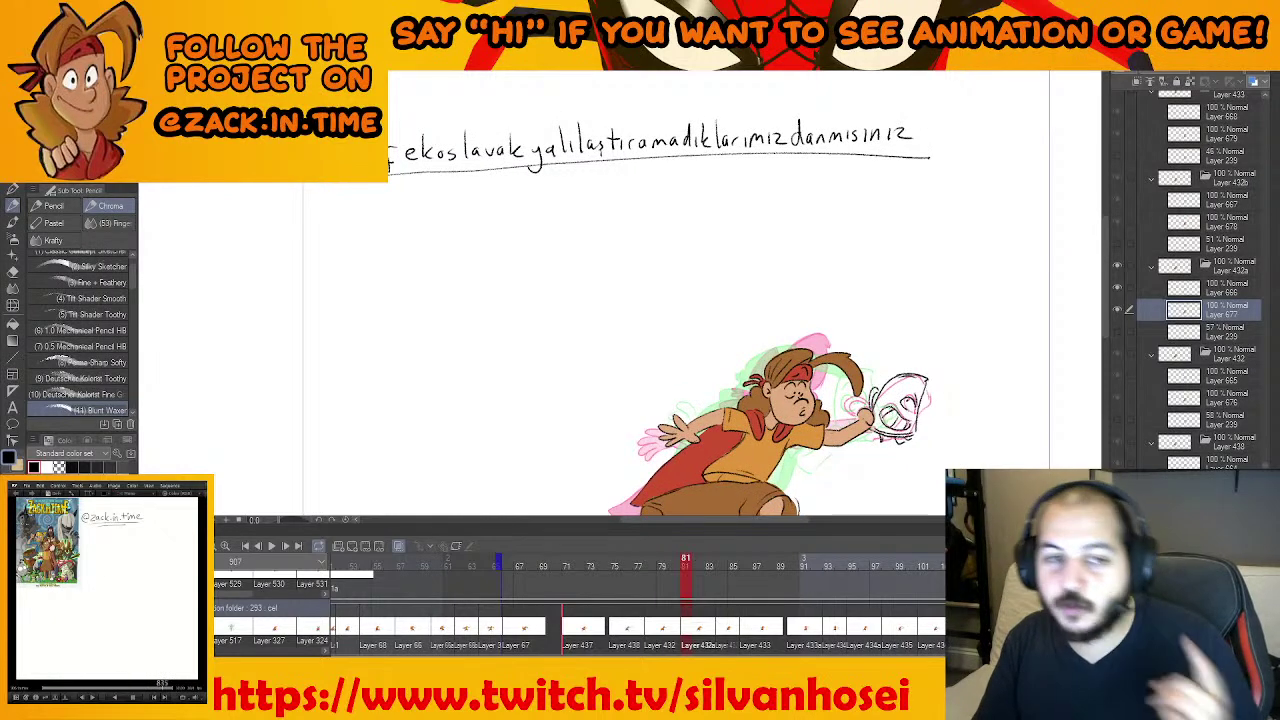
left_click_drag(906, 456, 854, 413)
mouse_move(740, 405)
left_mouse_down()
mouse_move(741, 483)
mouse_move(826, 456)
left_mouse_up()
left_click_drag(769, 378, 815, 445)
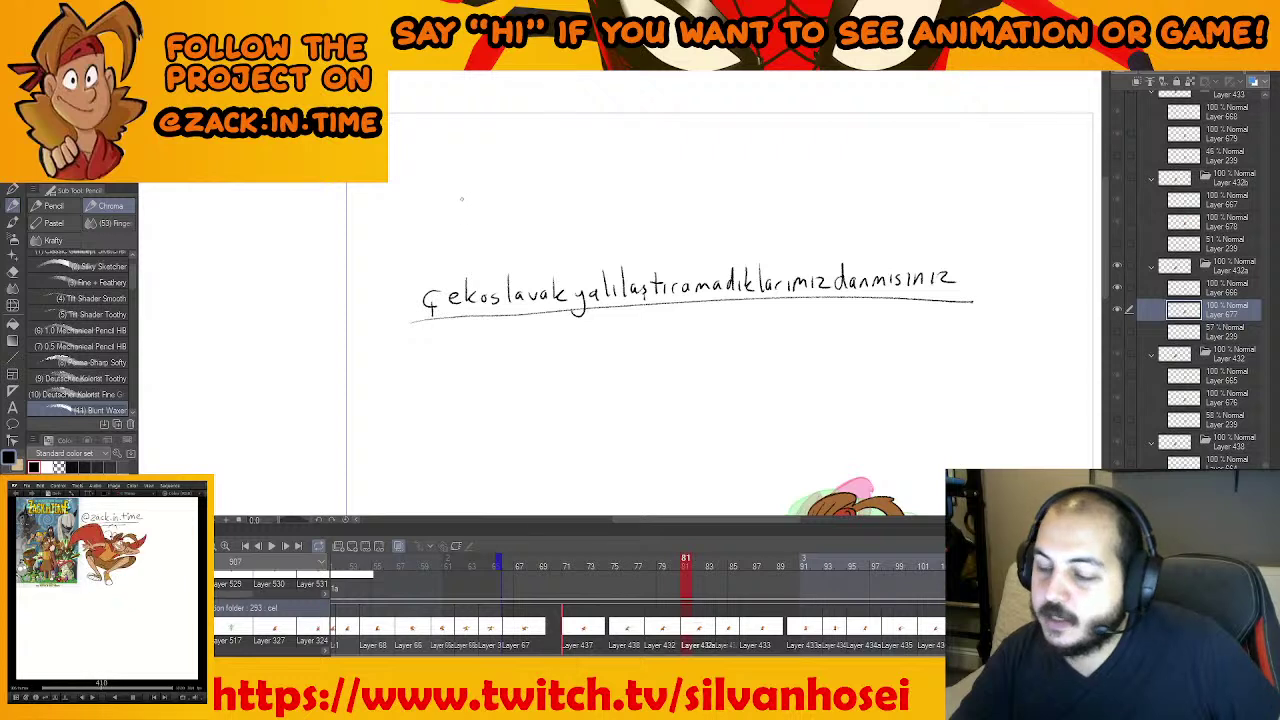
mouse_move(494, 180)
left_mouse_down()
mouse_move(489, 203)
mouse_move(518, 191)
left_mouse_up()
mouse_move(529, 163)
left_mouse_down()
mouse_move(528, 197)
mouse_move(544, 197)
left_mouse_up()
left_click_drag(556, 180, 555, 181)
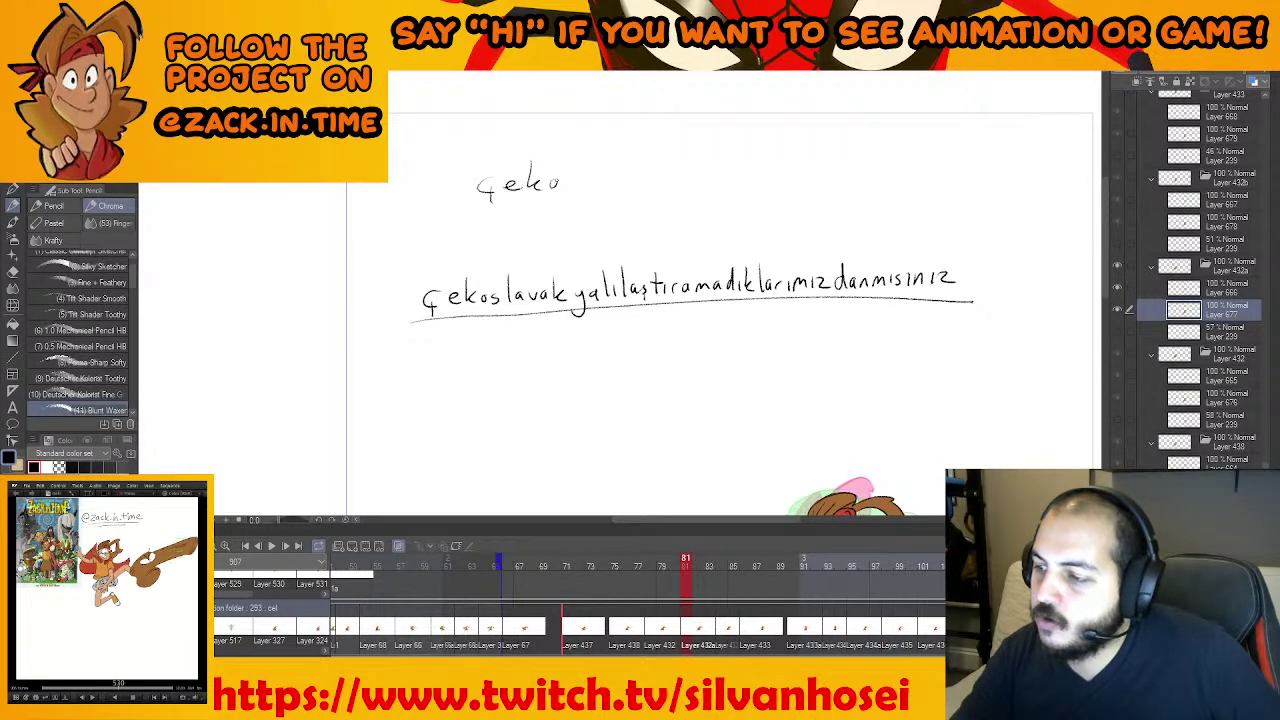
left_click_drag(569, 179, 609, 191)
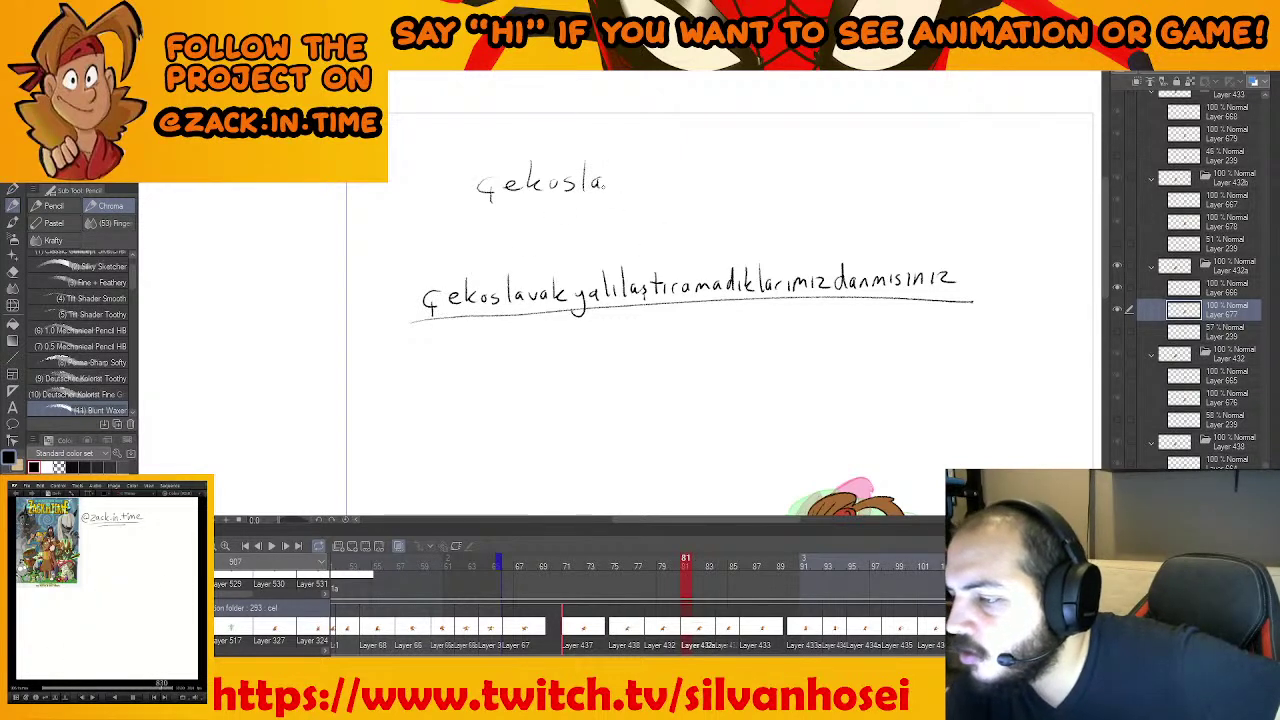
mouse_move(607, 177)
left_mouse_down()
mouse_move(661, 178)
mouse_move(655, 212)
mouse_move(689, 189)
left_mouse_up()
left_click_drag(699, 178, 699, 190)
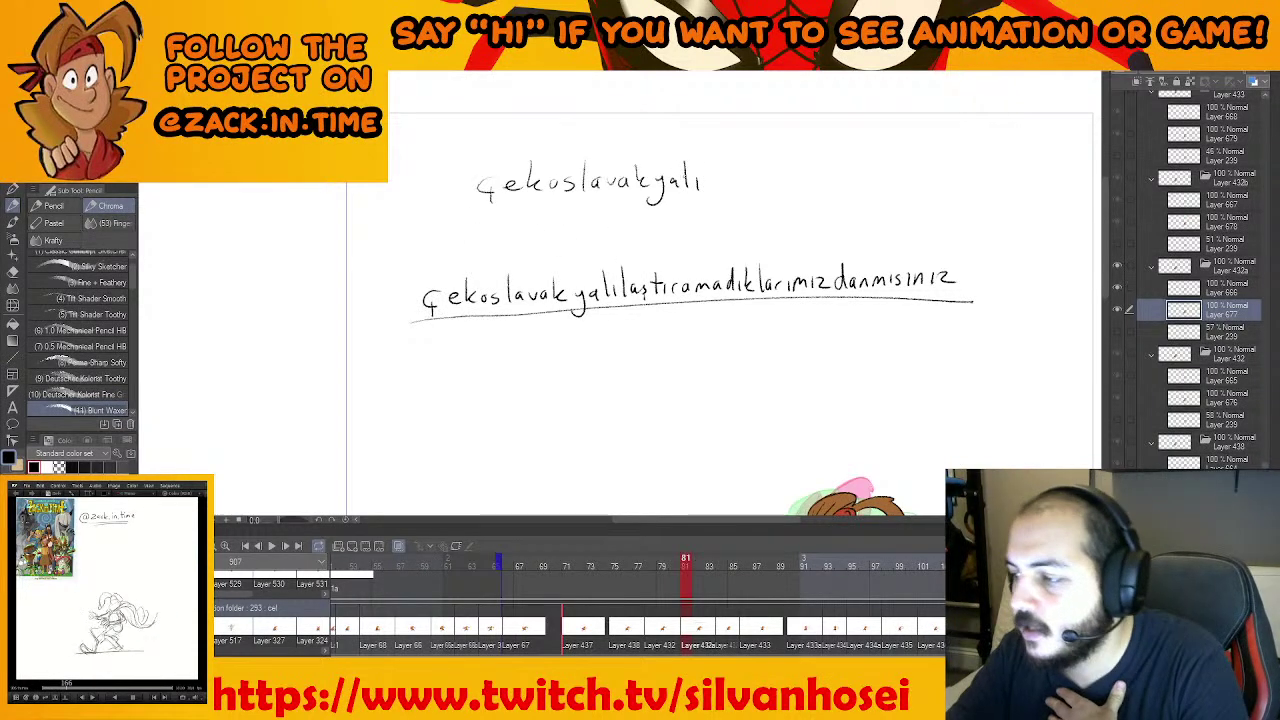
mouse_move(724, 178)
left_mouse_down()
mouse_move(790, 173)
mouse_move(756, 188)
mouse_move(792, 186)
left_mouse_up()
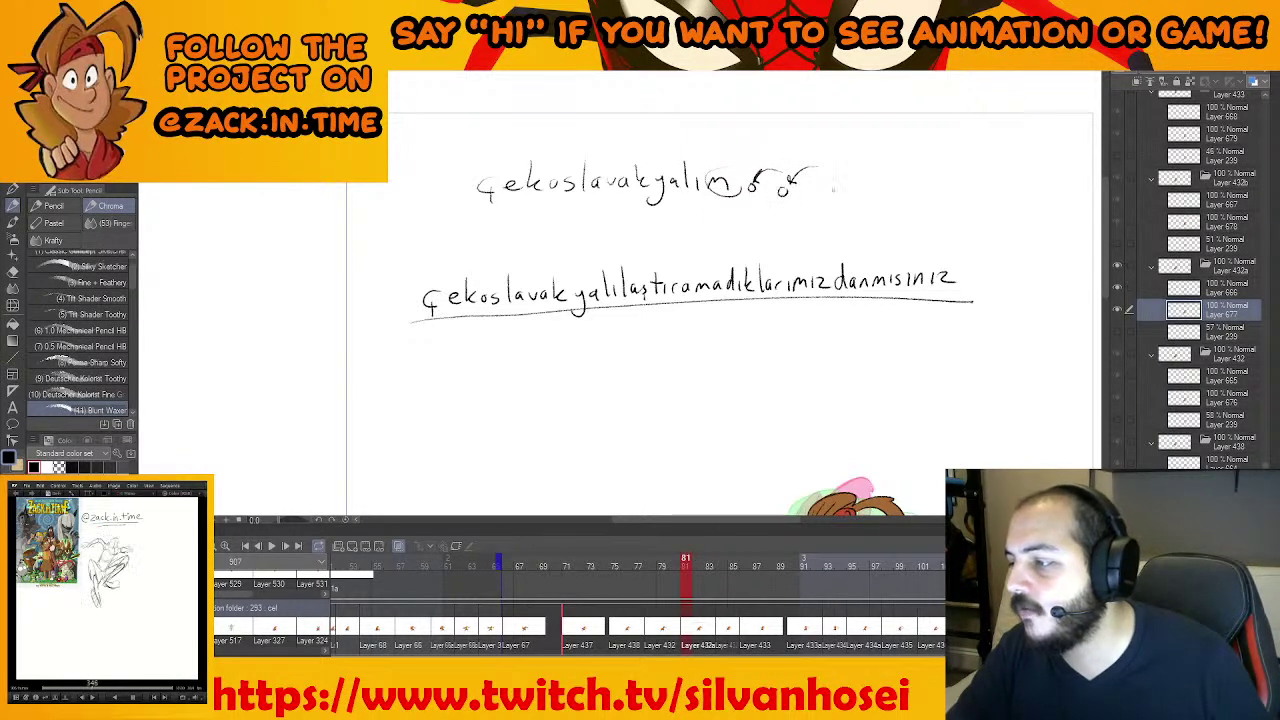
Undo the extra marks after the short word and draw a loop around the beginning of the long word
key("ctrl+z")
key("ctrl+z")
key("ctrl+z")
key("ctrl+z")
key("ctrl+z")
key("ctrl+z")
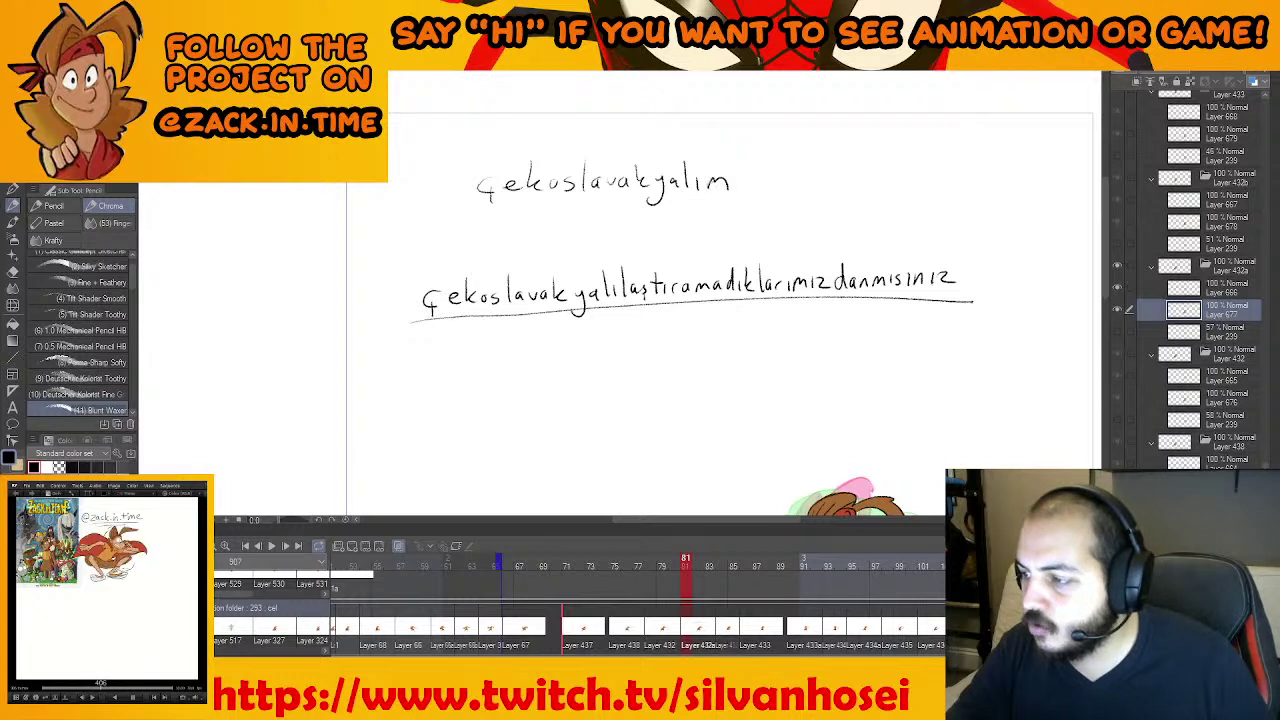
mouse_move(436, 265)
left_mouse_down()
mouse_move(460, 329)
mouse_move(524, 320)
left_mouse_up()
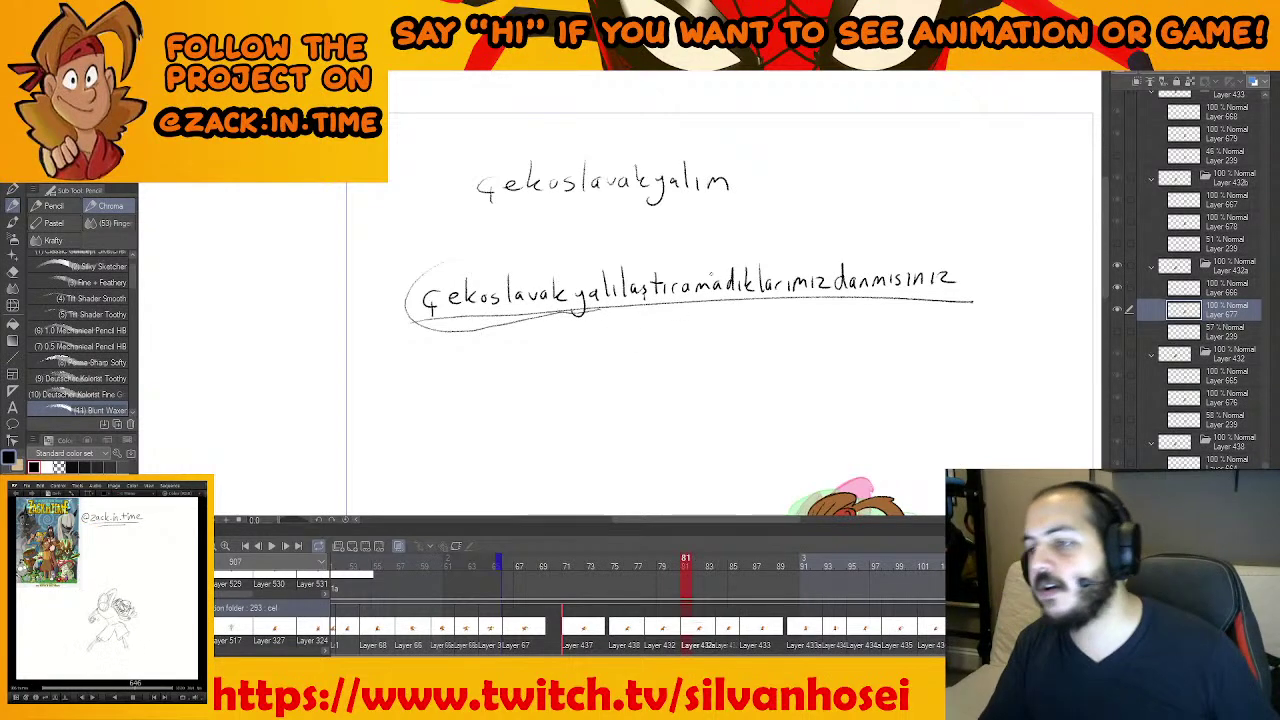
Erase all the handwriting above the character with the hard eraser
key("e")
left_click_drag(511, 165, 460, 204)
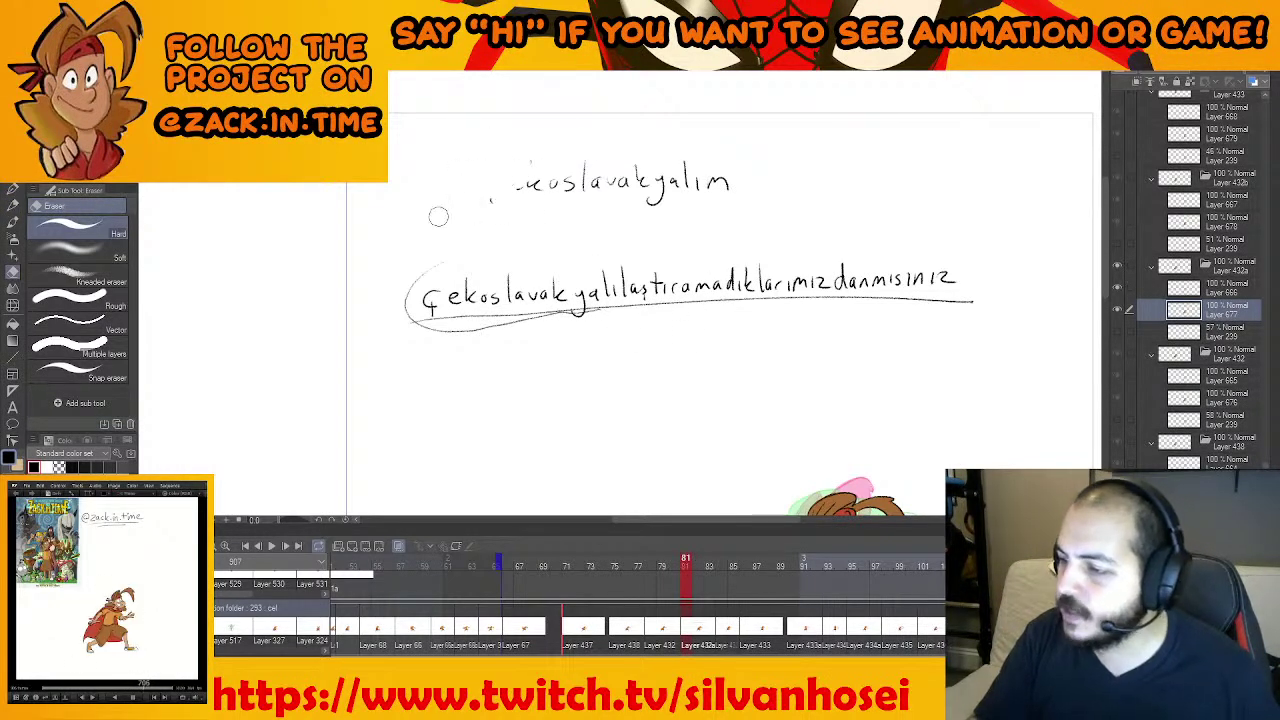
left_click_drag(572, 180, 713, 195)
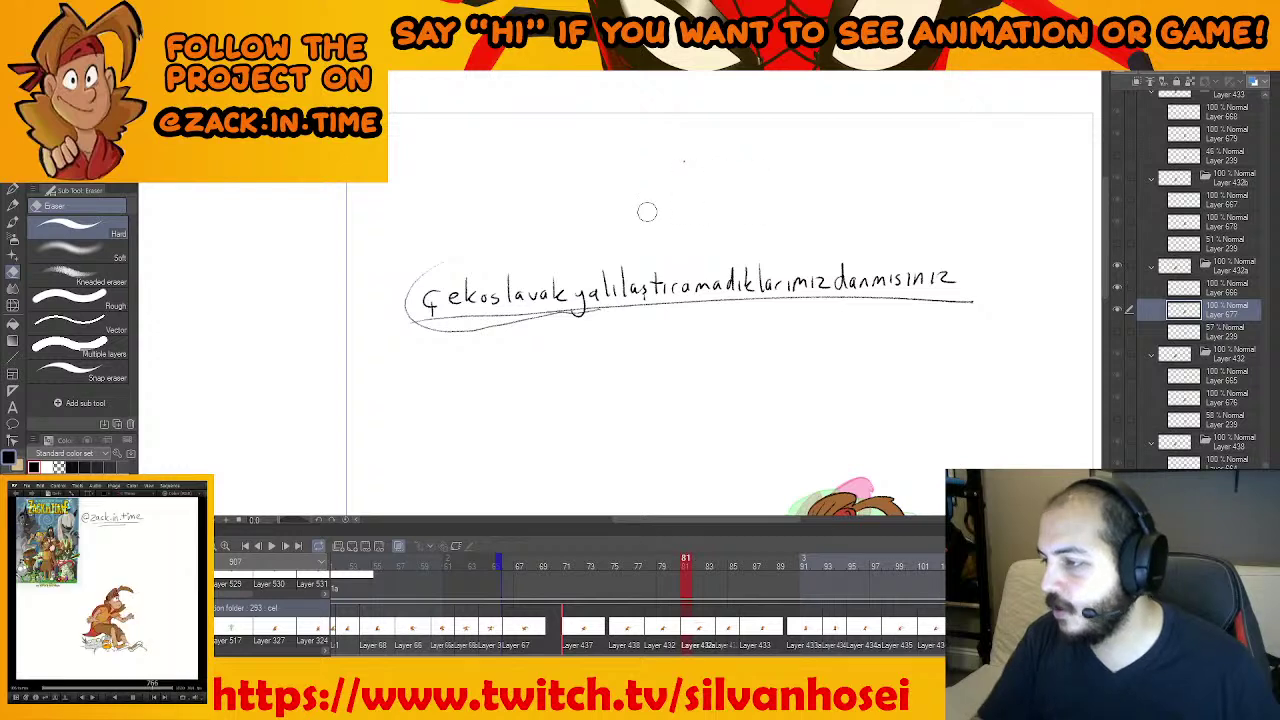
mouse_move(587, 193)
left_mouse_down()
mouse_move(432, 278)
mouse_move(472, 246)
mouse_move(575, 262)
mouse_move(463, 280)
mouse_move(439, 342)
mouse_move(625, 282)
mouse_move(535, 304)
mouse_move(599, 284)
mouse_move(437, 351)
mouse_move(662, 303)
mouse_move(668, 282)
mouse_move(614, 271)
mouse_move(650, 263)
left_mouse_up()
mouse_move(847, 262)
left_mouse_down()
mouse_move(780, 293)
mouse_move(883, 304)
left_mouse_up()
mouse_move(733, 413)
left_mouse_down()
mouse_move(591, 263)
mouse_move(603, 194)
left_mouse_up()
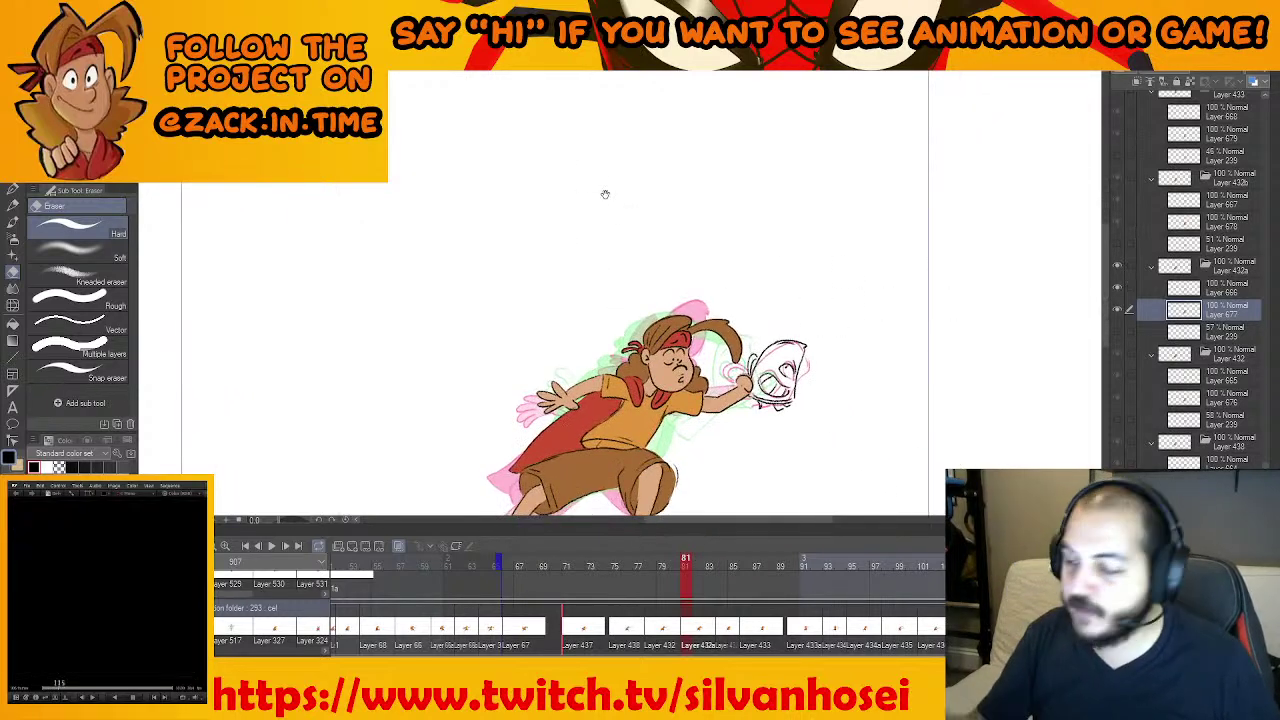
Sample the character's skin tone and flip between frame 81 and its neighbouring frames to compare the colouring
left_click(16, 208)
mouse_move(839, 510)
left_mouse_down()
mouse_move(836, 398)
mouse_move(831, 421)
left_mouse_up()
left_click(837, 404)
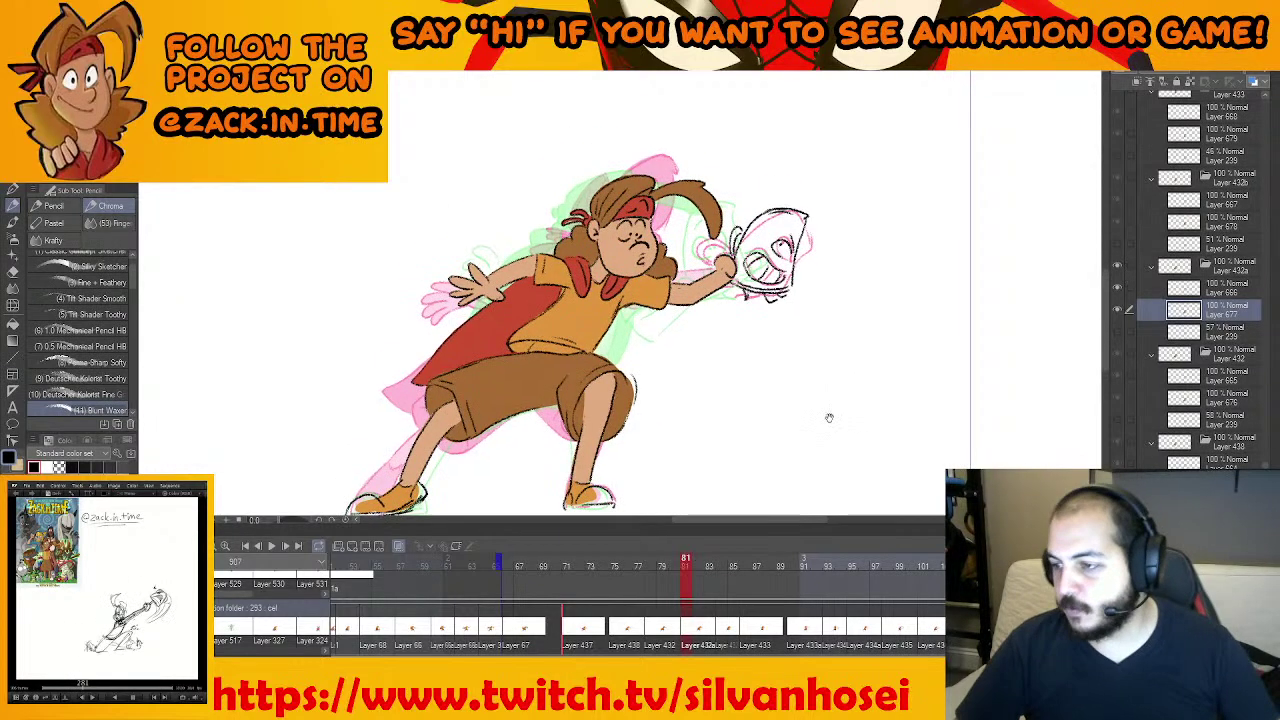
left_click_drag(619, 309, 609, 272)
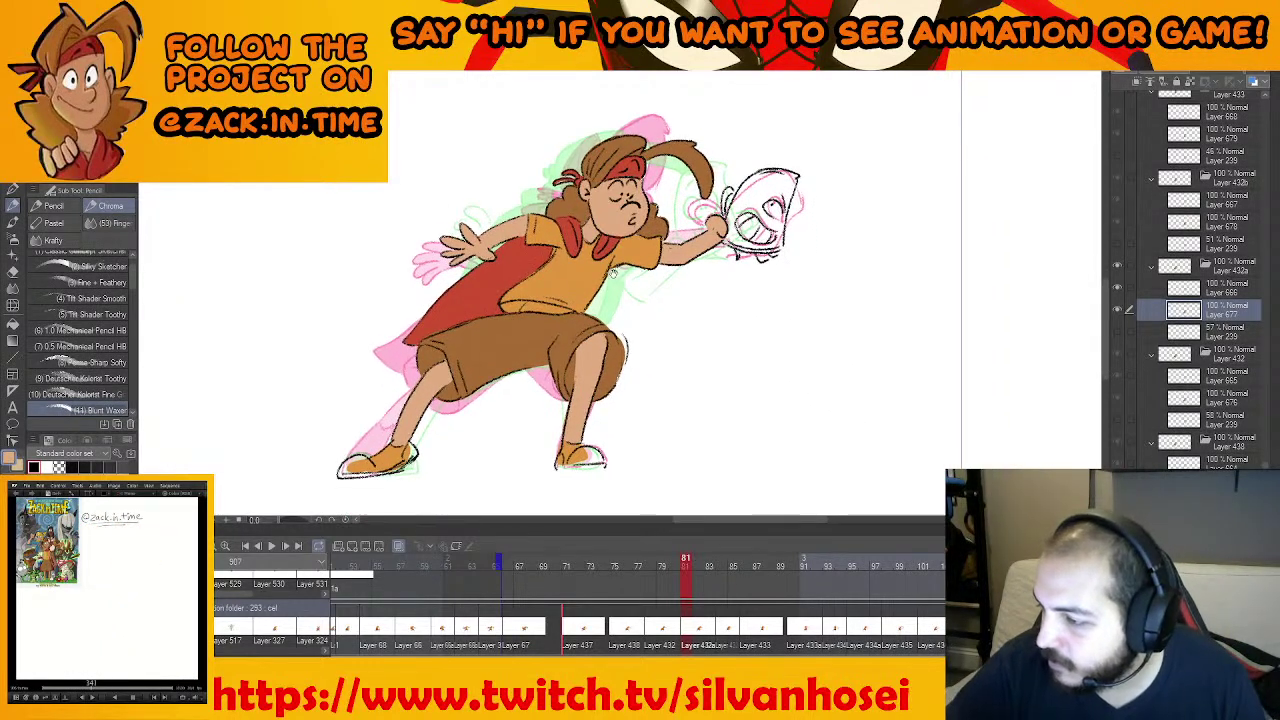
key("Left")
key("Right")
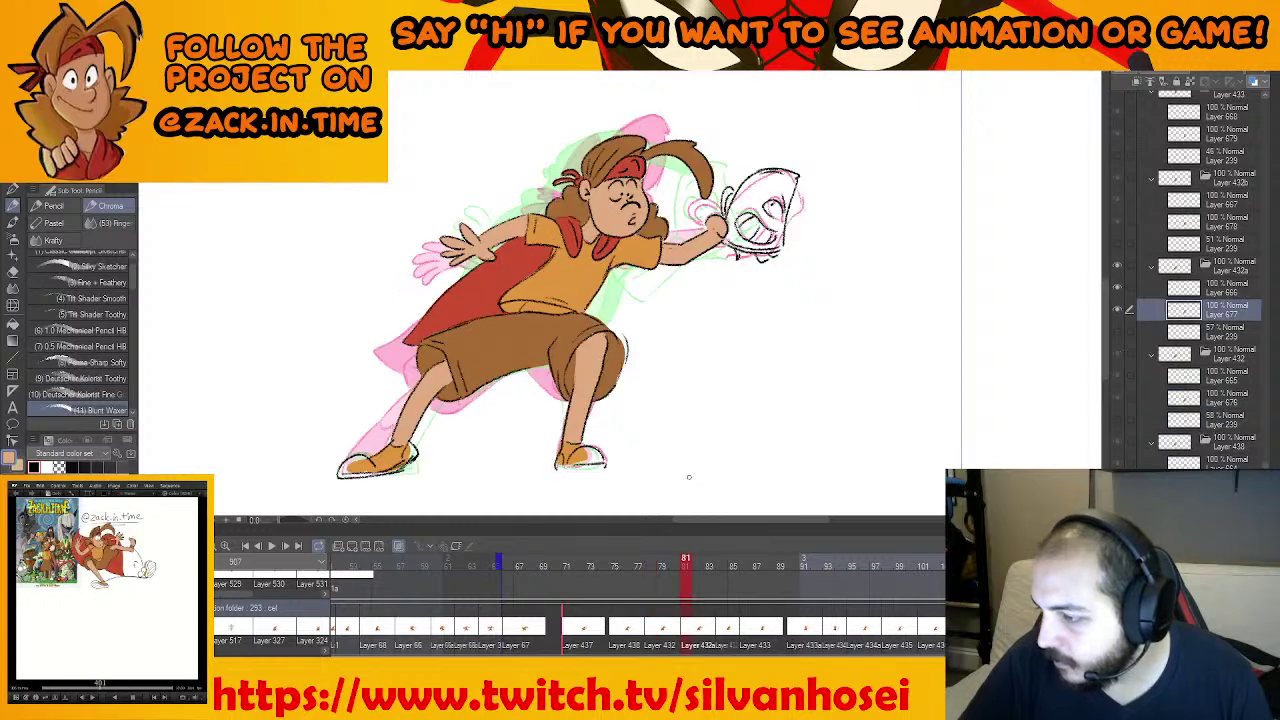
key("Right")
key("Left")
key("Right")
key("Left")
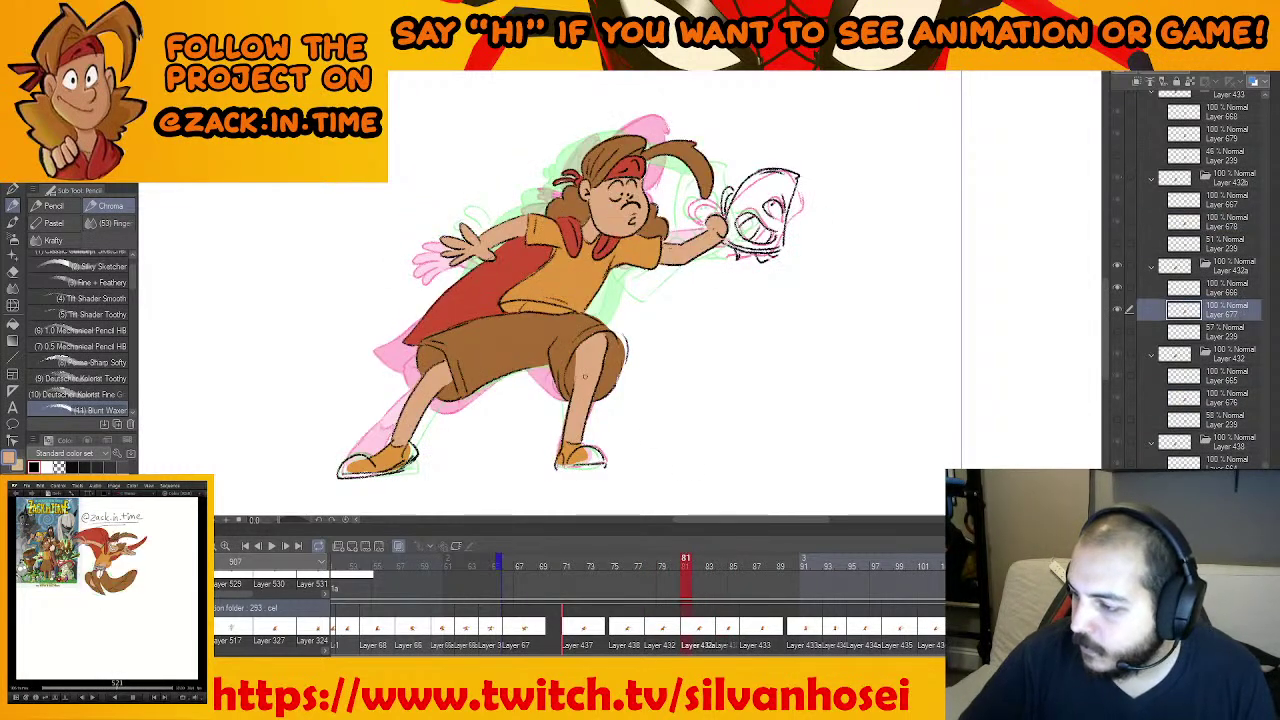
Go to frame 84 and fill the lasso-selected front leg between the shorts and shoe with the skin tone
key("Right")
scroll(588, 405, "up", 2)
left_click_drag(587, 405, 534, 374)
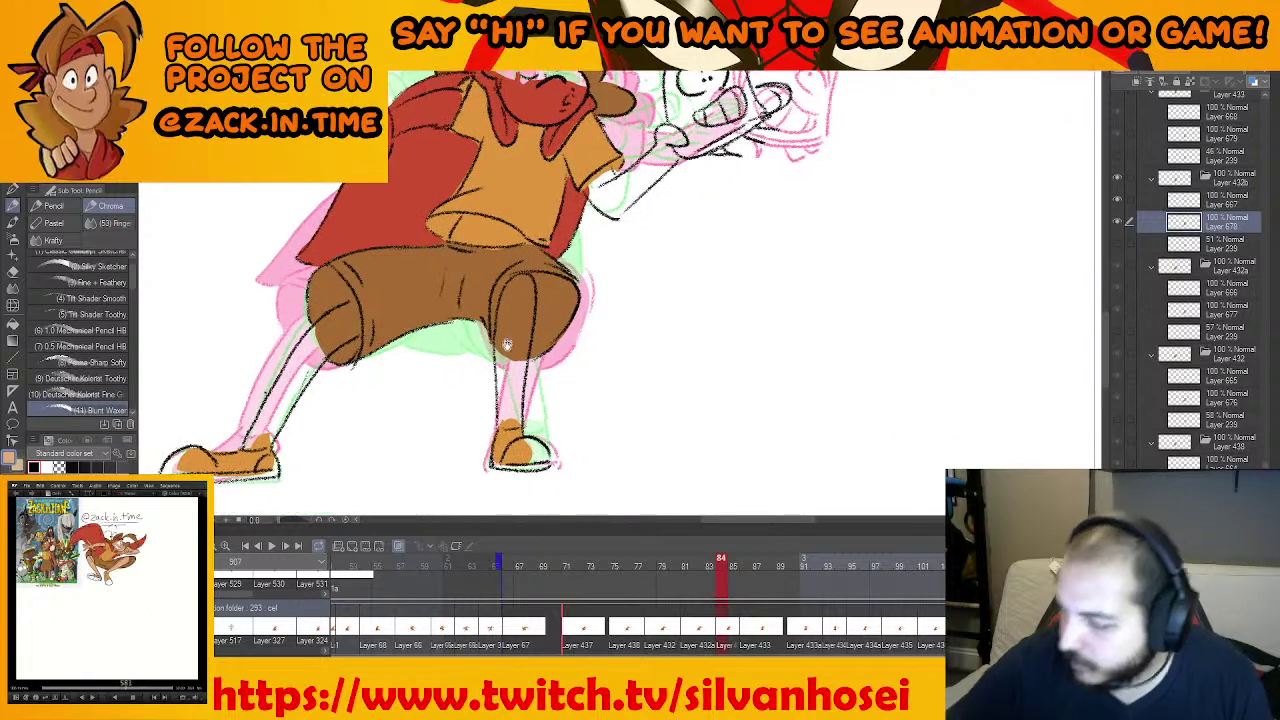
key("m")
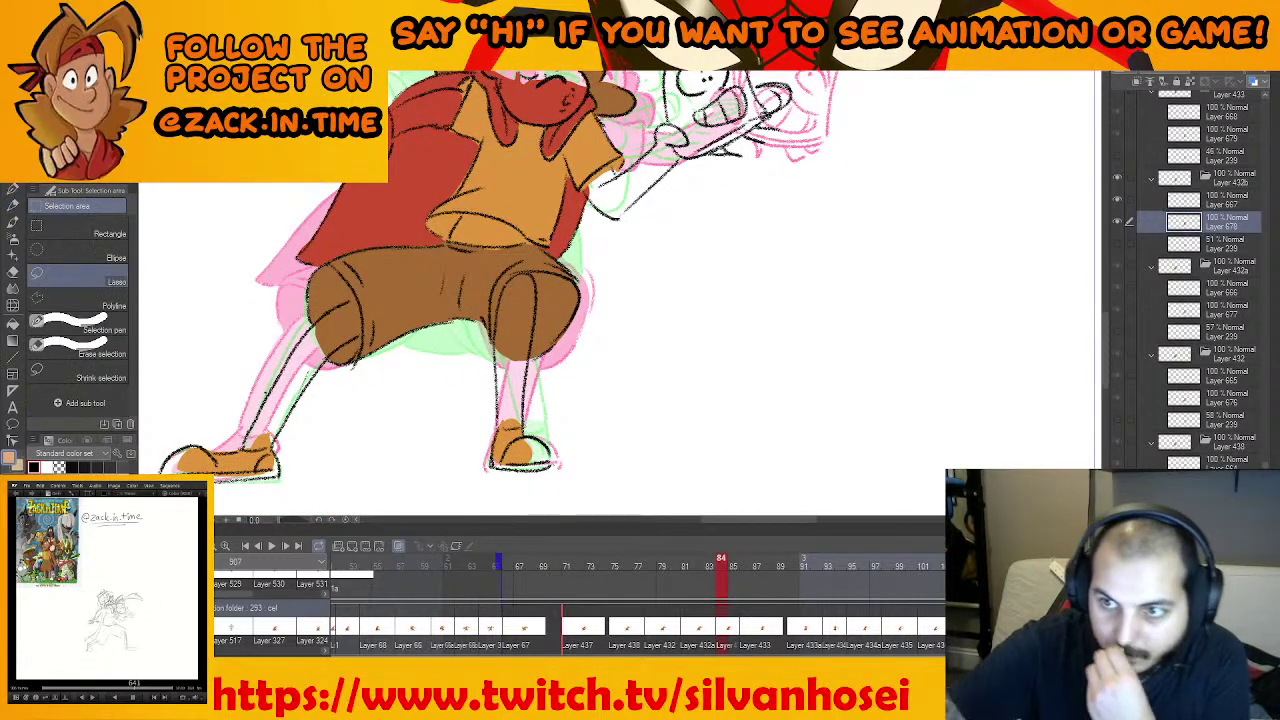
left_click_drag(562, 380, 528, 411)
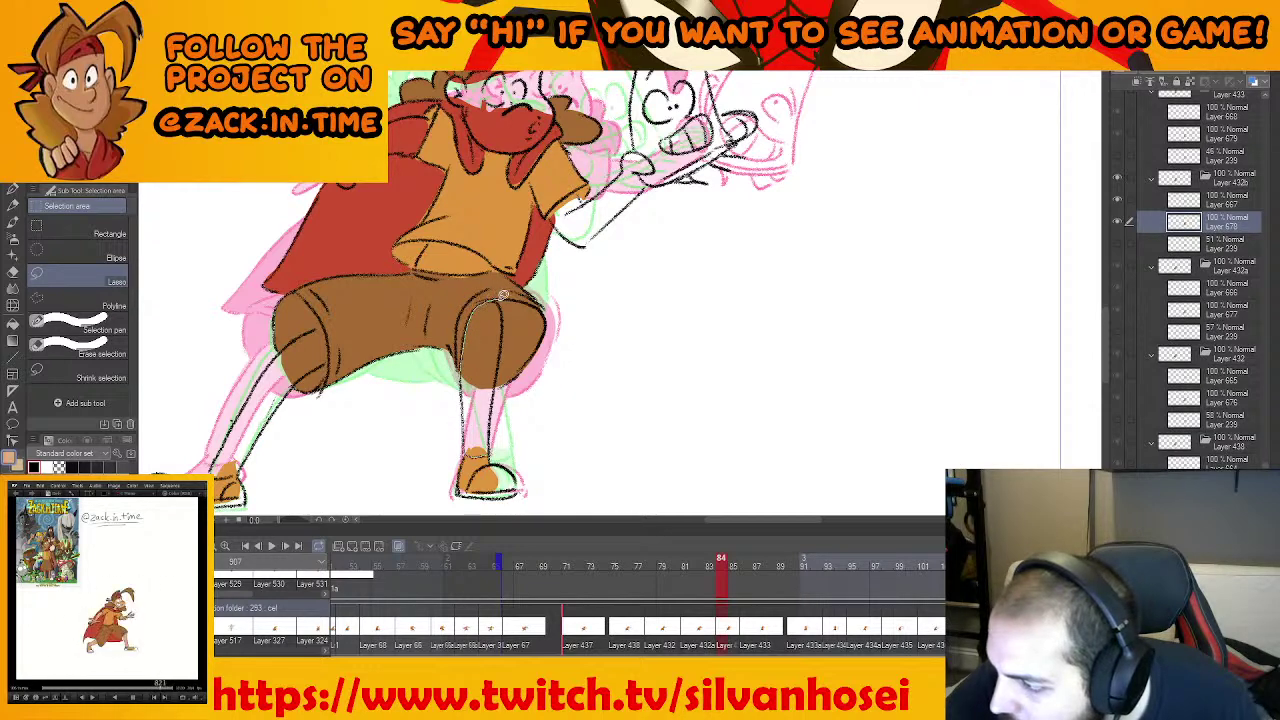
left_click_drag(506, 323, 486, 458)
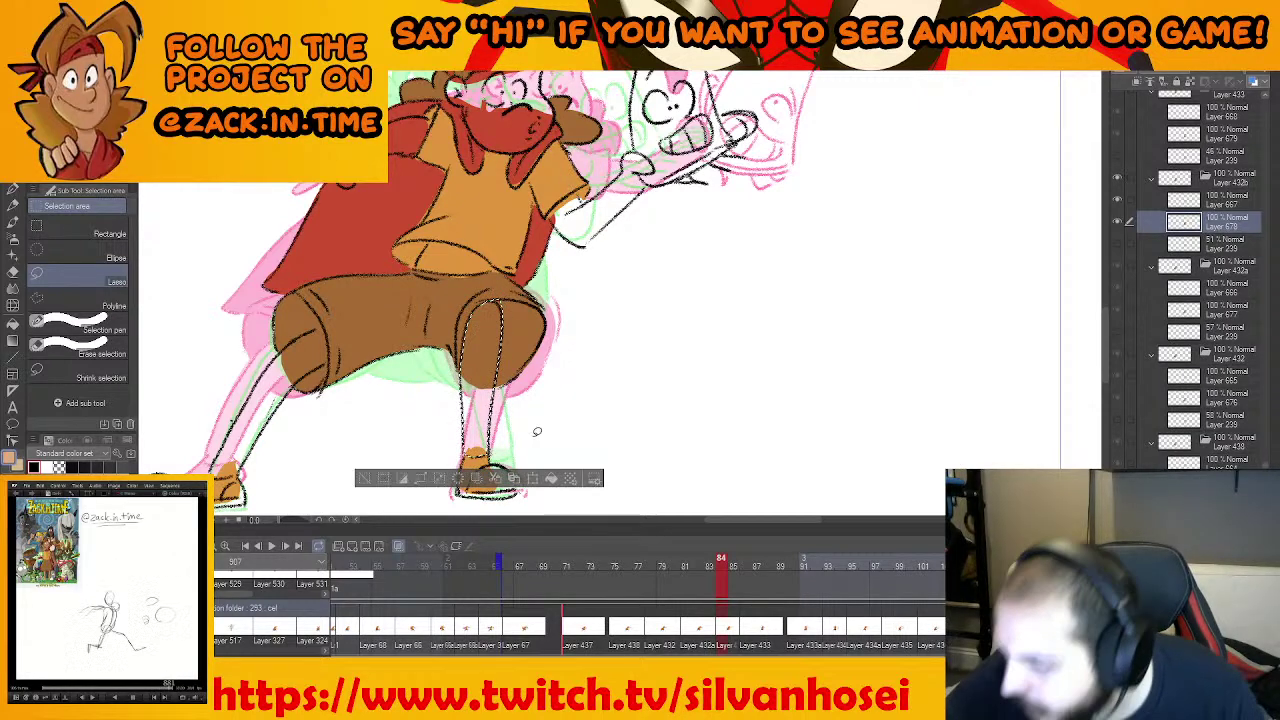
left_click(551, 482)
left_click_drag(555, 386, 708, 331)
key("ctrl+d")
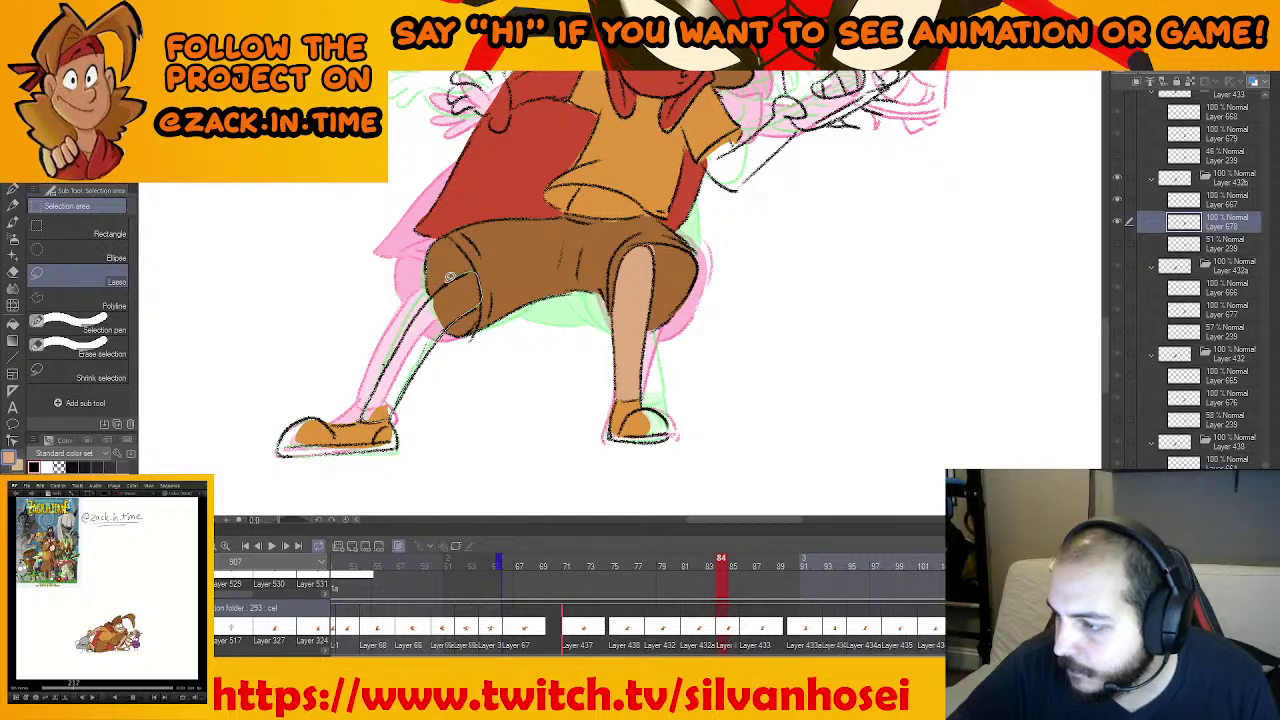
Lasso the other bare leg in frame 84 and fill it with the skin tone
left_click_drag(388, 361, 412, 361)
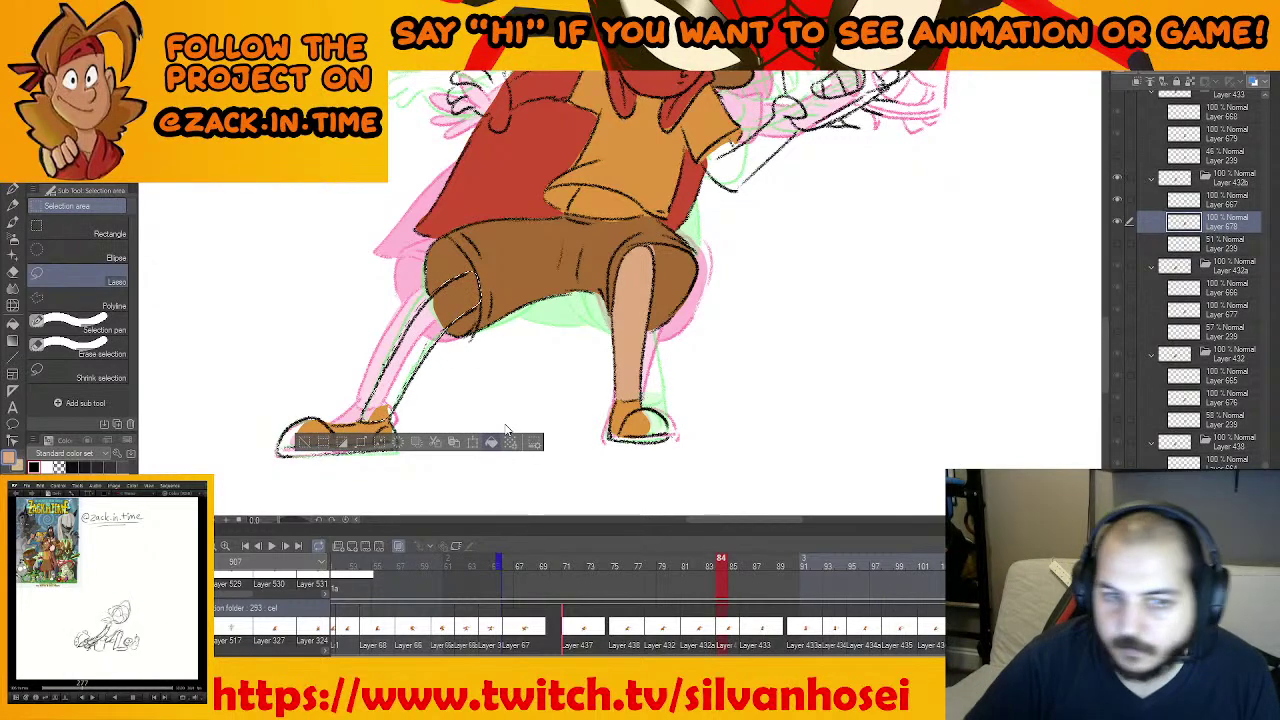
left_click(496, 440)
left_click_drag(553, 346, 523, 428)
key("ctrl+d")
Lasso the arm and open hand in front of the cape in frame 84 and fill them with the skin tone
mouse_move(609, 334)
left_mouse_down()
mouse_move(568, 390)
mouse_move(624, 441)
left_mouse_up()
scroll(551, 296, "up", 1)
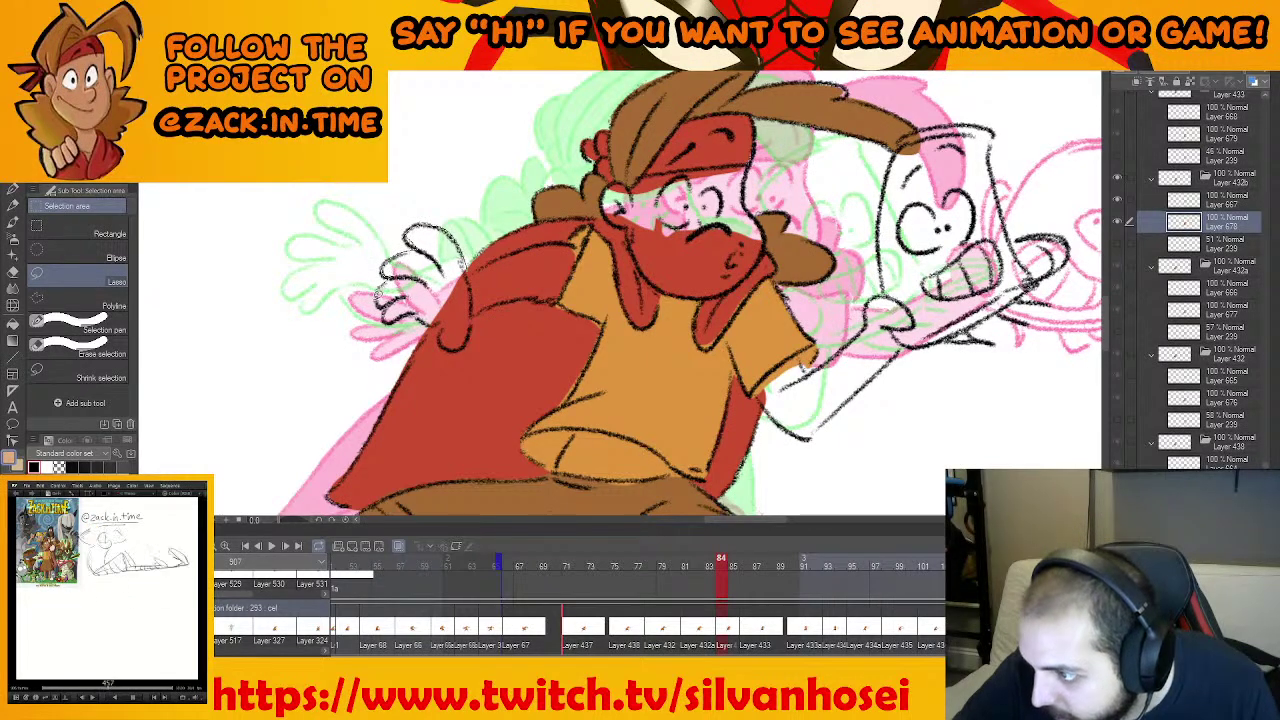
mouse_move(467, 331)
left_mouse_down()
mouse_move(497, 297)
mouse_move(582, 256)
mouse_move(565, 241)
mouse_move(474, 270)
left_mouse_up()
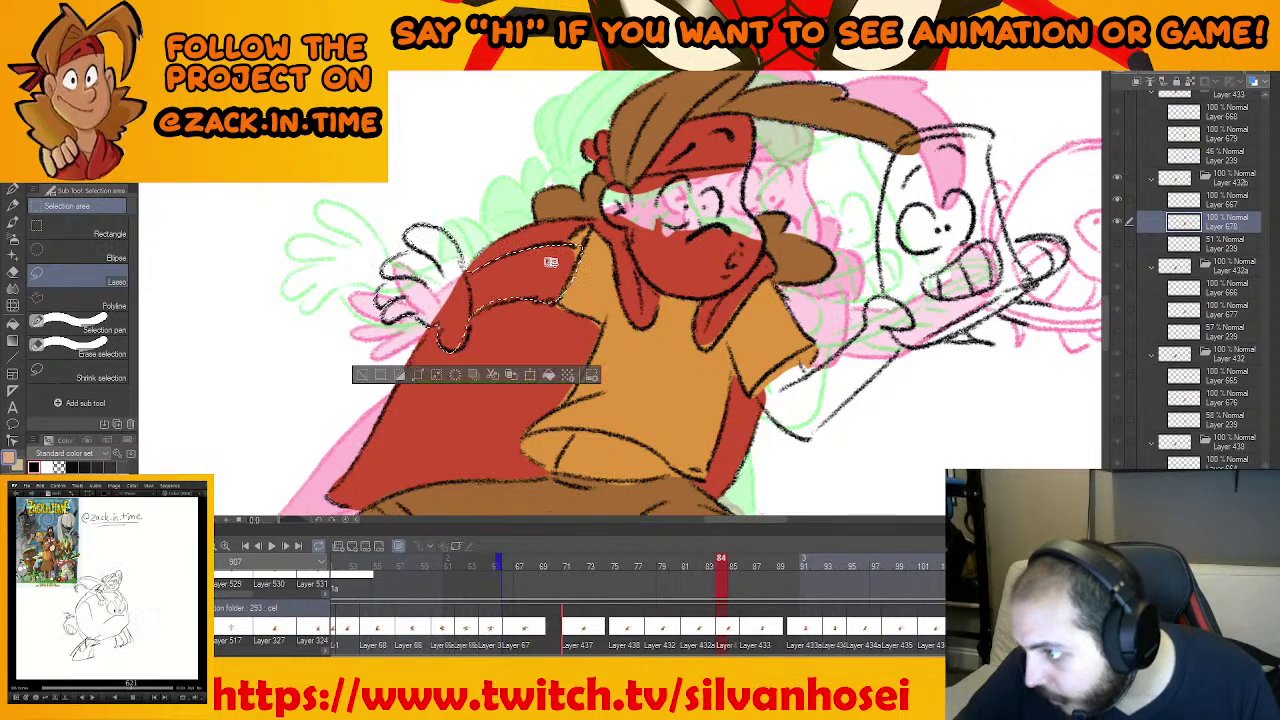
left_click(553, 377)
key("ctrl+d")
Fill the forearm and hand holding the cartoon creature in frame 84 with the skin tone
left_click_drag(807, 356, 605, 318)
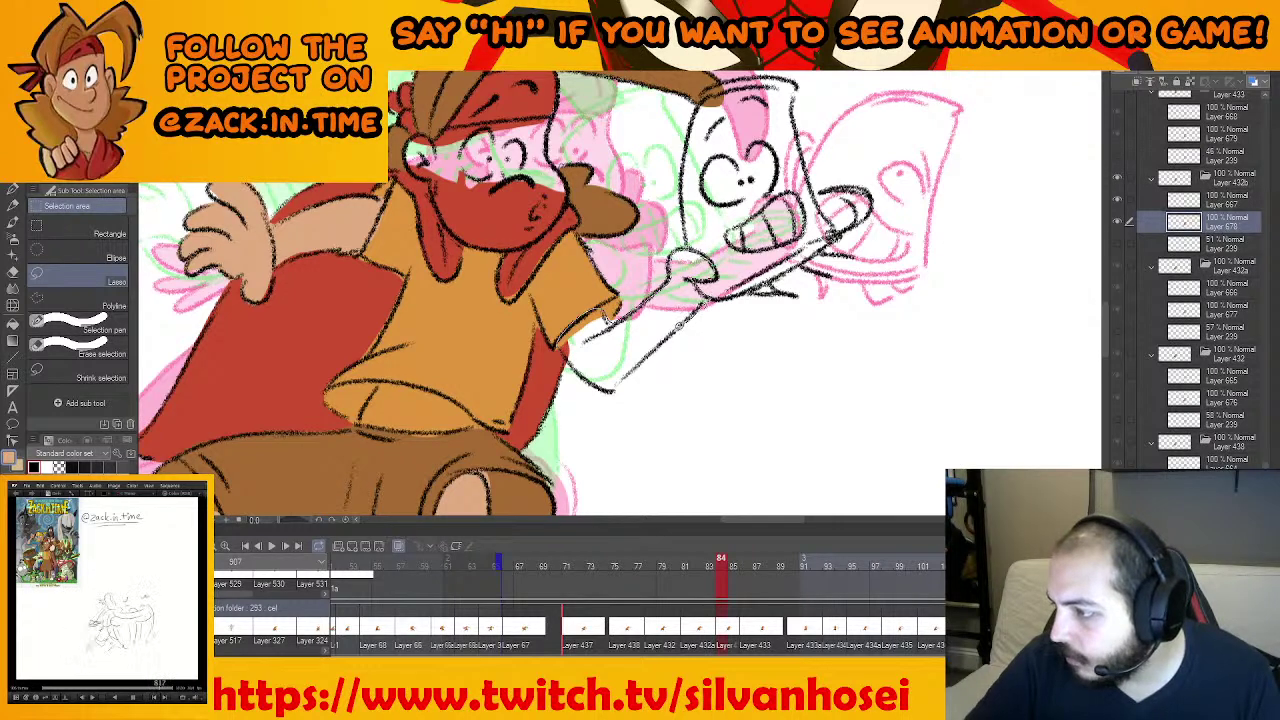
mouse_move(560, 347)
left_mouse_down()
mouse_move(605, 318)
mouse_move(641, 408)
left_mouse_up()
left_click(702, 409)
key("ctrl+d")
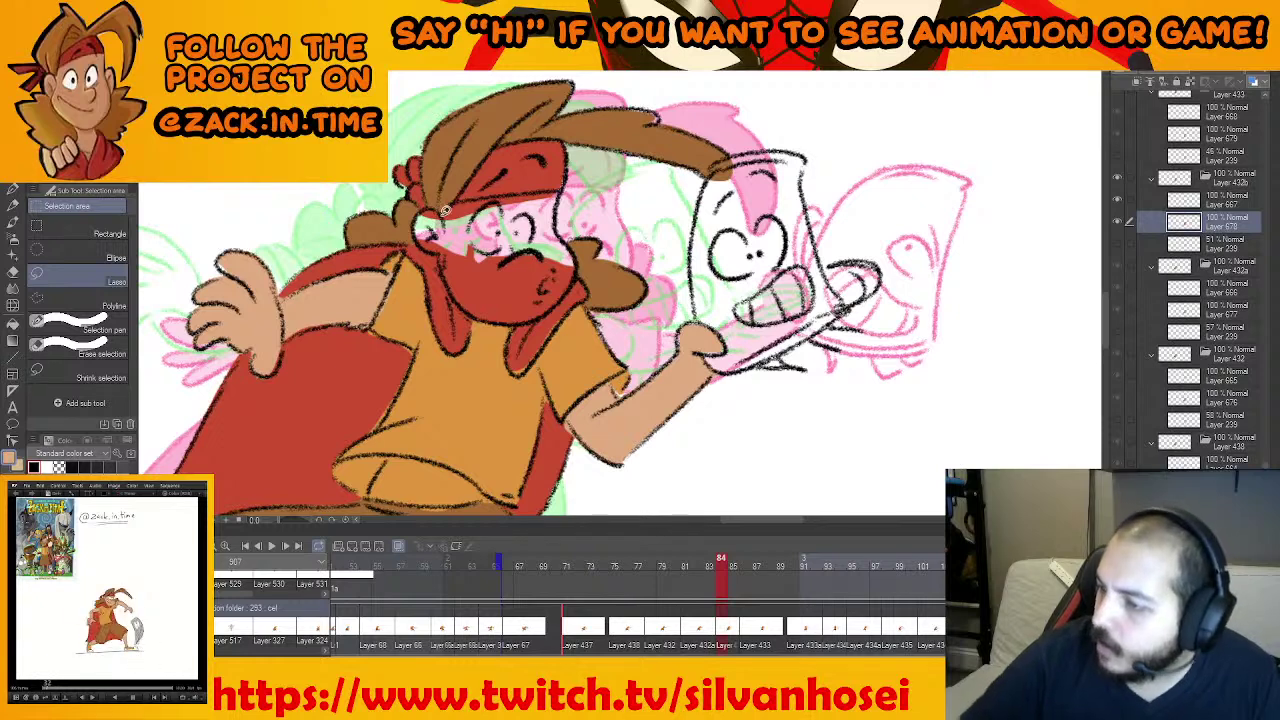
Fill the character's ear and the main face area below the headband in frame 84 with the skin tone
left_click(505, 276)
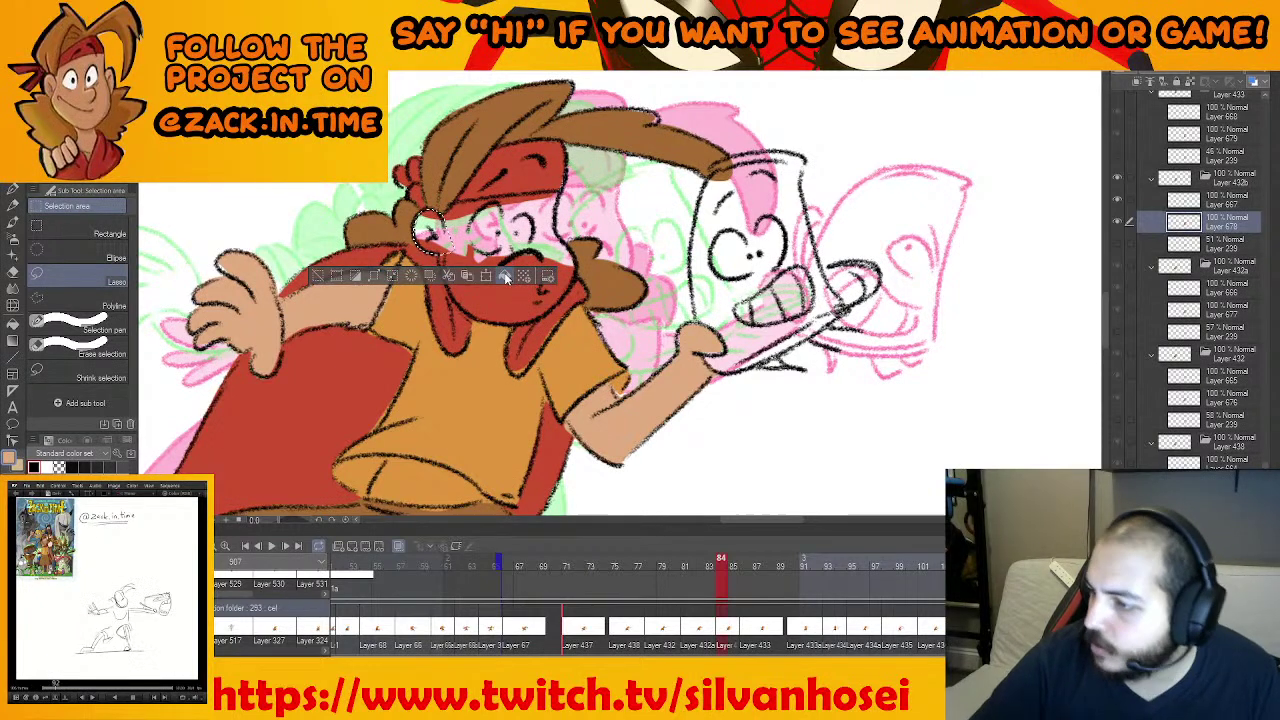
key("ctrl+d")
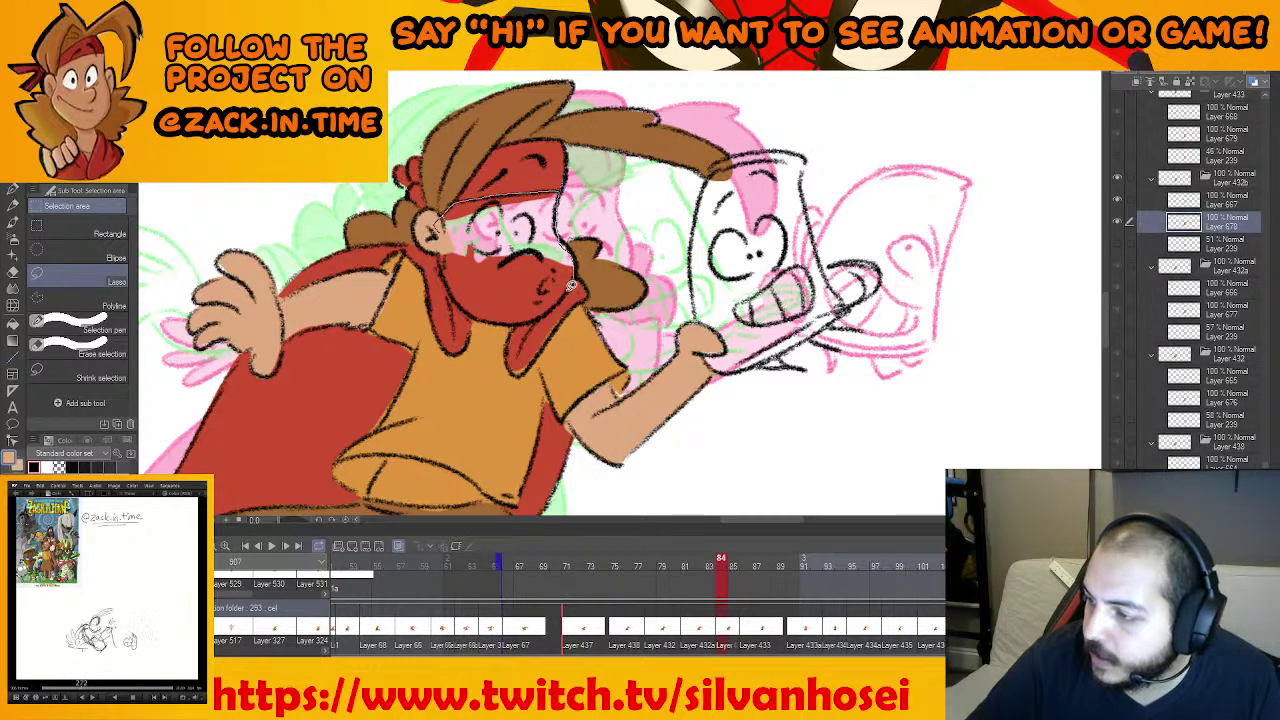
left_click_drag(511, 315, 440, 238)
left_click(576, 343)
key("ctrl+d")
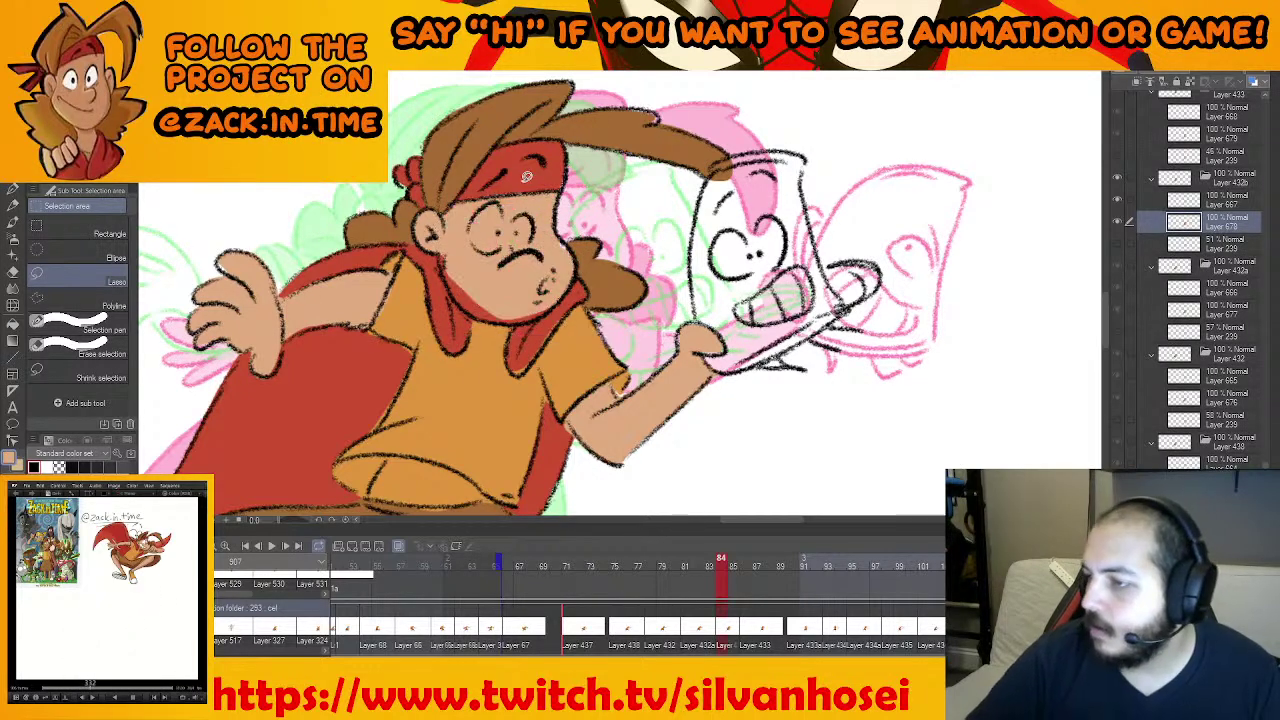
Lasso the leftover areas along the cheek and chin in frame 84 and fill them with the skin tone
left_click_drag(575, 252, 549, 240)
left_click(625, 297)
key("ctrl+d")
mouse_move(453, 250)
left_mouse_down()
mouse_move(441, 268)
mouse_move(478, 311)
mouse_move(530, 316)
mouse_move(558, 288)
left_mouse_up()
left_click(578, 347)
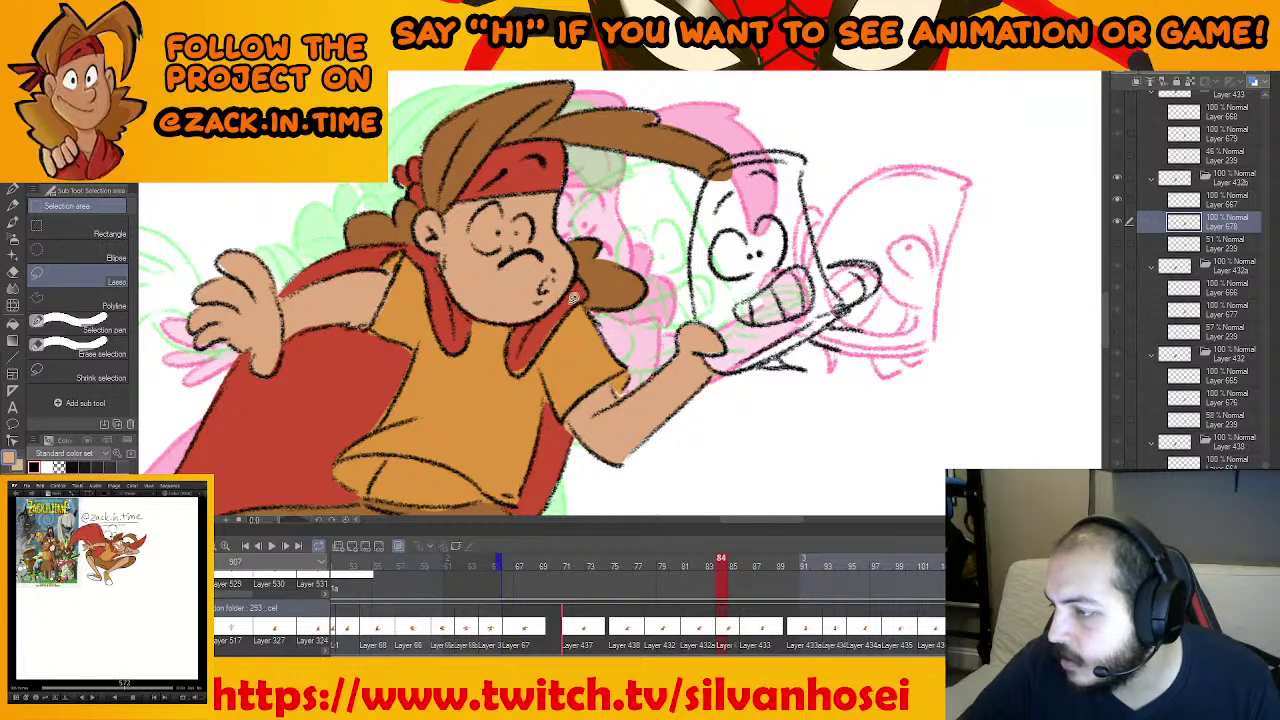
Sample the scarf's red and fill the lasso-selected scarf end beneath the chin in frame 84
left_click_drag(542, 283, 571, 203)
left_click_drag(593, 276, 515, 237)
scroll(494, 232, "up", 2)
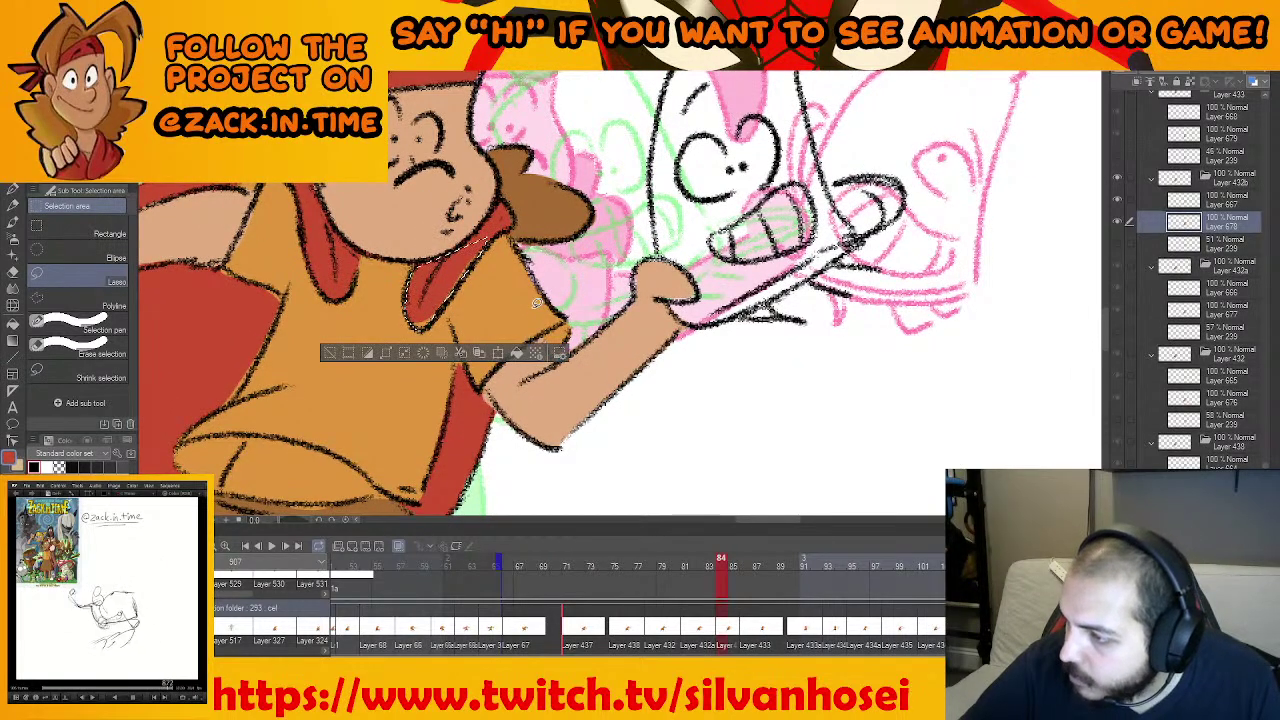
scroll(527, 308, "down", 2)
scroll(527, 308, "down", 2)
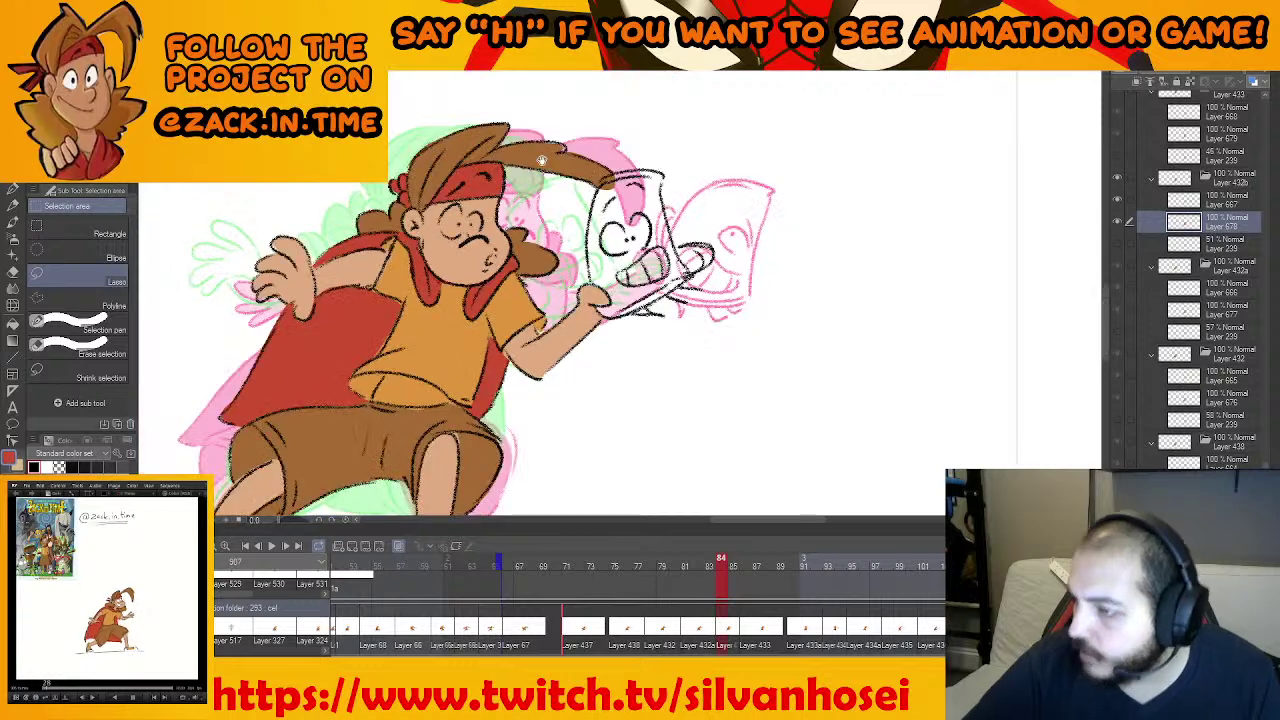
left_click_drag(590, 425, 625, 360)
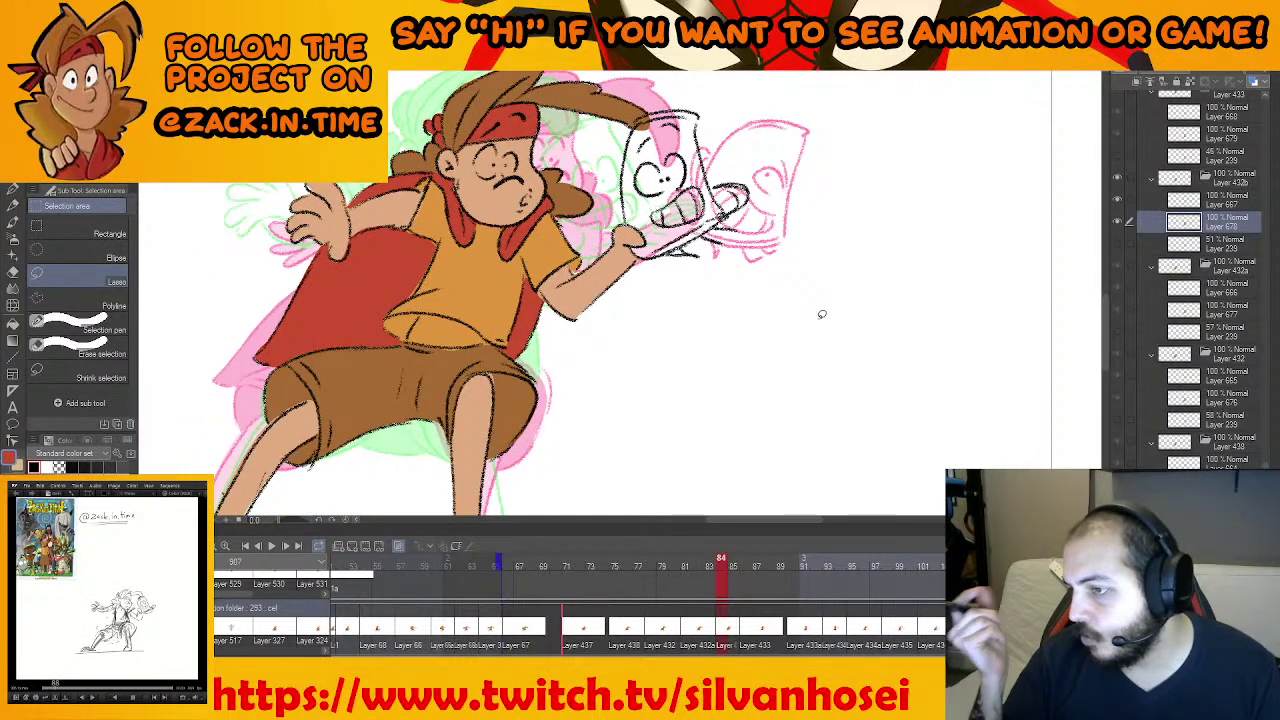
Sample the skin tone from the face and flip back through the earlier frames to compare their colouring
left_click(492, 206, "alt")
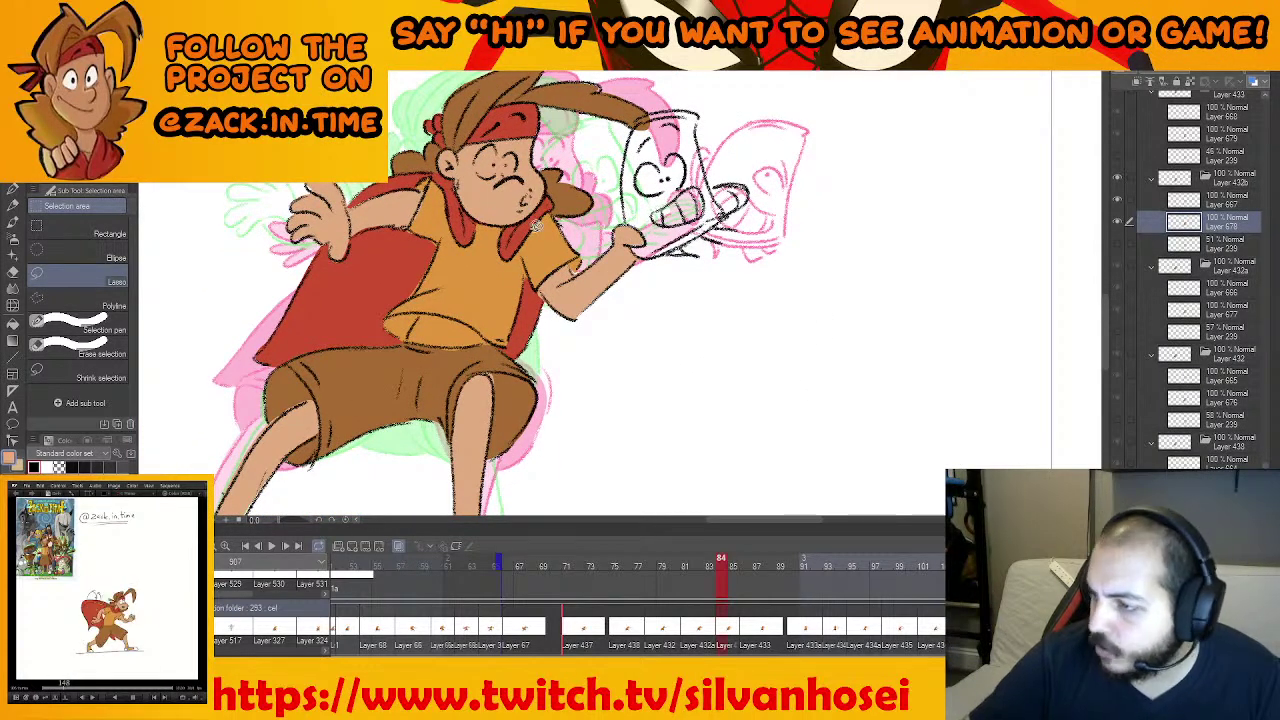
key("comma")
key("comma")
key("Left")
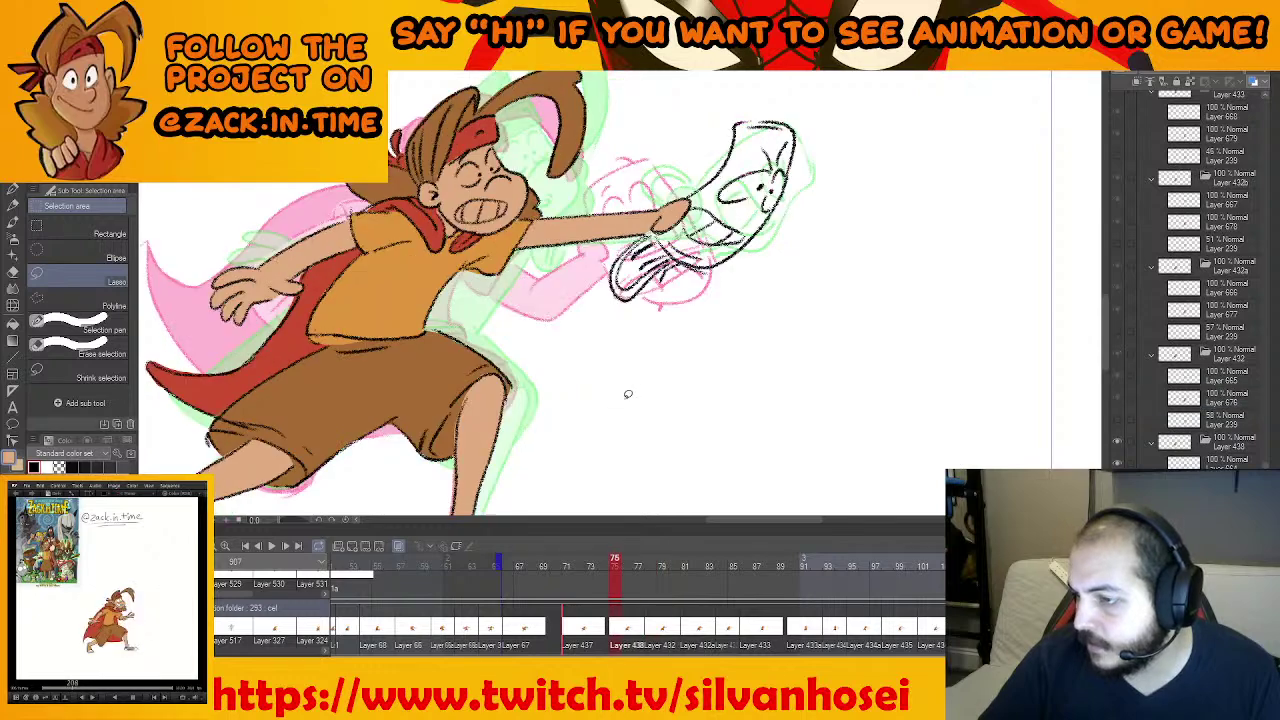
key("Right")
key("Left")
key("Left")
key("Right")
mouse_move(565, 404)
left_mouse_down()
mouse_move(736, 376)
mouse_move(777, 445)
left_mouse_up()
scroll(734, 377, "up", 1)
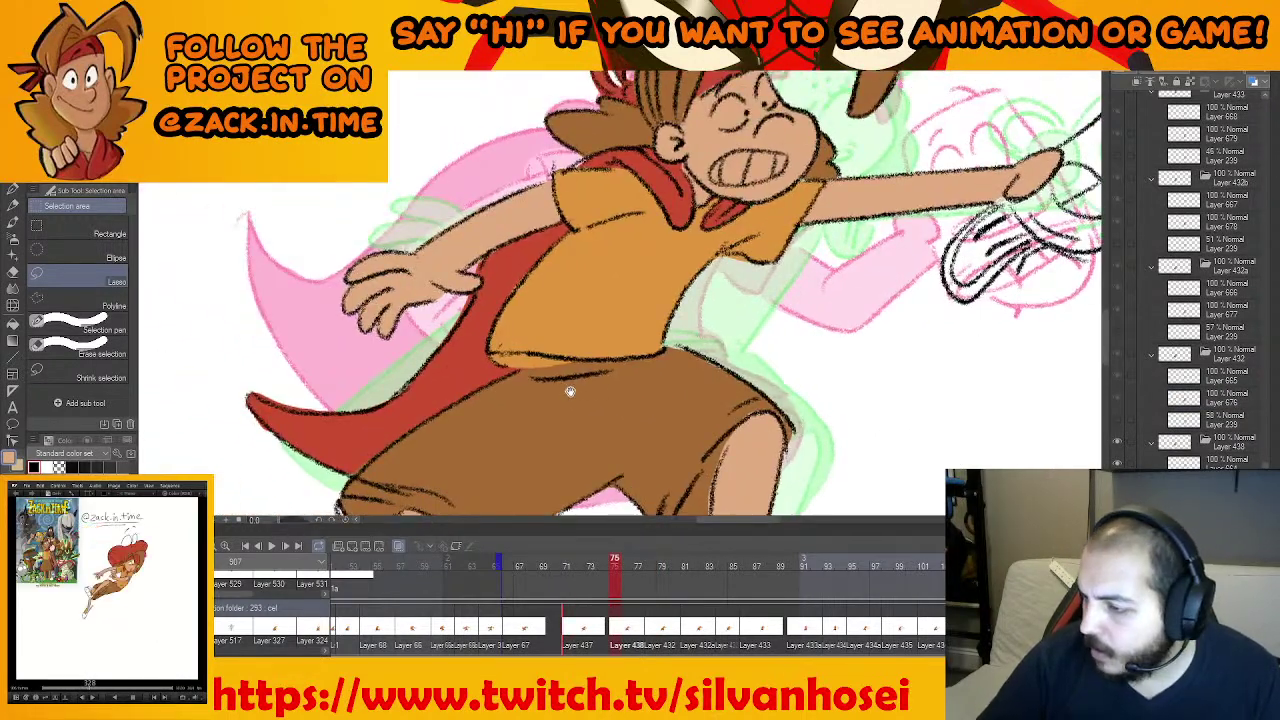
left_click_drag(568, 391, 592, 431)
Go forward to frame 81 and fill the bare midriff strip between the shirt and shorts with the skin tone
key("Right")
left_click_drag(730, 376, 679, 349)
key("Right")
mouse_move(558, 404)
left_mouse_down()
mouse_move(682, 394)
mouse_move(592, 374)
mouse_move(560, 400)
left_mouse_up()
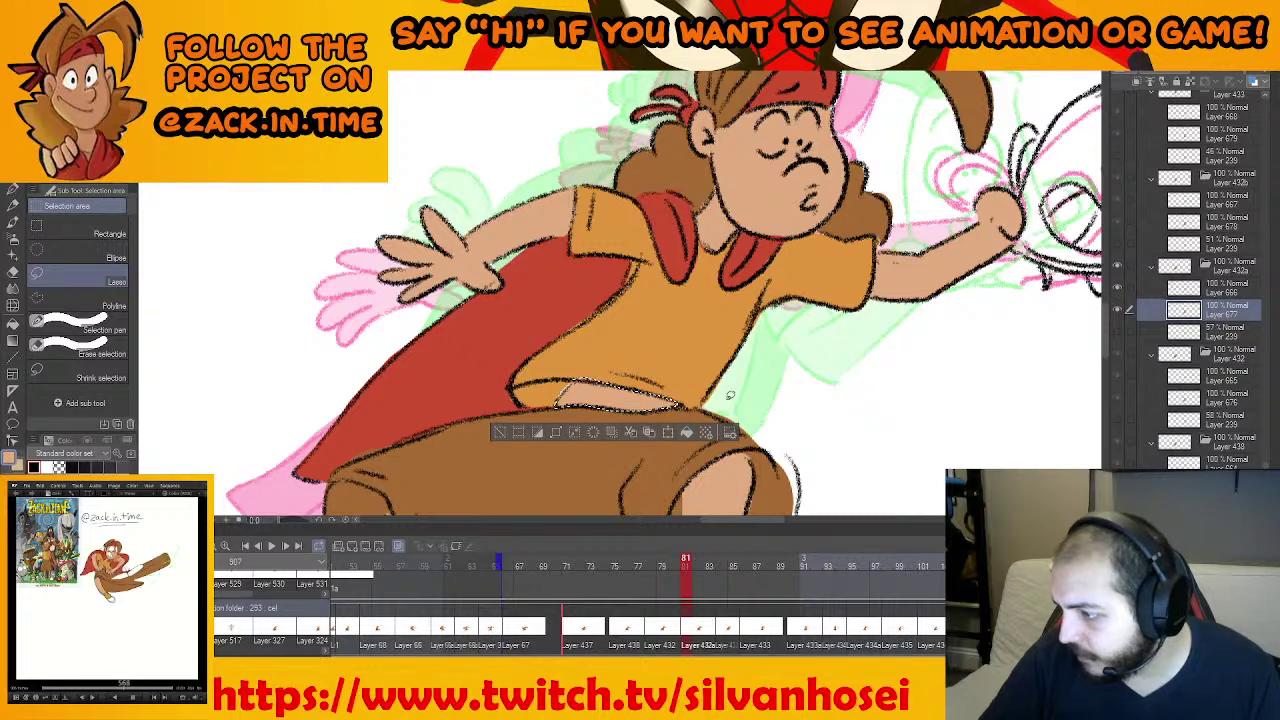
Return to frame 84, lasso the bare belly inside the shirt's hem and fill it with the skin tone
key("Right")
left_click_drag(792, 338, 733, 342)
key("ctrl+d")
left_click_drag(609, 374, 537, 334)
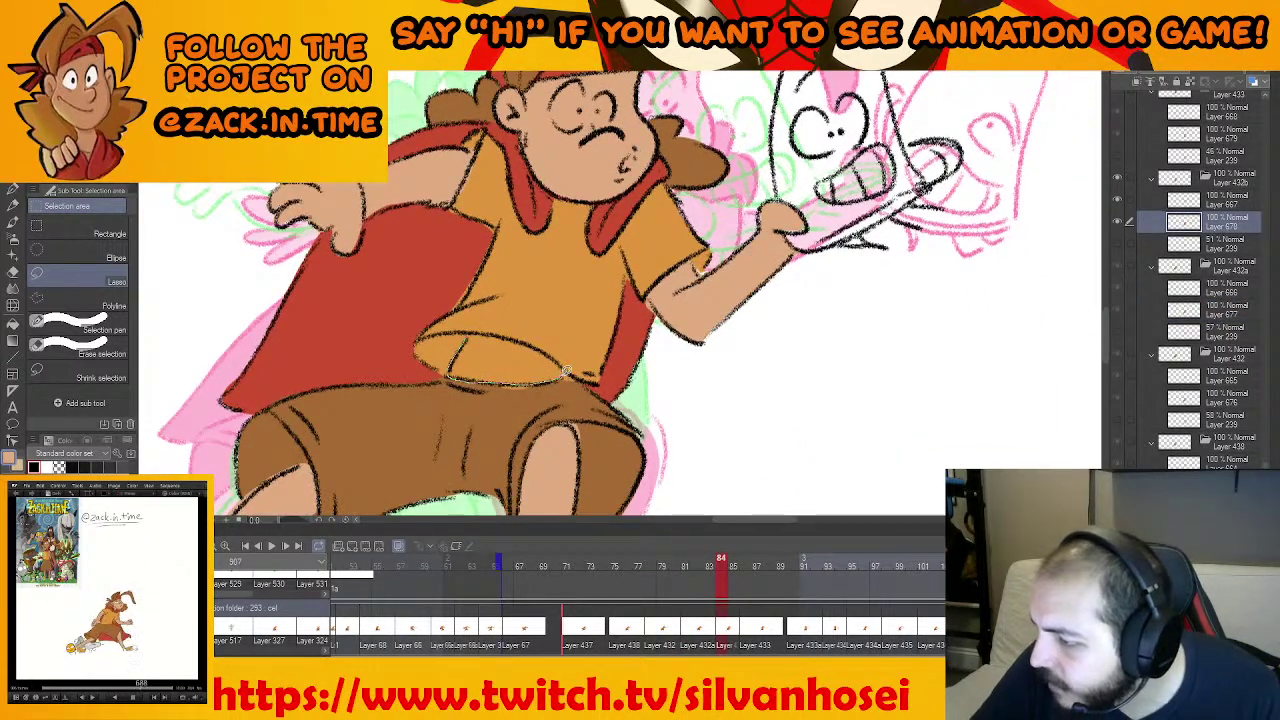
left_click_drag(482, 328, 455, 358)
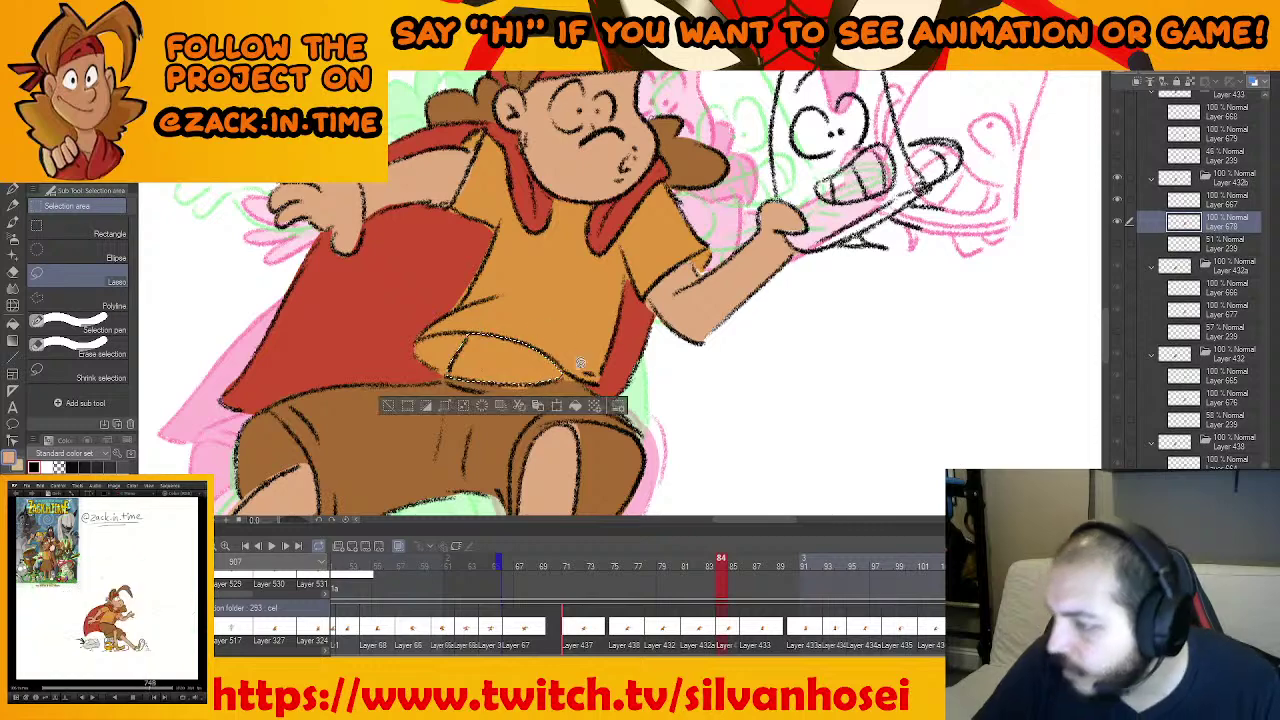
left_click(577, 406)
key("ctrl+d")
Go to frame 86 and fill the ear and upper face below the headband with the skin tone
mouse_move(653, 333)
left_mouse_down()
mouse_move(609, 375)
mouse_move(590, 421)
left_mouse_up()
key("Right")
key("Right")
left_click_drag(523, 318, 608, 353)
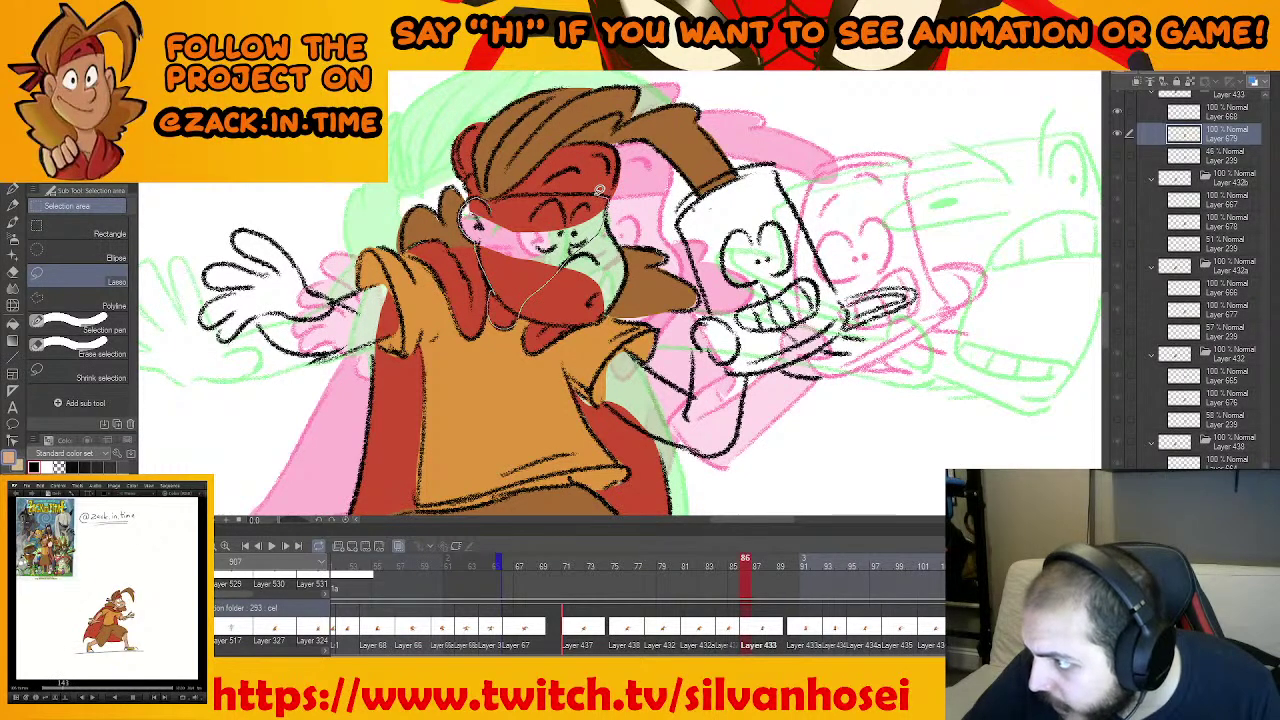
left_click_drag(529, 190, 489, 207)
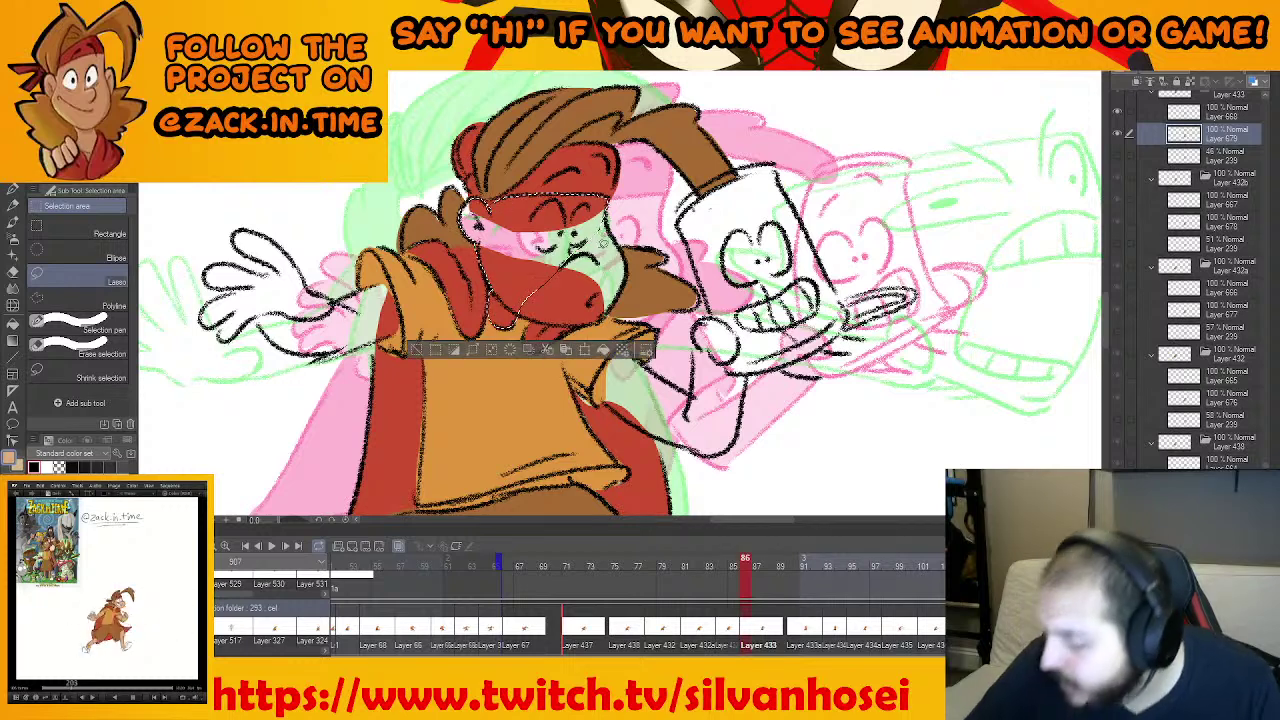
left_click(608, 351)
key("ctrl+d")
Lasso the area around the nose, mouth and chin in frame 86 and fill it with the skin tone
left_click_drag(592, 228, 547, 240)
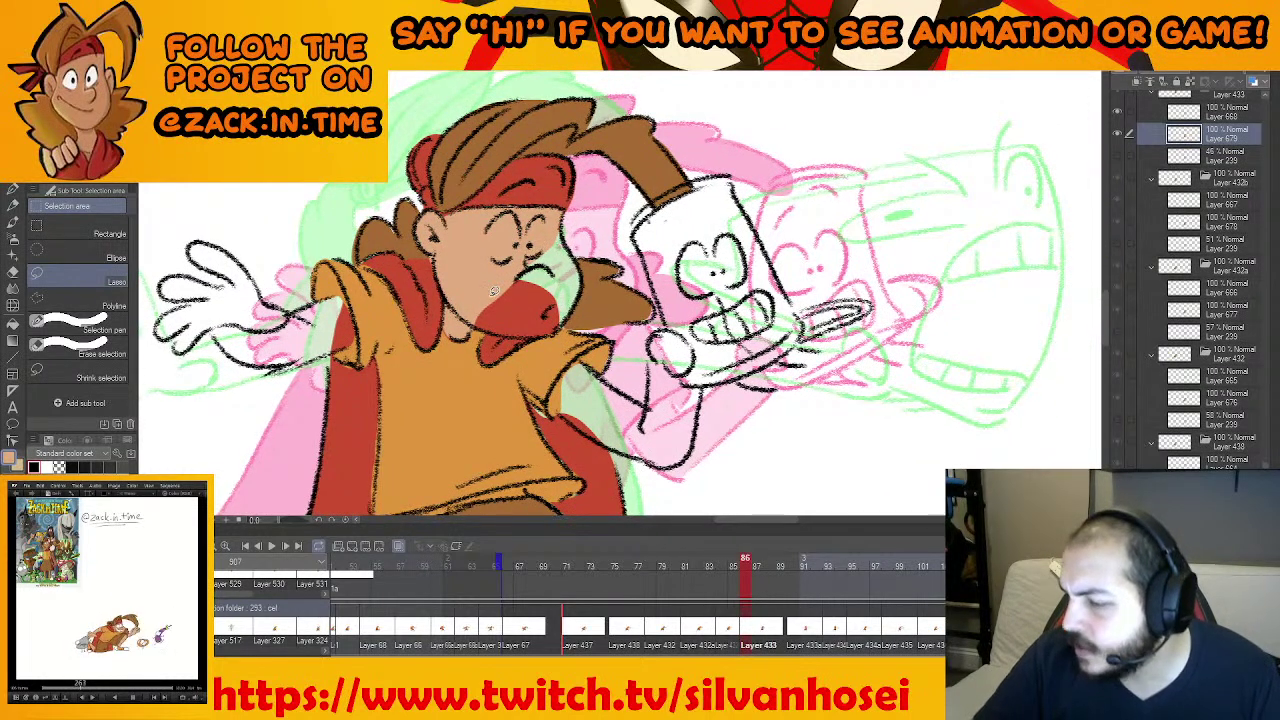
mouse_move(492, 324)
left_mouse_down()
mouse_move(530, 328)
mouse_move(565, 275)
mouse_move(567, 235)
mouse_move(538, 222)
left_mouse_up()
key("Delete")
key("ctrl+d")
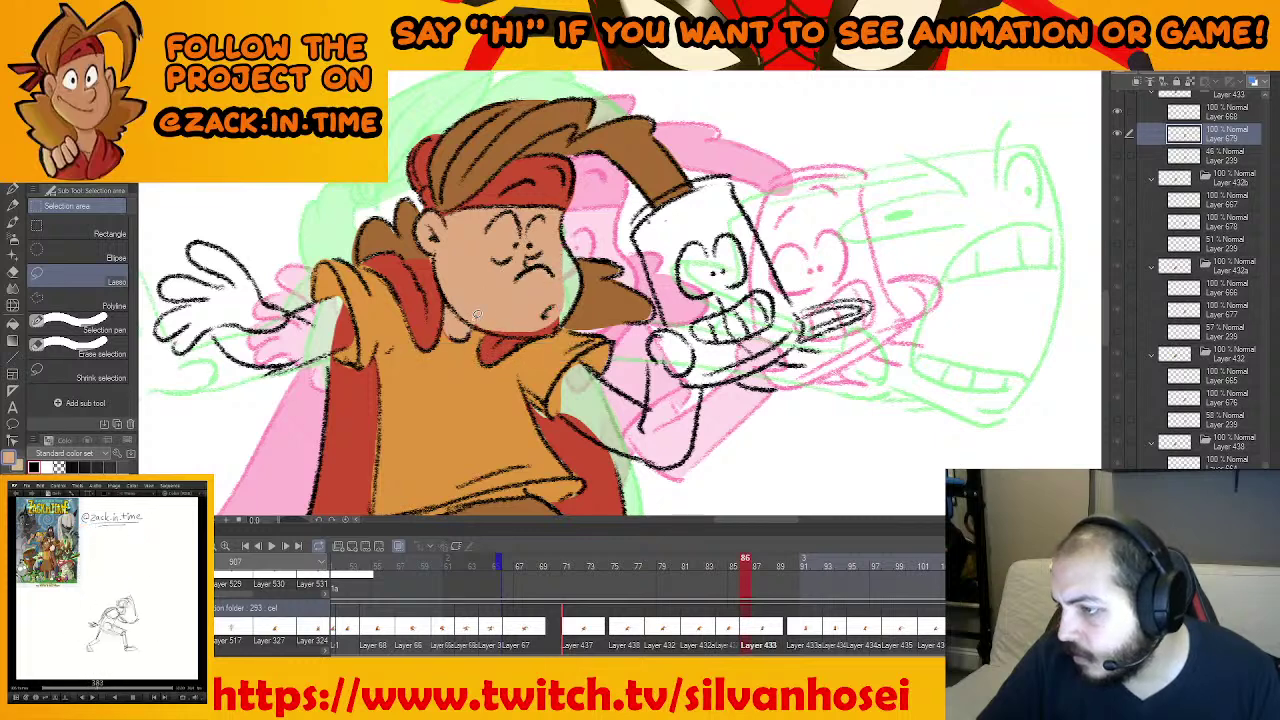
Fill the remaining gaps along the jaw, cheek and neck in frame 86 with the skin tone
mouse_move(447, 321)
left_mouse_down()
mouse_move(470, 336)
mouse_move(562, 318)
left_mouse_up()
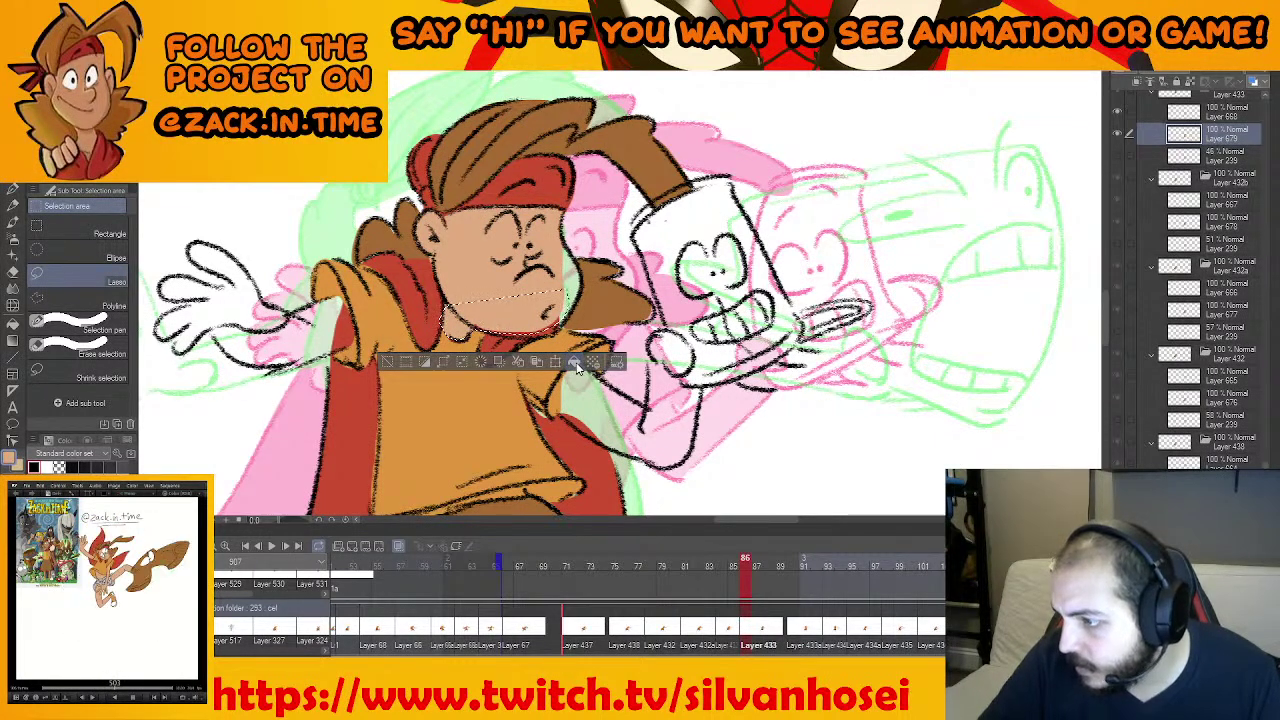
left_click(581, 364)
key("ctrl+d")
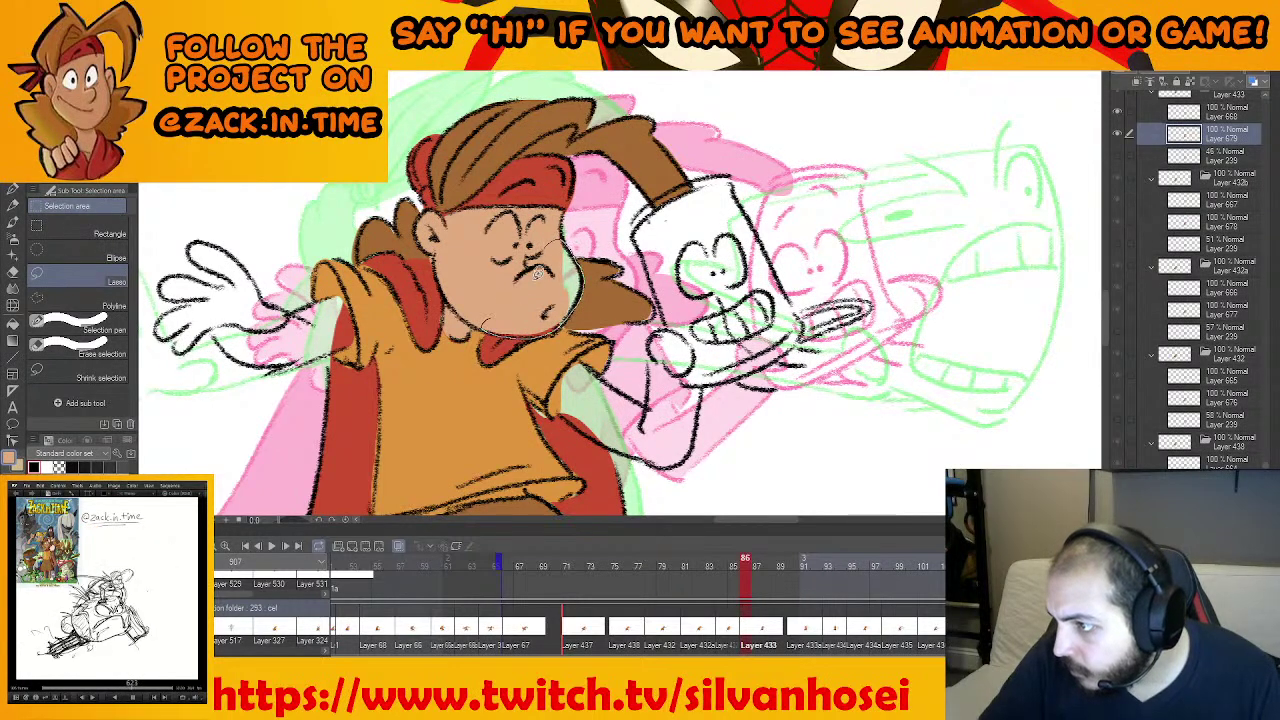
left_click_drag(541, 254, 530, 274)
left_click(603, 363)
key("ctrl+d")
Fill the outstretched open hand and its arm up to the sleeve in frame 86 with the skin tone
mouse_move(504, 355)
left_mouse_down()
mouse_move(565, 369)
mouse_move(646, 336)
left_mouse_up()
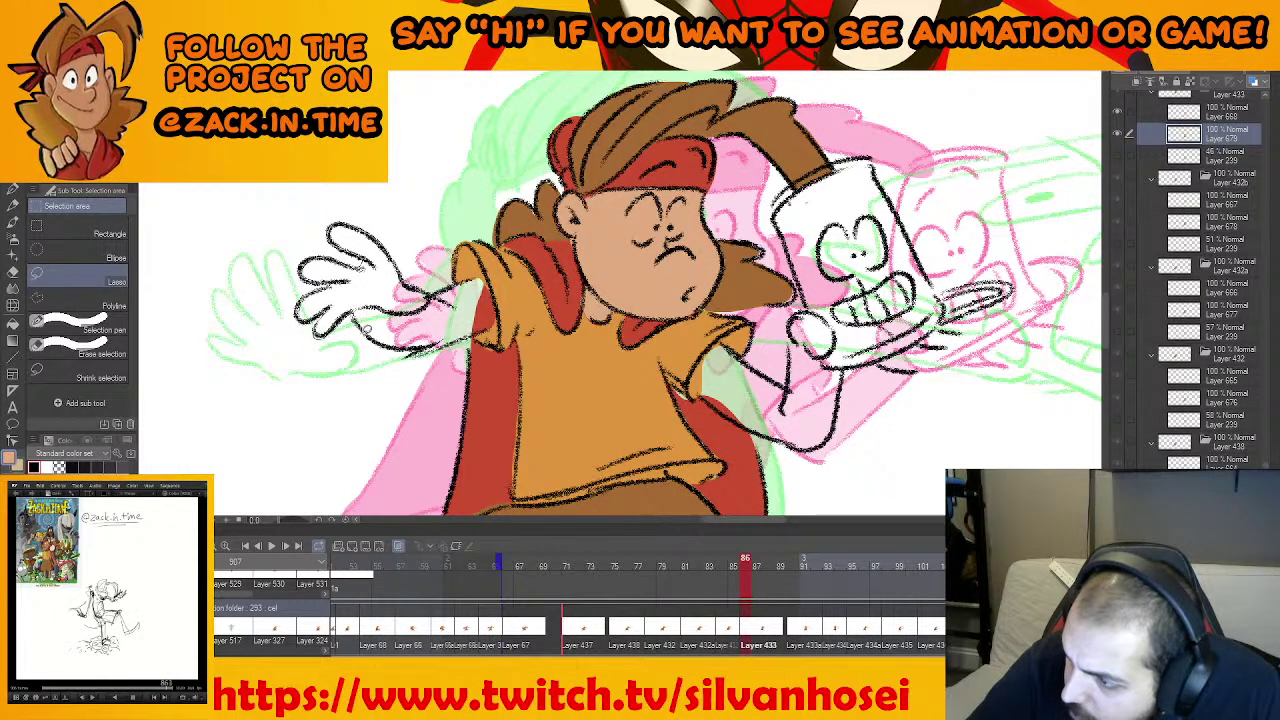
left_click_drag(447, 321, 388, 240)
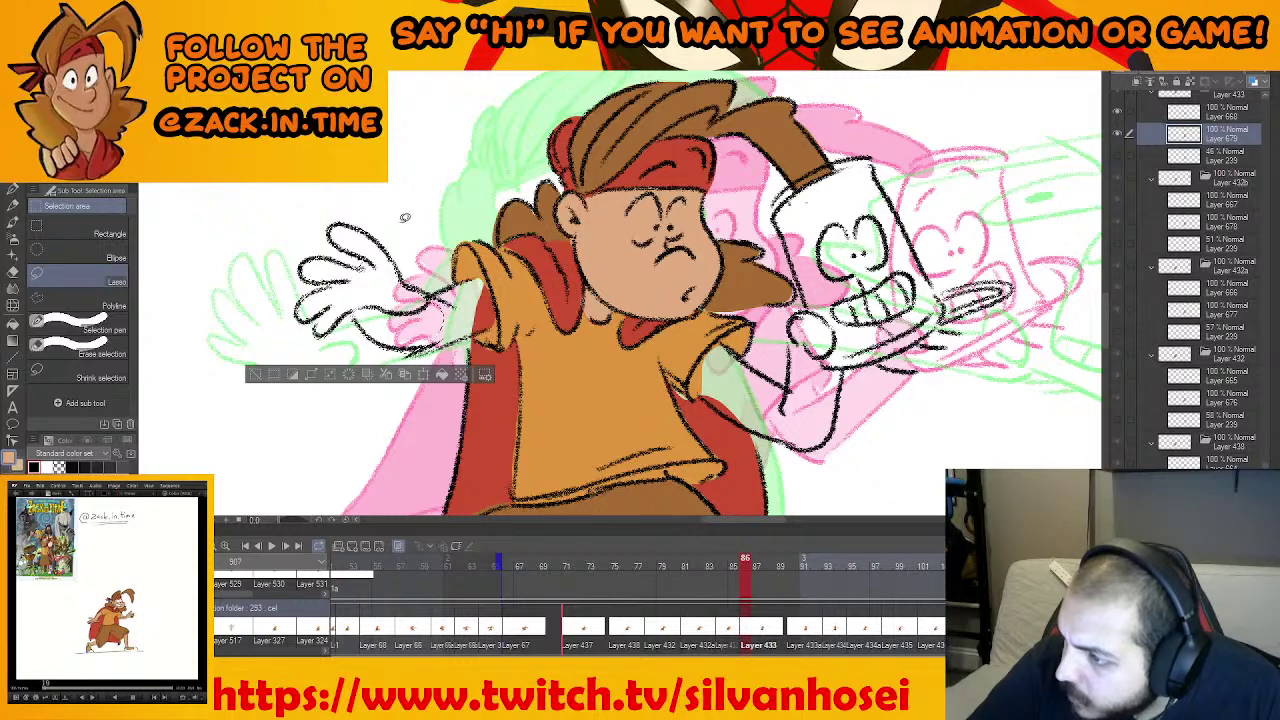
left_click(443, 374)
key("ctrl+d")
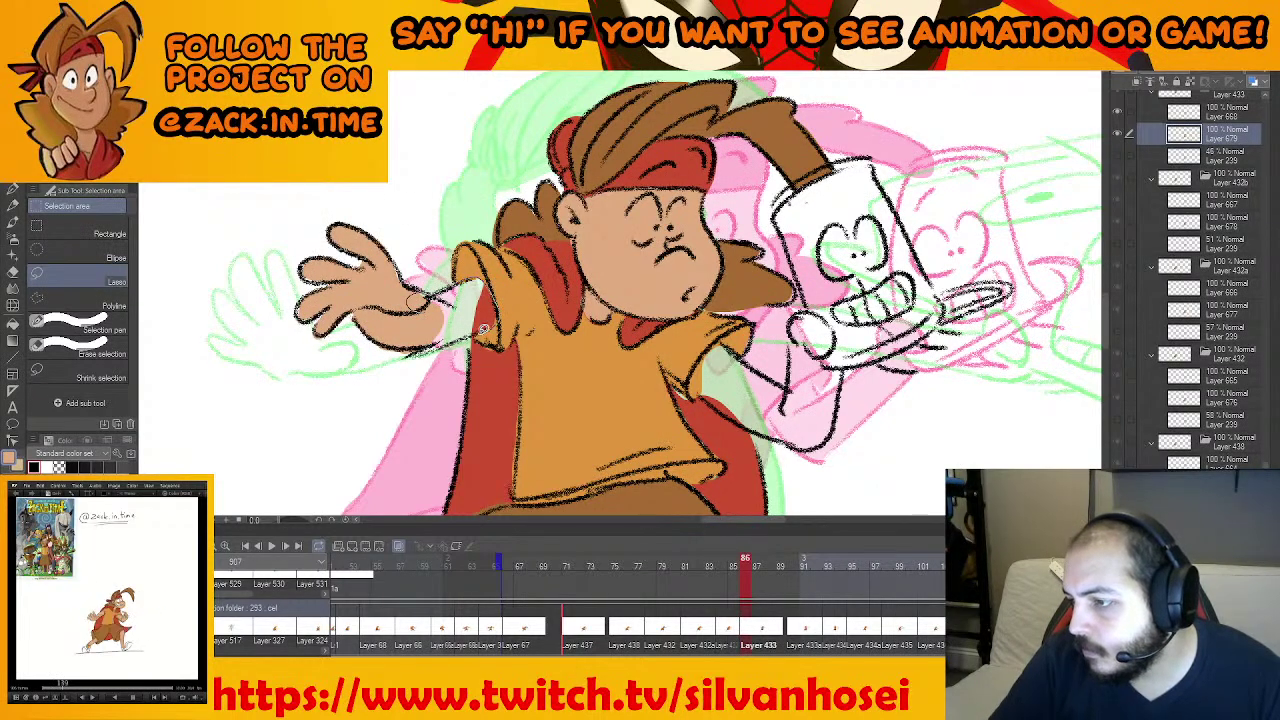
left_click_drag(428, 347, 469, 332)
left_click(530, 371)
key("ctrl+d")
Fill the bent arm and the hand holding the creature in frame 86 with the skin tone, including the small leftover area beside the hand
left_click_drag(584, 361, 401, 331)
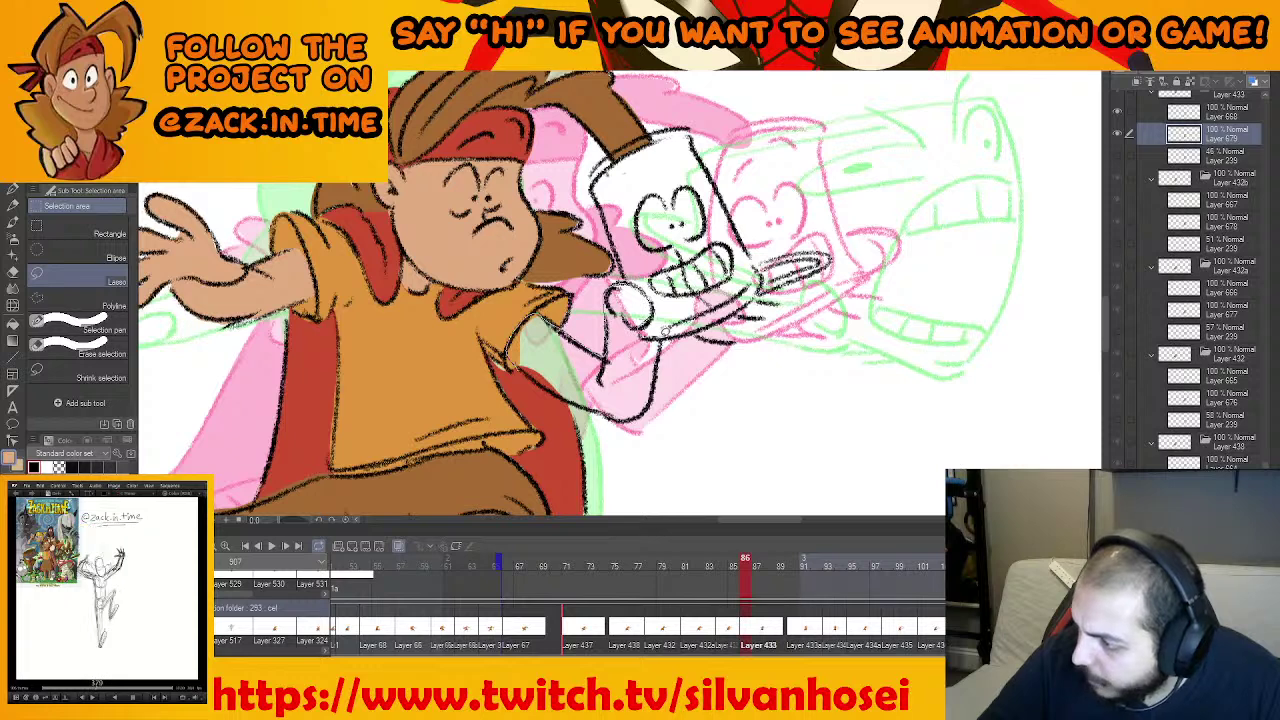
mouse_move(640, 414)
left_mouse_down()
mouse_move(568, 400)
mouse_move(528, 364)
left_mouse_up()
left_click(655, 442)
key("ctrl+d")
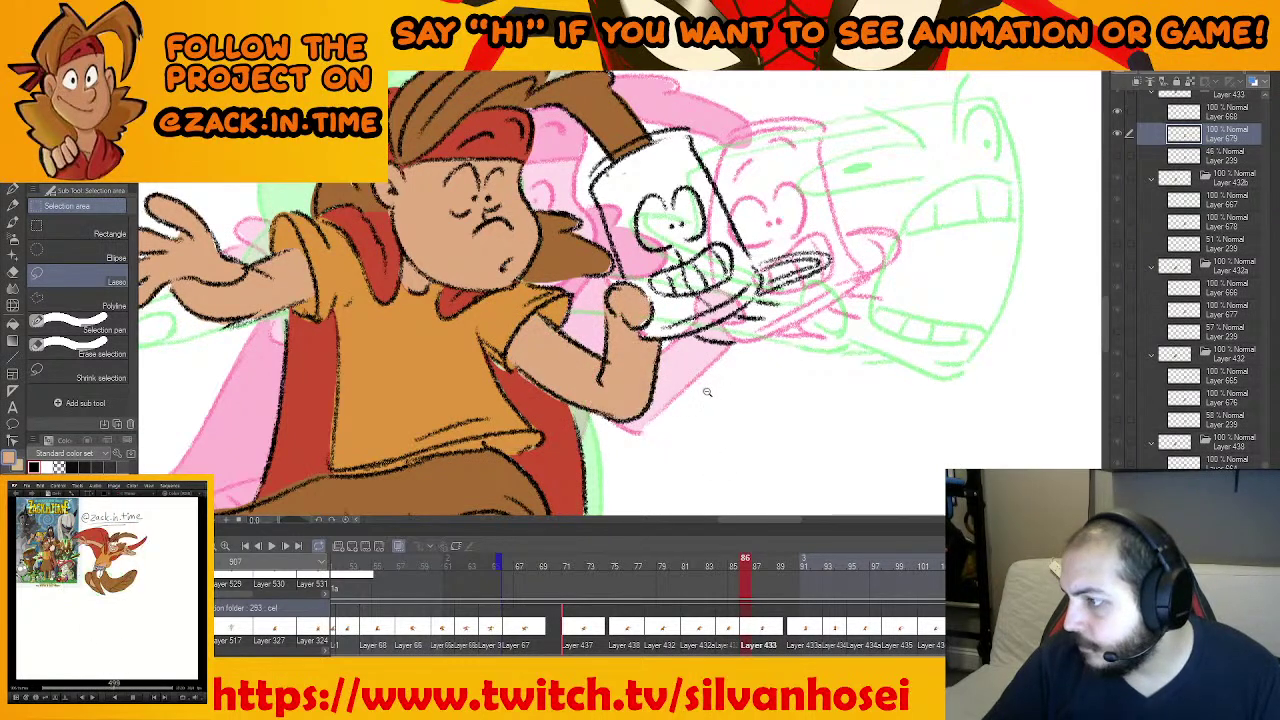
scroll(700, 388, "down", 1)
scroll(670, 336, "up", 1)
left_click_drag(637, 340, 664, 350)
left_click(717, 381)
key("ctrl+d")
scroll(706, 391, "down", 1)
left_click_drag(662, 409, 704, 309)
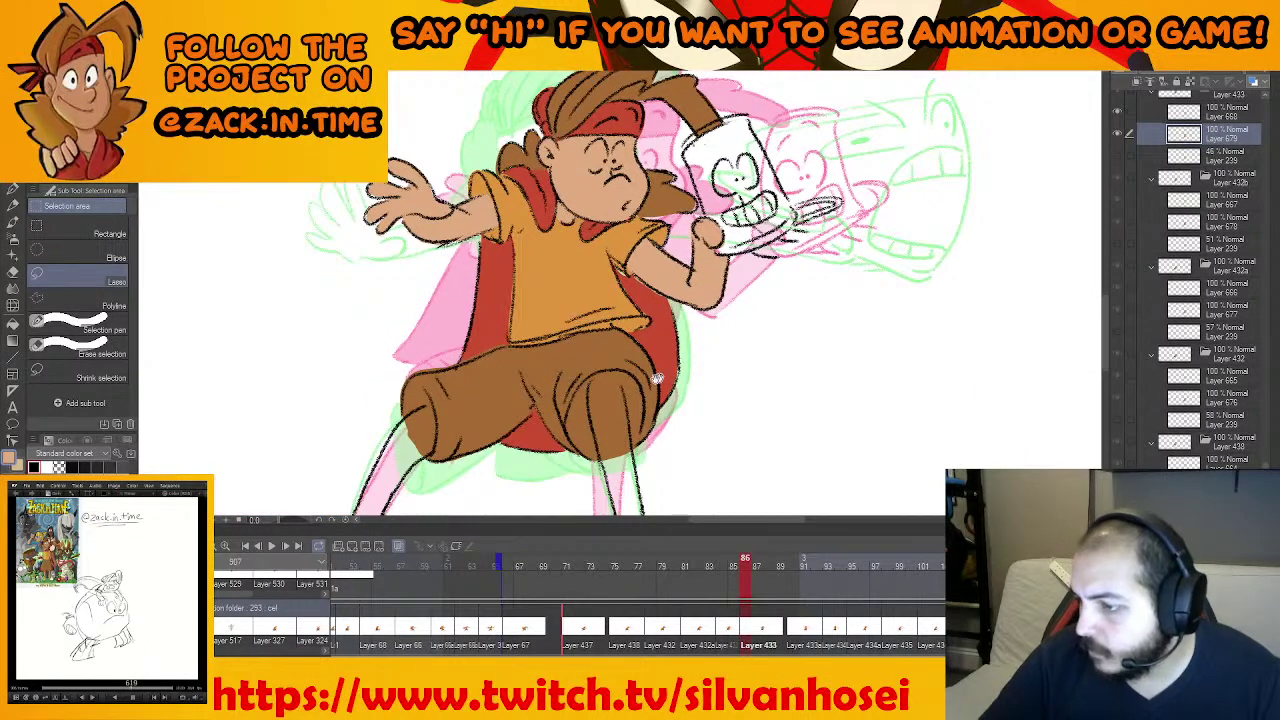
Lasso each of the two bare legs between the shorts and shoes in frame 86 and fill them with the skin tone
left_click_drag(583, 424, 650, 274)
scroll(593, 365, "up", 3)
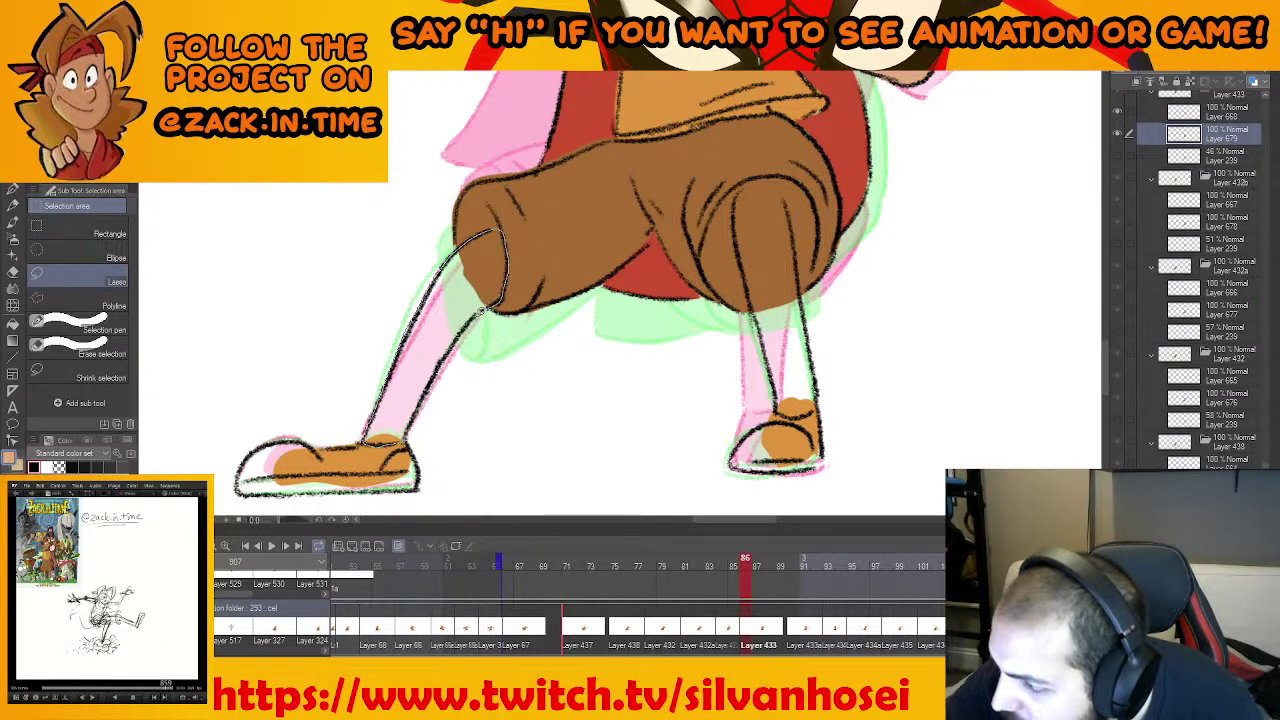
left_click_drag(452, 345, 405, 440)
left_click(510, 467)
left_click_drag(603, 402, 513, 396)
key("ctrl+d")
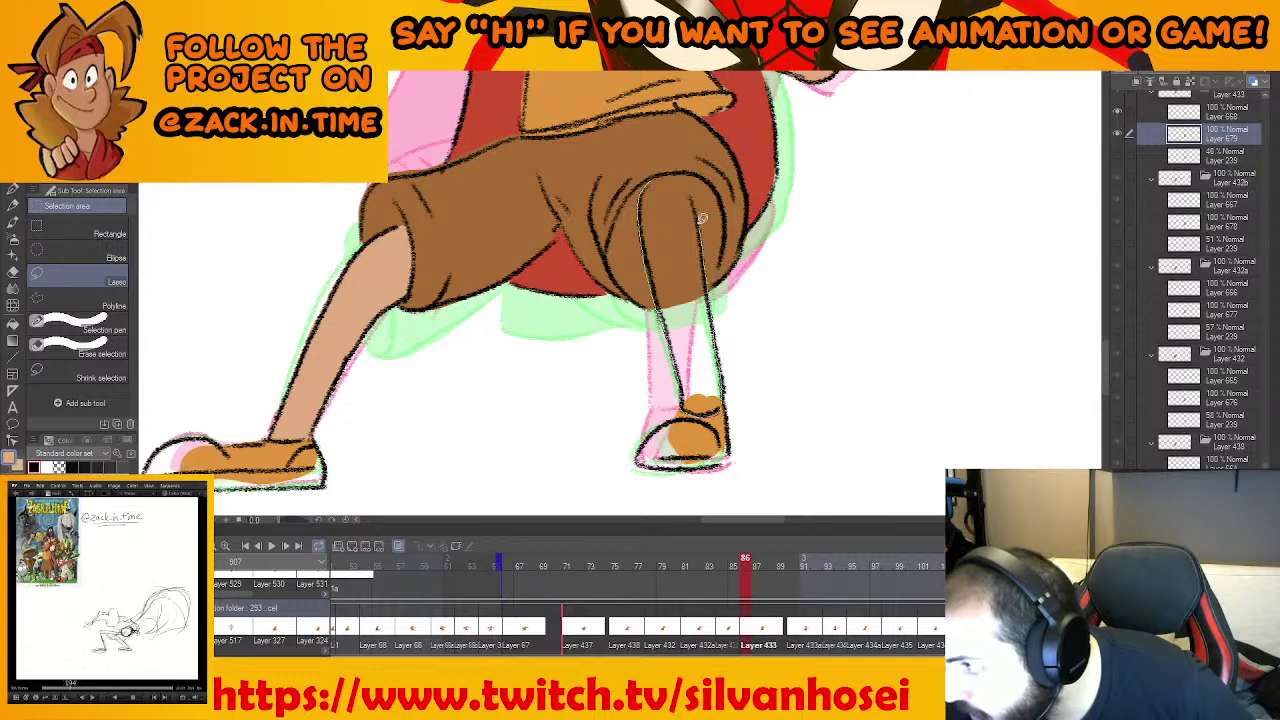
left_click_drag(672, 172, 648, 183)
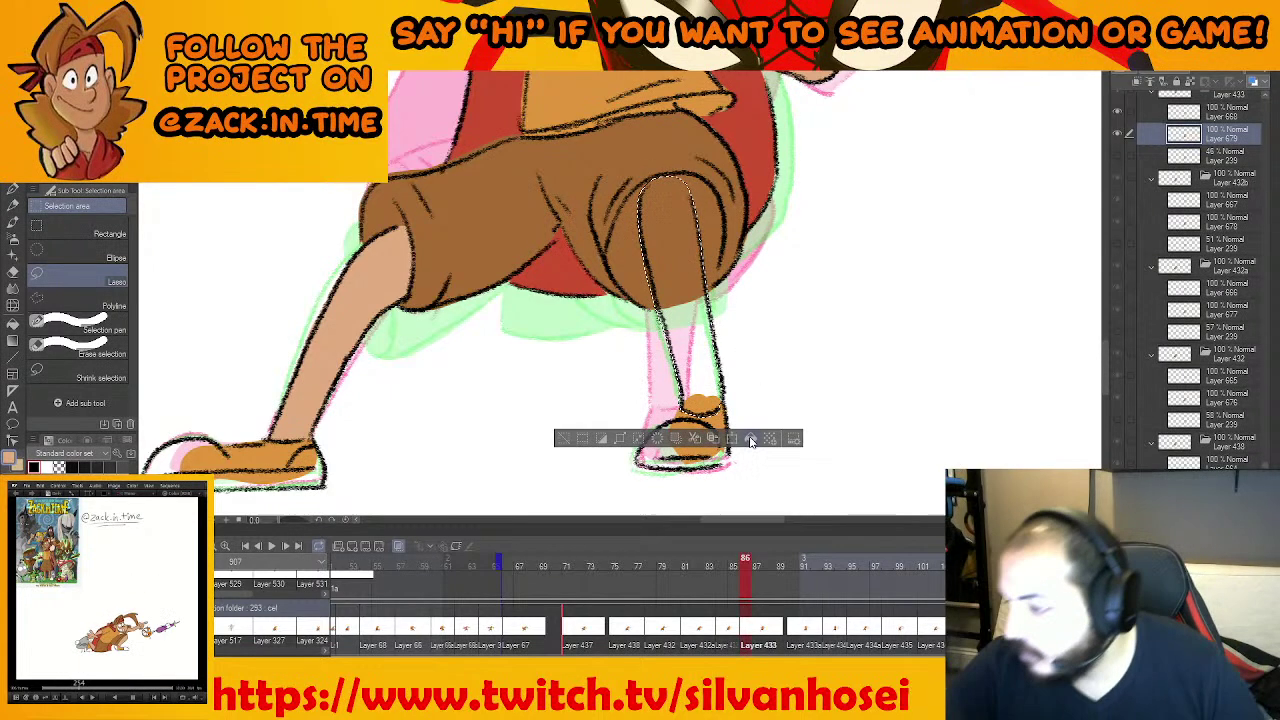
left_click(749, 438)
key("ctrl+d")
Go to frame 90 and fill the character's ear with the skin tone
left_click(749, 298, "alt")
left_click_drag(774, 257, 733, 508)
key("period")
left_click_drag(806, 363, 866, 369)
scroll(824, 393, "up", 2)
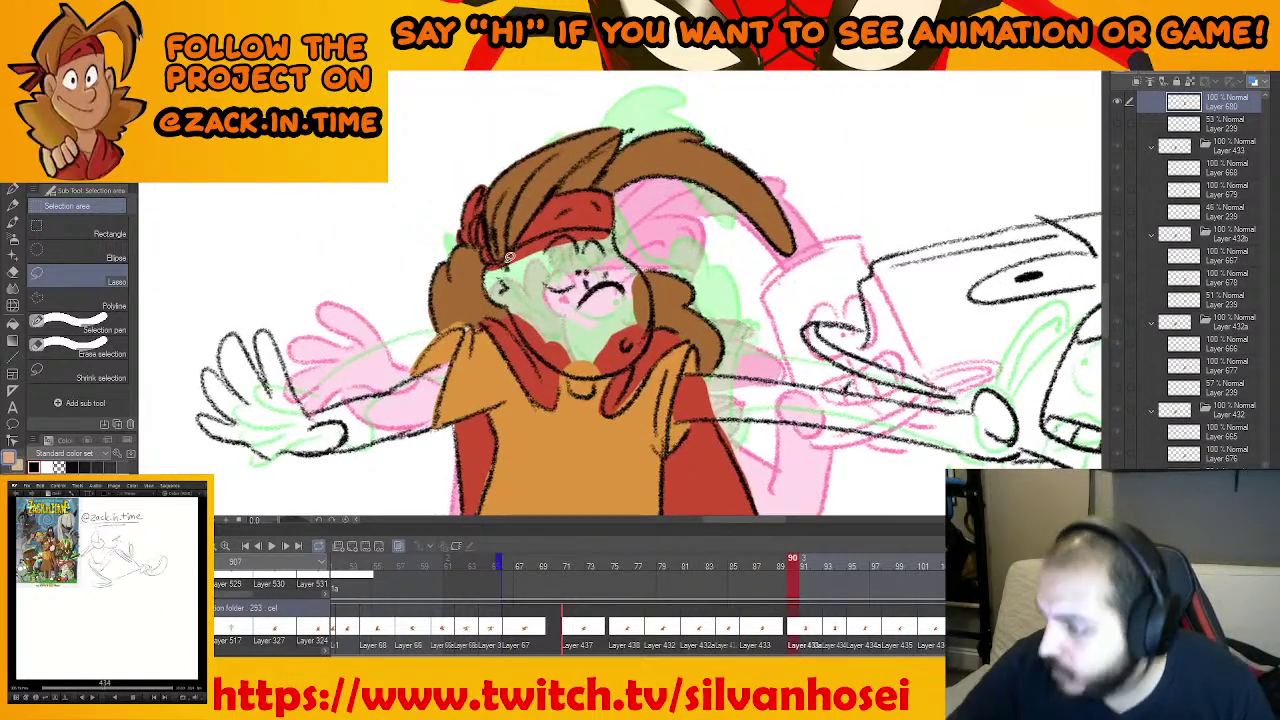
mouse_move(492, 260)
left_mouse_down()
mouse_move(514, 305)
mouse_move(514, 269)
left_mouse_up()
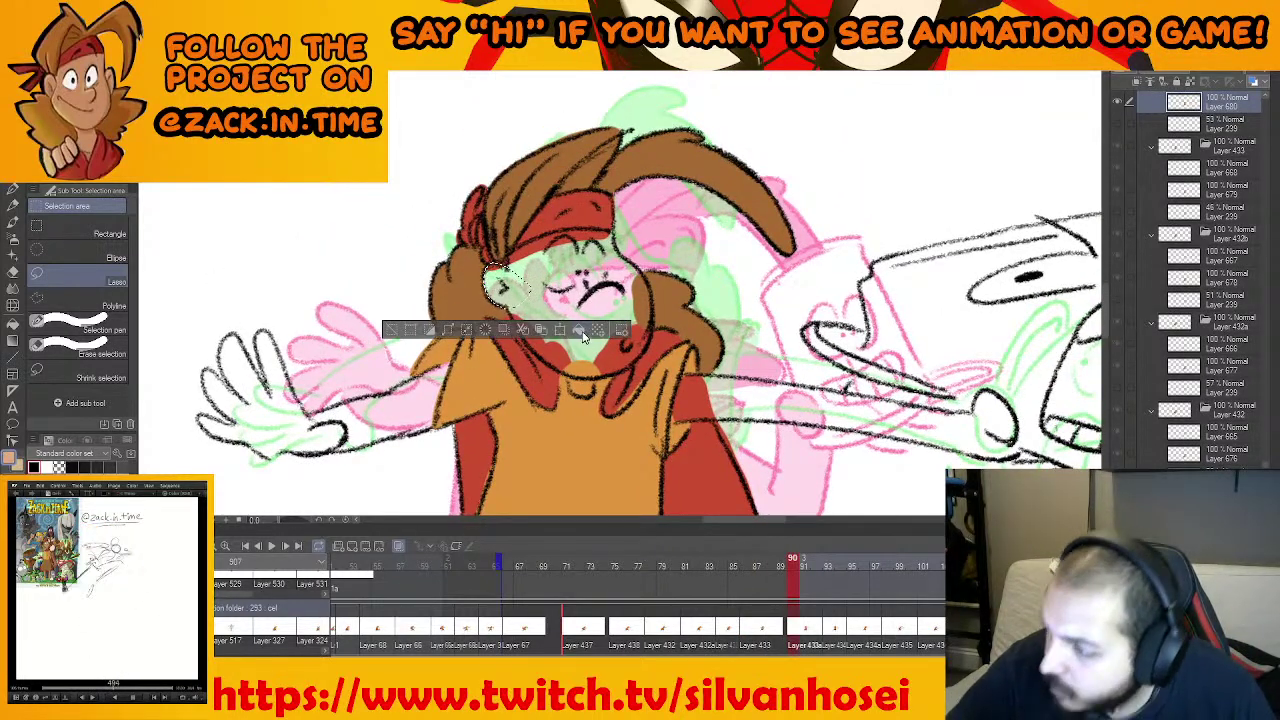
key("alt+Delete")
key("ctrl+d")
Lasso the whole face below the headband down to the chin in frame 90 and fill it with the skin tone
left_click_drag(599, 274, 577, 308)
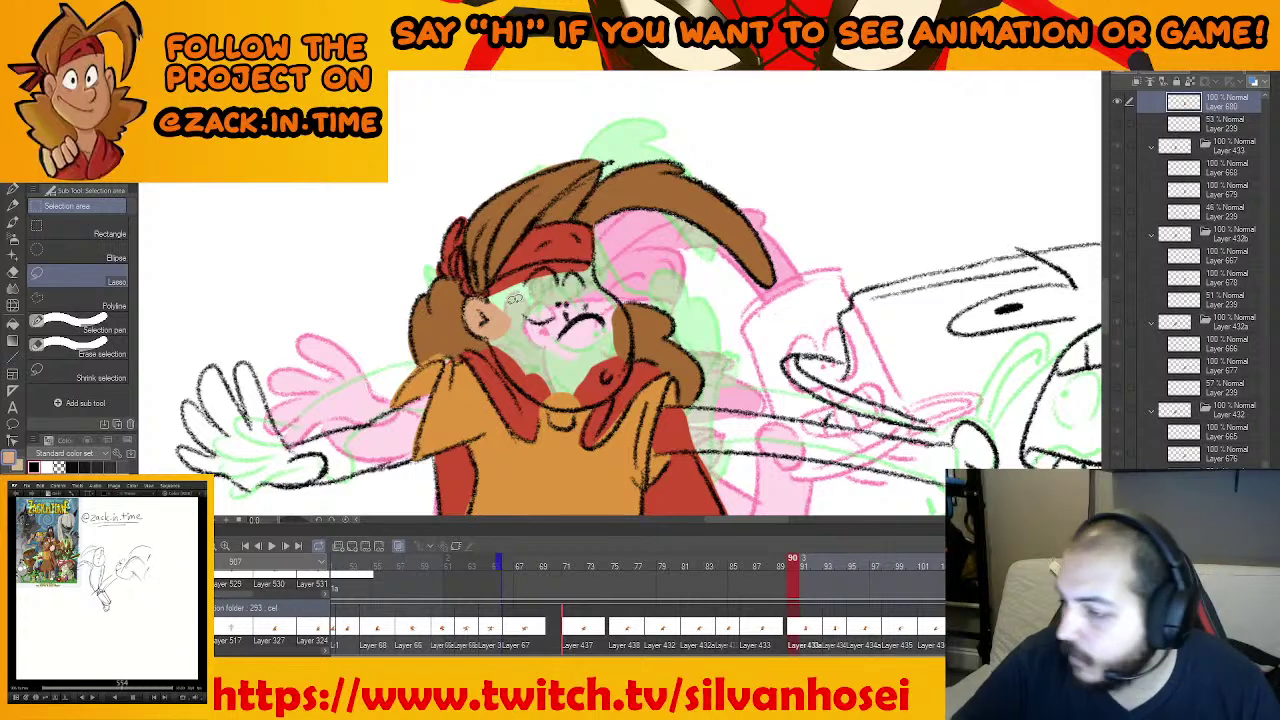
left_click_drag(487, 302, 503, 273)
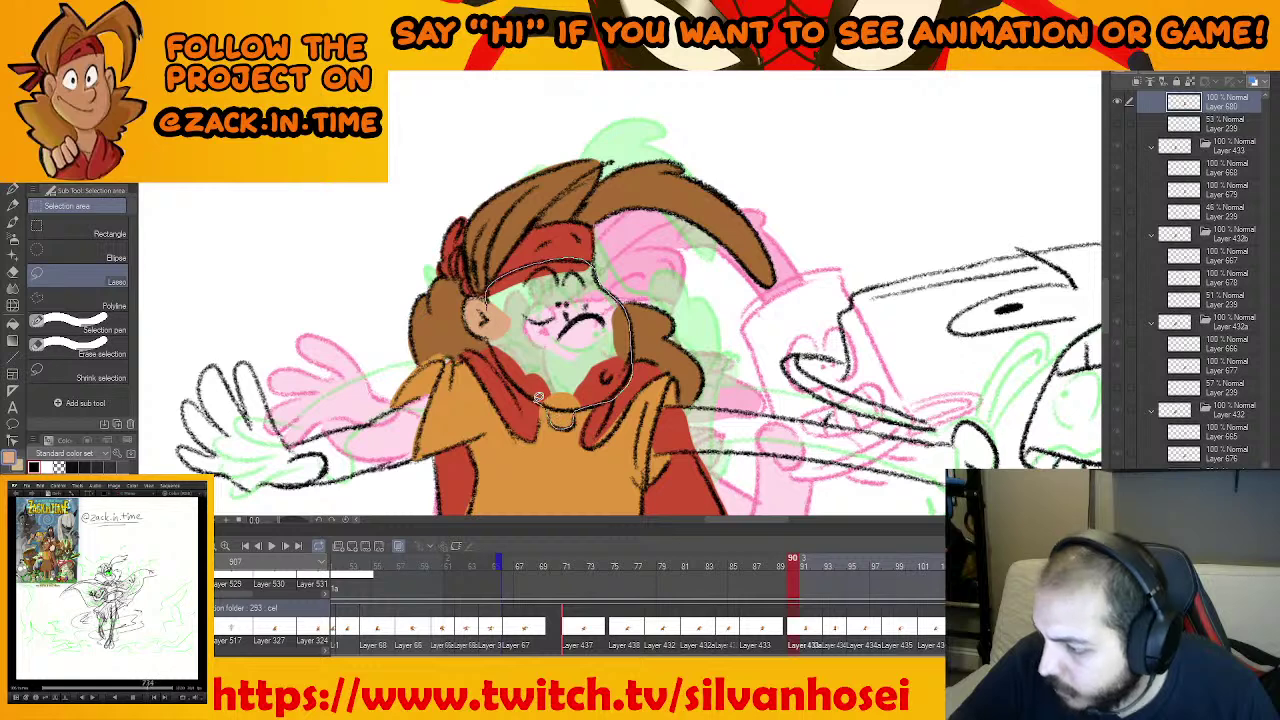
left_click_drag(520, 381, 490, 302)
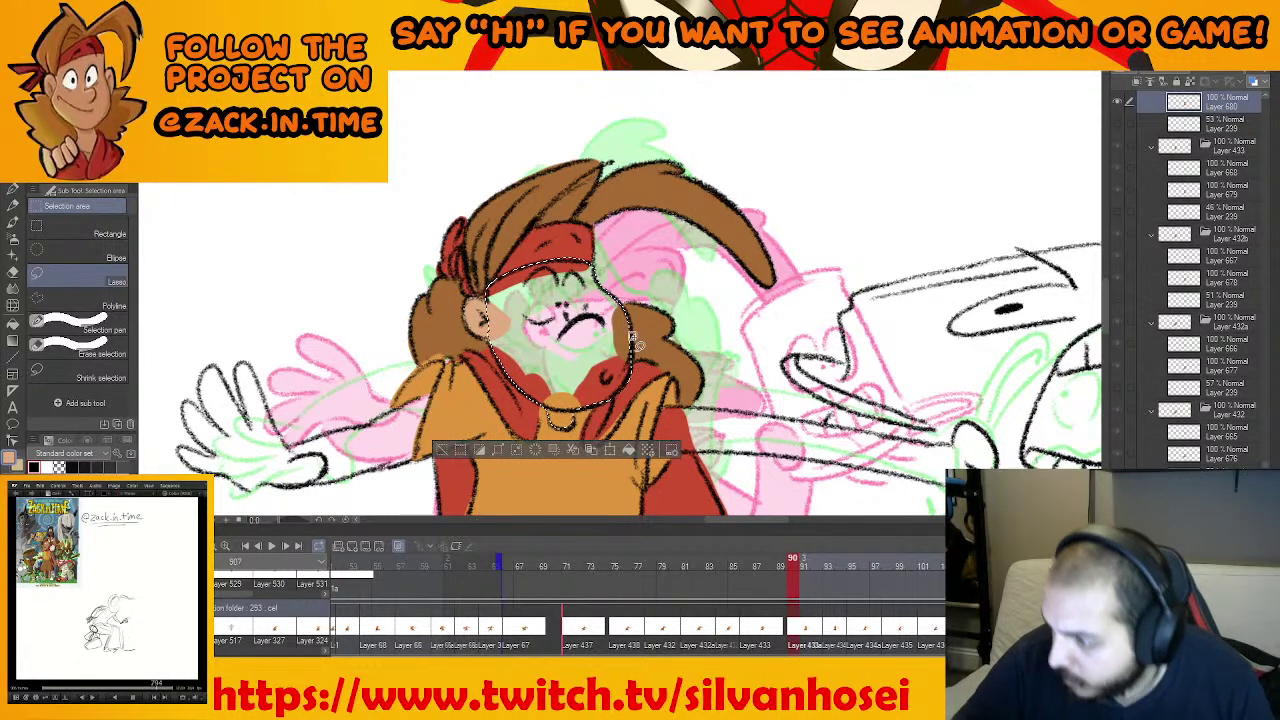
left_click(630, 449)
key("ctrl+d")
Fill the open hand and its outstretched arm up to the sleeve in frame 90 with the skin tone
left_click_drag(643, 436, 812, 324)
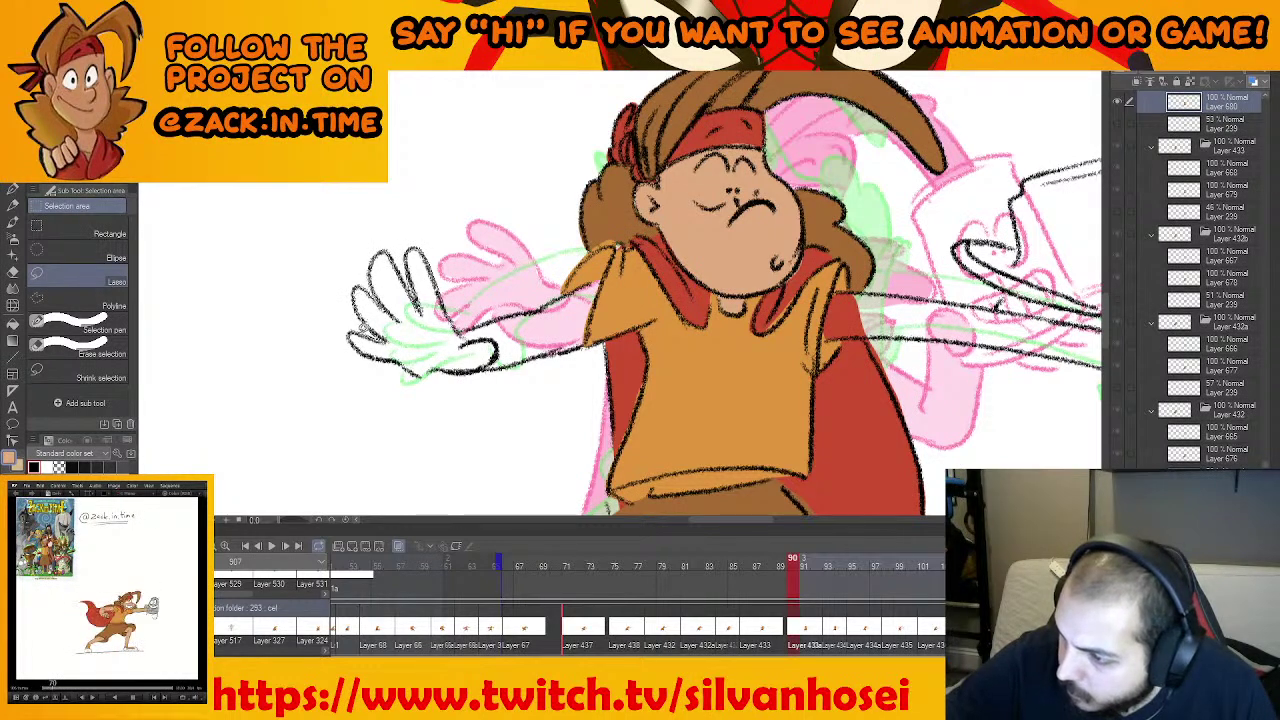
left_click_drag(431, 371, 457, 349)
left_click(475, 398)
key("ctrl+d")
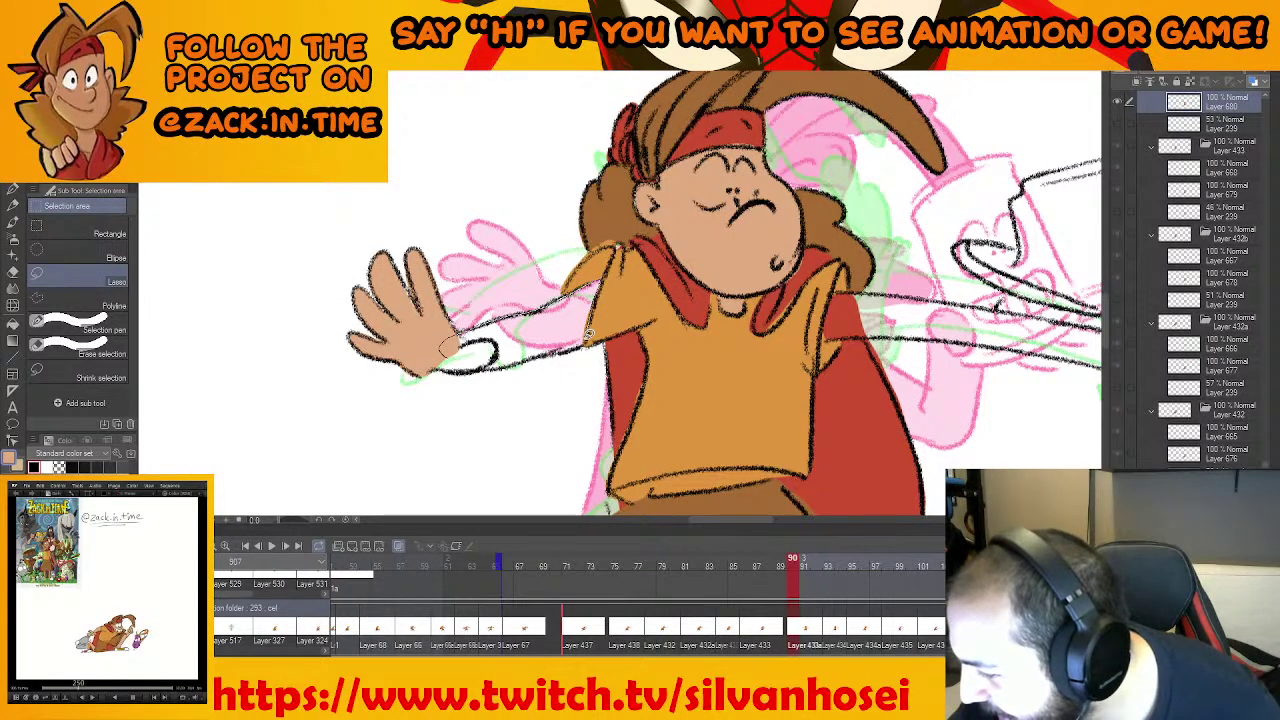
left_click_drag(443, 369, 438, 357)
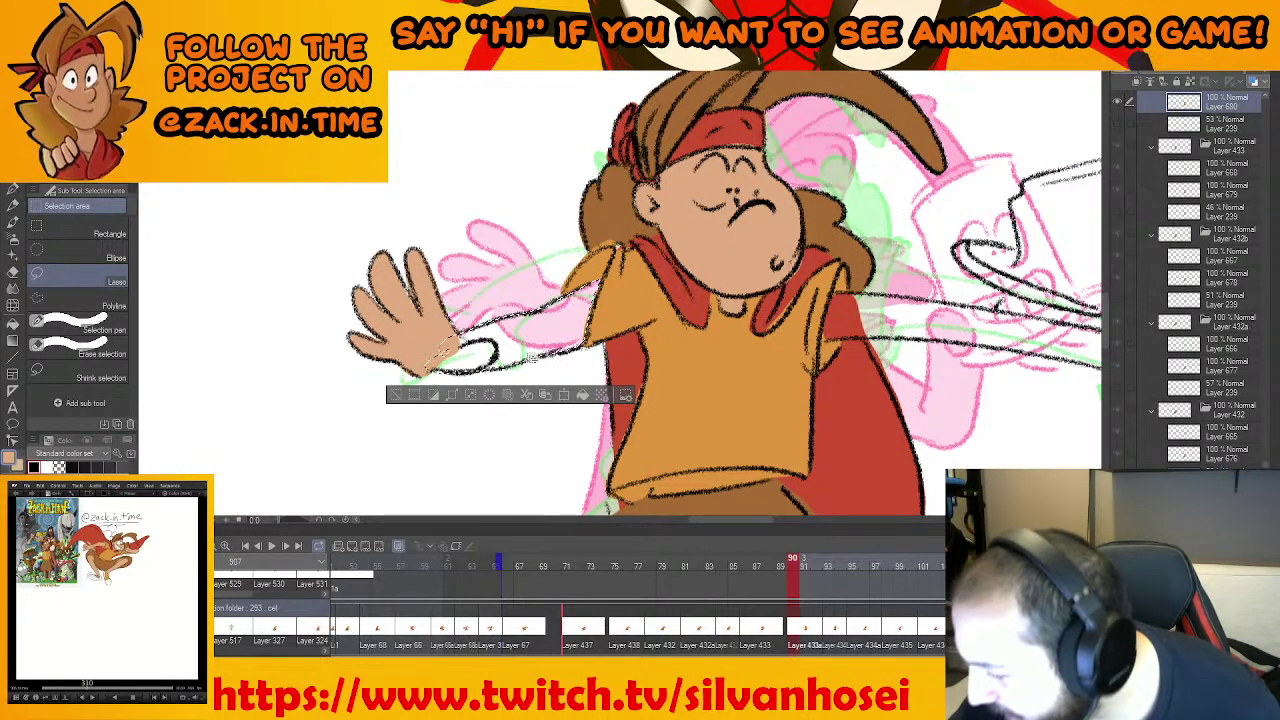
left_click(582, 396)
key("ctrl+d")
Fill the other outstretched arm in frame 90, from the sleeve to the fist gripping the creature, with the skin tone
mouse_move(890, 357)
left_mouse_down()
mouse_move(623, 327)
mouse_move(573, 379)
mouse_move(581, 342)
mouse_move(516, 315)
mouse_move(593, 329)
mouse_move(585, 352)
mouse_move(532, 364)
mouse_move(495, 367)
mouse_move(496, 328)
left_mouse_up()
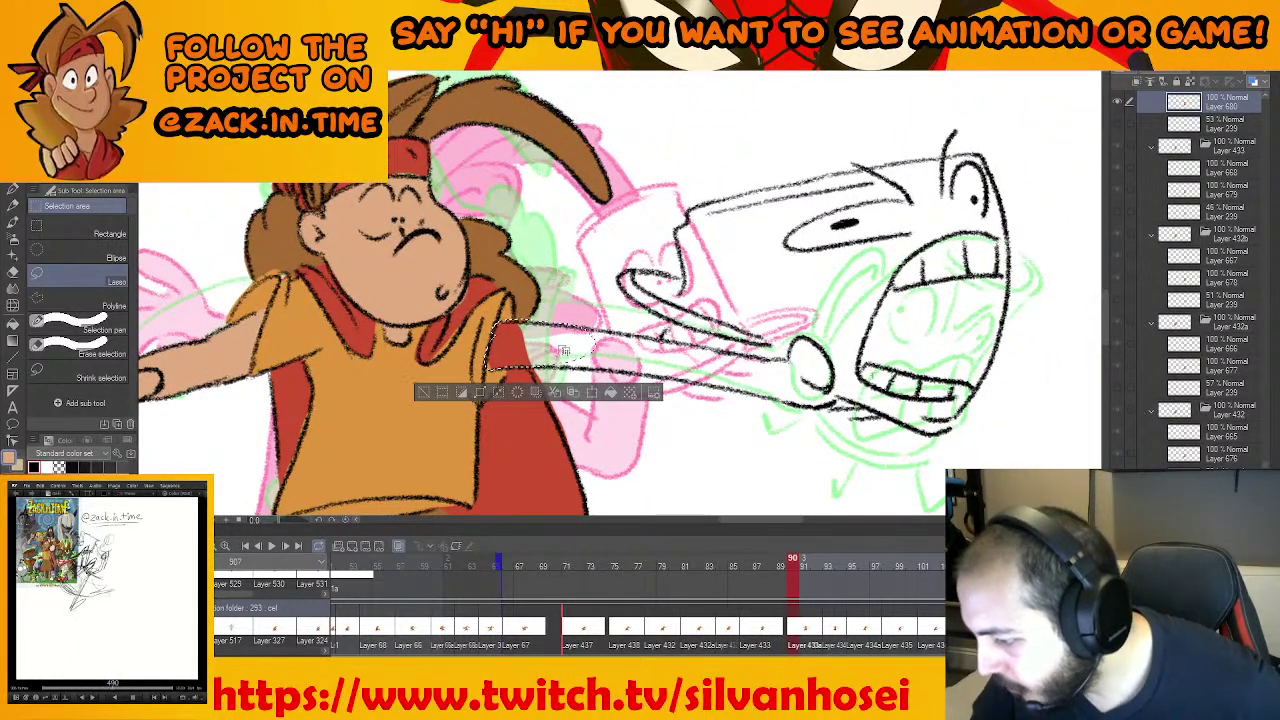
left_click(602, 393)
key("ctrl+d")
left_click_drag(577, 343, 527, 358)
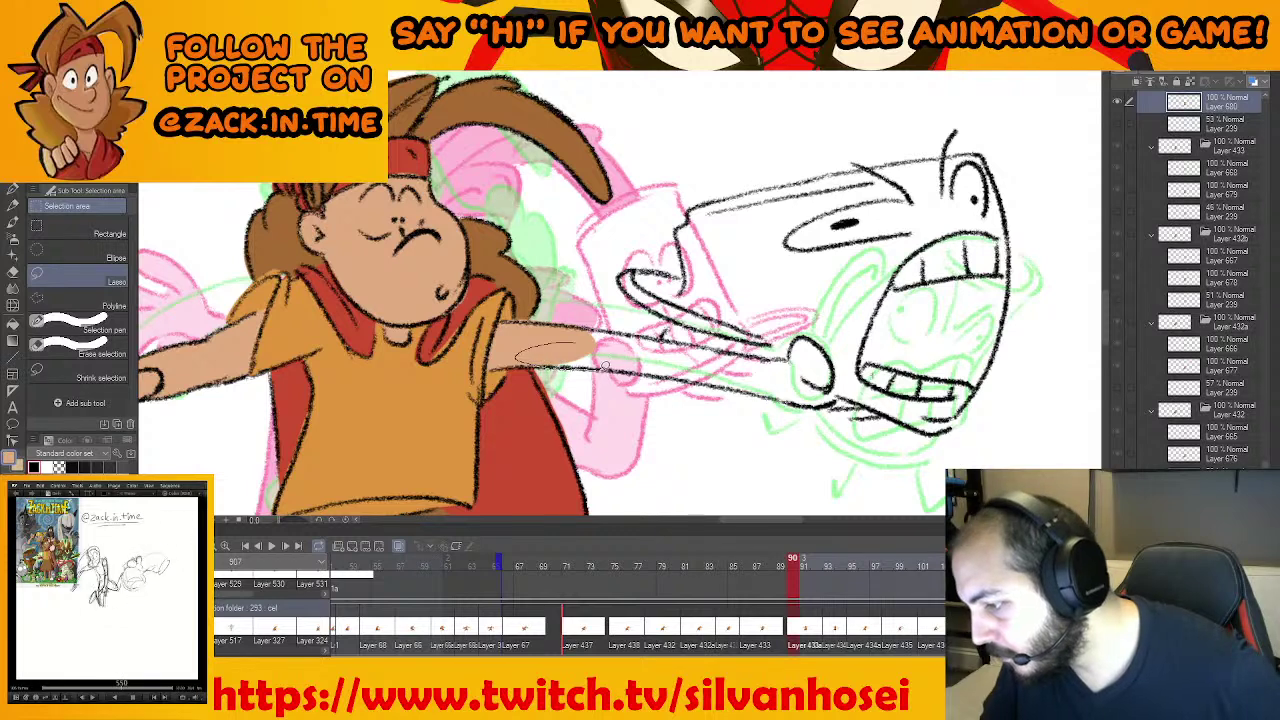
left_click_drag(659, 371, 735, 387)
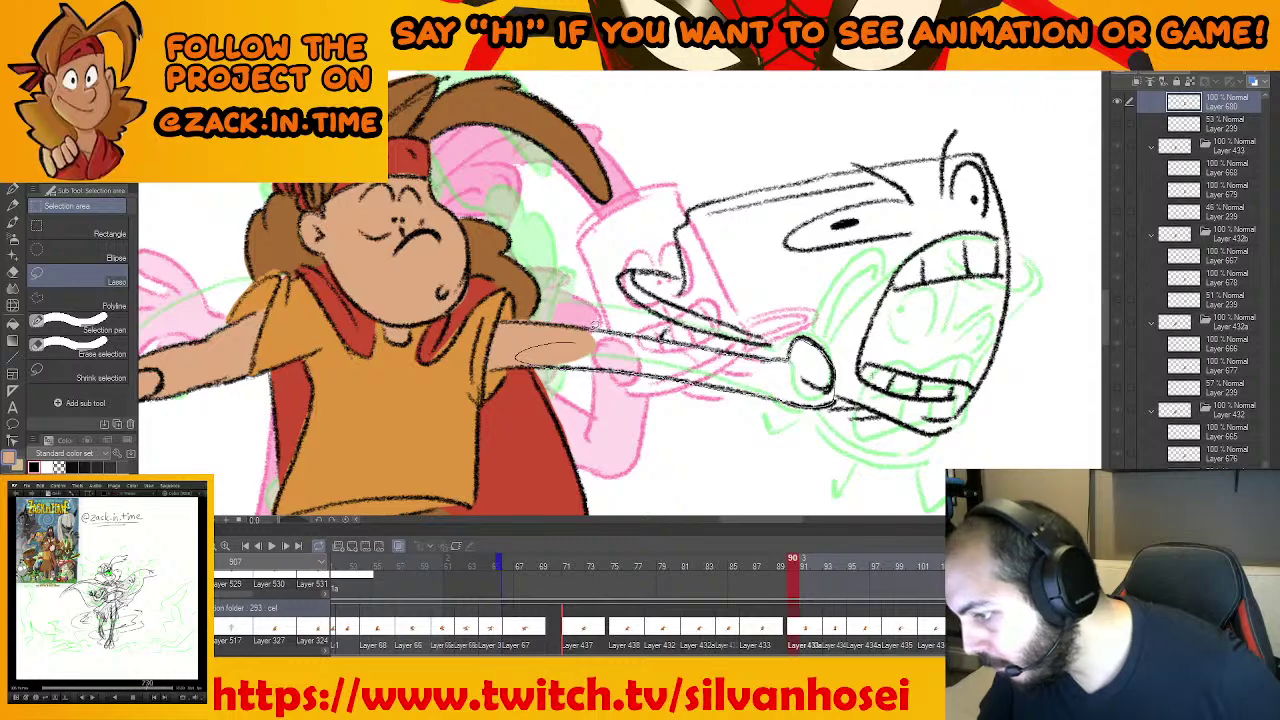
left_click_drag(598, 325, 567, 328)
left_click(748, 429)
key("ctrl+d")
Pick the scarf's red in frame 90 and fill the gap at the scarf end below the chin
left_click_drag(700, 408, 771, 306)
scroll(771, 306, "down", 2)
left_click_drag(586, 266, 613, 320)
scroll(613, 320, "down", 1)
scroll(613, 320, "up", 1)
scroll(613, 321, "up", 1)
scroll(600, 345, "up", 1)
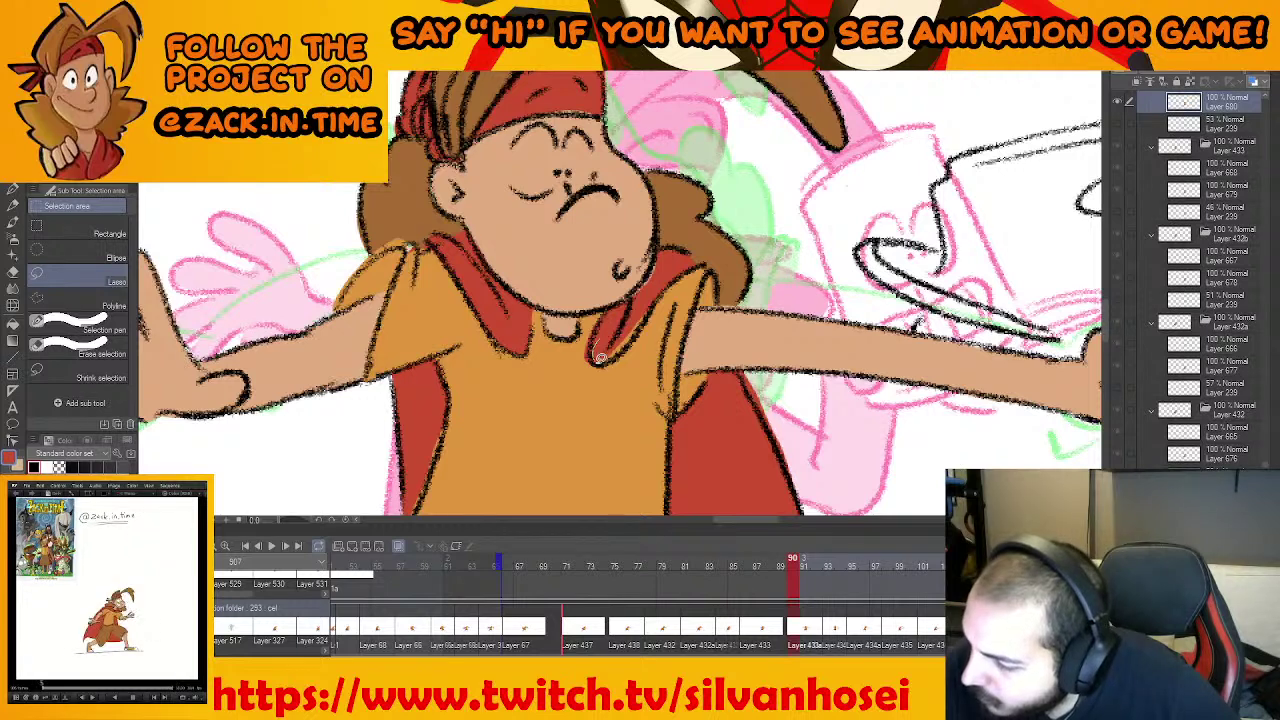
left_click_drag(653, 287, 622, 322)
left_click(683, 387)
key("ctrl+d")
Sample the shirt's orange and fill the small gap at the top of the shoulder in frame 90
left_click(549, 420, "alt")
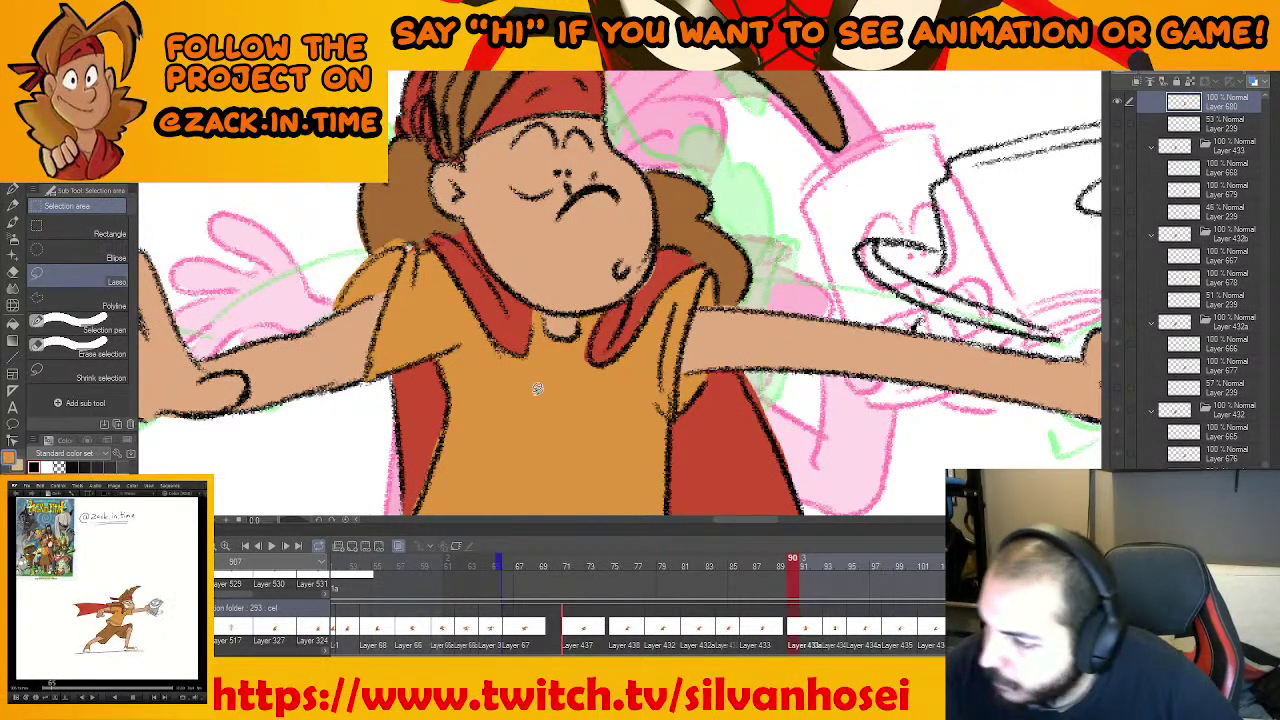
left_click_drag(411, 253, 414, 246)
left_click(480, 292)
key("ctrl+d")
Sample the skin tone again and fill both bare legs between the shorts and shoes in frame 90
left_click(562, 384, "alt")
left_click_drag(686, 393, 672, 275)
left_click(685, 247, "alt")
left_click_drag(656, 419, 640, 280)
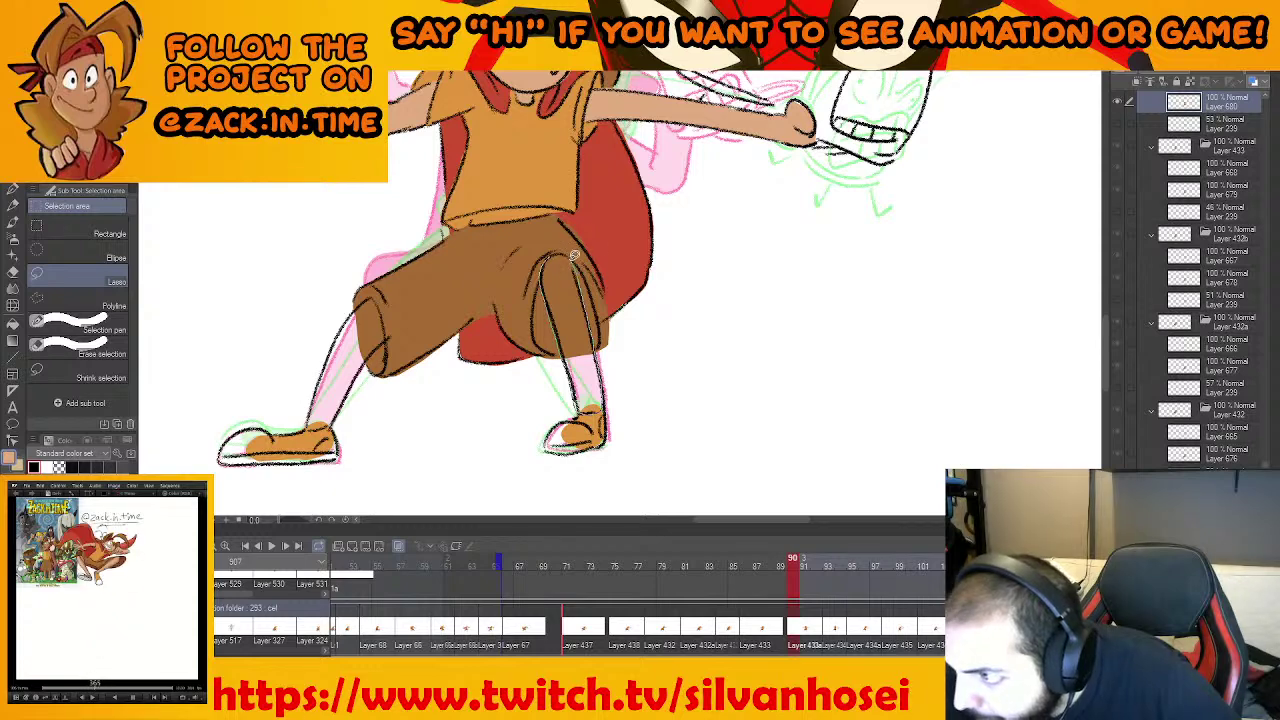
left_click_drag(557, 250, 590, 402)
key("alt+Delete")
key("ctrl+d")
left_click_drag(452, 244, 566, 232)
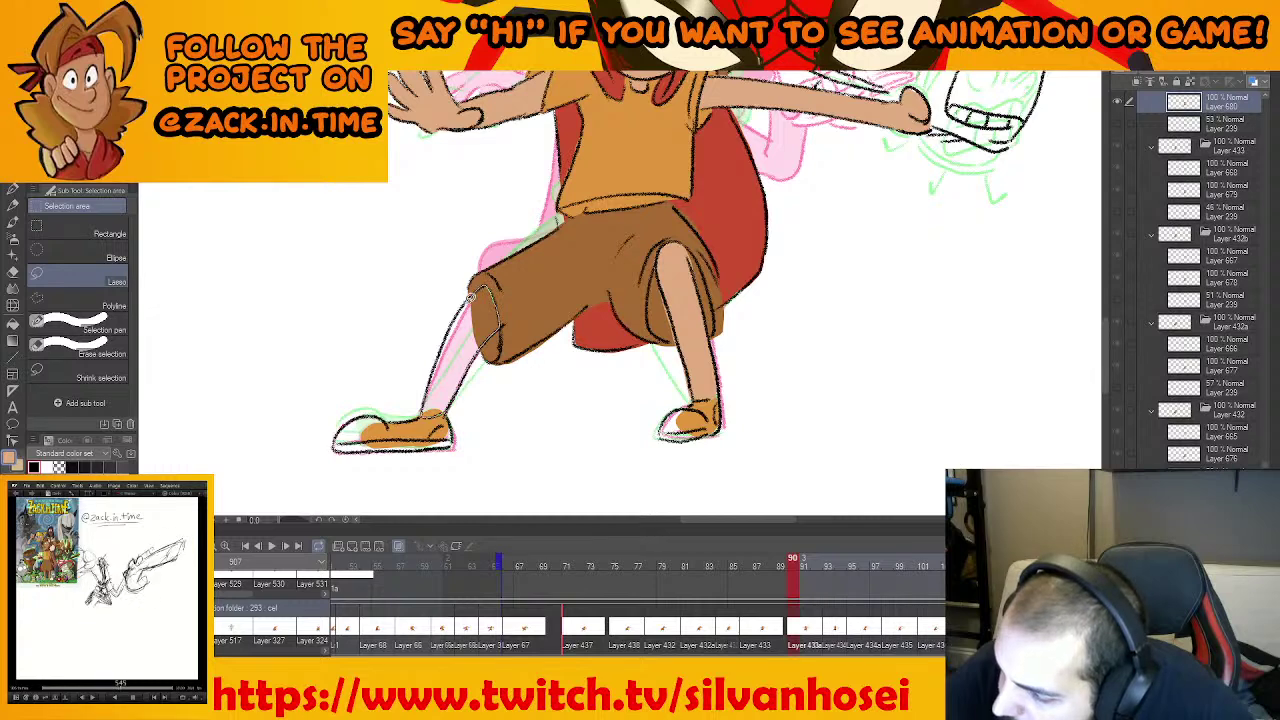
left_click_drag(427, 405, 438, 414)
left_click(529, 440)
key("ctrl+d")
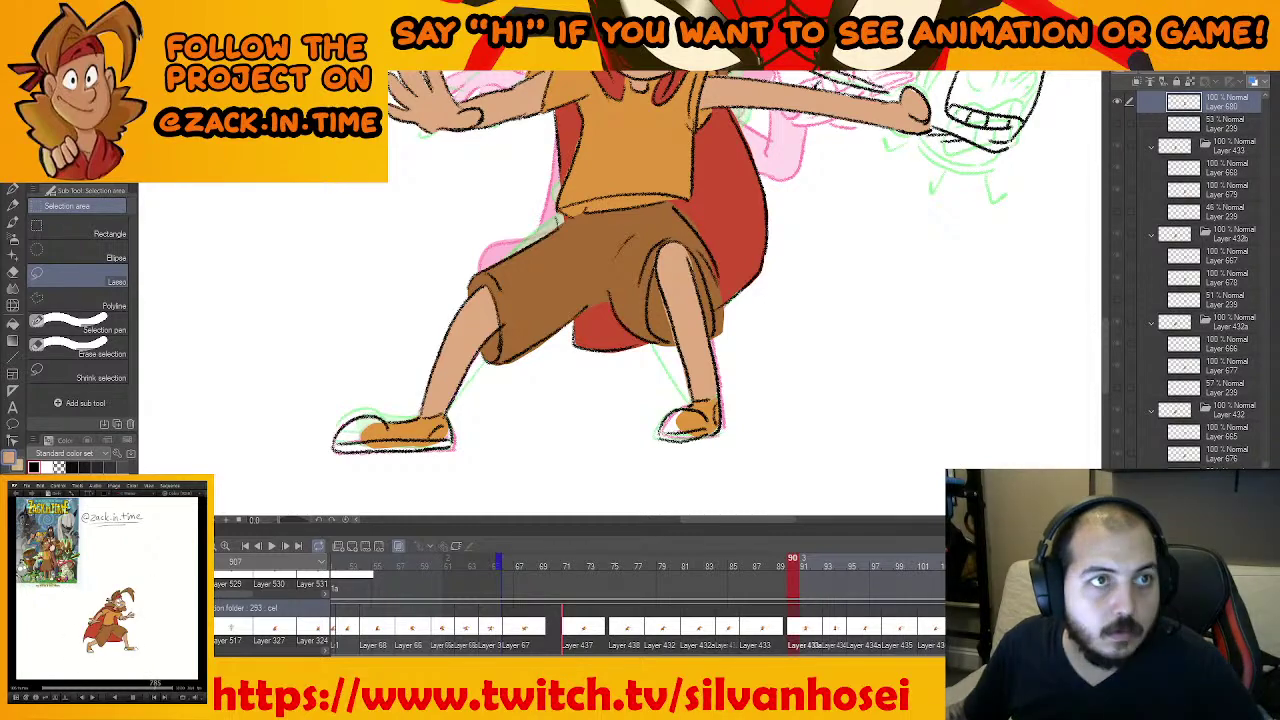
Switch to the browser, maximize its window and view the example screenshot of Twitch's Edit Panels option
left_click_drag(0, 247, 761, 93)
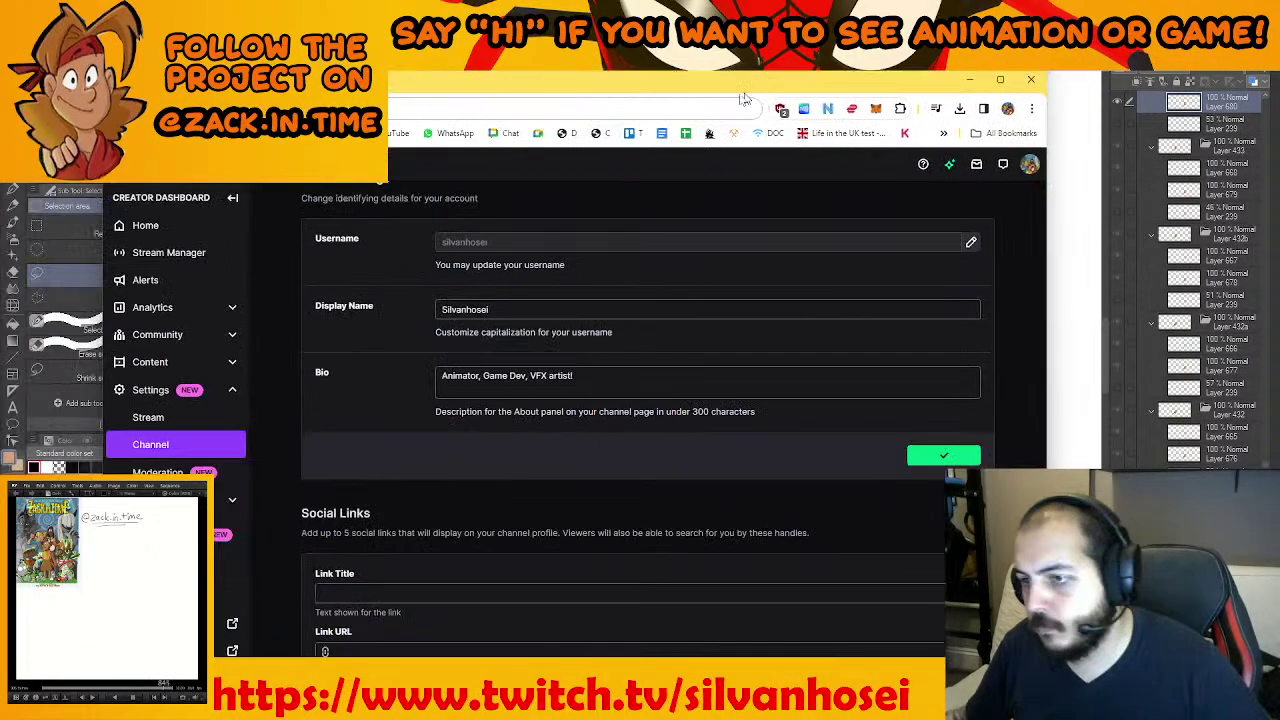
double_click(447, 87)
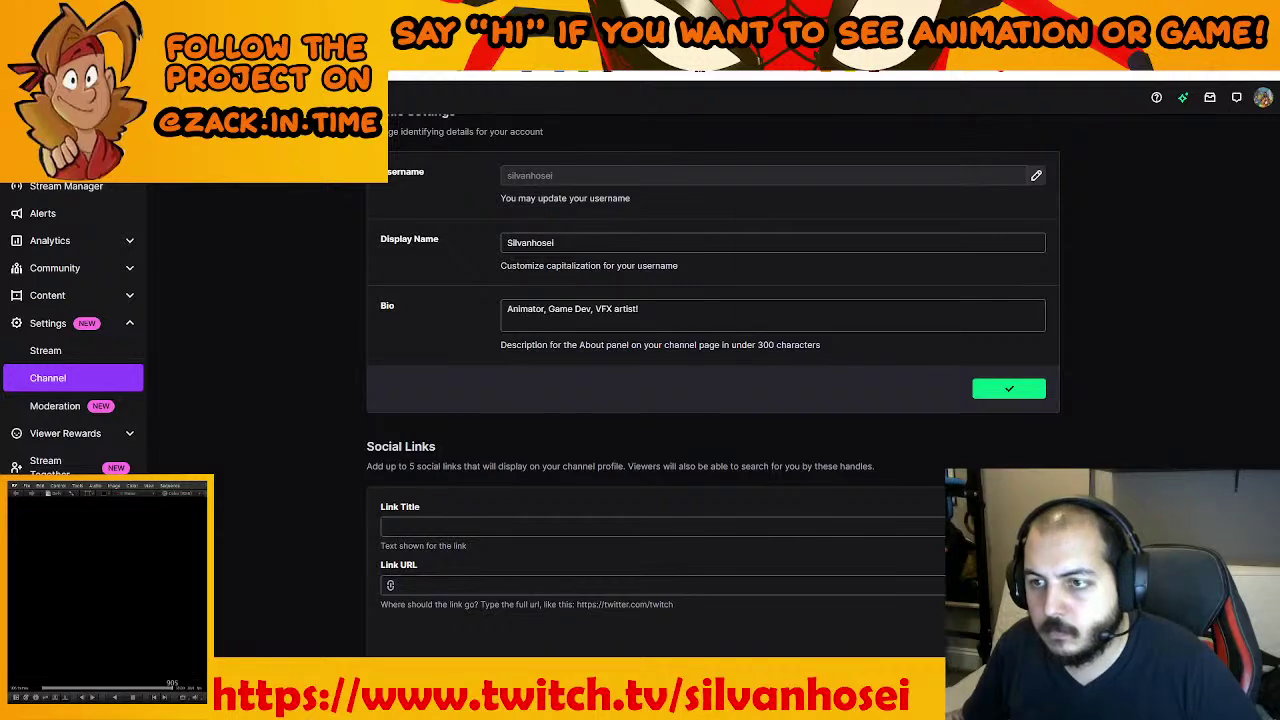
key("ctrl+Tab")
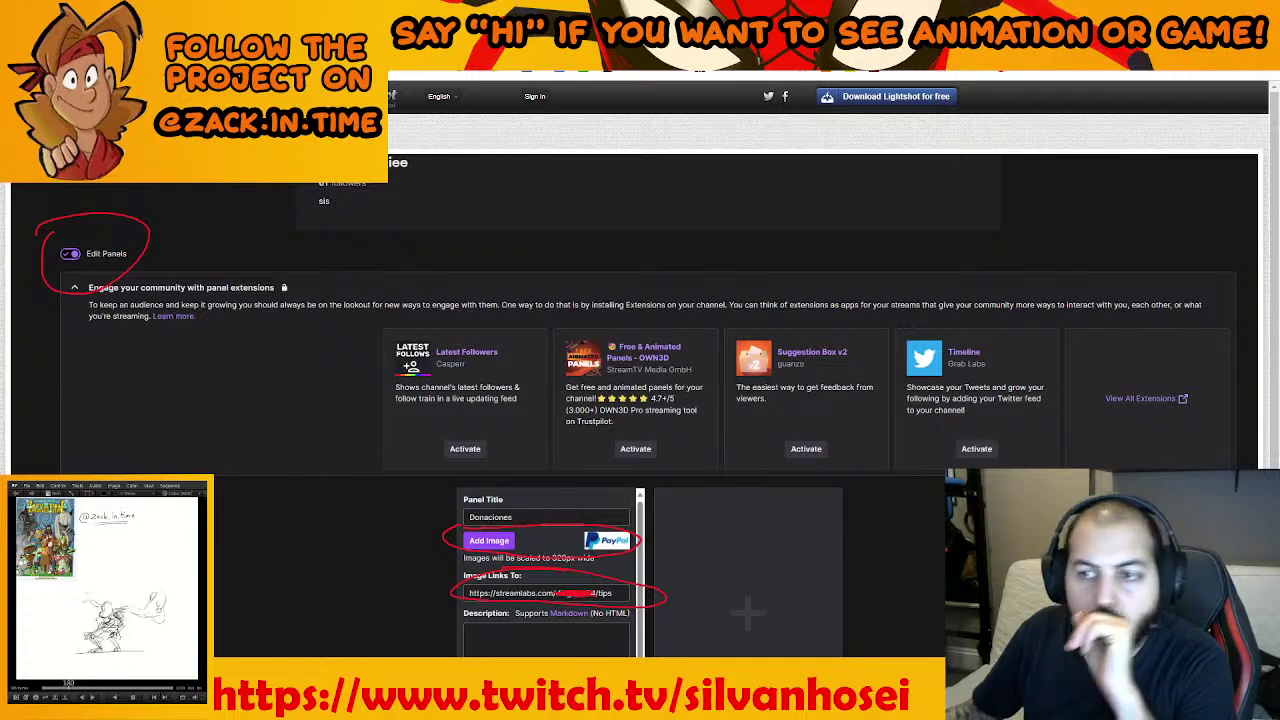
Open Twitch in a new tab, recheck the example screenshot and bring up the channel's live stream page
key("ctrl+t")
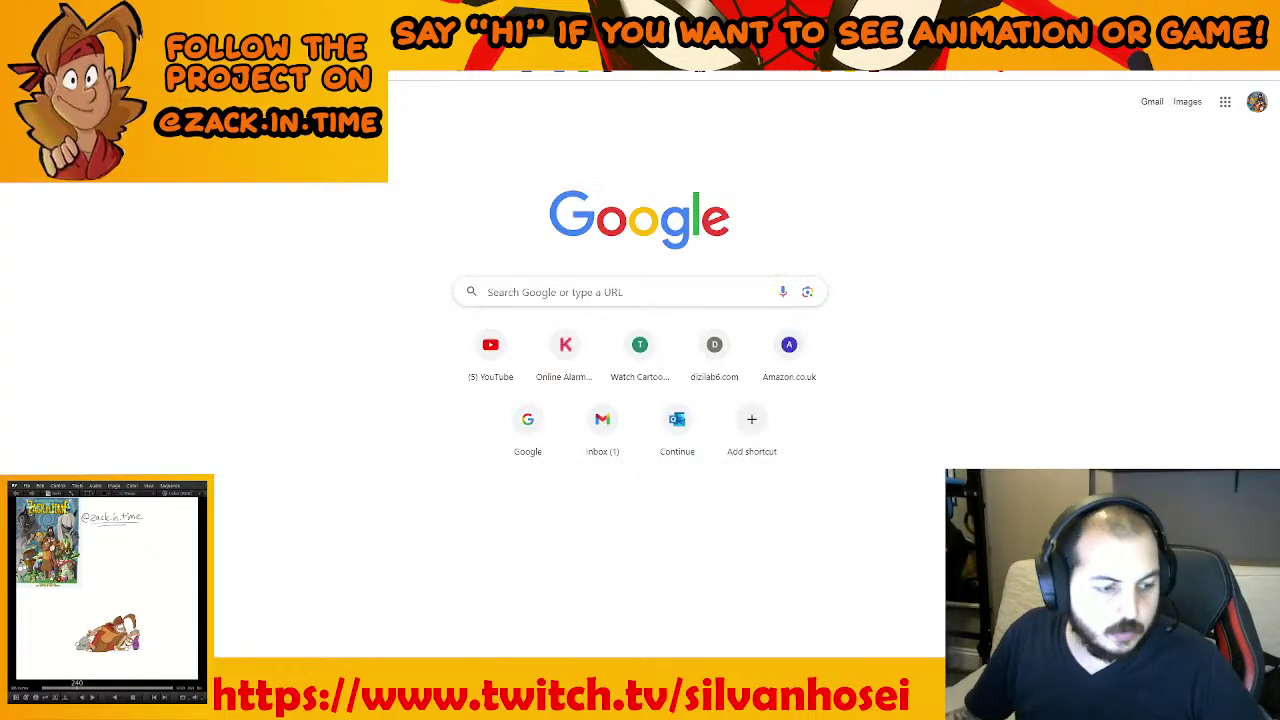
type("twi")
key("Return")
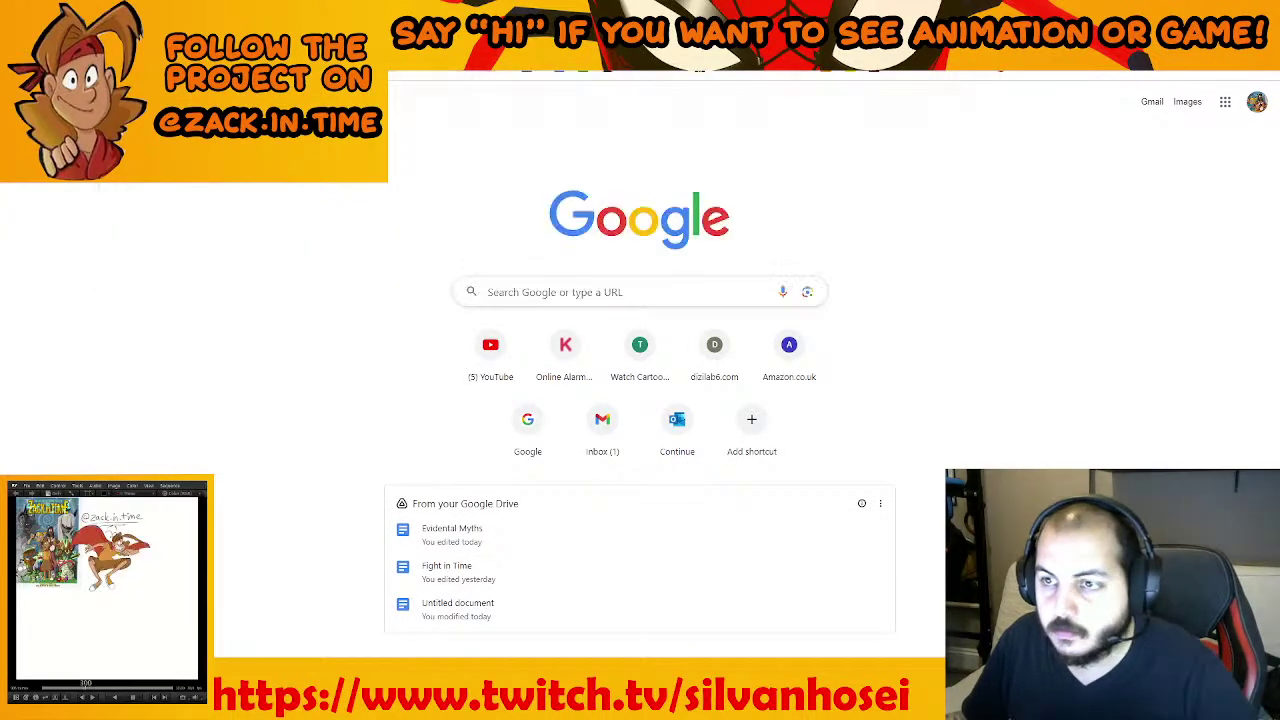
key("ctrl+shift+Tab")
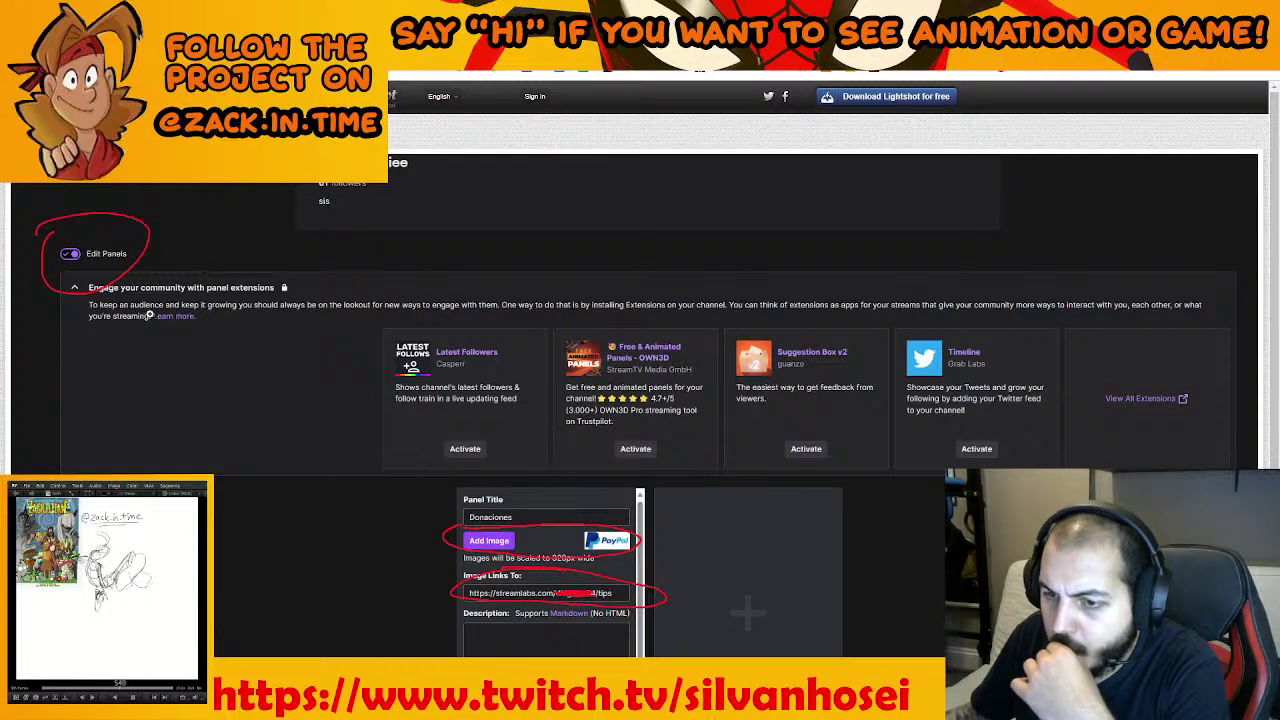
left_click(150, 12)
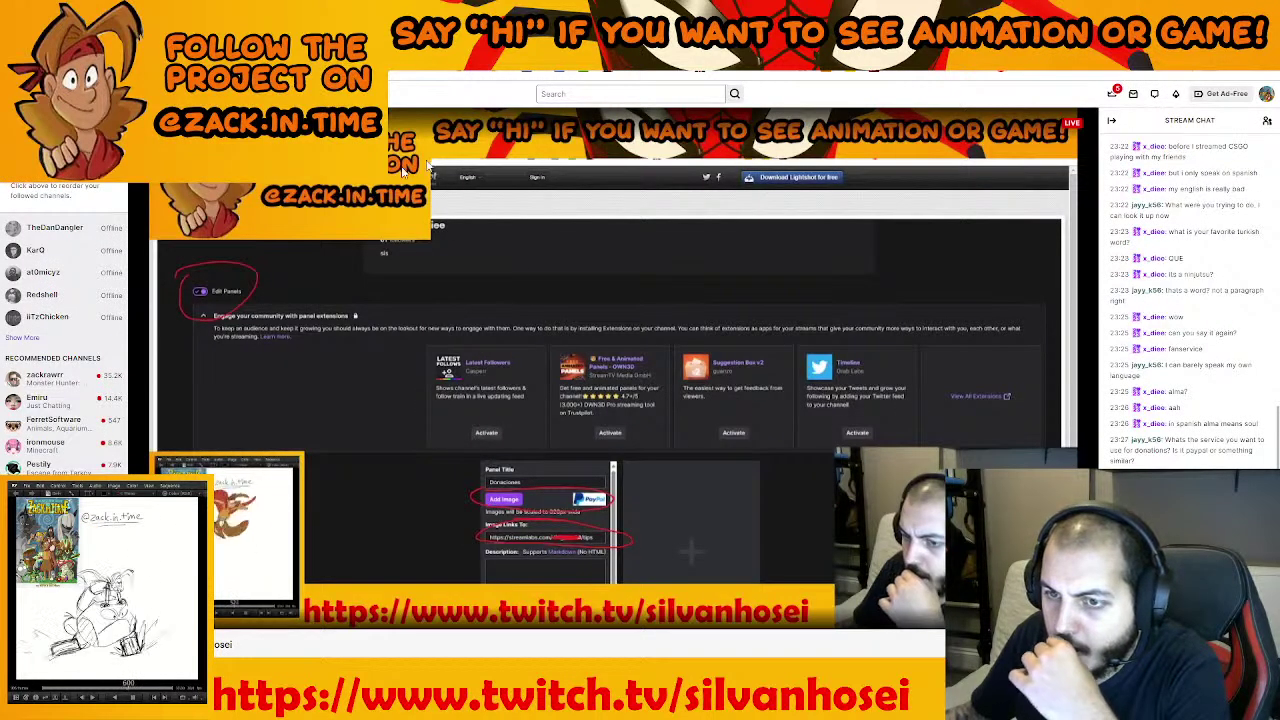
Open the Twitch account settings and go on to the channel settings in the Creator Dashboard
left_click(1266, 94)
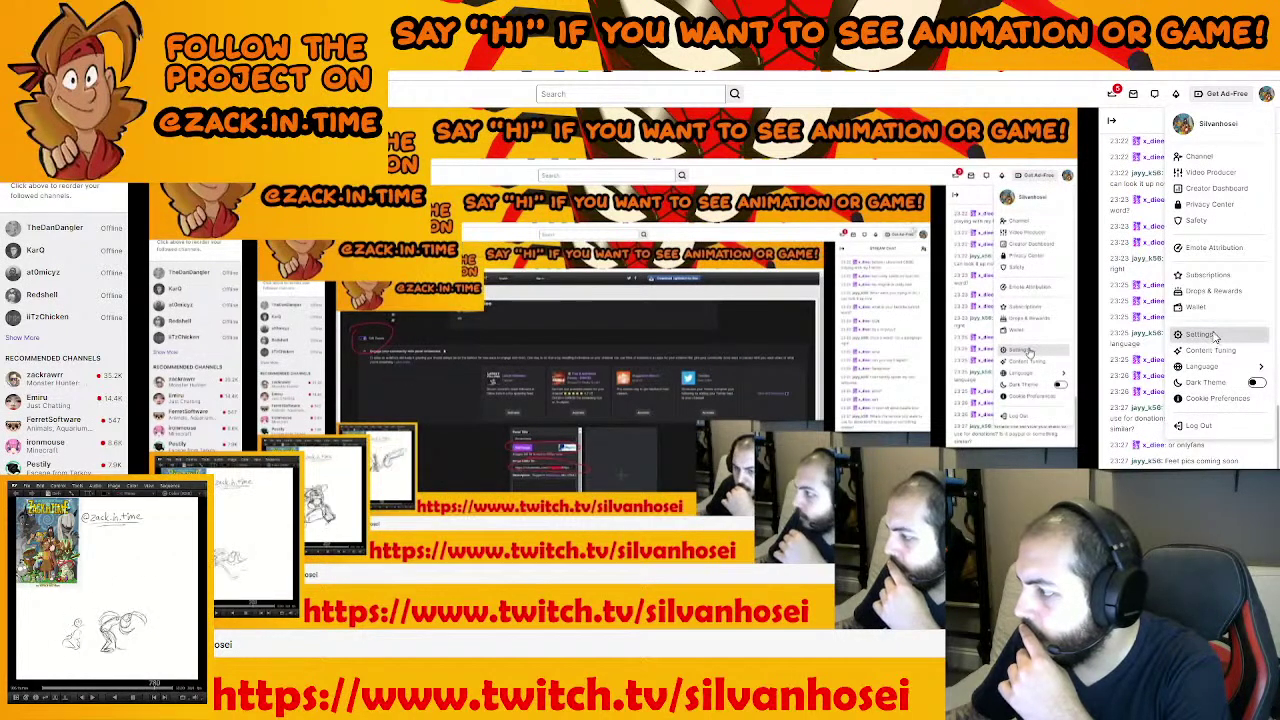
left_click(1213, 337)
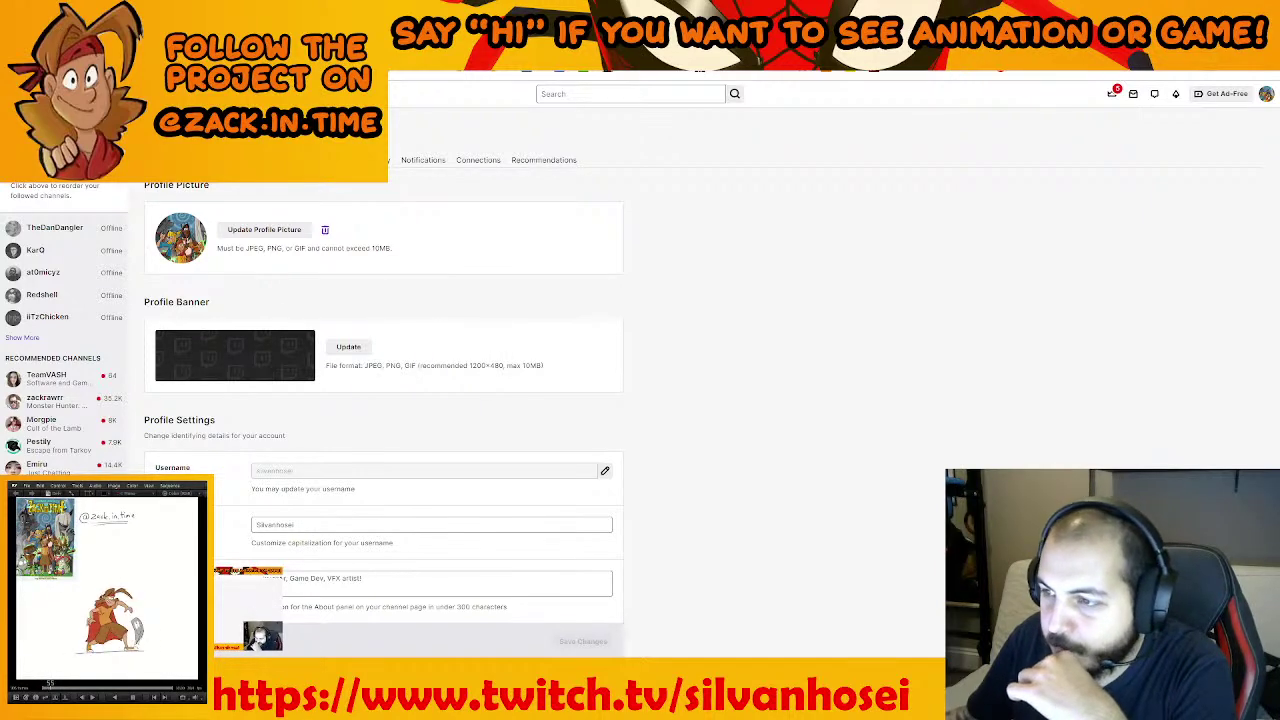
left_click(266, 160)
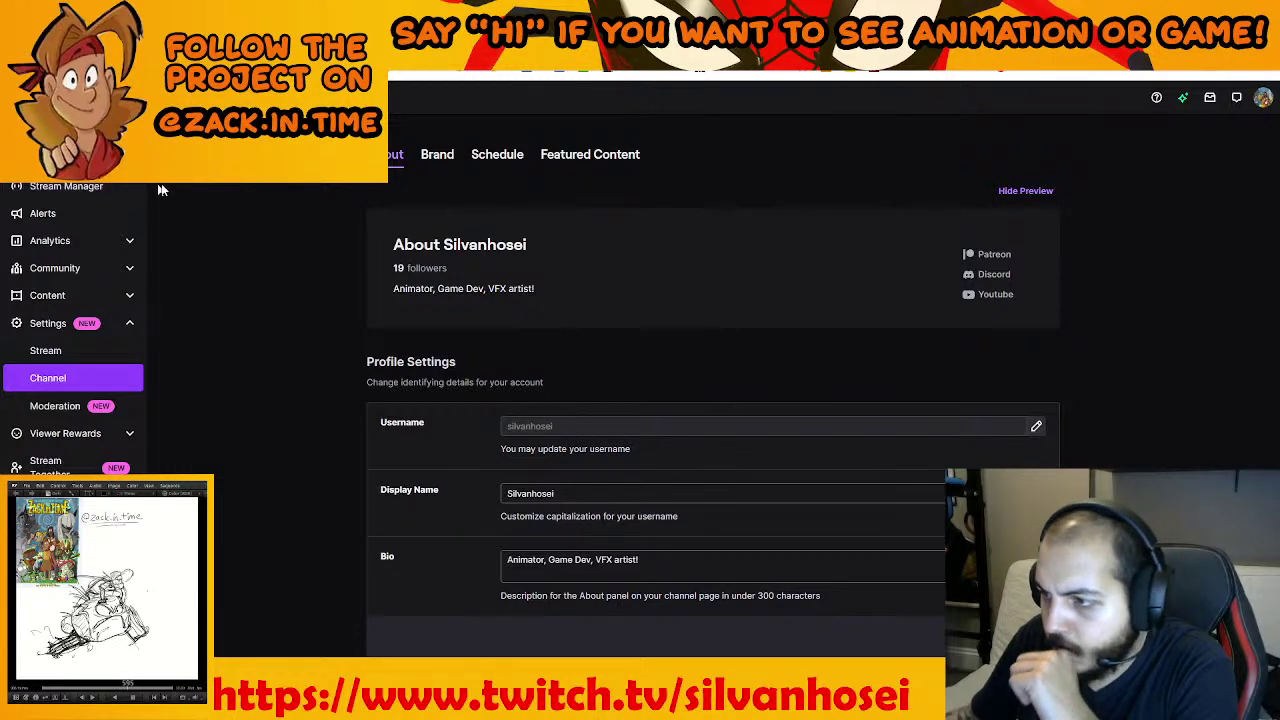
Look through the Brand, Schedule and Featured Content channel settings for a place to edit the channel's panels
left_click(439, 155)
scroll(324, 305, "down", 1)
scroll(324, 305, "up", 1)
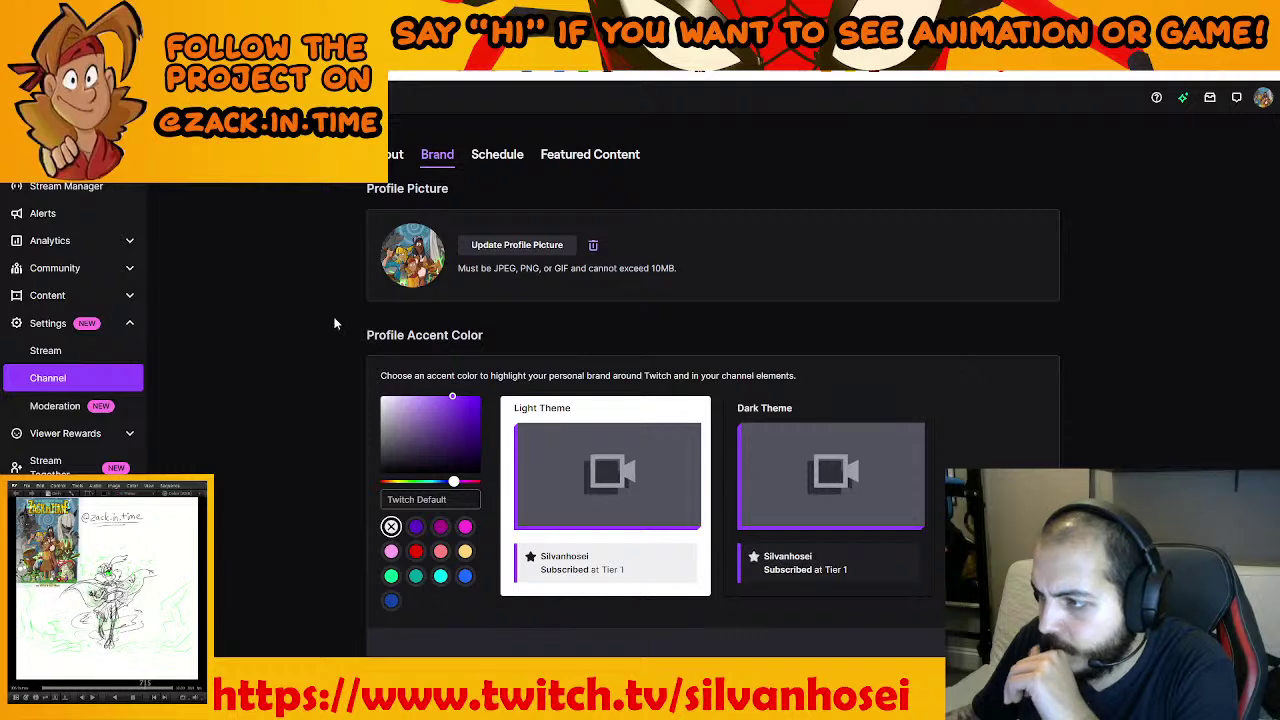
scroll(316, 360, "down", 5)
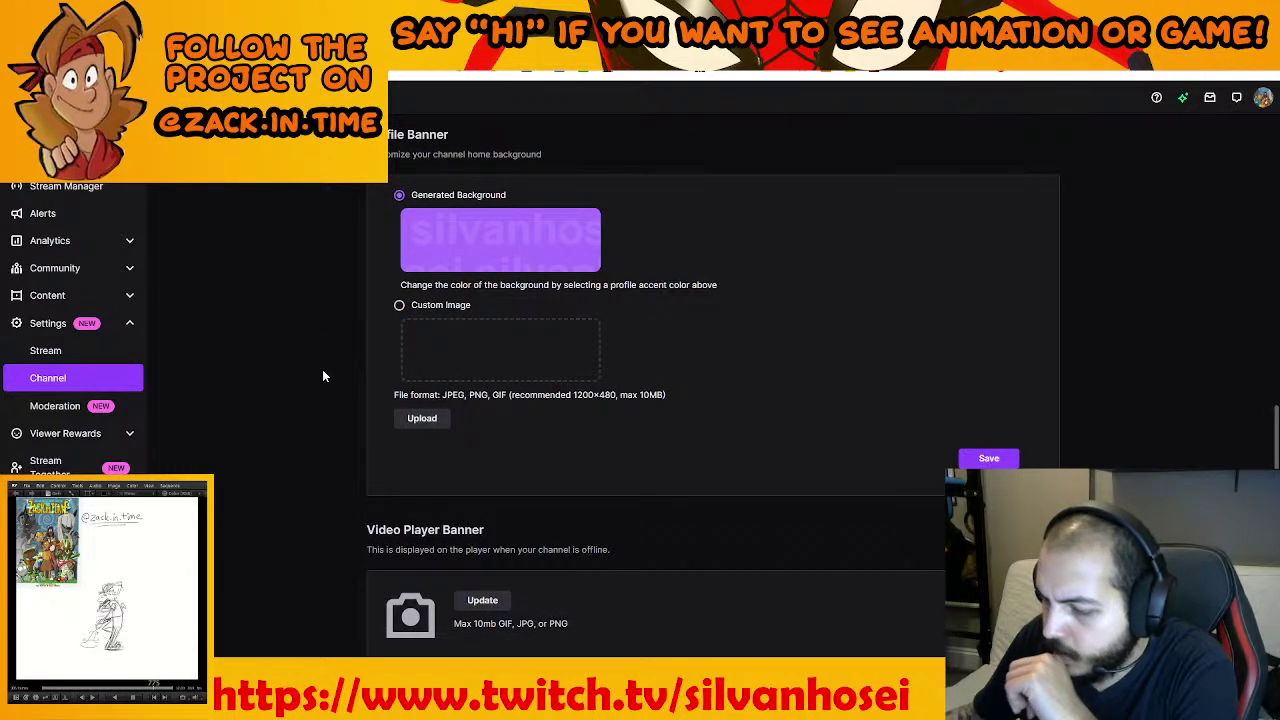
scroll(322, 376, "up", 5)
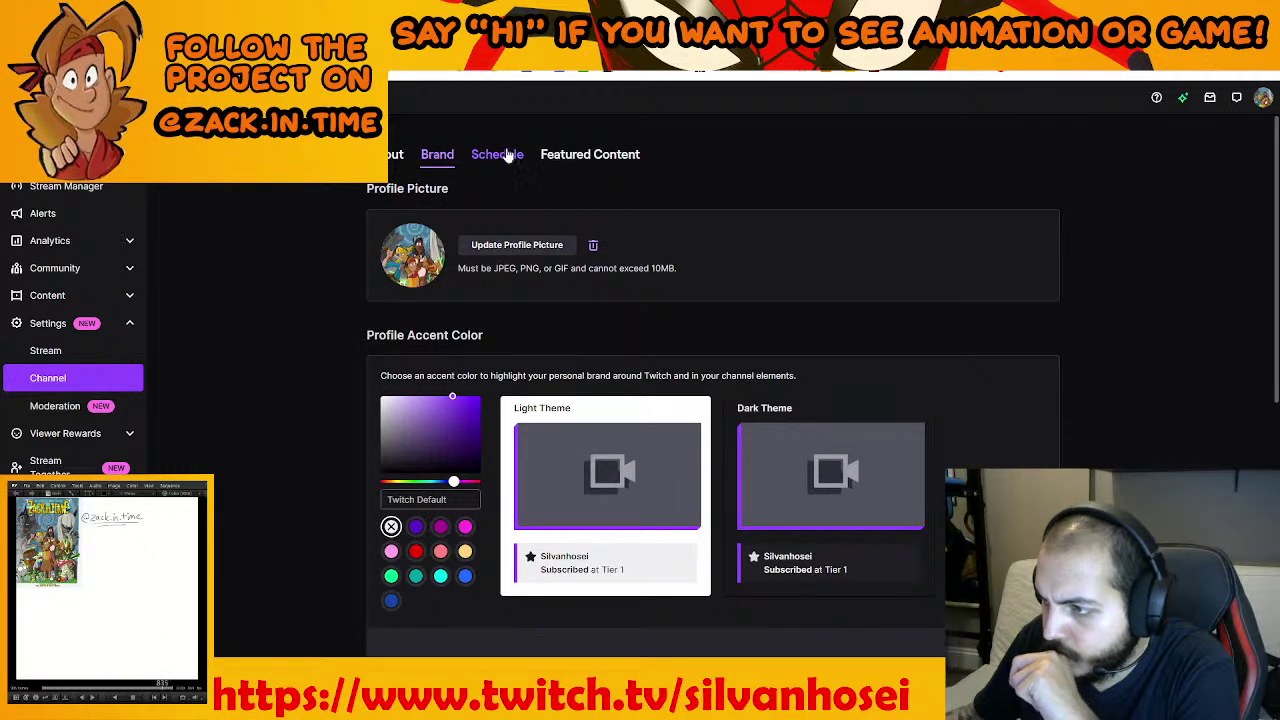
left_click(506, 155)
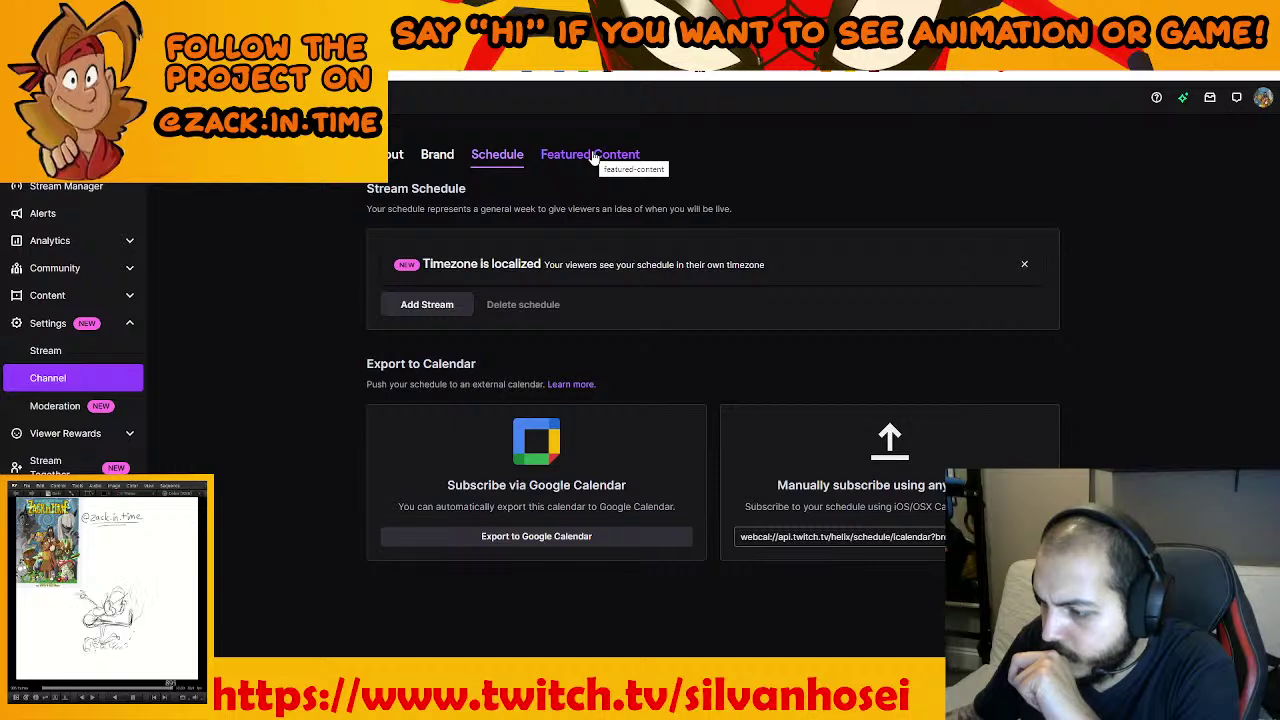
left_click(588, 154)
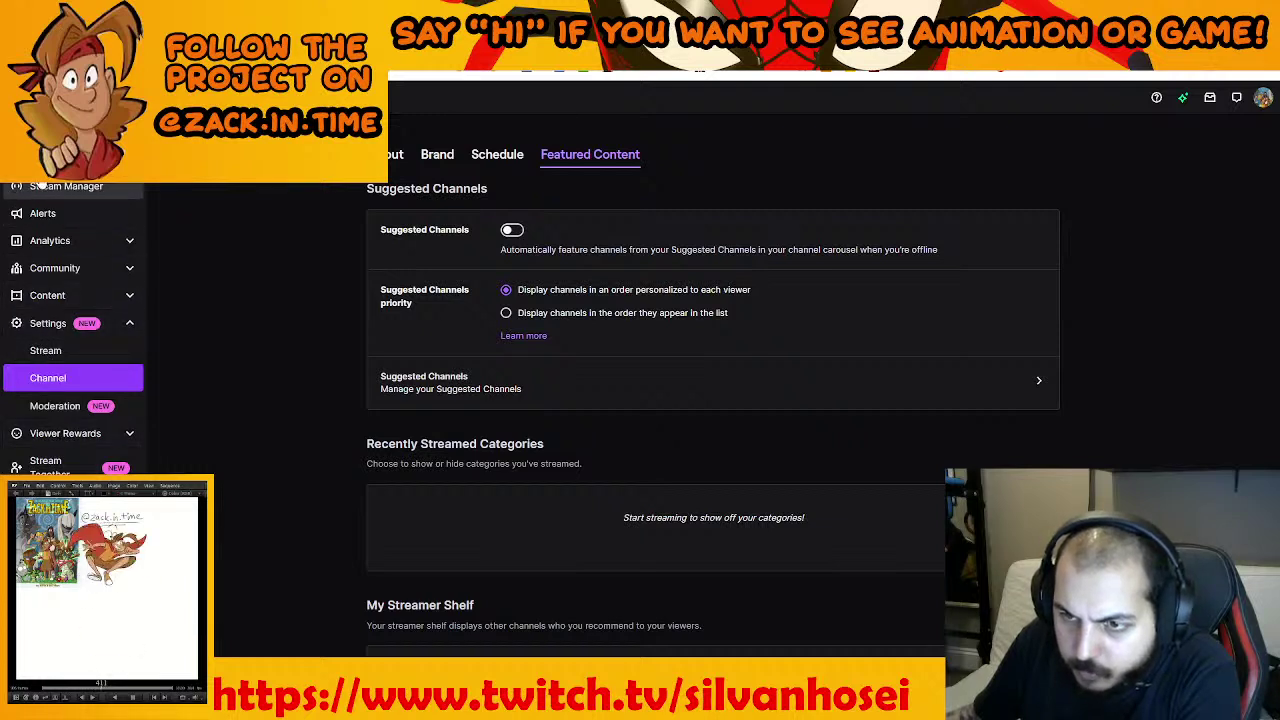
left_click(56, 330)
left_click(72, 330)
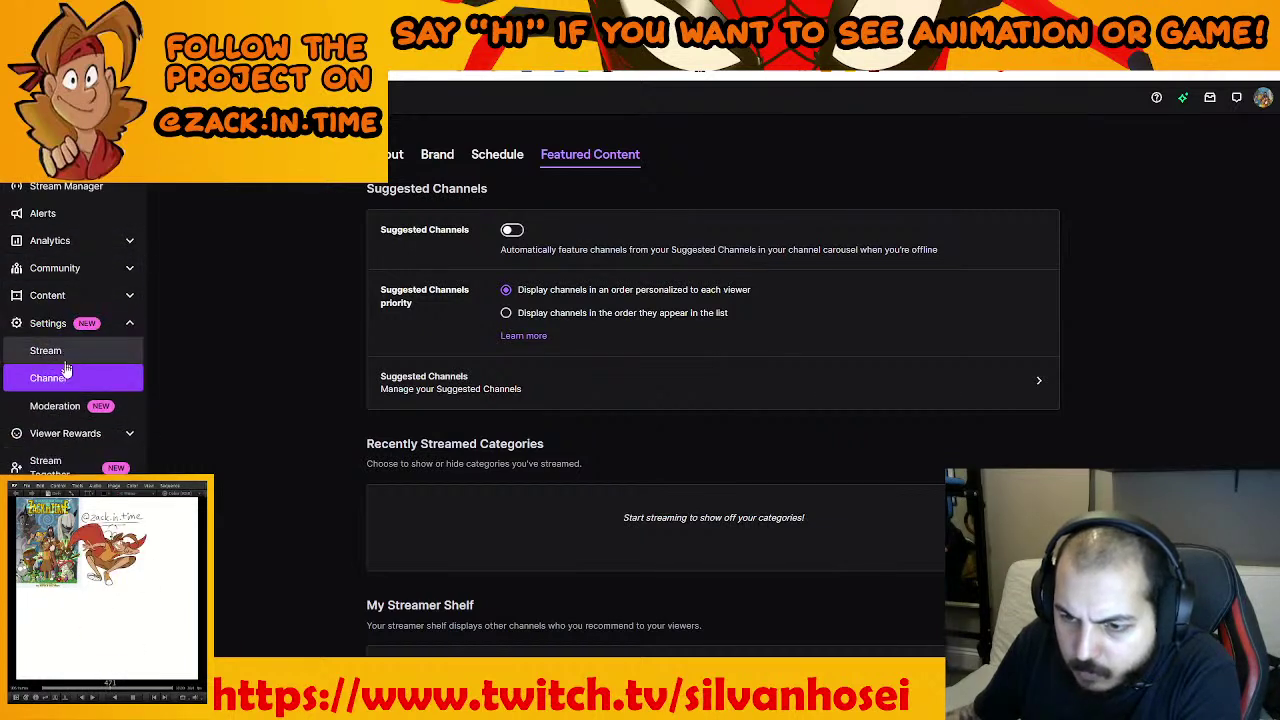
Look through the channel's About settings, including profile details and social links, for a way to edit panels
left_click(58, 380)
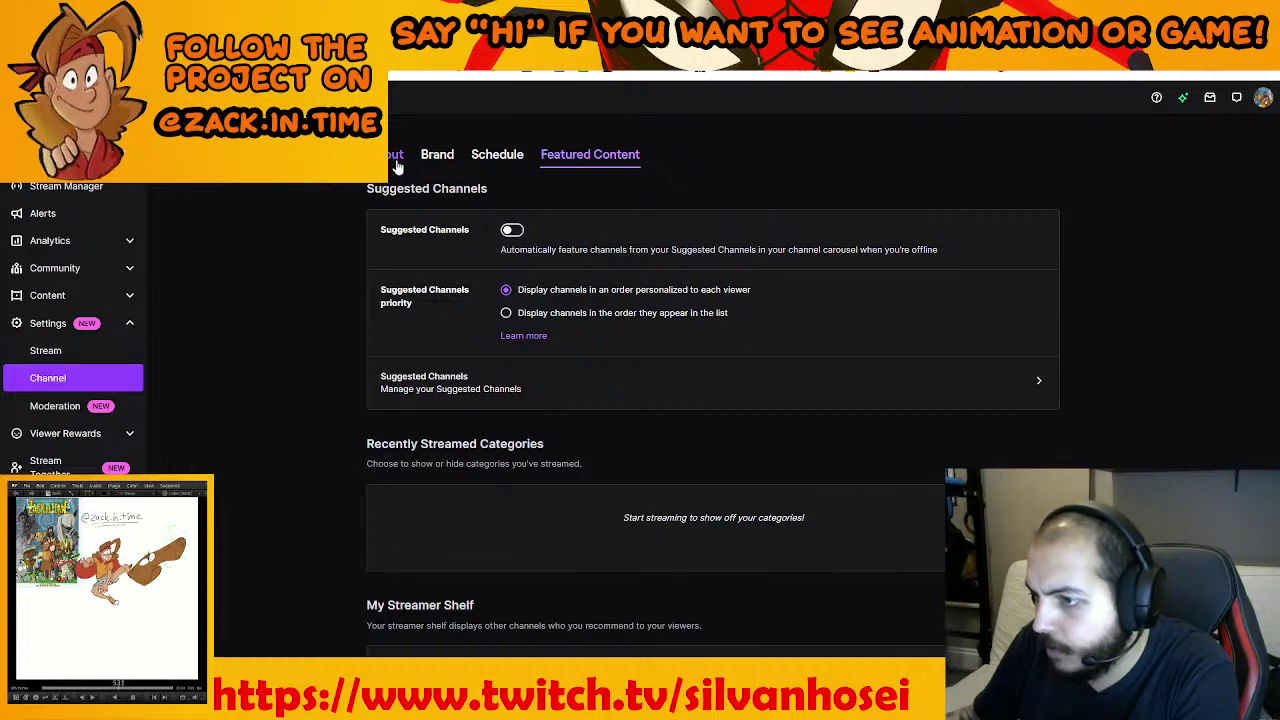
left_click(394, 160)
scroll(325, 355, "down", 5)
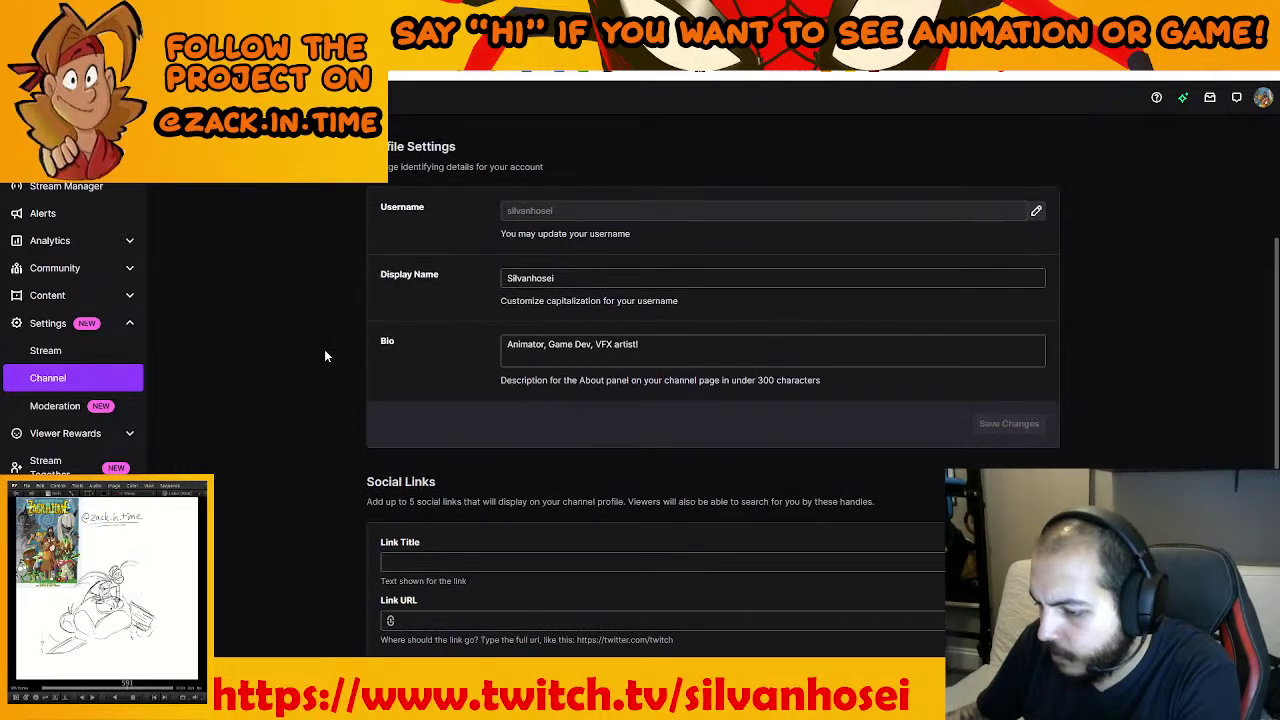
scroll(324, 349, "up", 5)
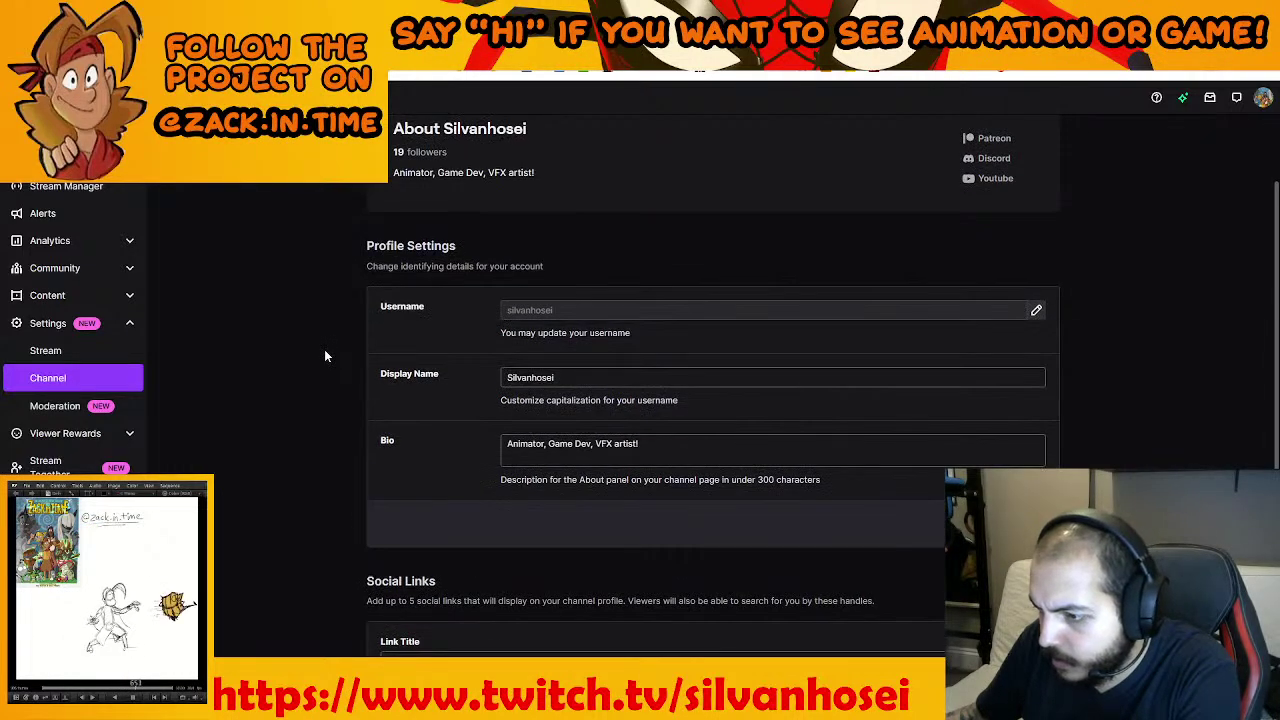
scroll(446, 443, "up", 2)
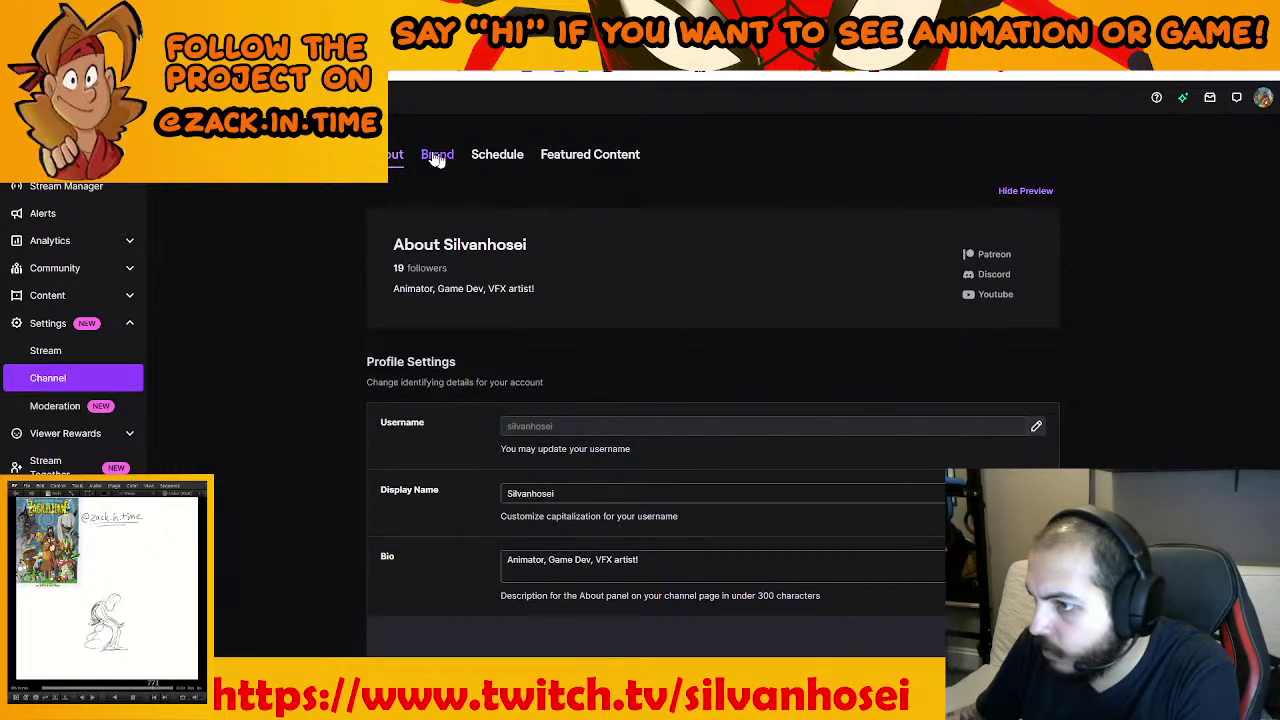
scroll(366, 414, "down", 5)
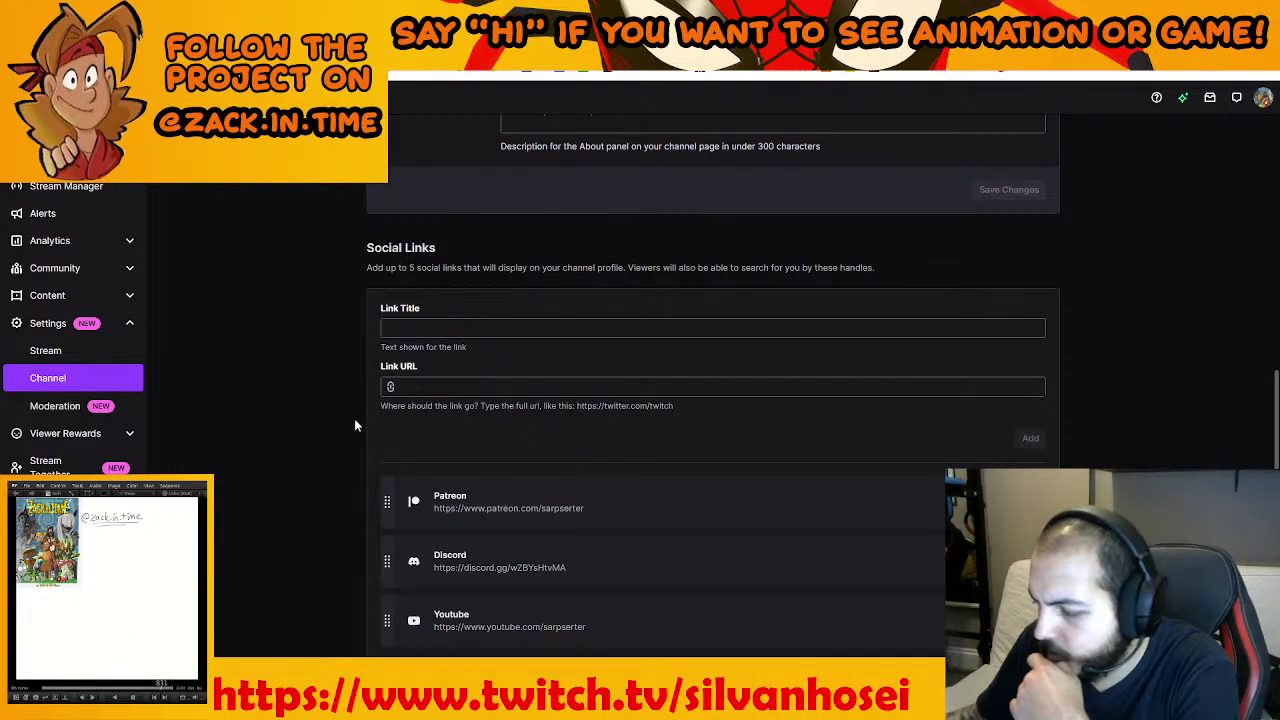
scroll(345, 427, "up", 5)
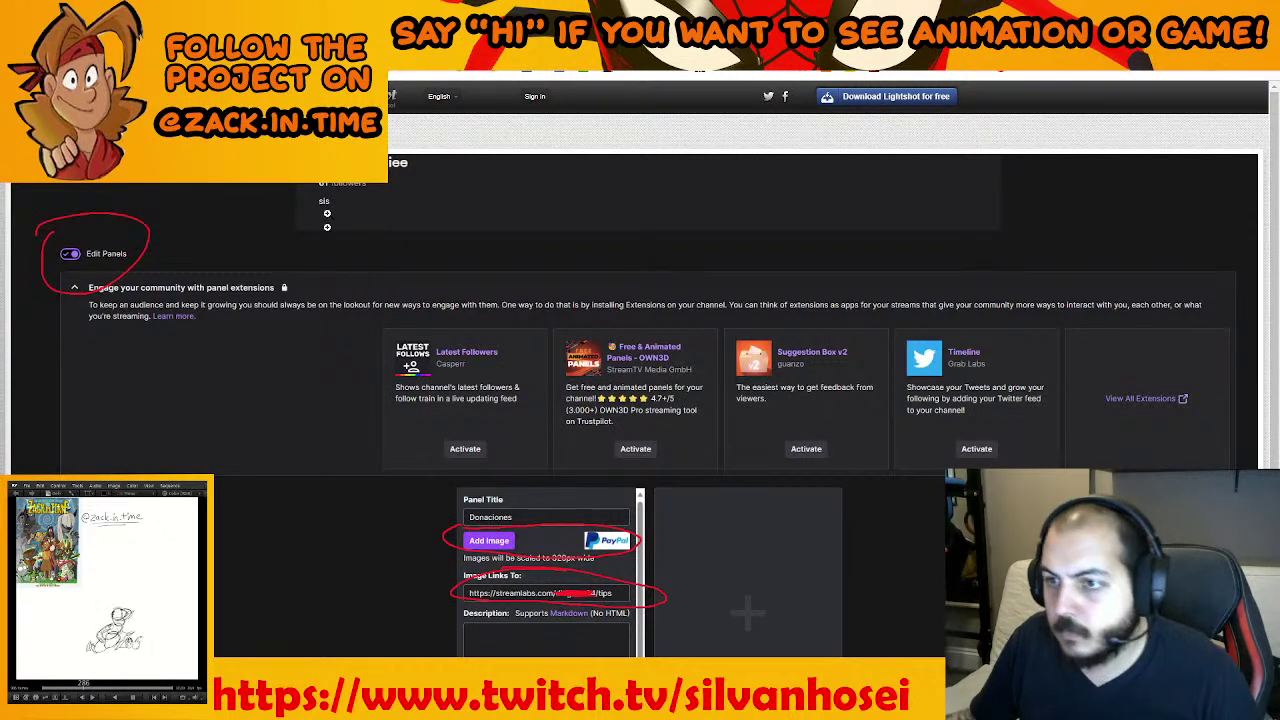
Recheck the example screenshot and open the channel's live stream page in a new tab
key("ctrl+Tab")
key("ctrl+t")
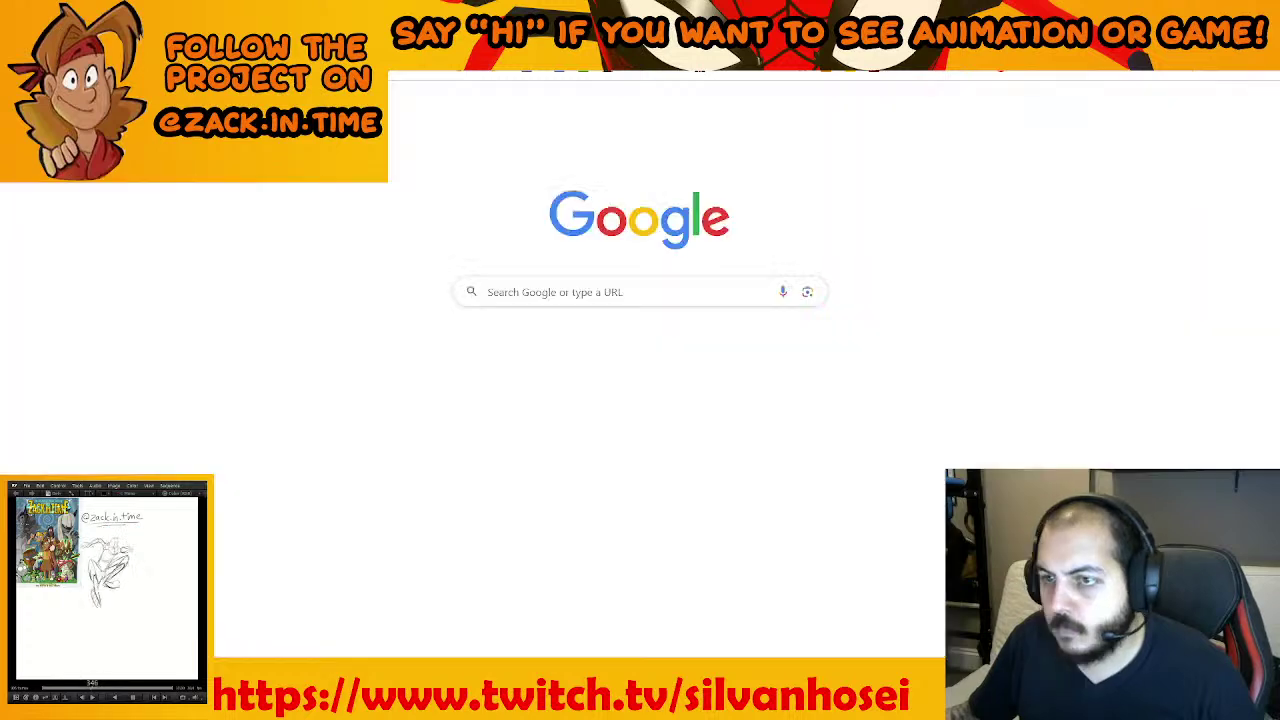
key("ctrl+v")
key("Return")
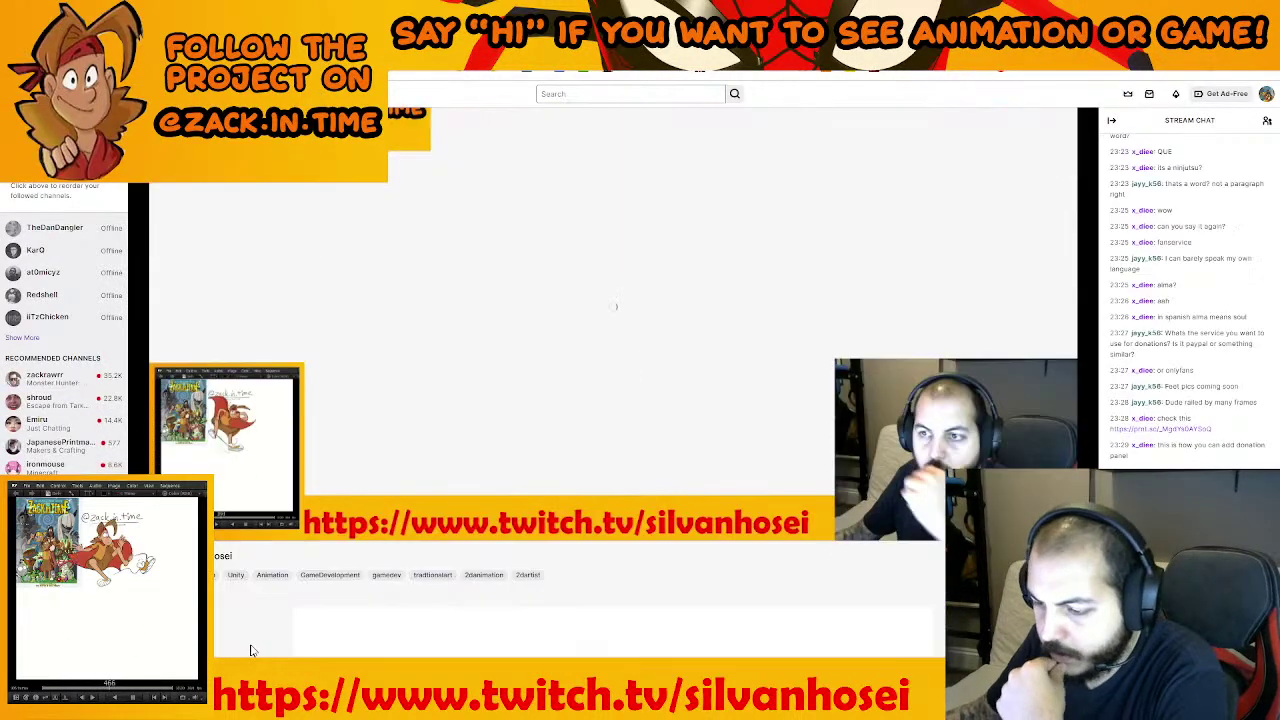
scroll(248, 620, "down", 3)
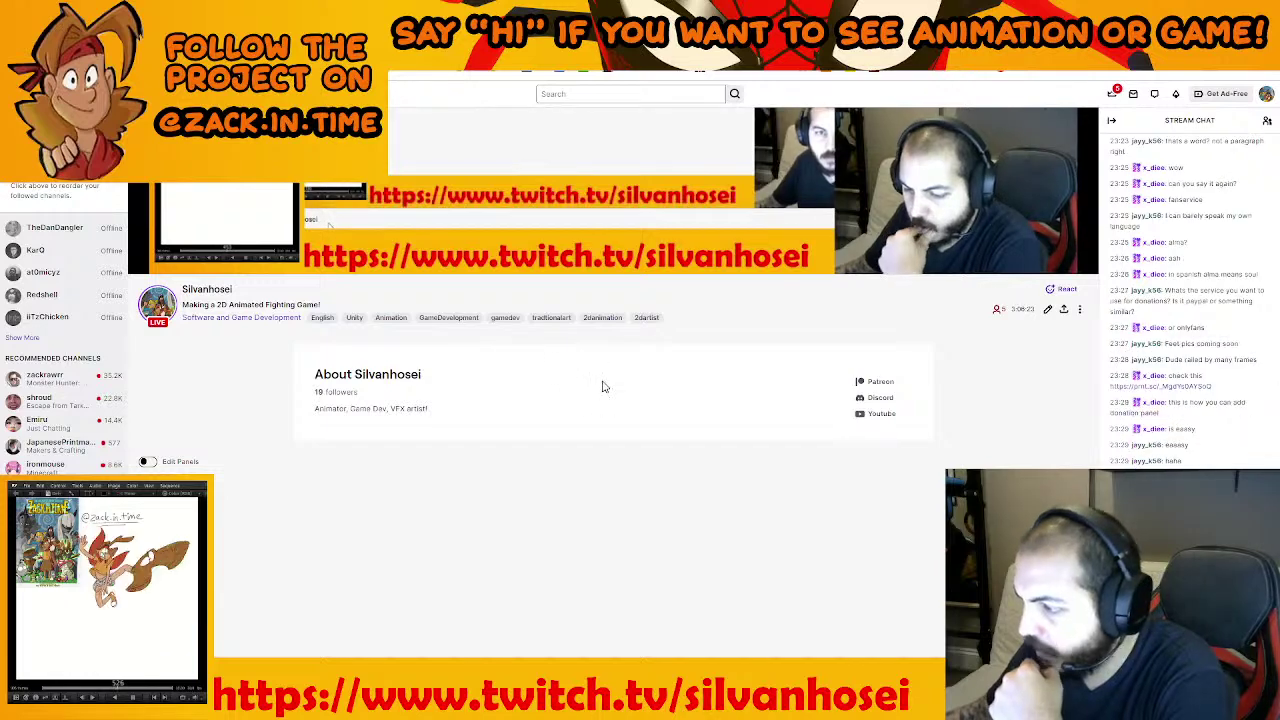
Go to the About section of the channel page and turn on Edit Panels
left_click(207, 291)
scroll(535, 432, "down", 1)
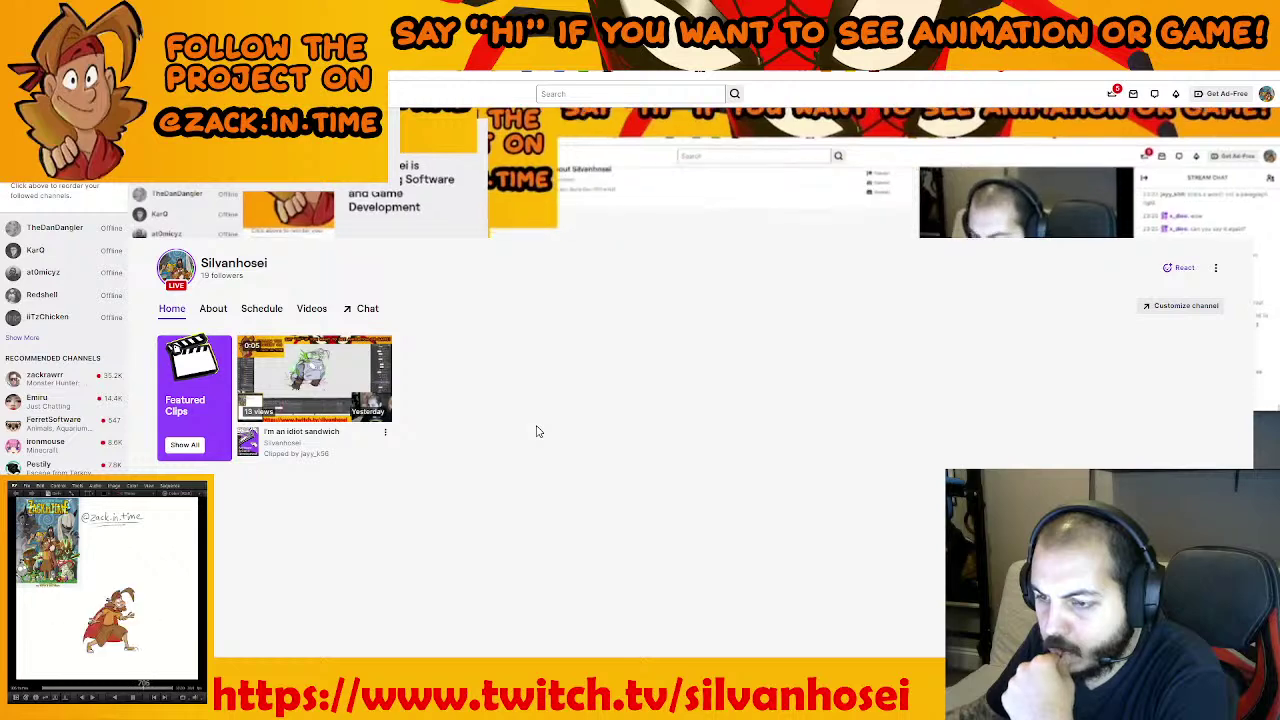
left_click(213, 309)
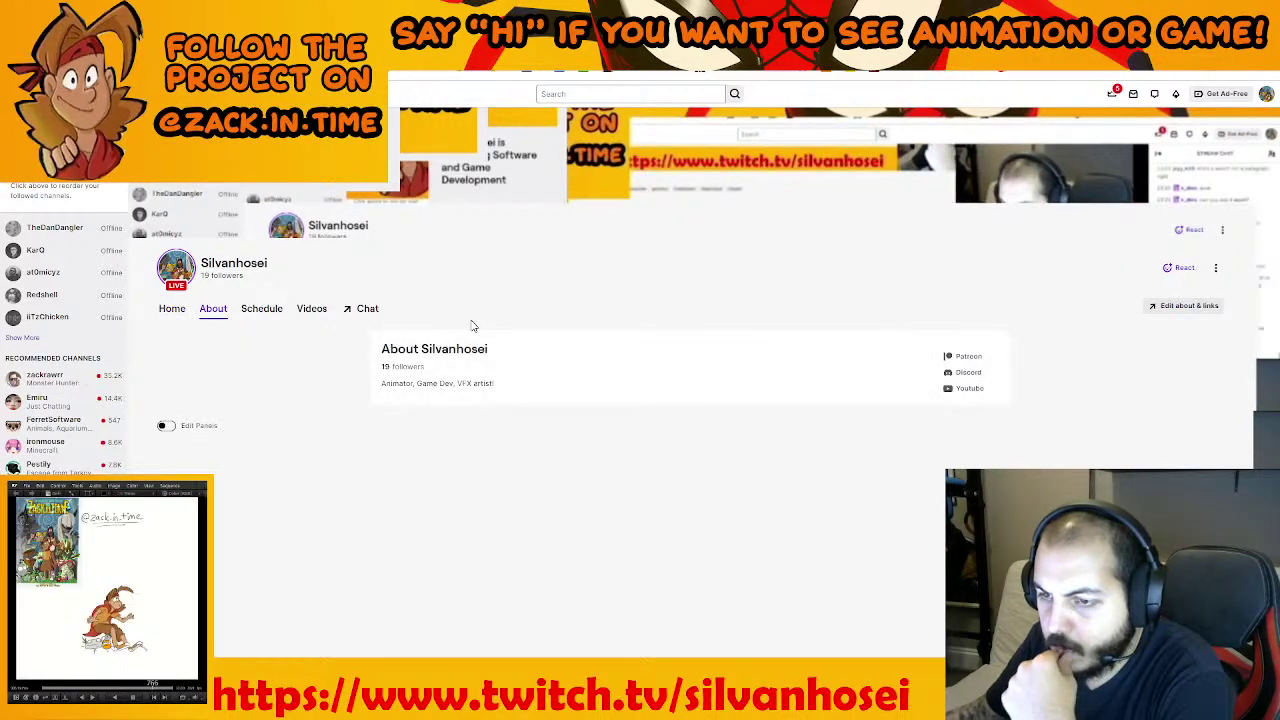
left_click(166, 447)
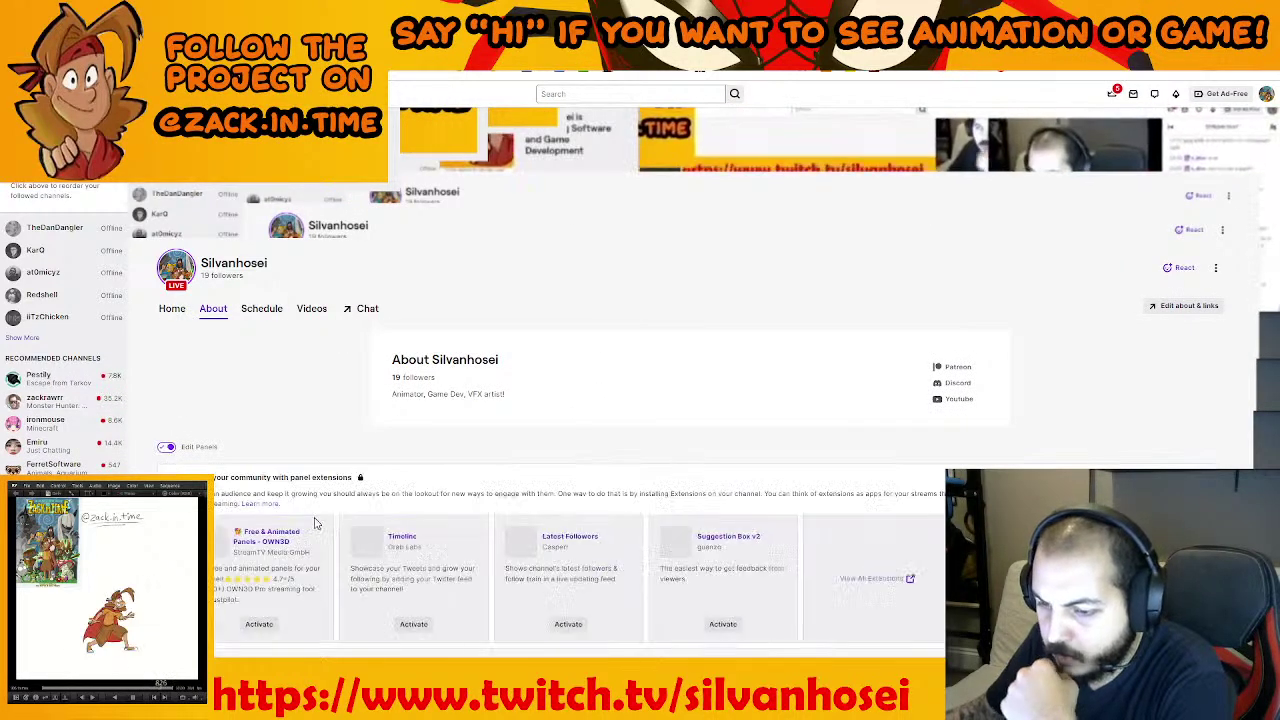
scroll(395, 628, "down", 1)
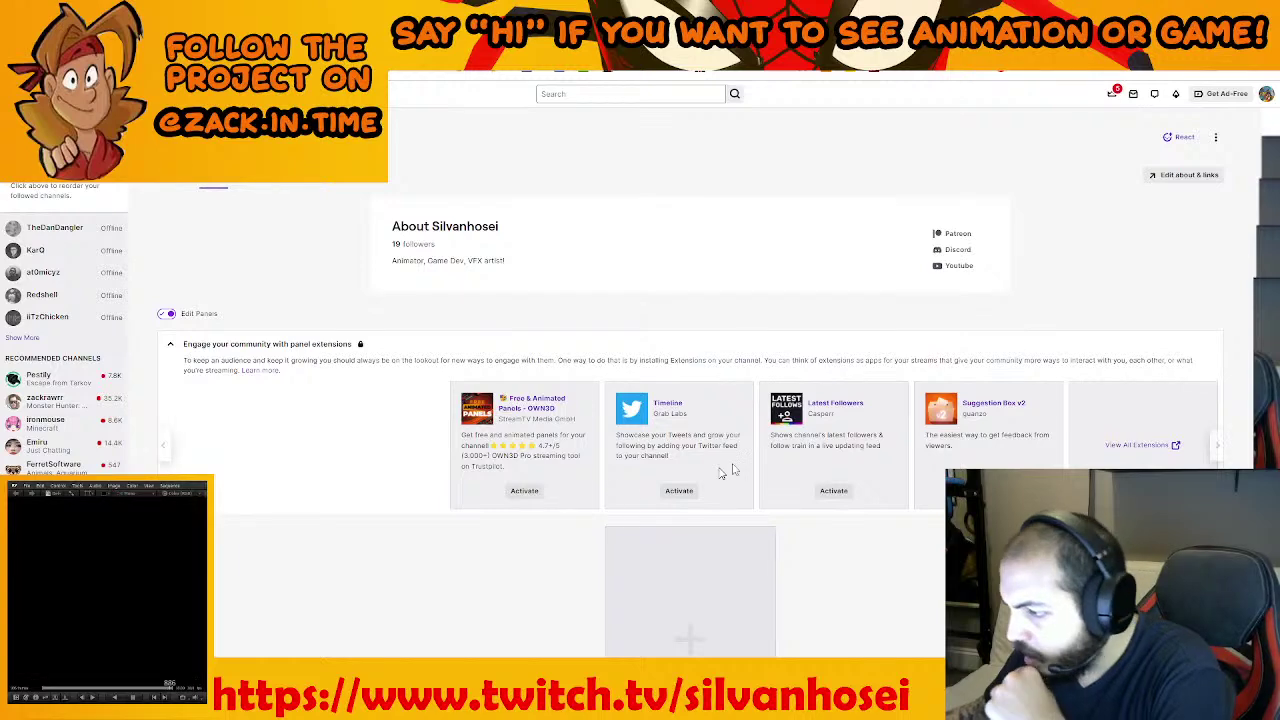
Open the full extensions catalogue and look through its categories for a donation option
left_click(1148, 447)
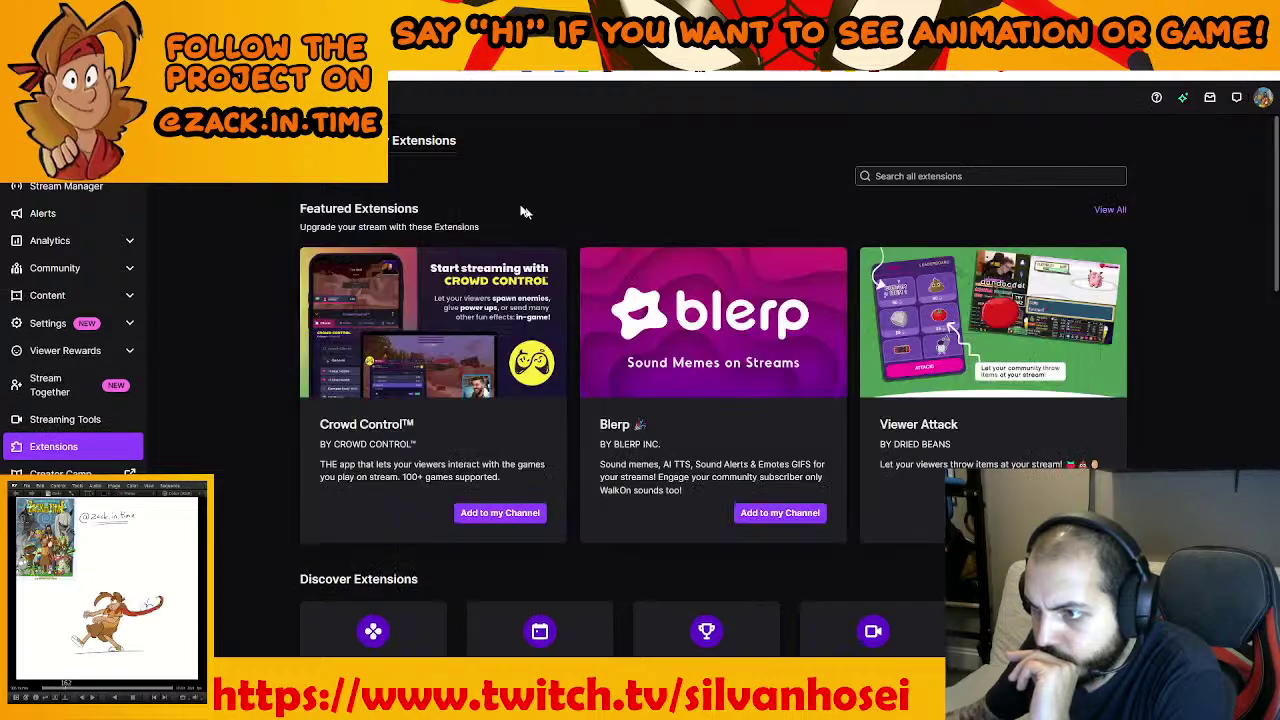
scroll(276, 368, "down", 1)
scroll(279, 371, "down", 3)
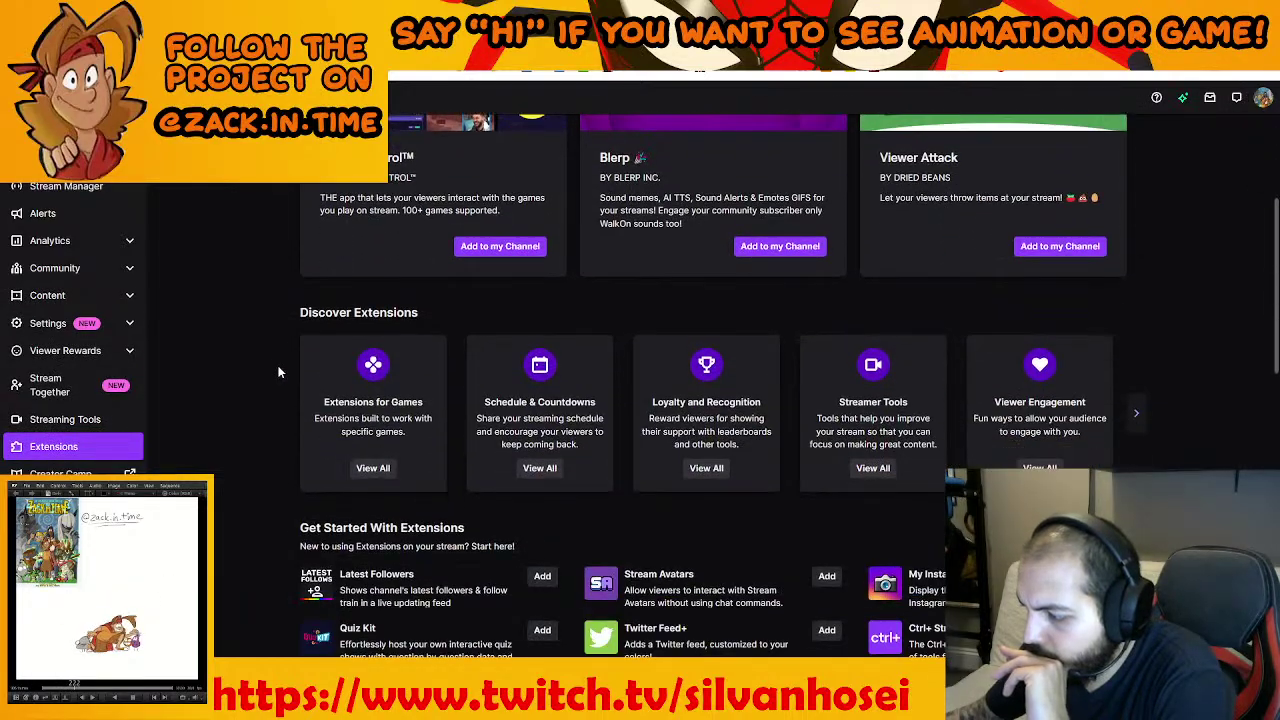
scroll(279, 371, "down", 4)
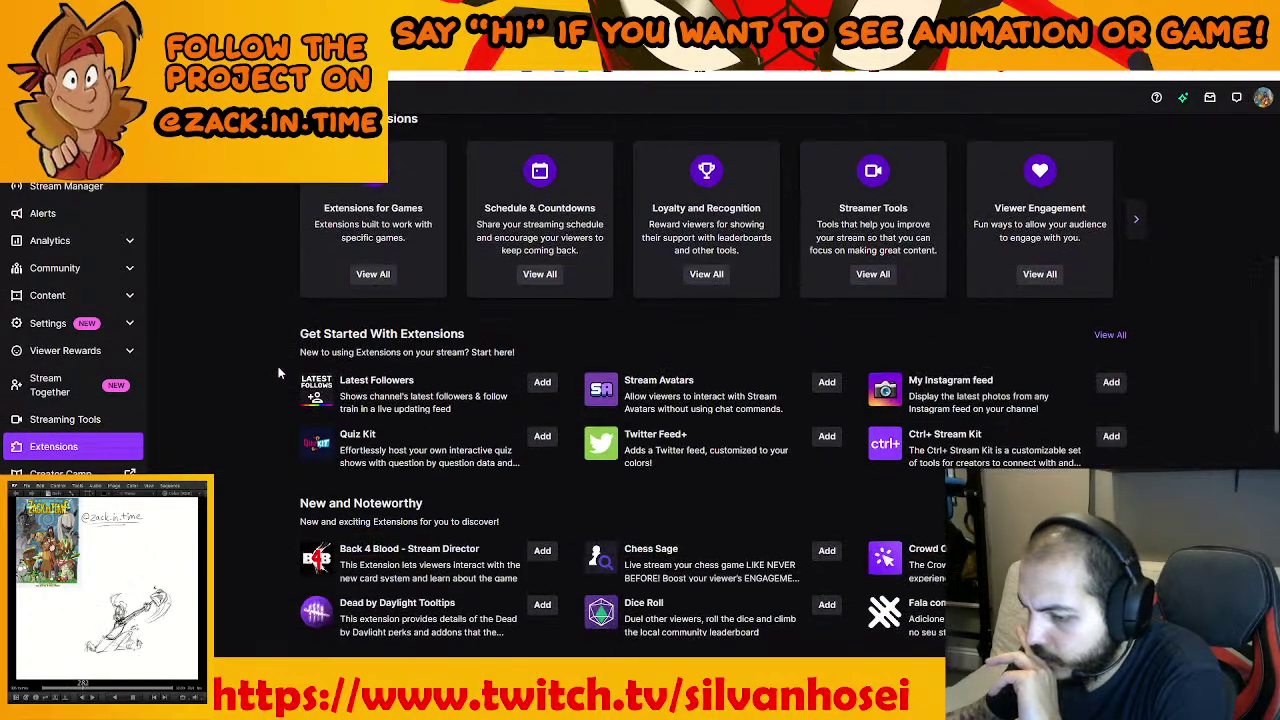
scroll(279, 372, "down", 2)
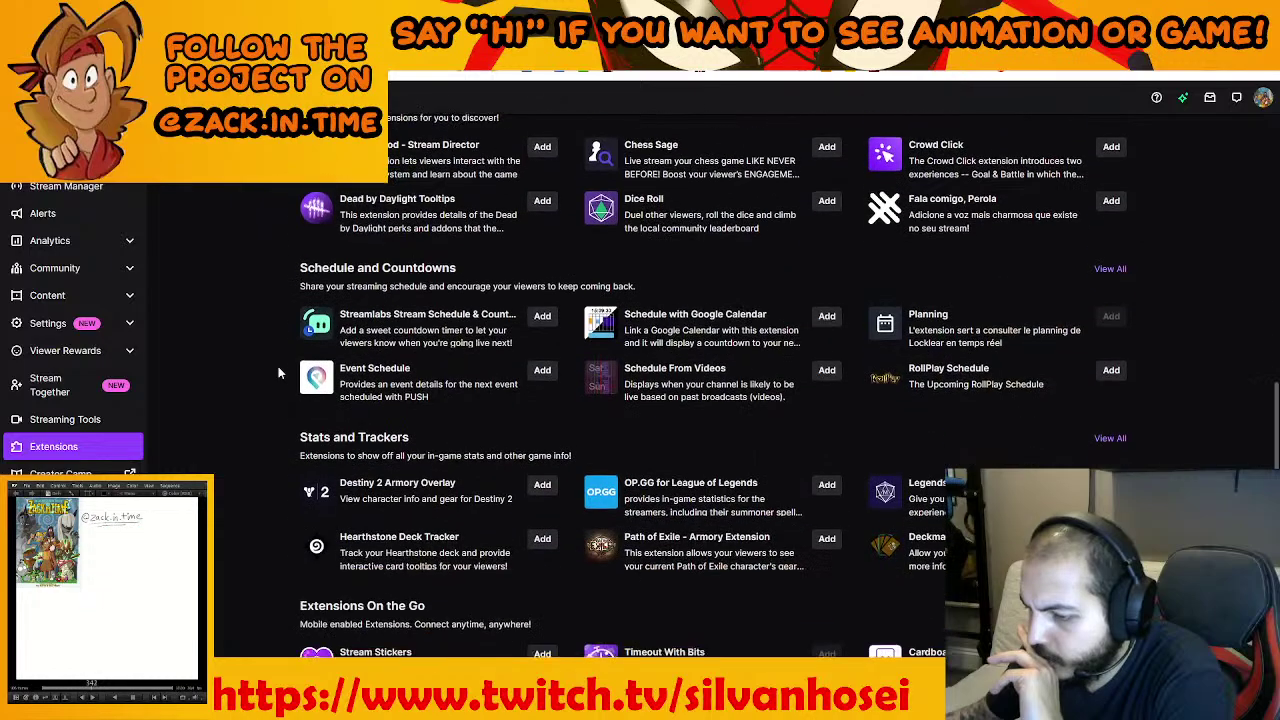
scroll(278, 372, "down", 5)
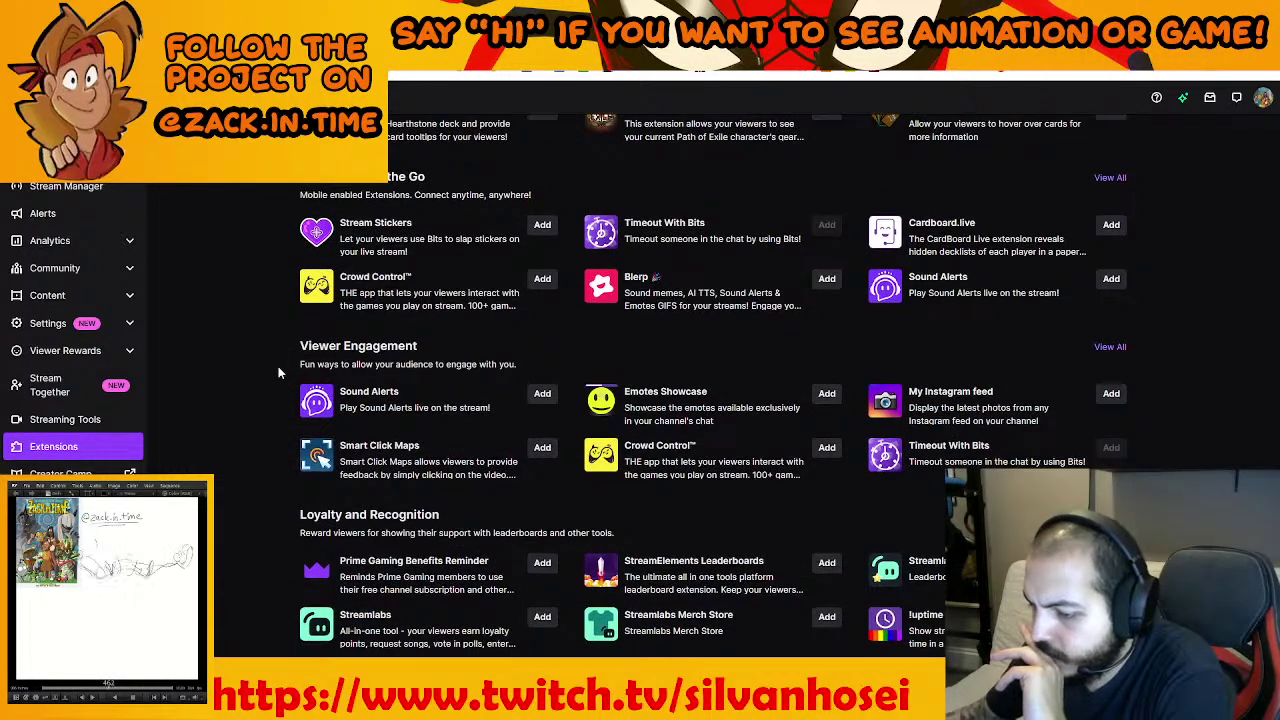
scroll(280, 370, "up", 5)
scroll(282, 369, "up", 6)
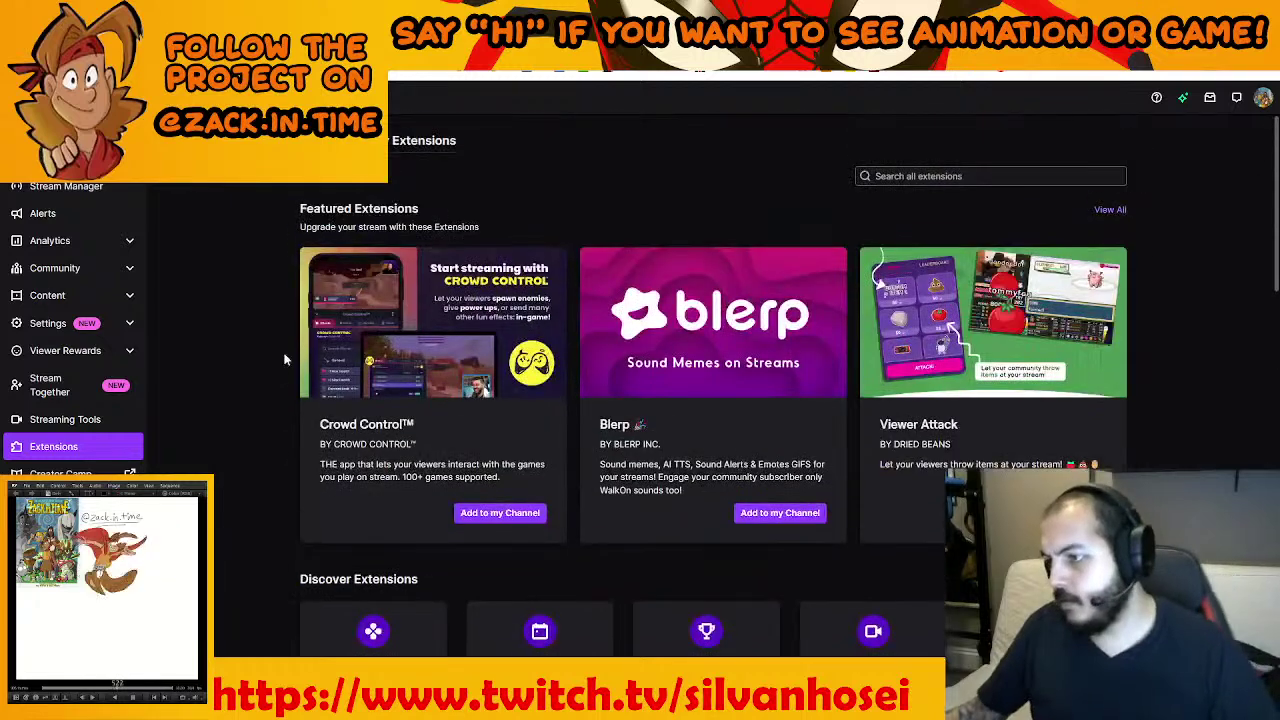
Search the extensions for "paypal", then clear the search and return to the full catalogue
left_click(938, 177)
type("paypal")
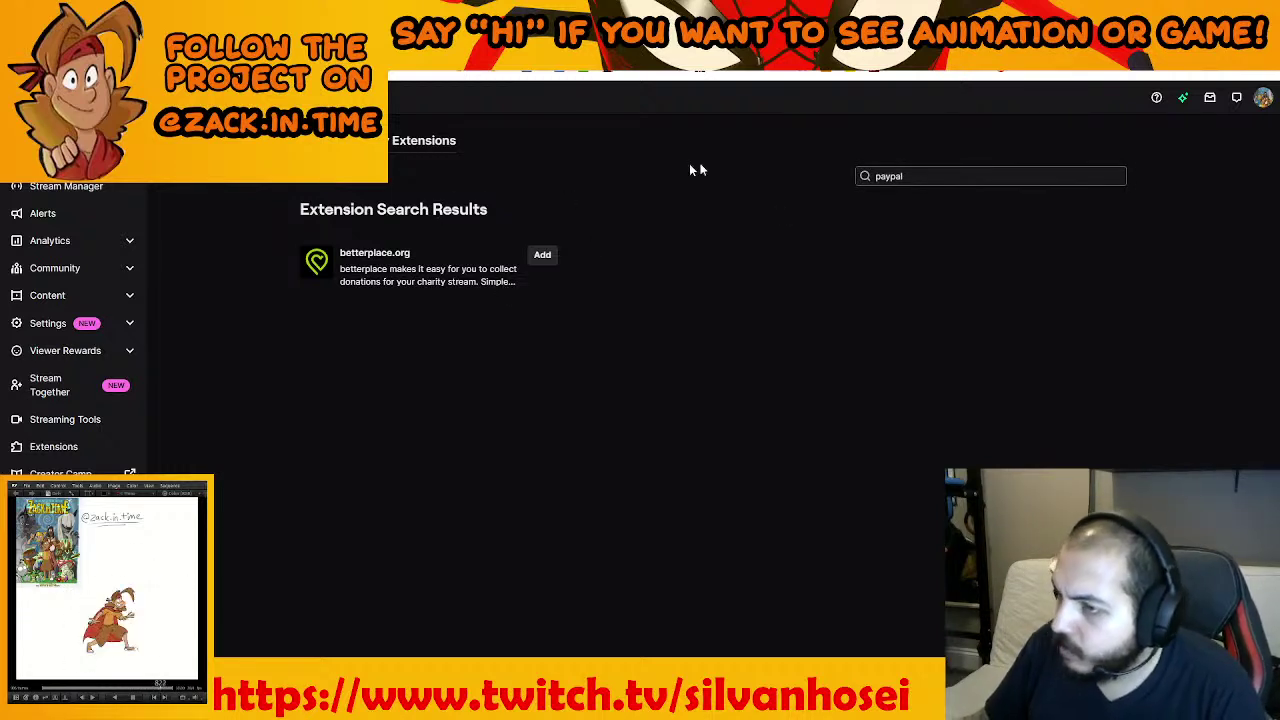
left_click_drag(905, 174, 846, 174)
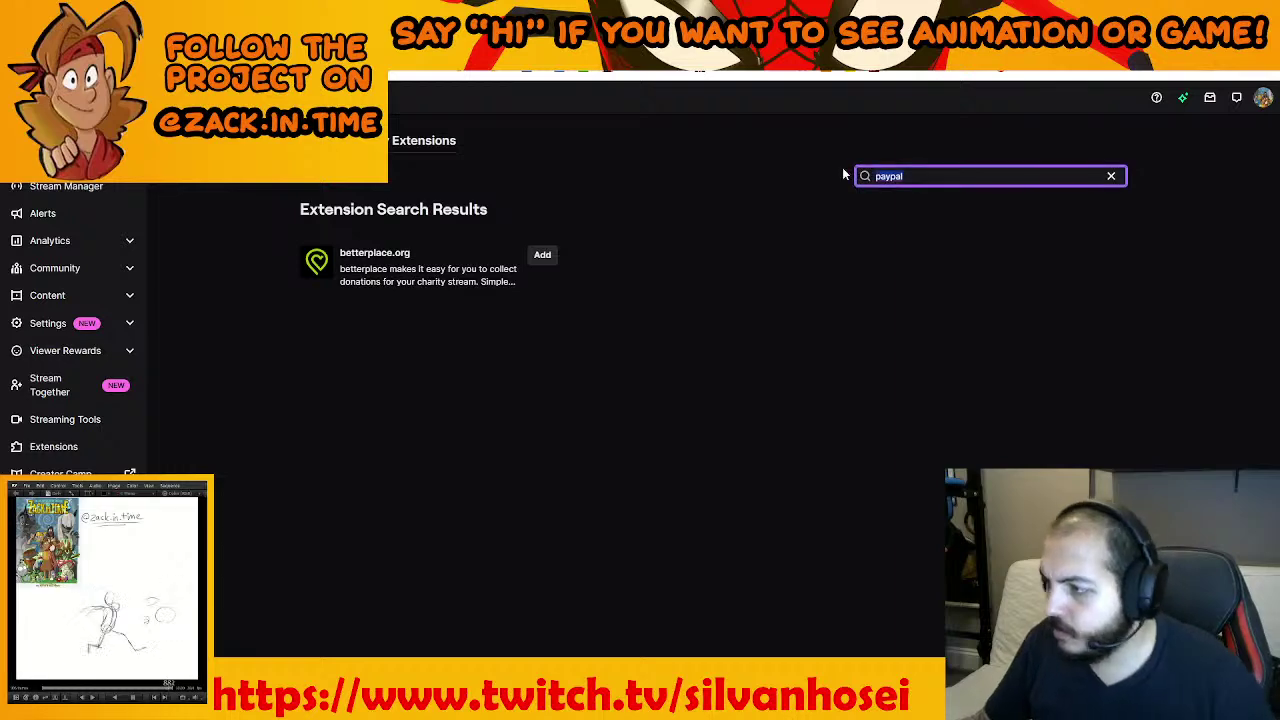
key("BackSpace")
left_click(410, 146)
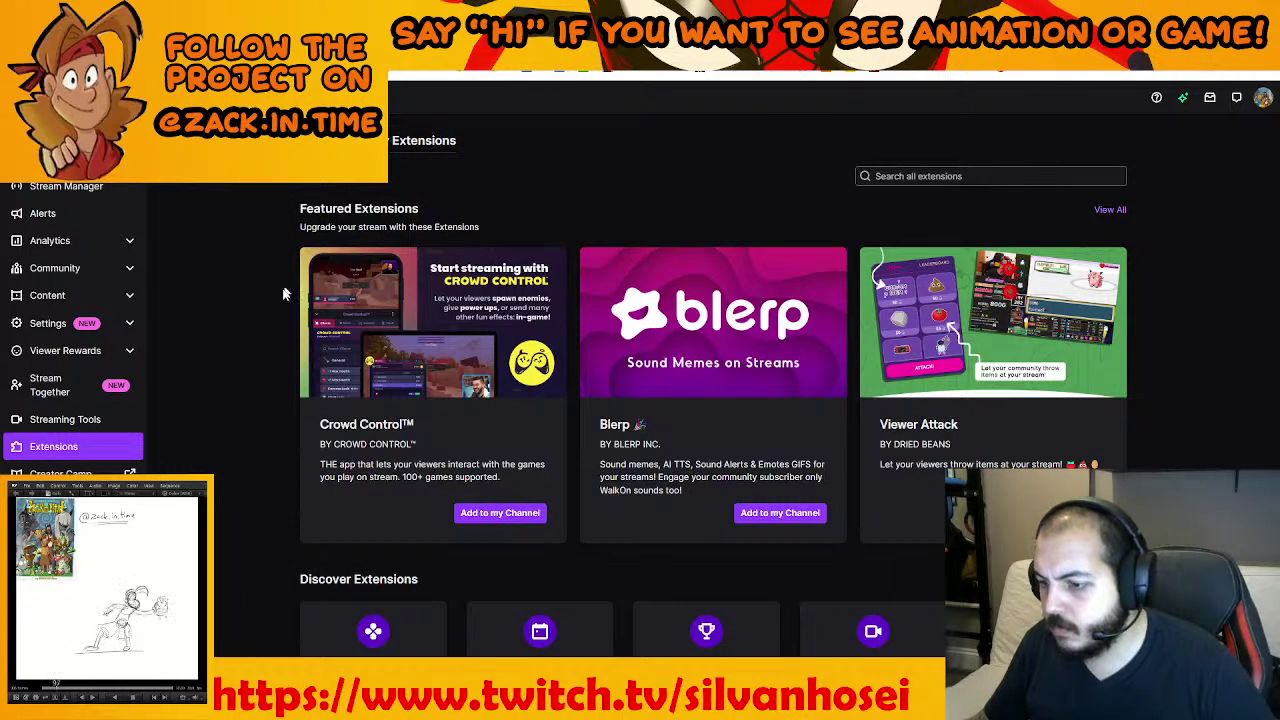
Examine the remaining Discover Extensions categories and the Get Started With Extensions list
scroll(298, 284, "down", 1)
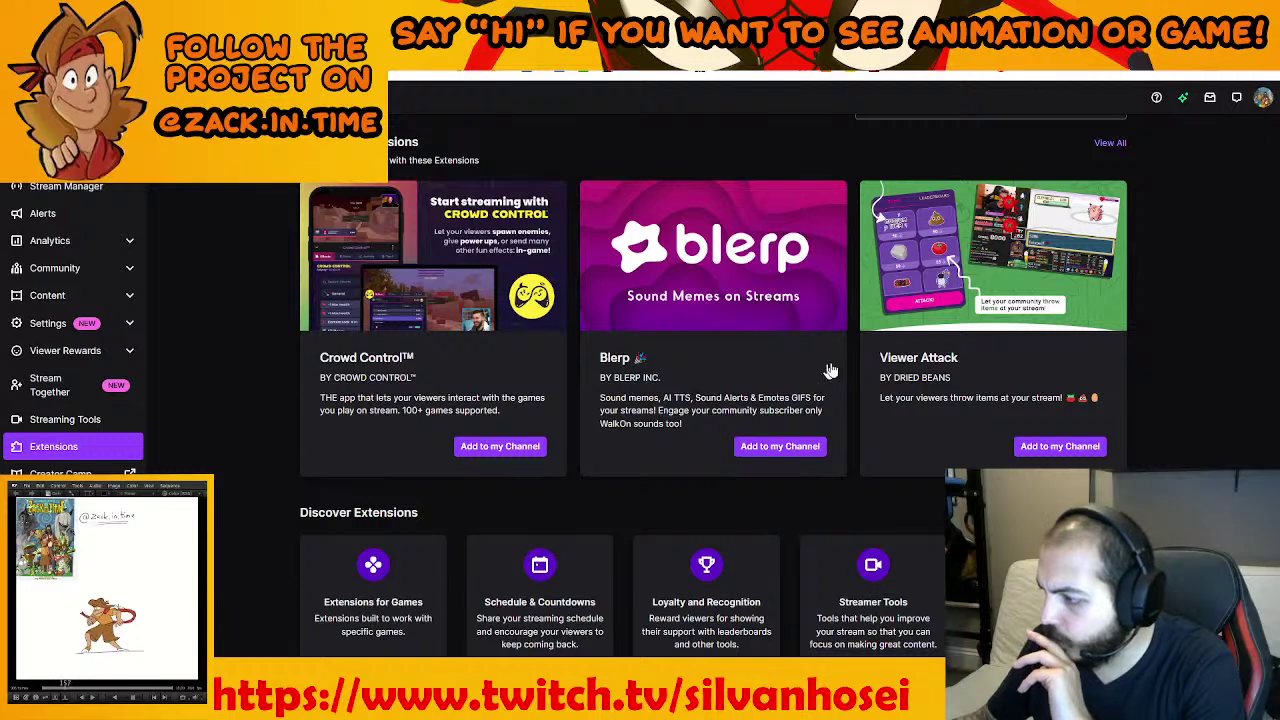
scroll(812, 374, "down", 1)
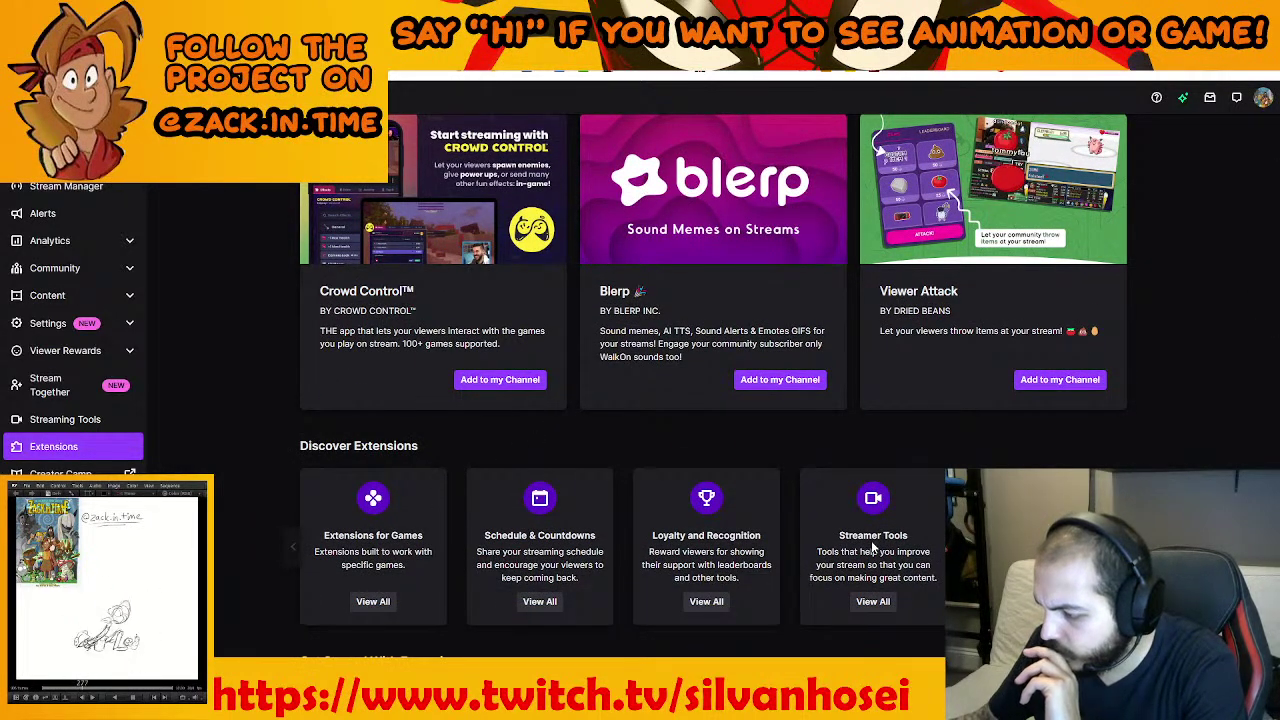
scroll(857, 547, "down", 1)
left_click(1127, 480)
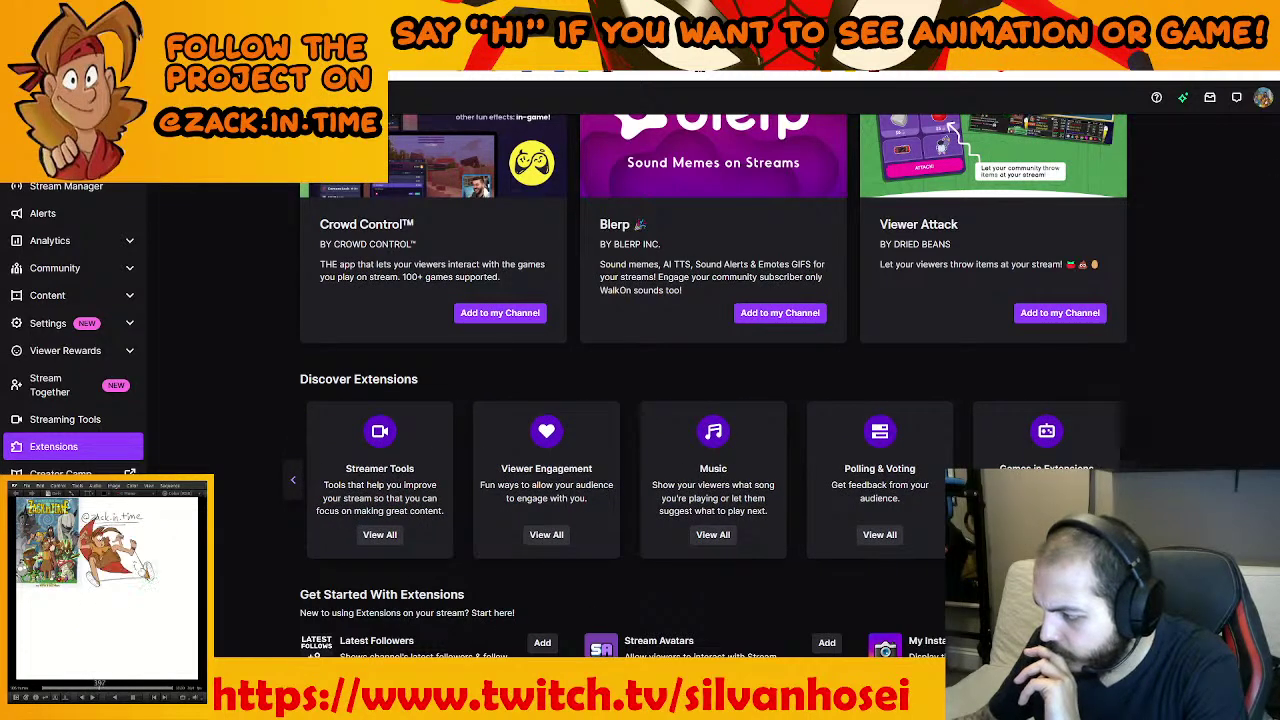
scroll(674, 386, "down", 3)
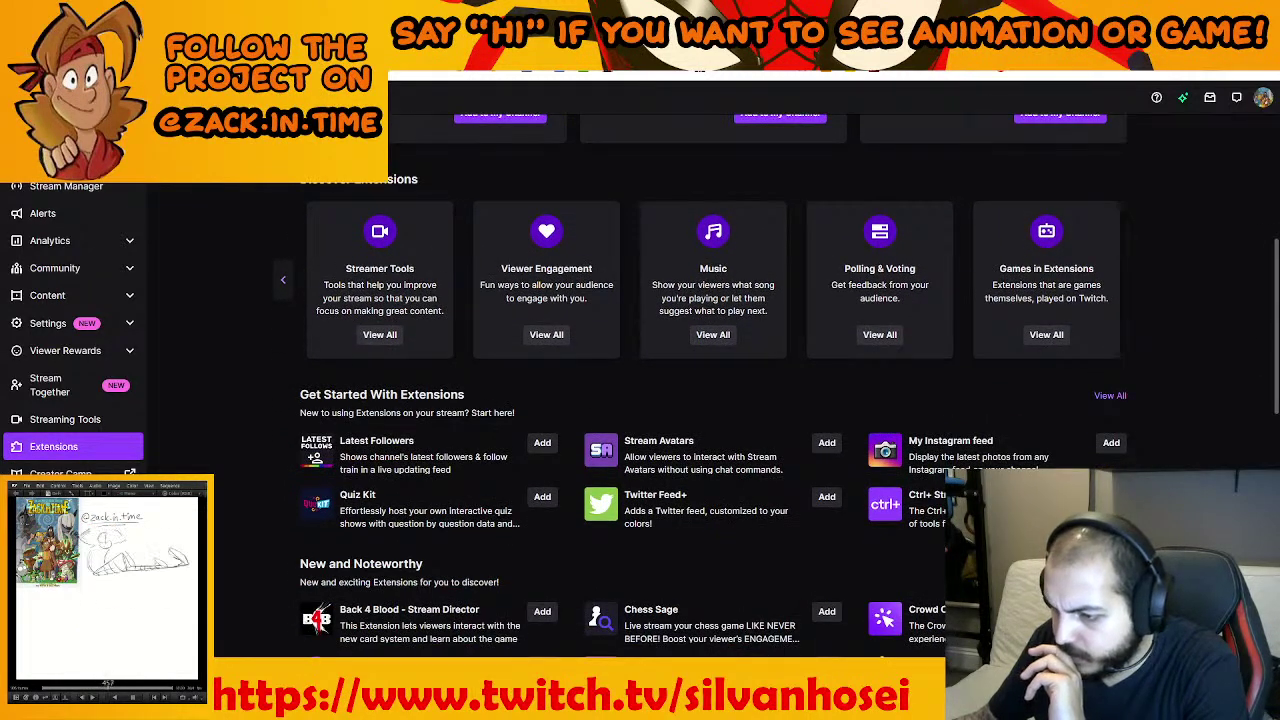
scroll(713, 400, "down", 1)
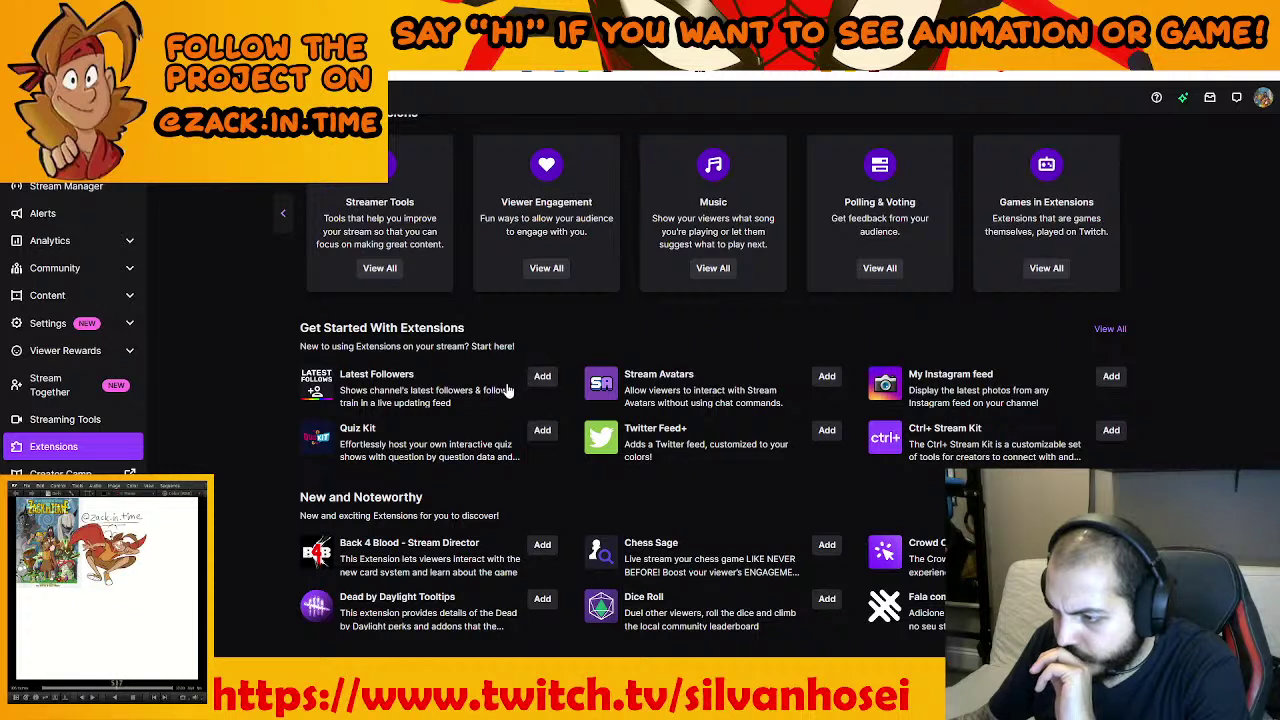
Add the Latest Followers extension and authorize it through OWN3D with the Twitch login
left_click(542, 377)
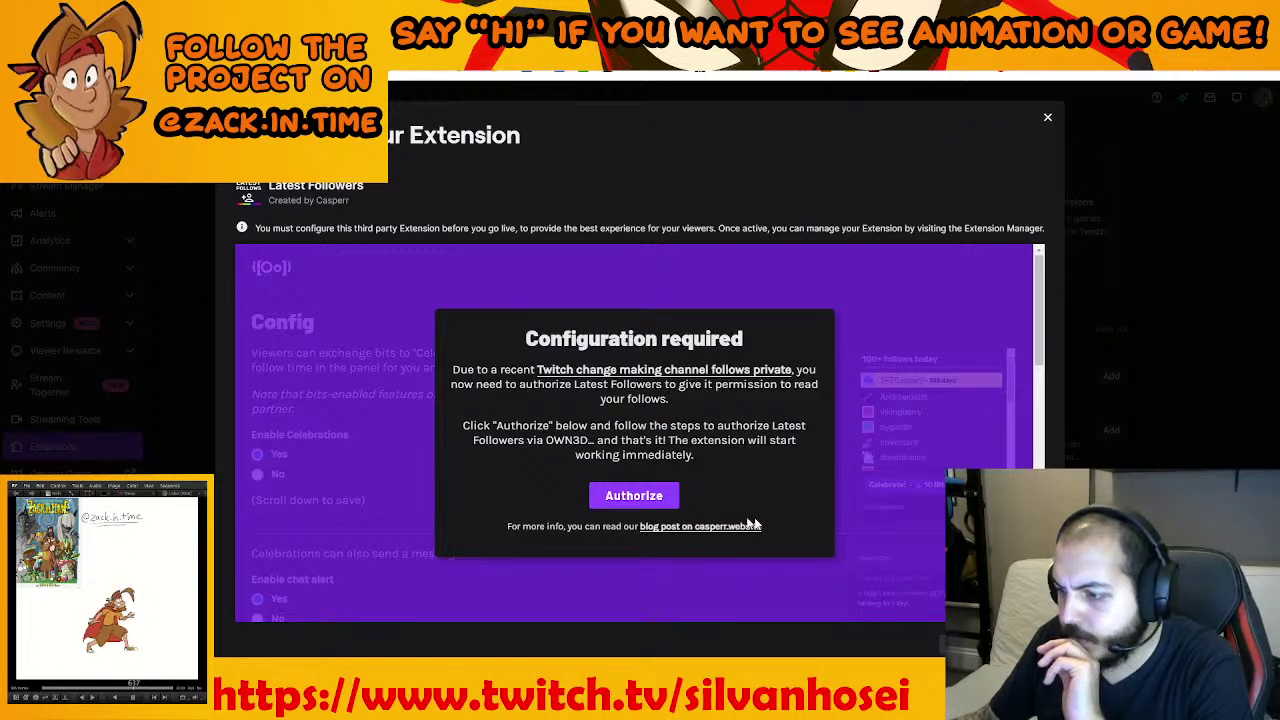
left_click(676, 497)
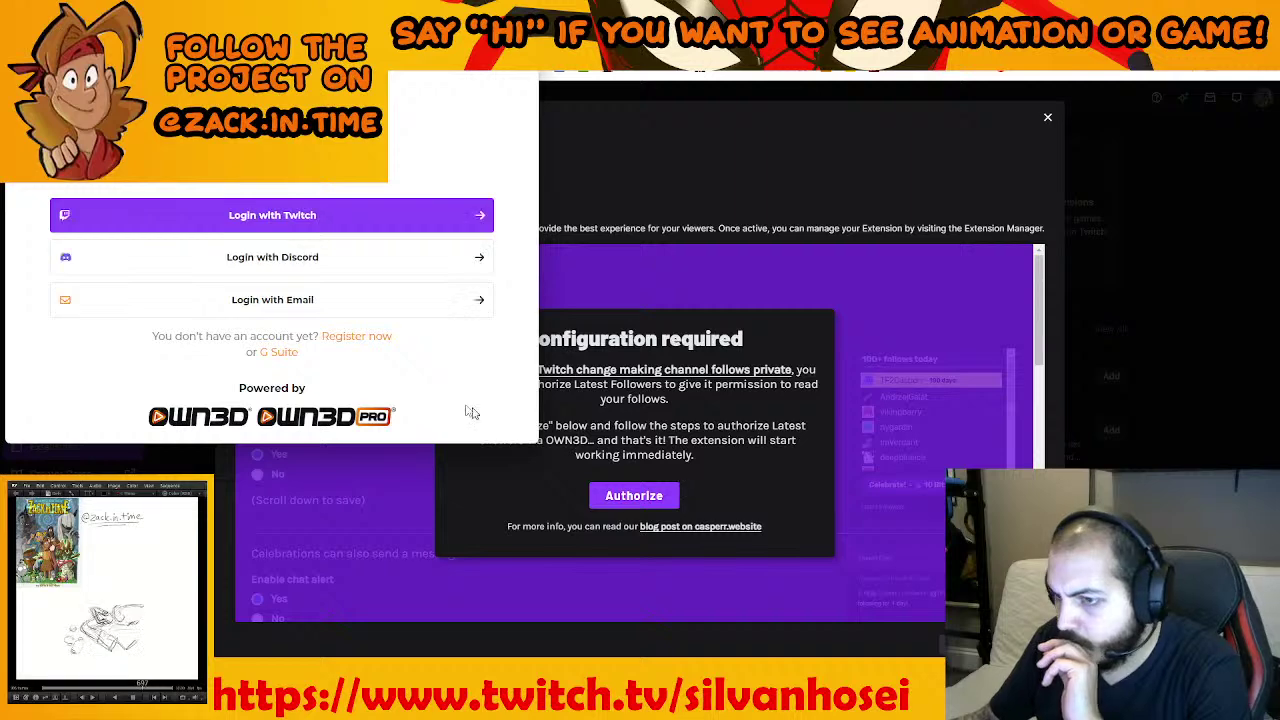
left_click(324, 218)
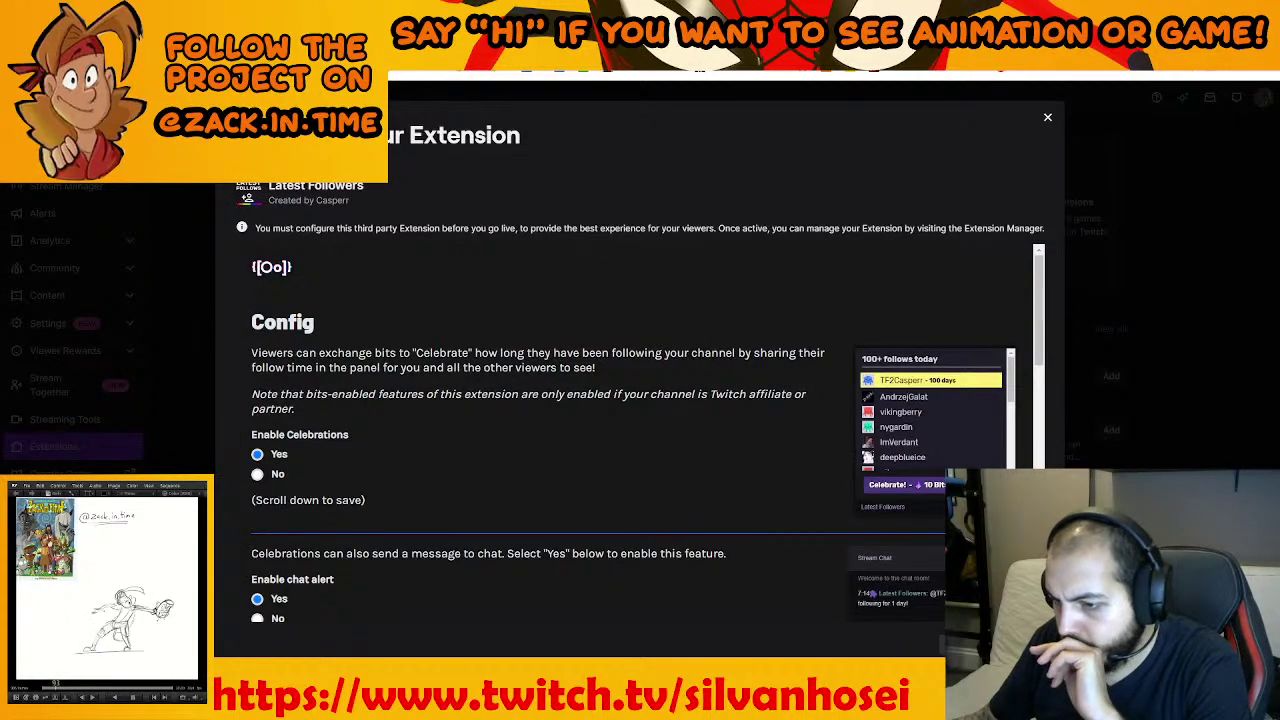
Disable the Latest Followers chat alert, limit the recent follows shown to 25 followers and save the configuration
scroll(775, 420, "down", 3)
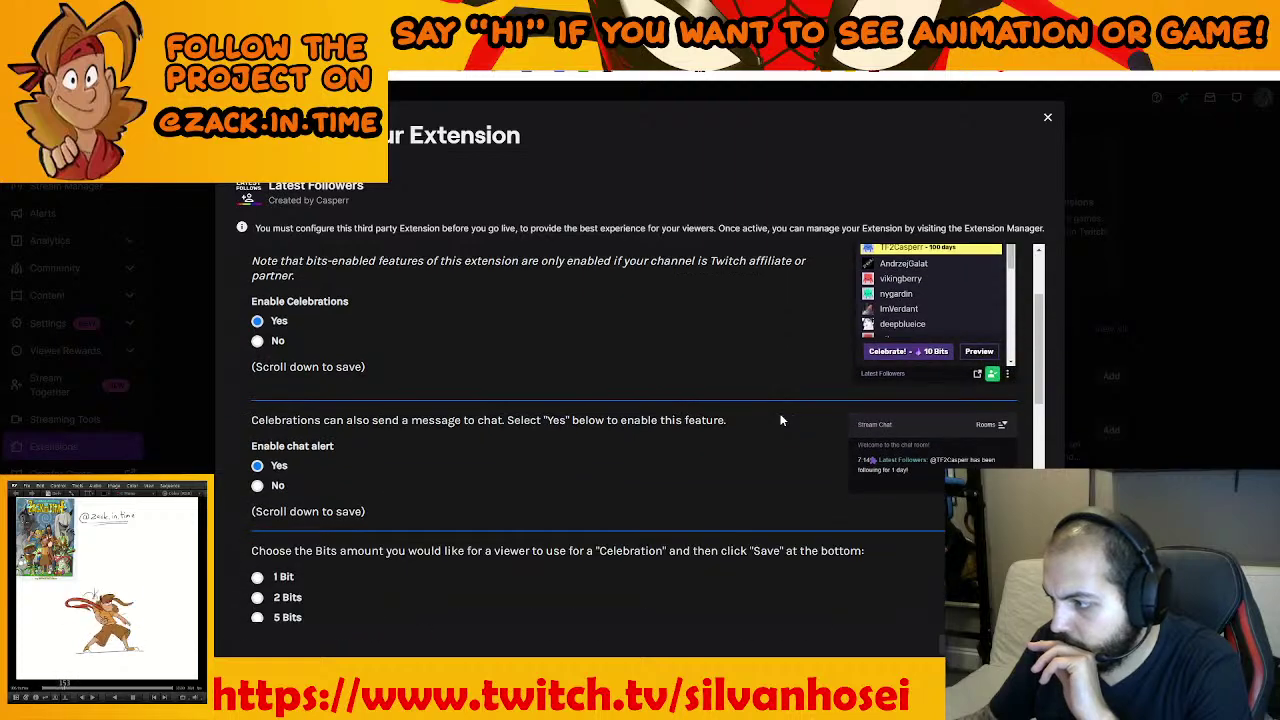
scroll(804, 461, "down", 3)
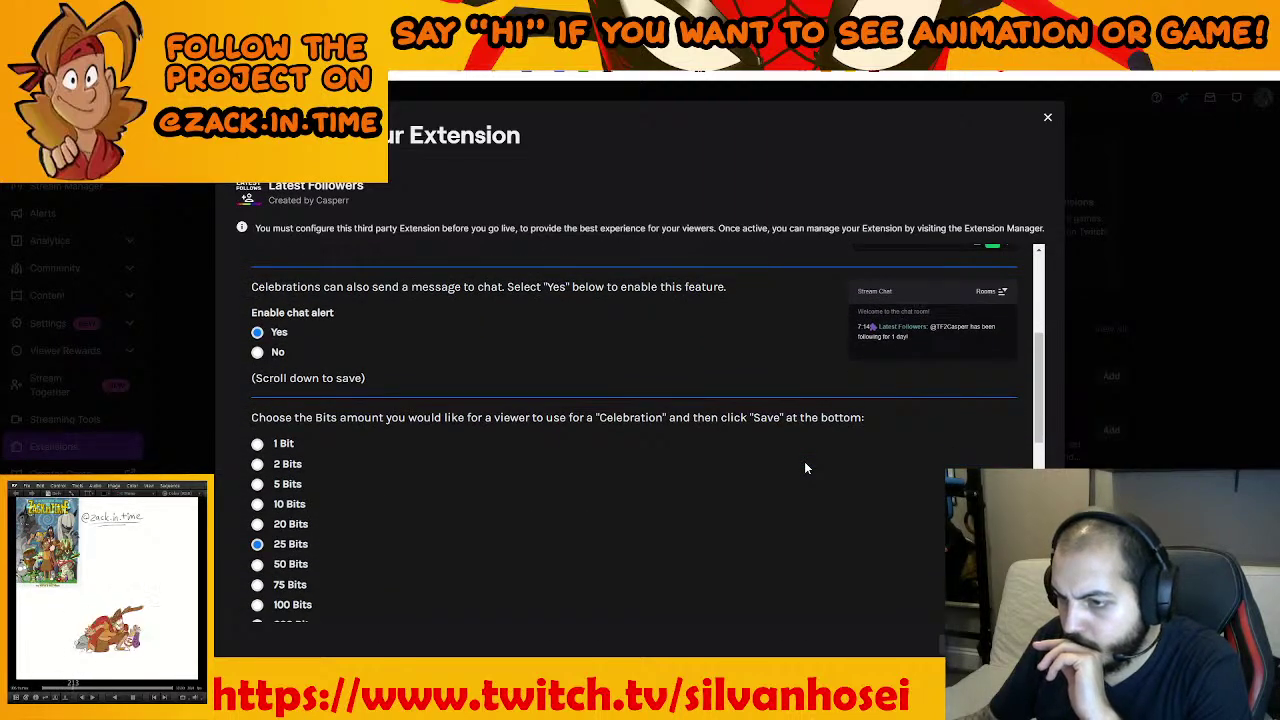
scroll(804, 467, "up", 1)
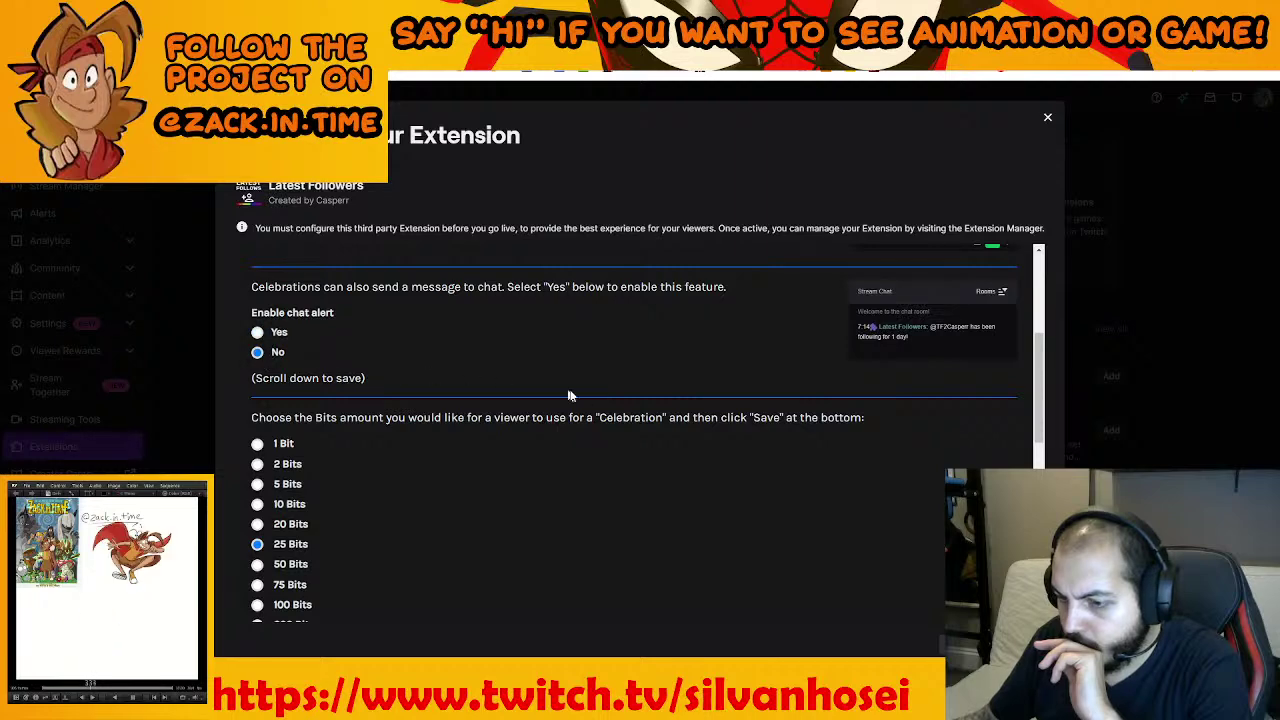
scroll(703, 422, "down", 5)
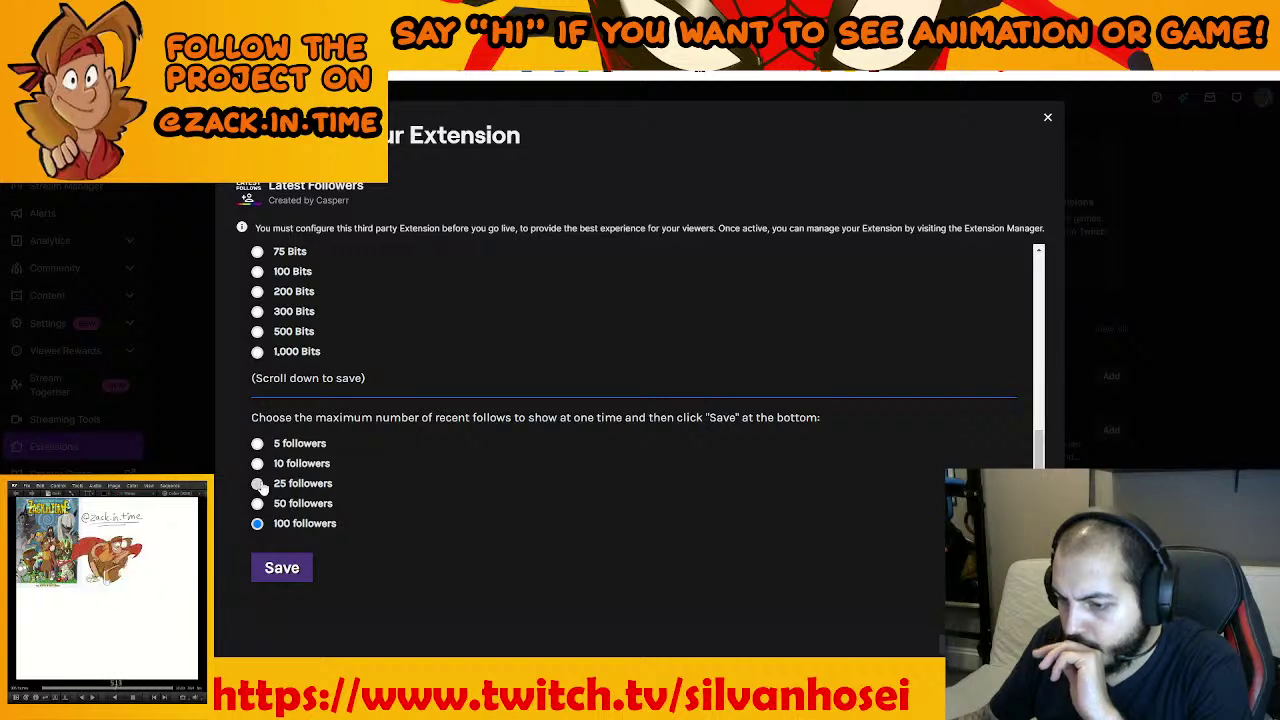
left_click(283, 570)
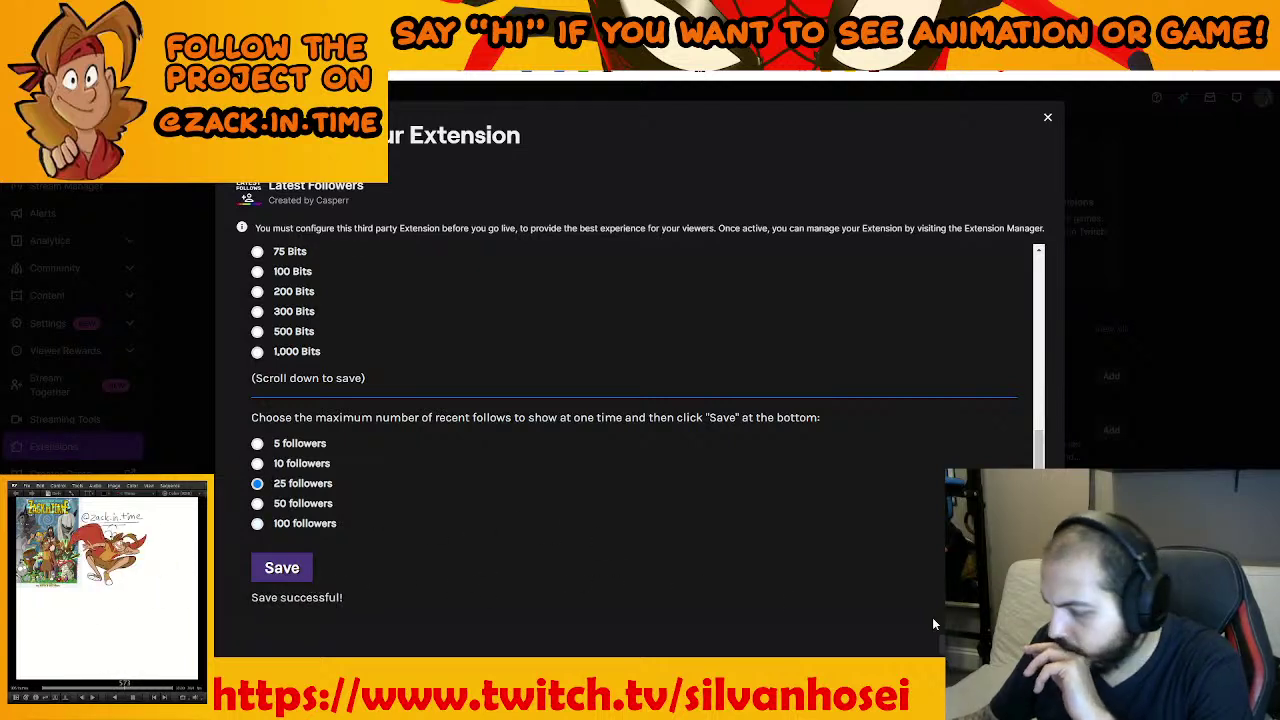
Activate the Latest Followers extension as a new panel and close the confirmation
left_click(972, 642)
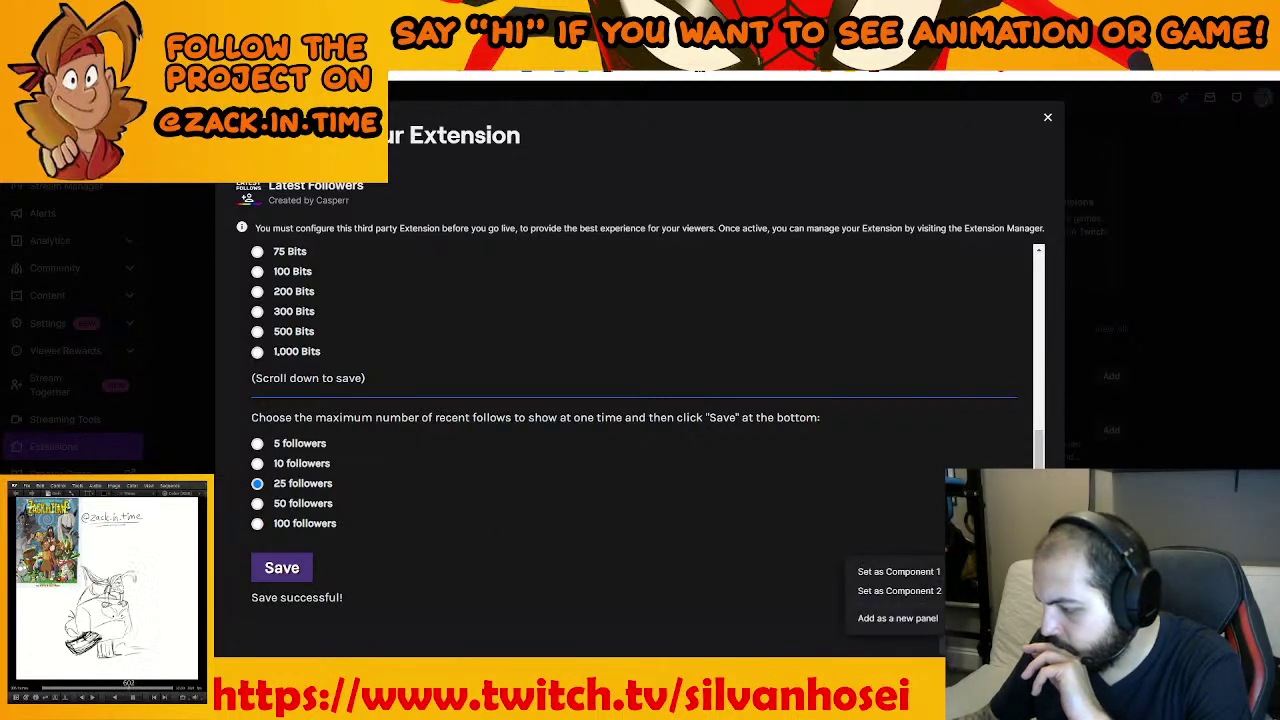
left_click(898, 618)
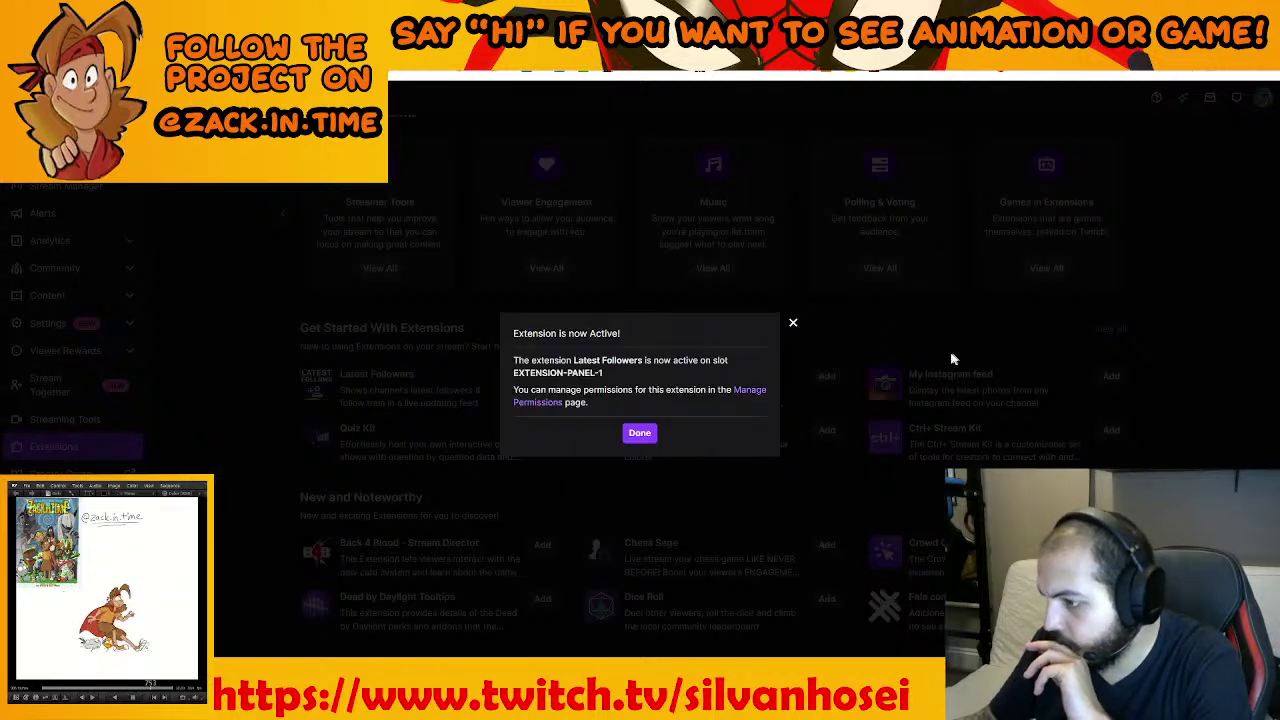
left_click(640, 432)
Return to the panel editor on the channel's About page and bring up the type choices for a new panel
scroll(300, 440, "up", 5)
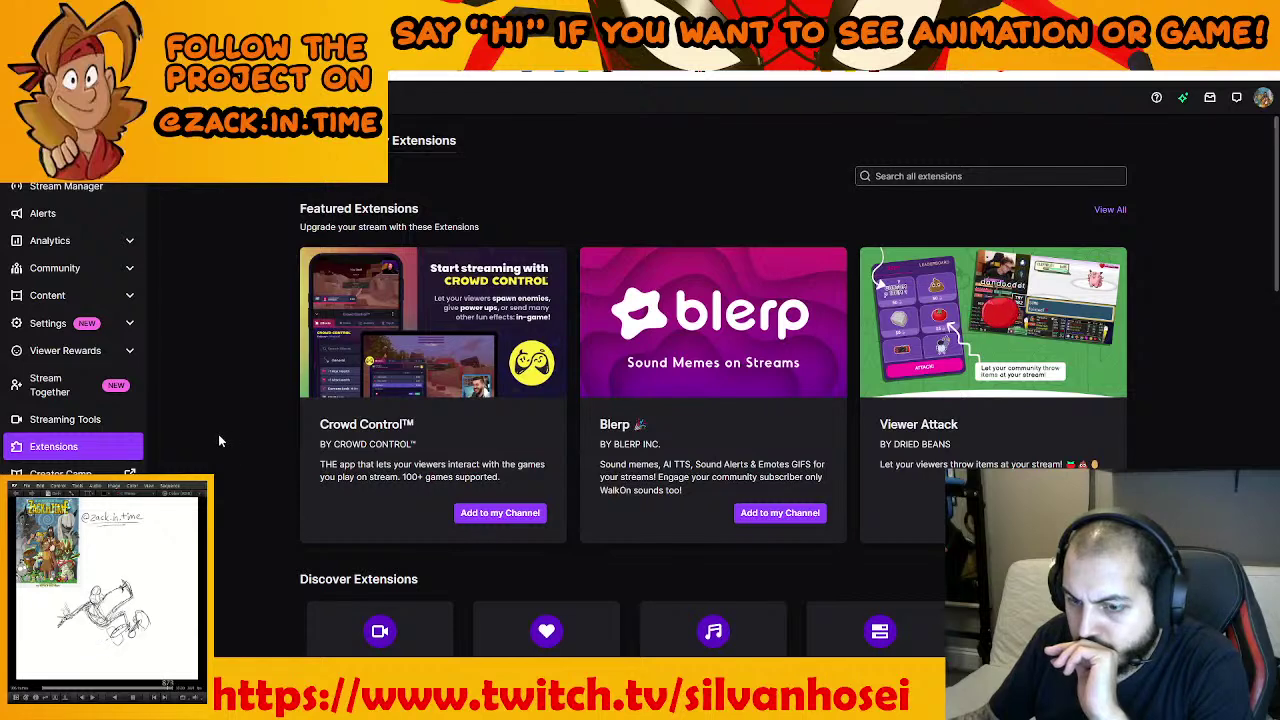
scroll(231, 433, "down", 4)
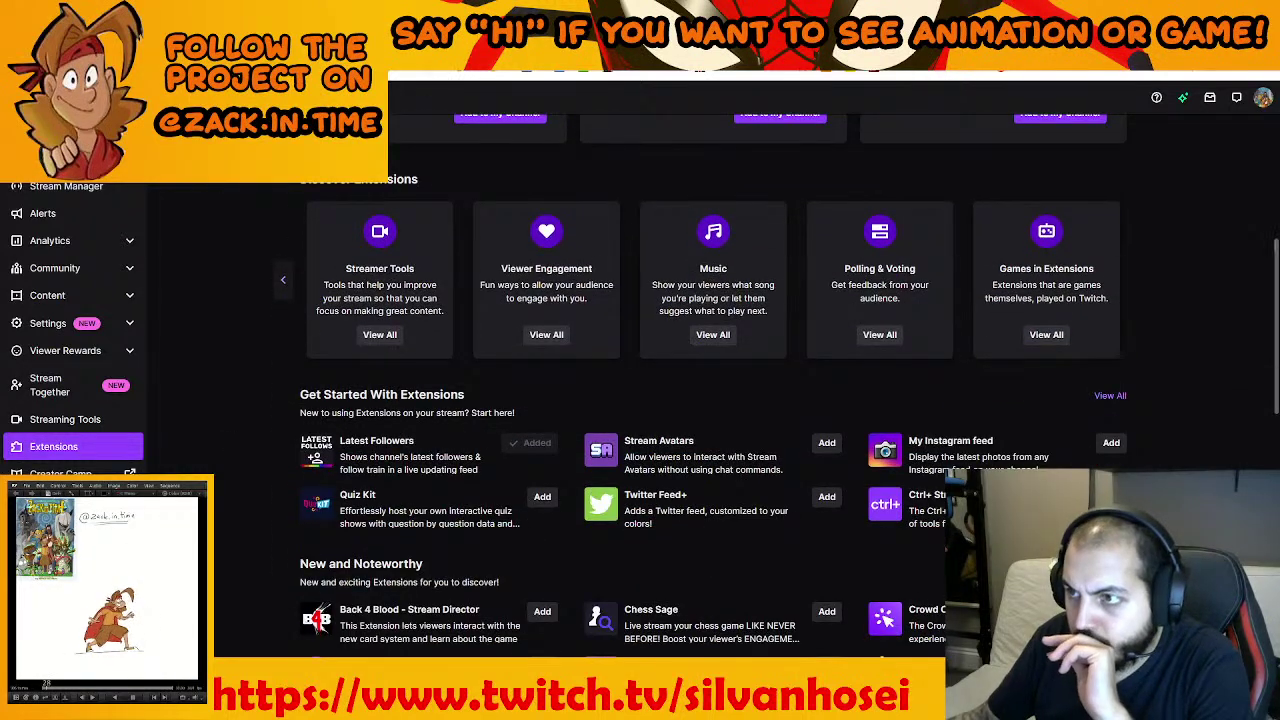
left_click(300, 12)
scroll(437, 466, "down", 1)
left_click(711, 549)
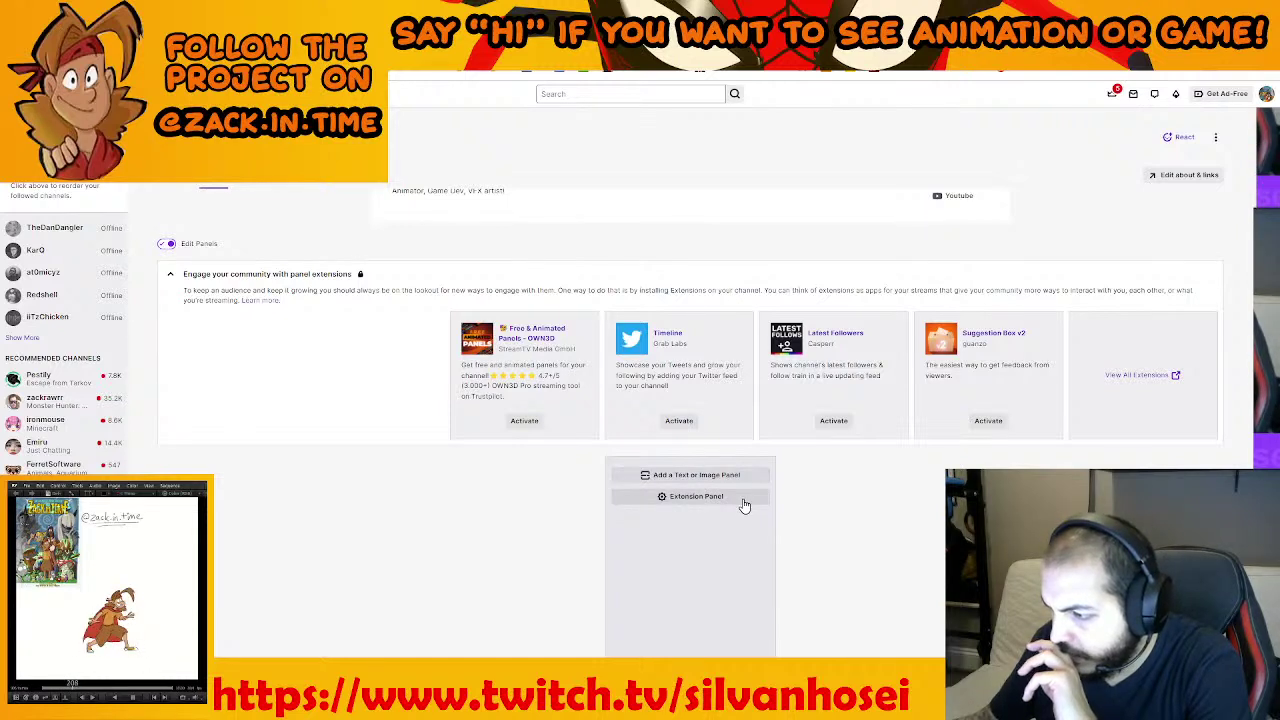
Add a text or image panel to the channel page and title it "Donation!"
left_click(728, 478)
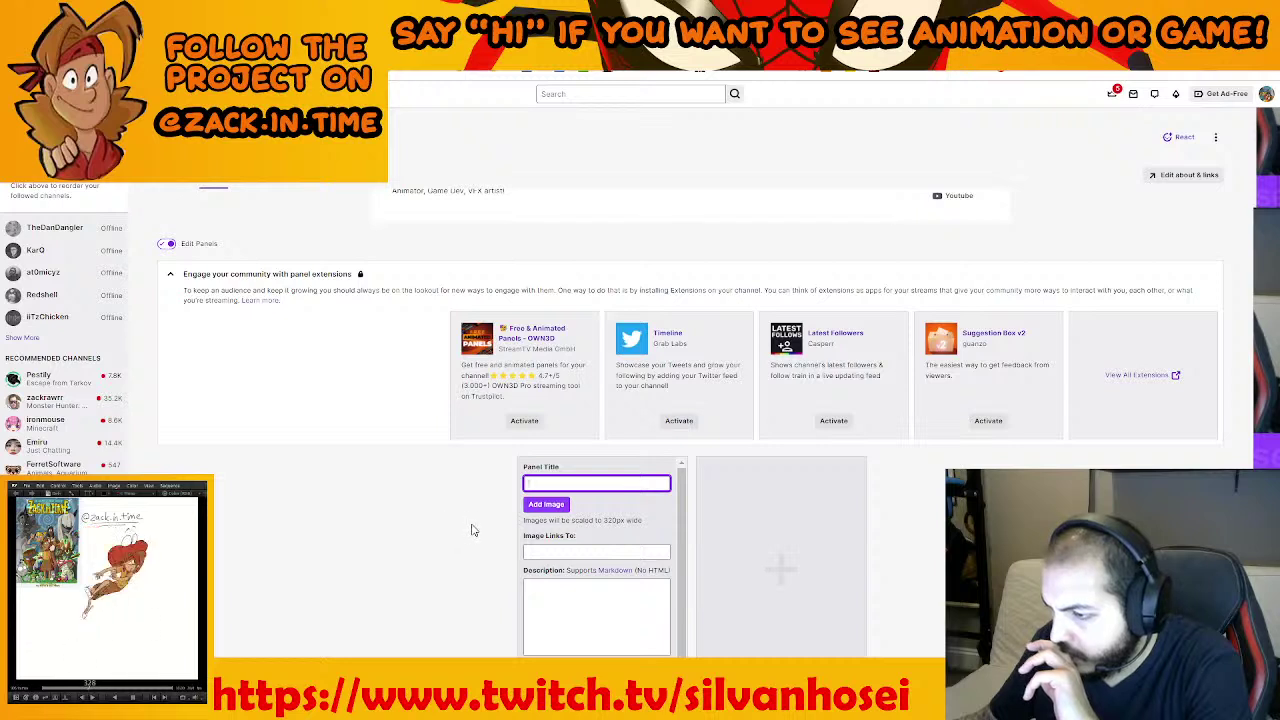
type("Donations")
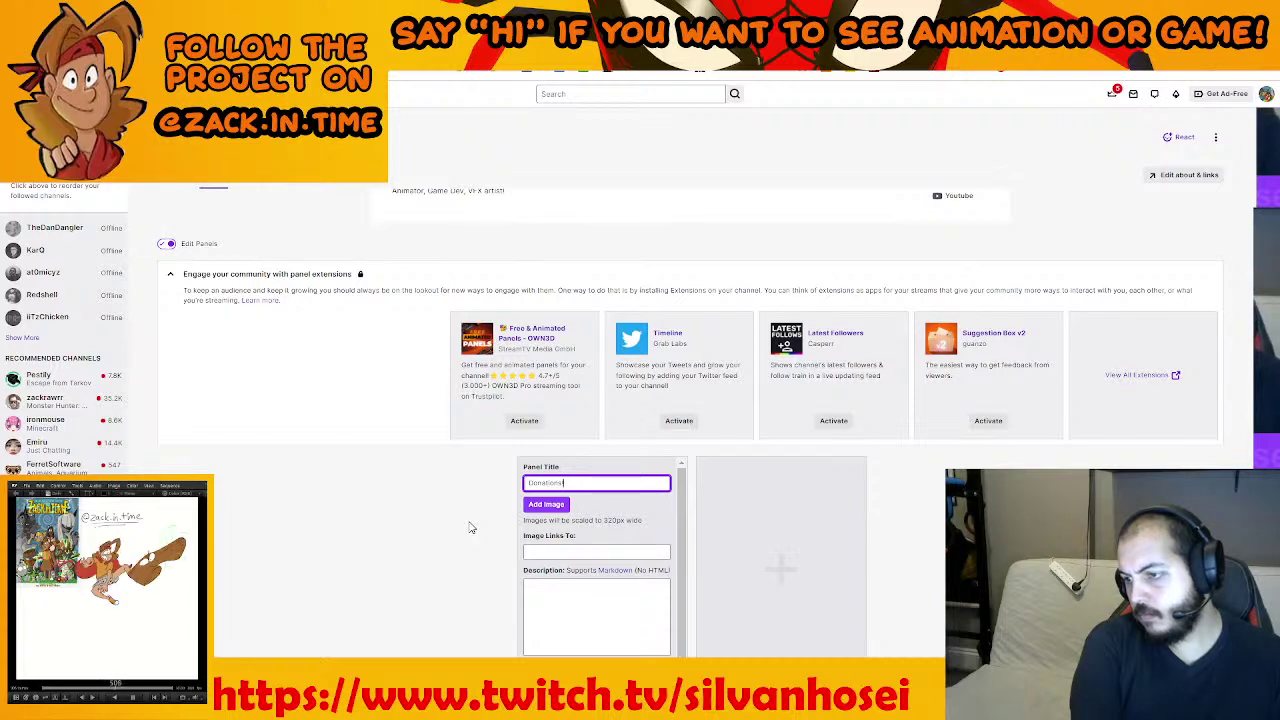
type("Chi")
type("ck a coin")
type(" to your animator!")
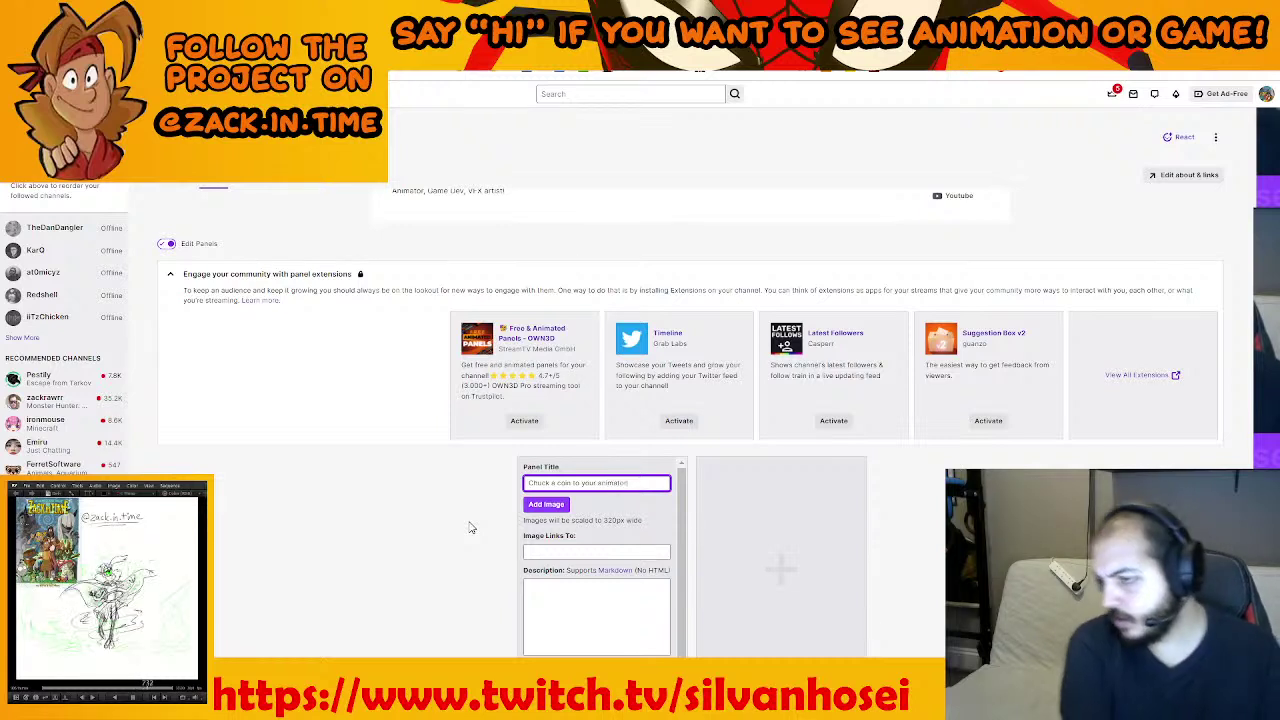
key("ctrl+a")
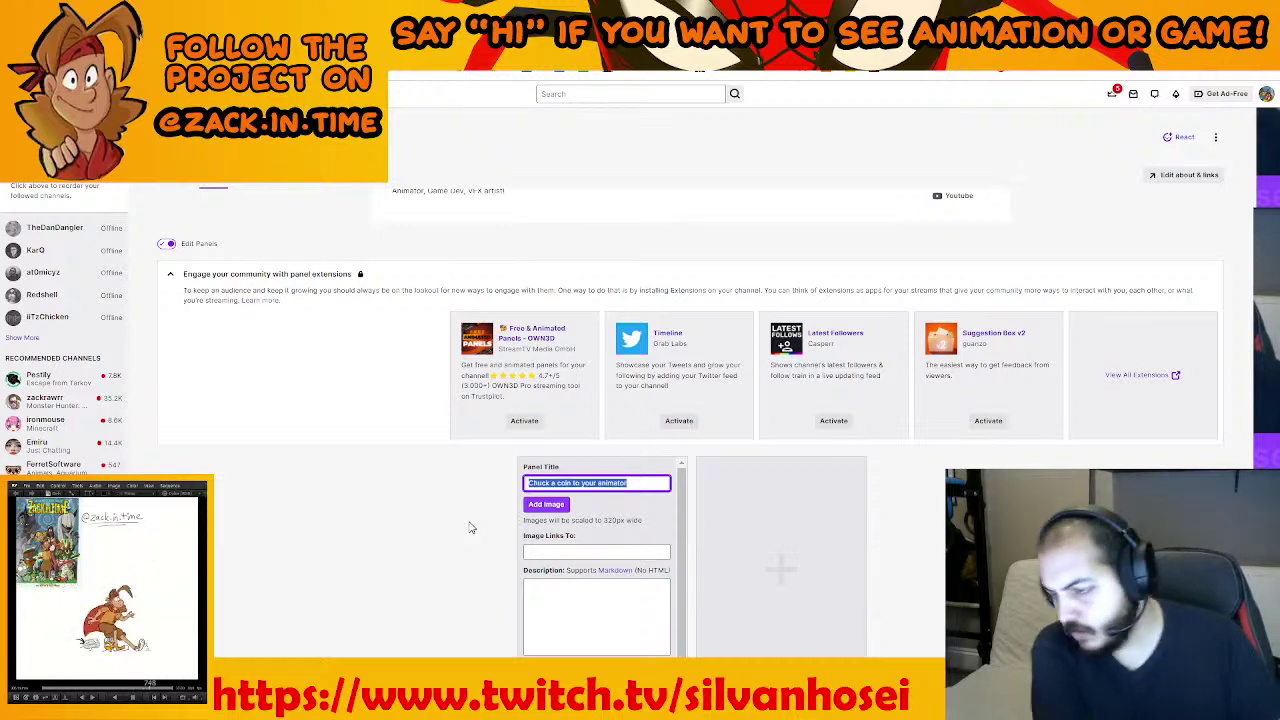
type("Ionation")
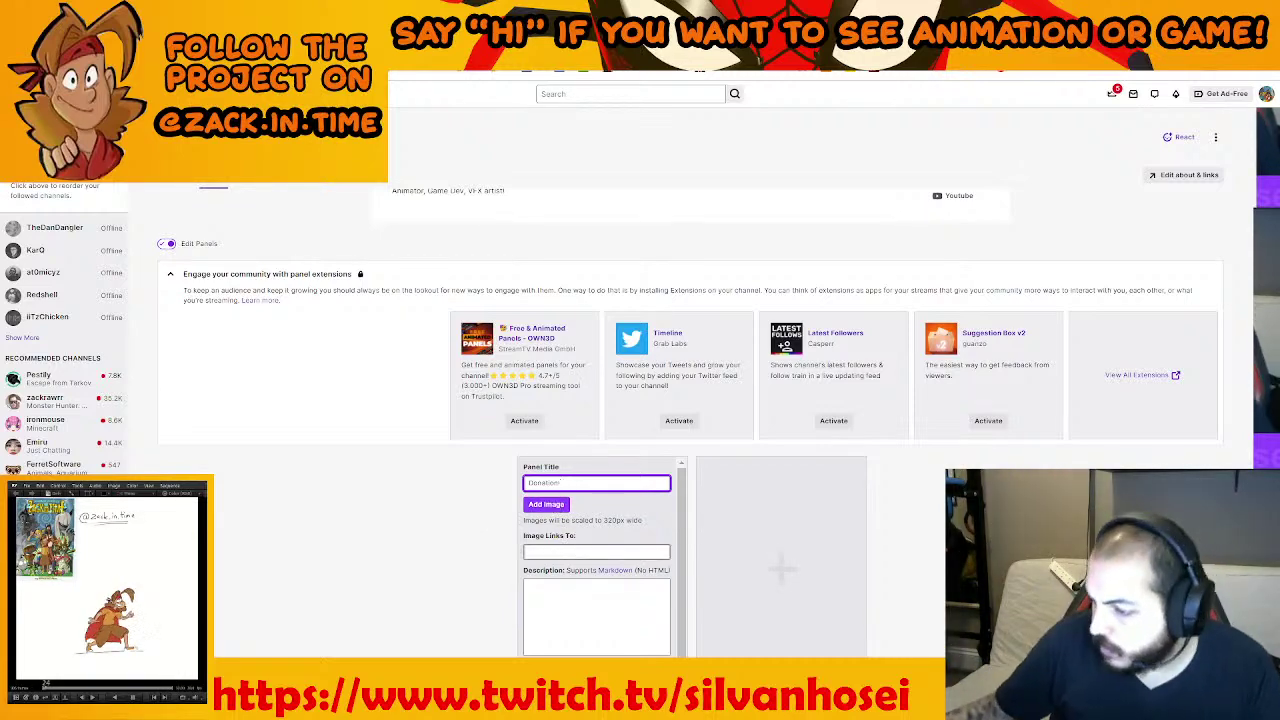
Switch to Photoshop and save the open "Pirate Software Checked out my Game!!" thumbnail document with Maximize Compatibility on
left_click(546, 506)
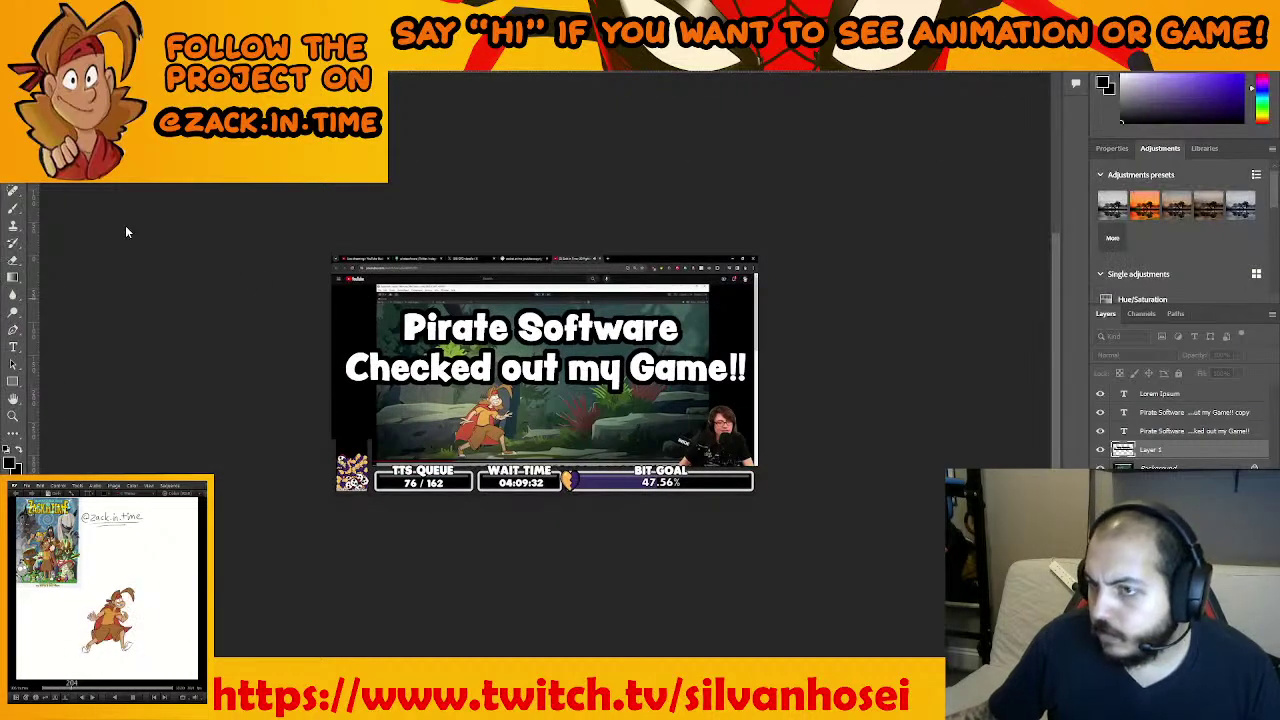
left_click(27, 8)
left_click(60, 172)
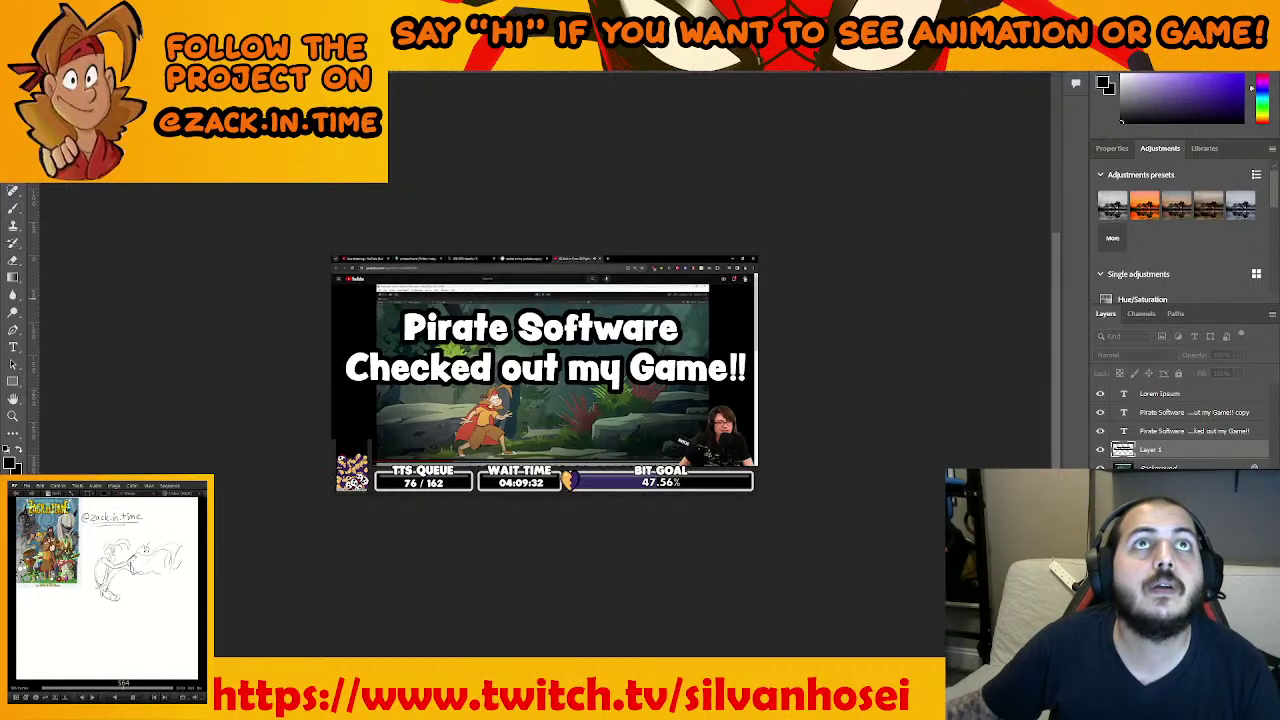
key("ctrl+s")
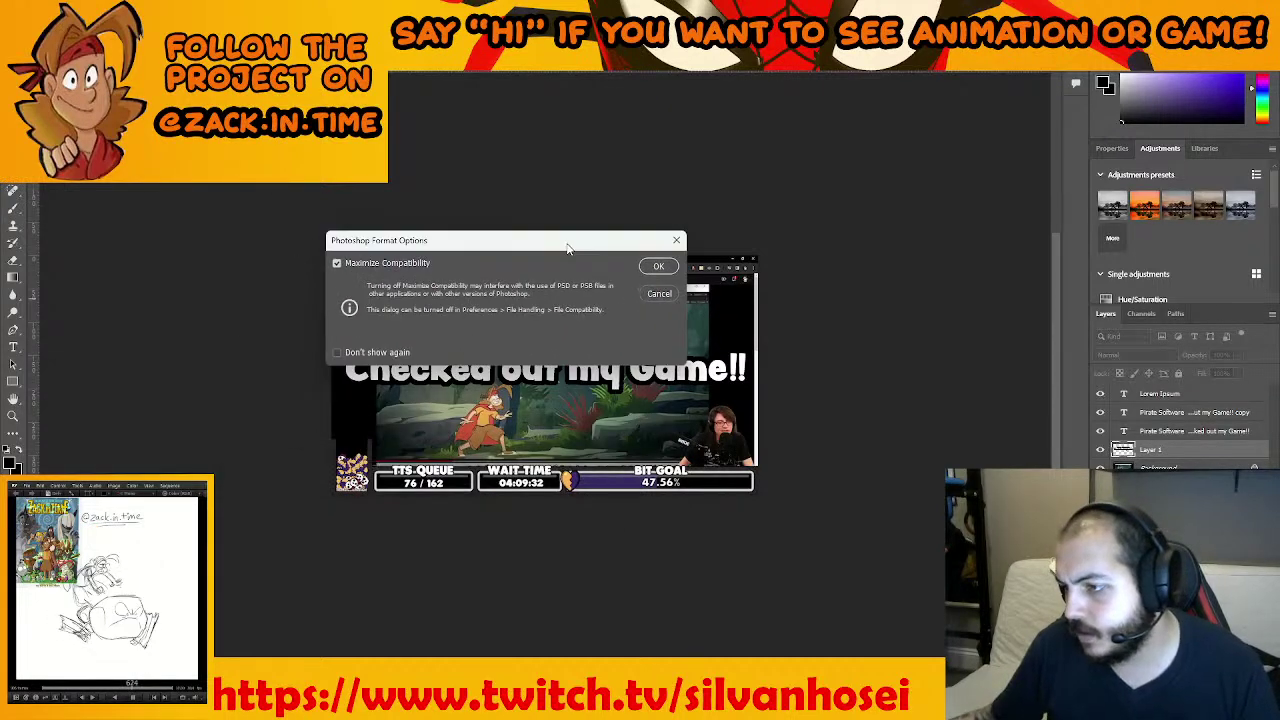
left_click(657, 267)
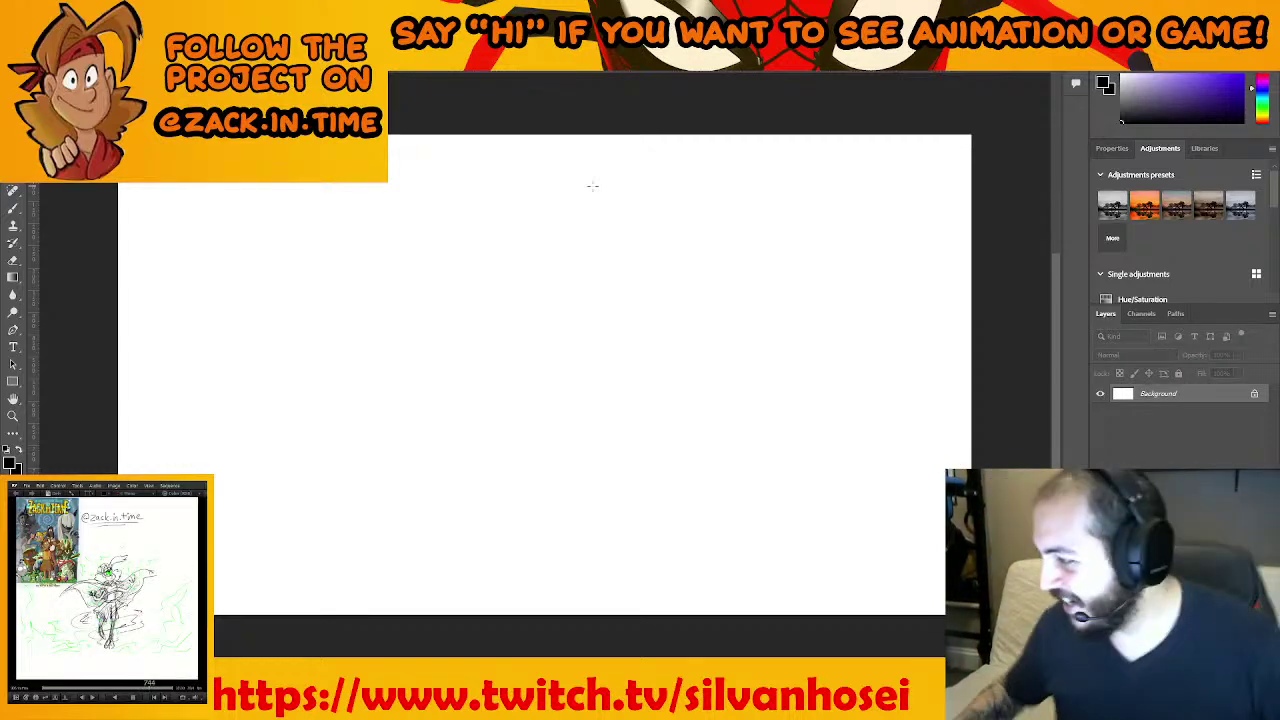
Add an empty layer above the Background in the blank 1920 × 1080 px document
key("ctrl+shift+alt+n")
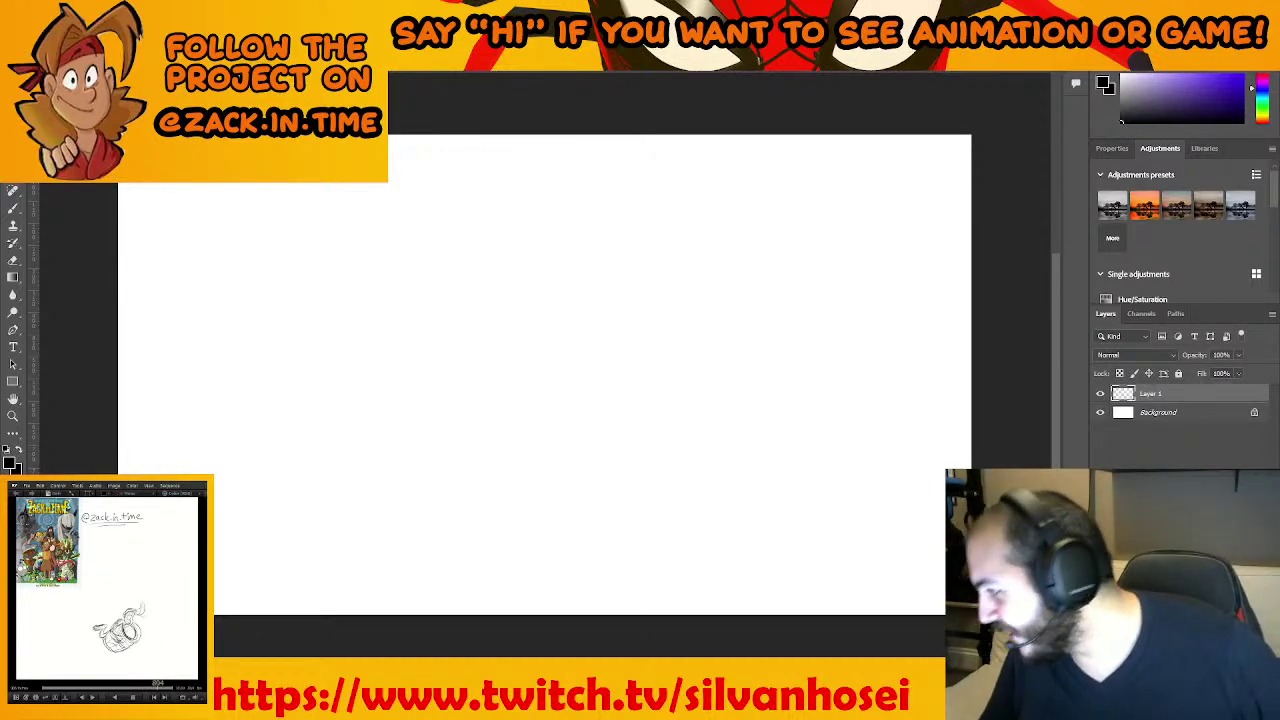
left_click(47, 7)
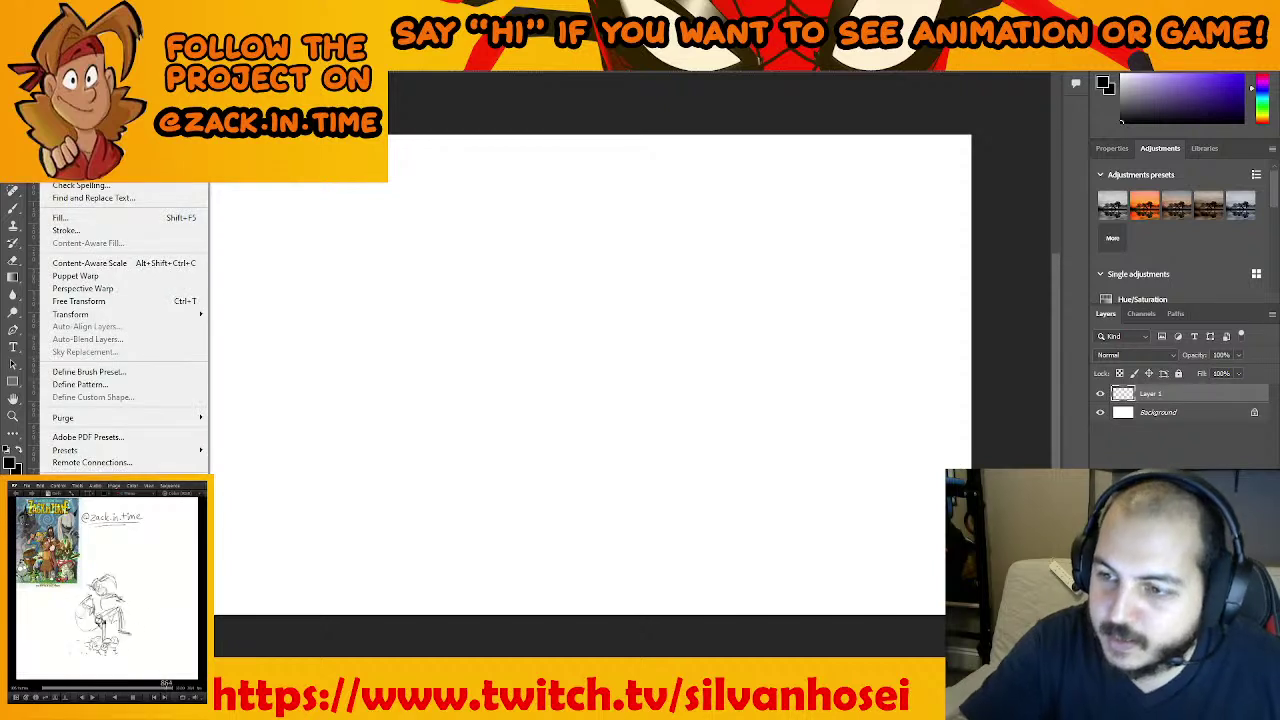
mouse_move(71, 7)
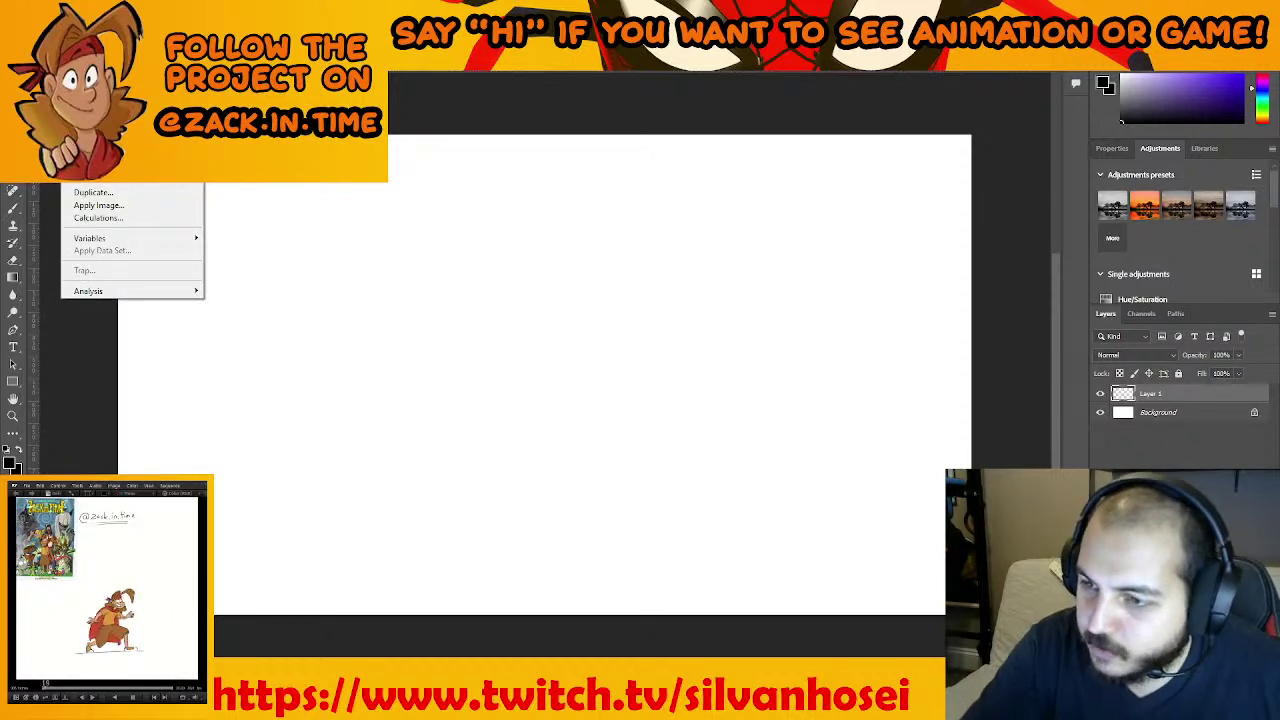
key("Escape")
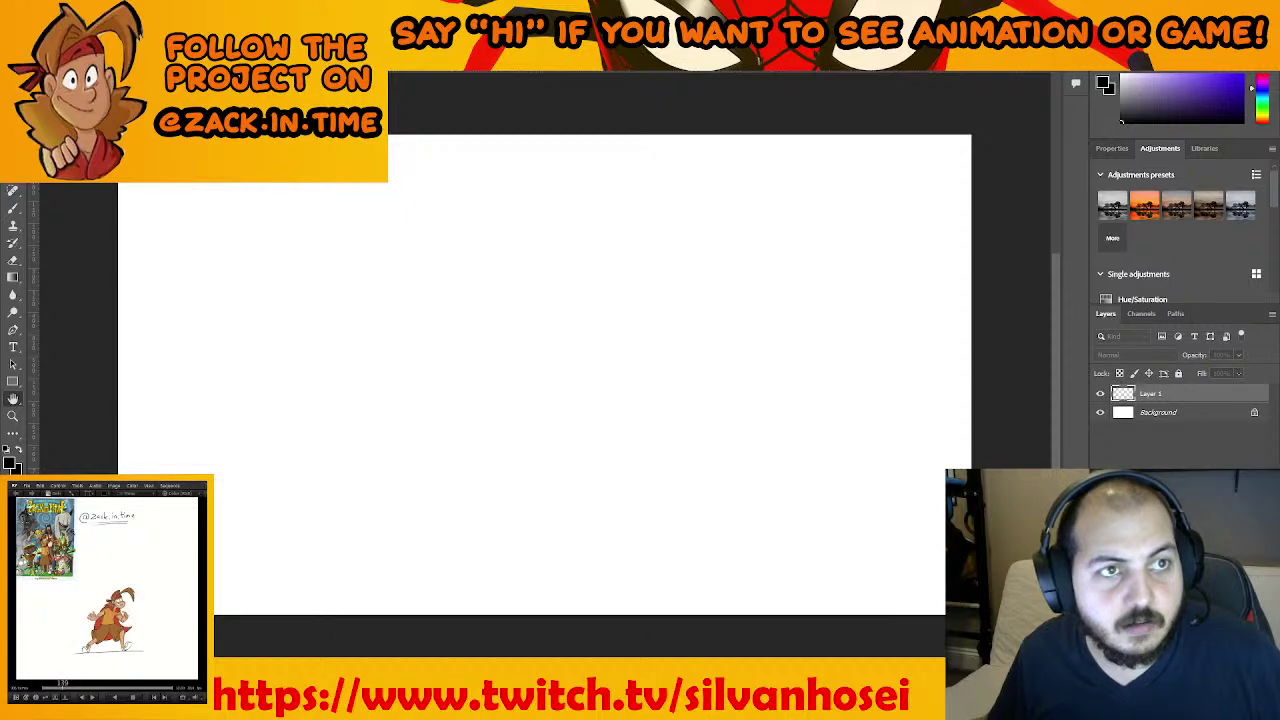
Resize the image proportionally to 200 pixels wide
key("ctrl+alt+i")
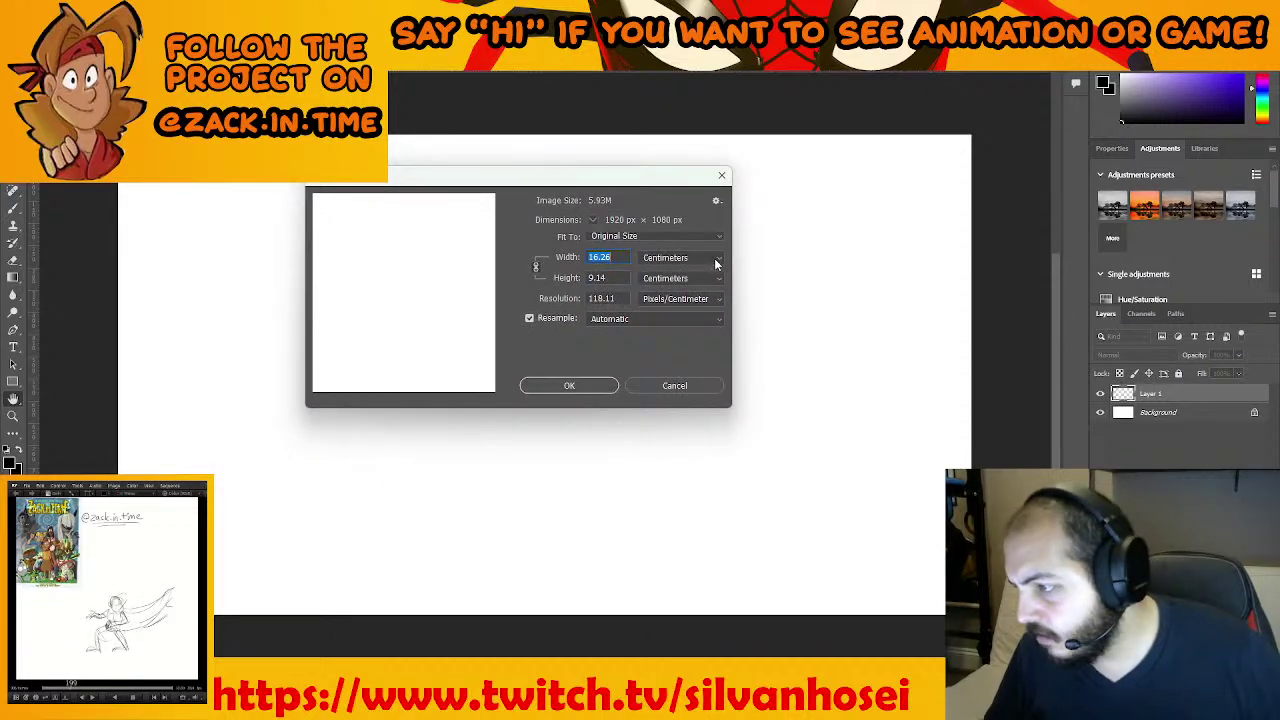
left_click(714, 262)
left_click(660, 281)
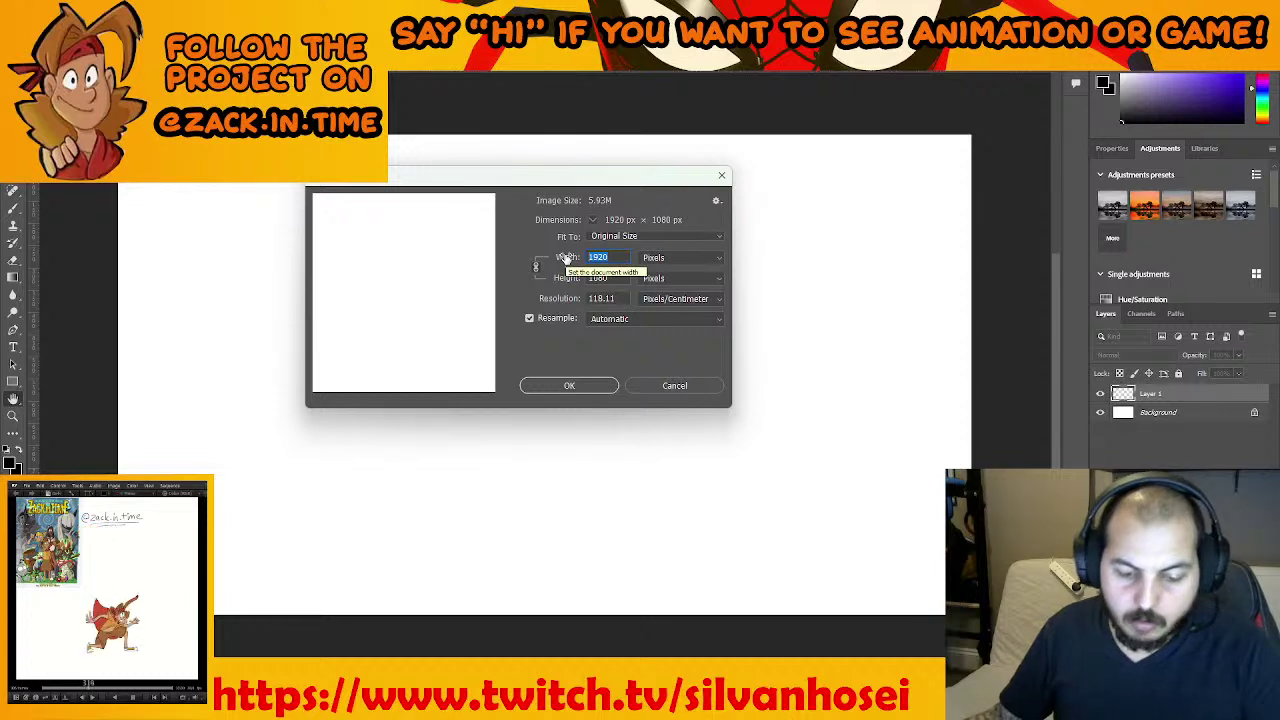
type("200")
left_click(565, 389)
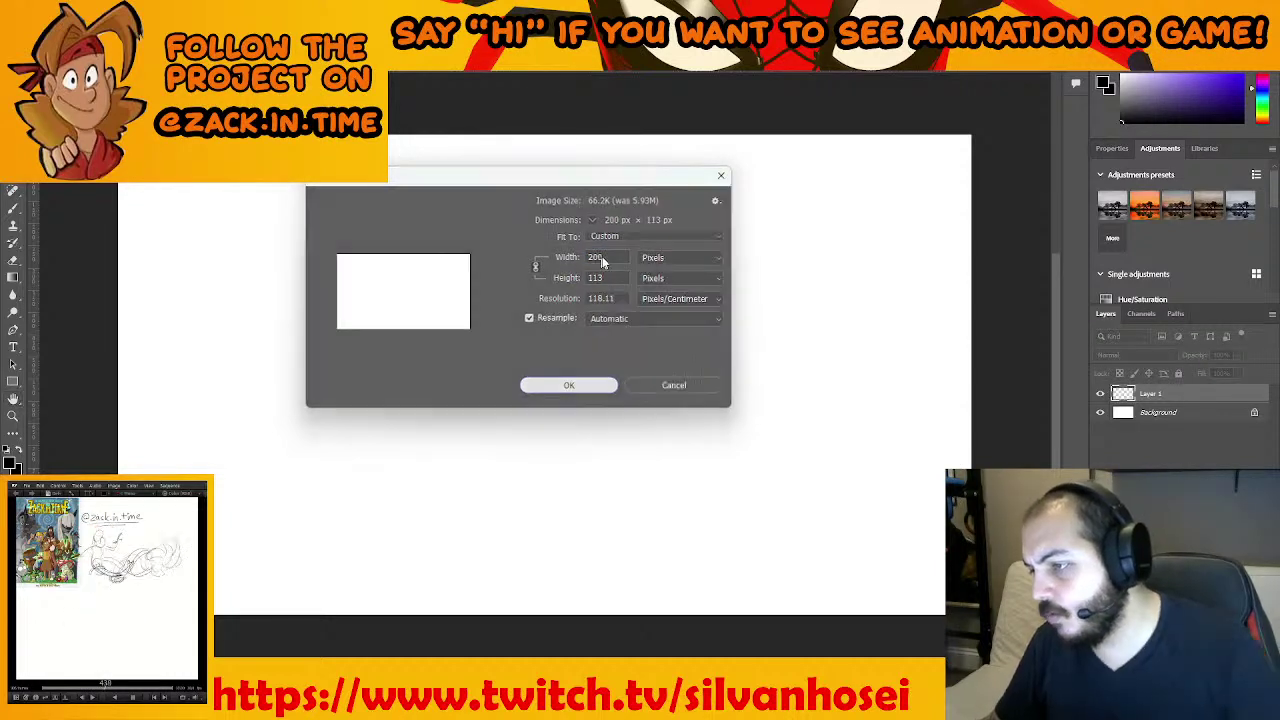
key("Return")
Choose the Brush tool, reduce the size of the Scratchy Scratchy brush, and try a test stroke
scroll(202, 178, "up", 3)
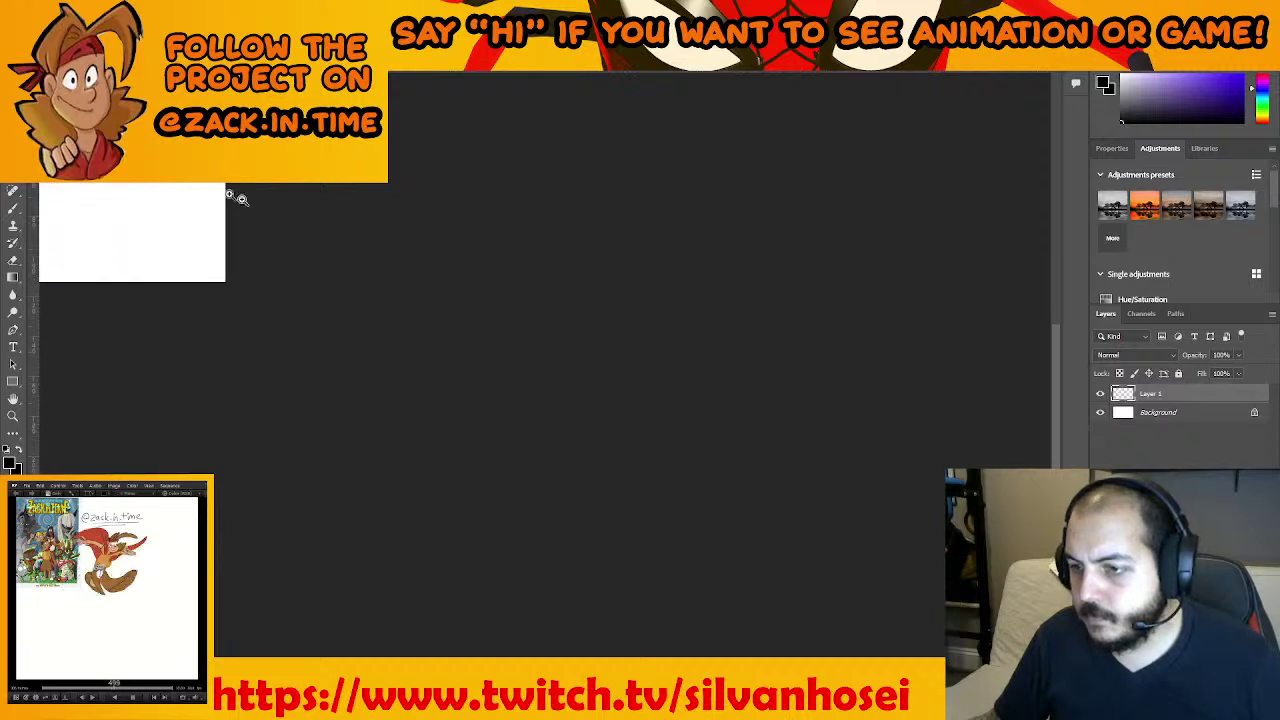
left_click_drag(202, 190, 511, 296)
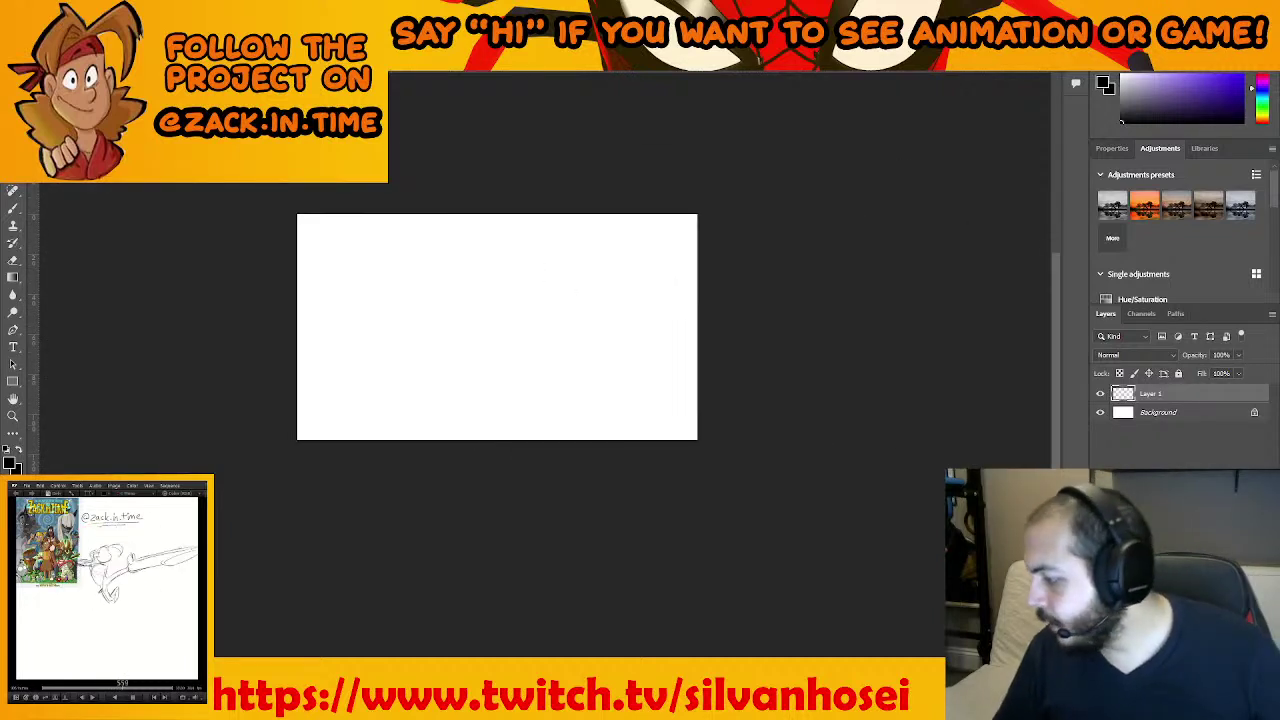
left_click(15, 212)
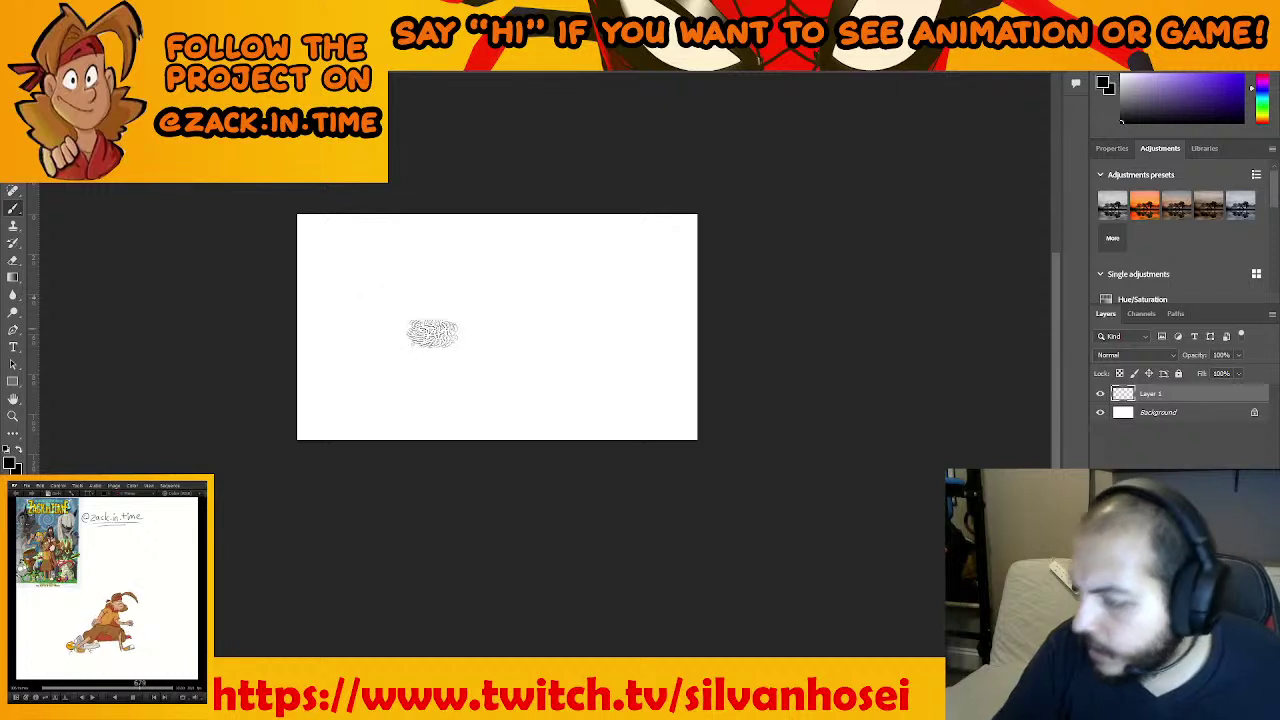
right_click(452, 350)
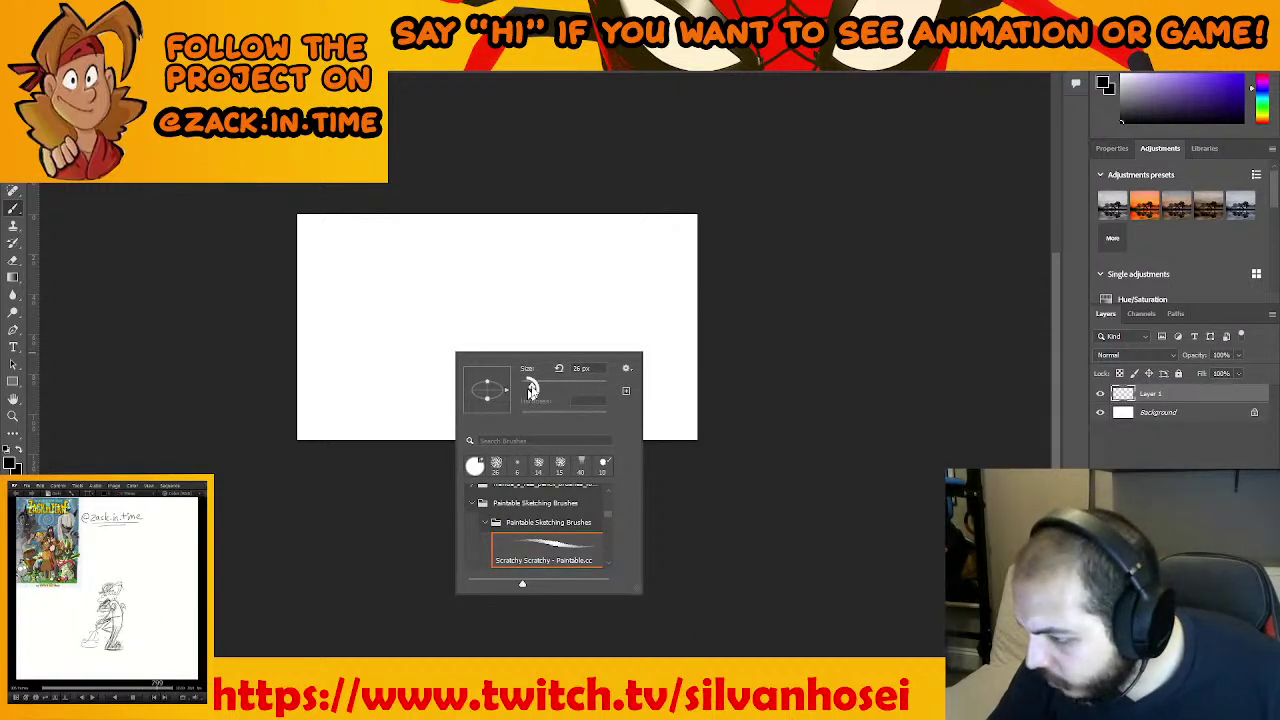
left_click_drag(549, 388, 527, 388)
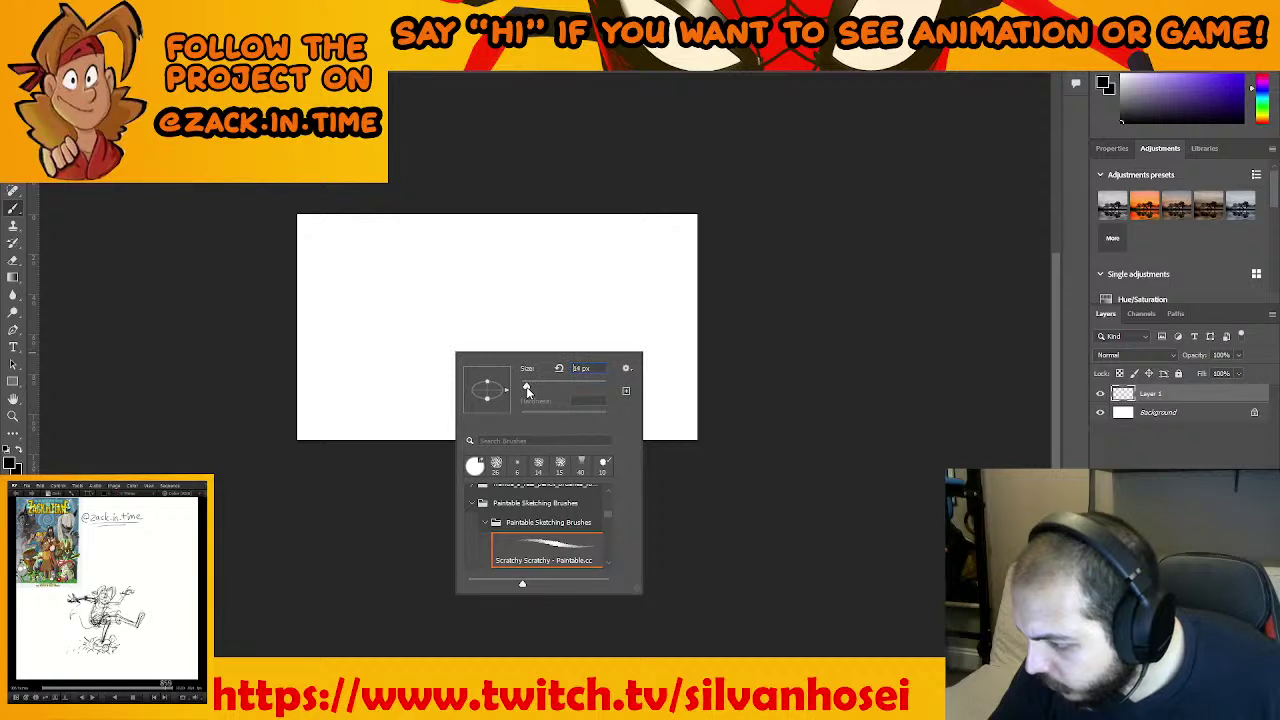
mouse_move(490, 257)
left_mouse_down()
mouse_move(595, 346)
mouse_move(597, 374)
left_mouse_up()
key("ctrl+z")
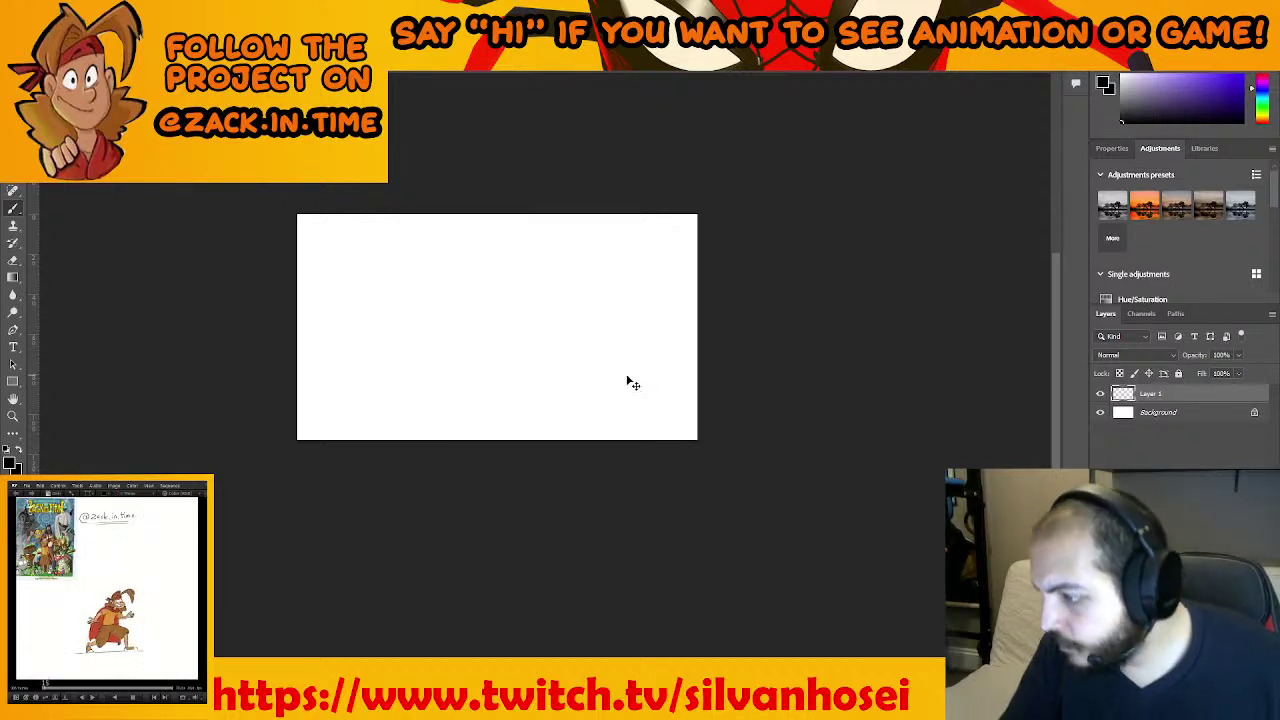
Sketch a rounded frame along the canvas edges with the thin letters DONAT inside it
left_click_drag(328, 248, 327, 403)
mouse_move(315, 255)
left_mouse_down()
mouse_move(584, 216)
mouse_move(660, 229)
mouse_move(679, 317)
mouse_move(670, 400)
left_mouse_up()
mouse_move(340, 414)
left_mouse_down()
mouse_move(515, 421)
mouse_move(680, 405)
left_mouse_up()
mouse_move(330, 290)
left_mouse_down()
mouse_move(340, 382)
mouse_move(371, 377)
left_mouse_up()
mouse_move(431, 285)
left_mouse_down()
mouse_move(544, 335)
mouse_move(576, 290)
mouse_move(561, 302)
mouse_move(646, 262)
mouse_move(643, 358)
left_mouse_up()
left_click(641, 376)
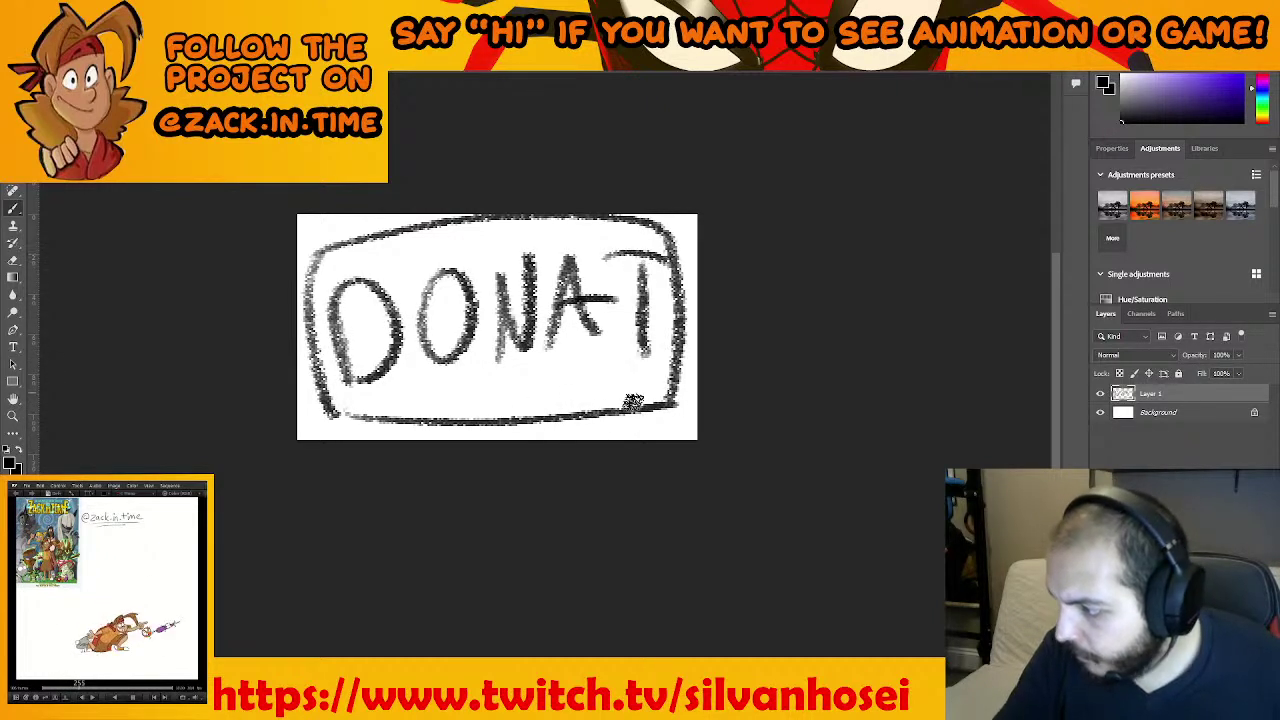
Undo all strokes of the frame and the DONAT lettering
key("ctrl+z")
key("ctrl+z")
key("ctrl+z")
key("ctrl+z")
key("ctrl+z")
key("ctrl+z")
key("ctrl+z")
key("ctrl+z")
key("ctrl+z")
key("ctrl+z")
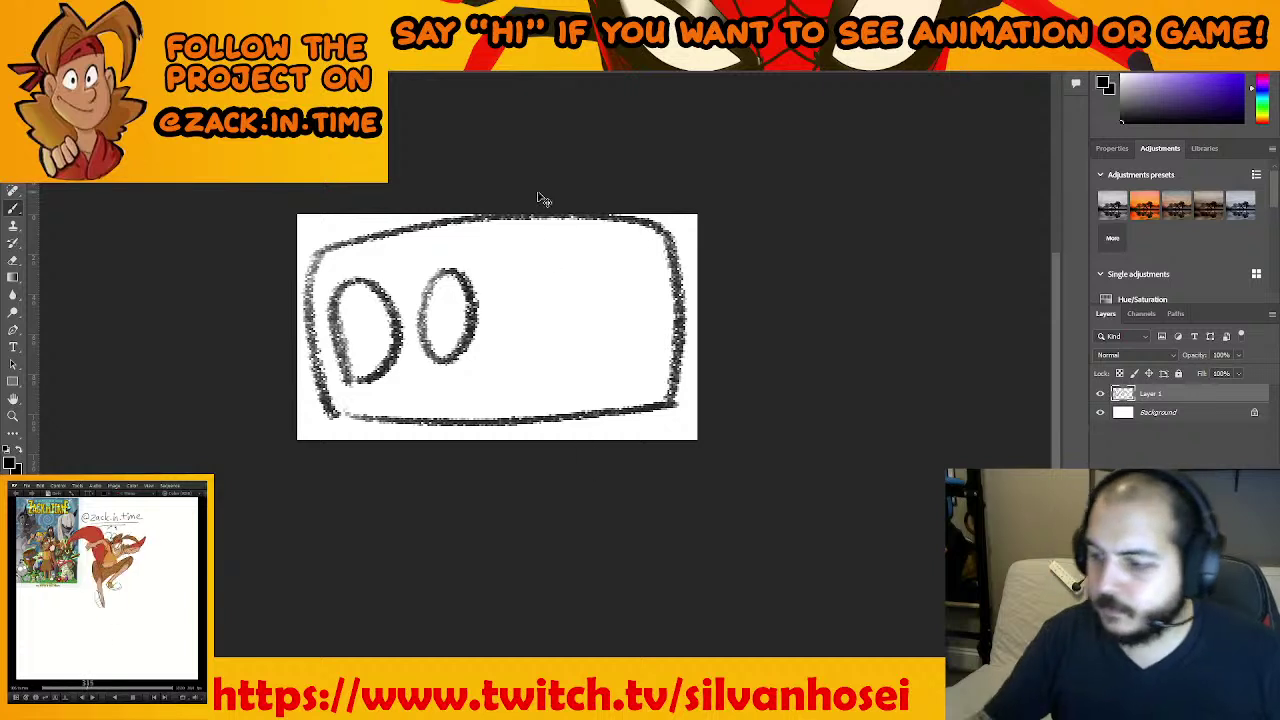
key("ctrl+z")
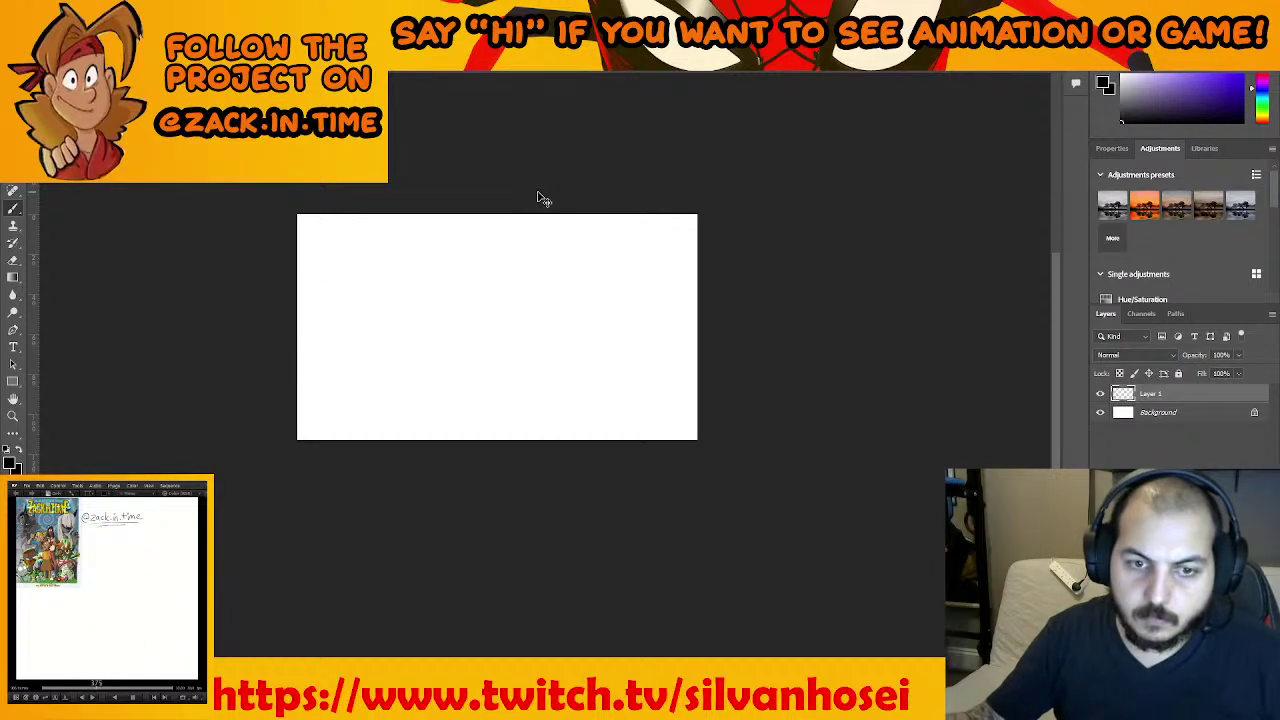
Resize the image proportionally to 320 pixels wide
left_click(75, 8)
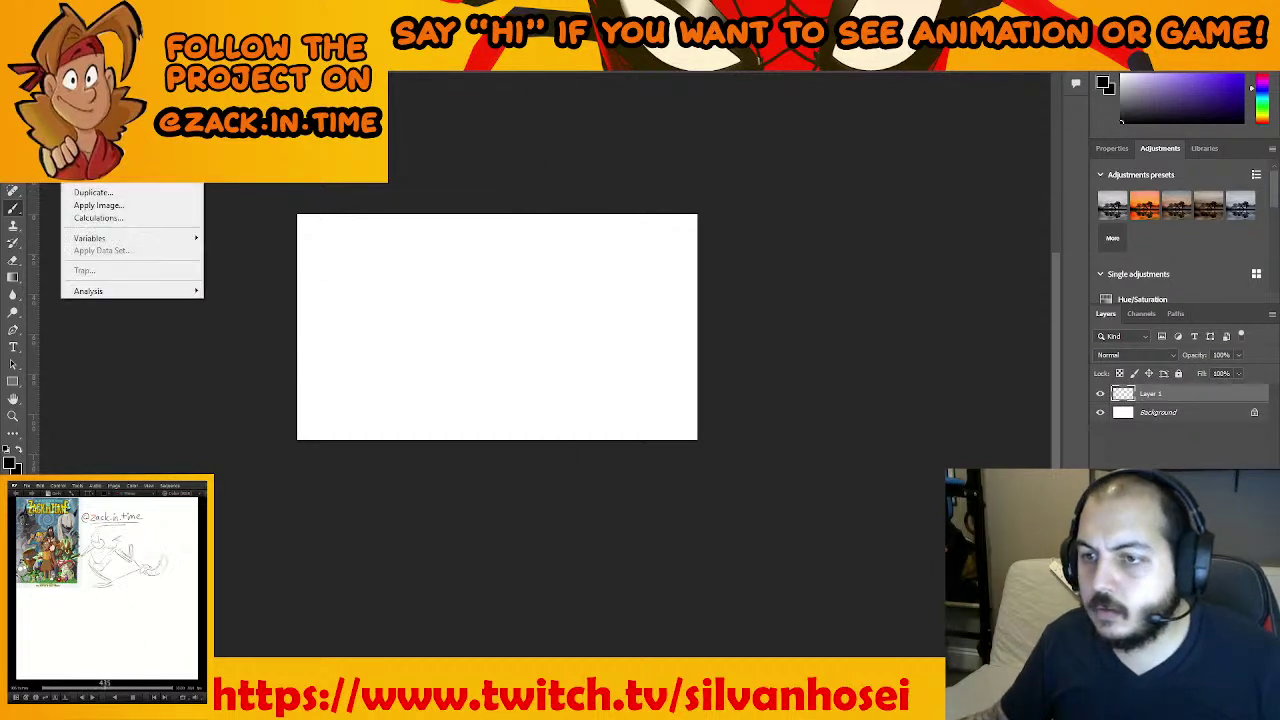
mouse_move(105, 42)
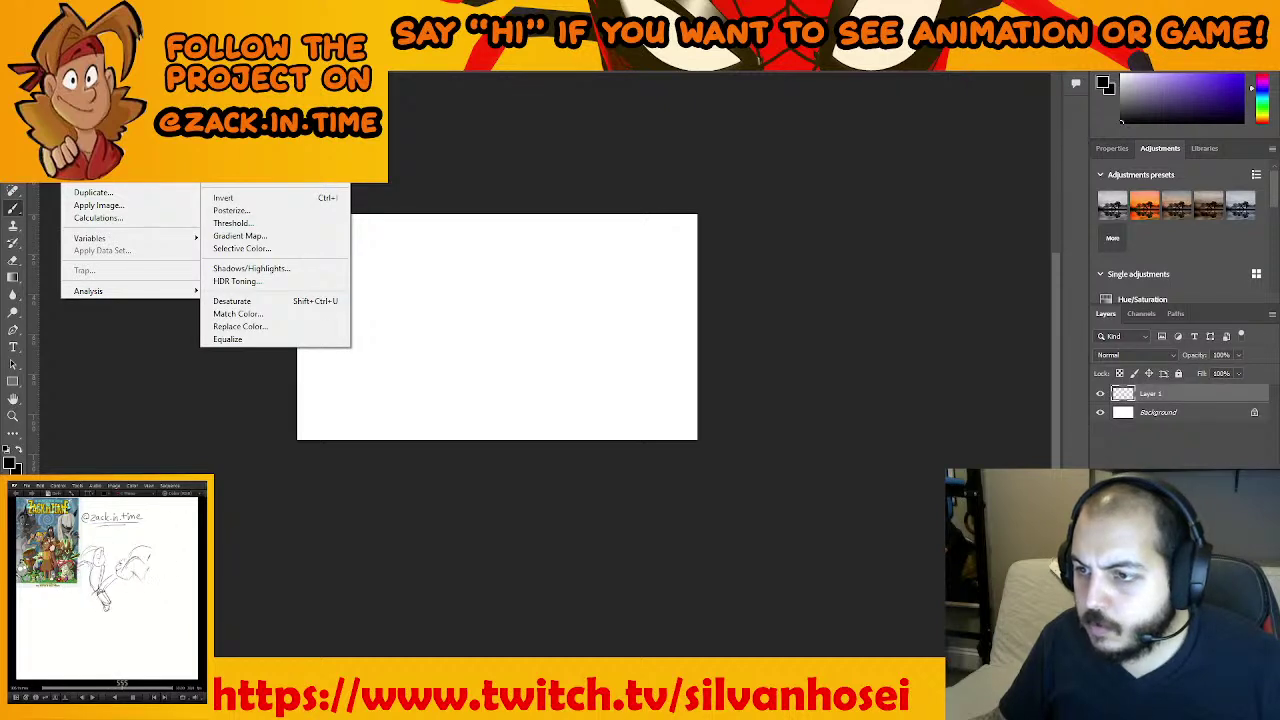
key("Escape")
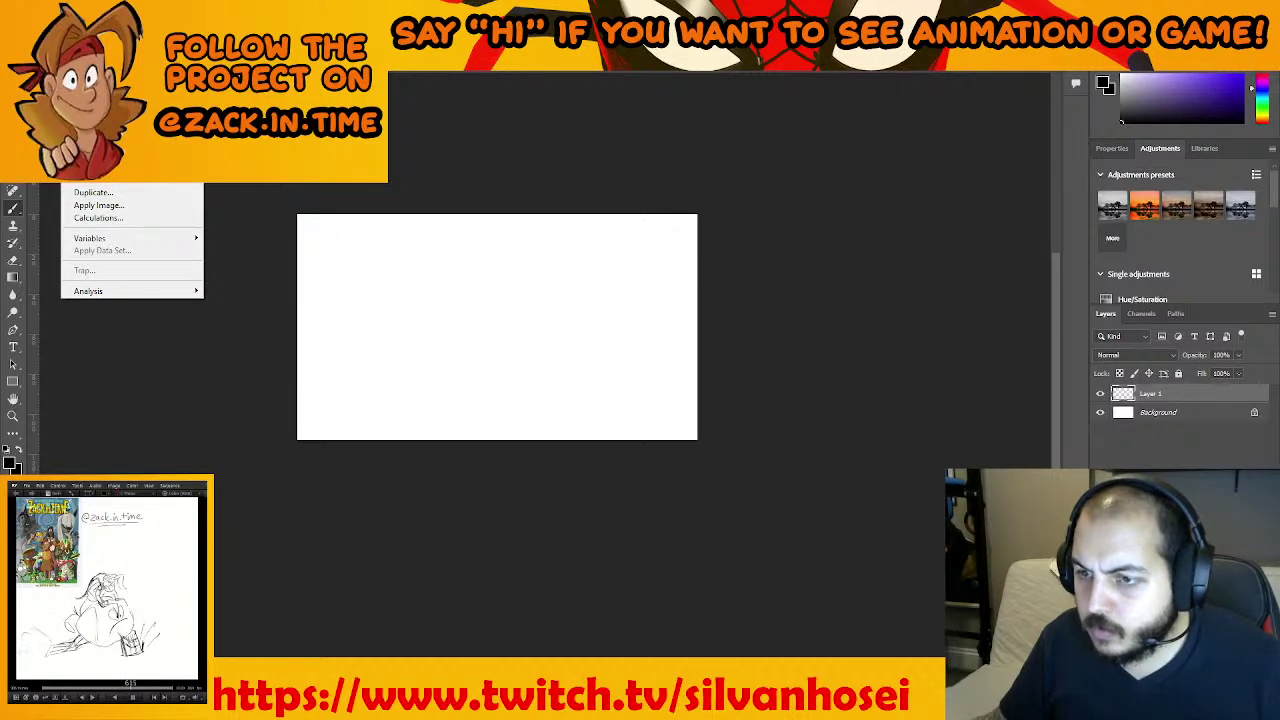
left_click(97, 108)
type("320")
left_click(569, 386)
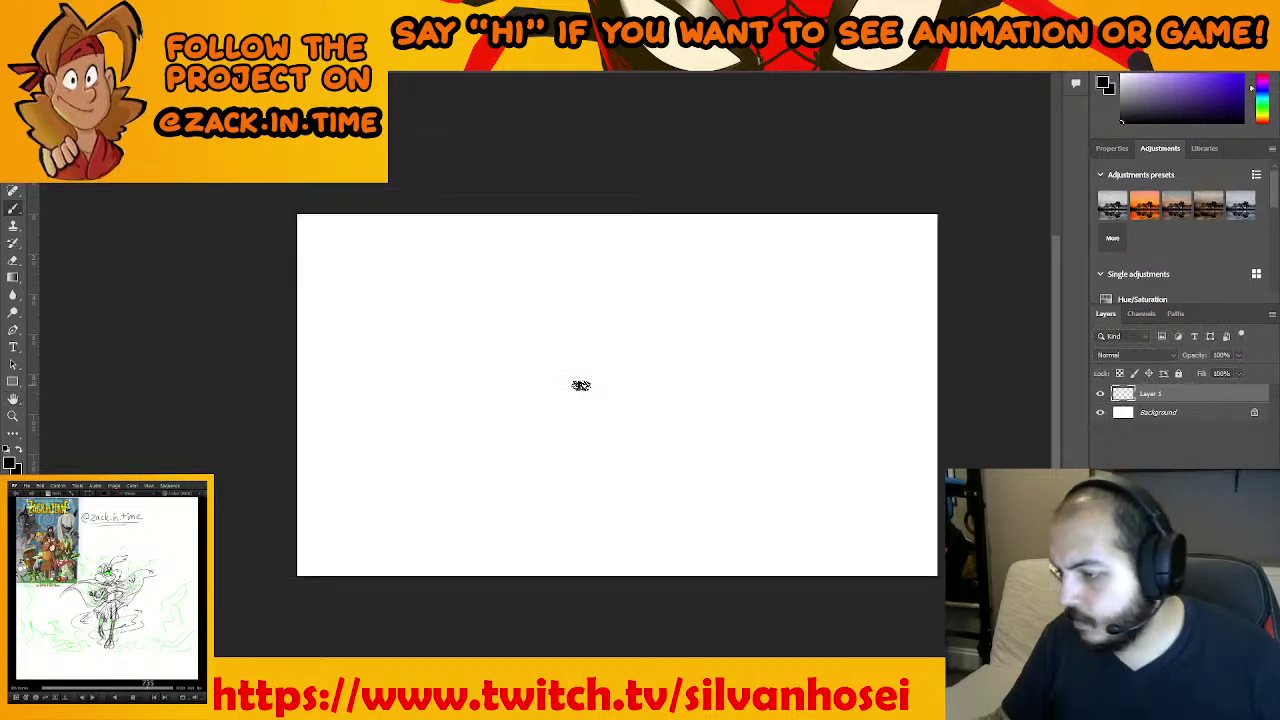
Sketch a rounded rectangular frame just inside the canvas edges, undoing unwanted strokes
left_click_drag(315, 245, 337, 518)
mouse_move(346, 244)
left_mouse_down()
mouse_move(776, 232)
mouse_move(886, 243)
left_mouse_up()
key("ctrl+z")
key("ctrl+z")
Sketch the outlined block letters D, O, N and A inside the frame, including their inner holes
mouse_move(312, 296)
left_mouse_down()
mouse_move(354, 231)
mouse_move(437, 225)
mouse_move(764, 222)
mouse_move(905, 242)
mouse_move(904, 440)
mouse_move(893, 509)
mouse_move(869, 547)
mouse_move(440, 537)
mouse_move(321, 509)
mouse_move(311, 280)
mouse_move(351, 447)
mouse_move(411, 285)
mouse_move(392, 446)
left_mouse_up()
left_click_drag(466, 320, 472, 298)
left_click_drag(476, 350, 482, 322)
left_click_drag(364, 330, 372, 410)
left_click_drag(528, 291, 568, 378)
mouse_move(598, 268)
left_mouse_down()
mouse_move(608, 402)
mouse_move(580, 448)
left_mouse_up()
mouse_move(540, 368)
left_mouse_down()
mouse_move(560, 438)
mouse_move(543, 430)
mouse_move(543, 386)
mouse_move(494, 446)
left_mouse_up()
mouse_move(616, 276)
left_mouse_down()
mouse_move(682, 259)
mouse_move(688, 425)
left_mouse_up()
left_click_drag(636, 322, 630, 292)
left_click_drag(640, 354, 645, 409)
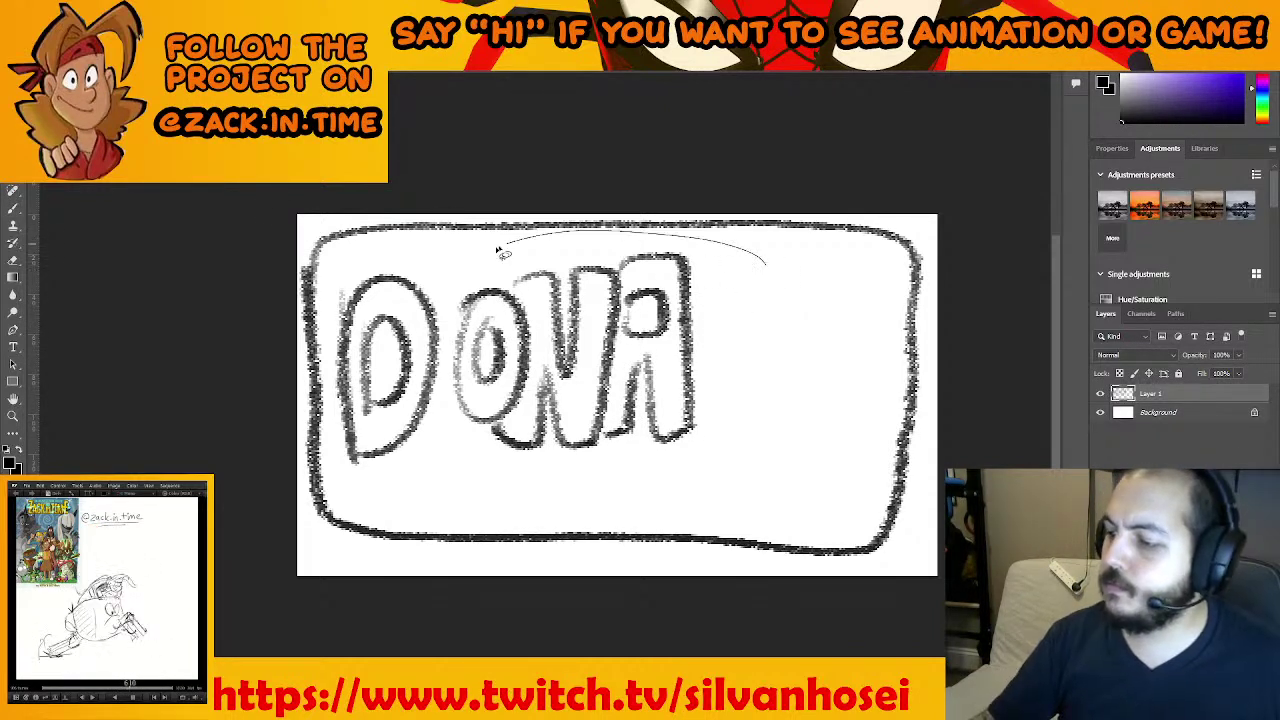
Lasso the letters O, N and A and move them about 9 px horizontally, closer to the D
mouse_move(447, 438)
left_mouse_down()
mouse_move(659, 473)
mouse_move(766, 282)
left_mouse_up()
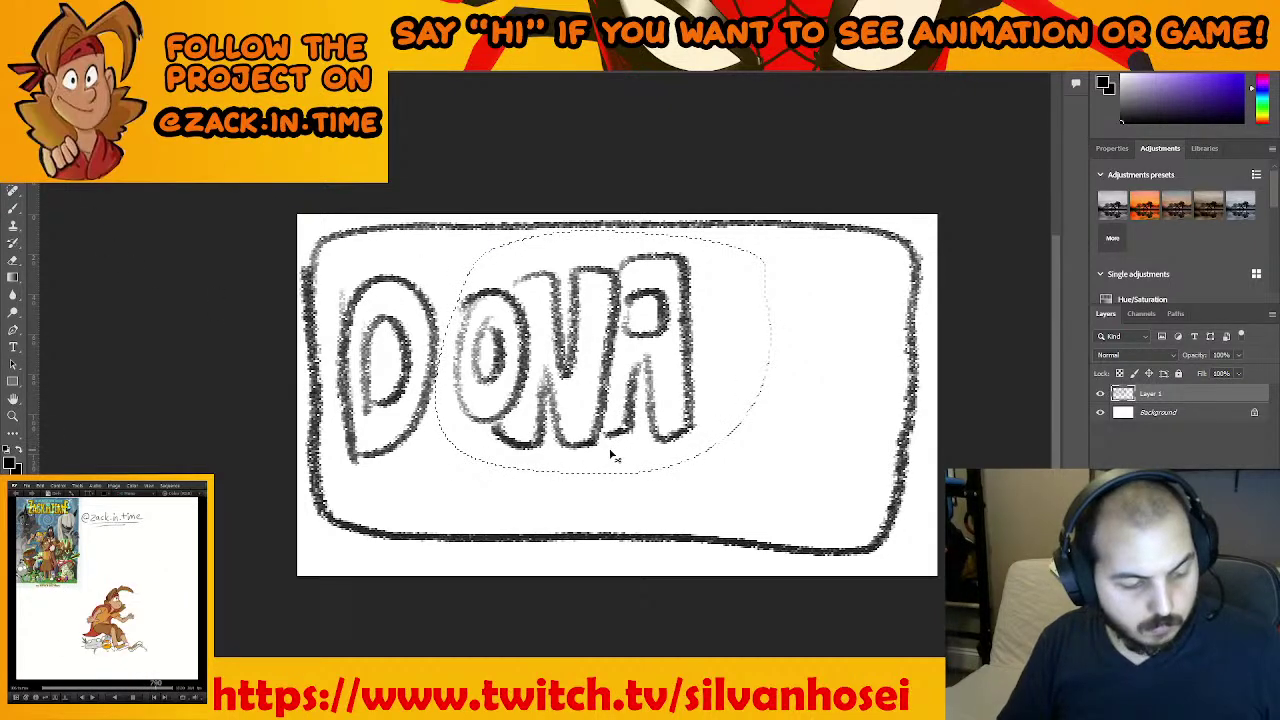
key("ctrl+t")
left_click_drag(600, 427, 582, 425)
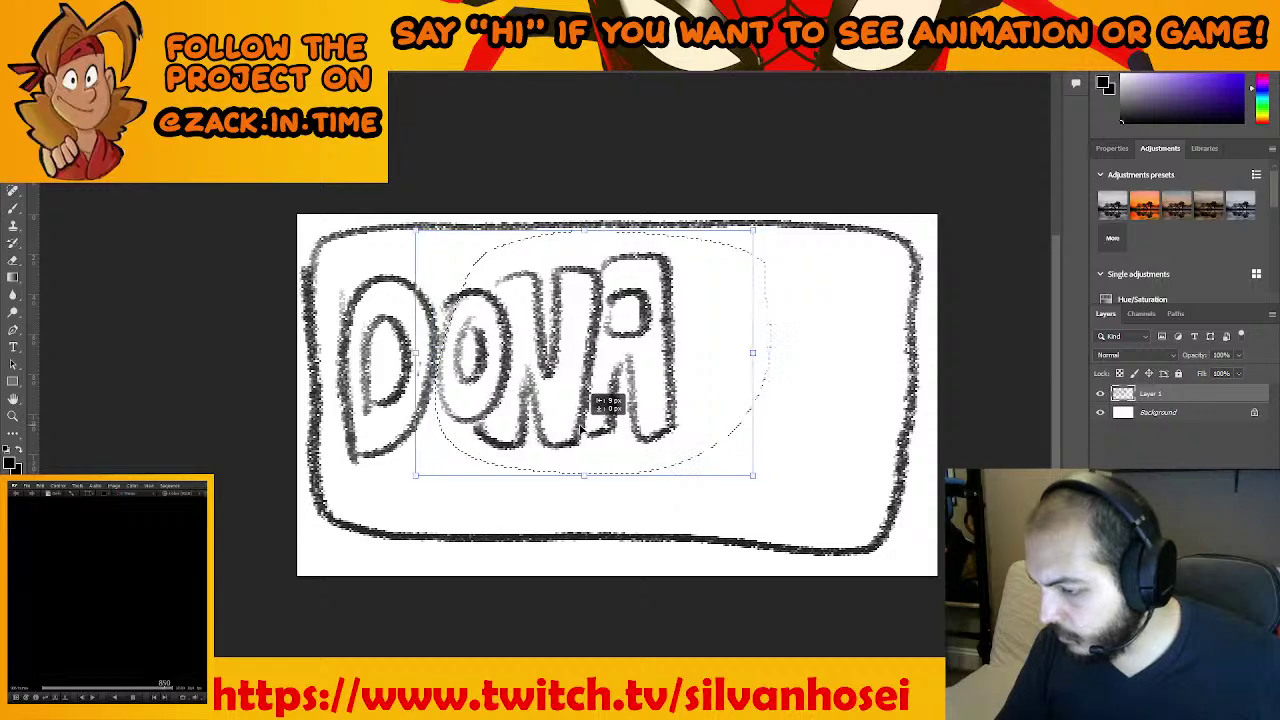
key("Return")
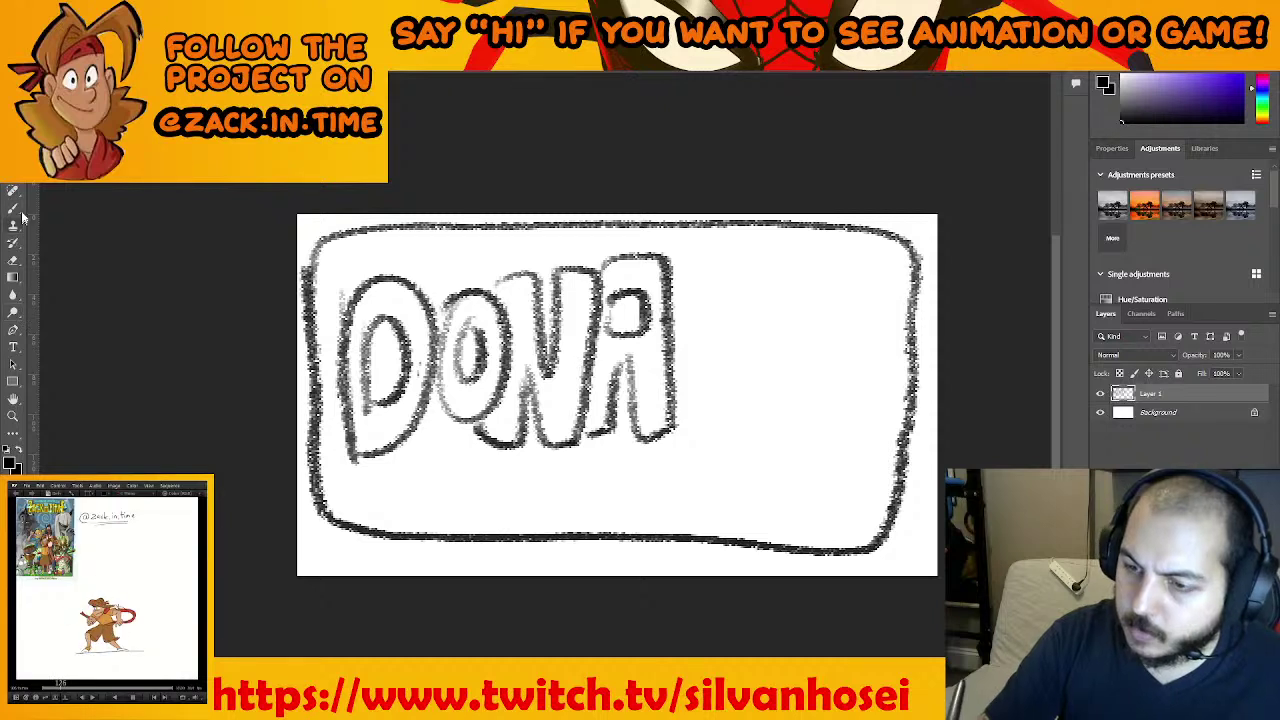
Sketch an outlined block letter T directly after the A
mouse_move(668, 260)
left_mouse_down()
mouse_move(729, 258)
mouse_move(761, 295)
mouse_move(713, 308)
mouse_move(690, 432)
left_mouse_up()
left_click_drag(685, 317, 690, 430)
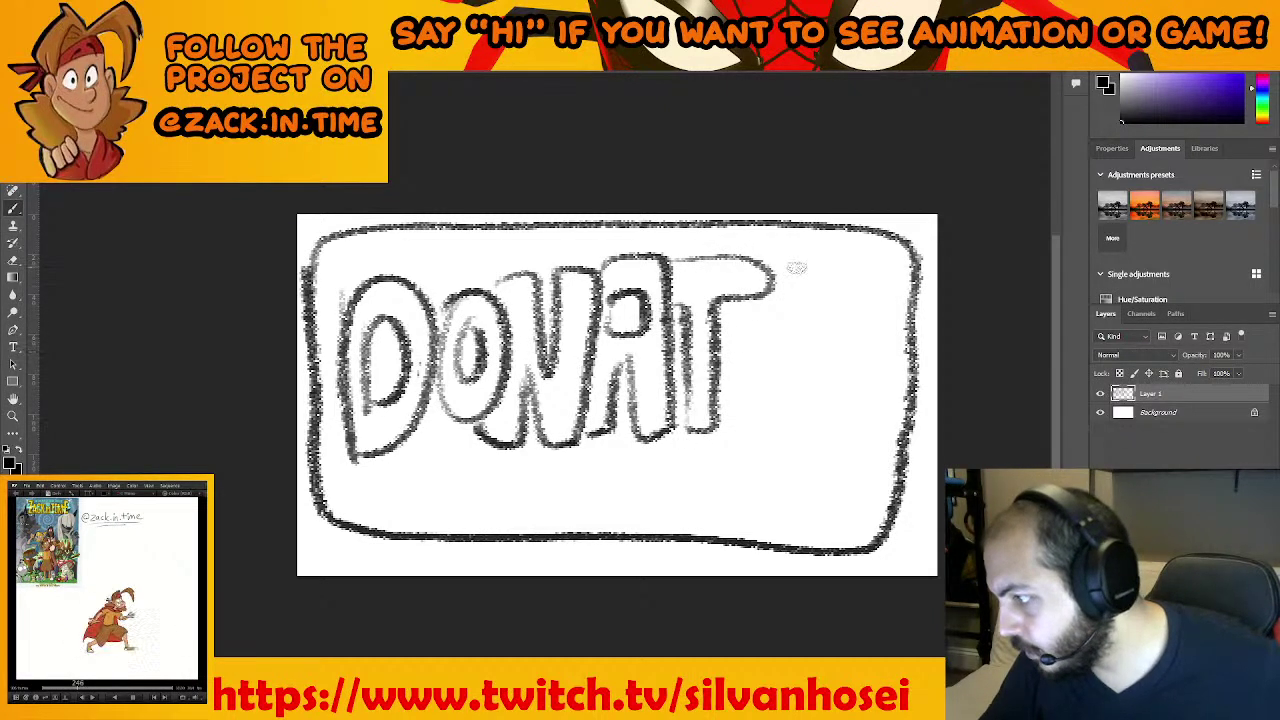
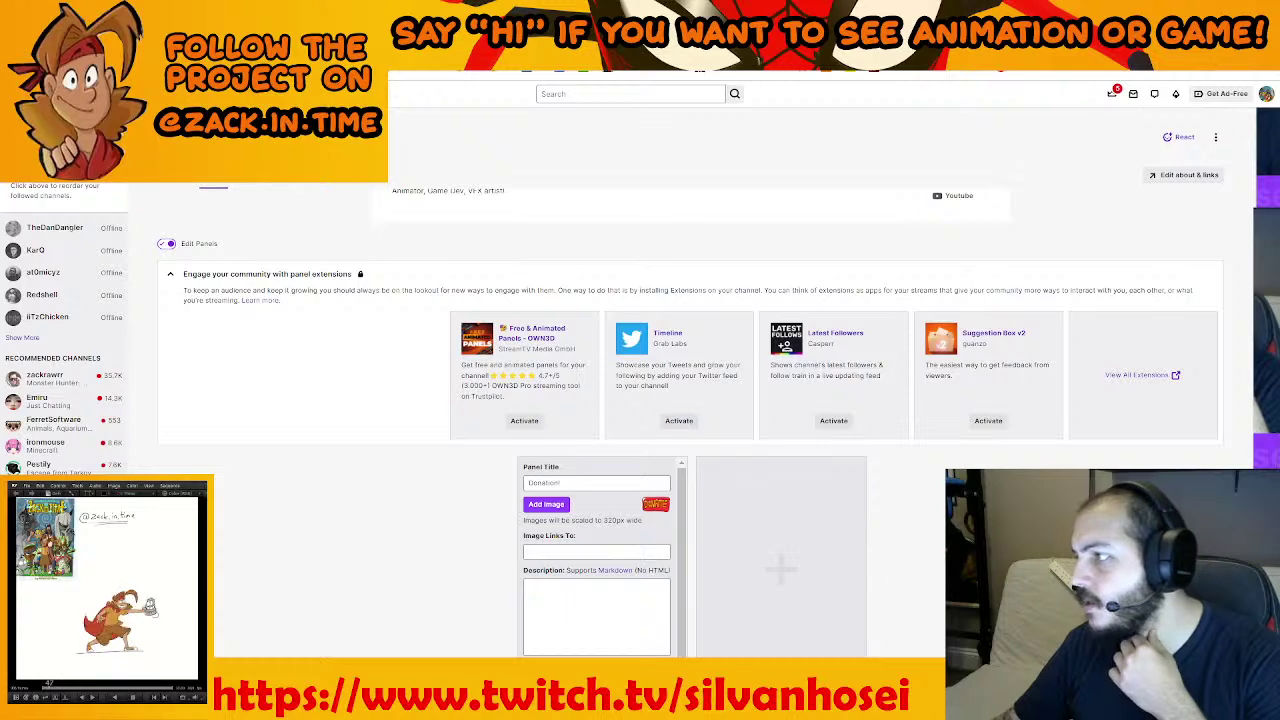
key("alt+Tab")
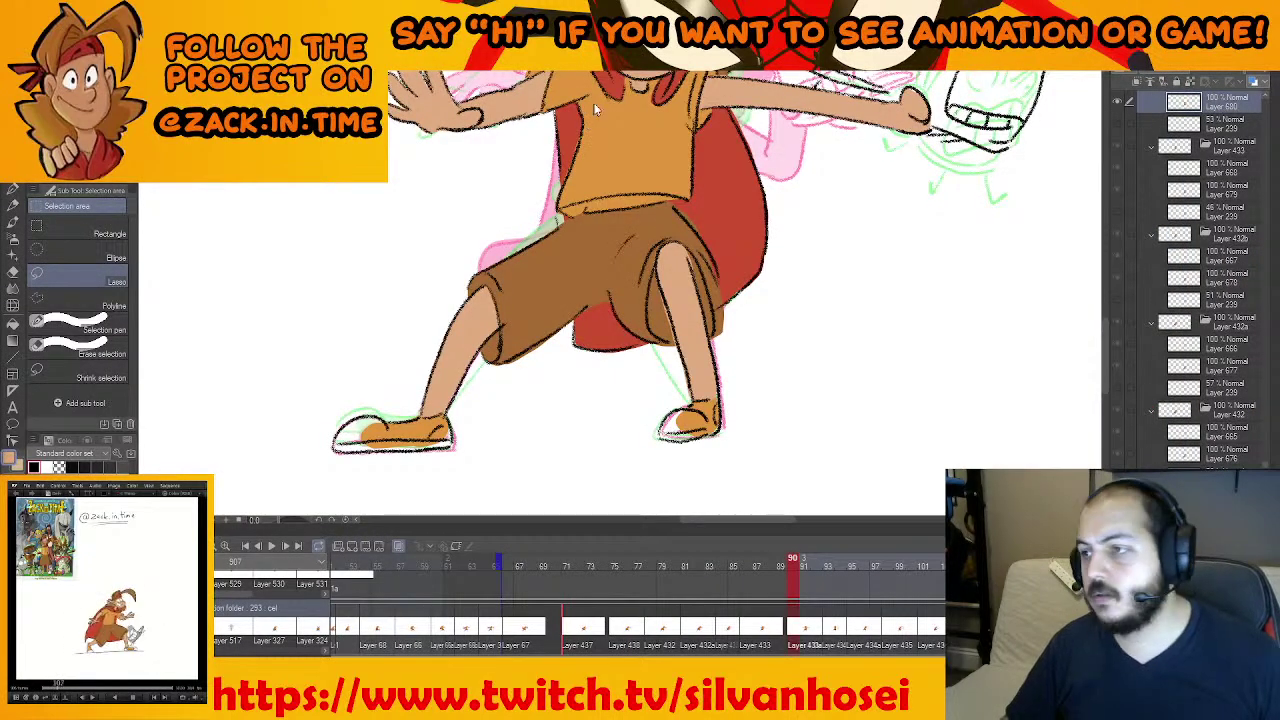
left_click_drag(633, 192, 610, 302)
left_click(610, 302, "alt")
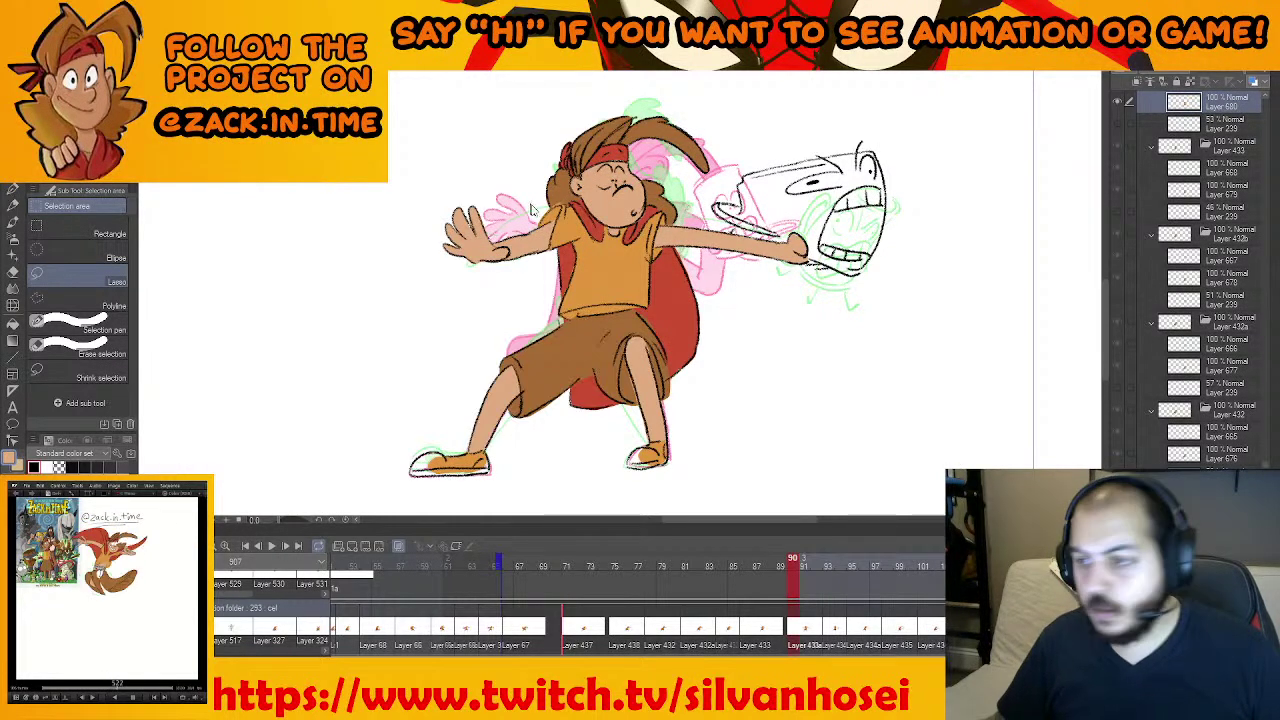
mouse_move(560, 668)
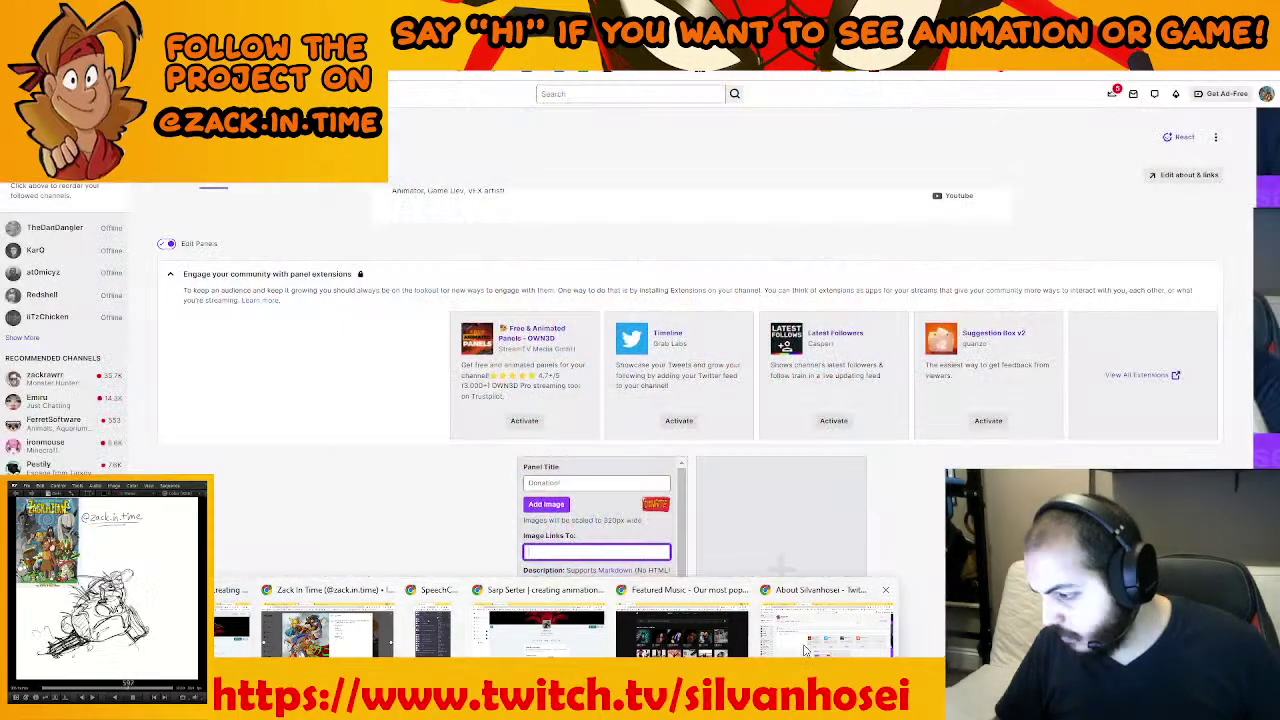
left_click(786, 638)
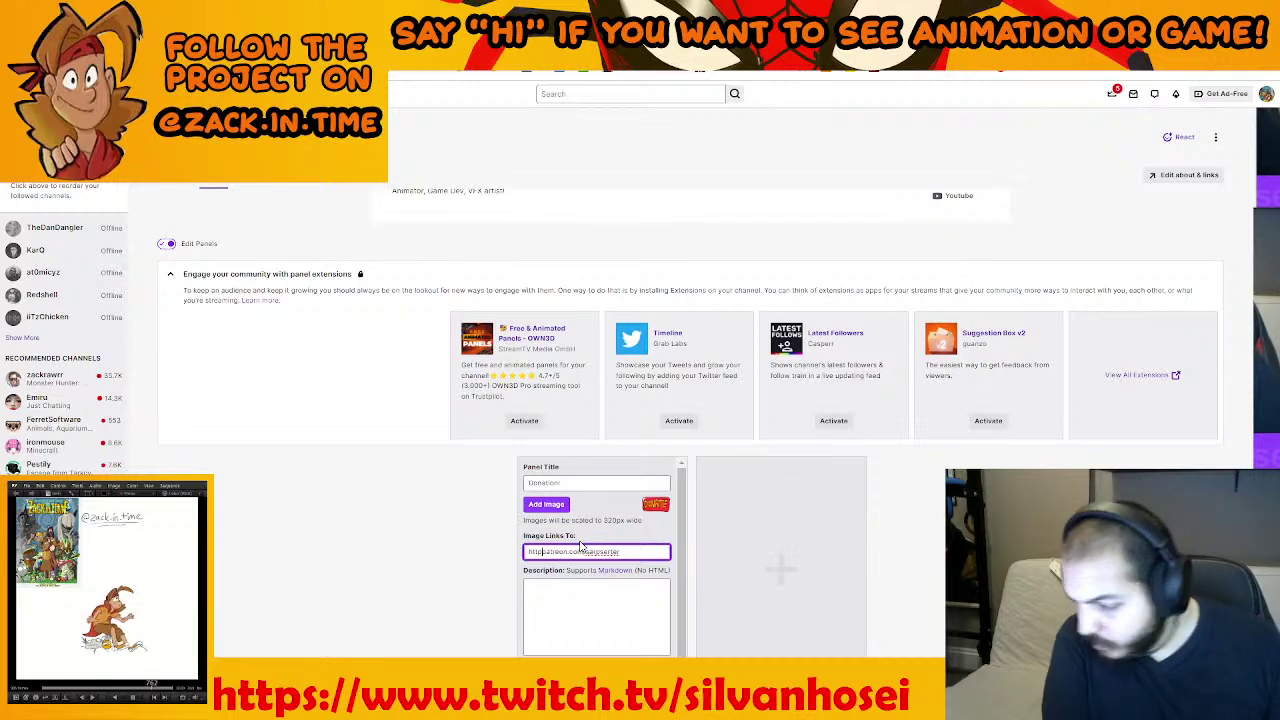
type("s://www.")
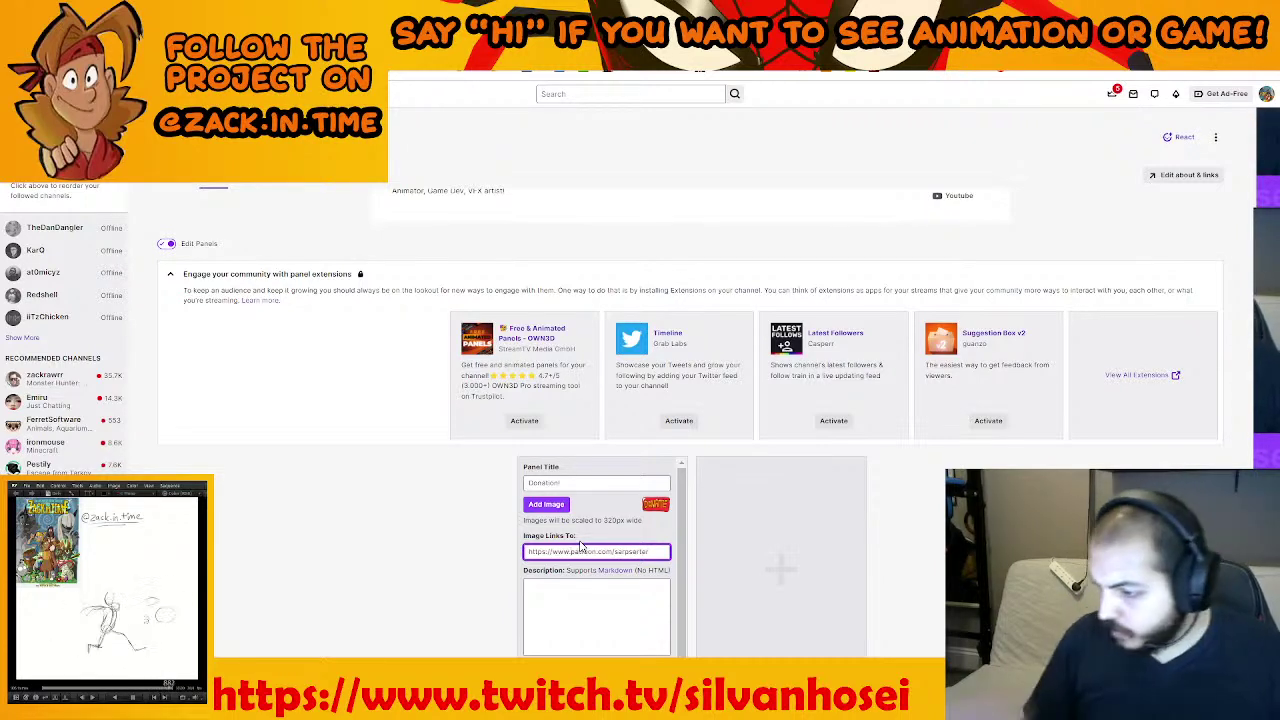
key("Tab")
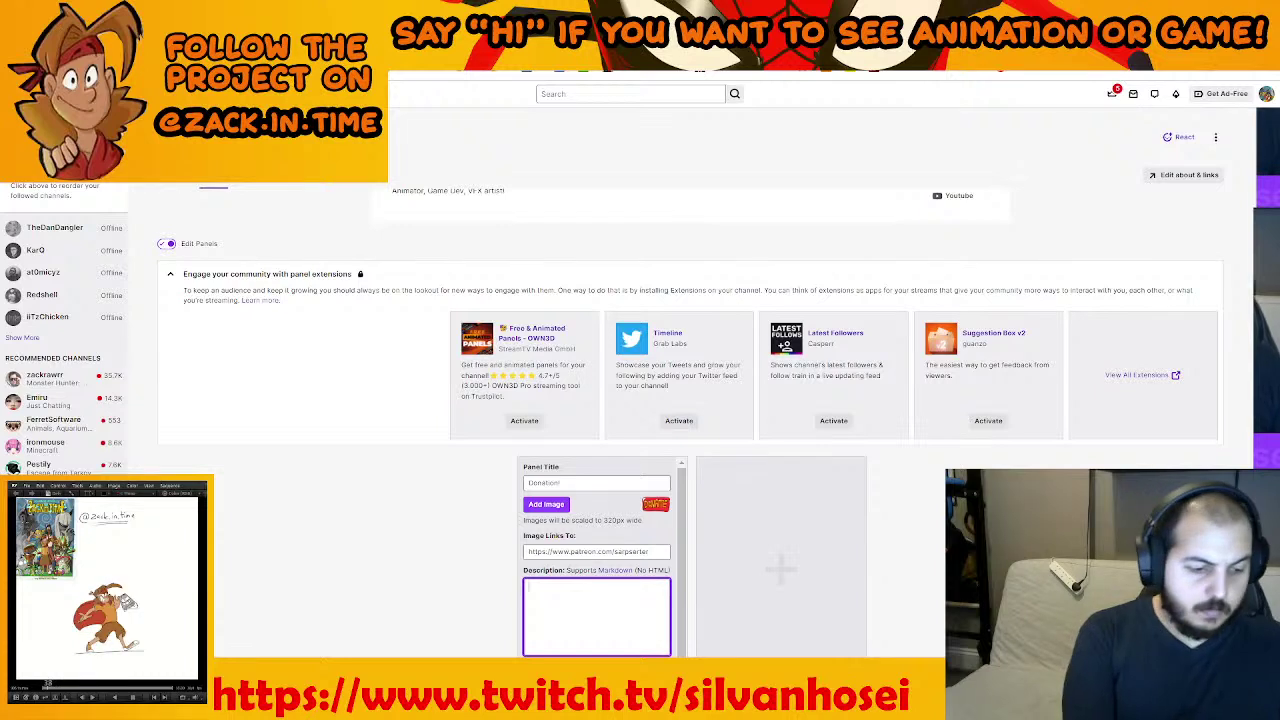
type("Subs")
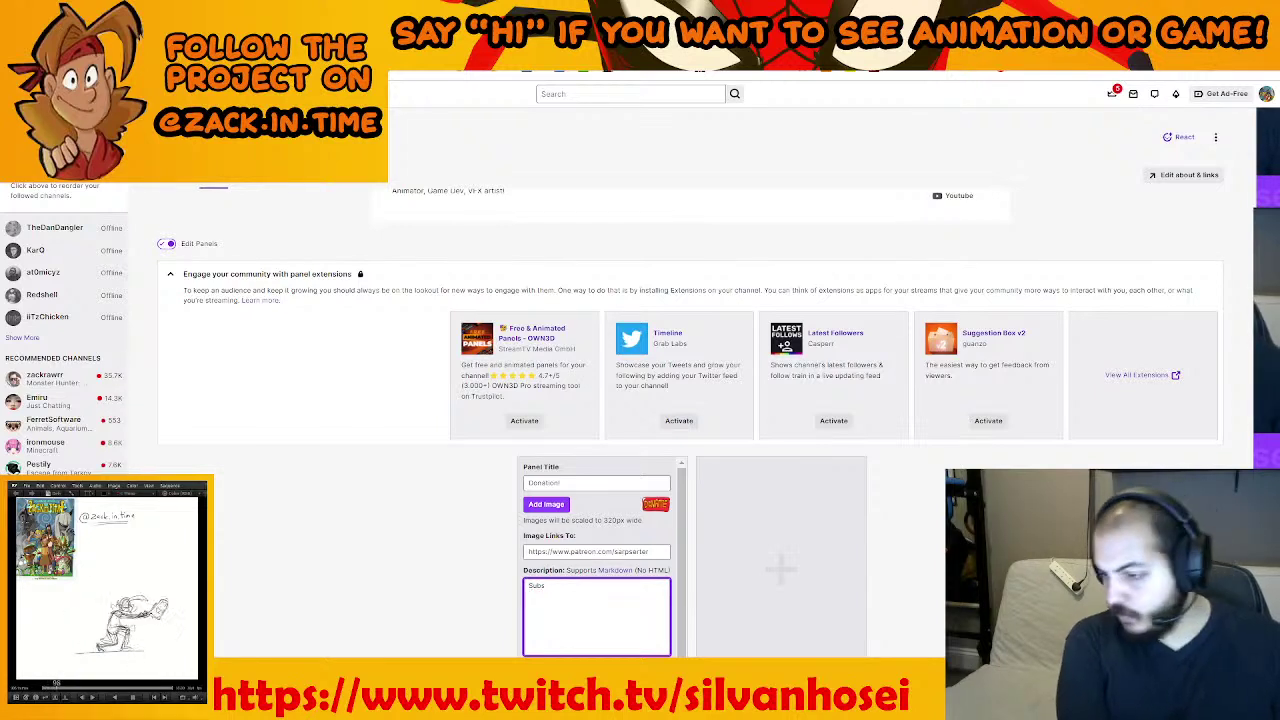
key("BackSpace")
key("BackSpace")
key("BackSpace")
key("BackSpace")
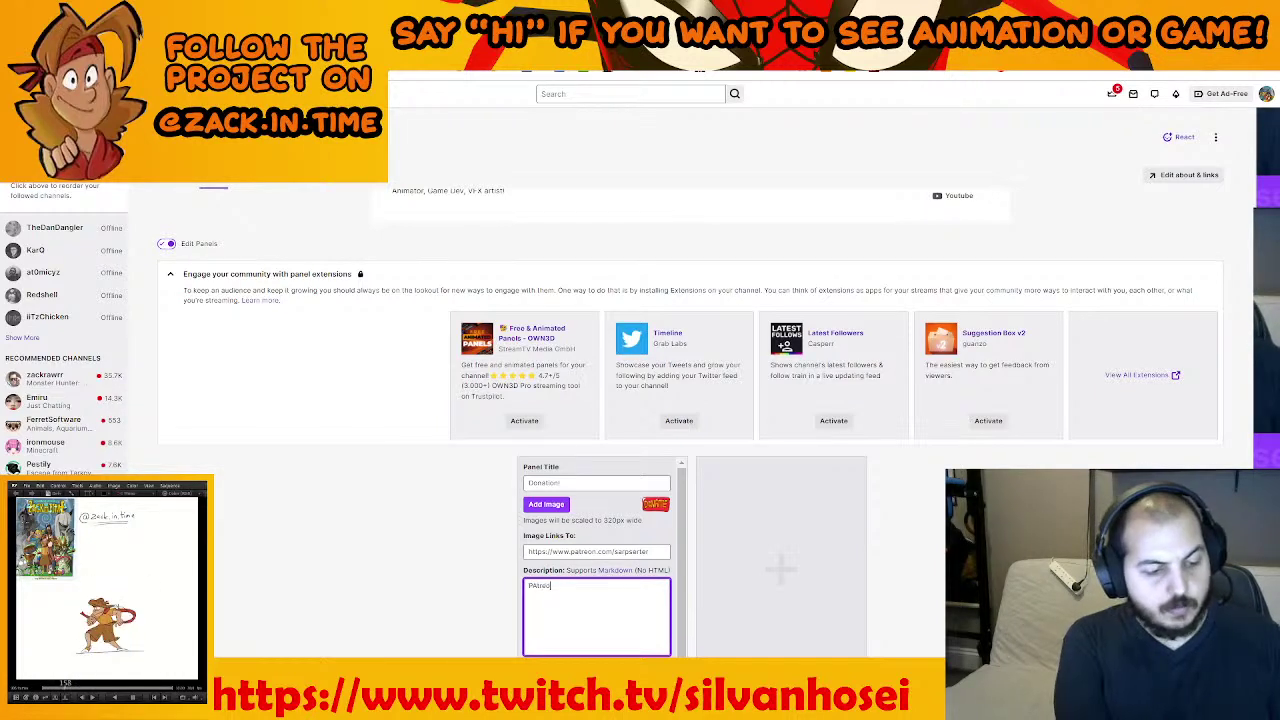
Write "Patreons me!" as the Donation panel's description
type("PAtreons m")
type("a")
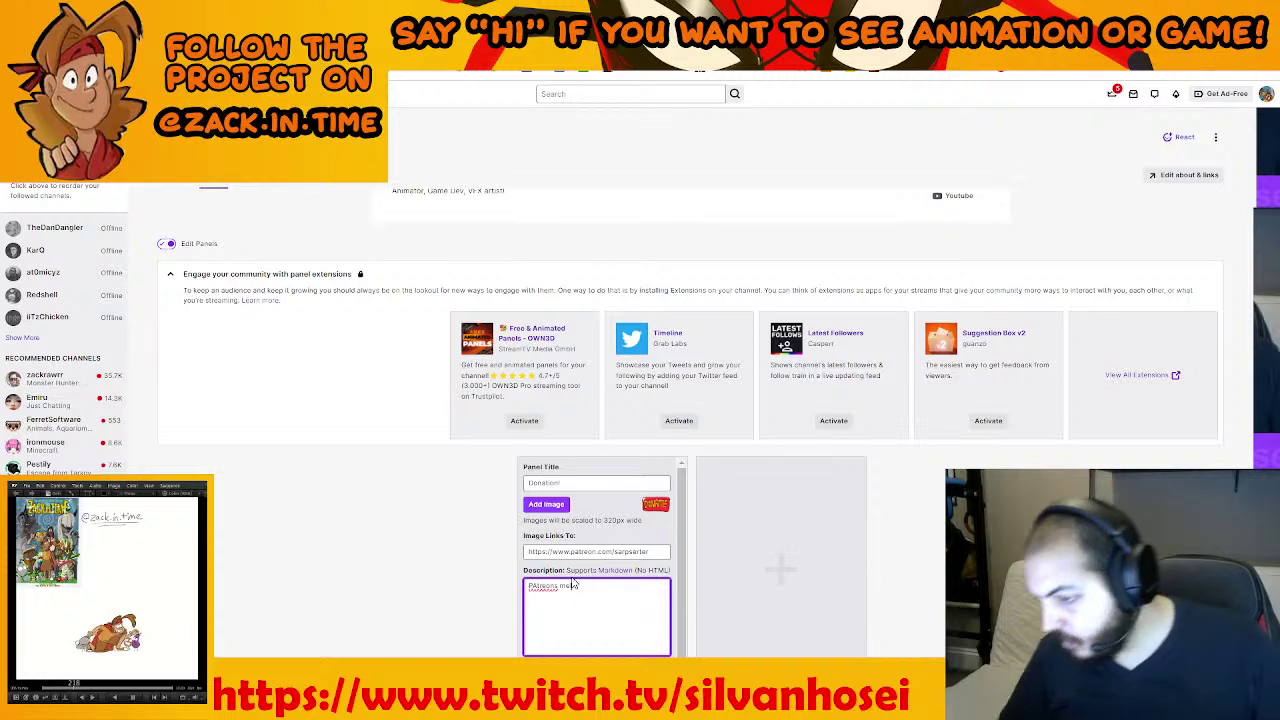
left_click(486, 599)
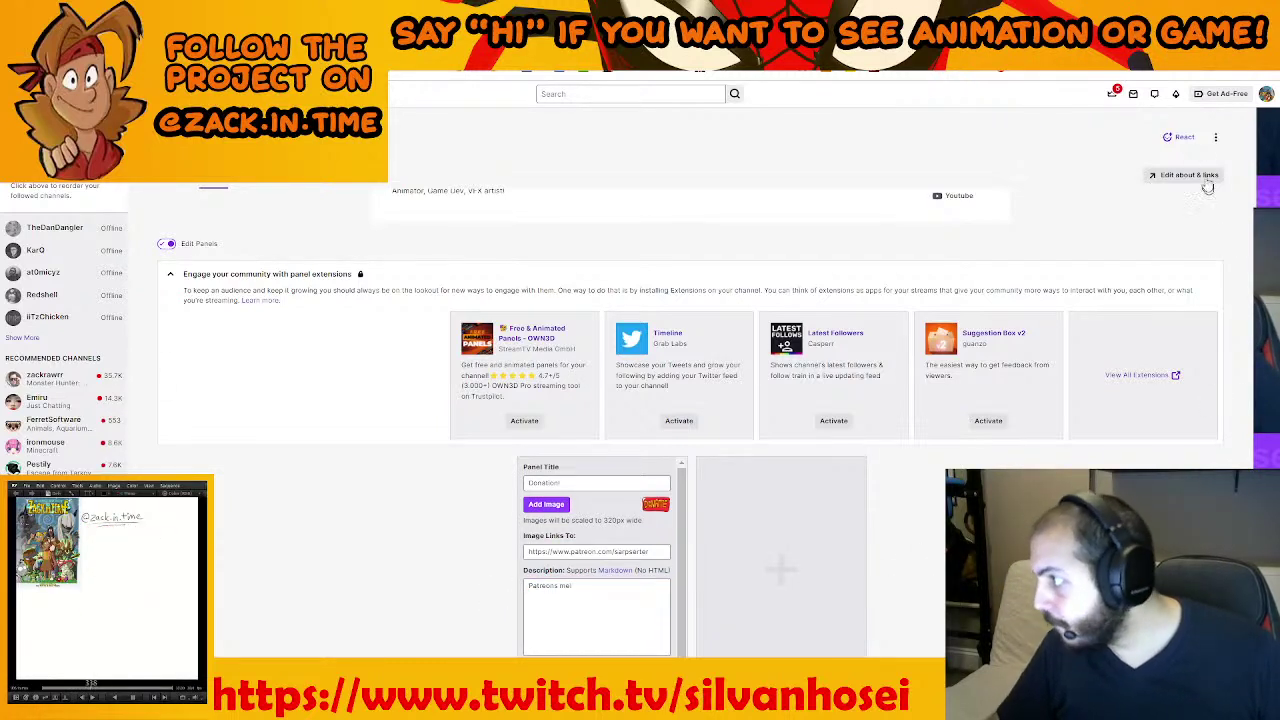
left_click(779, 580)
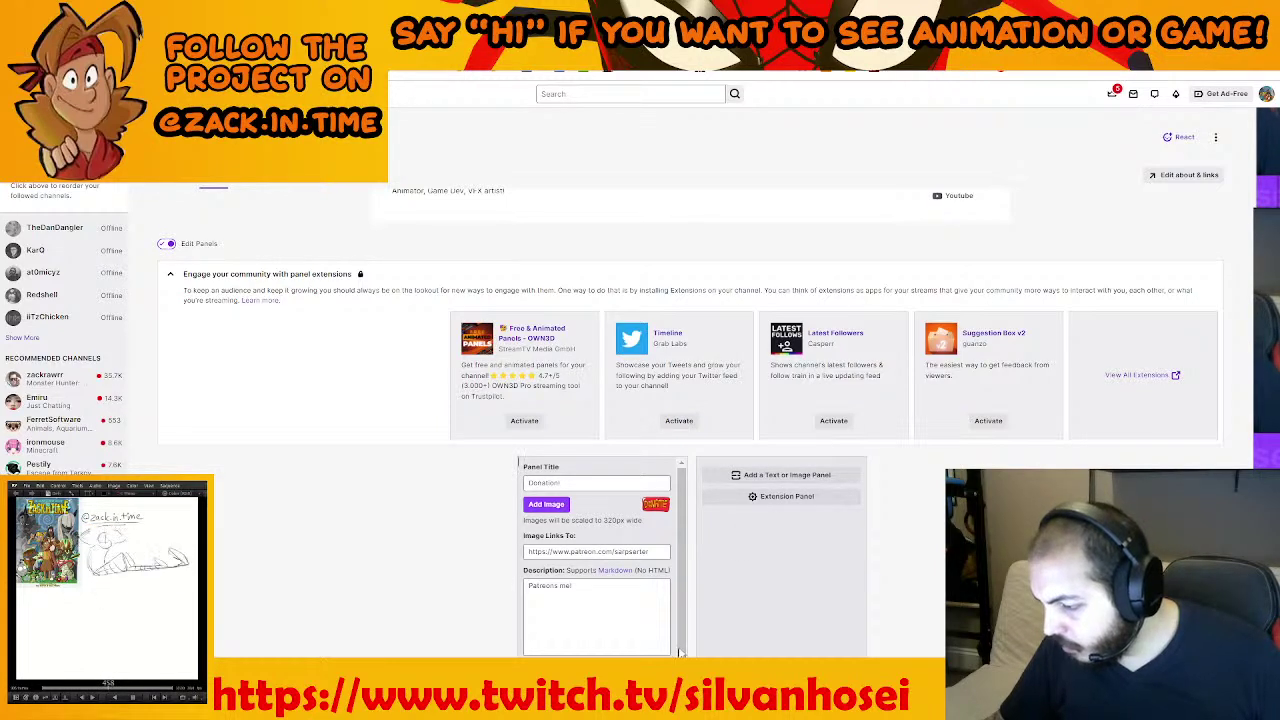
scroll(679, 652, "down", 1)
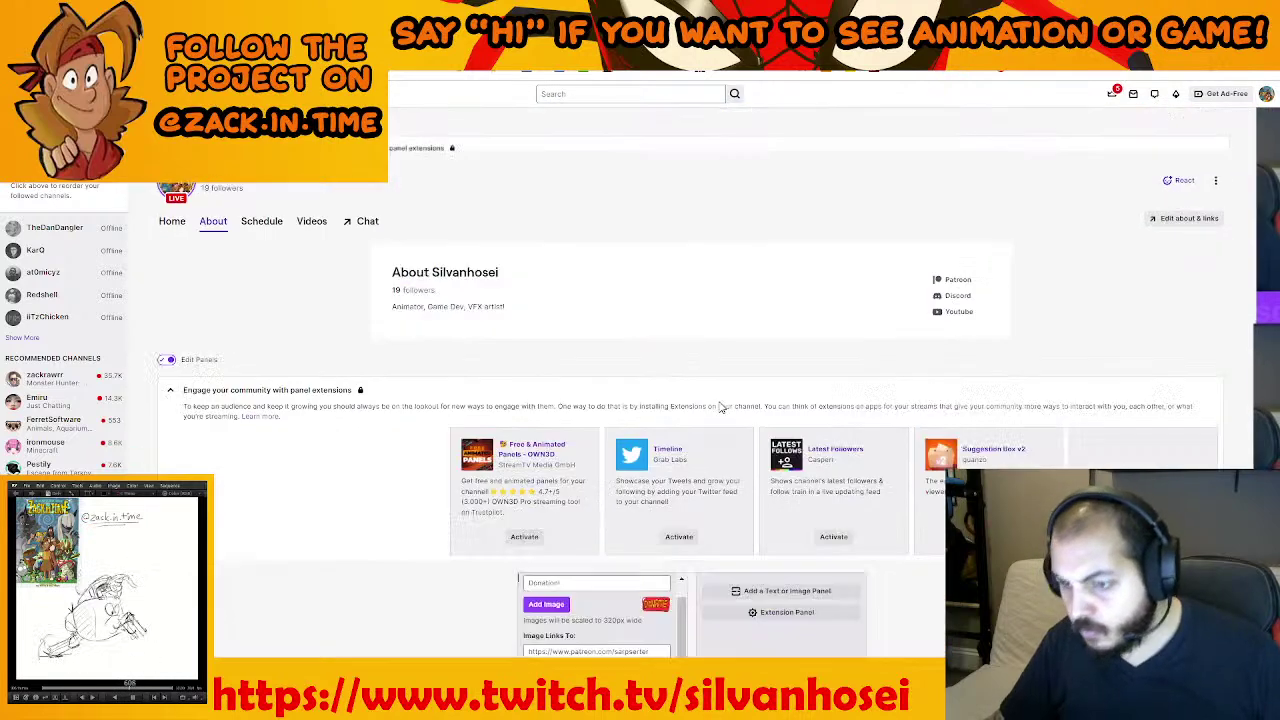
scroll(815, 483, "down", 2)
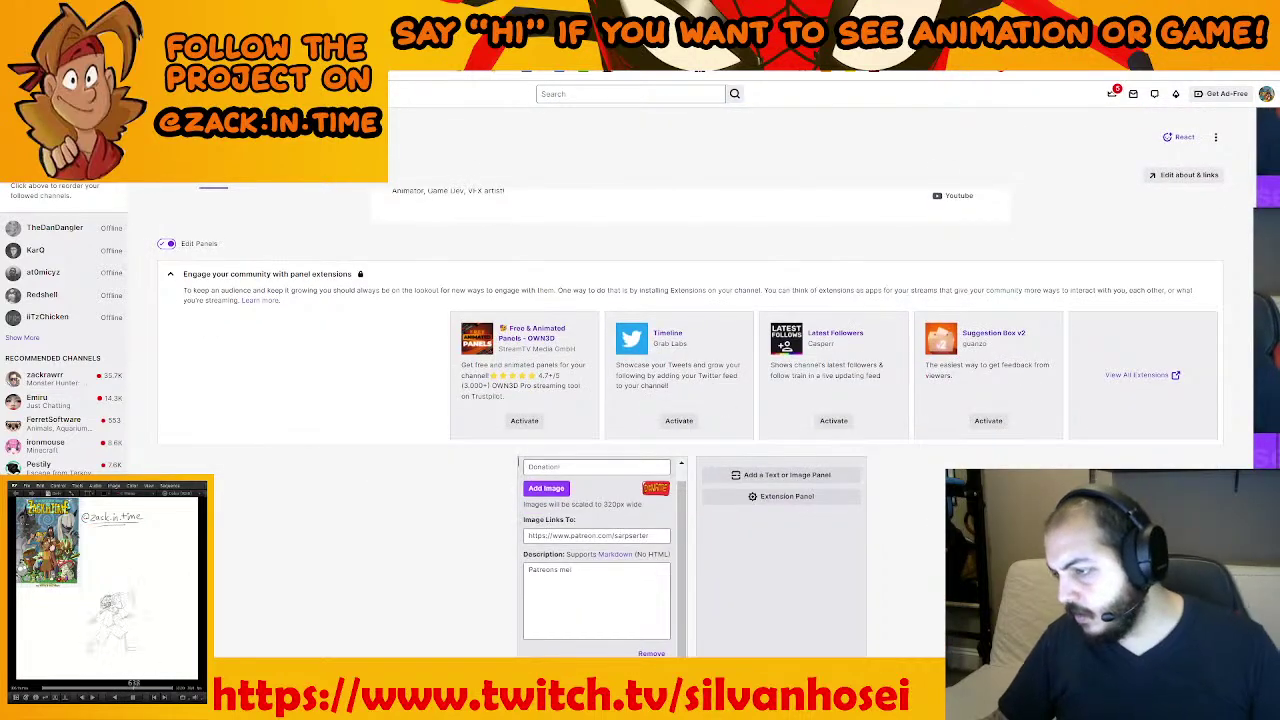
scroll(1148, 377, "up", 3)
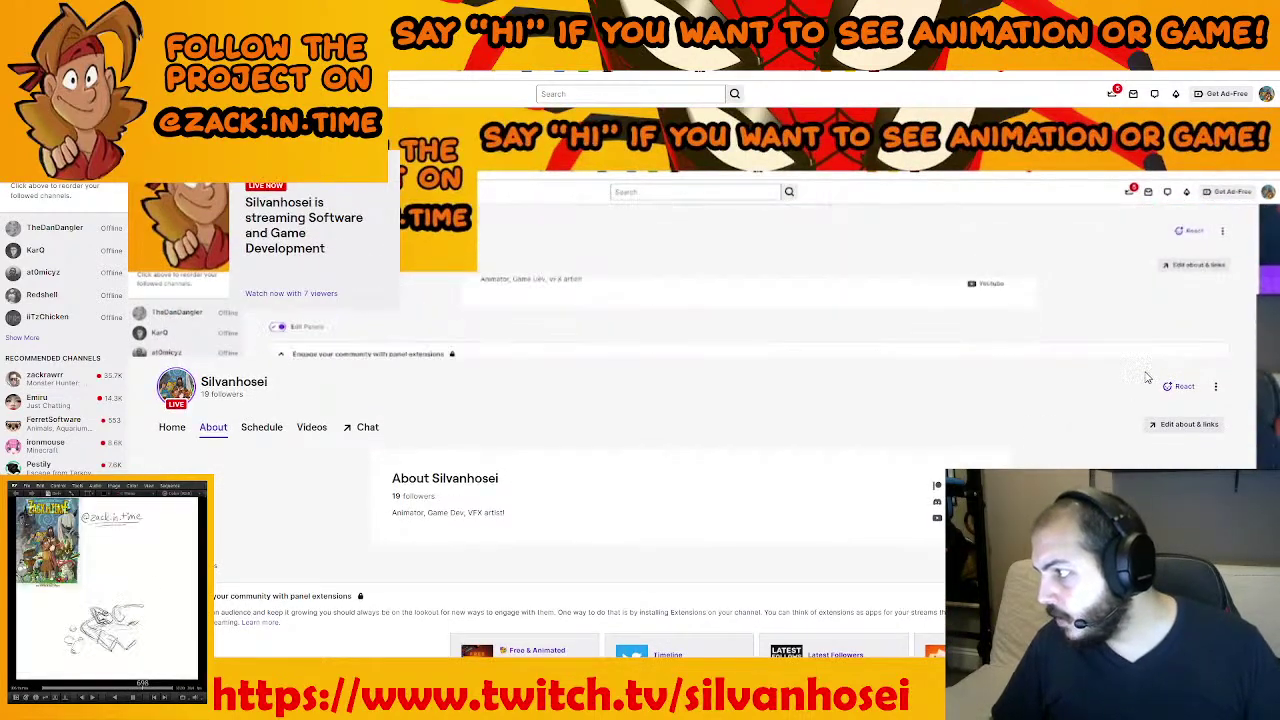
Check the Donation! panel on the channel's home page and test that its DONATE image opens the linked Patreon page
left_click(174, 428)
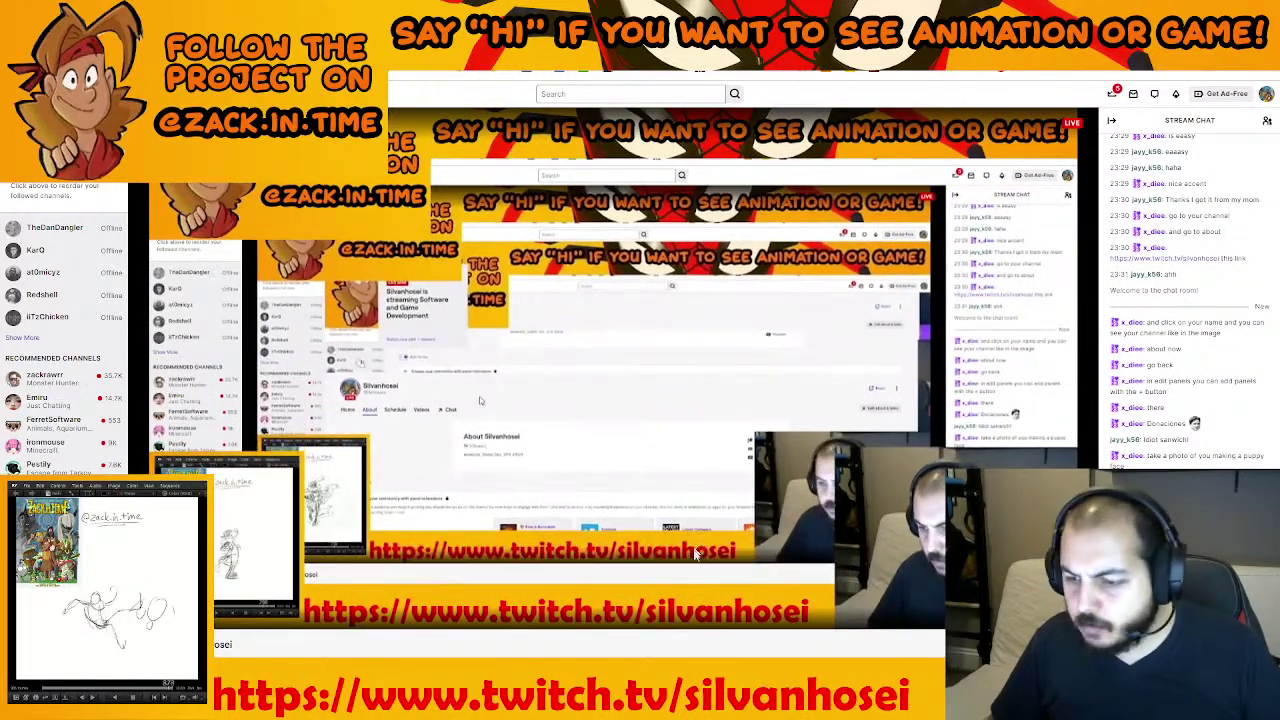
scroll(730, 595, "down", 1)
scroll(730, 595, "down", 5)
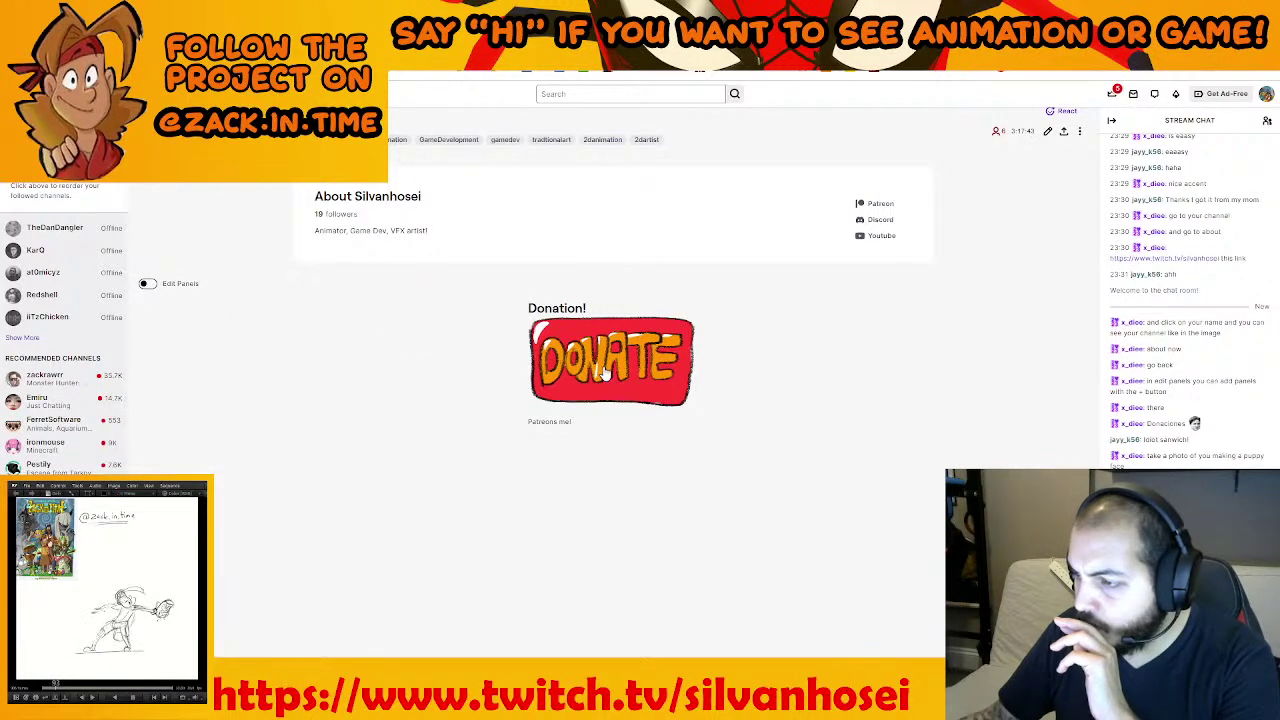
scroll(604, 372, "up", 3)
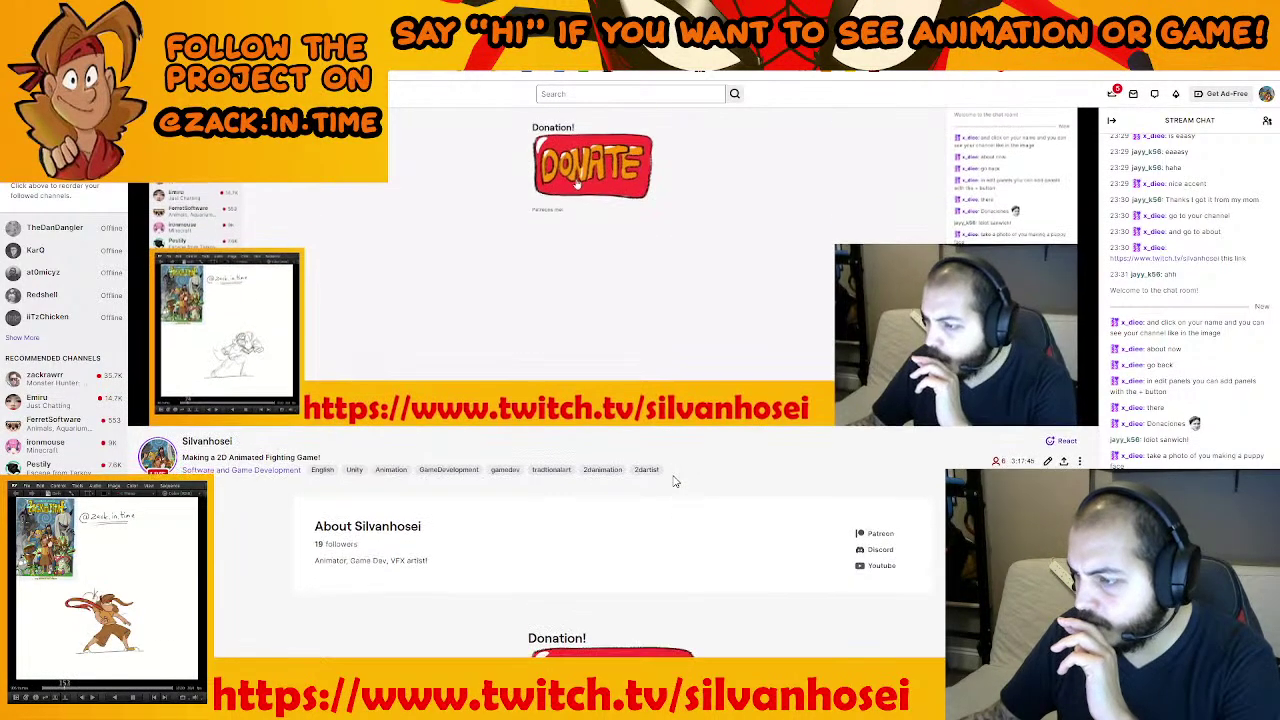
scroll(602, 371, "down", 3)
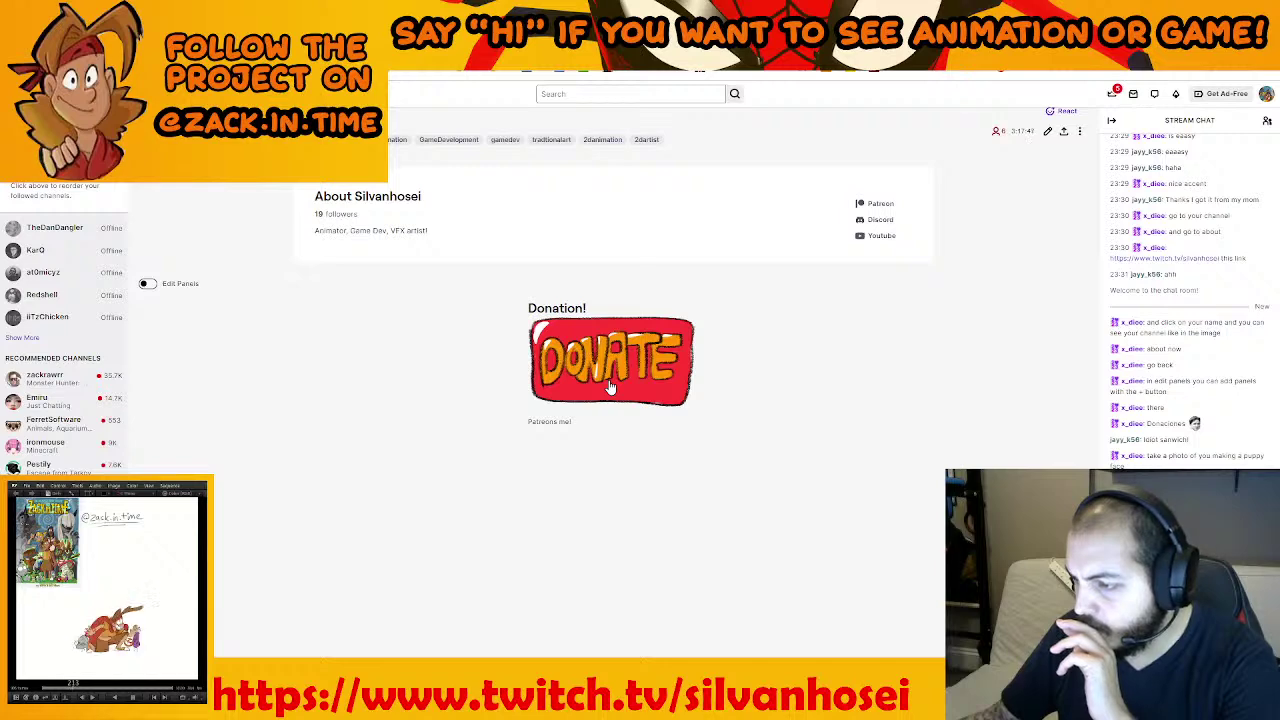
left_click(611, 387)
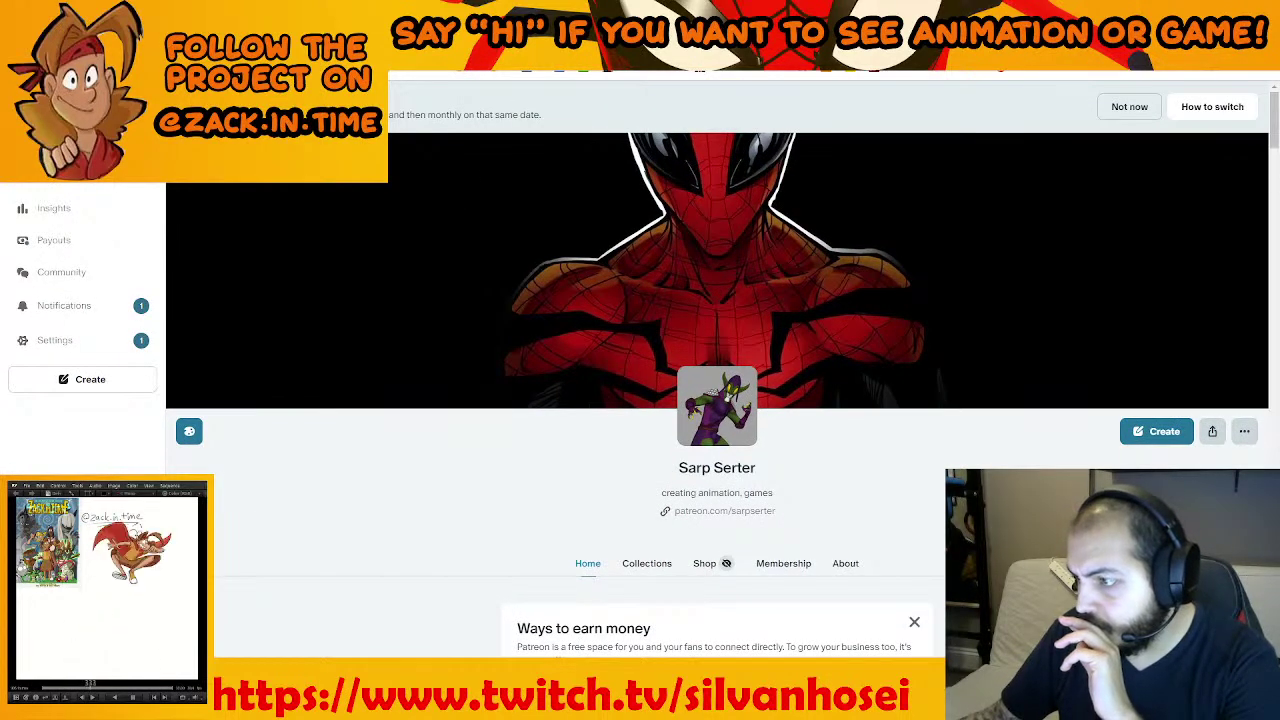
Set the Patreon page's cover to ZackinTime.jpg from the SAVE > Work > AnimatedAdventuresofZack folder
left_click(722, 257)
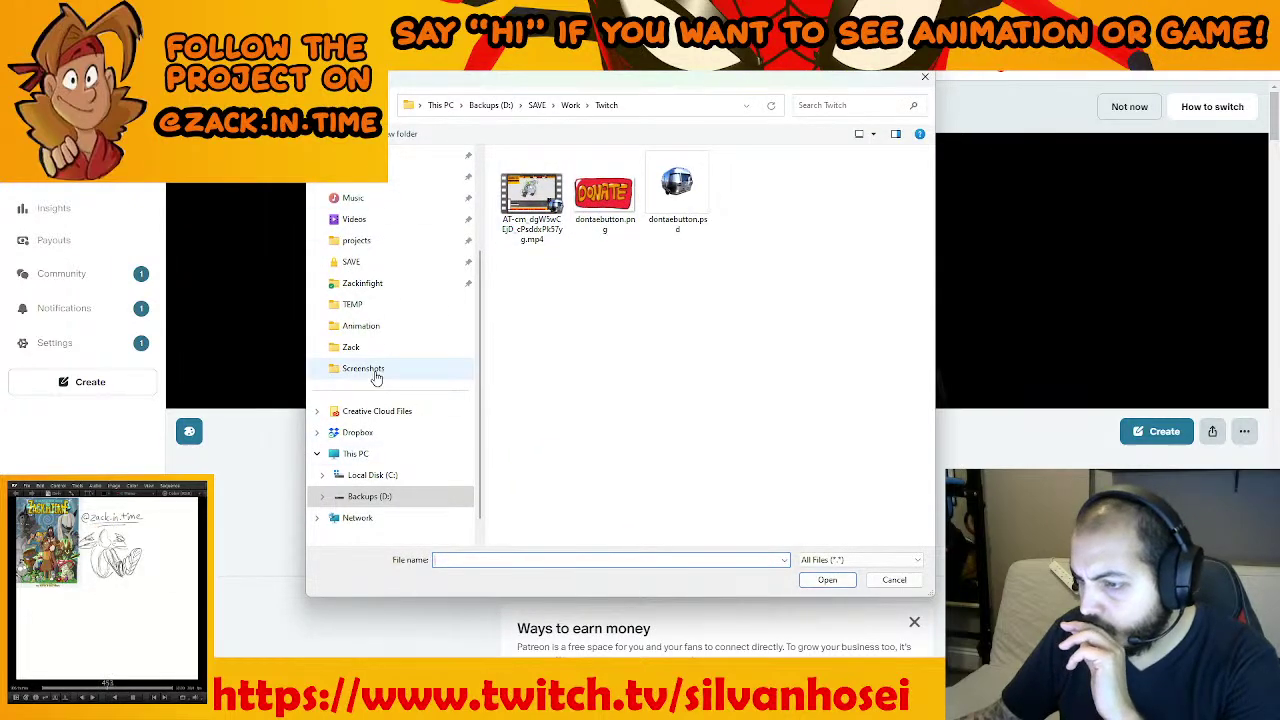
left_click(364, 262)
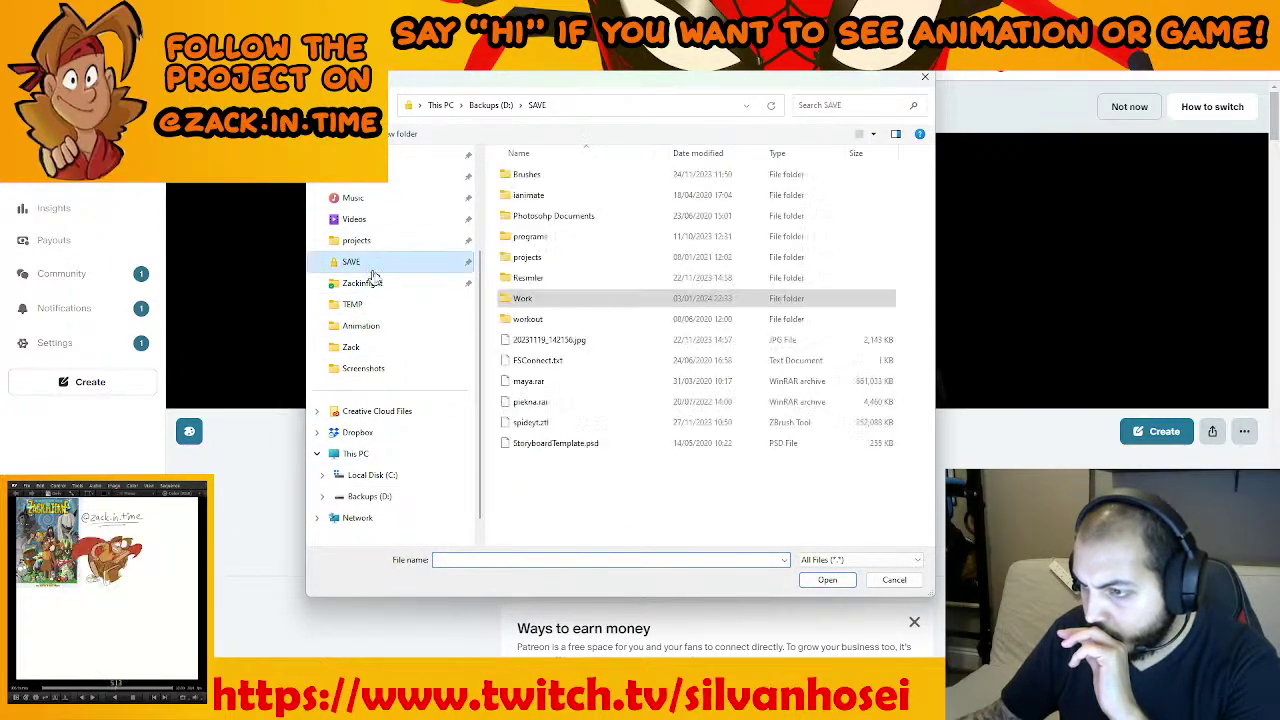
double_click(528, 299)
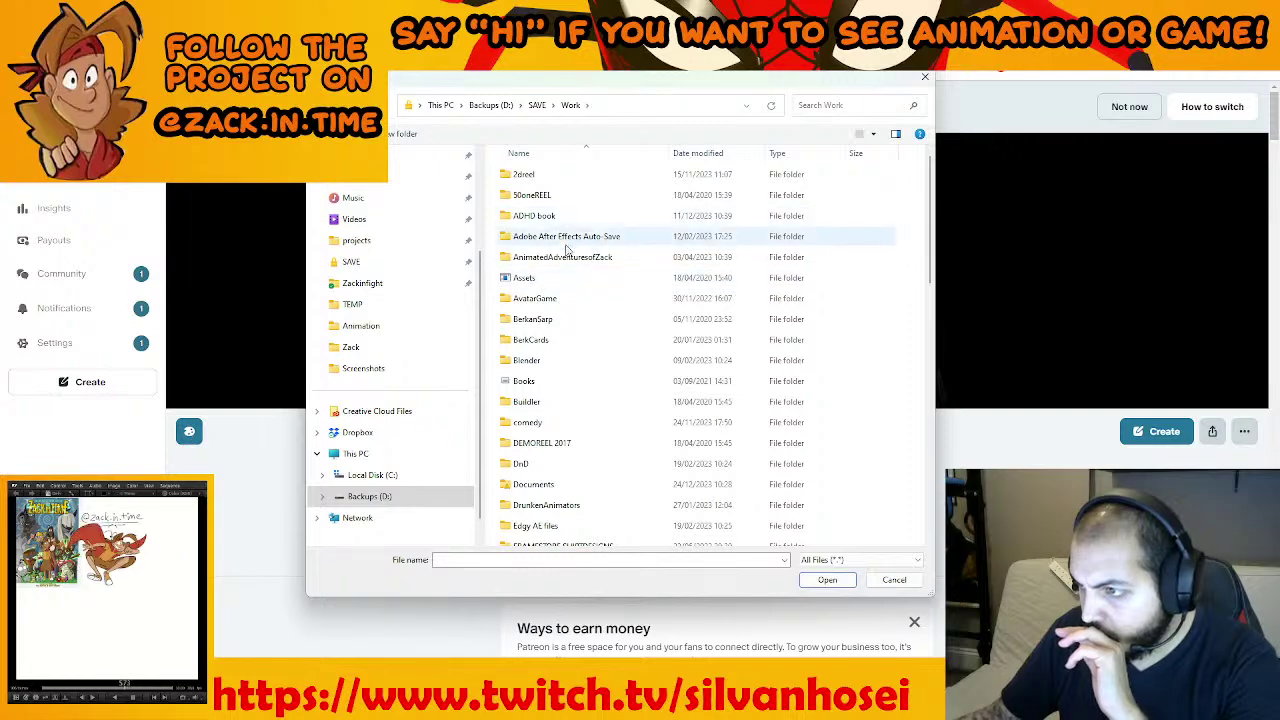
double_click(565, 250)
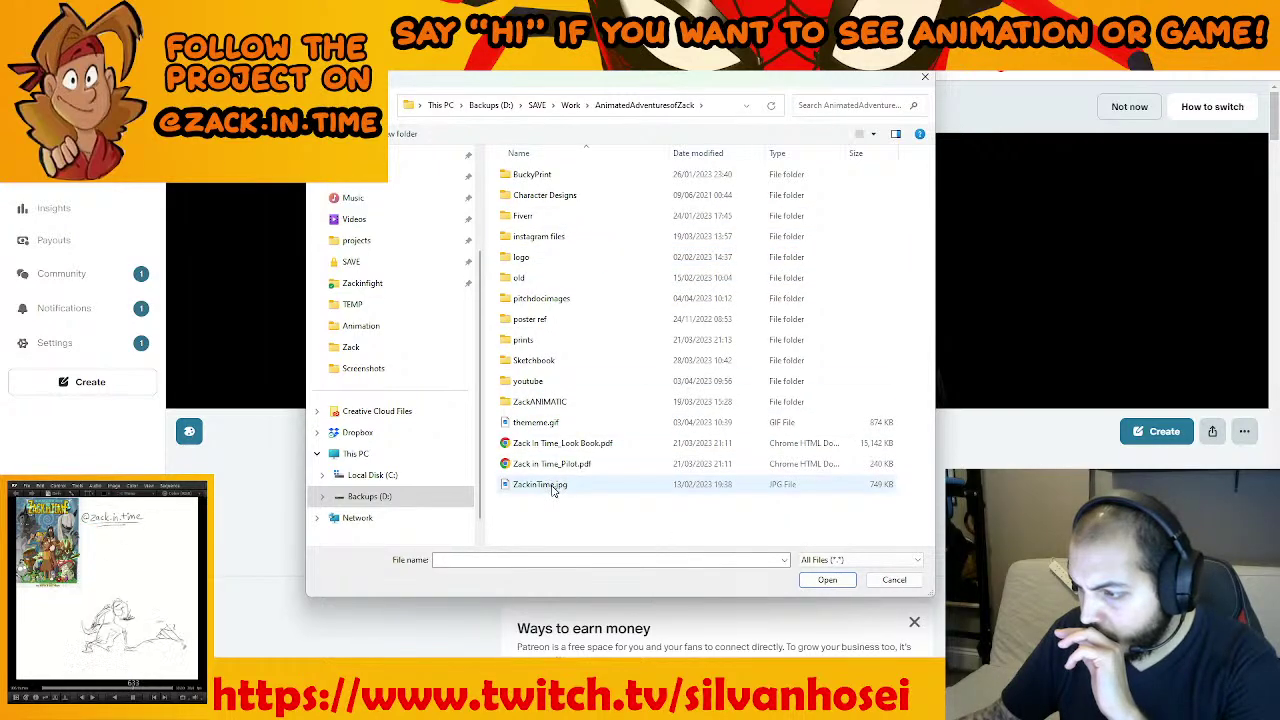
double_click(548, 485)
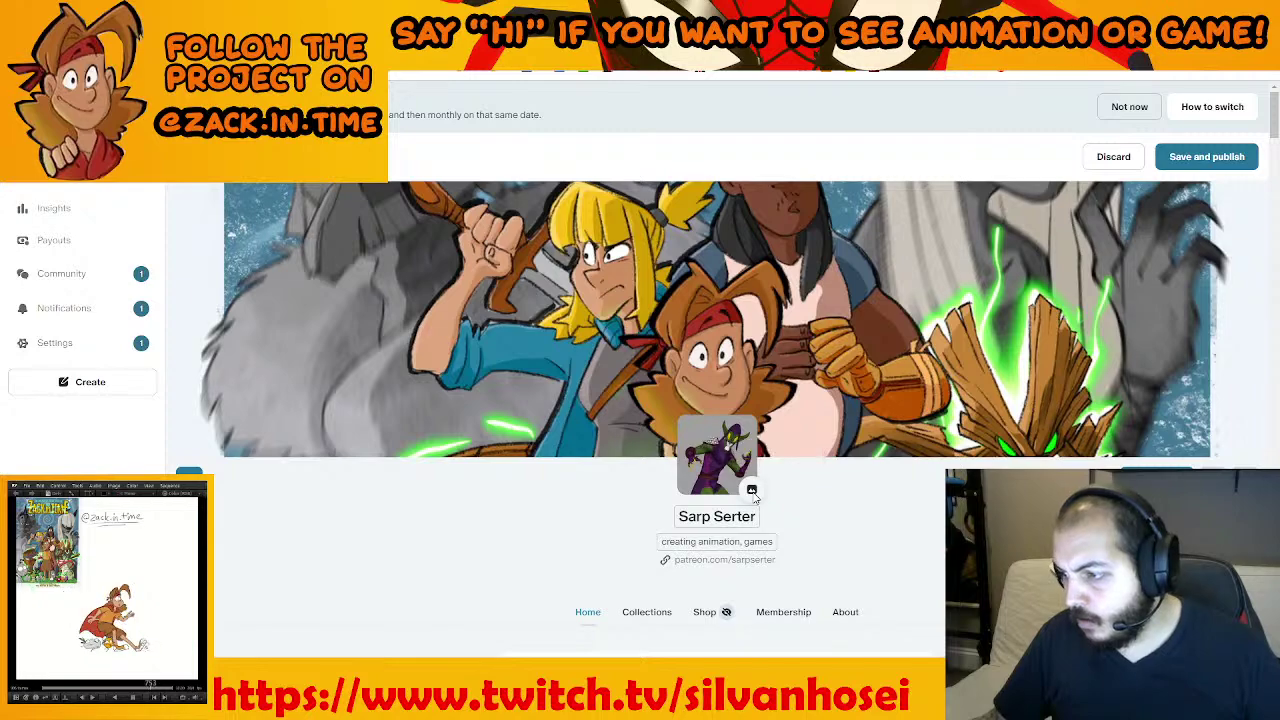
Replace the Patreon profile picture with ZackinTime.jpg
left_click(752, 491)
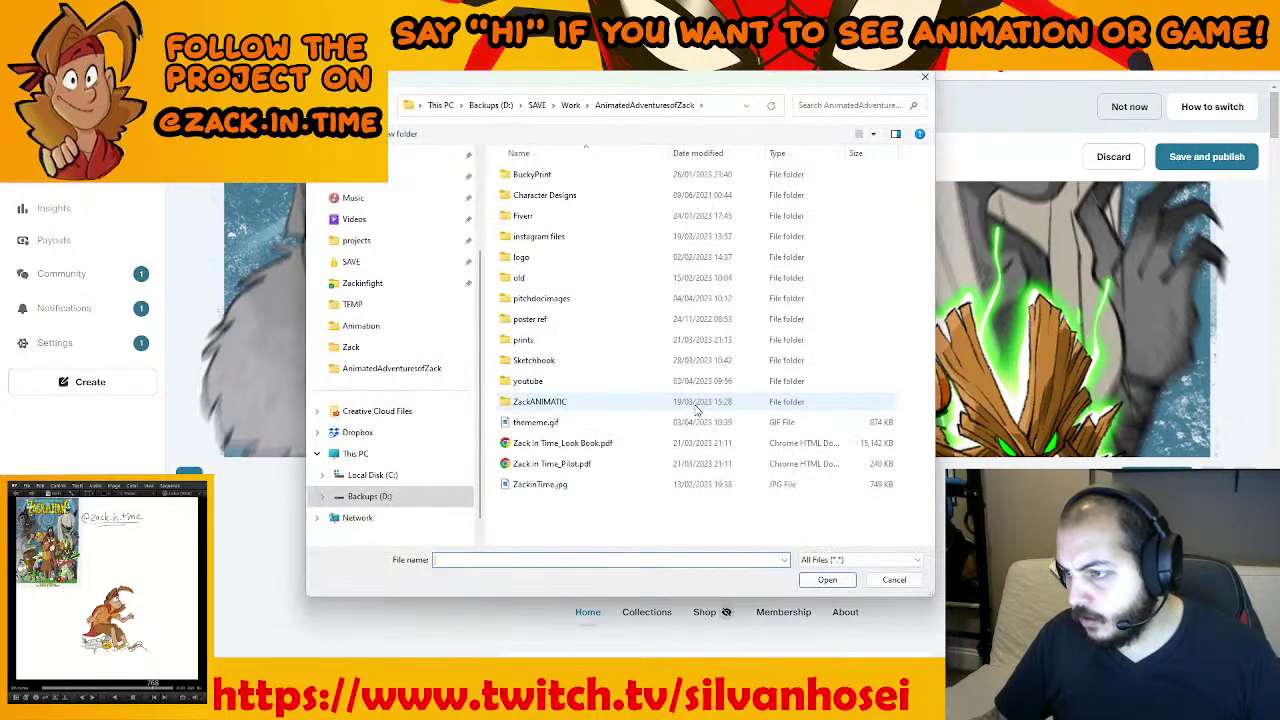
left_click(545, 422)
double_click(565, 484)
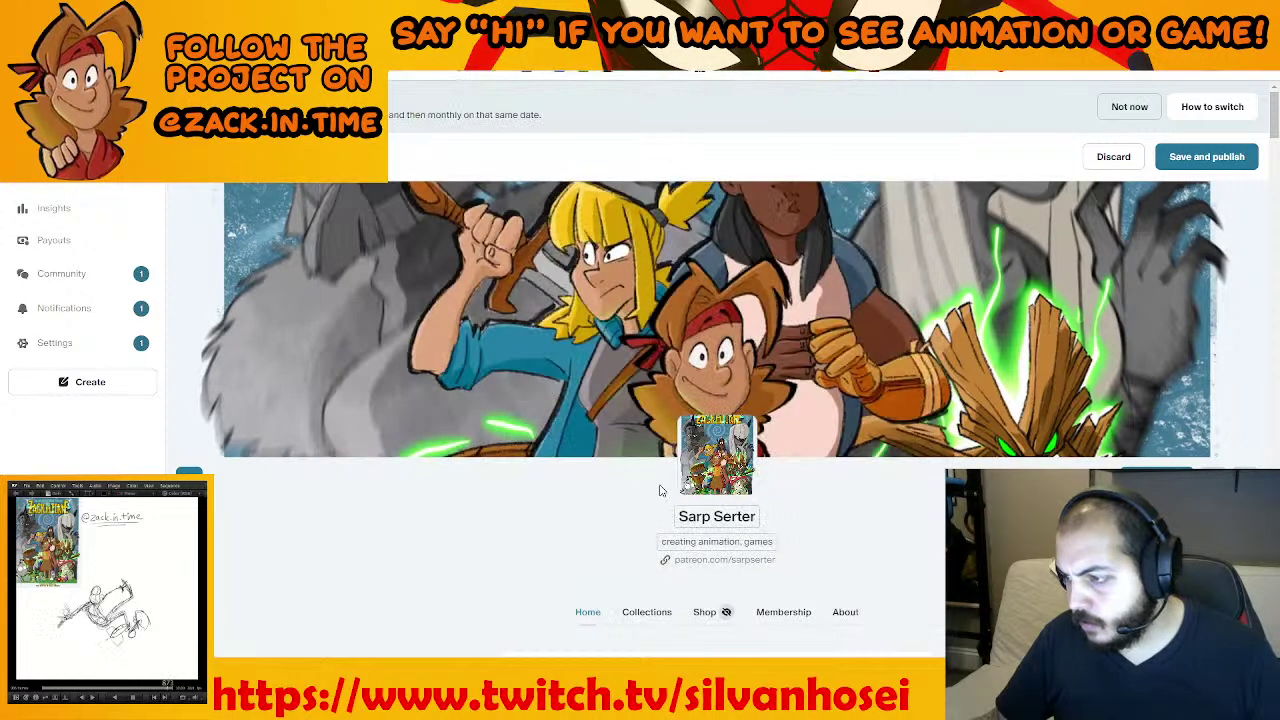
left_click(755, 494)
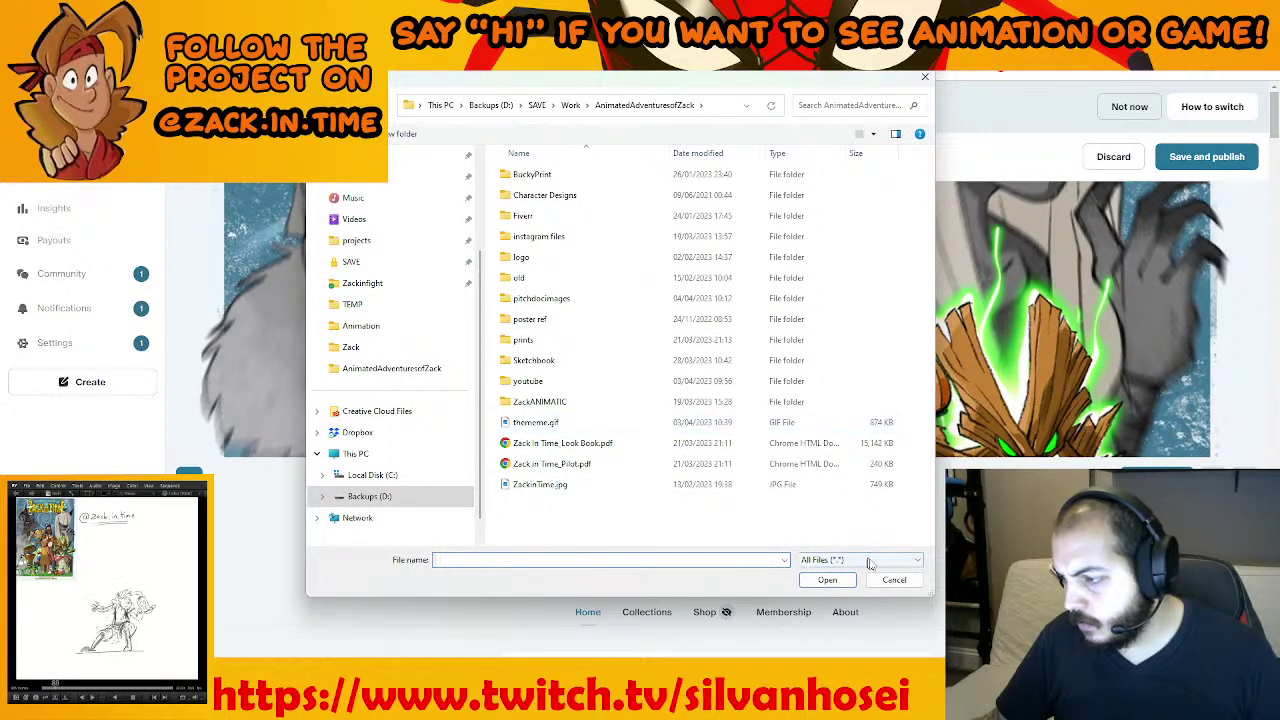
left_click(892, 579)
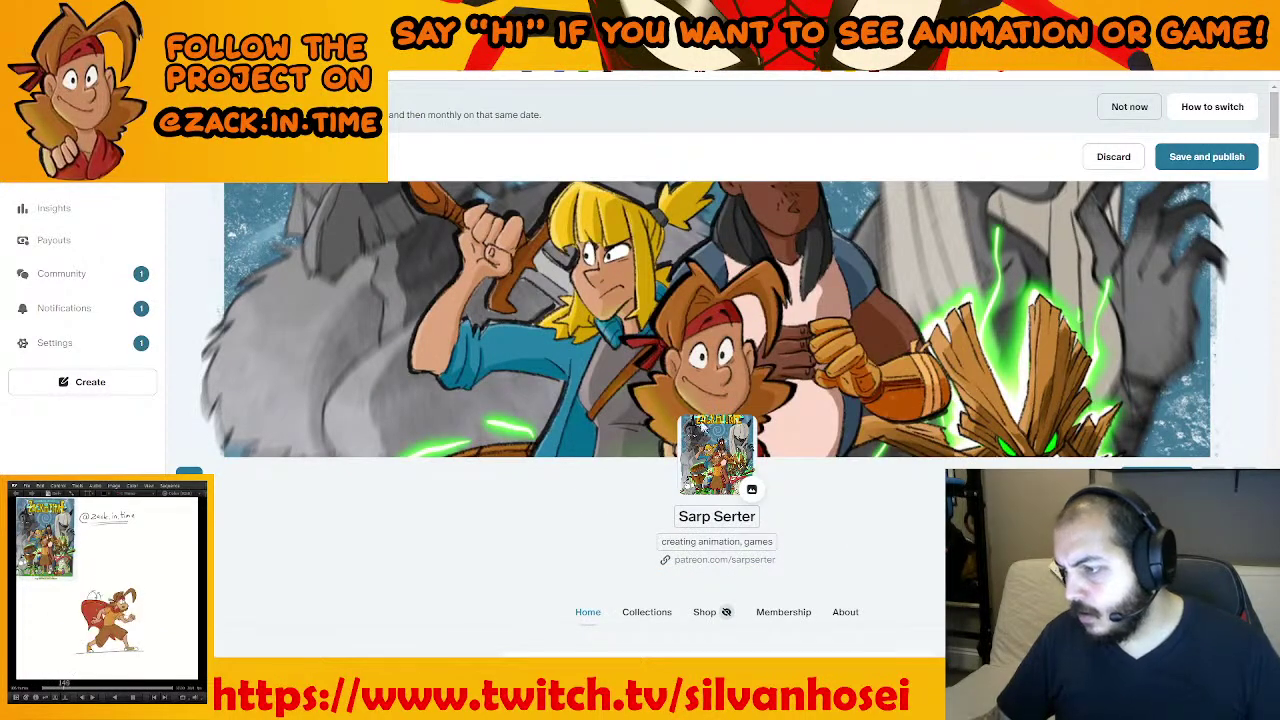
Save and publish the new cover and profile picture of the Patreon page
scroll(848, 538, "down", 3)
scroll(852, 540, "up", 3)
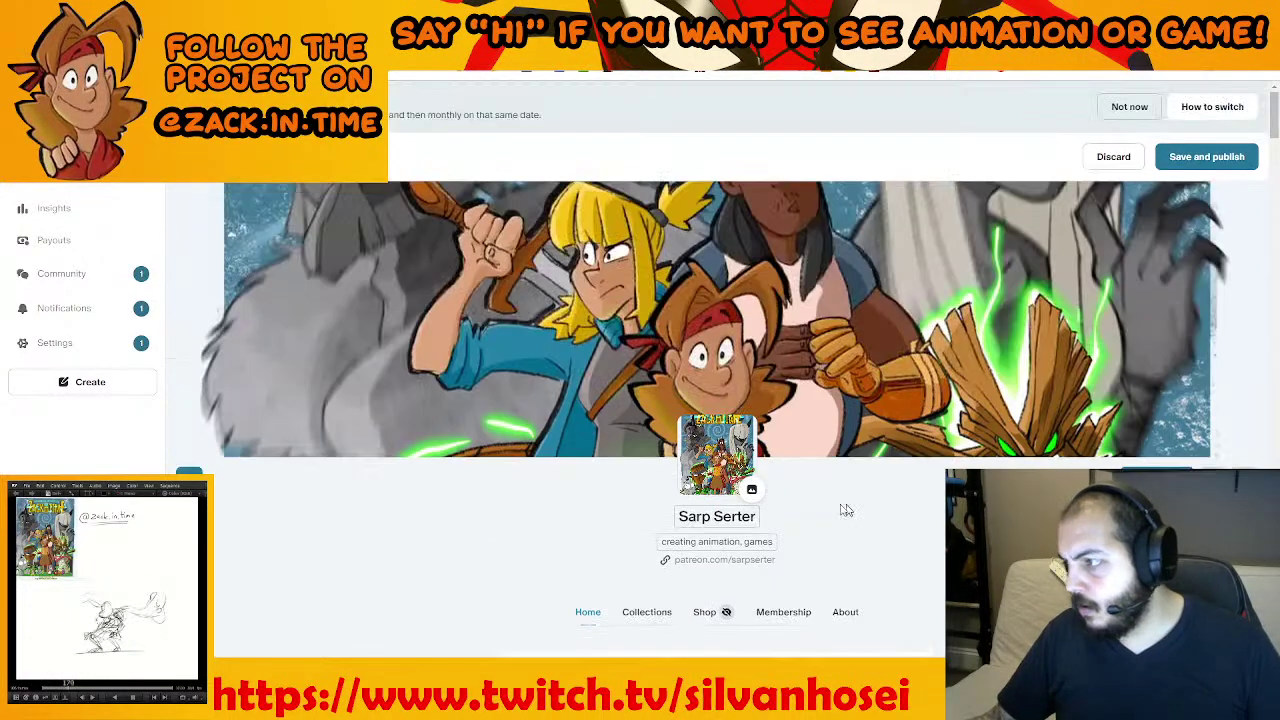
left_click(1213, 161)
left_click(1203, 11)
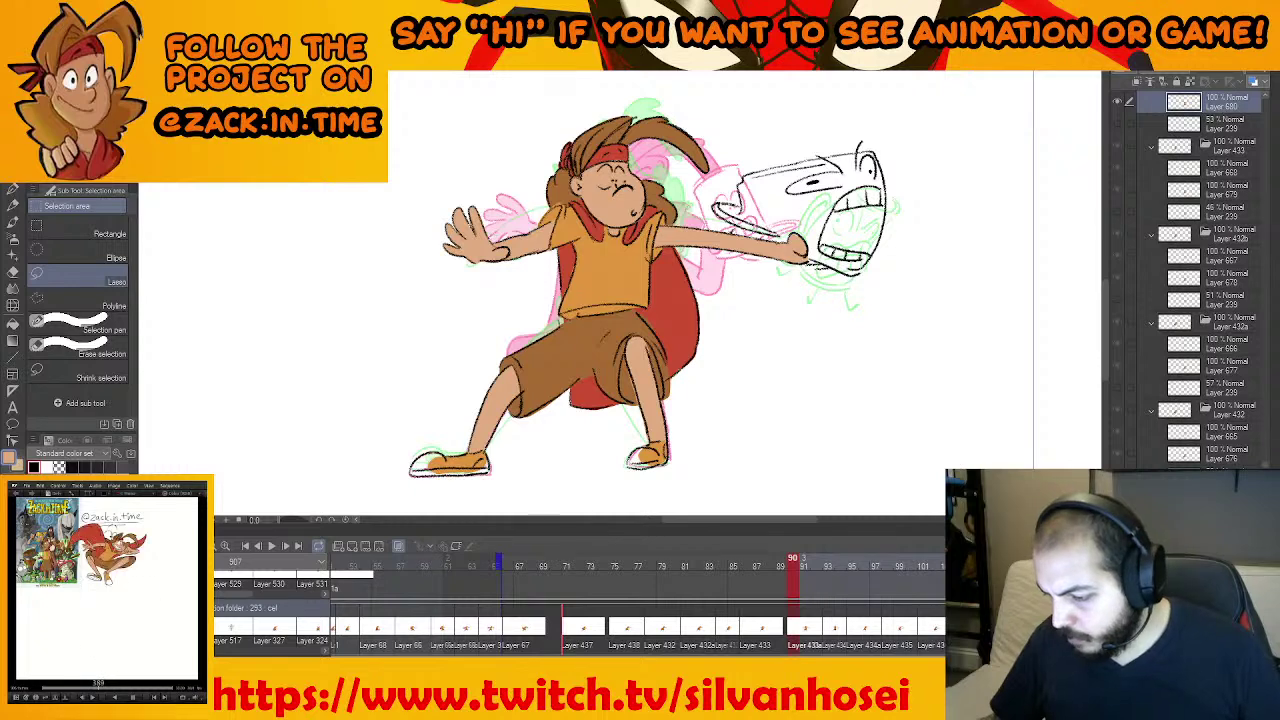
Return to the Twitch channel page in the browser and turn on its Dark Theme
mouse_move(560, 700)
left_click(785, 625)
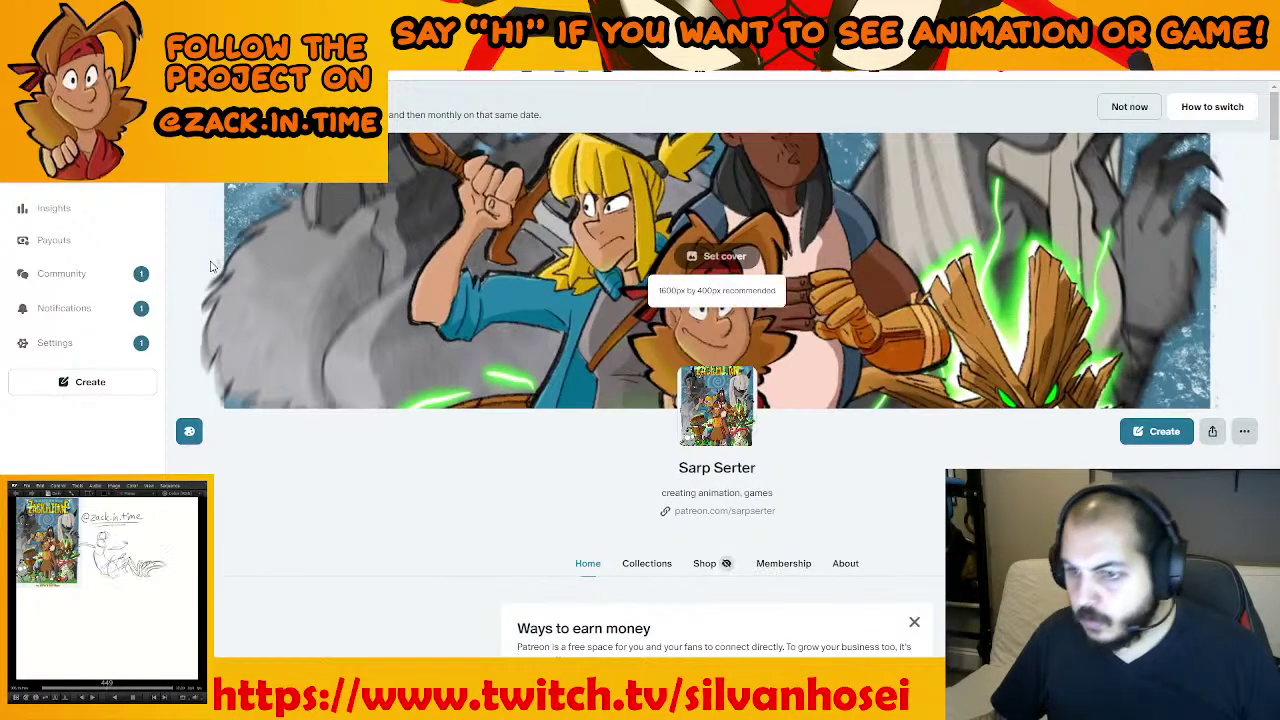
left_click(140, 13)
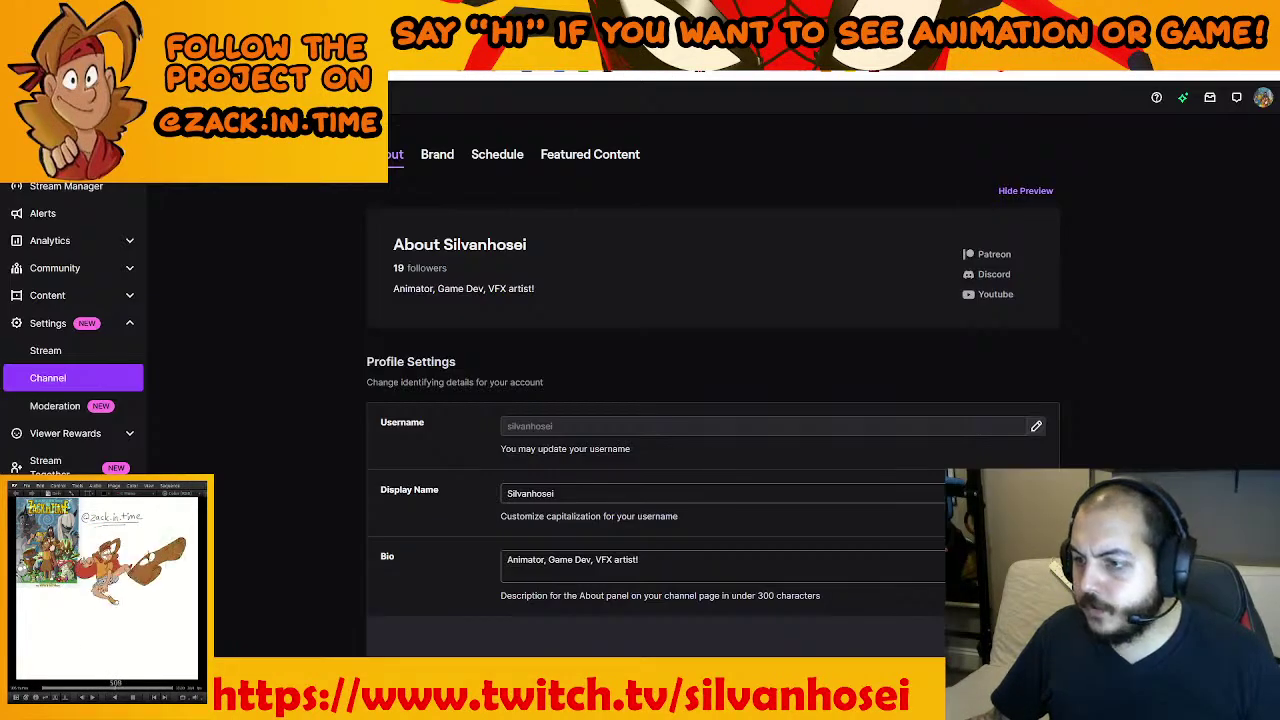
left_click(250, 13)
scroll(297, 389, "up", 5)
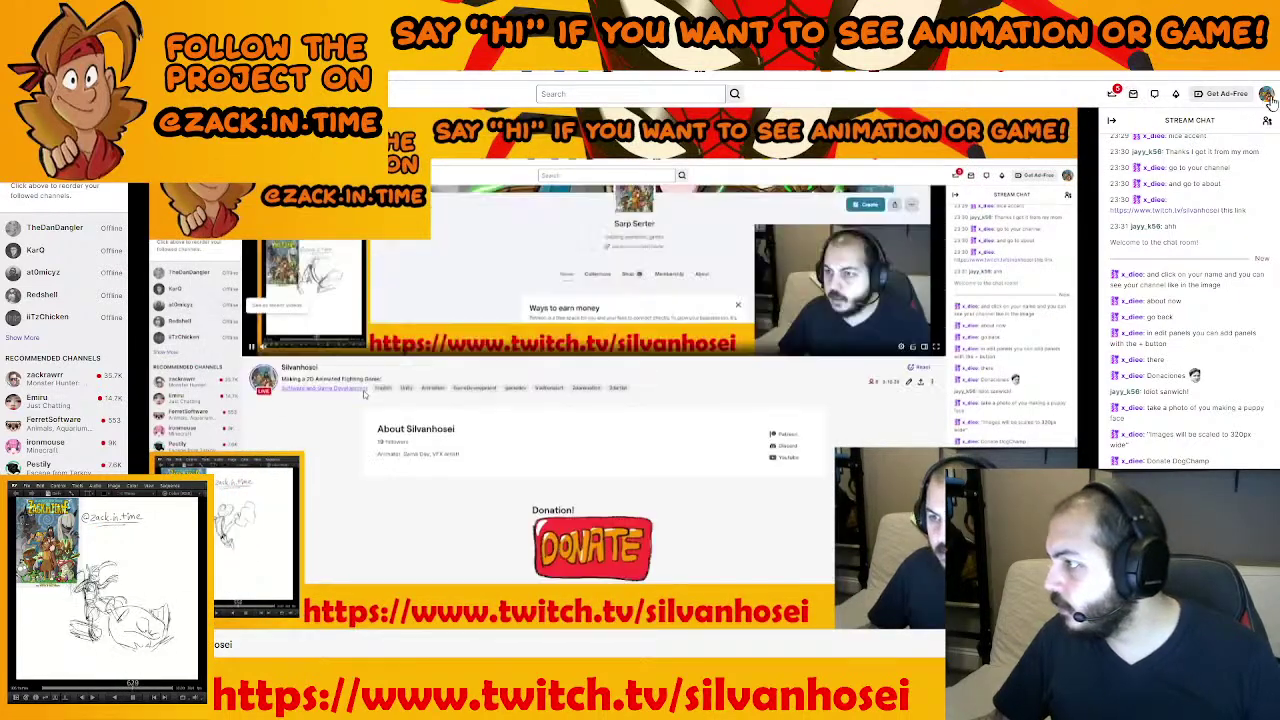
left_click(1266, 95)
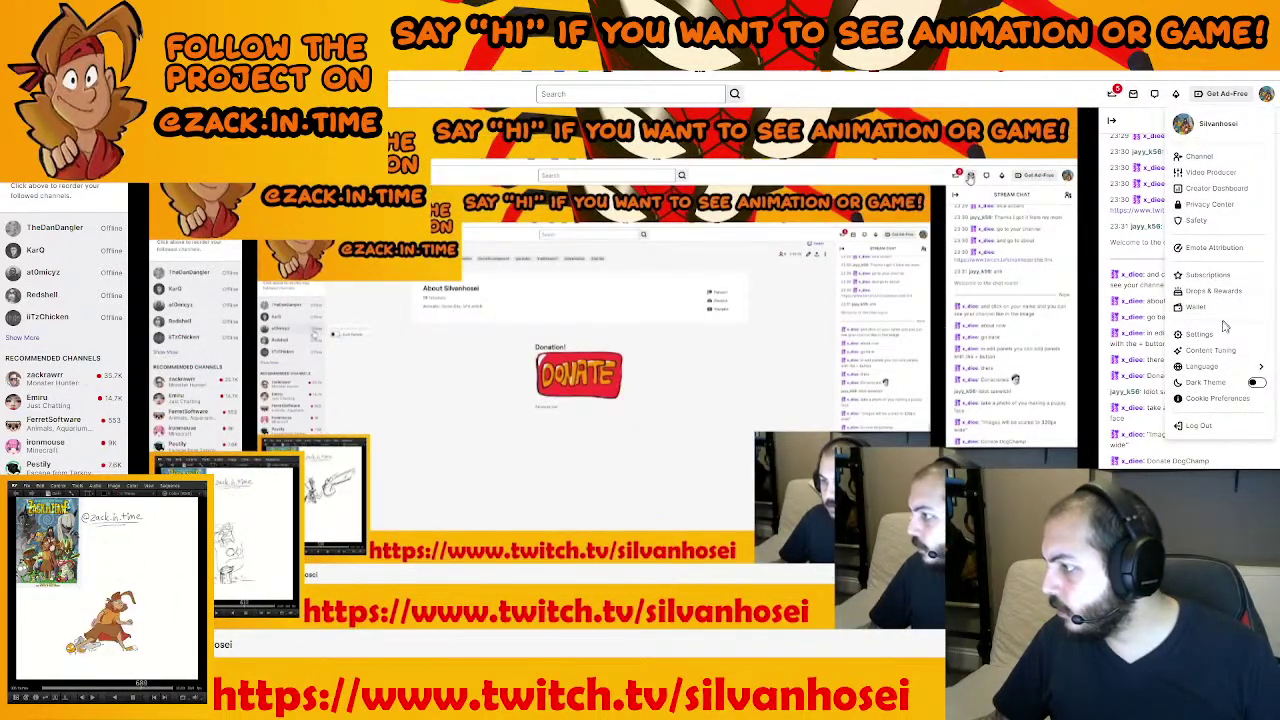
left_click(1256, 384)
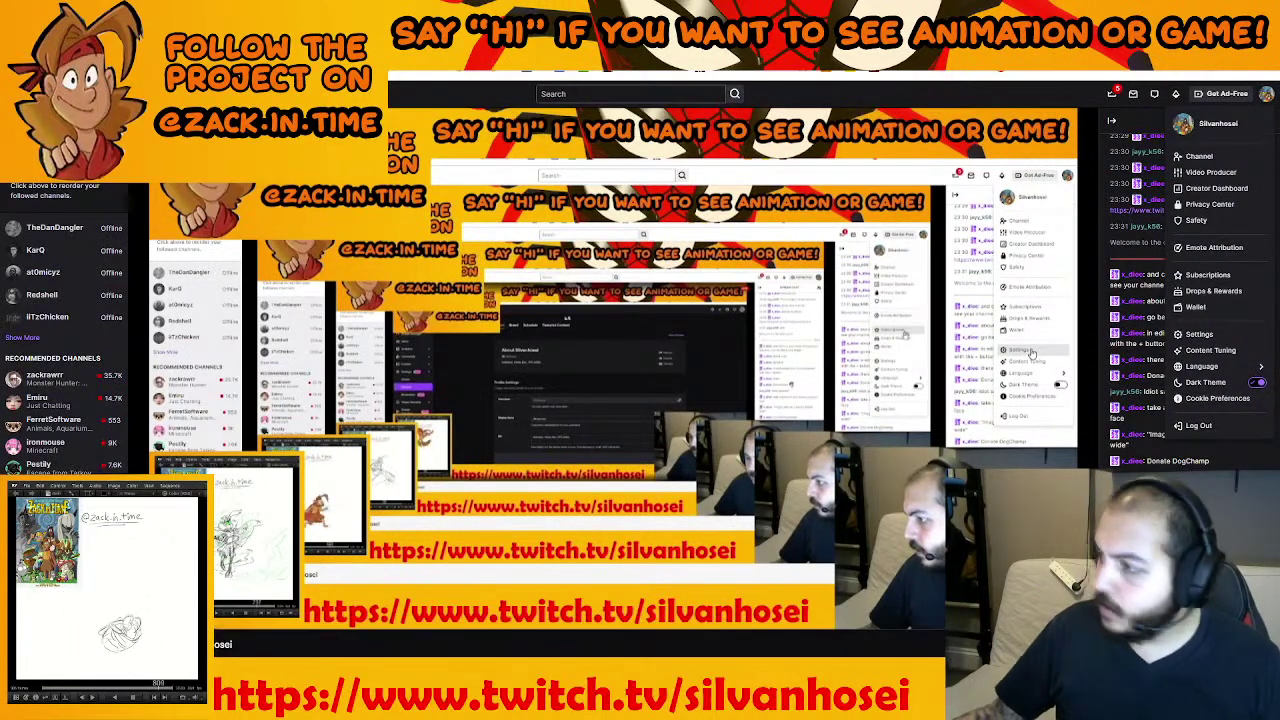
Switch to Clip Studio Paint and go to frame 93 of the character animation
key("alt+Tab")
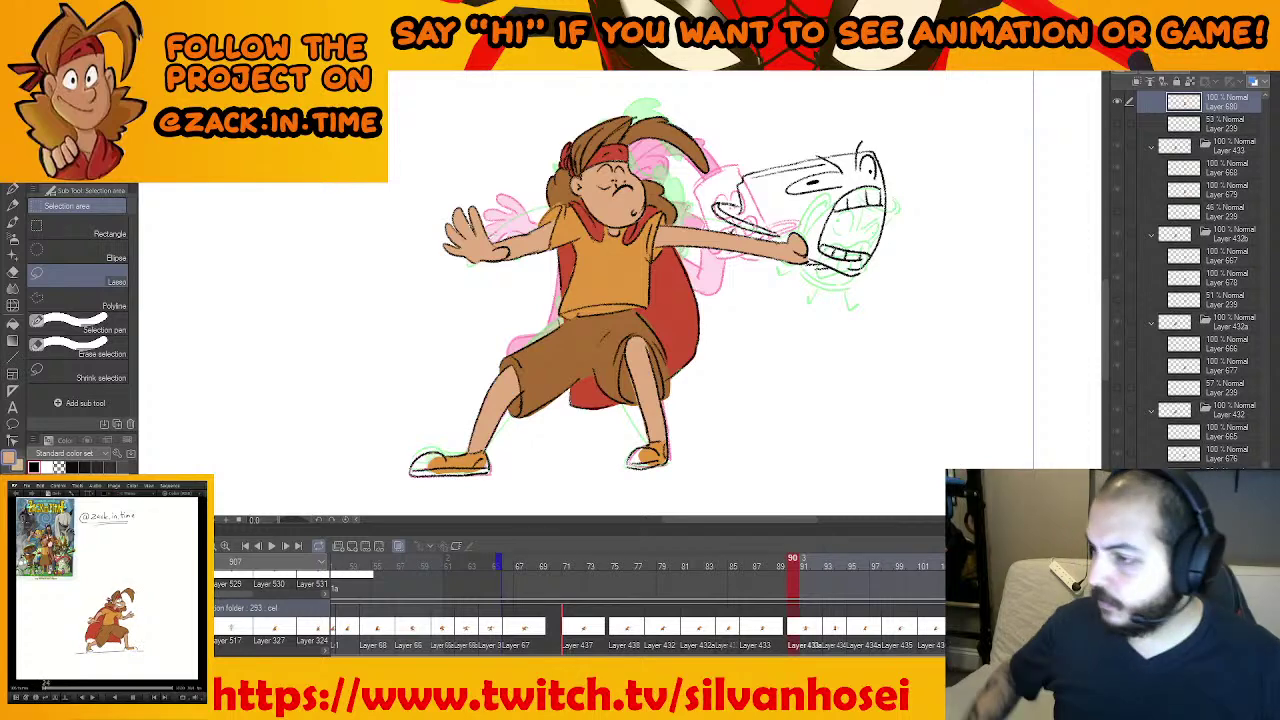
scroll(790, 290, "up", 3)
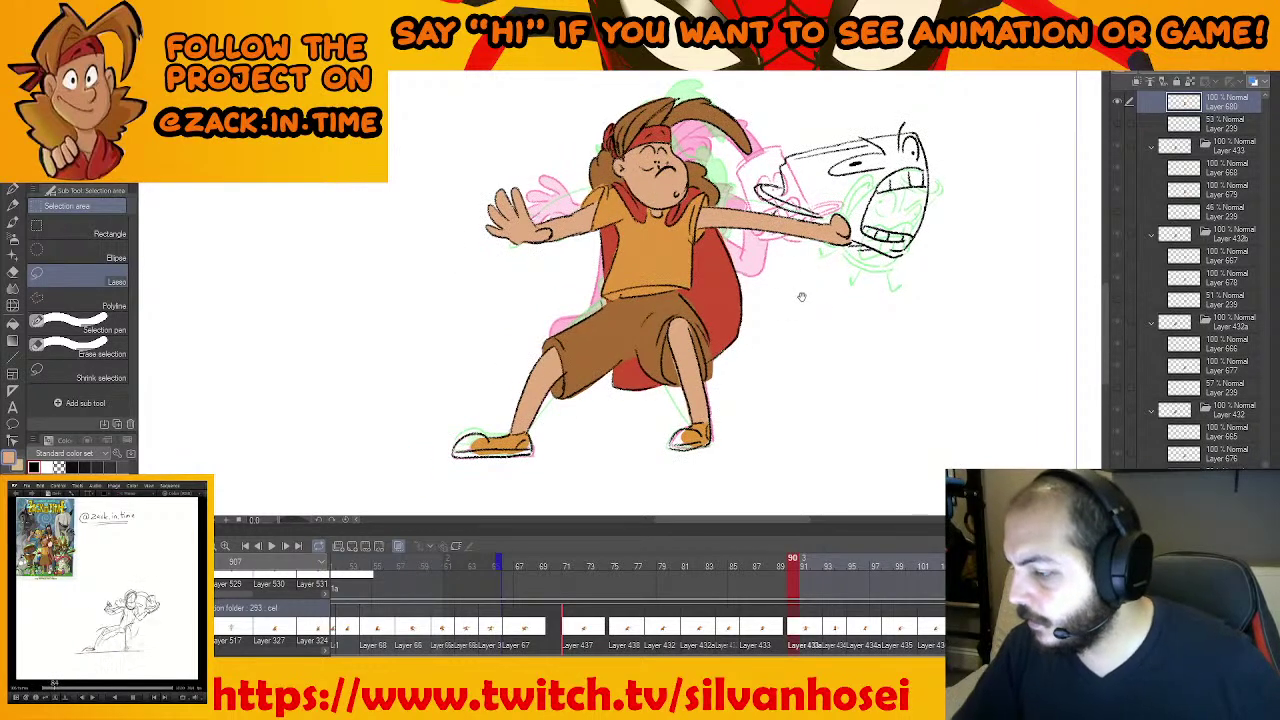
key("Right")
left_click_drag(789, 314, 826, 297)
key("Left")
key("Right")
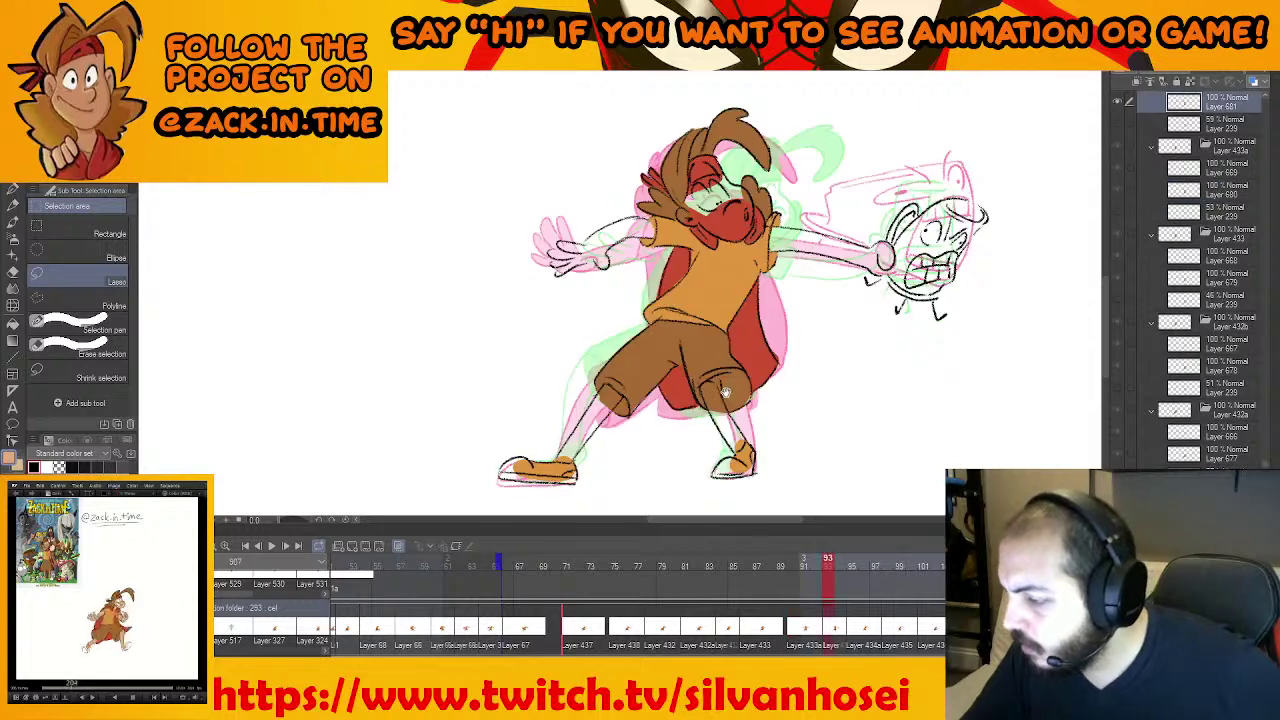
Fill the character's bare left-hand leg on frame 93 with the skin tone, from the shorts down to the shoe
left_click_drag(724, 390, 783, 316)
left_click(783, 315, "ctrl")
scroll(700, 348, "up", 1)
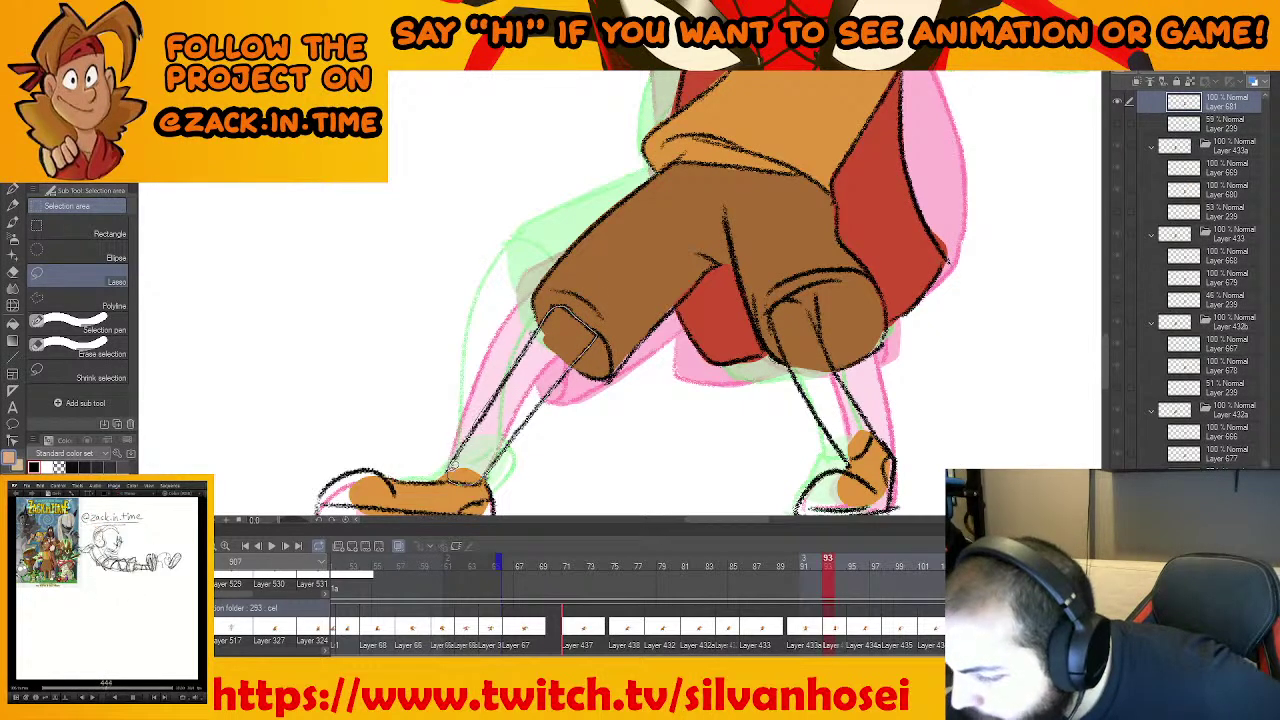
left_click_drag(453, 465, 455, 462)
left_click(608, 504)
left_click_drag(682, 420, 496, 382)
key("ctrl+d")
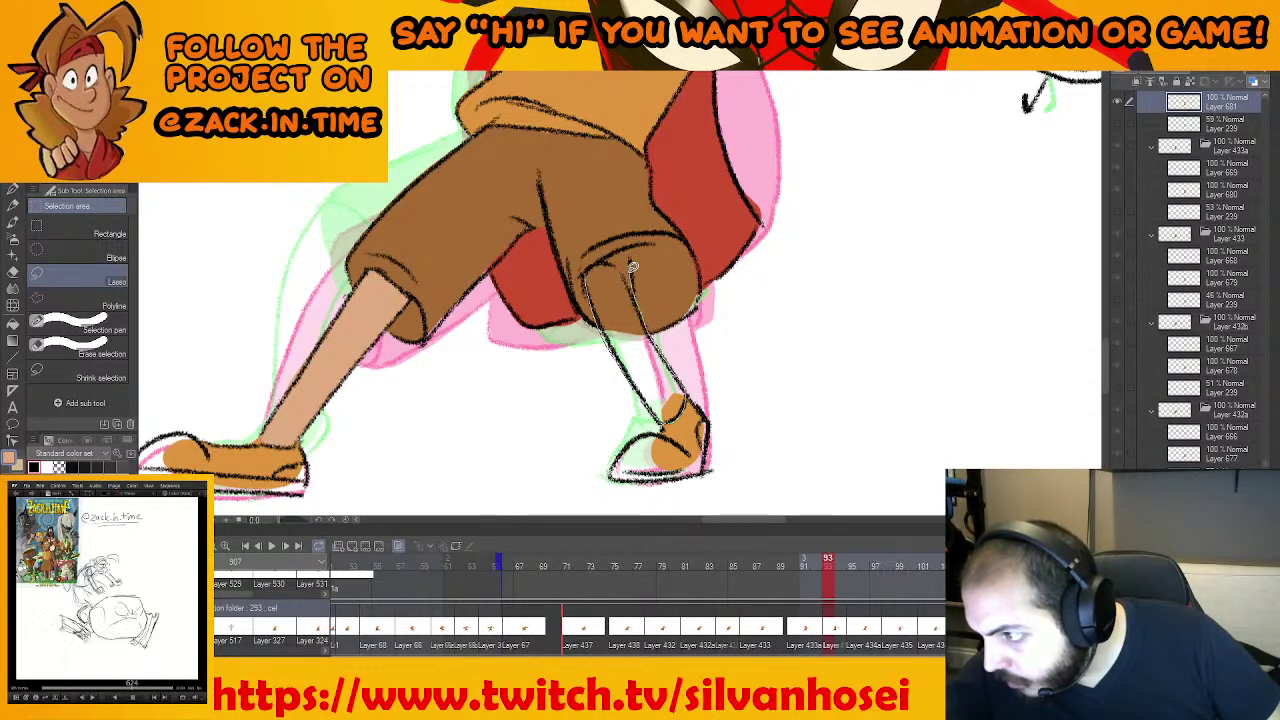
Outline the right-hand leg between shorts and shoe on frame 93 and fill it with the skin tone
left_click_drag(591, 262, 712, 422)
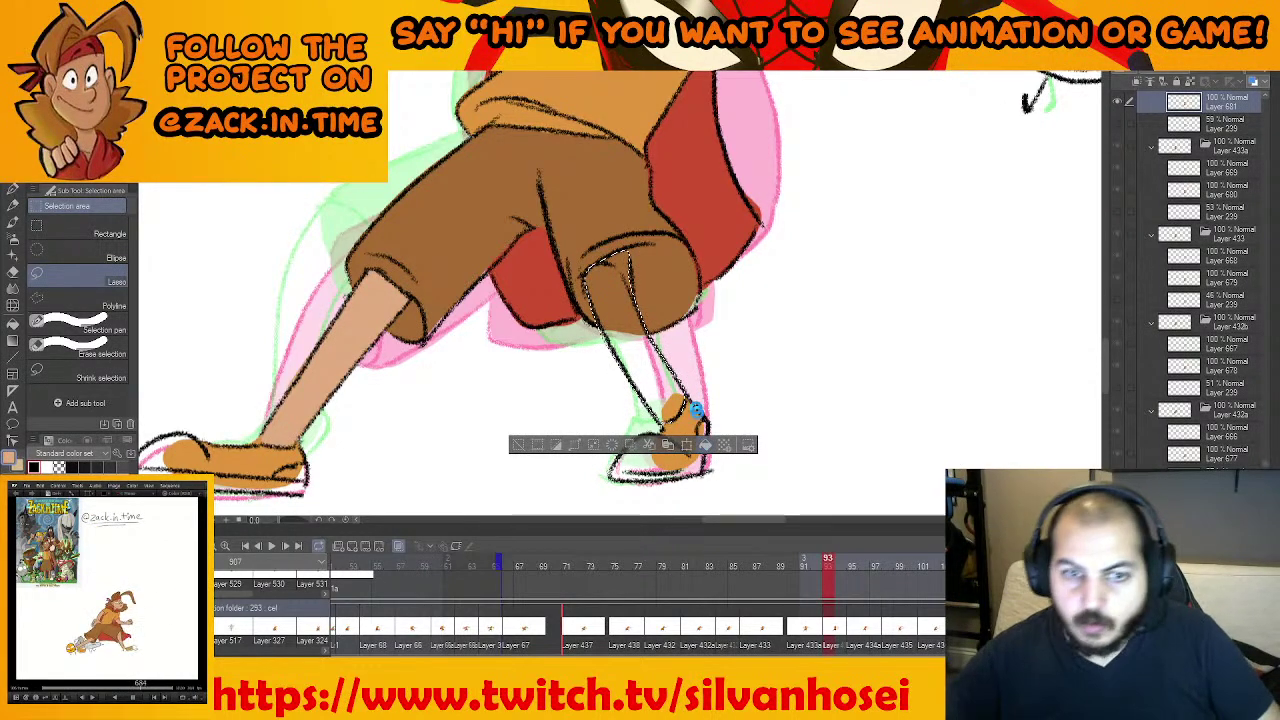
key("ctrl+d")
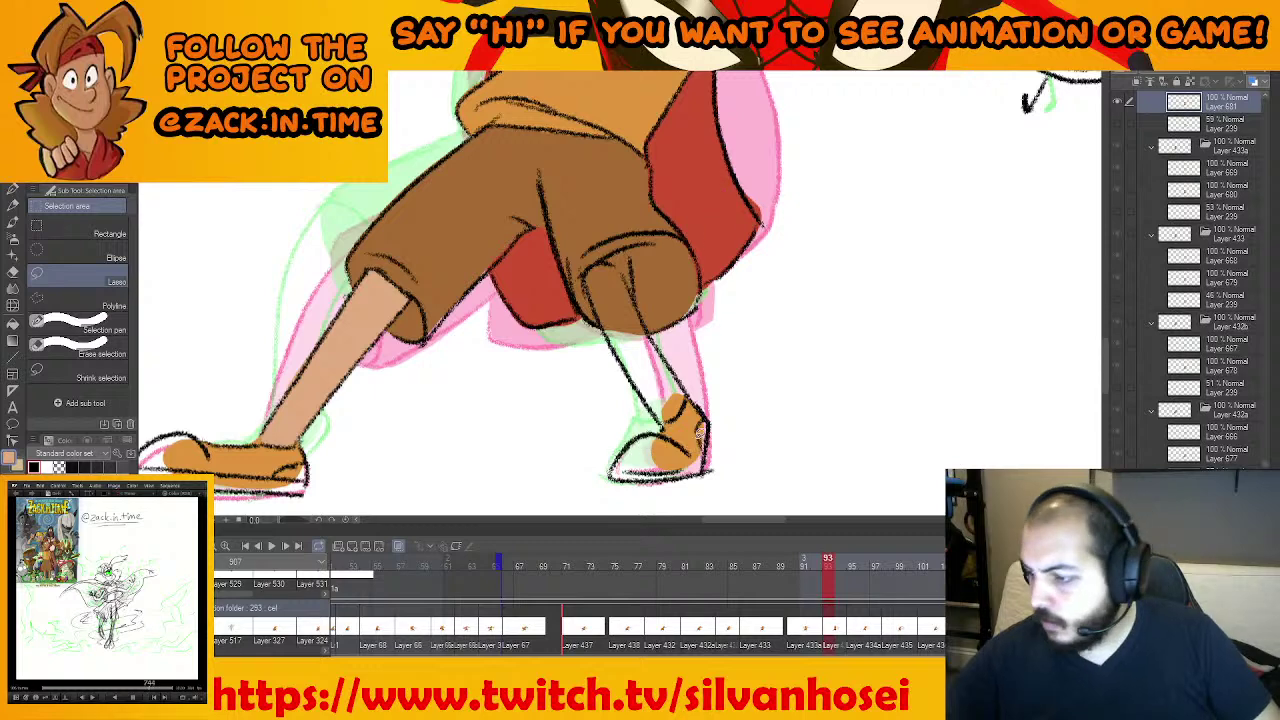
left_click_drag(642, 277, 690, 415)
left_click(704, 449)
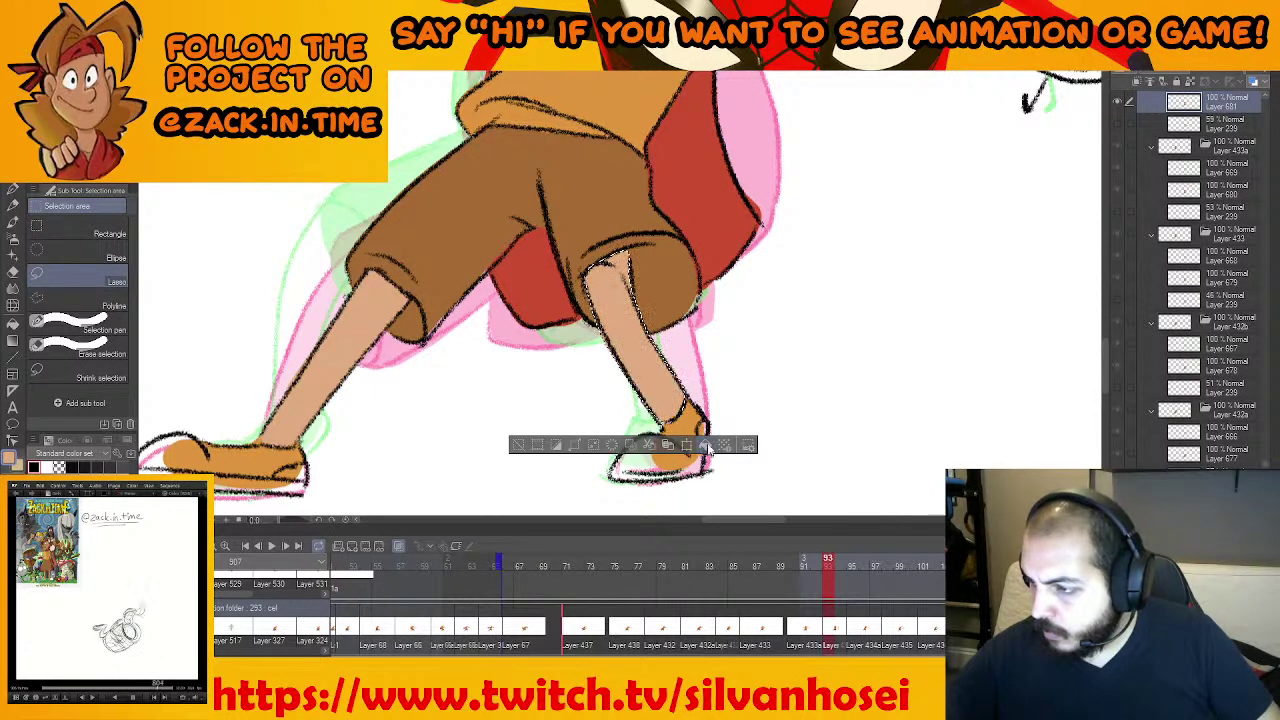
key("ctrl+d")
Fill the open hand and the arm stretched out behind the character on frame 93 with the skin tone
left_click_drag(684, 250, 694, 413)
left_click_drag(662, 178, 750, 383)
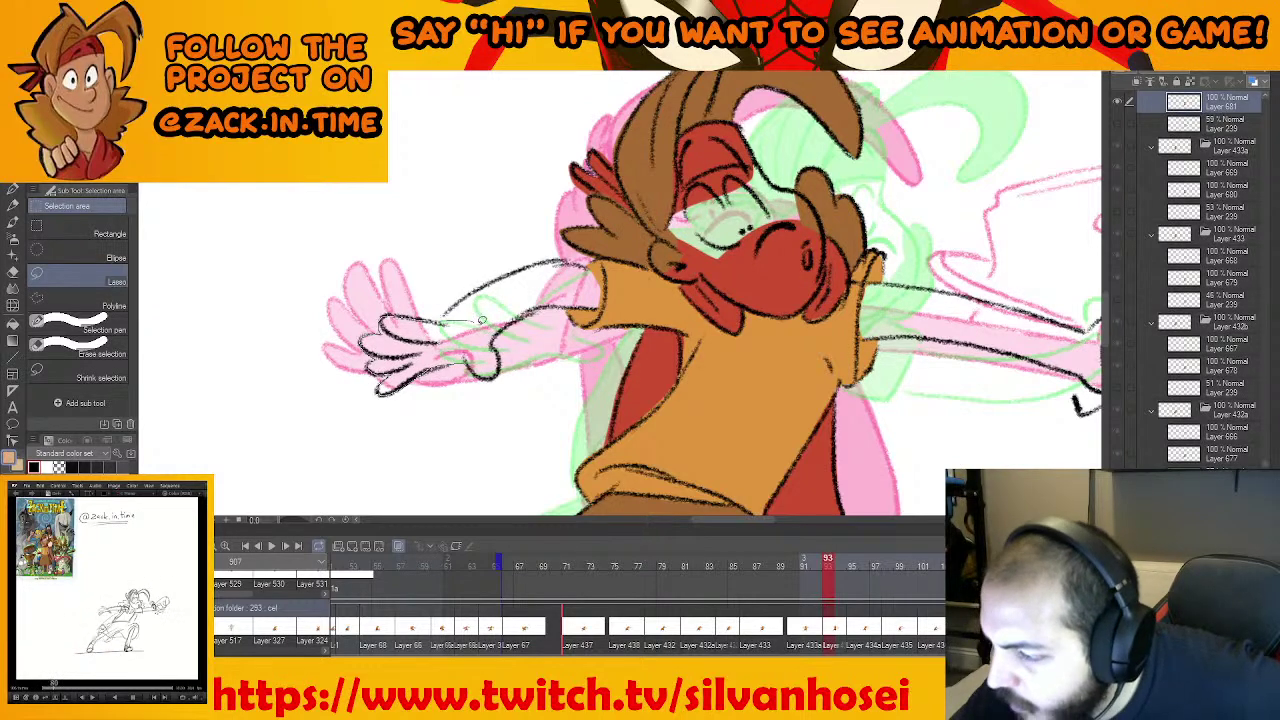
left_click_drag(482, 320, 466, 362)
left_click(491, 417)
key("ctrl+d")
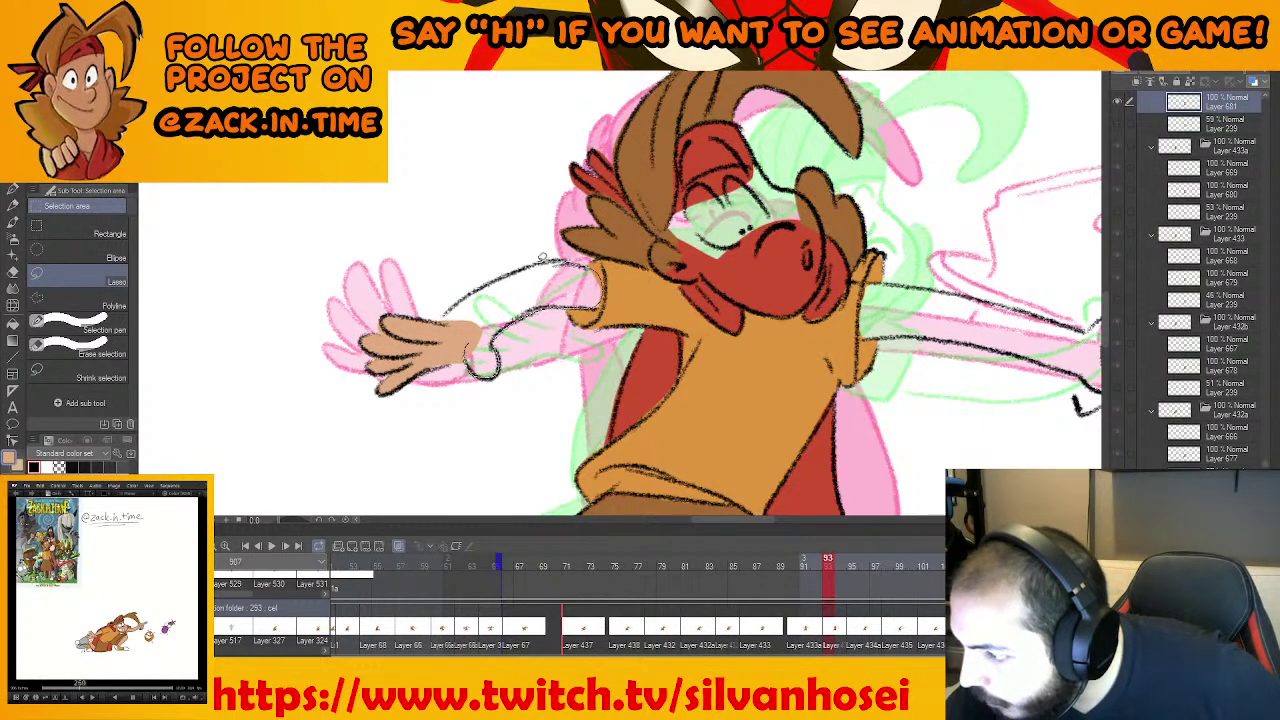
mouse_move(502, 272)
left_mouse_down()
mouse_move(449, 309)
mouse_move(467, 350)
left_mouse_up()
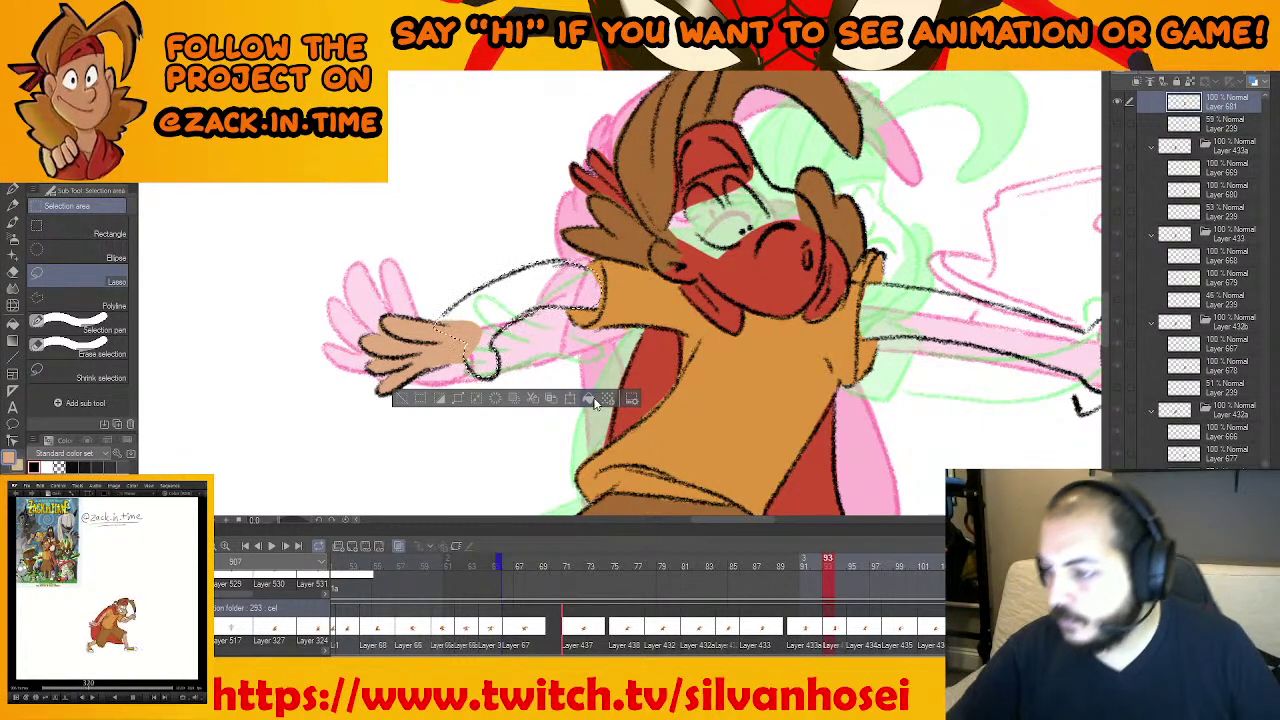
left_click(591, 399)
key("ctrl+d")
Fill the upper part of the arm reaching toward the sketched creature on frame 93 with the skin tone
left_click_drag(900, 346, 595, 433)
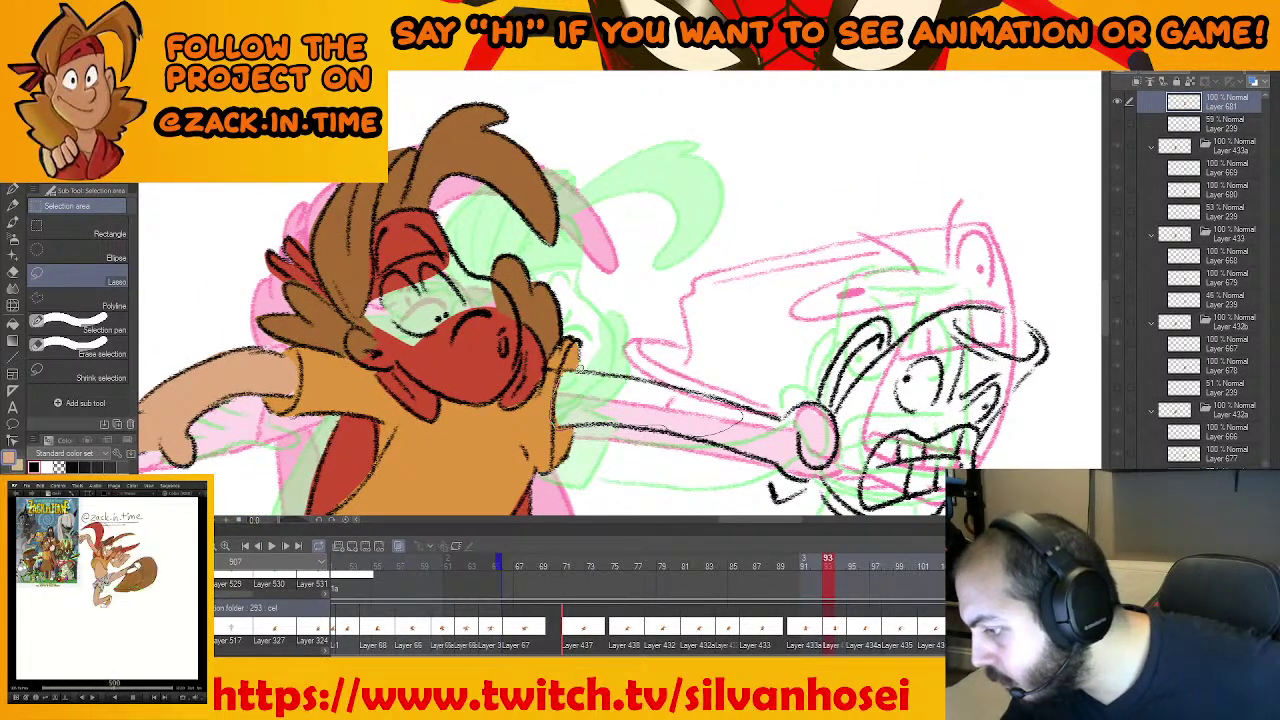
left_click_drag(580, 369, 560, 414)
left_click(717, 457)
left_click_drag(720, 450, 714, 374)
key("ctrl+d")
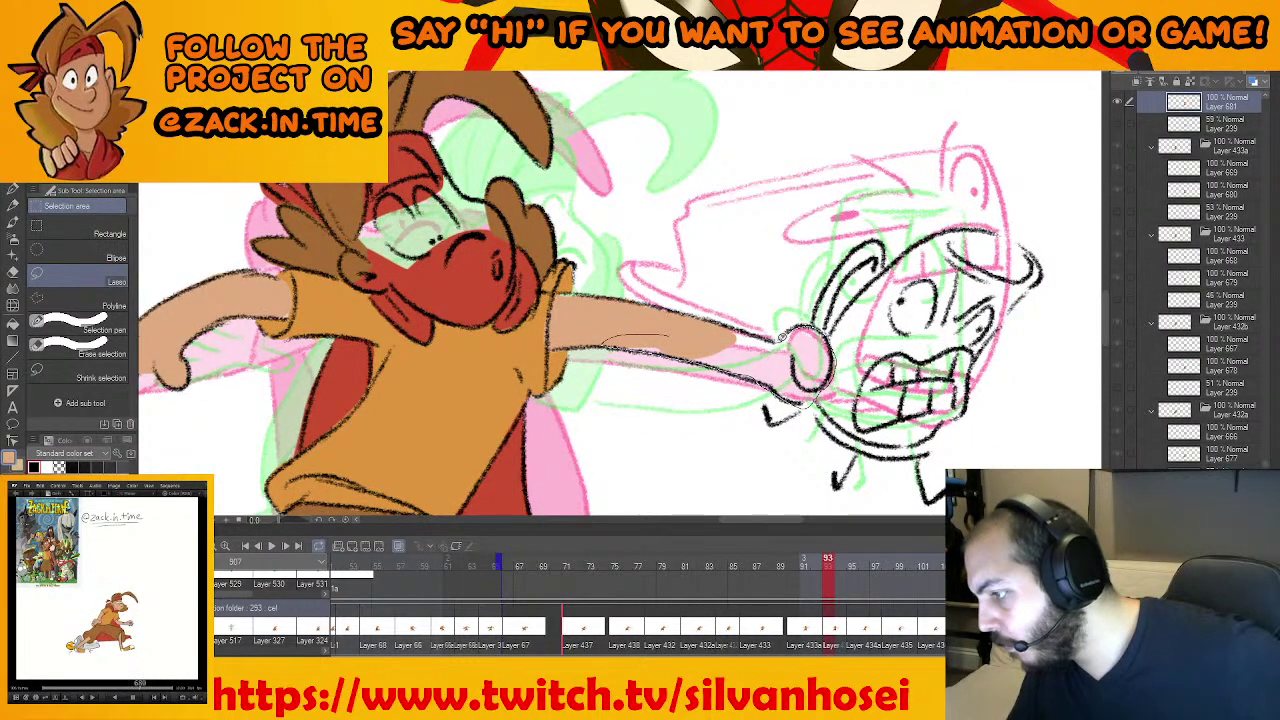
Fill the wrist and fist gripping the sketched creature on frame 93 with the skin tone
mouse_move(782, 338)
left_mouse_down()
mouse_move(715, 333)
mouse_move(788, 345)
mouse_move(767, 366)
mouse_move(726, 358)
mouse_move(777, 376)
left_mouse_up()
left_click(787, 430)
key("ctrl+d")
left_click(833, 378)
left_click(822, 409)
key("ctrl+d")
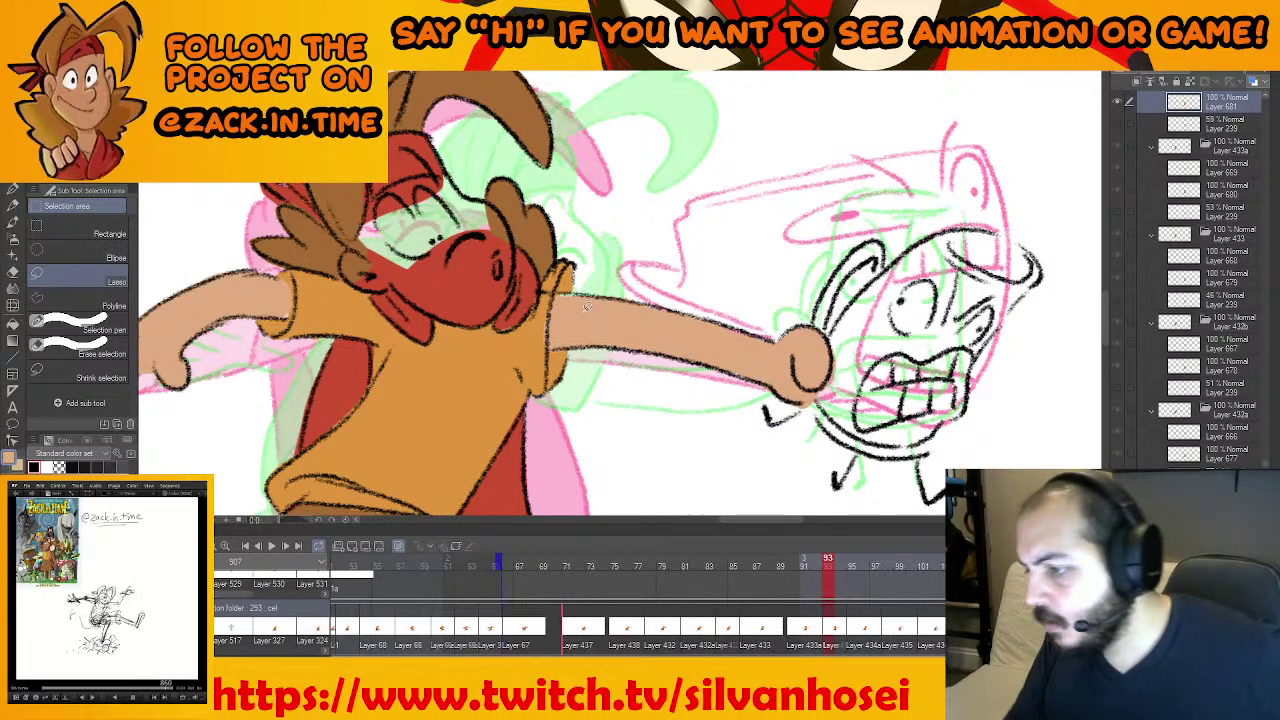
Touch up the skin tone and the orange shirt colour where the reaching arm meets its sleeve on frame 93
left_click_drag(582, 292, 614, 302)
left_click(646, 339)
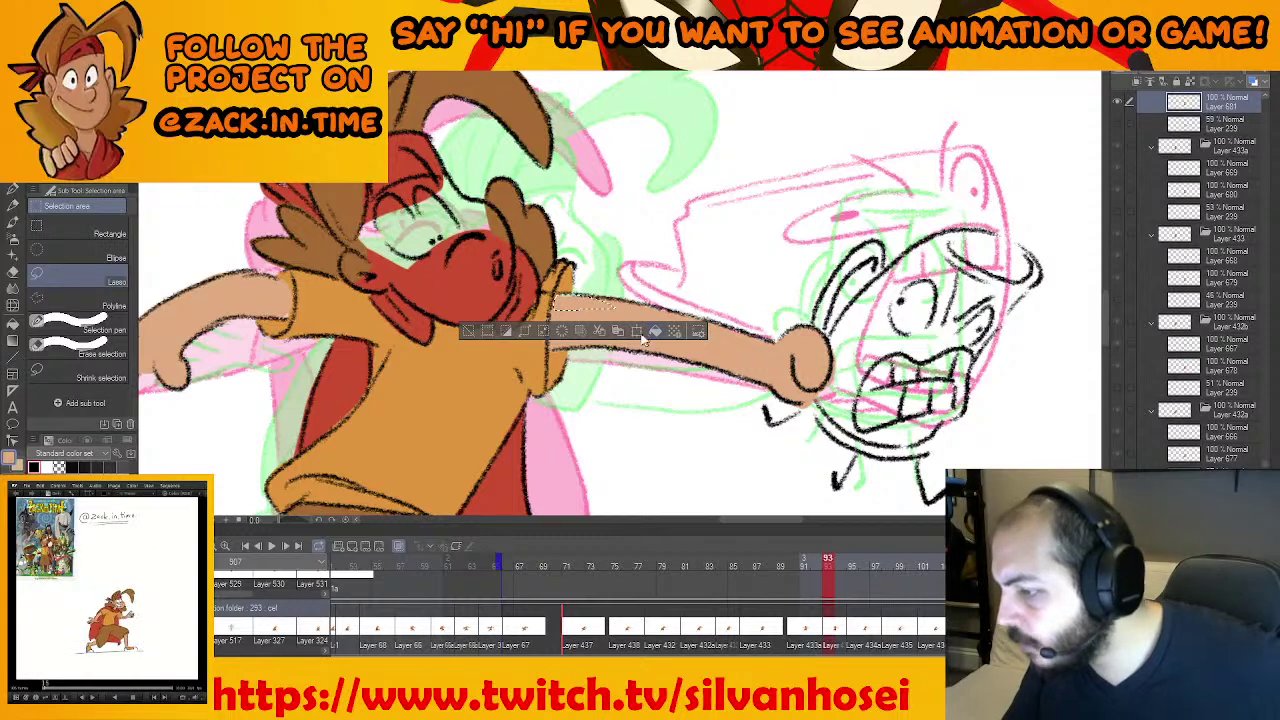
key("ctrl+d")
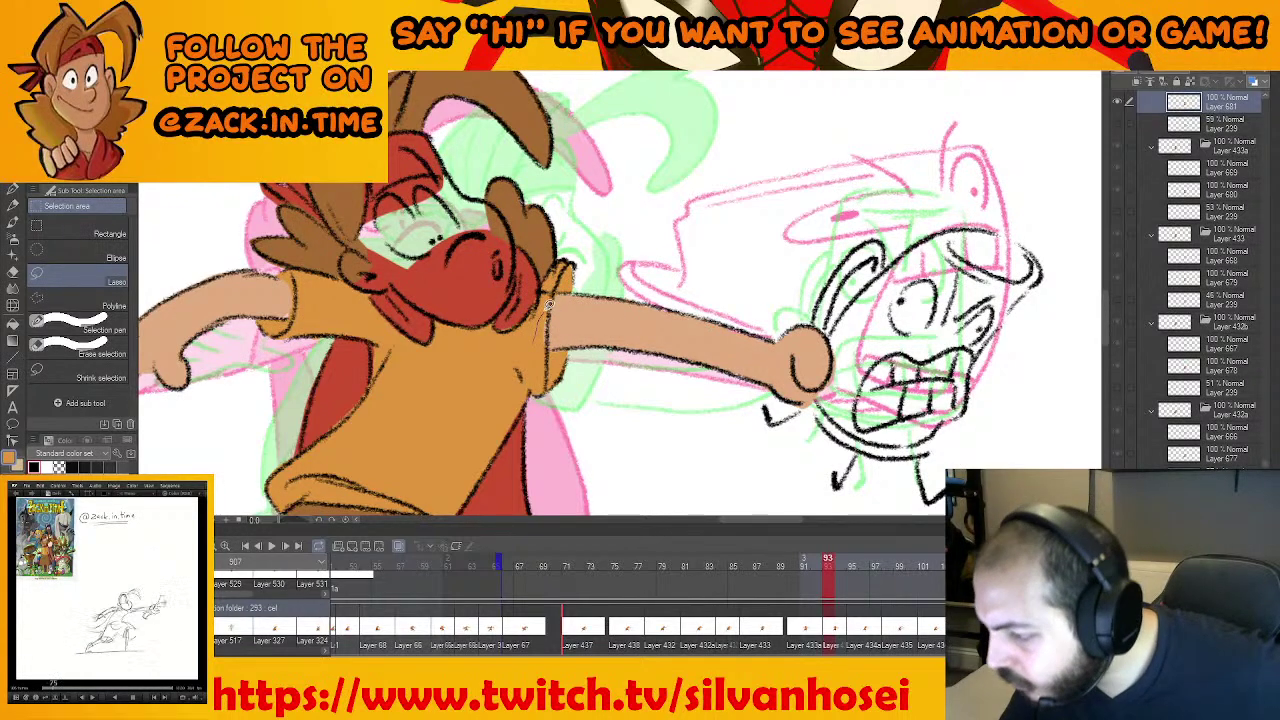
left_click_drag(548, 348, 546, 352)
left_click(613, 388)
key("ctrl+d")
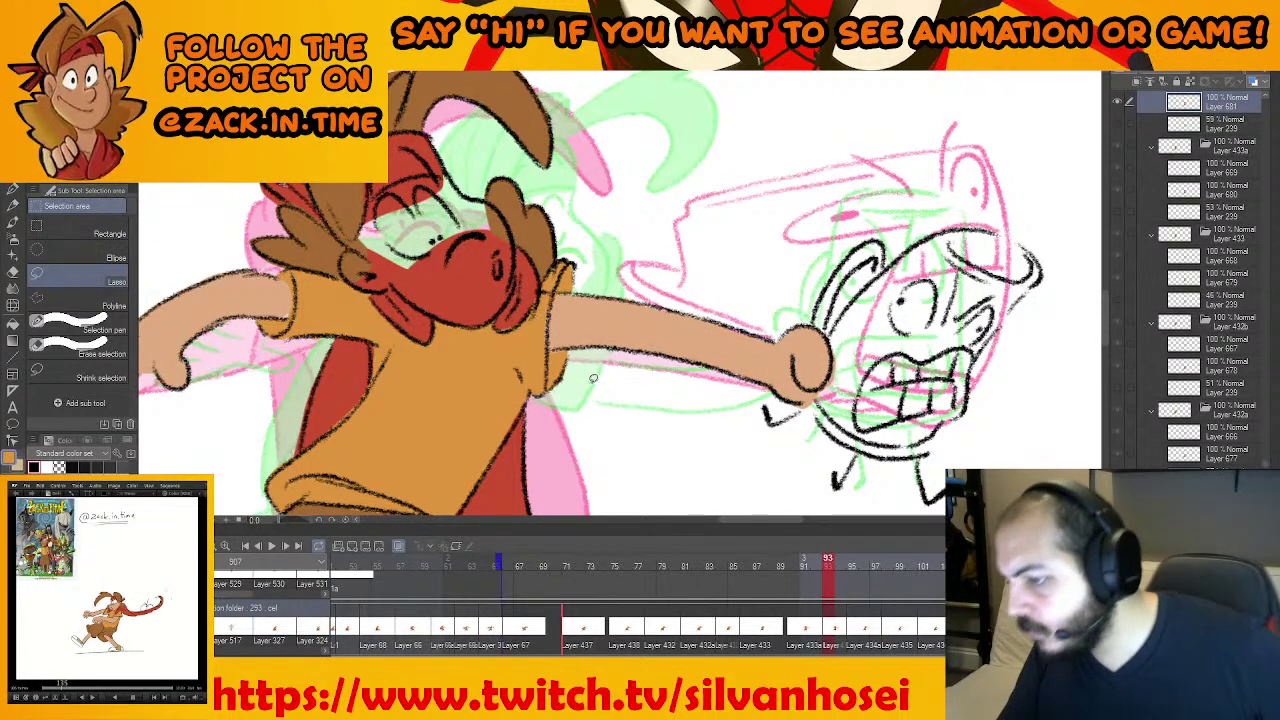
Fill the remaining gap between the trailing arm and its sleeve on frame 93 with the skin tone
left_click_drag(452, 389, 483, 421)
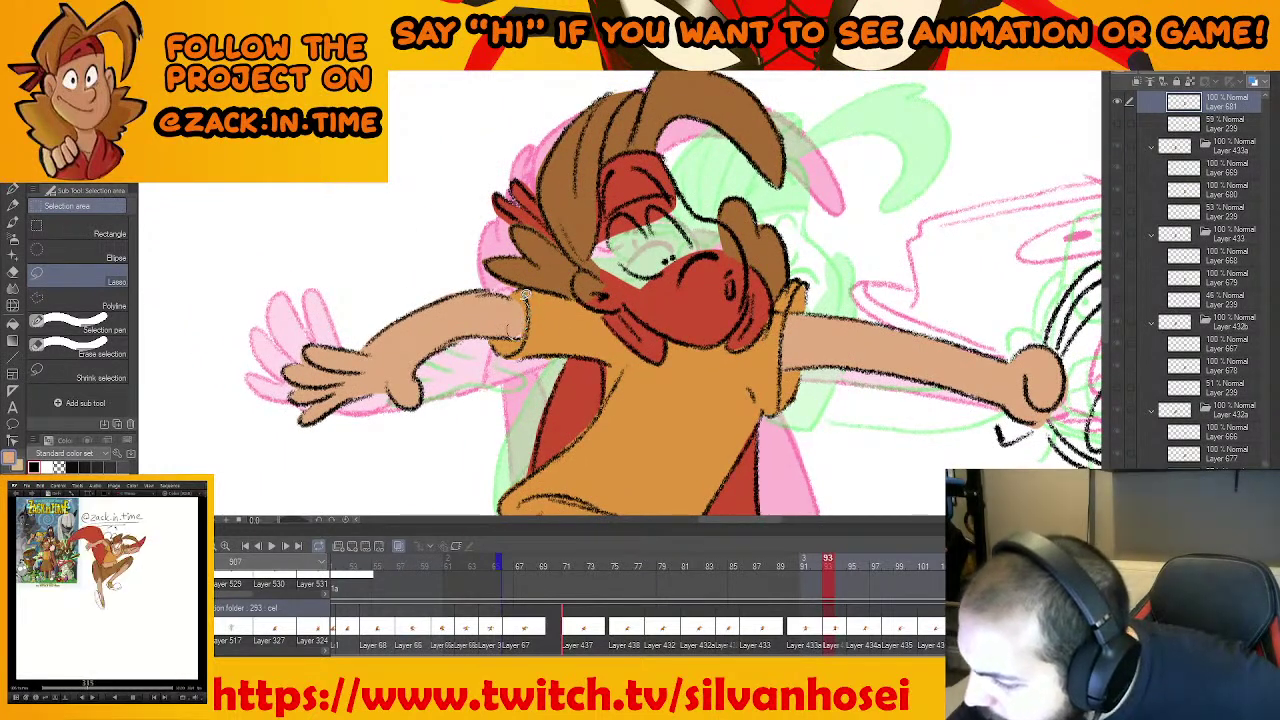
left_click_drag(525, 295, 515, 338)
left_click(588, 362)
key("ctrl+d")
Fill the character's forehead, eye area and ear on frame 93 with the skin tone
mouse_move(591, 273)
left_mouse_down()
mouse_move(443, 299)
mouse_move(444, 328)
mouse_move(467, 336)
mouse_move(565, 280)
left_mouse_up()
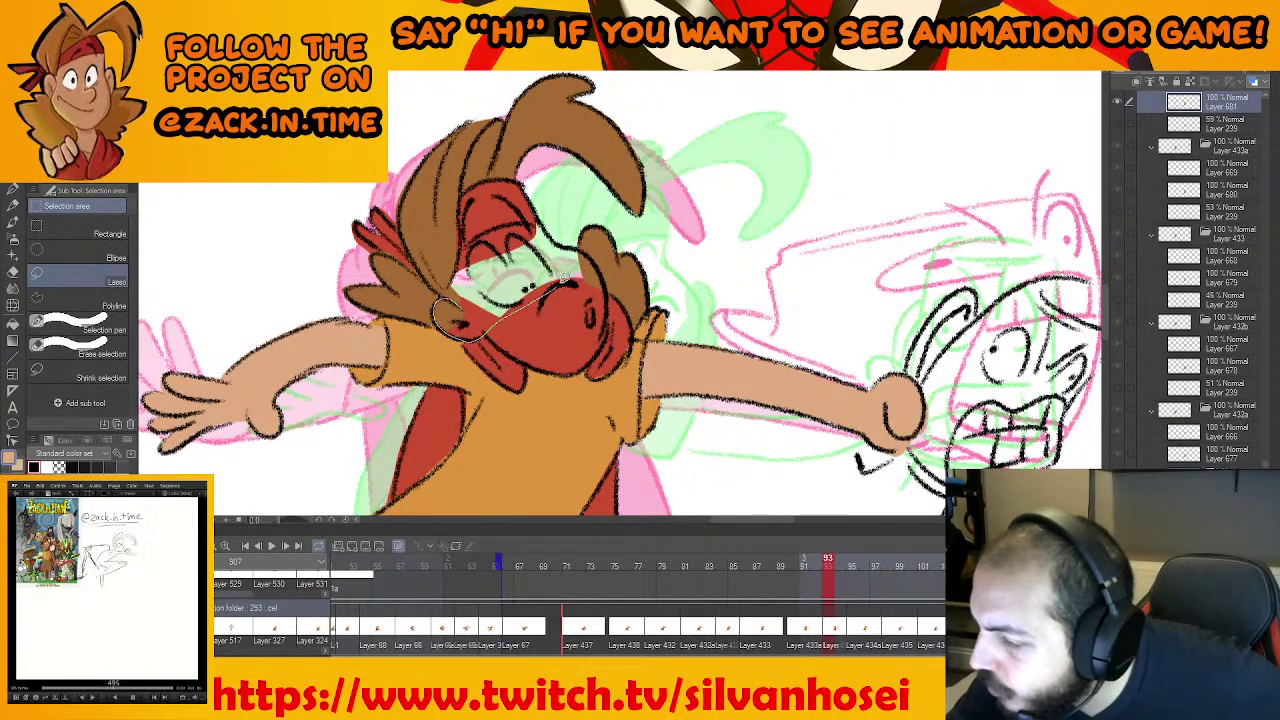
left_click_drag(552, 237, 532, 219)
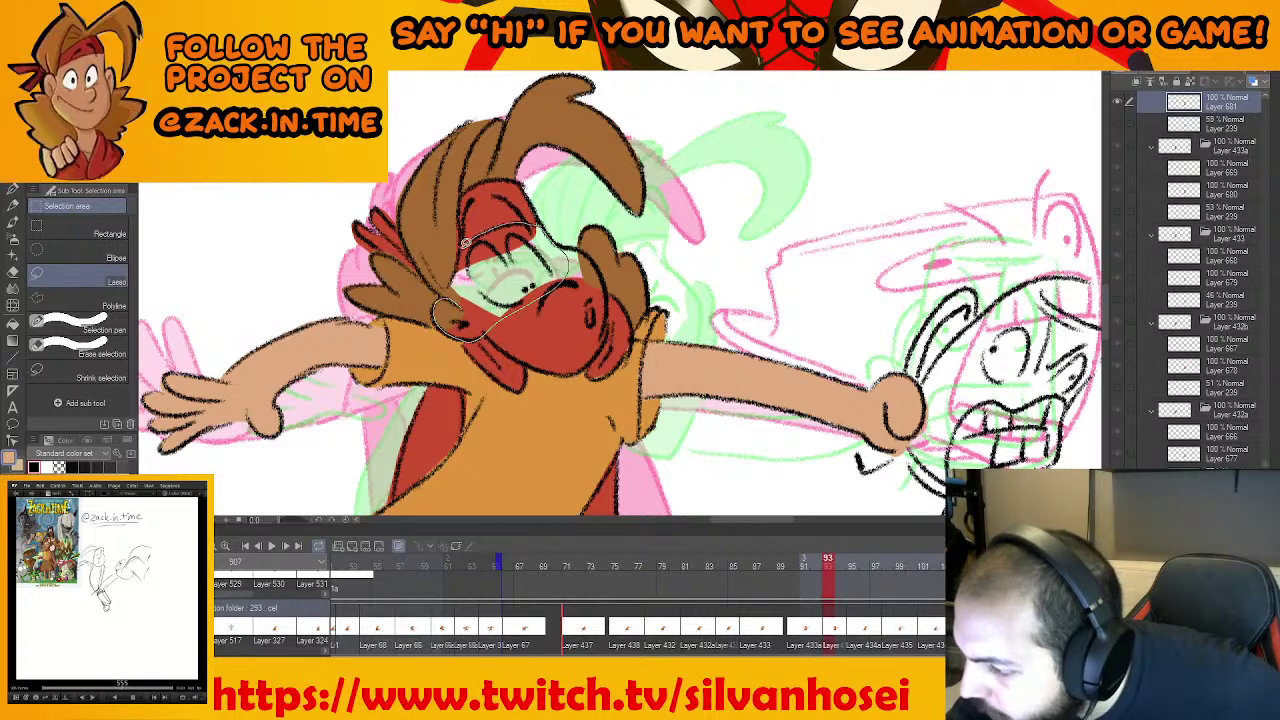
left_click_drag(447, 292, 449, 296)
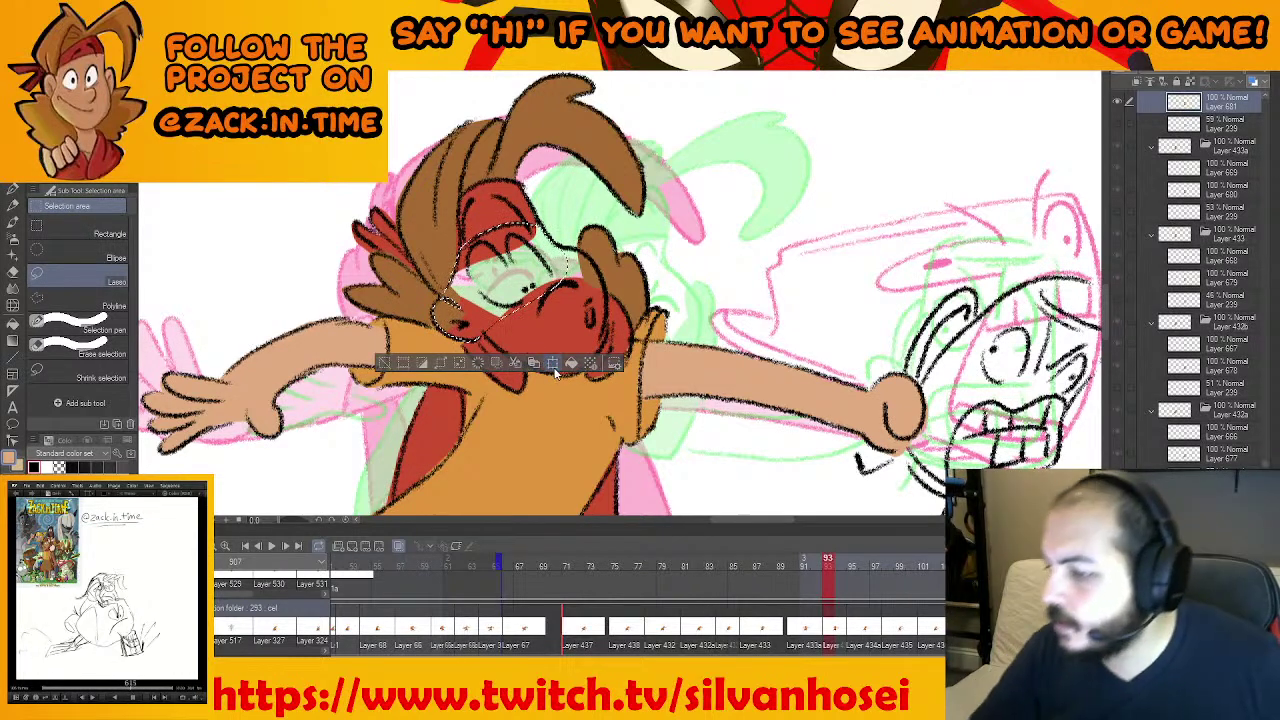
left_click(572, 363)
key("ctrl+d")
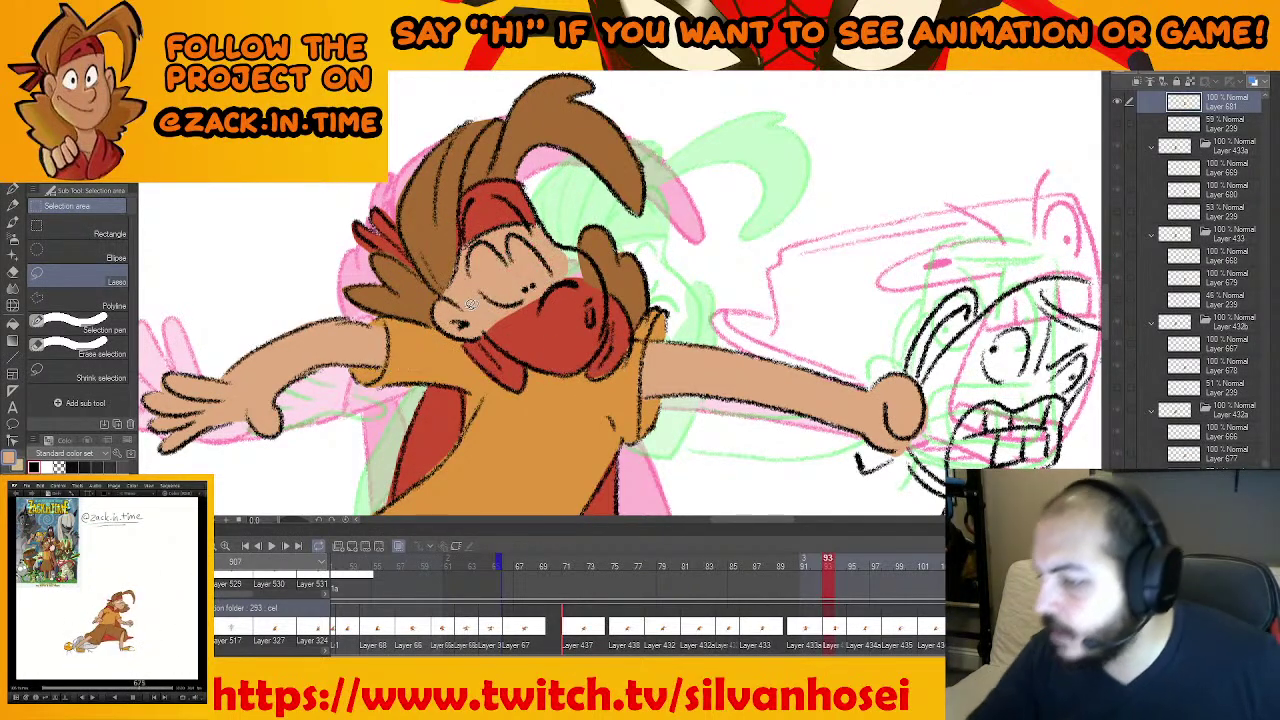
left_click_drag(450, 307, 450, 304)
left_click(548, 336)
key("ctrl+d")
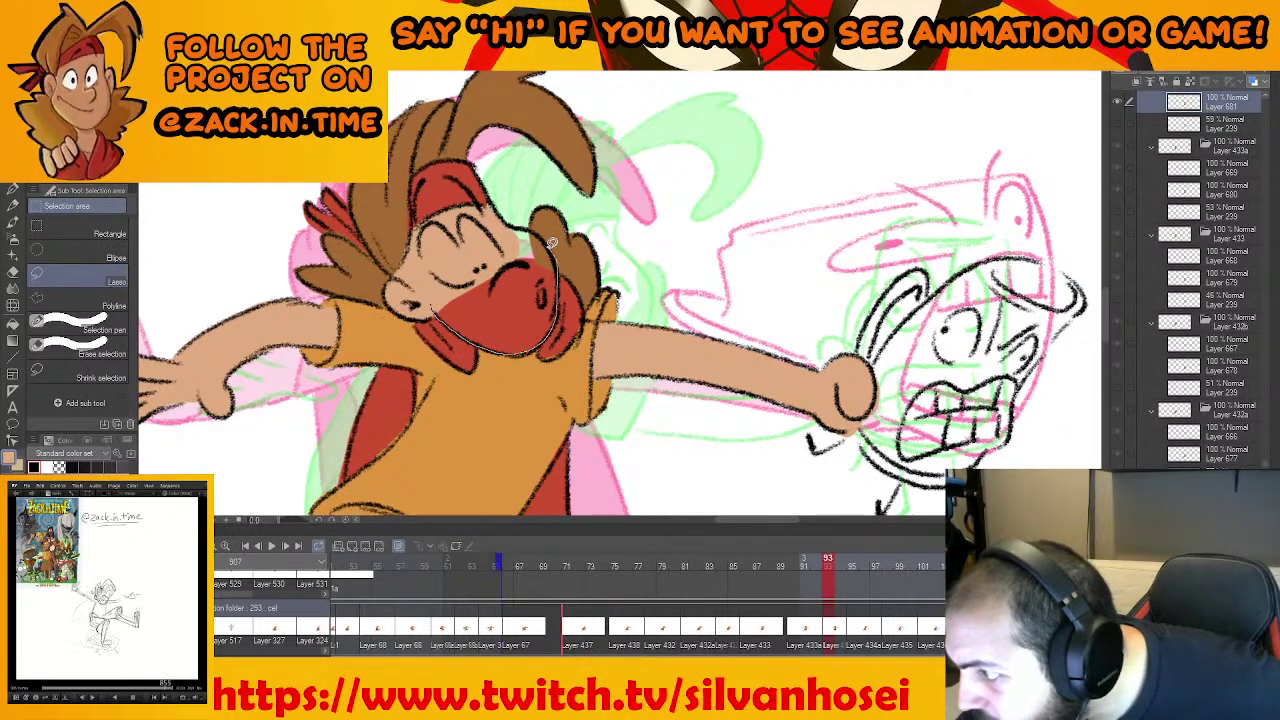
Outline the nose, mouth and chin area of the face on frame 93 and fill it with the skin tone
left_click_drag(488, 200, 490, 205)
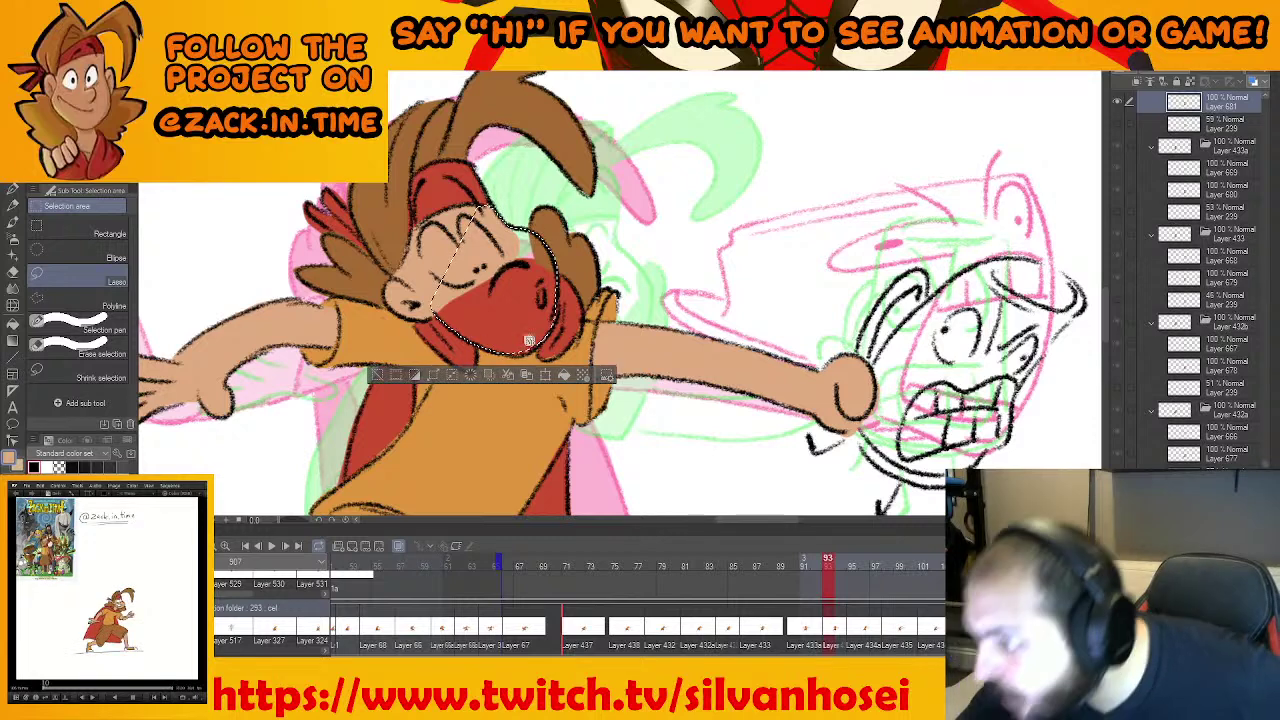
key("Delete")
key("ctrl+d")
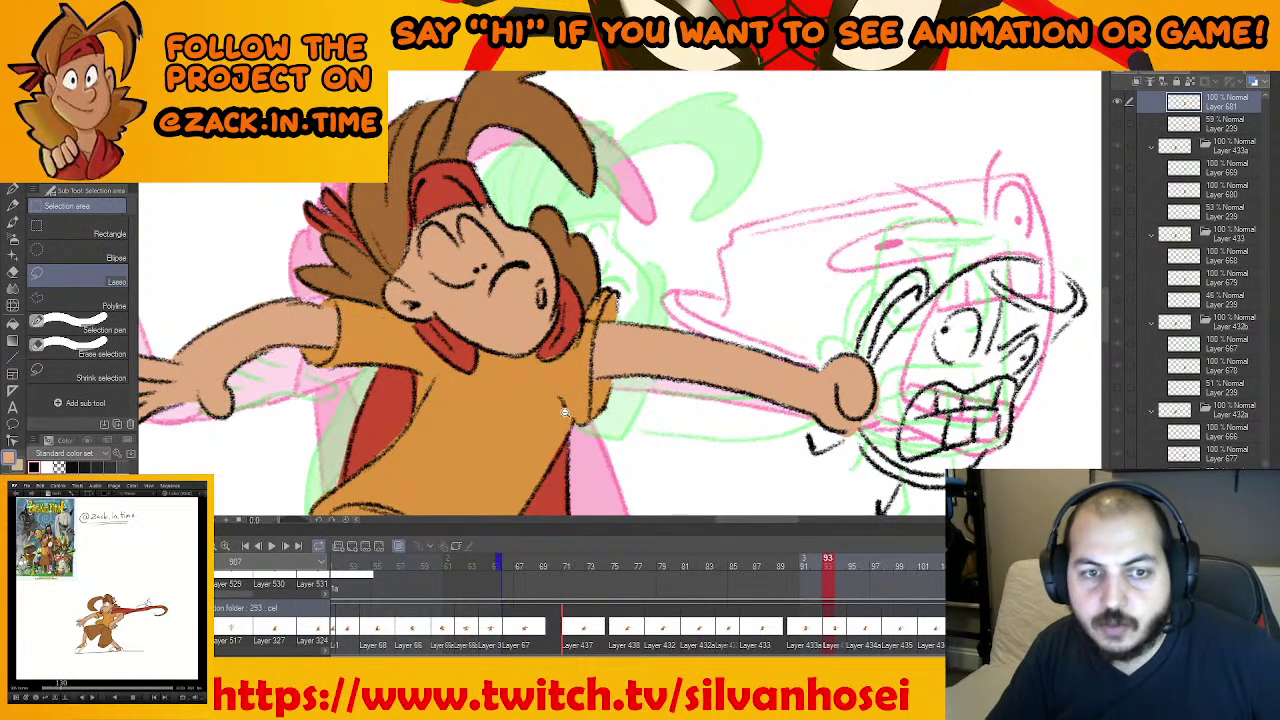
Examine the whole coloured character on frame 93 and compare the pose with the following drawing
scroll(560, 437, "down", 2)
left_click_drag(561, 437, 570, 340)
mouse_move(569, 432)
left_mouse_down()
mouse_move(575, 340)
mouse_move(614, 350)
mouse_move(592, 468)
left_mouse_up()
left_click_drag(618, 379, 597, 466)
left_click_drag(601, 326, 589, 383)
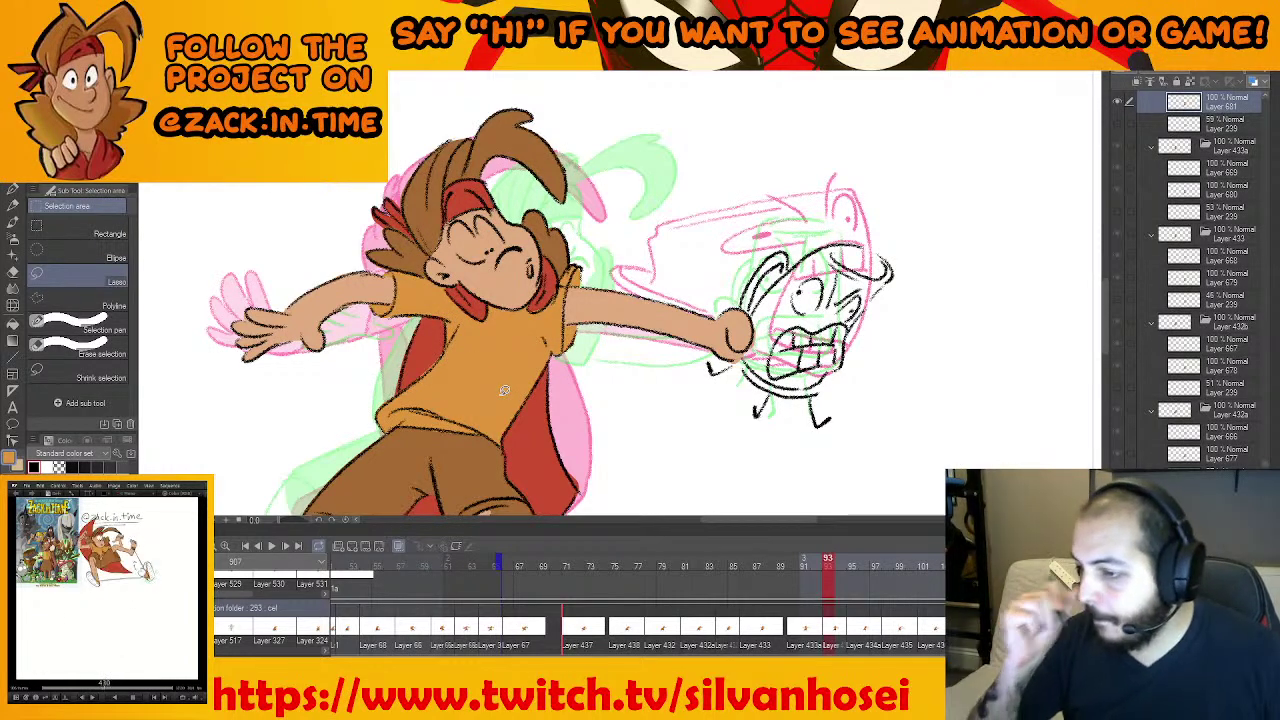
left_click_drag(609, 450, 656, 377)
scroll(612, 412, "down", 1)
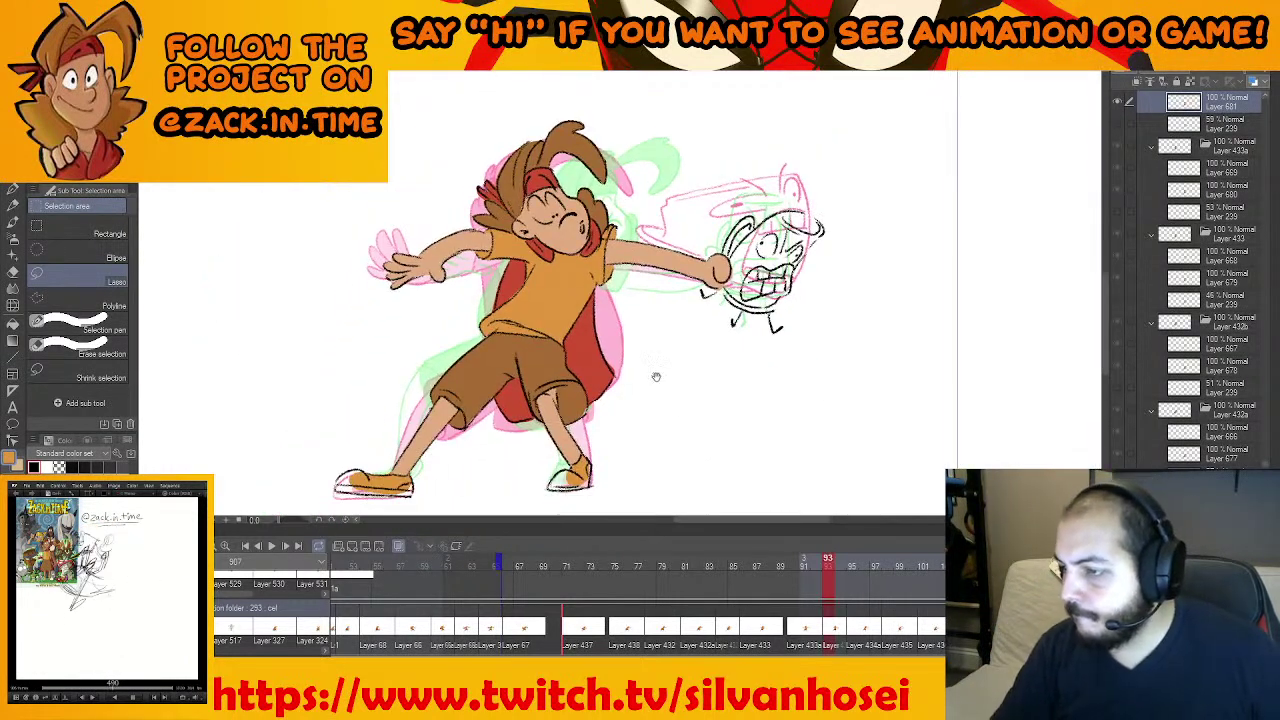
key("Right")
key("Left")
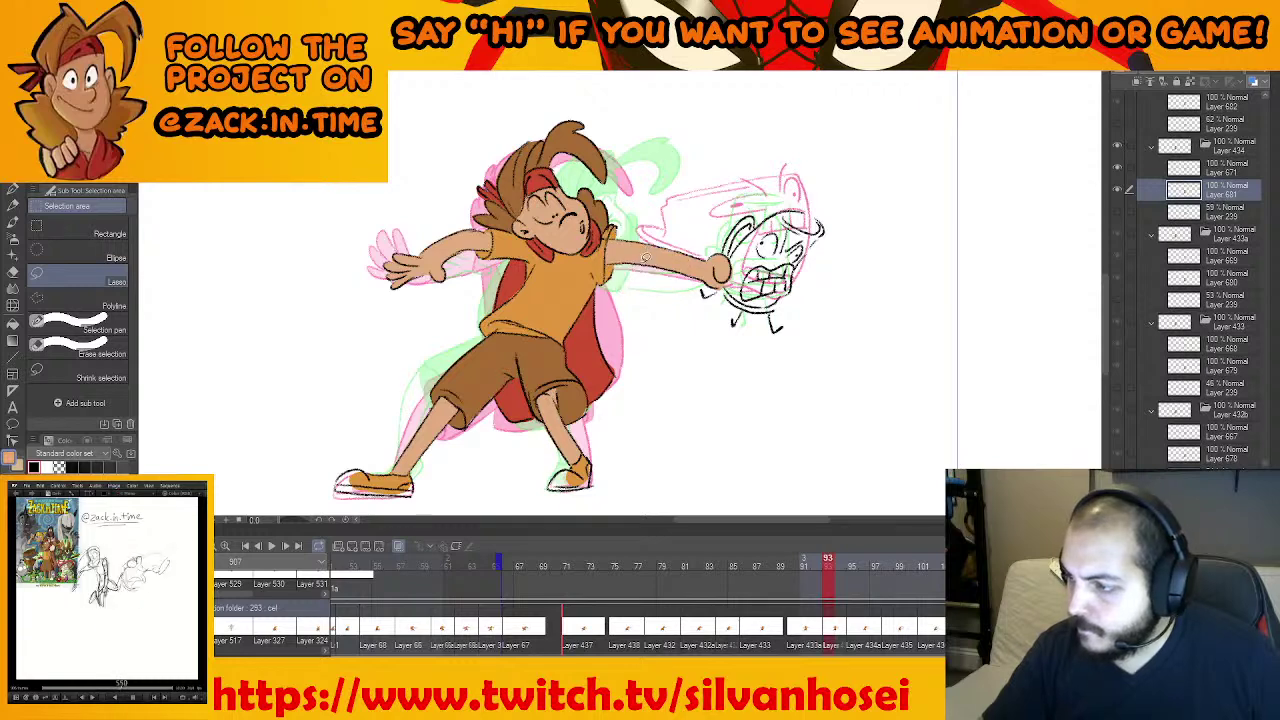
Go to frame 95 and fill the character's forehead, upper face and ear with the skin tone
key("Right")
scroll(617, 253, "up", 2)
scroll(616, 251, "up", 1)
mouse_move(547, 150)
left_mouse_down()
mouse_move(557, 302)
mouse_move(500, 338)
mouse_move(532, 345)
left_mouse_up()
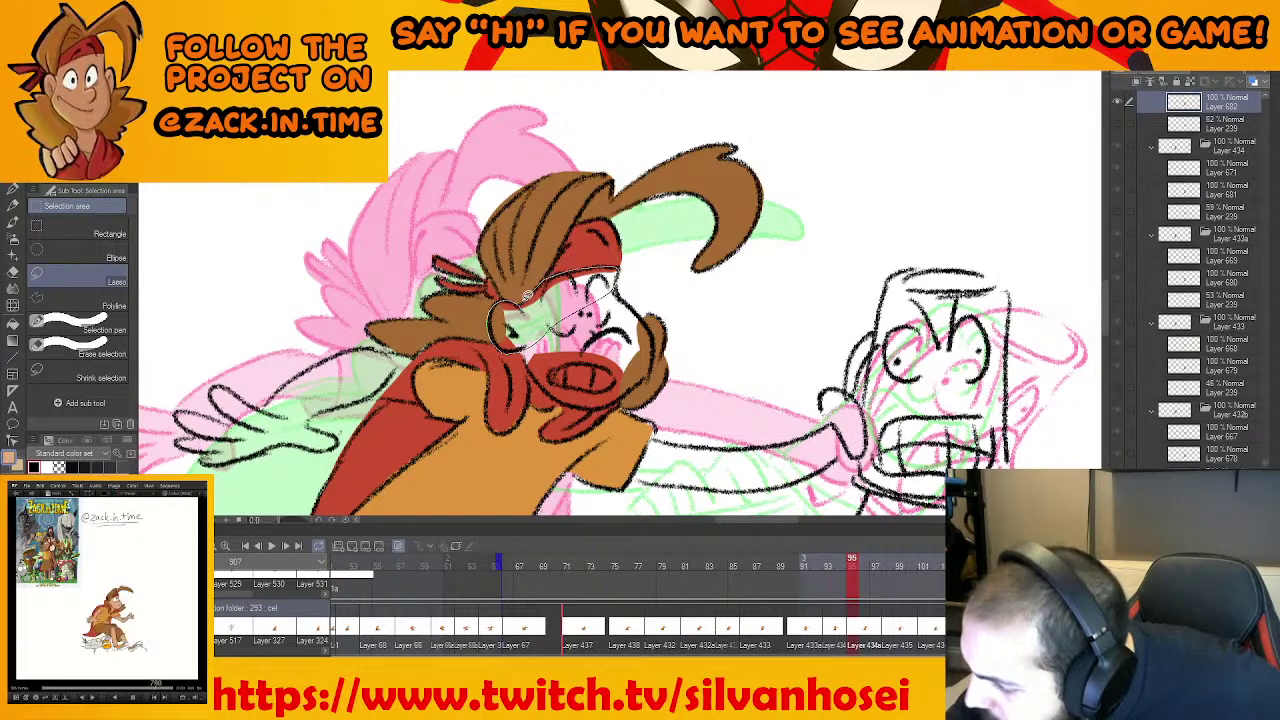
left_click_drag(527, 296, 512, 302)
left_click(623, 375)
key("ctrl+d")
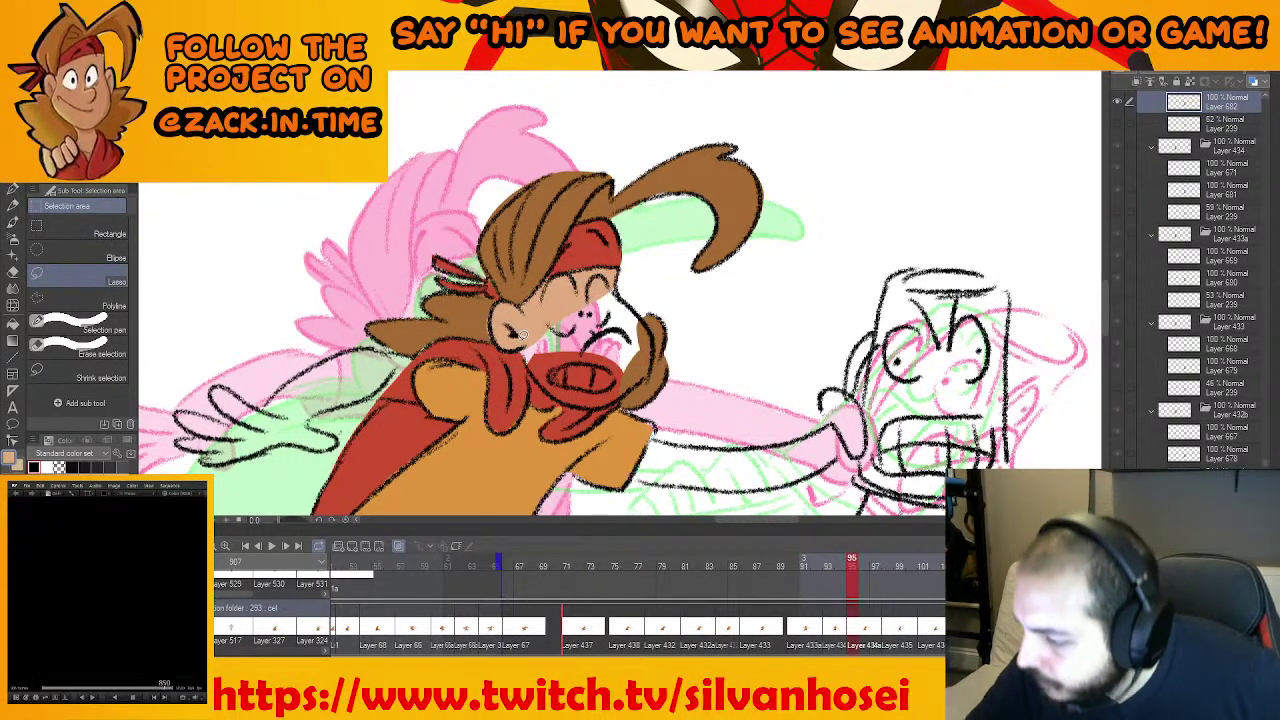
Fill the cheek, mouth area and chin of the character on frame 95 with the skin tone
mouse_move(532, 368)
left_mouse_down()
mouse_move(554, 409)
mouse_move(584, 362)
left_mouse_up()
key("ctrl+d")
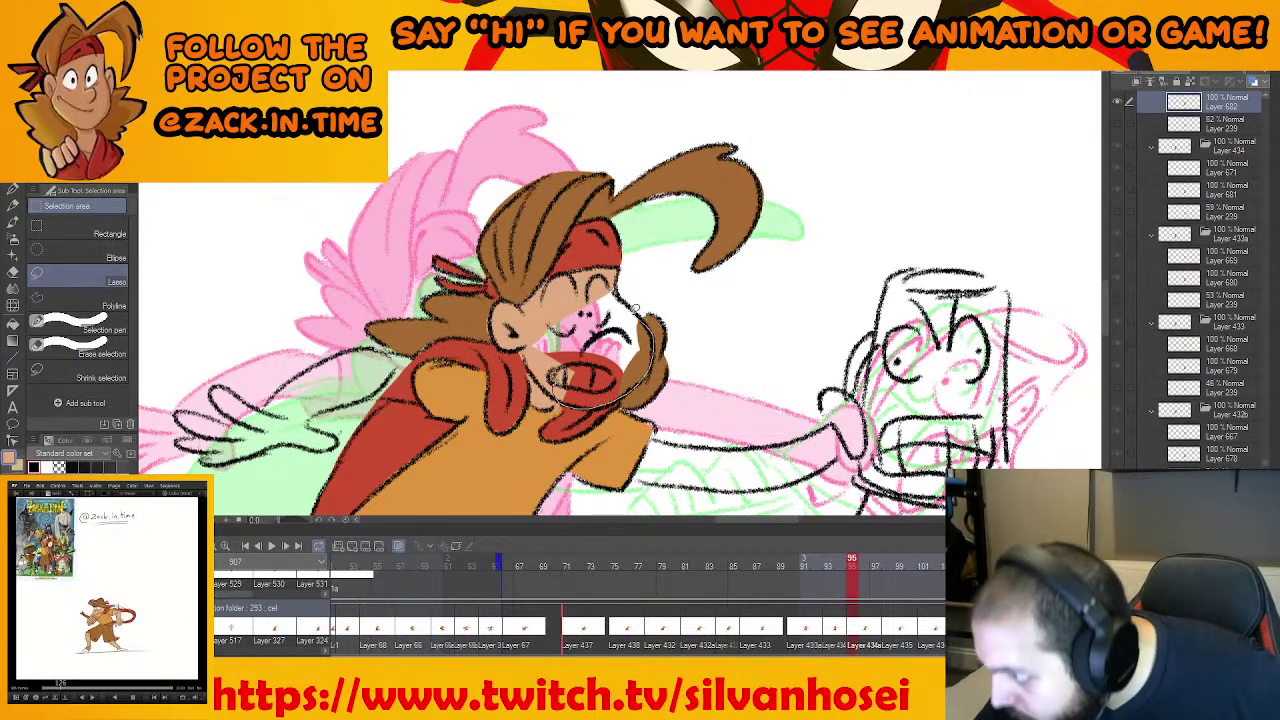
left_click_drag(530, 339, 548, 382)
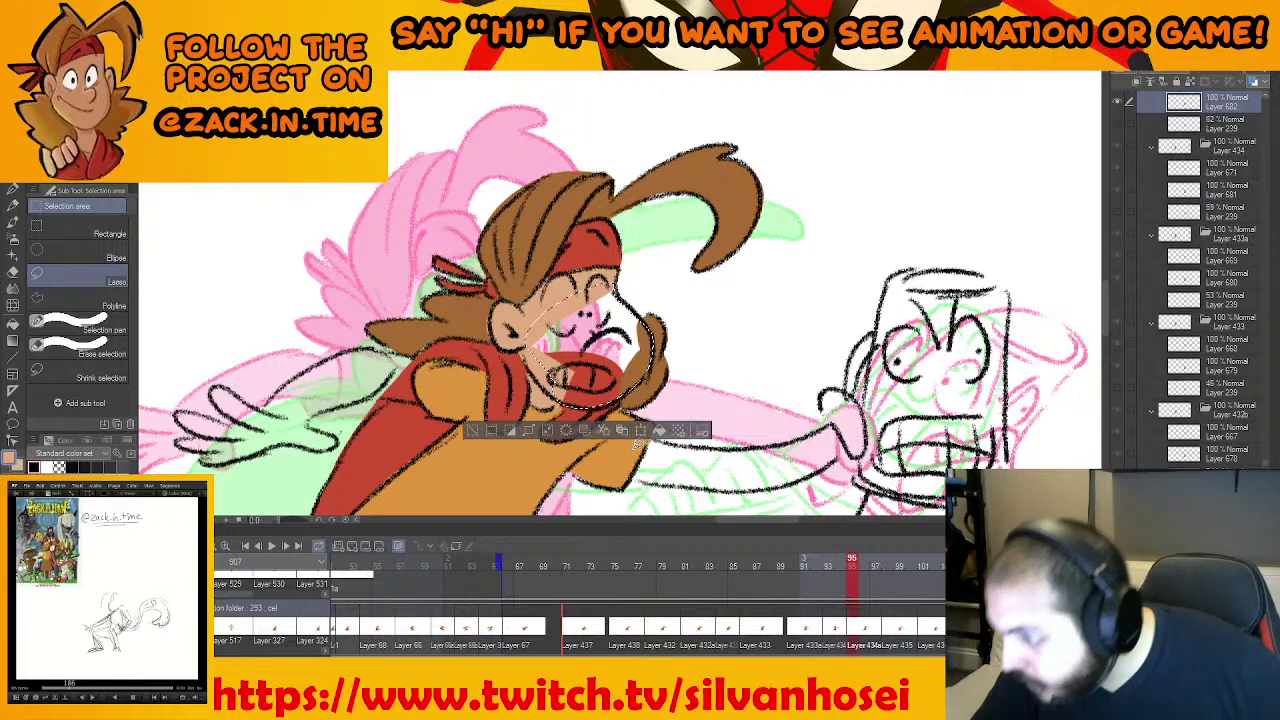
left_click(643, 431)
key("ctrl+d")
Fill the trailing arm down to the palm and thumb on frame 95 with the skin tone
left_click_drag(459, 363, 569, 295)
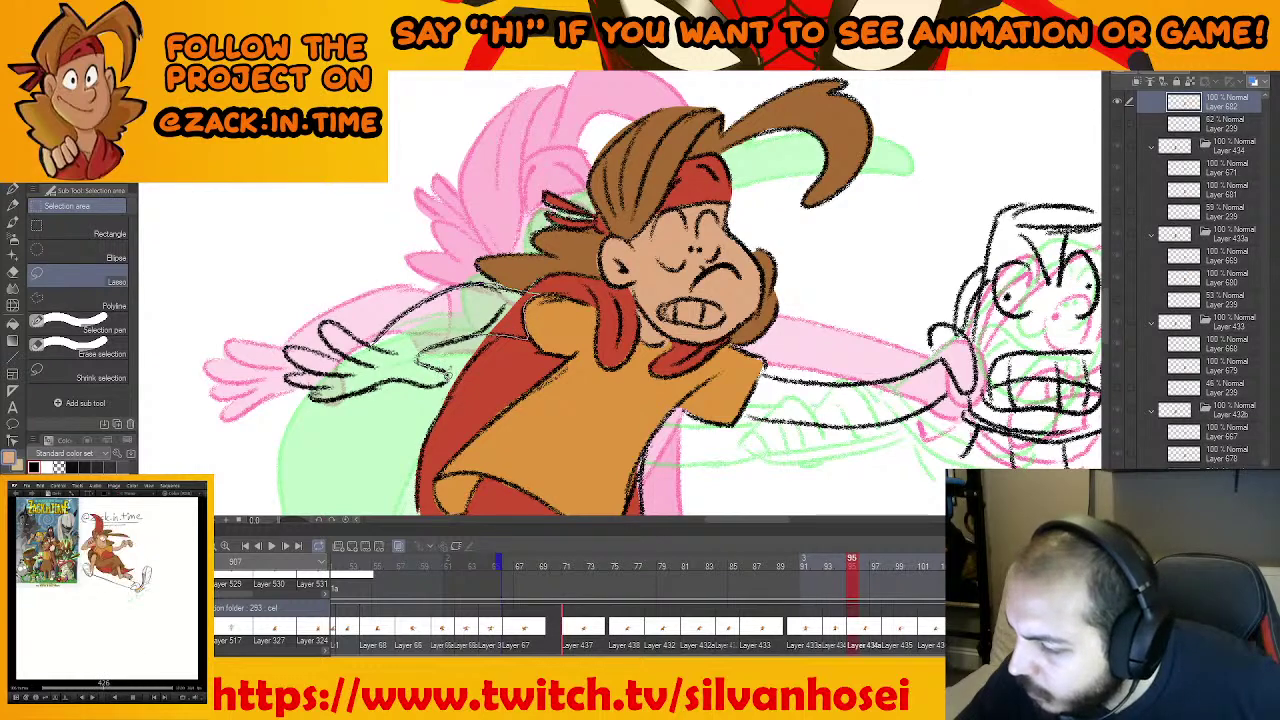
left_click_drag(379, 366, 372, 350)
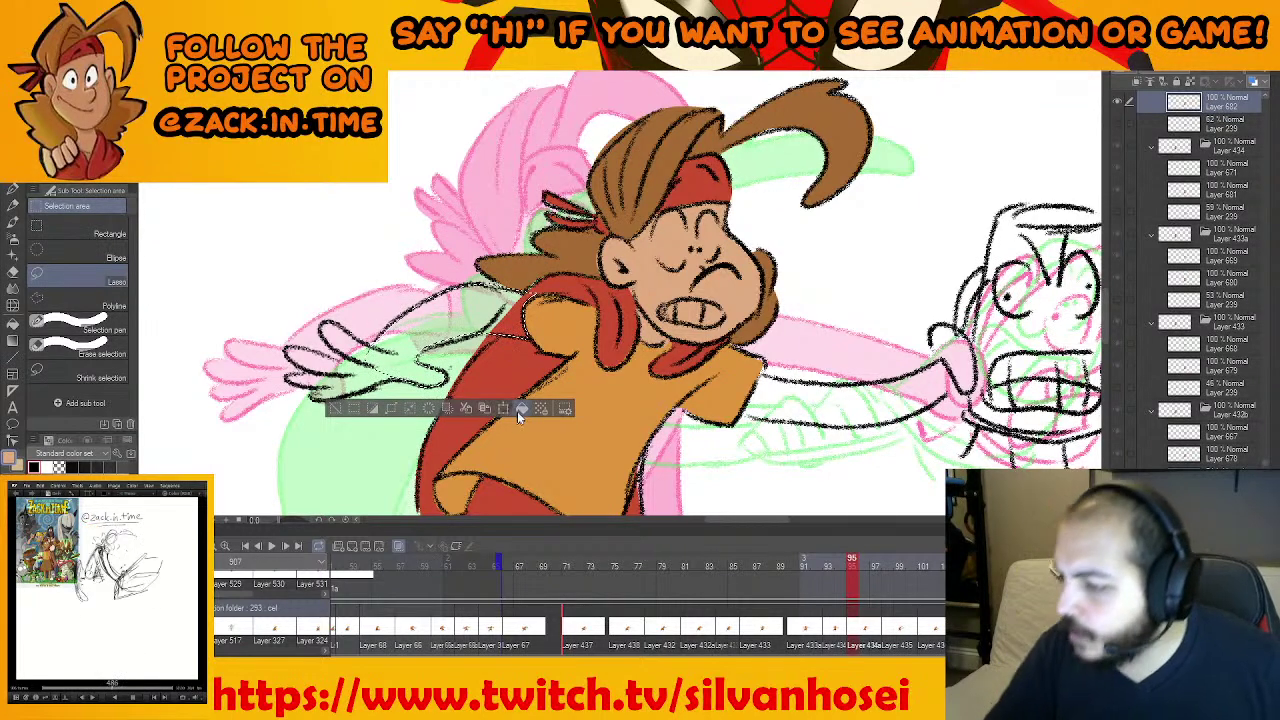
left_click(521, 409)
left_click_drag(541, 325, 701, 303)
key("ctrl+d")
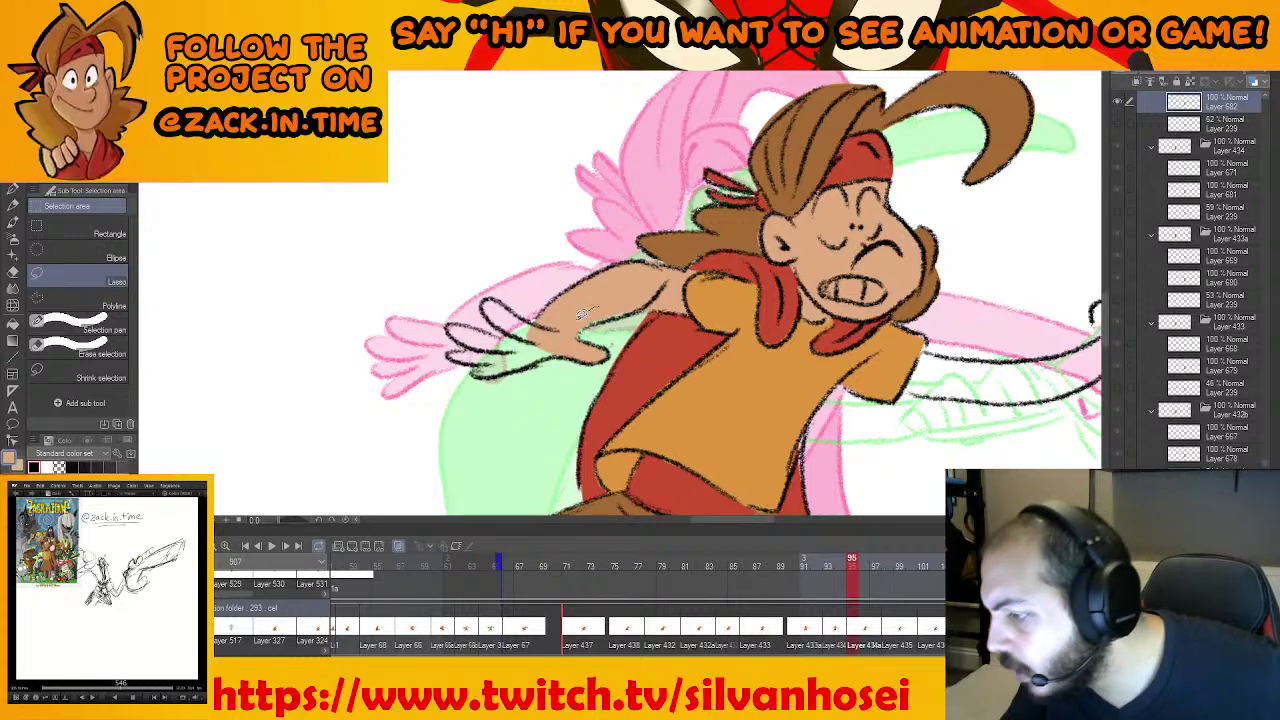
Fill the remaining gaps around the wrist, palm and thumb of the trailing hand on frame 95 with the skin tone
mouse_move(574, 333)
left_mouse_down()
mouse_move(607, 329)
mouse_move(602, 317)
left_mouse_up()
left_click(675, 361)
key("ctrl+d")
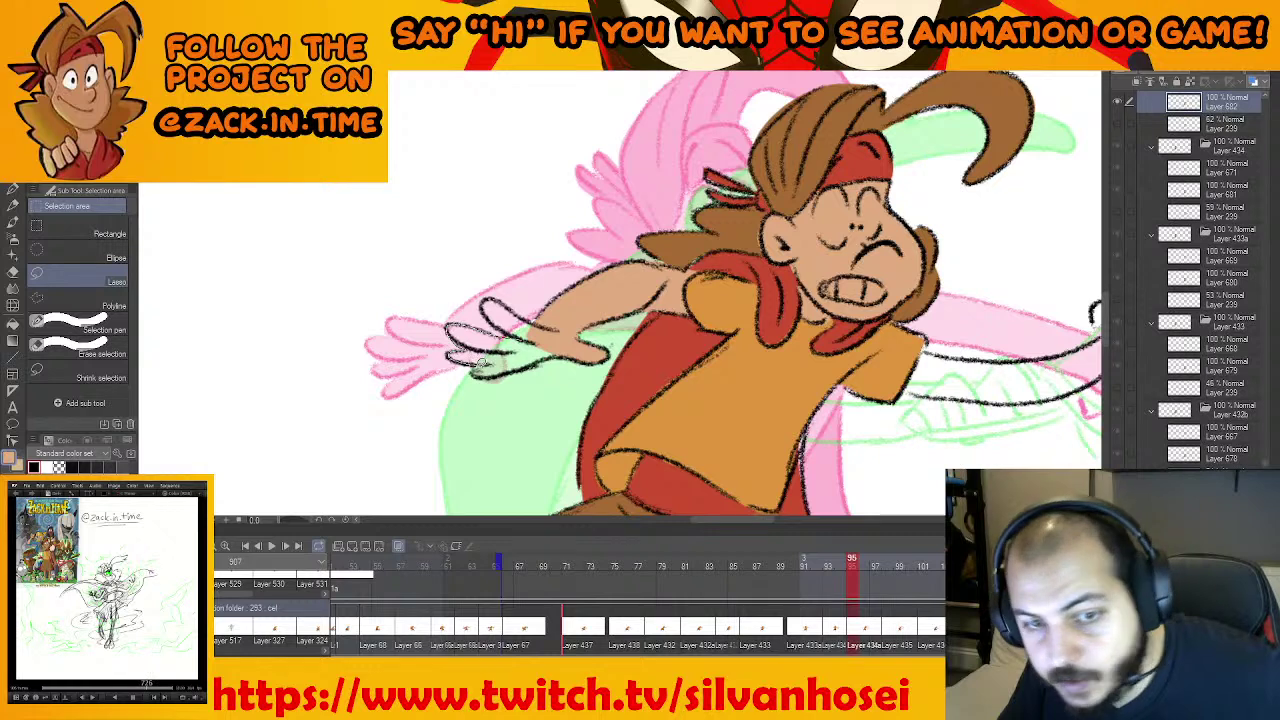
mouse_move(478, 368)
left_mouse_down()
mouse_move(537, 369)
mouse_move(566, 341)
mouse_move(556, 337)
left_mouse_up()
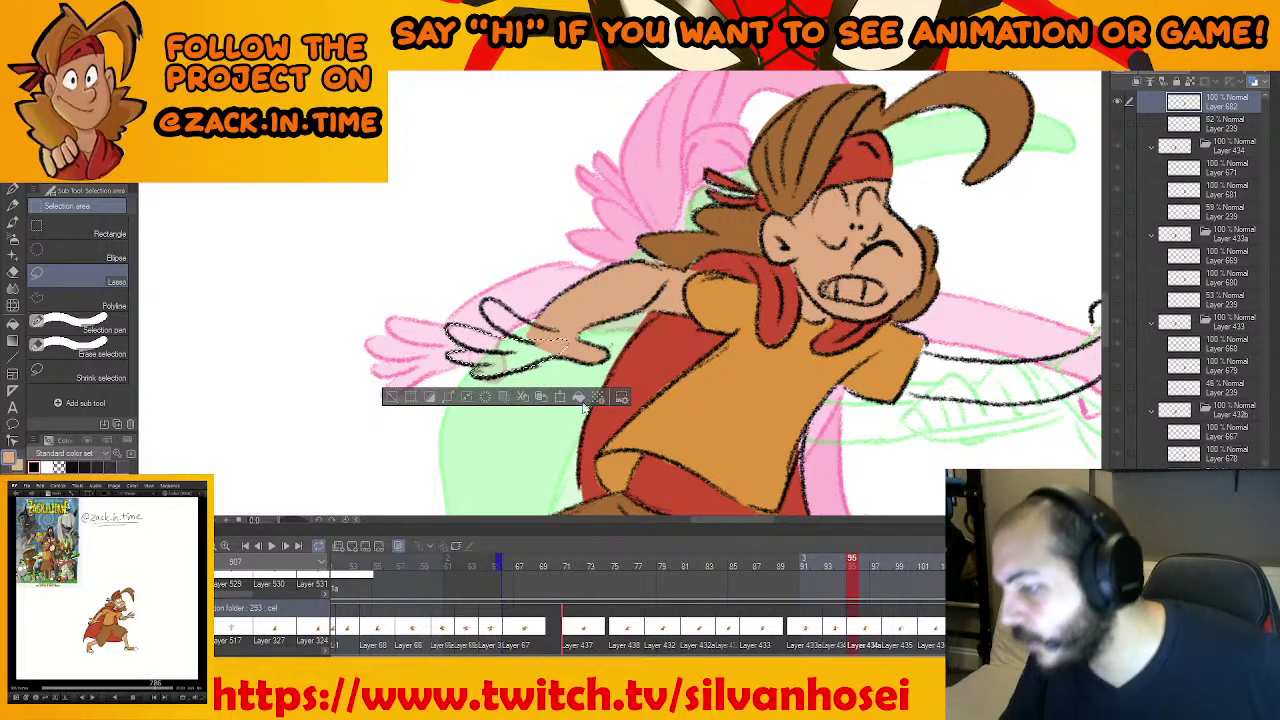
left_click(582, 398)
key("ctrl+d")
scroll(622, 381, "down", 5)
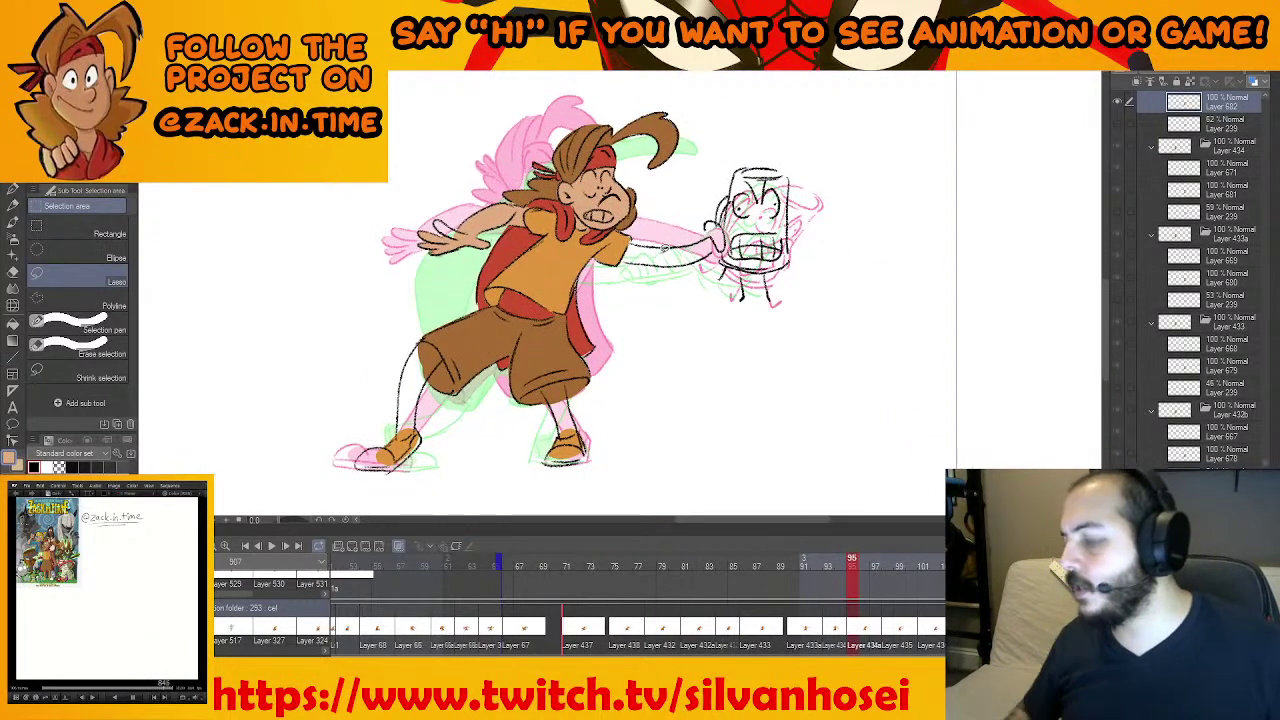
Switch to the game in Unity and play the character's moves in the jungle scene to check the animations
left_click(860, 702)
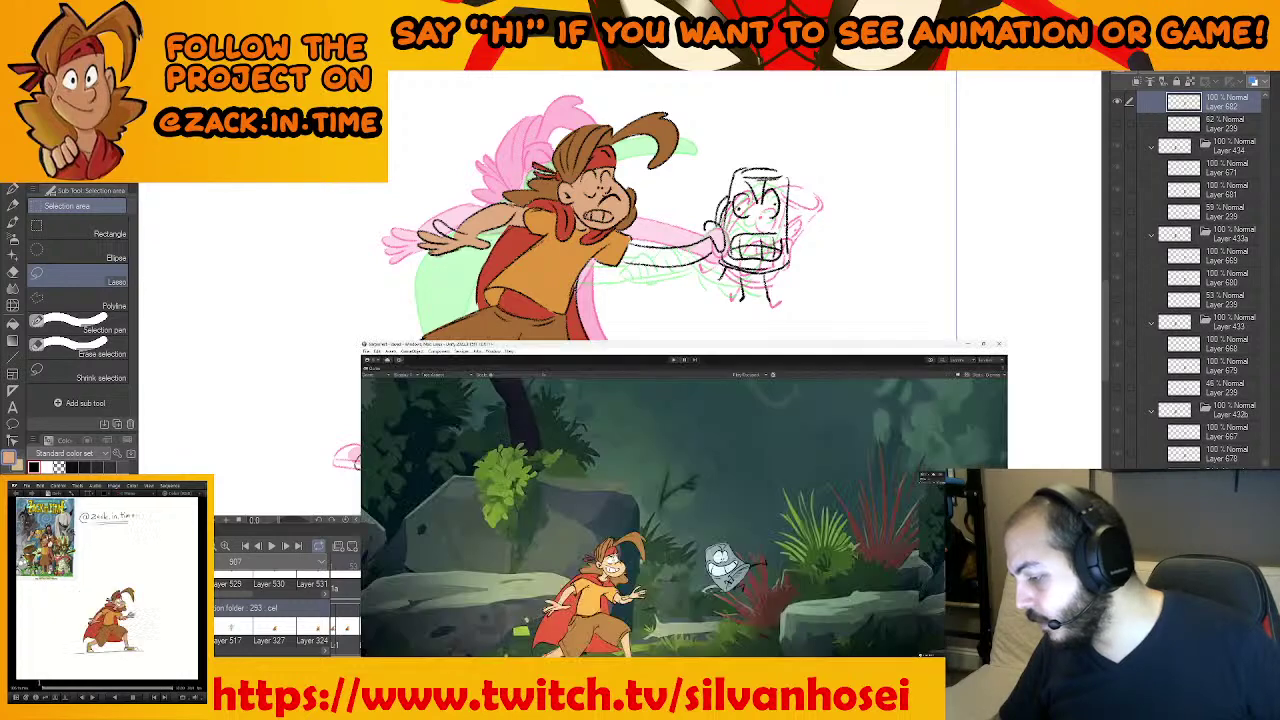
left_click(621, 52)
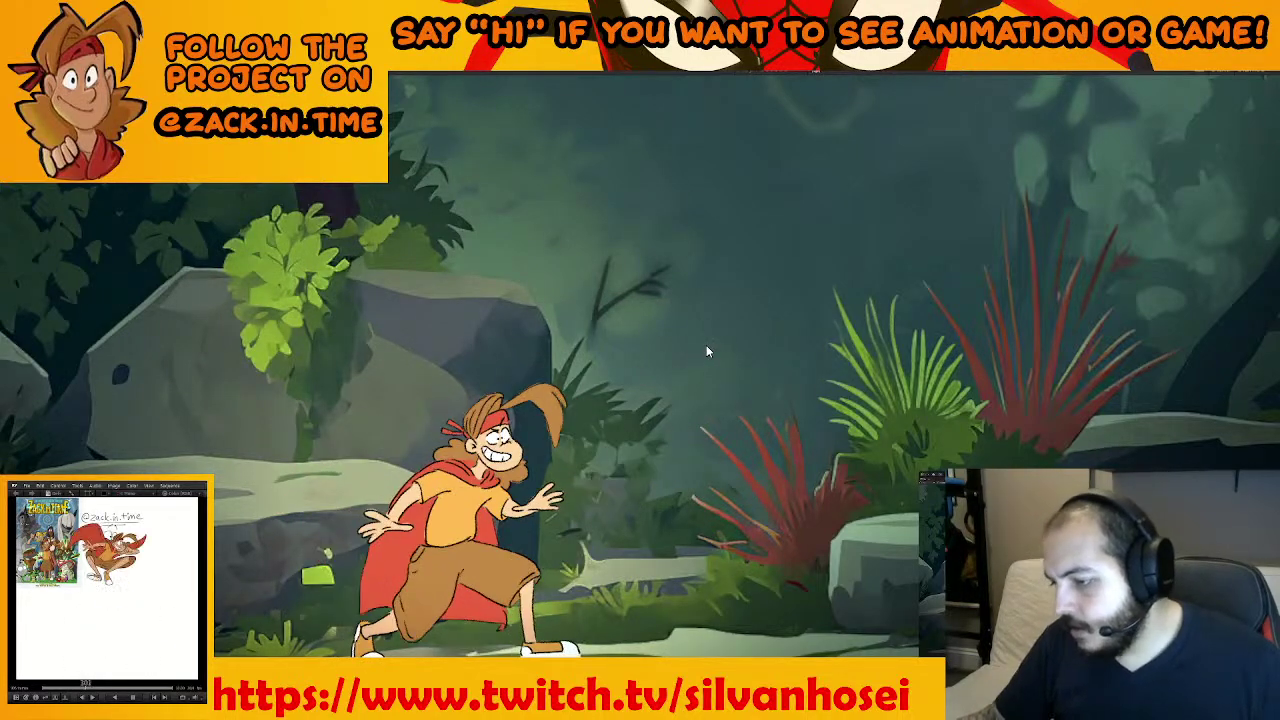
key("space")
key("space")
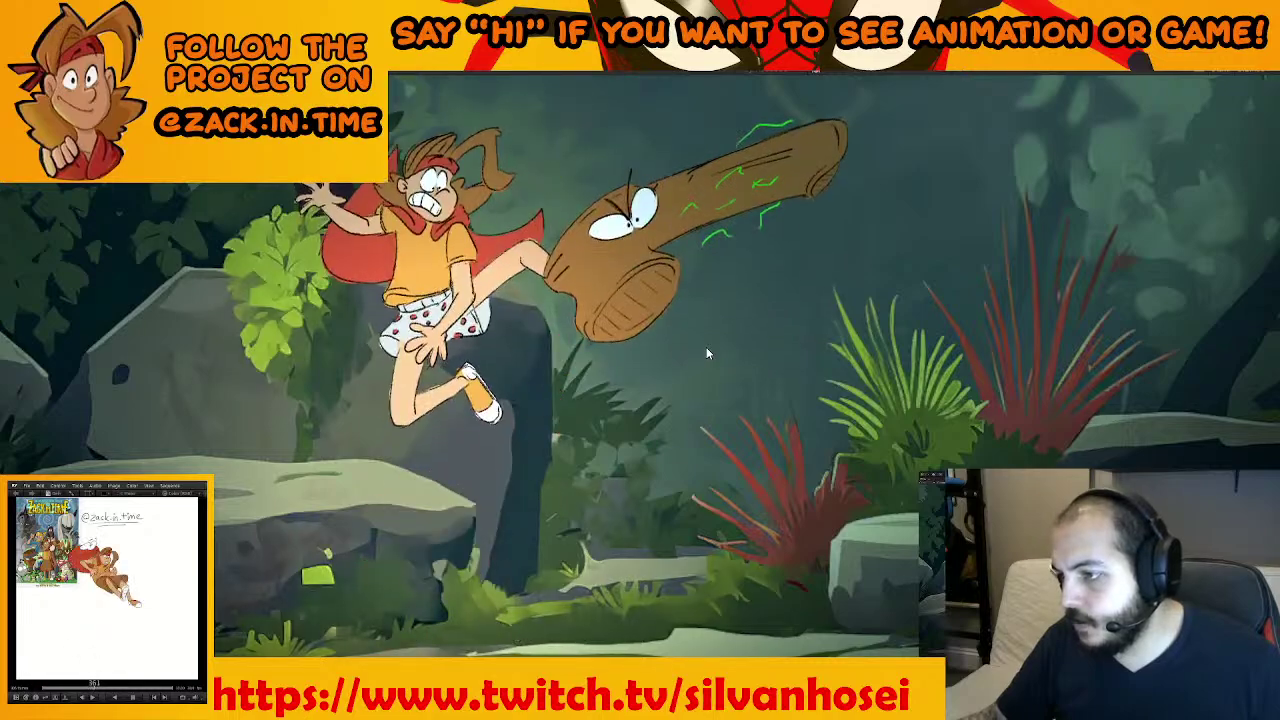
key("space")
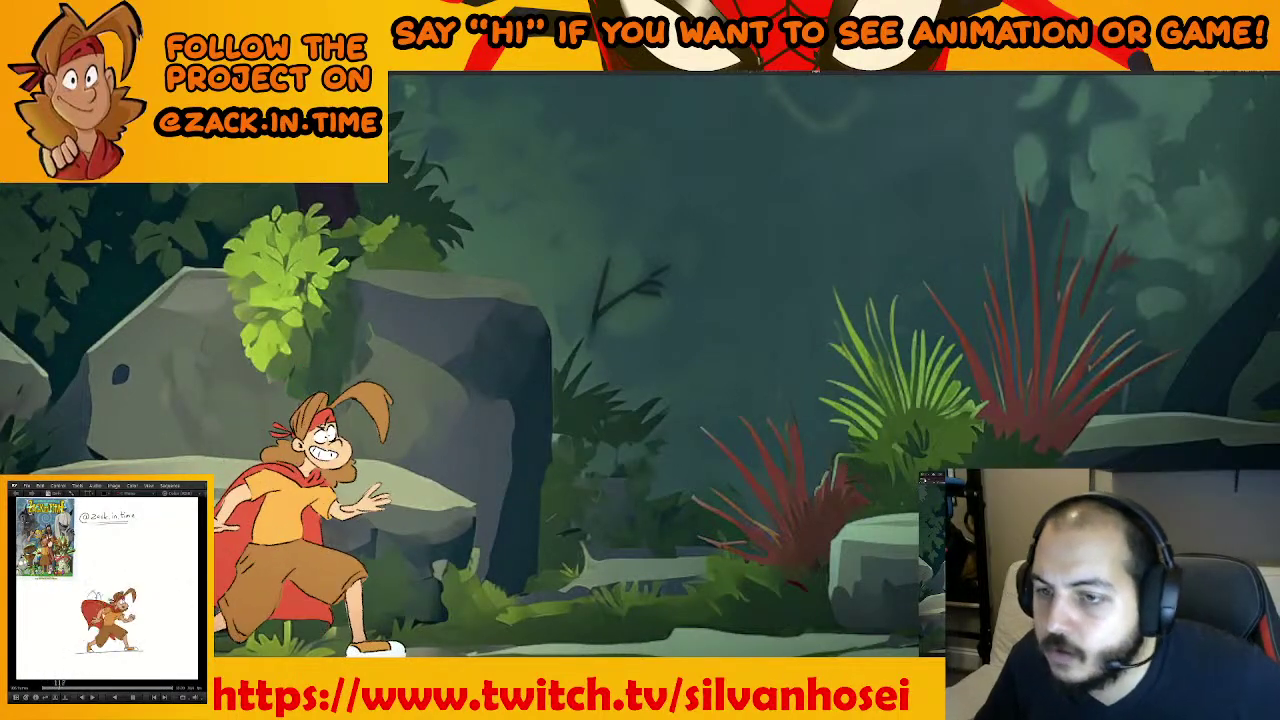
Deactivate the BG object so the running game has no background artwork, and return the game view to full size
key("ctrl+p")
left_click(87, 217)
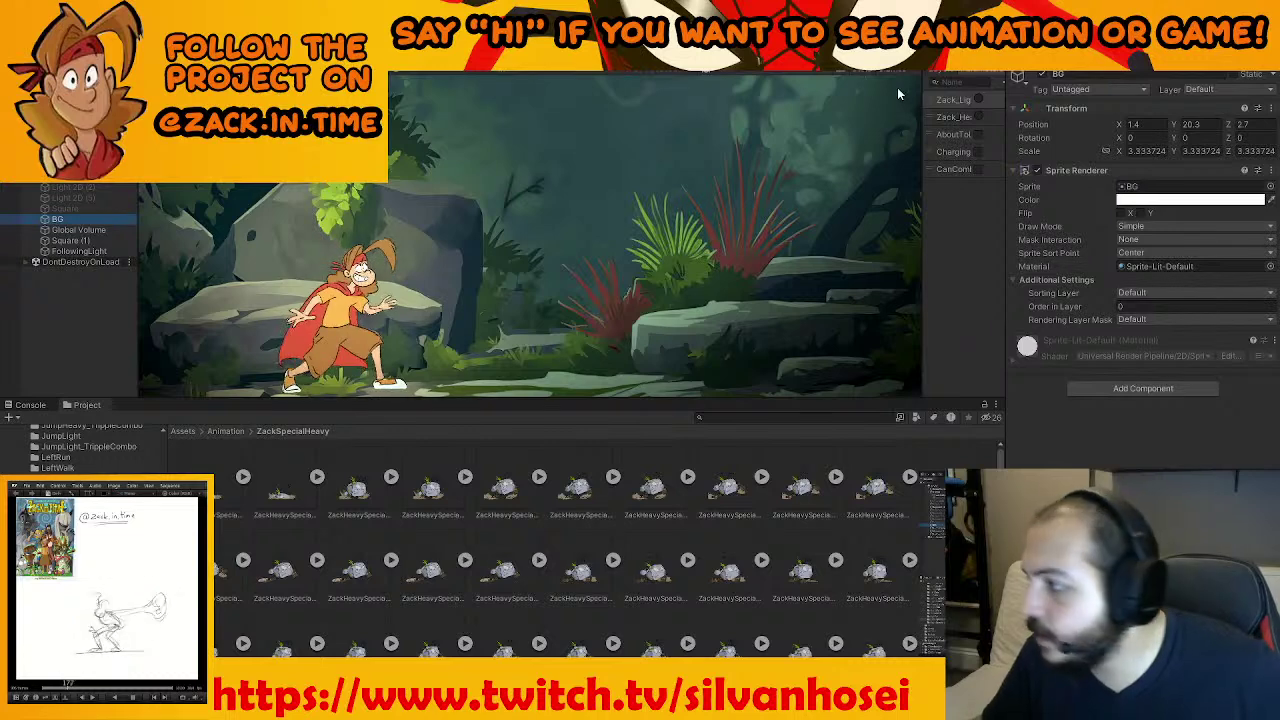
left_click(1042, 75)
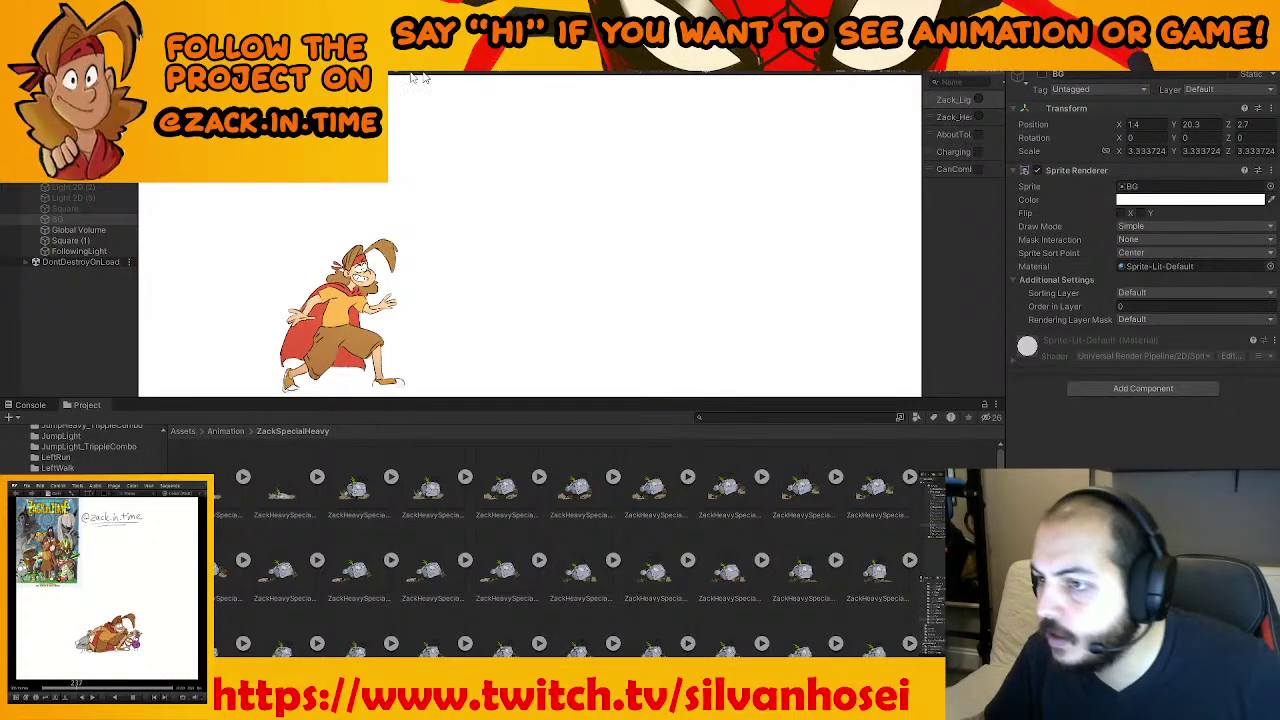
key("shift+space")
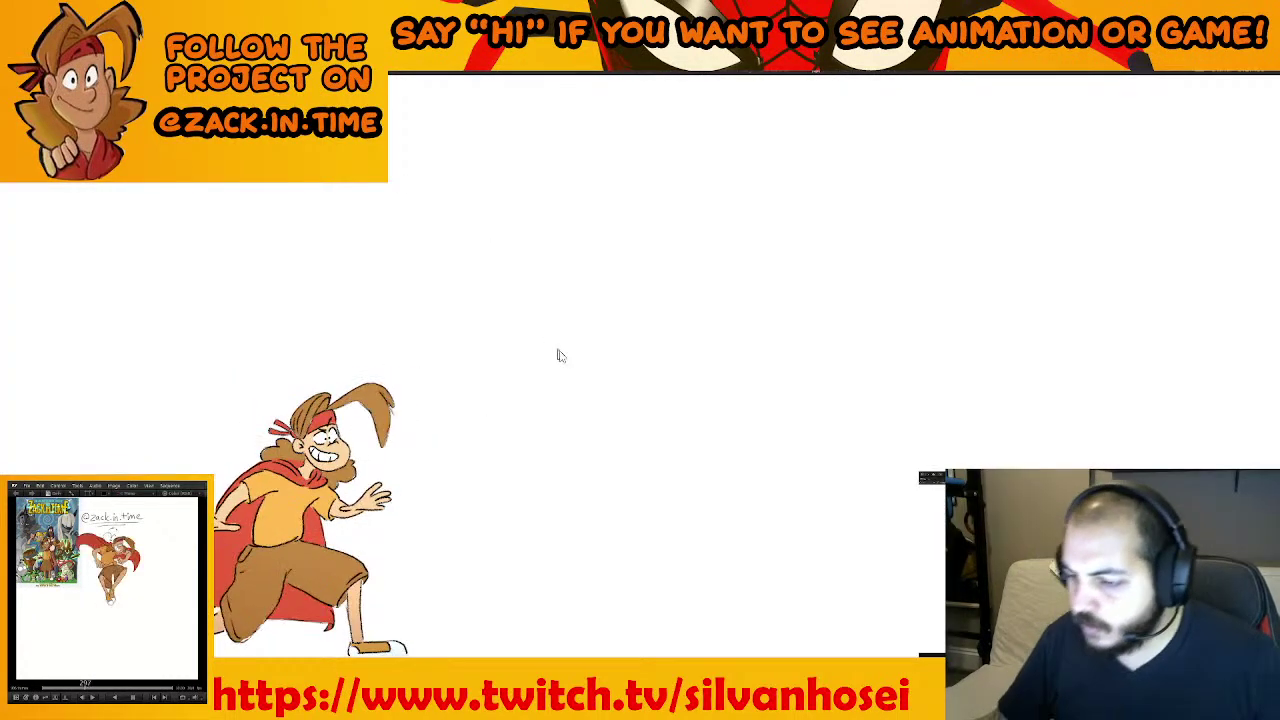
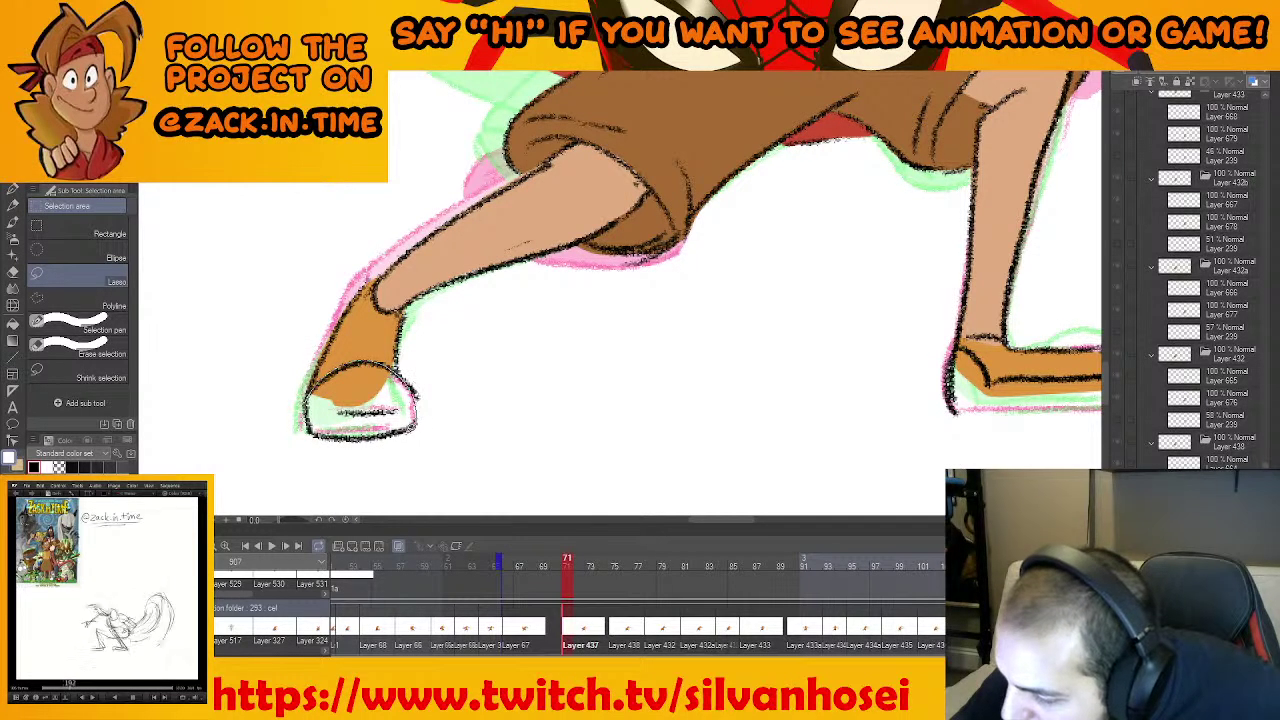
On frame 71 of the drawing, fill the rear shoe's toe cap and the front shoe's toe, sole and heel with white
left_click_drag(312, 420, 385, 372)
left_click(432, 466)
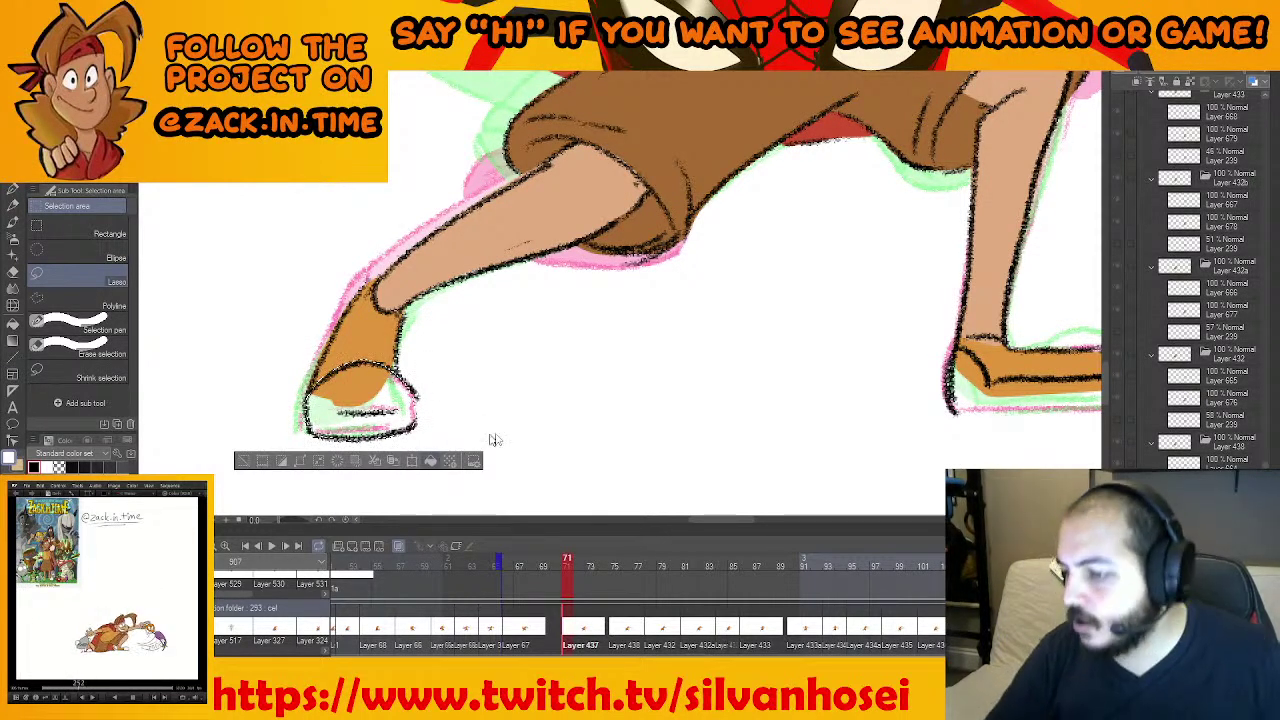
key("ctrl+d")
mouse_move(958, 384)
left_mouse_down()
mouse_move(914, 406)
mouse_move(594, 418)
left_mouse_up()
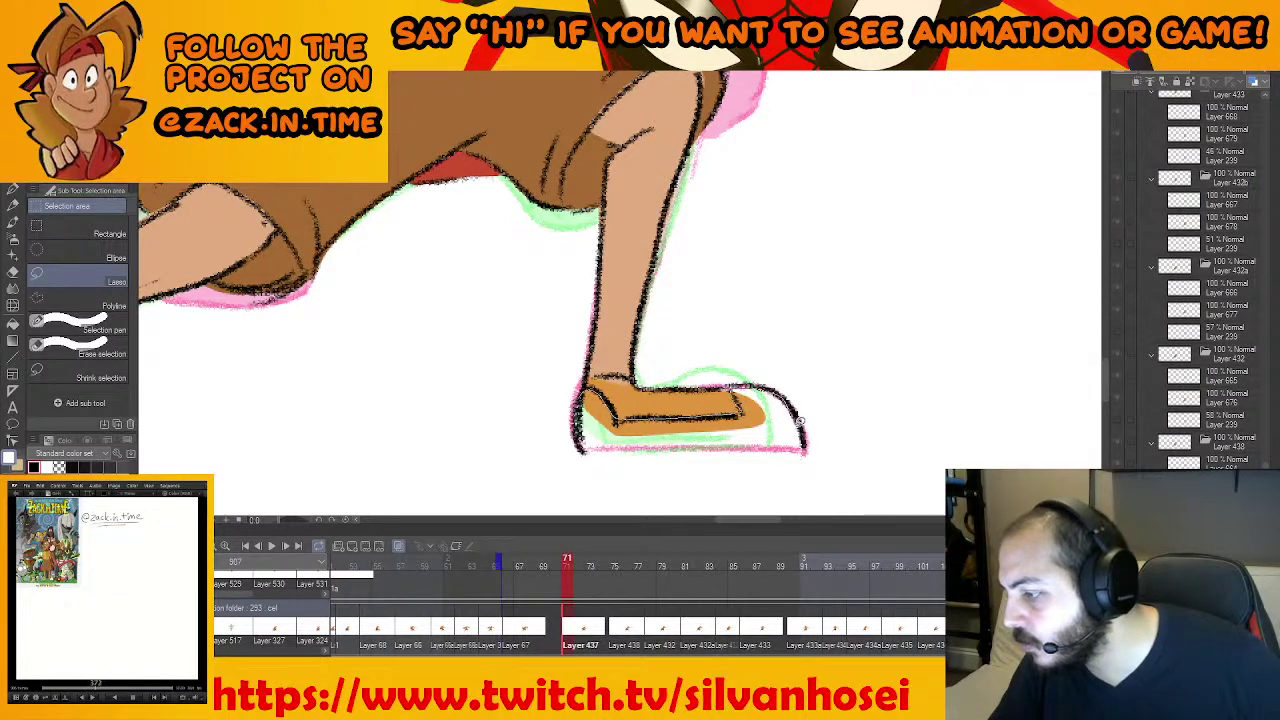
mouse_move(791, 444)
left_mouse_down()
mouse_move(593, 447)
mouse_move(781, 453)
mouse_move(787, 402)
mouse_move(739, 439)
mouse_move(787, 427)
left_mouse_up()
left_click(756, 475)
key("ctrl+d")
scroll(780, 450, "down", 1)
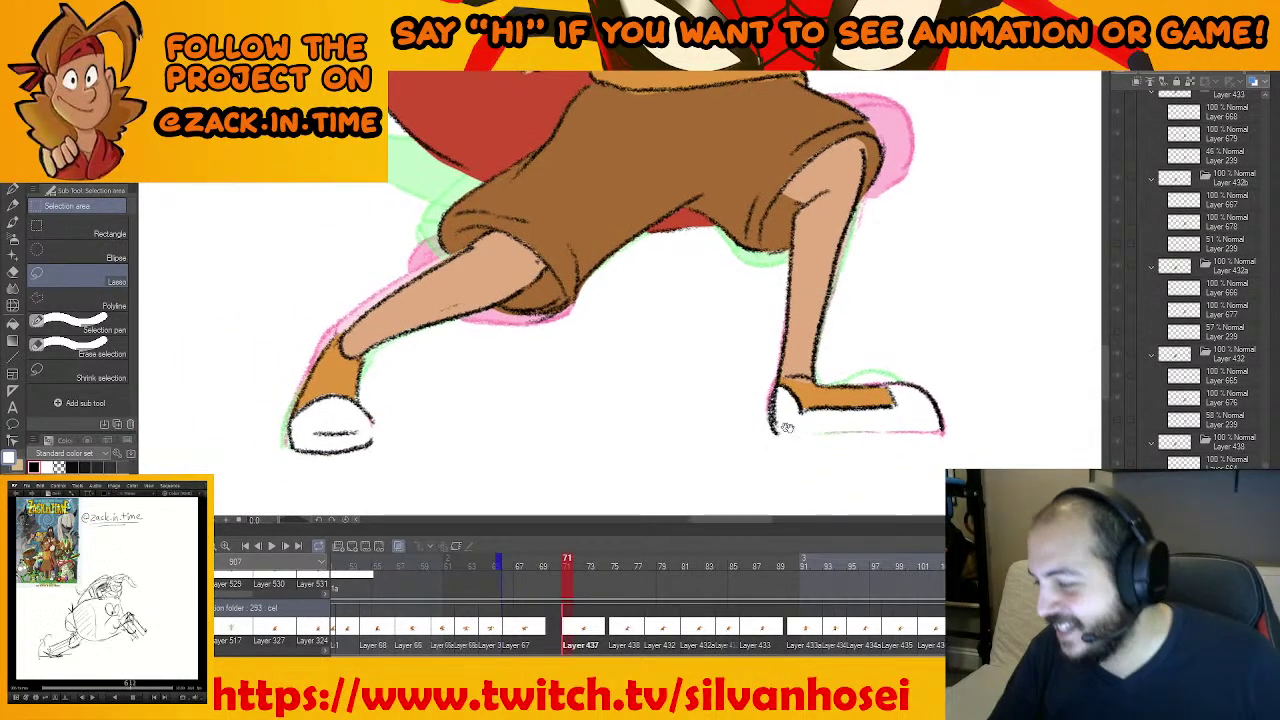
Sample the shoe's orange and fill the gap at the ankle of the front shoe on frame 71
mouse_move(876, 407)
left_mouse_down()
mouse_move(820, 473)
mouse_move(775, 421)
left_mouse_up()
left_click(703, 408, "alt")
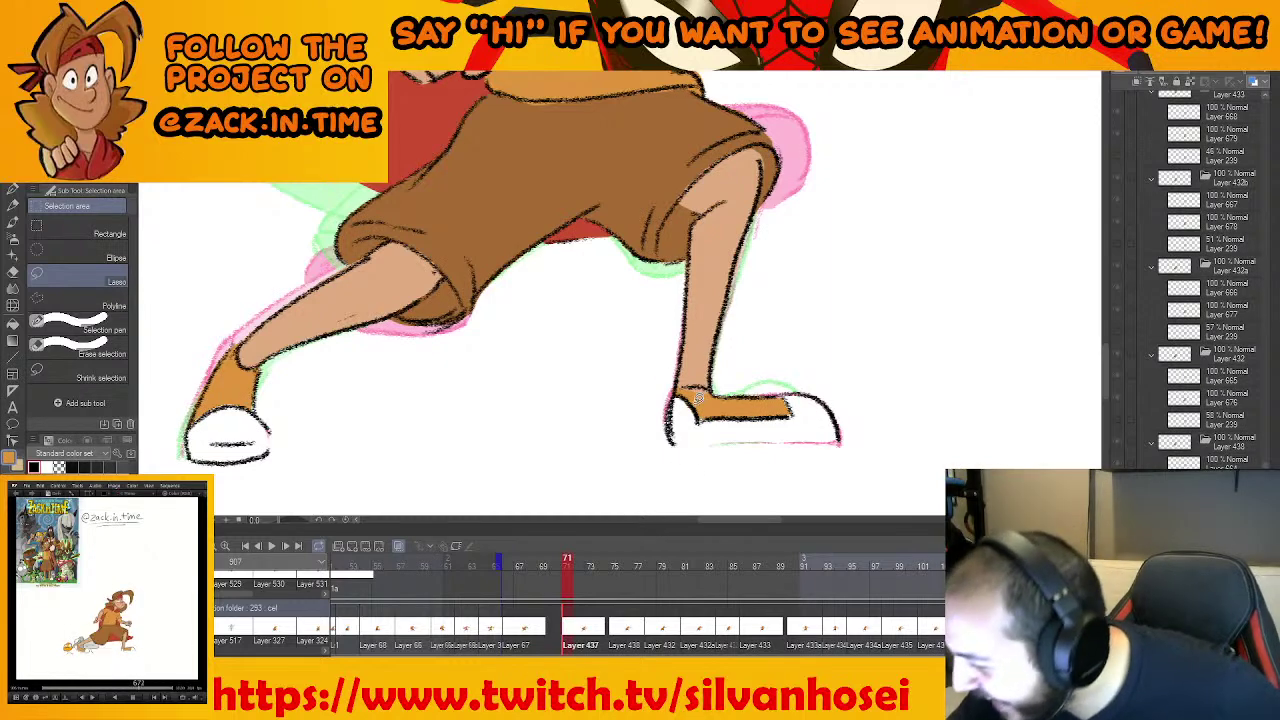
mouse_move(687, 389)
left_mouse_down()
mouse_move(709, 386)
mouse_move(690, 392)
left_mouse_up()
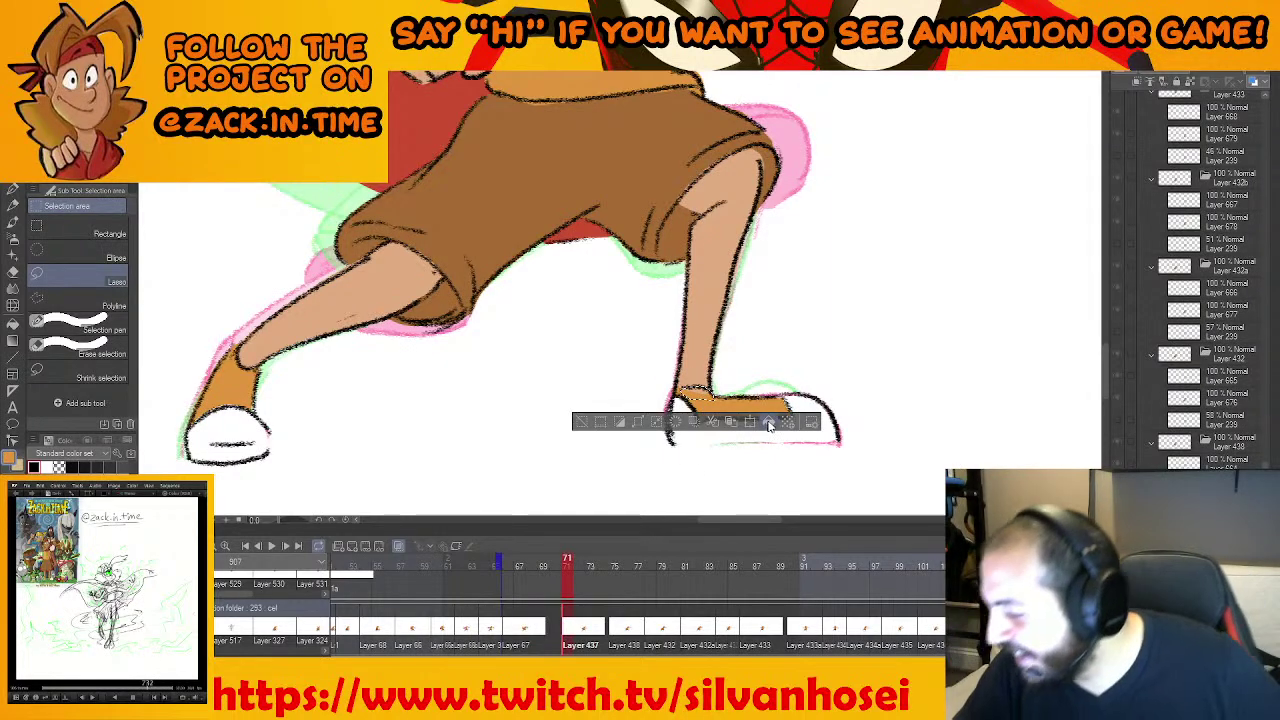
left_click(770, 425)
key("ctrl+d")
left_click_drag(771, 401, 755, 449)
scroll(770, 437, "down", 1)
left_click_drag(789, 364, 730, 432)
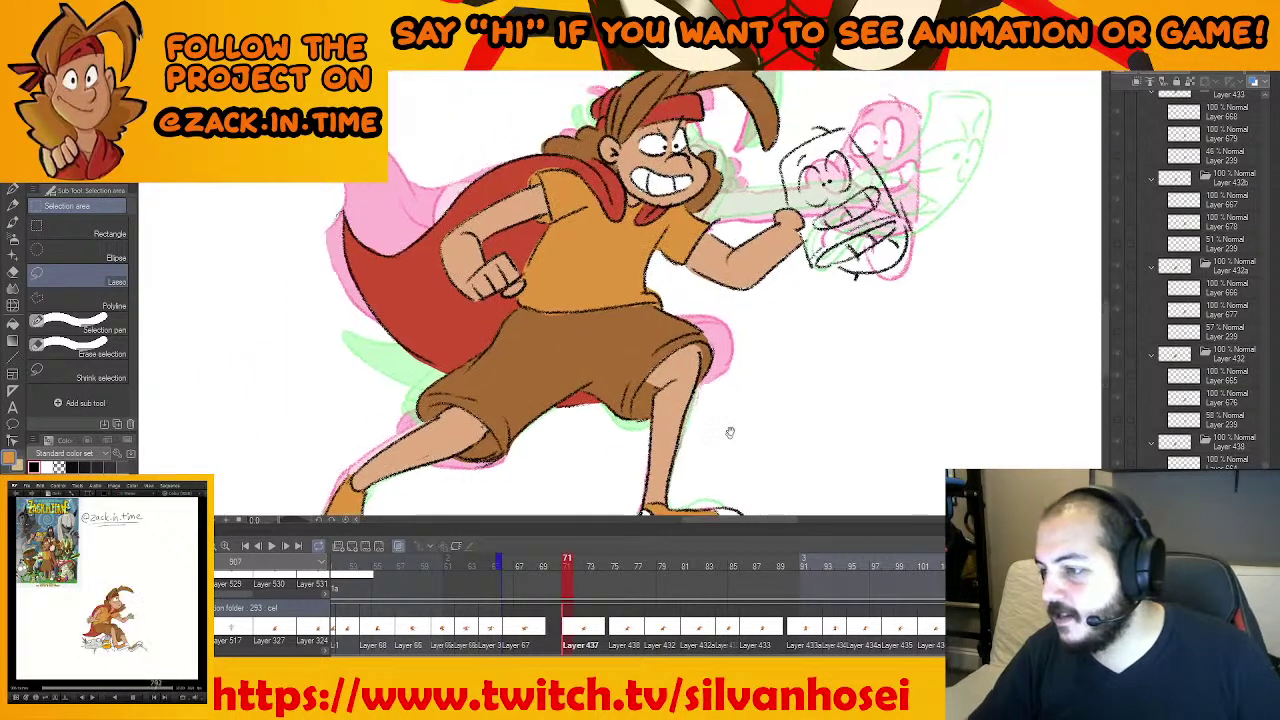
scroll(720, 395, "down", 2)
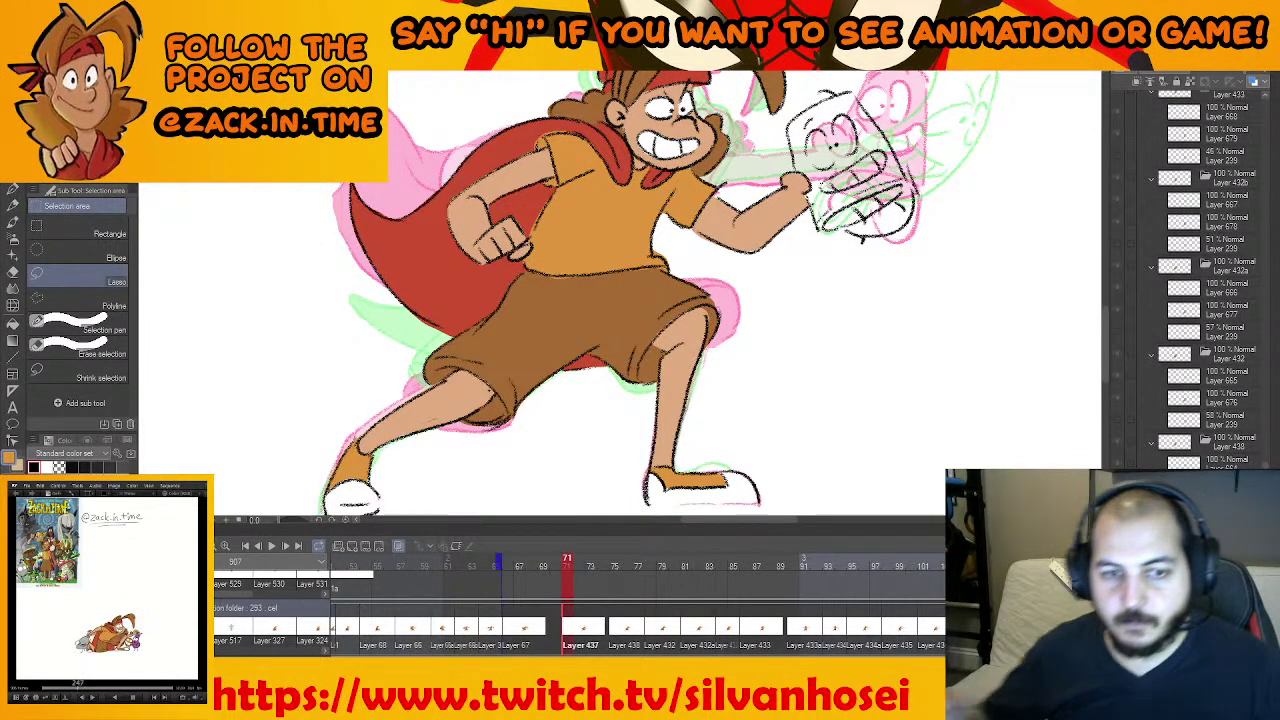
Sample white, go to frame 75 and fill both of the character's eyes
mouse_move(797, 372)
left_mouse_down()
mouse_move(829, 360)
mouse_move(820, 406)
mouse_move(814, 364)
mouse_move(798, 450)
left_mouse_up()
left_click(771, 484, "alt")
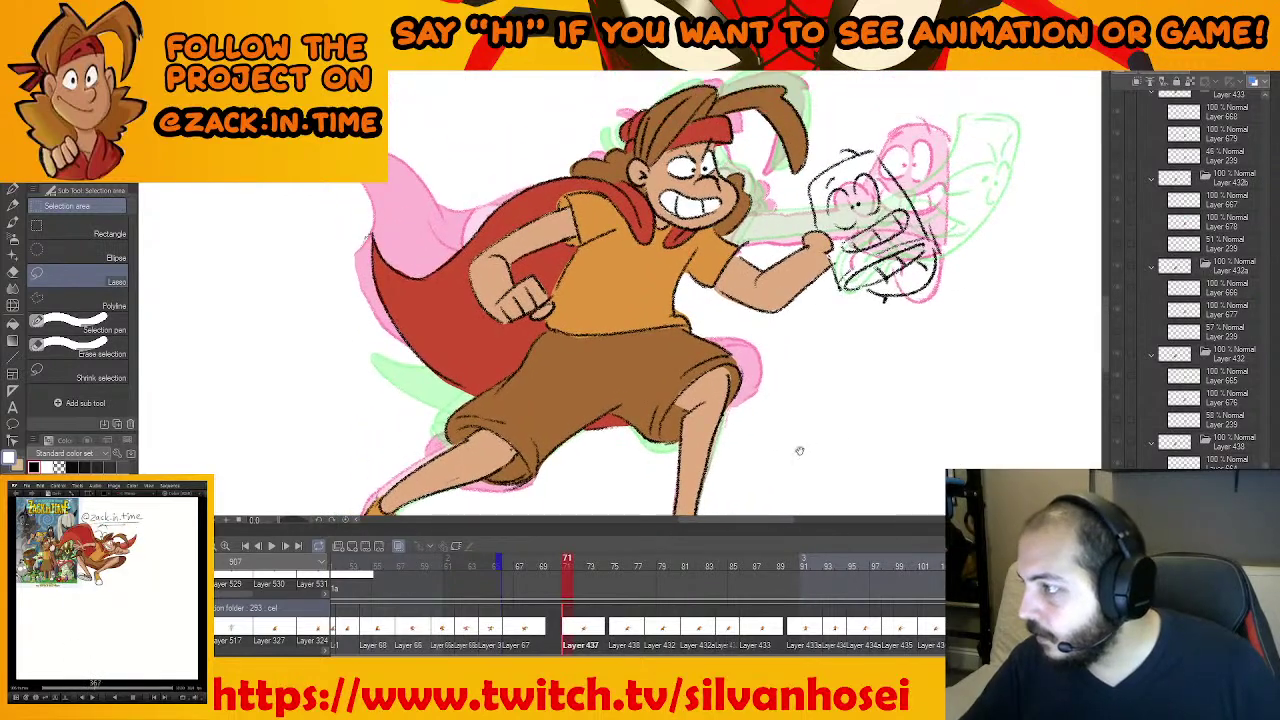
key("Right")
scroll(812, 420, "up", 3)
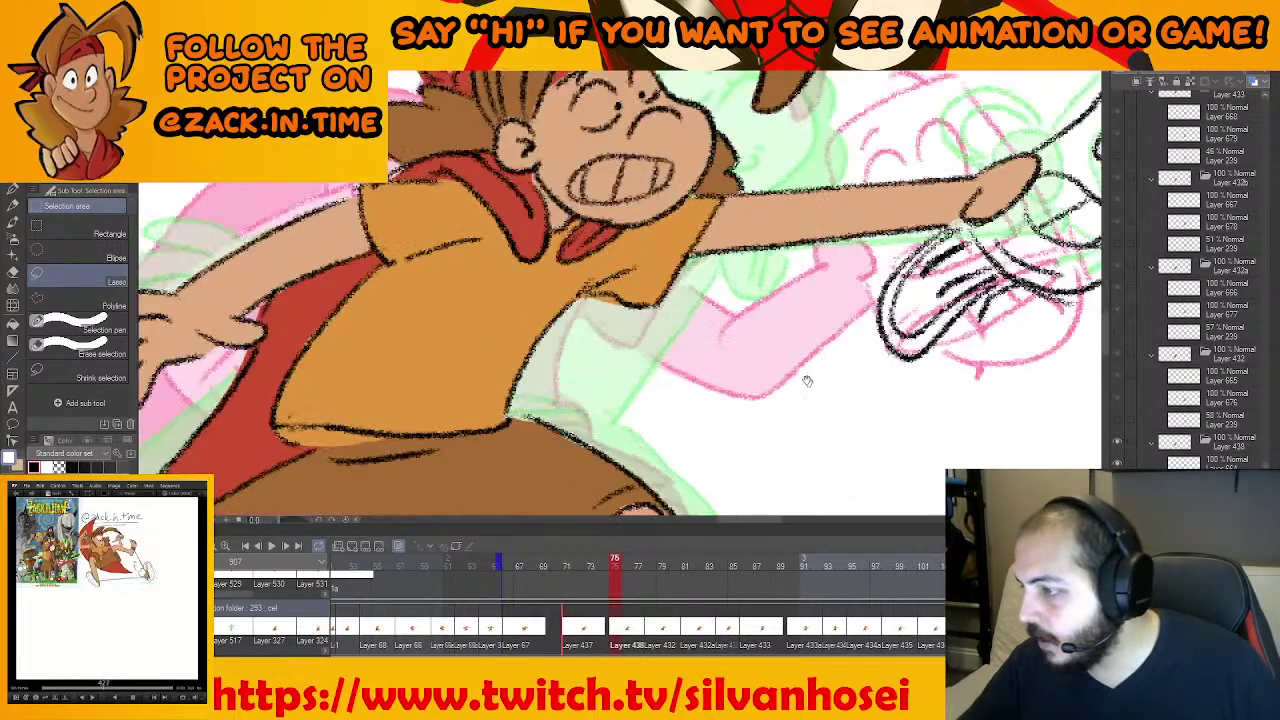
left_click_drag(806, 380, 808, 494)
mouse_move(566, 246)
left_mouse_down()
mouse_move(578, 218)
mouse_move(605, 222)
mouse_move(615, 248)
mouse_move(592, 266)
mouse_move(565, 248)
left_mouse_up()
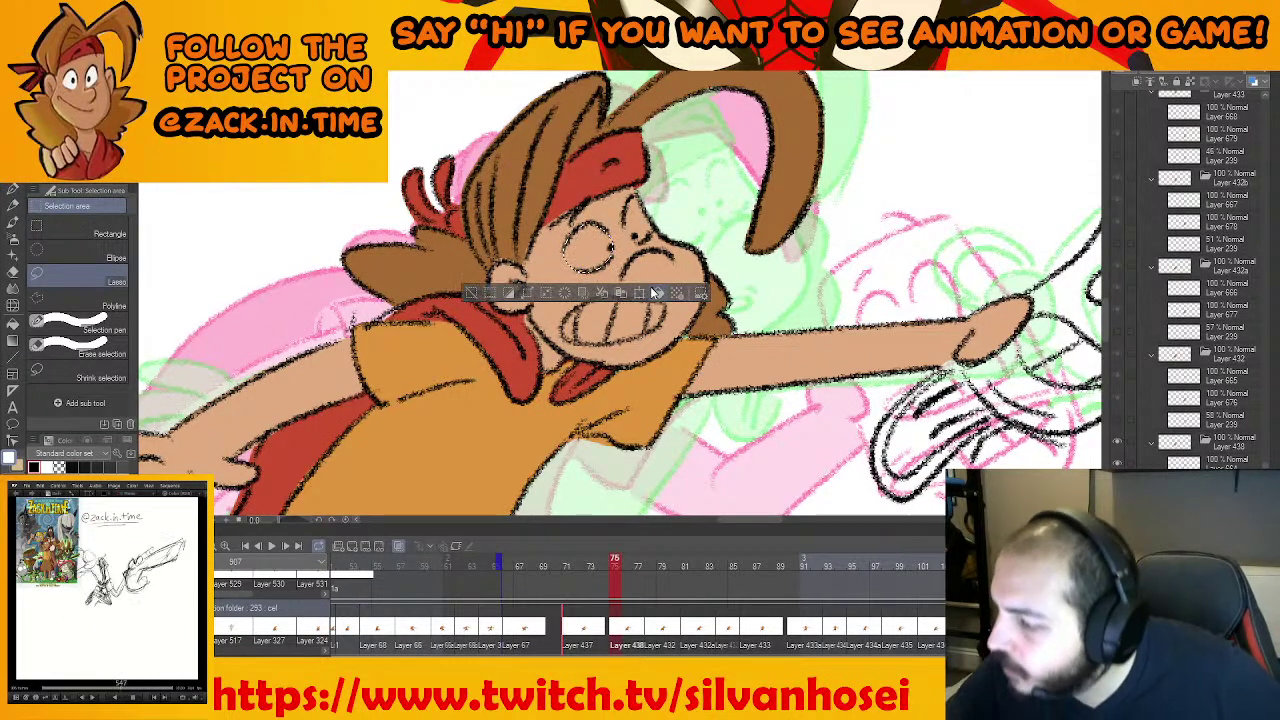
left_click(656, 294)
key("ctrl+d")
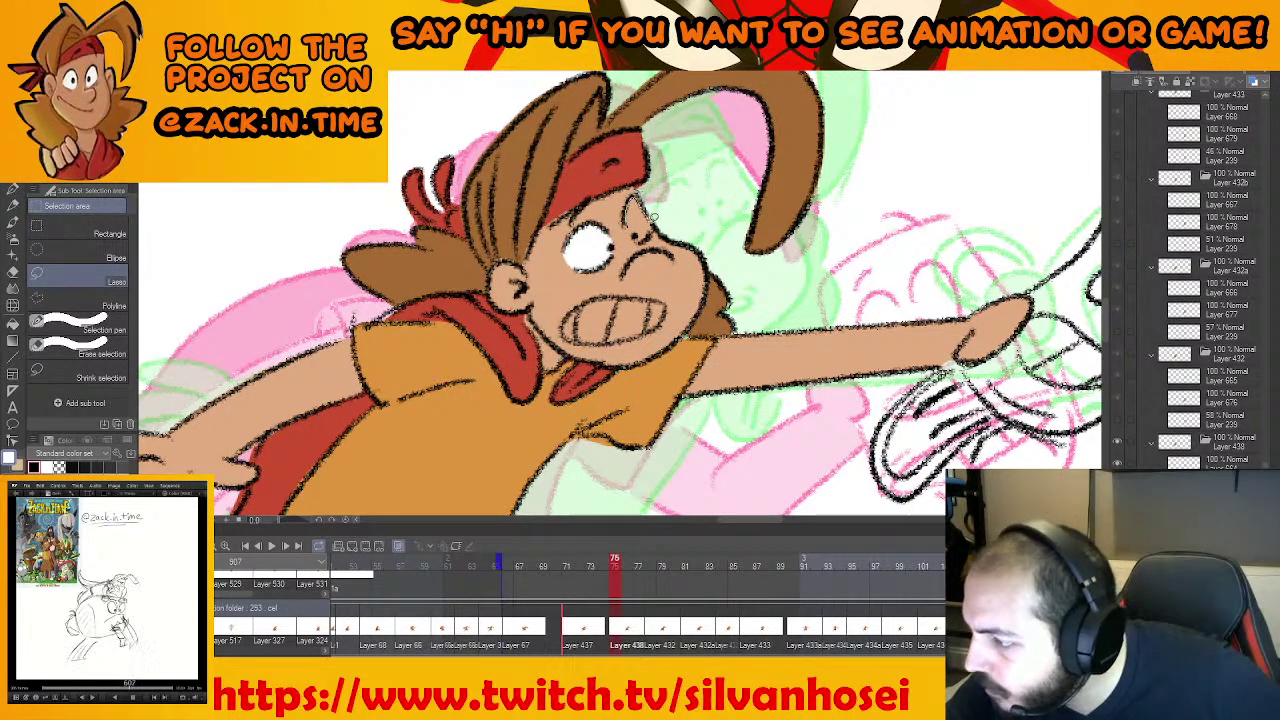
left_click_drag(641, 238, 626, 222)
left_click(704, 266)
key("ctrl+d")
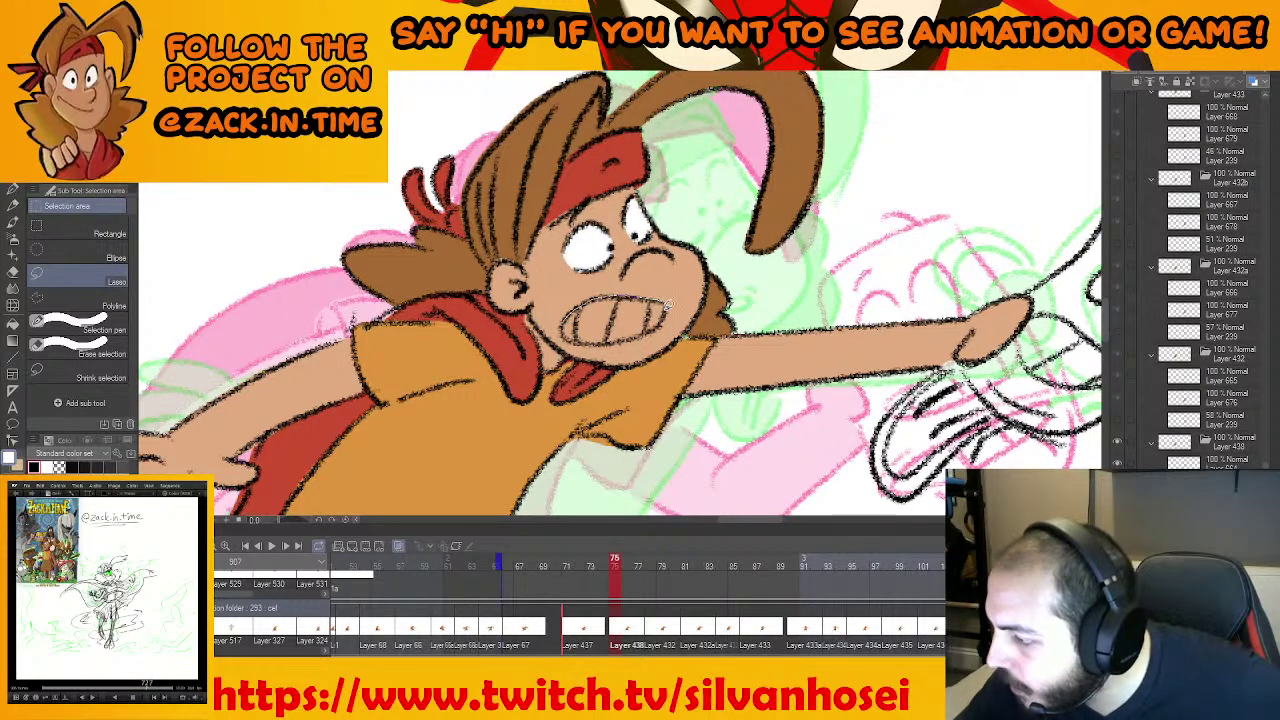
Fill the character's clenched teeth on frame 75 with white
mouse_move(604, 339)
left_mouse_down()
mouse_move(567, 336)
mouse_move(566, 315)
left_mouse_up()
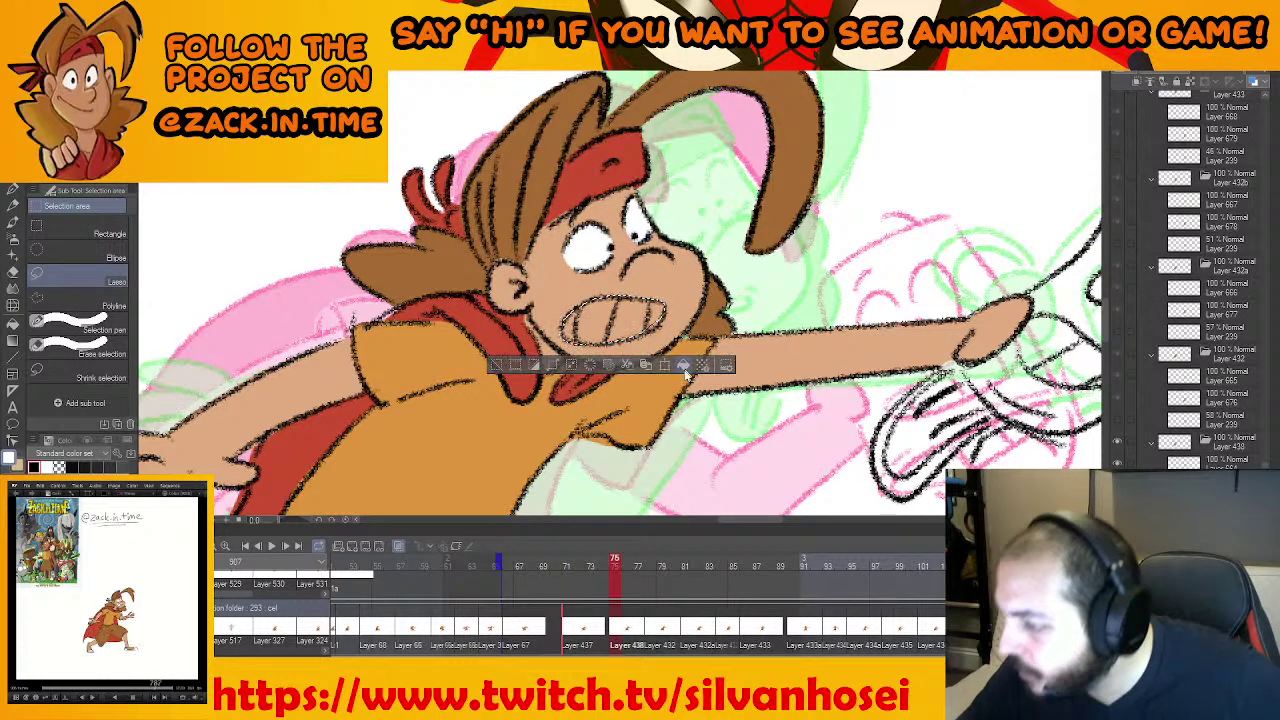
left_click(684, 368)
key("ctrl+d")
Fill the toe cap and sole of the rear shoe on frame 75 with white
scroll(652, 427, "down", 1)
left_click_drag(645, 428, 698, 304)
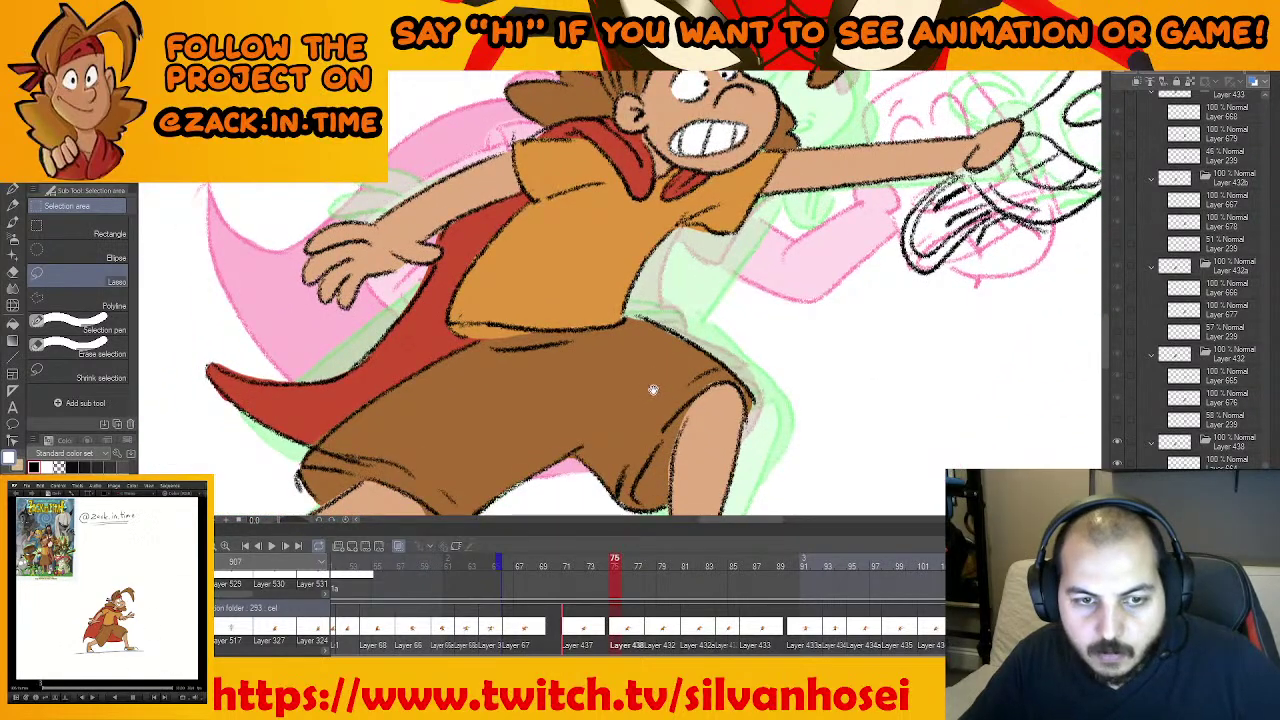
left_click_drag(647, 404, 684, 340)
mouse_move(637, 389)
left_mouse_down()
mouse_move(671, 334)
mouse_move(855, 159)
left_mouse_up()
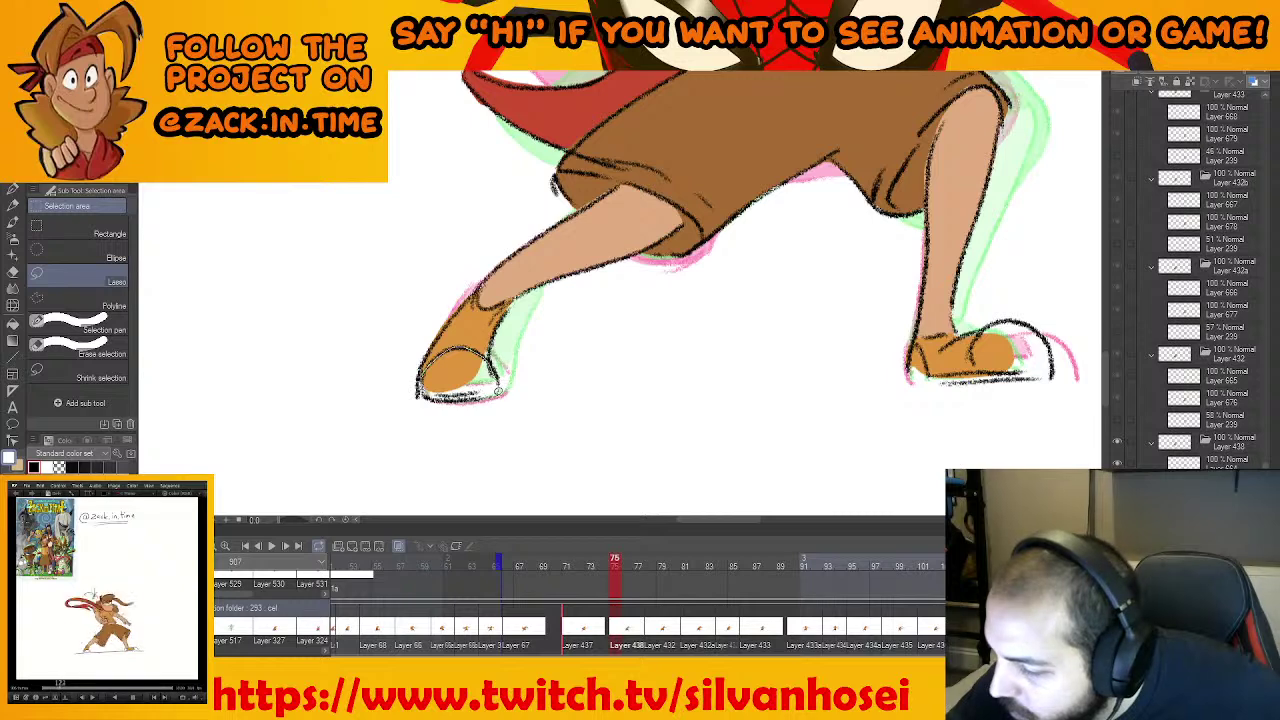
left_click_drag(421, 387, 525, 377)
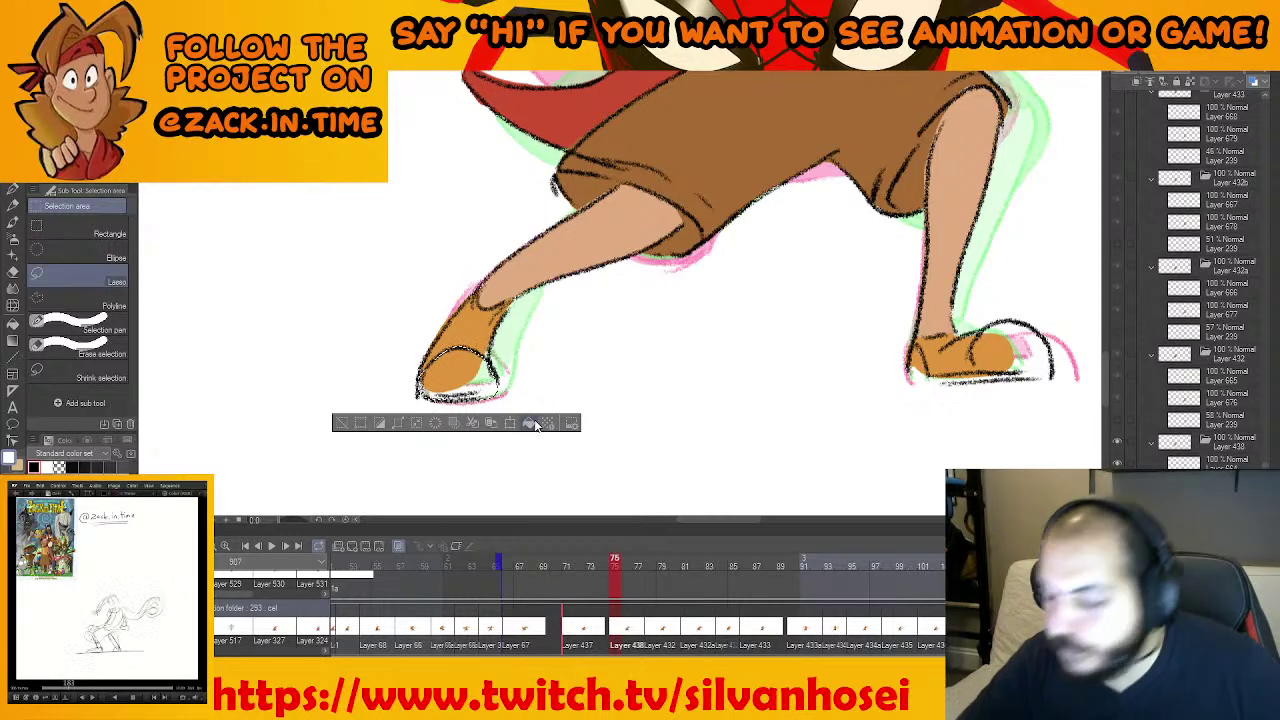
left_click(531, 424)
key("ctrl+d")
Fill the toe cap, sole and heel of the front shoe on frame 75 with white
left_click_drag(837, 346, 614, 379)
left_click_drag(876, 417, 823, 420)
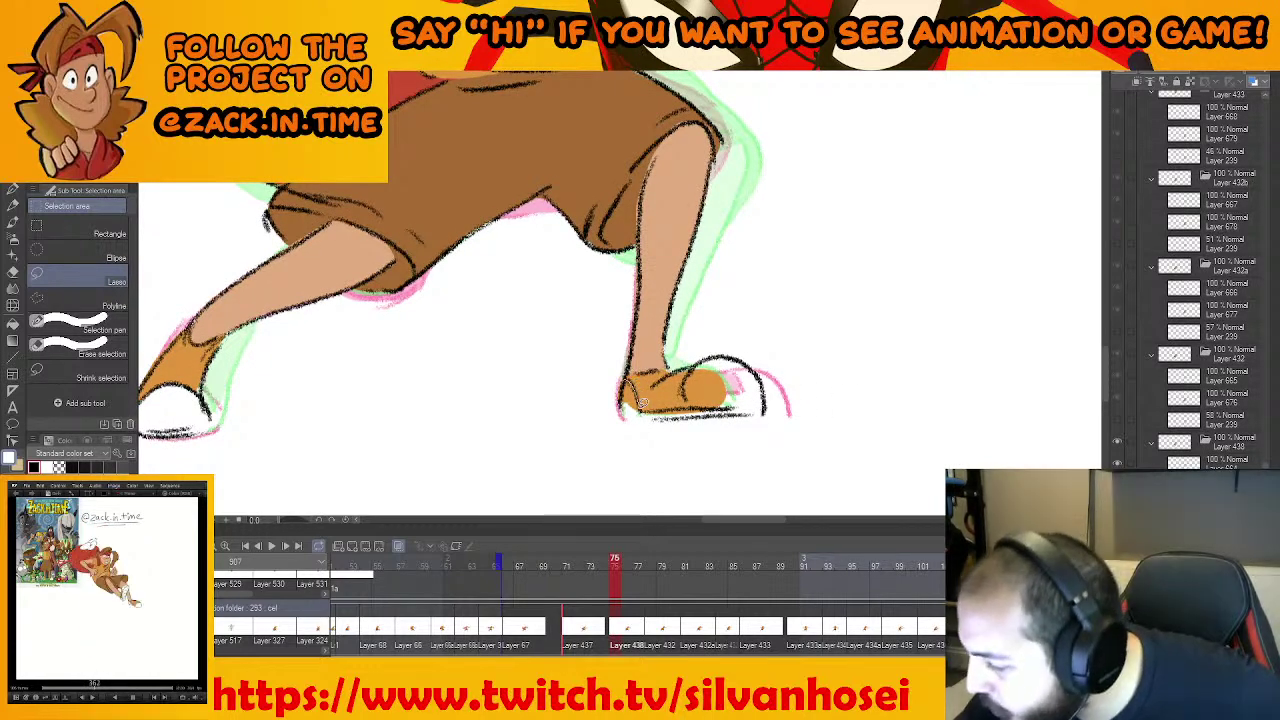
mouse_move(727, 352)
left_mouse_down()
mouse_move(764, 385)
mouse_move(755, 412)
mouse_move(627, 415)
mouse_move(687, 385)
left_mouse_up()
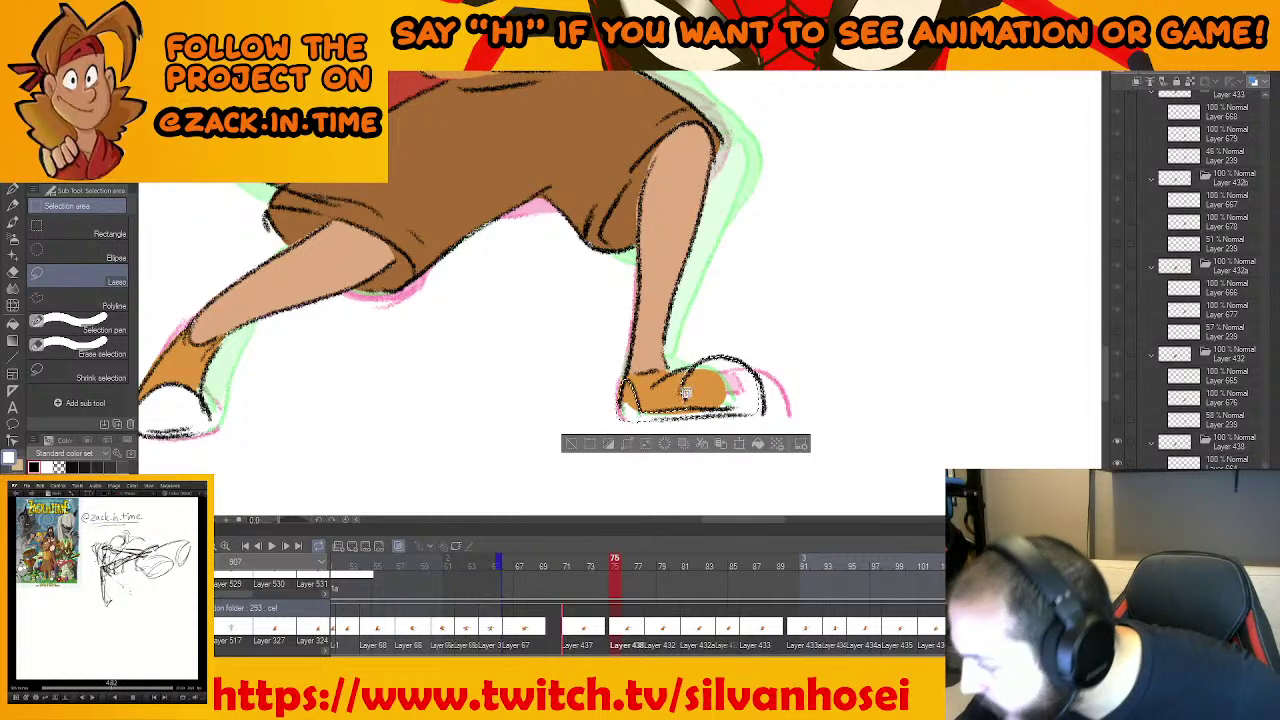
left_click(763, 436)
key("ctrl+d")
scroll(770, 393, "down", 2)
scroll(763, 392, "down", 4)
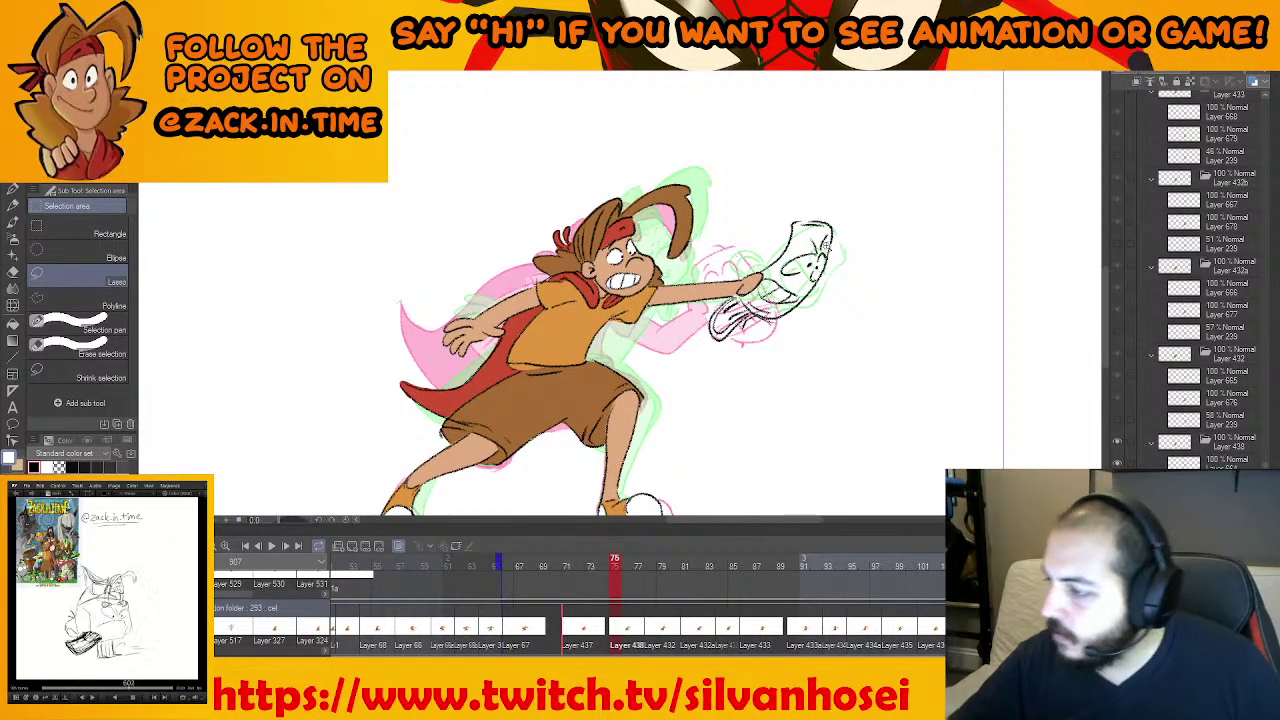
scroll(826, 250, "up", 4)
scroll(780, 305, "down", 2)
left_click_drag(744, 345, 844, 257)
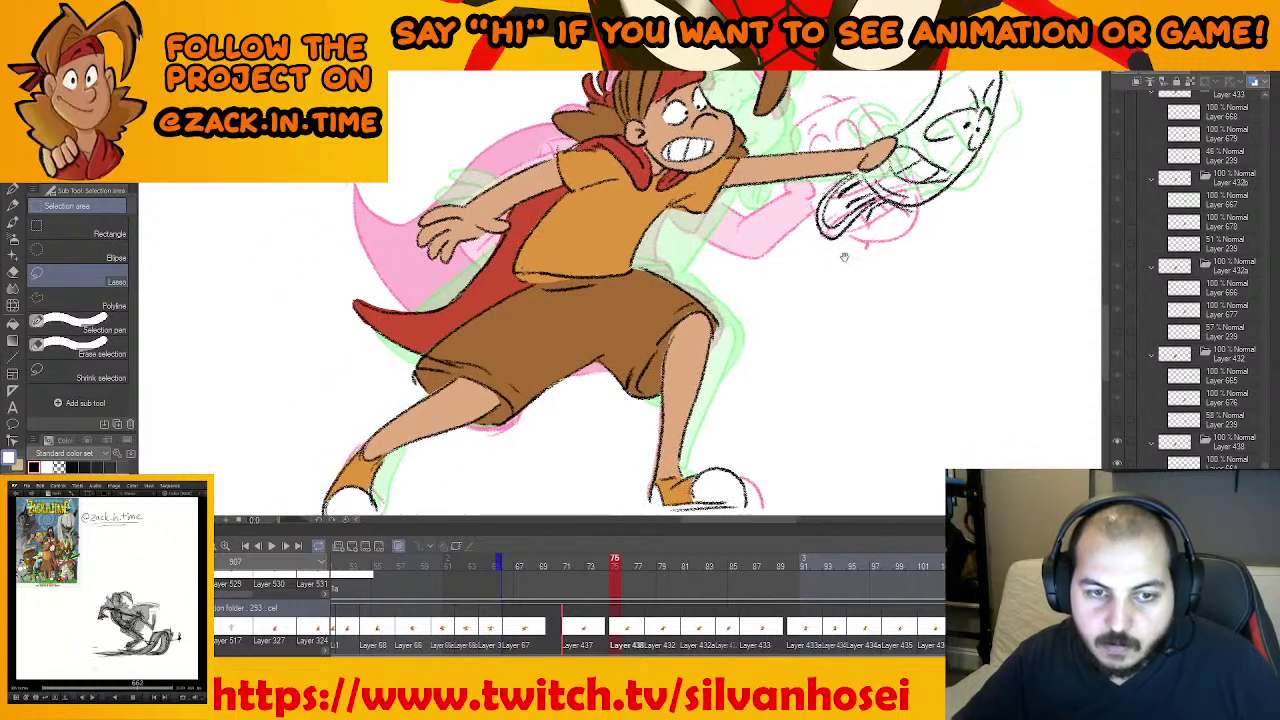
left_click_drag(810, 344, 831, 328)
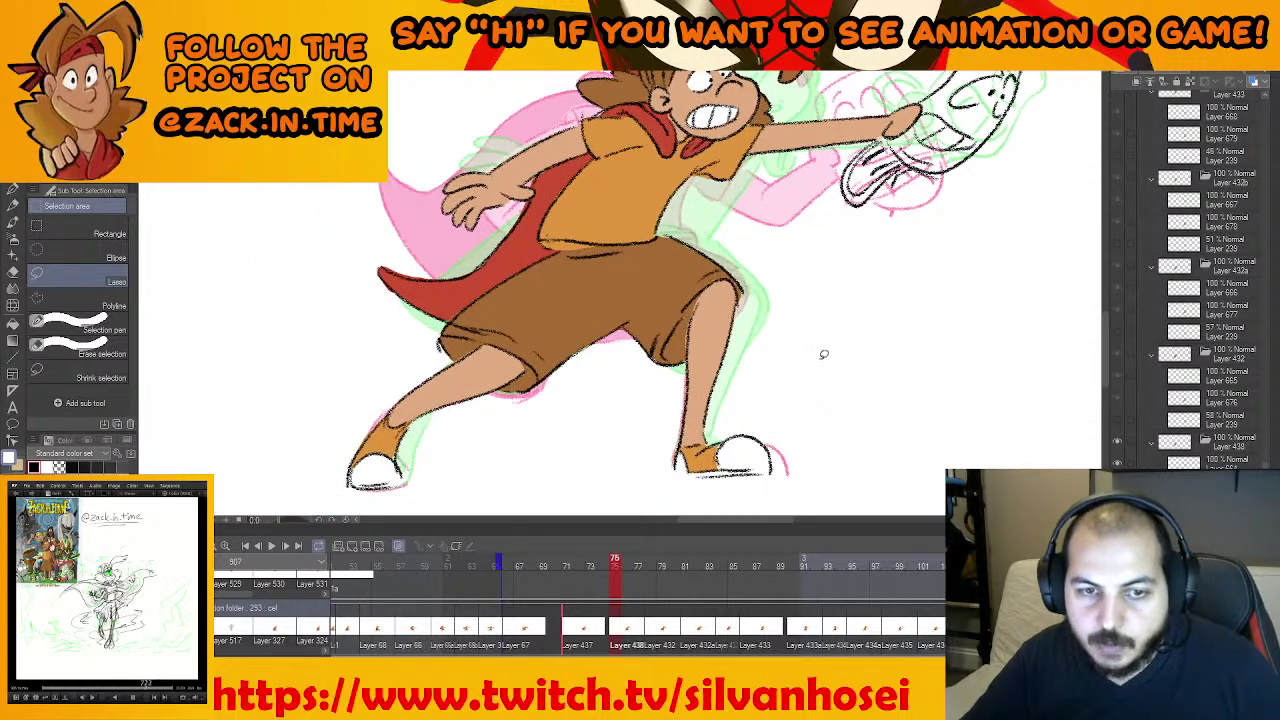
Go to frame 78 and fill the character's larger eye, nearest the ear, with white
left_click_drag(827, 378, 814, 424)
key("period")
left_click_drag(809, 300, 797, 383)
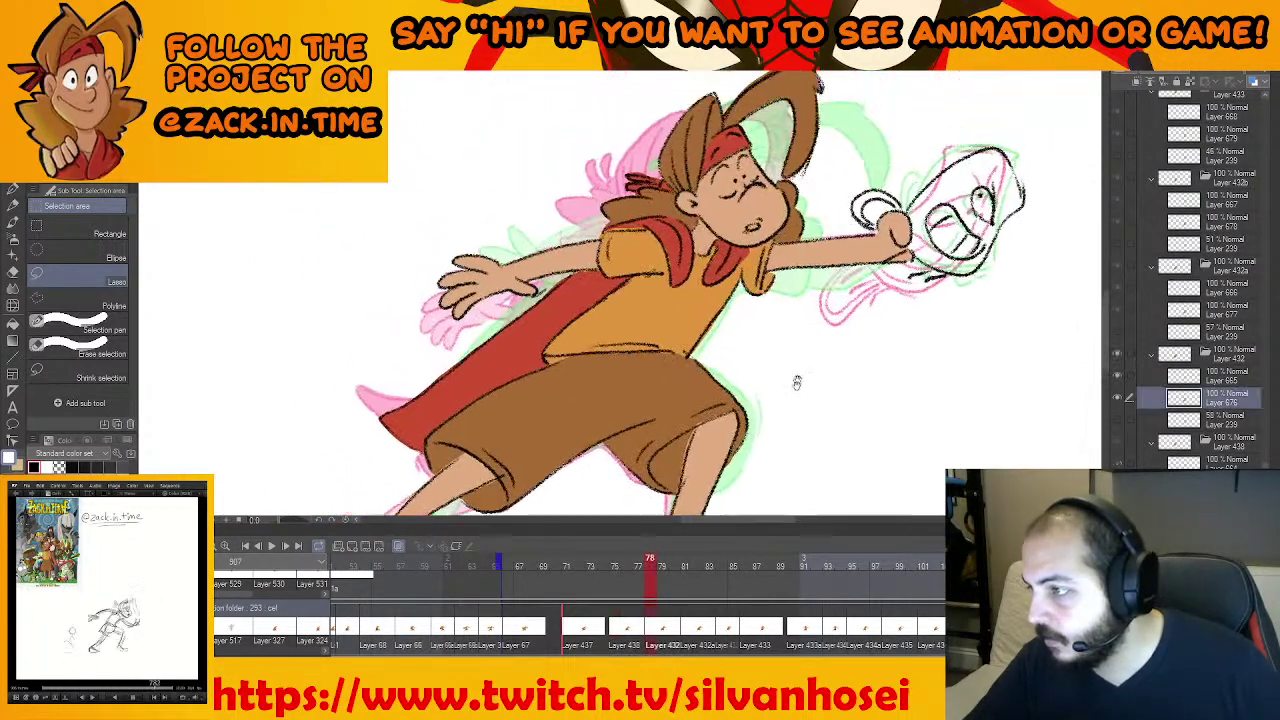
left_click_drag(815, 275, 790, 388)
scroll(791, 387, "up", 3)
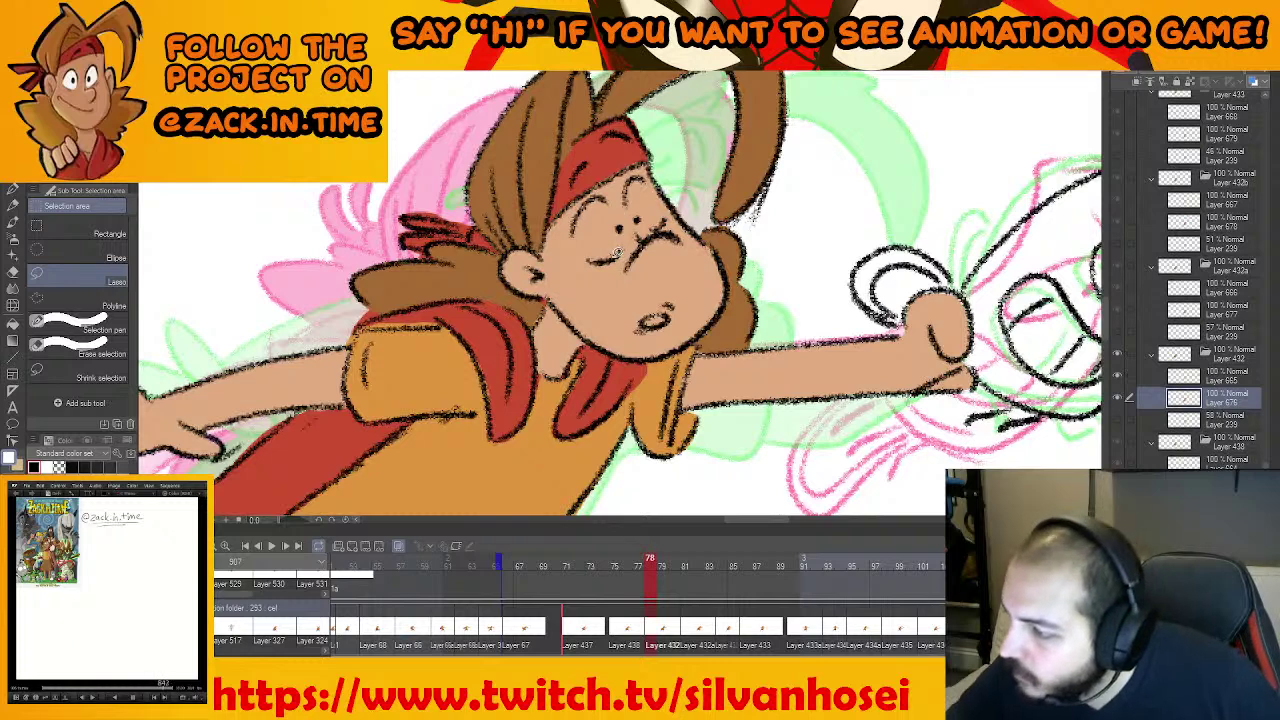
mouse_move(602, 190)
left_mouse_down()
mouse_move(574, 222)
mouse_move(598, 262)
mouse_move(612, 252)
left_mouse_up()
left_click(666, 285)
key("ctrl+d")
key("Delete")
key("ctrl+d")
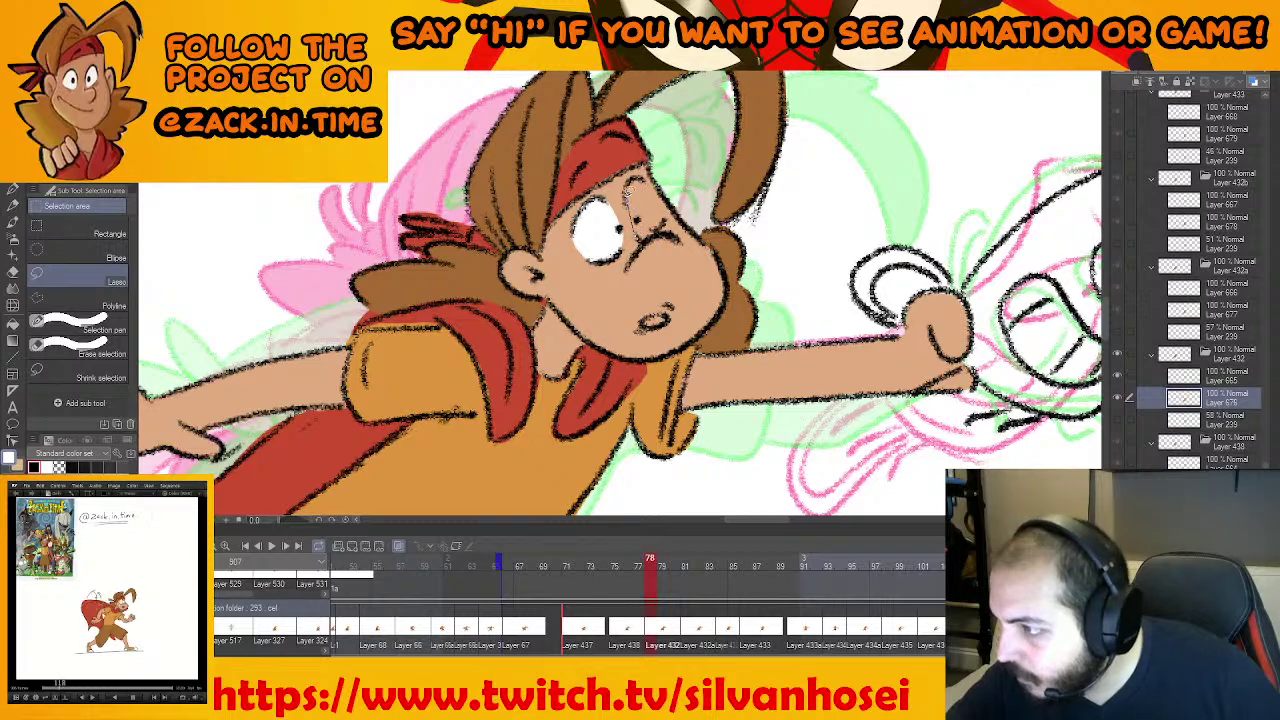
Fill the character's smaller eye, farthest from the ear, on frame 78 with white
mouse_move(642, 230)
left_mouse_down()
mouse_move(668, 257)
mouse_move(714, 174)
left_mouse_up()
left_click(714, 263)
key("ctrl+d")
left_click(684, 262, "alt")
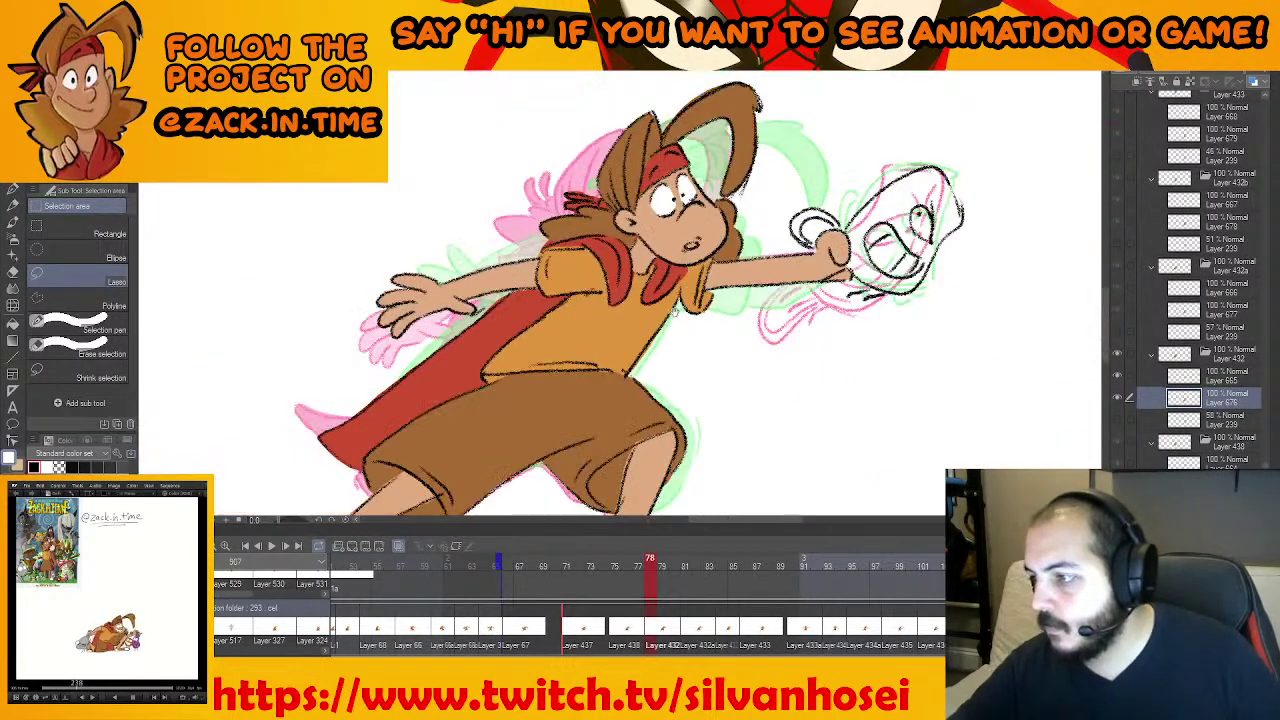
Fill the toe cap and sole of the rear shoe on frame 78 with white
left_click_drag(606, 388, 694, 191)
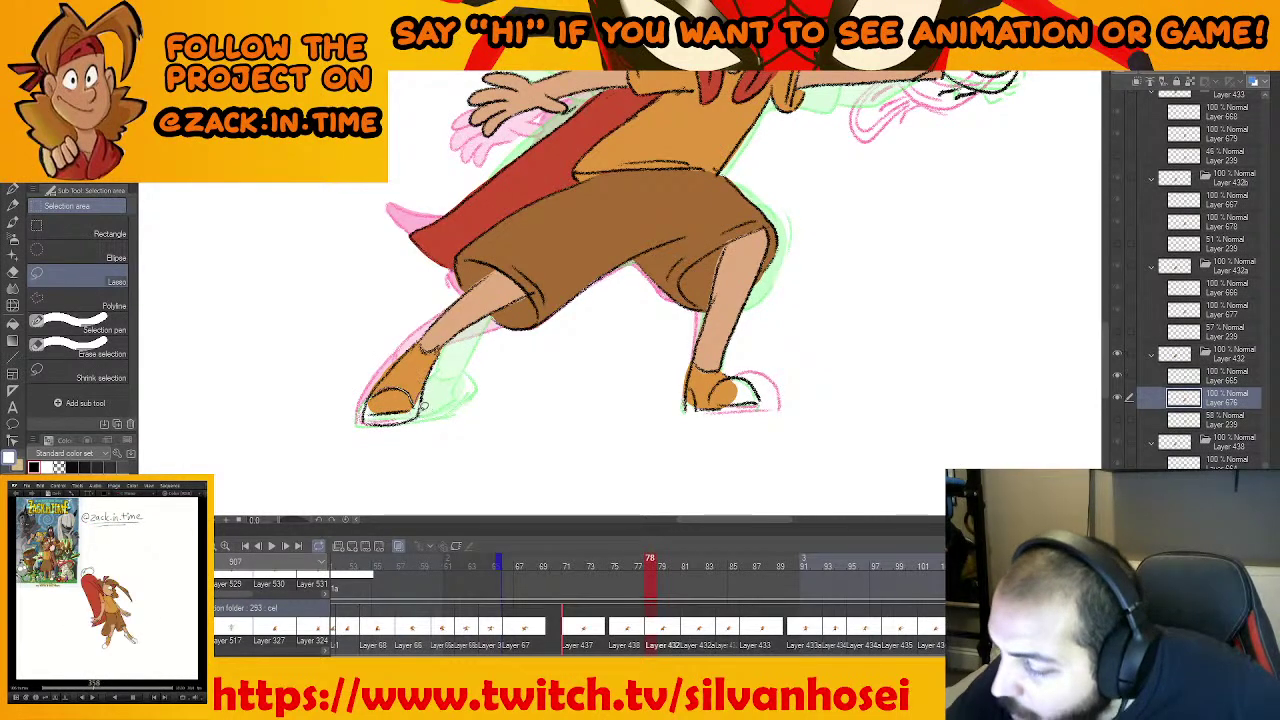
mouse_move(377, 421)
left_mouse_down()
mouse_move(366, 411)
mouse_move(383, 391)
left_mouse_up()
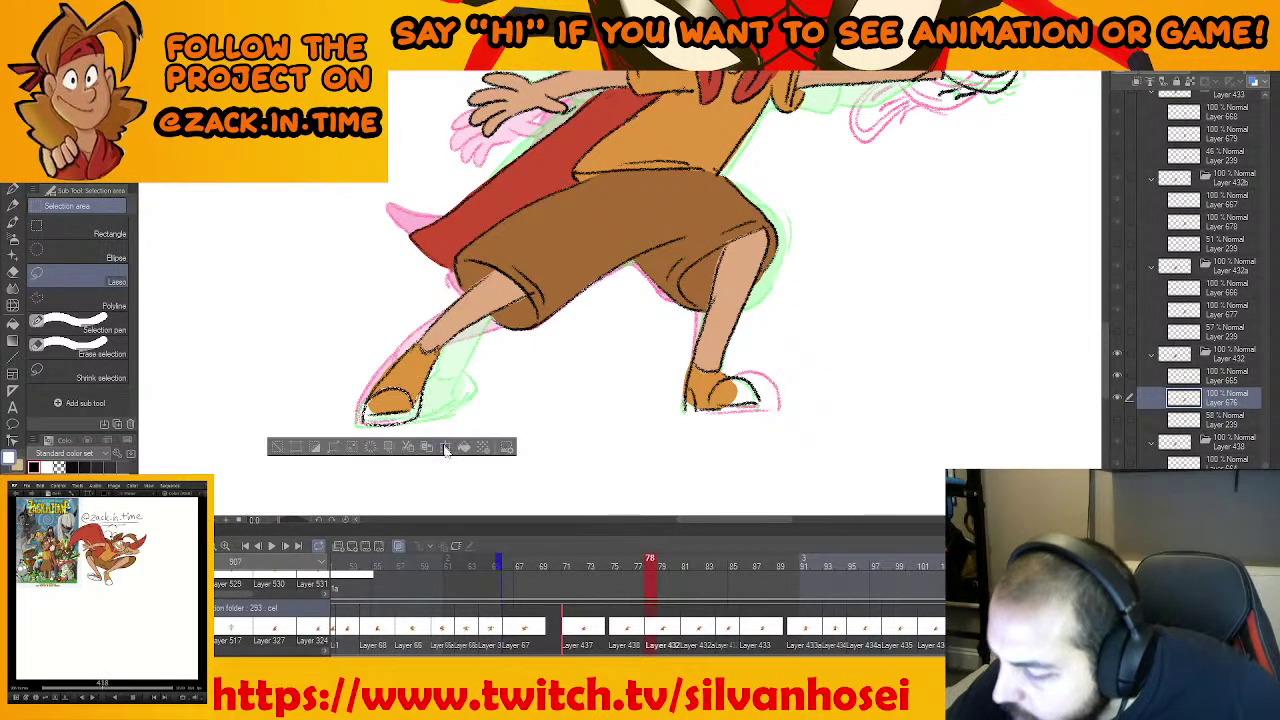
left_click(465, 449)
key("ctrl+d")
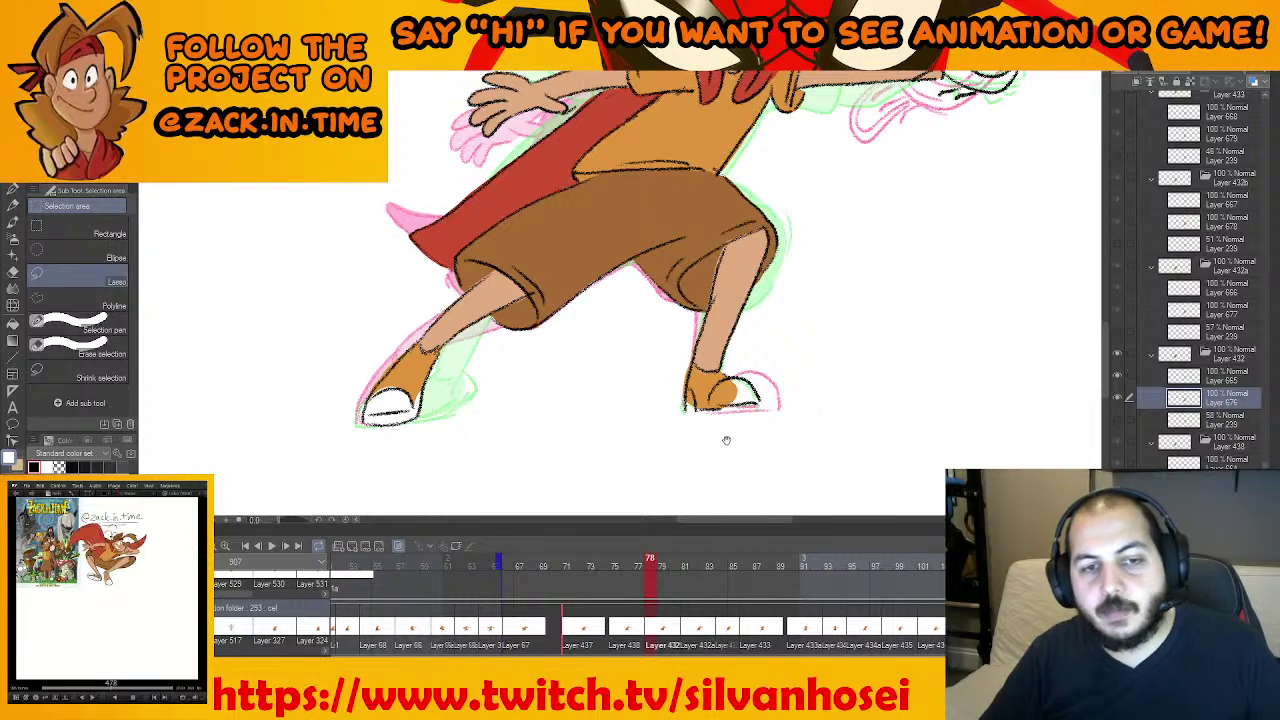
Fill the toe cap, sole and heel of the front shoe on frame 78 with white
left_click_drag(723, 437, 650, 472)
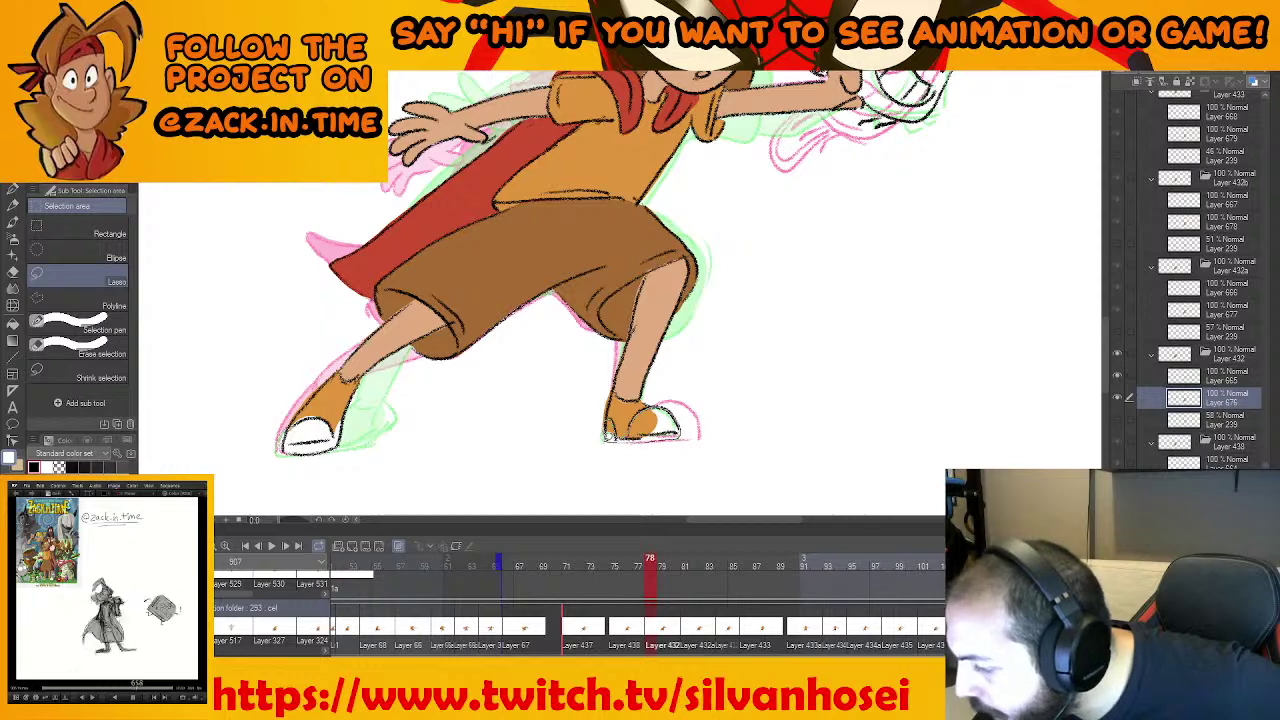
left_click_drag(608, 437, 607, 430)
key("alt+Delete")
key("ctrl+d")
left_click_drag(708, 410, 670, 490)
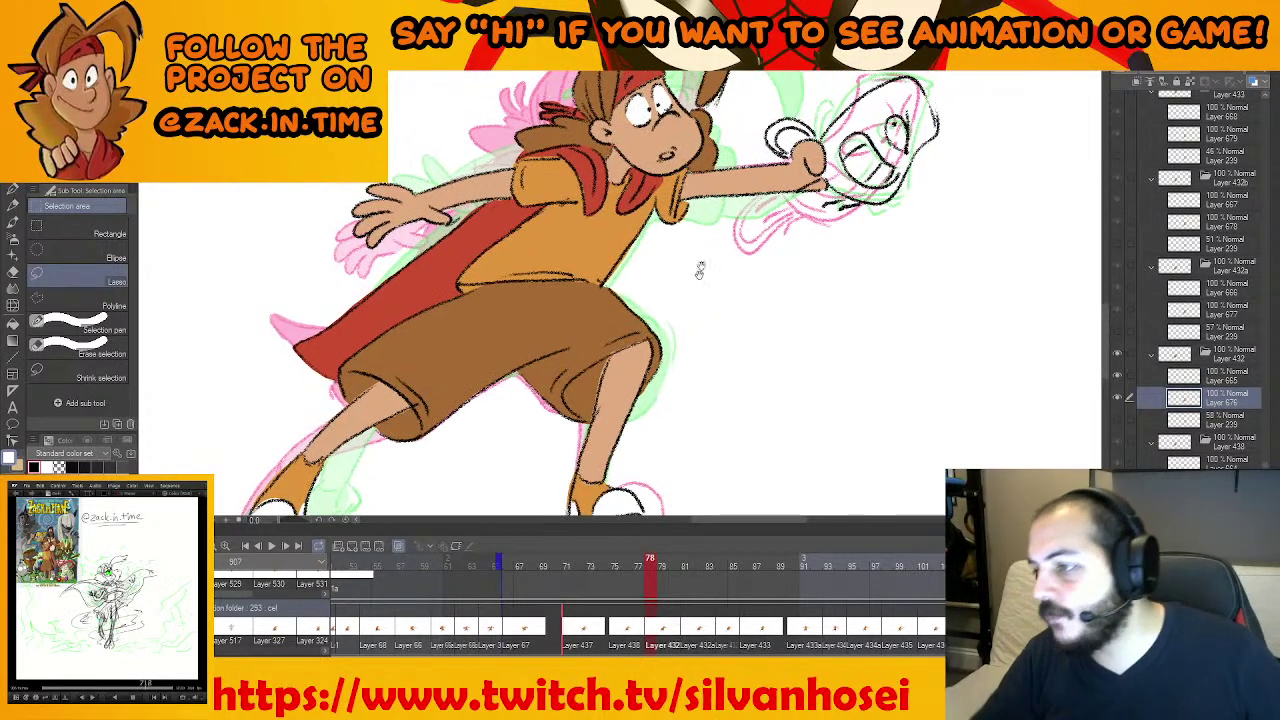
left_click_drag(700, 270, 694, 383)
Go to frame 81 and fill the toe cap and sole of the front shoe with white
key("comma")
key("period")
key("period")
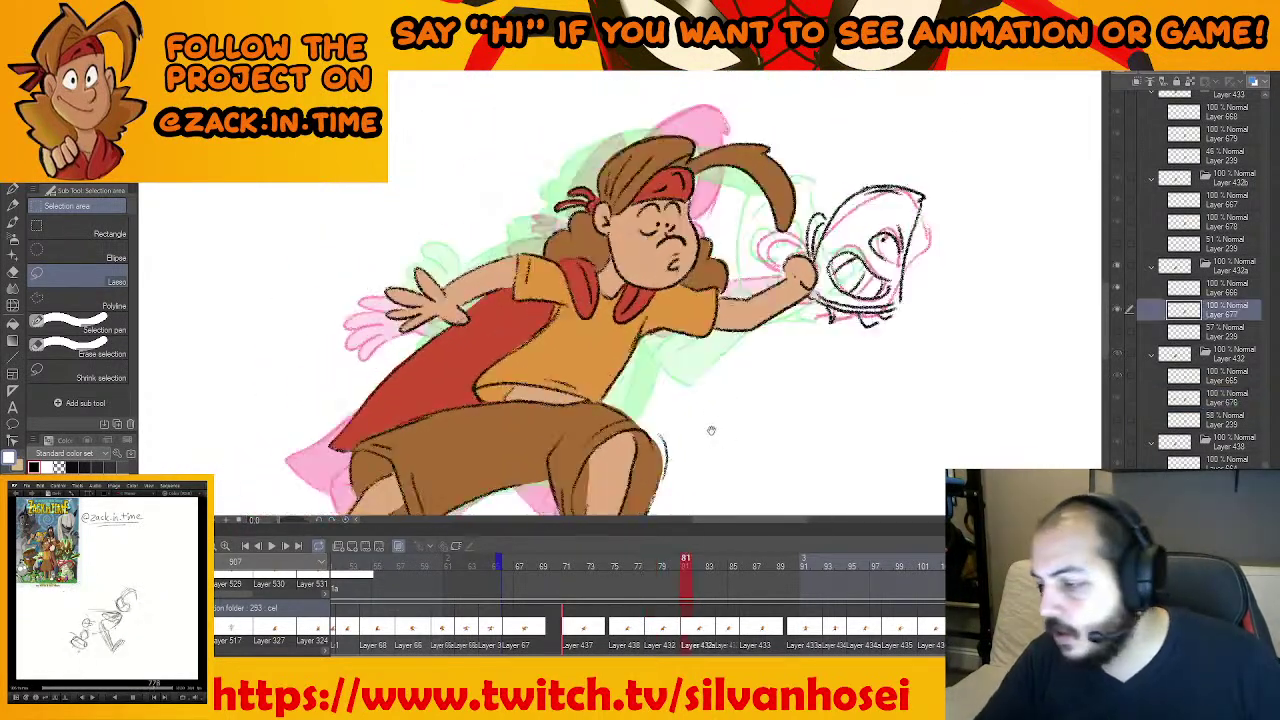
left_click_drag(711, 430, 780, 235)
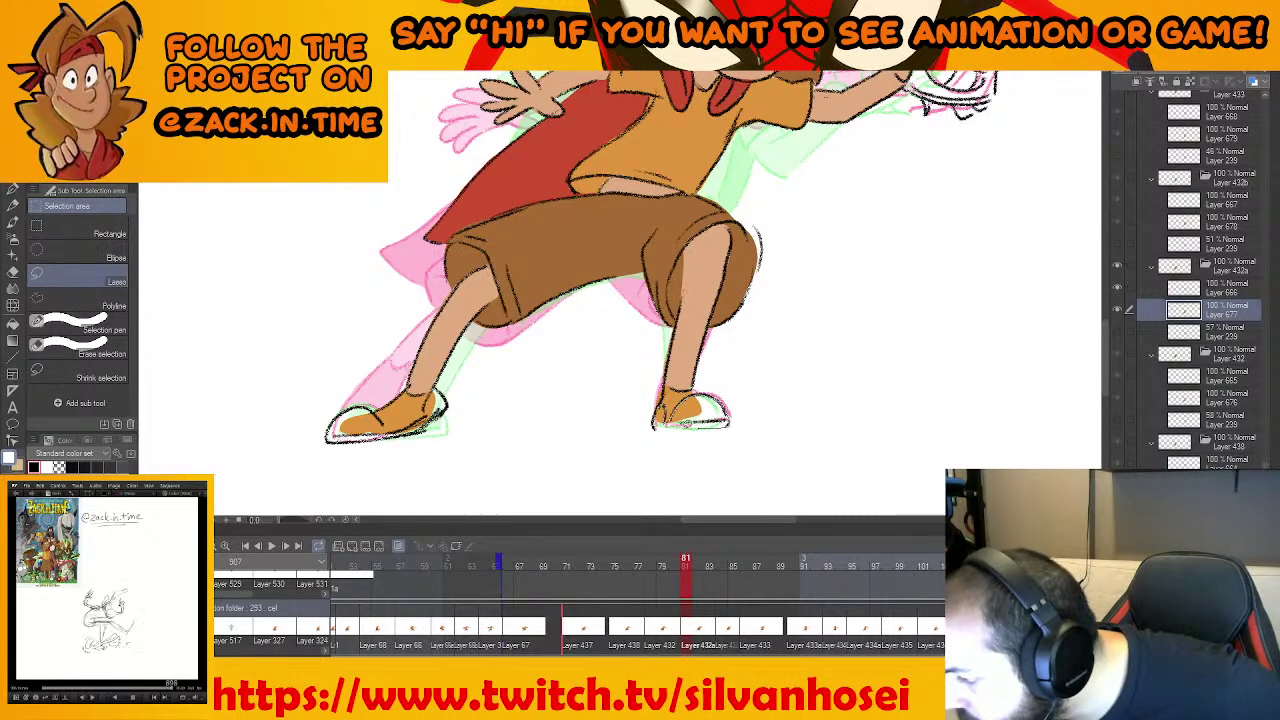
mouse_move(687, 424)
left_mouse_down()
mouse_move(656, 428)
mouse_move(704, 397)
left_mouse_up()
left_click(759, 451)
key("ctrl+d")
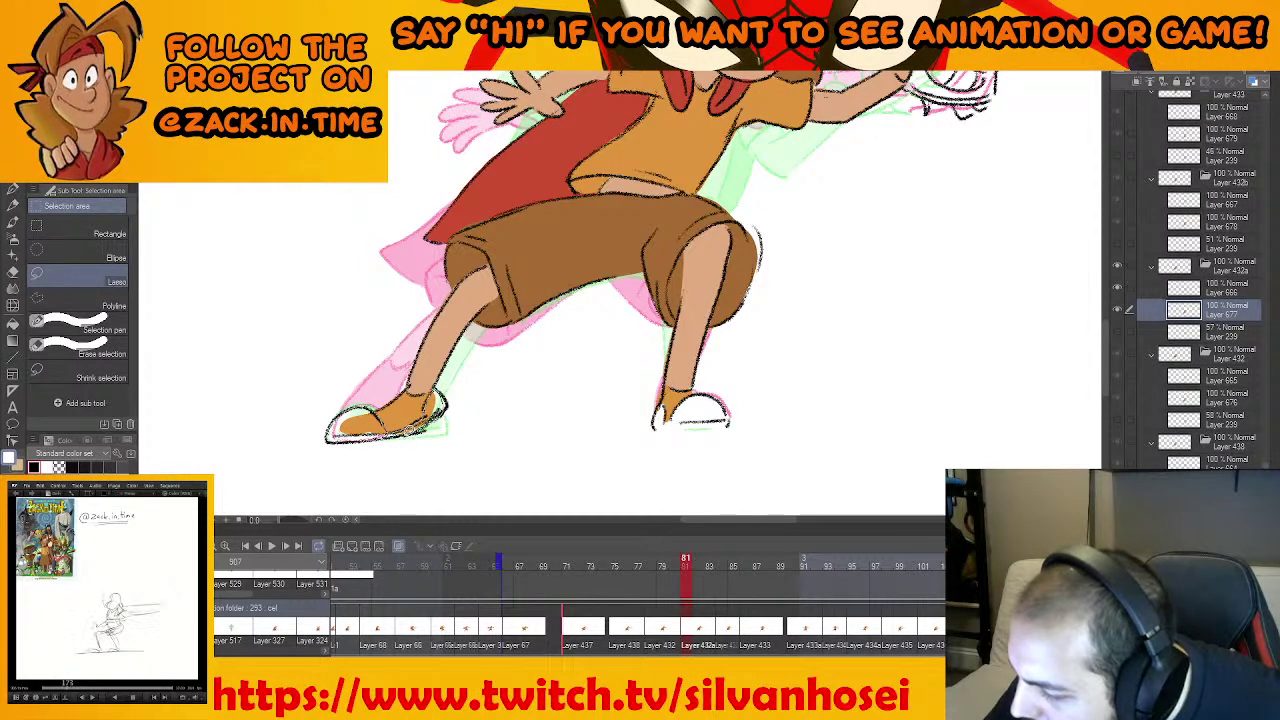
Fill the toe cap, sole and heel of the rear shoe on frame 81 with white
left_click_drag(328, 435, 334, 433)
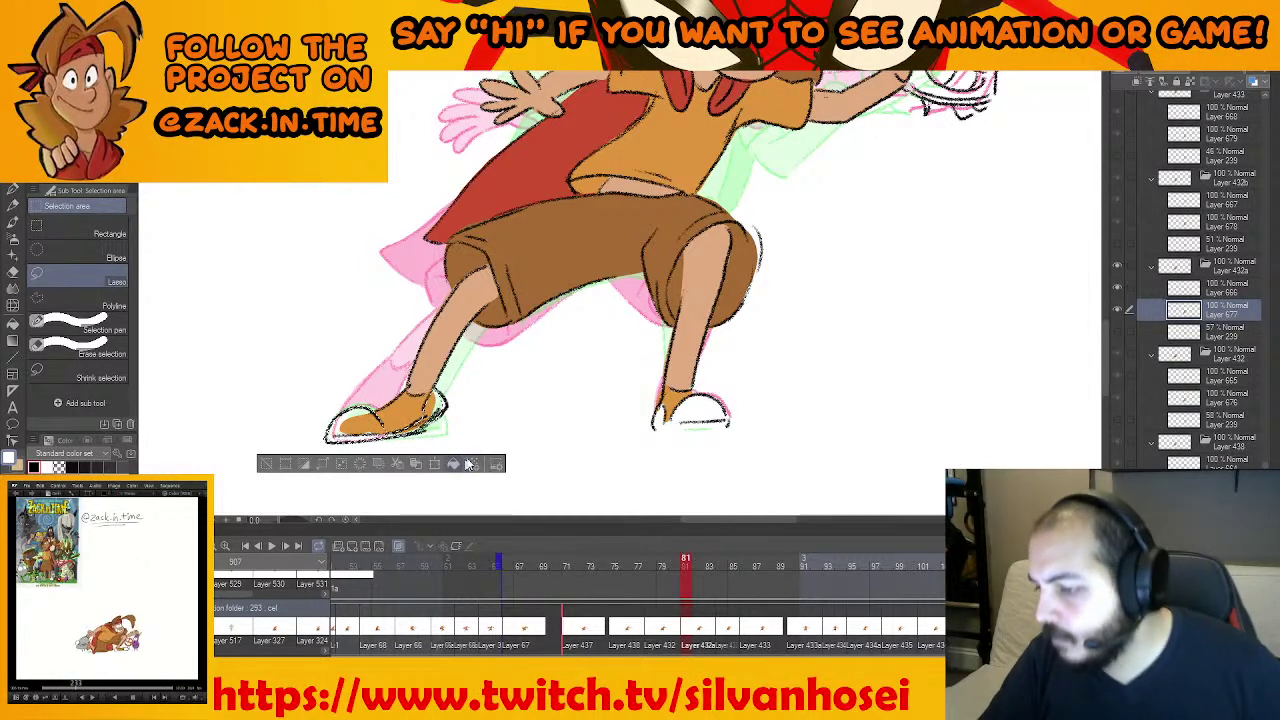
left_click(475, 466)
key("ctrl+d")
Fill both of the character's eyes on frame 81 with white
left_click_drag(672, 359, 622, 419)
left_click(622, 419, "alt")
left_click_drag(721, 329, 634, 460)
left_click(622, 383, "ctrl")
scroll(622, 383, "up", 3)
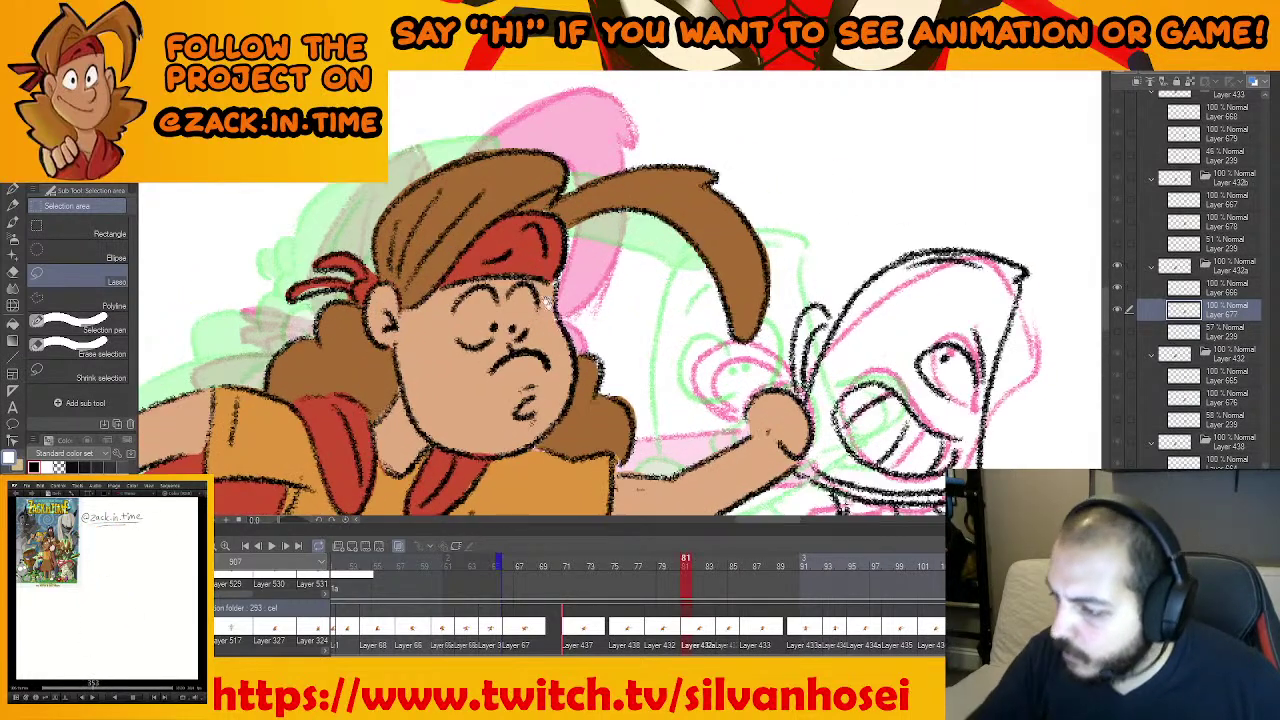
mouse_move(465, 295)
left_mouse_down()
mouse_move(503, 318)
mouse_move(492, 340)
mouse_move(466, 340)
mouse_move(470, 292)
mouse_move(510, 327)
mouse_move(520, 280)
mouse_move(535, 290)
mouse_move(508, 332)
left_mouse_up()
left_click(546, 369)
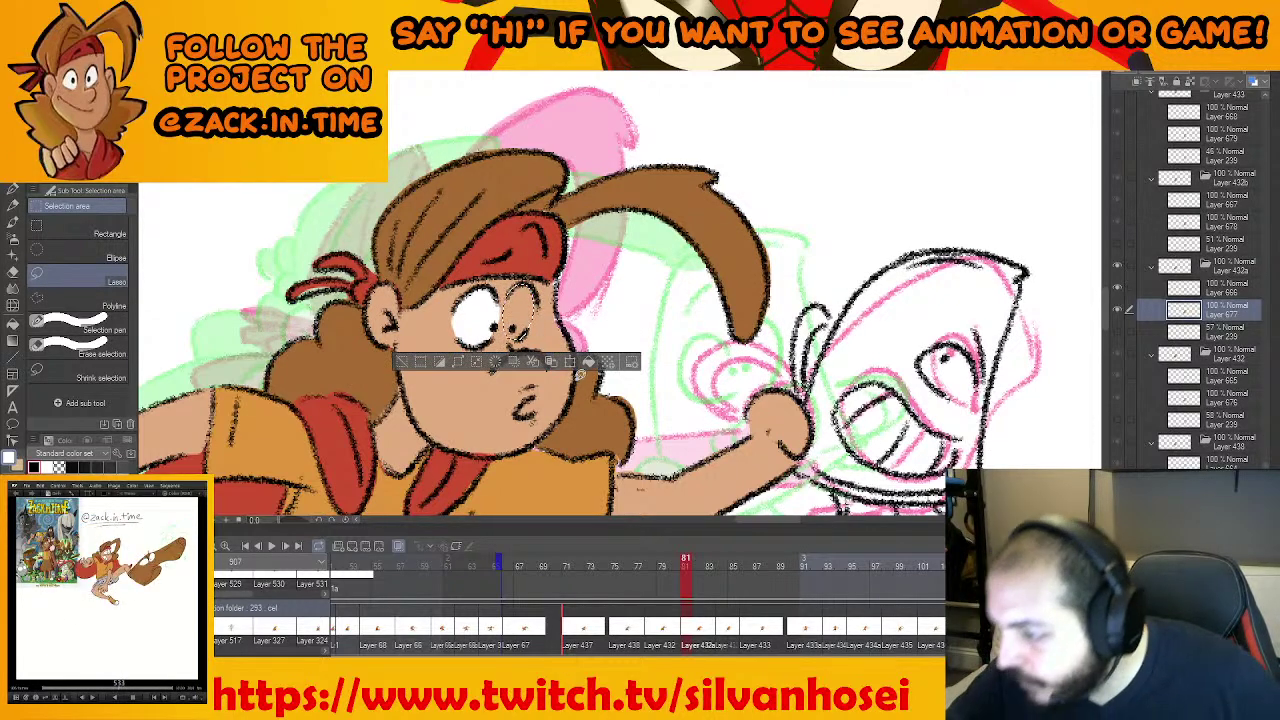
left_click(586, 368)
left_click_drag(582, 377, 632, 292)
Check frame 84, return to frame 81 and fill the area missed at the front shoe with white
scroll(638, 310, "down", 4)
left_click_drag(590, 436, 681, 335)
key("period")
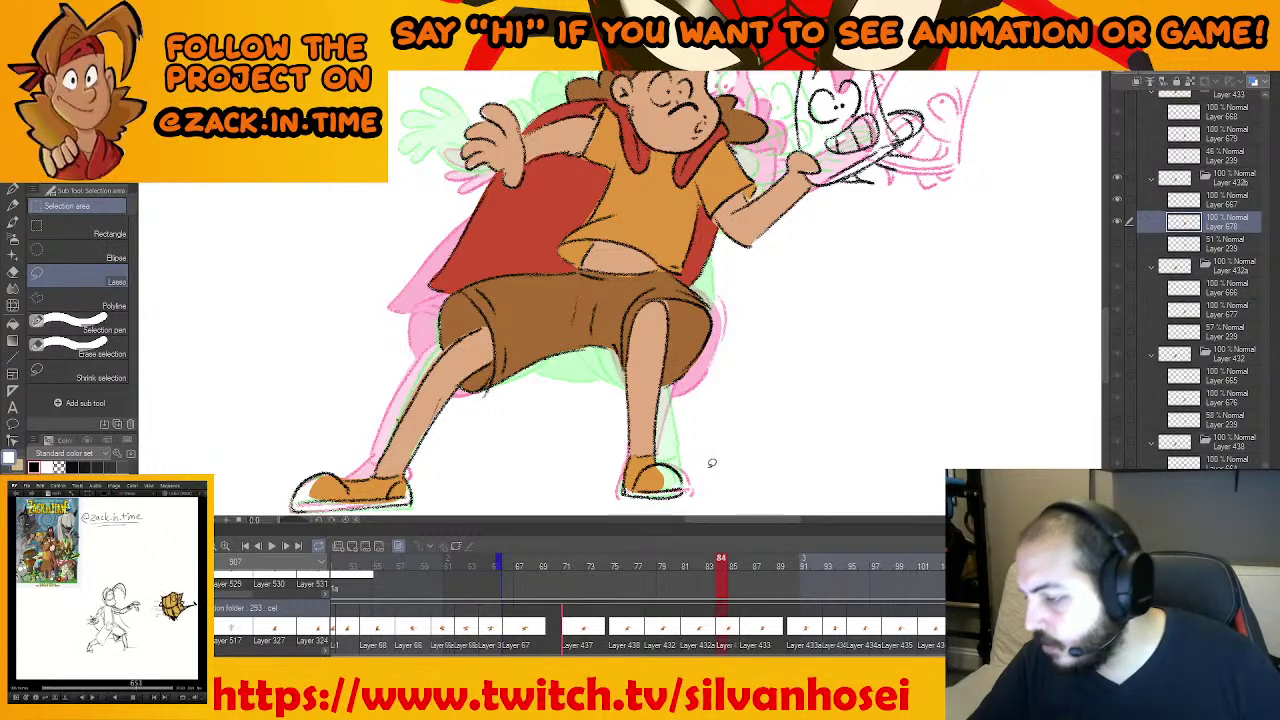
key("comma")
mouse_move(712, 463)
left_mouse_down()
mouse_move(736, 407)
mouse_move(763, 392)
mouse_move(717, 353)
mouse_move(687, 385)
mouse_move(663, 384)
mouse_move(764, 385)
mouse_move(784, 359)
mouse_move(737, 460)
left_mouse_up()
scroll(757, 358, "up", 2)
left_click(785, 421)
key("ctrl+d")
scroll(788, 391, "down", 3)
Go to frame 84 and fill the character's larger eye, nearest the ear, with white
key("period")
left_click_drag(785, 349, 746, 429)
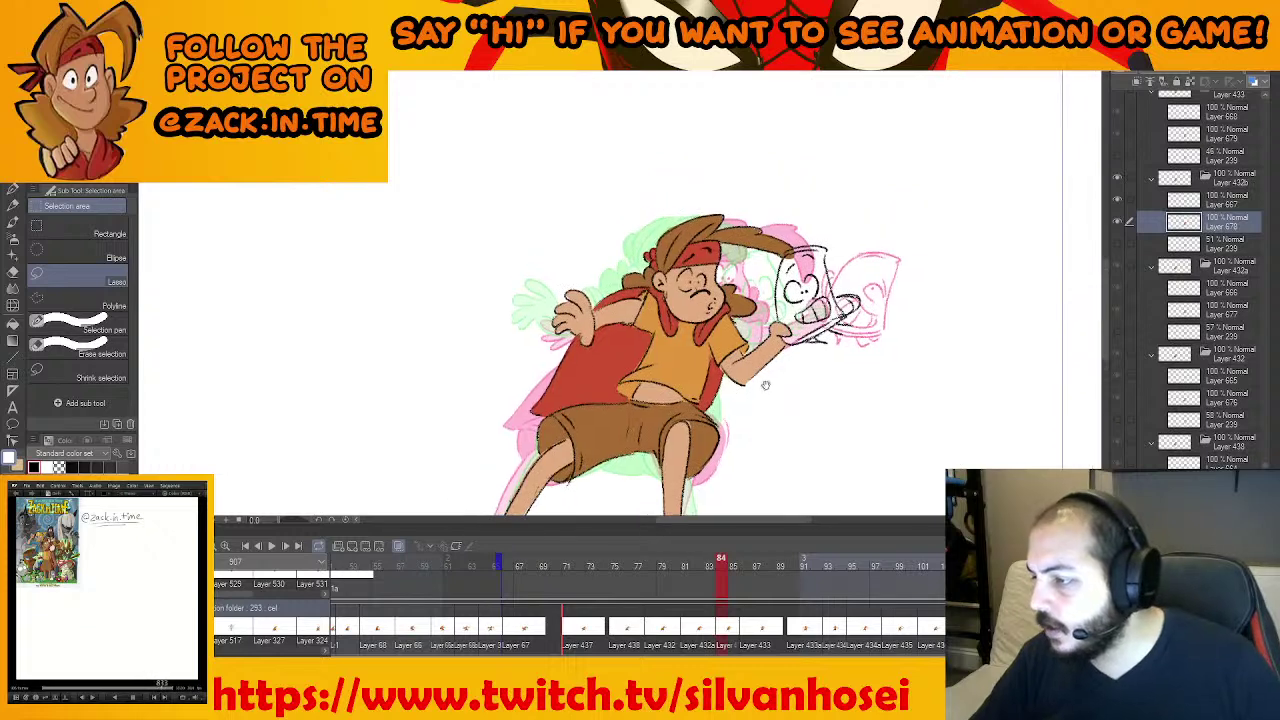
scroll(765, 387, "up", 3)
left_click_drag(754, 362, 724, 493)
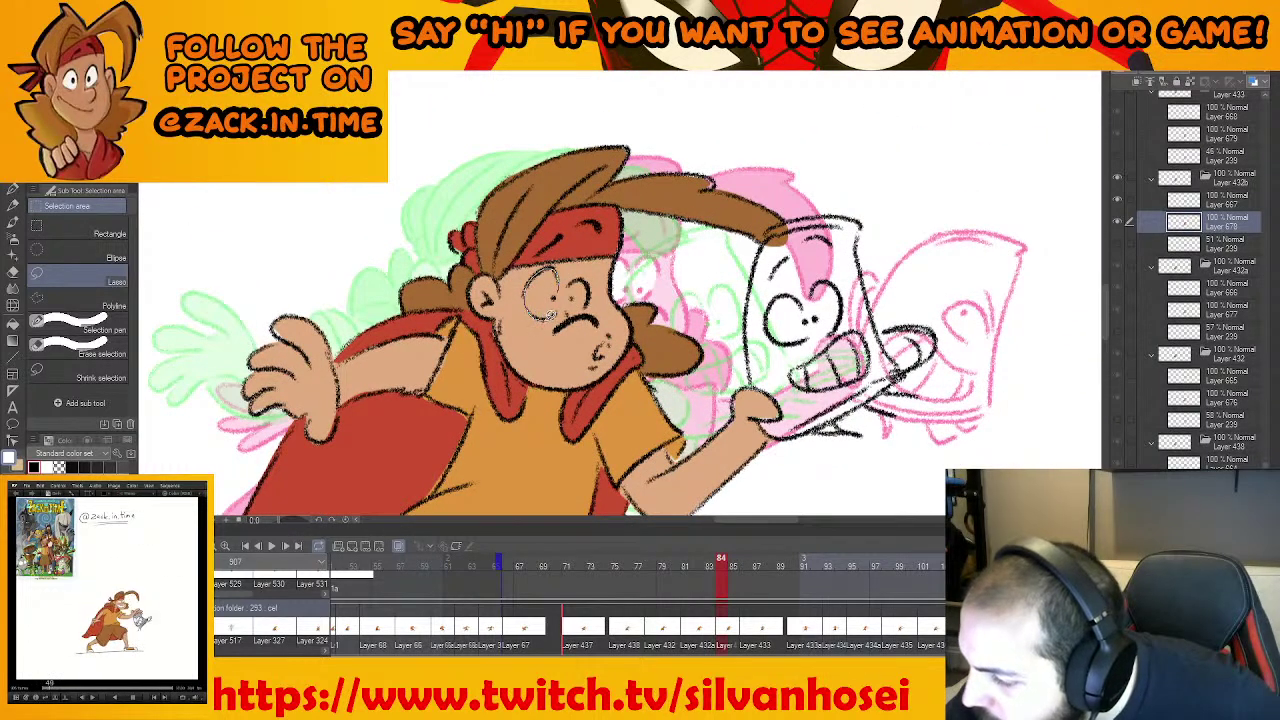
mouse_move(548, 312)
left_mouse_down()
mouse_move(573, 261)
mouse_move(554, 316)
left_mouse_up()
left_click(608, 343)
key("ctrl+d")
left_click(627, 338)
key("ctrl+d")
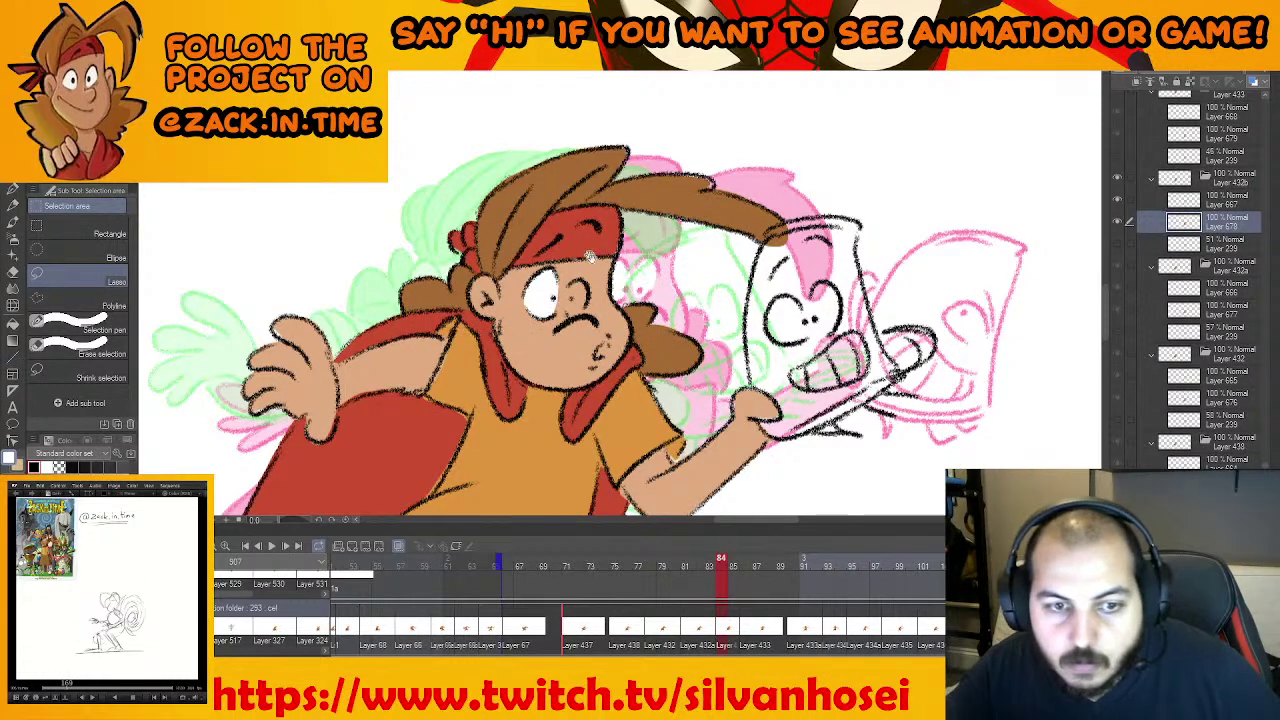
Fill the character's smaller eye, beside the nose, on frame 84 with white
left_click_drag(596, 258, 570, 267)
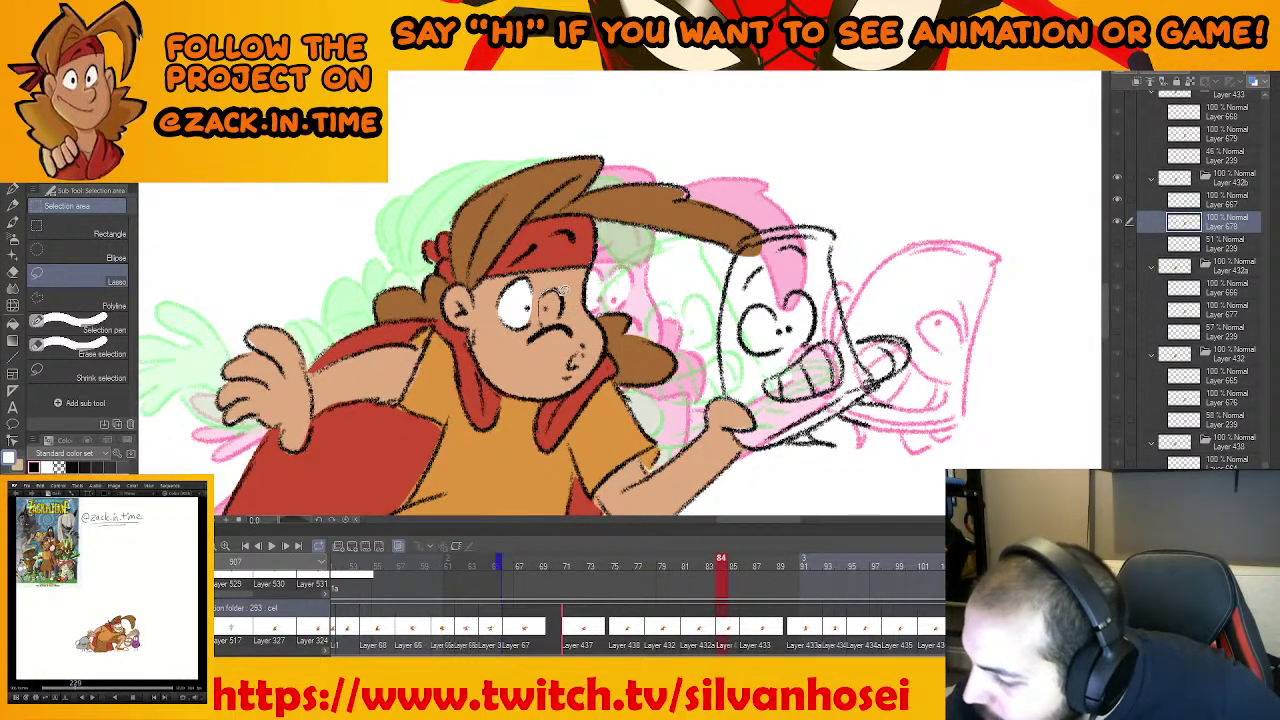
left_click_drag(557, 315, 602, 283)
left_click(620, 346)
key("ctrl+d")
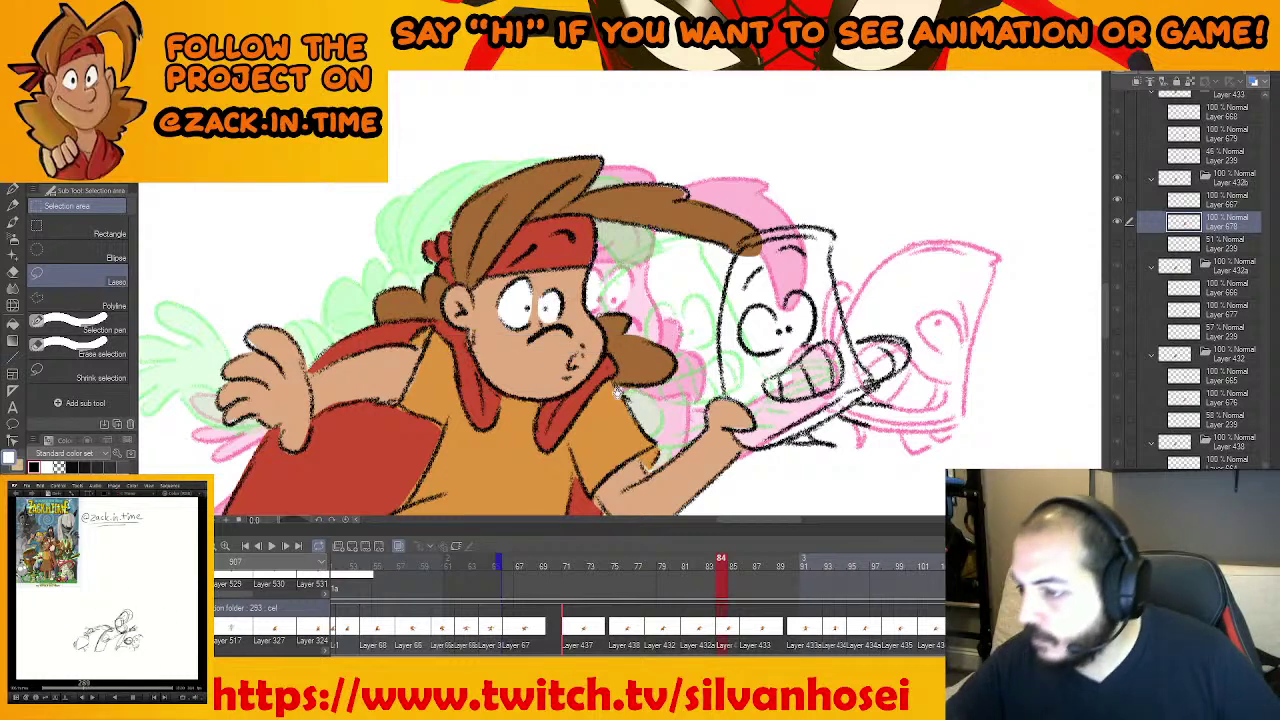
Fill the heel of the rear shoe on frame 84 with white
left_click_drag(620, 392, 682, 203)
mouse_move(626, 343)
left_mouse_down()
mouse_move(708, 126)
mouse_move(697, 270)
mouse_move(727, 248)
left_mouse_up()
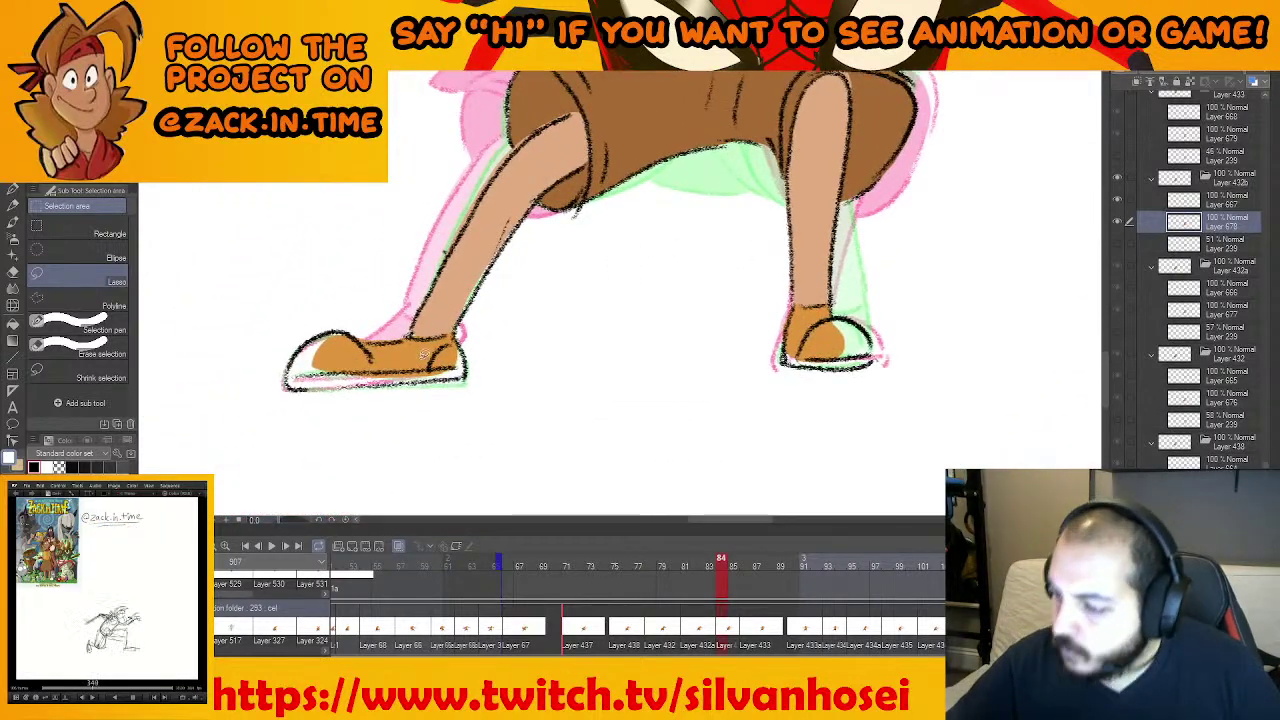
mouse_move(465, 344)
left_mouse_down()
mouse_move(463, 374)
mouse_move(440, 377)
left_mouse_up()
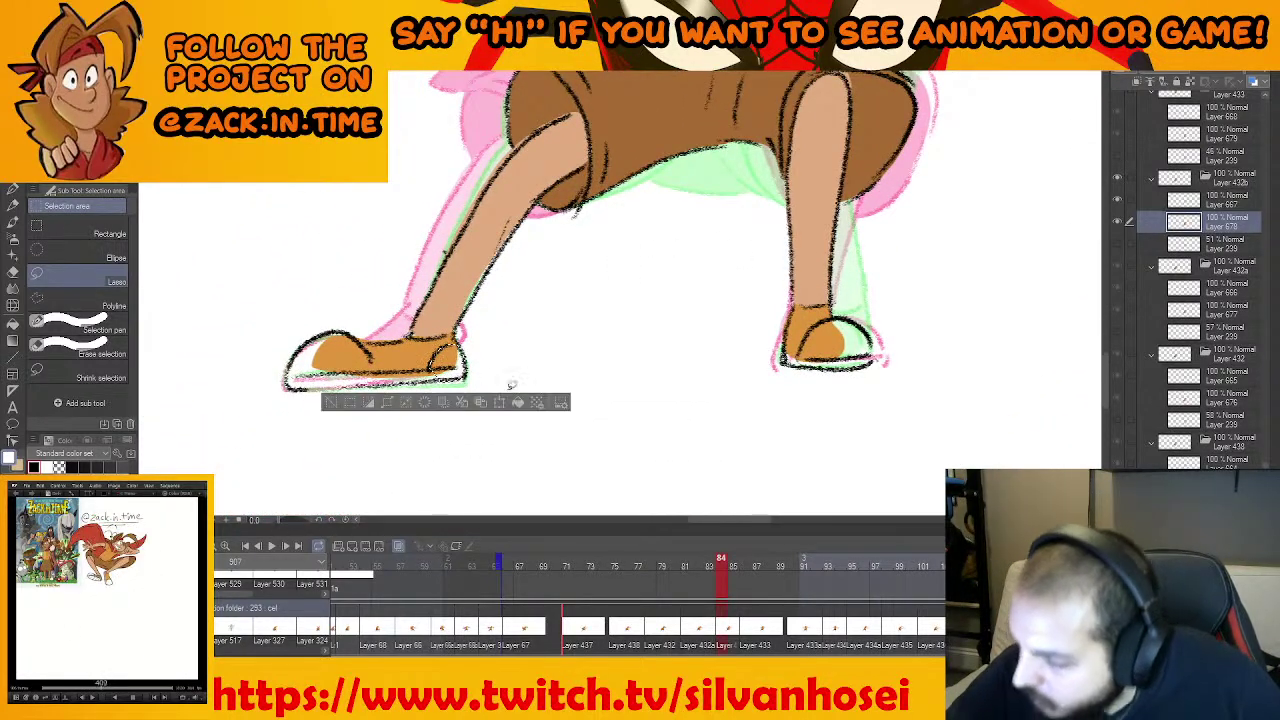
left_click(522, 406)
key("ctrl+d")
Fill the toe cap and sole of the rear shoe on frame 84 with white
left_click_drag(531, 342, 773, 358)
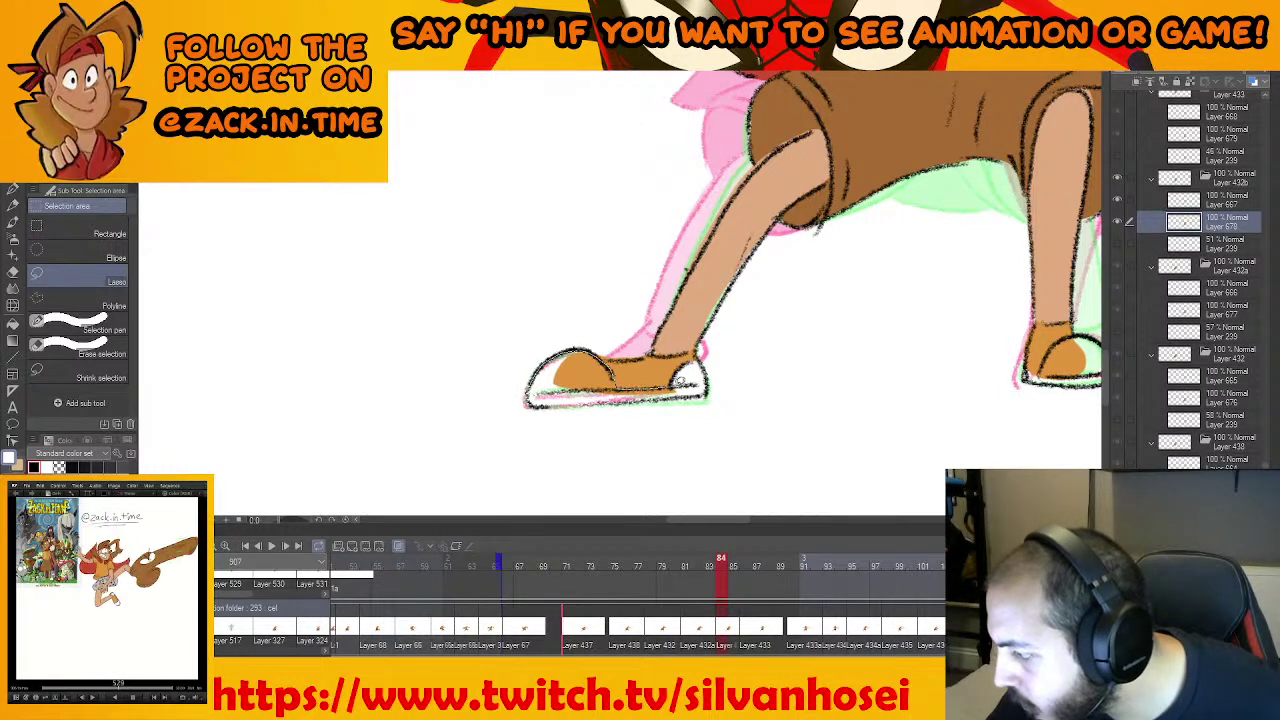
mouse_move(620, 398)
left_mouse_down()
mouse_move(532, 402)
mouse_move(575, 352)
left_mouse_up()
left_click(677, 428)
key("ctrl+d")
Fill the toe cap and sole of the front shoe on frame 84 with white
left_click_drag(940, 401, 645, 388)
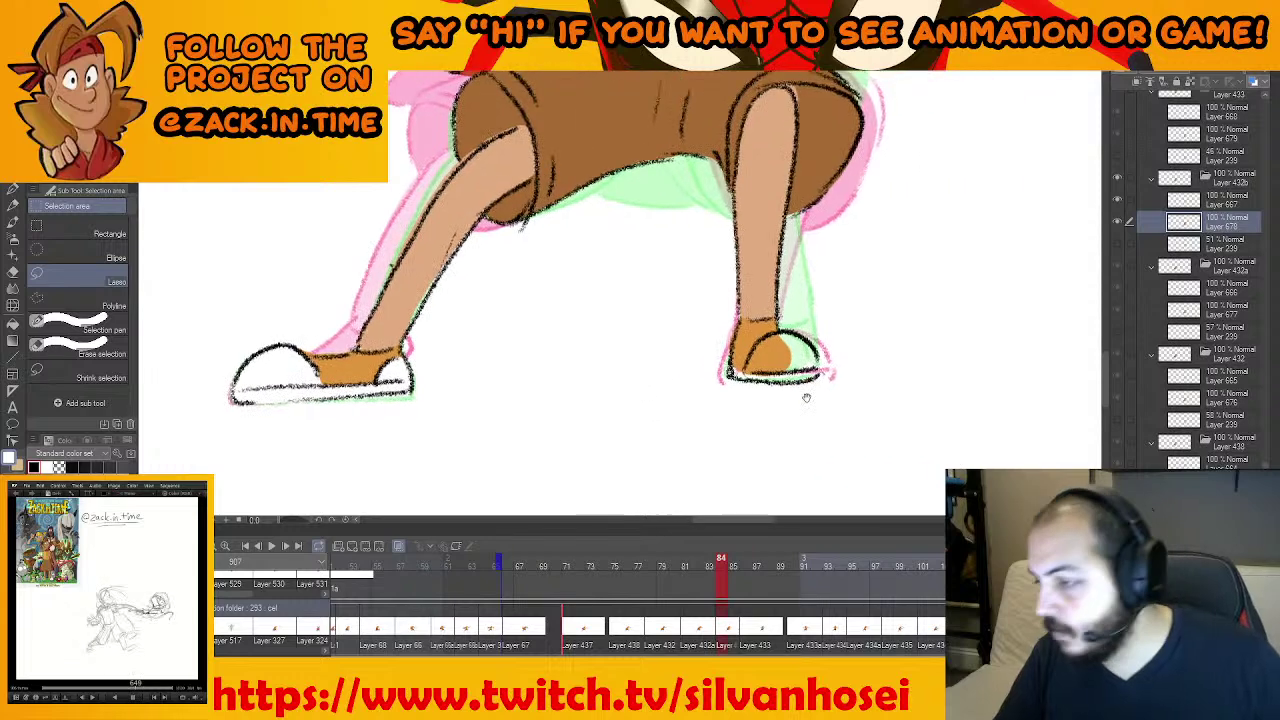
left_click_drag(806, 394, 689, 416)
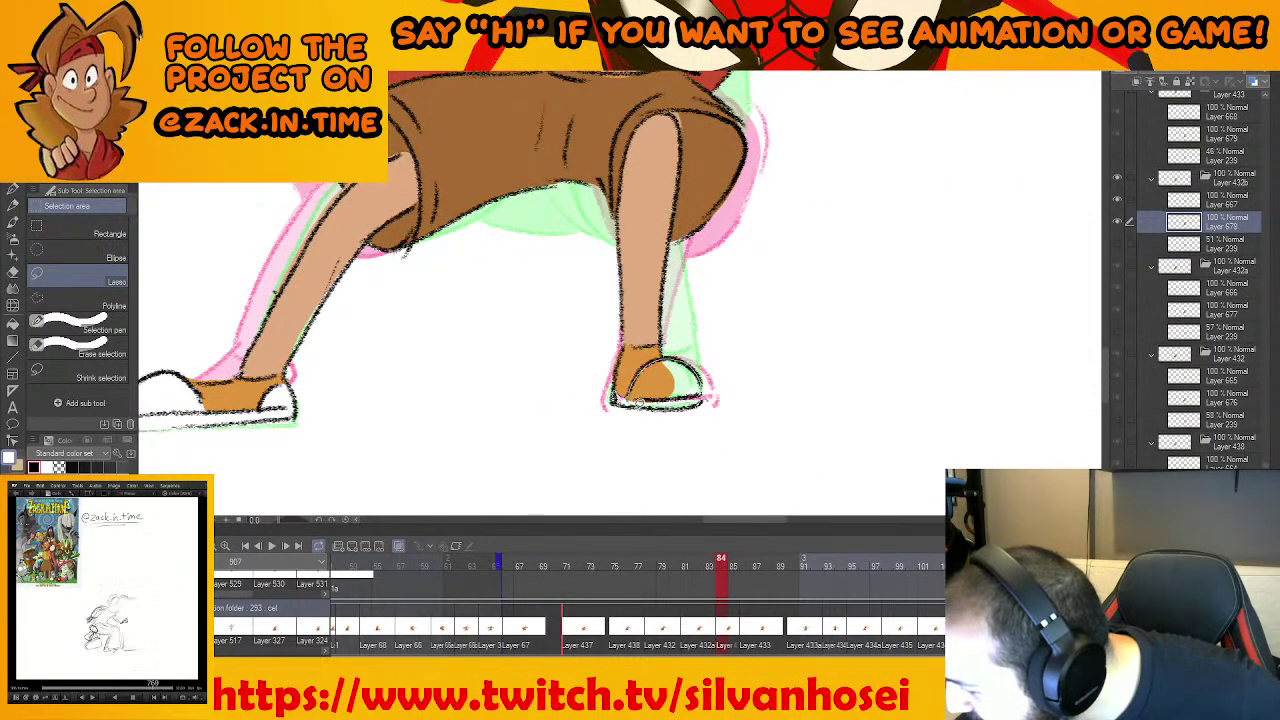
left_click_drag(617, 397, 704, 395)
left_click(729, 431)
key("ctrl+d")
scroll(734, 404, "down", 3)
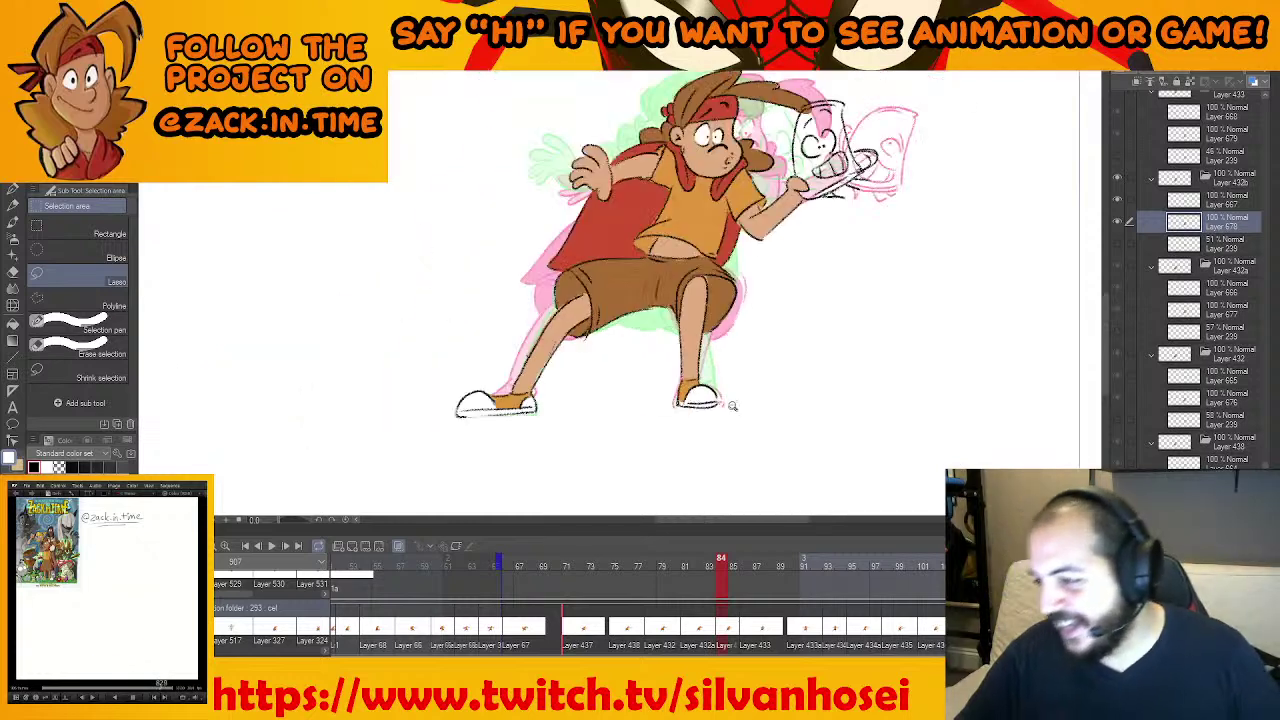
Patch the gap along the inner edge of the rear lower leg on frame 84 with the skin colour
mouse_move(770, 353)
left_mouse_down()
mouse_move(690, 420)
mouse_move(709, 437)
mouse_move(748, 304)
left_mouse_up()
left_click_drag(634, 320, 660, 340)
scroll(528, 409, "up", 2)
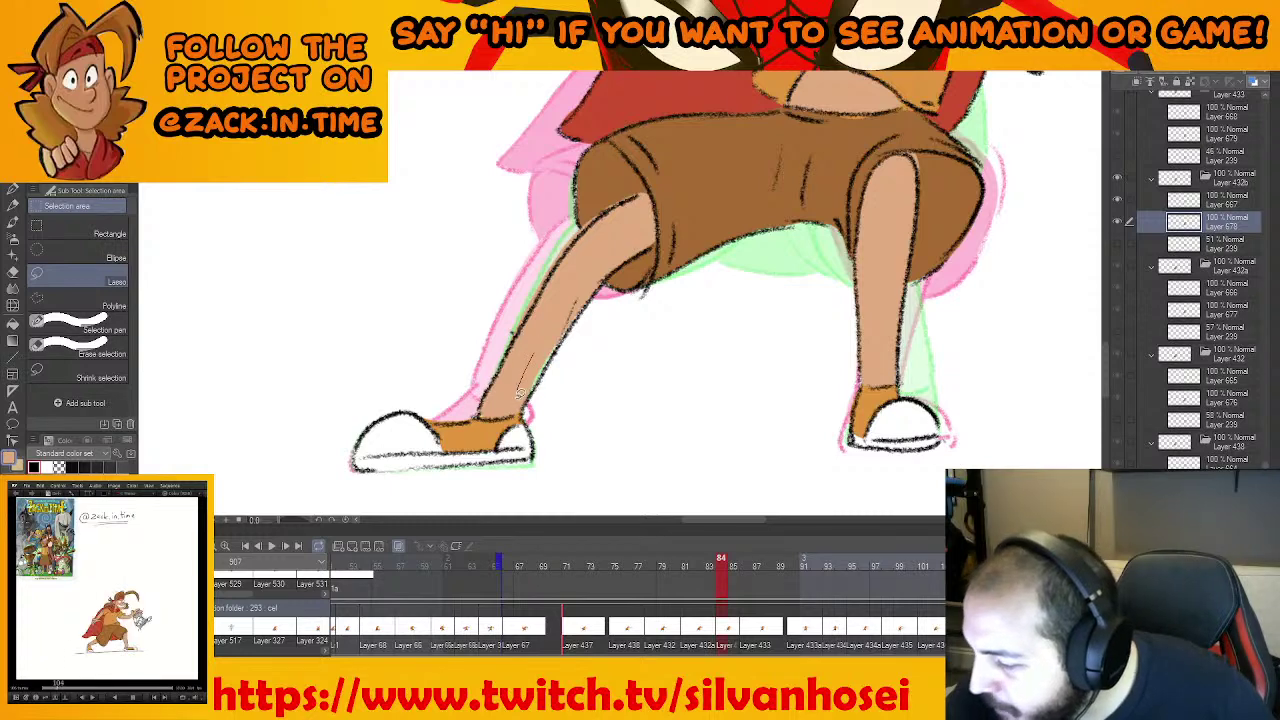
left_click_drag(522, 398, 595, 395)
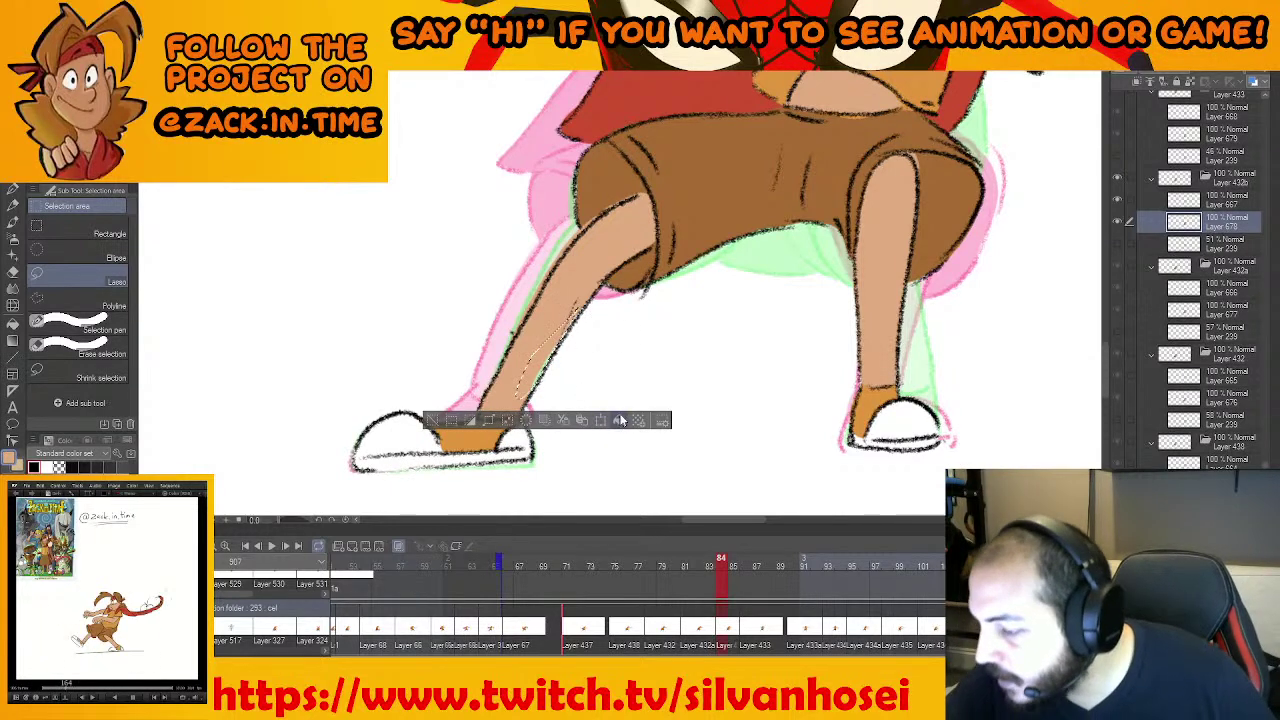
left_click(620, 420)
key("ctrl+d")
scroll(688, 348, "down", 2)
Pick up white again, go to frame 86 and fill the rear shoe's toe cap, sole and heel with it
left_click_drag(835, 127, 730, 187)
key("Right")
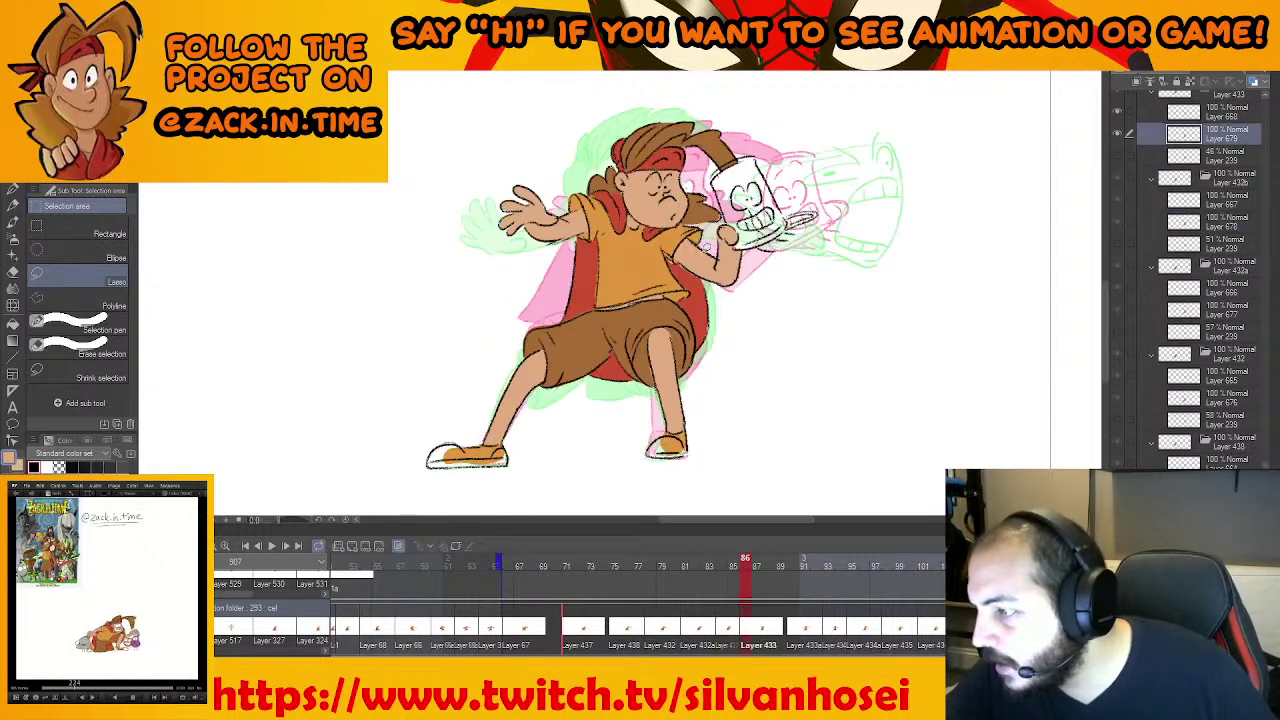
key("Left")
left_click(545, 444, "alt")
key("Right")
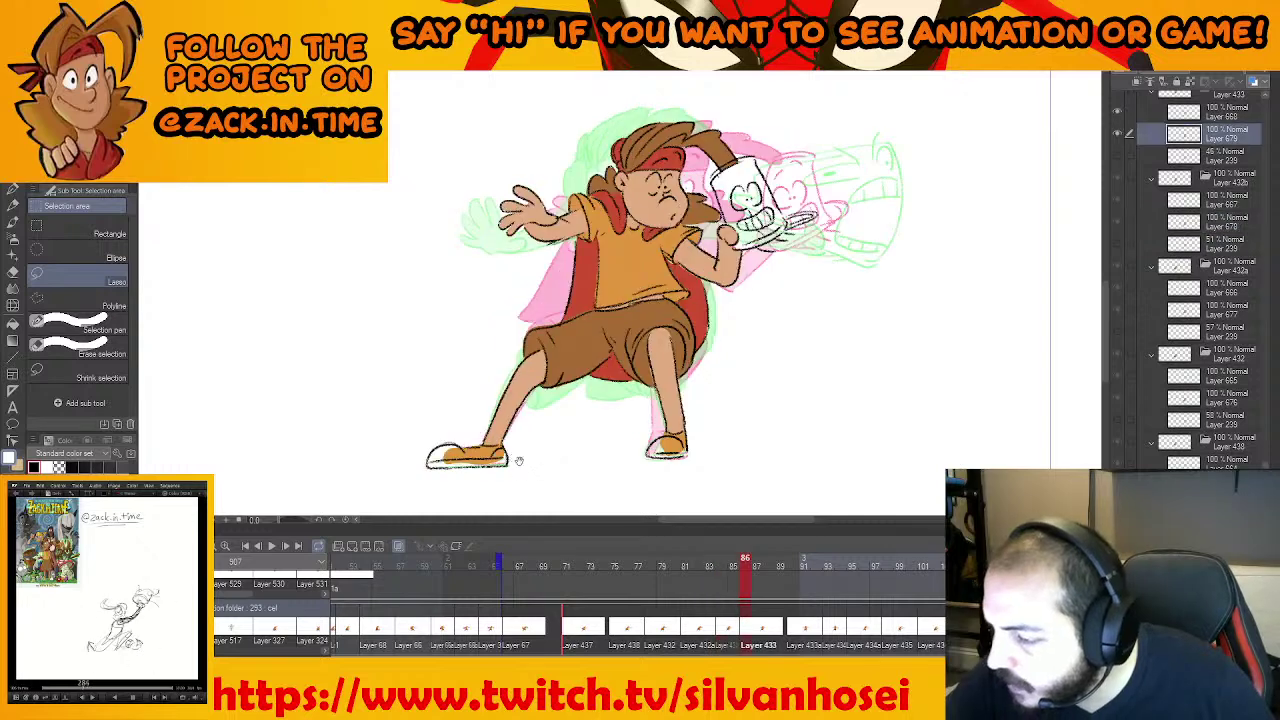
left_click_drag(514, 457, 606, 357)
scroll(585, 345, "up", 2)
left_click_drag(538, 399, 551, 423)
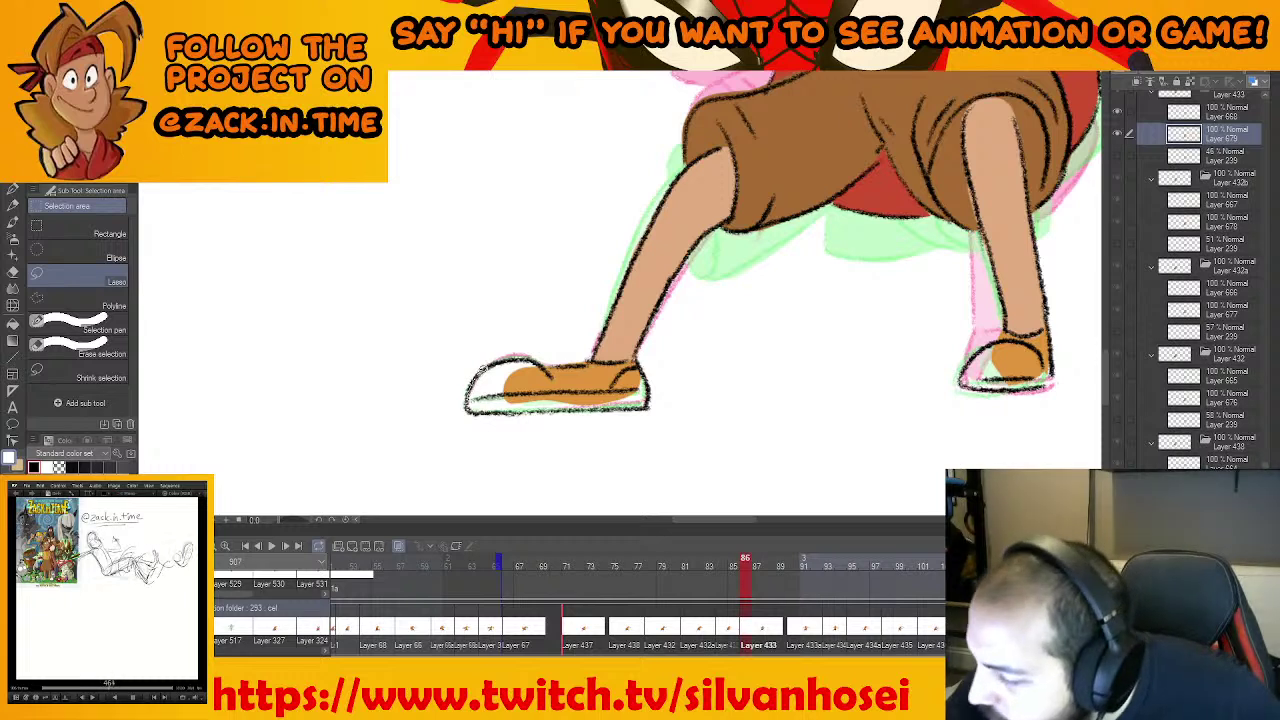
mouse_move(541, 360)
left_mouse_down()
mouse_move(560, 388)
mouse_move(618, 376)
left_mouse_up()
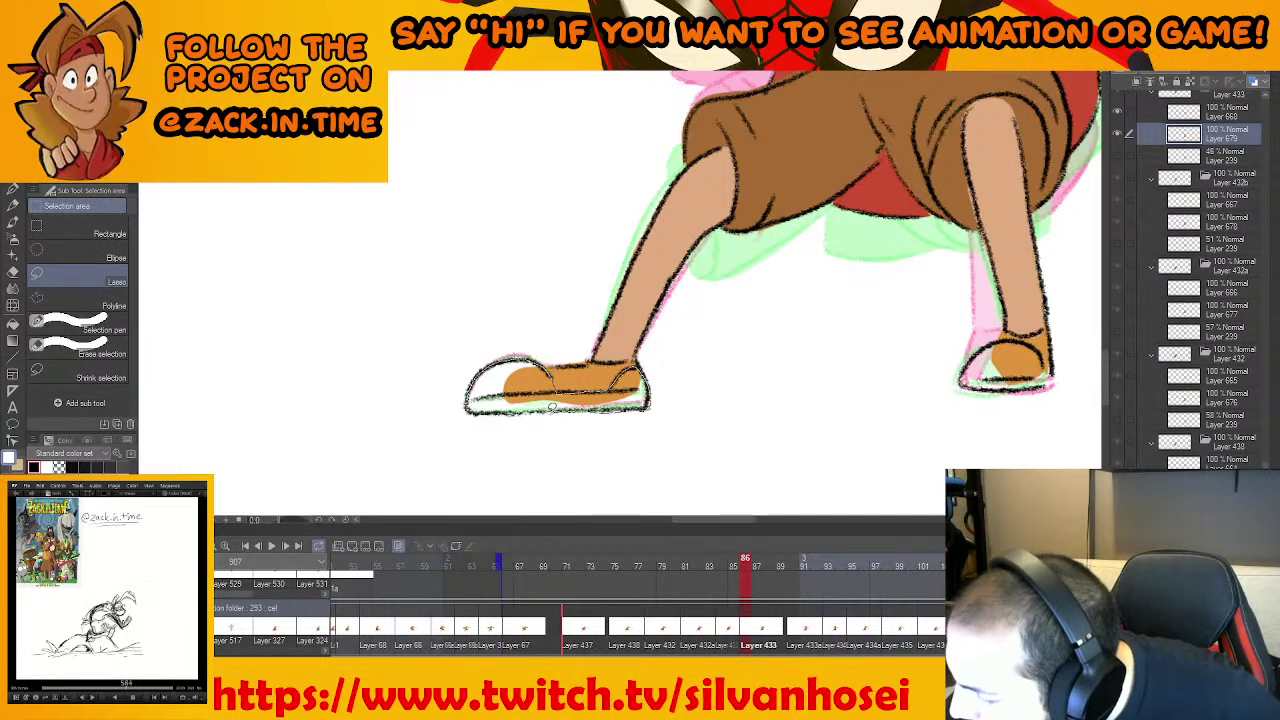
left_click_drag(468, 405, 526, 361)
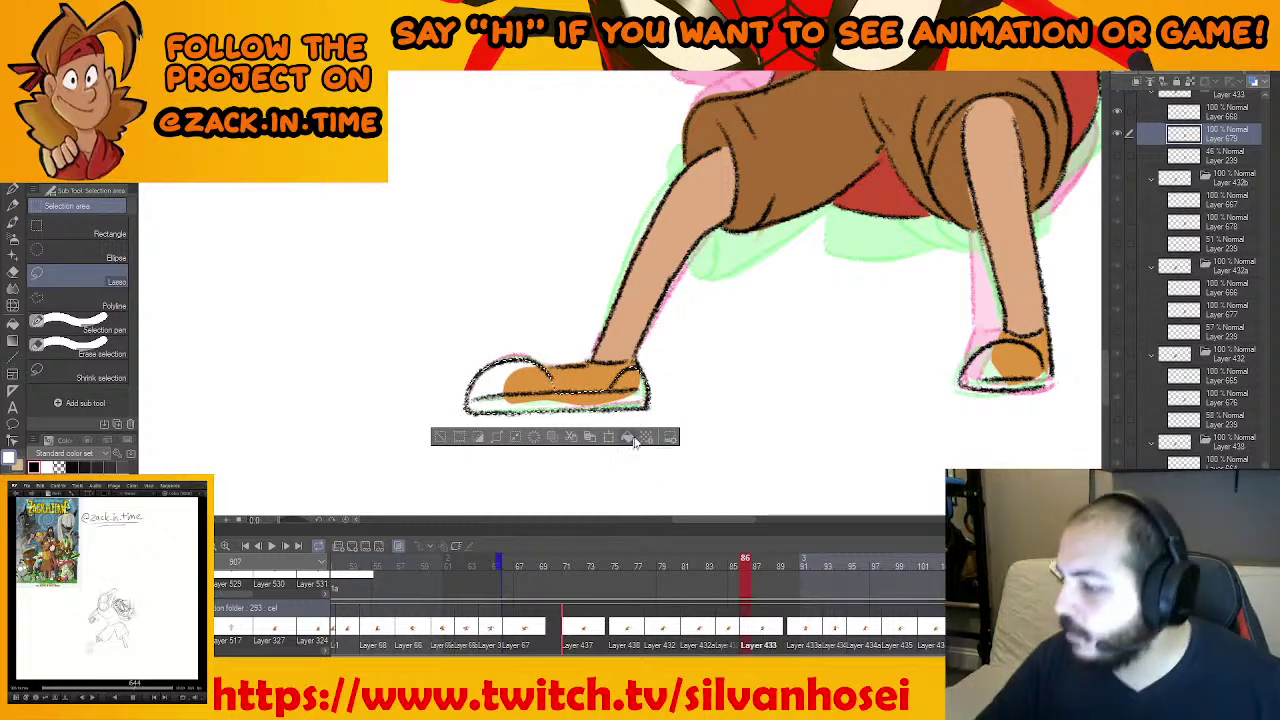
left_click(635, 441)
Fill the toe cap and sole of the front shoe on frame 86 with white
left_click_drag(806, 394, 506, 414)
left_click_drag(720, 354, 723, 352)
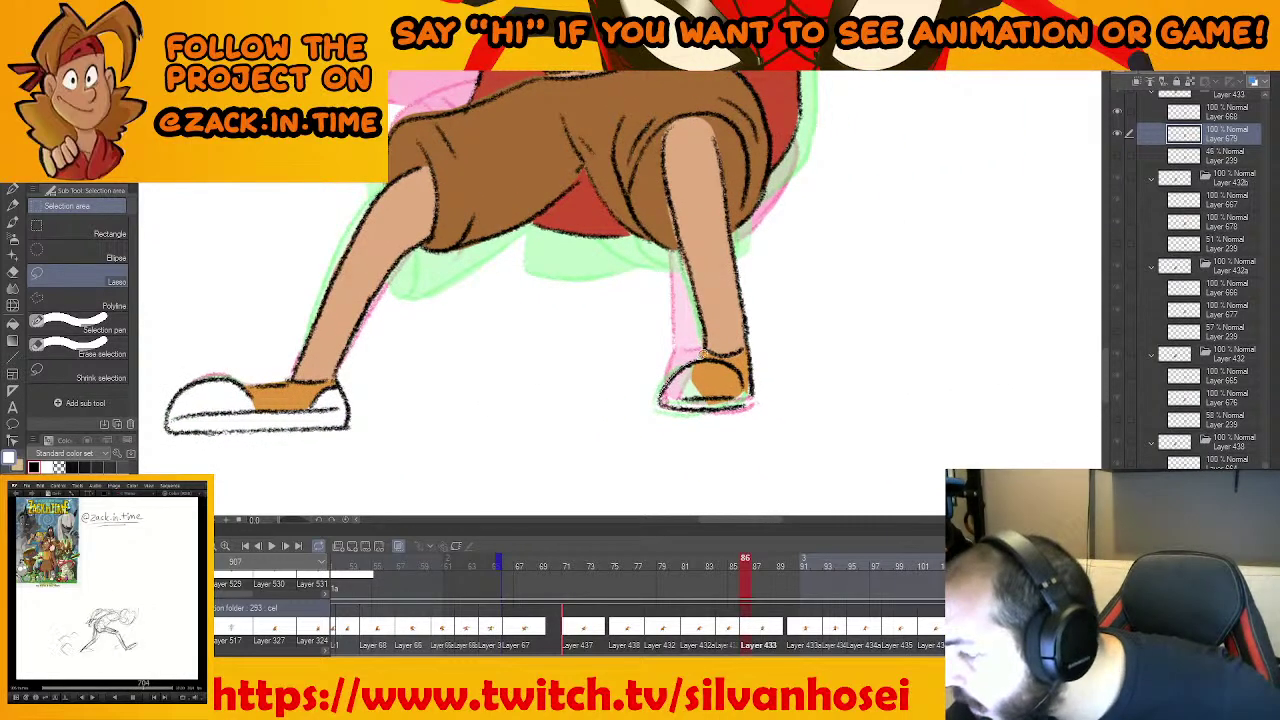
left_click_drag(717, 405, 661, 401)
left_click(775, 433)
key("ctrl+d")
left_click_drag(783, 362, 730, 362)
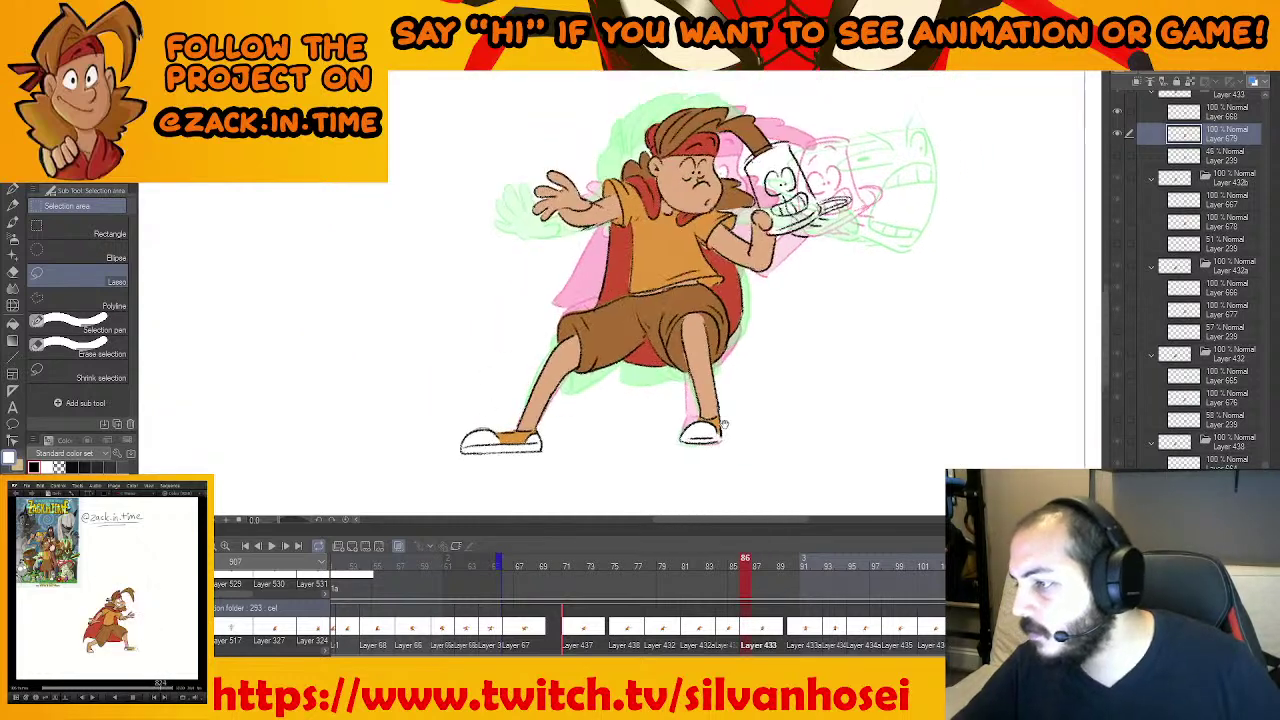
Fill the character's larger eye, nearest the ear, on frame 86 with white
left_click_drag(781, 281, 800, 416)
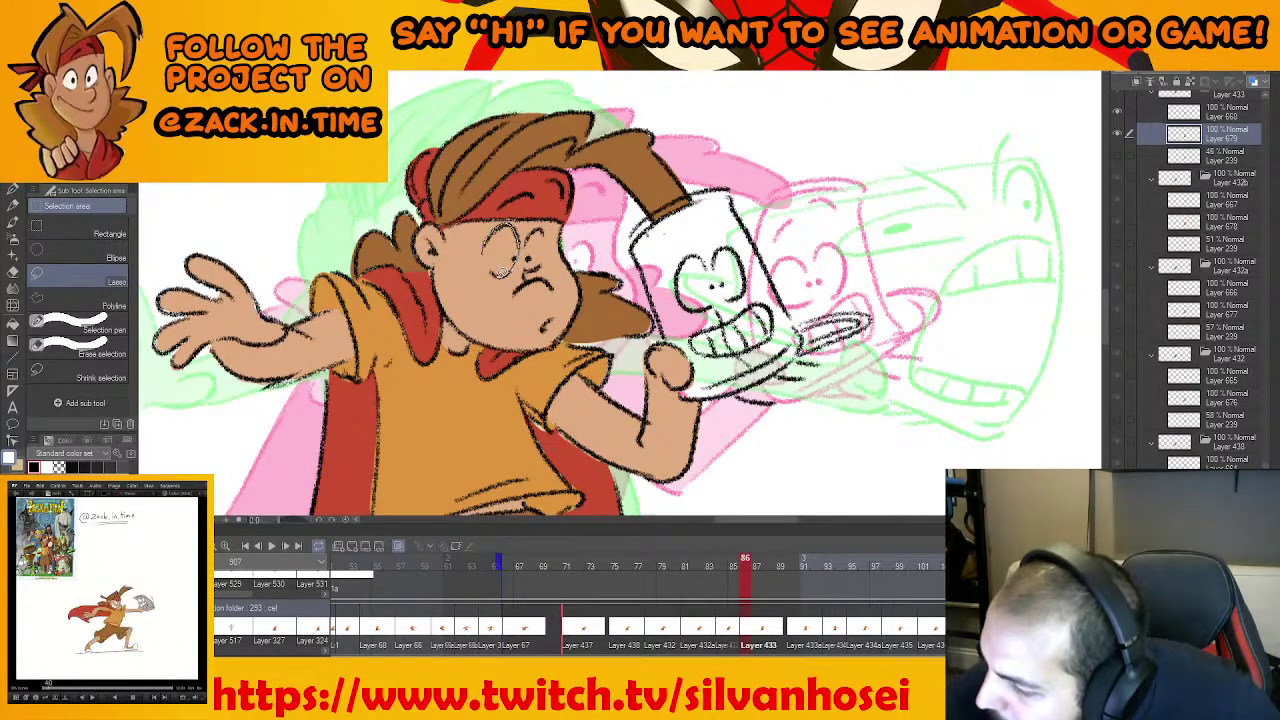
left_click_drag(500, 272, 504, 268)
left_click(571, 296)
key("ctrl+d")
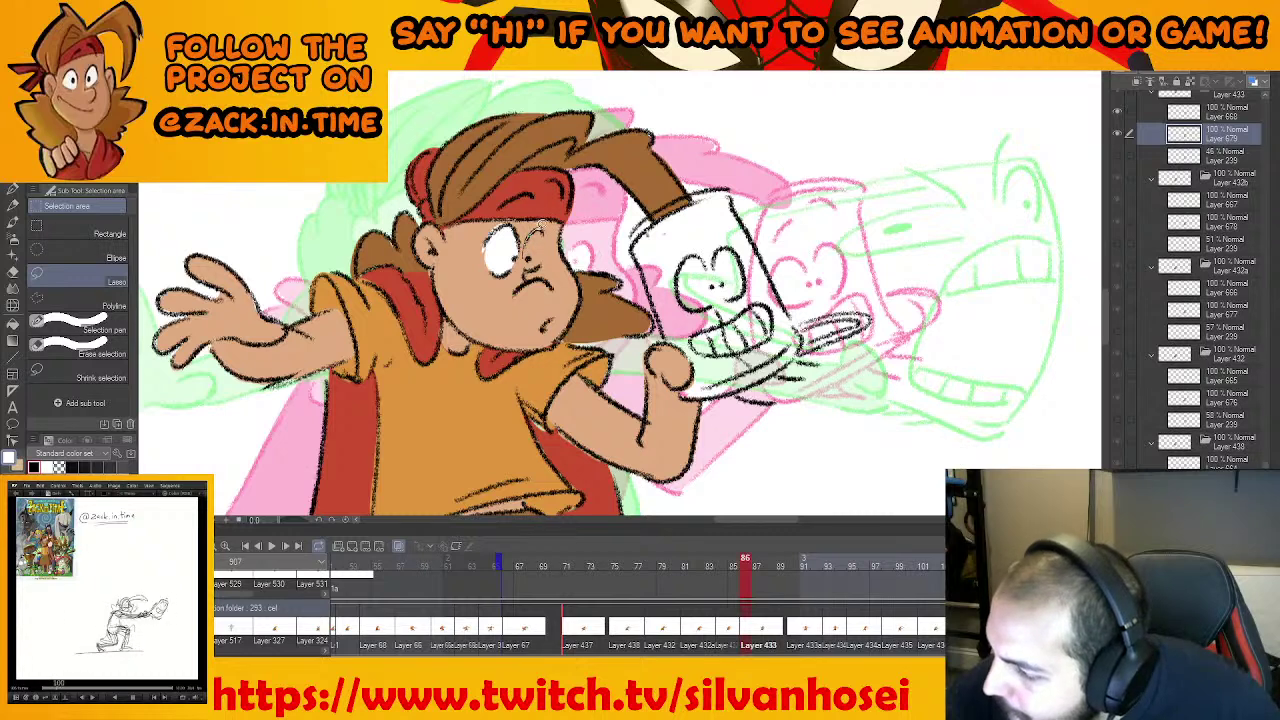
Fill the character's smaller eye on frame 86 with white and sample the skin colour beside the eyes
mouse_move(539, 228)
left_mouse_down()
mouse_move(540, 264)
mouse_move(496, 250)
mouse_move(508, 242)
mouse_move(492, 252)
left_mouse_up()
left_click(601, 297)
key("ctrl+d")
left_click(561, 305)
key("ctrl+d")
key("alt+Delete")
key("ctrl+d")
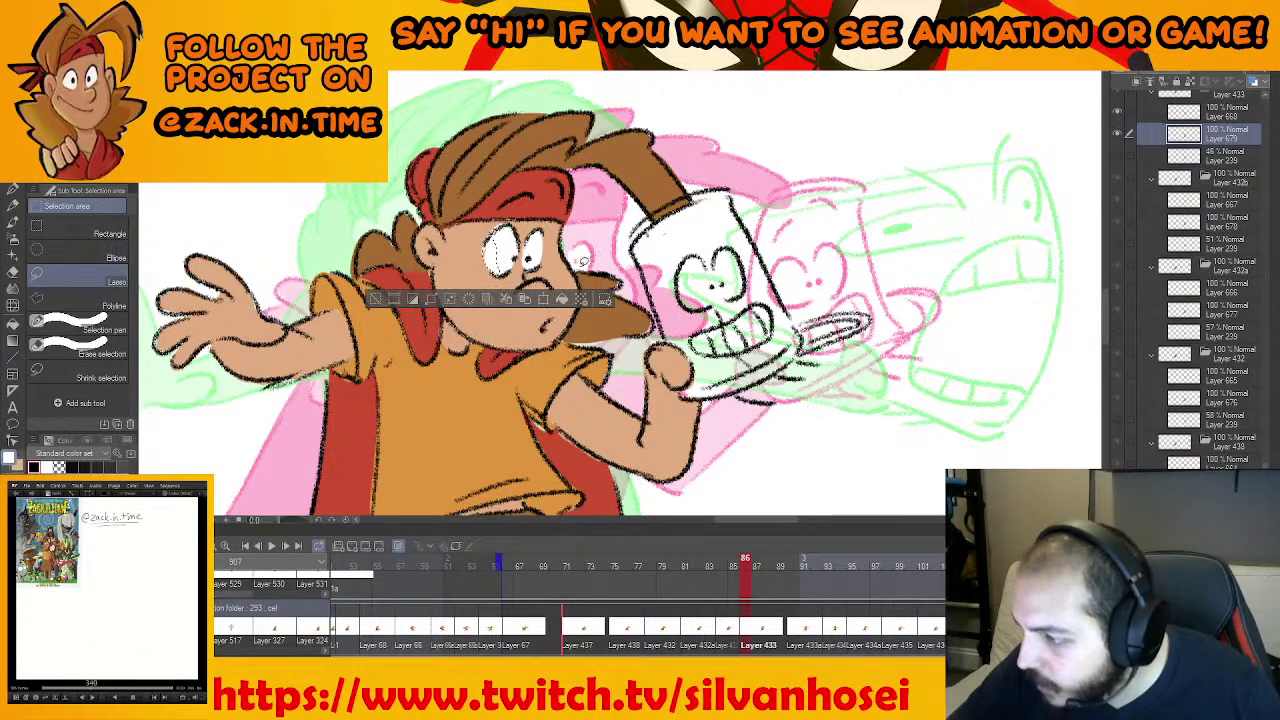
left_click(563, 300)
key("ctrl+d")
scroll(520, 245, "down", 1)
scroll(525, 245, "up", 2)
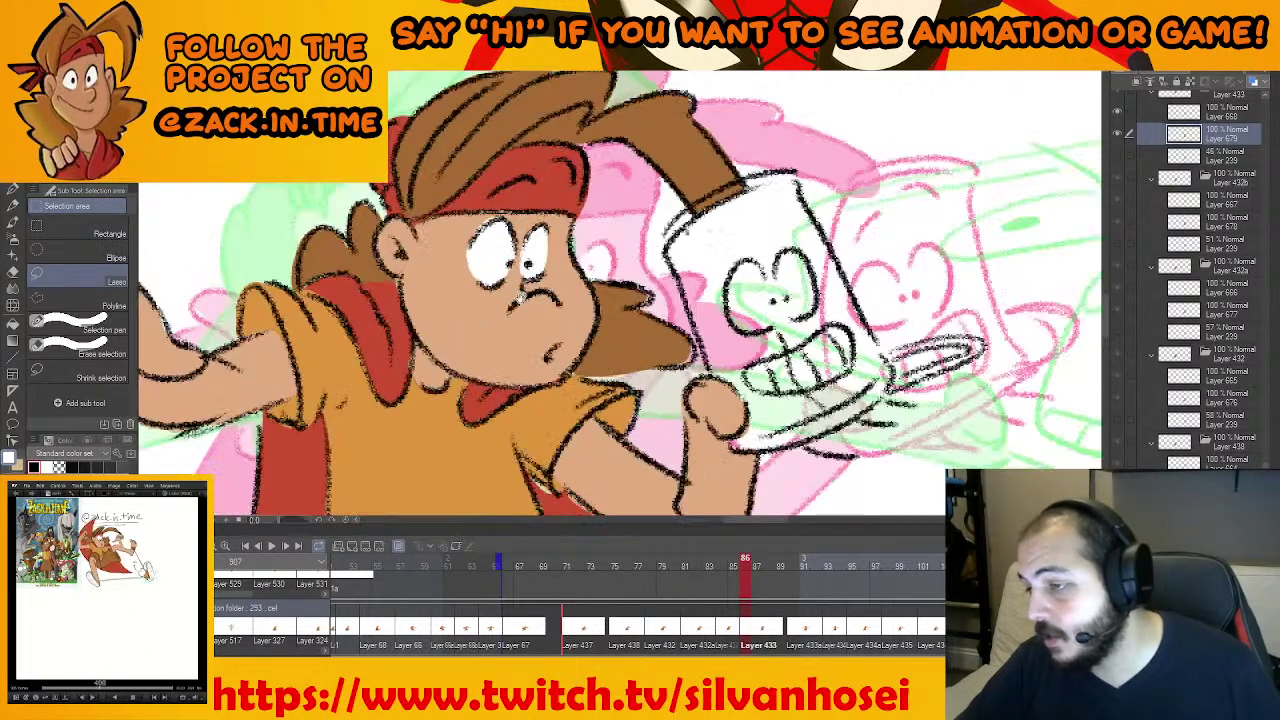
right_click(473, 294)
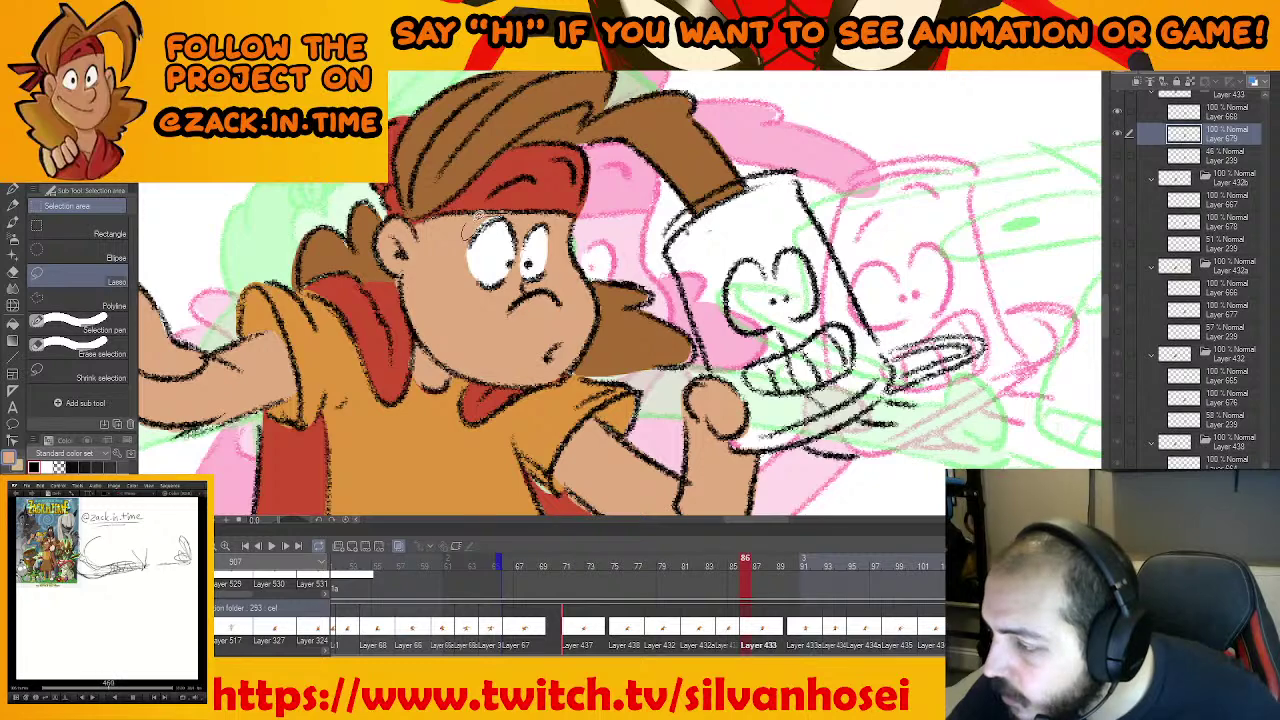
scroll(619, 147, "down", 3)
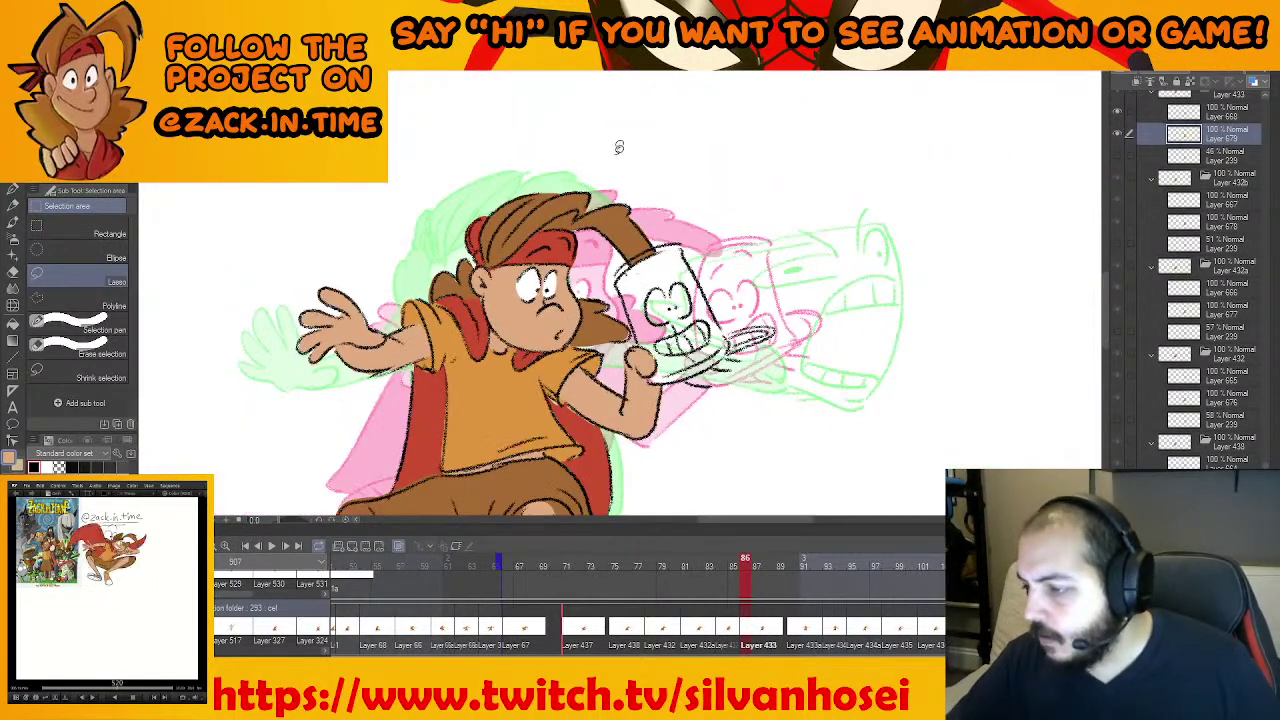
Go to frame 90 and fill both of the character's eyes with white
scroll(520, 277, "down", 3)
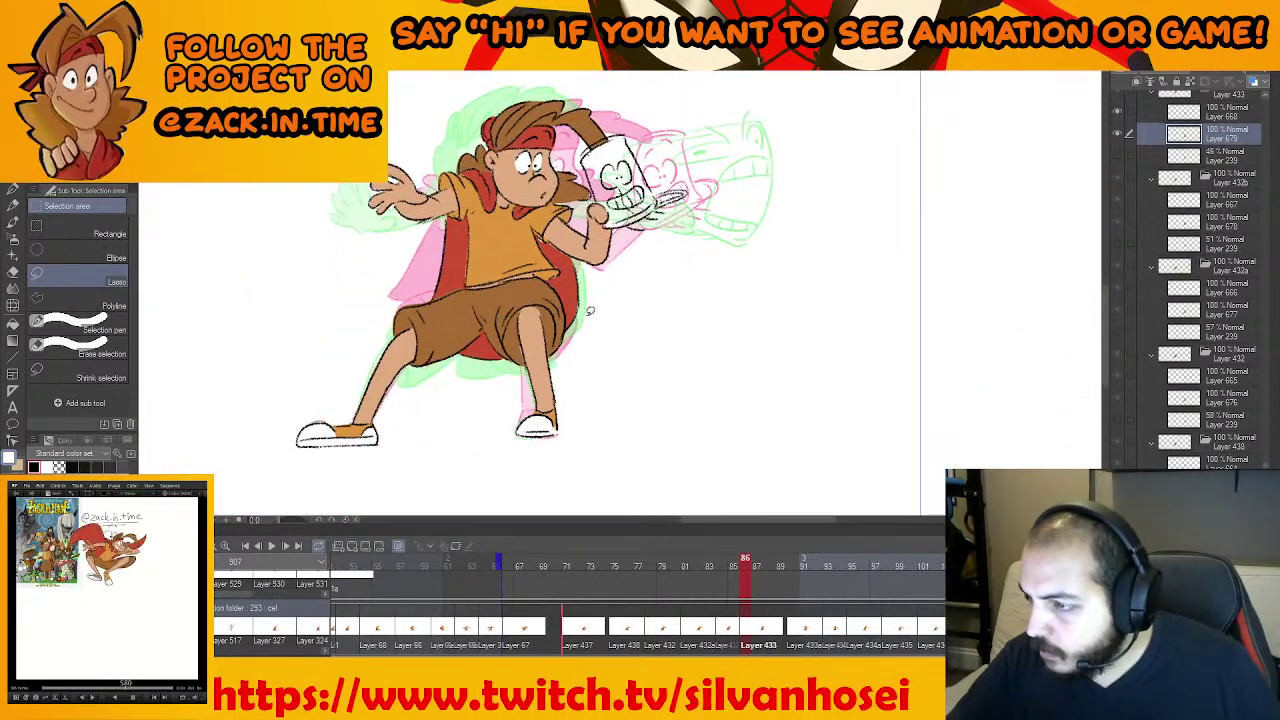
key("ctrl+period")
left_click_drag(550, 250, 587, 338)
scroll(546, 236, "up", 4)
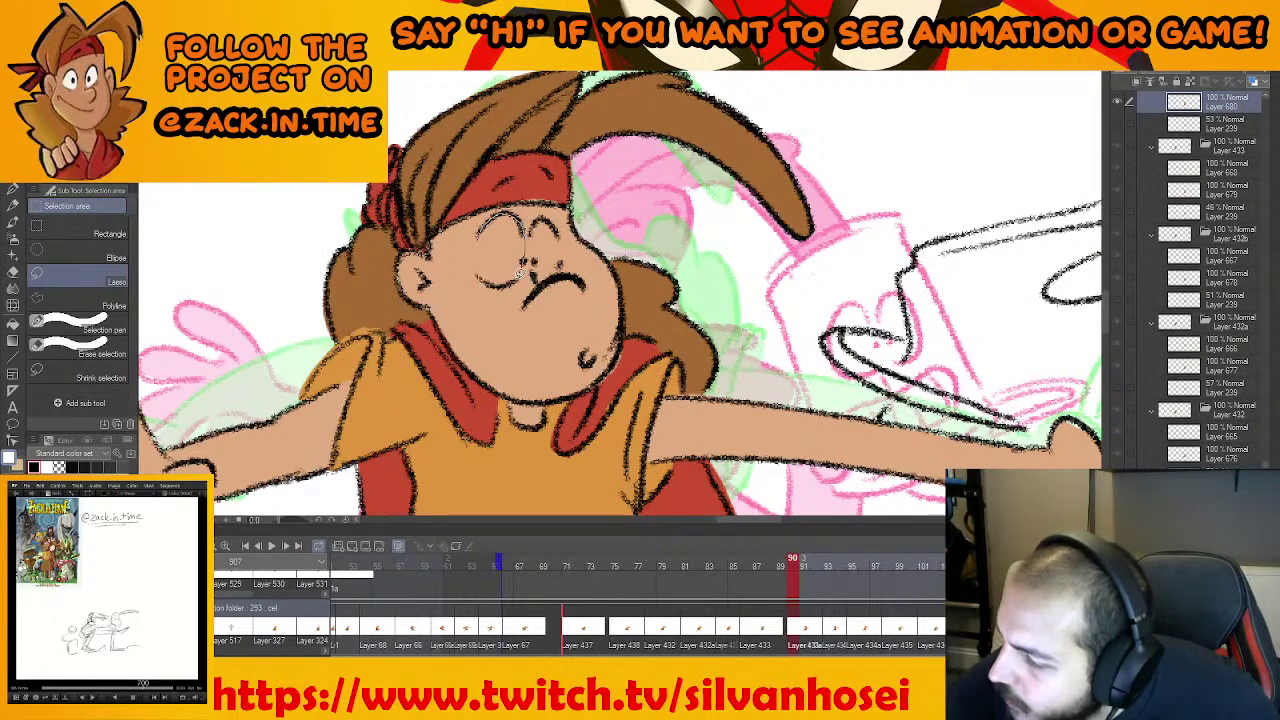
mouse_move(478, 258)
left_mouse_down()
mouse_move(531, 240)
mouse_move(545, 216)
mouse_move(533, 236)
mouse_move(565, 253)
mouse_move(535, 268)
left_mouse_up()
left_click(572, 310)
left_click(613, 299)
key("ctrl+d")
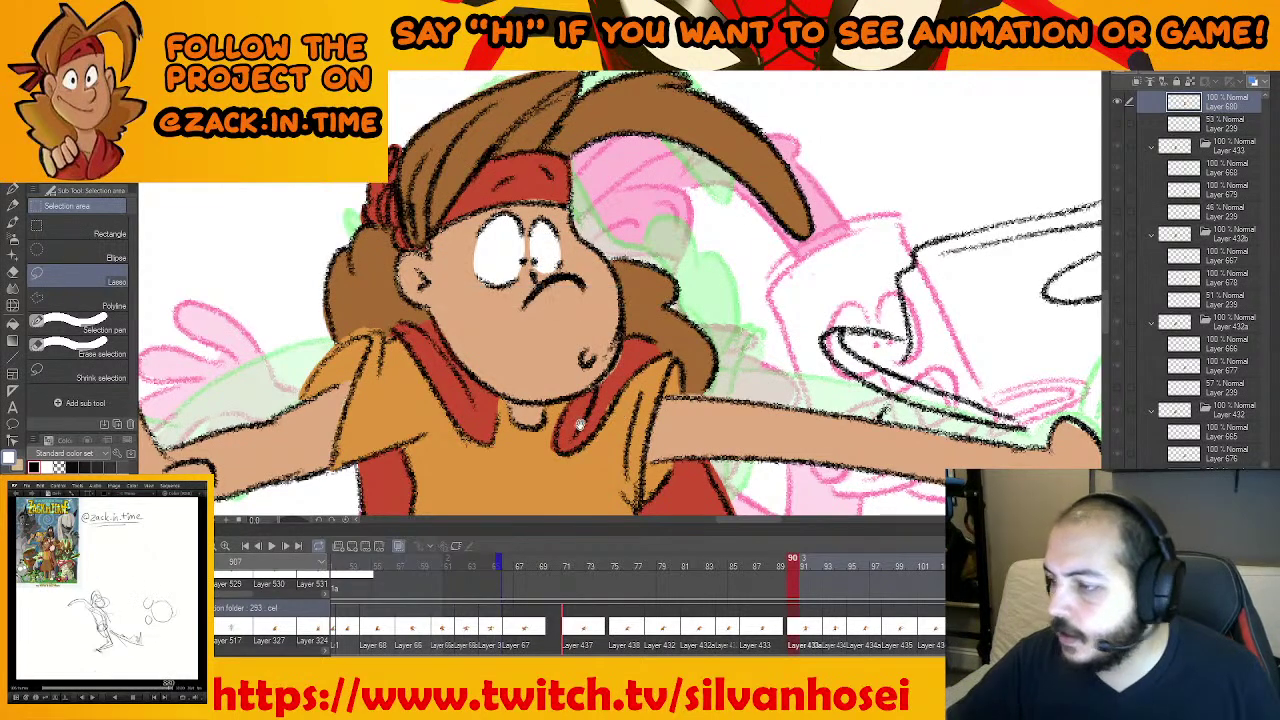
Fill the toe cap and sole of the rear shoe on frame 90 with white
left_click_drag(580, 424, 657, 248)
left_click_drag(562, 482, 679, 118)
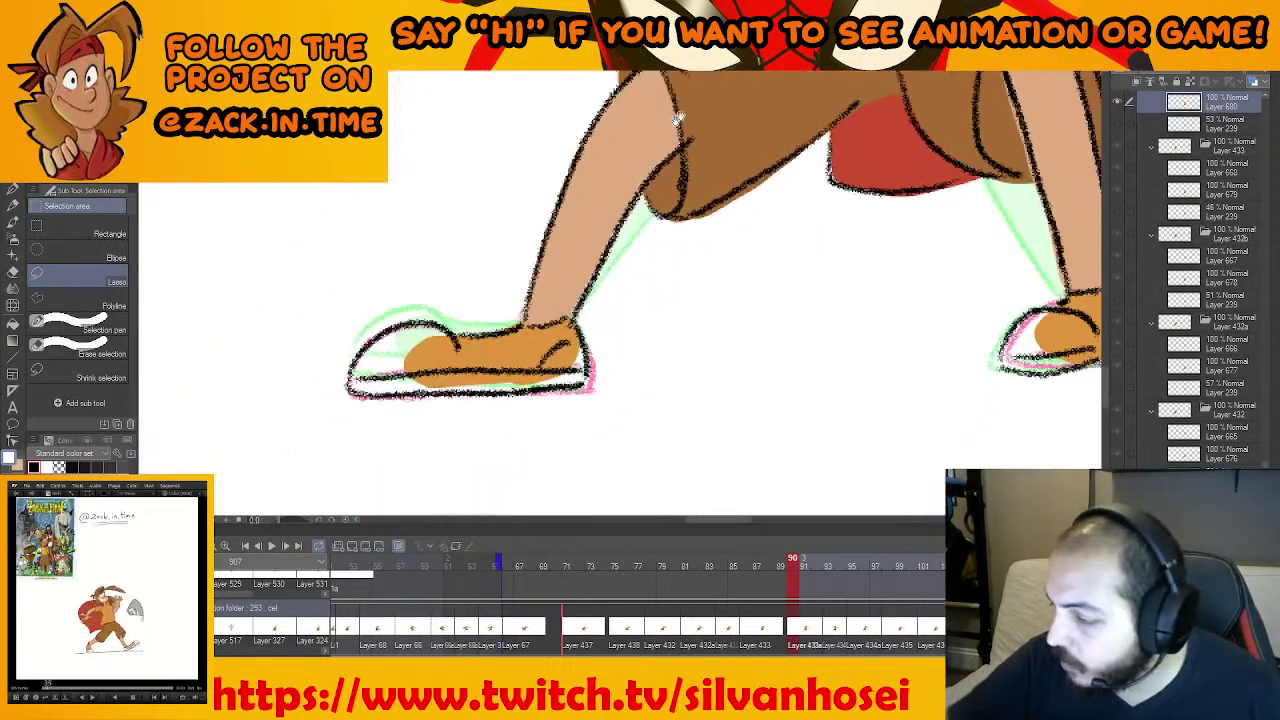
left_click_drag(486, 406, 498, 384)
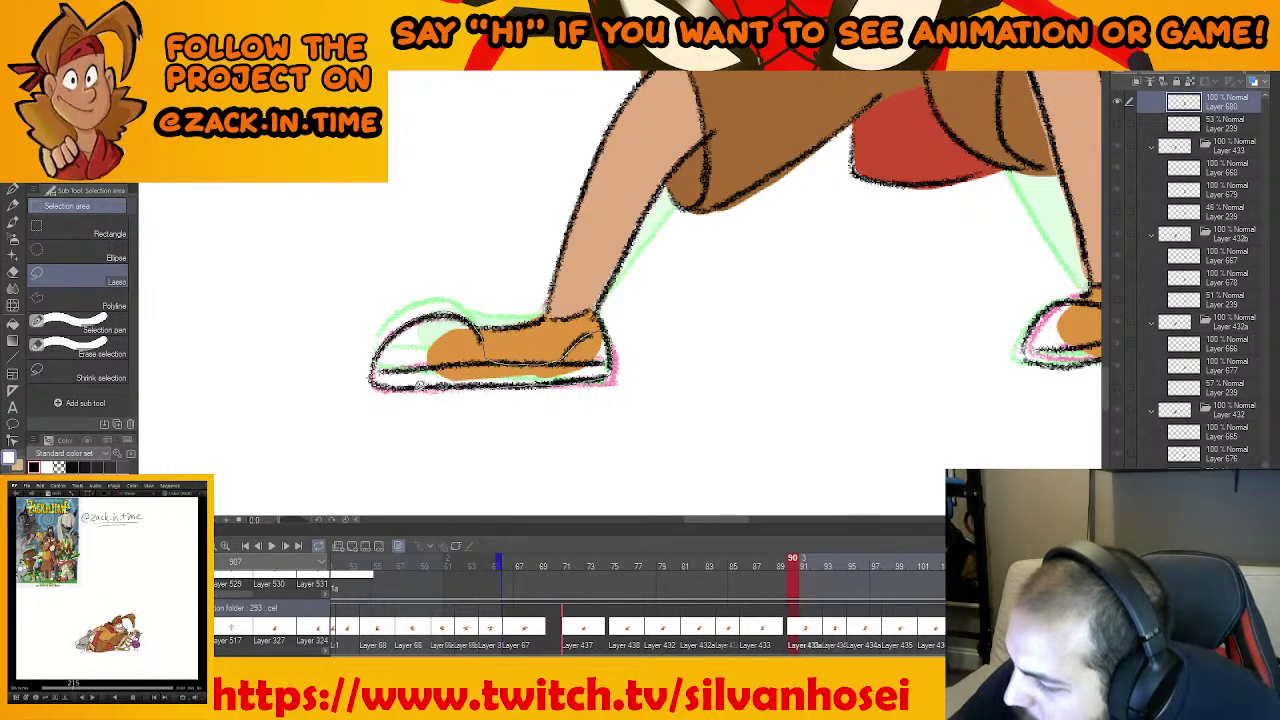
scroll(623, 394, "down", 3)
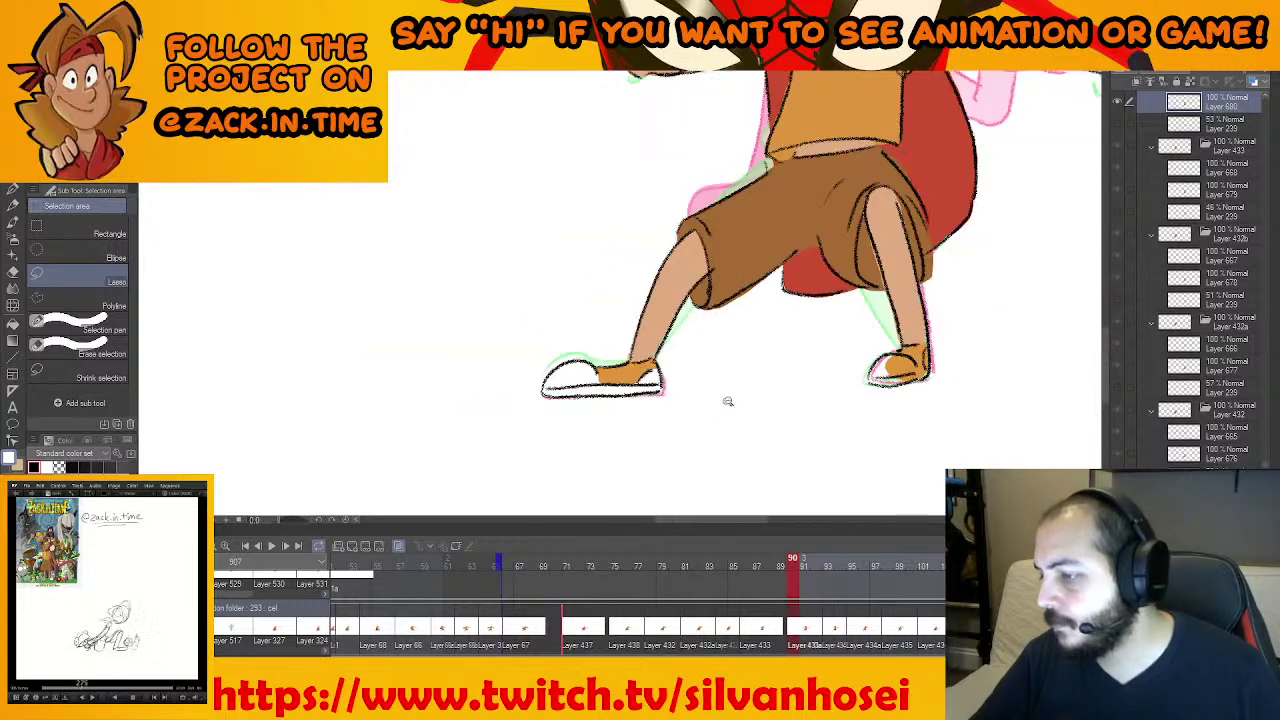
Fill the toe cap, sole and heel of the front shoe on frame 90 with white
scroll(629, 405, "up", 2)
scroll(629, 405, "up", 2)
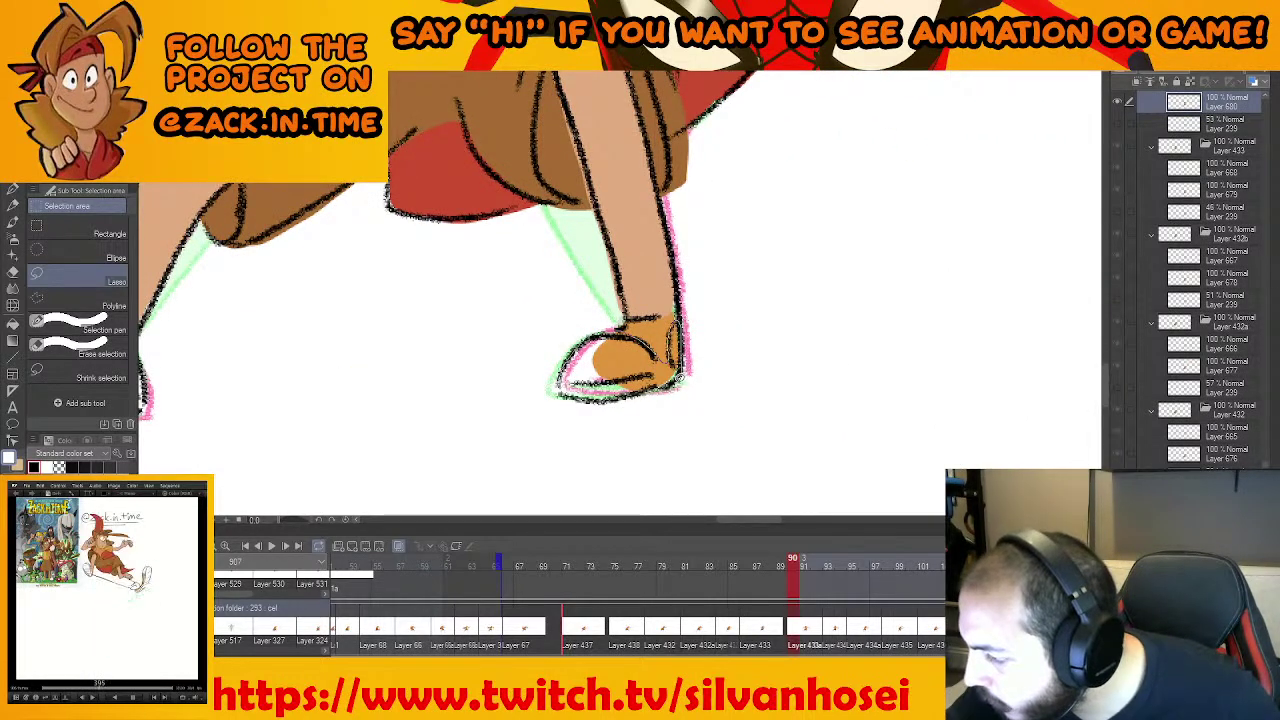
mouse_move(680, 378)
left_mouse_down()
mouse_move(600, 400)
mouse_move(560, 390)
left_mouse_up()
left_click(691, 426)
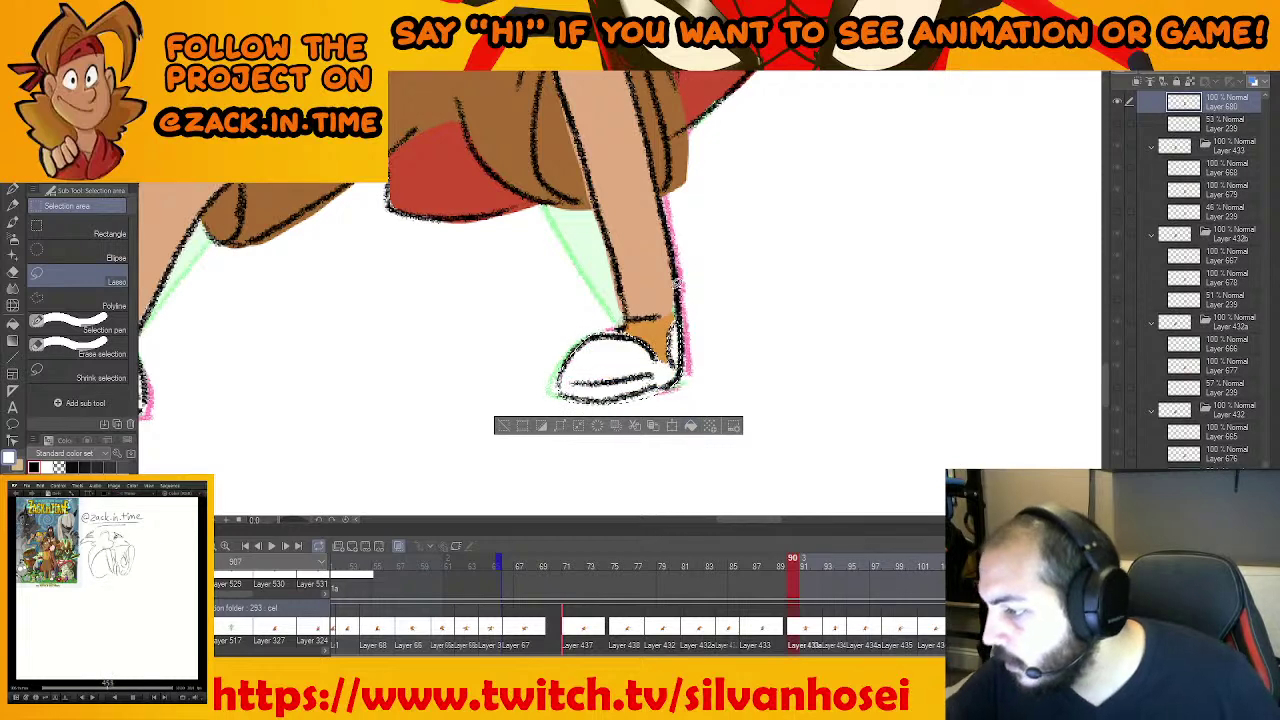
mouse_move(676, 284)
left_mouse_down()
mouse_move(668, 276)
mouse_move(686, 322)
mouse_move(670, 314)
mouse_move(683, 316)
mouse_move(672, 330)
left_mouse_up()
left_click(746, 343)
key("ctrl+d")
Patch the front shoe's ankle area with its orange and the gap in the shorts beside the front leg with brown on frame 90
right_click(653, 329)
left_click(744, 351)
key("ctrl+d")
scroll(723, 297, "down", 2)
left_click_drag(705, 205, 700, 330)
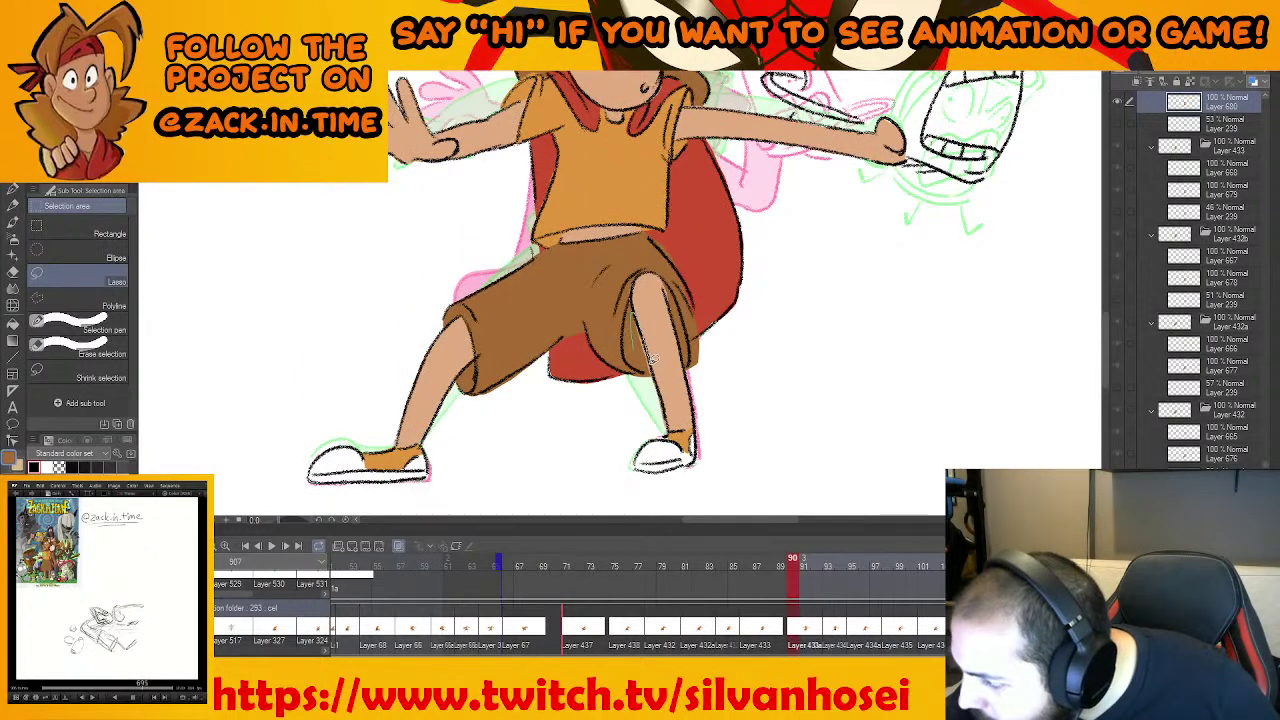
left_click_drag(646, 370, 648, 376)
left_click(712, 397)
key("ctrl+d")
Pick up white again, go to frame 93 and fill both of the character's eyes with it
left_click_drag(677, 275, 683, 430)
right_click(613, 193)
key("ctrl+period")
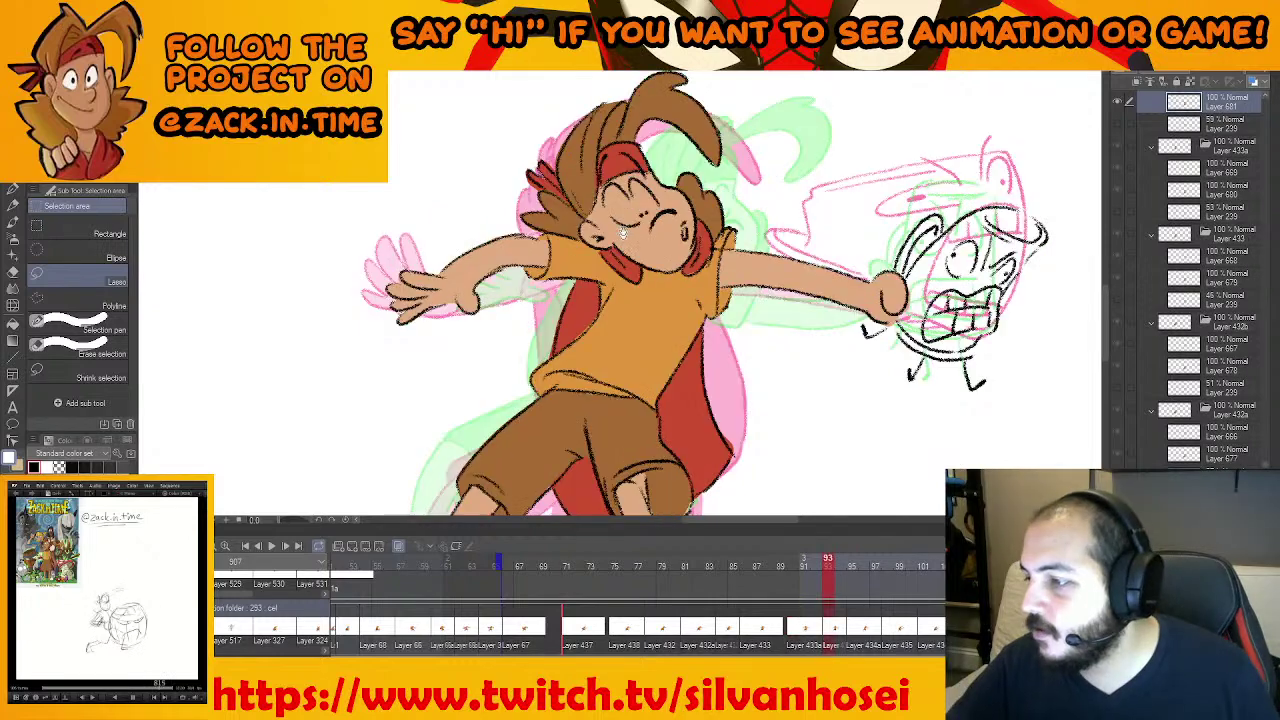
scroll(610, 195, "up", 3)
left_click_drag(603, 205, 551, 199)
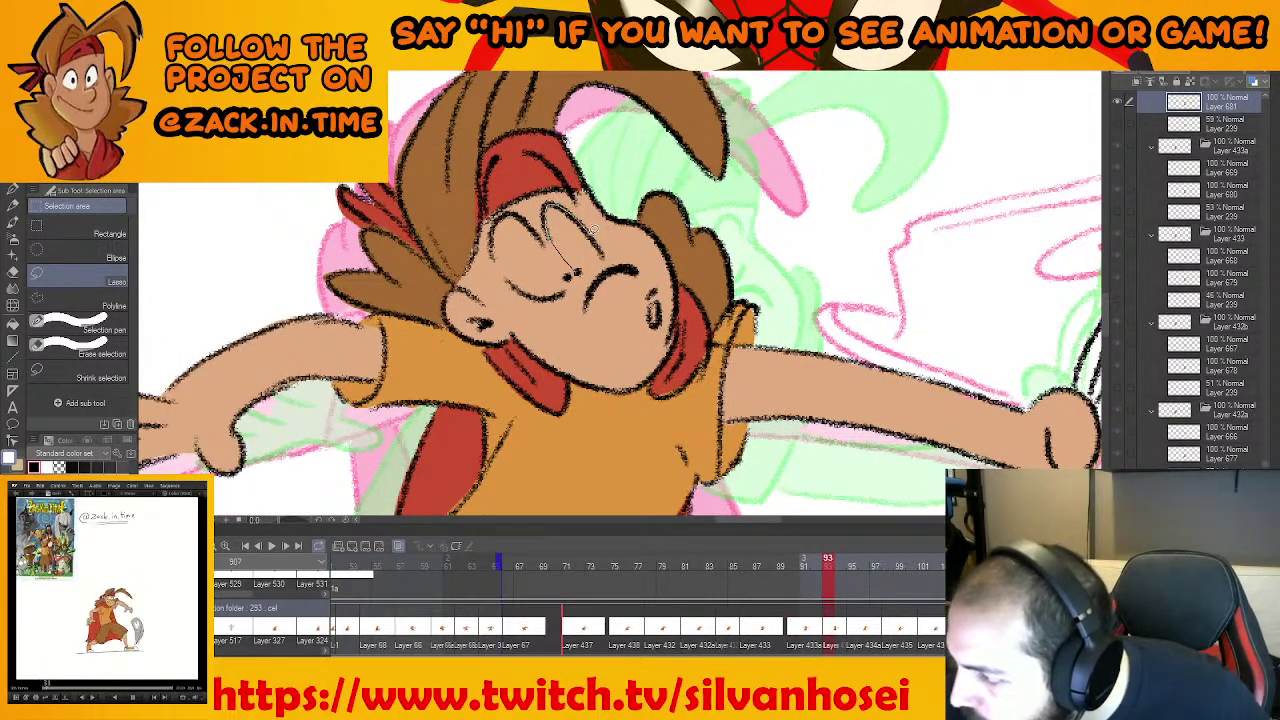
left_click_drag(578, 270, 568, 268)
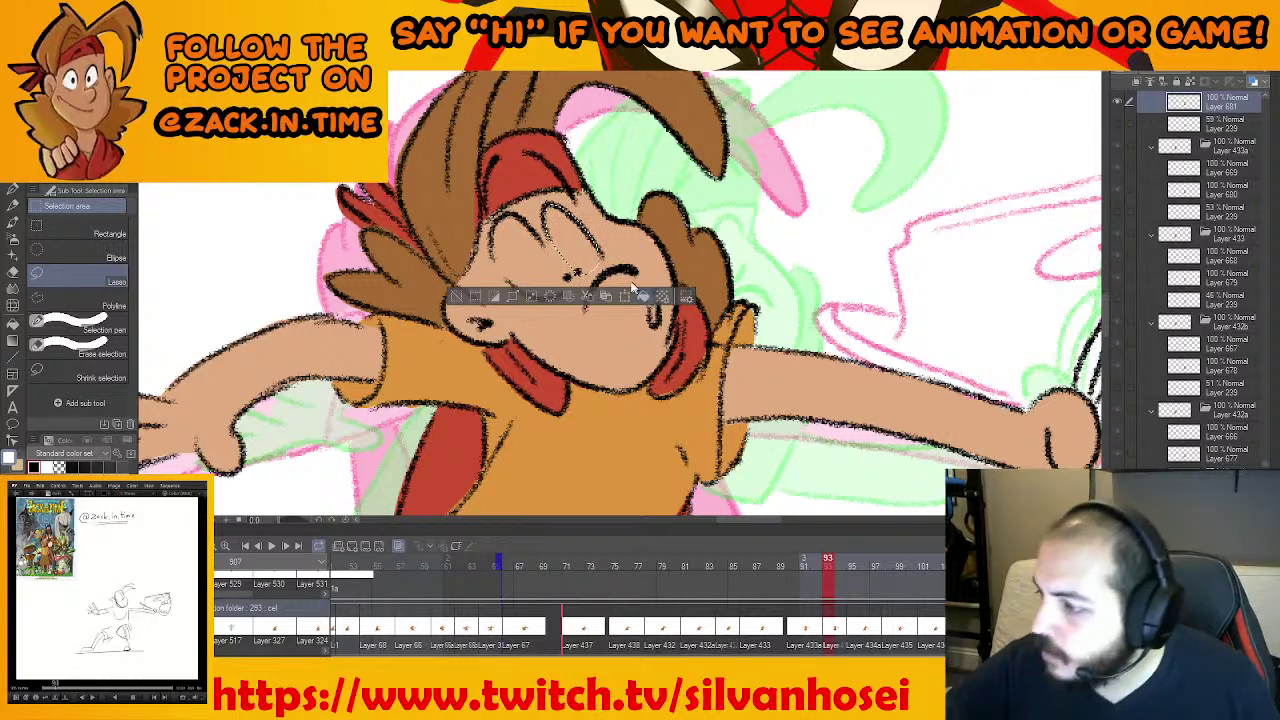
key("alt+Delete")
key("ctrl+d")
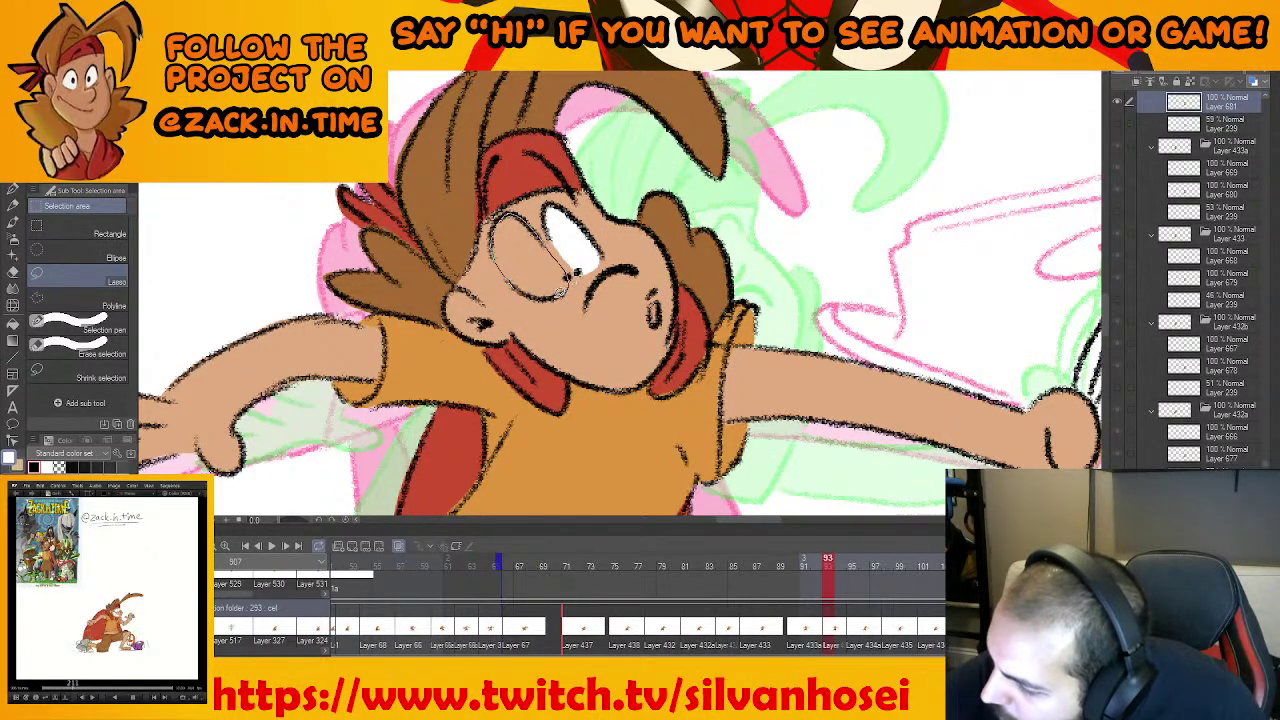
left_click_drag(562, 291, 538, 296)
left_click(604, 323)
key("ctrl+d")
Fill the heel patch of the rear shoe on frame 93 with white
left_click_drag(694, 377, 755, 270)
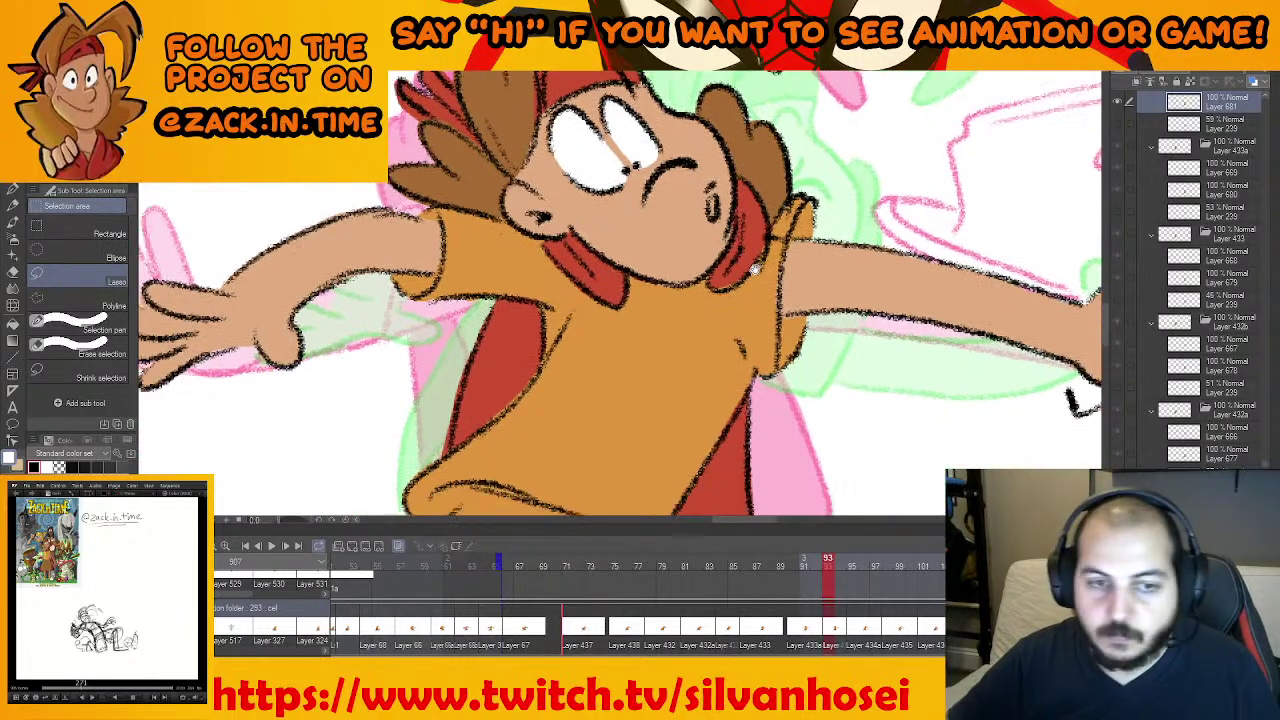
key("ctrl+minus")
left_click_drag(722, 366, 757, 286)
left_click_drag(694, 420, 740, 65)
left_click_drag(483, 376, 621, 342)
key("ctrl+plus")
mouse_move(531, 355)
left_mouse_down()
mouse_move(580, 325)
mouse_move(586, 365)
mouse_move(535, 340)
left_mouse_up()
key("Delete")
key("ctrl+d")
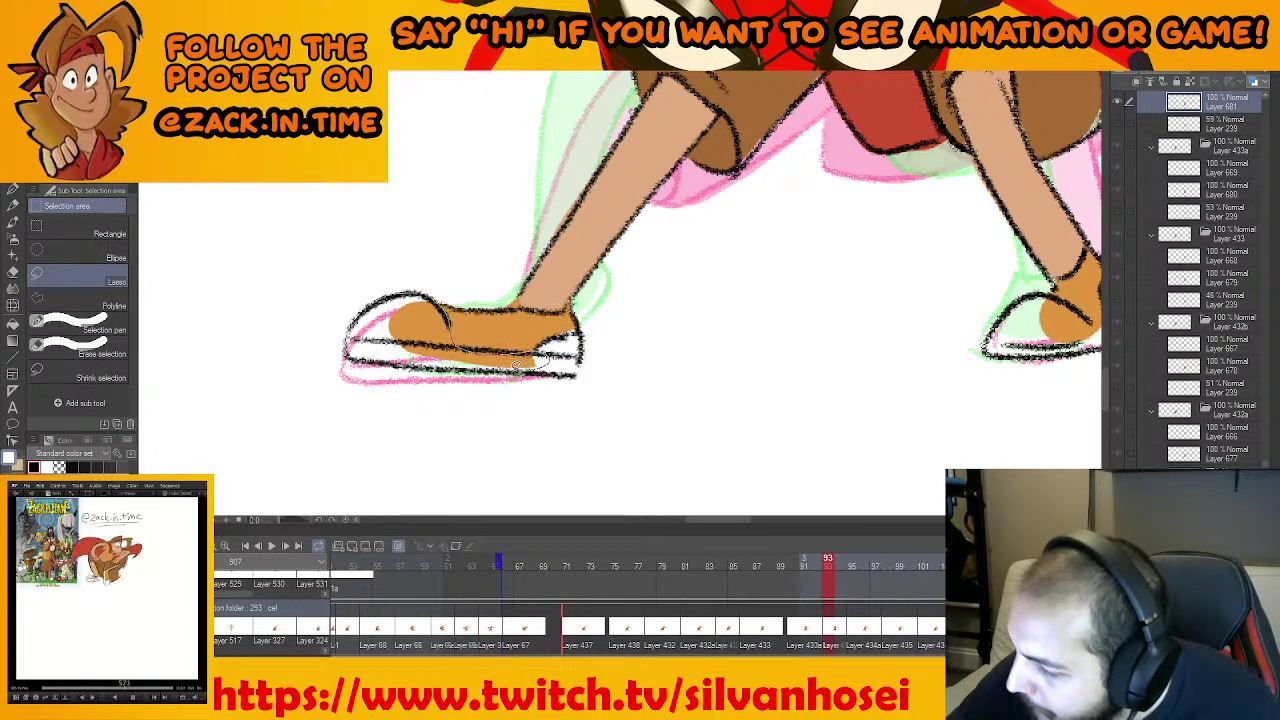
Fill the toe cap and the remaining sole strip of the rear shoe on frame 93 with white
left_click_drag(363, 353, 349, 346)
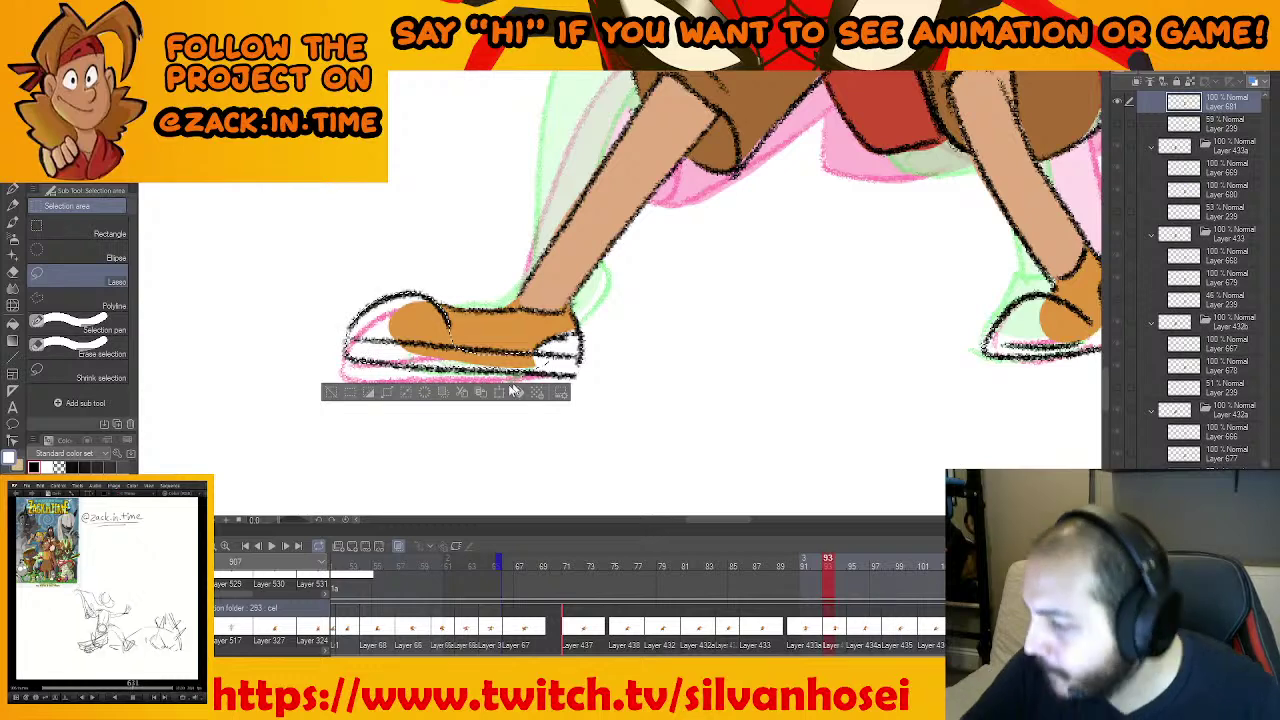
left_click(516, 393)
key("ctrl+d")
left_click_drag(513, 344, 466, 348)
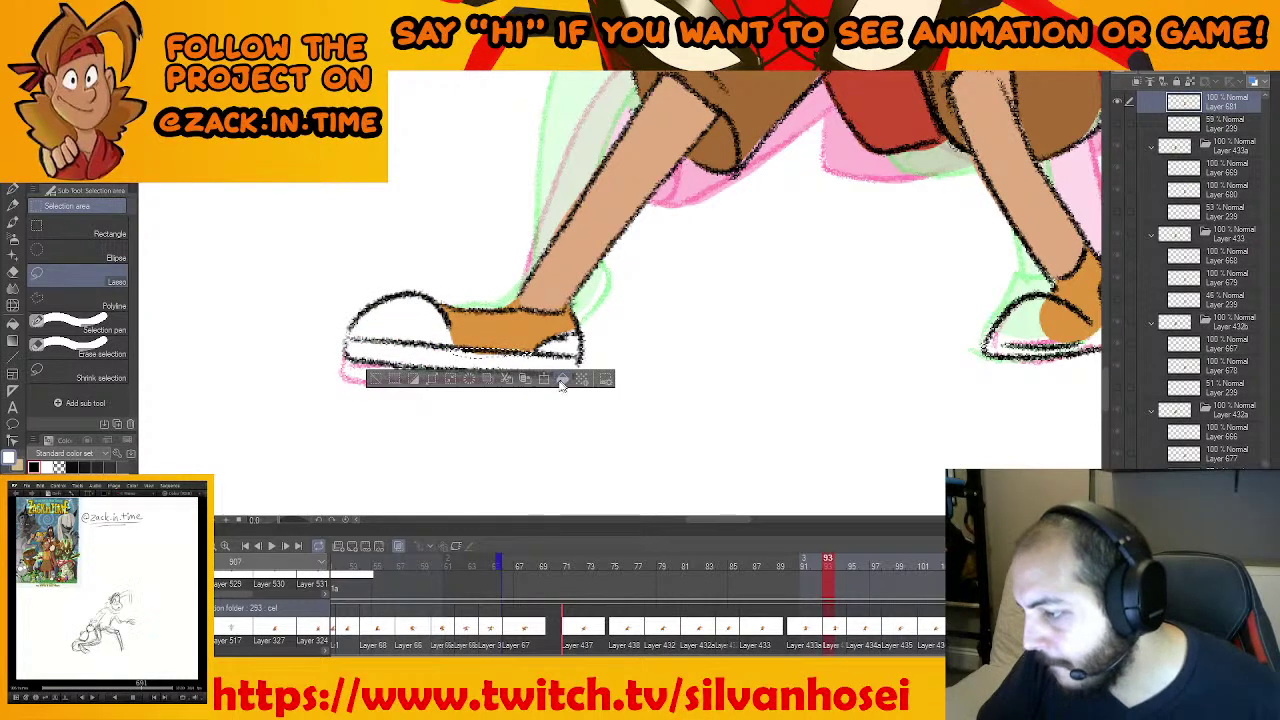
key("ctrl+d")
Fill the toe cap, sole and heel of the front shoe on frame 93 with white
left_click_drag(909, 371, 634, 374)
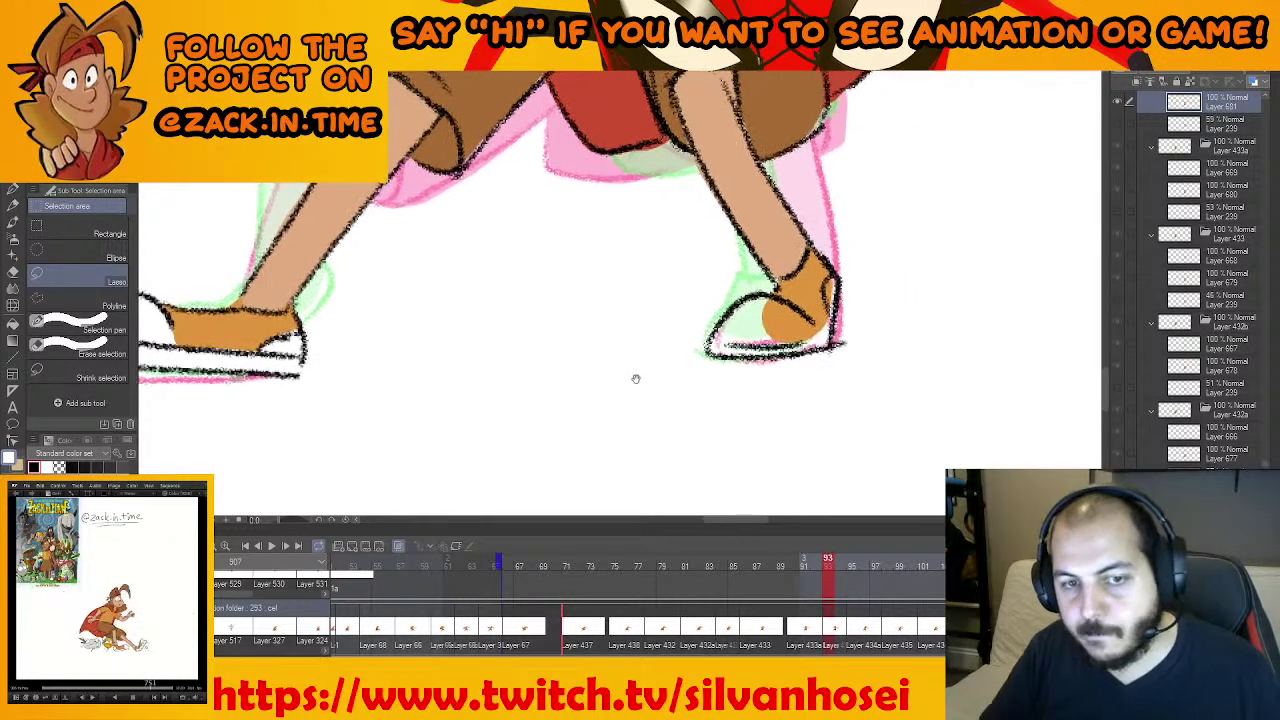
left_click_drag(826, 380, 666, 410)
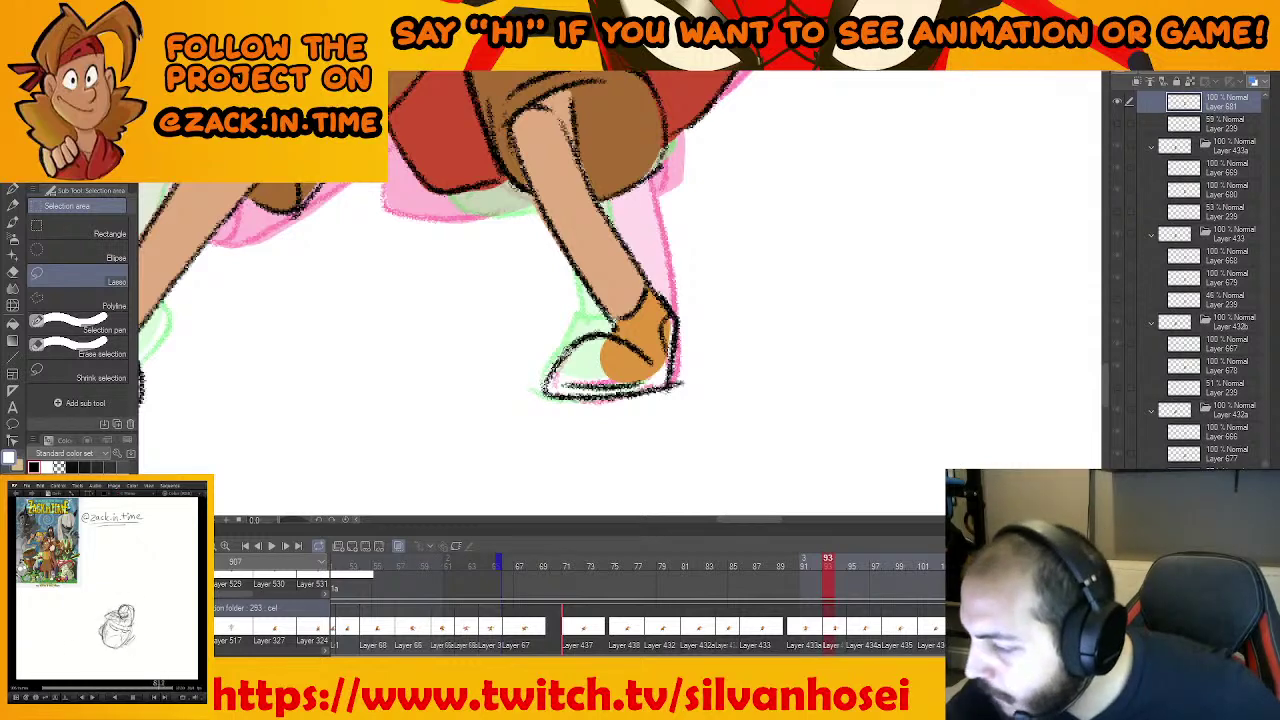
mouse_move(665, 336)
left_mouse_down()
mouse_move(677, 318)
mouse_move(673, 368)
mouse_move(642, 389)
mouse_move(551, 390)
left_mouse_up()
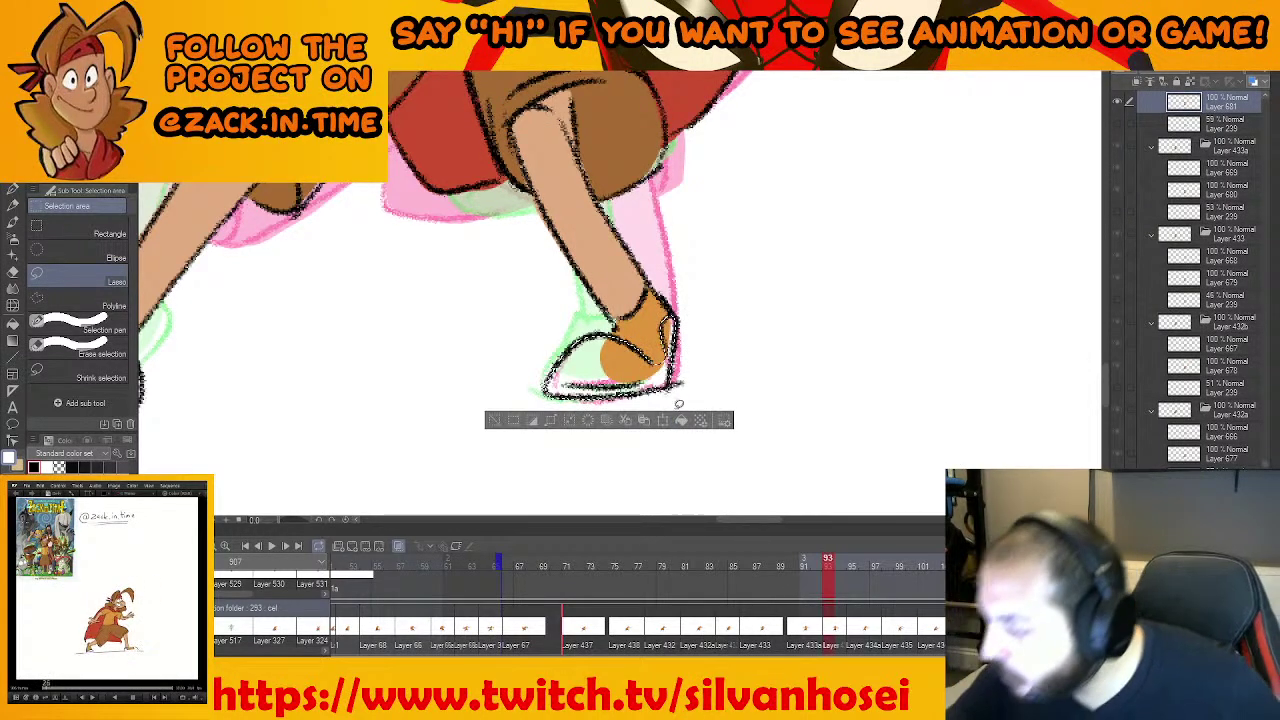
left_click(688, 424)
left_click(773, 313)
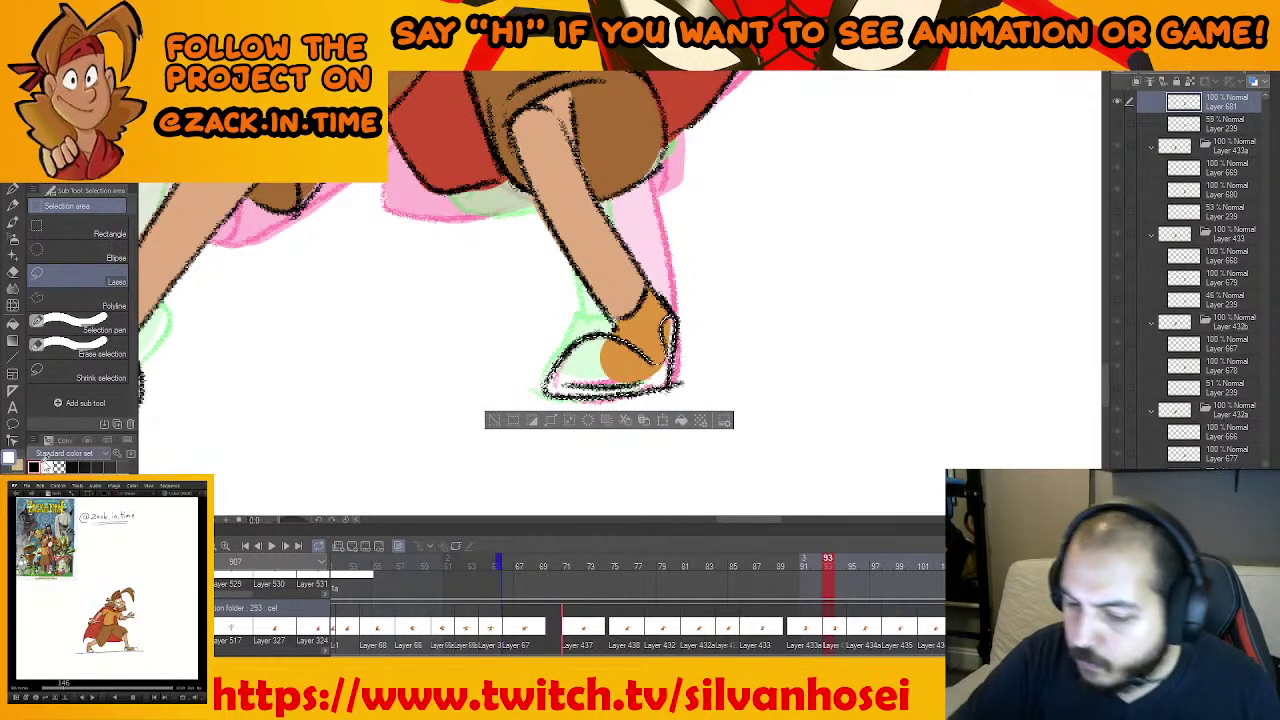
left_click(686, 421)
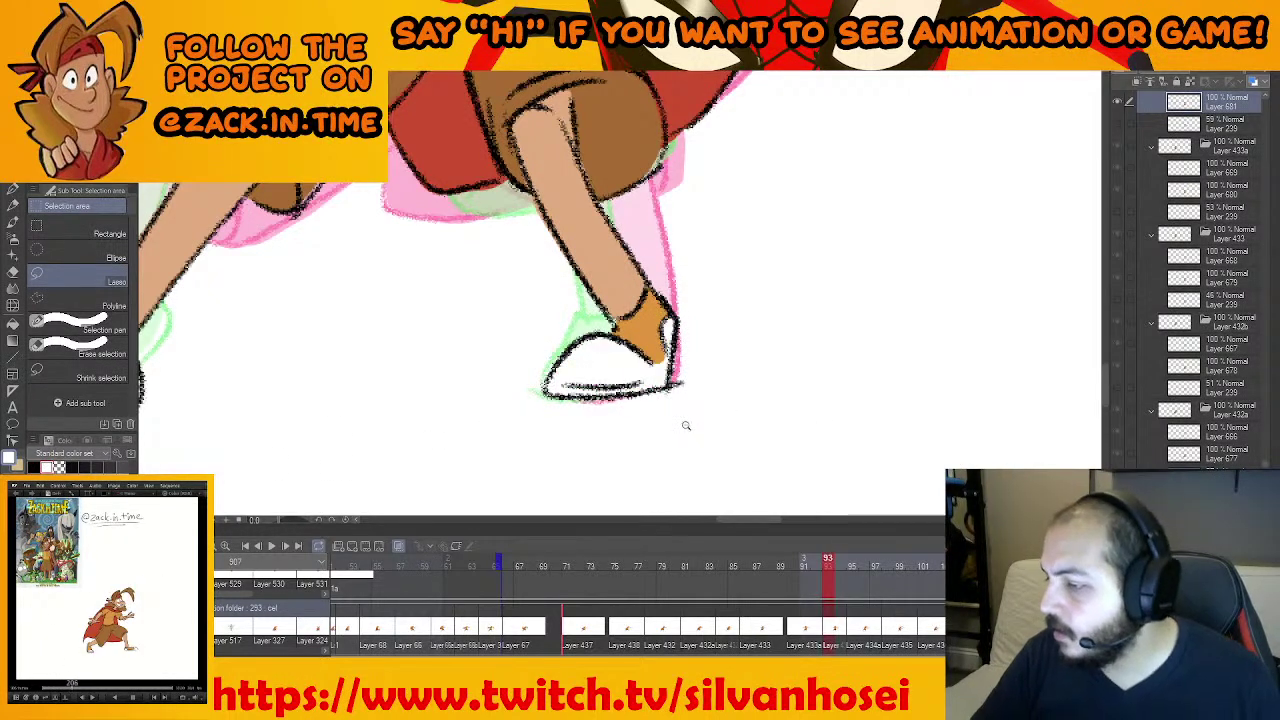
Pick up the skin colour and fill the strip of bare waist between the shirt hem and the shorts on frame 93
scroll(686, 423, "down", 5)
mouse_move(721, 369)
left_mouse_down()
mouse_move(713, 431)
mouse_move(806, 386)
left_mouse_up()
scroll(806, 380, "up", 3)
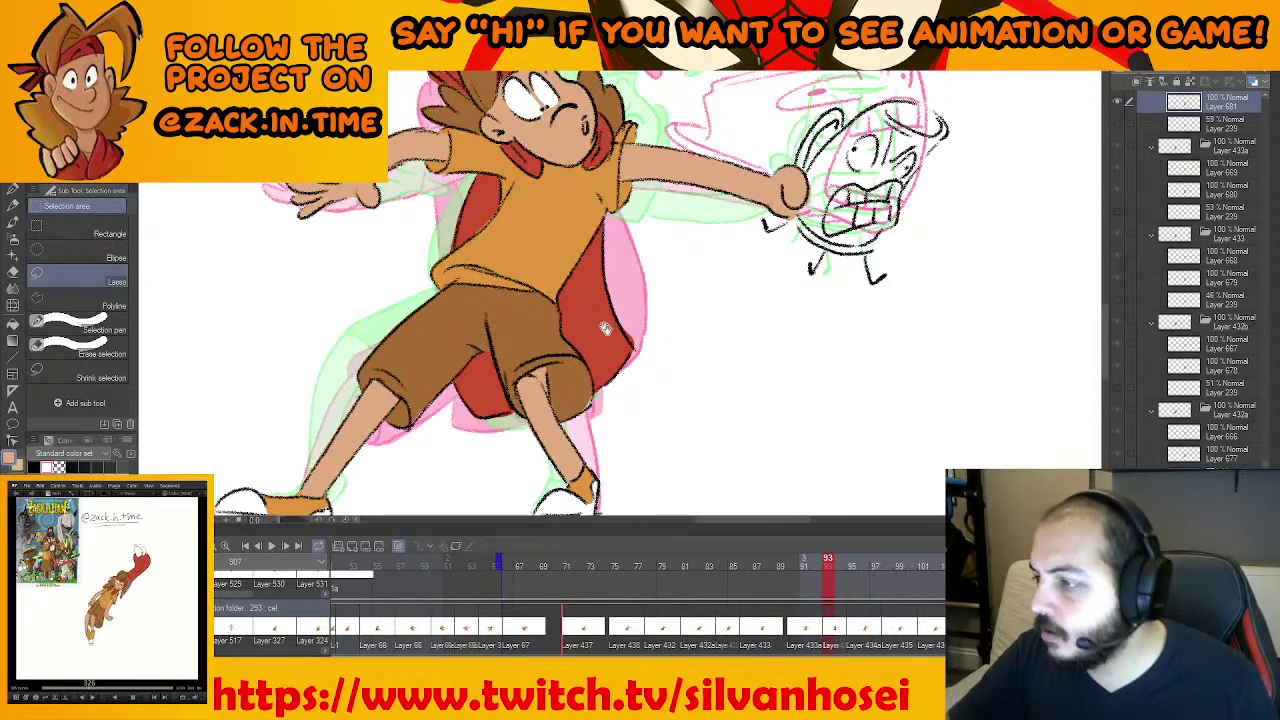
scroll(600, 325, "up", 4)
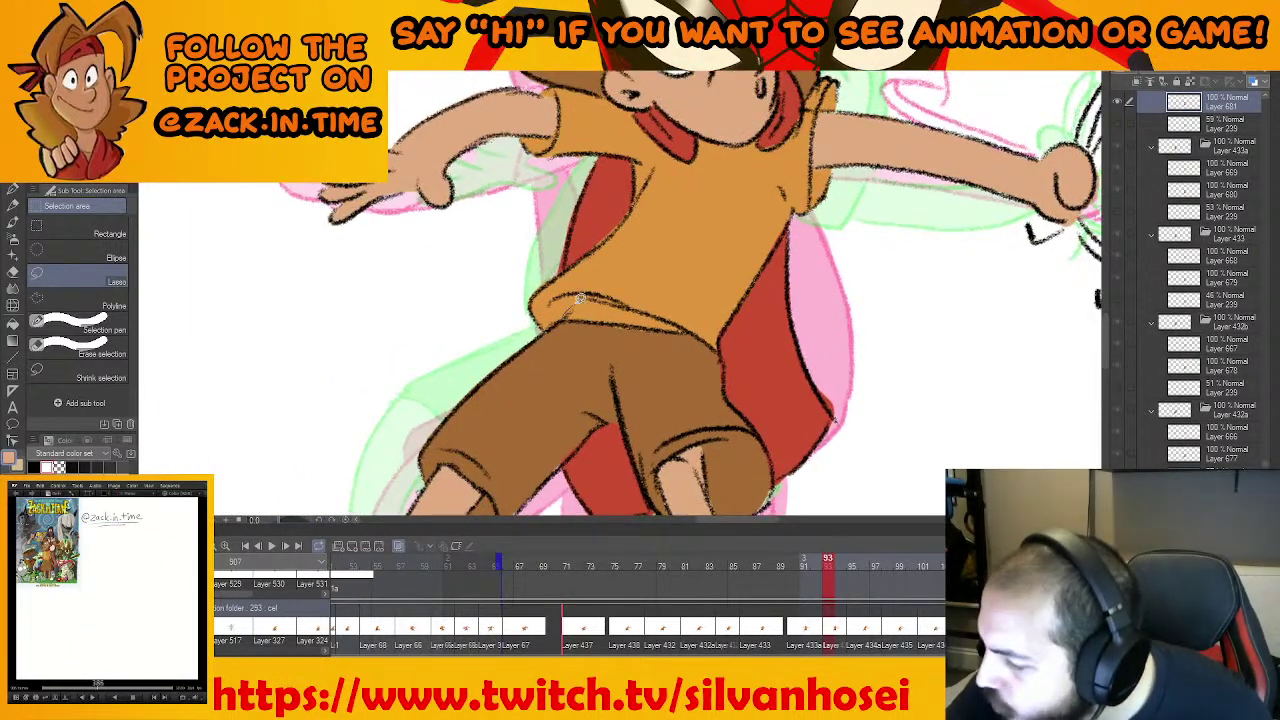
mouse_move(578, 298)
left_mouse_down()
mouse_move(689, 326)
mouse_move(567, 312)
left_mouse_up()
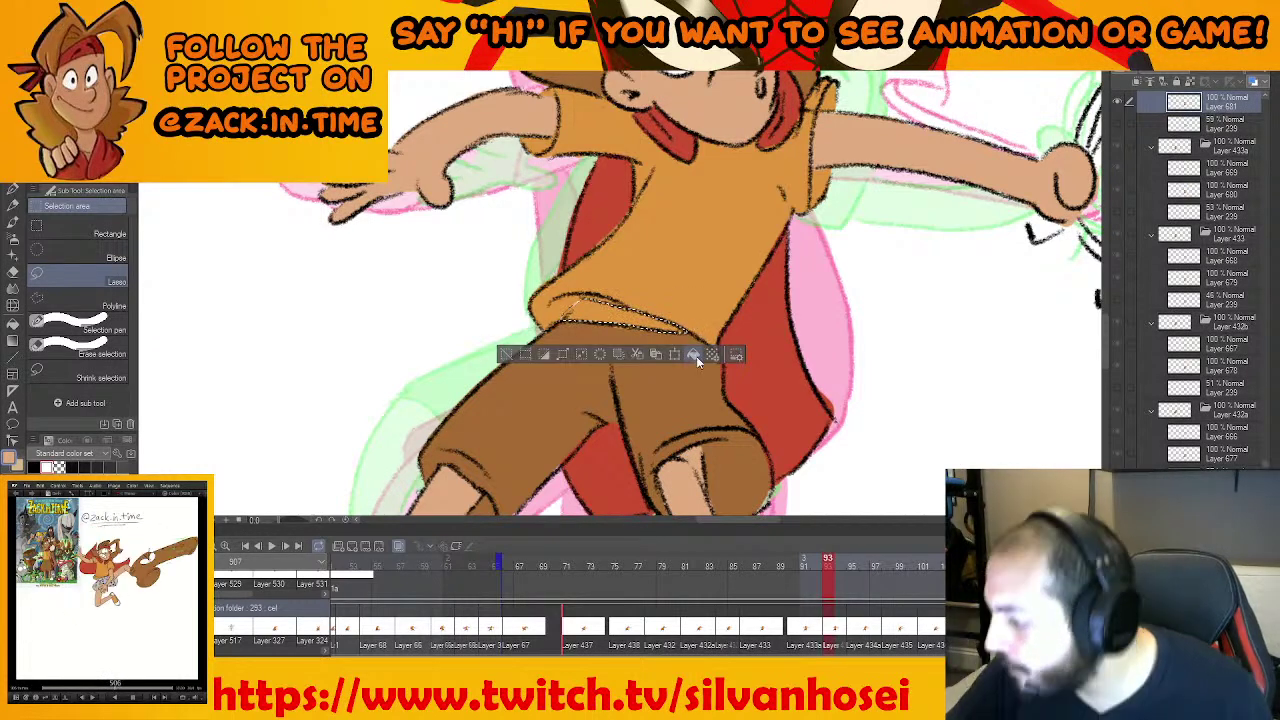
left_click(695, 355)
key("ctrl+d")
scroll(748, 372, "down", 5)
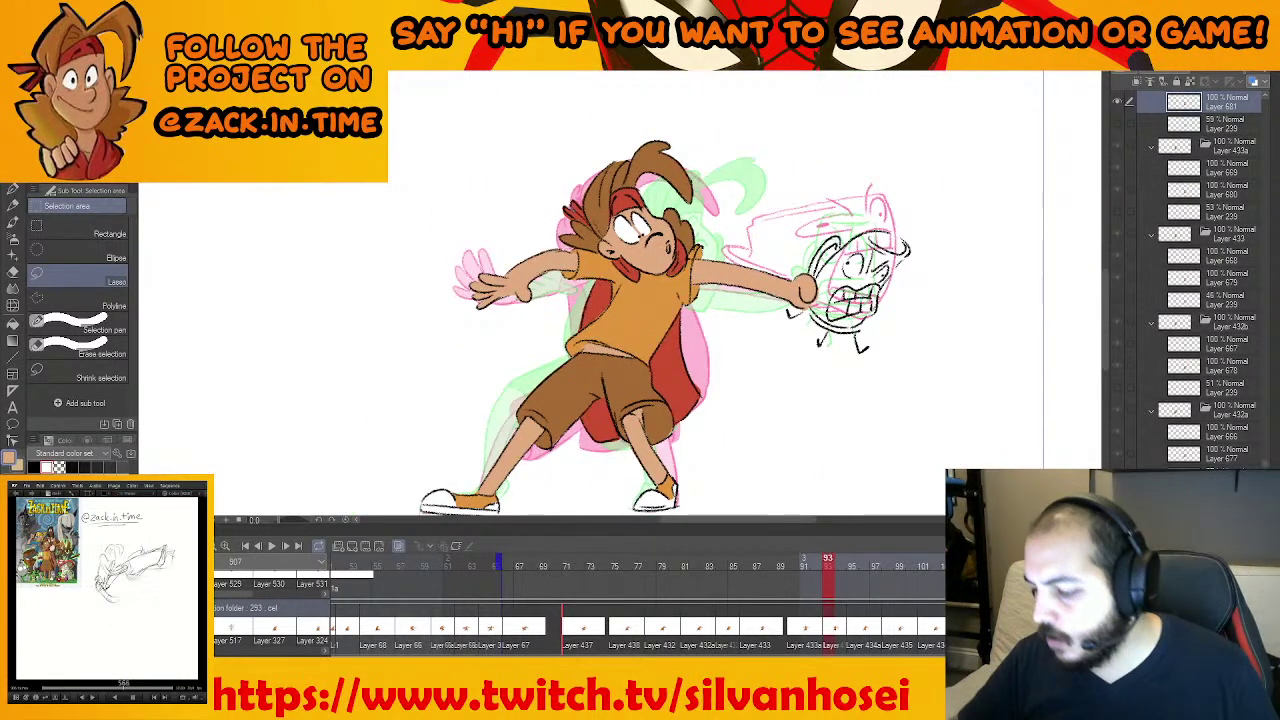
Switch to the web browser and search for "cintiq 22hd" in a new tab, showing the image results
mouse_move(560, 695)
left_click(555, 638)
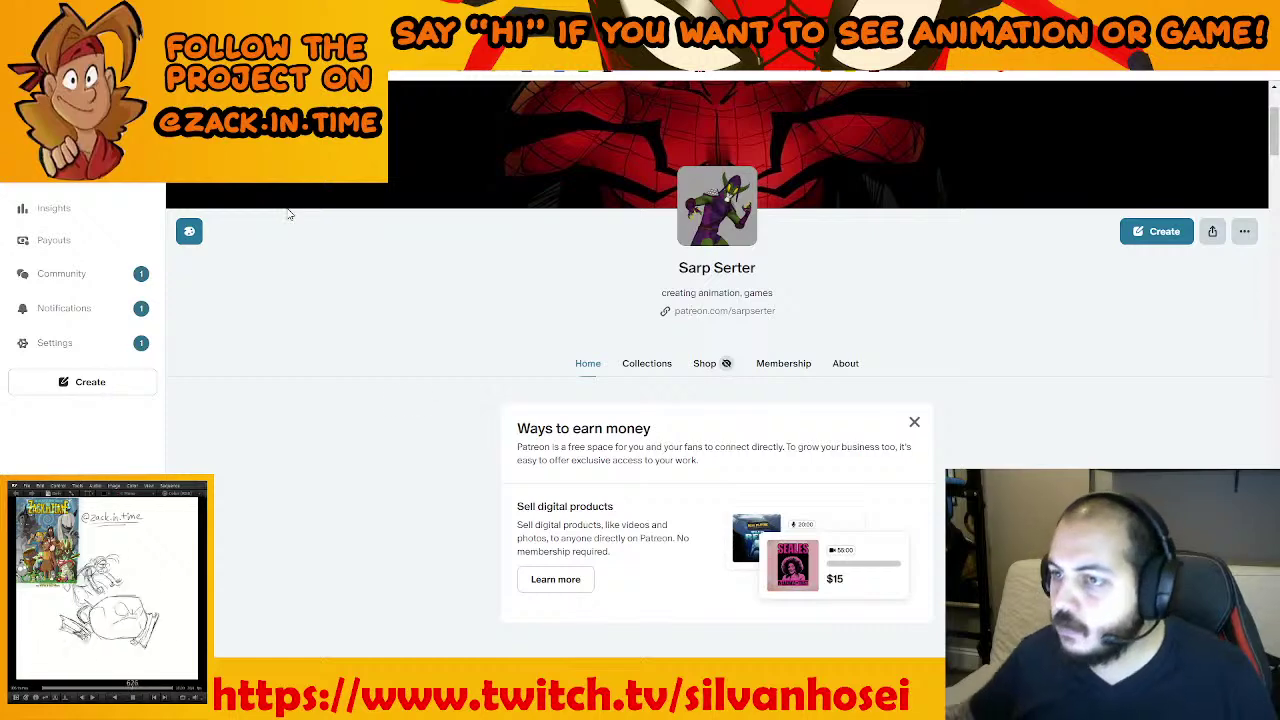
key("ctrl+t")
type("cintiq")
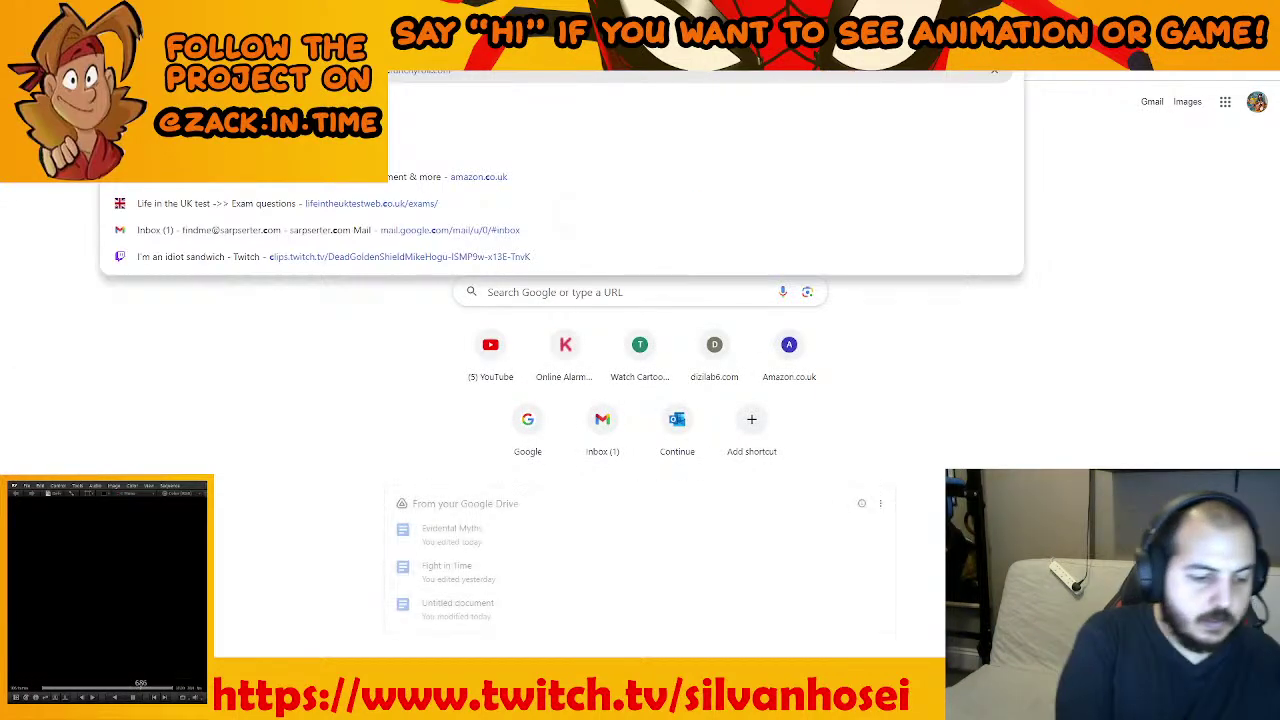
type(" 22hd")
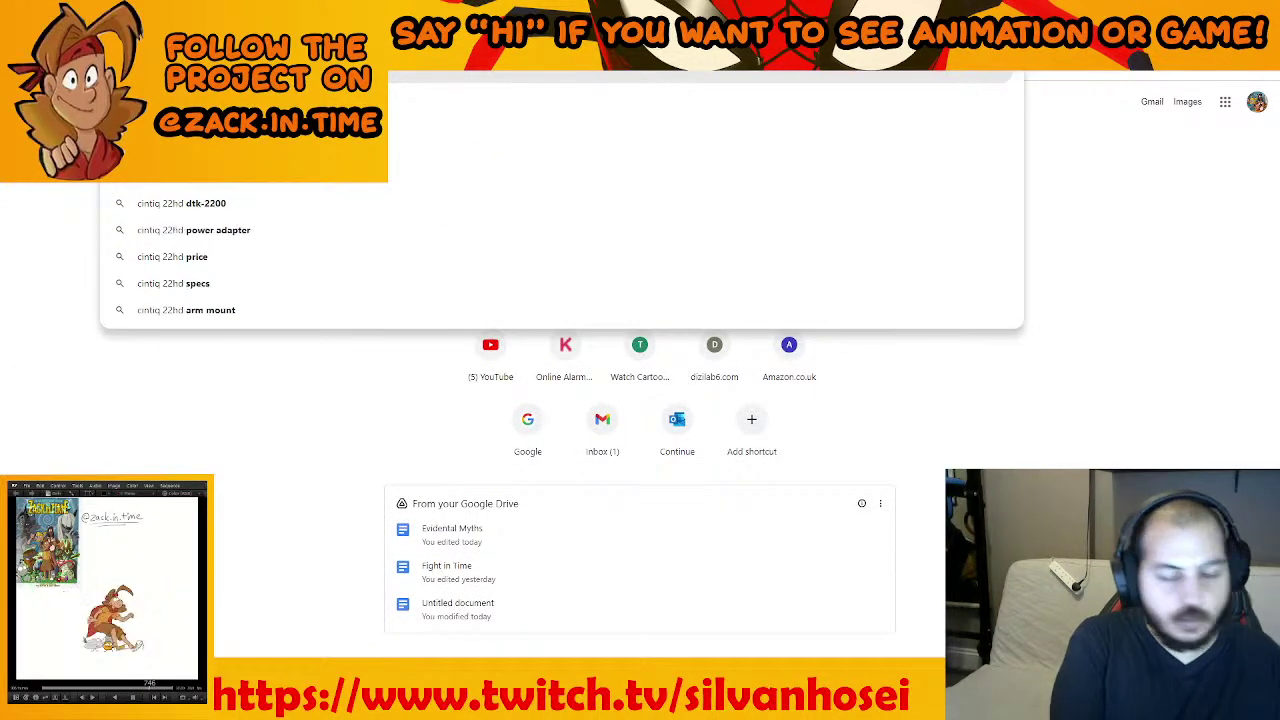
key("Return")
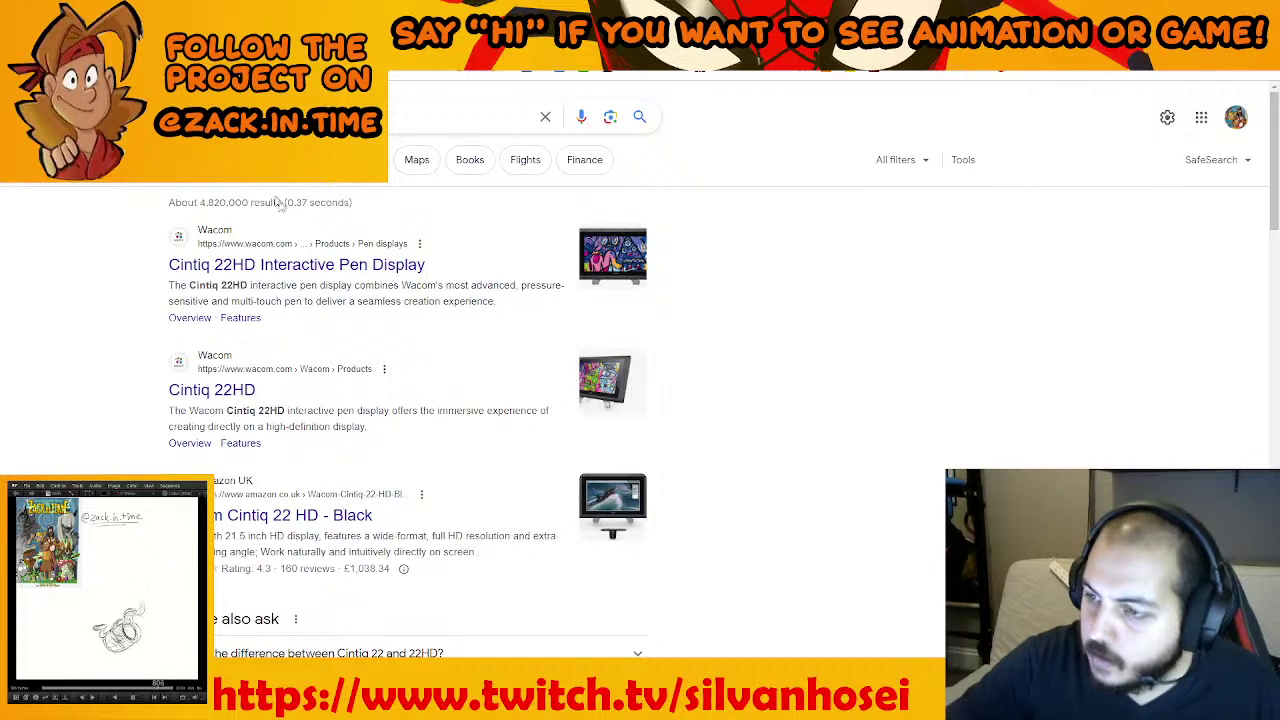
left_click(200, 160)
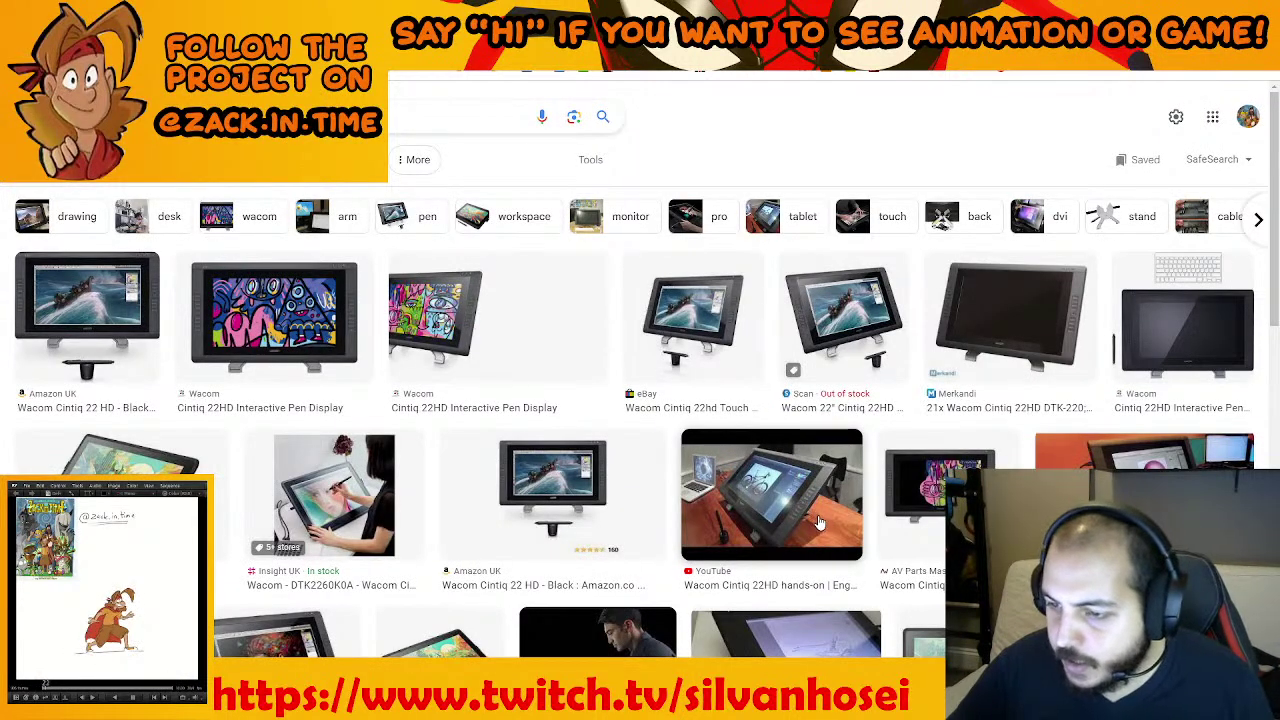
Browse the image results for the Cintiq 22HD to examine the tablet's design and stand
scroll(826, 532, "down", 1)
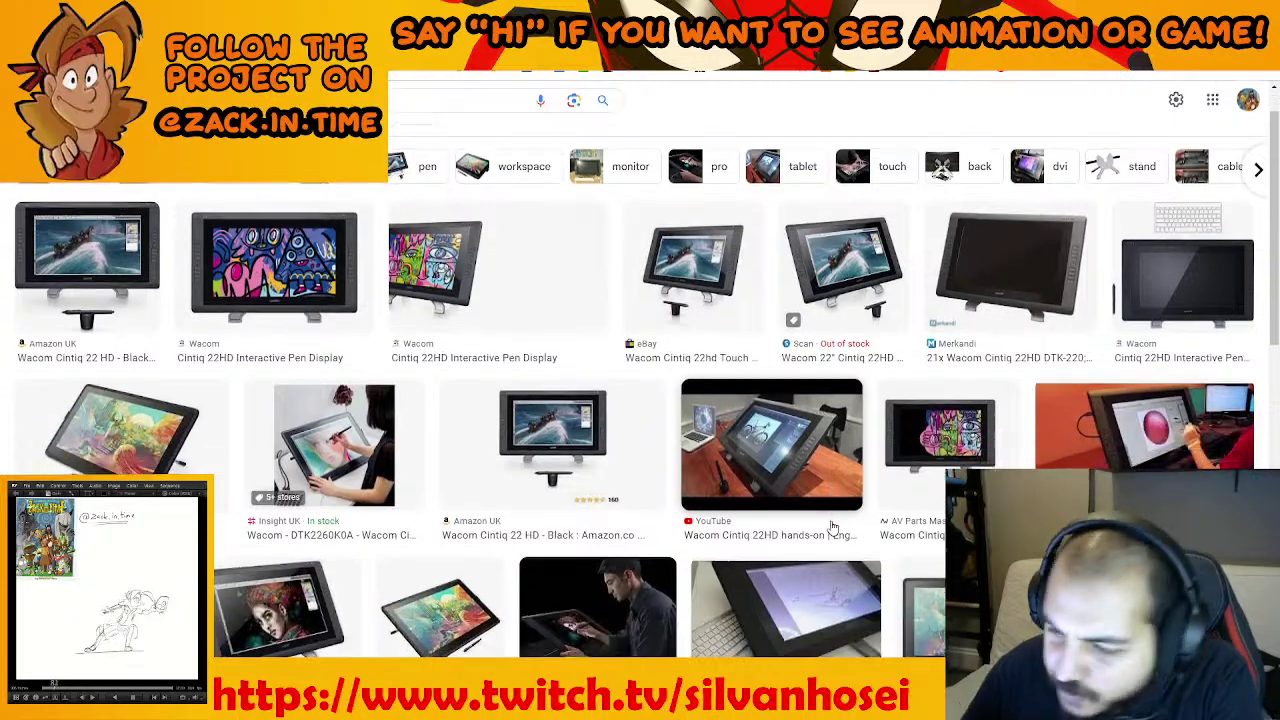
scroll(841, 535, "down", 1)
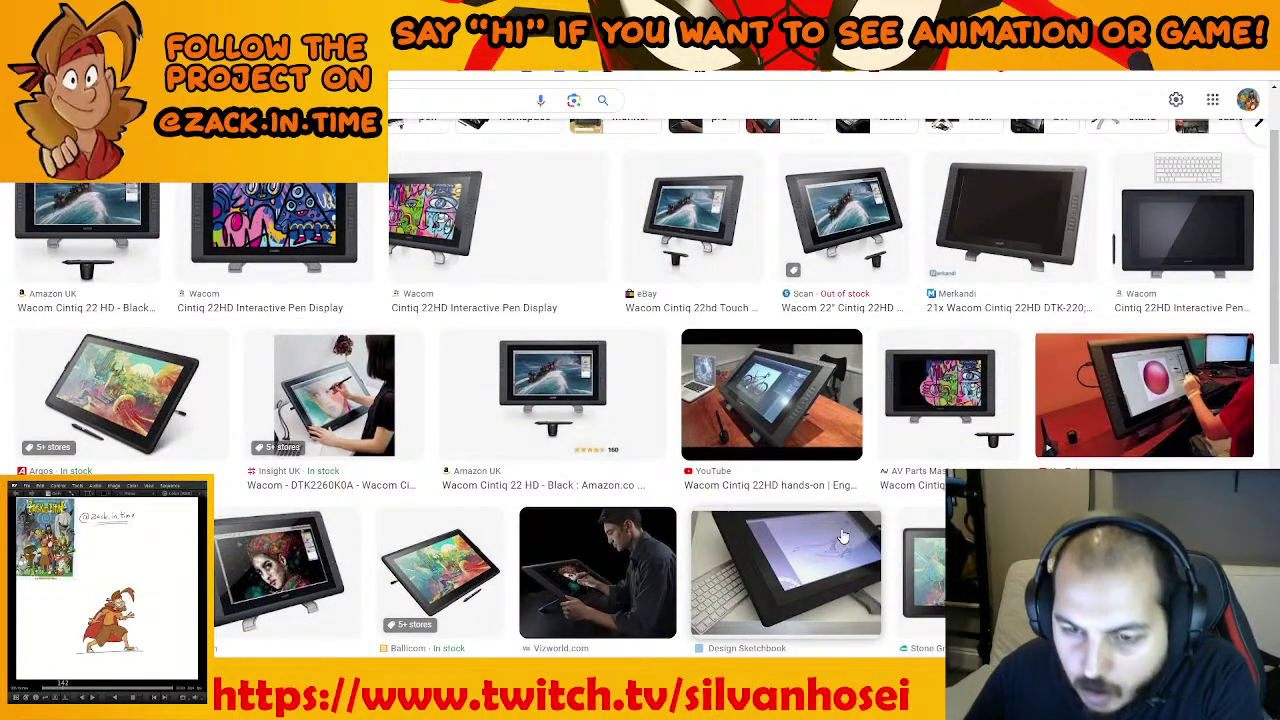
scroll(843, 537, "down", 3)
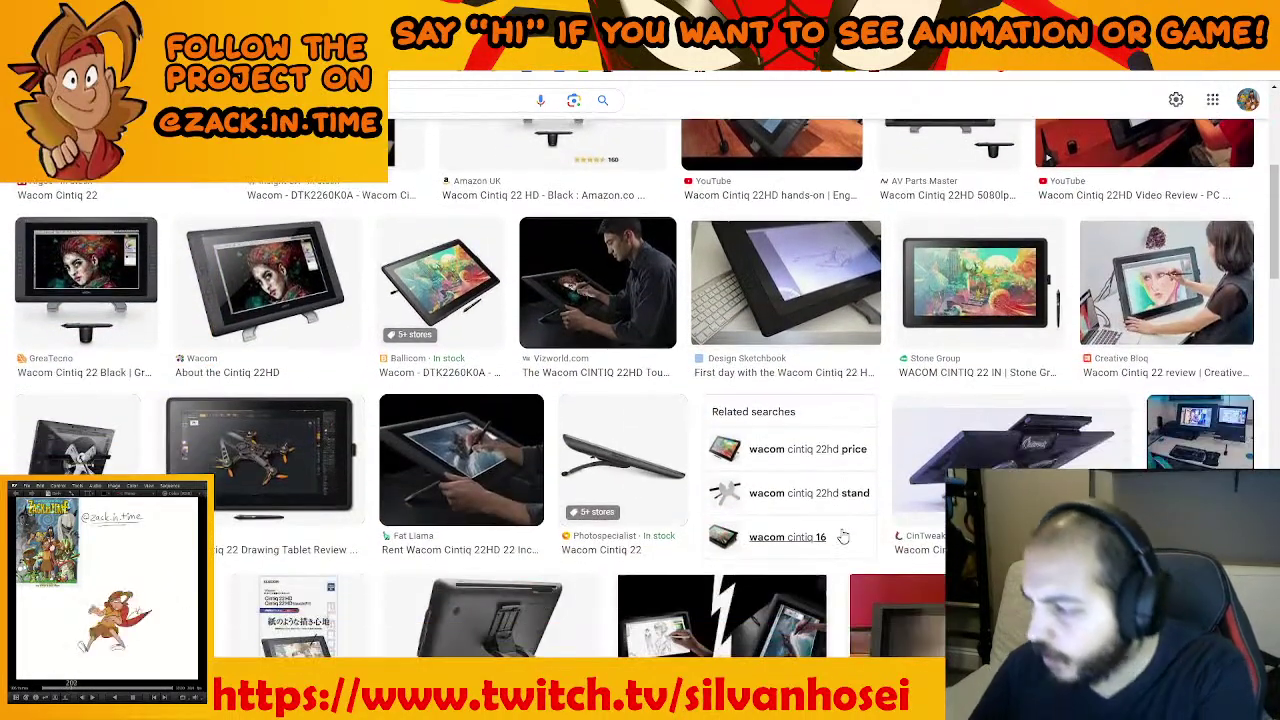
scroll(843, 537, "down", 1)
scroll(841, 533, "up", 1)
right_click(840, 530)
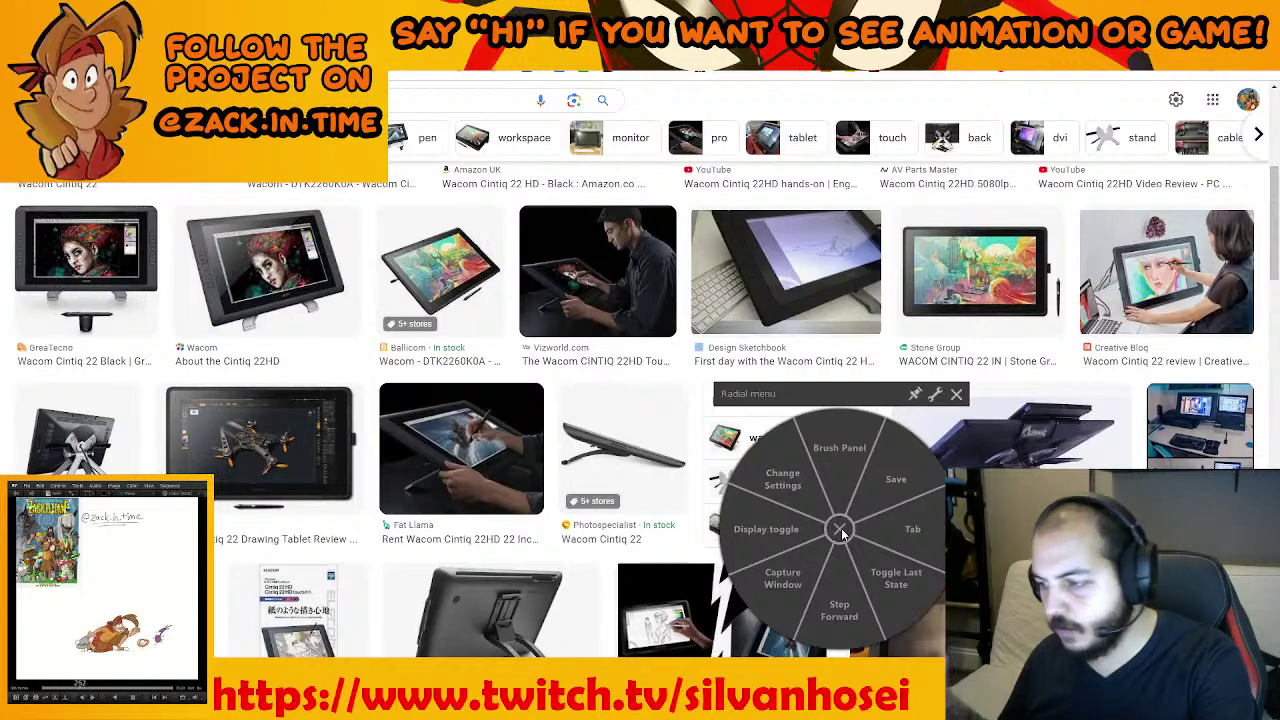
left_click(840, 530)
scroll(856, 537, "up", 1)
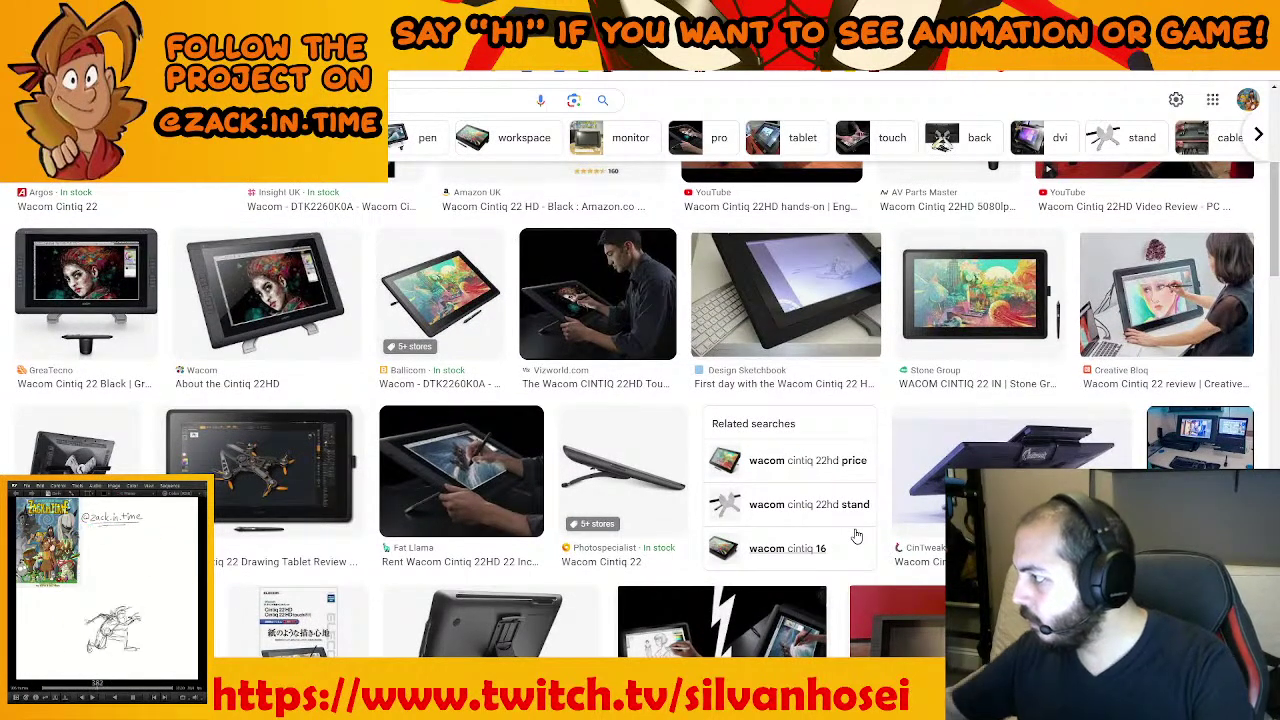
scroll(856, 537, "up", 1)
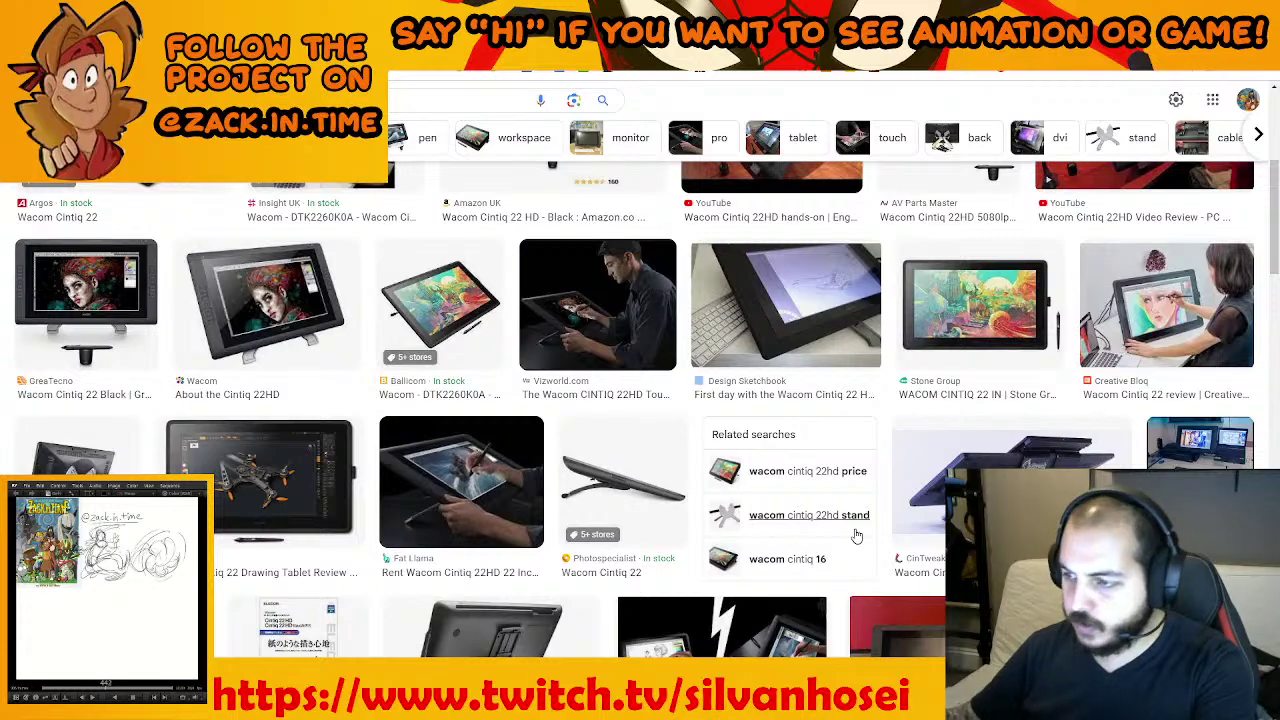
scroll(856, 537, "up", 1)
Switch back to Clip Studio Paint and advance the animation to frame 95, centring on the character's legs
key("alt+Tab")
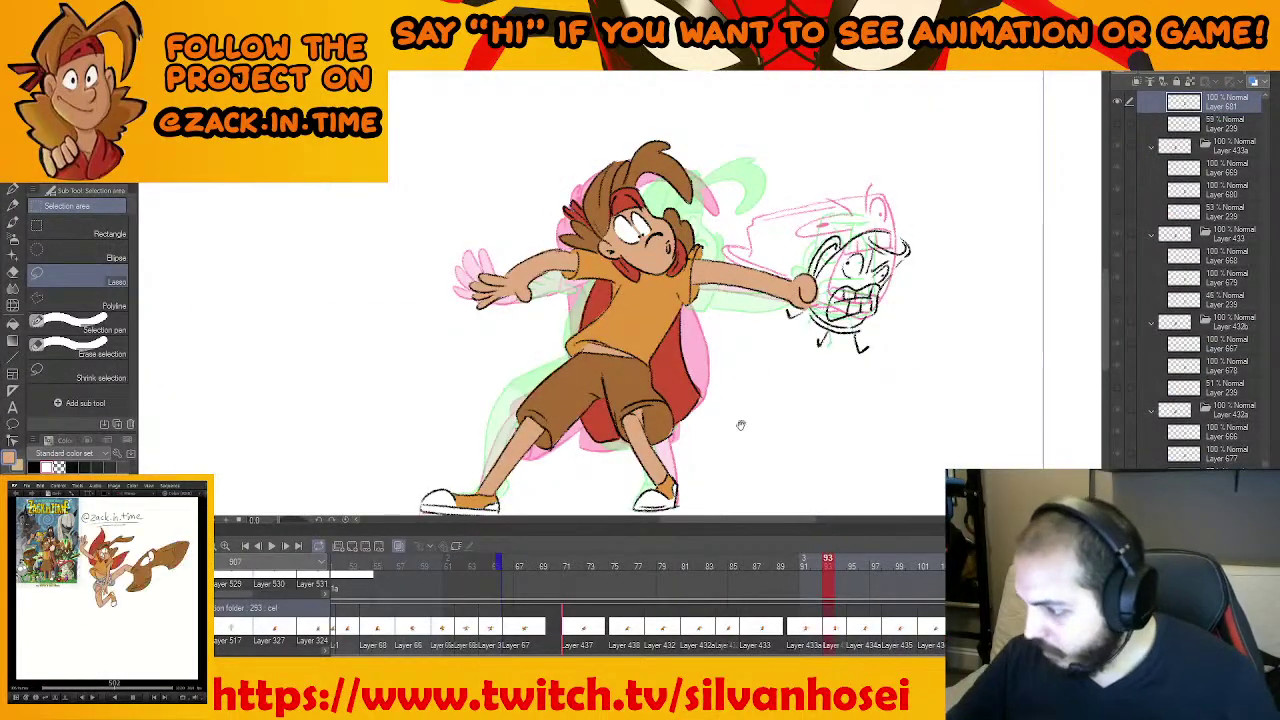
left_click_drag(741, 425, 788, 363)
scroll(775, 448, "up", 1)
left_click_drag(773, 449, 829, 496)
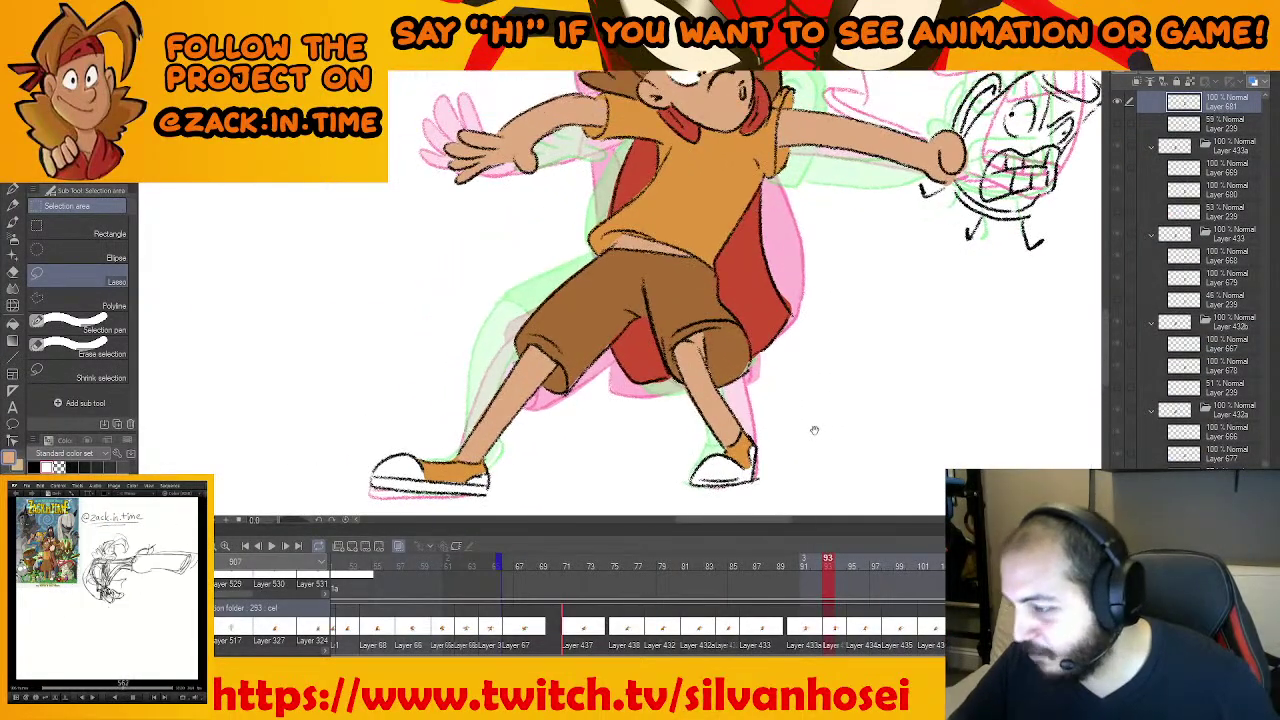
left_click_drag(814, 430, 812, 335)
key("period")
key("period")
left_click_drag(788, 410, 825, 384)
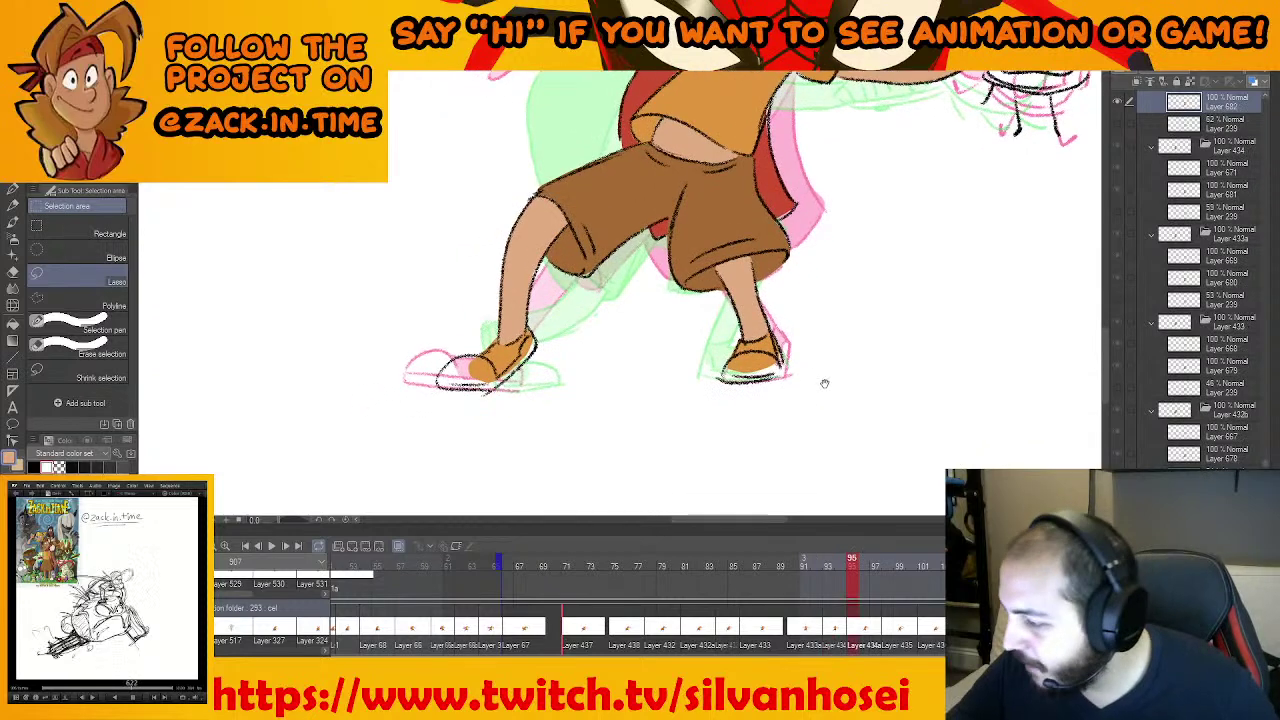
Fill the toe cap and sole of the front shoe on frame 95 with white
left_click_drag(918, 421, 867, 407)
scroll(726, 407, "up", 1)
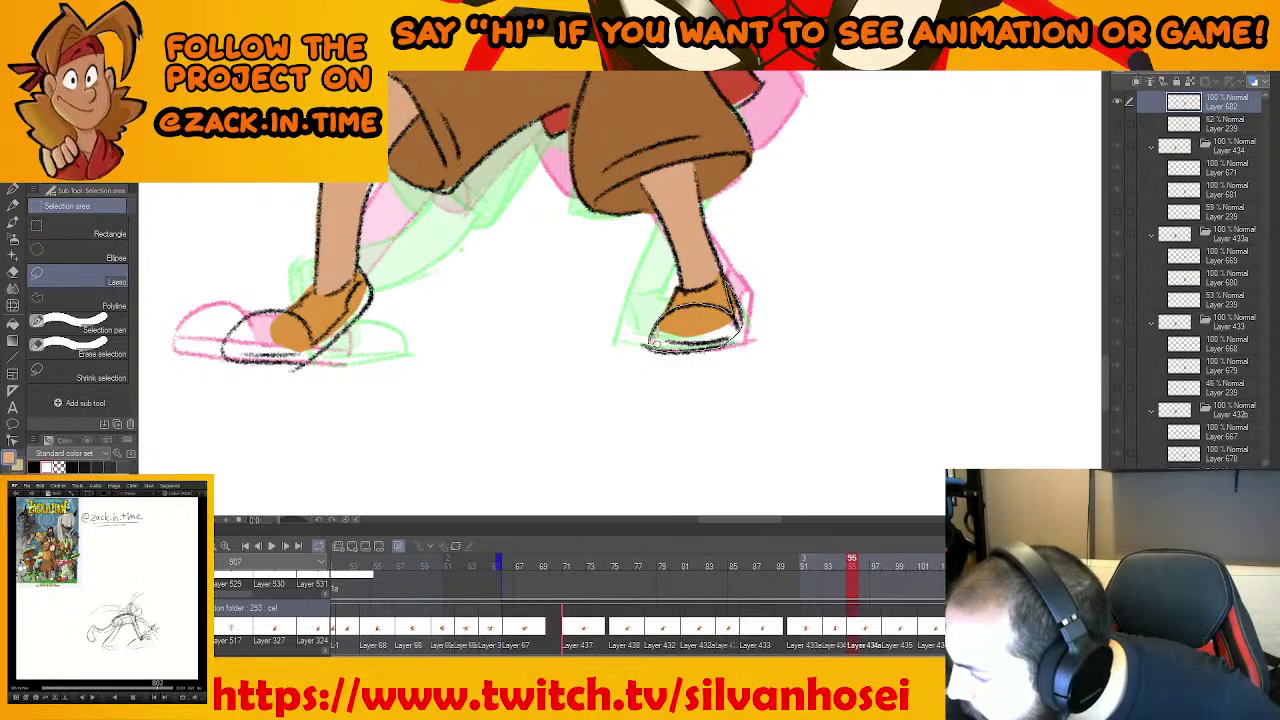
left_click_drag(655, 345, 660, 344)
left_click(768, 376)
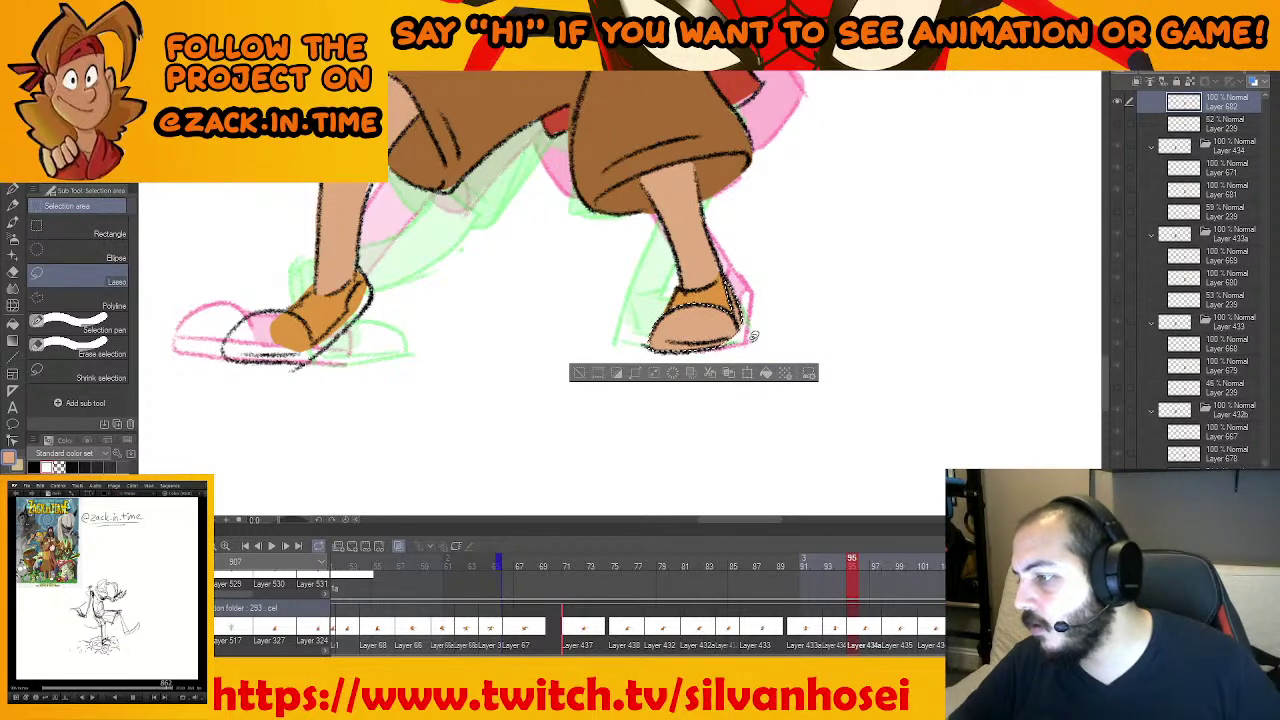
left_click(766, 373)
Fill the toe cap and sole of the rear shoe on frame 95 with white
left_click_drag(706, 417, 818, 425)
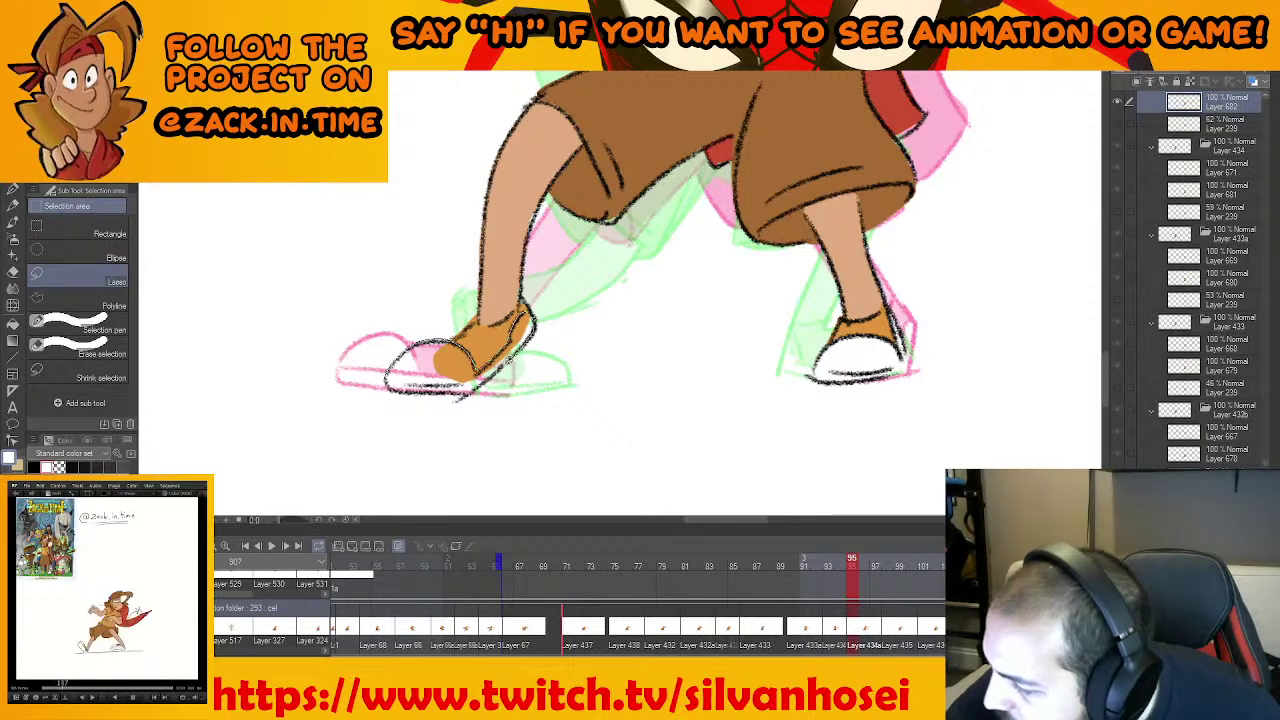
left_click_drag(390, 382, 392, 384)
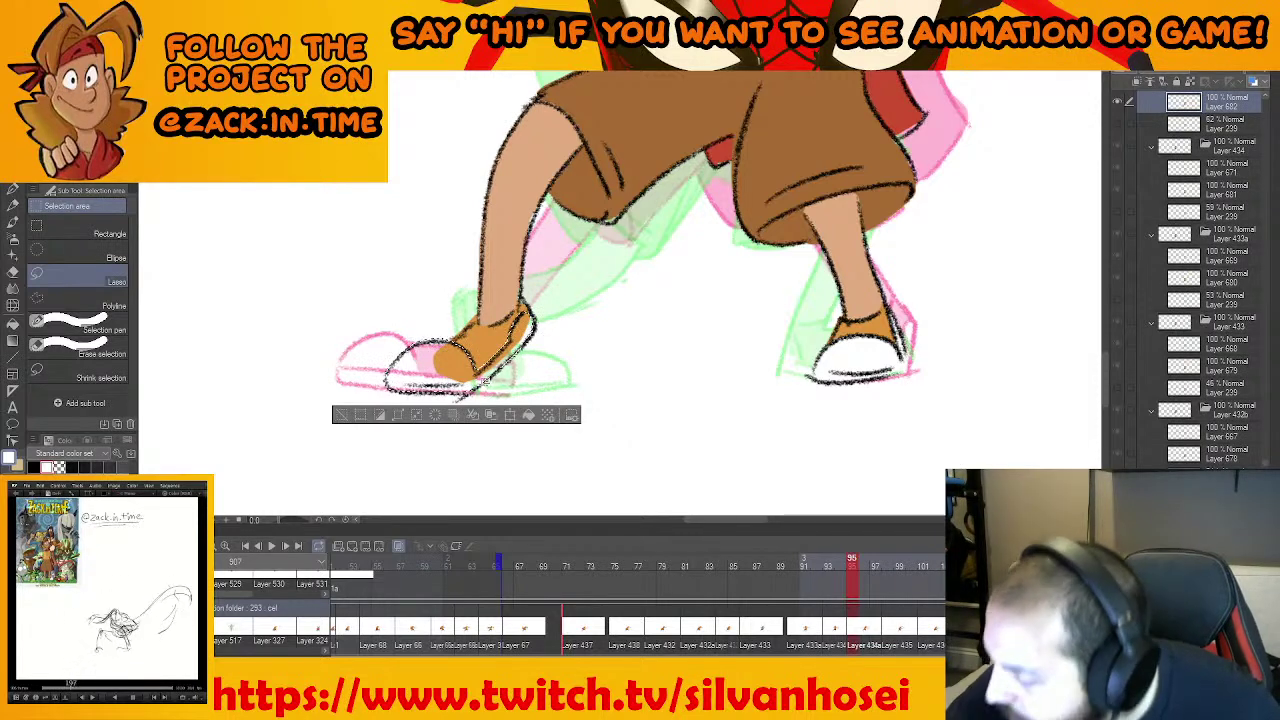
left_click(520, 419)
left_click_drag(631, 371, 607, 418)
Fill both of the character's eyes on frame 95 with white
scroll(607, 418, "down", 5)
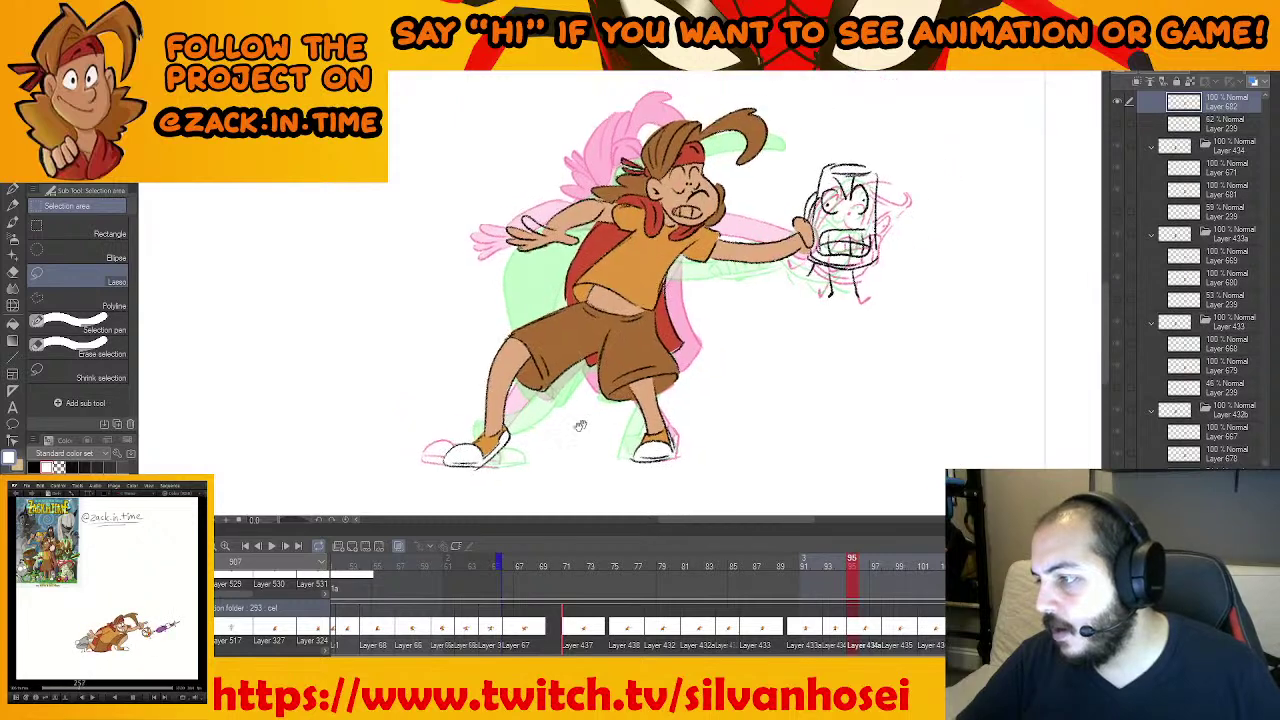
scroll(651, 248, "up", 6)
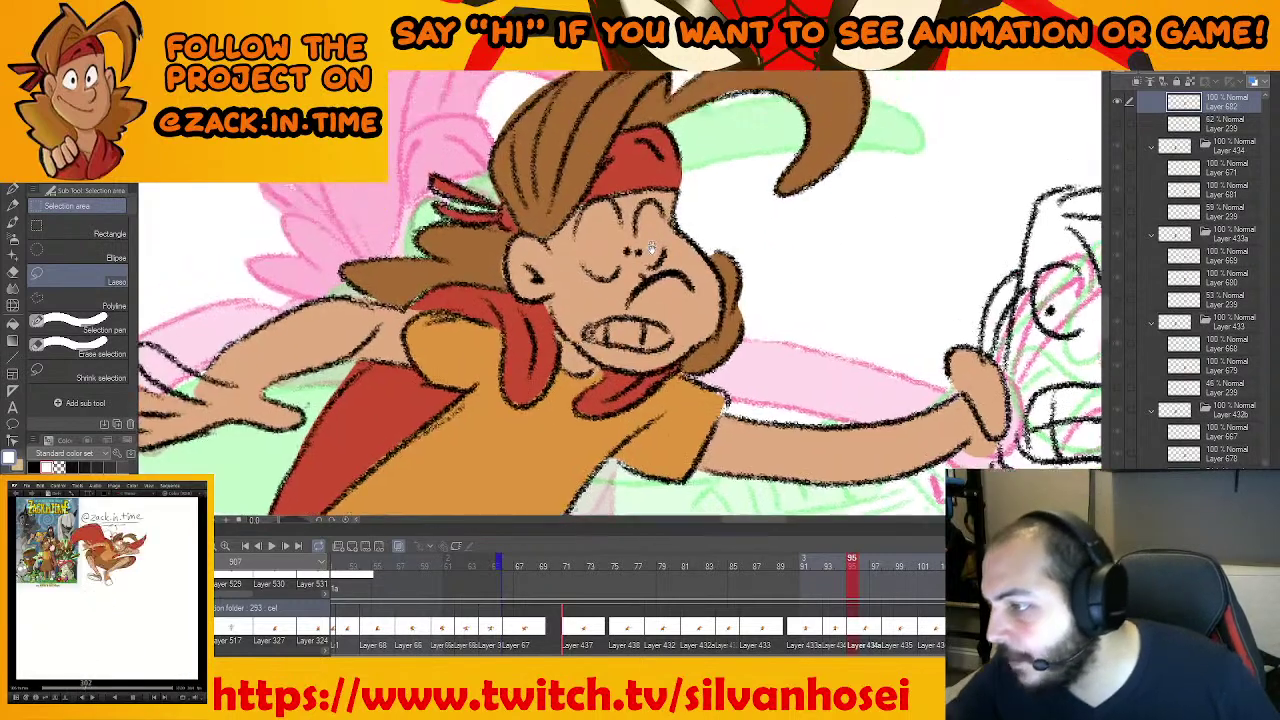
mouse_move(651, 248)
left_mouse_down()
mouse_move(610, 295)
mouse_move(622, 237)
mouse_move(604, 216)
mouse_move(589, 226)
mouse_move(582, 285)
mouse_move(592, 296)
mouse_move(623, 285)
mouse_move(658, 224)
mouse_move(666, 268)
mouse_move(642, 288)
left_mouse_up()
key("alt+Delete")
key("ctrl+d")
left_click(717, 315)
key("ctrl+d")
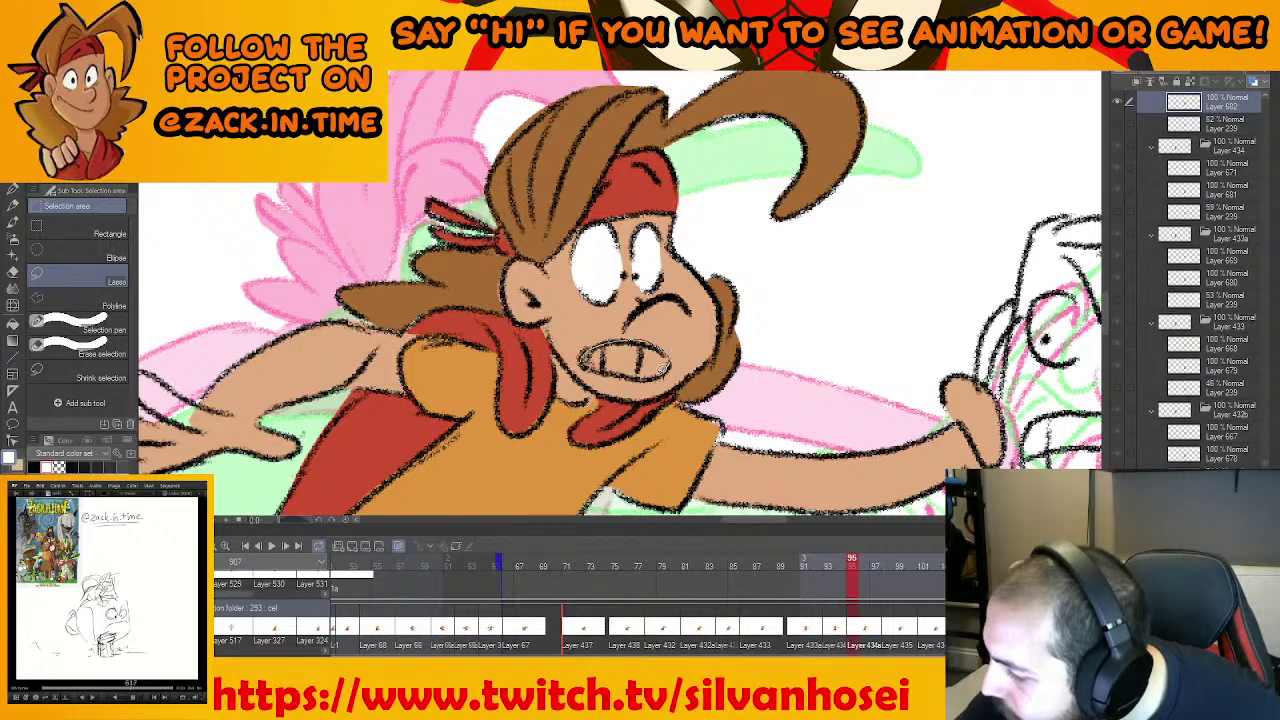
Fill the character's teeth on frame 95 with white and move on to the face on frame 98
left_click_drag(595, 366, 587, 358)
left_click(698, 402)
key("ctrl+d")
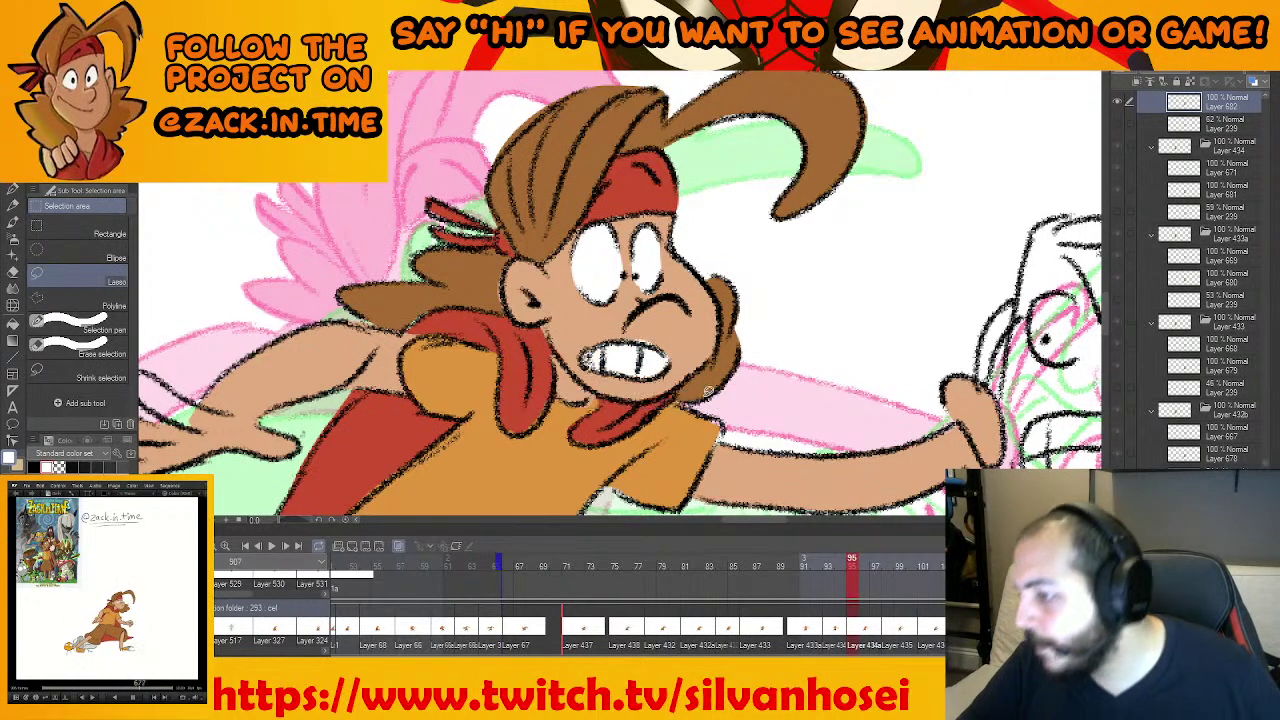
scroll(692, 405, "down", 2)
left_click_drag(692, 405, 698, 168)
left_click_drag(613, 411, 648, 394)
left_click_drag(785, 253, 704, 438)
left_click_drag(720, 374, 720, 402)
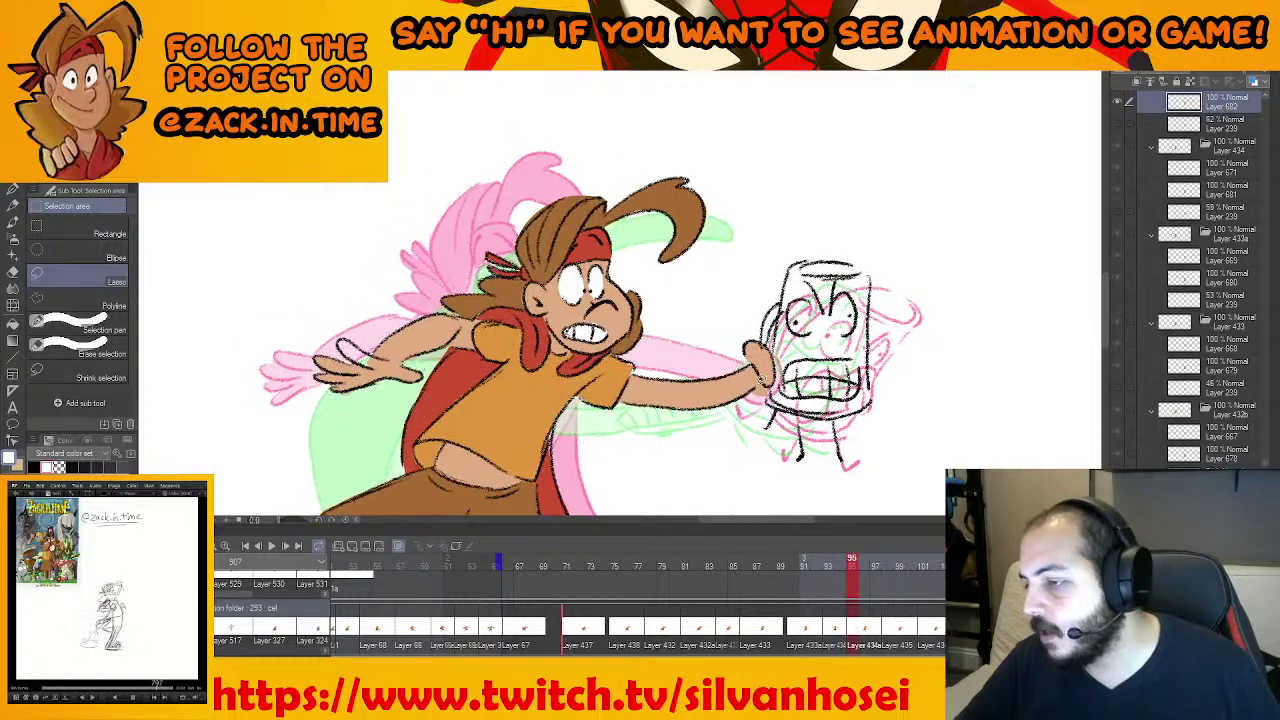
key("period")
scroll(651, 396, "up", 3)
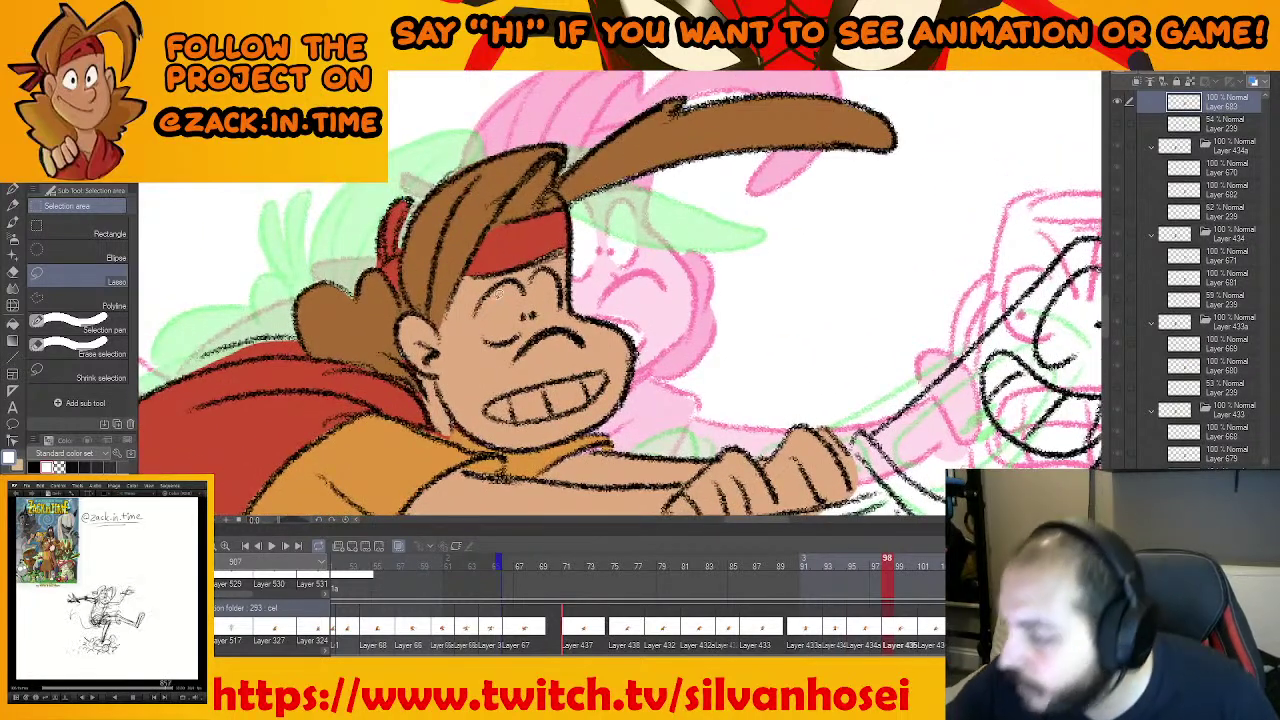
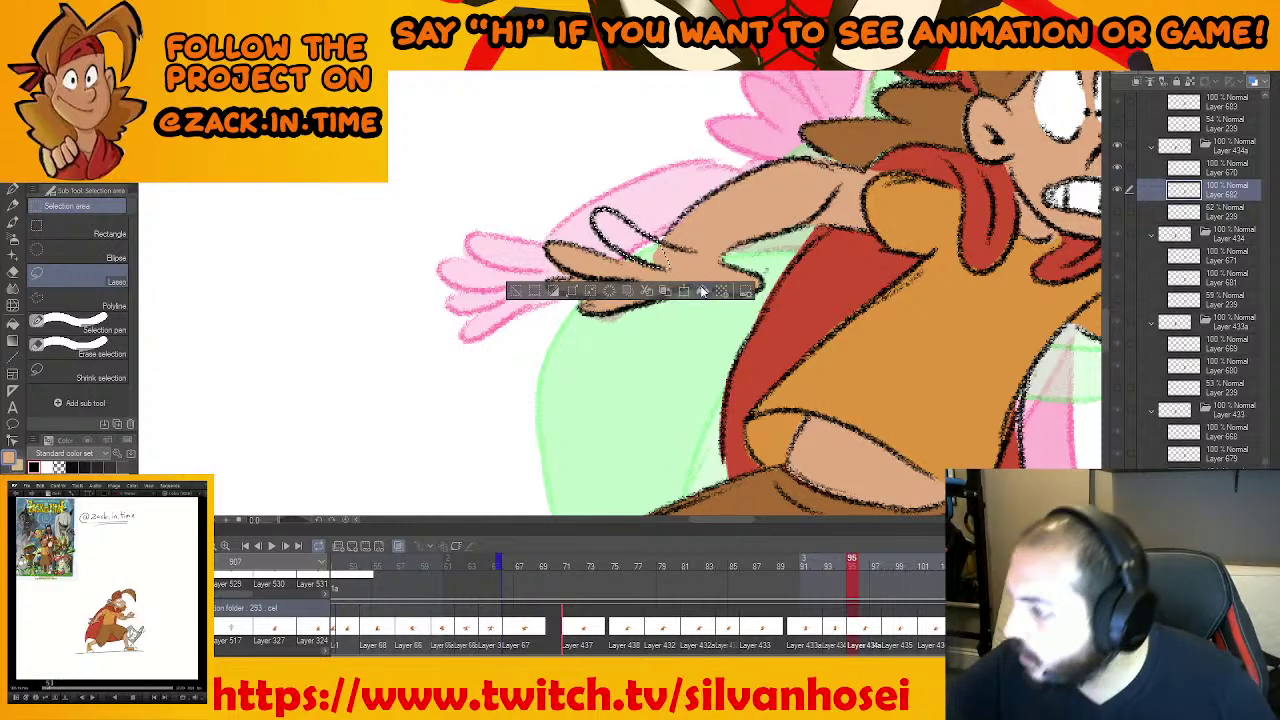
Fill the uncoloured strip along the upper edge of the cape on frame 98 with the cape's red
left_click_drag(776, 284, 740, 294)
scroll(745, 292, "down", 1)
key("Right")
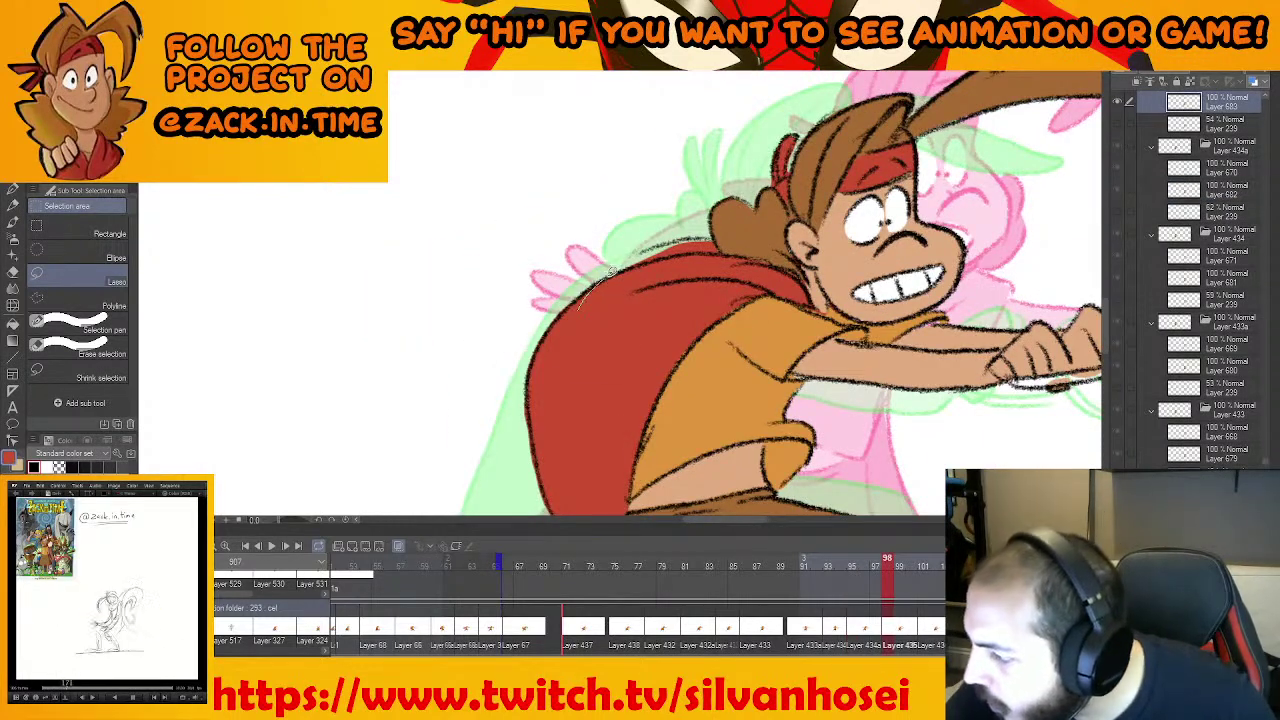
mouse_move(610, 268)
left_mouse_down()
mouse_move(663, 241)
mouse_move(738, 307)
left_mouse_up()
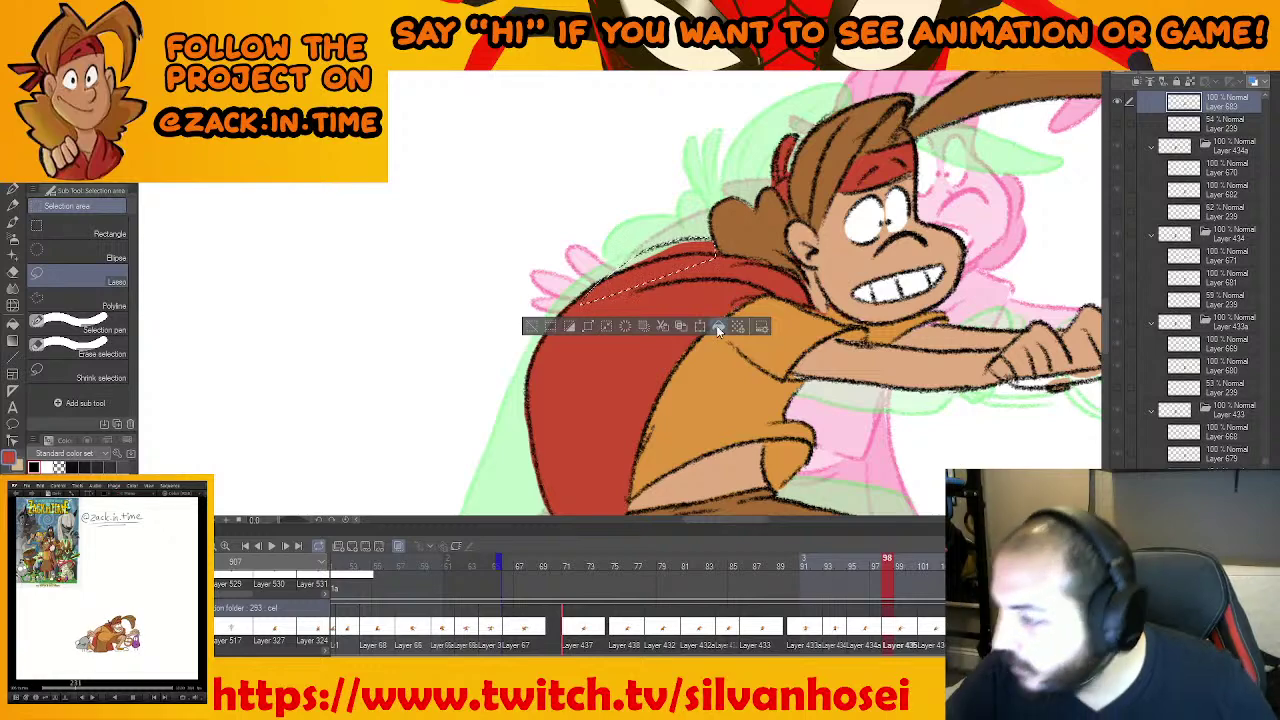
key("ctrl+d")
Play back the animation to review the coloured frames, stopping at frame 87
scroll(857, 397, "down", 2)
left_click_drag(880, 360, 714, 425)
key("space")
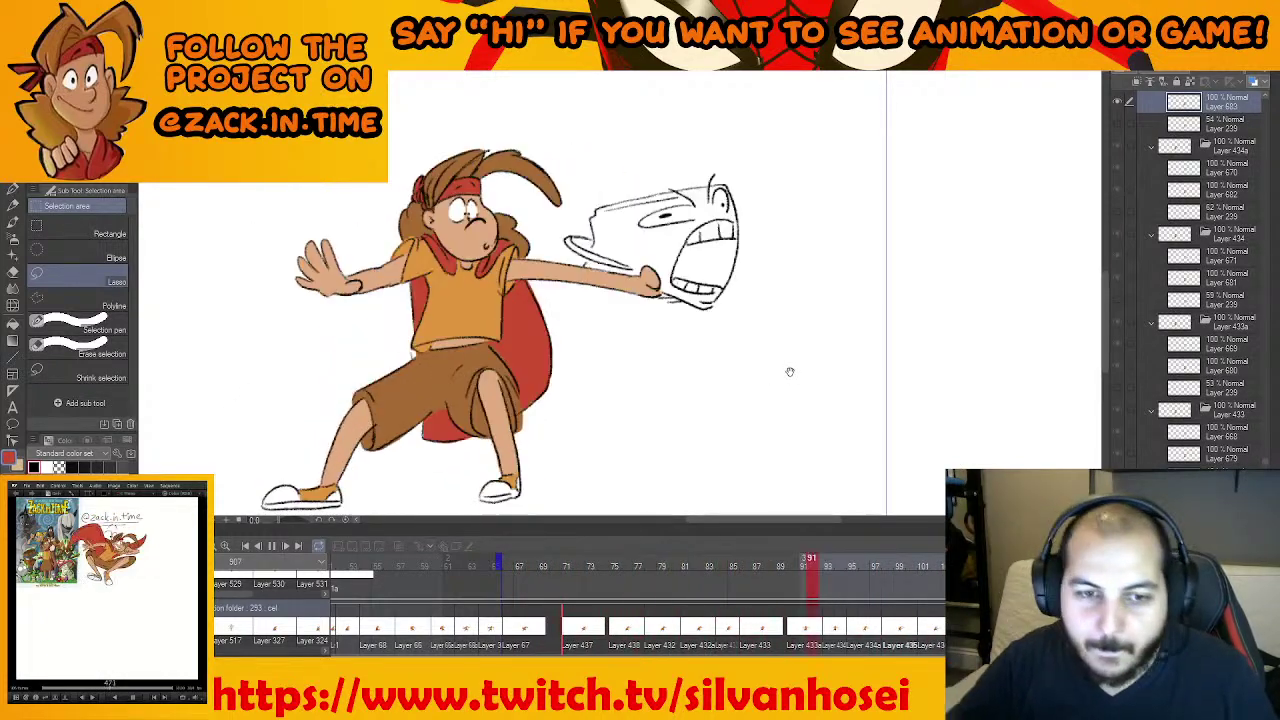
key("space")
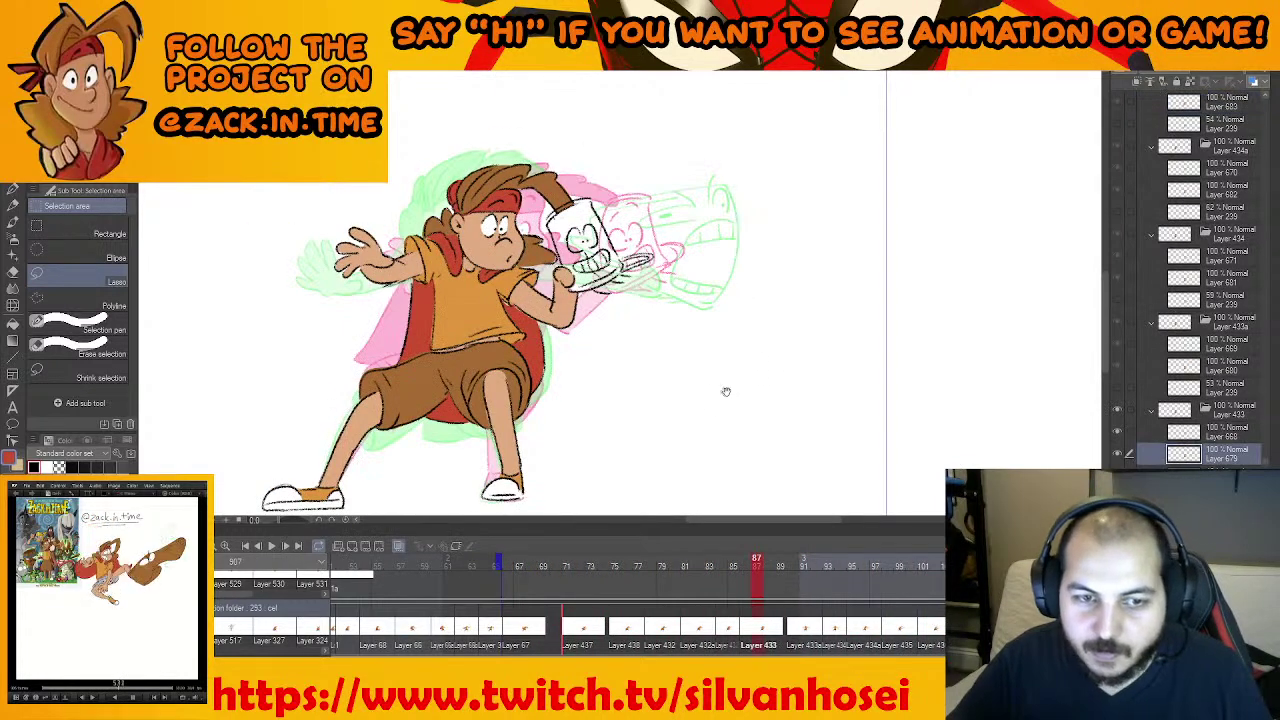
left_click_drag(726, 391, 771, 400)
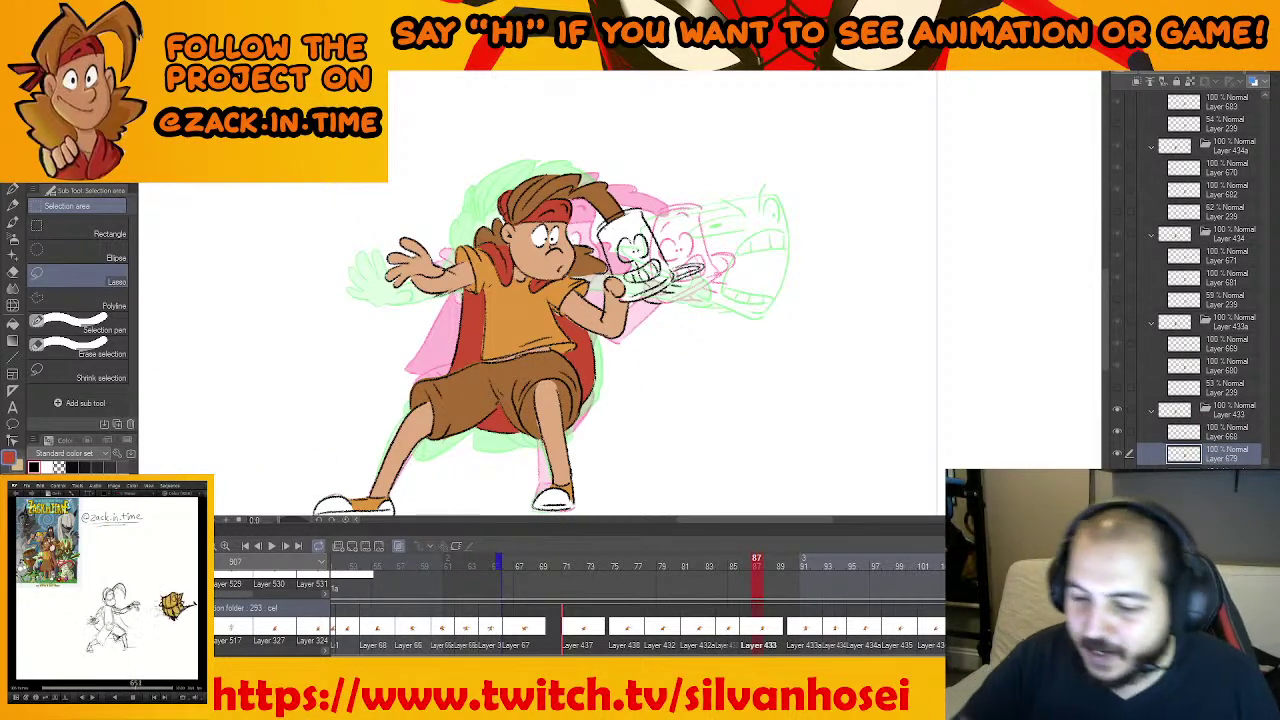
Step back through the frames to frame 66, pick up the grey of the held can character, and return to frame 71
key("comma")
key("comma")
key("comma")
key("comma")
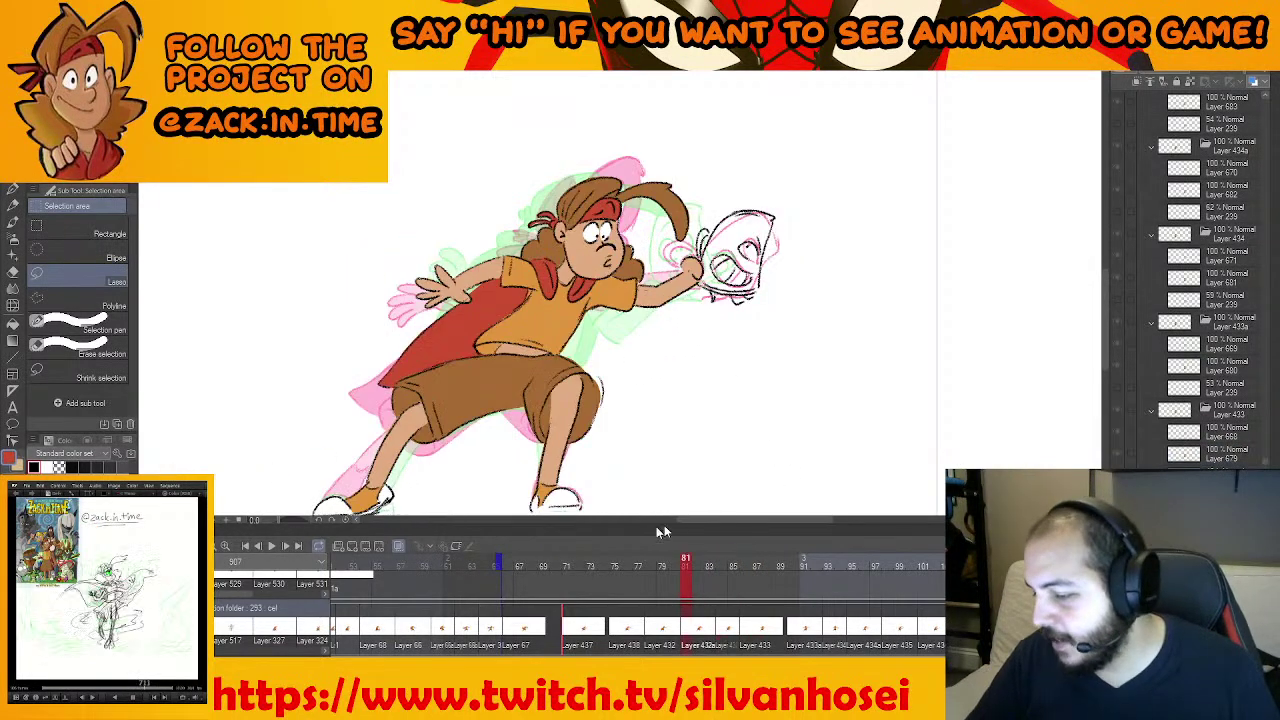
key("Left")
key("Left")
key("Left")
key("Left")
key("Left")
key("Left")
key("Left")
key("Left")
key("Left")
key("Left")
key("Left")
key("Left")
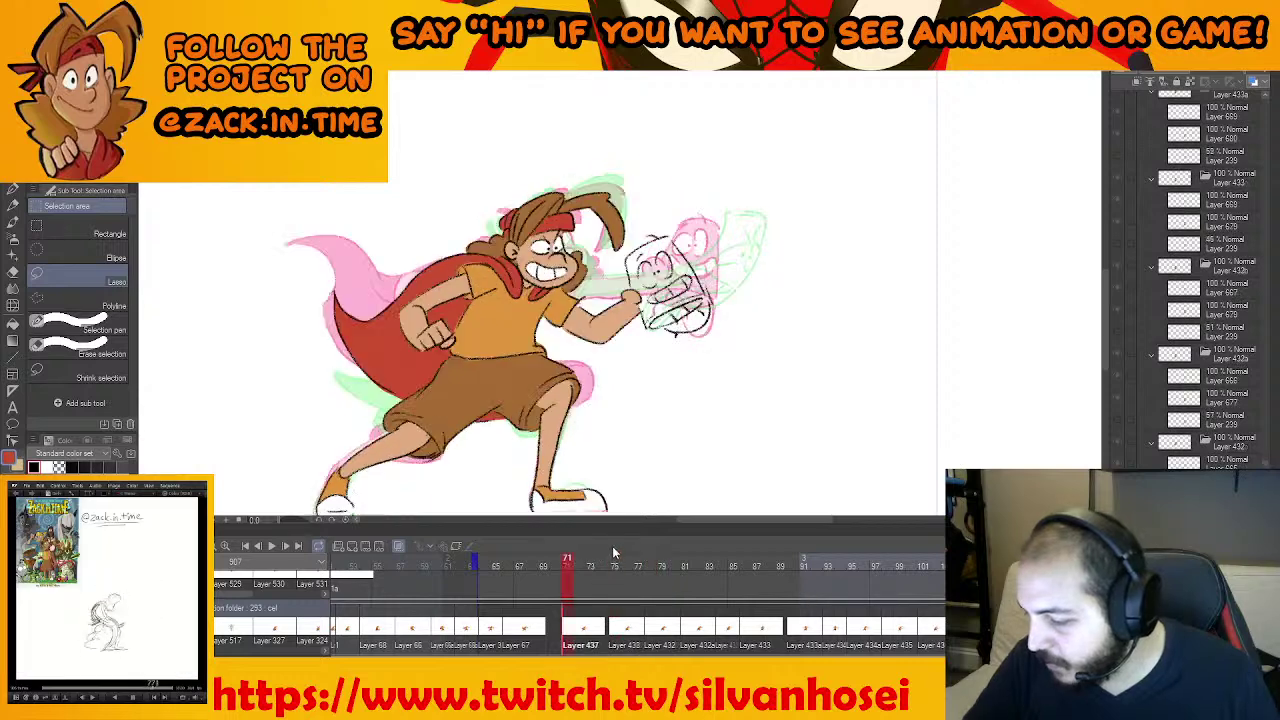
key("Right")
key("Right")
key("Right")
key("Right")
key("Right")
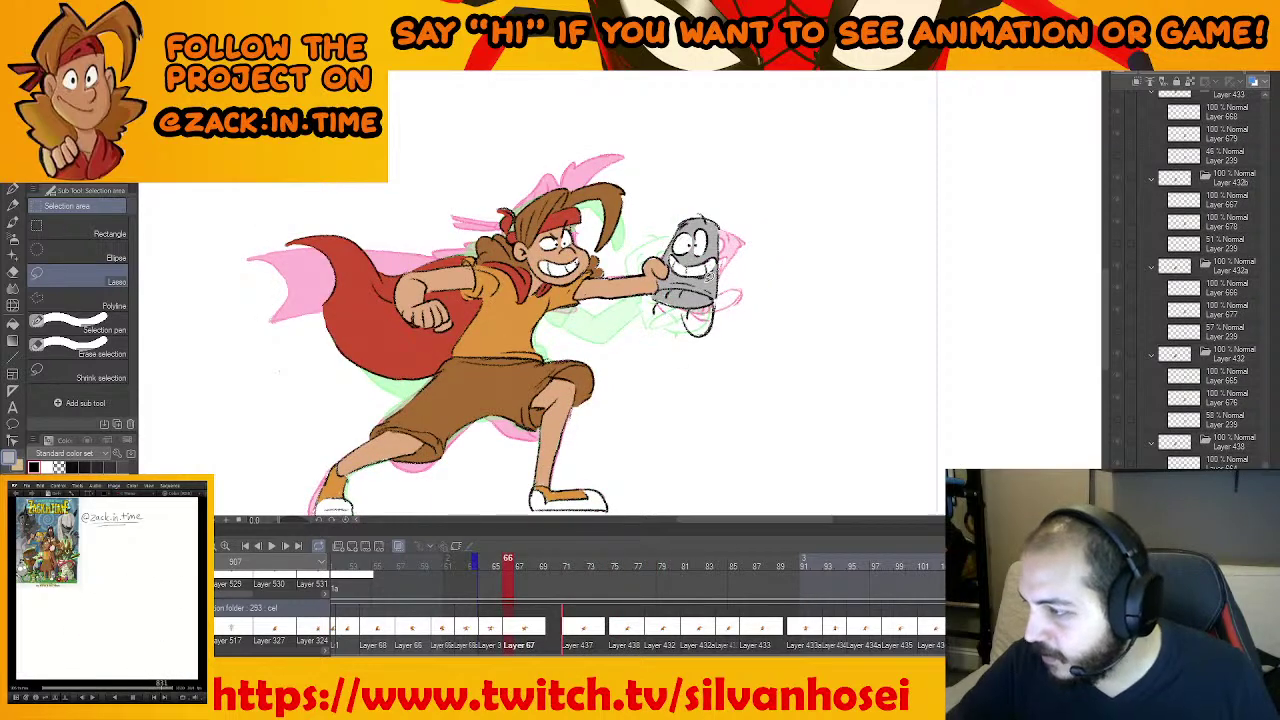
Fill the body of the held can character on frame 71 with the picked grey
scroll(725, 360, "up", 5)
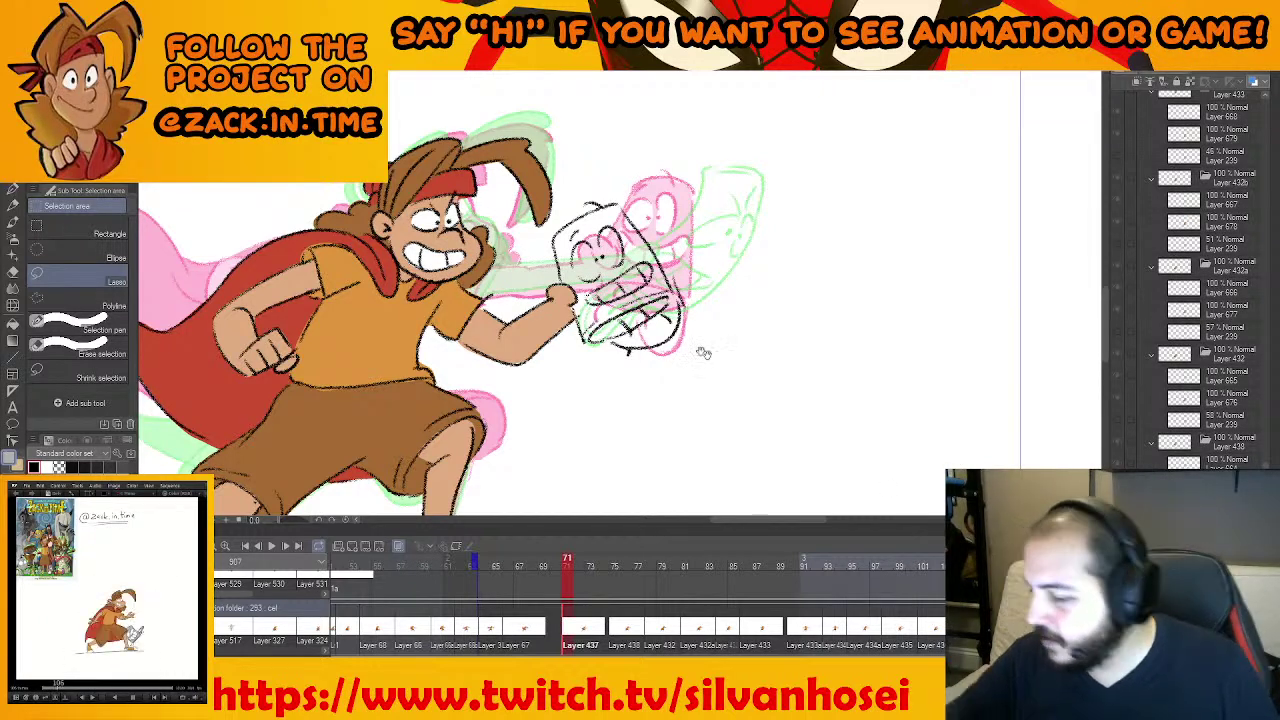
left_click_drag(703, 352, 673, 388)
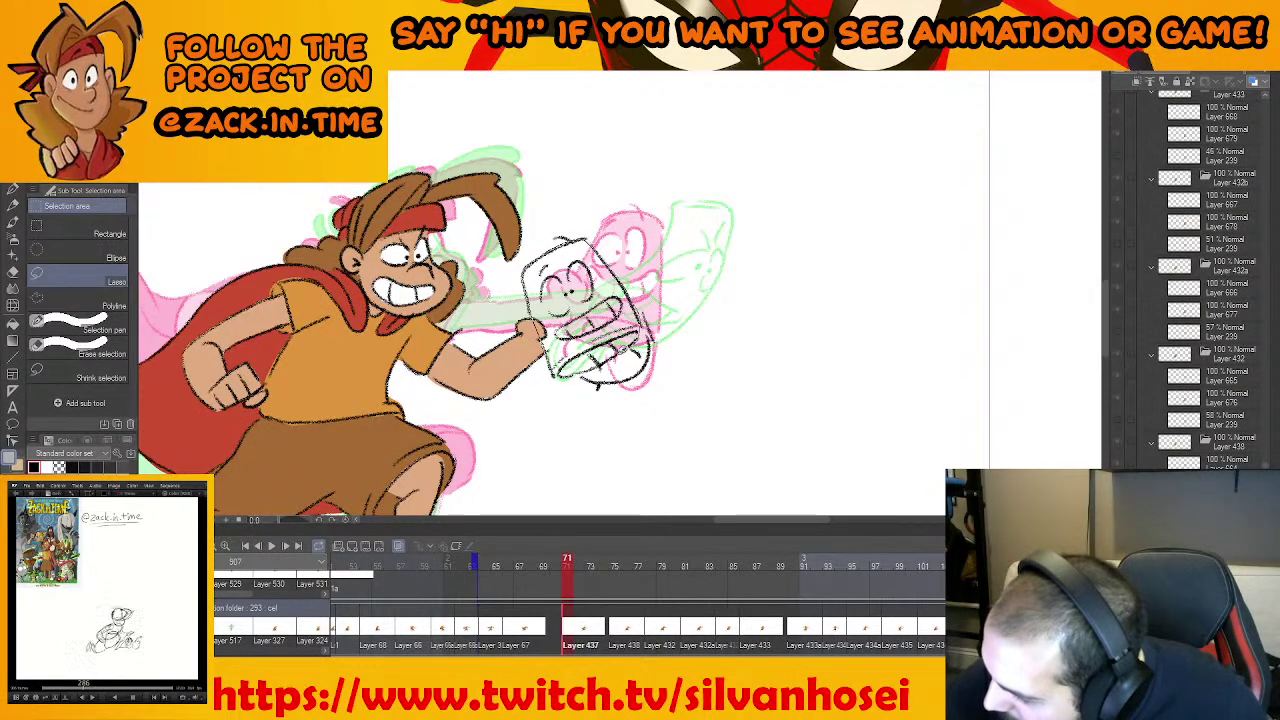
left_click_drag(618, 352, 556, 372)
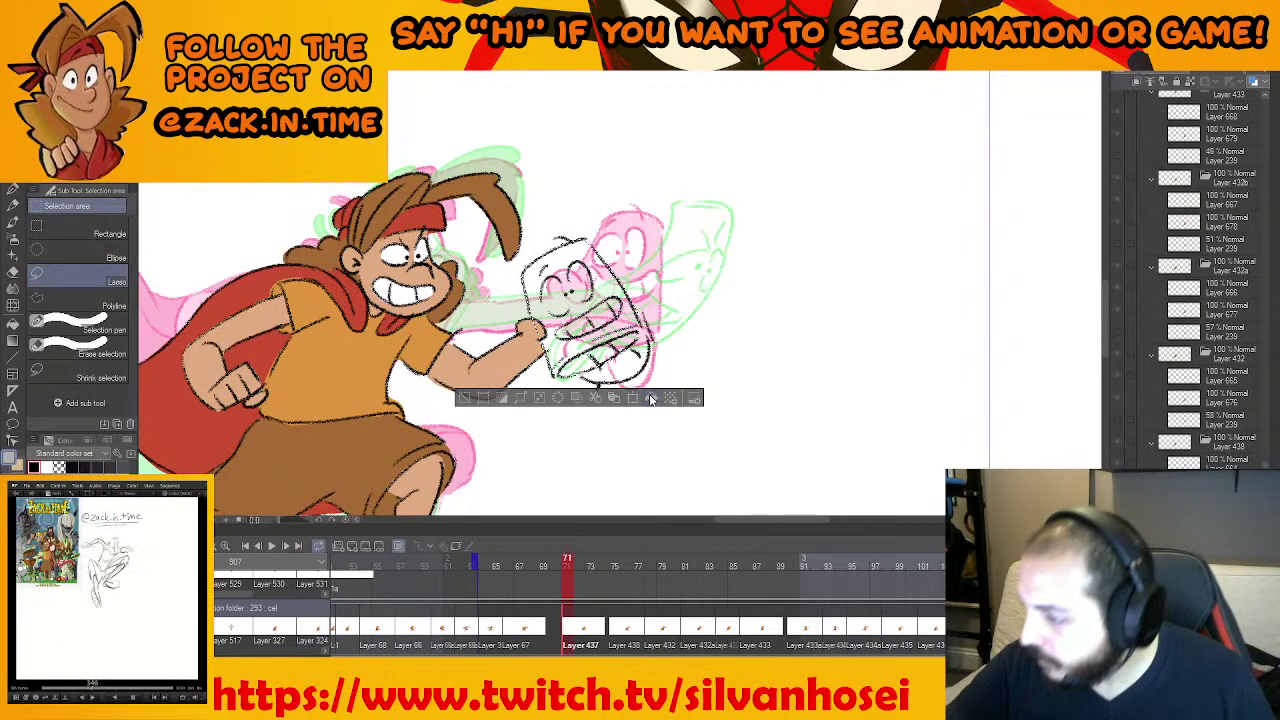
left_click(651, 399)
scroll(702, 249, "up", 2)
Pick up white and fill the can character's right-hand eye on frame 71
left_click(548, 131, "alt")
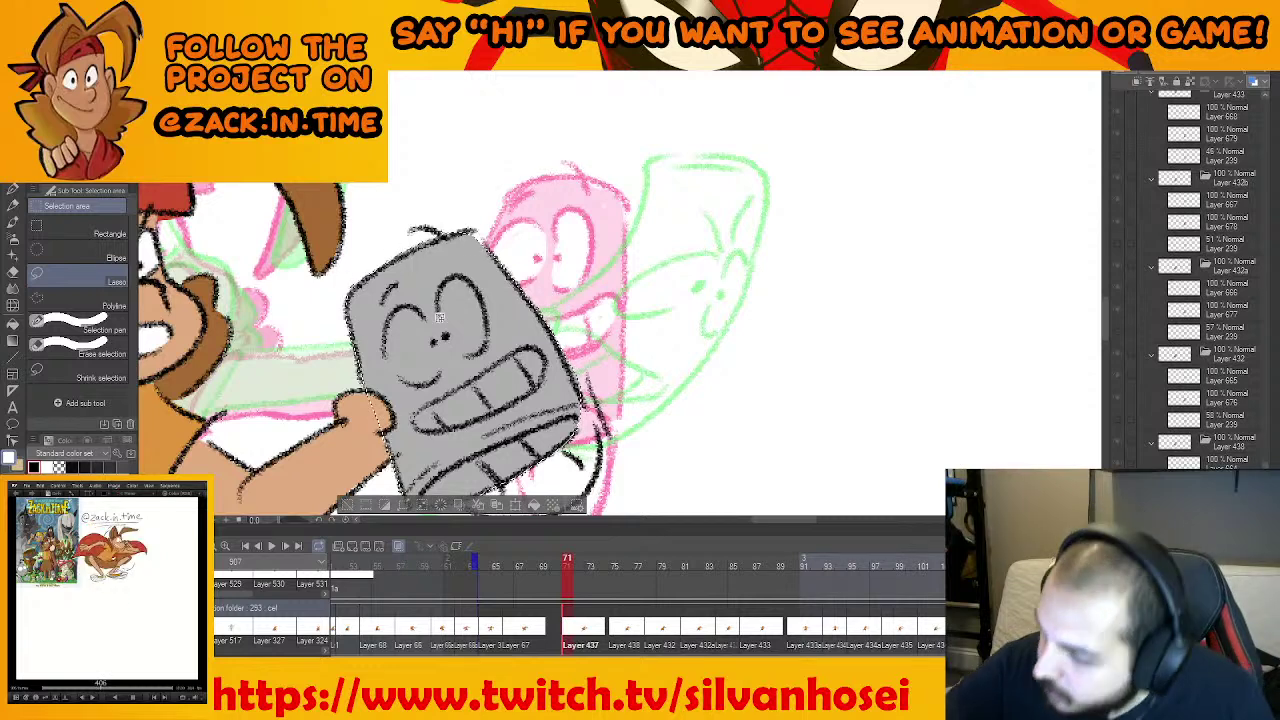
key("ctrl+d")
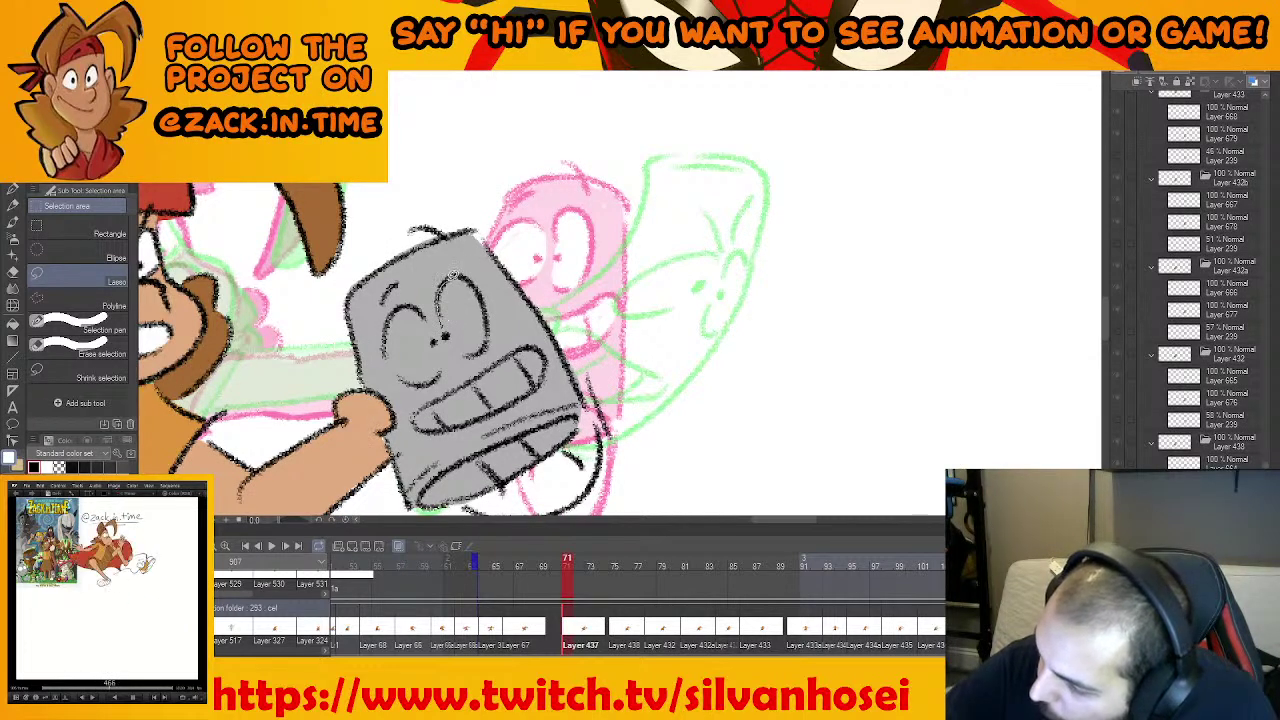
mouse_move(452, 272)
left_mouse_down()
mouse_move(484, 290)
mouse_move(488, 345)
mouse_move(460, 356)
mouse_move(455, 340)
left_mouse_up()
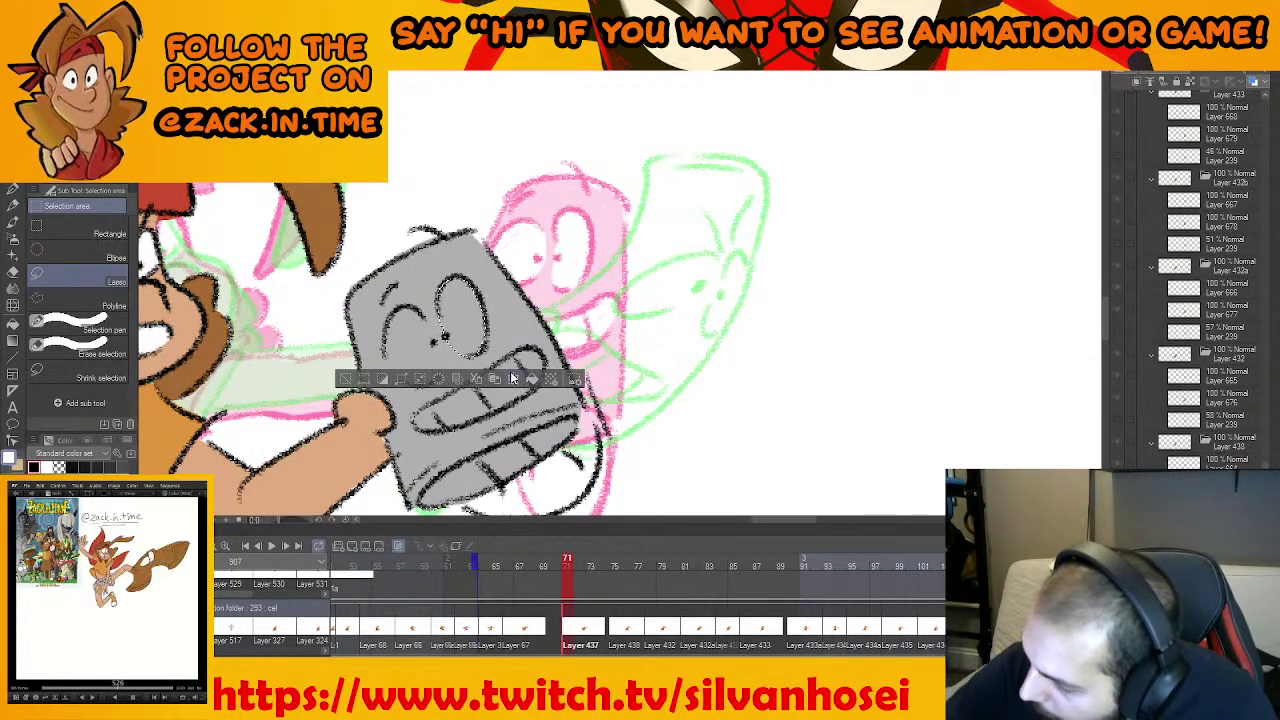
left_click(513, 378)
key("ctrl+d")
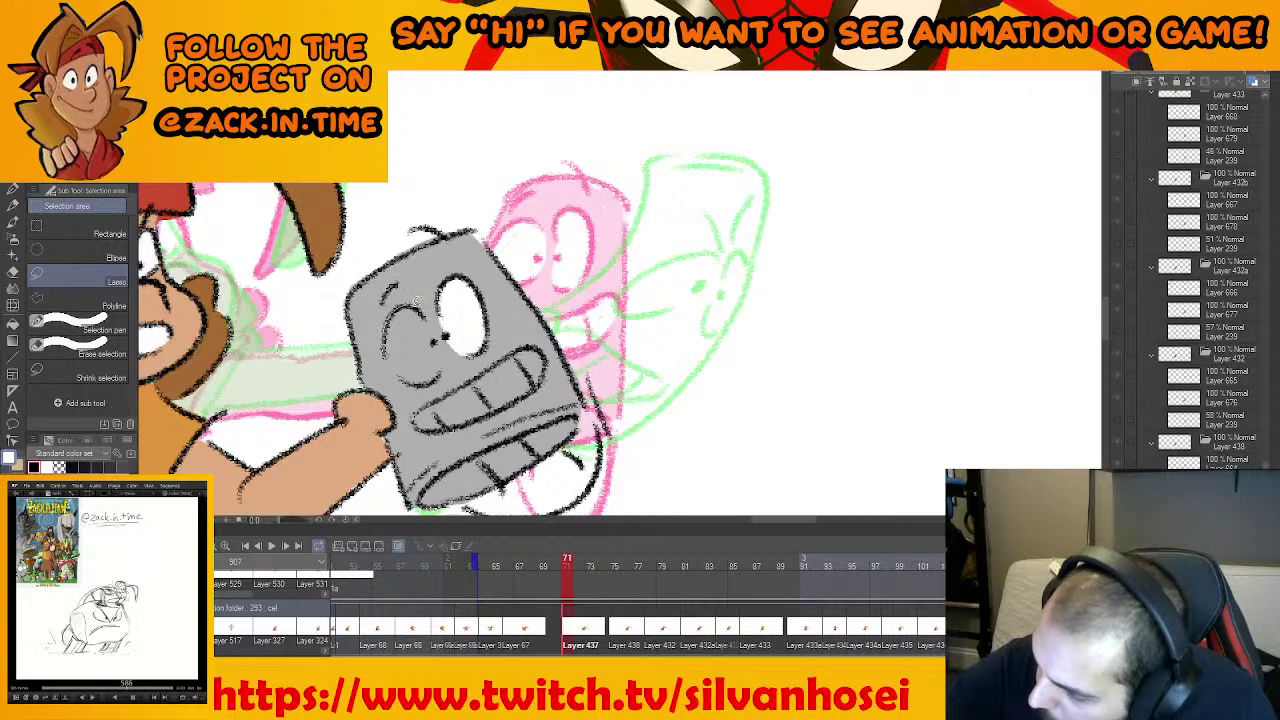
Fill the can character's left-hand eye and its teeth with white on frame 71
left_click_drag(416, 380, 416, 308)
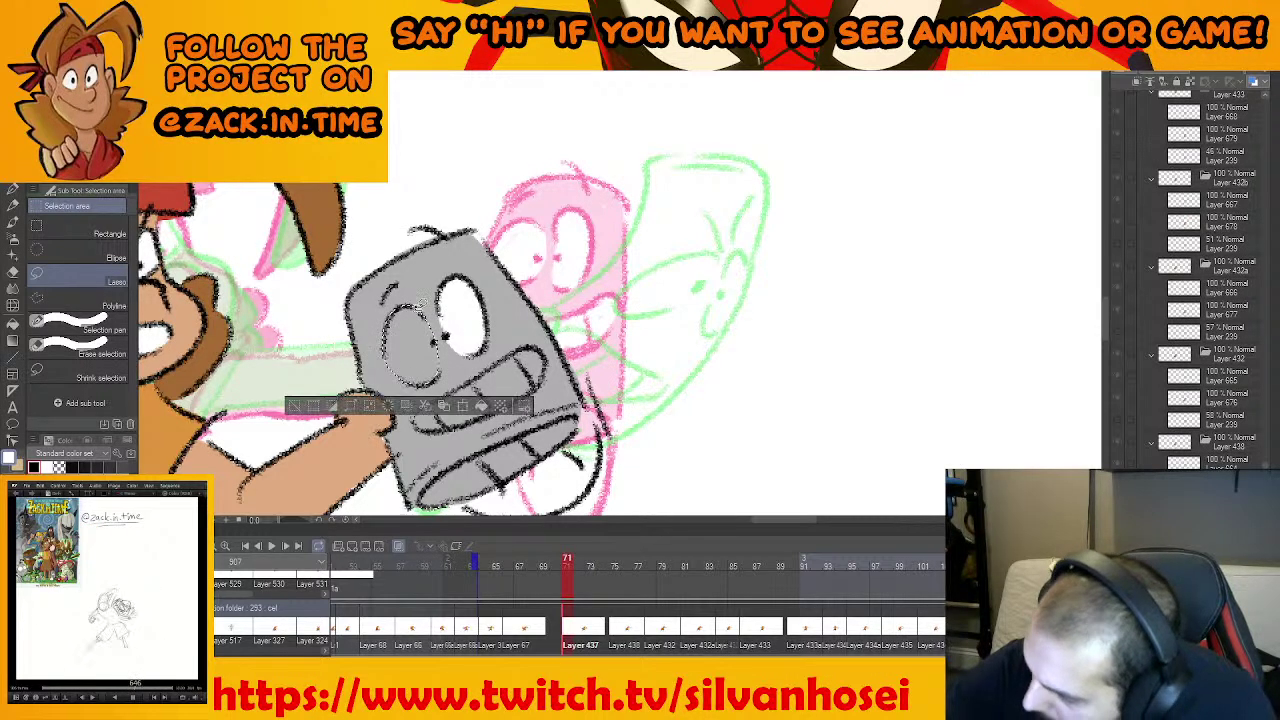
left_click(486, 406)
key("ctrl+d")
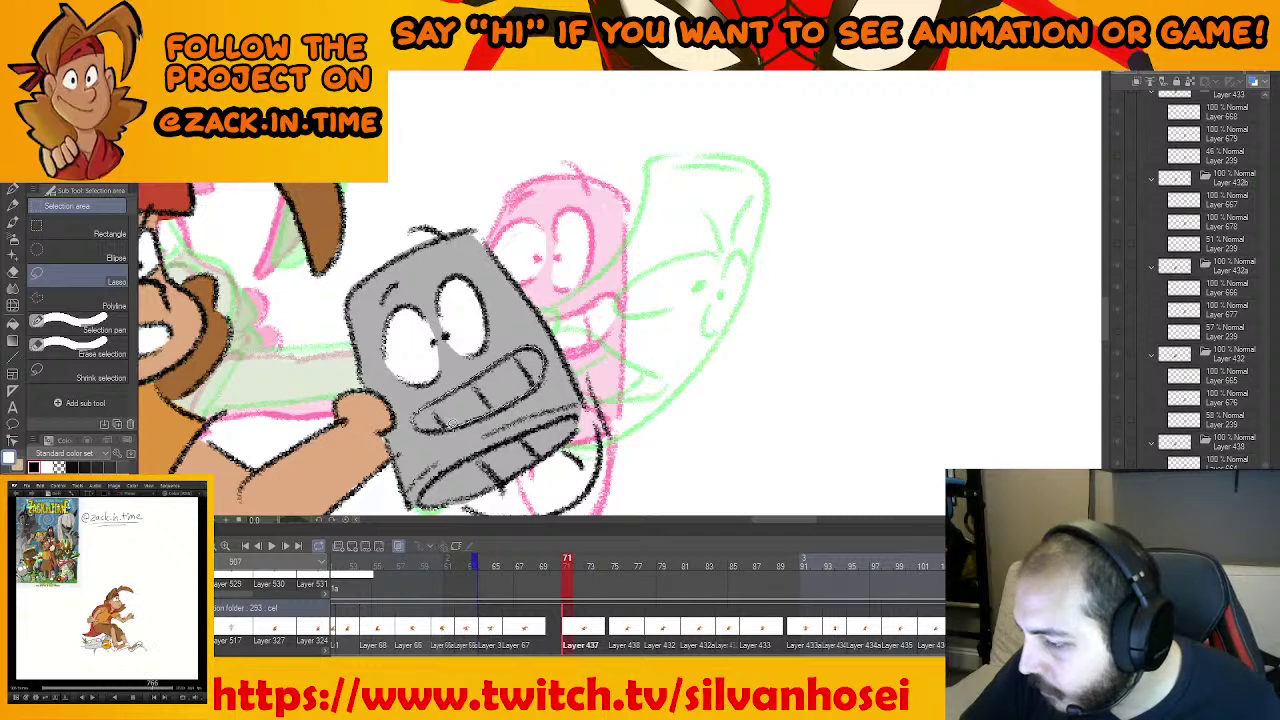
left_click_drag(452, 422, 425, 424)
left_click(551, 454)
key("ctrl+d")
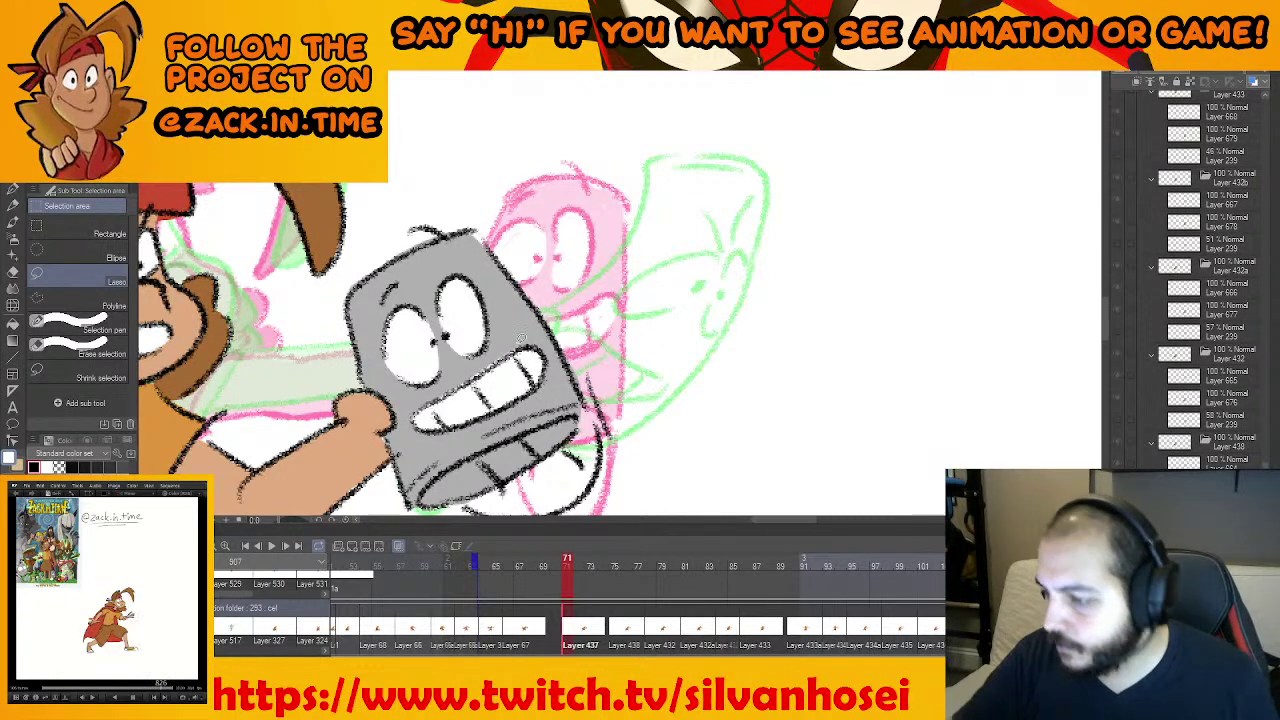
Patch the area along the upper edge of the can's teeth with grey on frame 71
left_click_drag(498, 358, 516, 344)
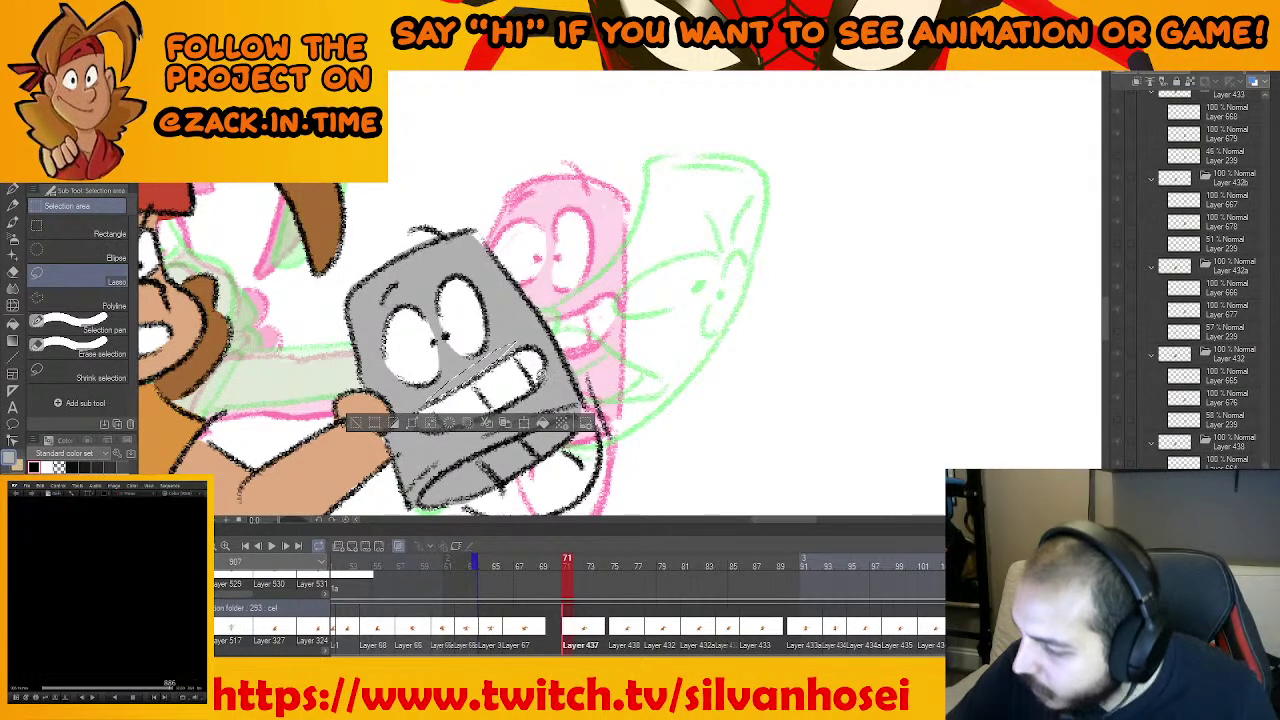
key("ctrl+d")
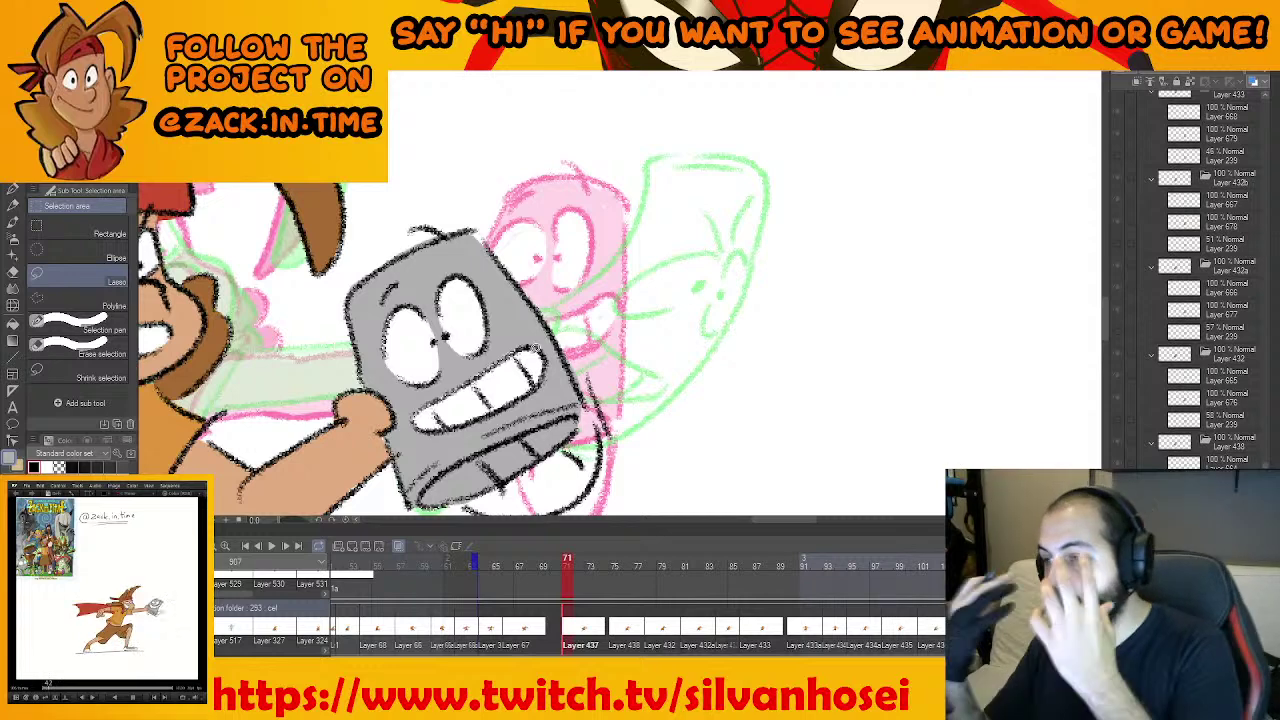
left_click_drag(605, 324, 602, 266)
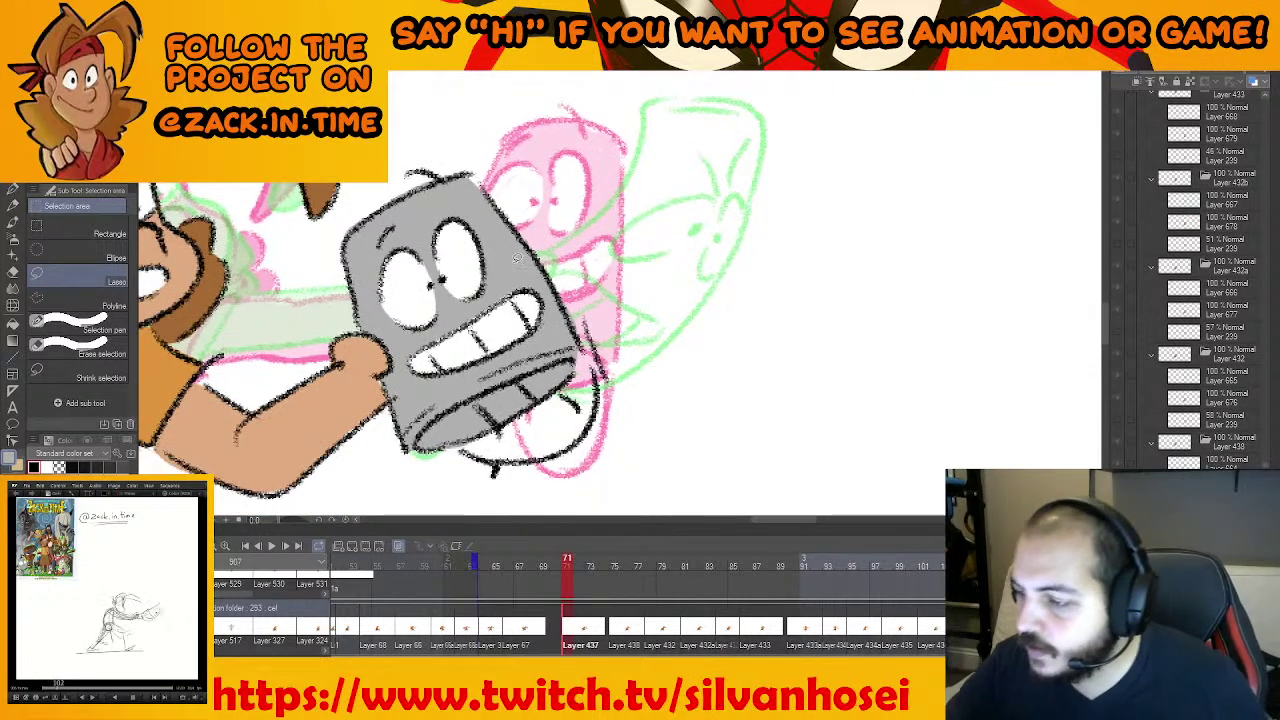
Go to frame 75 and fill the body of the bent can character with grey
key("Right")
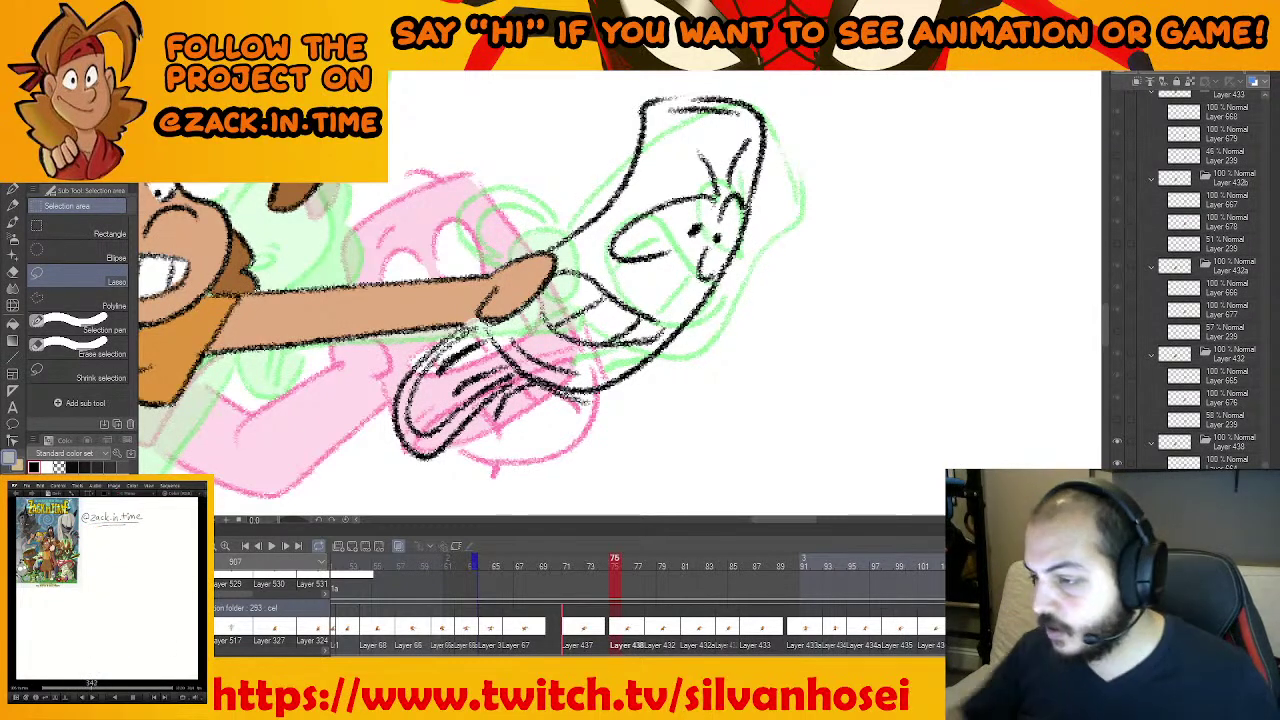
mouse_move(586, 266)
left_mouse_down()
mouse_move(530, 334)
mouse_move(466, 348)
left_mouse_up()
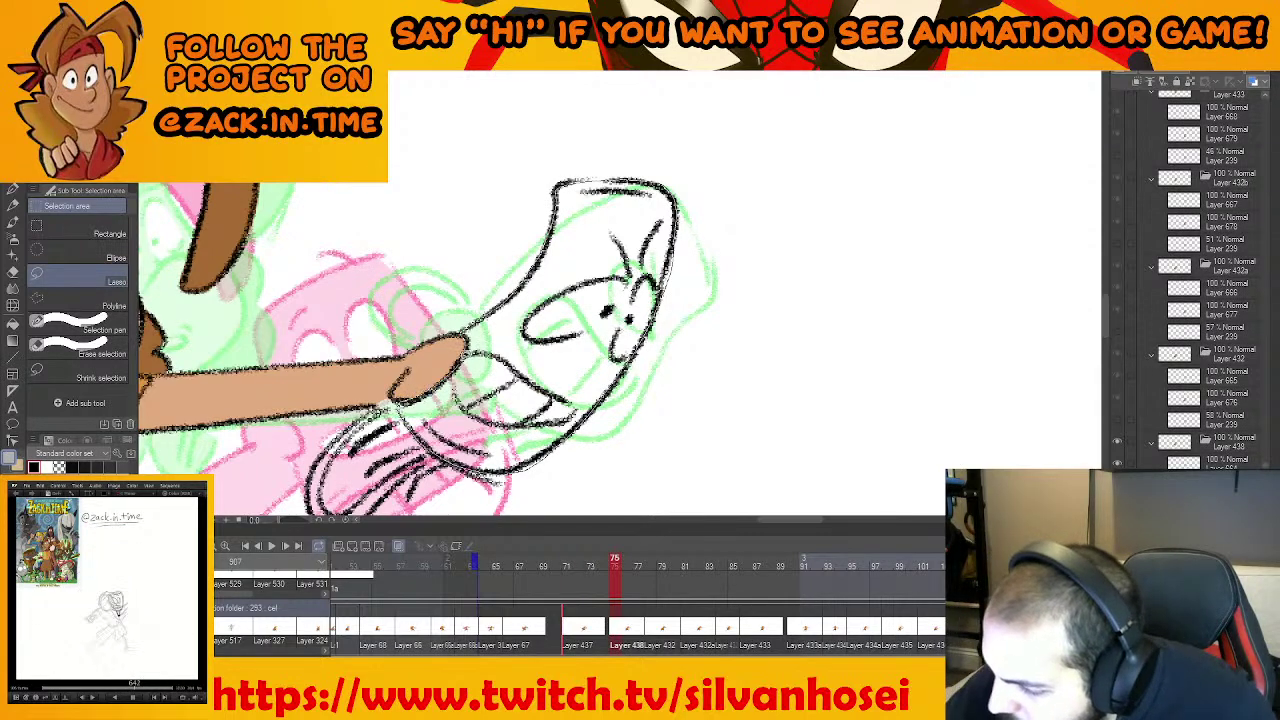
left_click_drag(469, 357, 475, 365)
left_click(606, 496)
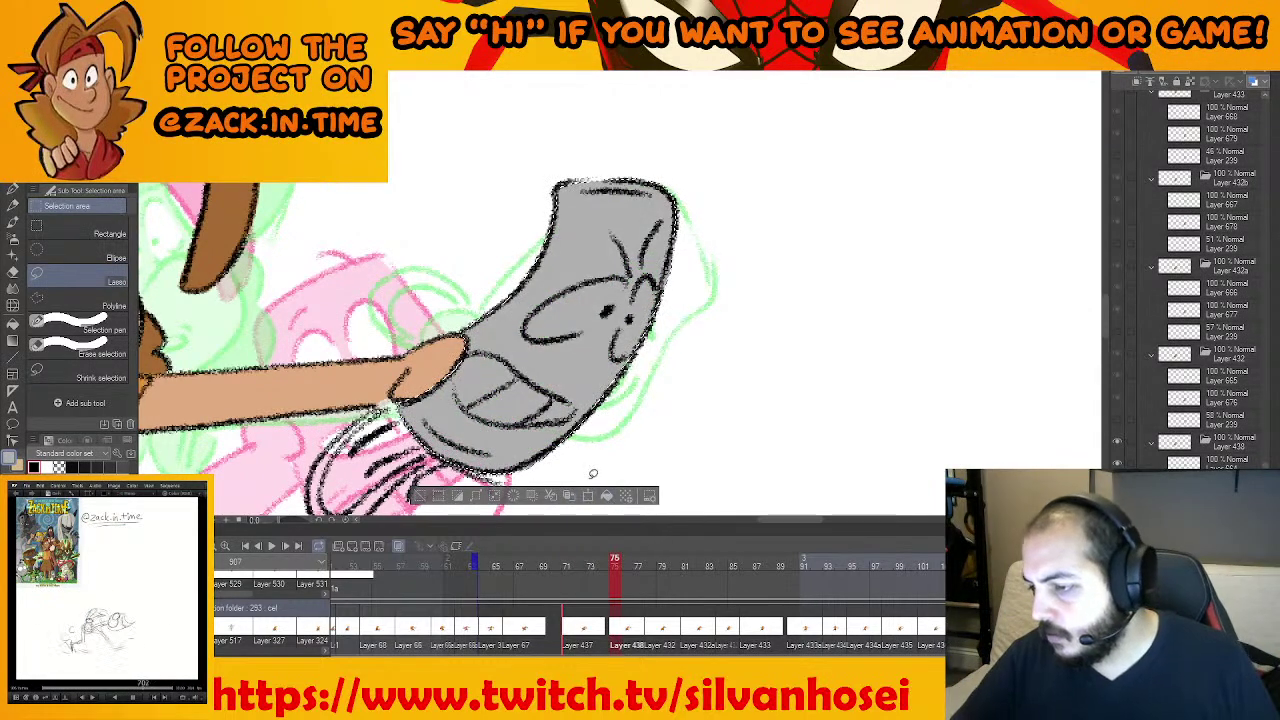
Return to frame 71, clear the selection, and fill the thin rim of the can's open lid with grey
left_click_drag(658, 394, 761, 320)
key("Left")
left_click_drag(835, 361, 890, 312)
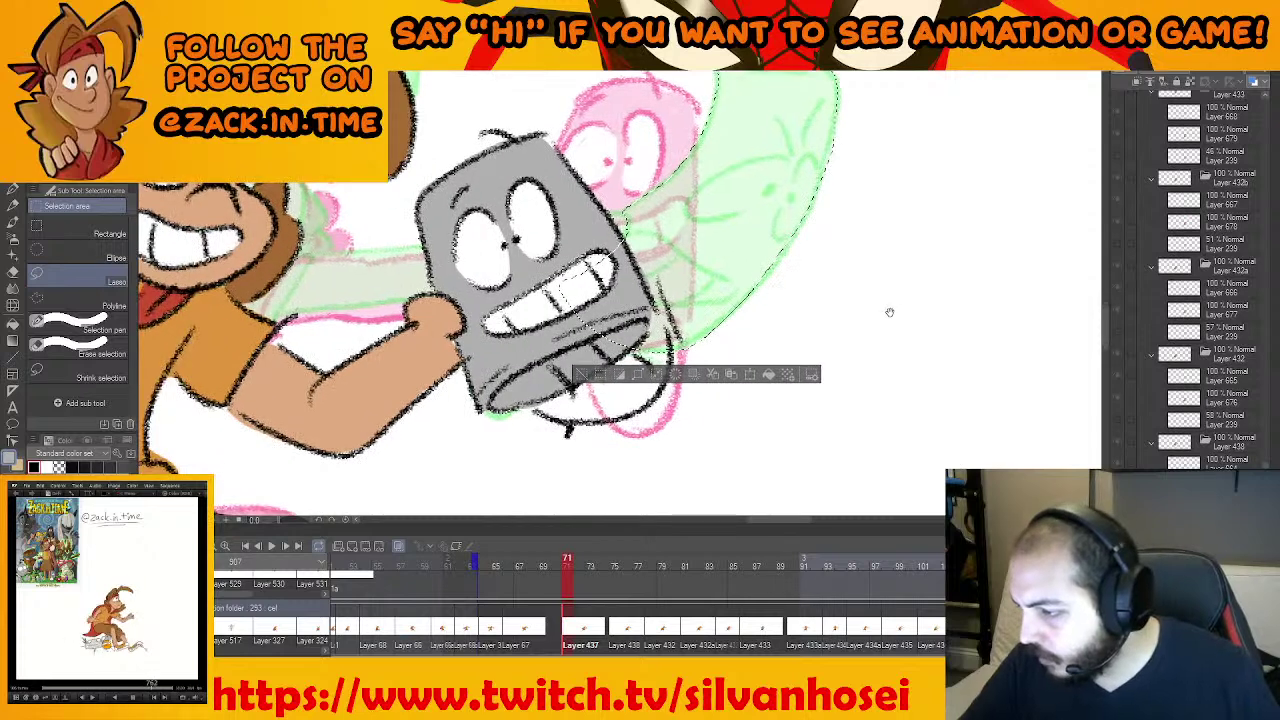
key("ctrl+d")
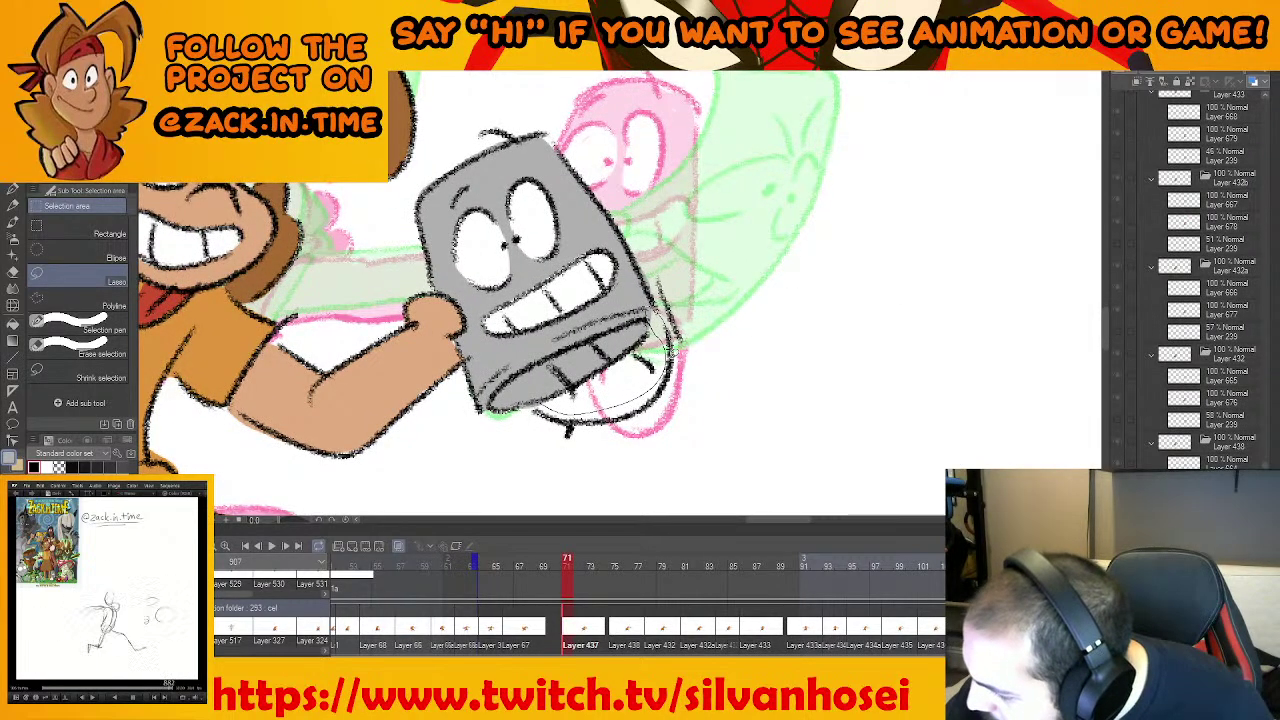
mouse_move(652, 402)
left_mouse_down()
mouse_move(590, 422)
mouse_move(550, 414)
mouse_move(530, 392)
left_mouse_up()
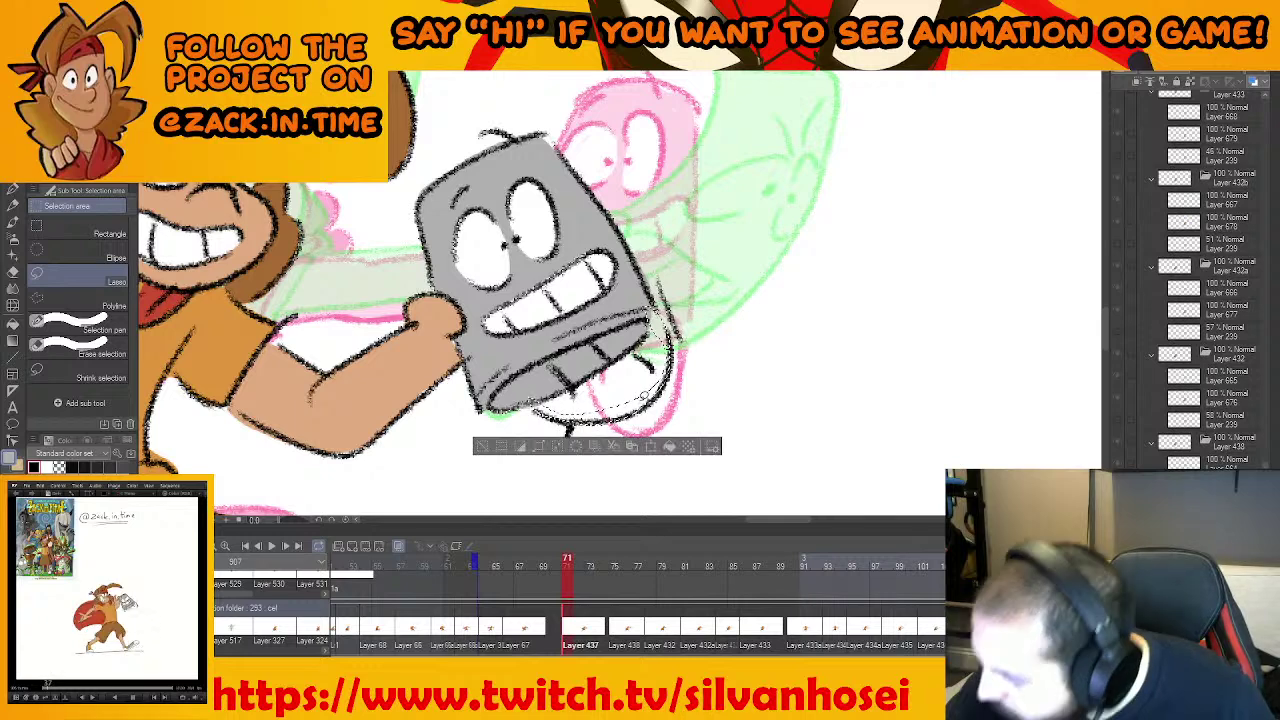
left_click(670, 447)
key("ctrl+d")
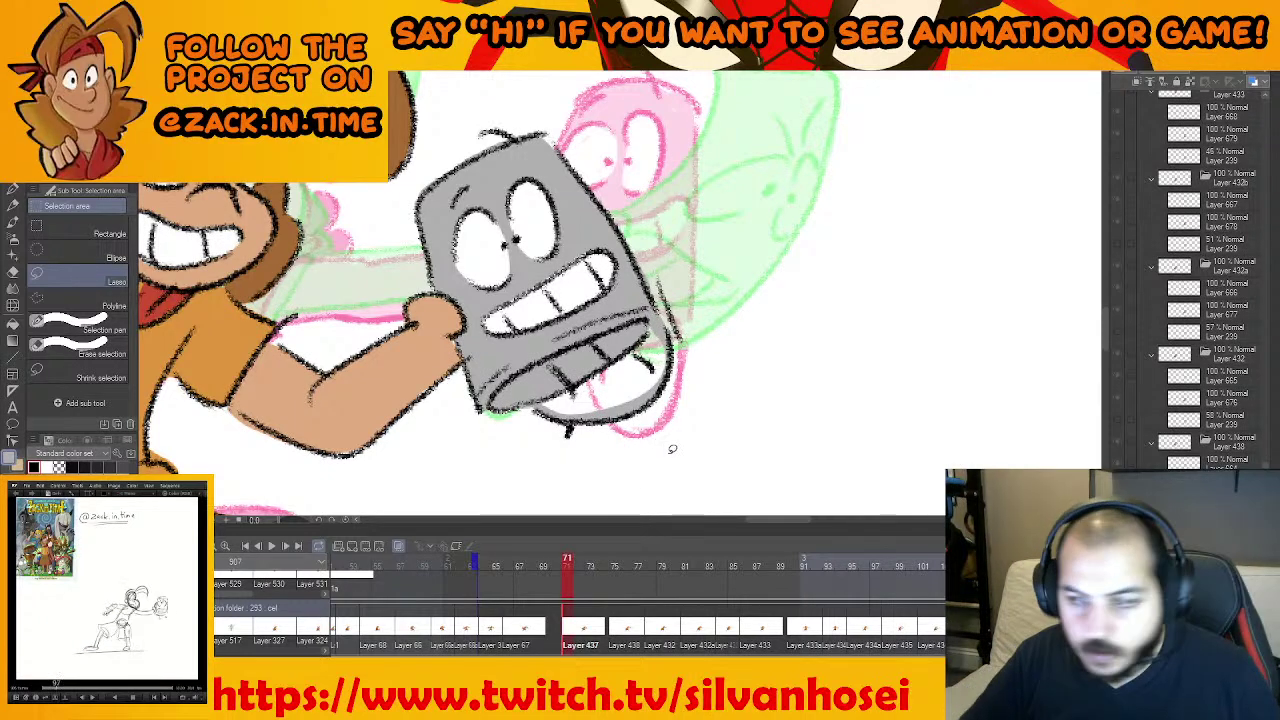
Go to frame 75 and fill the rim of the can's open lid below the hand with grey
key("Right")
left_click_drag(677, 392, 717, 388)
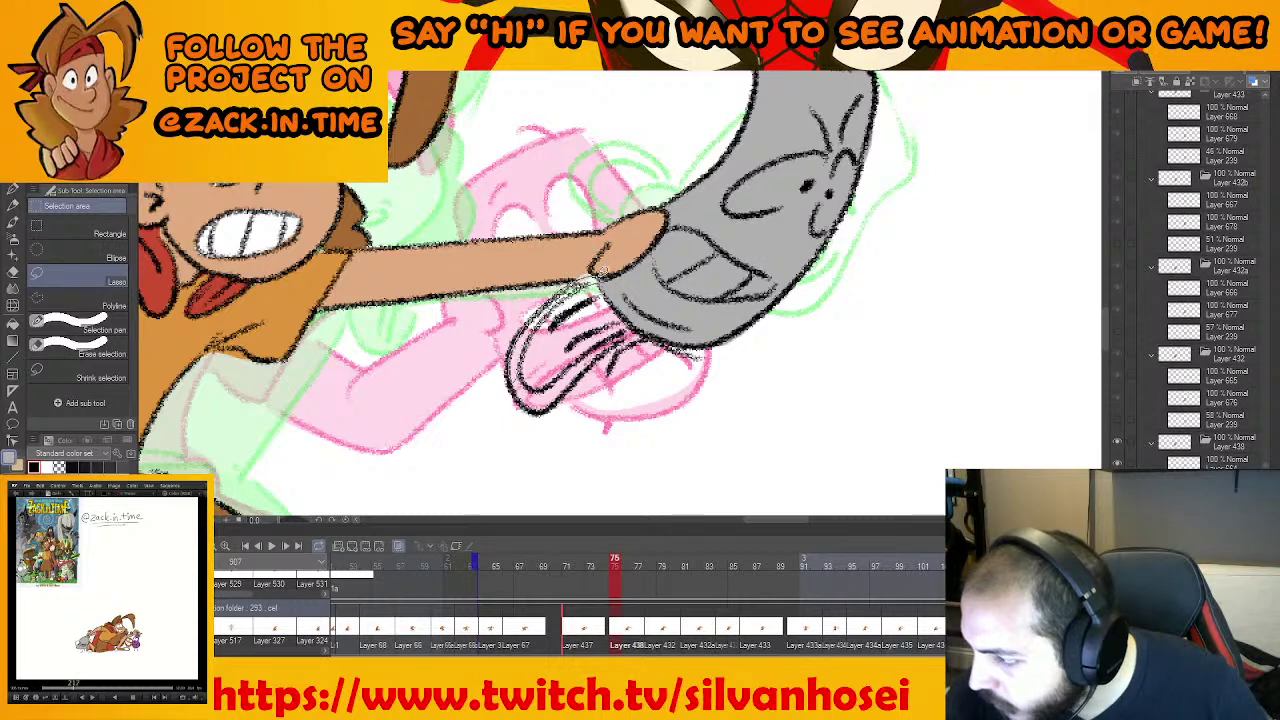
left_click_drag(602, 270, 606, 277)
left_click(628, 400)
key("ctrl+d")
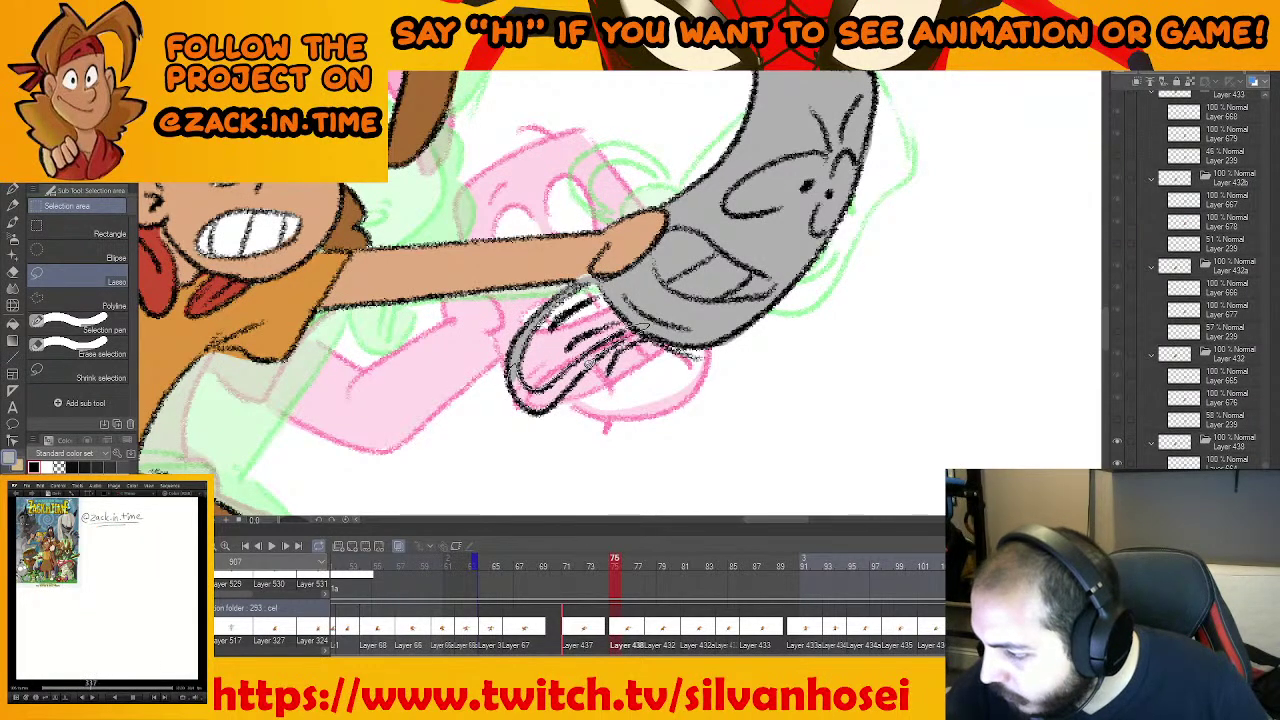
mouse_move(556, 403)
left_mouse_down()
mouse_move(532, 408)
mouse_move(516, 390)
left_mouse_up()
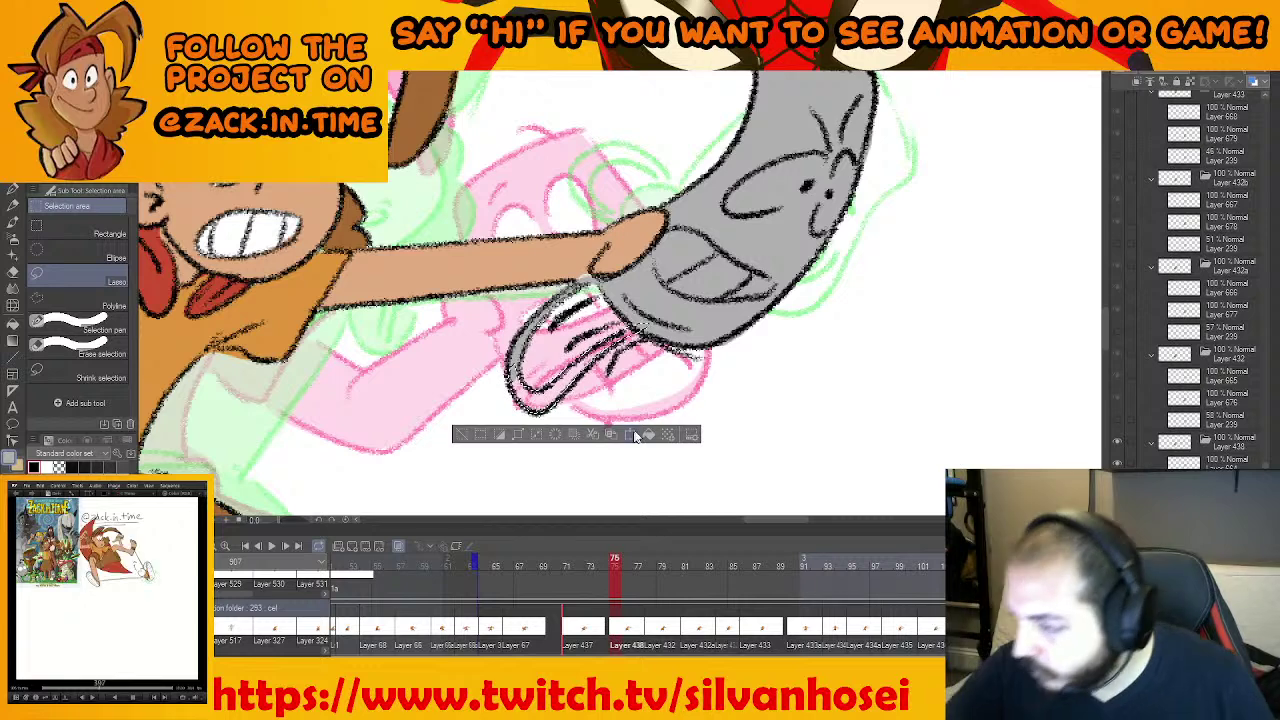
left_click(650, 435)
key("ctrl+d")
Fill both eyes of the can character with white on frame 75
left_click_drag(790, 212, 668, 320)
scroll(797, 390, "up", 3)
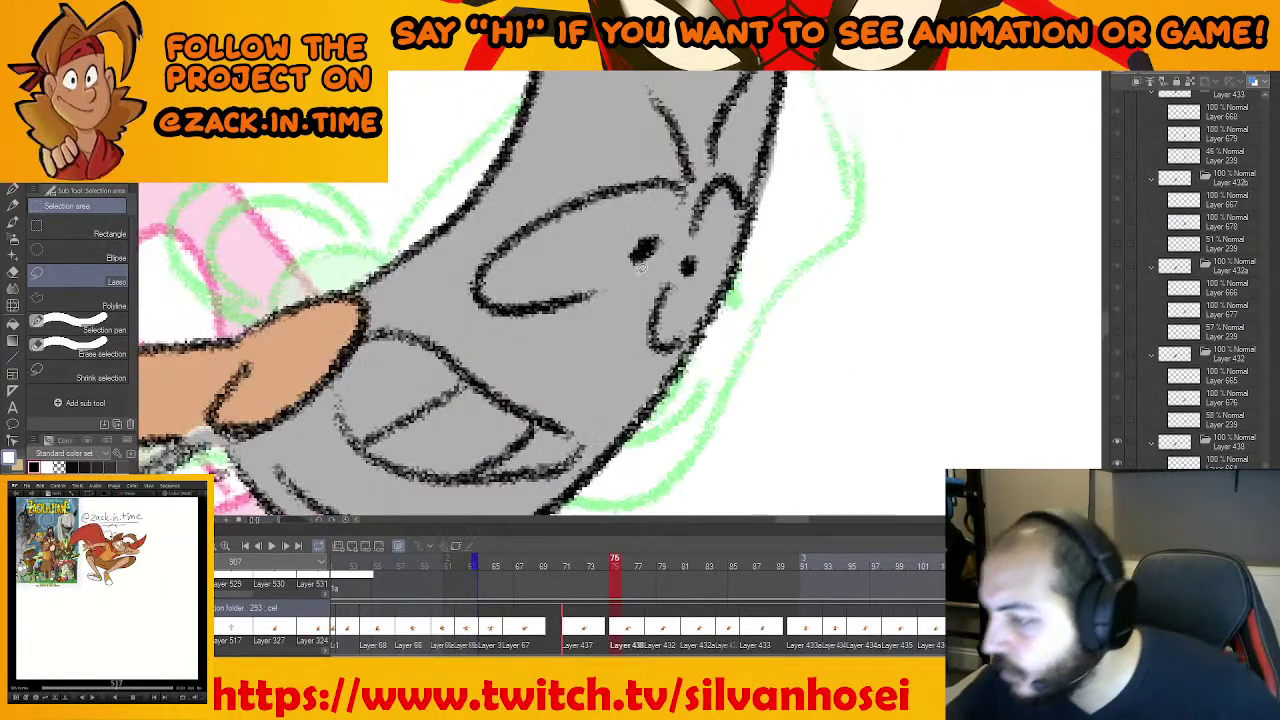
mouse_move(598, 287)
left_mouse_down()
mouse_move(519, 305)
mouse_move(479, 290)
mouse_move(486, 262)
mouse_move(525, 231)
mouse_move(591, 194)
mouse_move(655, 180)
left_mouse_up()
mouse_move(658, 243)
left_mouse_down()
mouse_move(600, 291)
mouse_move(702, 198)
mouse_move(743, 212)
mouse_move(728, 285)
left_mouse_up()
left_click(650, 333)
key("ctrl+d")
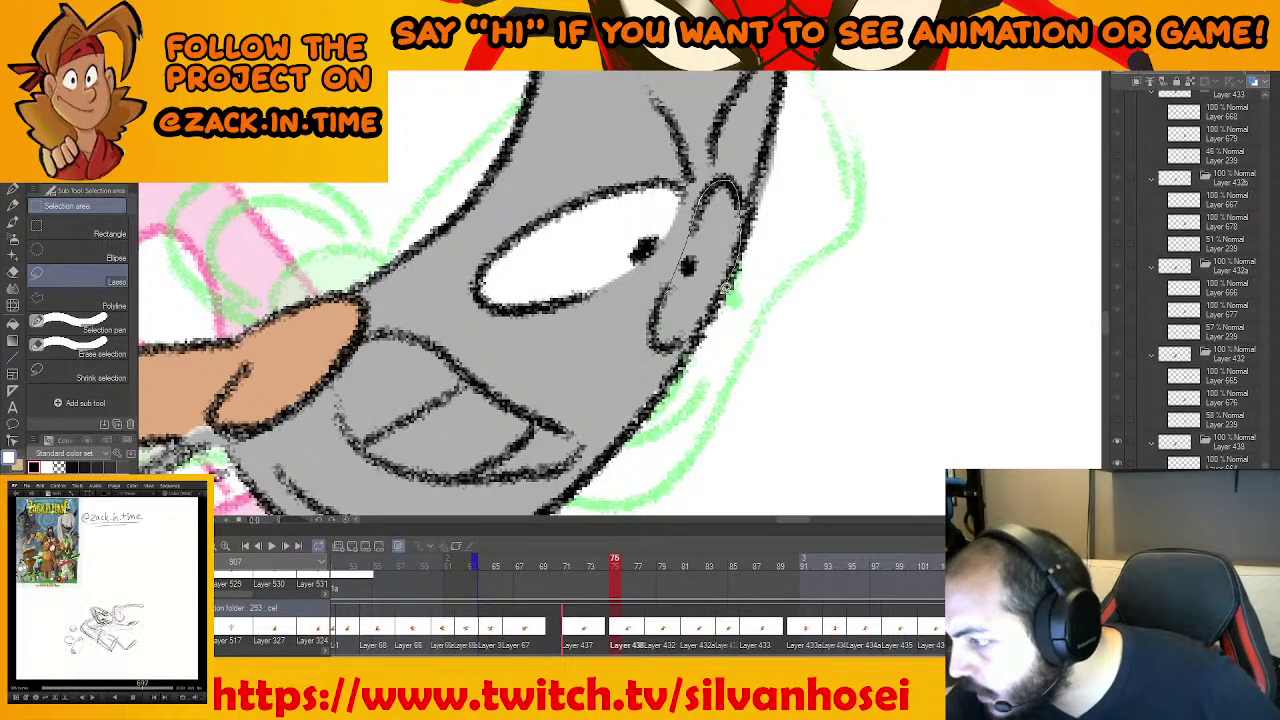
left_click_drag(678, 343, 655, 322)
left_click(766, 369)
key("ctrl+d")
Fill the can character's teeth with white on frame 75
left_click_drag(752, 275, 774, 198)
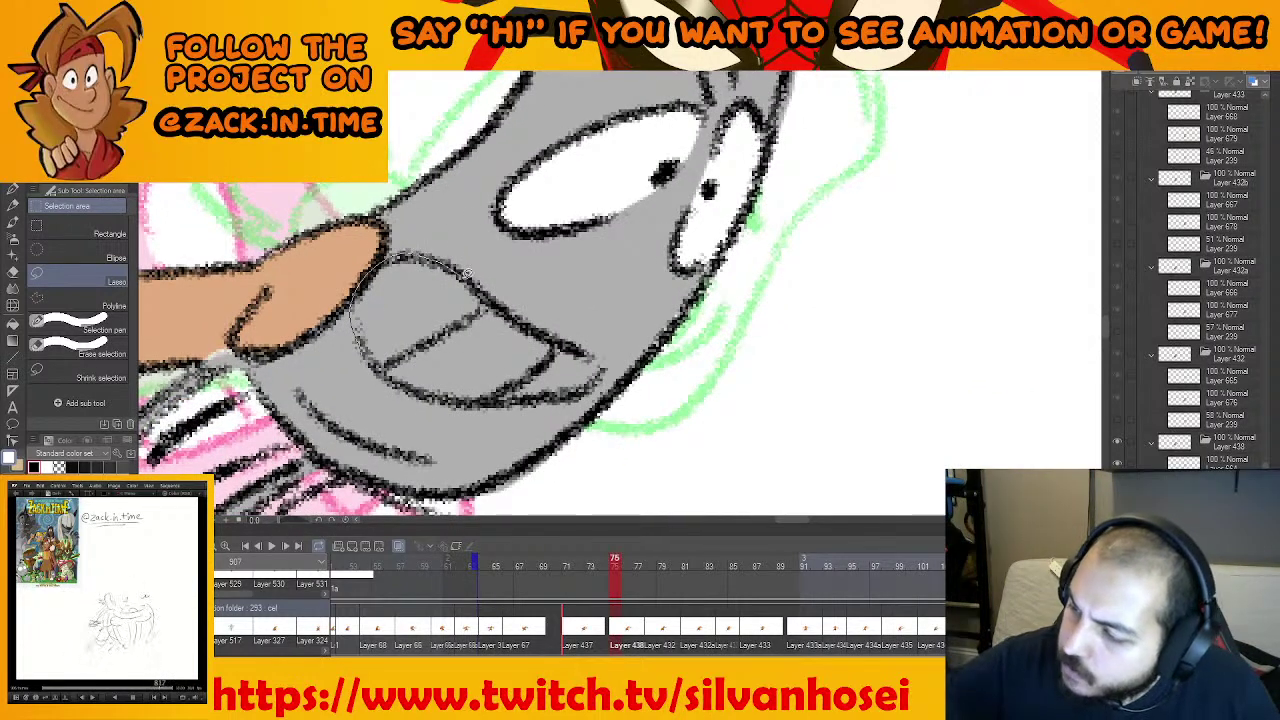
mouse_move(572, 391)
left_mouse_down()
mouse_move(438, 391)
mouse_move(377, 369)
left_mouse_up()
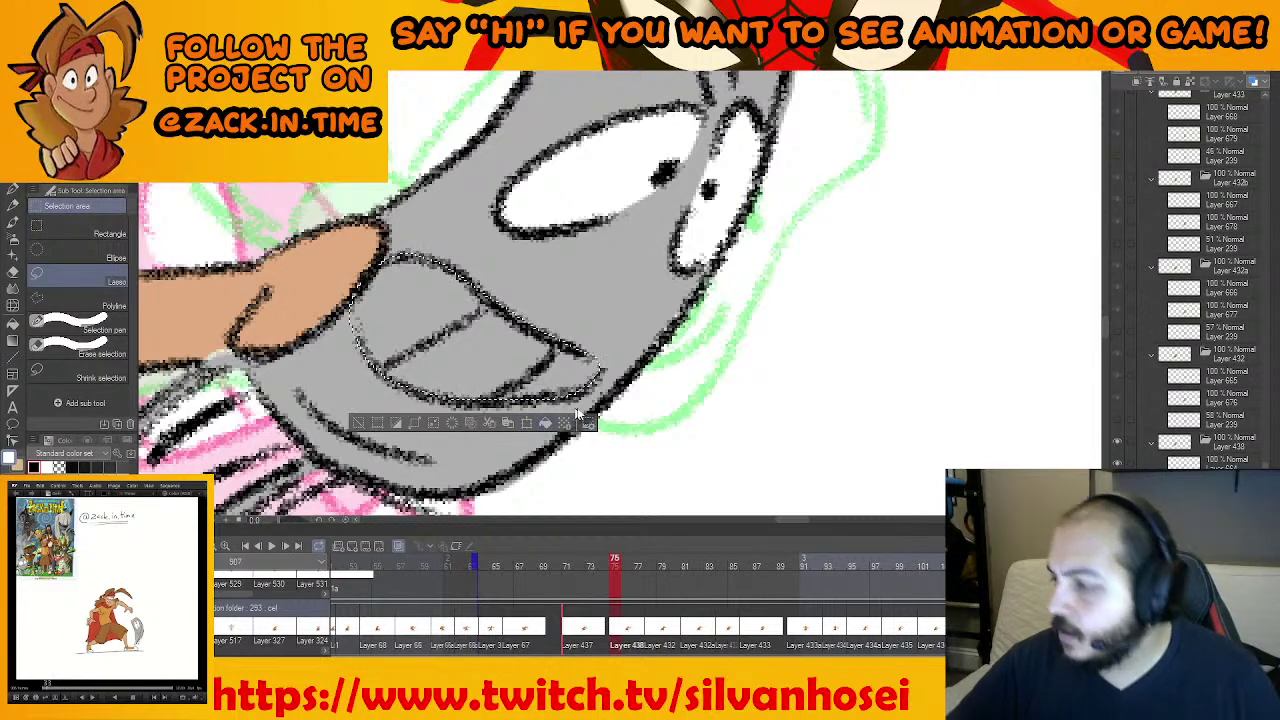
left_click(540, 423)
key("ctrl+d")
scroll(647, 378, "down", 3)
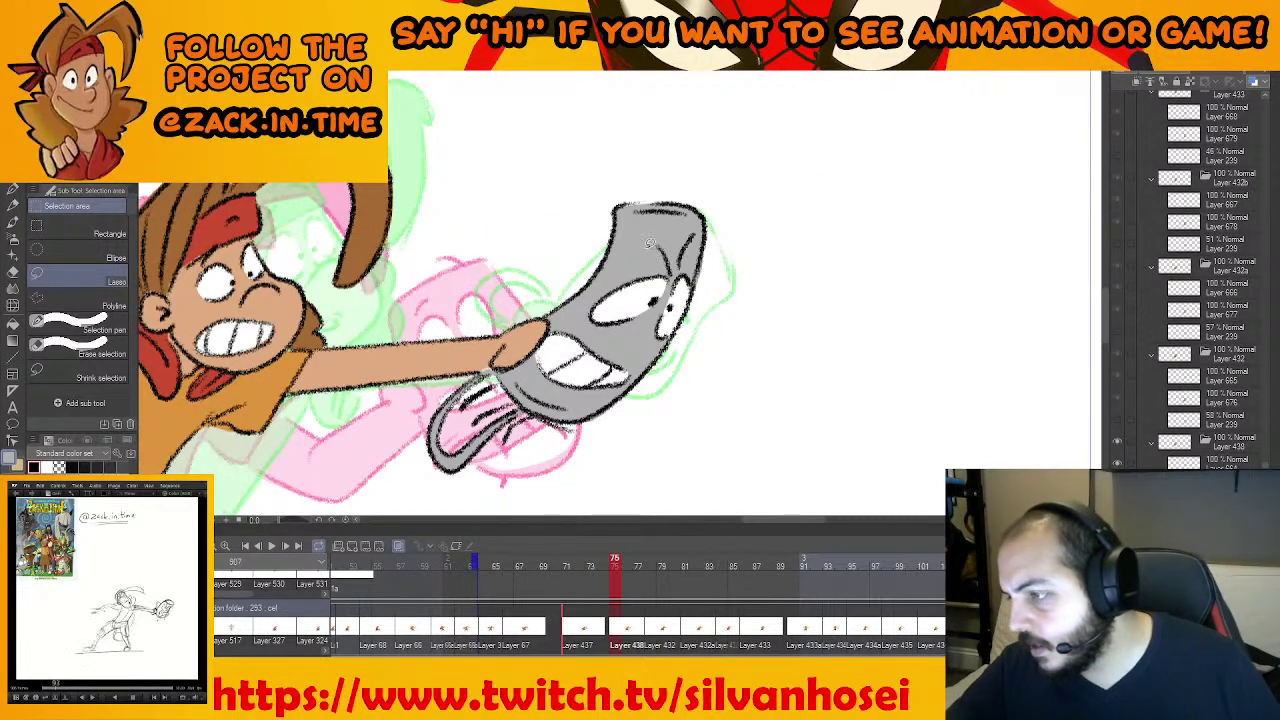
Go to frame 78 and add a new layer directly above Layer 239 in folder 432
key("Right")
left_click_drag(720, 271, 651, 305)
key("Left")
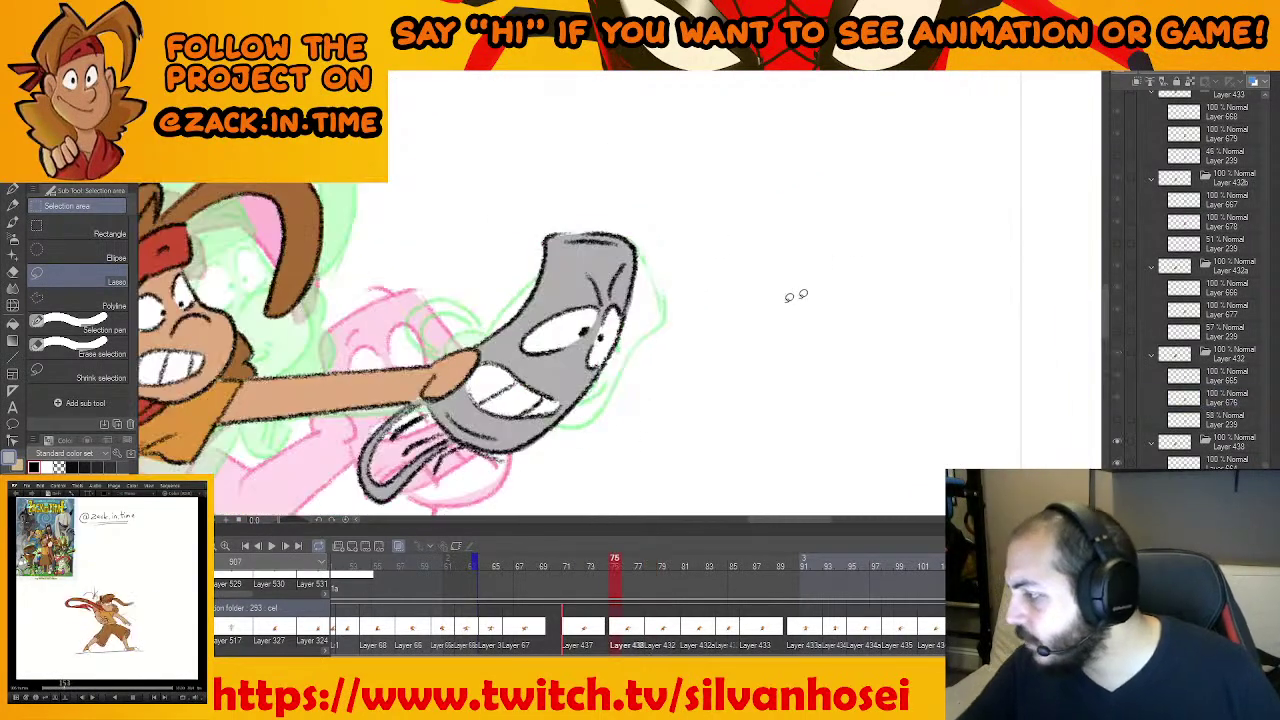
key("Right")
left_click(1192, 420)
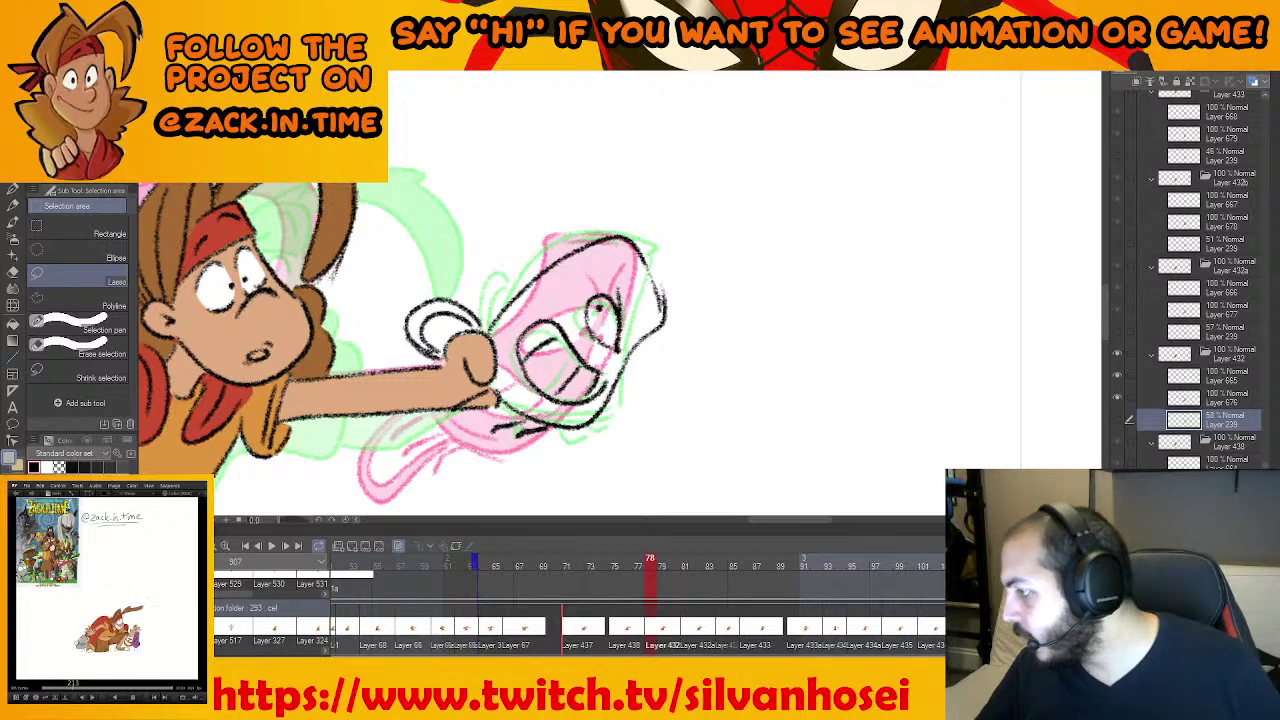
key("ctrl+shift+n")
Fill the ring-shaped lid rim behind the hand with grey on frame 78
left_click_drag(612, 356, 616, 384)
scroll(531, 368, "up", 2)
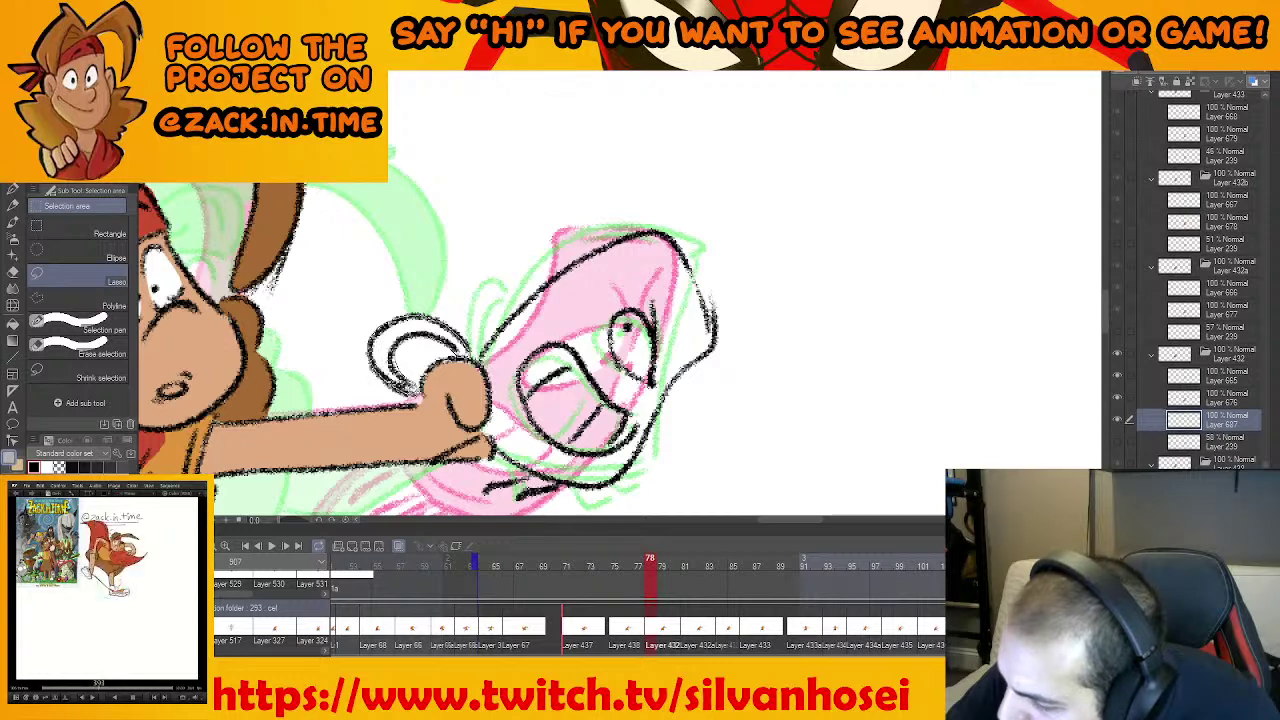
left_click_drag(424, 387, 427, 390)
left_click(490, 419)
key("ctrl+d")
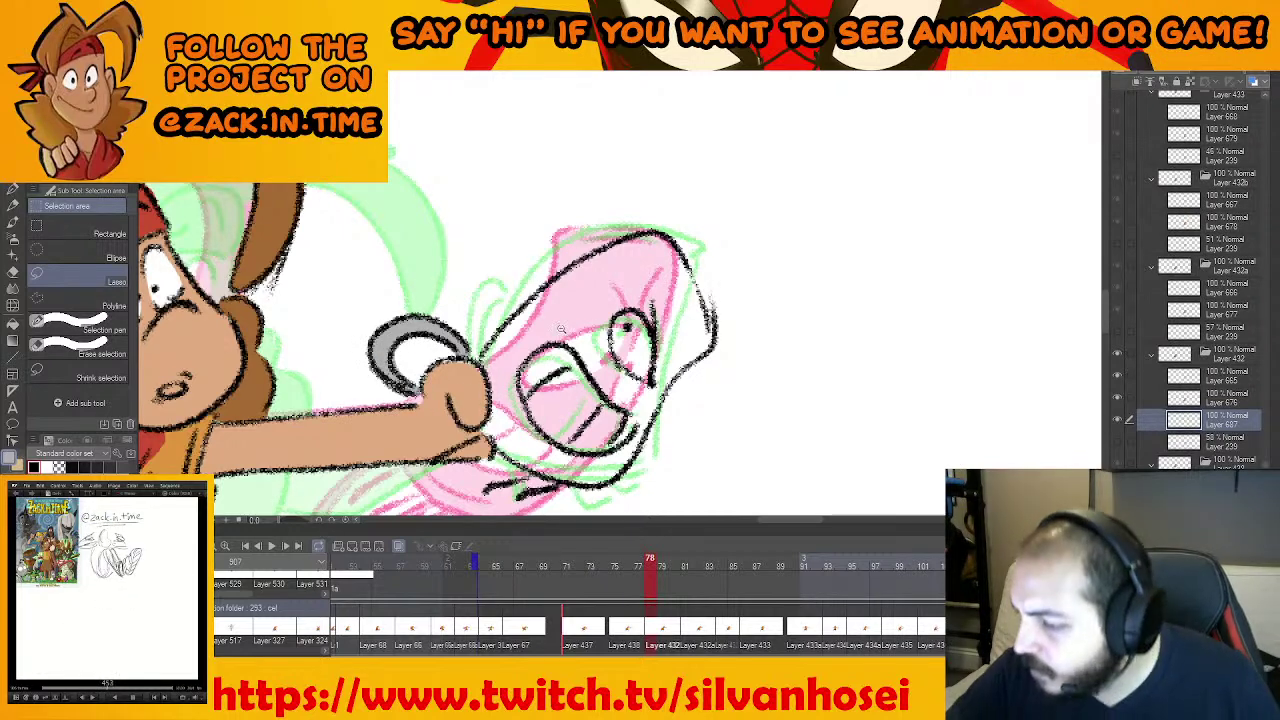
Fill the body of the can character with grey on frame 78
left_click_drag(577, 272, 507, 288)
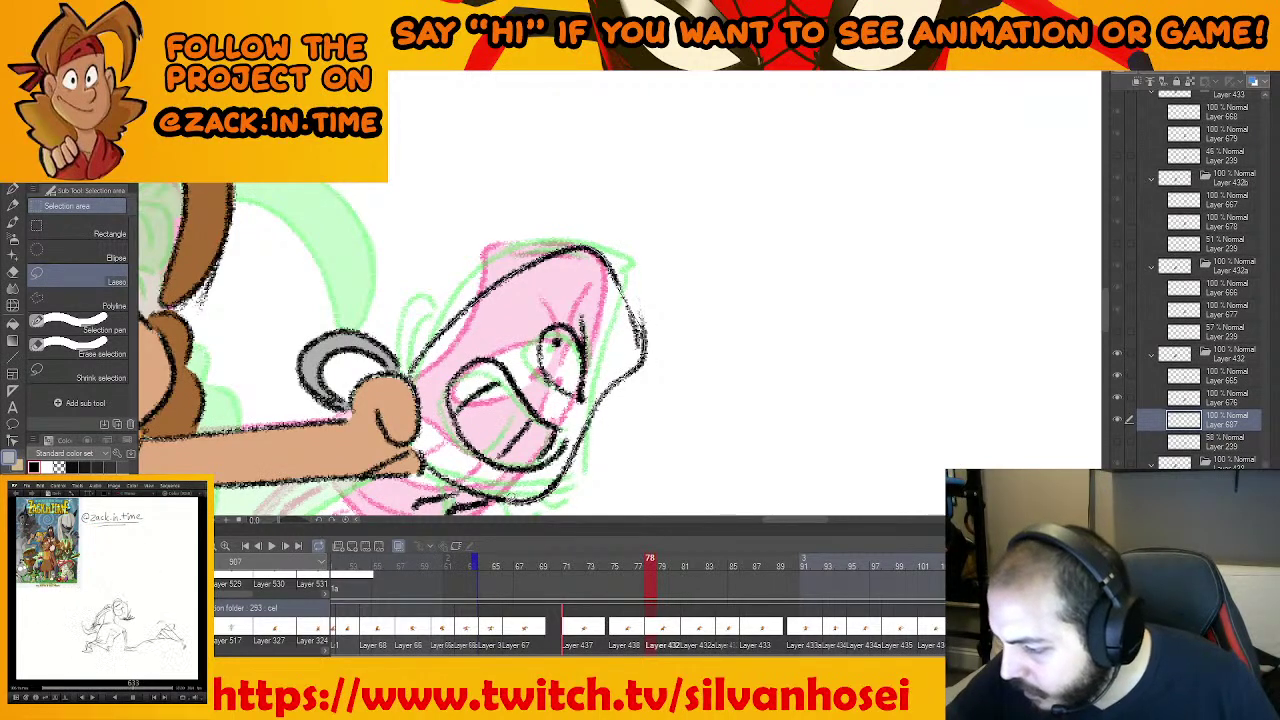
left_click_drag(424, 410, 422, 378)
left_click(597, 508)
key("ctrl+d")
left_click(494, 456)
key("ctrl+d")
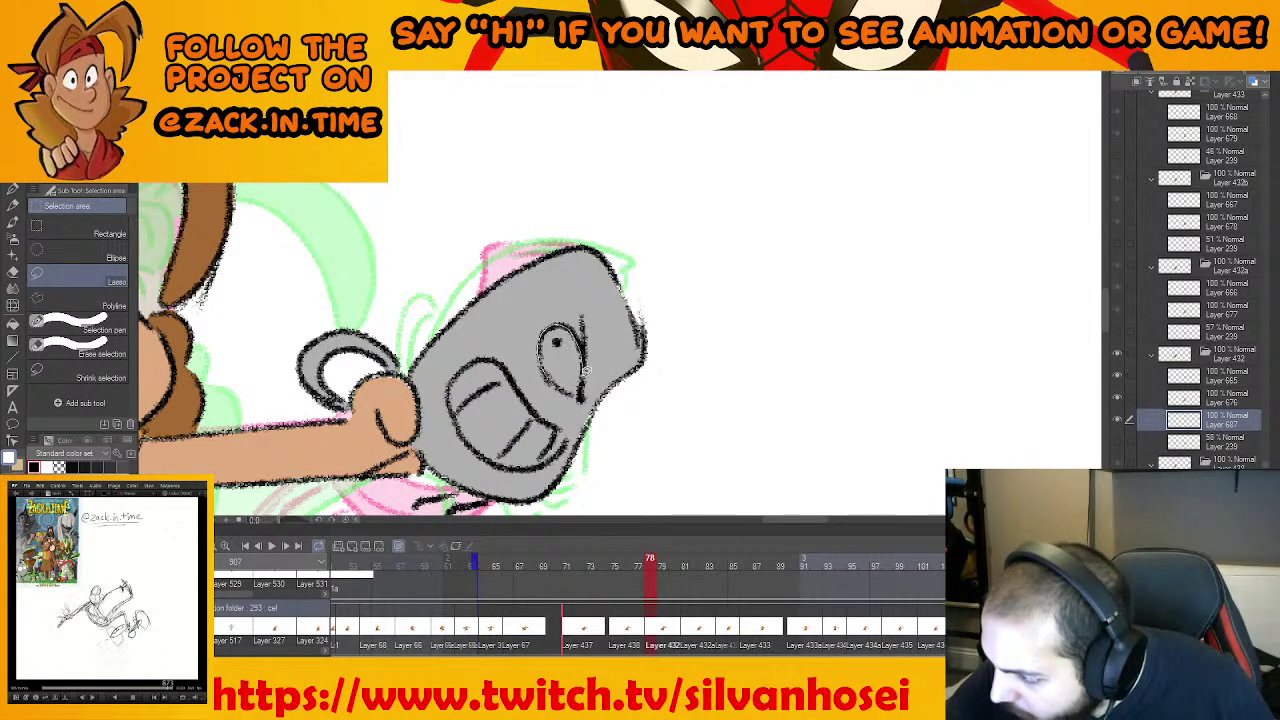
Fill the can character's eye with white on frame 78
left_click_drag(578, 393, 553, 376)
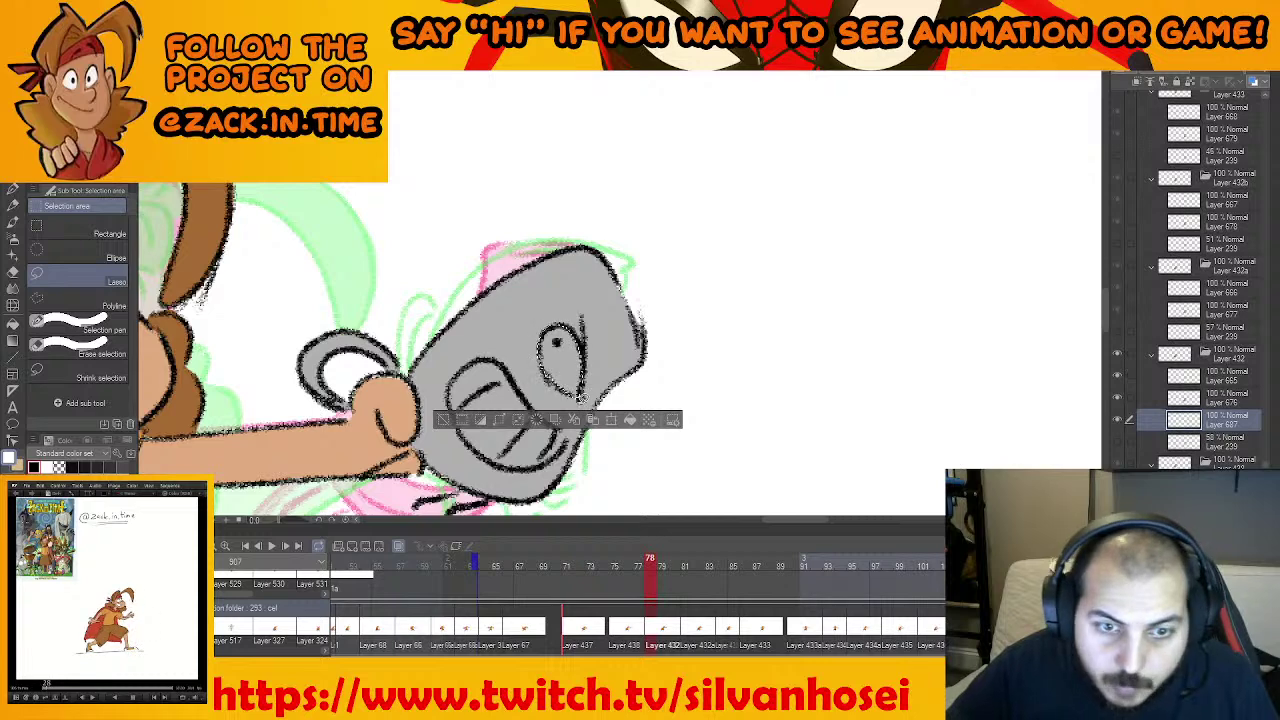
left_click_drag(634, 323, 669, 269)
key("alt+Delete")
key("ctrl+d")
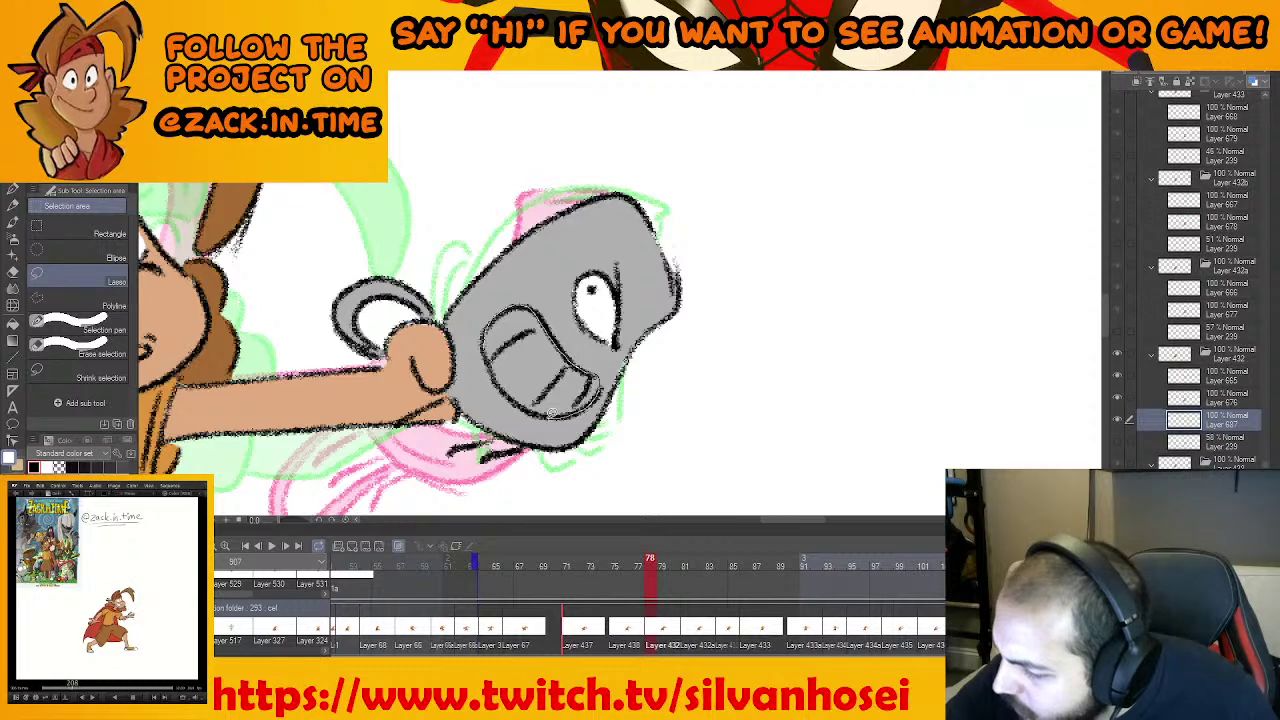
Fill the can character's teeth with white on frame 78
left_click_drag(488, 352, 487, 344)
key("alt+Delete")
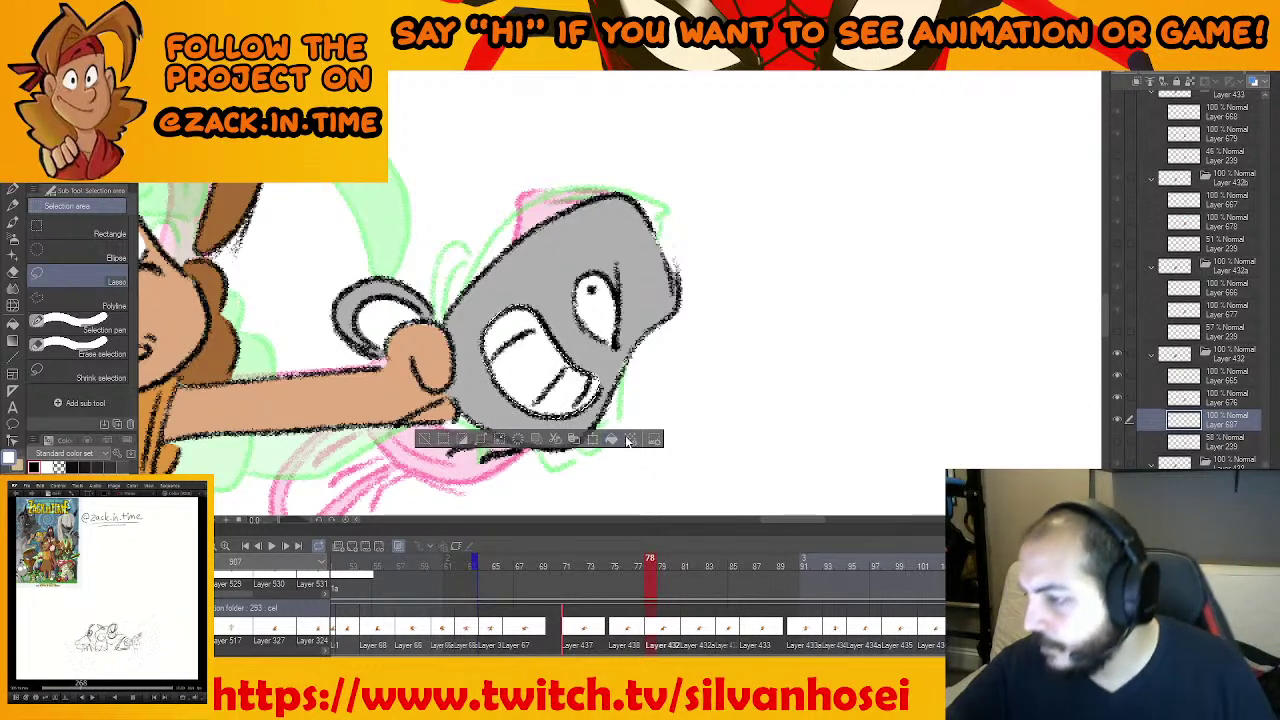
key("ctrl+d")
left_click_drag(680, 390, 709, 339)
key("ctrl+minus")
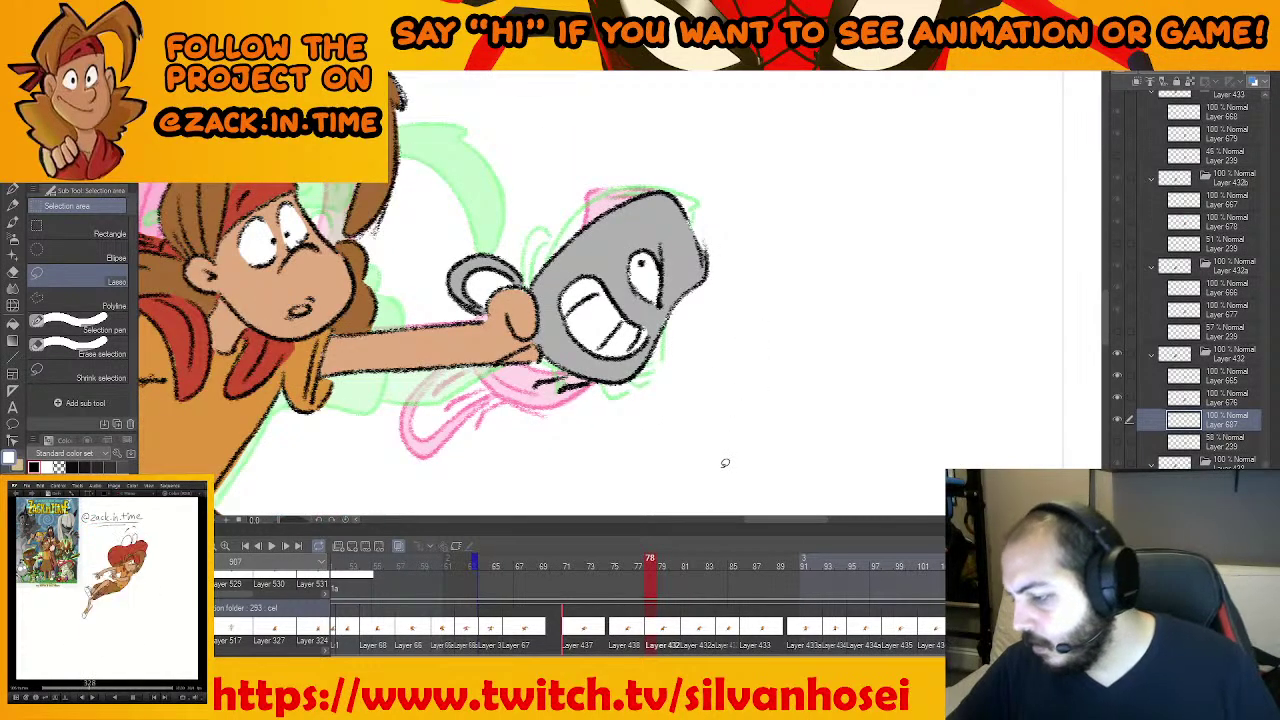
Compare with frame 75, go to frame 81, and add a new layer directly above Layer 239 in folder 432a
key("Left")
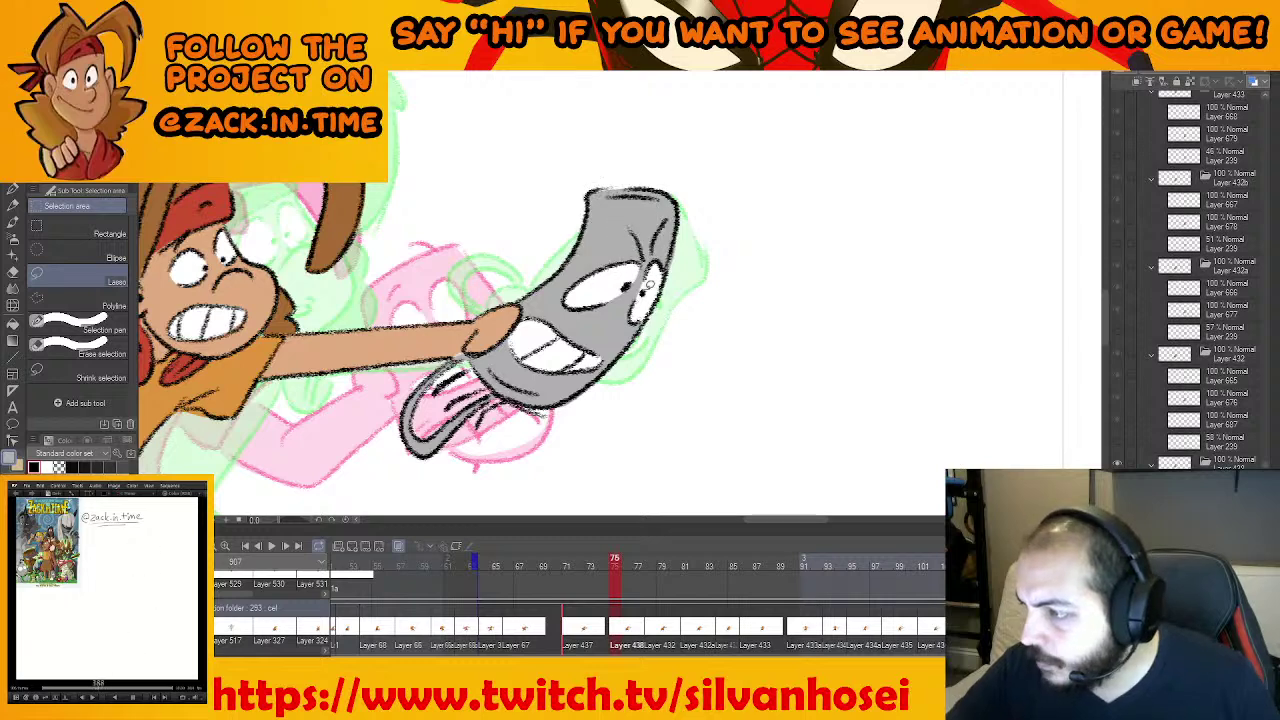
key("Right")
key("Right")
left_click_drag(676, 325, 649, 297)
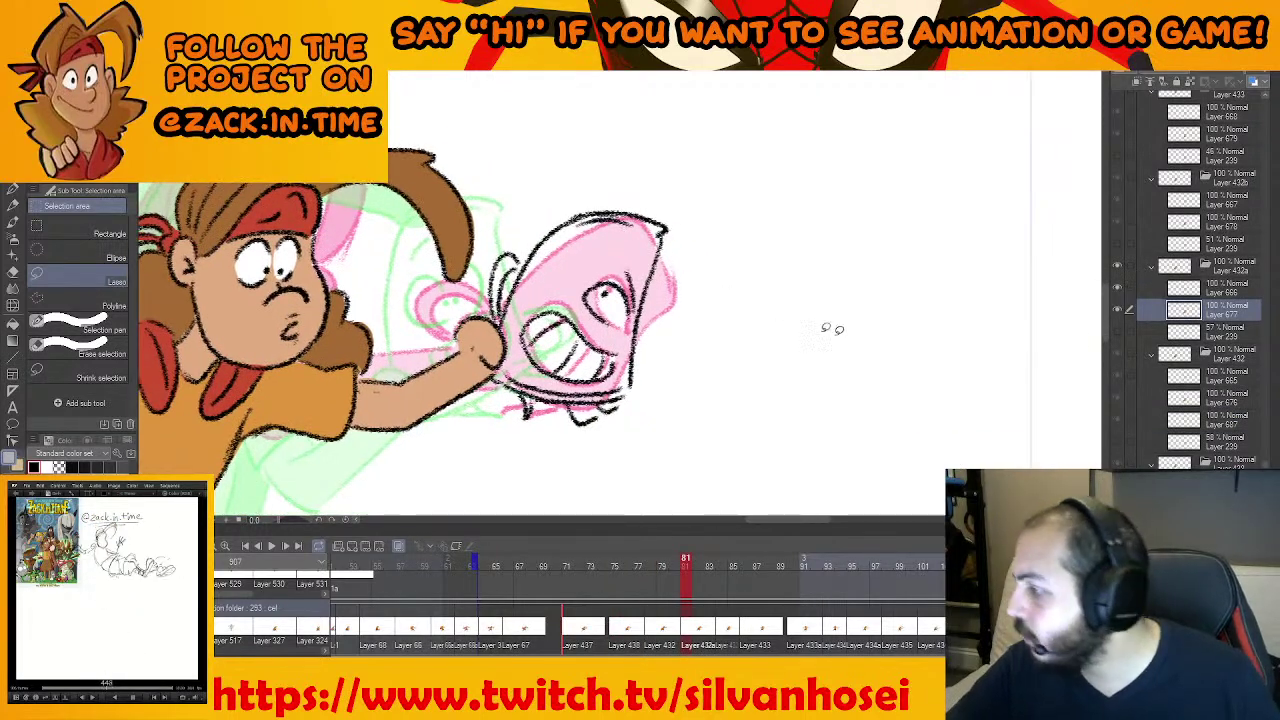
left_click(1205, 336)
key("ctrl+shift+n")
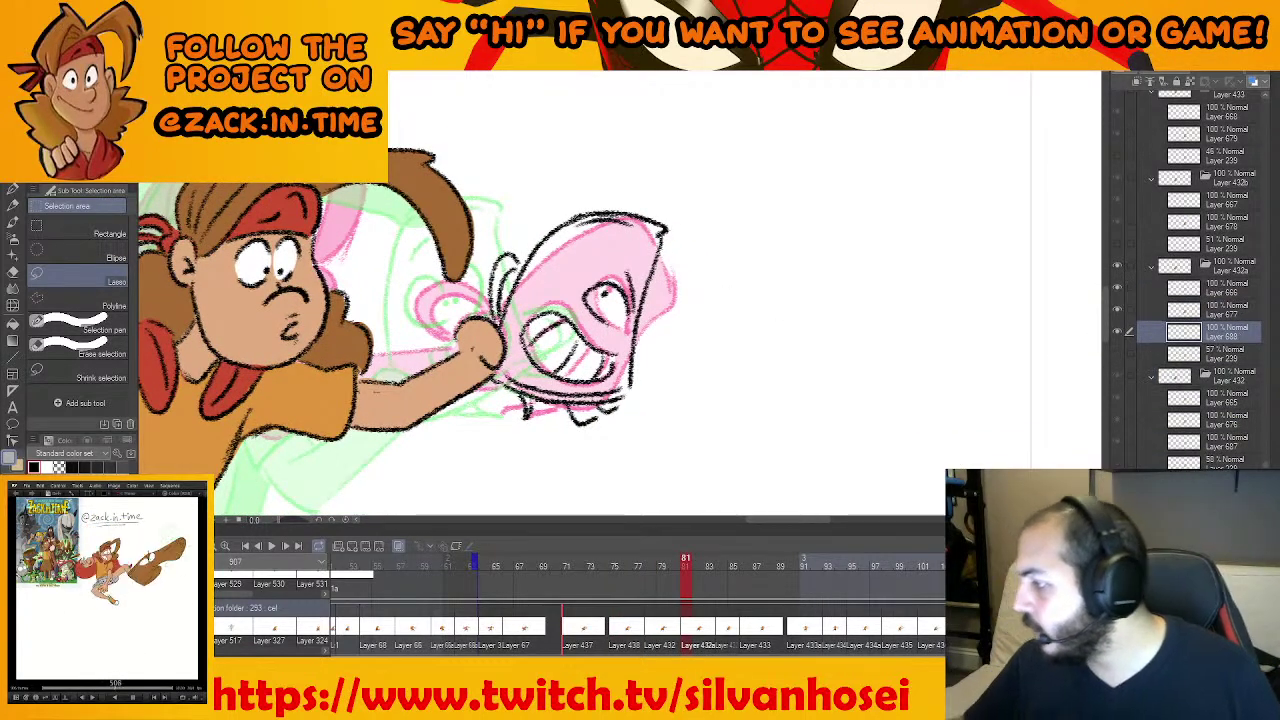
left_click_drag(527, 295, 498, 357)
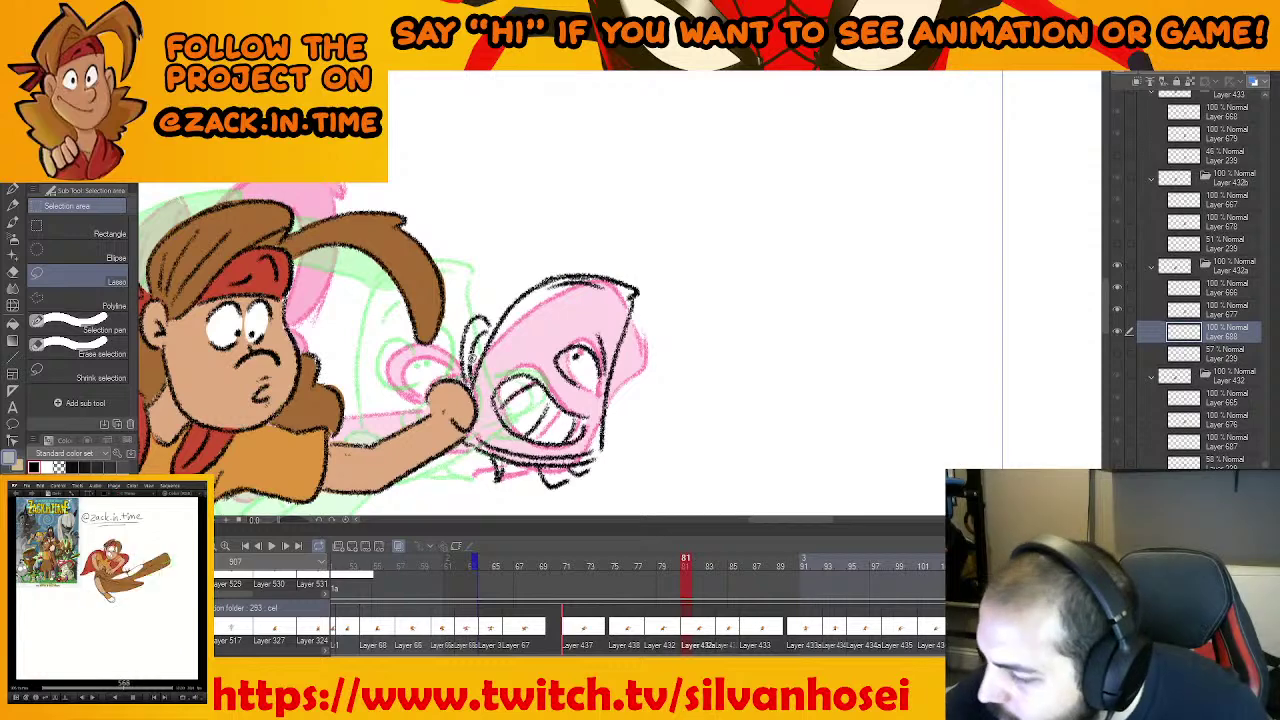
Fill the can character's handle and body with grey on frame 81
mouse_move(468, 330)
left_mouse_down()
mouse_move(464, 380)
mouse_move(482, 330)
left_mouse_up()
key("alt+Delete")
key("ctrl+d")
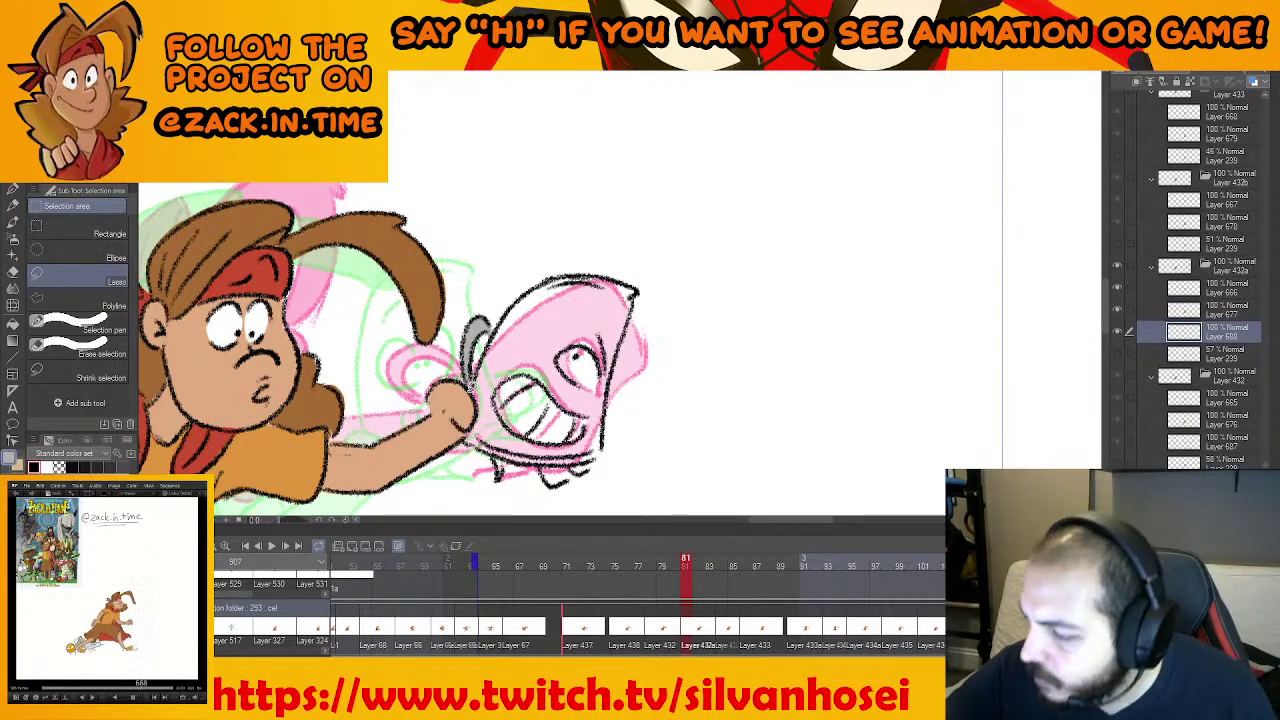
mouse_move(540, 280)
left_mouse_down()
mouse_move(630, 282)
mouse_move(640, 302)
mouse_move(622, 340)
left_mouse_up()
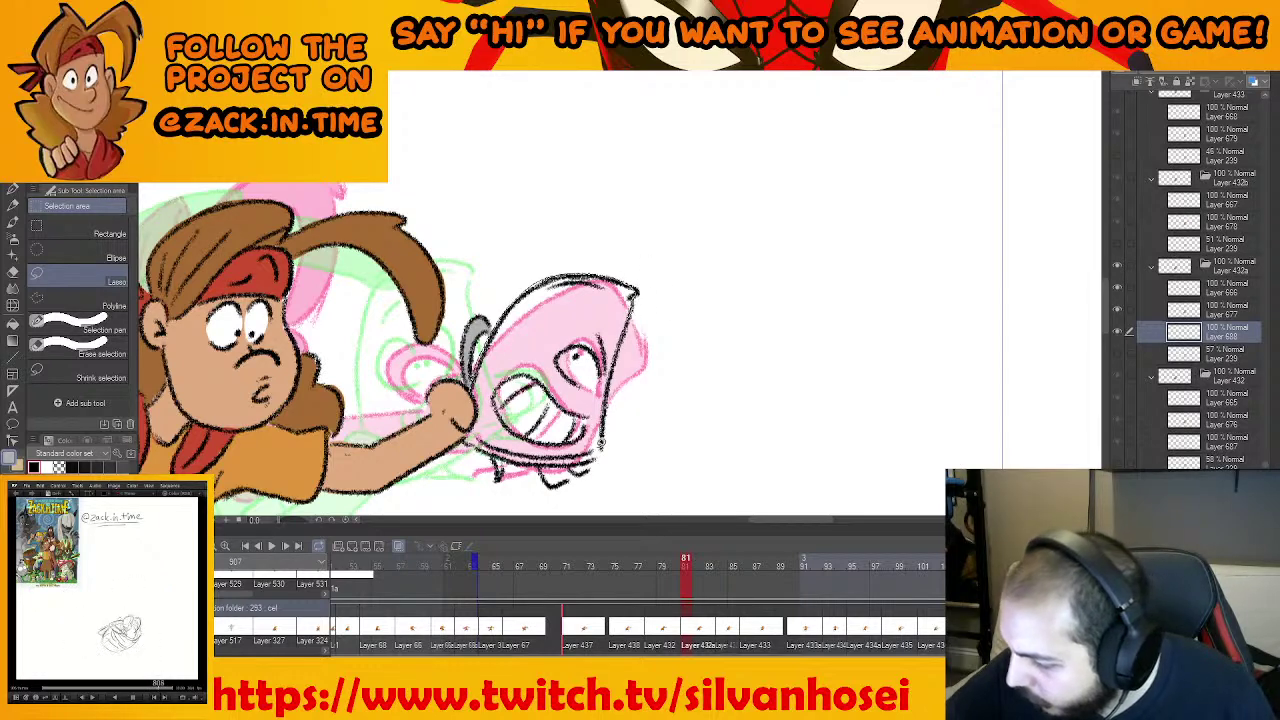
mouse_move(552, 462)
left_mouse_down()
mouse_move(471, 440)
mouse_move(468, 394)
left_mouse_up()
left_click(616, 487)
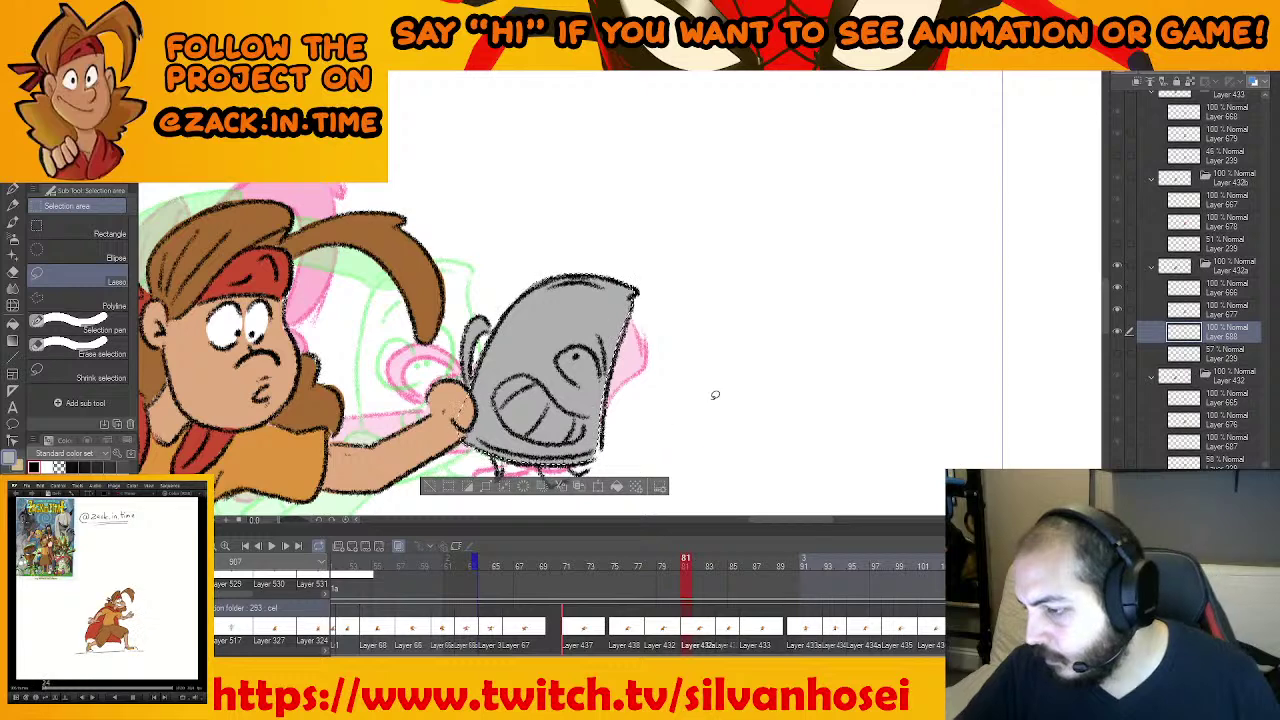
key("ctrl+d")
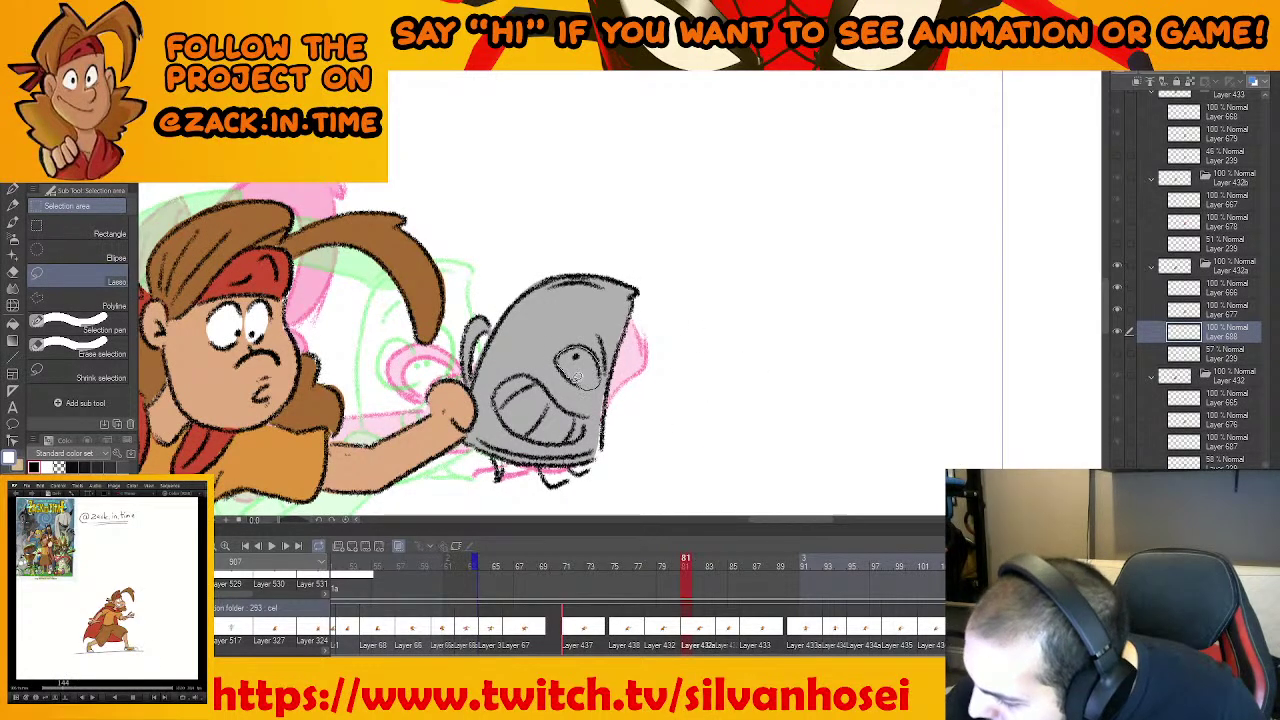
Fill the can character's eye and teeth with white on frame 81
left_click_drag(578, 377, 560, 362)
left_click(648, 413)
key("ctrl+d")
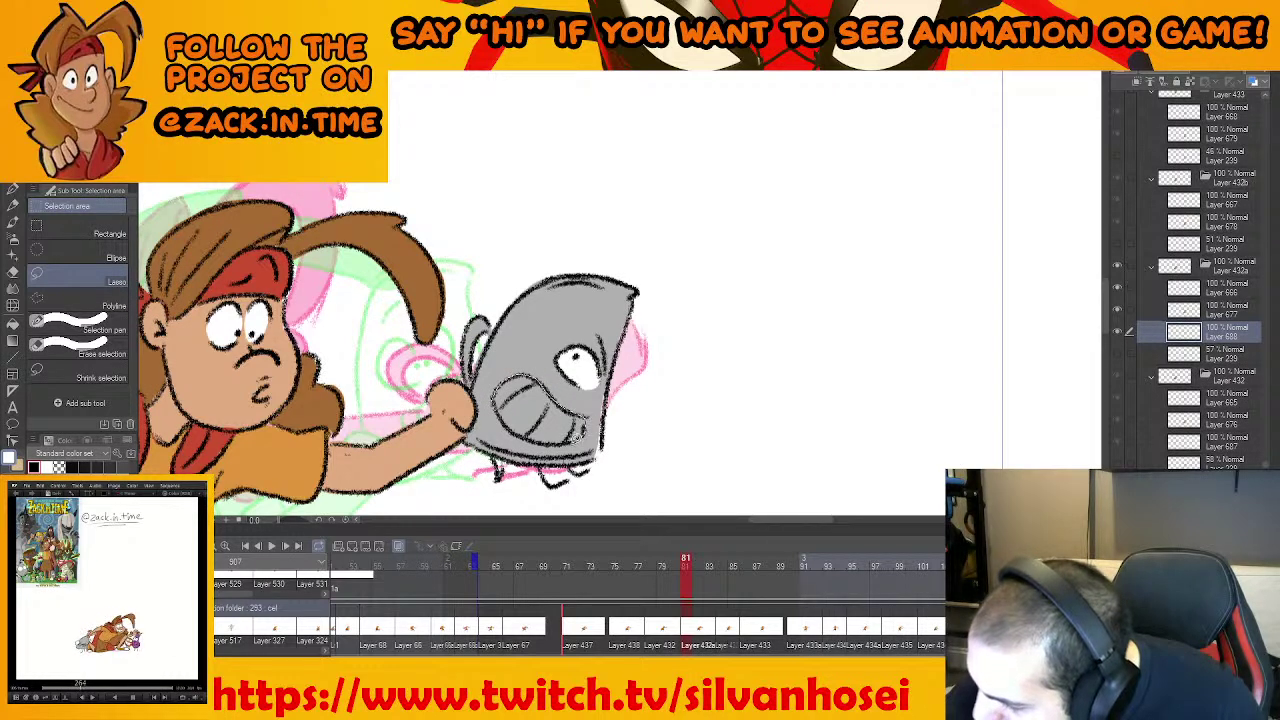
left_click_drag(513, 428, 497, 410)
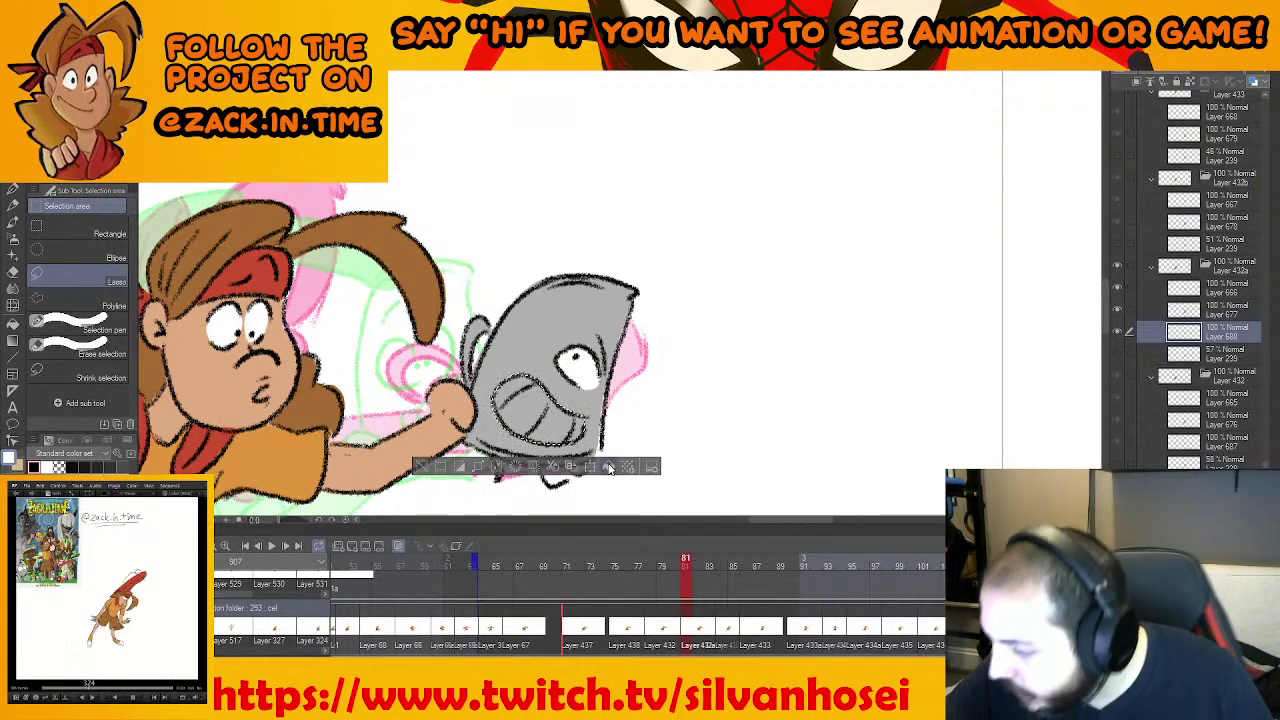
left_click(609, 467)
key("ctrl+d")
Sample the can character's grey and fill the leftover area along its front edge on frame 81
left_click_drag(686, 369, 687, 336)
left_click(587, 358, "alt")
mouse_move(597, 365)
left_mouse_down()
mouse_move(590, 416)
mouse_move(604, 415)
left_mouse_up()
mouse_move(615, 340)
left_mouse_down()
mouse_move(600, 360)
mouse_move(774, 315)
left_mouse_up()
left_click(671, 446)
key("ctrl+d")
On frame 84, add a new layer above Layer 239 in folder 432b and fill the can character's body with grey
key("Right")
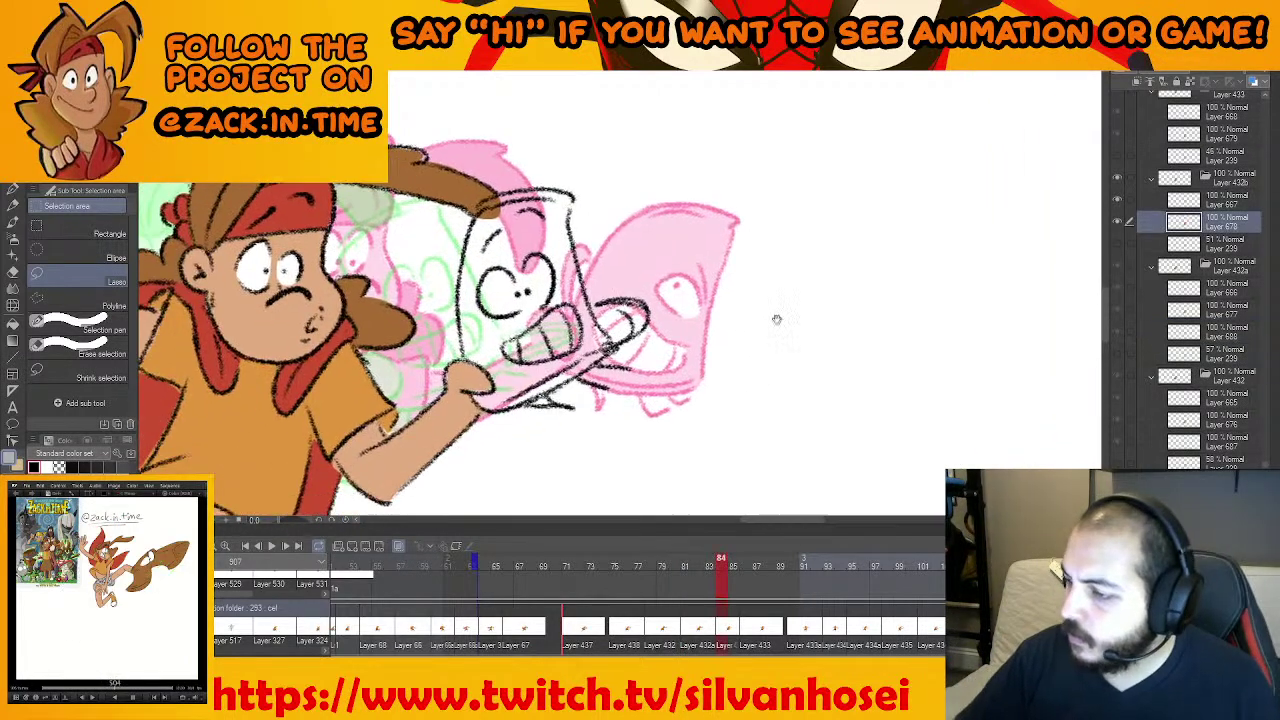
left_click(1214, 242)
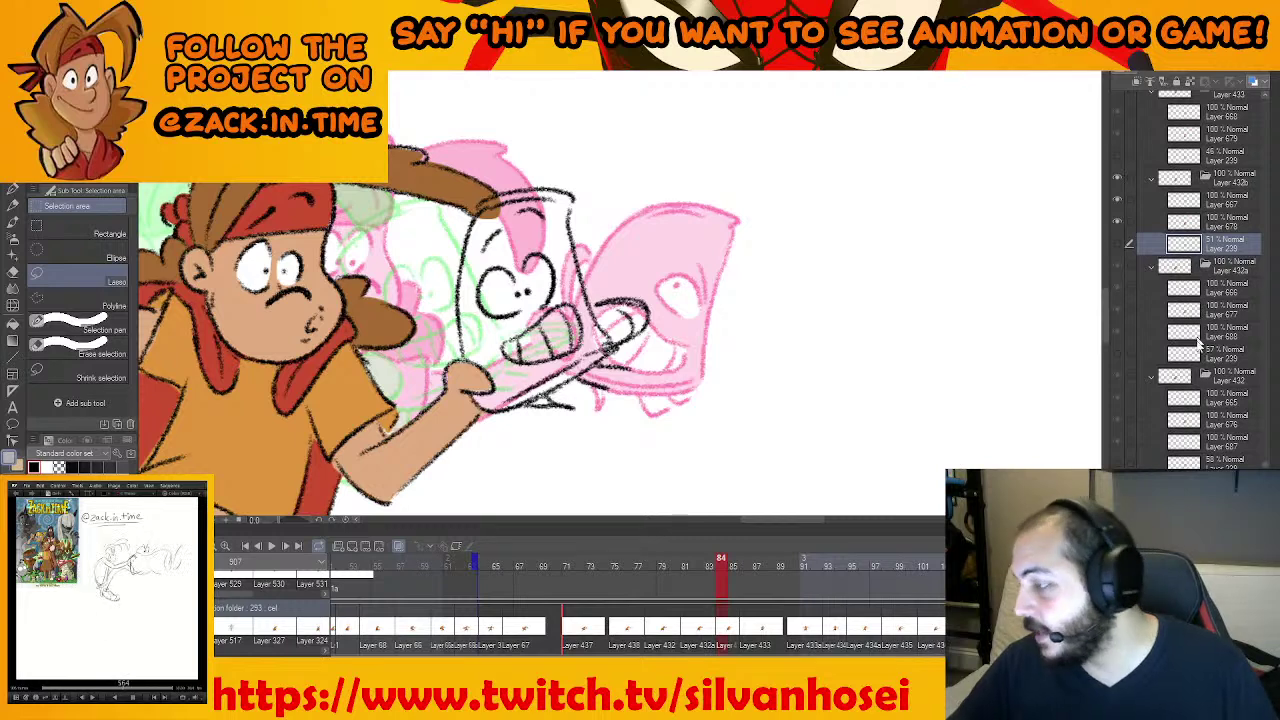
left_click_drag(797, 372, 752, 397)
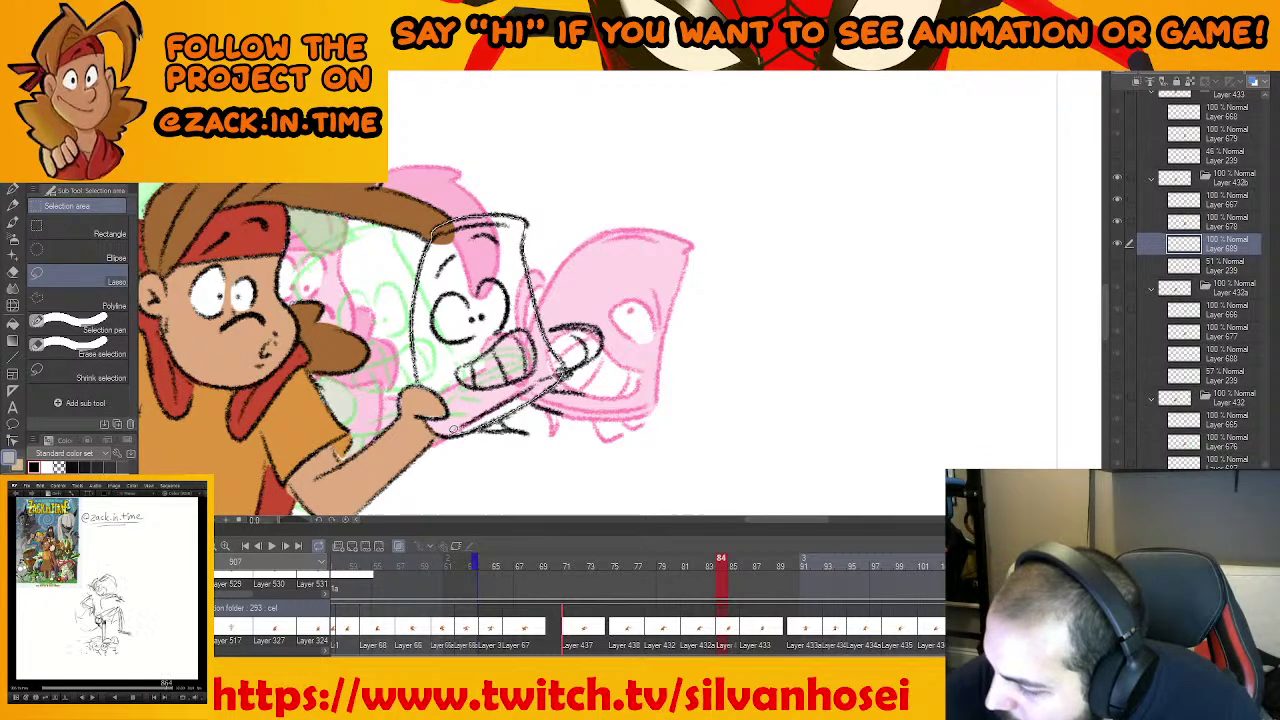
left_click_drag(430, 418, 417, 390)
left_click(540, 457)
key("ctrl+d")
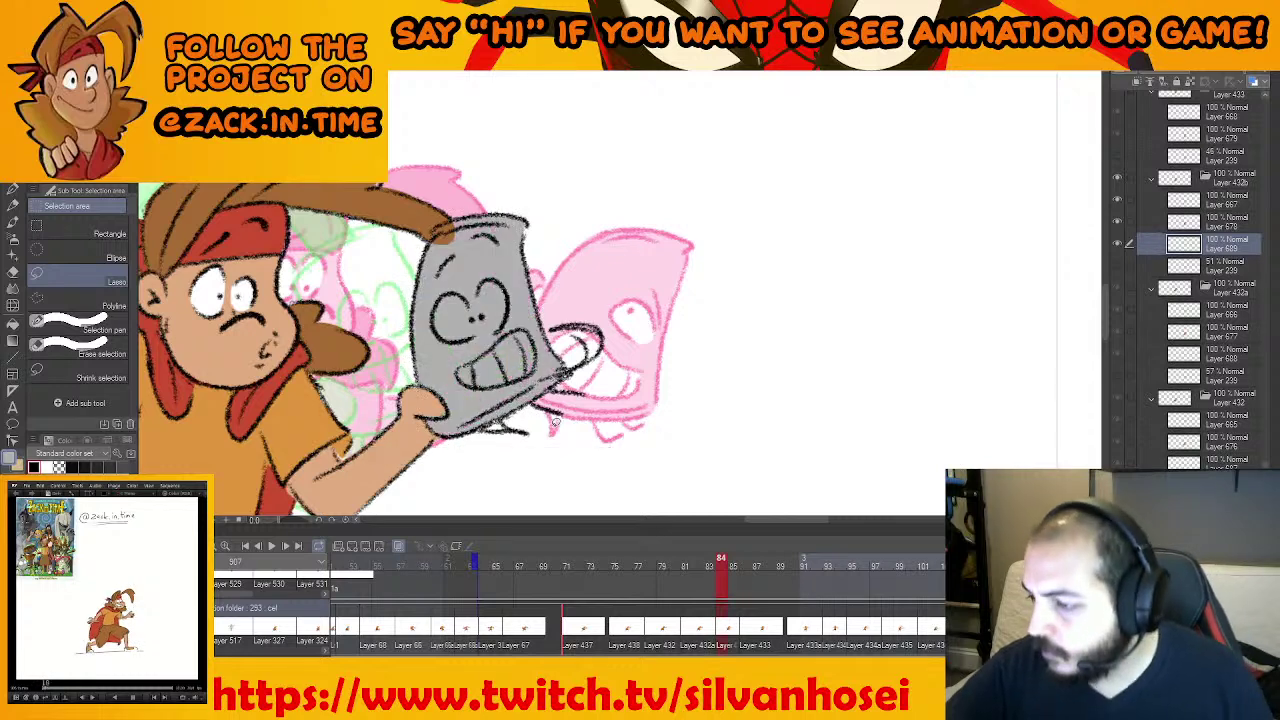
Erase the brown hair colour overlapping the can's upper corner on Layer 678, frame 84
left_click_drag(591, 343, 661, 404)
left_click_drag(628, 362, 709, 376)
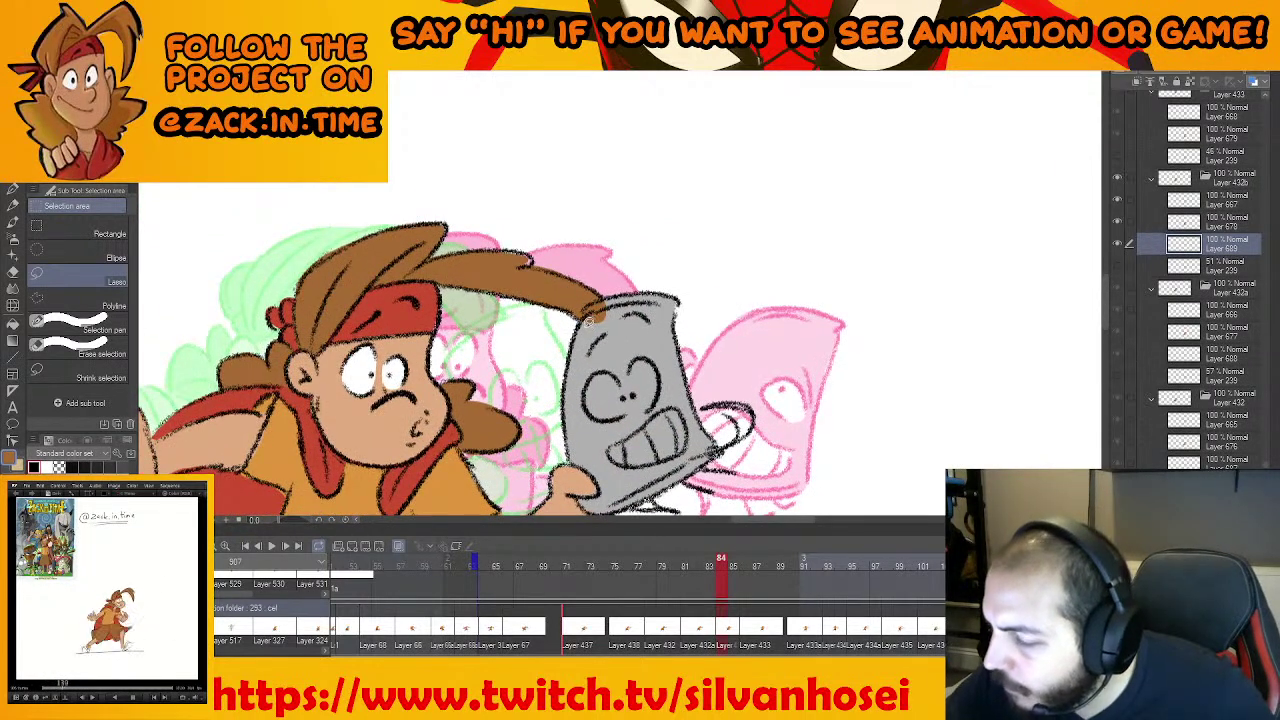
left_click(1153, 223)
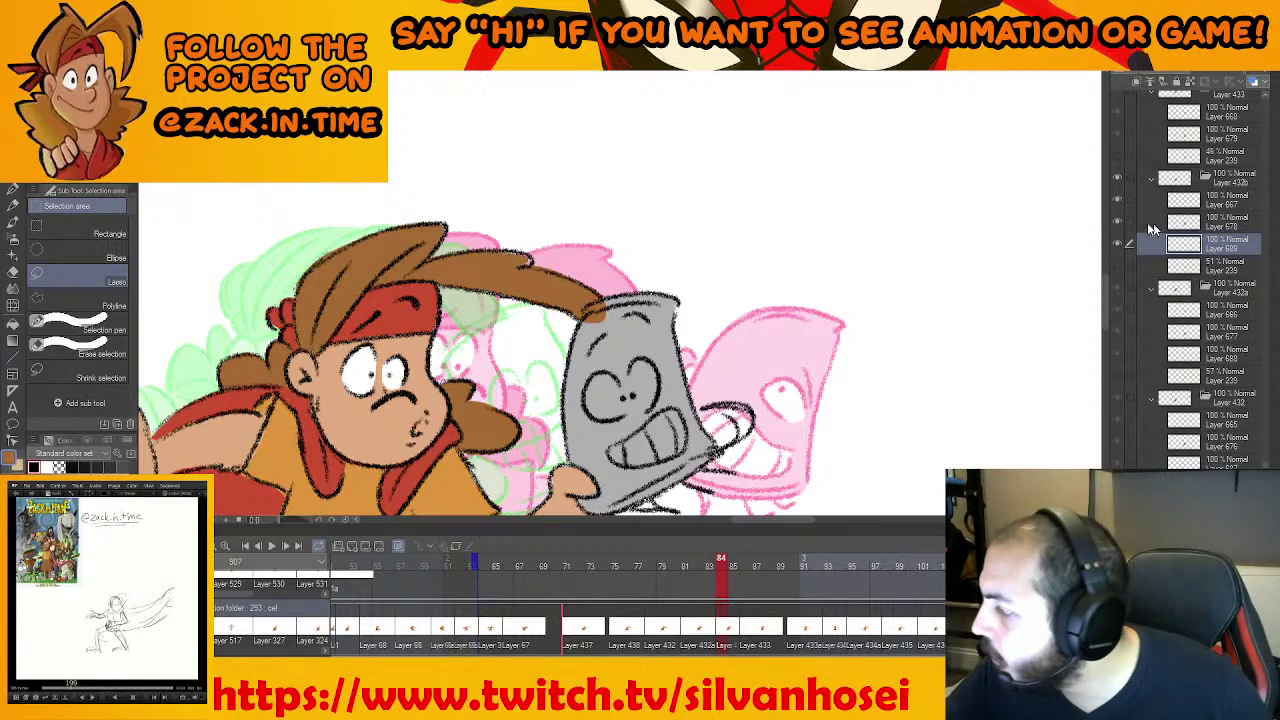
key("e")
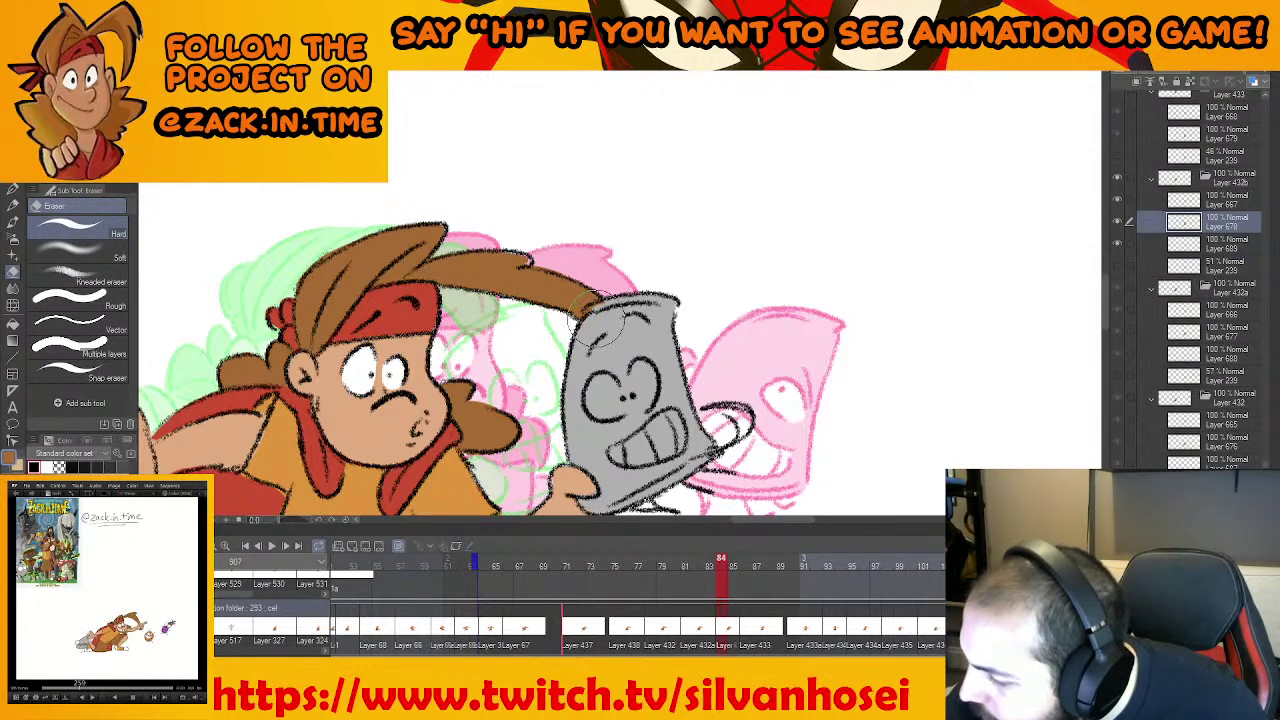
scroll(600, 322, "down", 2)
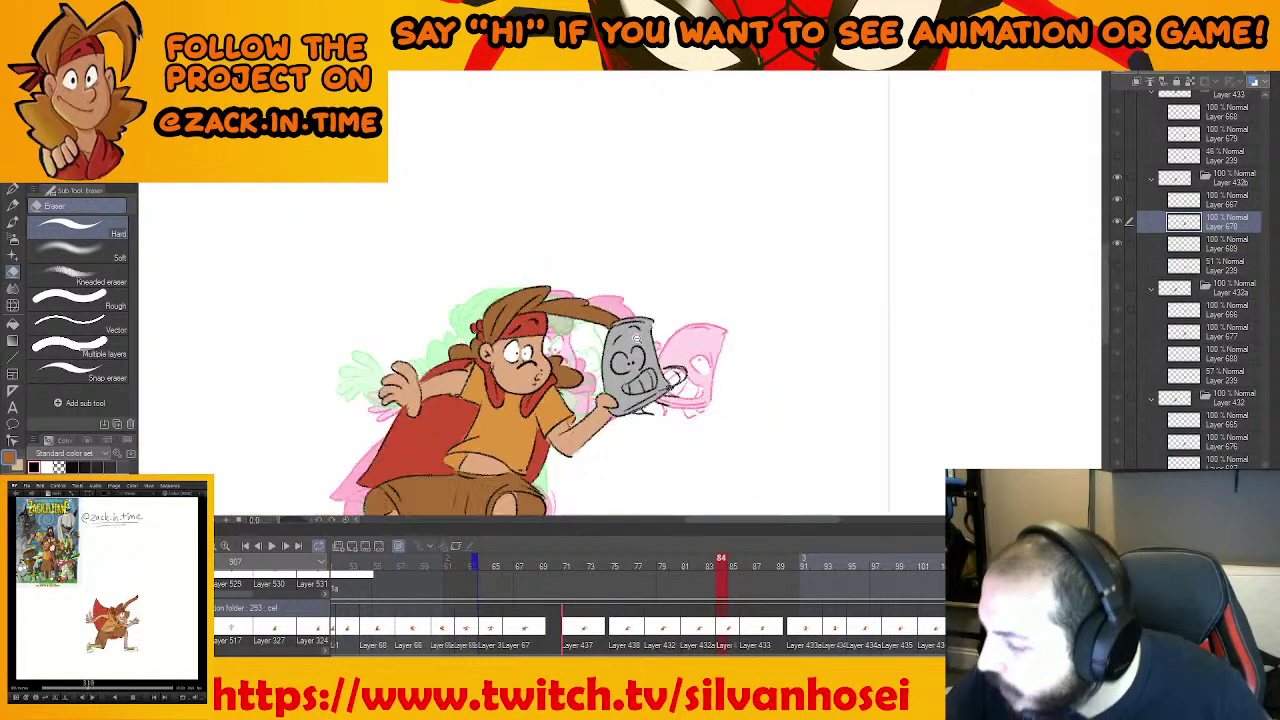
Switch to the Unity project and look through the sprites in the ZackSpecialHeavy folder
left_click(727, 692)
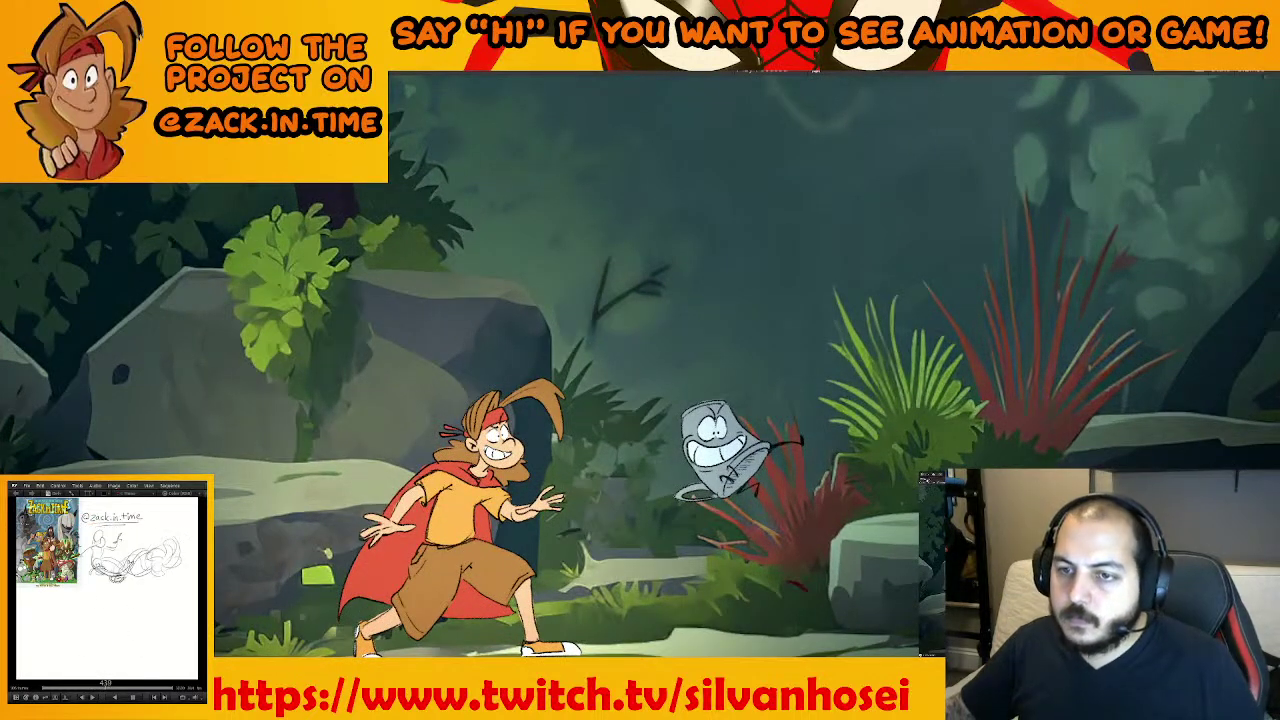
double_click(30, 57)
scroll(415, 540, "down", 3)
scroll(416, 537, "down", 5)
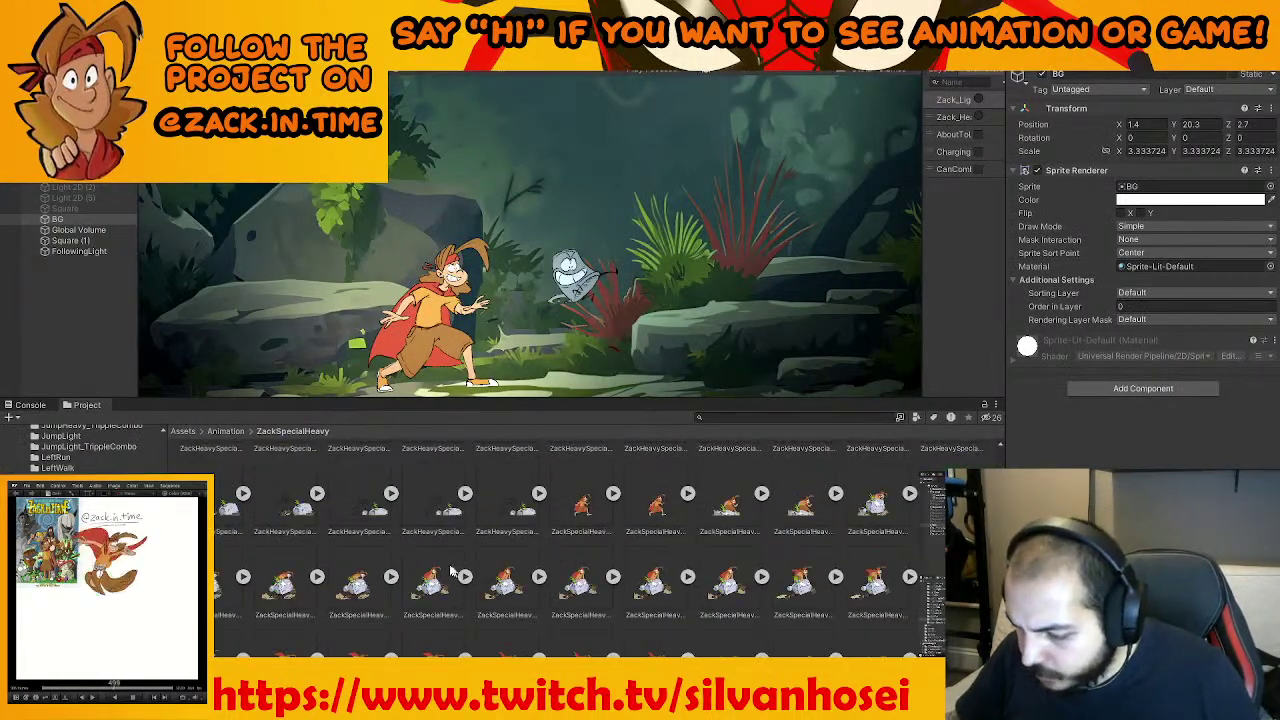
scroll(420, 513, "up", 1)
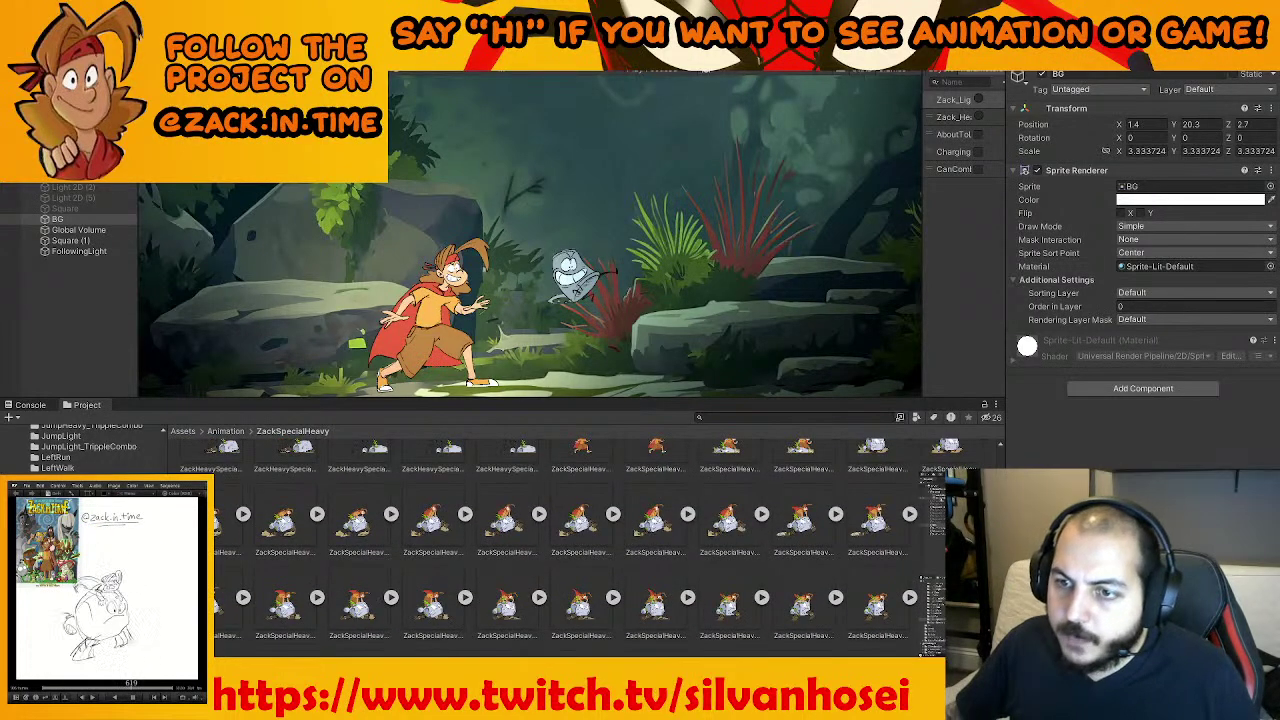
Open the Animation window for the zacknfight01_0000 object and show its Zack_CrouchHeavy clip
left_click(75, 144)
key("ctrl+6")
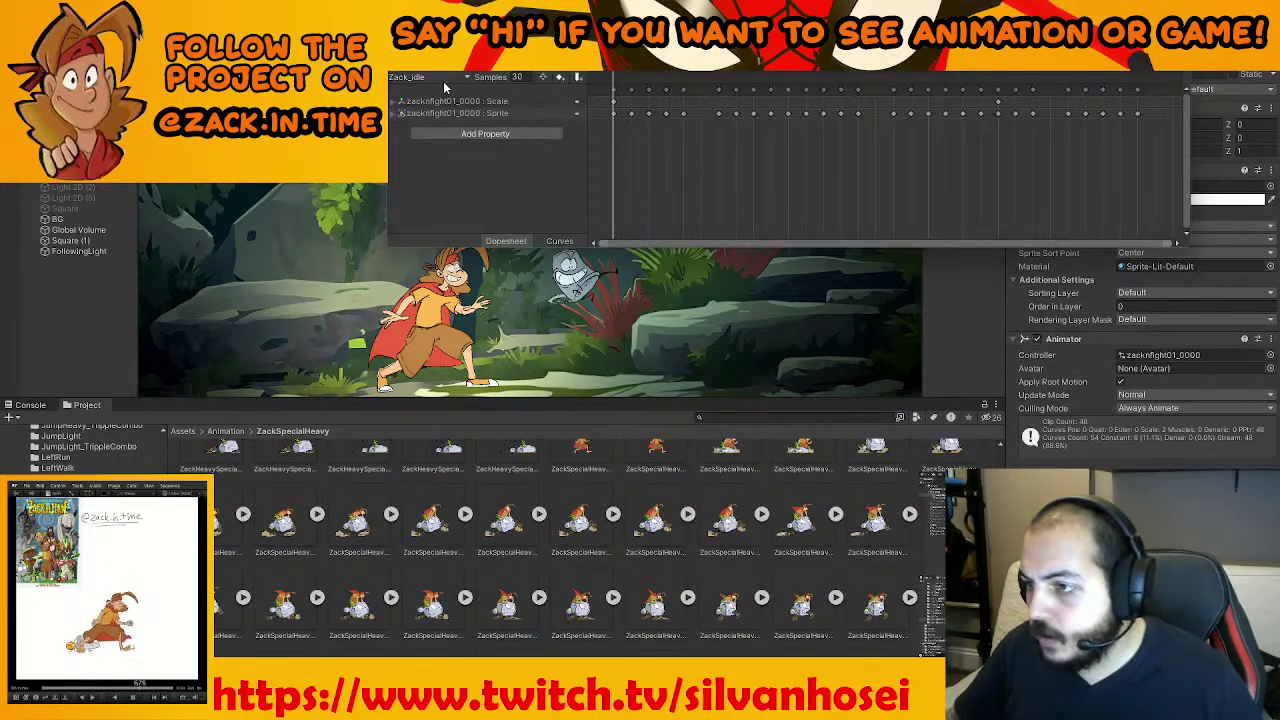
left_click(440, 79)
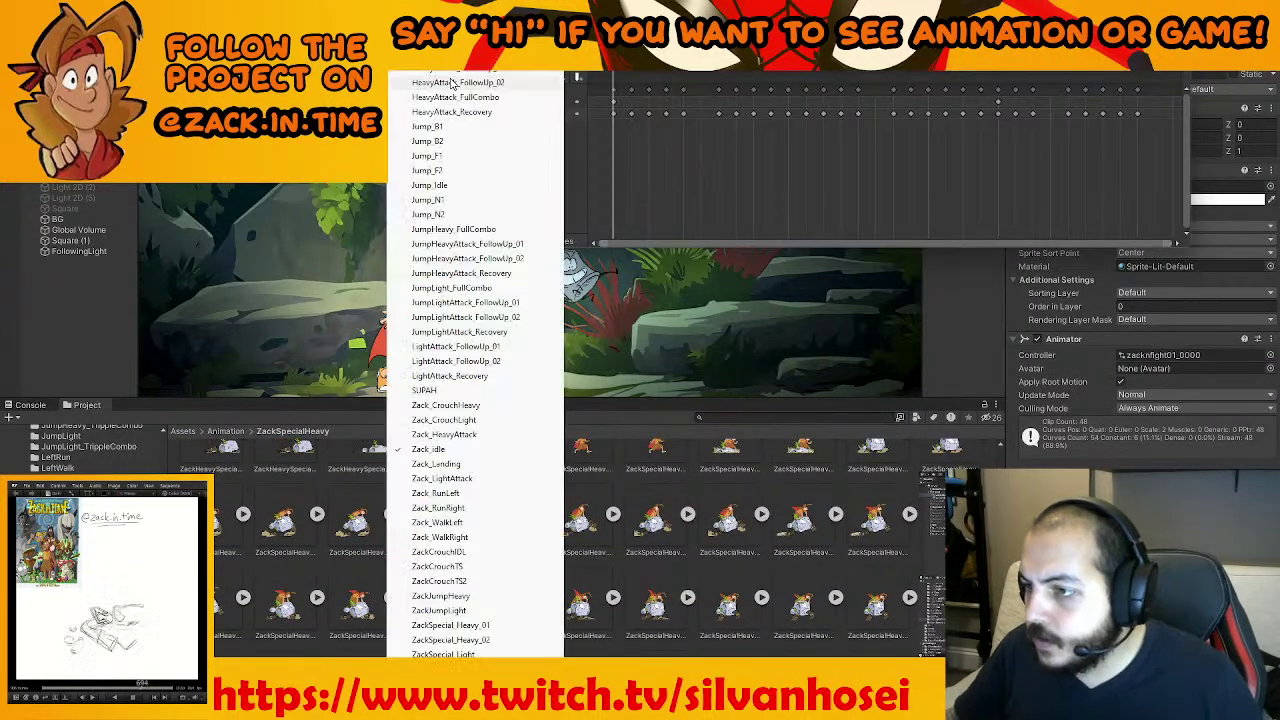
left_click(470, 406)
Scrub the crouch heavy clip around frames 12 to 14 to view the can's look in the game, and return to Clip Studio Paint
left_click_drag(705, 50, 434, 479)
left_click_drag(346, 491, 684, 528)
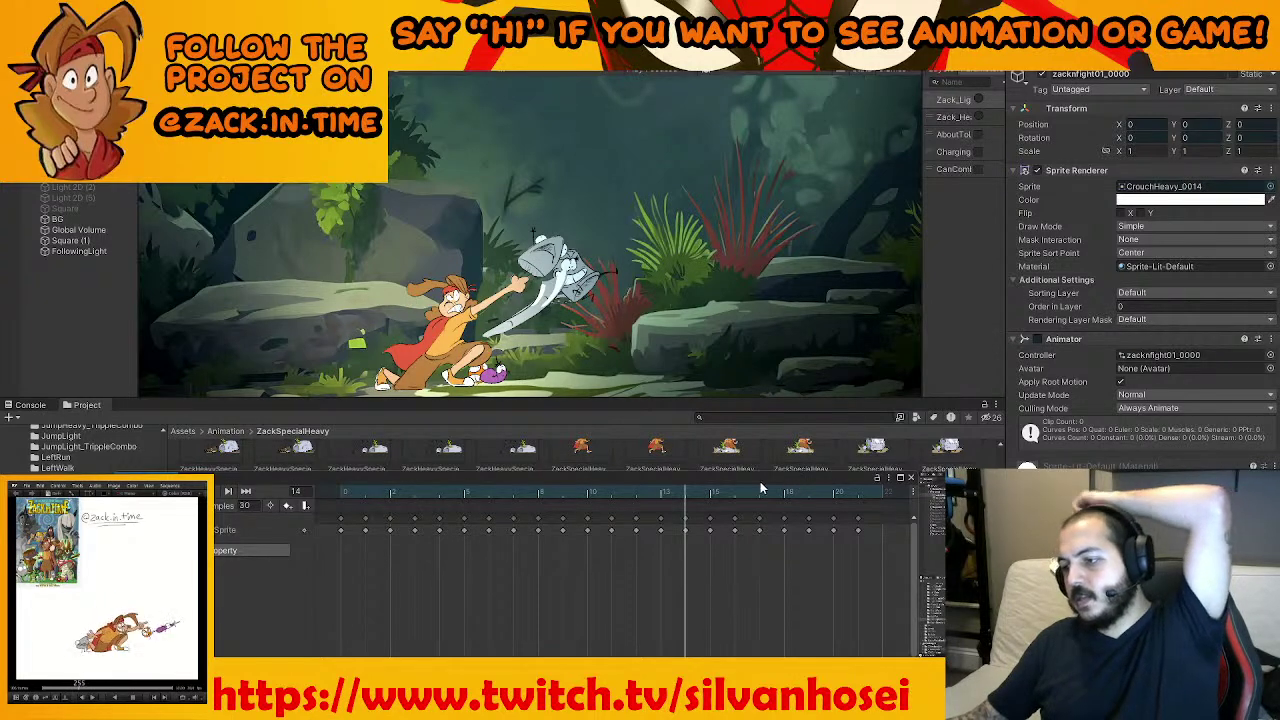
left_click_drag(742, 488, 636, 515)
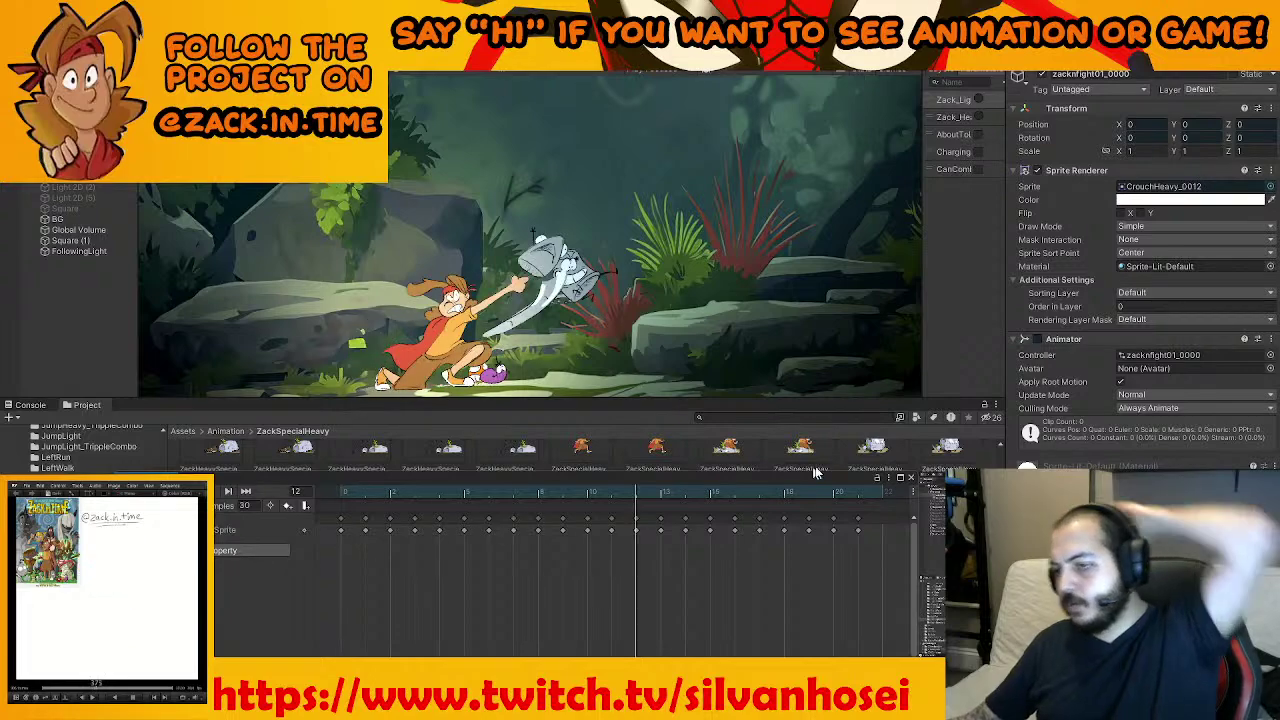
mouse_move(833, 479)
left_mouse_down()
mouse_move(799, 79)
mouse_move(989, 104)
left_mouse_up()
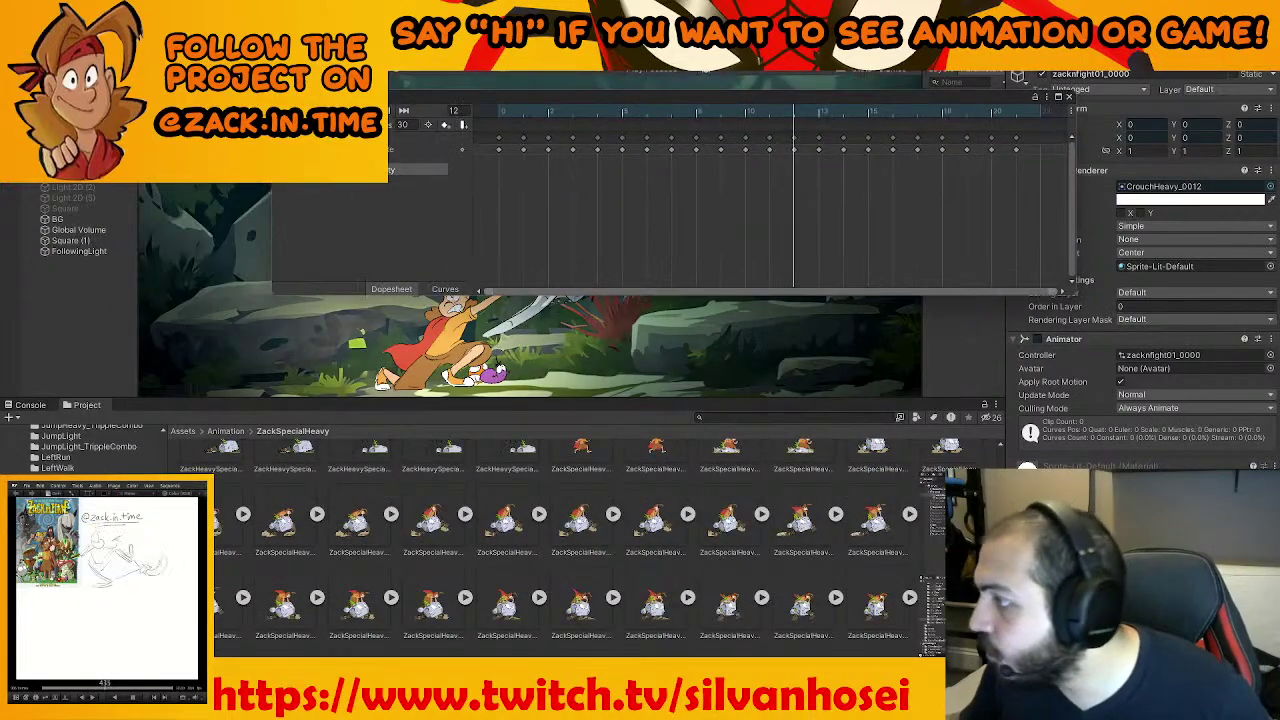
key("alt+Tab")
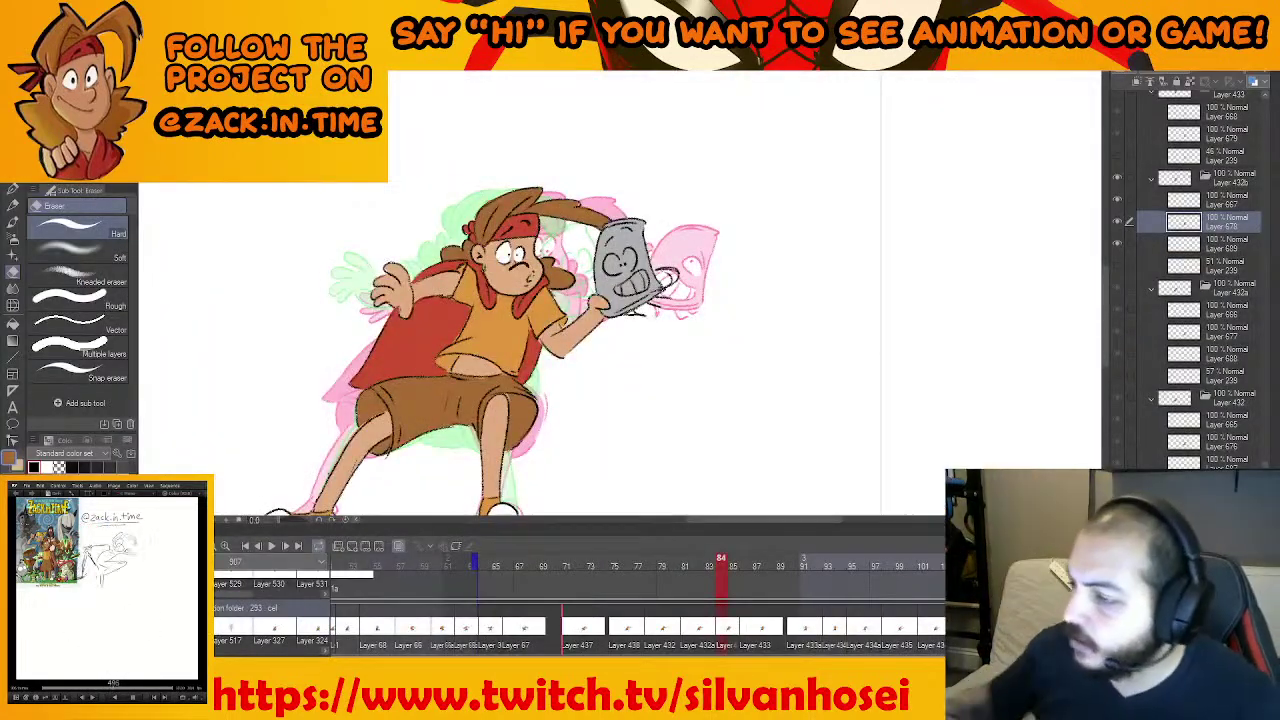
Fill both of the can character's eyes with white on Layer 689, frame 84
scroll(724, 236, "up", 3)
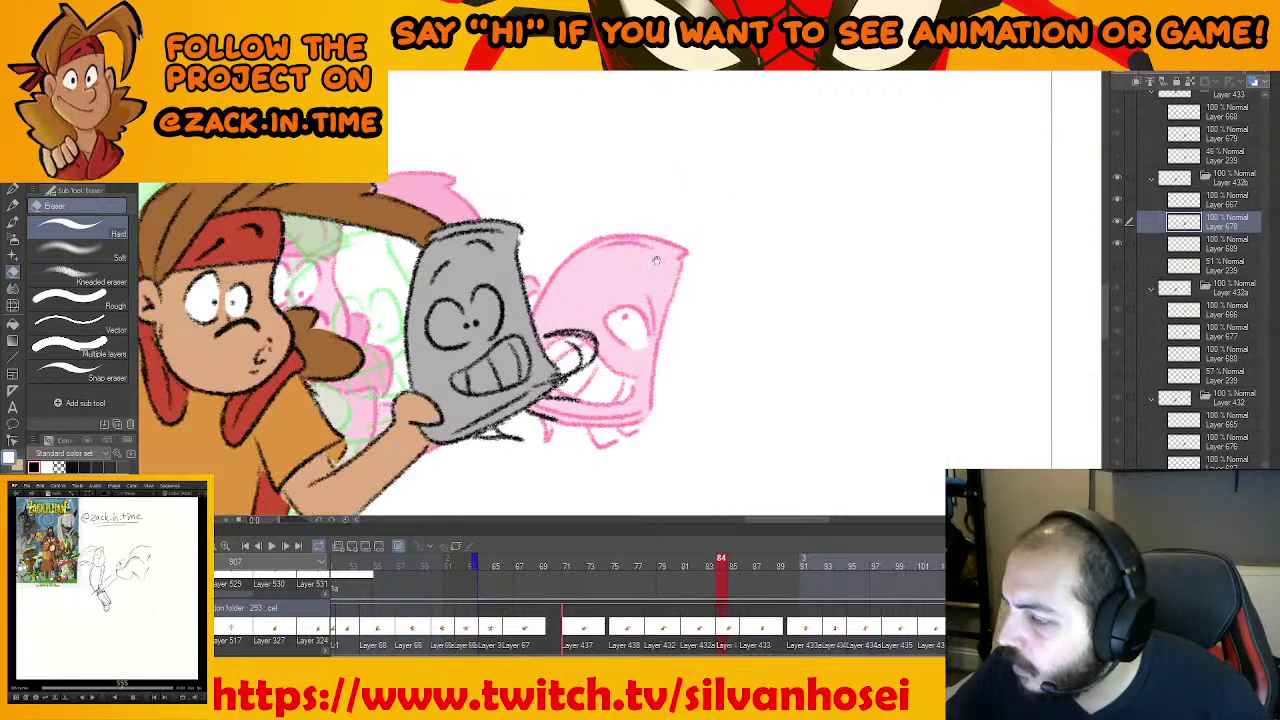
key("m")
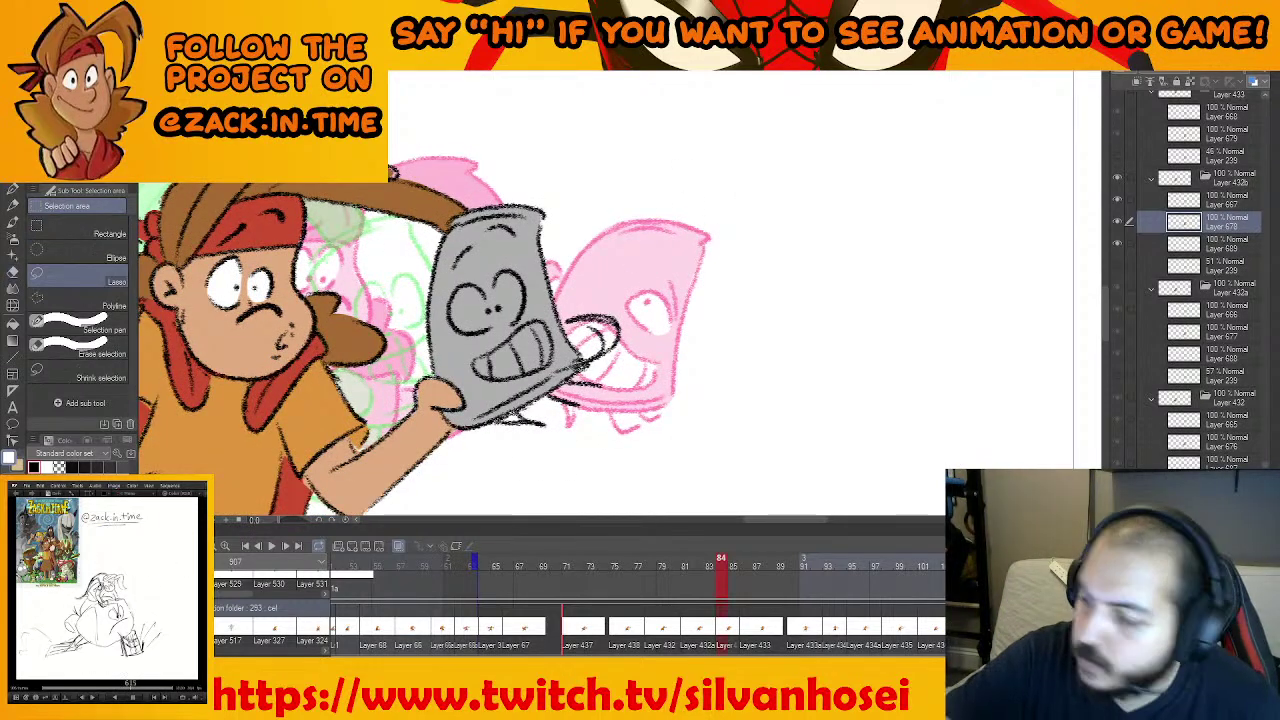
left_click(1220, 244)
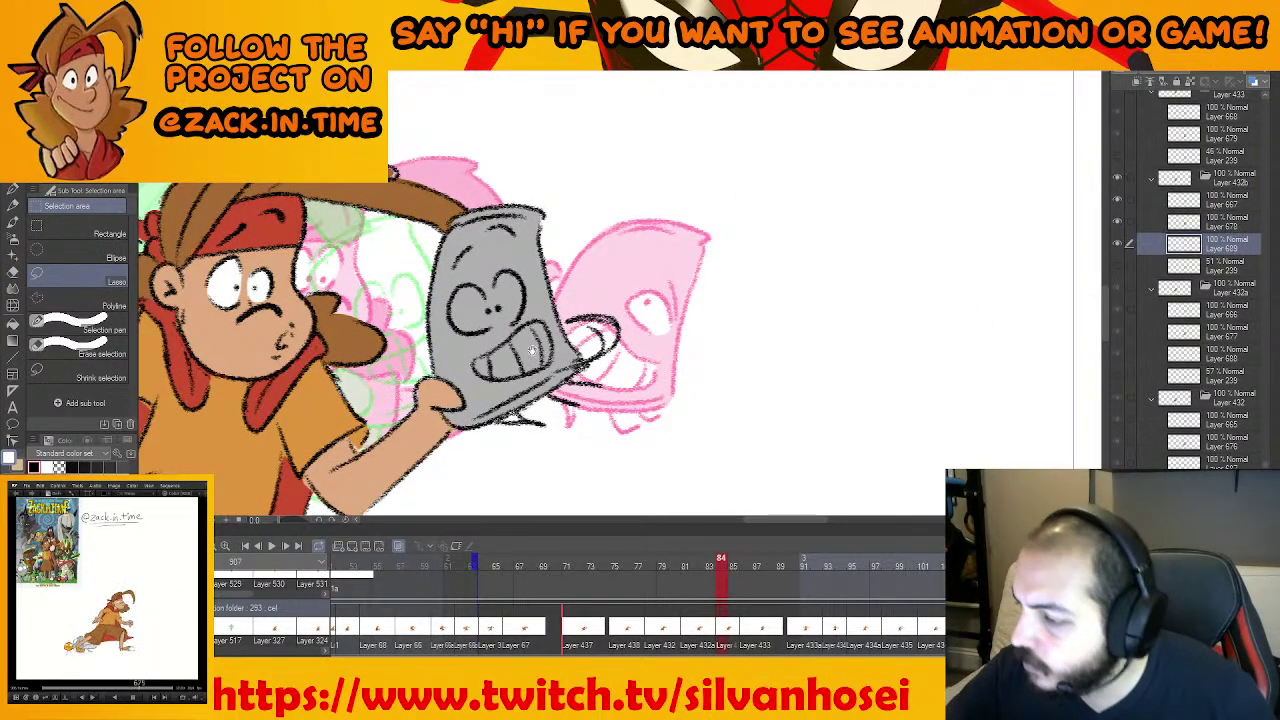
scroll(538, 354, "up", 2)
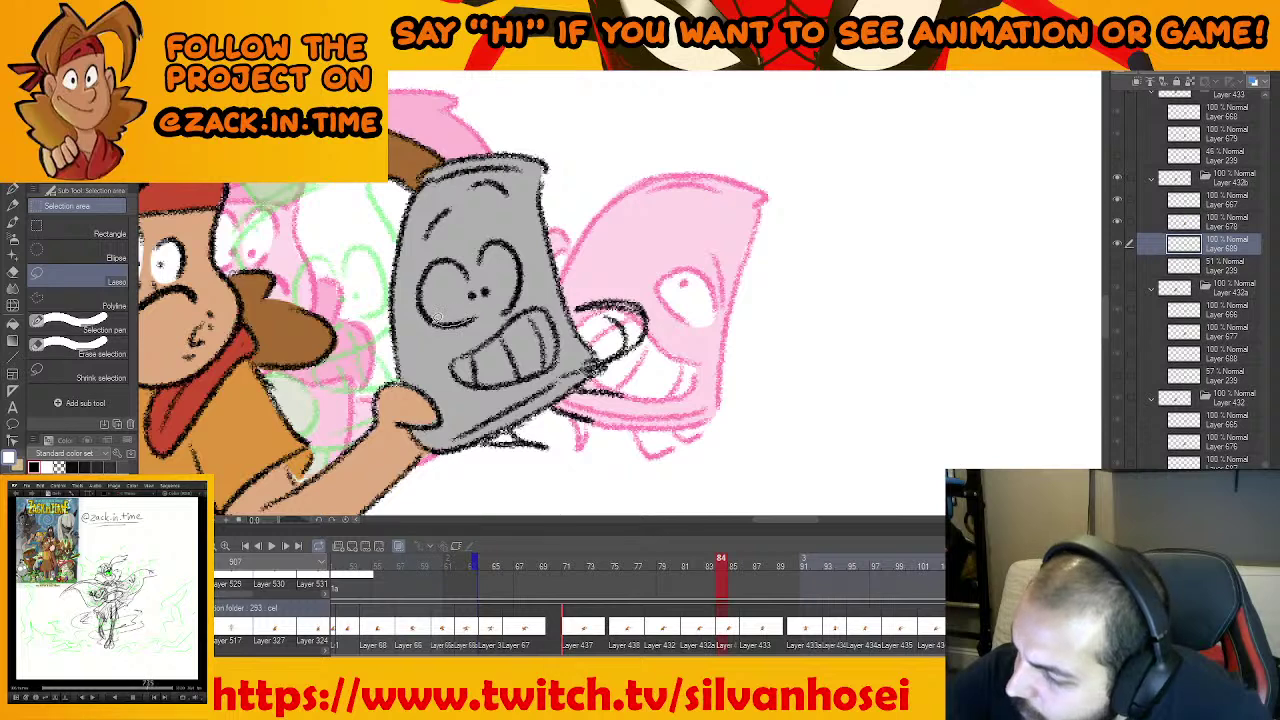
left_click_drag(479, 292, 473, 312)
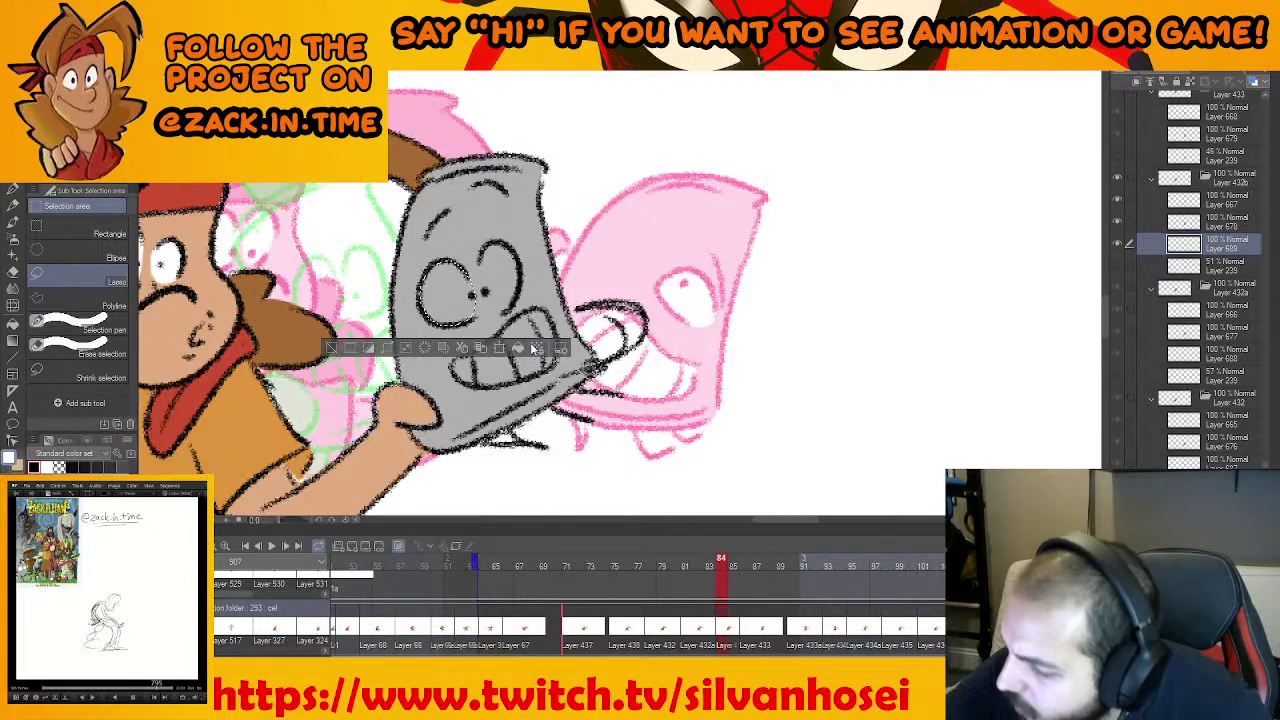
key("Delete")
key("ctrl+d")
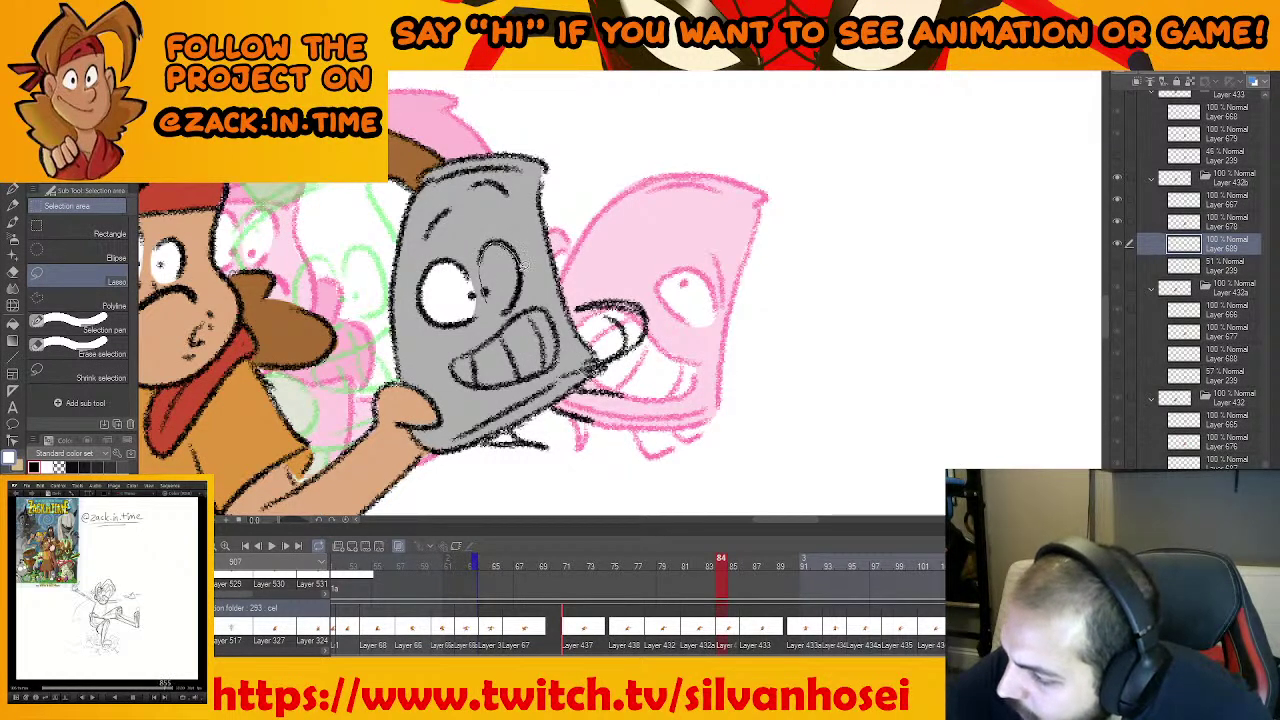
mouse_move(523, 266)
left_mouse_down()
mouse_move(506, 306)
mouse_move(489, 295)
left_mouse_up()
left_click(571, 333)
key("ctrl+d")
key("Delete")
key("ctrl+d")
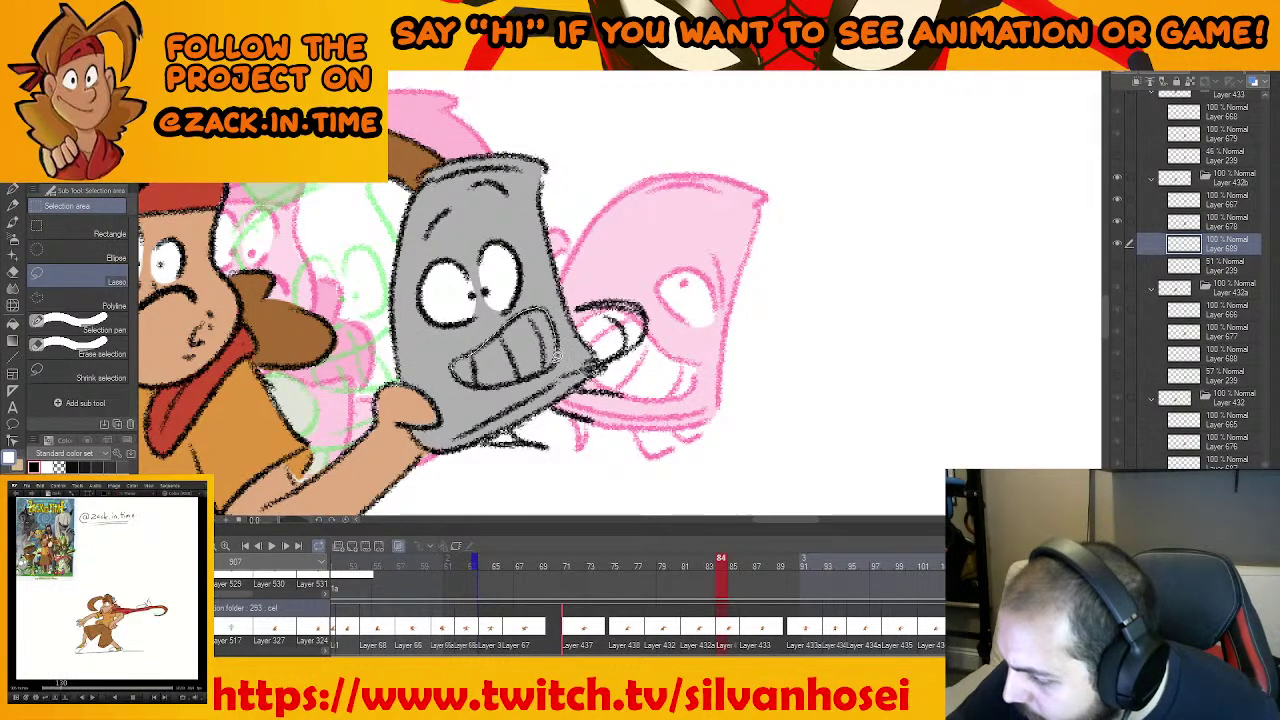
Fill the can character's teeth with white on frame 84
left_click_drag(467, 374, 460, 370)
key("alt+Delete")
key("ctrl+d")
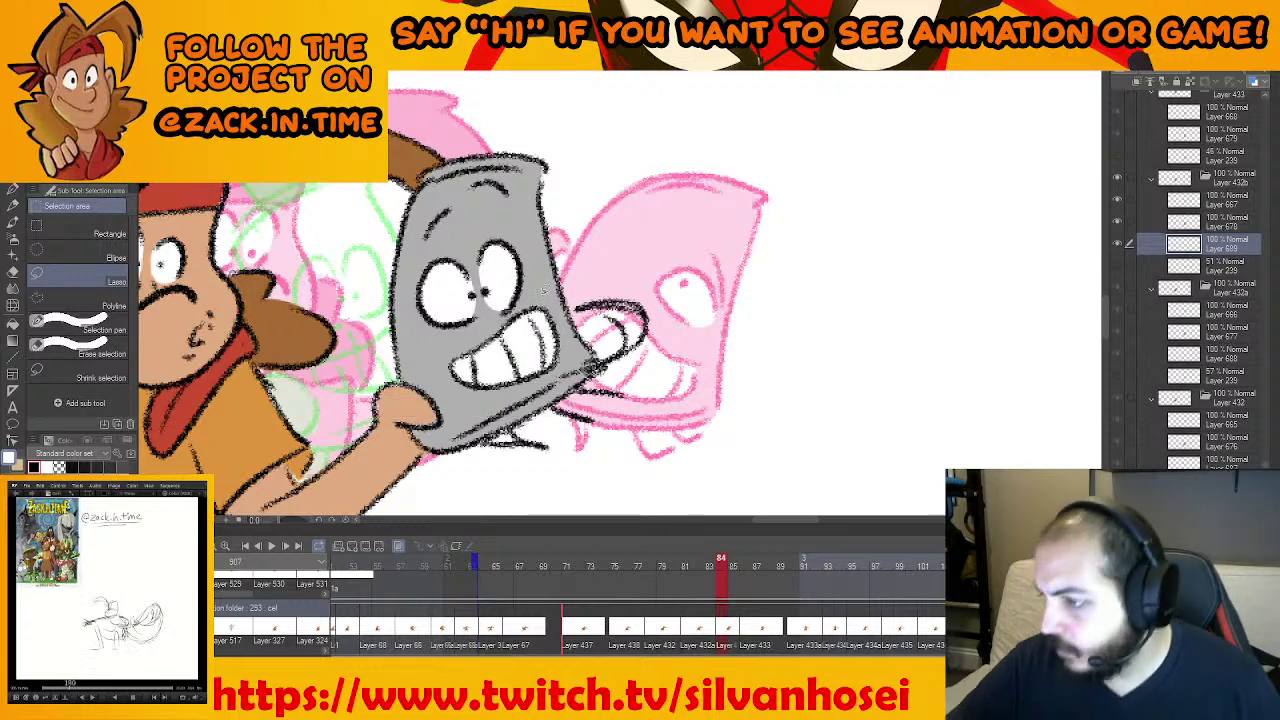
Sample the can's grey, go to frame 86, and add a new layer directly above Layer 239 in folder 433
right_click(562, 362)
key("period")
left_click_drag(624, 365, 691, 342)
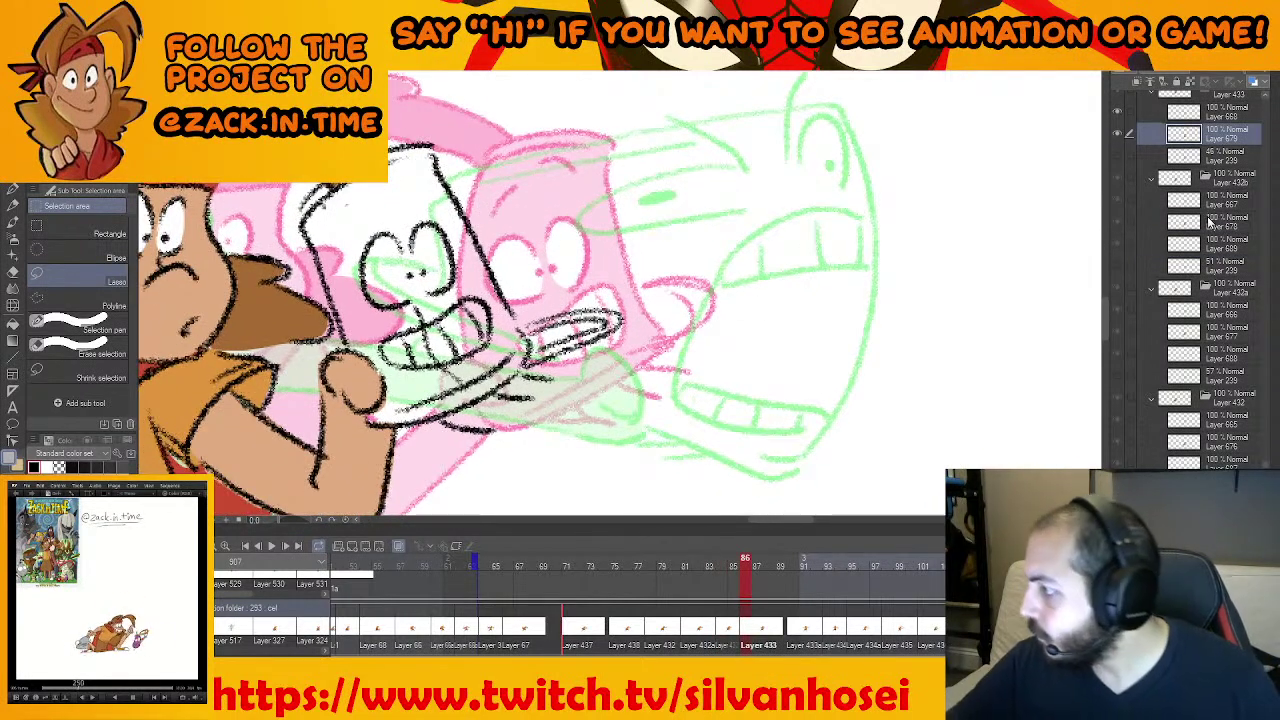
left_click(1209, 160)
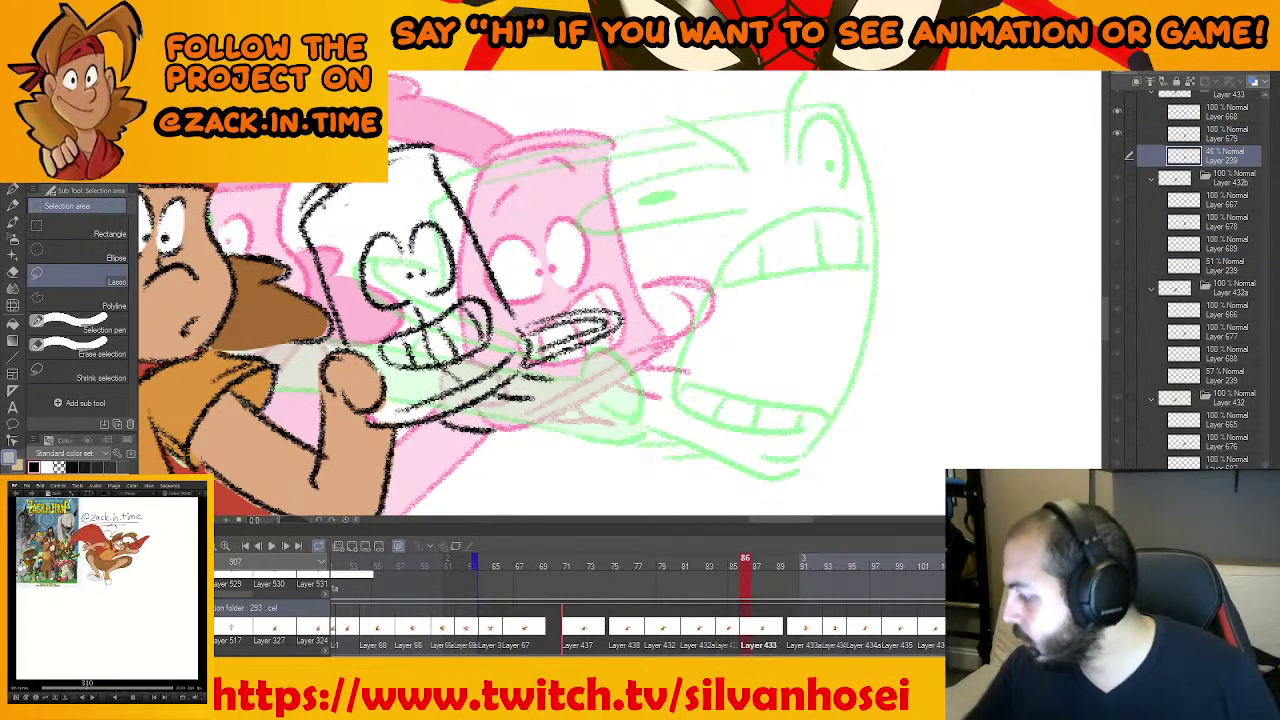
key("ctrl+shift+n")
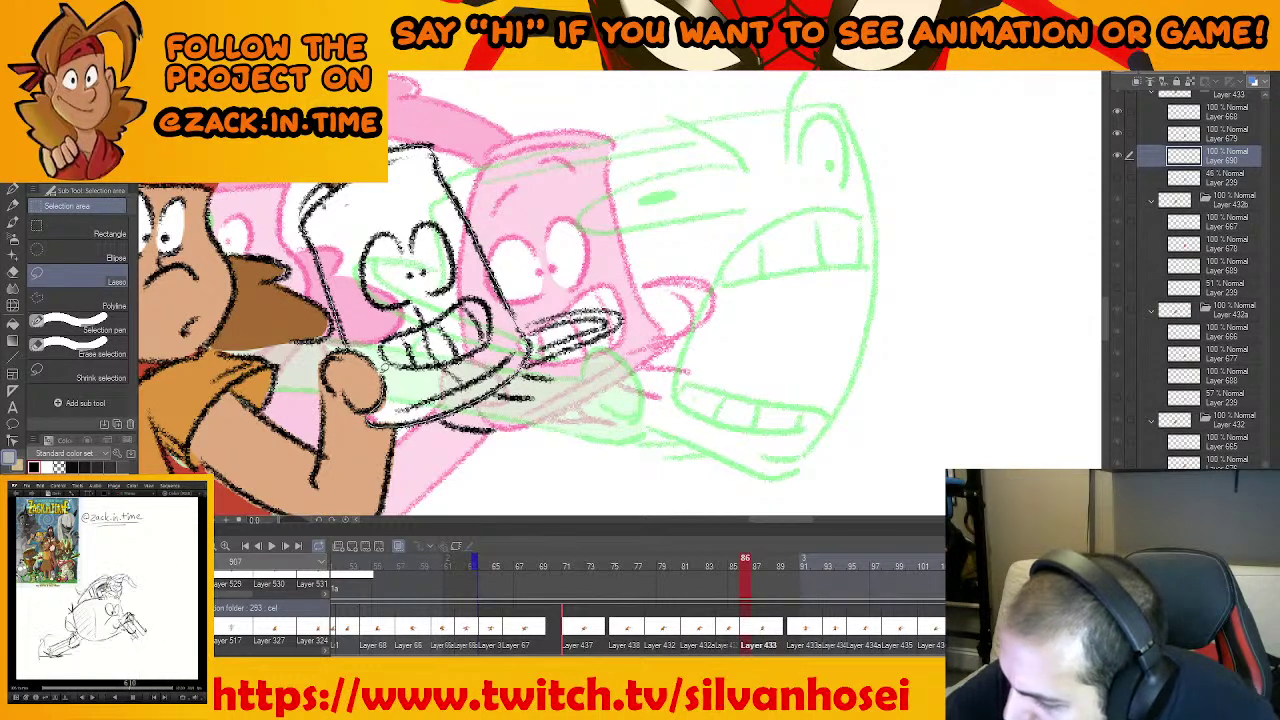
Fill the can character's body with grey on frame 86
left_click_drag(353, 343, 366, 394)
left_click(485, 448)
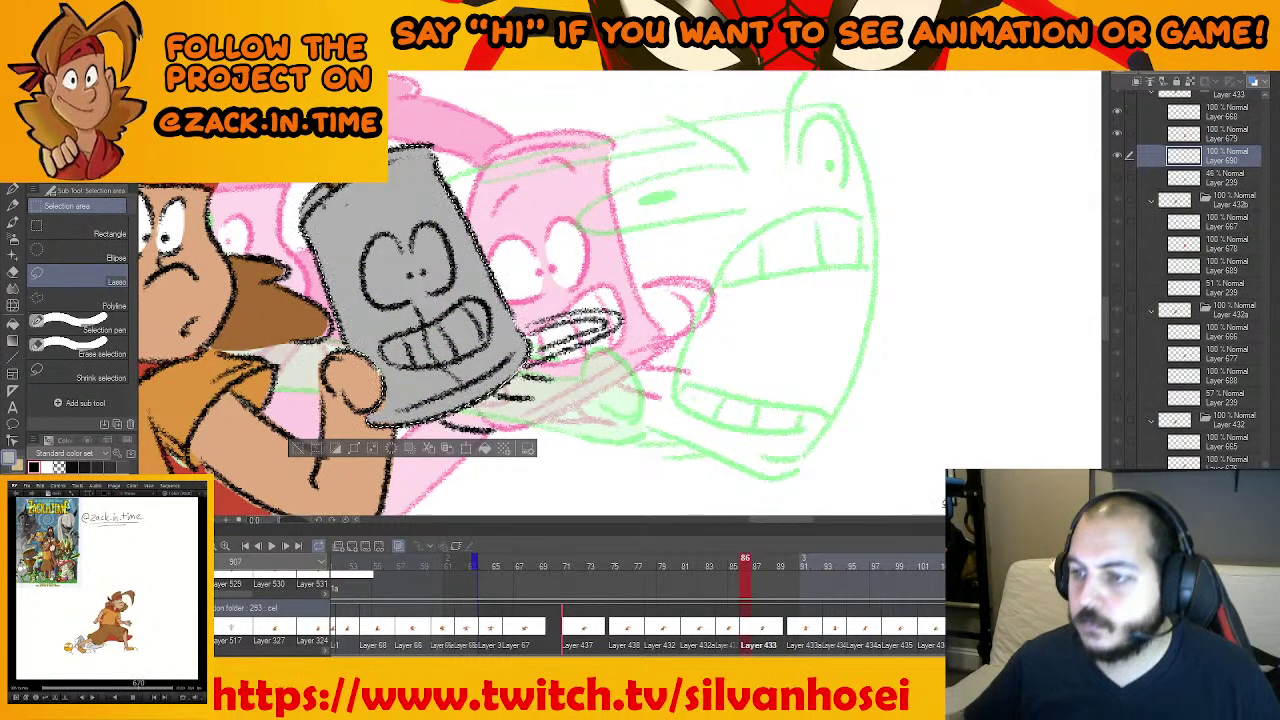
Fill the can character's open lid beside its lower edge with grey on Layer 690, frame 86
key("ctrl+d")
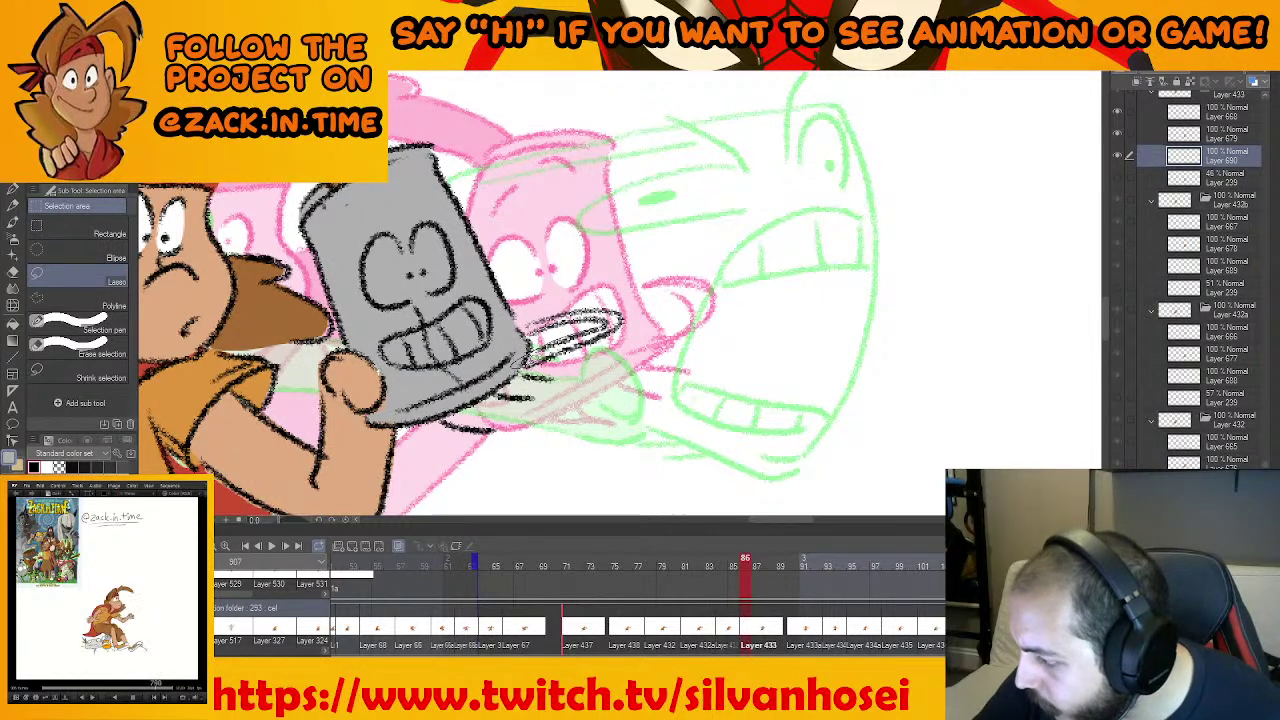
left_click_drag(507, 338, 514, 362)
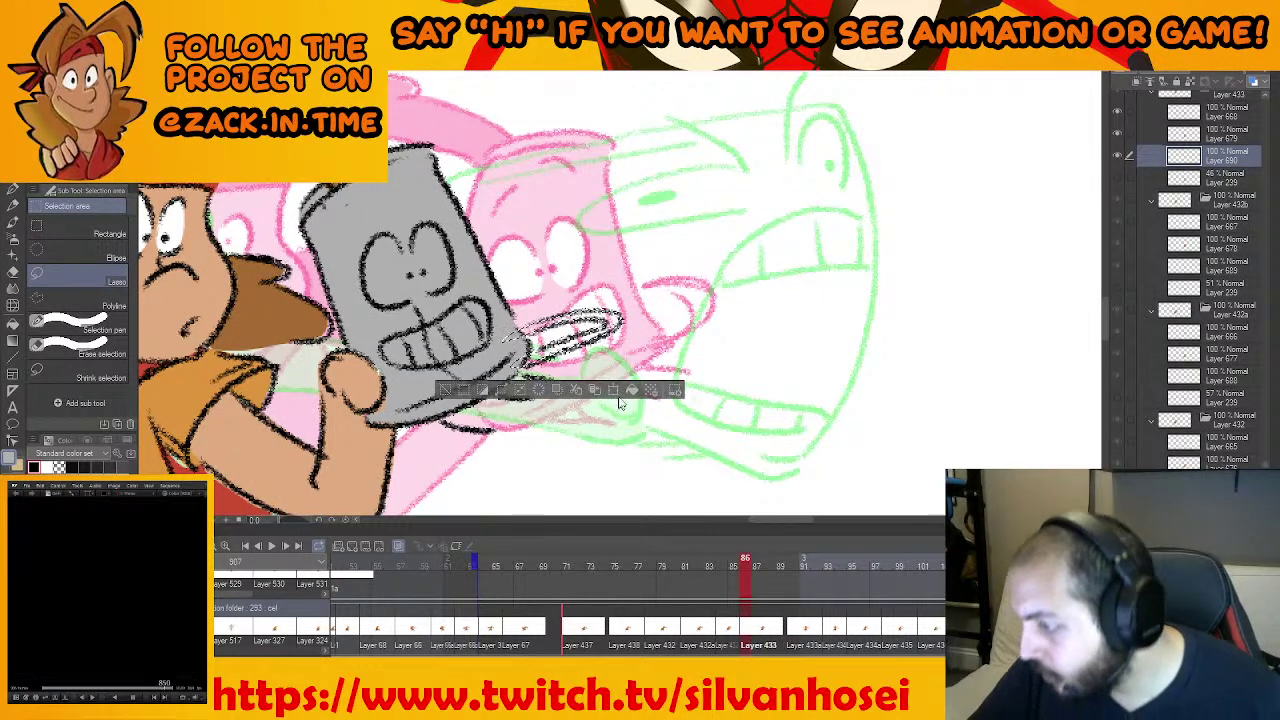
left_click(630, 392)
key("ctrl+d")
left_click_drag(646, 291, 708, 340)
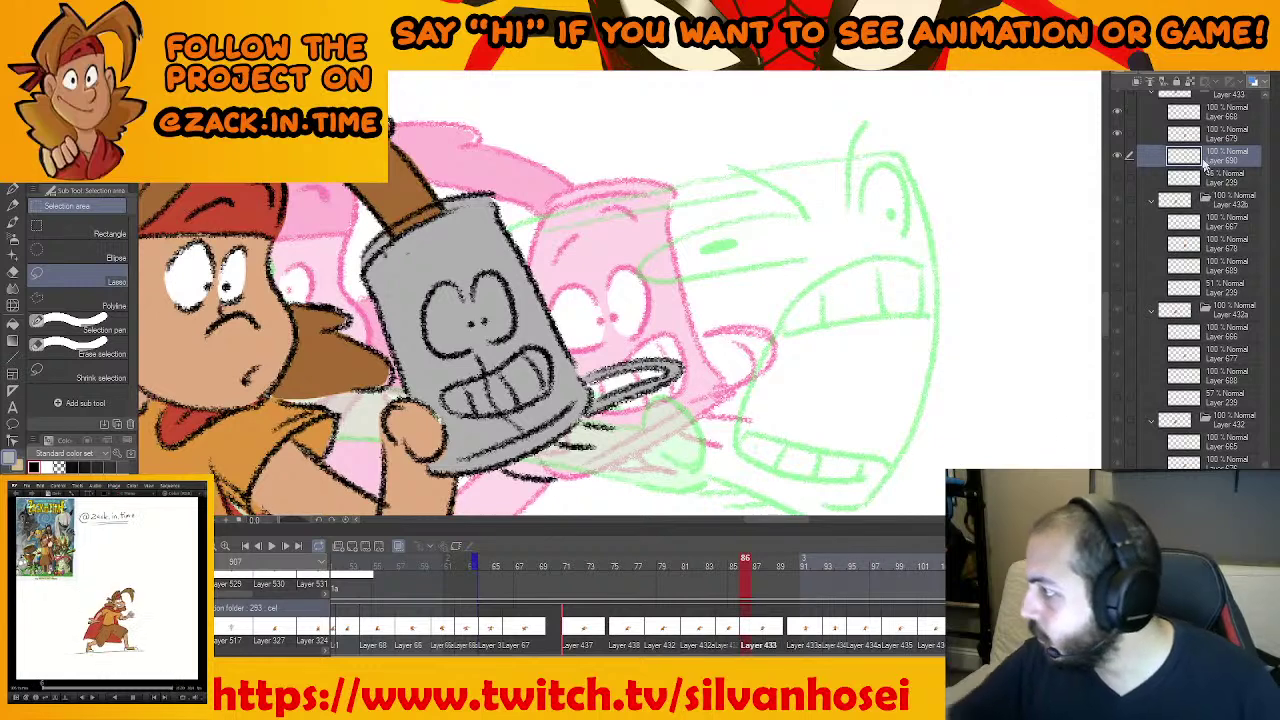
Clean up where the brown hair meets the can's top rim on Layers 679 and 668, erasing the overlapping outline strokes
left_click(1188, 134)
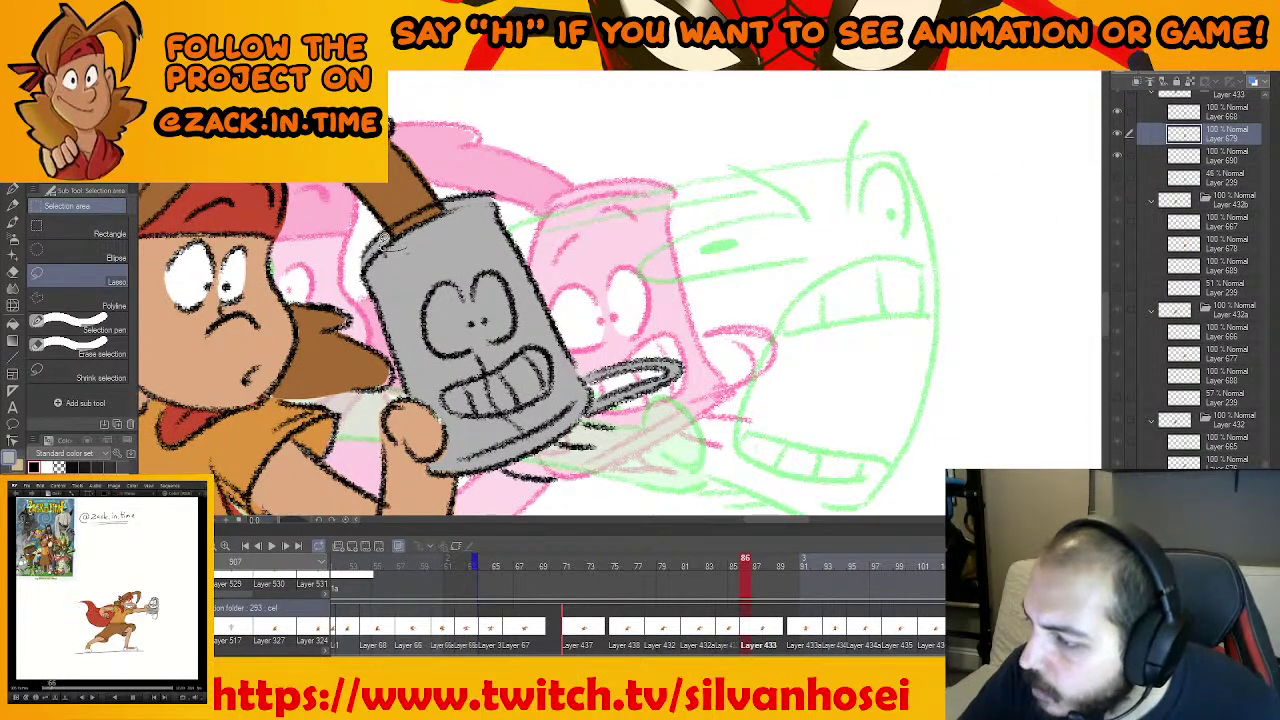
mouse_move(444, 228)
left_mouse_down()
mouse_move(393, 238)
mouse_move(432, 224)
left_mouse_up()
key("e")
key("ctrl+d")
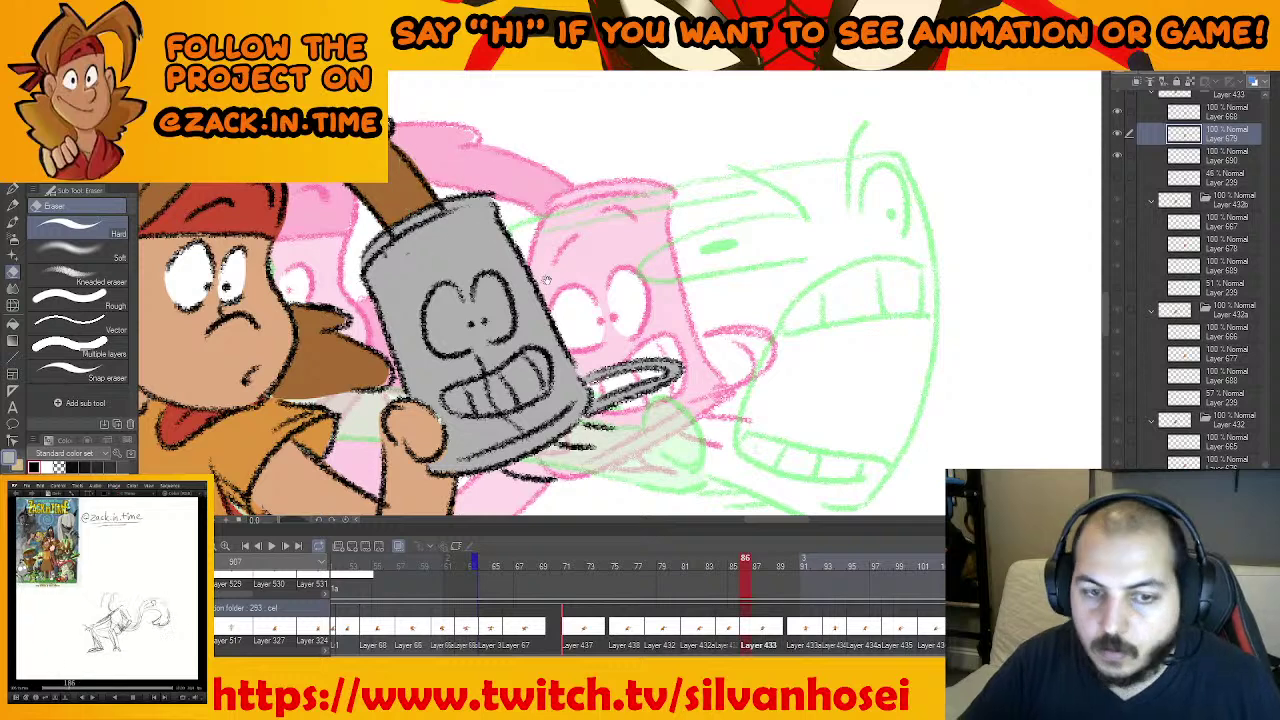
left_click_drag(572, 250, 704, 316)
scroll(656, 328, "up", 3)
scroll(655, 329, "down", 2)
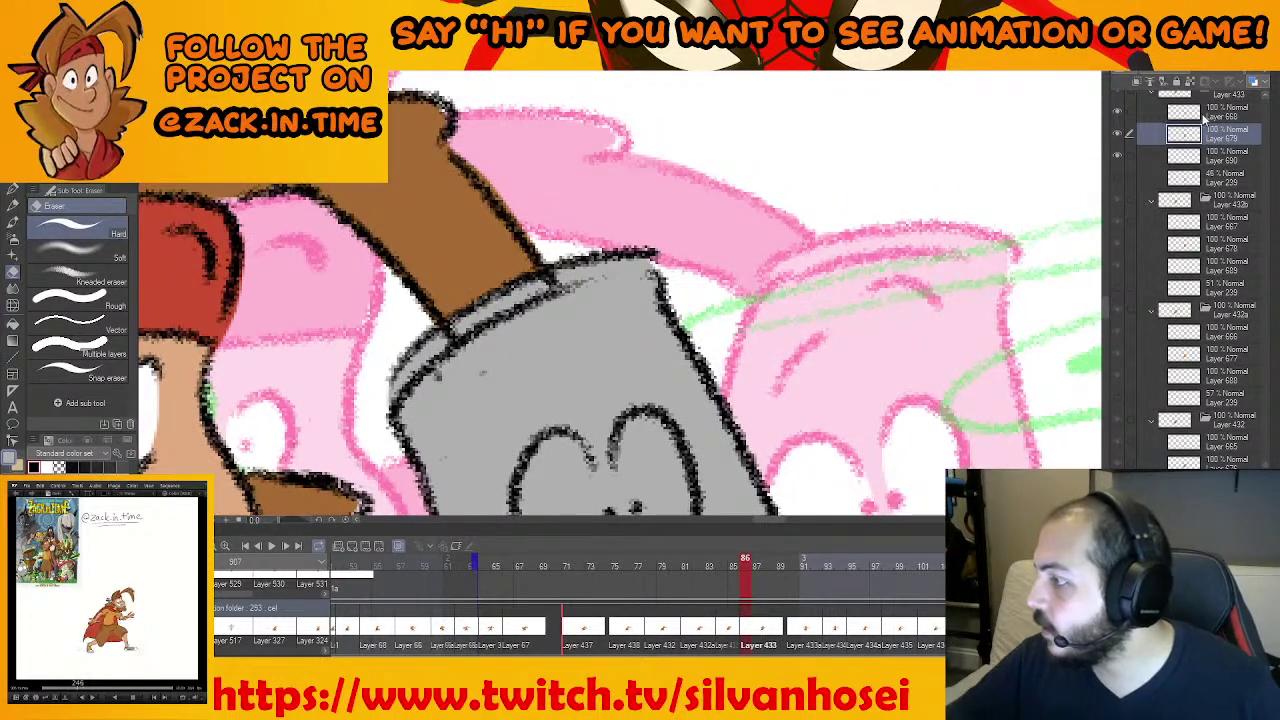
key("alt+]")
left_click_drag(446, 342, 460, 332)
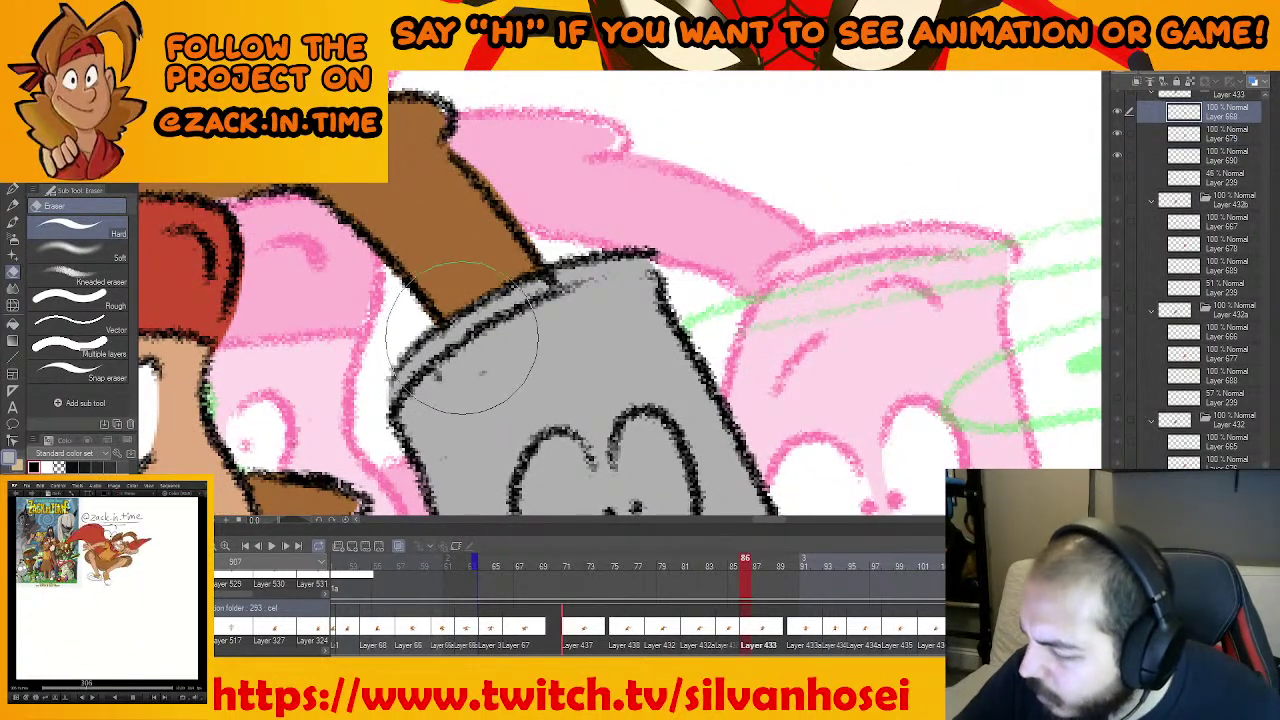
left_click_drag(543, 287, 552, 283)
key("ctrl+z")
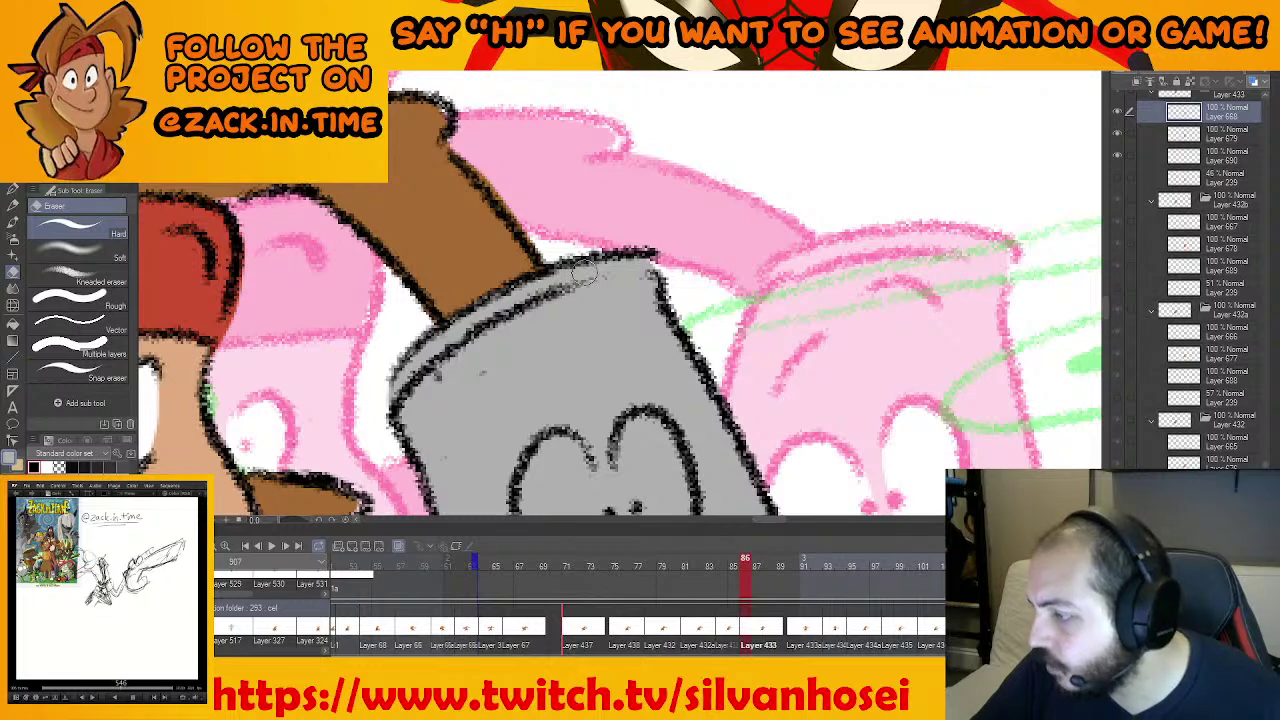
Pick white and outline the can character's eye nearest the boy with a lasso selection on frame 86
scroll(634, 309, "down", 4)
left_click_drag(688, 338, 680, 190)
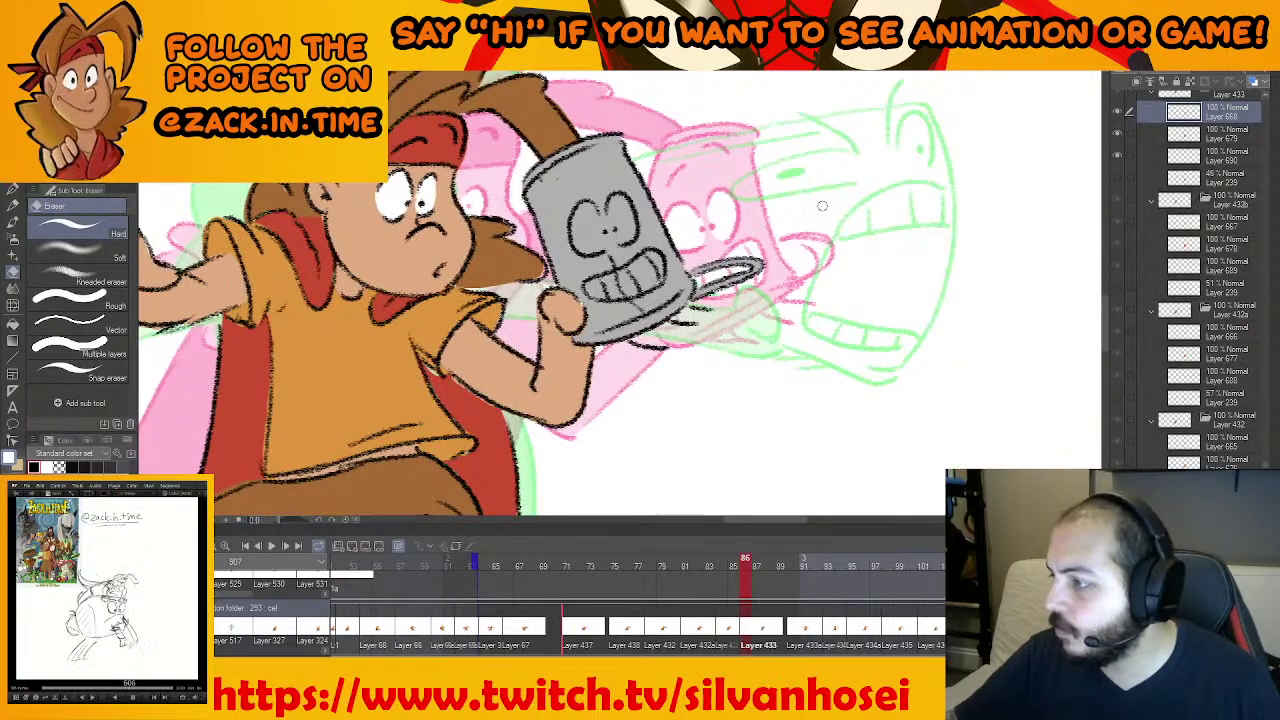
key("m")
scroll(668, 323, "up", 2)
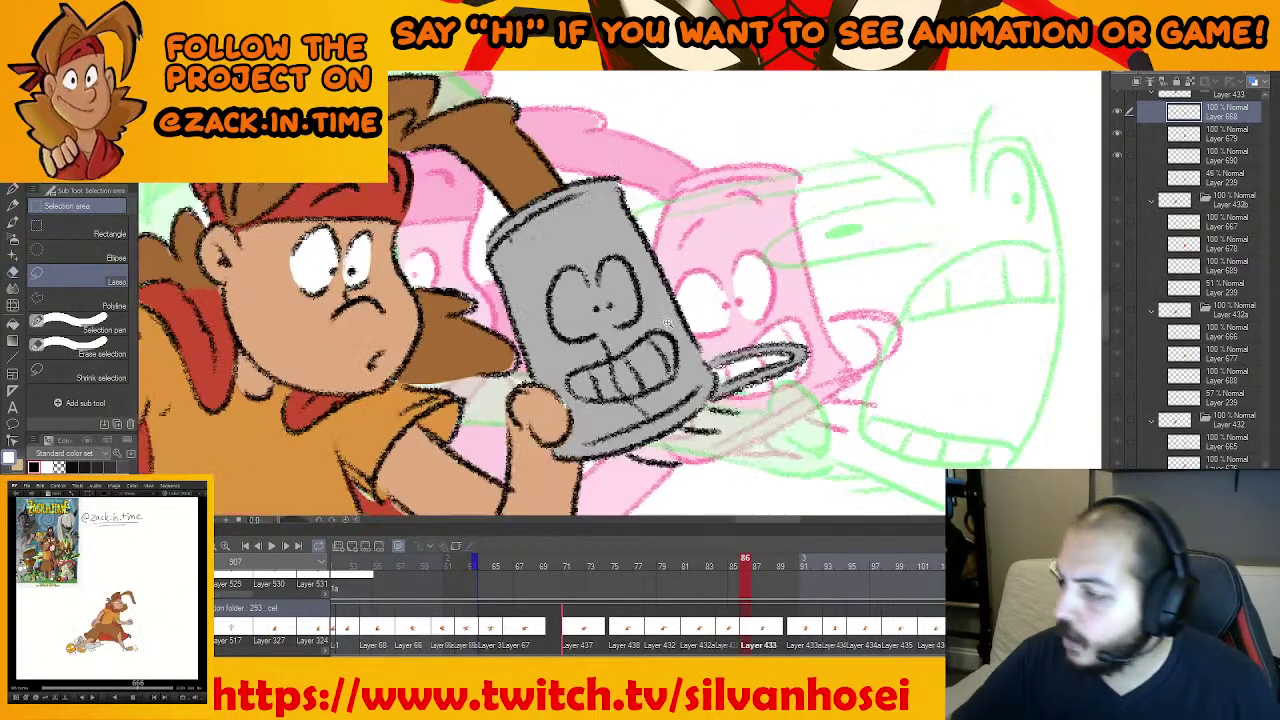
key("comma")
key("period")
left_click_drag(616, 278, 568, 320)
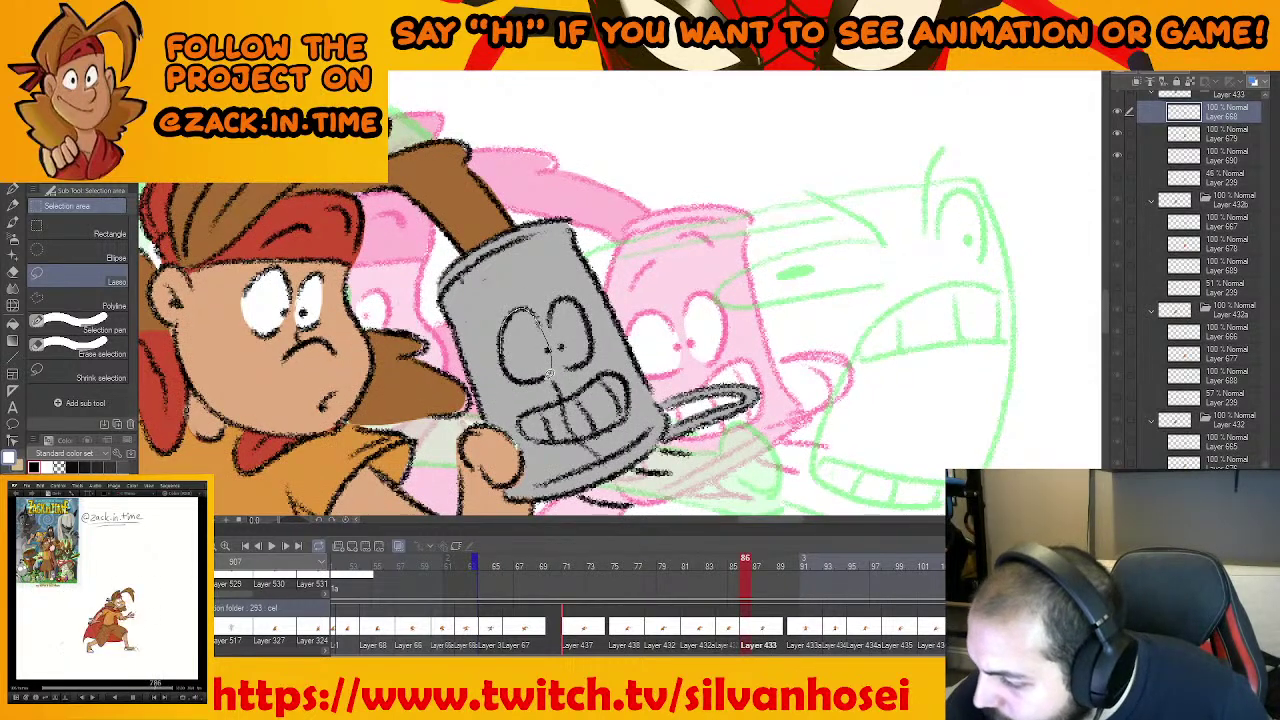
left_click_drag(522, 378, 532, 318)
left_click(598, 406)
key("ctrl+d")
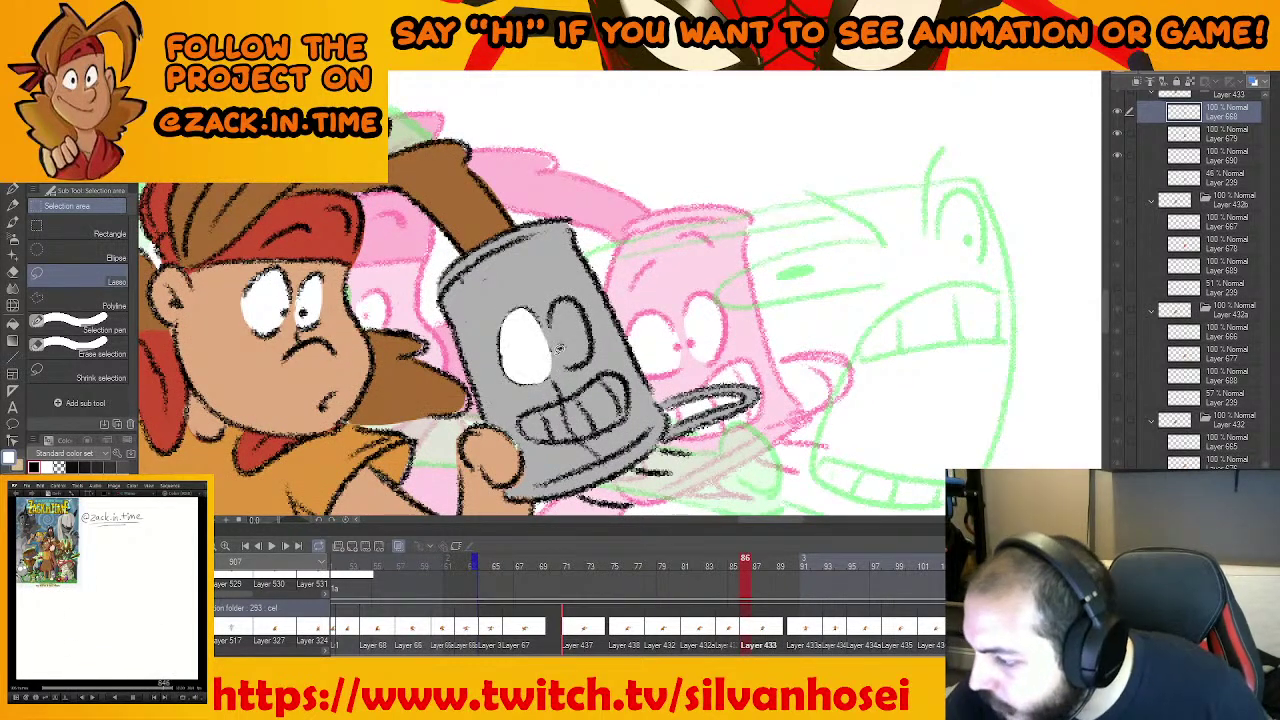
key("ctrl+z")
key("ctrl+z")
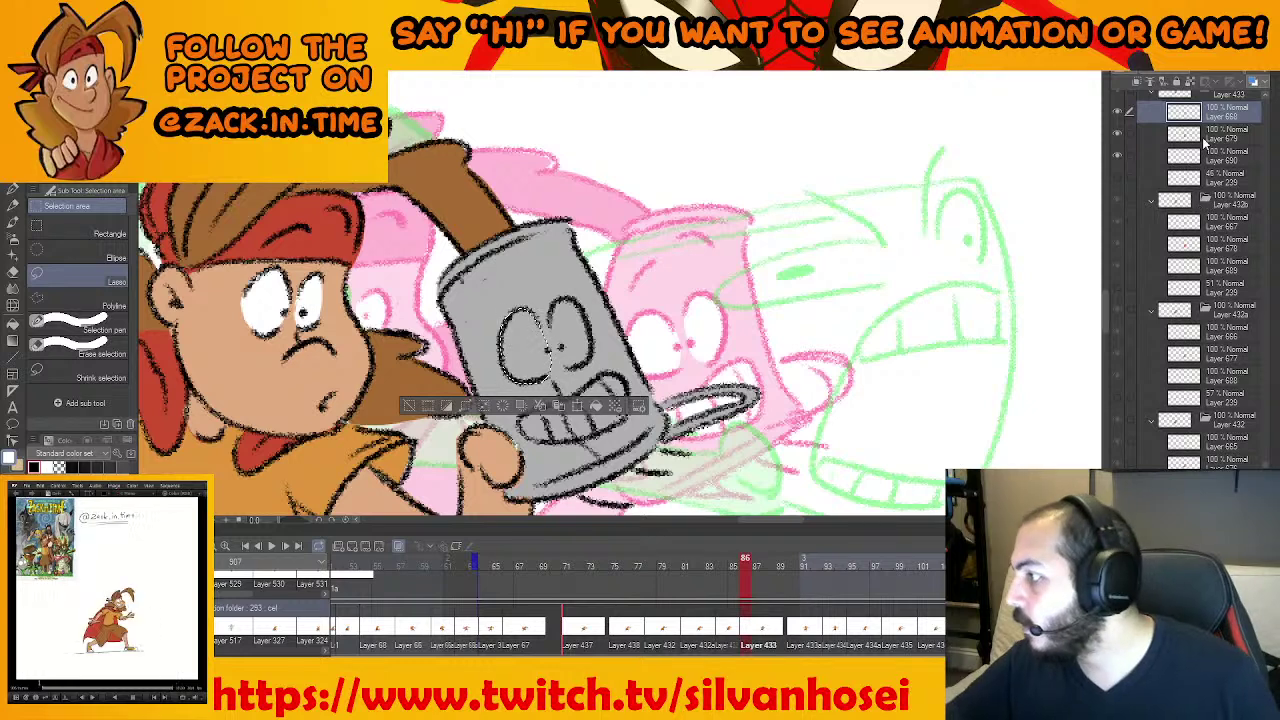
Fill both of the can character's eyes with white on Layer 679, frame 86
left_click(1206, 138)
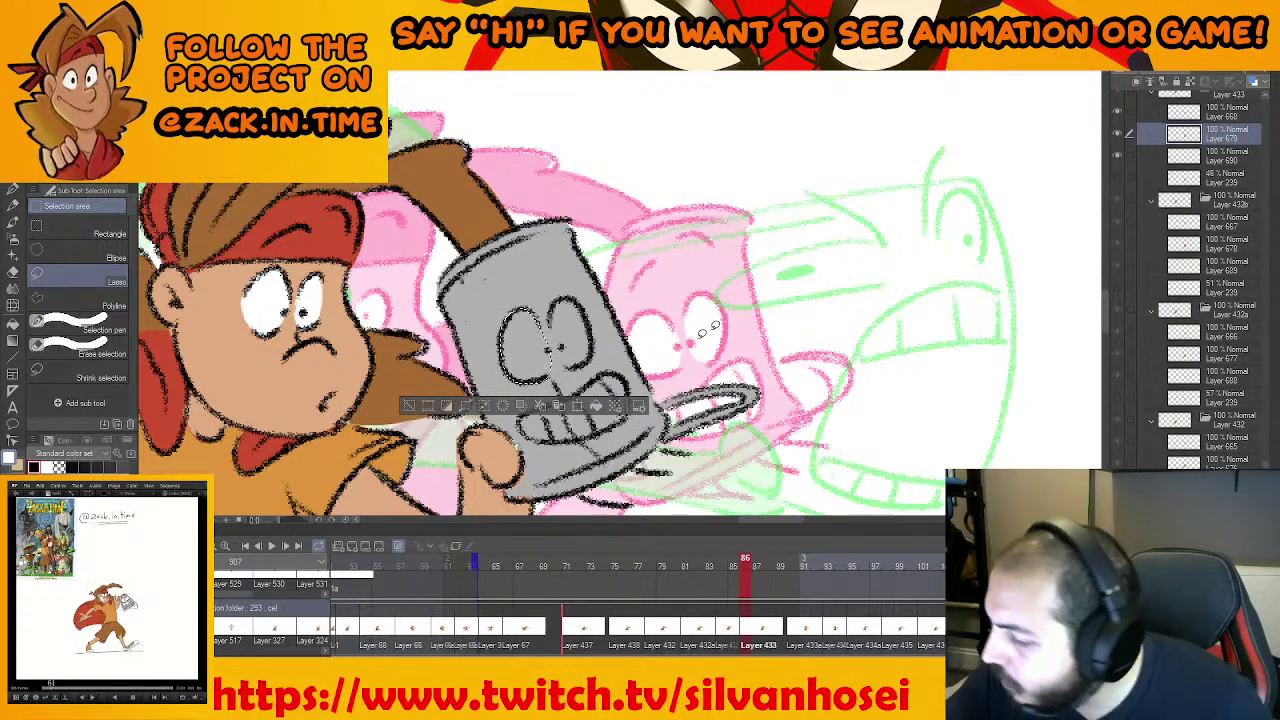
left_click(596, 406)
left_click_drag(560, 352, 560, 296)
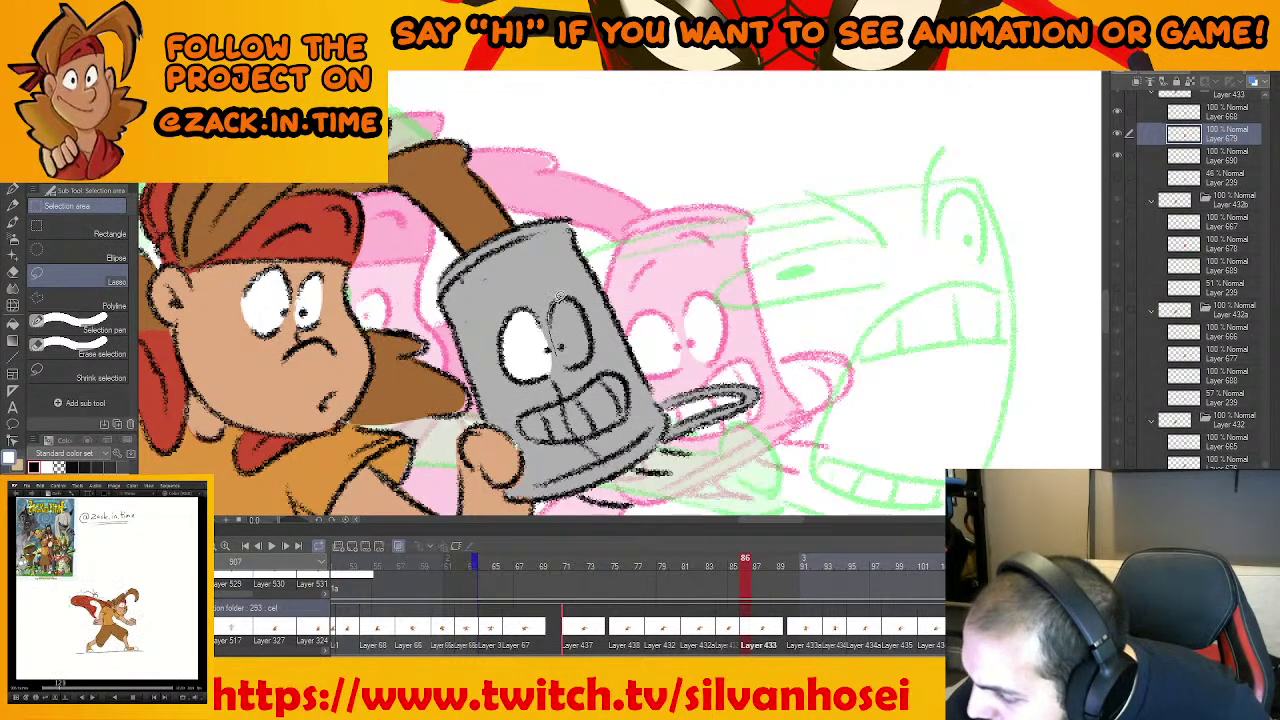
left_click_drag(582, 362, 558, 334)
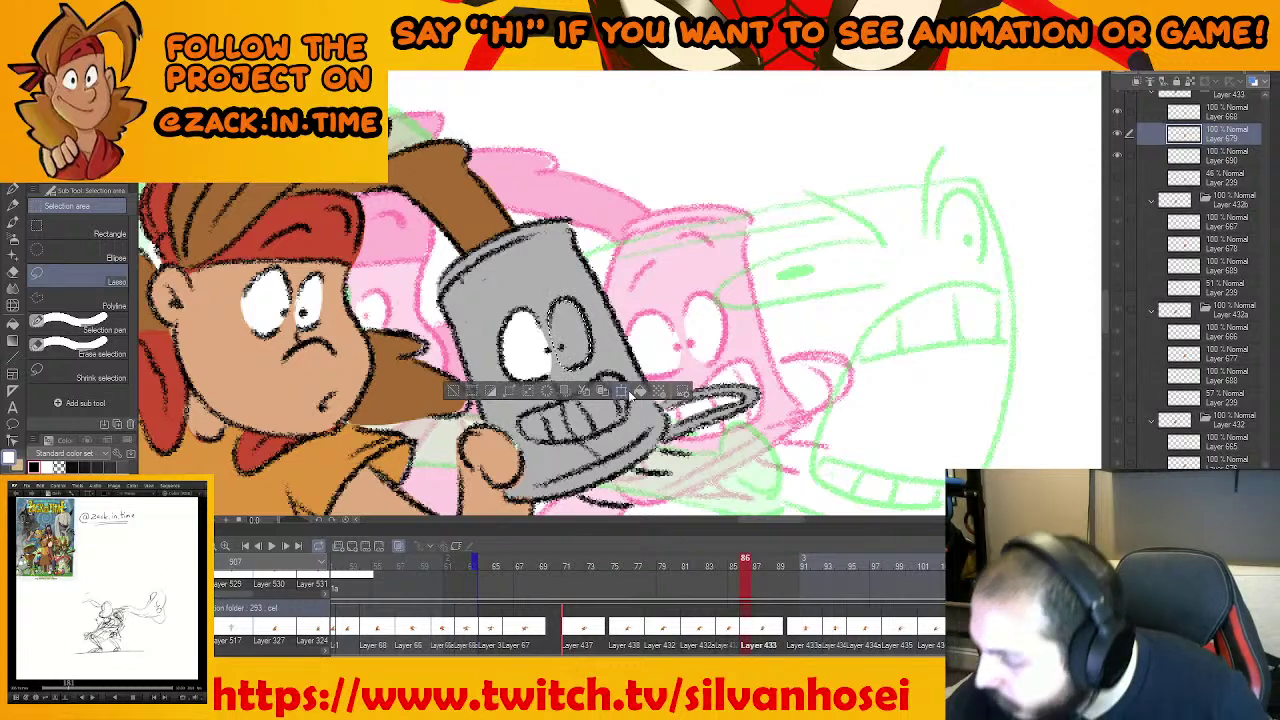
key("Delete")
key("ctrl+d")
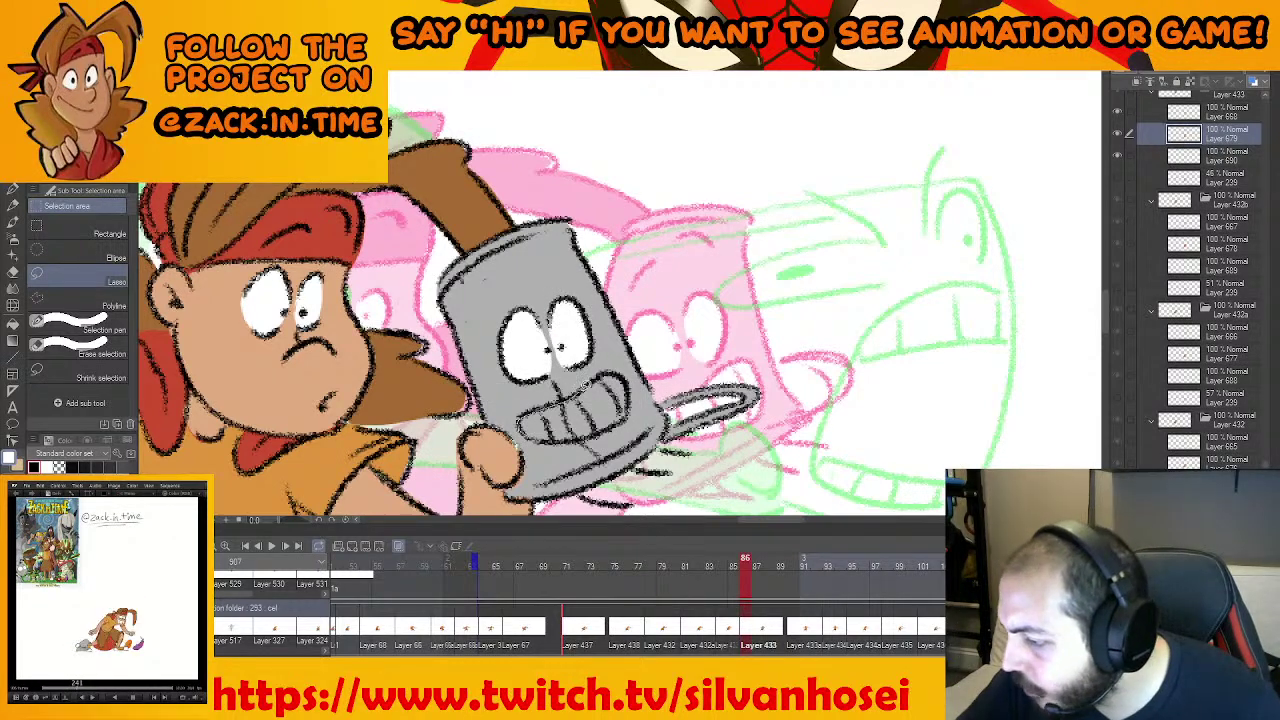
Fill the can character's teeth with white on Layer 679, frame 86
left_click_drag(547, 438, 526, 427)
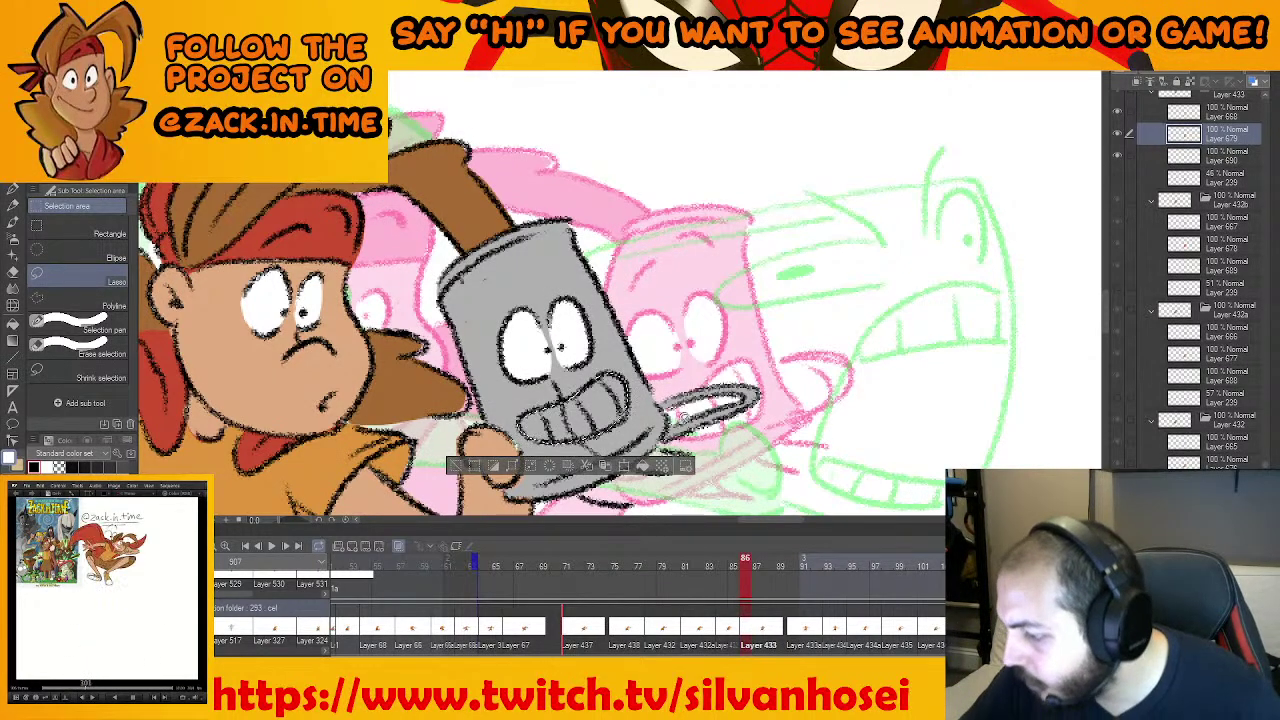
left_click(647, 468)
left_click_drag(1011, 345, 1026, 332)
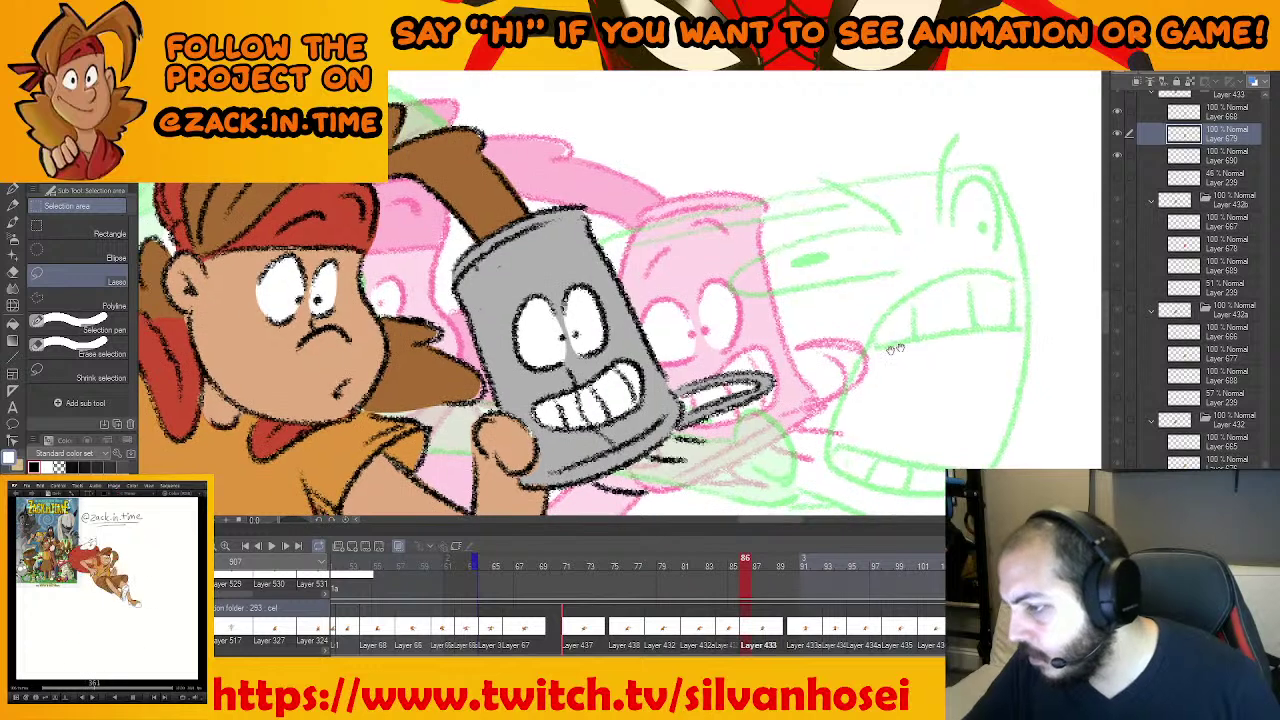
left_click(1211, 115)
key("e")
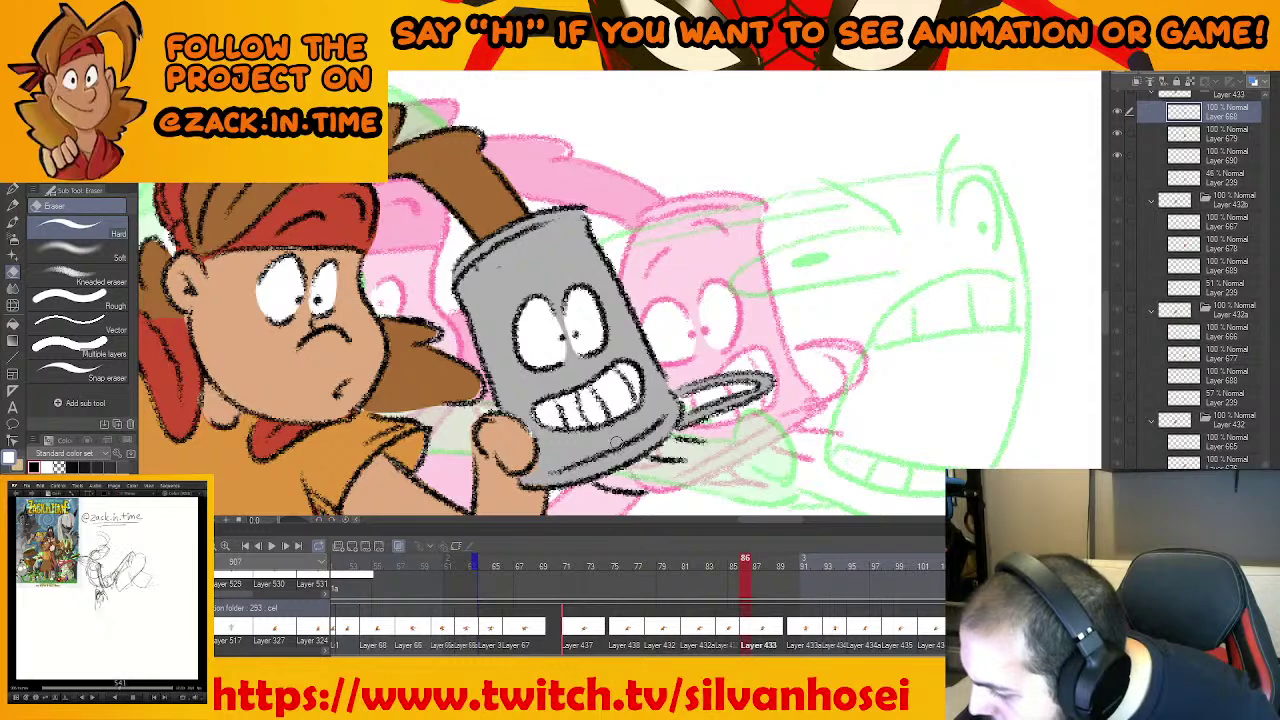
Sample the cape's red and fill the cape gap between the shirt and the bent arm on Layer 679
scroll(632, 447, "down", 3)
left_click_drag(710, 426, 702, 311)
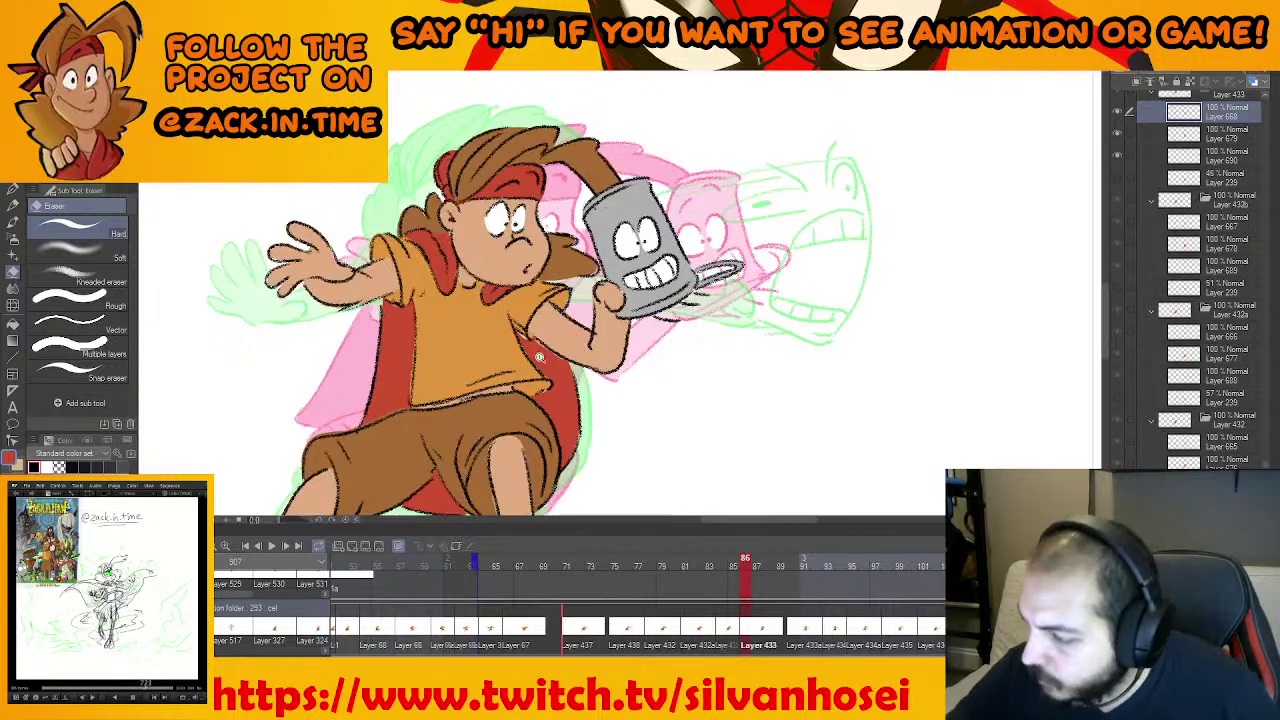
scroll(539, 356, "up", 3)
left_click(1200, 134)
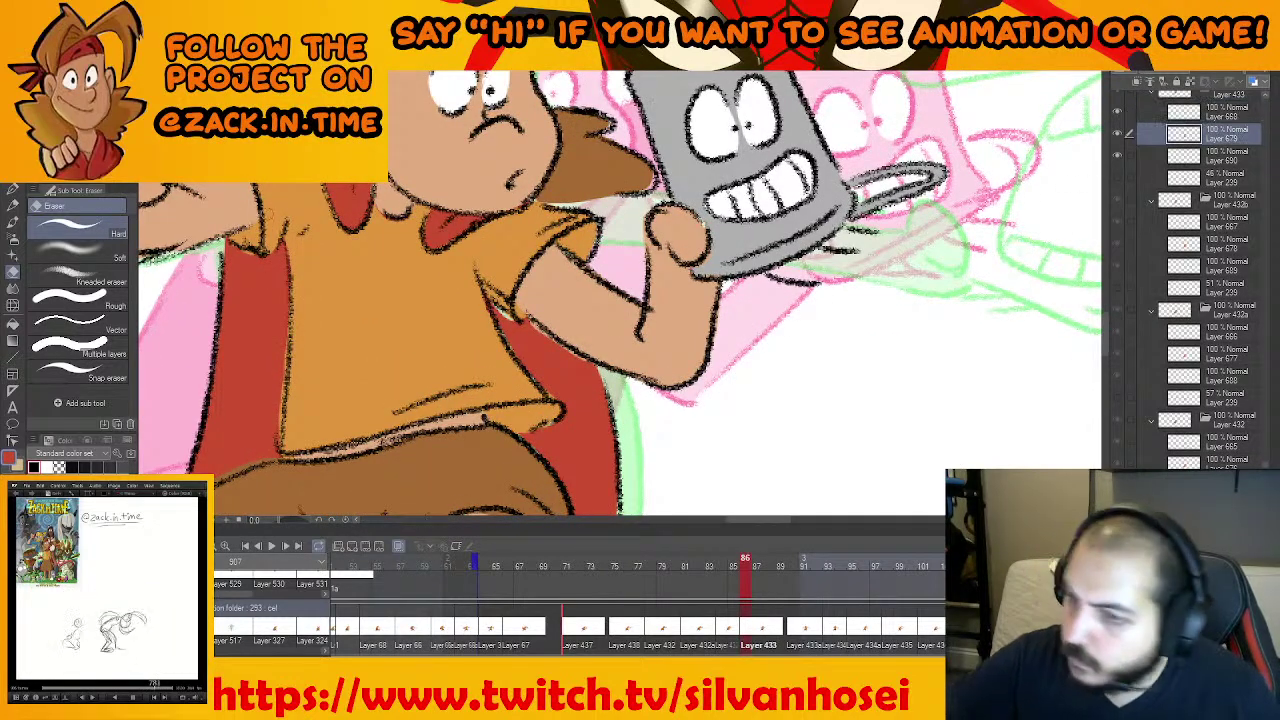
key("m")
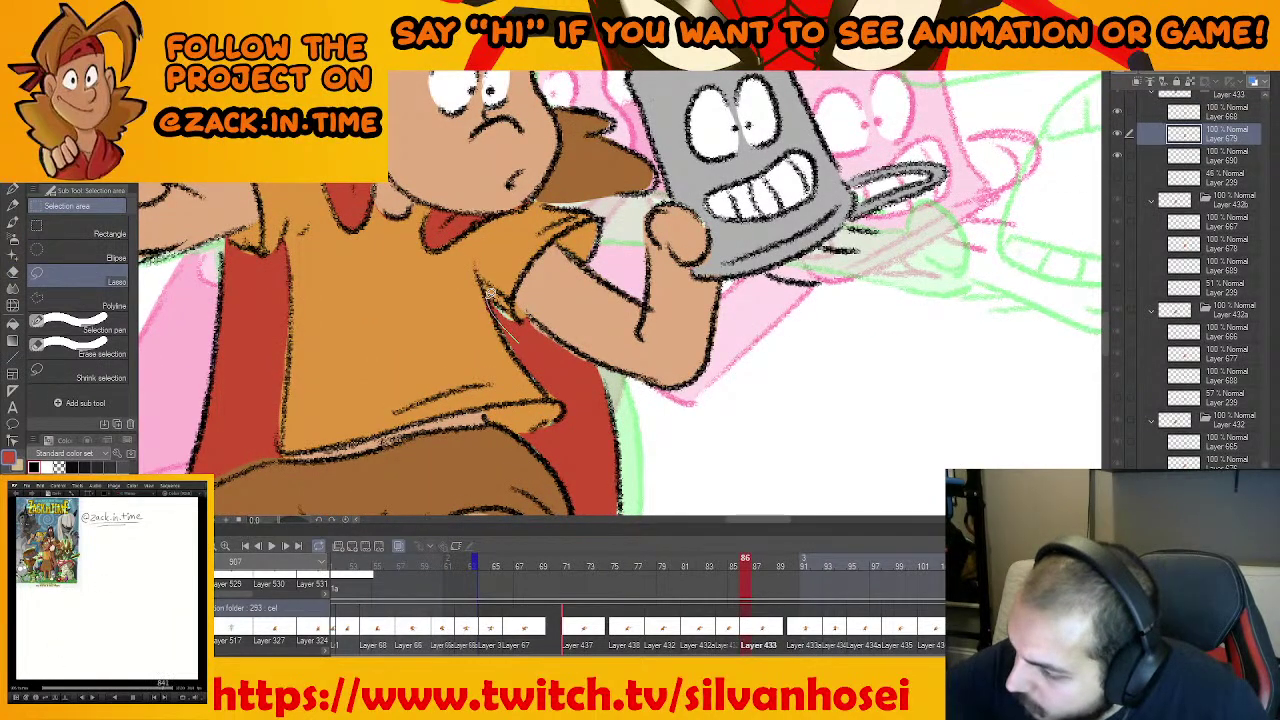
mouse_move(532, 314)
left_mouse_down()
mouse_move(594, 350)
mouse_move(592, 400)
left_mouse_up()
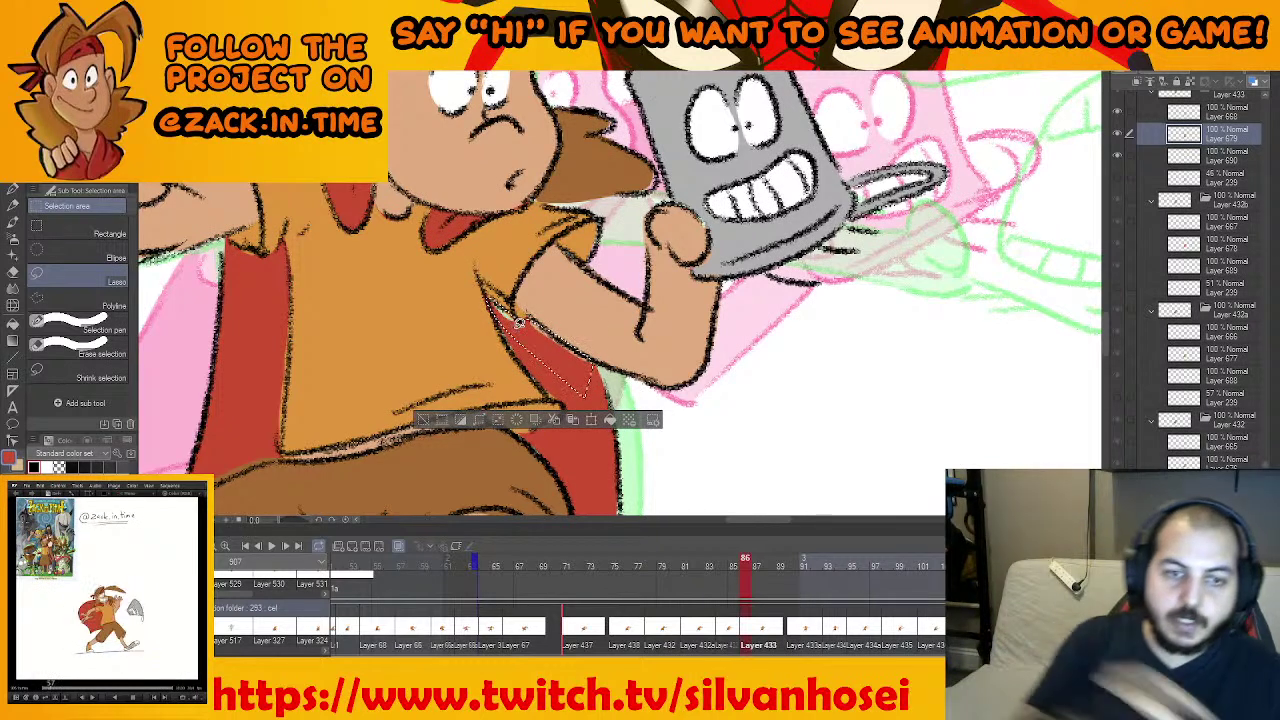
key("alt+Delete")
key("ctrl+d")
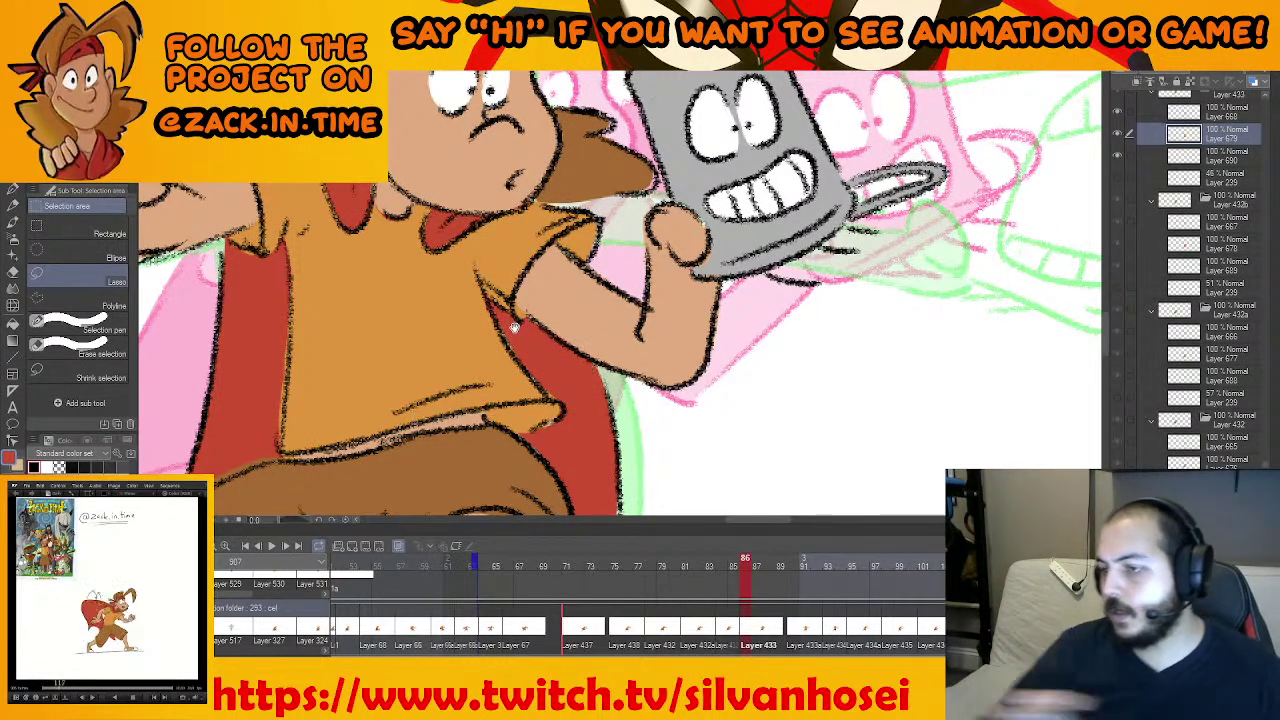
scroll(708, 358, "down", 2)
mouse_move(728, 384)
left_mouse_down()
mouse_move(718, 395)
mouse_move(658, 361)
left_mouse_up()
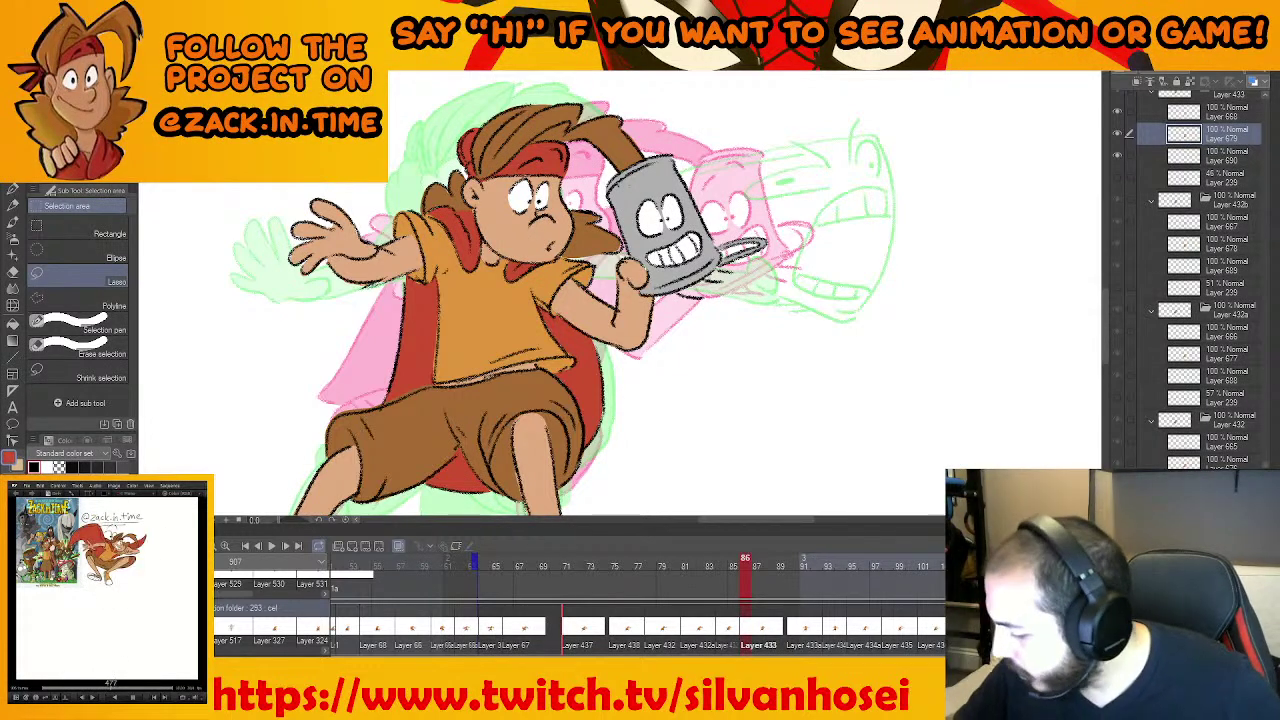
Switch to Discord and reply to the contact asking about coloring with the messages "yup" and "wanan join?"
key("alt+Tab")
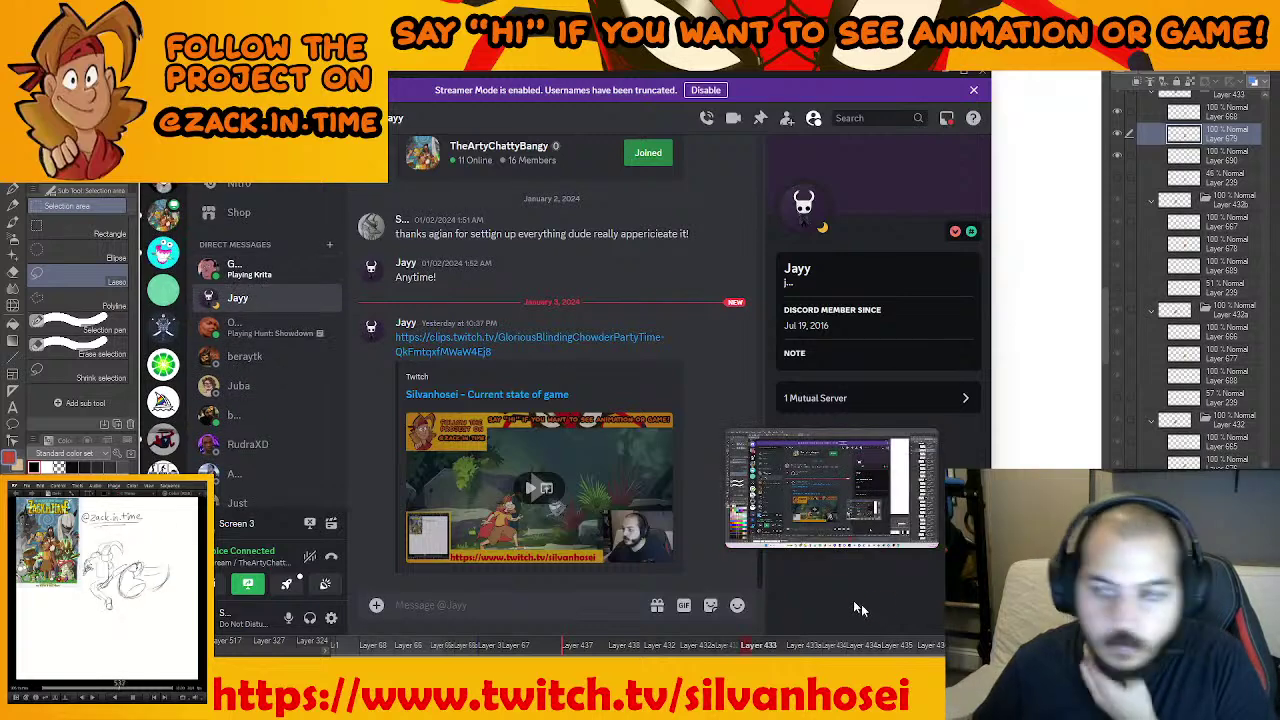
left_click(250, 269)
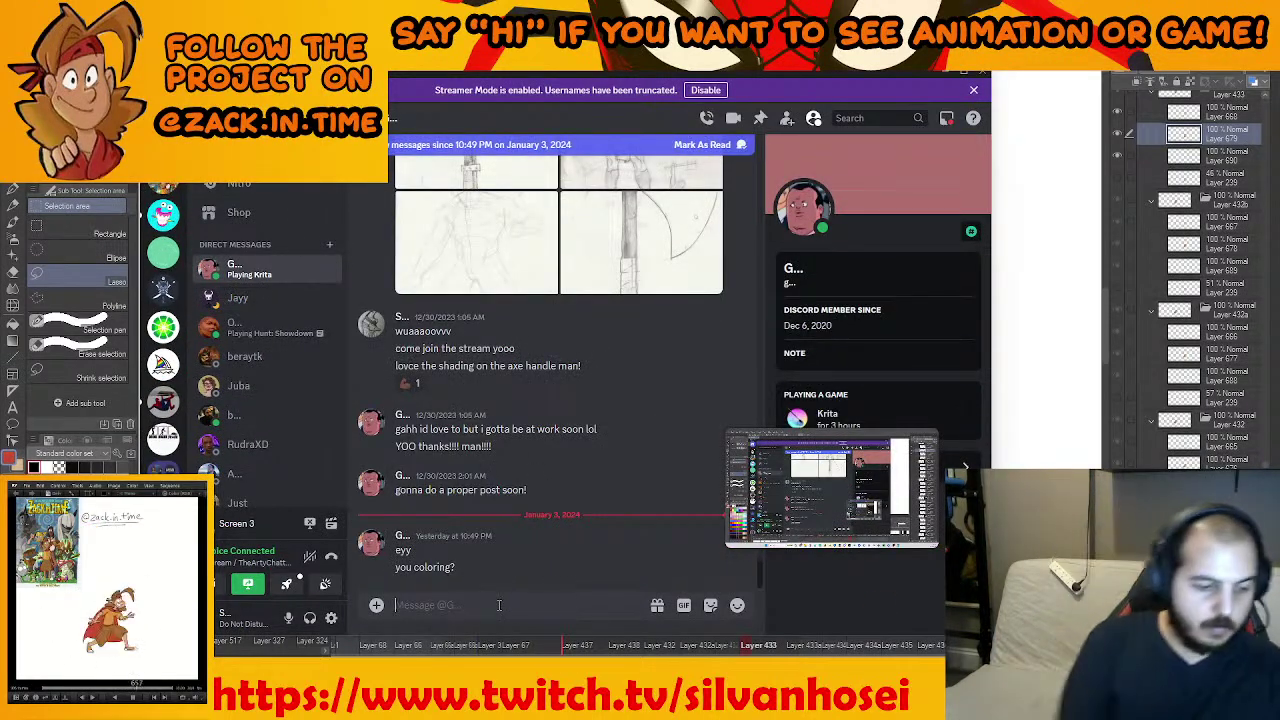
type("yup")
key("Return")
type("wanan join?")
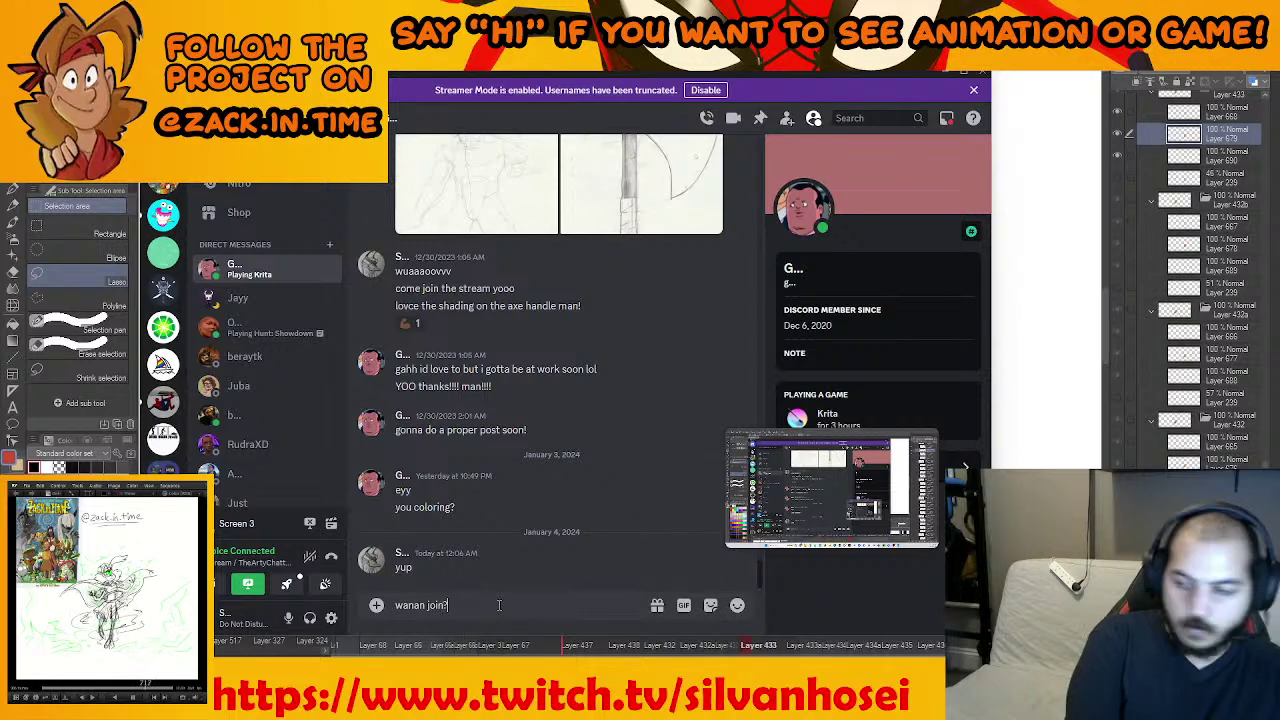
key("Return")
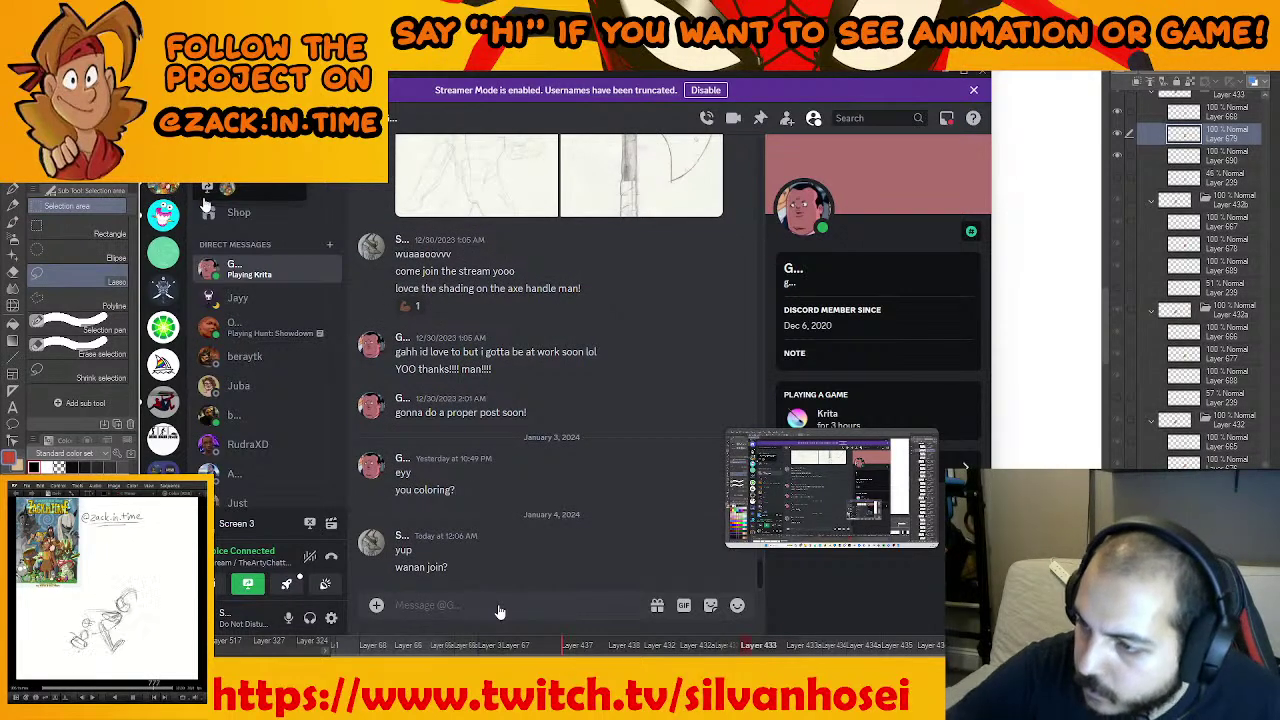
Review the overview and permission settings of the server's LiveStream voice channel, including who can access it
left_click(167, 187)
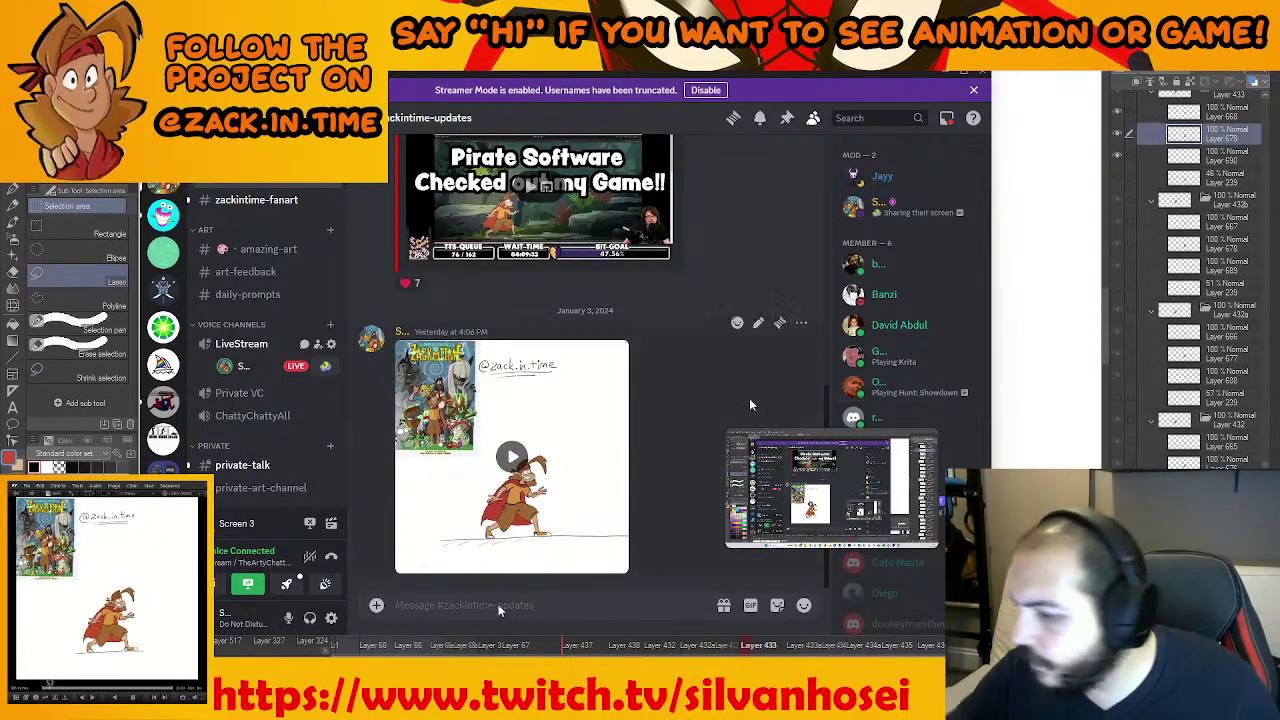
left_click(331, 343)
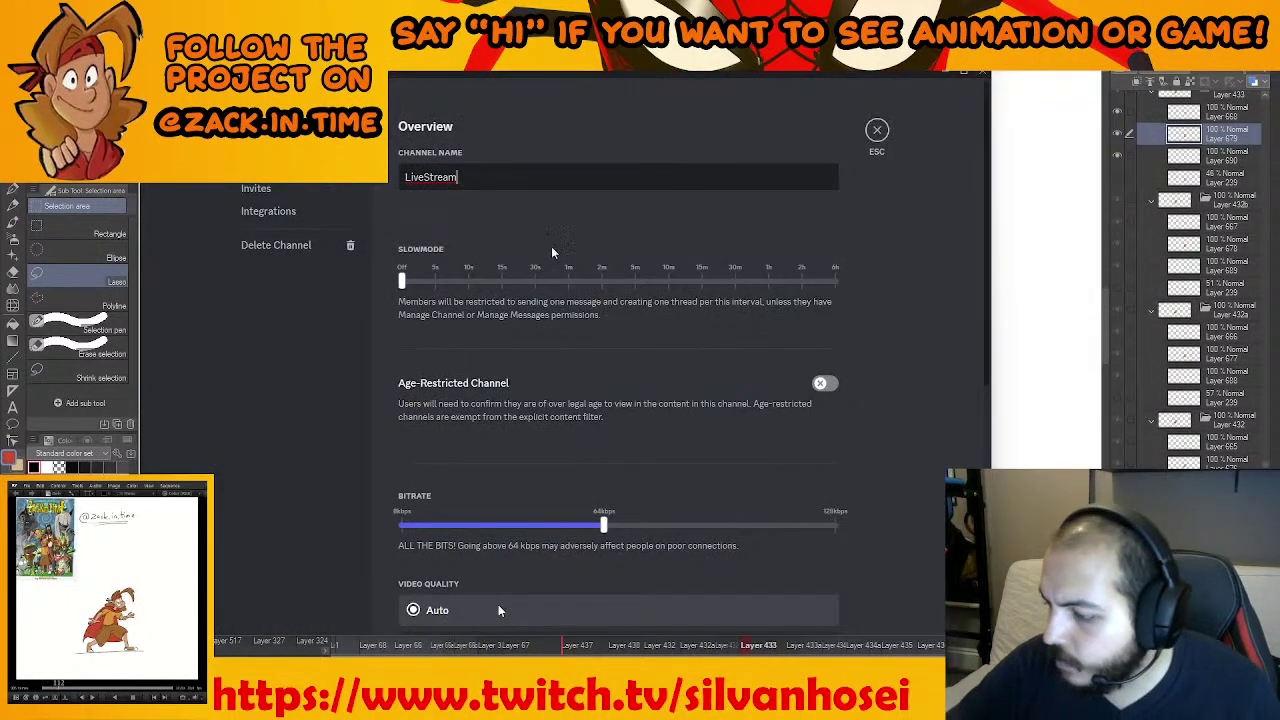
scroll(623, 425, "down", 5)
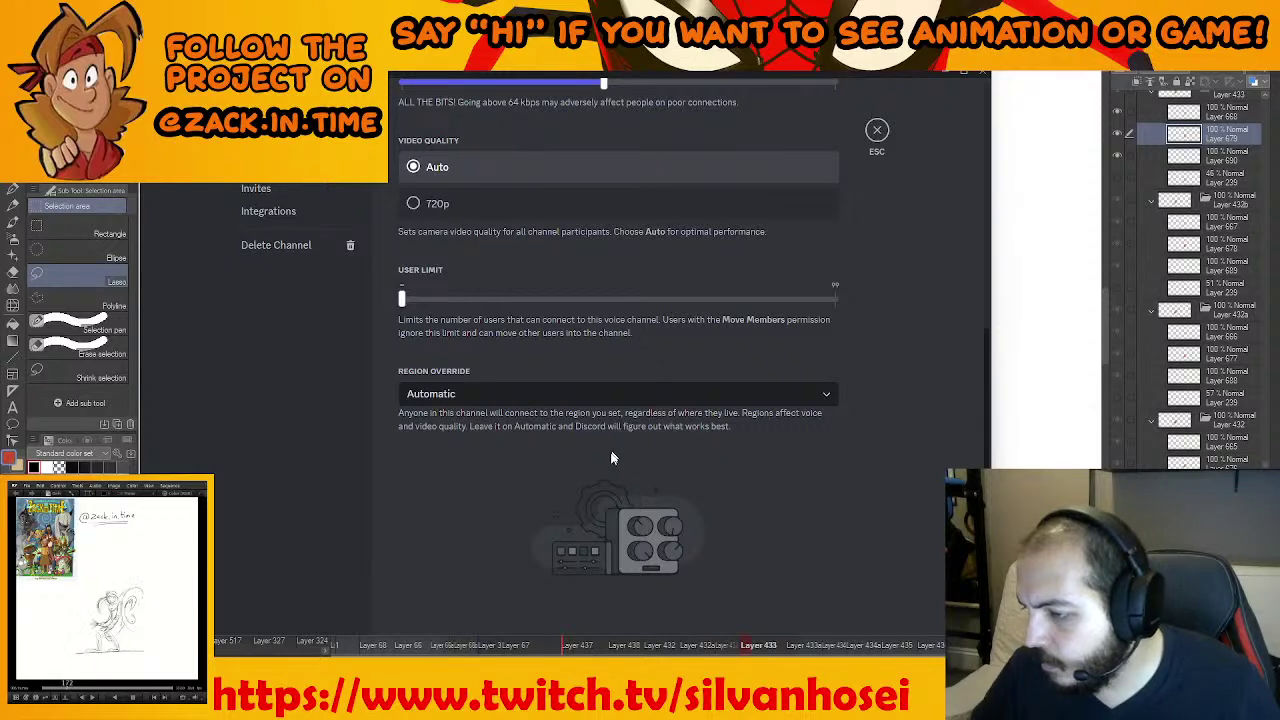
scroll(596, 467, "up", 5)
left_click(316, 169)
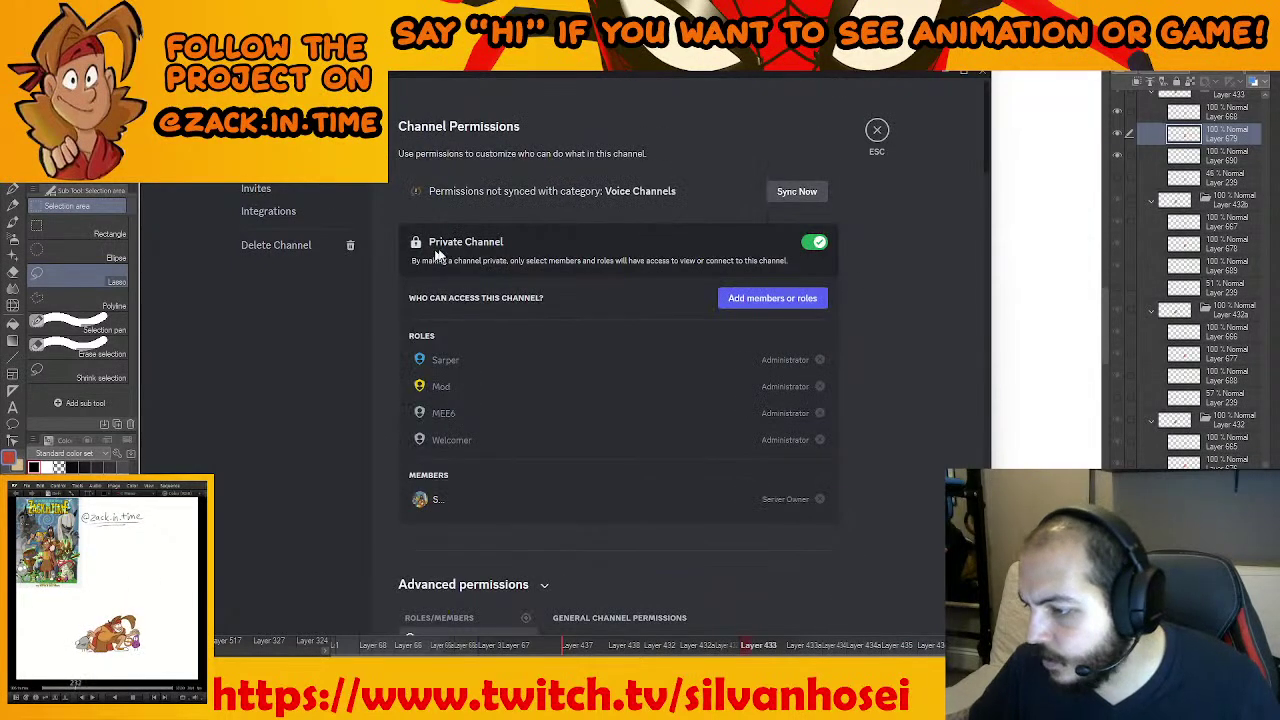
left_click(876, 131)
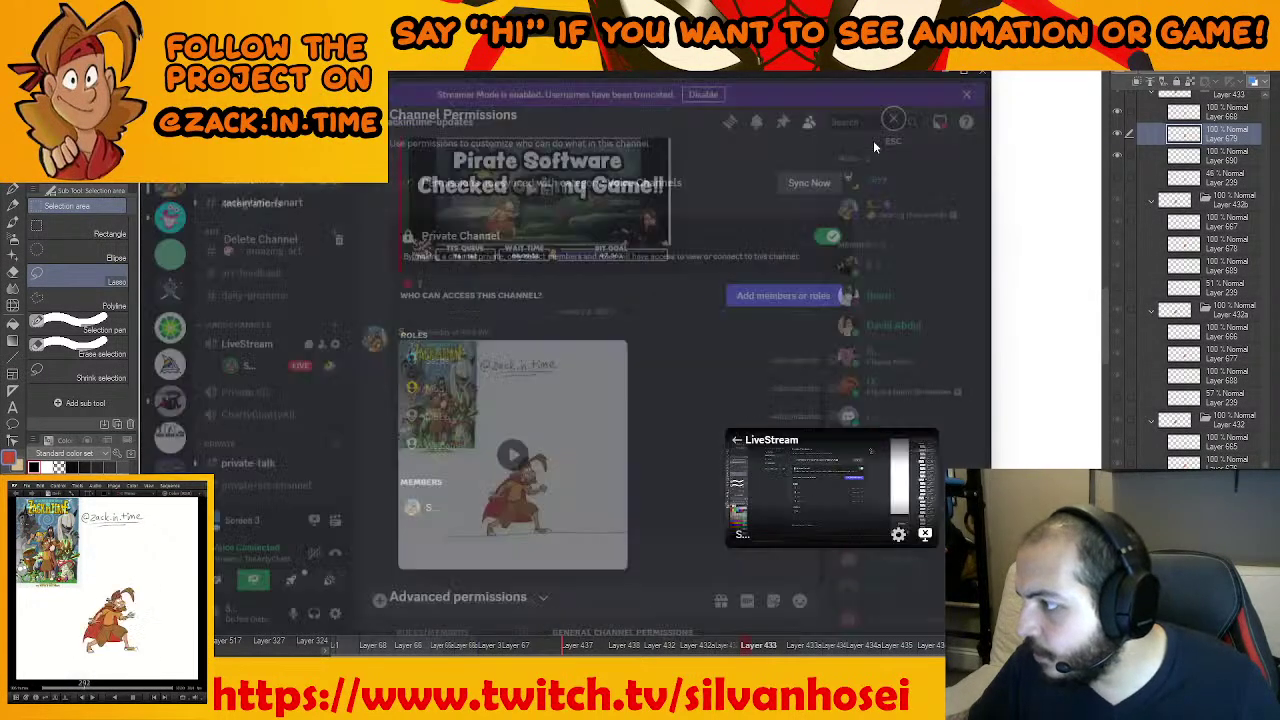
Open the member options for the contact just messaged in the server's member list
right_click(898, 354)
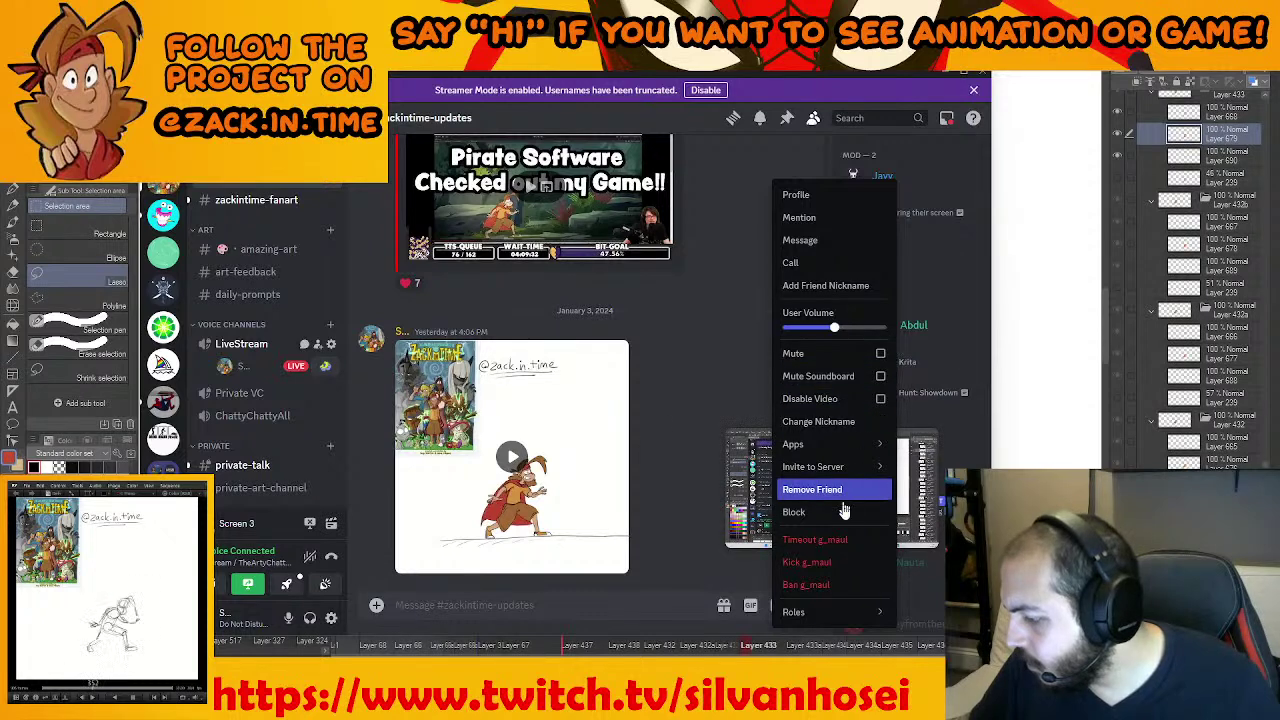
Assign the Sarper role to the selected server member and remove their Member role
mouse_move(833, 613)
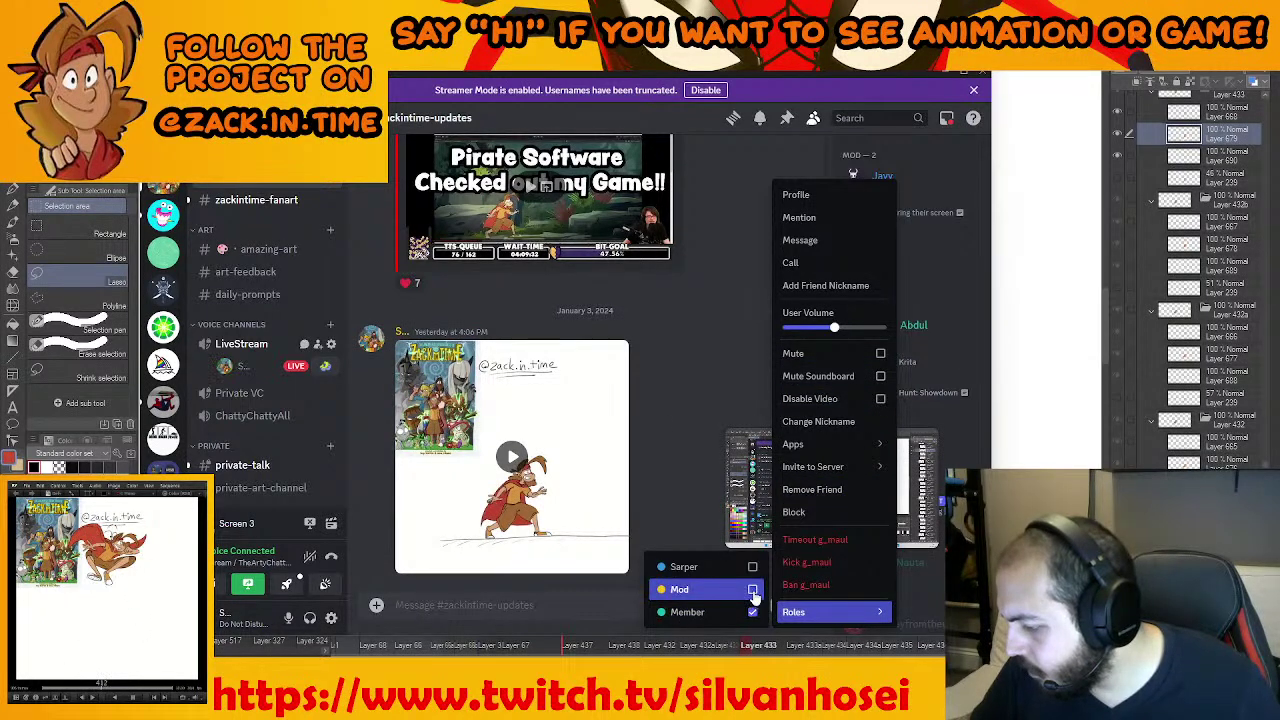
left_click(752, 566)
left_click(753, 612)
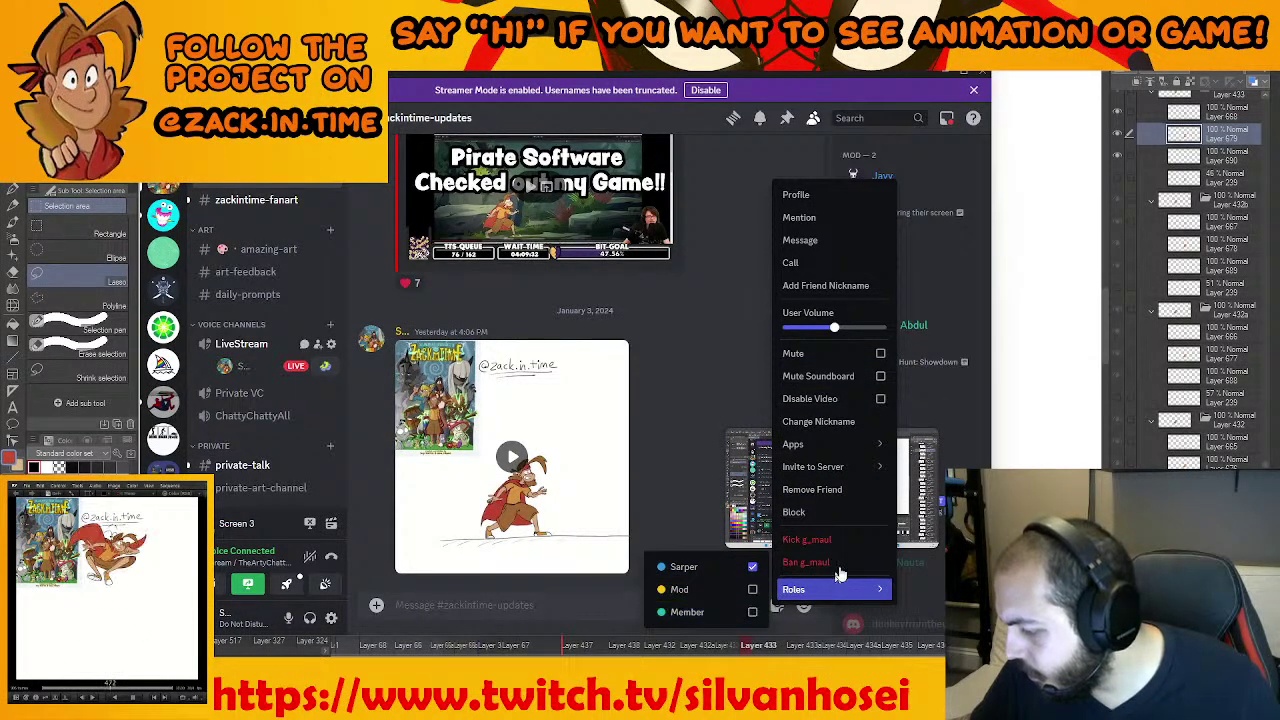
left_click(736, 369)
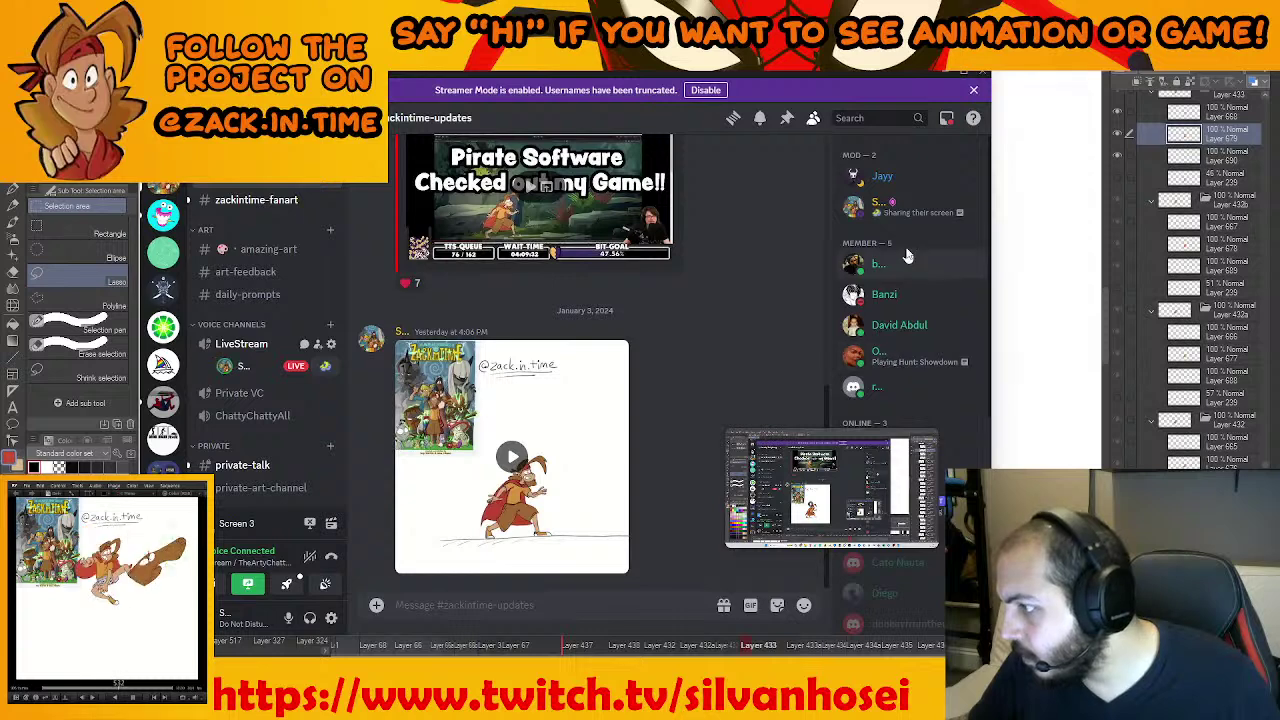
Give the first person listed in the Member group the Sarper role and take away the Member role
right_click(905, 262)
mouse_move(845, 611)
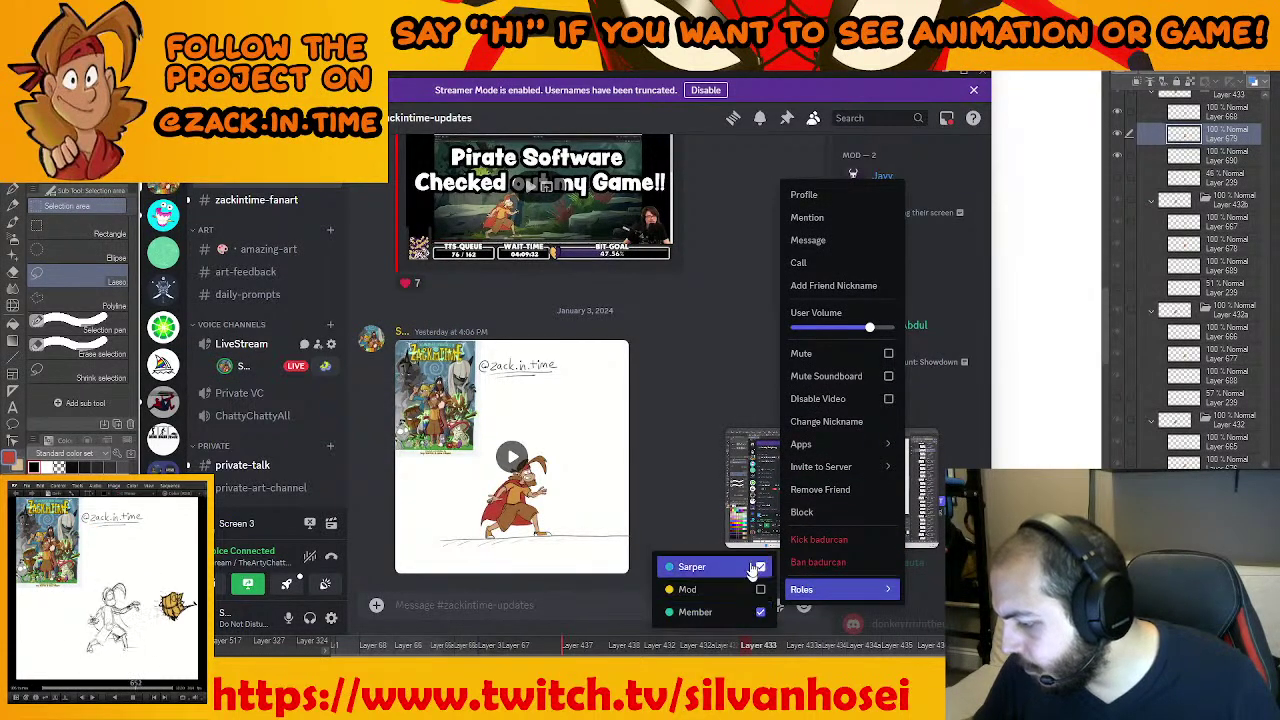
left_click(700, 360)
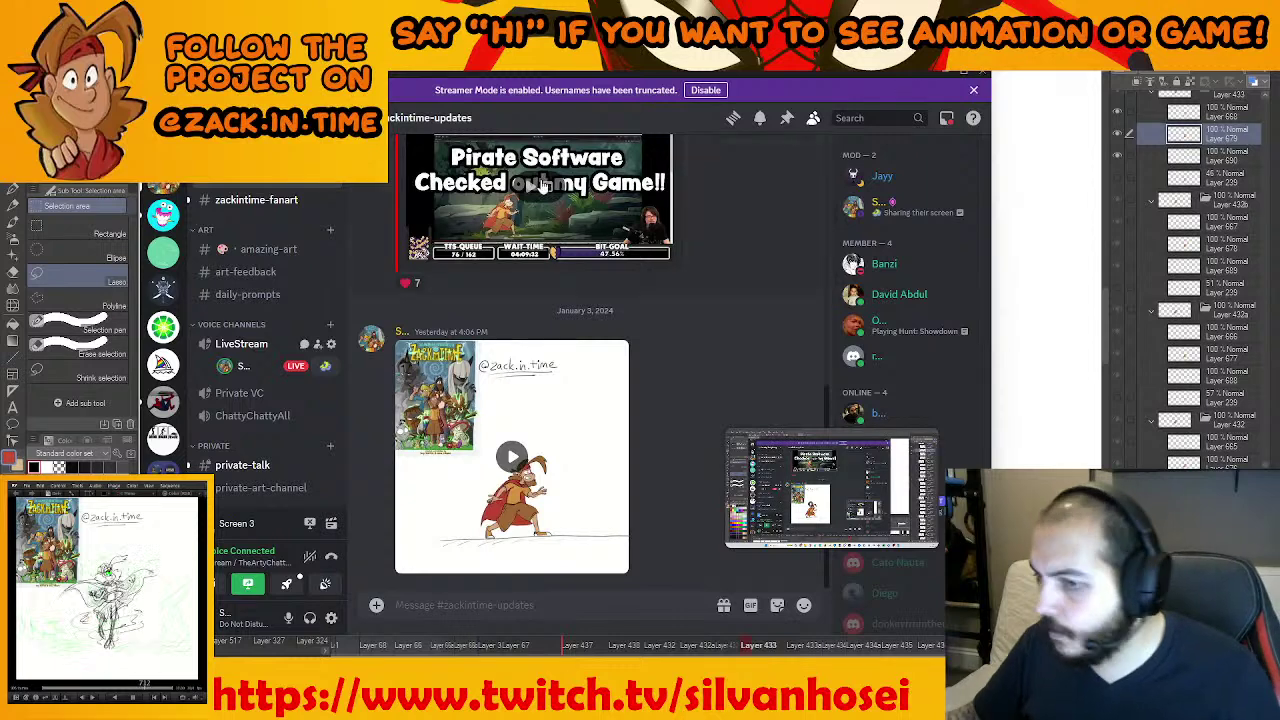
Open the direct messages and send the contact playing Krita the message "some stuff chaneged i nchannel"
left_click(163, 100)
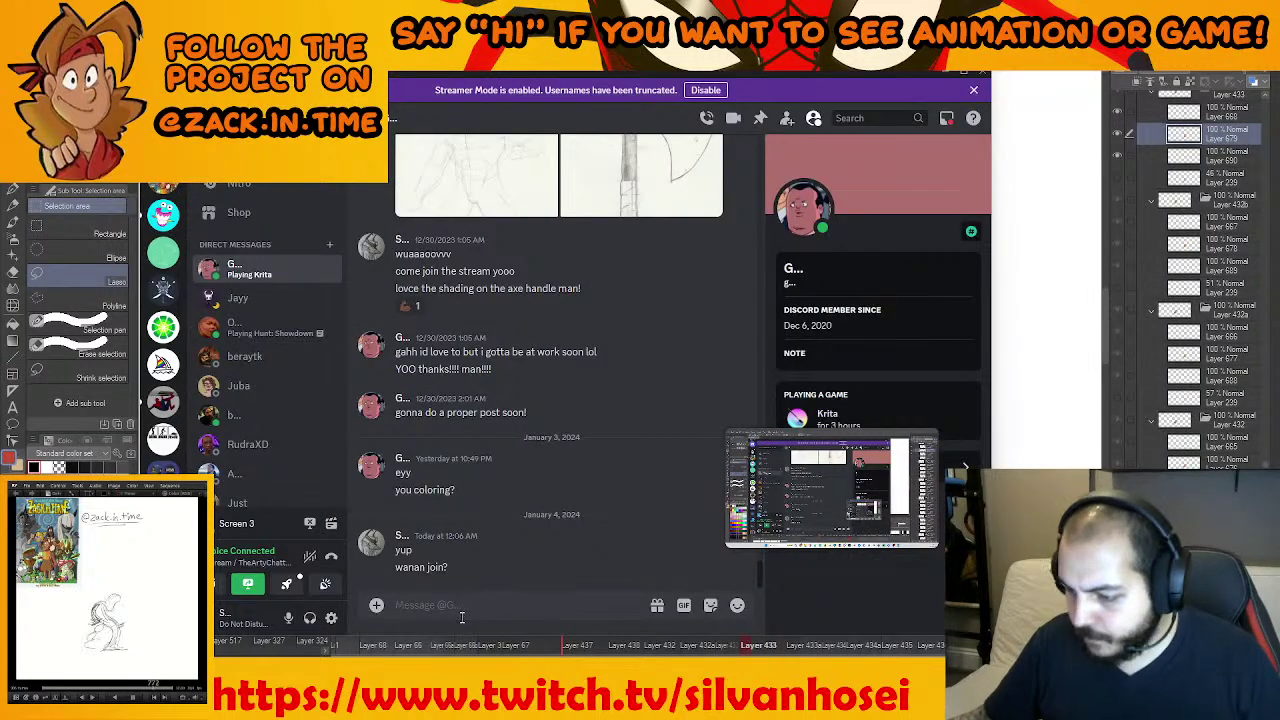
type("so")
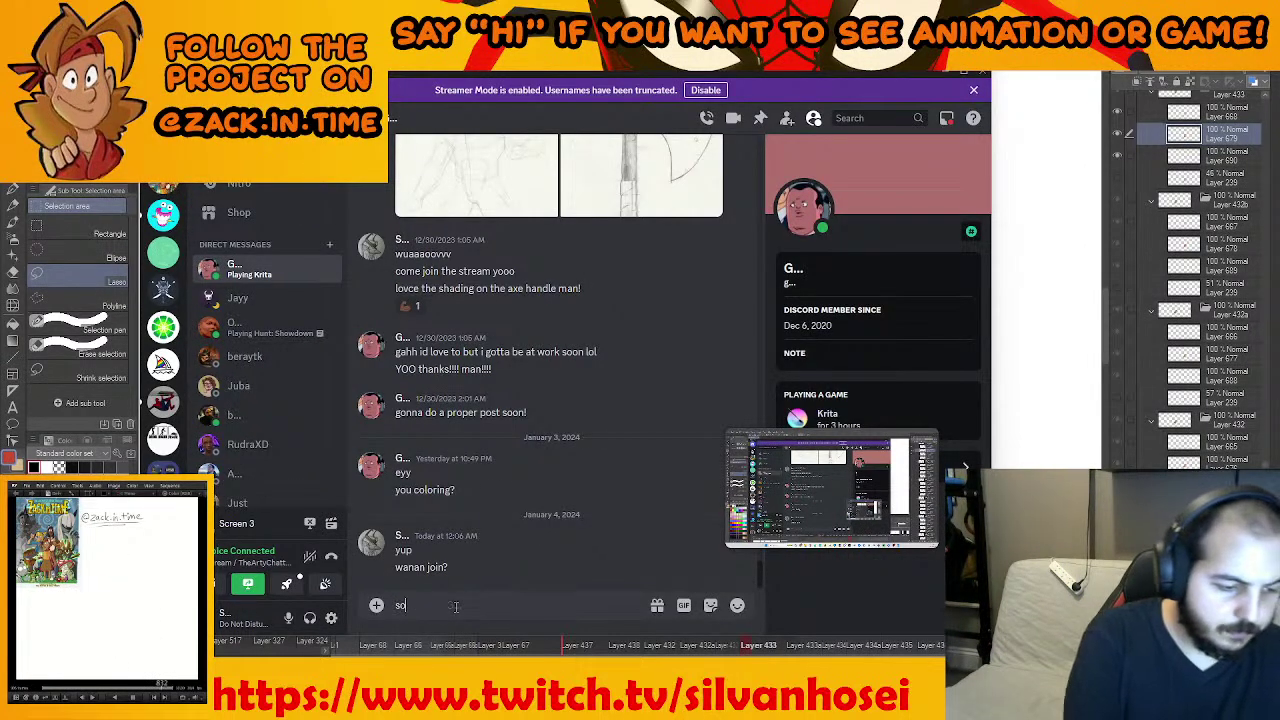
type("me stuff chaneg")
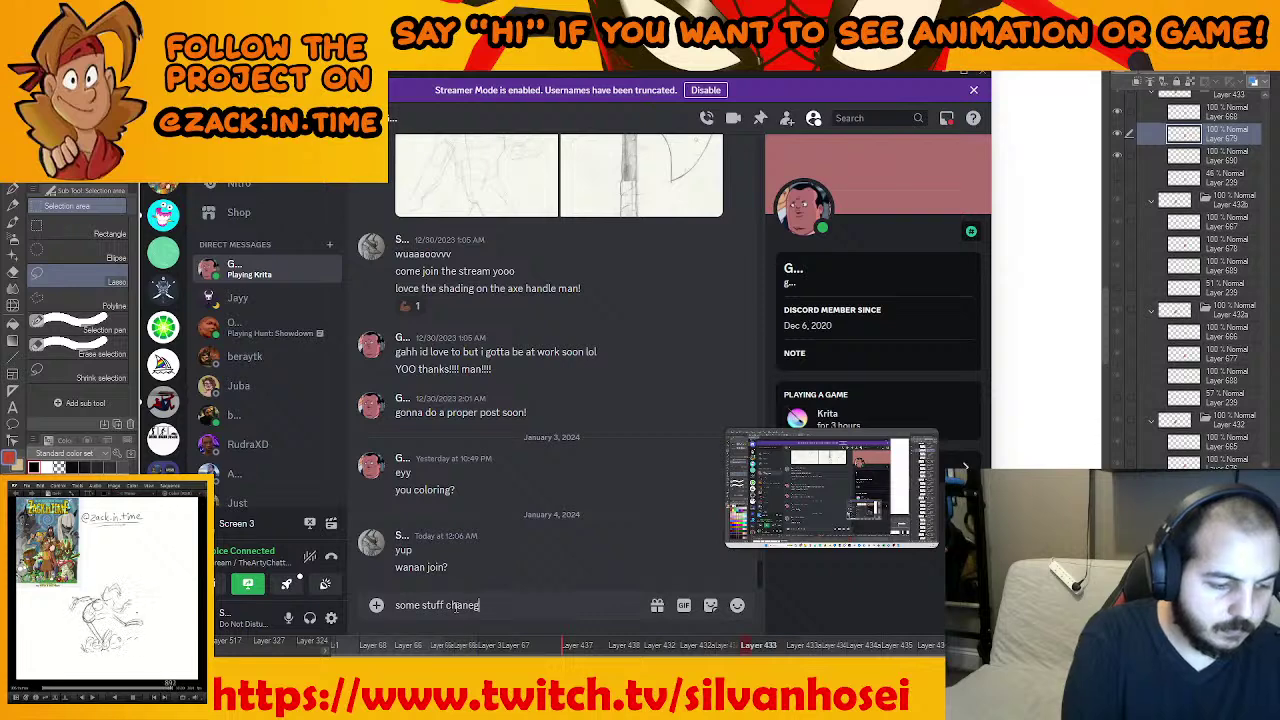
type("ed i nchannel")
key("Return")
Send the same contact a follow-up message reading "i jsut agave you permission to join"
type("i jsut")
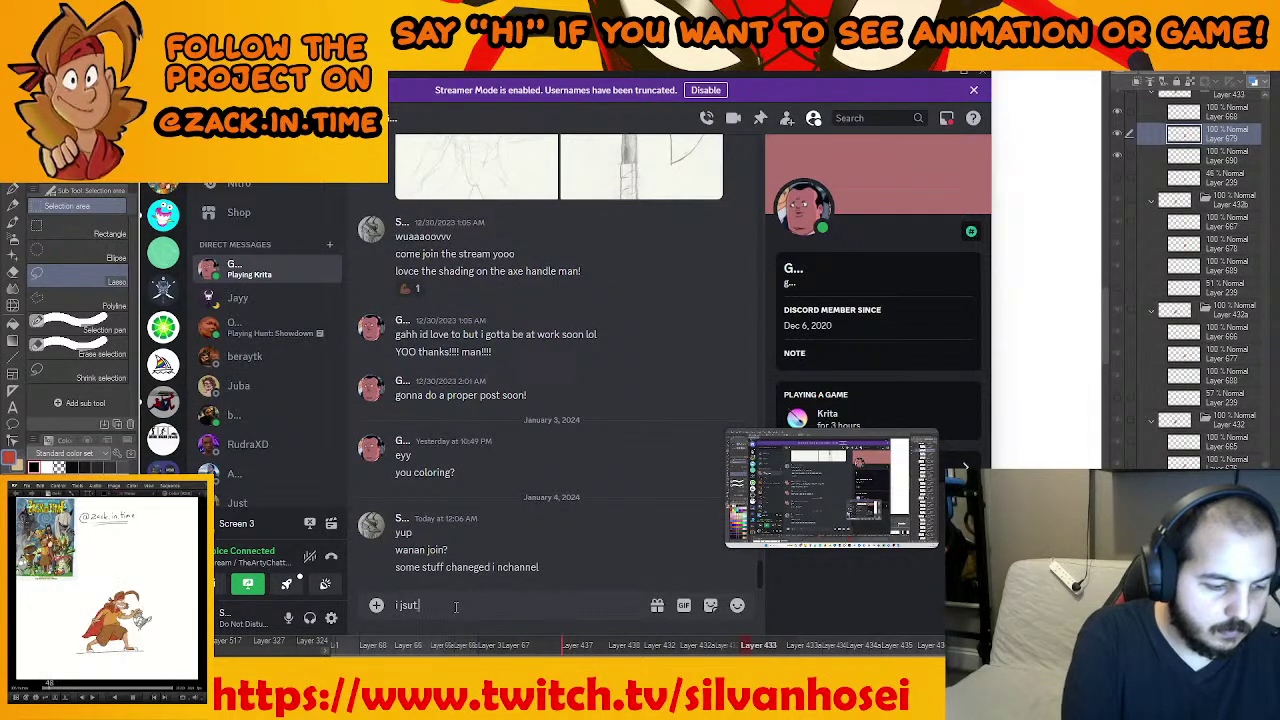
type(" agave you permission to")
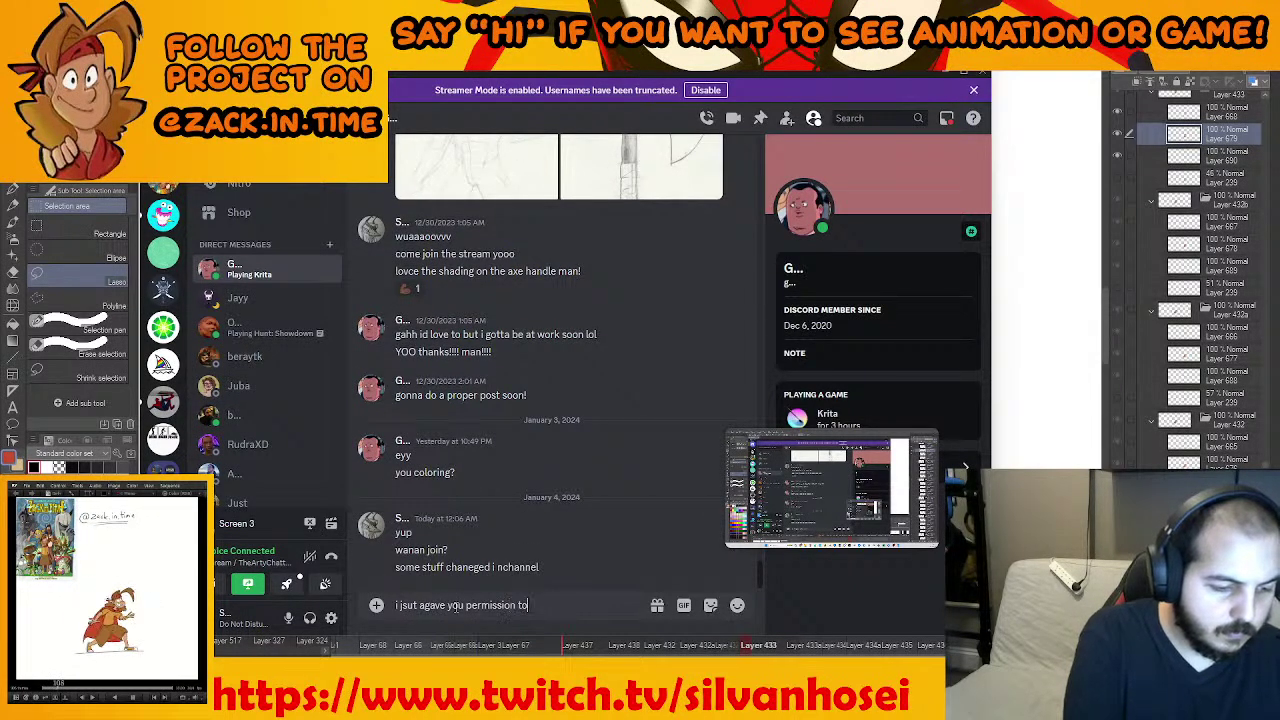
type(" join")
key("Return")
Switch back to Clip Studio Paint and go to the uncoloured can drawing at frame 90
left_click(960, 75)
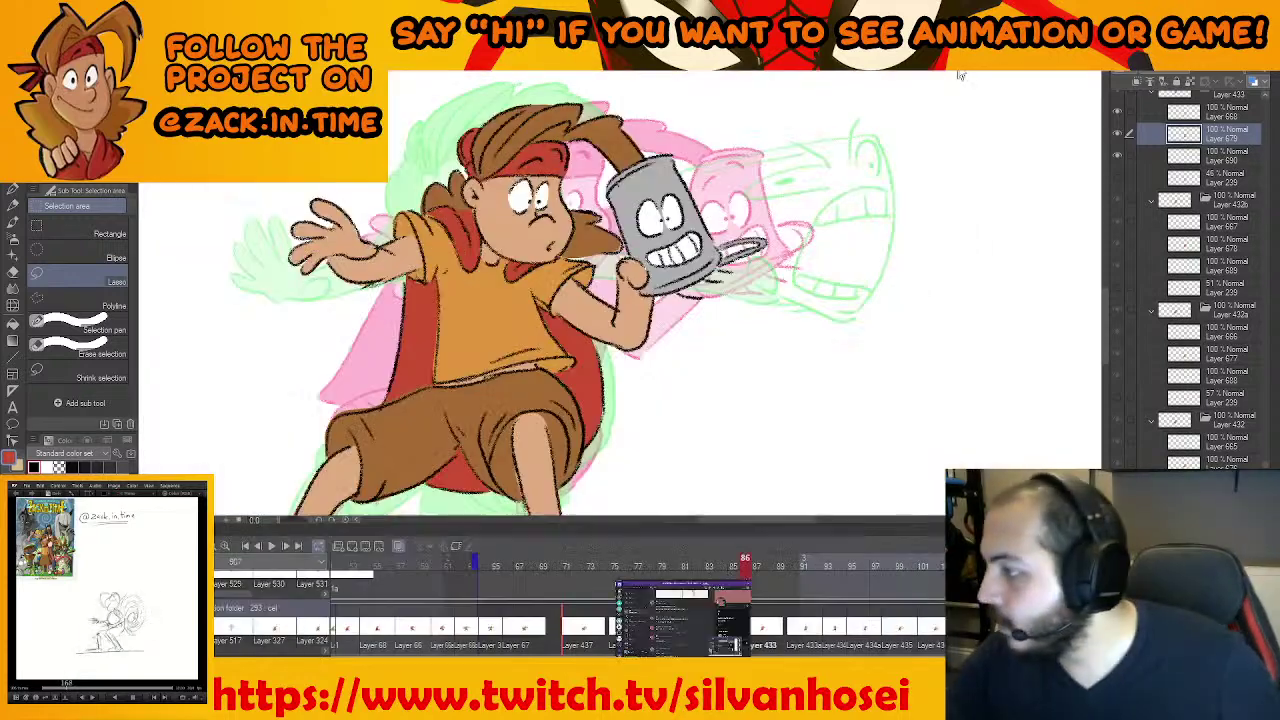
left_click_drag(834, 371, 856, 306)
key(".")
left_click_drag(878, 417, 814, 443)
key(".")
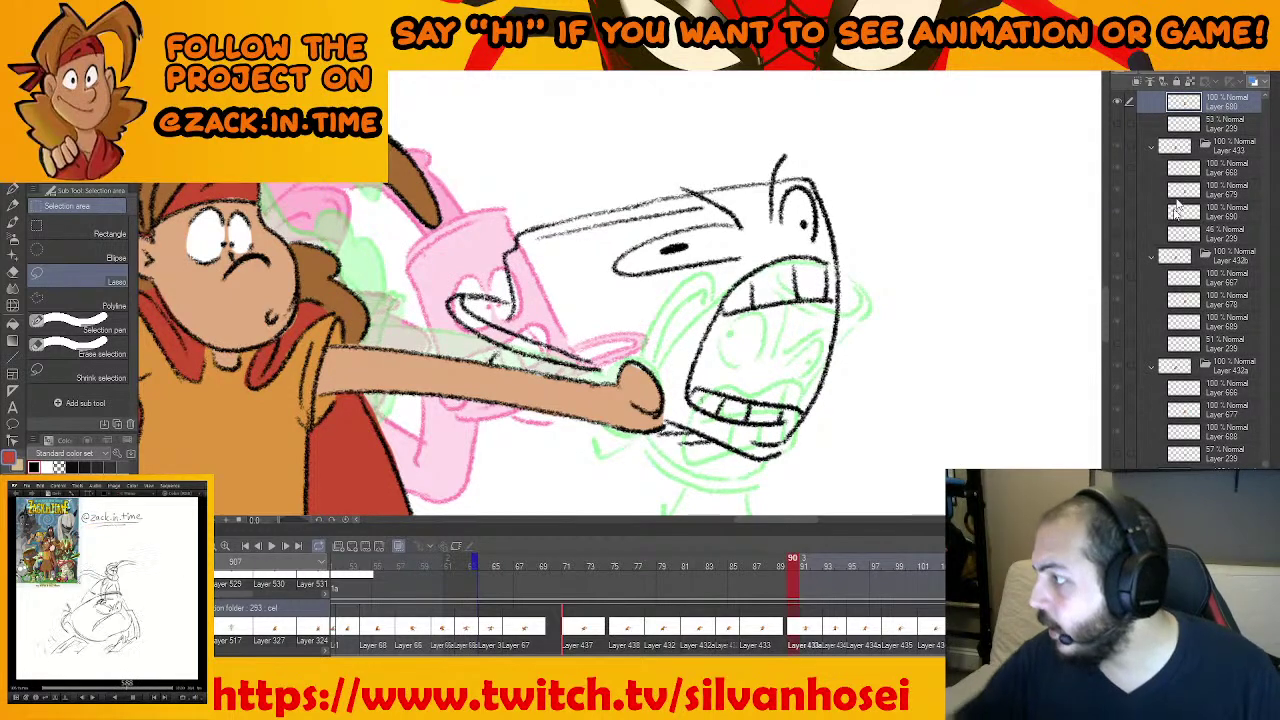
Add a new layer beneath the can's line art in cel 433a and lasso-select the can's body
left_click(1199, 128)
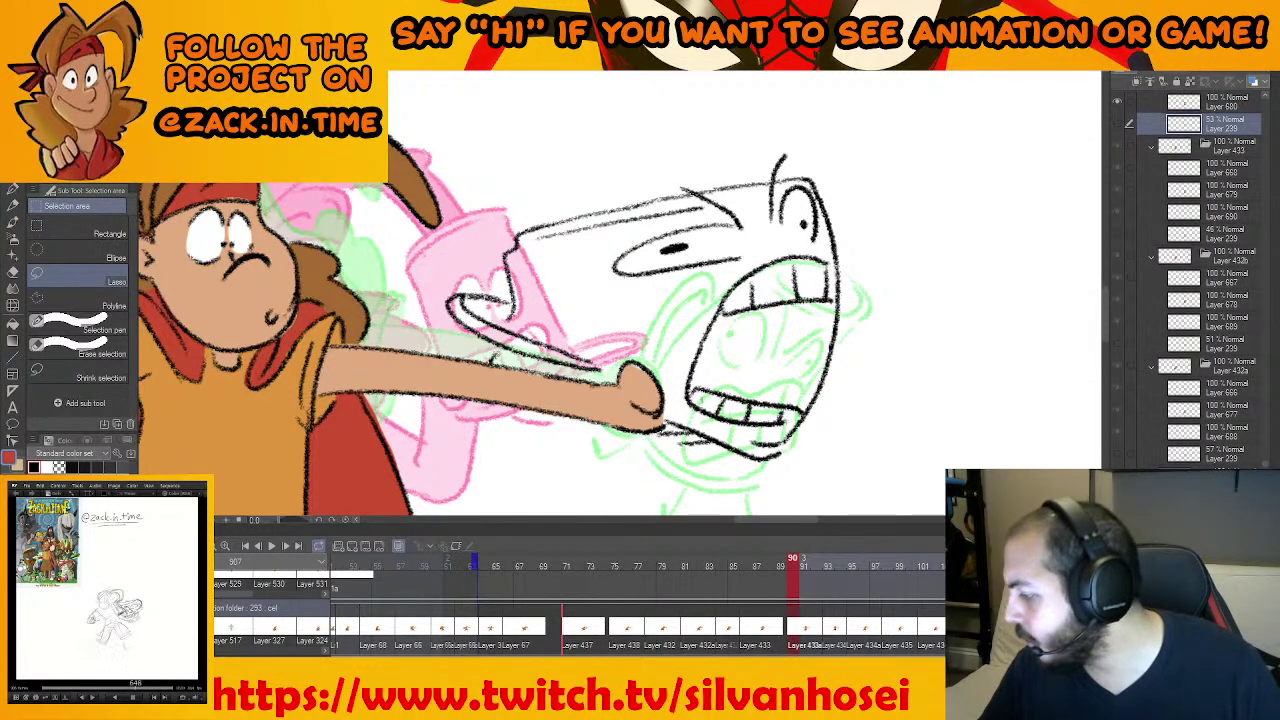
key("ctrl+shift+n")
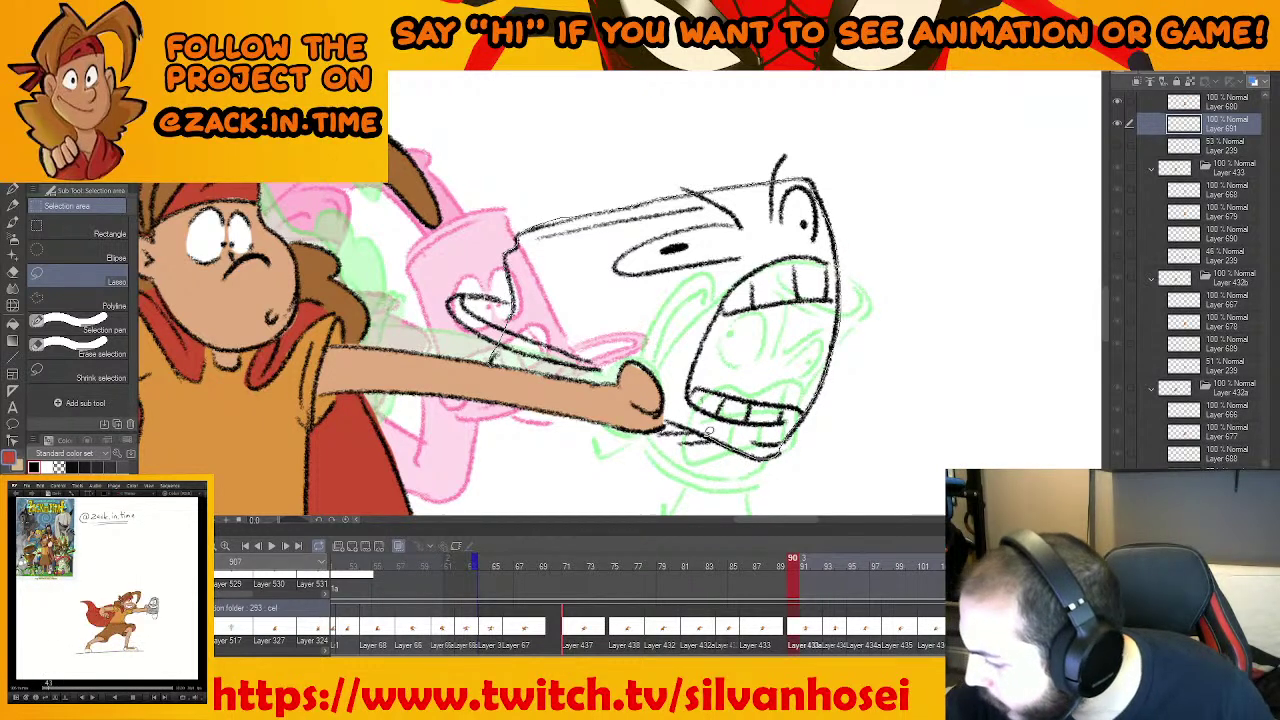
left_click_drag(577, 384, 494, 364)
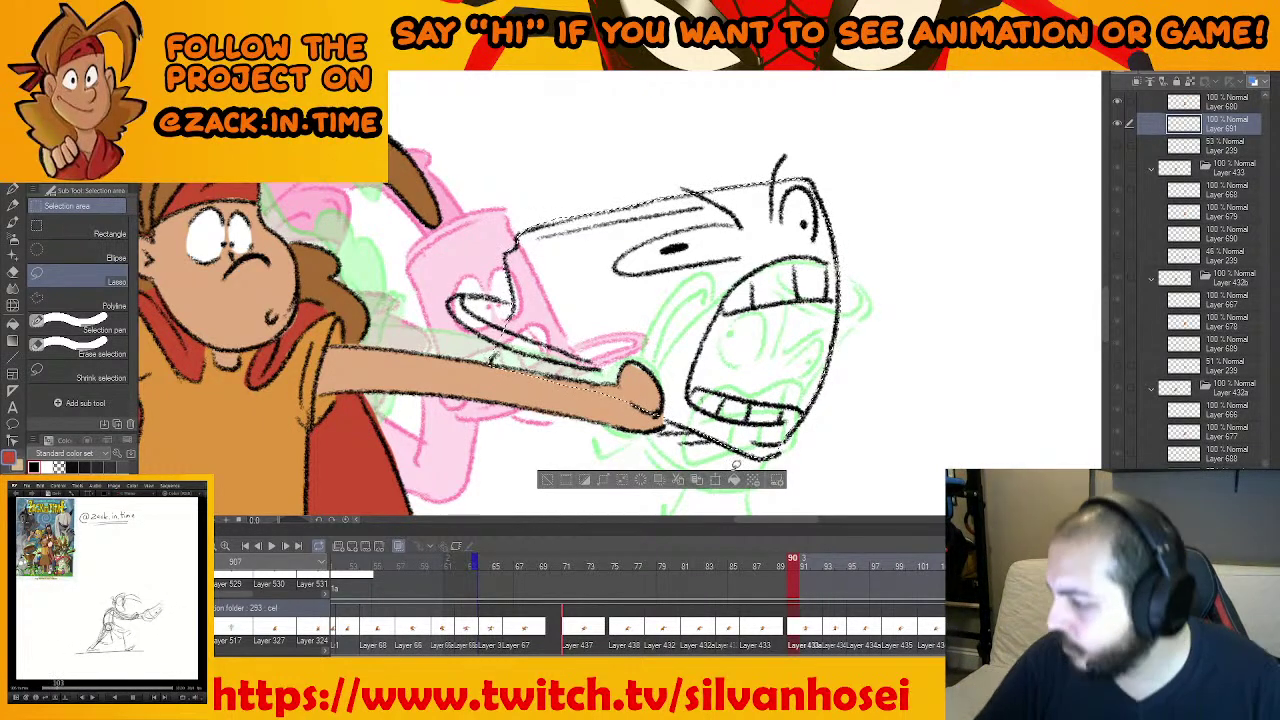
left_click(734, 478)
key("ctrl+d")
key("ctrl+z")
key("ctrl+z")
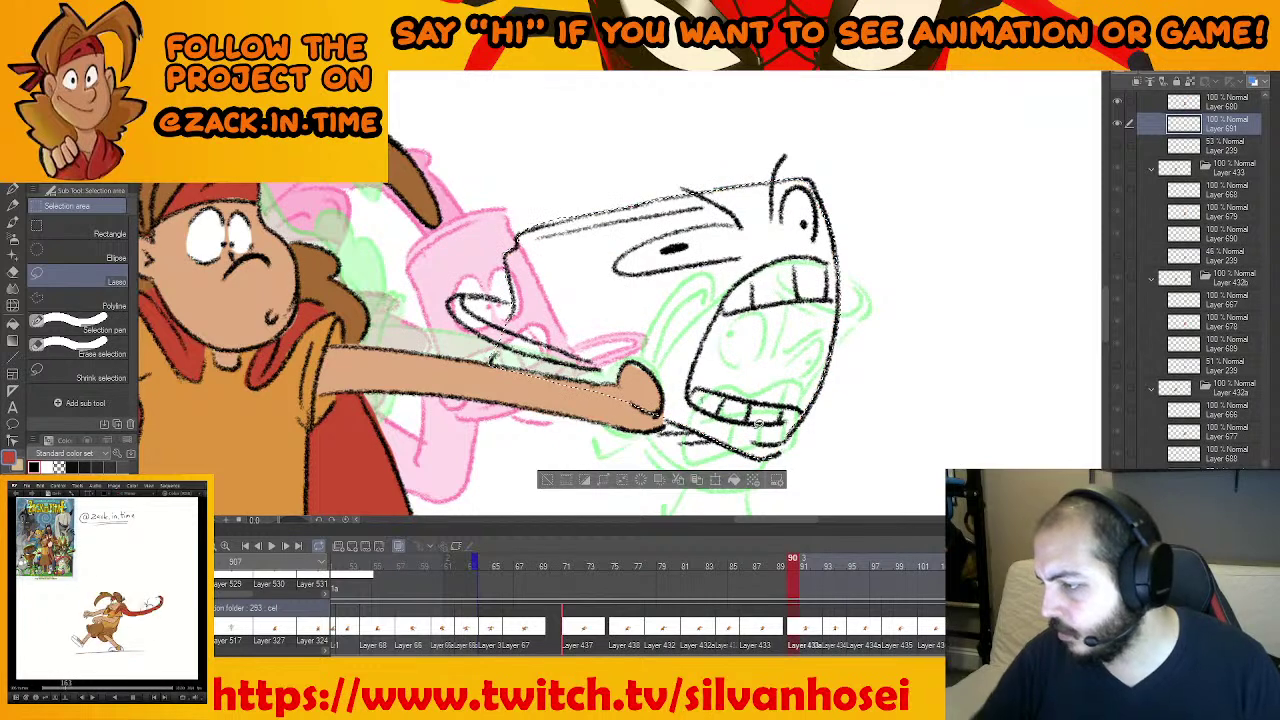
Fill the selected can body and its open lid's rim with the gray sampled from the previous drawing's can
key("comma")
right_click(535, 307)
key("Right")
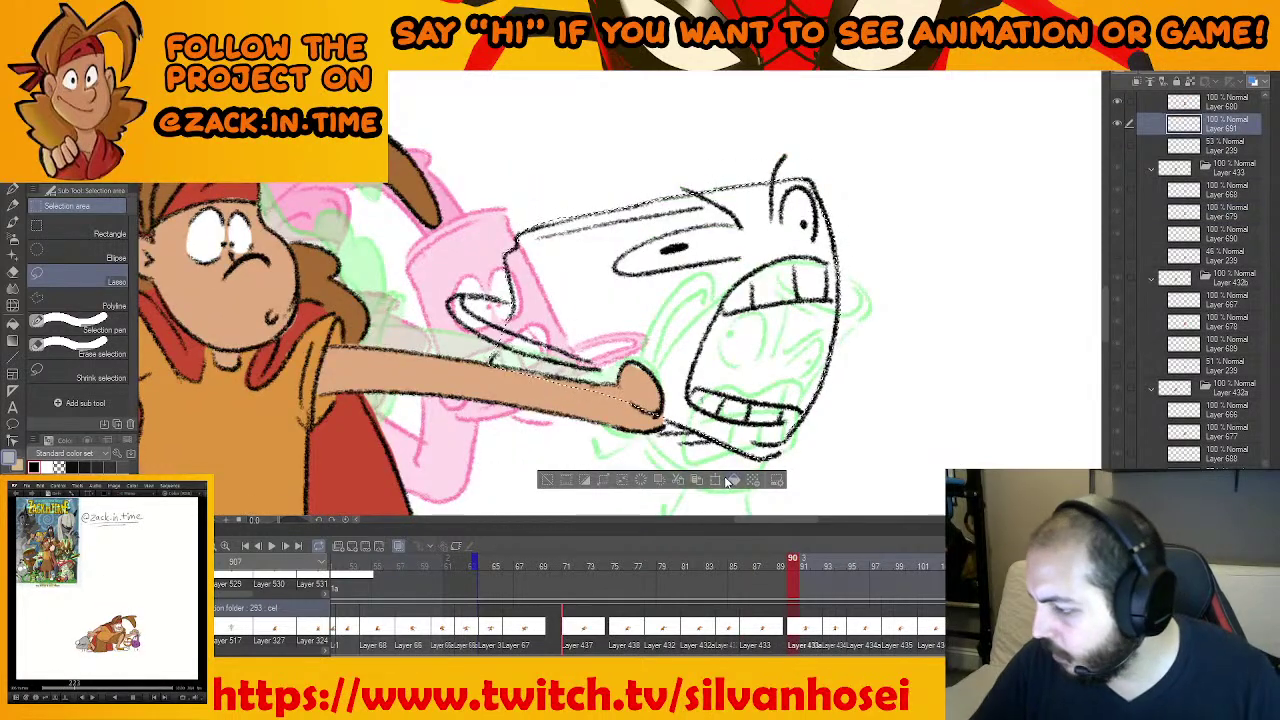
left_click(728, 481)
key("ctrl+d")
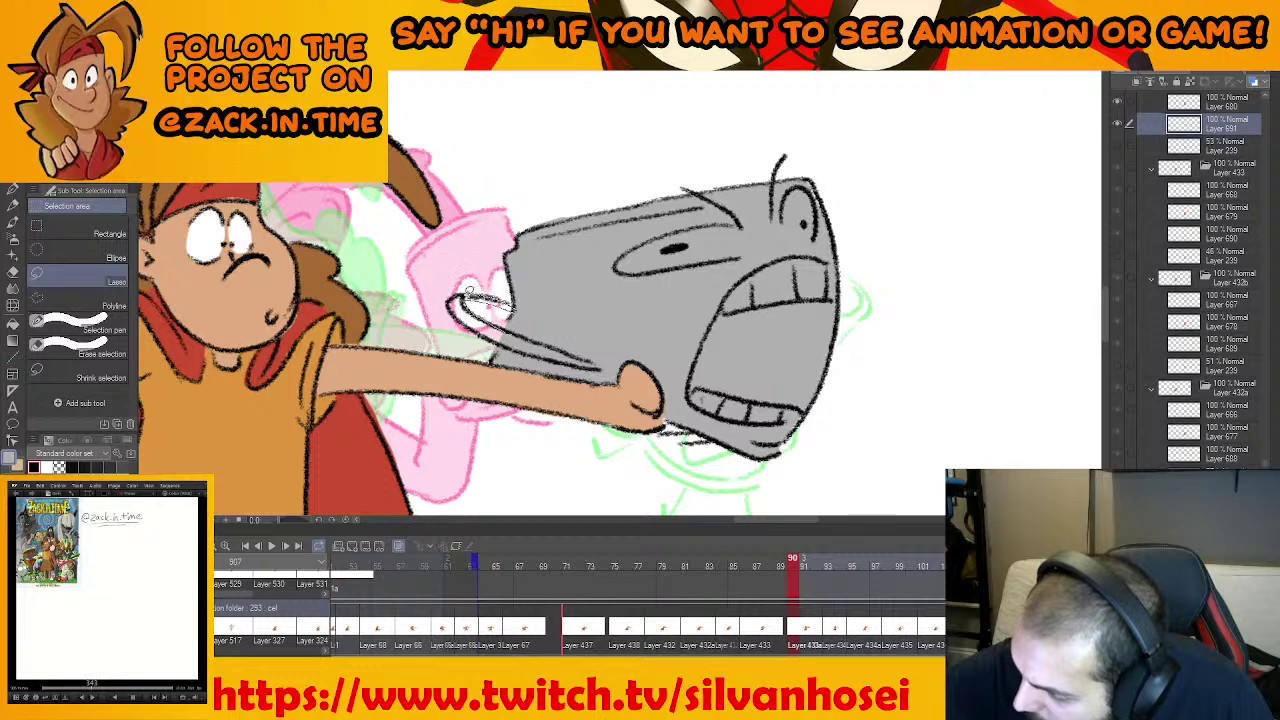
left_click_drag(452, 302, 529, 350)
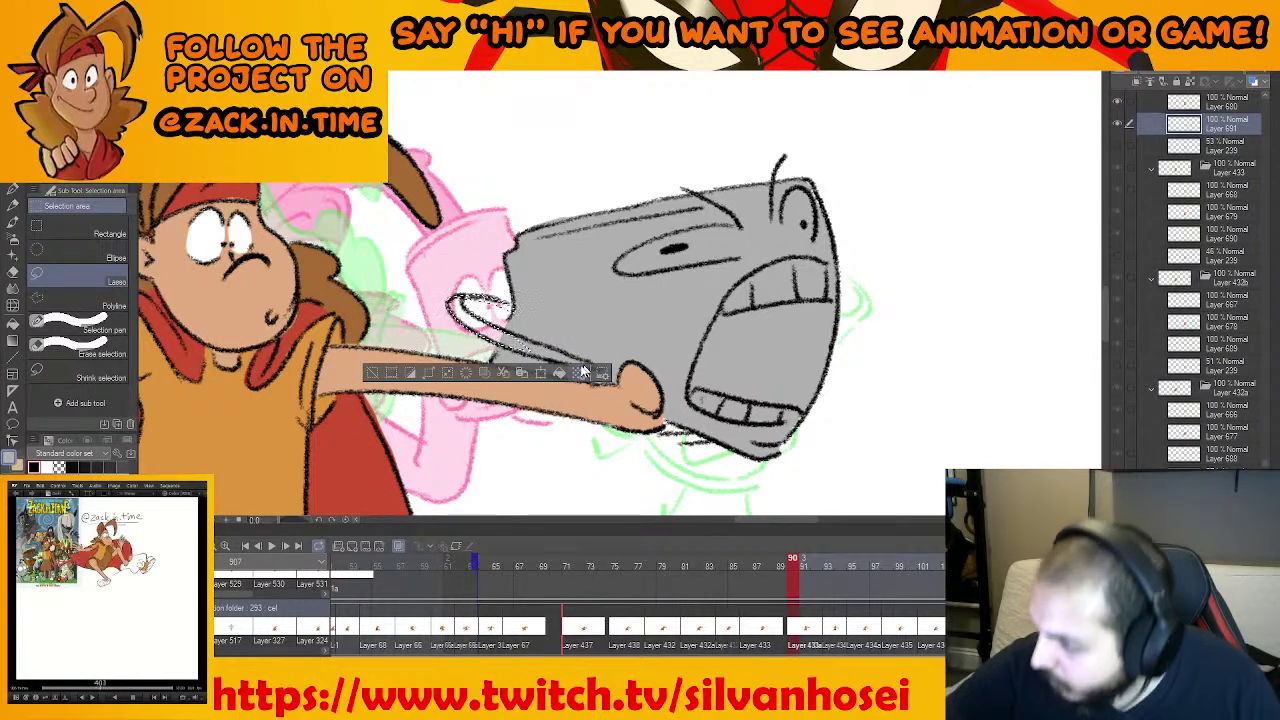
key("ctrl+d")
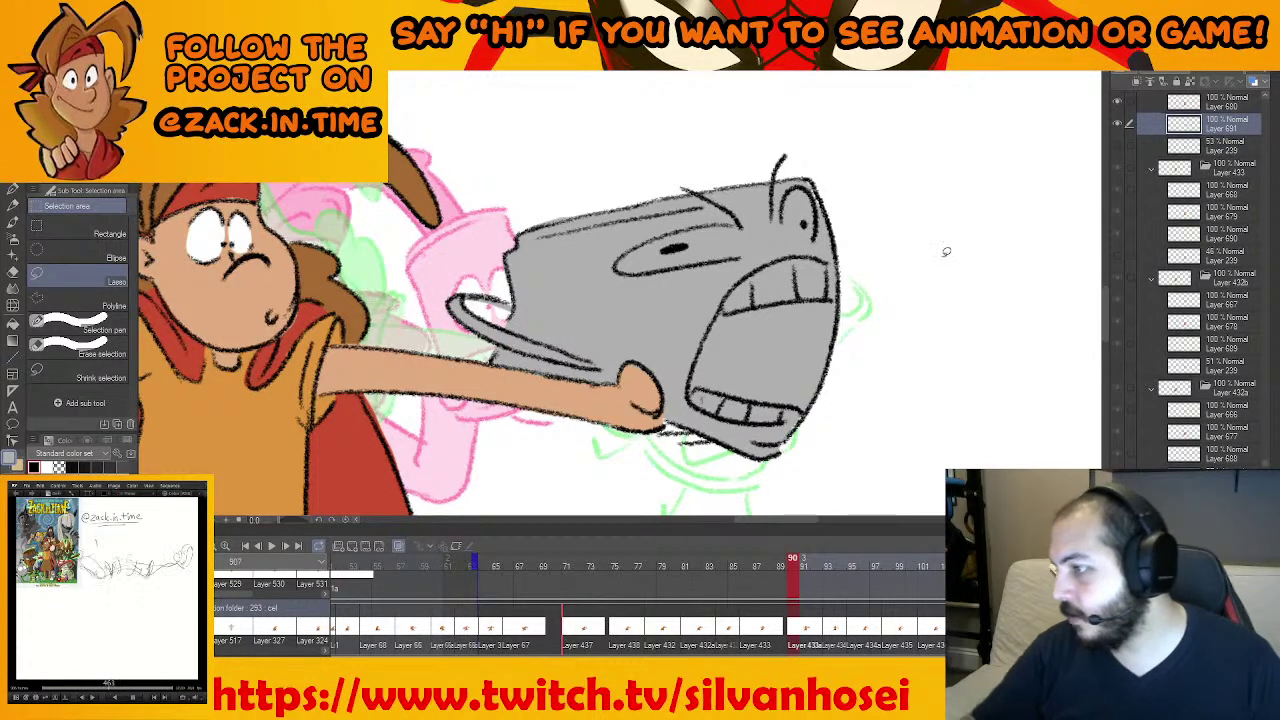
Sample white from the canvas and fill both of the can's eyes with it using lasso selections
left_click(946, 251, "alt")
scroll(778, 244, "up", 1)
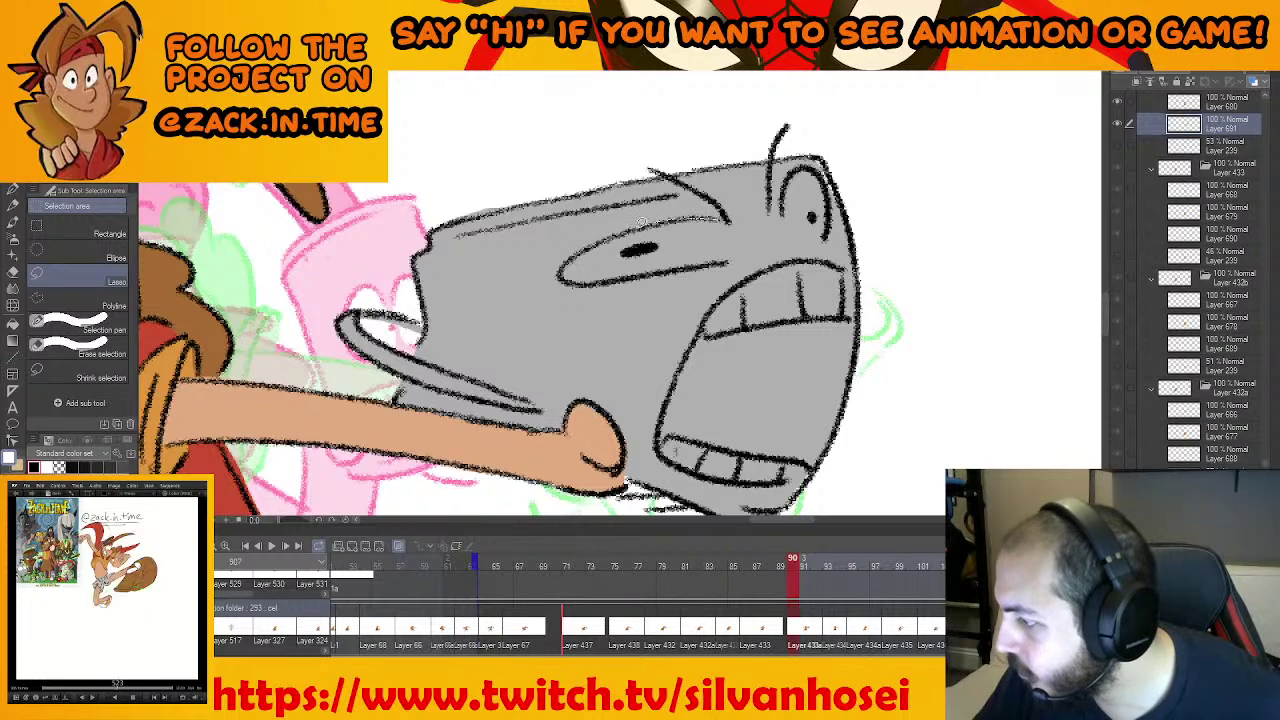
mouse_move(630, 270)
left_mouse_down()
mouse_move(705, 262)
mouse_move(746, 234)
left_mouse_up()
left_click(733, 304)
key("ctrl+d")
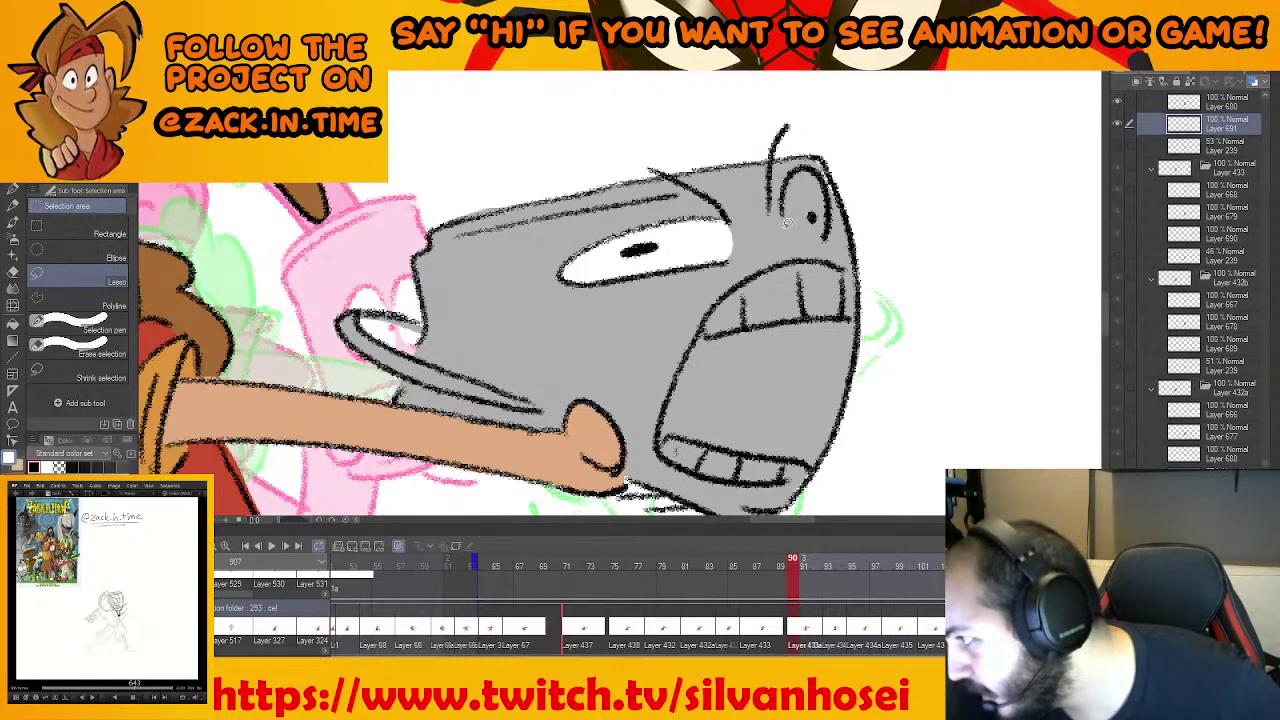
left_click_drag(817, 243, 782, 227)
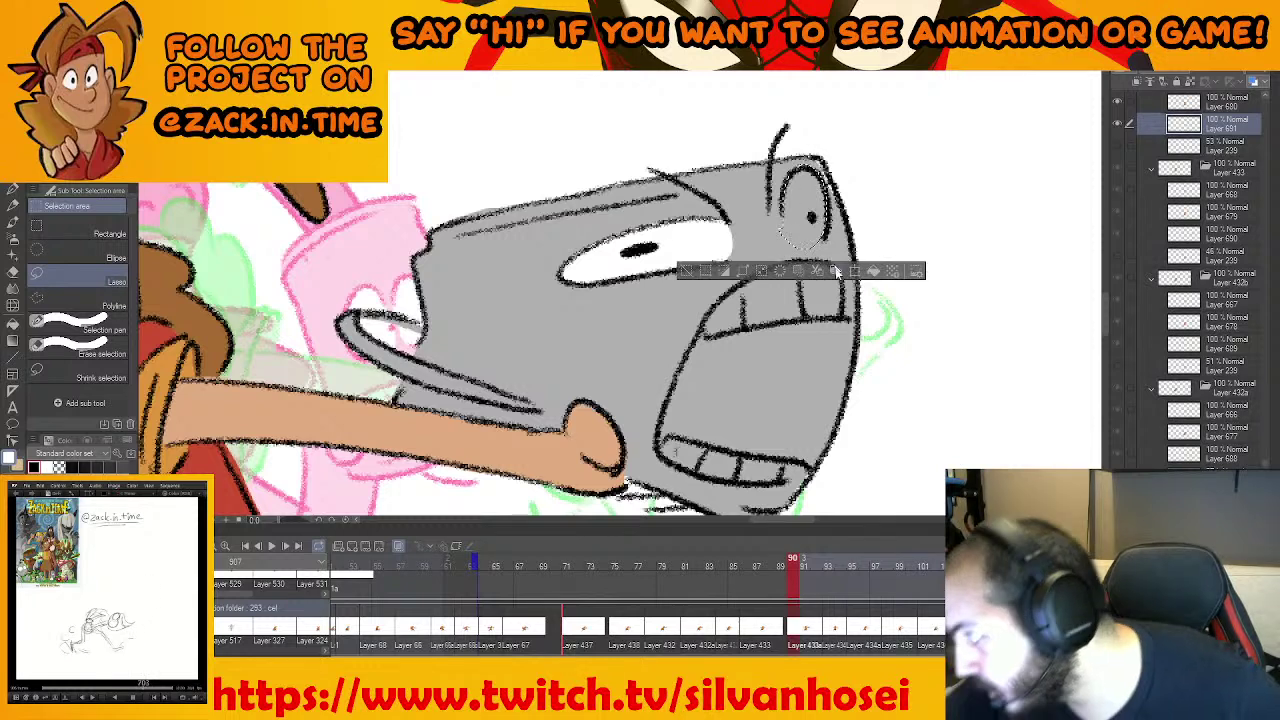
left_click(879, 272)
key("ctrl+d")
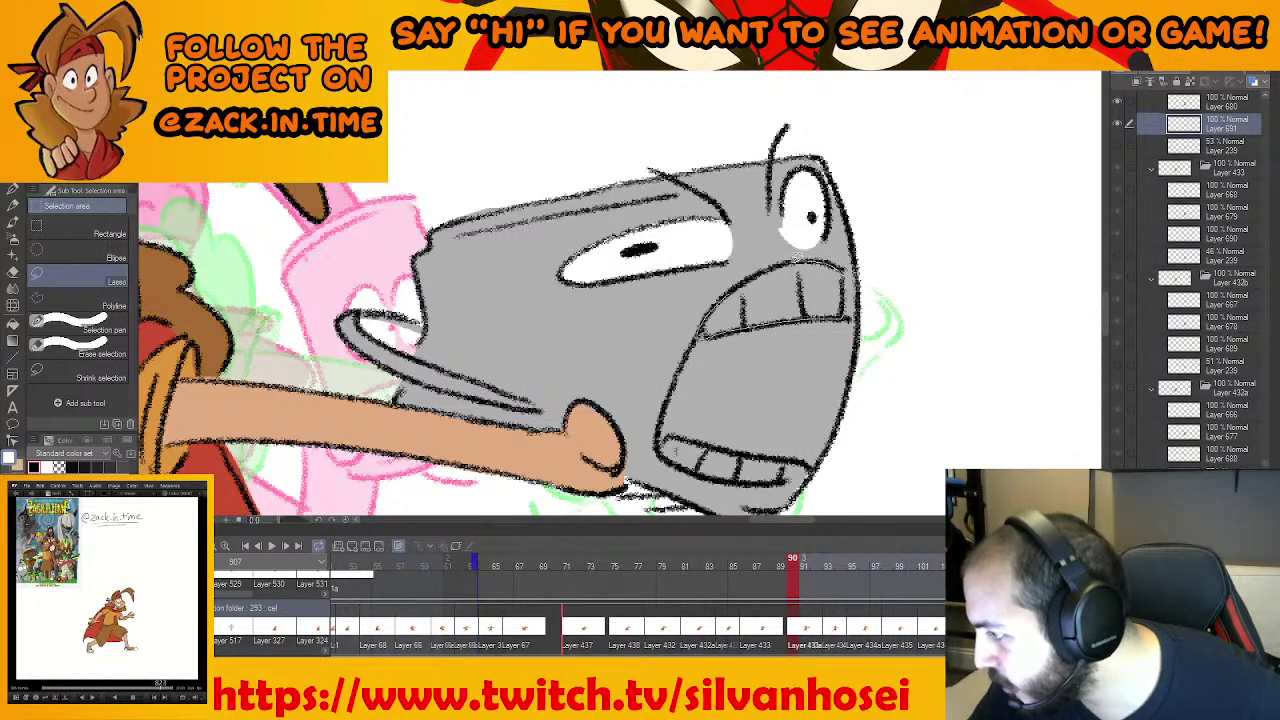
Fill the can's upper and lower teeth with white on the same colour layer
left_click_drag(798, 256, 724, 301)
left_click(838, 362)
key("ctrl+d")
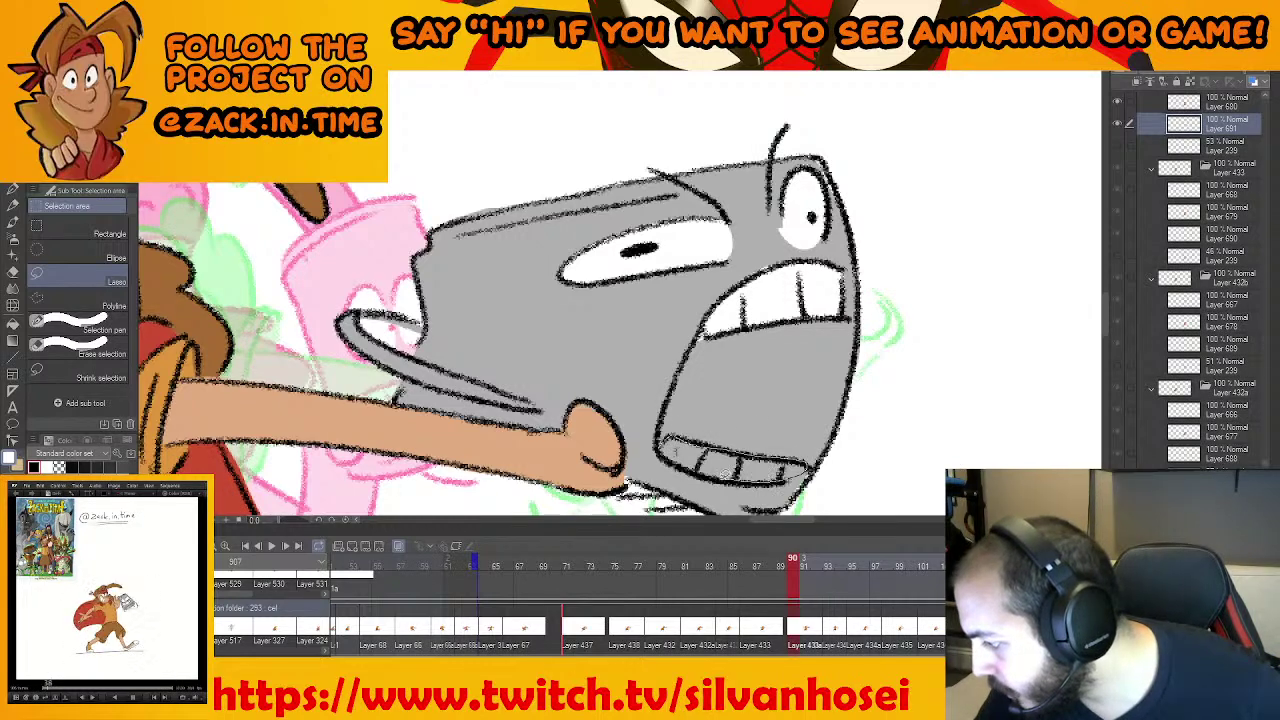
Flip between frame 90 and its neighbouring drawings to compare the coloured can across the motion
scroll(848, 447, "down", 4)
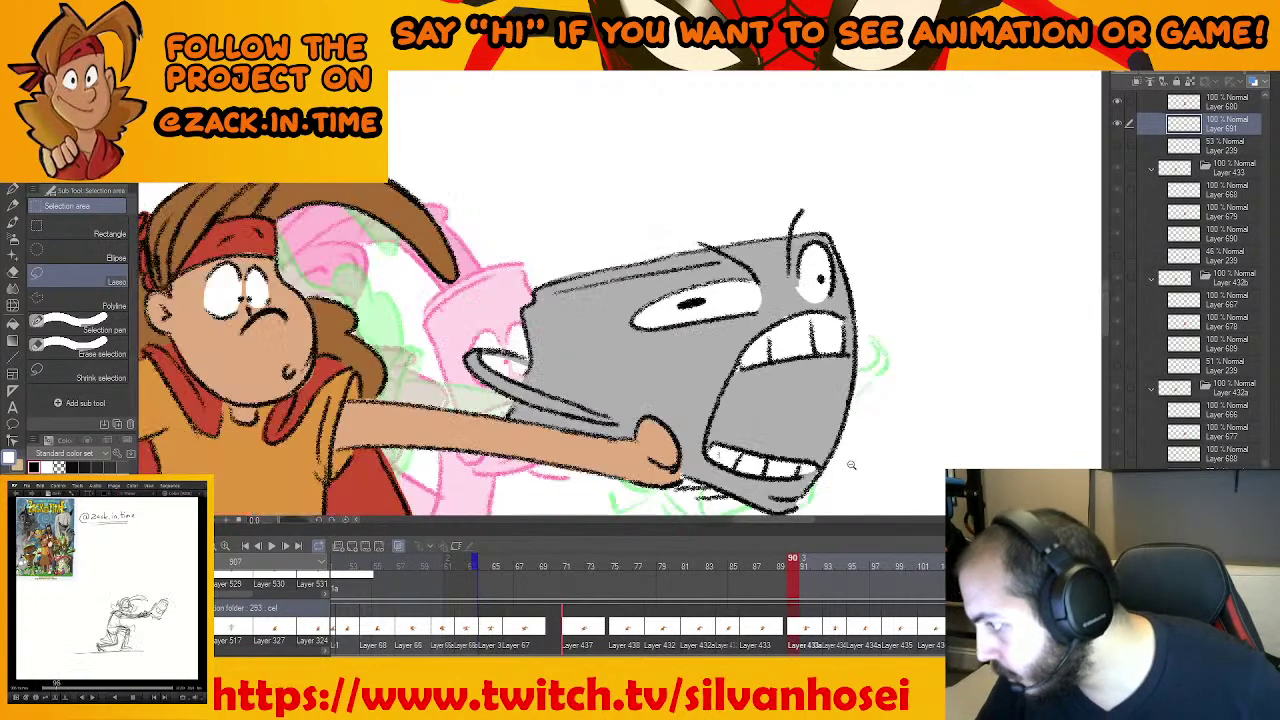
left_click_drag(849, 447, 826, 287)
key("comma")
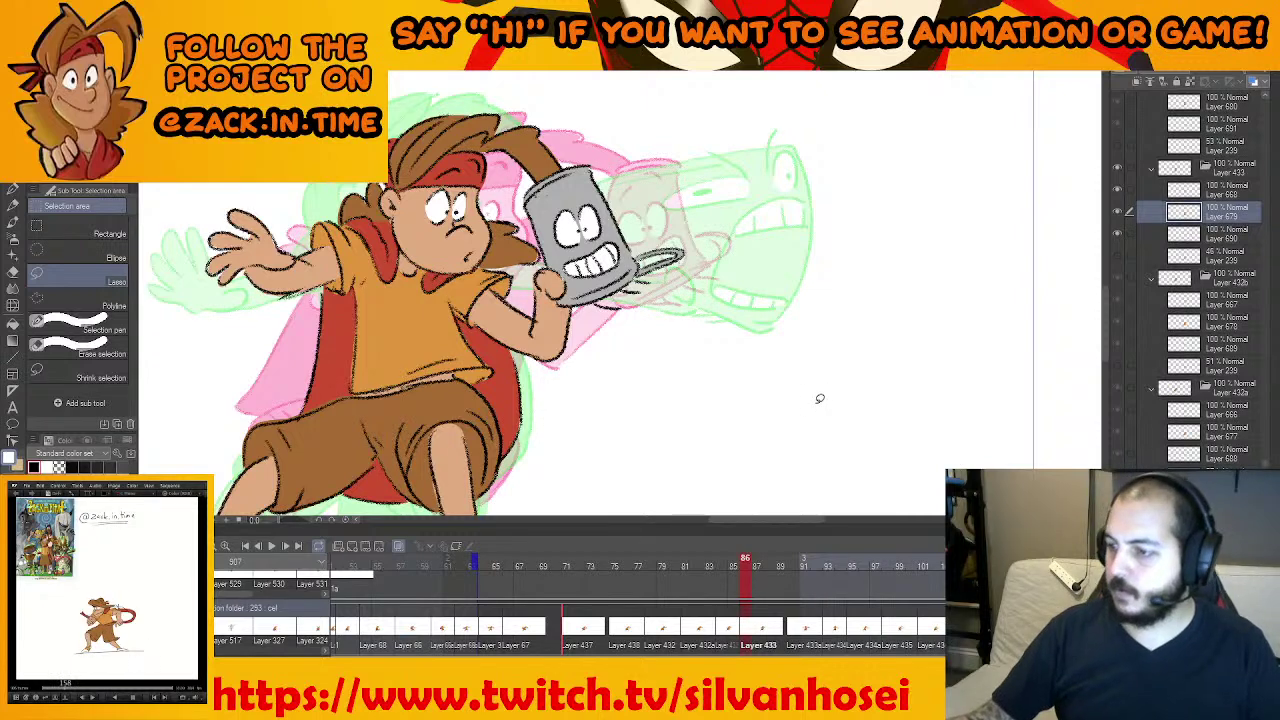
key("period")
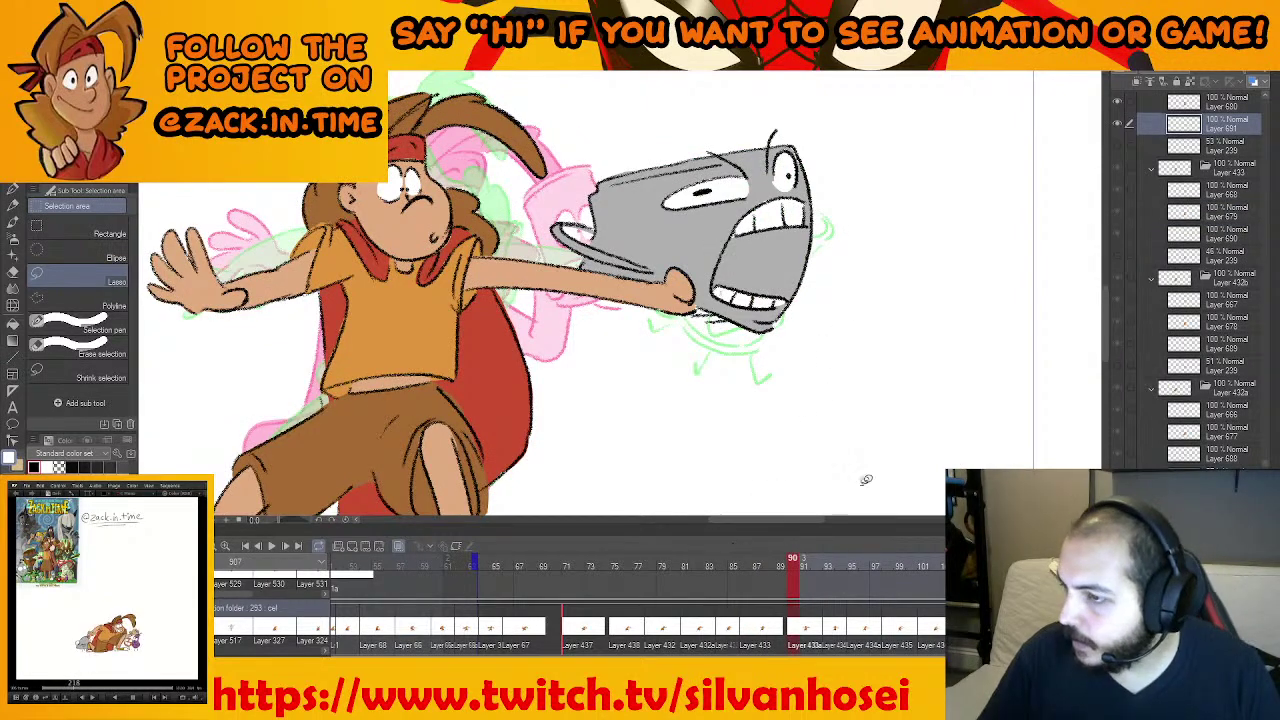
scroll(842, 357, "down", 3)
key("Right")
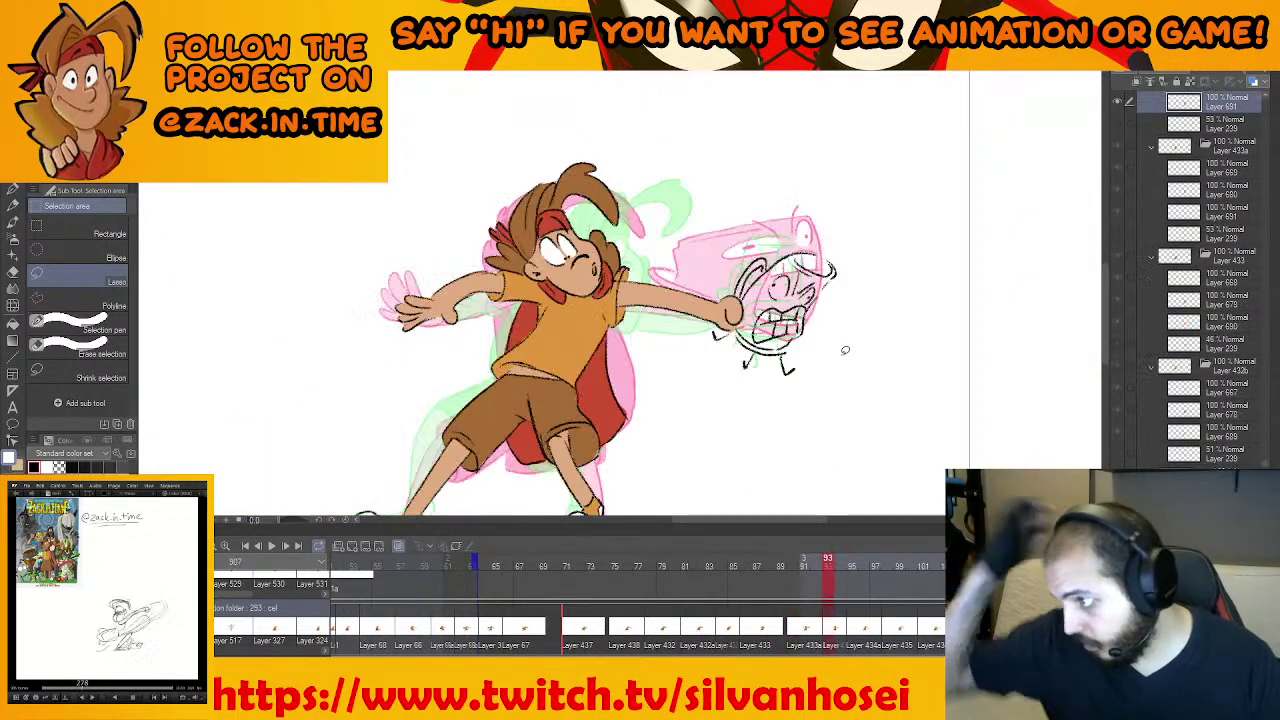
key("Left")
key("Left")
key("Left")
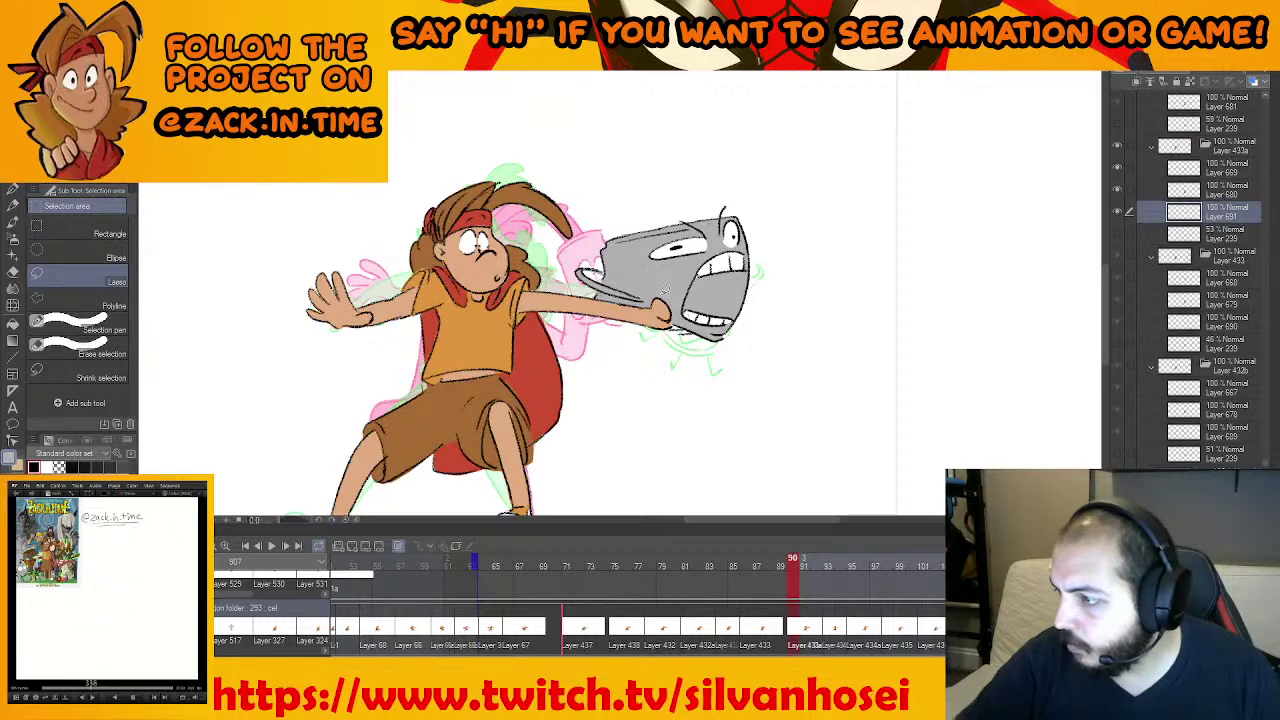
Go to frame 93 and add a new layer beneath the can's line art for its colours
key("Right")
key("Right")
key("Right")
scroll(891, 317, "up", 3)
left_click_drag(717, 320, 637, 380)
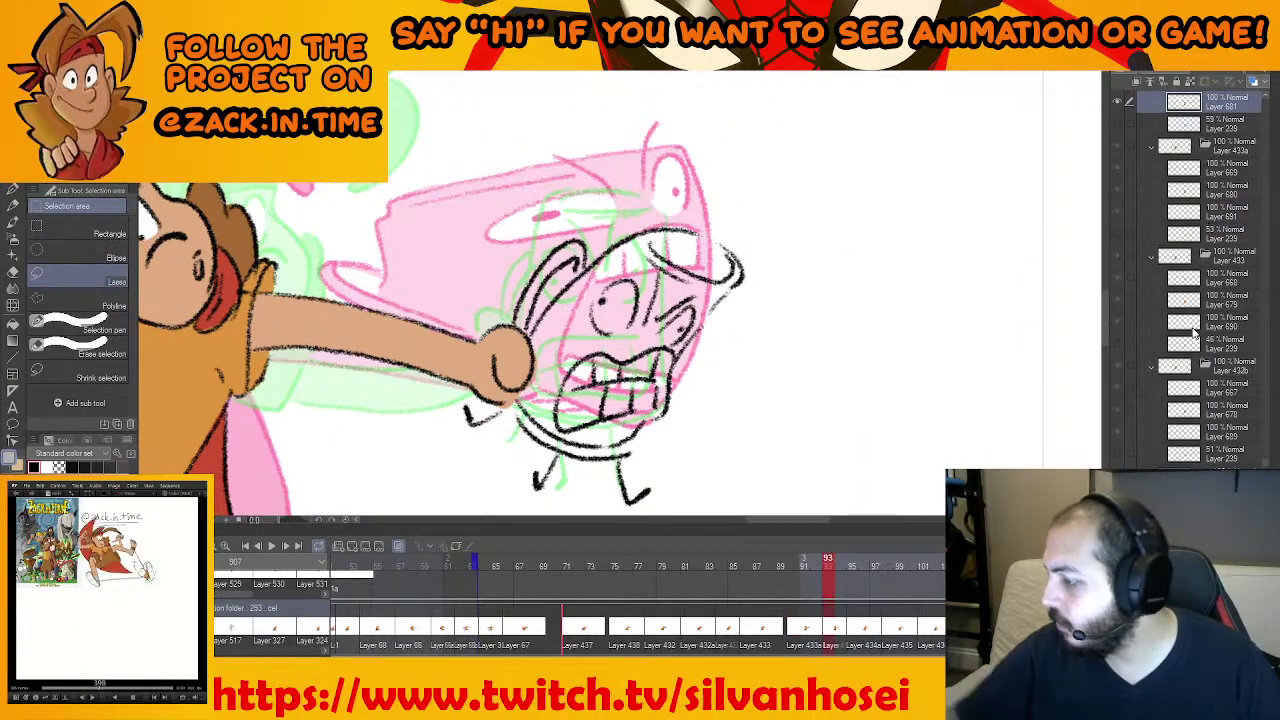
left_click(1212, 127)
key("ctrl+shift+n")
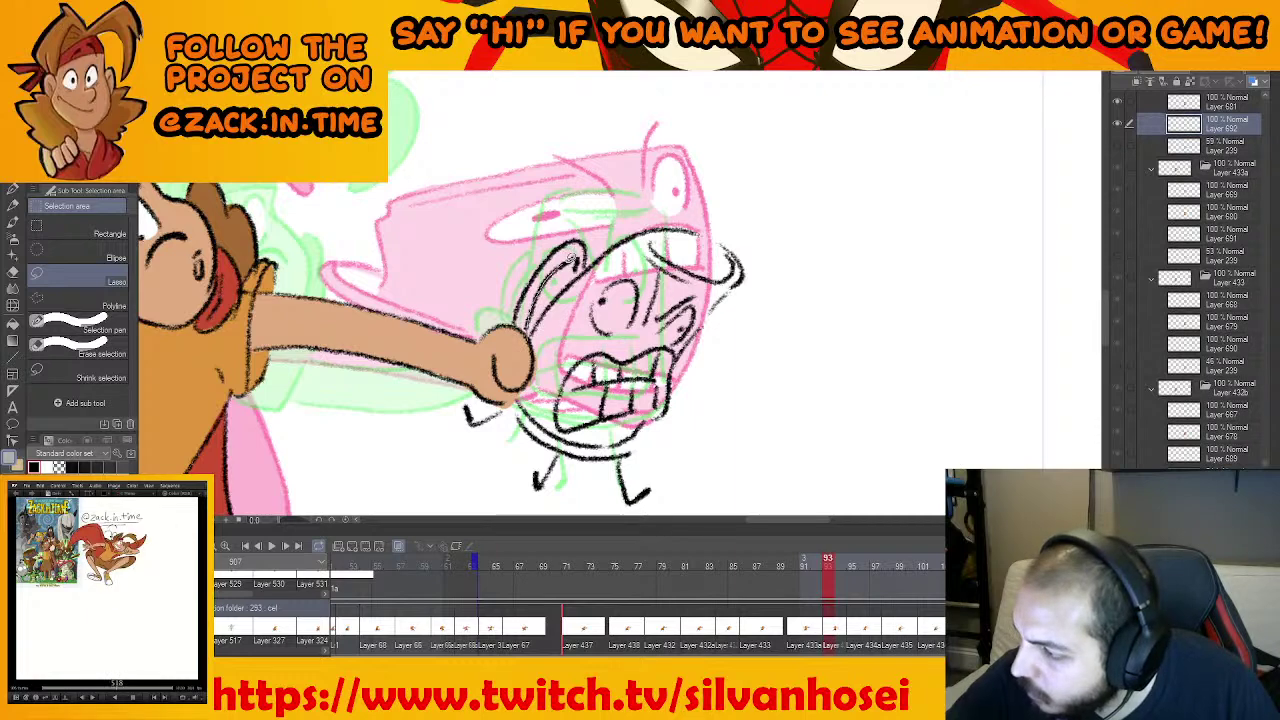
Lasso the can's lid rim and body in frame 93 and fill both with gray
mouse_move(533, 277)
left_mouse_down()
mouse_move(519, 320)
mouse_move(538, 337)
left_mouse_up()
left_click(619, 358)
key("ctrl+d")
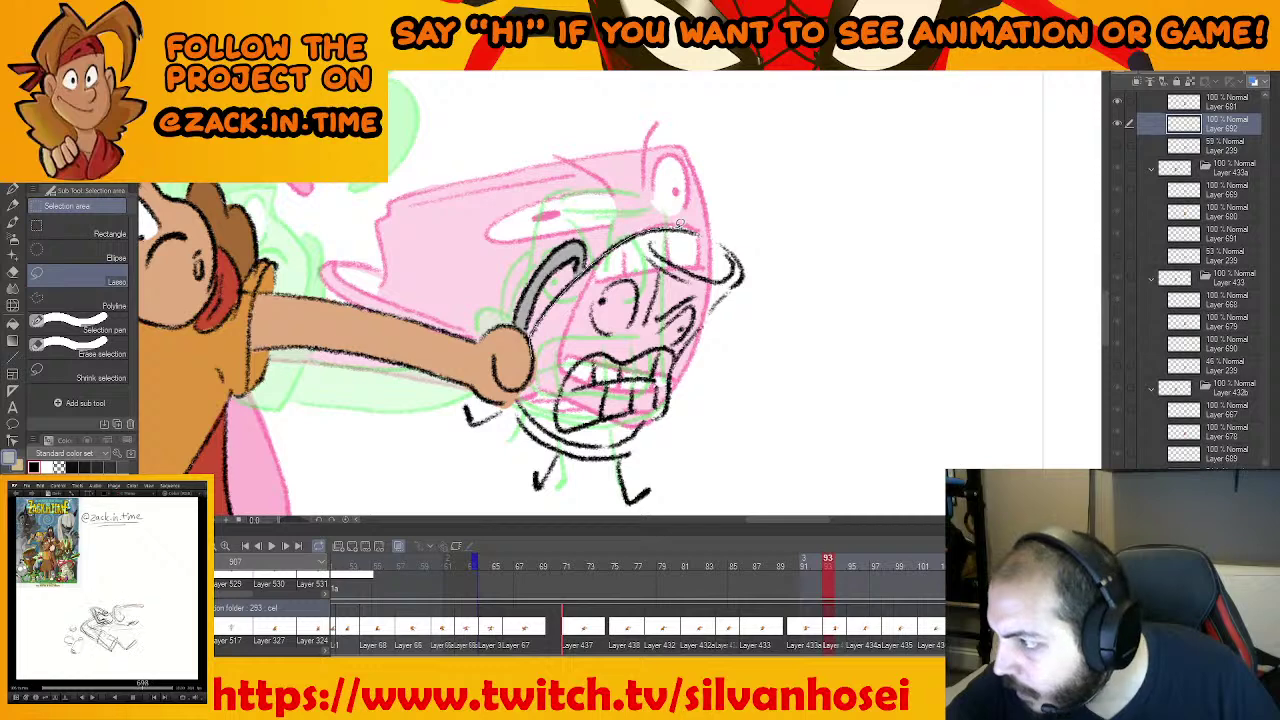
left_click_drag(738, 272, 705, 317)
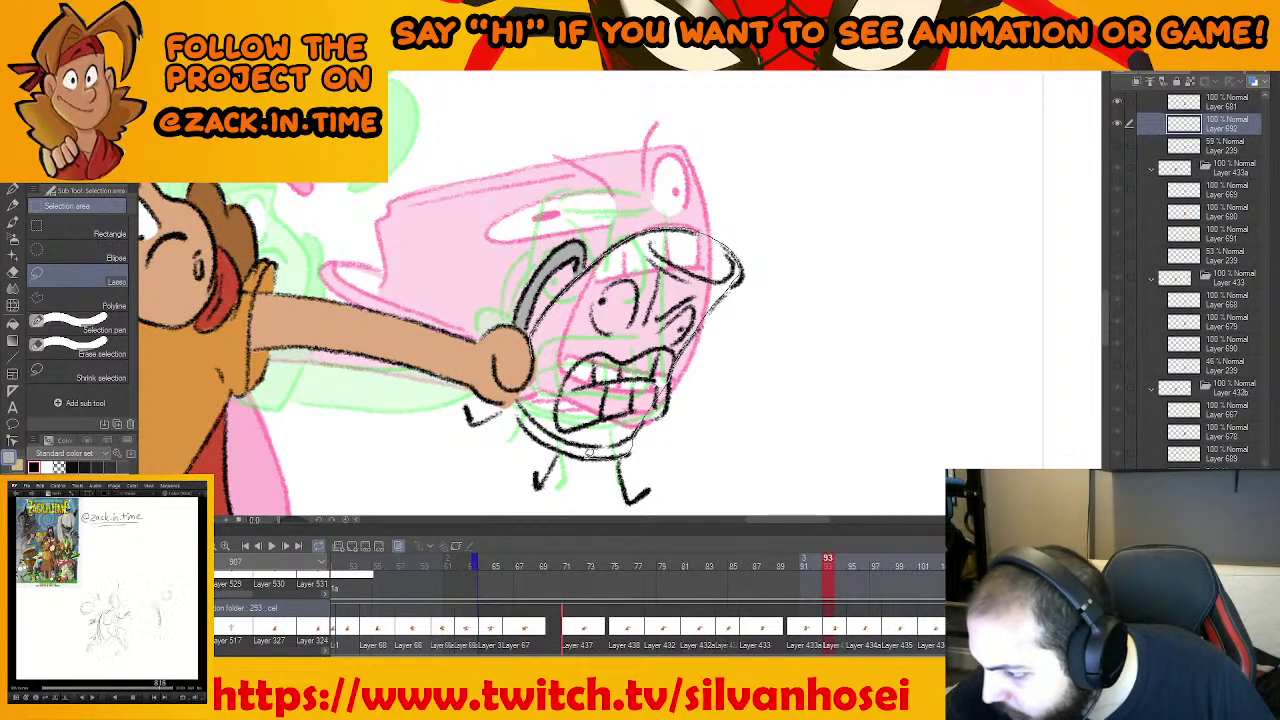
left_click_drag(517, 388, 531, 335)
left_click(696, 481)
right_click(838, 384)
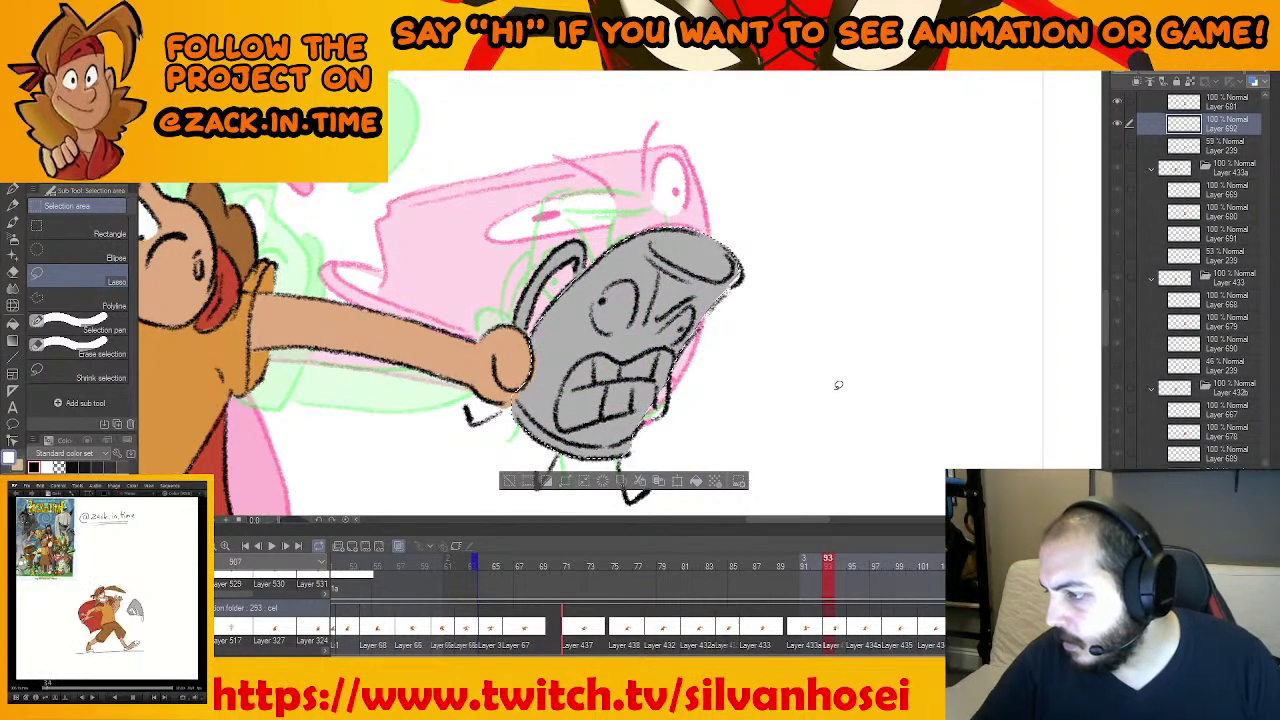
Lasso both of the can's eyes in frame 93 and fill them with white
key("ctrl+d")
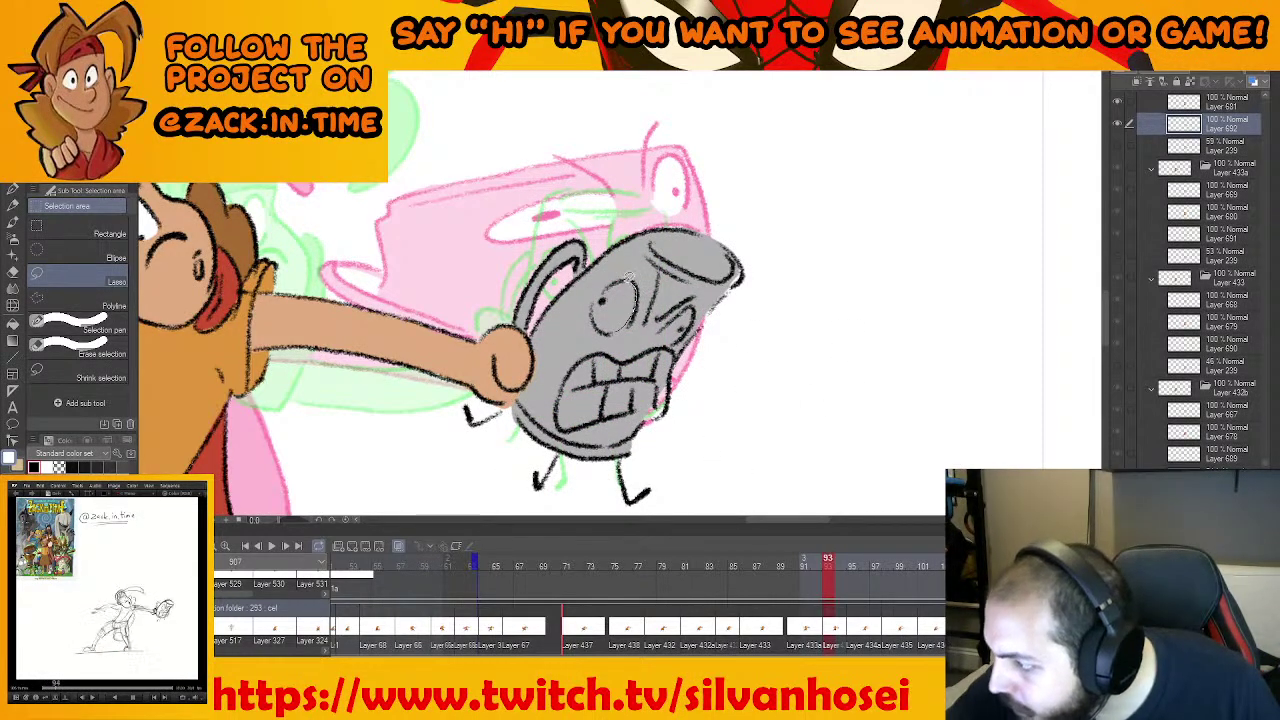
left_click_drag(613, 328, 611, 330)
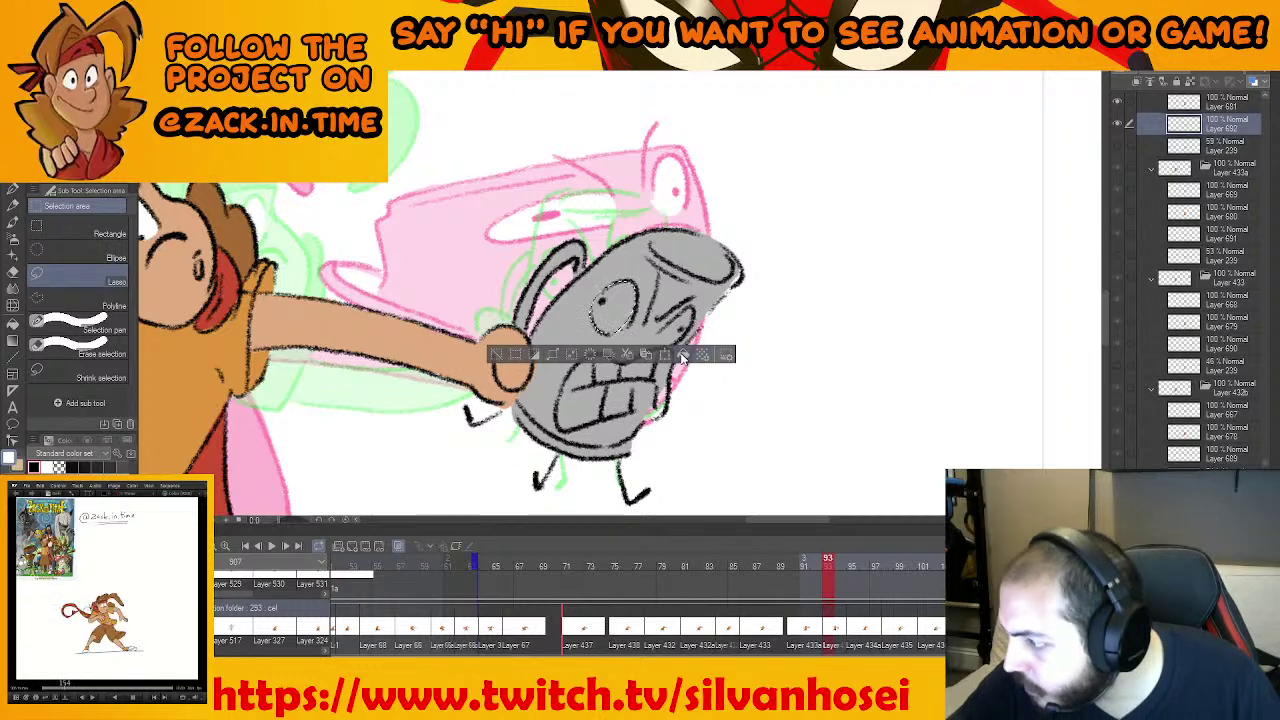
key("Delete")
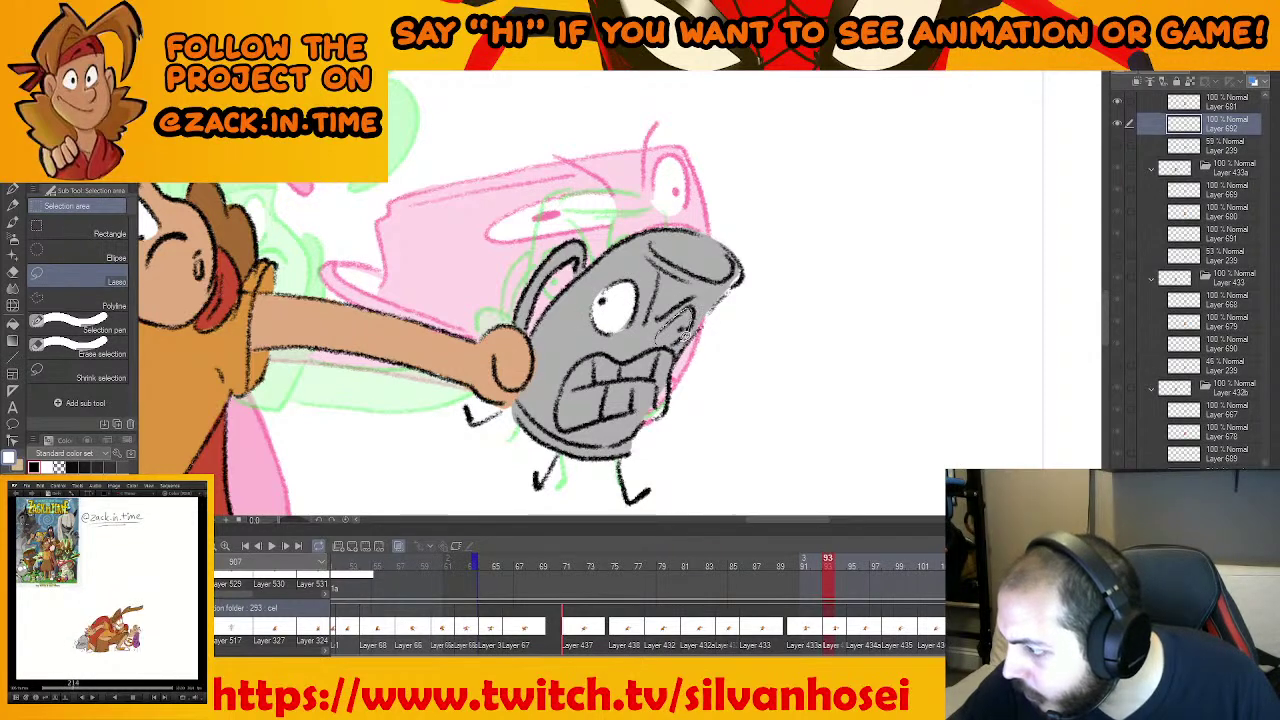
left_click_drag(683, 336, 667, 341)
left_click(742, 370)
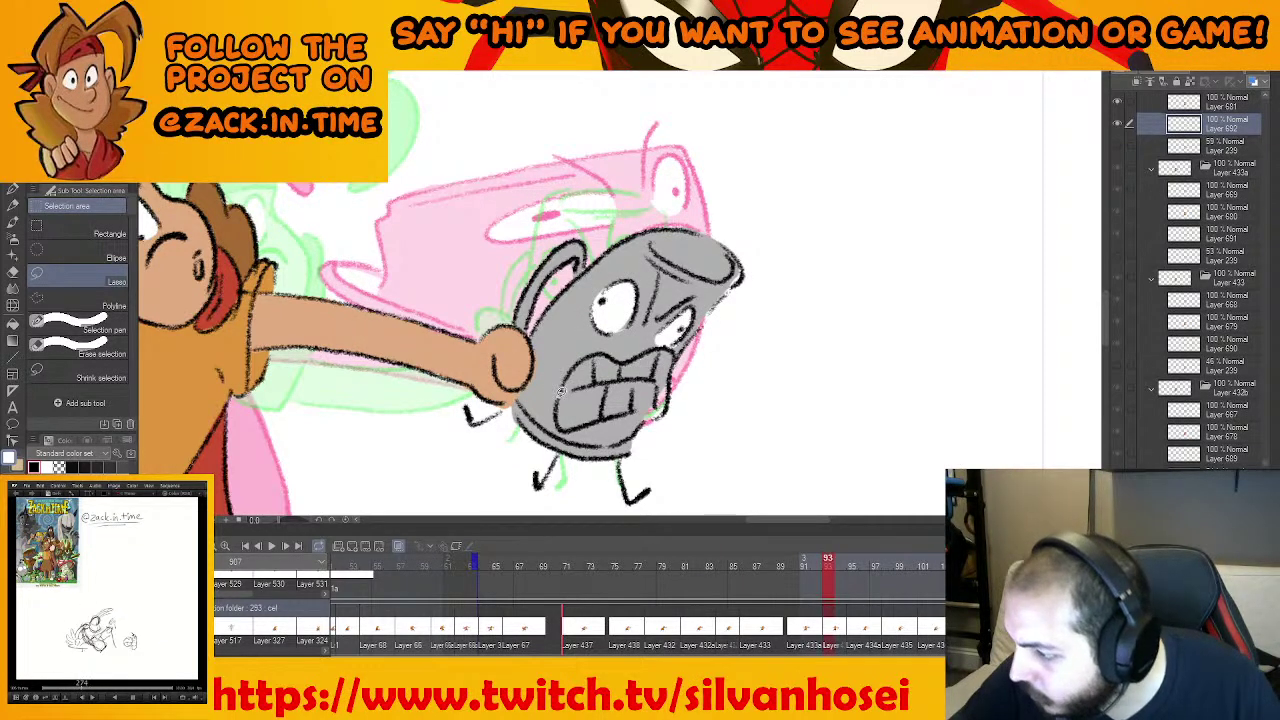
Lasso the can's bared teeth in frame 93 and fill them with white
mouse_move(583, 356)
left_mouse_down()
mouse_move(660, 350)
mouse_move(675, 365)
mouse_move(671, 405)
left_mouse_up()
mouse_move(600, 422)
left_mouse_down()
mouse_move(570, 430)
mouse_move(560, 402)
left_mouse_up()
left_click(708, 455)
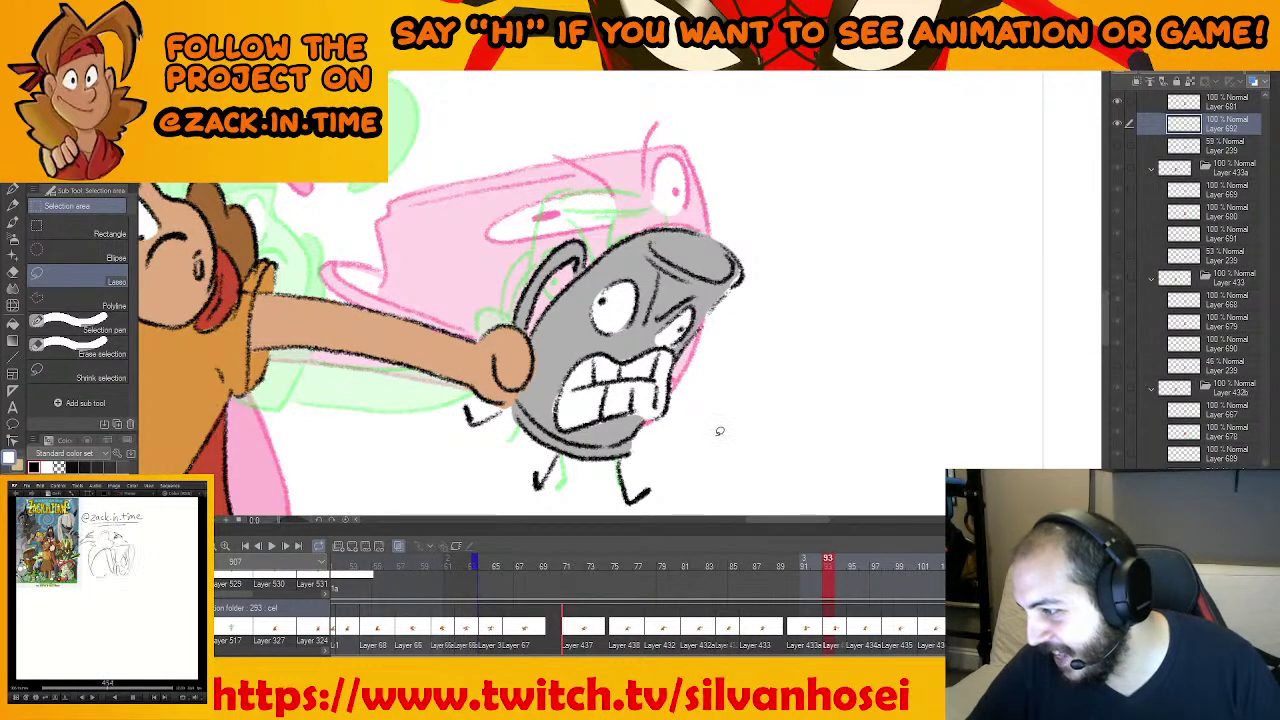
Pick the can's gray and fill the spots missed beside its right eye and left of its mouth
scroll(758, 418, "down", 1)
right_click(725, 343)
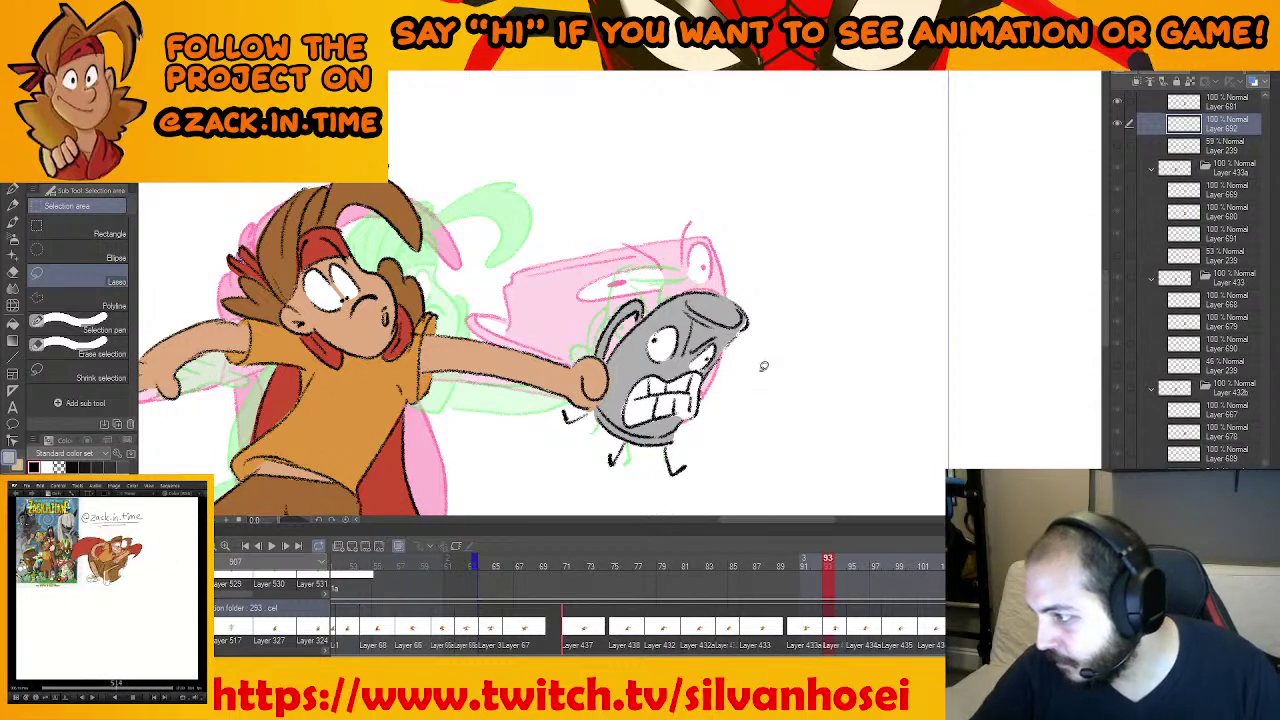
mouse_move(728, 345)
left_mouse_down()
mouse_move(764, 366)
mouse_move(756, 318)
left_mouse_up()
left_click(810, 357)
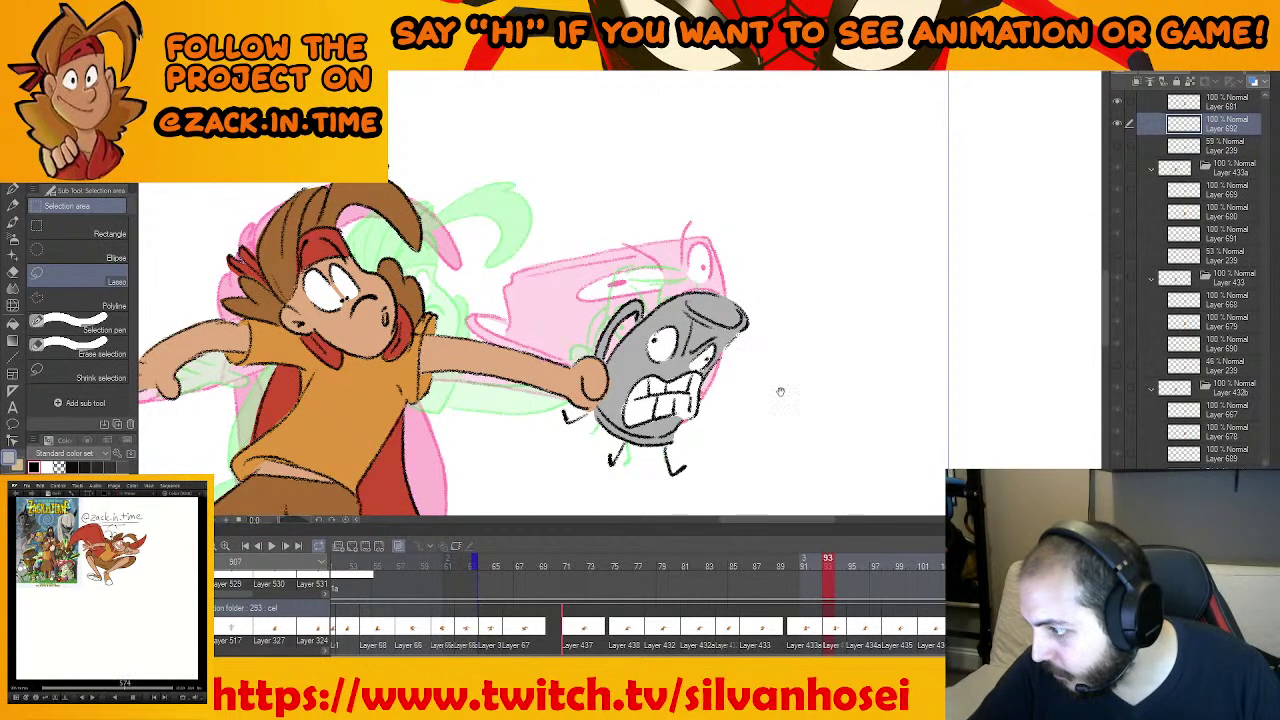
scroll(719, 411, "up", 1)
scroll(624, 414, "up", 1)
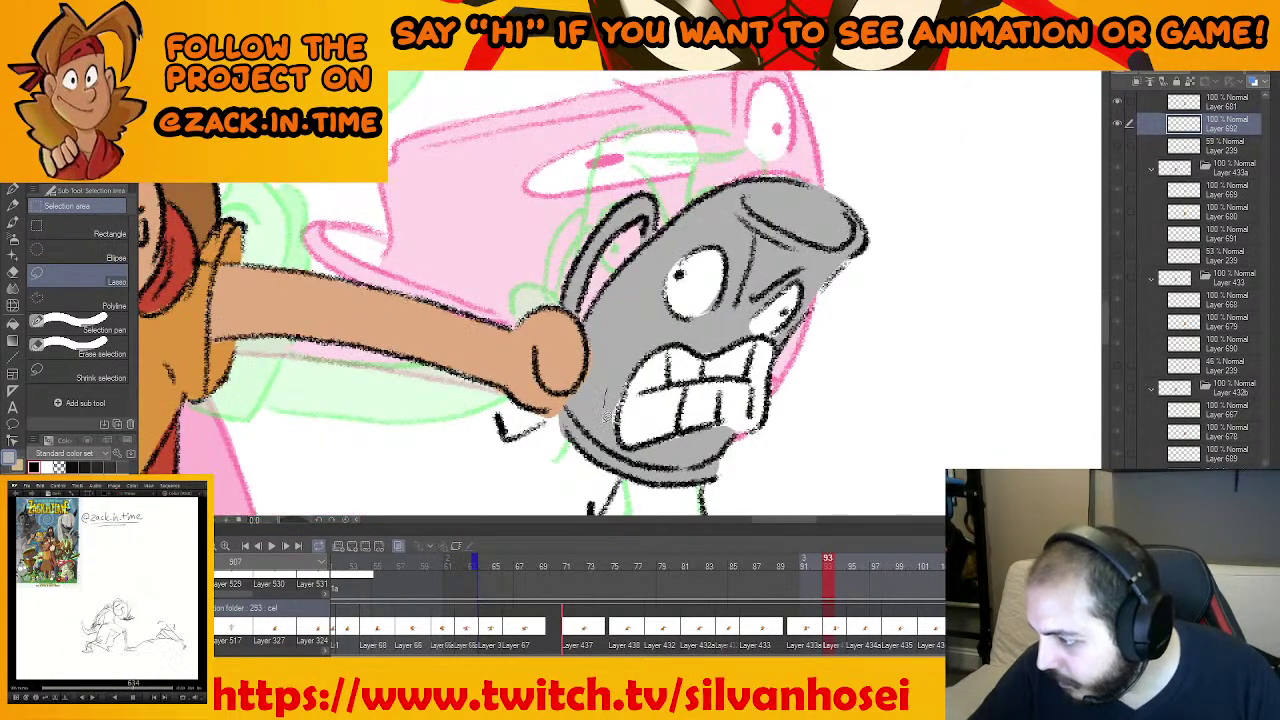
left_click_drag(612, 405, 632, 357)
left_click(685, 463)
scroll(686, 463, "down", 2)
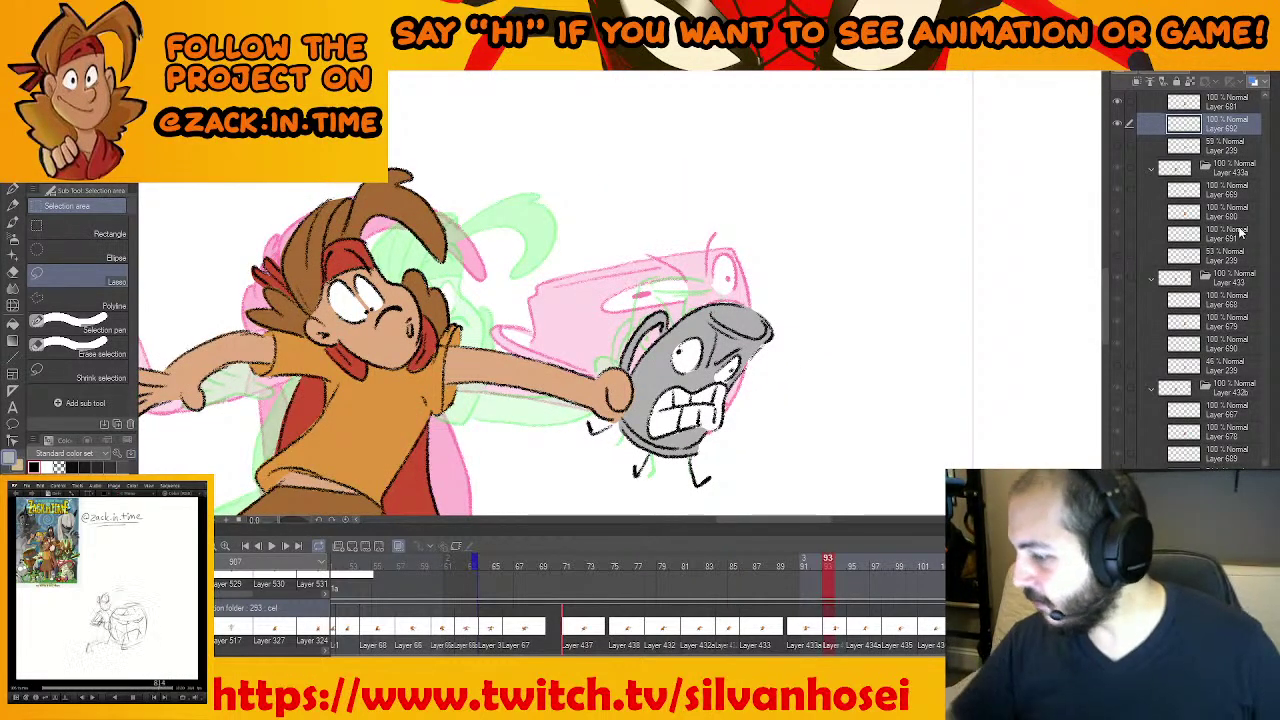
On Layer 671, close the gaps in the can's black outline beneath the lid and below the mouth with the pencil
scroll(1240, 230, "up", 2)
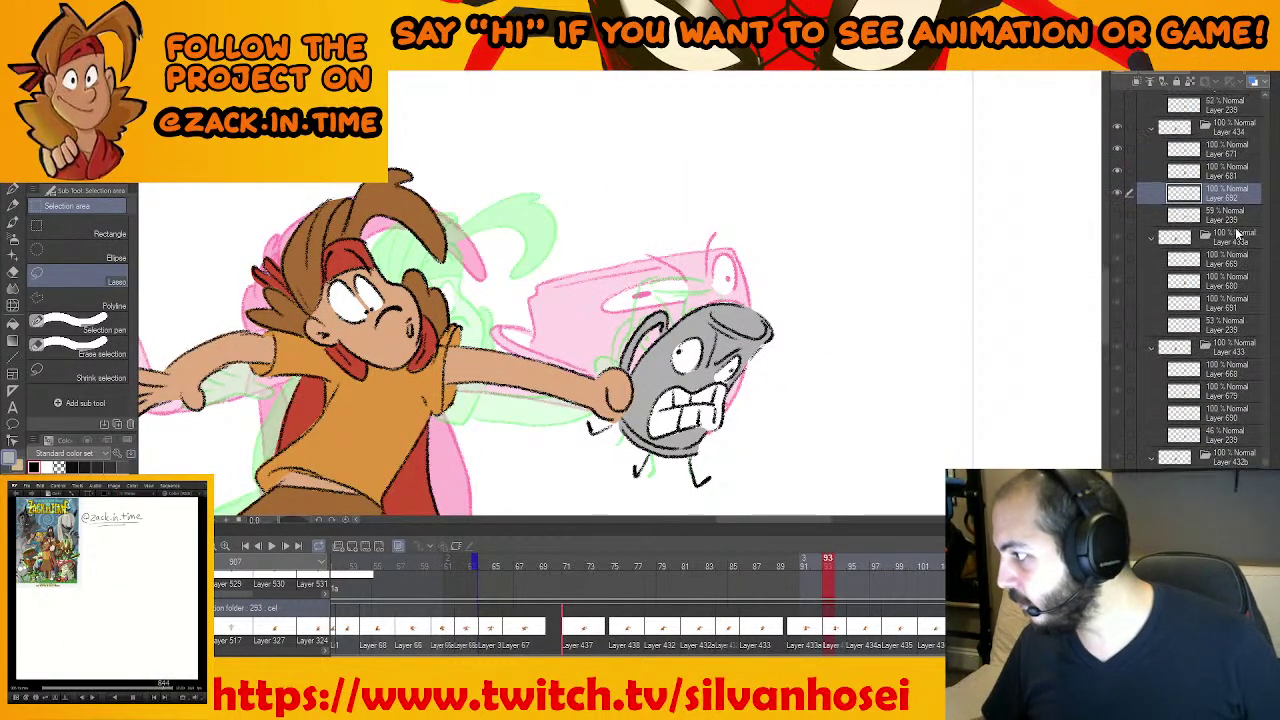
left_click(1210, 152)
scroll(777, 421, "up", 3)
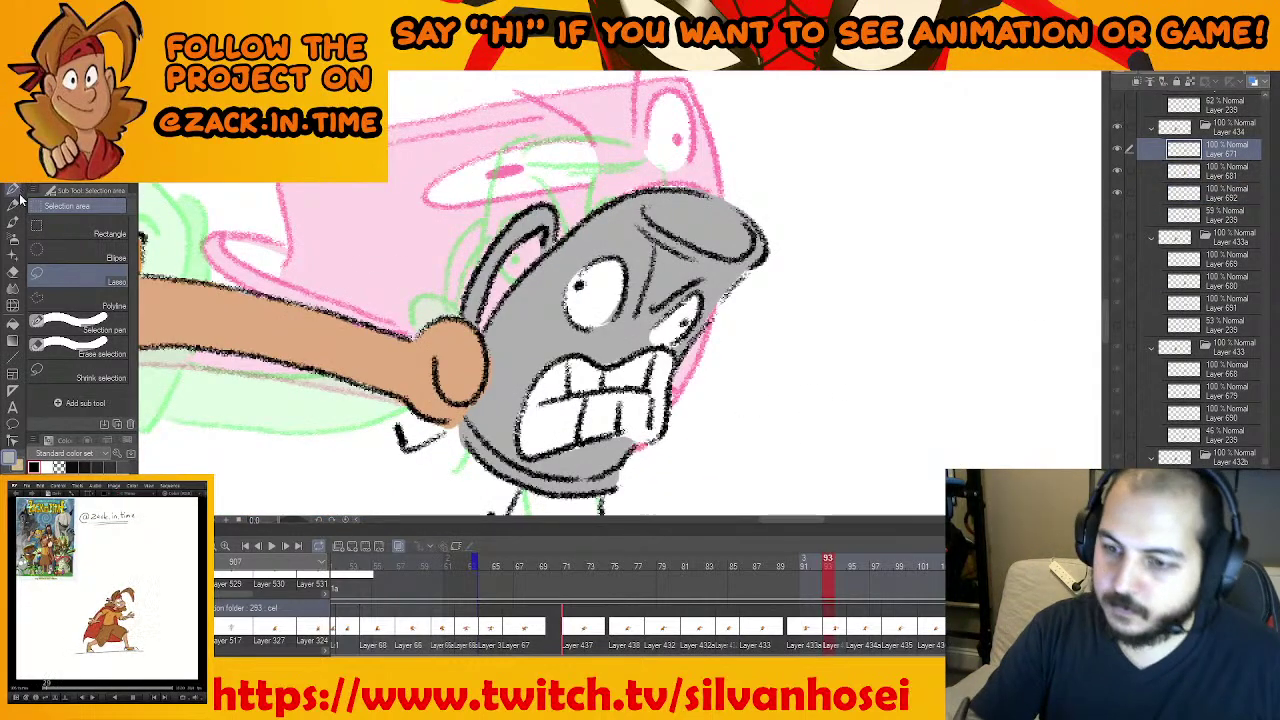
left_click(13, 205)
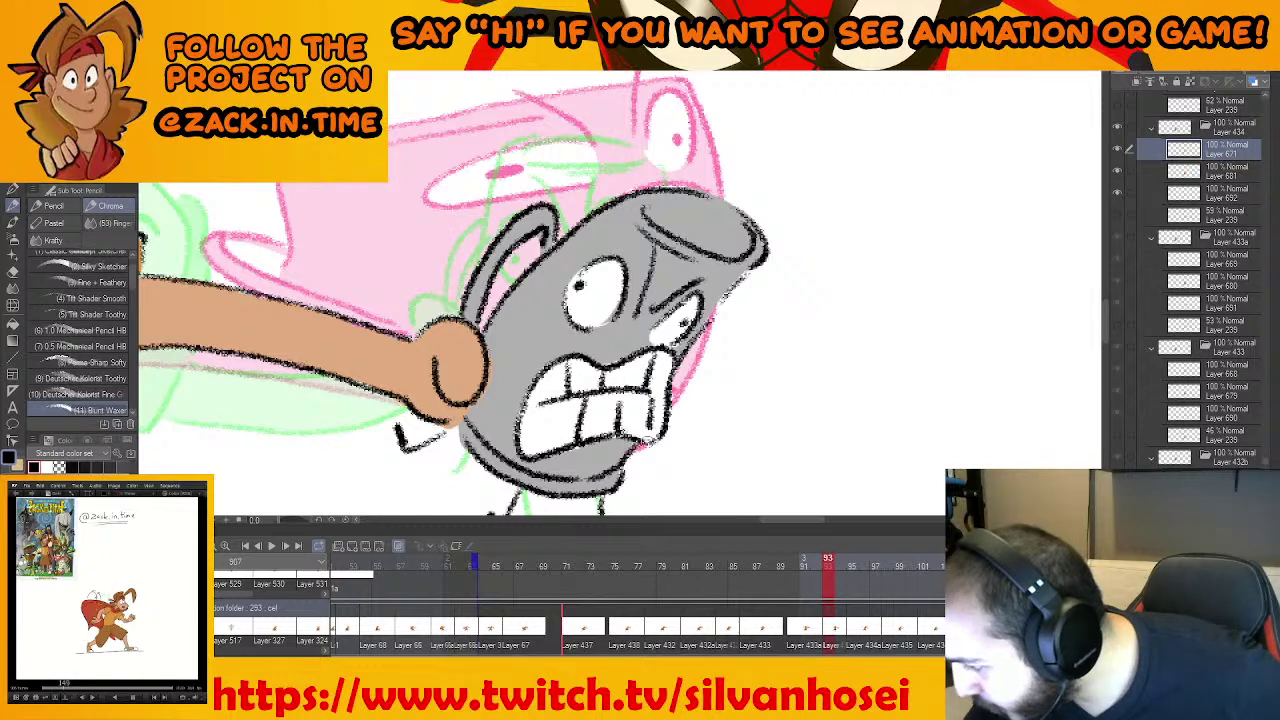
mouse_move(648, 440)
left_mouse_down()
mouse_move(664, 433)
mouse_move(657, 455)
left_mouse_up()
left_click_drag(658, 377, 715, 308)
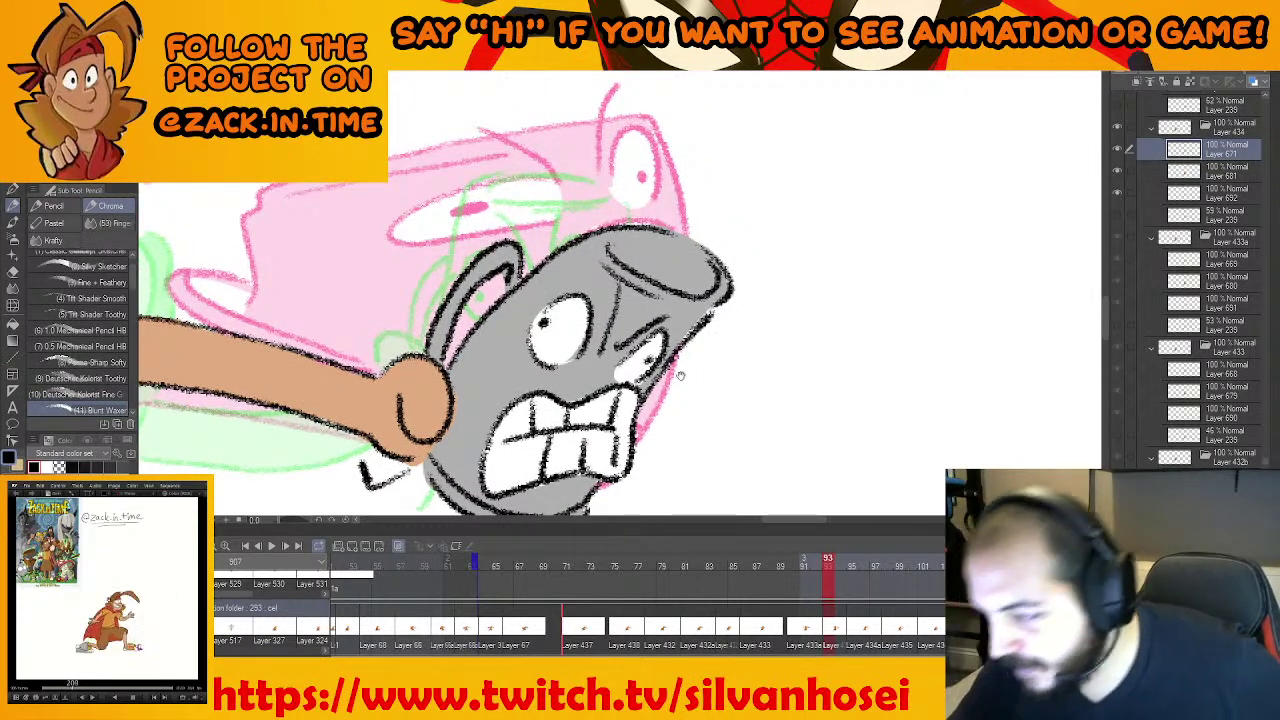
left_click_drag(679, 376, 738, 284)
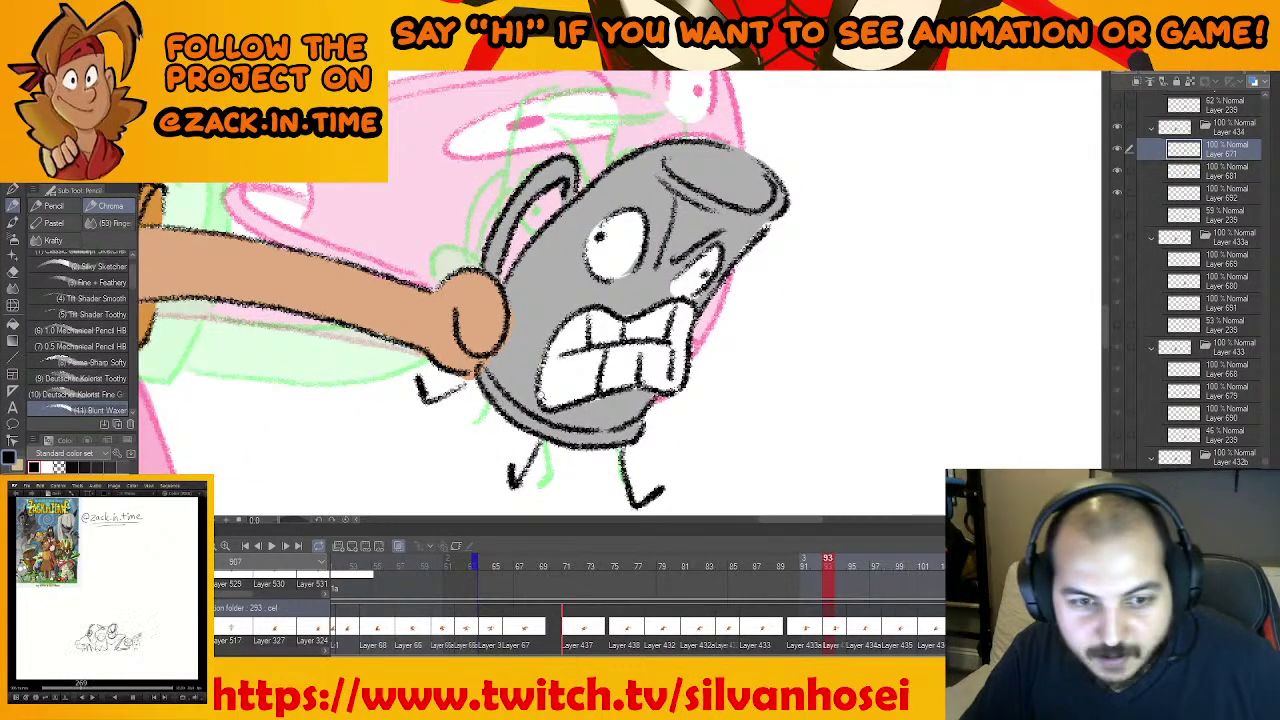
scroll(752, 400, "down", 1)
scroll(752, 400, "down", 2)
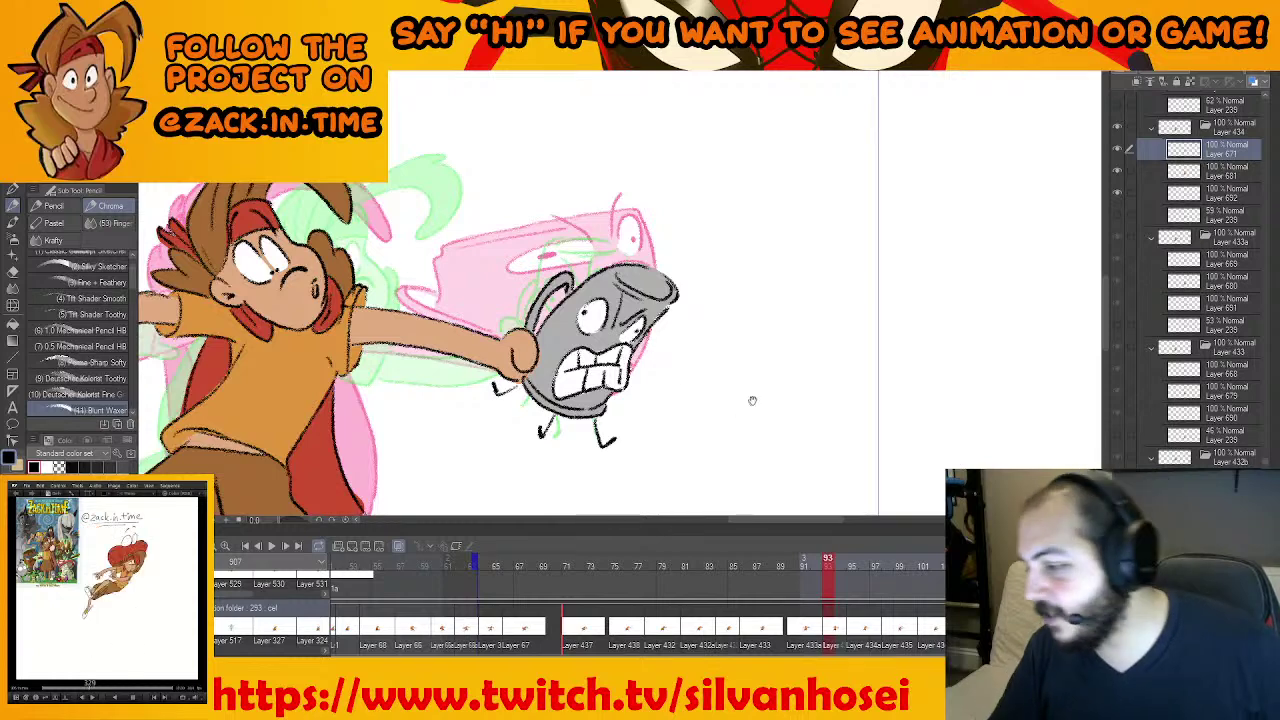
On Layer 681, touch up the area below the can's mouth with the pencil in gray
scroll(677, 391, "up", 2)
left_click(1211, 176)
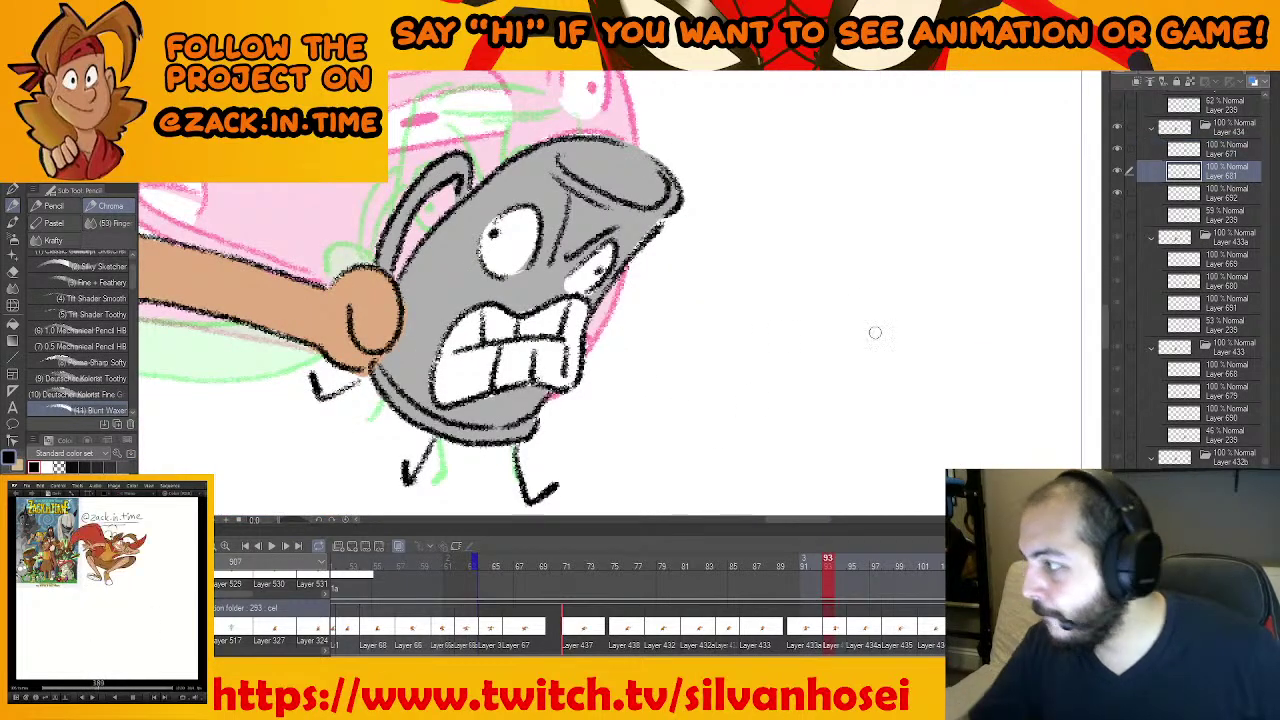
left_click_drag(567, 409, 569, 427)
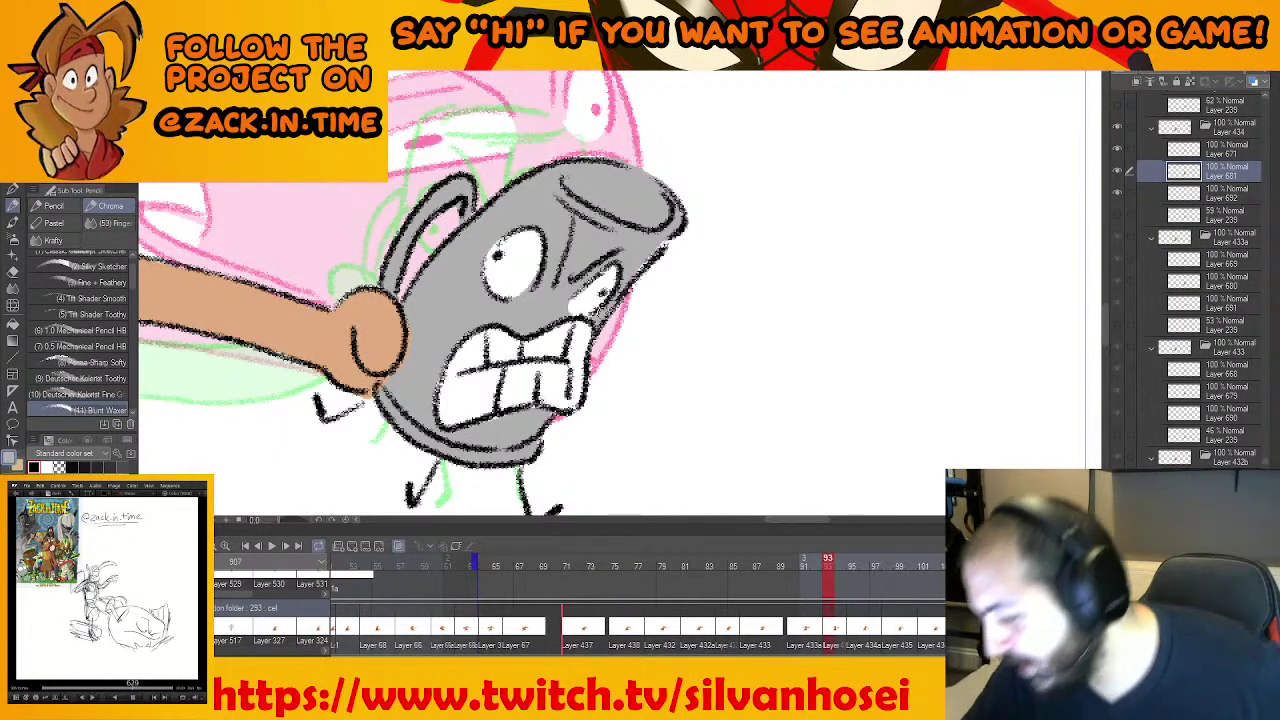
scroll(590, 343, "down", 2)
scroll(553, 385, "up", 3)
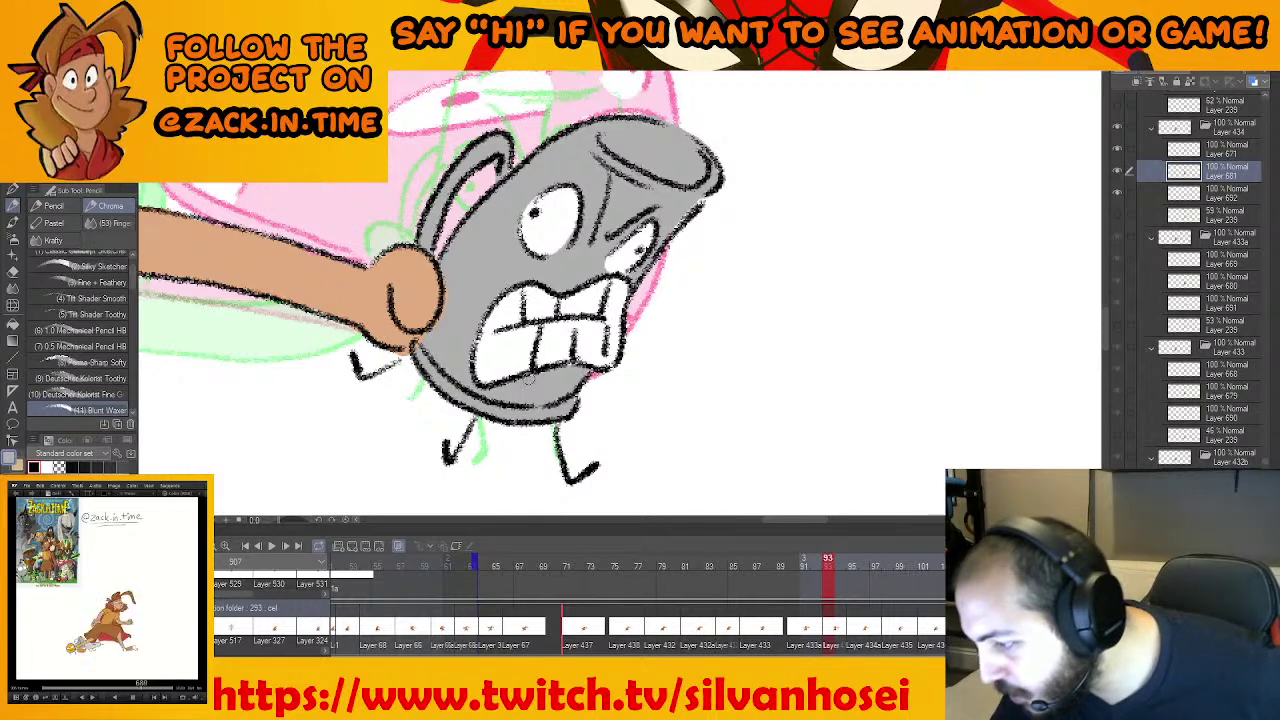
scroll(573, 368, "down", 3)
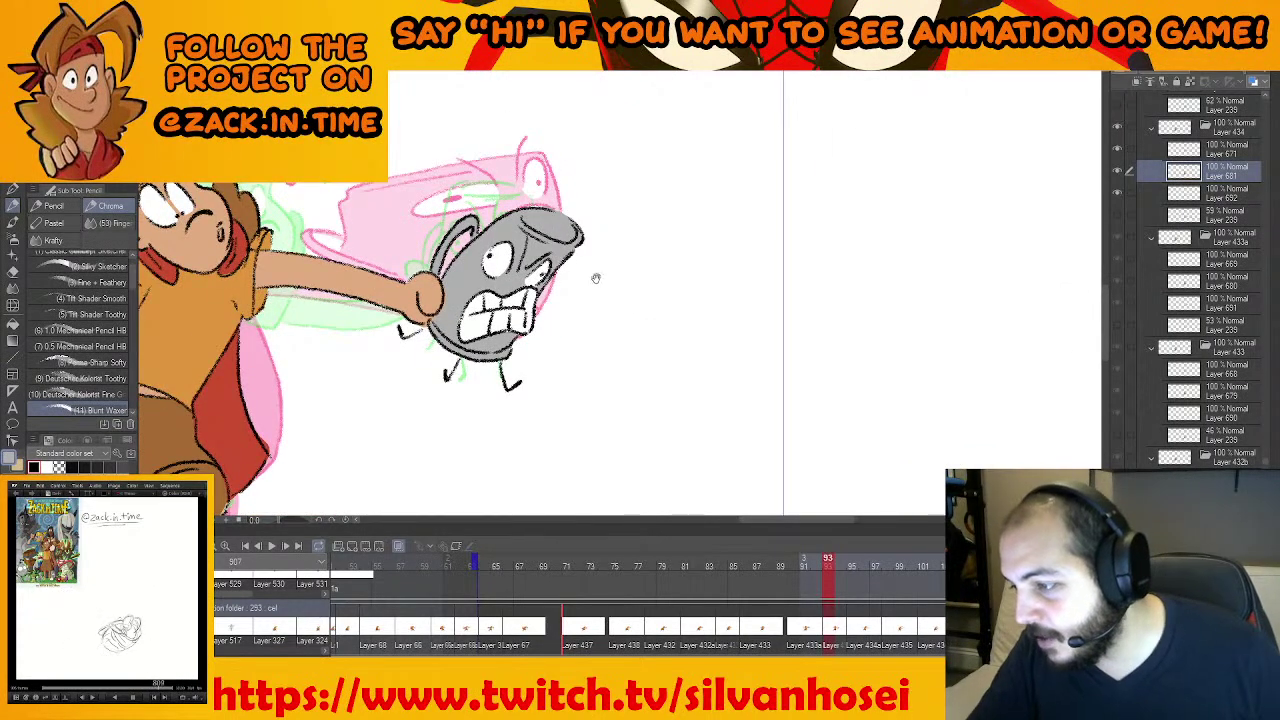
Flip back from frame 93 to frame 86 and return to compare the can's colours
scroll(633, 346, "down", 1)
key("Left")
key("Left")
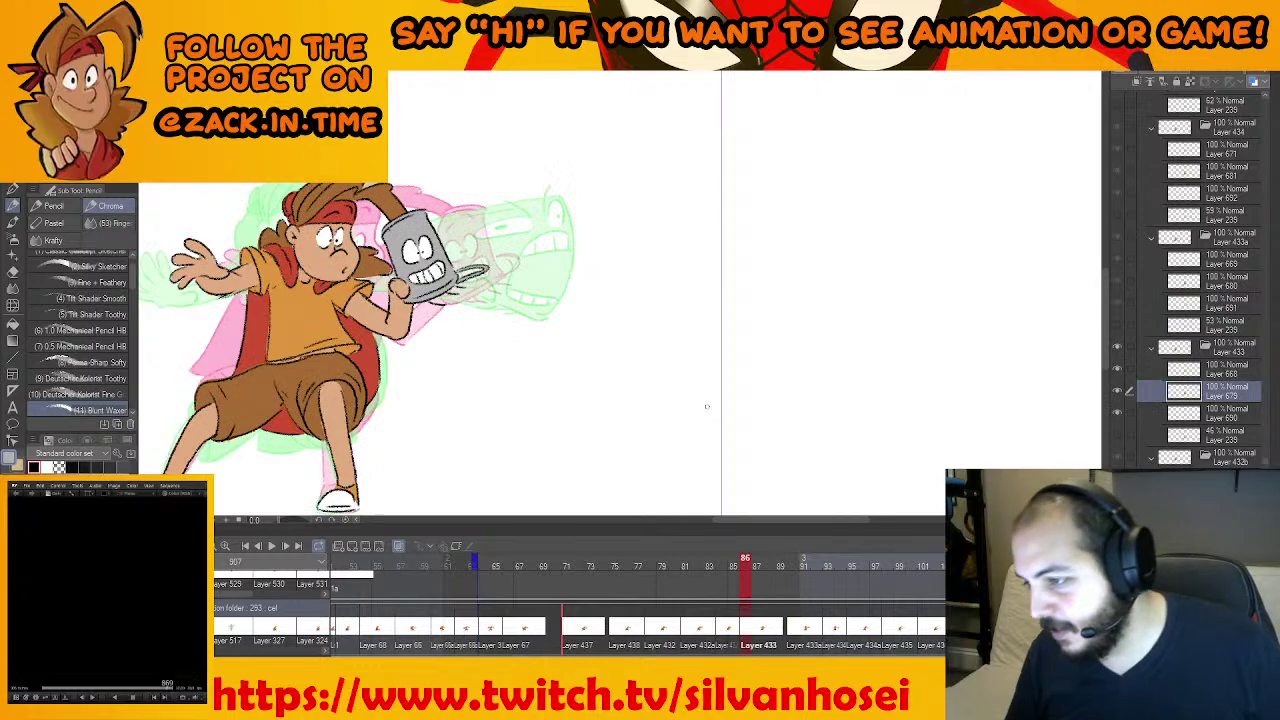
key("Right")
key("Right")
Switch to Discord, open the direct message about the role's admin rights, reply "huhj" and return to the drawing
key("alt+Tab")
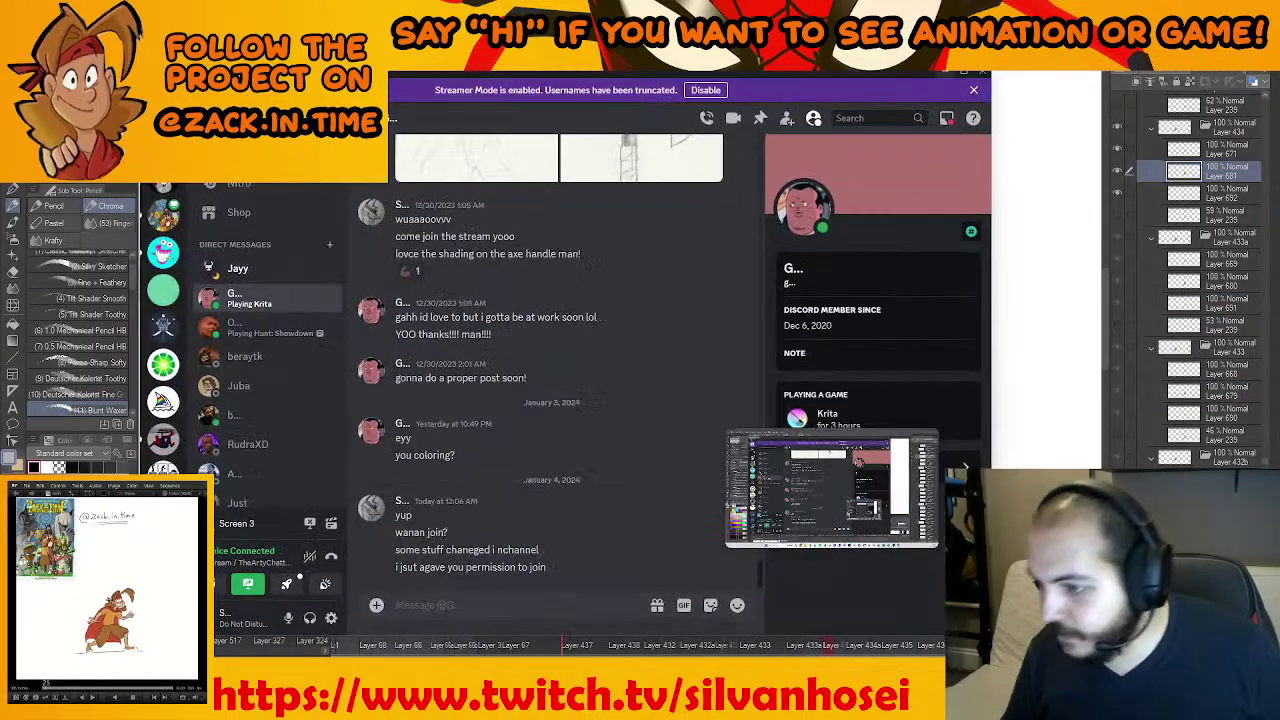
left_click(163, 138)
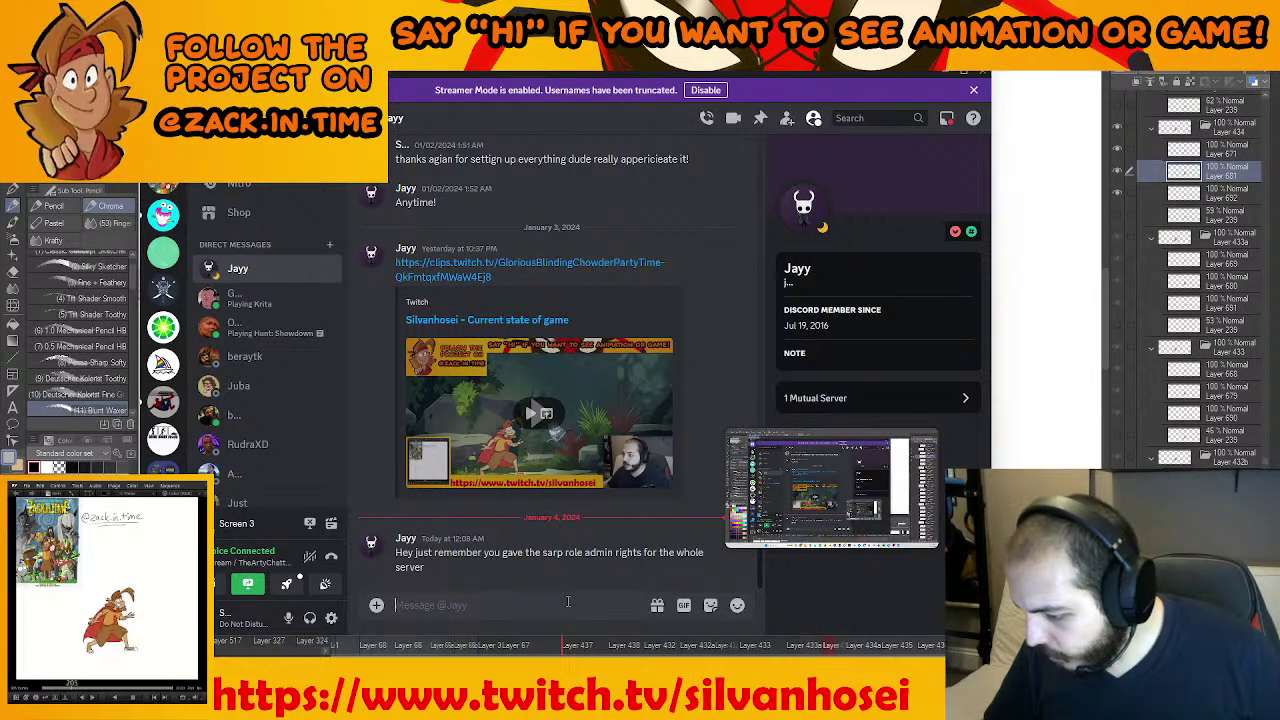
type("huhj")
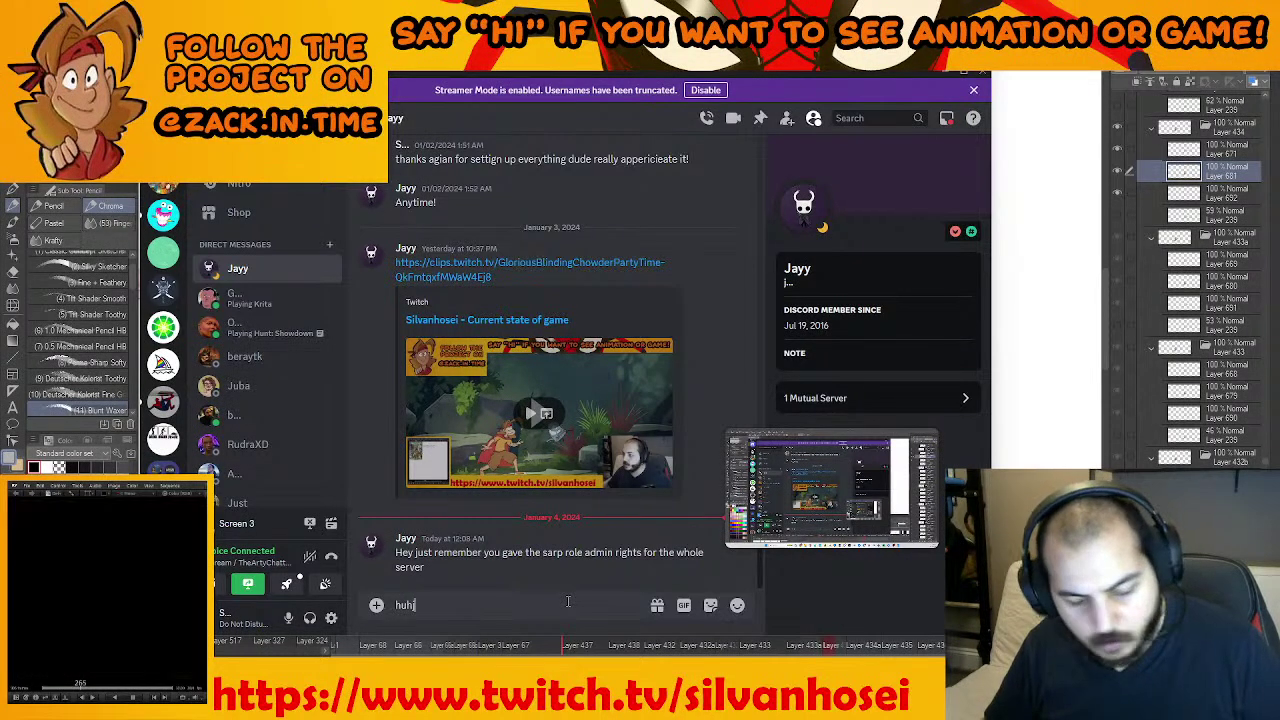
key("Return")
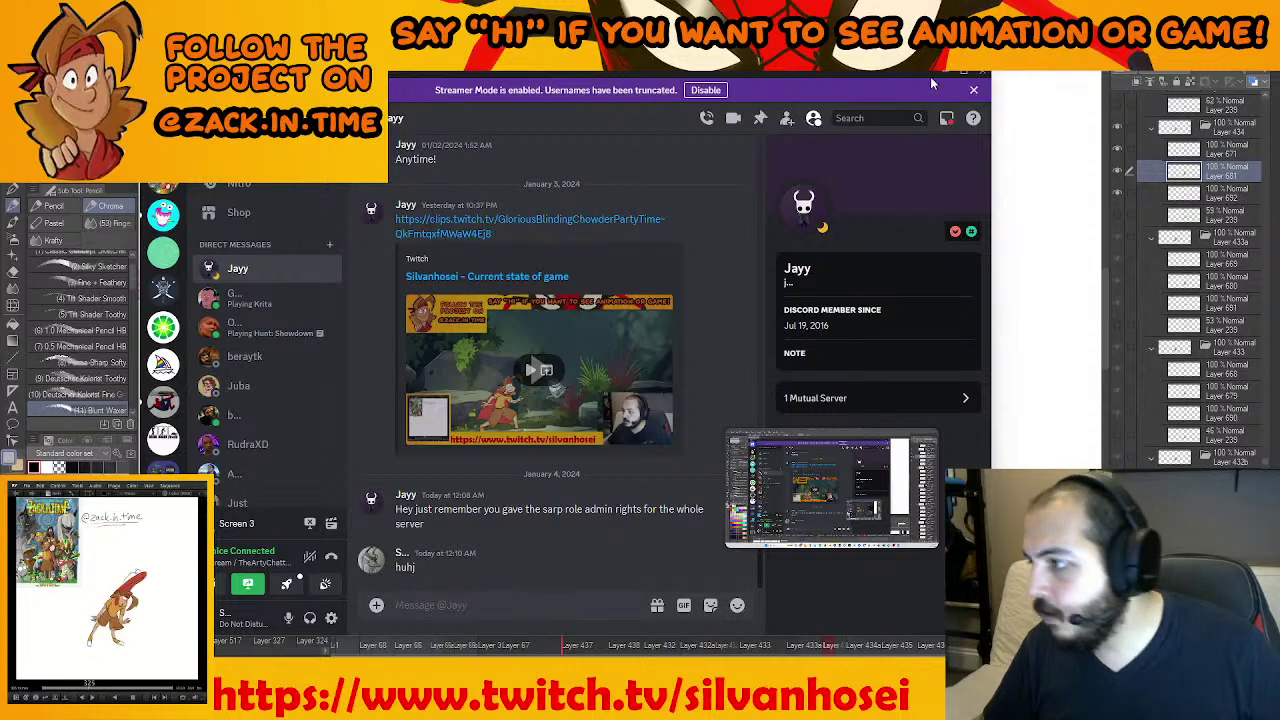
left_click(942, 76)
left_click(941, 77)
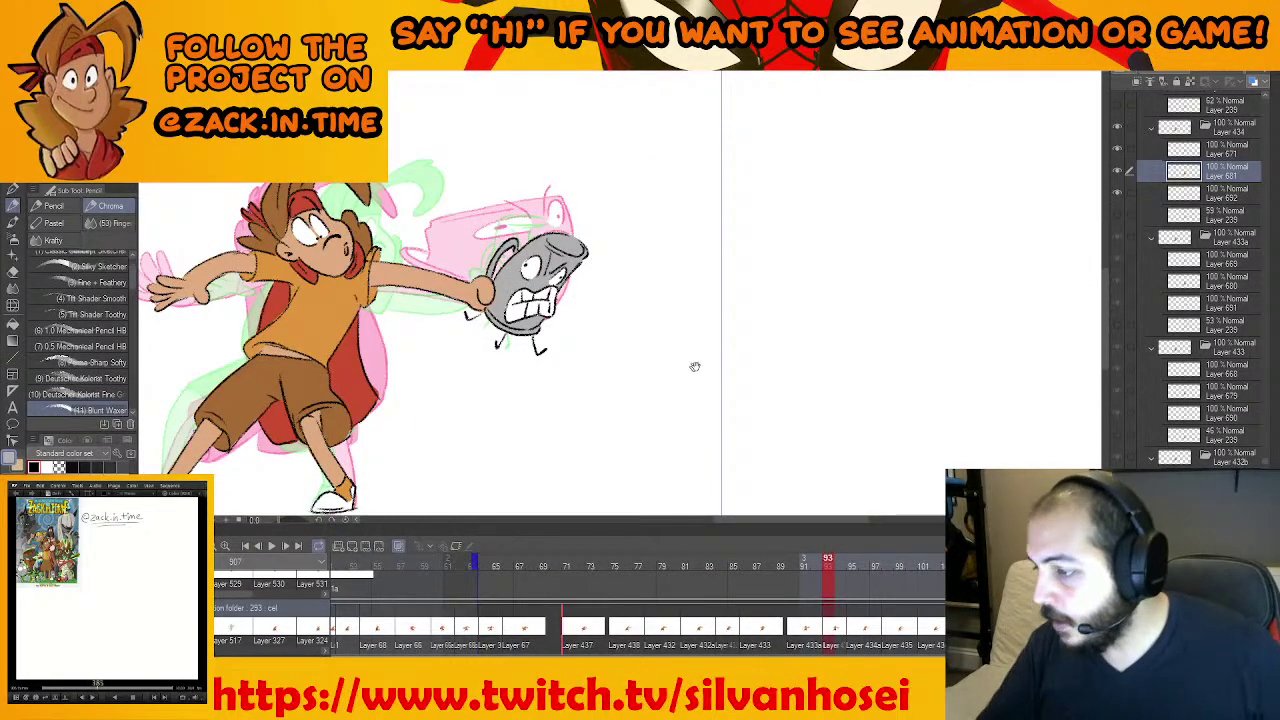
Flip between frames 90, 93 and 95 to compare the can's drawings across the motion
left_click_drag(694, 363, 842, 316)
key("Left")
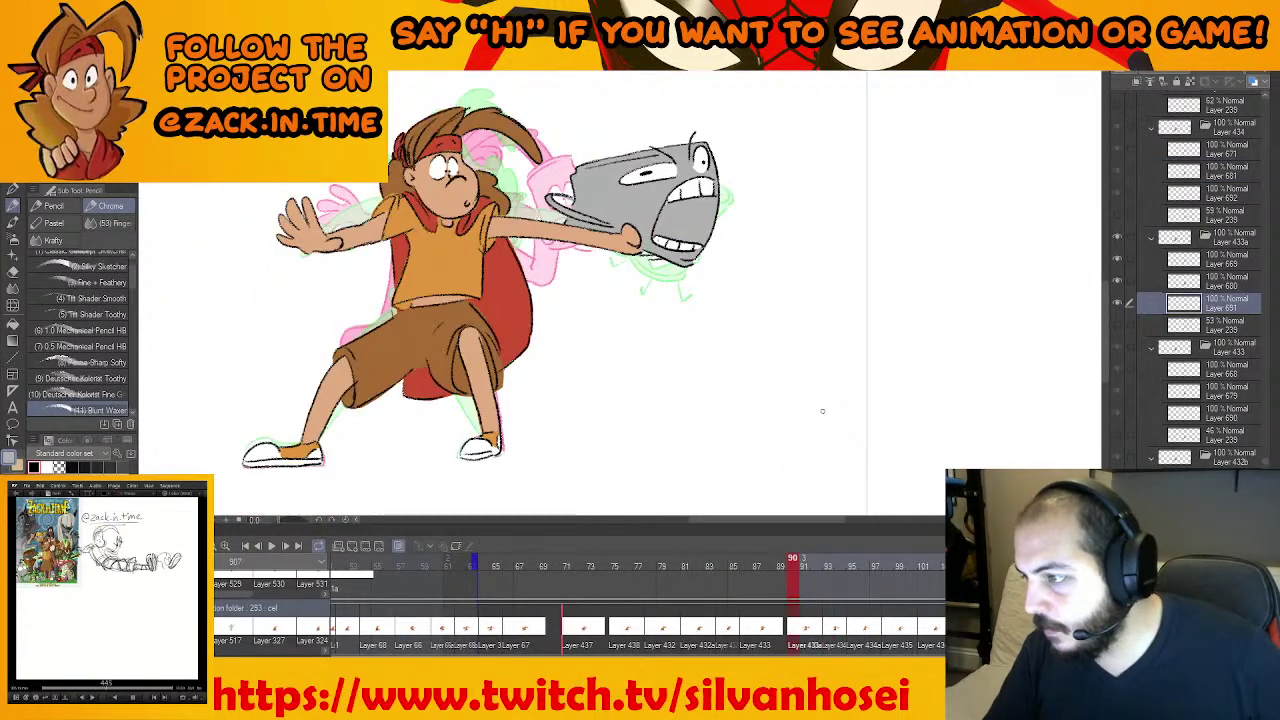
key("Right")
key("Right")
left_click_drag(808, 394, 790, 432)
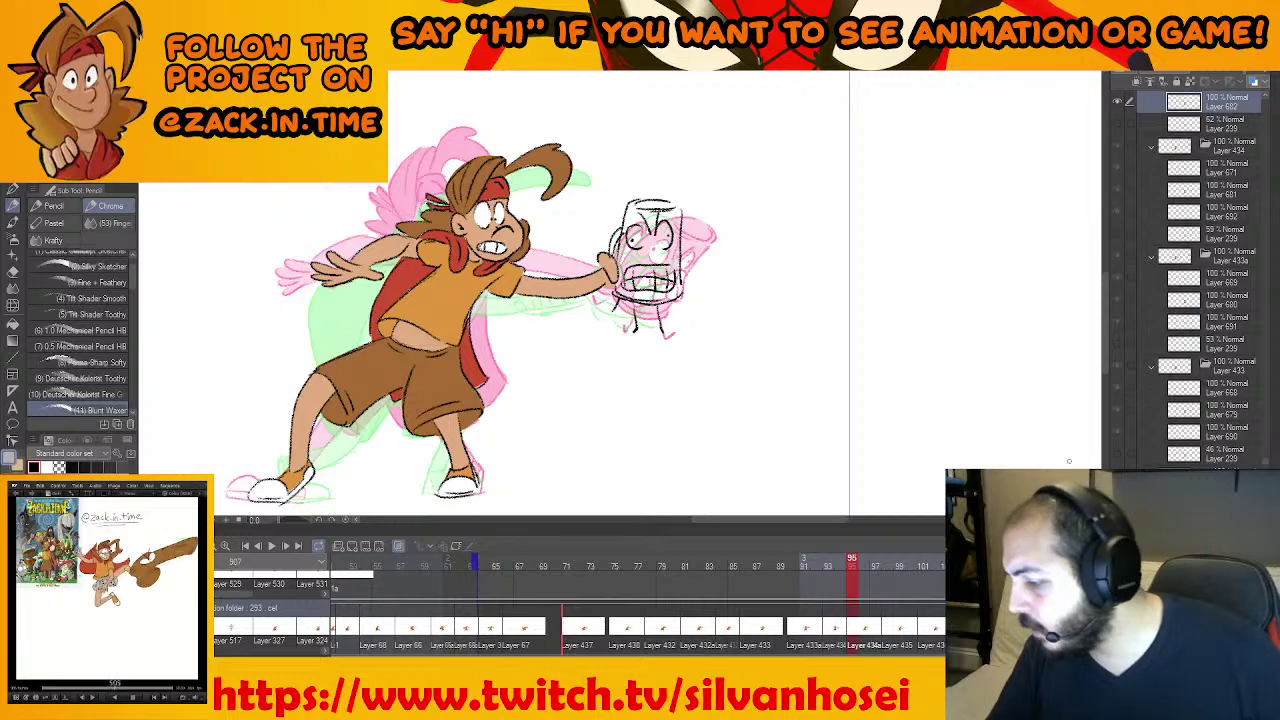
key("Left")
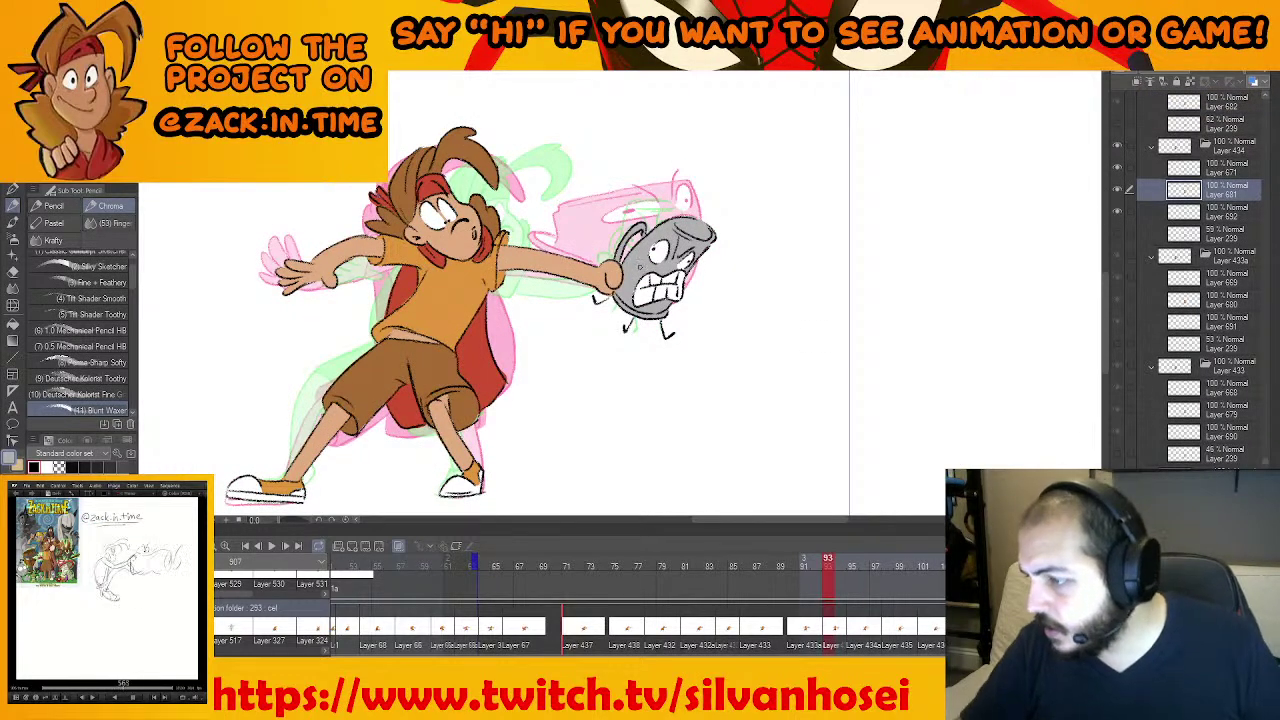
Go to frame 95, select Layer 682, and lasso and fill the left strip of the can's body with gray
key("Right")
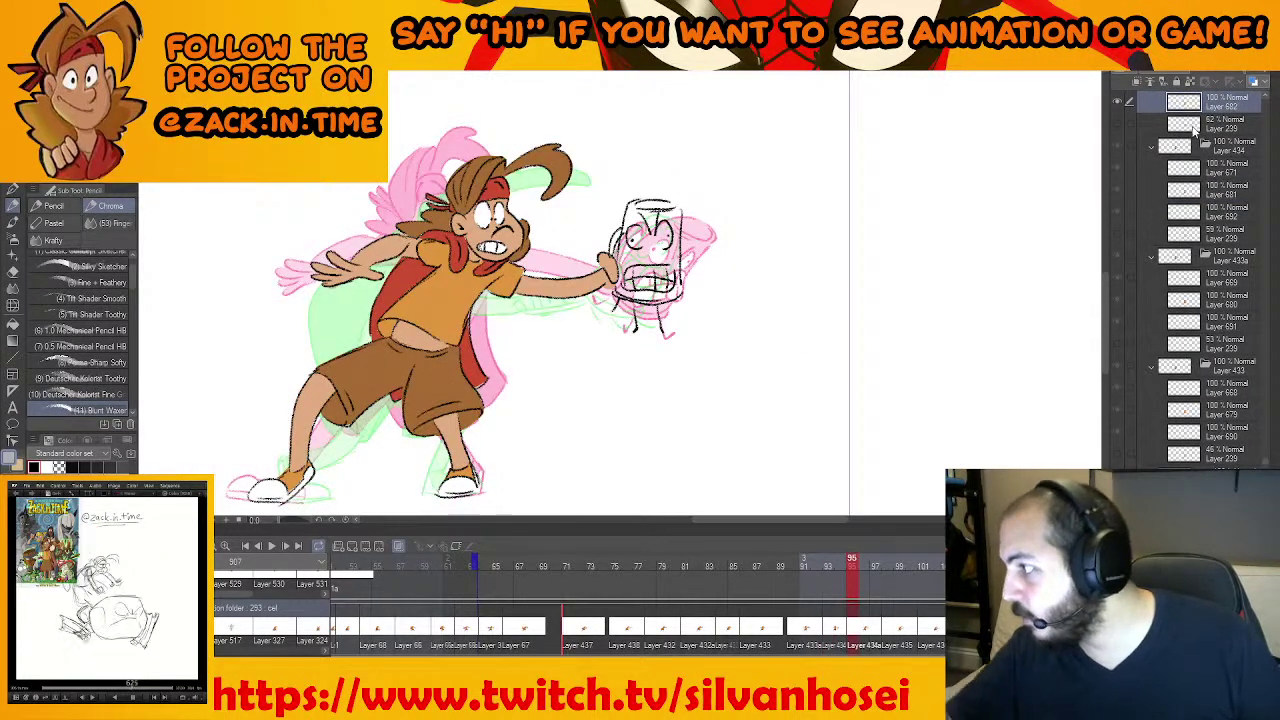
left_click(1203, 126)
key("alt+bracketright")
scroll(654, 357, "up", 4)
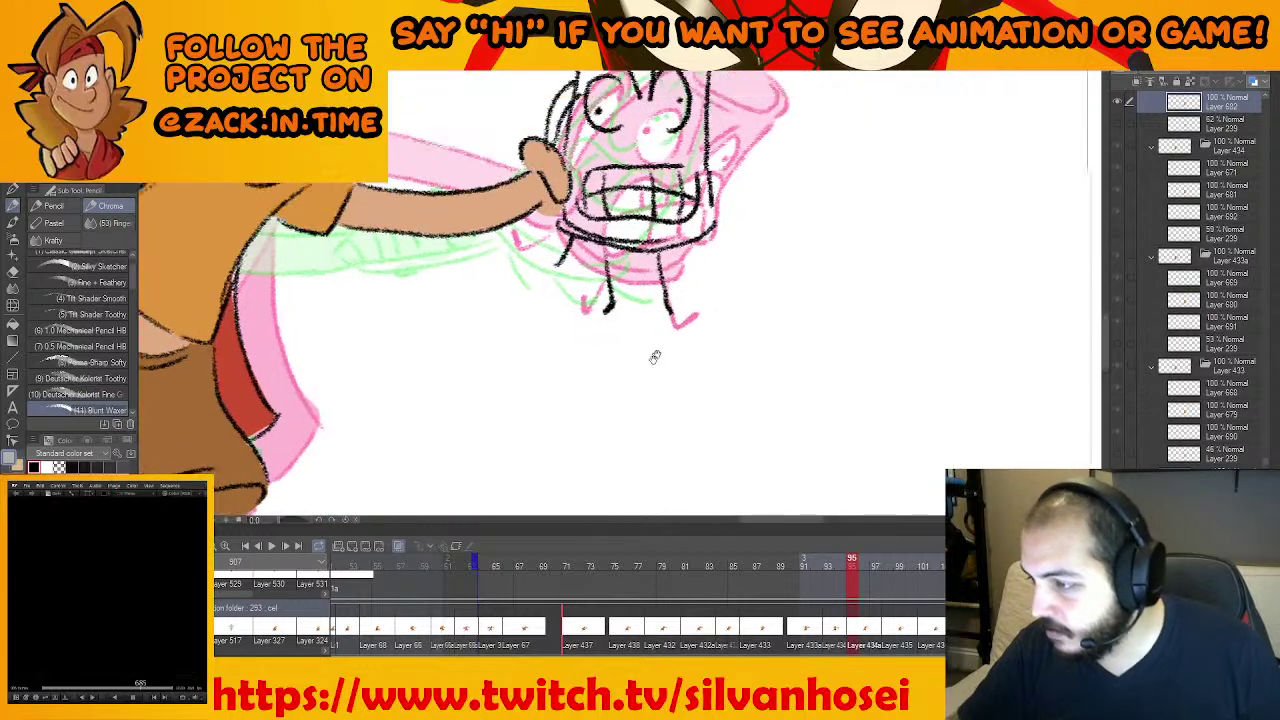
left_click_drag(654, 357, 562, 545)
key("m")
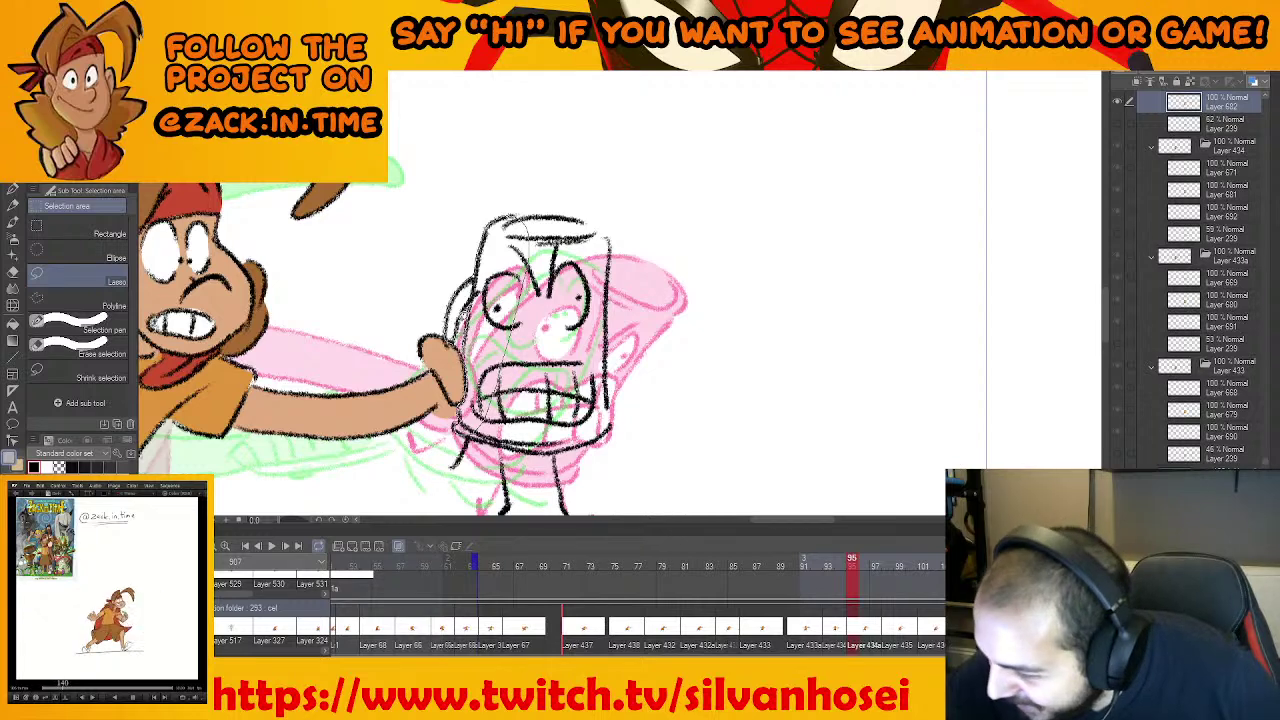
left_click_drag(458, 312, 474, 428)
left_click(560, 455)
key("ctrl+d")
Lasso the rest of the can's lid and body in frame 95 and fill it with gray
left_click_drag(501, 258, 503, 234)
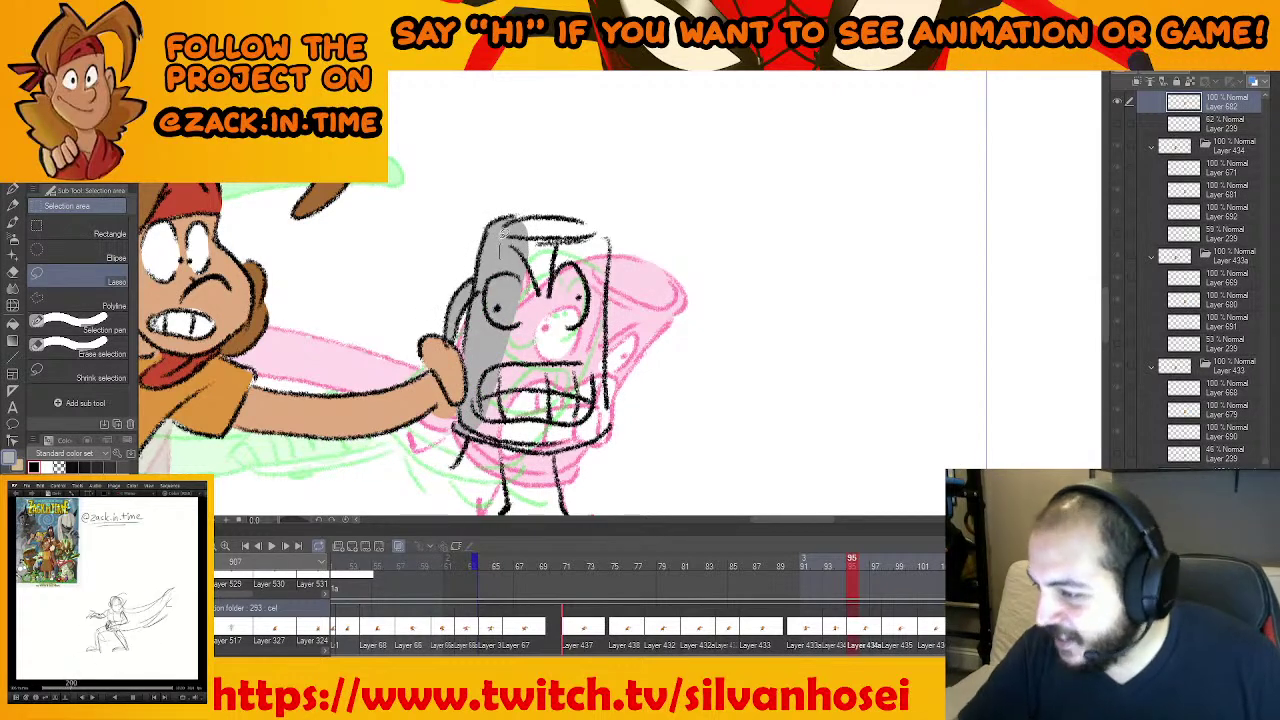
left_click_drag(600, 222, 606, 362)
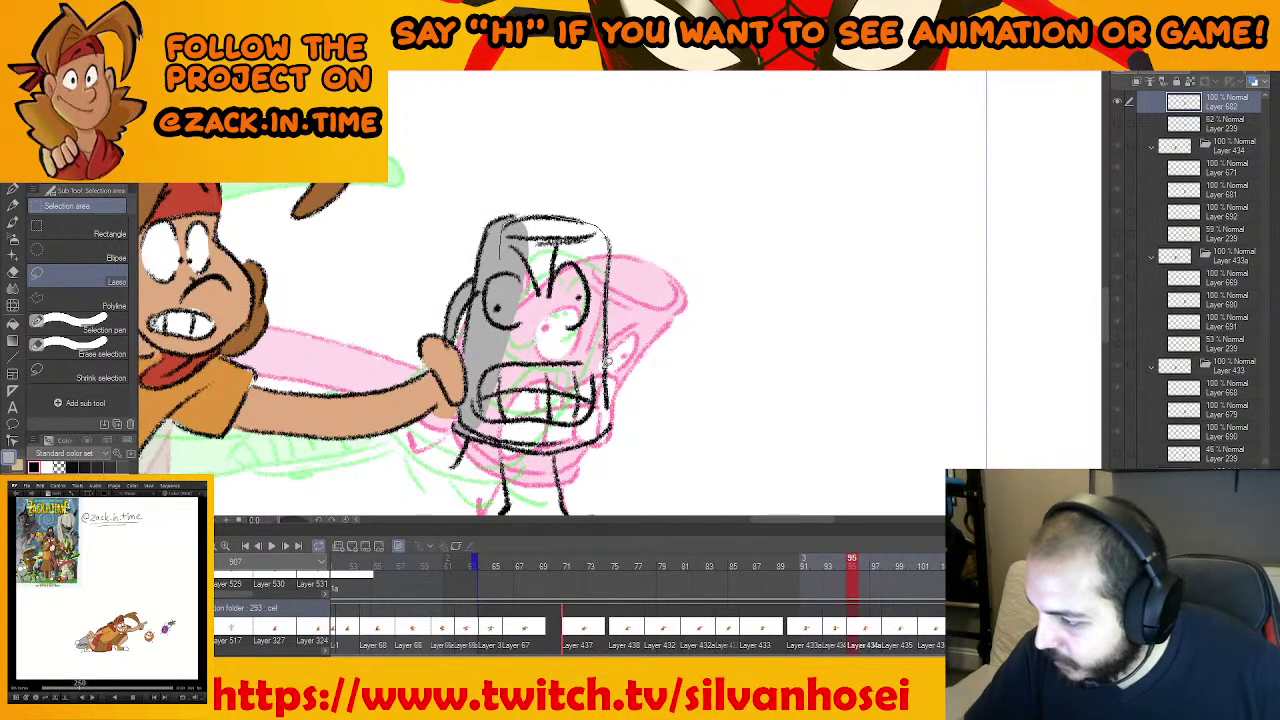
mouse_move(612, 418)
left_mouse_down()
mouse_move(503, 442)
mouse_move(468, 432)
left_mouse_up()
left_click(606, 473)
key("ctrl+d")
Pick white and fill the can's left eye in frame 95 with it
right_click(730, 328)
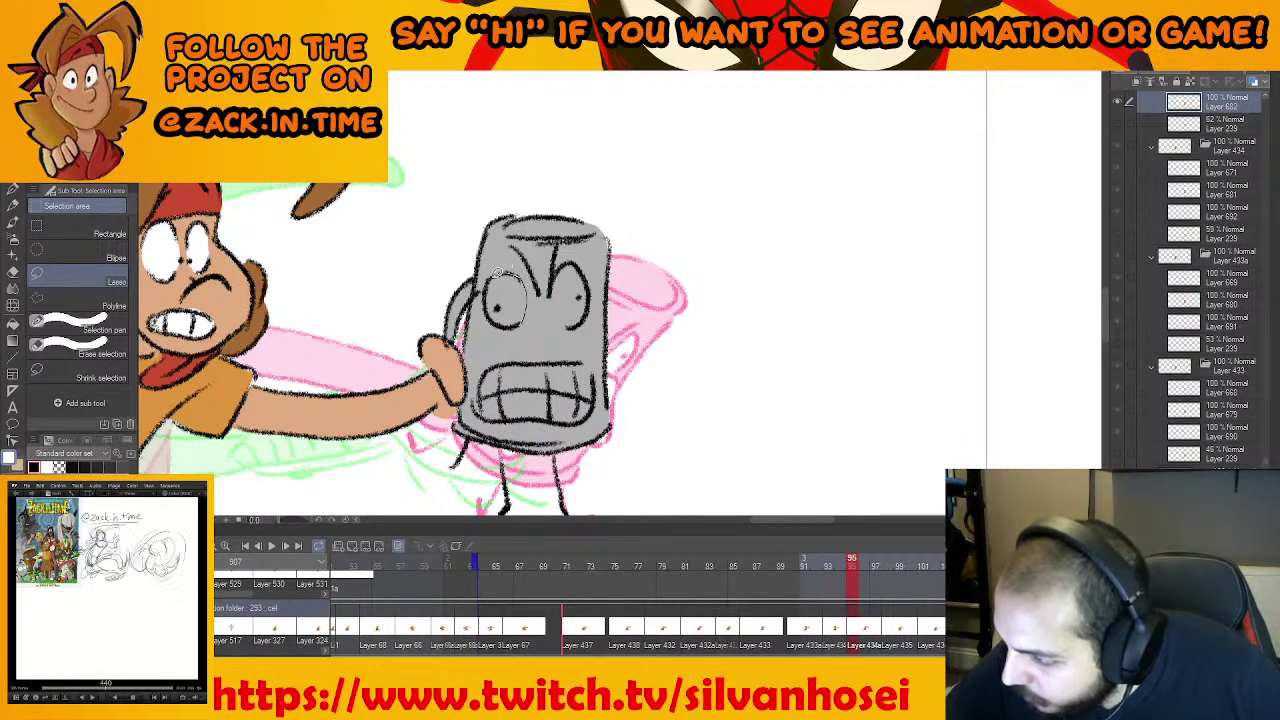
left_click_drag(487, 297, 518, 323)
left_click(573, 347)
key("ctrl+d")
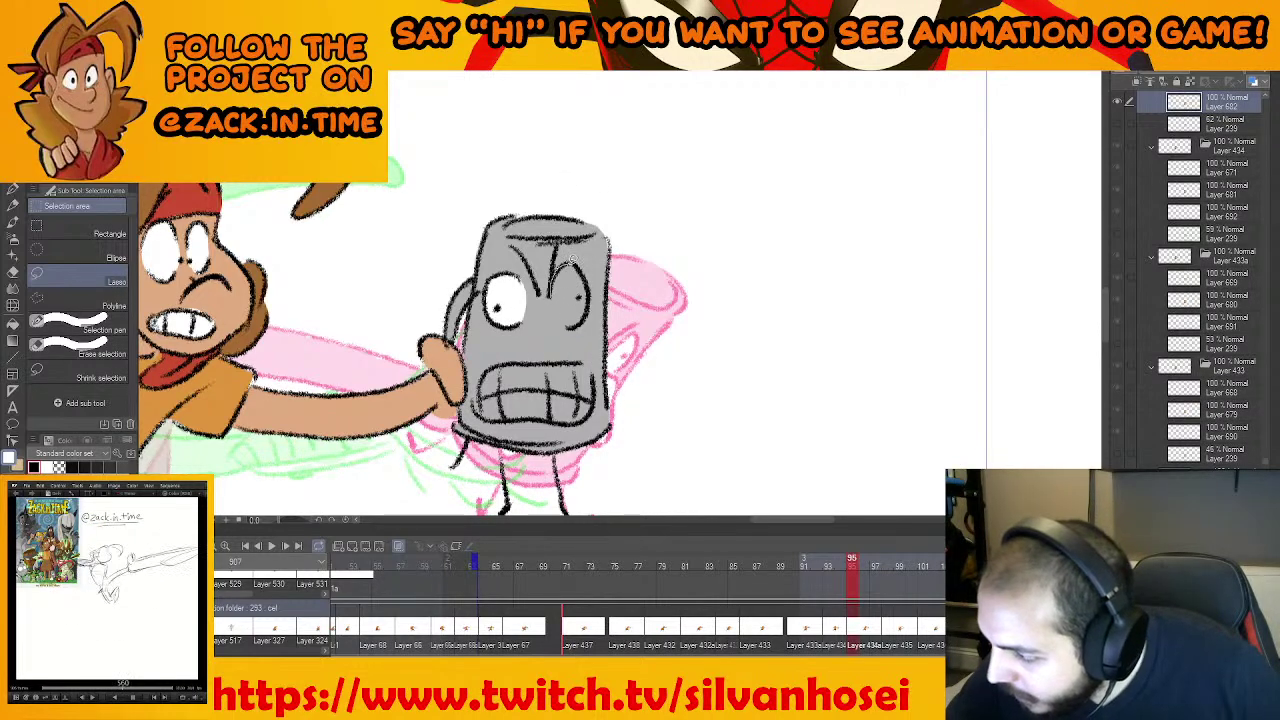
Lasso the can's right eye and its toothed mouth in frame 95 and fill both with white
left_click_drag(551, 288, 555, 322)
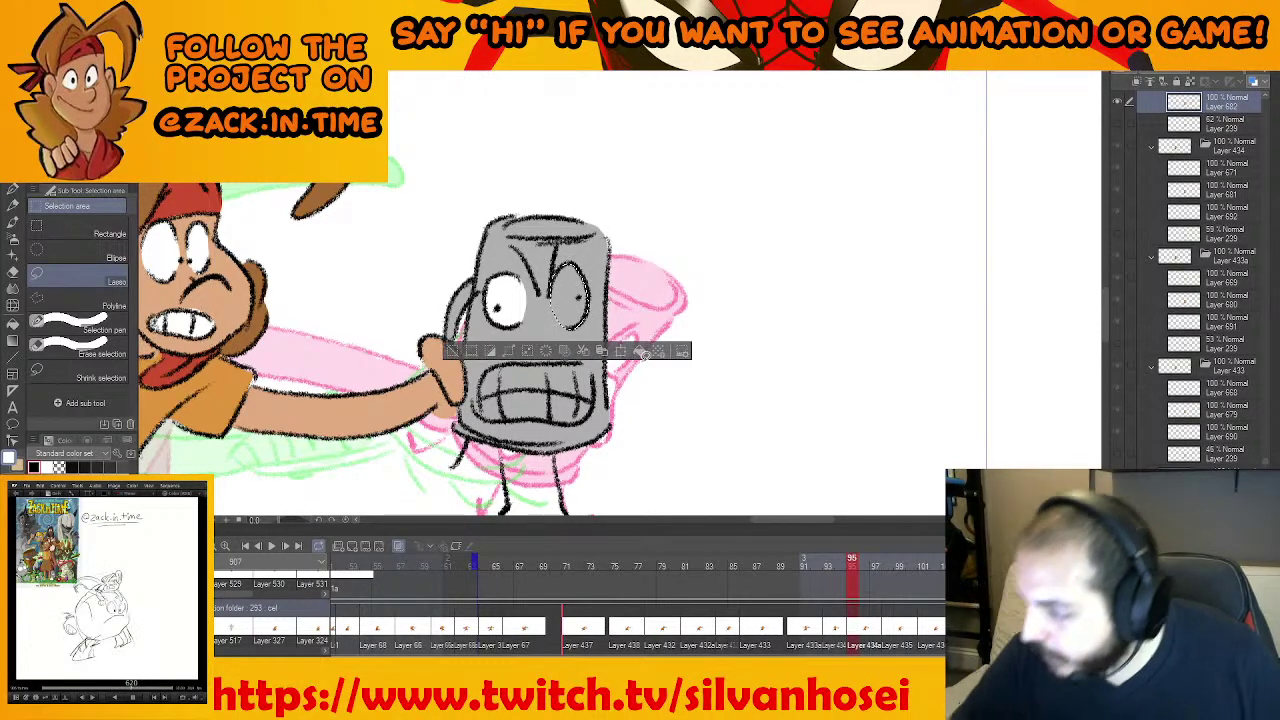
key("Delete")
key("ctrl+d")
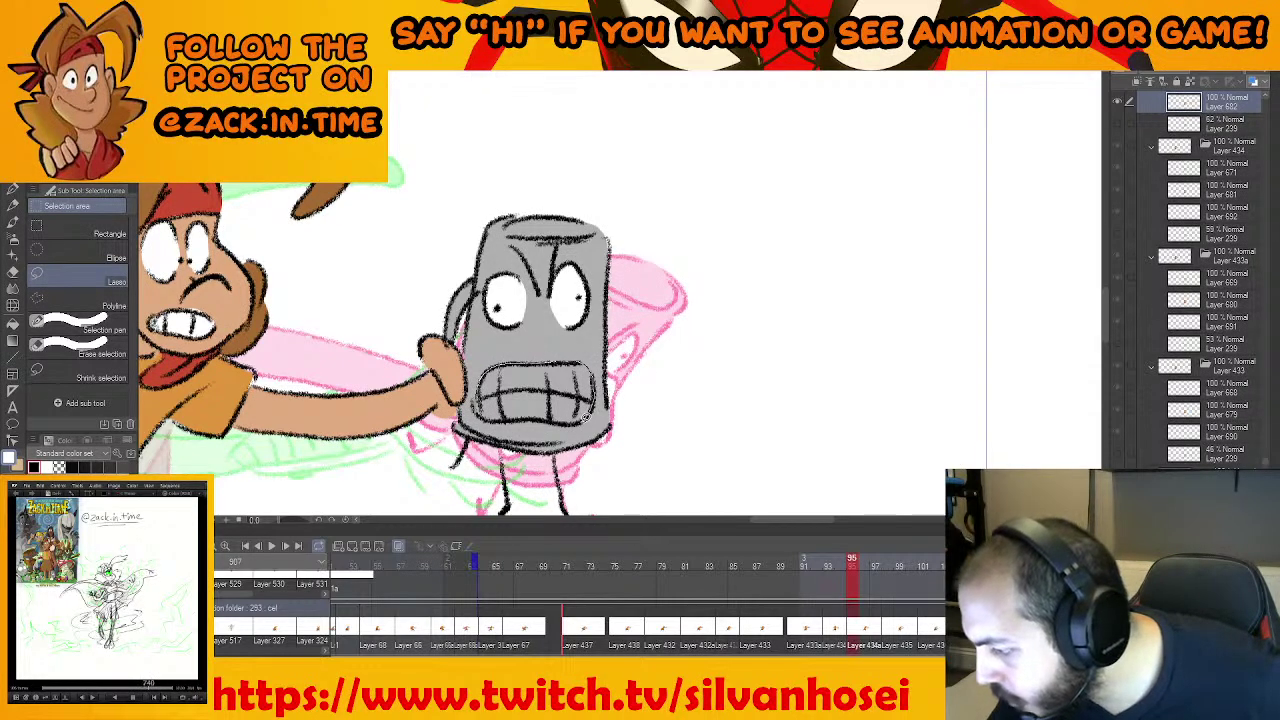
left_click_drag(487, 414, 481, 404)
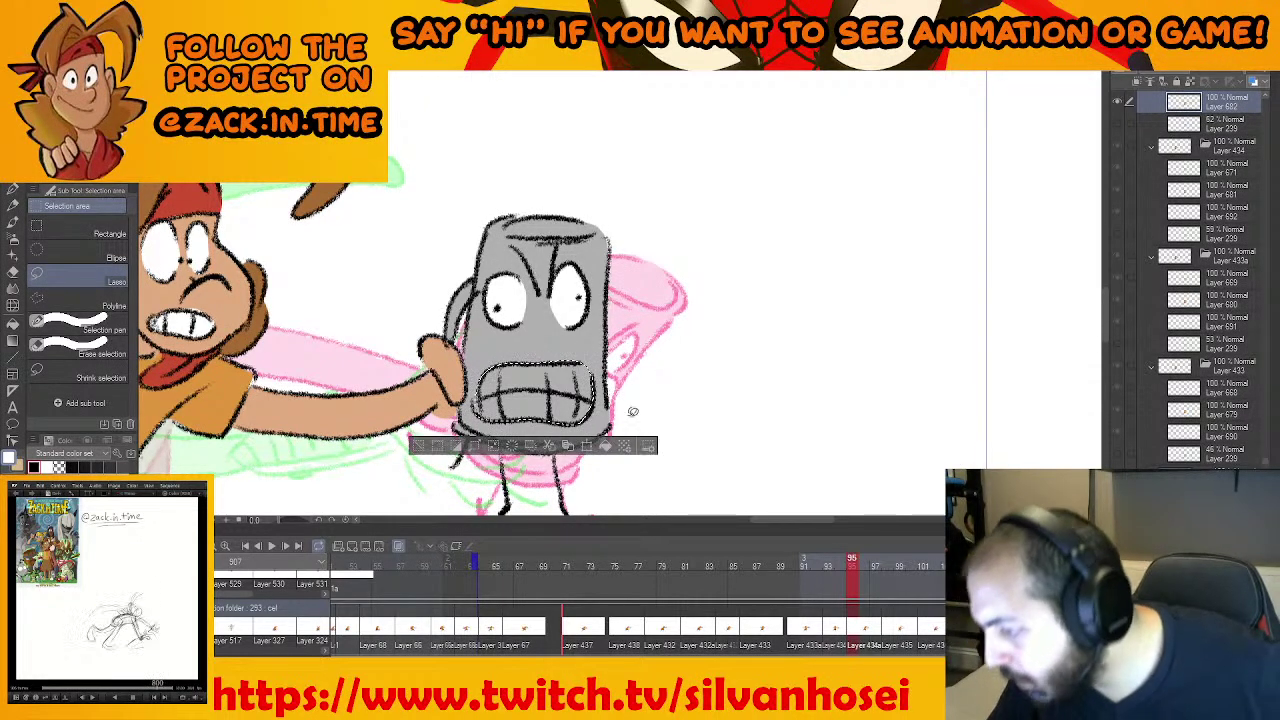
left_click(607, 449)
key("ctrl+d")
left_click_drag(682, 379, 729, 268)
left_click(729, 268, "alt")
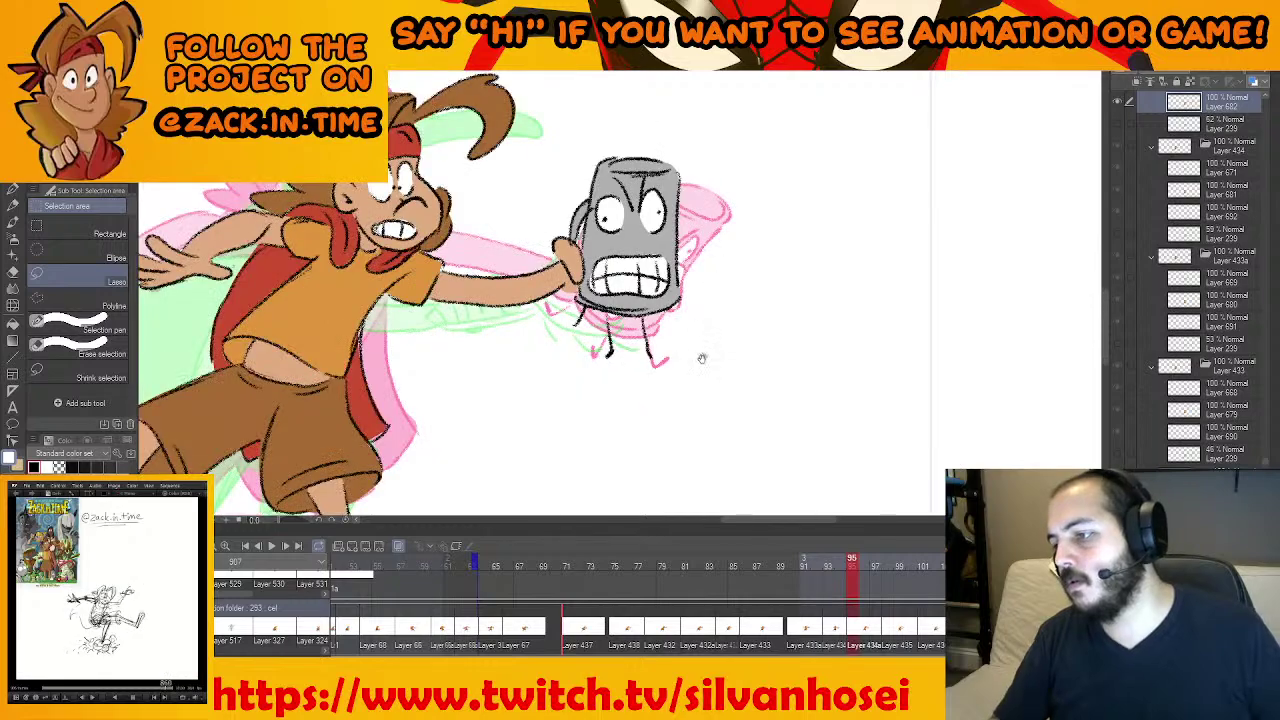
Go to frame 98, pick gray, and lasso and fill the can's handle with it
left_click_drag(703, 359, 714, 414)
left_click(749, 384, "alt")
key("Right")
key("Left")
key("Left")
key("Left")
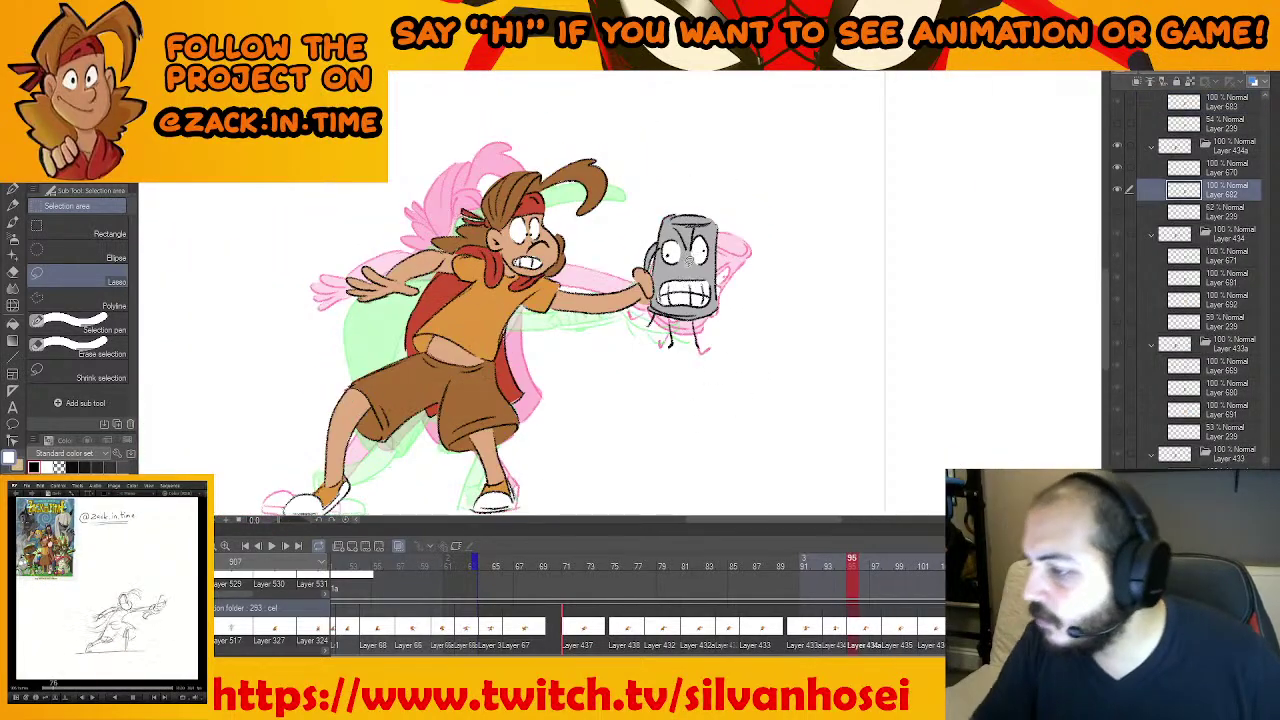
key("Right")
key("Right")
key("Right")
scroll(697, 282, "up", 4)
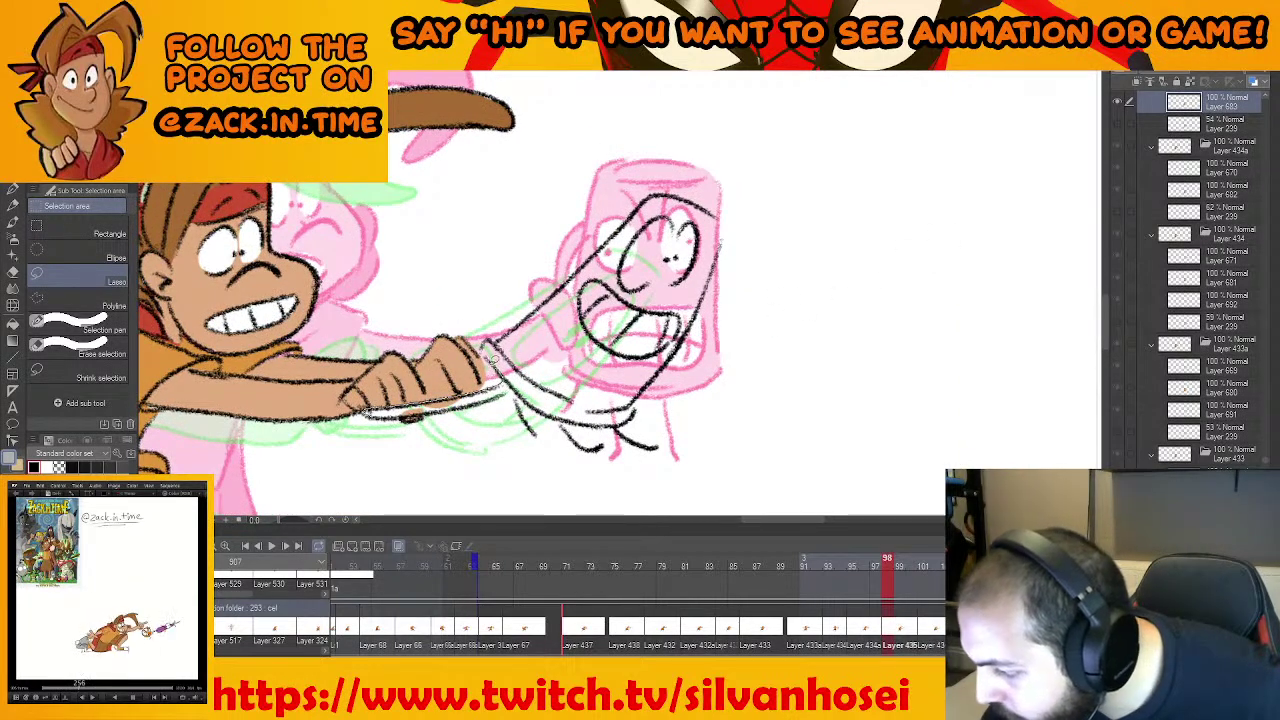
mouse_move(556, 340)
left_mouse_down()
mouse_move(544, 374)
mouse_move(364, 411)
left_mouse_up()
left_click(531, 440)
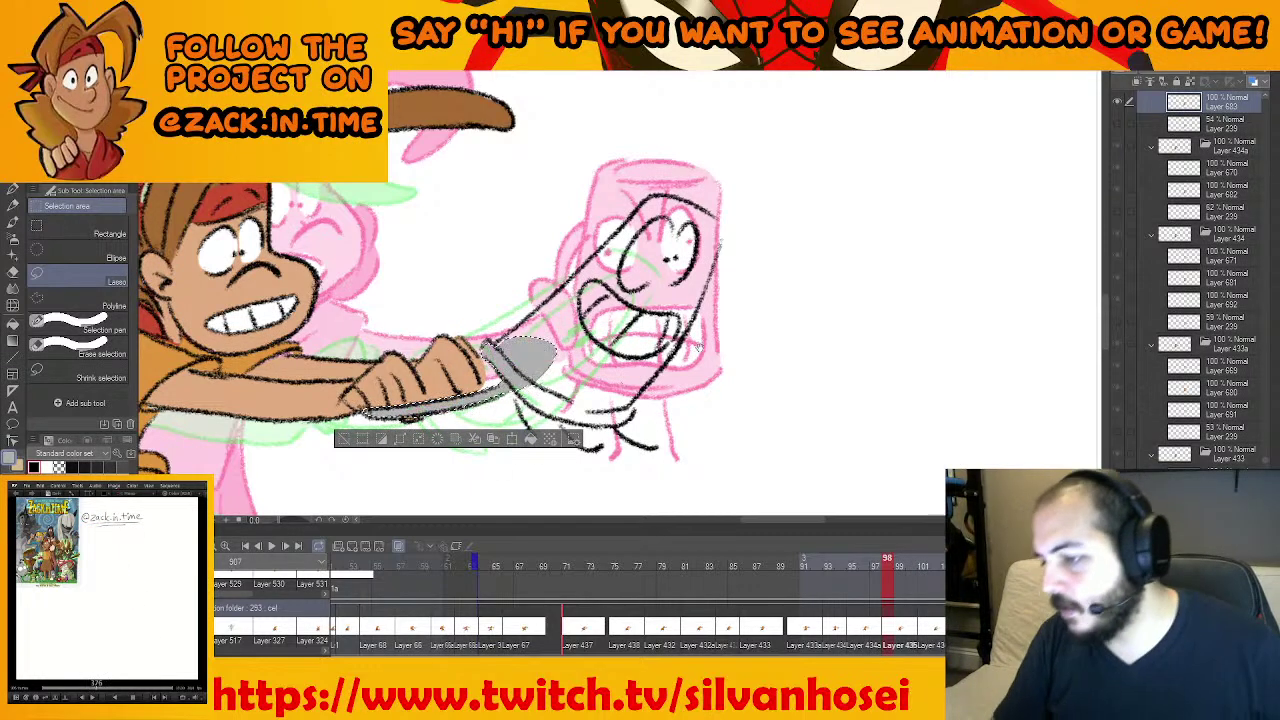
key("ctrl+d")
Lasso the can's body and bottom rim in frame 98 and fill them with gray
left_click_drag(520, 348, 392, 418)
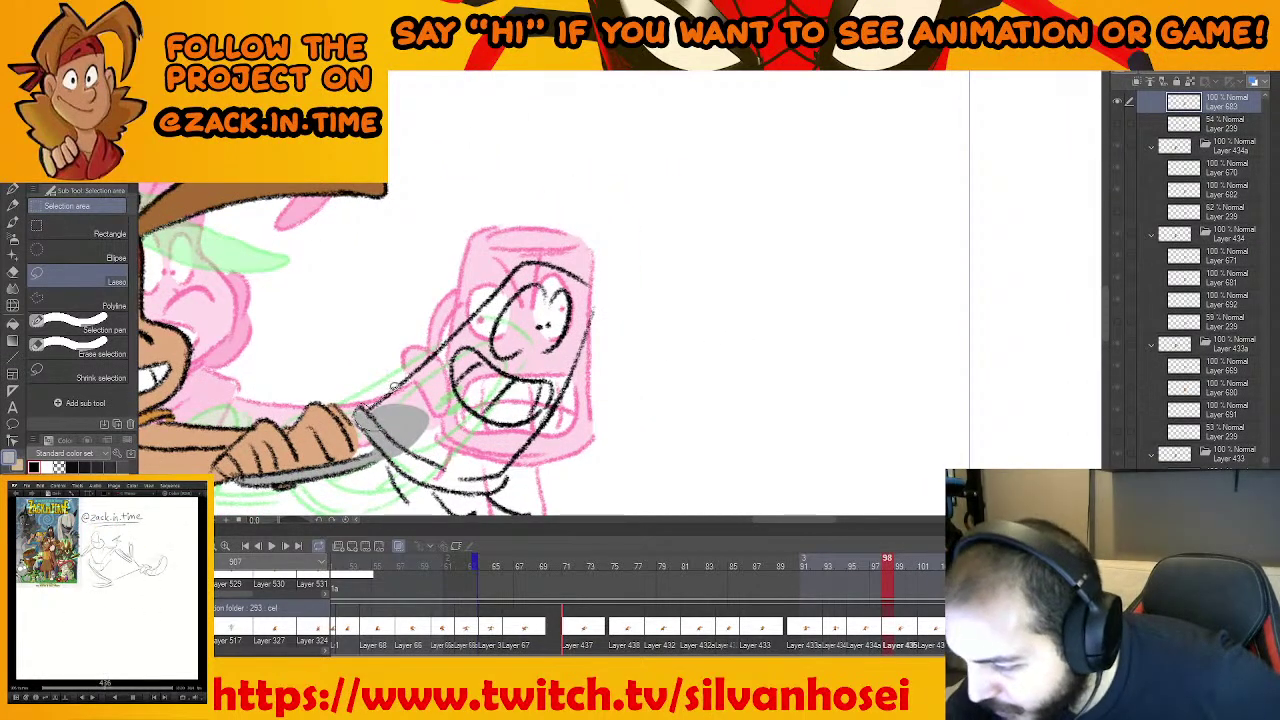
mouse_move(518, 262)
left_mouse_down()
mouse_move(566, 266)
mouse_move(591, 300)
left_mouse_up()
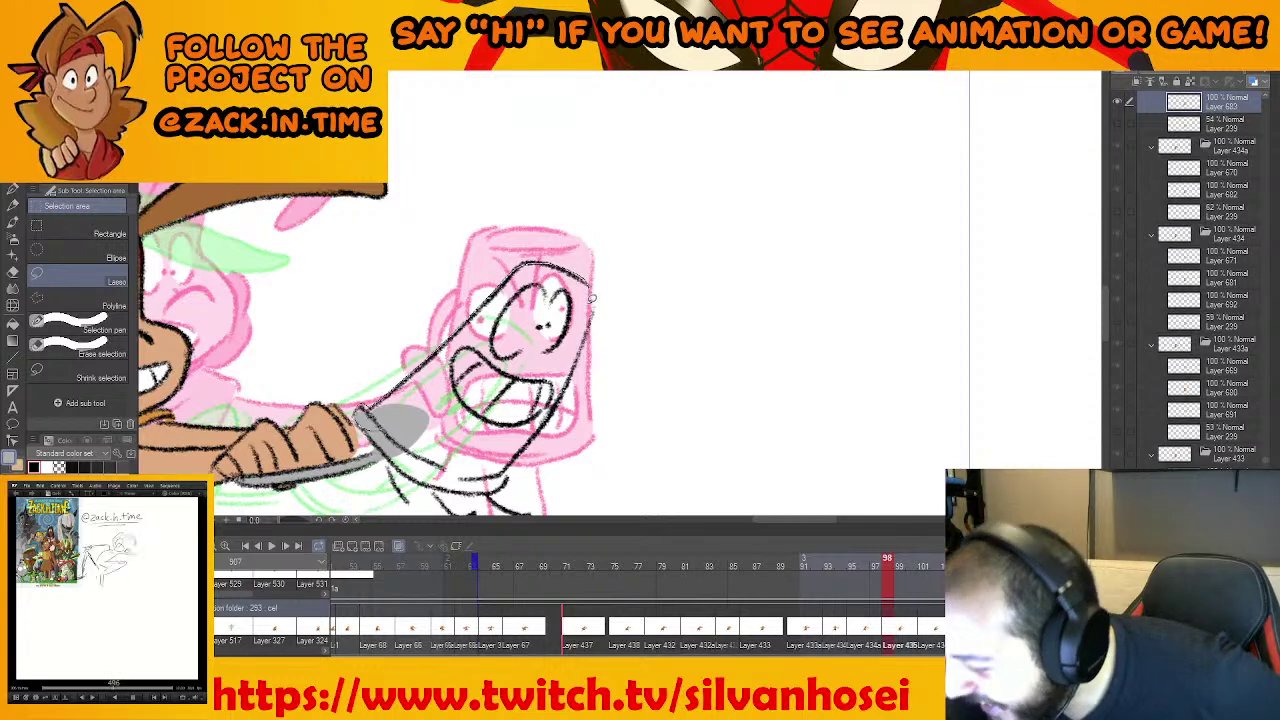
left_click_drag(580, 357, 548, 408)
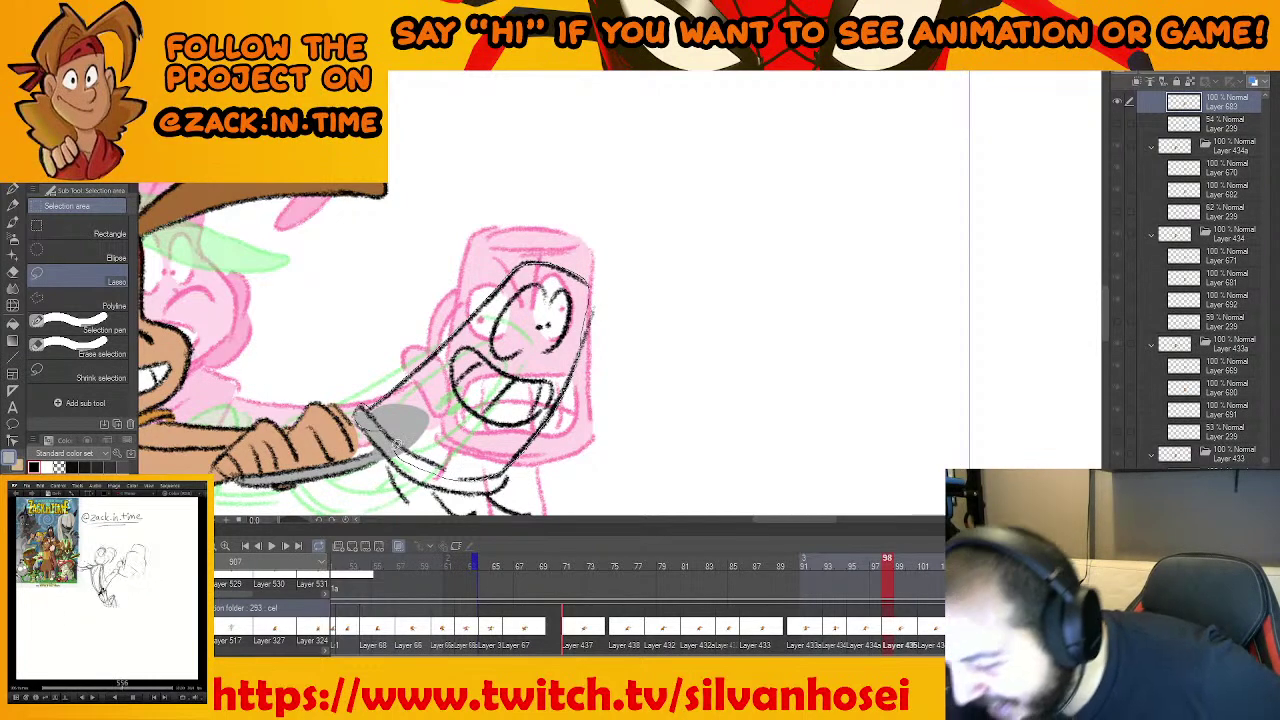
left_click_drag(397, 445, 364, 411)
left_click_drag(432, 422, 477, 292)
left_click(588, 371)
key("ctrl+d")
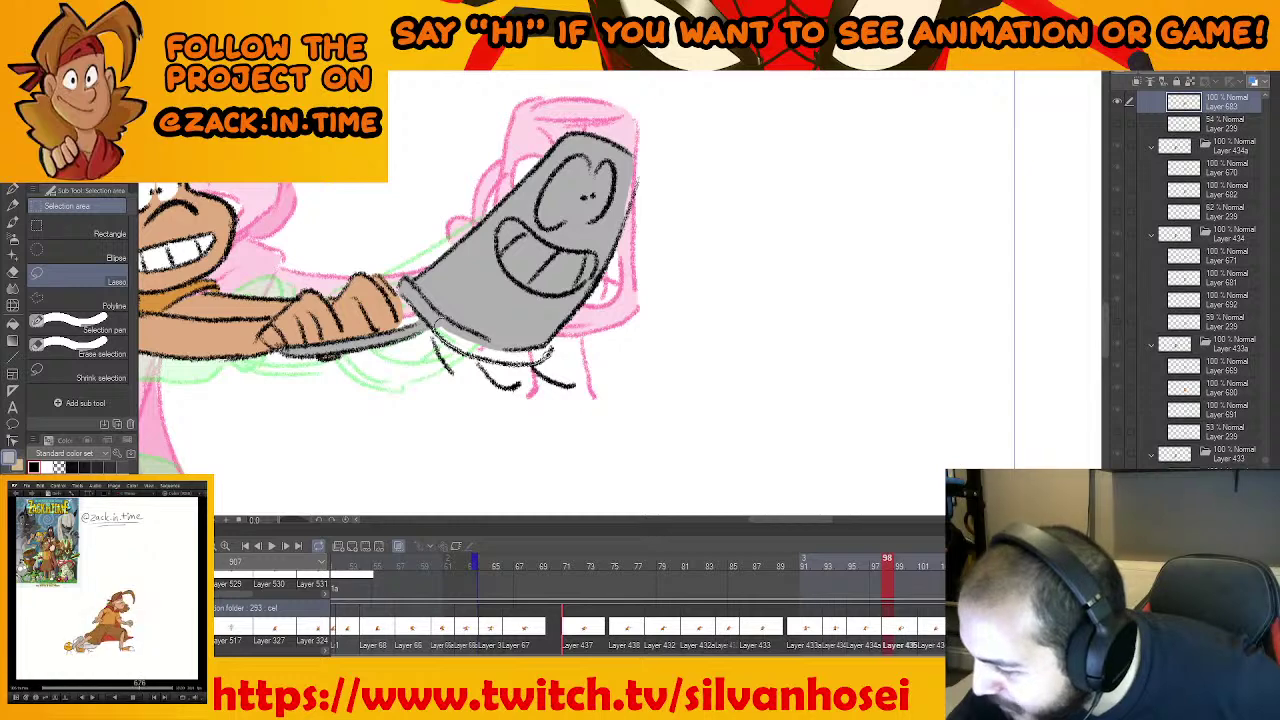
left_click_drag(550, 328, 540, 325)
left_click(575, 388)
key("ctrl+d")
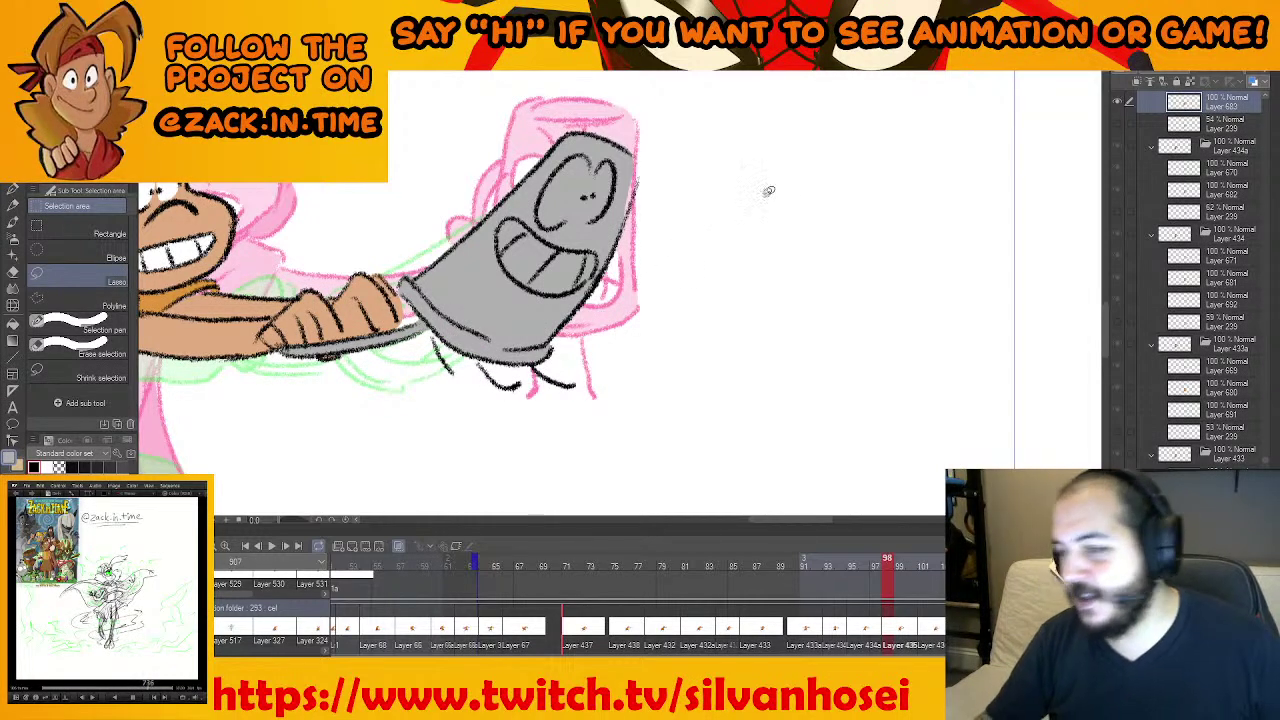
Pick white and fill the can's two eyes in frame 98 with it
left_click(742, 227, "alt")
left_click_drag(706, 237, 690, 310)
left_click(688, 297, "ctrl")
left_click(688, 297, "ctrl")
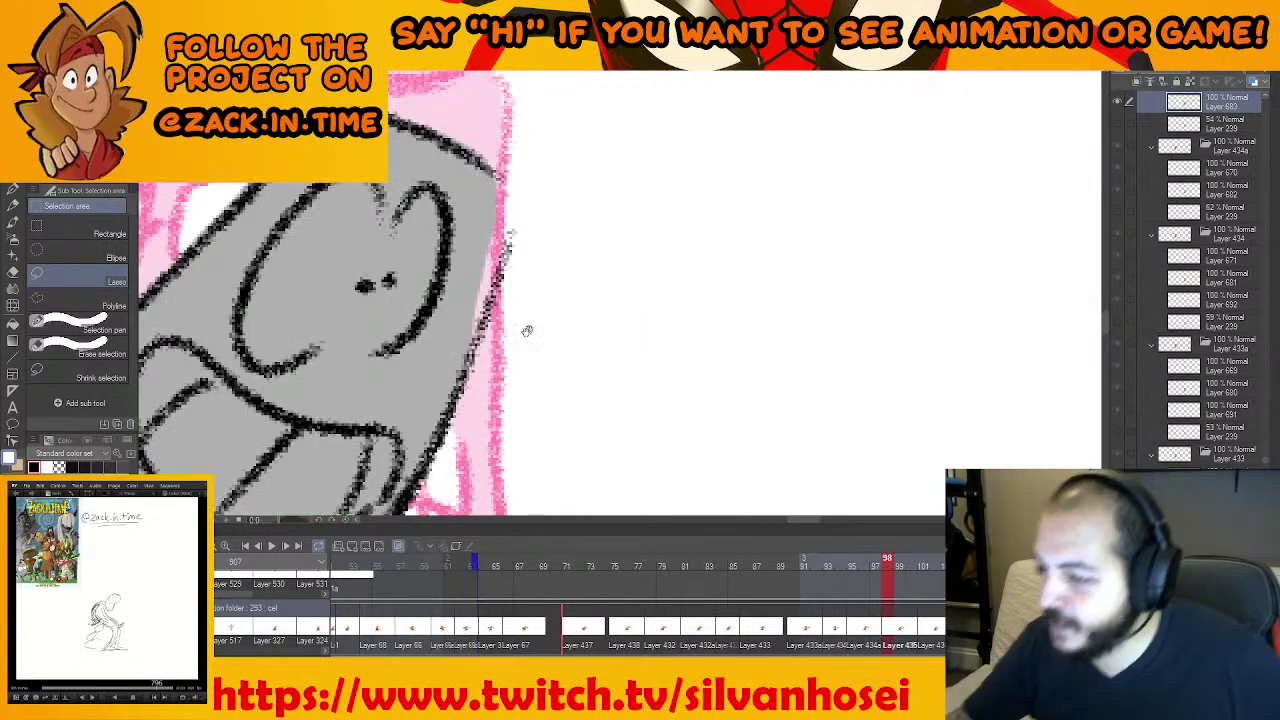
left_click_drag(526, 329, 702, 346)
scroll(700, 345, "down", 4)
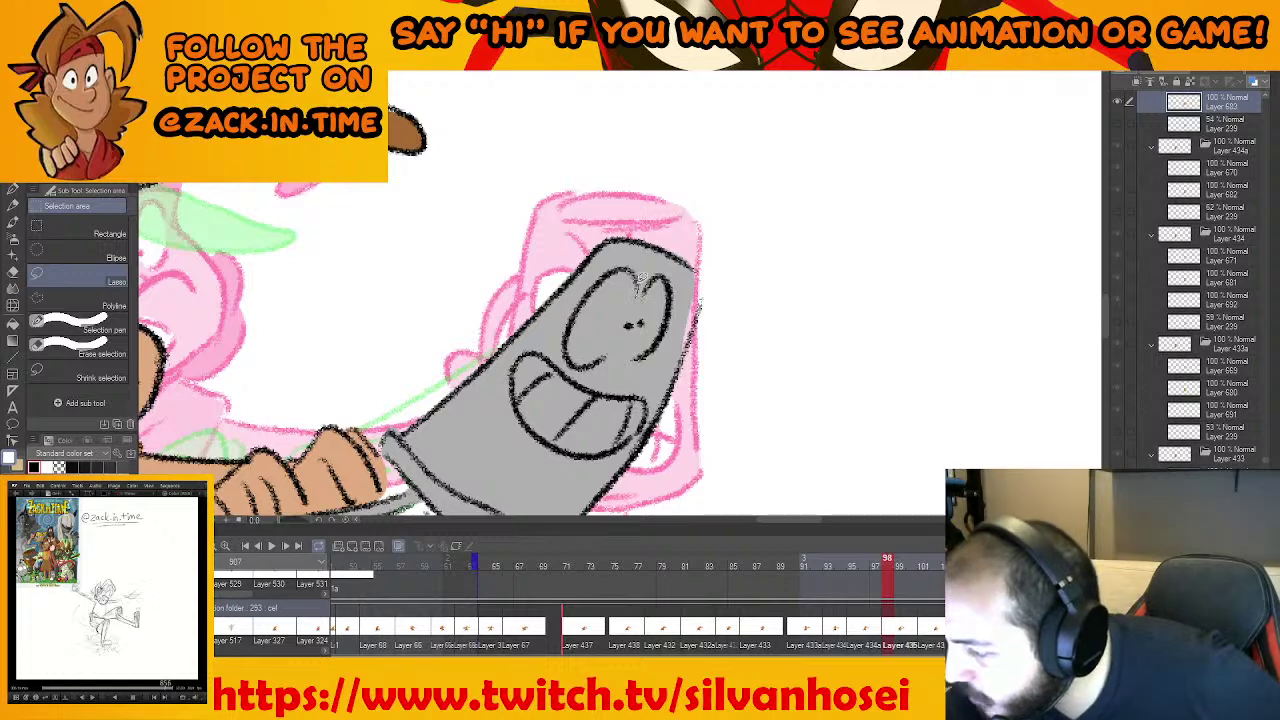
mouse_move(618, 262)
left_mouse_down()
mouse_move(582, 310)
mouse_move(570, 360)
mouse_move(610, 358)
mouse_move(648, 255)
left_mouse_up()
left_click(672, 389)
key("ctrl+d")
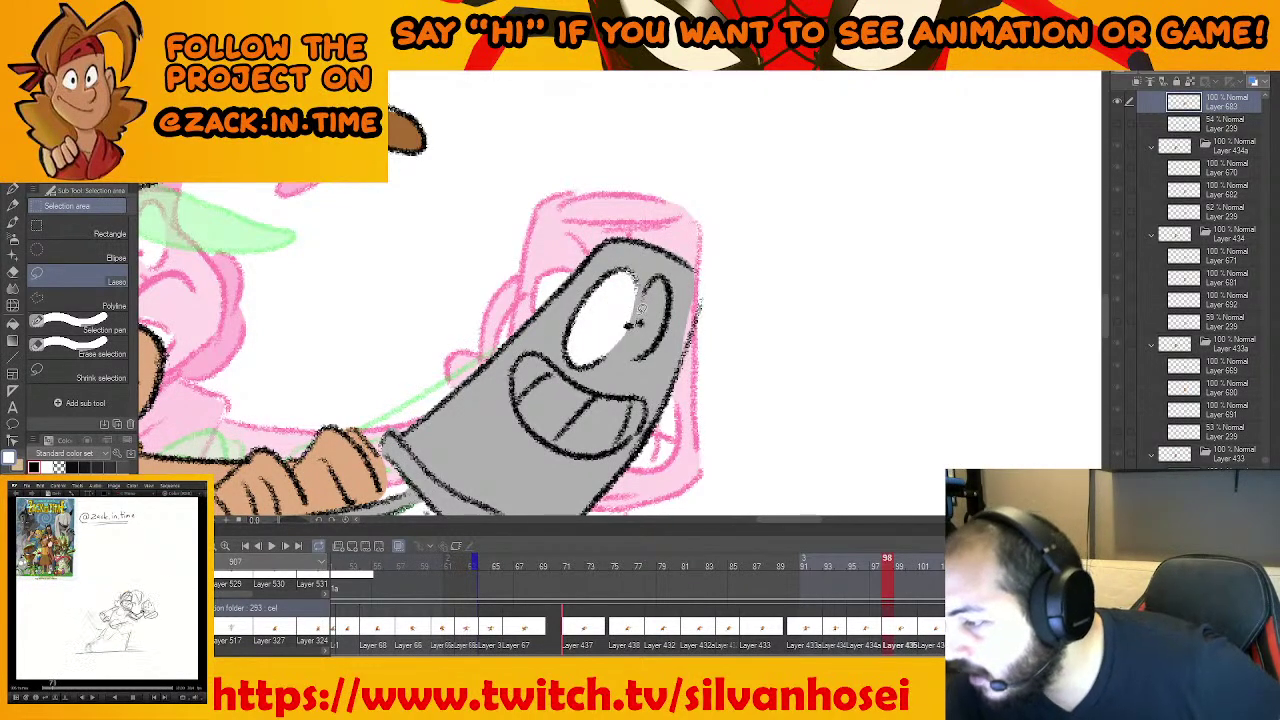
mouse_move(634, 350)
left_mouse_down()
mouse_move(668, 304)
mouse_move(698, 398)
mouse_move(717, 385)
mouse_move(718, 327)
mouse_move(617, 250)
left_mouse_up()
left_click(713, 384)
key("ctrl+d")
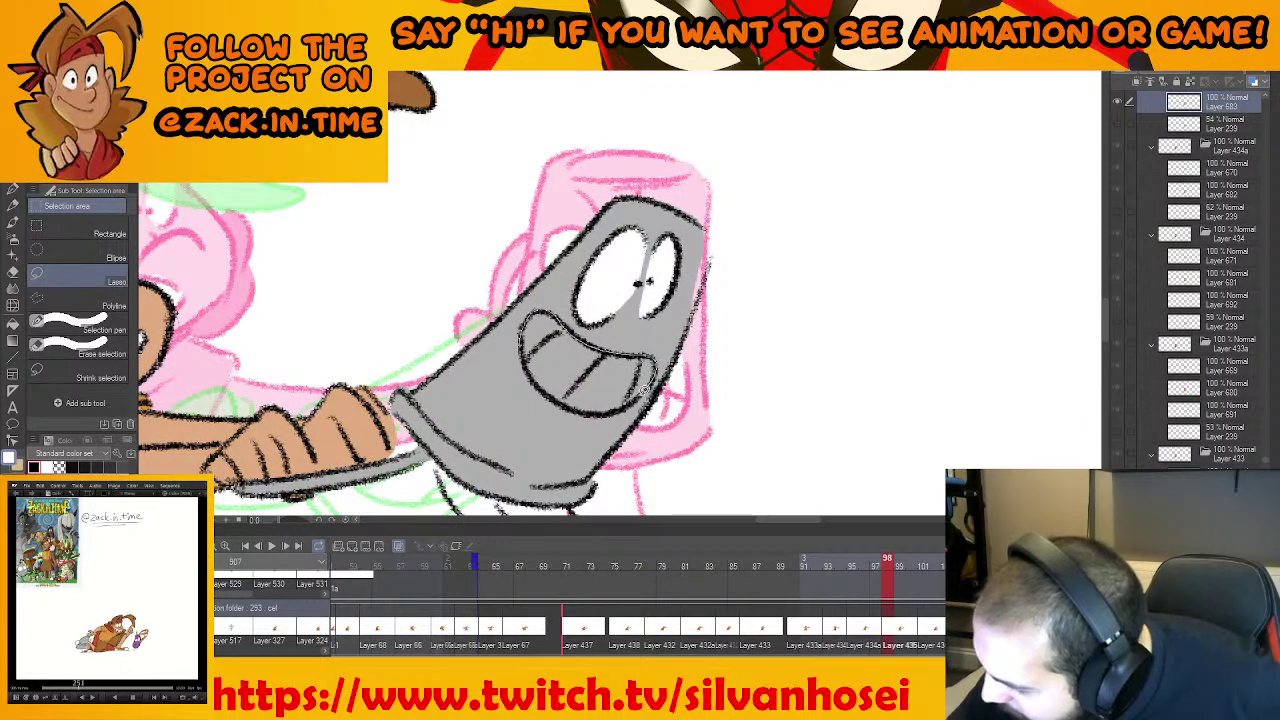
Lasso the can's grinning mouth in frame 98 and fill it with white
left_click_drag(548, 390, 522, 344)
left_click(655, 435)
key("ctrl+d")
left_click(665, 447, "alt")
scroll(666, 447, "down", 3)
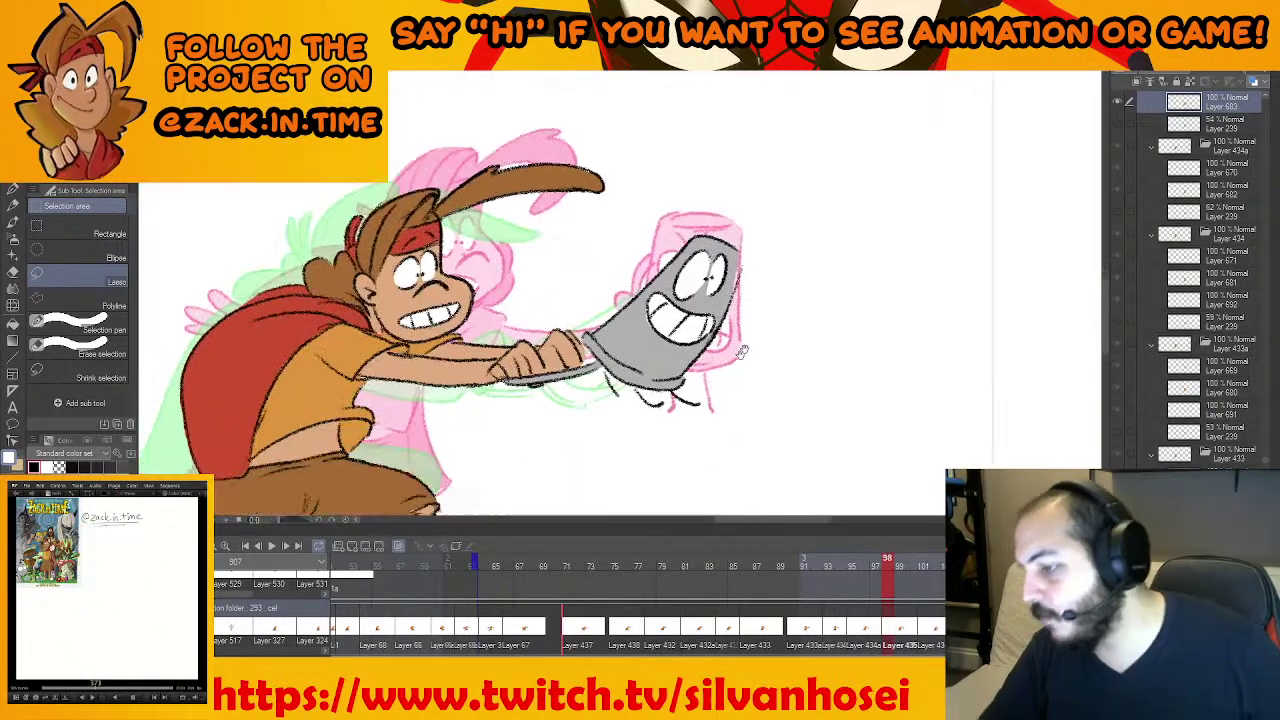
Pick gray and fill the remaining gaps near the can's handle and along its right edge in frame 98
scroll(683, 321, "up", 5)
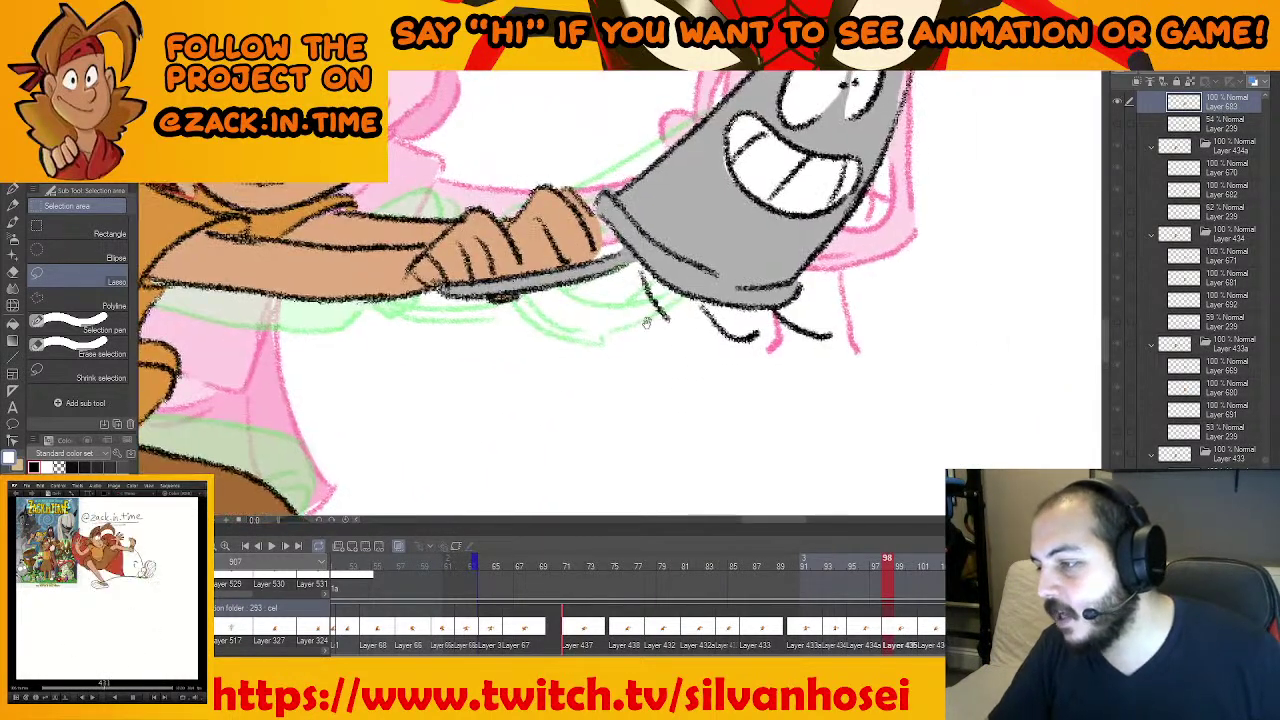
mouse_move(606, 331)
left_mouse_down()
mouse_move(619, 357)
mouse_move(606, 332)
left_mouse_up()
left_click(671, 381)
key("ctrl+d")
scroll(697, 378, "down", 3)
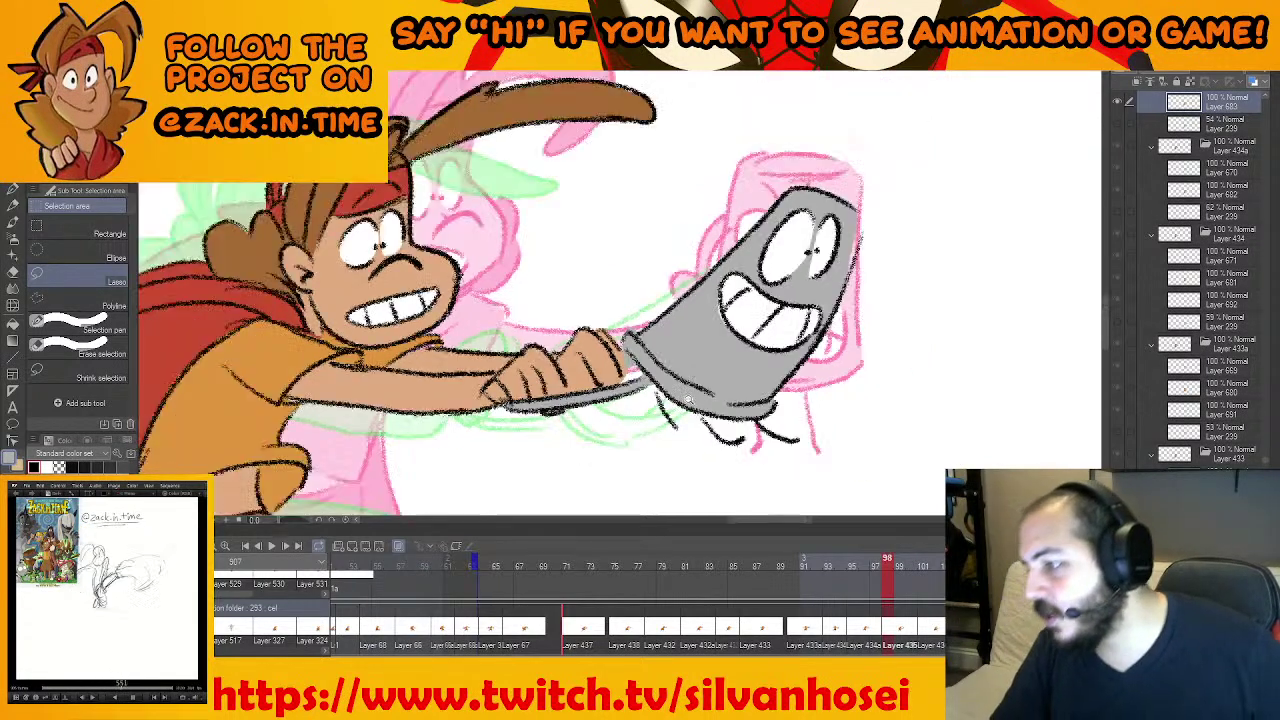
left_click_drag(826, 386, 822, 292)
scroll(838, 204, "up", 3)
left_click_drag(839, 204, 738, 301)
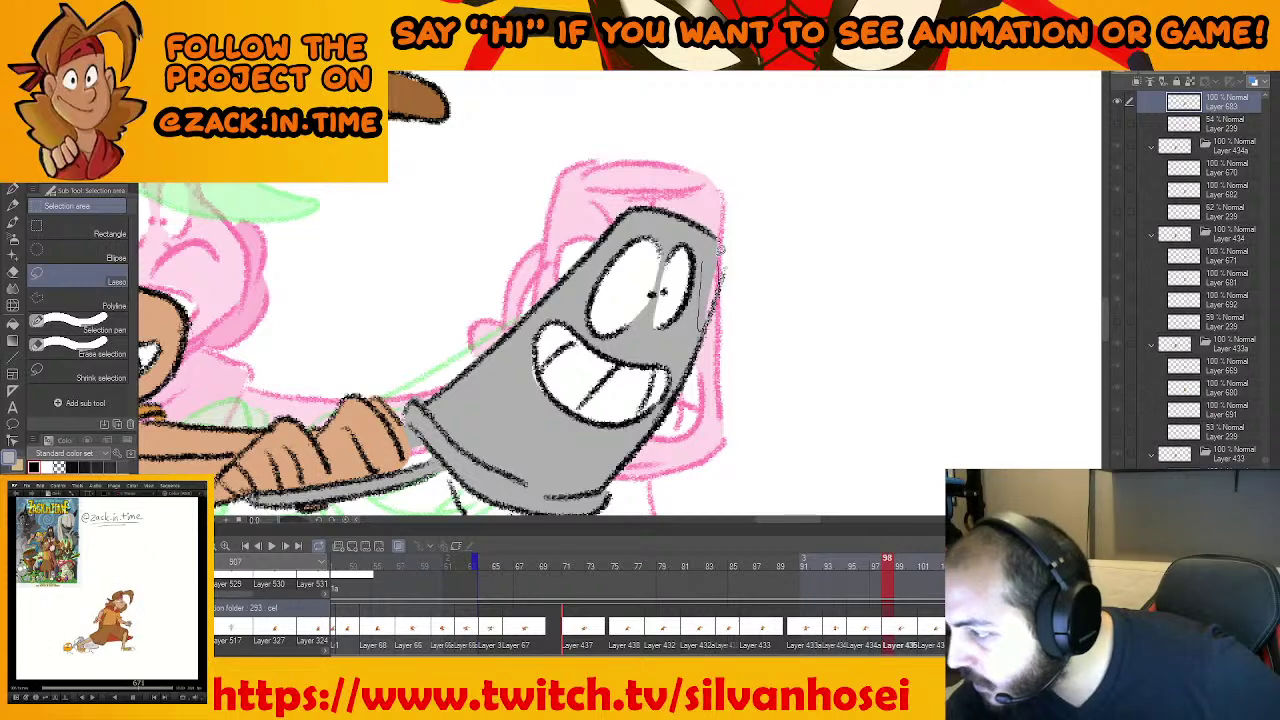
left_click_drag(720, 250, 705, 258)
left_click(757, 351)
key("ctrl+d")
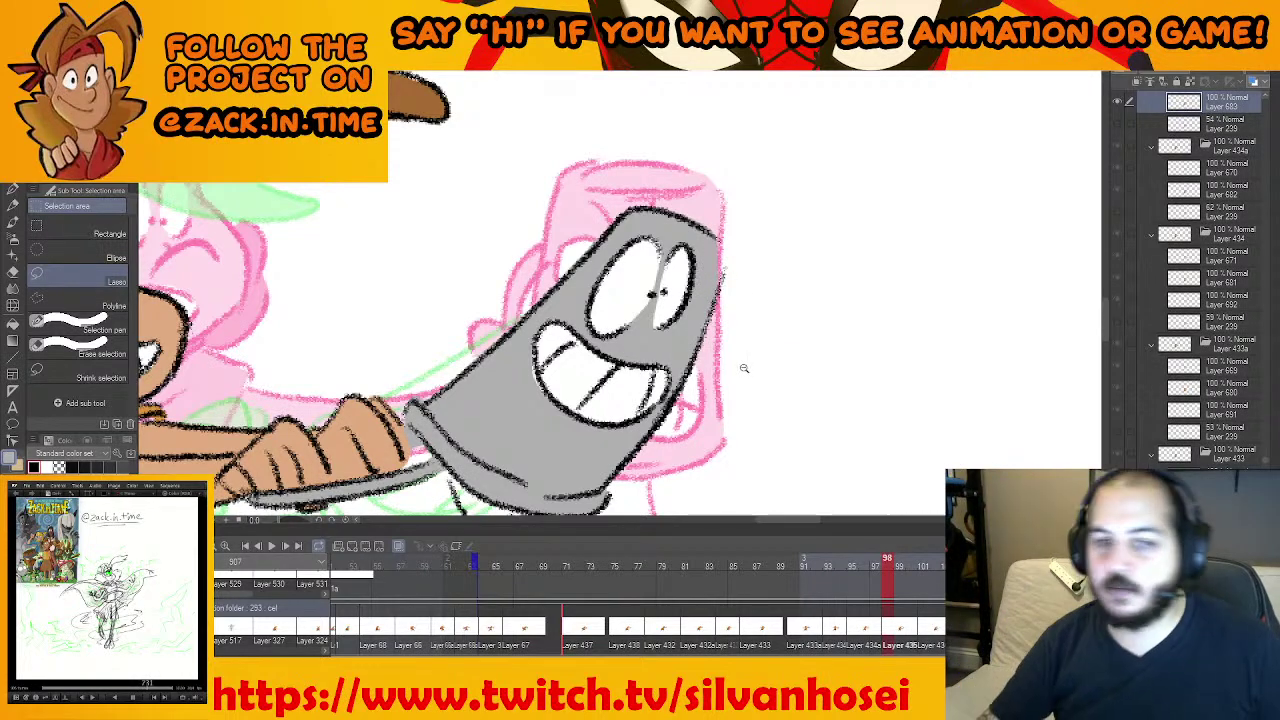
Pick the shorts' brown and fill the unpainted gaps on the front leg of the shorts in frame 98
scroll(744, 368, "down", 2)
left_click_drag(730, 405, 755, 326)
scroll(748, 418, "down", 1)
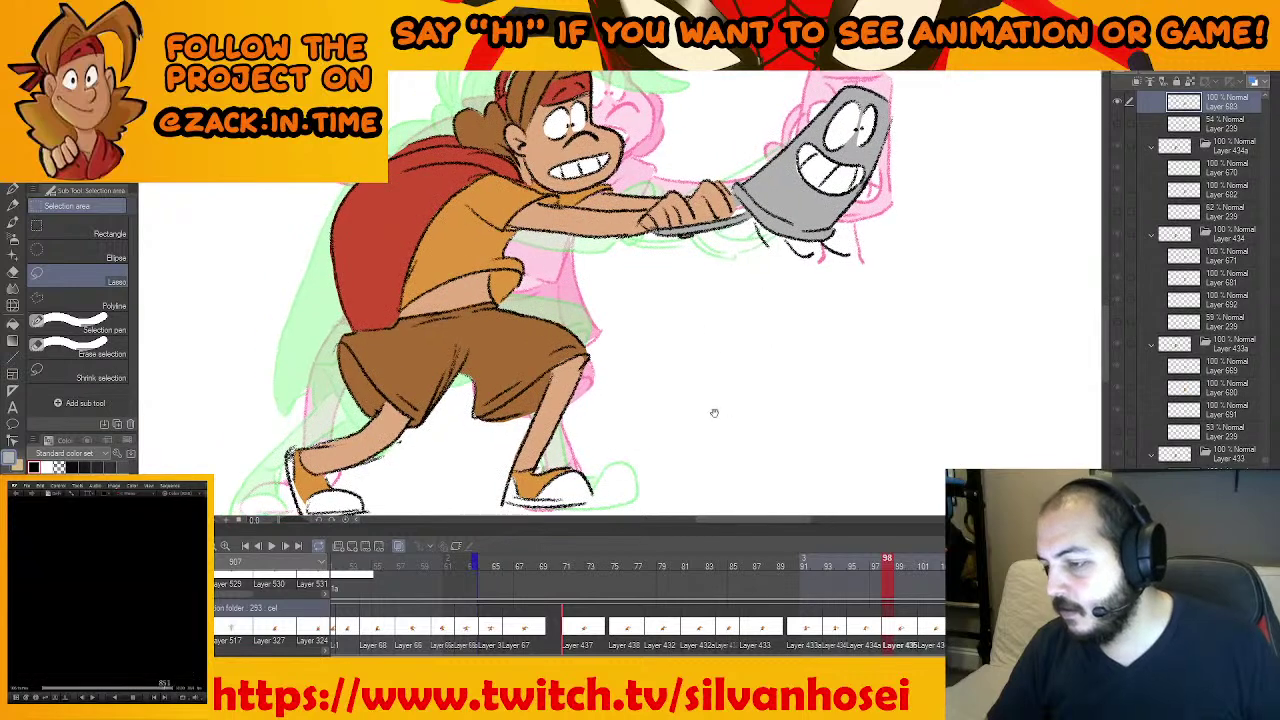
scroll(722, 411, "down", 1)
left_click_drag(604, 434, 644, 412)
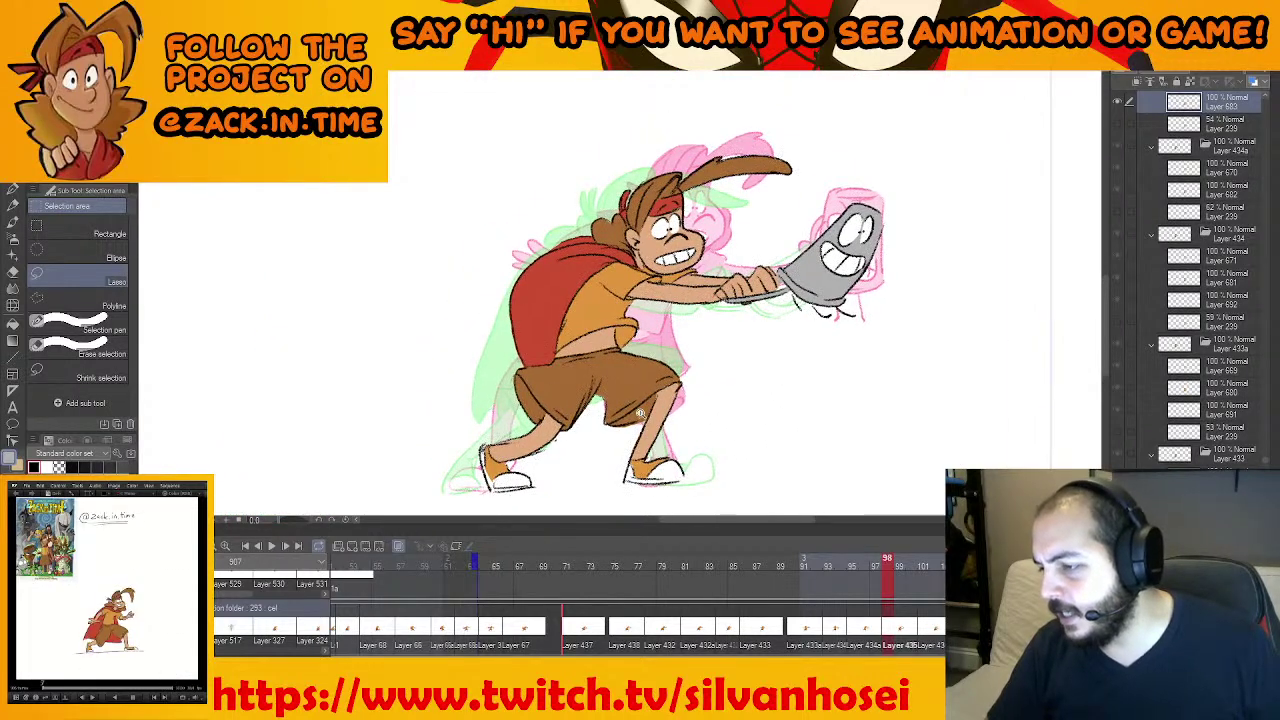
scroll(640, 401, "up", 2)
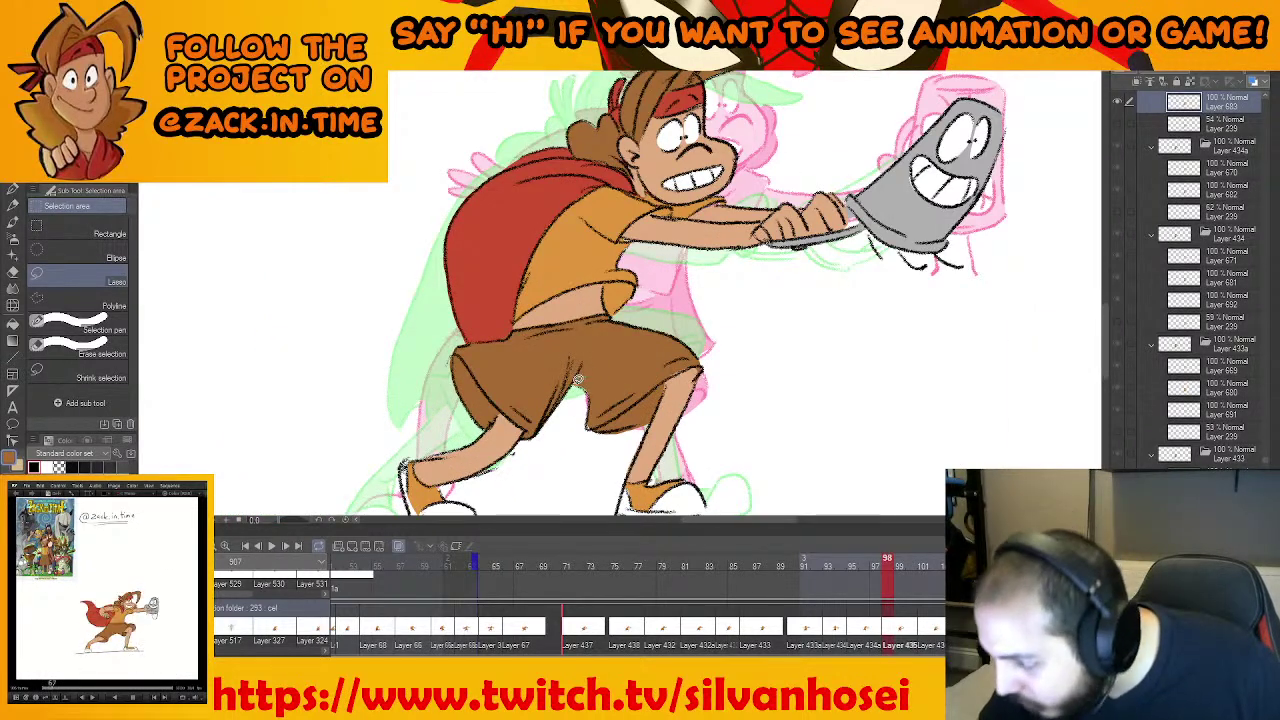
left_click_drag(606, 418, 606, 420)
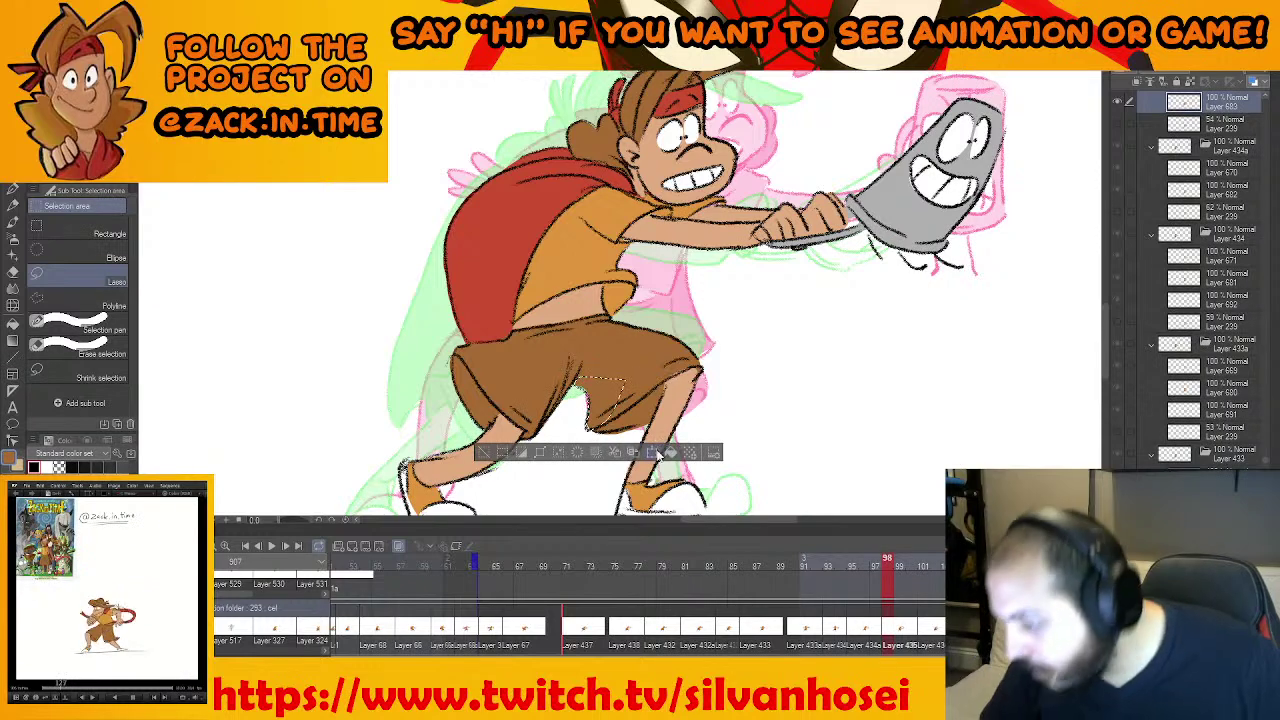
left_click(676, 452)
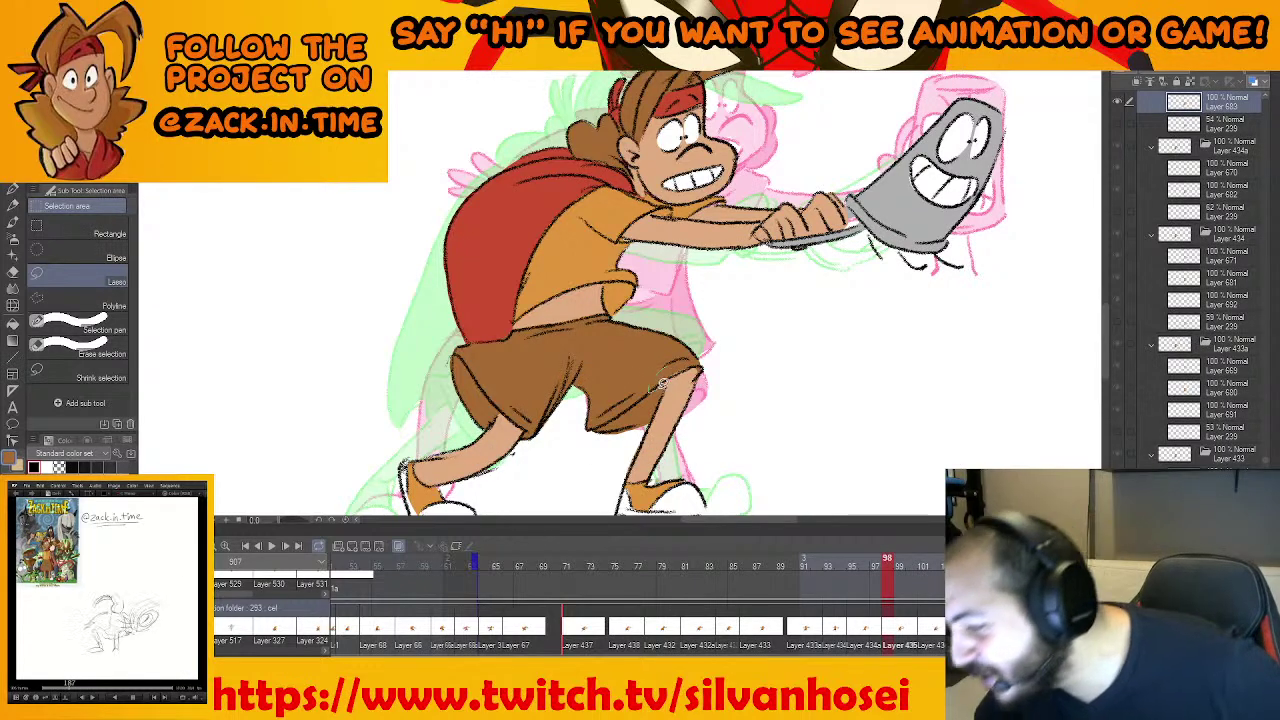
left_click_drag(665, 368, 667, 371)
left_click(741, 411)
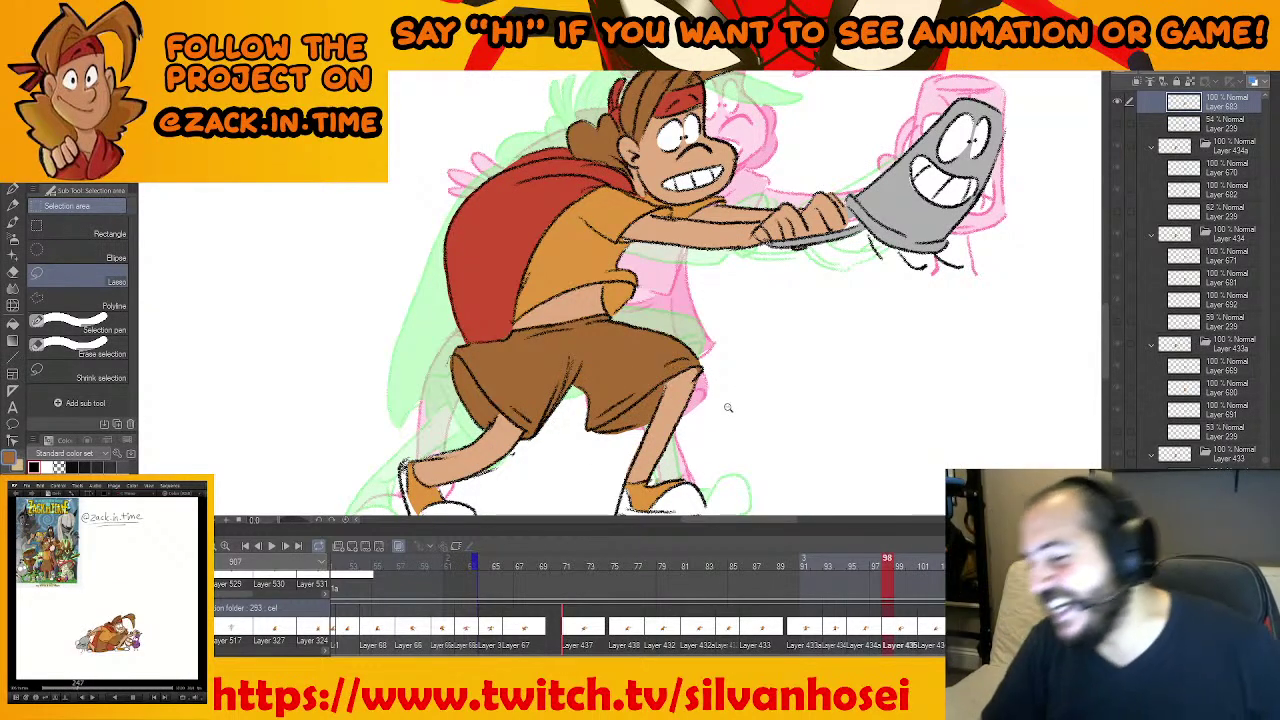
Pick the can's gray in frame 98, go to frame 101, and fill the upper handle piece on Layer 684
scroll(790, 360, "down", 2)
mouse_move(797, 350)
left_mouse_down()
mouse_move(755, 390)
mouse_move(799, 332)
left_mouse_up()
left_click_drag(794, 411, 811, 386)
key("period")
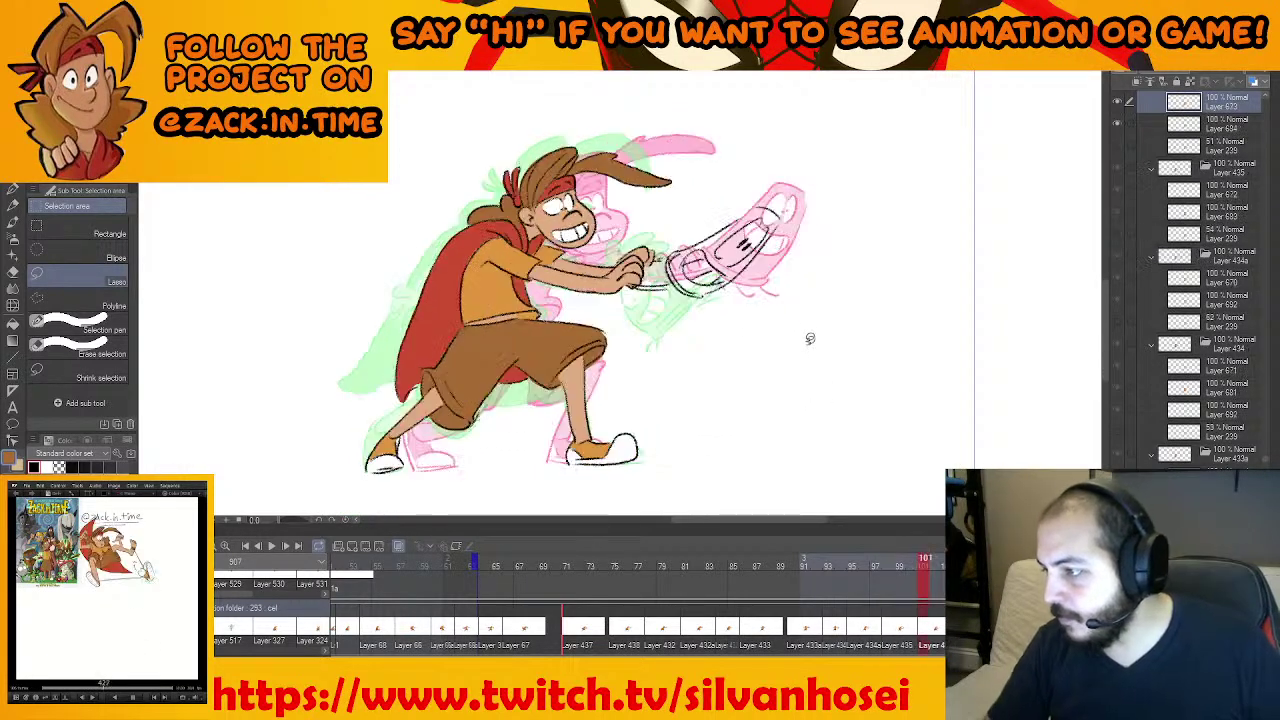
key("comma")
left_click(735, 253, "alt")
key("period")
scroll(748, 274, "up", 5)
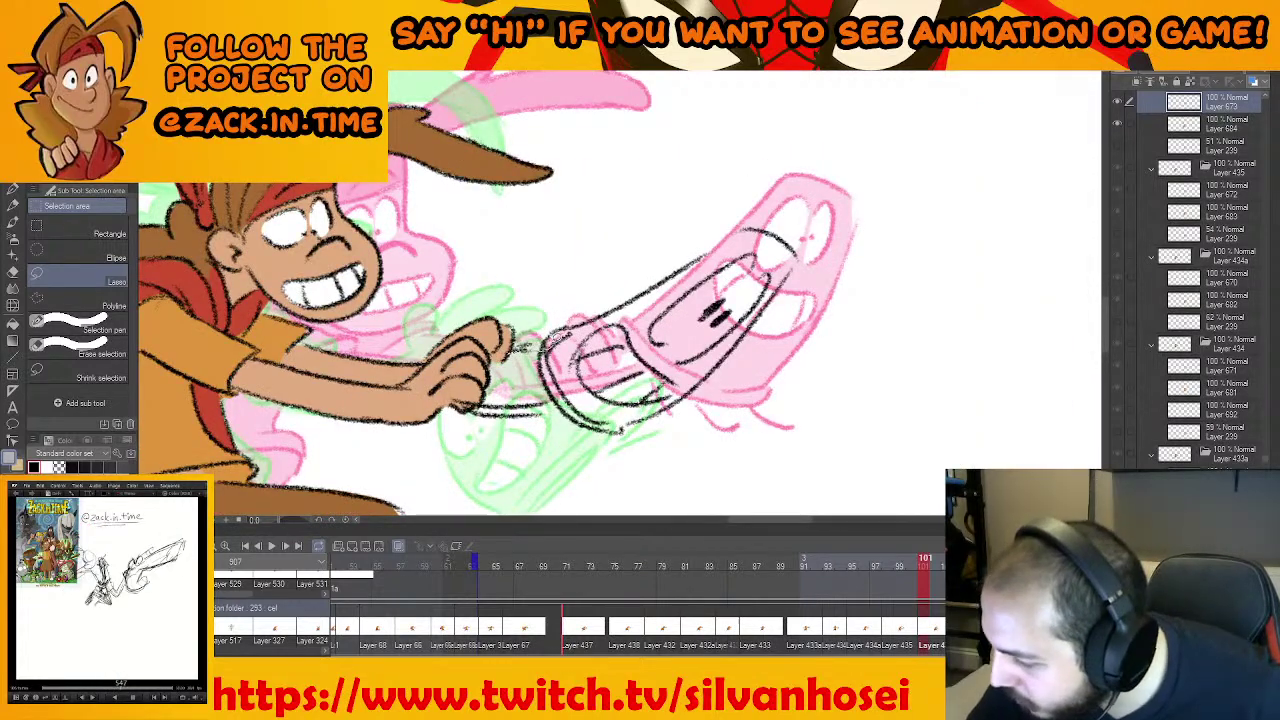
left_click_drag(517, 344, 513, 347)
key("alt+Delete")
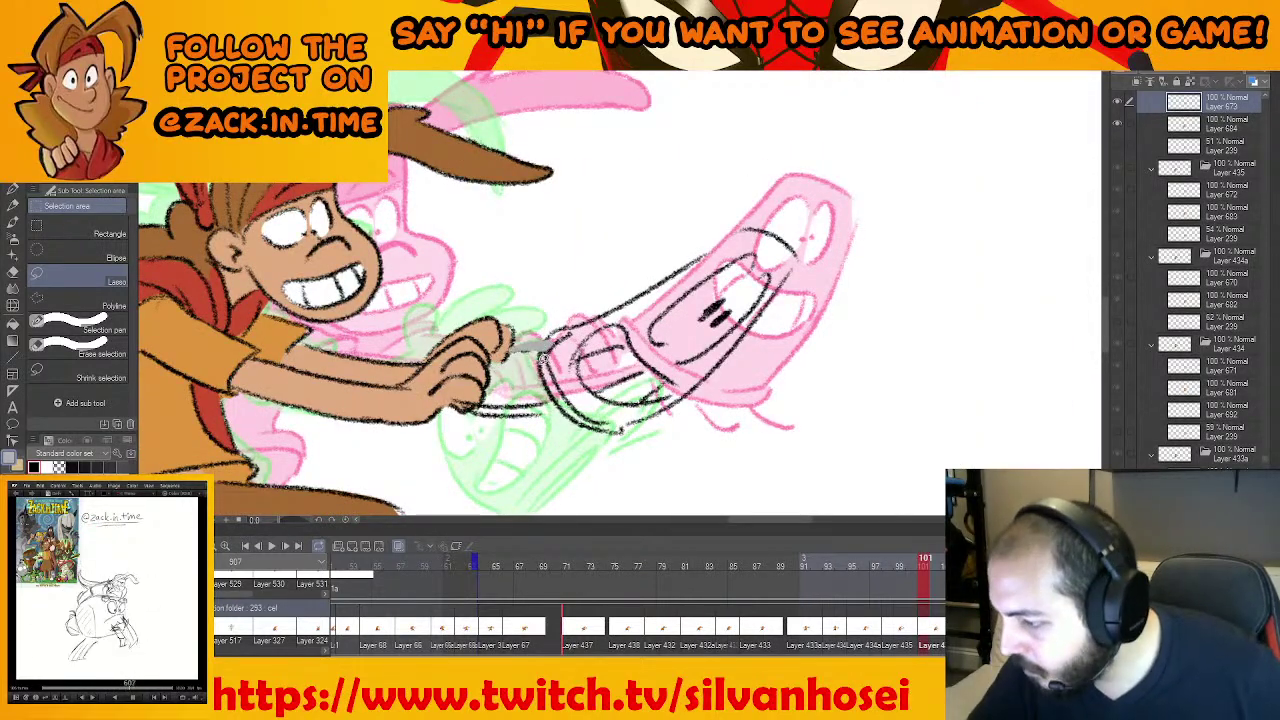
left_click(1207, 127)
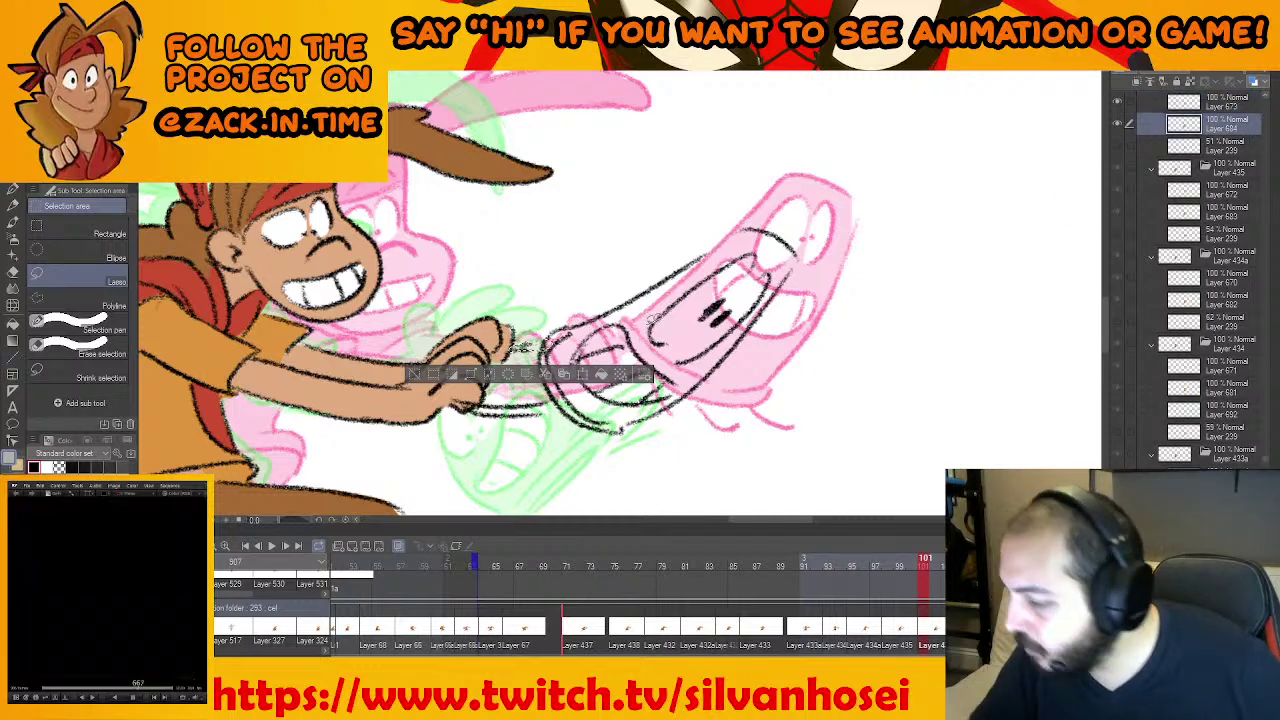
key("ctrl+d")
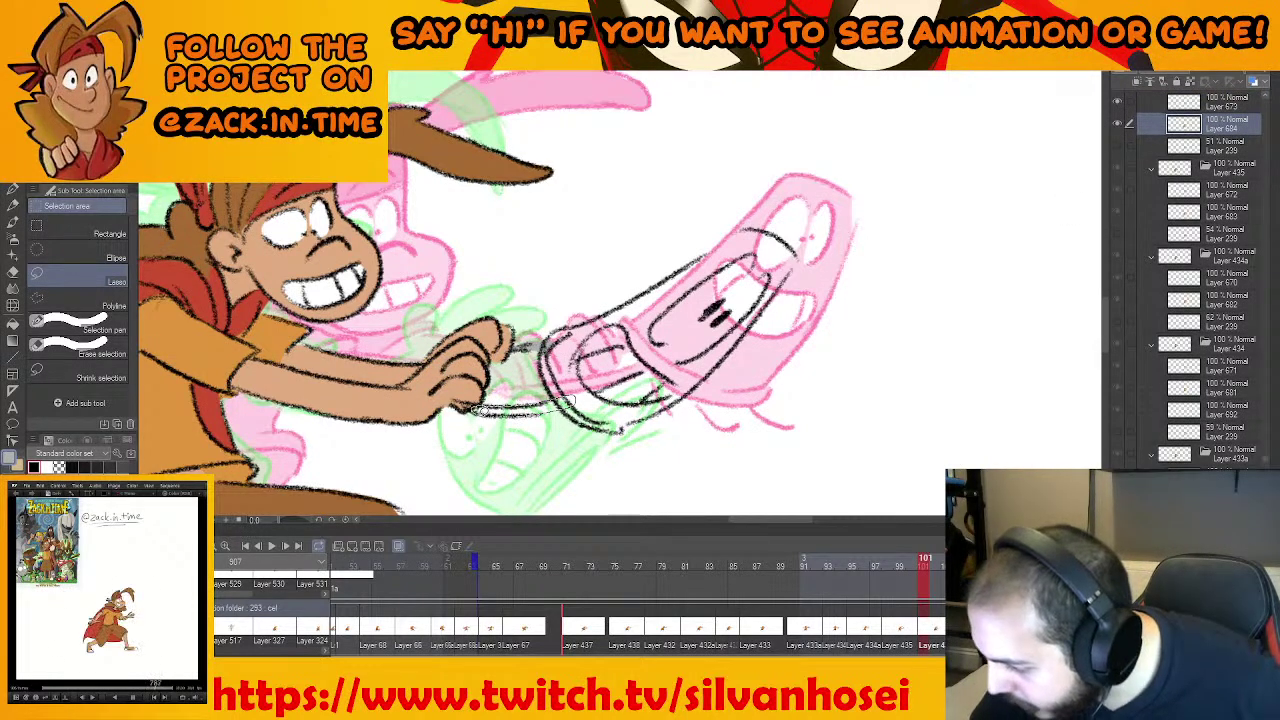
Lasso the lower handle piece and the can's whole body in frame 101 and fill them with gray
left_click_drag(480, 410, 477, 412)
left_click(596, 445)
key("ctrl+d")
left_click_drag(637, 314, 541, 347)
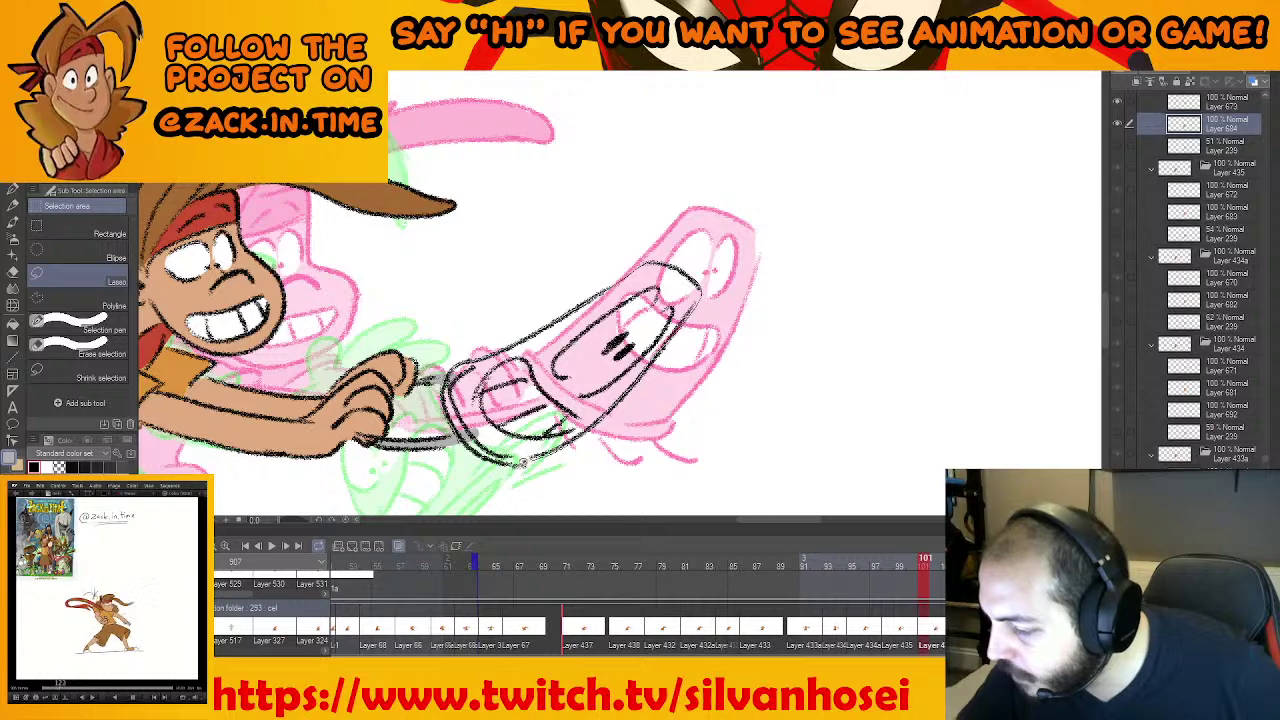
left_click_drag(523, 462, 462, 418)
left_click(638, 491)
key("ctrl+d")
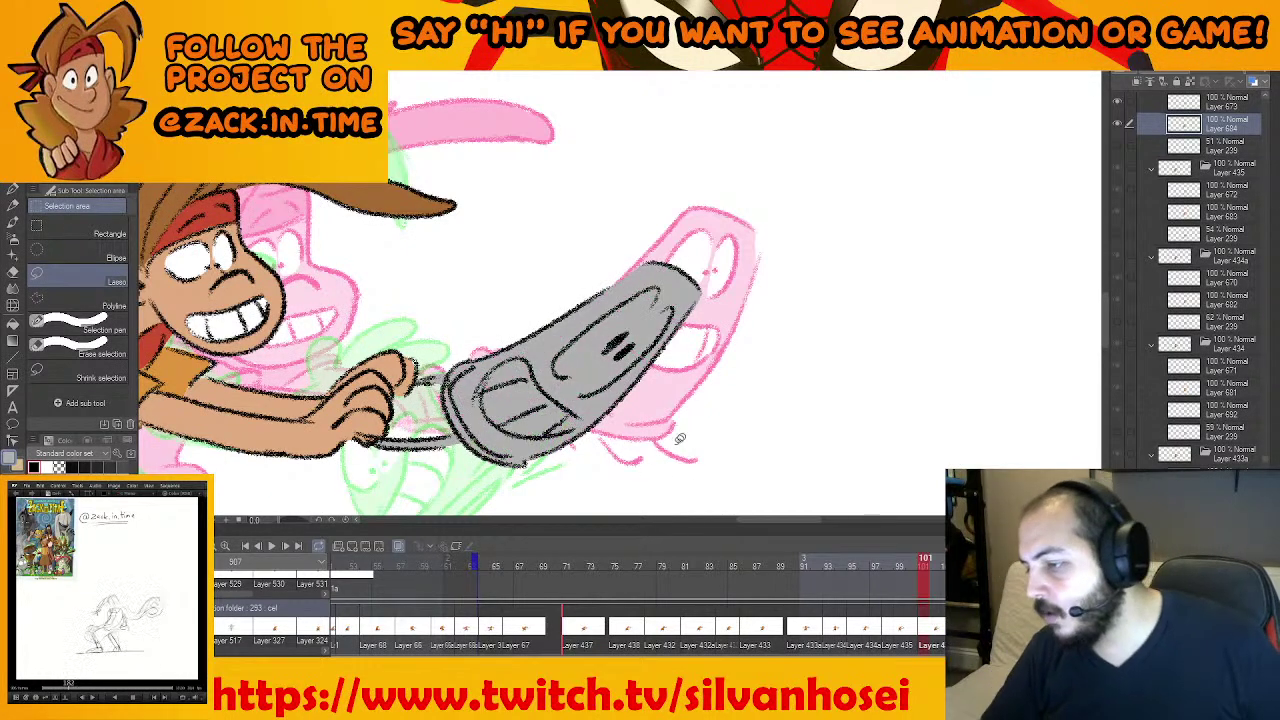
Lasso both of the can's eyes in frame 101 on Layer 684 and fill them with white
mouse_move(741, 409)
left_mouse_down()
mouse_move(827, 417)
mouse_move(856, 288)
mouse_move(742, 388)
left_mouse_up()
right_click(920, 254)
scroll(742, 388, "up", 2)
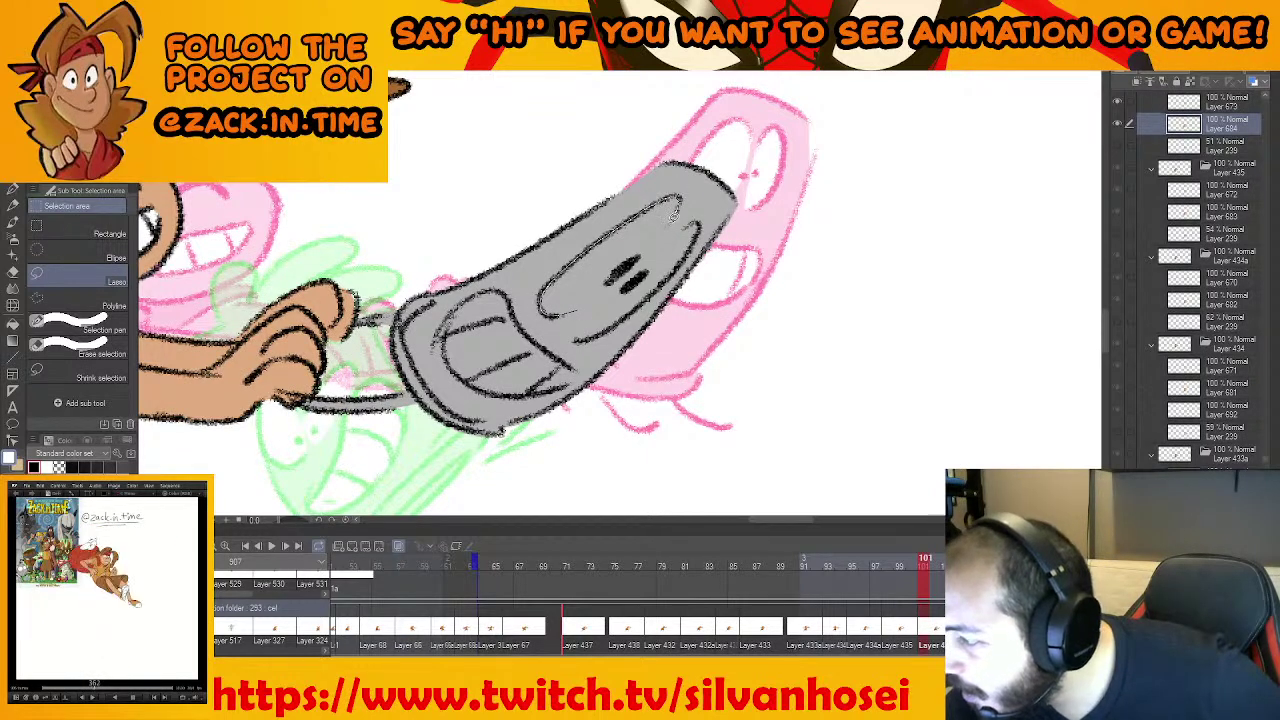
mouse_move(674, 213)
left_mouse_down()
mouse_move(562, 313)
mouse_move(672, 270)
mouse_move(705, 215)
left_mouse_up()
left_click(664, 337)
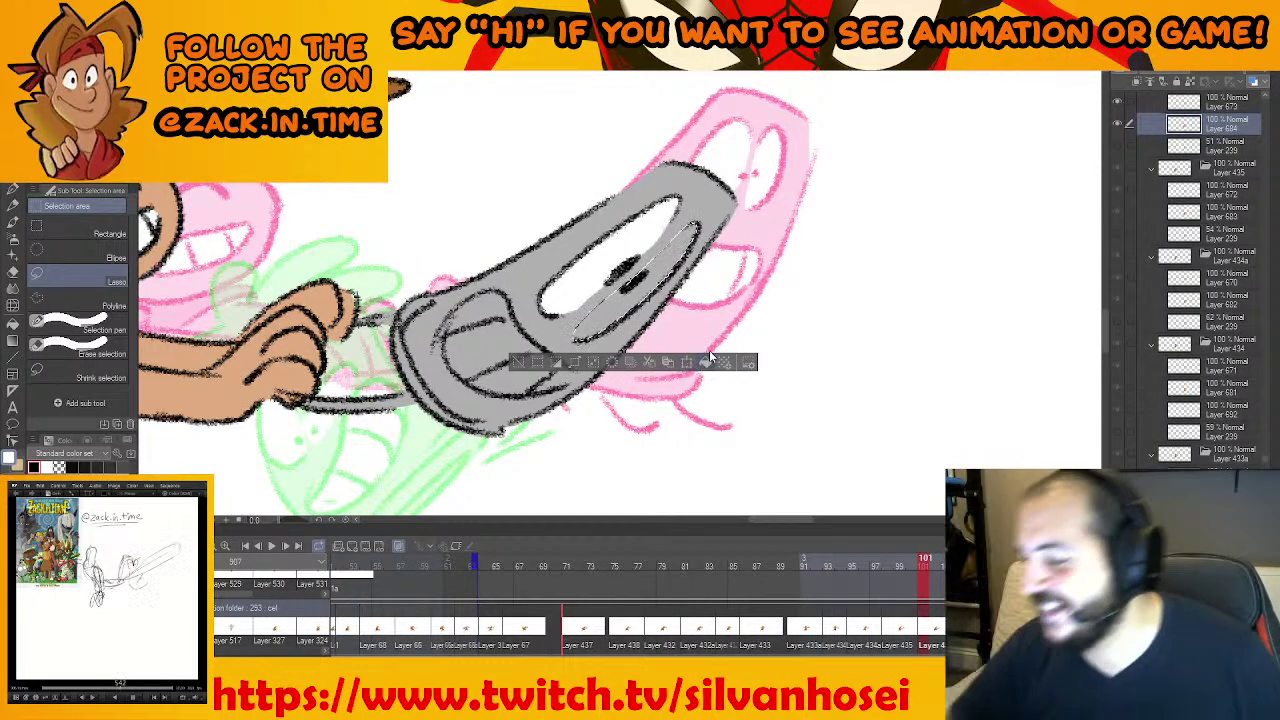
left_click(705, 362)
key("ctrl+d")
left_click_drag(680, 350, 672, 323)
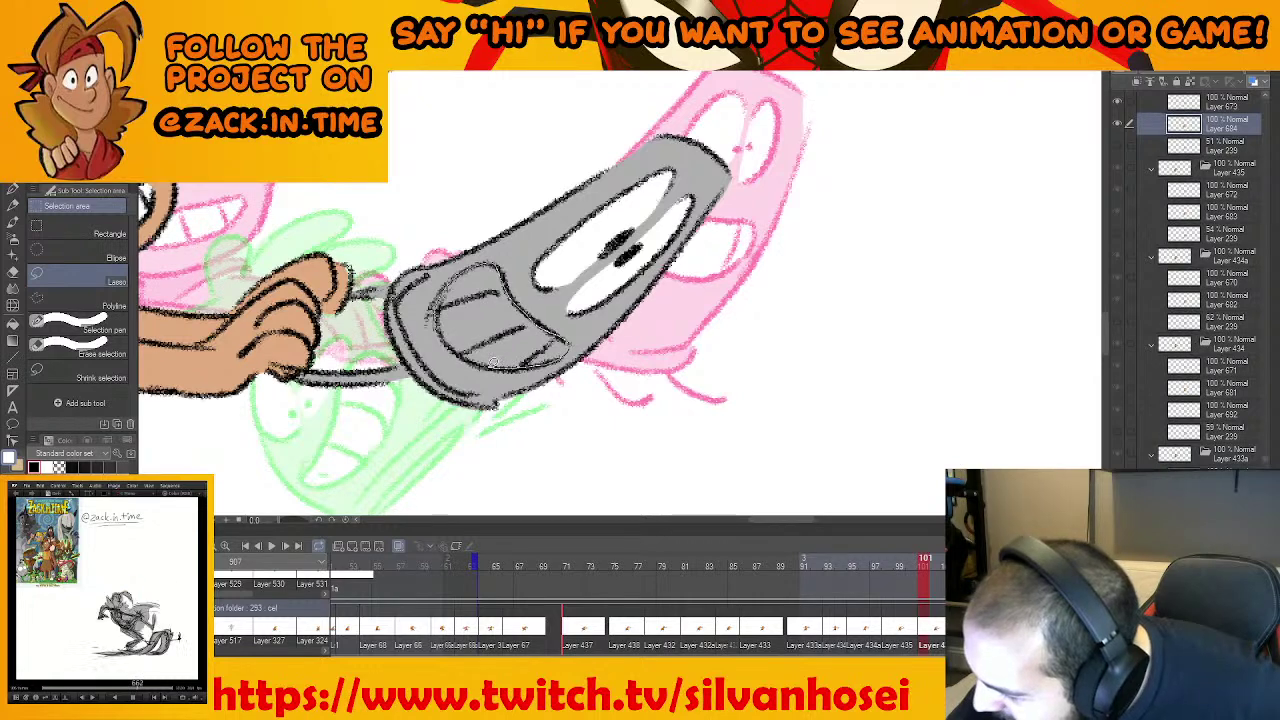
Lasso the can's open mouth and teeth in frame 101 and fill the area with white
left_click_drag(450, 340, 516, 367)
left_click(577, 391)
key("ctrl+d")
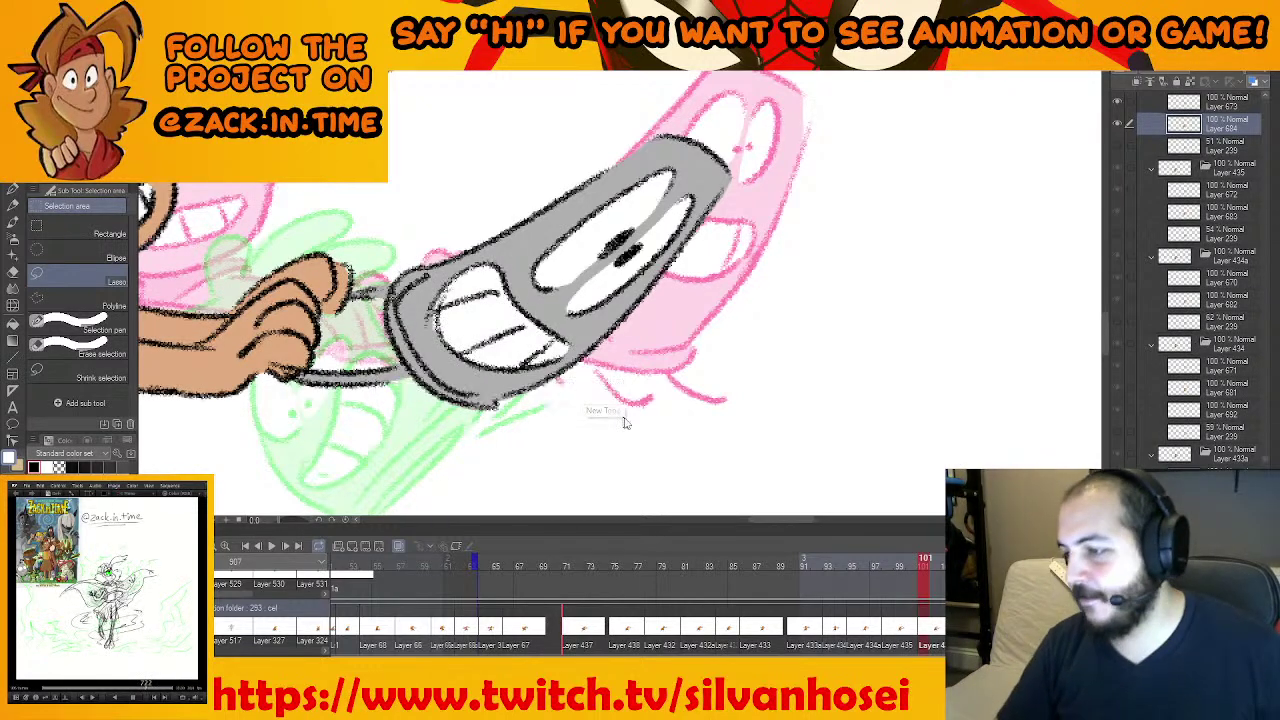
Draw the can's two small legs below its rim on Layer 673 in frame 101 with the black Blunt Wave pencil
mouse_move(667, 436)
left_mouse_down()
mouse_move(772, 434)
mouse_move(786, 417)
mouse_move(749, 426)
mouse_move(874, 314)
left_mouse_up()
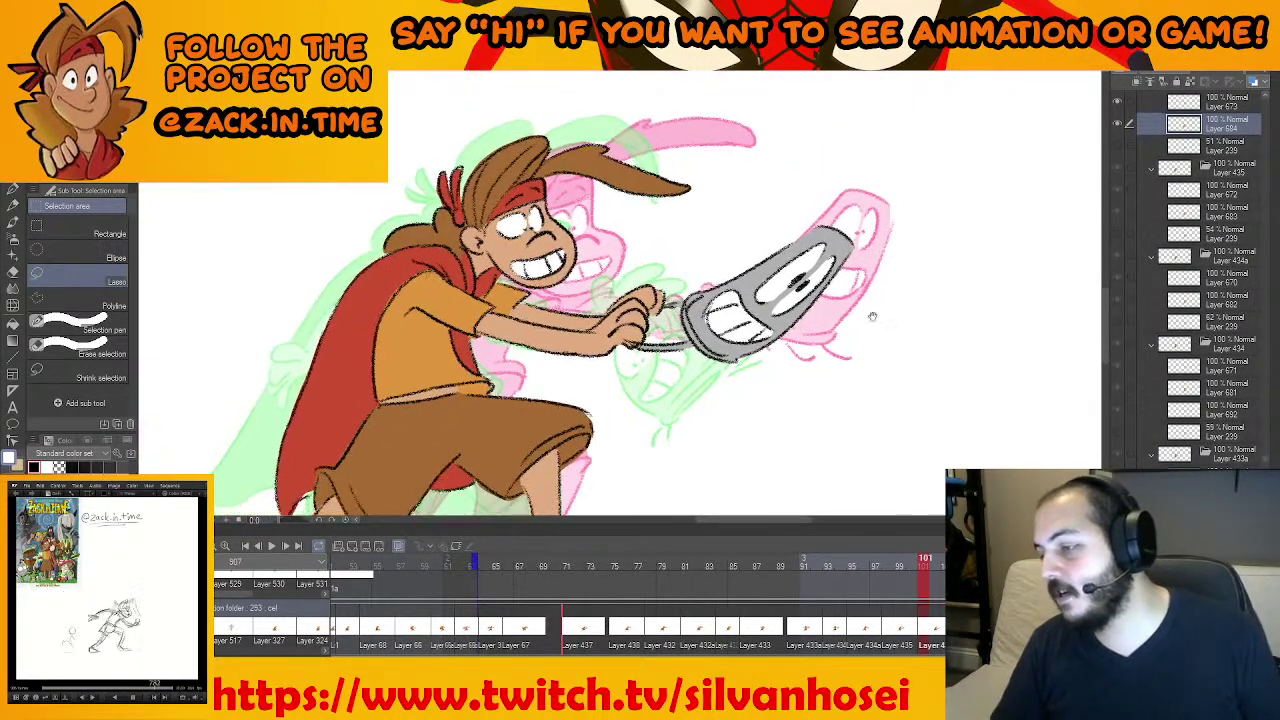
key(".")
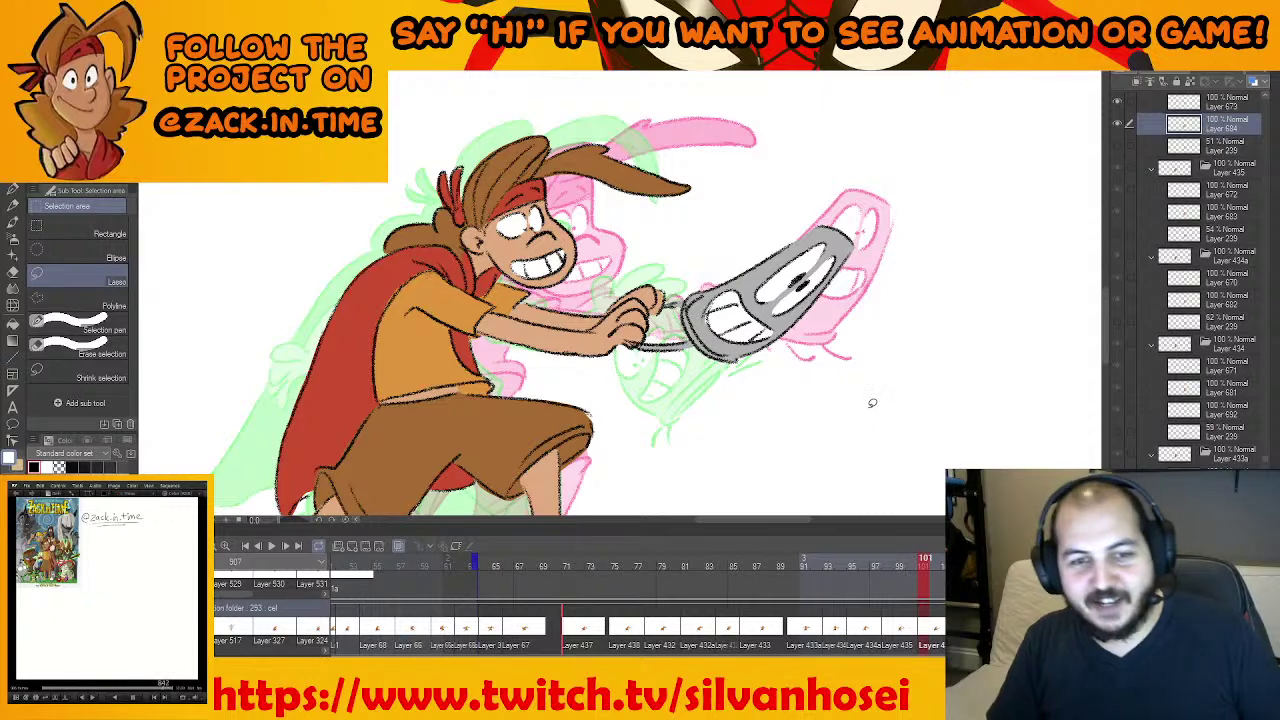
left_click_drag(854, 415, 840, 420)
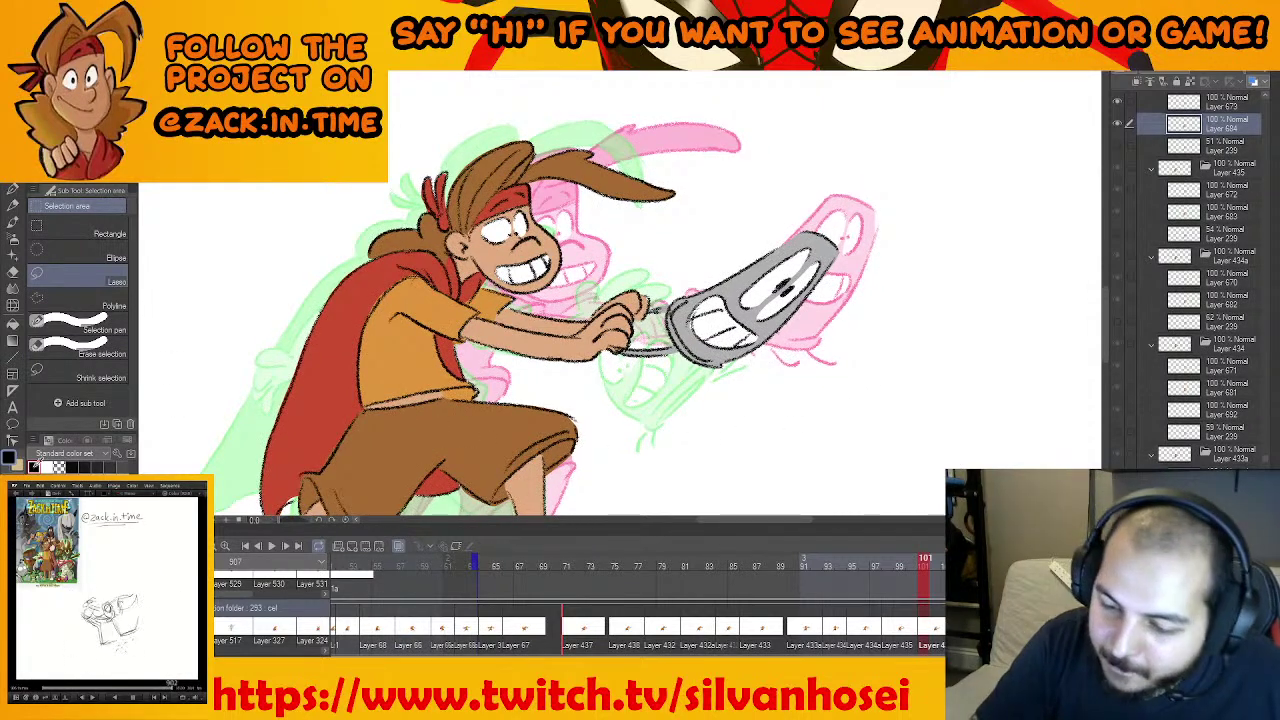
left_click(13, 205)
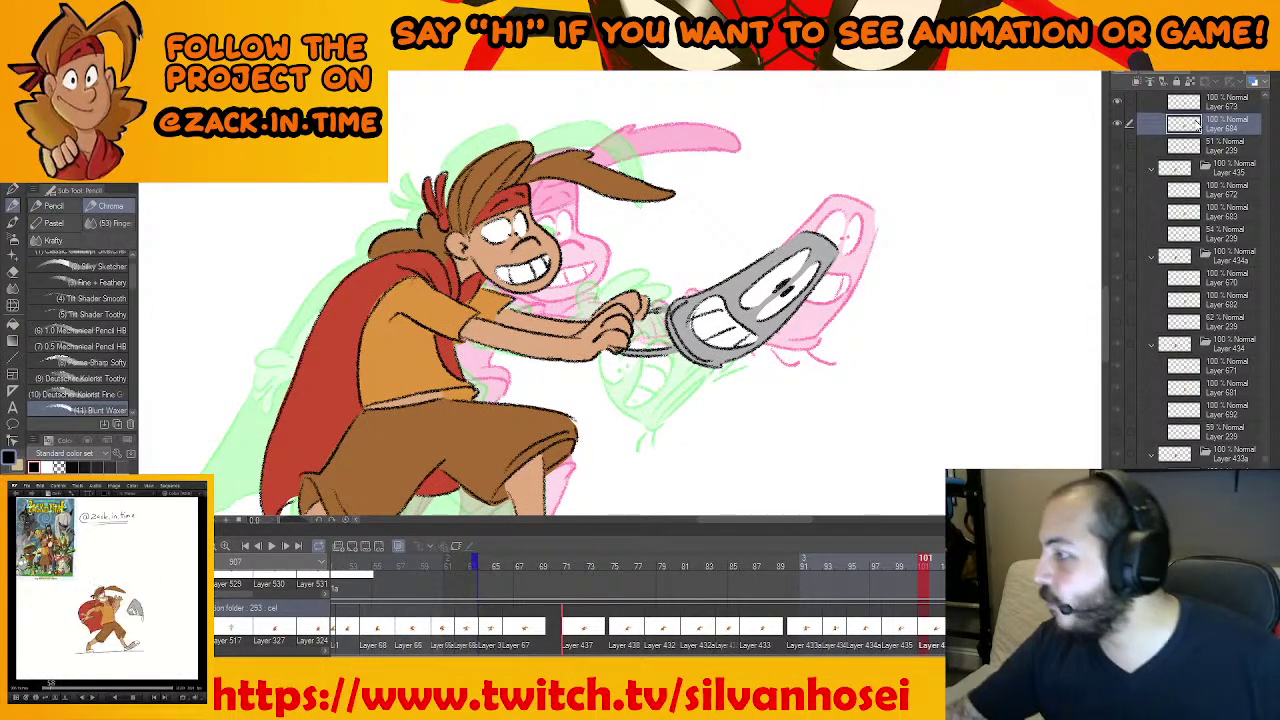
scroll(826, 402, "up", 2)
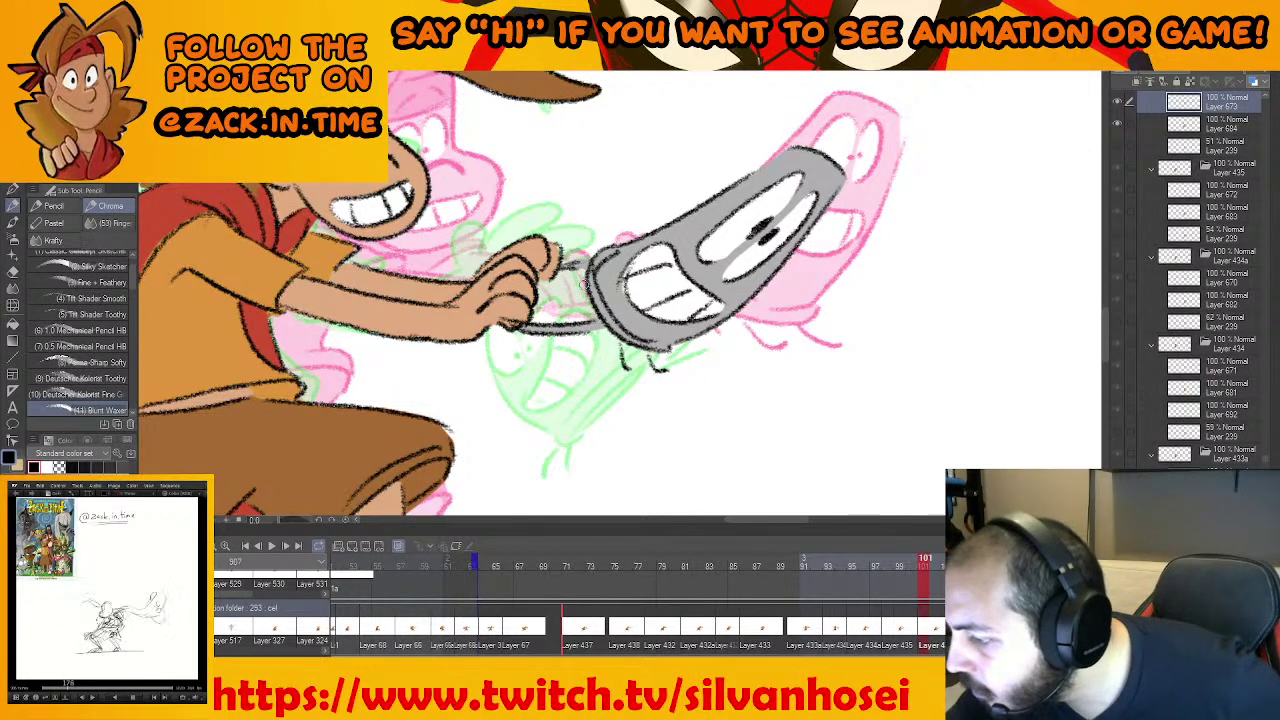
scroll(798, 367, "down", 2)
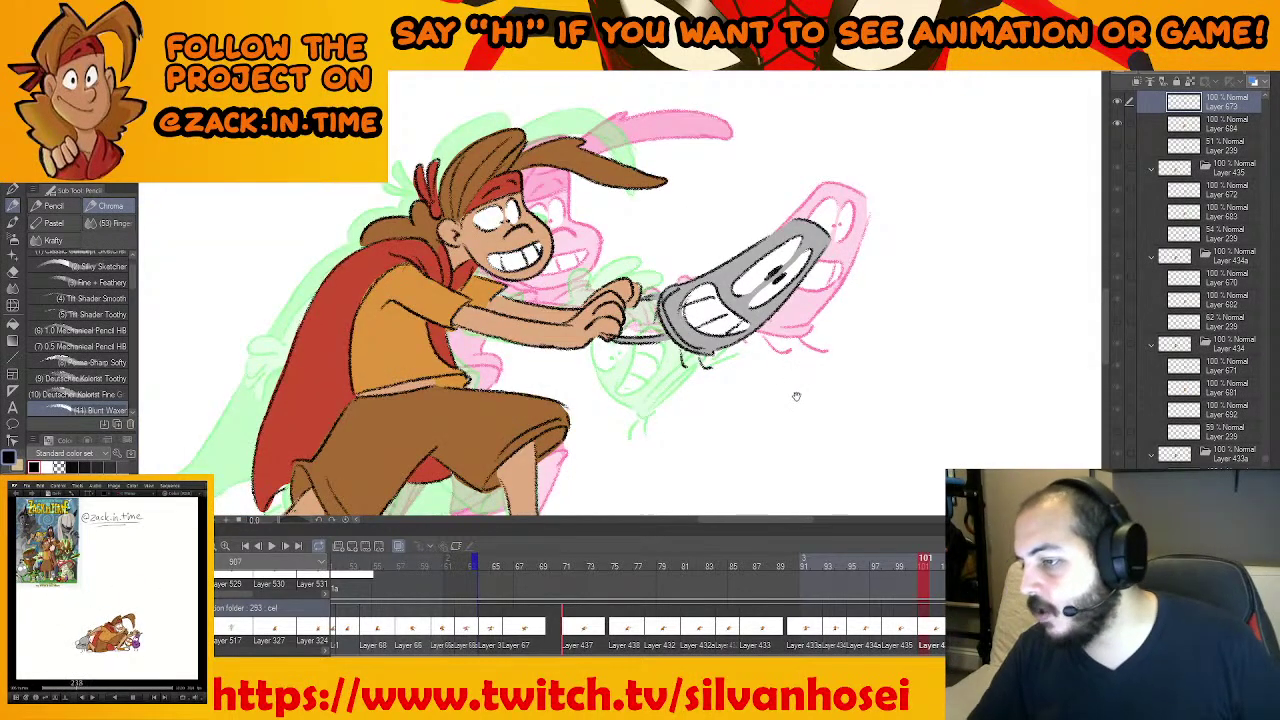
Play back the animation at a wider view to check the coloured character and can in motion
key("Right")
scroll(851, 395, "down", 2)
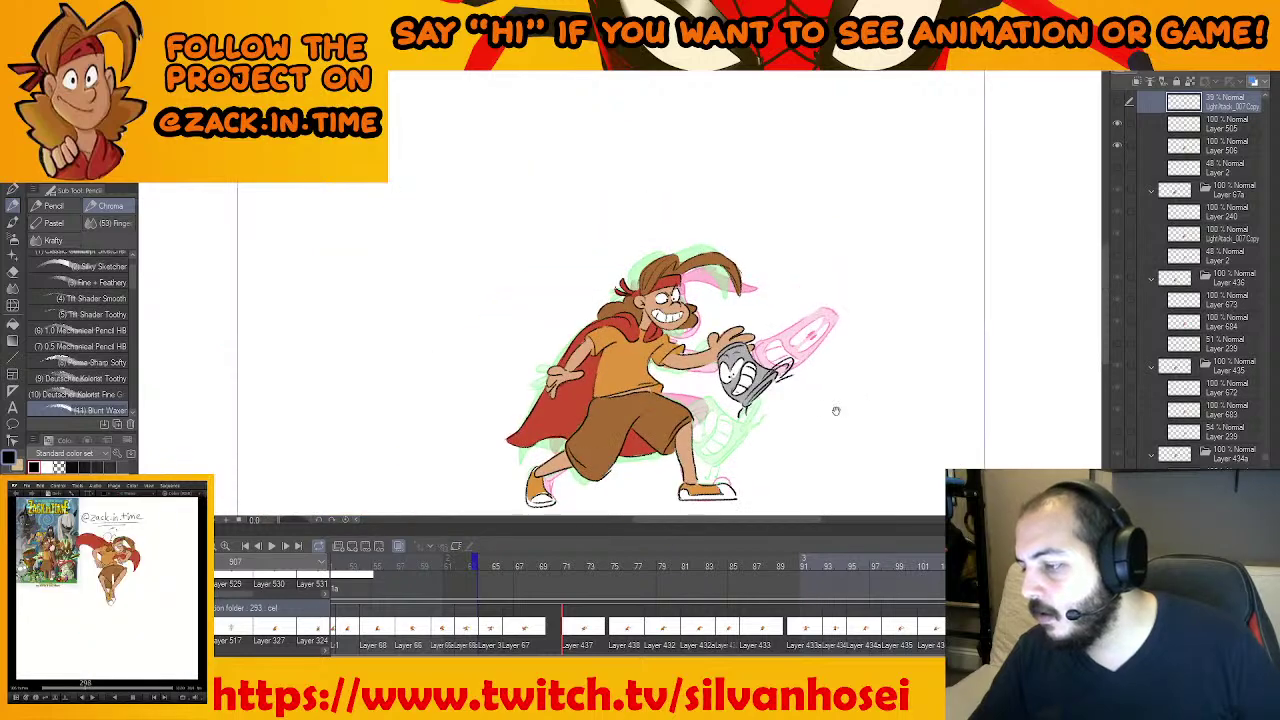
left_click_drag(835, 409, 780, 351)
key("space")
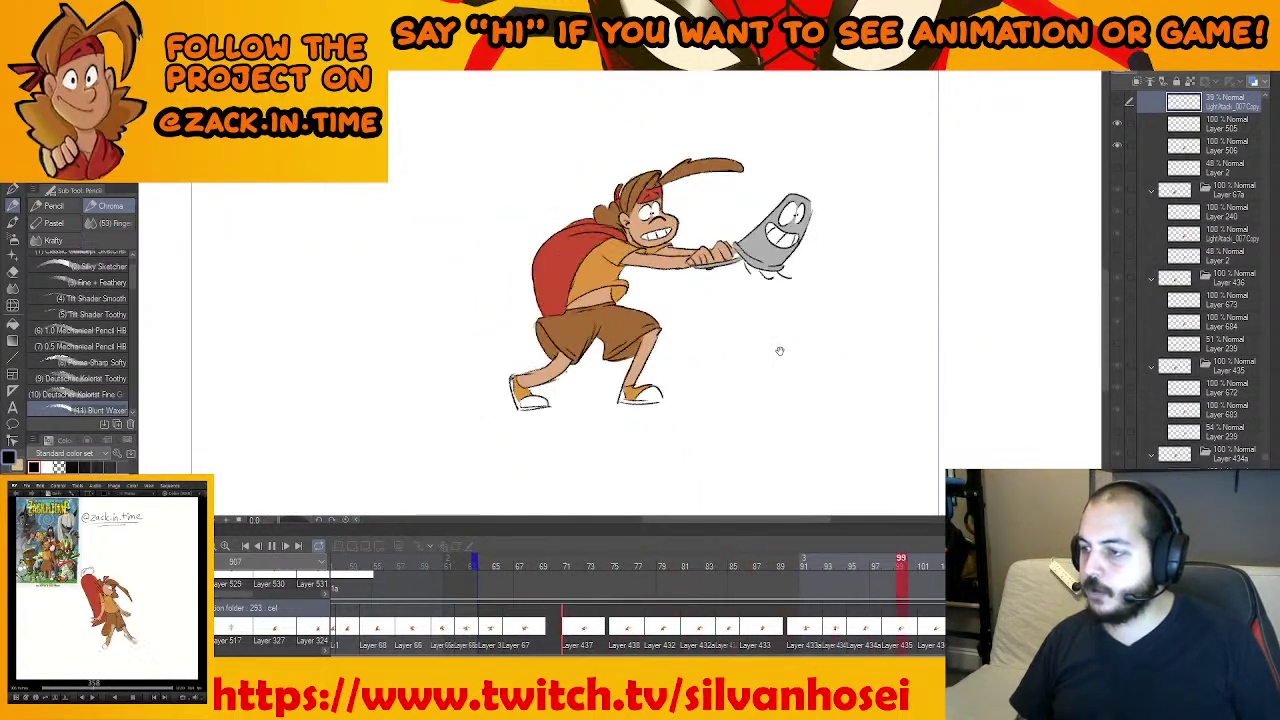
key("space")
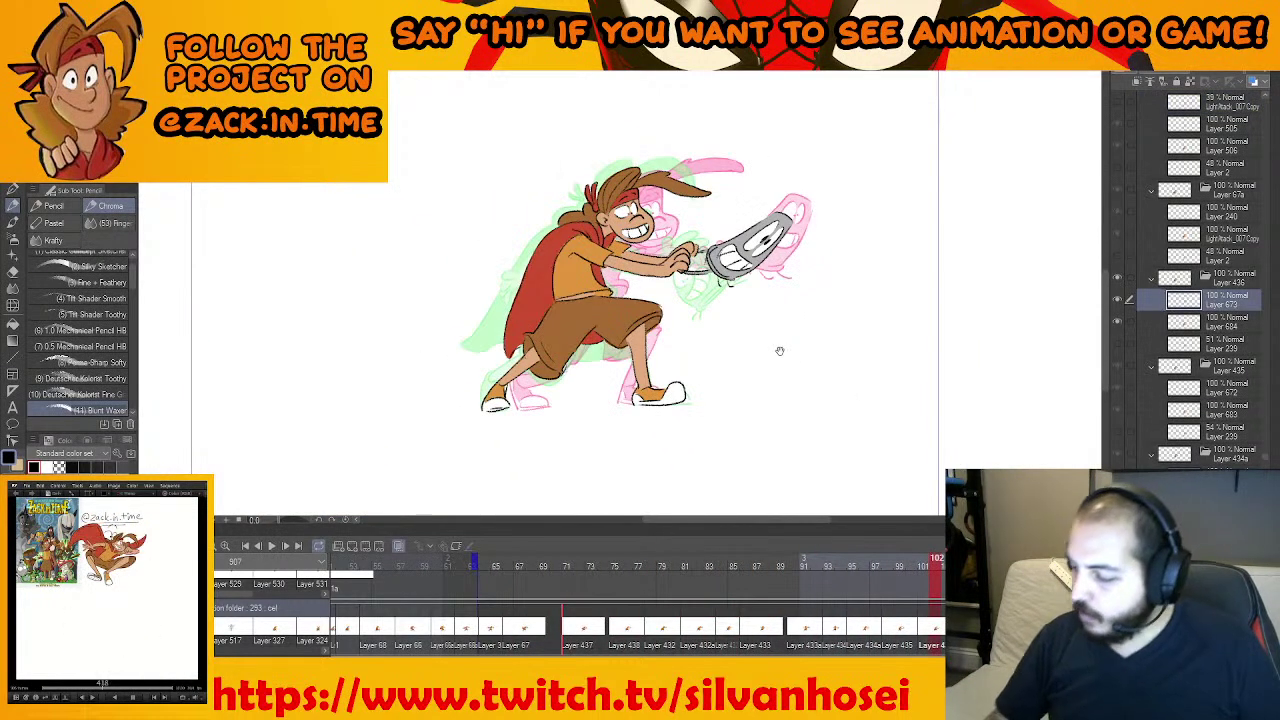
Set the start of the playback range to frame 31 on the timeline
scroll(831, 620, "down", 2)
left_click_drag(758, 612, 842, 622)
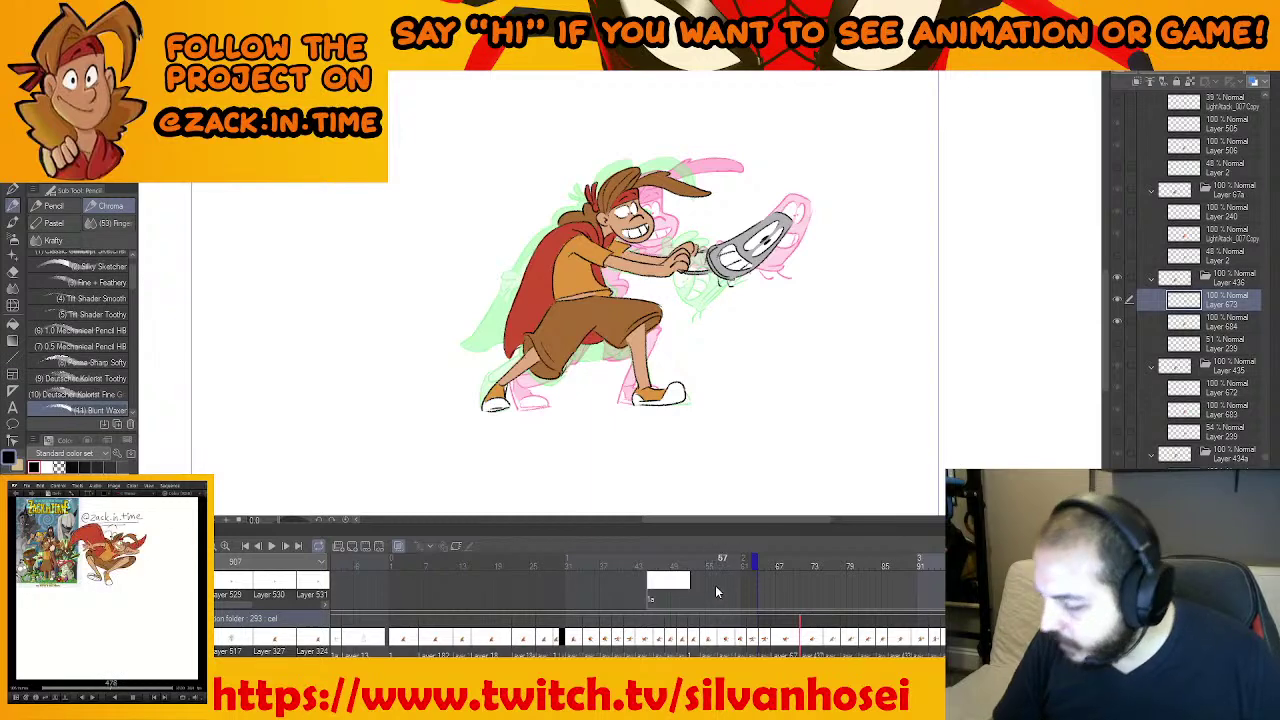
left_click(558, 637)
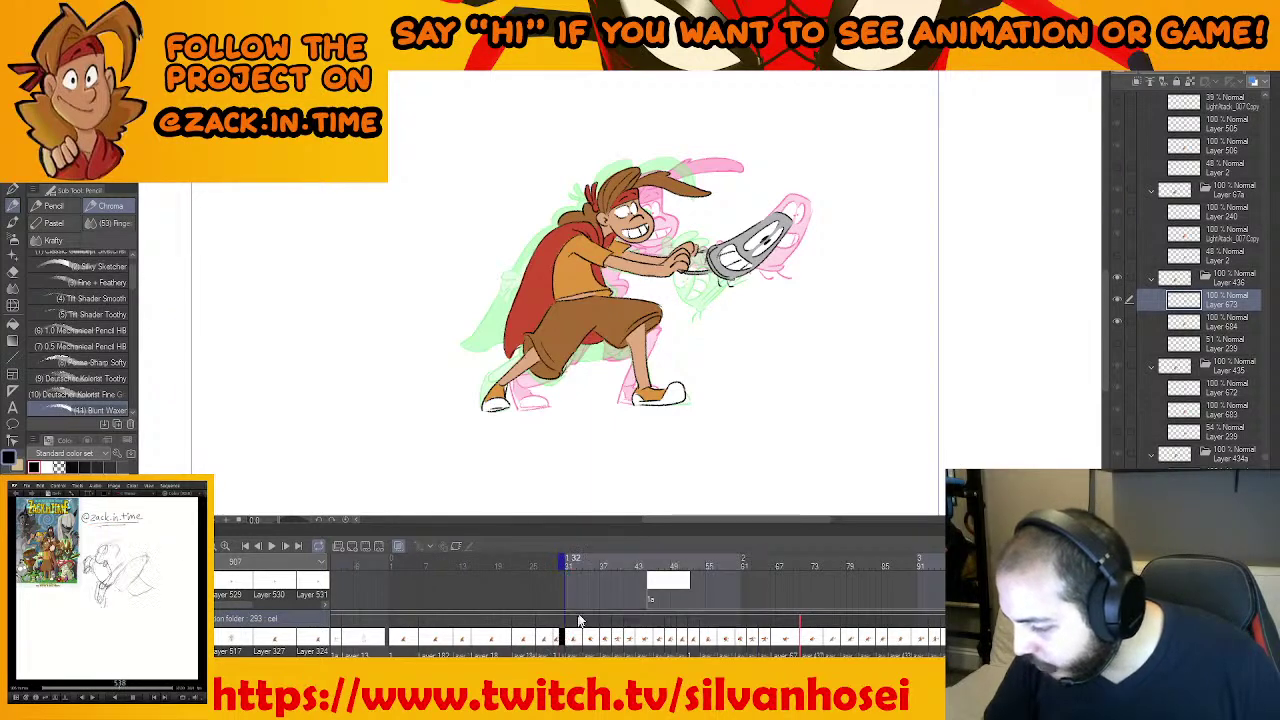
Scrub through the frames from the start of the playback range to frame 94 to review the colouring
left_click_drag(580, 567, 699, 571)
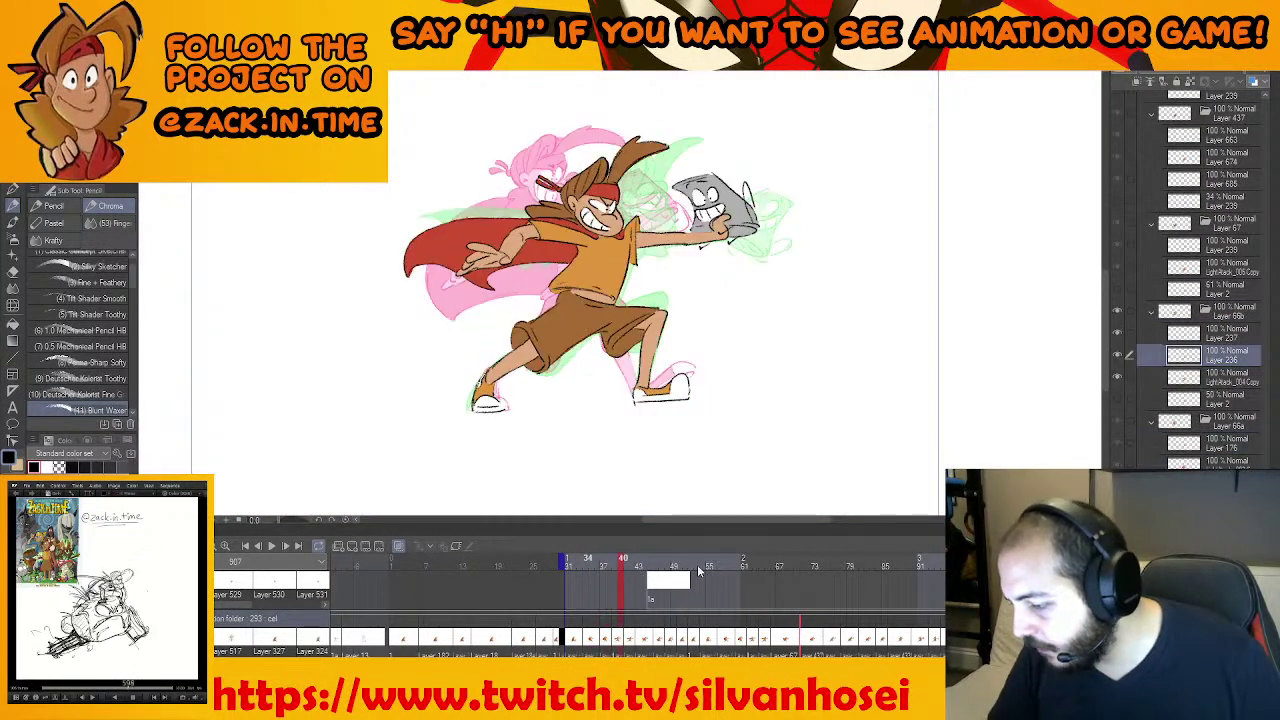
left_click_drag(828, 572, 836, 573)
mouse_move(680, 607)
left_mouse_down()
mouse_move(806, 603)
mouse_move(774, 614)
left_mouse_up()
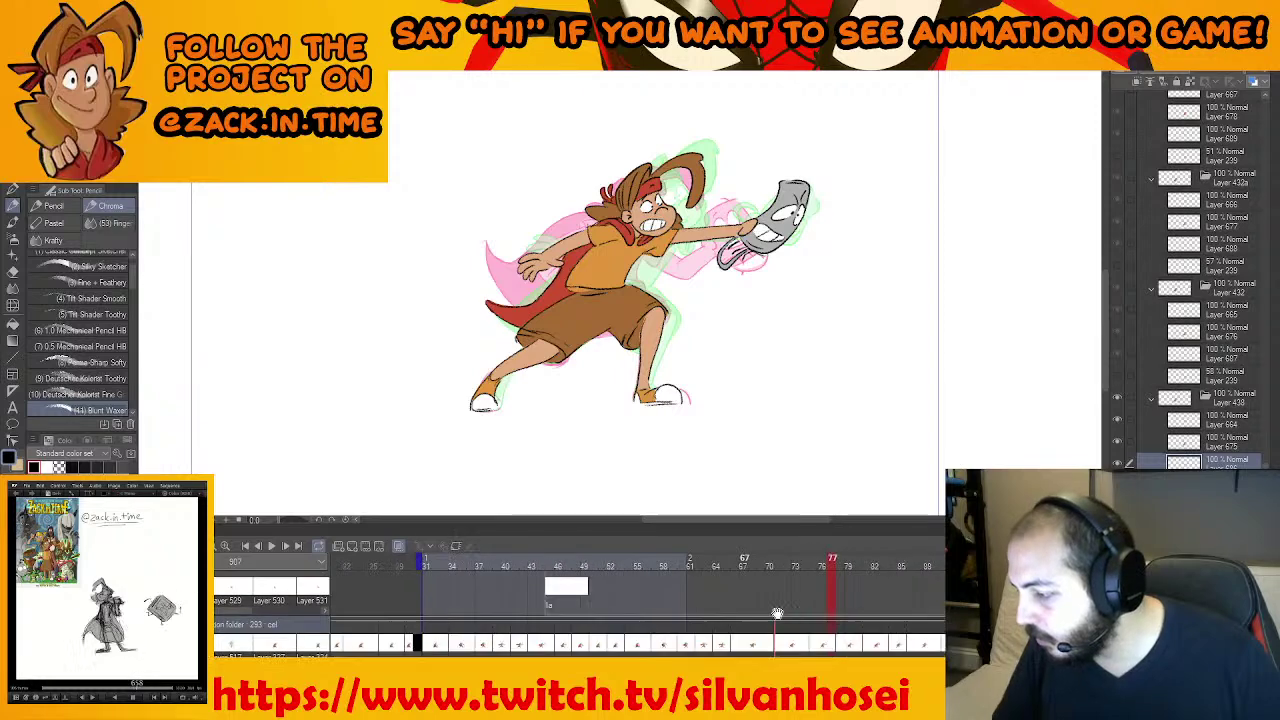
left_click_drag(860, 605, 756, 602)
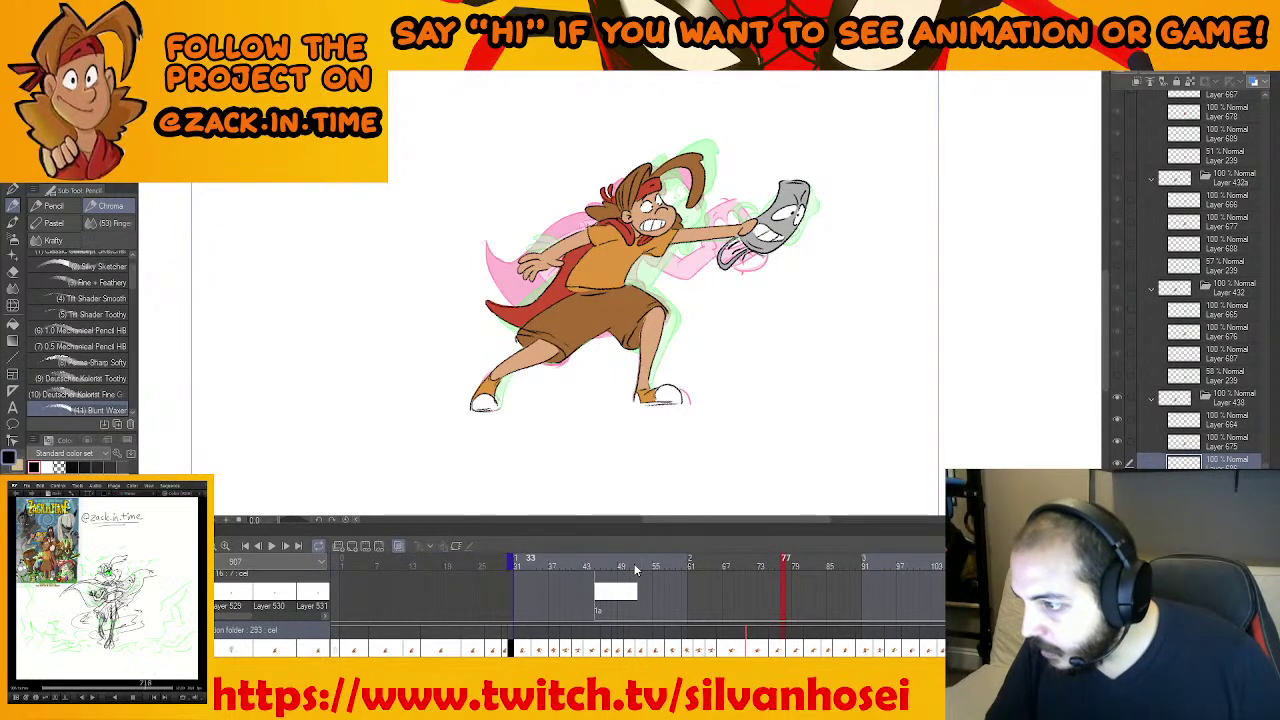
left_click_drag(660, 571, 884, 578)
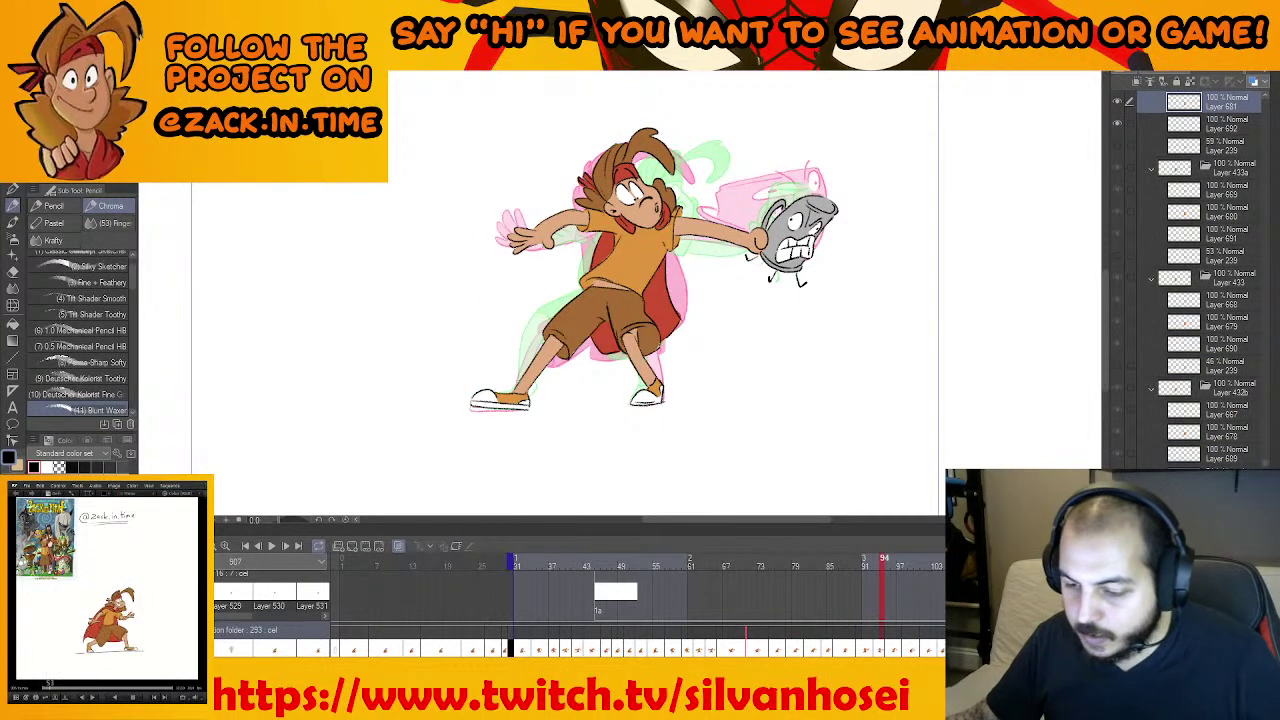
Hide the white paper background so the canvas is transparent, and move the timeline to frame 74
scroll(884, 610, "down", 3)
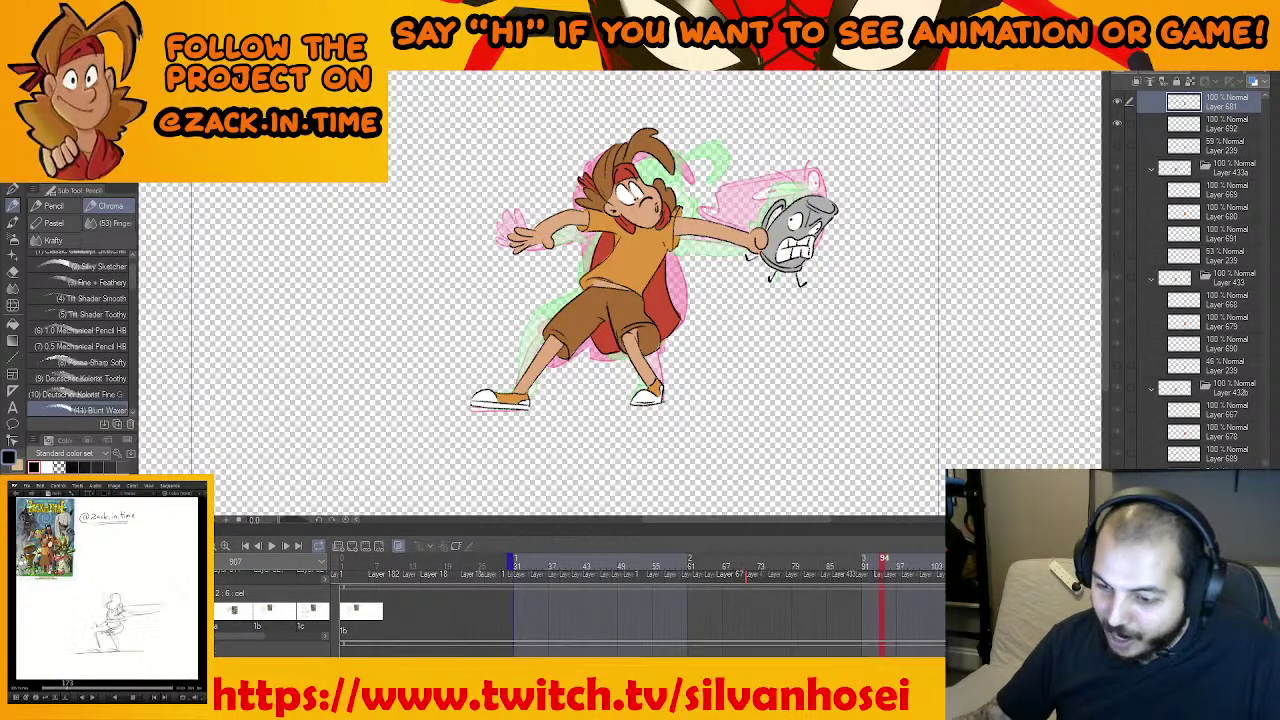
scroll(600, 610, "up", 3)
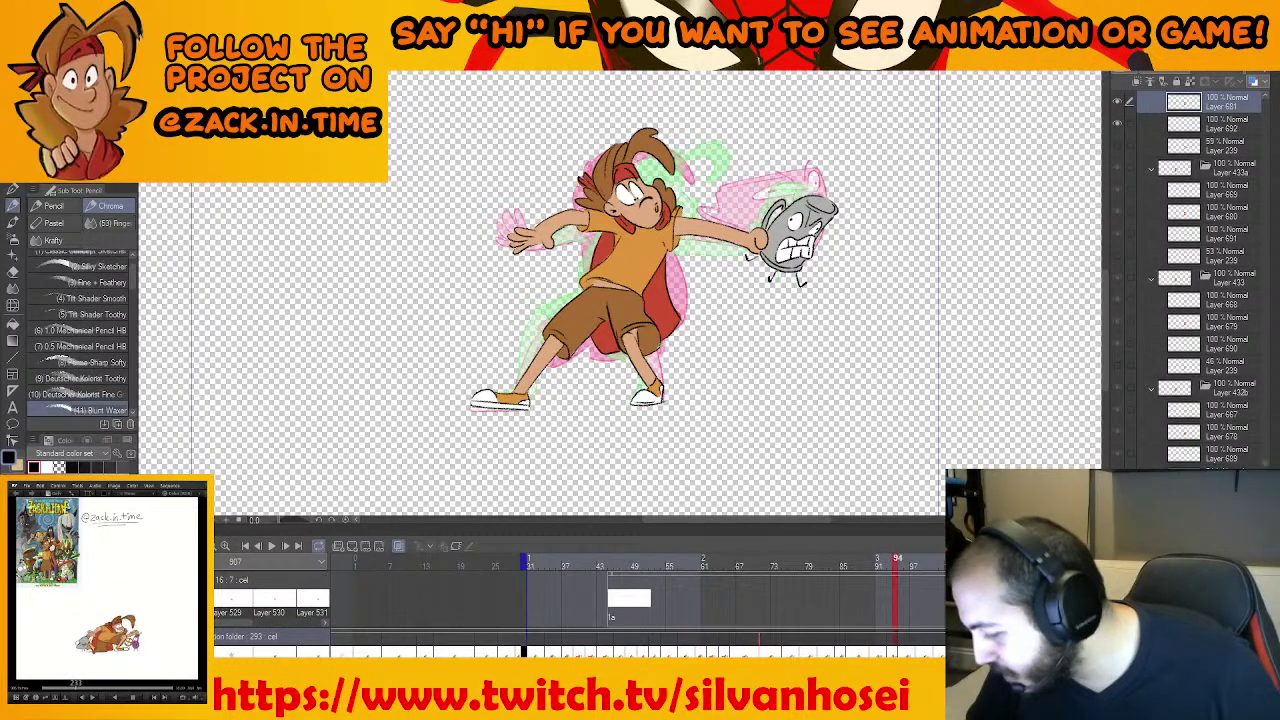
scroll(781, 613, "up", 1)
left_click_drag(781, 613, 785, 613)
left_click_drag(781, 612, 748, 610)
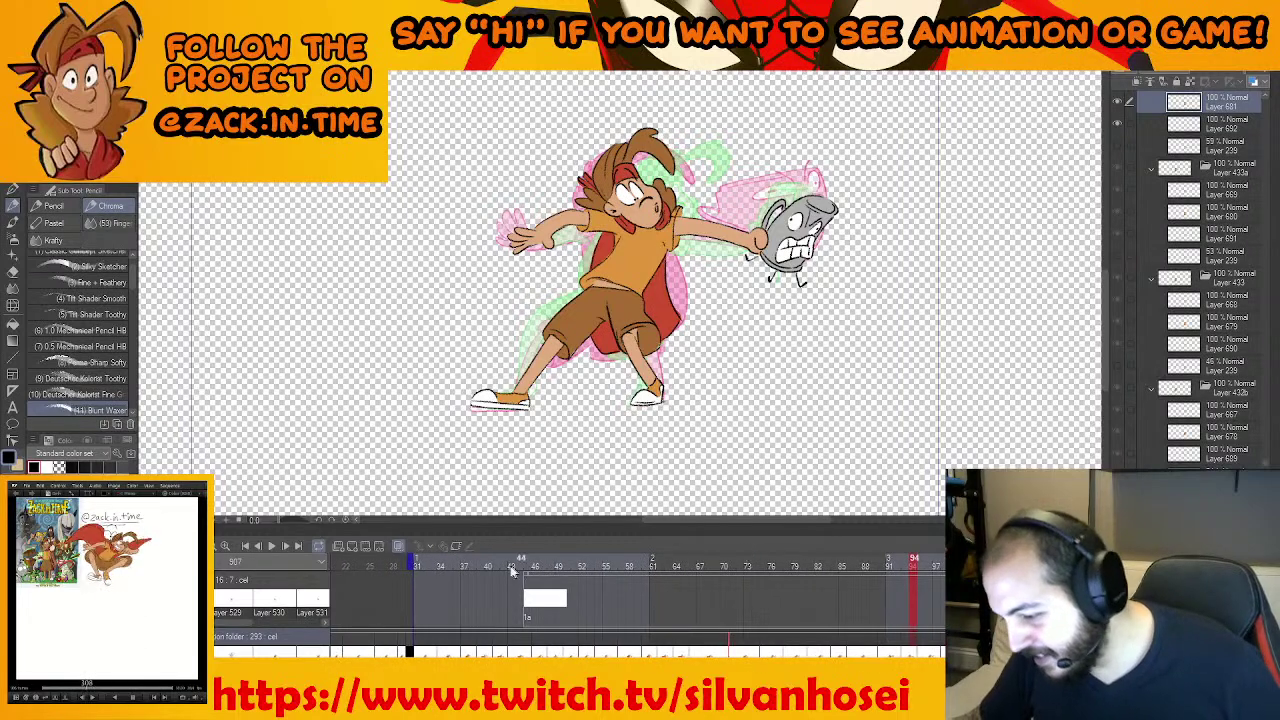
left_click(703, 578)
left_click(910, 574)
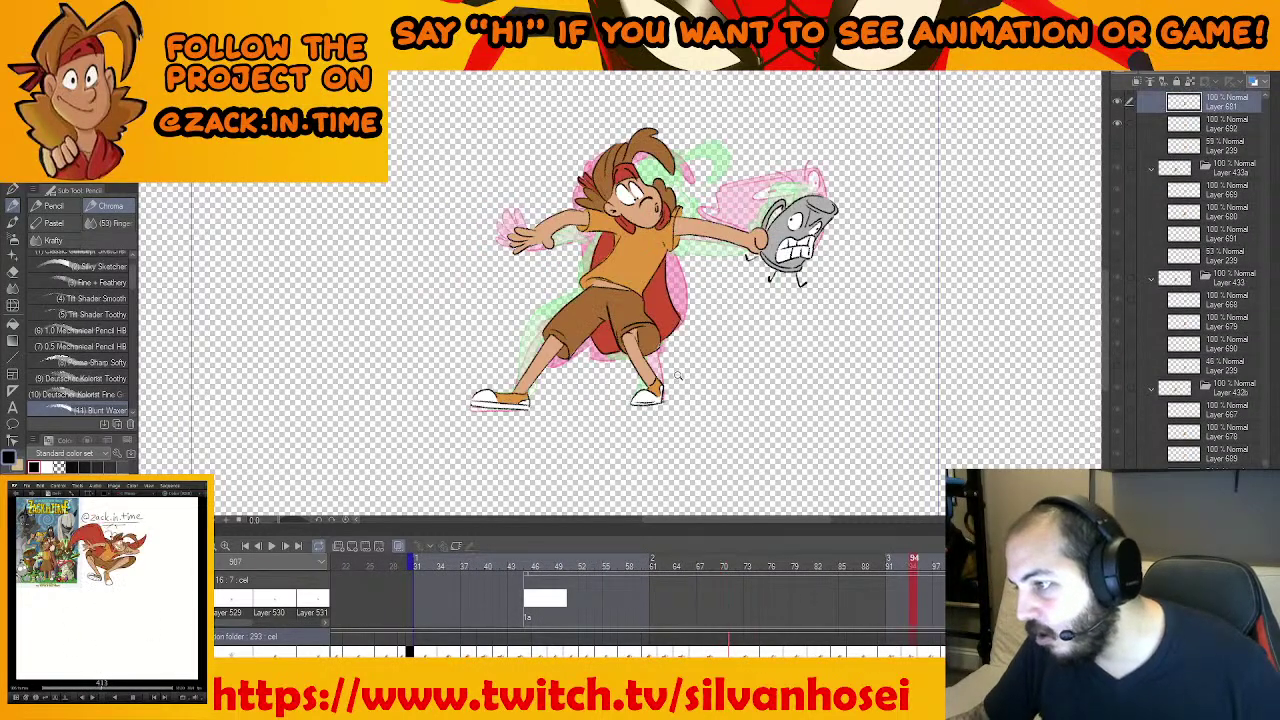
scroll(677, 375, "down", 3)
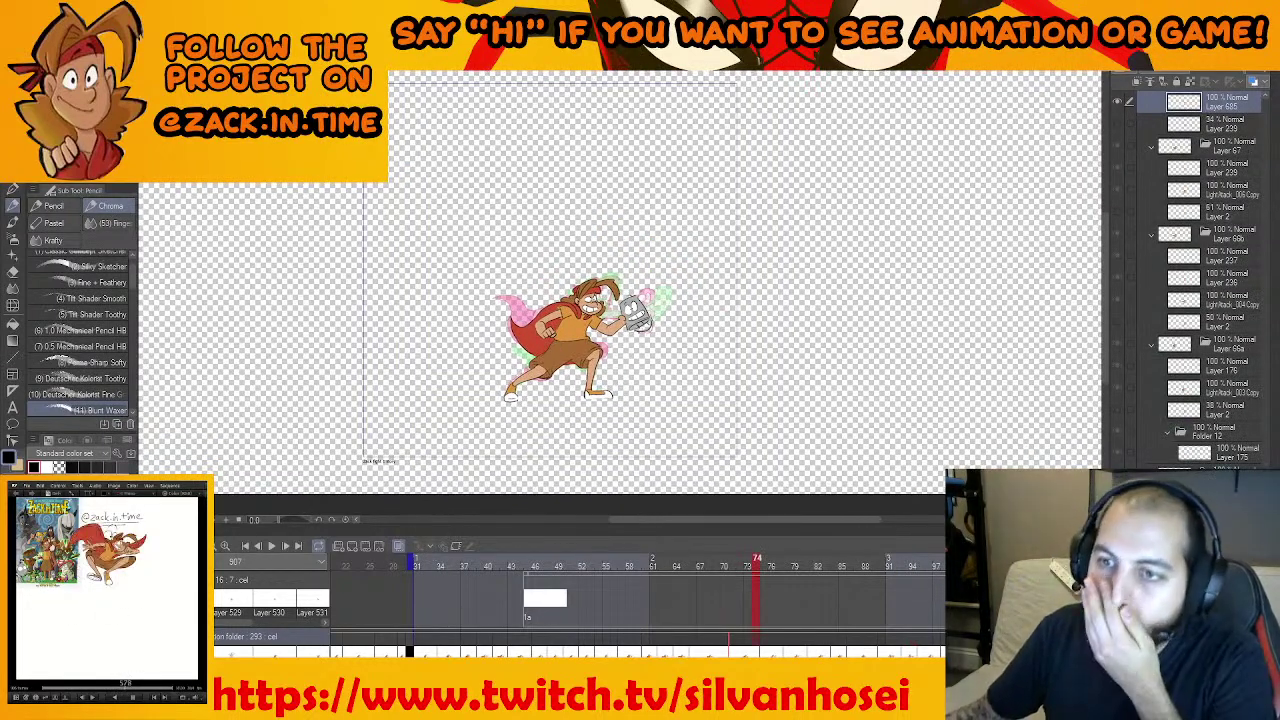
Open the image sequence export settings for the animation and move the dialog clear of the character
left_click(24, 10)
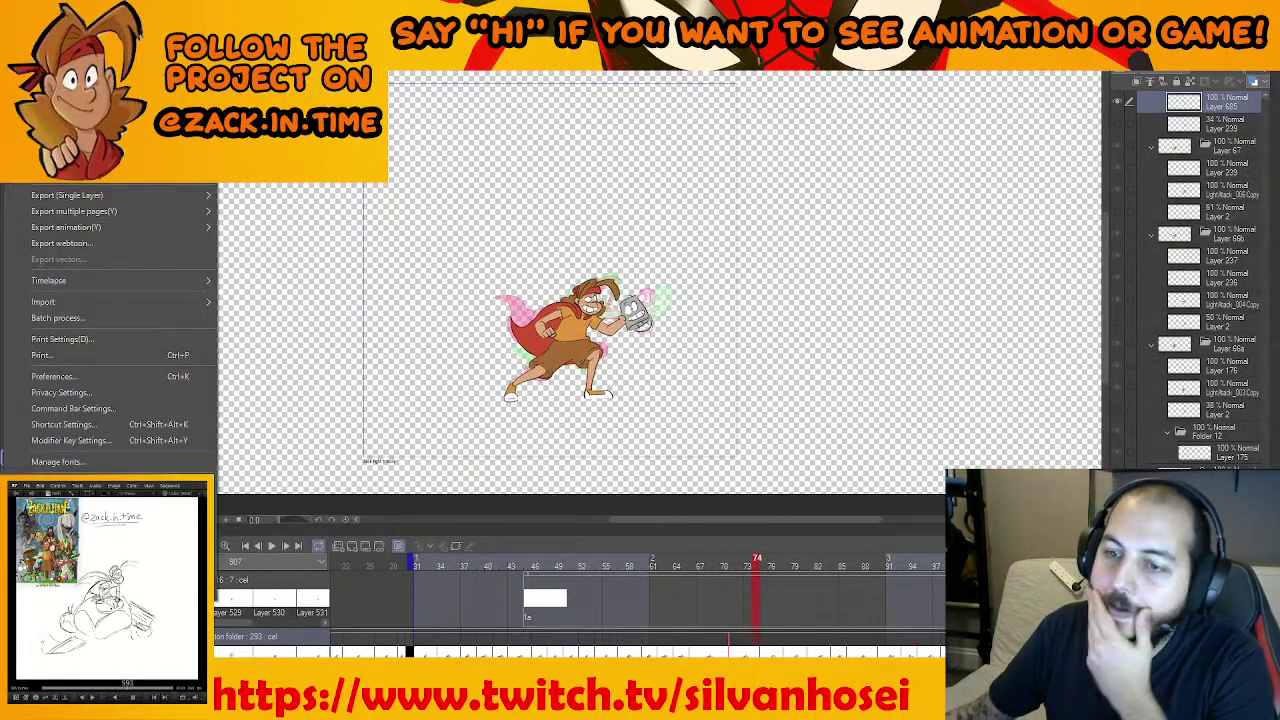
mouse_move(138, 230)
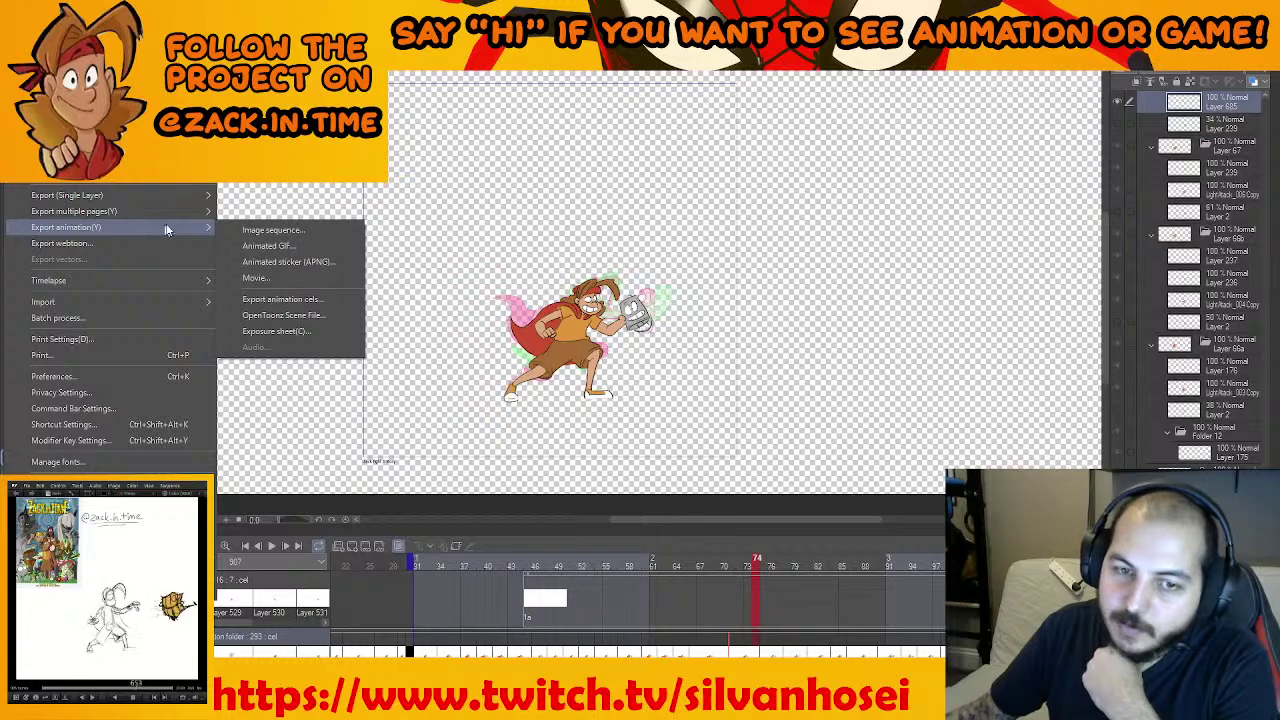
left_click(275, 230)
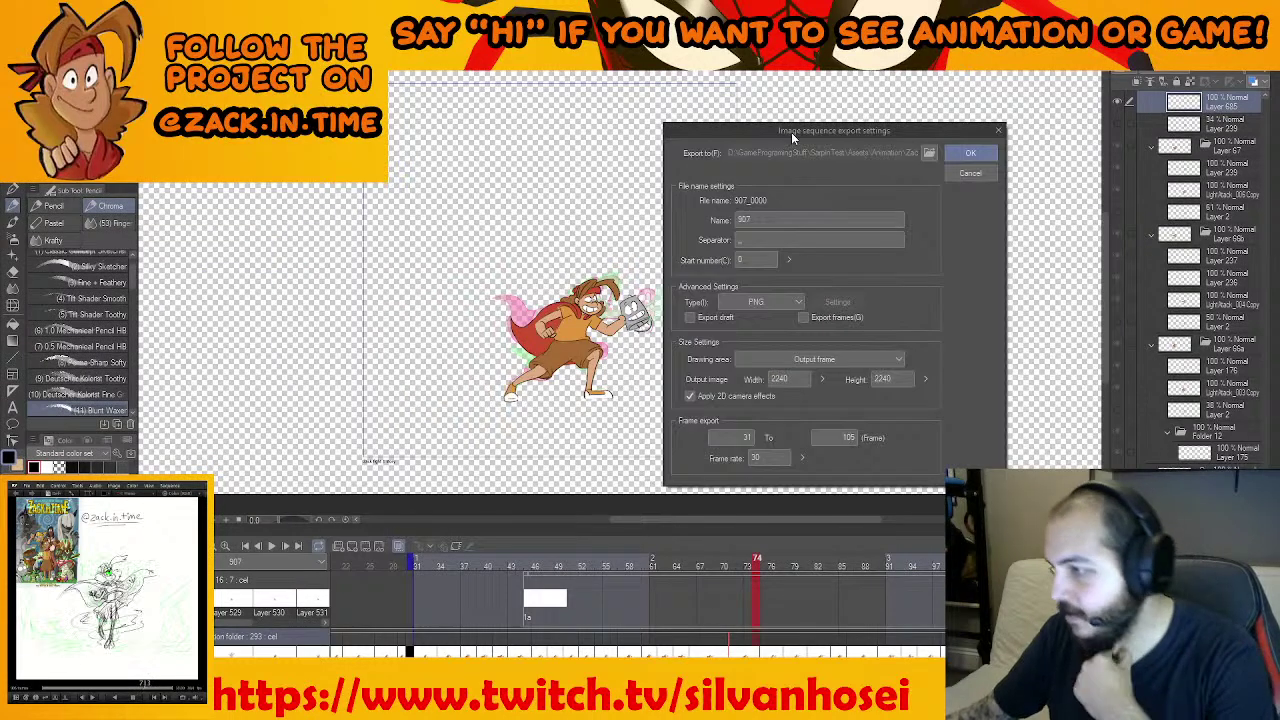
left_click_drag(805, 124, 839, 104)
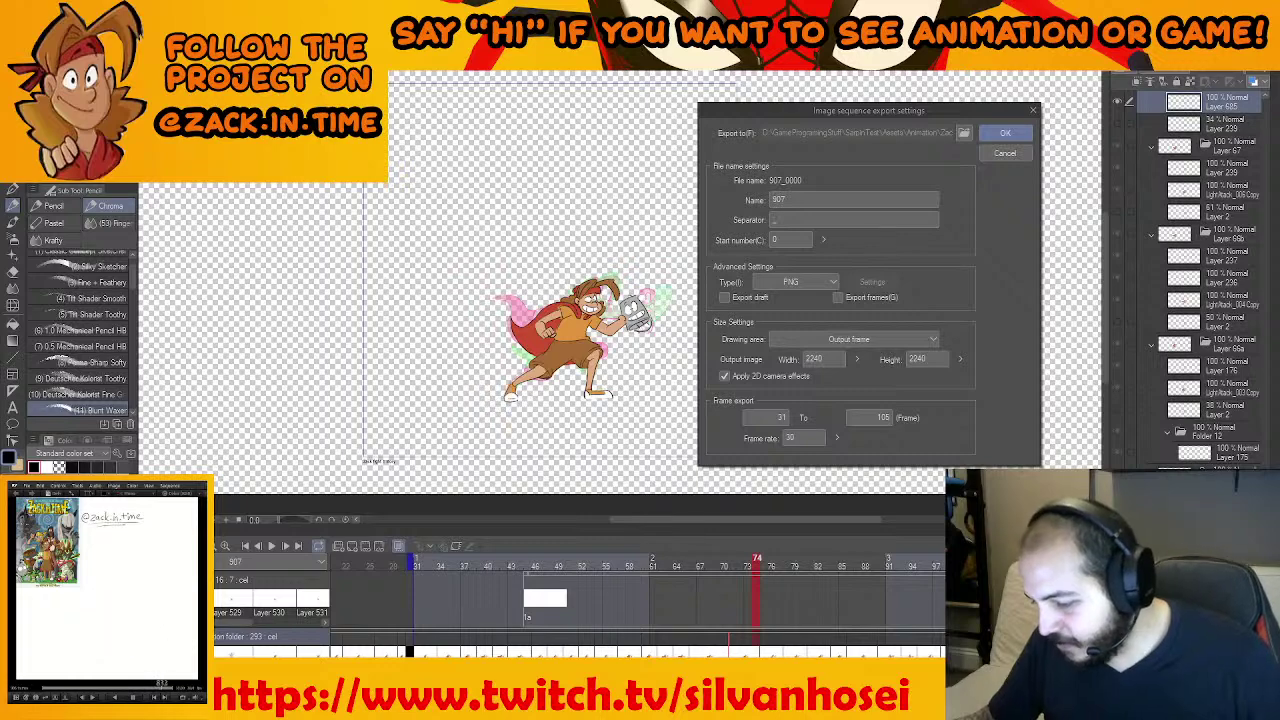
In File Explorer, find and open the Light_TripleCombo folder inside the SarpinTest project's Assets/Animation folder
key("super+e")
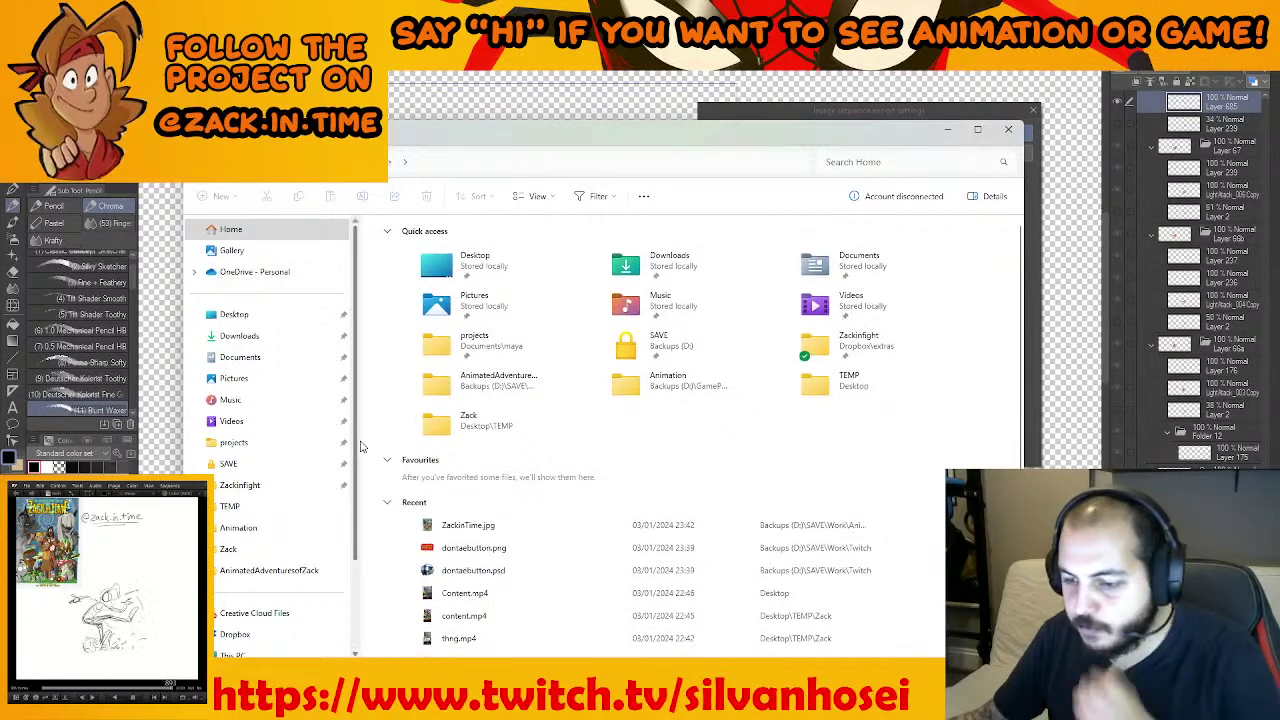
left_click(272, 487)
left_click(262, 508)
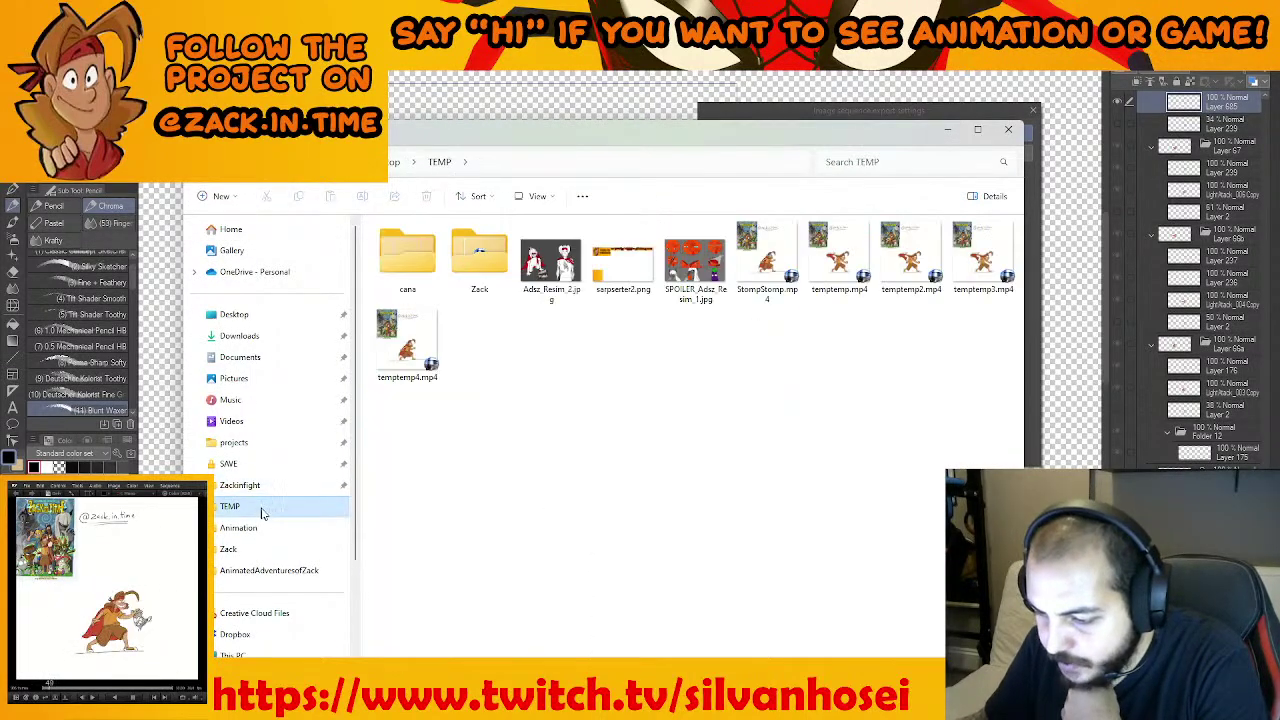
left_click(245, 529)
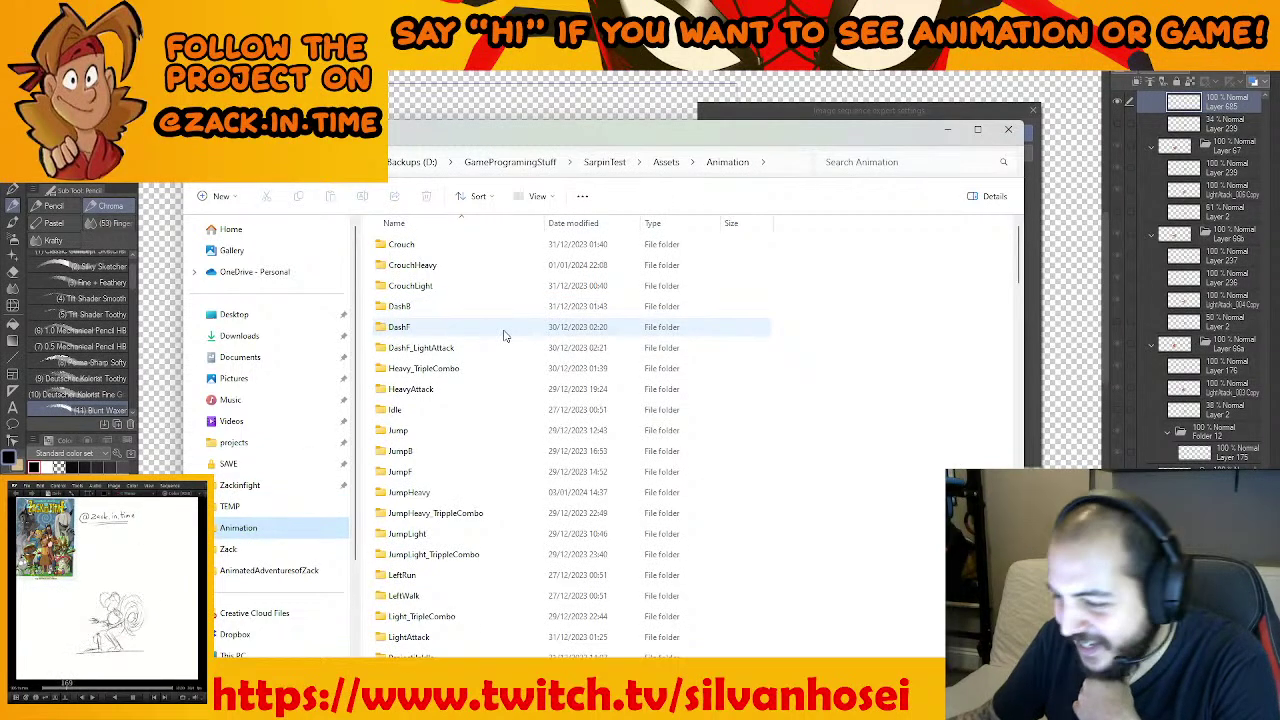
scroll(542, 407, "down", 3)
scroll(542, 407, "down", 2)
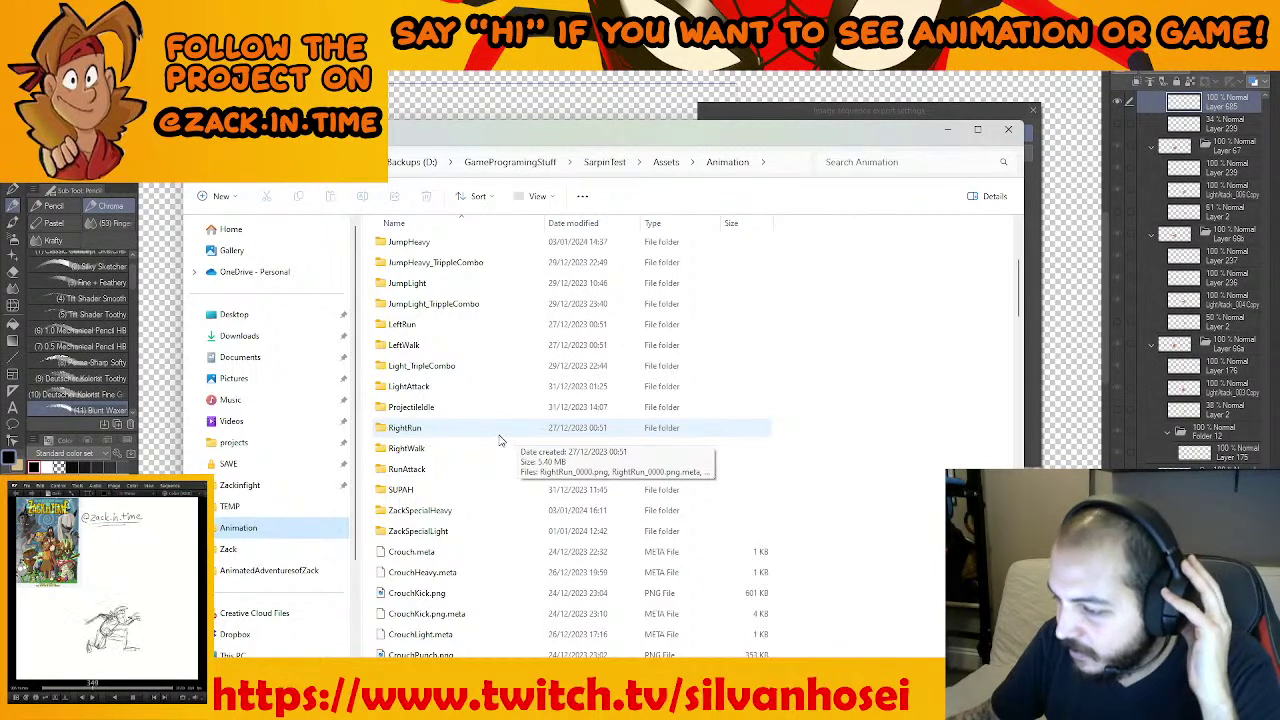
scroll(466, 466, "up", 1)
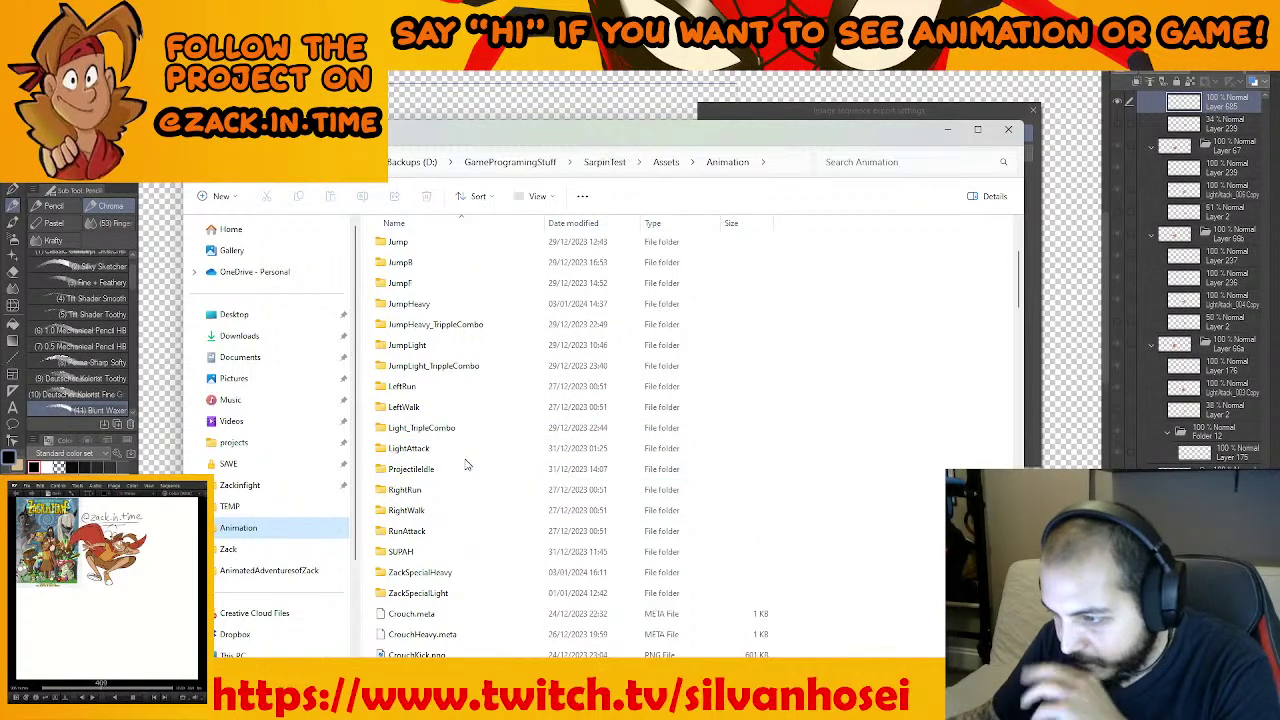
scroll(468, 460, "up", 3)
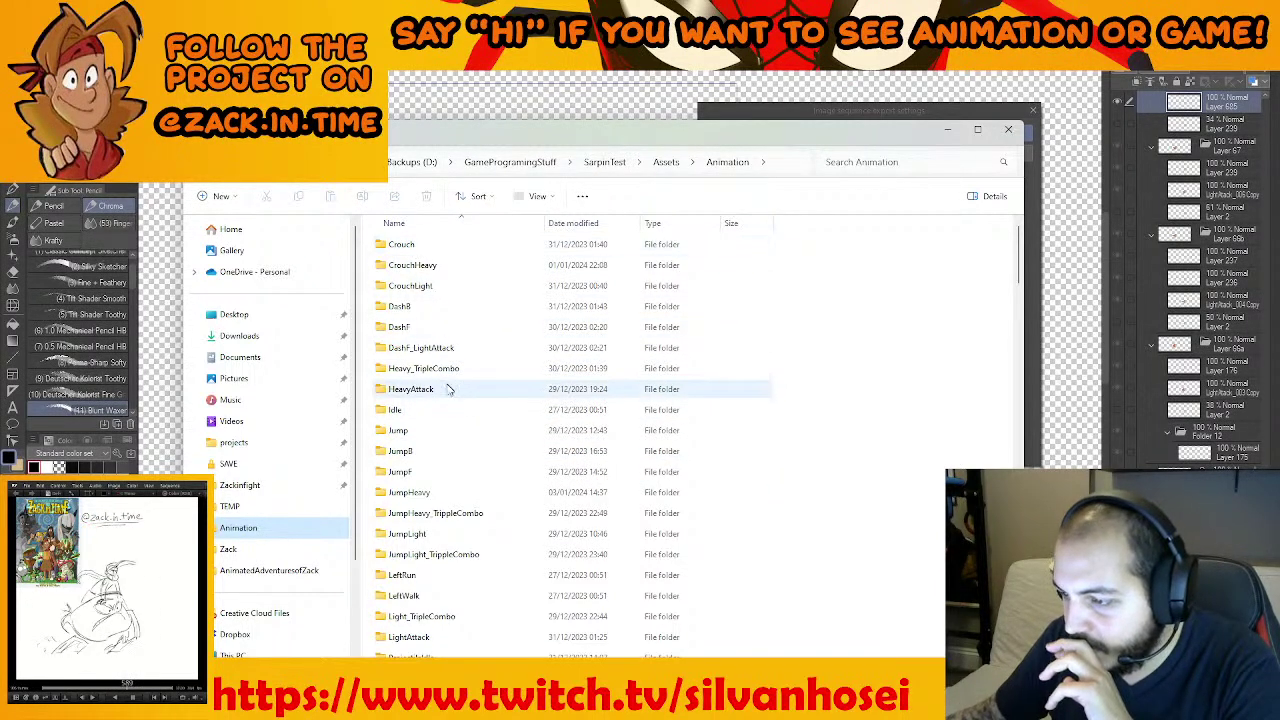
scroll(457, 450, "down", 1)
scroll(456, 445, "up", 1)
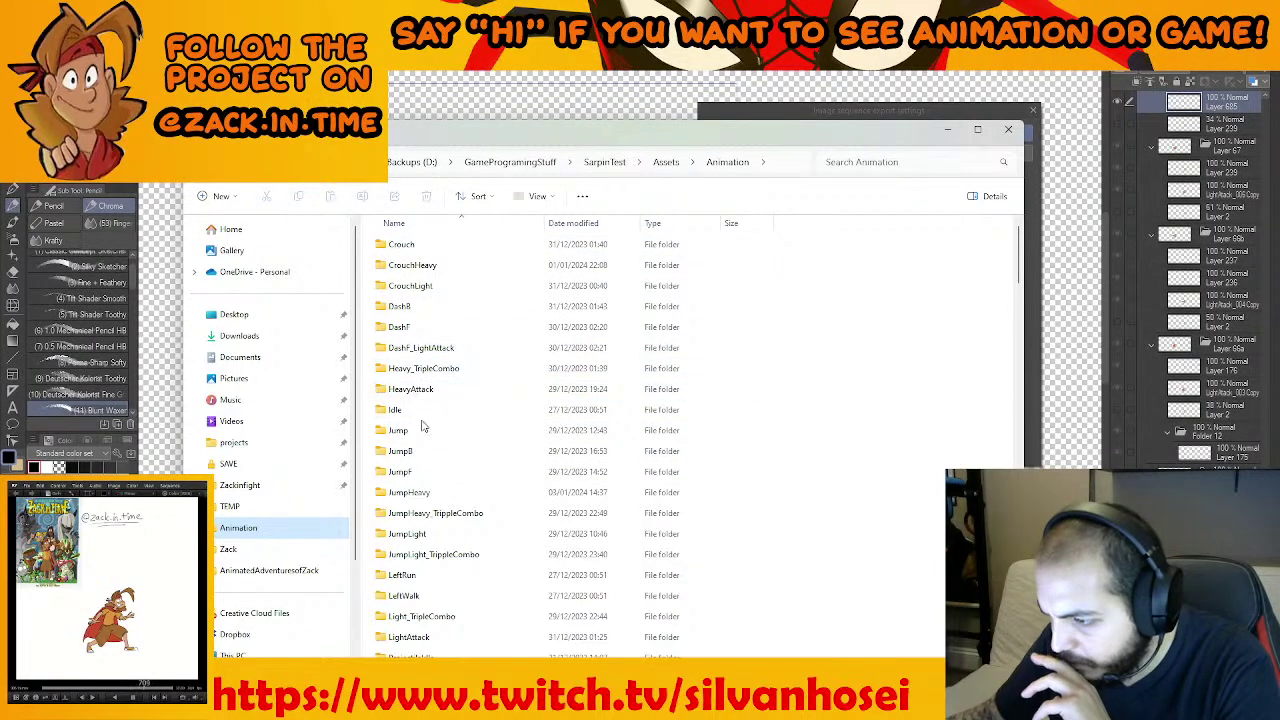
scroll(430, 480, "down", 1)
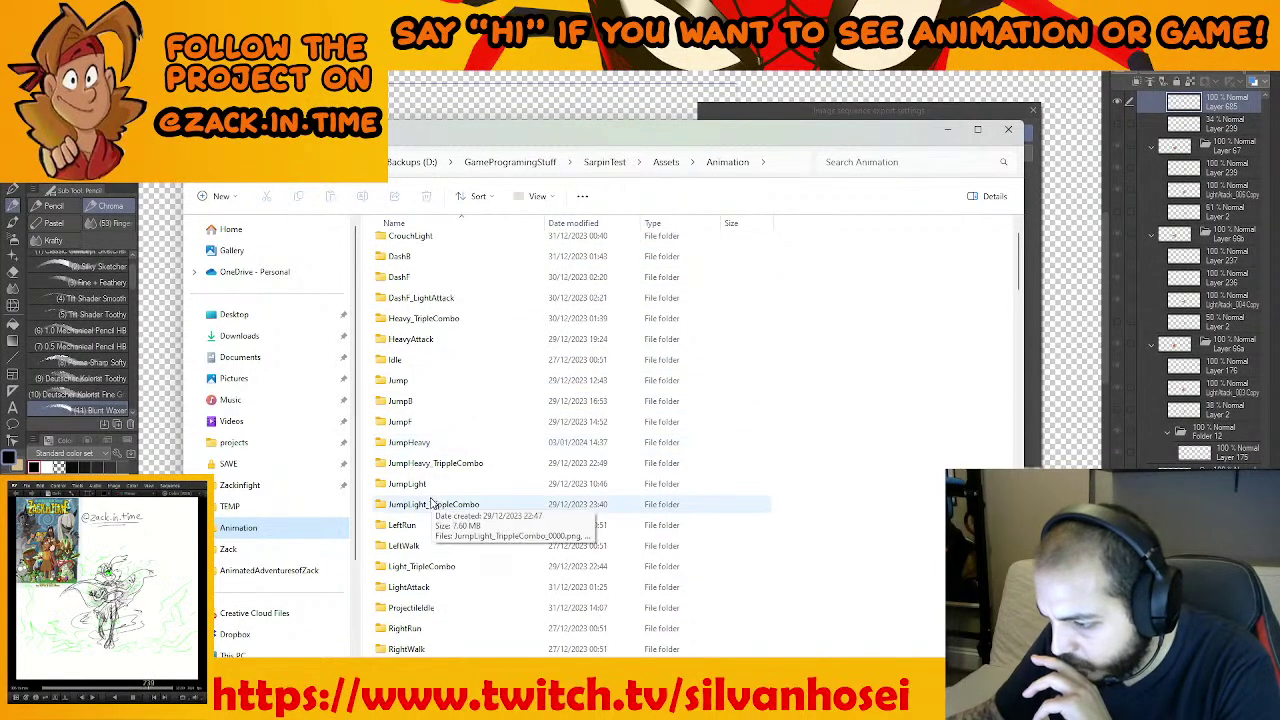
double_click(445, 568)
Copy the base name Light_TrippleCombo from the first PNG's file name without renaming it, and put the folder window away
left_click(486, 310)
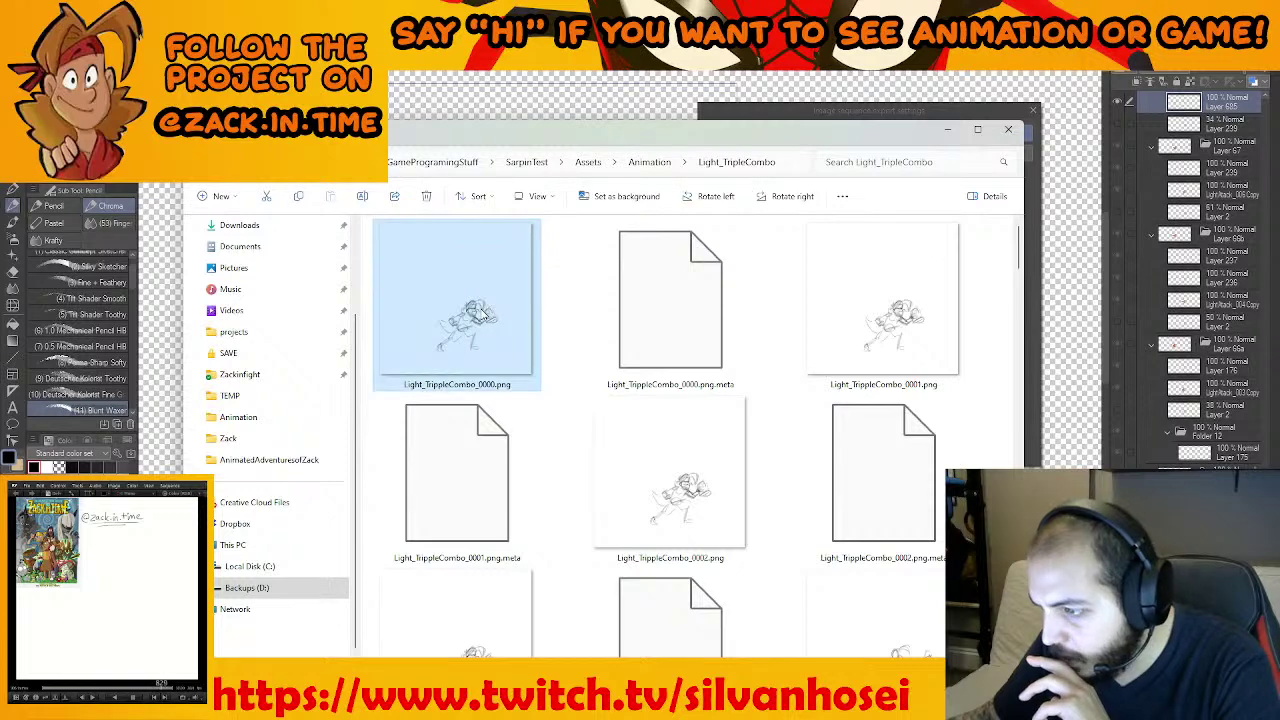
left_click(504, 387)
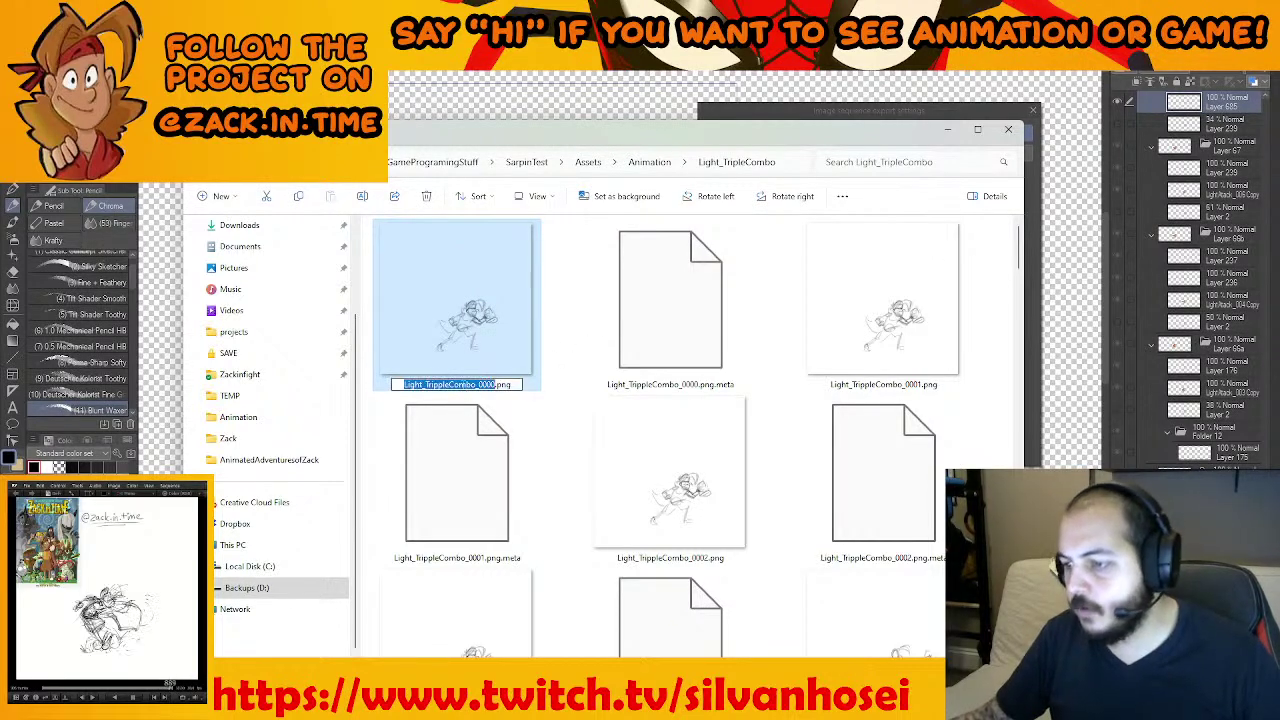
left_click_drag(476, 385, 420, 385)
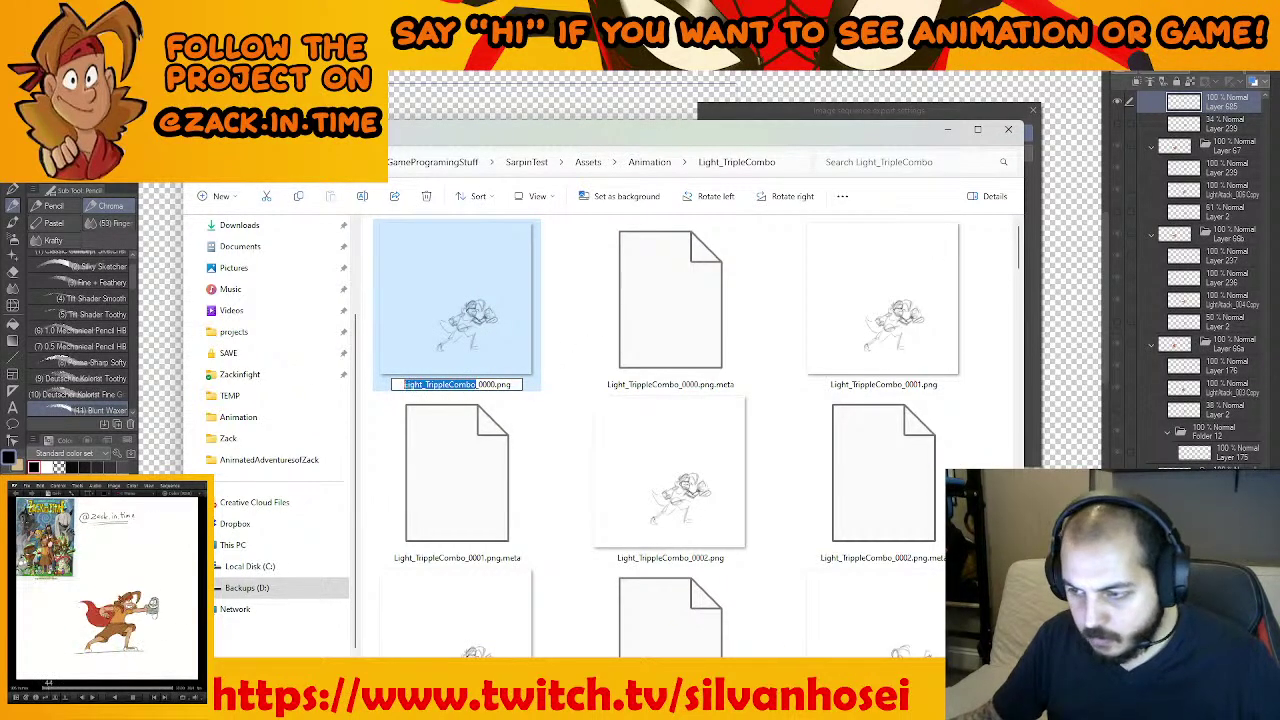
left_click(753, 118)
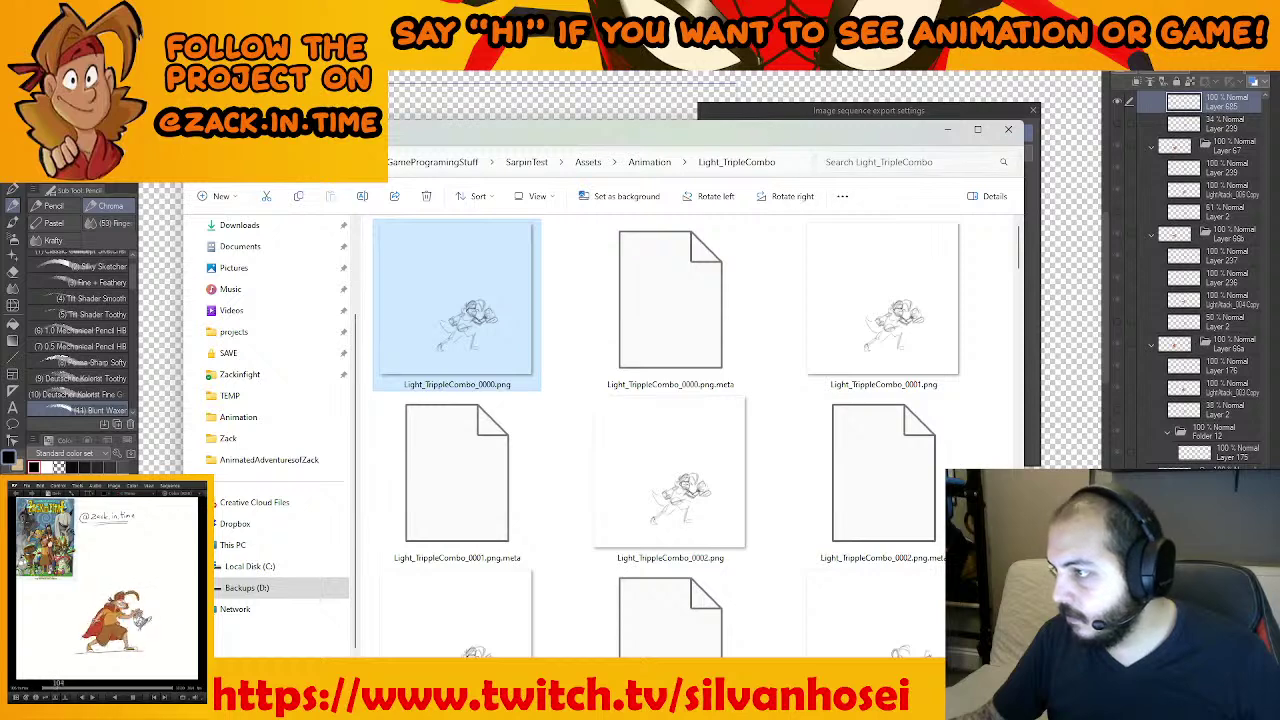
left_click(948, 132)
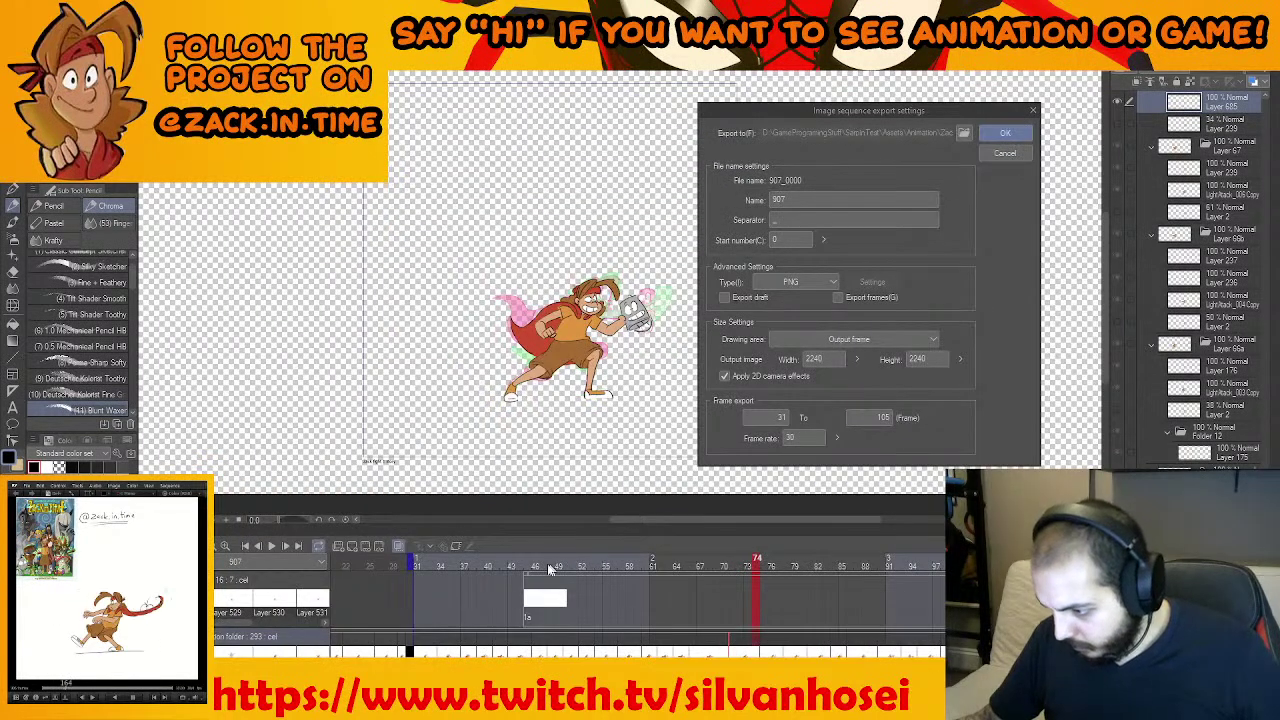
Close the image sequence export settings and scrub the timeline to compare the can attack's starting pose with the existing first image
left_click(1005, 133)
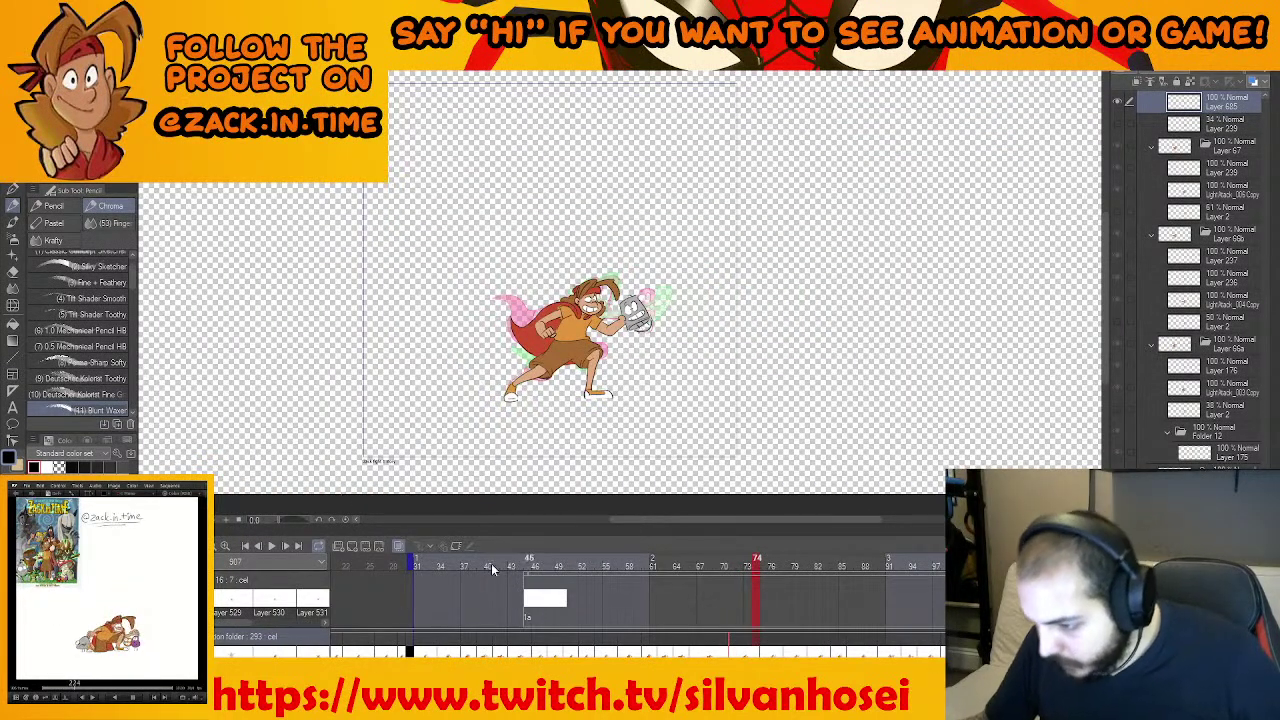
left_click_drag(481, 569, 772, 557)
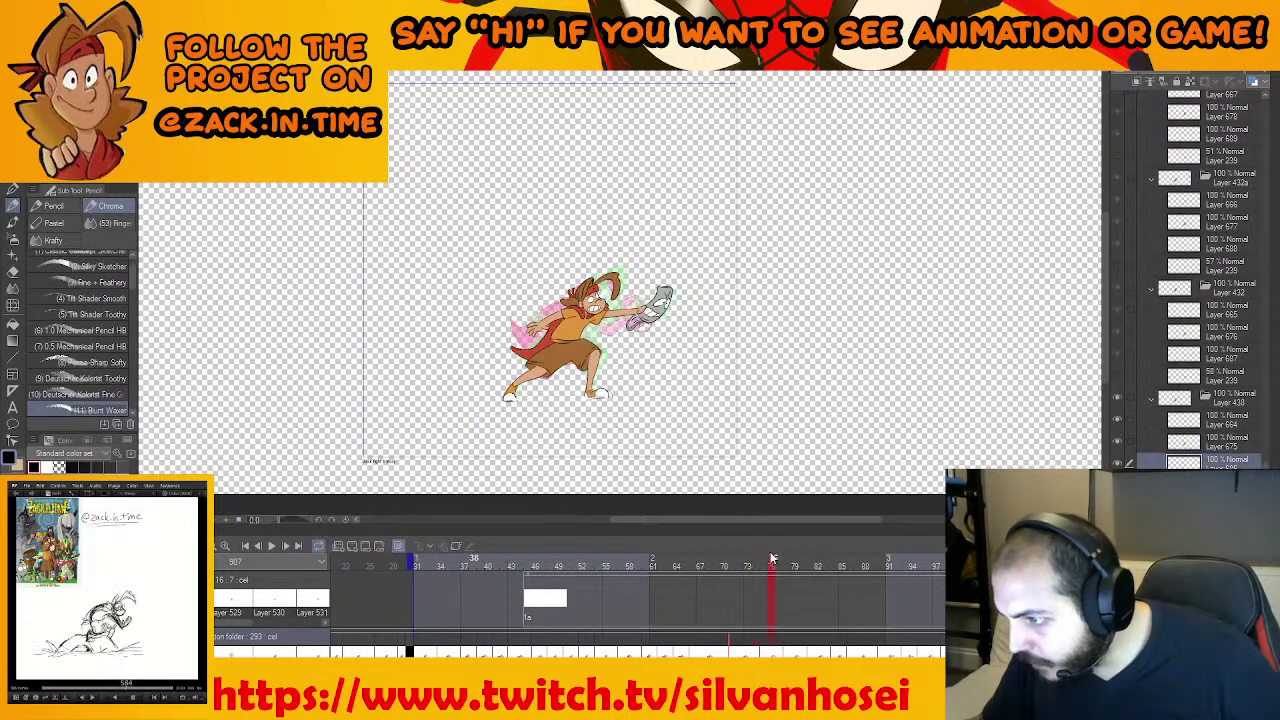
key("alt+Tab")
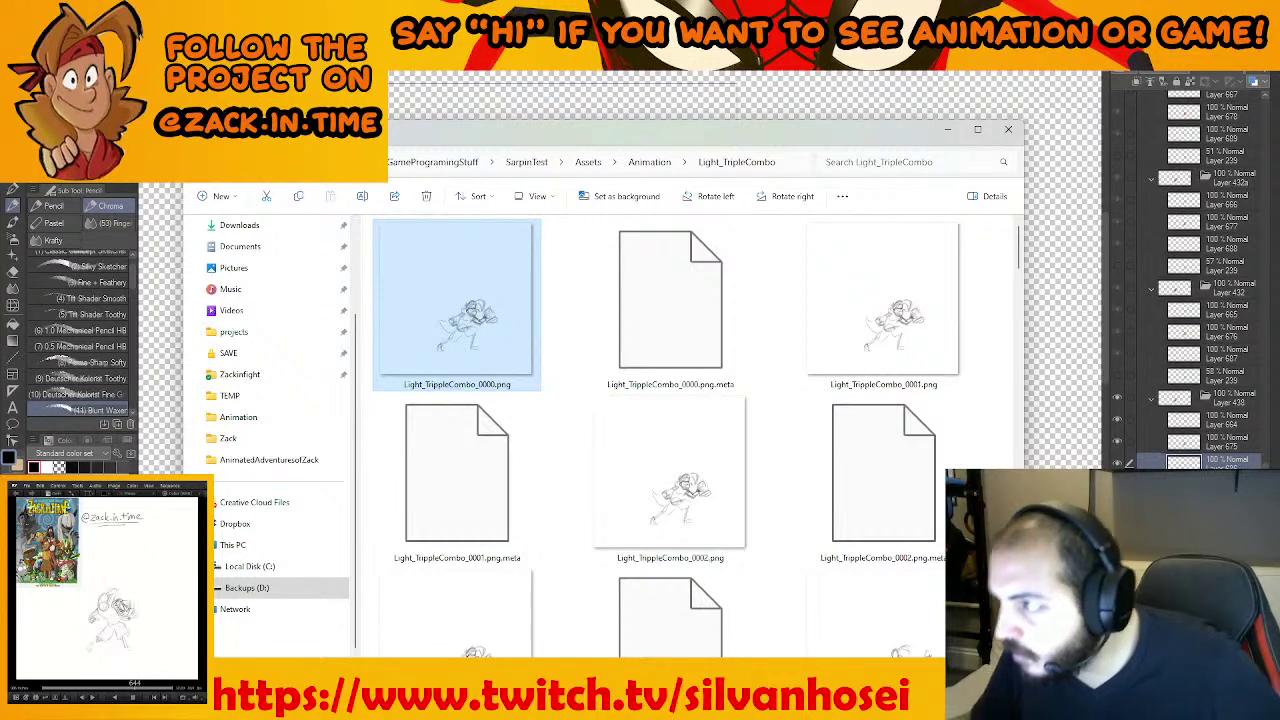
key("alt+Tab")
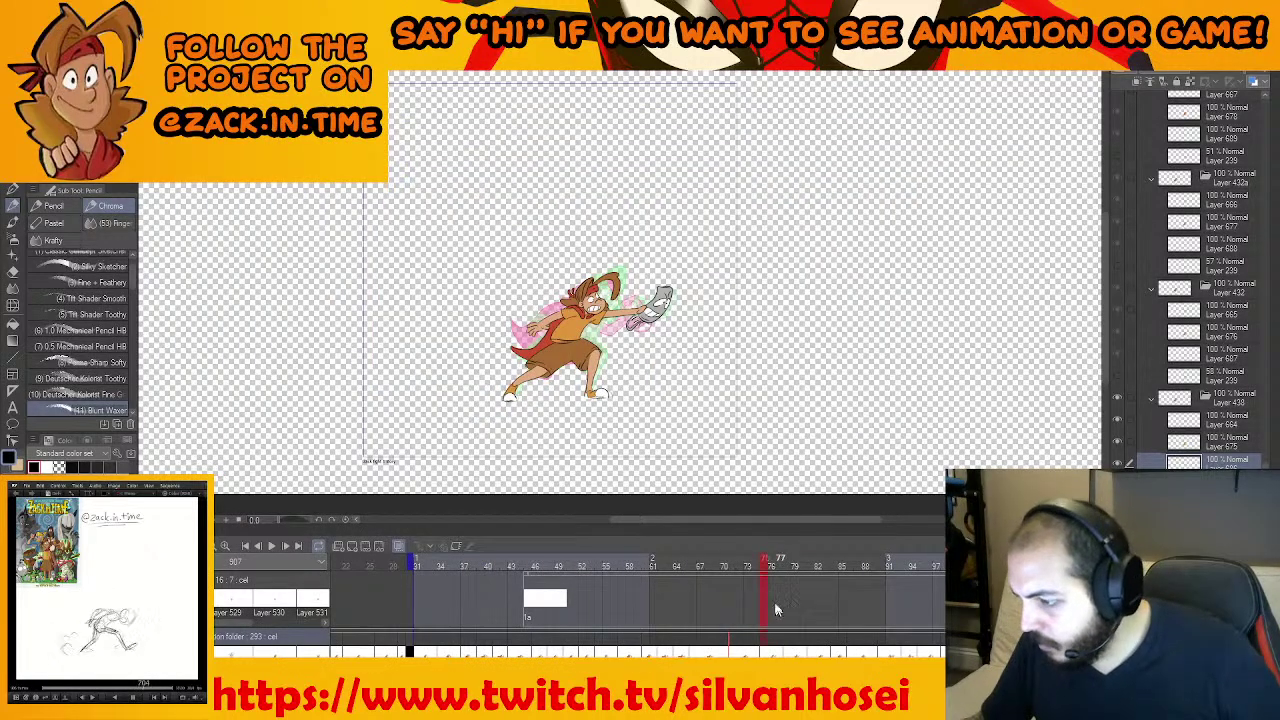
Set the start of the playback range to frame 71 and move the timeline to the end of the range
left_click(752, 566)
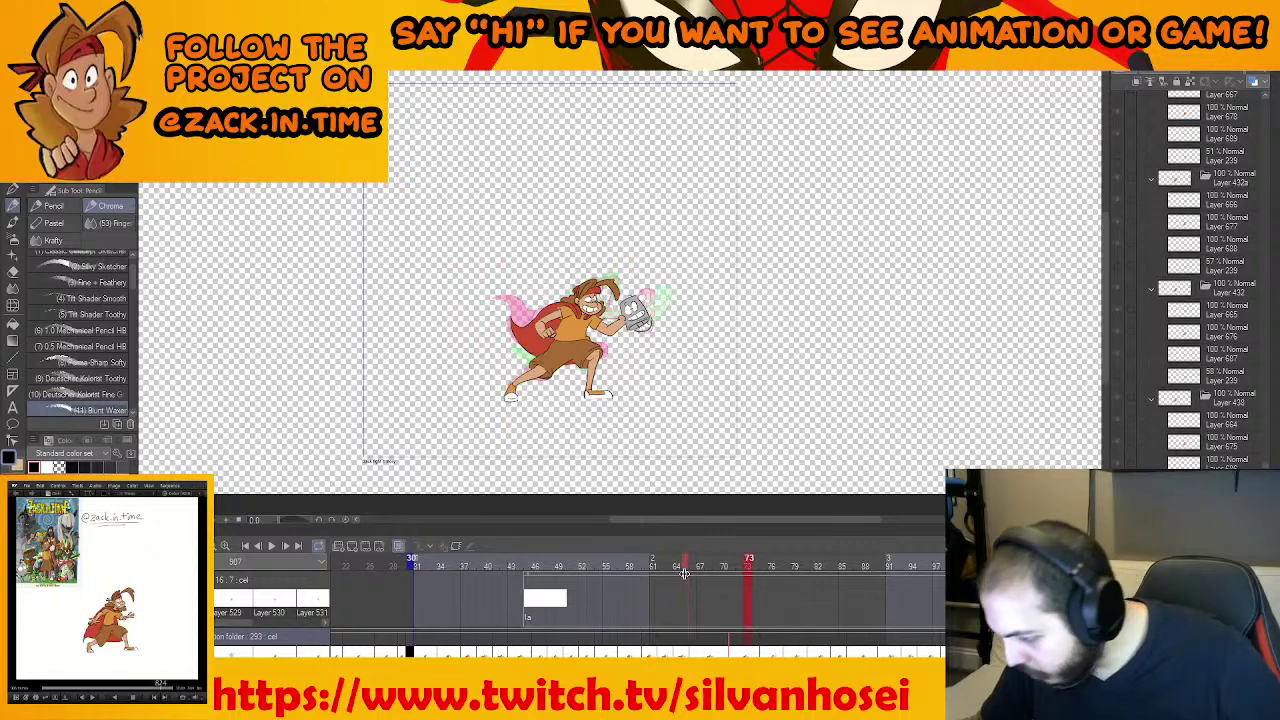
left_click_drag(722, 578, 724, 578)
left_click_drag(785, 662, 866, 662)
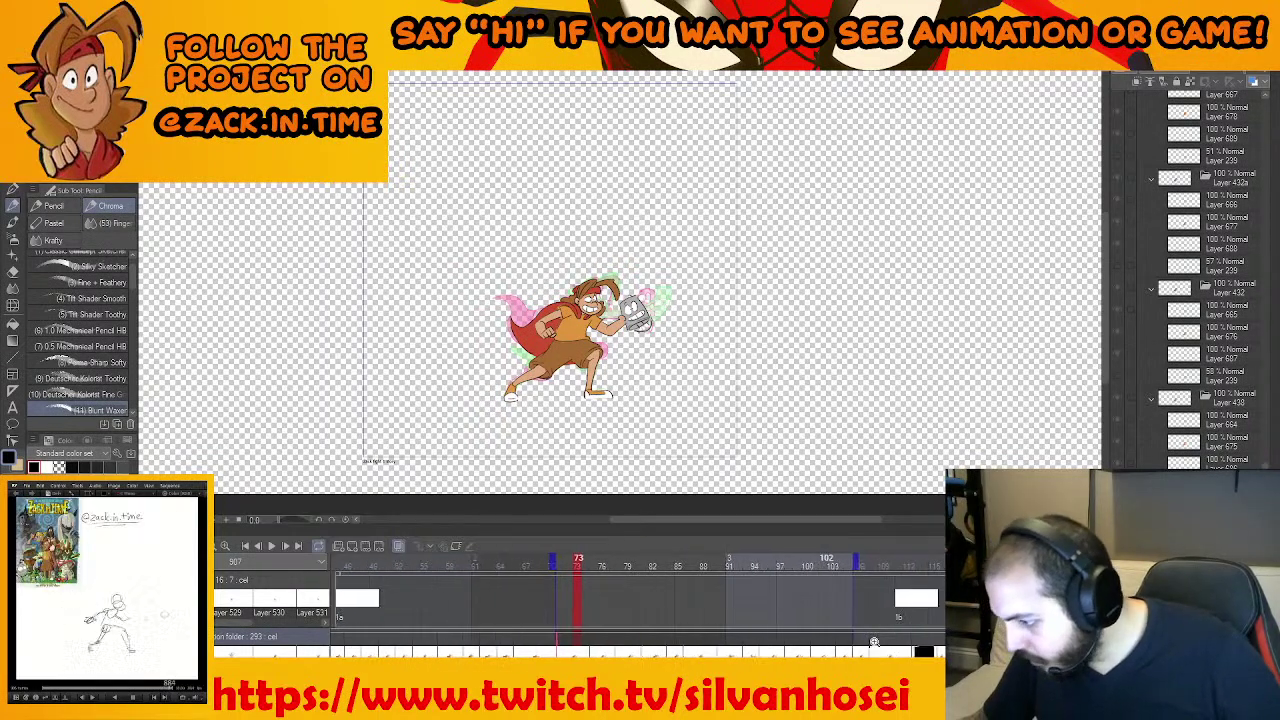
left_click(850, 566)
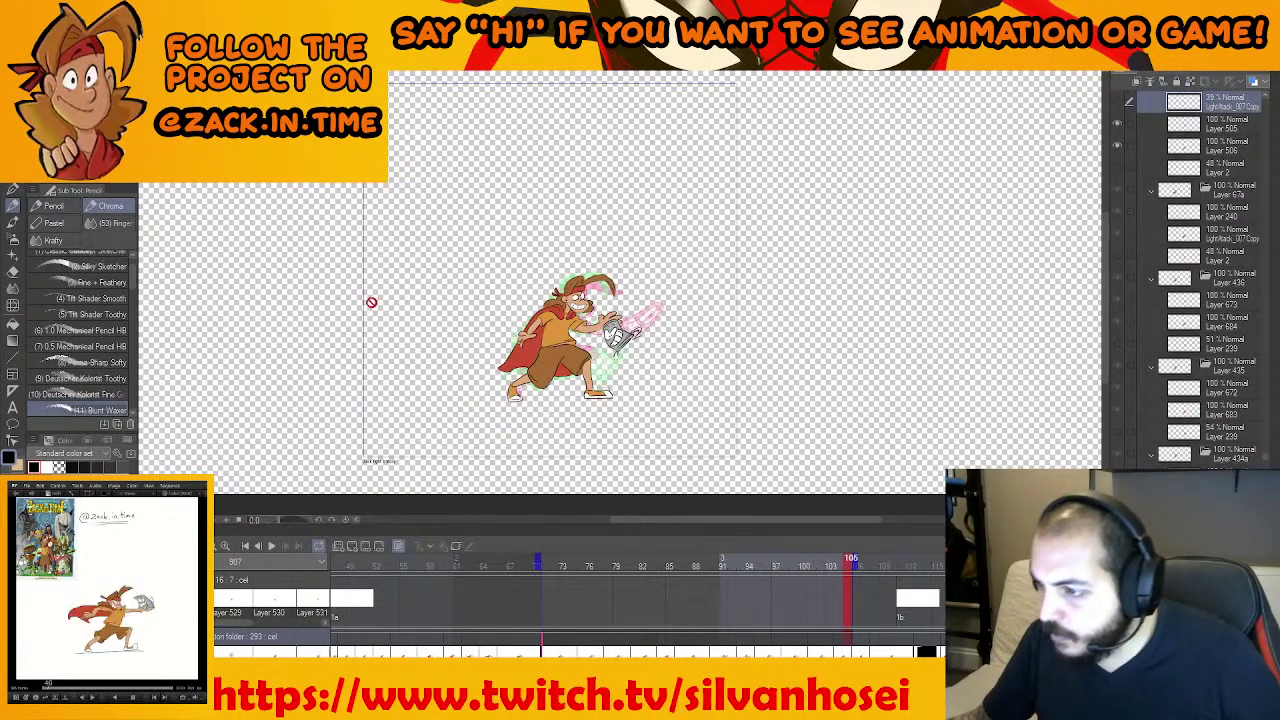
Check the last images of the existing Light_TrippleCombo sequence in File Explorer against the animation's final pose
key("alt+Tab")
scroll(803, 391, "down", 12)
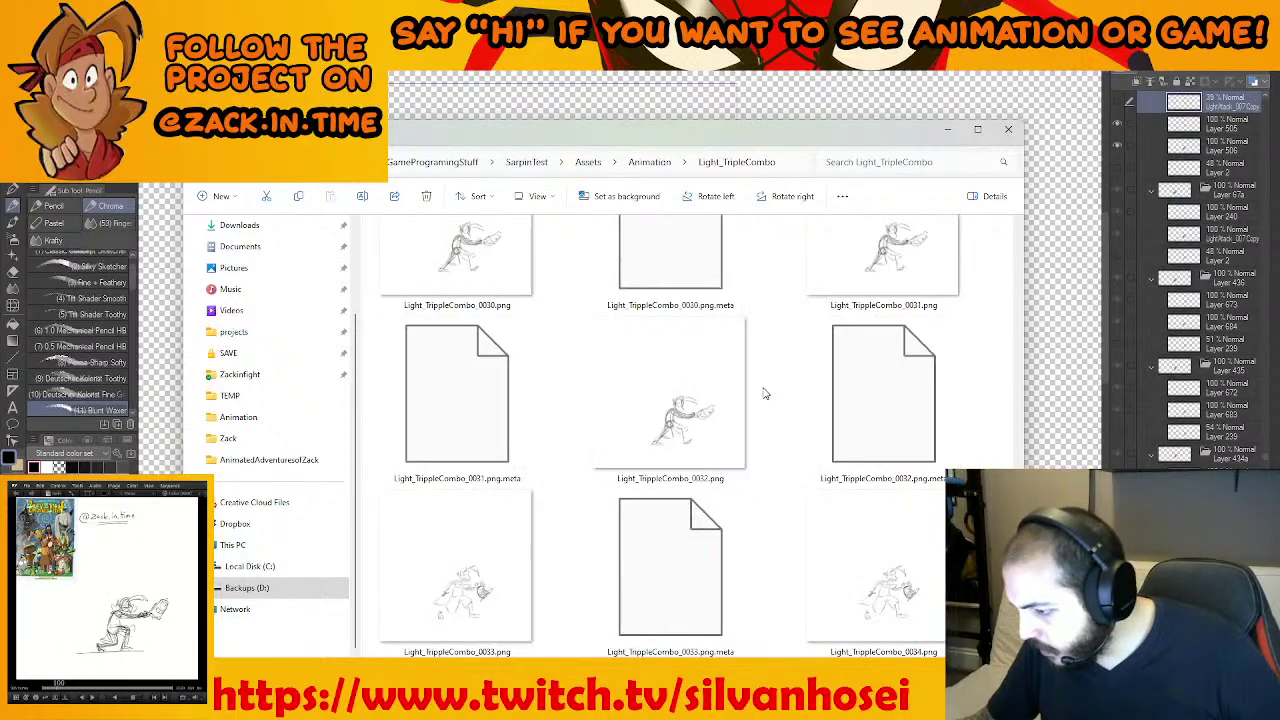
key("alt+Tab")
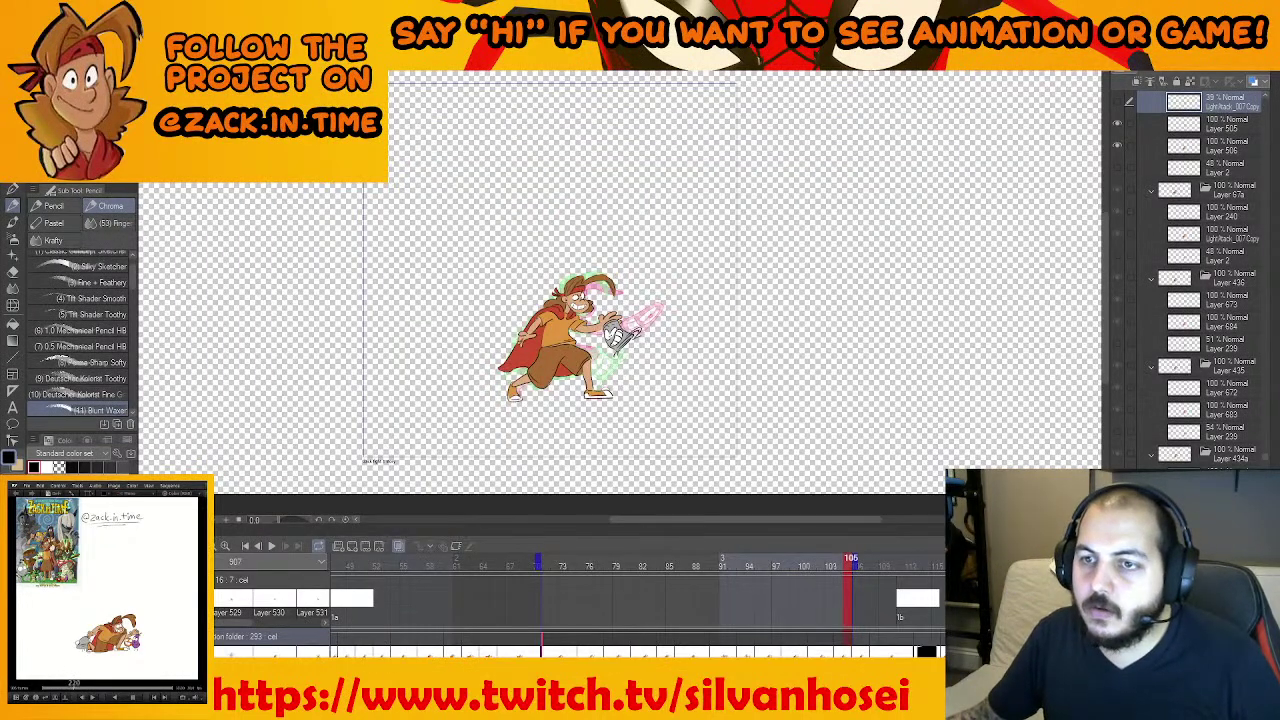
Open the image sequence export settings again and set the file name to Light_TrippleCombo
left_click(16, 12)
mouse_move(110, 228)
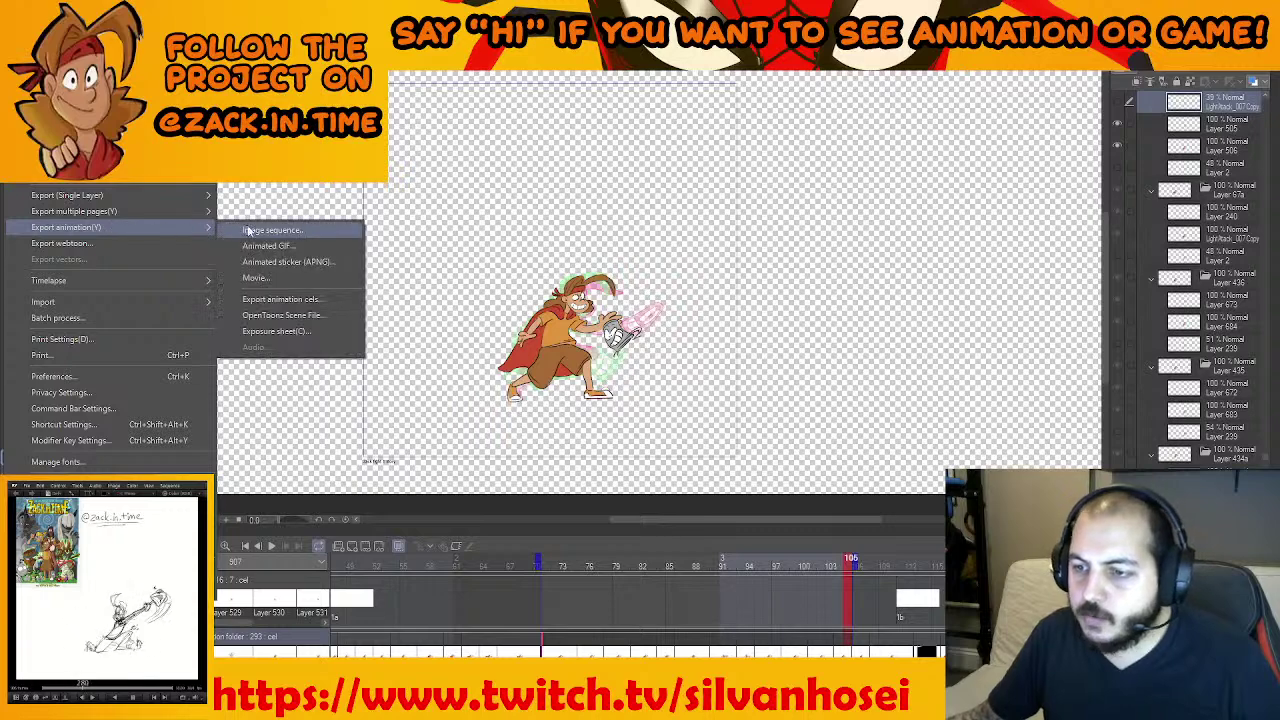
left_click(263, 230)
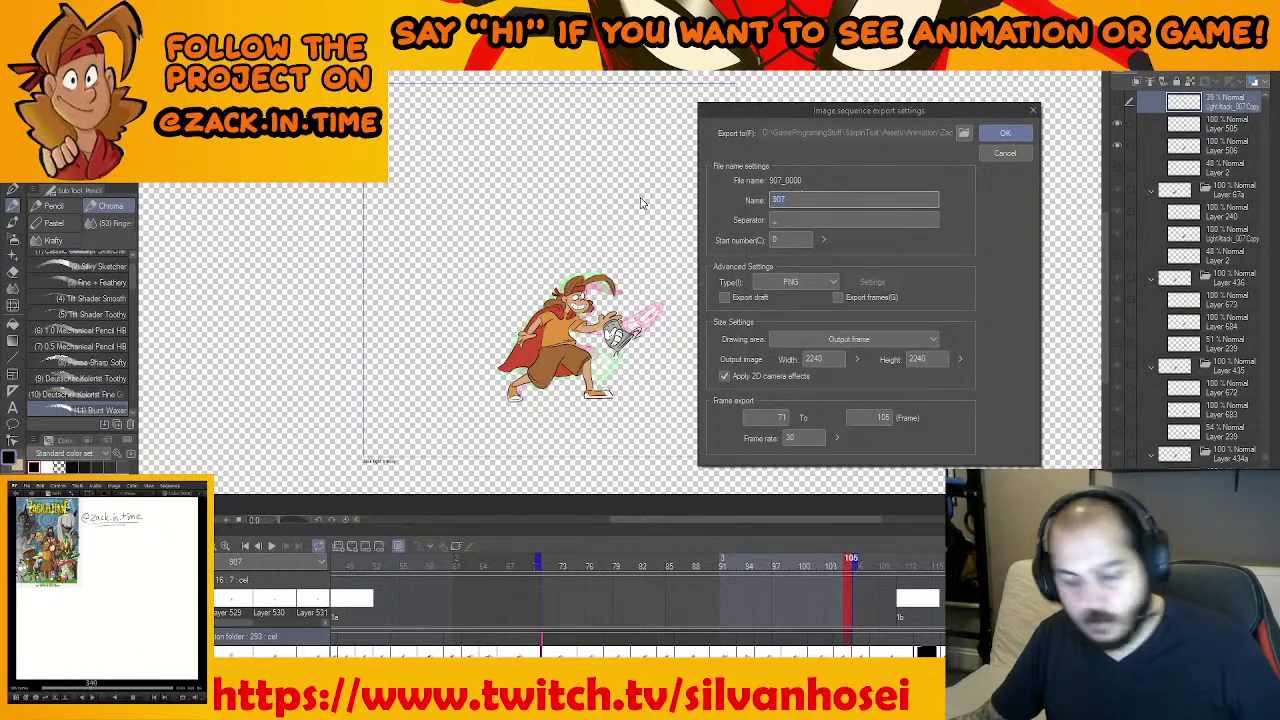
Set the export destination to the Light_TripleCombo folder inside Assets/Animation
left_click(963, 132)
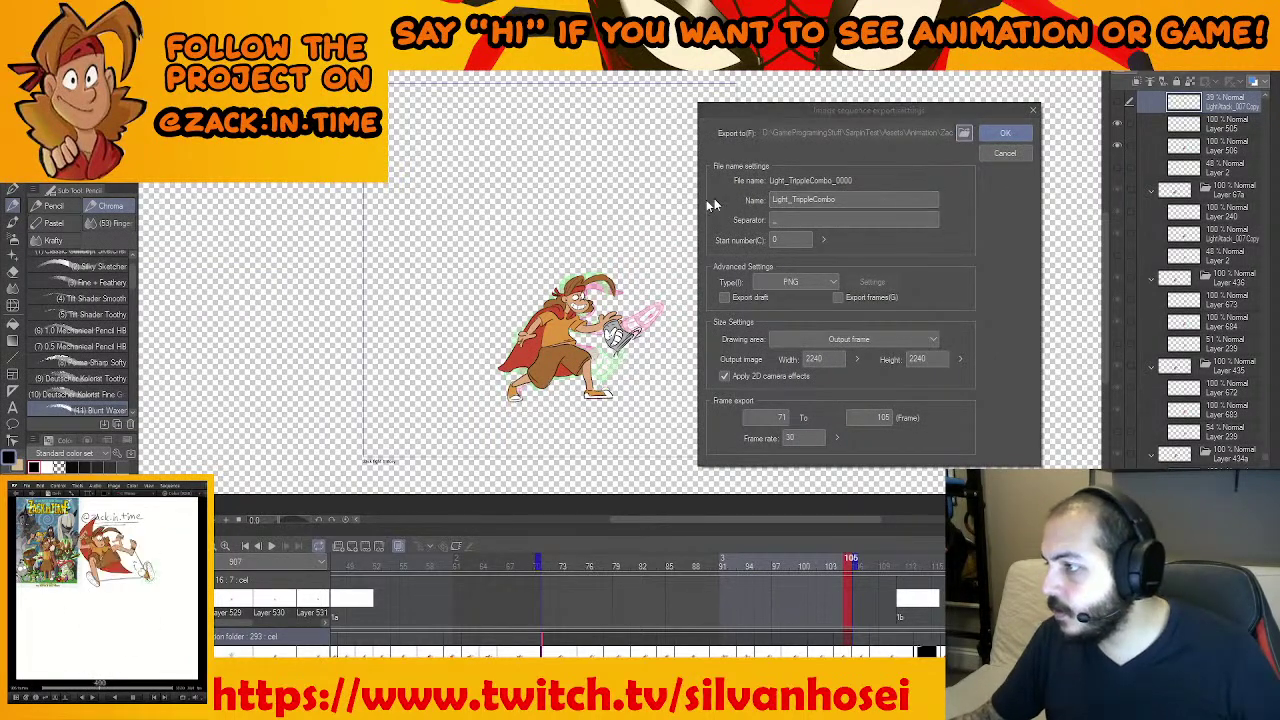
left_click(623, 136)
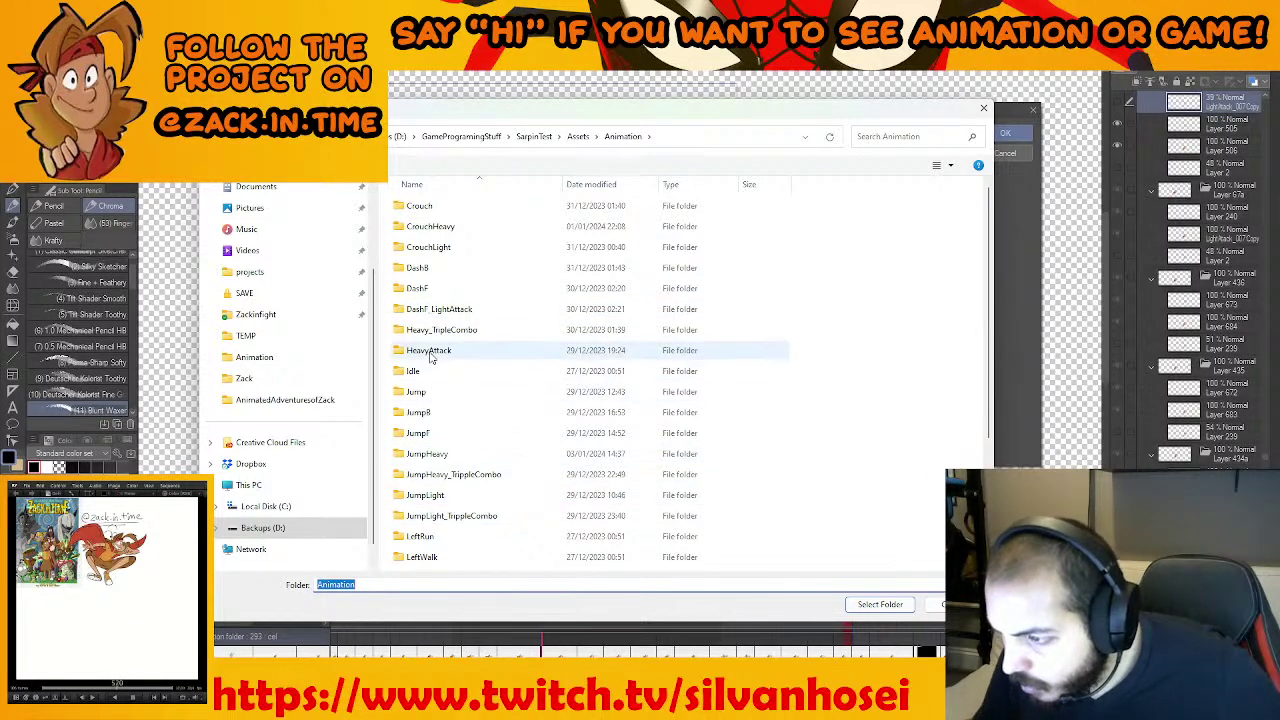
scroll(452, 350, "down", 1)
double_click(484, 532)
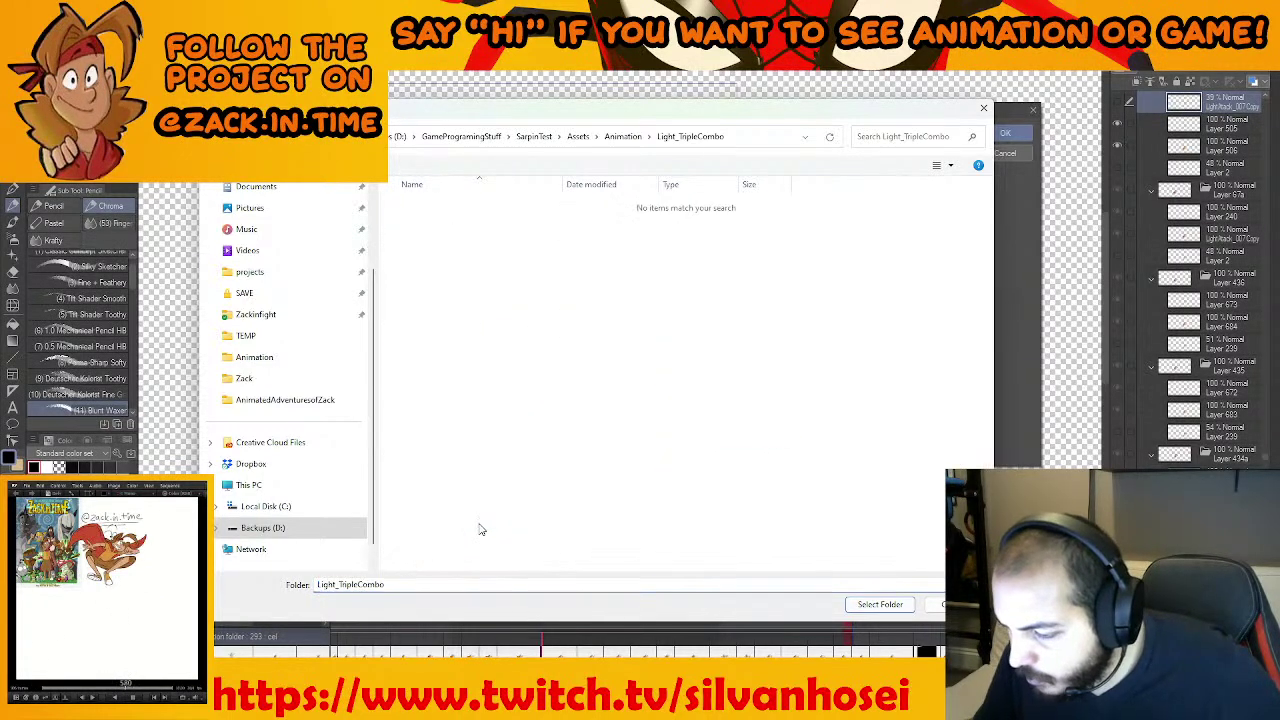
left_click(869, 605)
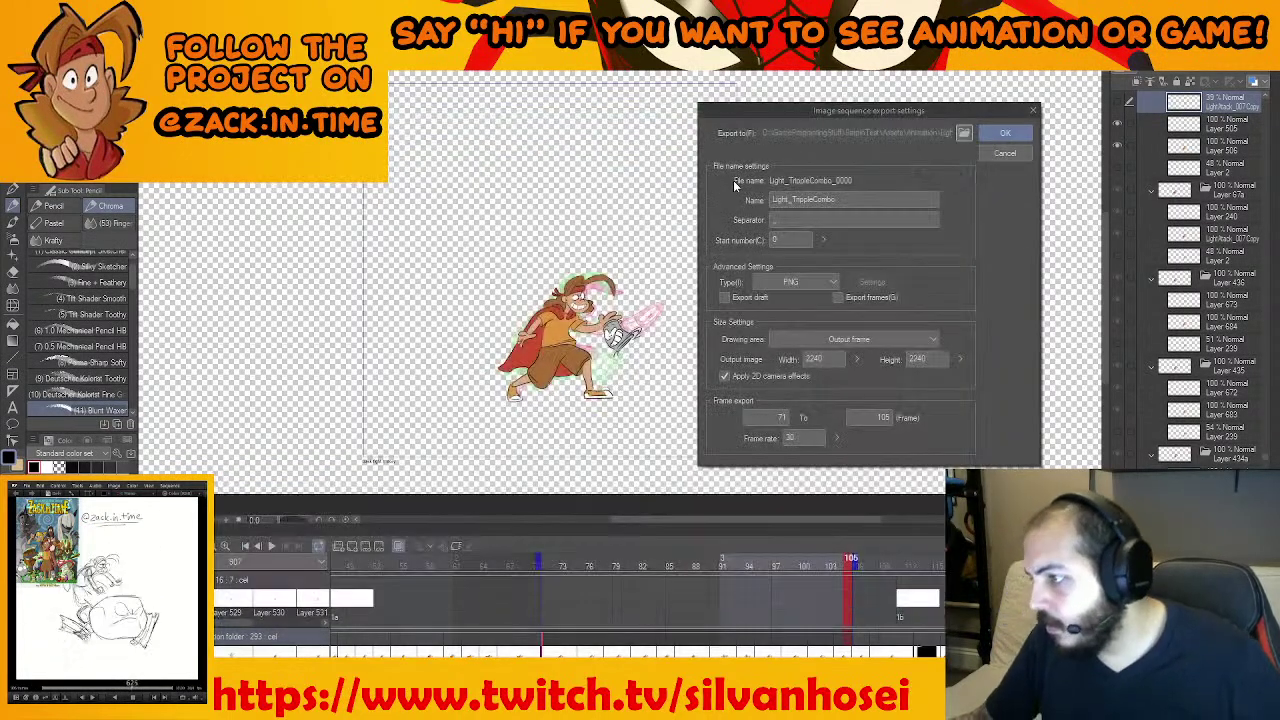
Export frames 71 to 105 as the Light_TrippleCombo PNG sequence, overwriting the existing files
double_click(844, 199)
left_click(1005, 133)
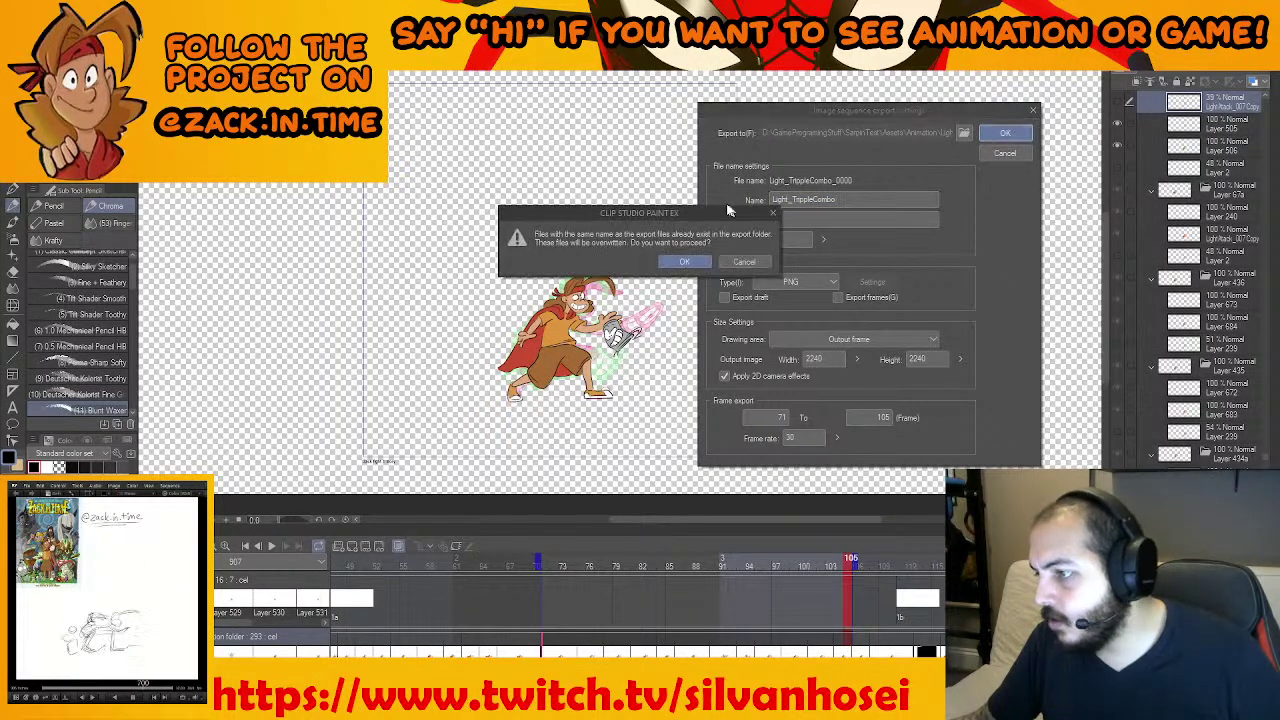
left_click(683, 262)
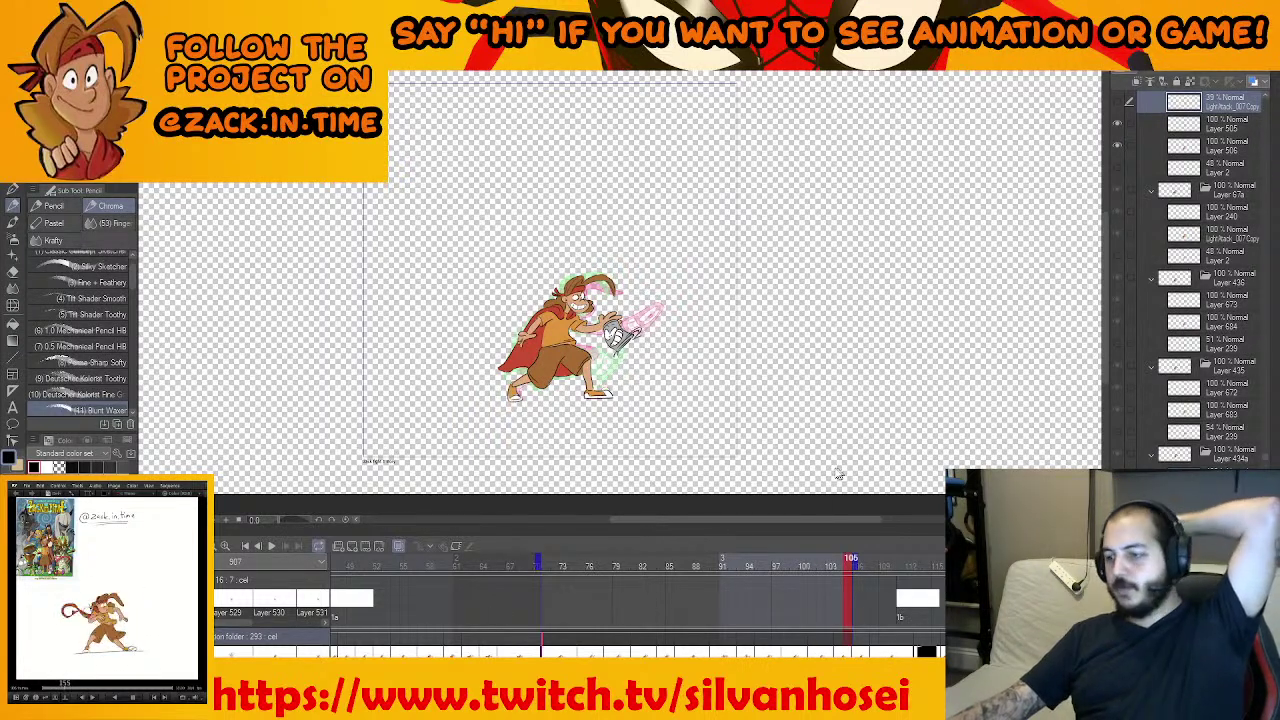
Switch to Unity, close the floating animation timeline window and run the game to test the new frames
mouse_move(862, 700)
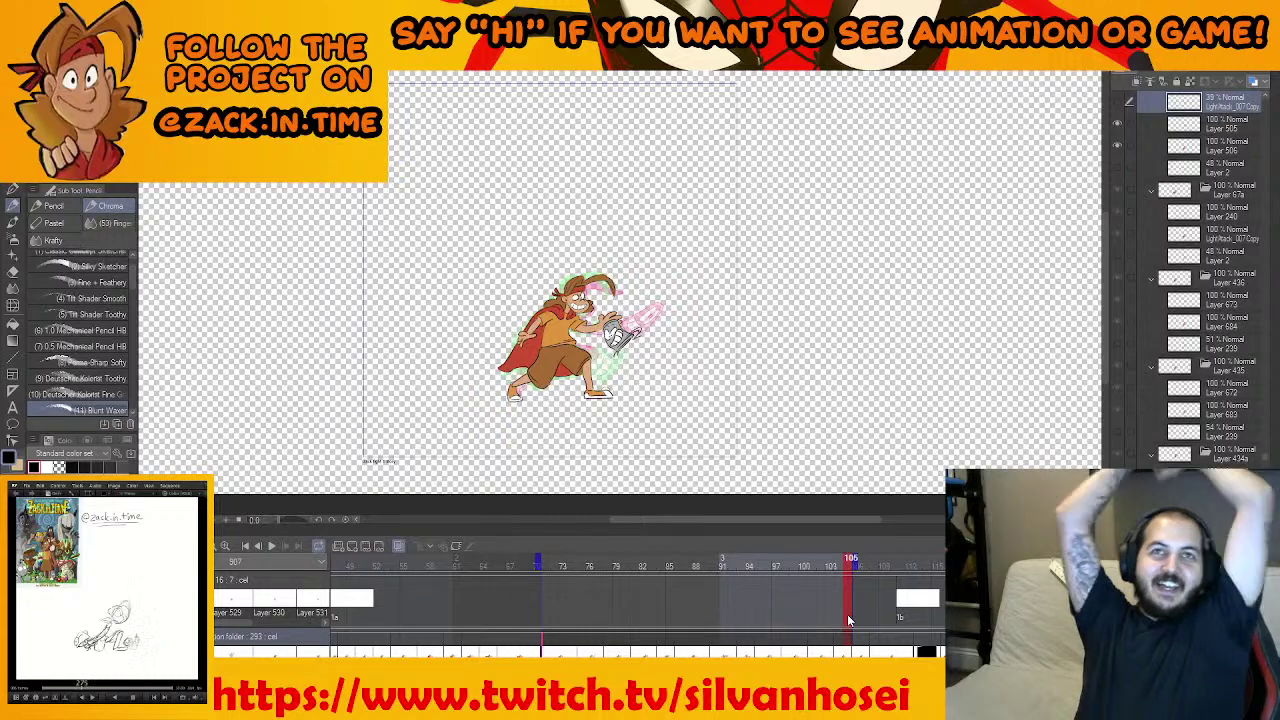
key("alt+Tab")
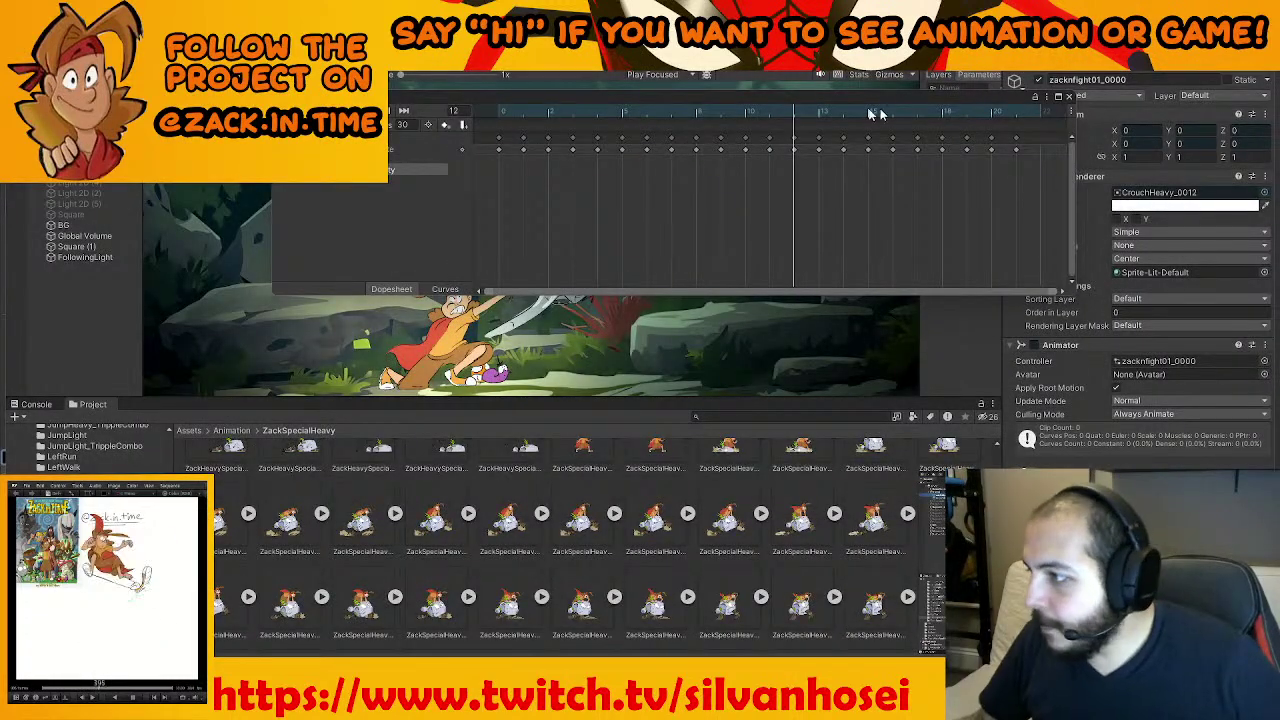
left_click(1068, 96)
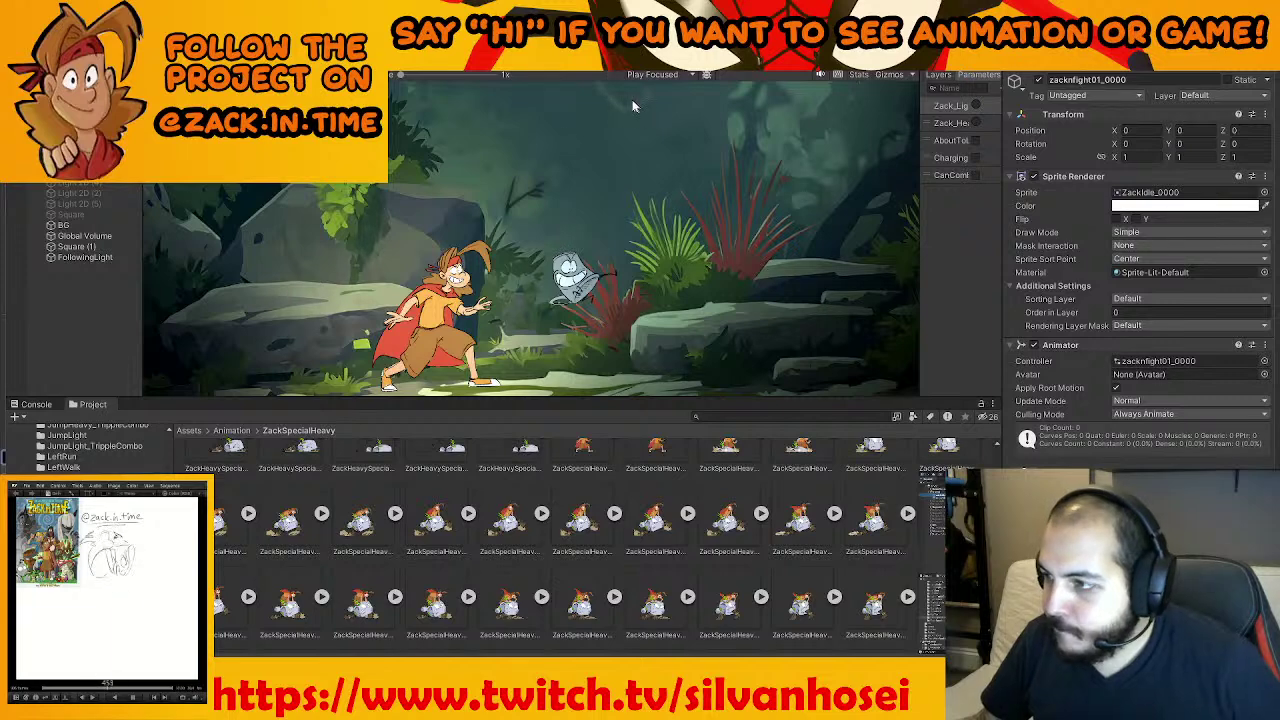
left_click(622, 45)
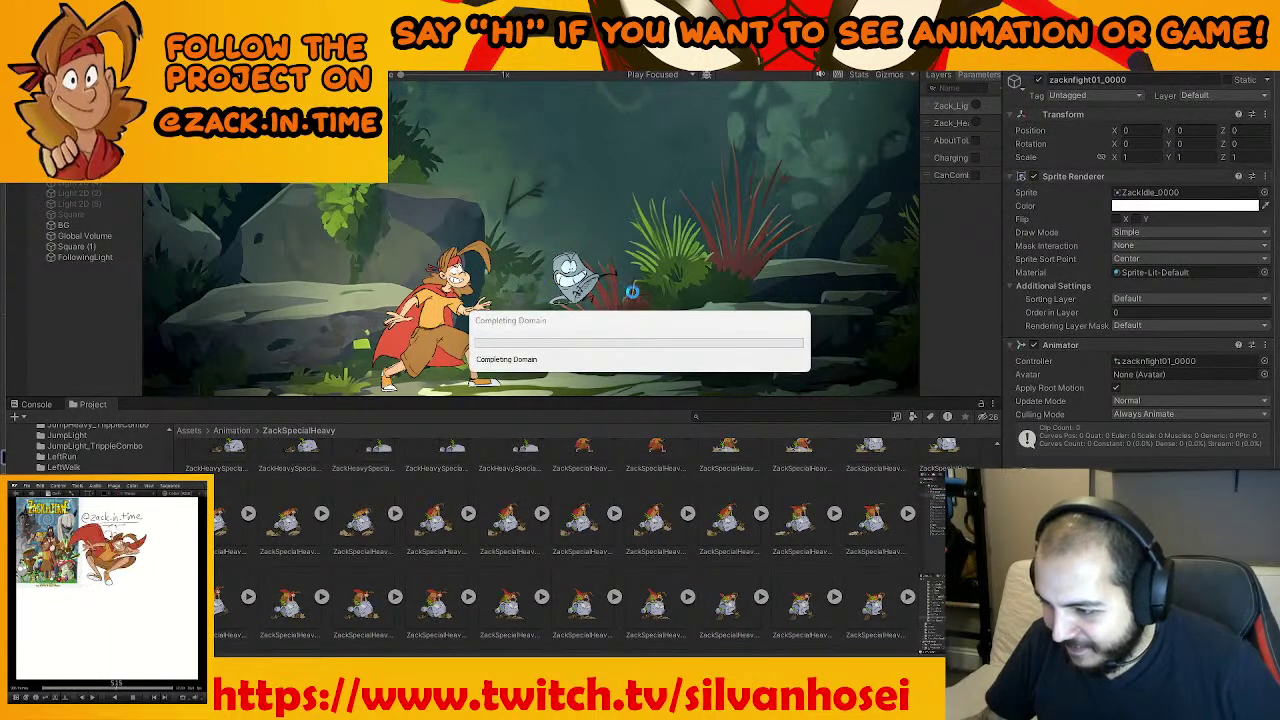
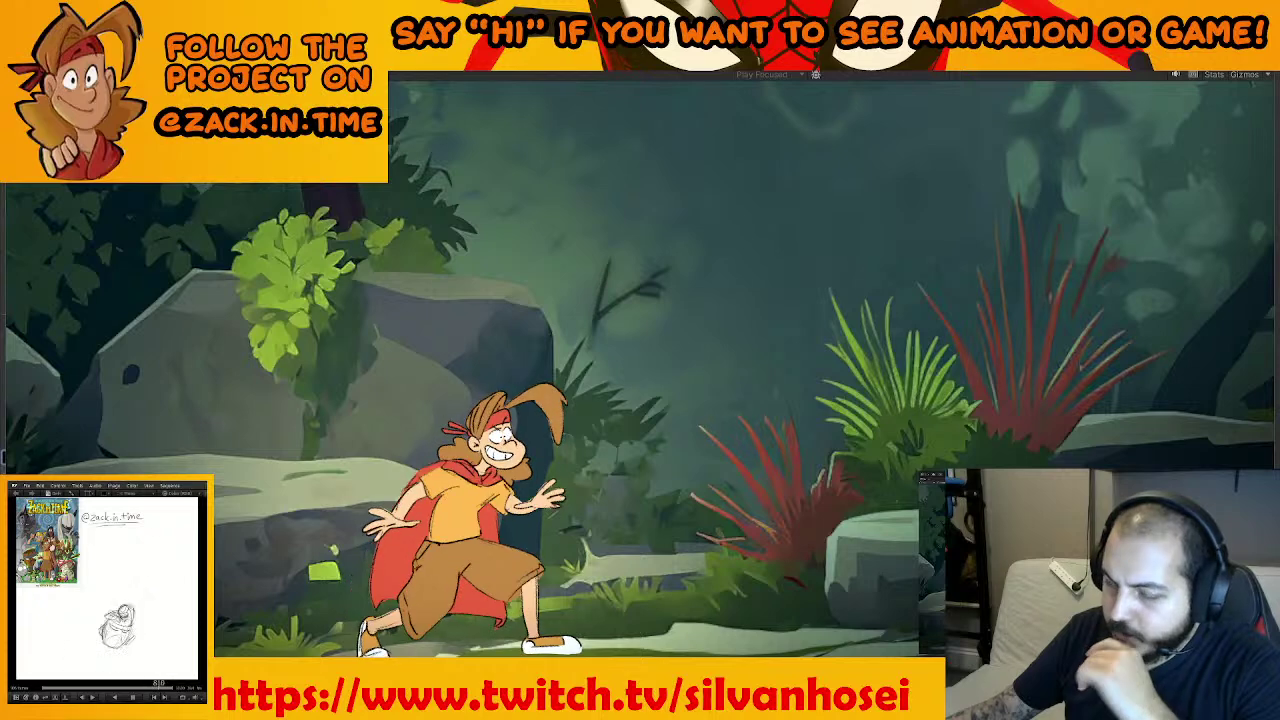
Stop the running game, switch to Clip Studio Paint and go to frame 148 of the animation timeline
key("ctrl+p")
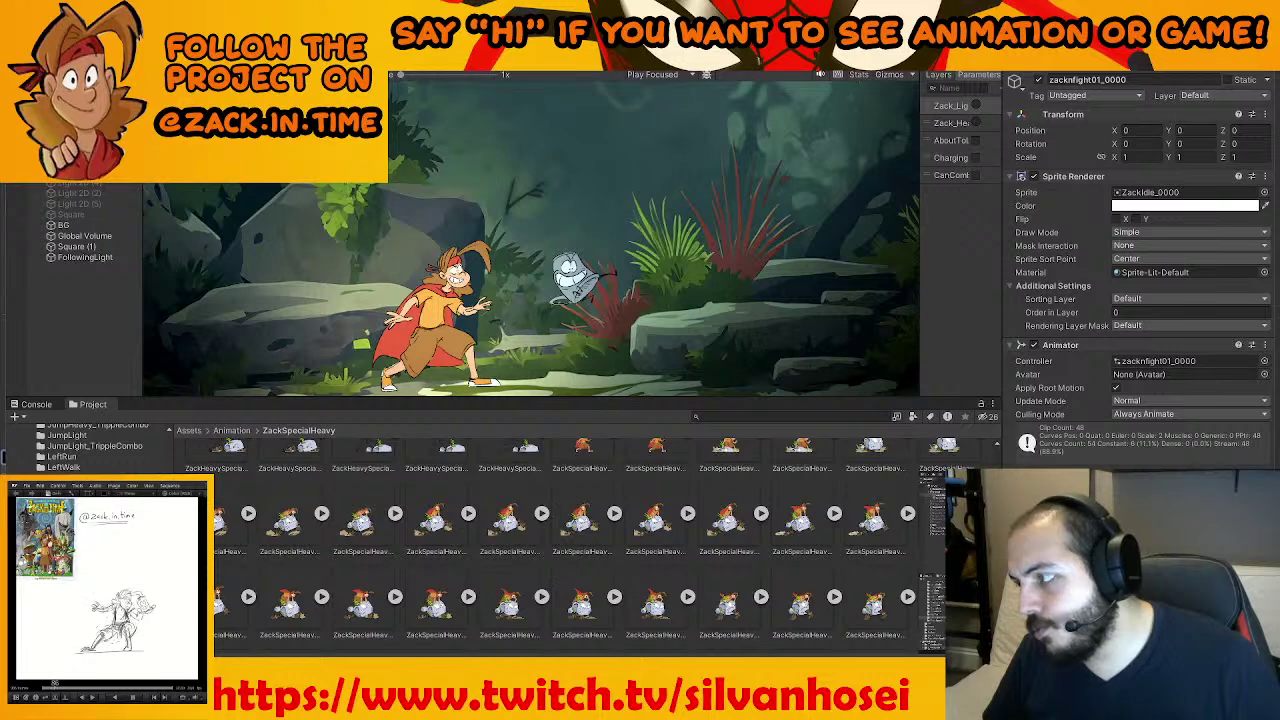
key("alt+Tab")
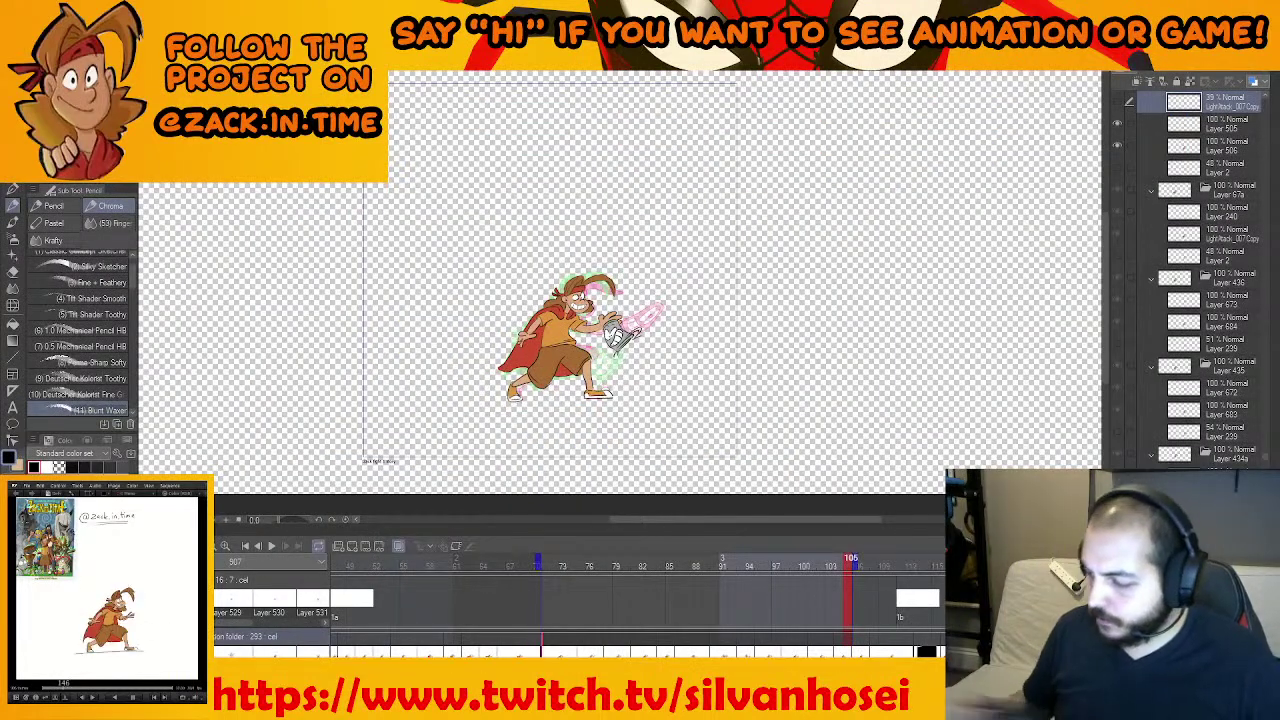
scroll(748, 615, "down", 5)
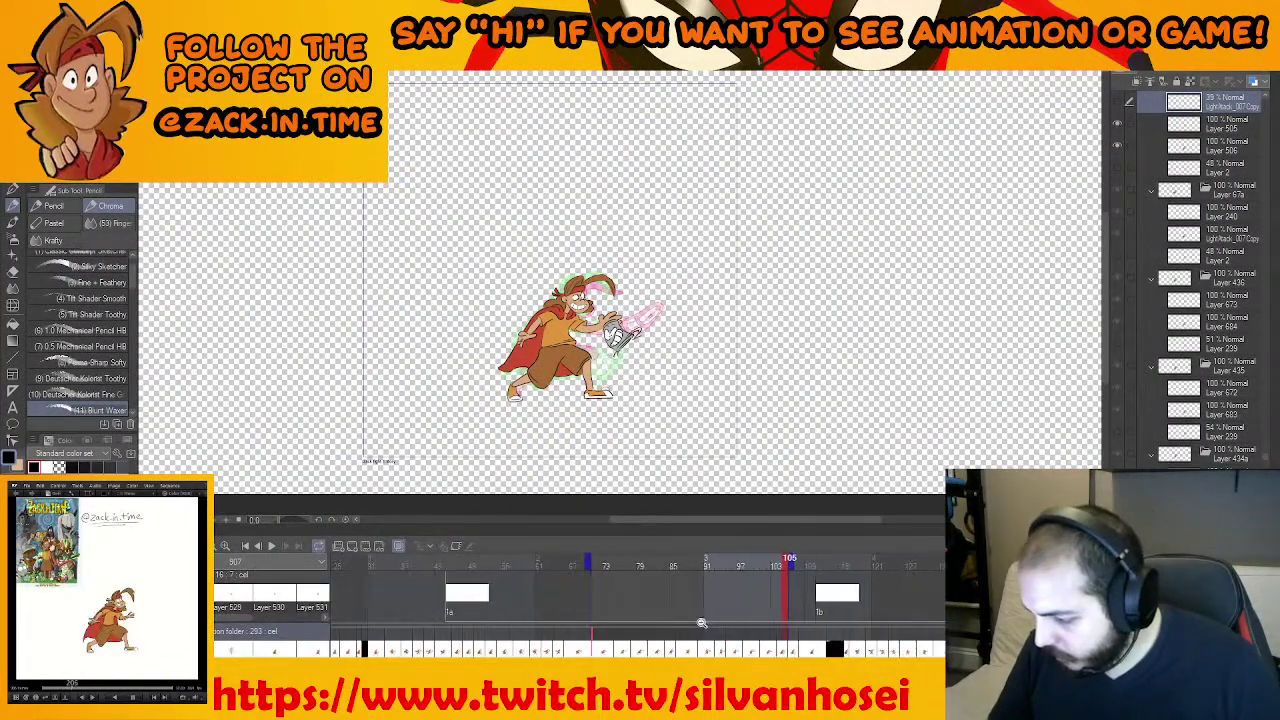
left_click_drag(672, 638, 664, 635)
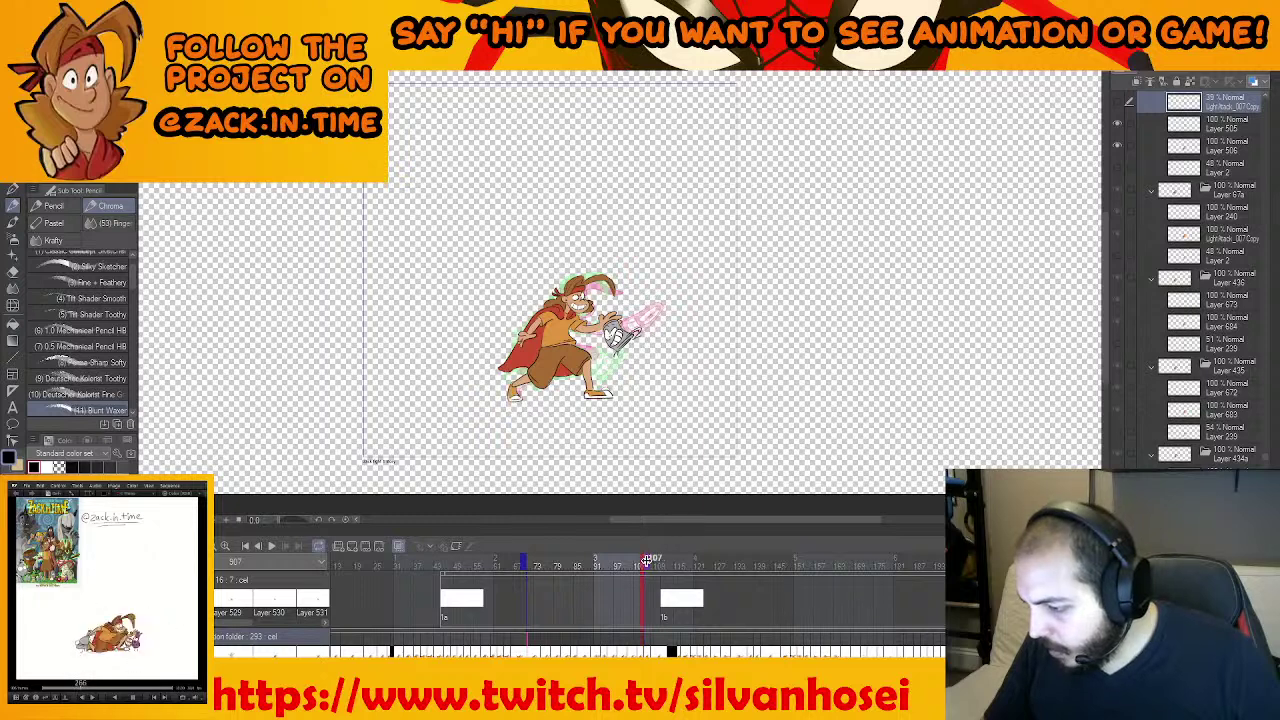
scroll(580, 600, "right", 2)
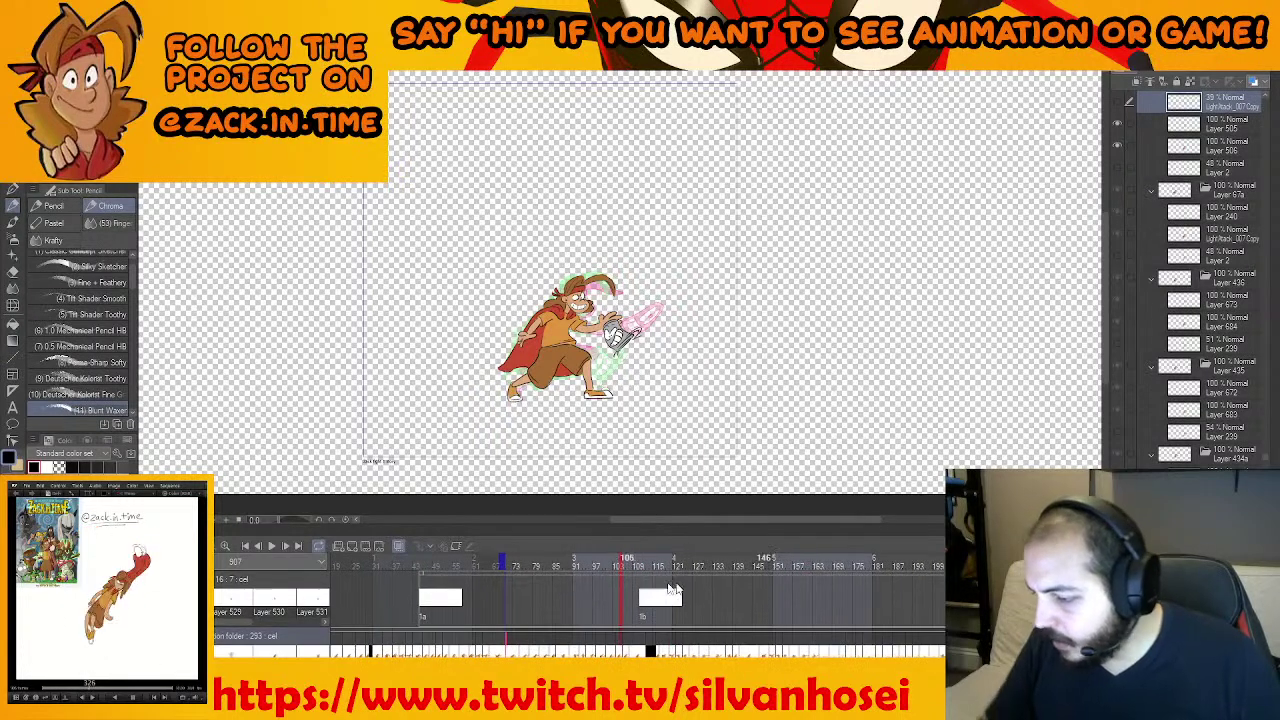
left_click(765, 568)
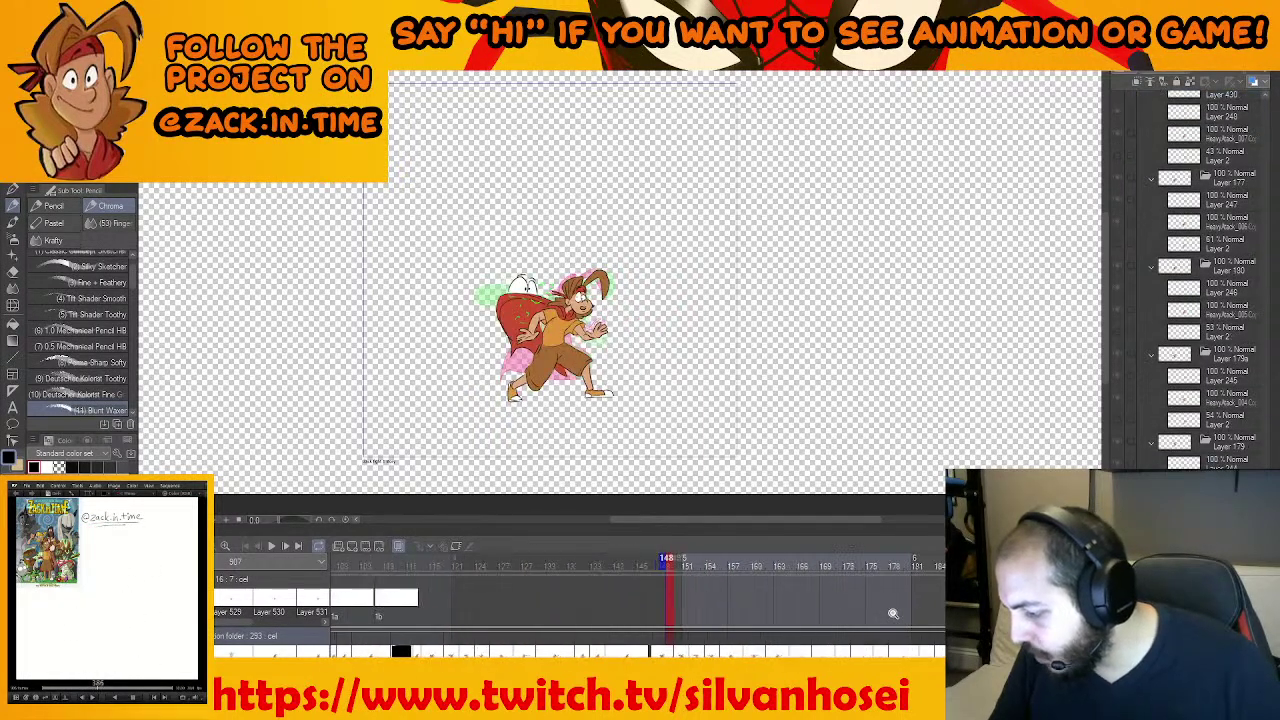
scroll(835, 580, "up", 4)
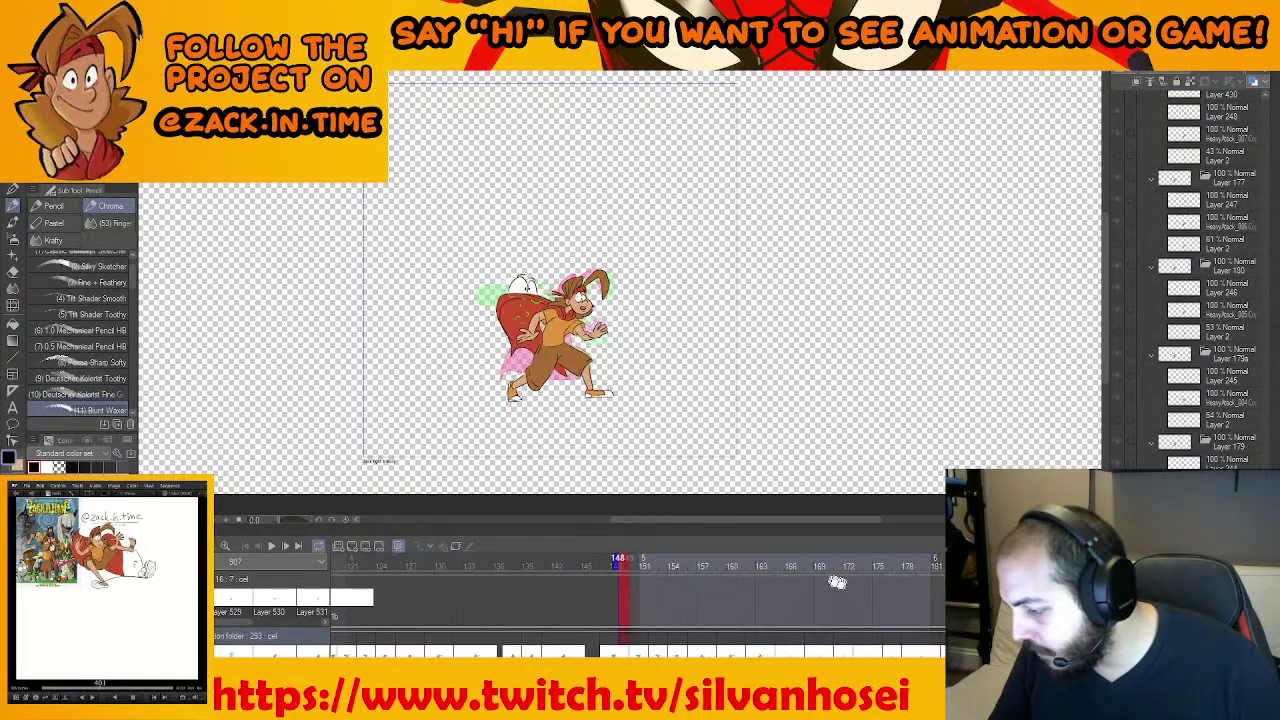
Locate the first uncoloured rough frame of the heavy attack and set the playback range's start to frame 165
left_click(772, 566)
scroll(850, 610, "right", 5)
scroll(845, 614, "right", 4)
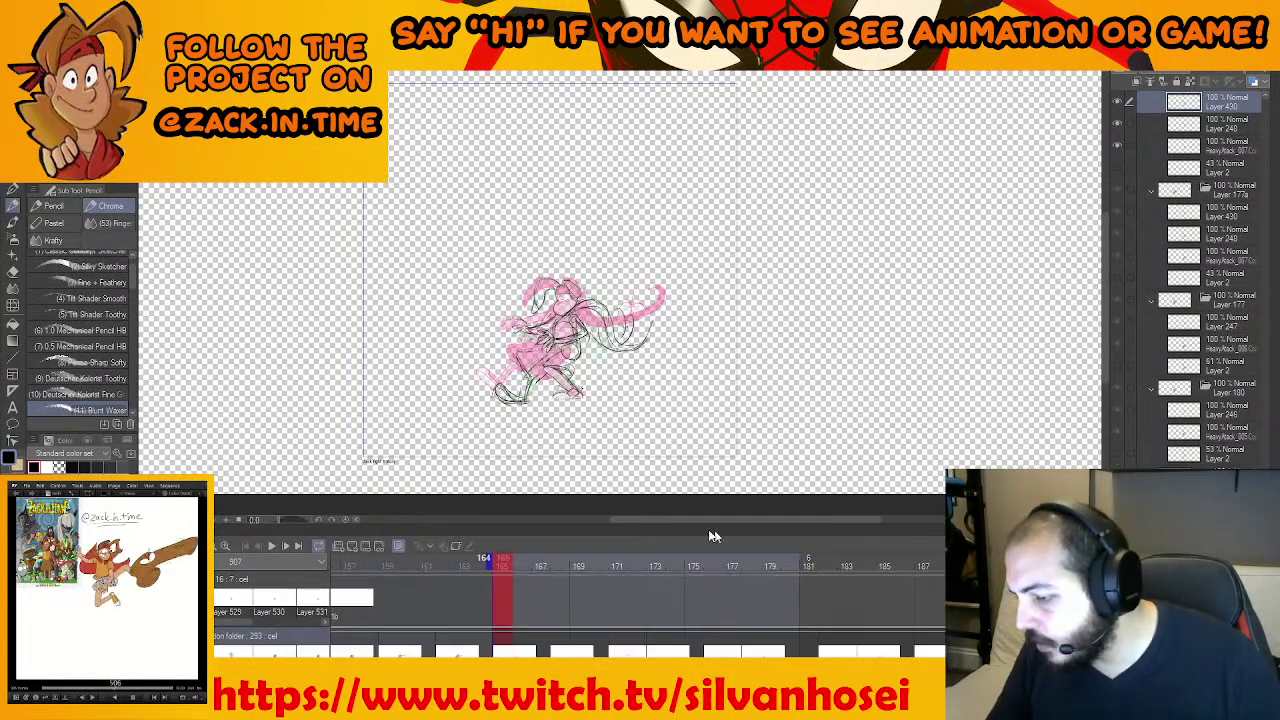
left_click(478, 566)
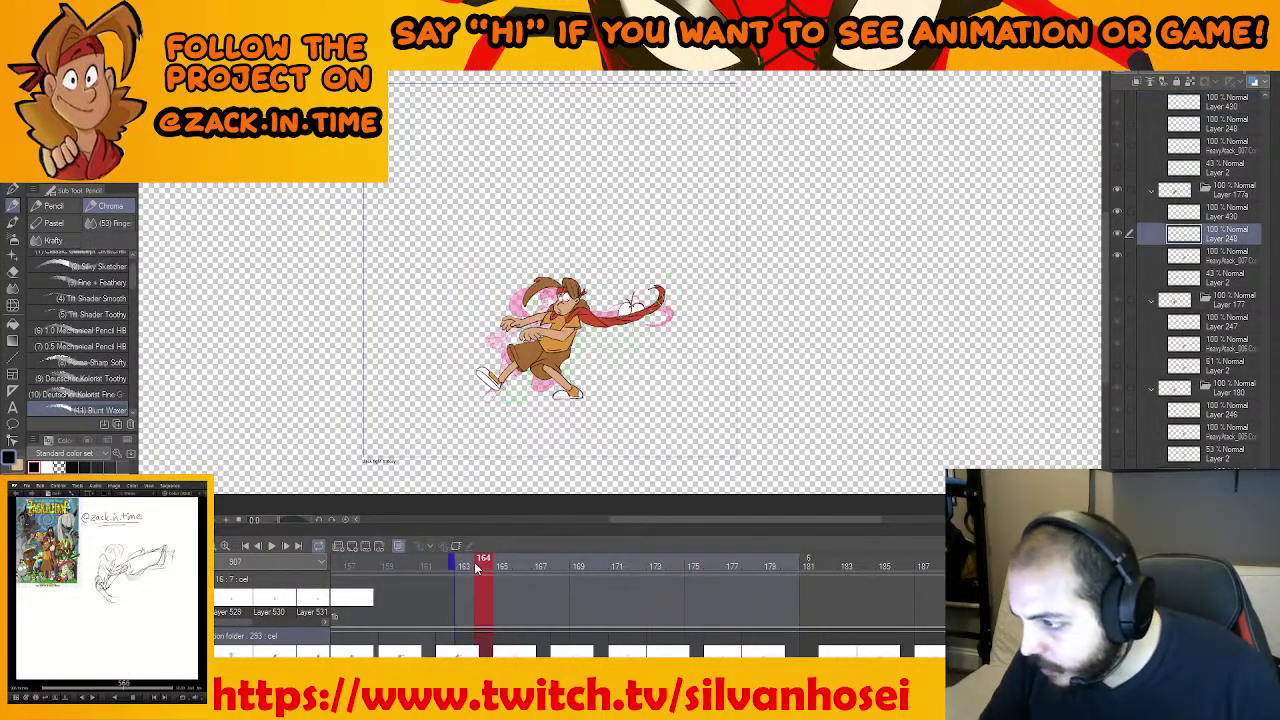
left_click(498, 567)
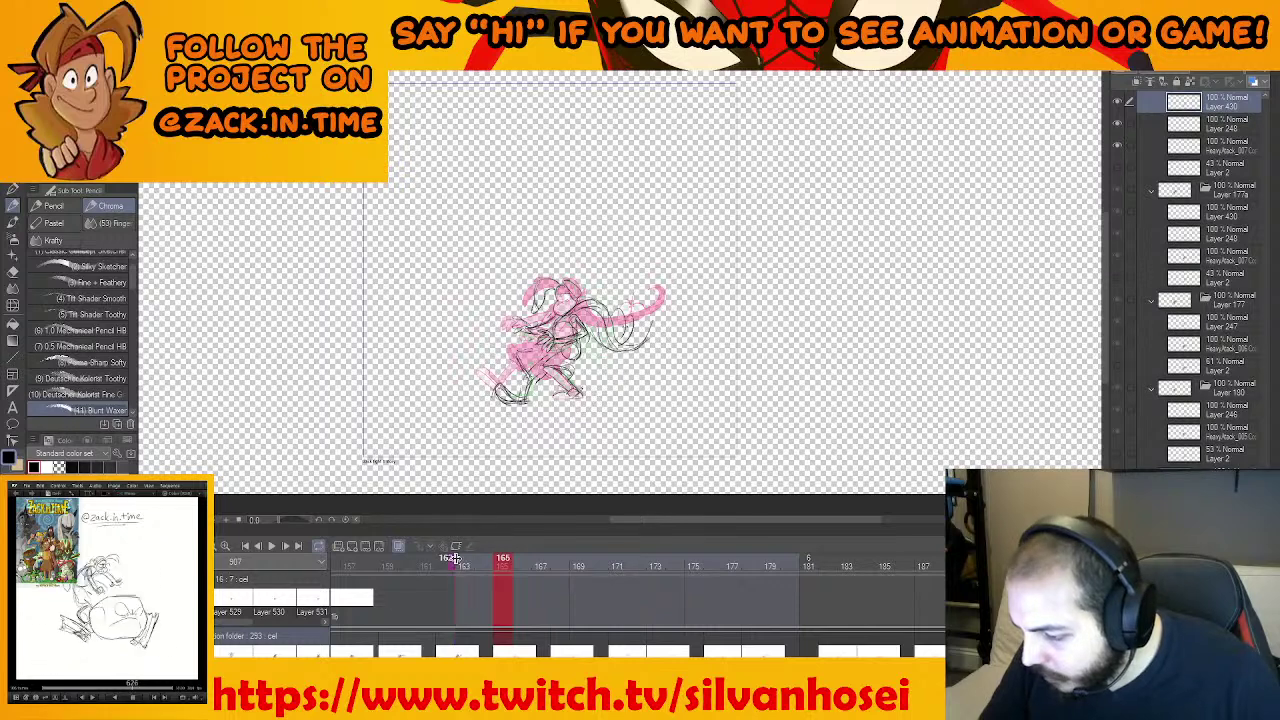
left_click_drag(490, 563, 498, 565)
Check the far end of the rough section on the timeline and set the playback range's end to frame 201
left_click_drag(1009, 611, 814, 606)
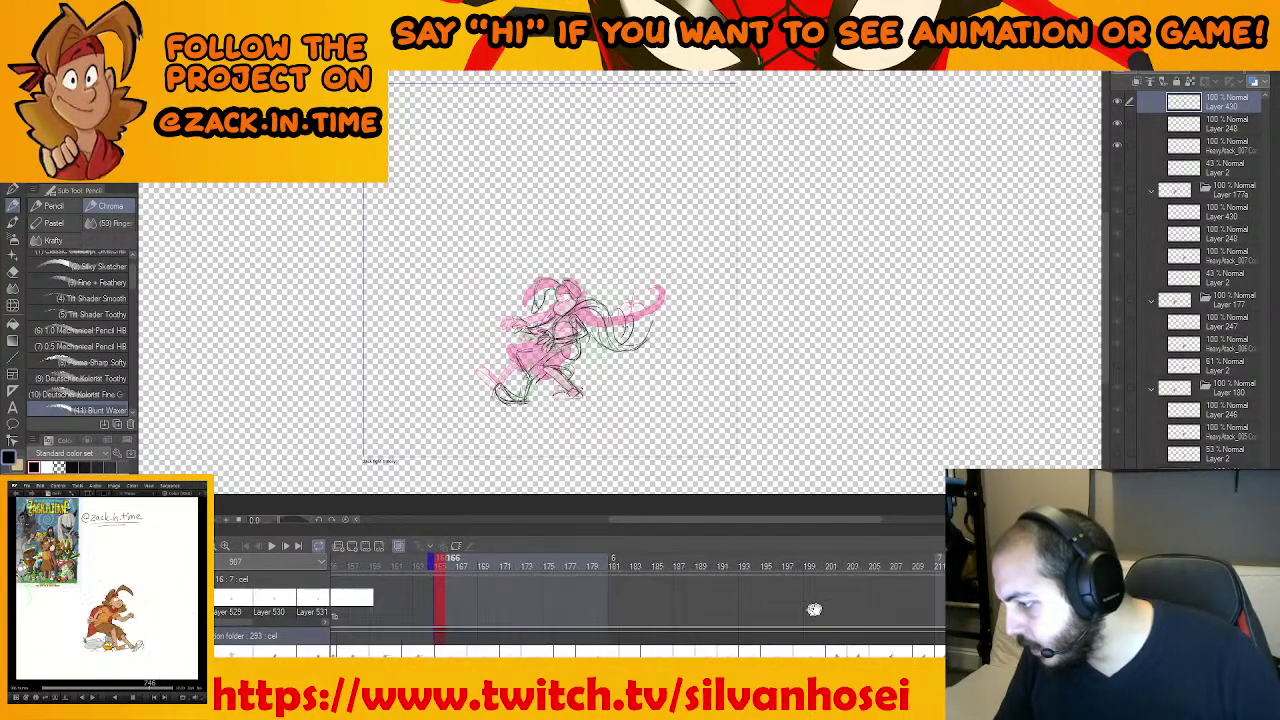
left_click_drag(932, 607, 903, 606)
left_click_drag(1114, 609, 962, 611)
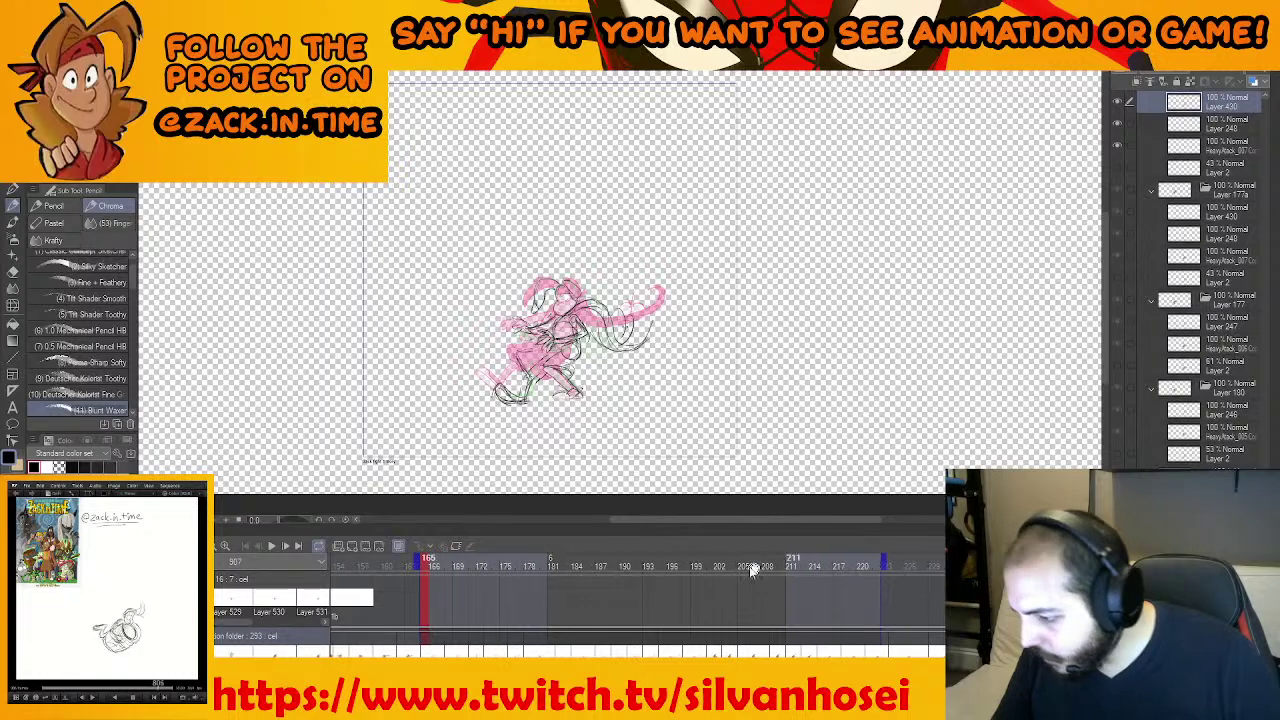
left_click(717, 571)
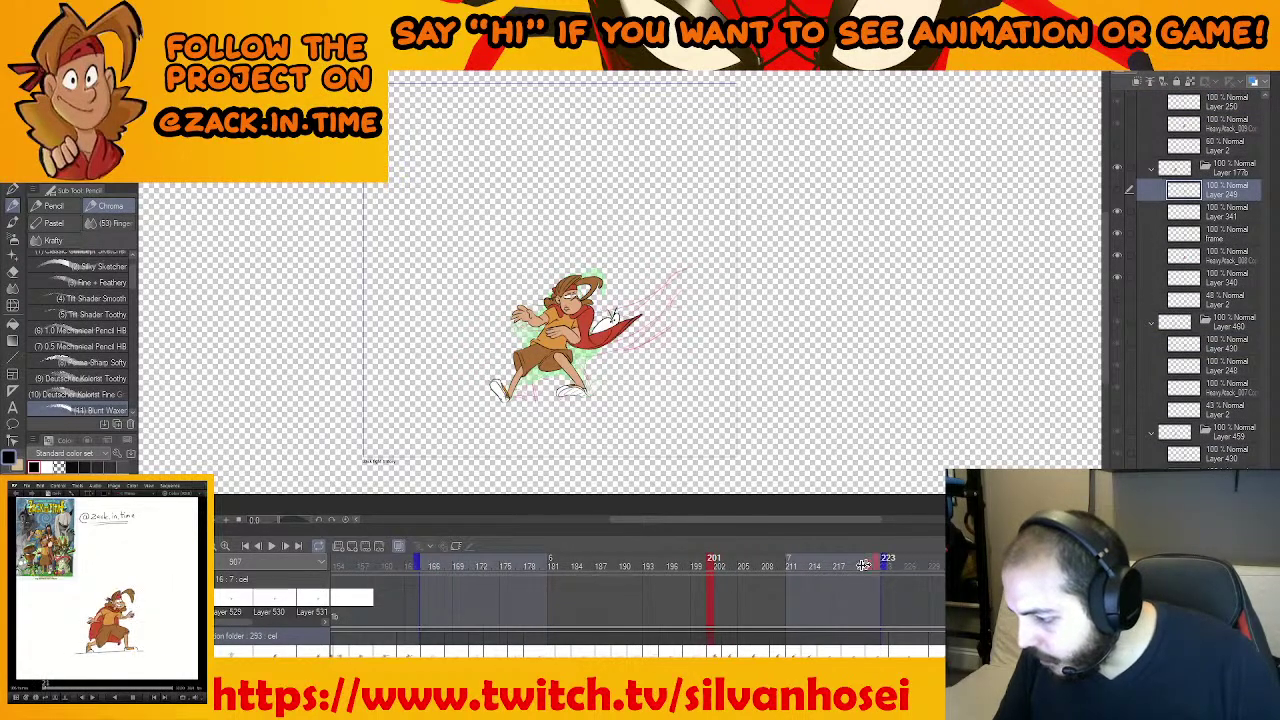
left_click_drag(715, 623, 708, 621)
left_click_drag(803, 606, 944, 592)
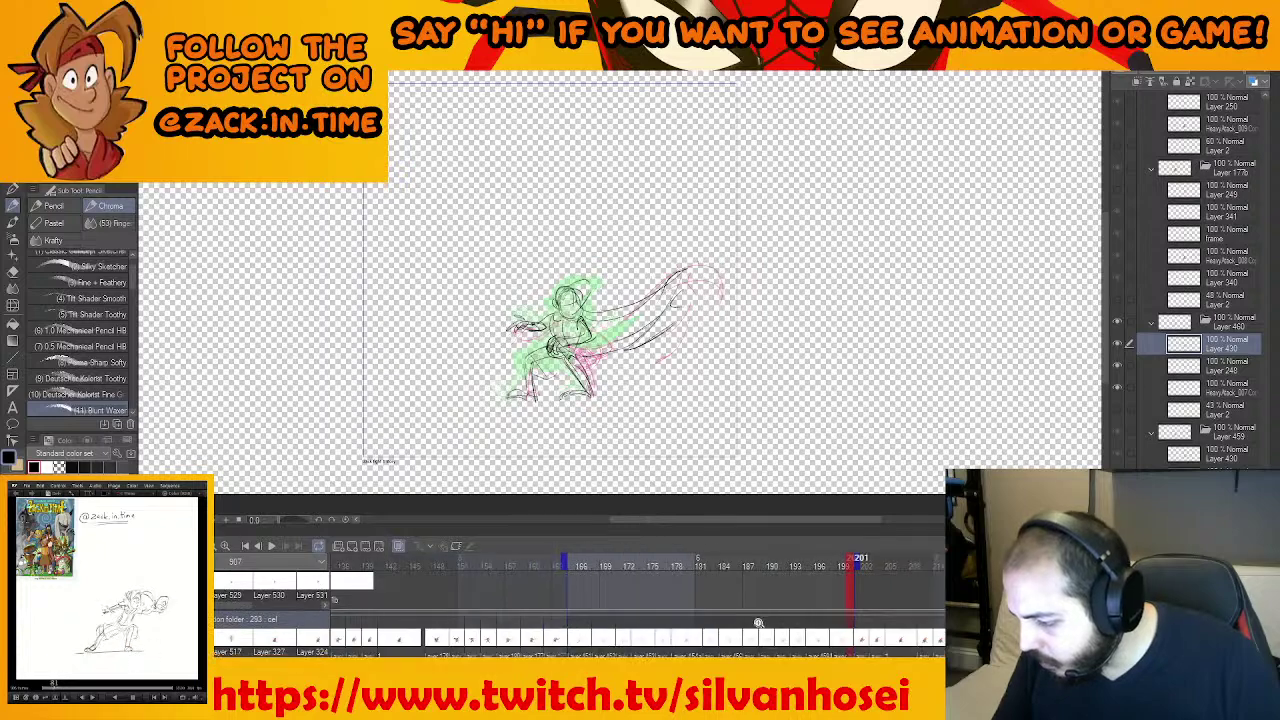
left_click_drag(755, 620, 796, 625)
Switch to Discord, read the unread direct message and return to the animation
left_click(711, 704)
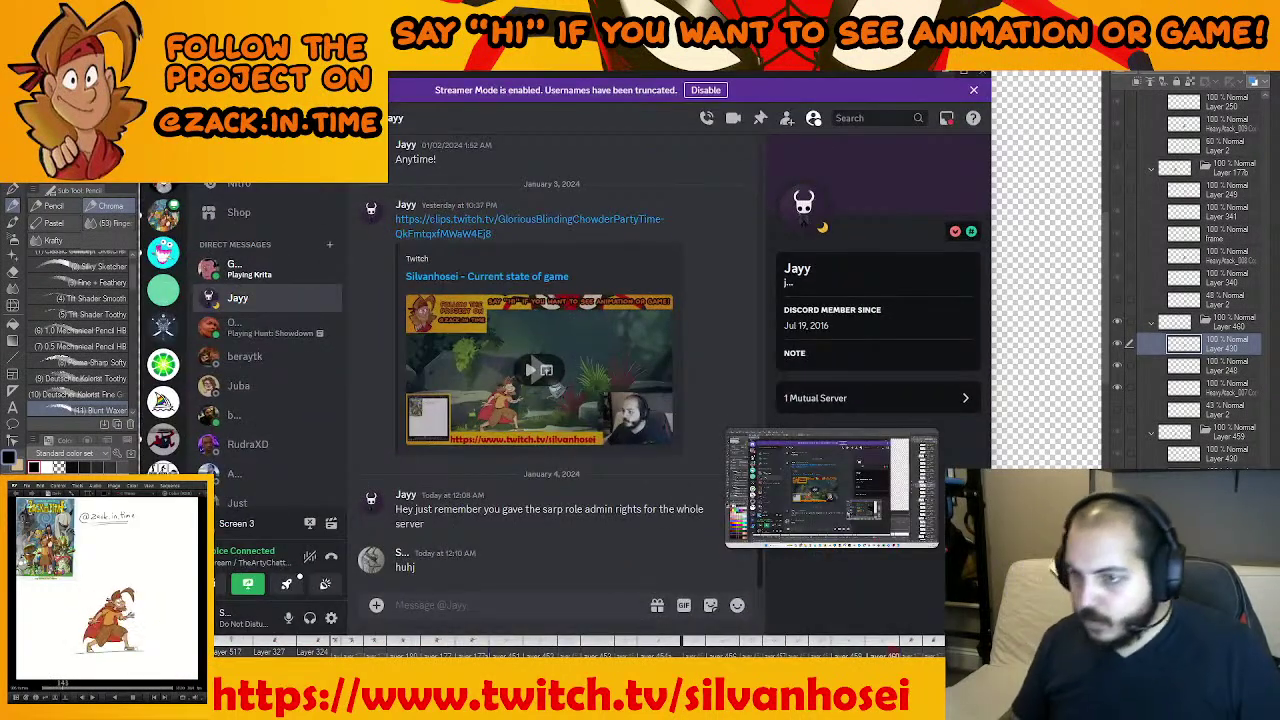
left_click(296, 278)
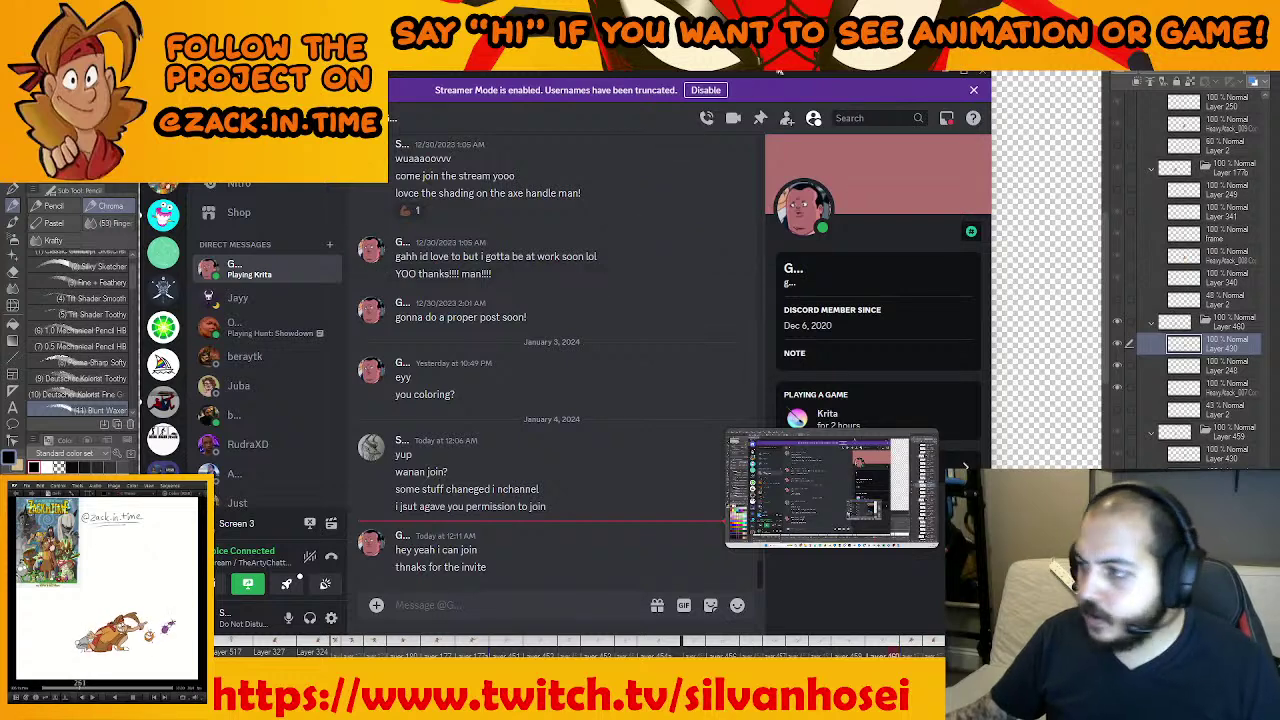
left_click(943, 77)
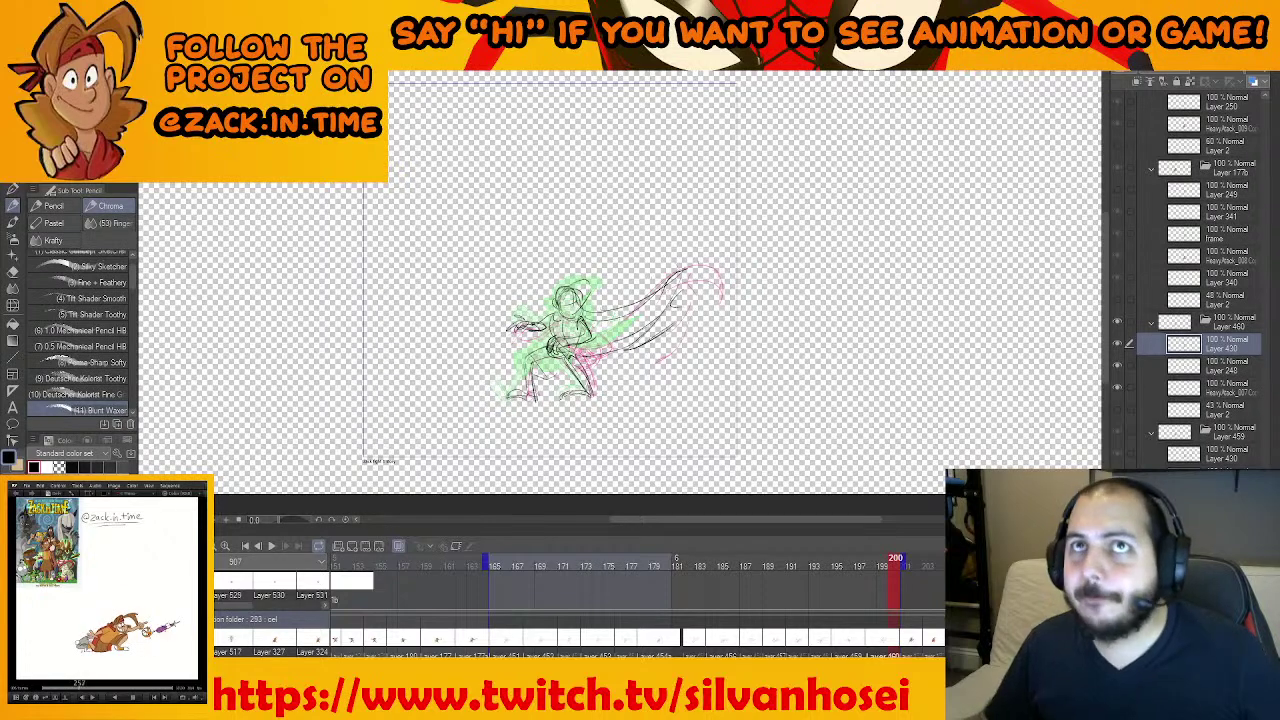
Go to frame 165, the first frame of the playback range
left_click_drag(689, 329, 751, 309)
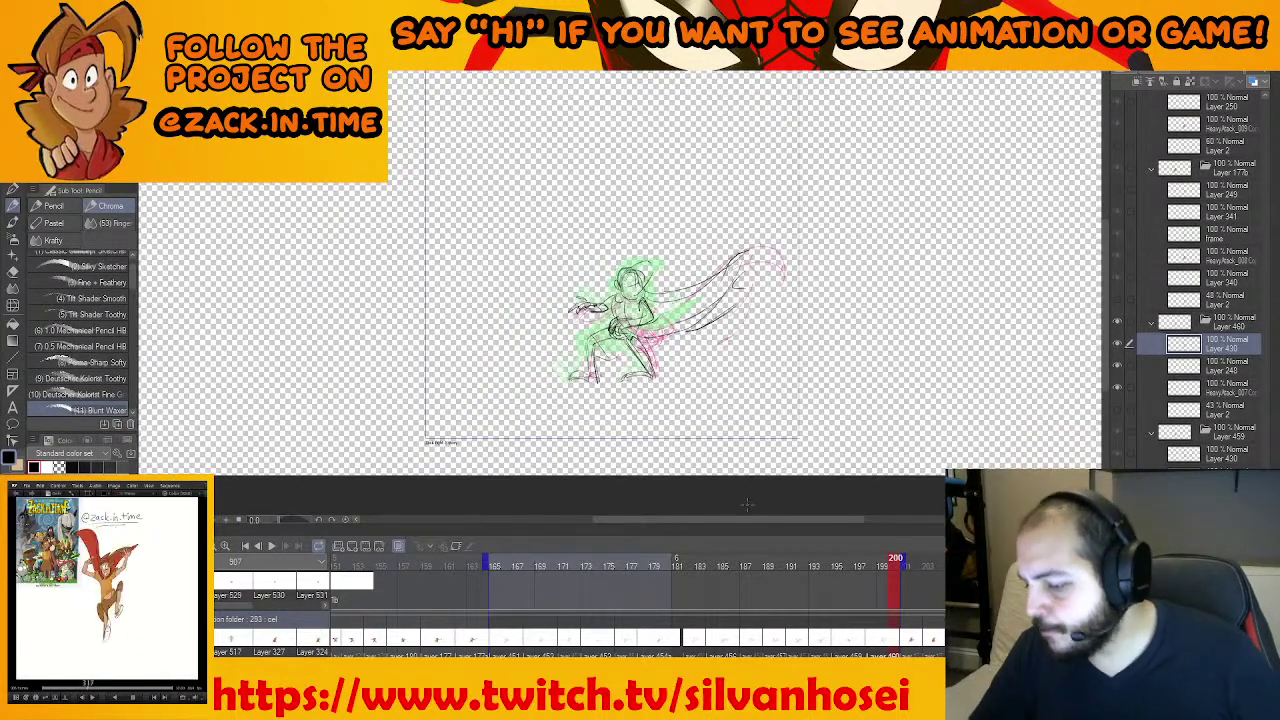
key("Home")
key("Right")
key("Left")
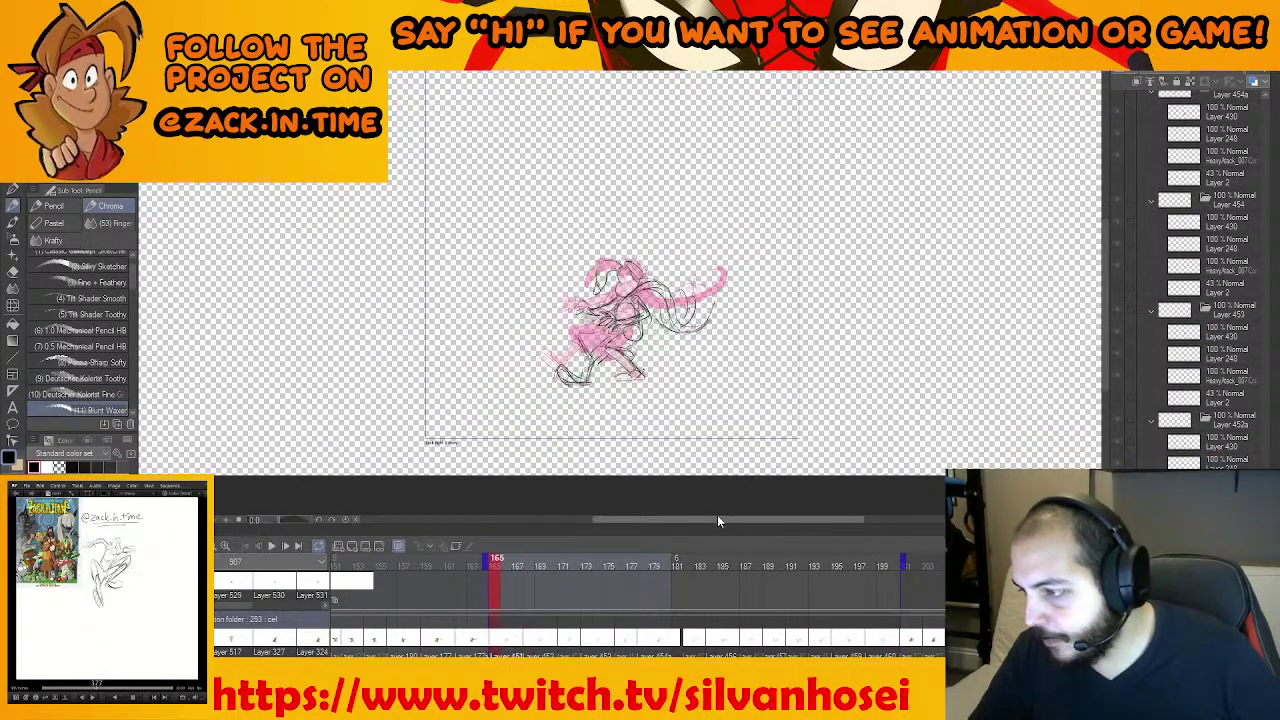
scroll(671, 384, "up", 2)
left_click_drag(683, 397, 718, 466)
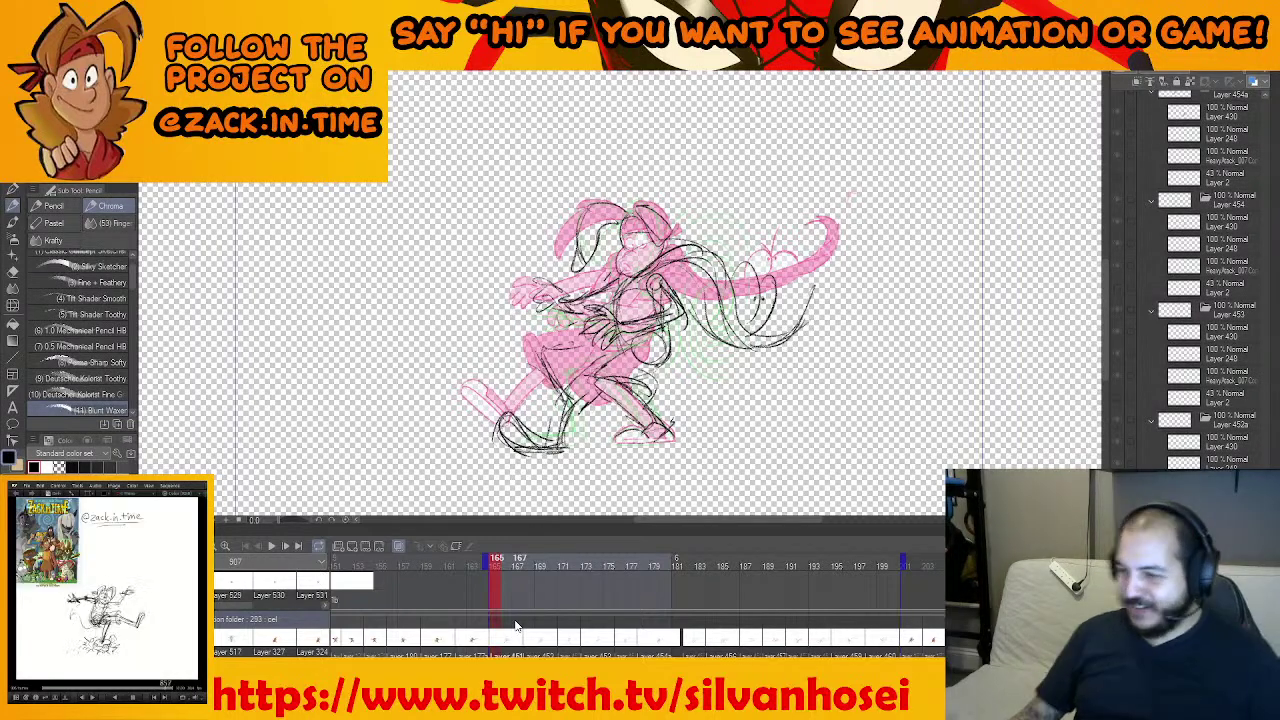
mouse_move(805, 419)
left_mouse_down()
mouse_move(840, 441)
mouse_move(790, 431)
left_mouse_up()
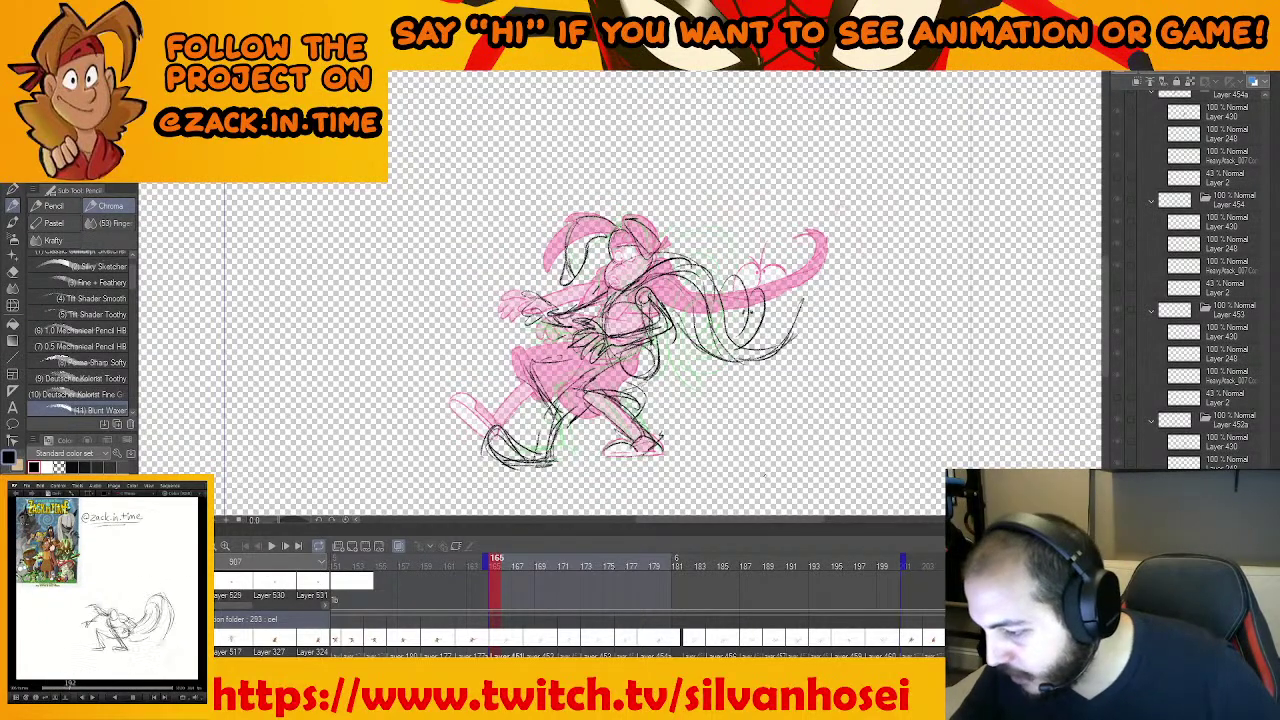
Step through the rough heavy attack poses from frame 165 to frame 176 to examine the motion
key("comma")
key("period")
key("period")
key("period")
key("period")
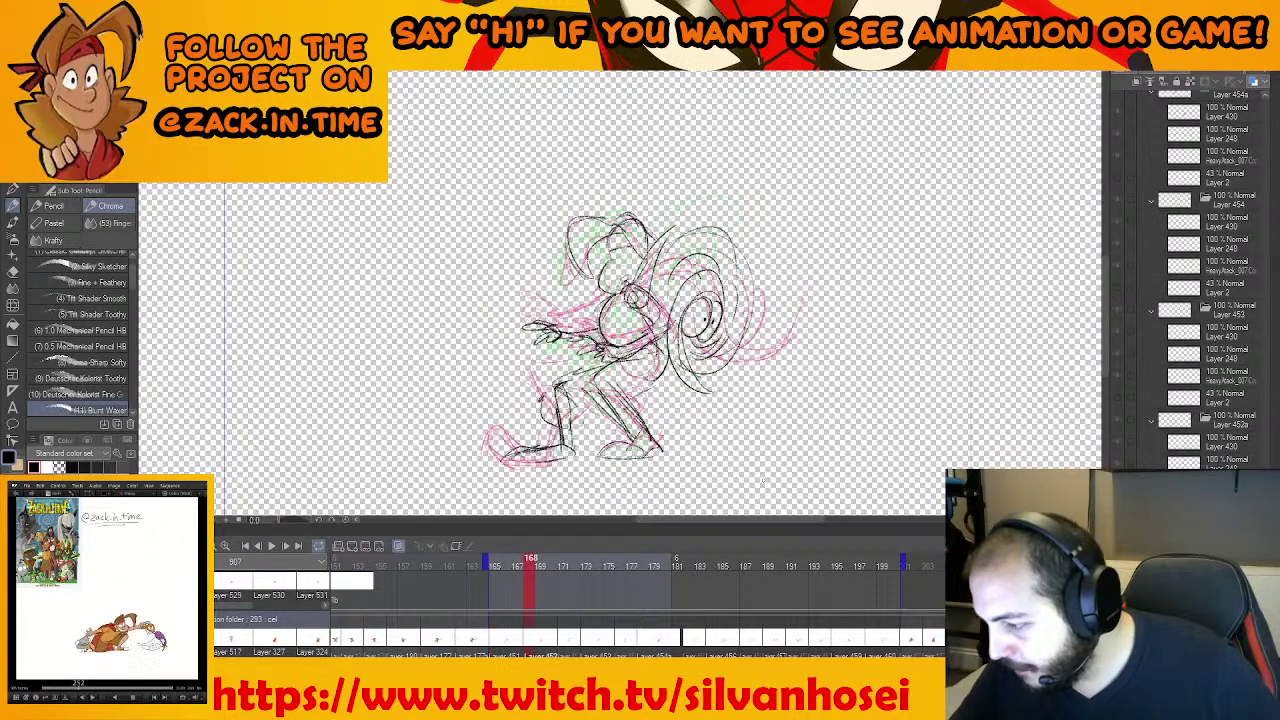
key("Right")
key("Right")
key("Right")
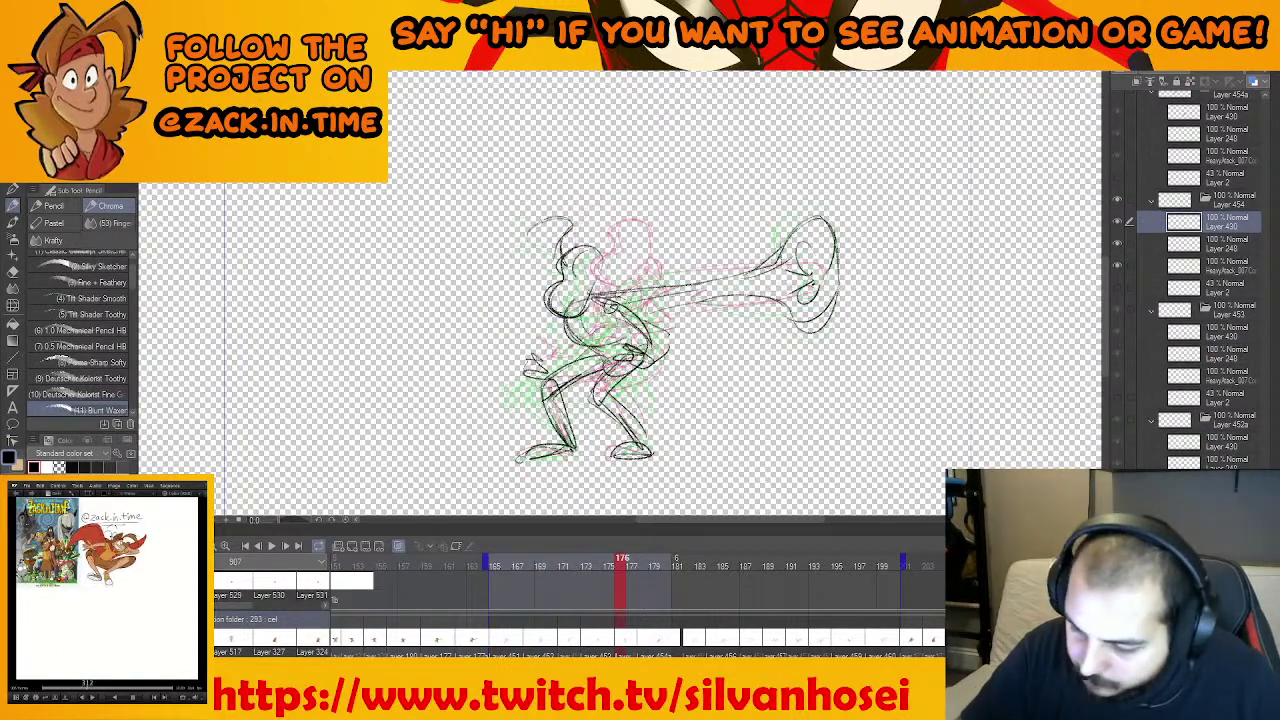
Draw a long, nearly horizontal ground line under the character's feet and return to frame 166
left_click_drag(466, 465, 745, 456)
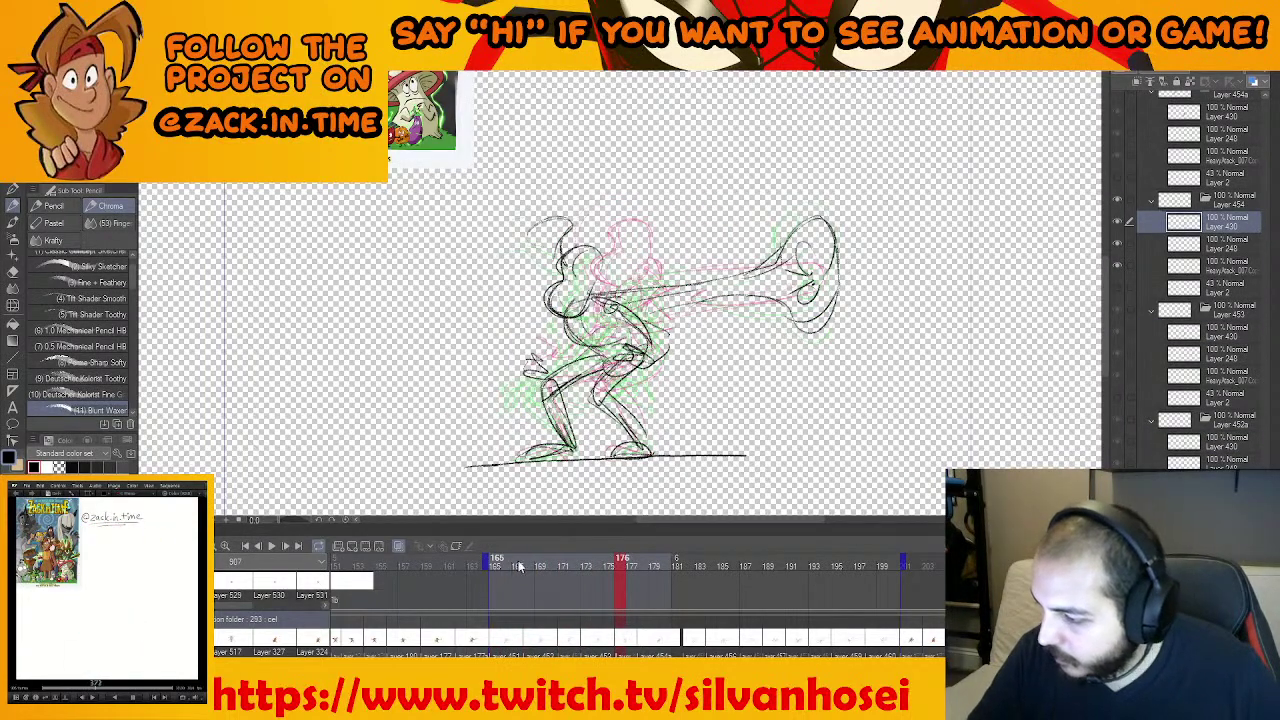
left_click_drag(519, 565, 508, 591)
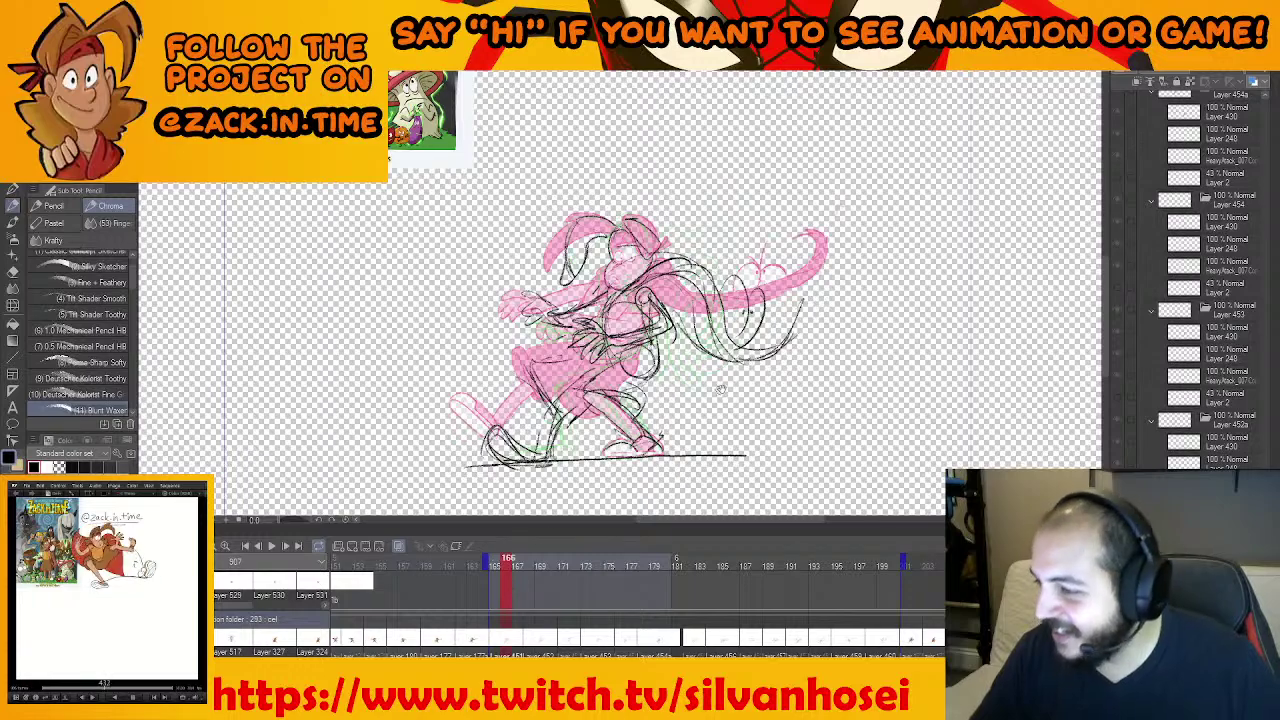
mouse_move(742, 394)
left_mouse_down()
mouse_move(790, 391)
mouse_move(774, 374)
mouse_move(745, 433)
left_mouse_up()
scroll(755, 408, "up", 1)
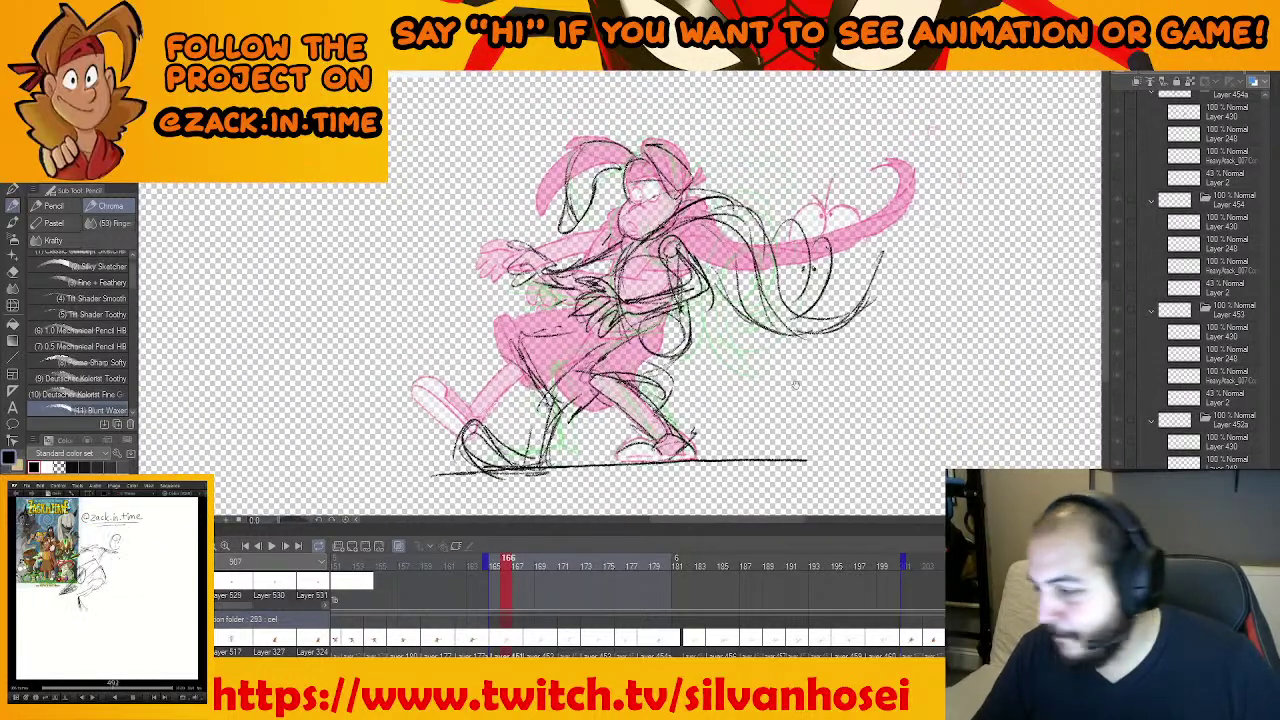
Merge the selected layers of the rough on frame 166 and lower the rough's opacity
scroll(1200, 280, "down", 4)
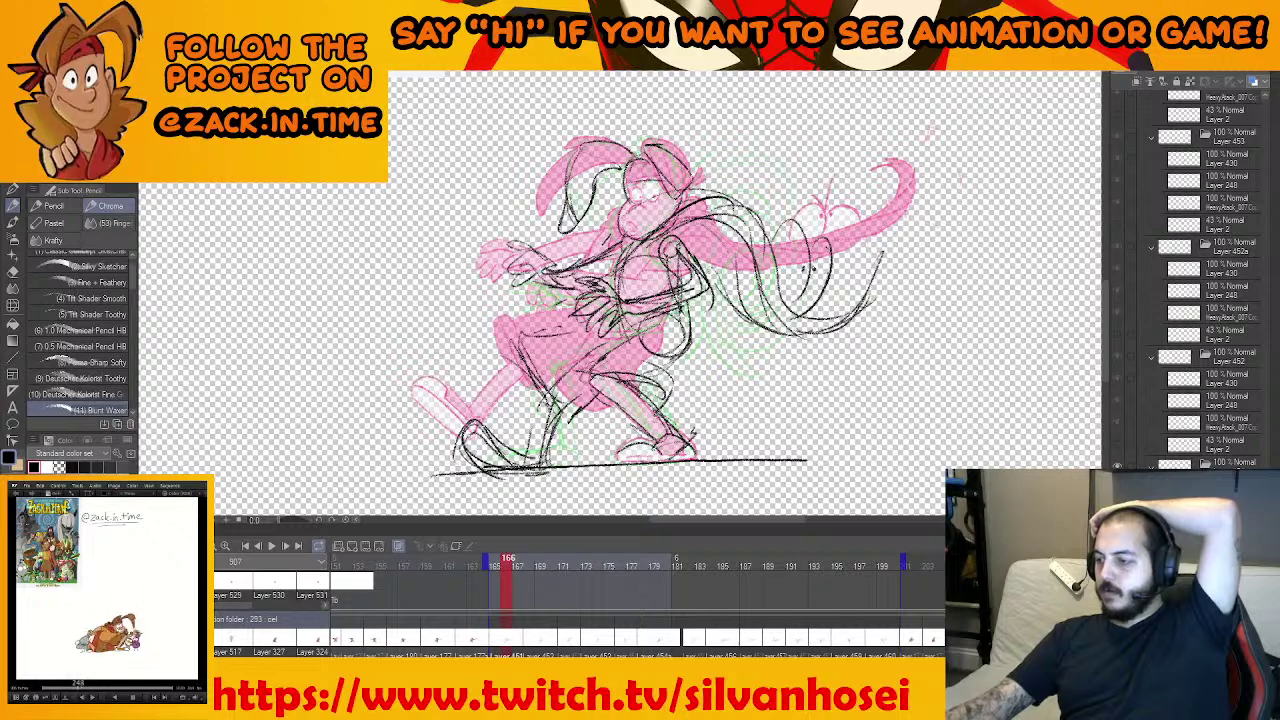
right_click(1212, 500)
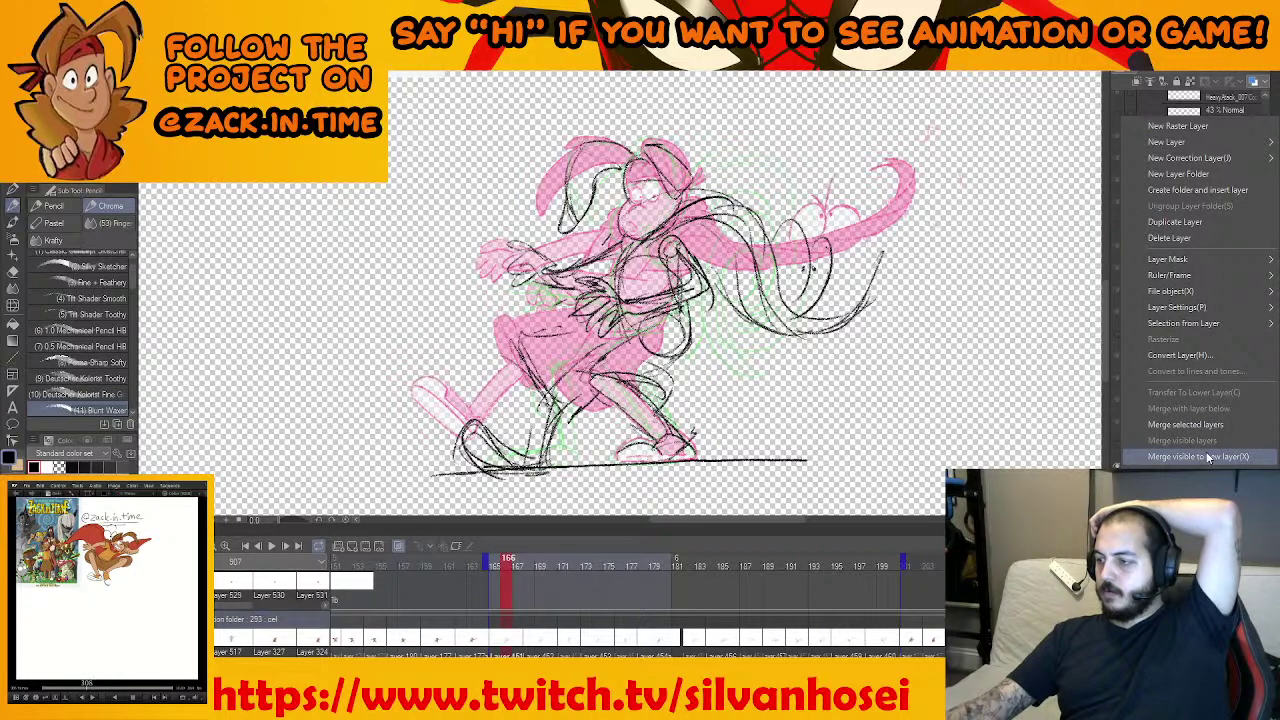
left_click(1208, 426)
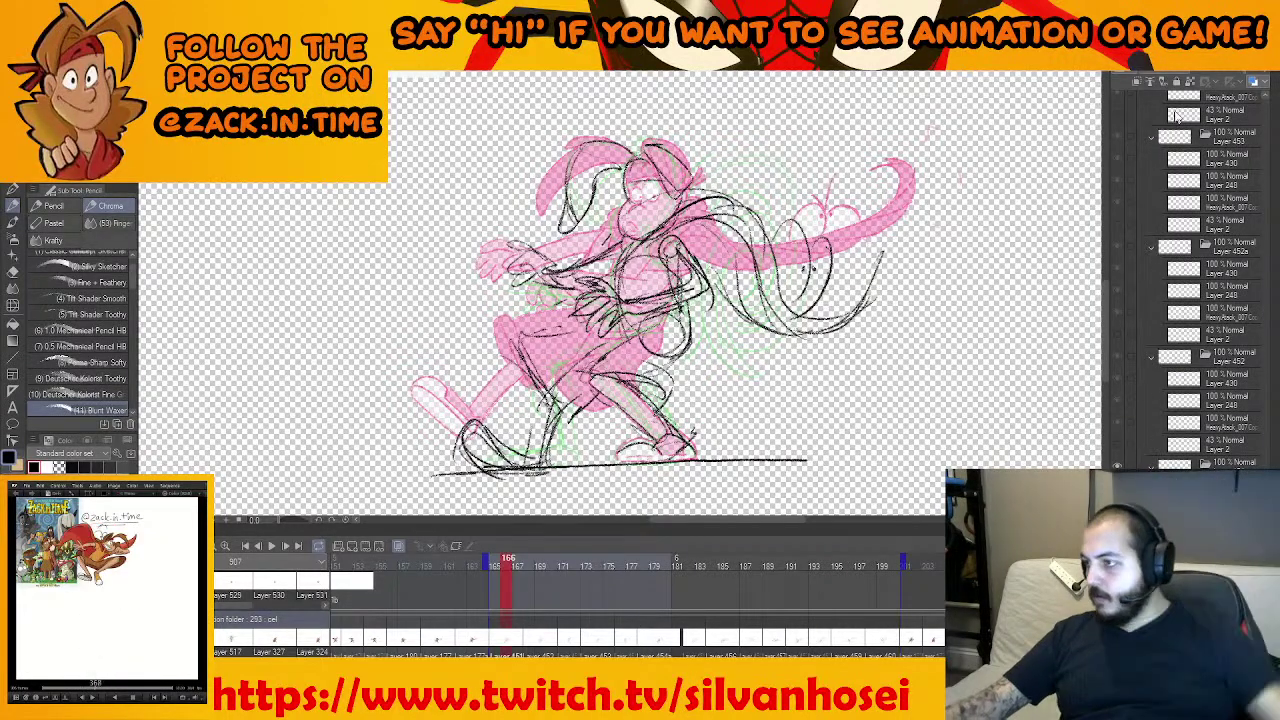
left_click(1217, 69)
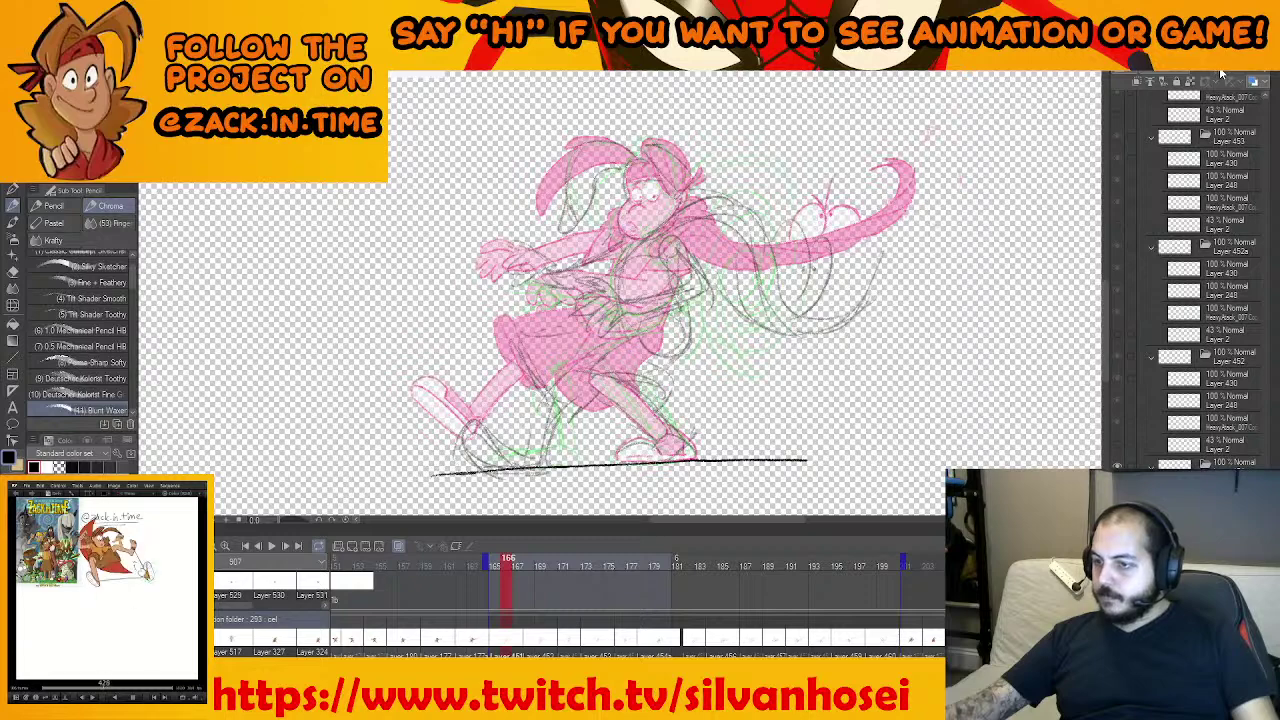
Draw the clean outline of the character's forehead, muzzle and jaw over the faded rough
scroll(655, 298, "up", 5)
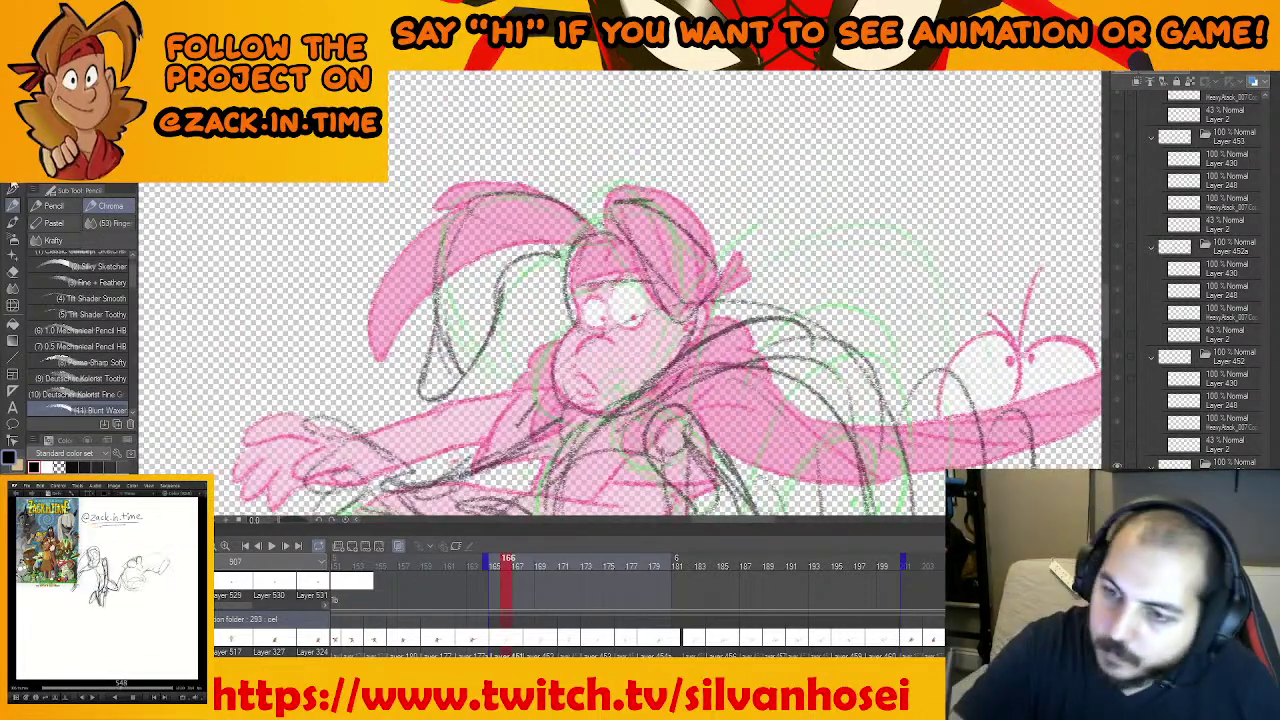
scroll(887, 280, "up", 2)
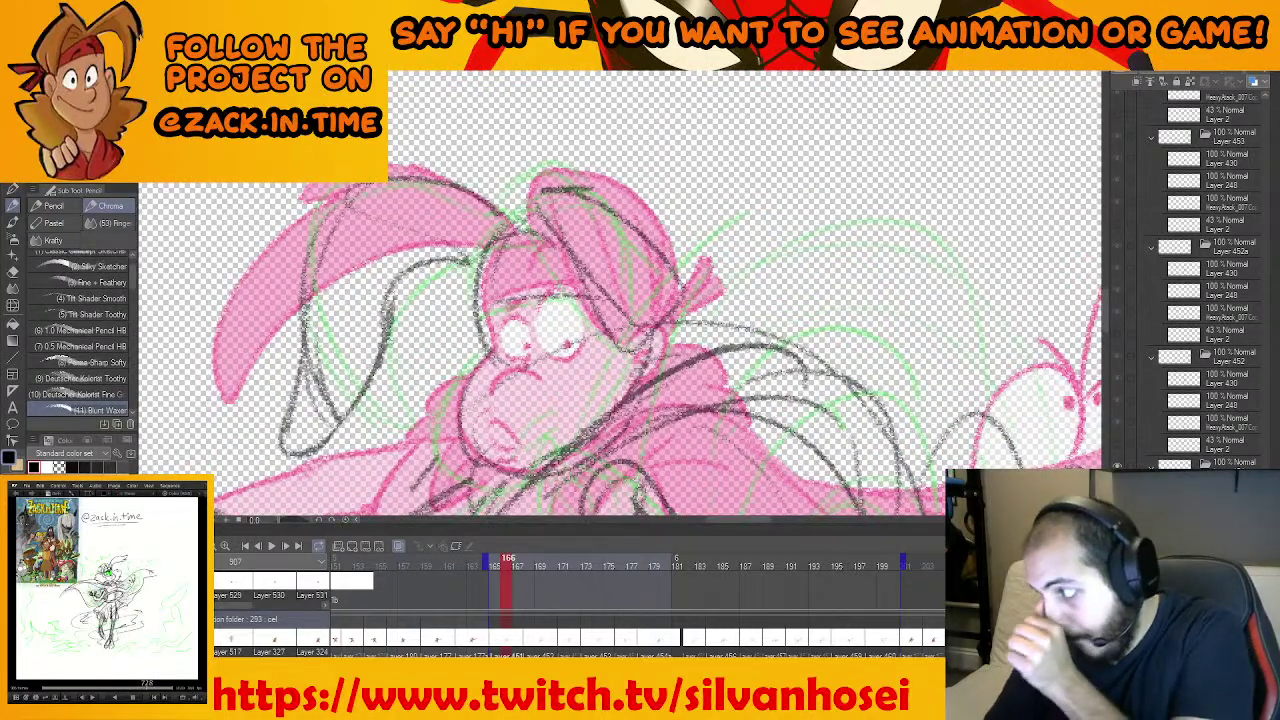
left_click_drag(531, 298, 548, 280)
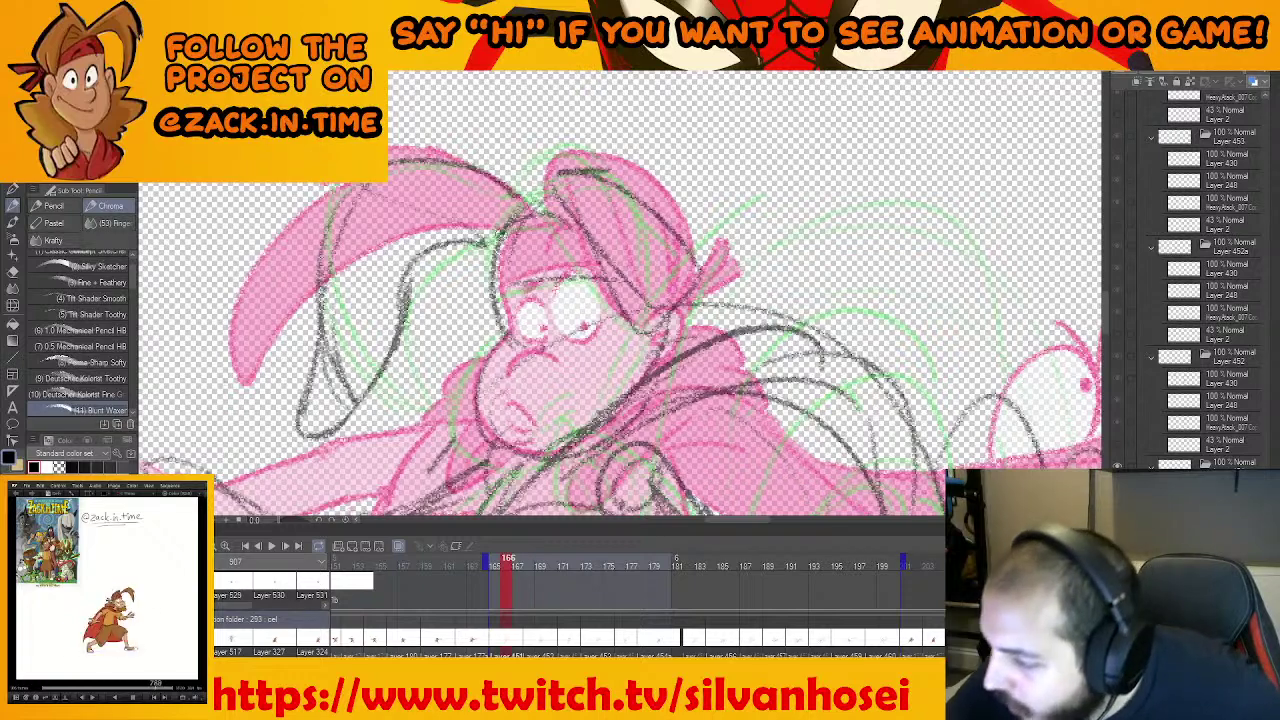
mouse_move(506, 226)
left_mouse_down()
mouse_move(511, 342)
mouse_move(524, 298)
mouse_move(552, 432)
left_mouse_up()
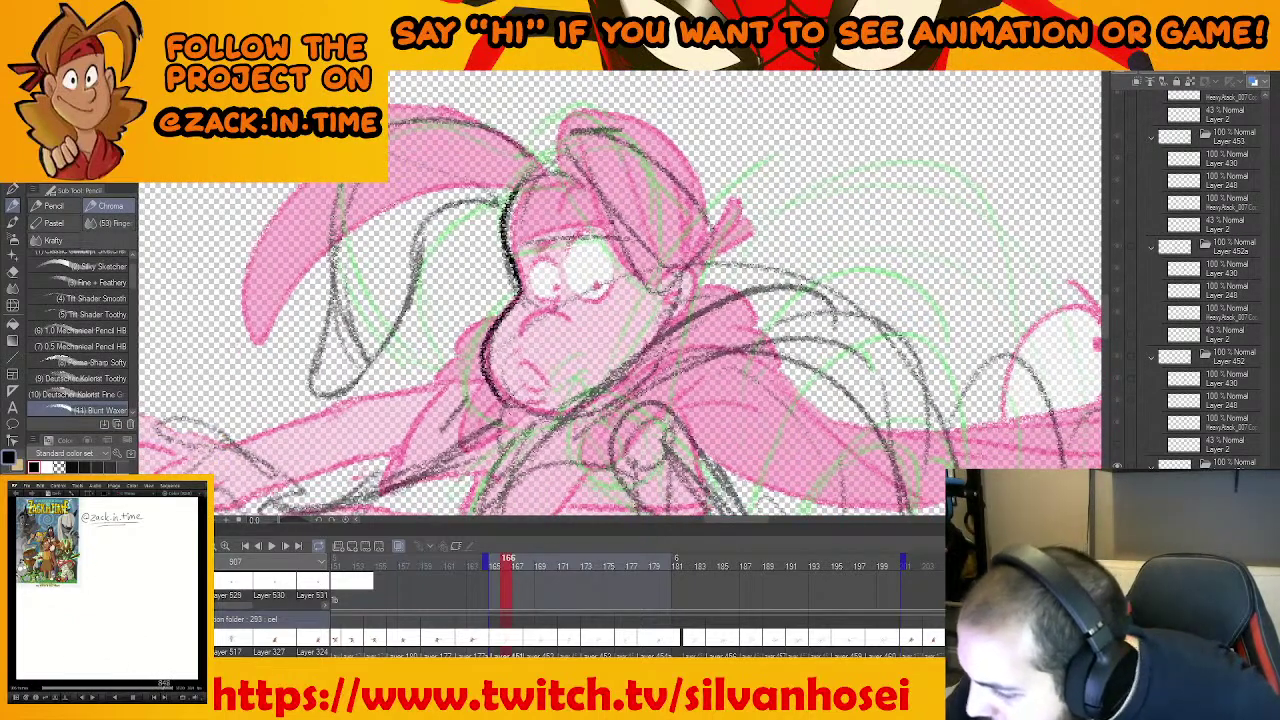
mouse_move(488, 392)
left_mouse_down()
mouse_move(582, 416)
mouse_move(664, 342)
left_mouse_up()
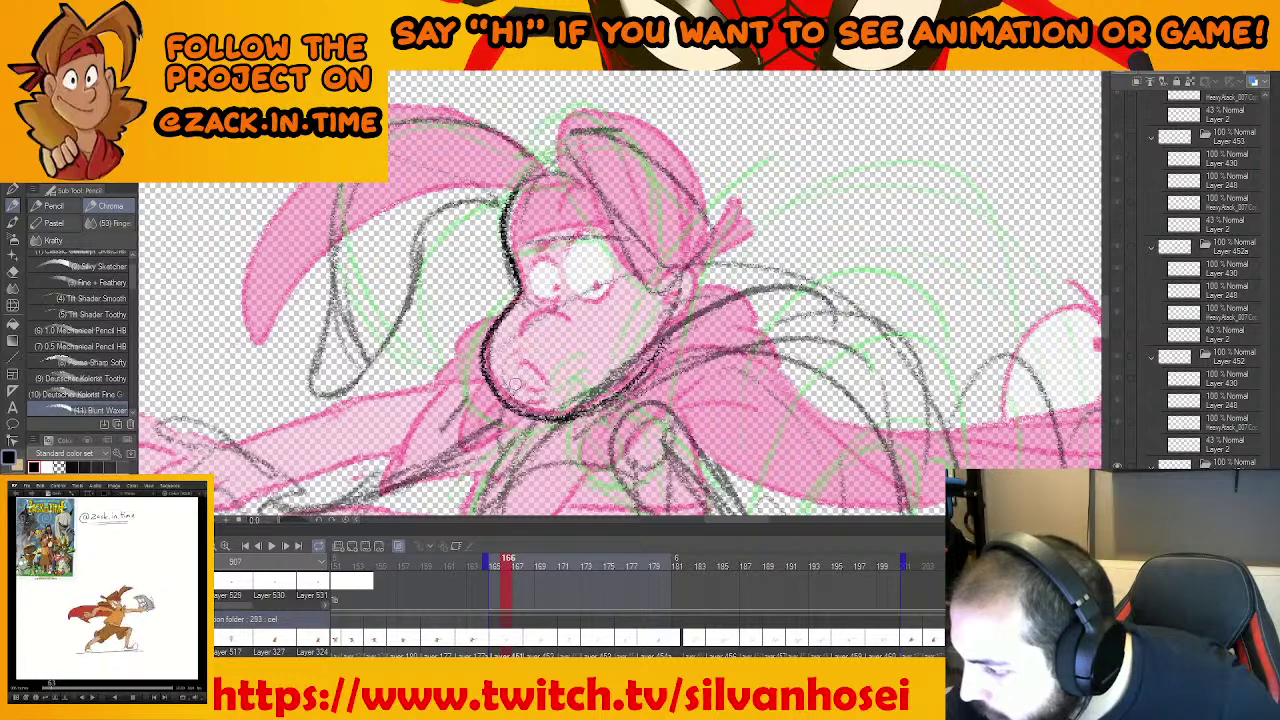
Draw the face's nose line, small mouth and two round eyes with pupils, redoing unsatisfactory strokes
mouse_move(559, 365)
left_mouse_down()
mouse_move(539, 399)
mouse_move(557, 357)
mouse_move(498, 363)
mouse_move(542, 361)
mouse_move(523, 368)
mouse_move(507, 330)
mouse_move(503, 381)
mouse_move(494, 373)
mouse_move(518, 381)
mouse_move(523, 337)
mouse_move(542, 378)
mouse_move(498, 332)
mouse_move(499, 388)
mouse_move(513, 386)
left_mouse_up()
key("ctrl+z")
key("ctrl+z")
key("ctrl+z")
key("ctrl+z")
left_click_drag(511, 367, 511, 373)
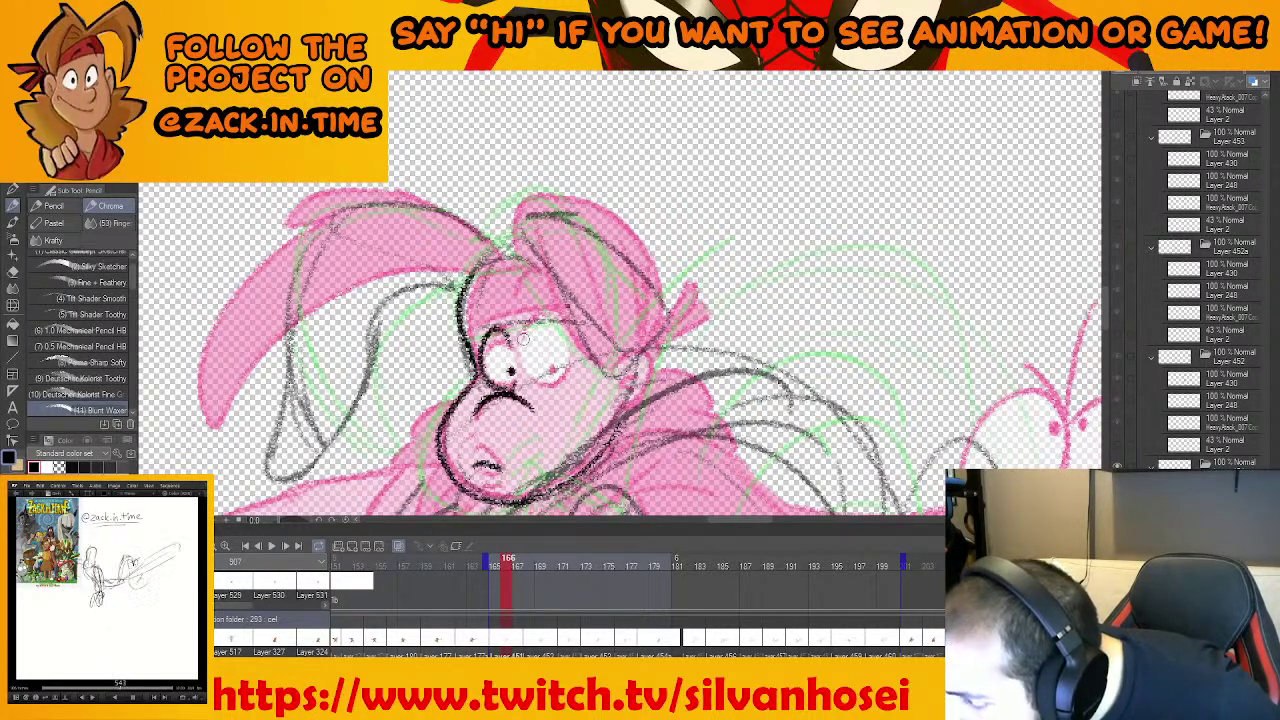
mouse_move(534, 320)
left_mouse_down()
mouse_move(572, 358)
mouse_move(528, 390)
mouse_move(549, 371)
left_mouse_up()
mouse_move(560, 354)
left_mouse_down()
mouse_move(579, 348)
mouse_move(560, 377)
left_mouse_up()
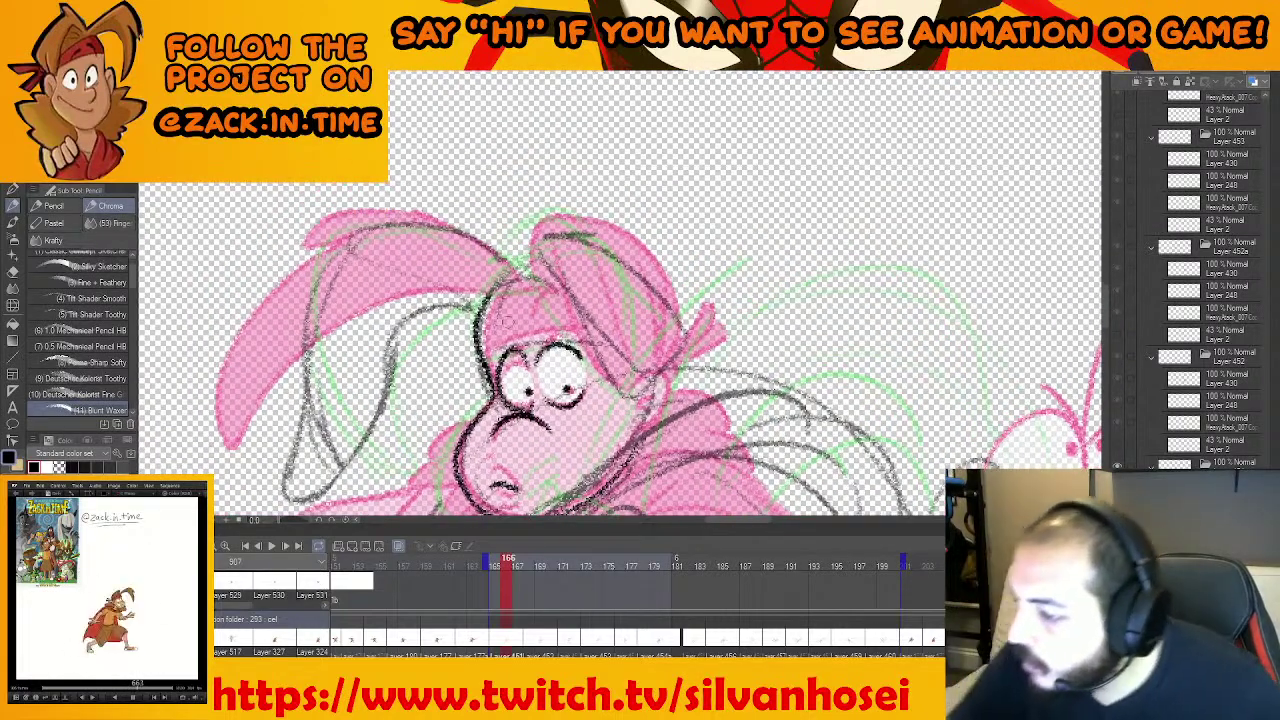
Draw the headband across the forehead, the curved top of the head above it and the ear
mouse_move(482, 342)
left_mouse_down()
mouse_move(493, 367)
mouse_move(586, 338)
left_mouse_up()
left_click_drag(486, 297, 550, 281)
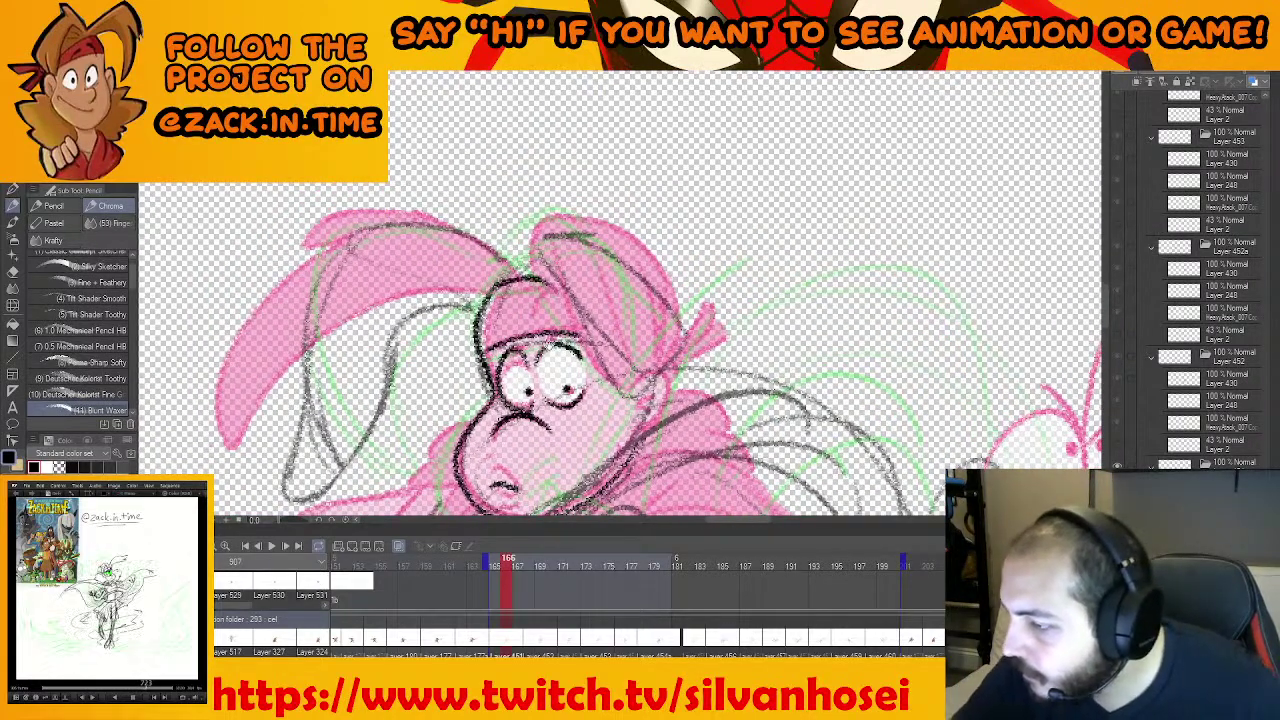
left_click_drag(560, 350, 518, 283)
left_click_drag(524, 393, 564, 333)
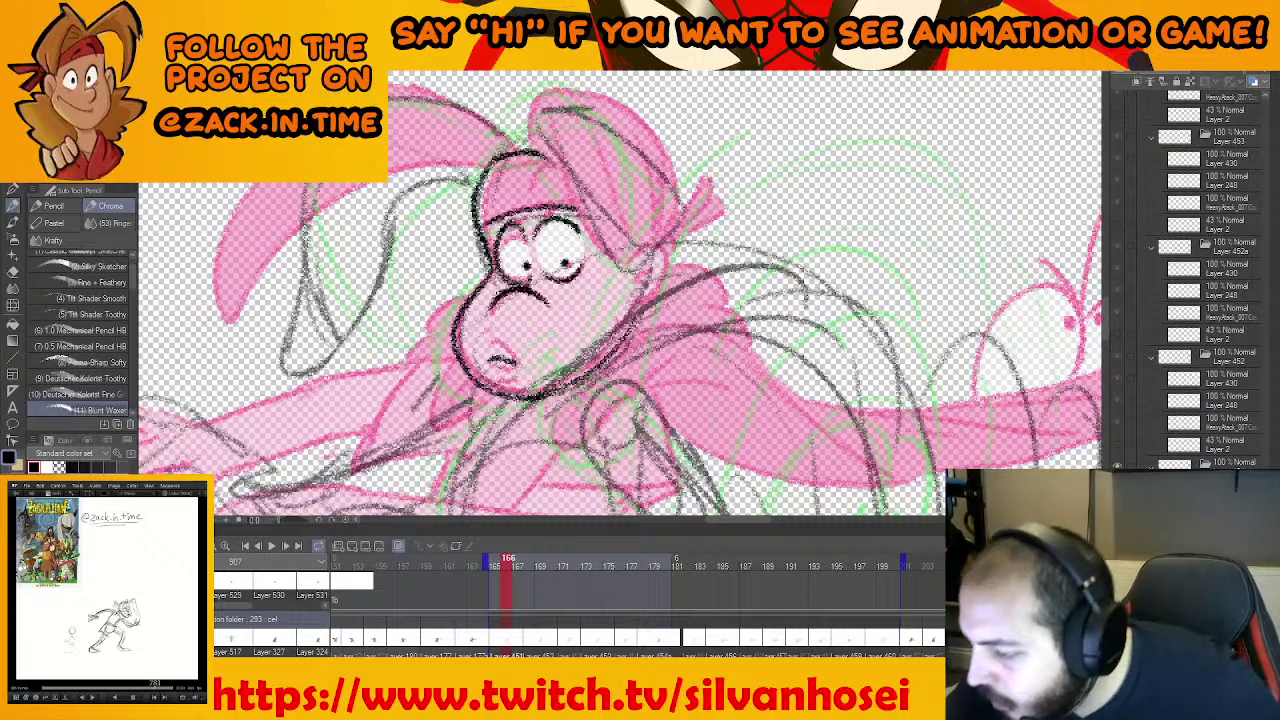
left_click_drag(489, 362, 568, 374)
mouse_move(604, 307)
left_mouse_down()
mouse_move(617, 284)
mouse_move(623, 352)
left_mouse_up()
Compare the neighbouring frames and draw the large hair tuft sweeping back from the headband to the ear on frame 165
key("comma")
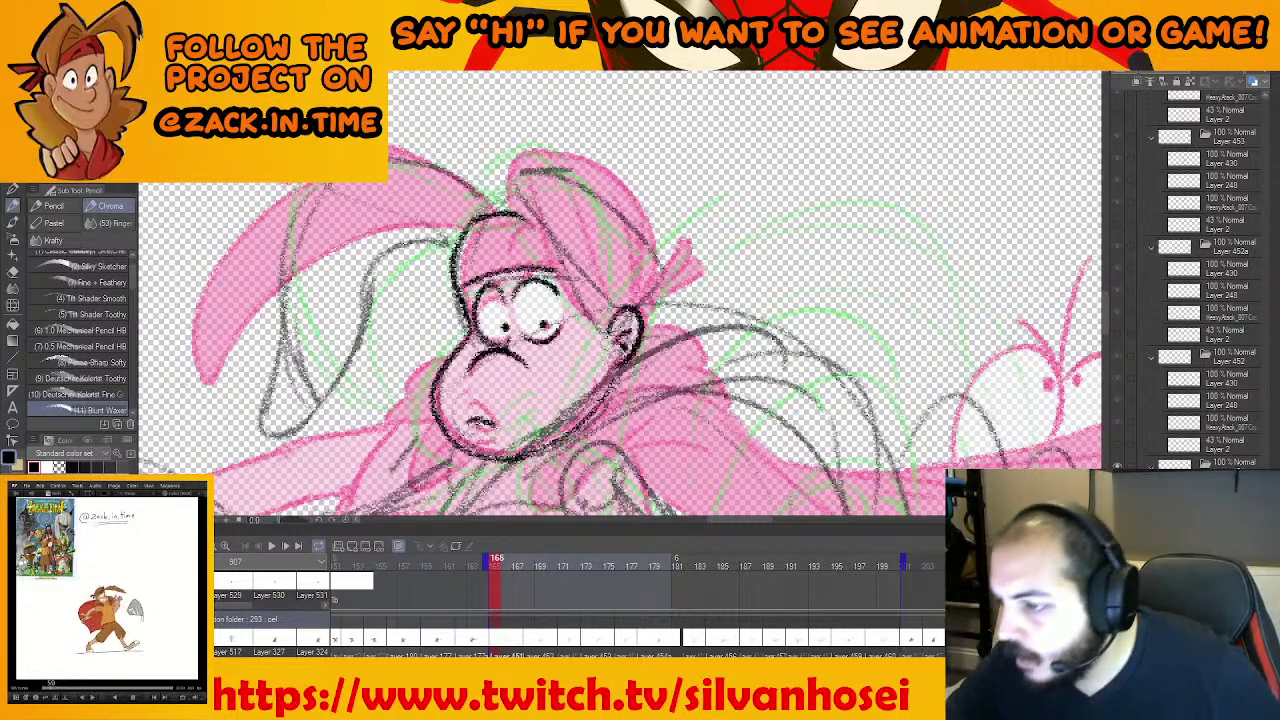
key("Right")
key("Right")
key("Left")
key("Left")
key("Left")
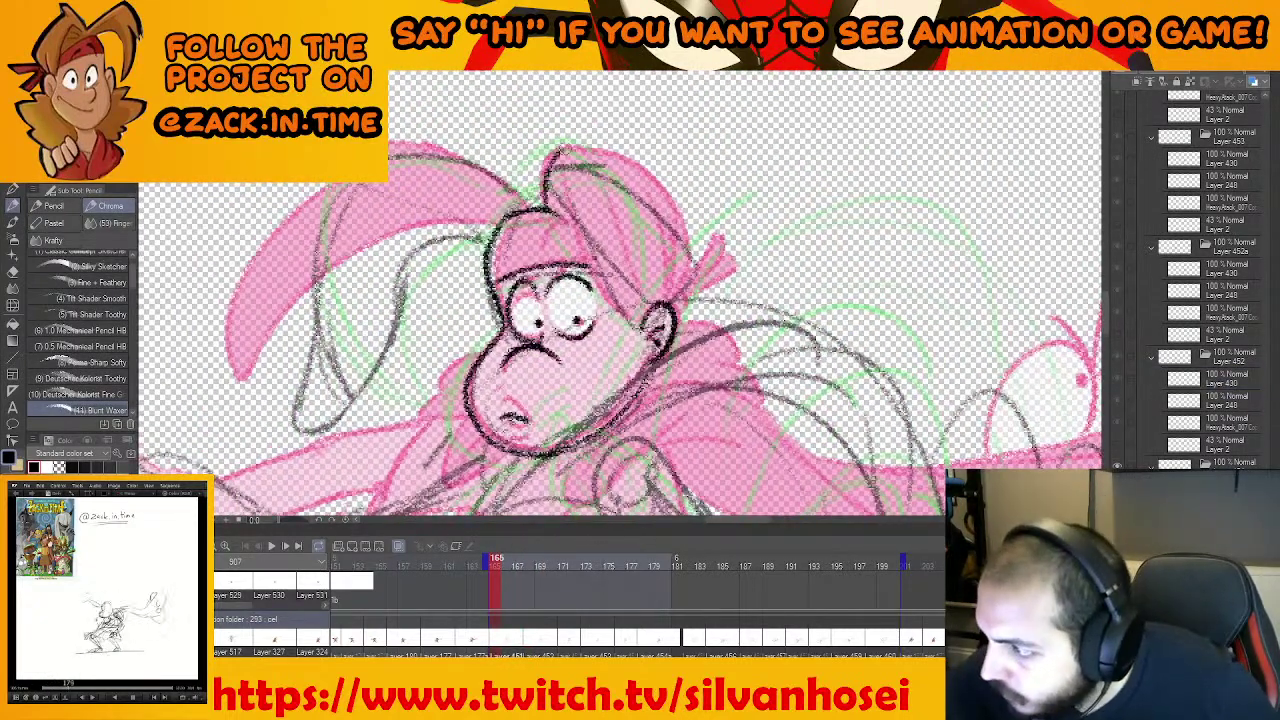
left_click_drag(552, 184, 636, 328)
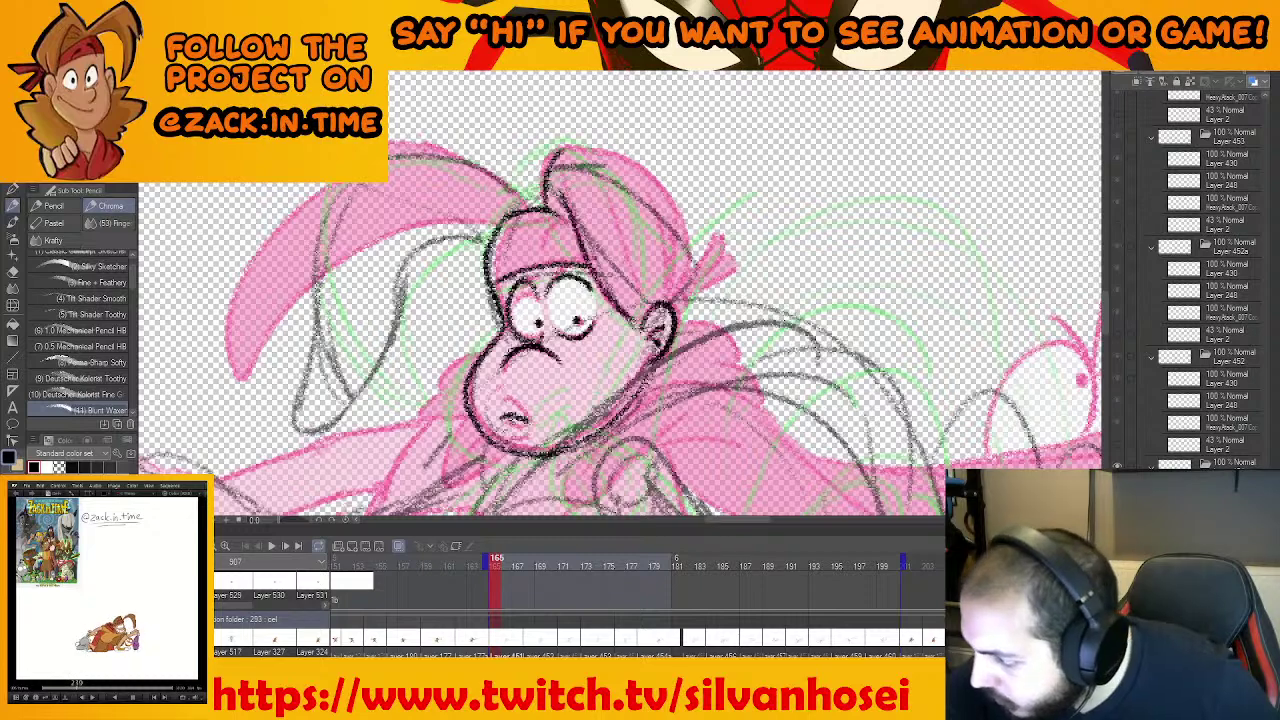
left_click_drag(572, 148, 628, 245)
mouse_move(566, 148)
left_mouse_down()
mouse_move(674, 282)
mouse_move(668, 295)
left_mouse_up()
left_click_drag(613, 150, 696, 353)
Check the head against the following rough frame and draw the headband's knot and loose ends behind the ear
key(".")
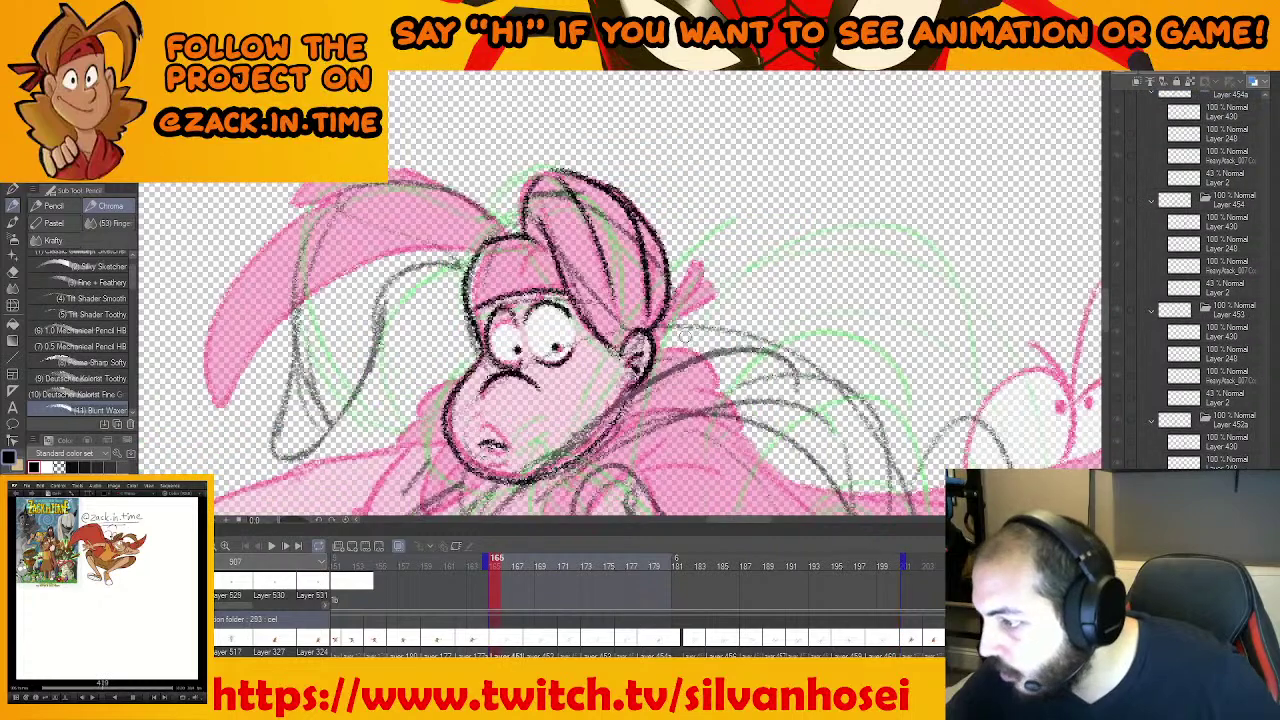
key("Right")
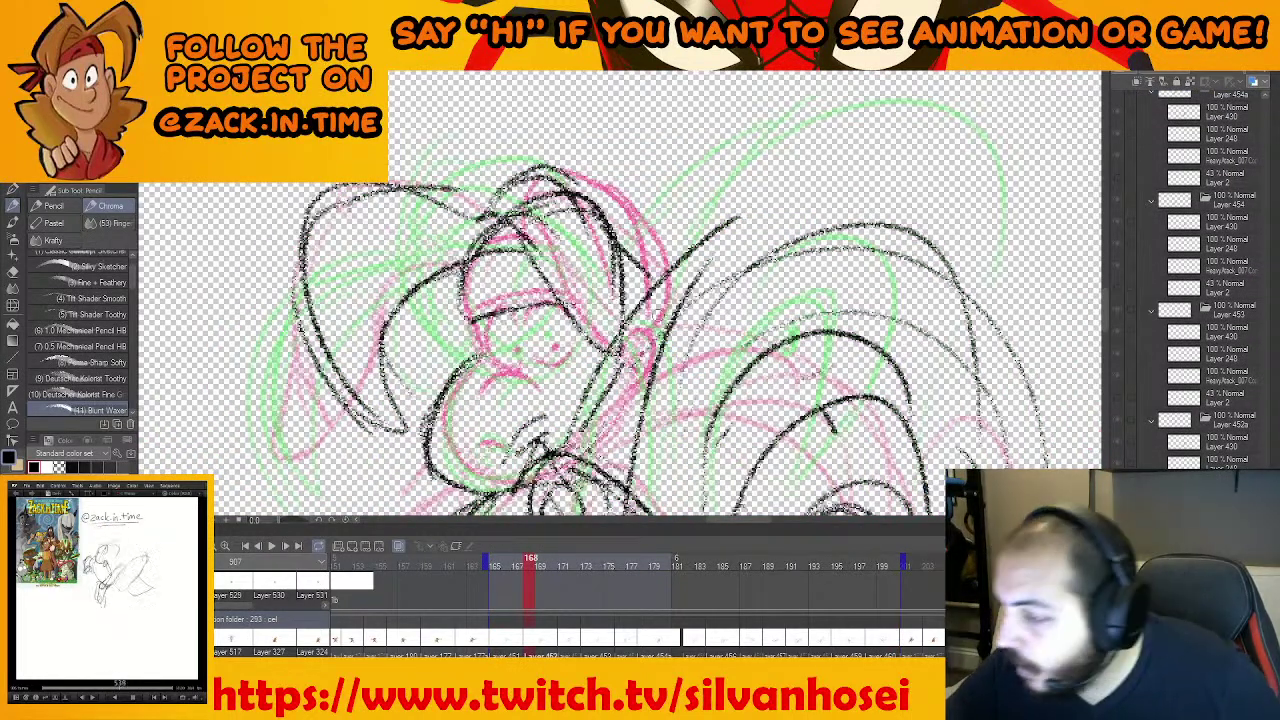
key("Left")
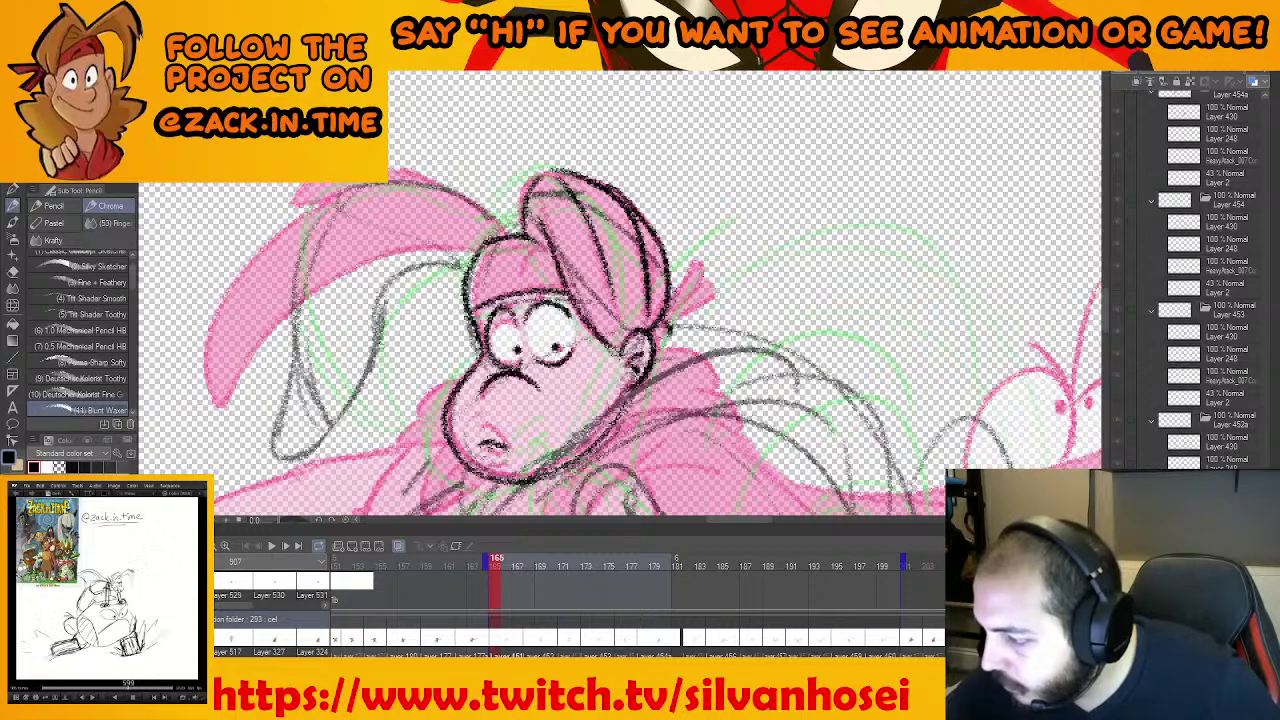
key("Left")
key("Right")
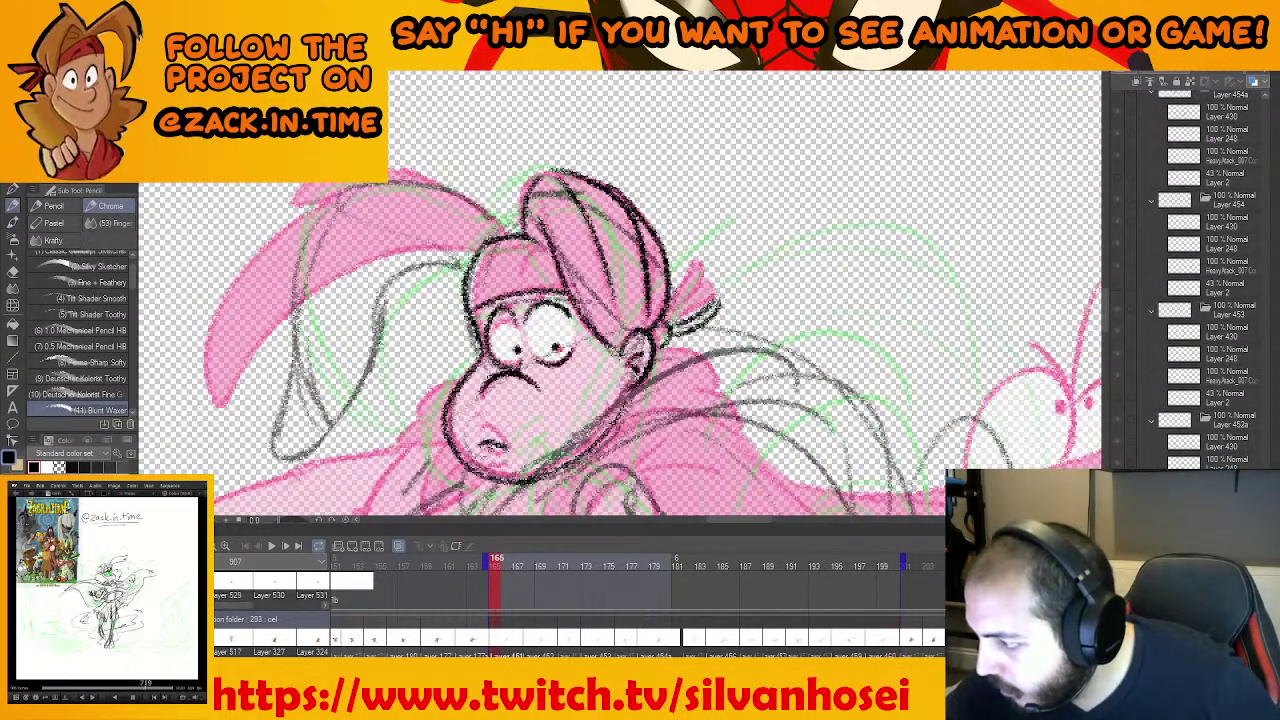
left_click_drag(694, 263, 670, 328)
mouse_move(655, 425)
left_mouse_down()
mouse_move(722, 360)
mouse_move(836, 360)
left_mouse_up()
key("Left")
key("Right")
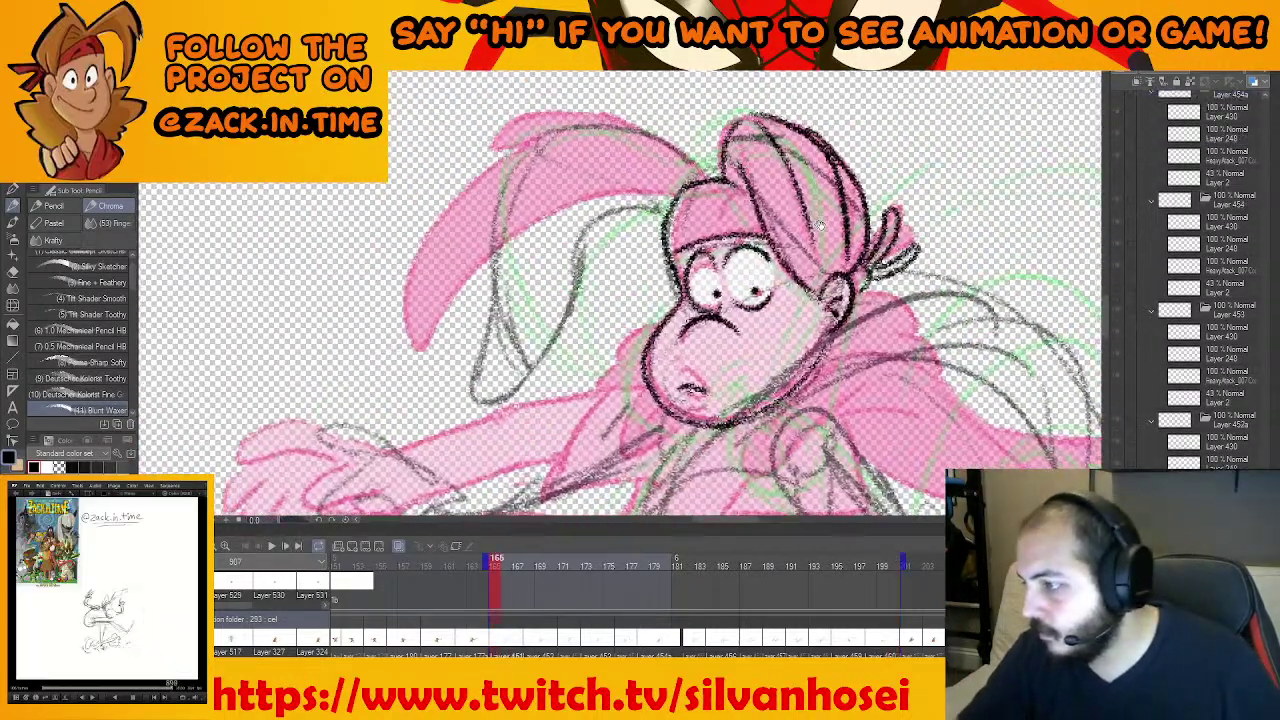
Draw the long pointed hair lock hanging in front of the face, redoing its outline until it follows the pink guide
left_click_drag(682, 160, 787, 227)
mouse_move(585, 241)
left_mouse_down()
mouse_move(527, 305)
mouse_move(525, 395)
left_mouse_up()
key("ctrl+z")
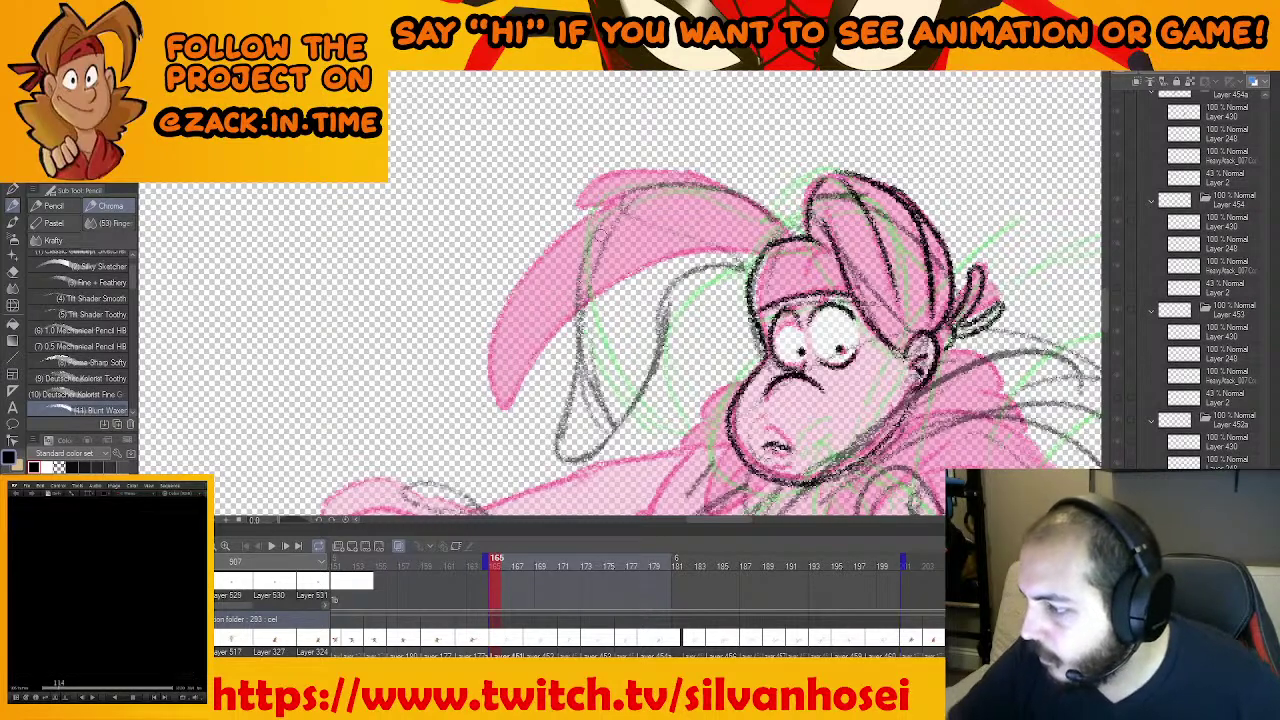
mouse_move(602, 218)
left_mouse_down()
mouse_move(545, 310)
mouse_move(525, 424)
mouse_move(706, 264)
left_mouse_up()
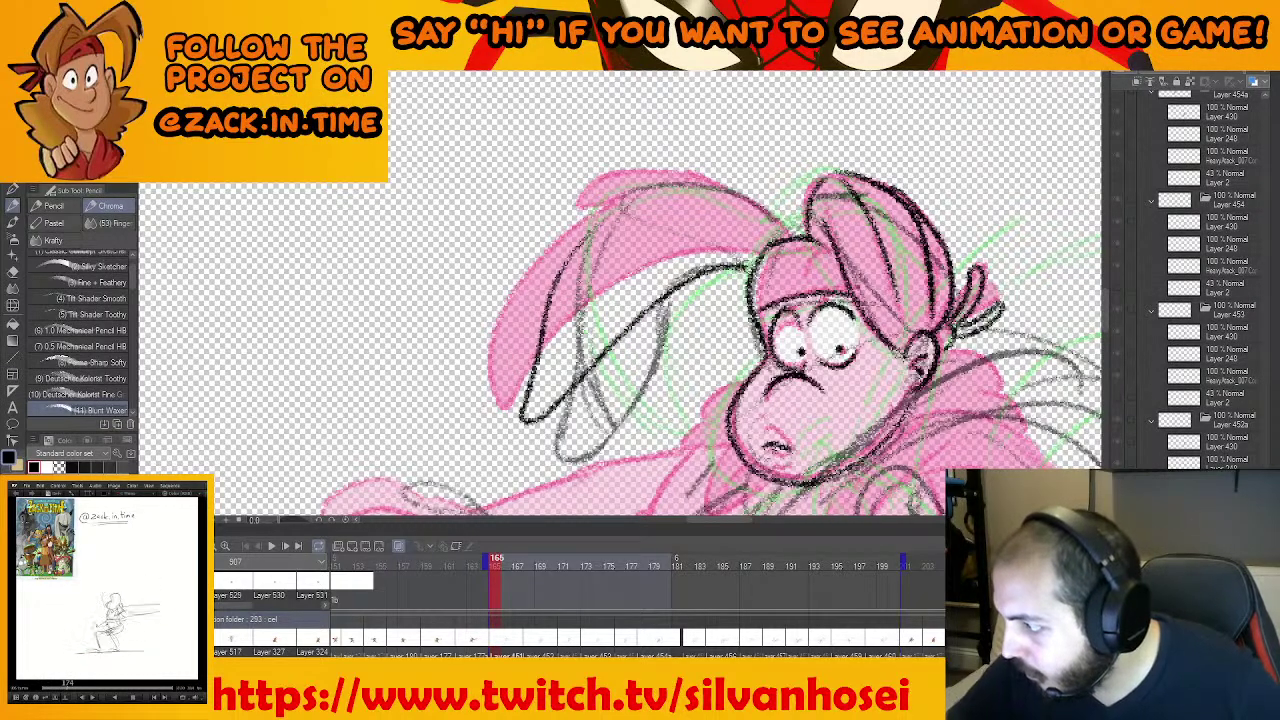
key("ctrl+z")
mouse_move(598, 228)
left_mouse_down()
mouse_move(514, 400)
mouse_move(772, 238)
left_mouse_up()
left_click_drag(653, 185, 630, 215)
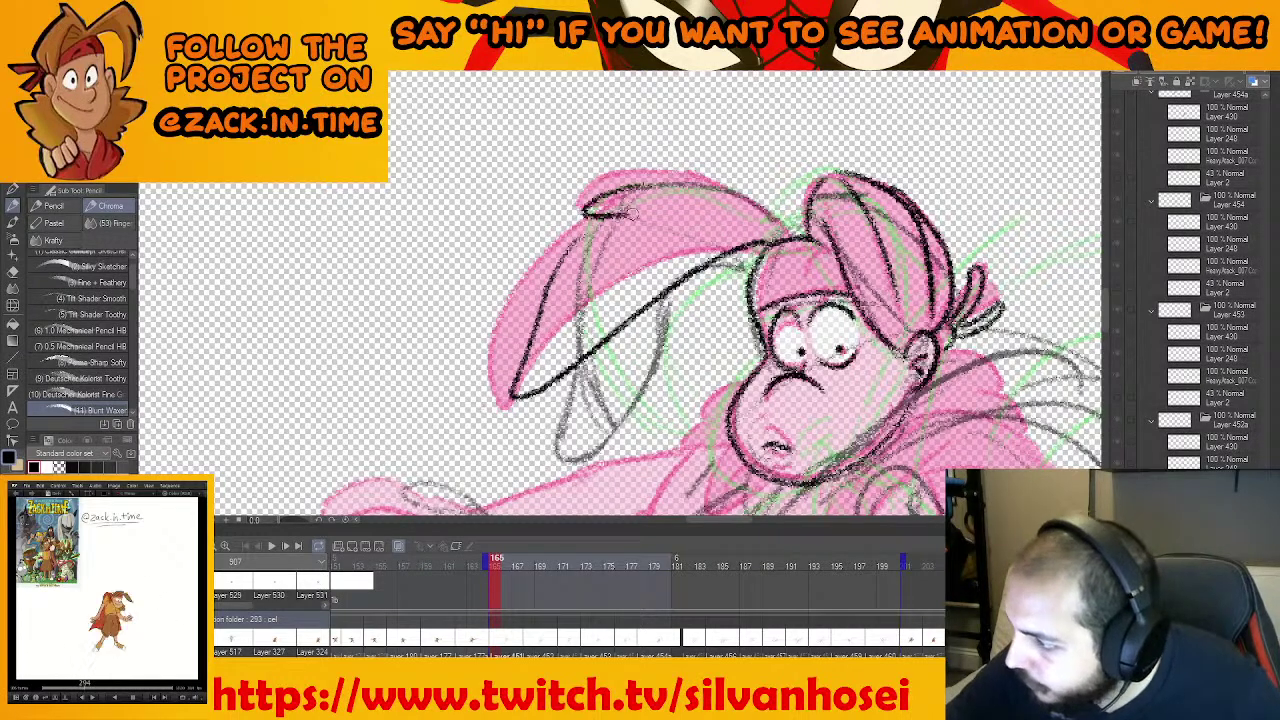
mouse_move(553, 268)
left_mouse_down()
mouse_move(614, 214)
mouse_move(762, 208)
mouse_move(806, 240)
left_mouse_up()
Compare the pose with frame 200 and draw the scarf folds running from under the chin over the shoulder on frame 165
left_click_drag(894, 243, 872, 188)
left_click_drag(850, 372, 684, 216)
key("ctrl+minus")
left_click_drag(872, 386, 775, 384)
key("End")
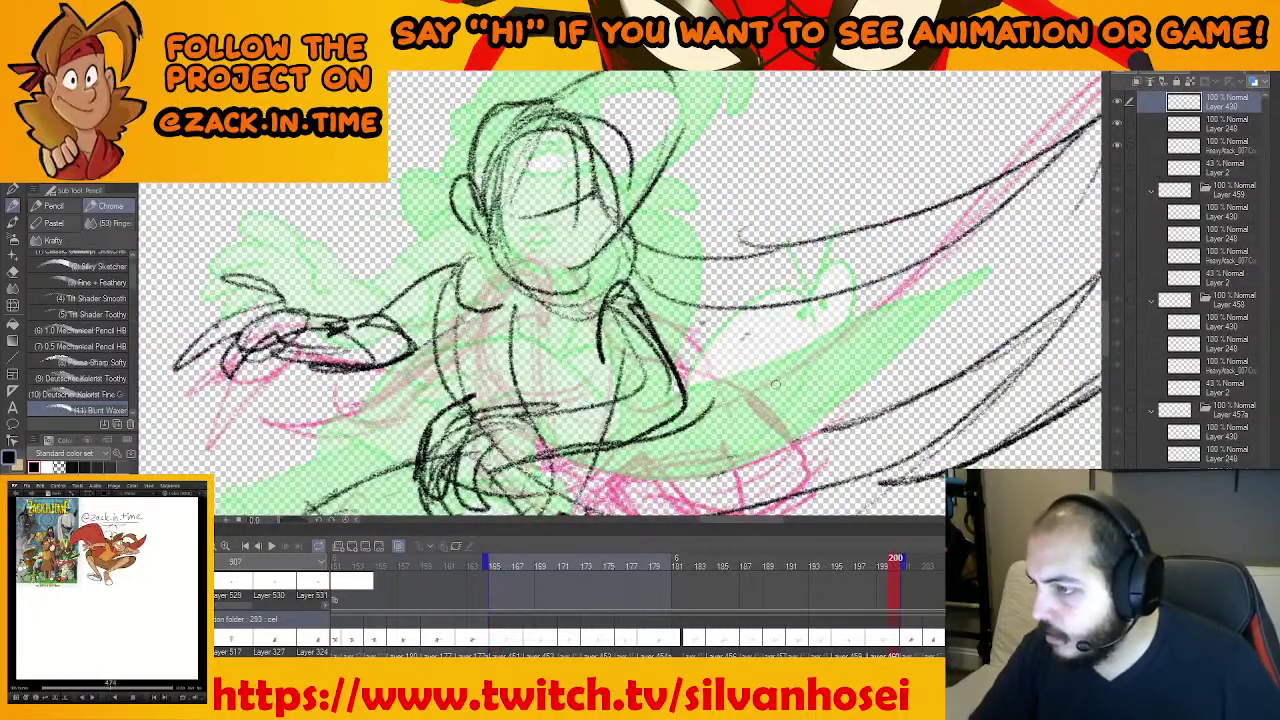
key("Home")
left_click_drag(676, 277, 738, 330)
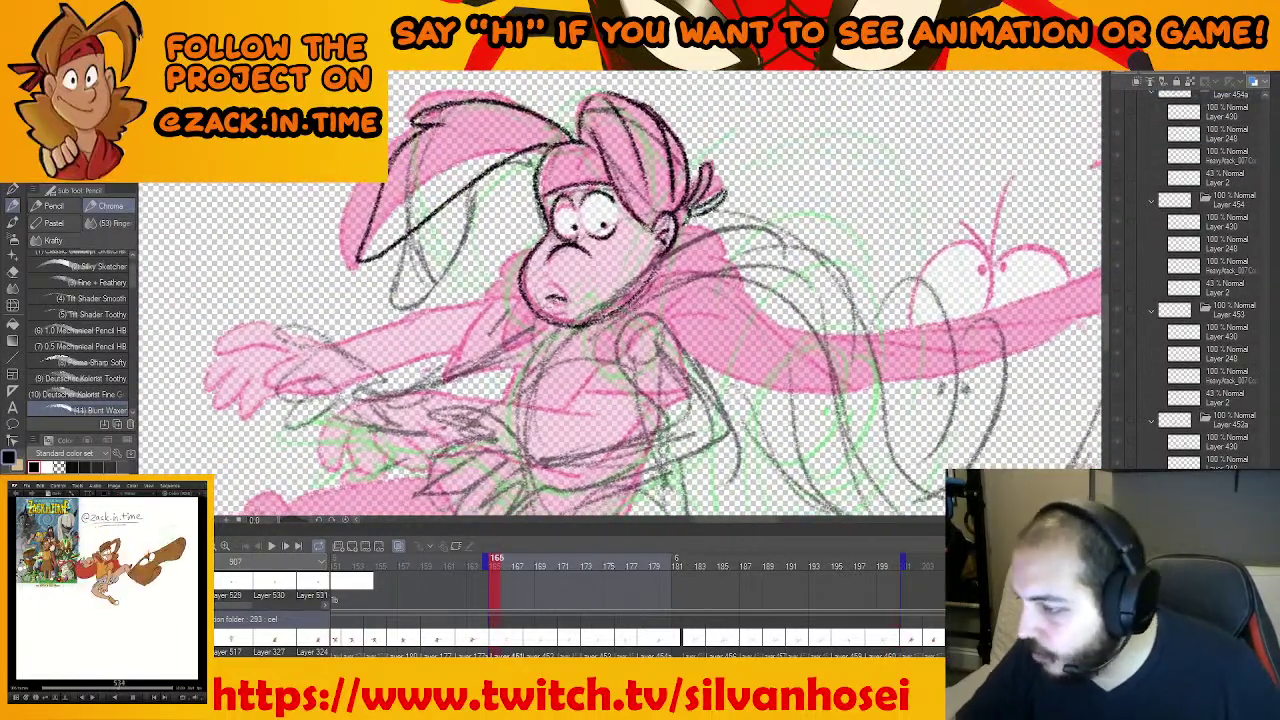
mouse_move(648, 289)
left_mouse_down()
mouse_move(597, 344)
mouse_move(738, 267)
left_mouse_up()
key("ctrl+z")
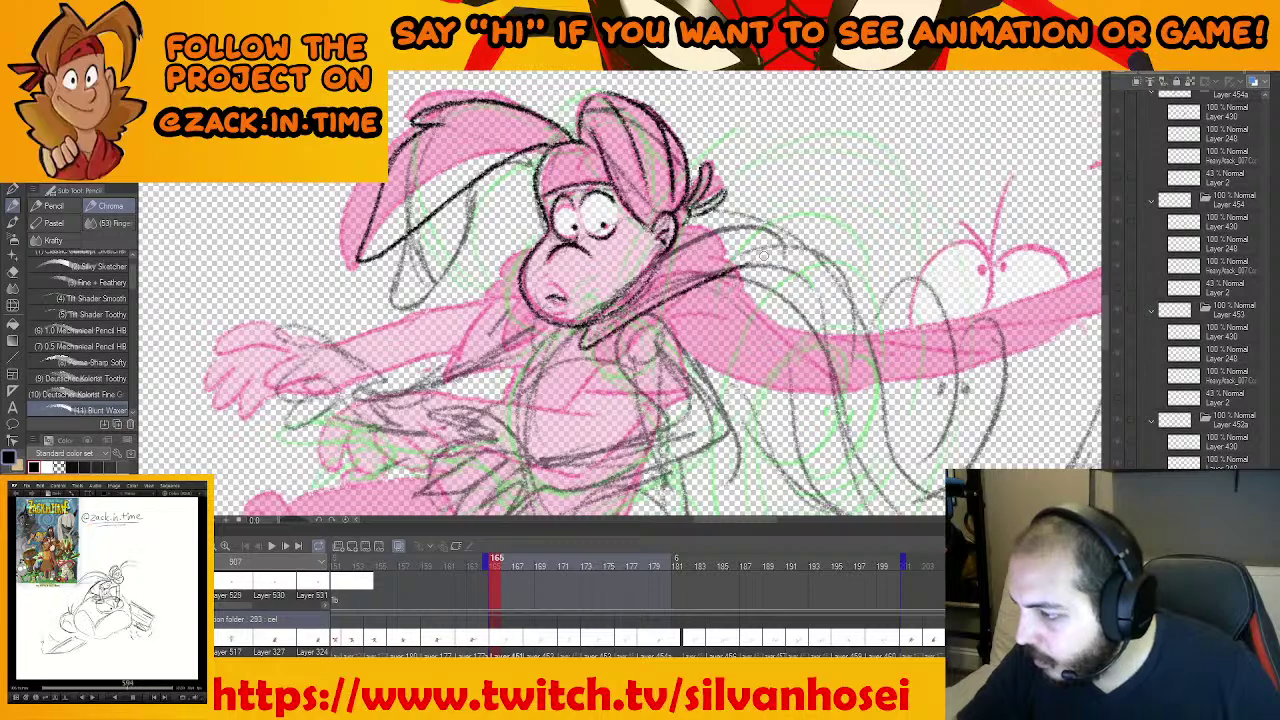
left_click_drag(641, 286, 738, 243)
left_click_drag(660, 333, 727, 283)
Compare frames 165 and 200 and extend the start of the playback range to just before frame 163
left_click(896, 565)
left_click(497, 566)
left_click(896, 565)
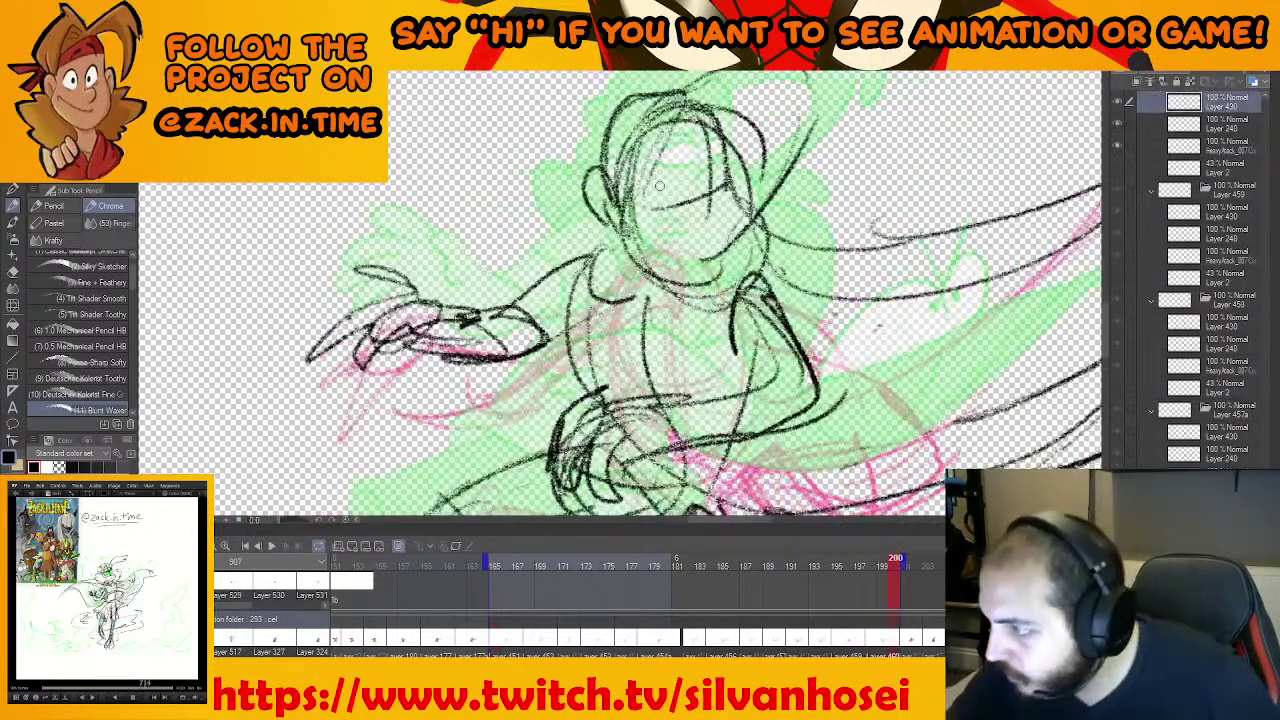
left_click(499, 567)
key("End")
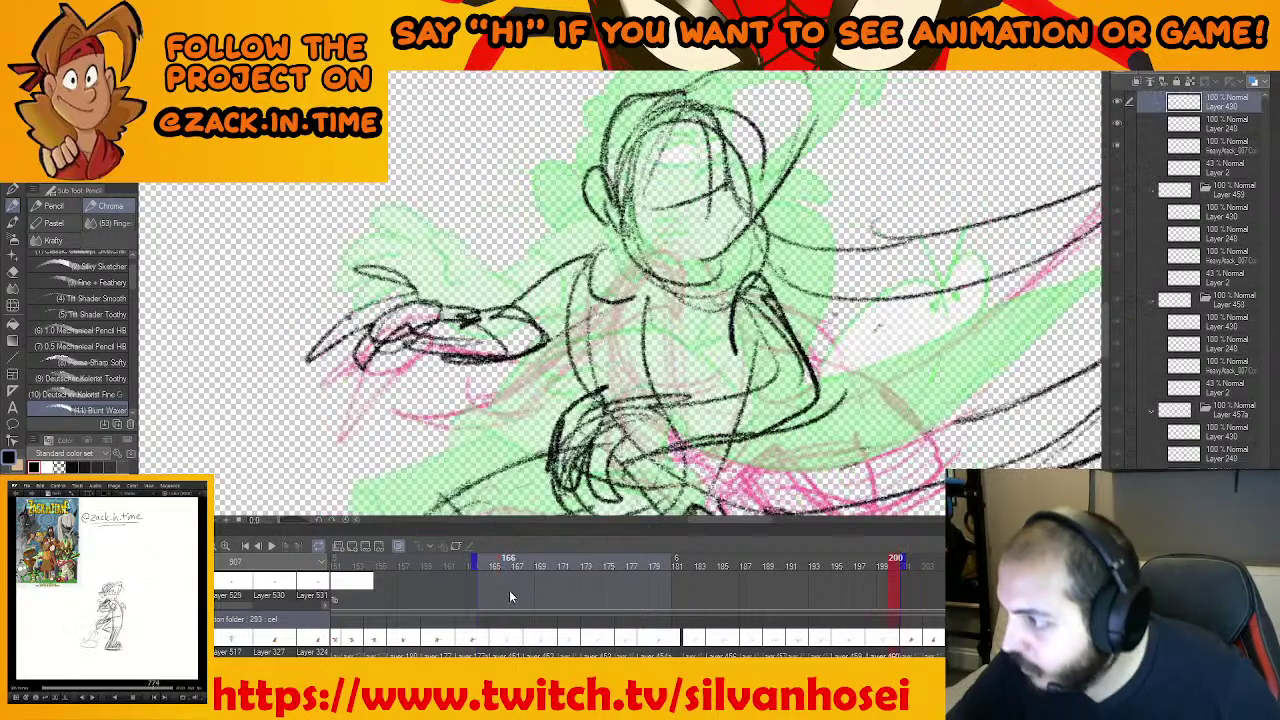
left_click(492, 566)
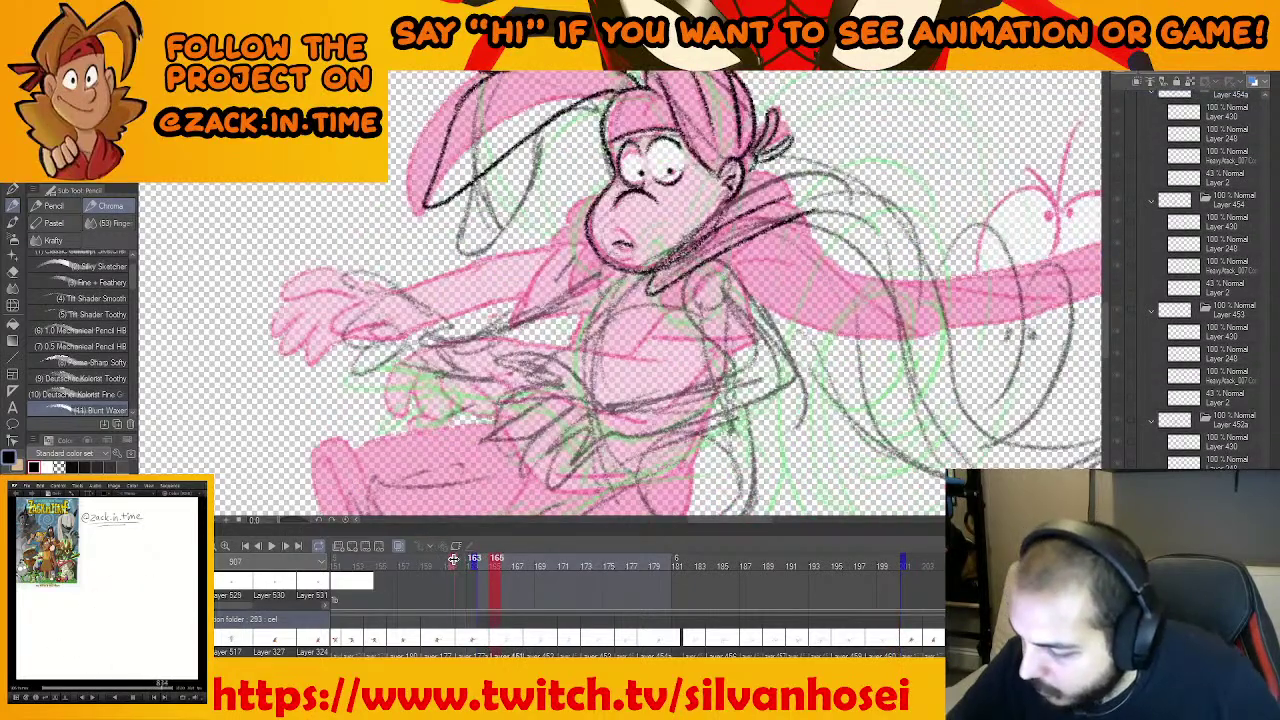
left_click_drag(474, 560, 453, 560)
key("Home")
left_click(496, 563)
scroll(620, 290, "up", 3)
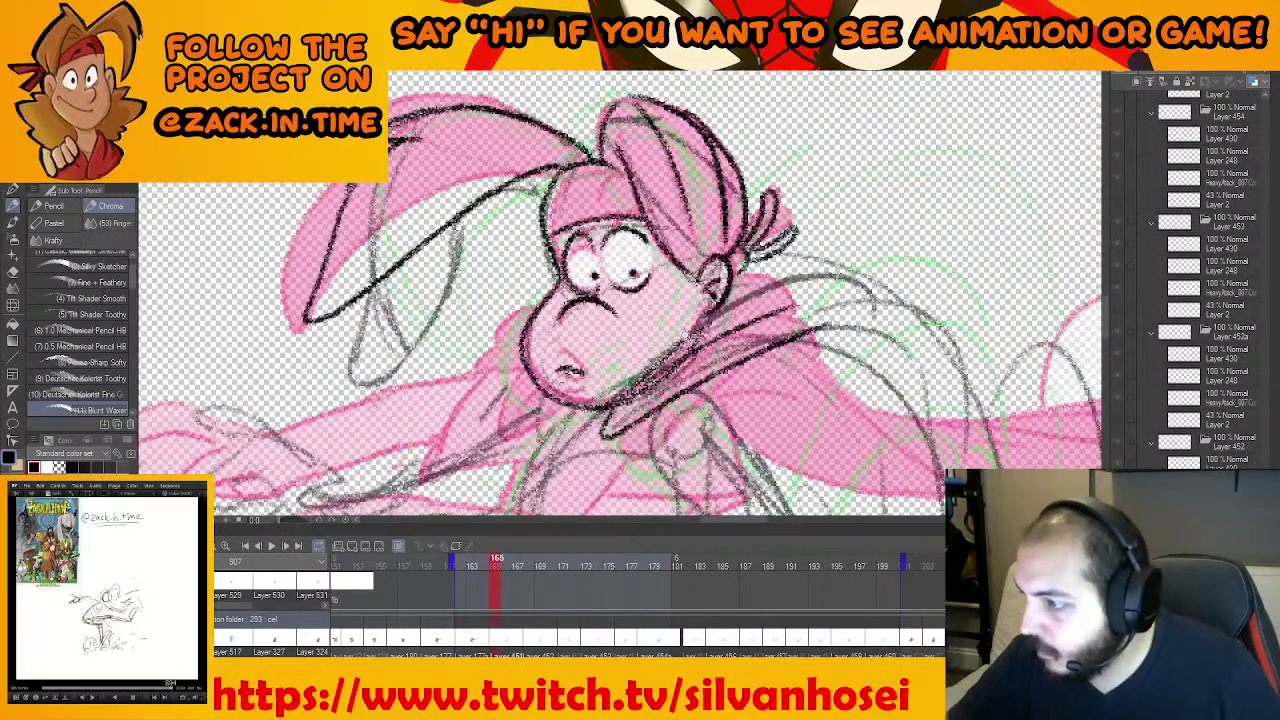
Draw the raised eyebrows on the headband above the eyes on frame 165
mouse_move(616, 229)
left_mouse_down()
mouse_move(625, 283)
mouse_move(596, 254)
left_mouse_up()
left_click_drag(637, 317, 660, 187)
left_click_drag(700, 290, 676, 346)
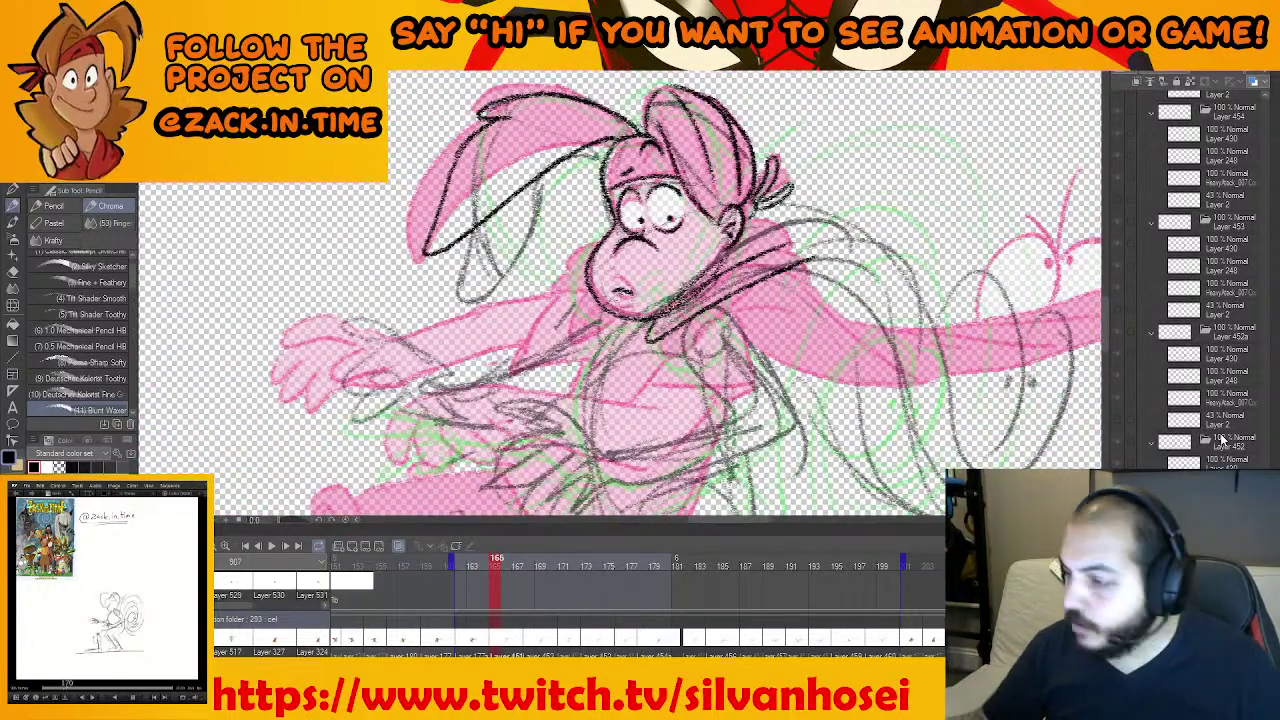
left_click_drag(637, 328, 594, 308)
left_click_drag(710, 261, 693, 288)
Add the scarf folds under the chin and behind the muzzle, comparing frame 165 with its neighbours
key("e")
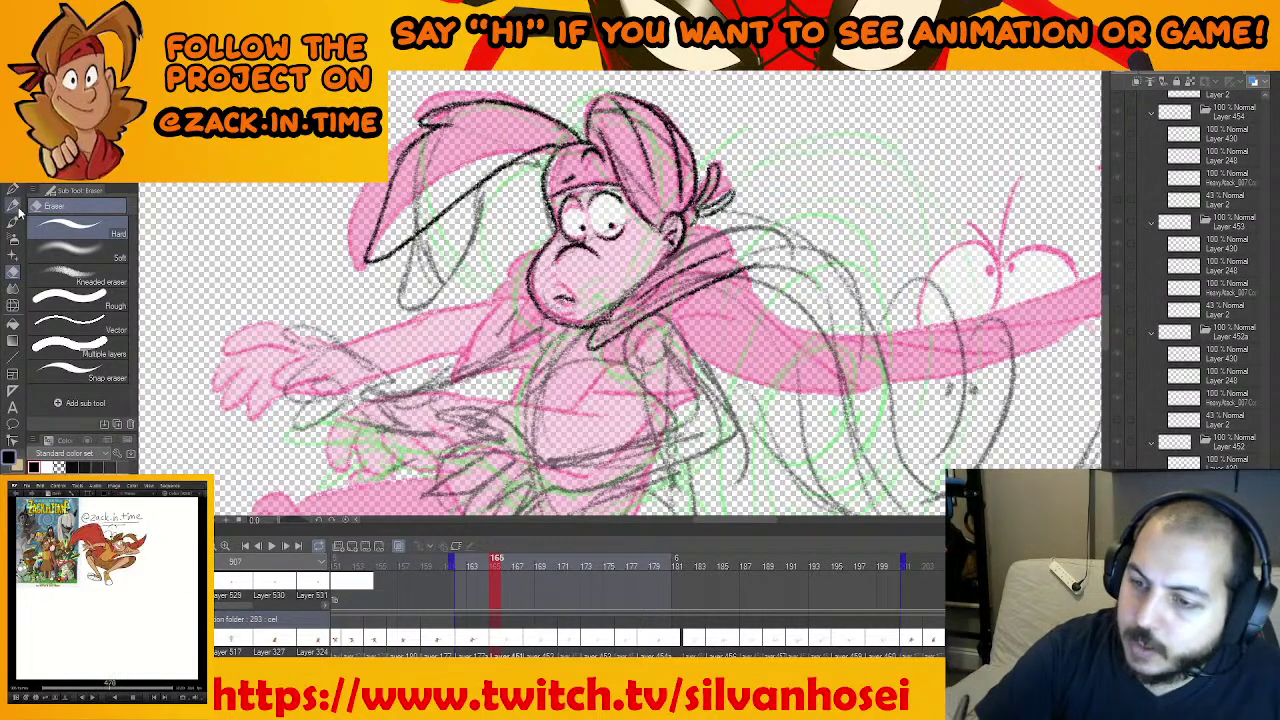
key("p")
mouse_move(670, 280)
left_mouse_down()
mouse_move(612, 322)
mouse_move(584, 368)
mouse_move(720, 368)
mouse_move(670, 393)
mouse_move(764, 364)
left_mouse_up()
left_click_drag(715, 405, 672, 392)
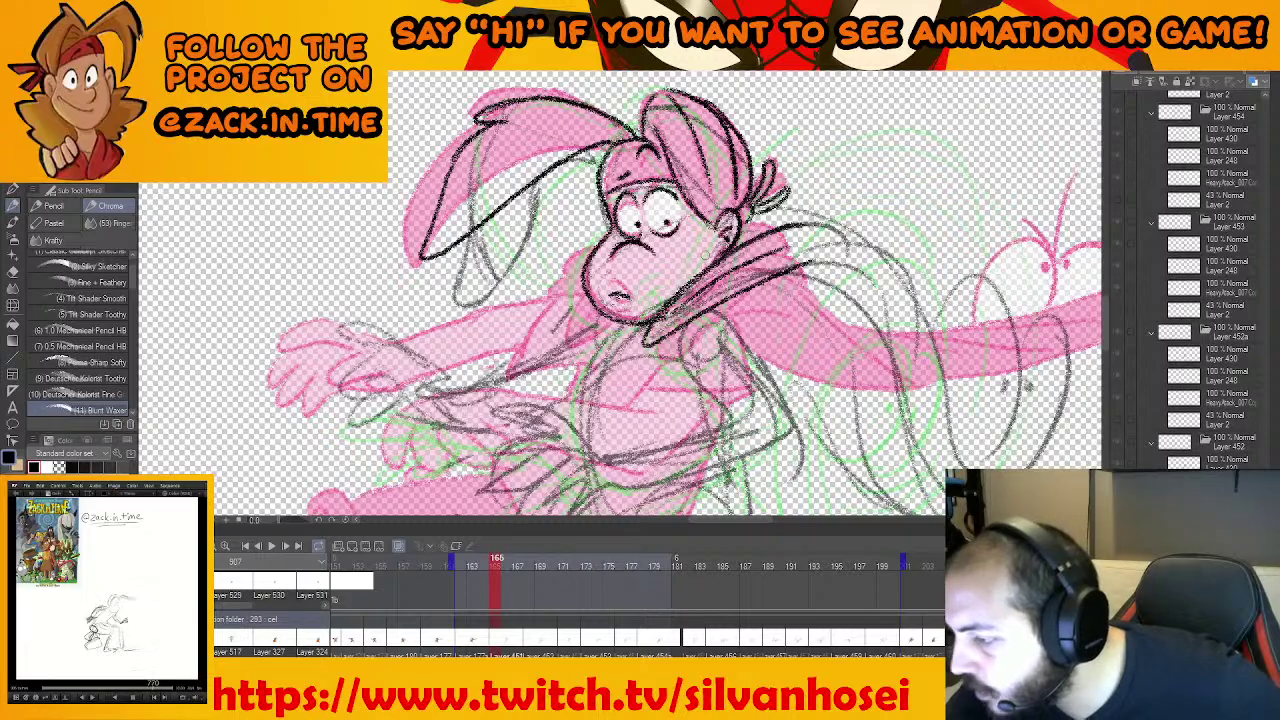
key("Left")
key("Right")
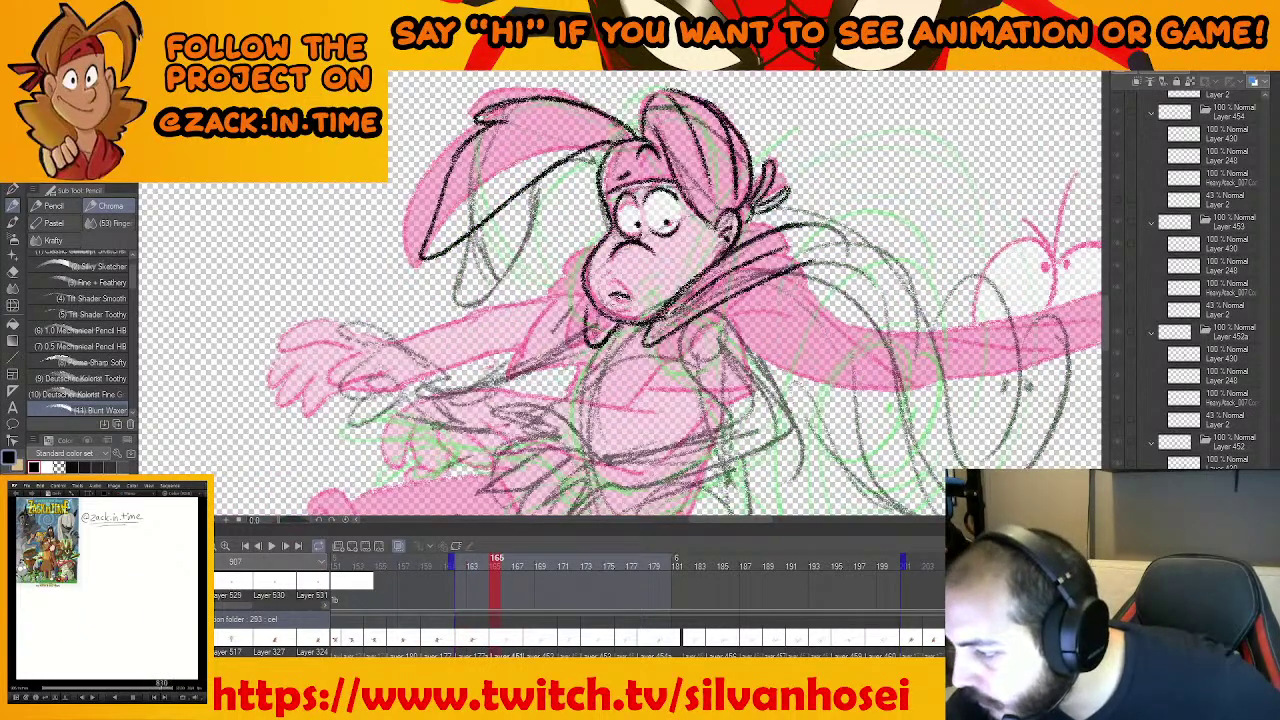
left_click_drag(598, 306, 592, 342)
left_click_drag(660, 284, 680, 318)
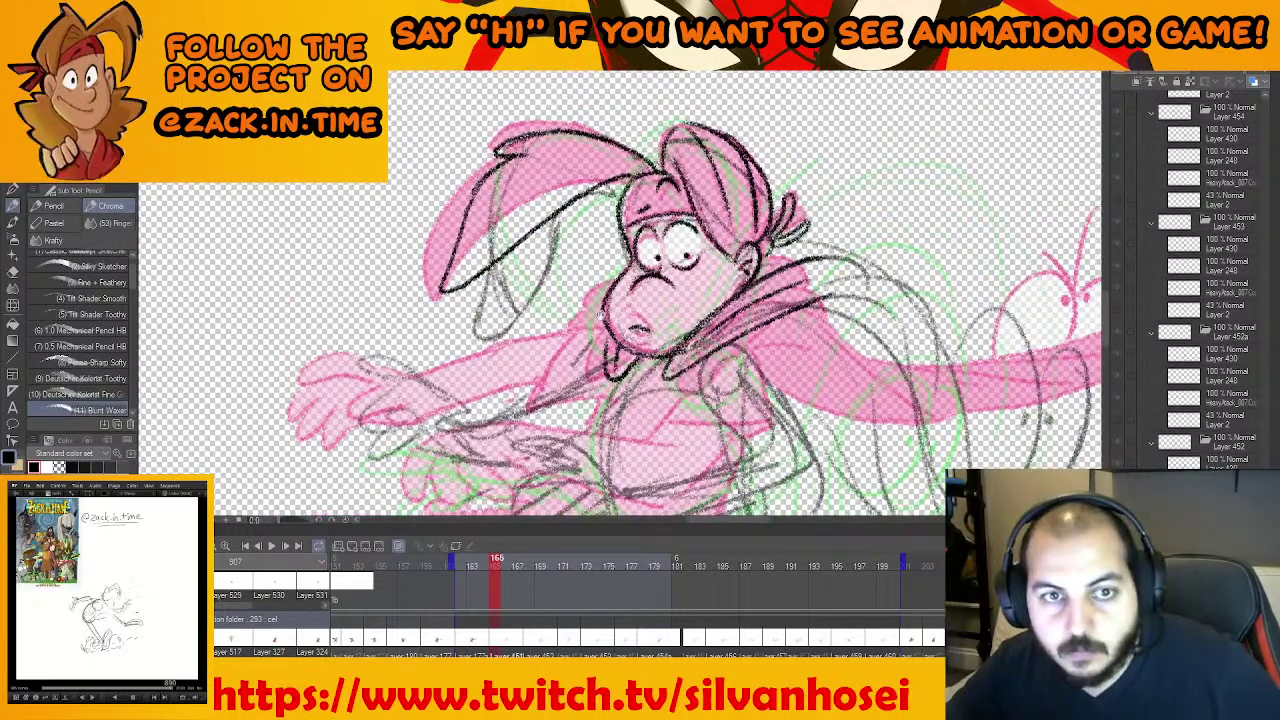
mouse_move(601, 315)
left_mouse_down()
mouse_move(597, 345)
mouse_move(591, 308)
mouse_move(586, 340)
left_mouse_up()
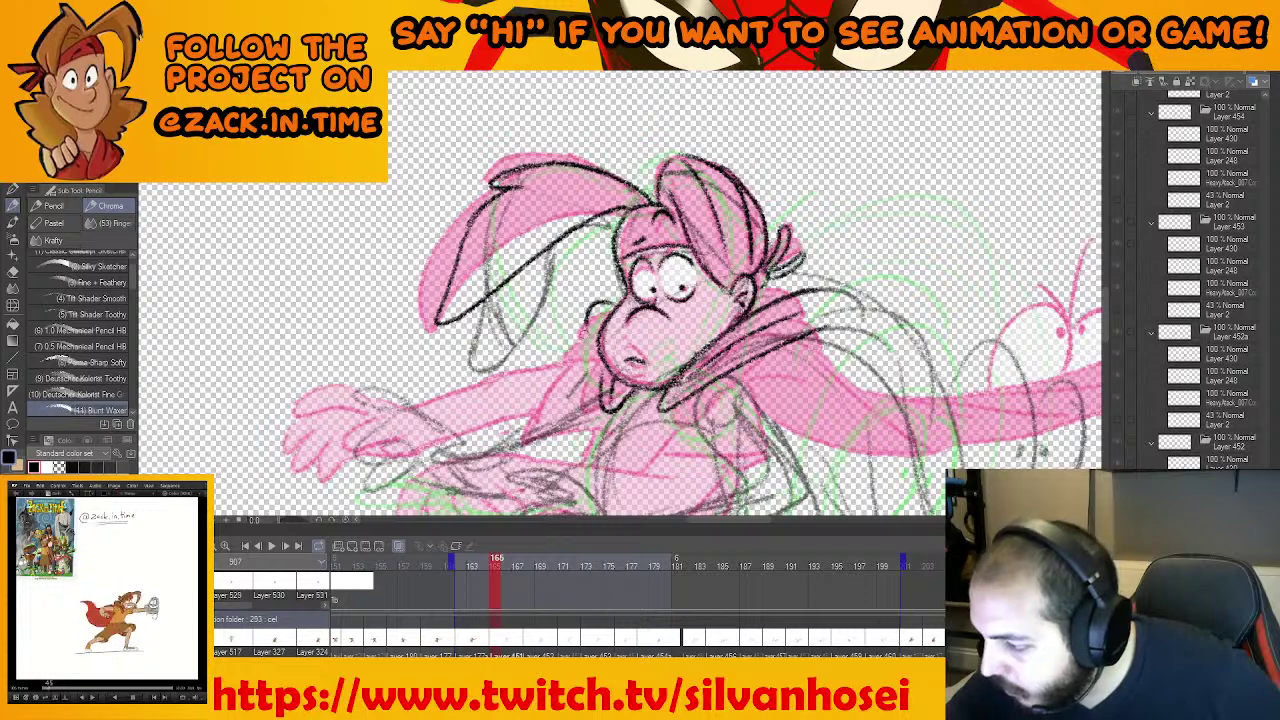
left_click_drag(810, 331, 772, 356)
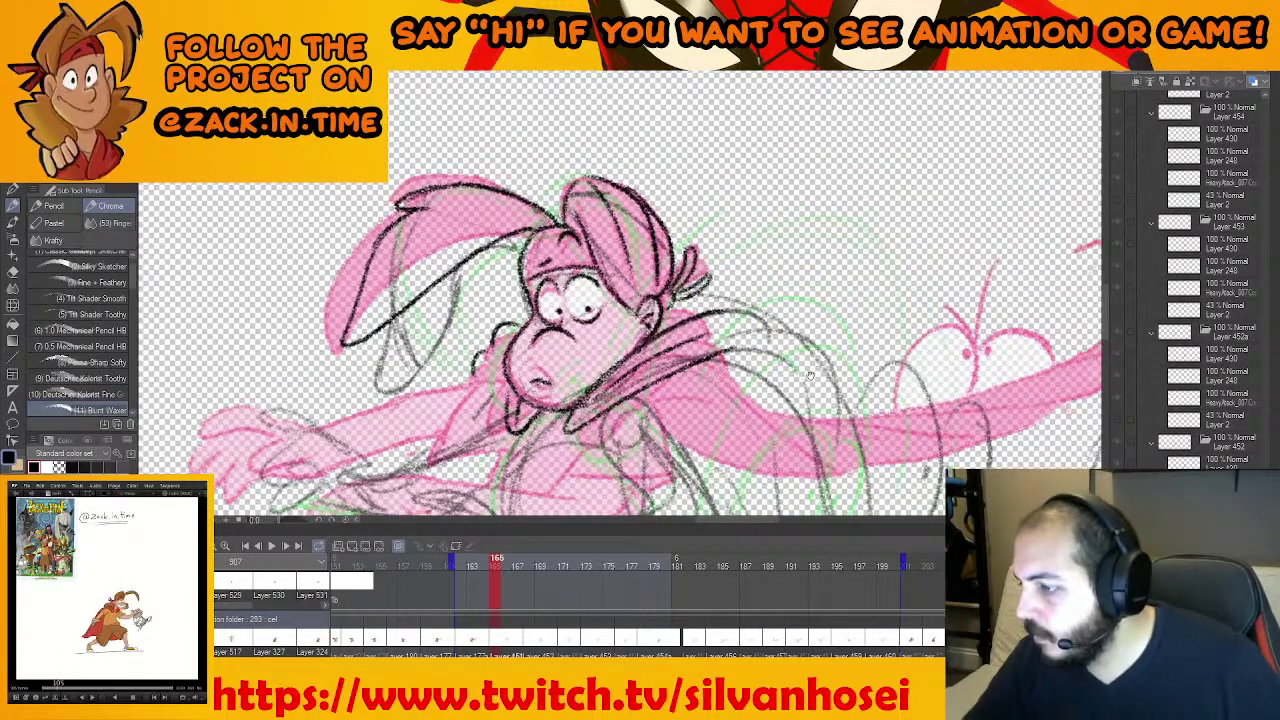
key("comma")
key("Right")
key("Right")
key("Right")
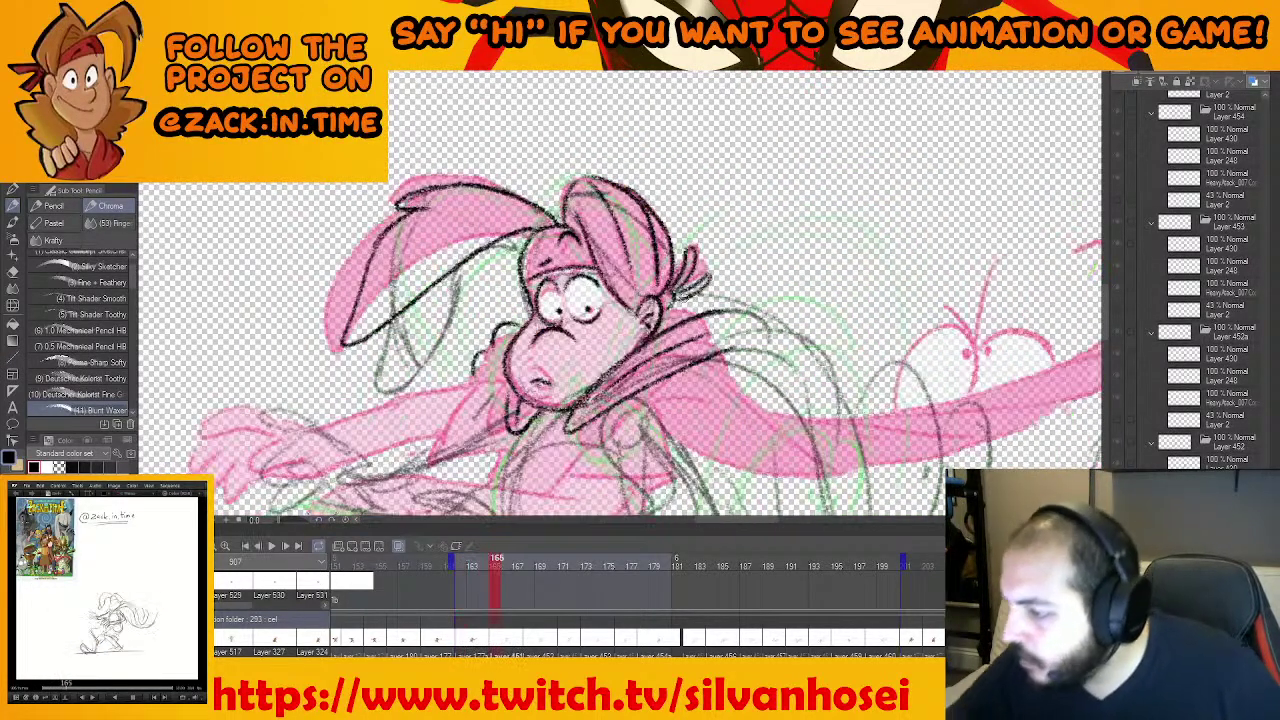
Erase the outer edge of the long drooping hair tuft on frame 165 and redraw it as a clean curve down to the tip
left_click_drag(716, 332, 774, 276)
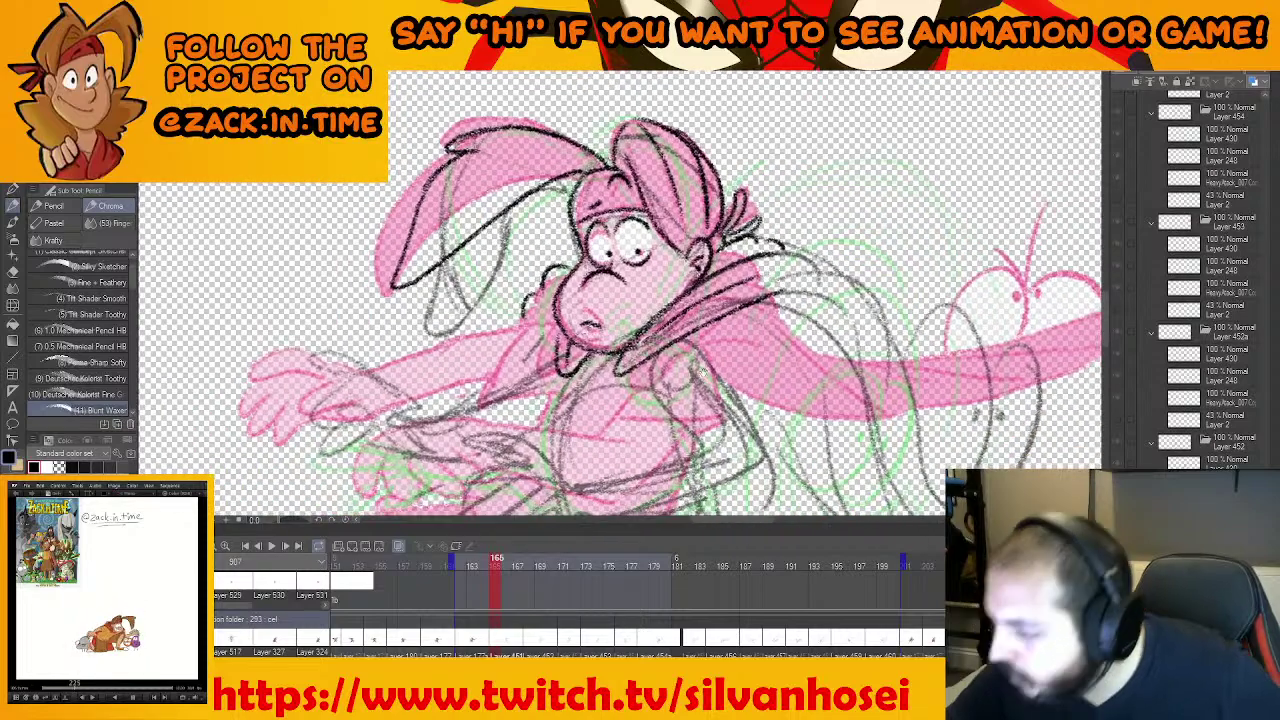
mouse_move(772, 474)
left_mouse_down()
mouse_move(843, 433)
mouse_move(926, 410)
mouse_move(830, 387)
mouse_move(728, 416)
left_mouse_up()
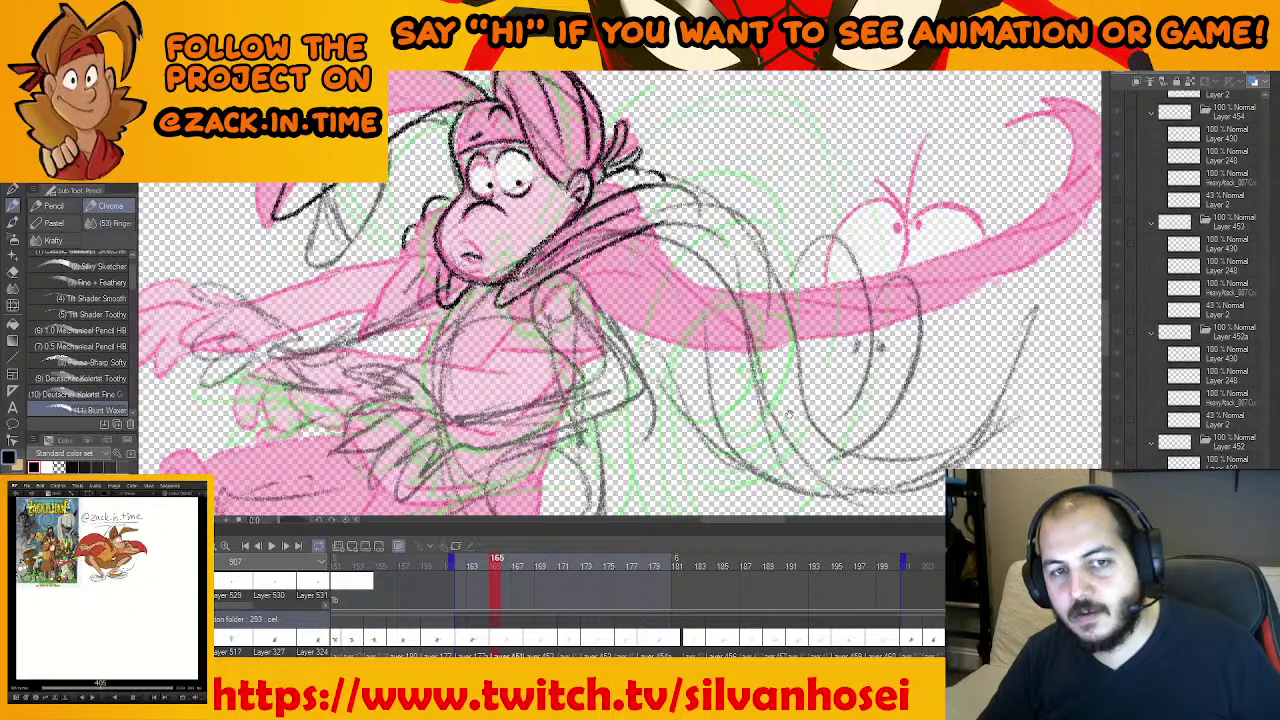
scroll(785, 431, "down", 2)
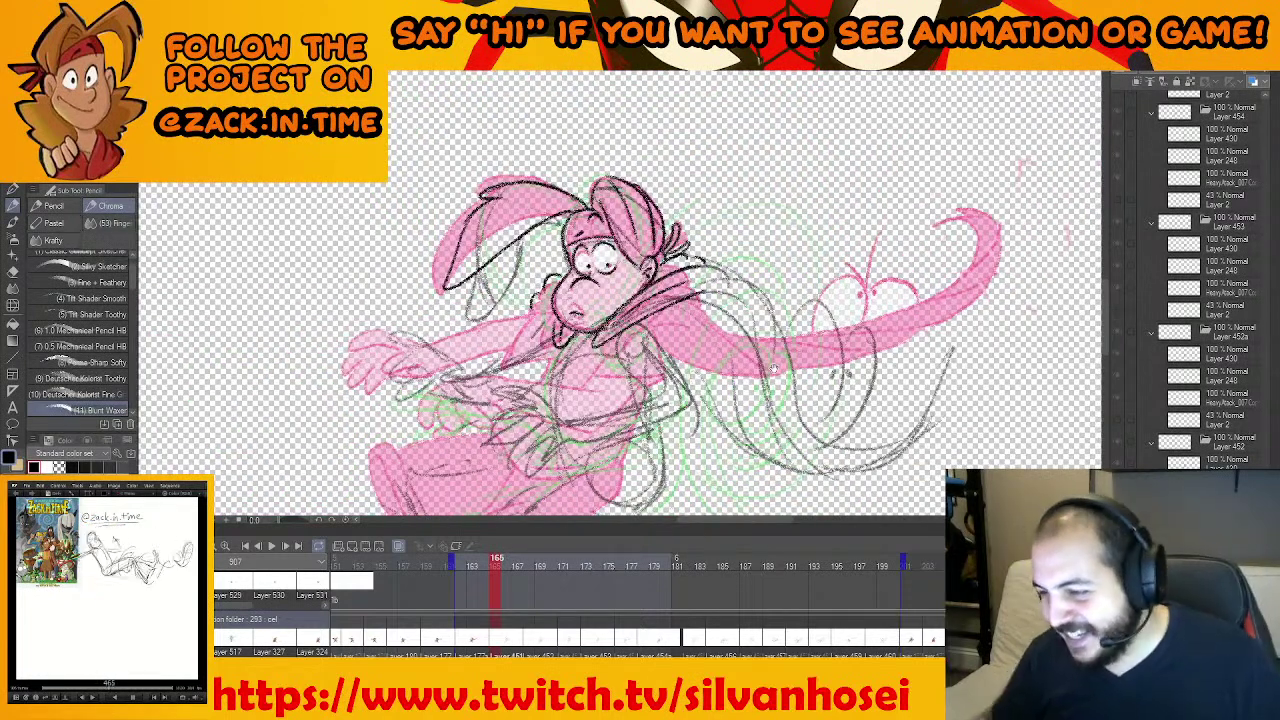
key("e")
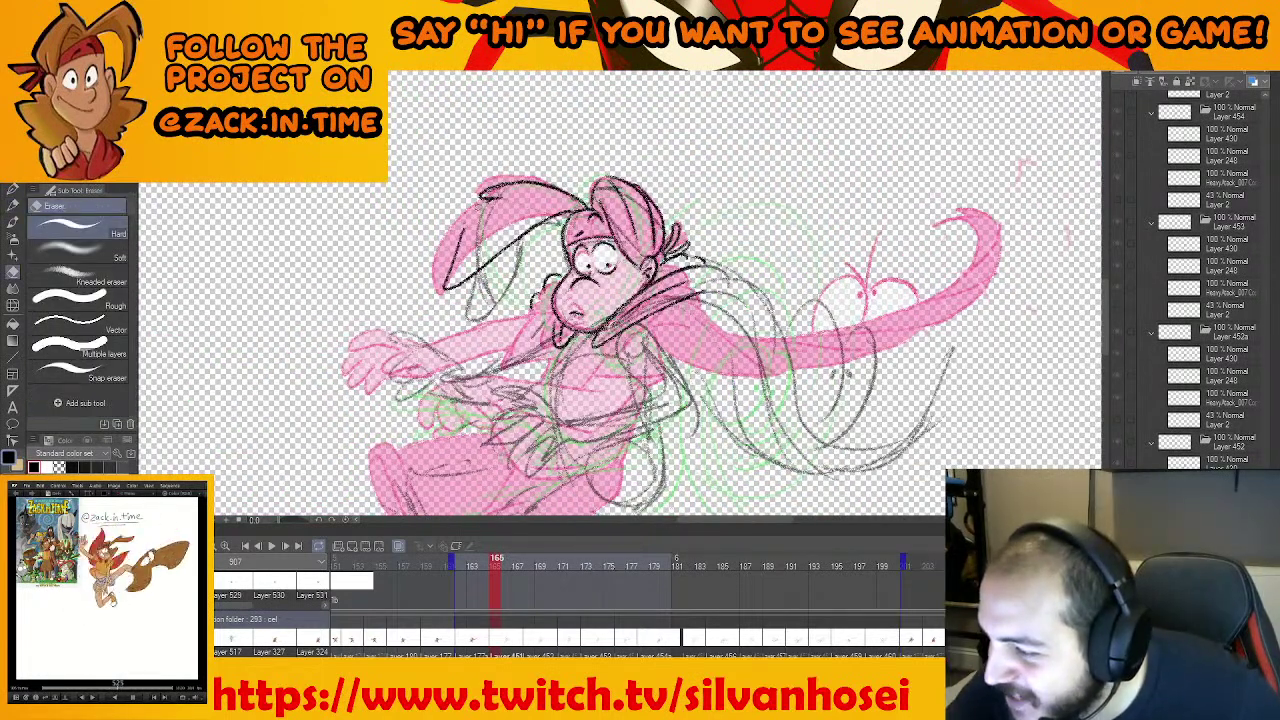
left_click_drag(450, 271, 446, 280)
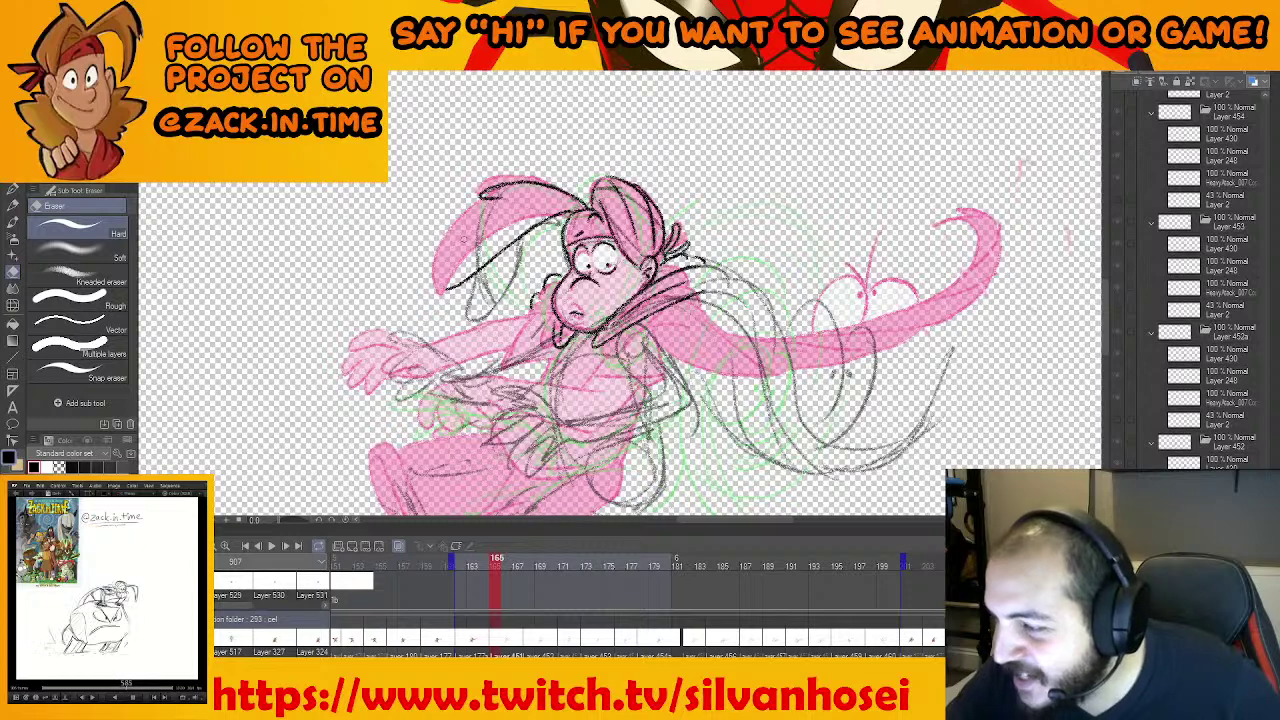
key("p")
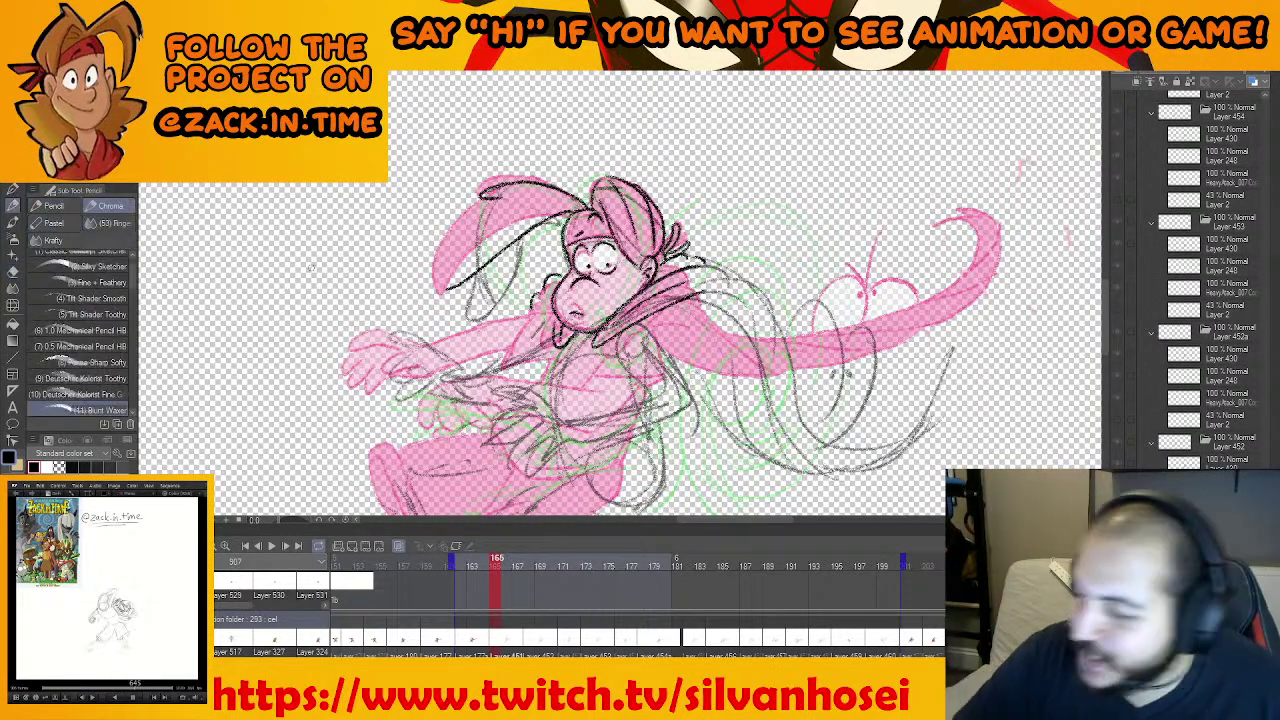
left_click_drag(490, 194, 440, 288)
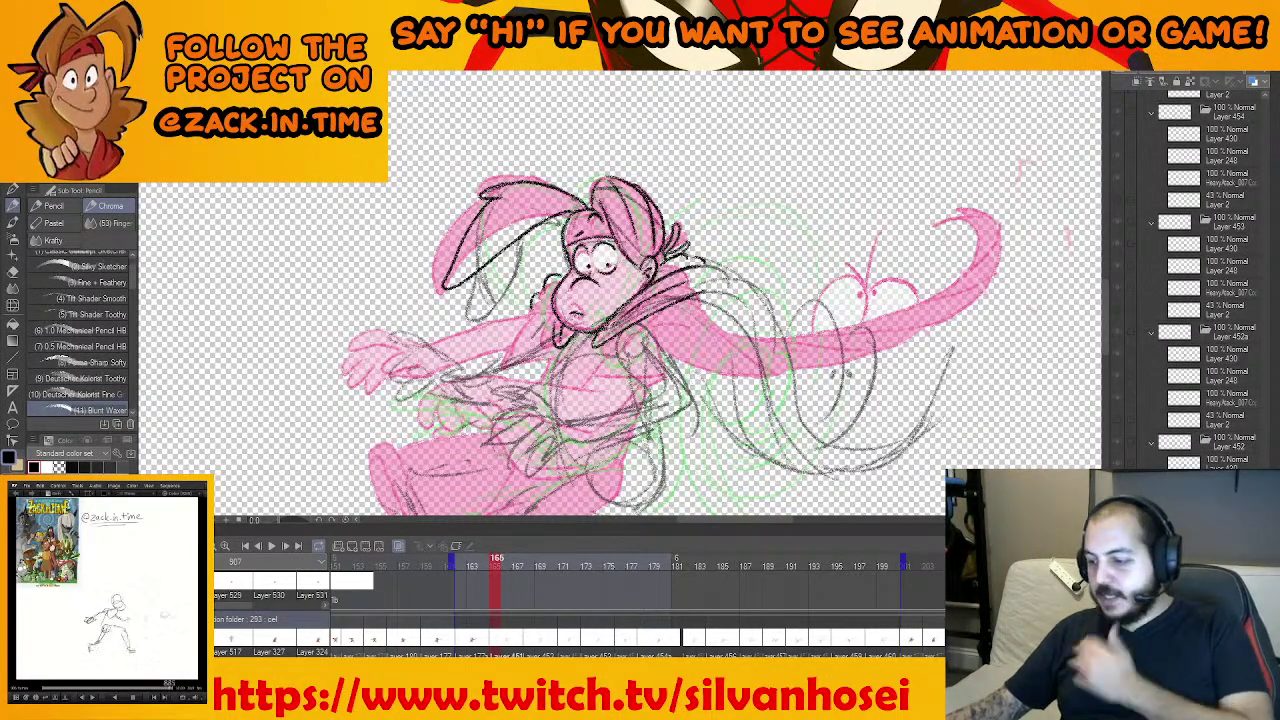
Switch to Unity, play the game in the maximized game view to check the character's animations, and return to the drawing
key("alt+Tab")
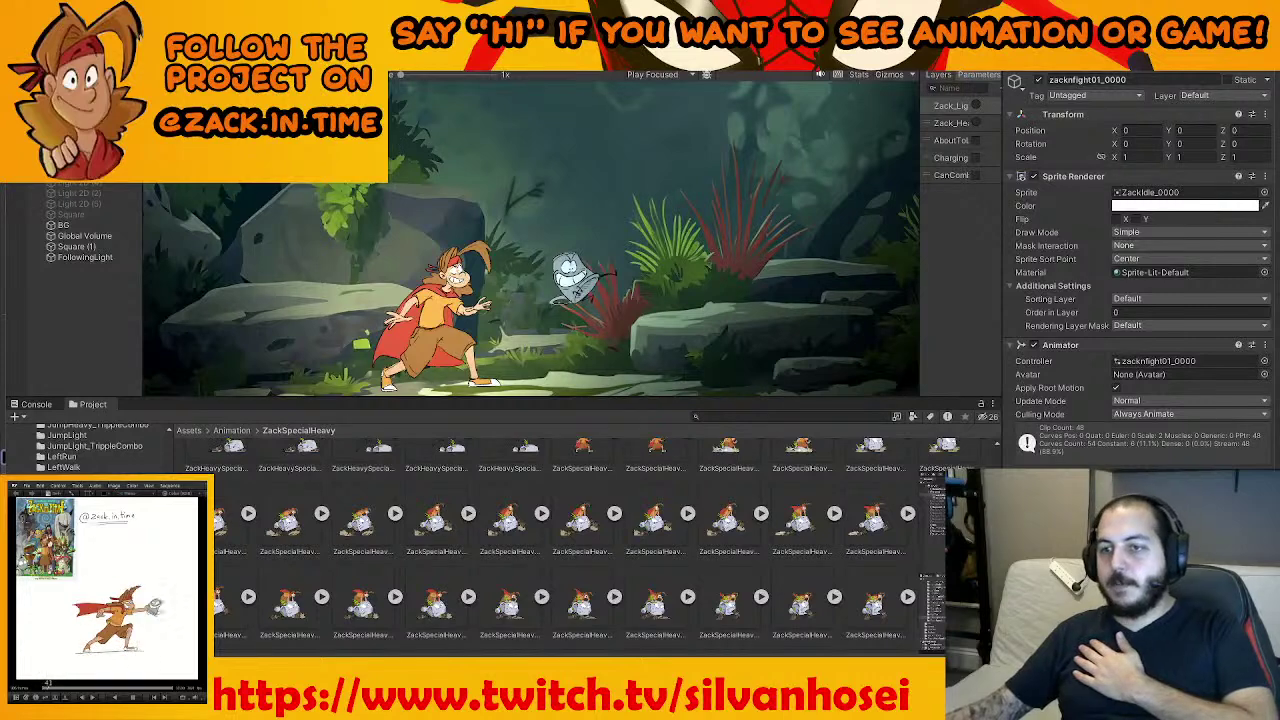
key("shift+space")
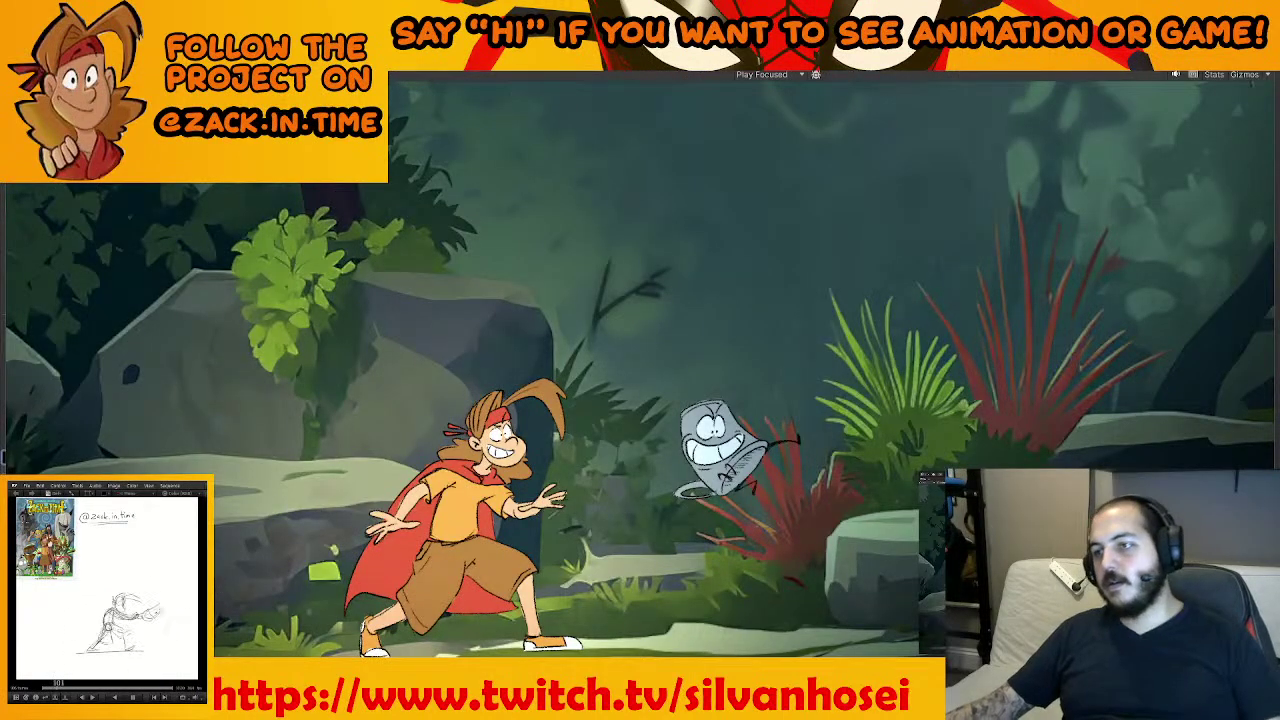
key("ctrl+p")
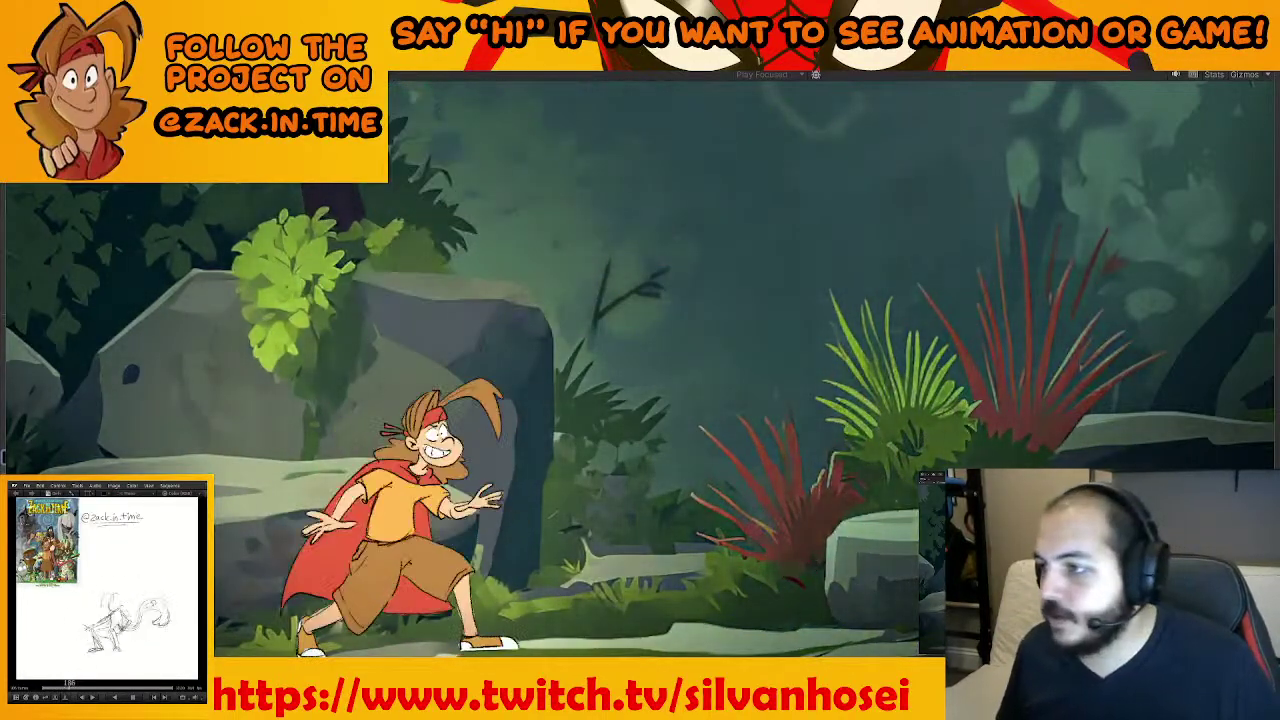
left_click(620, 45)
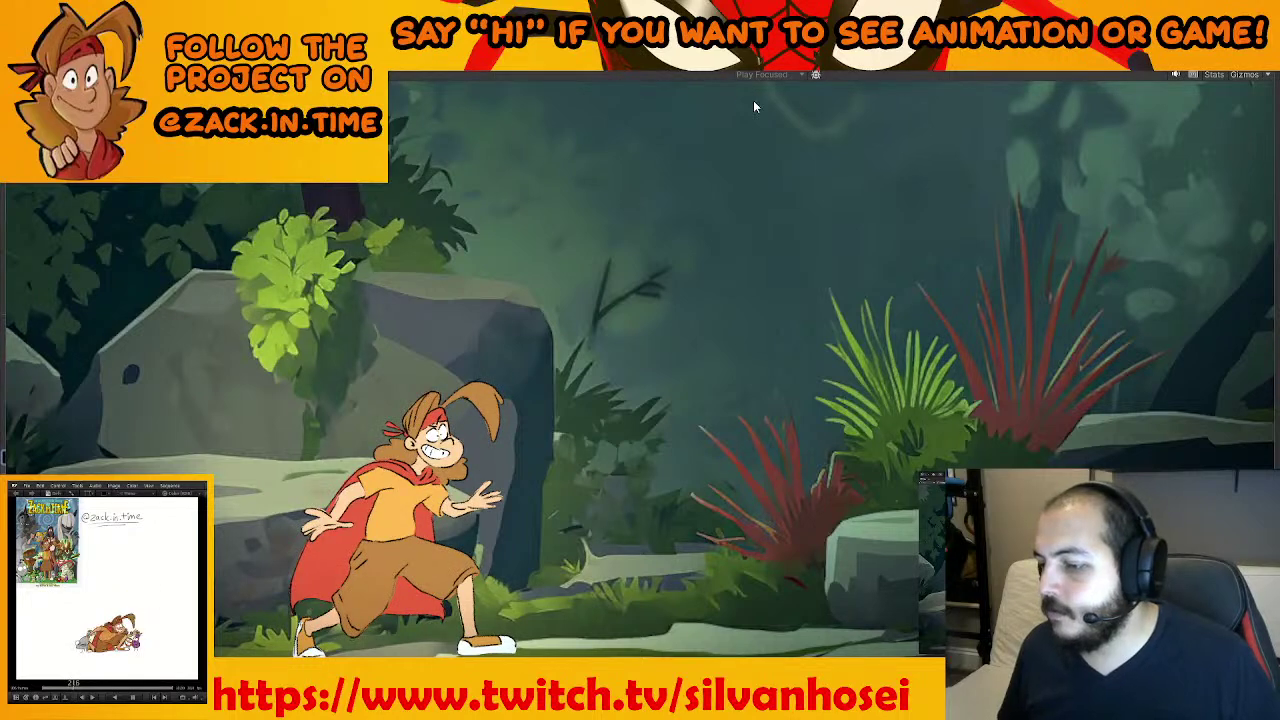
key("alt+Tab")
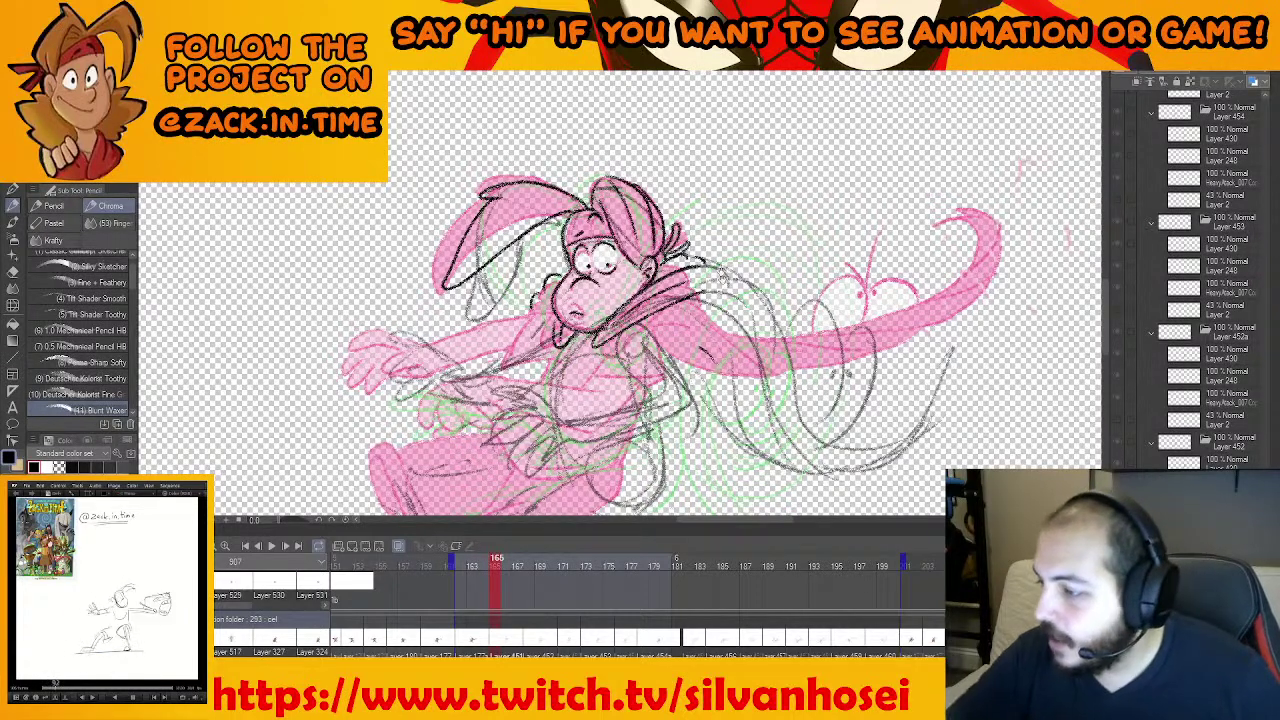
Draw the cape's long flowing edges from the shoulder, sweeping down and curving up towards its tip on frame 165
left_click_drag(723, 277, 630, 258)
left_click_drag(708, 203, 717, 182)
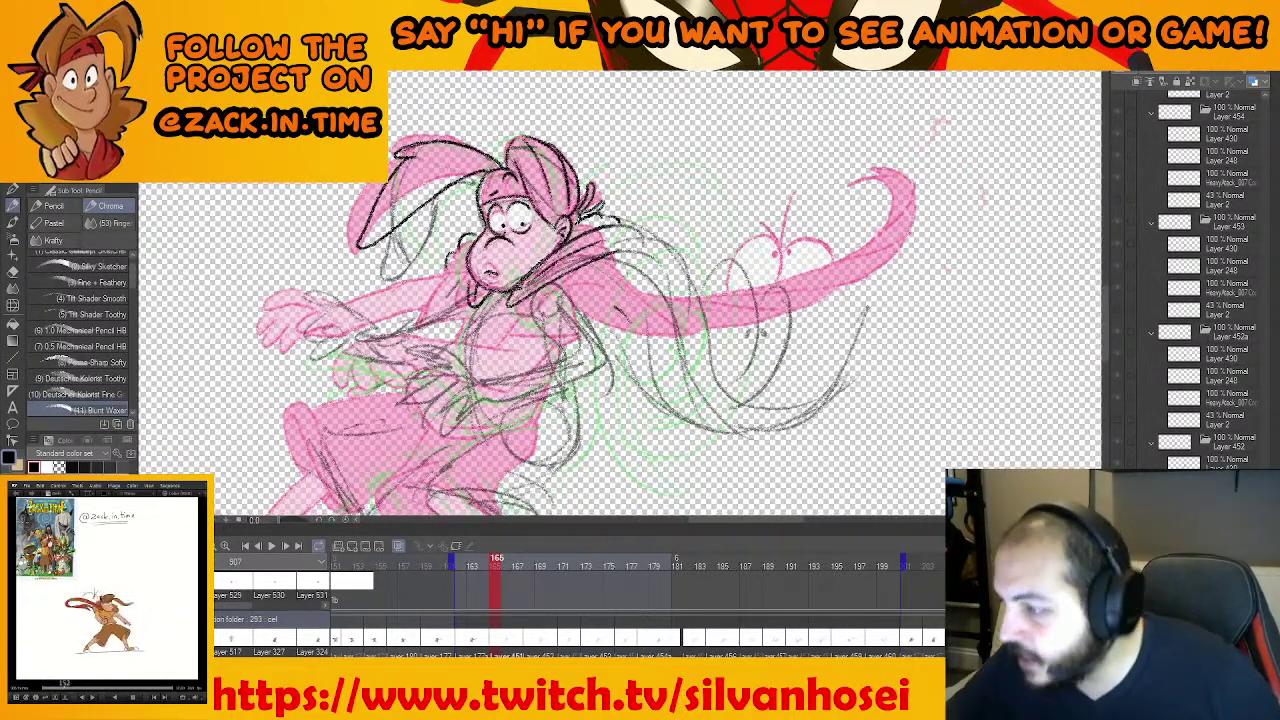
key("ctrl+z")
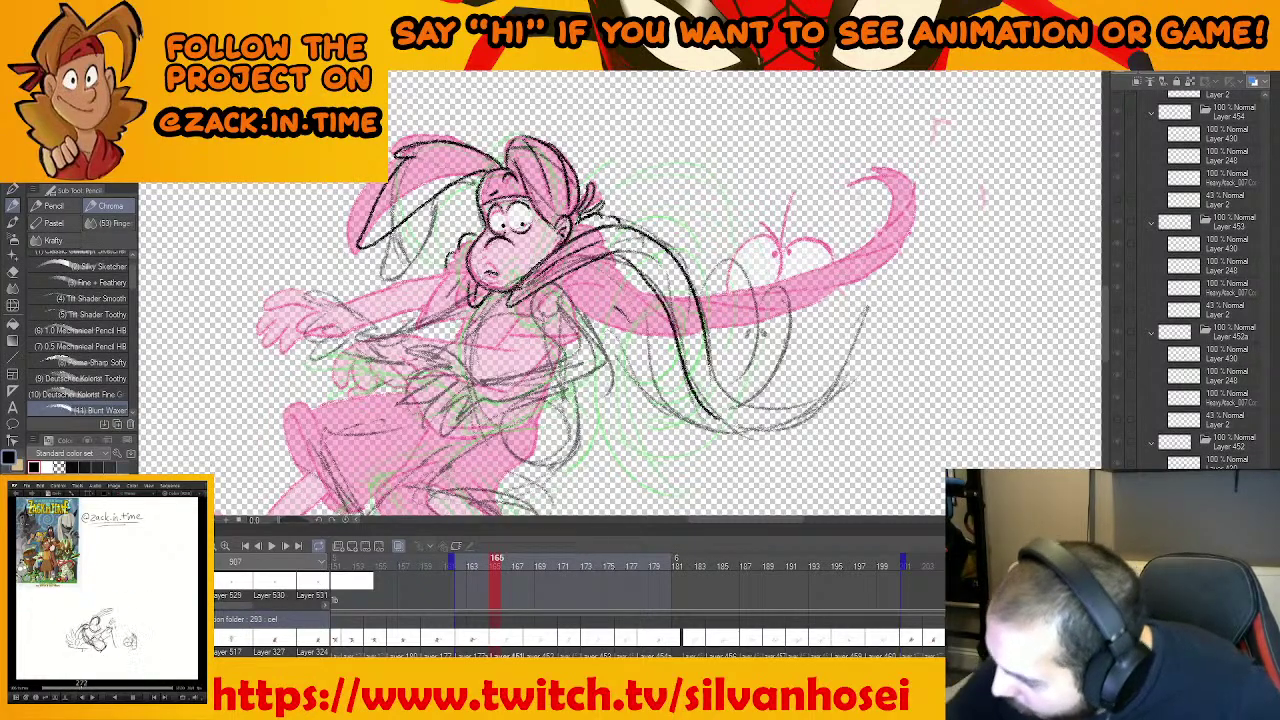
mouse_move(753, 428)
left_mouse_down()
mouse_move(747, 460)
mouse_move(836, 416)
left_mouse_up()
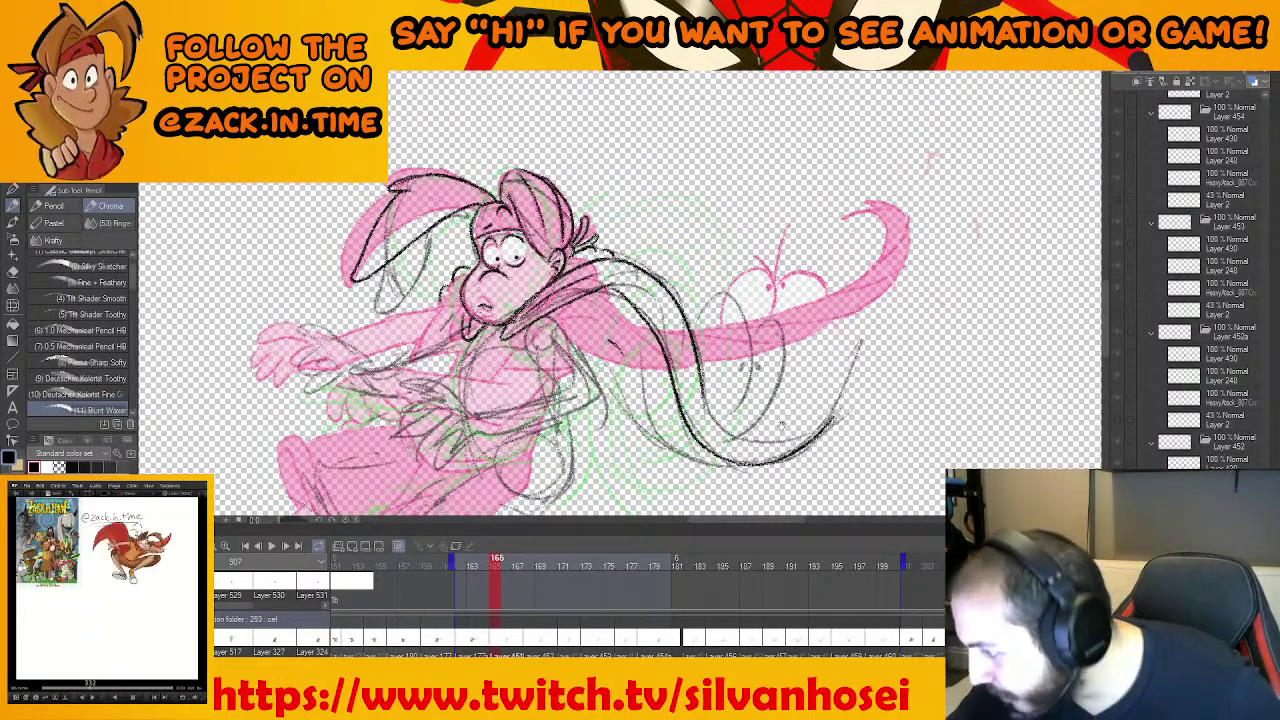
mouse_move(632, 385)
left_mouse_down()
mouse_move(629, 355)
mouse_move(716, 432)
left_mouse_up()
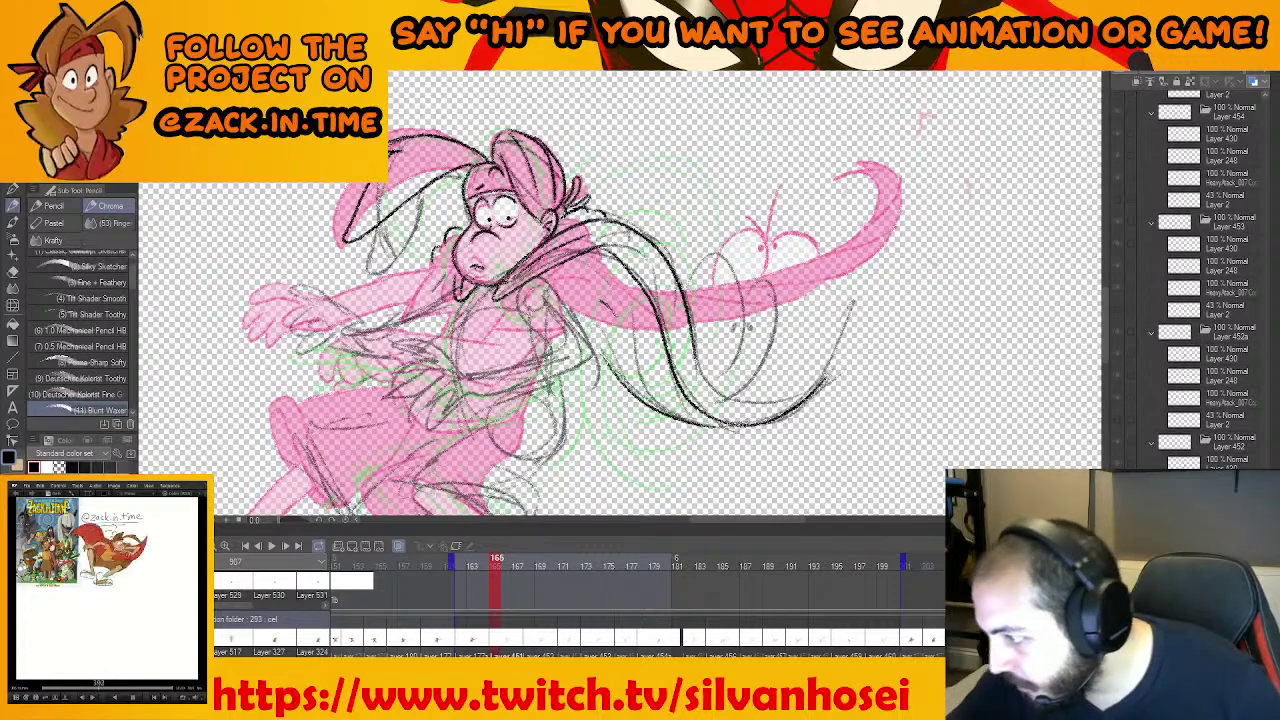
Draw the inner curve along the cape's lower end and the pair of tall cartoon eyes with pupils above it
left_click_drag(804, 397, 757, 427)
left_click_drag(676, 430, 787, 404)
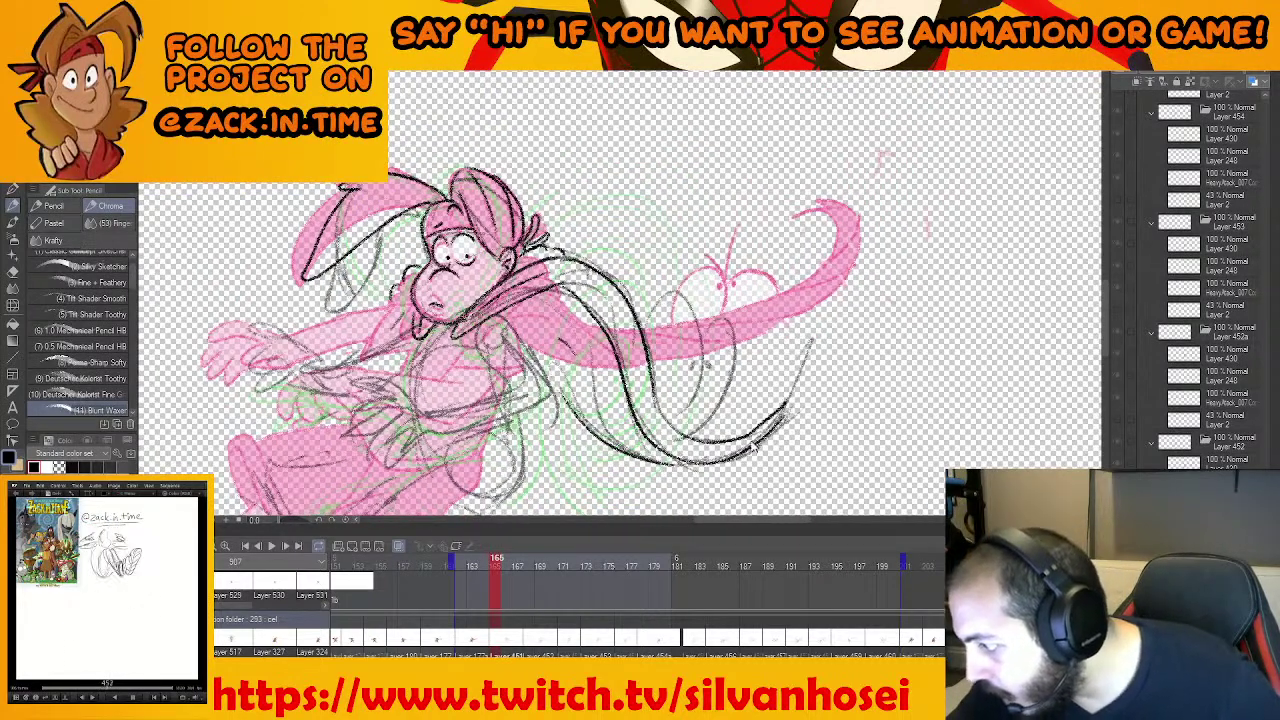
key("ctrl+z")
mouse_move(659, 409)
left_mouse_down()
mouse_move(741, 440)
mouse_move(790, 402)
left_mouse_up()
mouse_move(676, 355)
left_mouse_down()
mouse_move(711, 307)
mouse_move(697, 327)
left_mouse_up()
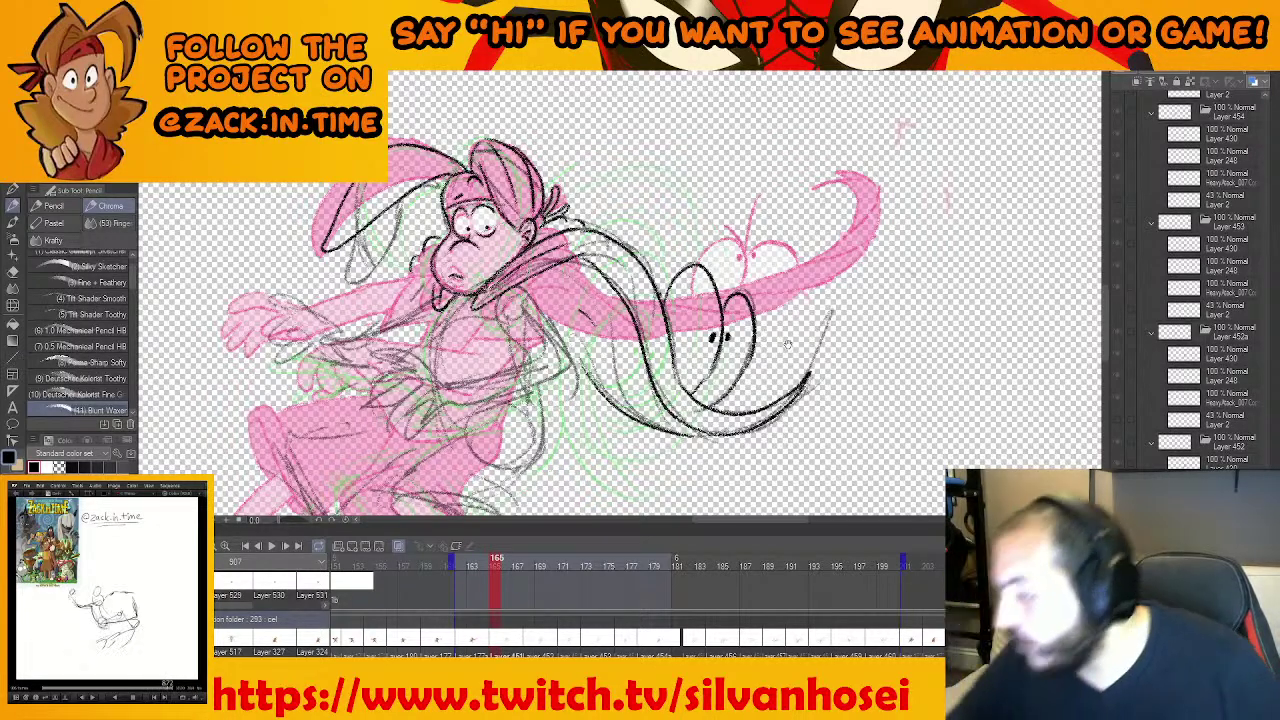
Compare frame 165 with its neighbour and draw the far shoulder and sleeve beside the muzzle
left_click_drag(729, 354, 779, 348)
left_click_drag(637, 243, 662, 252)
left_click_drag(772, 436, 767, 438)
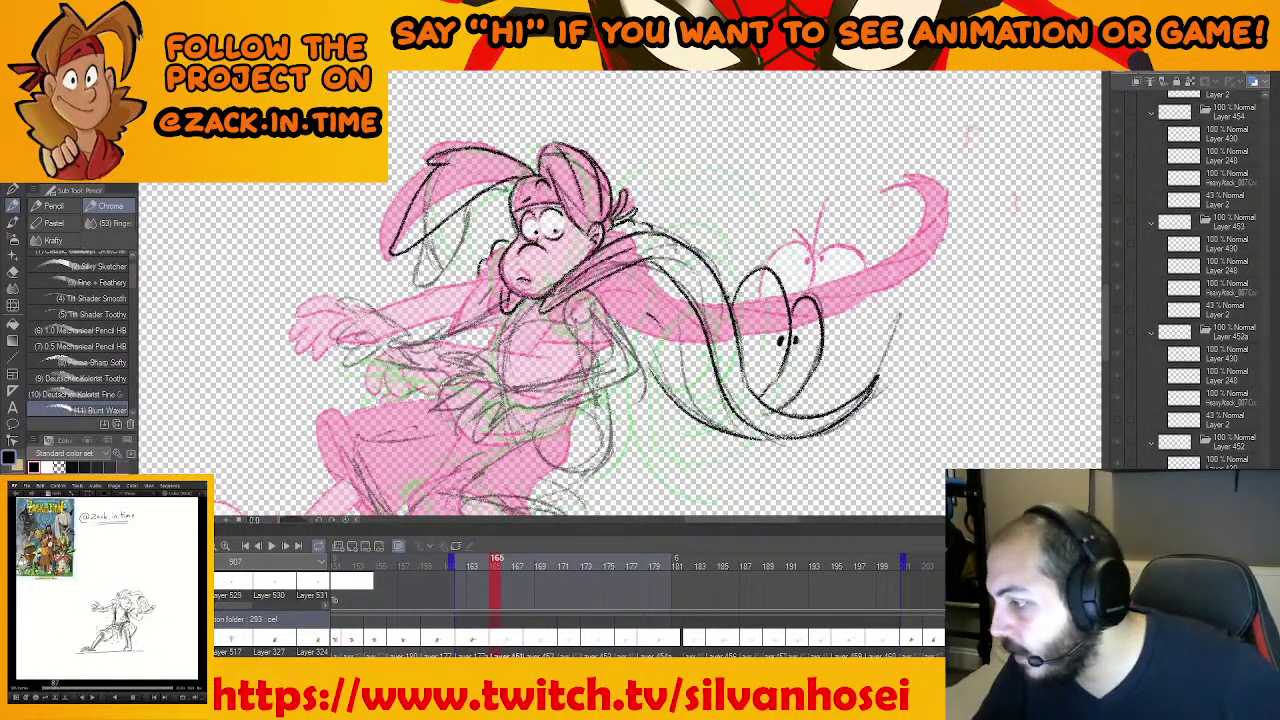
left_click_drag(640, 320, 775, 374)
key("Left")
key("Right")
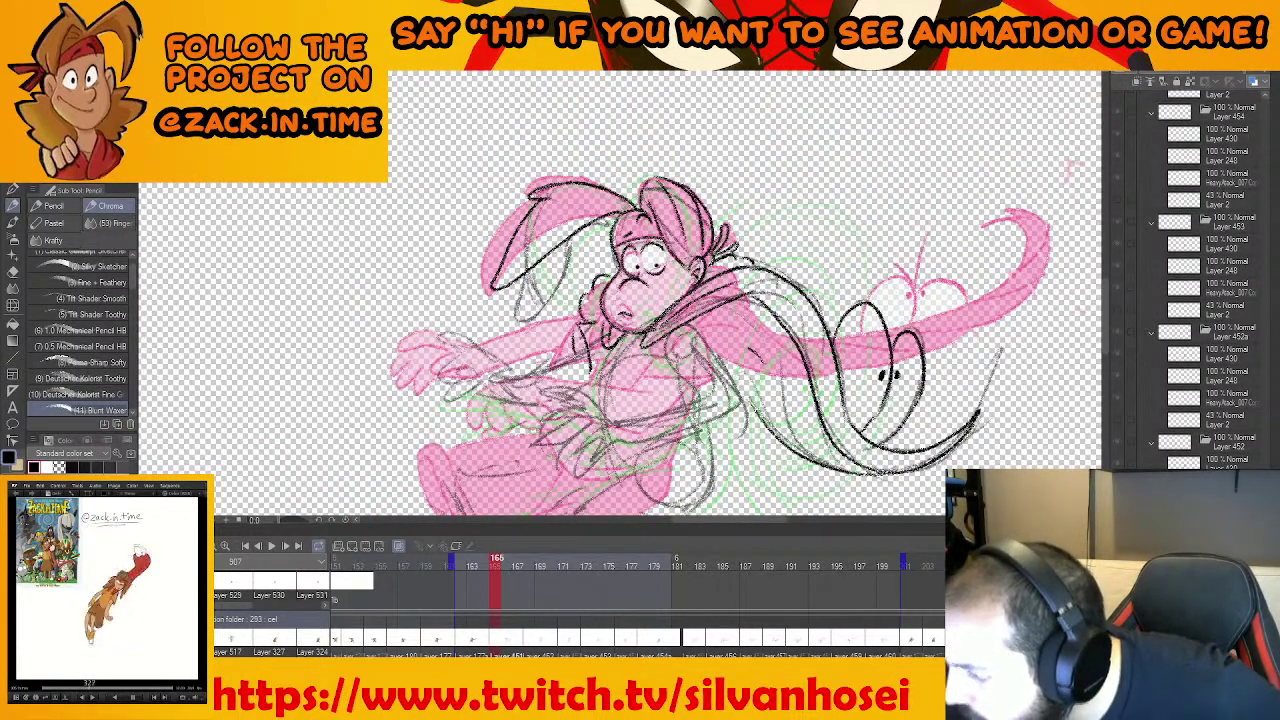
left_click_drag(585, 317, 615, 267)
Draw the near shoulder's short sleeve with its jagged cuff below the scarf on frame 165
left_click_drag(788, 340, 748, 360)
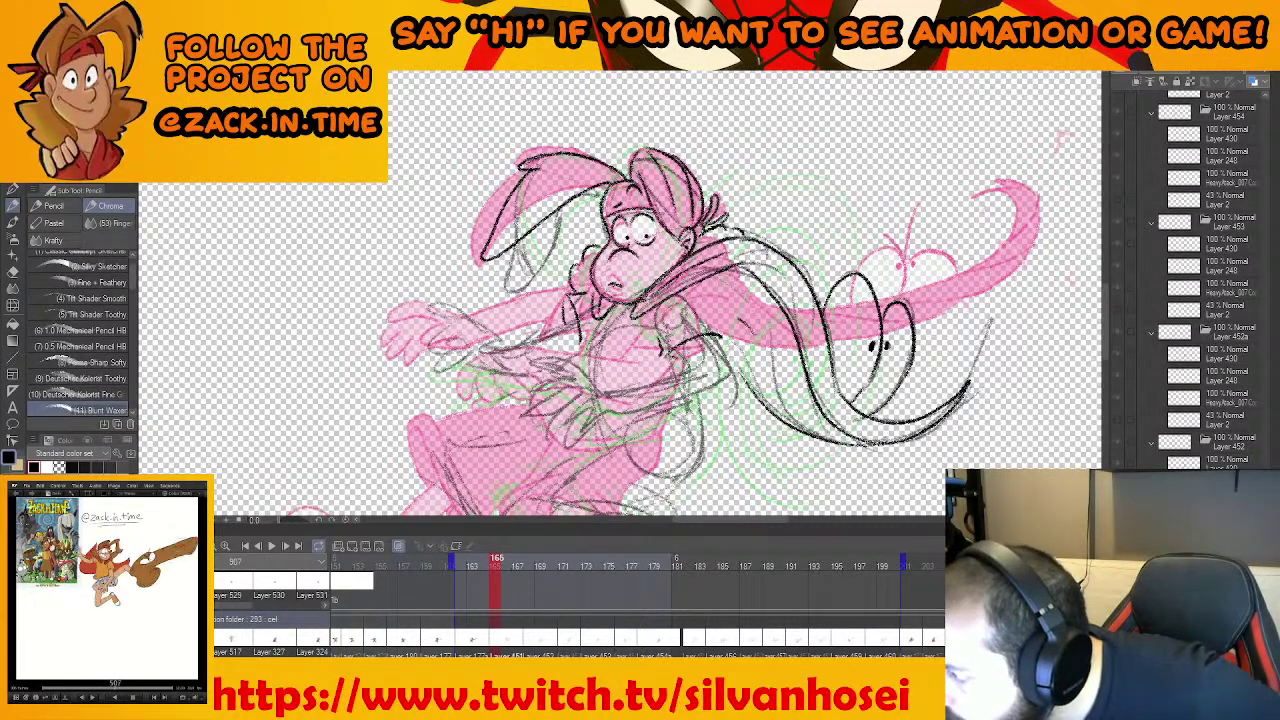
key("e")
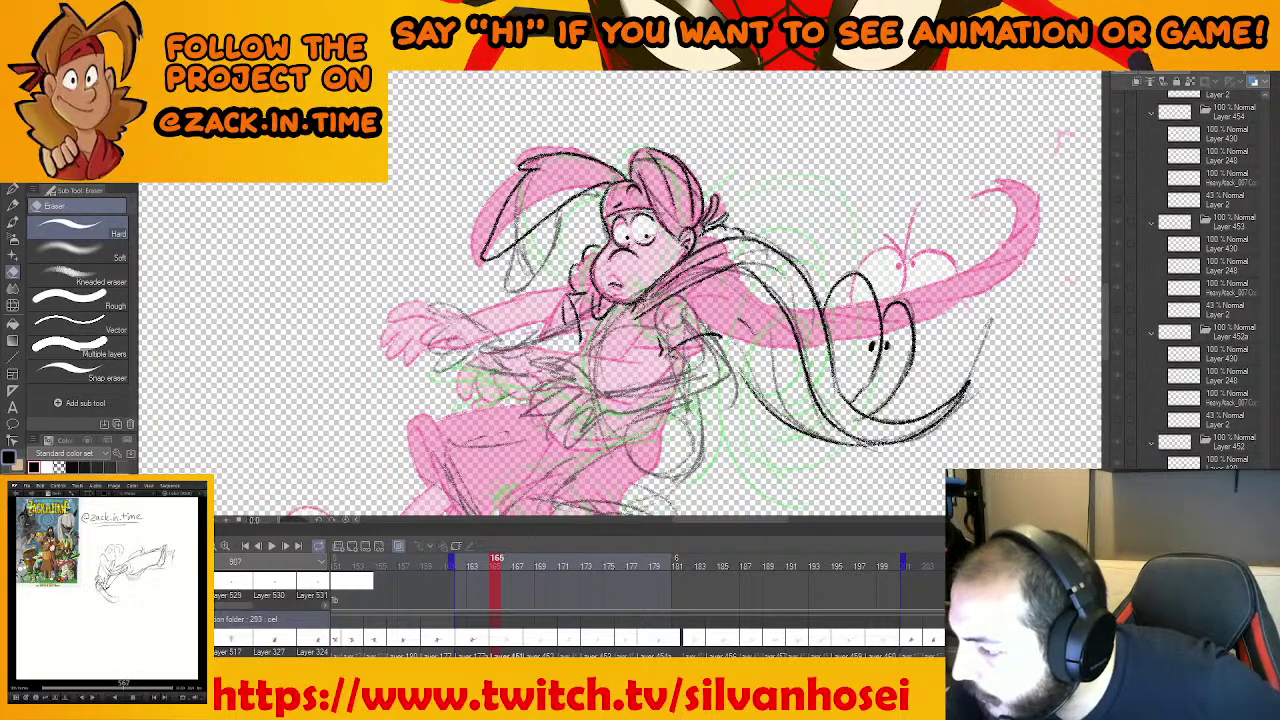
left_click(14, 208)
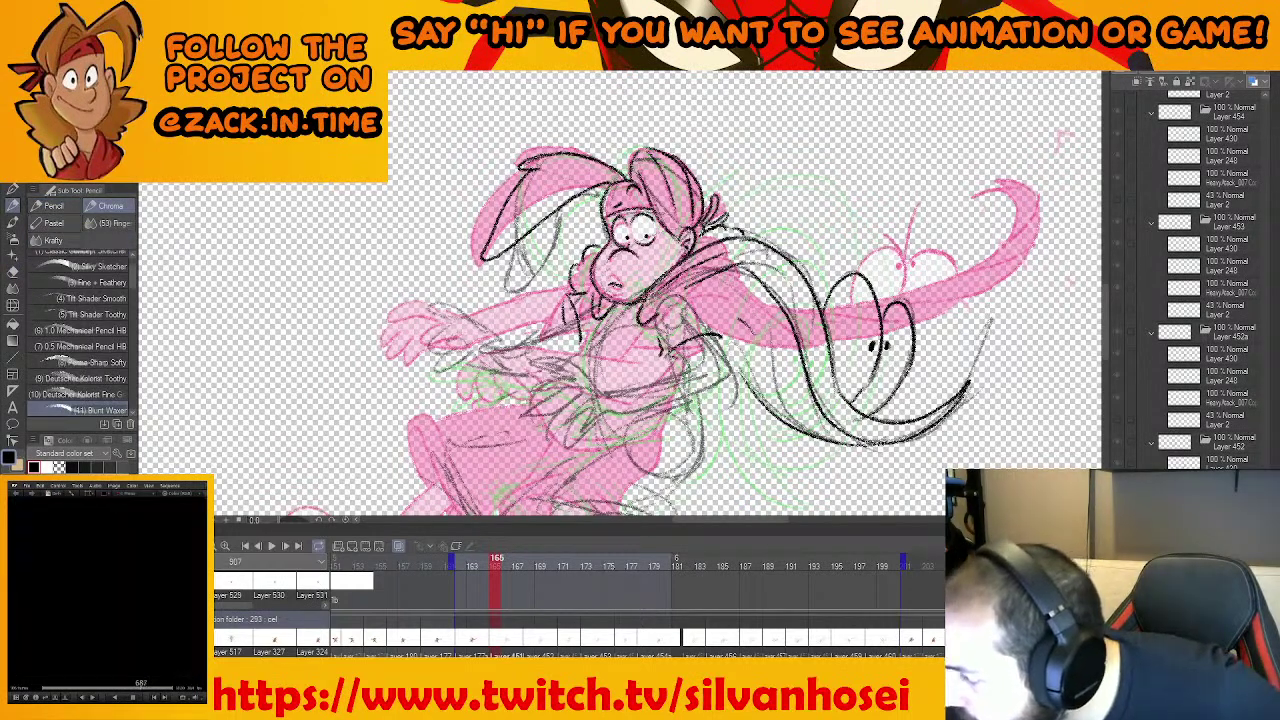
left_click_drag(660, 312, 692, 288)
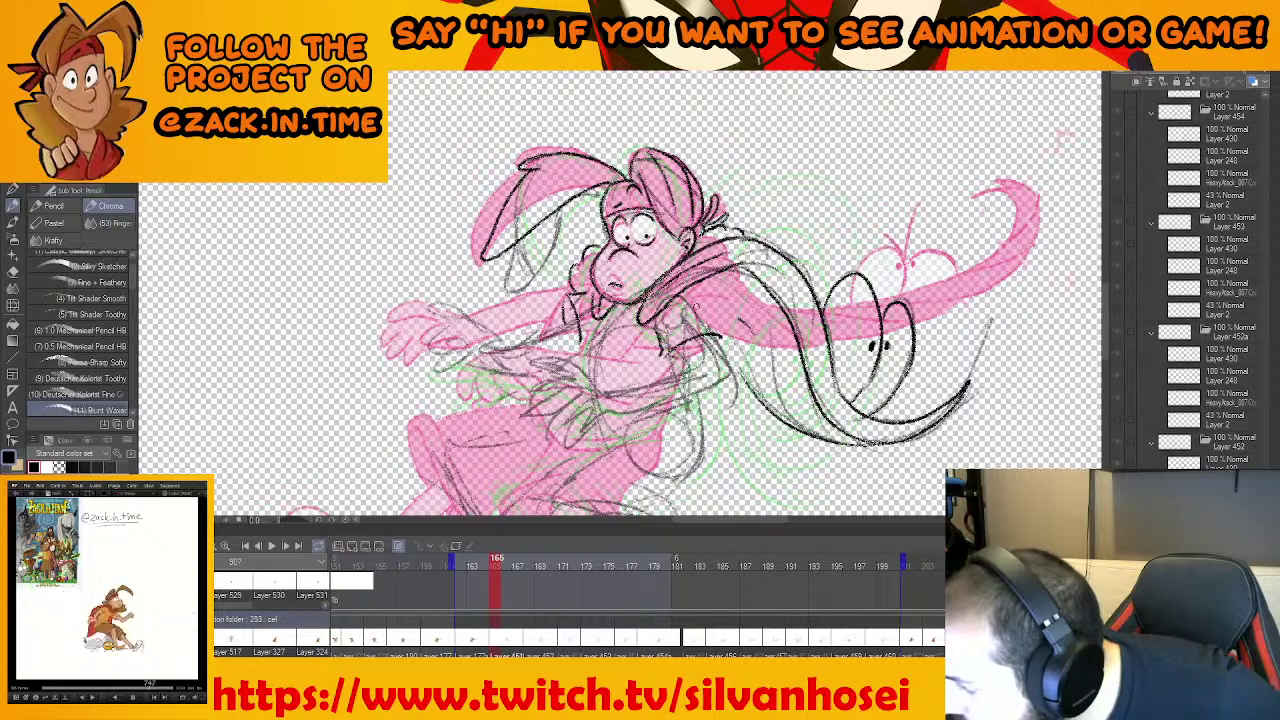
mouse_move(659, 355)
left_mouse_down()
mouse_move(678, 360)
mouse_move(686, 327)
left_mouse_up()
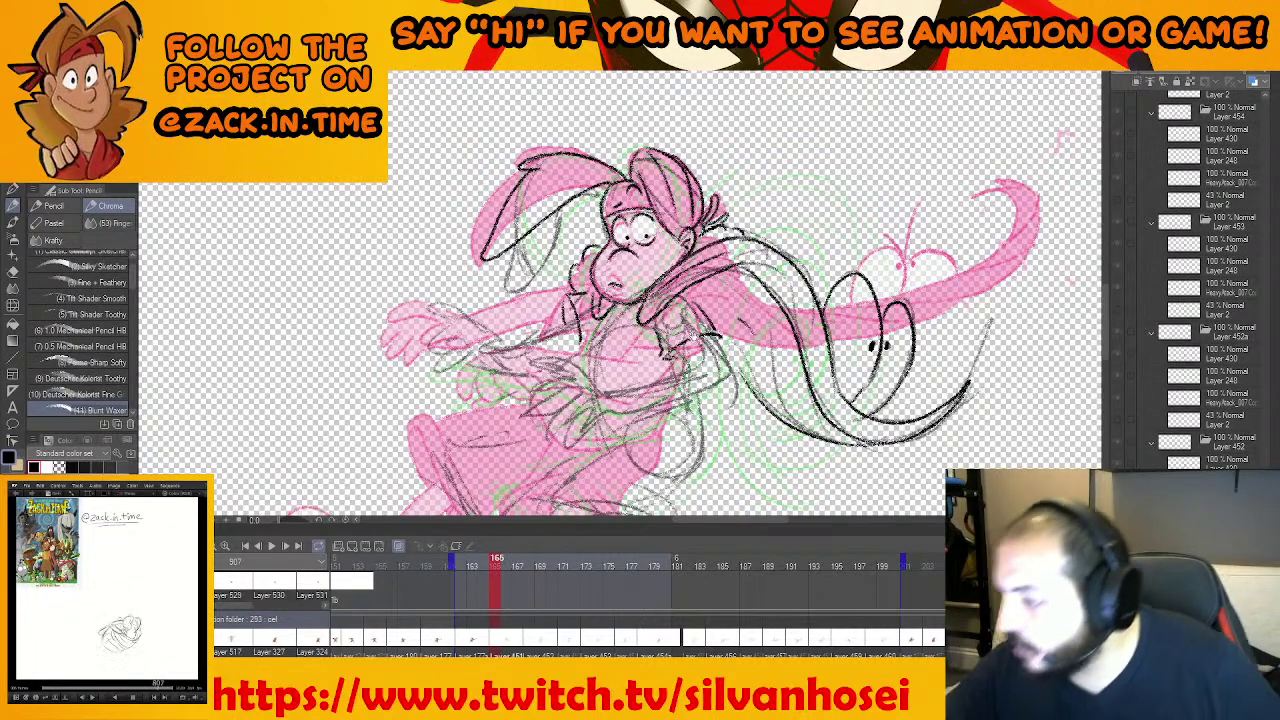
Draw the outstretched far hand with its spread fingers and the forearm running back to the sleeve on frame 165
mouse_move(621, 362)
left_mouse_down()
mouse_move(655, 336)
mouse_move(781, 379)
left_mouse_up()
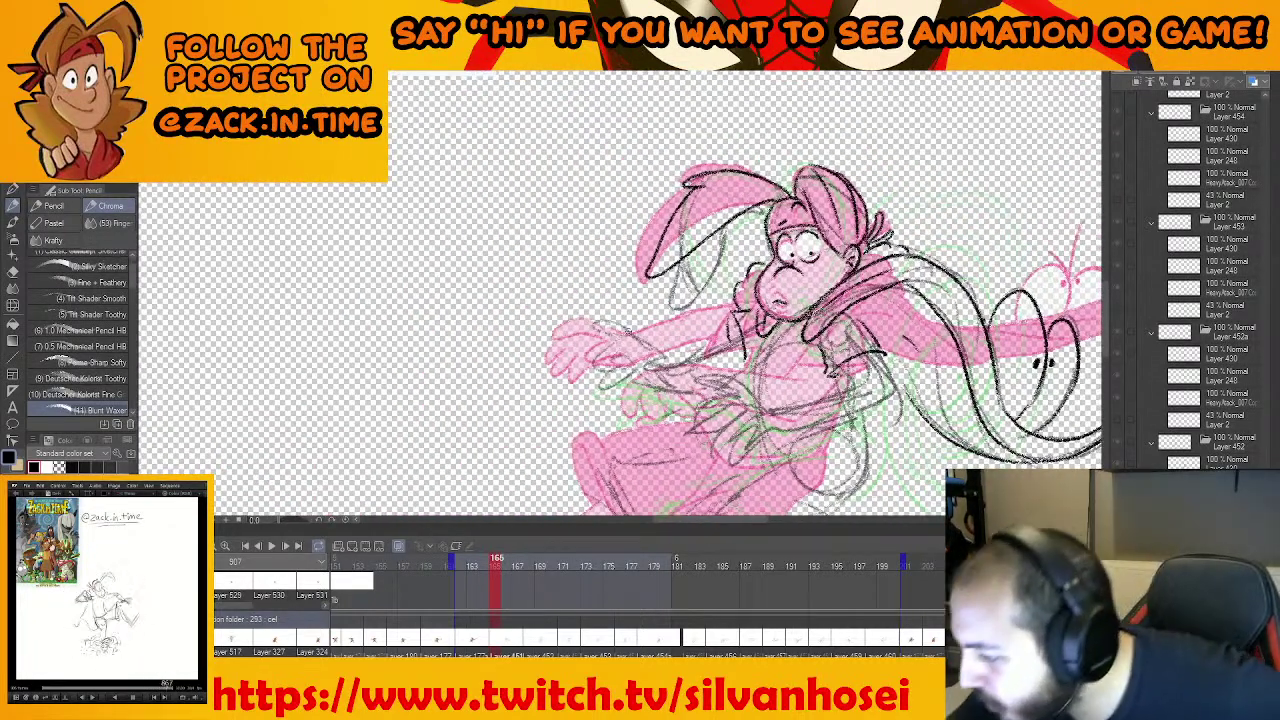
left_click_drag(628, 330, 580, 338)
key("ctrl+z")
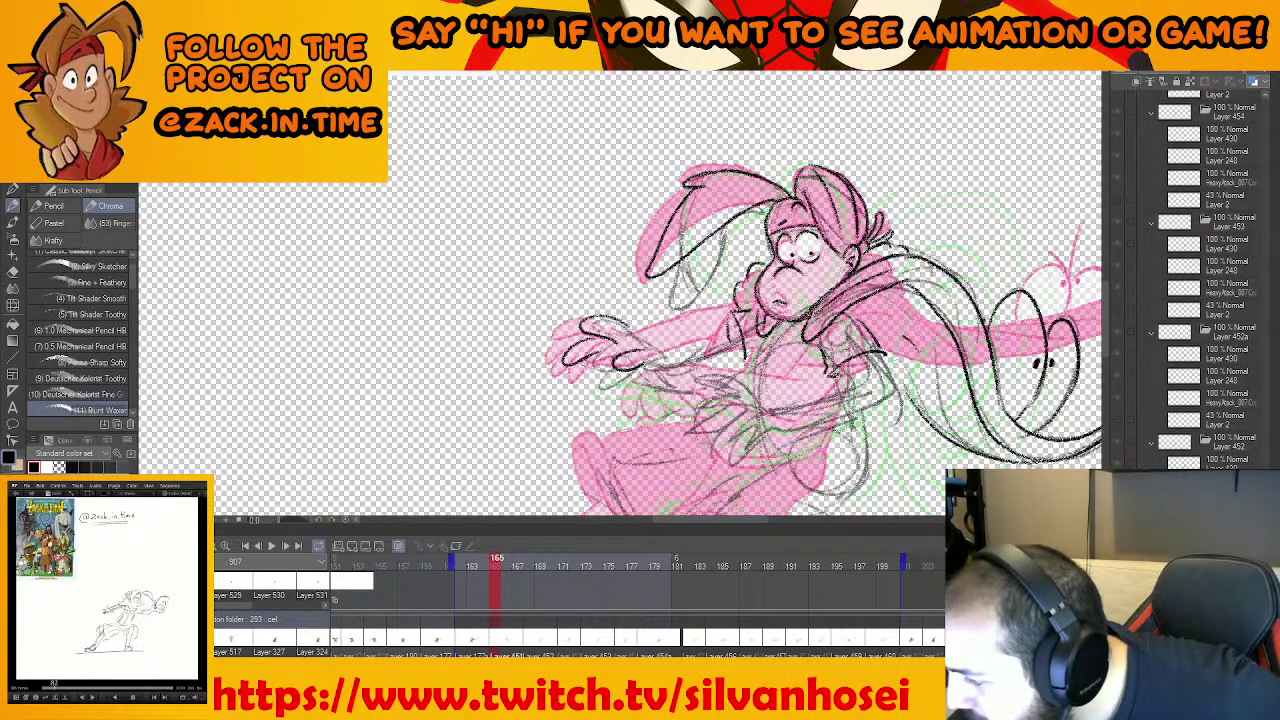
left_click_drag(616, 375, 594, 408)
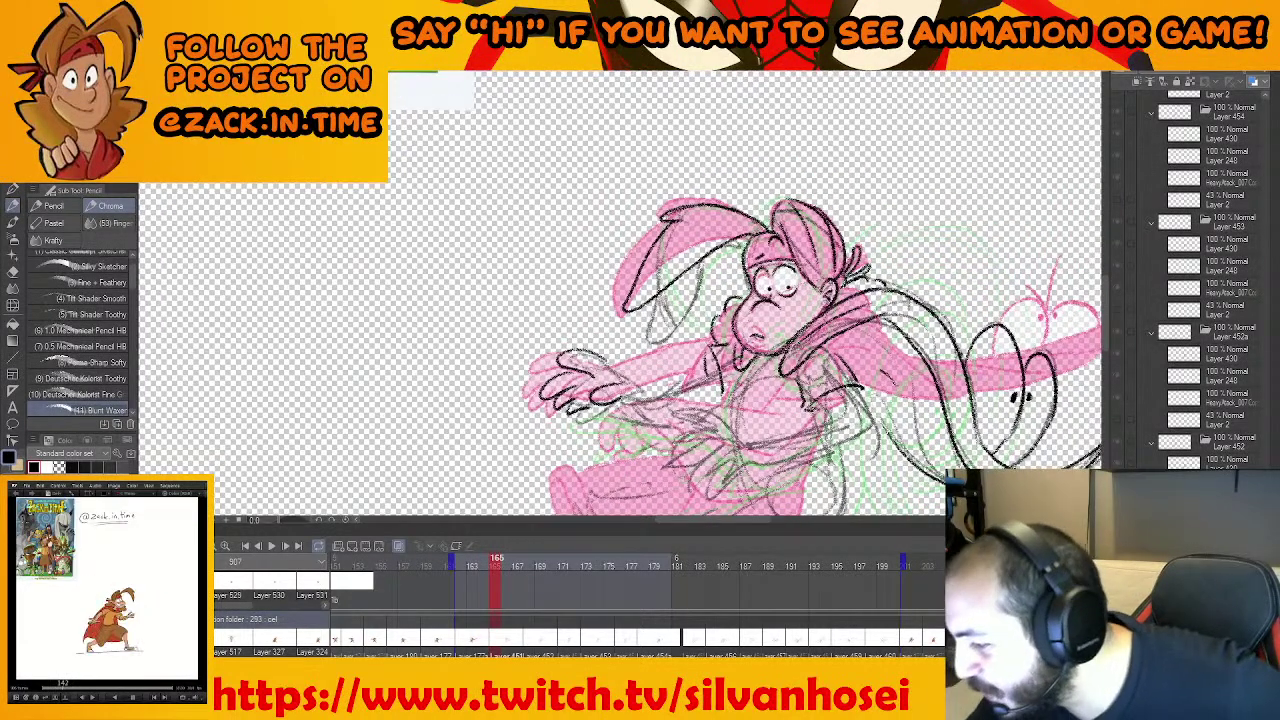
key("ctrl+z")
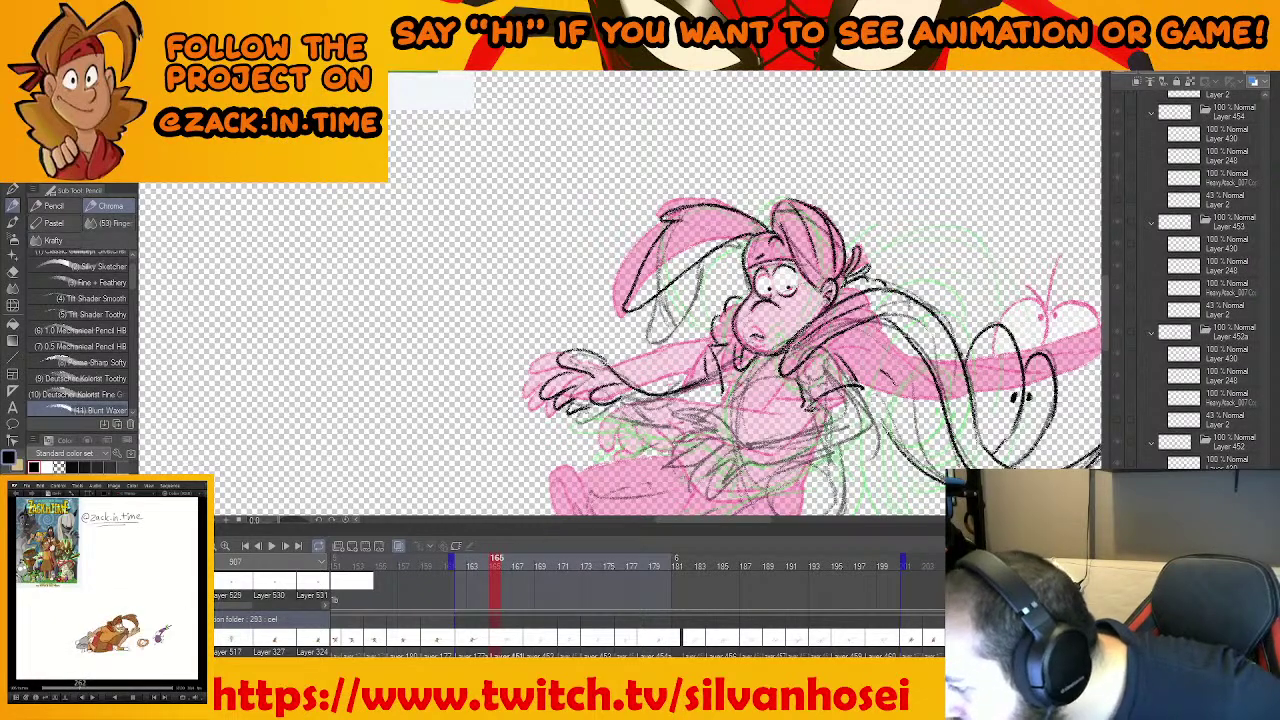
mouse_move(602, 409)
left_mouse_down()
mouse_move(654, 420)
mouse_move(720, 392)
left_mouse_up()
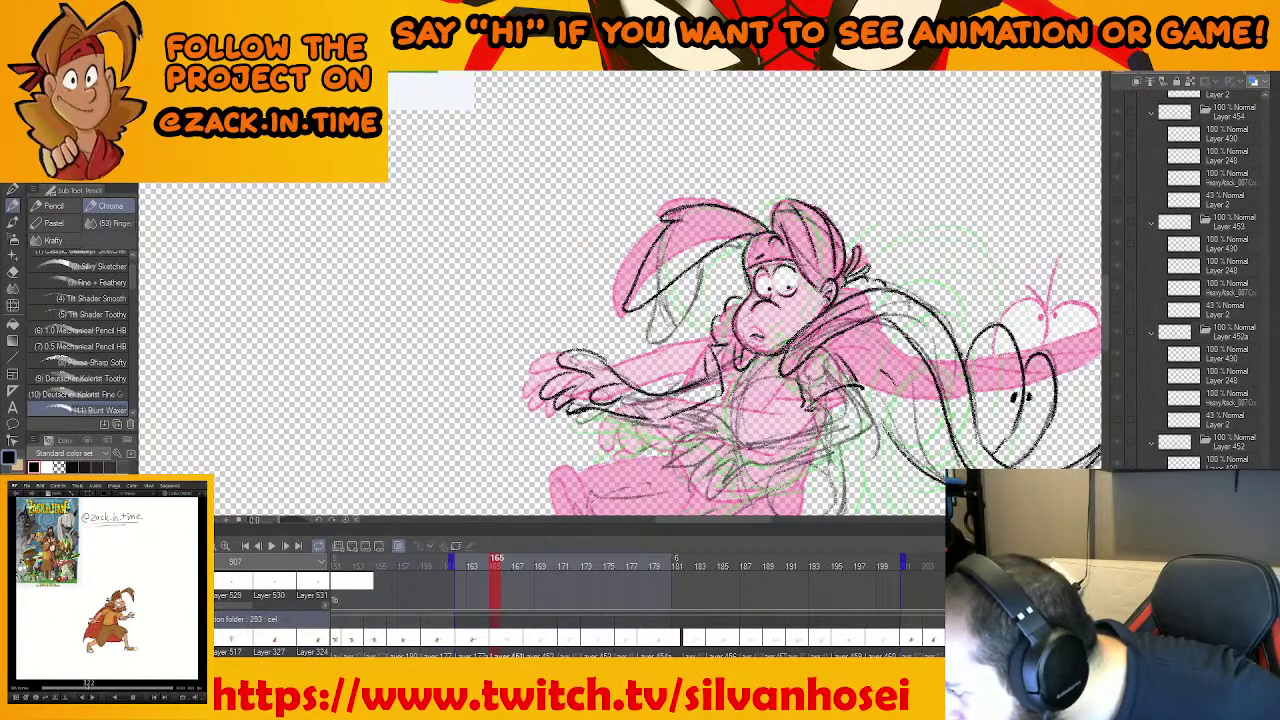
left_click_drag(648, 419, 721, 398)
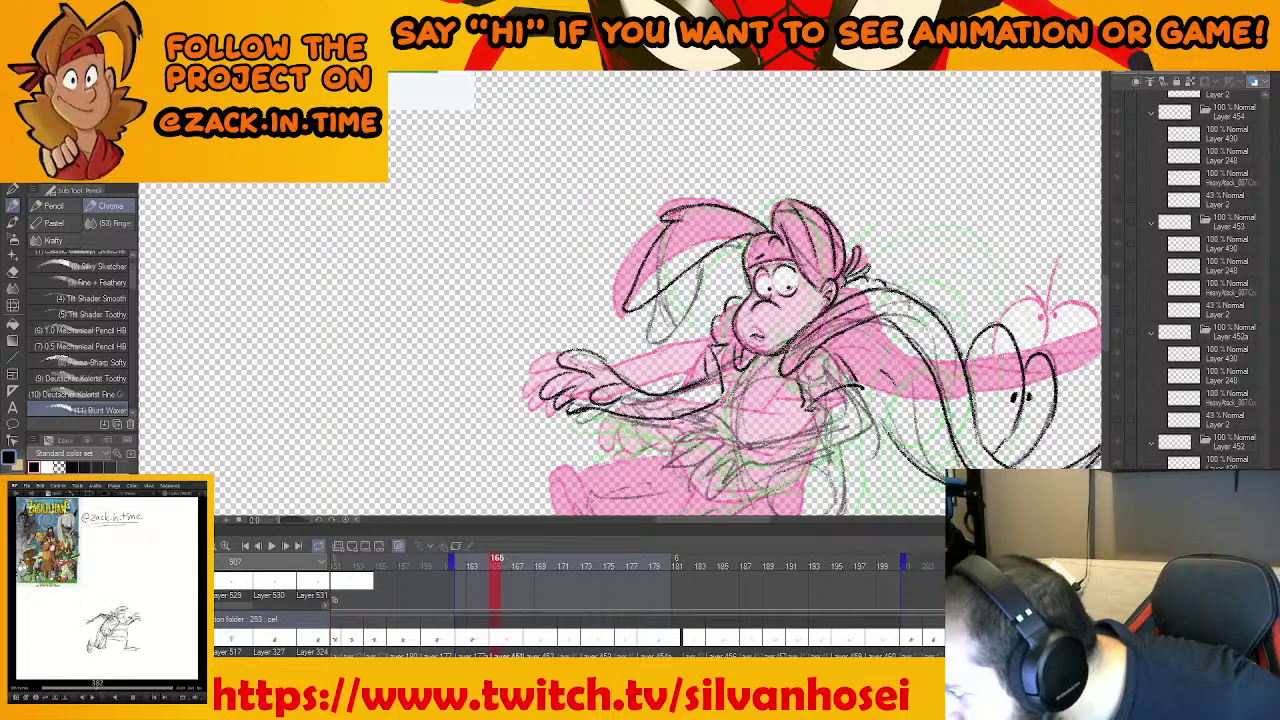
Draw the near hand's fingers and the bent arm across the belly, comparing frame 165 with its neighbour
left_click_drag(729, 397, 696, 332)
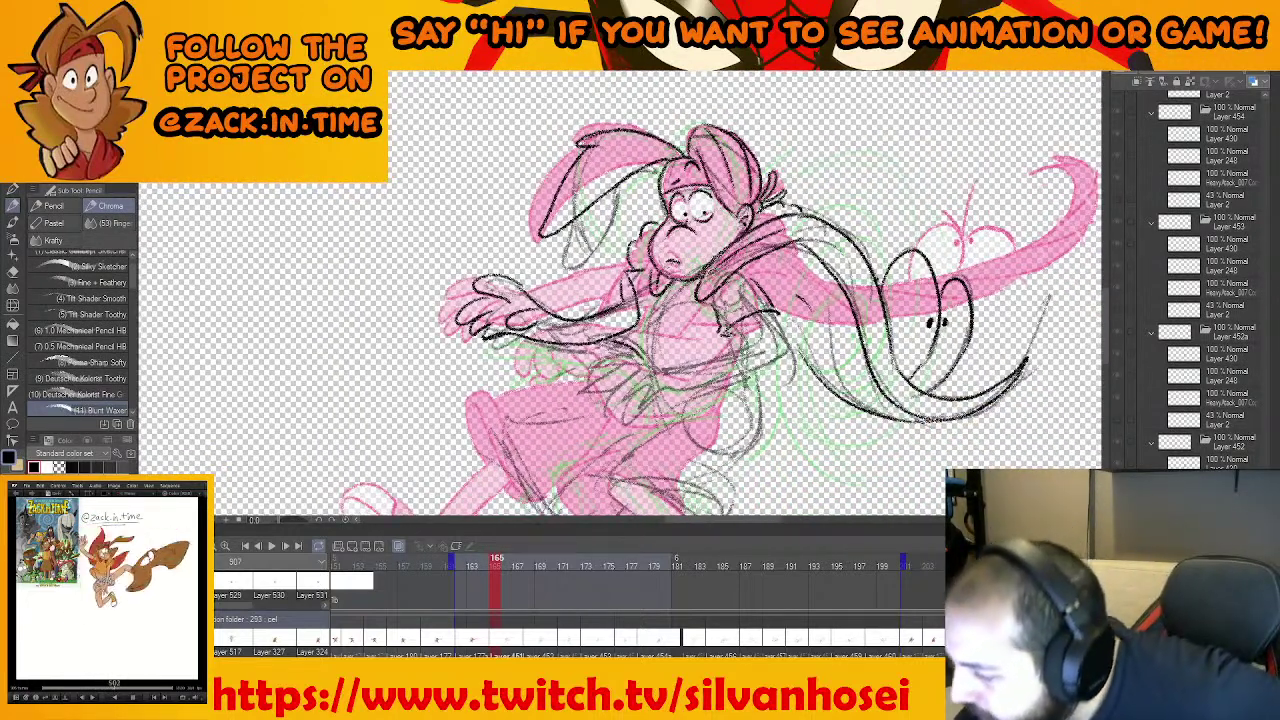
mouse_move(594, 338)
left_mouse_down()
mouse_move(612, 356)
mouse_move(602, 364)
left_mouse_up()
mouse_move(600, 362)
left_mouse_down()
mouse_move(578, 384)
mouse_move(615, 404)
mouse_move(641, 394)
left_mouse_up()
mouse_move(642, 394)
left_mouse_down()
mouse_move(664, 402)
mouse_move(776, 357)
mouse_move(744, 391)
left_mouse_up()
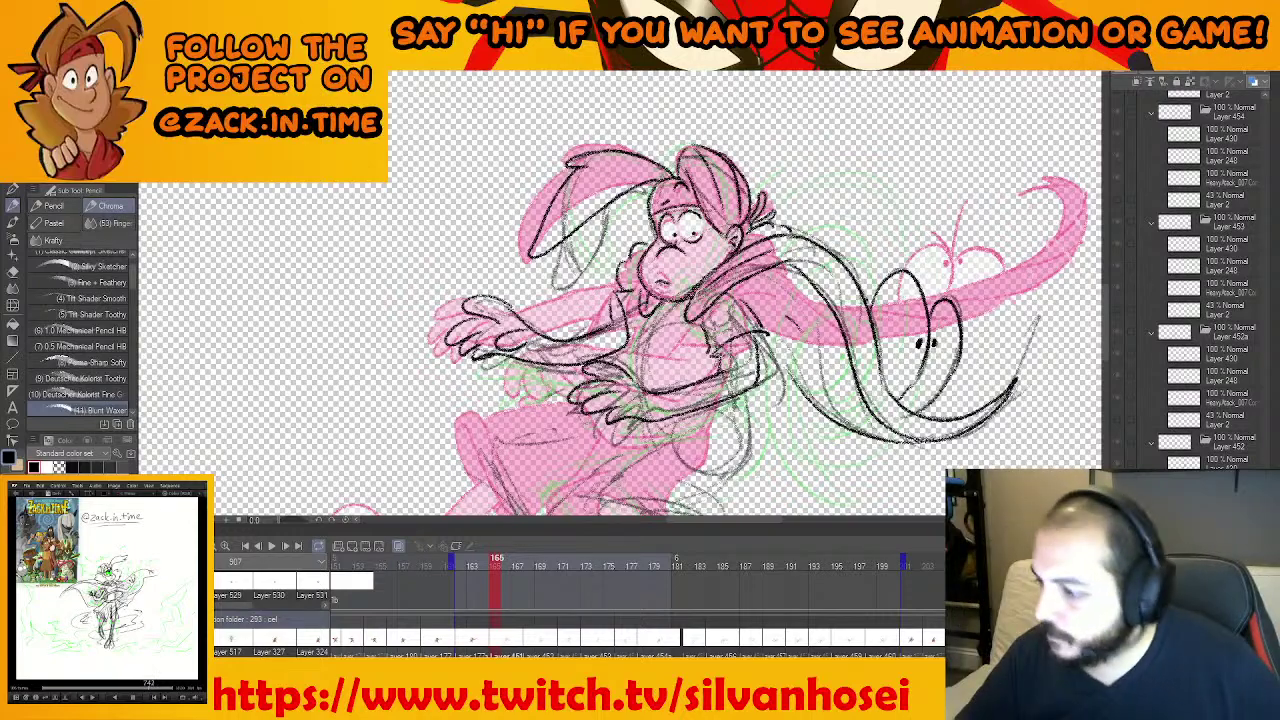
key("comma")
key("period")
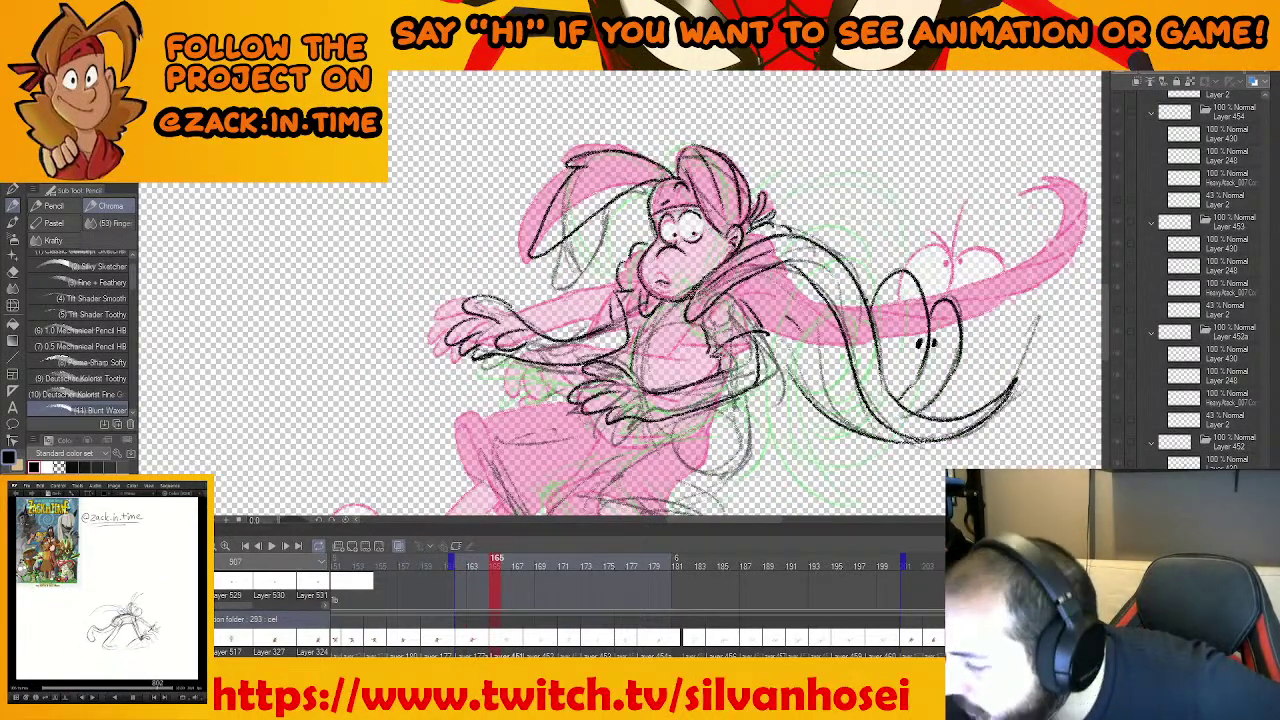
Compare the torso pose on frame 165 with the coloured drawing on frame 162 and the other neighbouring frames
mouse_move(768, 464)
left_mouse_down()
mouse_move(786, 404)
mouse_move(772, 356)
left_mouse_up()
left_click_drag(726, 279, 722, 346)
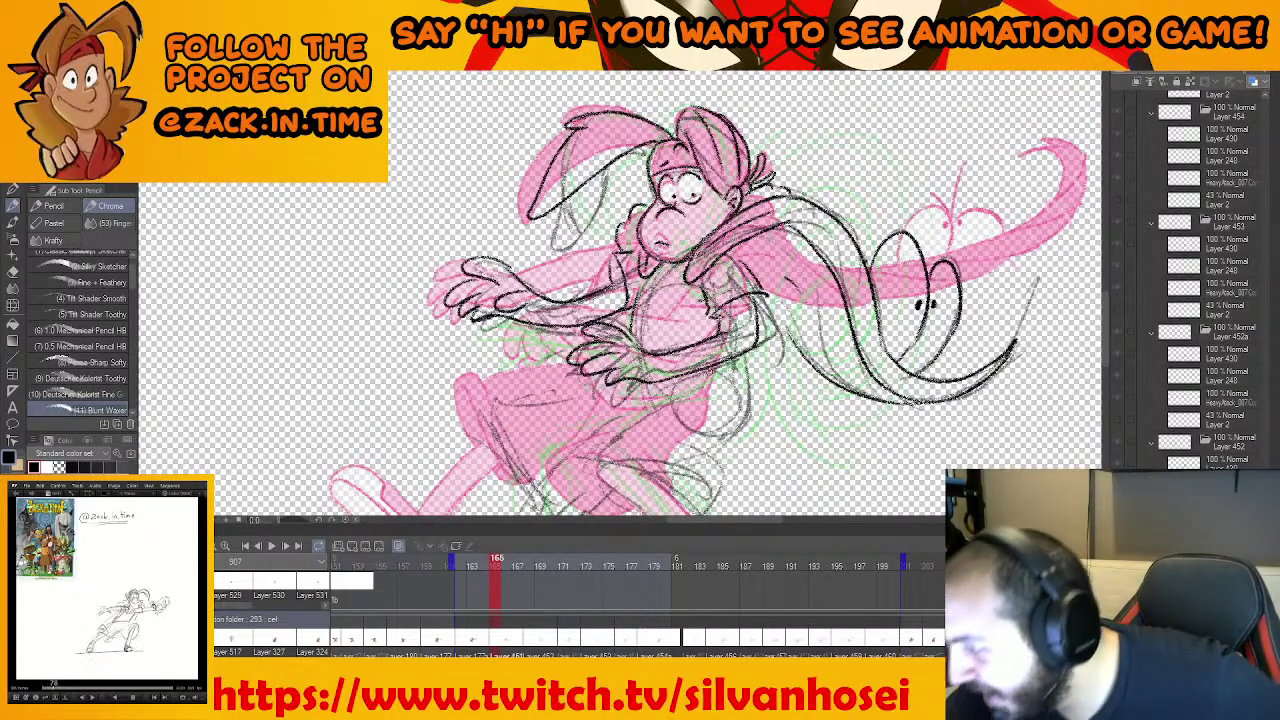
mouse_move(752, 413)
left_mouse_down()
mouse_move(765, 370)
mouse_move(748, 416)
left_mouse_up()
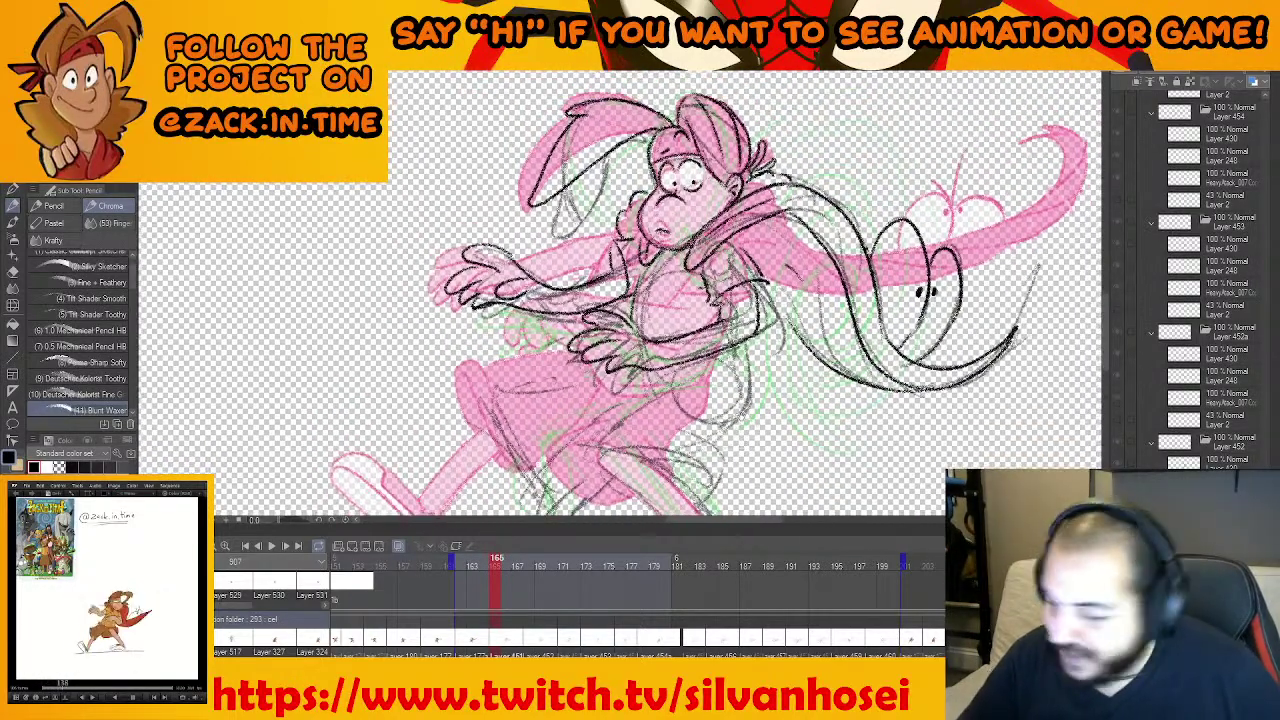
key("Left")
key("Right")
key("Right")
key("Right")
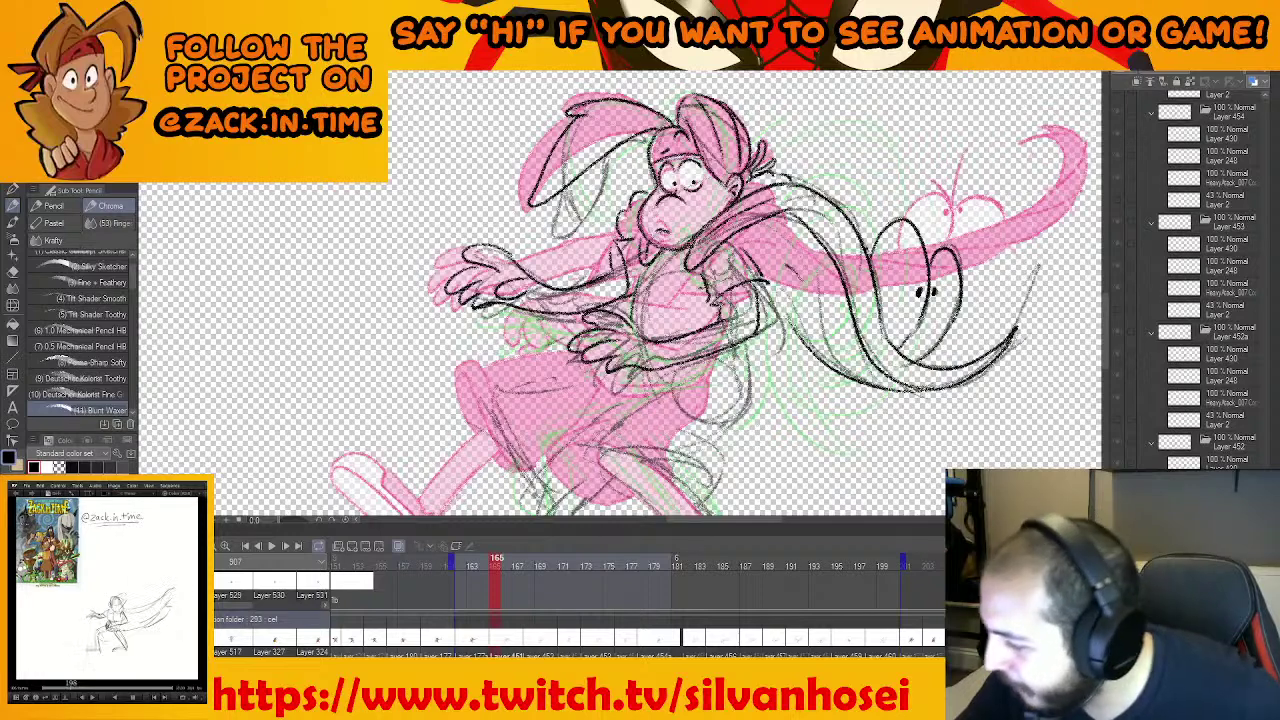
key("Left")
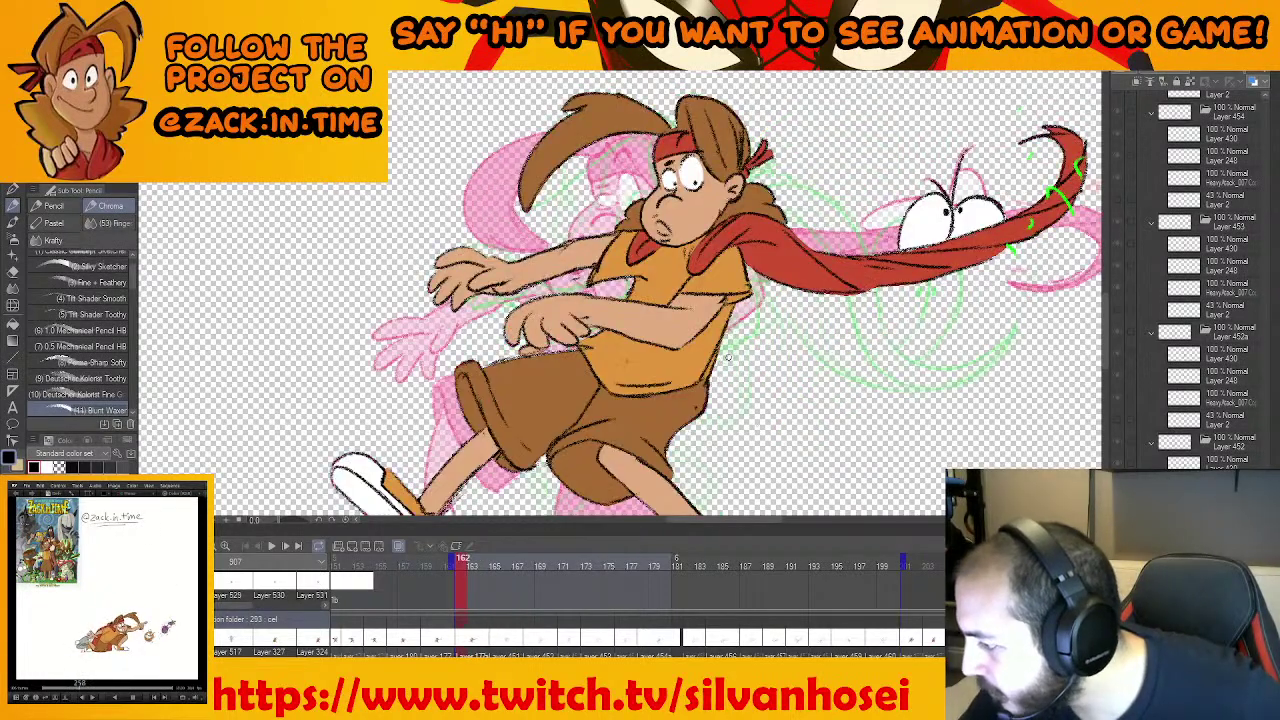
key("Right")
left_click_drag(628, 376, 729, 396)
left_click_drag(733, 352, 728, 396)
key("ctrl+z")
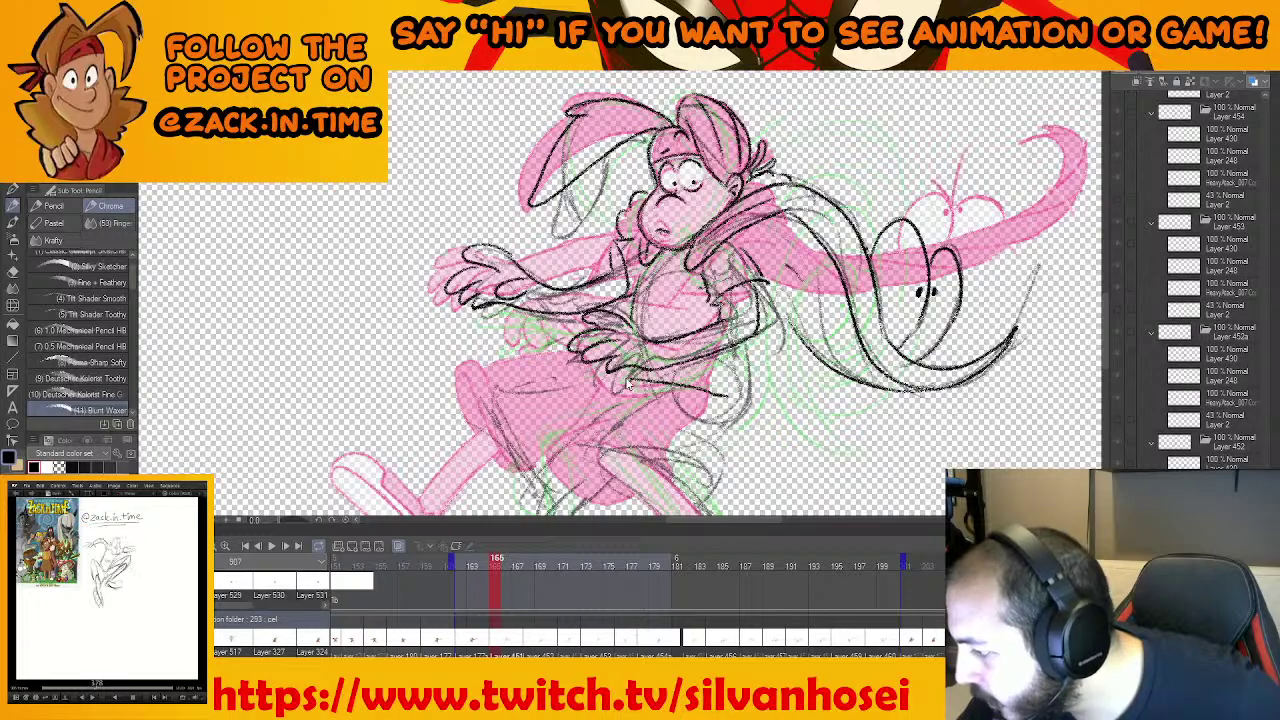
key("ctrl+z")
Draw the shirt's hem below the near arm and the line of the lower back on frame 165
left_click_drag(631, 376, 728, 398)
left_click_drag(734, 353, 729, 399)
mouse_move(693, 405)
left_mouse_down()
mouse_move(743, 390)
mouse_move(768, 324)
mouse_move(774, 388)
left_mouse_up()
key("comma")
key("period")
key("ctrl+z")
mouse_move(832, 334)
left_mouse_down()
mouse_move(910, 340)
mouse_move(882, 325)
mouse_move(724, 418)
left_mouse_up()
mouse_move(849, 374)
left_mouse_down()
mouse_move(854, 364)
mouse_move(776, 330)
left_mouse_up()
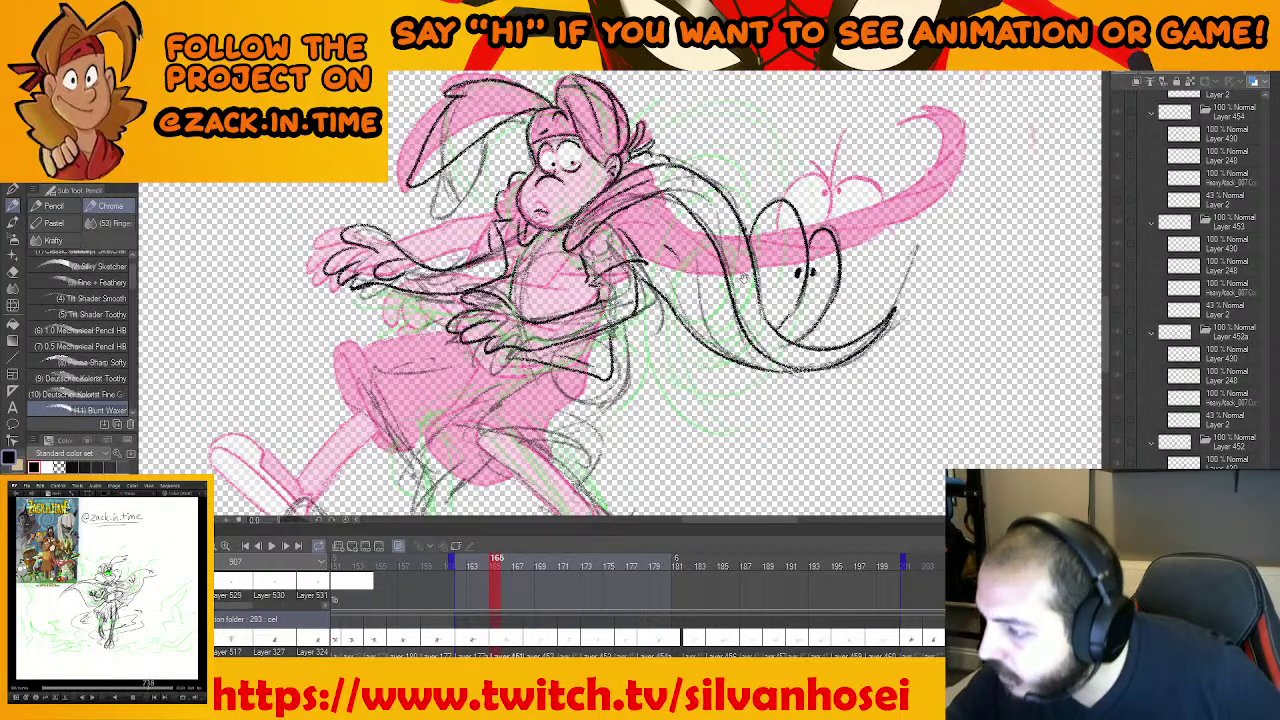
Compare the legs and shorts on frame 165 with the neighbouring frames
left_click_drag(743, 278, 739, 326)
mouse_move(624, 300)
left_mouse_down()
mouse_move(651, 324)
mouse_move(622, 303)
left_mouse_up()
left_click_drag(662, 346, 609, 253)
mouse_move(762, 321)
left_mouse_down()
mouse_move(815, 409)
mouse_move(816, 363)
left_mouse_up()
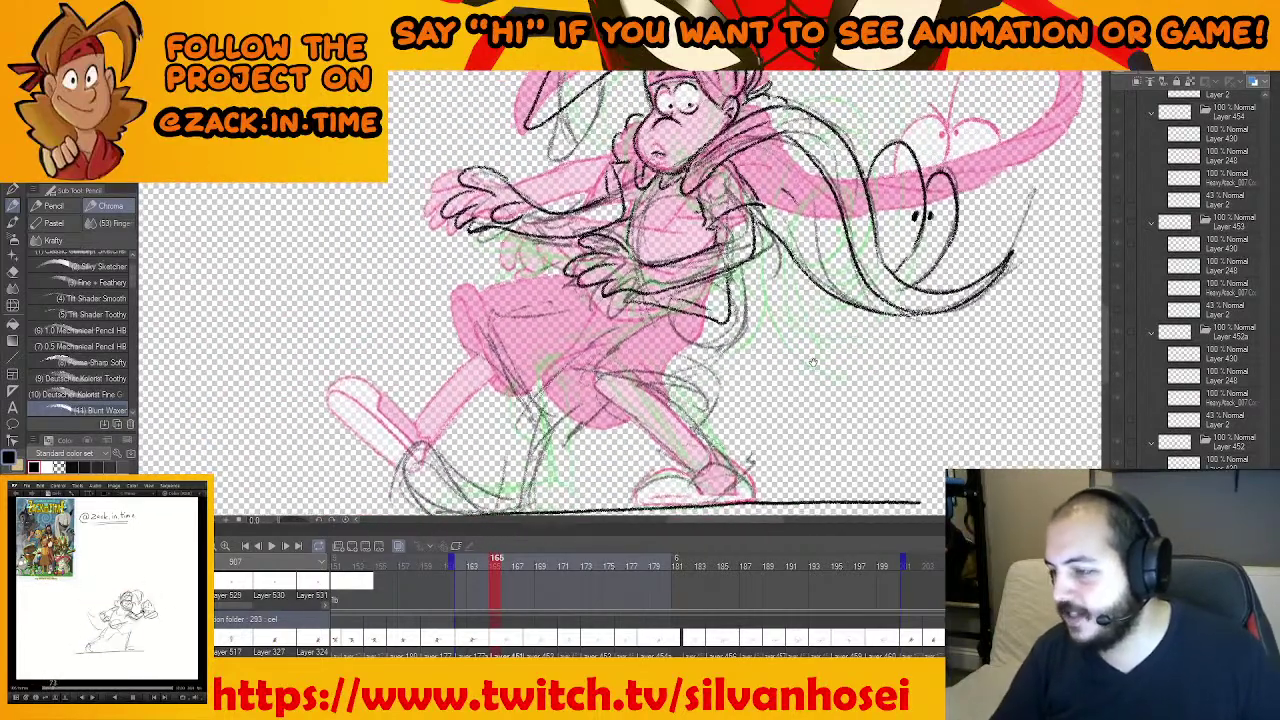
key("comma")
key("period")
left_click_drag(739, 419, 741, 398)
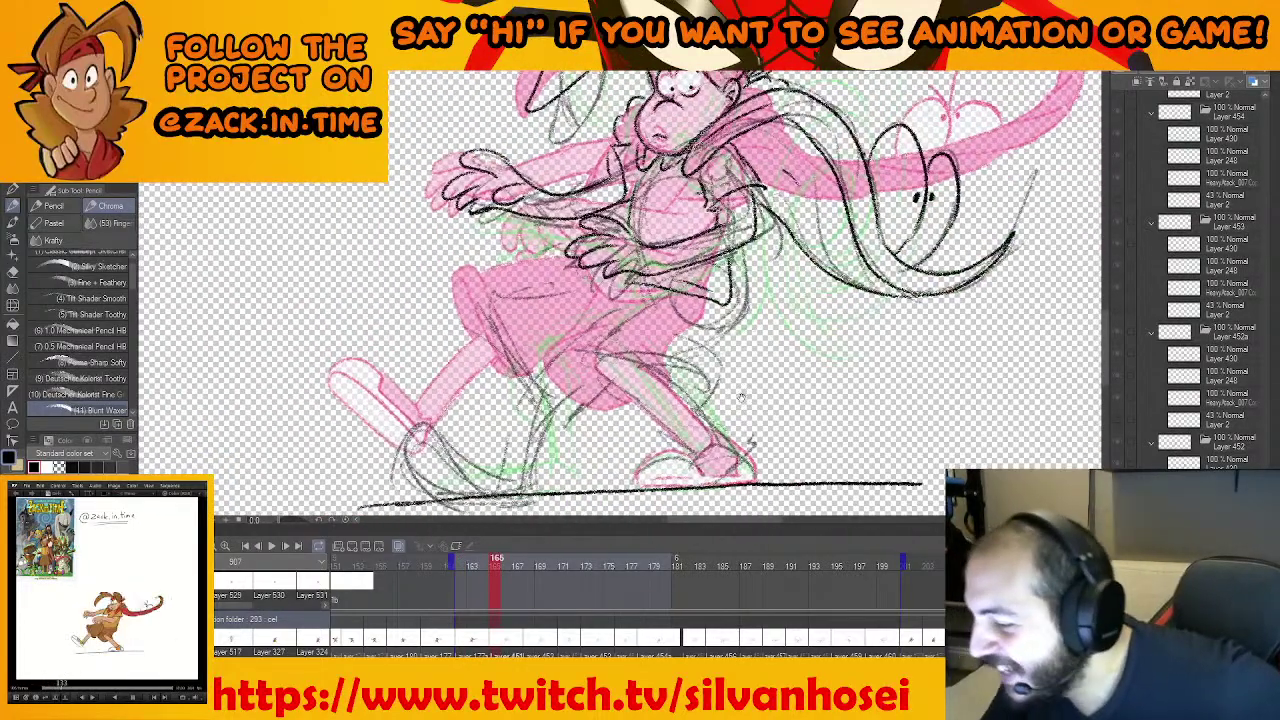
key("Left")
key("Right")
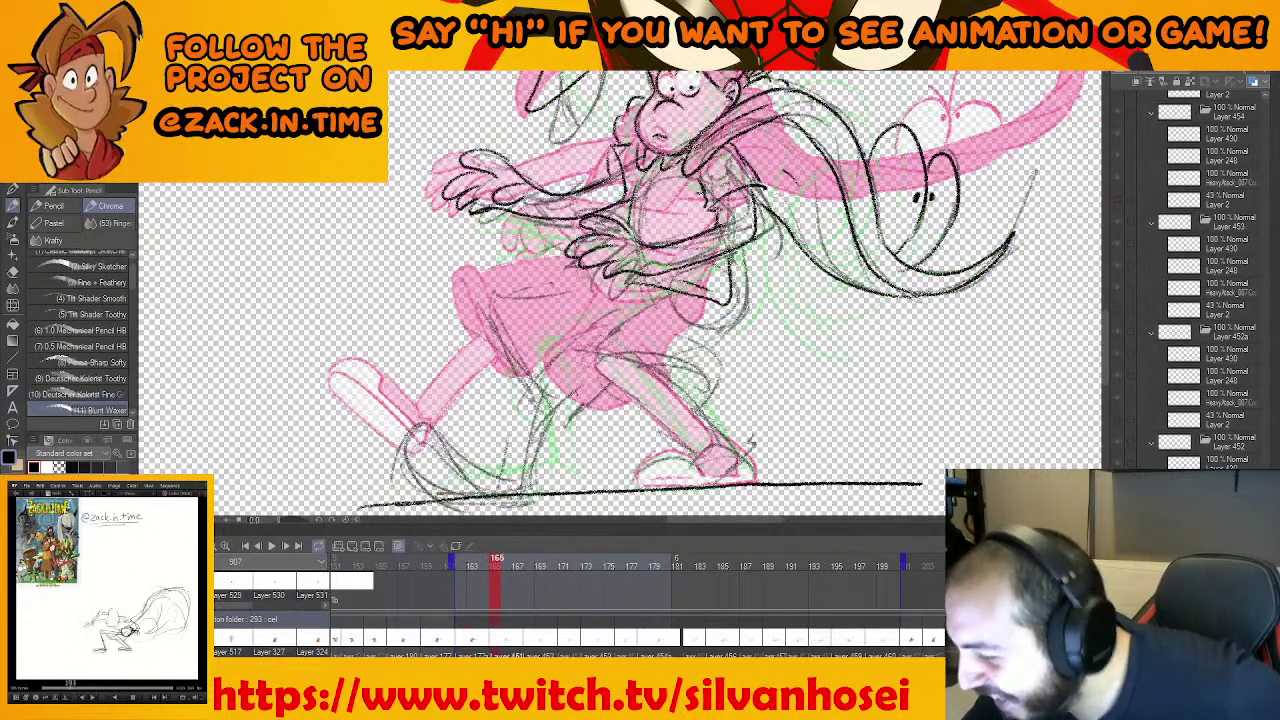
left_click_drag(576, 348, 668, 382)
mouse_move(560, 347)
left_mouse_down()
mouse_move(632, 405)
mouse_move(626, 414)
left_mouse_up()
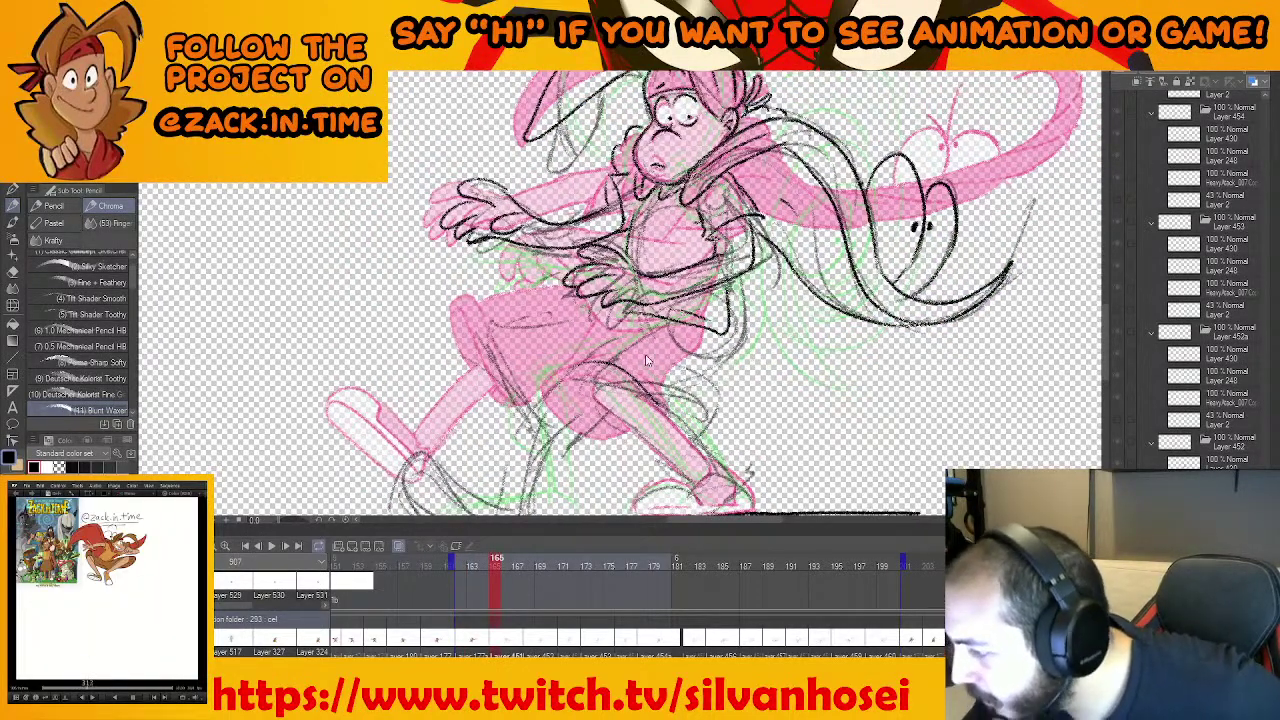
key("ctrl+z")
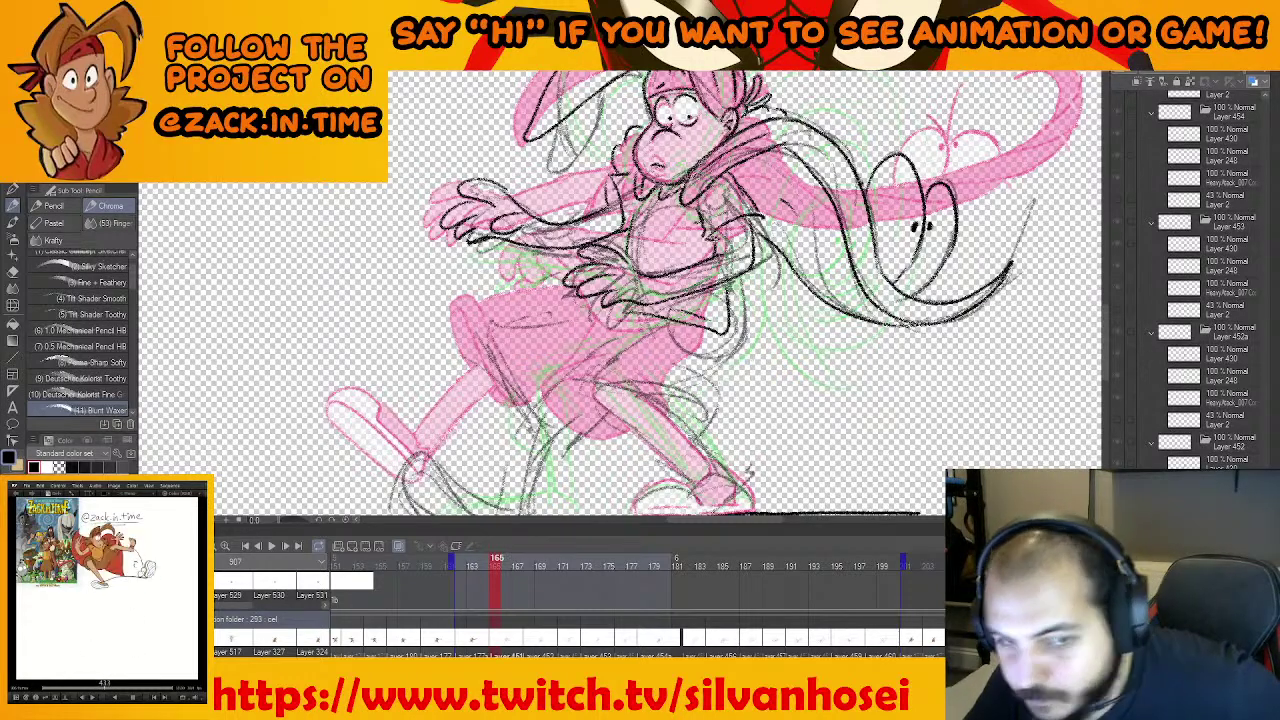
mouse_move(651, 364)
left_mouse_down()
mouse_move(588, 410)
mouse_move(660, 410)
left_mouse_up()
key("ctrl+z")
key("ctrl+z")
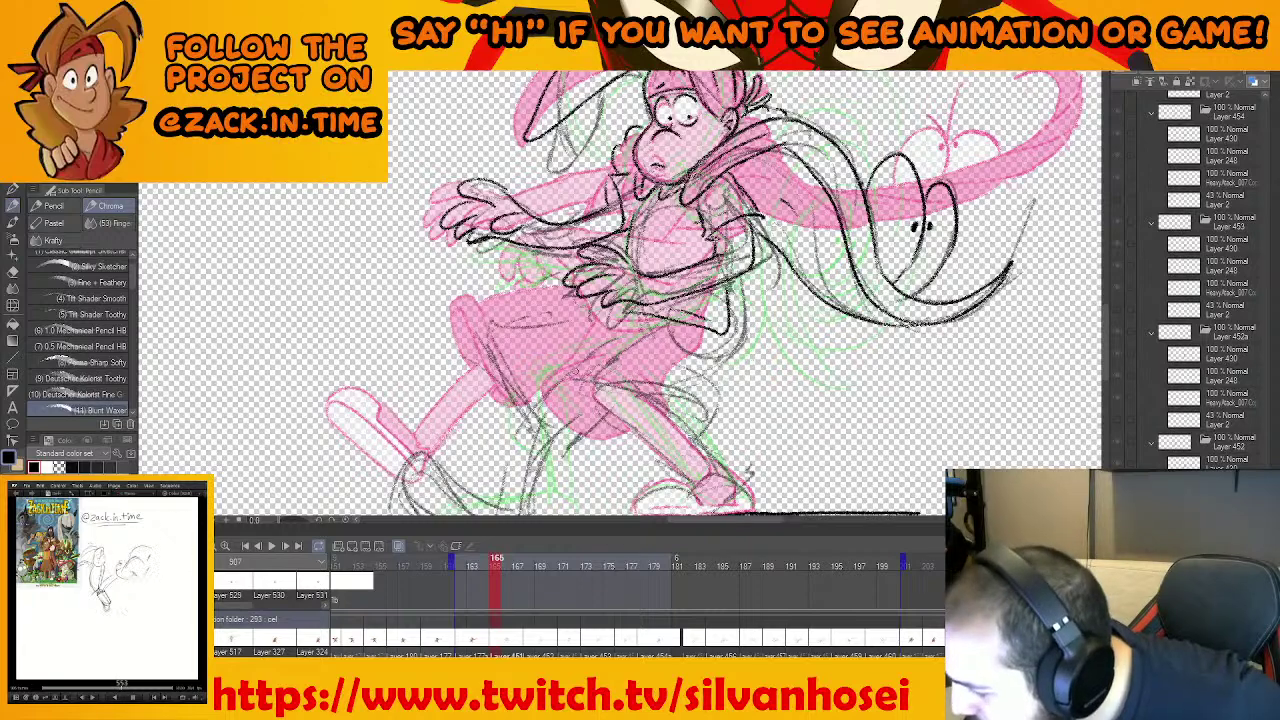
Draw the seat of the shorts and the rear leg's thigh, cuff and shin running down to the planted foot on frame 165
mouse_move(576, 388)
left_mouse_down()
mouse_move(656, 408)
mouse_move(640, 432)
left_mouse_up()
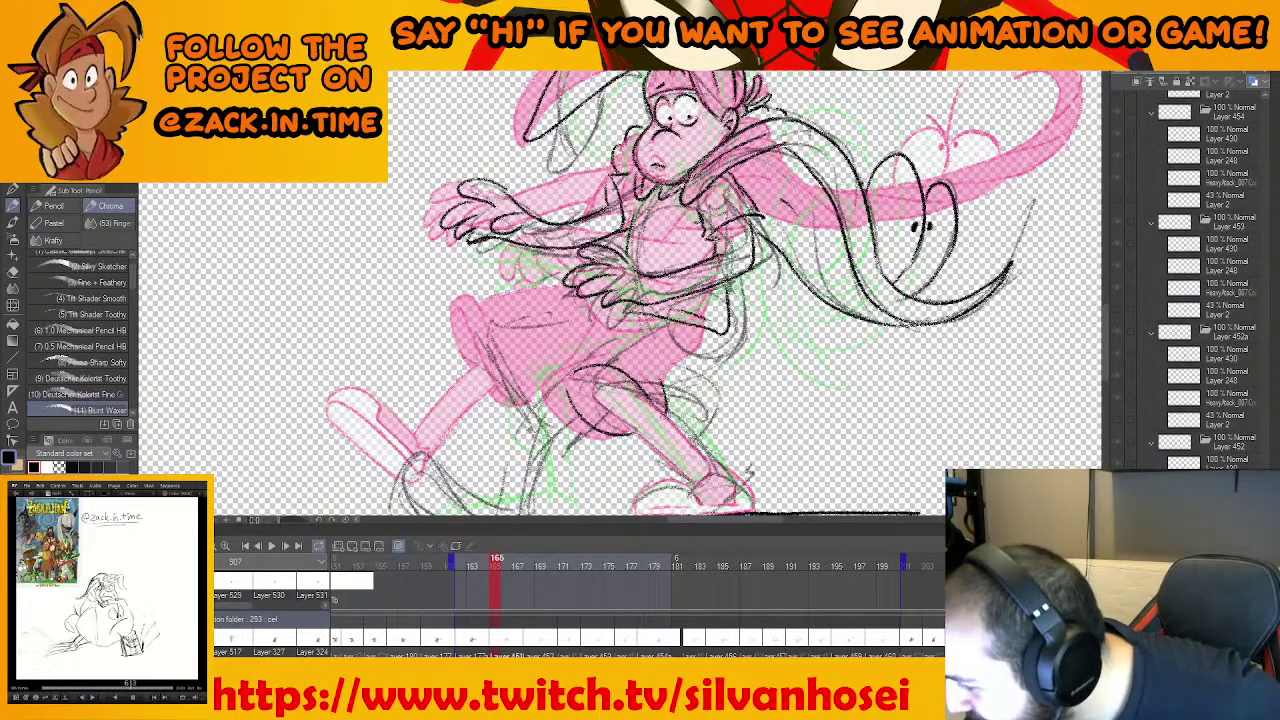
mouse_move(570, 363)
left_mouse_down()
mouse_move(548, 387)
mouse_move(597, 388)
left_mouse_up()
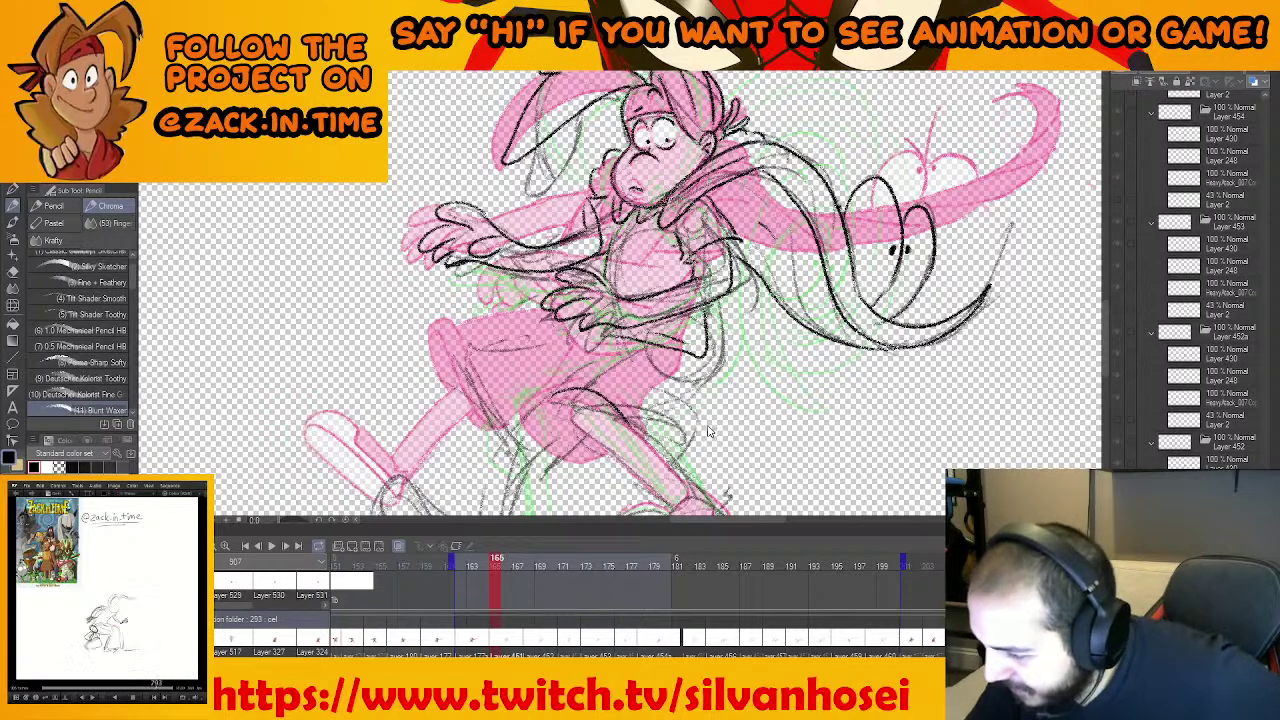
left_click_drag(710, 429, 675, 395)
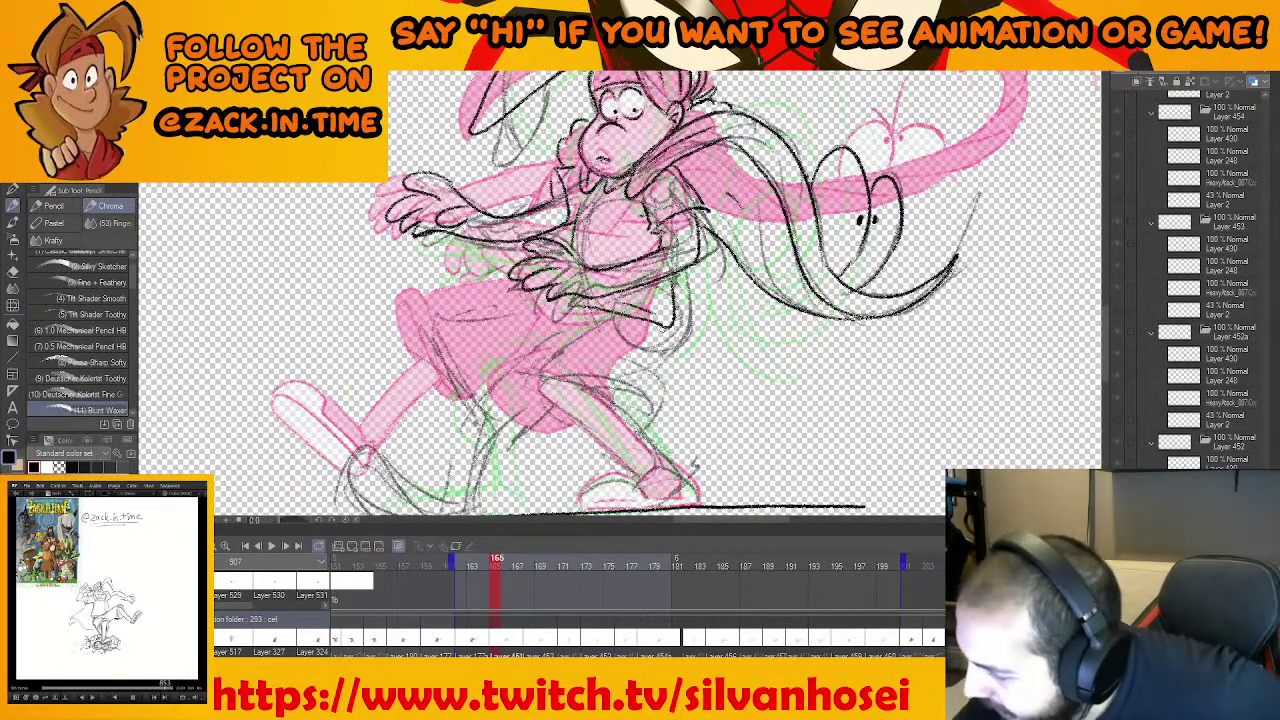
left_click_drag(543, 373, 614, 406)
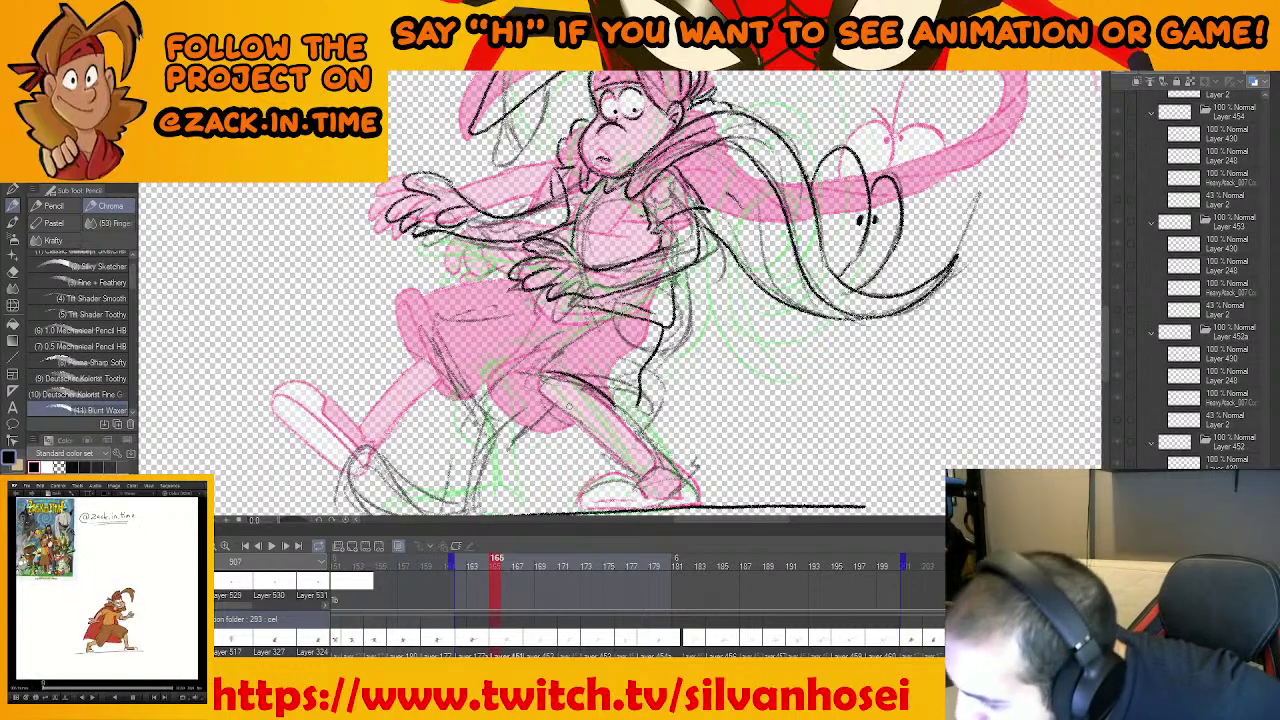
left_click_drag(546, 372, 590, 436)
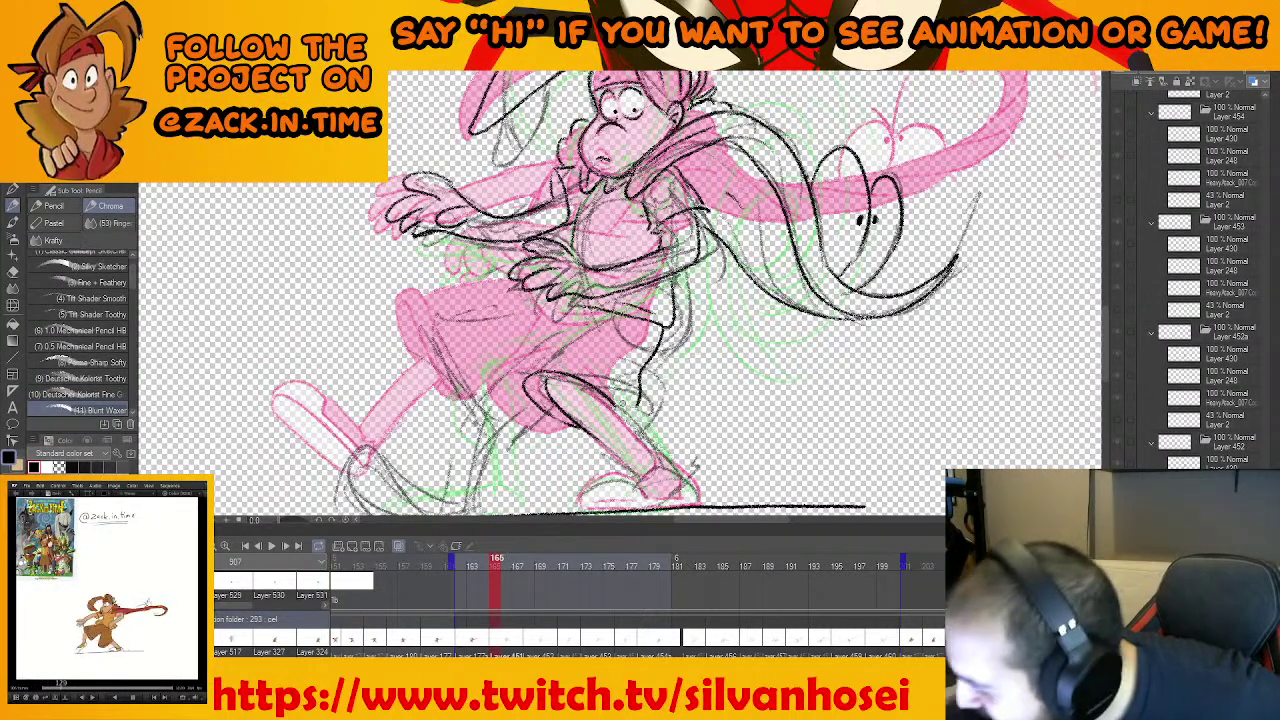
left_click_drag(608, 404, 669, 460)
left_click_drag(615, 386, 626, 406)
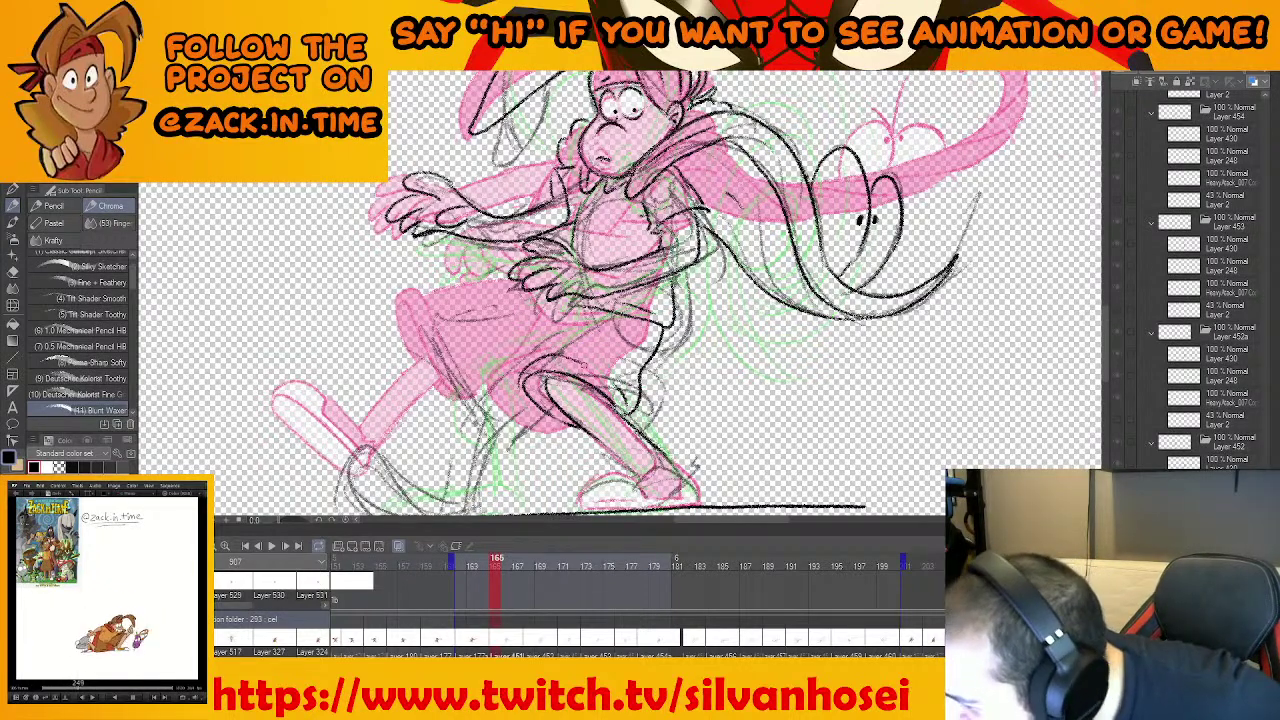
left_click_drag(525, 367, 551, 343)
Draw the front leg's shin and its upturned shoe resting on the ground line on frame 165
mouse_move(504, 469)
left_mouse_down()
mouse_move(574, 434)
mouse_move(659, 426)
mouse_move(567, 493)
mouse_move(596, 472)
mouse_move(584, 501)
left_mouse_up()
left_click_drag(698, 351, 721, 361)
mouse_move(640, 498)
left_mouse_down()
mouse_move(697, 525)
mouse_move(734, 510)
mouse_move(752, 476)
mouse_move(752, 390)
mouse_move(732, 424)
left_mouse_up()
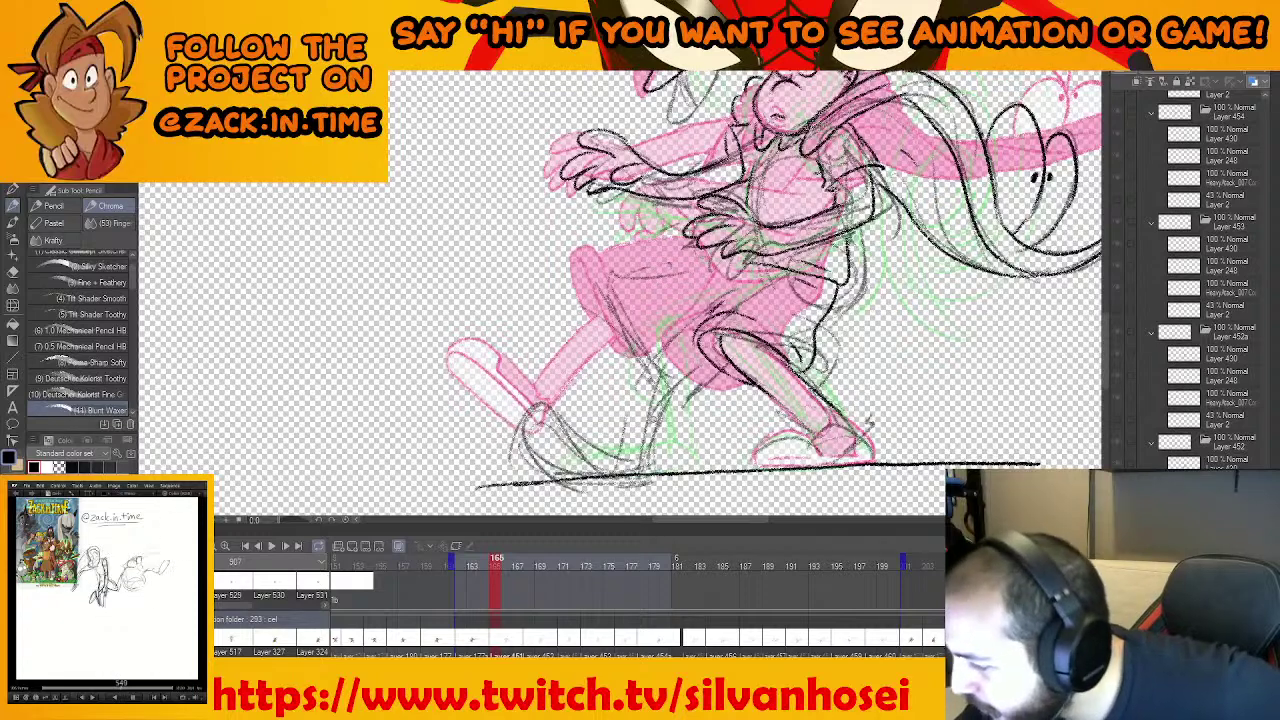
left_click_drag(636, 392, 627, 449)
mouse_move(530, 454)
left_mouse_down()
mouse_move(526, 438)
mouse_move(609, 464)
left_mouse_up()
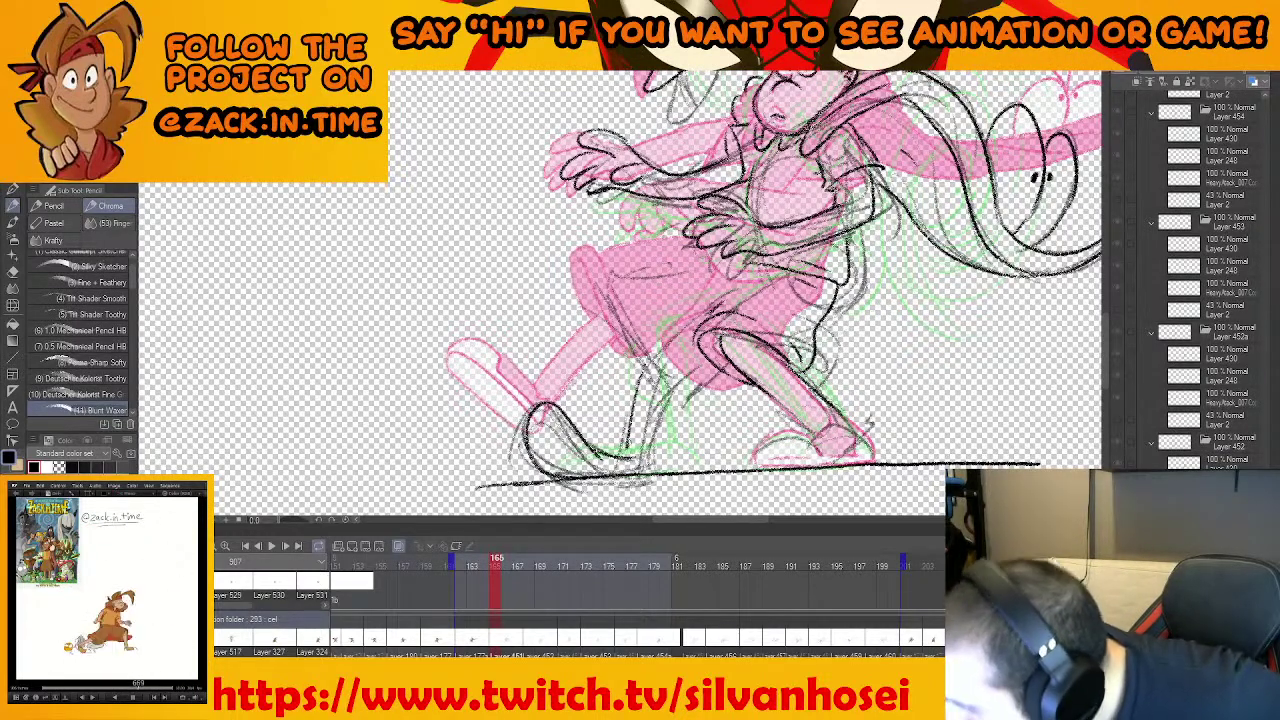
left_click_drag(640, 420, 634, 431)
left_click_drag(524, 428, 588, 488)
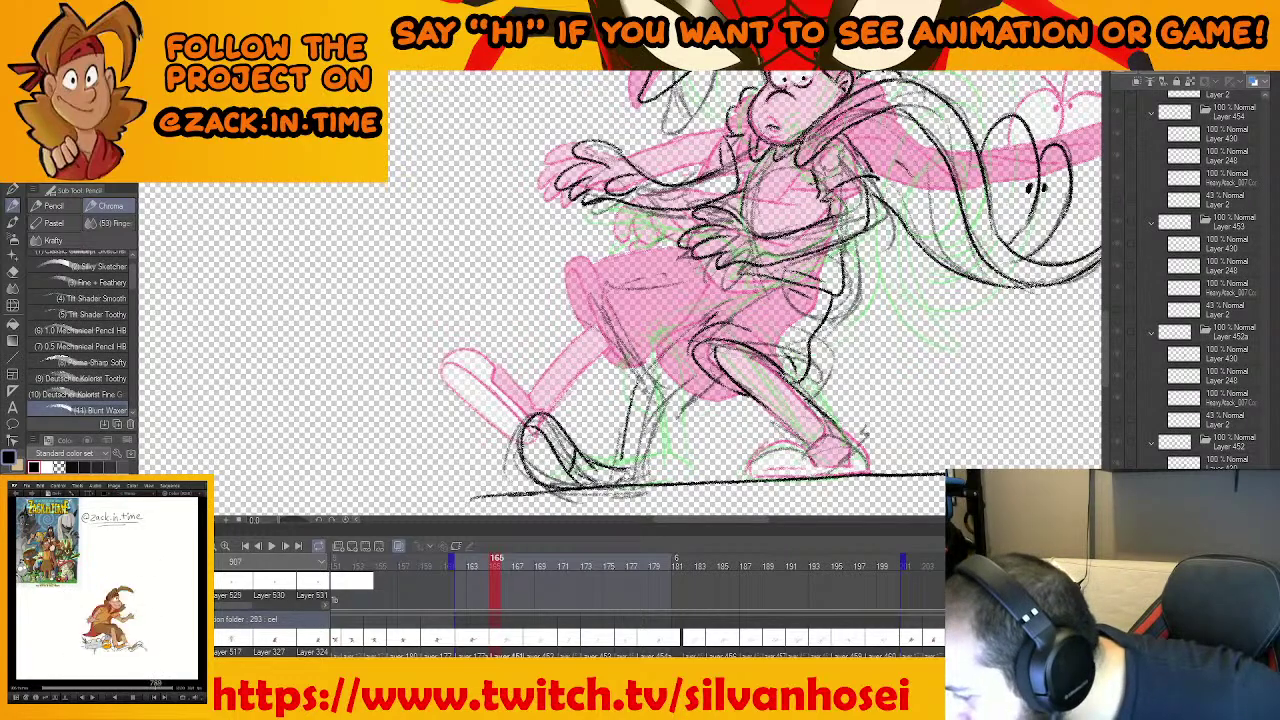
left_click_drag(660, 469, 592, 497)
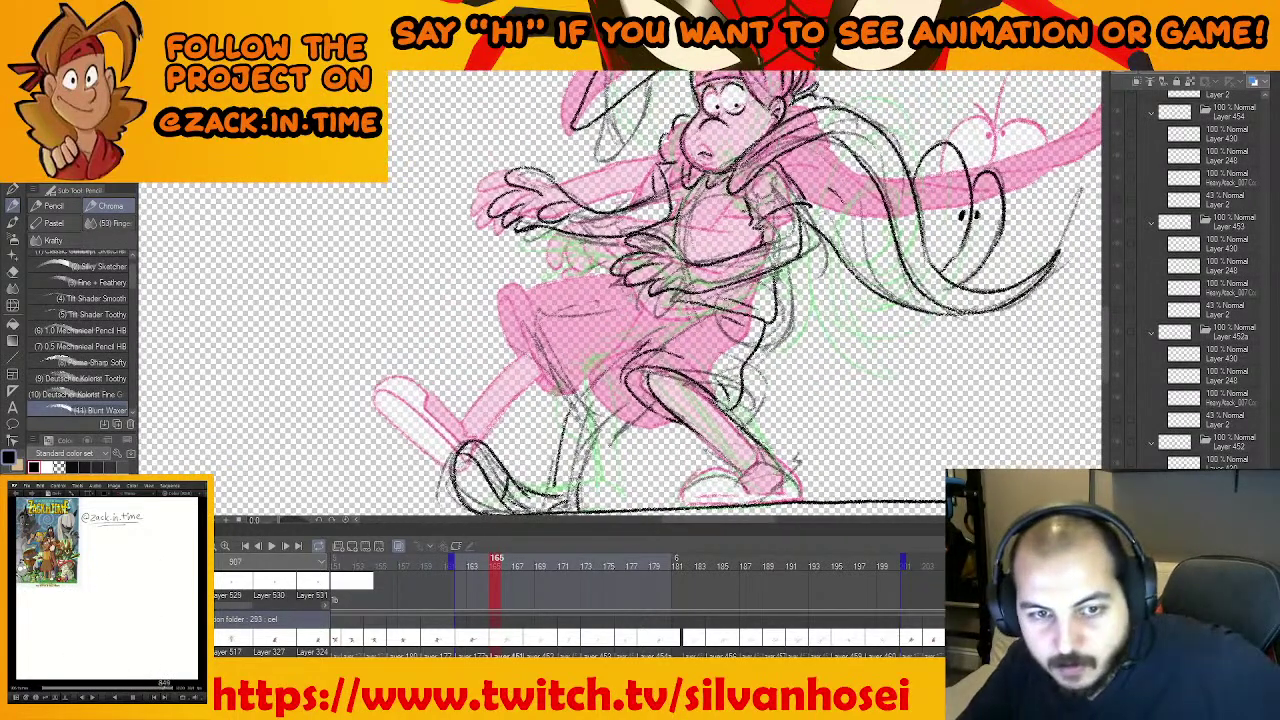
Draw the front leg of the shorts with its cuff and the thigh line from knee to hip on frame 165
left_click_drag(624, 440, 594, 446)
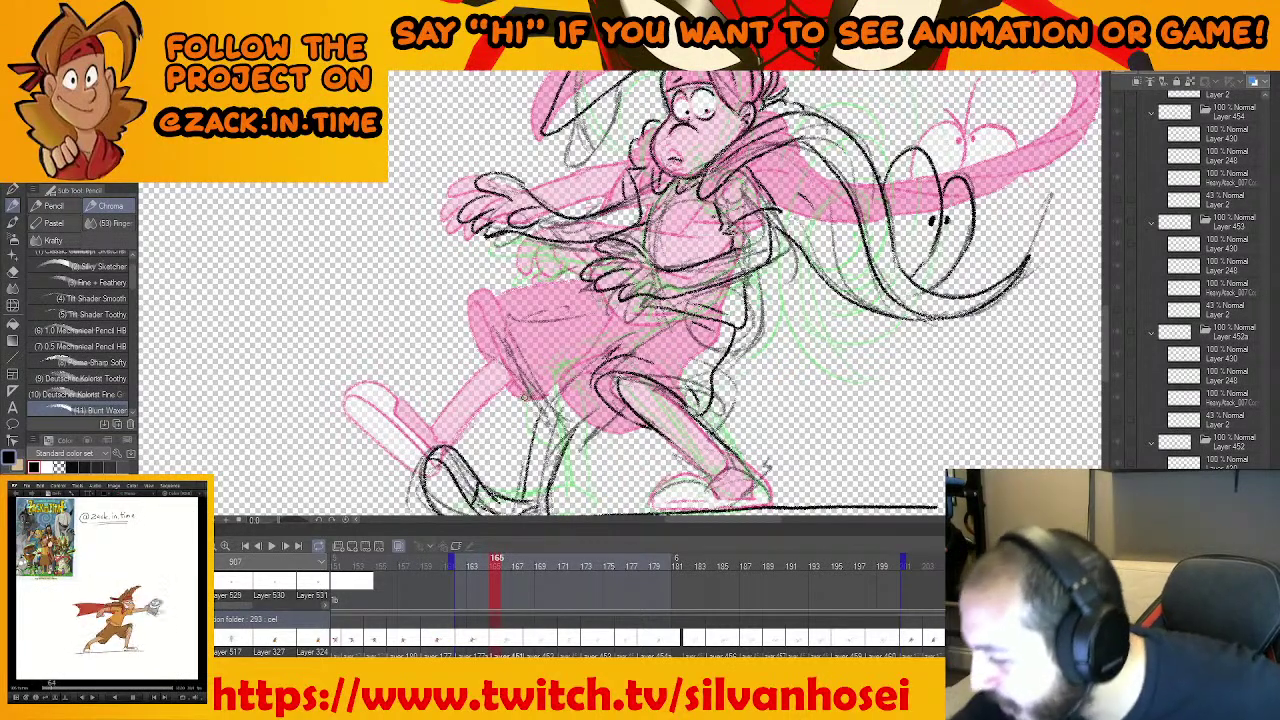
mouse_move(510, 356)
left_mouse_down()
mouse_move(570, 440)
mouse_move(552, 426)
left_mouse_up()
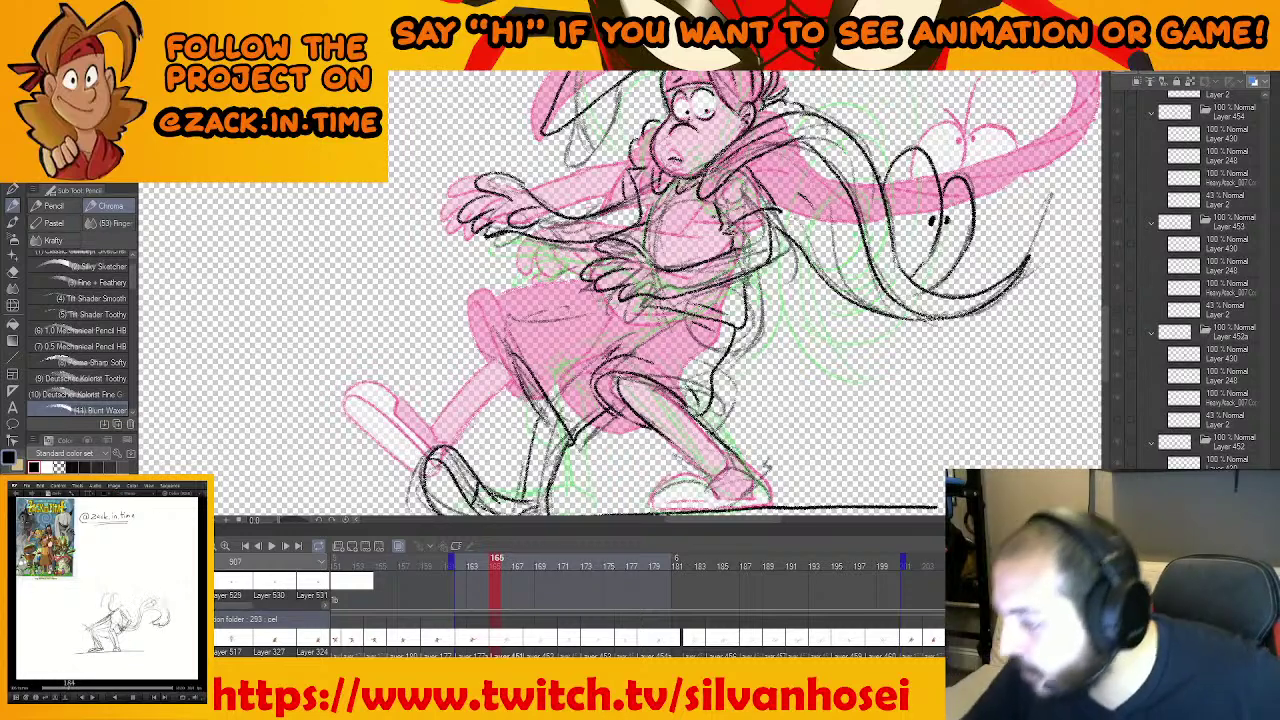
left_click_drag(514, 349, 608, 315)
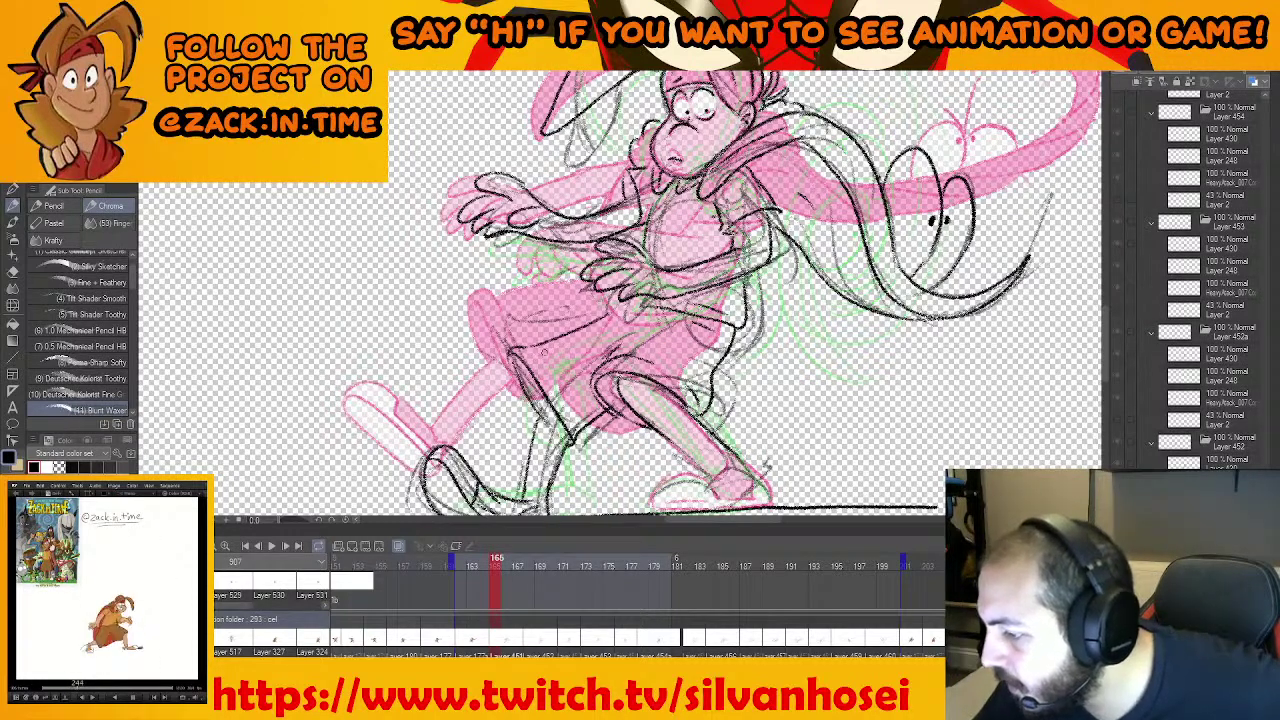
key("ctrl+z")
left_click_drag(513, 351, 620, 310)
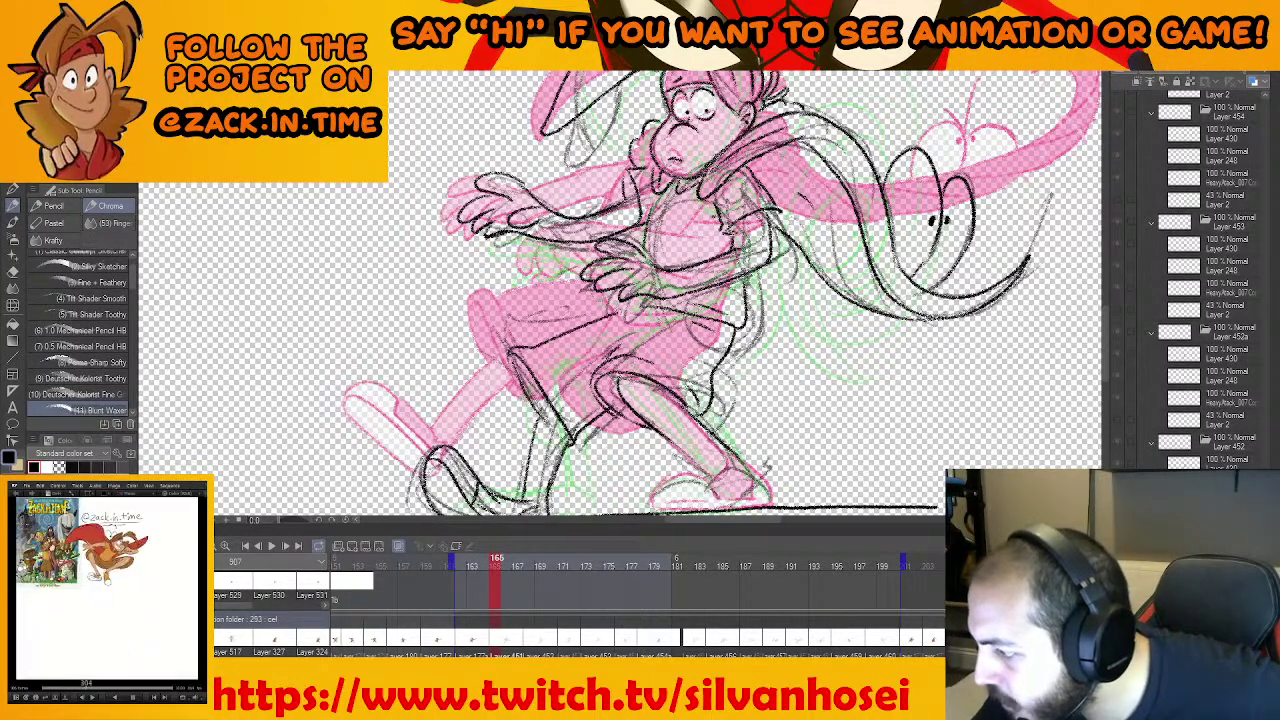
Draw the rear foot's shoe and ankle on the ground line, comparing frame 165 with its neighbour
left_click_drag(579, 373, 548, 405)
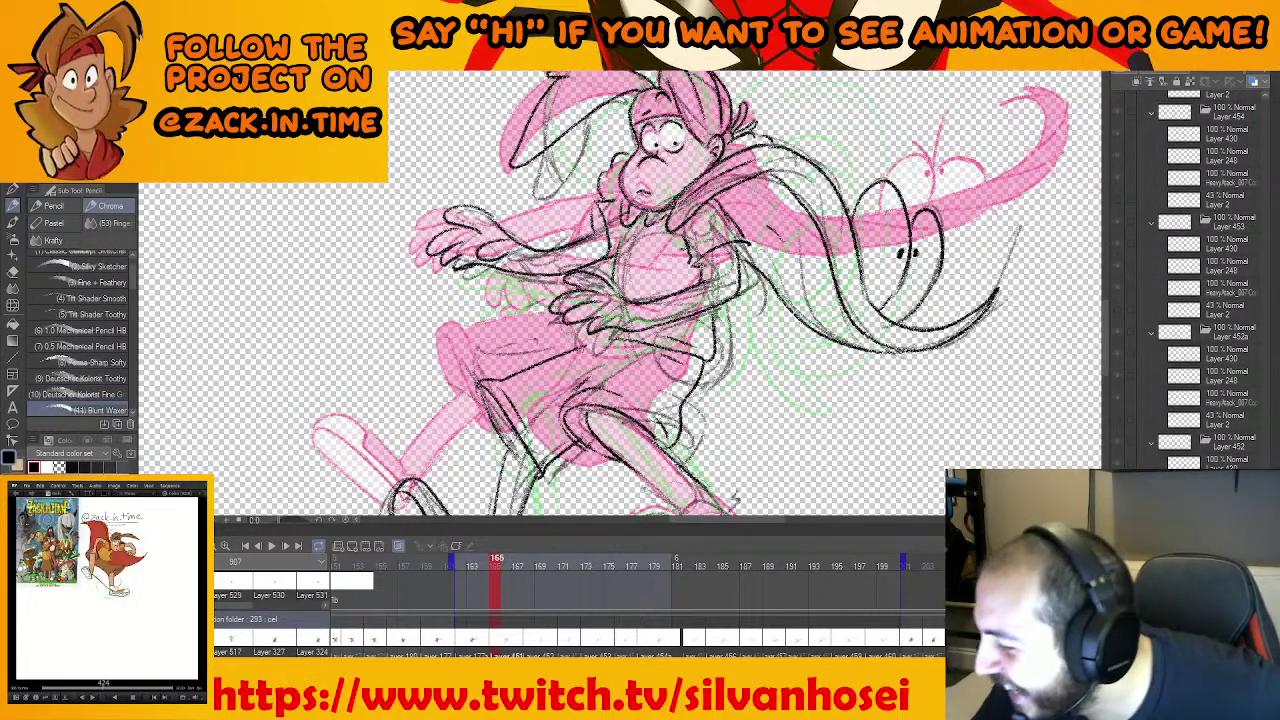
left_click_drag(599, 344, 599, 257)
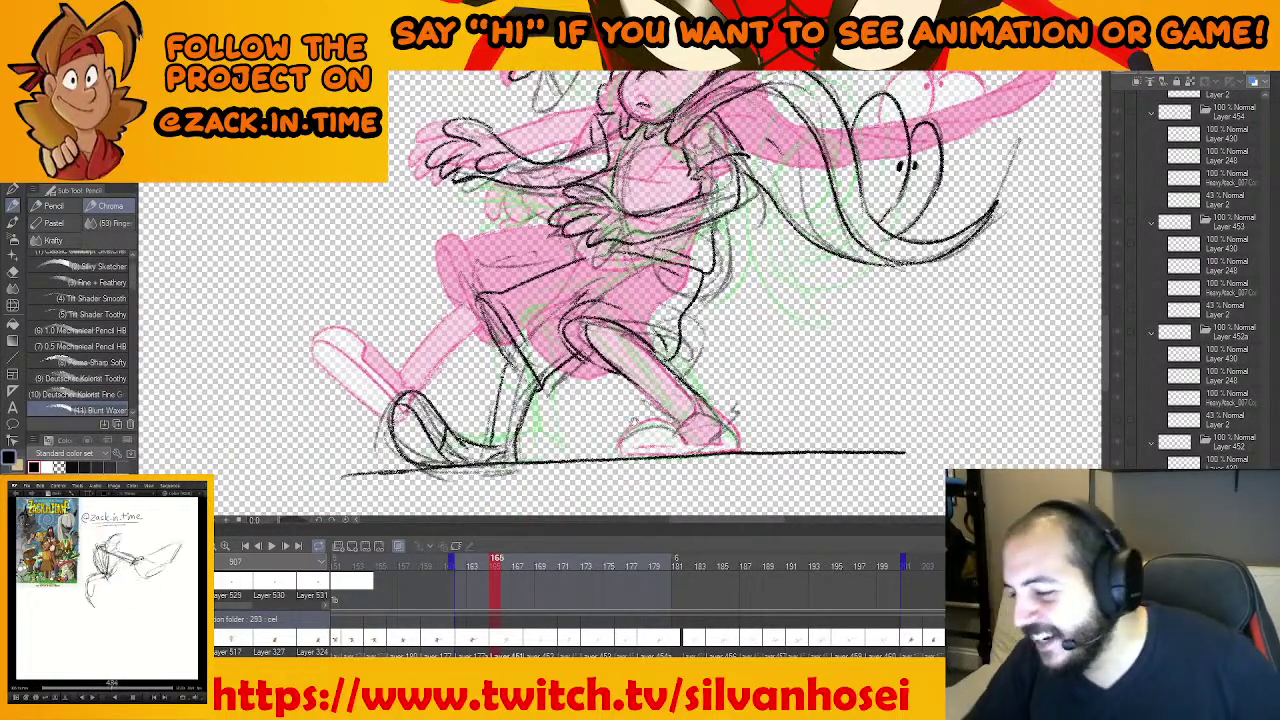
scroll(620, 290, "down", 2)
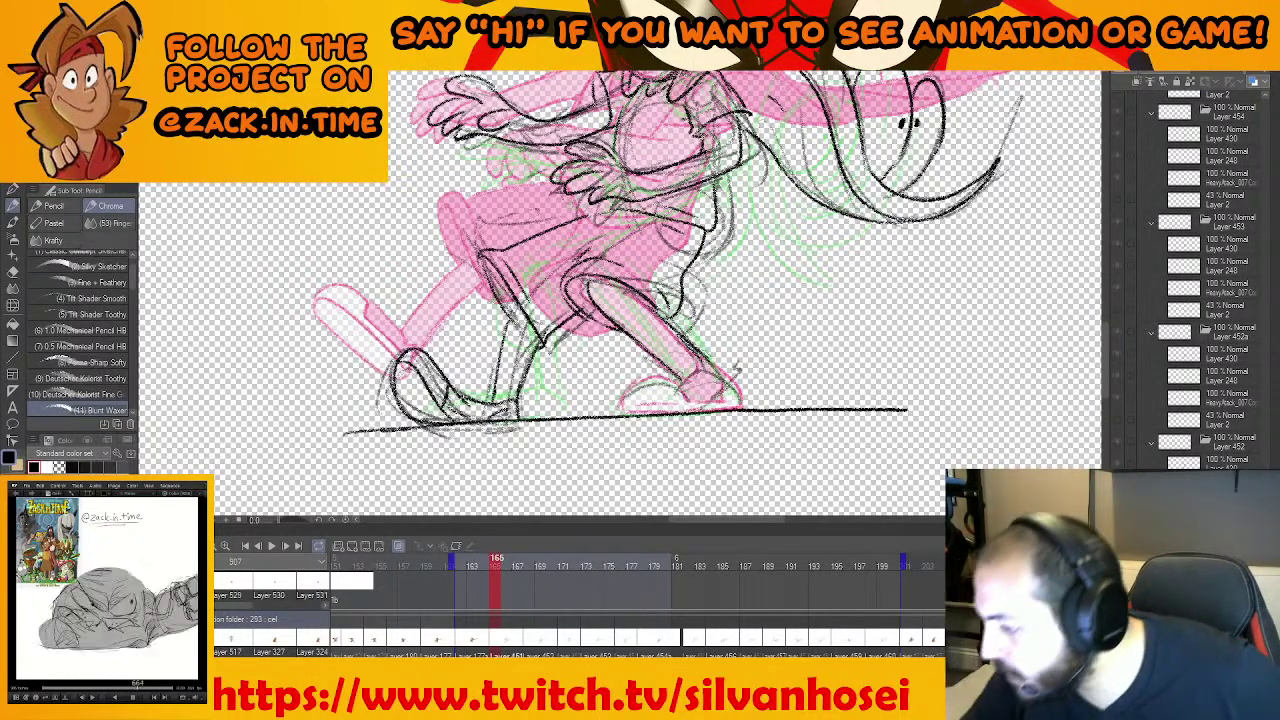
key("Left")
key("Right")
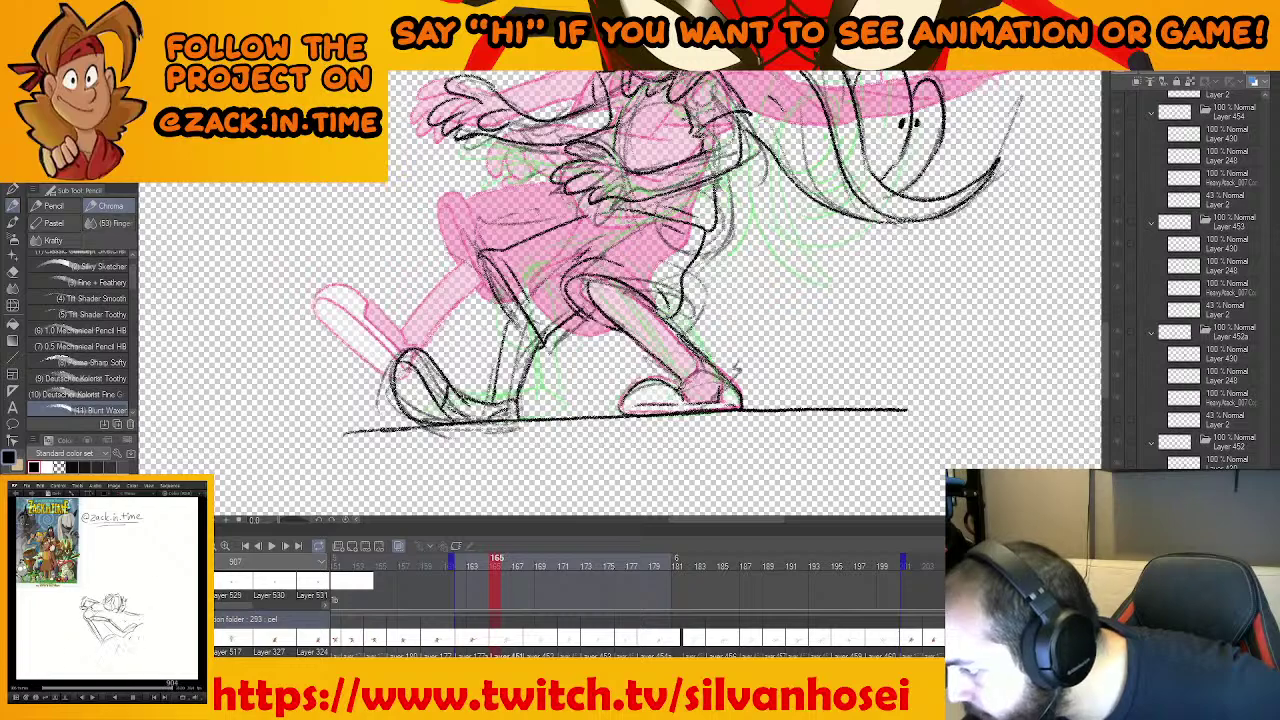
left_click_drag(681, 386, 699, 362)
Compare the whole figure on frame 165 with its neighbour and switch to the Twitch channel page in the browser
left_click_drag(739, 342, 651, 462)
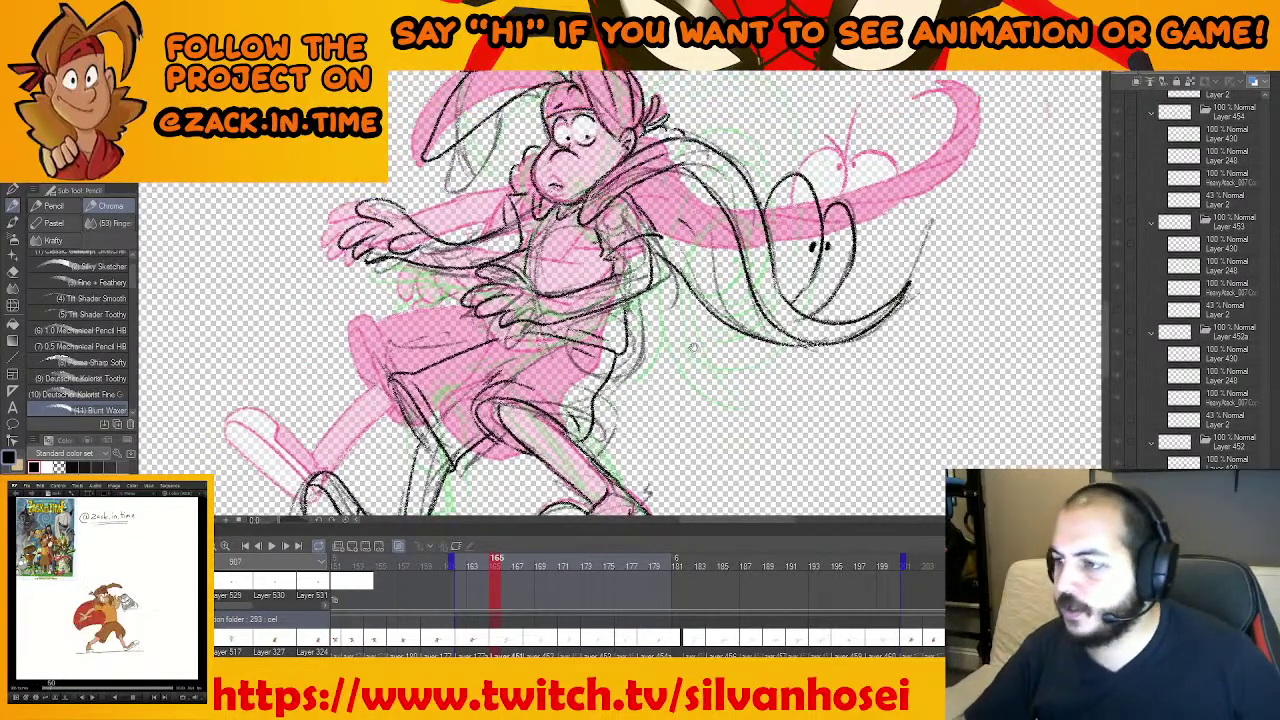
scroll(692, 347, "down", 2)
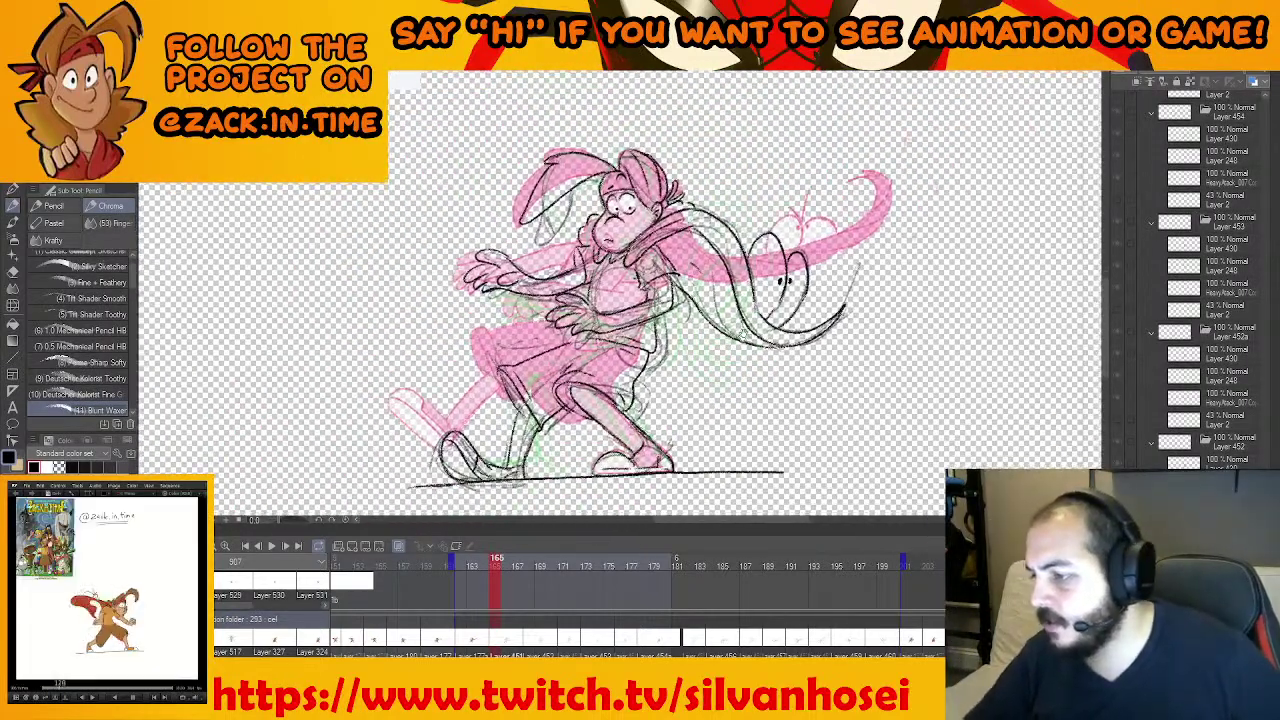
left_click_drag(743, 333, 750, 305)
key("comma")
key("period")
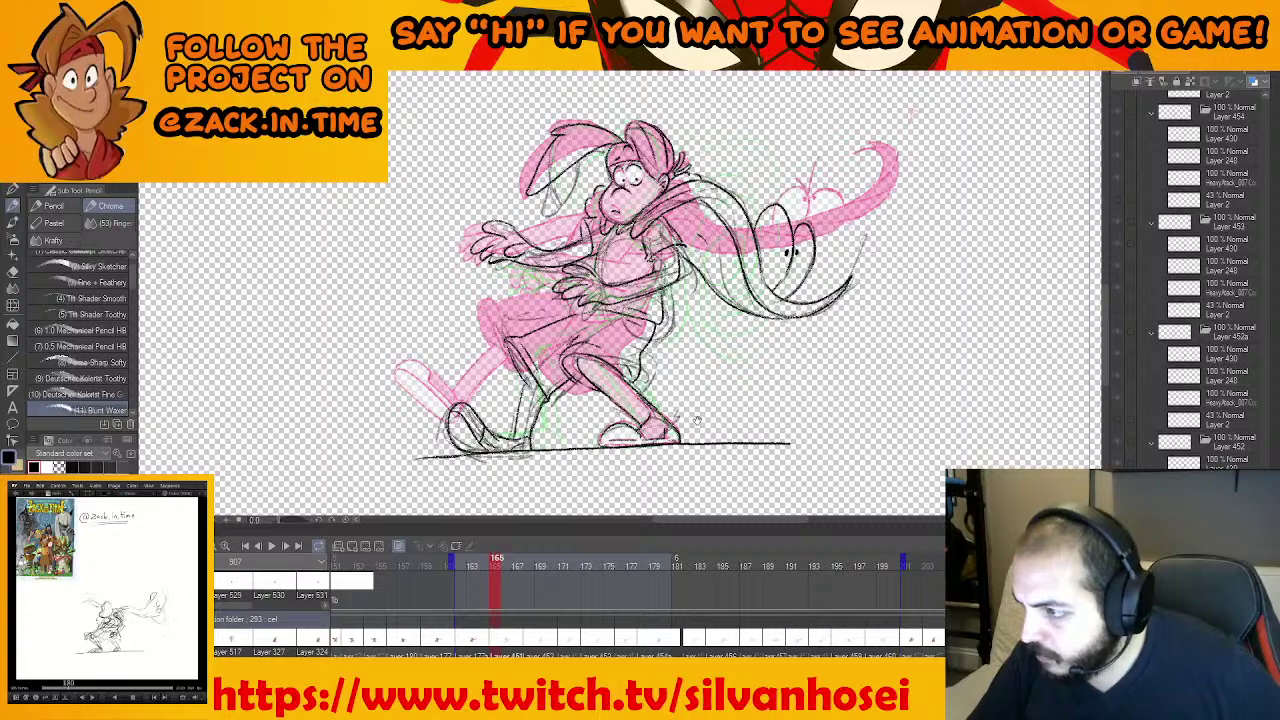
left_click_drag(697, 420, 706, 412)
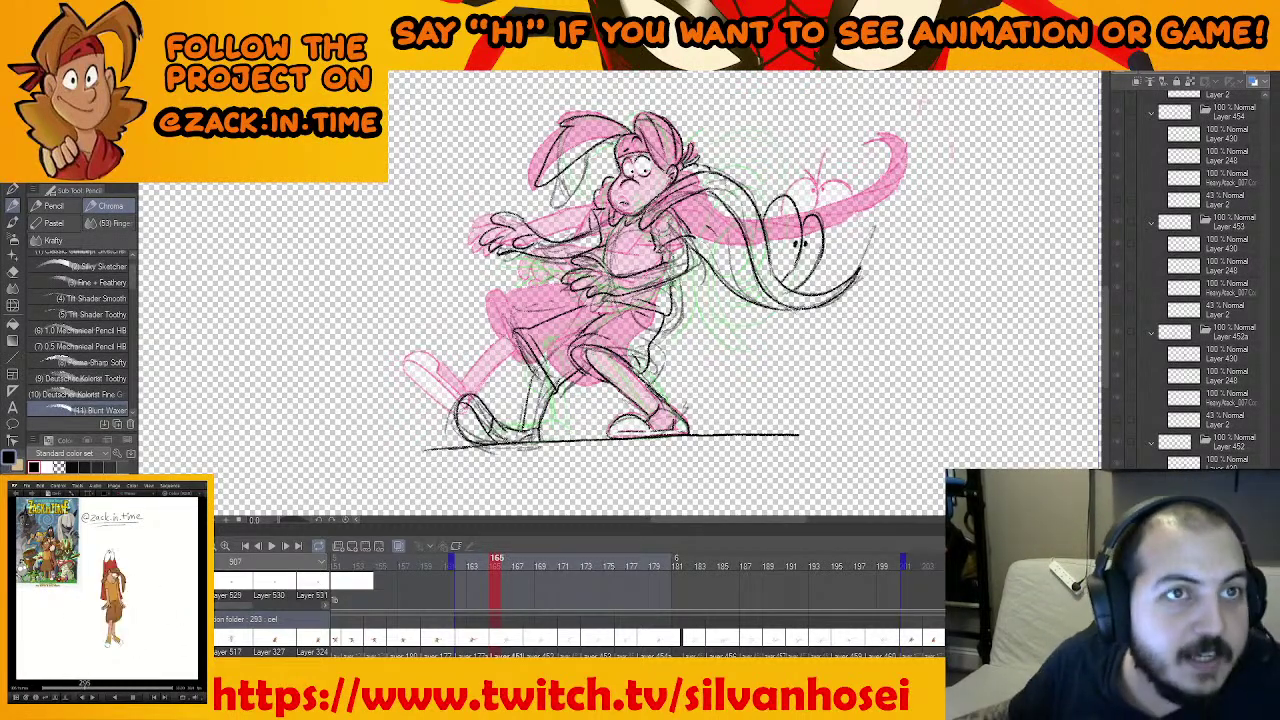
key("alt+Tab")
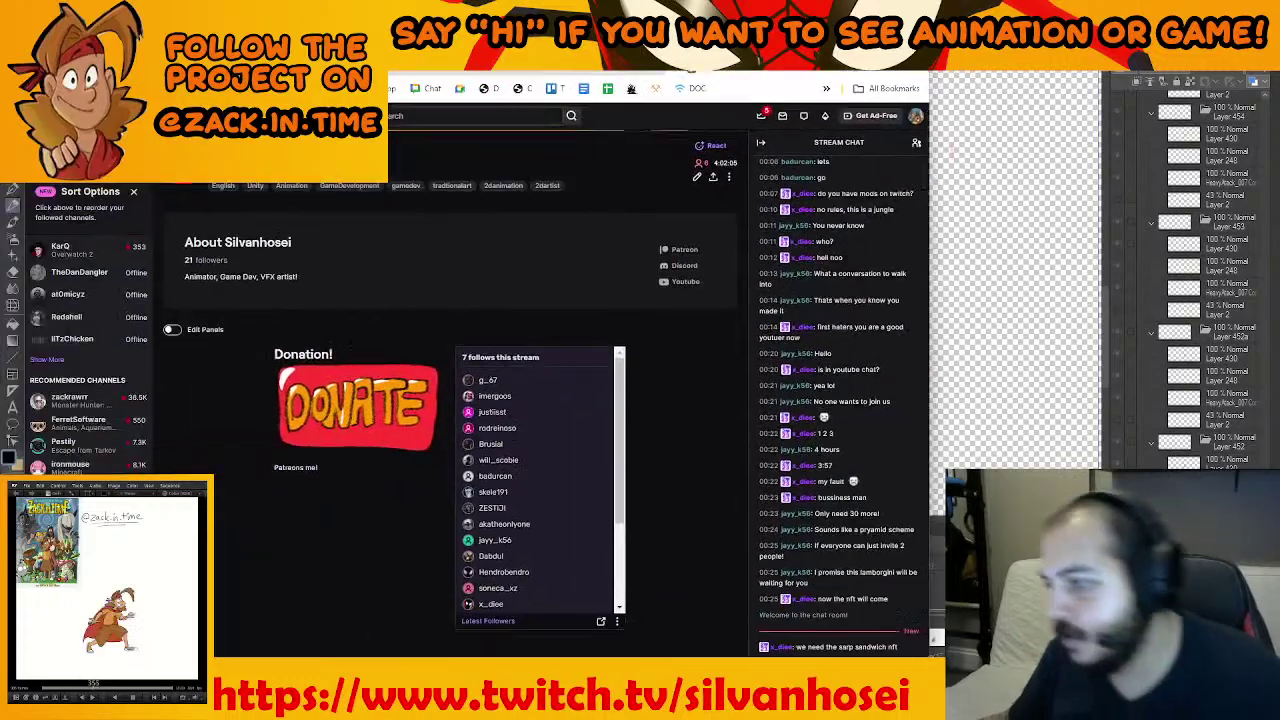
Maximize the browser window and look through the Latest Followers list on the Twitch channel page
left_click_drag(724, 32, 774, 20)
double_click(774, 20)
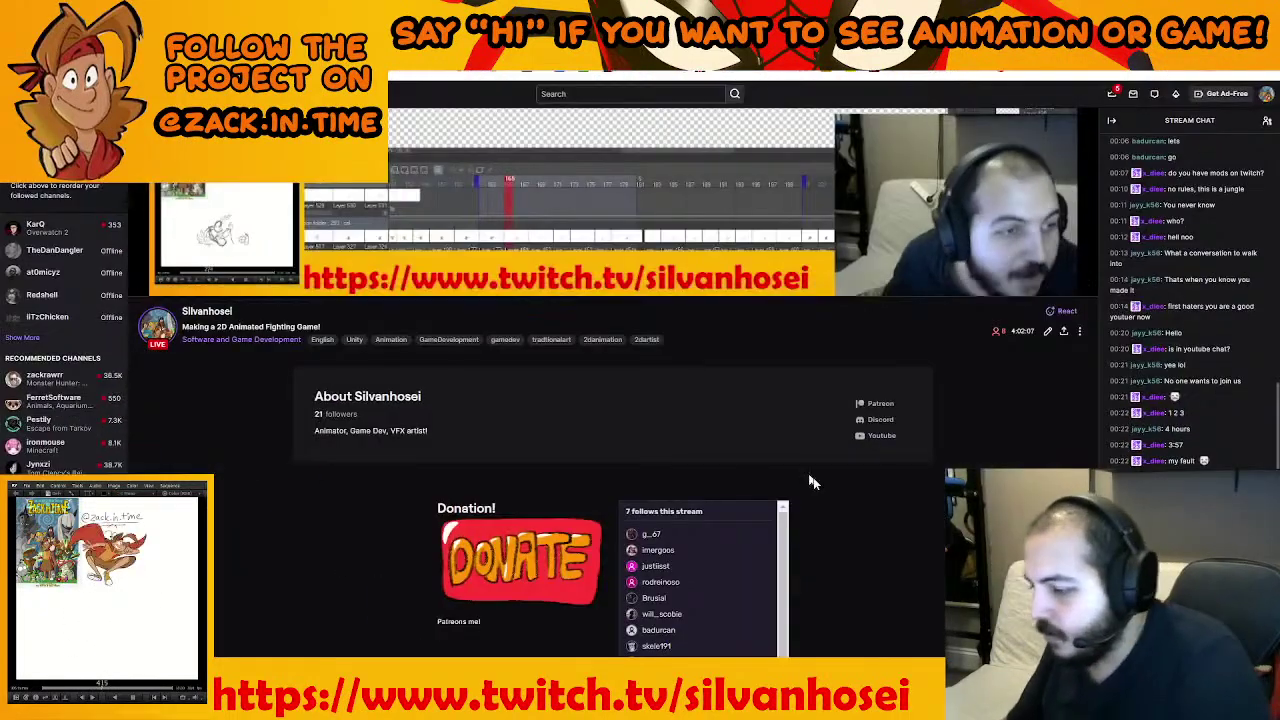
scroll(813, 483, "down", 3)
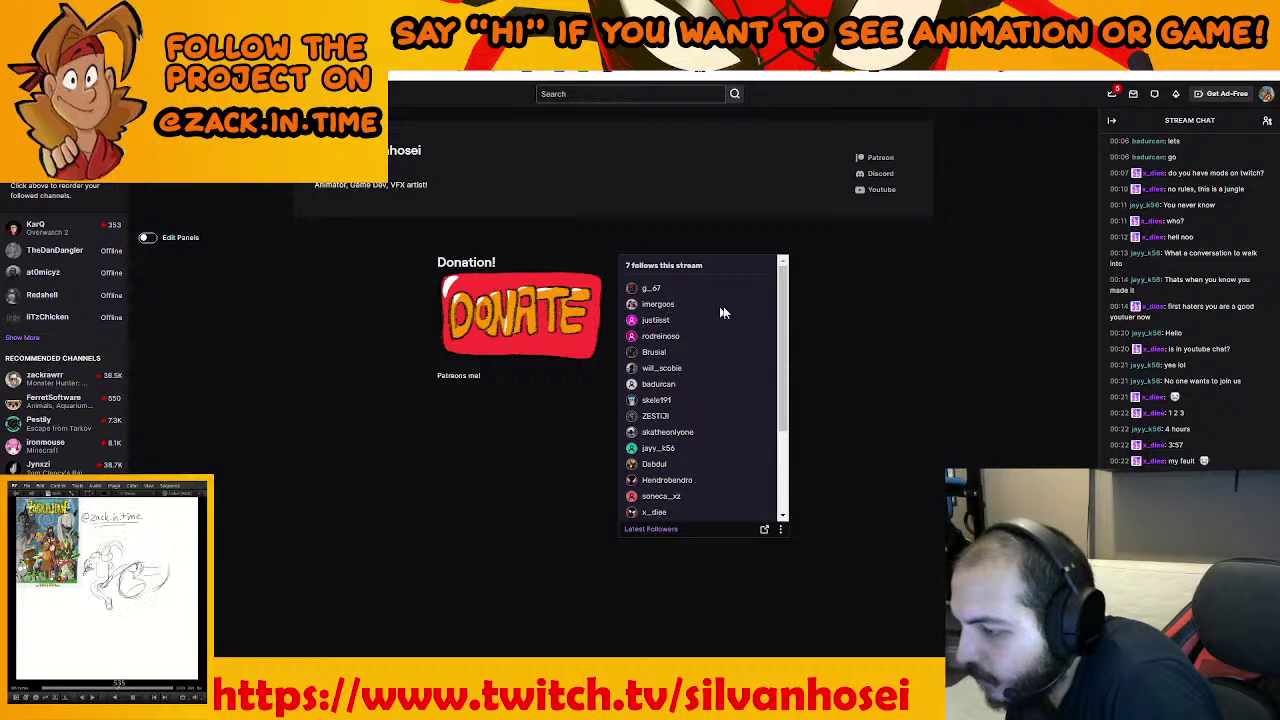
left_click_drag(784, 330, 783, 366)
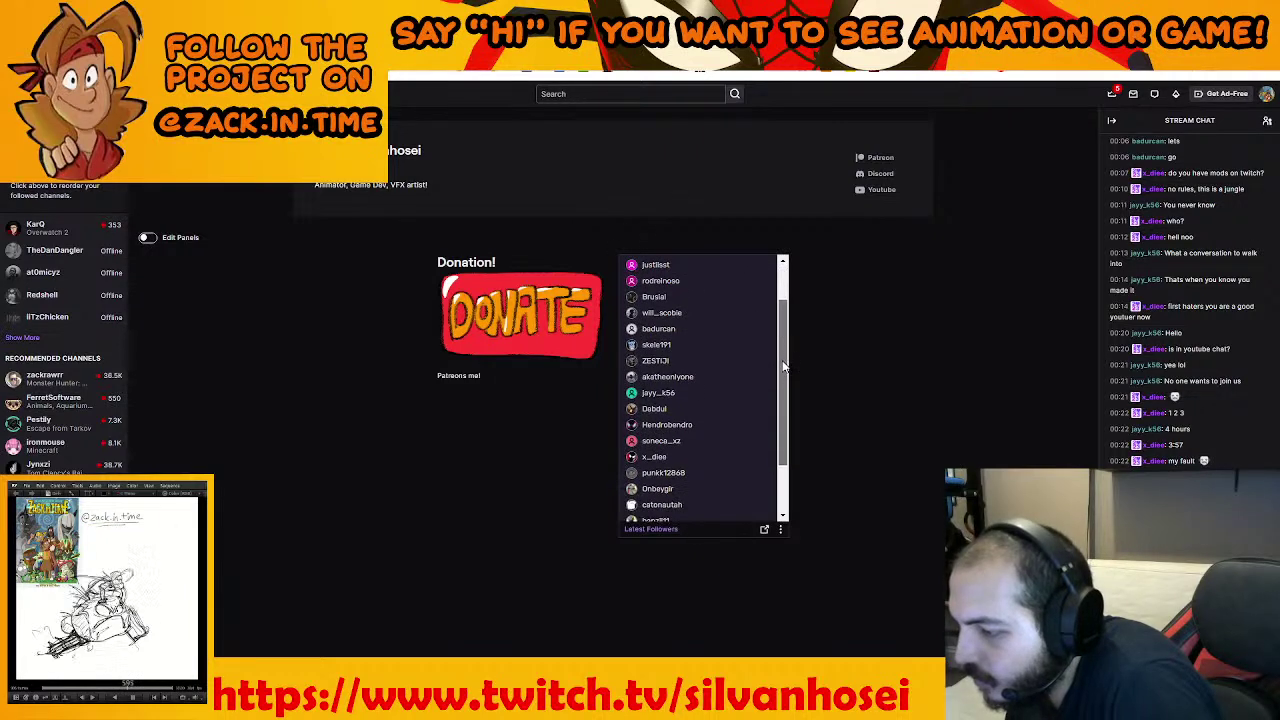
left_click_drag(690, 316, 640, 314)
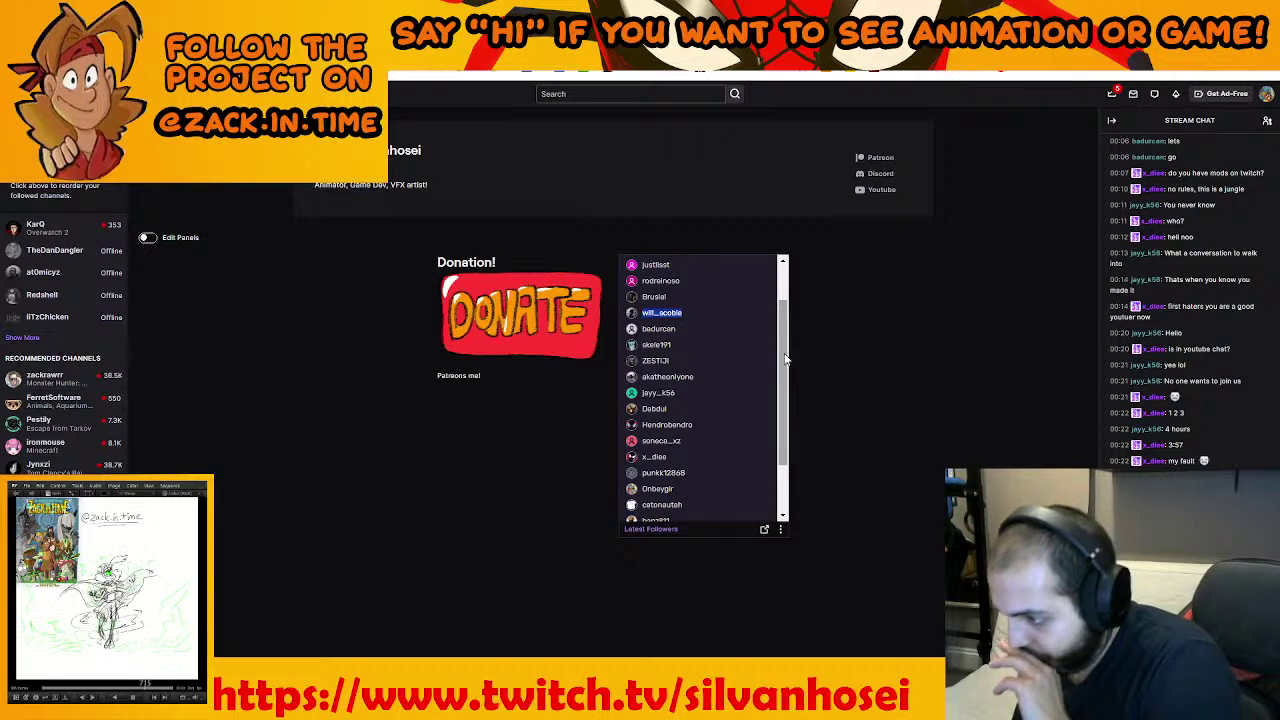
left_click_drag(785, 358, 780, 418)
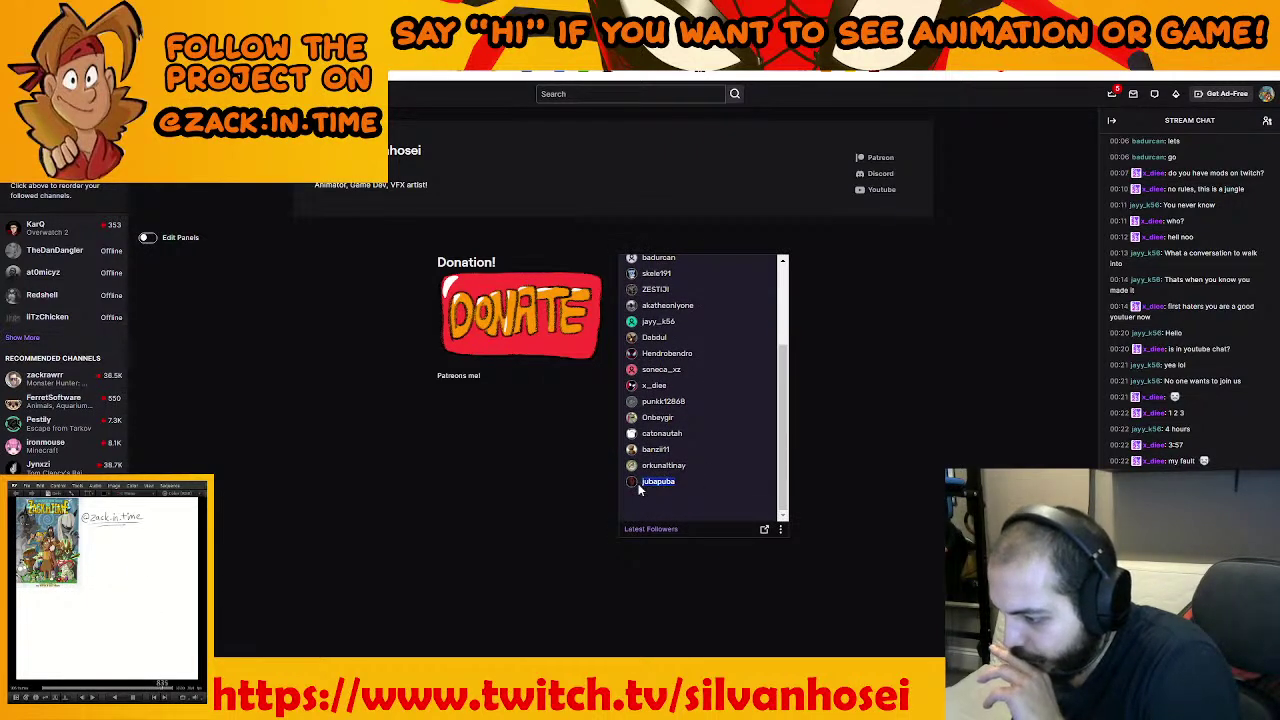
Run a Google search for the second-to-last username in the followers list and look through the results
left_click_drag(681, 466, 643, 472)
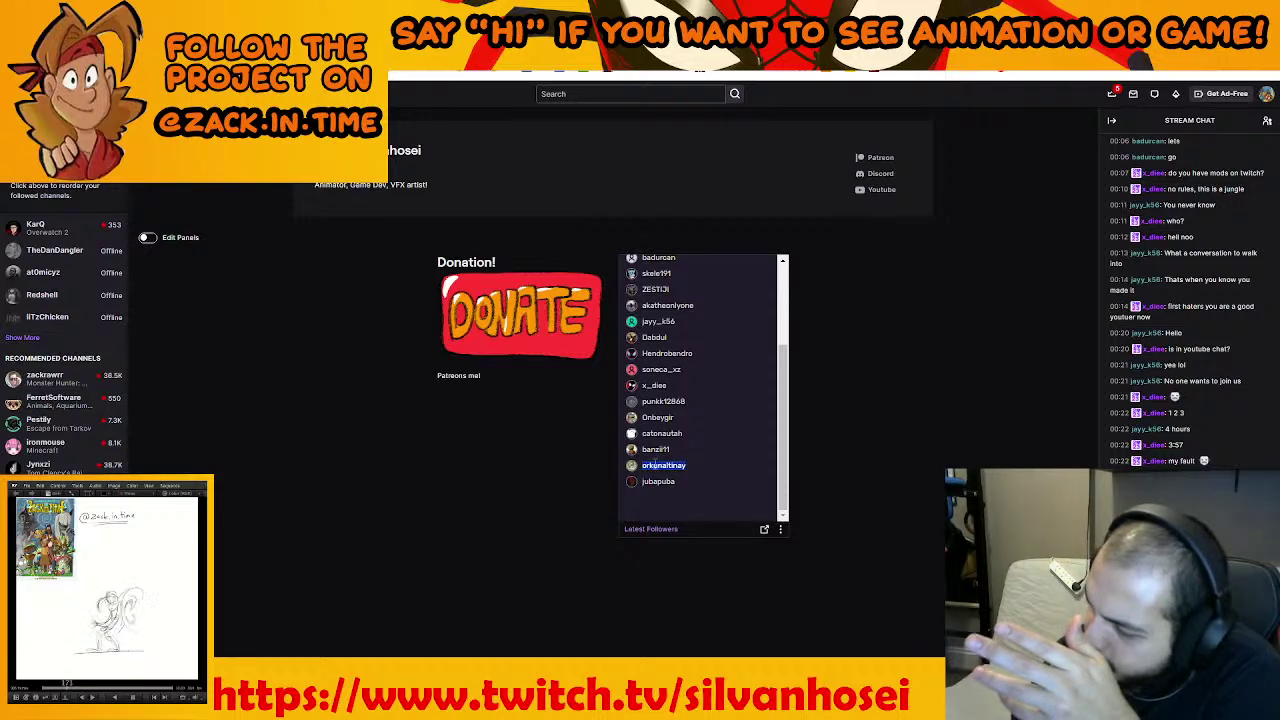
right_click(652, 466)
key("Escape")
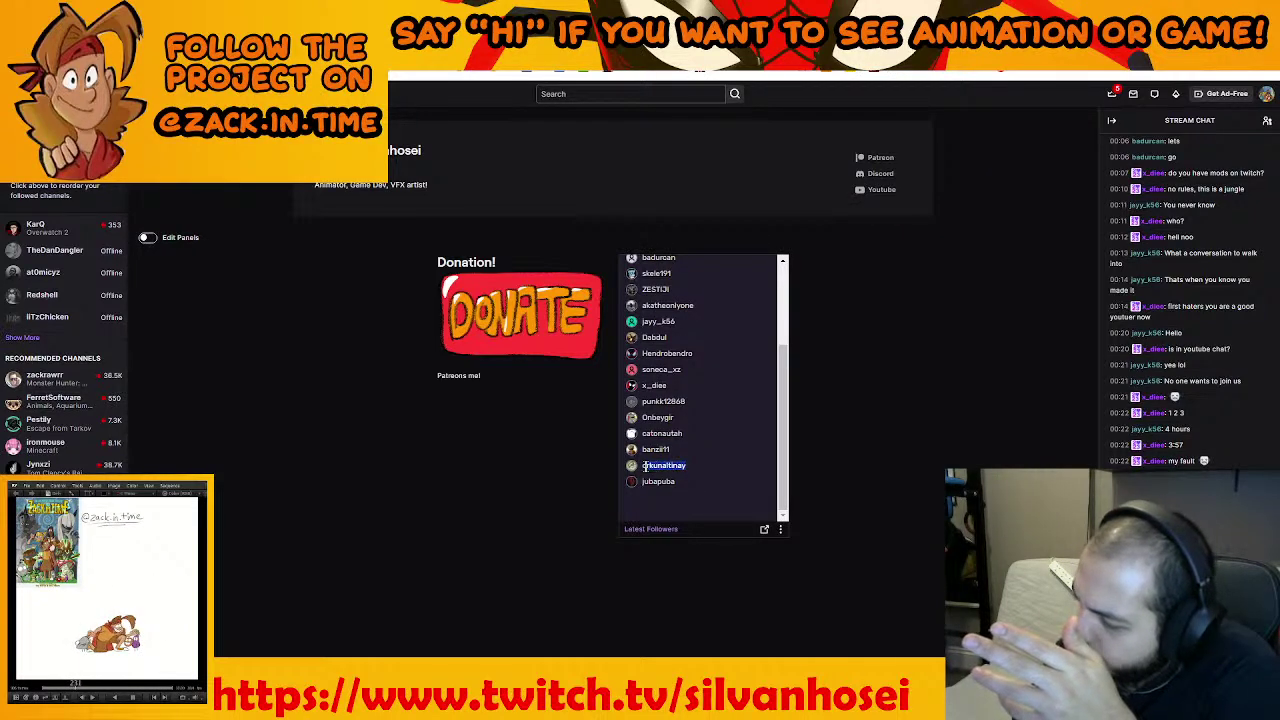
right_click(645, 466)
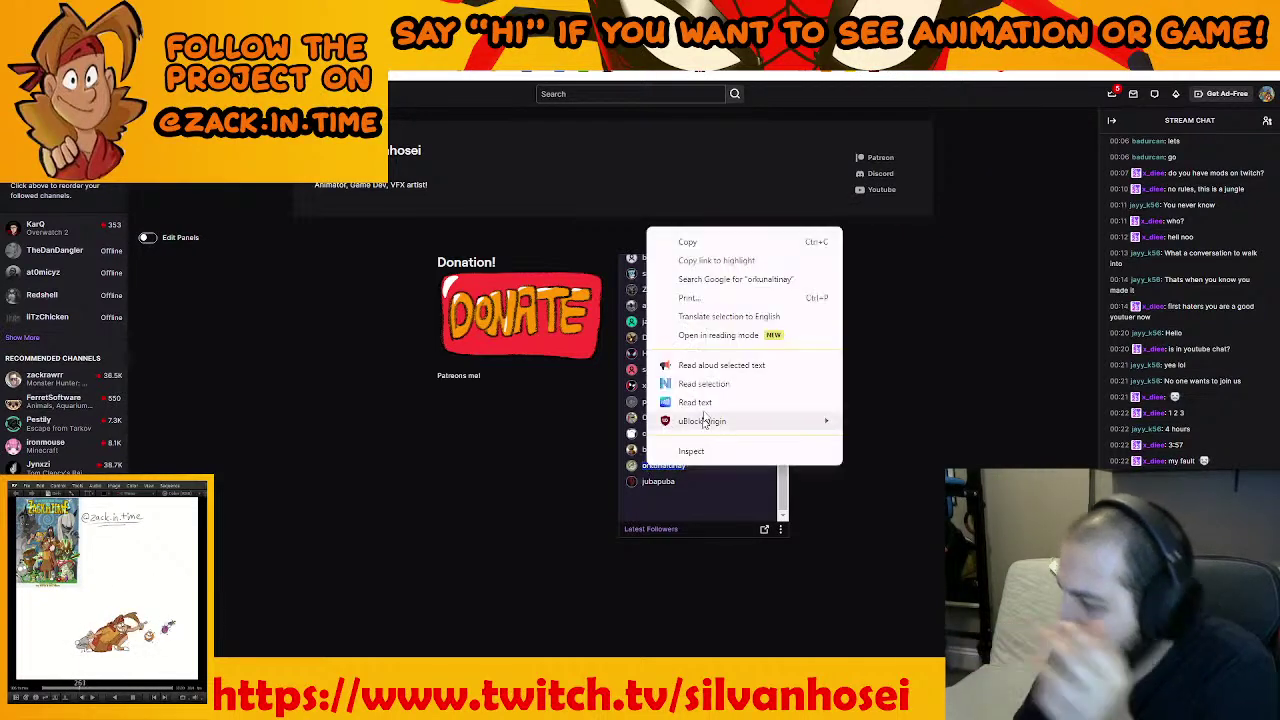
left_click(748, 283)
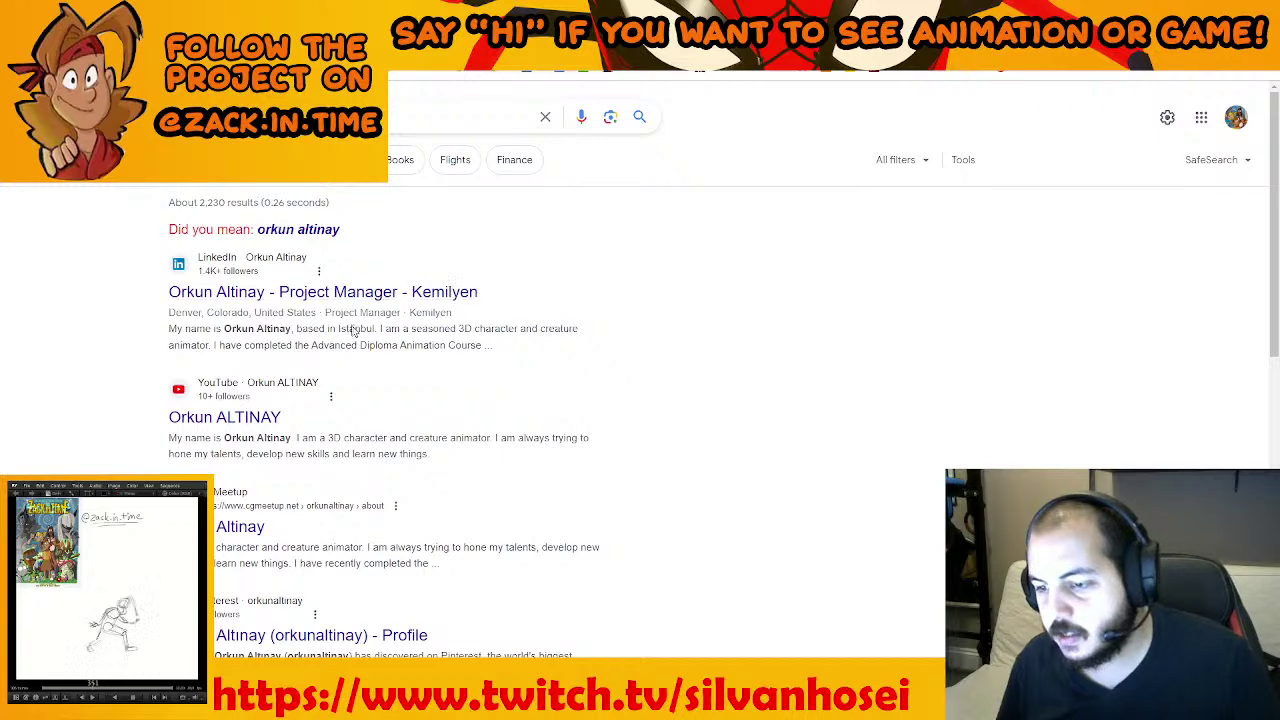
scroll(352, 330, "down", 1)
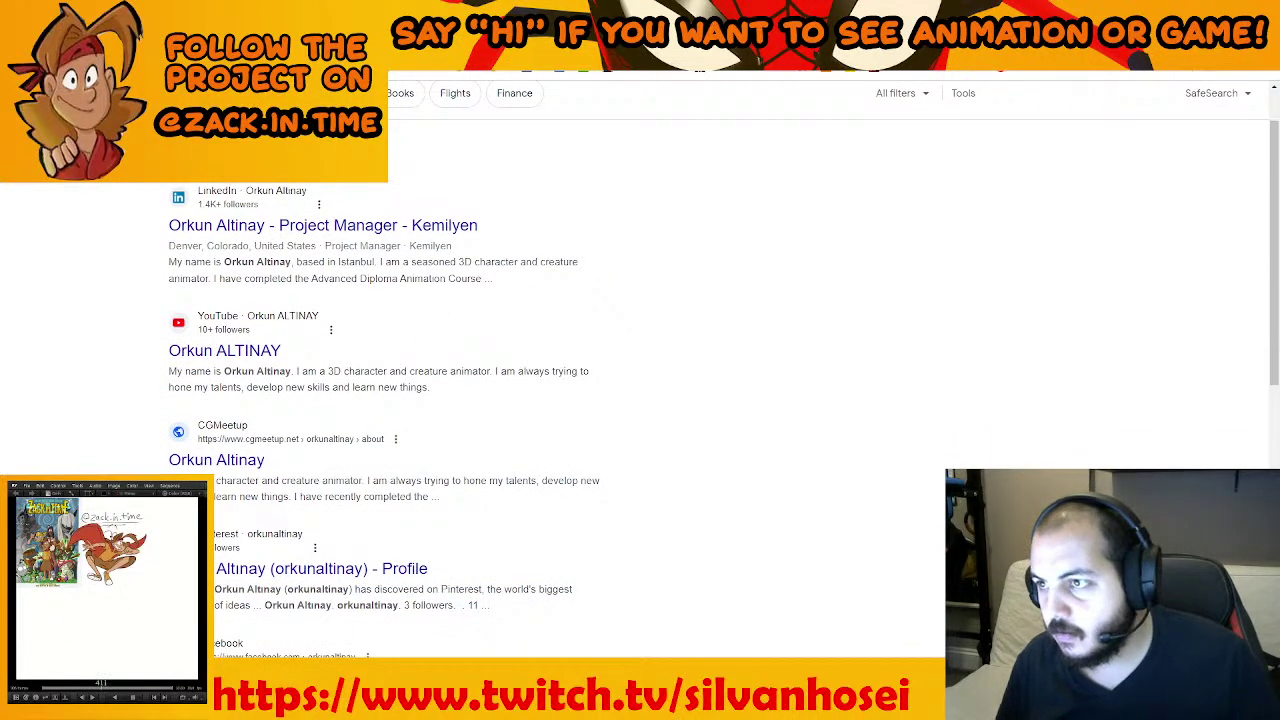
Open the follower's YouTube channel from the search results, look over its videos, and return to the animation in Clip Studio Paint
key("ctrl+shift+Tab")
key("ctrl+Tab")
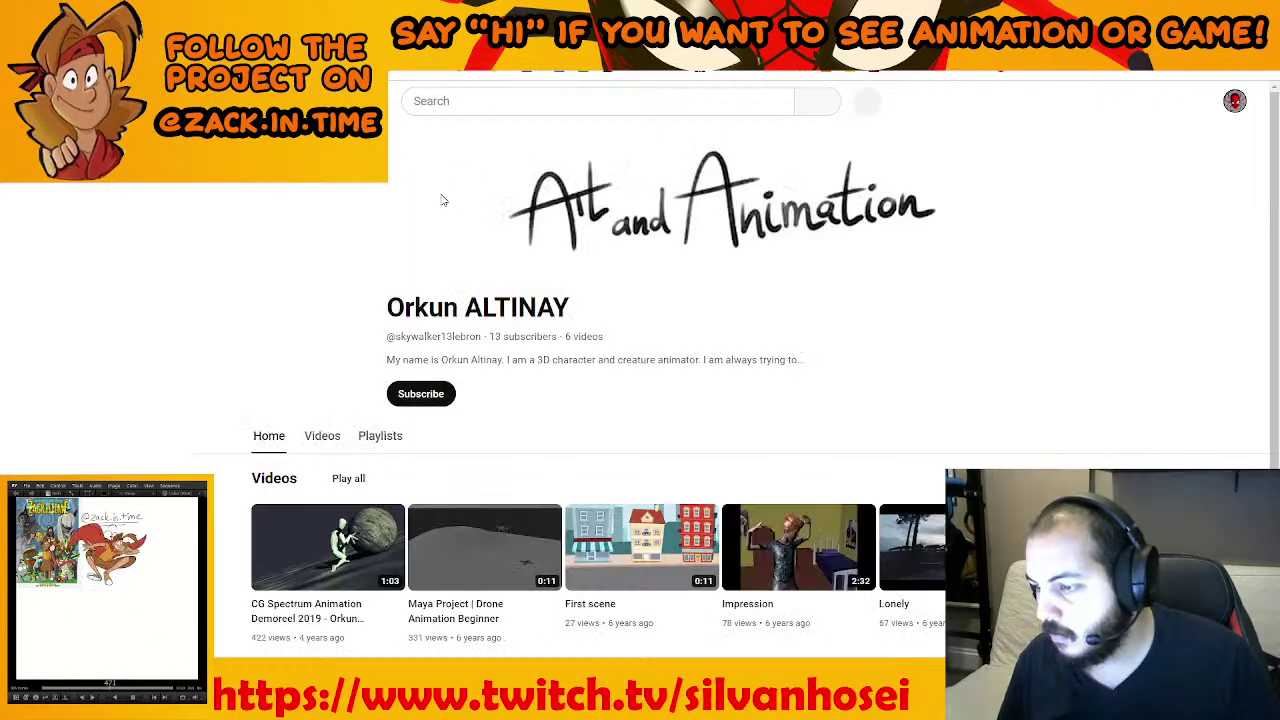
scroll(350, 292, "down", 1)
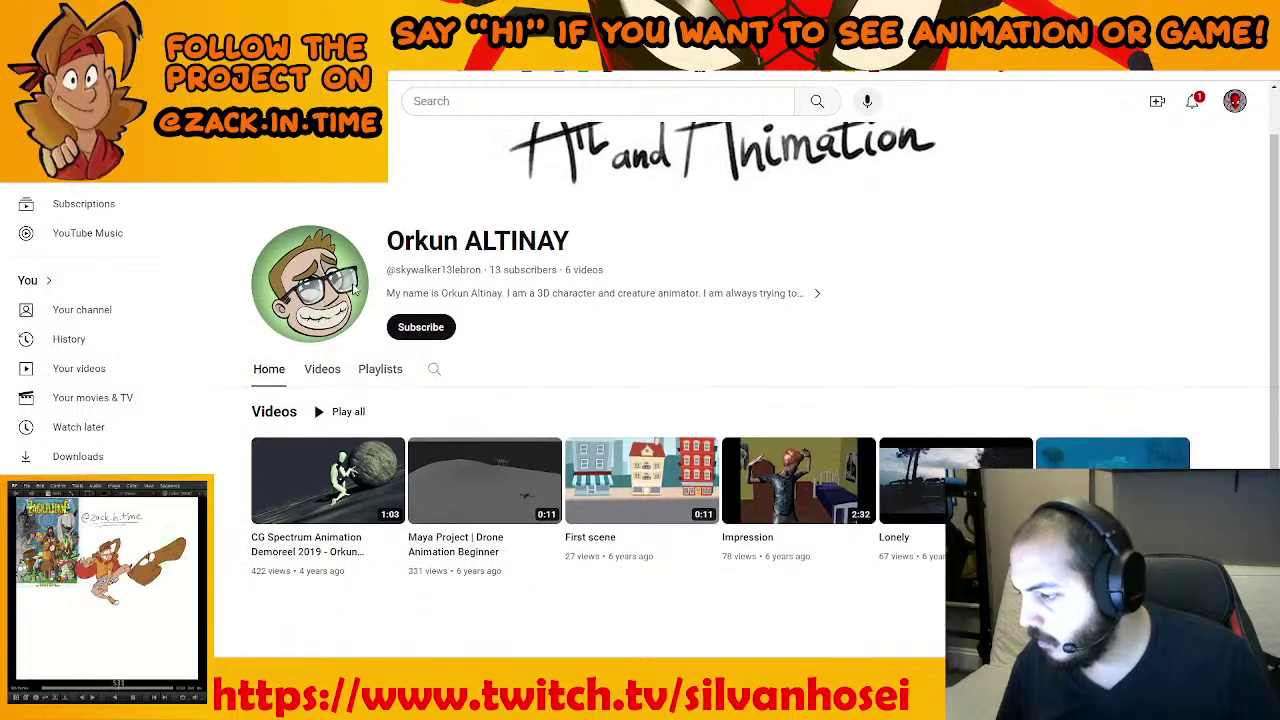
scroll(352, 288, "down", 3)
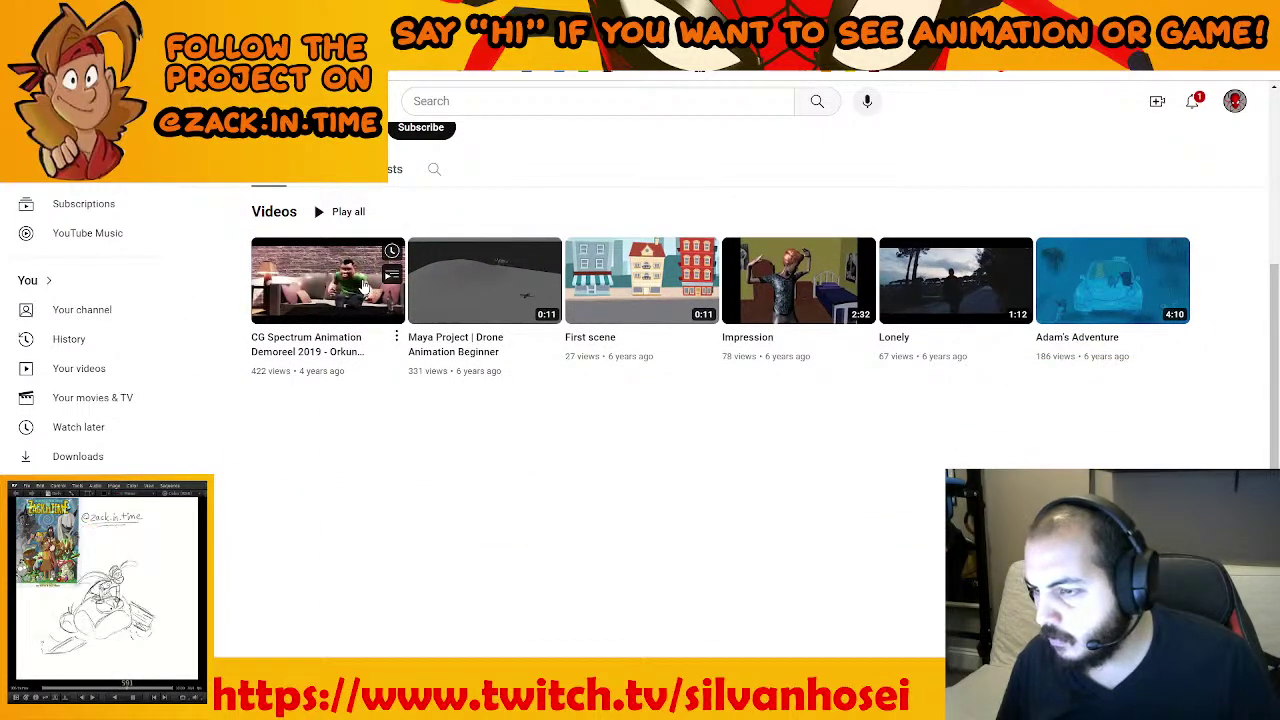
scroll(517, 278, "up", 4)
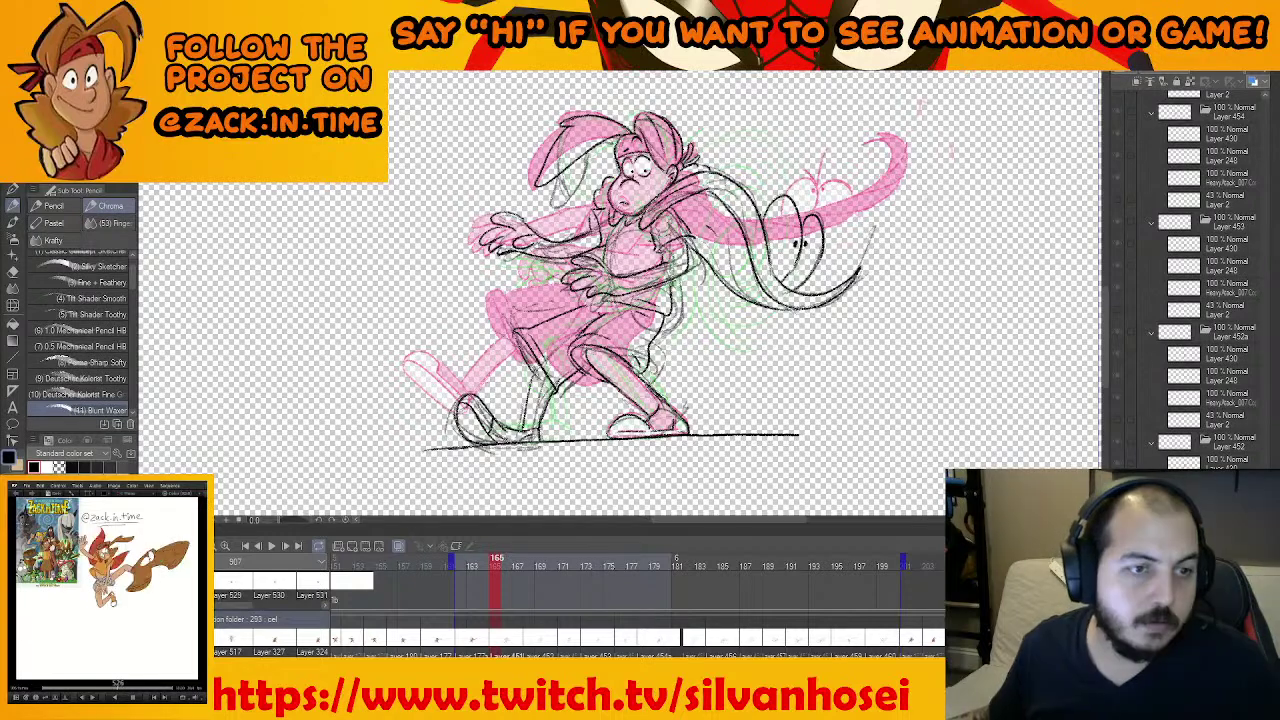
Flip repeatedly between frame 165 and its neighbouring frames to compare the whole figure's pose and movement
left_click_drag(640, 290, 577, 326)
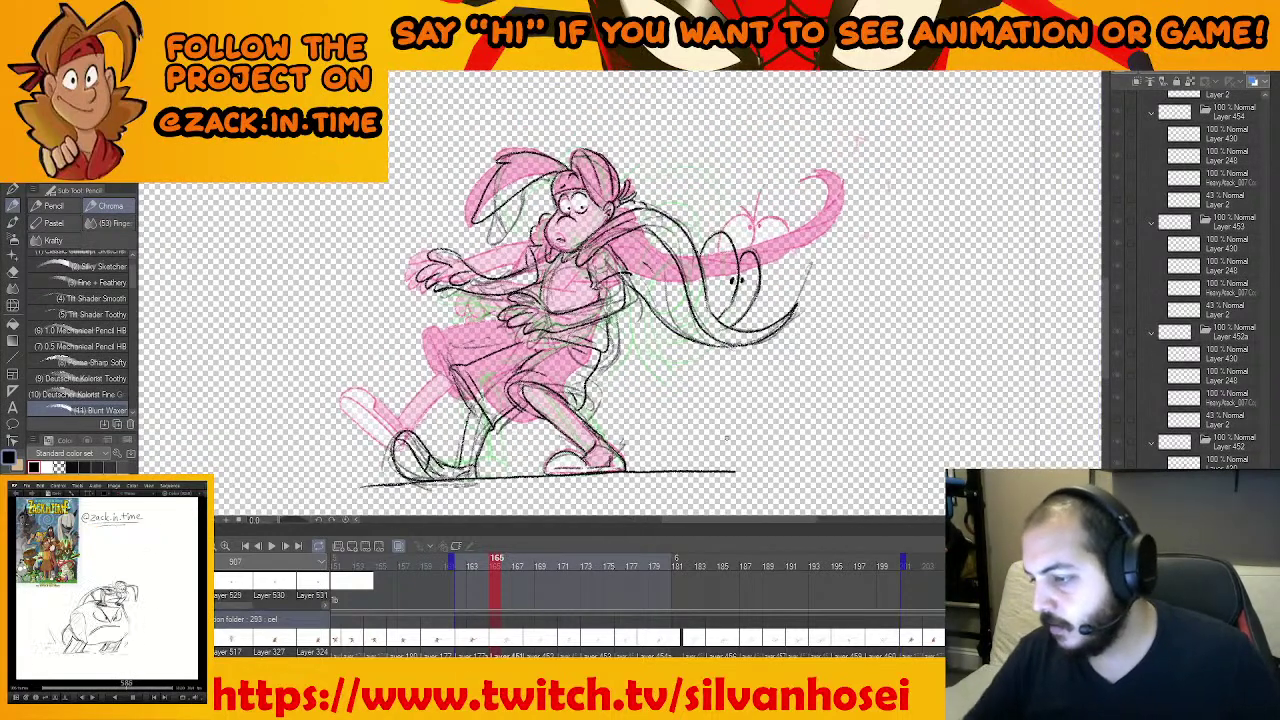
key("Left")
key("Right")
key("Right")
key("Right")
key("Right")
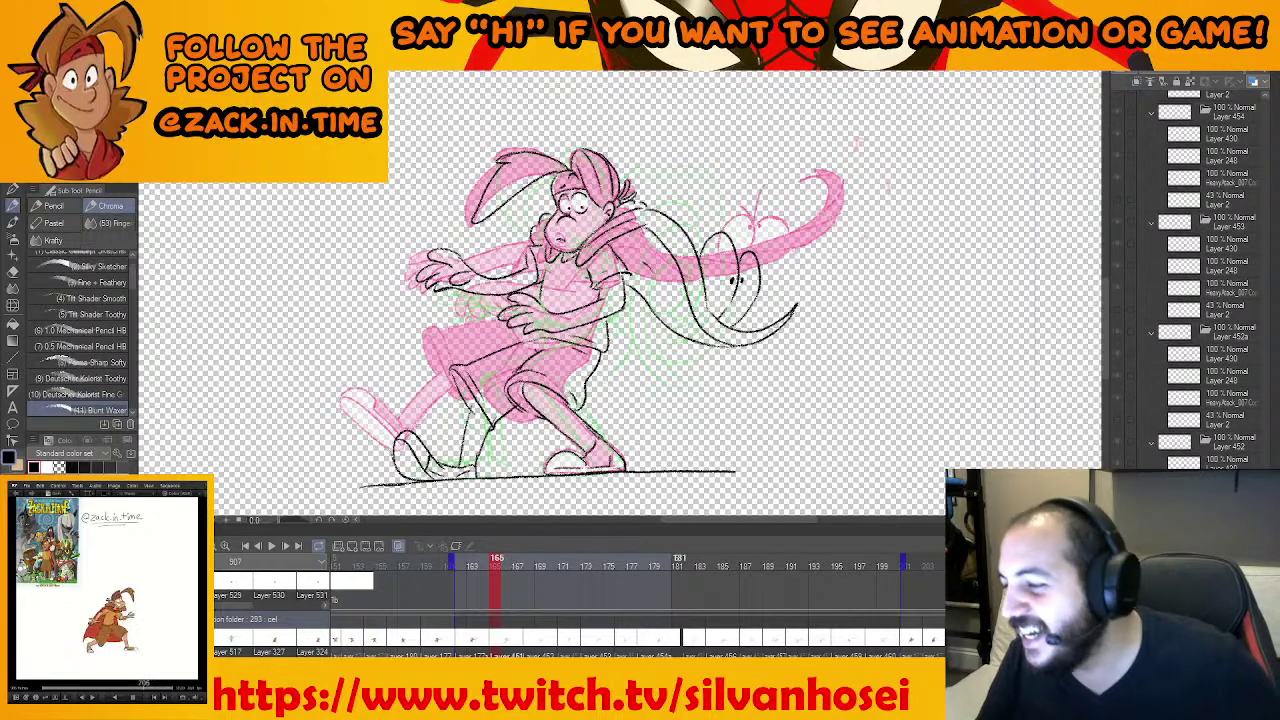
key("Left")
key("Left")
key("Left")
key("Right")
key("Right")
key("Right")
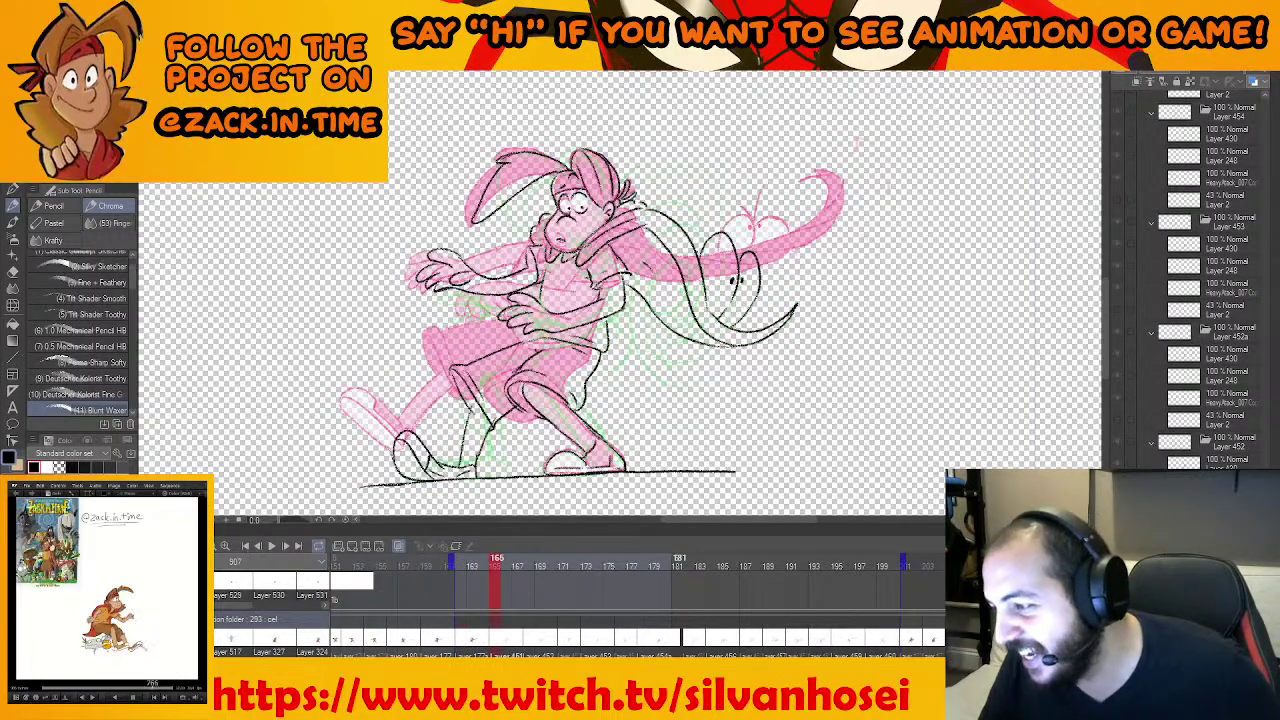
key("Left")
key("Left")
key("Left")
key("Right")
key("Right")
key("Right")
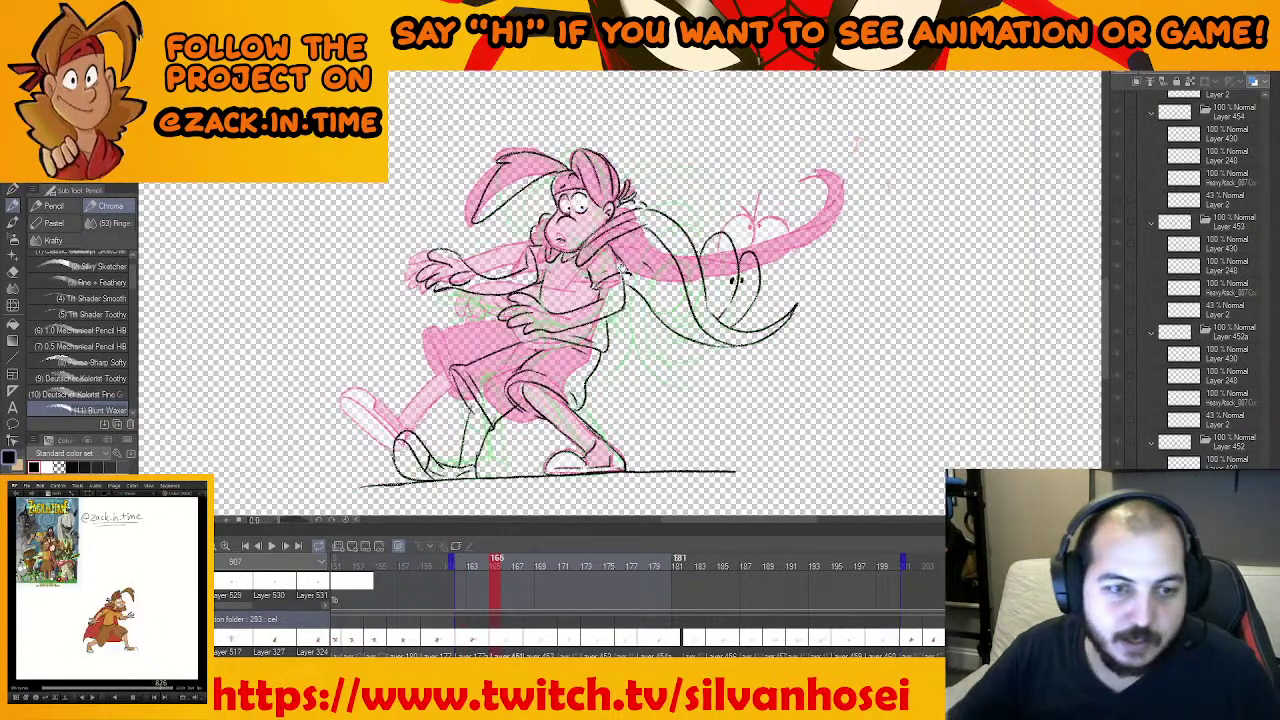
scroll(617, 270, "up", 2)
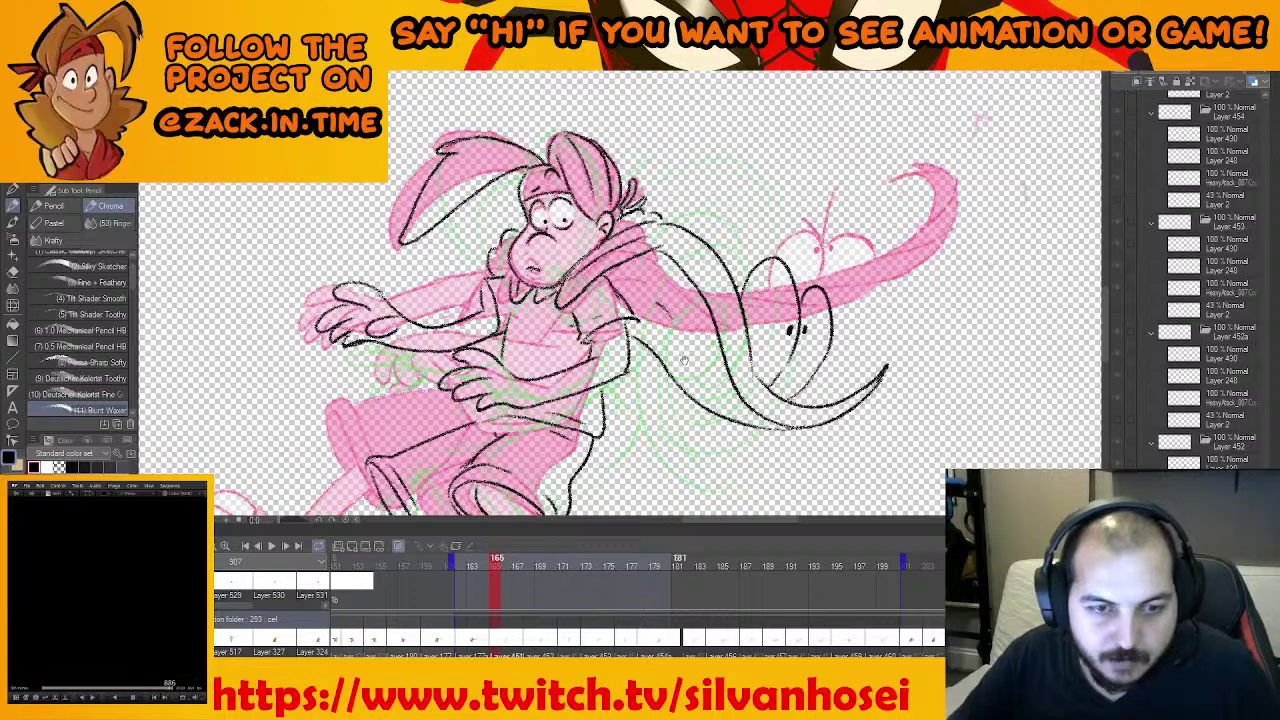
left_click_drag(678, 318, 684, 362)
key("e")
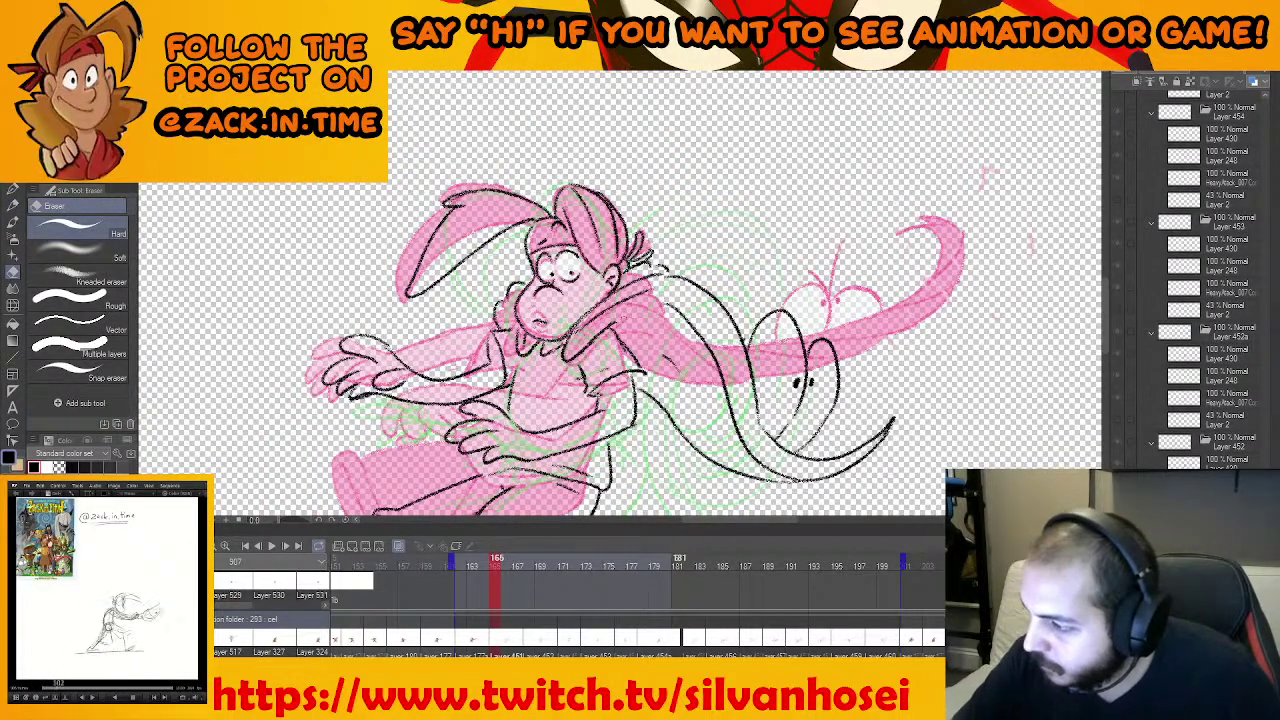
key("p")
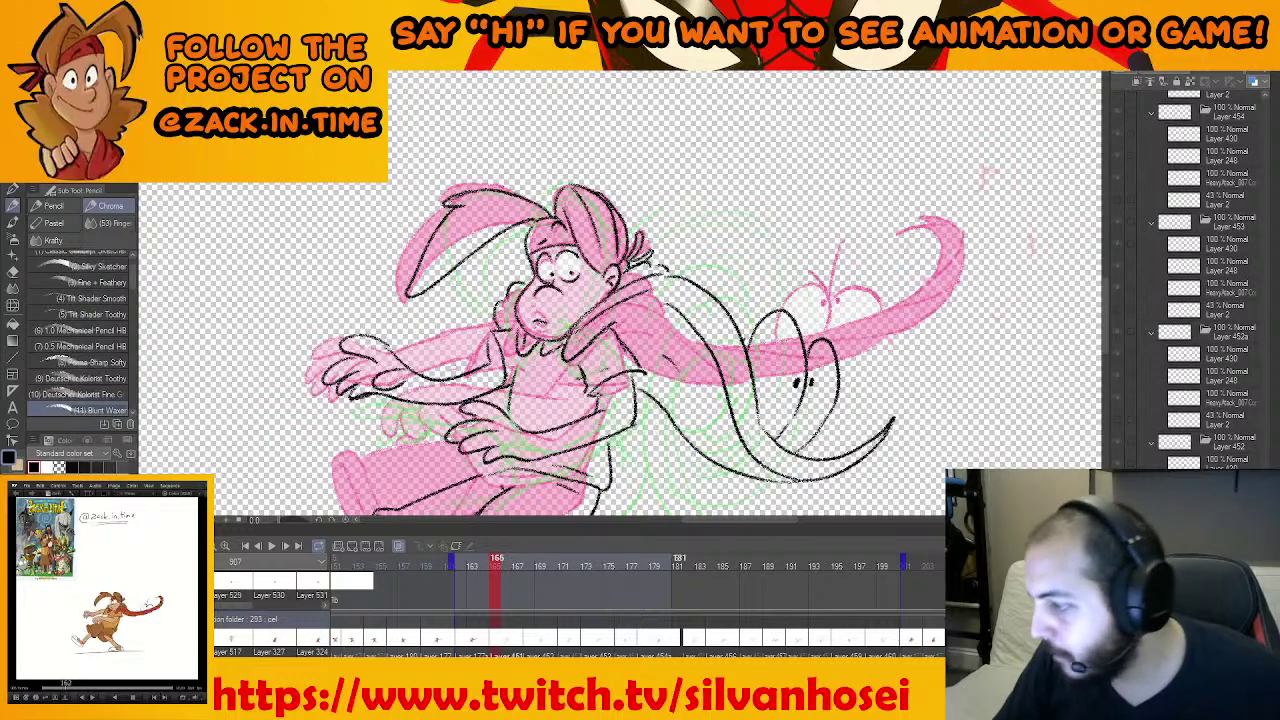
key("e")
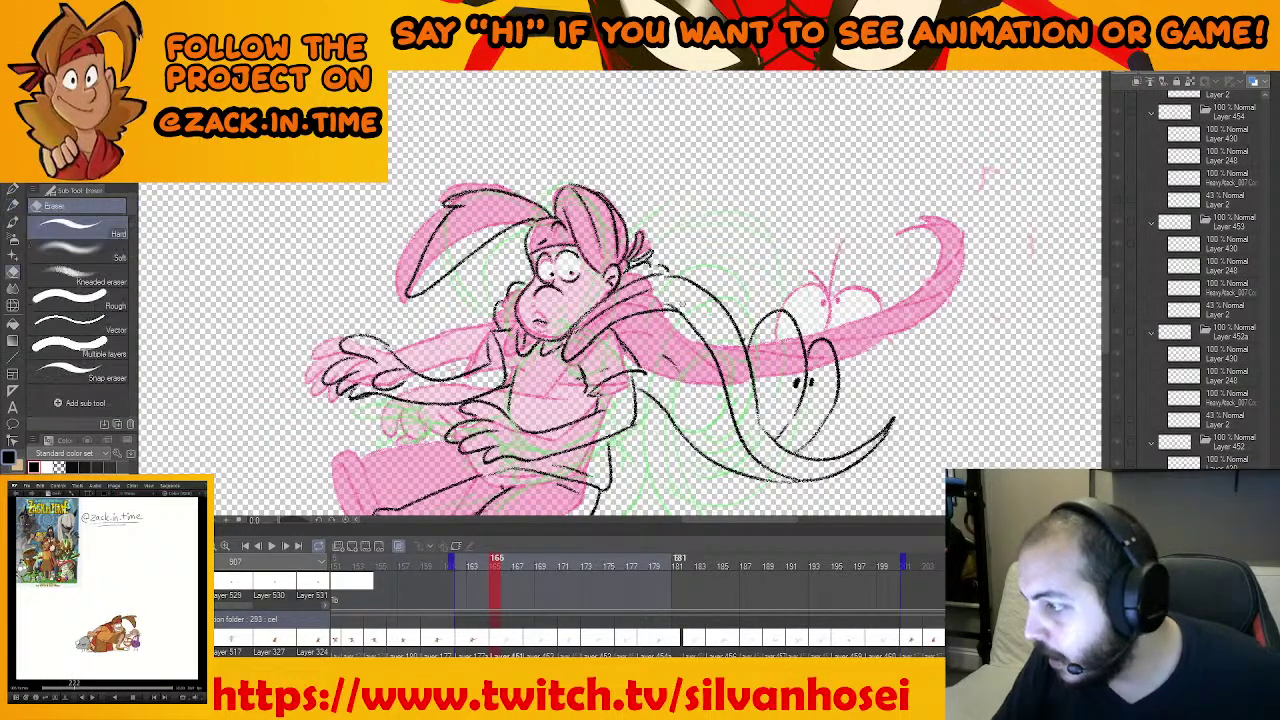
scroll(683, 374, "down", 2)
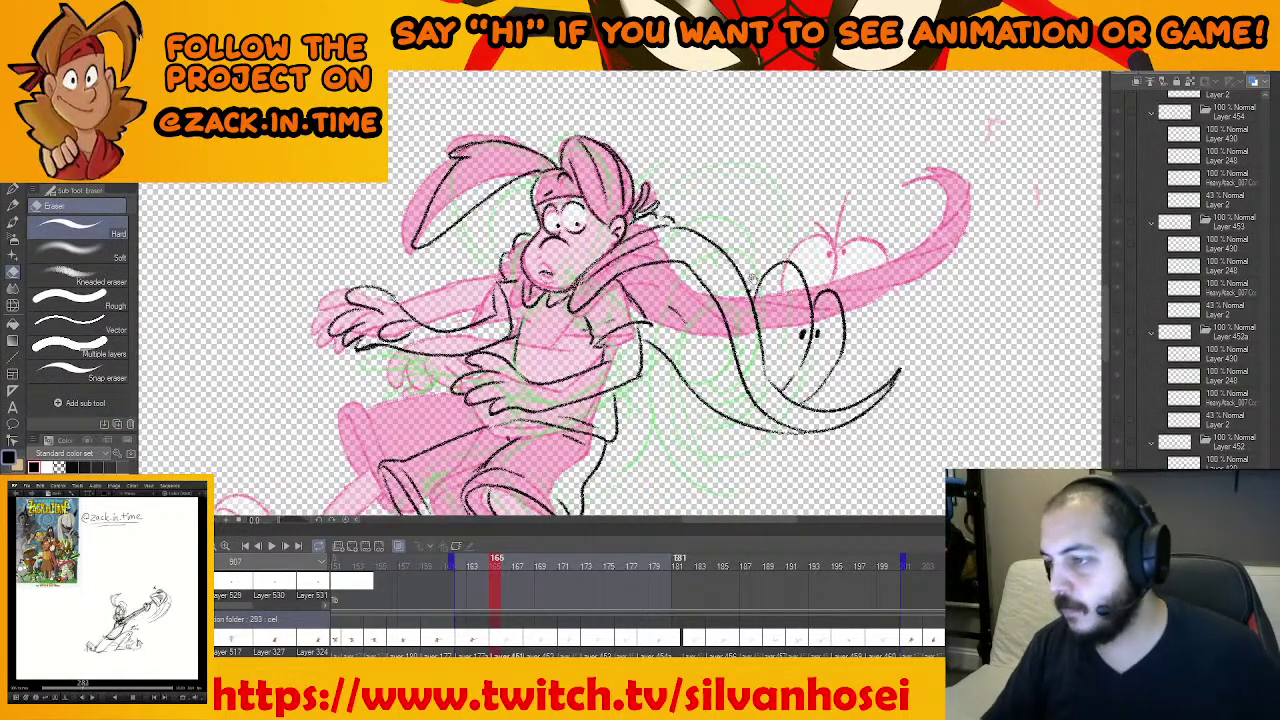
left_click(12, 205)
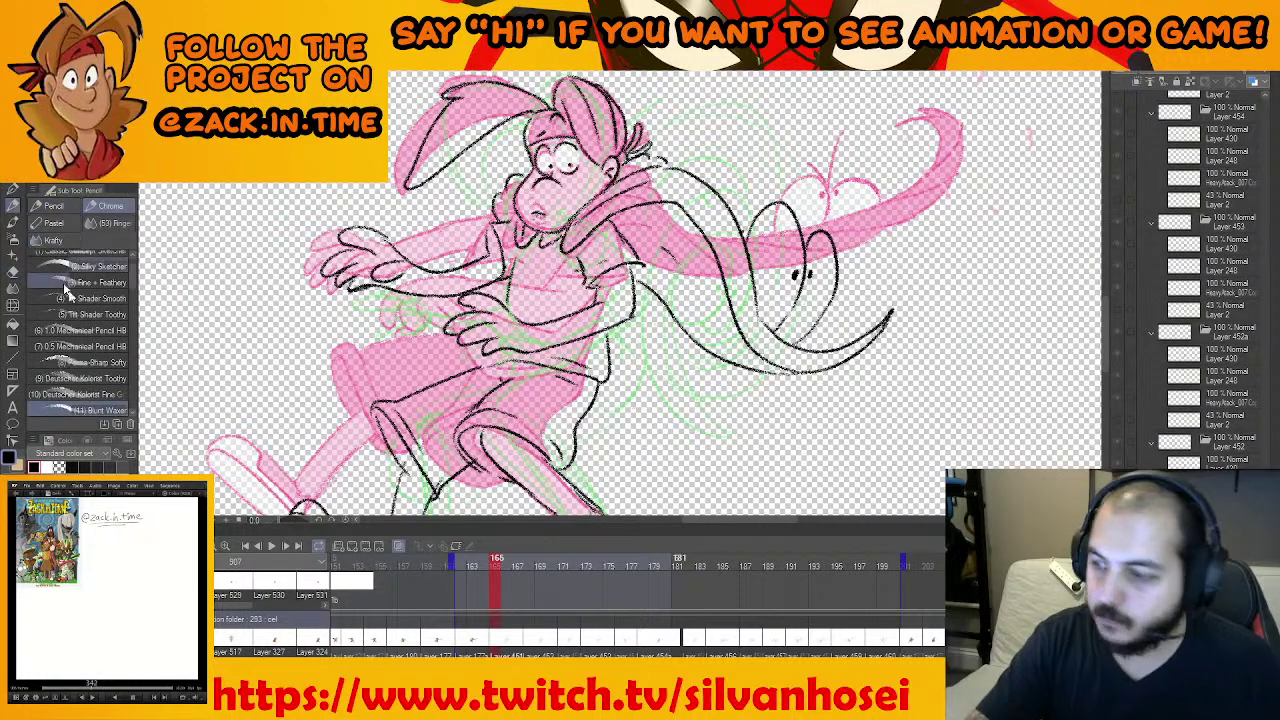
scroll(536, 362, "up", 2)
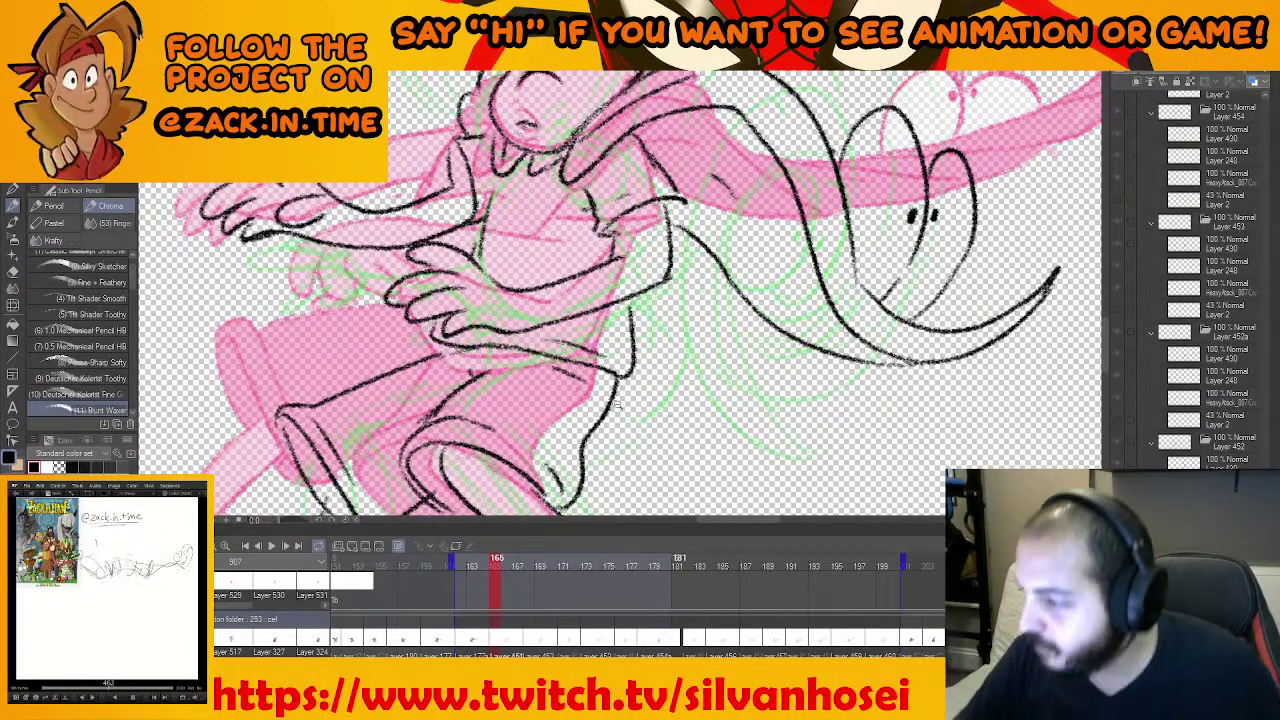
scroll(520, 349, "down", 3)
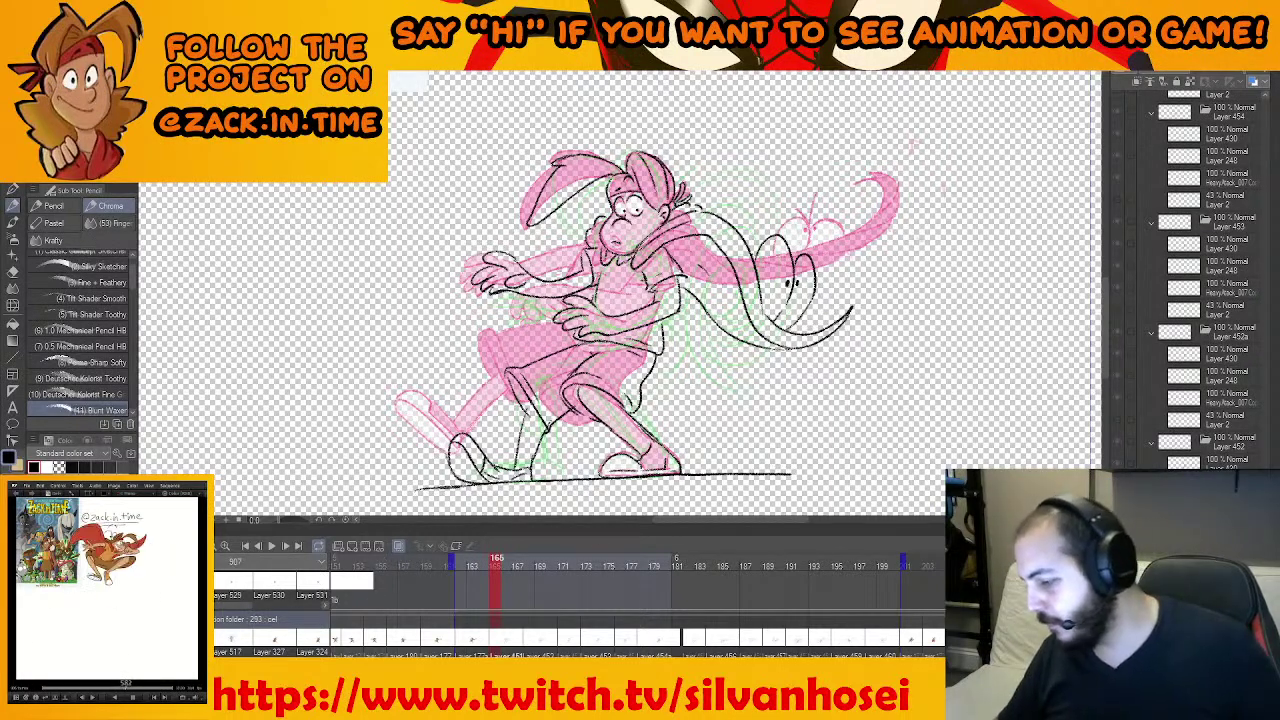
Switch to Discord, view the LiveStream voice channel, and return to the drawing in Clip Studio Paint
left_click(722, 706)
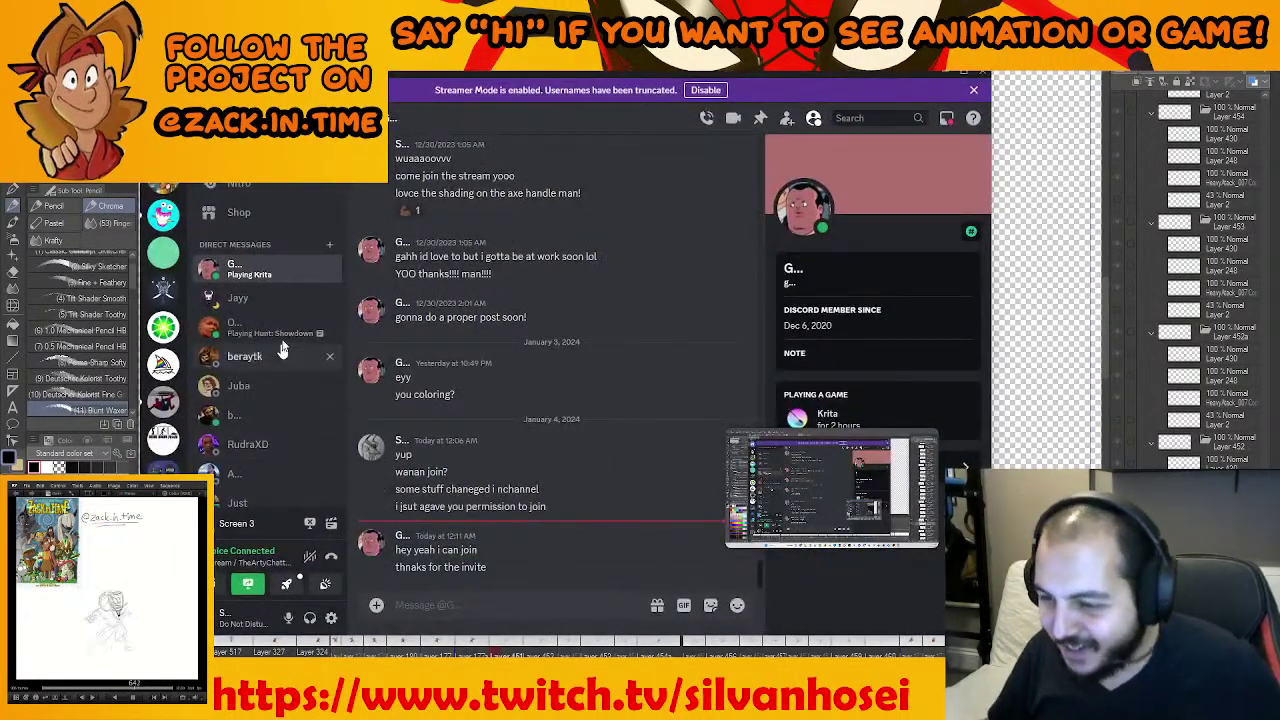
left_click(242, 586)
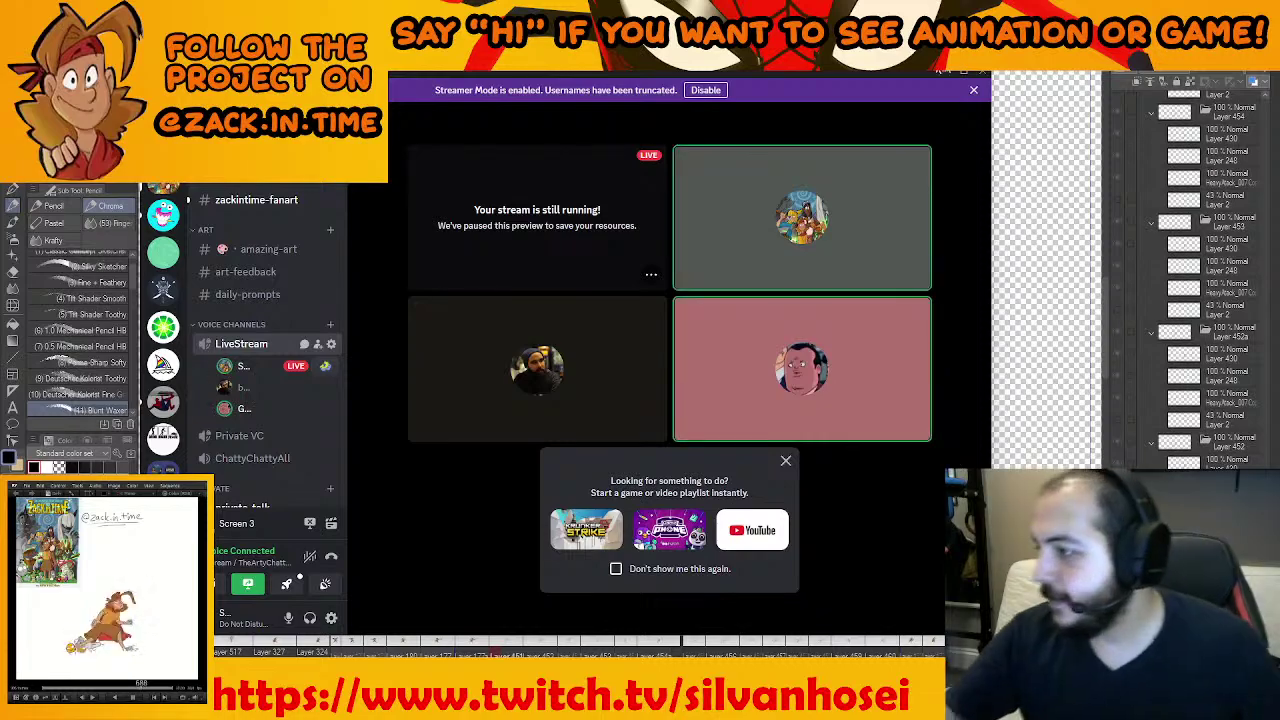
left_click(945, 74)
left_click_drag(803, 330, 757, 352)
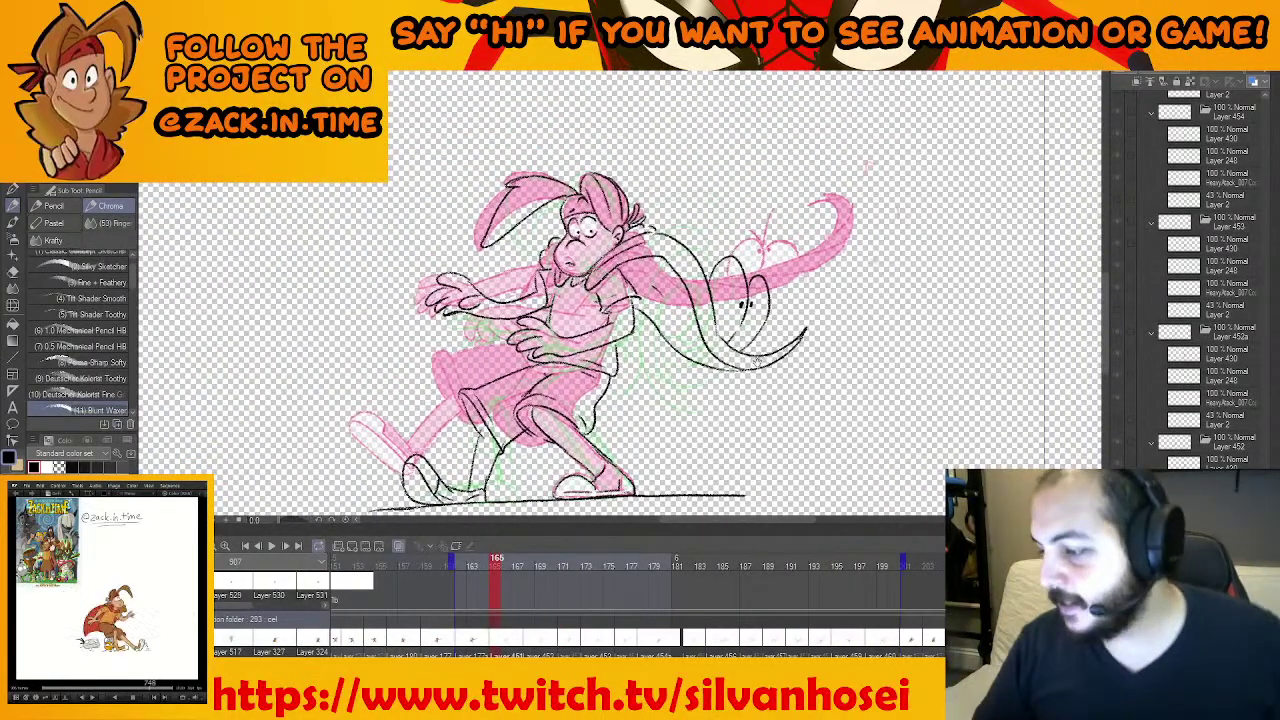
scroll(510, 445, "up", 3)
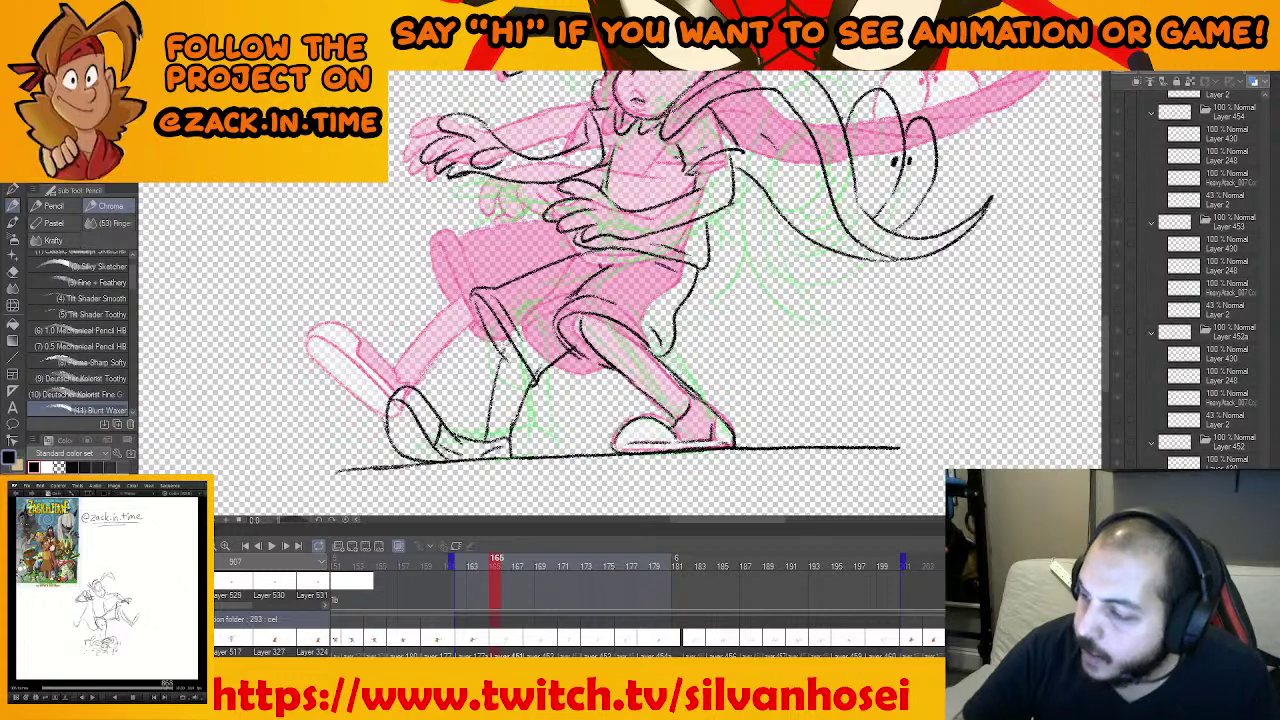
left_click_drag(588, 372, 570, 424)
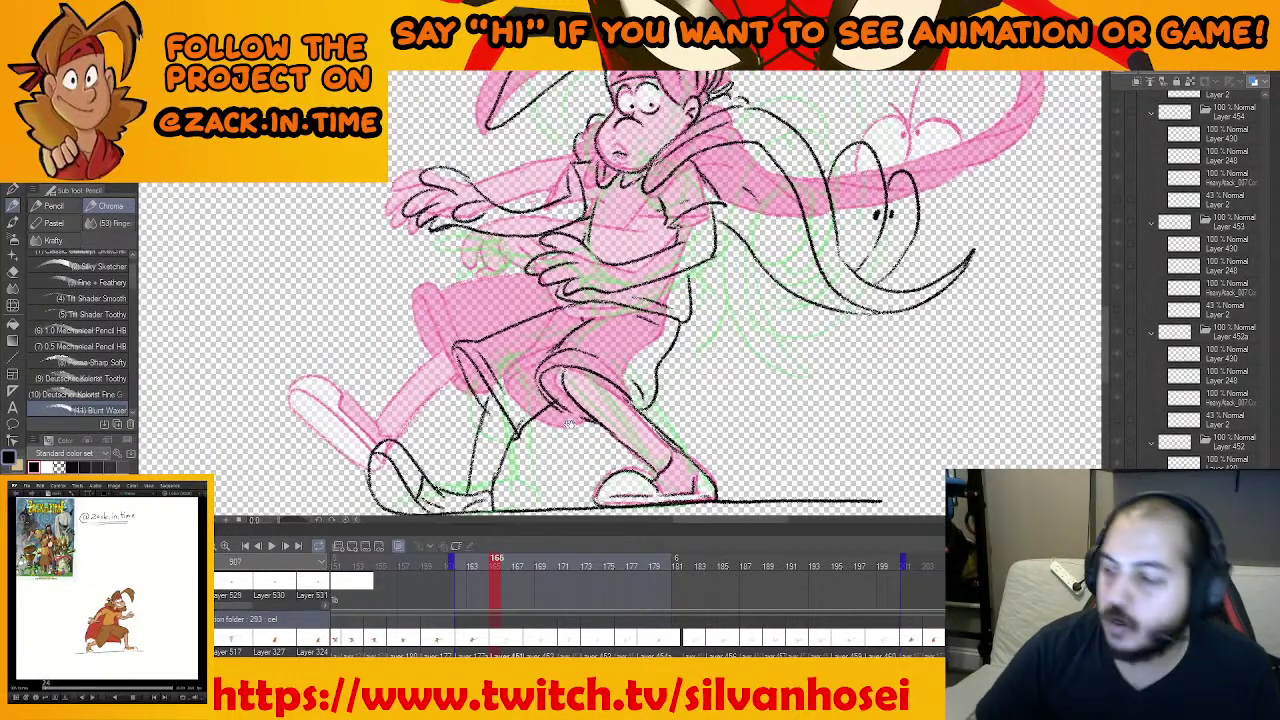
scroll(680, 385, "down", 2)
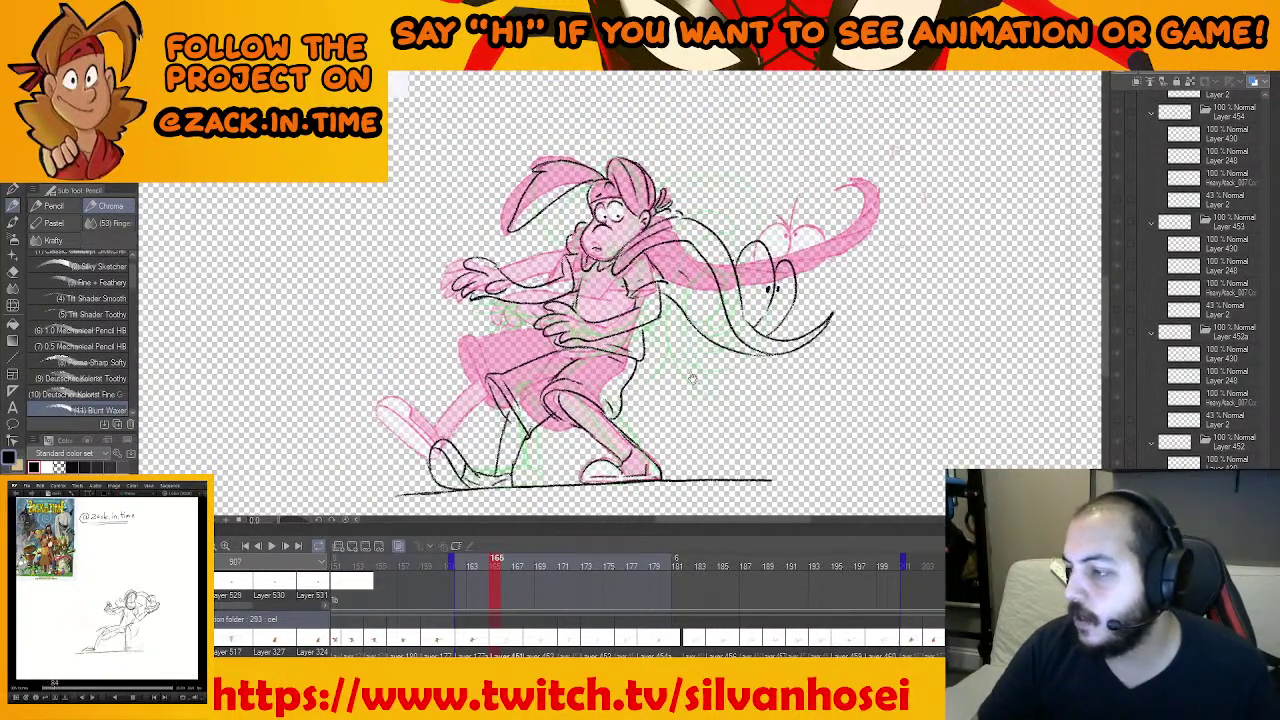
scroll(702, 309, "up", 2)
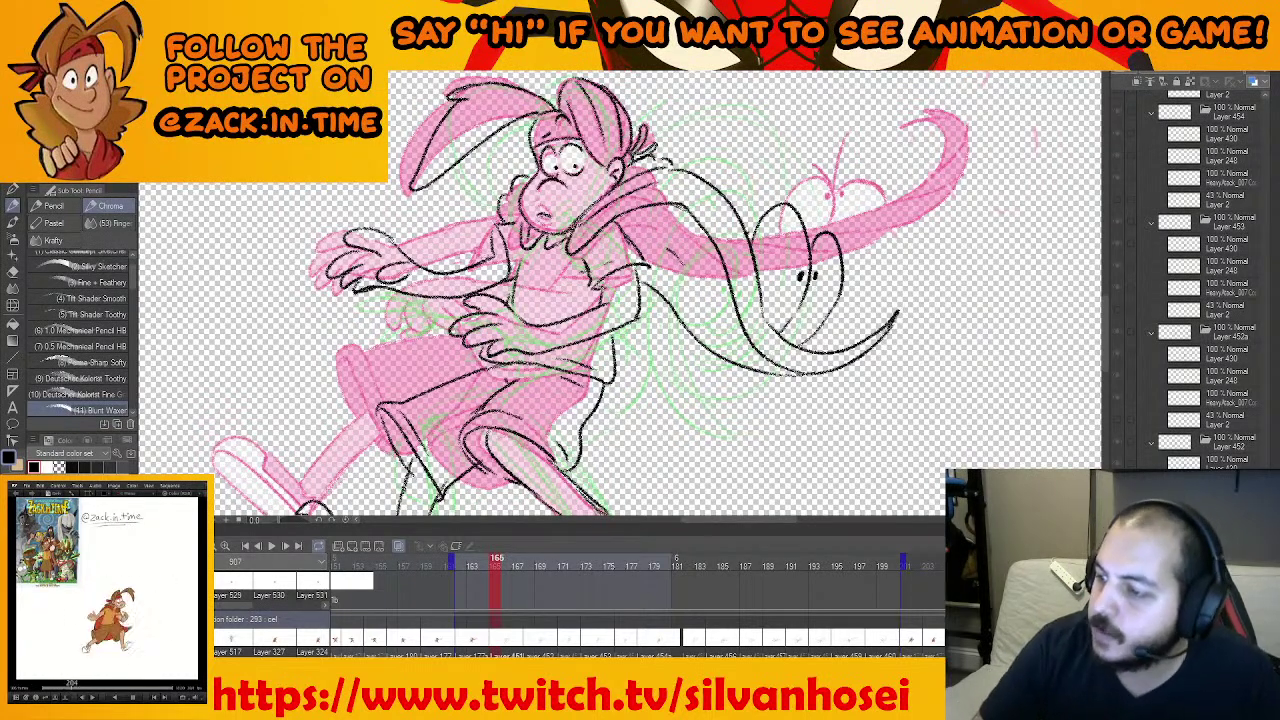
scroll(489, 283, "up", 2)
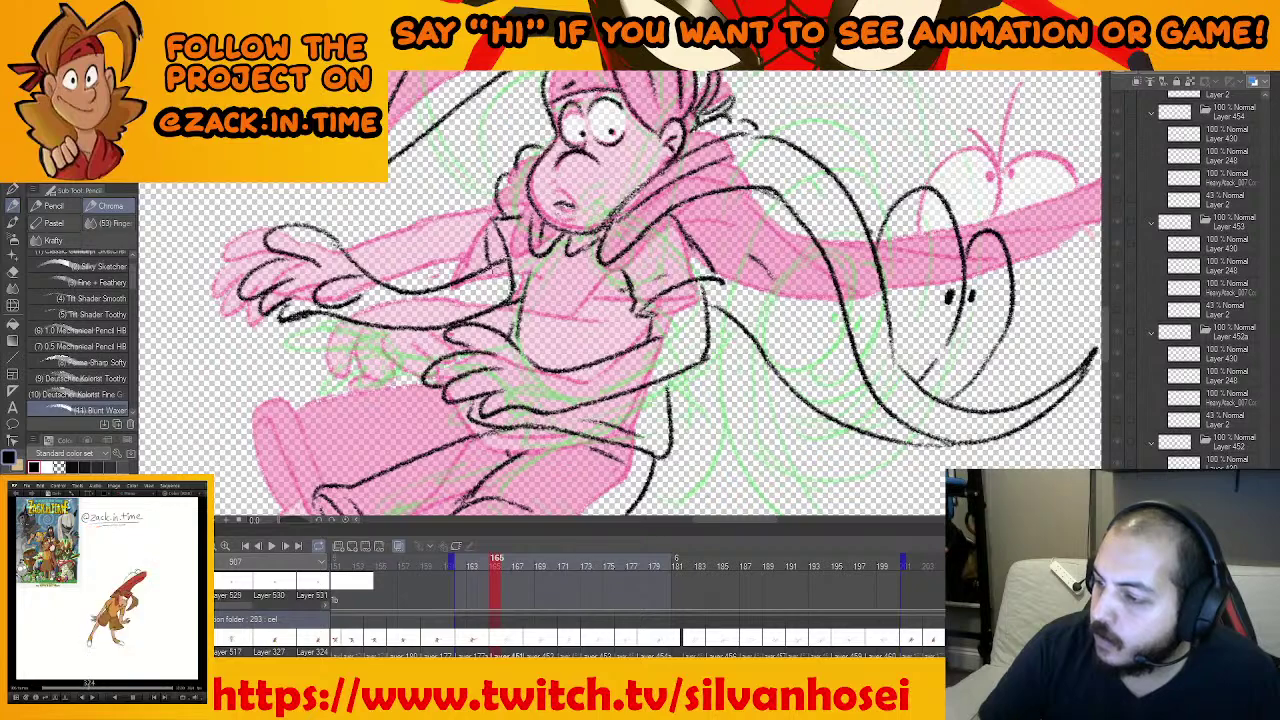
scroll(510, 295, "down", 2)
left_click_drag(808, 468, 798, 438)
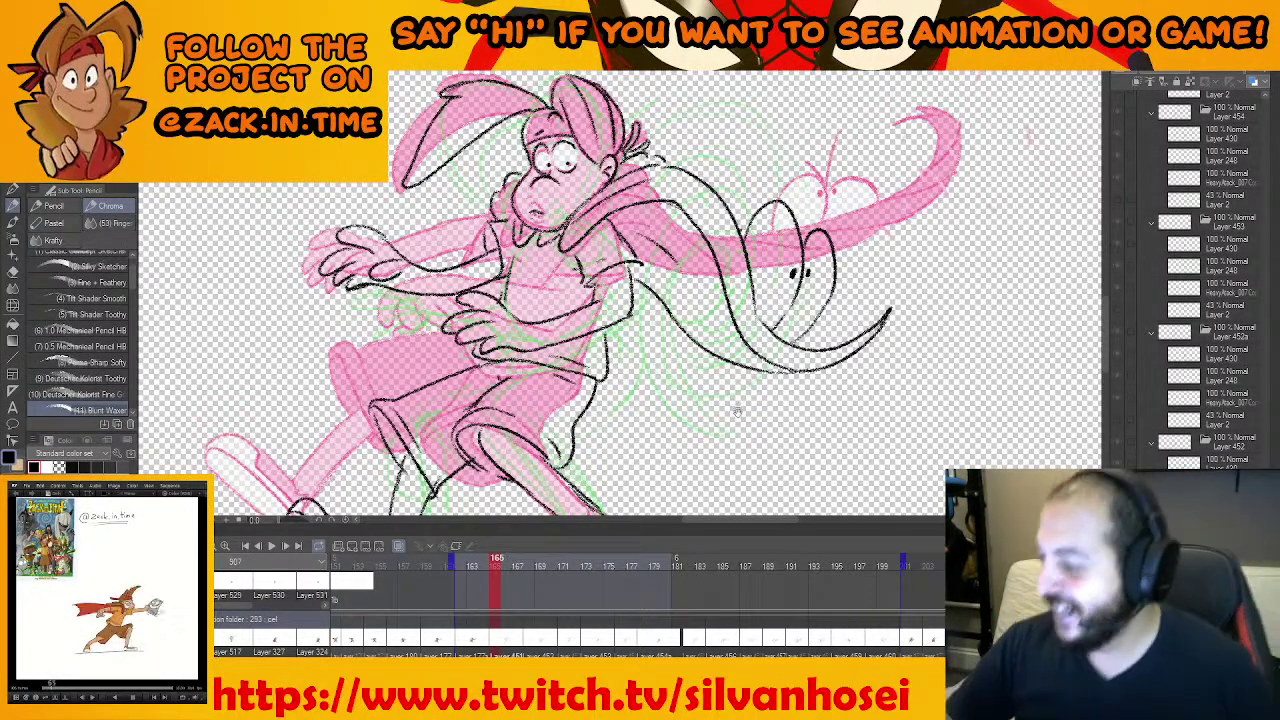
Advance from frame 165 to frame 168 and inspect the rough crouching figure there
mouse_move(753, 334)
left_mouse_down()
mouse_move(765, 303)
mouse_move(717, 345)
mouse_move(730, 293)
left_mouse_up()
scroll(722, 330, "down", 1)
key("Left")
key("Right")
key("Right")
key("Right")
key("Right")
key("Right")
key("Right")
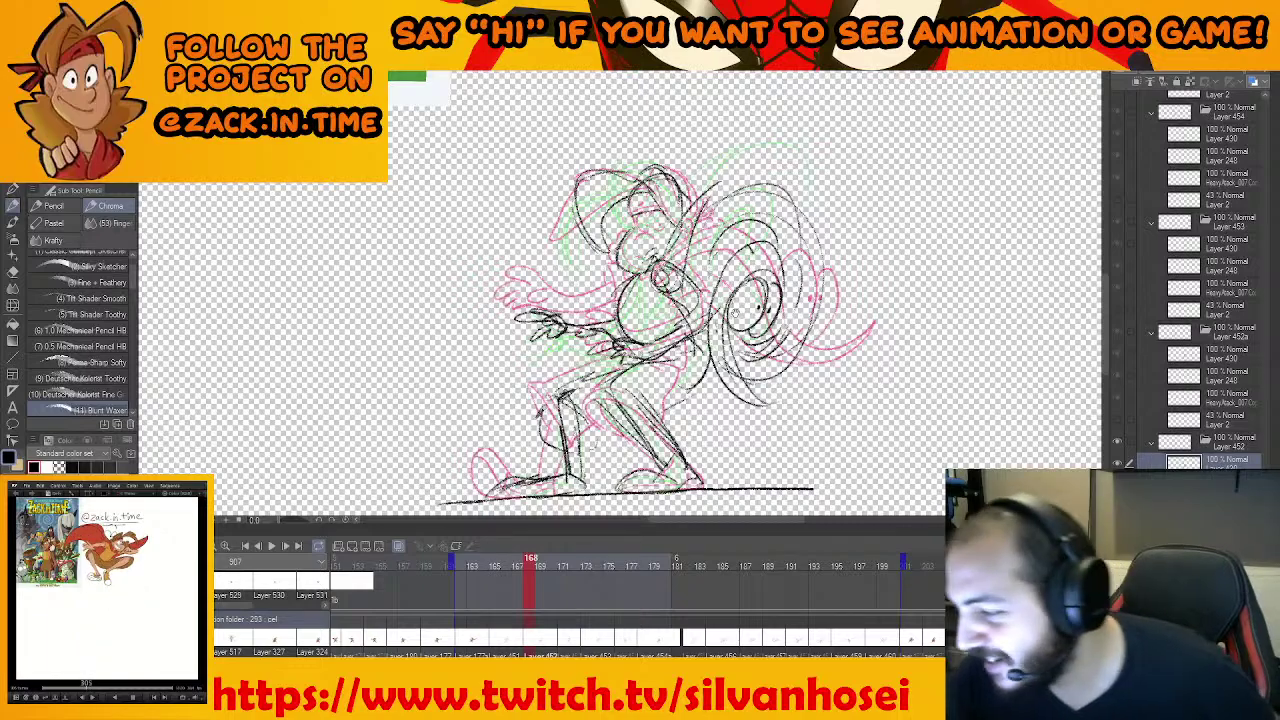
left_click_drag(722, 309, 731, 284)
scroll(709, 271, "up", 1)
left_click_drag(720, 342, 695, 304)
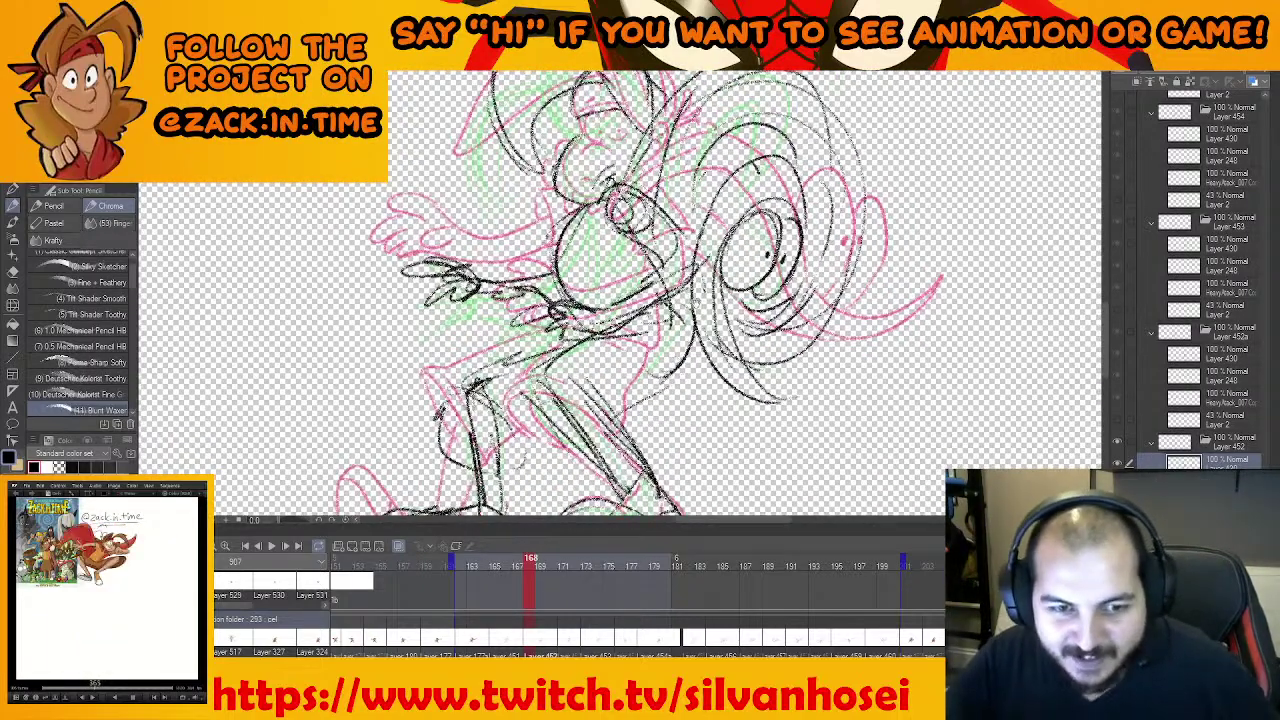
left_click_drag(730, 265, 774, 208)
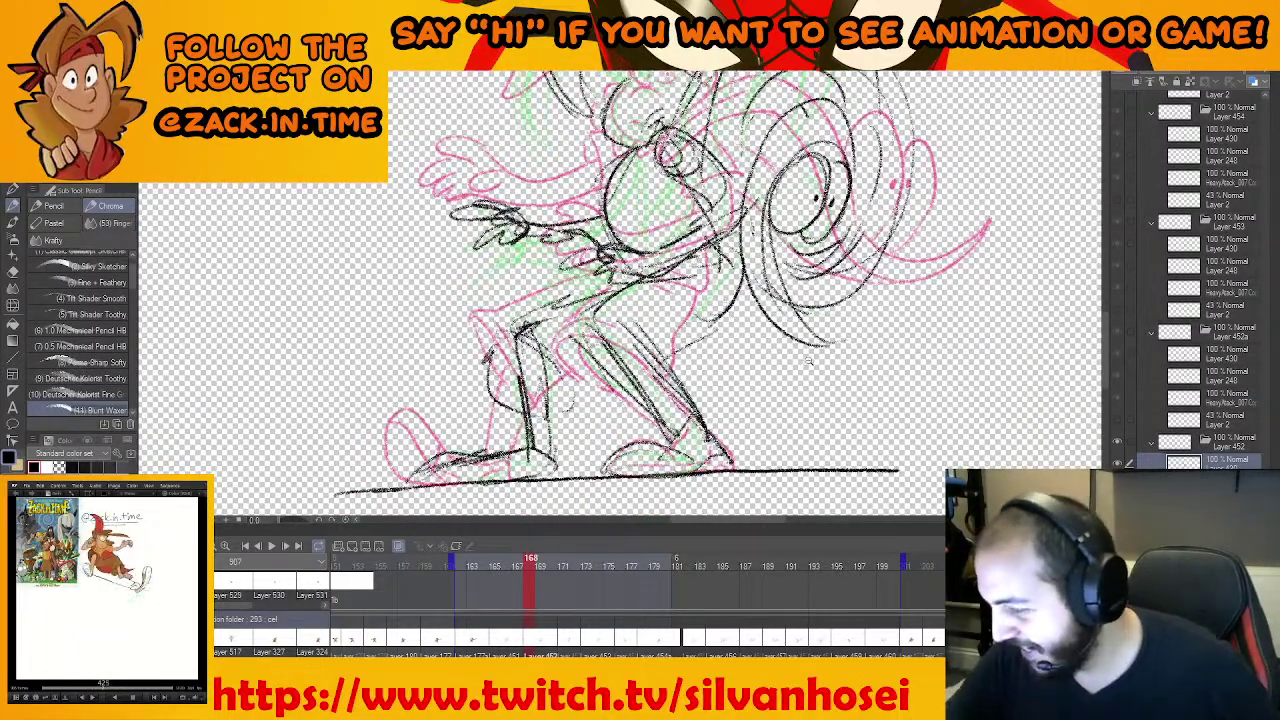
scroll(683, 424, "down", 1)
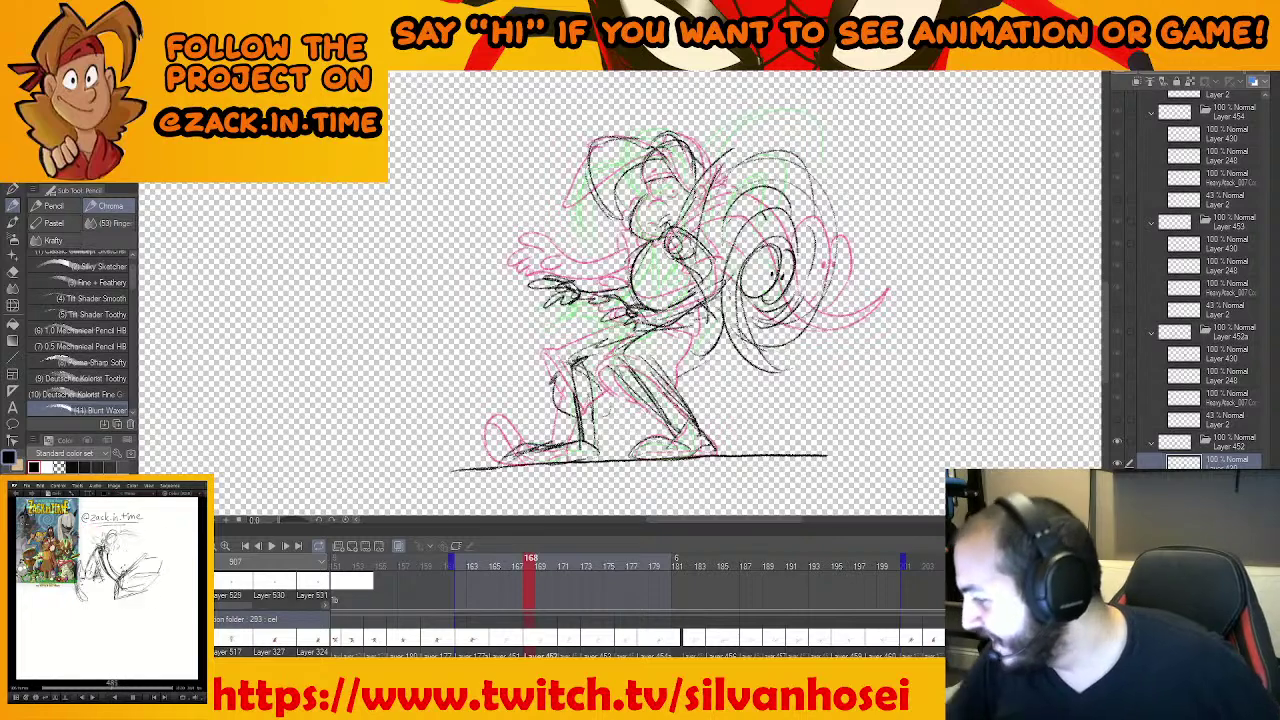
Fade the rough sketch layer on frame 168 and add a new layer for the clean drawing
right_click(1208, 460)
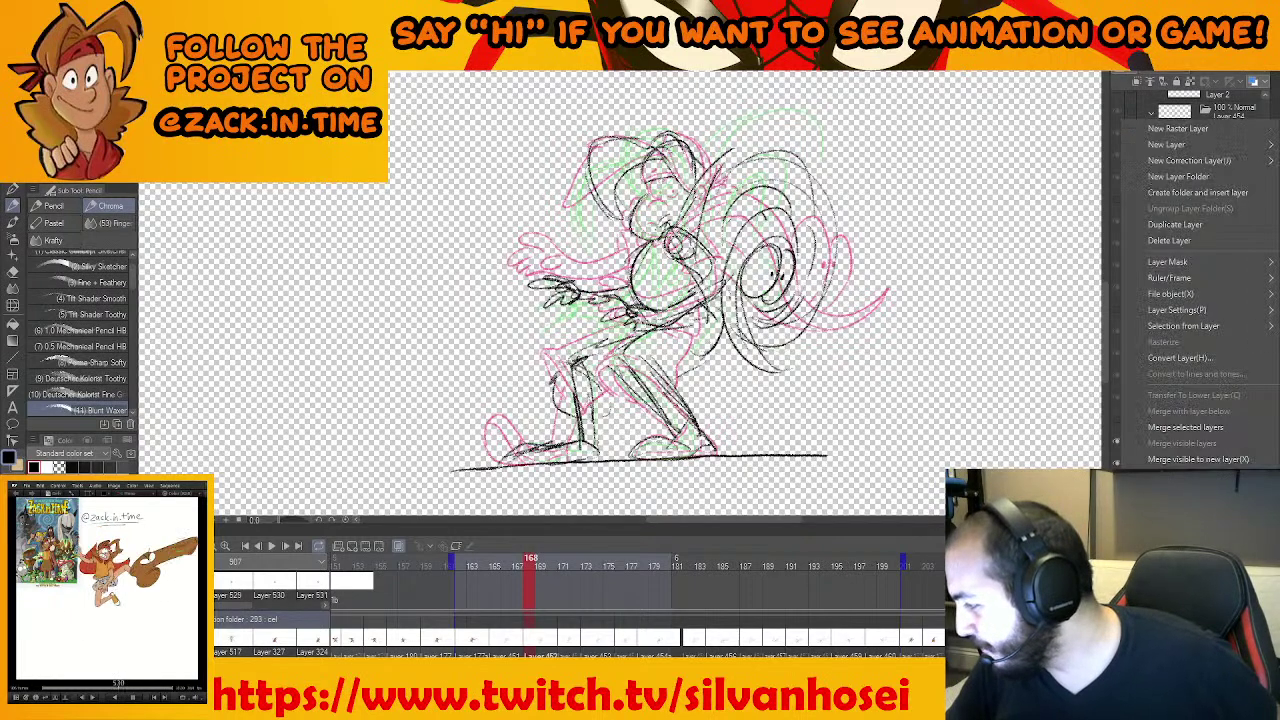
left_click(1202, 428)
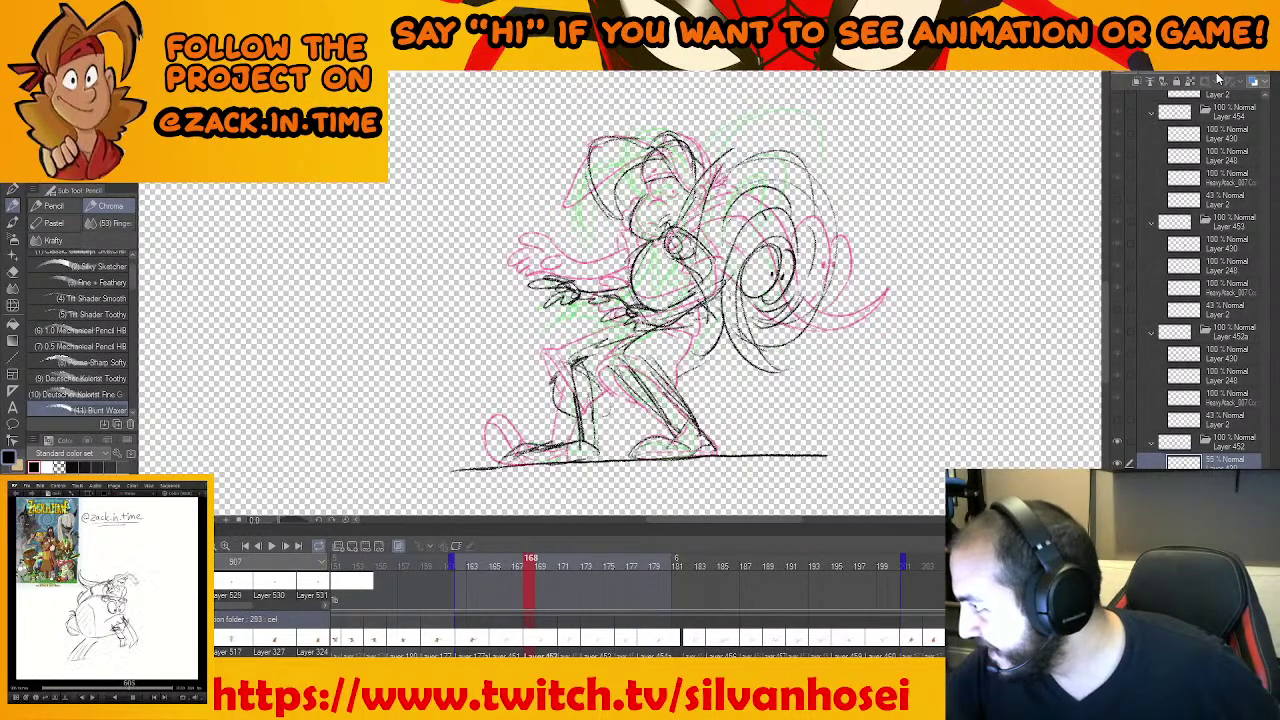
left_click(1218, 78)
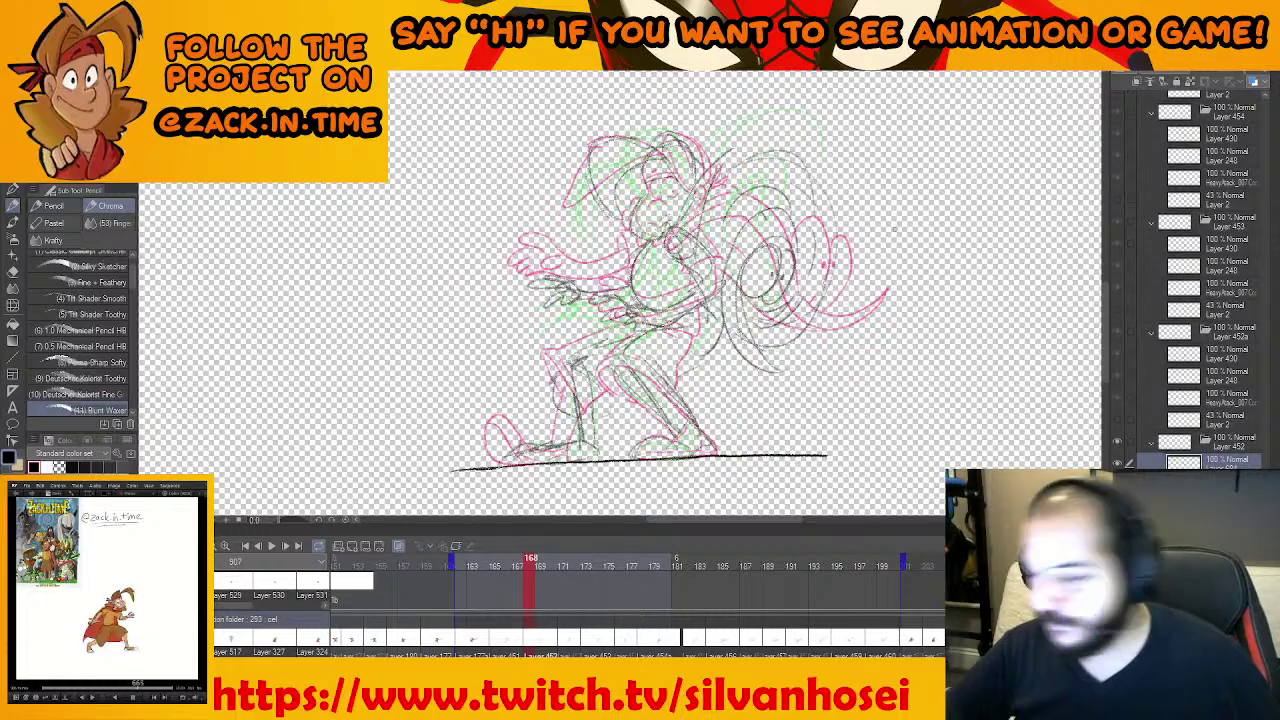
Draw clean dark outlines of the figure's front shin and flat foot over the faded rough on frame 168
left_click_drag(748, 311, 723, 320)
left_click_drag(781, 279, 722, 256)
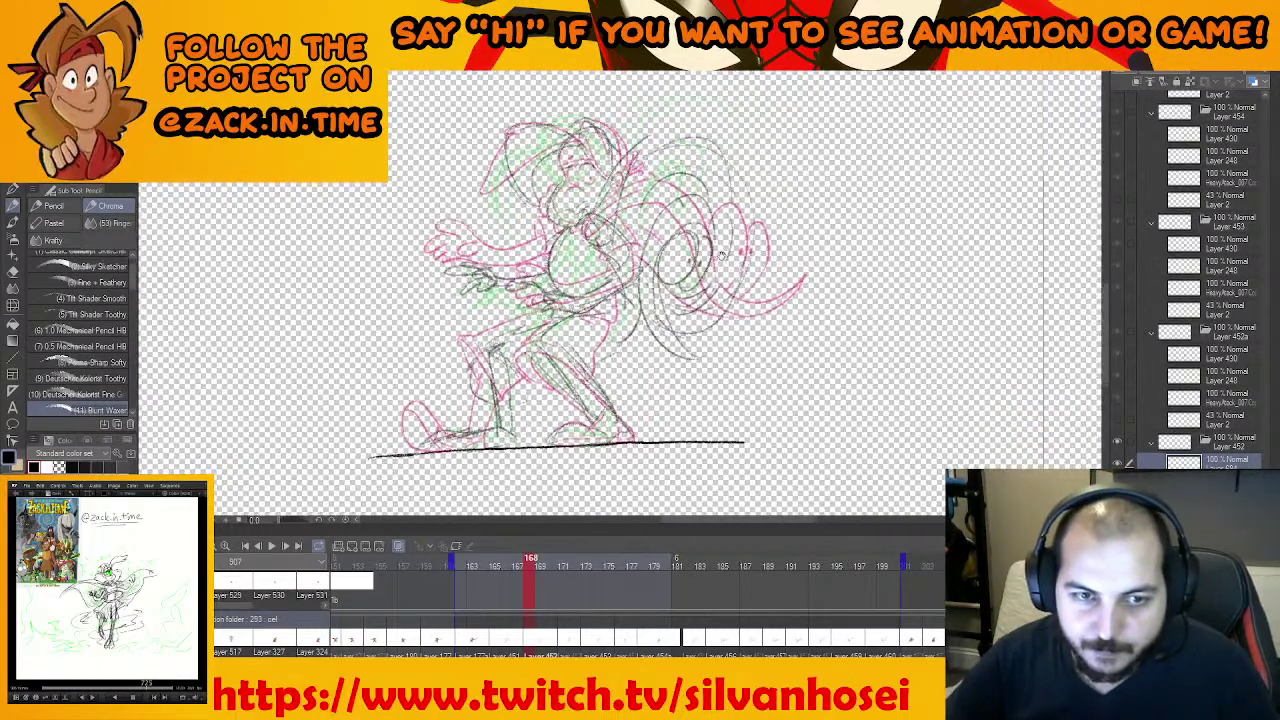
mouse_move(759, 314)
left_mouse_down()
mouse_move(805, 344)
mouse_move(861, 317)
mouse_move(857, 282)
left_mouse_up()
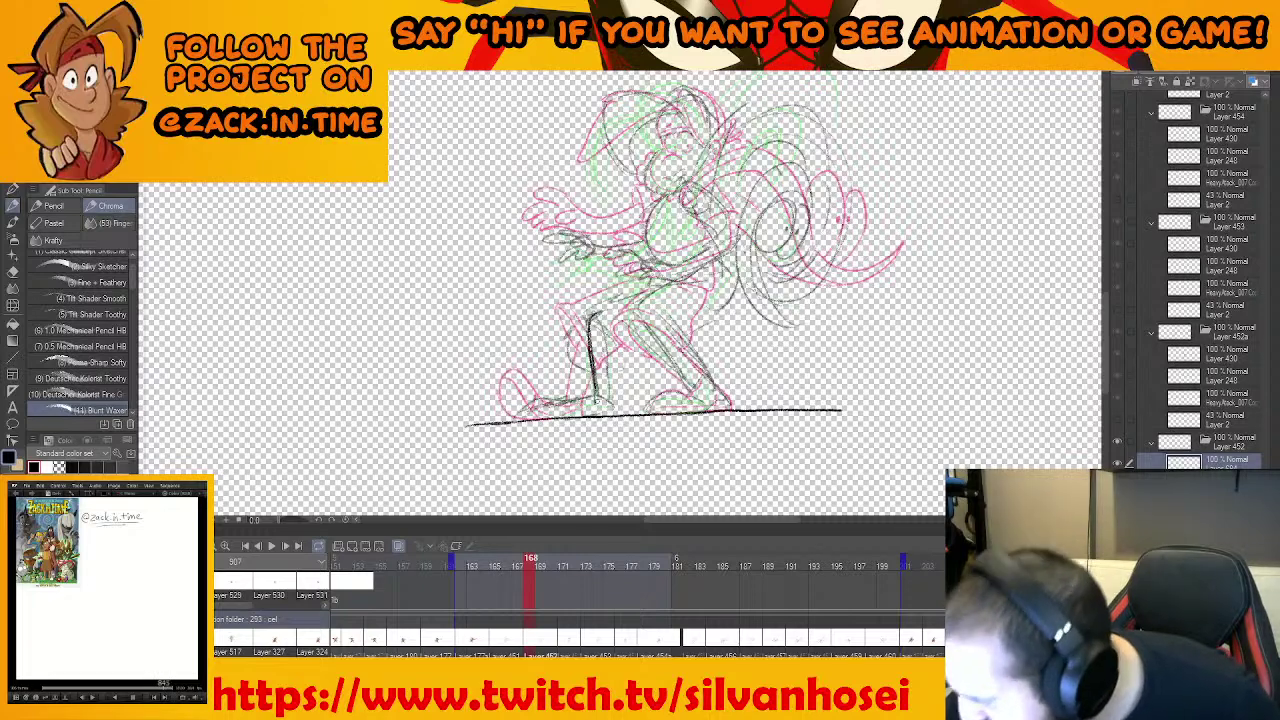
scroll(440, 400, "up", 4)
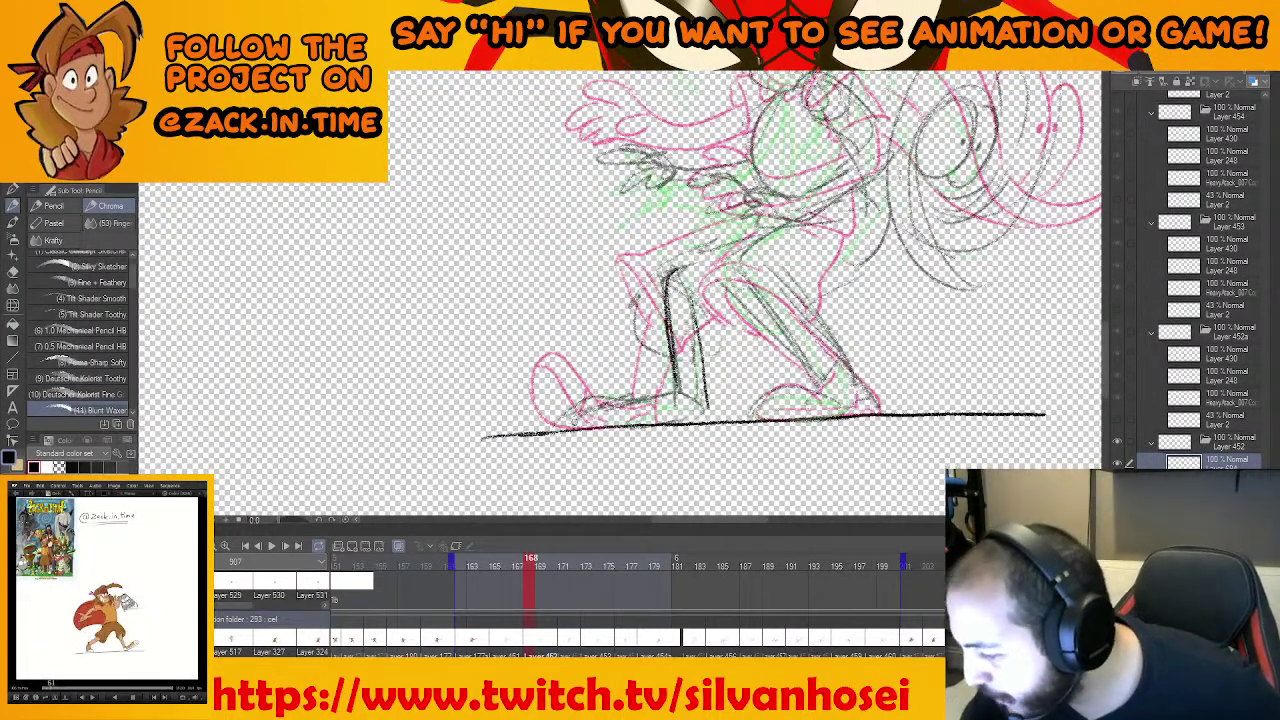
left_click_drag(611, 403, 618, 421)
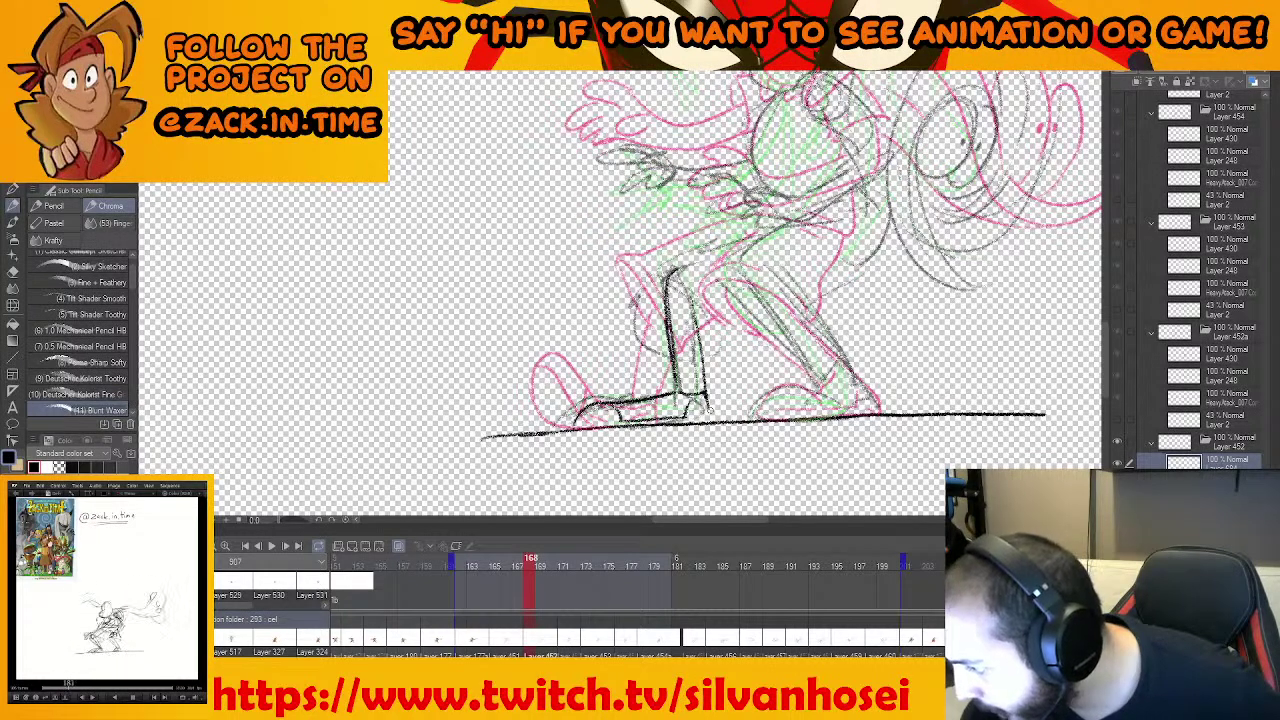
left_click_drag(710, 409, 711, 422)
mouse_move(787, 403)
left_mouse_down()
mouse_move(717, 408)
mouse_move(759, 405)
mouse_move(731, 407)
left_mouse_up()
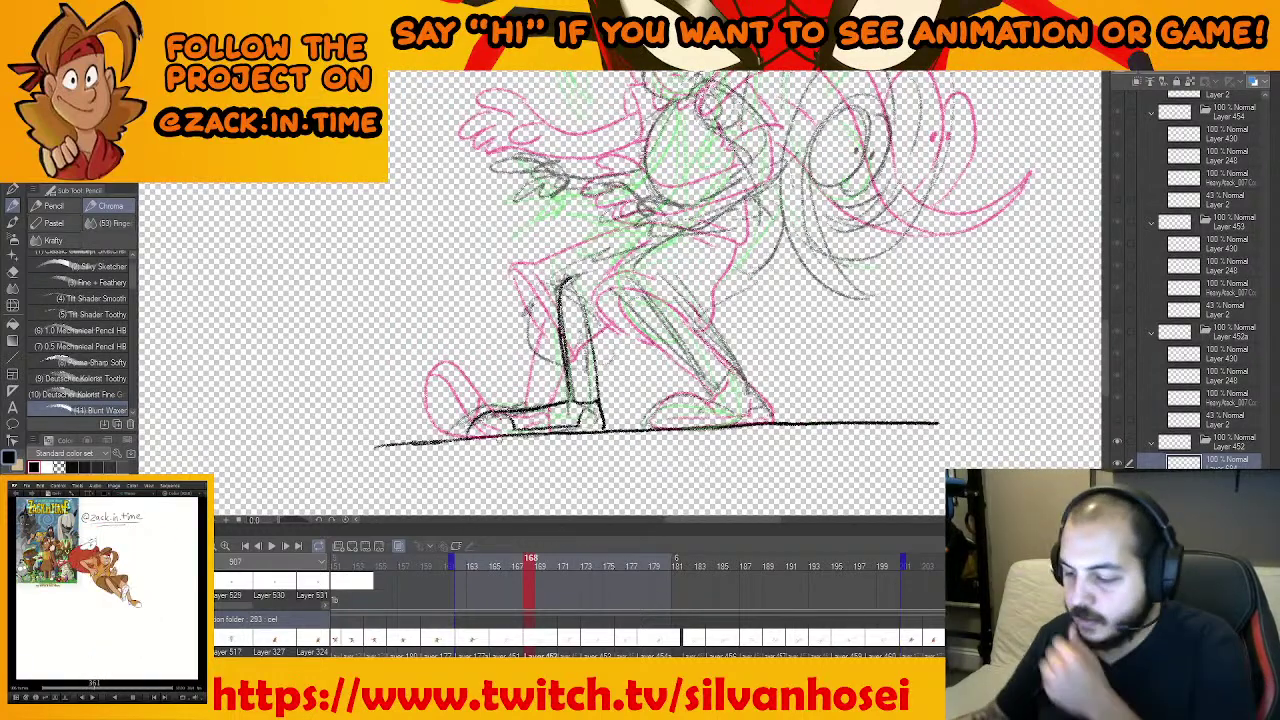
Switch to File Explorer, look through the SAVE and Dropbox folders, and select the tatoo folder
left_click(524, 704)
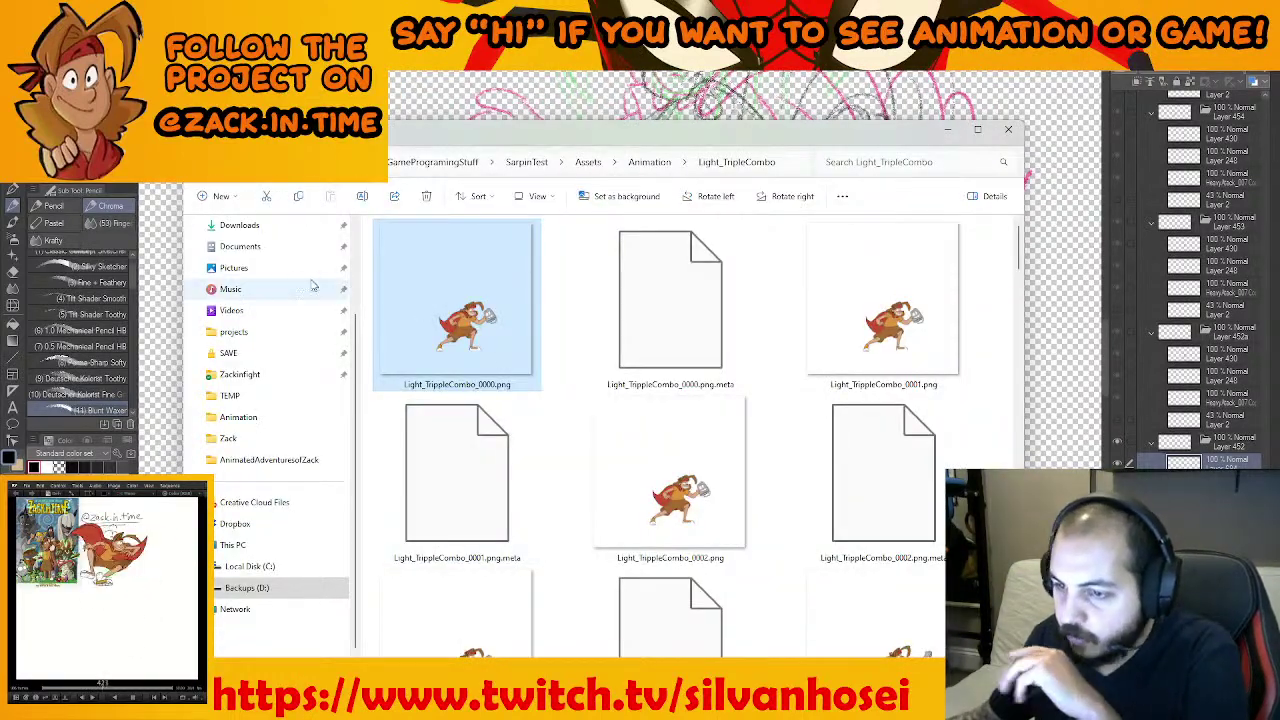
left_click(257, 358)
scroll(275, 355, "up", 2)
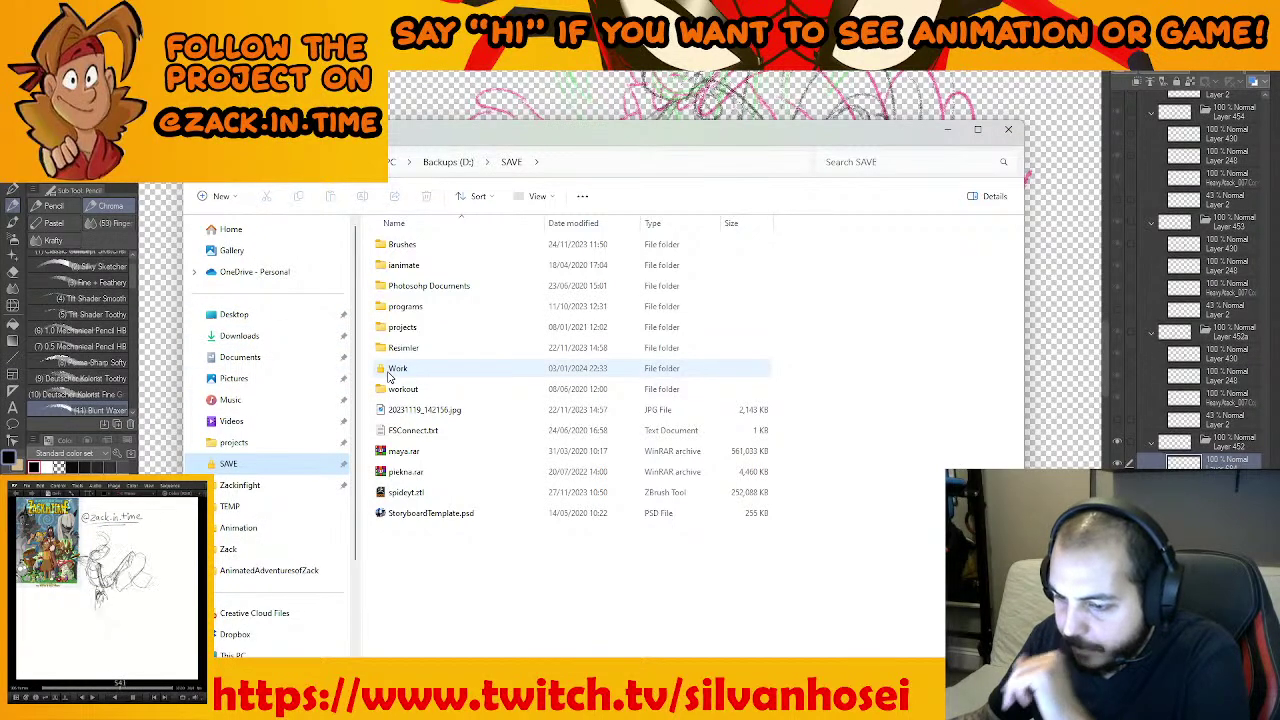
left_click(238, 634)
left_click(530, 388)
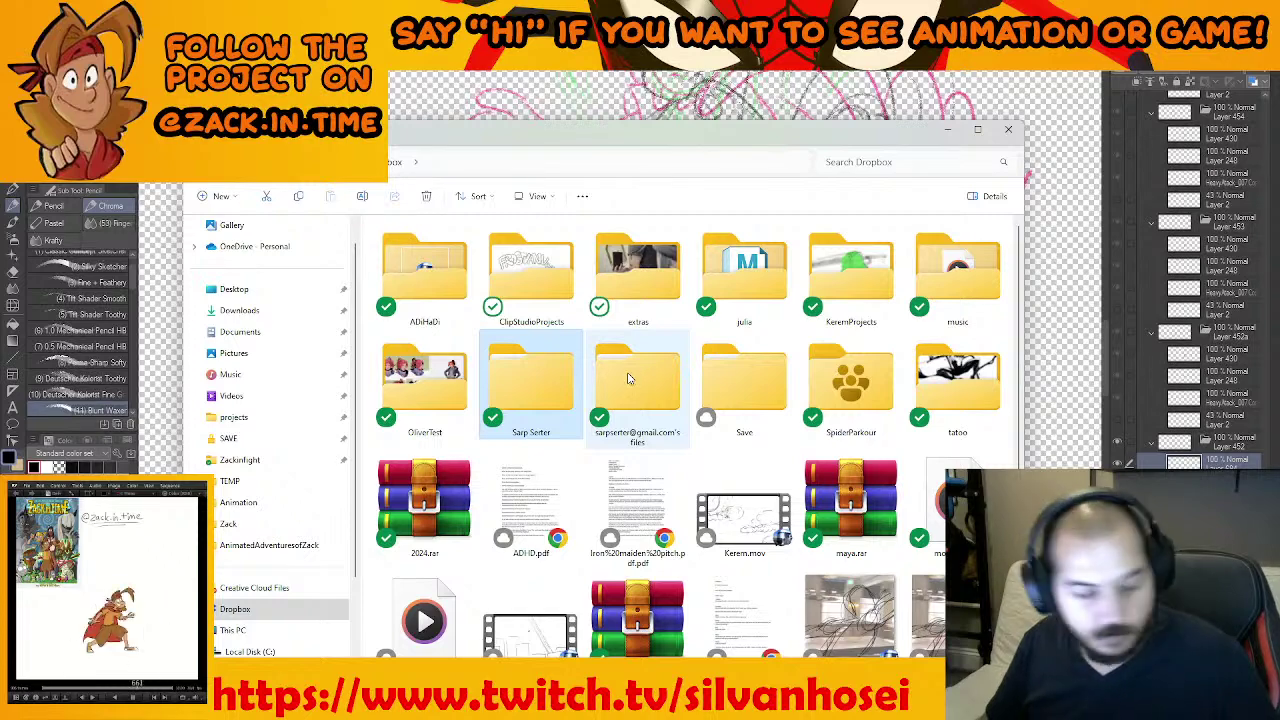
key("t")
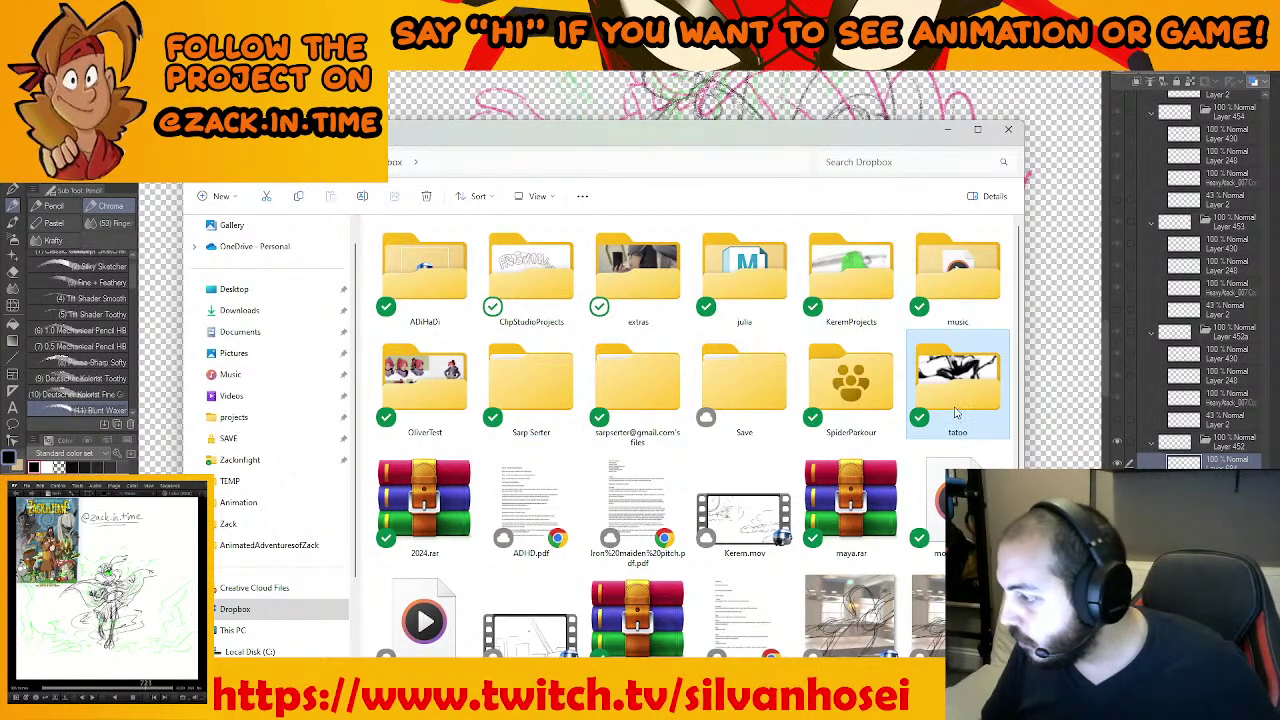
Open the tatoo folder in Dropbox and browse its comic artwork images for reference
double_click(955, 413)
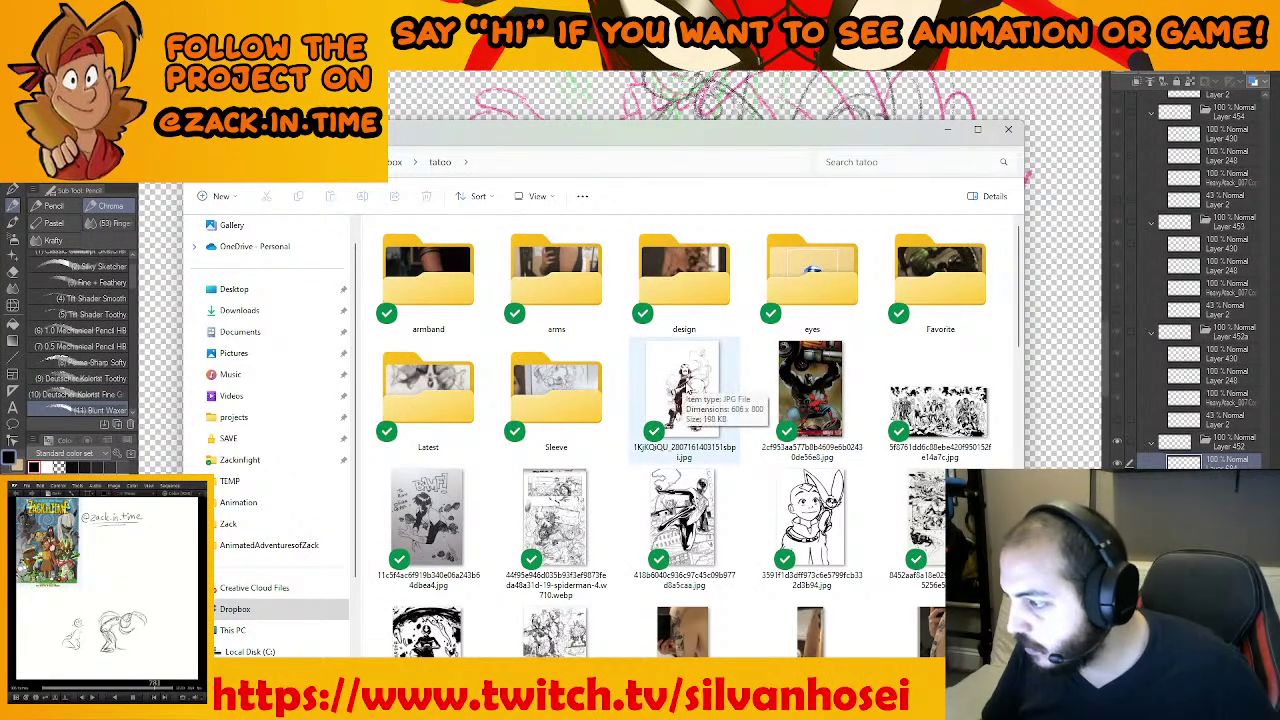
double_click(687, 389)
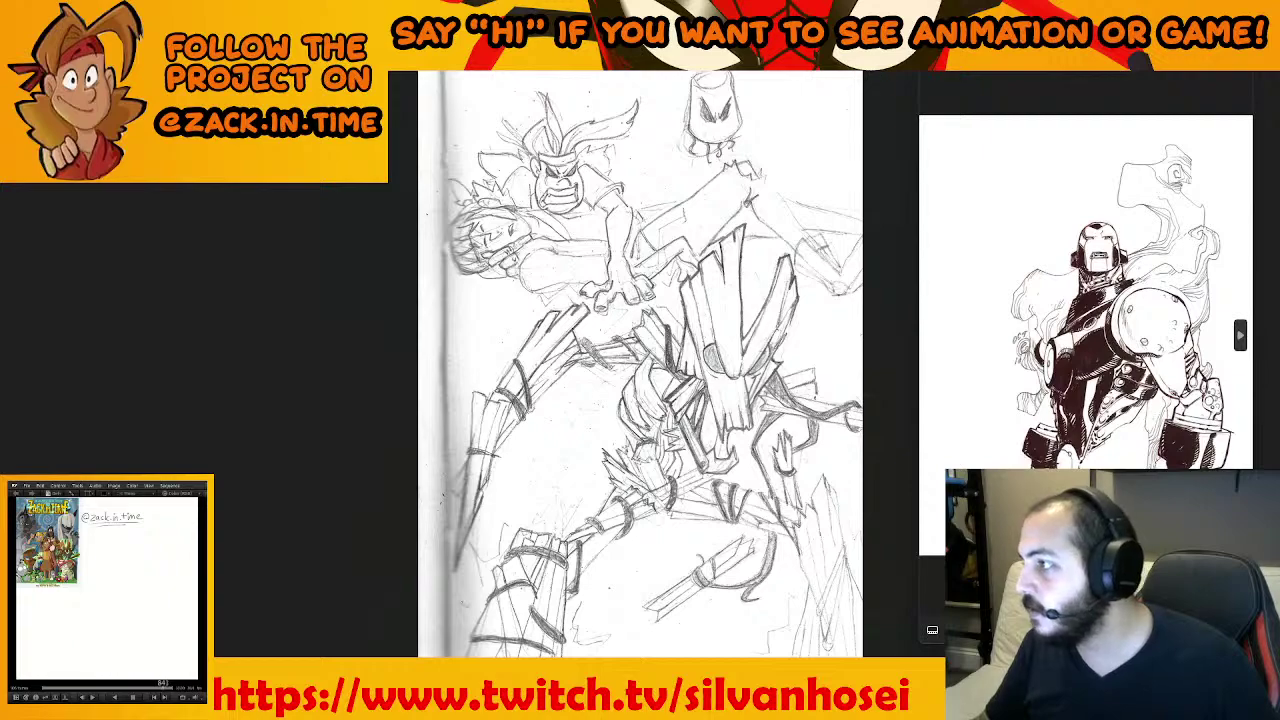
left_click(1264, 10)
left_click_drag(1145, 42, 610, 72)
double_click(659, 68)
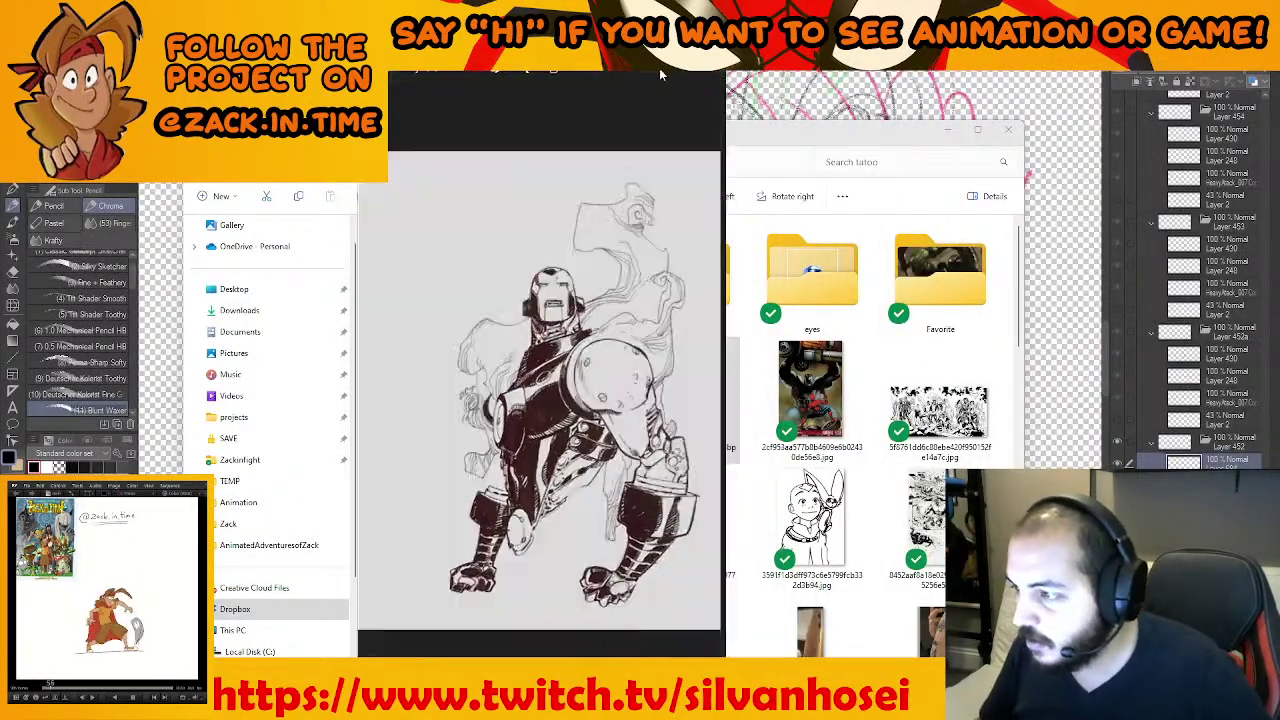
key("Right")
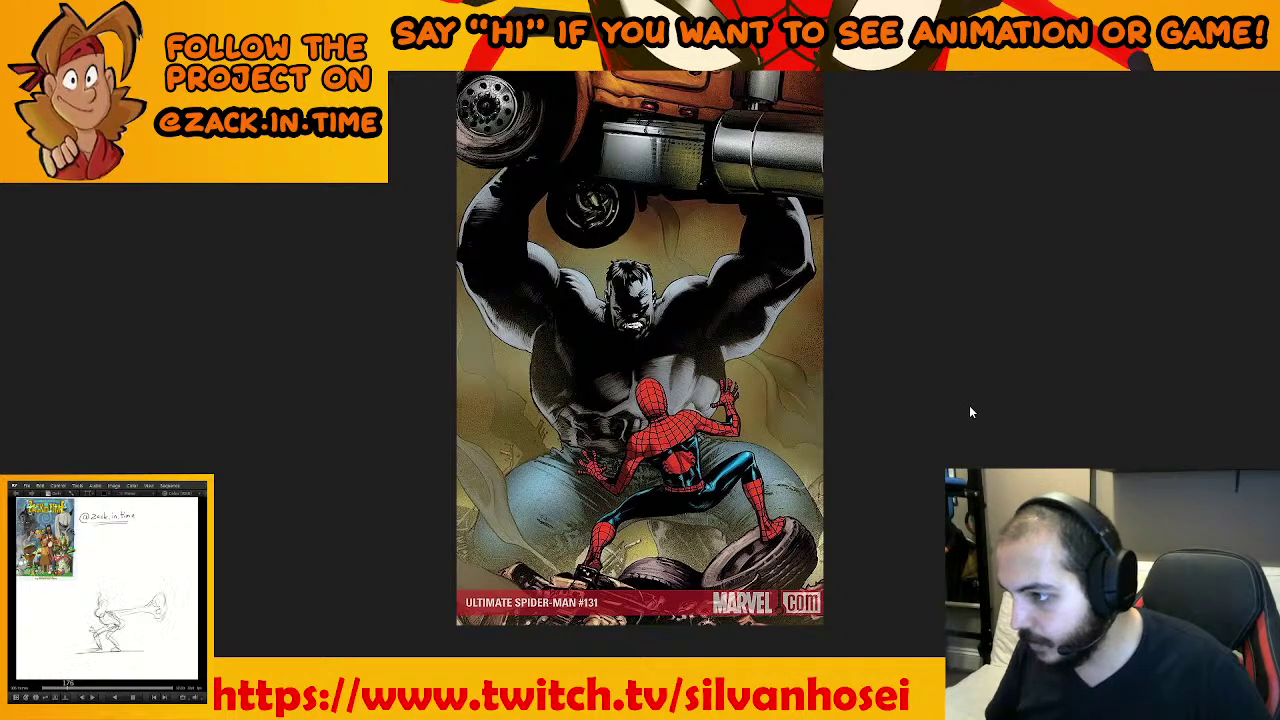
key("Right")
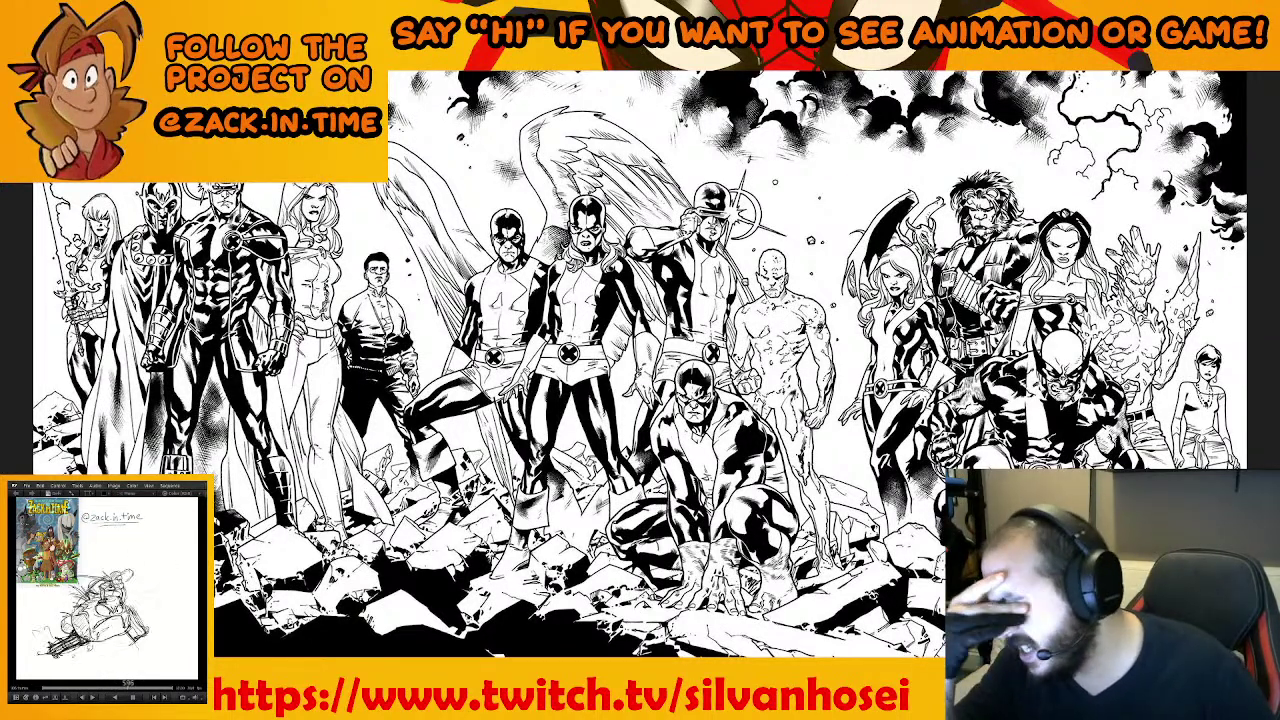
key("Right")
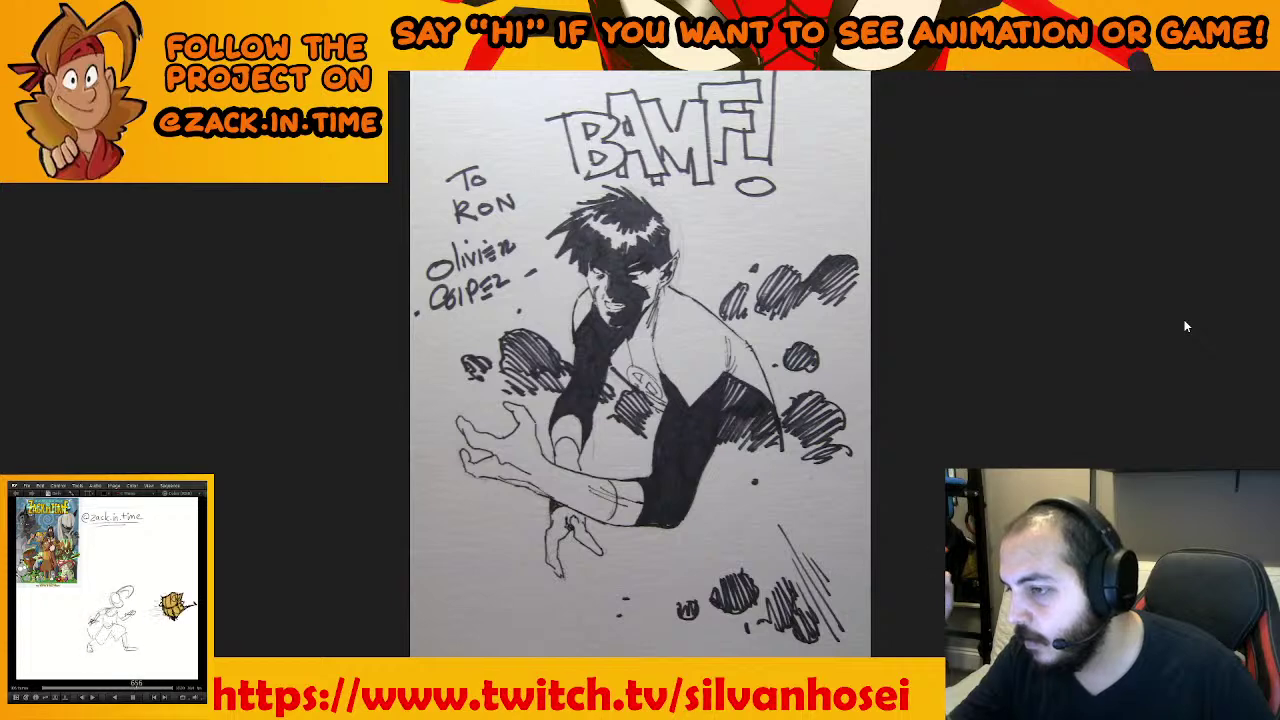
key("Right")
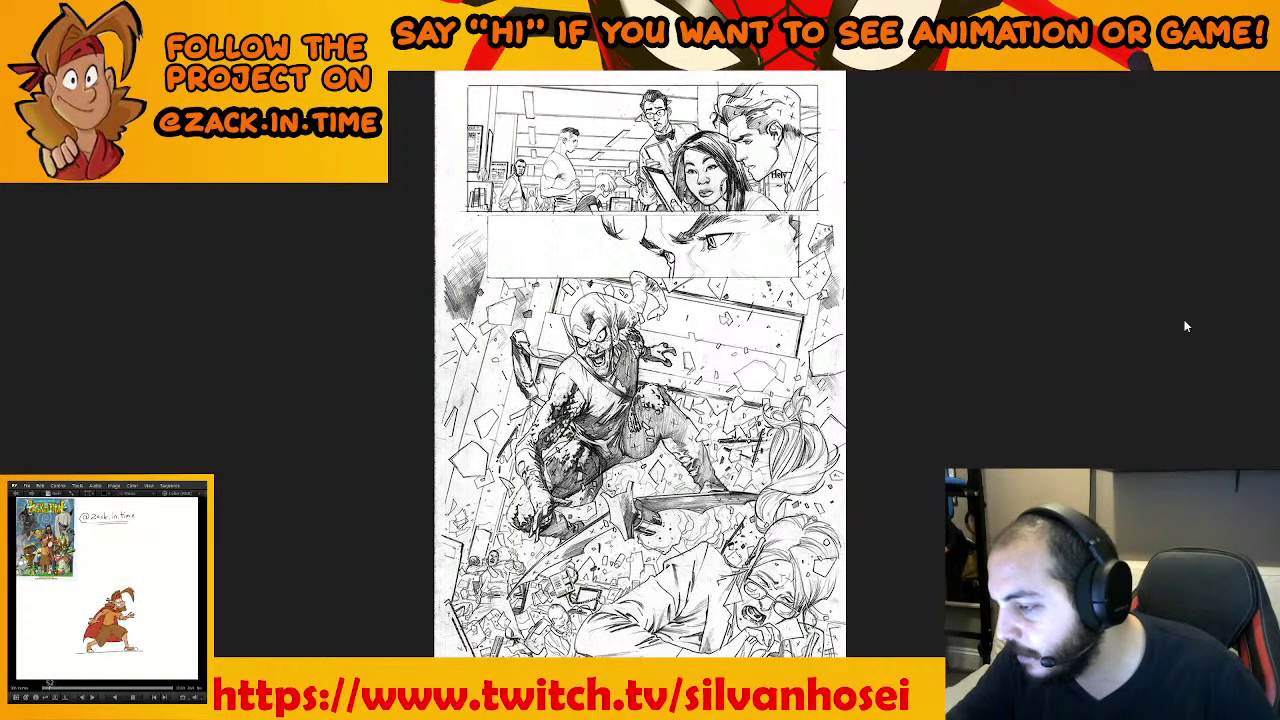
key("Right")
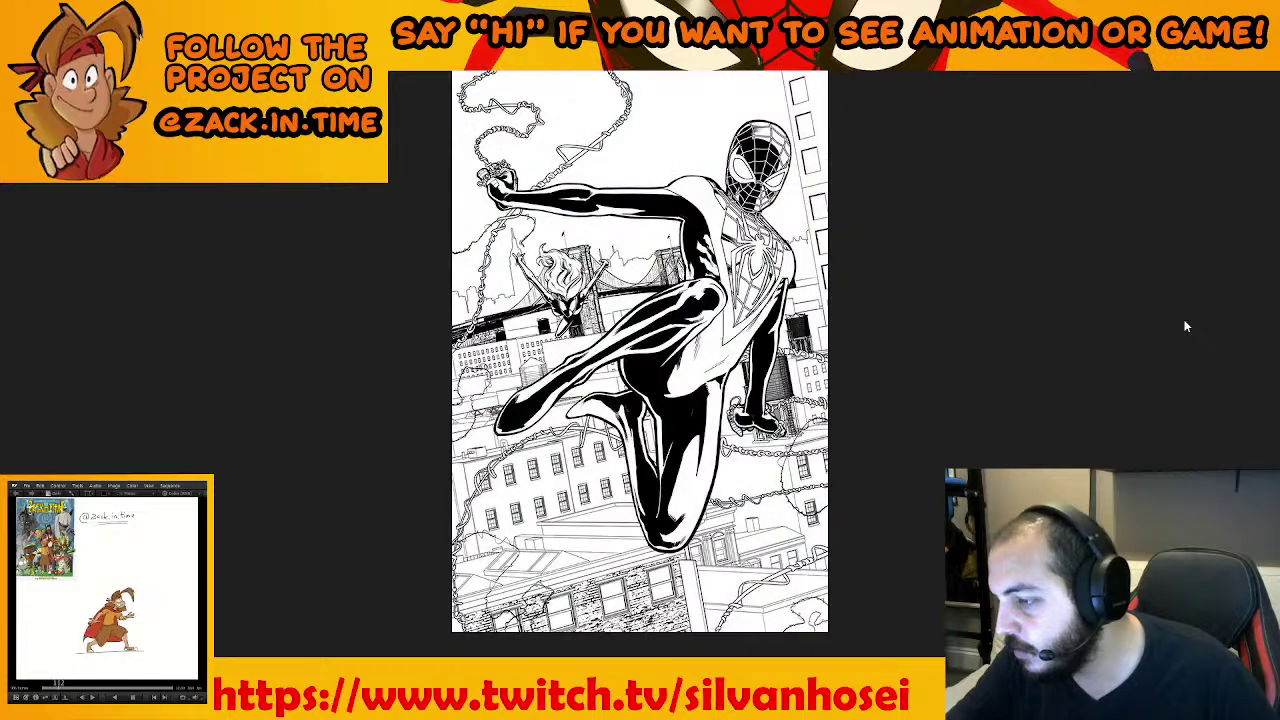
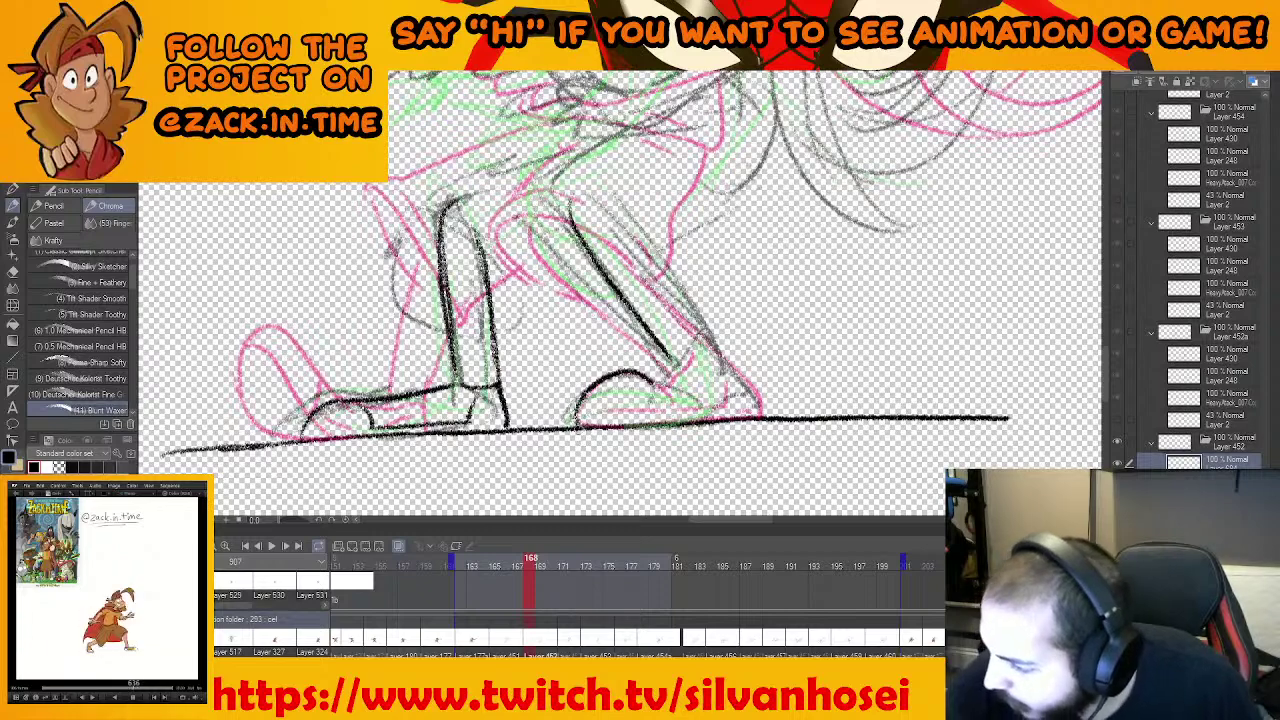
Ink the sole, ankle line and heel of the character's rear foot over the rough sketch on frame 168
left_click_drag(636, 418, 675, 416)
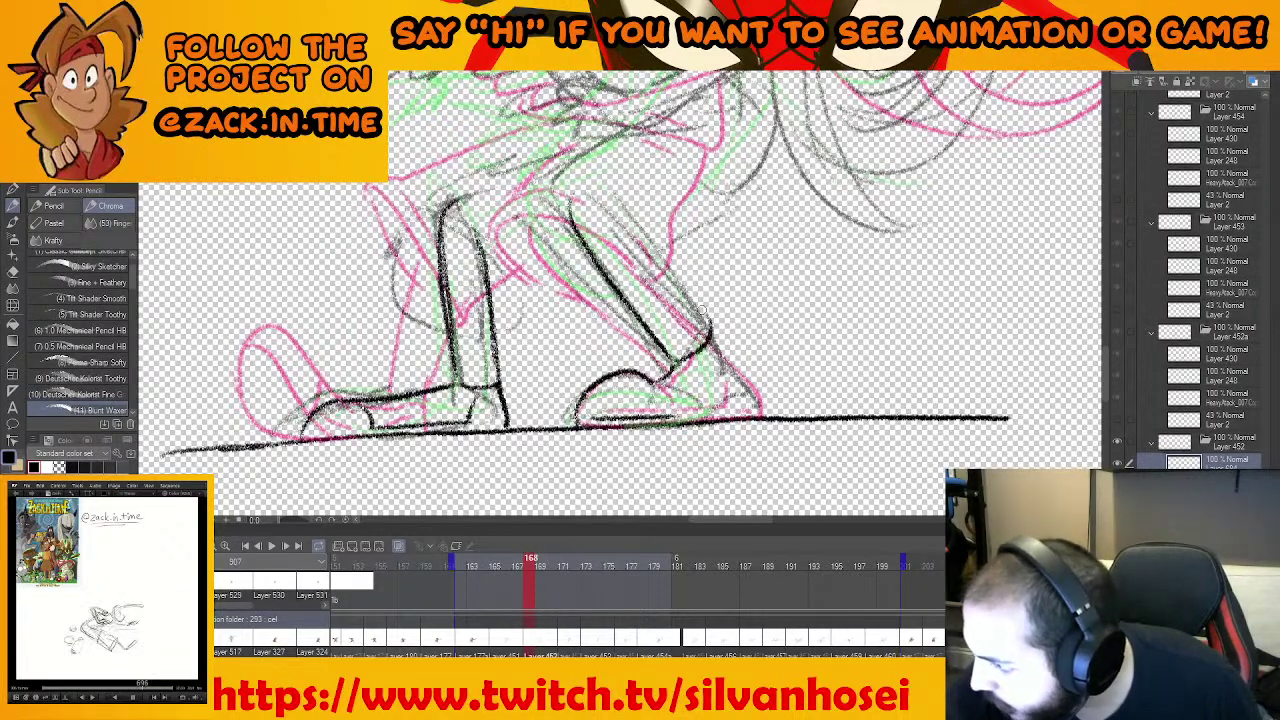
left_click_drag(665, 270, 733, 352)
left_click_drag(680, 424, 750, 368)
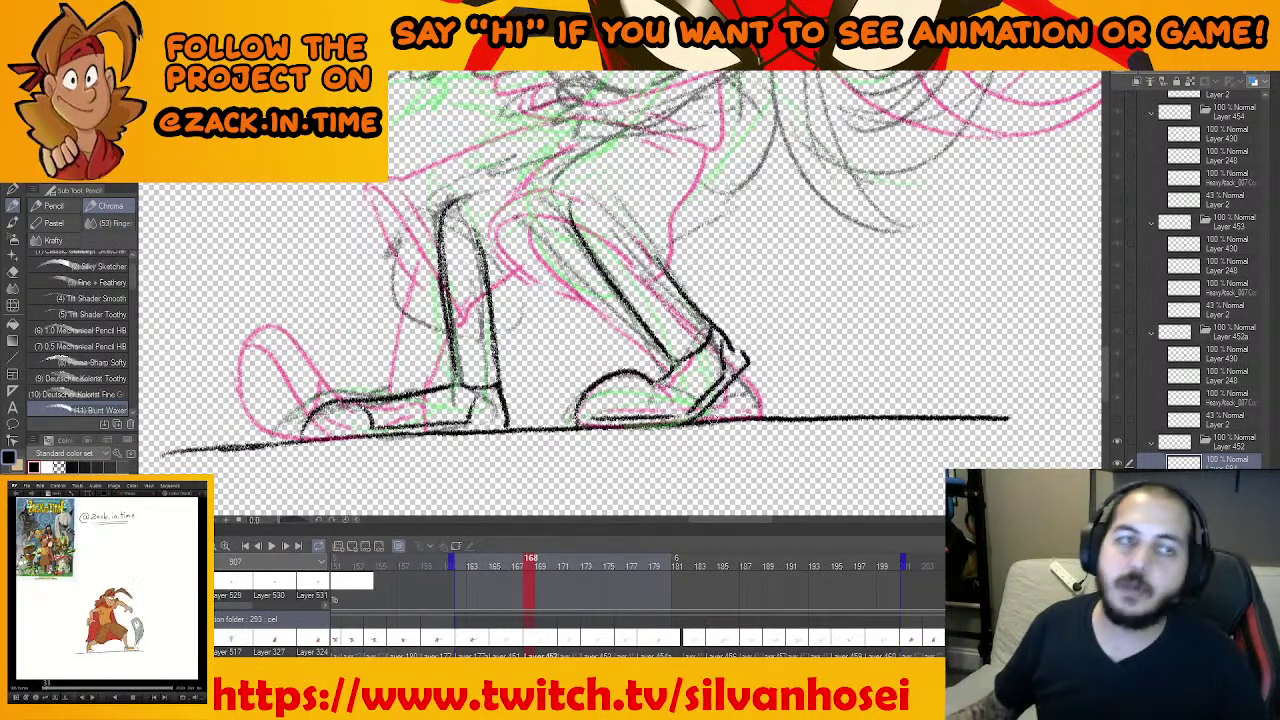
Draw the back edge of the rear lower leg and round it off at the knee
left_click_drag(691, 278, 691, 316)
left_click_drag(572, 244, 674, 326)
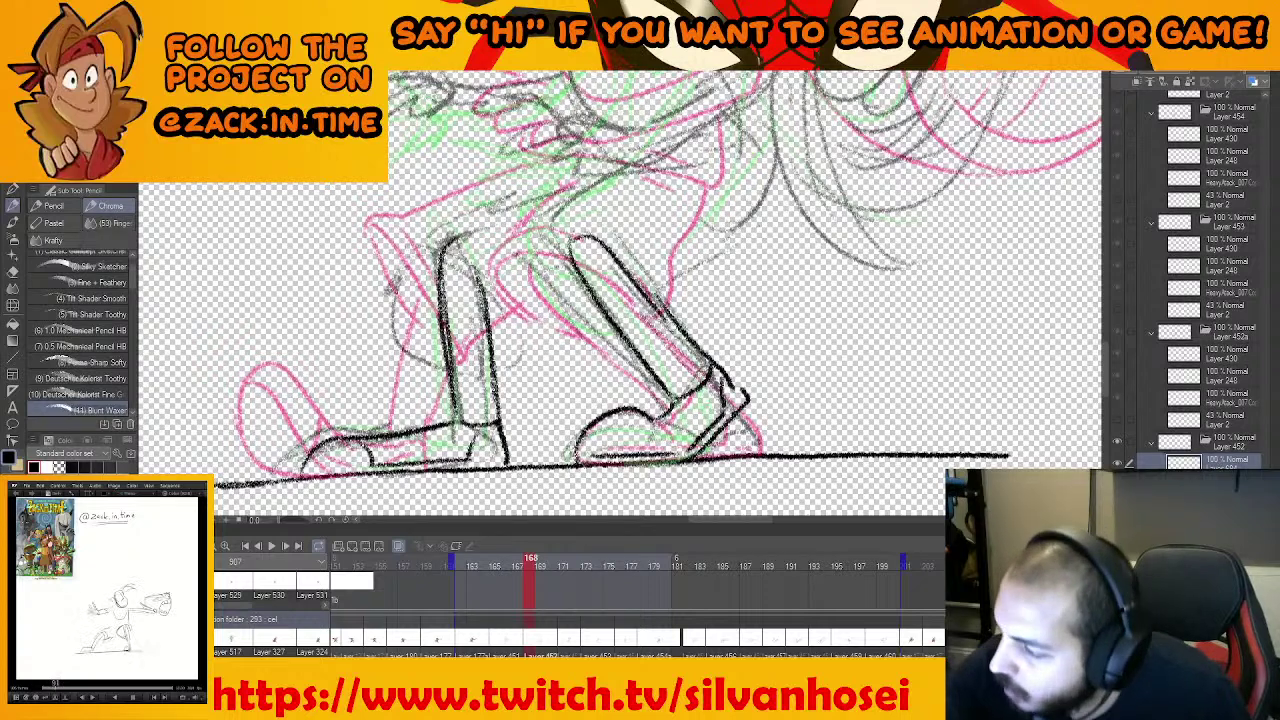
key("ctrl+z")
left_click_drag(572, 252, 688, 339)
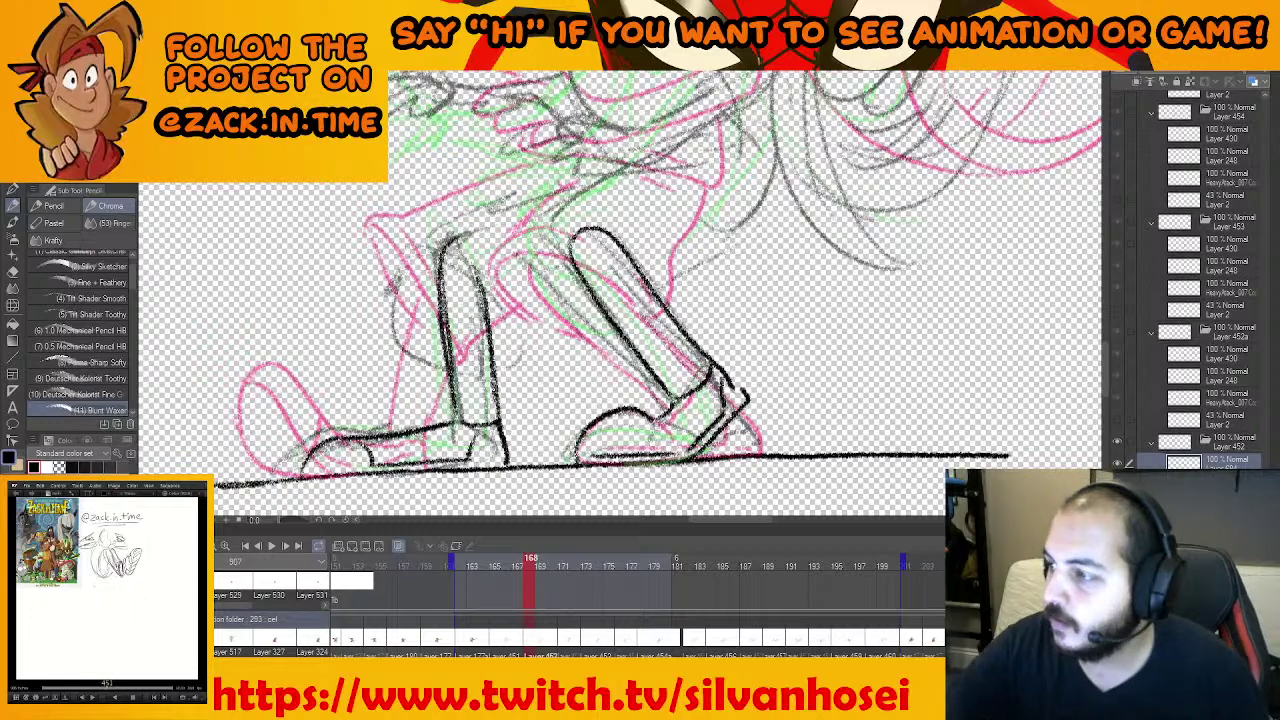
Draw the curved shorts cuff around the rear knee
scroll(620, 290, "up", 2)
key("Left")
key("Right")
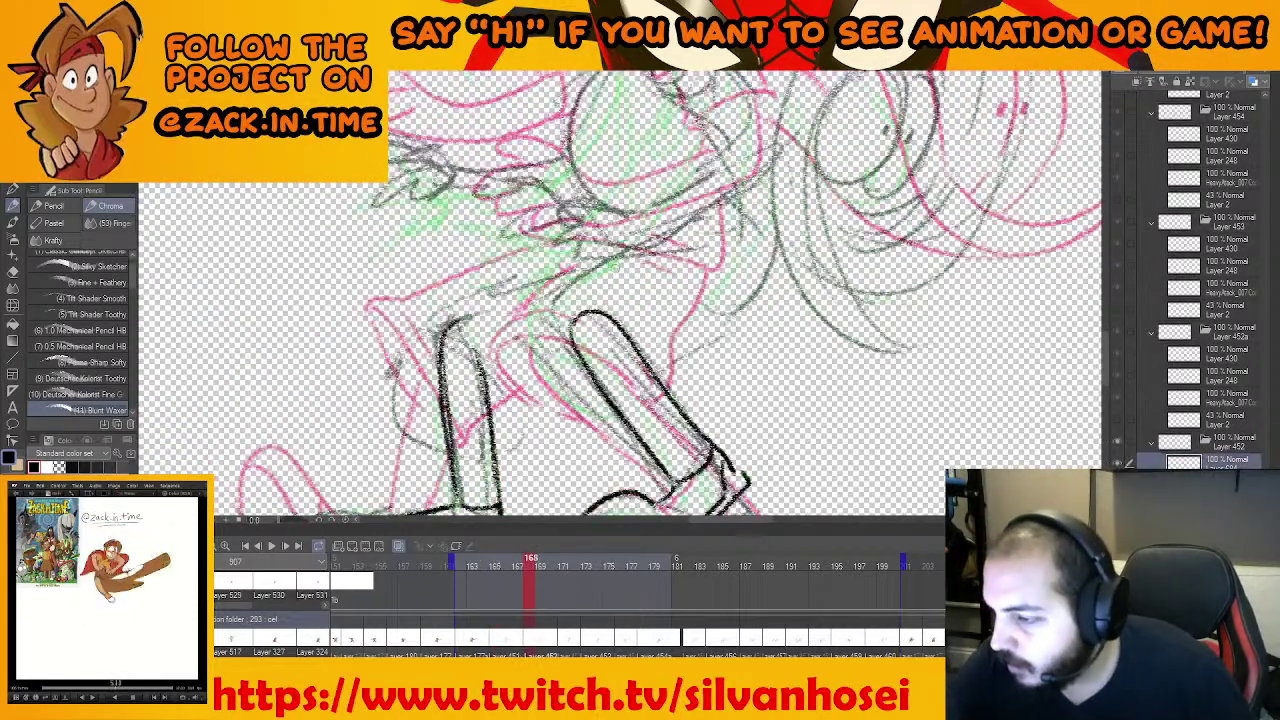
mouse_move(574, 322)
left_mouse_down()
mouse_move(539, 361)
mouse_move(598, 413)
mouse_move(554, 320)
mouse_move(633, 311)
left_mouse_up()
left_click_drag(631, 358, 700, 348)
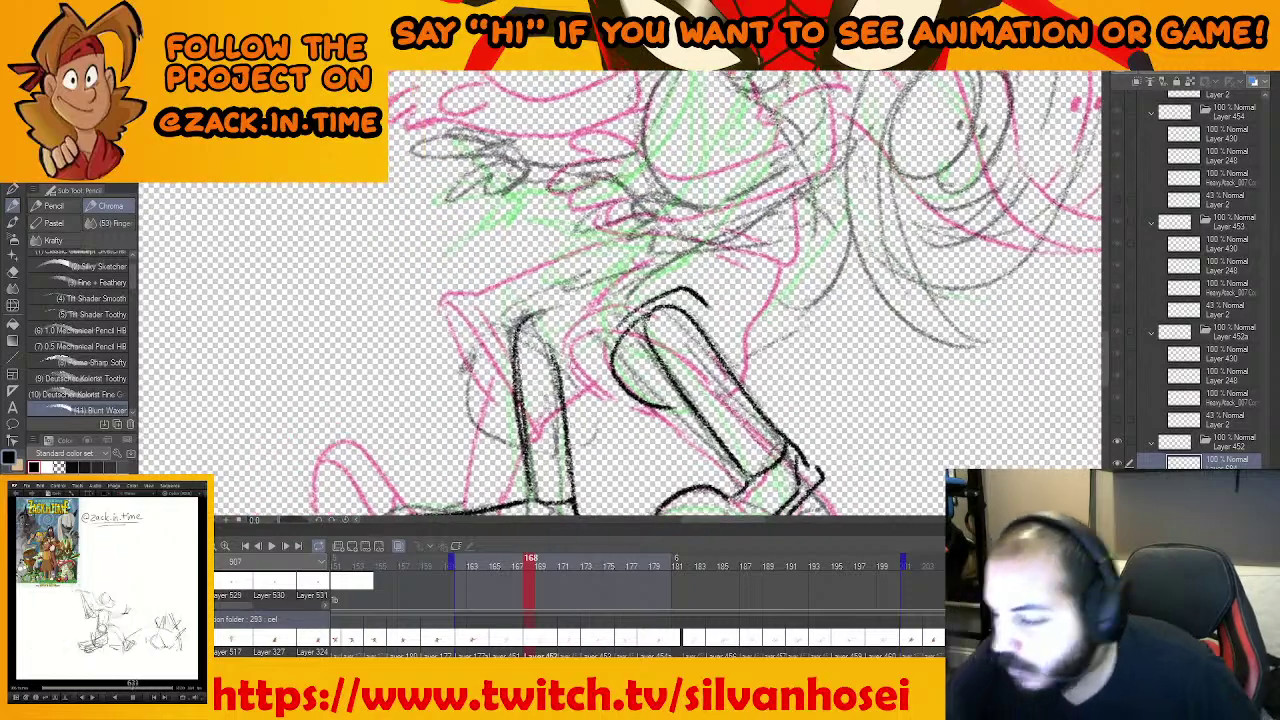
mouse_move(576, 370)
left_mouse_down()
mouse_move(600, 412)
mouse_move(622, 278)
left_mouse_up()
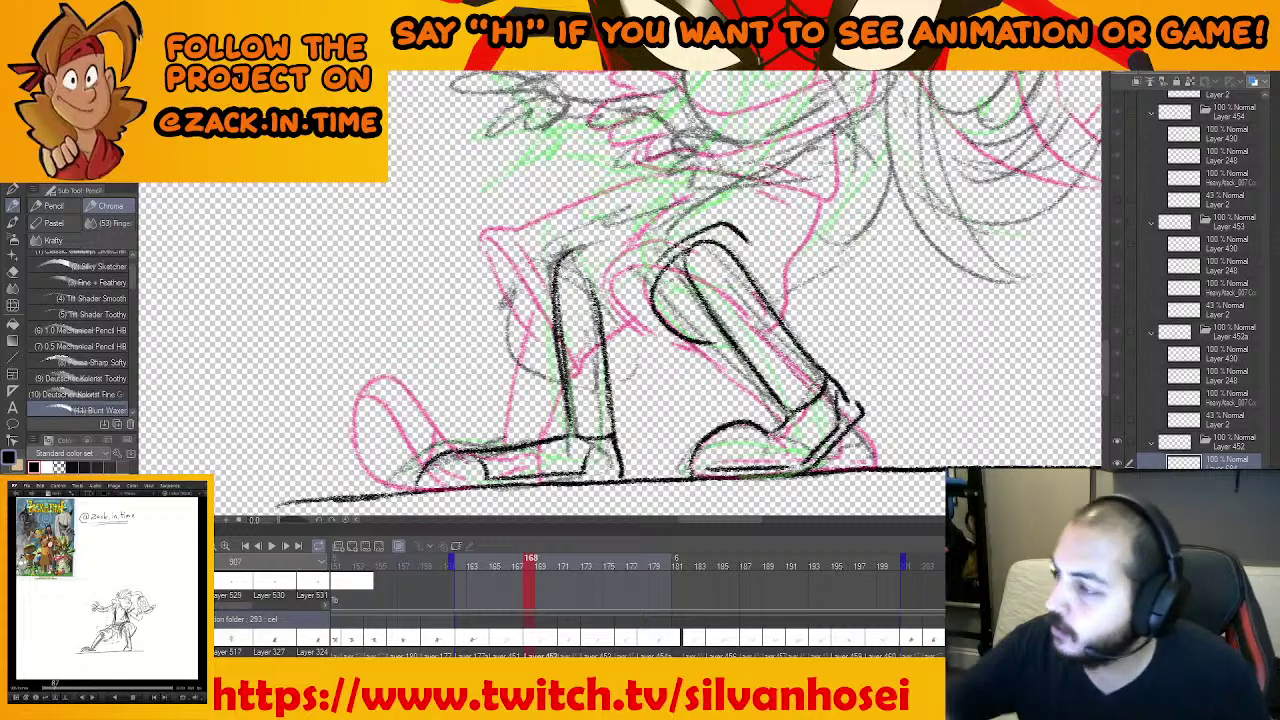
Compare with the drawing on frame 165 and outline the seat of the shorts behind the rear thigh on frame 168
left_click_drag(818, 88, 725, 191)
key("comma")
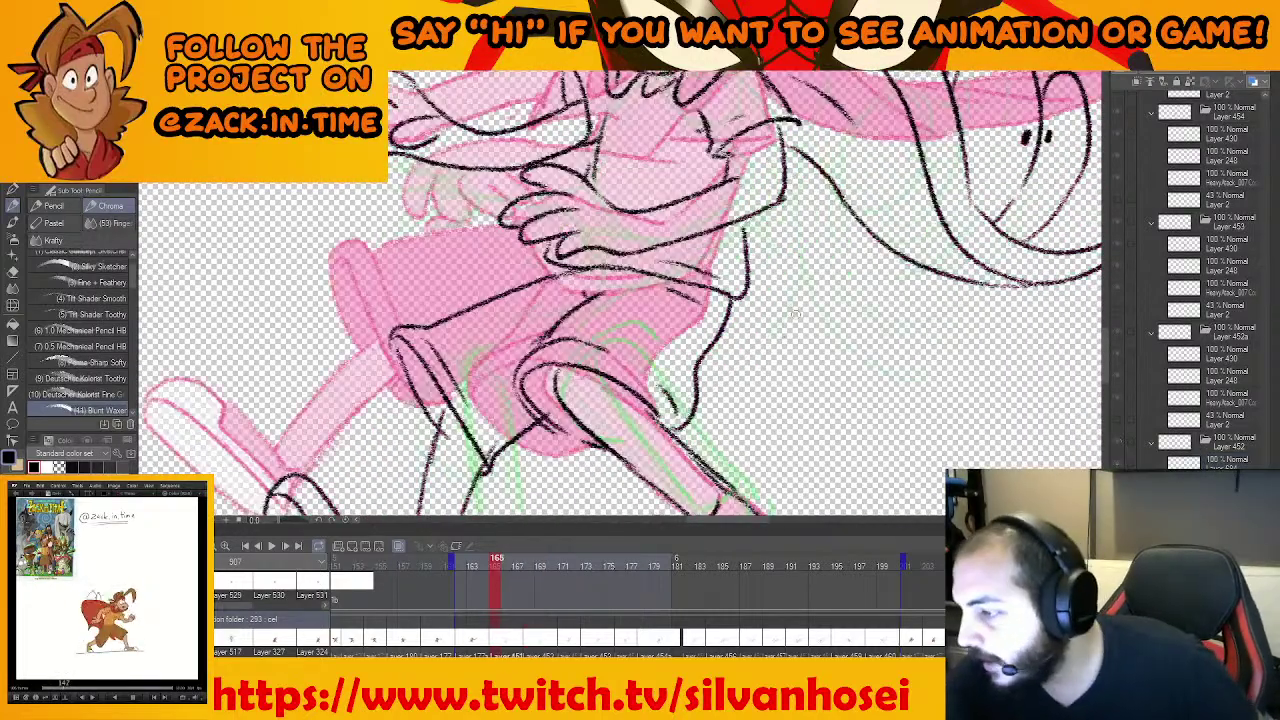
key("Right")
key("Right")
key("Right")
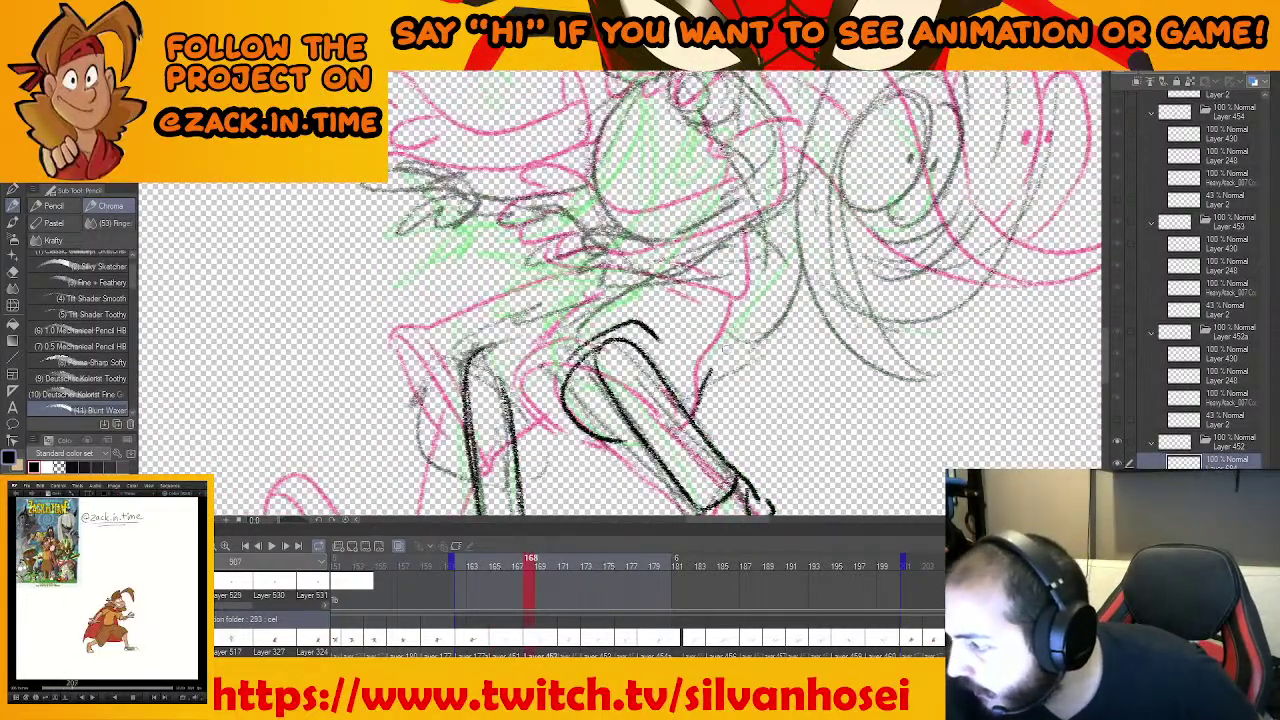
key("Left")
key("Left")
key("Left")
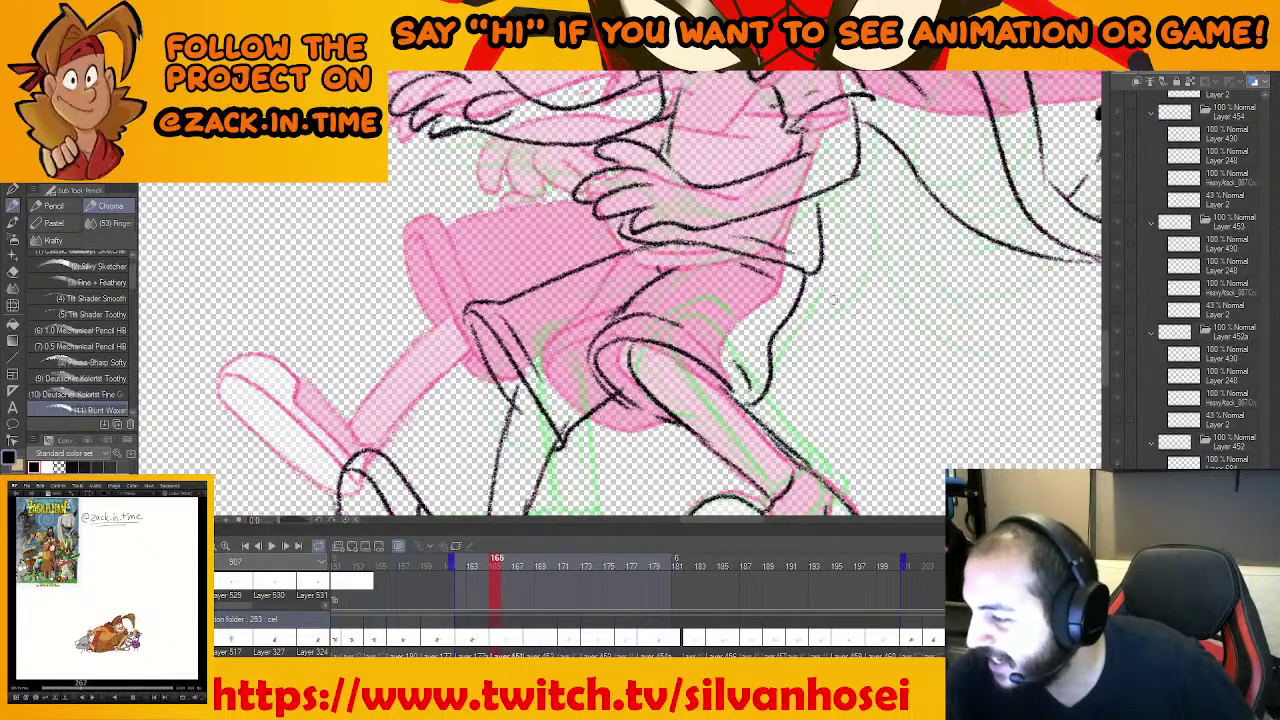
key("Right")
key("Right")
key("Right")
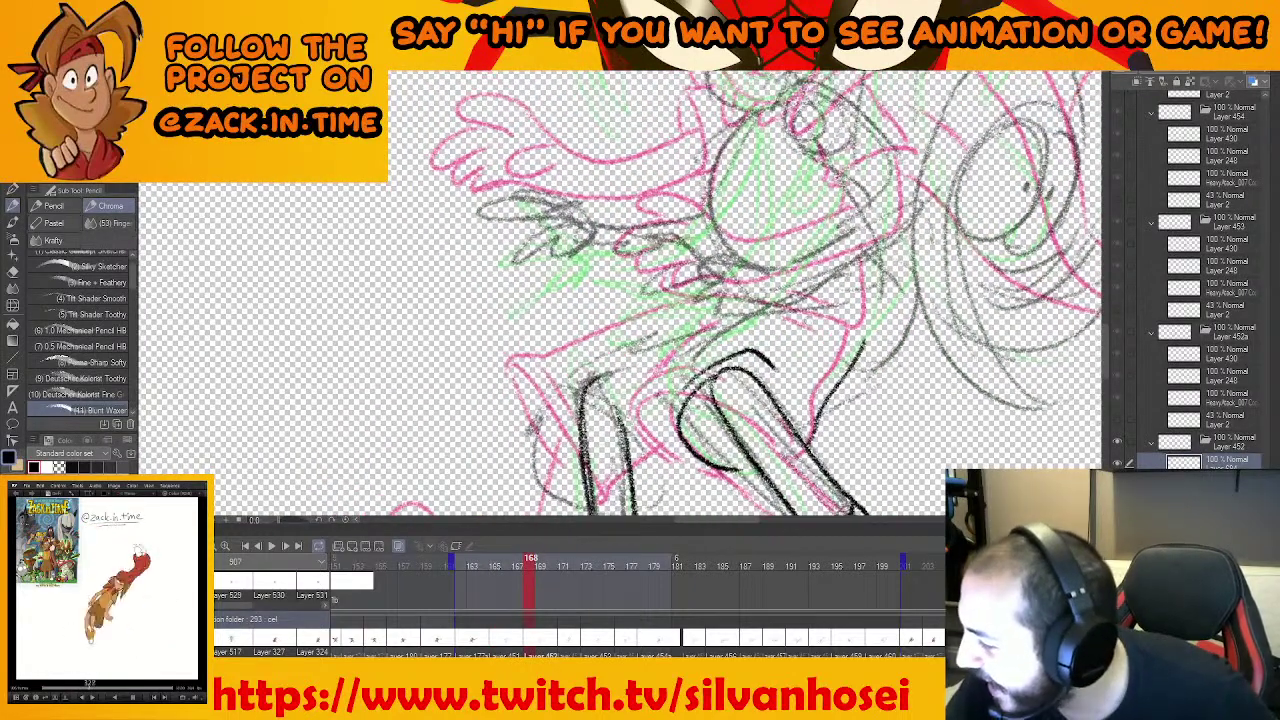
left_click_drag(795, 310, 860, 344)
mouse_move(712, 401)
left_mouse_down()
mouse_move(822, 351)
mouse_move(787, 353)
left_mouse_up()
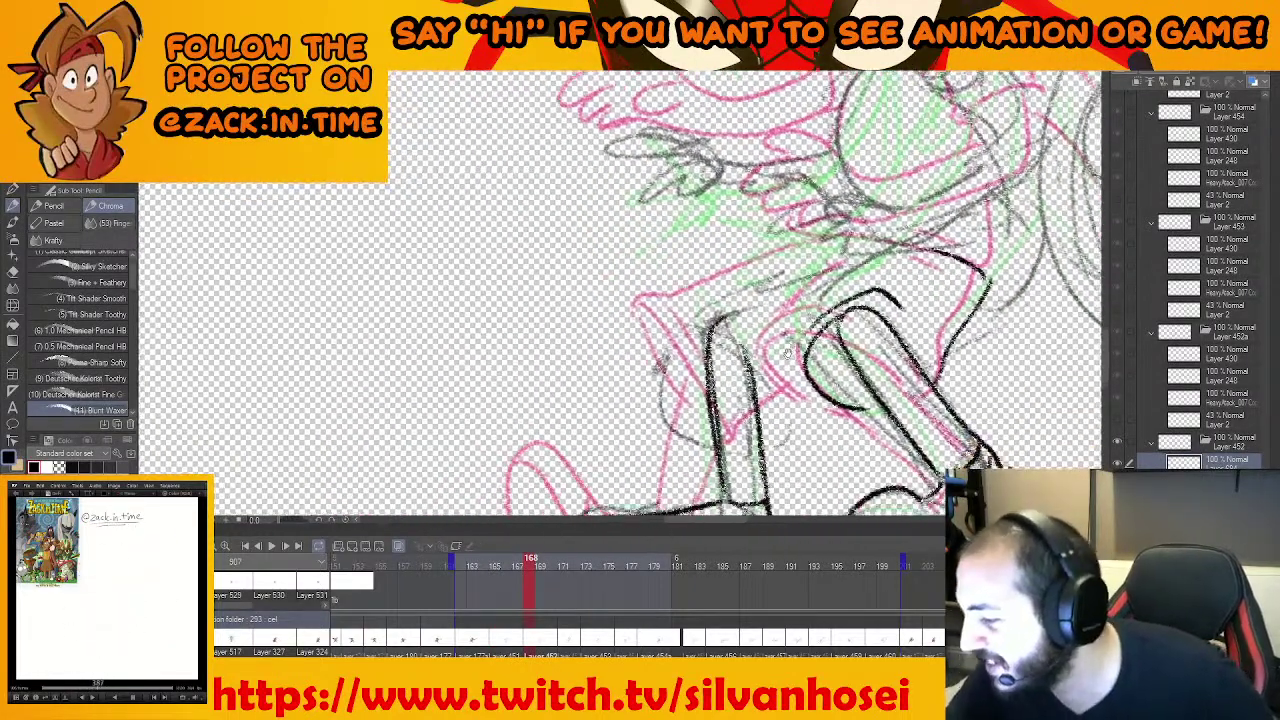
Draw the shorts cuff around the front knee, covering both sides of the leg
mouse_move(664, 309)
left_mouse_down()
mouse_move(756, 370)
mouse_move(665, 319)
mouse_move(690, 406)
left_mouse_up()
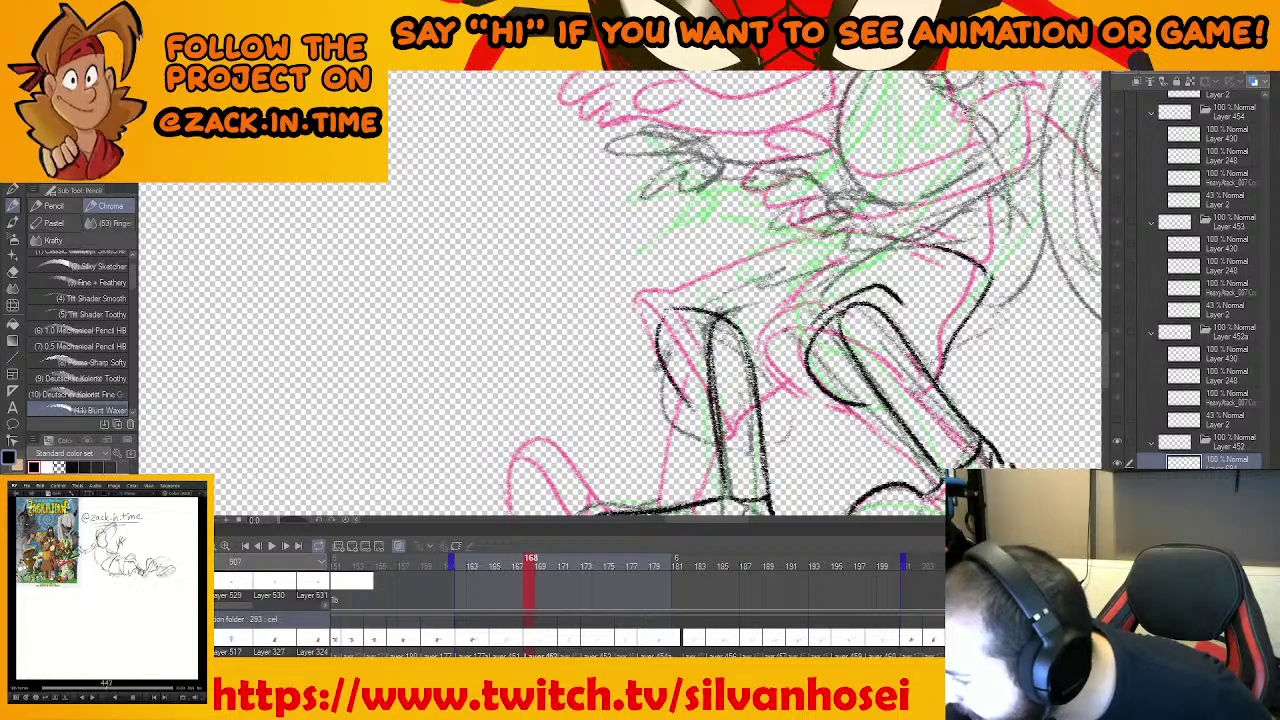
left_click_drag(745, 306, 774, 386)
left_click_drag(774, 380, 758, 420)
left_click_drag(758, 424, 705, 487)
Draw the character's two eyes with pupils and the eyebrows above them, redoing the second eye in a narrower shape
scroll(840, 355, "down", 2)
left_click_drag(920, 414, 912, 314)
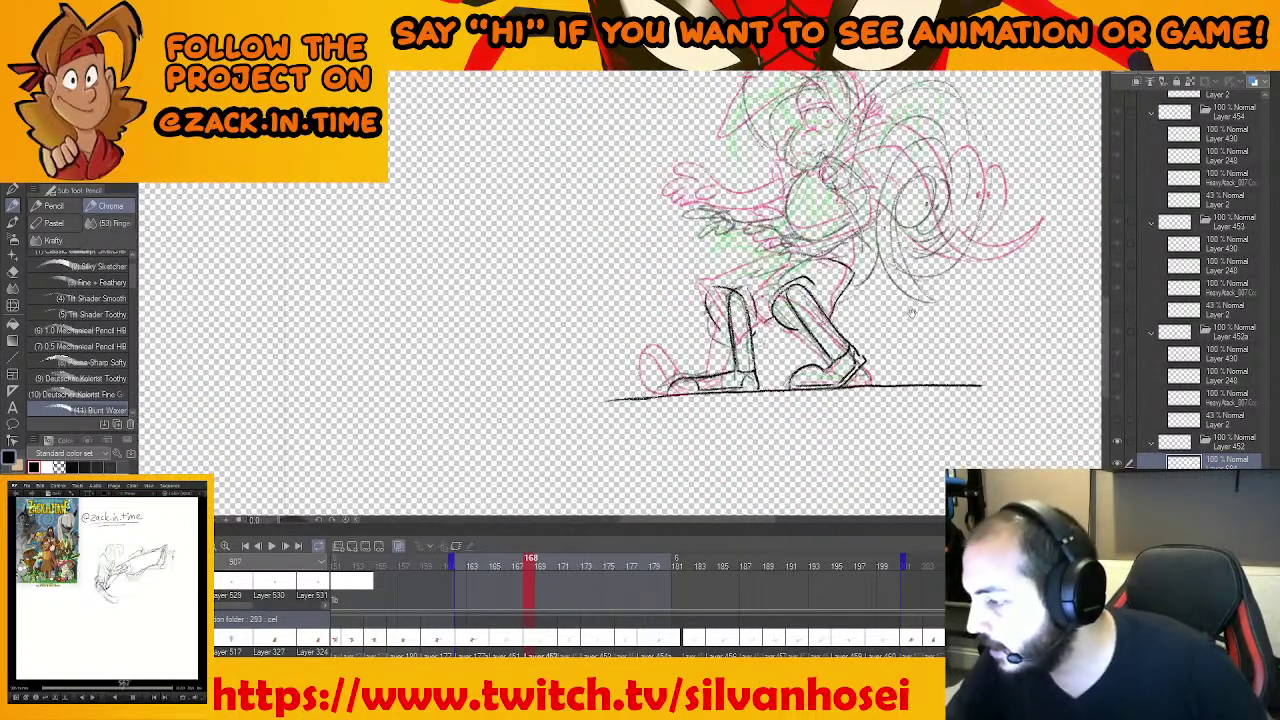
key("ctrl+plus")
key("ctrl+plus")
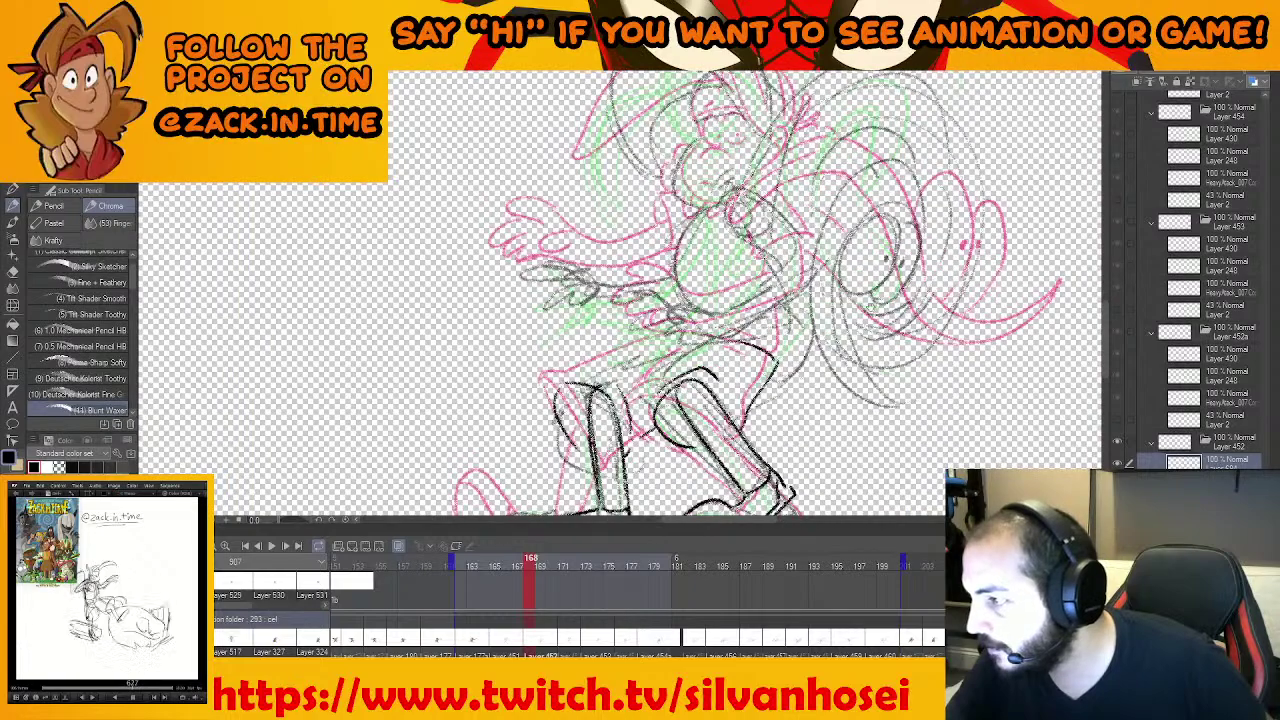
left_click_drag(890, 190, 1050, 464)
scroll(940, 373, "up", 2)
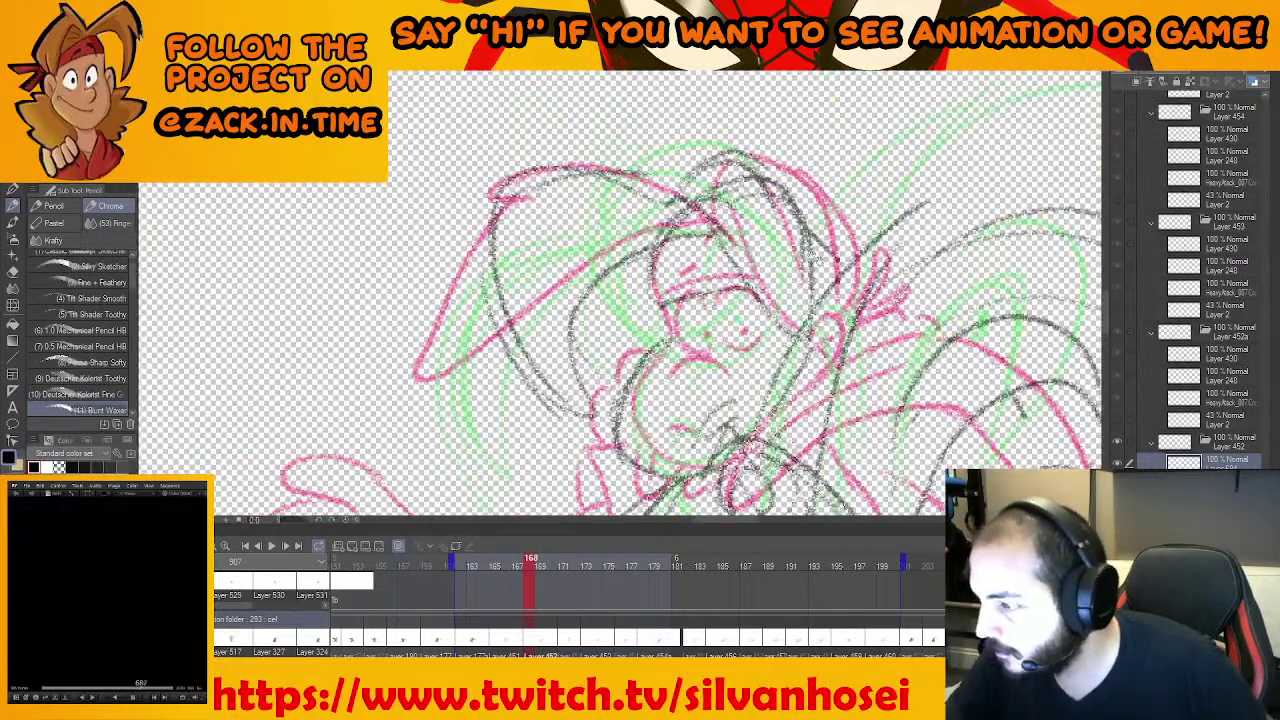
mouse_move(674, 322)
left_mouse_down()
mouse_move(700, 292)
mouse_move(738, 348)
left_mouse_up()
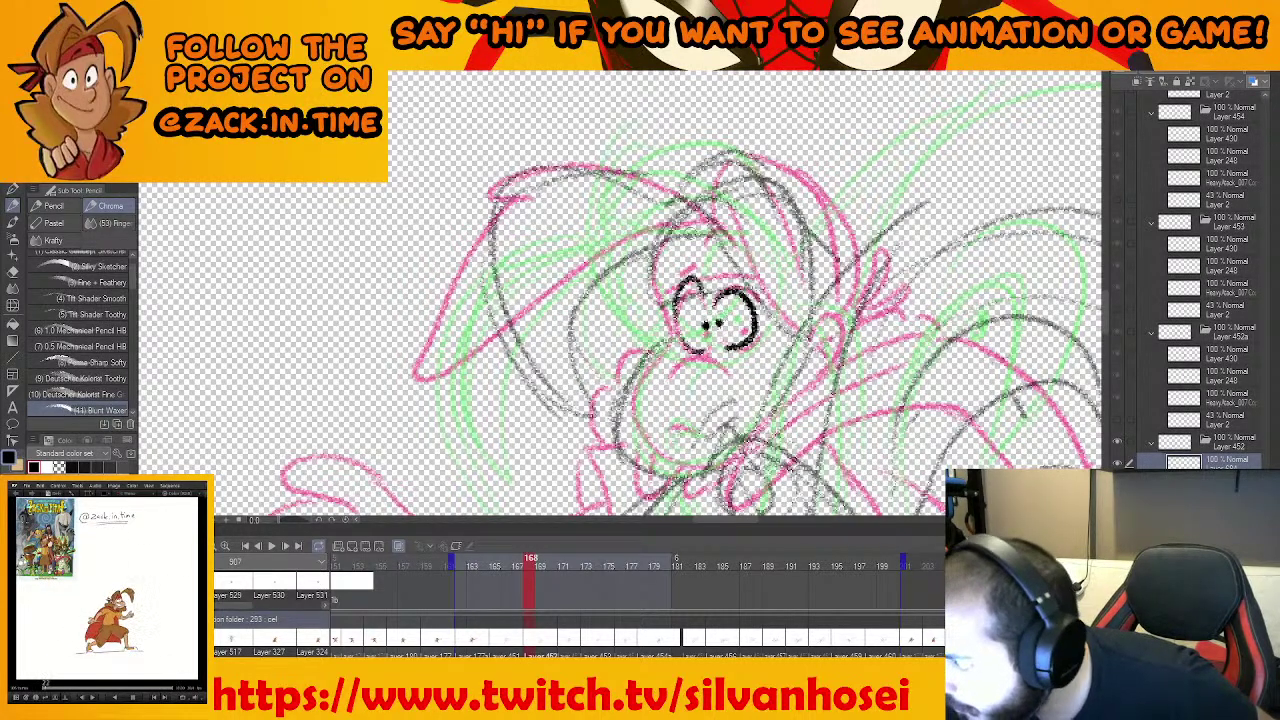
key("ctrl+z")
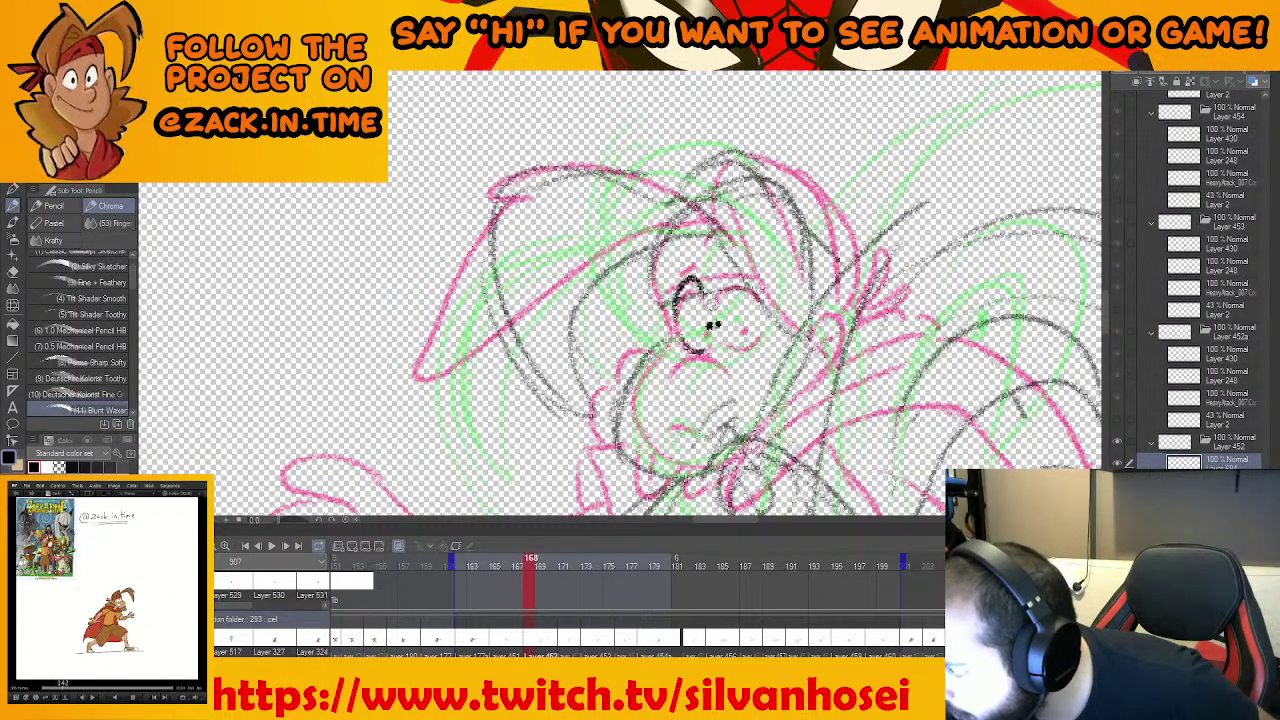
mouse_move(716, 290)
left_mouse_down()
mouse_move(714, 325)
mouse_move(745, 307)
mouse_move(711, 292)
left_mouse_up()
key("ctrl+z")
left_click_drag(691, 241, 730, 264)
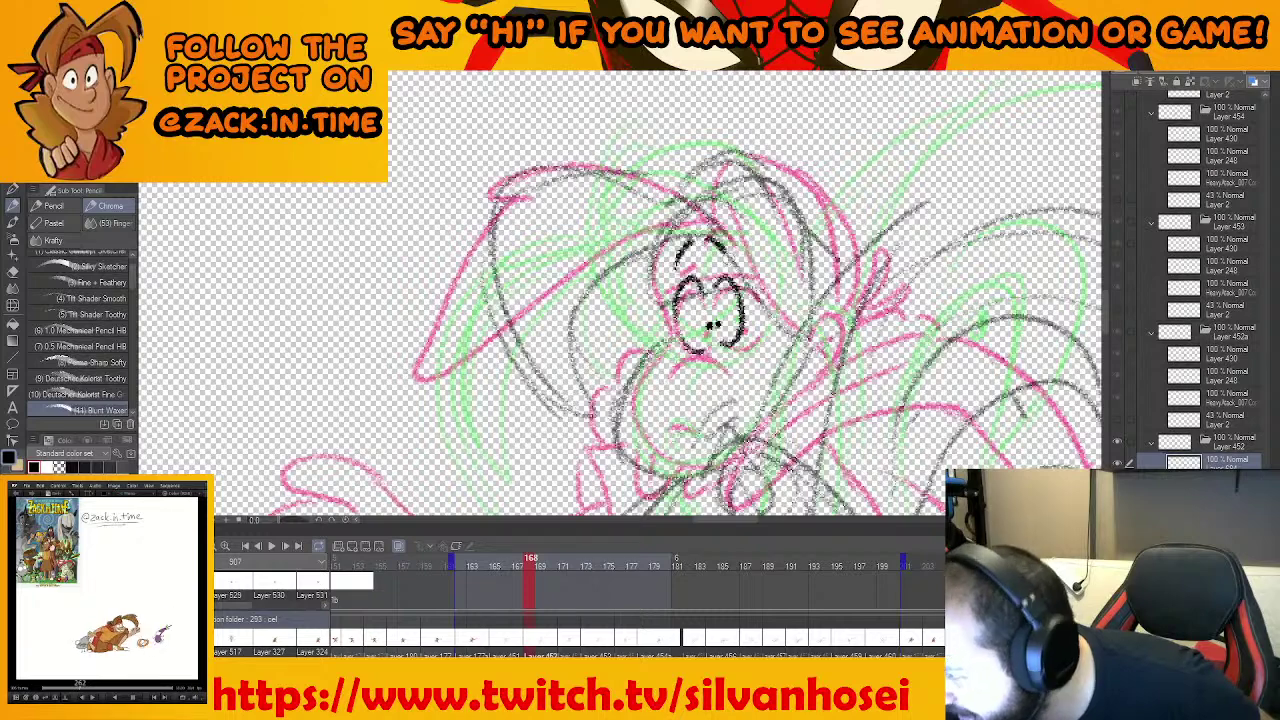
Draw the face contour from the forehead past the eyes and around the rounded muzzle
mouse_move(664, 238)
left_mouse_down()
mouse_move(669, 305)
mouse_move(726, 288)
mouse_move(642, 332)
mouse_move(653, 400)
left_mouse_up()
key("ctrl+z")
mouse_move(673, 262)
left_mouse_down()
mouse_move(653, 318)
mouse_move(687, 416)
left_mouse_up()
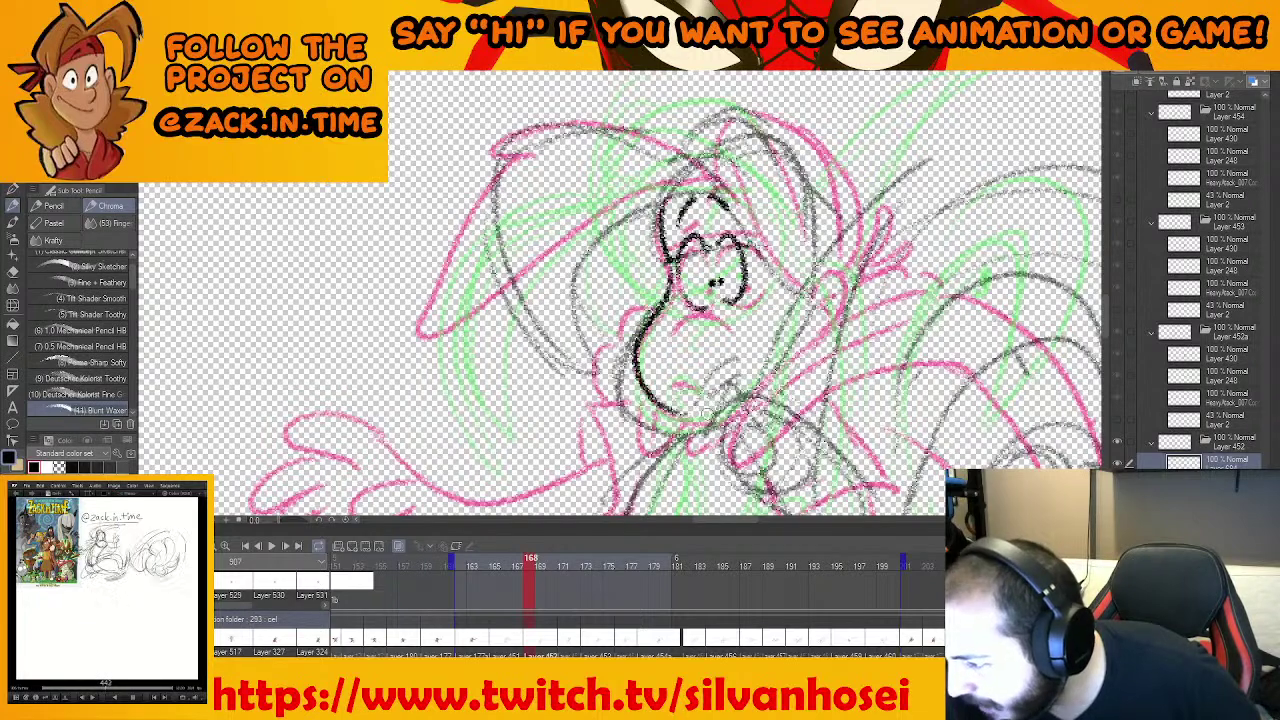
Add the arc on top of the muzzle and the small mouth mark, and close the forehead line above the eyebrows
mouse_move(668, 338)
left_mouse_down()
mouse_move(733, 336)
mouse_move(726, 328)
left_mouse_up()
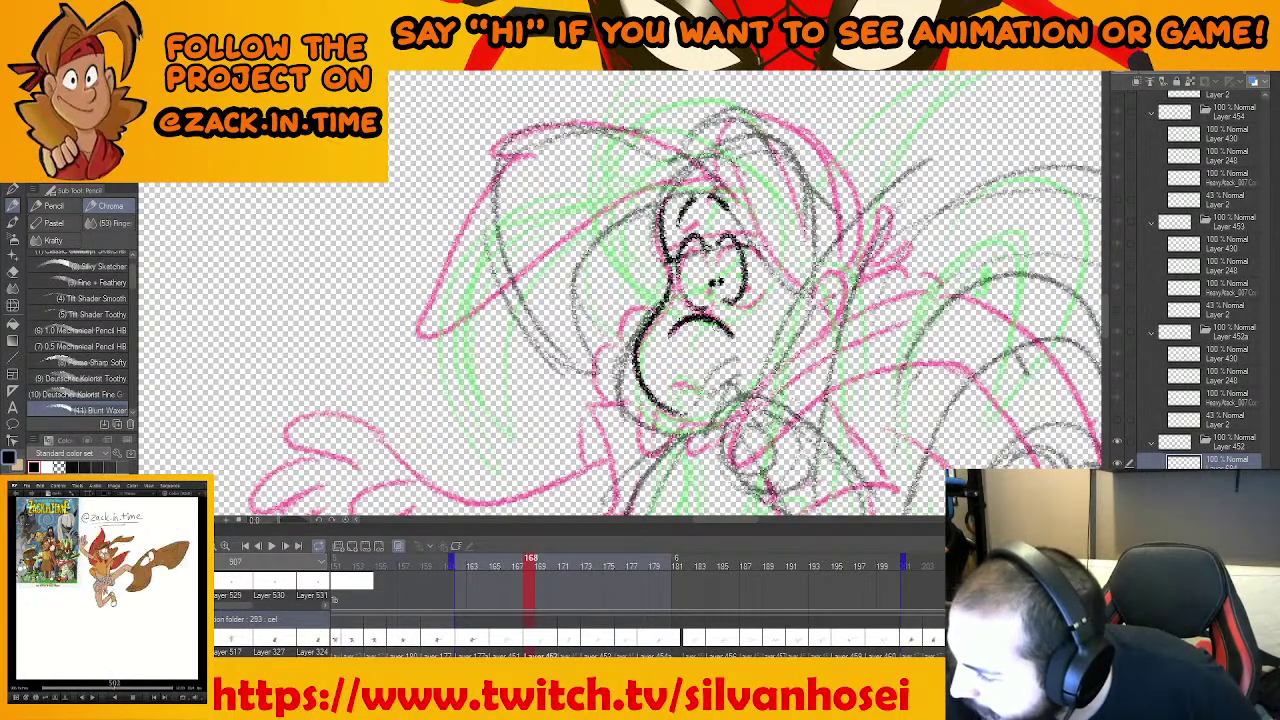
left_click_drag(674, 386, 697, 391)
left_click_drag(756, 230, 736, 253)
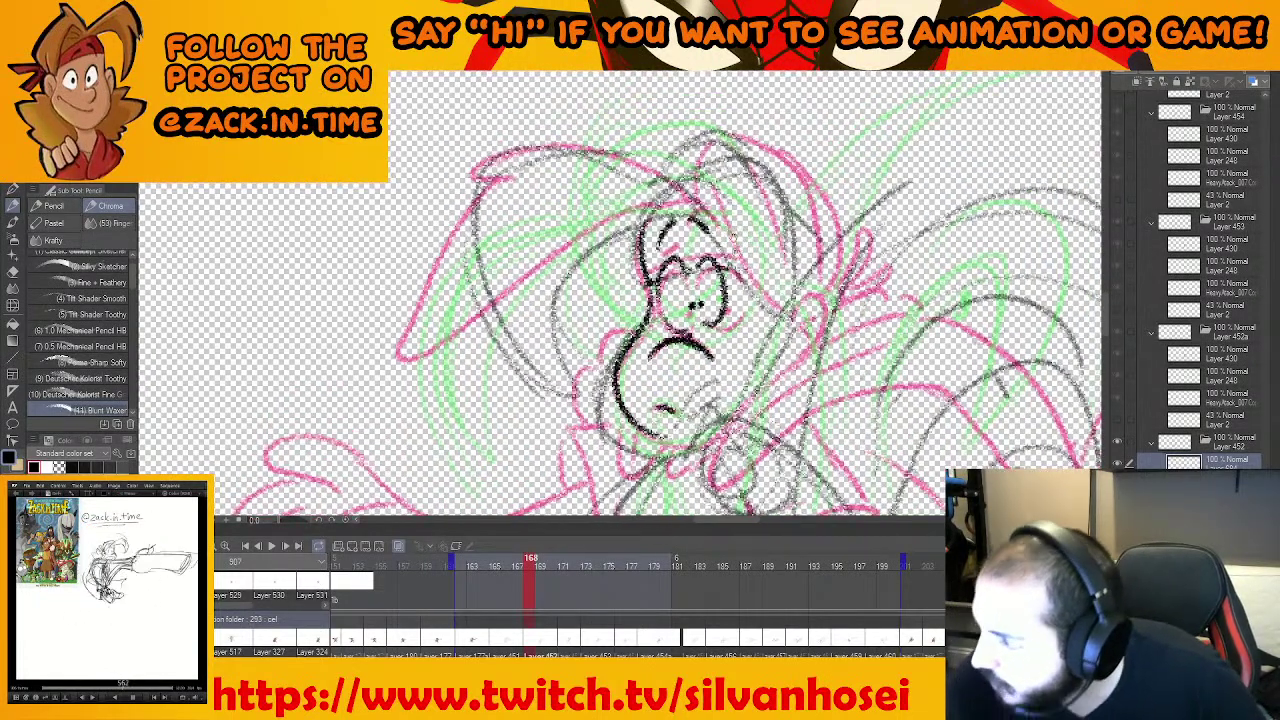
left_click_drag(646, 230, 716, 212)
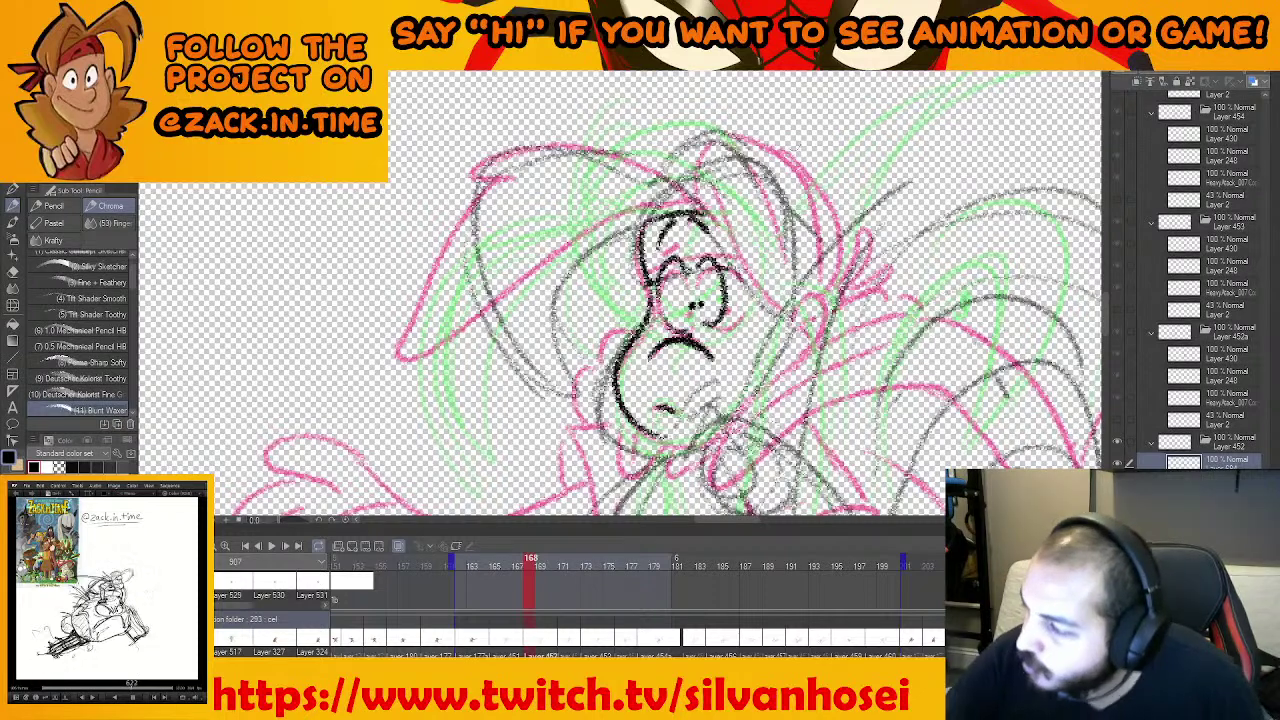
left_click_drag(791, 289, 737, 235)
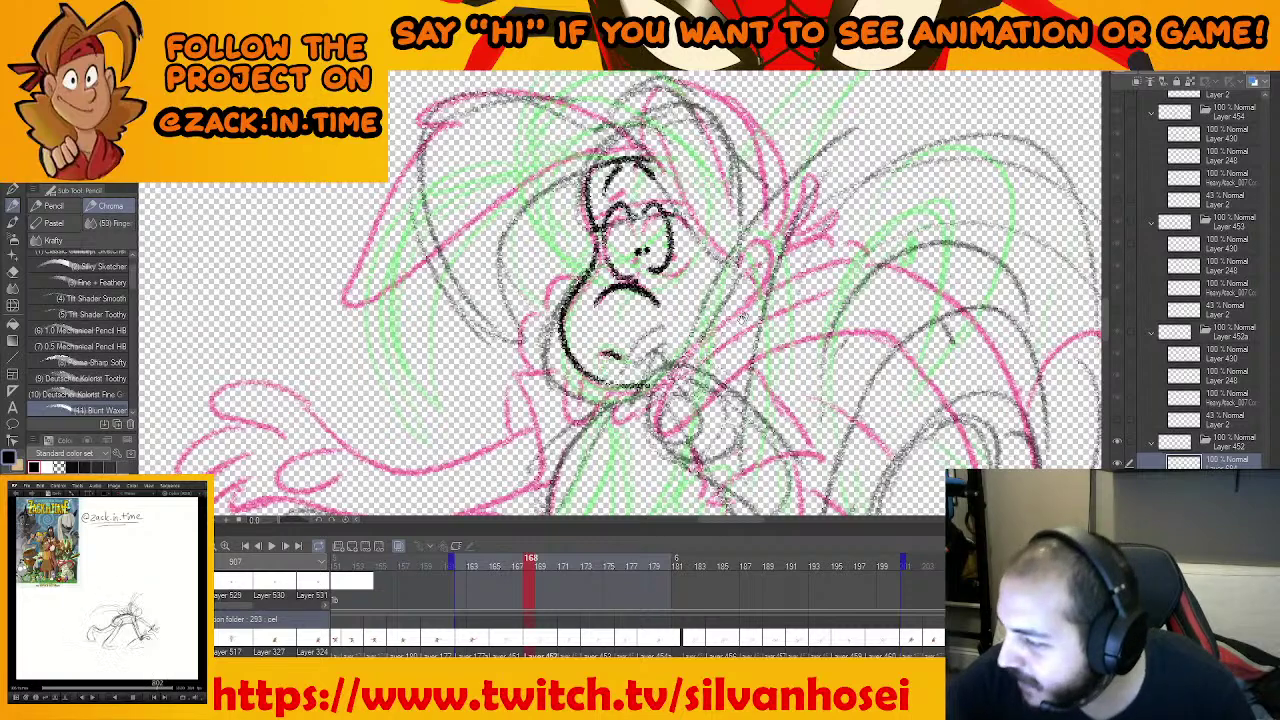
Draw the hairline from the forehead down to the ear and outline the swept-back hair above it, redoing the front tuft
left_click_drag(743, 319, 685, 375)
left_click_drag(578, 184, 690, 338)
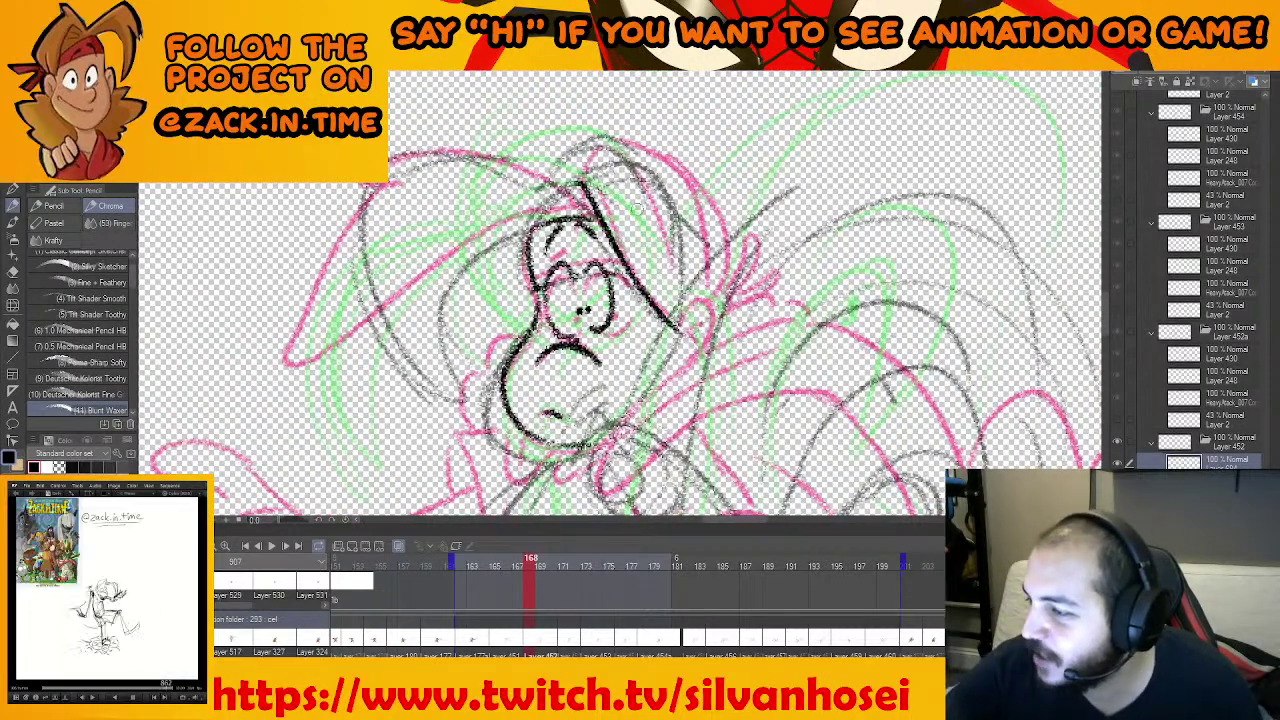
mouse_move(574, 212)
left_mouse_down()
mouse_move(572, 182)
mouse_move(612, 143)
mouse_move(641, 171)
left_mouse_up()
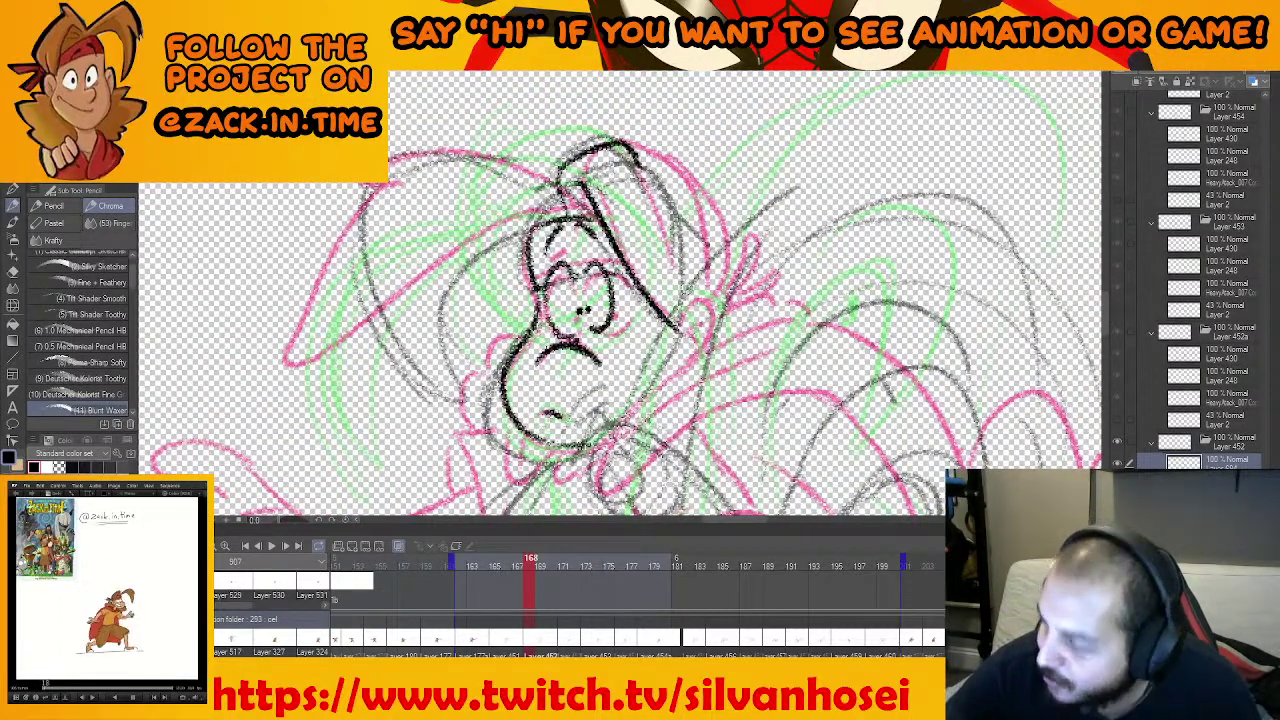
key("ctrl+z")
mouse_move(562, 218)
left_mouse_down()
mouse_move(598, 140)
mouse_move(655, 228)
left_mouse_up()
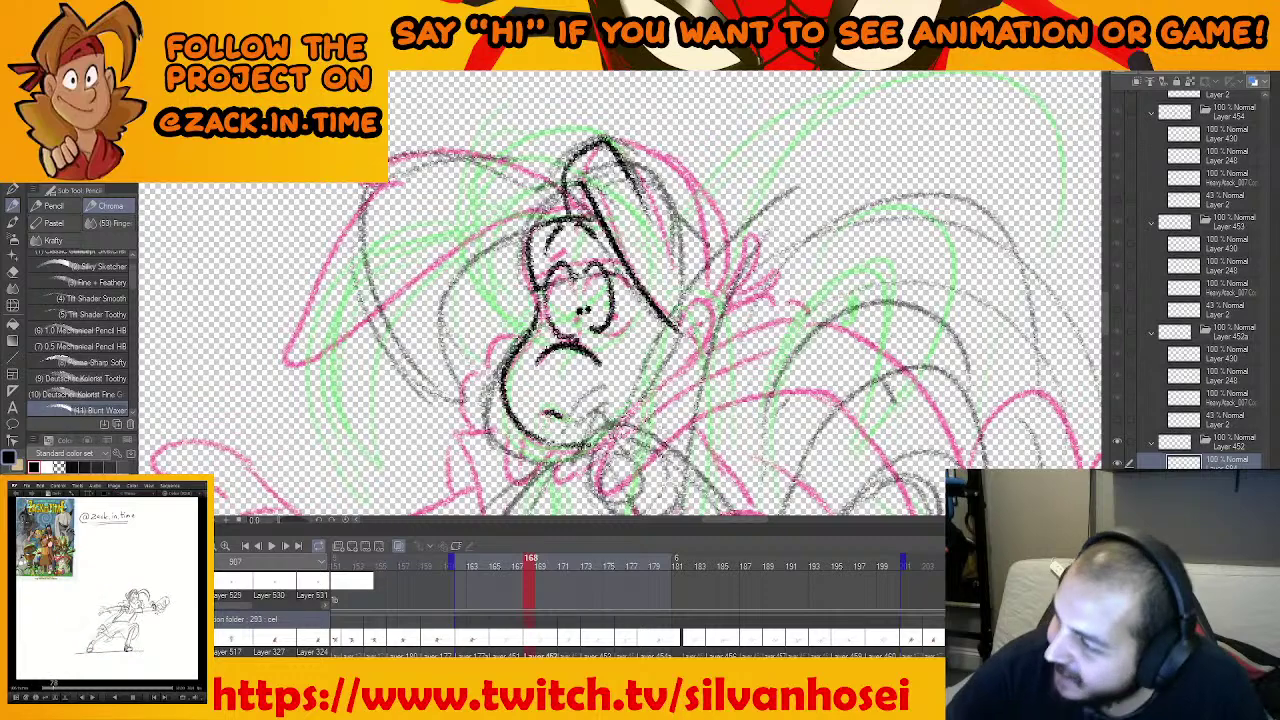
left_click_drag(625, 152, 690, 315)
left_click_drag(684, 210, 686, 336)
left_click_drag(775, 228, 787, 160)
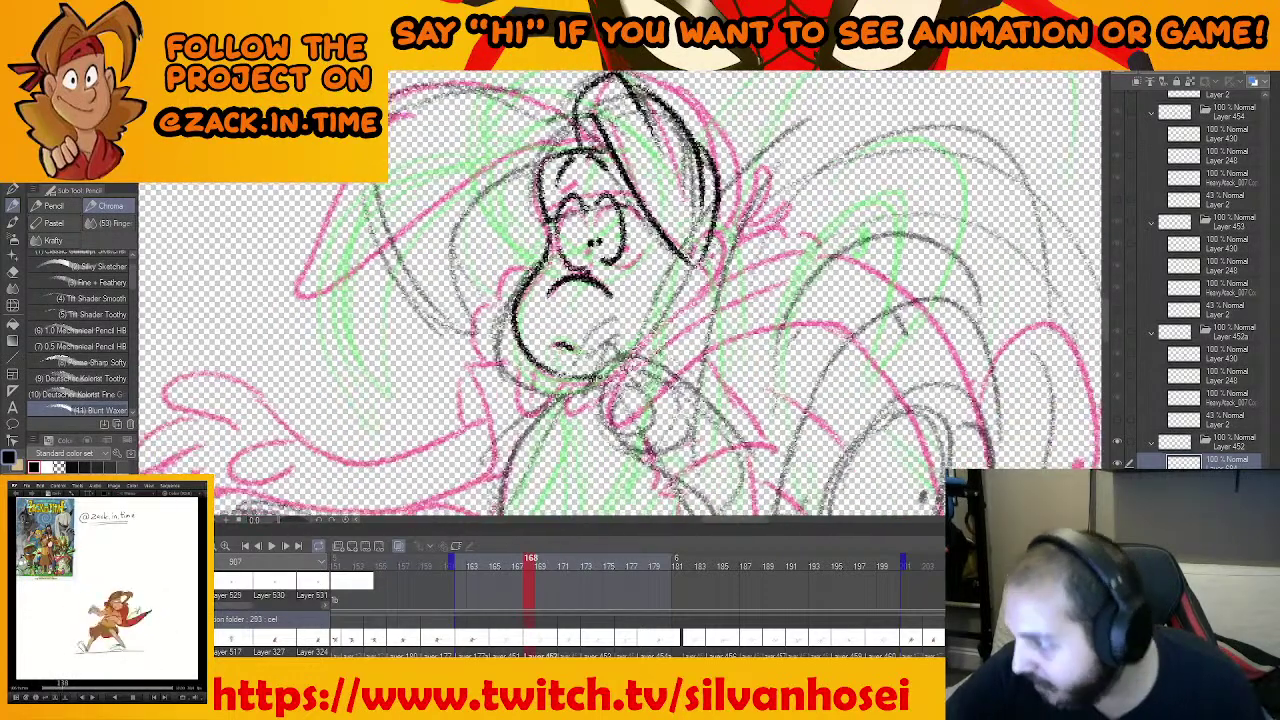
Draw the ear with its inner fold at the end of the hairline and add a strand line along the back hair
key("ctrl+z")
key("Left")
key("Right")
left_click_drag(729, 273, 703, 333)
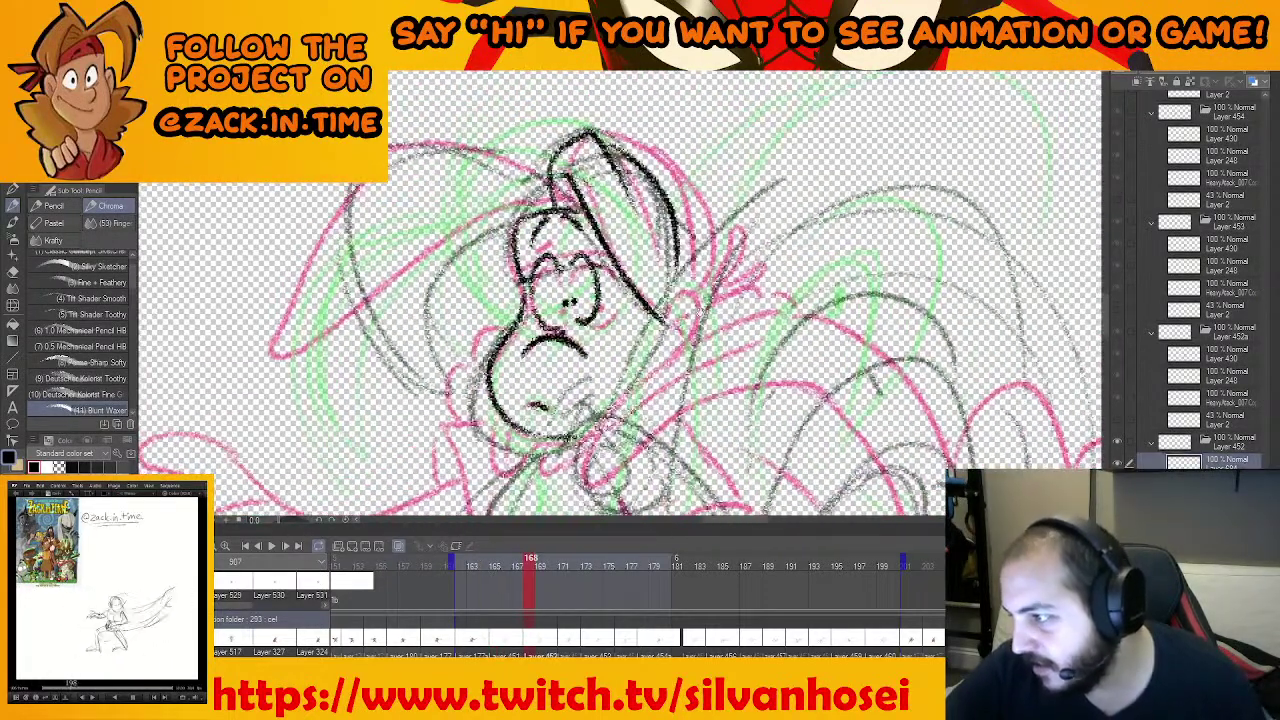
mouse_move(662, 292)
left_mouse_down()
mouse_move(675, 350)
mouse_move(658, 358)
mouse_move(690, 314)
left_mouse_up()
left_click_drag(656, 174, 700, 284)
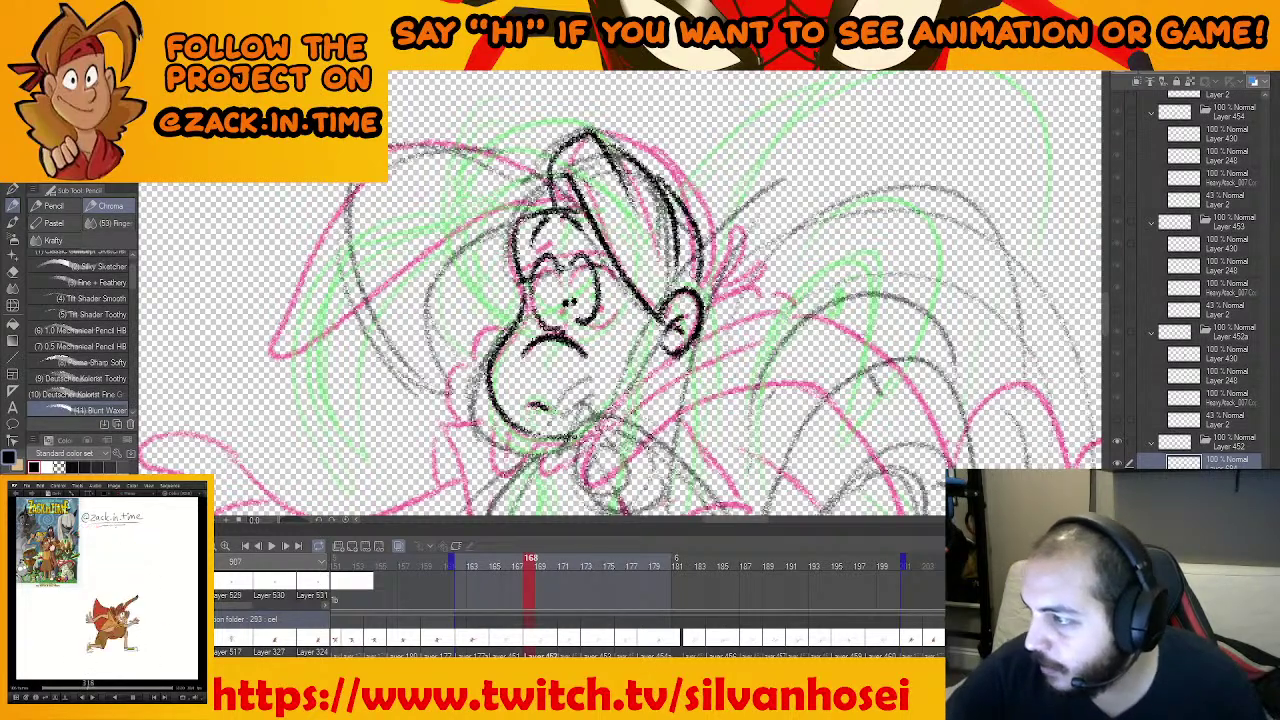
Erase the swept-back hair outline and its strand lines above the forehead and ear
key("e")
mouse_move(677, 242)
left_mouse_down()
mouse_move(636, 164)
mouse_move(599, 136)
mouse_move(670, 254)
mouse_move(670, 208)
mouse_move(672, 232)
left_mouse_up()
left_click_drag(662, 166, 630, 212)
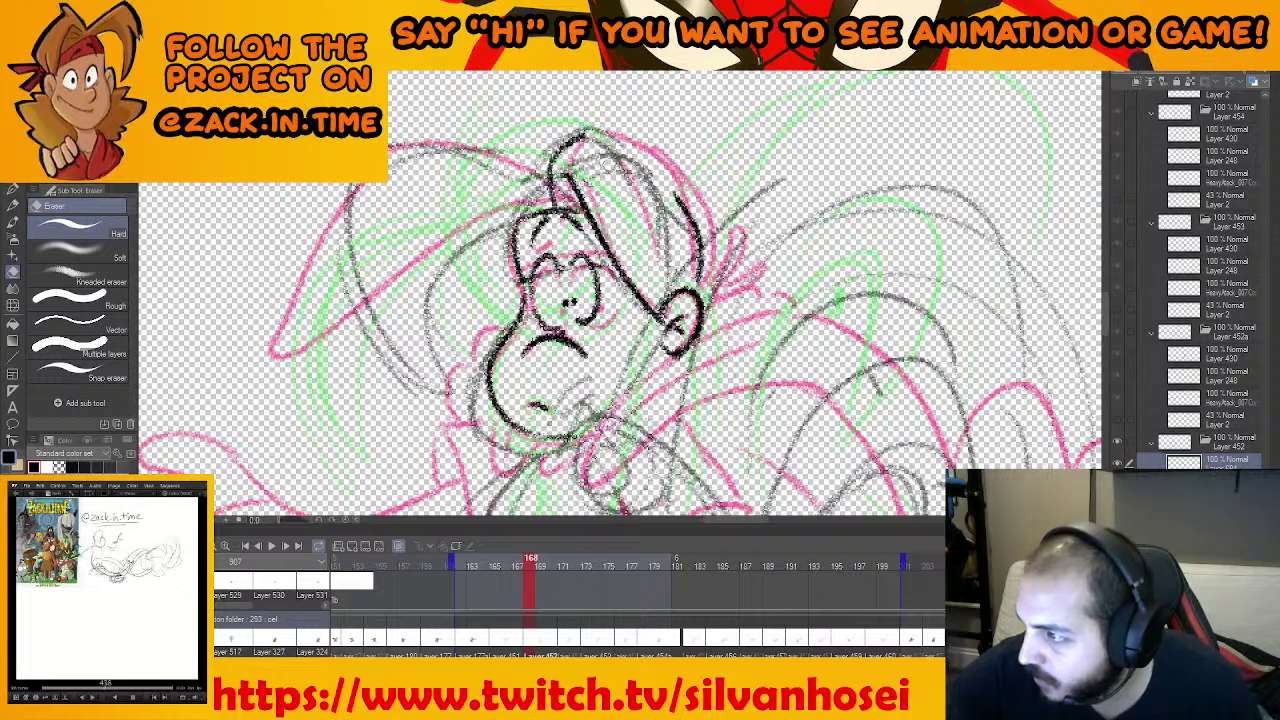
mouse_move(586, 134)
left_mouse_down()
mouse_move(552, 168)
mouse_move(552, 200)
mouse_move(588, 198)
mouse_move(596, 212)
left_mouse_up()
mouse_move(674, 188)
left_mouse_down()
mouse_move(700, 268)
mouse_move(696, 226)
mouse_move(698, 270)
left_mouse_up()
Redraw the swept-back hair as a rounded shape from the forehead to the ear, with an inner strand line
key("p")
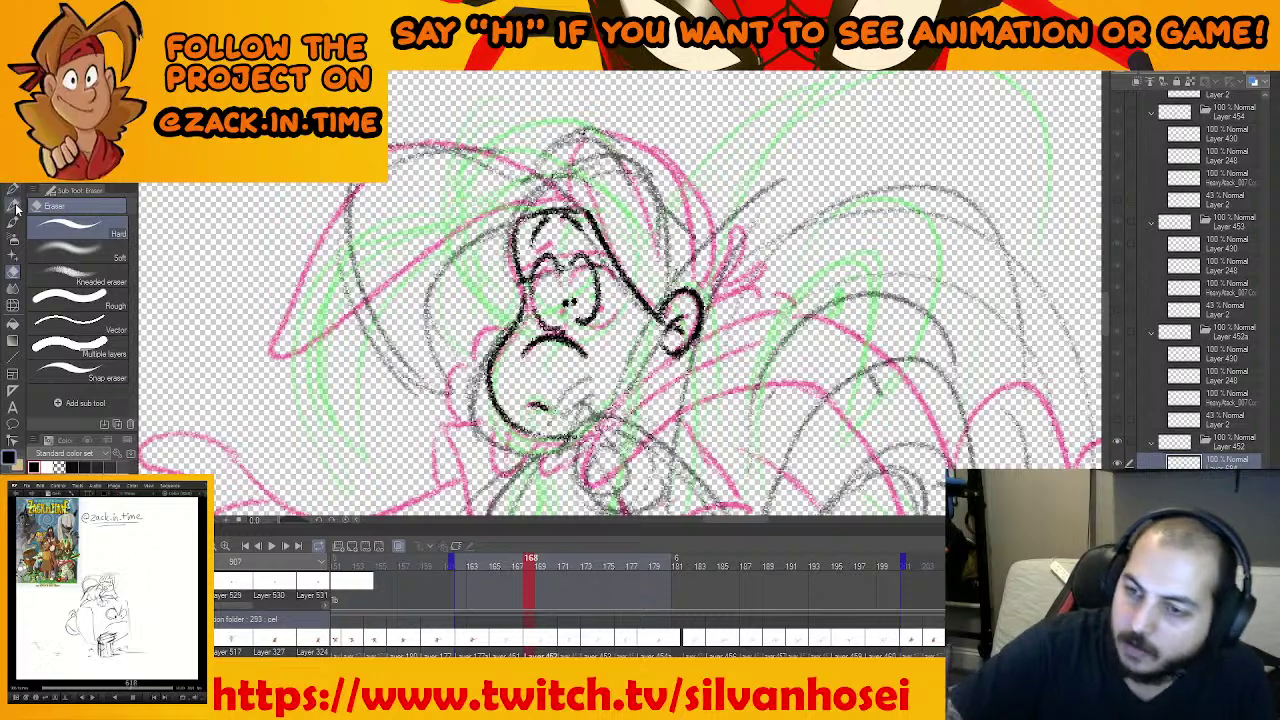
mouse_move(577, 140)
left_mouse_down()
mouse_move(567, 192)
mouse_move(616, 267)
mouse_move(592, 133)
mouse_move(647, 229)
left_mouse_up()
left_click_drag(632, 140, 684, 240)
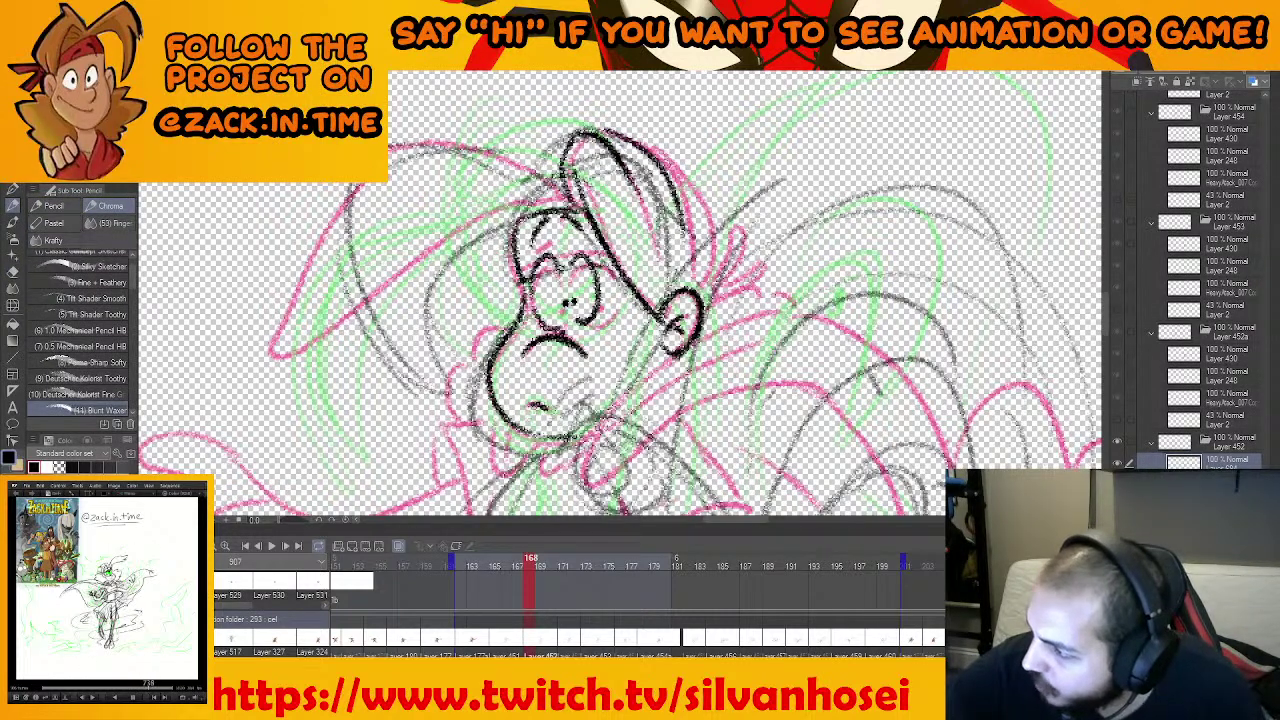
mouse_move(662, 161)
left_mouse_down()
mouse_move(715, 274)
mouse_move(697, 288)
left_mouse_up()
mouse_move(669, 283)
left_mouse_down()
mouse_move(712, 260)
mouse_move(752, 268)
mouse_move(848, 251)
left_mouse_up()
key("Left")
key("Left")
key("Right")
key("Right")
key("Right")
key("Right")
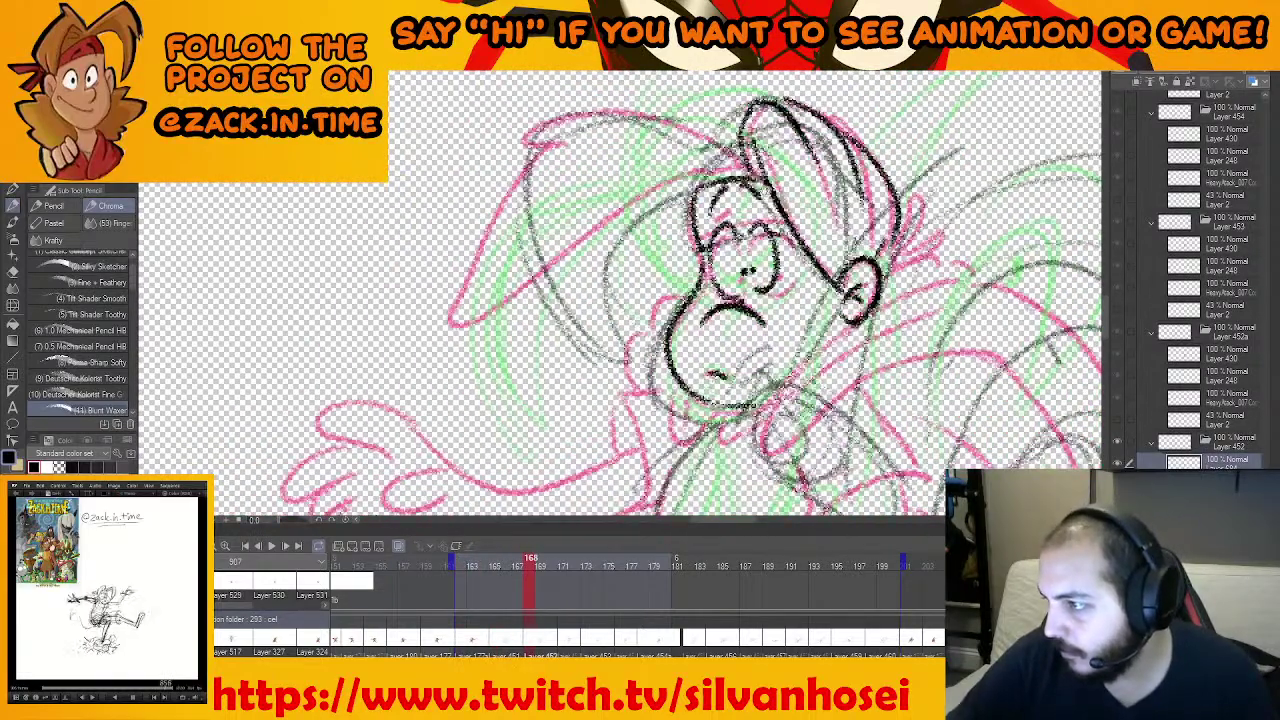
Draw the long forelock curving out from the forehead and hanging in front of the face, redoing its inner edge
mouse_move(736, 205)
left_mouse_down()
mouse_move(566, 168)
mouse_move(545, 198)
mouse_move(615, 398)
mouse_move(606, 328)
mouse_move(690, 206)
left_mouse_up()
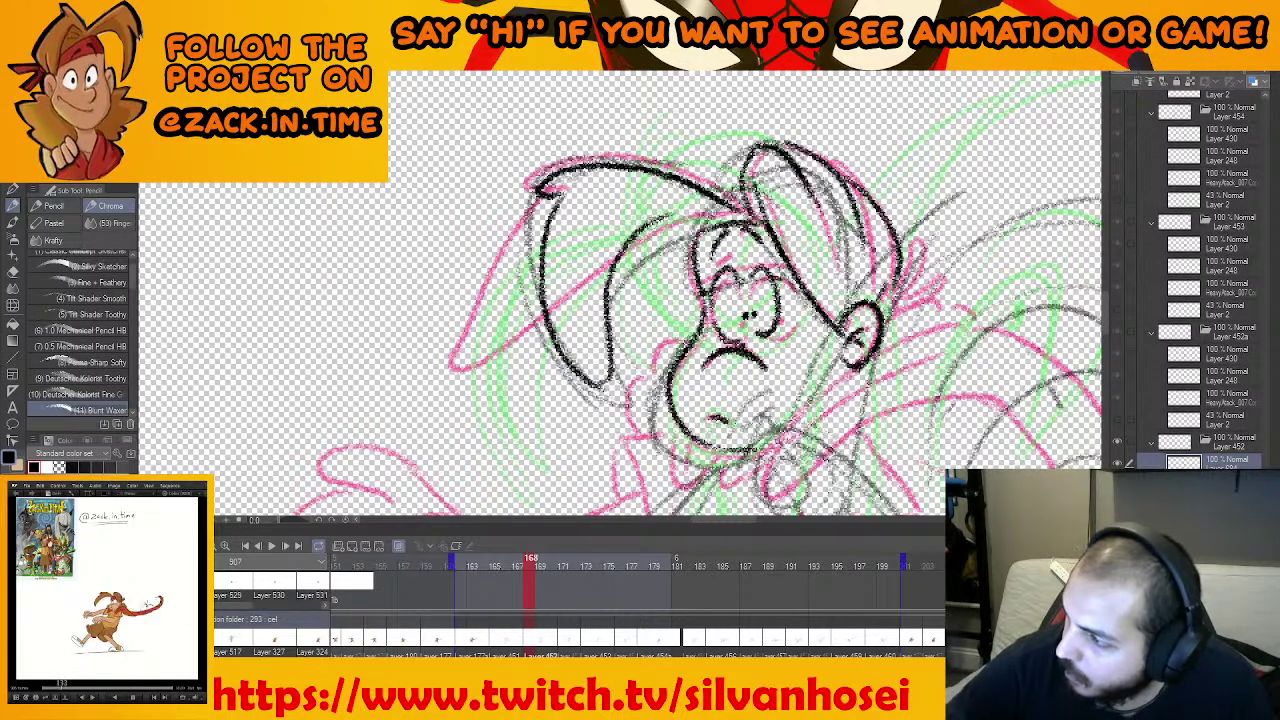
key("ctrl+z")
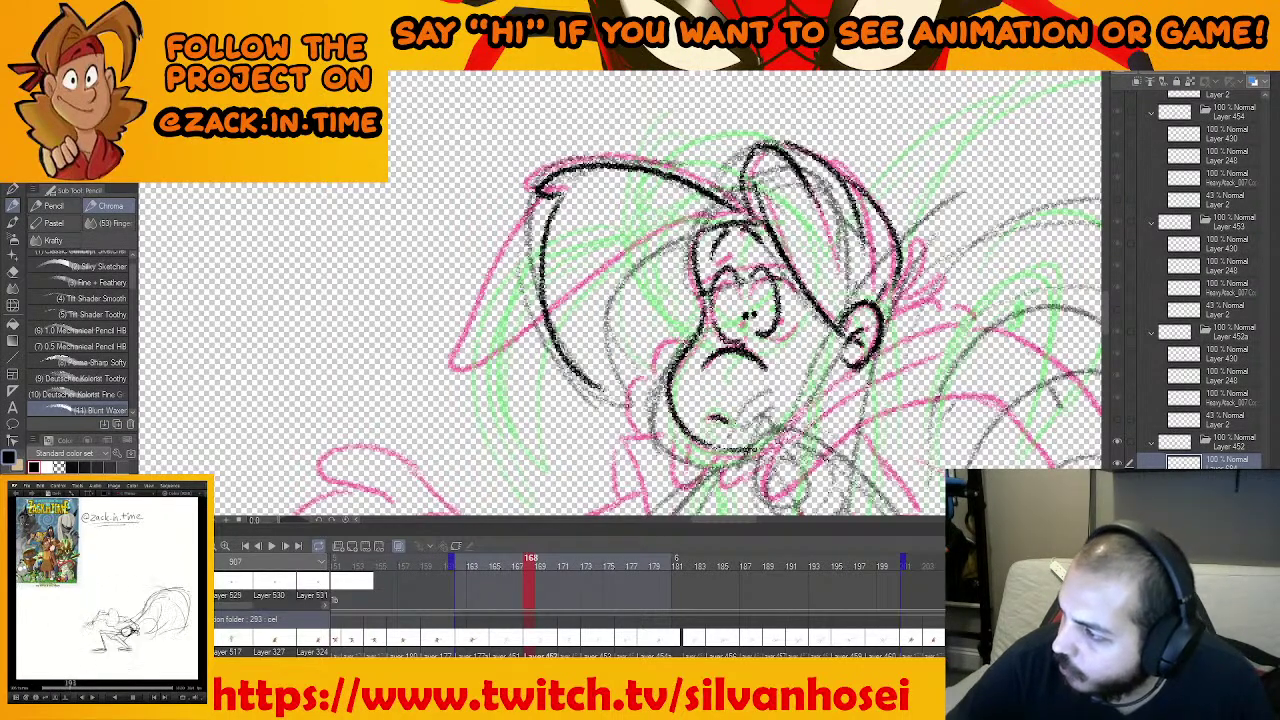
mouse_move(702, 222)
left_mouse_down()
mouse_move(606, 233)
mouse_move(618, 372)
left_mouse_up()
key("ctrl+z")
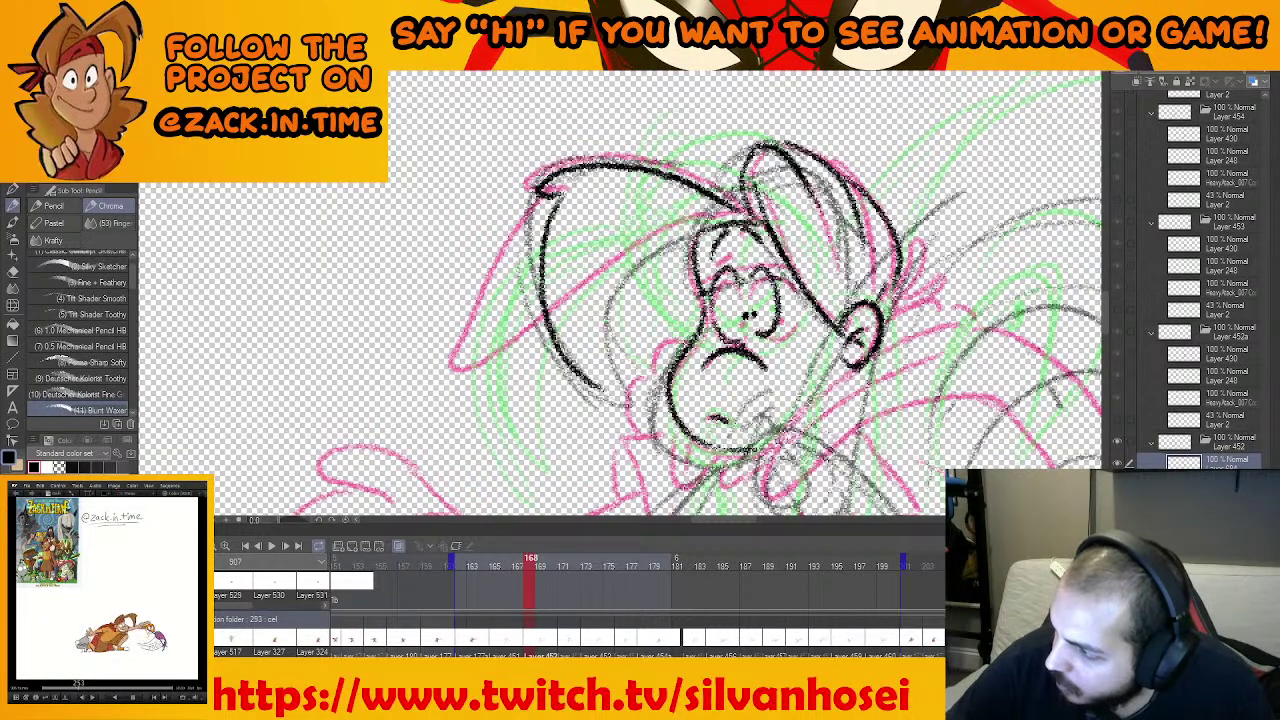
mouse_move(690, 222)
left_mouse_down()
mouse_move(599, 266)
mouse_move(614, 374)
mouse_move(594, 385)
mouse_move(614, 367)
left_mouse_up()
left_click_drag(600, 283, 612, 367)
left_click_drag(767, 197, 737, 159)
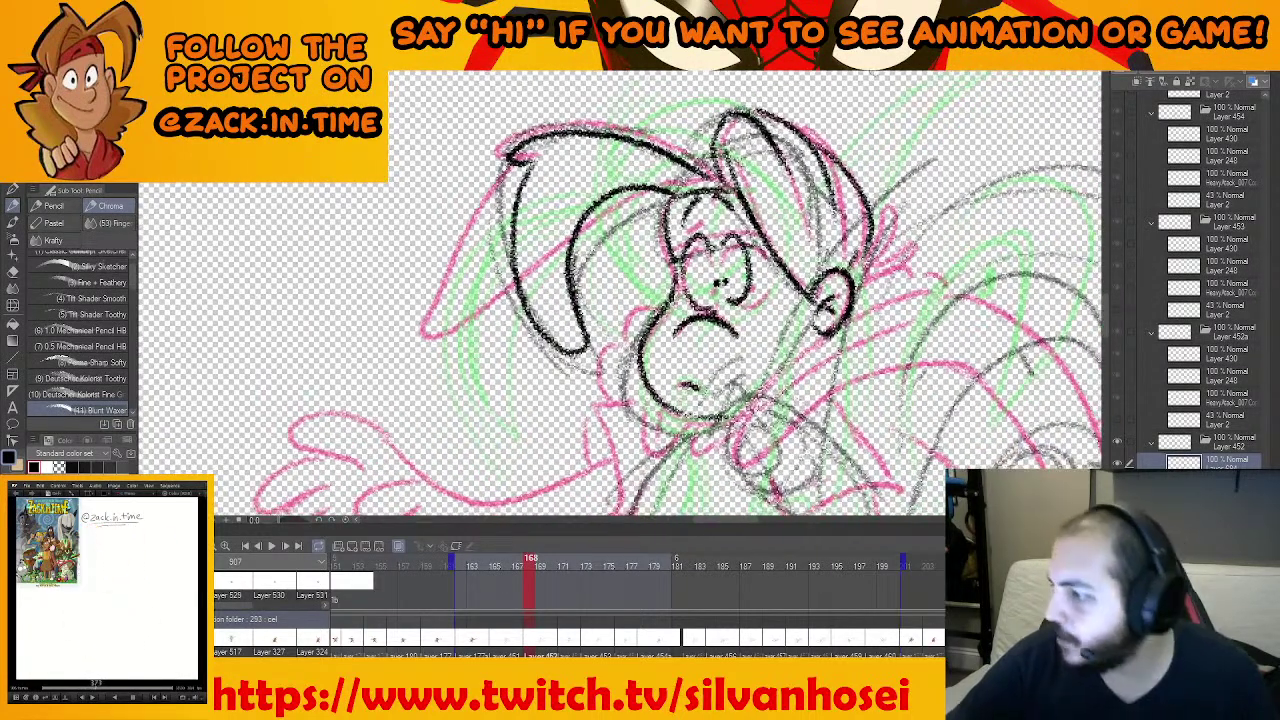
left_click_drag(833, 218, 783, 181)
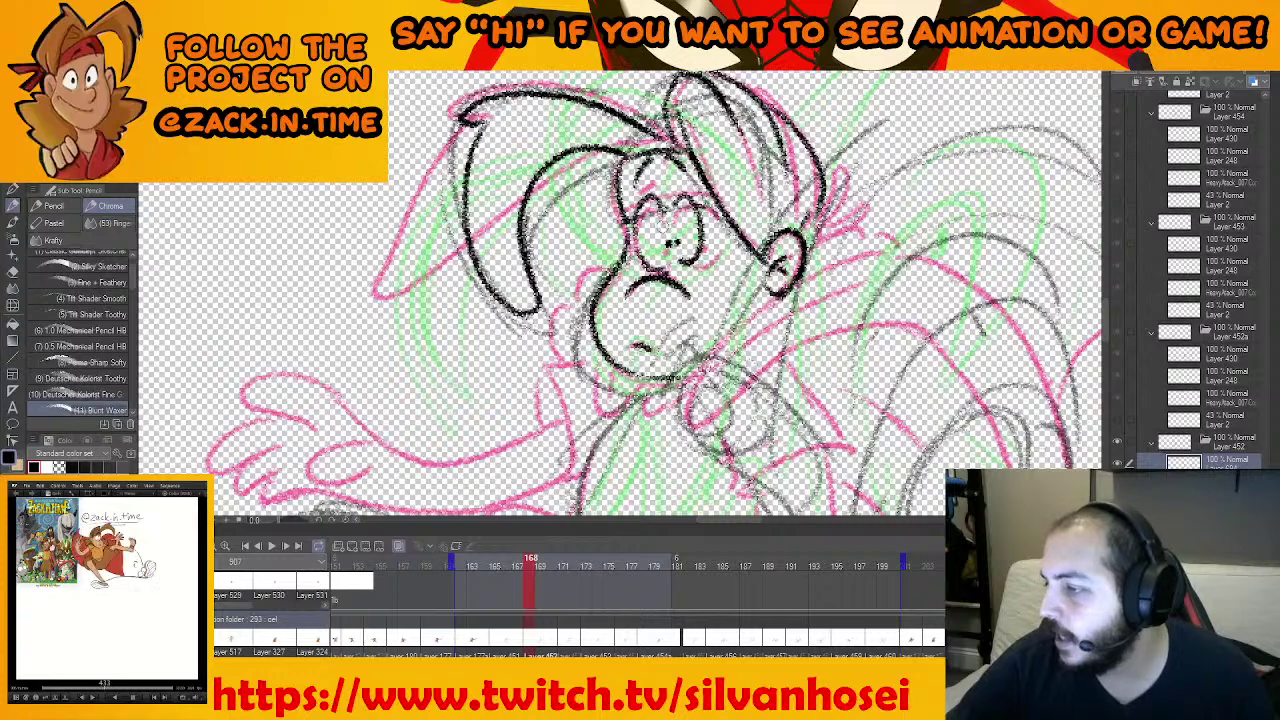
Close the underside of the muzzle and draw the jaw line from the chin up to the ear
key("e")
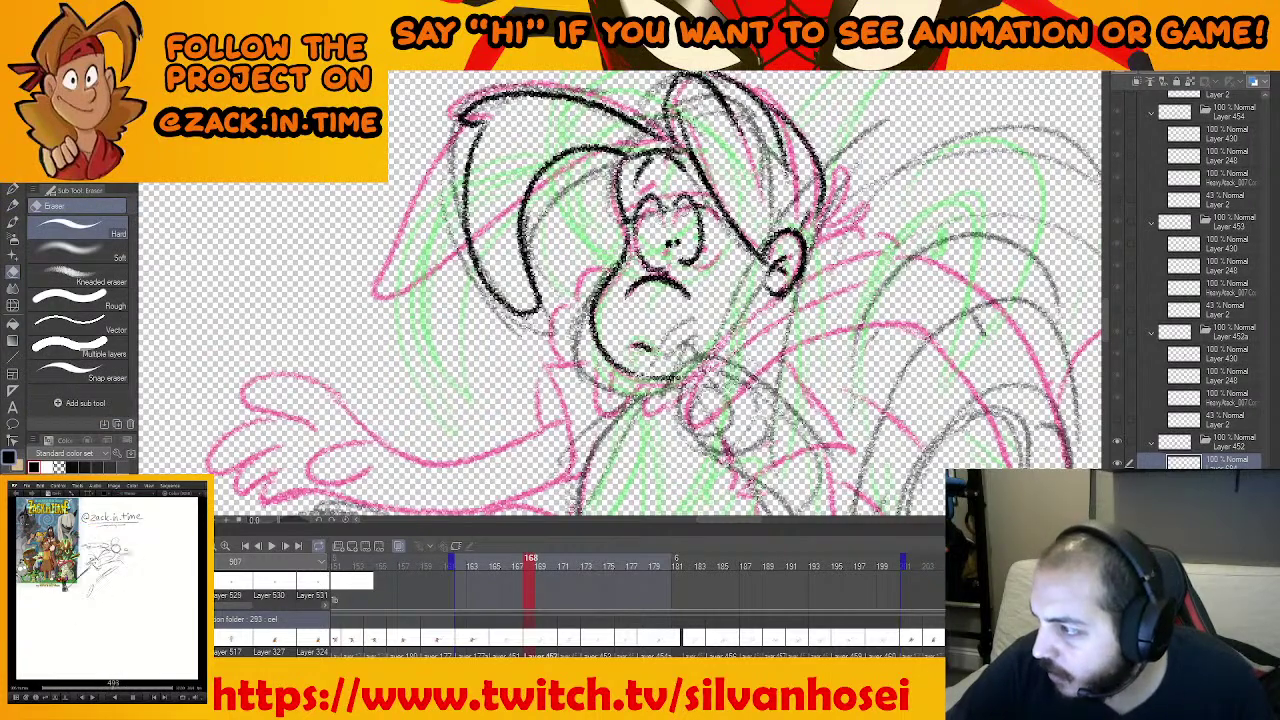
key("p")
mouse_move(780, 178)
left_mouse_down()
mouse_move(742, 204)
mouse_move(737, 268)
mouse_move(814, 193)
left_mouse_up()
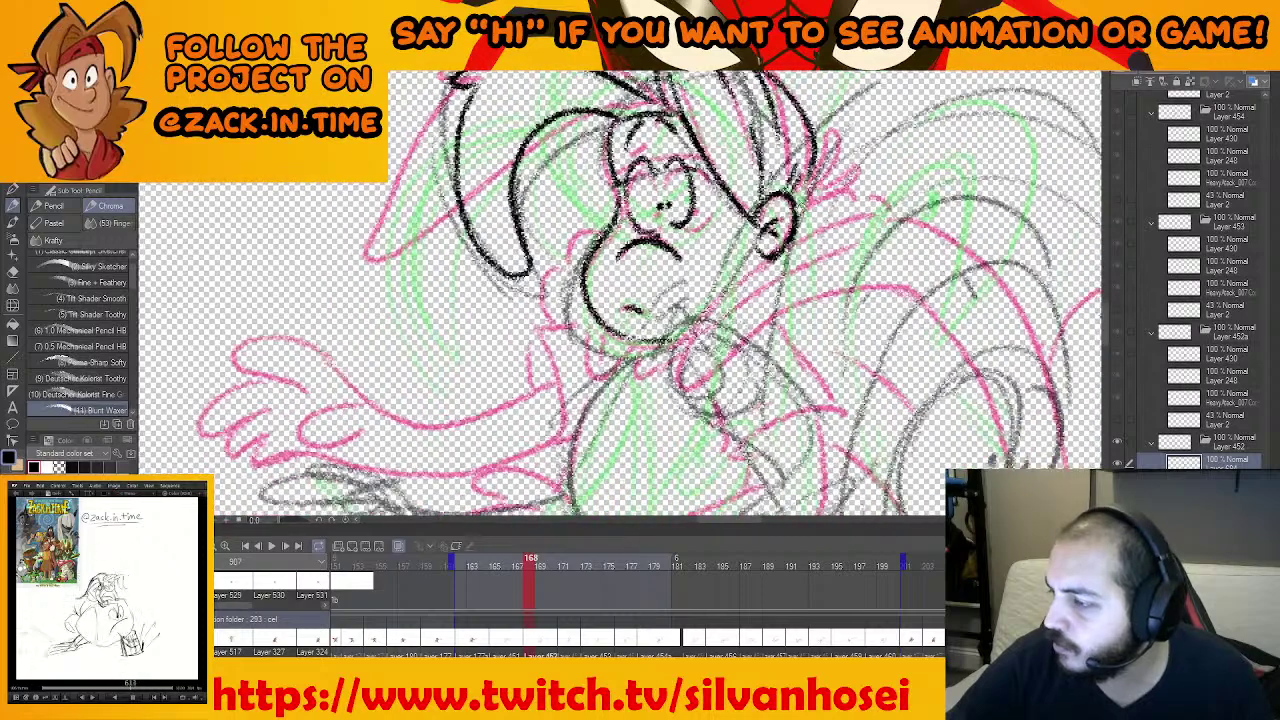
left_click_drag(648, 343, 672, 338)
left_click_drag(735, 307, 720, 332)
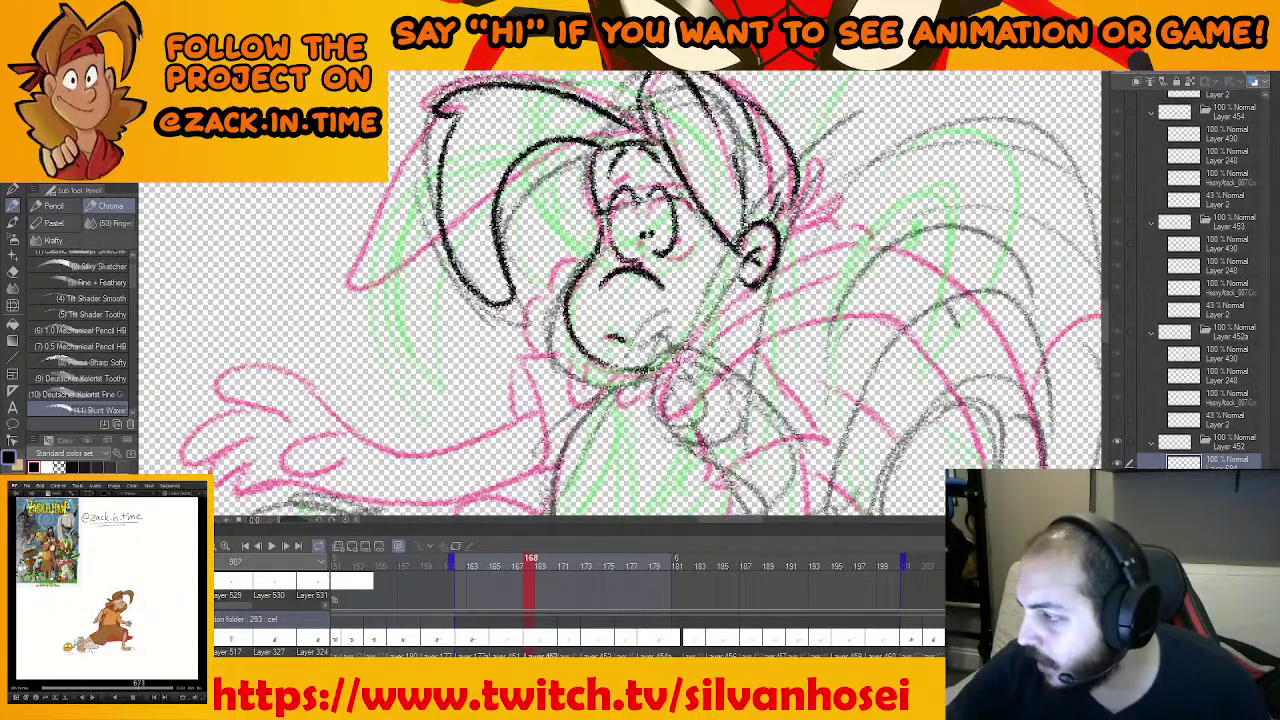
left_click_drag(731, 278, 702, 343)
mouse_move(756, 307)
left_mouse_down()
mouse_move(733, 368)
mouse_move(764, 314)
left_mouse_up()
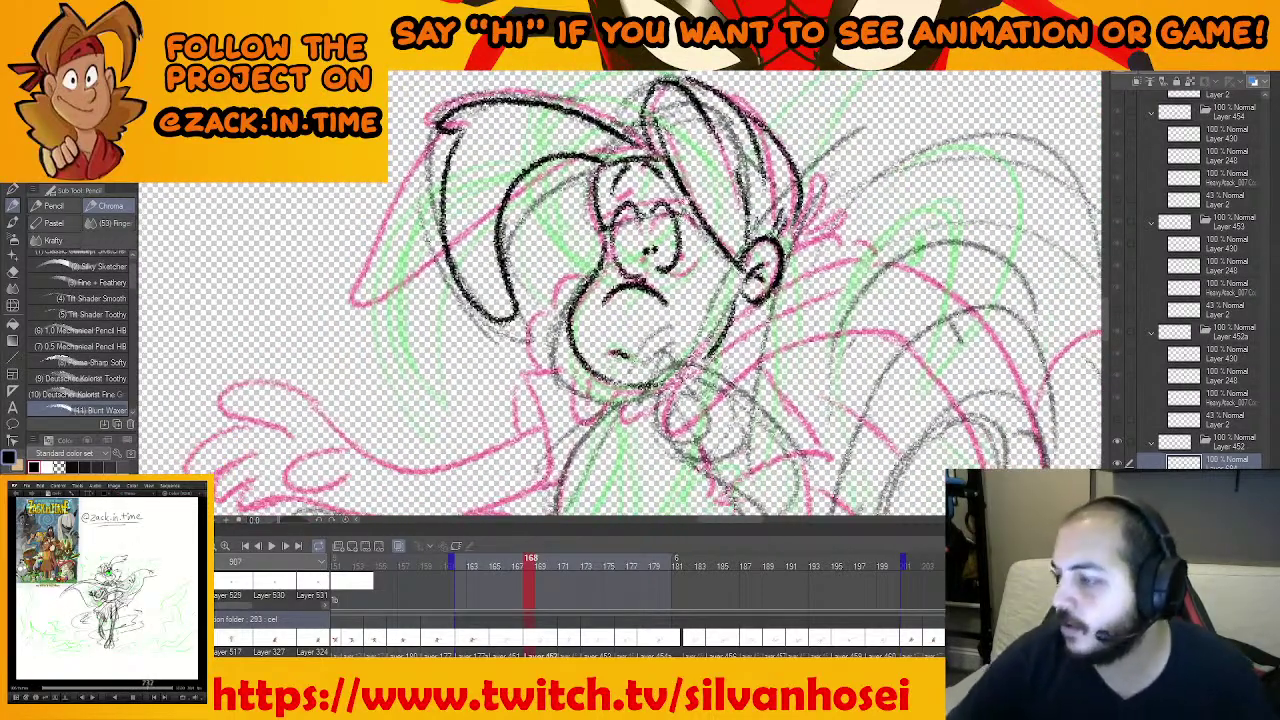
left_click_drag(757, 264, 735, 322)
Flip through the neighboring frames, including 162 and 165, to compare the head and headband with frame 168
key("comma")
key("comma")
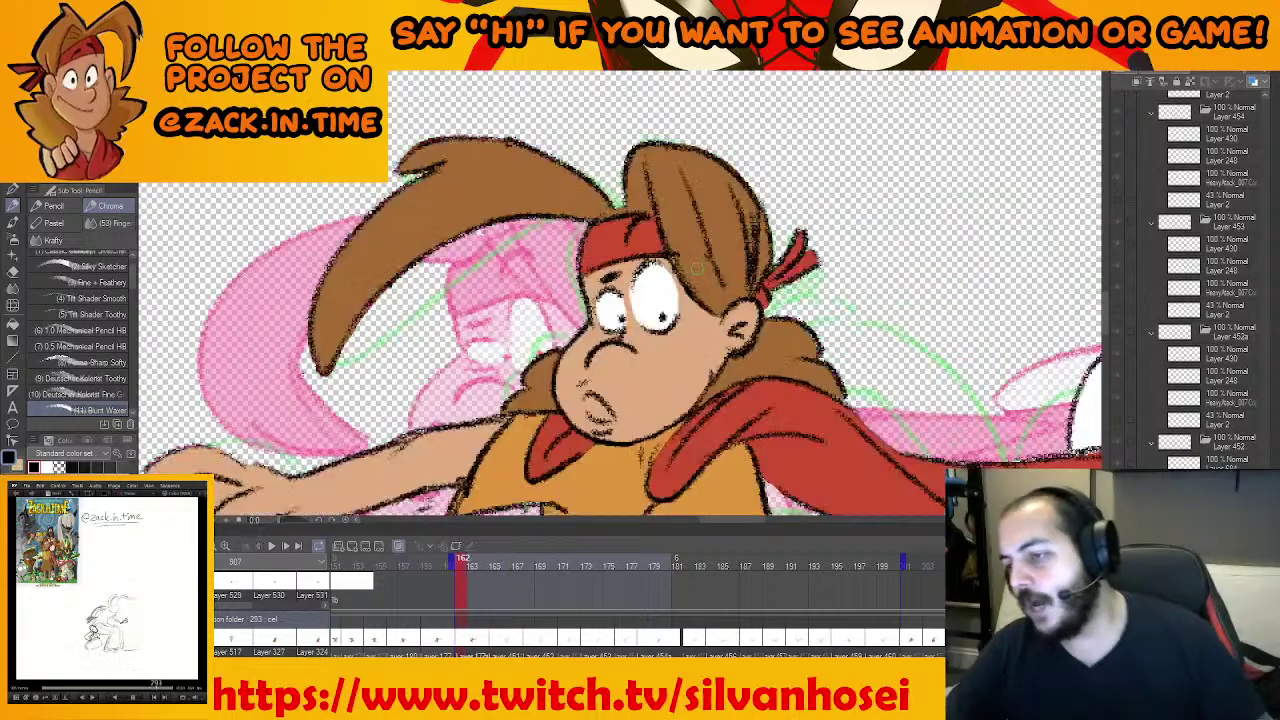
key("period")
key("period")
key("Right")
key("Right")
key("Right")
key("Left")
key("Left")
key("Left")
key("Left")
key("Left")
key("Left")
key("Left")
key("Left")
key("Left")
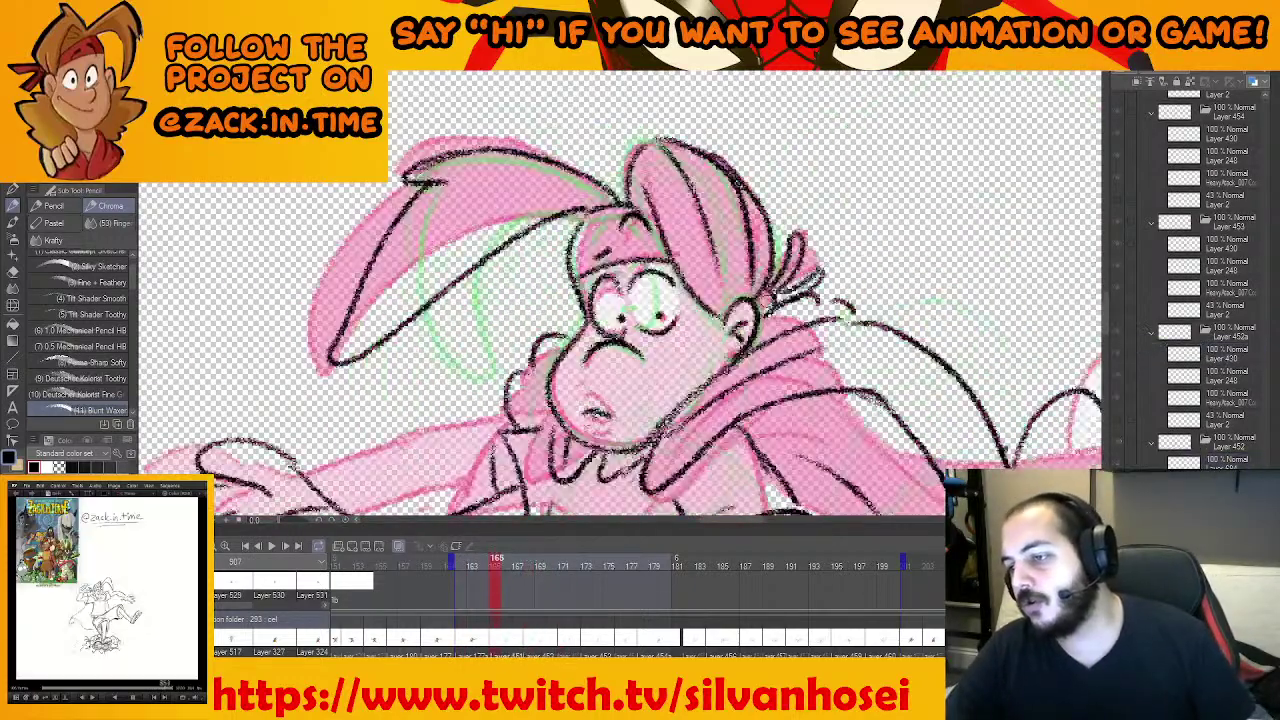
key("Right")
key("Right")
key("Right")
key("Right")
key("Right")
key("Right")
Draw the tails of the headband knot fanning out behind the ear
mouse_move(778, 316)
left_mouse_down()
mouse_move(763, 275)
mouse_move(735, 280)
left_mouse_up()
mouse_move(762, 357)
left_mouse_down()
mouse_move(755, 271)
mouse_move(729, 326)
mouse_move(680, 361)
left_mouse_up()
mouse_move(654, 254)
left_mouse_down()
mouse_move(684, 220)
mouse_move(662, 256)
mouse_move(750, 208)
mouse_move(768, 178)
left_mouse_up()
key("ctrl+minus")
mouse_move(793, 465)
left_mouse_down()
mouse_move(812, 412)
mouse_move(779, 363)
mouse_move(801, 414)
left_mouse_up()
left_click(801, 414, "ctrl")
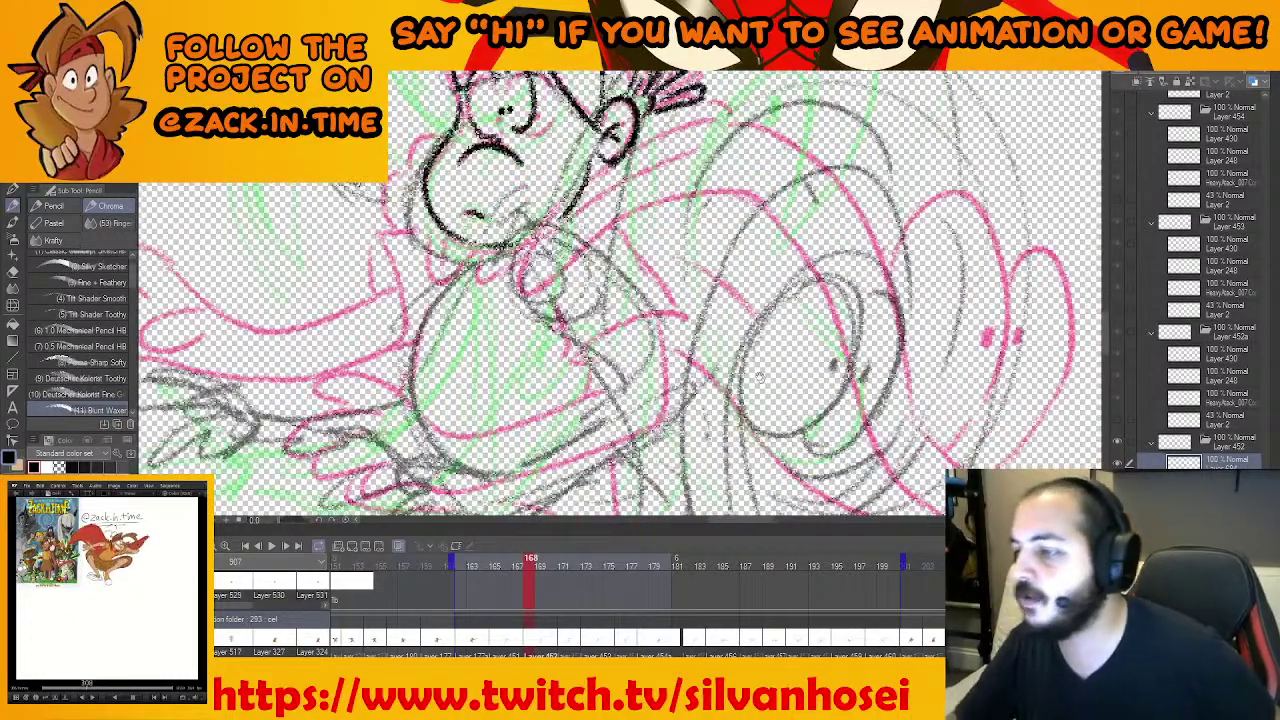
Compare the scarf, sleeves and arms on frame 168 with the preceding drawing on frame 165
mouse_move(696, 326)
left_mouse_down()
mouse_move(700, 392)
mouse_move(682, 332)
mouse_move(625, 378)
left_mouse_up()
left_click(700, 392, "alt")
key("comma")
key("period")
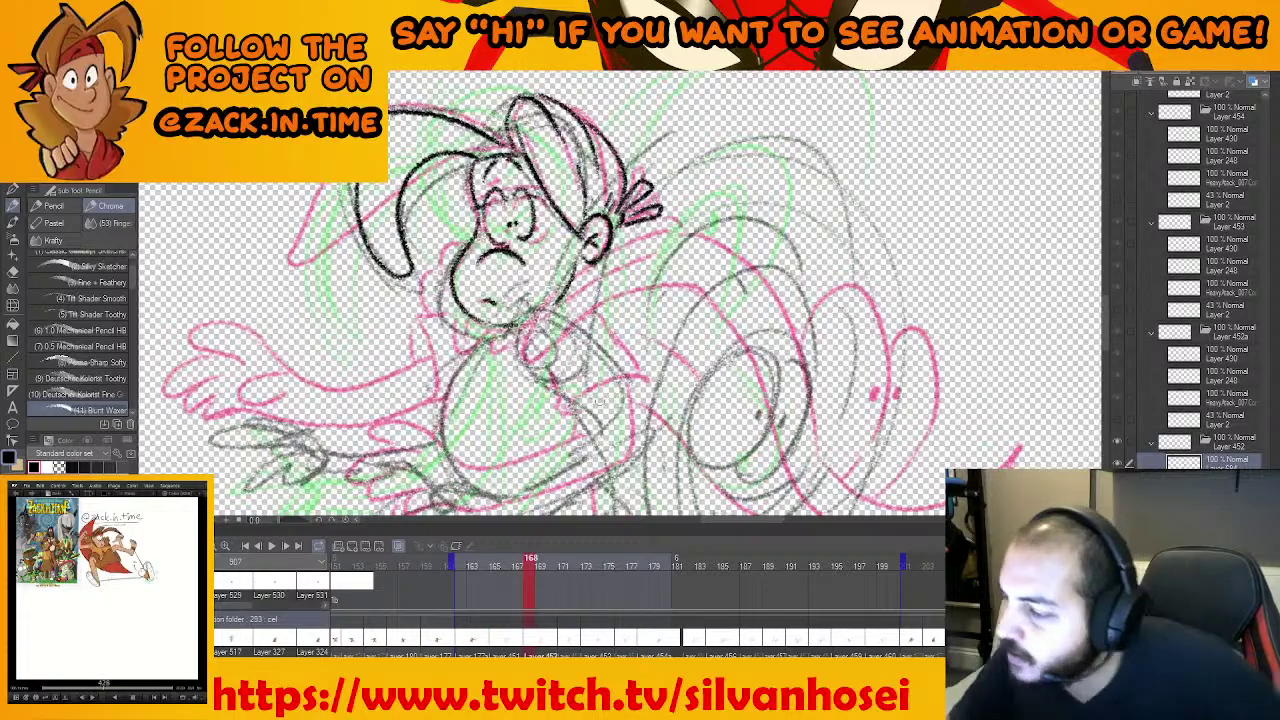
key("comma")
key("period")
mouse_move(704, 384)
left_mouse_down()
mouse_move(712, 324)
mouse_move(740, 326)
mouse_move(776, 264)
mouse_move(760, 240)
mouse_move(760, 332)
left_mouse_up()
key("comma")
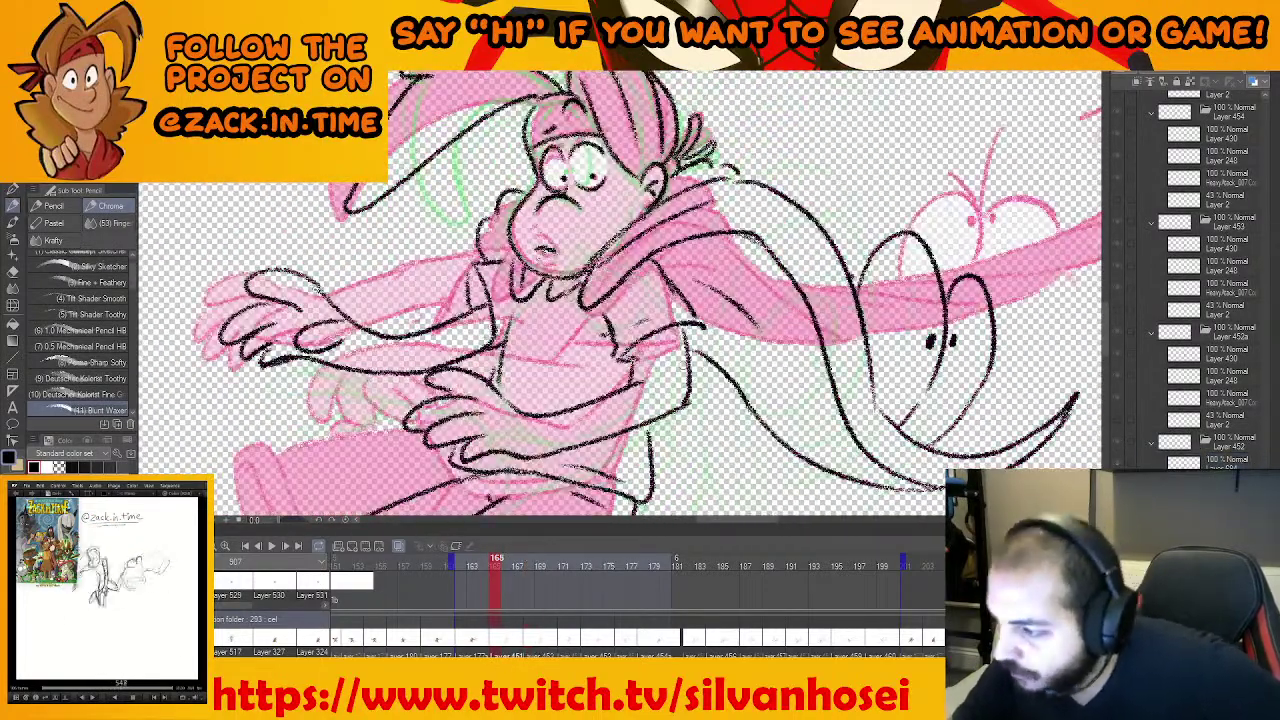
key("ctrl+Left")
key("ctrl+Right")
key("ctrl+Right")
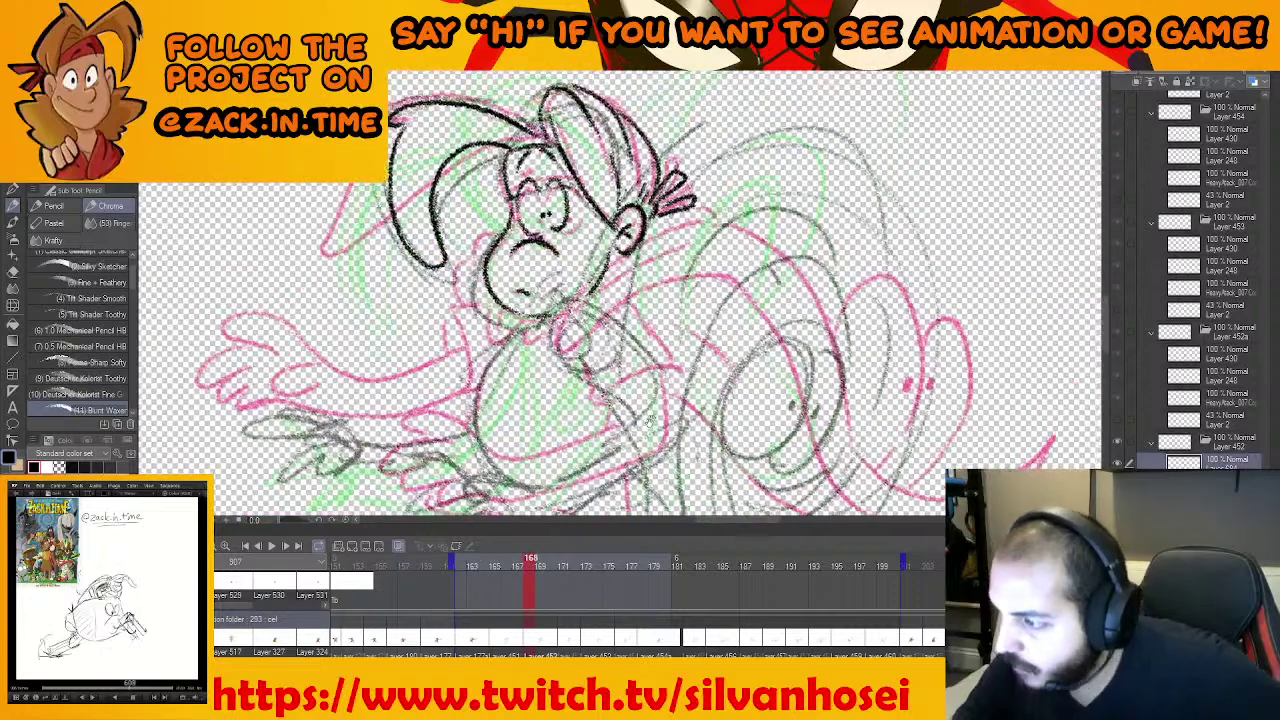
Draw the scarf's folded collar below the ear and its small drape on the other side of the chin
left_click_drag(650, 420, 636, 440)
left_click_drag(540, 348, 672, 306)
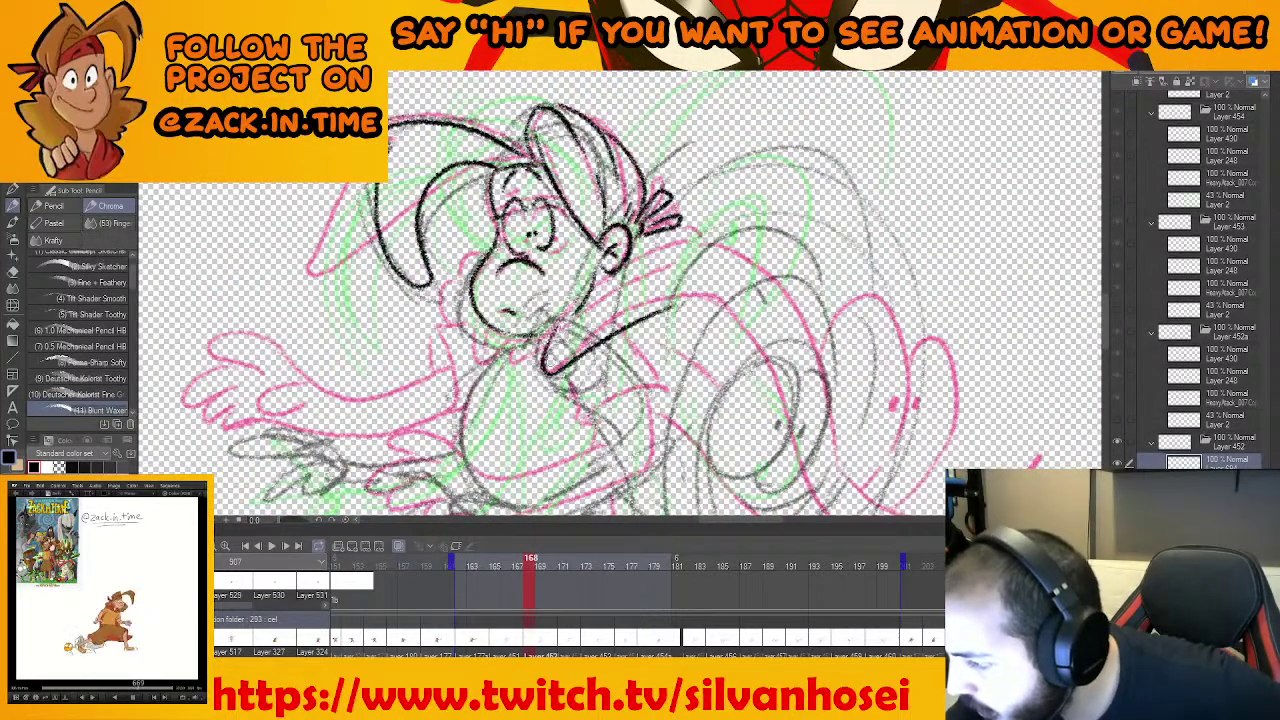
left_click_drag(578, 326, 652, 278)
key("ctrl+comma")
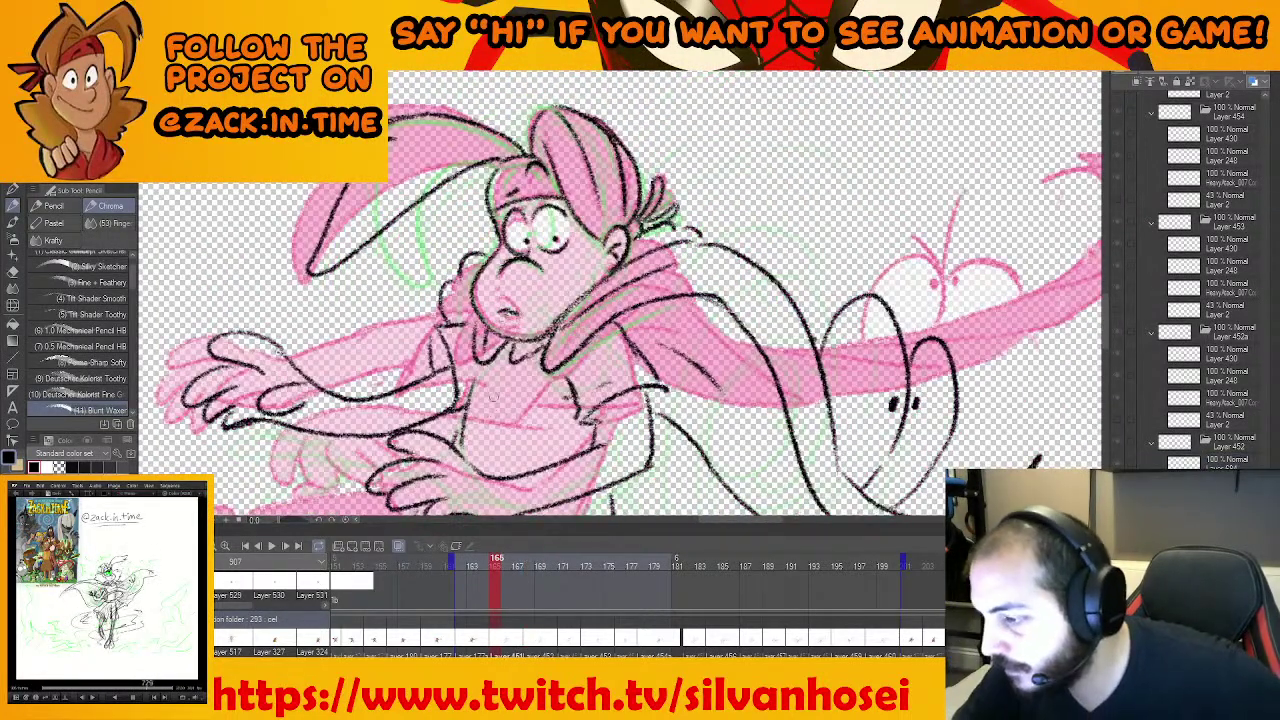
key("ctrl+period")
left_click_drag(468, 334, 505, 368)
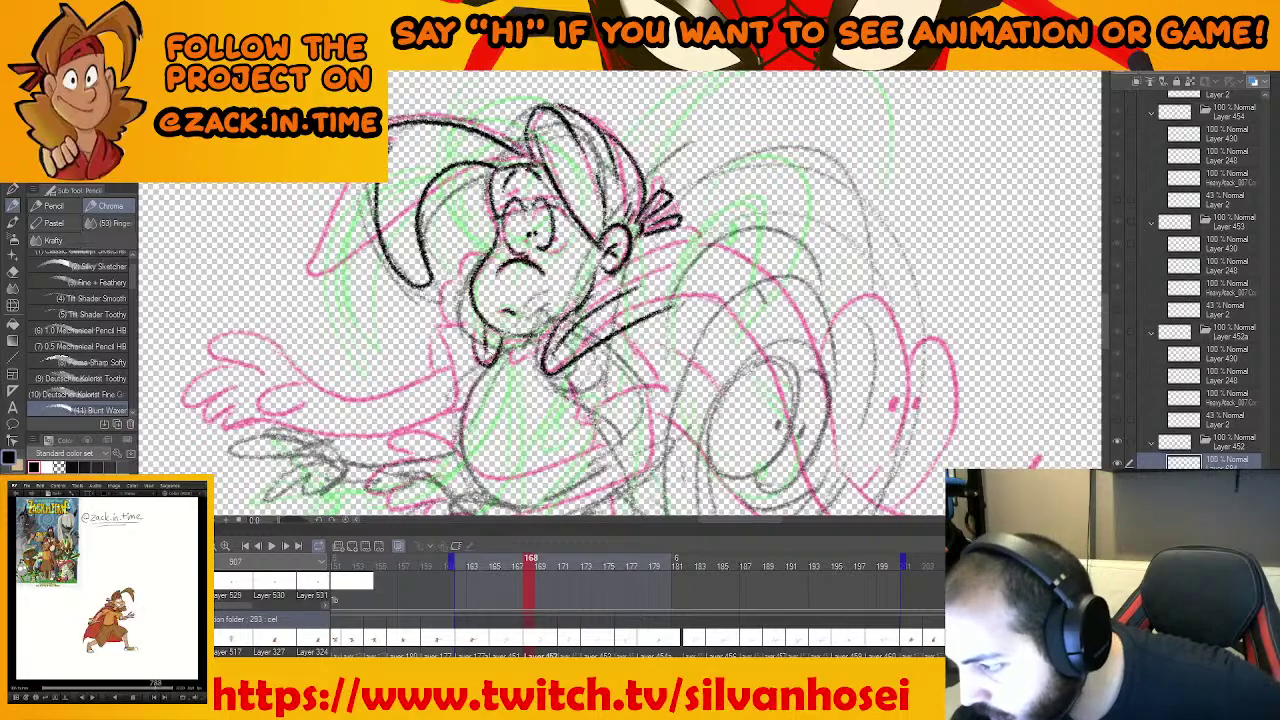
Draw the near arm's short sleeve below the scarf, with its outer edge and the cuff opening
left_click_drag(691, 342, 667, 240)
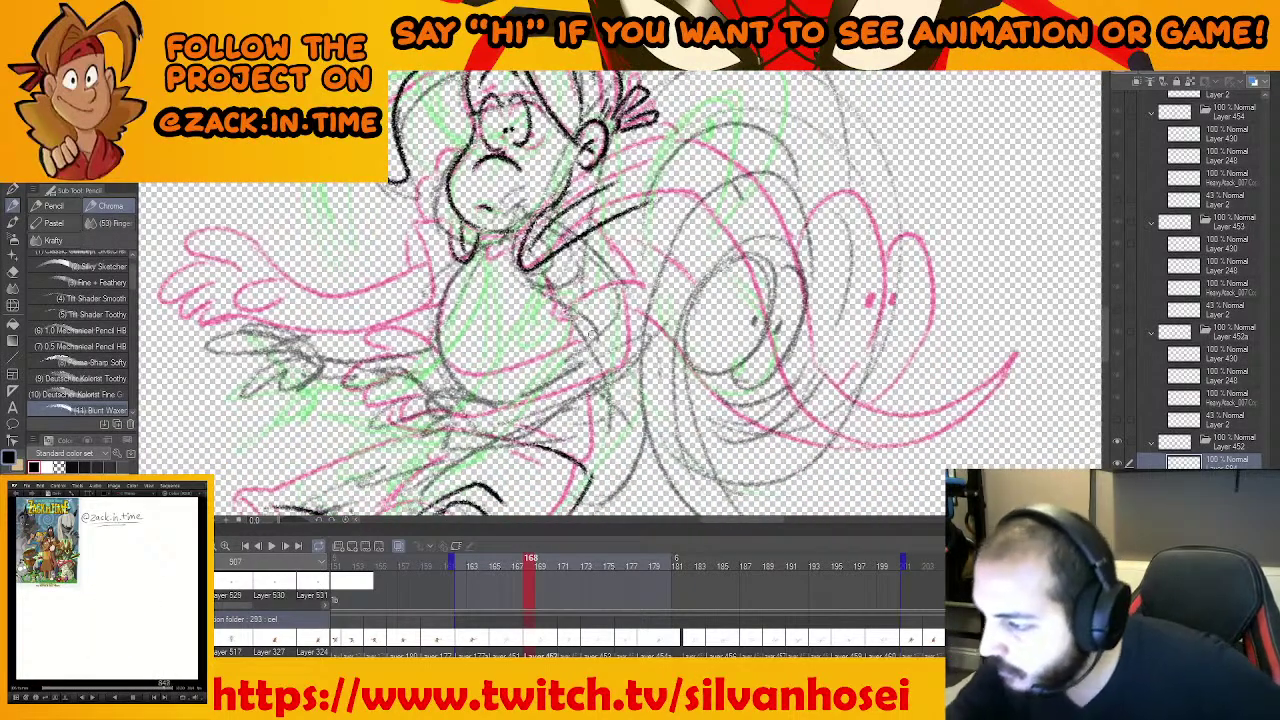
key("Left")
key("Right")
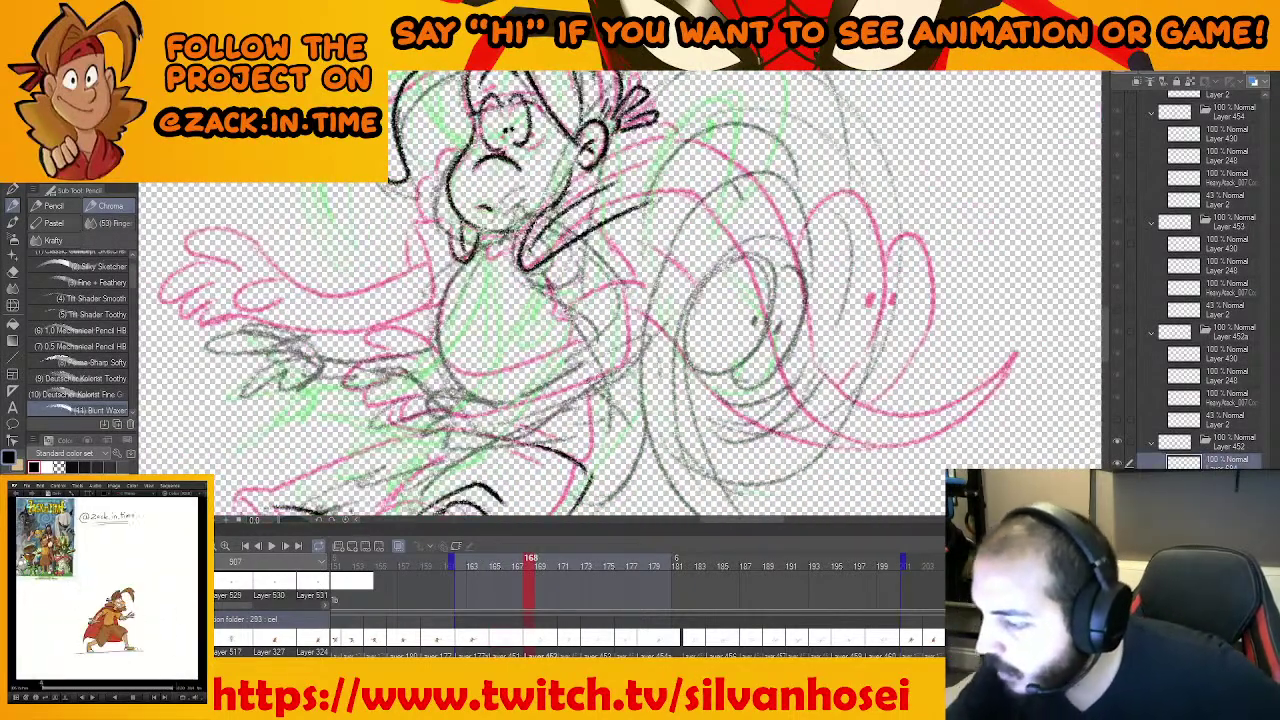
mouse_move(571, 406)
left_mouse_down()
mouse_move(634, 359)
mouse_move(623, 406)
left_mouse_up()
key("Left")
key("Right")
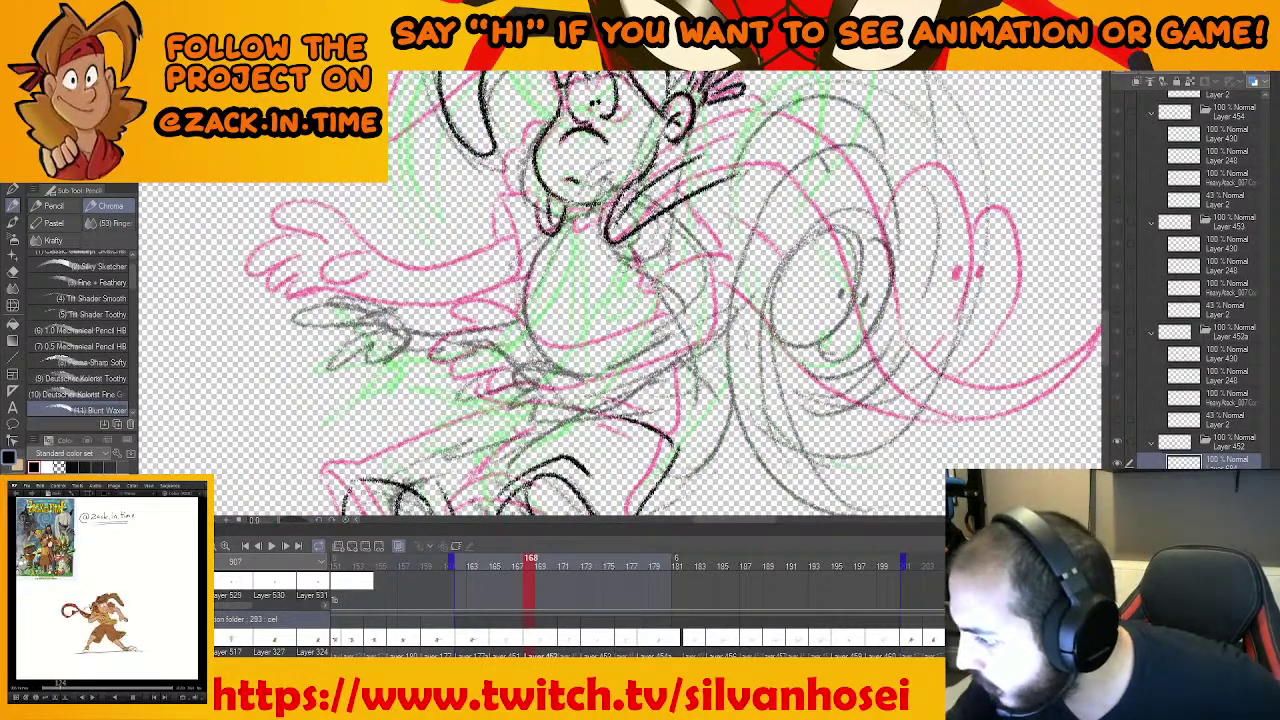
left_click_drag(648, 306, 722, 281)
left_click_drag(684, 202, 726, 282)
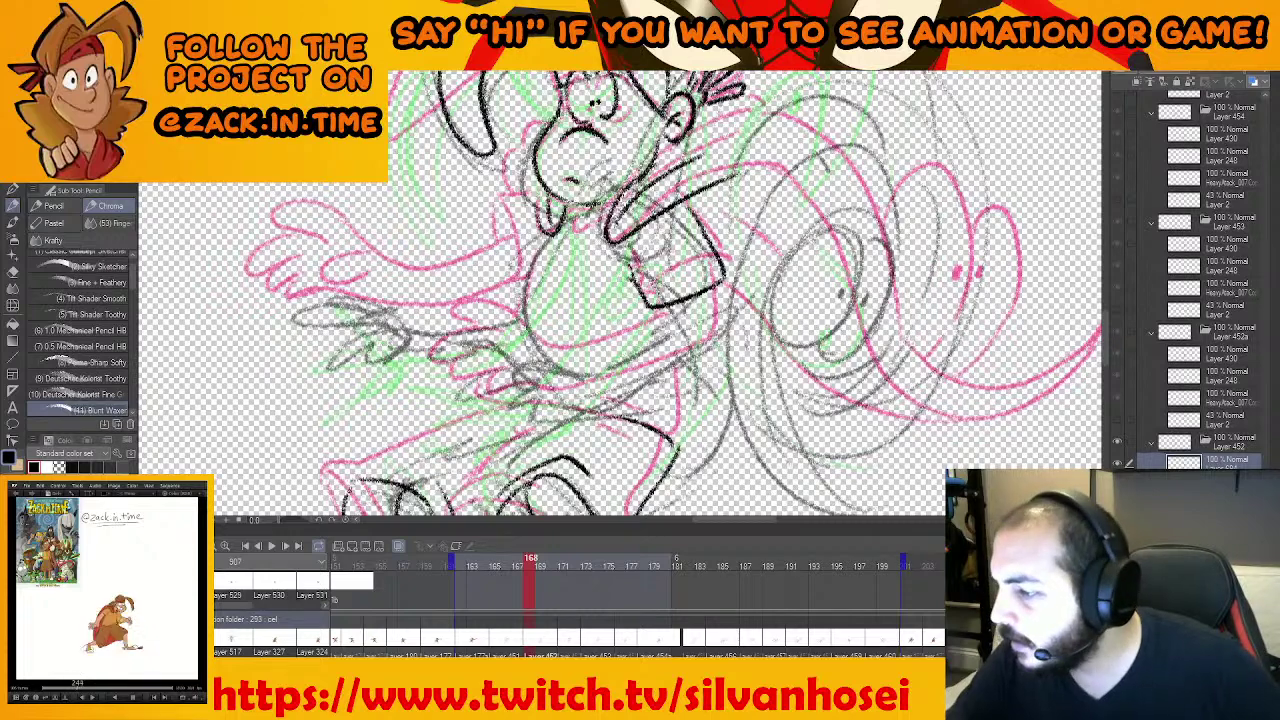
left_click_drag(650, 300, 658, 272)
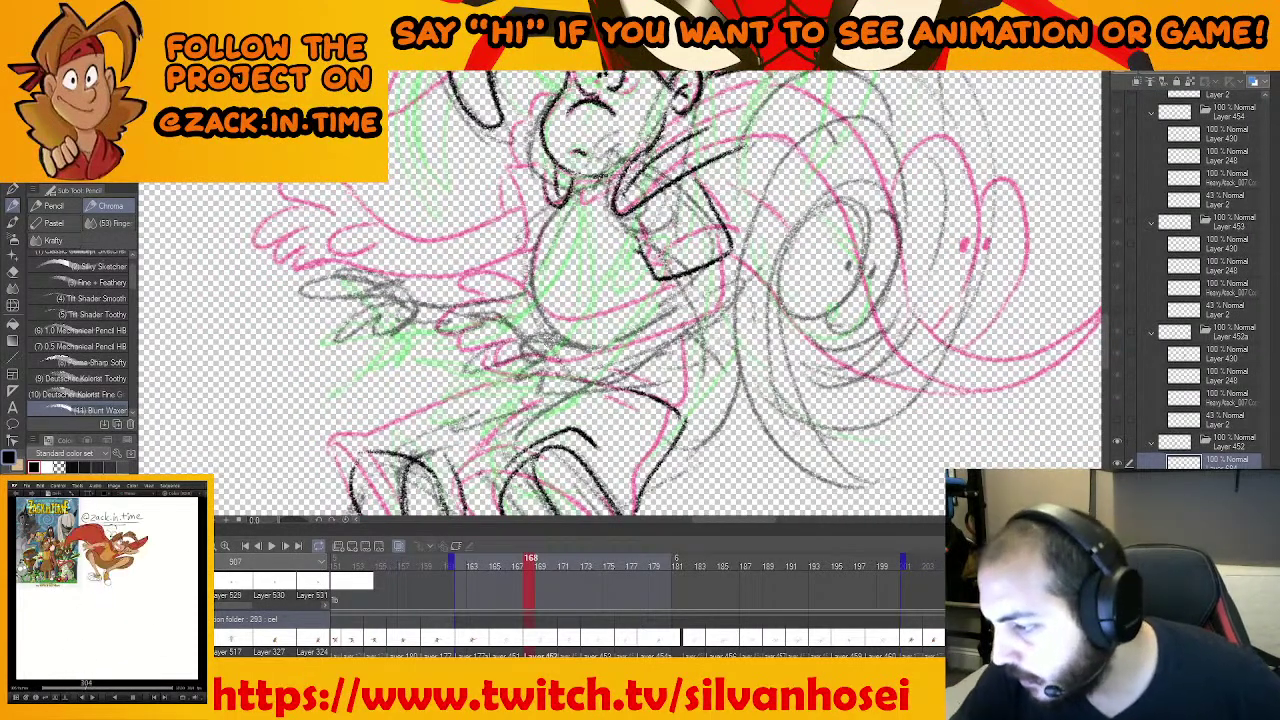
Draw the near hand with its thumb and fingers in front of the belly, redoing the lowest finger
mouse_move(575, 350)
left_mouse_down()
mouse_move(589, 372)
mouse_move(524, 318)
mouse_move(528, 346)
mouse_move(498, 358)
mouse_move(526, 372)
left_mouse_up()
mouse_move(548, 368)
left_mouse_down()
mouse_move(506, 374)
mouse_move(574, 396)
left_mouse_up()
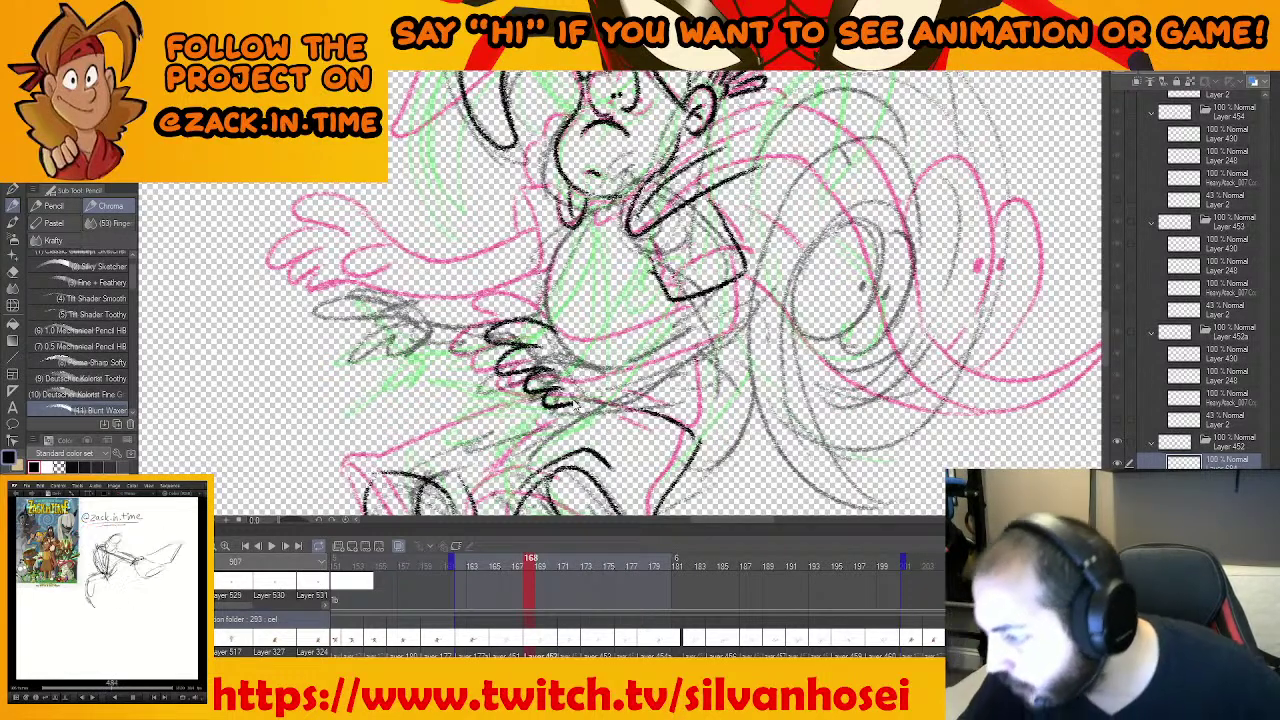
key("ctrl+z")
key("ctrl+z")
mouse_move(561, 368)
left_mouse_down()
mouse_move(522, 370)
mouse_move(575, 402)
left_mouse_up()
Draw the upper and lower contours of the near forearm from the hand toward the elbow, redoing the lower one
mouse_move(553, 331)
left_mouse_down()
mouse_move(604, 369)
mouse_move(694, 328)
left_mouse_up()
mouse_move(573, 403)
left_mouse_down()
mouse_move(631, 399)
mouse_move(715, 352)
left_mouse_up()
key("ctrl+z")
left_click_drag(612, 400, 720, 358)
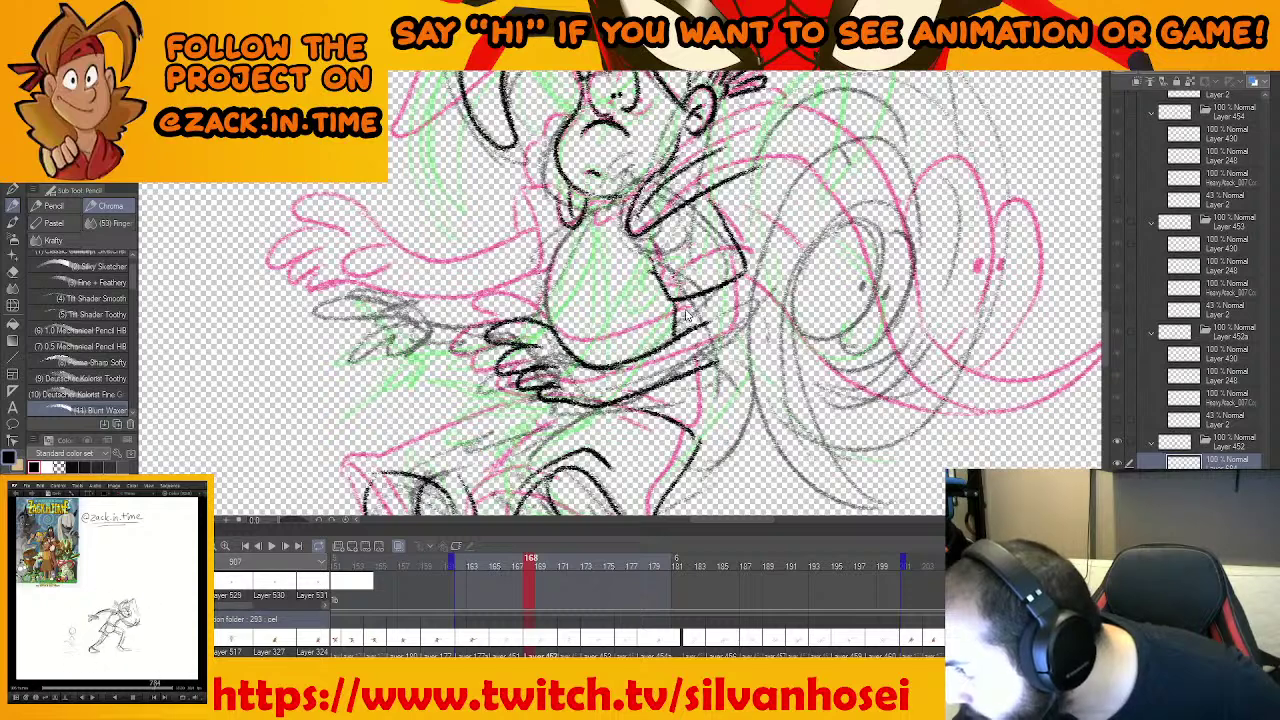
Draw the near arm's outer elbow contour from the sleeve cuff down to the lower forearm line
left_click_drag(725, 290, 730, 352)
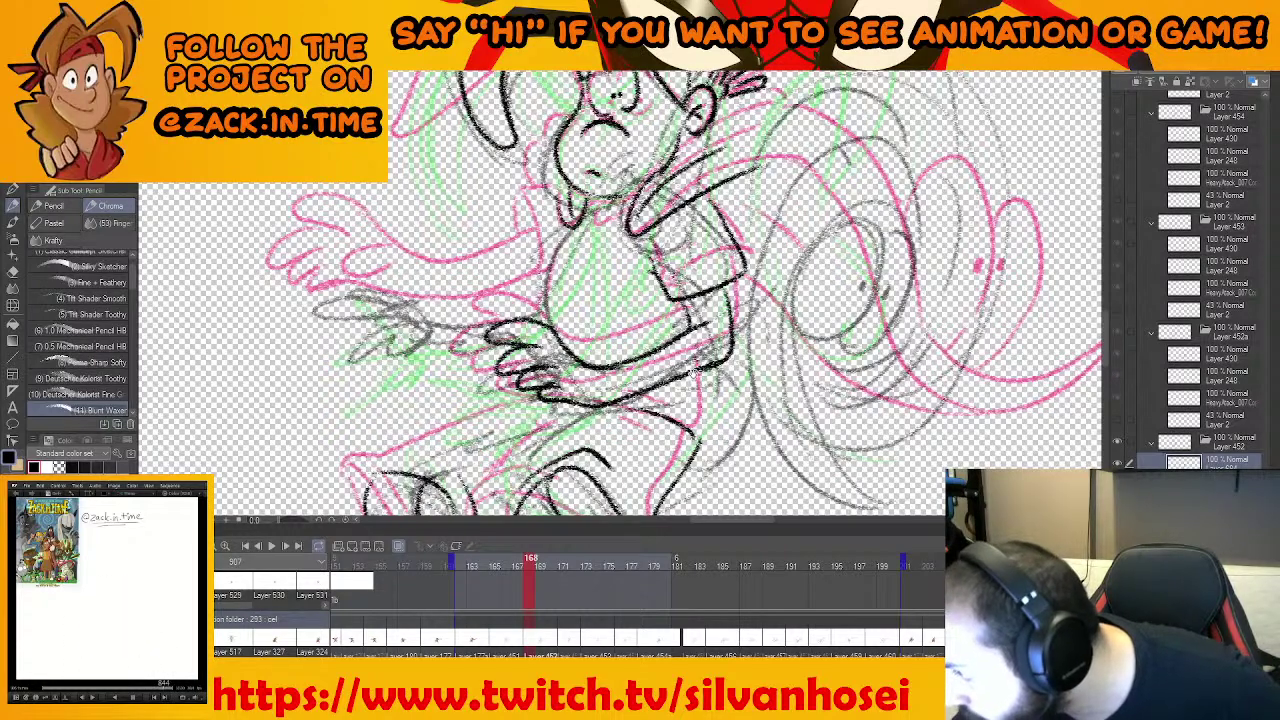
left_click_drag(625, 329, 713, 291)
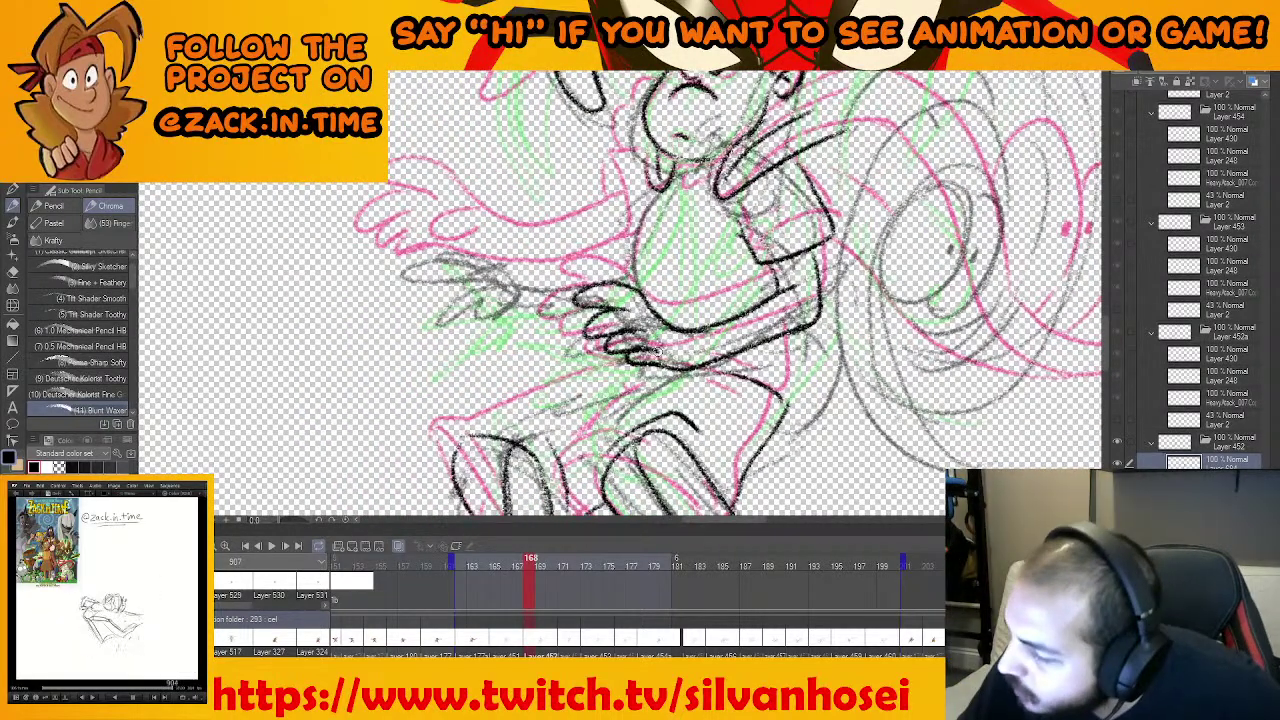
left_click_drag(638, 335, 714, 402)
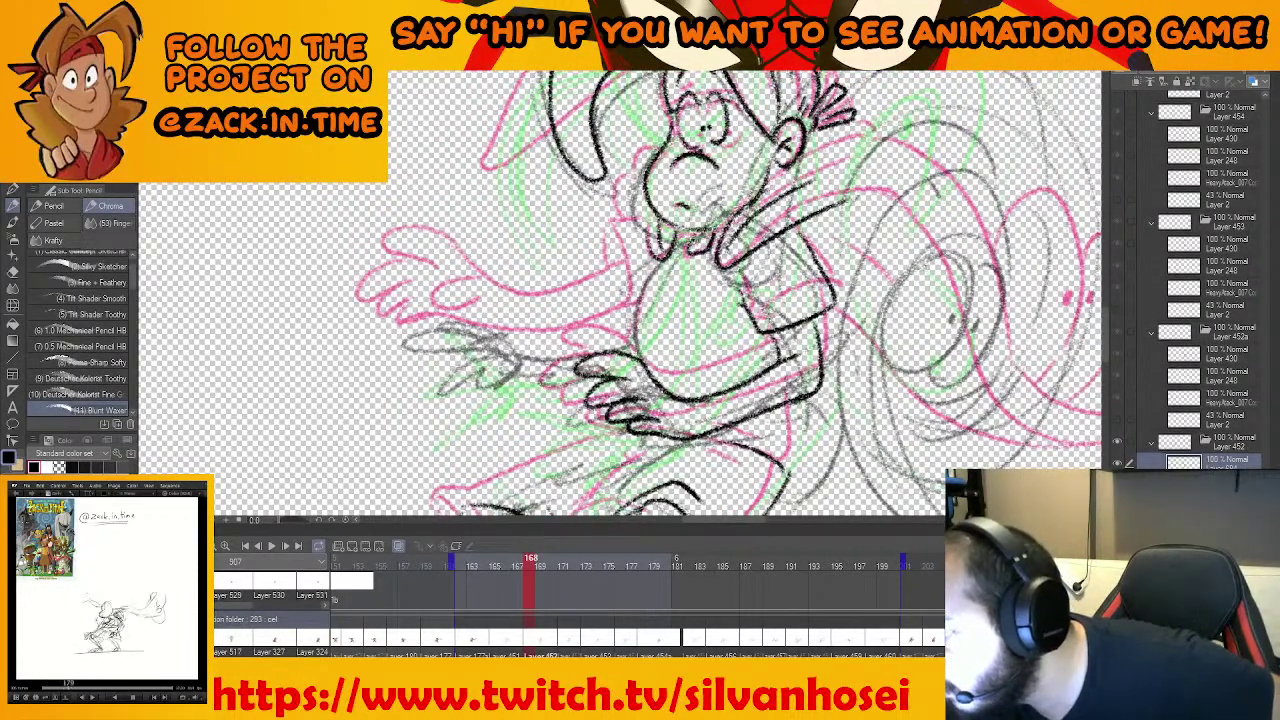
left_click_drag(694, 294, 712, 263)
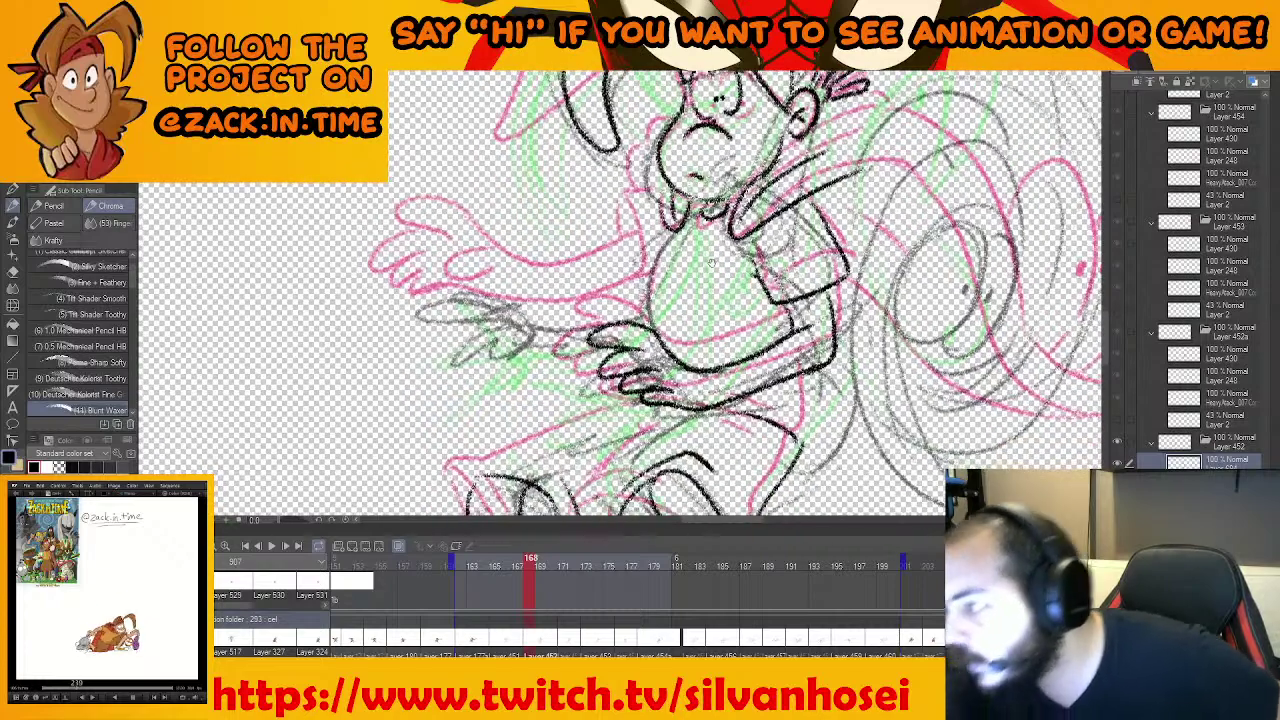
mouse_move(703, 329)
left_mouse_down()
mouse_move(674, 260)
mouse_move(634, 282)
mouse_move(655, 320)
left_mouse_up()
Draw the far arm's short sleeve opening and top edge, redoing the cuff line, and add the scarf folds above it, using frame 165 as reference
key("Left")
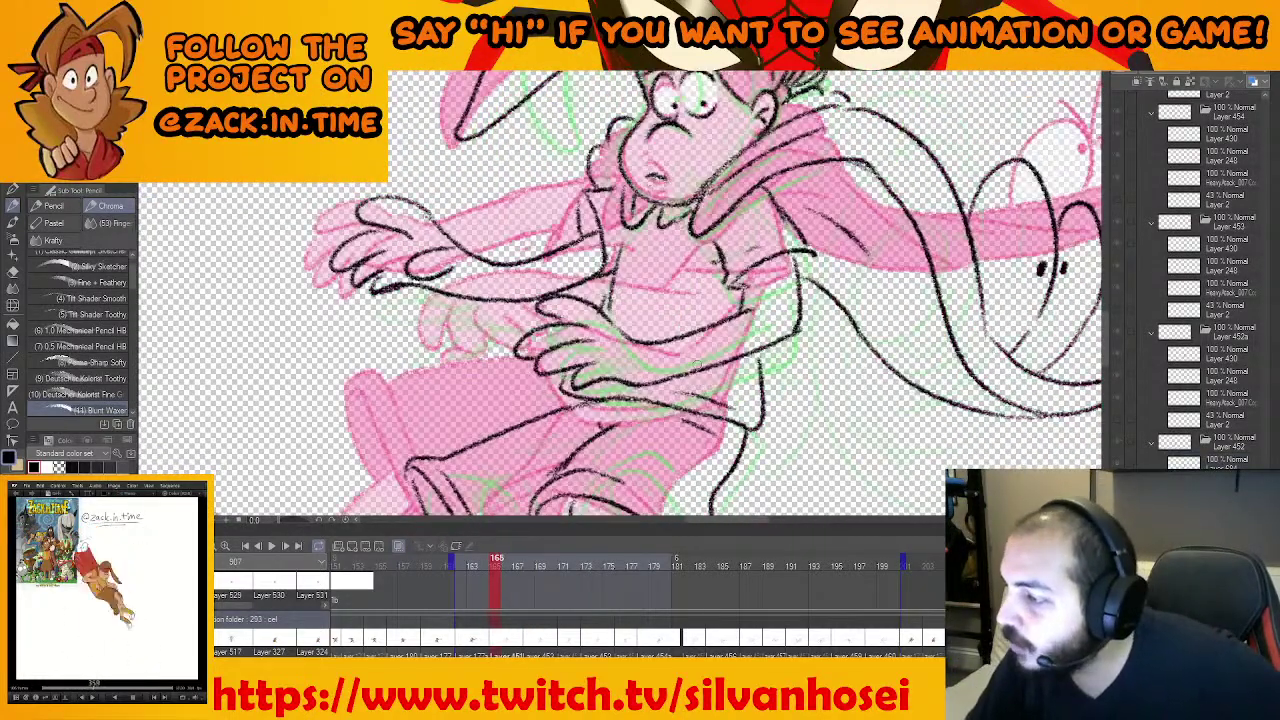
key("Right")
left_click_drag(618, 237, 630, 470)
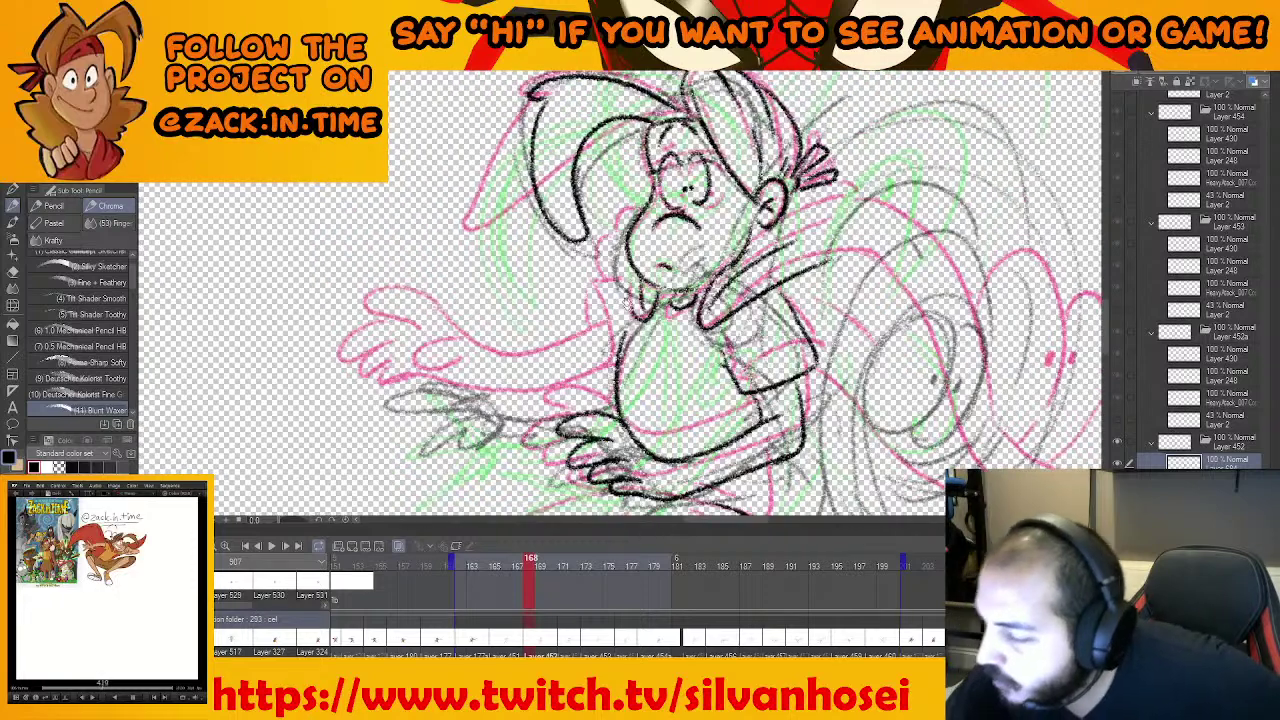
key("Left")
key("Right")
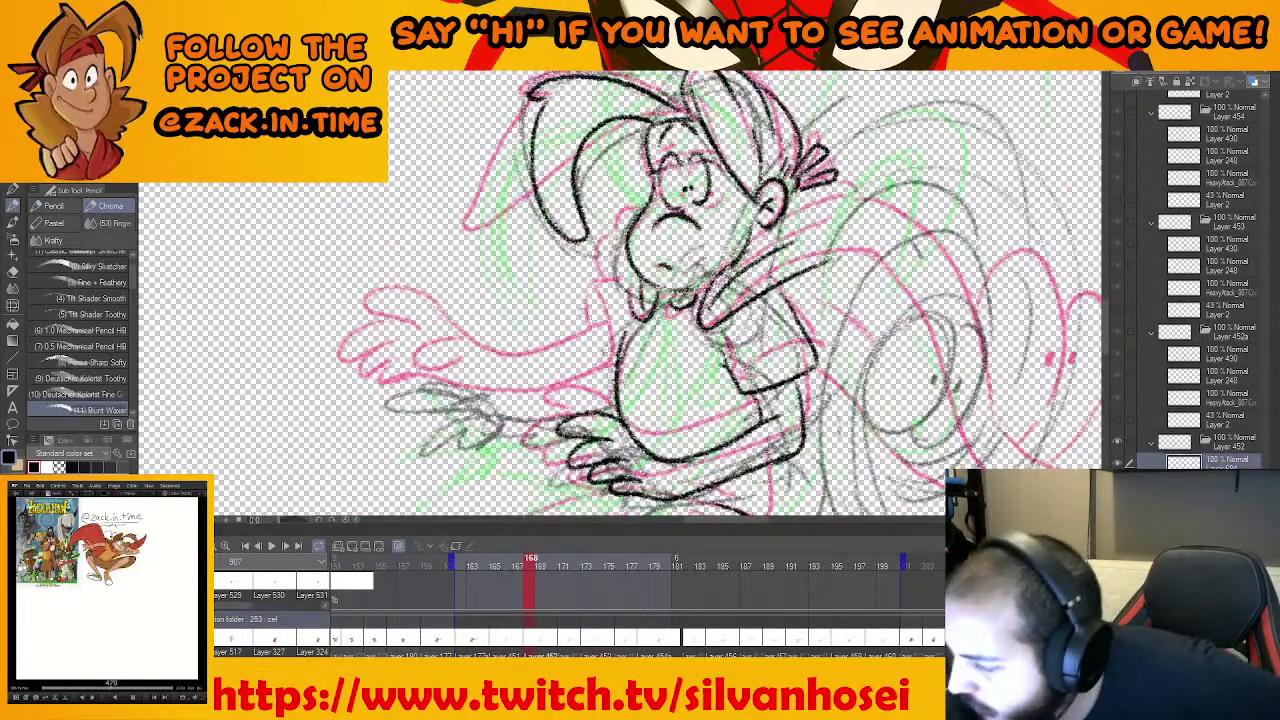
left_click_drag(586, 308, 609, 384)
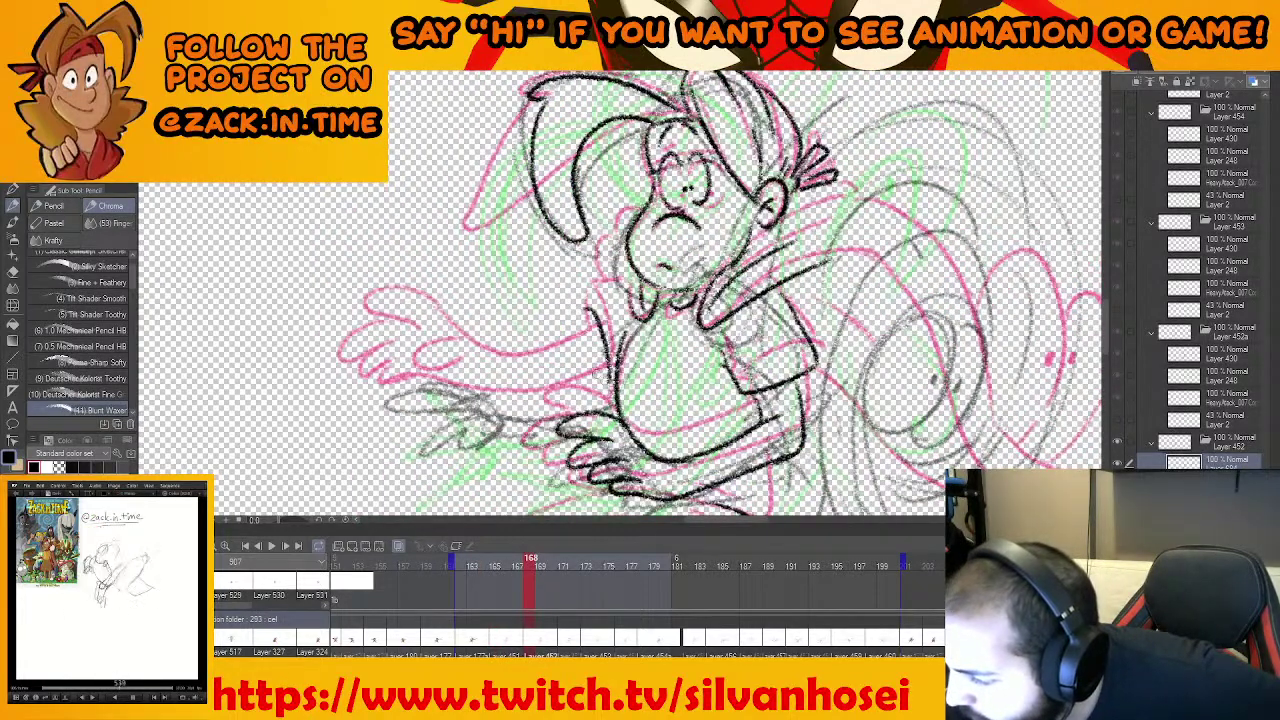
key("ctrl+z")
left_click_drag(580, 325, 612, 300)
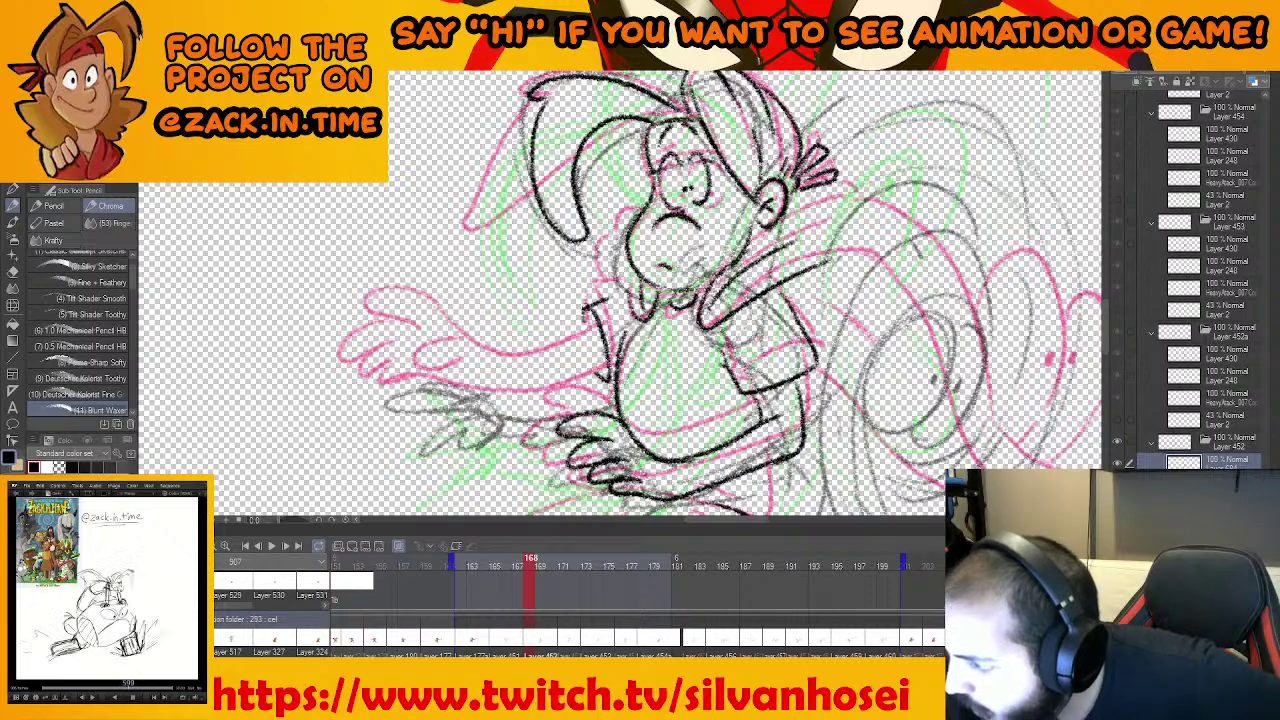
key("Left")
key("Right")
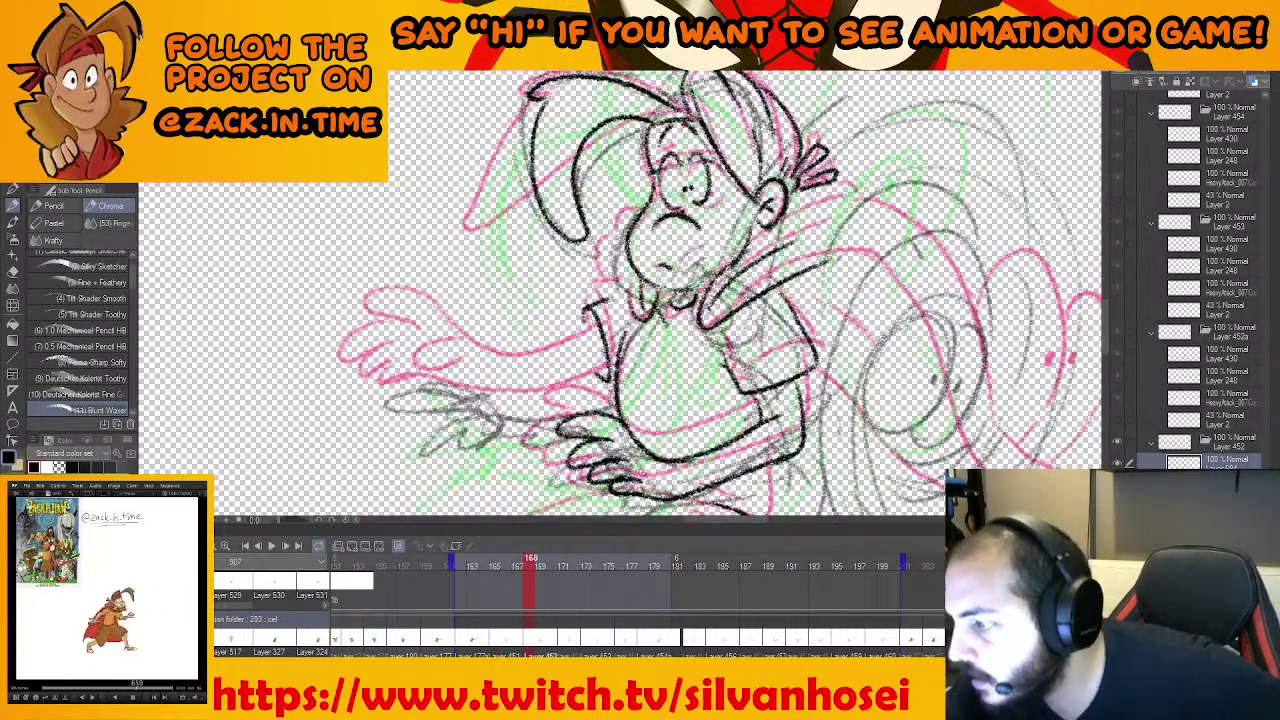
left_click_drag(612, 250, 594, 298)
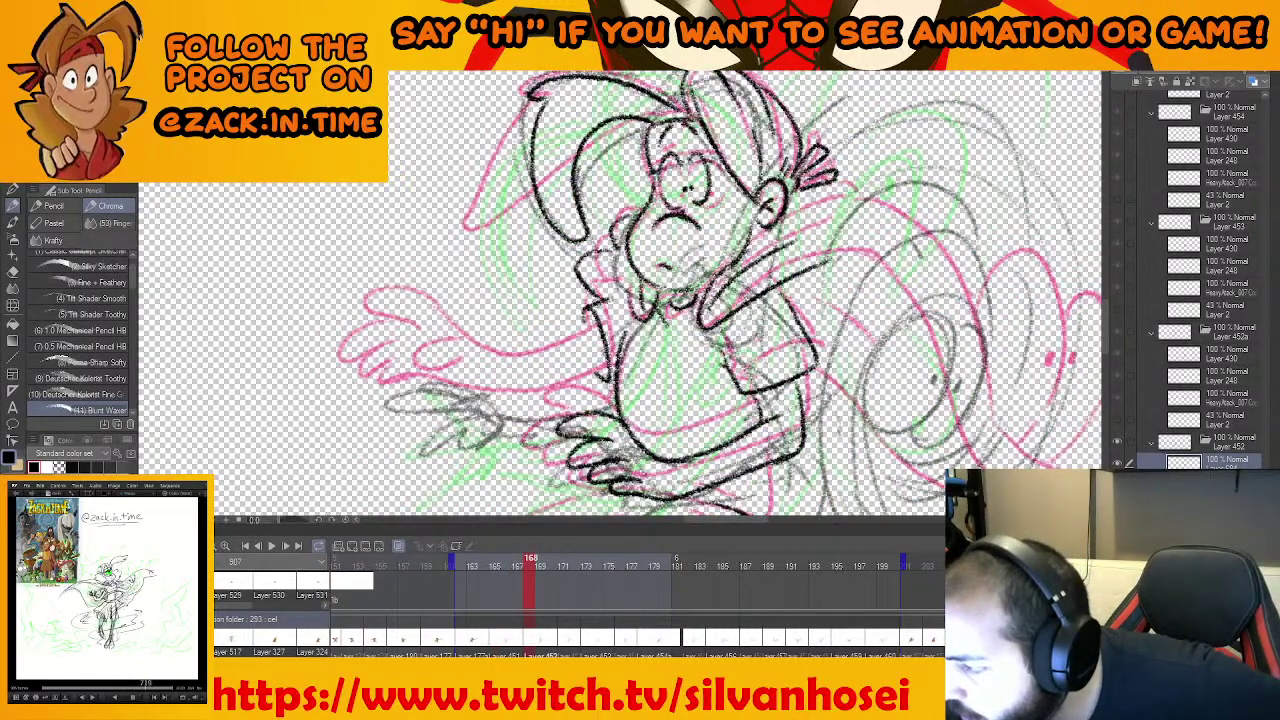
Draw the far hand with its thumb, fingers and palm, and the lower contour of its forearm toward the near hand
left_click_drag(818, 233, 919, 196)
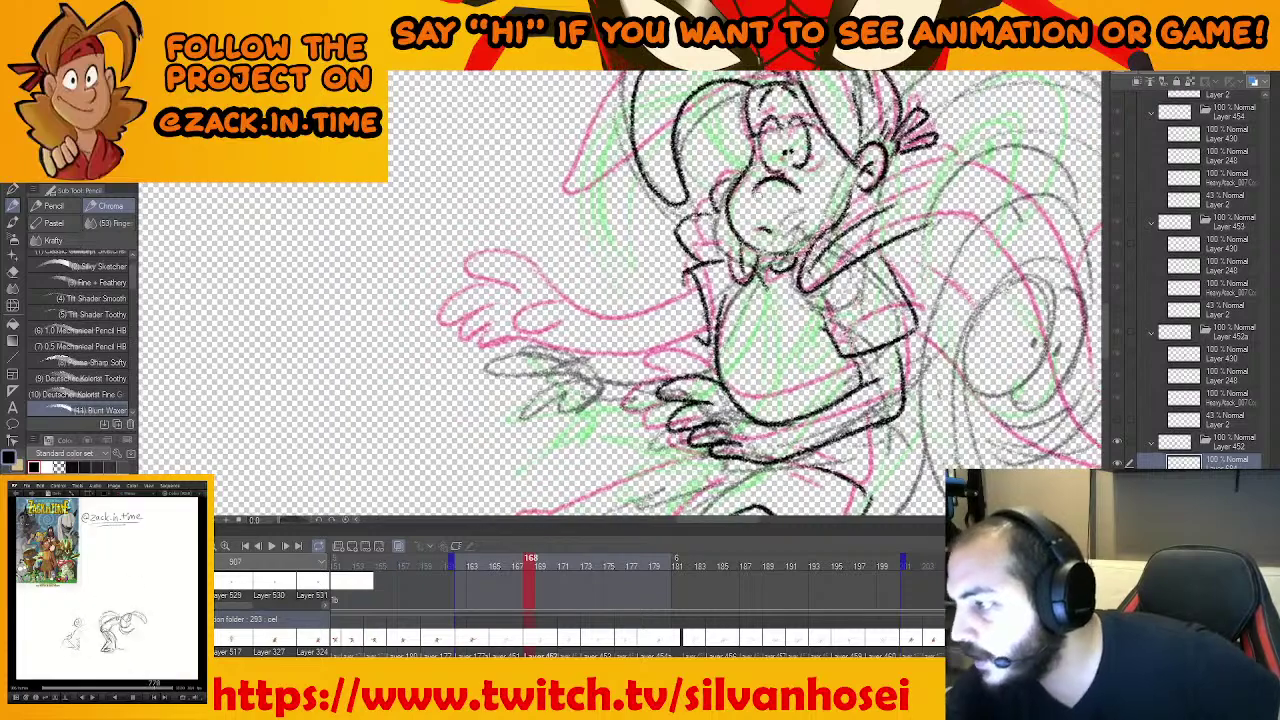
left_click_drag(762, 276, 833, 250)
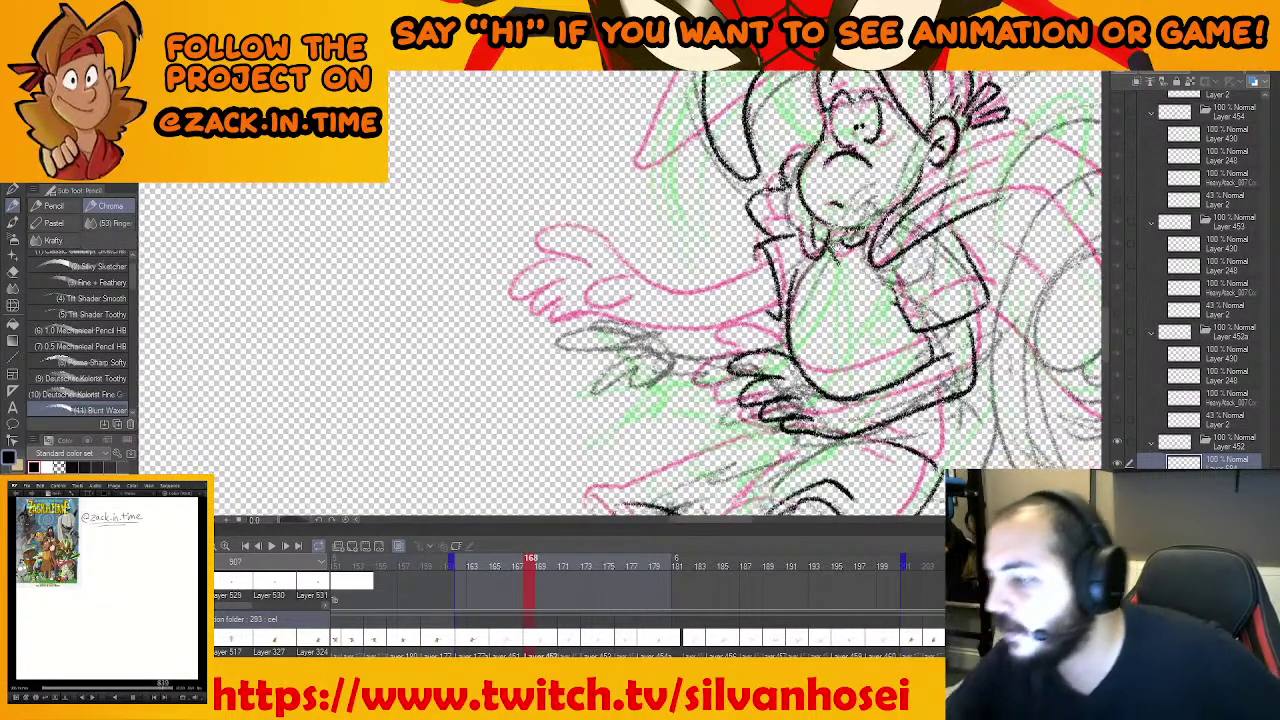
left_click_drag(745, 377, 728, 402)
left_click_drag(596, 382, 646, 366)
left_click_drag(636, 378, 662, 404)
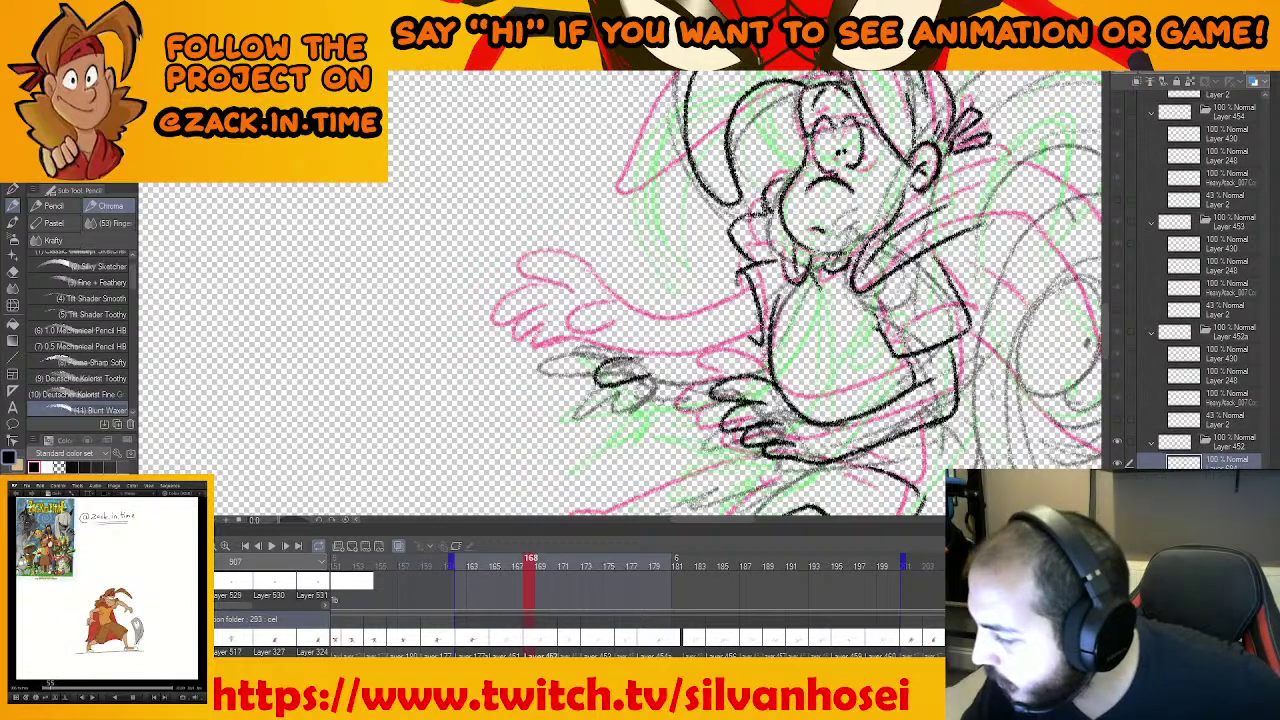
mouse_move(634, 345)
left_mouse_down()
mouse_move(566, 332)
mouse_move(614, 342)
mouse_move(600, 336)
mouse_move(546, 370)
mouse_move(584, 398)
mouse_move(716, 408)
left_mouse_up()
key("ctrl+z")
key("ctrl+z")
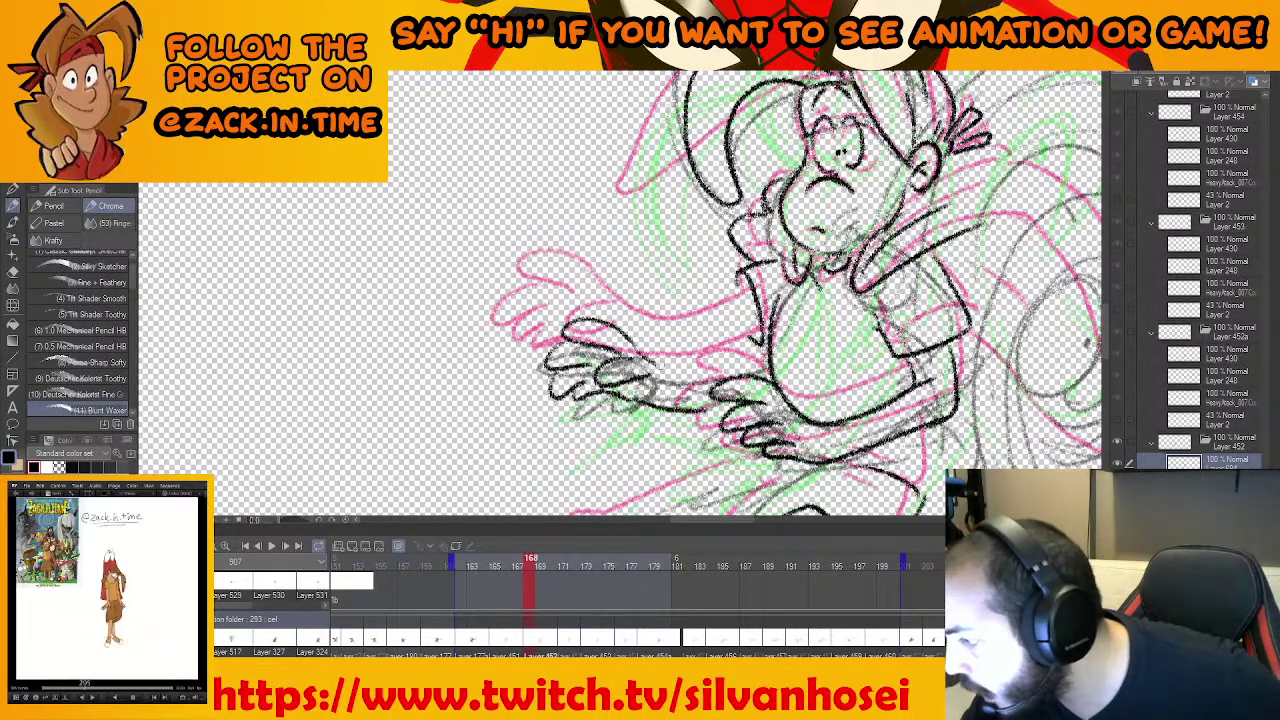
Draw the far forearm's upper contour from the sleeve down to the hand, redoing the first stroke
left_click_drag(656, 369, 713, 352)
key("ctrl+z")
left_click_drag(746, 290, 702, 358)
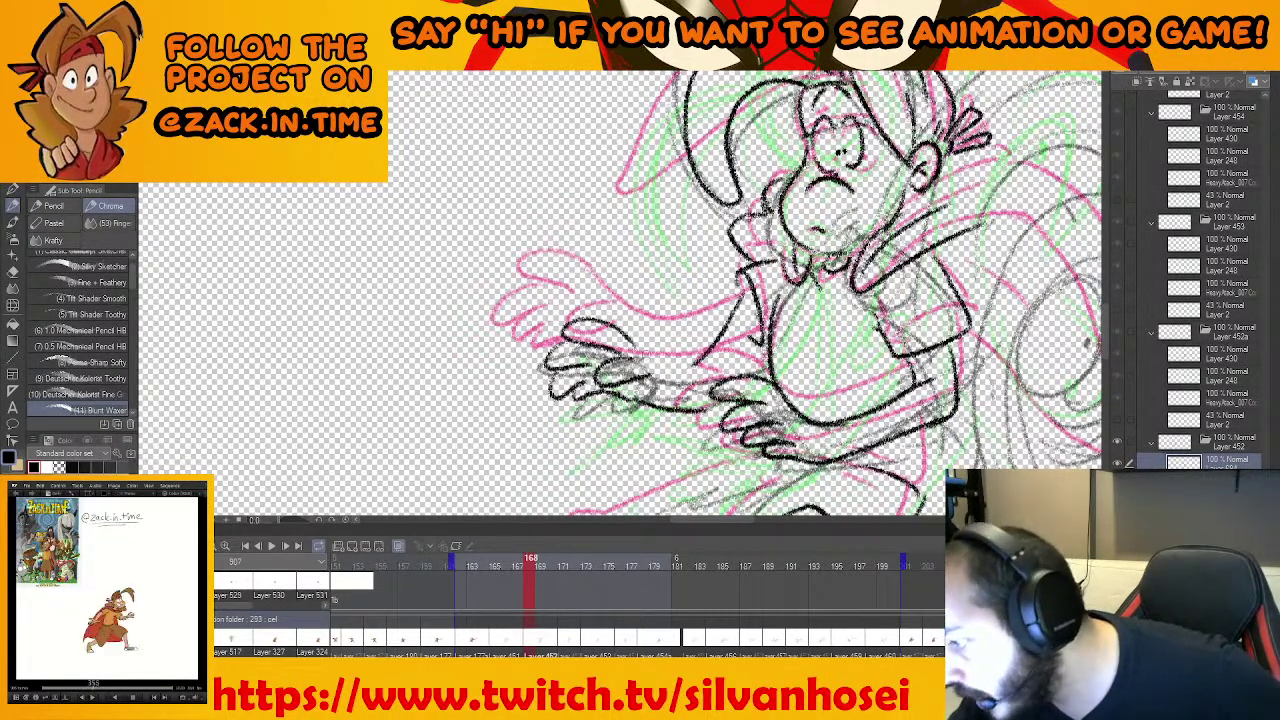
left_click_drag(626, 342, 688, 370)
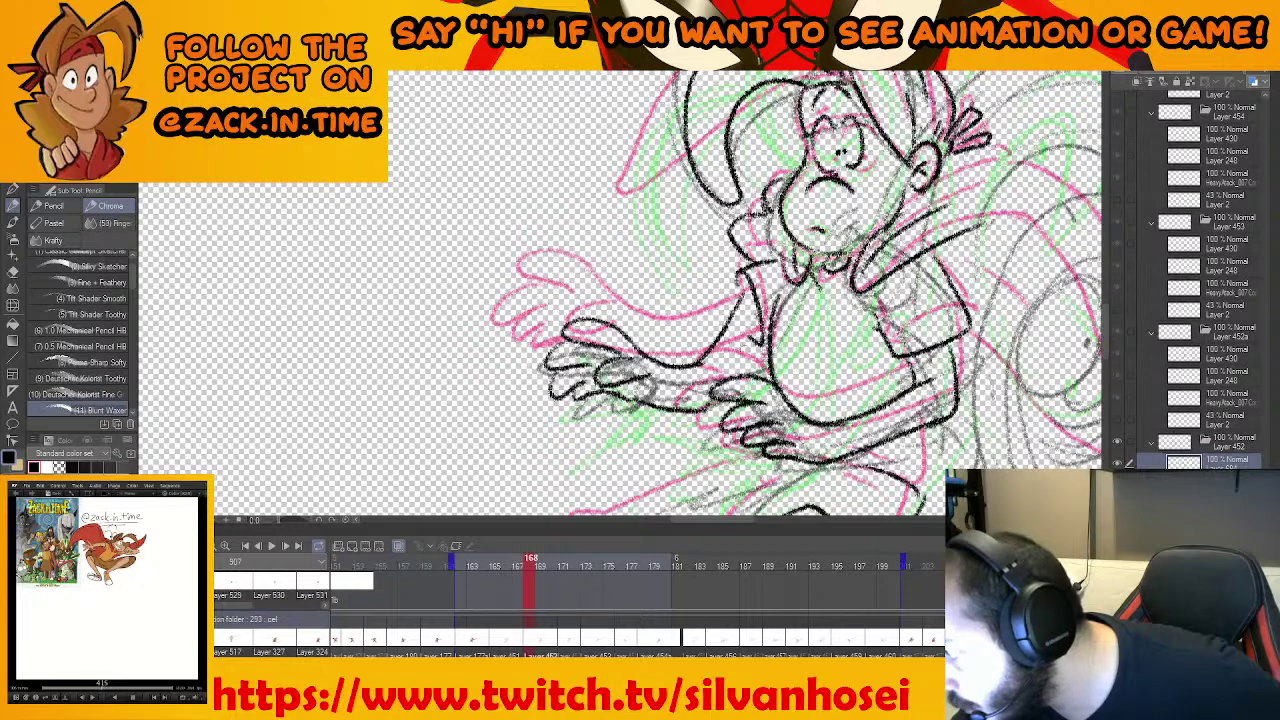
key("e")
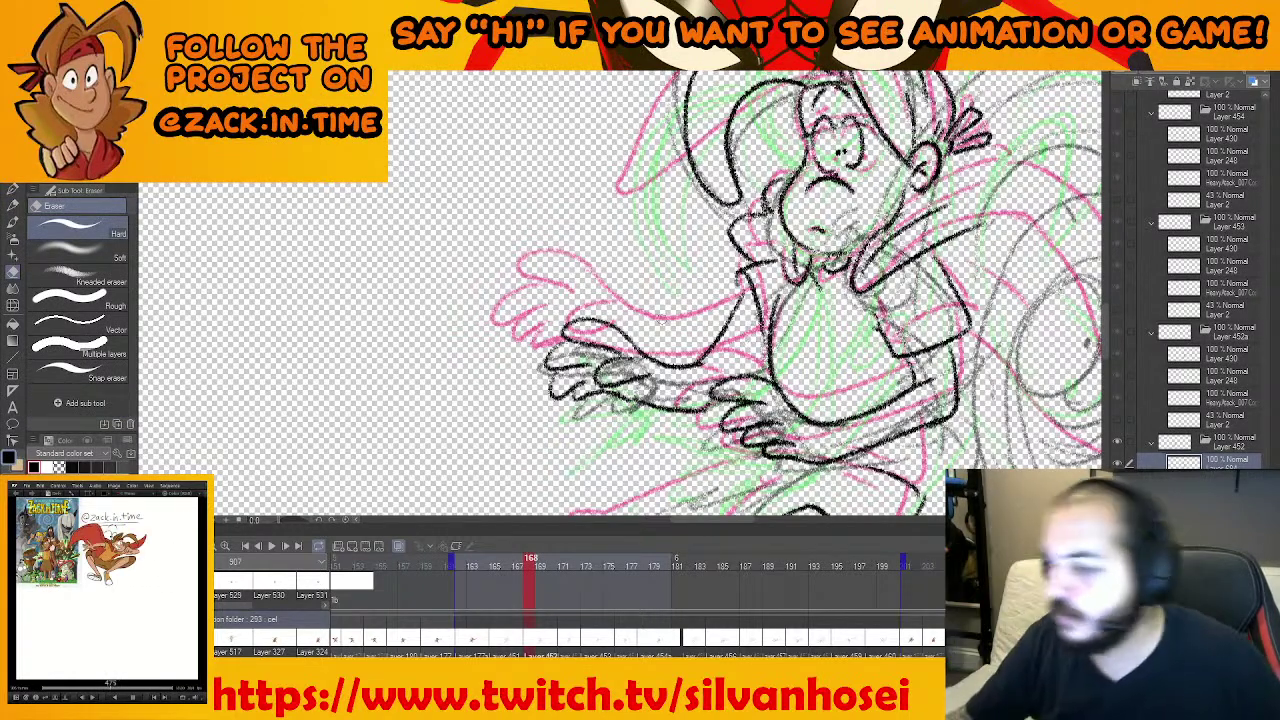
key("p")
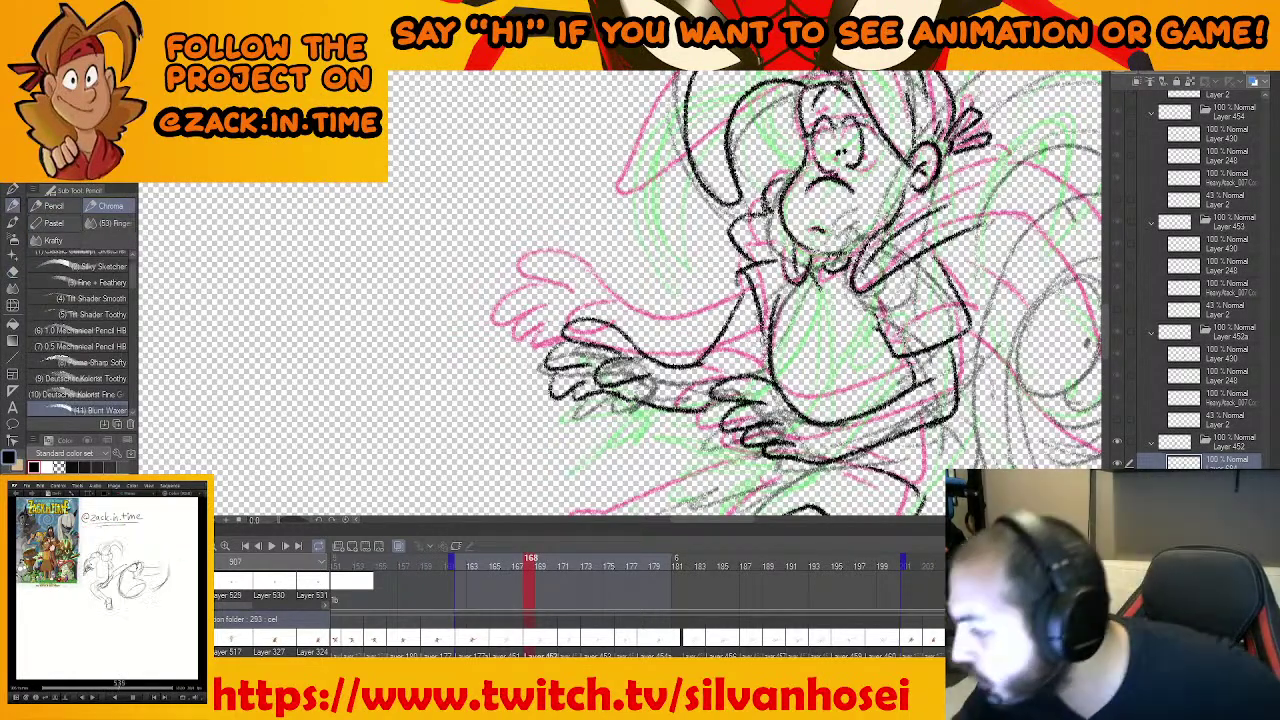
Compare the inked arms, torso and legs on frame 168 with the neighboring drawing on frame 165
scroll(806, 372, "down", 3)
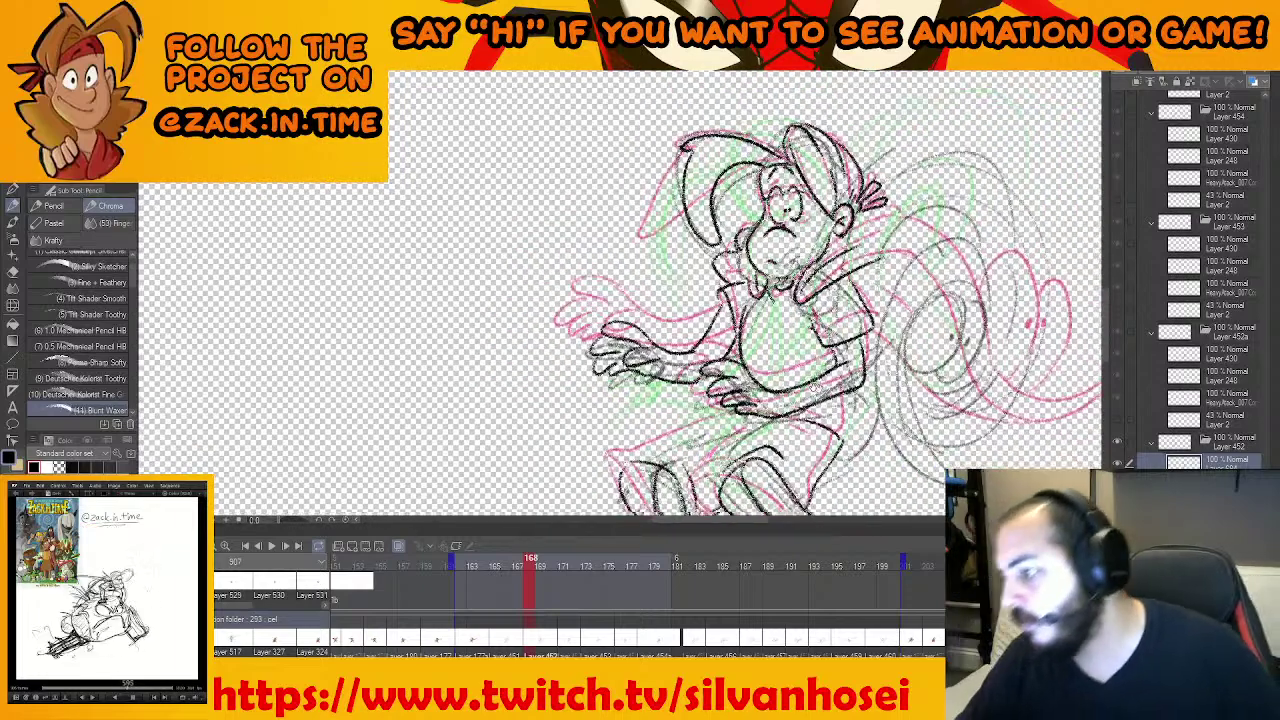
key("Left")
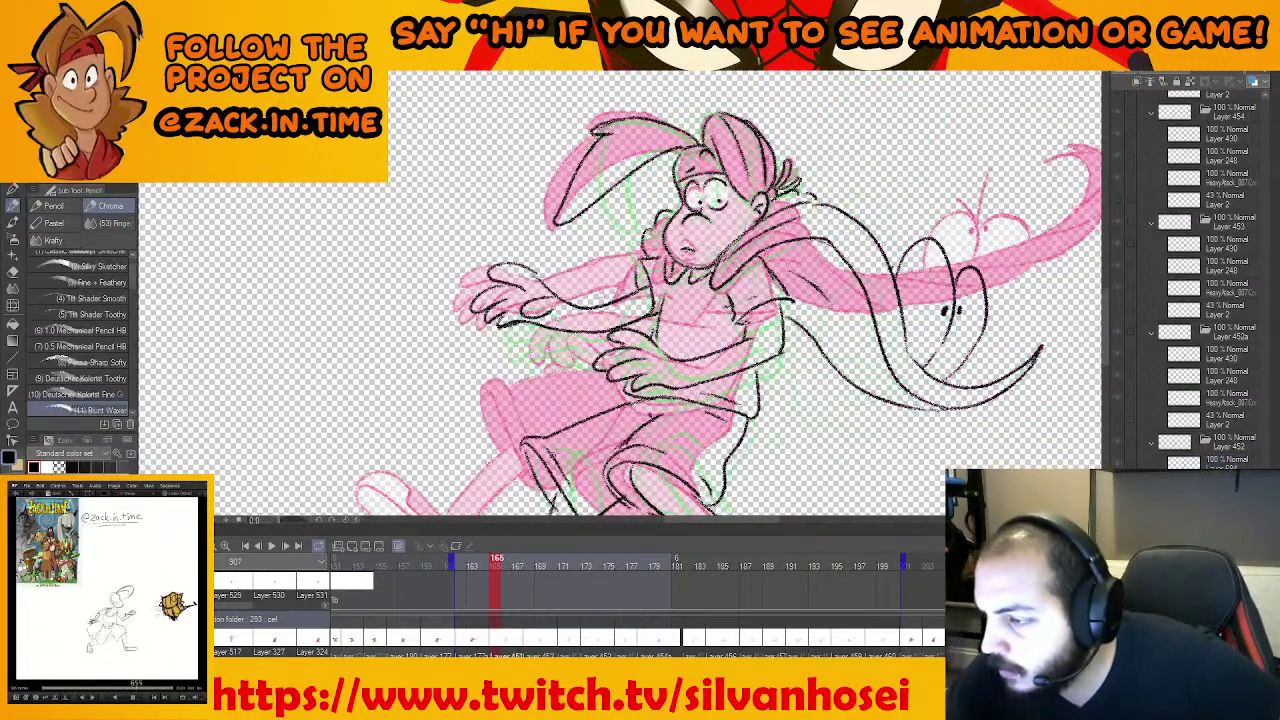
key("Right")
key("Right")
key("Right")
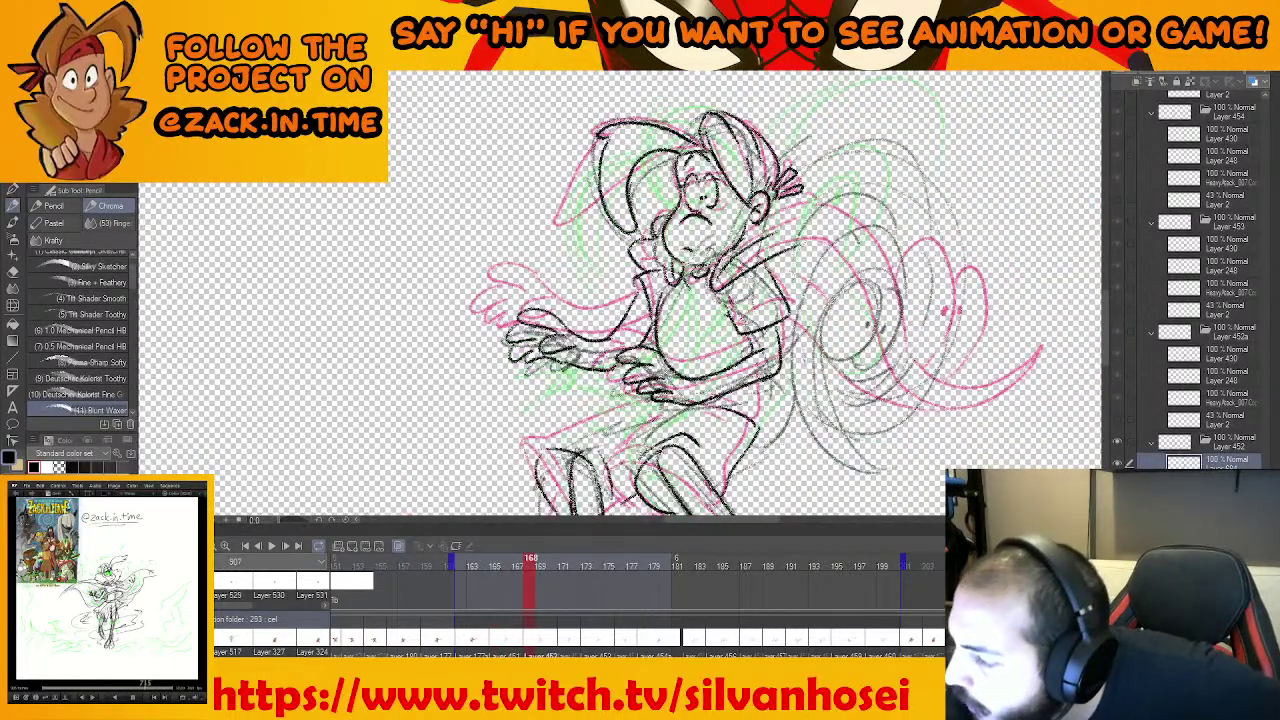
key("Left")
key("Left")
key("Left")
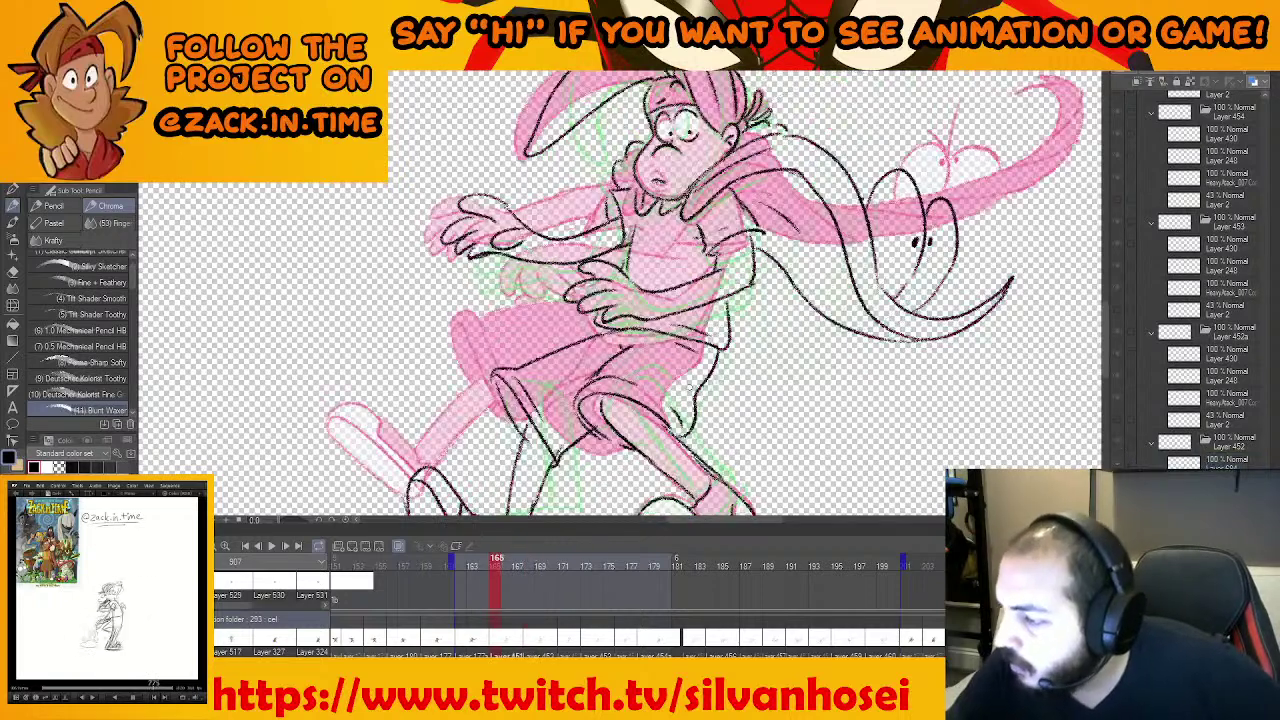
key("Right")
key("Right")
key("Right")
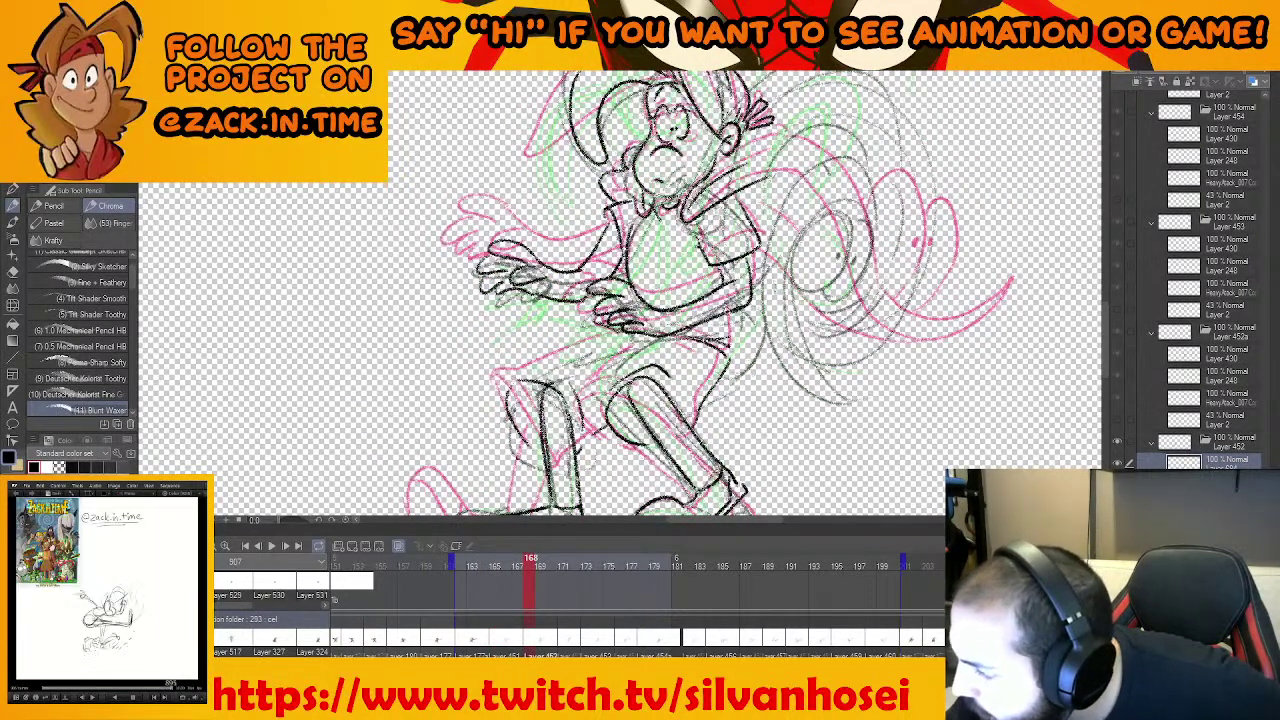
key("Left")
key("Left")
key("Left")
key("Right")
key("Right")
key("Right")
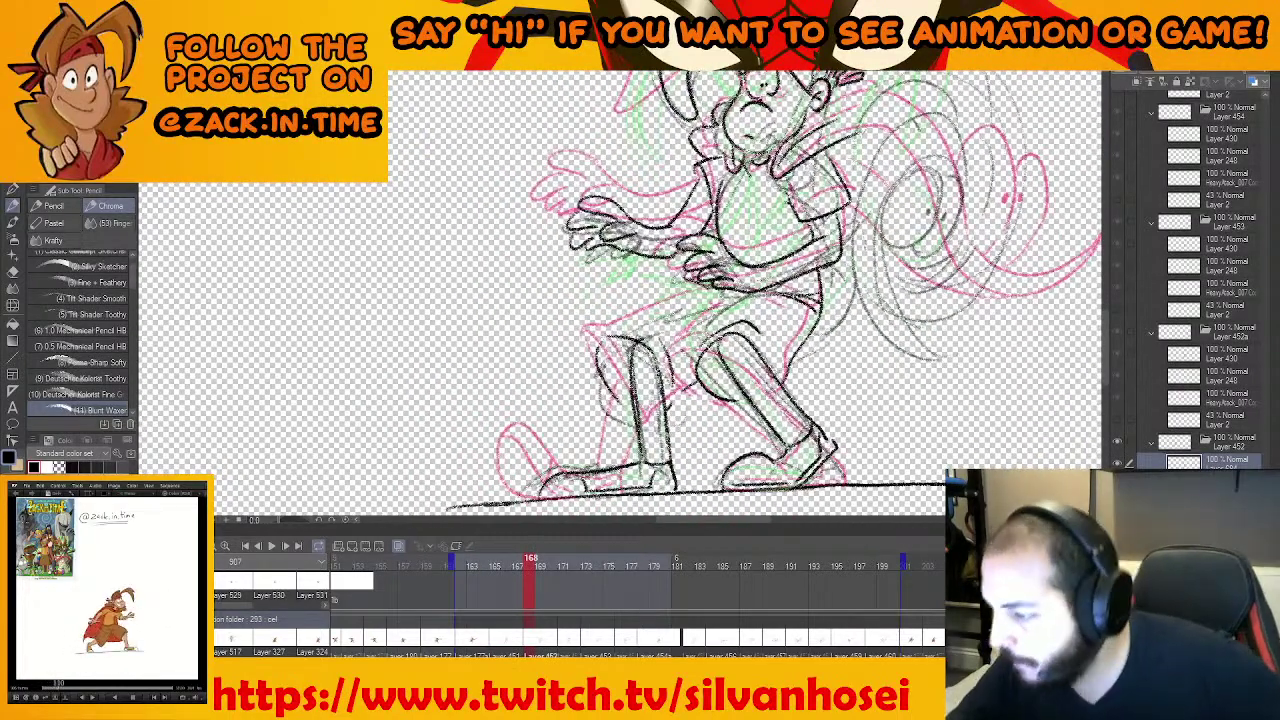
Draw the upper contour of the far thigh from the knee up to the waist beneath the hands
left_click_drag(627, 323, 716, 286)
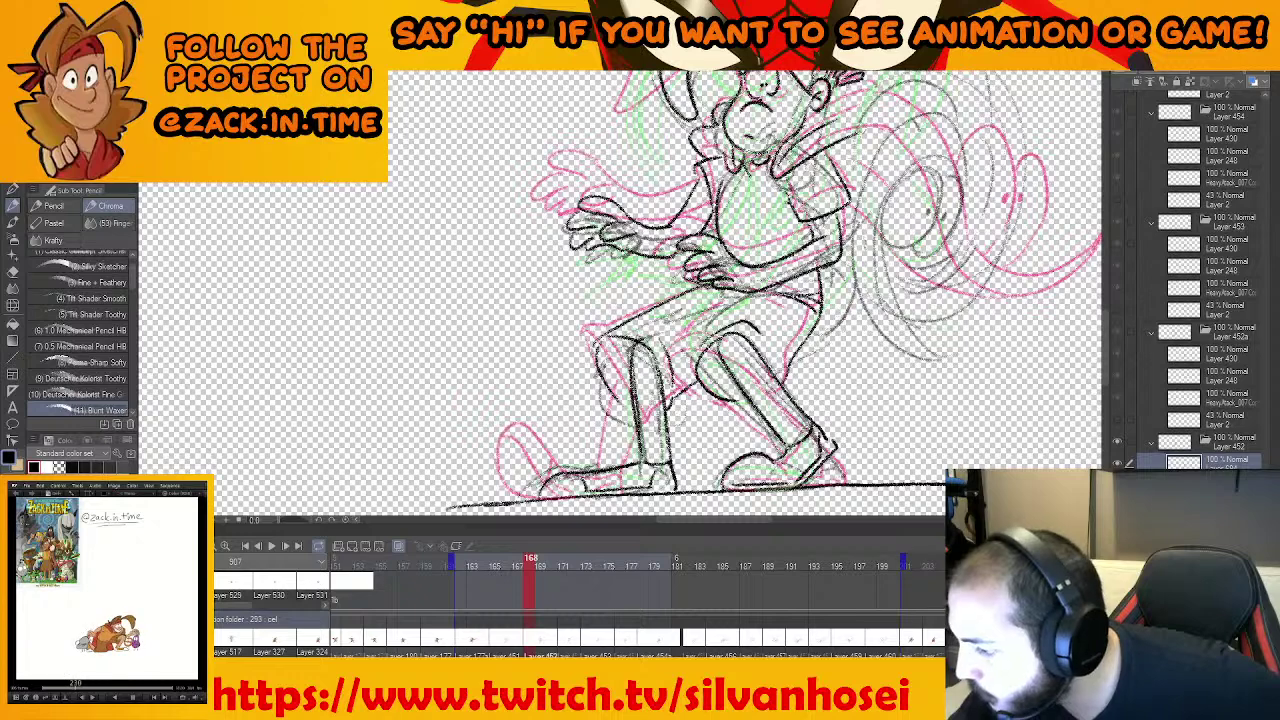
mouse_move(754, 348)
left_mouse_down()
mouse_move(675, 381)
mouse_move(630, 358)
mouse_move(667, 327)
left_mouse_up()
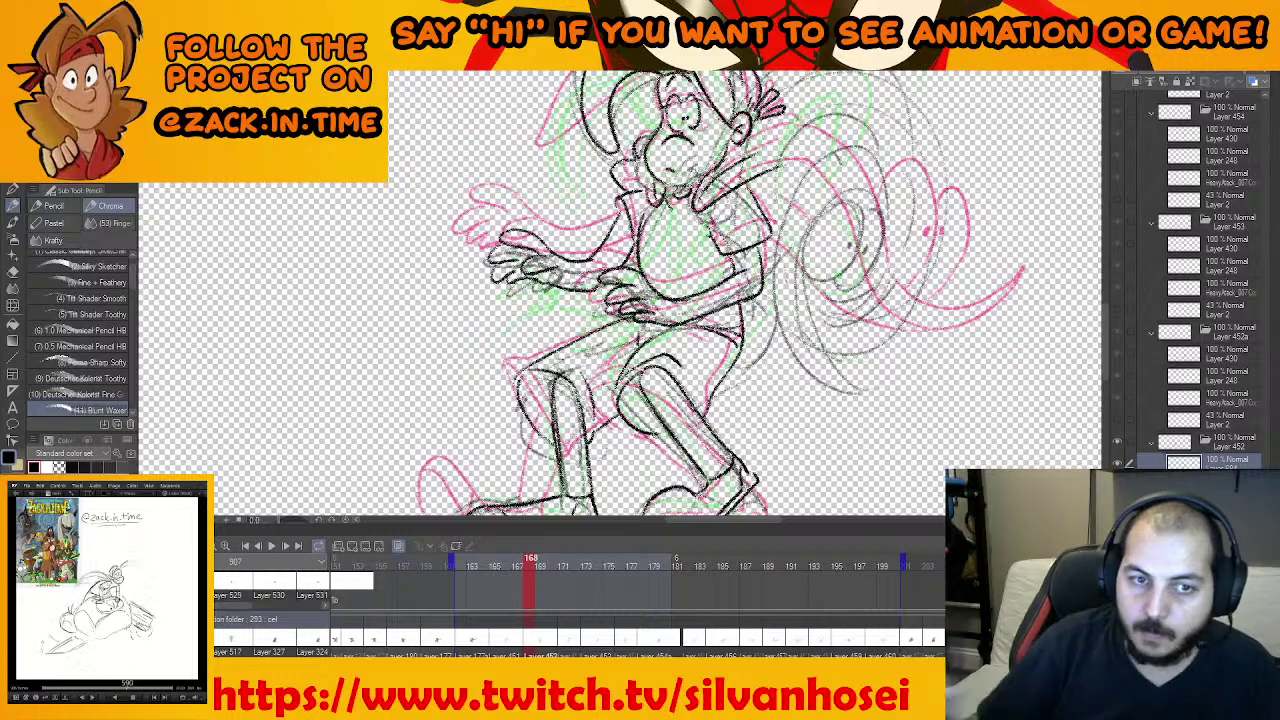
left_click_drag(756, 327, 733, 339)
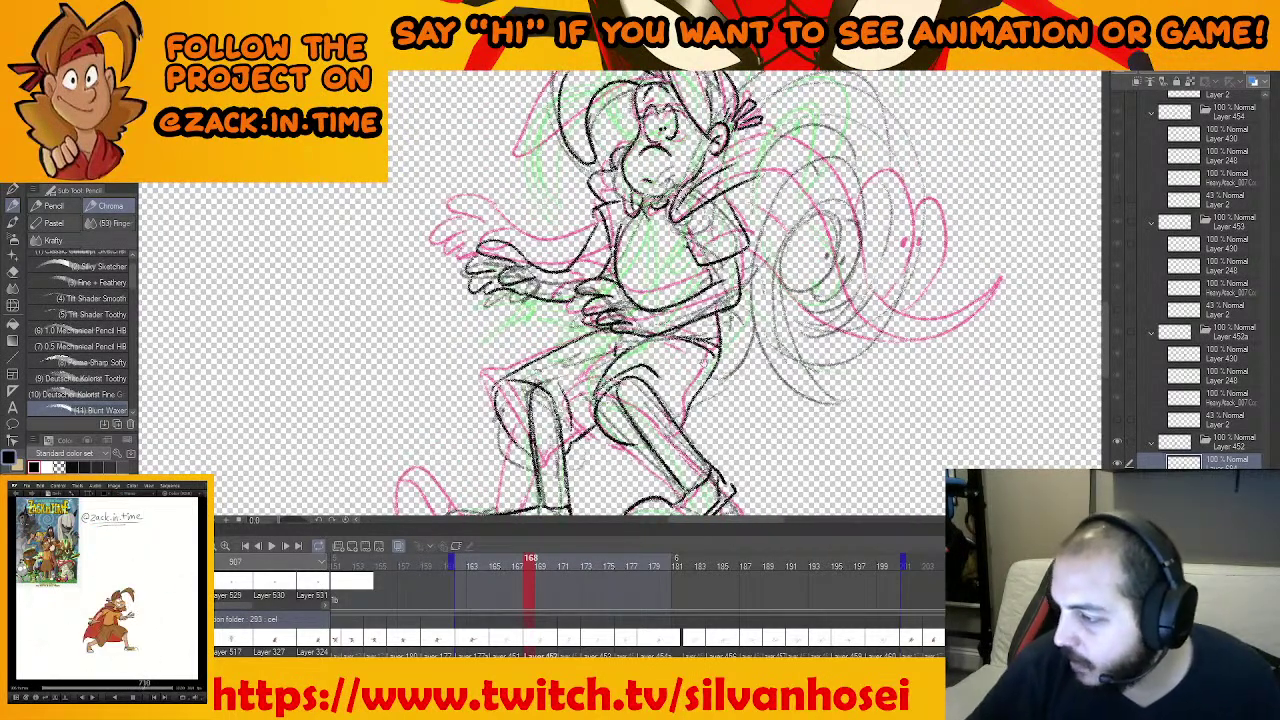
left_click_drag(737, 321, 725, 350)
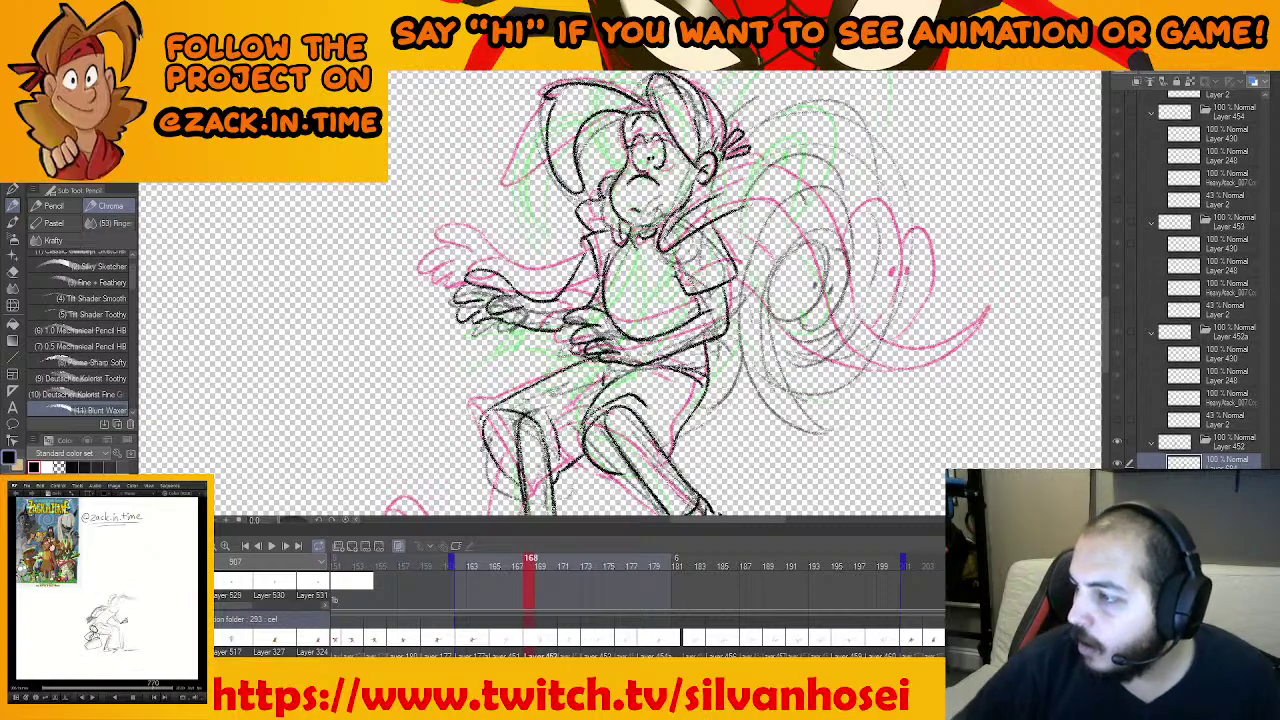
mouse_move(756, 190)
left_mouse_down()
mouse_move(731, 175)
mouse_move(738, 112)
mouse_move(800, 40)
mouse_move(738, 105)
left_mouse_up()
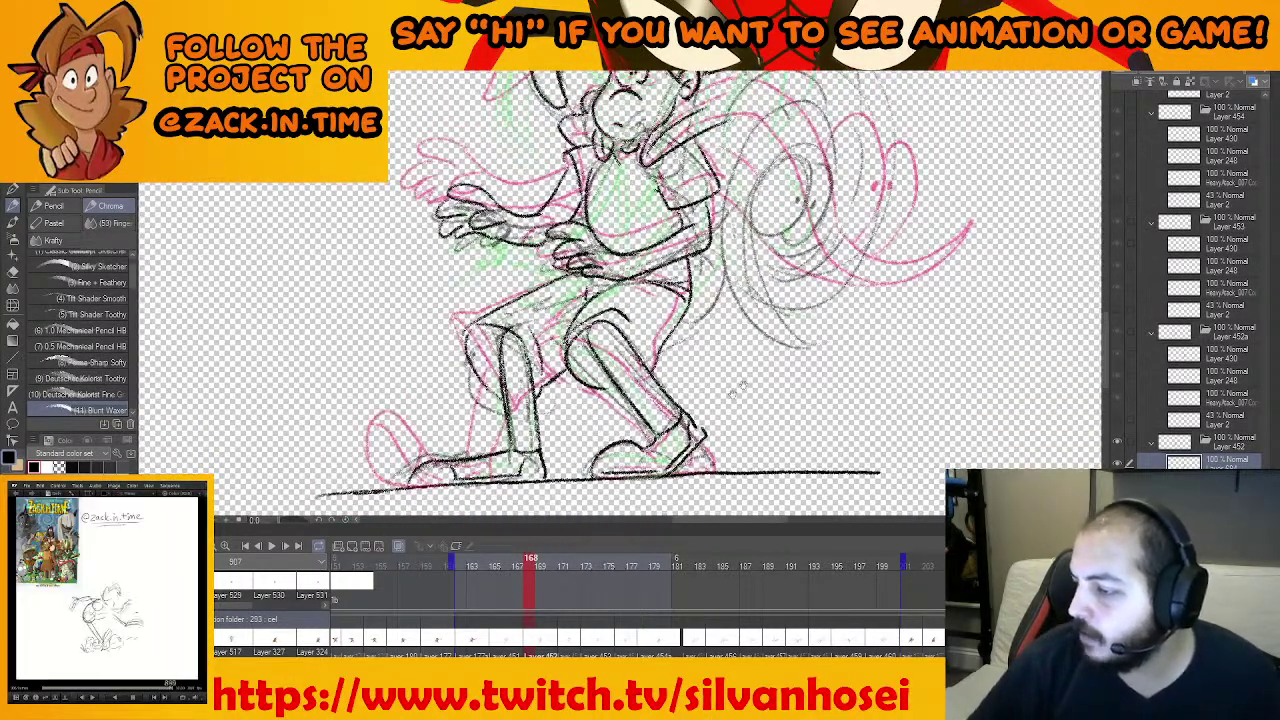
left_click_drag(637, 445, 653, 470)
left_click_drag(651, 396, 700, 396)
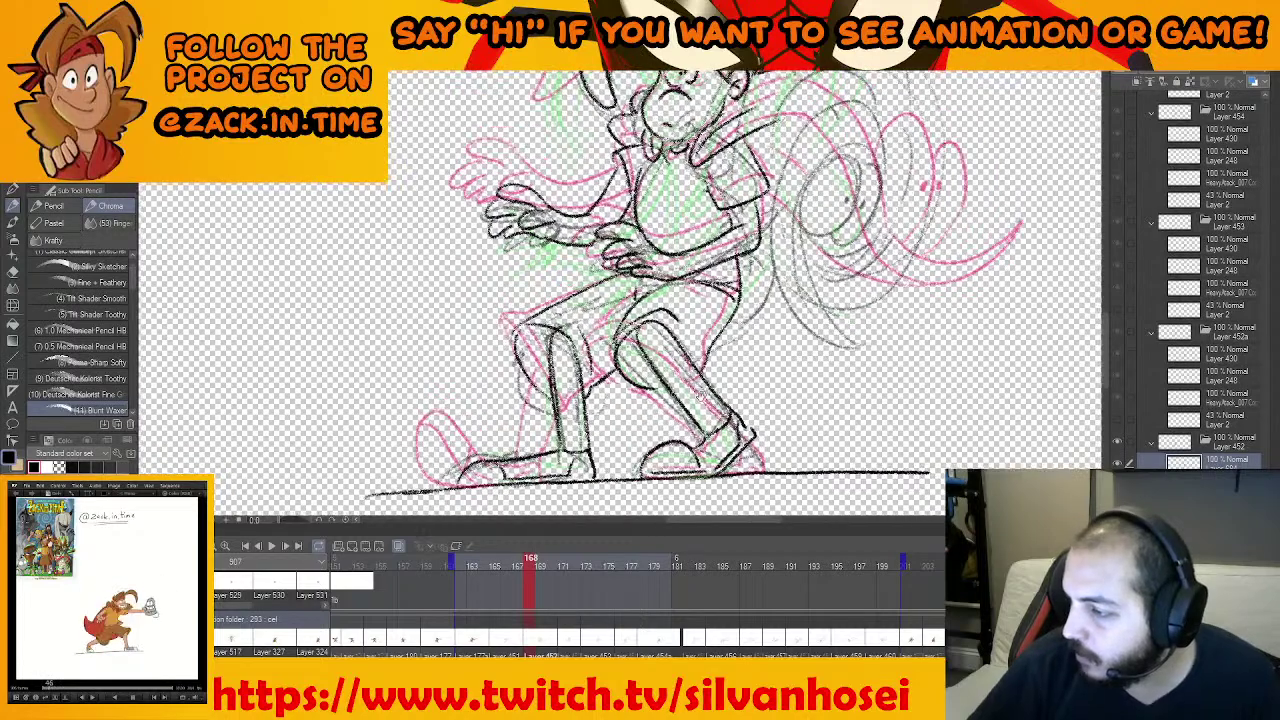
scroll(700, 396, "down", 2)
left_click_drag(805, 262, 729, 346)
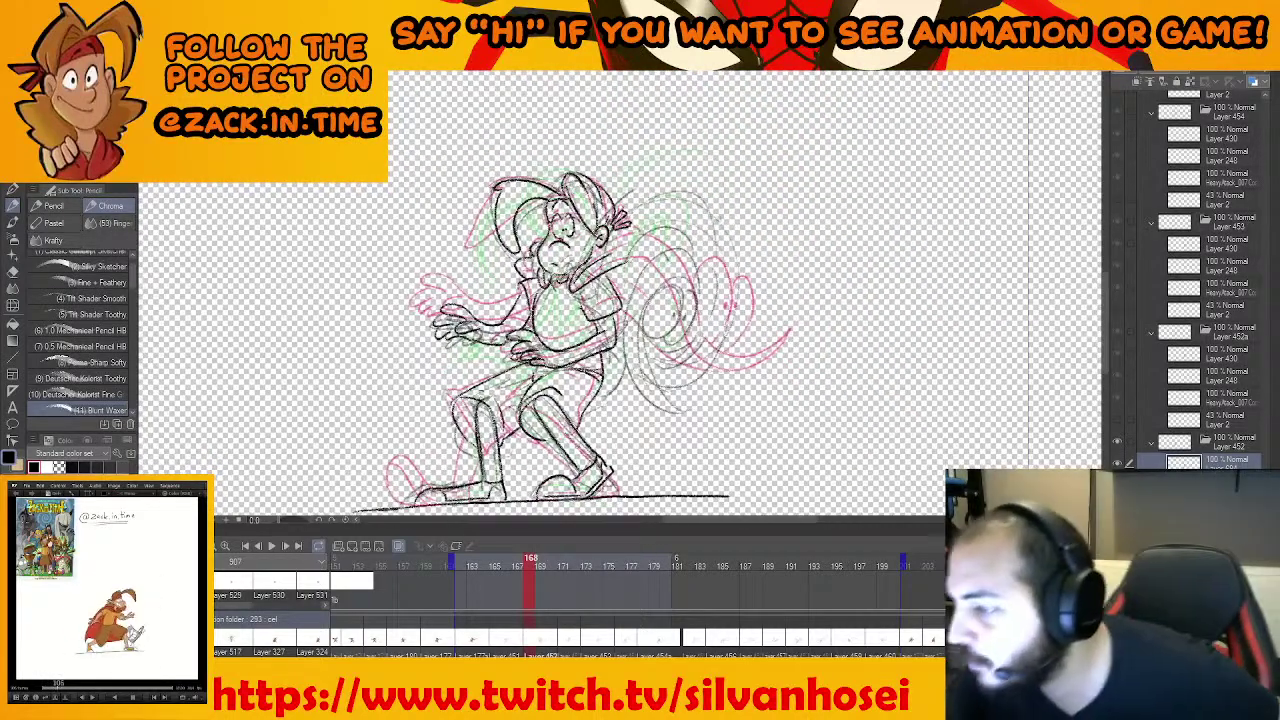
scroll(600, 300, "up", 2)
key("e")
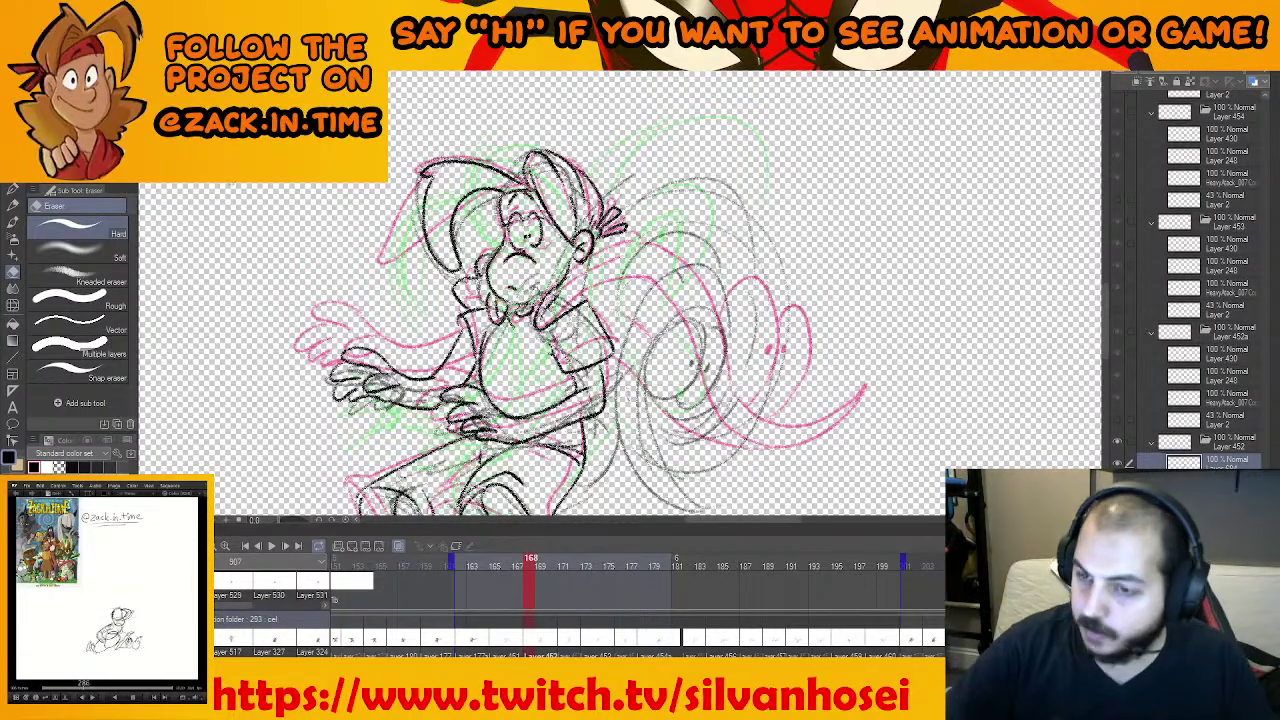
key("p")
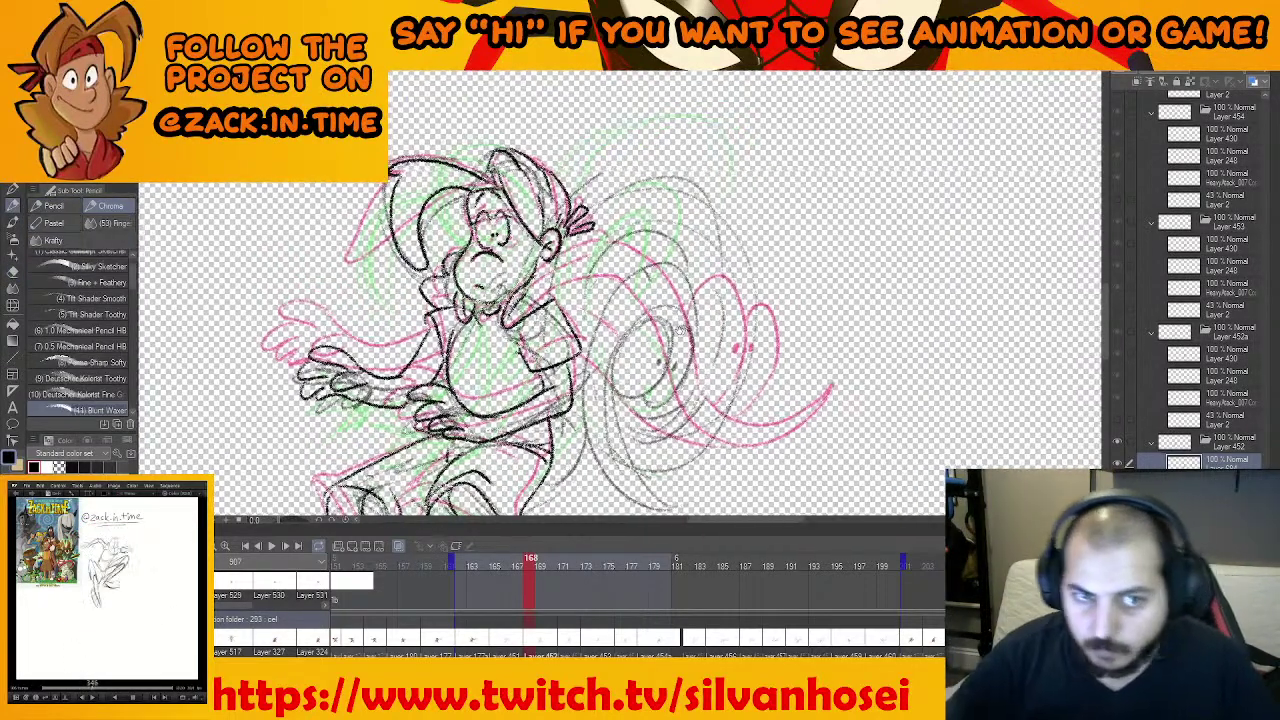
left_click_drag(680, 330, 666, 328)
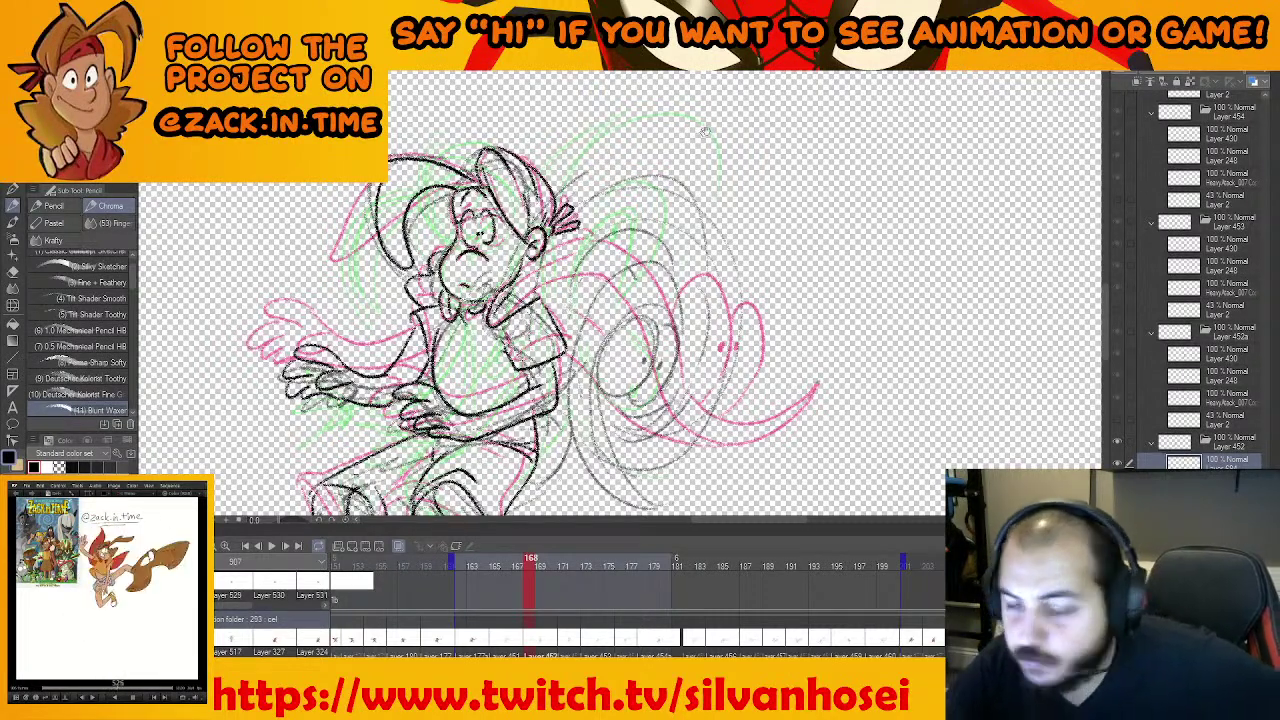
left_click_drag(538, 294, 625, 250)
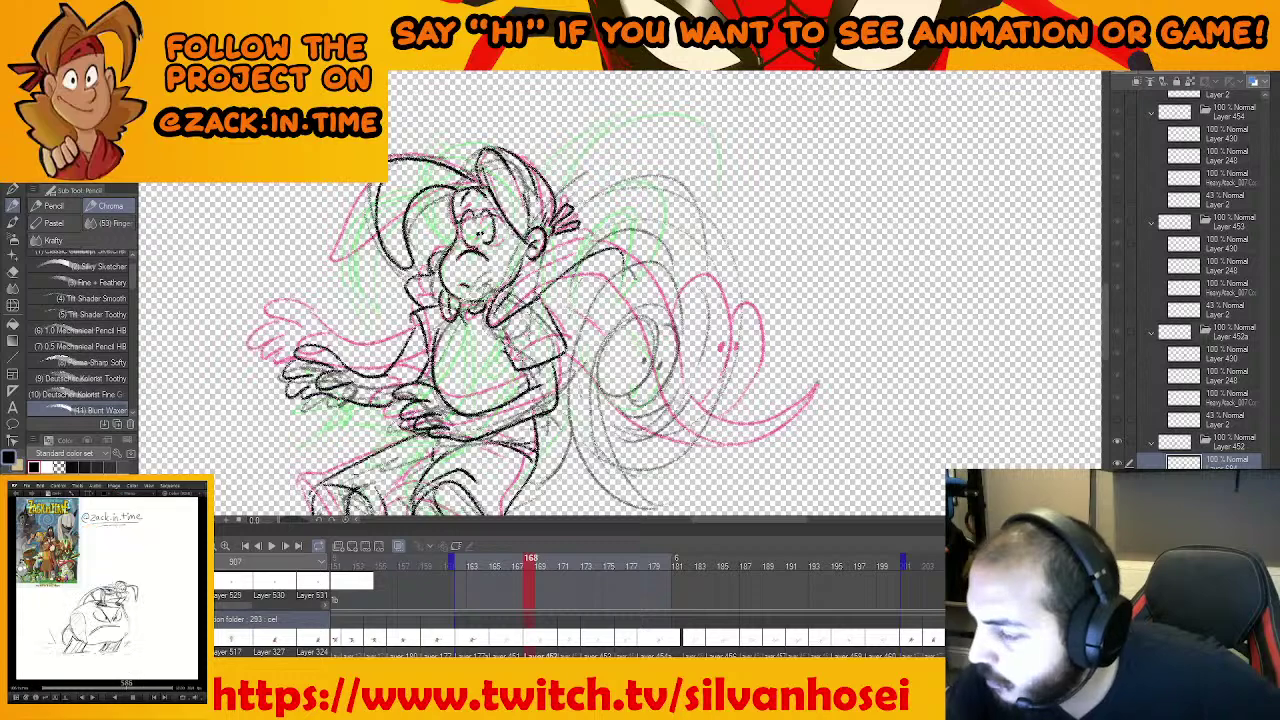
left_click_drag(540, 300, 628, 244)
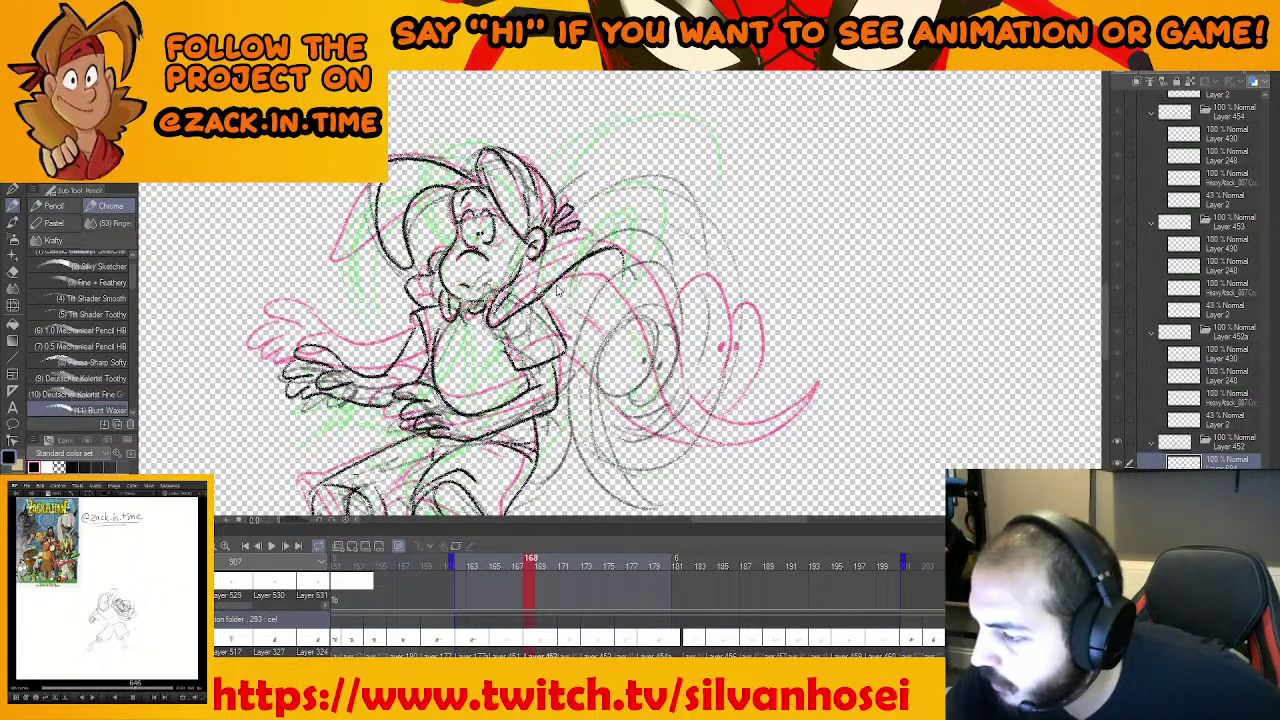
key("ctrl+z")
key("ctrl+z")
Compare the scarf's shape and attachment on frame 168 with the drawings on frames 165 and 162
key("comma")
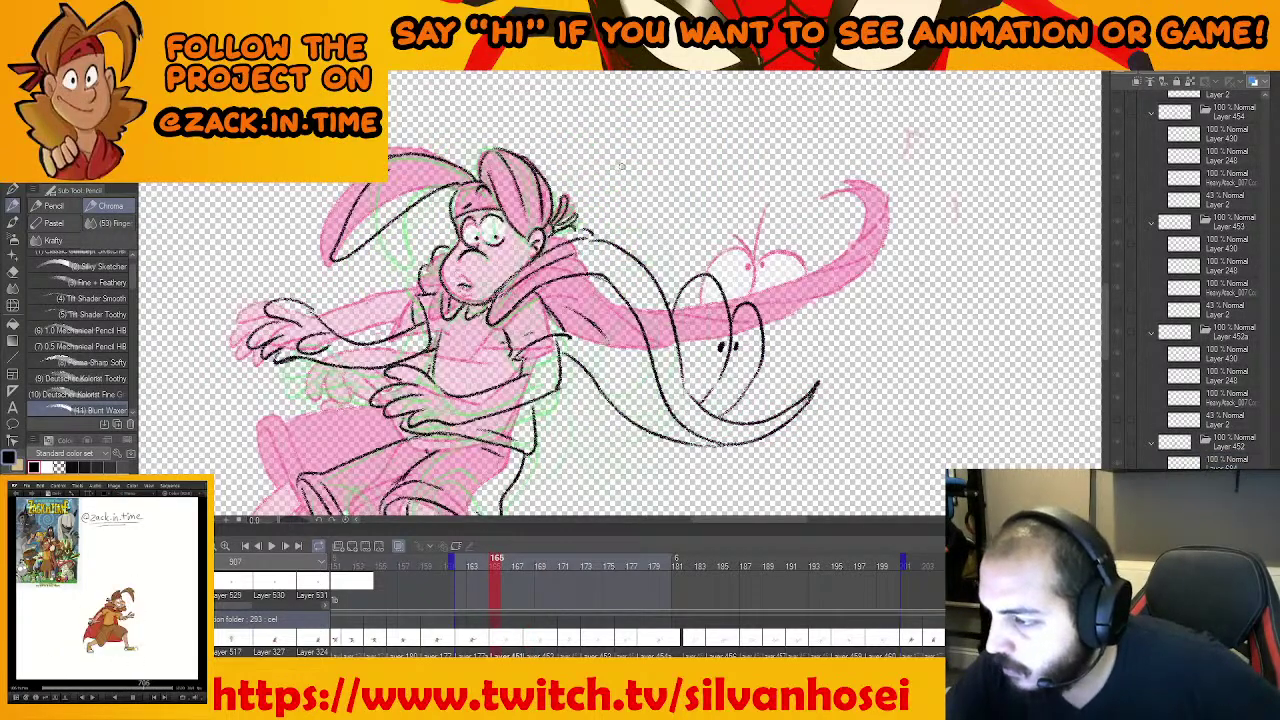
key("Right")
key("Left")
key("Left")
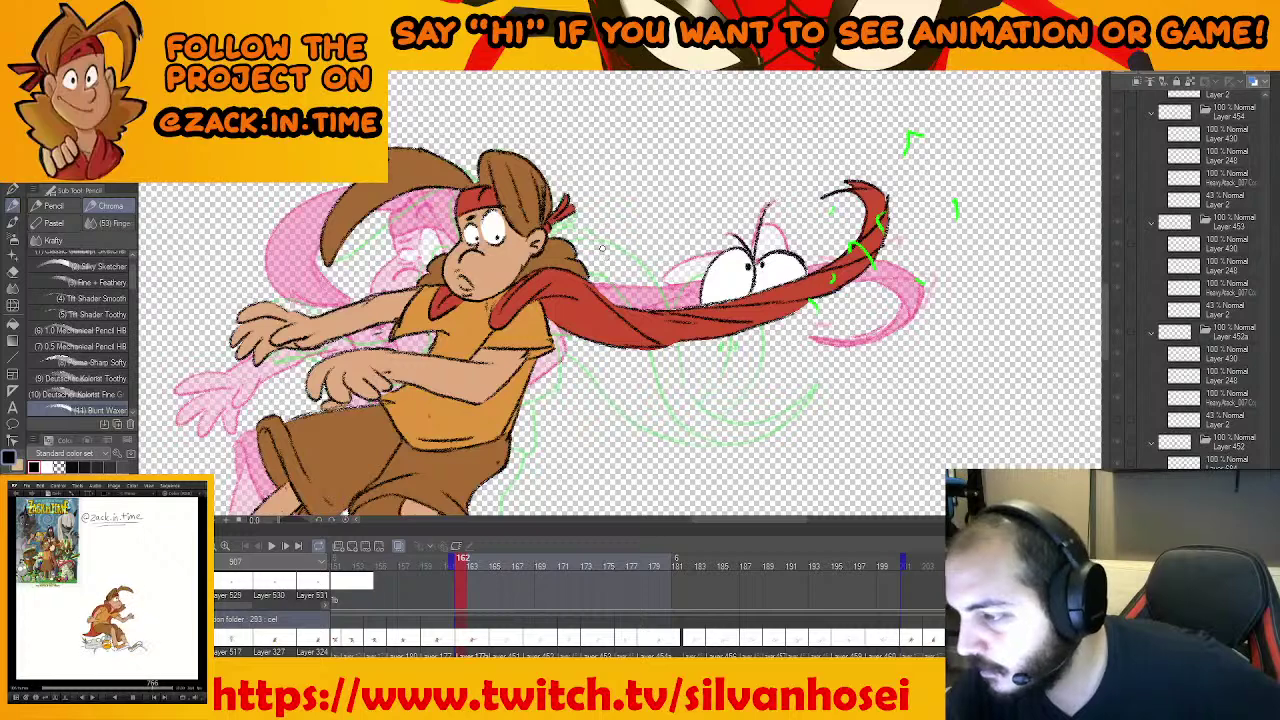
key("Right")
key("Right")
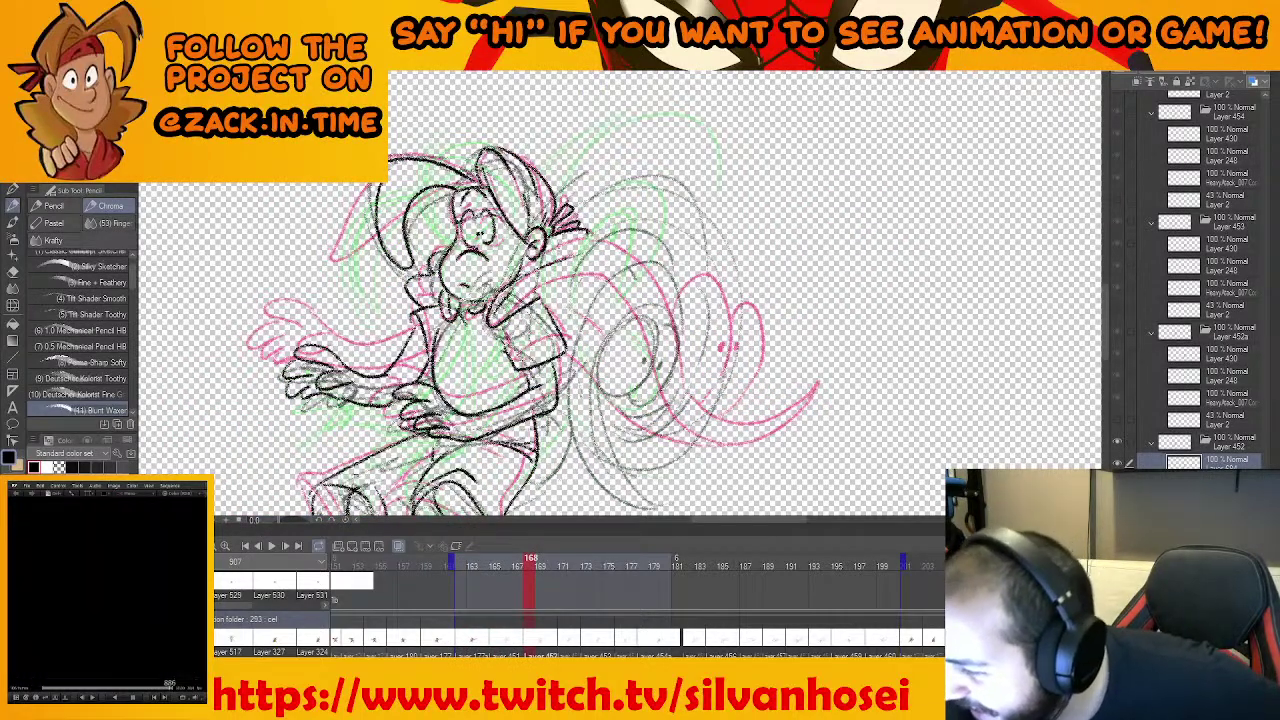
Draw the scarf's outer contour on frame 168, arching up from behind the head and down around the coil
left_click_drag(555, 250, 602, 244)
left_click_drag(528, 271, 604, 250)
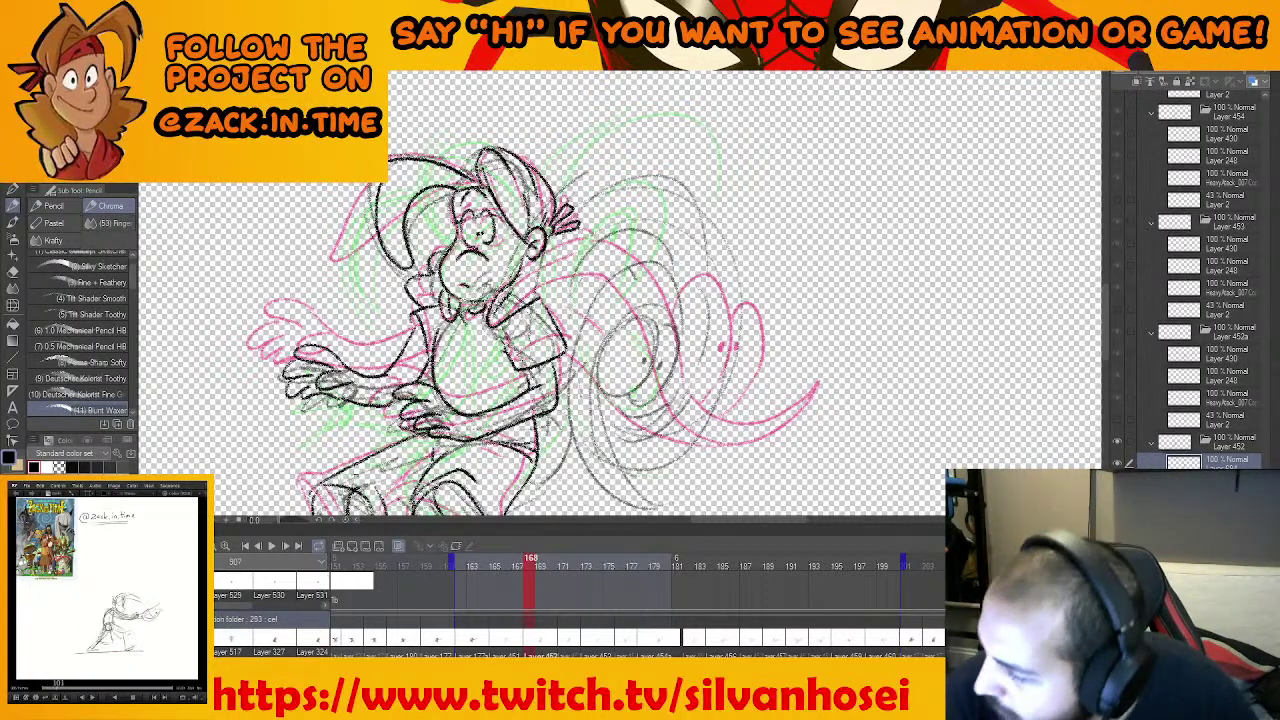
mouse_move(558, 205)
left_mouse_down()
mouse_move(678, 178)
mouse_move(684, 188)
left_mouse_up()
left_click_drag(678, 361, 645, 334)
left_click_drag(641, 153, 653, 428)
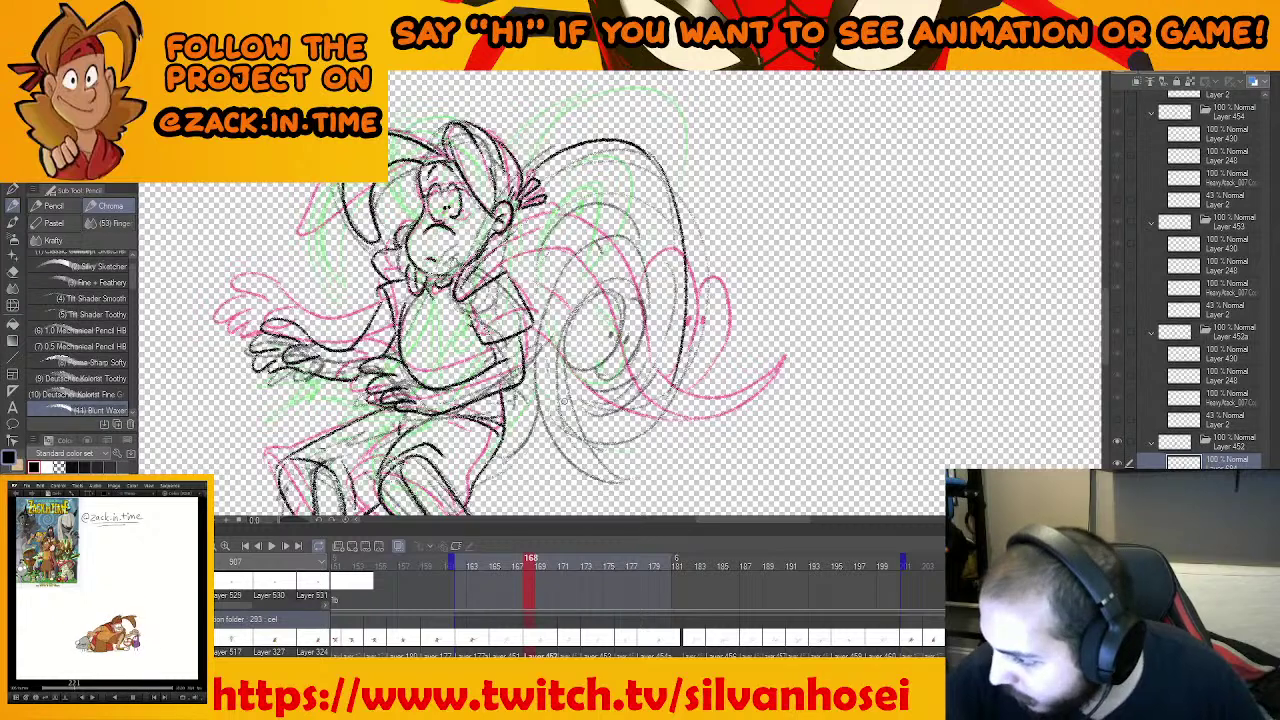
Draw the scarf's inner loop running down to its pointed tip and the arc over the loop, redoing the first stroke
mouse_move(547, 440)
left_mouse_down()
mouse_move(648, 308)
mouse_move(606, 362)
left_mouse_up()
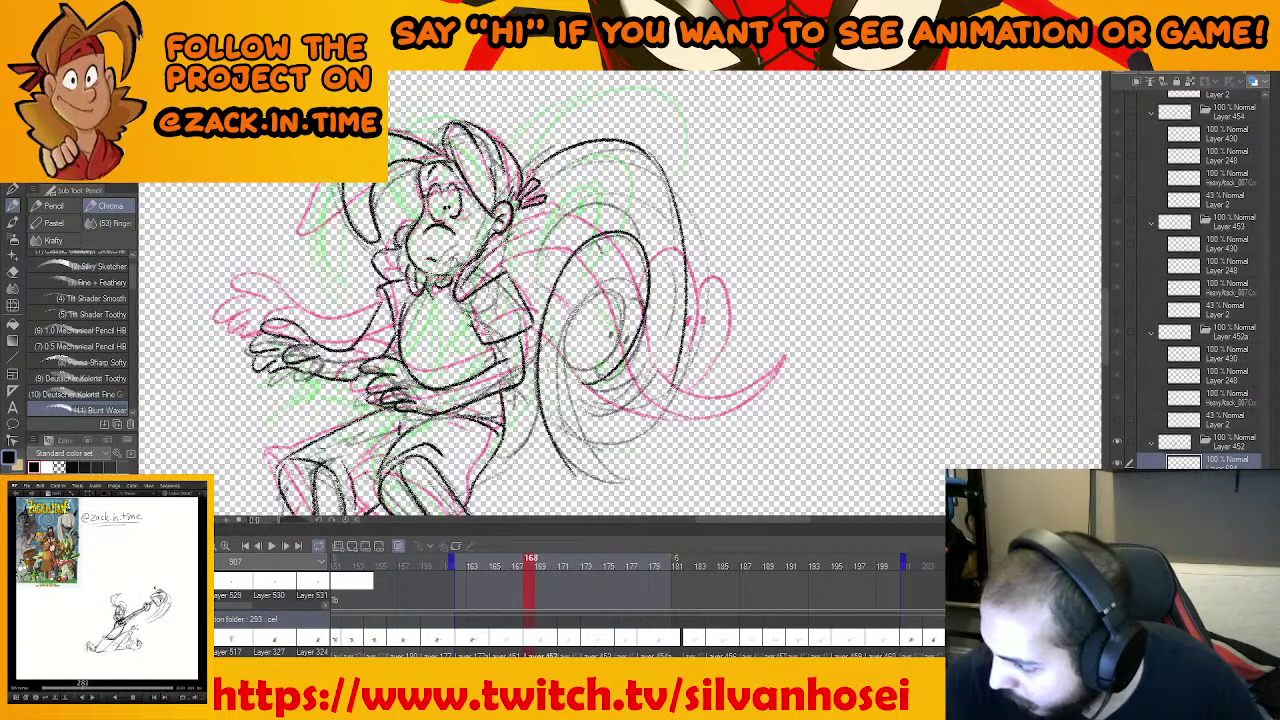
key("ctrl+z")
mouse_move(630, 490)
left_mouse_down()
mouse_move(588, 482)
mouse_move(548, 280)
mouse_move(651, 312)
left_mouse_up()
mouse_move(590, 180)
left_mouse_down()
mouse_move(620, 191)
mouse_move(656, 304)
left_mouse_up()
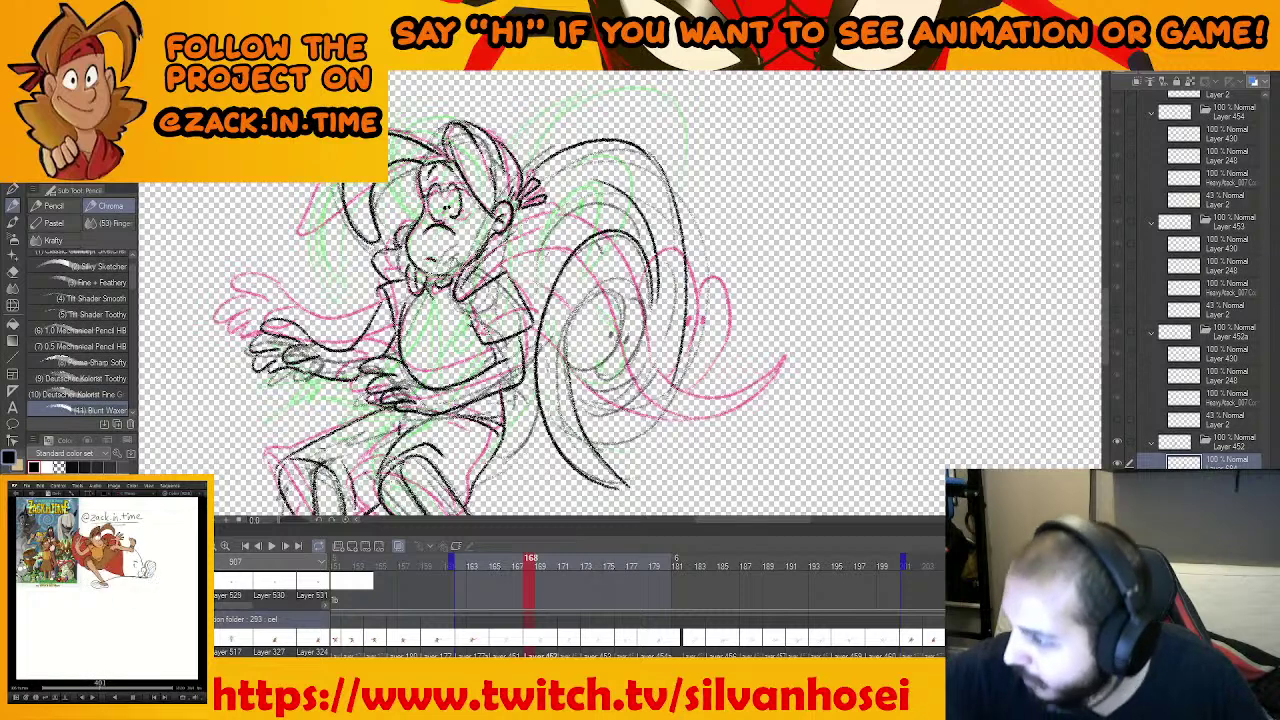
Draw the curved folds along the scarf coil's underside and the inner contour leading from the collar into the coil
mouse_move(589, 379)
left_mouse_down()
mouse_move(652, 367)
mouse_move(633, 401)
mouse_move(654, 388)
left_mouse_up()
key("ctrl+z")
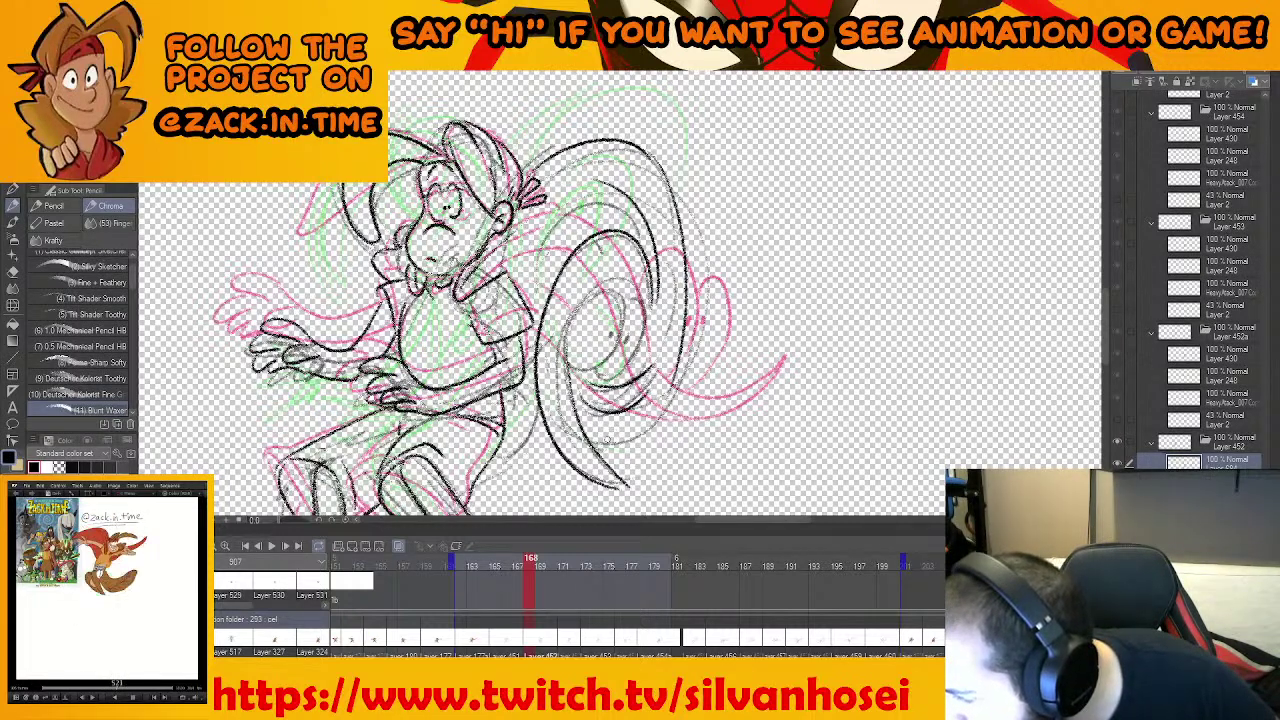
left_click_drag(592, 441, 625, 445)
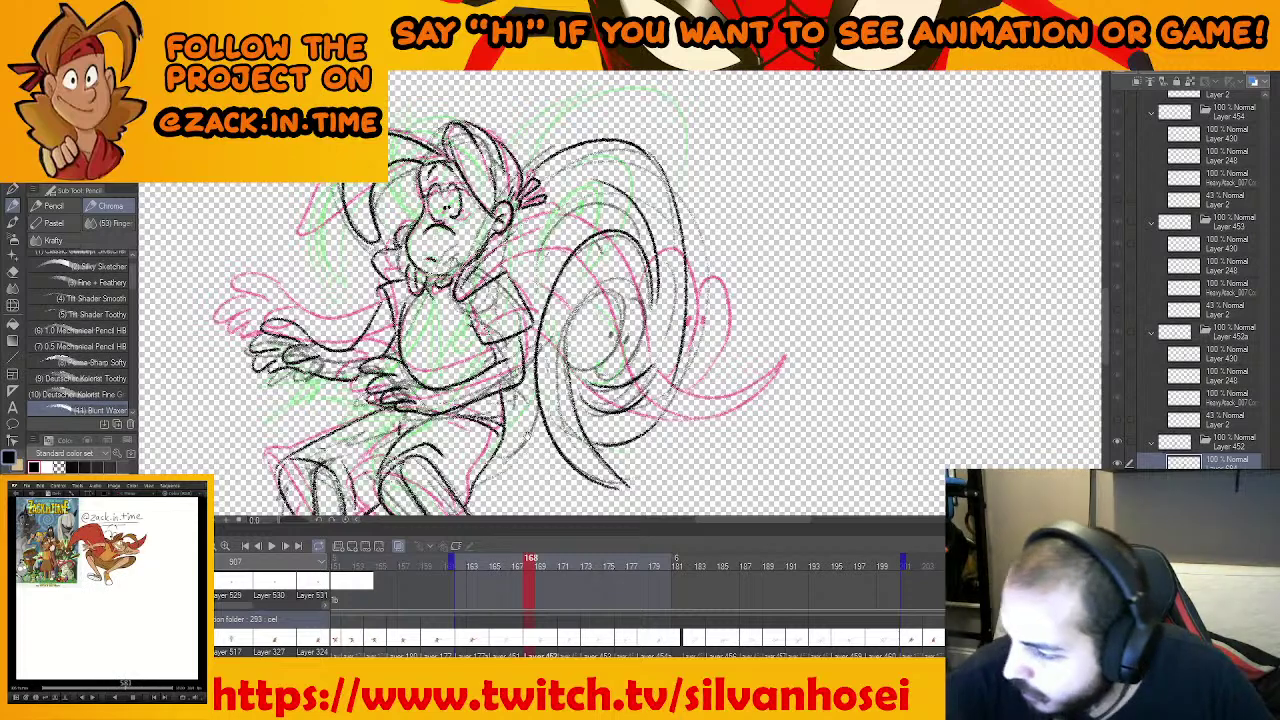
left_click_drag(547, 372, 554, 357)
left_click_drag(536, 266, 640, 187)
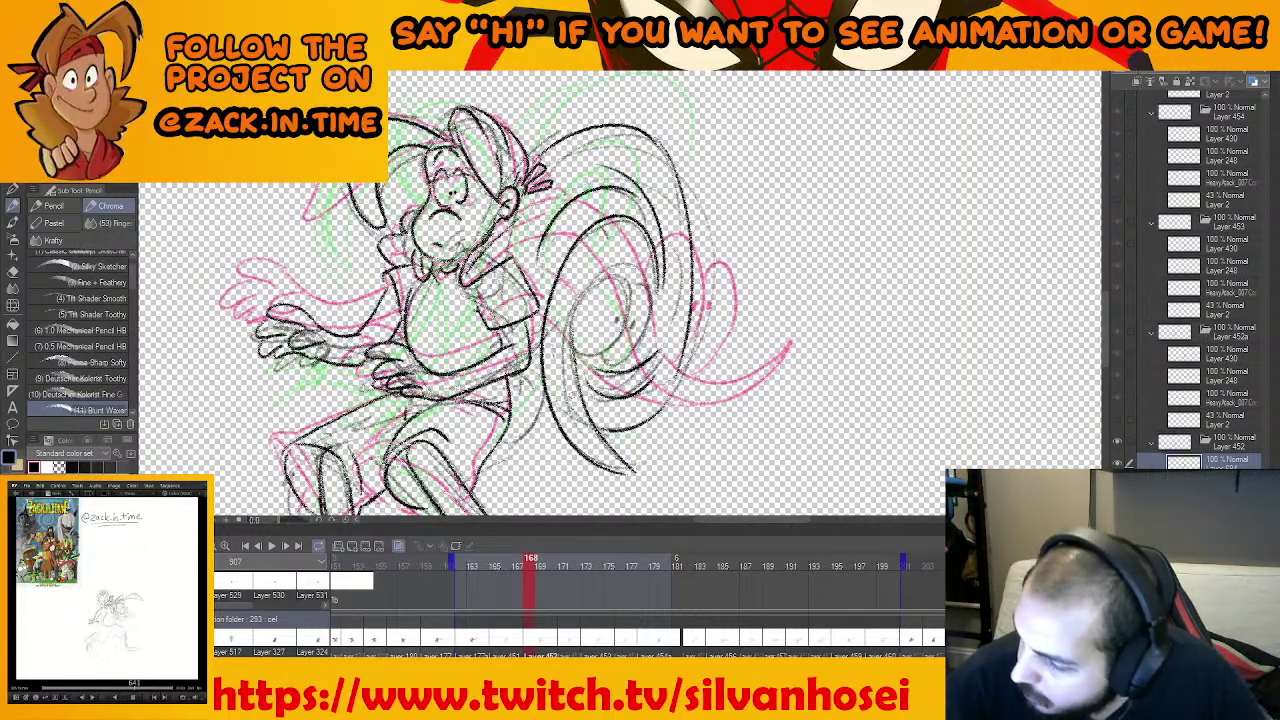
Draw the scarf creature's two overlapping eyes with pupils and lid lines in the middle of the coil
mouse_move(604, 280)
left_mouse_down()
mouse_move(572, 330)
mouse_move(625, 330)
left_mouse_up()
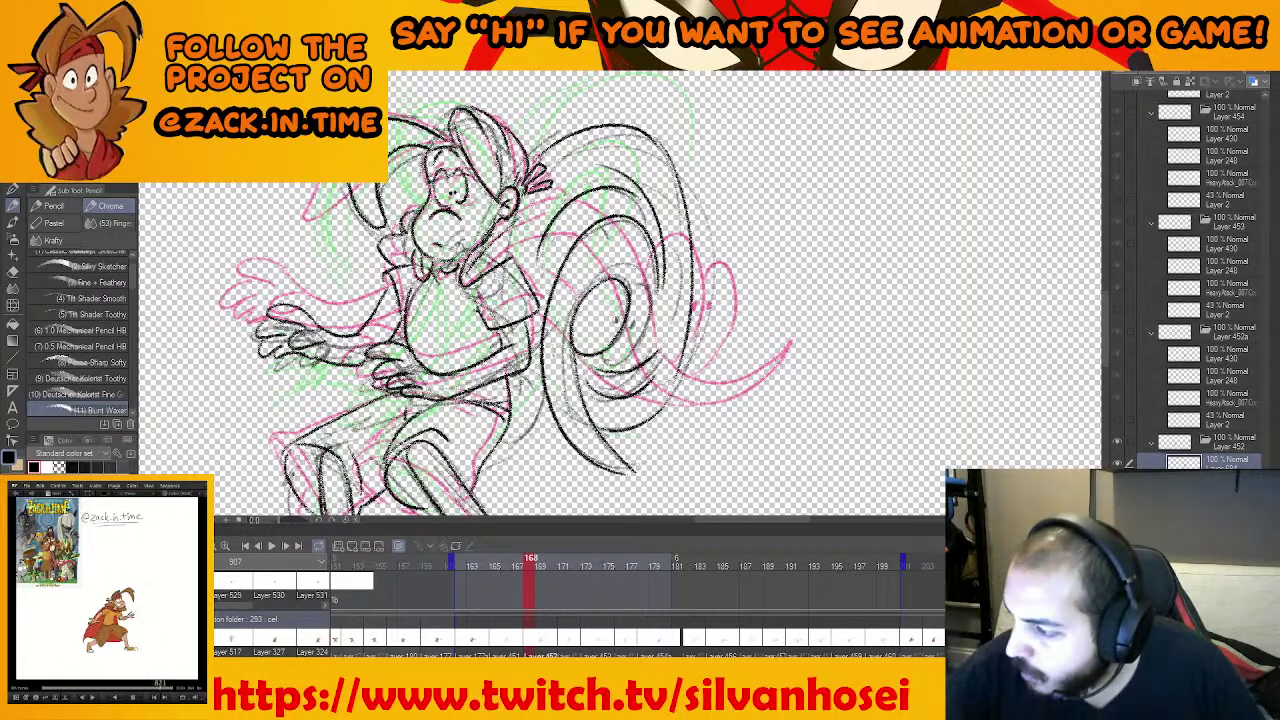
left_click_drag(633, 321, 631, 351)
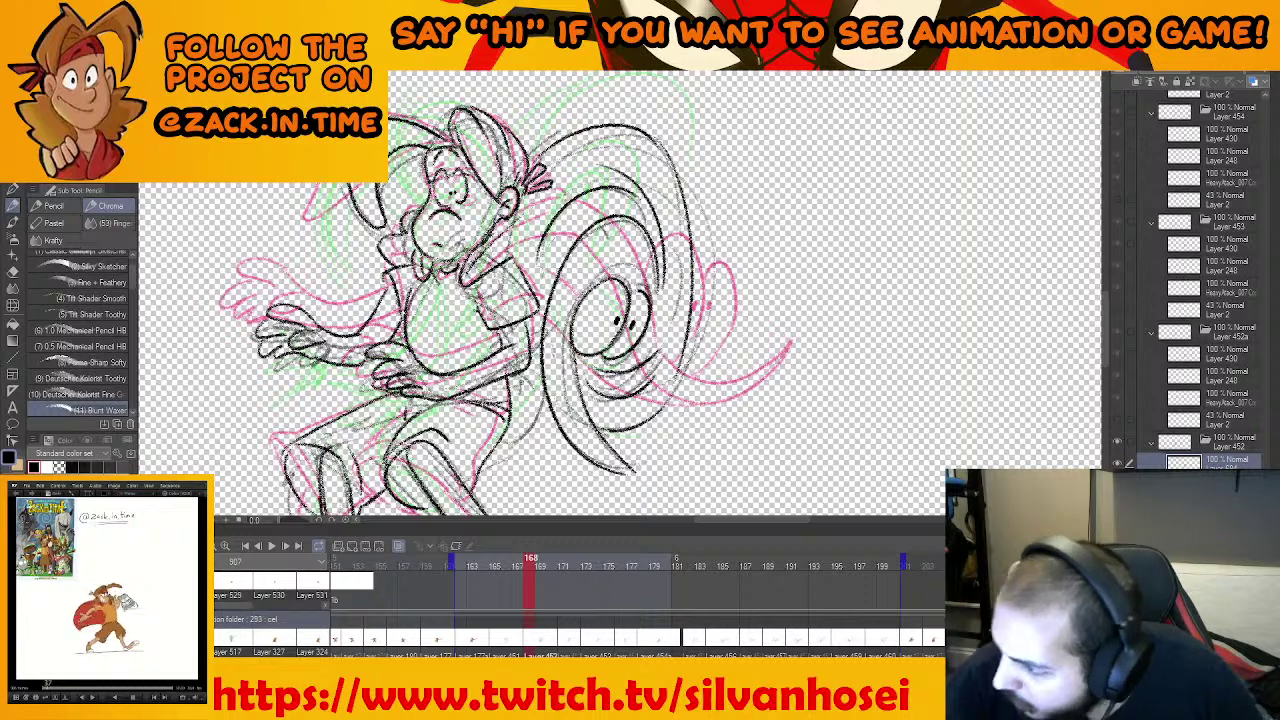
mouse_move(578, 386)
left_mouse_down()
mouse_move(580, 300)
mouse_move(638, 268)
left_mouse_up()
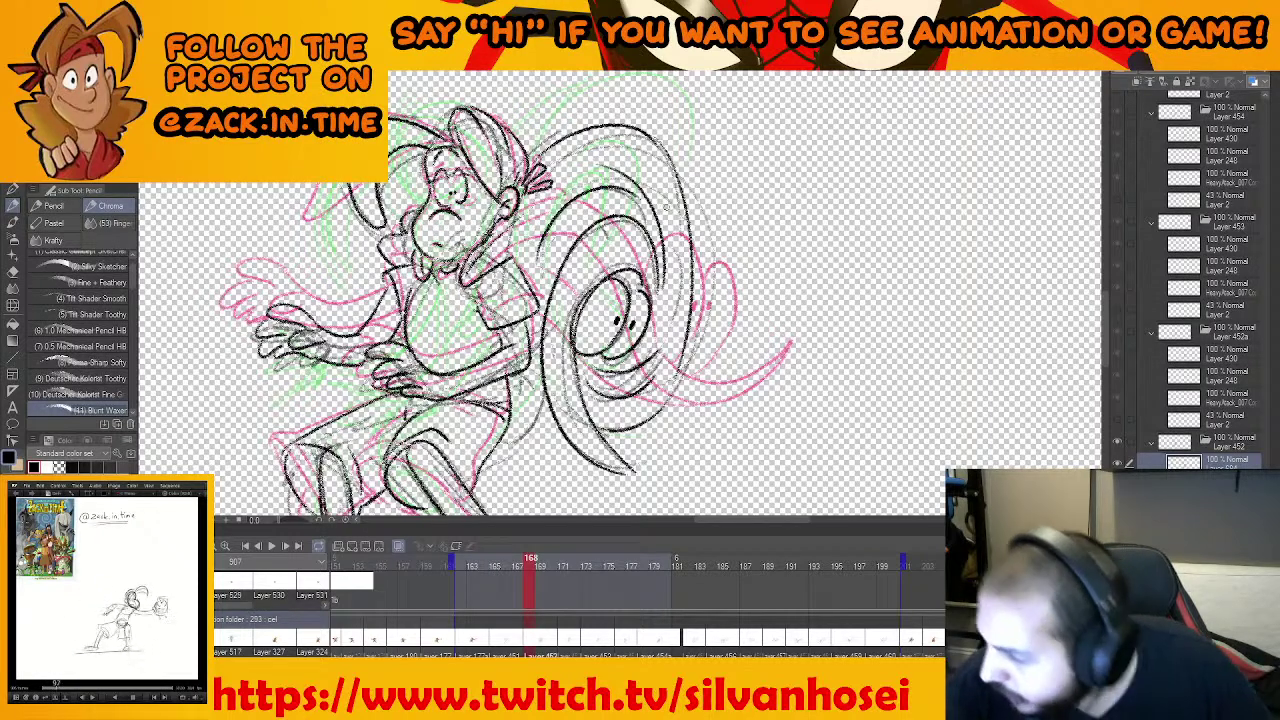
mouse_move(520, 410)
left_mouse_down()
mouse_move(540, 384)
mouse_move(517, 459)
mouse_move(530, 326)
mouse_move(546, 373)
left_mouse_up()
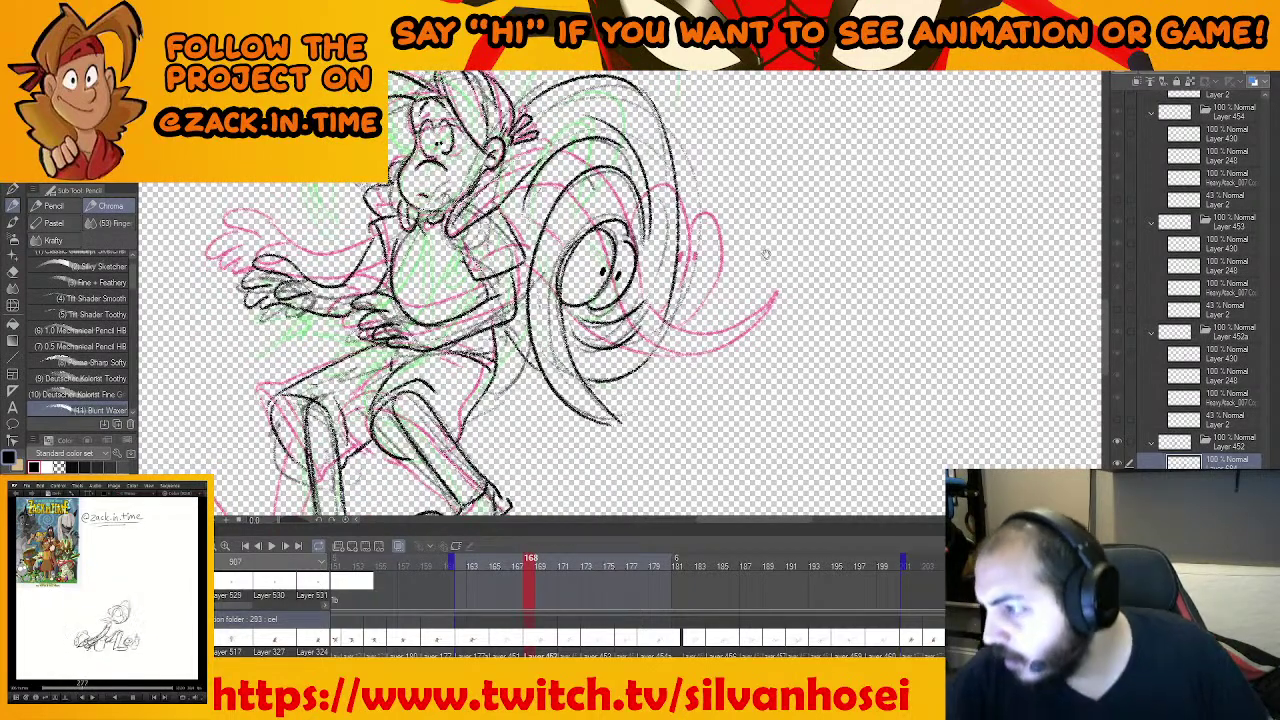
Review the whole inked figure on frame 168, flipping repeatedly to frame 165 to check the motion of body and scarf
left_click_drag(765, 254, 796, 282)
scroll(767, 331, "down", 2)
left_click_drag(767, 331, 771, 290)
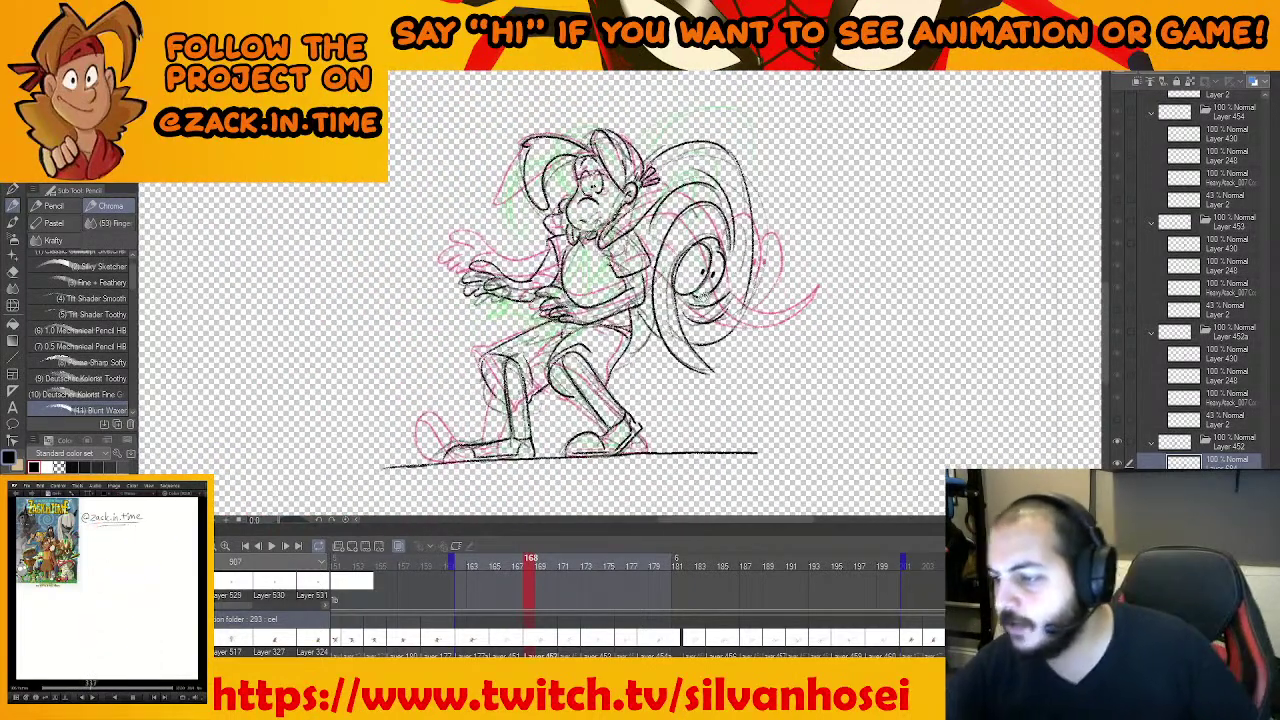
scroll(658, 342, "up", 2)
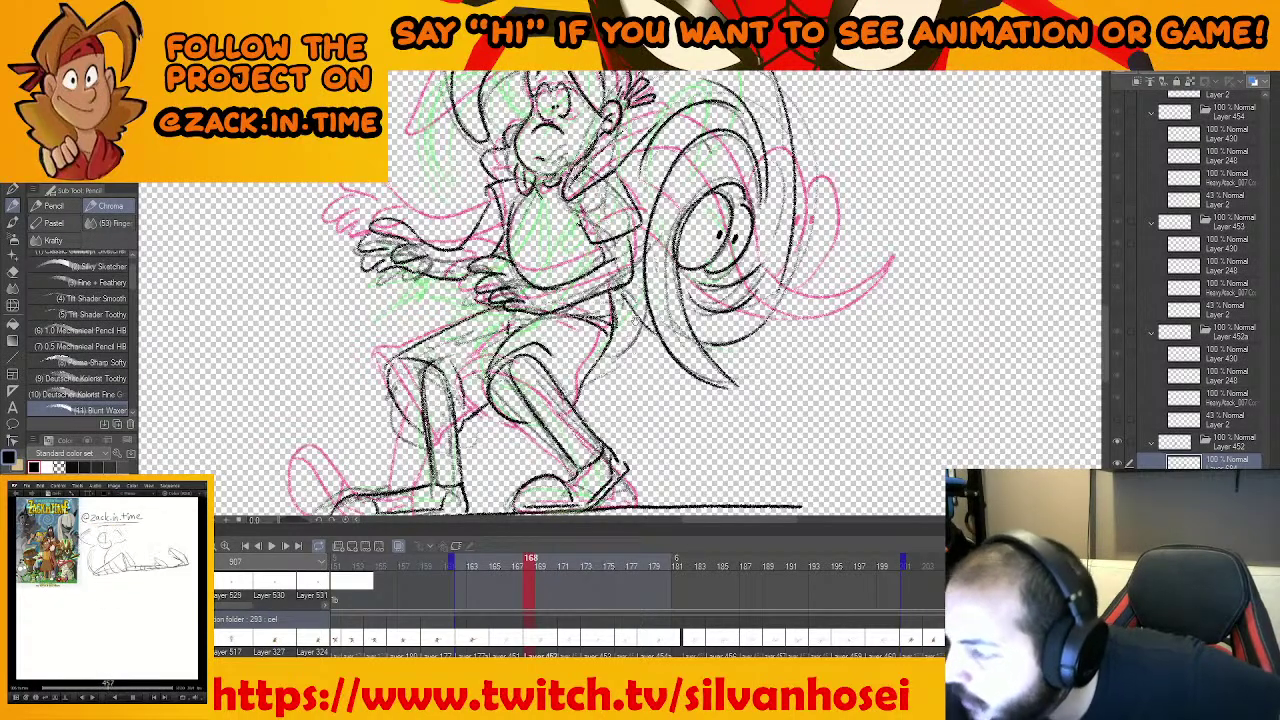
scroll(853, 263, "down", 3)
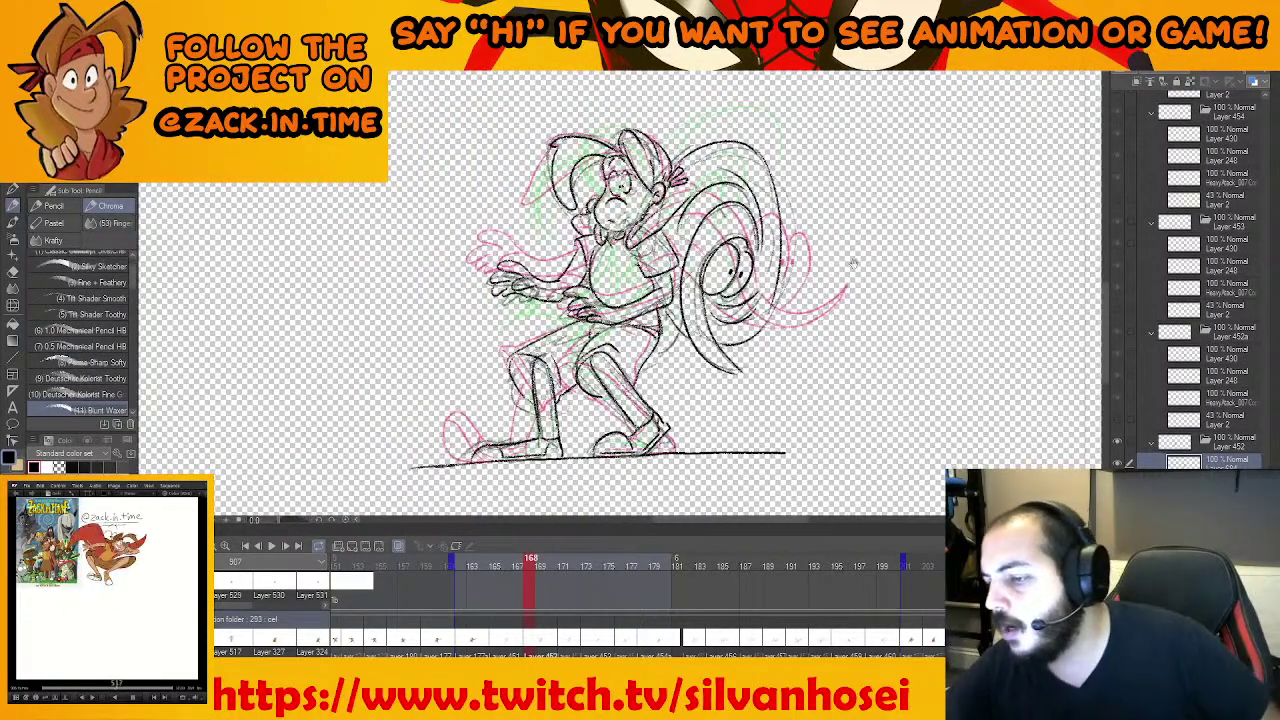
mouse_move(865, 316)
left_mouse_down()
mouse_move(850, 328)
mouse_move(735, 299)
left_mouse_up()
scroll(809, 246, "up", 2)
scroll(842, 234, "down", 2)
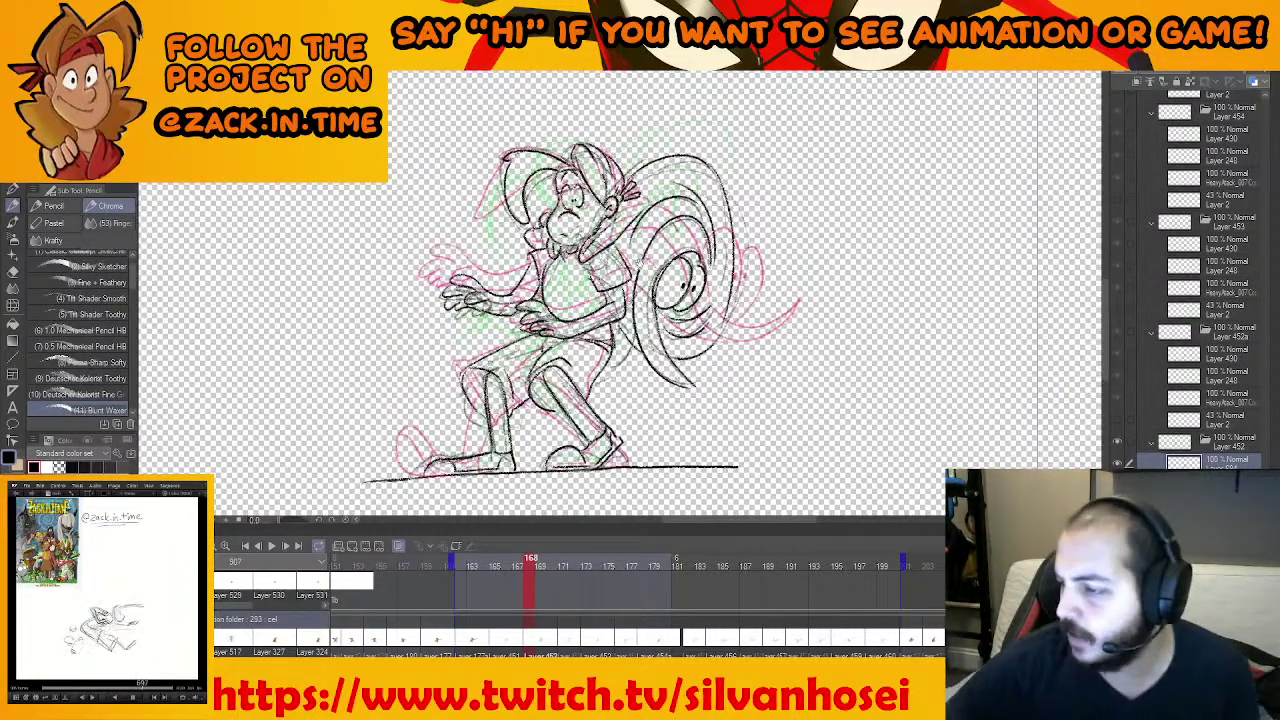
key("Left")
key("Right")
left_click_drag(741, 471, 753, 441)
key("Left")
key("Right")
key("Right")
key("Right")
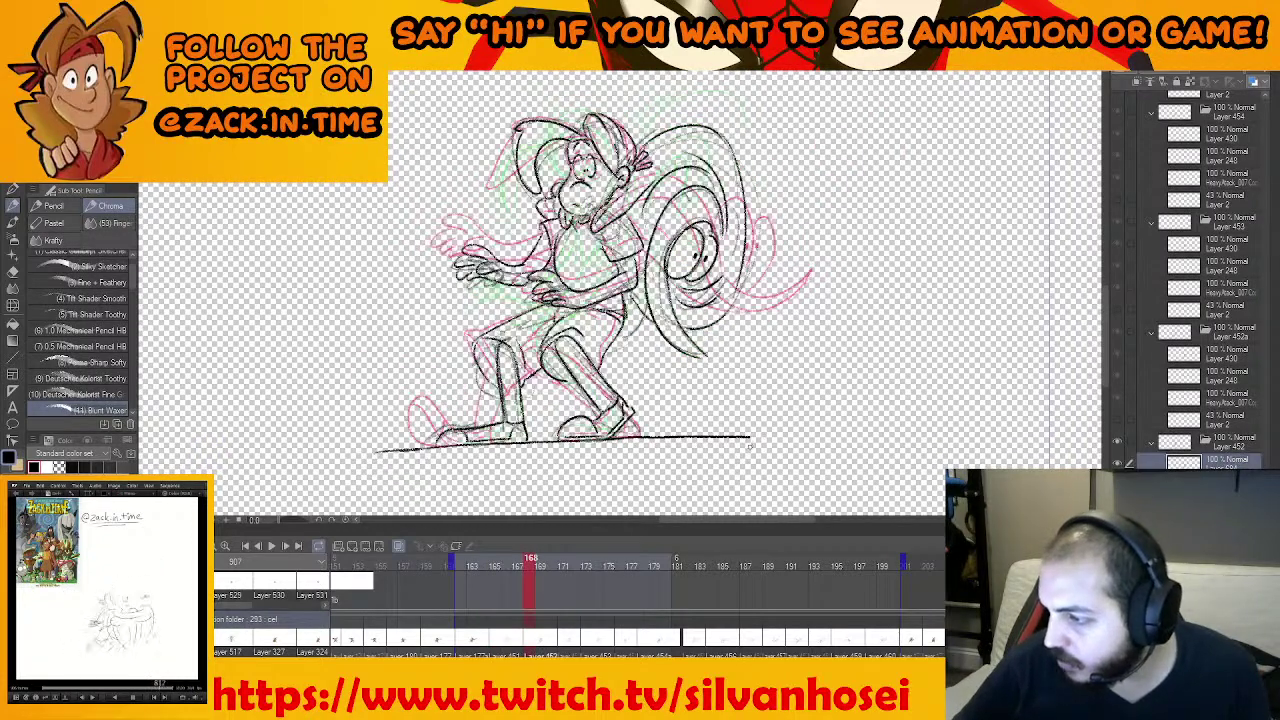
key("Right")
key("Left")
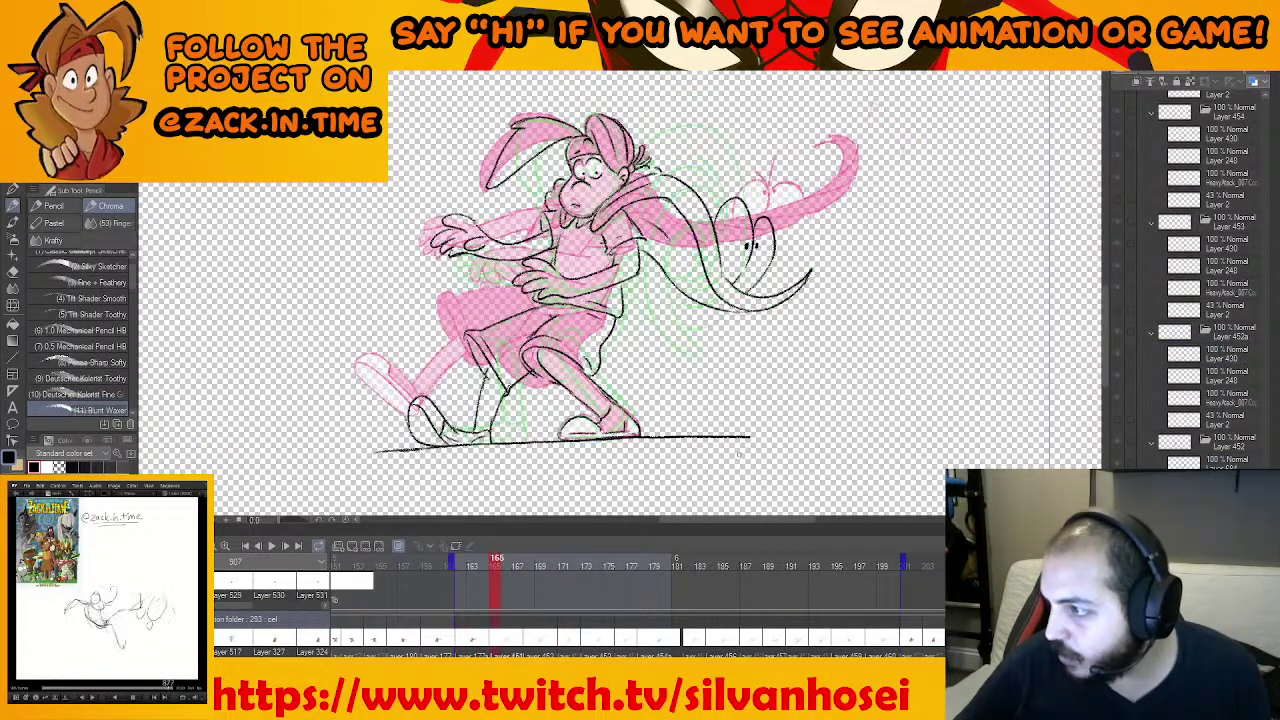
key("Right")
key("Left")
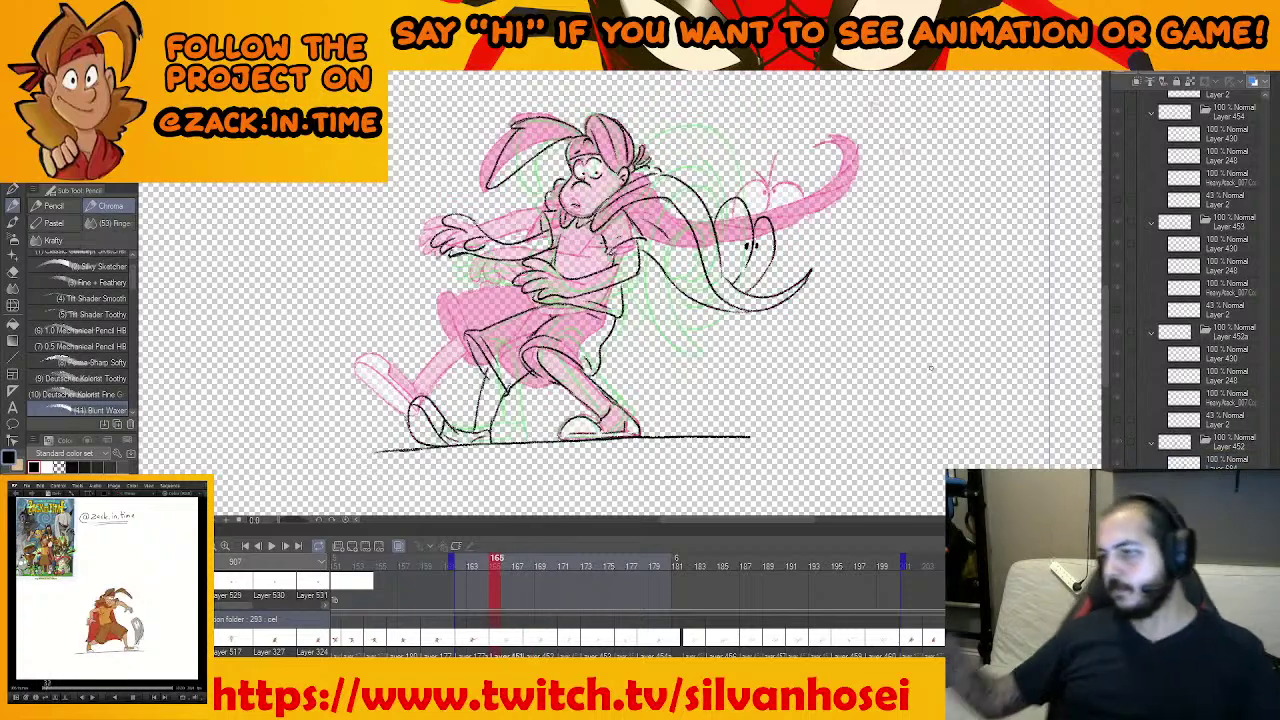
key("Right")
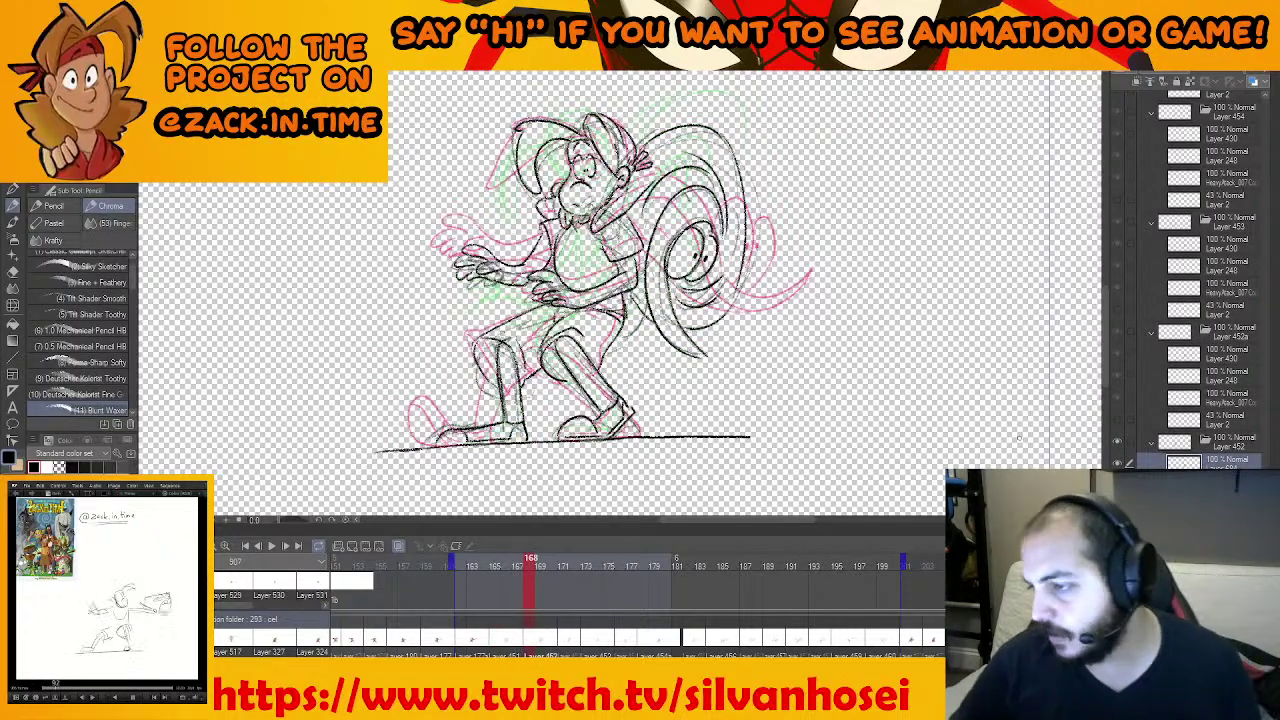
key("Left")
key("Right")
left_click_drag(915, 415, 889, 421)
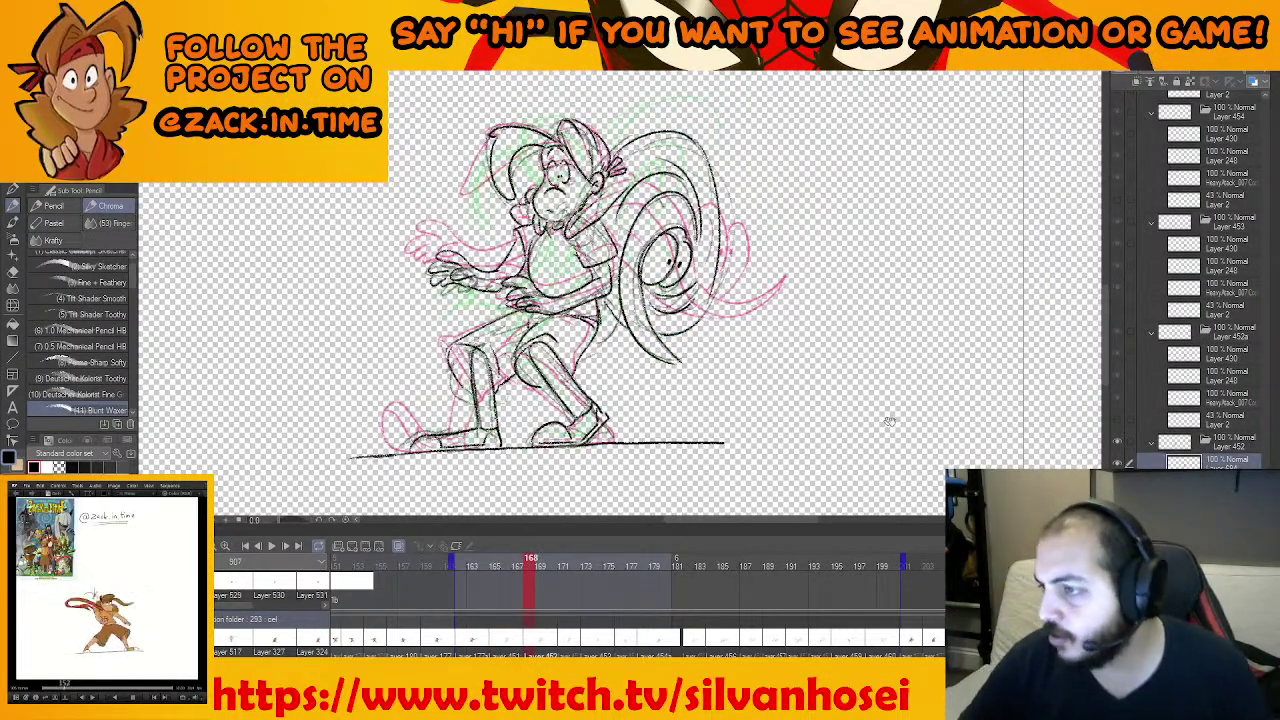
key("Left")
key("Right")
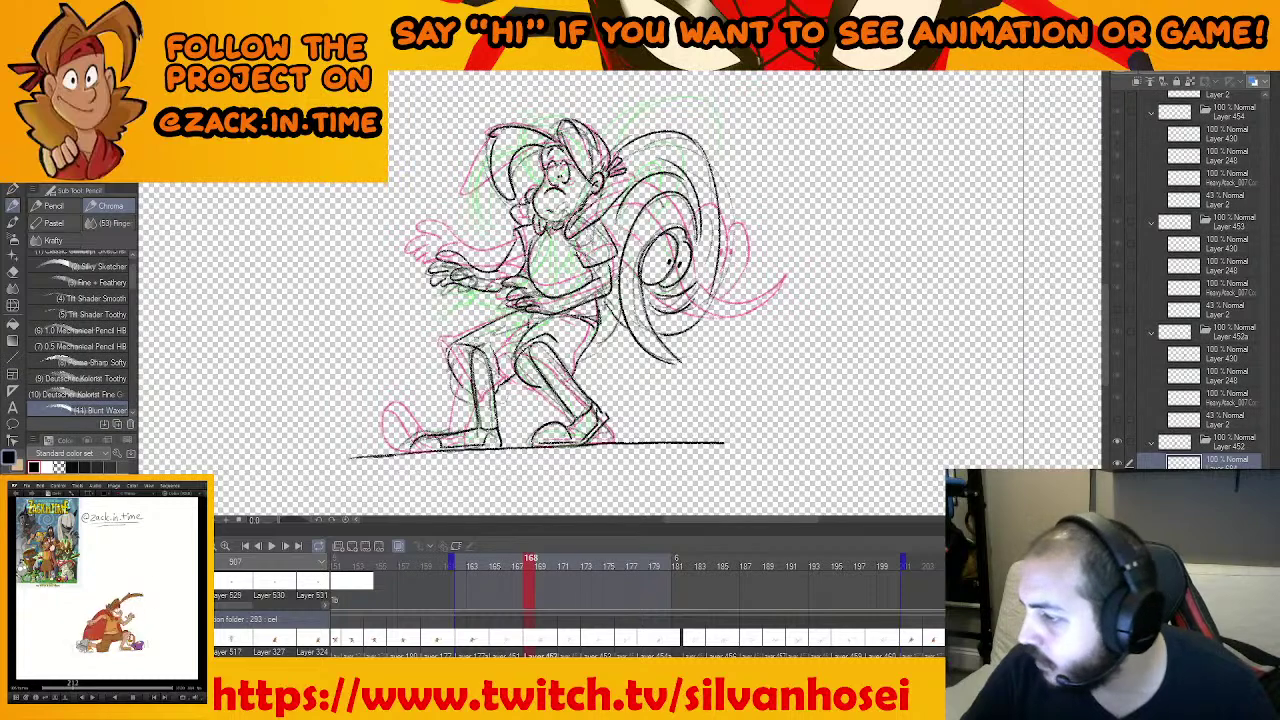
left_click_drag(869, 432, 885, 460)
key("Left")
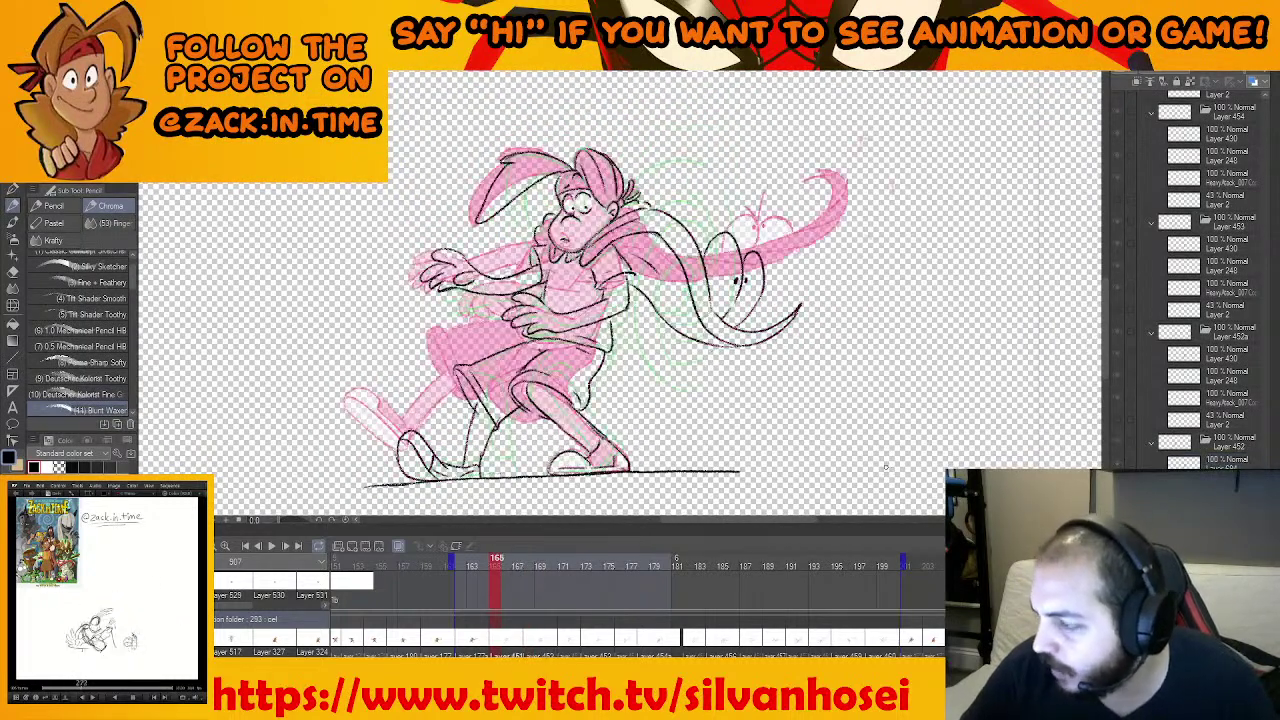
key("Left")
Merge the rough sketch layers of frame 171 into one layer at 51% opacity and add a new drawing layer above it
key("Right")
key("Right")
key("Right")
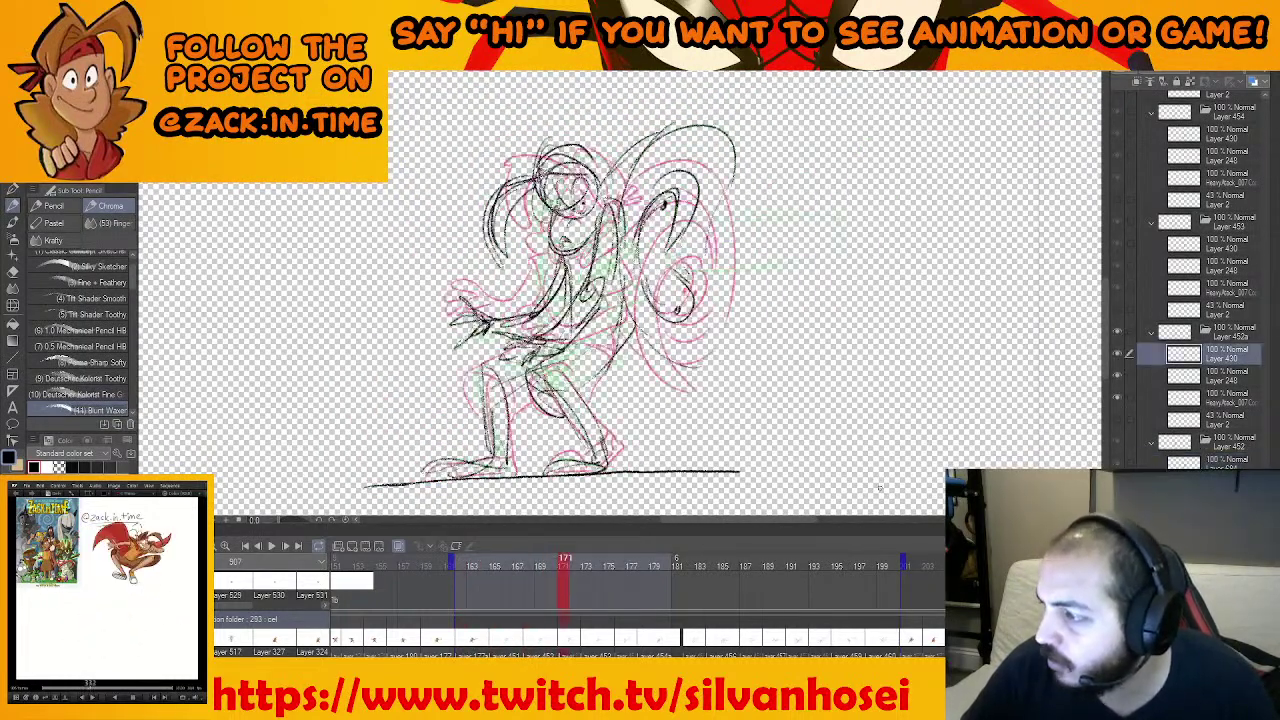
left_click(1201, 419, "shift")
right_click(1210, 418)
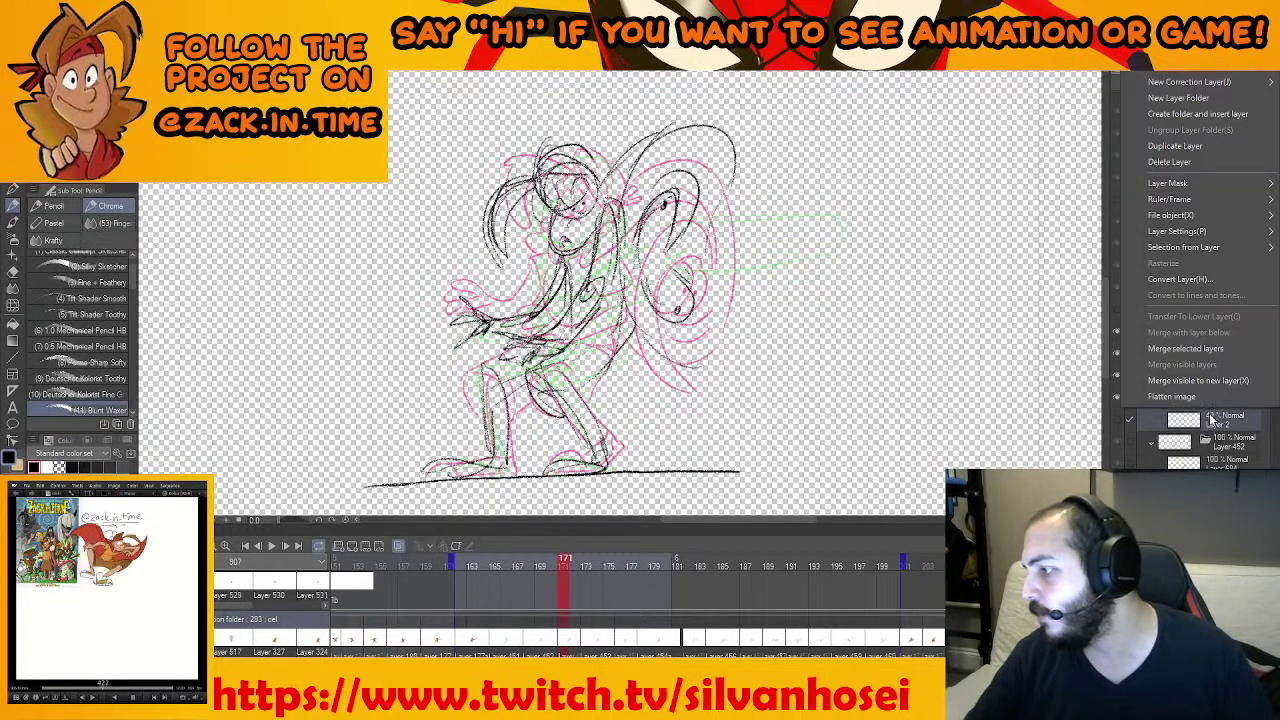
left_click(1190, 349)
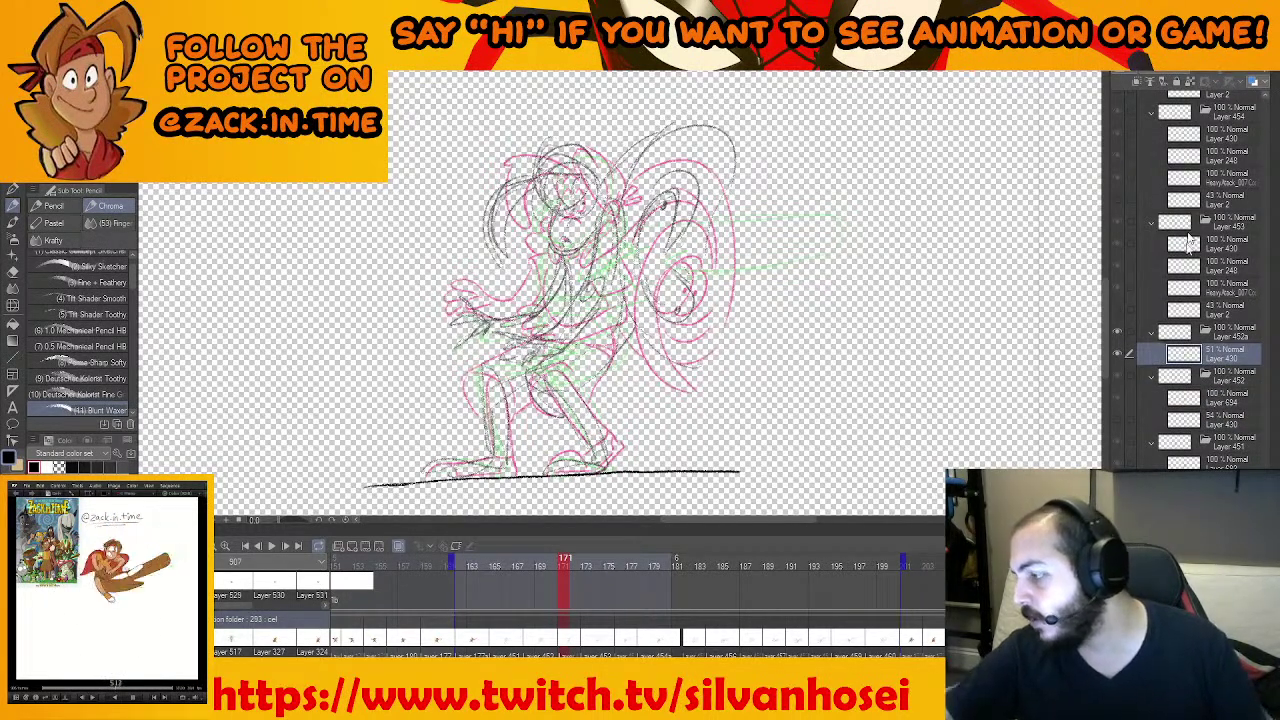
key("ctrl+shift+n")
Draw the face contour from the forehead around the muzzle and the nose curve on frame 171, redoing strokes until they fit
mouse_move(750, 285)
left_mouse_down()
mouse_move(746, 307)
mouse_move(721, 305)
left_mouse_up()
scroll(745, 305, "up", 6)
mouse_move(500, 222)
left_mouse_down()
mouse_move(533, 295)
mouse_move(540, 375)
mouse_move(602, 362)
left_mouse_up()
mouse_move(549, 313)
left_mouse_down()
mouse_move(591, 301)
mouse_move(603, 325)
left_mouse_up()
key("ctrl+z")
key("ctrl+z")
key("ctrl+z")
key("ctrl+z")
mouse_move(558, 289)
left_mouse_down()
mouse_move(564, 330)
mouse_move(528, 388)
mouse_move(592, 422)
mouse_move(622, 388)
mouse_move(631, 404)
left_mouse_up()
key("ctrl+z")
mouse_move(560, 333)
left_mouse_down()
mouse_move(578, 380)
mouse_move(606, 381)
mouse_move(566, 393)
mouse_move(600, 385)
left_mouse_up()
key("ctrl+z")
key("ctrl+z")
key("ctrl+z")
key("ctrl+z")
key("ctrl+z")
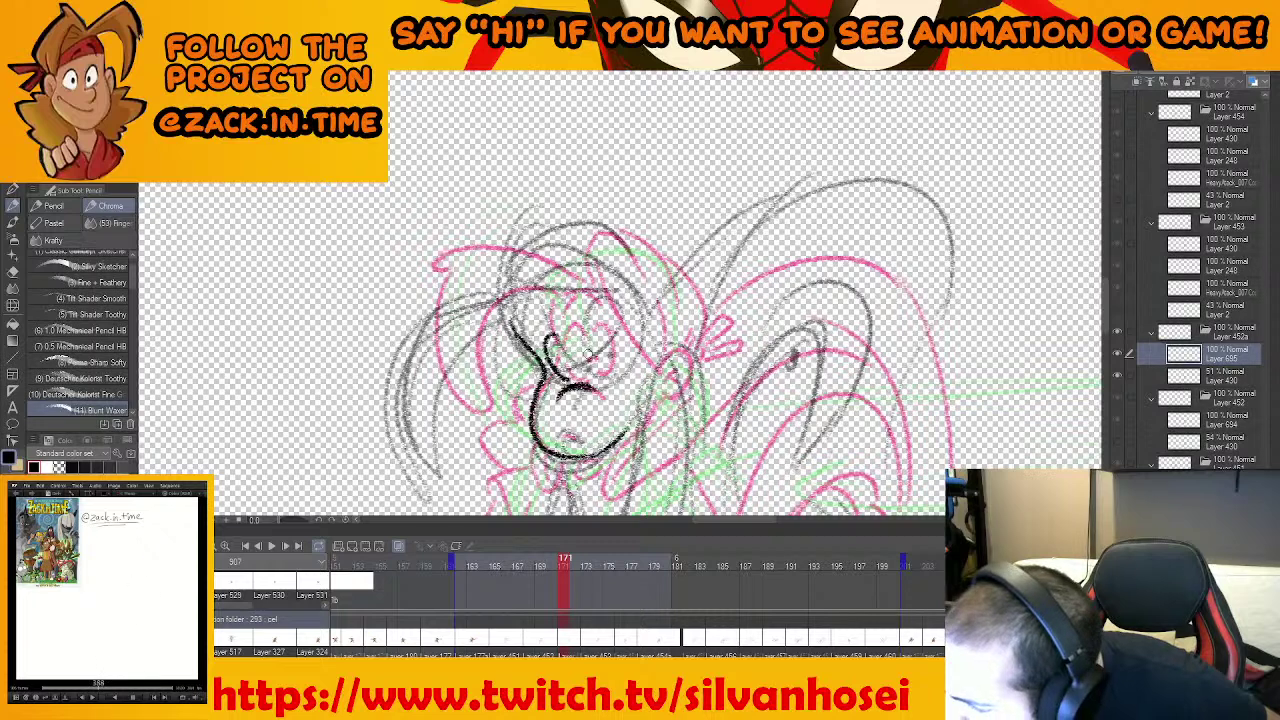
Redraw the far eye and outline the near eye above the nose on frame 171
key("e")
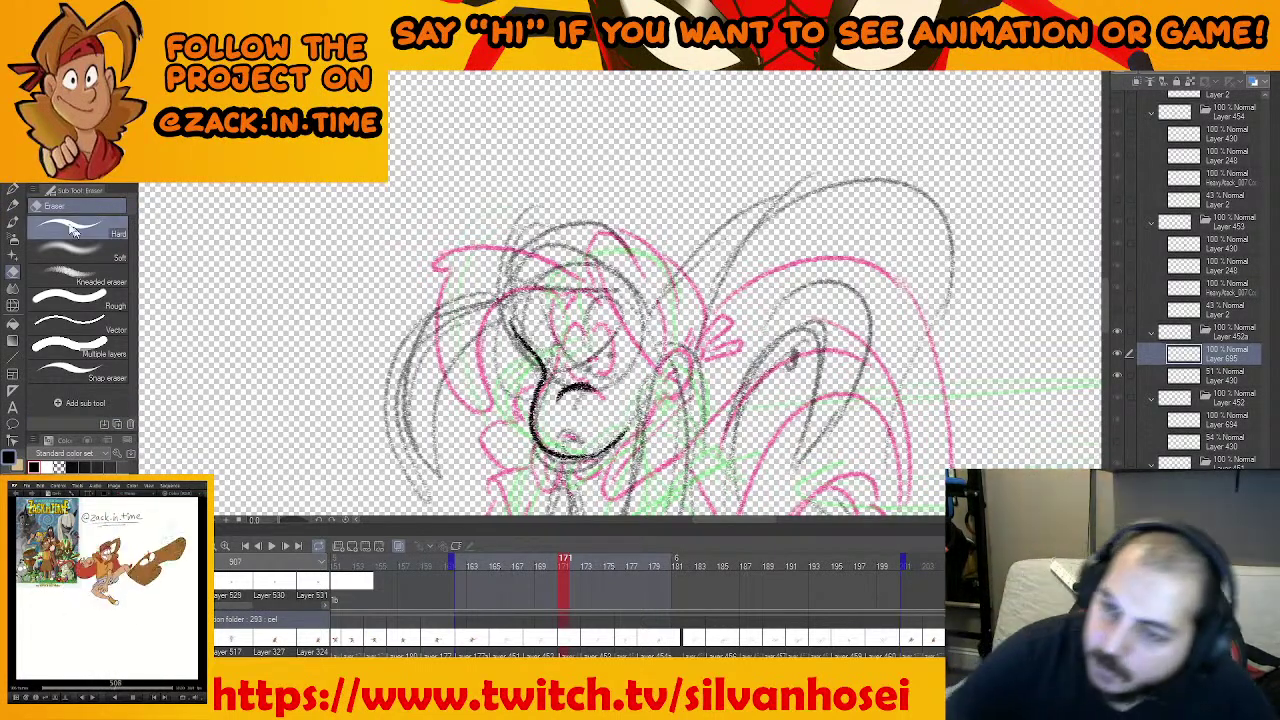
key("p")
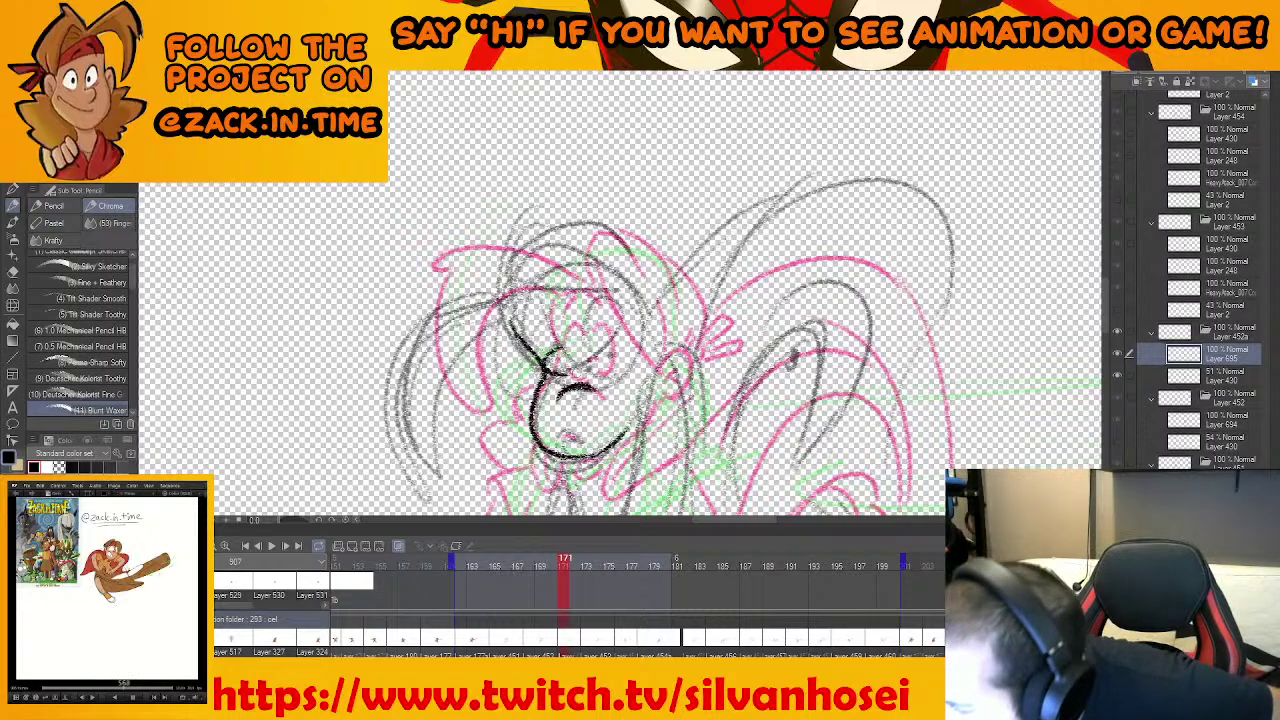
left_click_drag(600, 340, 578, 372)
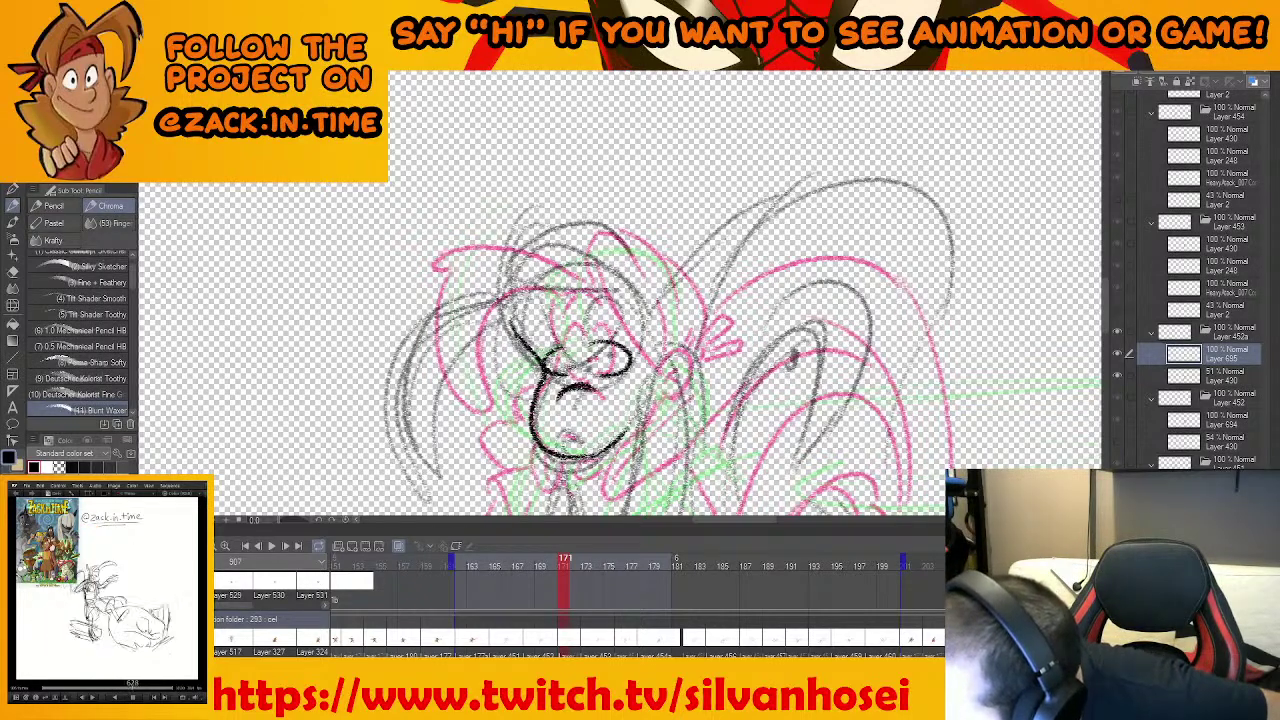
Draw the ear with its inner fold at the side of the head on frame 171
left_click_drag(646, 304, 675, 256)
left_click_drag(706, 336, 694, 278)
left_click_drag(643, 326, 661, 301)
mouse_move(693, 271)
left_mouse_down()
mouse_move(676, 325)
mouse_move(652, 284)
mouse_move(659, 317)
left_mouse_up()
left_click_drag(660, 312, 663, 336)
Draw the small mouth on the muzzle and the line across the top of the eyes on frame 171
left_click_drag(566, 405, 576, 404)
left_click_drag(580, 392, 582, 430)
mouse_move(526, 360)
left_mouse_down()
mouse_move(625, 337)
mouse_move(550, 341)
mouse_move(602, 318)
left_mouse_up()
left_click_drag(630, 362, 638, 352)
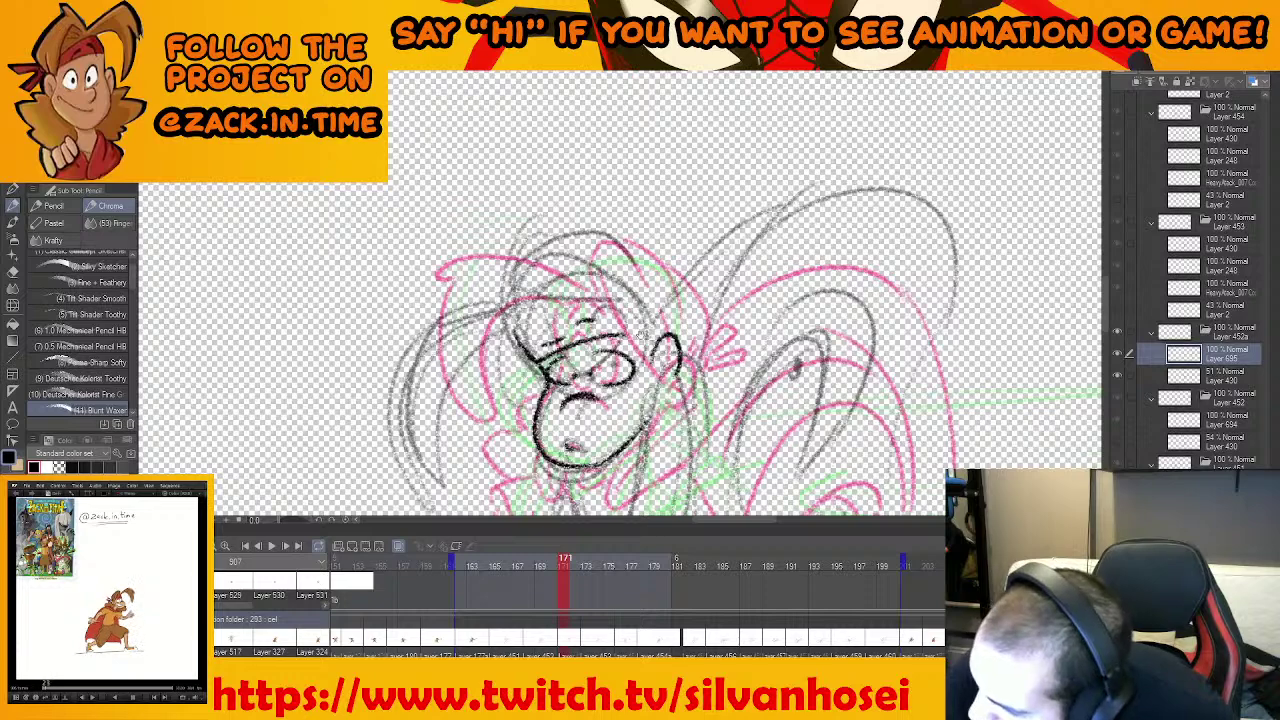
Draw the long hair tuft hanging in front of the face and the headband's upper edge across the forehead on frame 171
scroll(654, 359, "up", 1)
left_click_drag(550, 355, 620, 248)
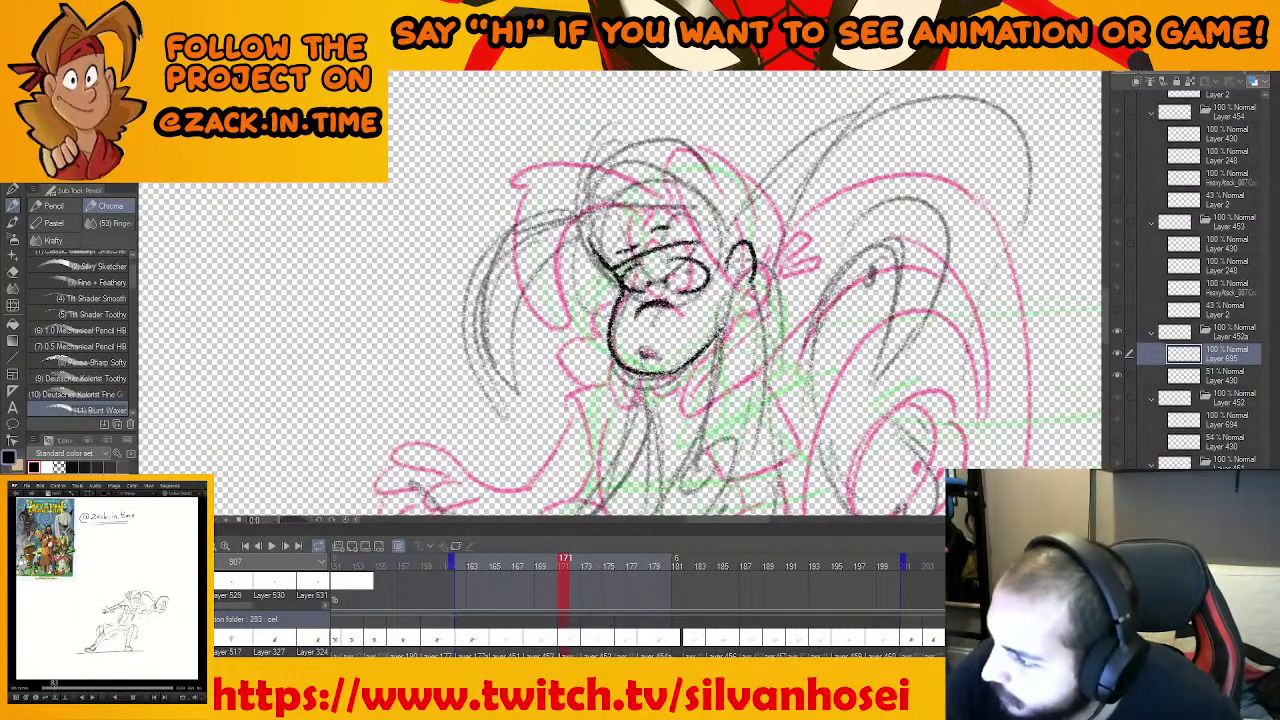
mouse_move(565, 213)
left_mouse_down()
mouse_move(479, 262)
mouse_move(498, 358)
mouse_move(568, 372)
left_mouse_up()
mouse_move(528, 254)
left_mouse_down()
mouse_move(552, 330)
mouse_move(576, 335)
left_mouse_up()
mouse_move(527, 287)
left_mouse_down()
mouse_move(529, 268)
mouse_move(645, 209)
mouse_move(738, 270)
left_mouse_up()
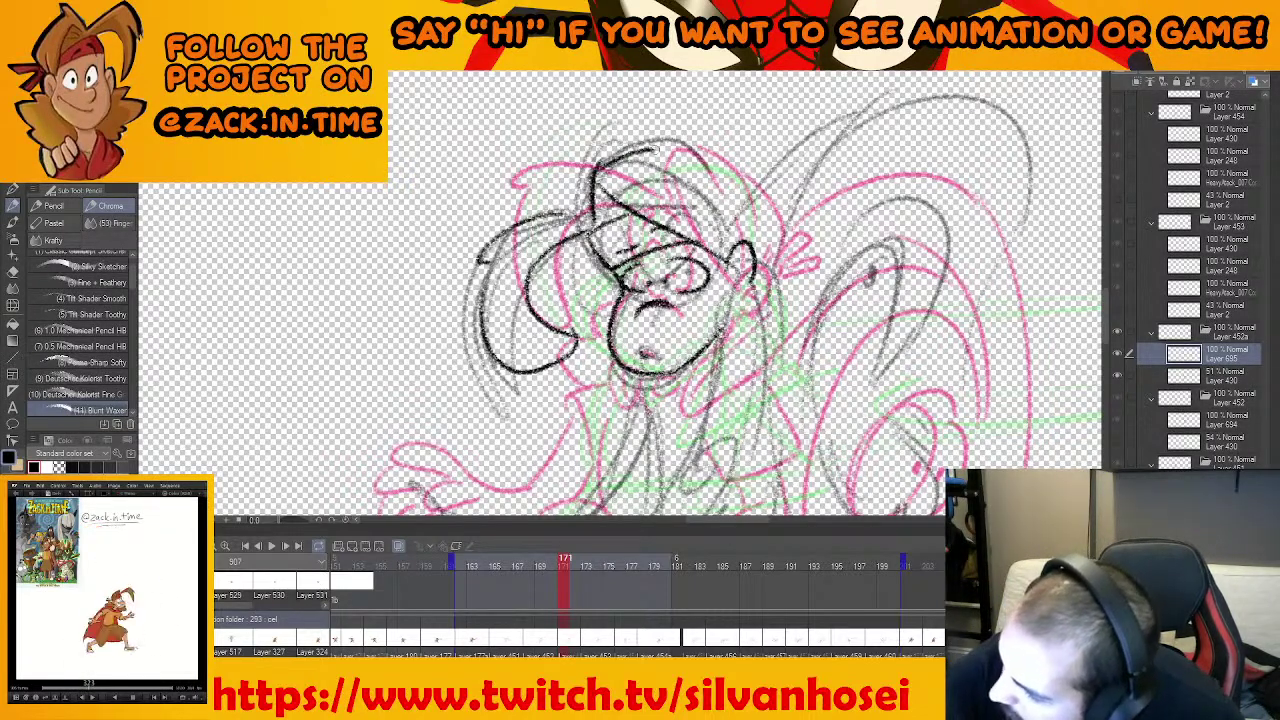
Undo the top-of-head strokes and redraw the head contour from the front over the crown down to the ear
key("ctrl+x")
left_click(664, 264)
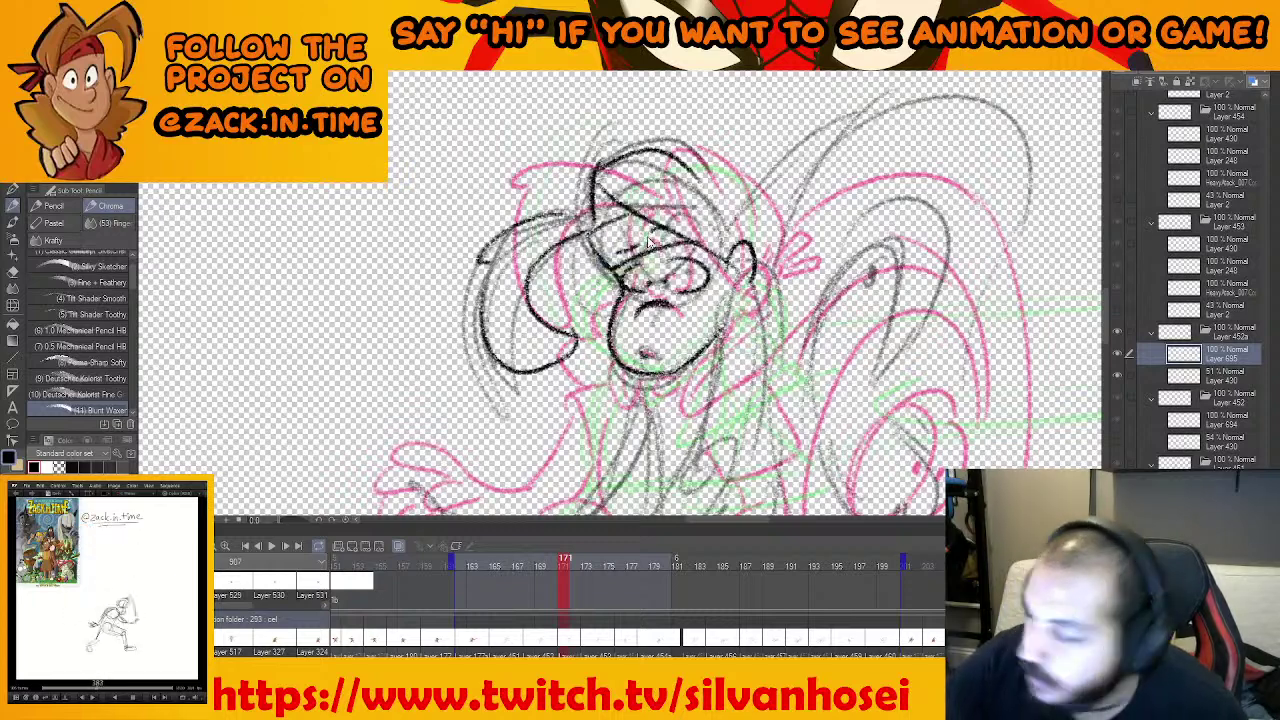
key("ctrl+z")
key("ctrl+z")
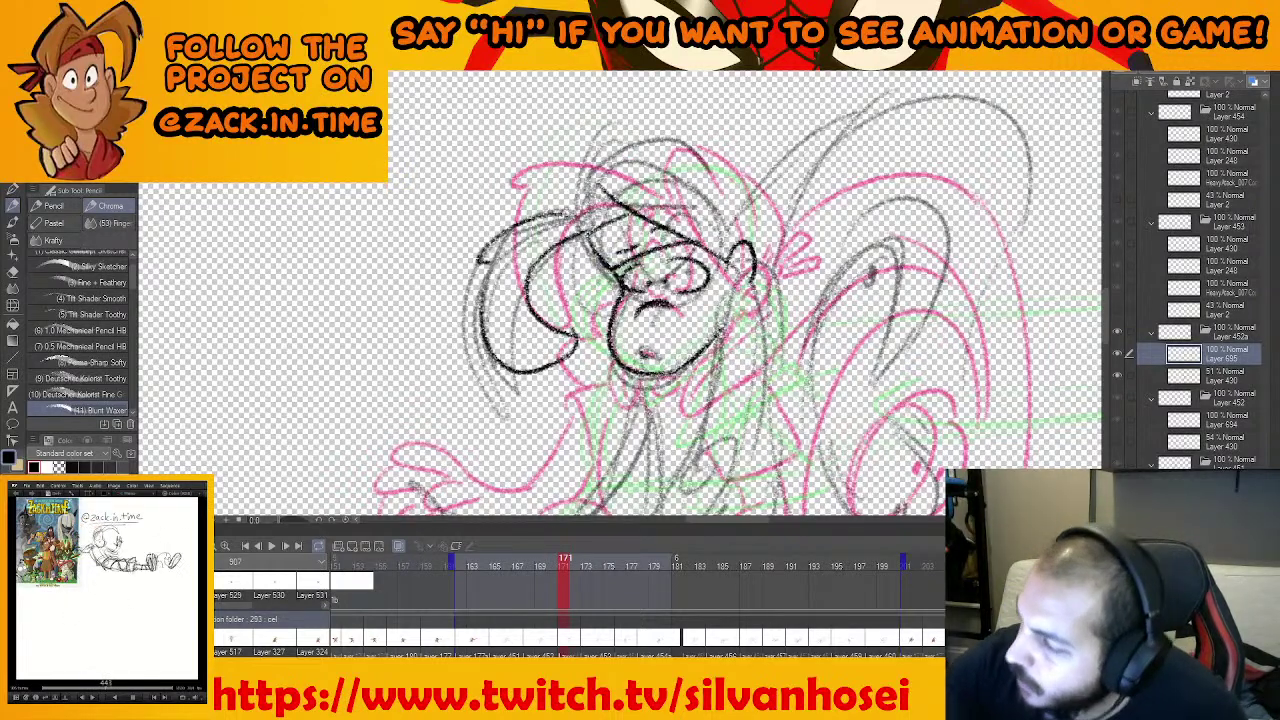
mouse_move(558, 213)
left_mouse_down()
mouse_move(604, 212)
mouse_move(629, 150)
left_mouse_up()
mouse_move(637, 169)
left_mouse_down()
mouse_move(711, 227)
mouse_move(704, 168)
mouse_move(726, 216)
left_mouse_up()
mouse_move(713, 170)
left_mouse_down()
mouse_move(746, 260)
mouse_move(712, 296)
left_mouse_up()
left_click_drag(776, 258, 710, 282)
Compare with frame 168, then draw the scarf lines behind the jaw, the near sleeve and the upper back line on frame 171
key("comma")
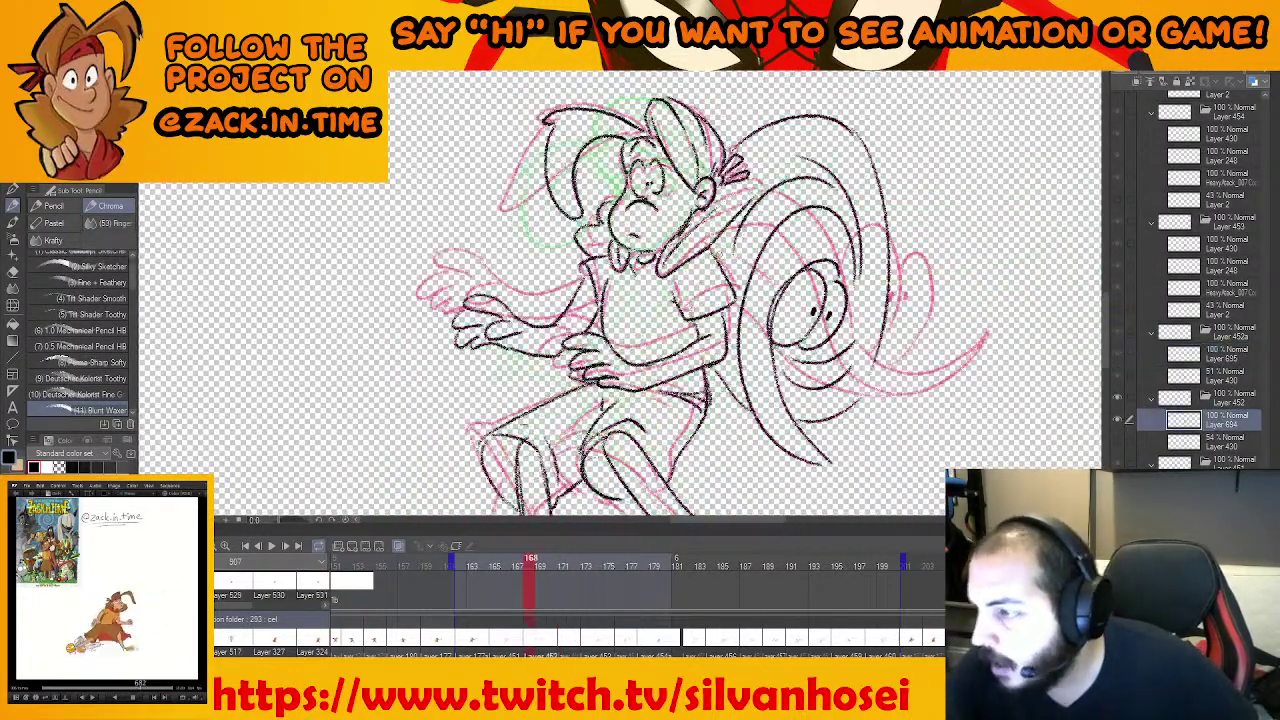
key("Right")
key("Right")
key("Right")
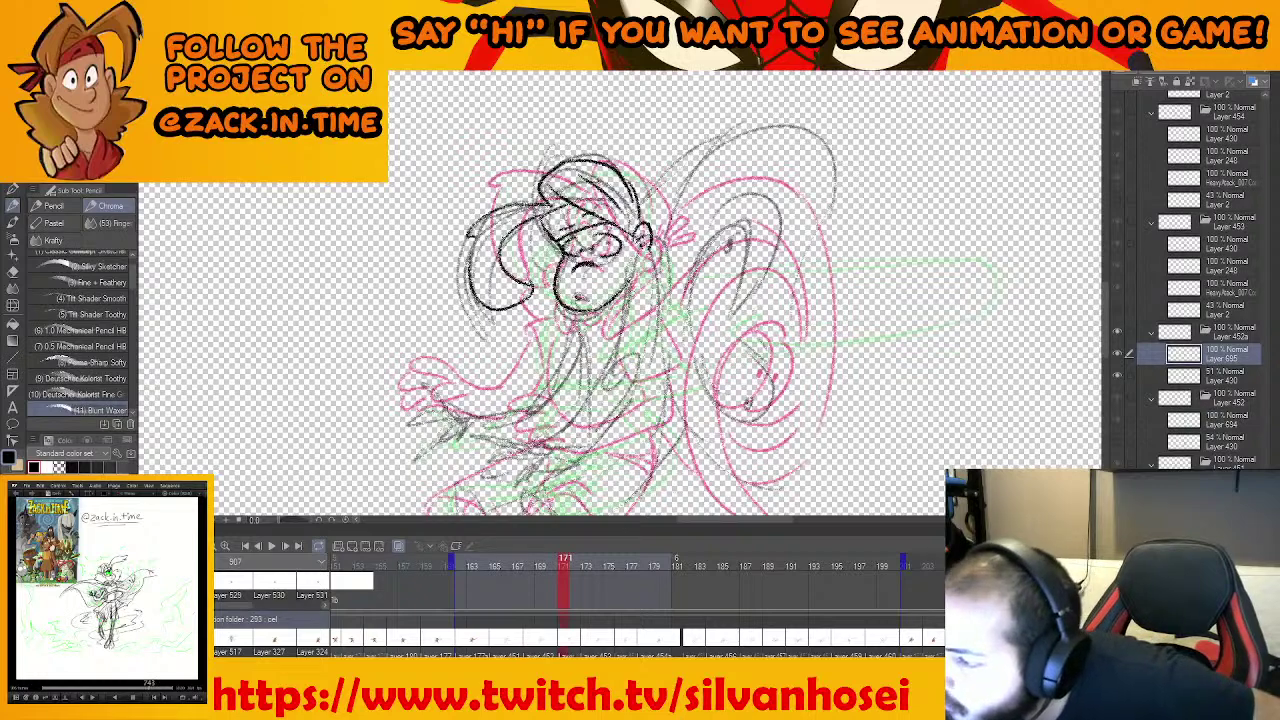
left_click_drag(612, 316, 676, 246)
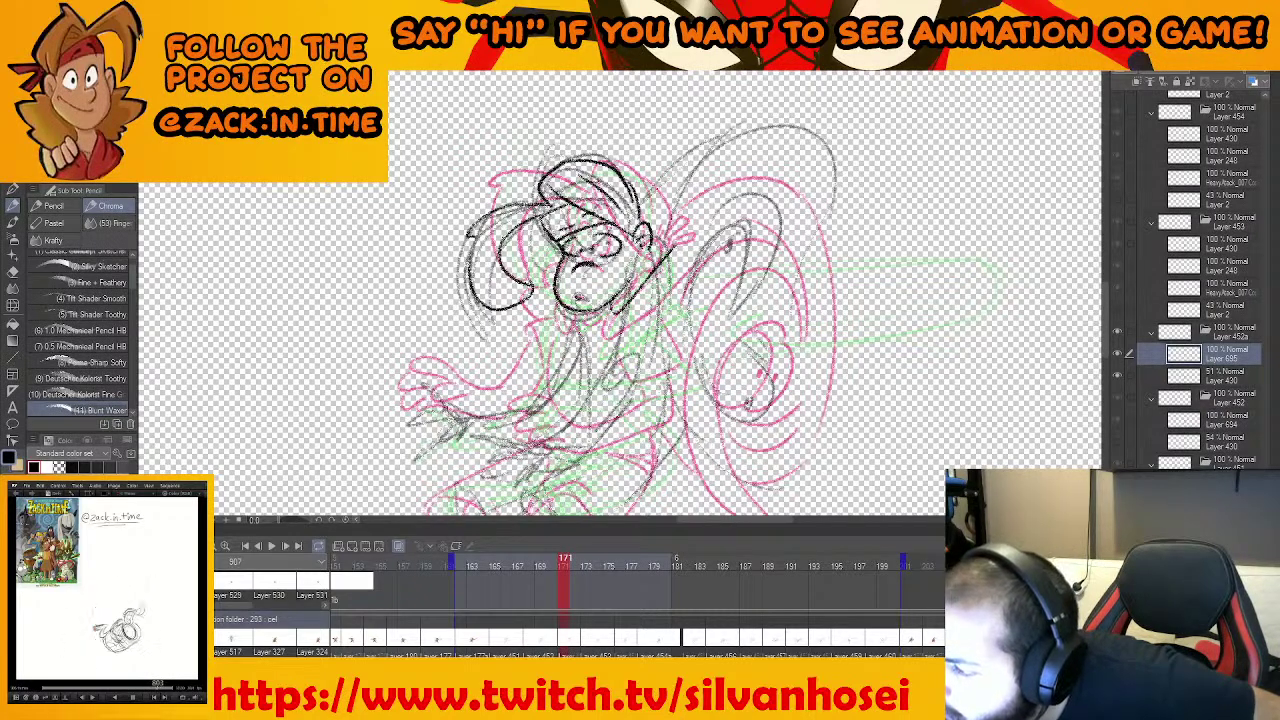
mouse_move(618, 298)
left_mouse_down()
mouse_move(664, 240)
mouse_move(649, 243)
left_mouse_up()
left_click_drag(598, 206, 630, 174)
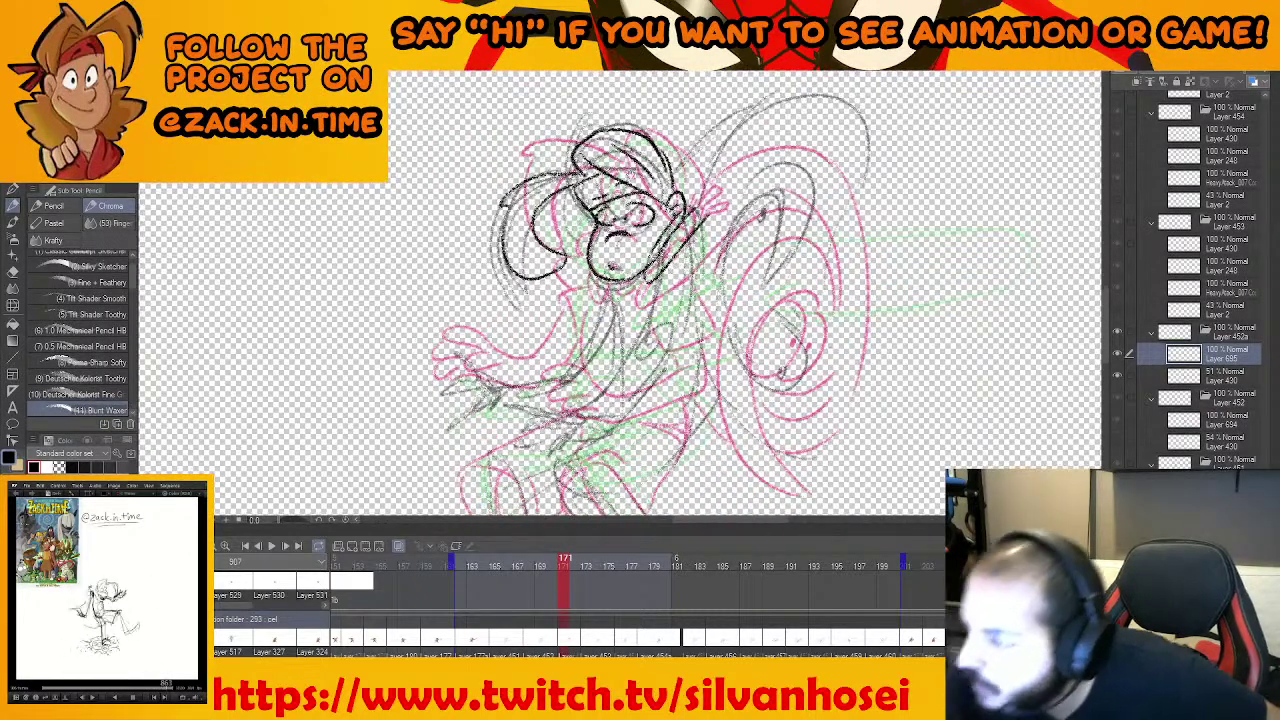
left_click_drag(664, 270, 644, 323)
left_click_drag(644, 322, 676, 322)
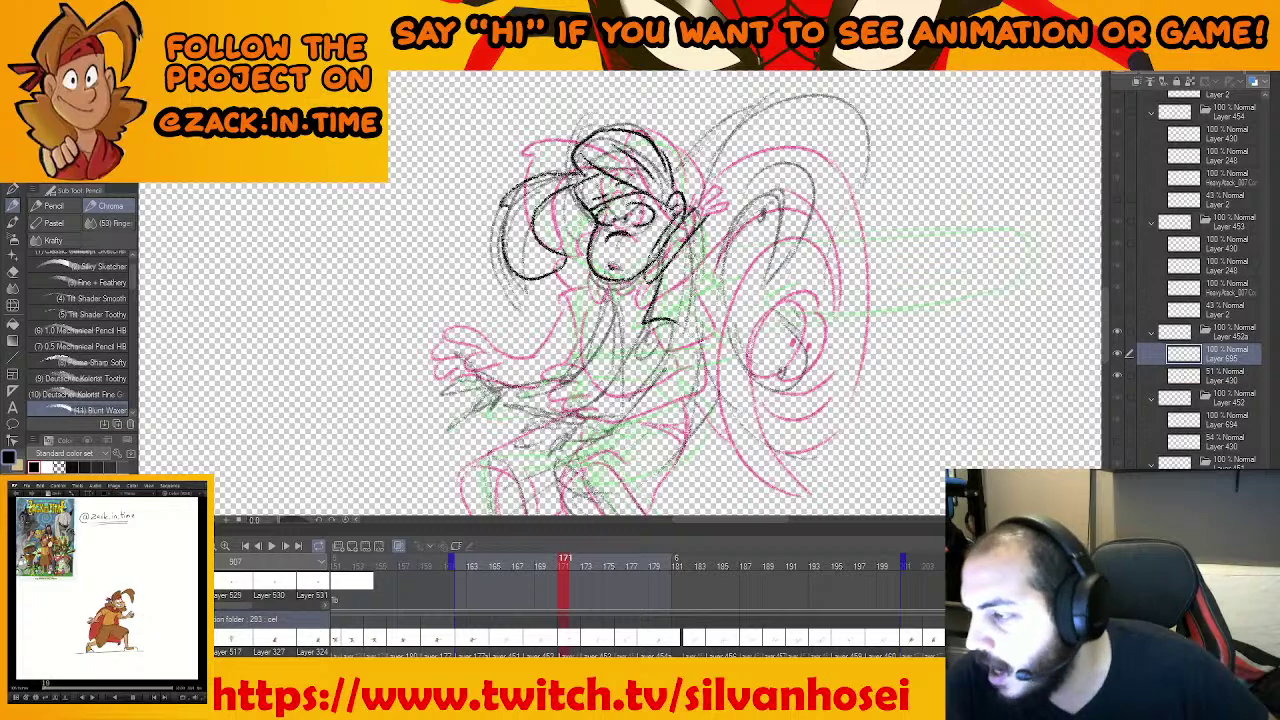
mouse_move(697, 251)
left_mouse_down()
mouse_move(683, 334)
mouse_move(710, 275)
left_mouse_up()
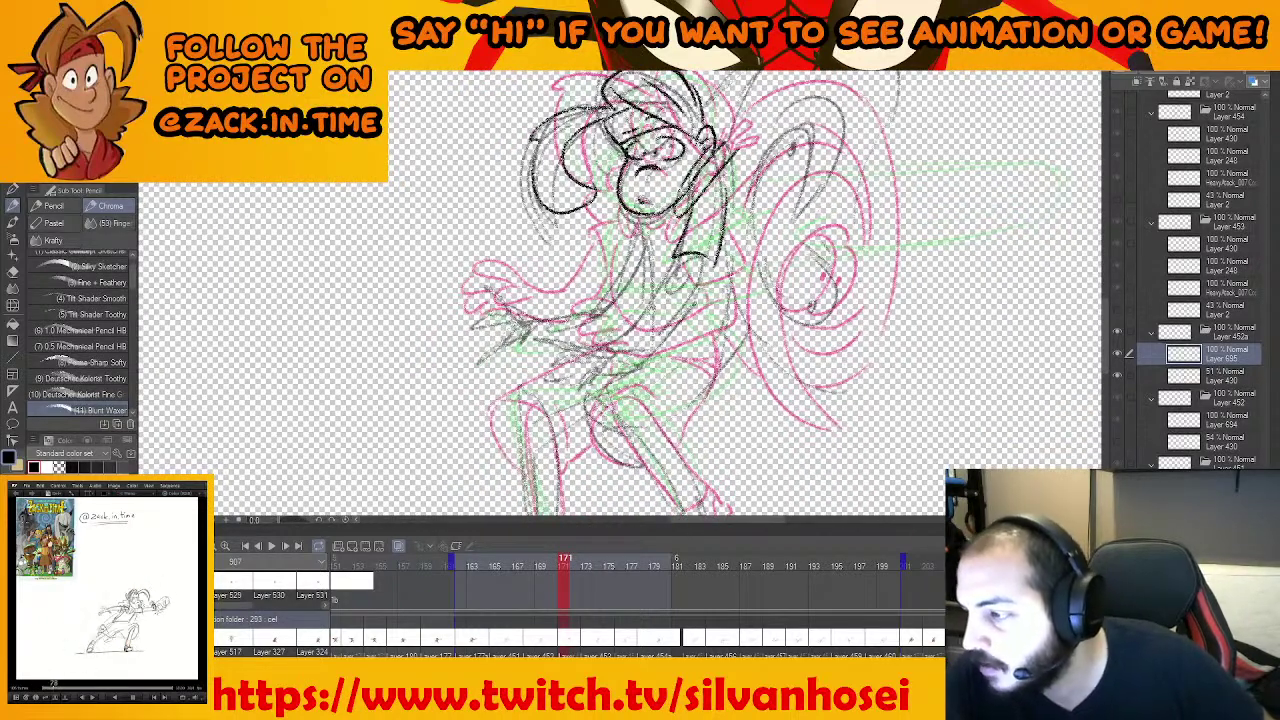
Draw the far shoulder and its short sleeve beneath the chin on frame 171
left_click_drag(645, 325, 648, 368)
mouse_move(637, 267)
left_mouse_down()
mouse_move(618, 314)
mouse_move(644, 346)
mouse_move(632, 278)
mouse_move(616, 316)
left_mouse_up()
left_click_drag(772, 236, 728, 289)
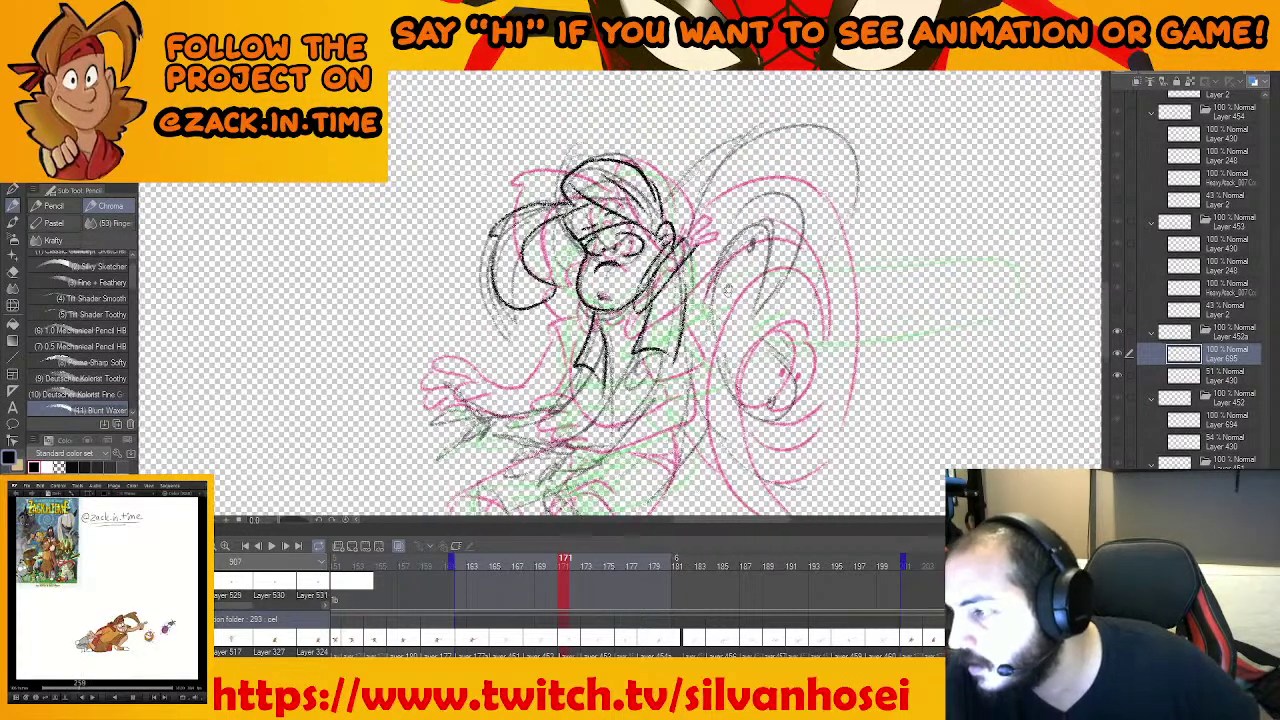
Draw the near forearm bending down from the sleeve and the near hand with its fingers on frame 171
key("Left")
key("Right")
left_click_drag(700, 350, 743, 235)
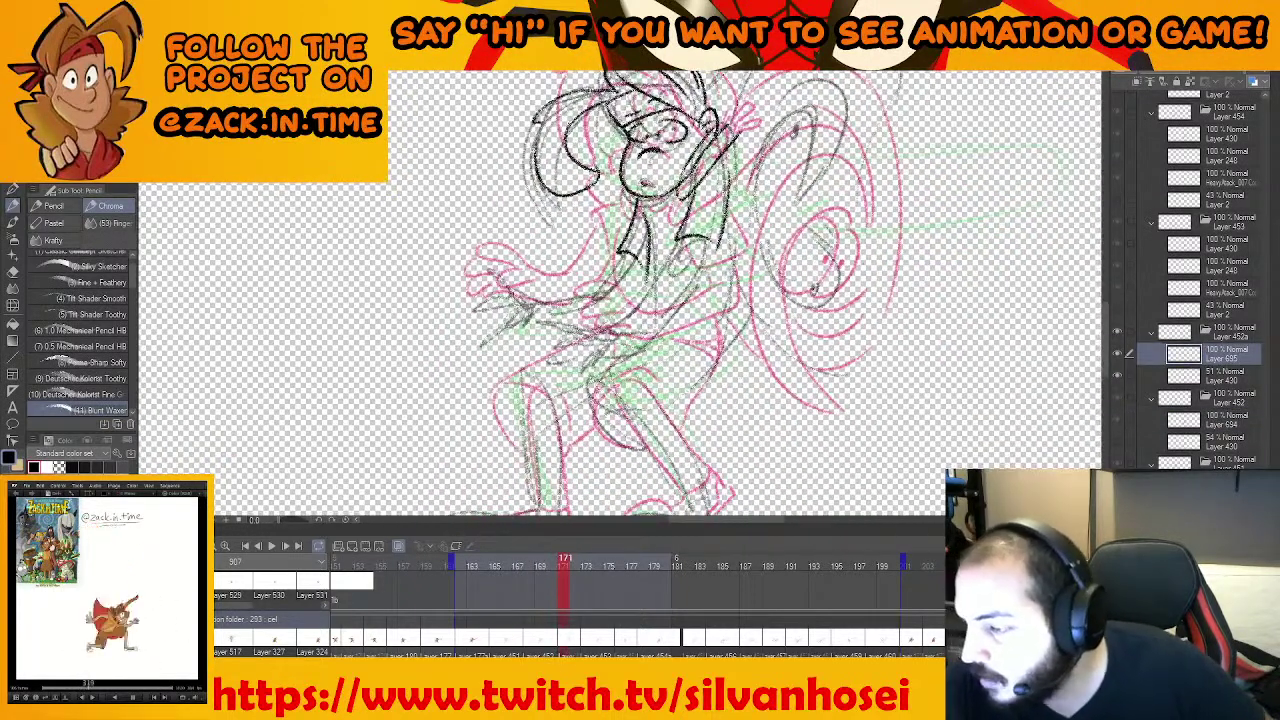
mouse_move(592, 330)
left_mouse_down()
mouse_move(572, 317)
mouse_move(588, 333)
mouse_move(563, 342)
mouse_move(626, 368)
mouse_move(686, 298)
mouse_move(638, 302)
left_mouse_up()
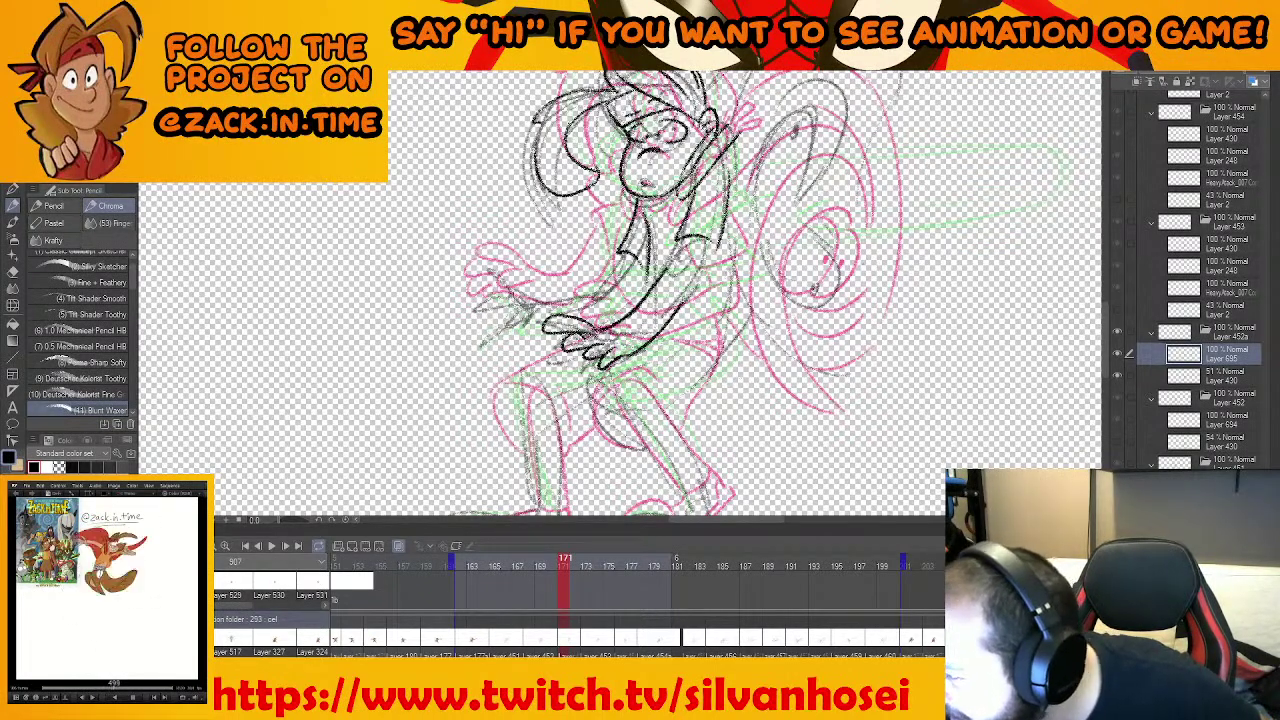
left_click_drag(707, 247, 684, 306)
left_click_drag(600, 345, 658, 311)
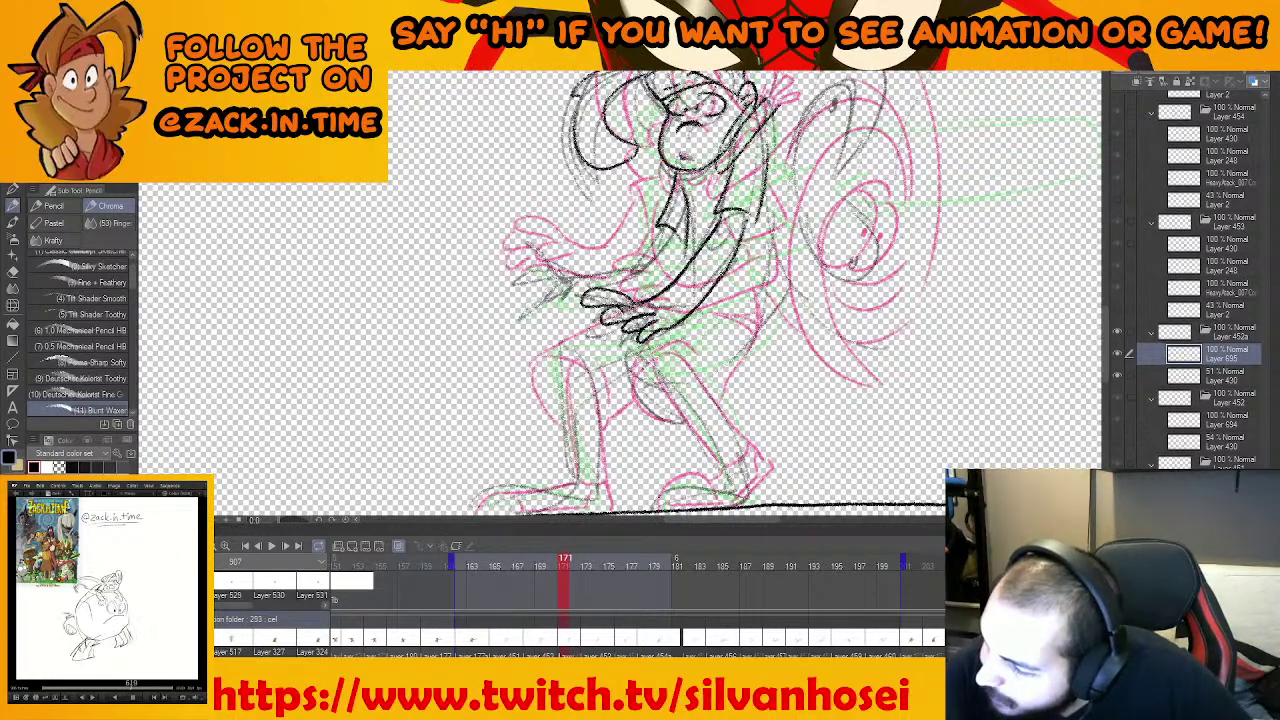
Draw the outstretched far hand with its fingers and the far forearm on frame 171, redoing strokes until they fit
left_click_drag(668, 233, 759, 283)
key("comma")
key("period")
mouse_move(662, 290)
left_mouse_down()
mouse_move(638, 264)
mouse_move(655, 300)
left_mouse_up()
key("ctrl+z")
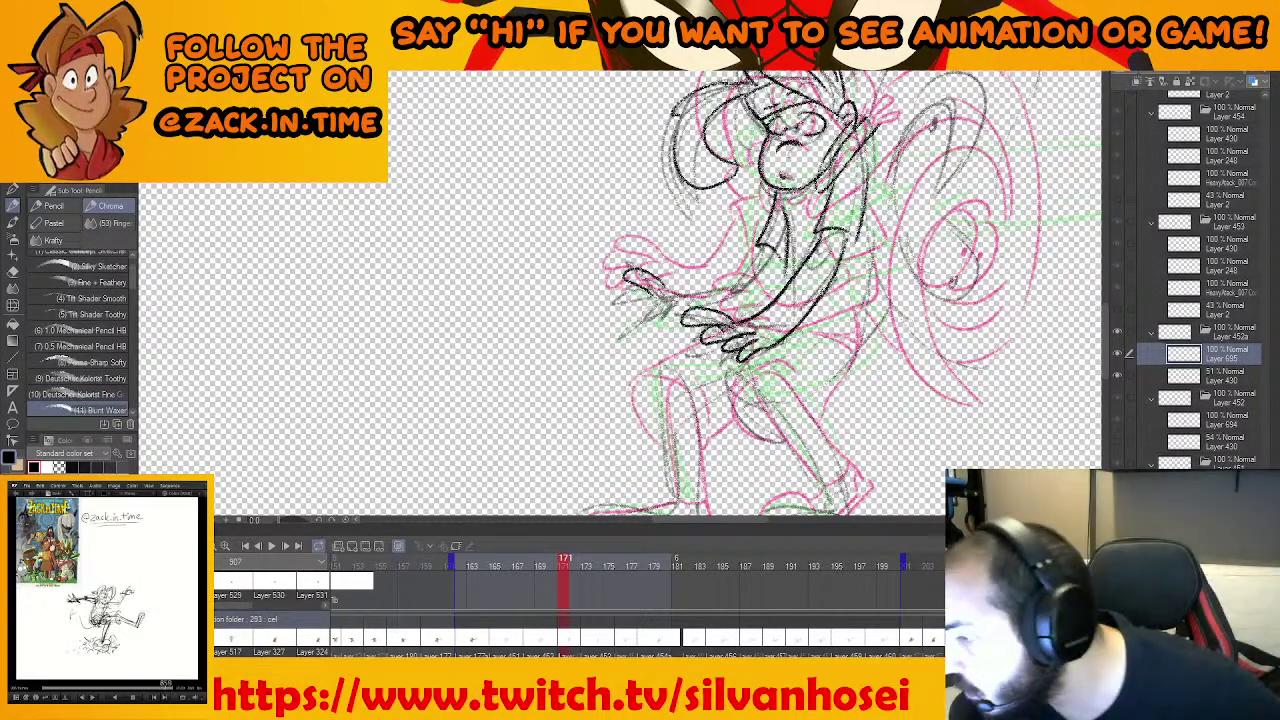
left_click_drag(628, 284, 601, 298)
mouse_move(602, 300)
left_mouse_down()
mouse_move(640, 306)
mouse_move(610, 283)
left_mouse_up()
key("ctrl+z")
key("ctrl+z")
key("ctrl+z")
key("ctrl+z")
key("ctrl+z")
mouse_move(611, 284)
left_mouse_down()
mouse_move(644, 300)
mouse_move(636, 317)
mouse_move(727, 266)
left_mouse_up()
left_click_drag(619, 359, 638, 349)
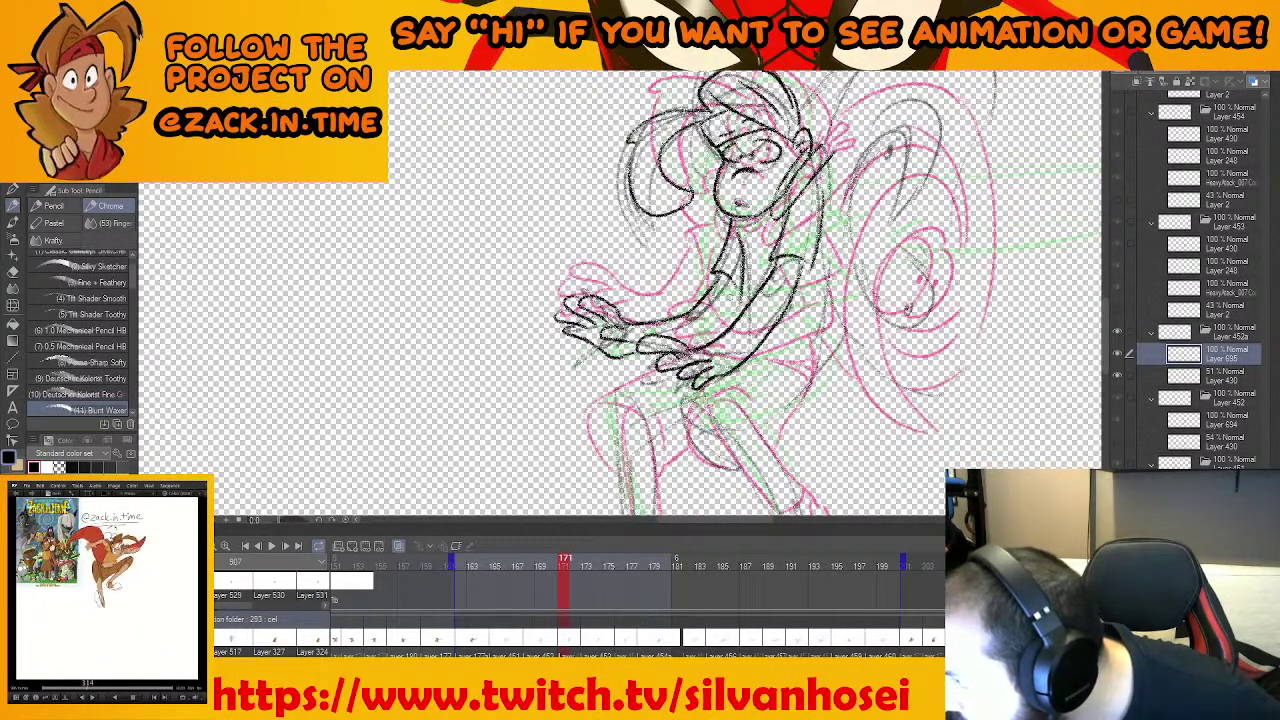
Check the neighbouring frames, then draw the back line down to the hip and the waist curve on frame 171
mouse_move(734, 298)
left_mouse_down()
mouse_move(684, 346)
mouse_move(672, 334)
mouse_move(618, 356)
left_mouse_up()
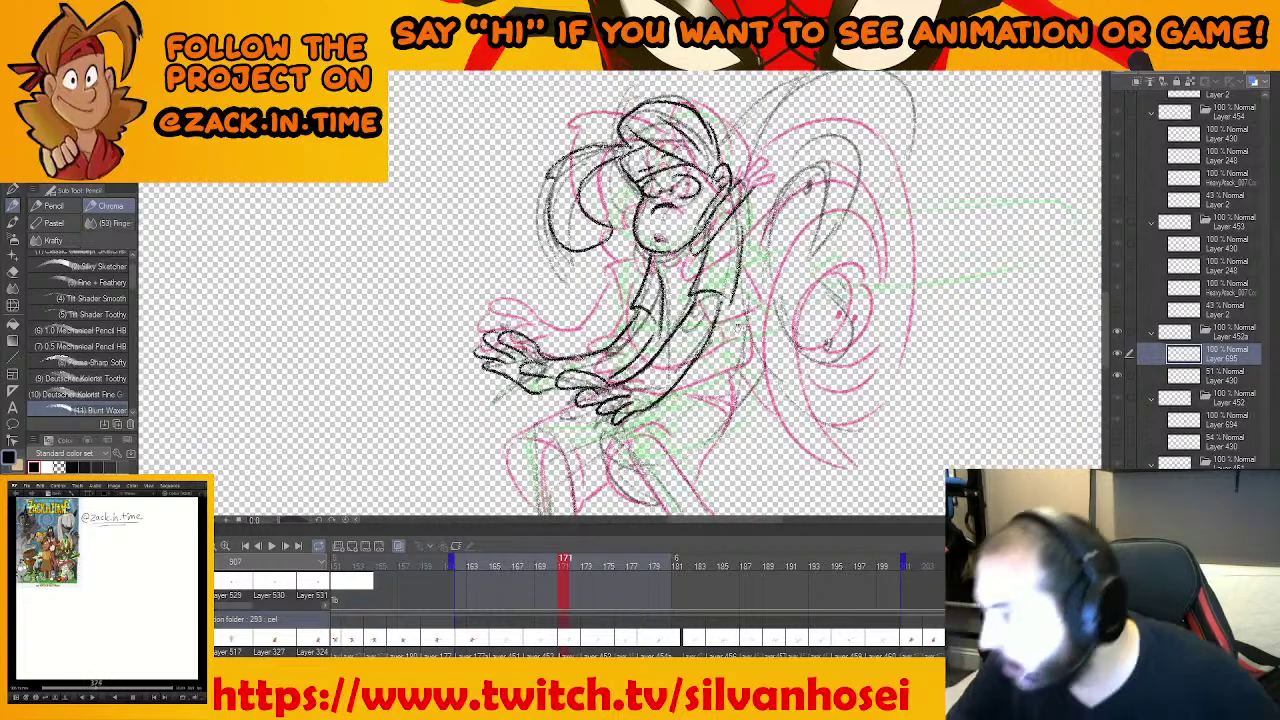
key("comma")
key("period")
key("period")
key("period")
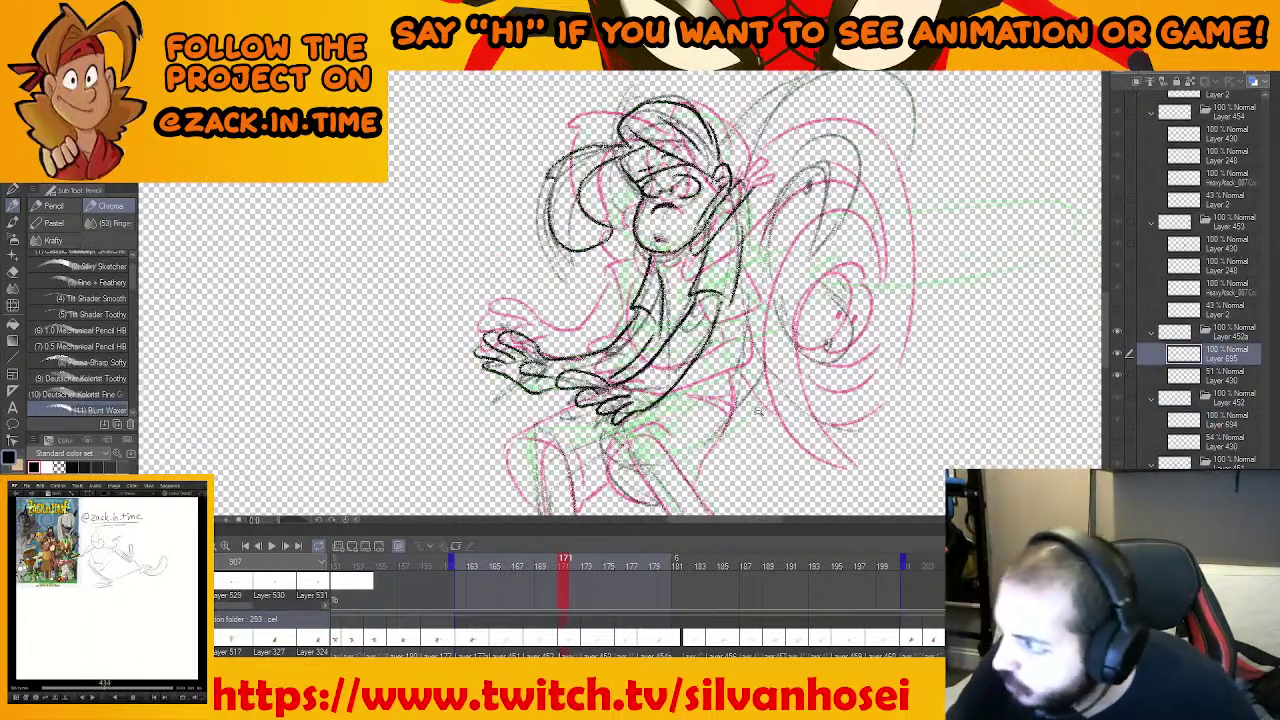
key("minus")
left_click_drag(749, 300, 748, 404)
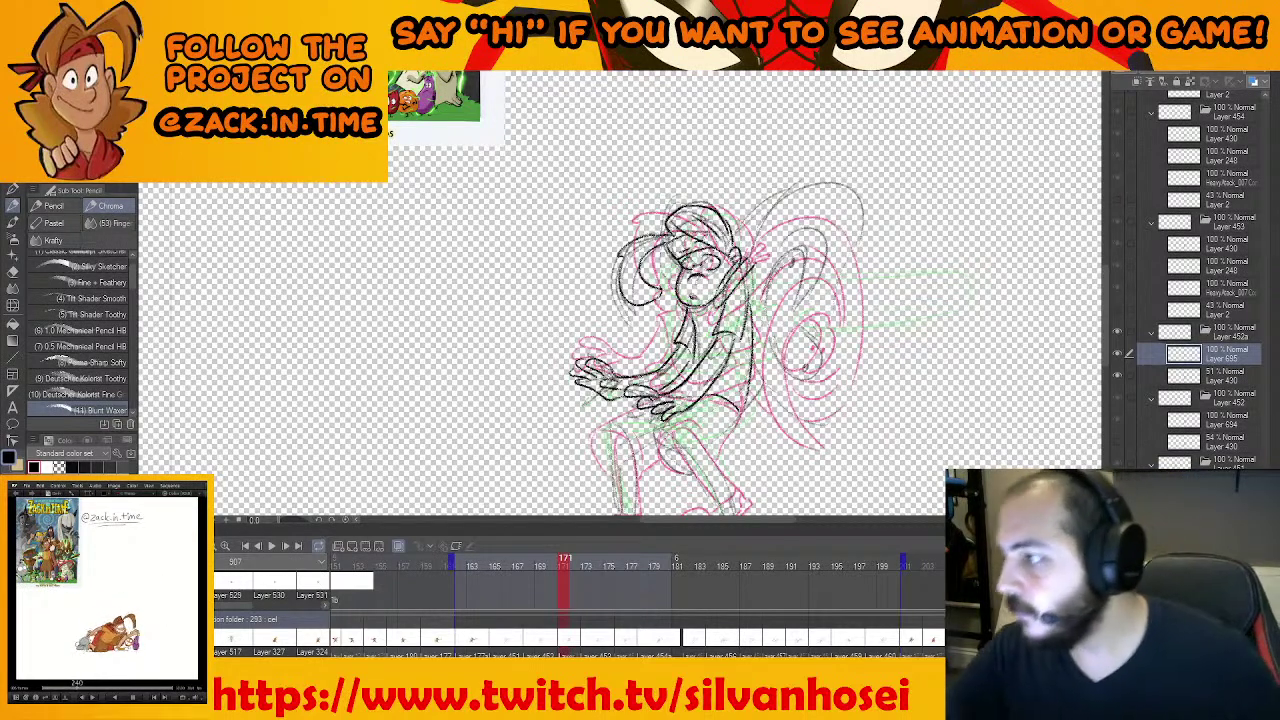
Compare frames 168 and 171, then erase the inner and lower edges of frame 171's front hair tuft and redraw them shorter
left_click_drag(700, 350, 640, 249)
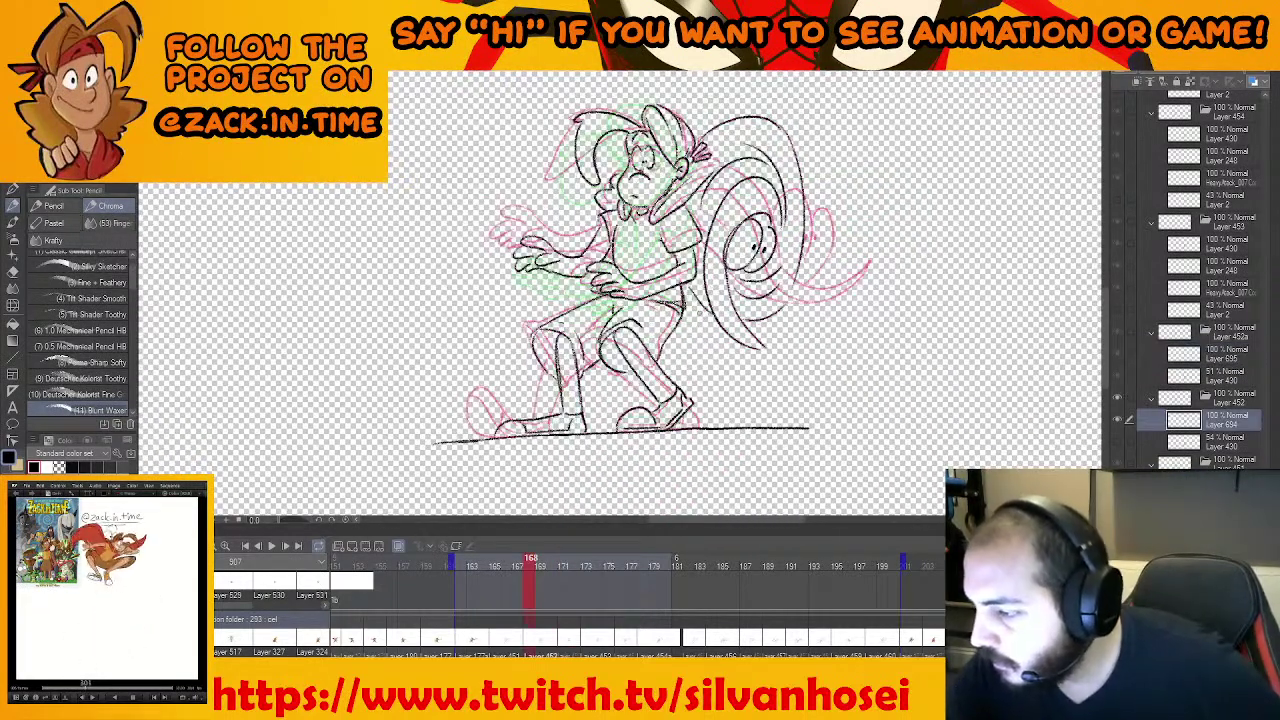
key(".")
left_click_drag(704, 282, 684, 308)
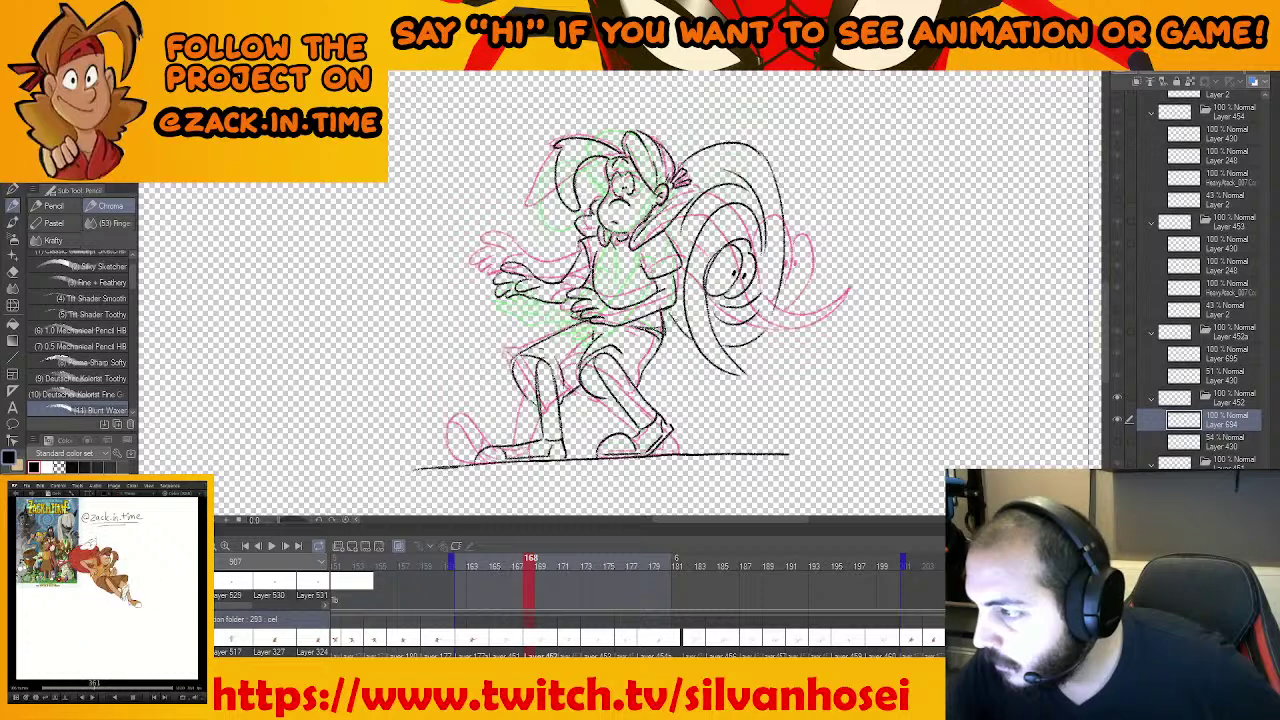
key("Right")
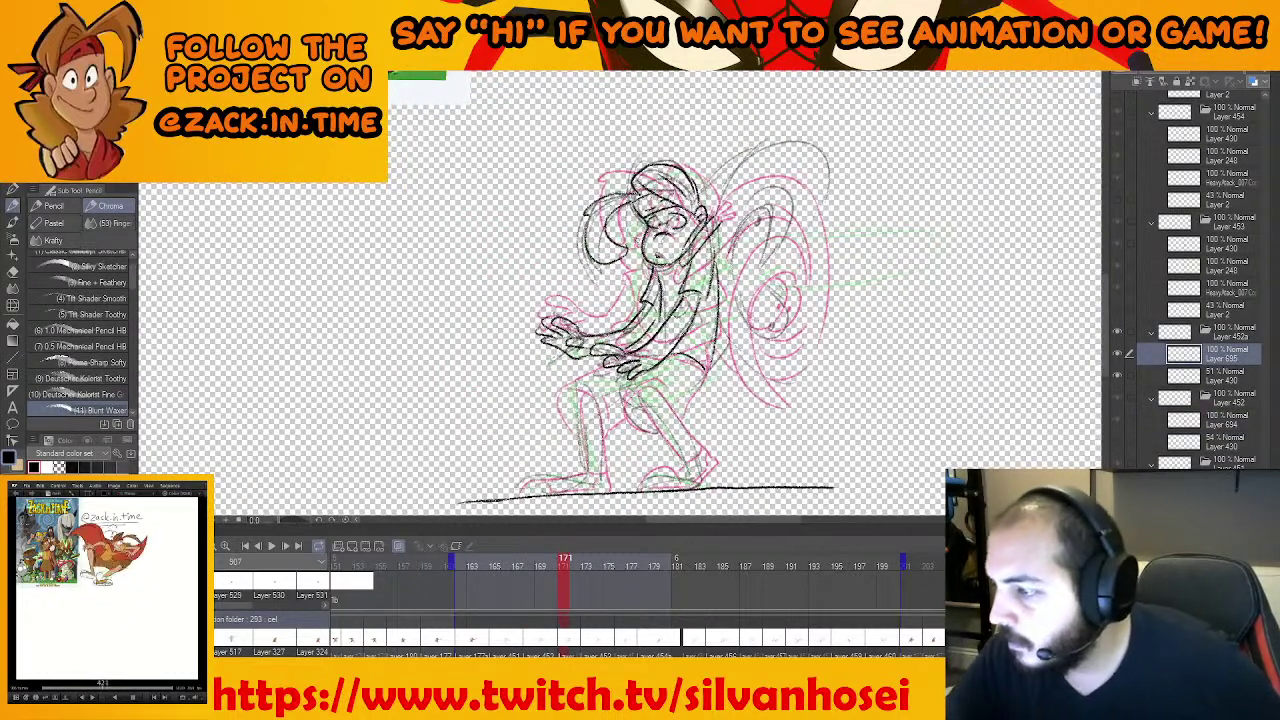
key("Left")
key("Right")
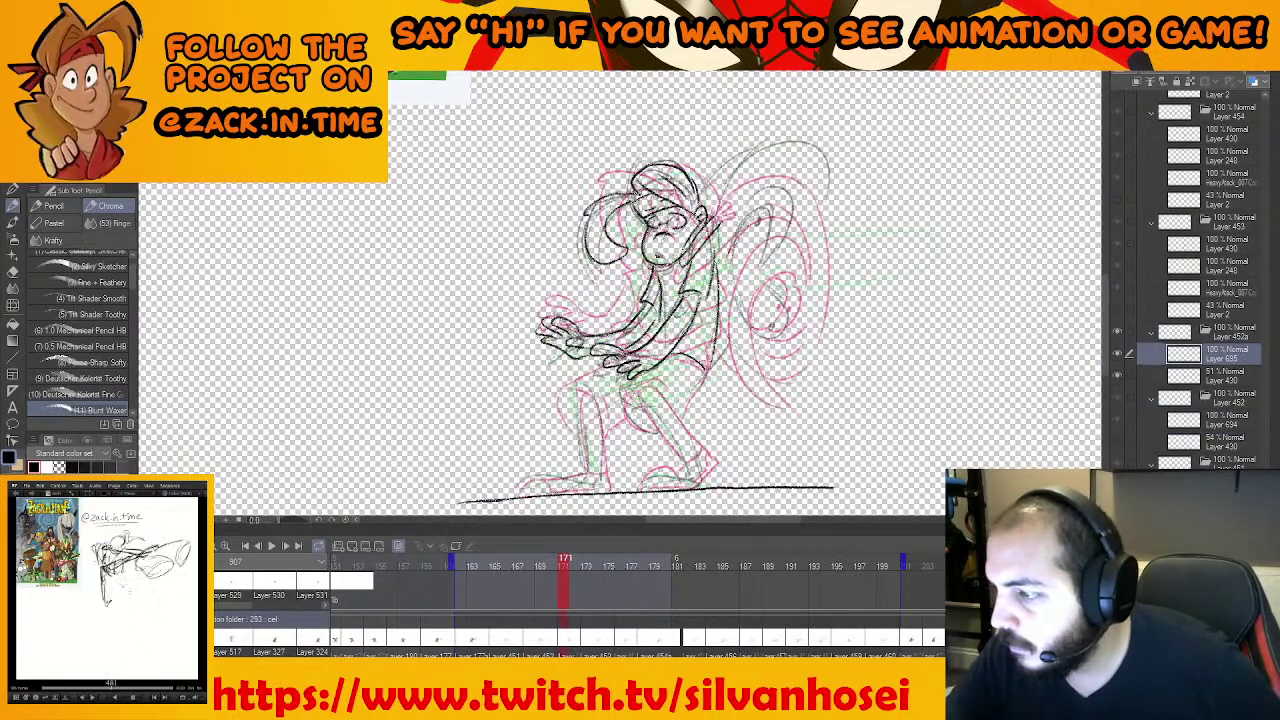
scroll(631, 231, "up", 1)
key("e")
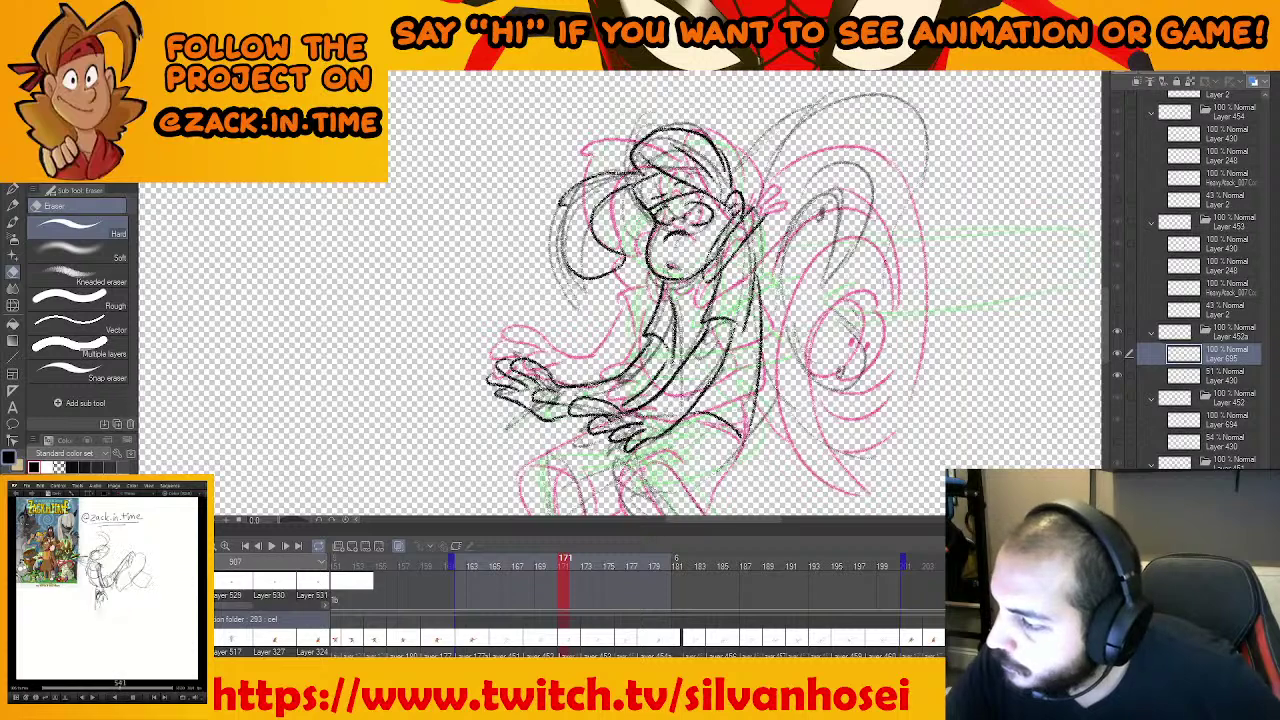
left_click_drag(618, 270, 590, 276)
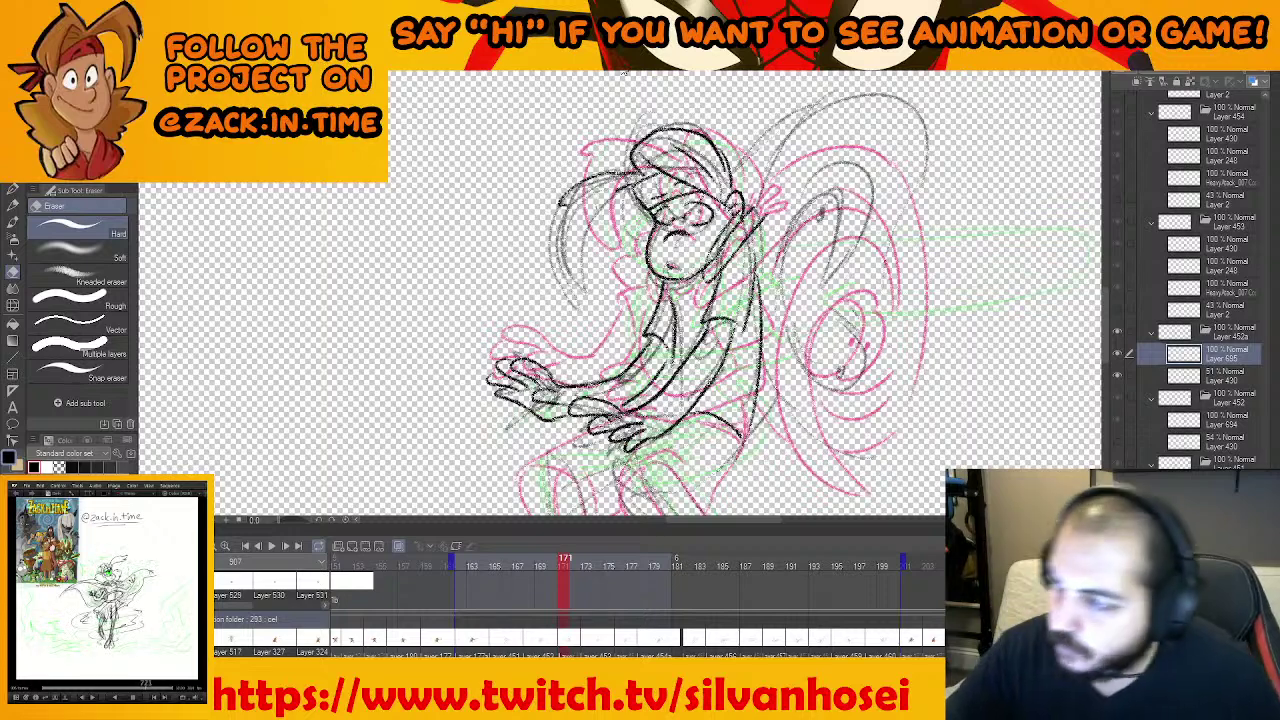
key("p")
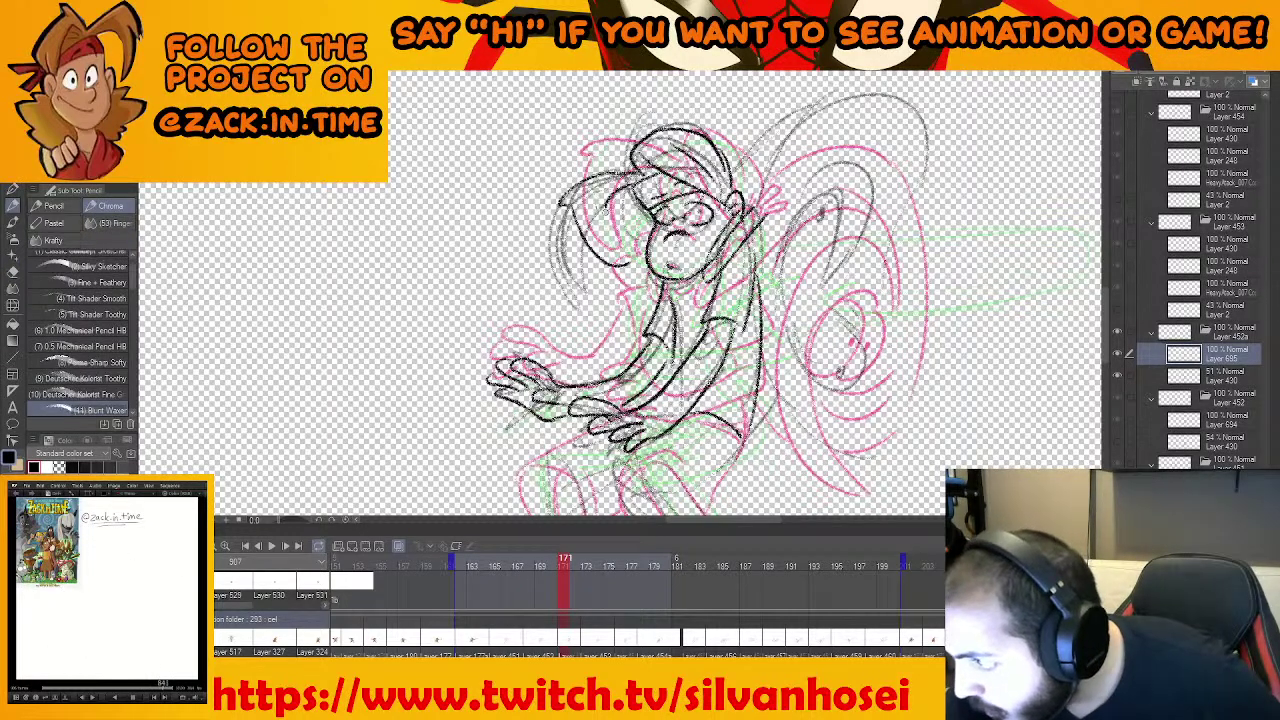
key("e")
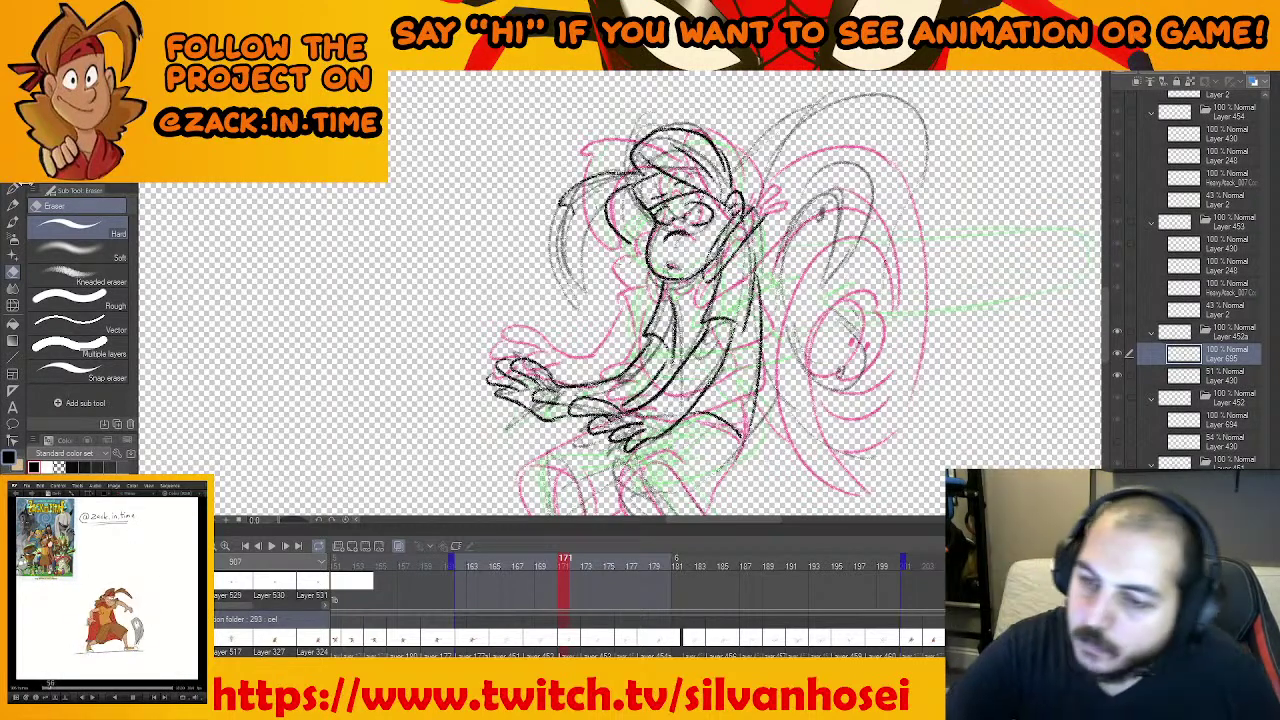
key("p")
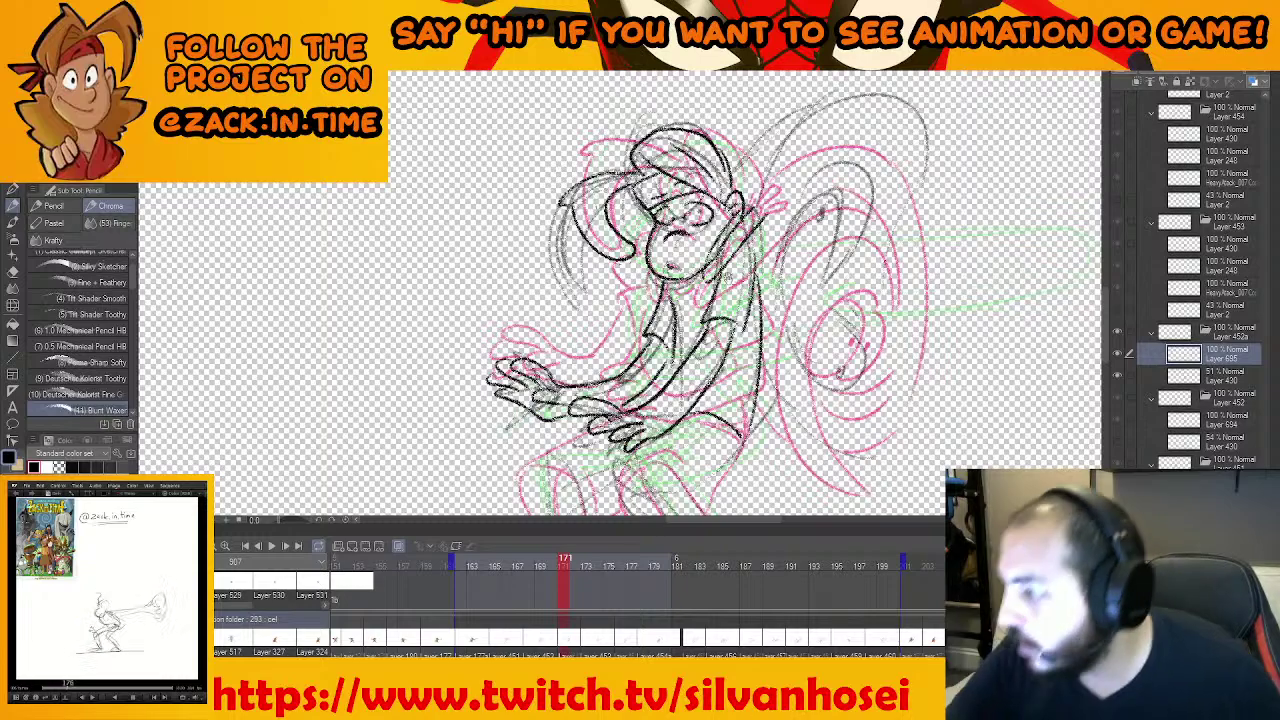
Draw the near lower leg and its shoe with the sole resting on the ground line on frame 171
left_click_drag(765, 398, 758, 318)
mouse_move(751, 373)
left_mouse_down()
mouse_move(788, 337)
mouse_move(717, 371)
mouse_move(727, 350)
left_mouse_up()
key("ctrl+minus")
key("ctrl+plus")
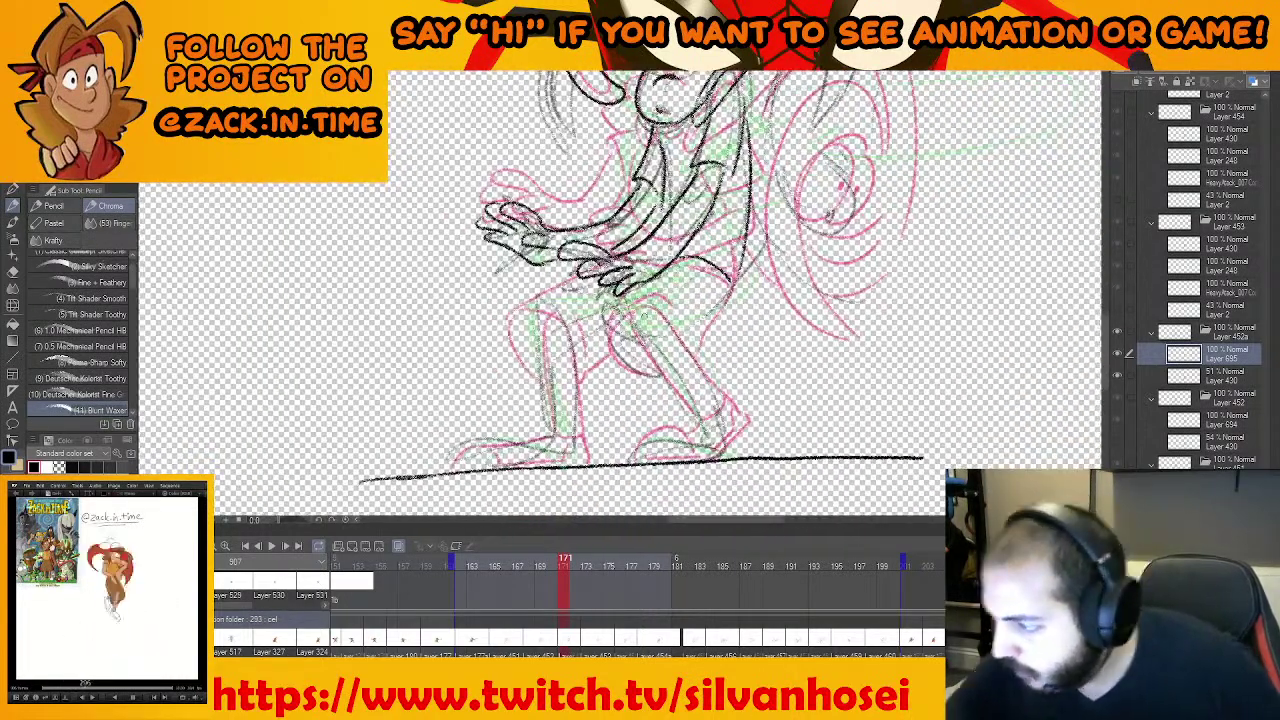
key("comma")
key("period")
left_click_drag(682, 287, 649, 319)
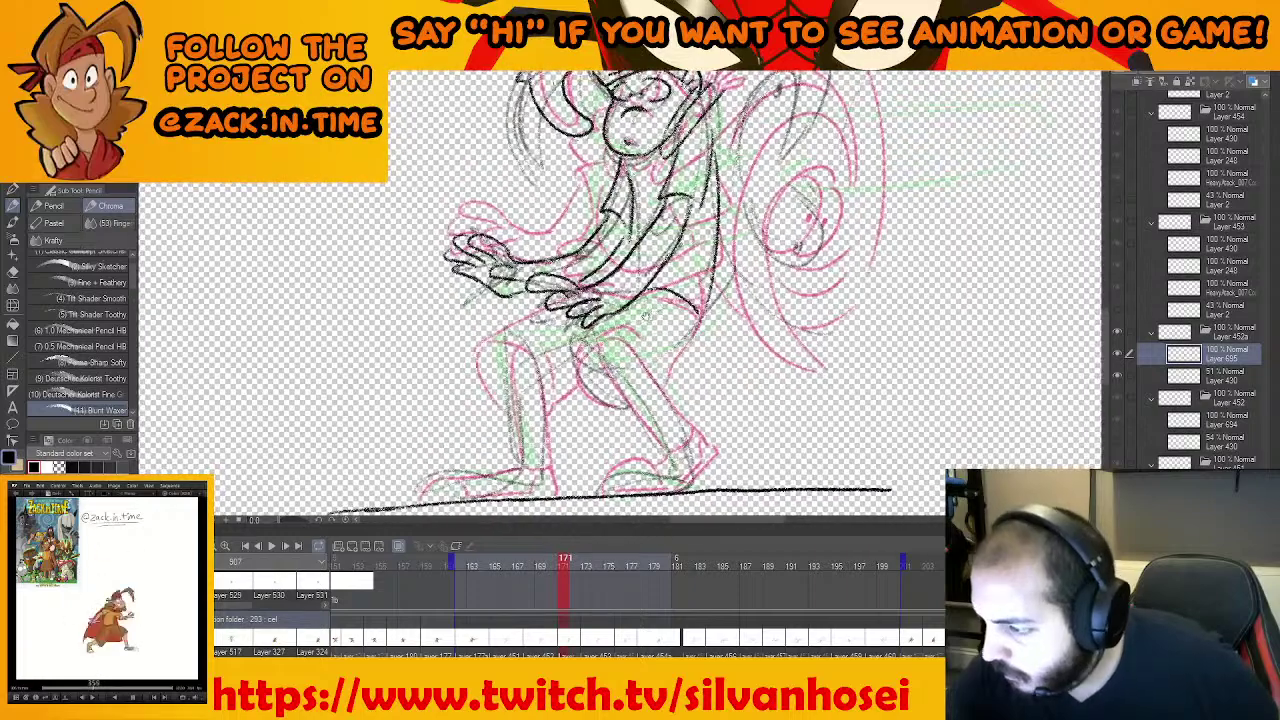
key("comma")
key("period")
left_click_drag(701, 384, 662, 315)
mouse_move(575, 266)
left_mouse_down()
mouse_move(632, 392)
mouse_move(620, 302)
mouse_move(662, 416)
left_mouse_up()
mouse_move(568, 402)
left_mouse_down()
mouse_move(566, 424)
mouse_move(620, 408)
left_mouse_up()
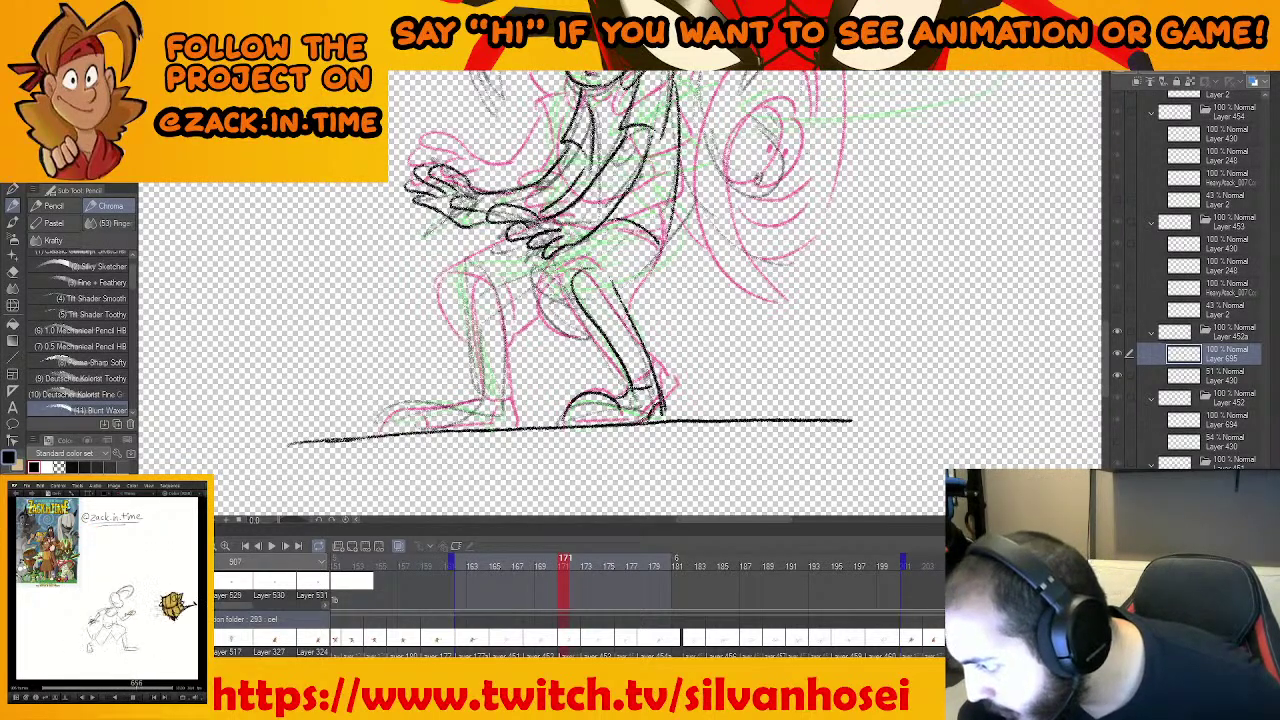
mouse_move(564, 424)
left_mouse_down()
mouse_move(665, 417)
mouse_move(662, 406)
left_mouse_up()
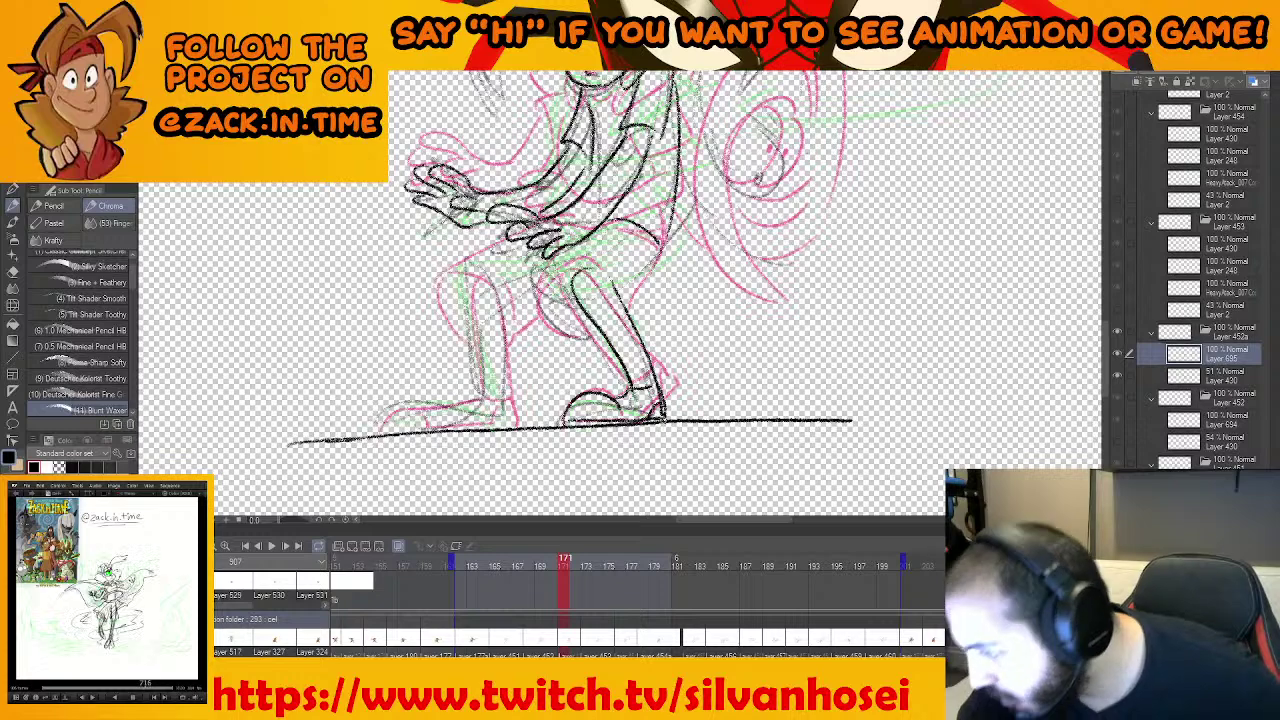
Draw the far shoe on the ground line and the far lower leg above it on frame 171
left_click_drag(544, 393, 590, 391)
left_click_drag(458, 402, 426, 428)
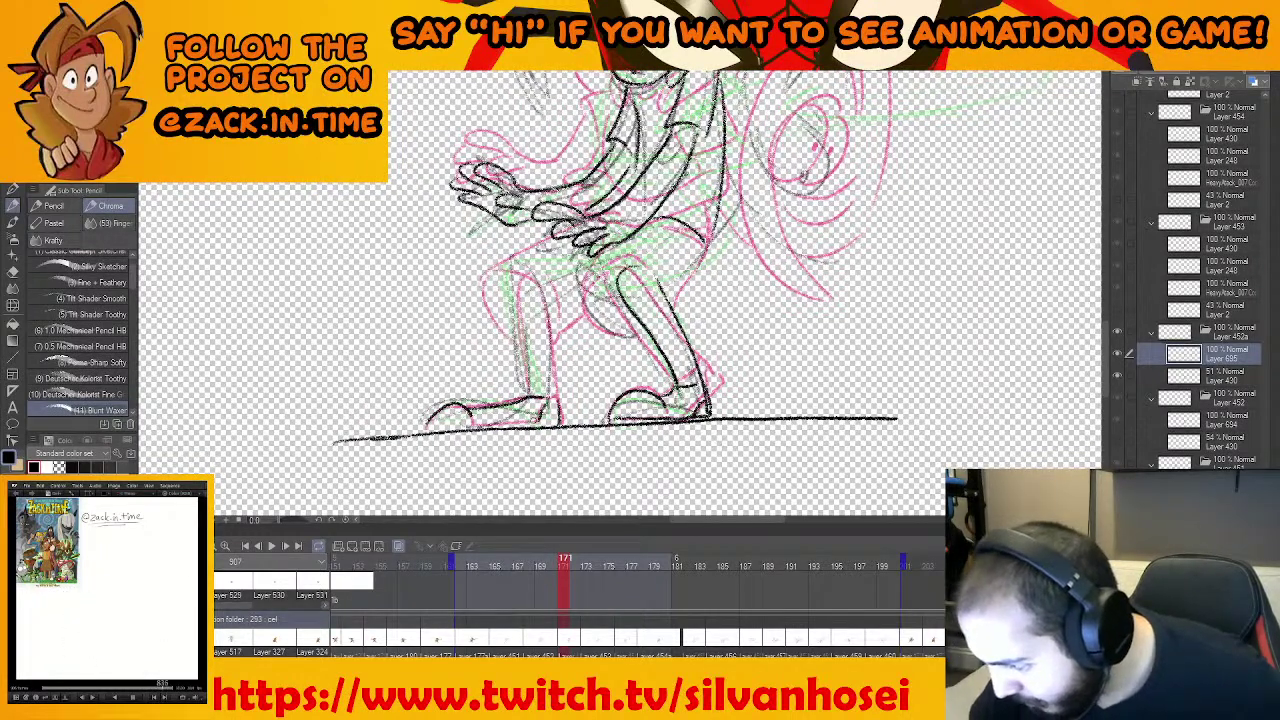
left_click_drag(478, 425, 535, 420)
left_click_drag(468, 413, 473, 423)
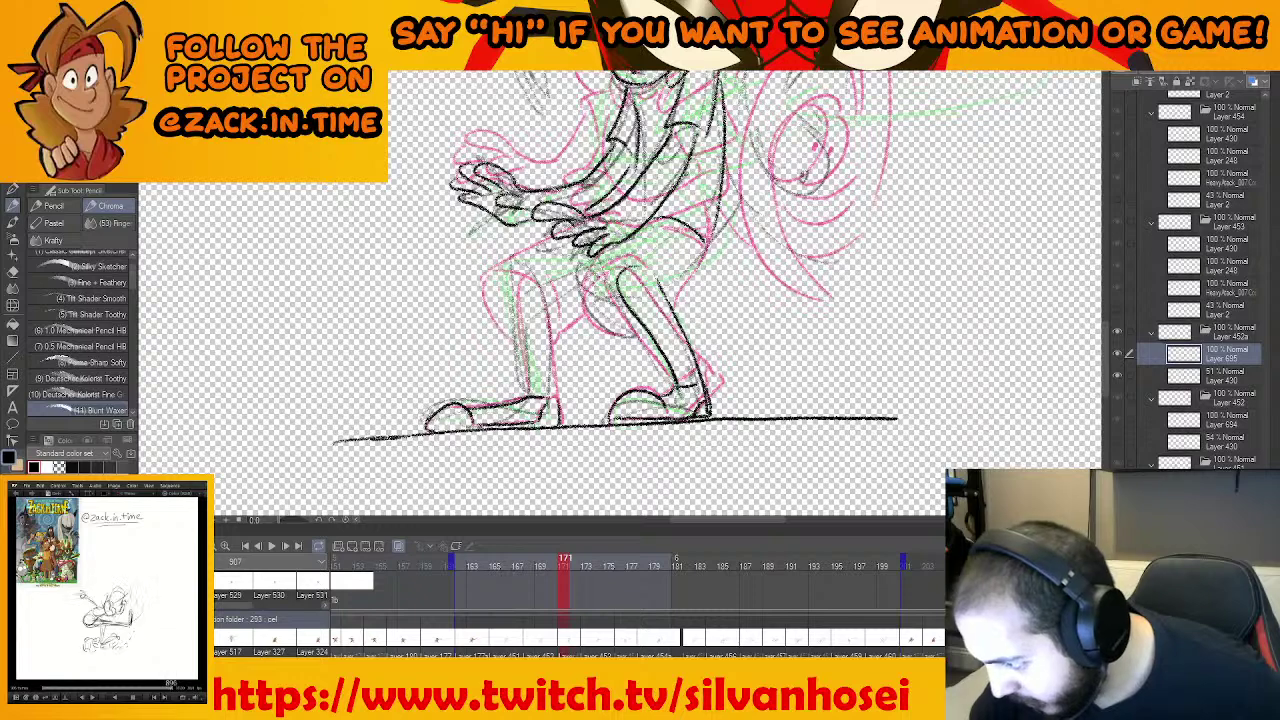
left_click_drag(589, 342, 532, 380)
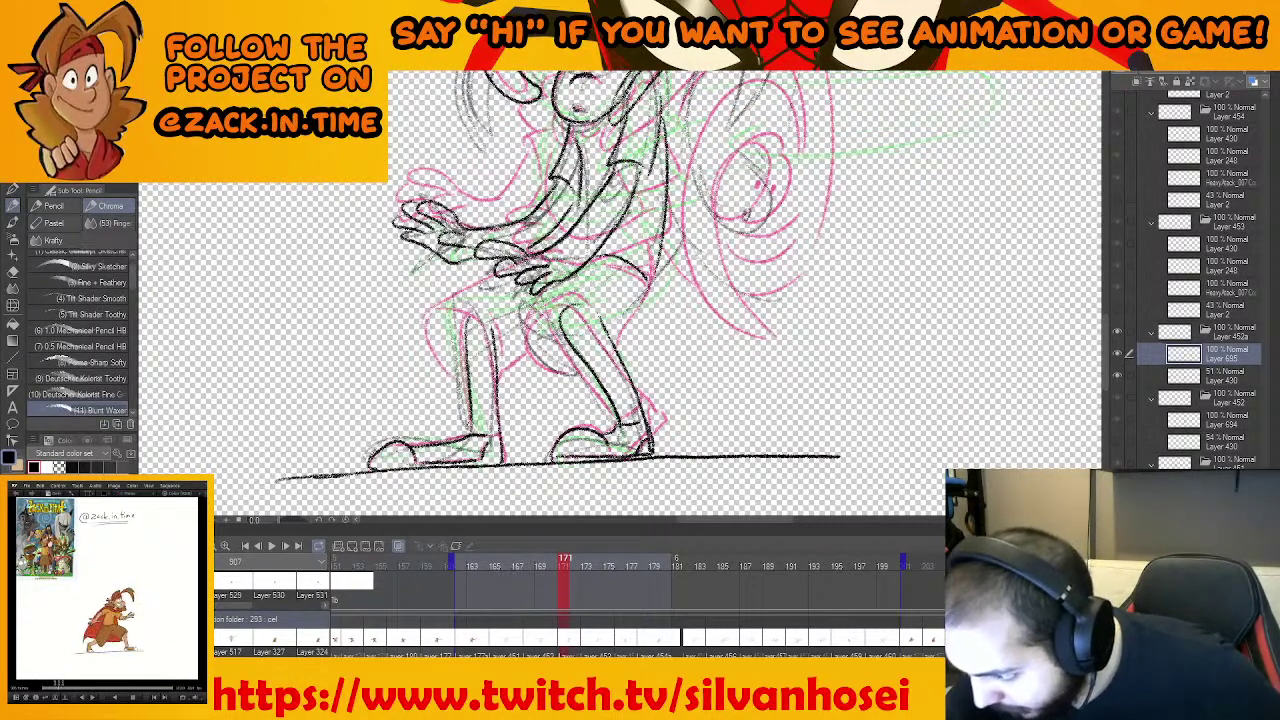
Draw the near leg of the shorts on frame 171, from the seat down to the hem around the knee
left_click_drag(680, 332, 661, 415)
key("Left")
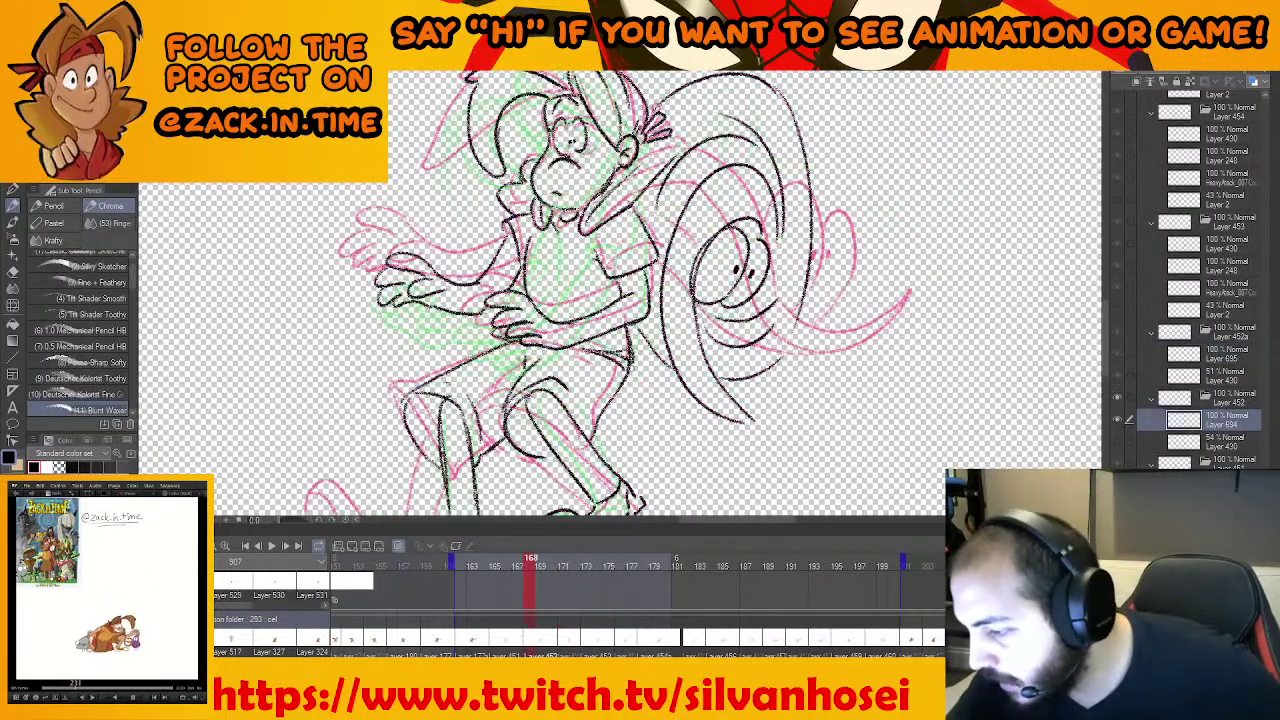
key("Right")
mouse_move(524, 427)
left_mouse_down()
mouse_move(548, 391)
mouse_move(609, 432)
mouse_move(562, 465)
left_mouse_up()
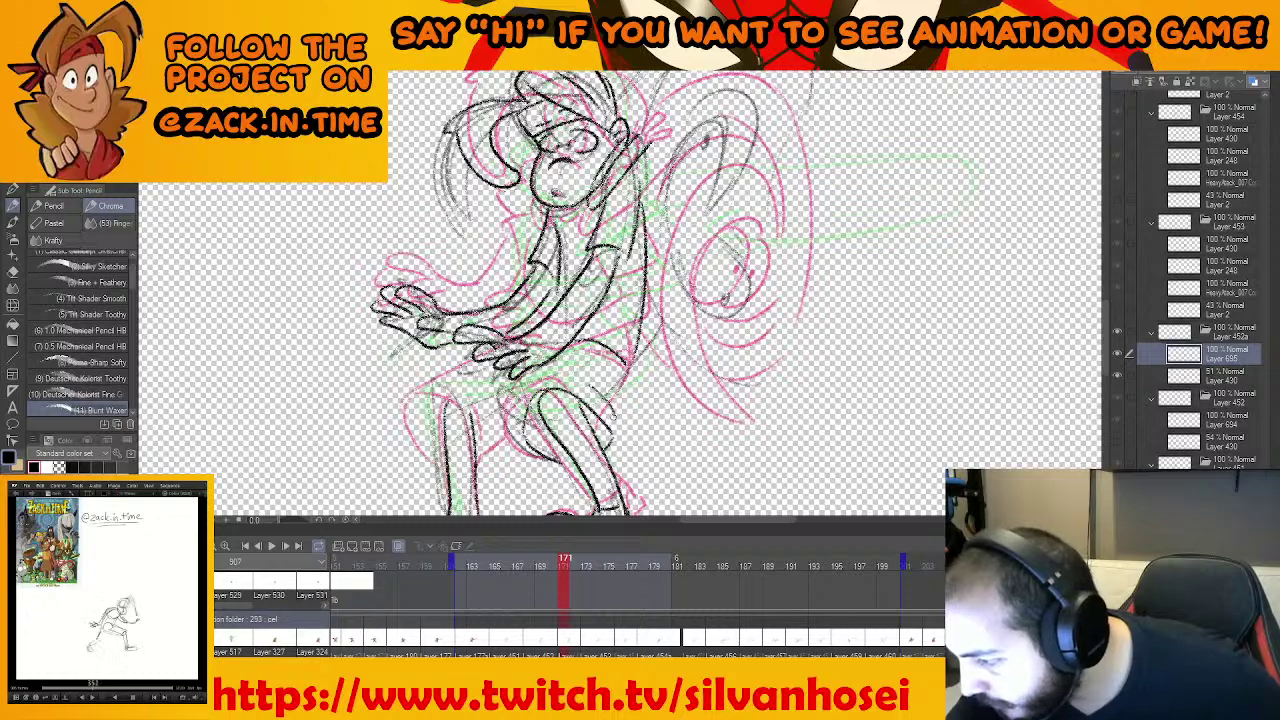
mouse_move(527, 391)
left_mouse_down()
mouse_move(551, 378)
mouse_move(518, 438)
left_mouse_up()
left_click_drag(628, 358, 612, 429)
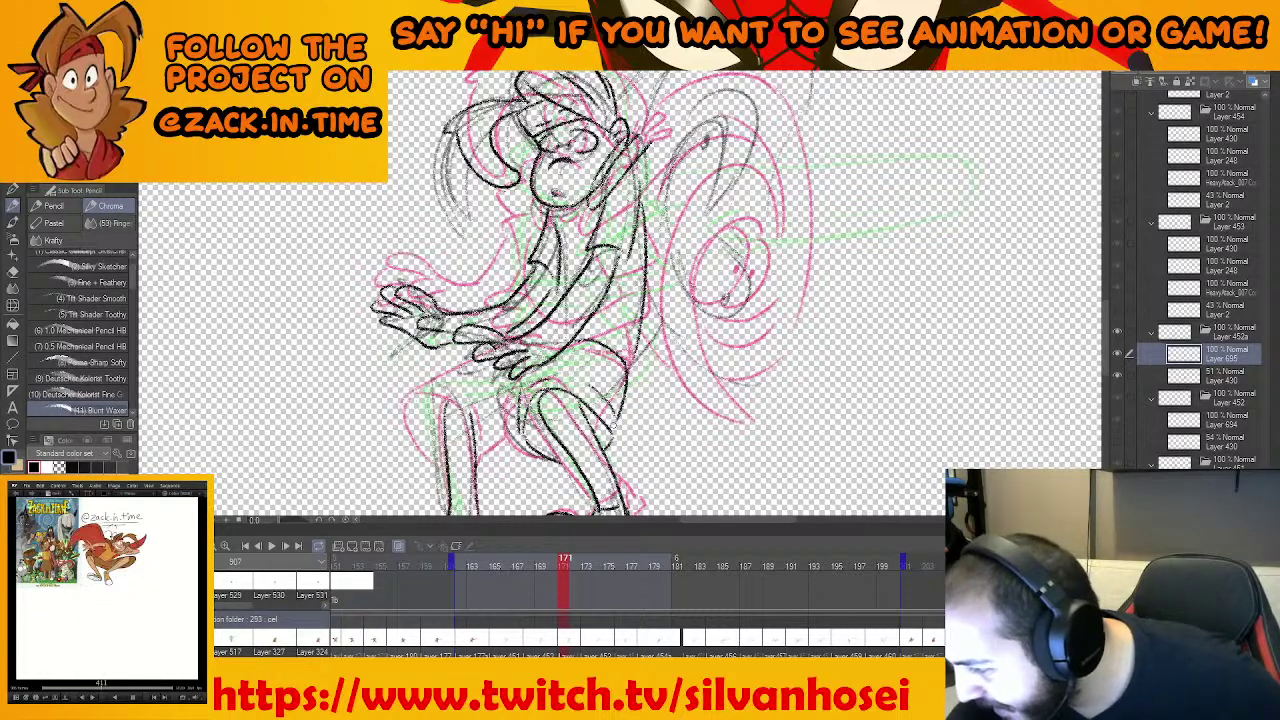
Draw the far thigh and the far leg opening of the shorts around the knee on frame 171
mouse_move(600, 330)
left_mouse_down()
mouse_move(640, 318)
mouse_move(670, 275)
left_mouse_up()
mouse_move(503, 352)
left_mouse_down()
mouse_move(534, 347)
mouse_move(552, 380)
mouse_move(521, 420)
left_mouse_up()
mouse_move(552, 378)
left_mouse_down()
mouse_move(547, 422)
mouse_move(574, 420)
mouse_move(567, 438)
left_mouse_up()
left_click_drag(488, 400, 543, 359)
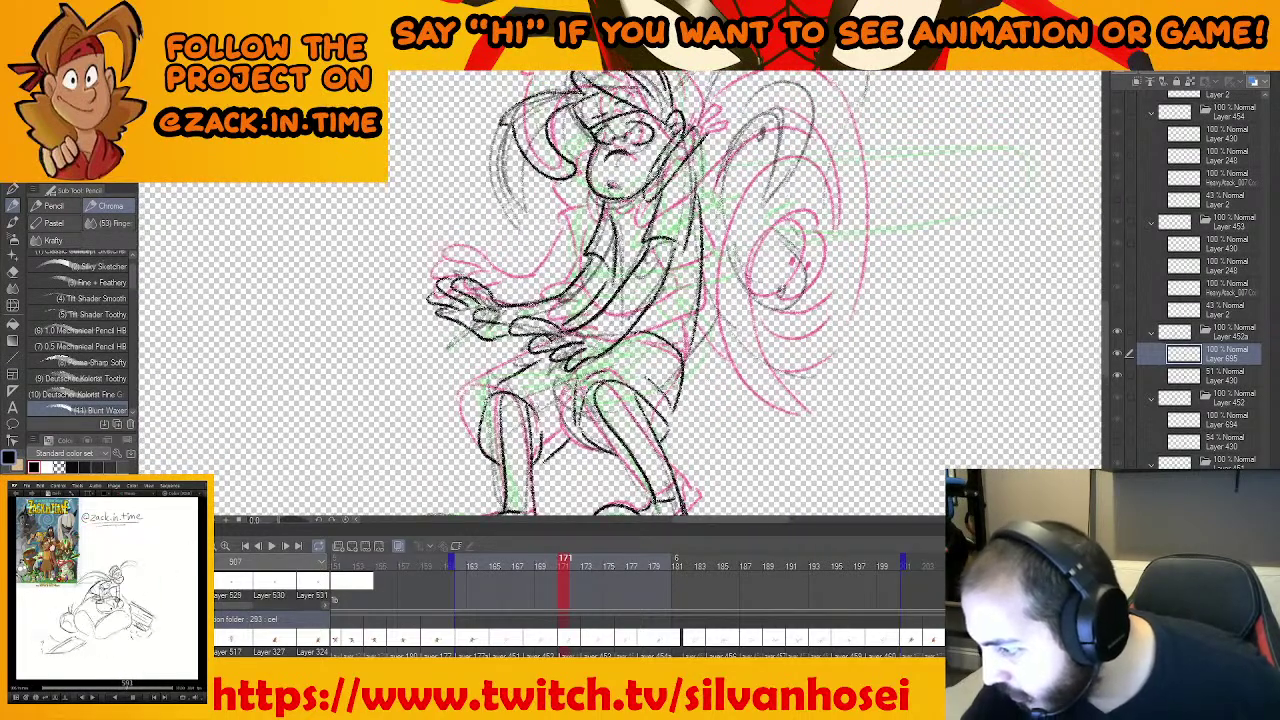
left_click_drag(646, 372, 612, 424)
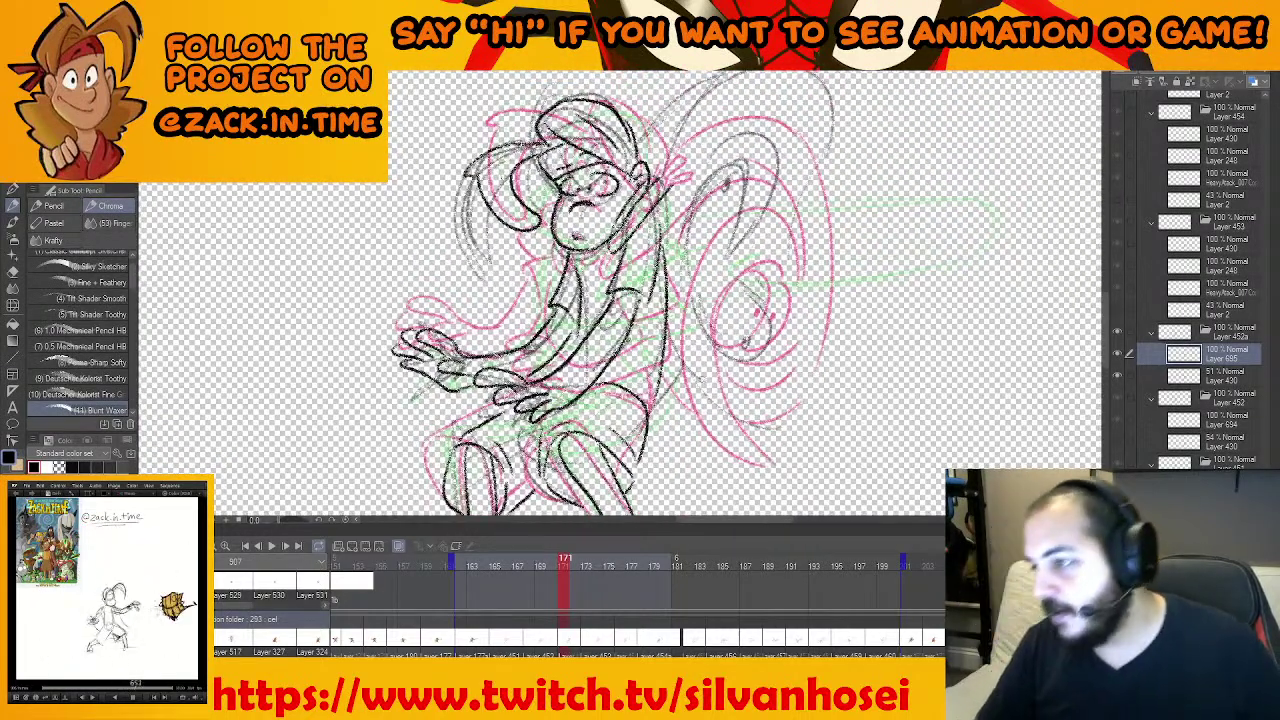
Compare frames 168 and 171, then draw the headband tails and the scarf's large upper arc behind the head on frame 171
left_click_drag(736, 205, 651, 239)
scroll(651, 239, "down", 1)
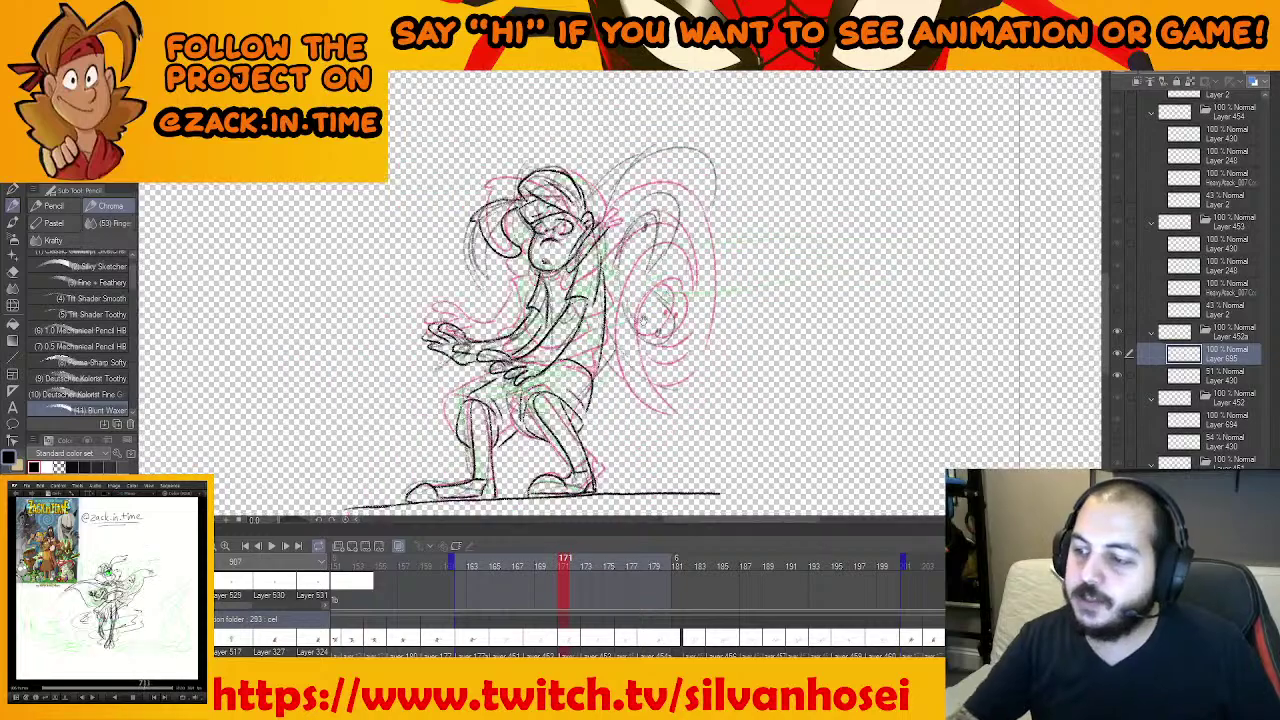
left_click_drag(634, 384, 616, 397)
key("Left")
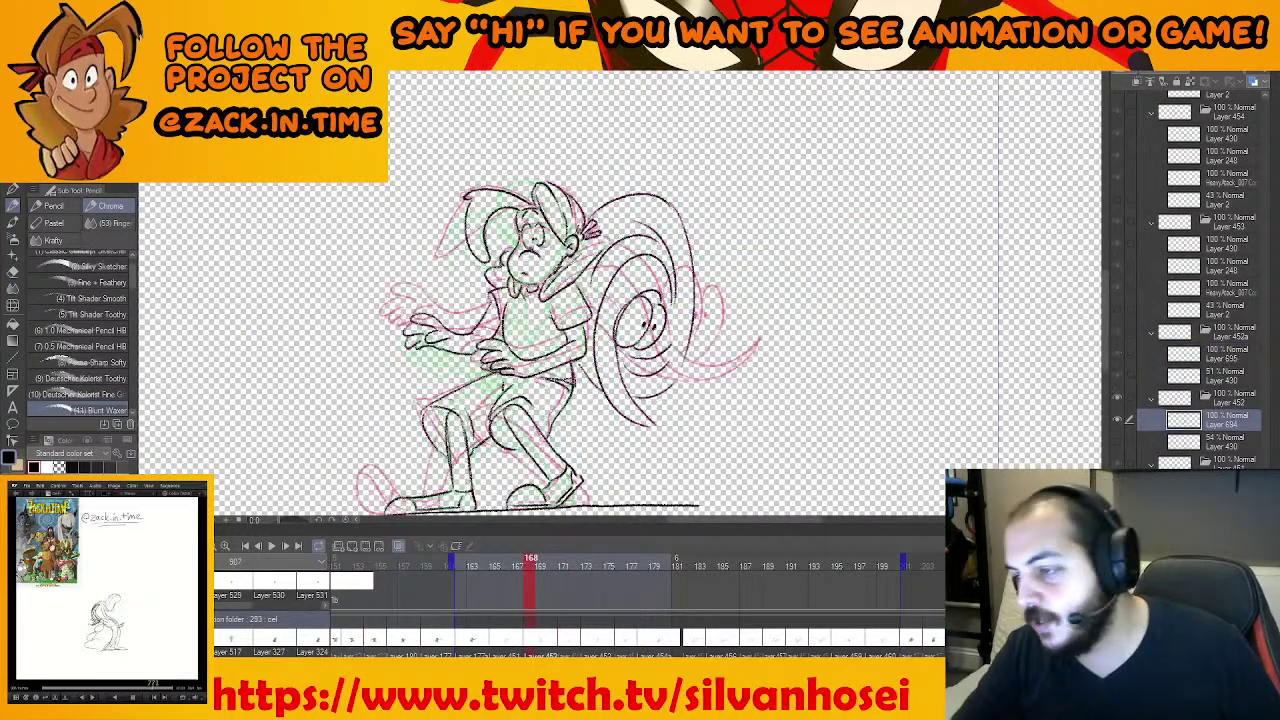
key("Right")
key("Left")
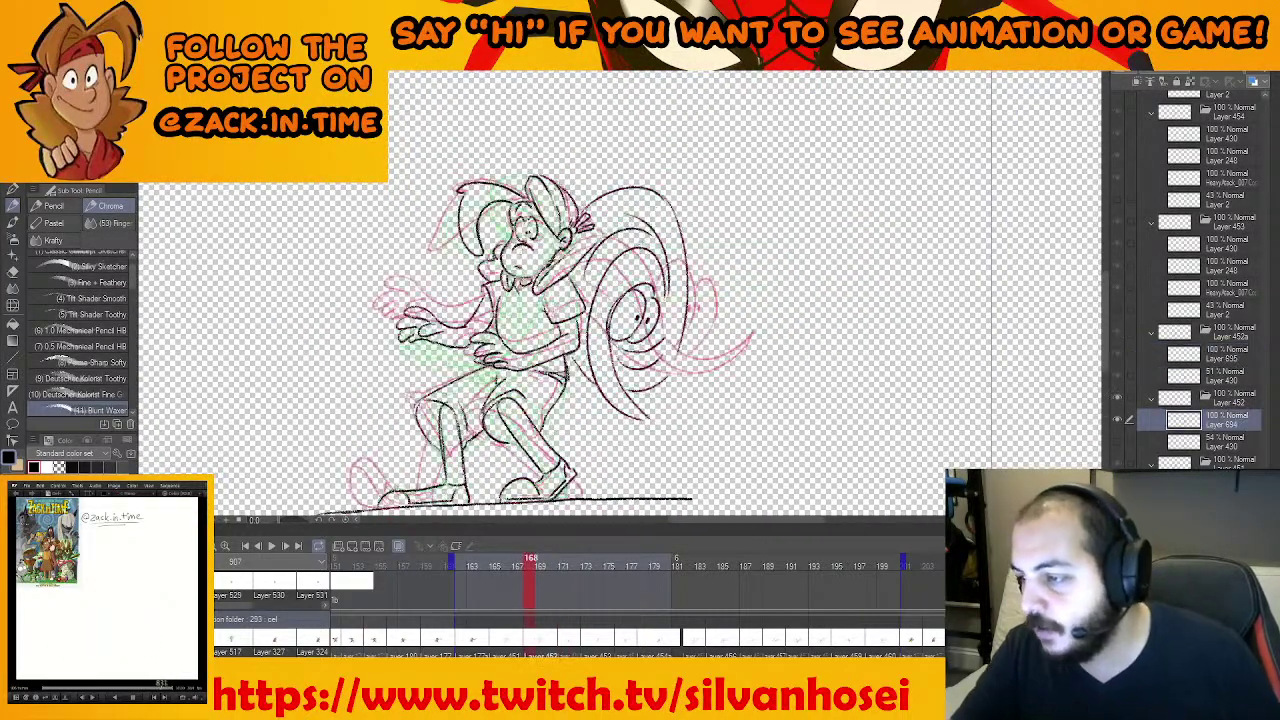
key("Right")
left_click_drag(636, 158, 634, 216)
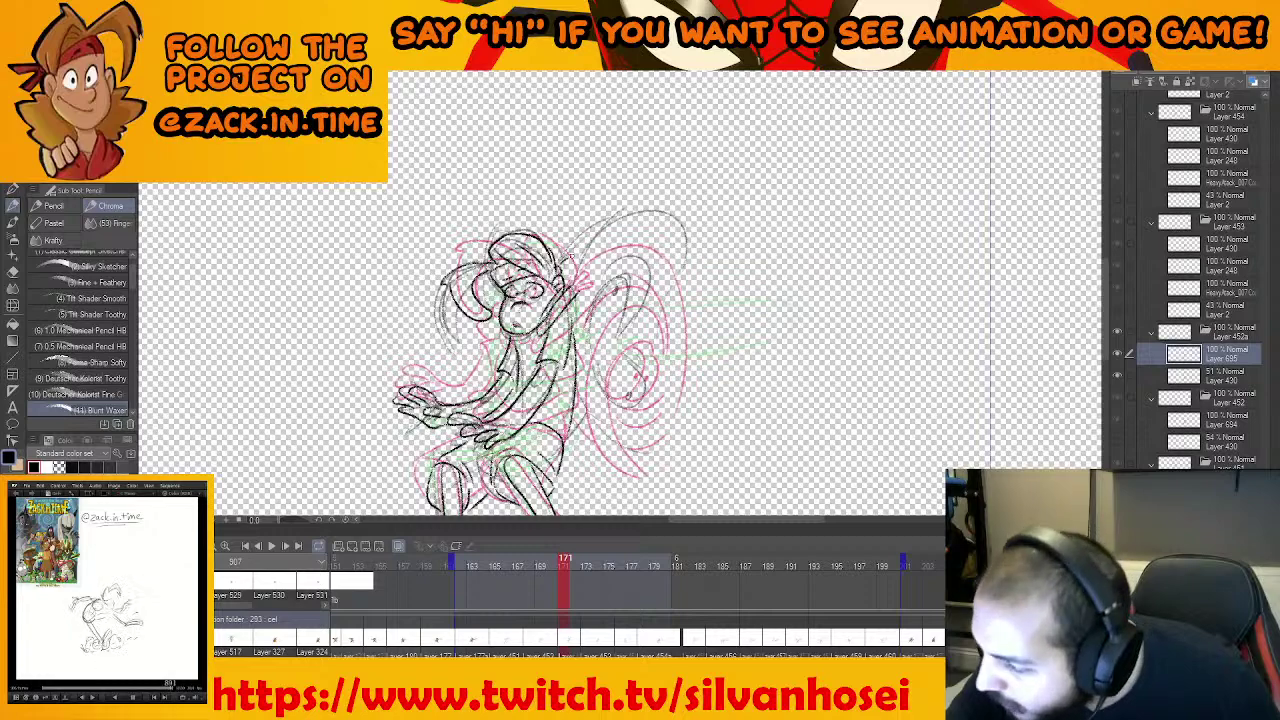
mouse_move(567, 259)
left_mouse_down()
mouse_move(579, 263)
mouse_move(566, 281)
left_mouse_up()
key("Left")
key("Right")
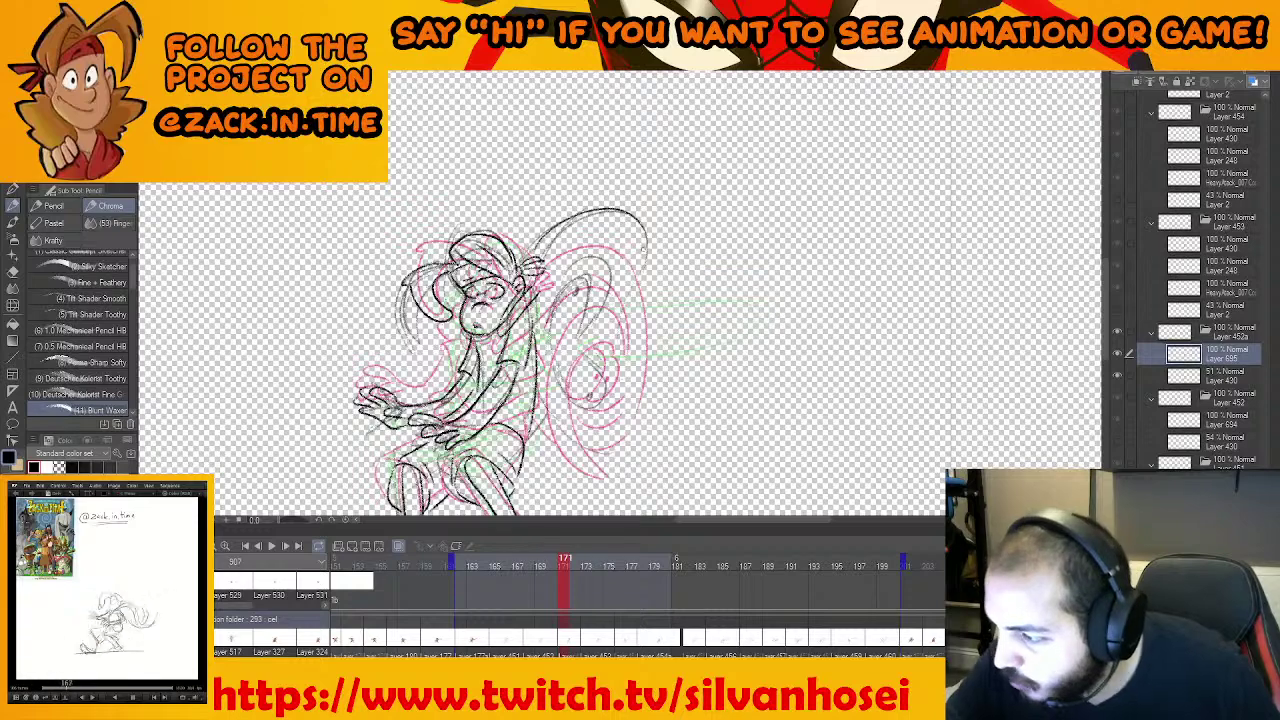
scroll(640, 236, "down", 2)
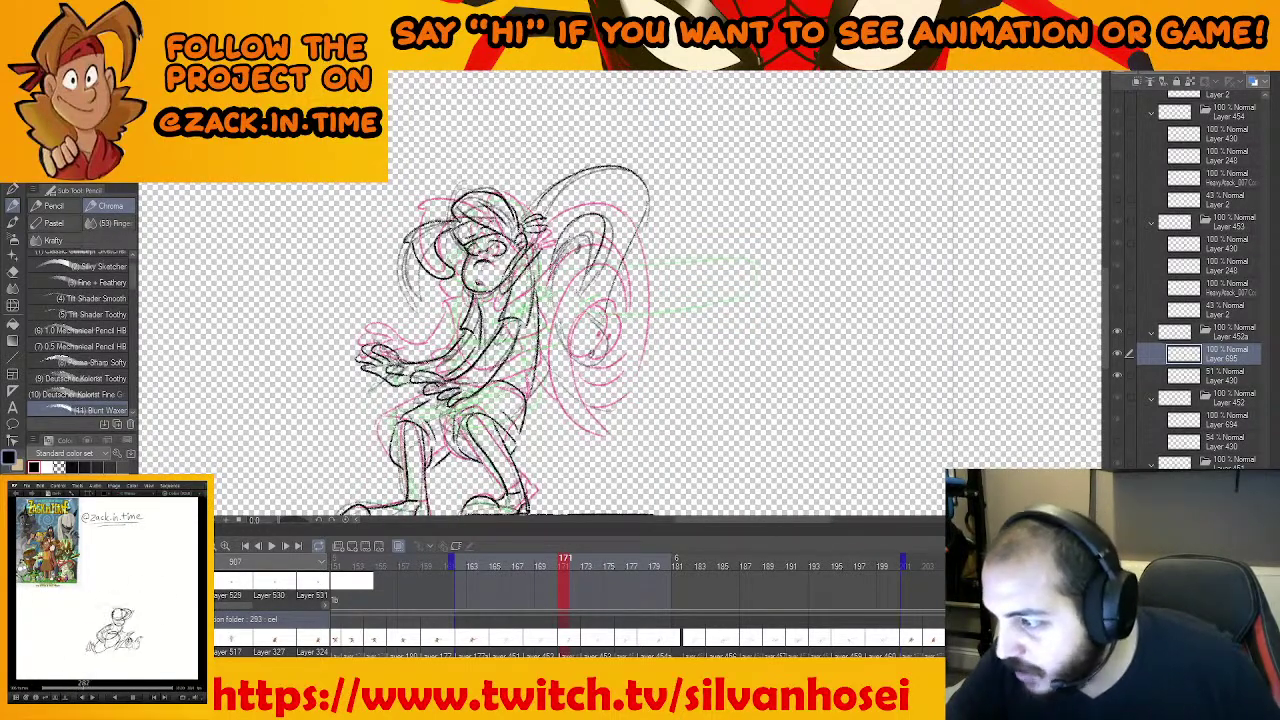
Draw the scarf's upper inner loop behind the shoulder on frame 171, with a solid black dot inside it
left_click_drag(594, 235, 581, 292)
scroll(616, 248, "up", 2)
mouse_move(605, 218)
left_mouse_down()
mouse_move(588, 281)
mouse_move(553, 259)
mouse_move(510, 305)
left_mouse_up()
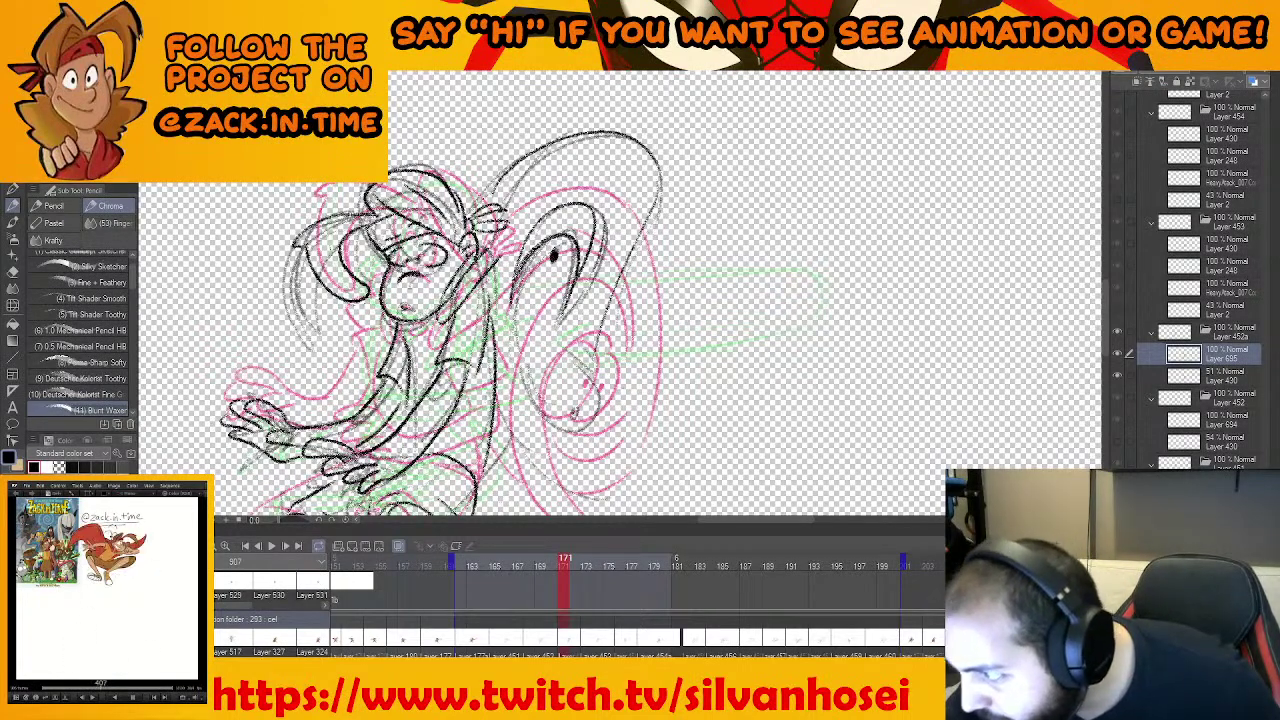
Draw the scarf's lower loop with its black dot and outer curve behind the back, redoing the curve's outer edge
mouse_move(566, 338)
left_mouse_down()
mouse_move(577, 283)
mouse_move(594, 374)
mouse_move(612, 360)
left_mouse_up()
mouse_move(572, 299)
left_mouse_down()
mouse_move(588, 373)
mouse_move(581, 360)
left_mouse_up()
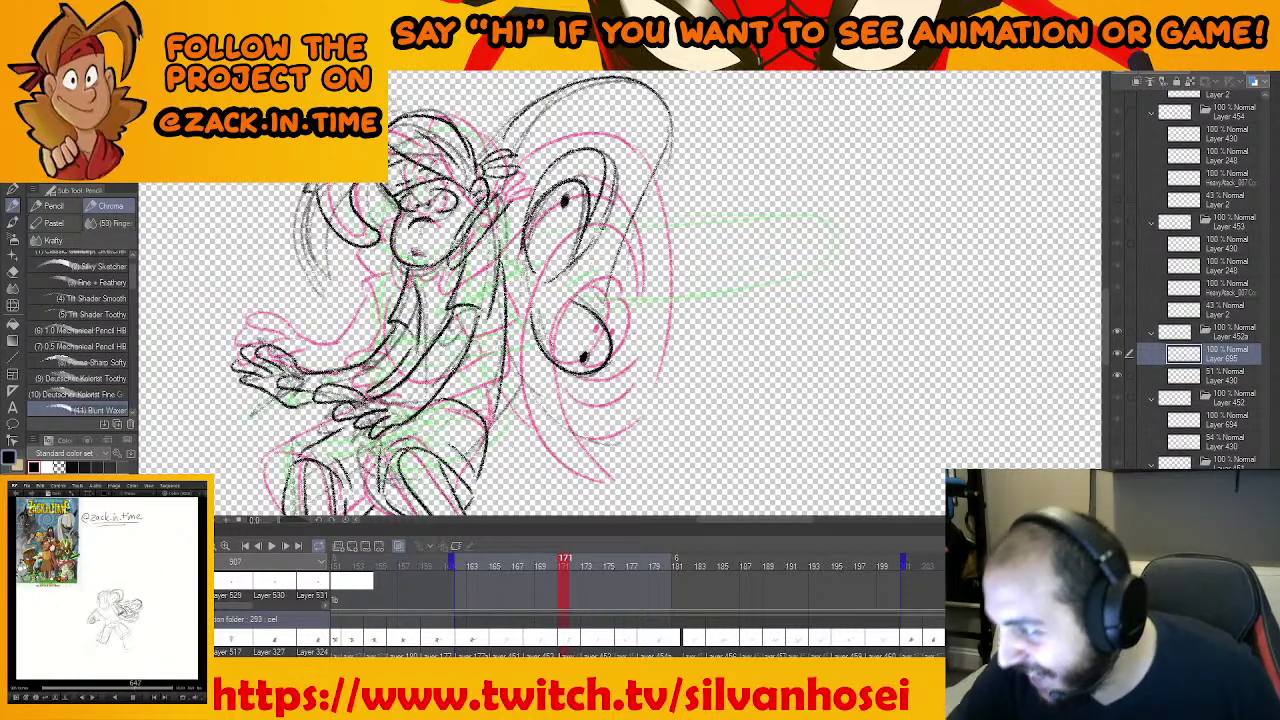
left_click_drag(517, 284, 570, 407)
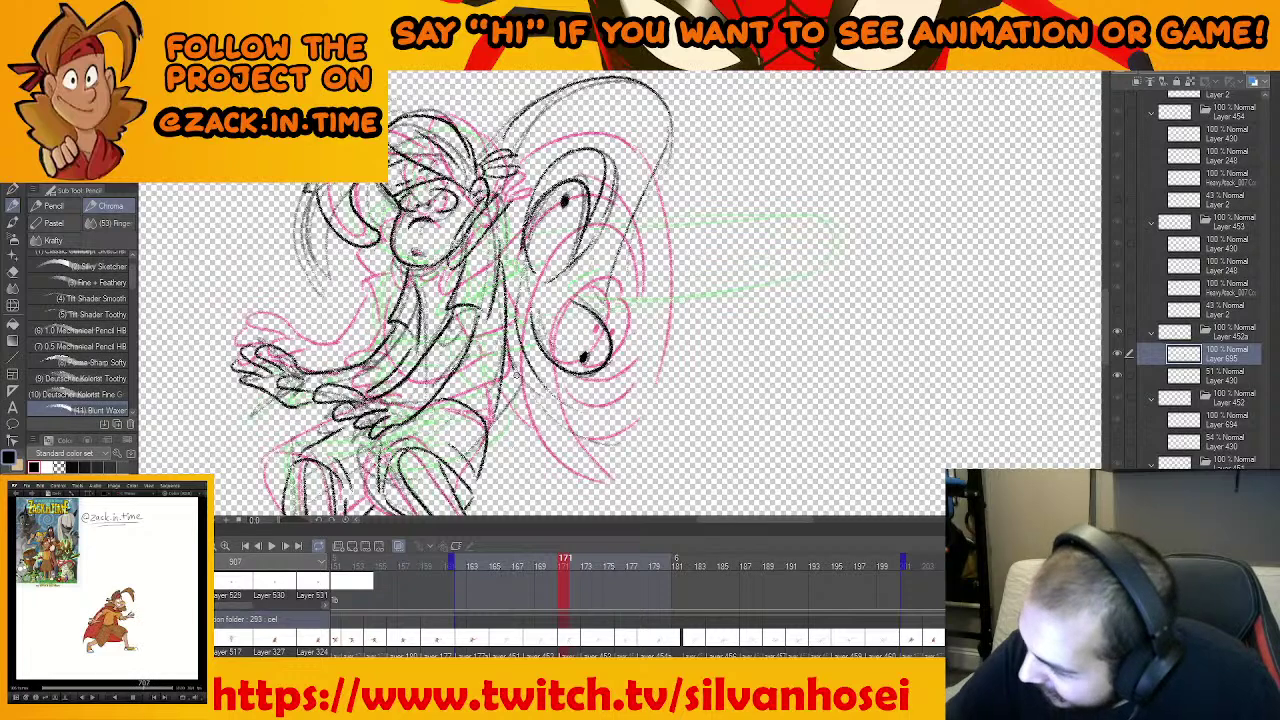
mouse_move(516, 370)
left_mouse_down()
mouse_move(656, 386)
mouse_move(616, 306)
left_mouse_up()
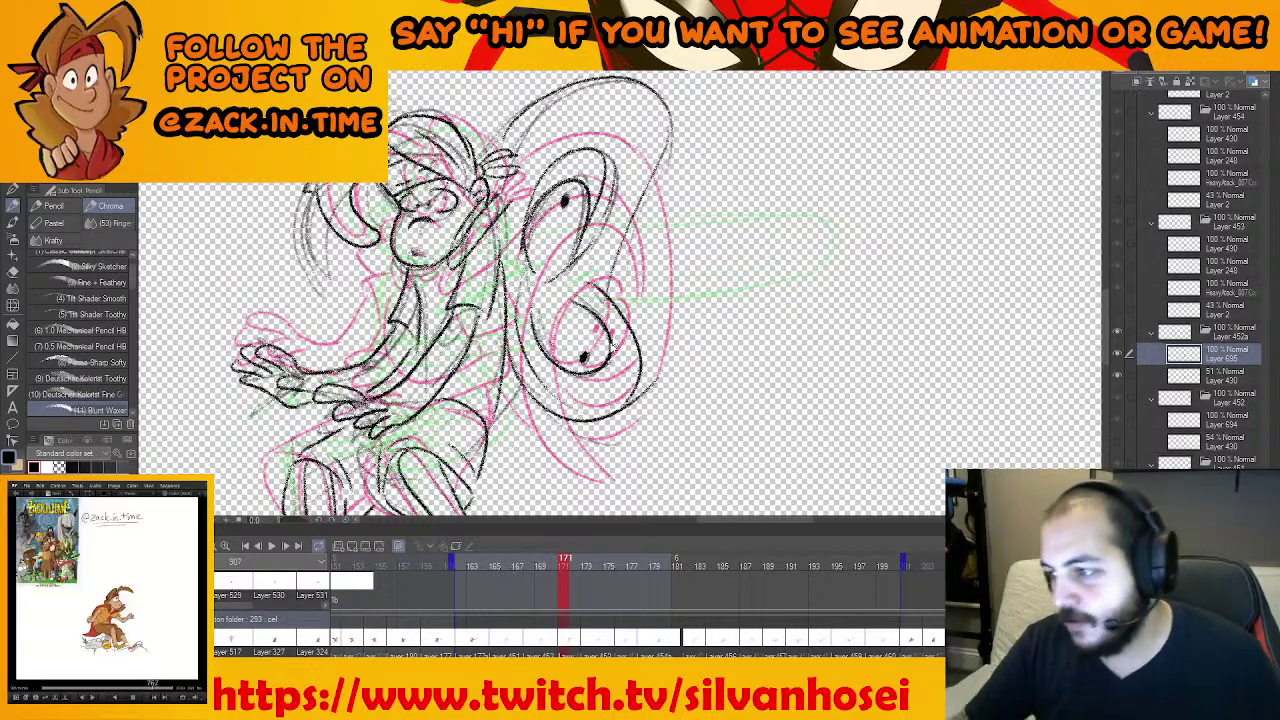
key("ctrl+z")
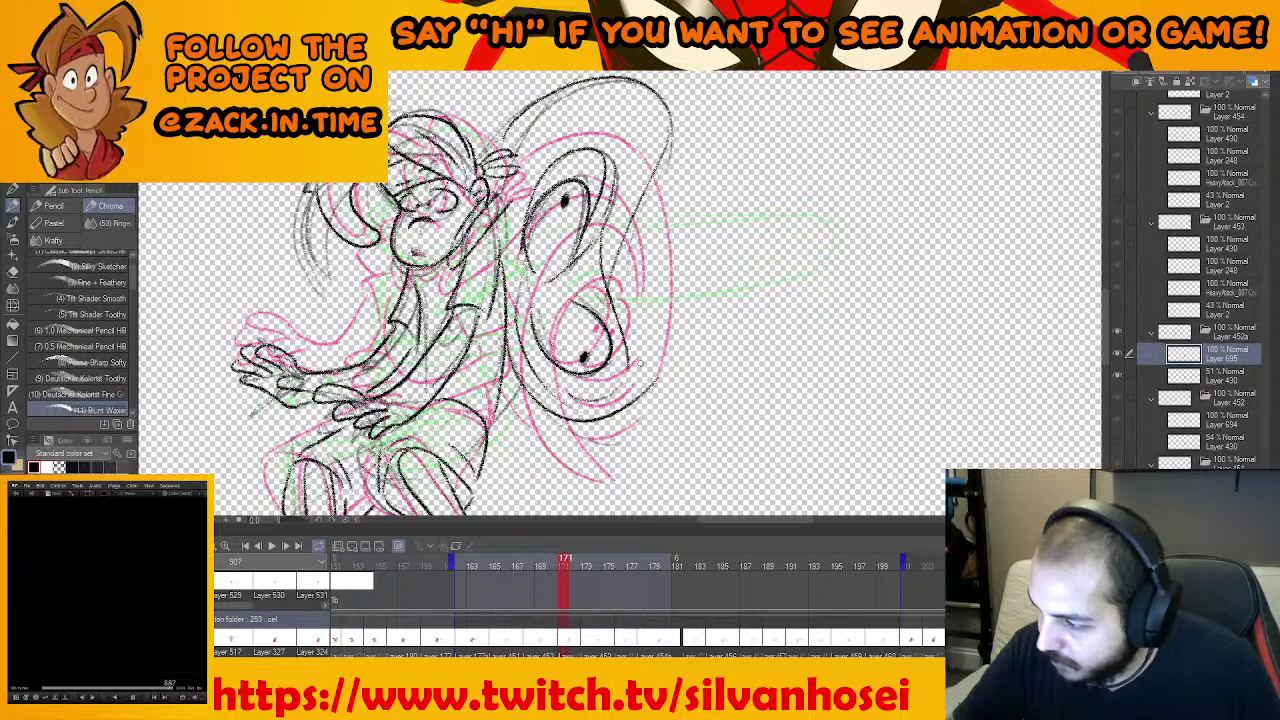
left_click_drag(624, 328, 628, 406)
key("e")
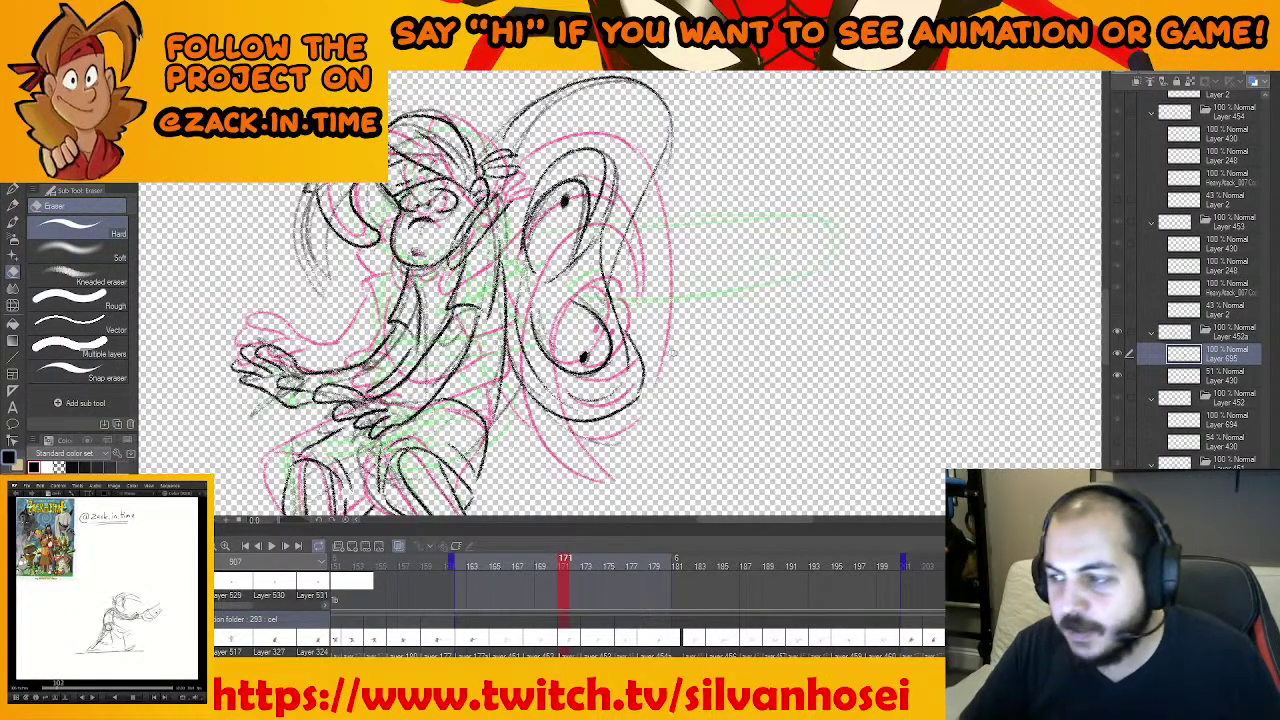
Flip between frames 168 and 171 to examine how the scarf loops move from one drawing to the other
key("Left")
key("Left")
key("Right")
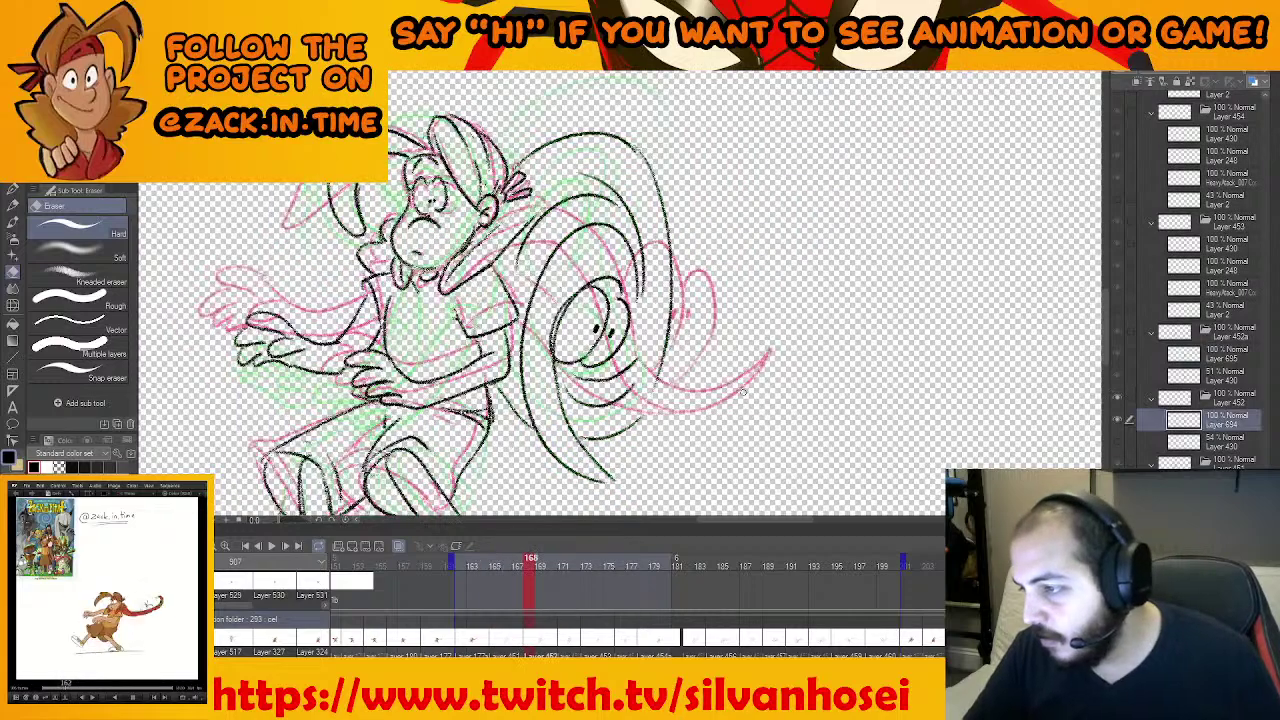
key("Right")
key("Left")
key("Right")
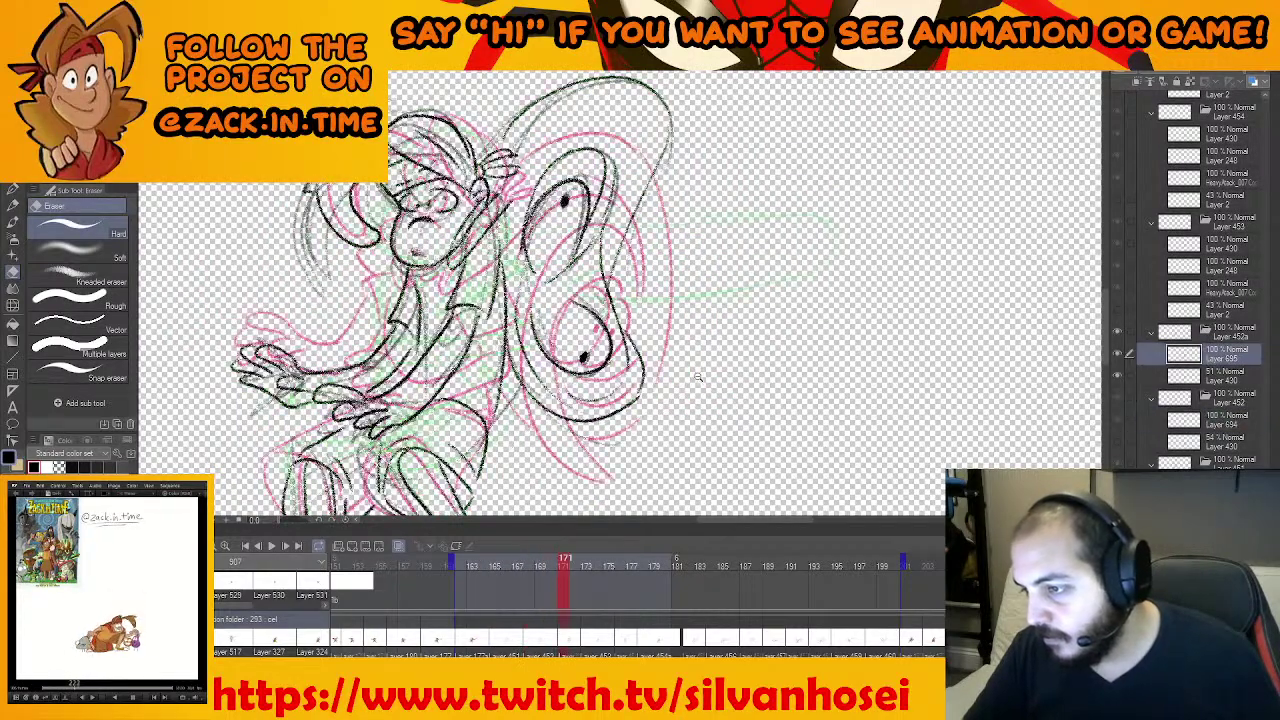
scroll(700, 377, "down", 2)
scroll(700, 378, "up", 4)
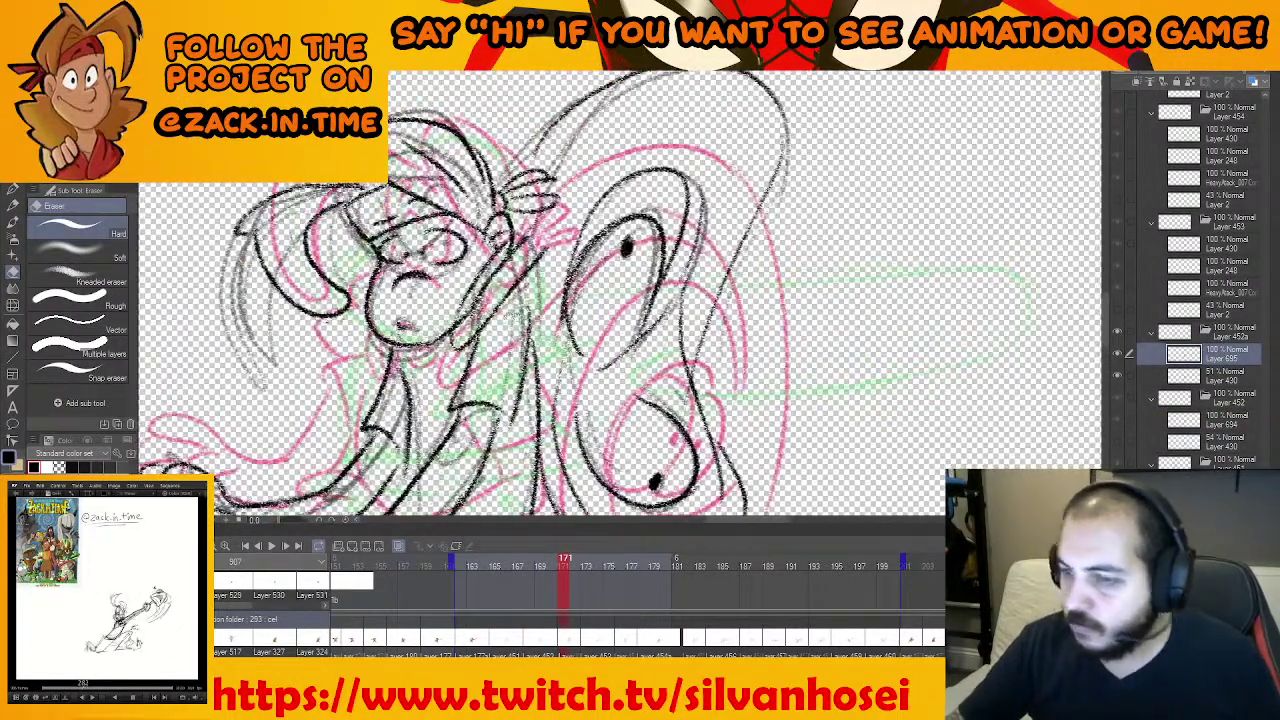
Draw the scarf edge running from the neck up to the upper loop on frame 171
left_click(13, 206)
left_click_drag(530, 262, 616, 150)
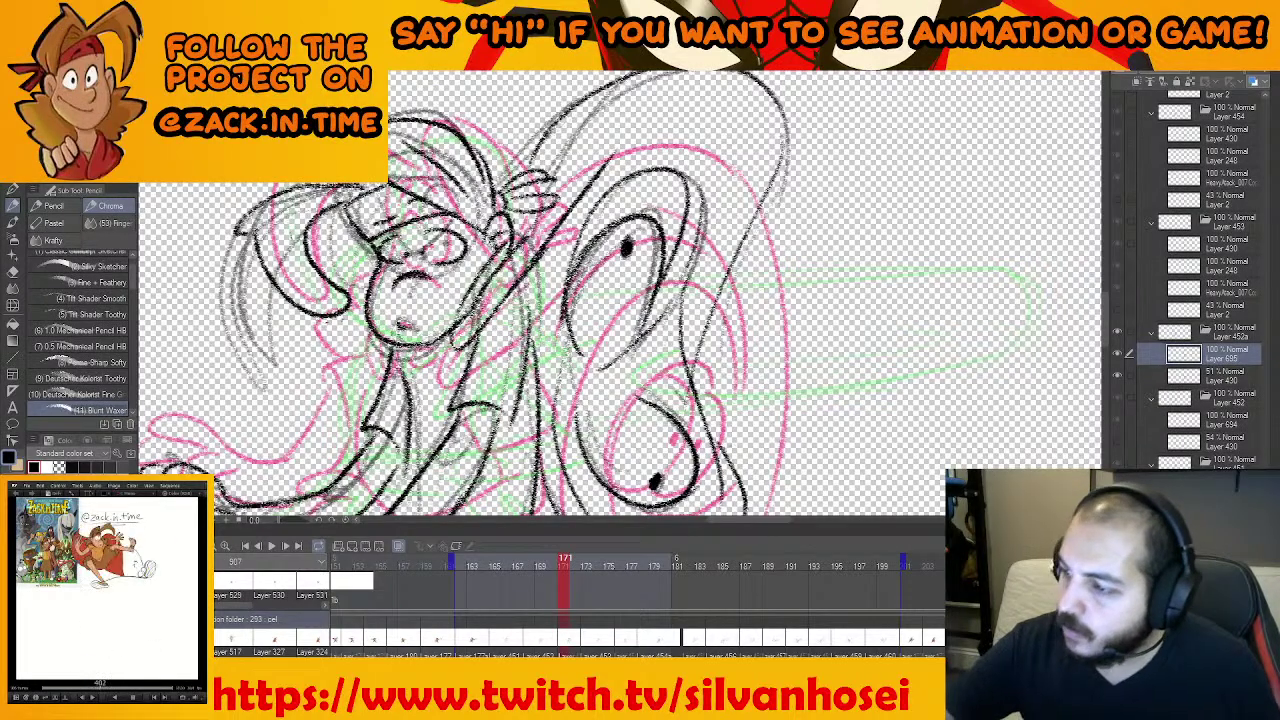
scroll(620, 243, "down", 3)
left_click_drag(633, 284, 703, 256)
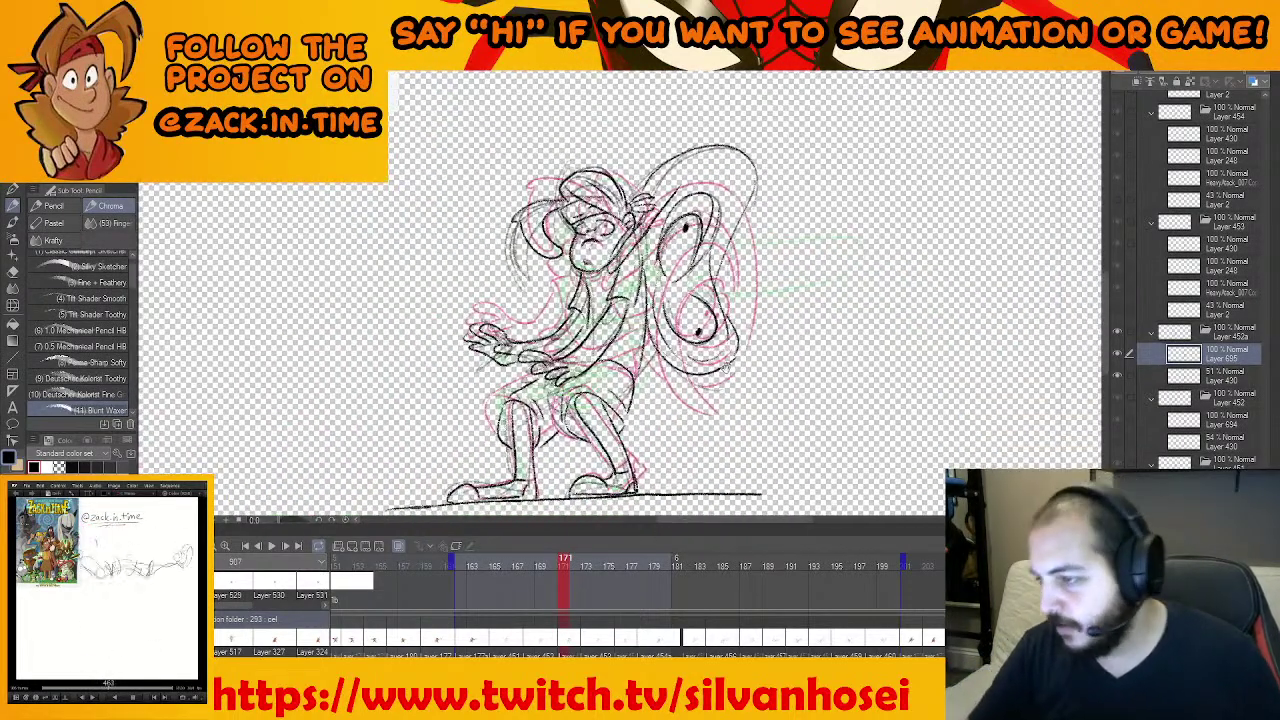
Try to draw a small curled scarf fold beside the chin on frame 171, and undo the strokes
scroll(704, 360, "up", 3)
left_click_drag(704, 300, 862, 453)
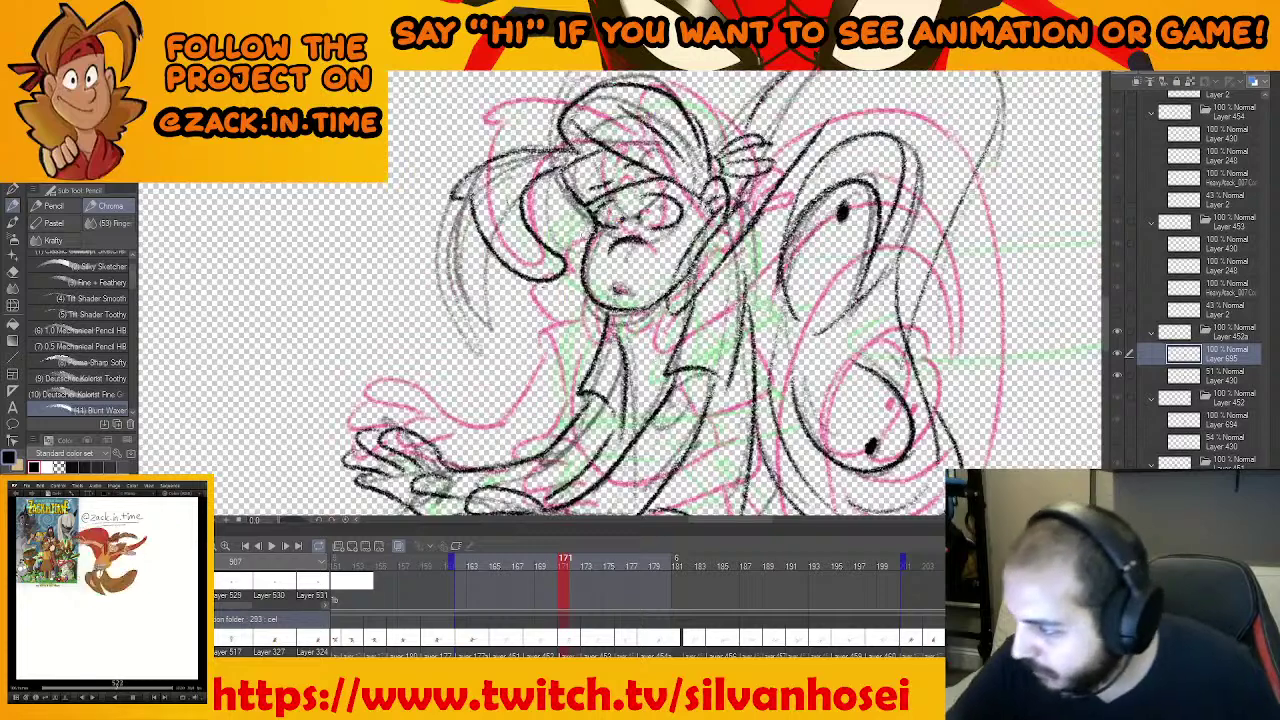
left_click_drag(600, 300, 620, 280)
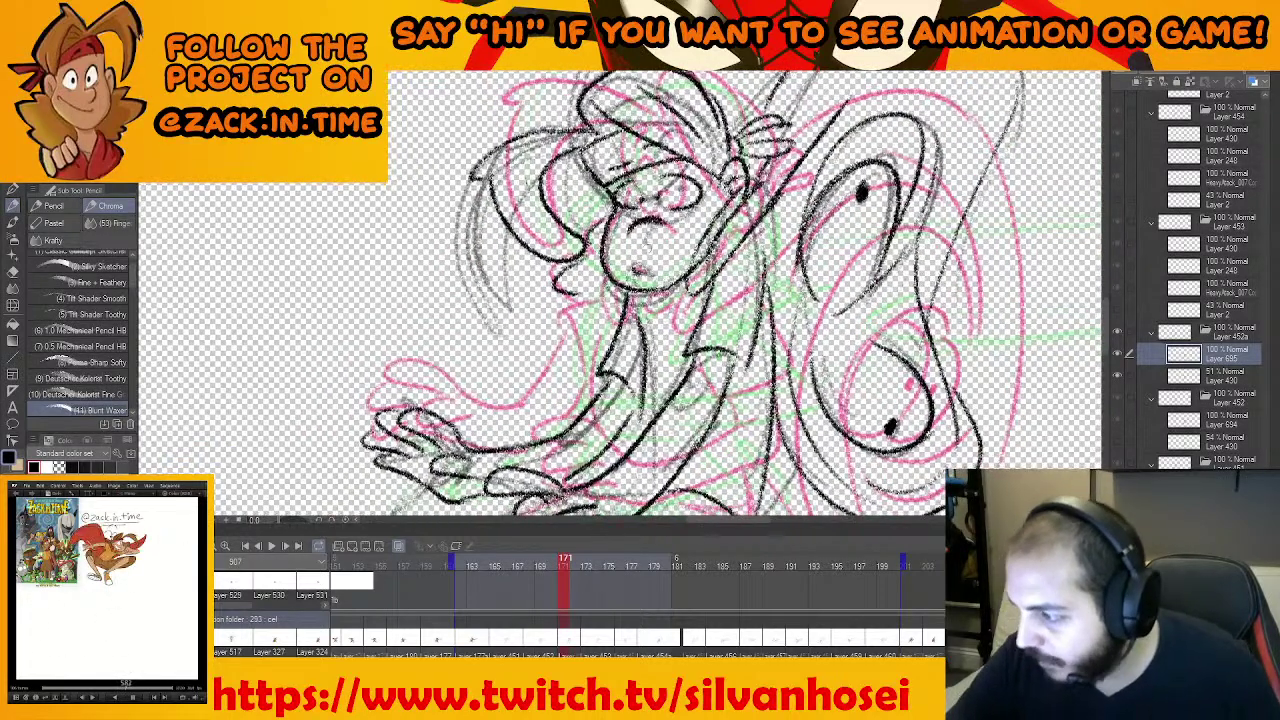
key("ctrl+z")
key("ctrl+z")
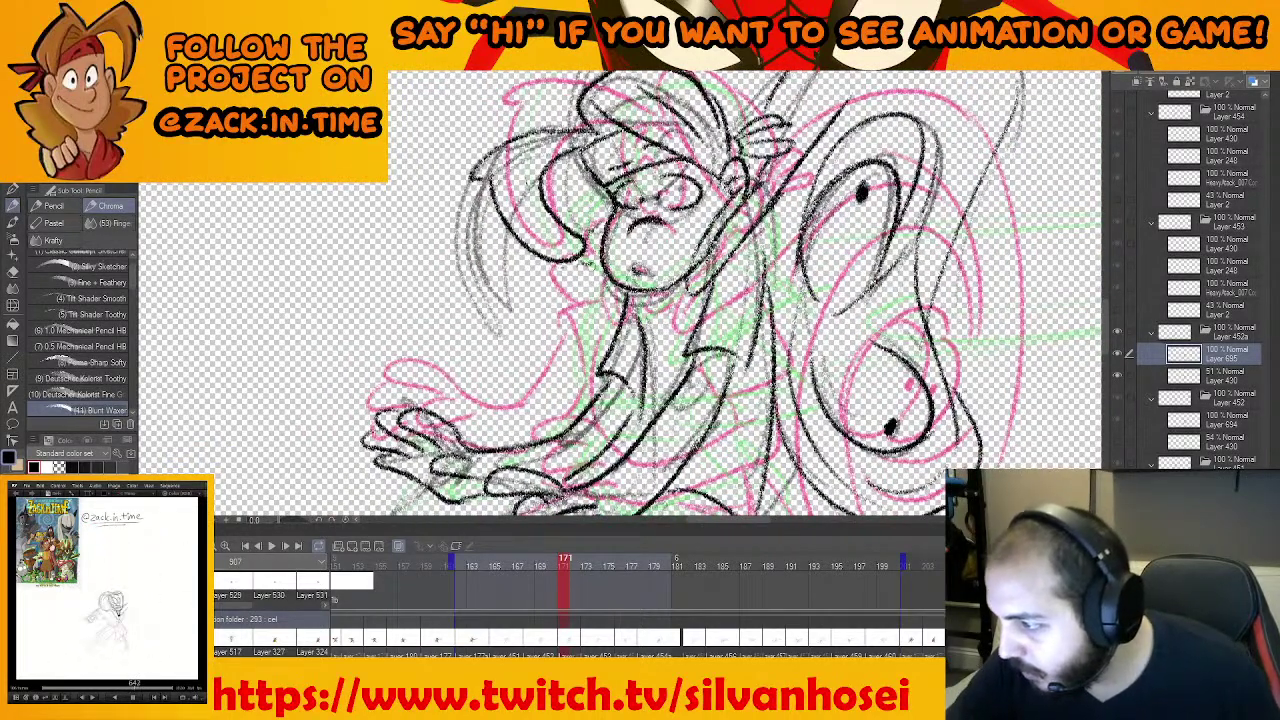
scroll(640, 320, "down", 5)
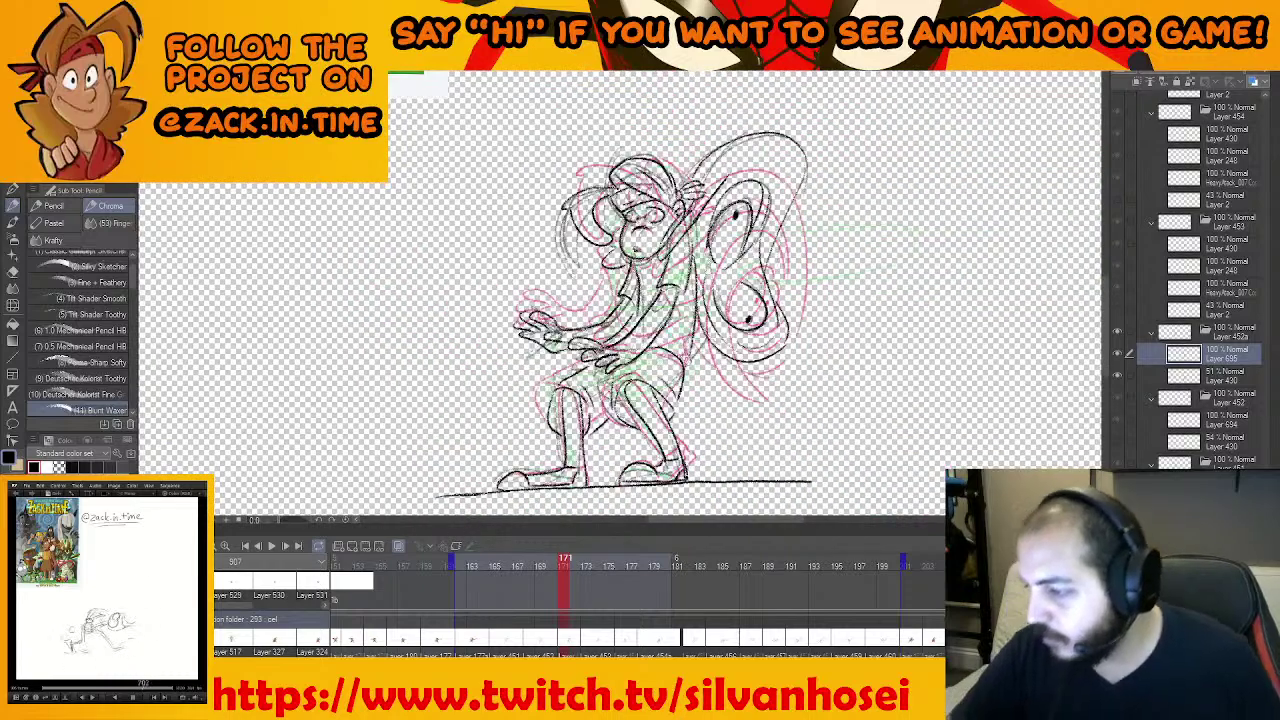
Switch to Discord, send the contact the direct message "ok gelmek sitersen streamdeyiz", and return to the drawing
key("alt+Tab")
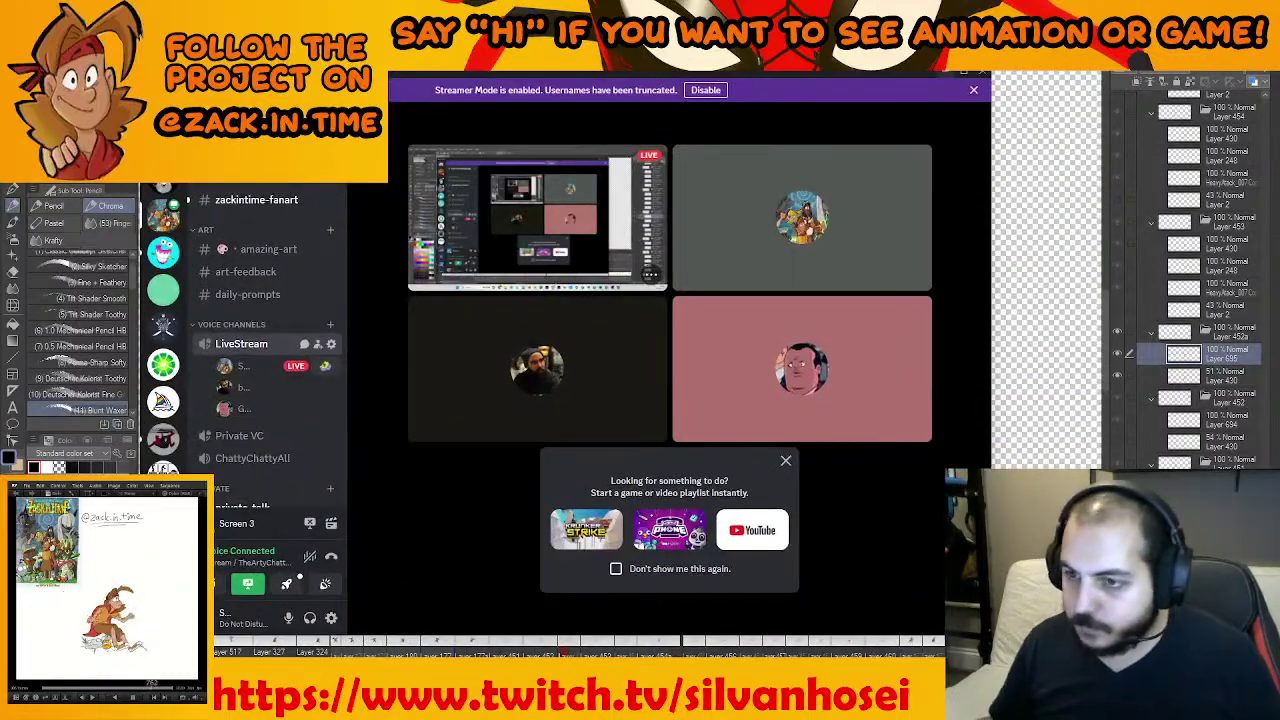
left_click(163, 135)
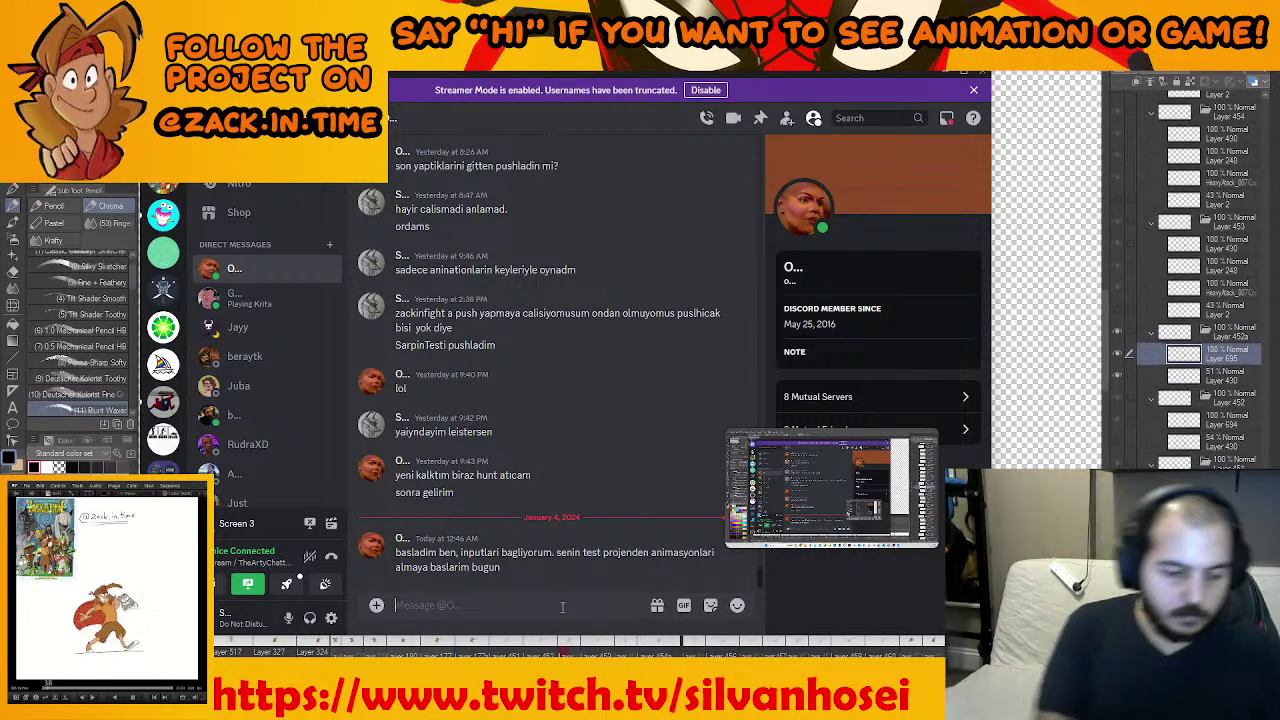
type("ok gelmek sitersen st")
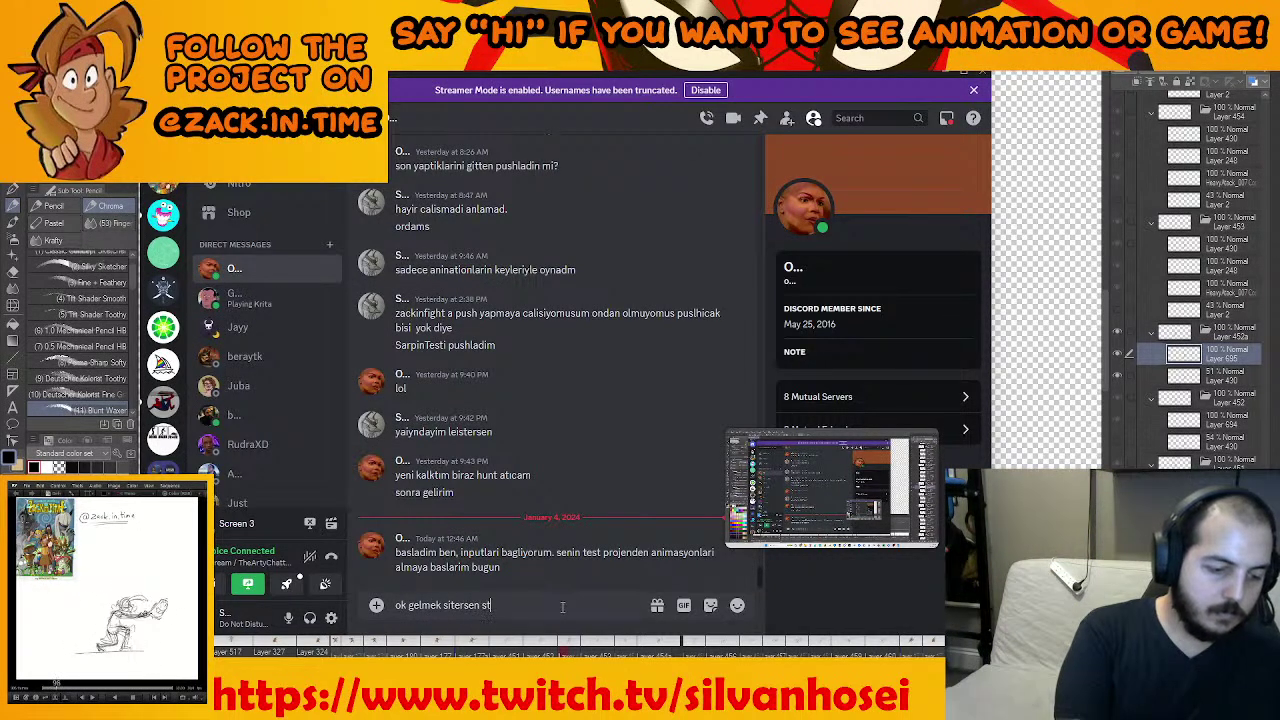
type("reamdeyiz")
key("Return")
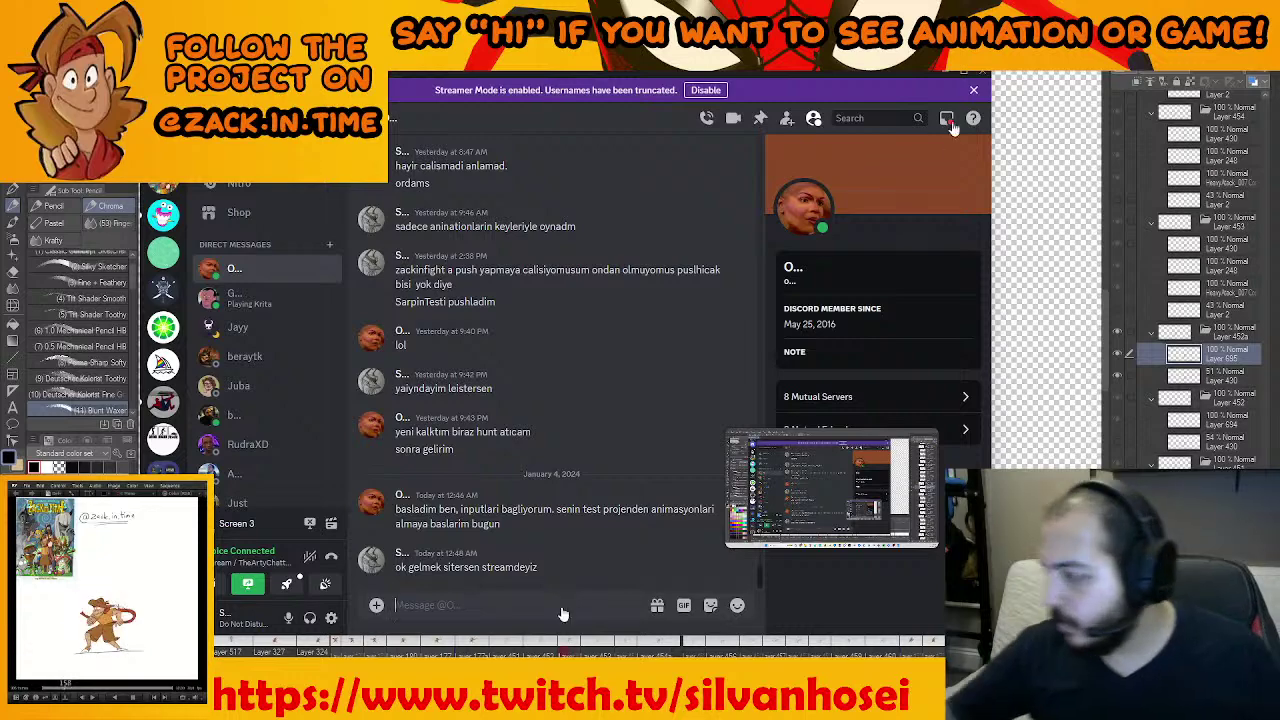
left_click(946, 74)
left_click(955, 90)
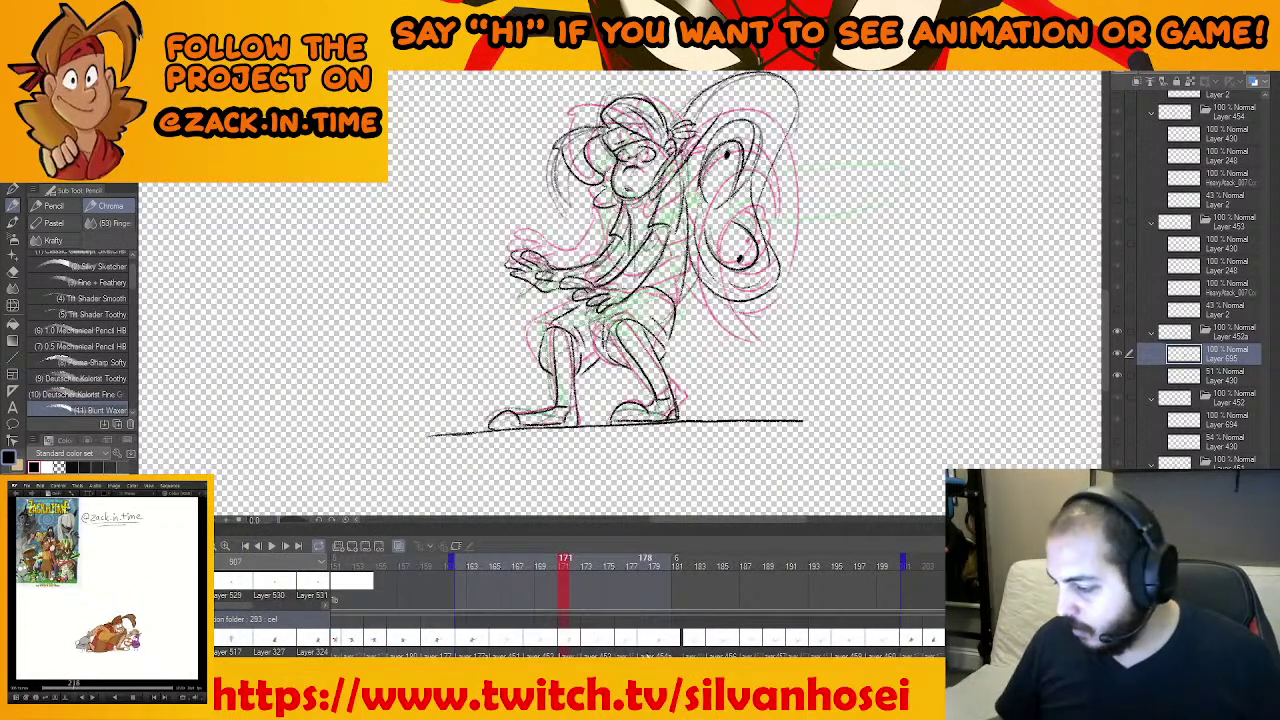
Switch back to Discord and view another contact's conversation and full profile, closing the profile again
left_click(620, 706)
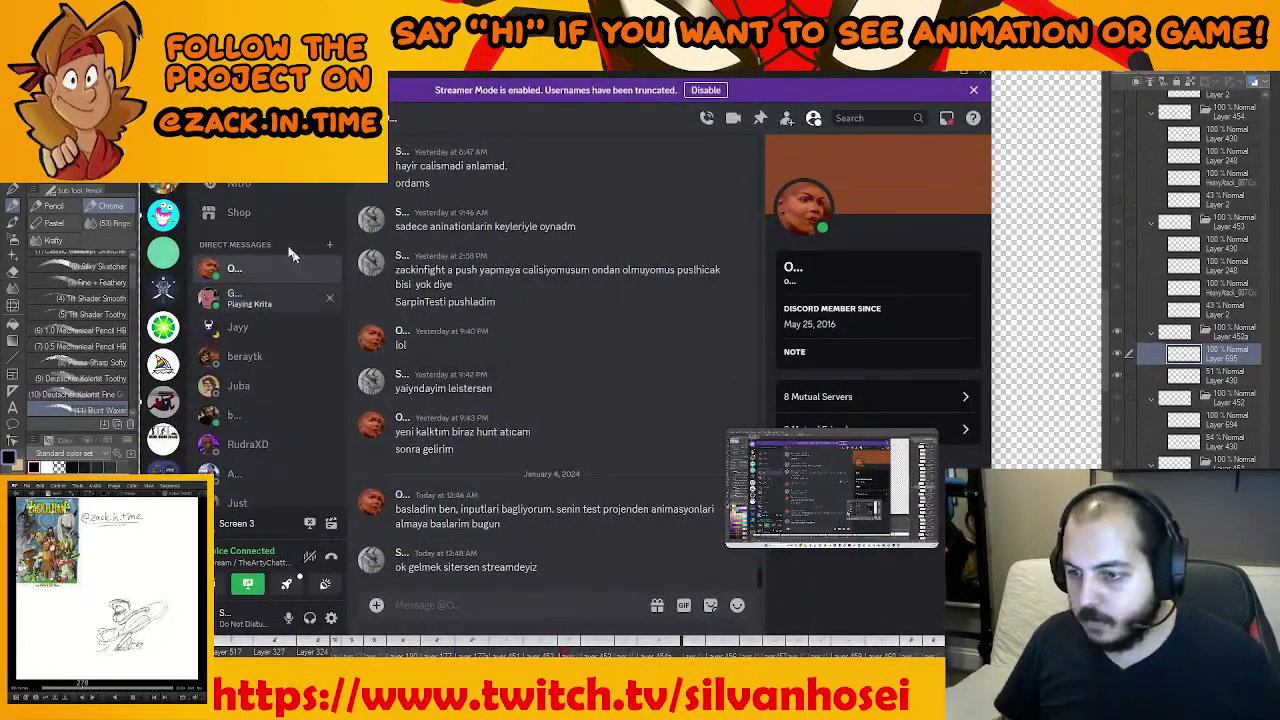
left_click(248, 412)
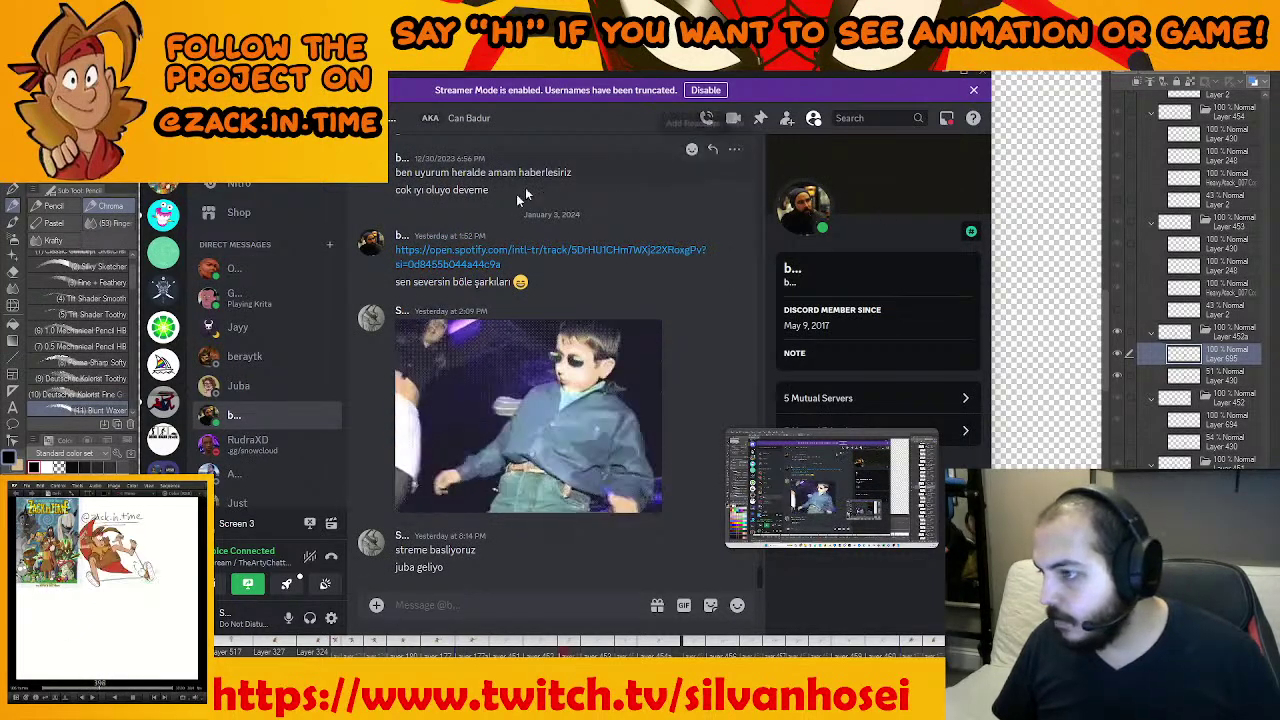
left_click(372, 243)
left_click(432, 258)
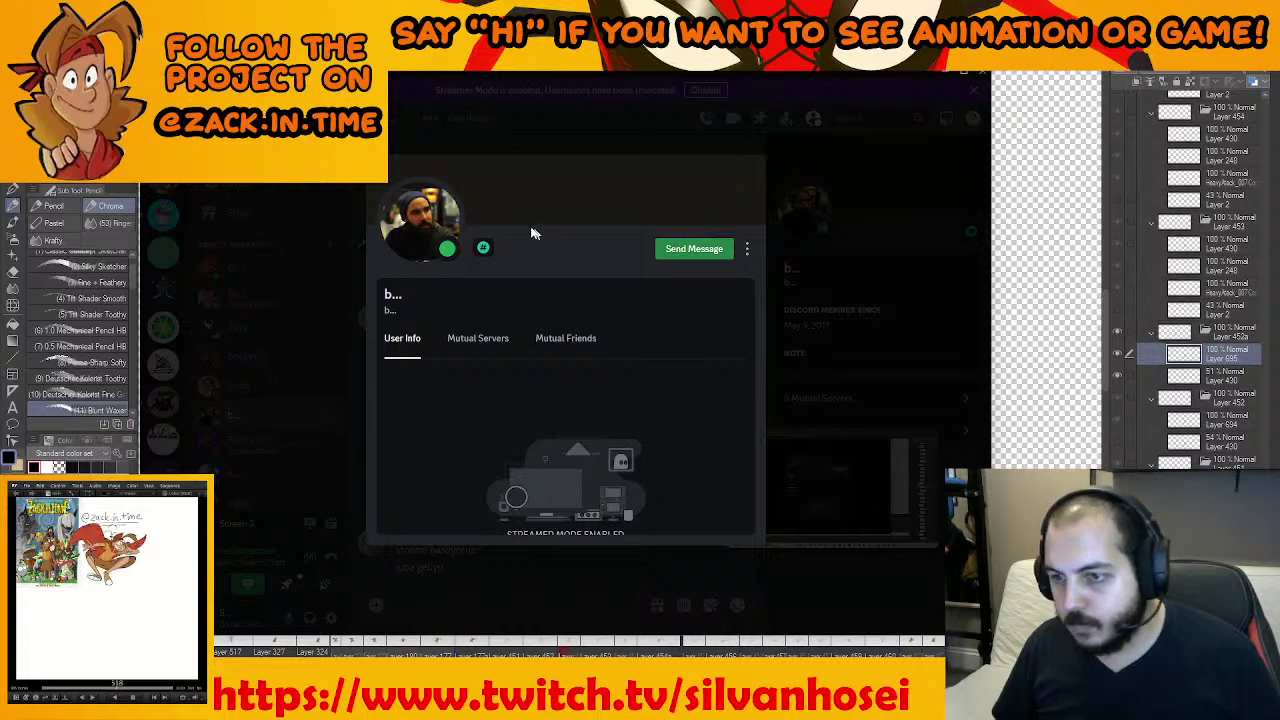
left_click(303, 289)
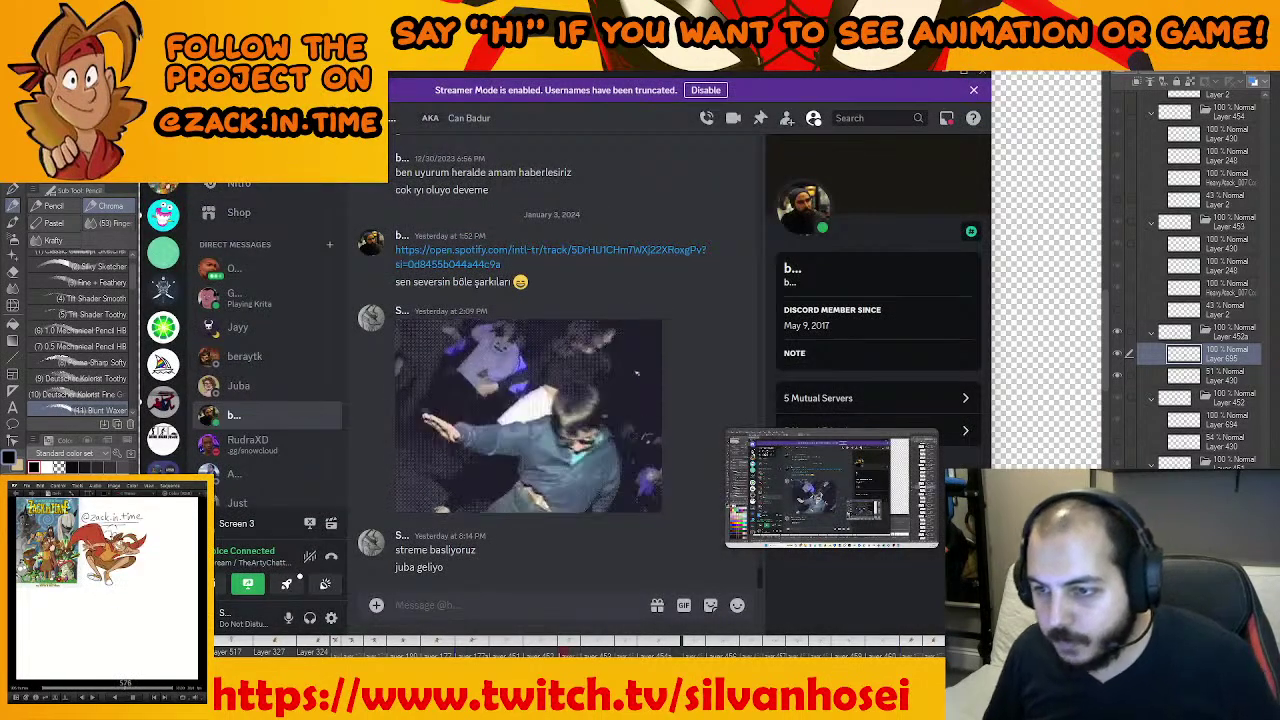
Post the message "its perfect butt its butt" in the art-feedback channel of the TheArtyChattyBangy server
left_click(164, 212)
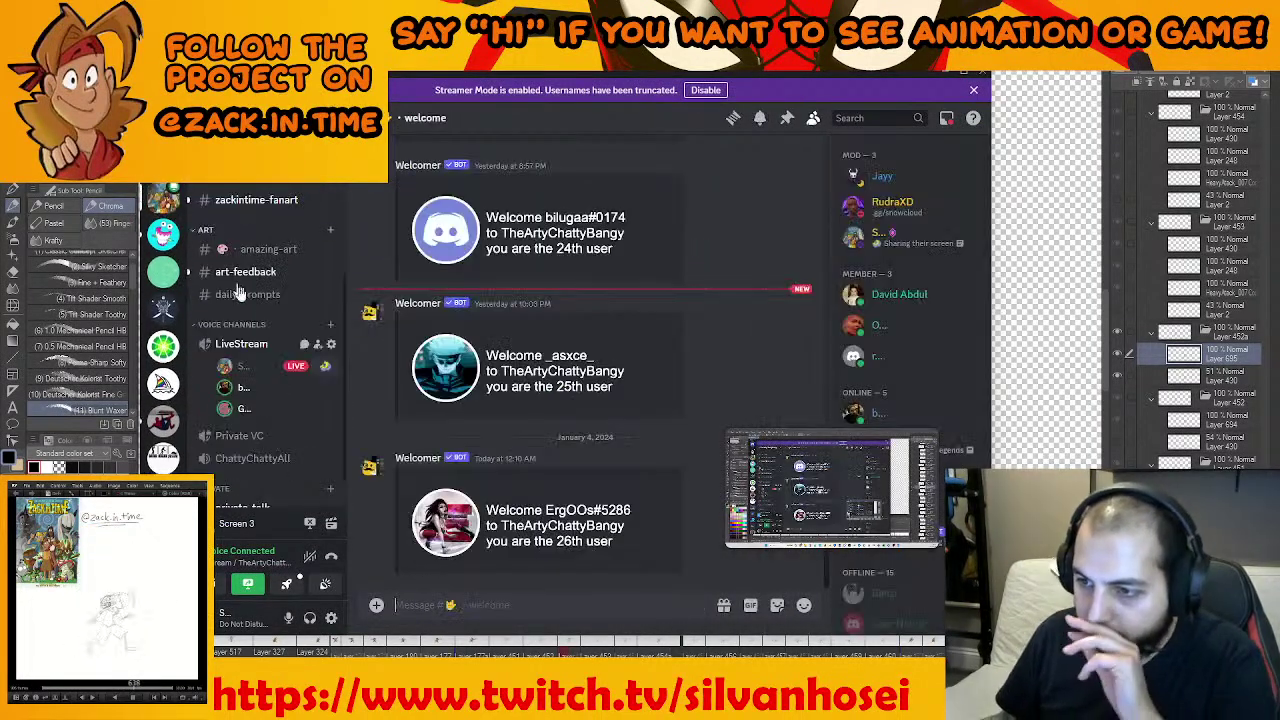
left_click(260, 272)
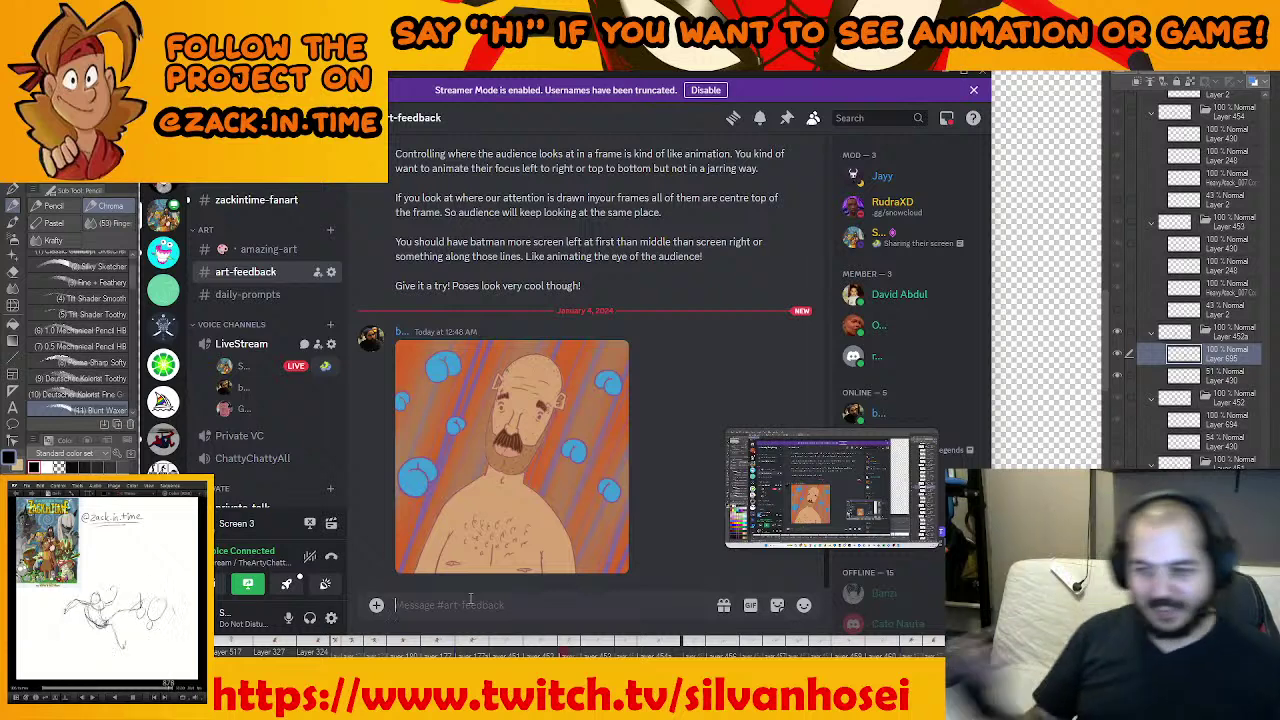
type("its per")
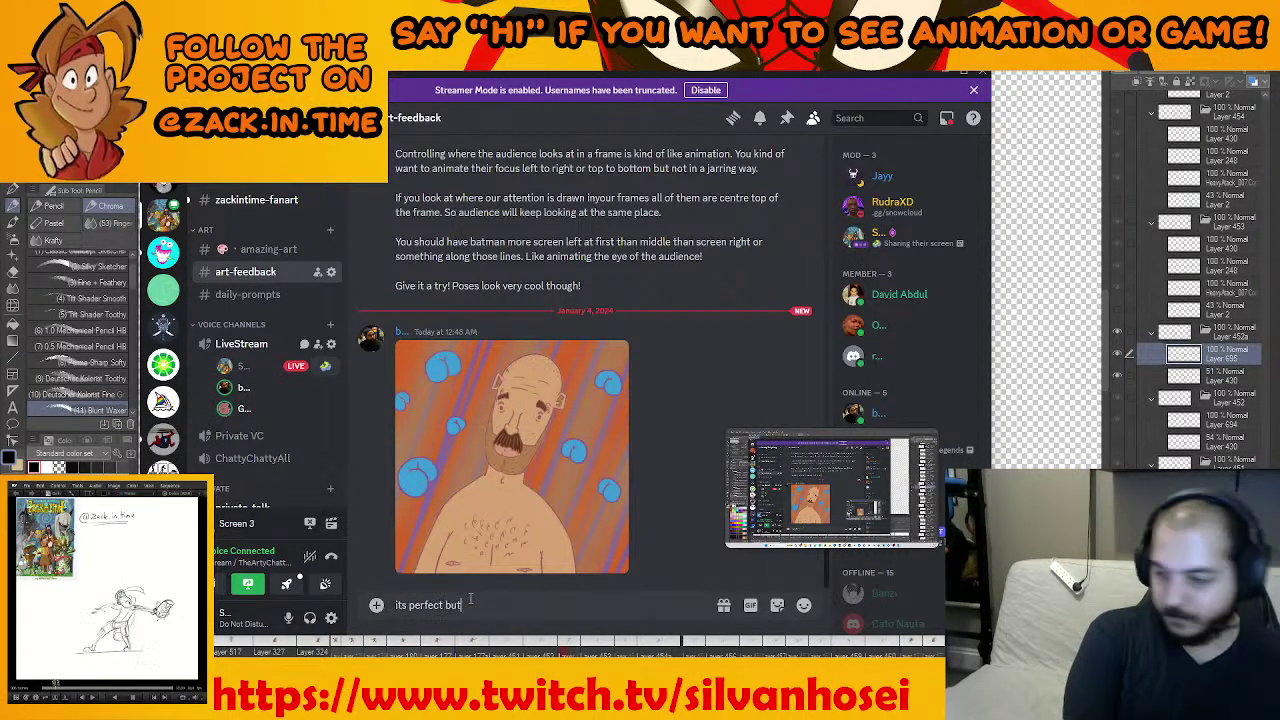
type("fect butt its butt")
key("Return")
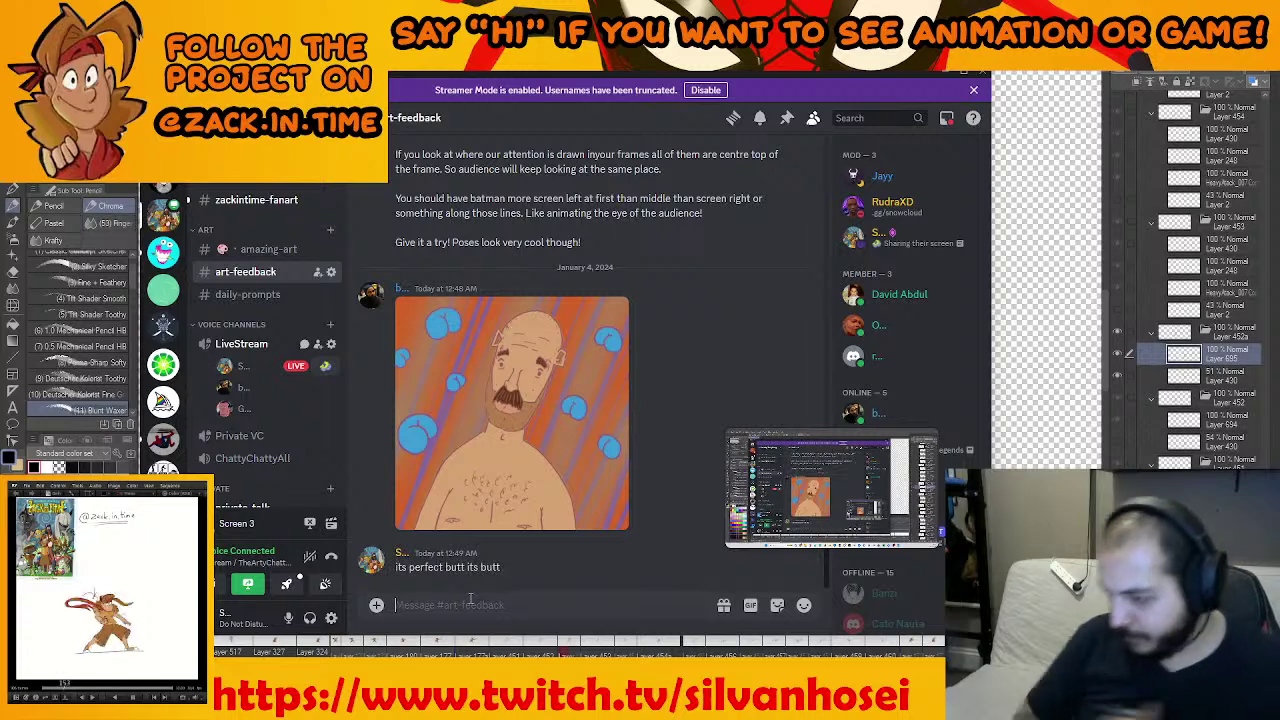
Read the newest direct message in Discord and return to the drawing of frame 171
left_click(163, 177)
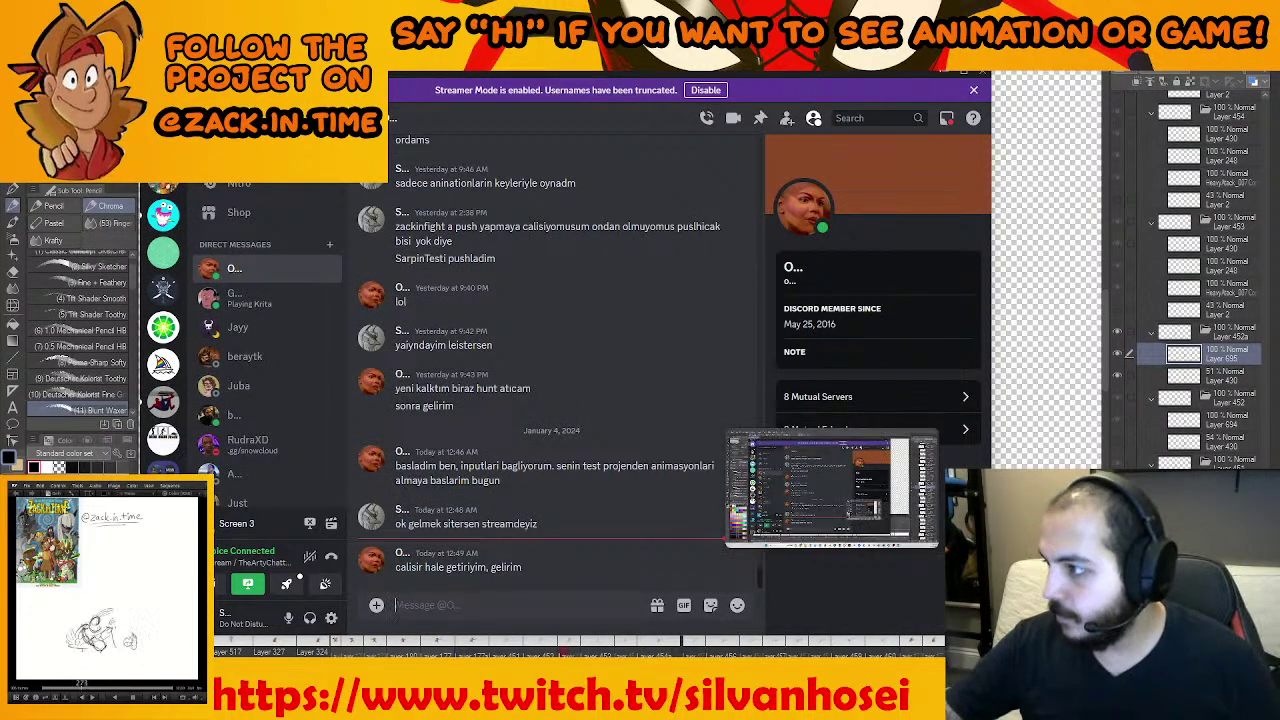
left_click(943, 73)
left_click_drag(854, 316, 852, 371)
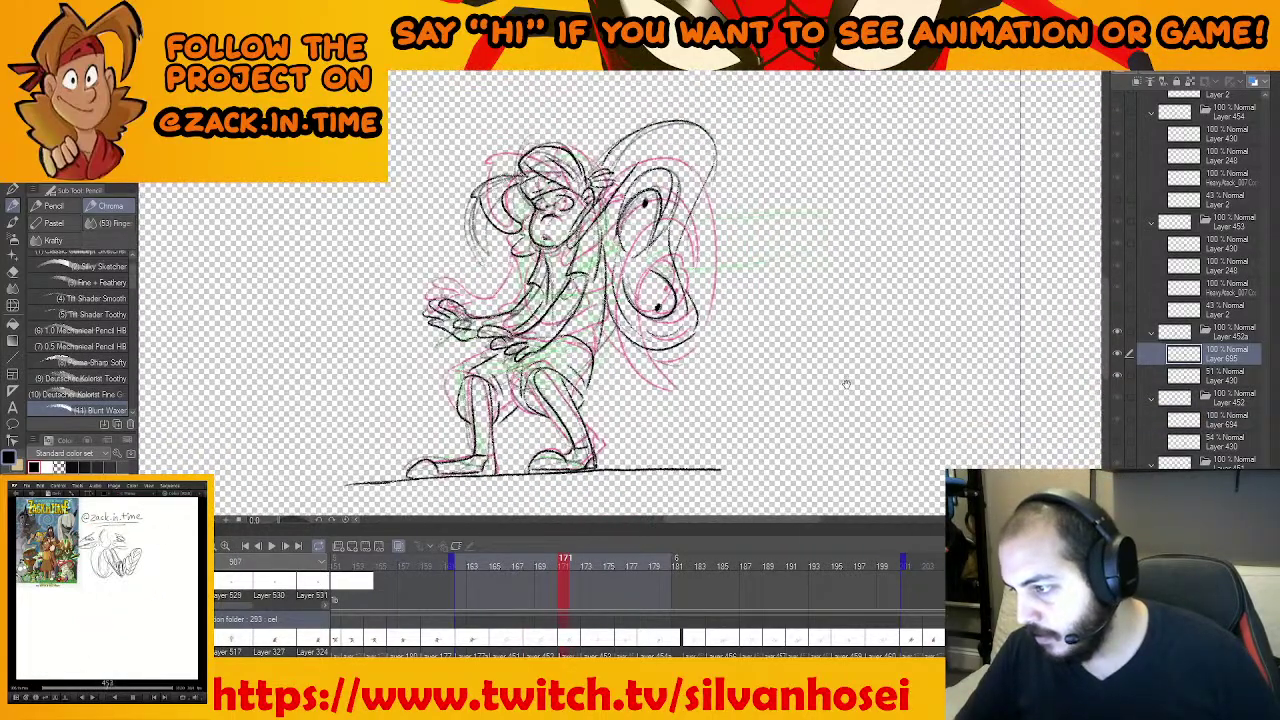
scroll(600, 420, "up", 2)
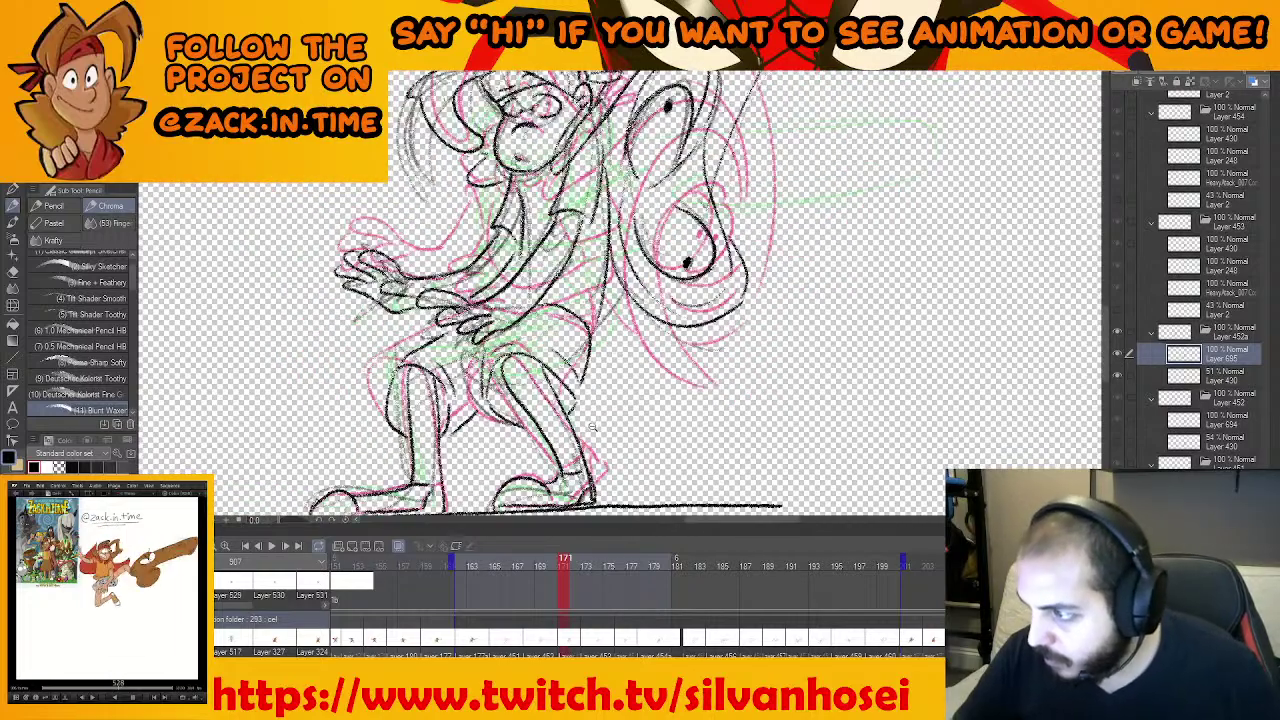
left_click_drag(592, 427, 564, 488)
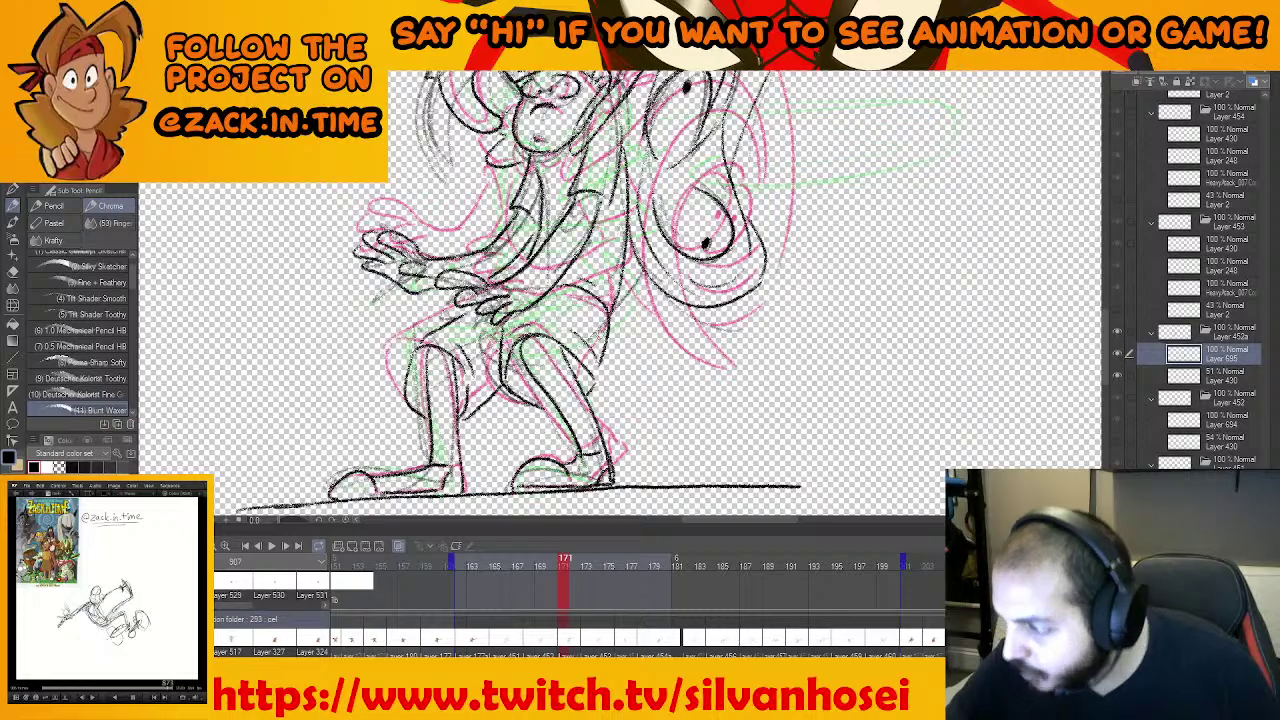
left_click_drag(616, 317, 643, 405)
key("ctrl+minus")
Compare the pose on frame 171 with frames 168 and 165, checking the legs and feet
key("comma")
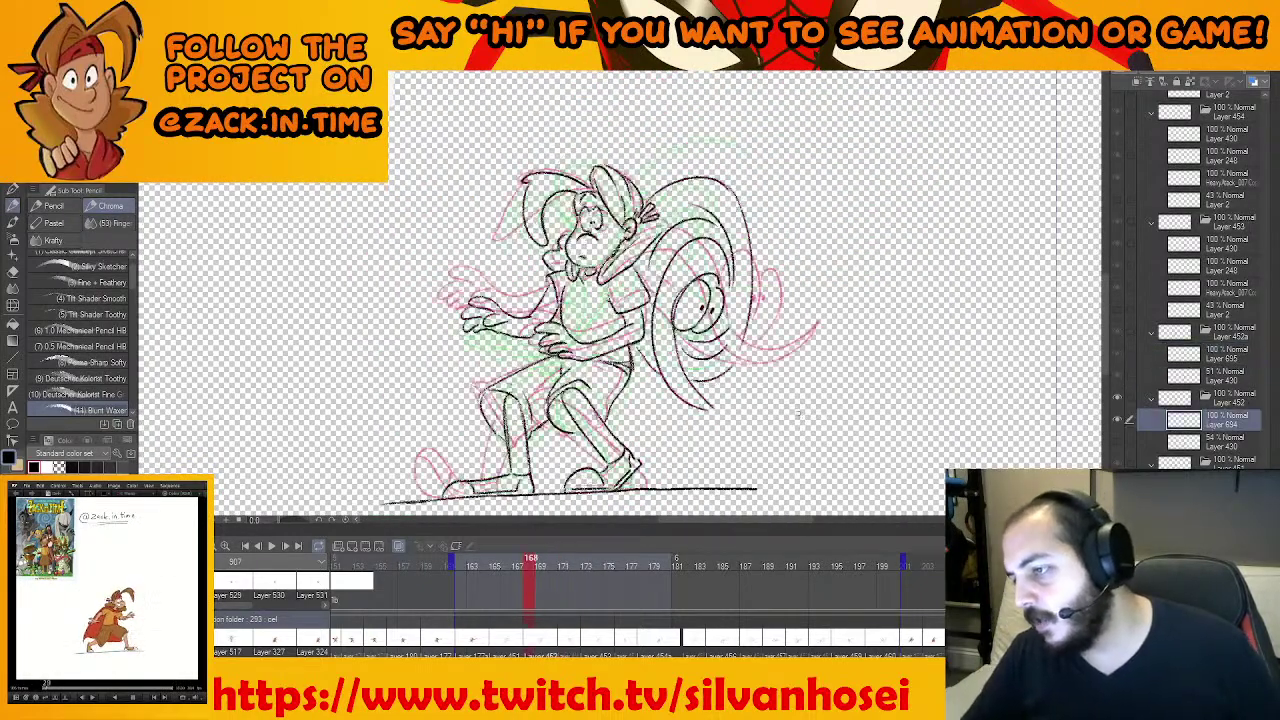
key("Right")
key("Right")
key("Right")
scroll(620, 290, "up", 3)
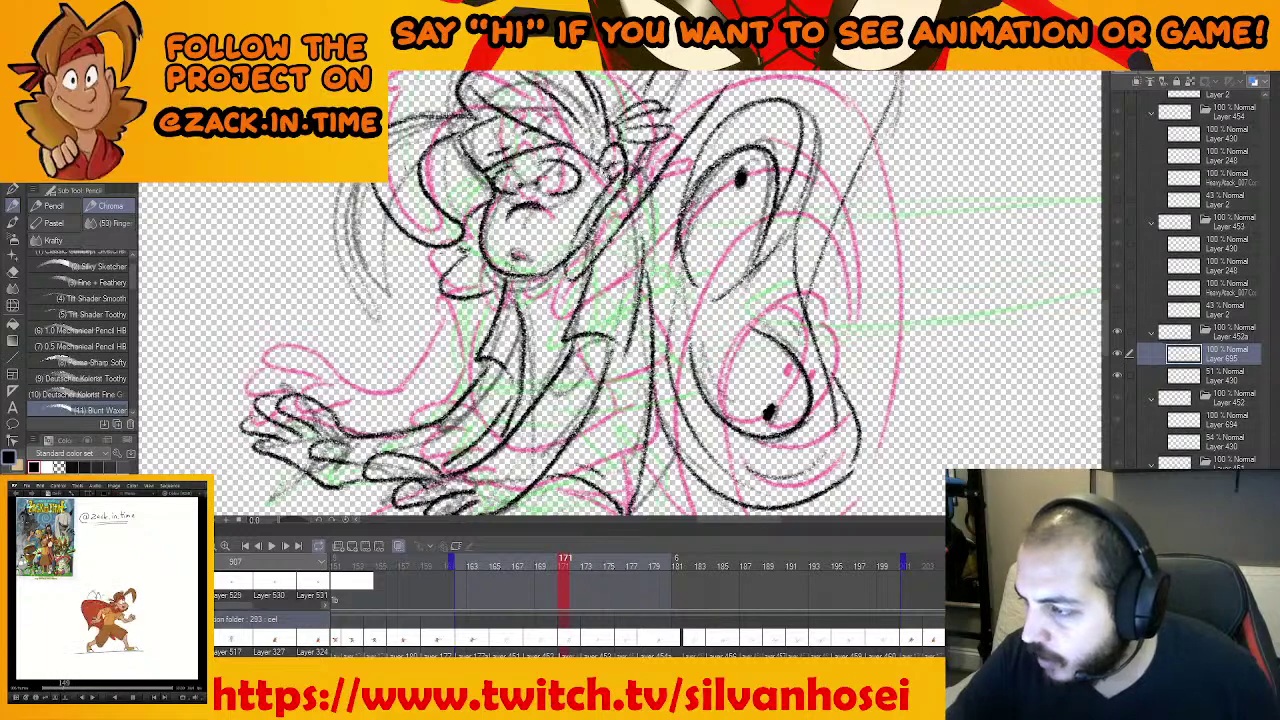
scroll(615, 340, "down", 2)
scroll(785, 400, "down", 2)
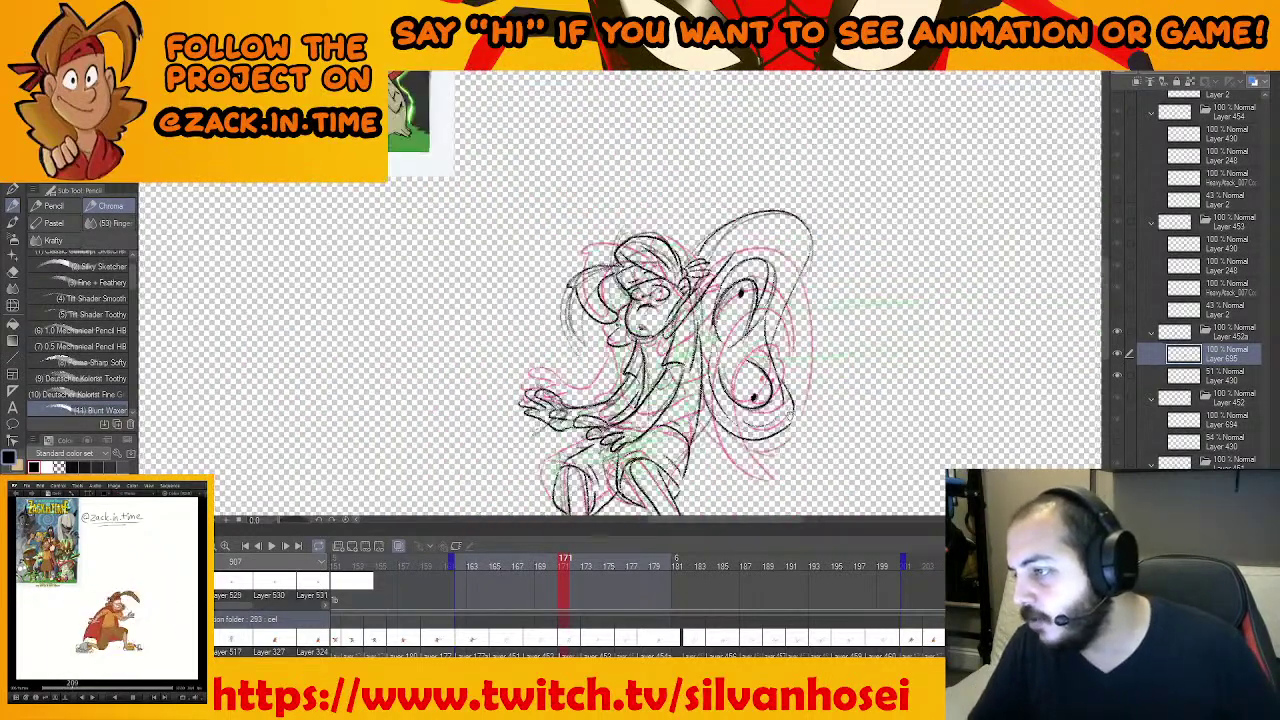
scroll(788, 398, "up", 2)
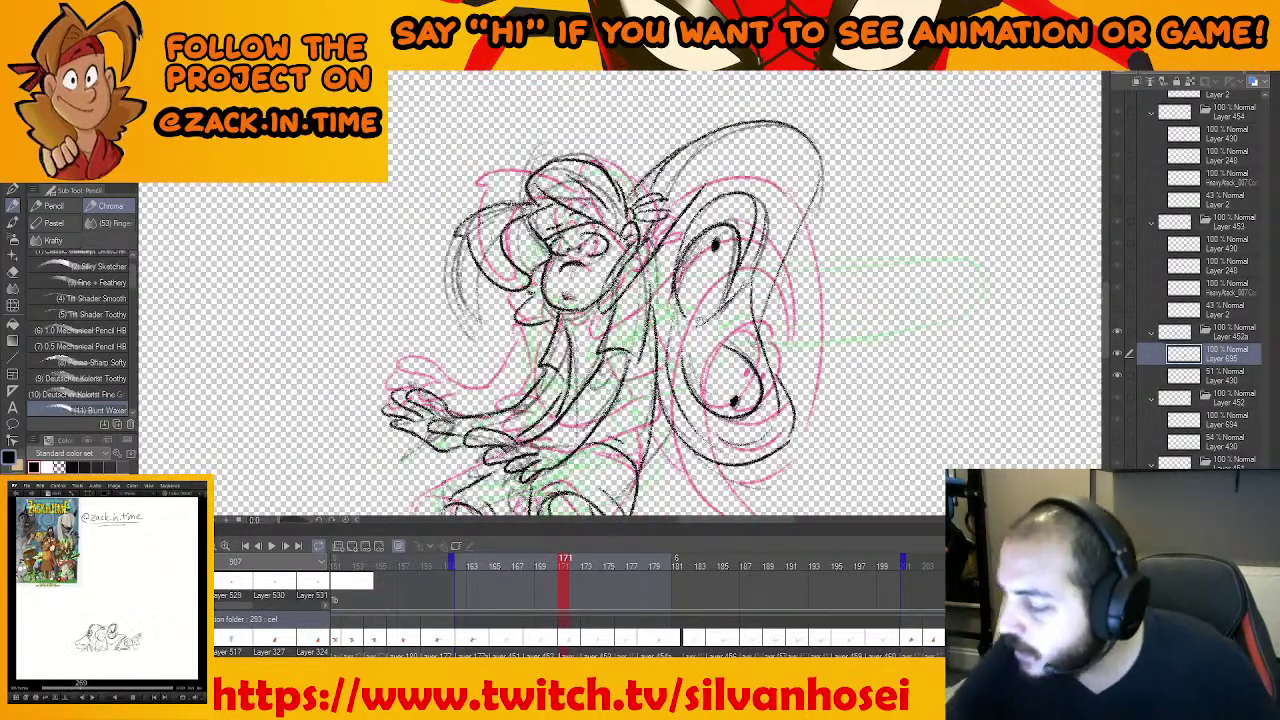
scroll(740, 400, "down", 2)
left_click_drag(757, 408, 762, 333)
key("comma")
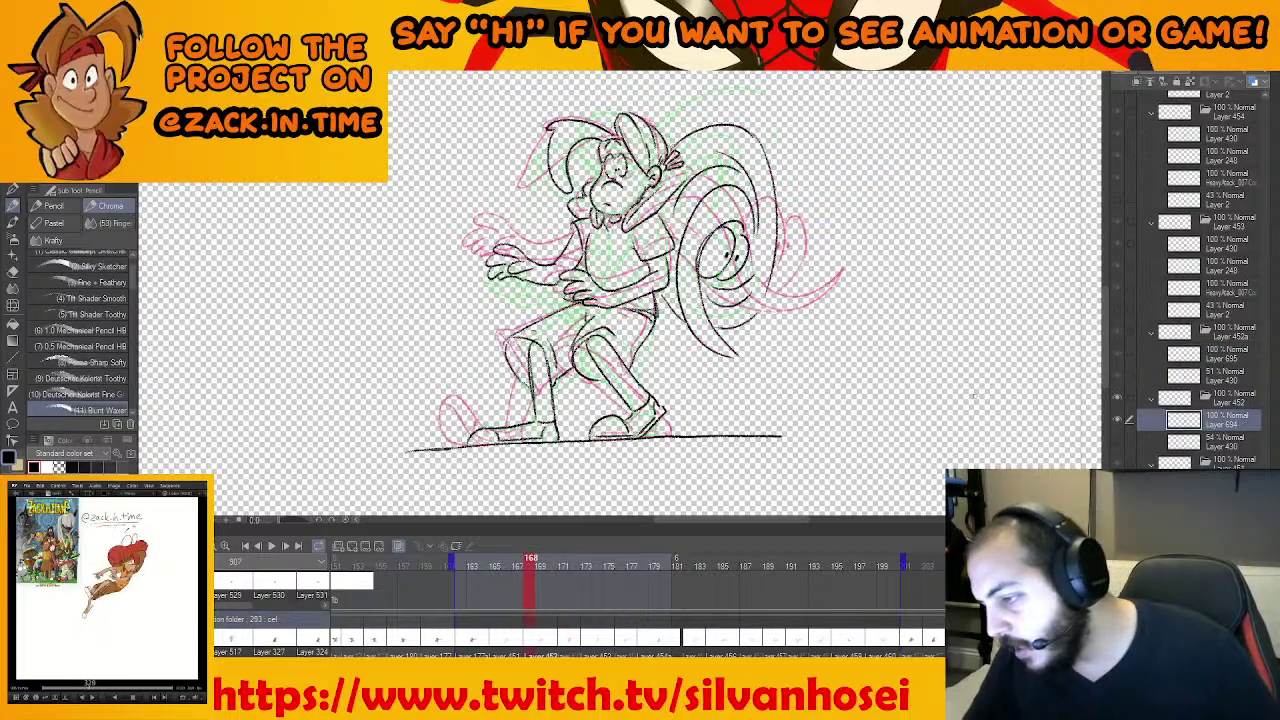
key("period")
key("period")
key("period")
scroll(727, 465, "up", 6)
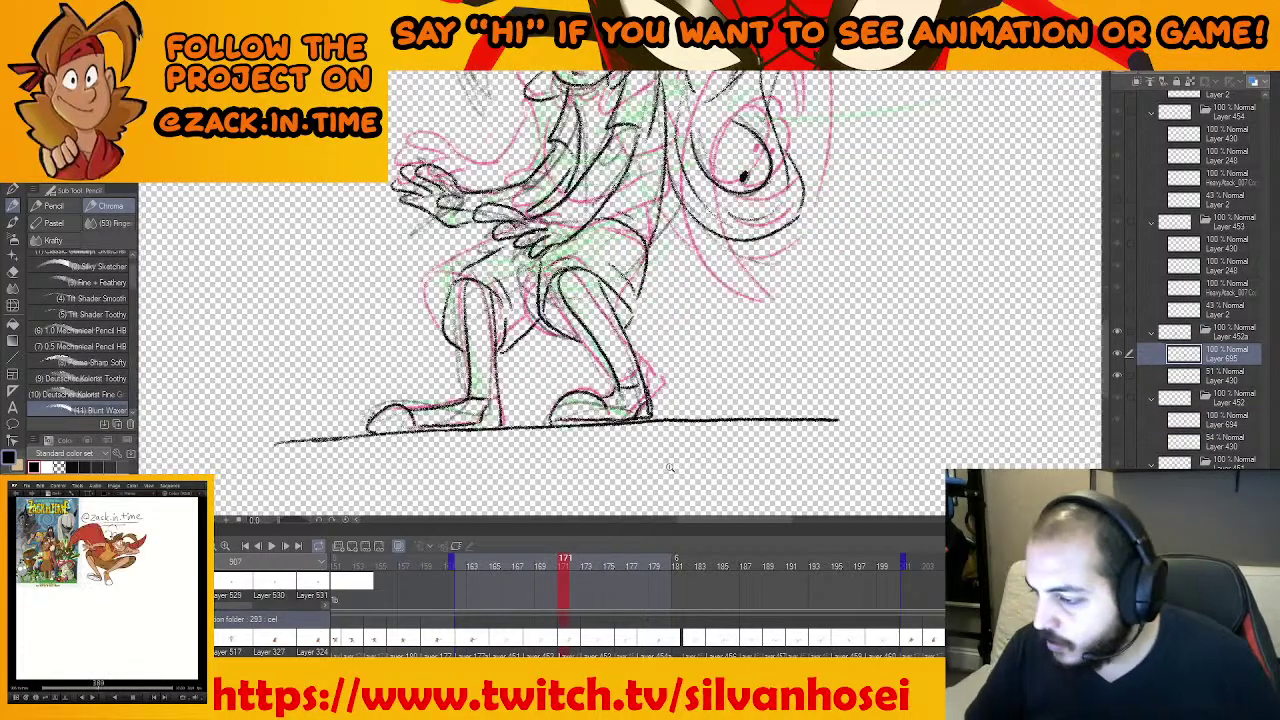
scroll(776, 451, "down", 4)
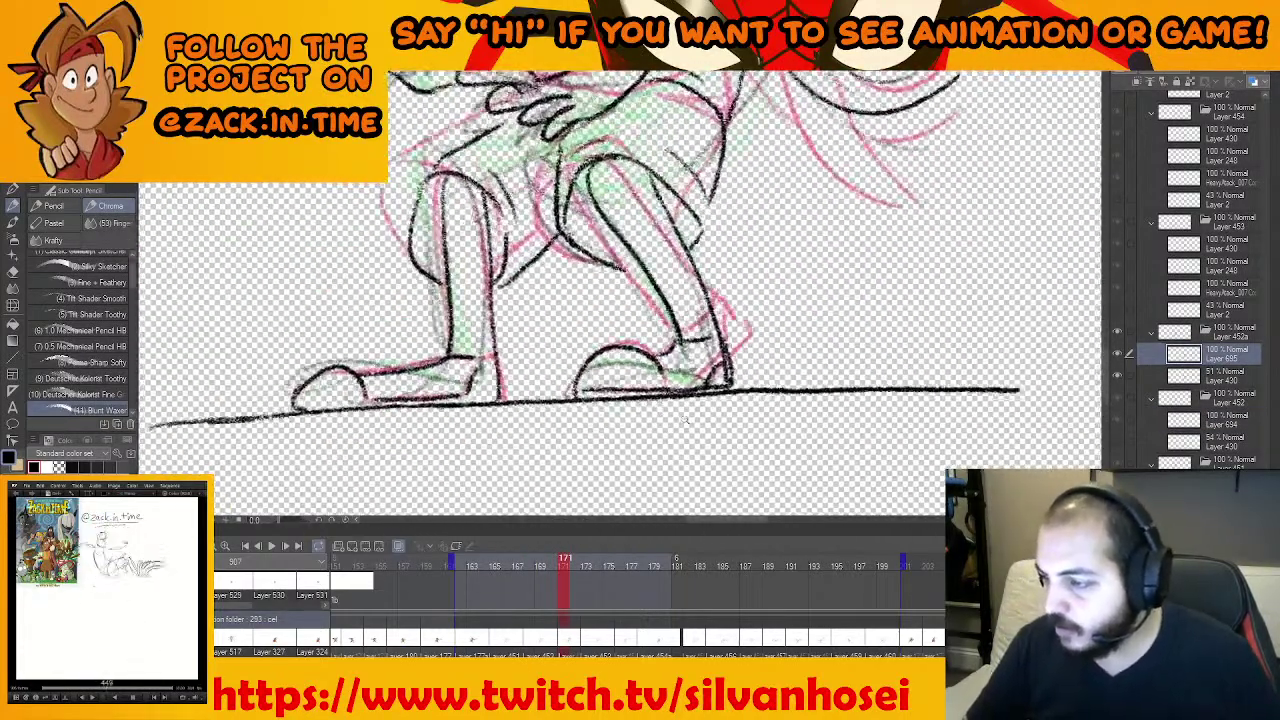
key("comma")
key("comma")
key("comma")
key("comma")
key("comma")
key("period")
key("period")
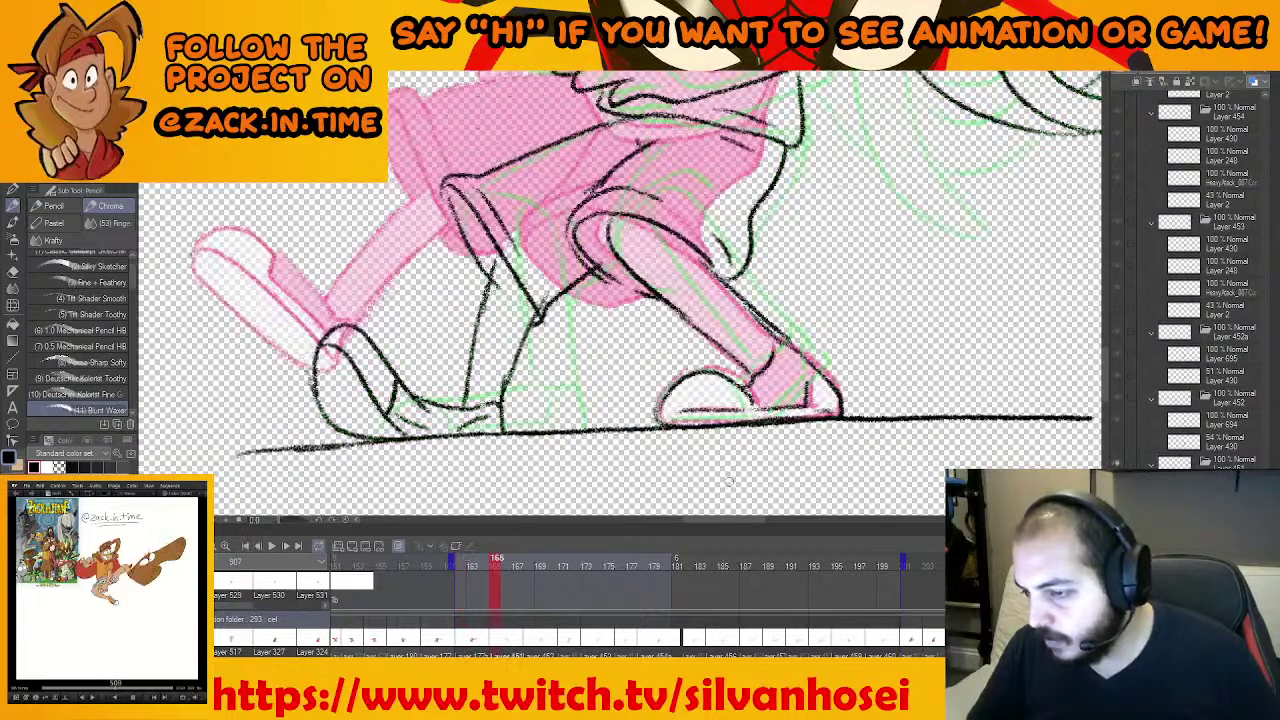
key("period")
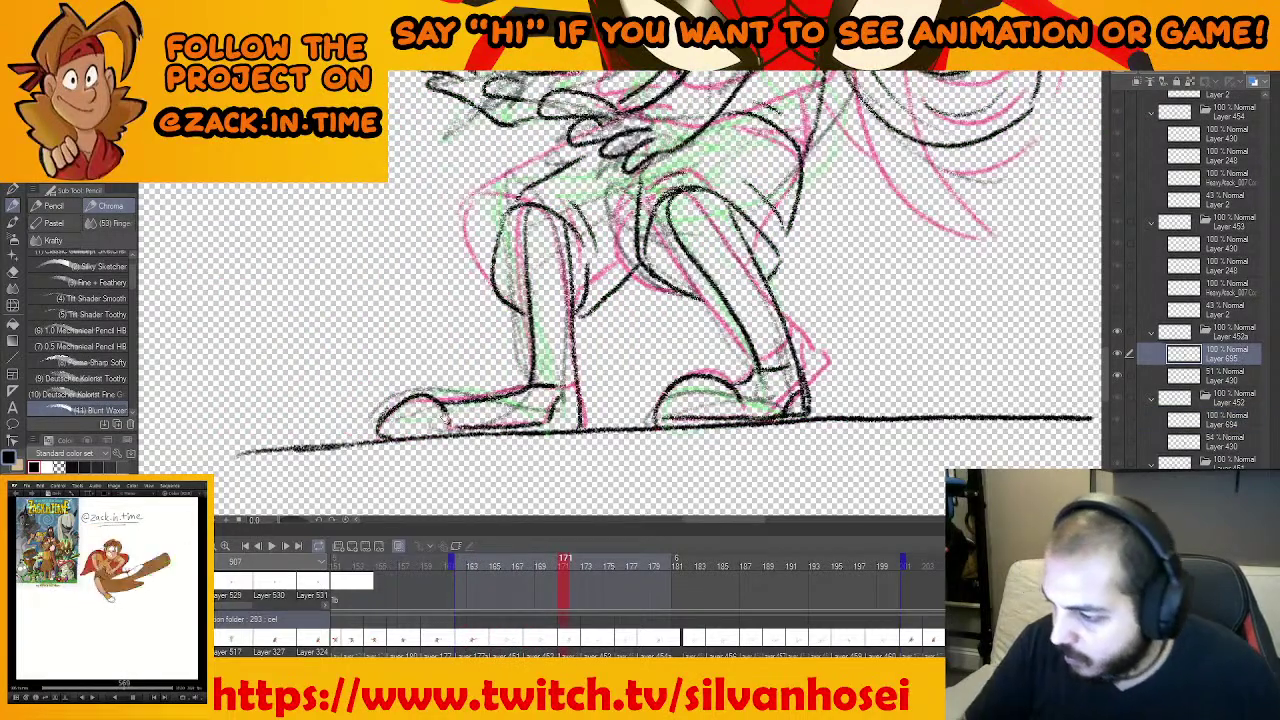
Erase the toe of the character's front shoe on frame 171 and redraw it slightly shorter
key("e")
mouse_move(429, 398)
left_mouse_down()
mouse_move(384, 415)
mouse_move(485, 403)
left_mouse_up()
left_click_drag(448, 416, 476, 428)
left_click(13, 205)
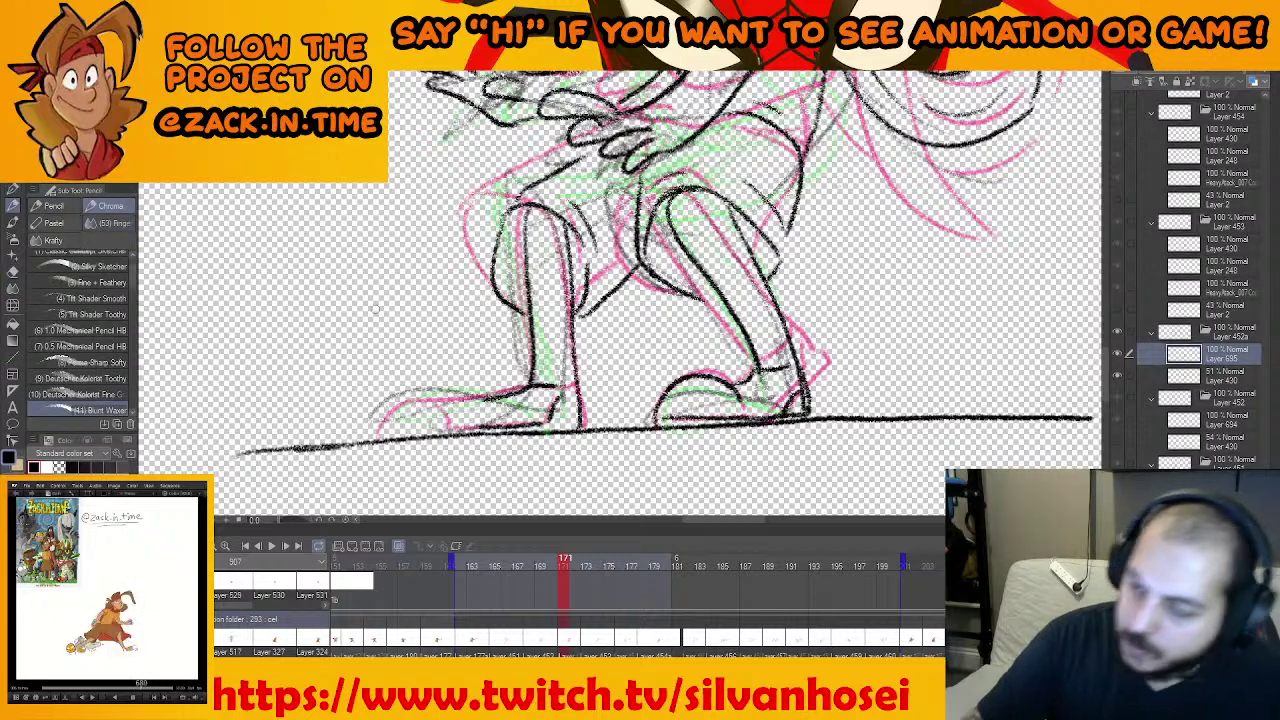
mouse_move(395, 424)
left_mouse_down()
mouse_move(458, 398)
mouse_move(465, 429)
left_mouse_up()
left_click_drag(457, 398, 498, 400)
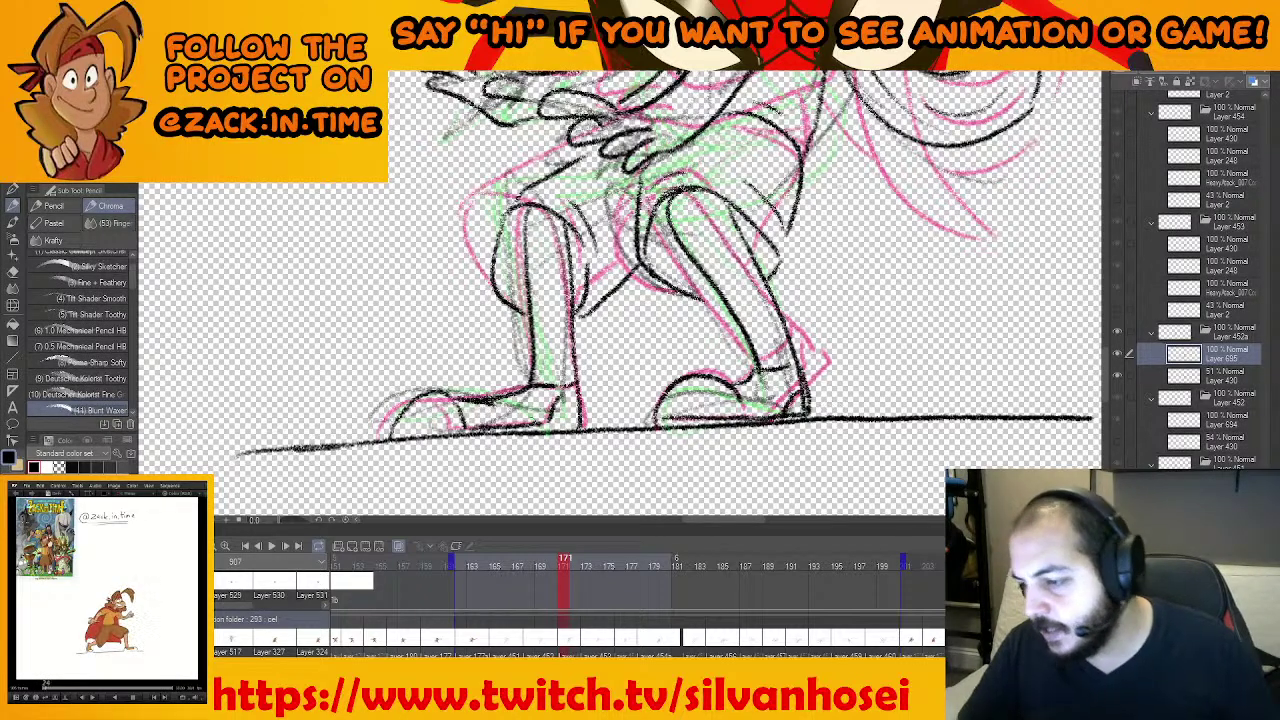
Lasso the redrawn shoe toe and move it slightly closer to the heel
key("e")
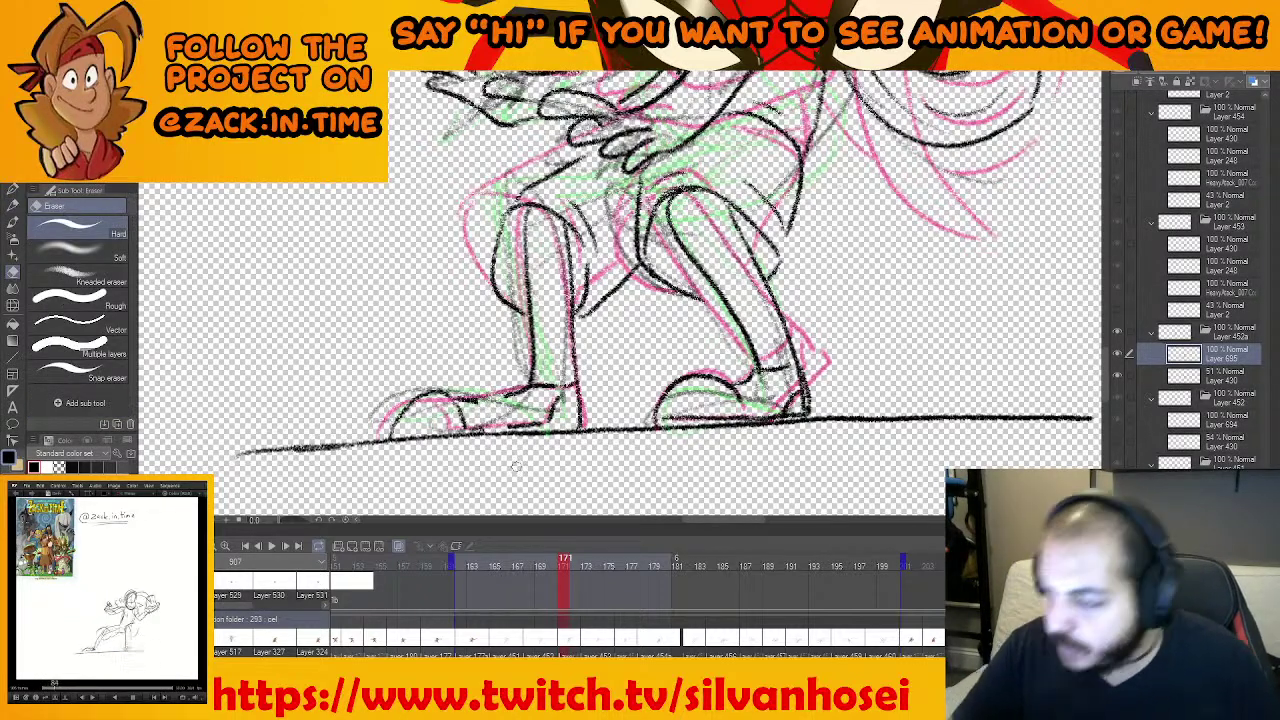
key("m")
mouse_move(431, 352)
left_mouse_down()
mouse_move(461, 448)
mouse_move(458, 356)
left_mouse_up()
key("ctrl+t")
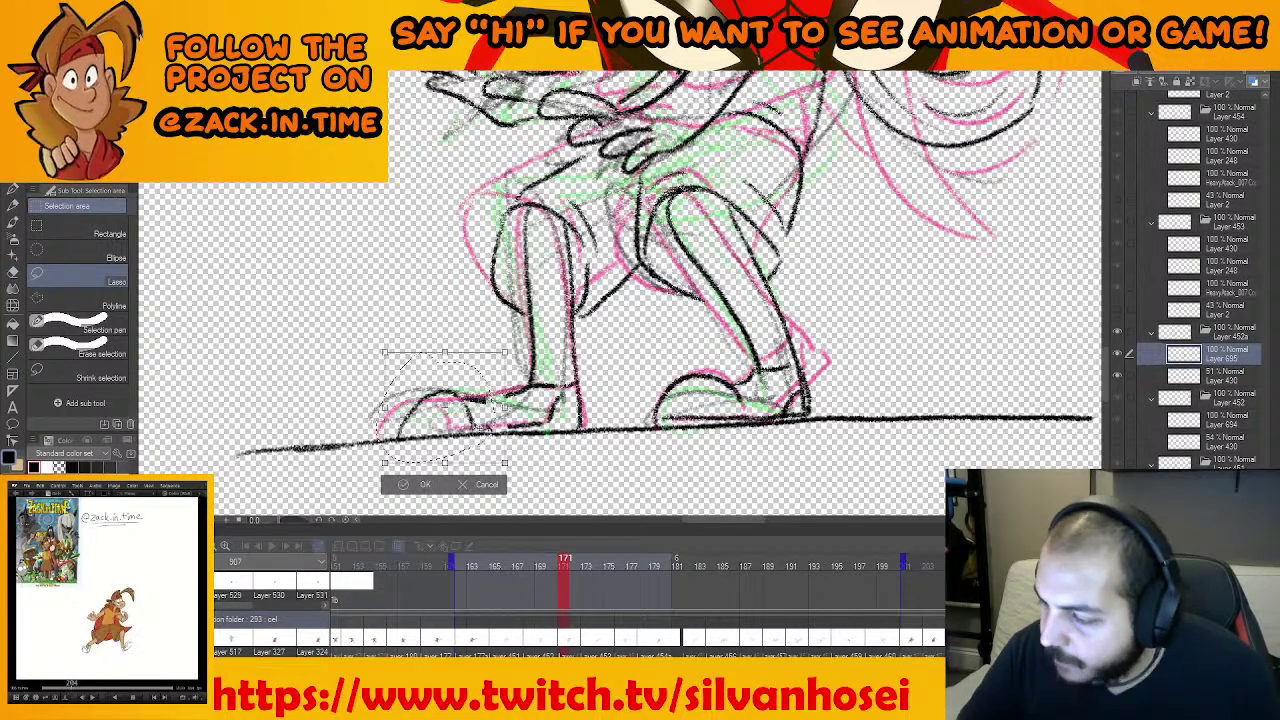
left_click_drag(479, 427, 487, 425)
left_click(429, 487)
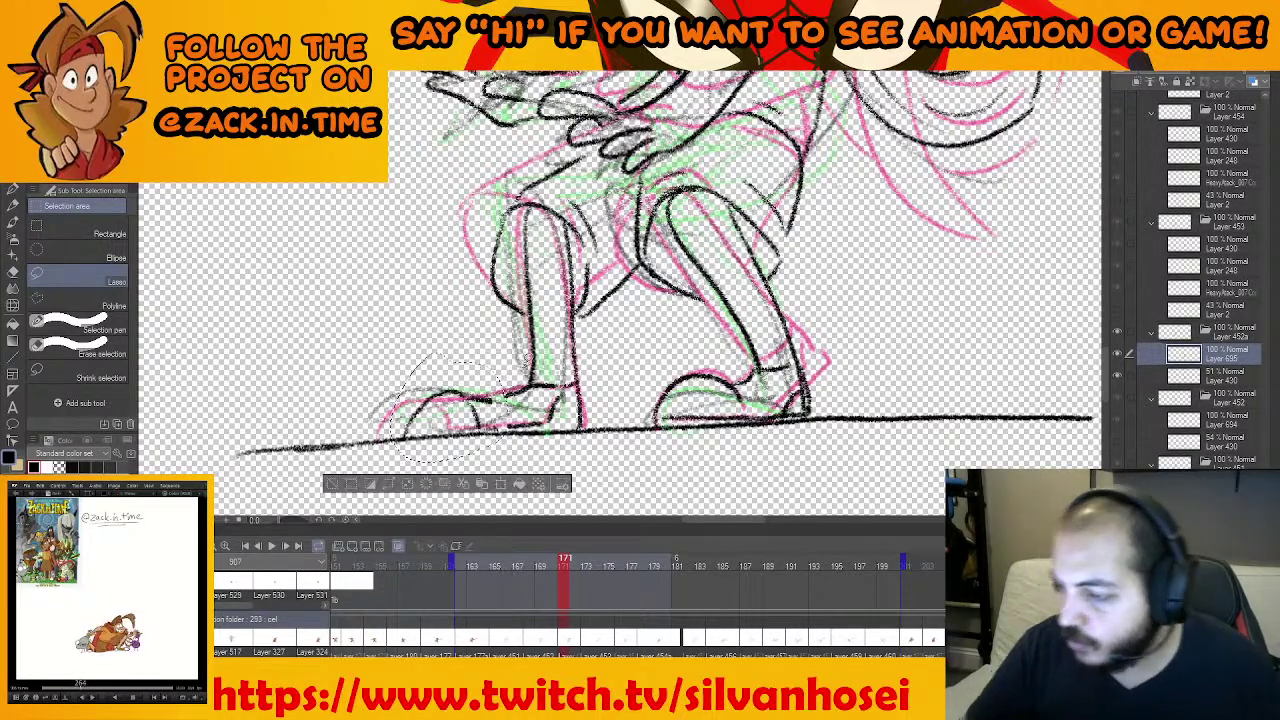
key("ctrl+d")
Redraw the front shoe's upper edge and sole to connect the moved toe with the ankle and heel
key("p")
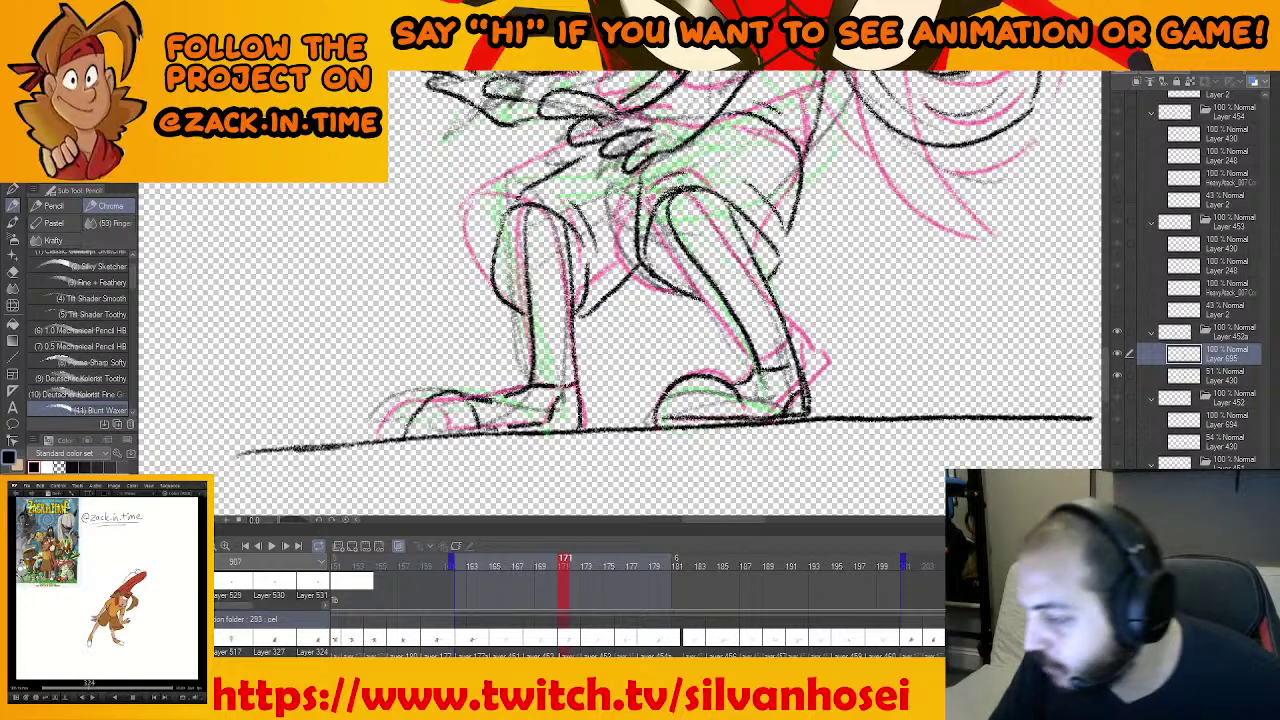
left_click_drag(474, 395, 522, 388)
mouse_move(478, 429)
left_mouse_down()
mouse_move(523, 424)
mouse_move(578, 384)
left_mouse_up()
scroll(584, 422, "down", 1)
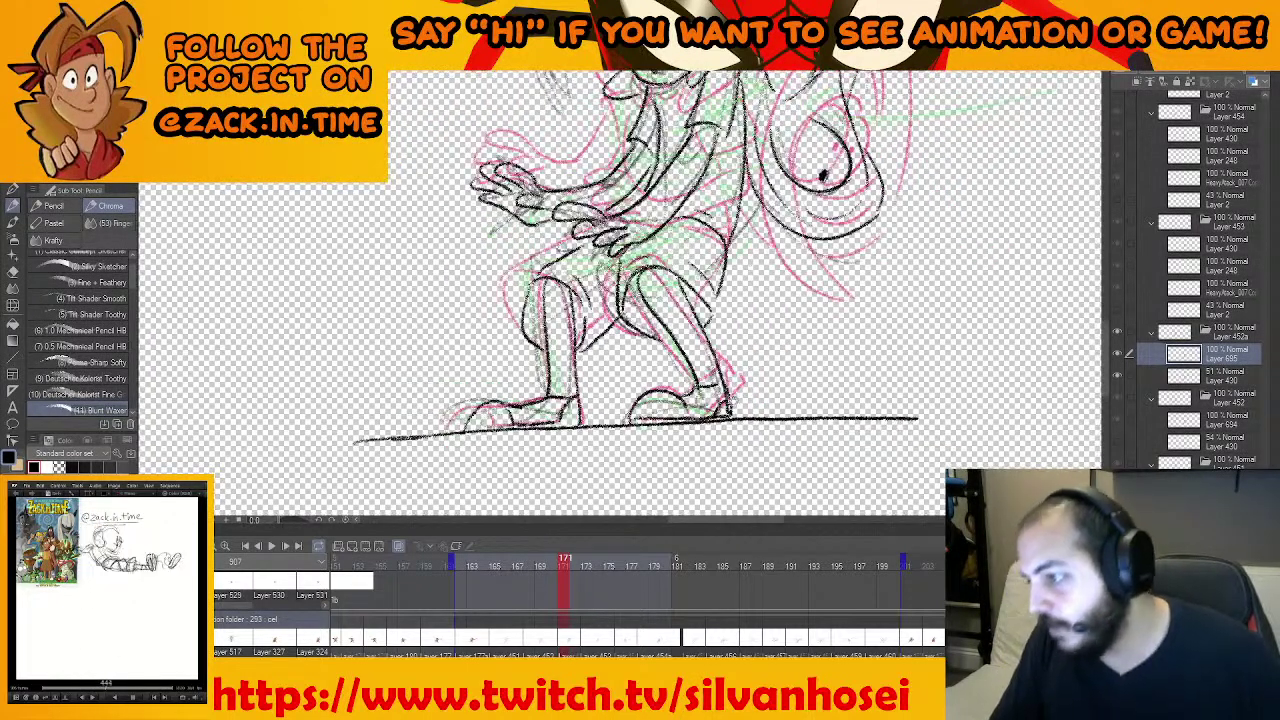
left_click_drag(758, 363, 644, 400)
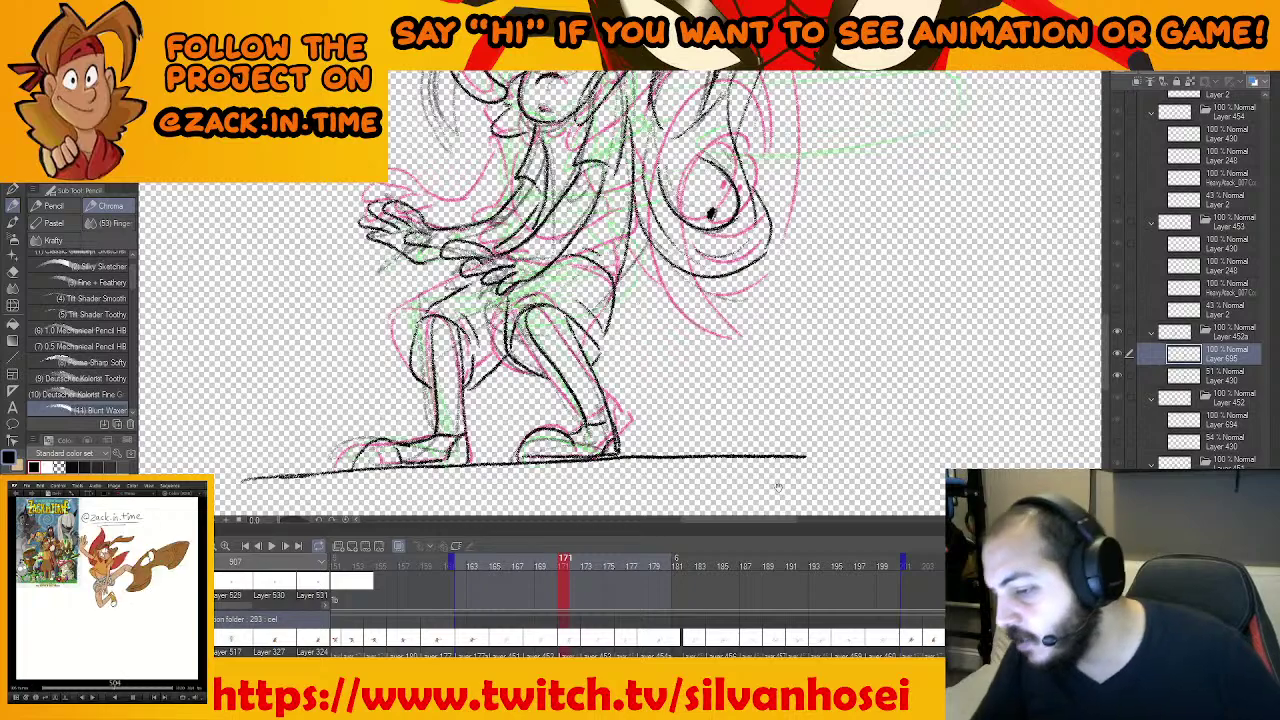
Flip between frames 171 and 173 to compare the finished line art with the next rough sketch
key("Right")
key("Right")
left_click_drag(628, 496, 630, 536)
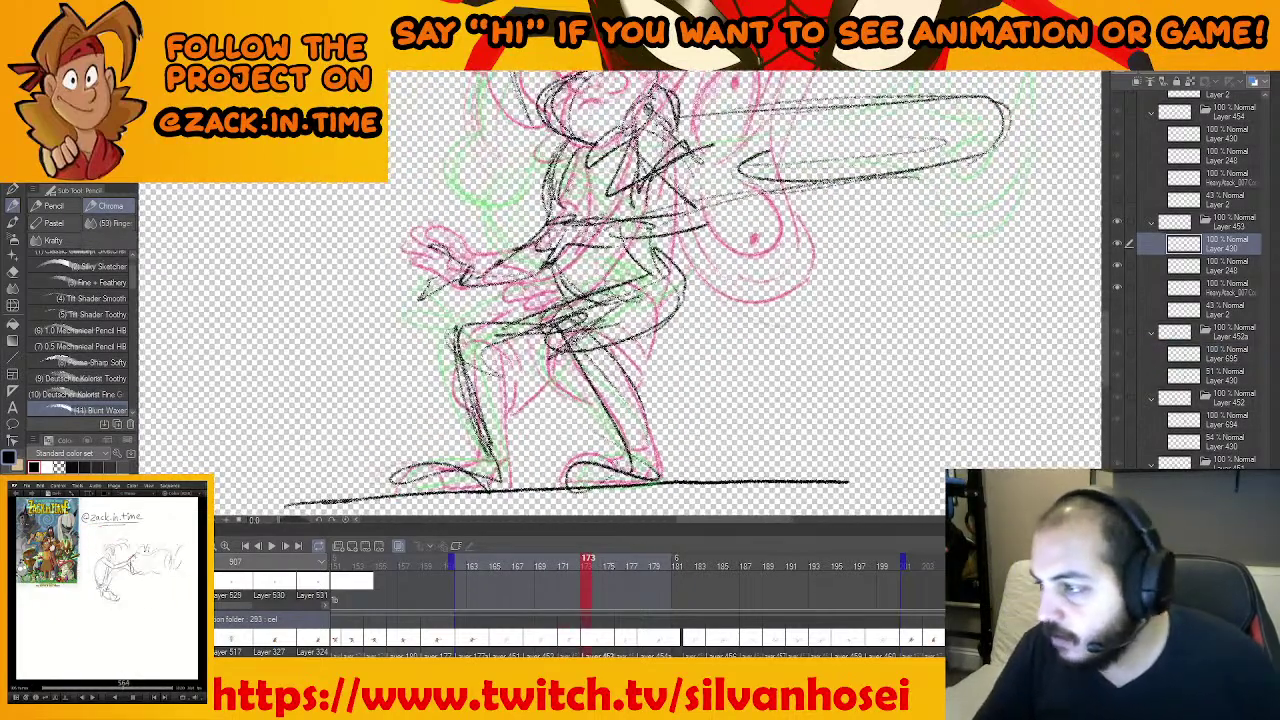
key("Left")
key("Left")
left_click_drag(806, 361, 764, 418)
scroll(764, 418, "down", 1)
key("Right")
key("Right")
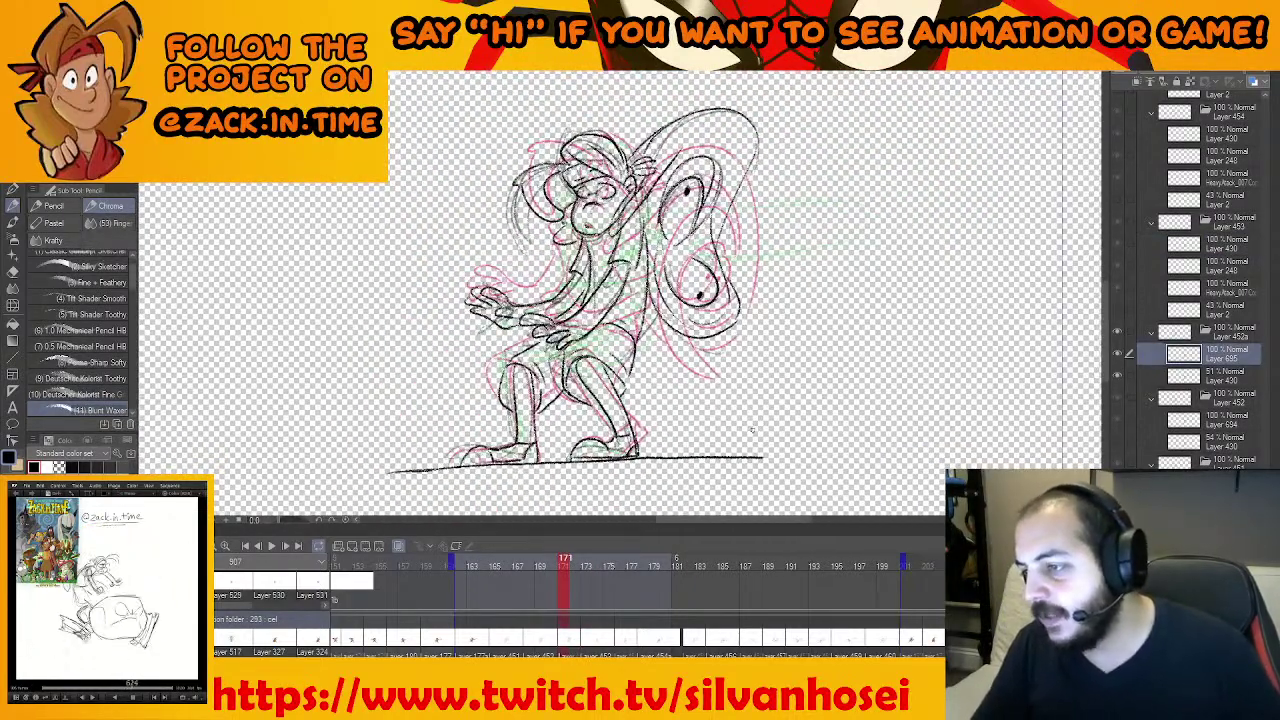
left_click_drag(713, 412, 680, 425)
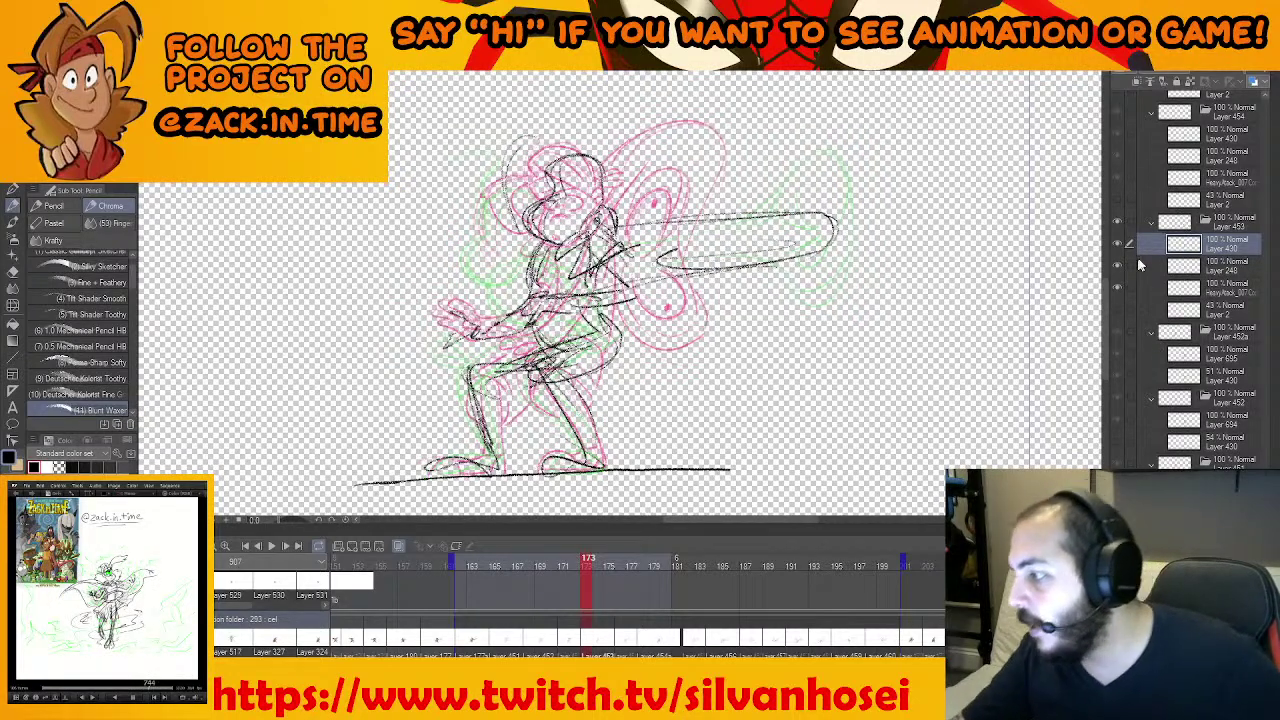
Merge the four sketch layers in frame 173's folder, from Layer 430 down to Layer 2, into one layer
left_click(1193, 305, "ctrl")
key("Return")
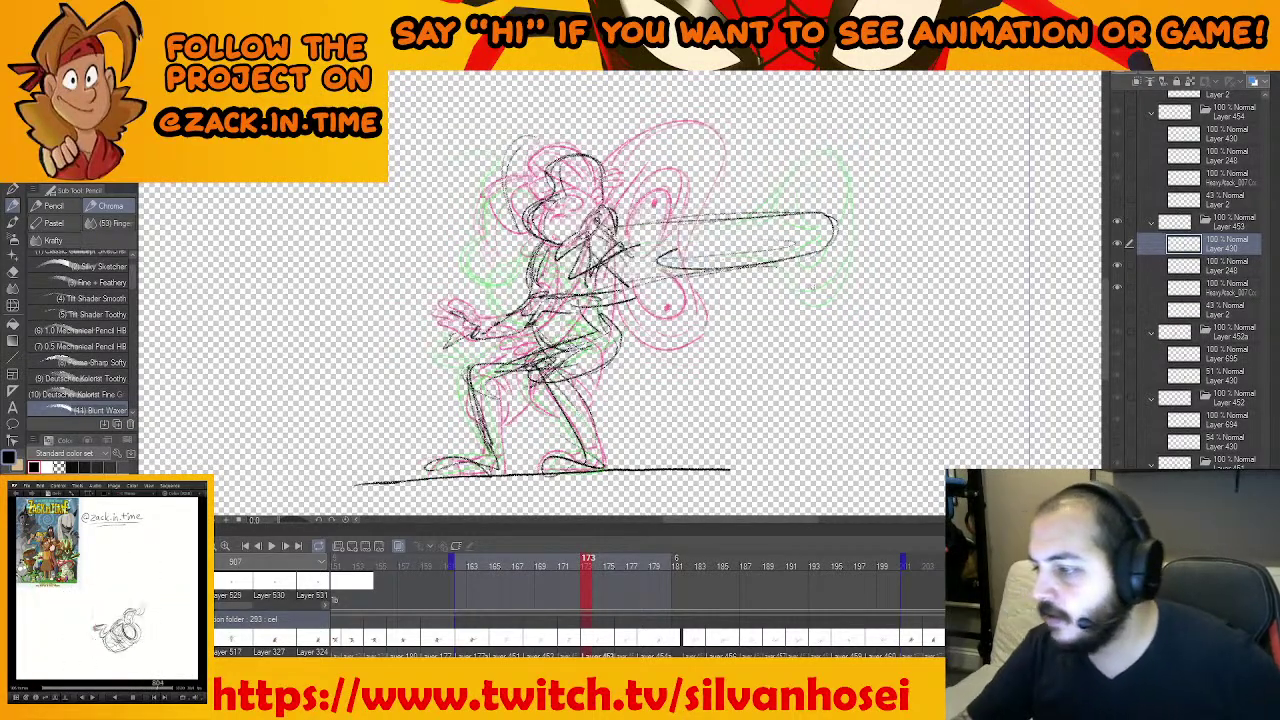
left_click(1222, 310, "shift")
right_click(1224, 312)
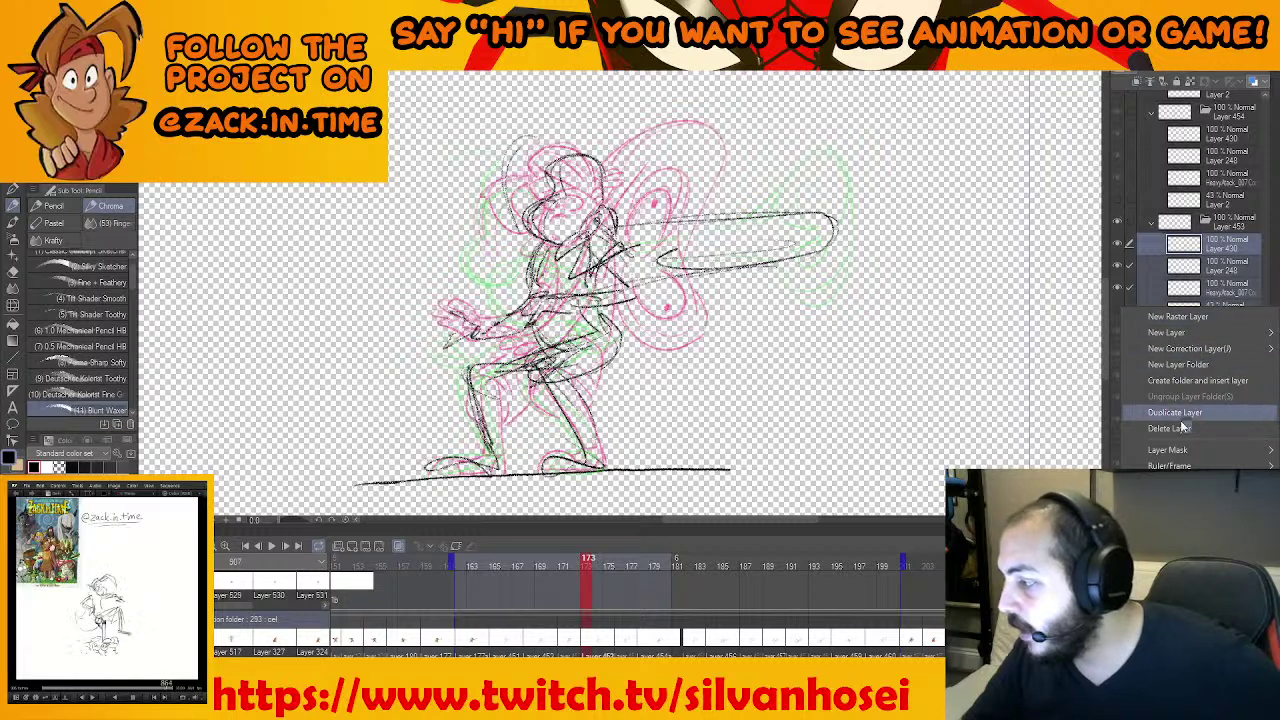
left_click(1195, 615)
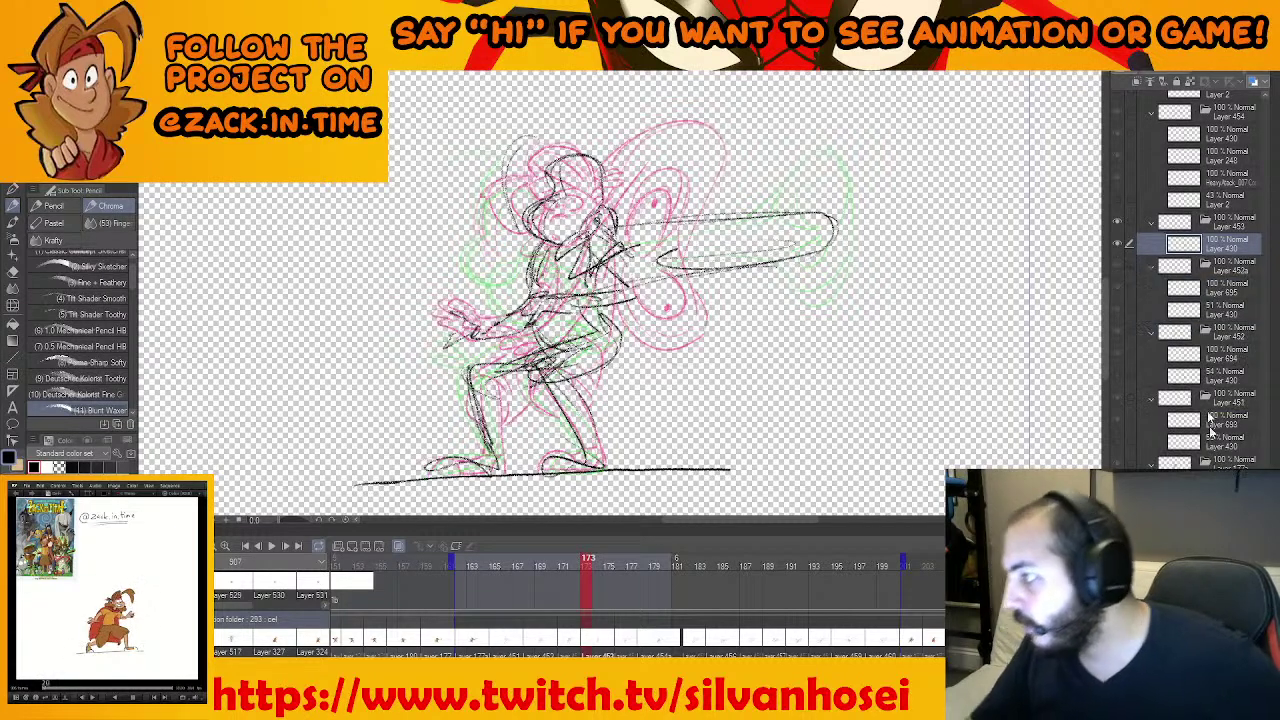
Lower the merged sketch layer's opacity to 46% and add a new raster layer above it for the line art
left_click(1216, 68)
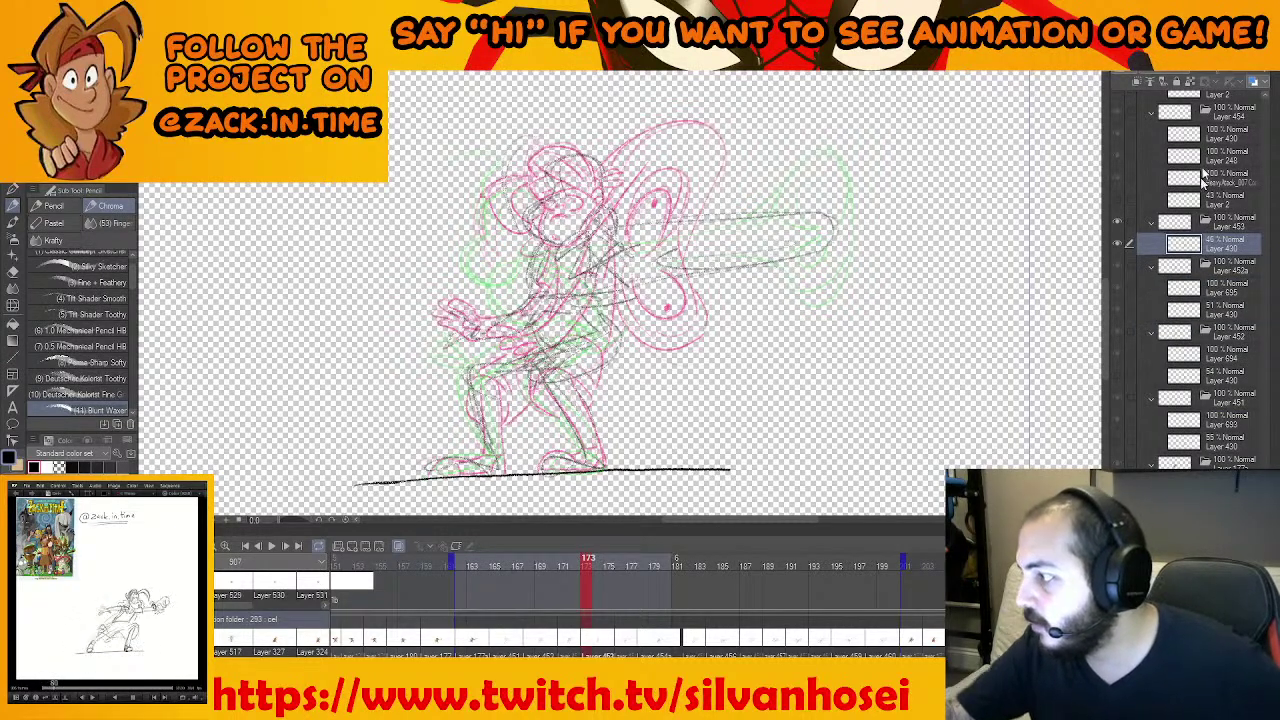
key("ctrl+shift+n")
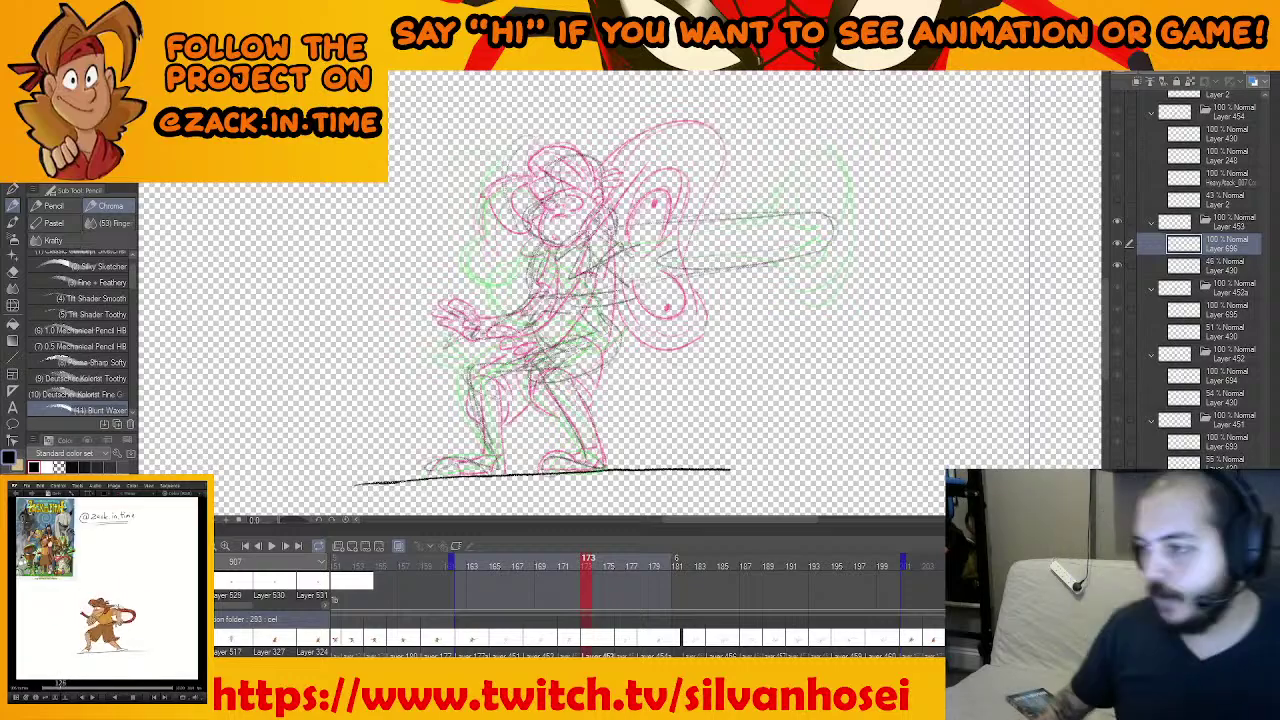
key("super+Down")
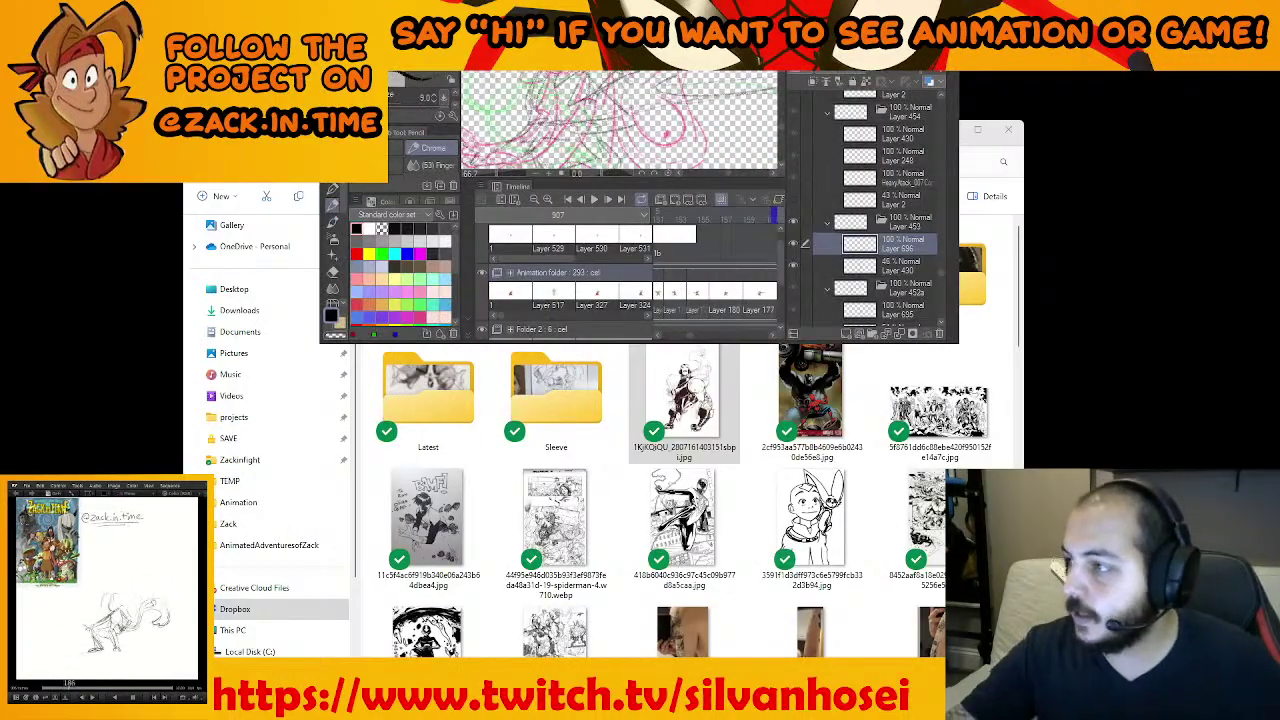
key("super+Up")
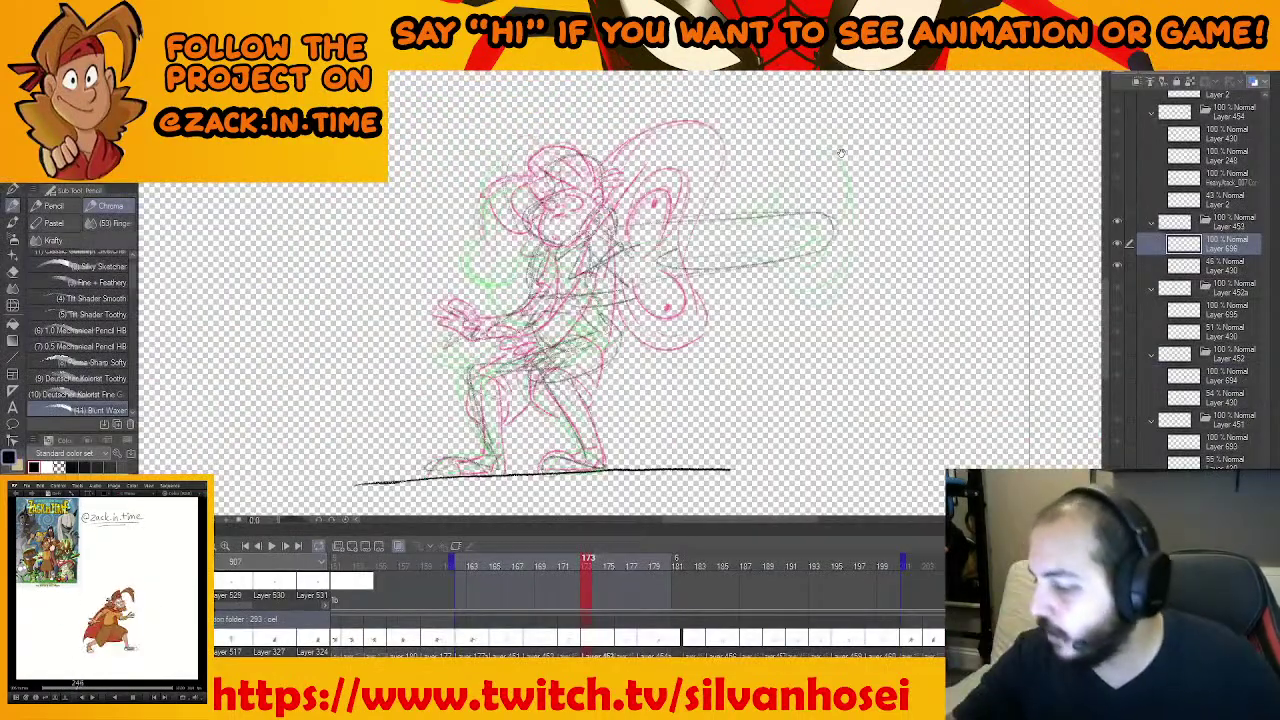
Compare frame 173's rough sketch with the line art on frame 171 by flipping back and forth between them
key("comma")
key("comma")
key("period")
key("period")
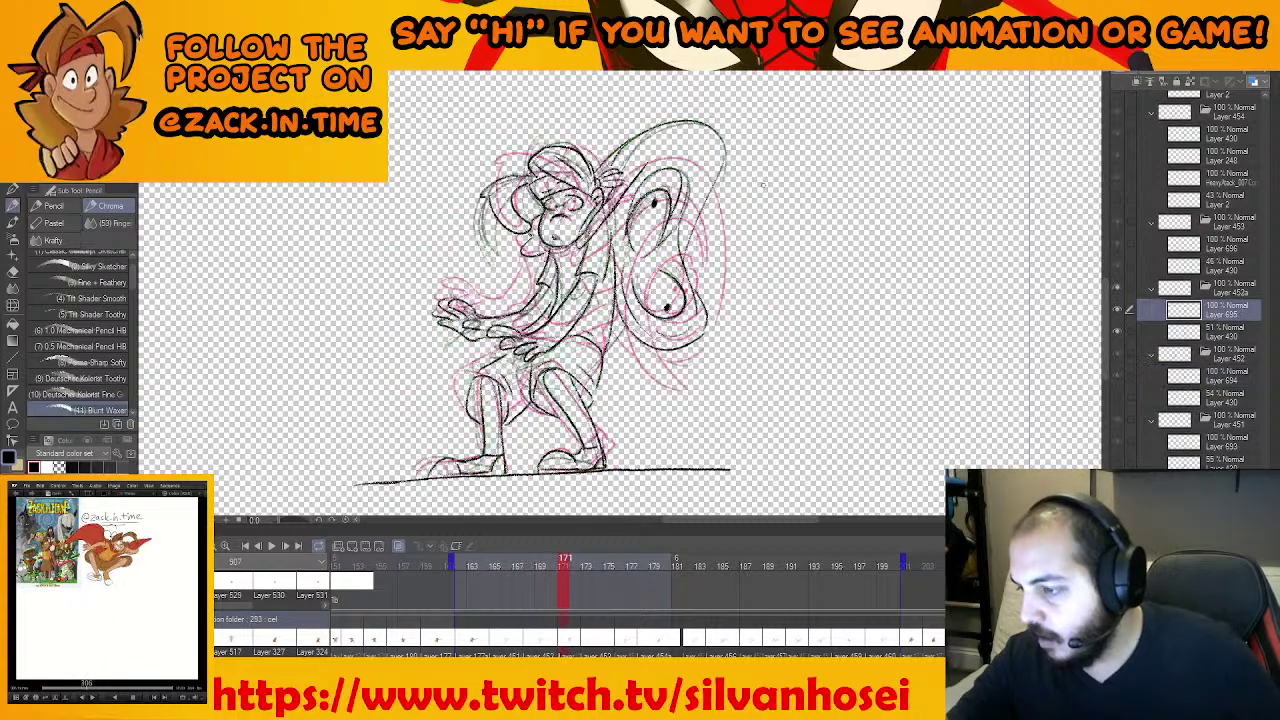
left_click_drag(738, 239, 751, 266)
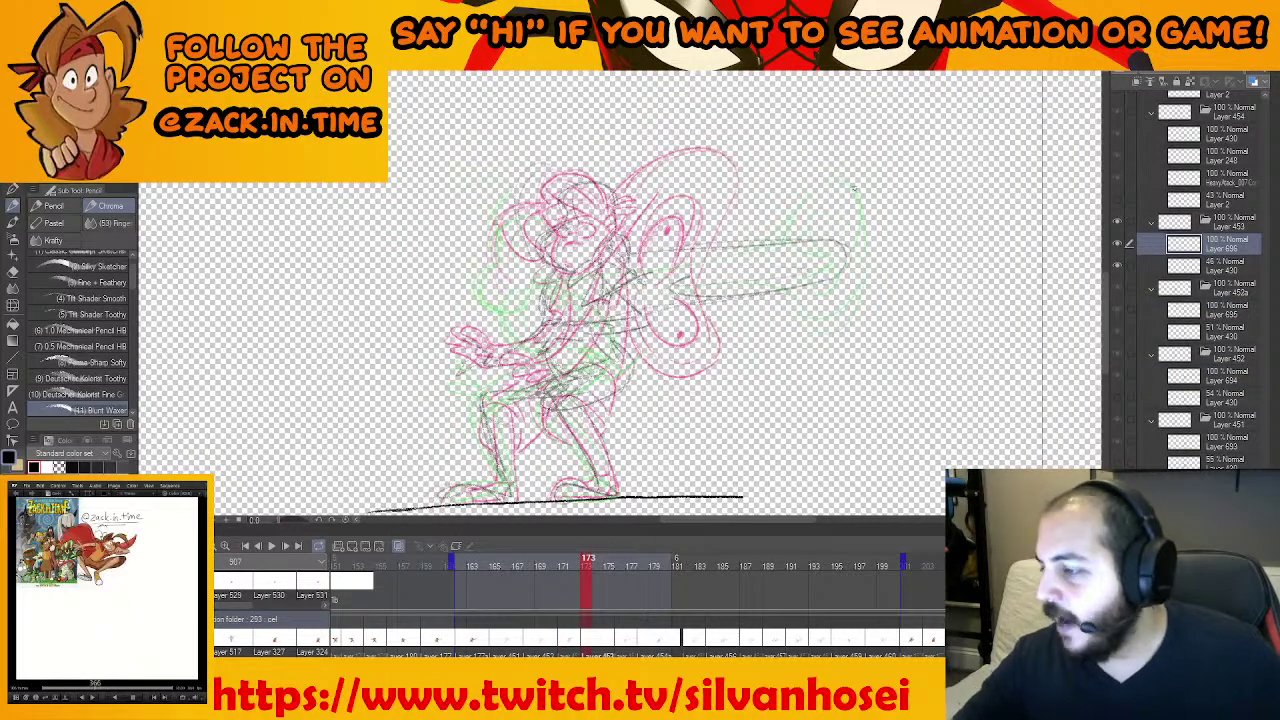
key("comma")
key("Right")
key("Right")
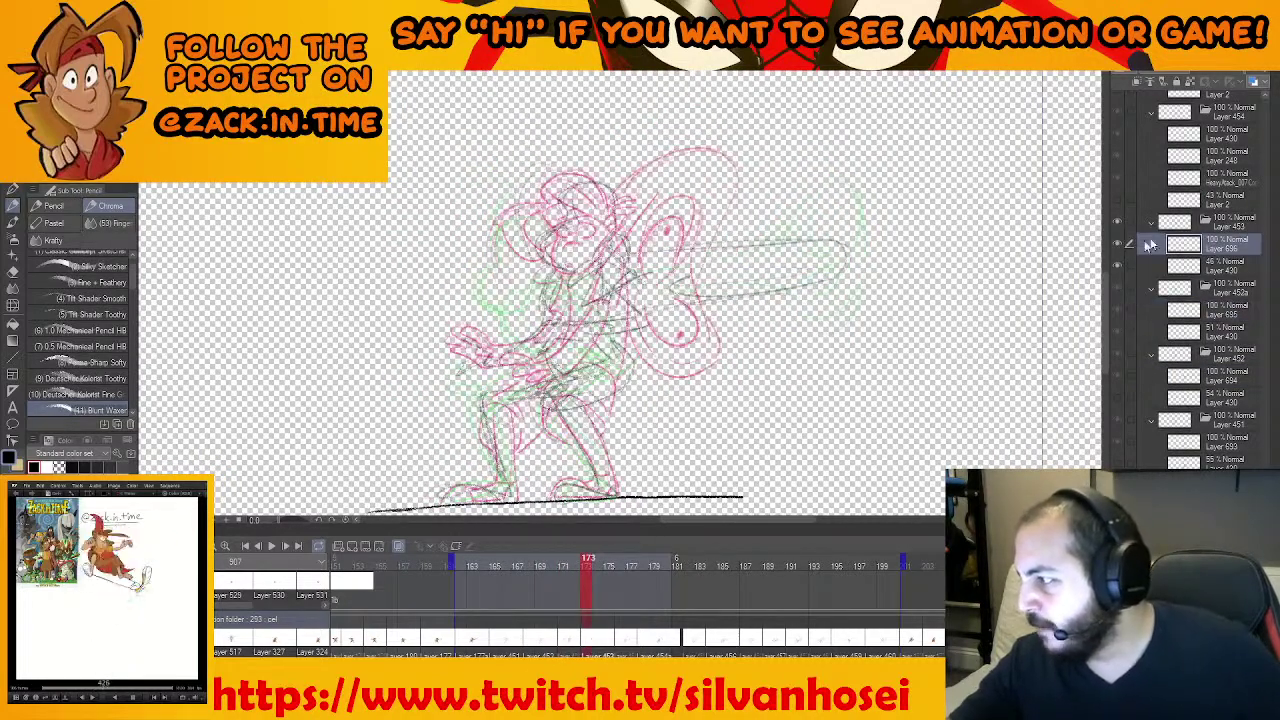
Draw the cheek and jaw contour and the two rounded eyes on frame 173's new line art layer
scroll(648, 243, "up", 2)
scroll(648, 243, "up", 2)
left_click_drag(512, 214, 452, 334)
key("ctrl+z")
left_click_drag(613, 248, 655, 244)
mouse_move(545, 226)
left_mouse_down()
mouse_move(535, 280)
mouse_move(496, 332)
mouse_move(525, 370)
left_mouse_up()
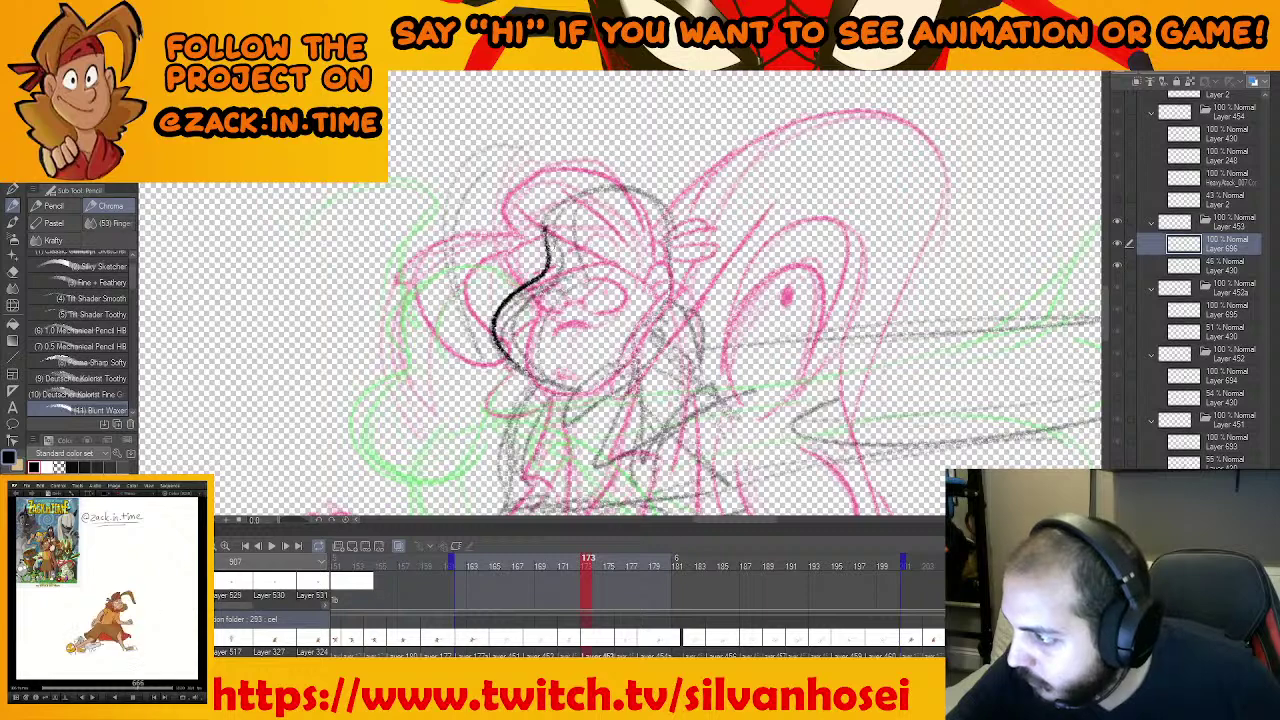
mouse_move(546, 238)
left_mouse_down()
mouse_move(600, 241)
mouse_move(590, 284)
left_mouse_up()
left_click_drag(620, 248, 630, 234)
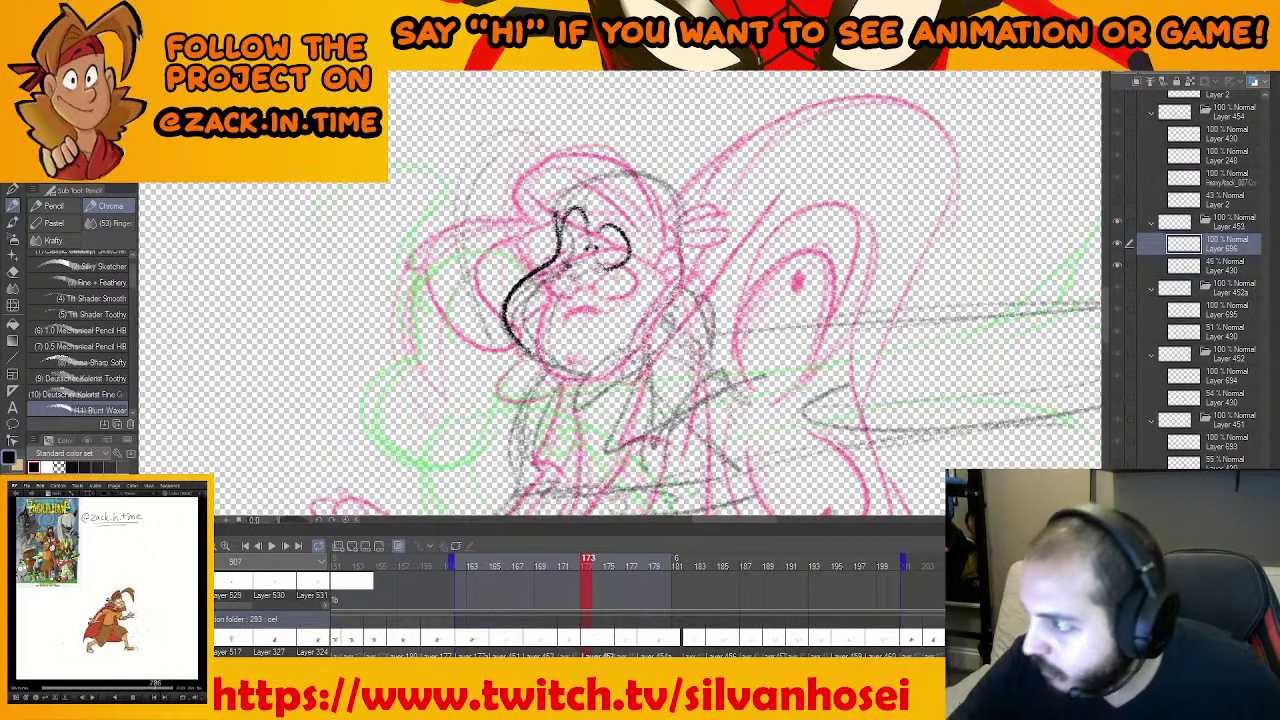
key("ctrl+z")
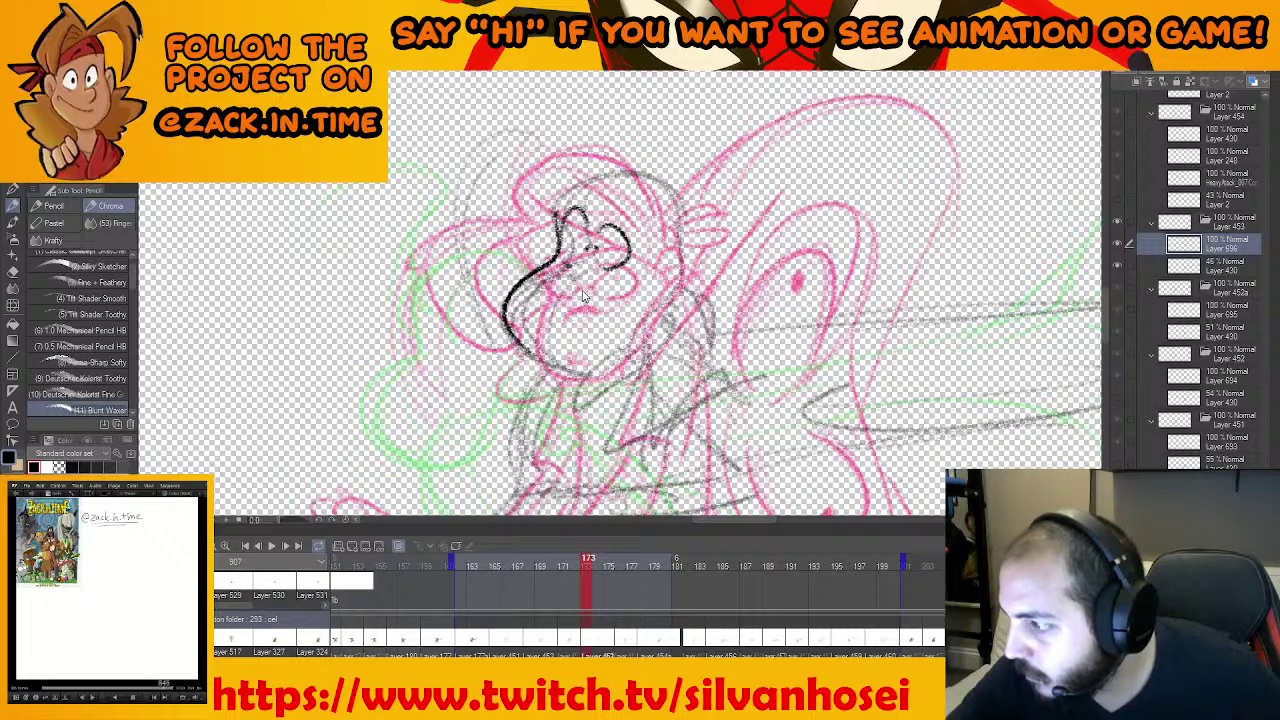
Erase the cheek and jaw contour, redraw it closer to the face, and add the curved mouth line
key("e")
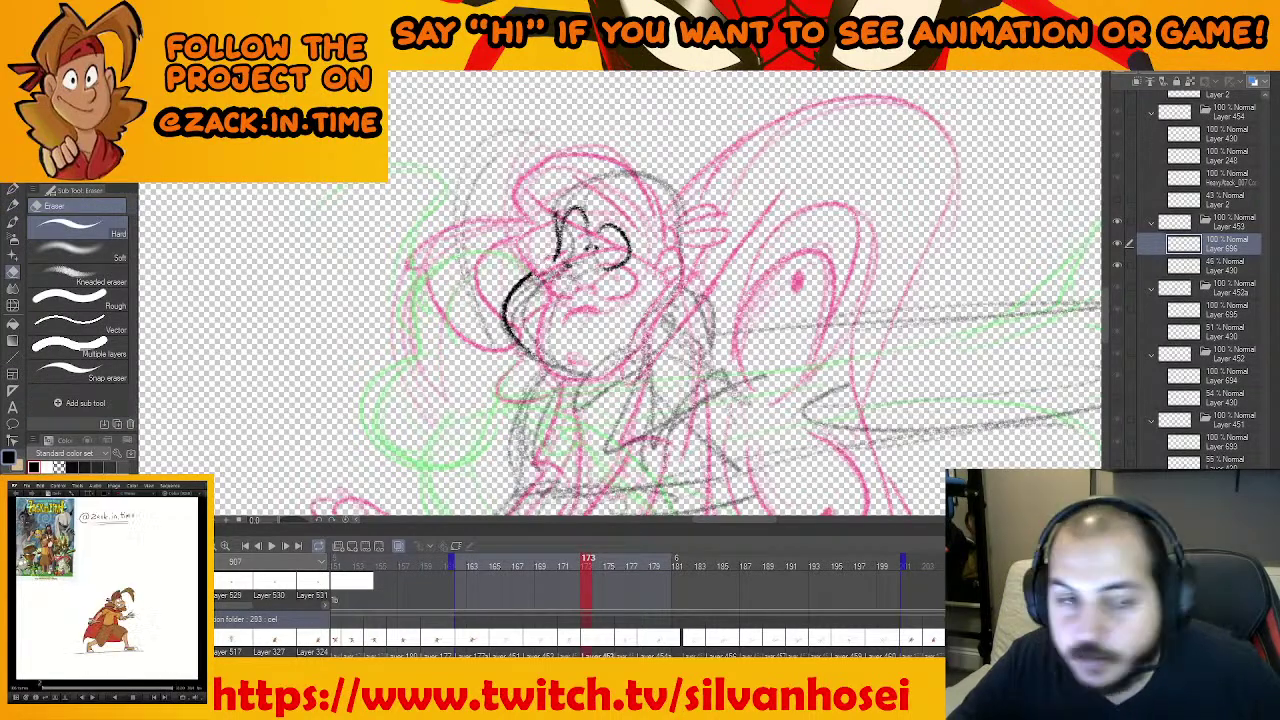
left_click_drag(508, 300, 502, 361)
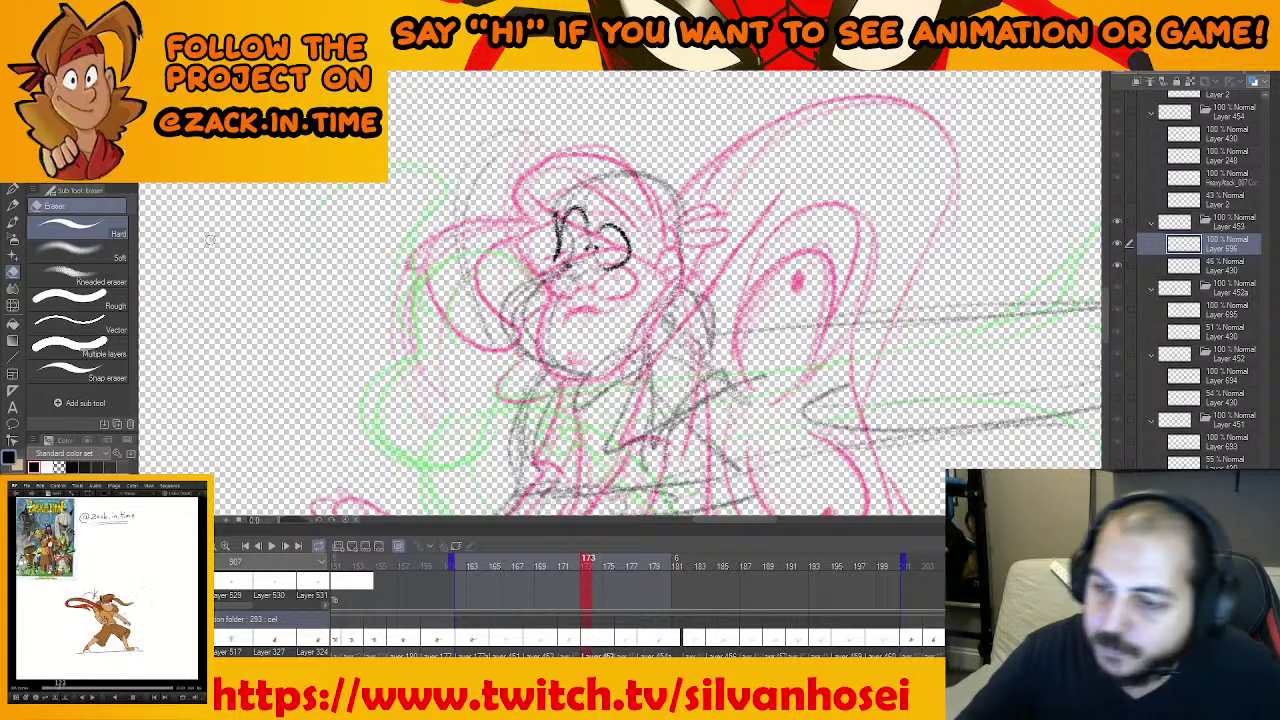
key("p")
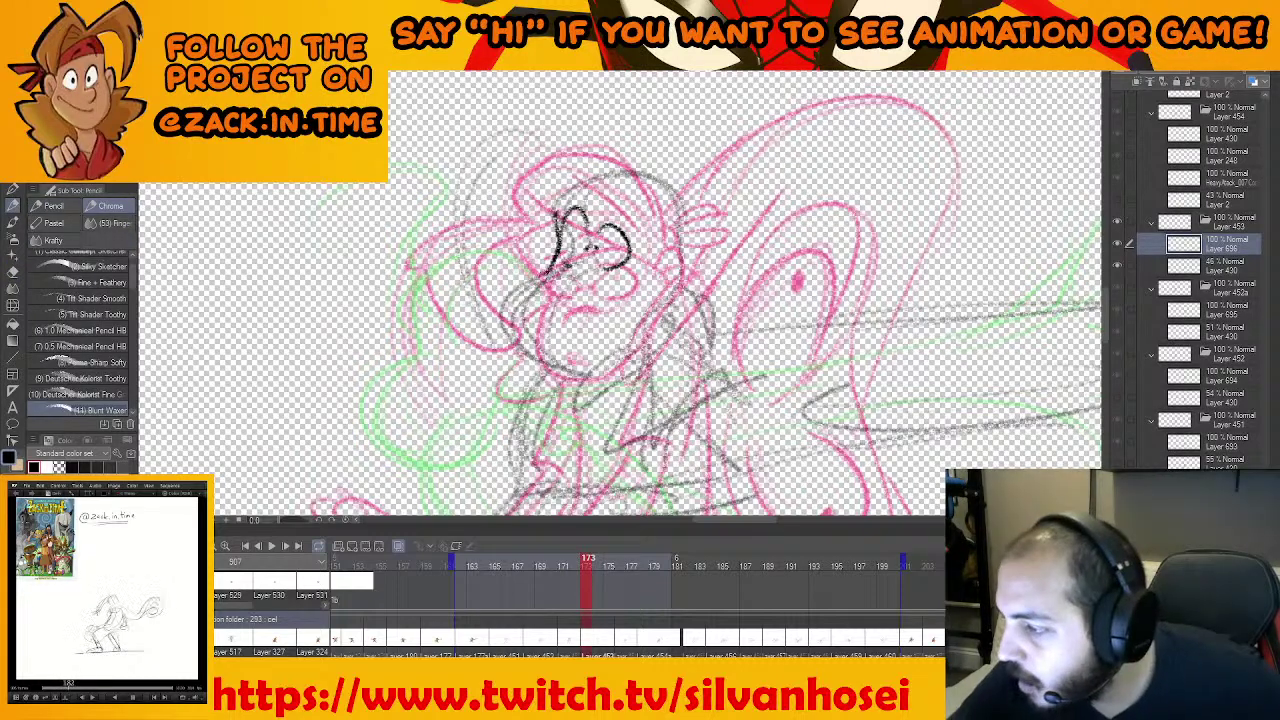
left_click_drag(518, 288, 542, 360)
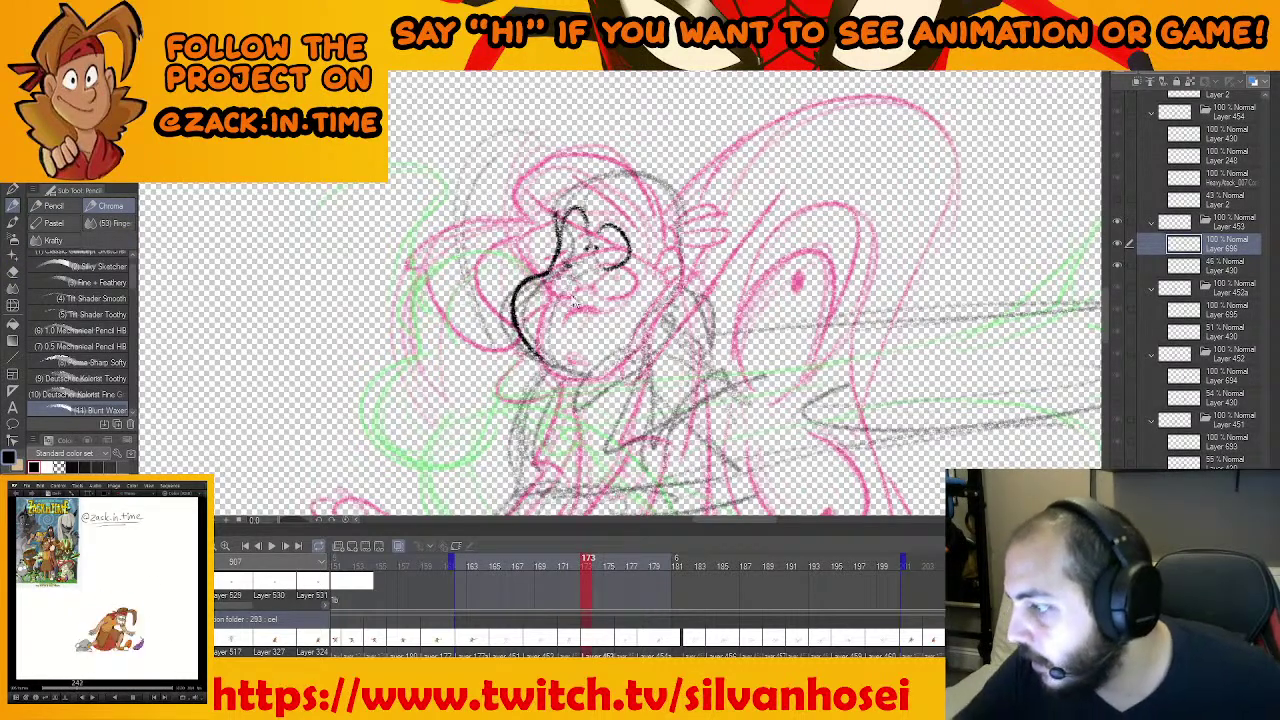
key("ctrl+z")
mouse_move(560, 248)
left_mouse_down()
mouse_move(530, 277)
mouse_move(520, 318)
mouse_move(576, 368)
left_mouse_up()
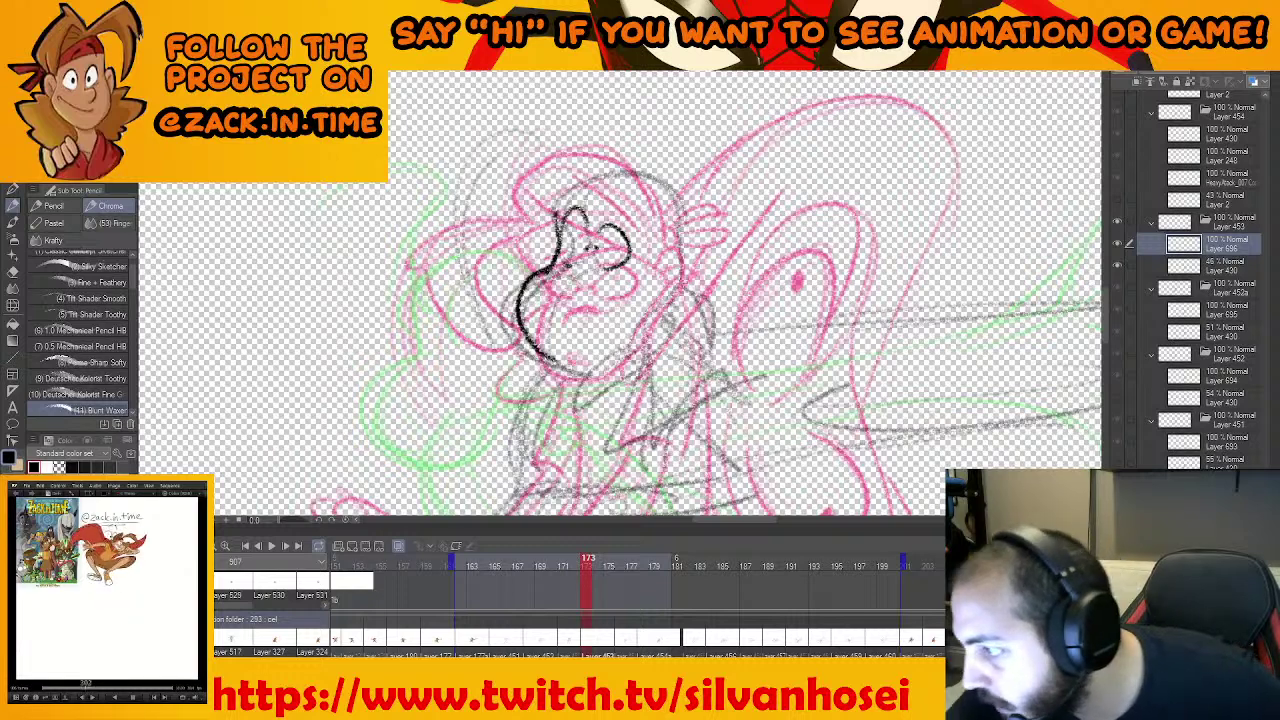
key("ctrl+z")
mouse_move(548, 260)
left_mouse_down()
mouse_move(519, 290)
mouse_move(519, 335)
mouse_move(560, 368)
left_mouse_up()
key("ctrl+z")
mouse_move(556, 252)
left_mouse_down()
mouse_move(521, 313)
mouse_move(578, 366)
left_mouse_up()
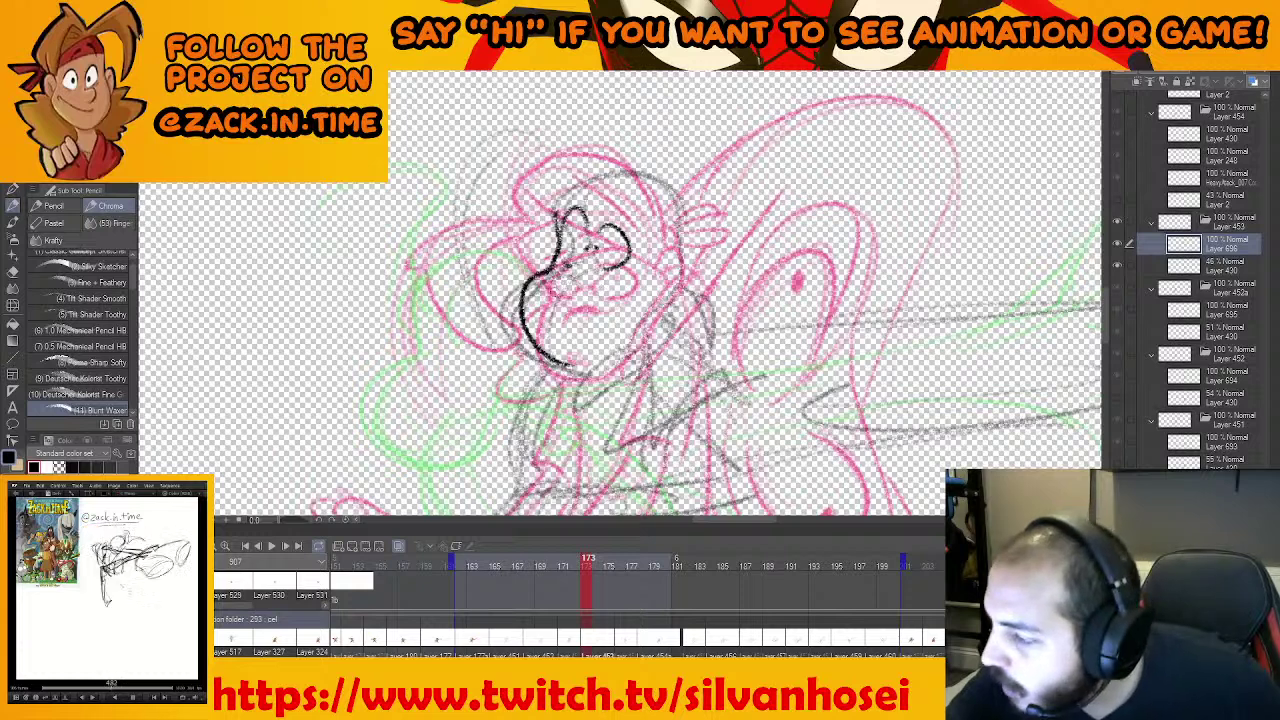
mouse_move(554, 292)
left_mouse_down()
mouse_move(602, 292)
mouse_move(569, 278)
left_mouse_up()
key("ctrl+z")
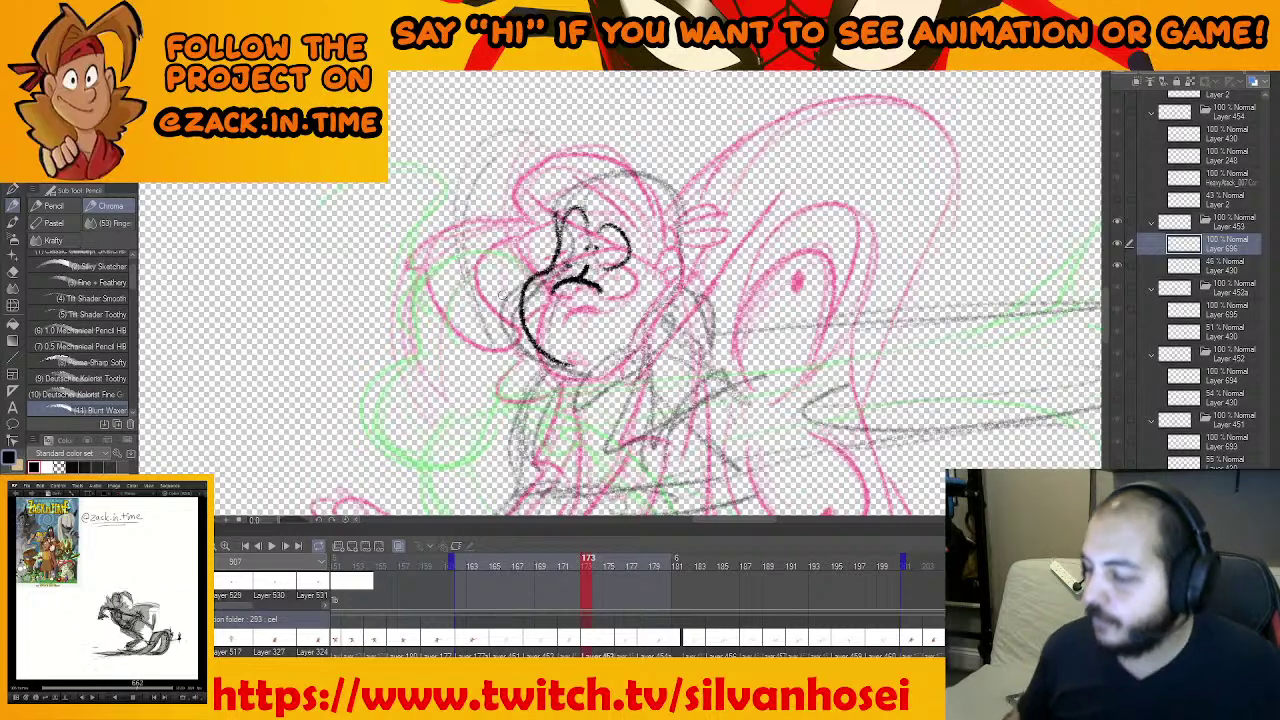
Switch to Steam and launch MARVEL SNAP from the game library
key("super")
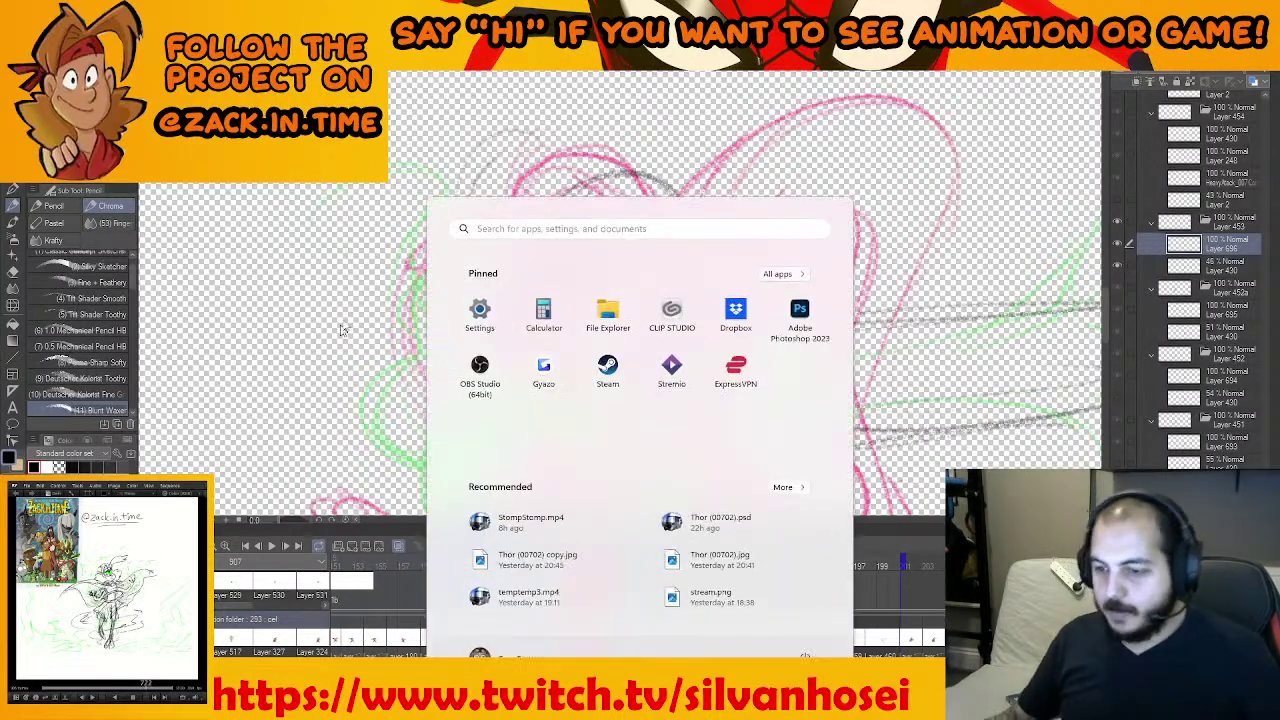
key("super")
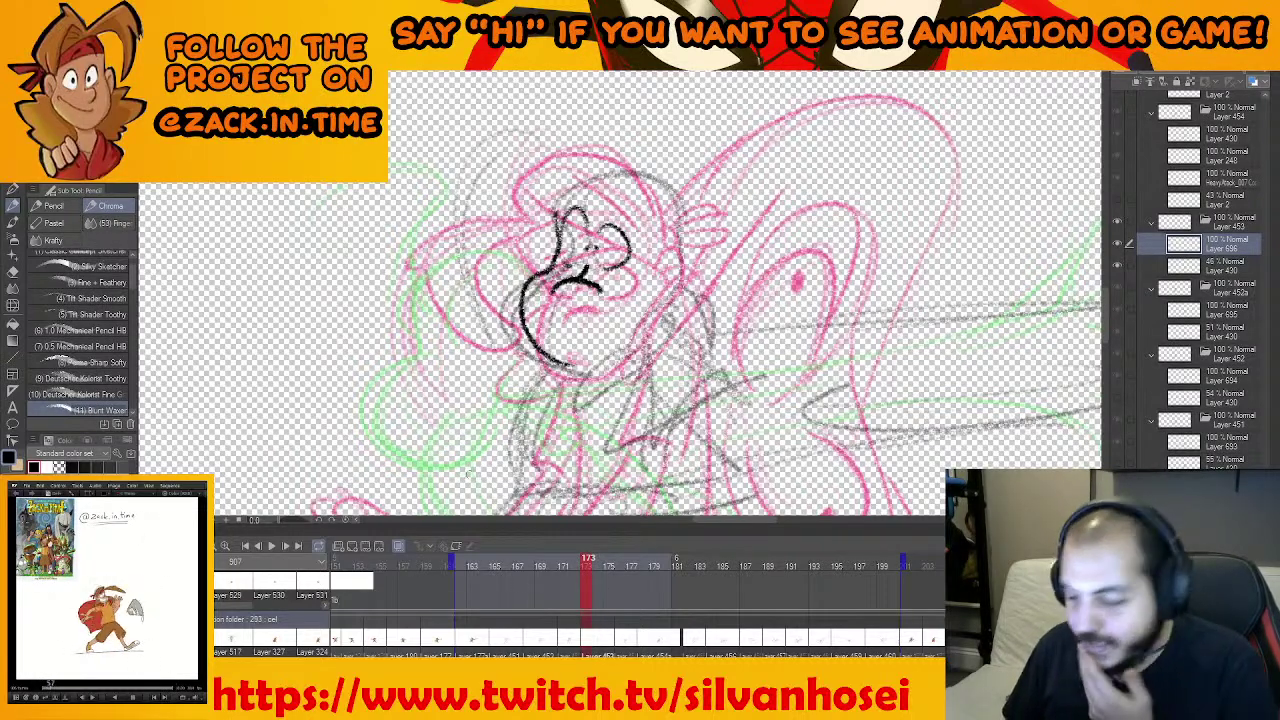
key("alt+Tab")
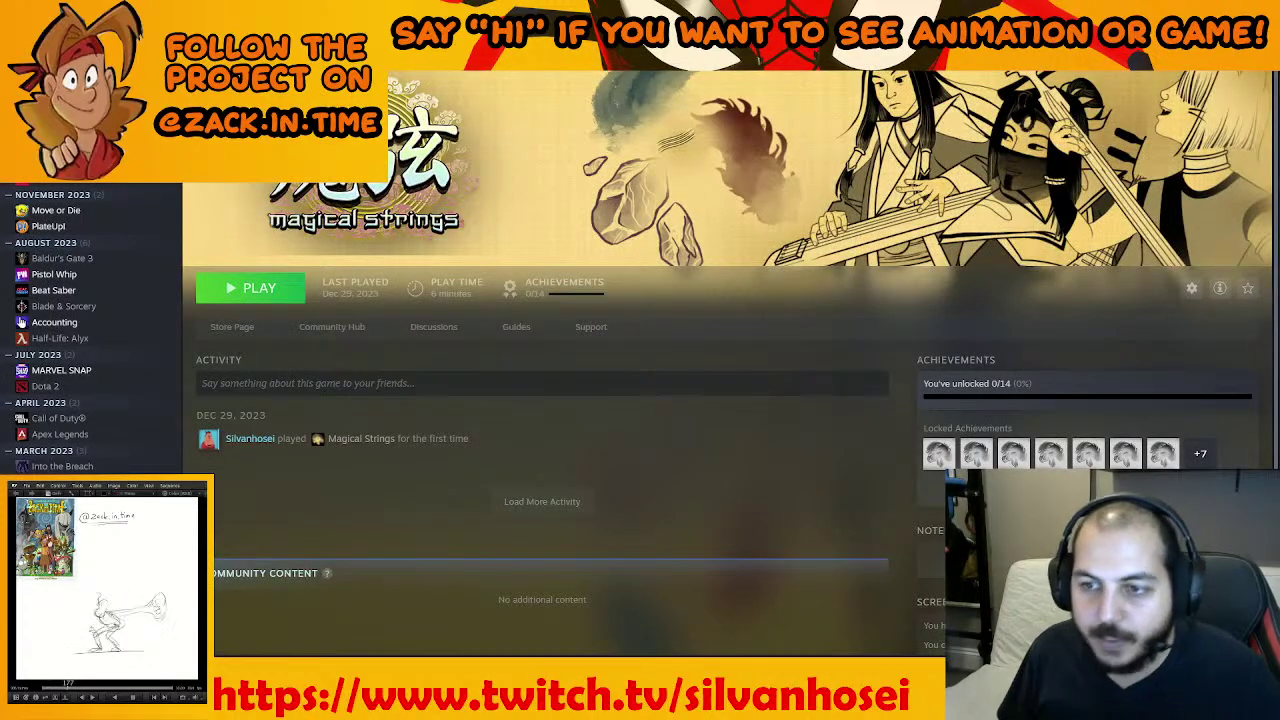
type("supe")
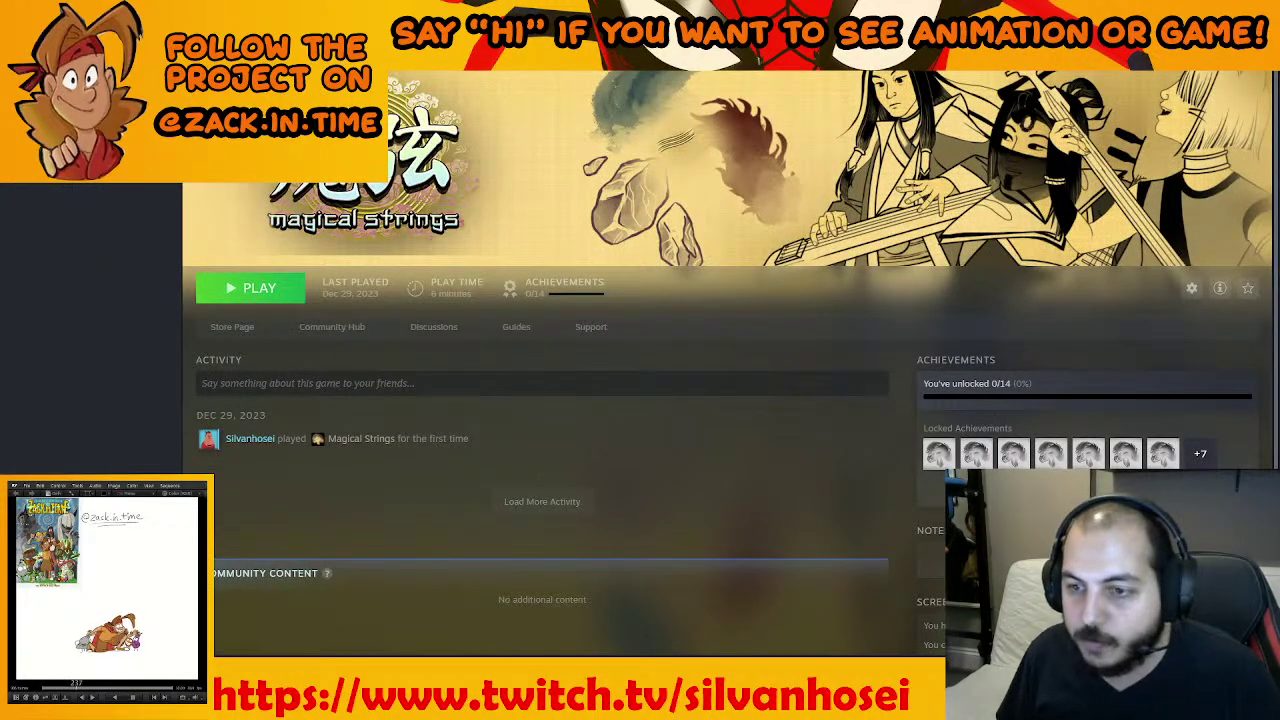
left_click(90, 160)
left_click(278, 288)
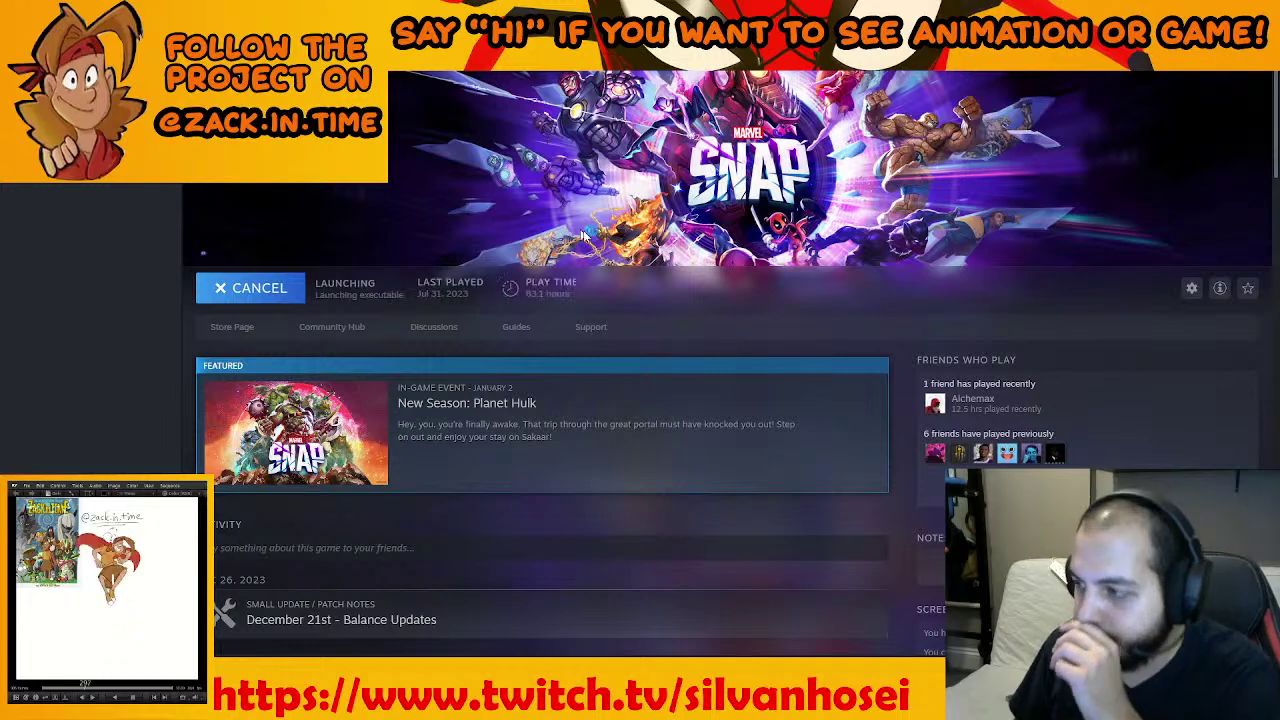
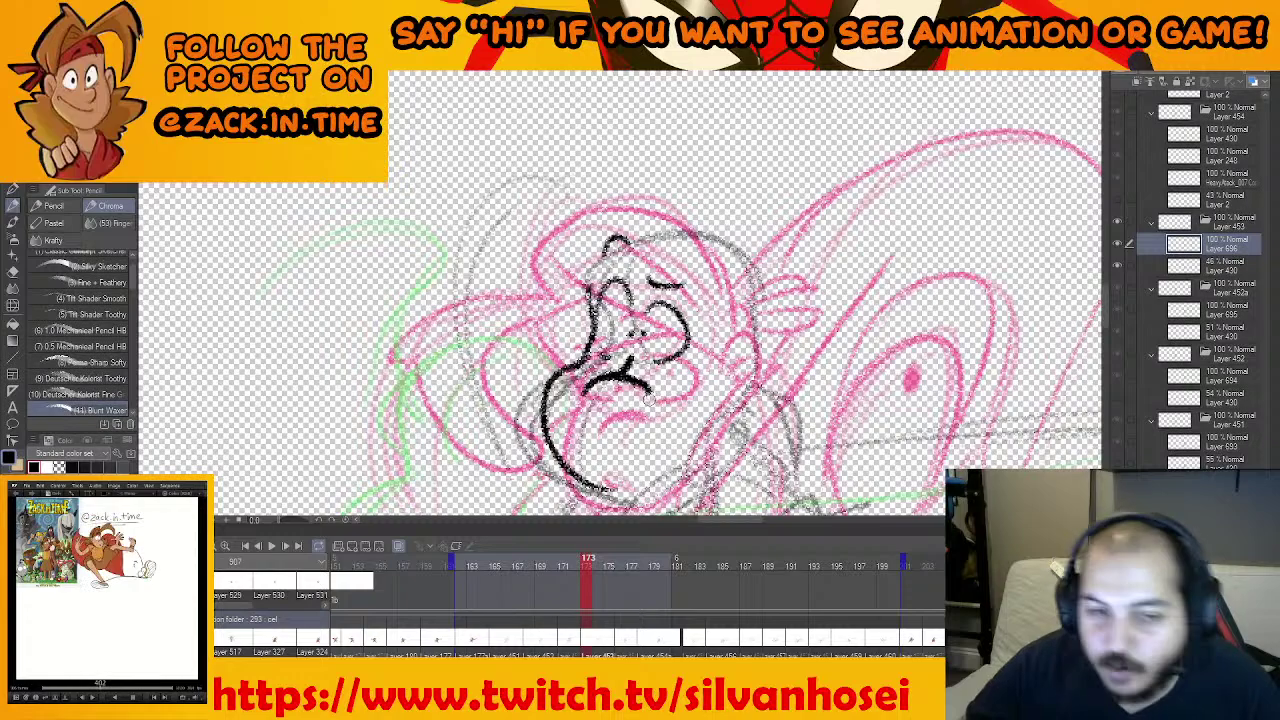
Check the neighbouring frame, add the small chin mark, and extend the jaw line along the underside of the face
mouse_move(662, 407)
left_mouse_down()
mouse_move(672, 357)
mouse_move(650, 361)
left_mouse_up()
key("comma")
key("period")
left_click_drag(588, 416, 600, 440)
left_click_drag(640, 380, 583, 398)
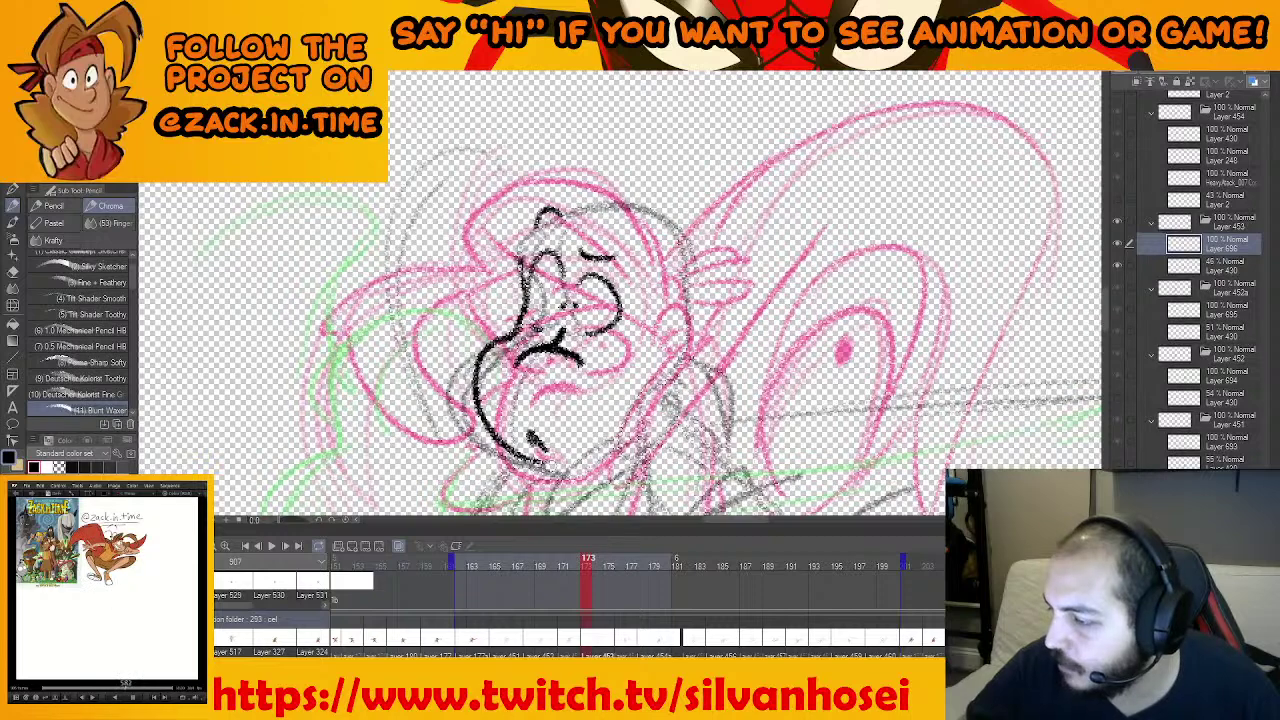
left_click_drag(538, 461, 612, 441)
Draw the ear with its inner fold at the side of the head, behind the jaw
left_click_drag(653, 391, 623, 429)
mouse_move(628, 378)
left_mouse_down()
mouse_move(660, 398)
mouse_move(662, 430)
mouse_move(648, 410)
mouse_move(634, 446)
left_mouse_up()
key("ctrl+z")
left_click_drag(621, 420, 634, 430)
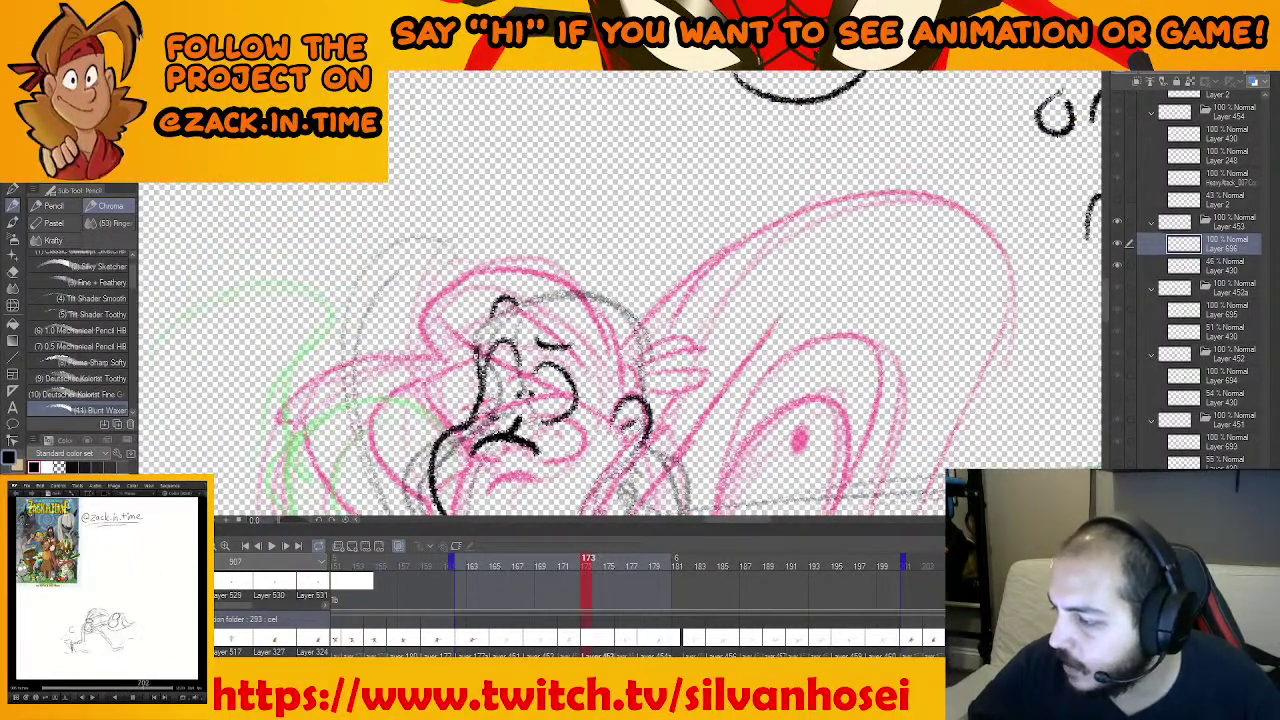
left_click_drag(626, 376, 622, 407)
left_click_drag(560, 359, 568, 265)
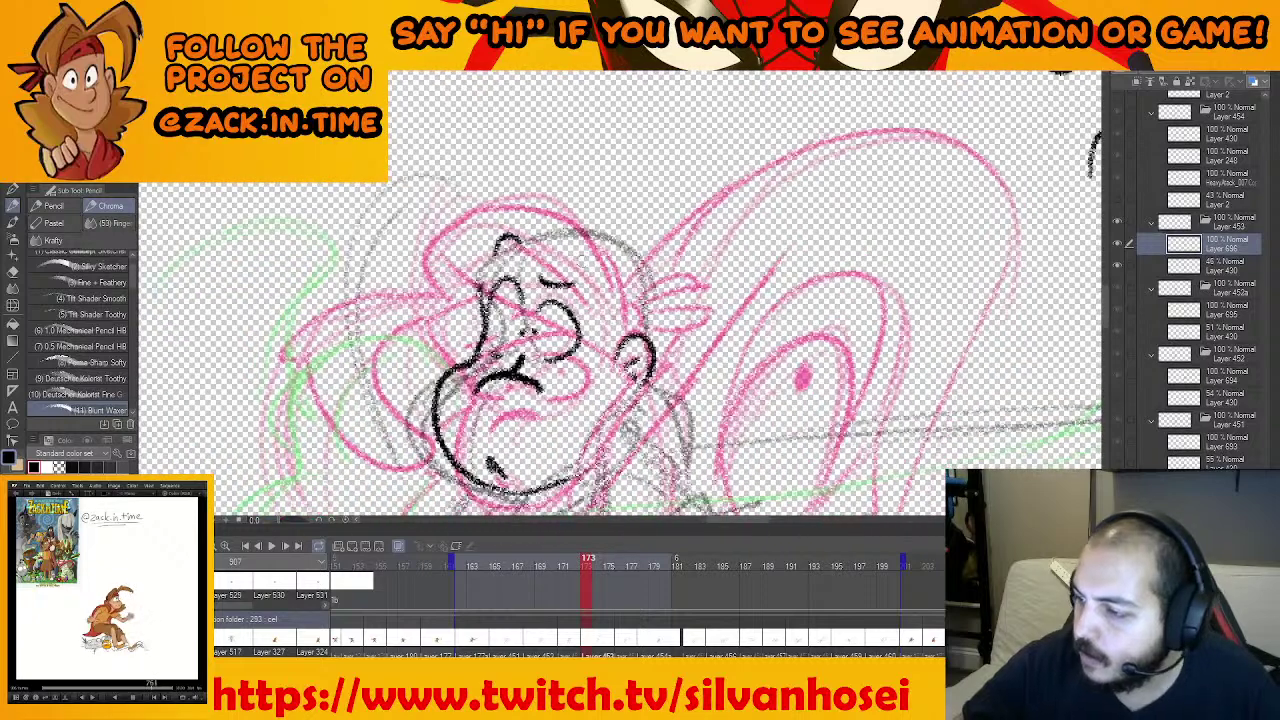
Draw the rounded top of the head from the forehead around to the ear
mouse_move(480, 284)
left_mouse_down()
mouse_move(528, 274)
mouse_move(611, 338)
mouse_move(588, 228)
left_mouse_up()
mouse_move(477, 273)
left_mouse_down()
mouse_move(505, 217)
mouse_move(590, 226)
left_mouse_up()
key("ctrl+z")
mouse_move(472, 288)
left_mouse_down()
mouse_move(520, 216)
mouse_move(610, 278)
left_mouse_up()
left_click_drag(484, 275, 560, 284)
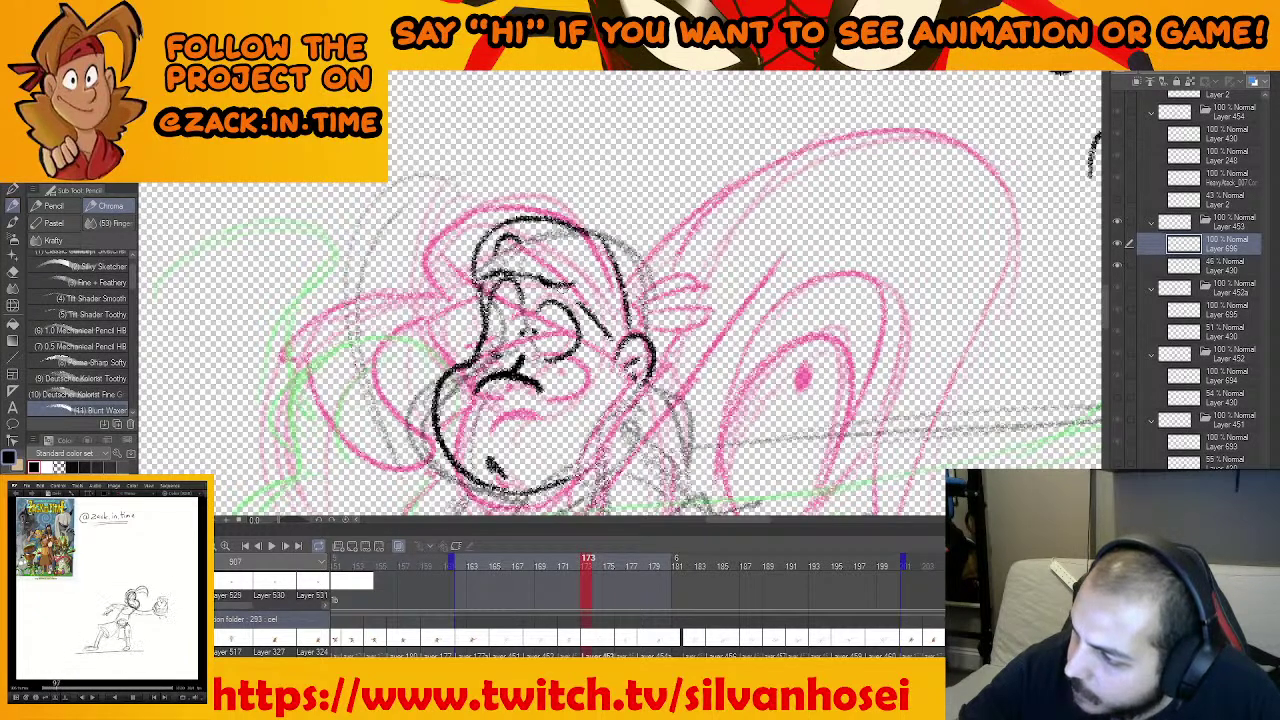
Redraw the headband's lower edge as one smooth curve from the forehead above the eyes to the ear
key("ctrl+z")
left_click_drag(488, 266, 606, 338)
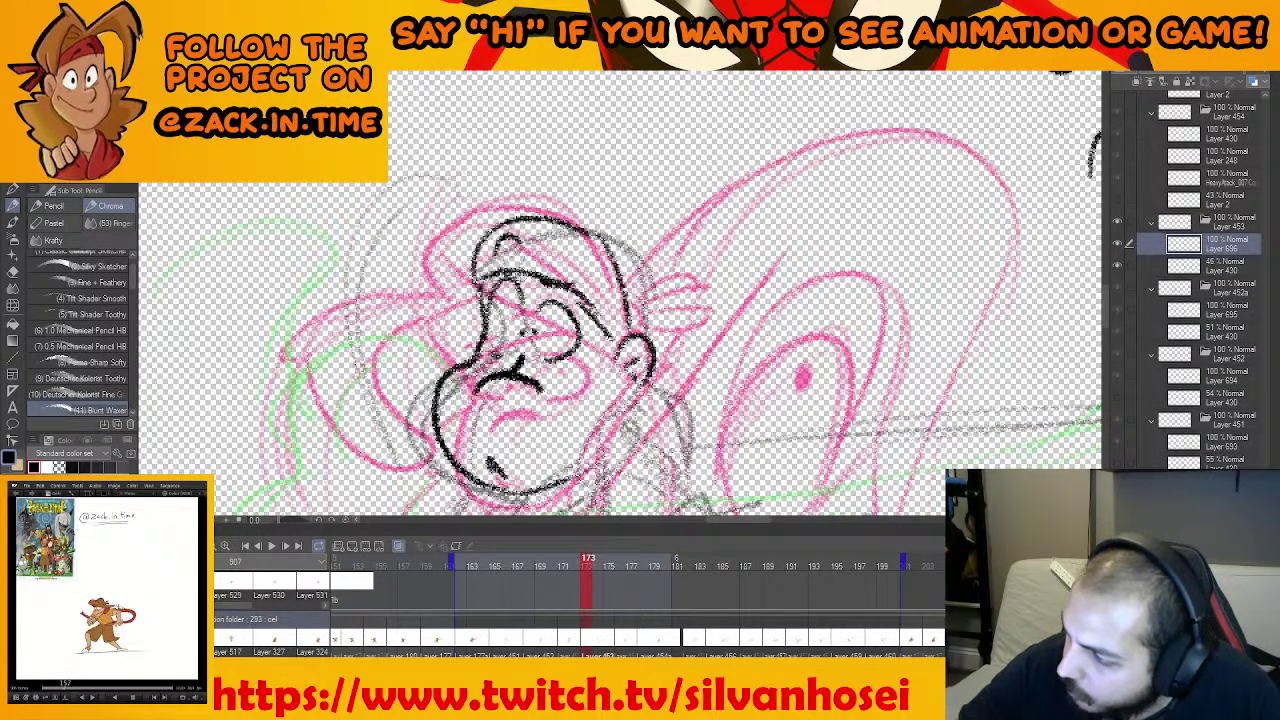
left_click_drag(552, 286, 610, 348)
key("ctrl+z")
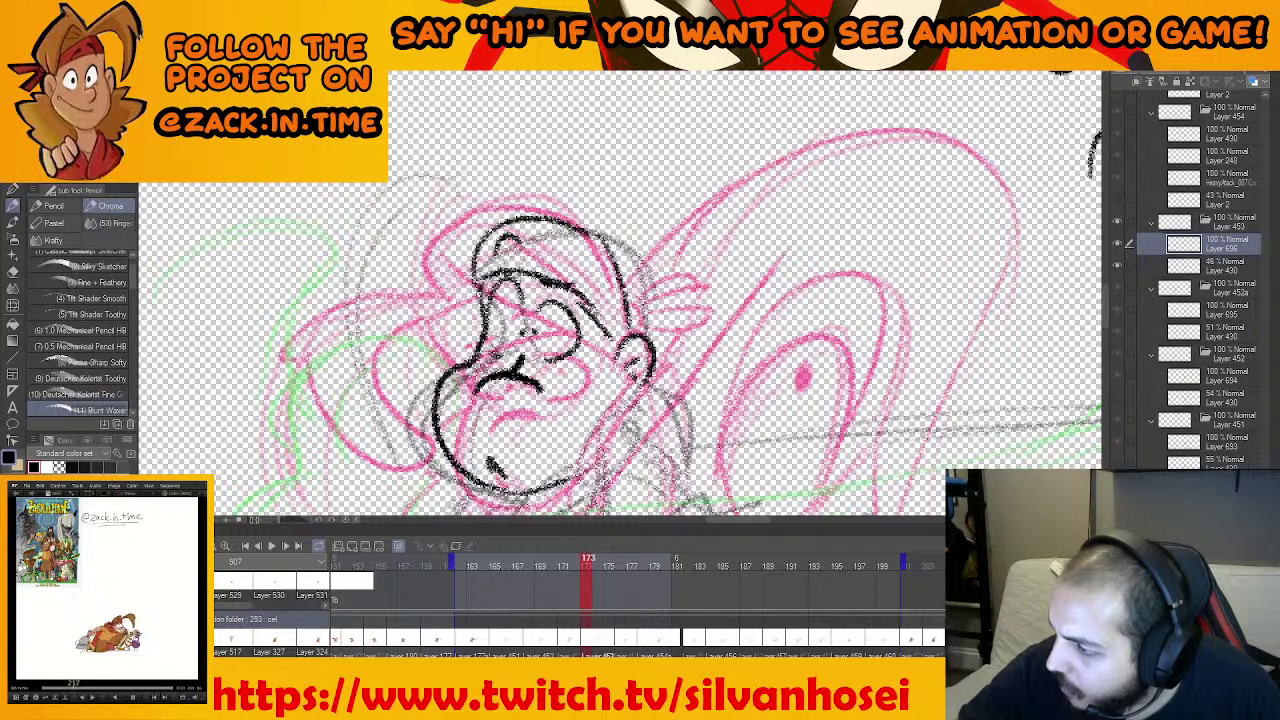
mouse_move(552, 282)
left_mouse_down()
mouse_move(606, 334)
mouse_move(580, 294)
mouse_move(552, 291)
left_mouse_up()
key("e")
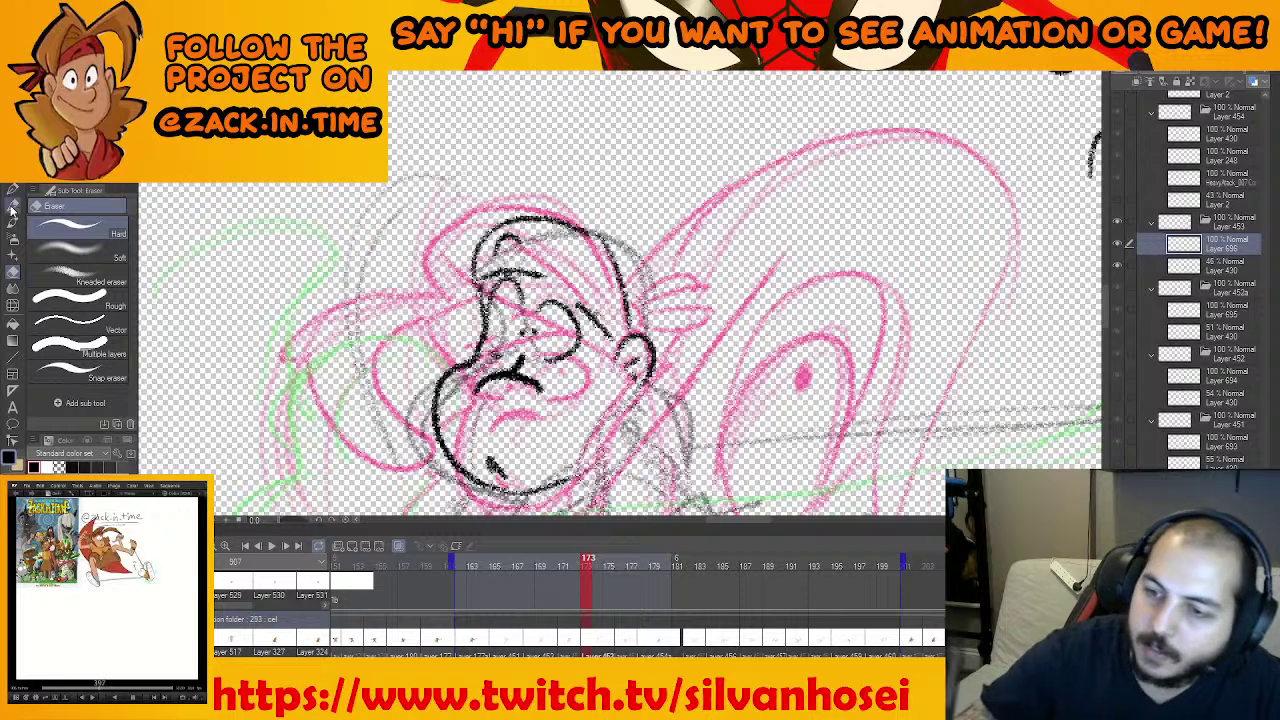
key("p")
left_click_drag(528, 273, 611, 335)
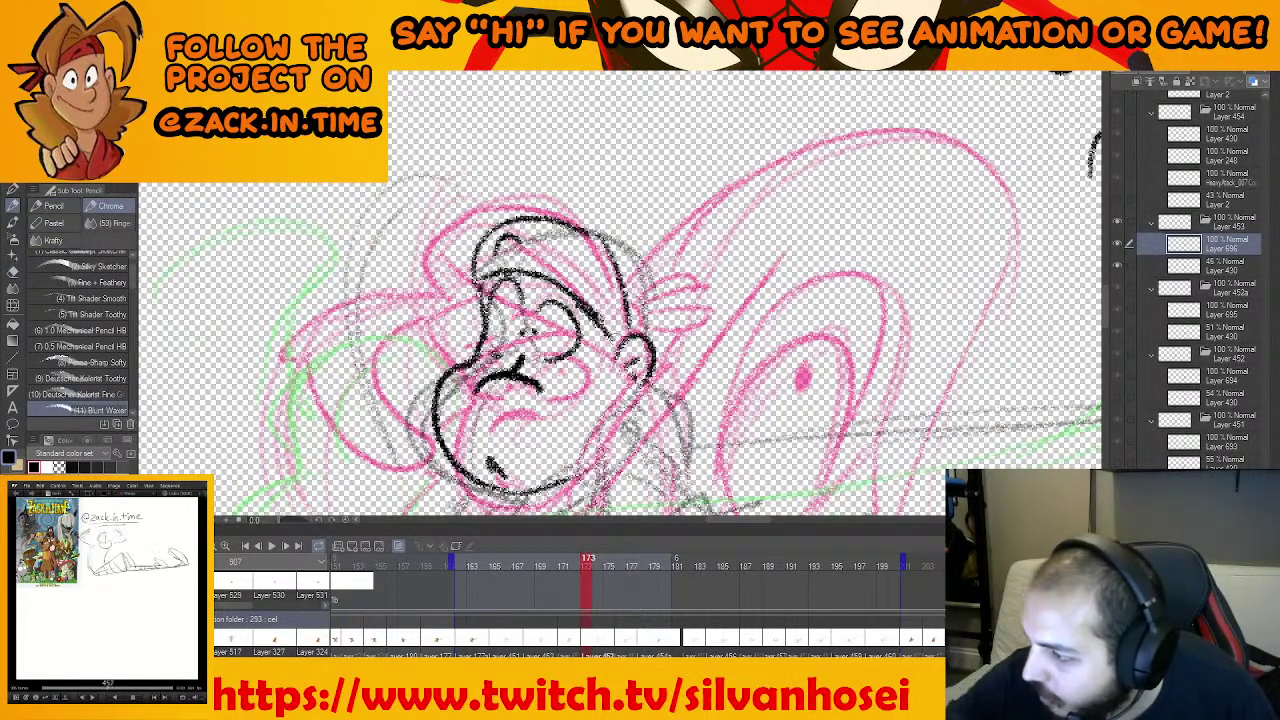
key("ctrl+z")
left_click_drag(528, 273, 609, 336)
left_click_drag(595, 284, 587, 293)
left_click_drag(480, 343, 505, 362)
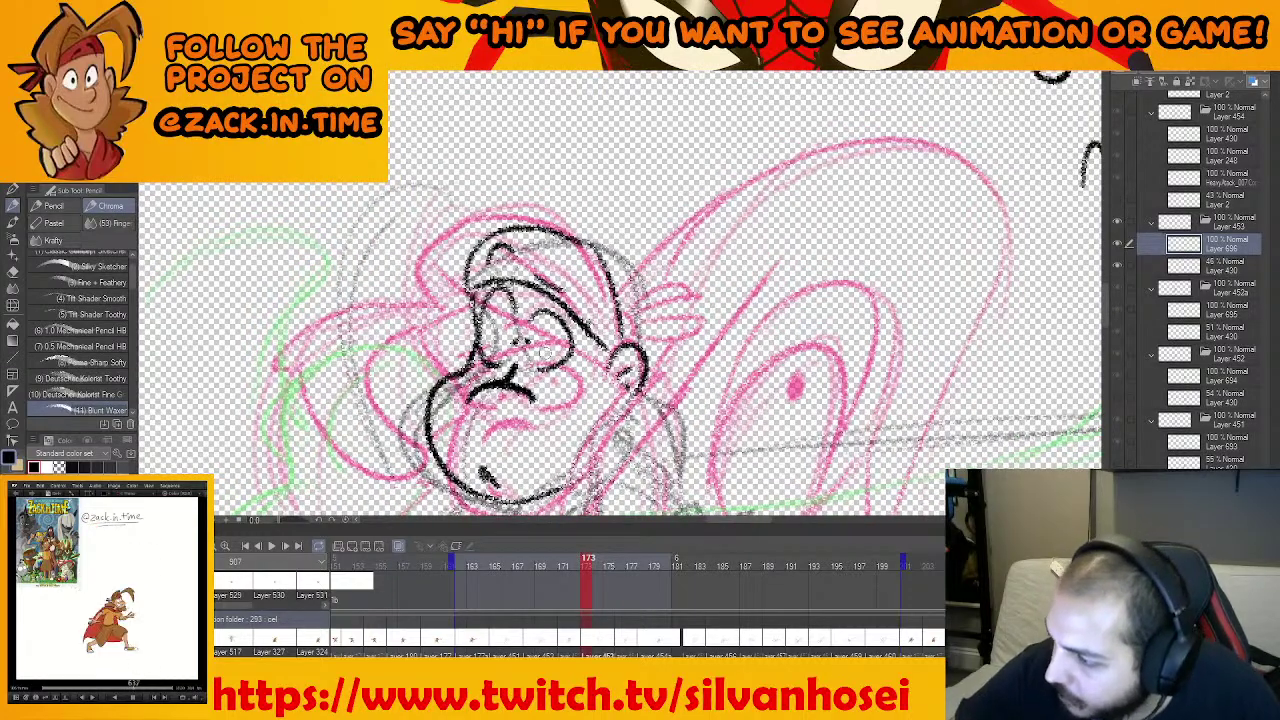
Draw the long pointed hair lock rising from the forehead and hanging down in front of the face
key("ctrl+minus")
mouse_move(564, 212)
left_mouse_down()
mouse_move(561, 181)
mouse_move(549, 236)
mouse_move(571, 206)
mouse_move(599, 198)
mouse_move(478, 236)
mouse_move(457, 380)
mouse_move(524, 250)
left_mouse_up()
key("Left")
key("Right")
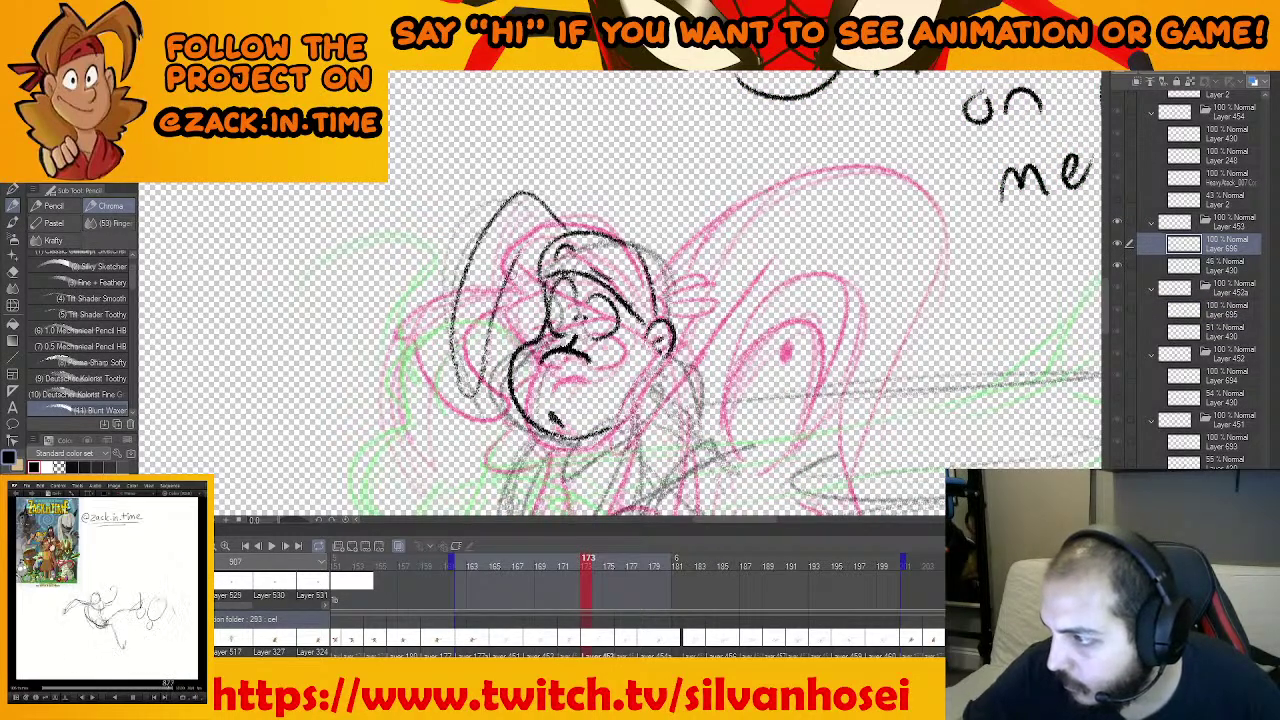
mouse_move(514, 190)
left_mouse_down()
mouse_move(504, 203)
mouse_move(524, 198)
left_mouse_up()
key("e")
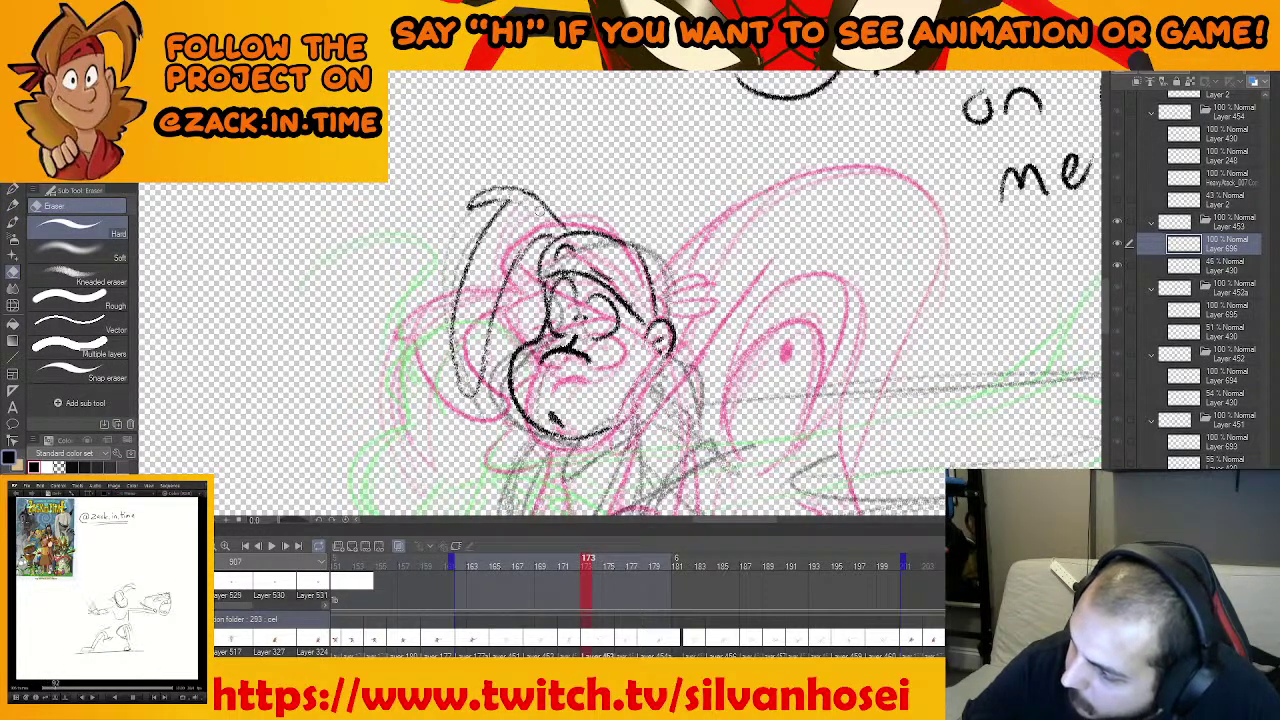
key("p")
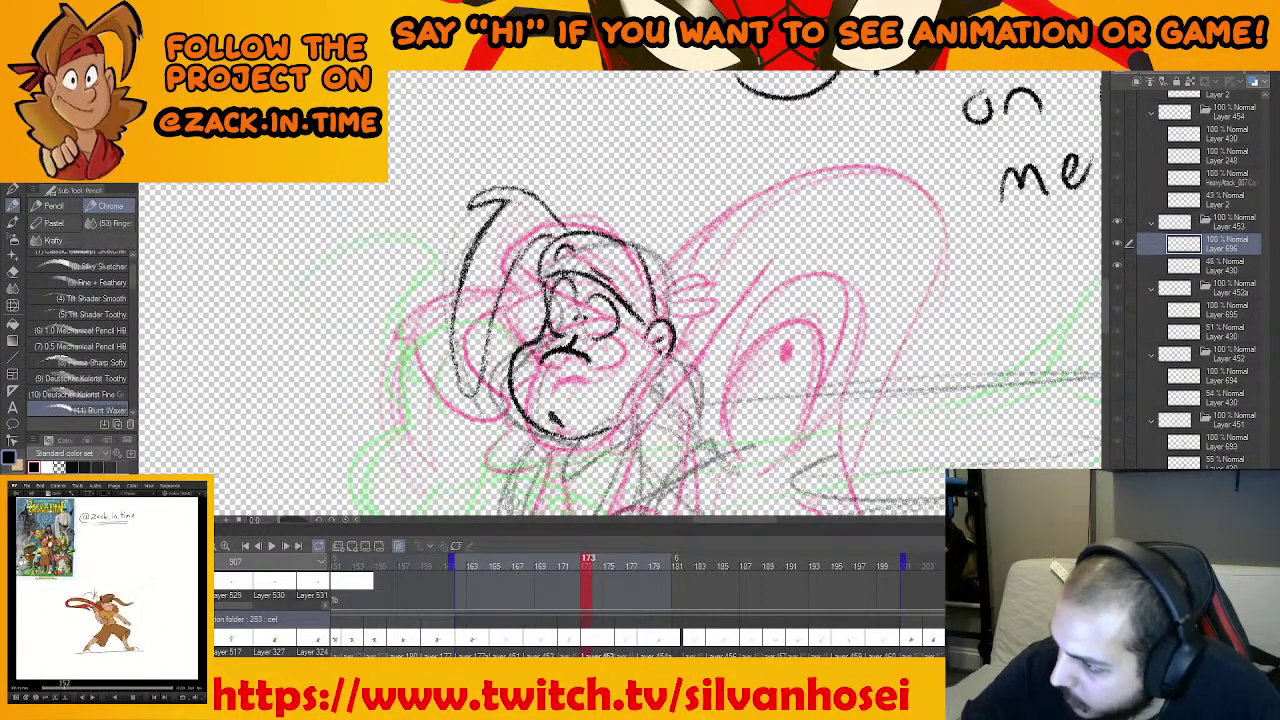
mouse_move(478, 378)
left_mouse_down()
mouse_move(503, 262)
mouse_move(555, 232)
mouse_move(551, 205)
left_mouse_up()
mouse_move(623, 229)
left_mouse_down()
mouse_move(583, 220)
mouse_move(586, 295)
left_mouse_up()
Erase the upper head contour behind the forehead and draw a second pointed hair tuft sweeping back to the ear
key("e")
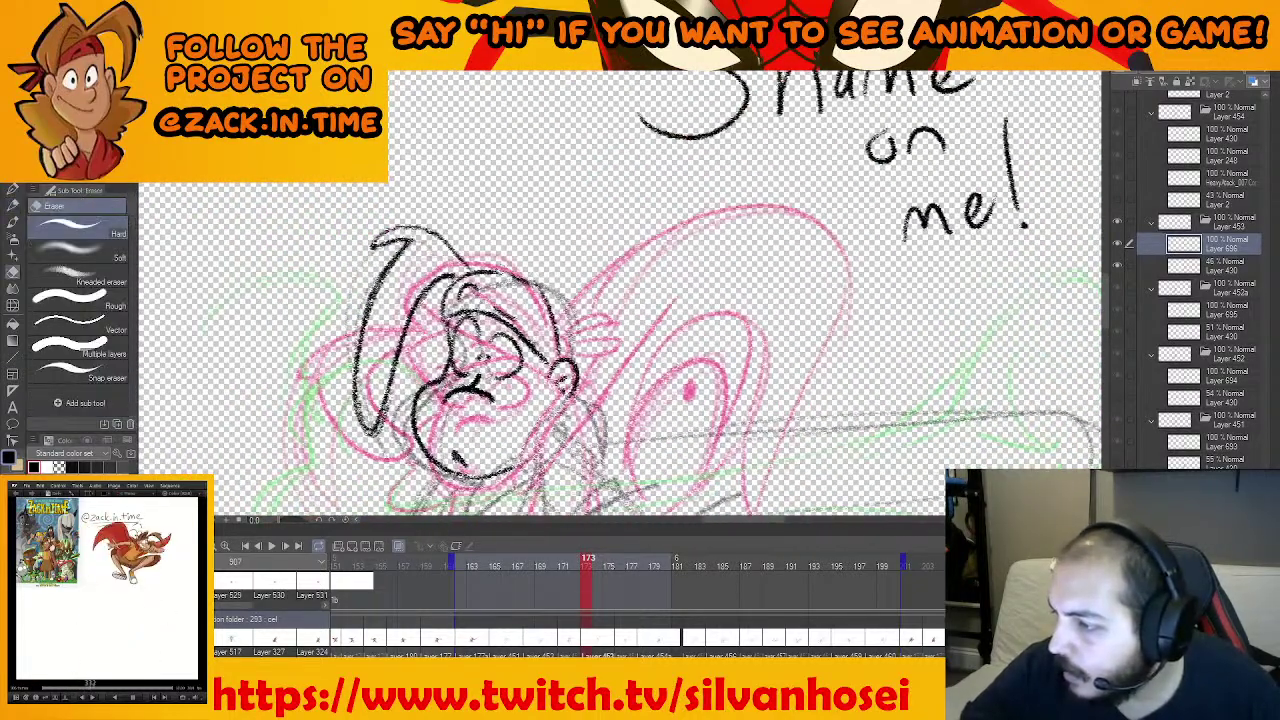
mouse_move(484, 276)
left_mouse_down()
mouse_move(490, 258)
mouse_move(548, 322)
left_mouse_up()
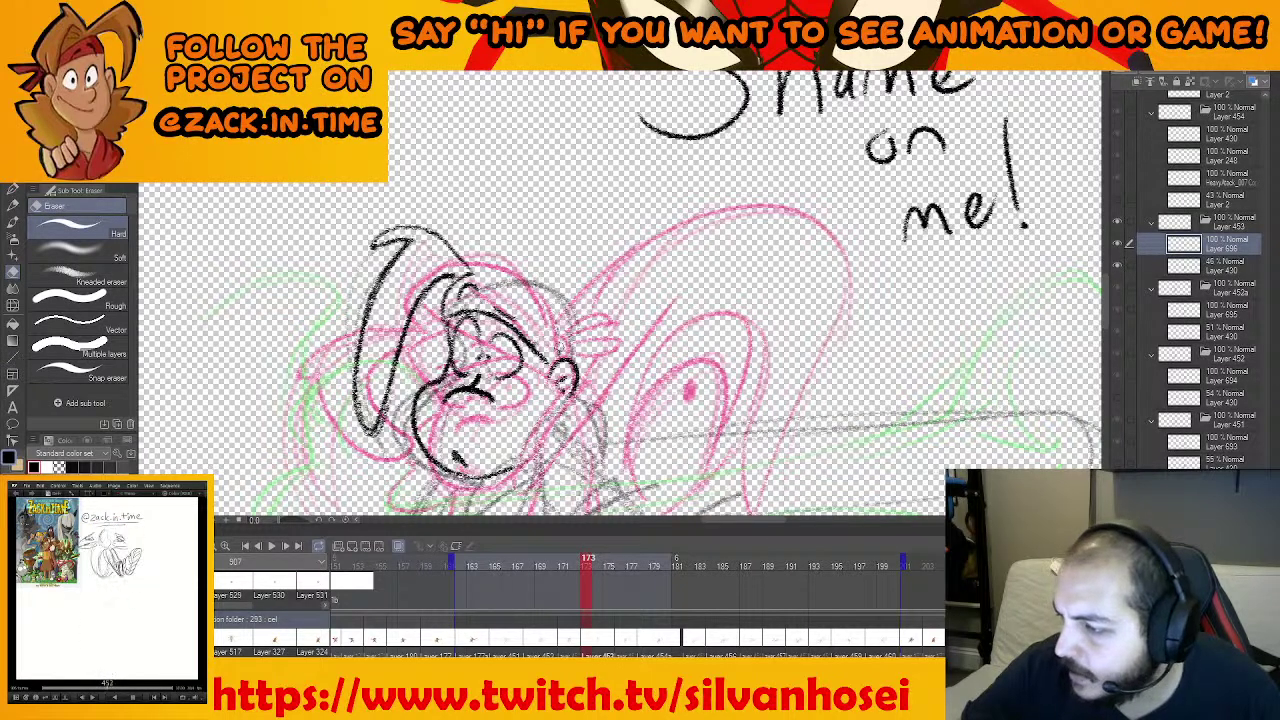
left_click(12, 204)
left_click(55, 205)
left_click_drag(487, 228, 566, 368)
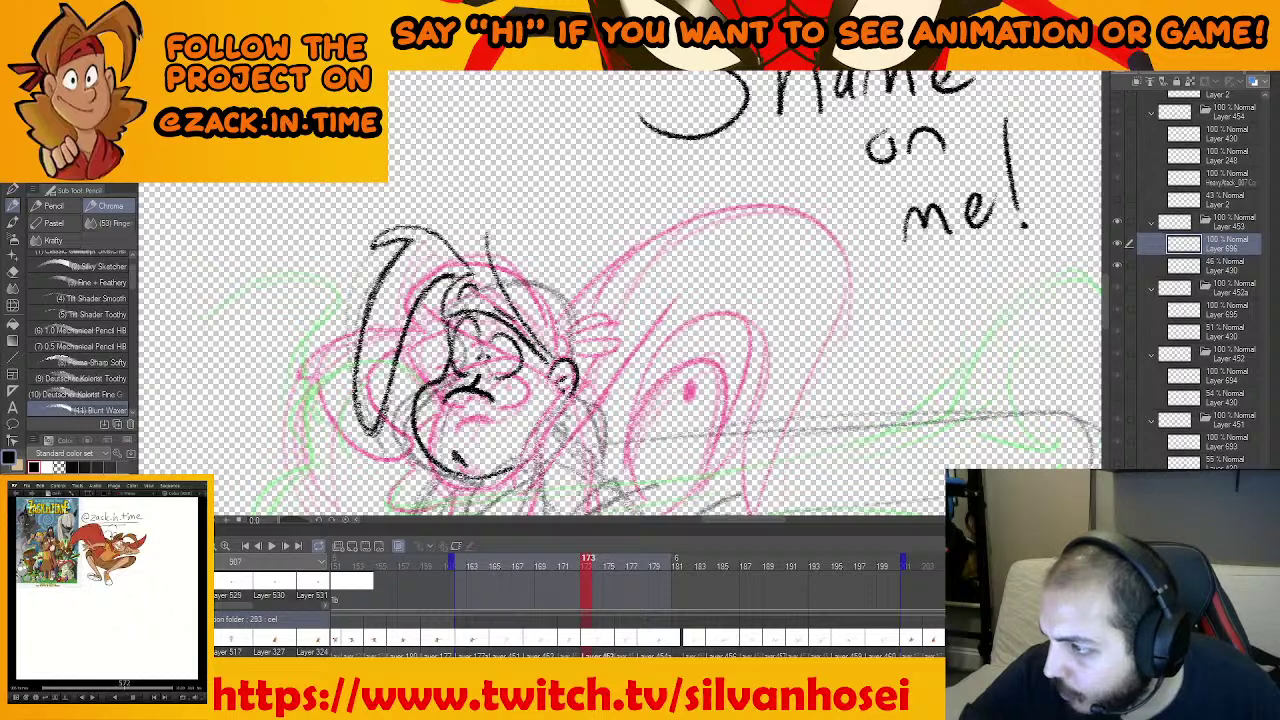
mouse_move(504, 224)
left_mouse_down()
mouse_move(570, 268)
mouse_move(584, 306)
mouse_move(572, 362)
mouse_move(537, 282)
left_mouse_up()
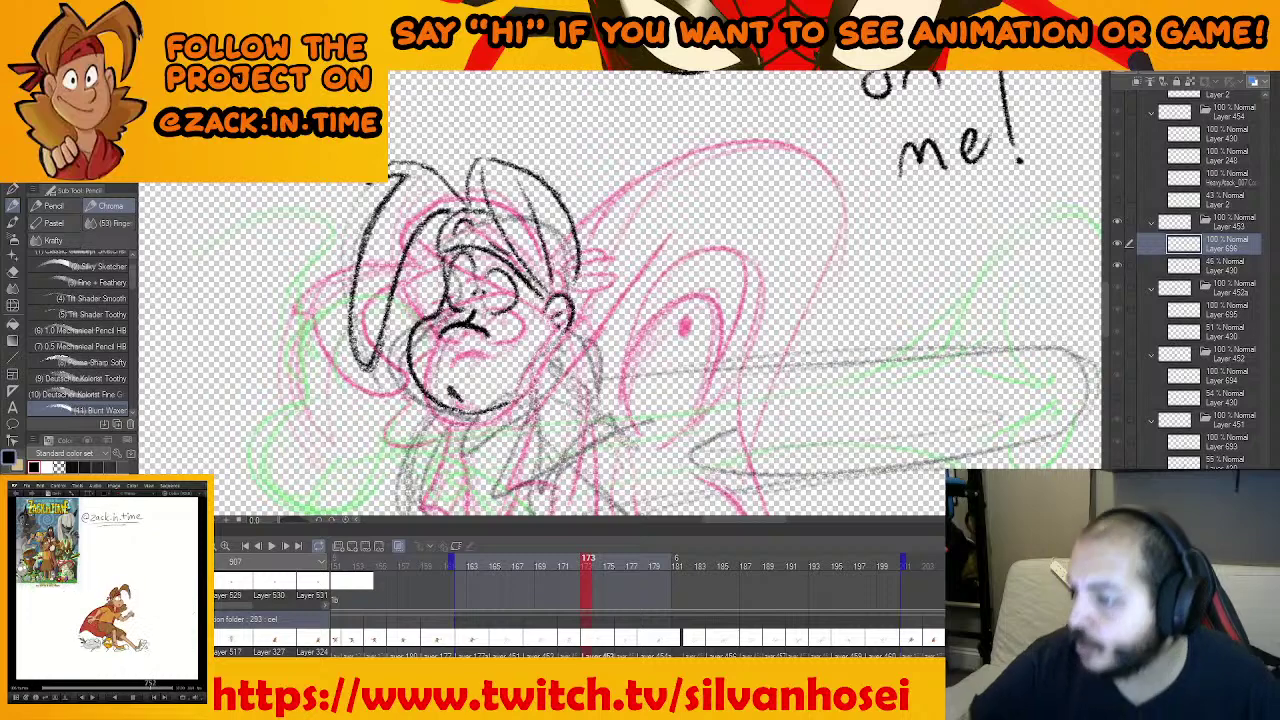
Erase and redraw the upper outer edge of the long hair lock hanging in front of the face
key("e")
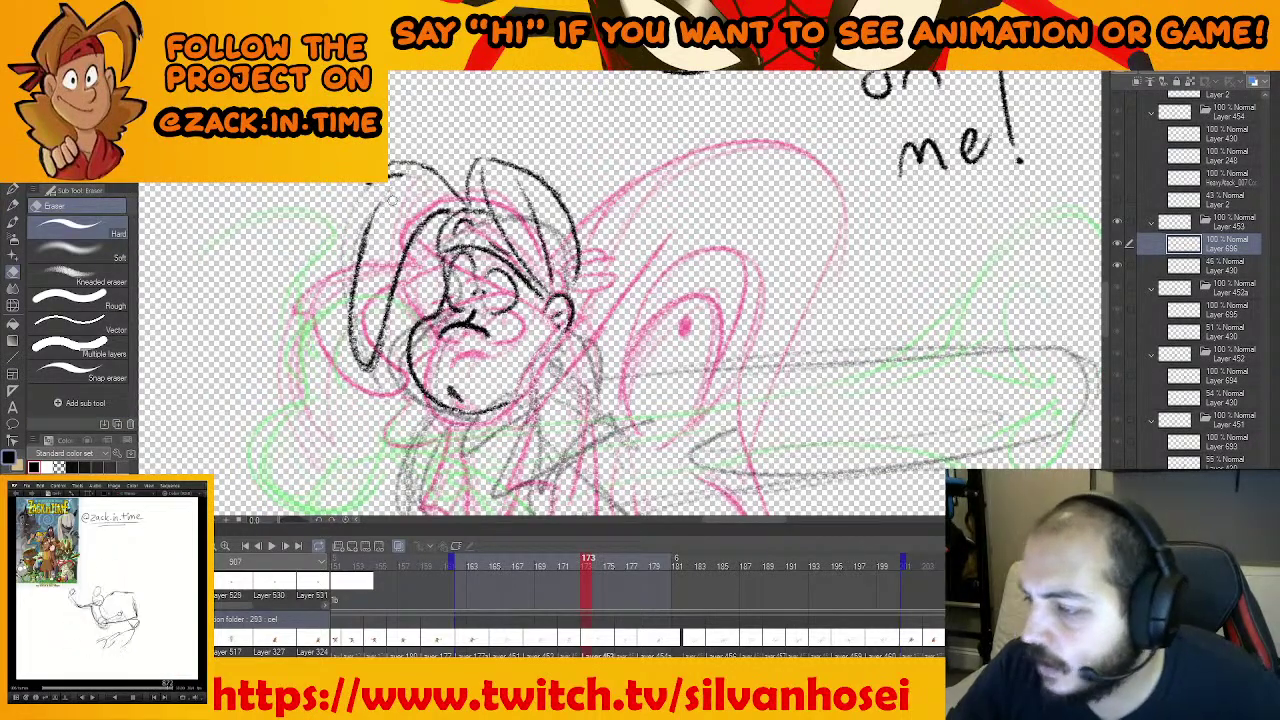
key("p")
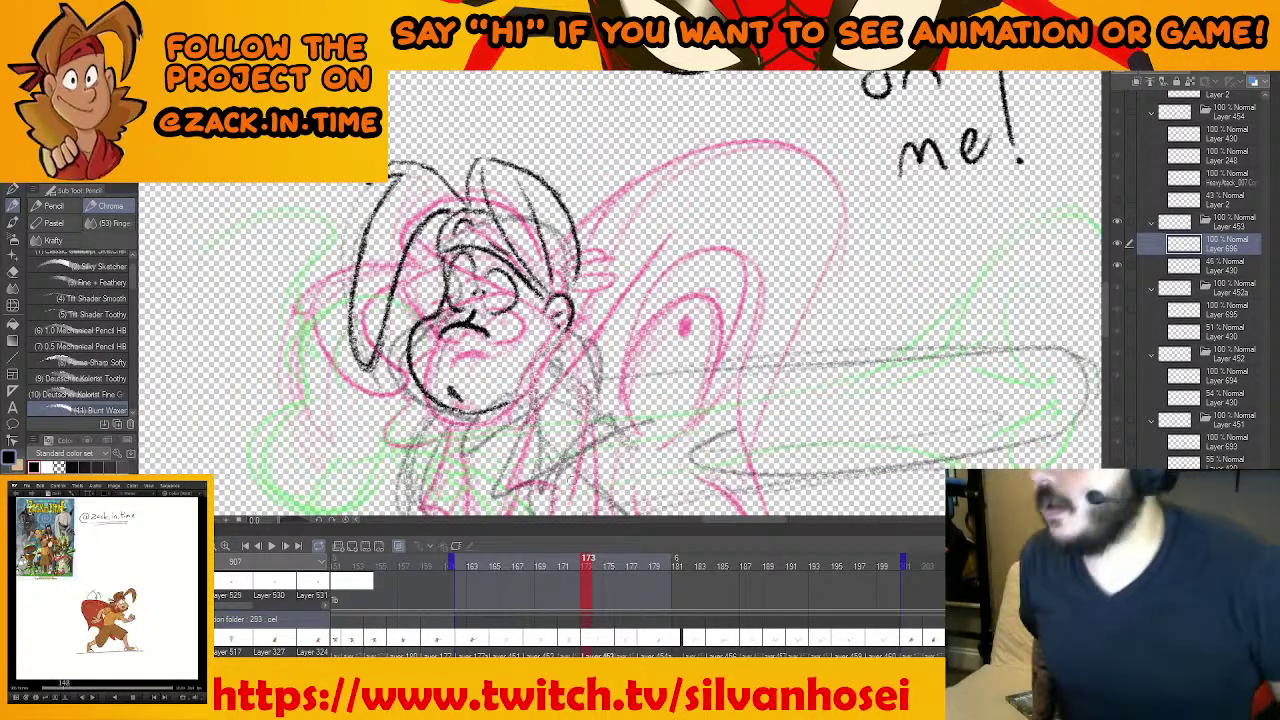
scroll(678, 380, "down", 3)
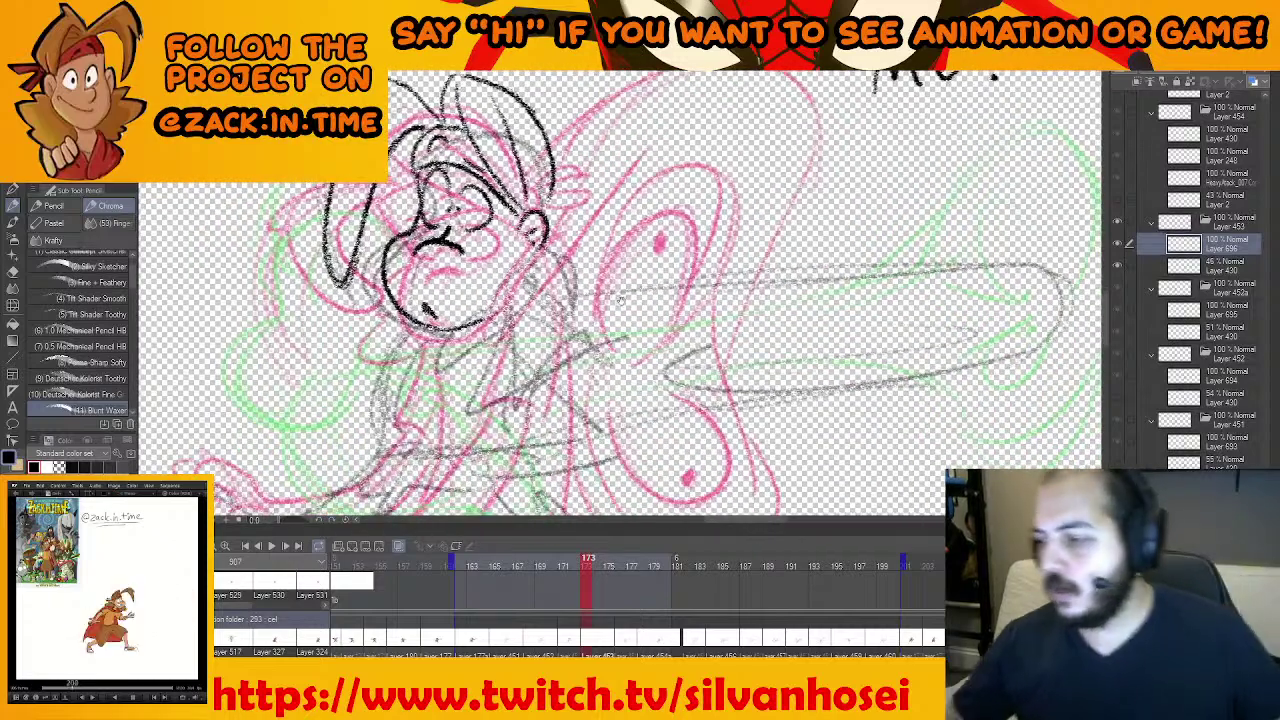
scroll(637, 302, "down", 2)
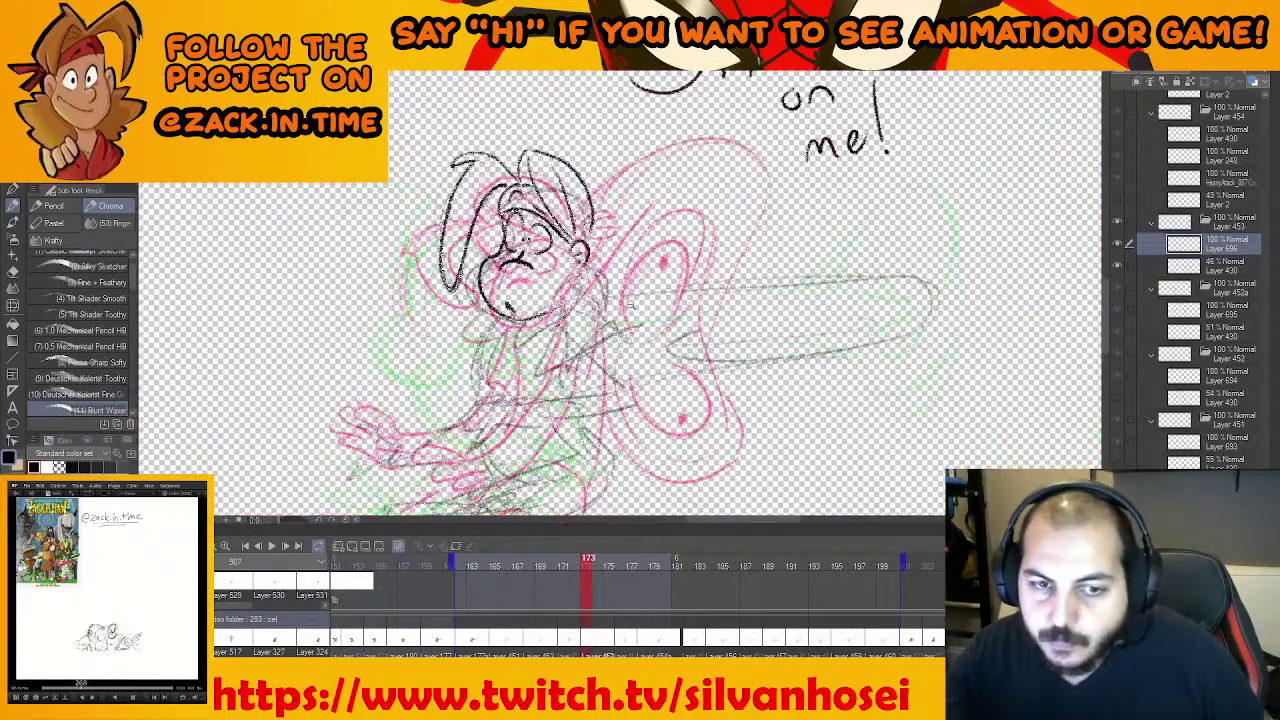
Draw the character's near shoulder and short sleeve below the ear, following the grey rough sketch
scroll(605, 270, "up", 2)
mouse_move(576, 250)
left_mouse_down()
mouse_move(540, 372)
mouse_move(624, 350)
mouse_move(621, 312)
mouse_move(626, 333)
left_mouse_up()
mouse_move(617, 206)
left_mouse_down()
mouse_move(693, 160)
mouse_move(645, 267)
left_mouse_up()
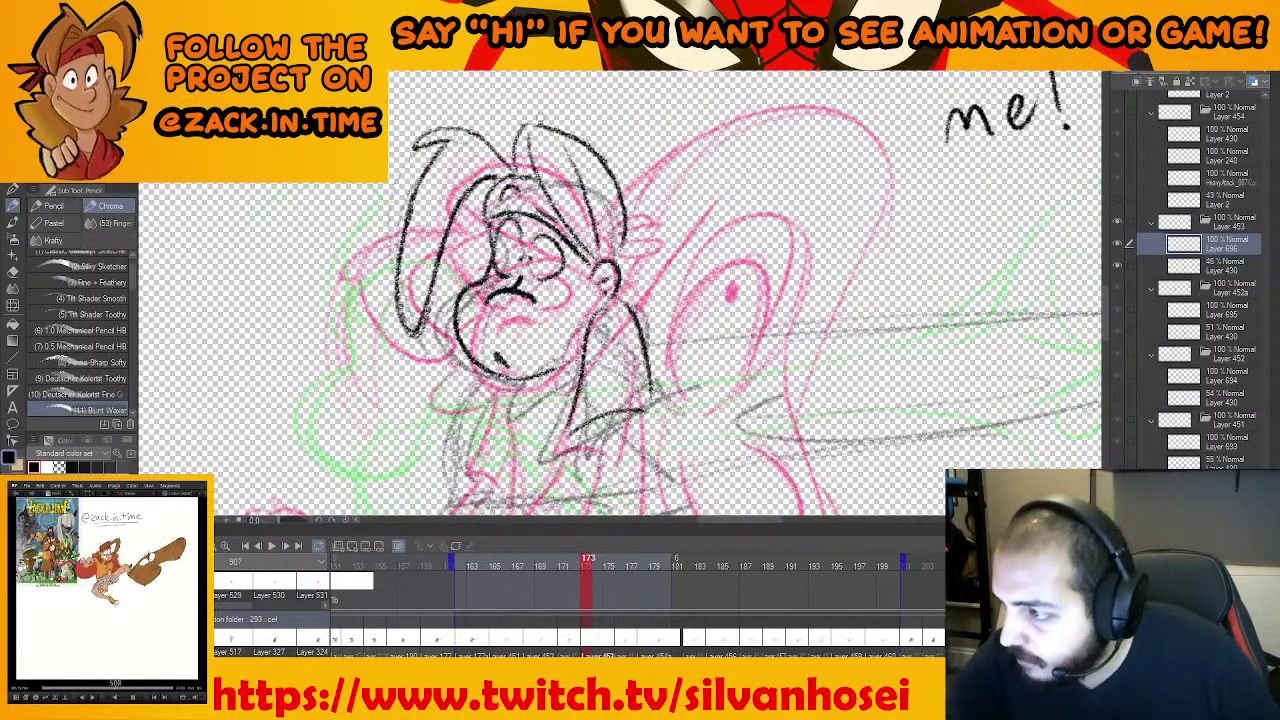
Draw the far sleeve and shirt front below the chin and the headband knot behind the ear, using frame 171 as reference
scroll(638, 310, "down", 1)
left_click_drag(650, 368, 634, 234)
key("comma")
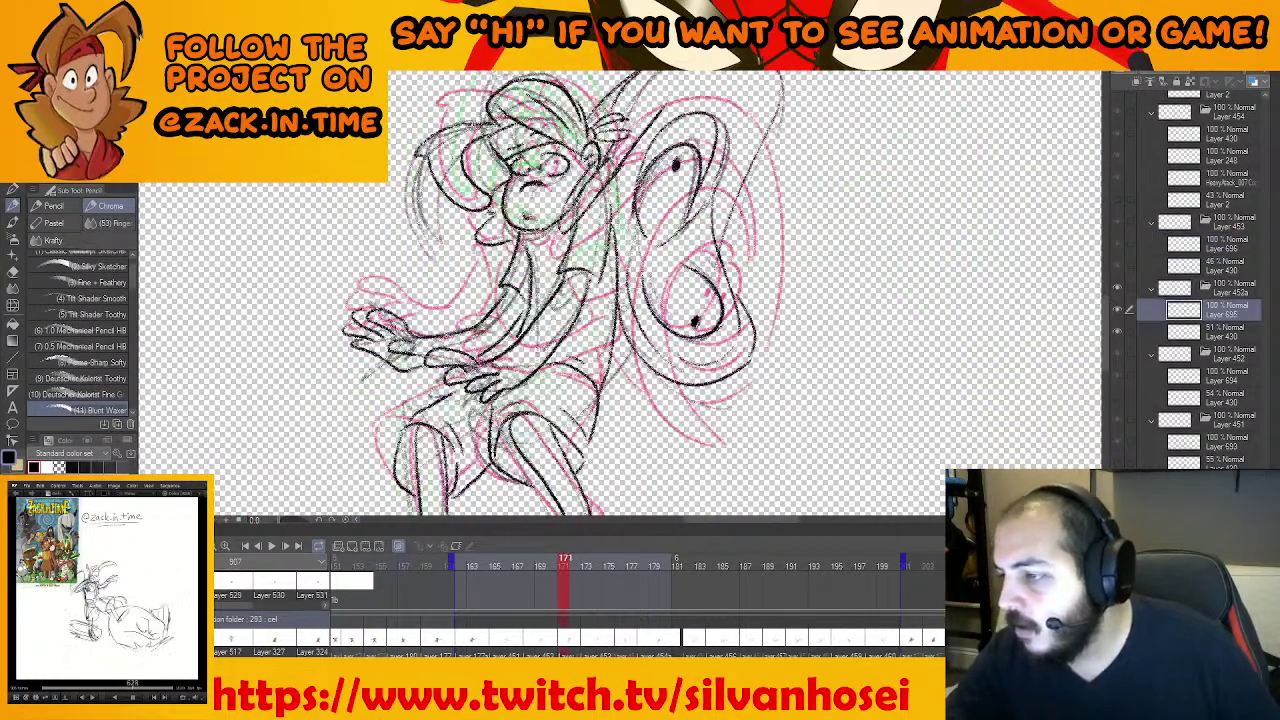
key("Right")
key("Right")
mouse_move(521, 244)
left_mouse_down()
mouse_move(500, 283)
mouse_move(534, 287)
left_mouse_up()
mouse_move(650, 261)
left_mouse_down()
mouse_move(615, 320)
mouse_move(639, 306)
left_mouse_up()
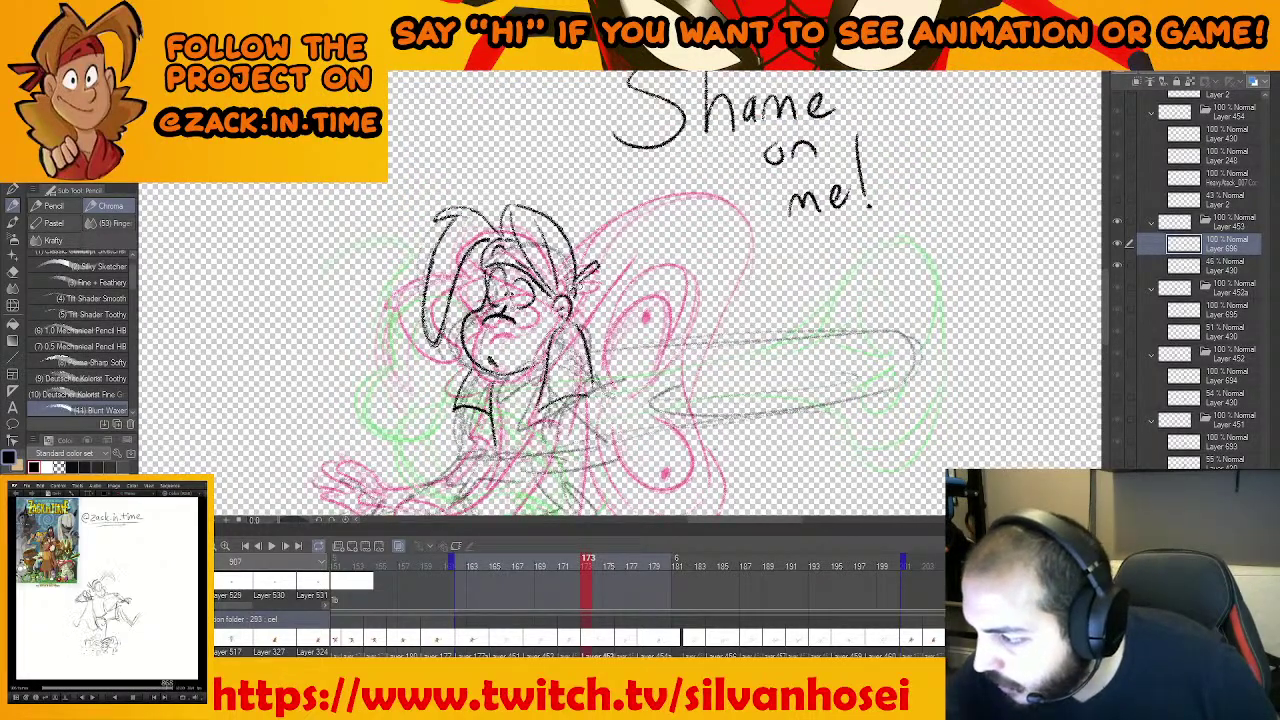
left_click_drag(716, 440, 706, 412)
key("comma")
key("period")
left_click_drag(585, 300, 560, 344)
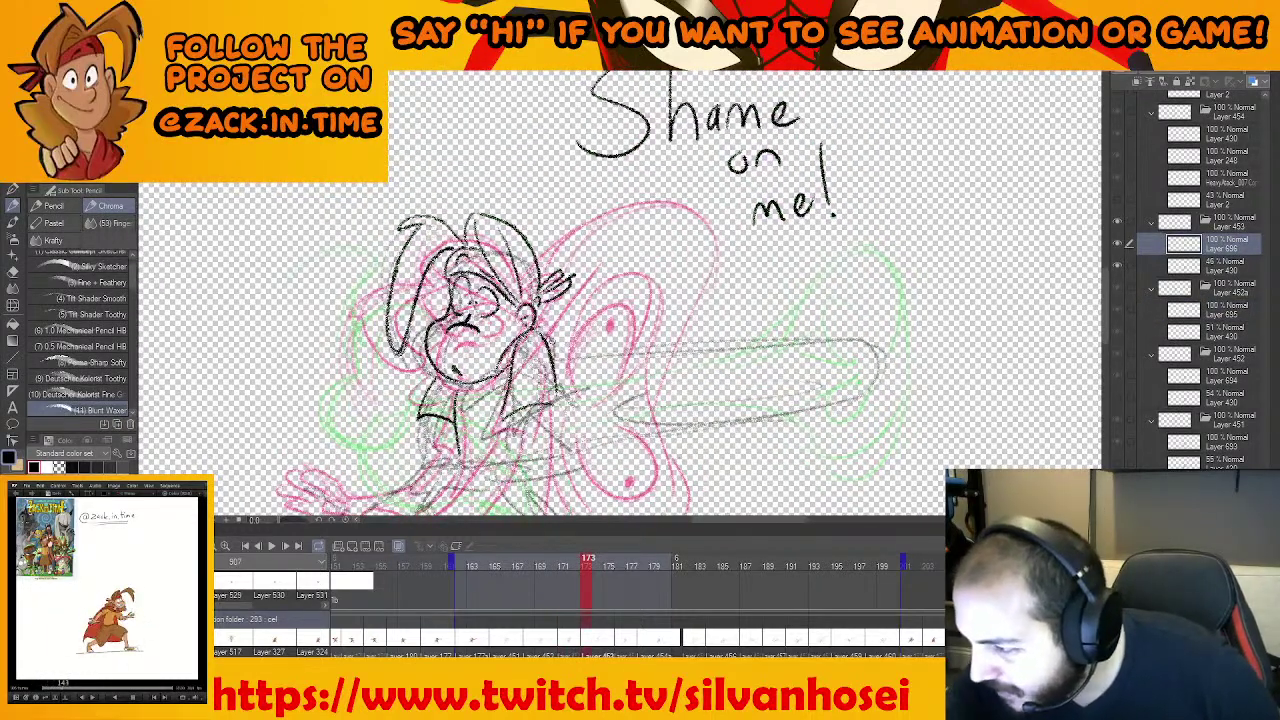
left_click_drag(588, 310, 664, 222)
key("ctrl+z")
left_click_drag(711, 467, 699, 415)
key("comma")
key("Right")
key("Right")
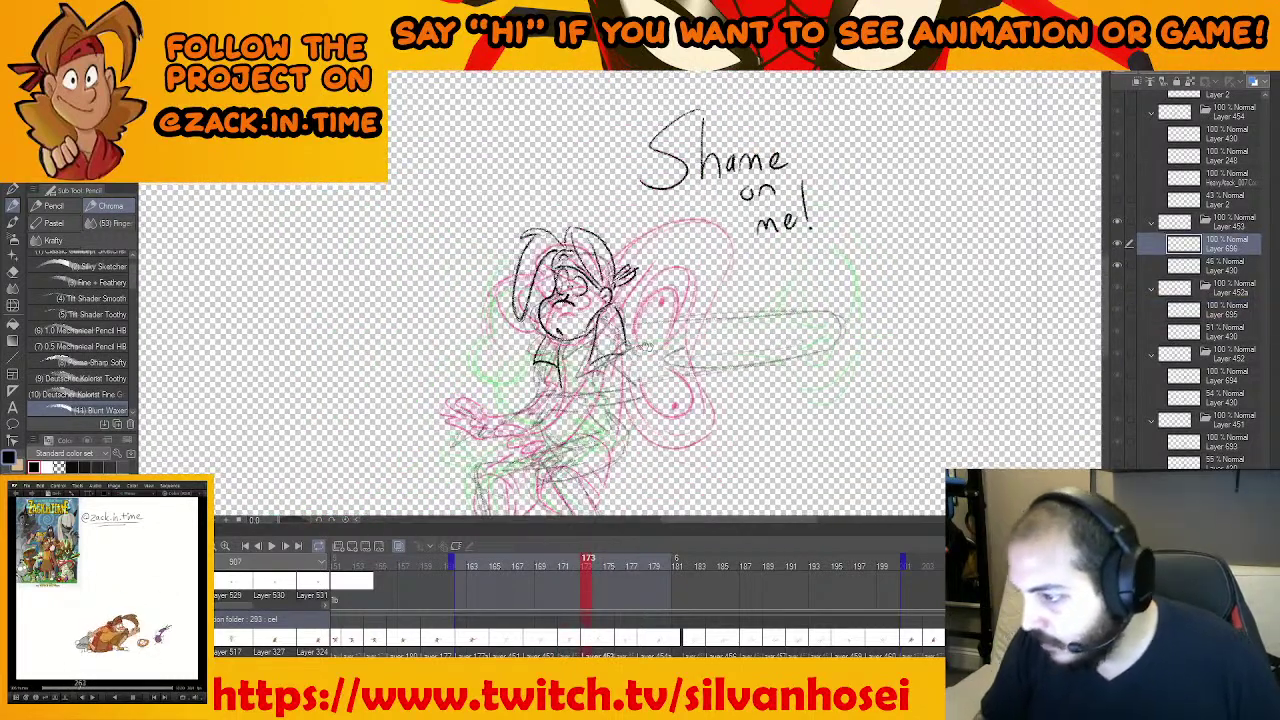
Draw the stretched scarf's outline behind the head, with long upper and lower edges, a blunt end and a folded tip
mouse_move(624, 306)
left_mouse_down()
mouse_move(628, 345)
mouse_move(649, 319)
mouse_move(641, 299)
left_mouse_up()
scroll(826, 334, "up", 2)
mouse_move(522, 329)
left_mouse_down()
mouse_move(837, 333)
mouse_move(889, 306)
left_mouse_up()
left_click_drag(580, 424, 864, 378)
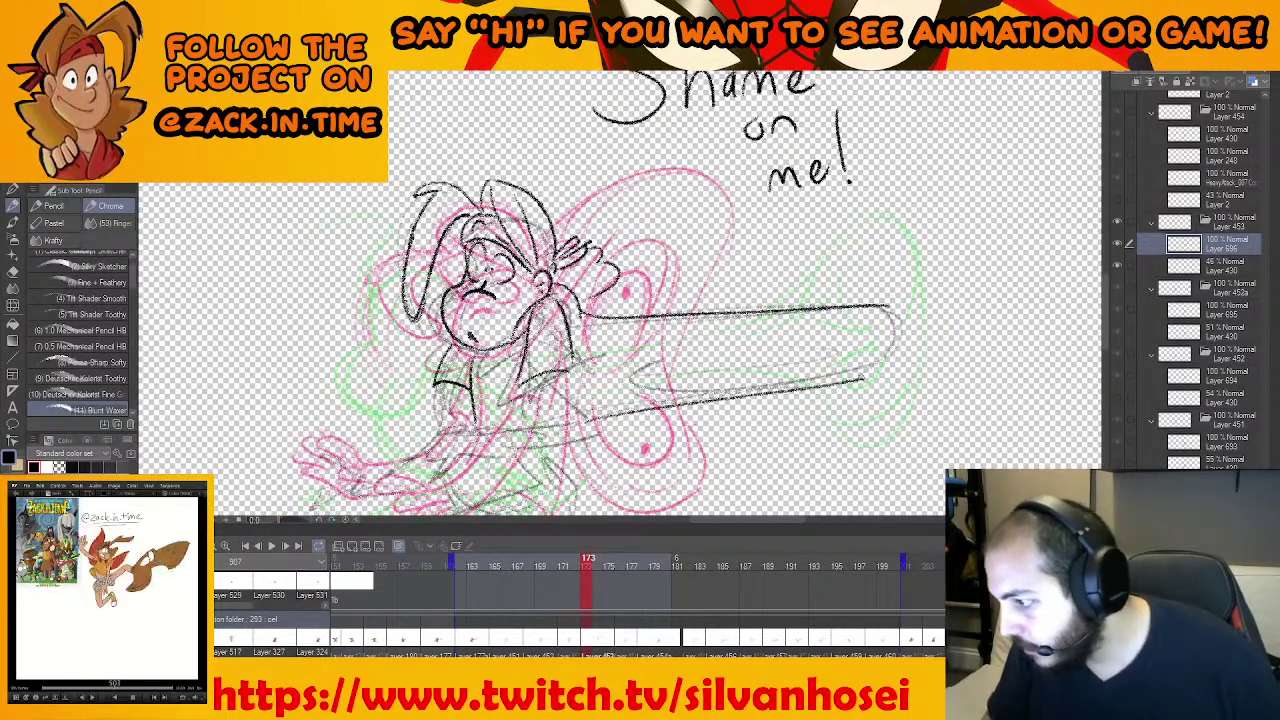
left_click_drag(738, 355, 856, 382)
left_click_drag(887, 307, 852, 385)
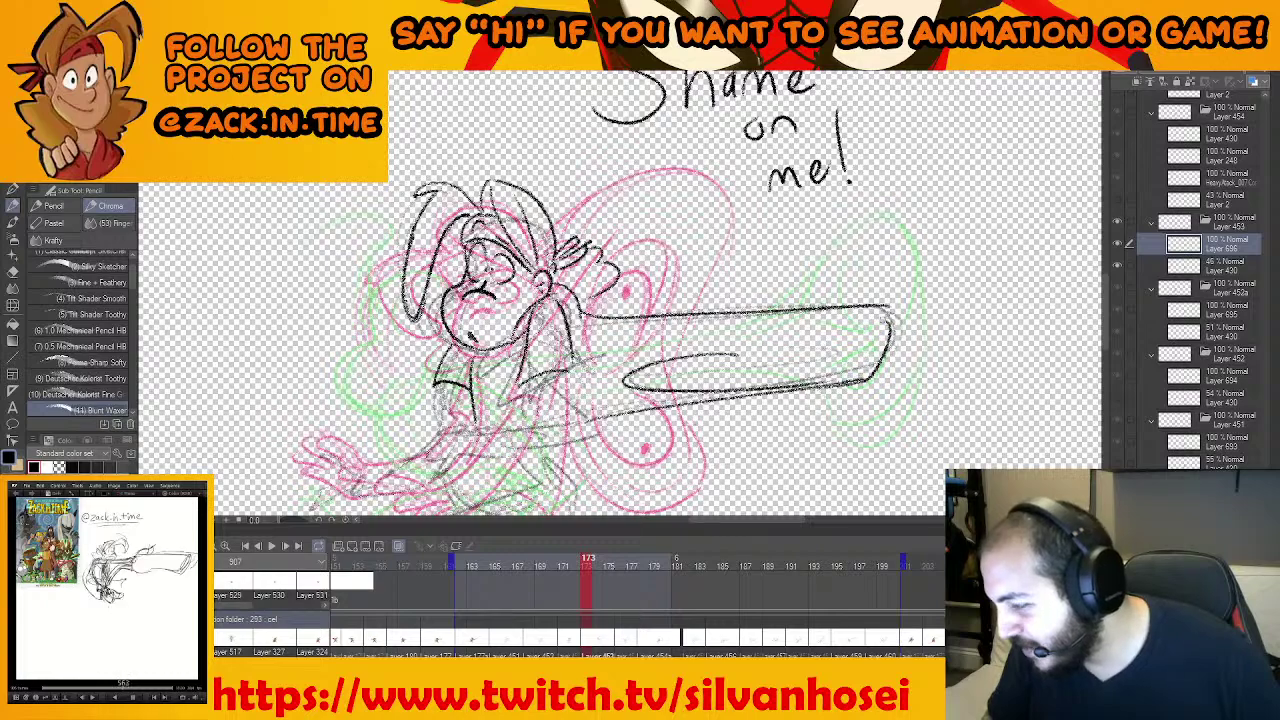
Add inner fold lines along the length of the stretched scarf and extend its lower edge toward the body
left_click_drag(737, 410, 775, 371)
mouse_move(786, 327)
left_mouse_down()
mouse_move(827, 336)
mouse_move(720, 367)
left_mouse_up()
left_click_drag(567, 406, 623, 398)
left_click_drag(578, 353, 772, 339)
left_click_drag(850, 385, 910, 369)
mouse_move(716, 372)
left_mouse_down()
mouse_move(789, 366)
mouse_move(693, 360)
mouse_move(666, 327)
mouse_move(643, 362)
left_mouse_up()
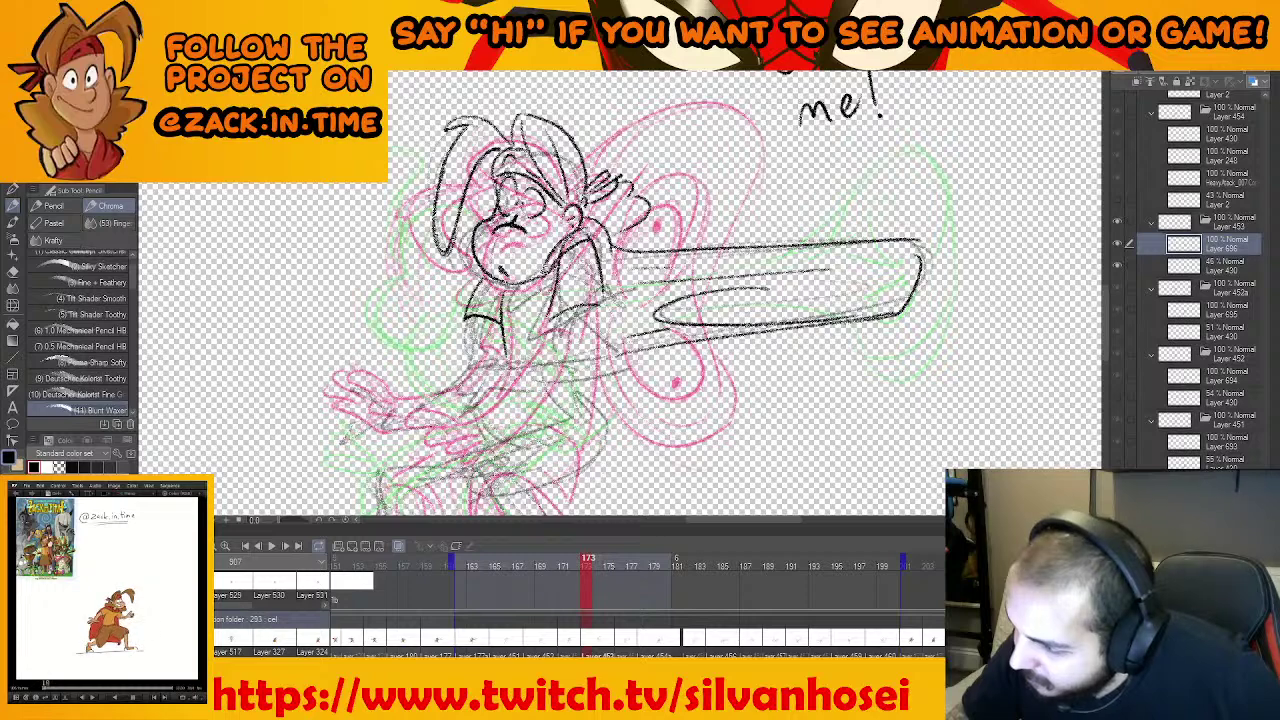
Draw the pointed neckline below the chin and check the pose against frame 171
key("e")
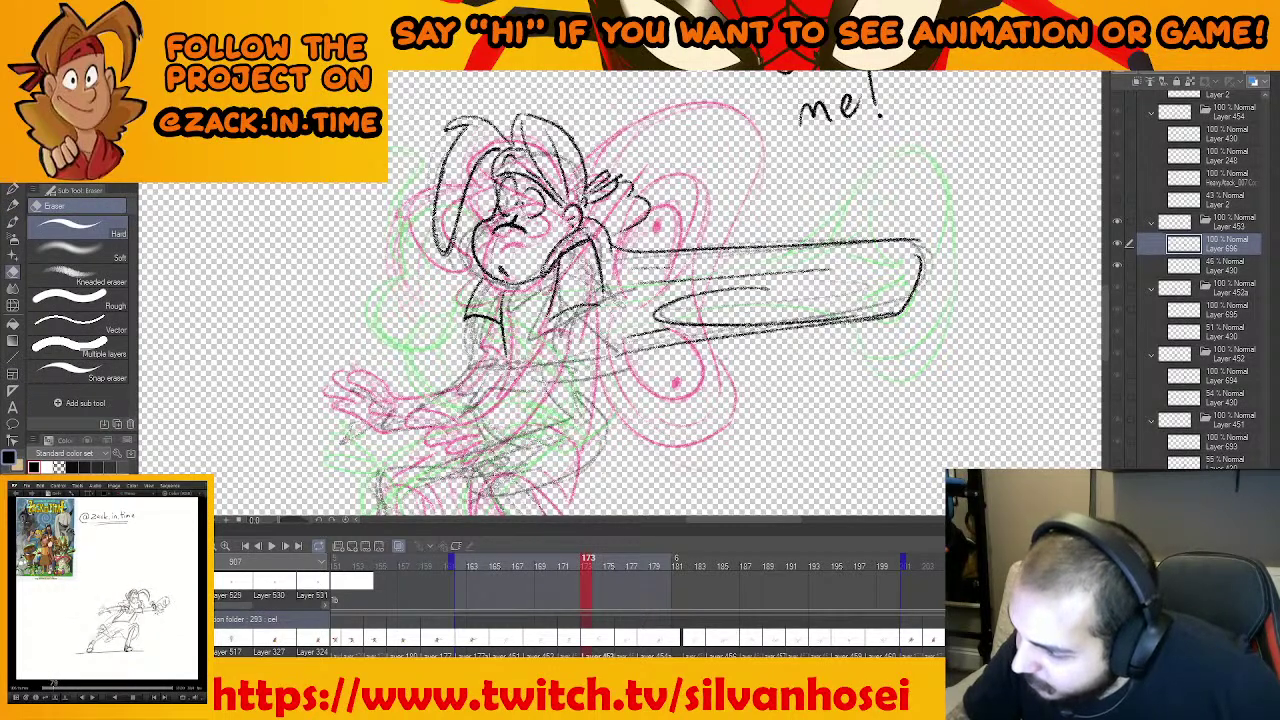
key("p")
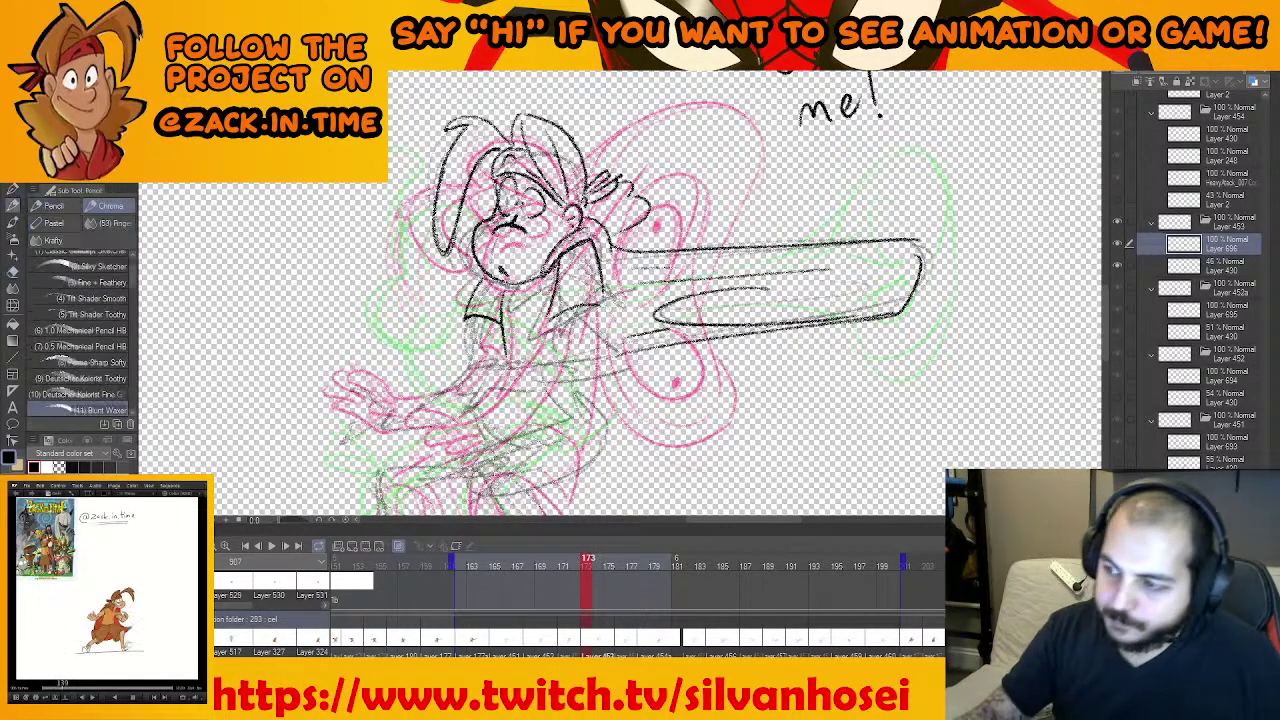
mouse_move(494, 289)
left_mouse_down()
mouse_move(509, 307)
mouse_move(574, 260)
left_mouse_up()
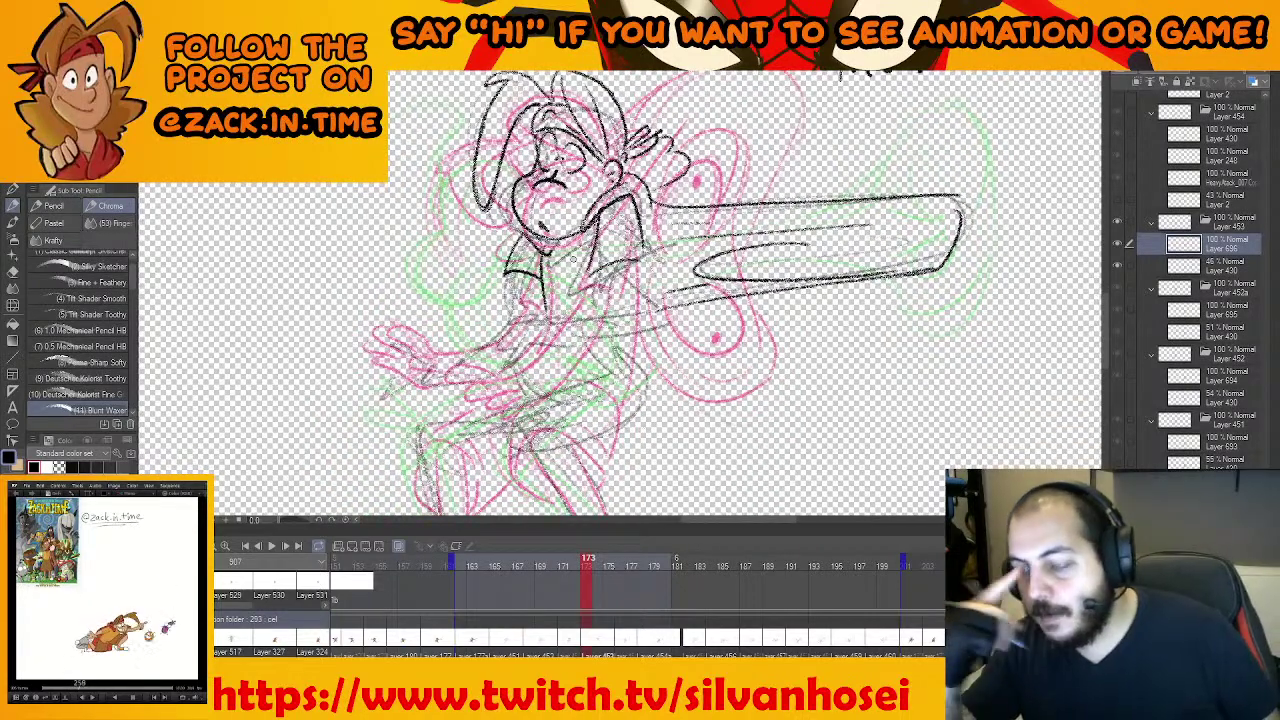
scroll(509, 390, "up", 3)
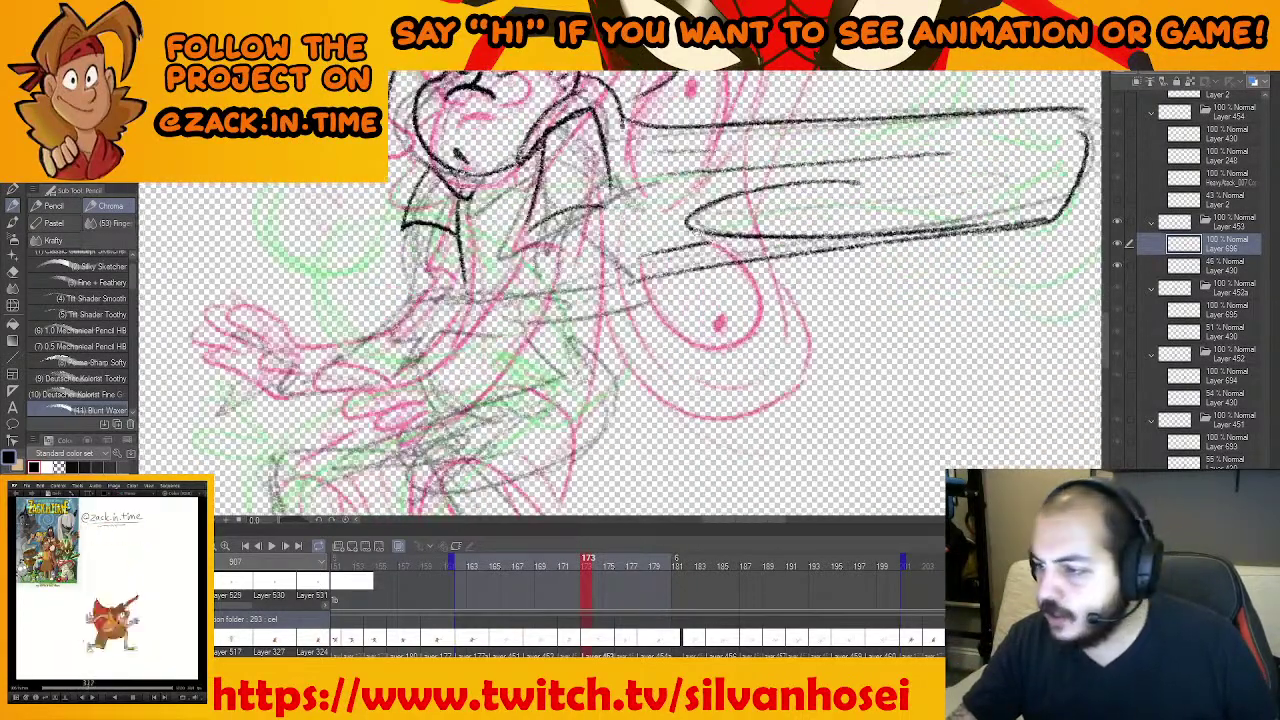
scroll(705, 385, "down", 4)
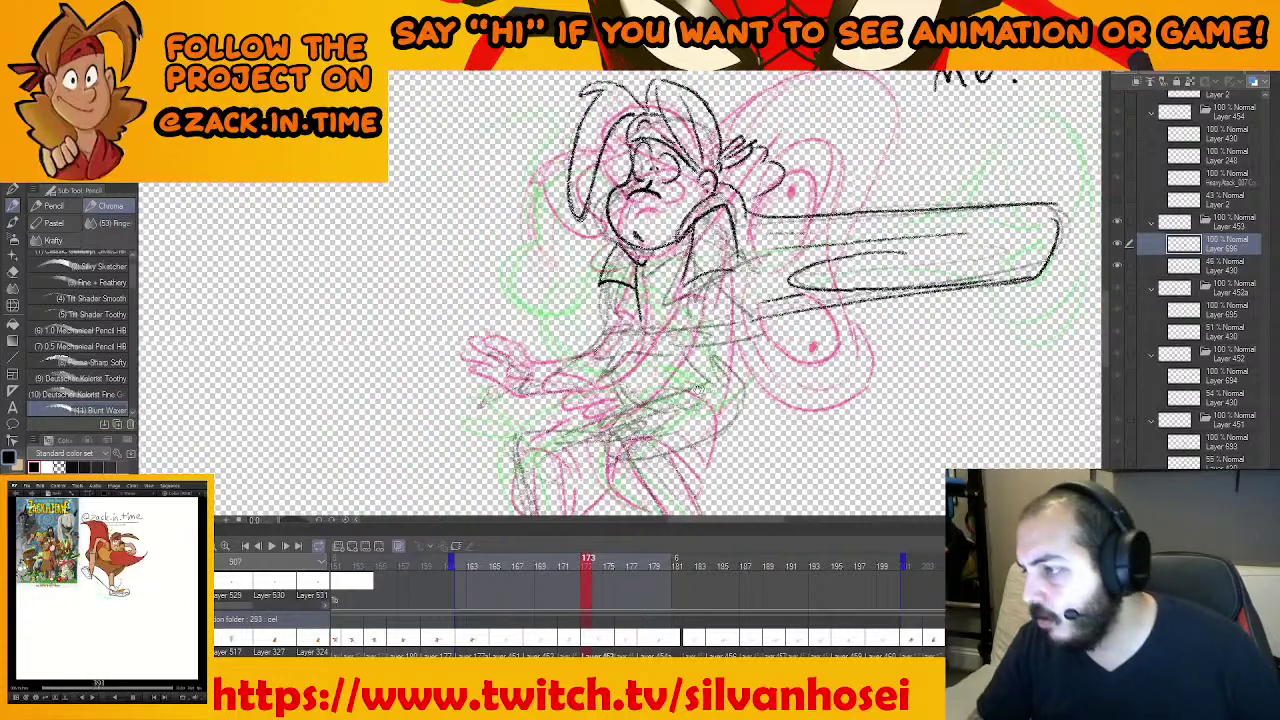
left_click_drag(700, 390, 674, 406)
key("comma")
key("period")
mouse_move(858, 373)
left_mouse_down()
mouse_move(845, 342)
mouse_move(821, 386)
left_mouse_up()
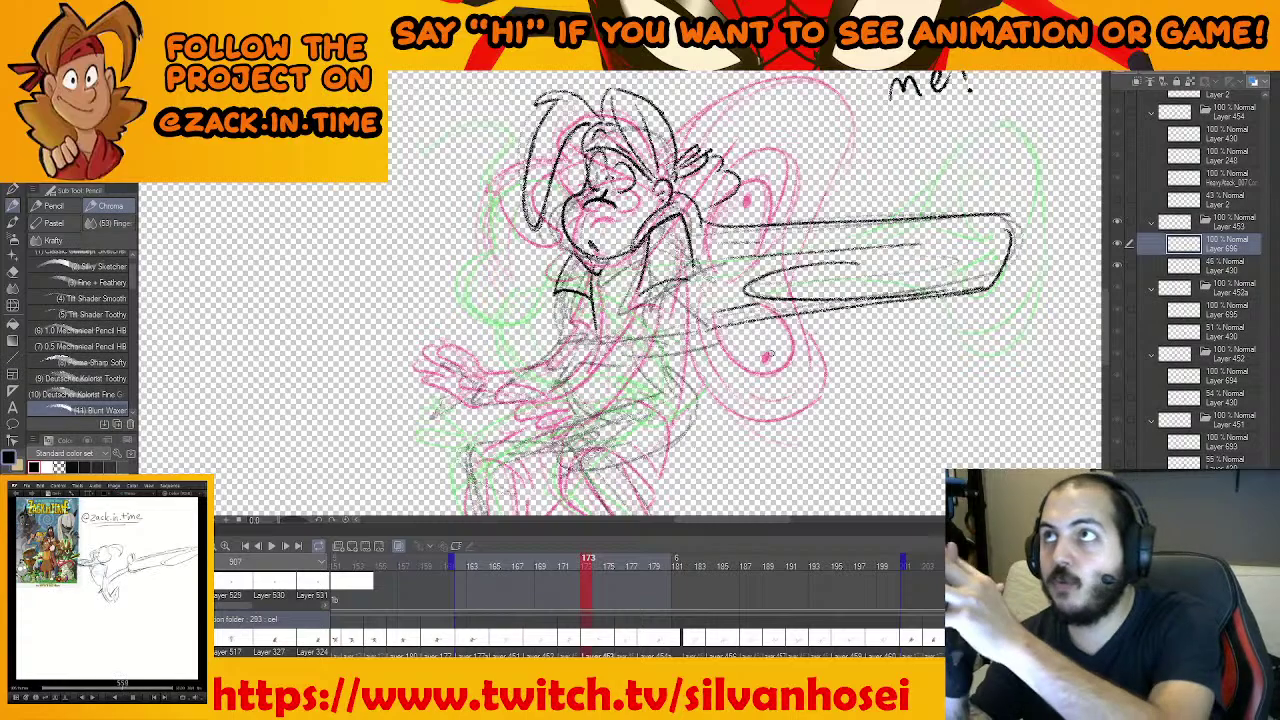
Draw the near forearm crossing the body with its fingers, and the torso's back edge down to the waist
left_click_drag(708, 437, 718, 407)
key("comma")
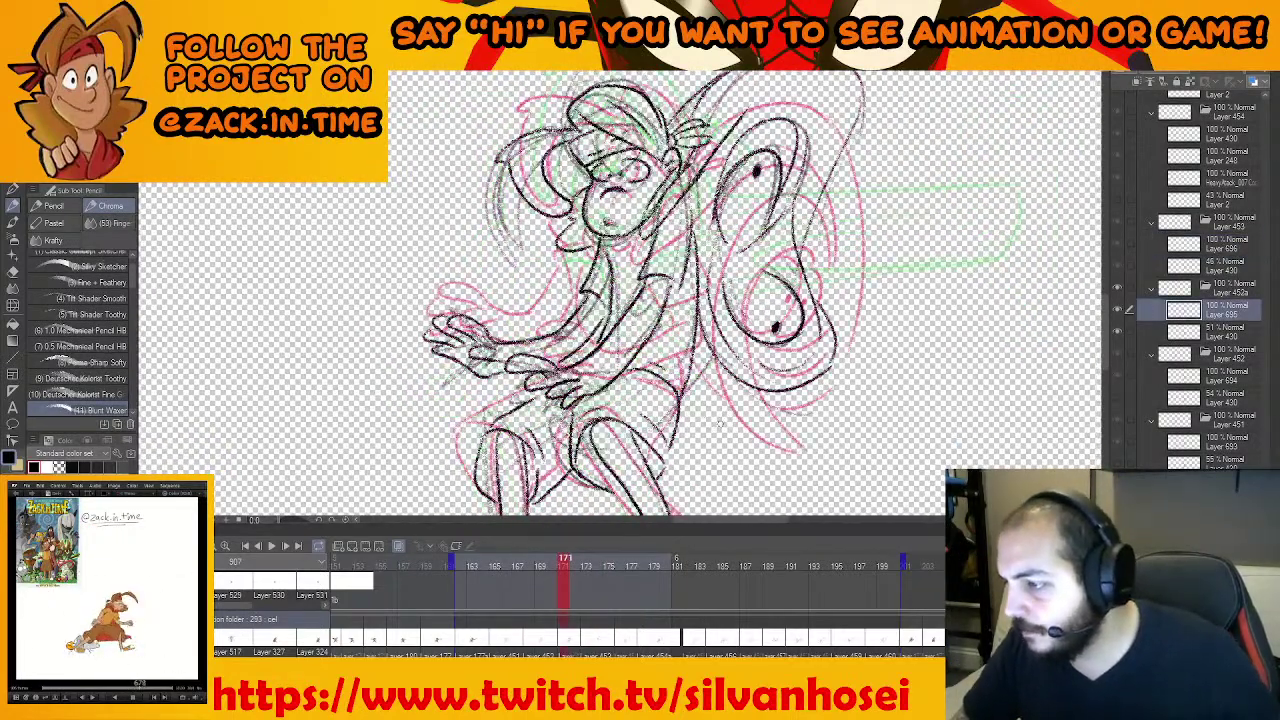
key("Right")
key("Right")
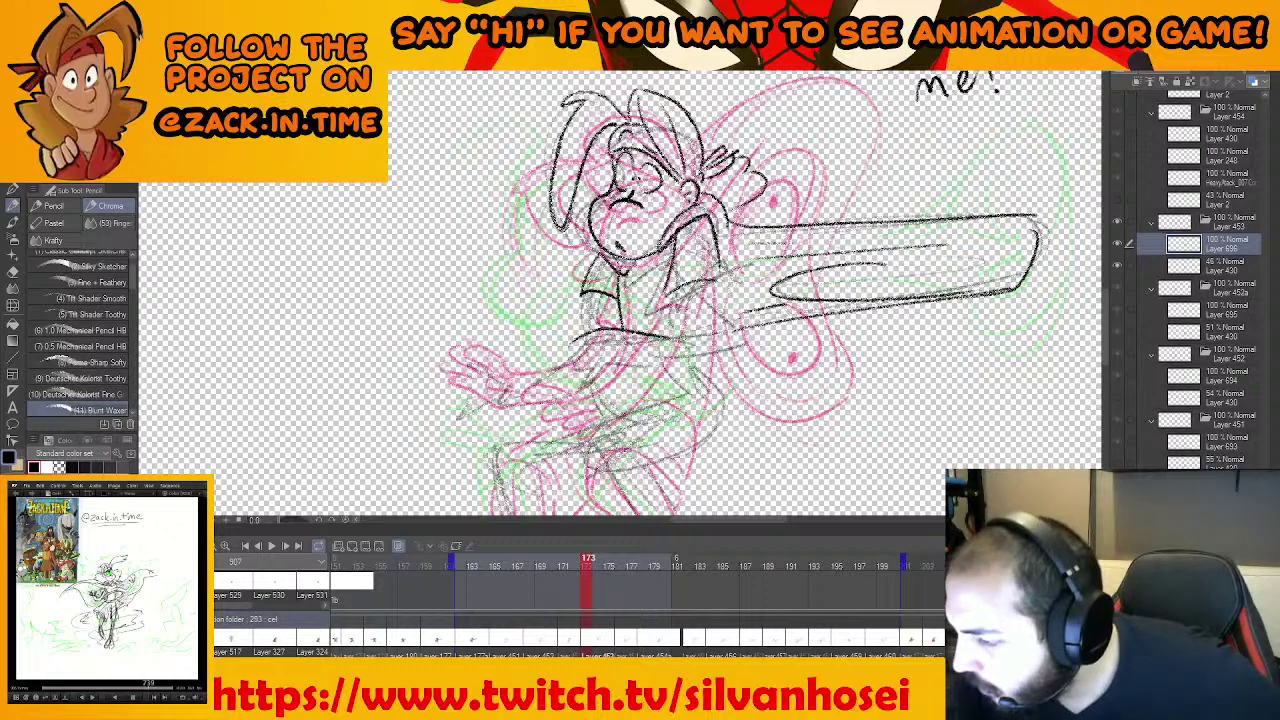
left_click_drag(620, 360, 708, 376)
left_click_drag(706, 290, 684, 380)
mouse_move(552, 366)
left_mouse_down()
mouse_move(588, 350)
mouse_move(602, 387)
mouse_move(634, 375)
left_mouse_up()
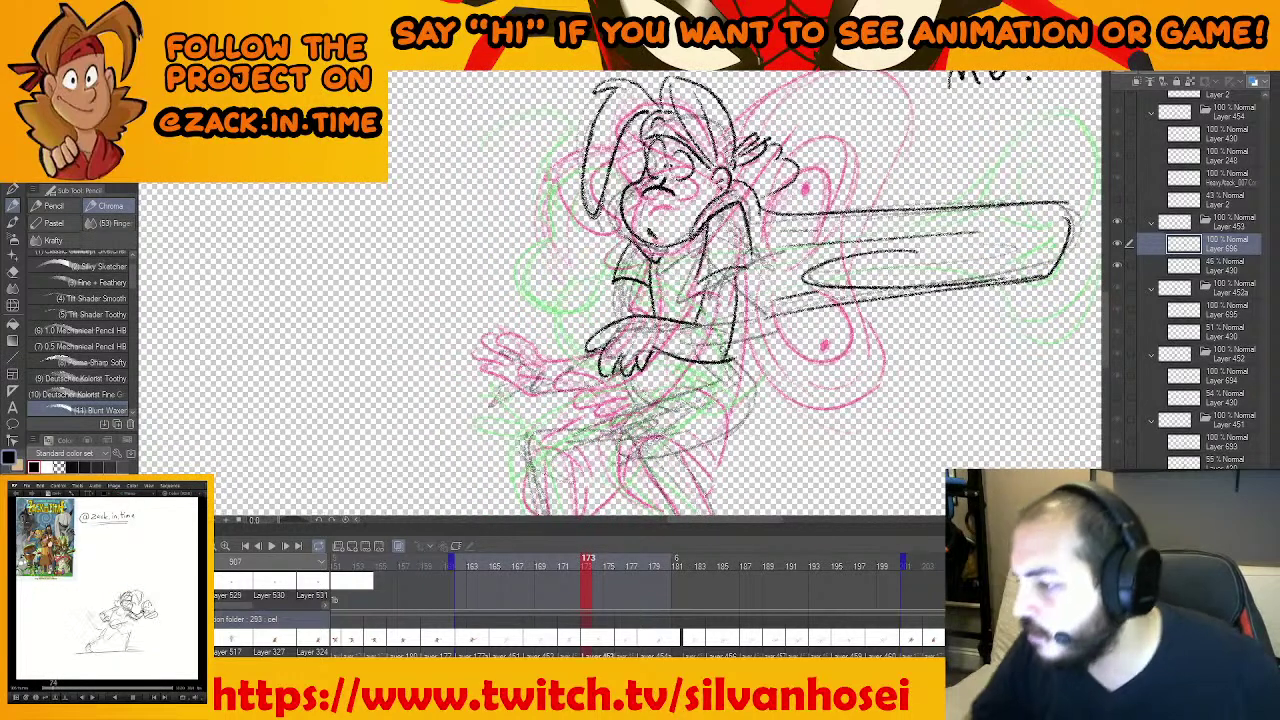
Compare the inked arm and torso on frame 173 with the drawing on frame 171
key("Left")
key("Right")
key("Right")
key("e")
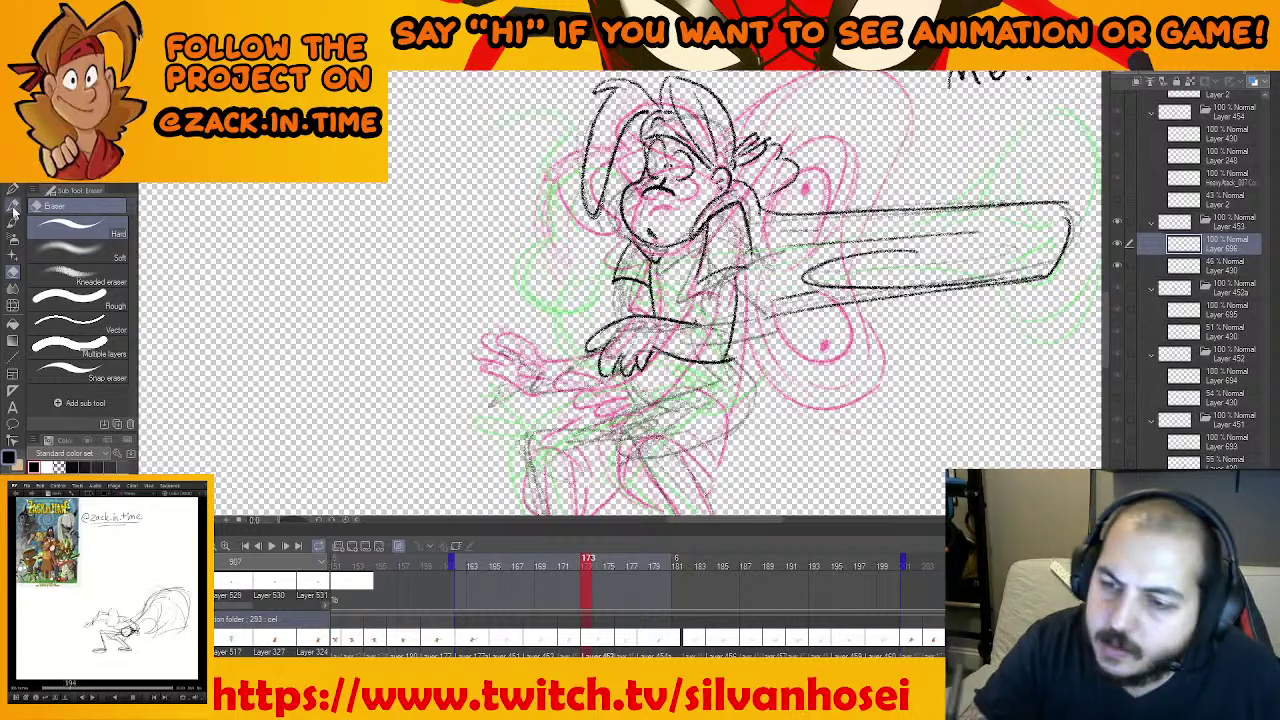
key("p")
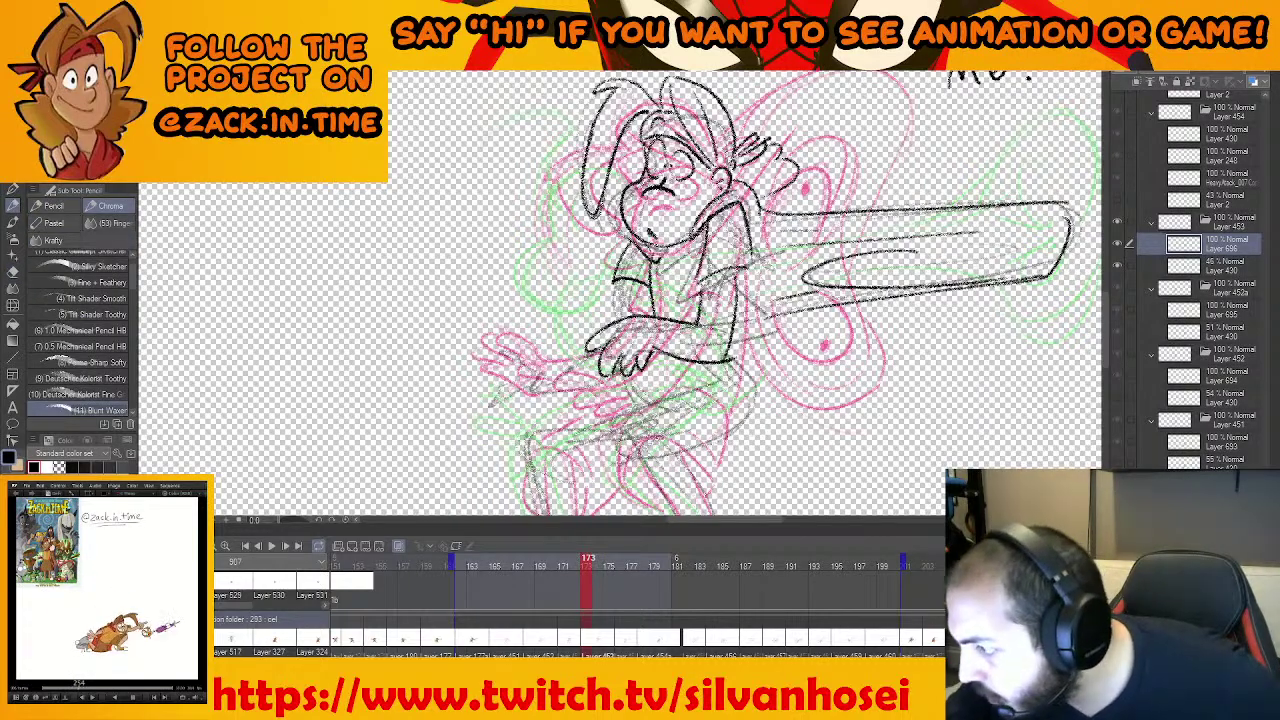
left_click_drag(703, 383, 768, 389)
key("Left")
key("Left")
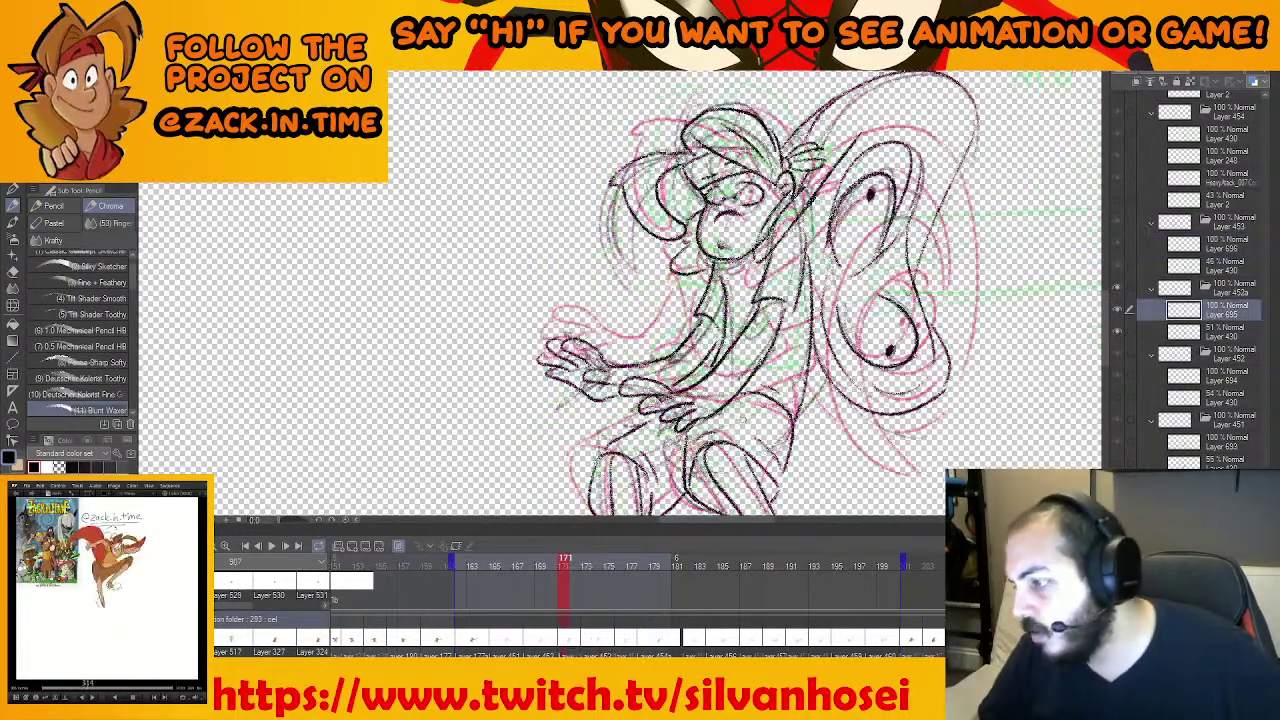
key("Right")
key("Right")
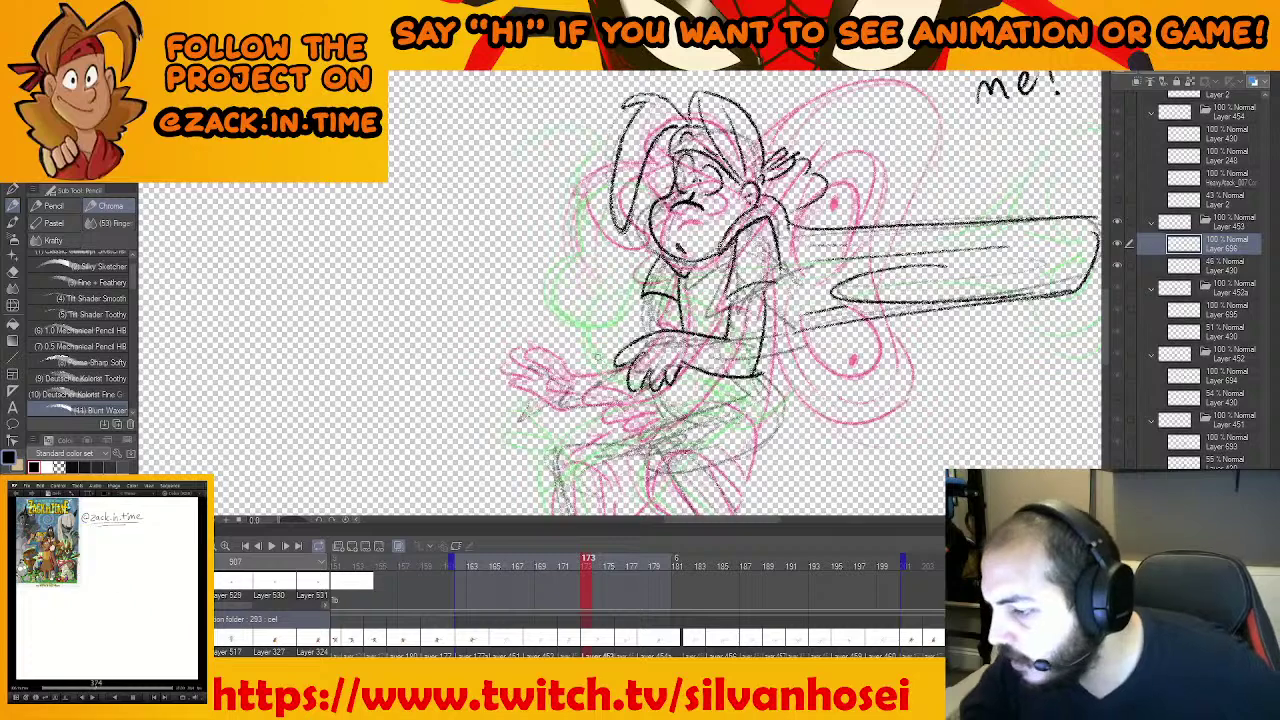
Draw the far arm reaching forward from its sleeve with an open outstretched hand, using frame 171 as reference
left_click_drag(607, 364, 599, 384)
left_click_drag(652, 314, 635, 356)
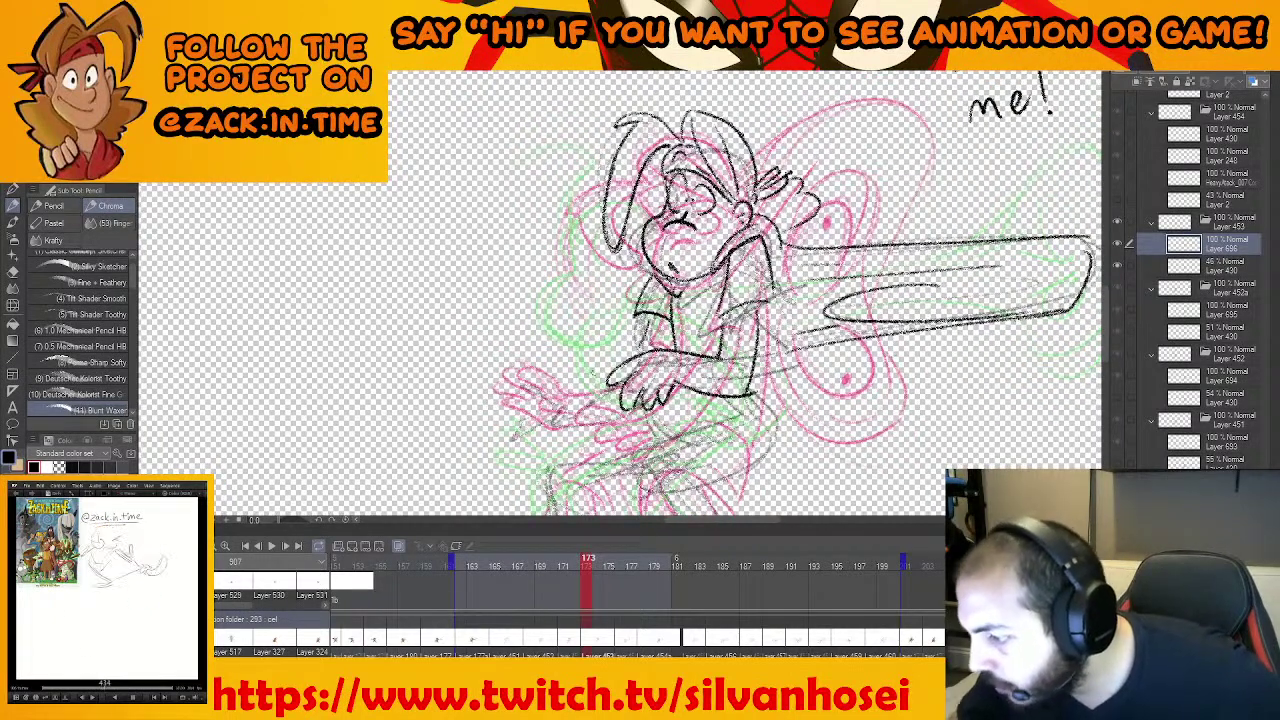
key("Left")
key("Left")
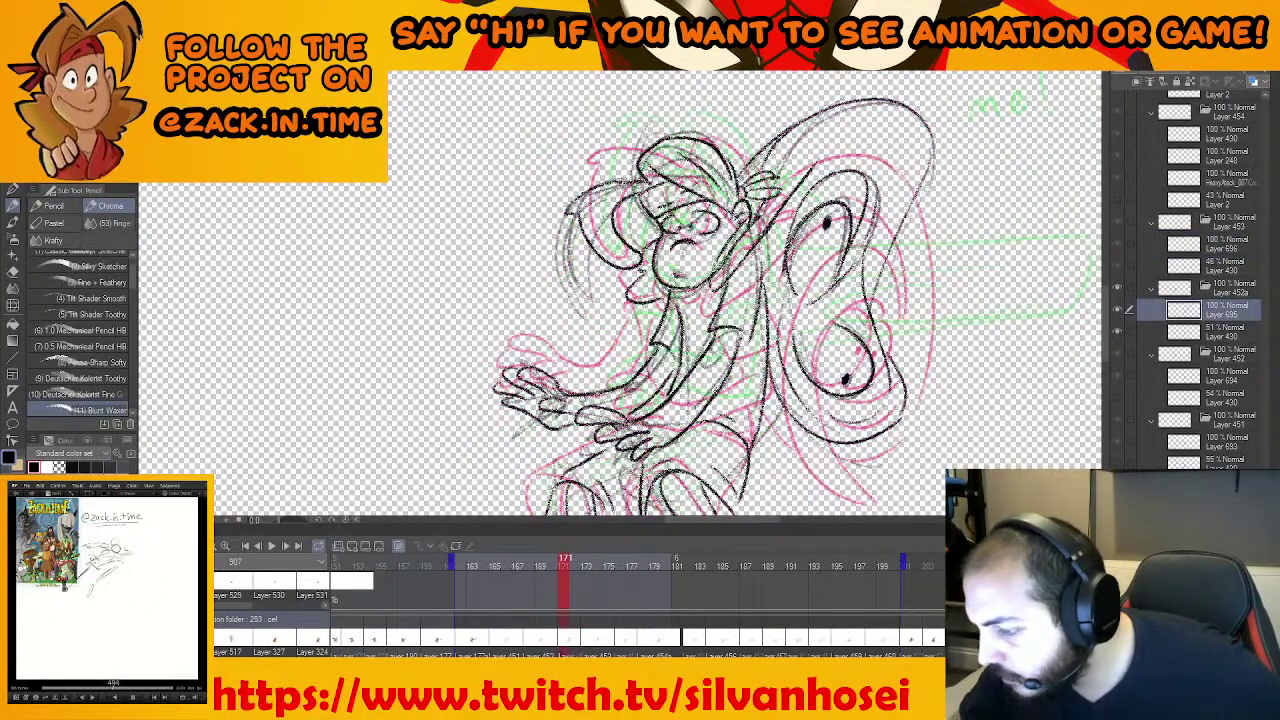
key("Right")
key("Right")
key("ctrl+z")
mouse_move(565, 381)
left_mouse_down()
mouse_move(572, 391)
mouse_move(566, 379)
mouse_move(537, 403)
left_mouse_up()
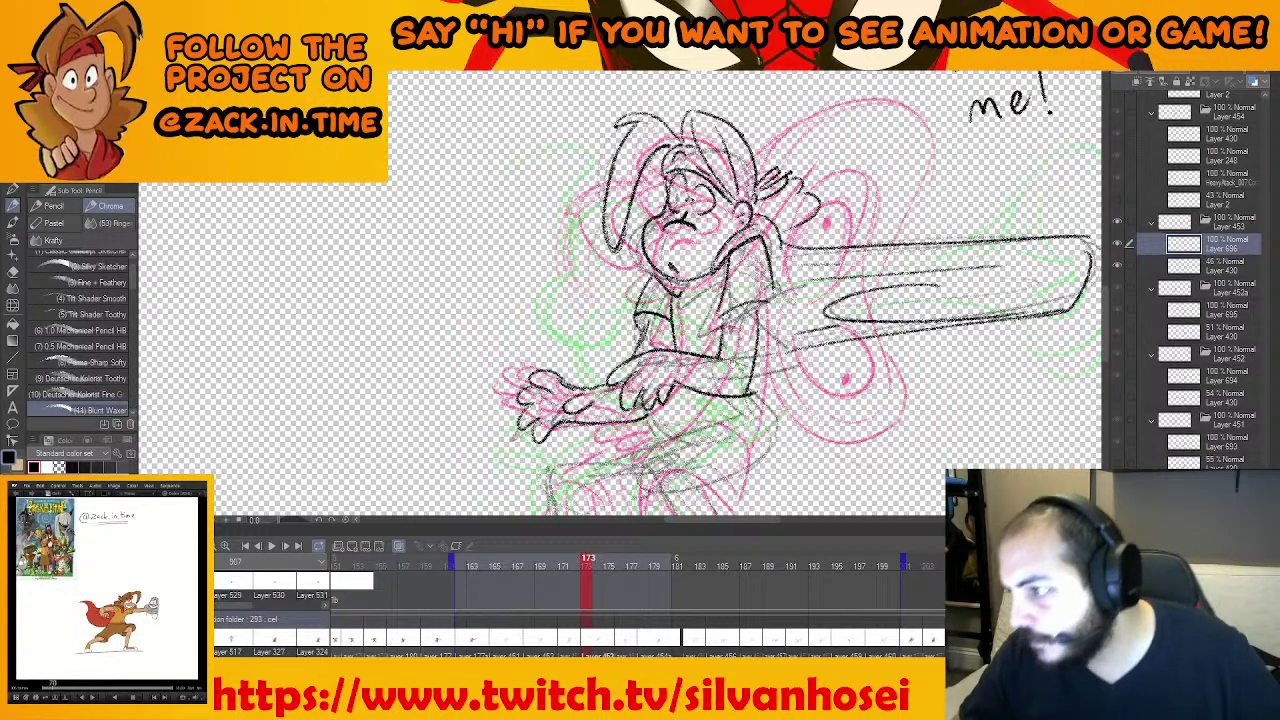
Draw the flared lower hem of the shirt below the waist after comparing the pose with frame 171
left_click(740, 360, "alt")
left_click(762, 342, "ctrl")
left_click(741, 332, "ctrl")
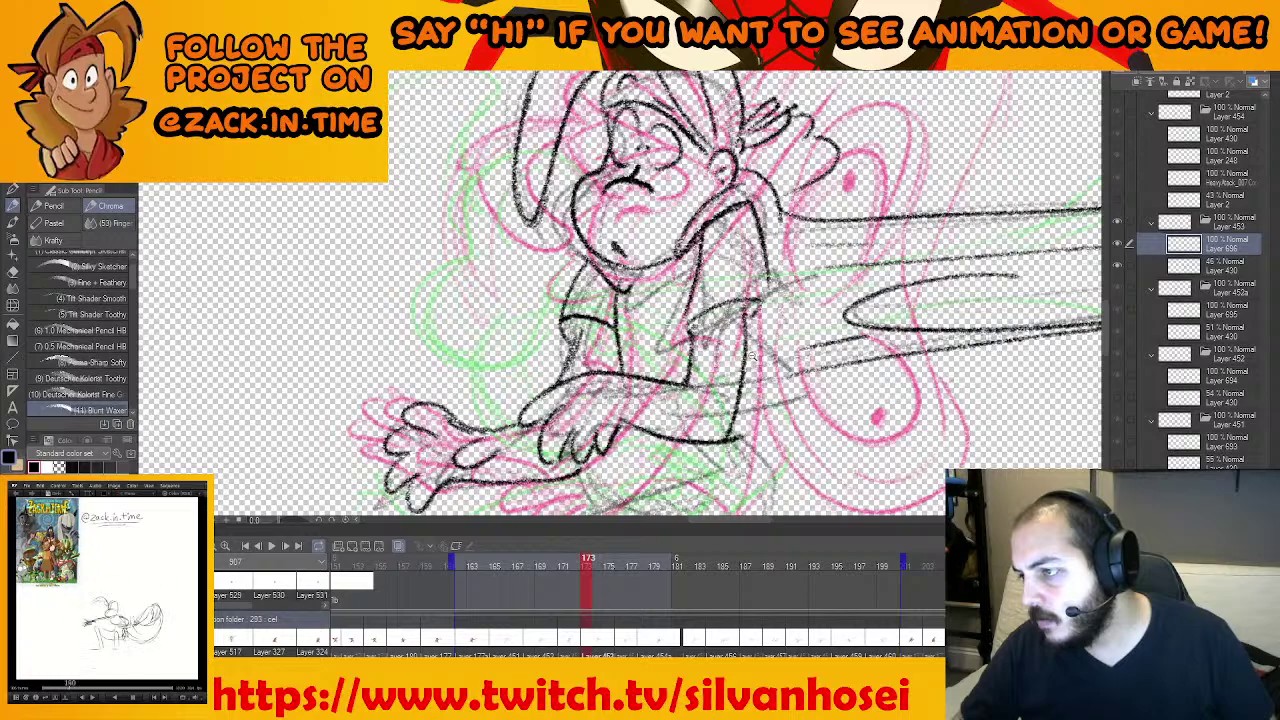
scroll(745, 332, "down", 3)
scroll(745, 335, "up", 1)
key("Left")
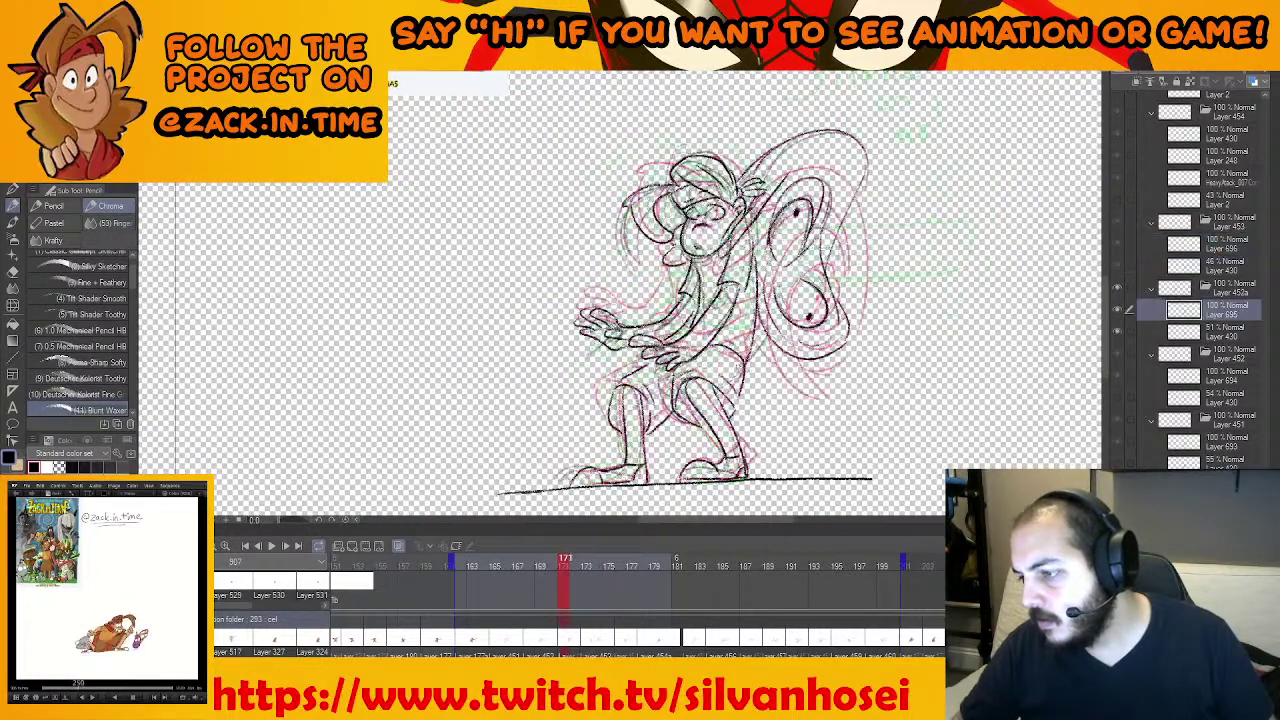
key("Right")
left_click_drag(770, 379, 712, 382)
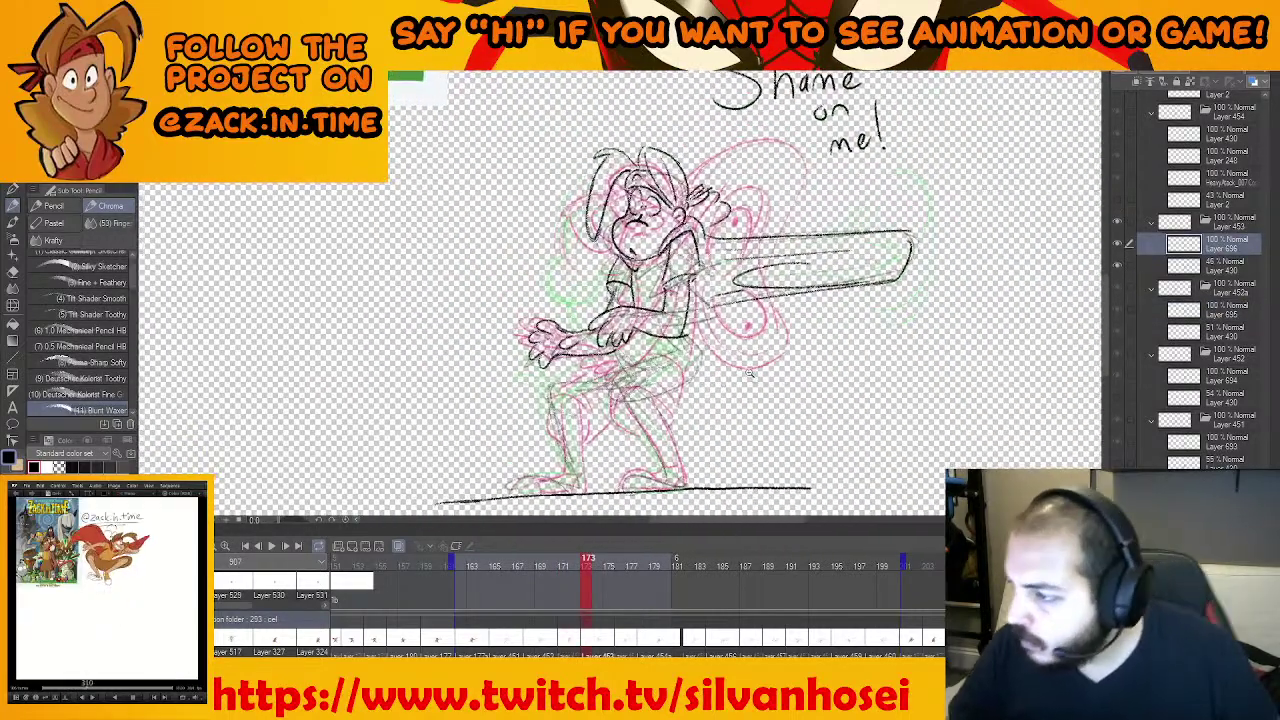
scroll(766, 366, "up", 1)
scroll(765, 366, "up", 2)
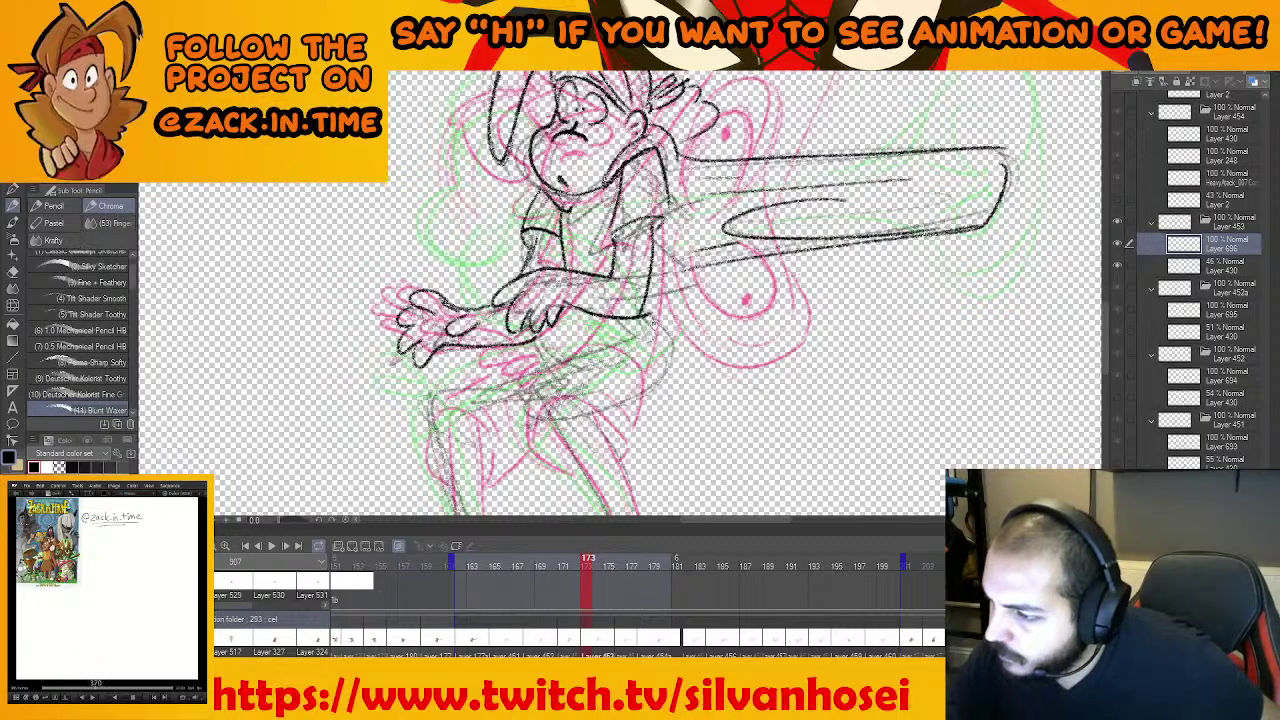
key("Left")
key("Left")
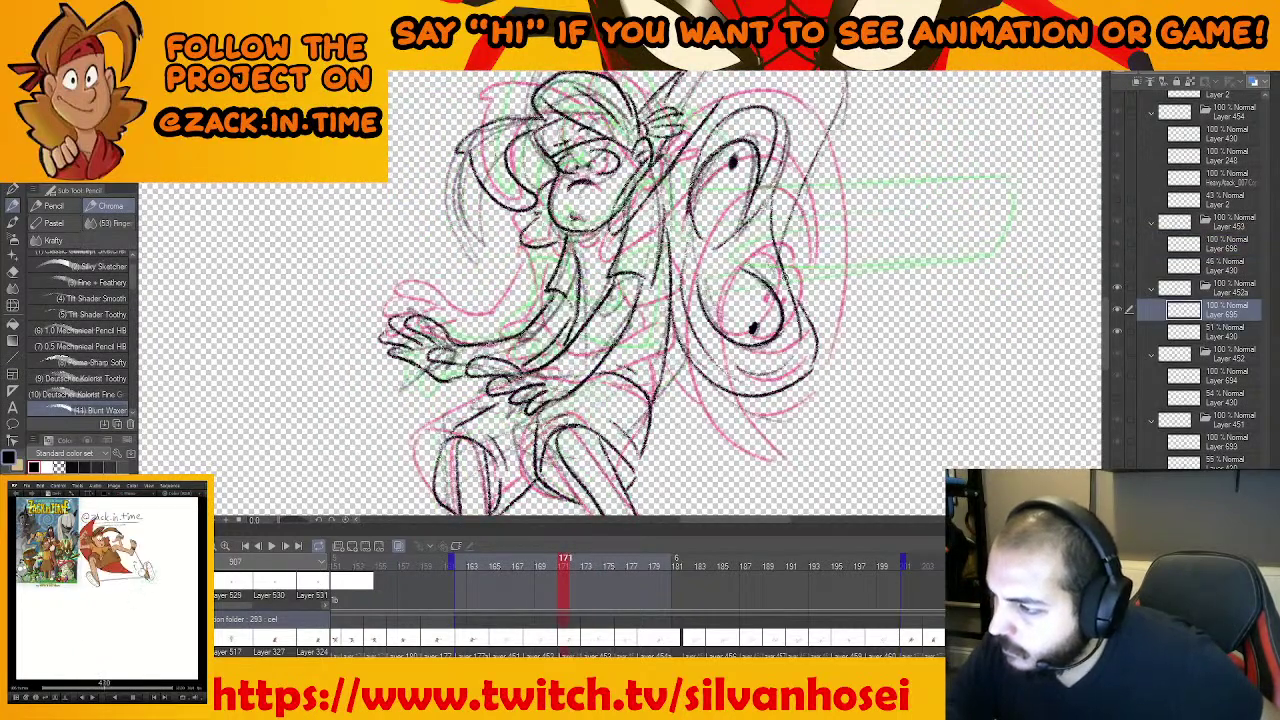
key("Right")
key("Right")
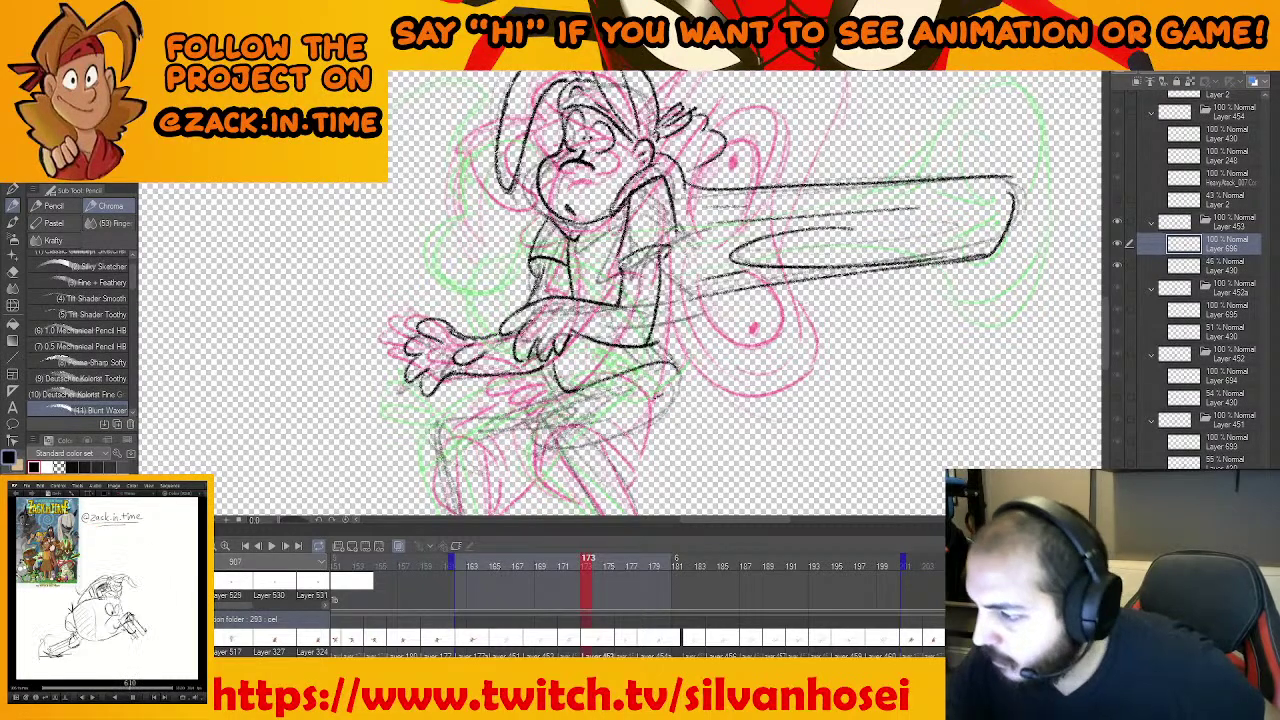
Extend the scarf's upper edge back to the neck and close its inner lower fold near the torso
mouse_move(852, 229)
left_mouse_down()
mouse_move(806, 330)
mouse_move(725, 345)
left_mouse_up()
key("e")
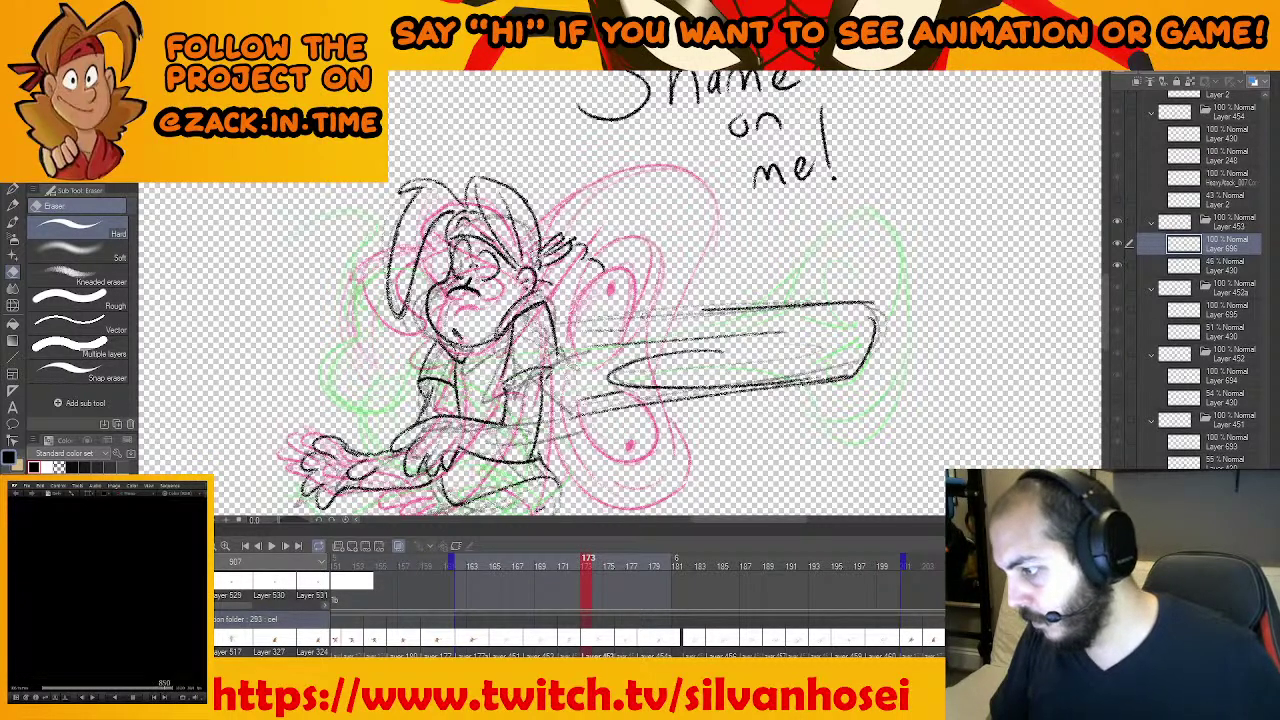
key("p")
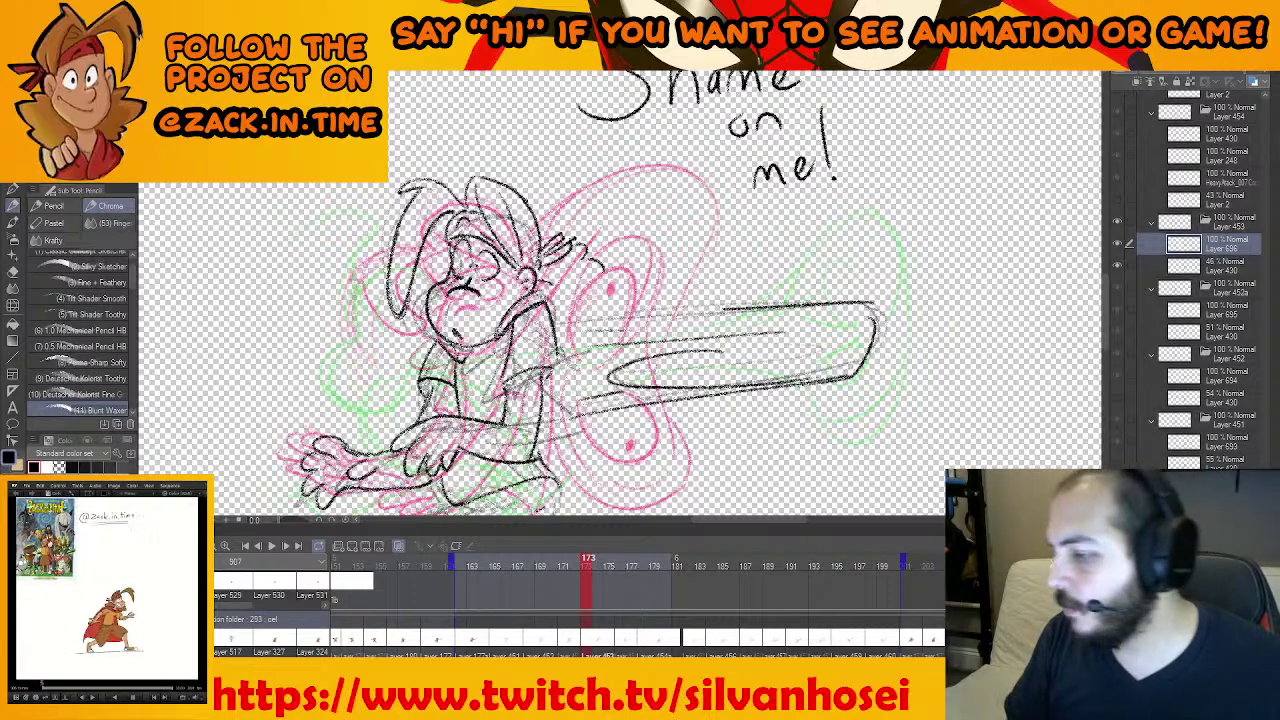
key("ctrl+z")
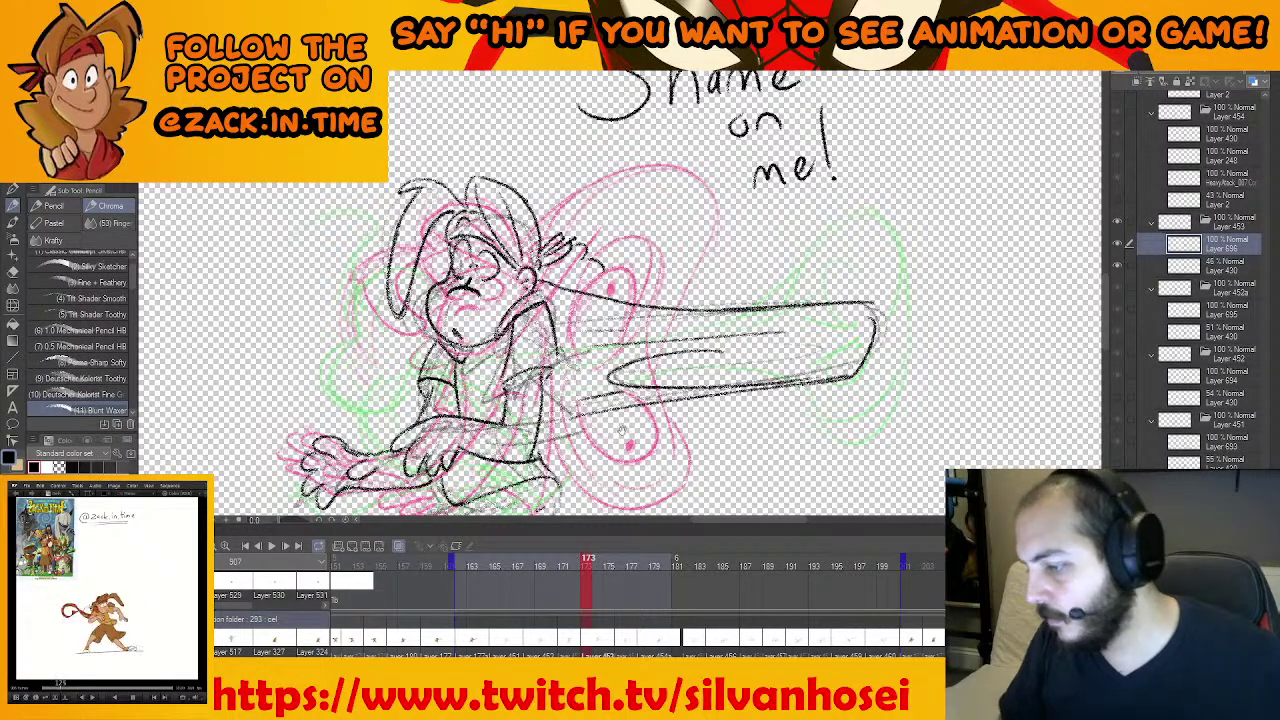
left_click_drag(627, 425, 732, 380)
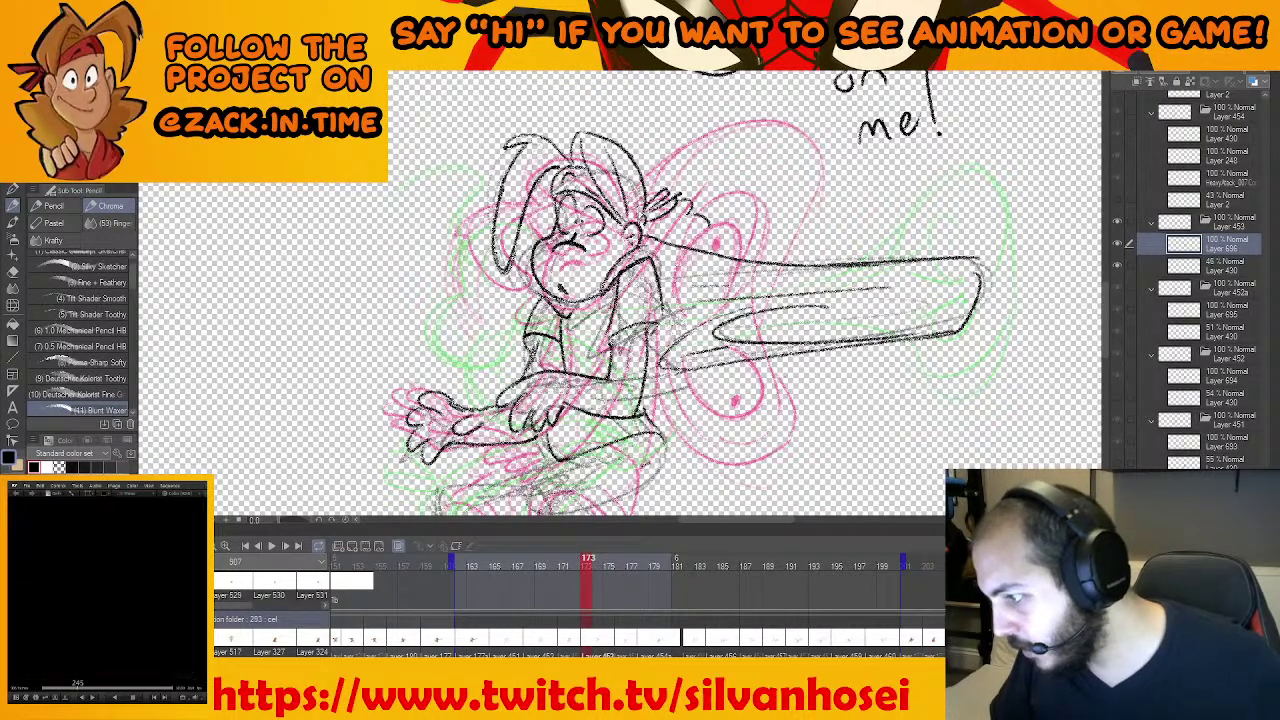
left_click_drag(690, 357, 726, 333)
Draw the bent near leg from knee to ankle, with its shoe resting on the ground line
scroll(726, 333, "down", 1)
left_click_drag(852, 360, 780, 319)
scroll(703, 403, "up", 4)
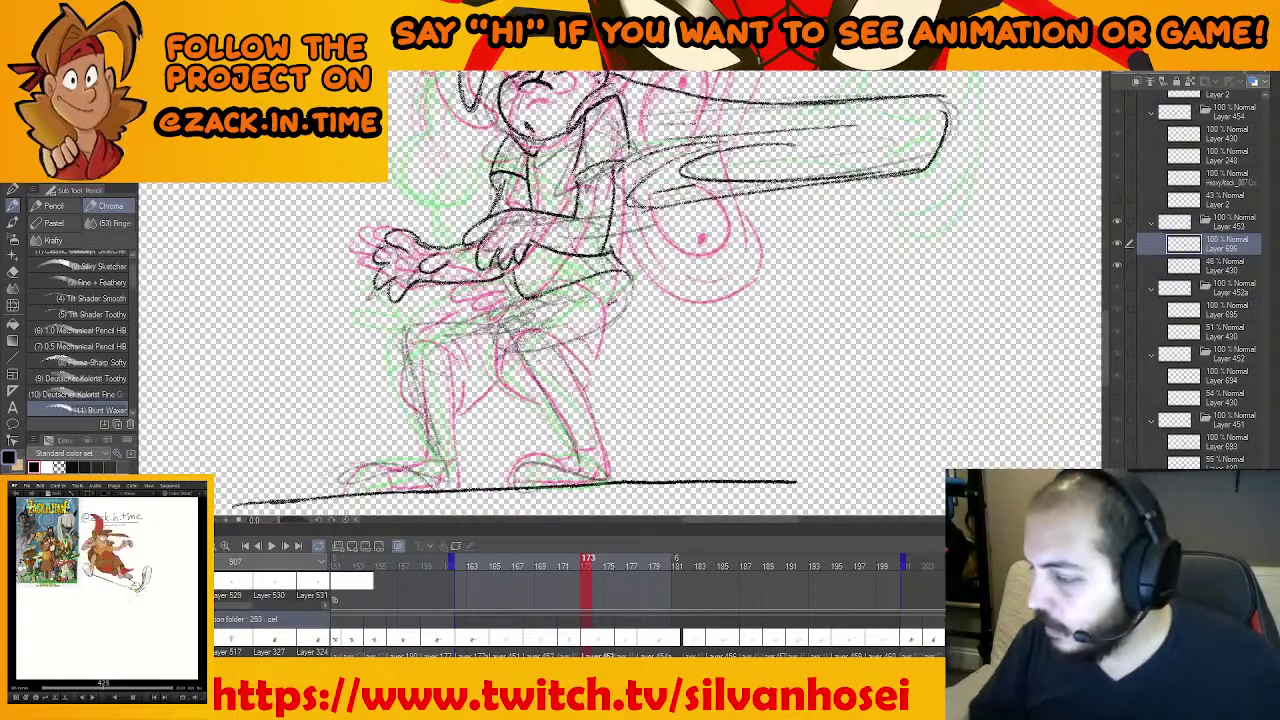
mouse_move(545, 360)
left_mouse_down()
mouse_move(517, 362)
mouse_move(578, 384)
left_mouse_up()
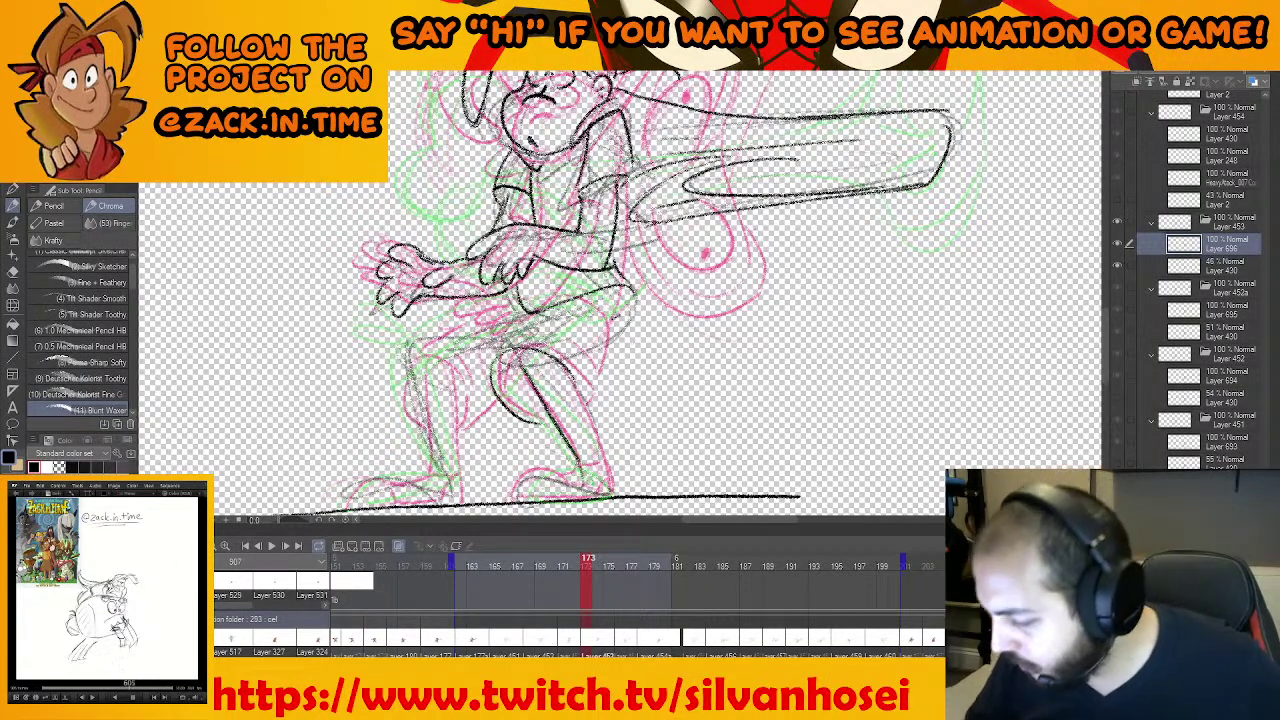
left_click_drag(592, 421, 602, 460)
left_click_drag(591, 482, 624, 464)
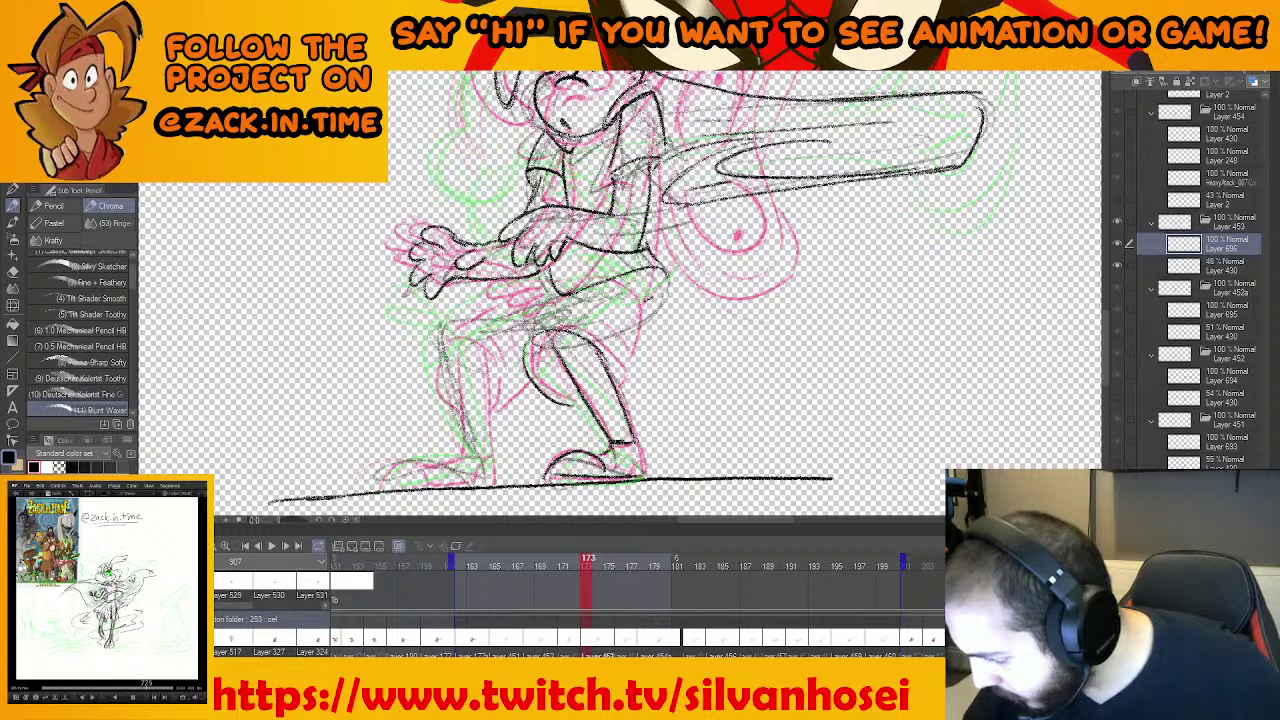
Finish the near shoe's sole and draw the far shoe and shin up to the knee
left_click_drag(546, 480, 563, 485)
left_click_drag(563, 484, 600, 478)
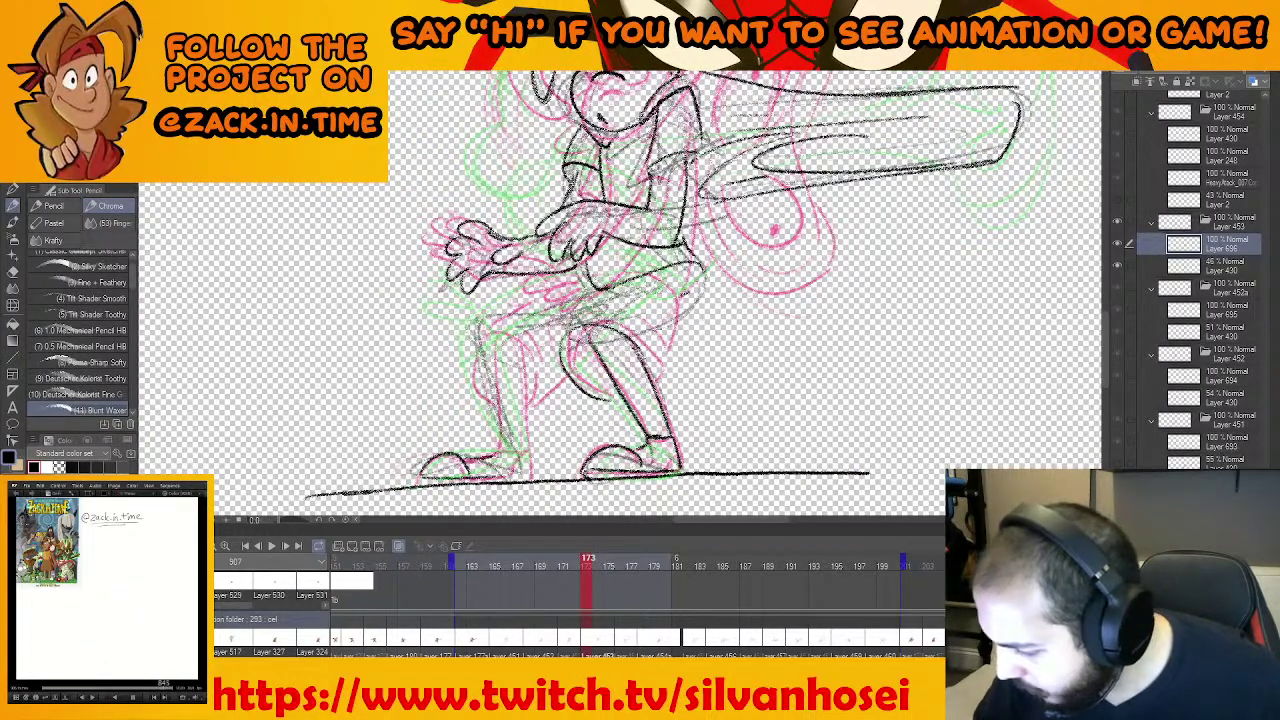
left_click_drag(423, 480, 406, 503)
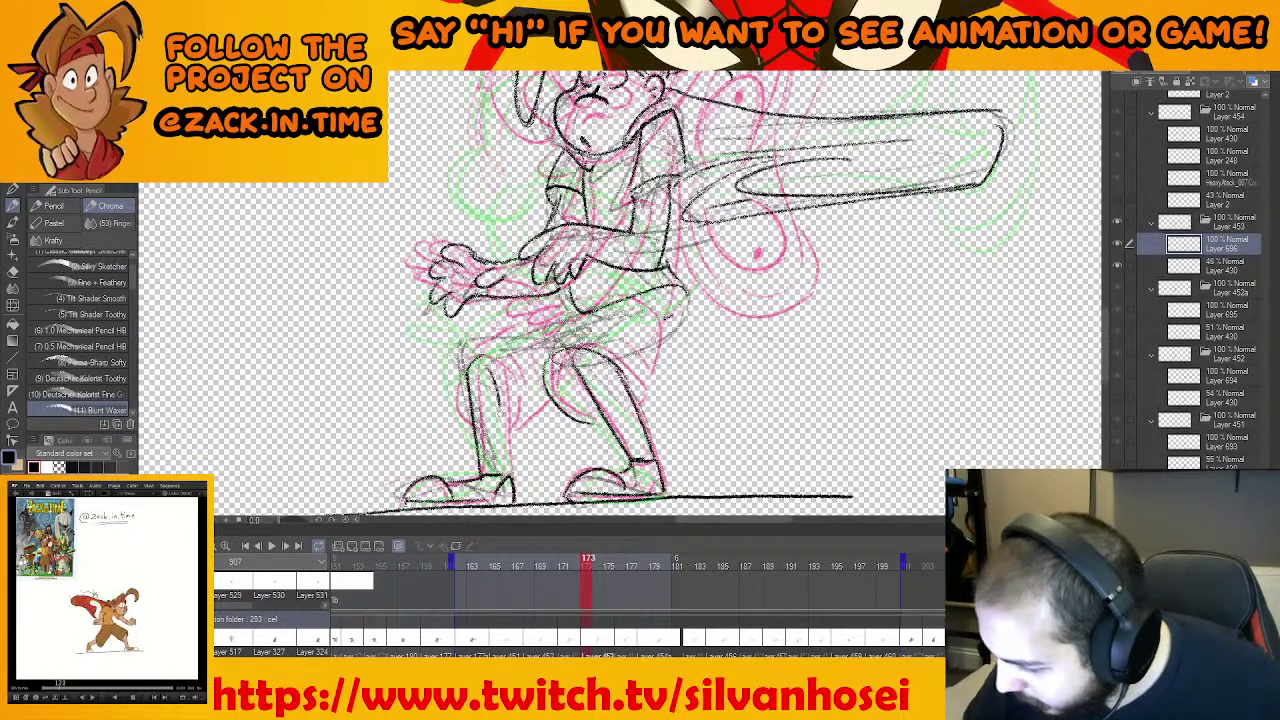
left_click_drag(507, 445, 506, 481)
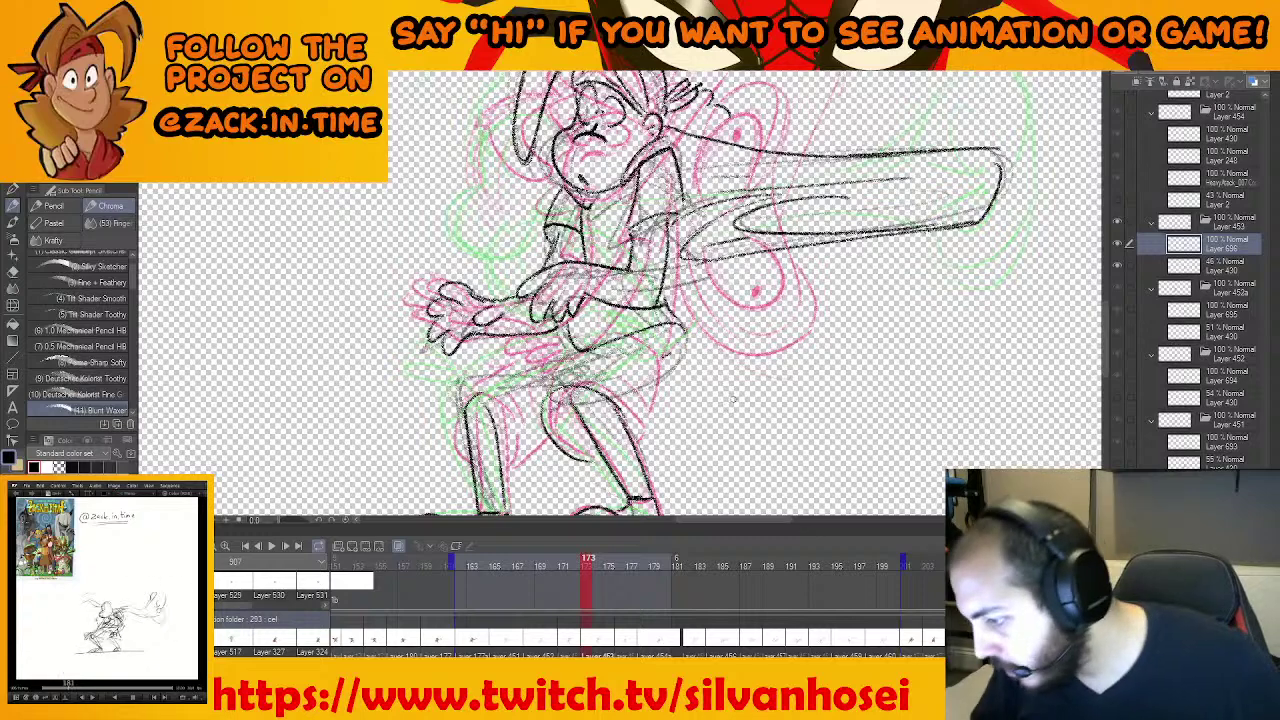
key("comma")
key("Right")
key("Right")
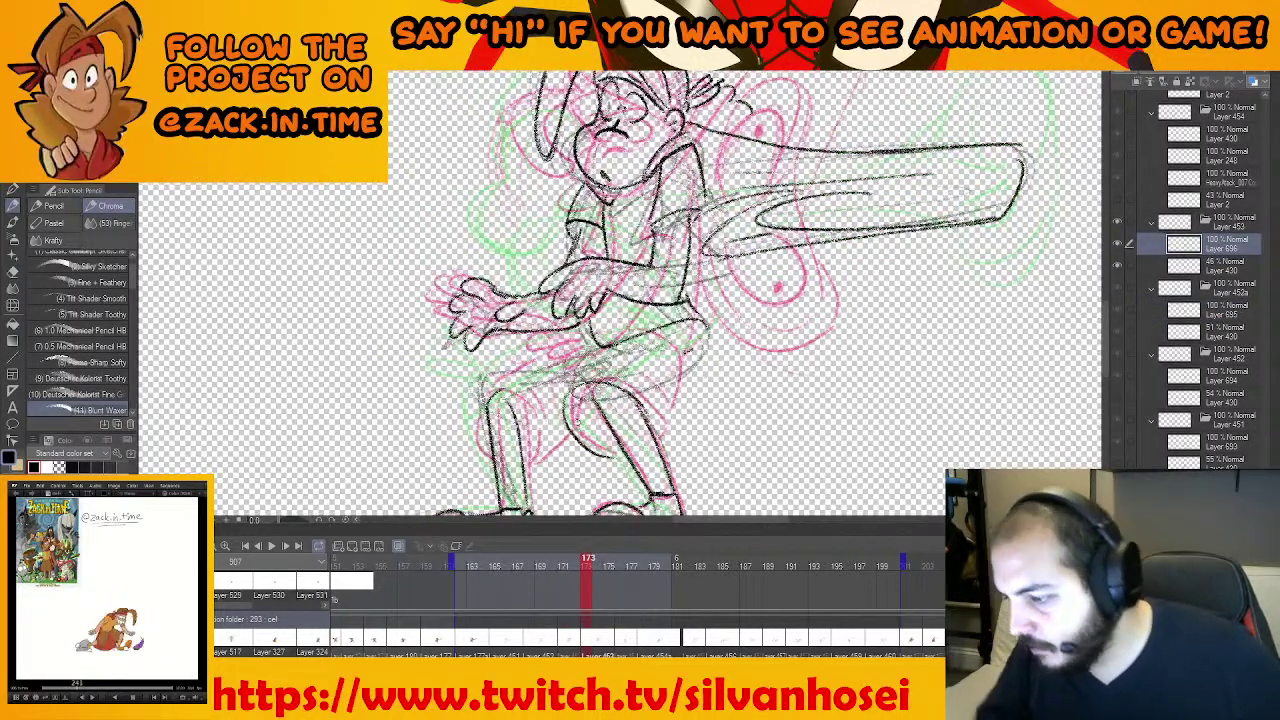
Draw the shorts' opening around the far knee and the thigh line running back towards the waist
left_click_drag(496, 383, 486, 469)
left_click_drag(530, 402, 530, 467)
mouse_move(498, 389)
left_mouse_down()
mouse_move(524, 402)
mouse_move(524, 377)
left_mouse_up()
mouse_move(537, 468)
left_mouse_down()
mouse_move(577, 436)
mouse_move(546, 470)
left_mouse_up()
left_click_drag(472, 413, 551, 376)
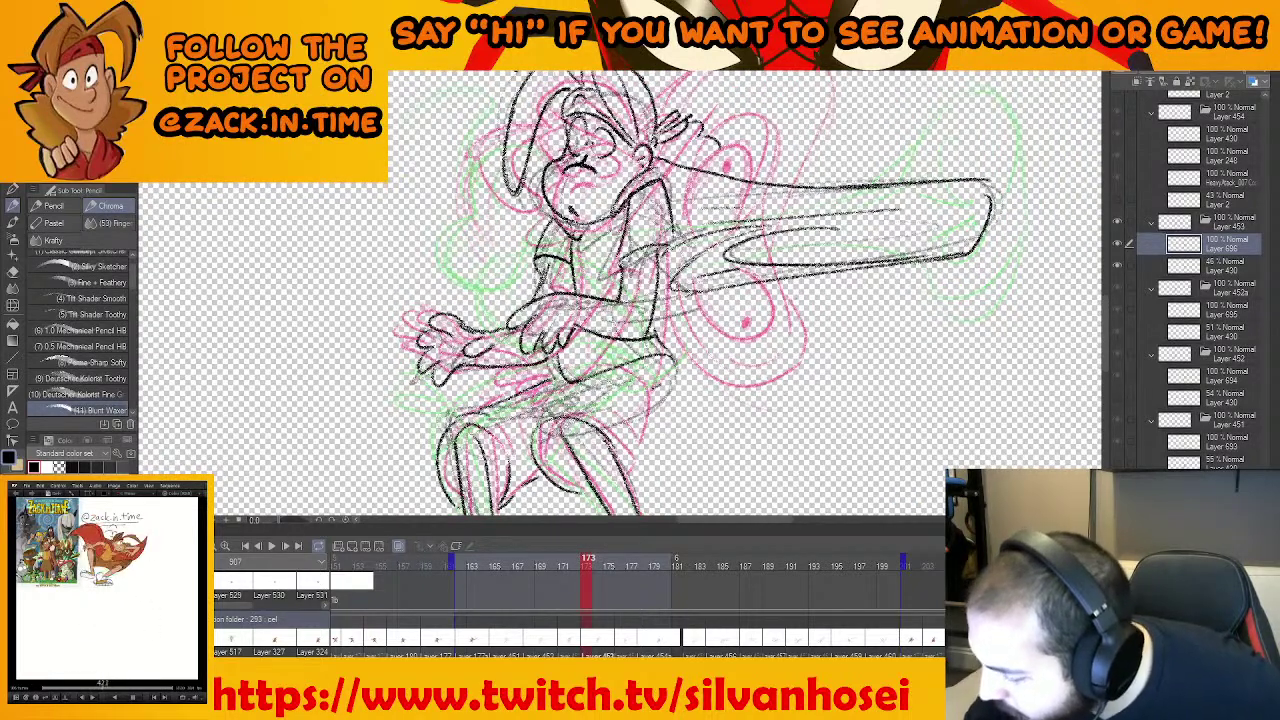
Draw the shorts' contour around the near knee and the rounded seat curve below the shirt hem
left_click_drag(529, 463, 592, 383)
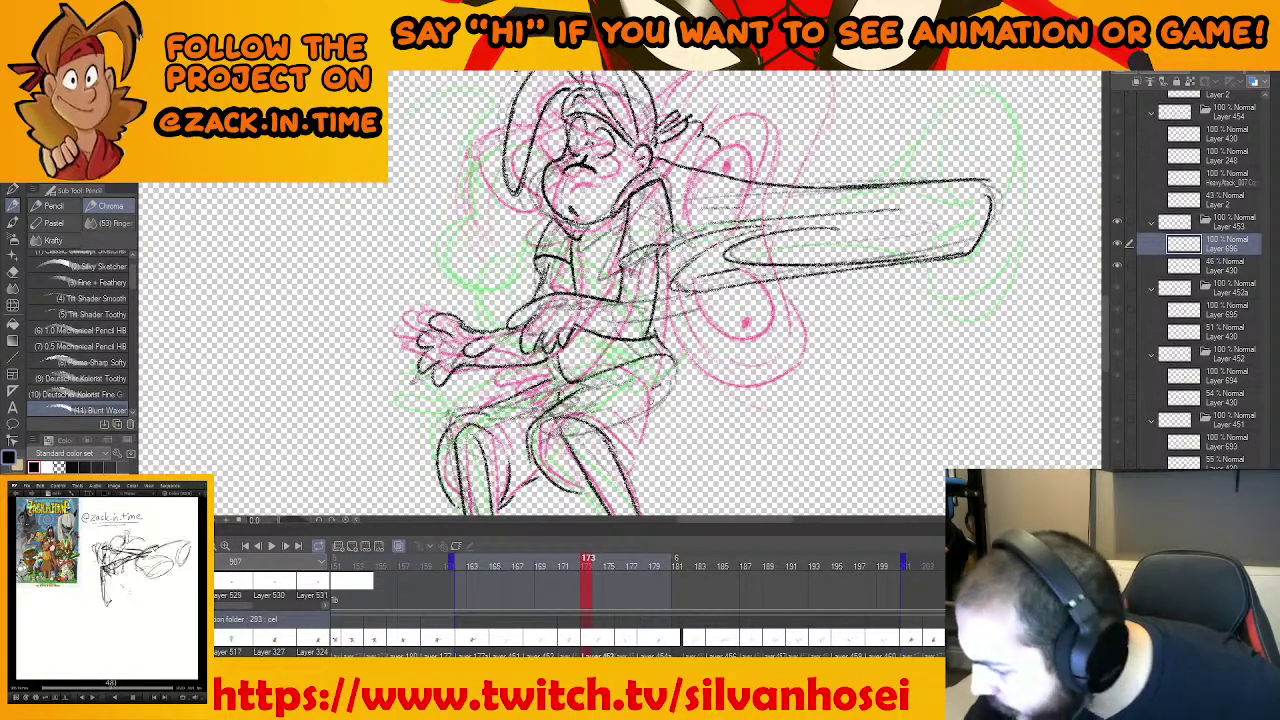
key("comma")
key("period")
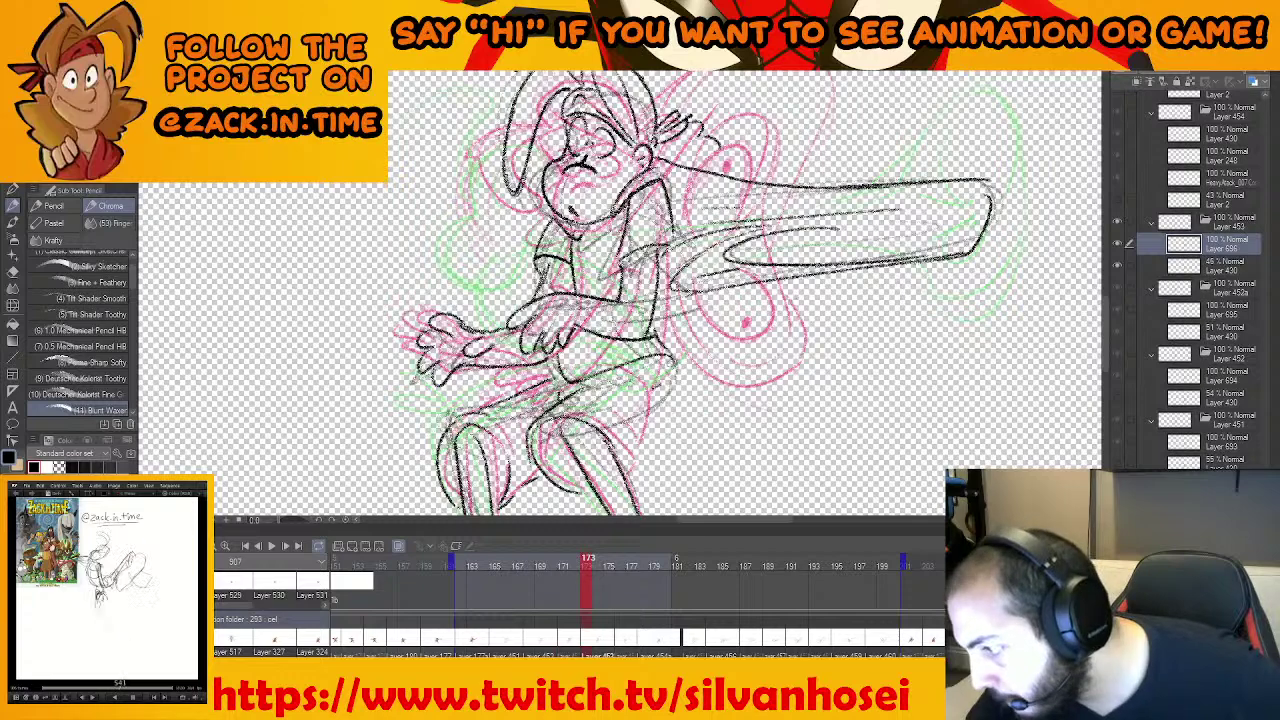
mouse_move(611, 413)
left_mouse_down()
mouse_move(632, 466)
mouse_move(662, 427)
left_mouse_up()
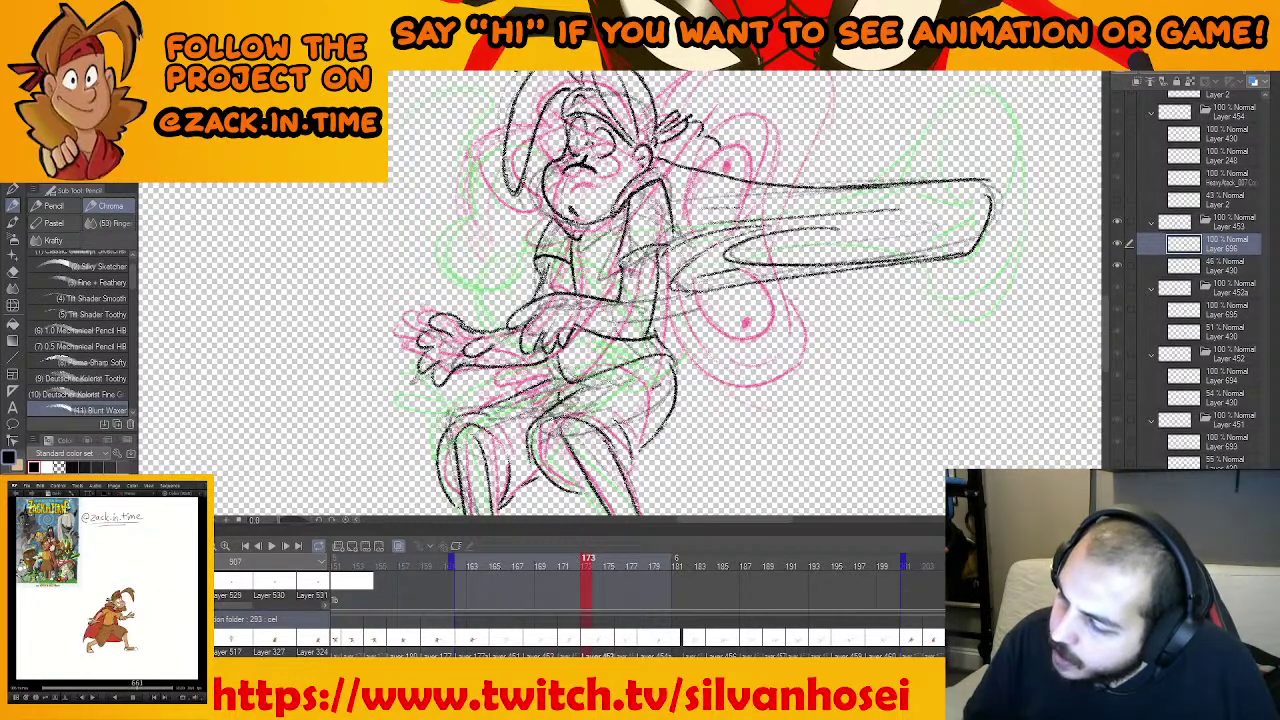
key("comma")
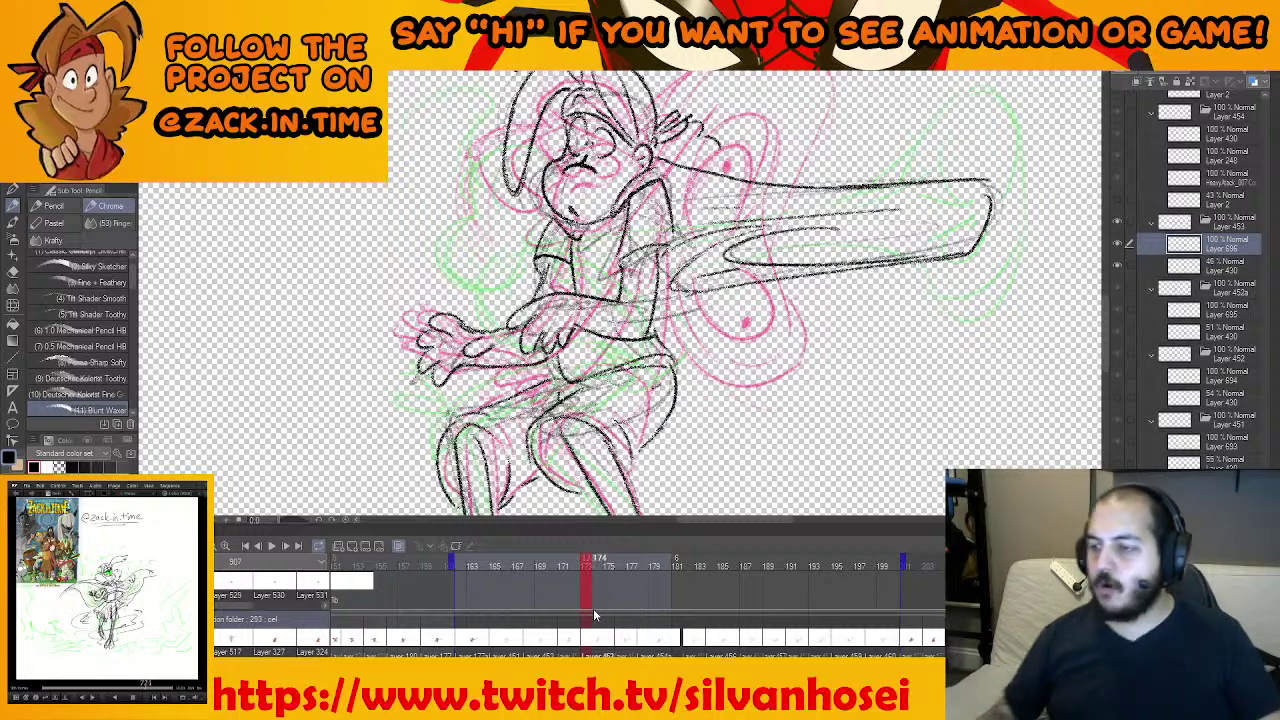
key("period")
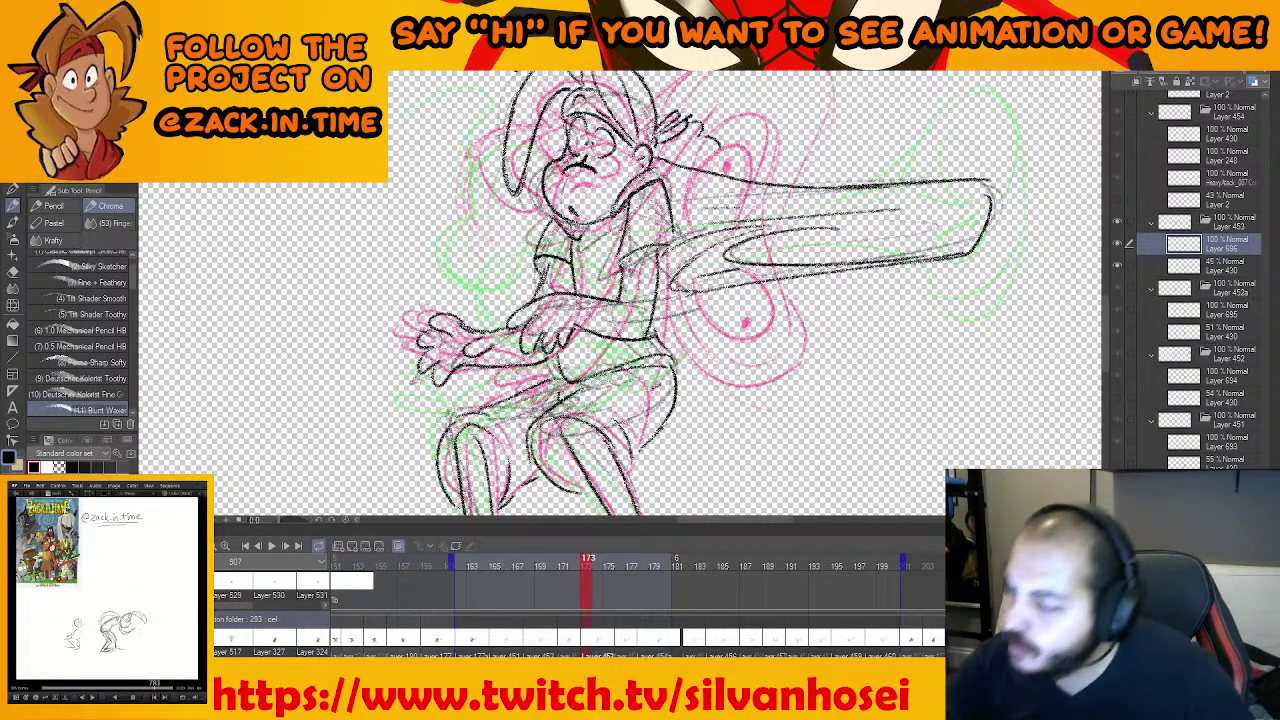
Flip repeatedly between frame 173 and frame 171 to examine how the whole pose and scarf move
left_click_drag(653, 312, 661, 348)
scroll(698, 319, "down", 1)
left_click_drag(819, 297, 746, 290)
key("period")
key("period")
key("period")
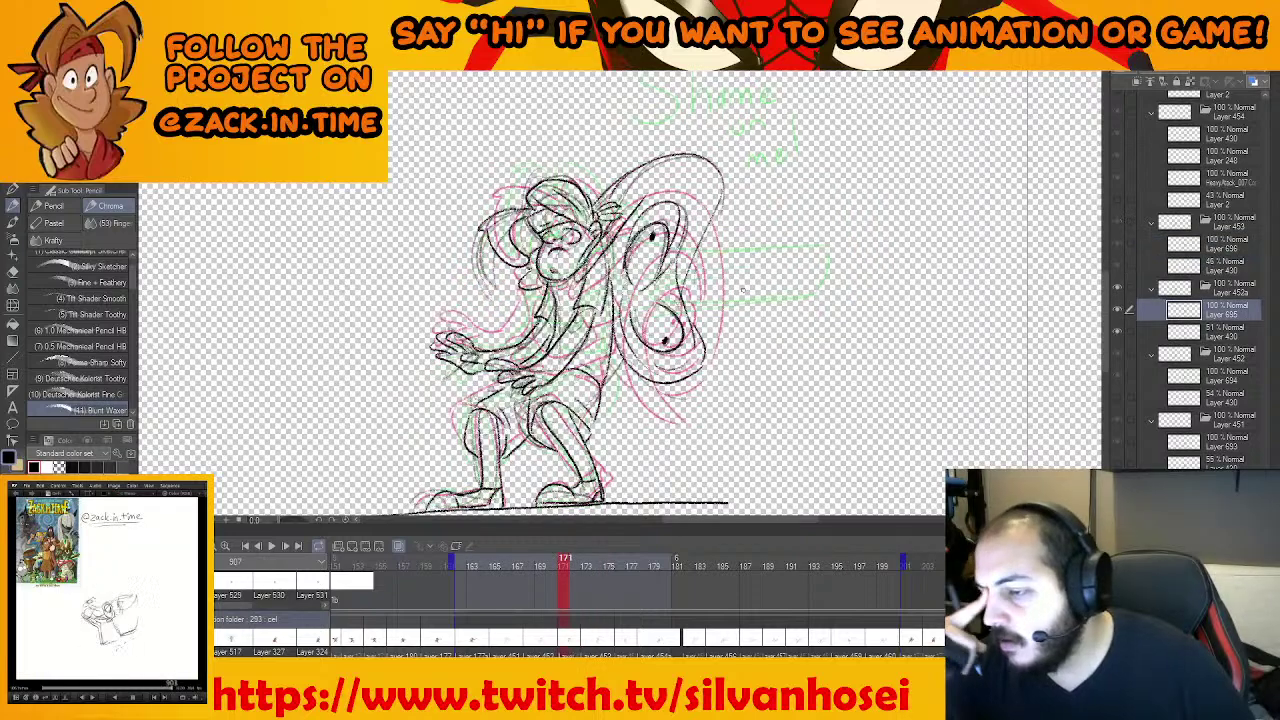
key("comma")
key("comma")
key("comma")
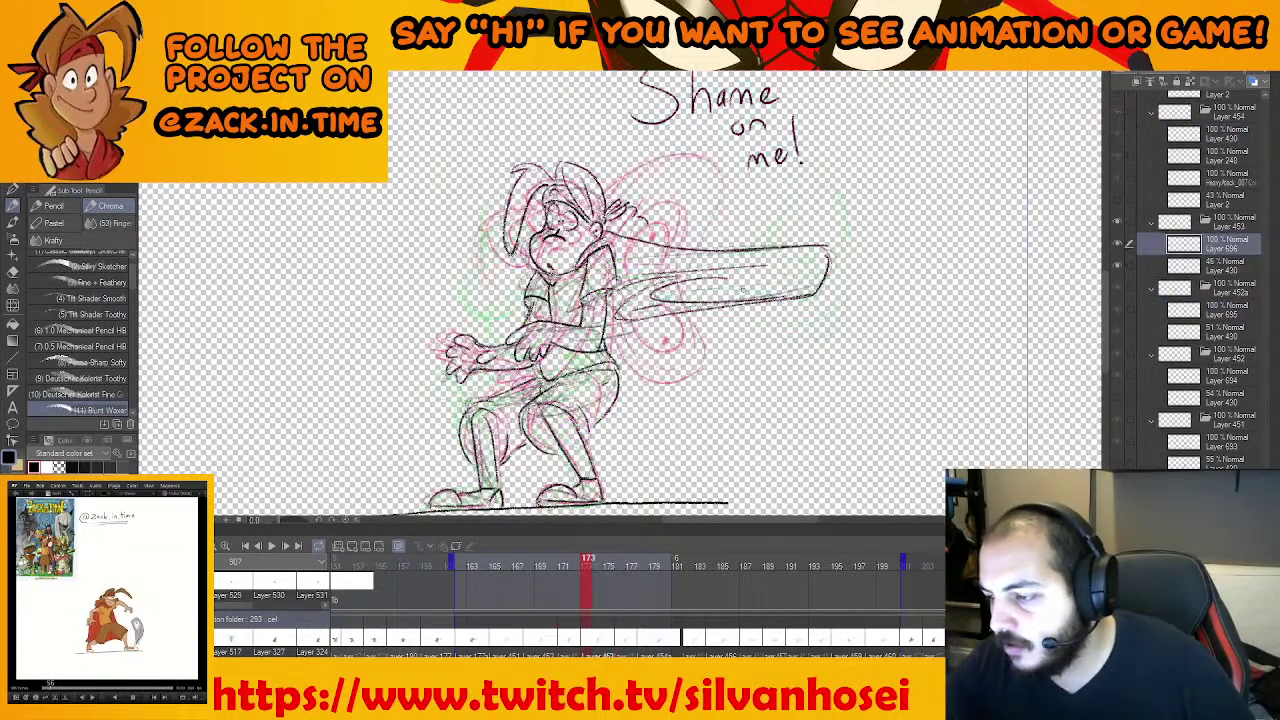
key("period")
key("period")
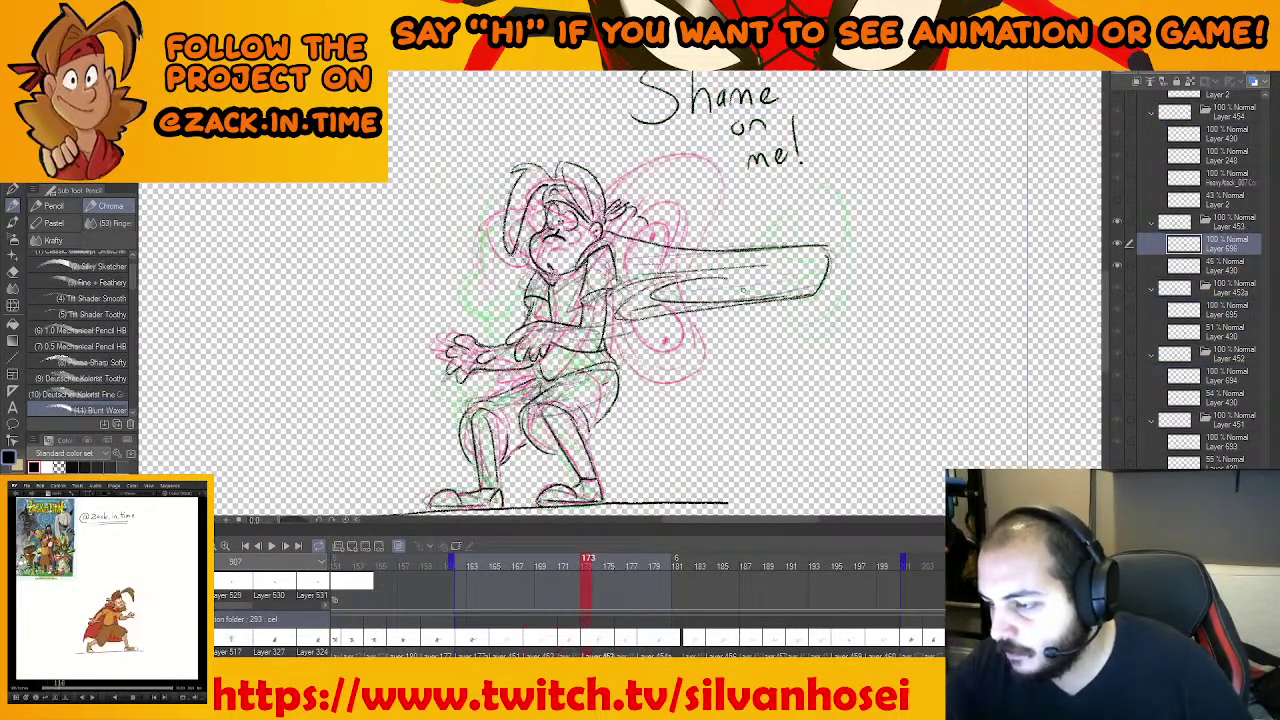
key("period")
key("period")
key("period")
key("comma")
key("comma")
key("comma")
key("comma")
key("comma")
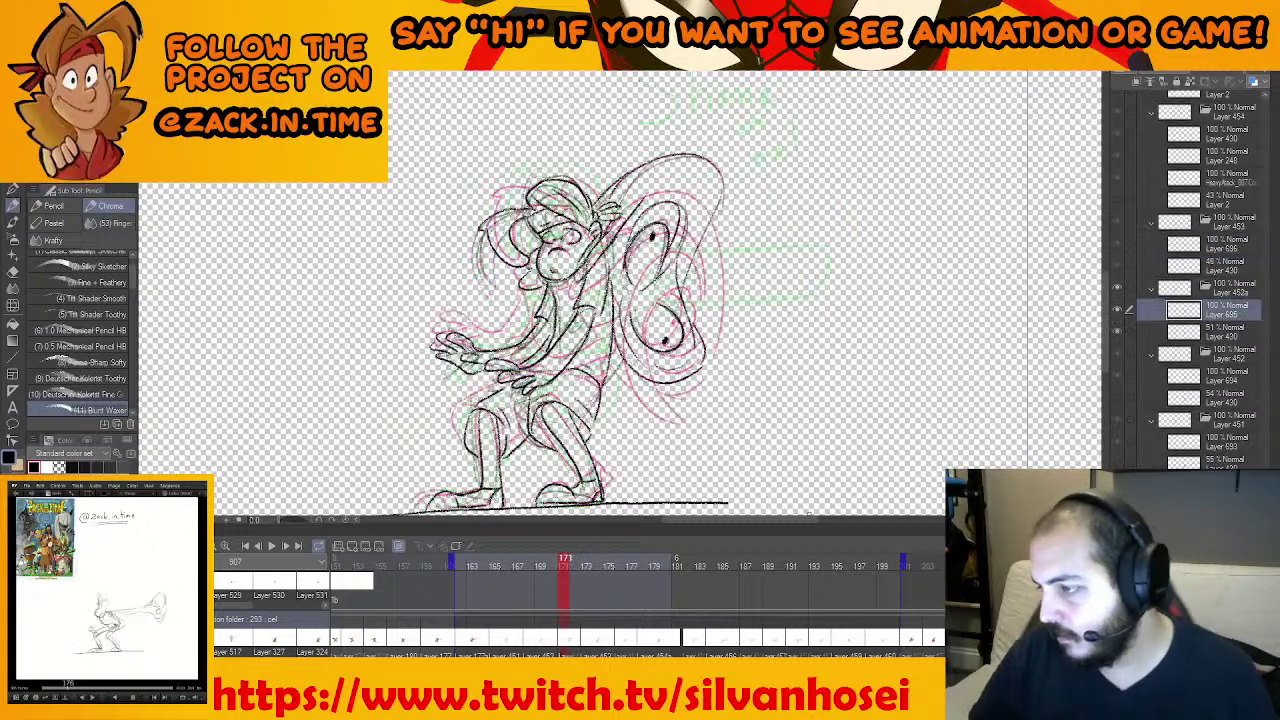
key("period")
key("period")
key("period")
key("period")
key("period")
key("comma")
key("comma")
key("comma")
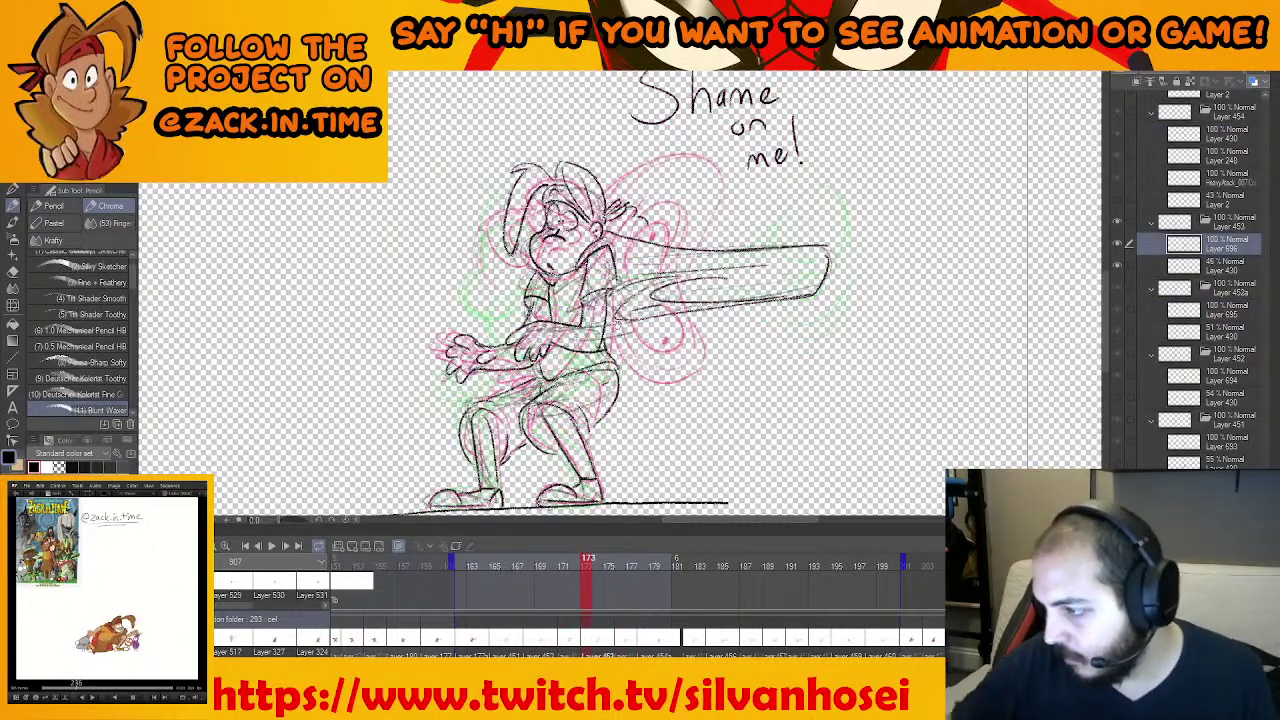
Erase and redraw the far sleeve's outline at the shoulder on frame 173
scroll(620, 322, "up", 2)
key("e")
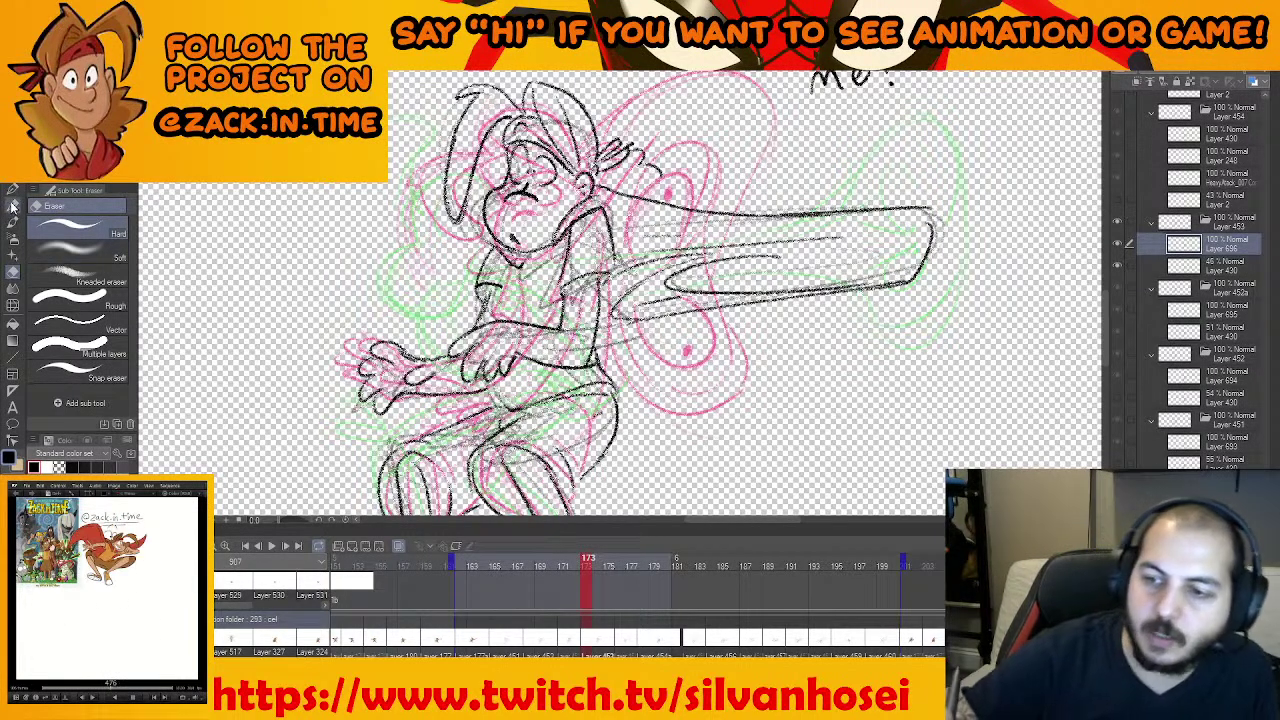
key("p")
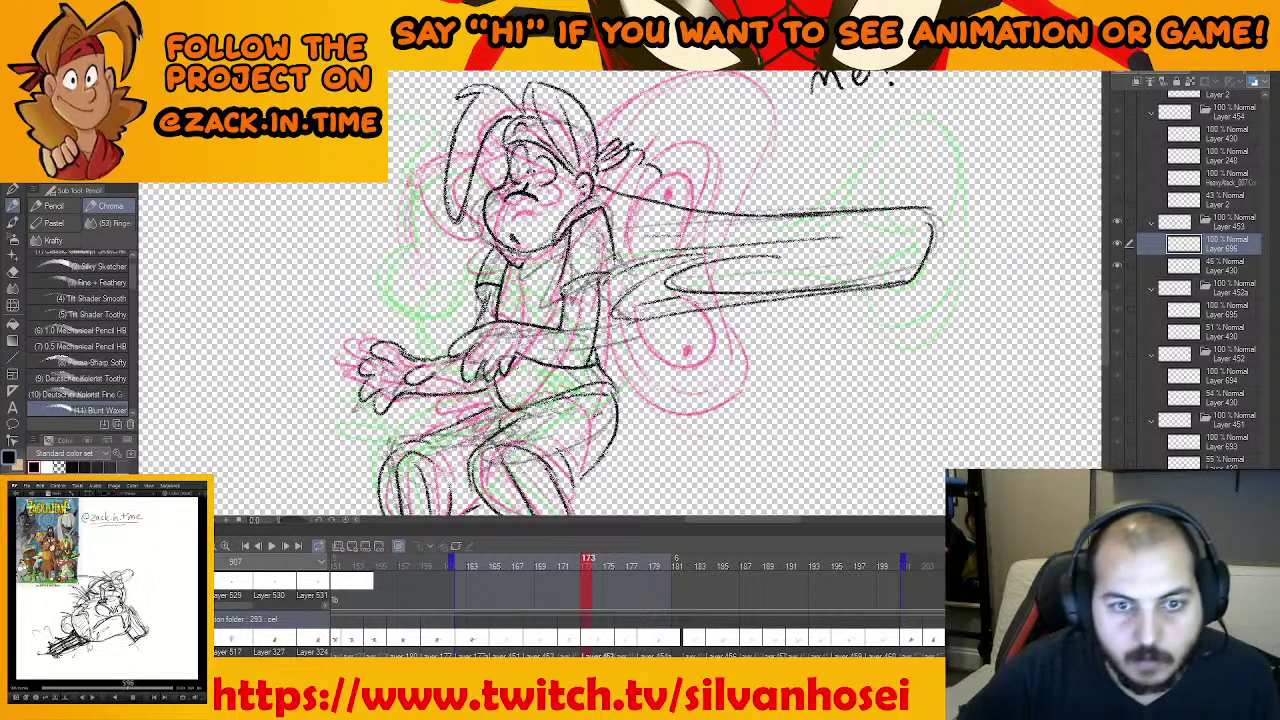
mouse_move(628, 318)
left_mouse_down()
mouse_move(603, 316)
mouse_move(713, 294)
left_mouse_up()
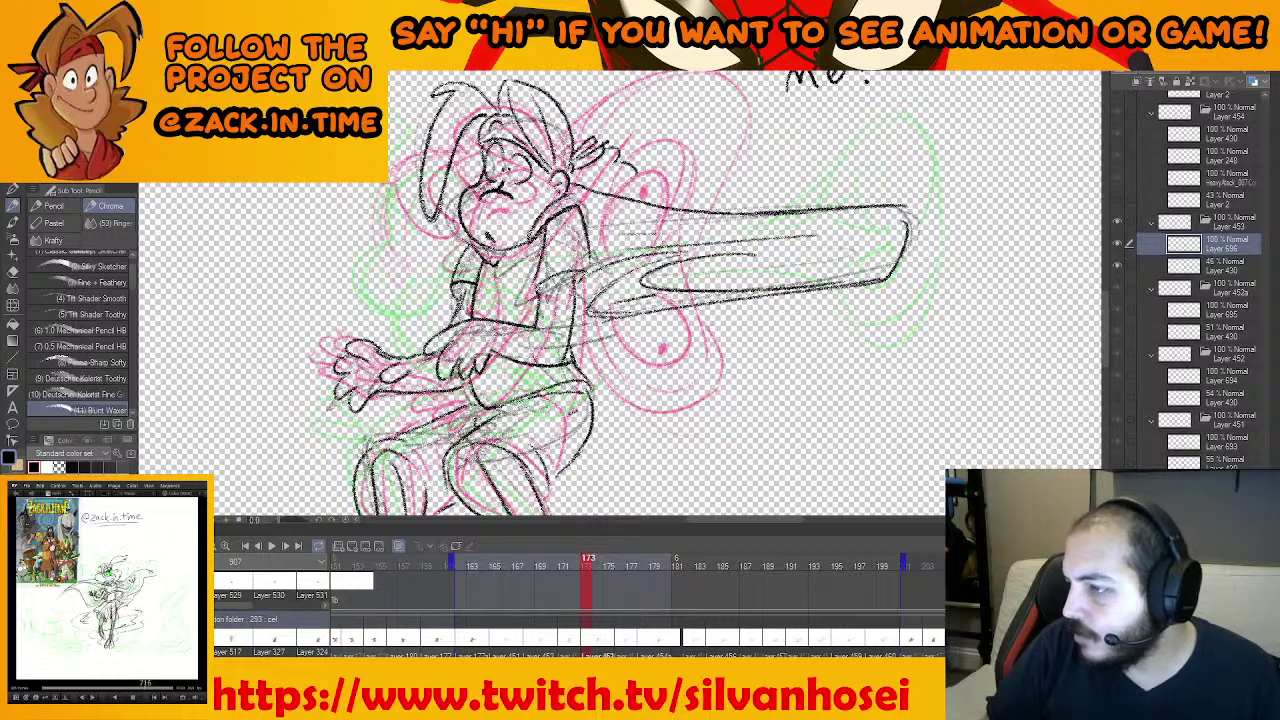
scroll(667, 305, "down", 1)
left_click_drag(724, 394, 710, 378)
key("comma")
key("period")
key("Left")
key("Right")
Delete the handwritten "Shame on me!" note from frame 173 and hide the frame's rough sketch layer
scroll(700, 410, "up", 2)
left_click_drag(725, 418, 672, 482)
key("e")
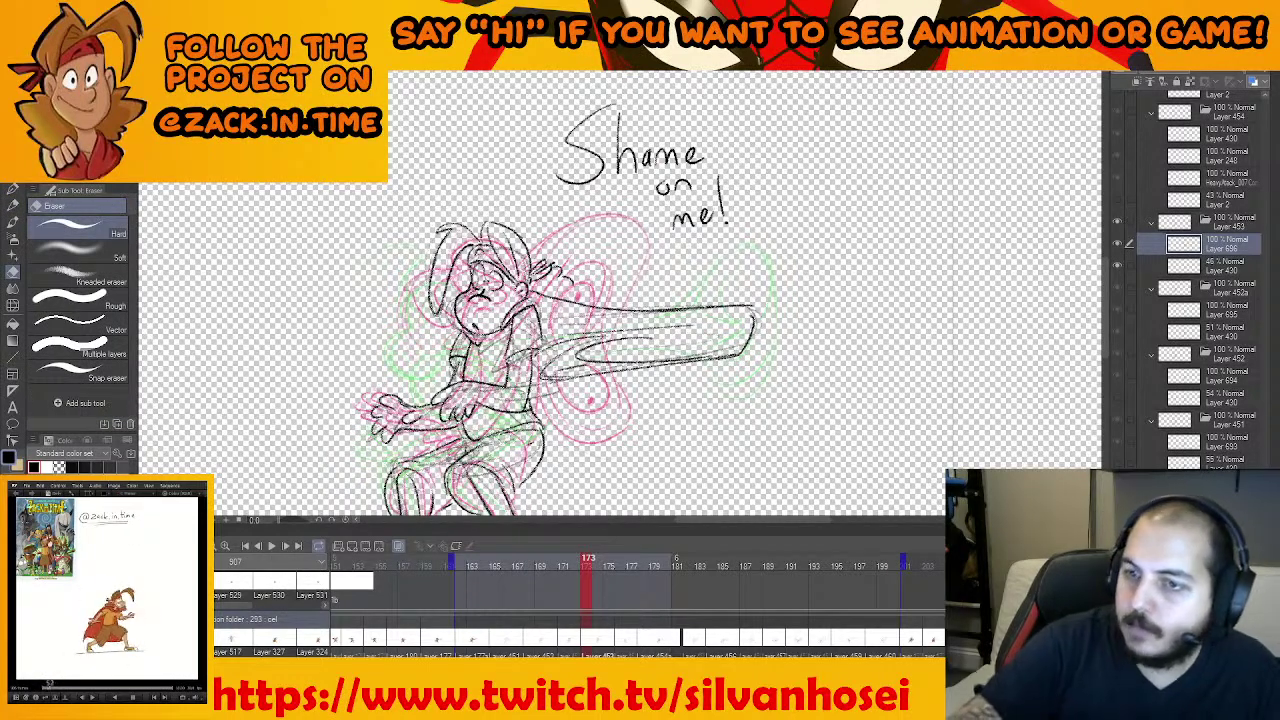
key("m")
mouse_move(737, 108)
left_mouse_down()
mouse_move(522, 165)
mouse_move(782, 244)
left_mouse_up()
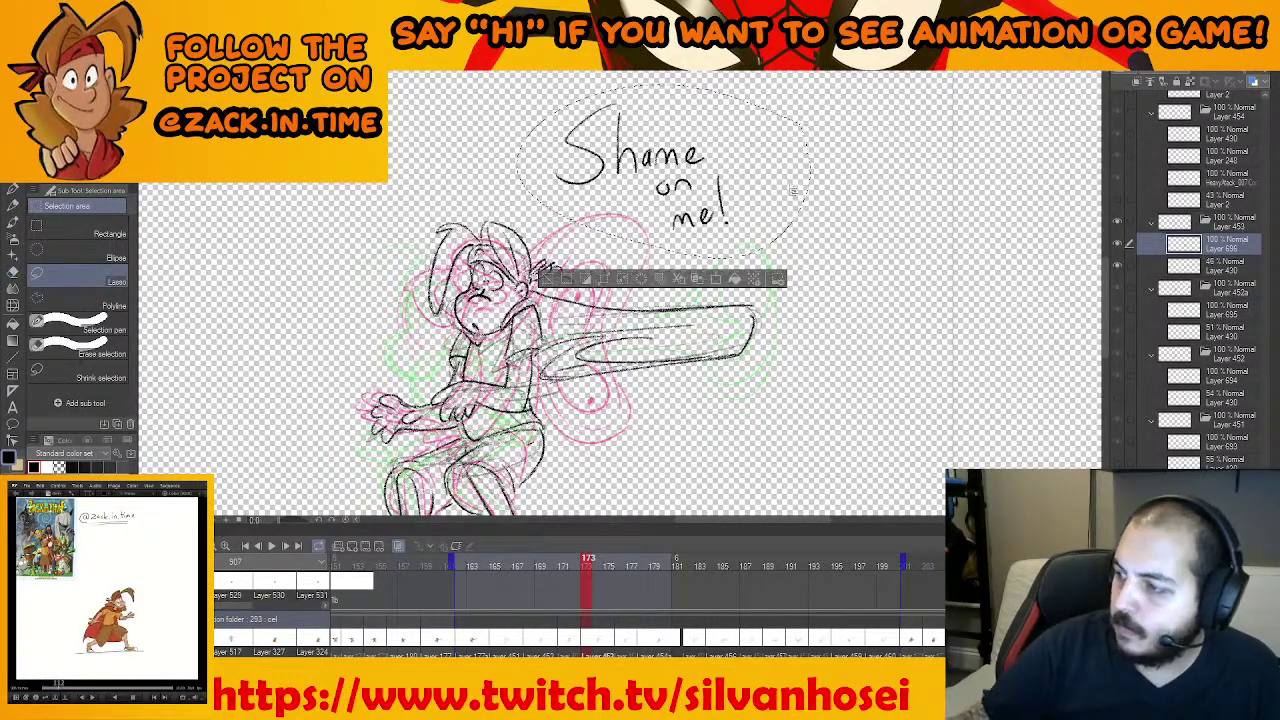
key("Delete")
key("ctrl+d")
scroll(760, 290, "down", 3)
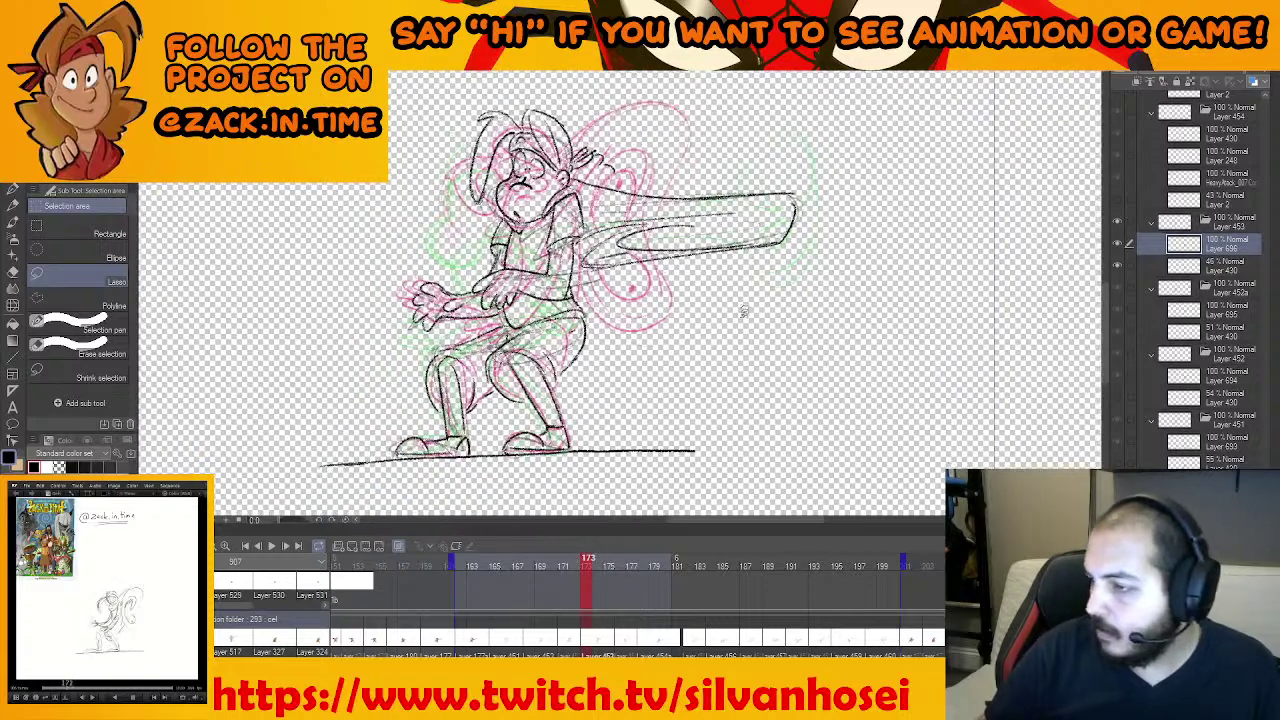
left_click(1118, 265)
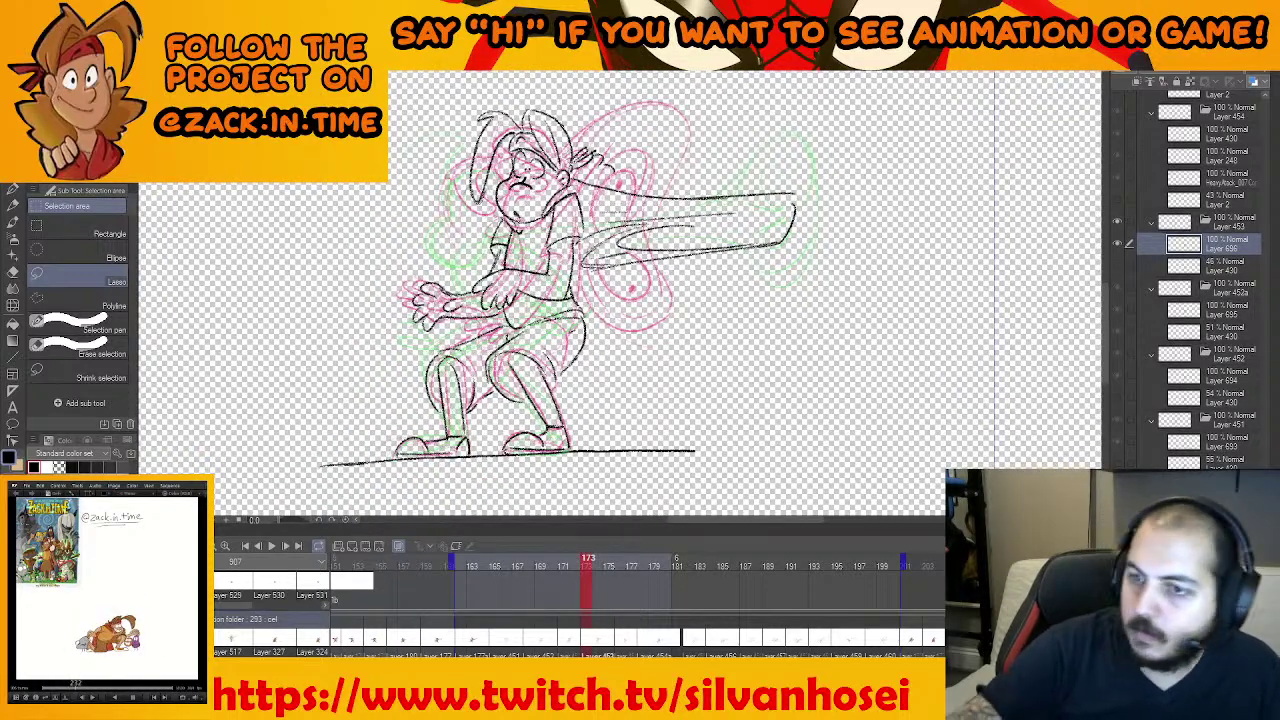
left_click(14, 206)
Examine the cleaned frame 173 in motion against its neighbouring frames, ending on the rough drawing at frame 176
left_click_drag(737, 376, 718, 362)
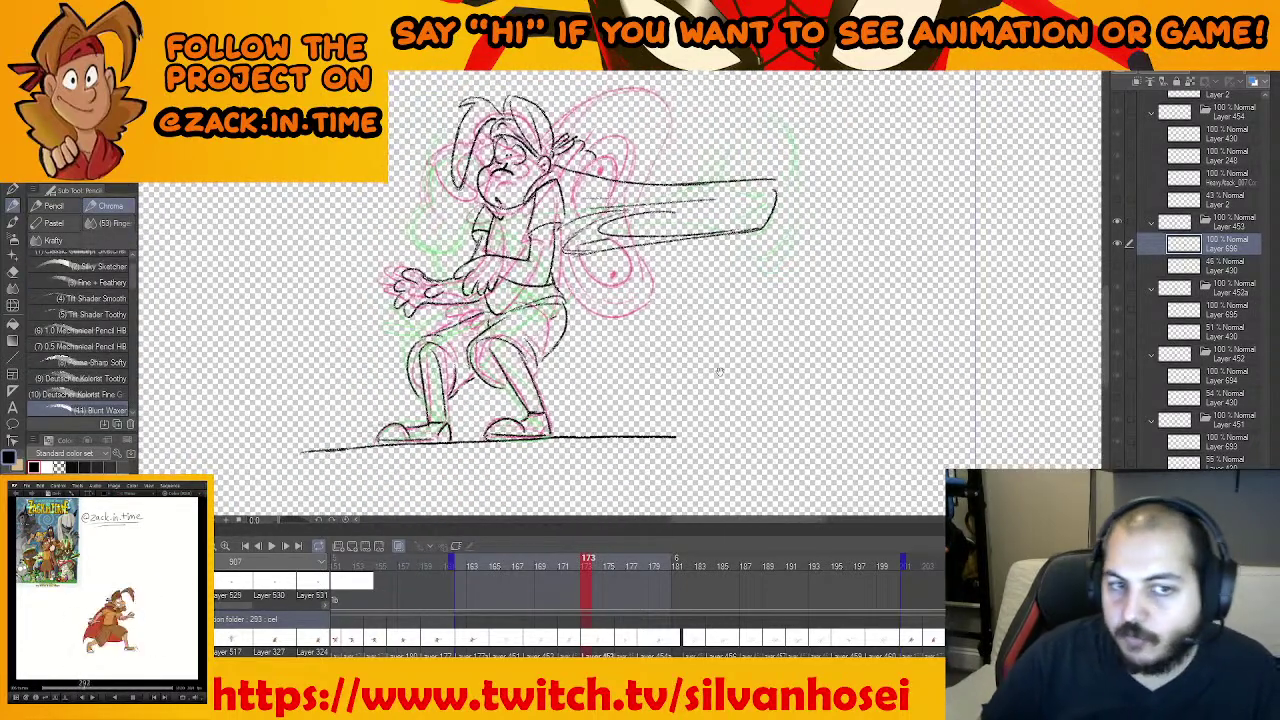
key("comma")
key("Right")
key("Right")
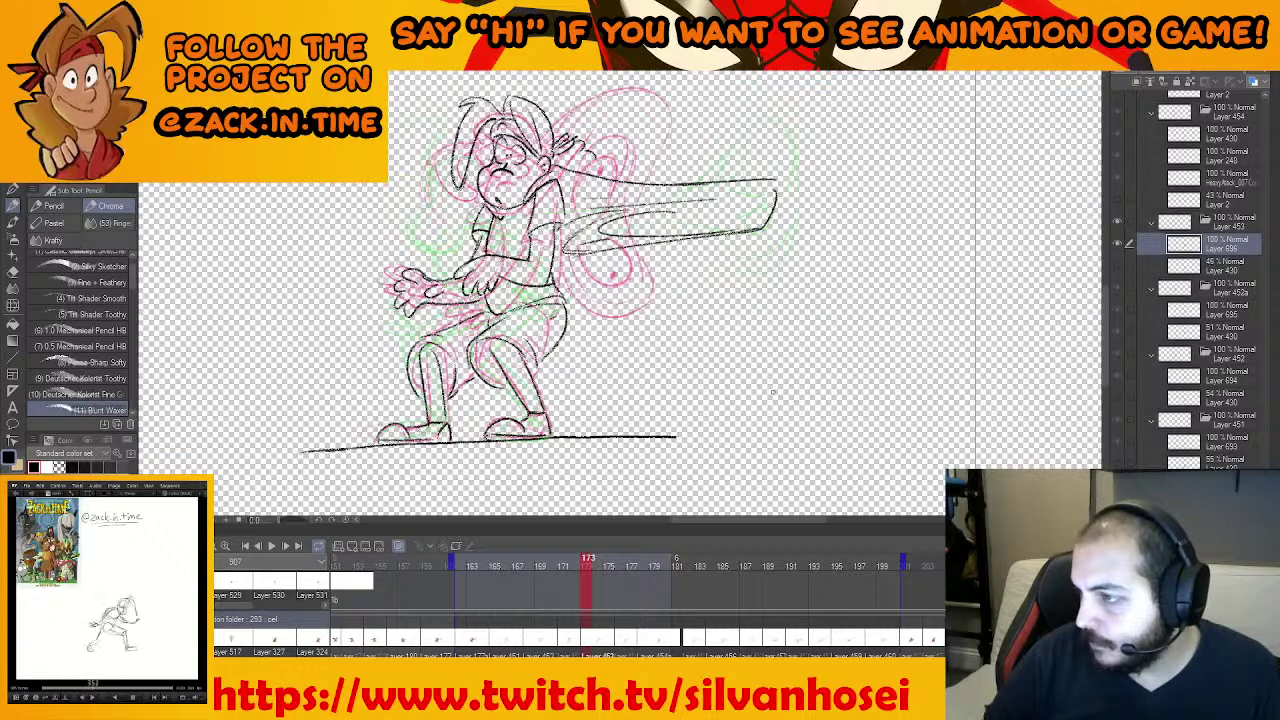
key("Left")
key("Left")
key("Left")
key("Left")
key("Right")
key("Right")
key("Right")
key("Right")
key("Right")
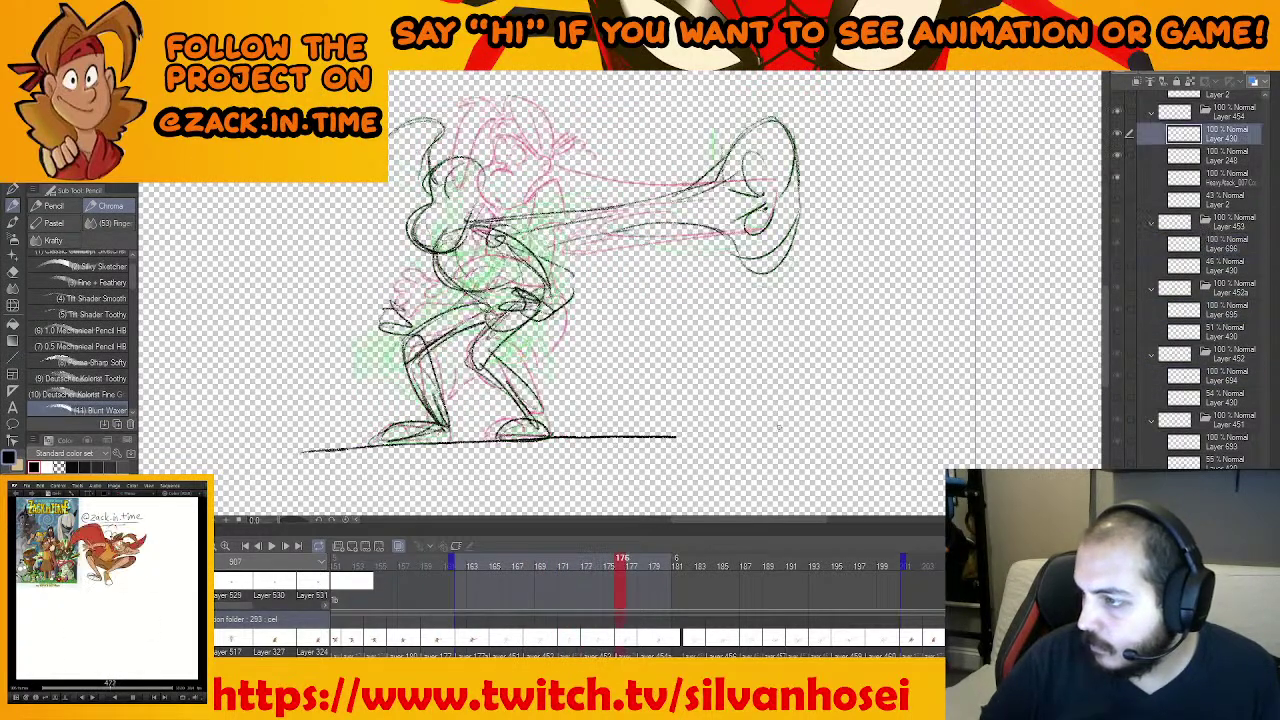
key("Right")
key("Right")
scroll(773, 375, "up", 2)
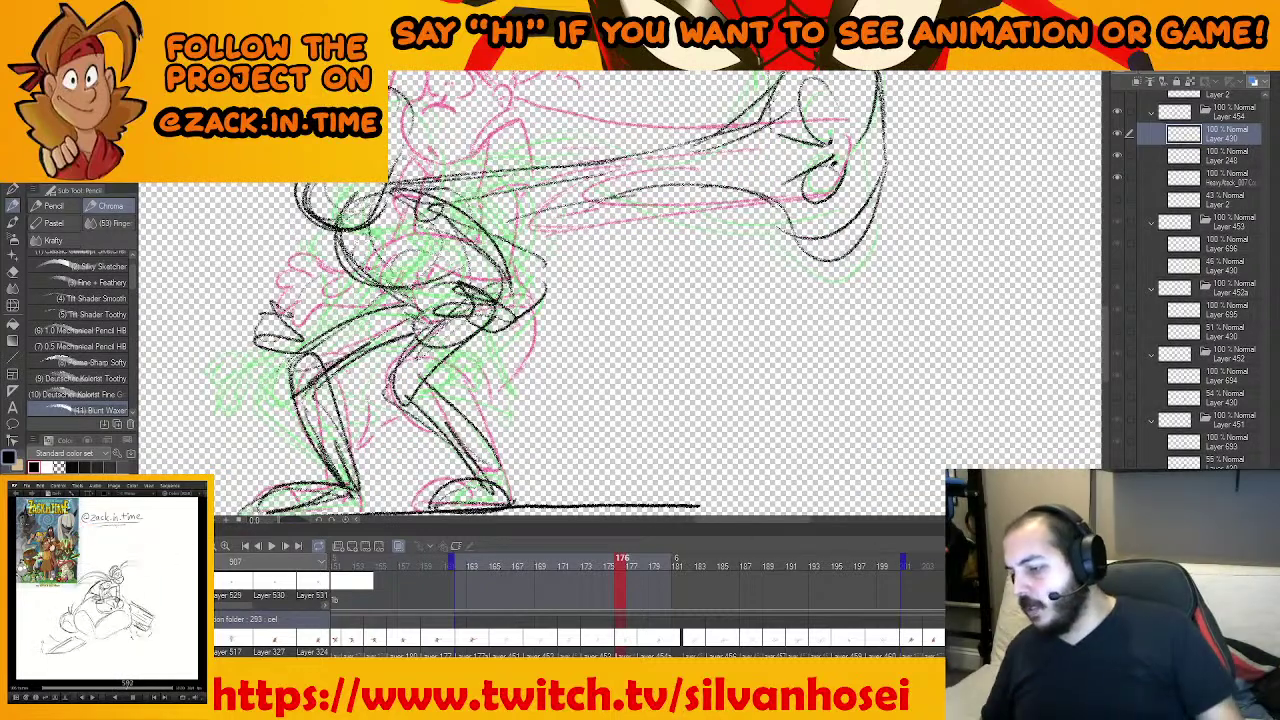
Switch to the Unity game preview, checking the Git client's uncommitted changes along the way
key("alt+Tab")
left_click(620, 46)
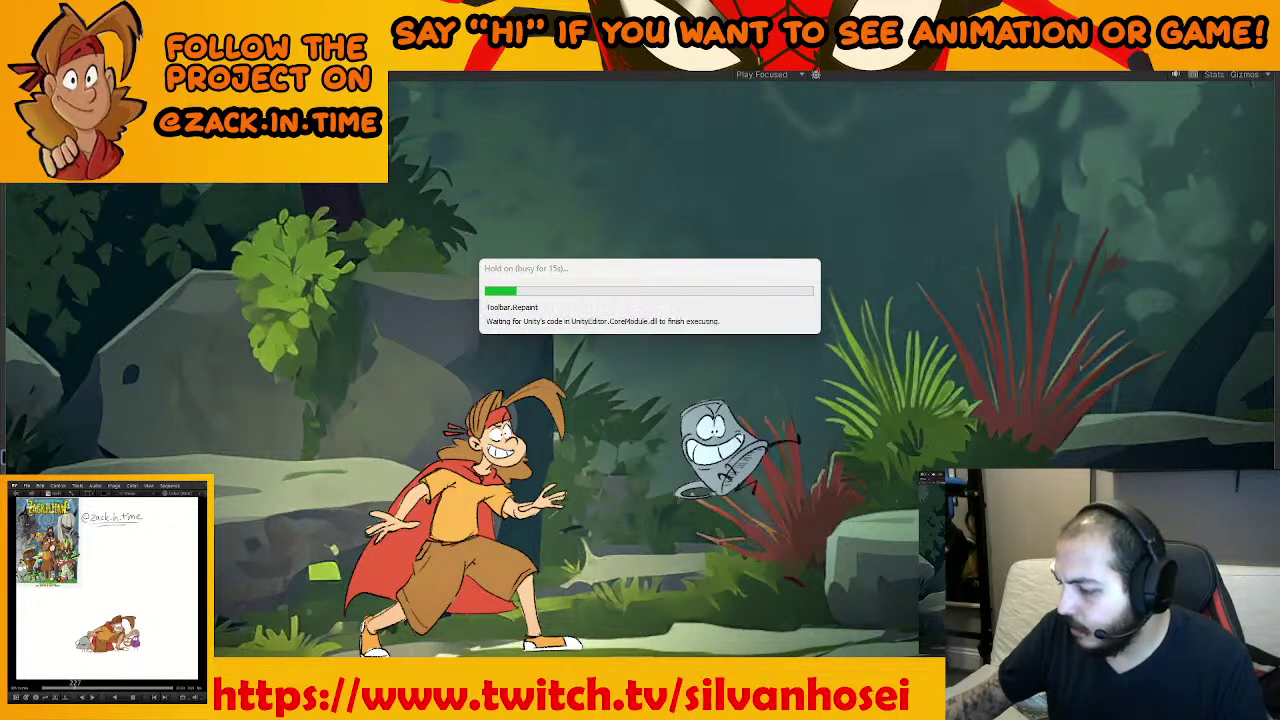
left_click(770, 708)
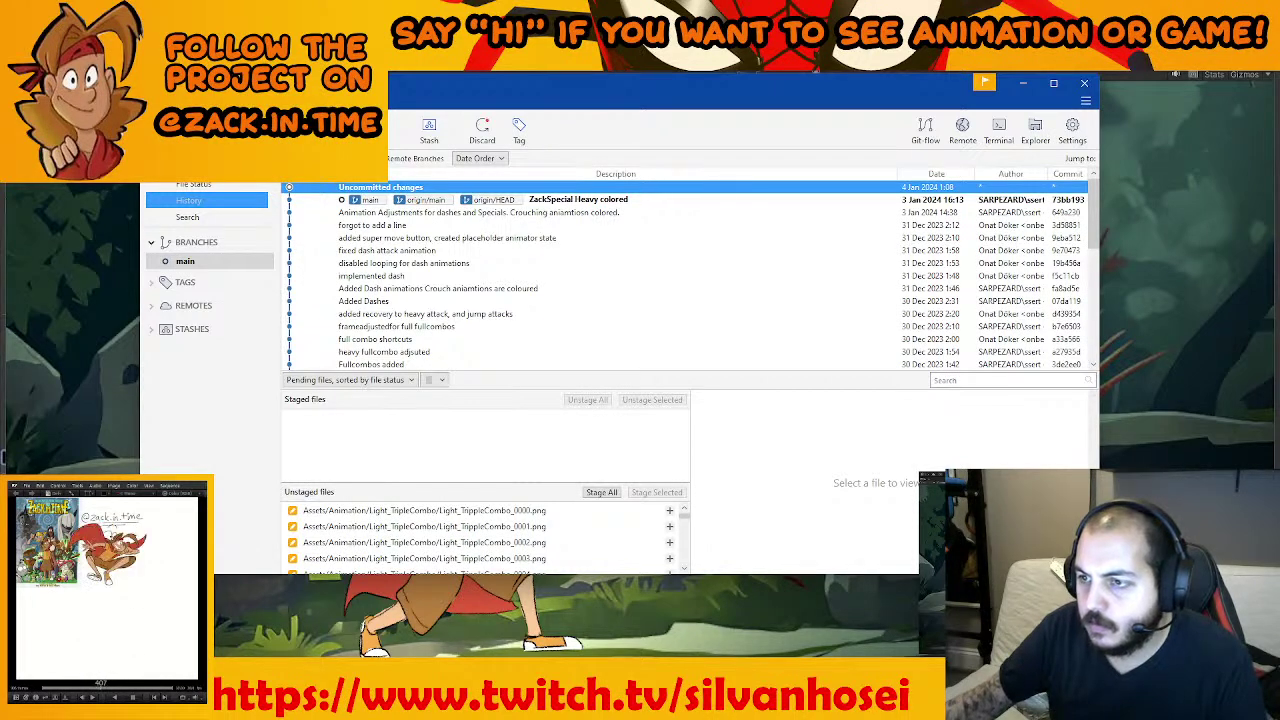
key("alt+Tab")
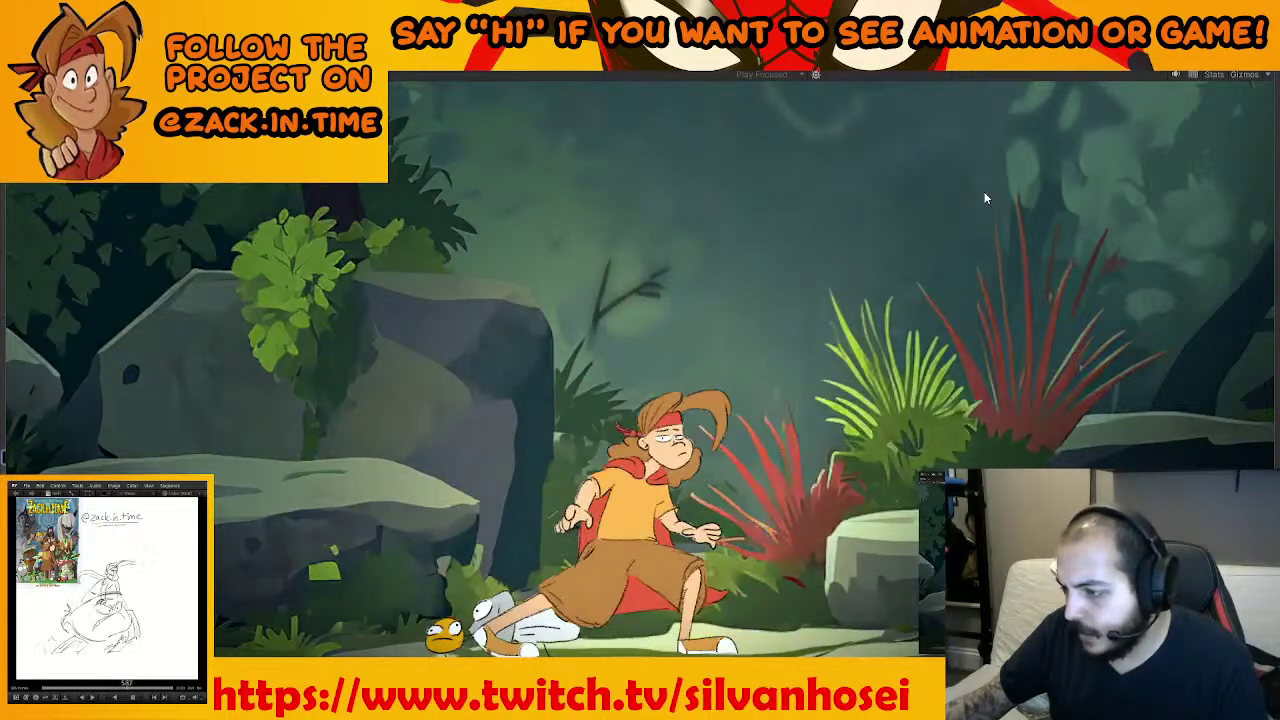
Playtest the character in the forest scene, making him run both ways and jump
left_click(984, 252)
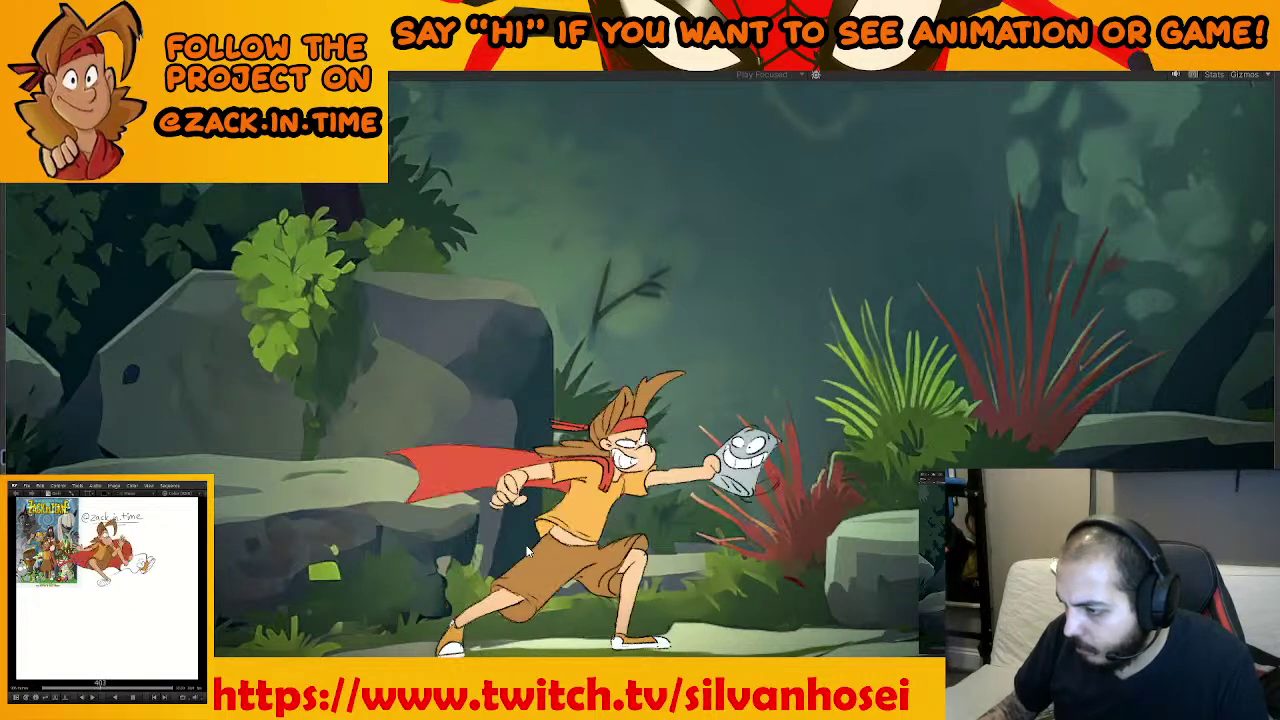
key("space")
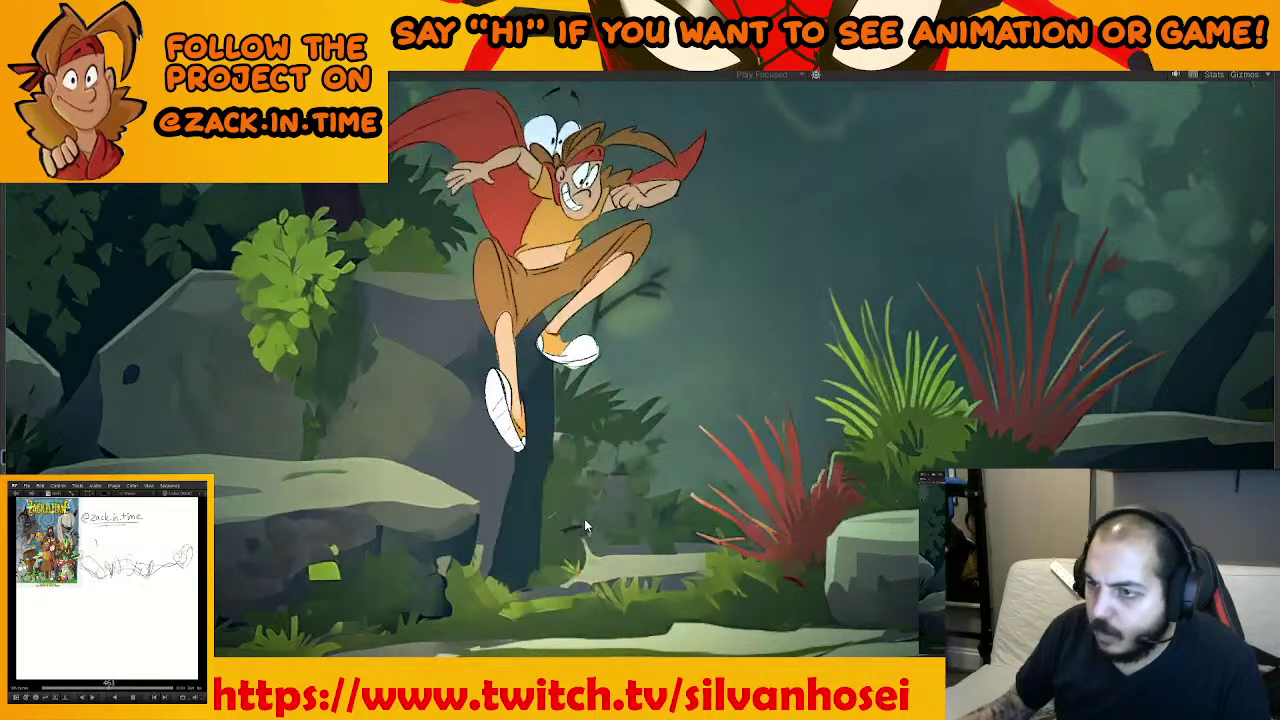
key("a")
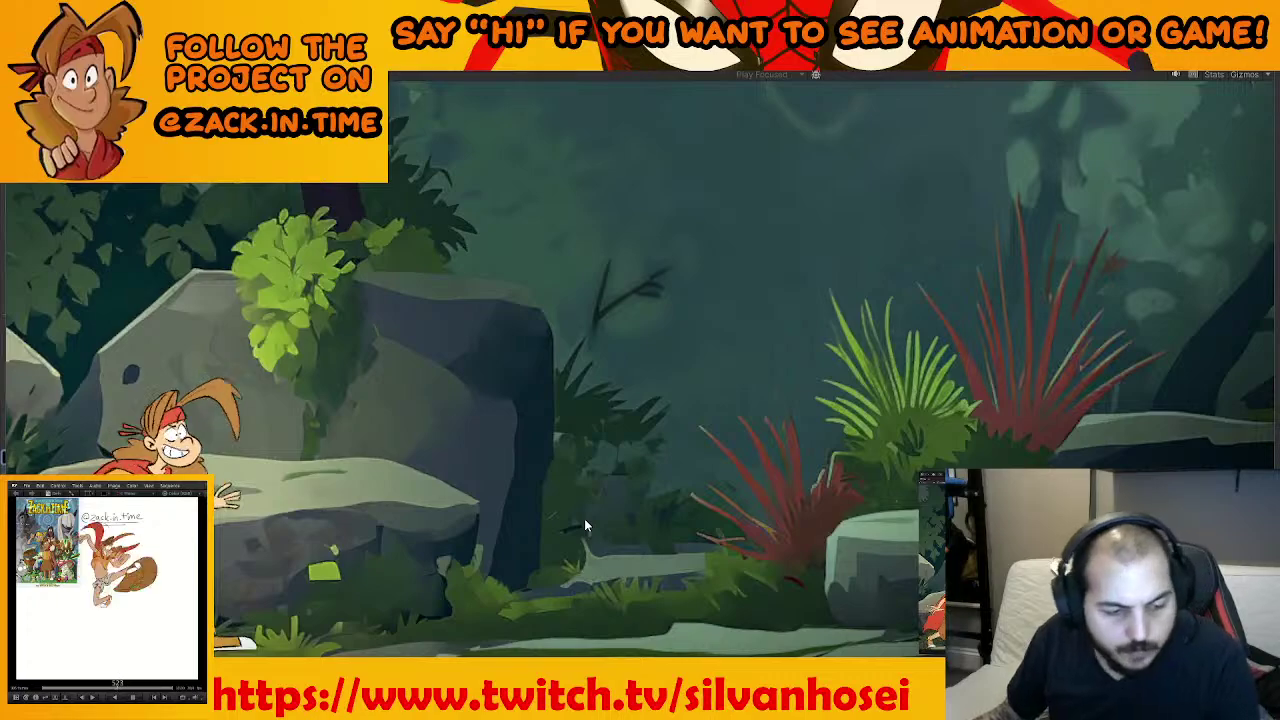
key("d")
key("space")
key("a")
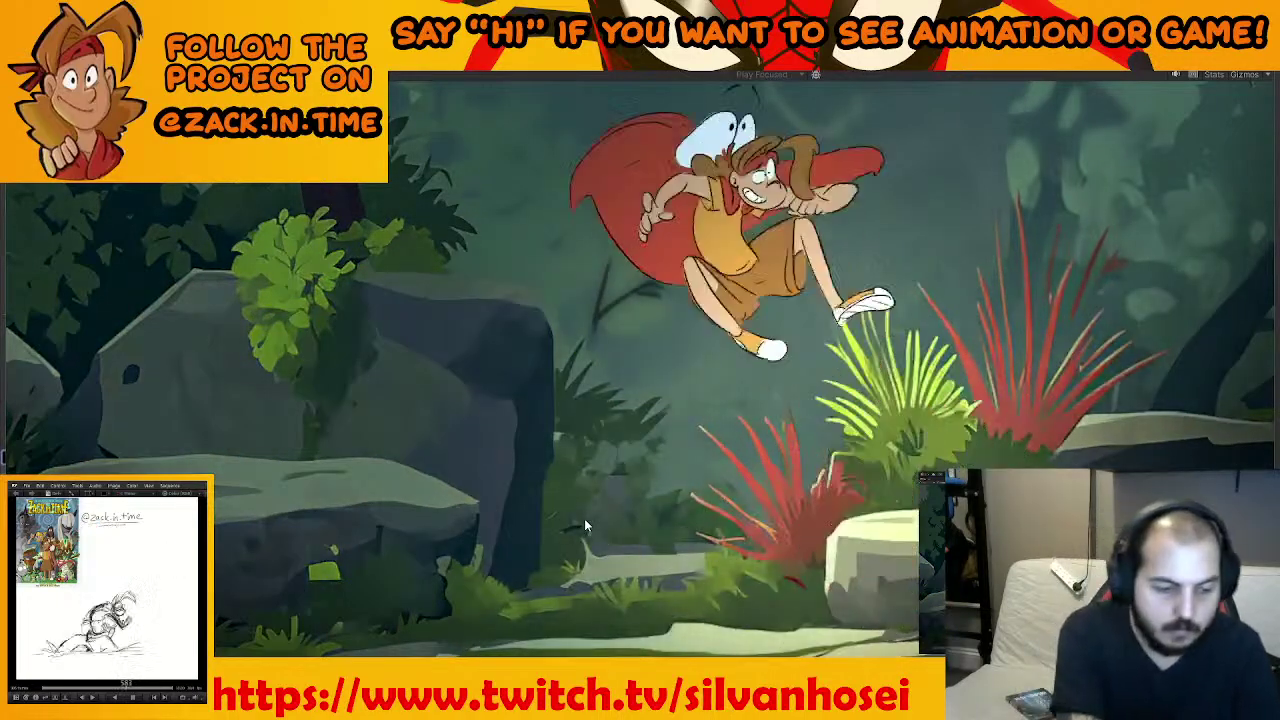